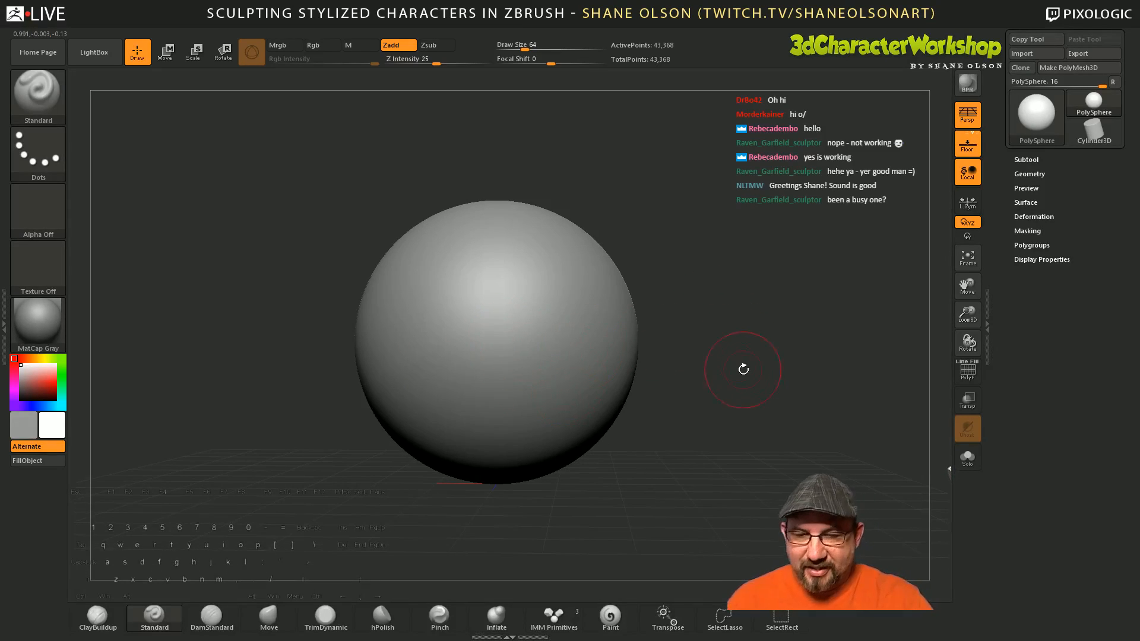
alt+drag(753, 384, 749, 399)
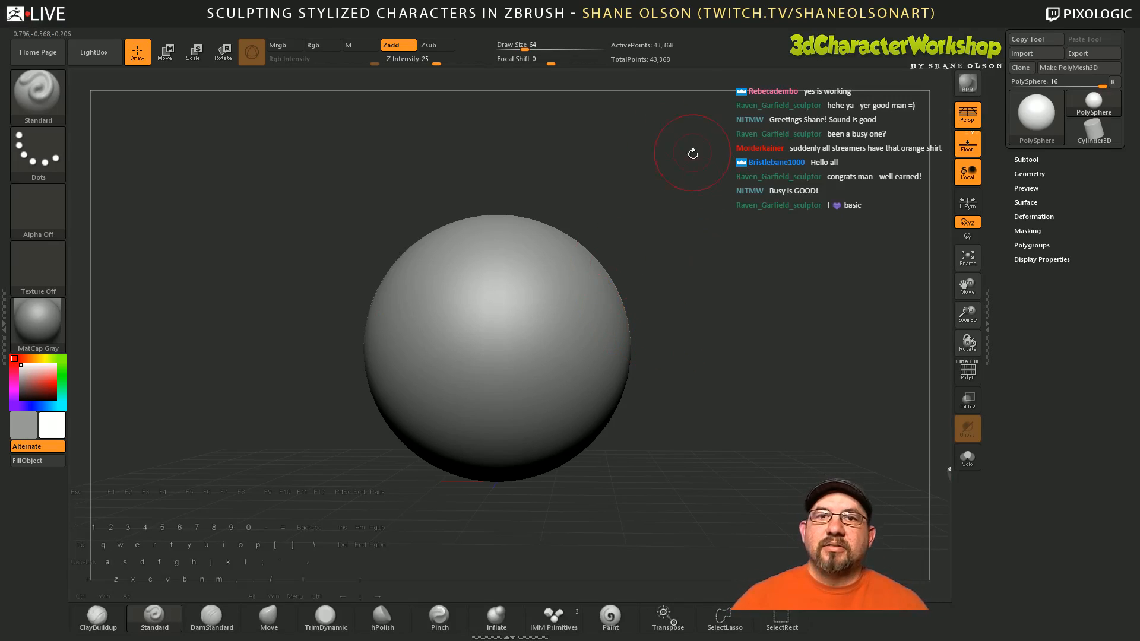
alt+drag(699, 275, 695, 278)
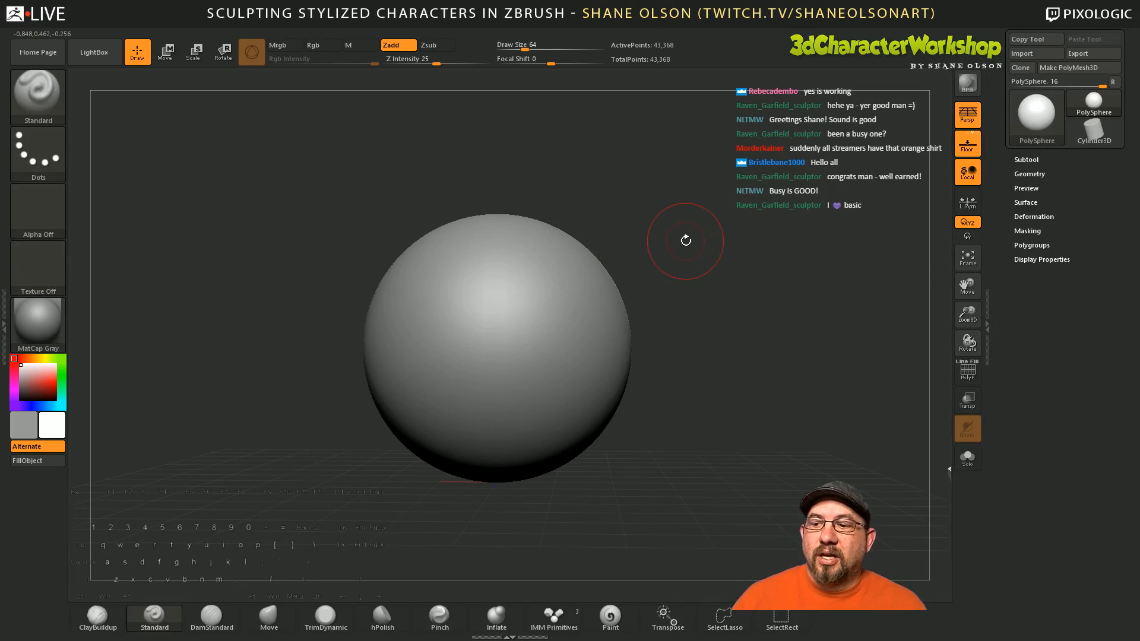
alt+drag(685, 240, 697, 244)
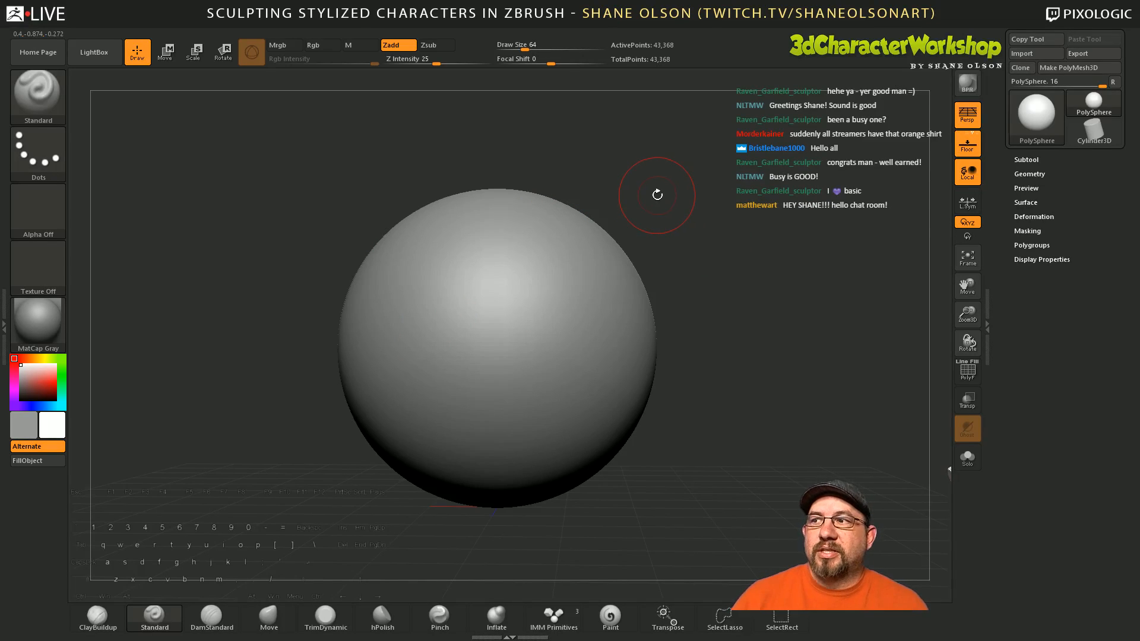
alt+drag(675, 198, 673, 220)
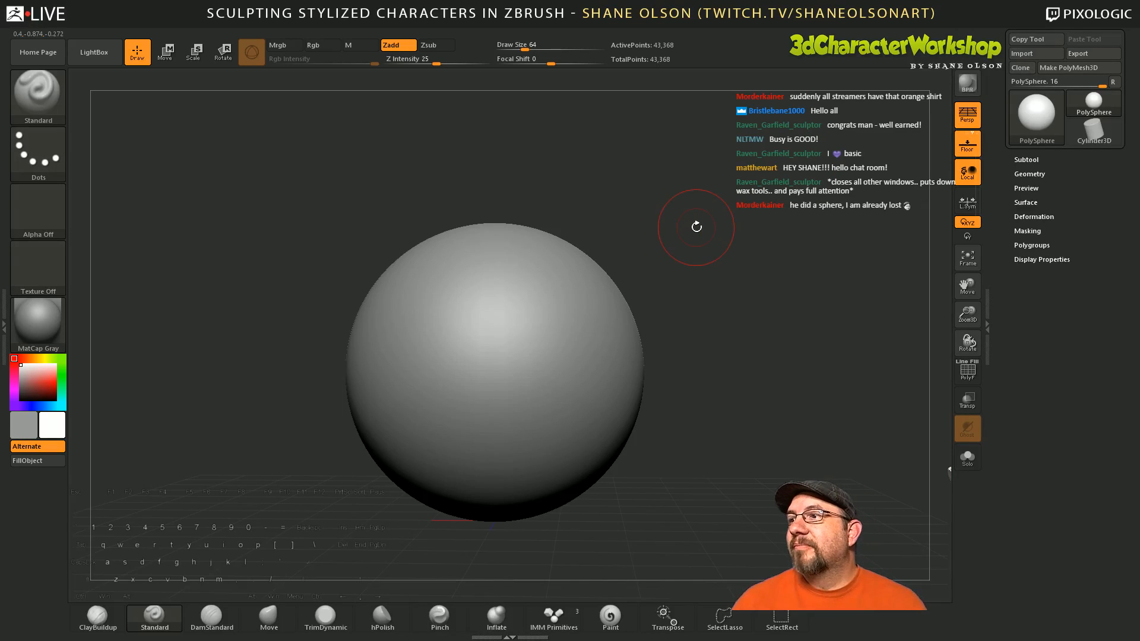
alt+drag(697, 226, 702, 260)
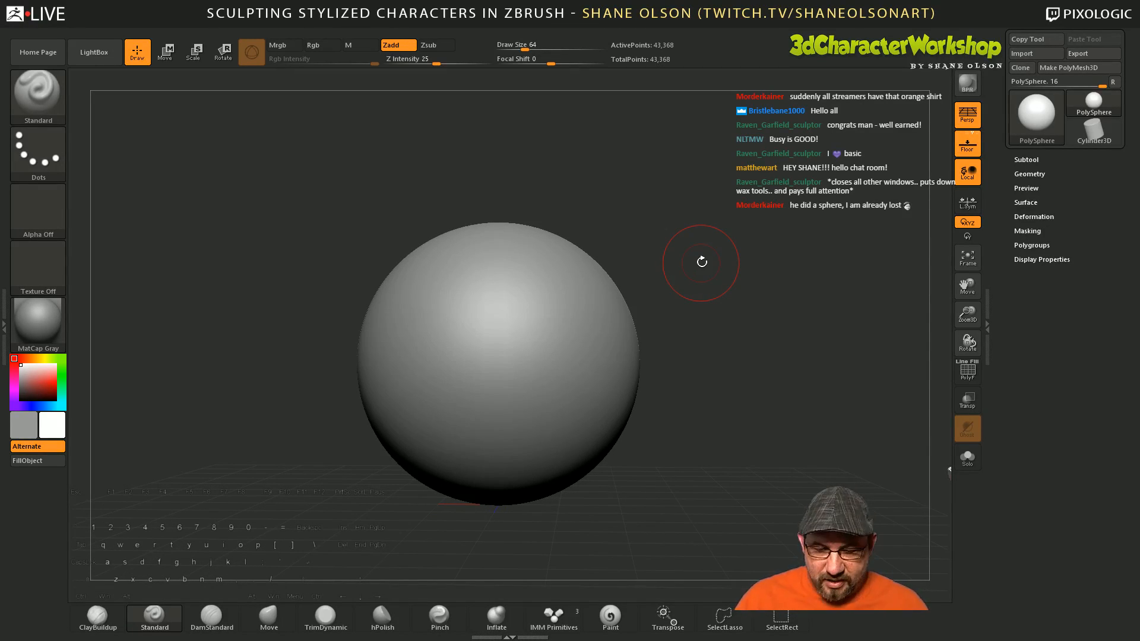
Step: Look over the LightBox project library and the brush palette in the side tray, leaving both hidden
key(comma)
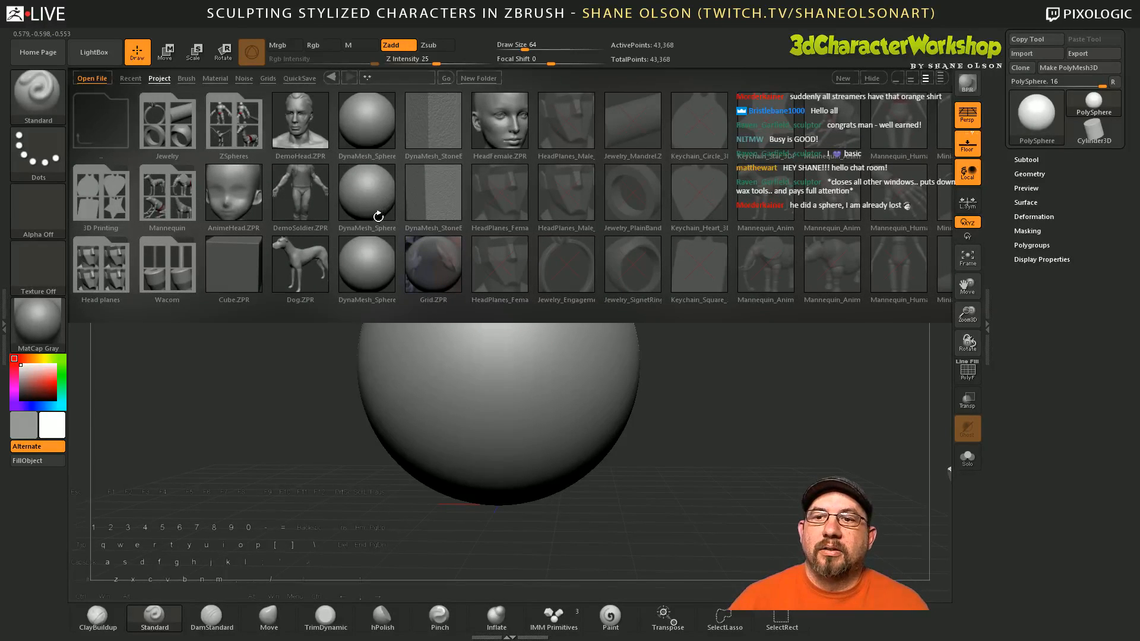
key(comma)
key(comma)
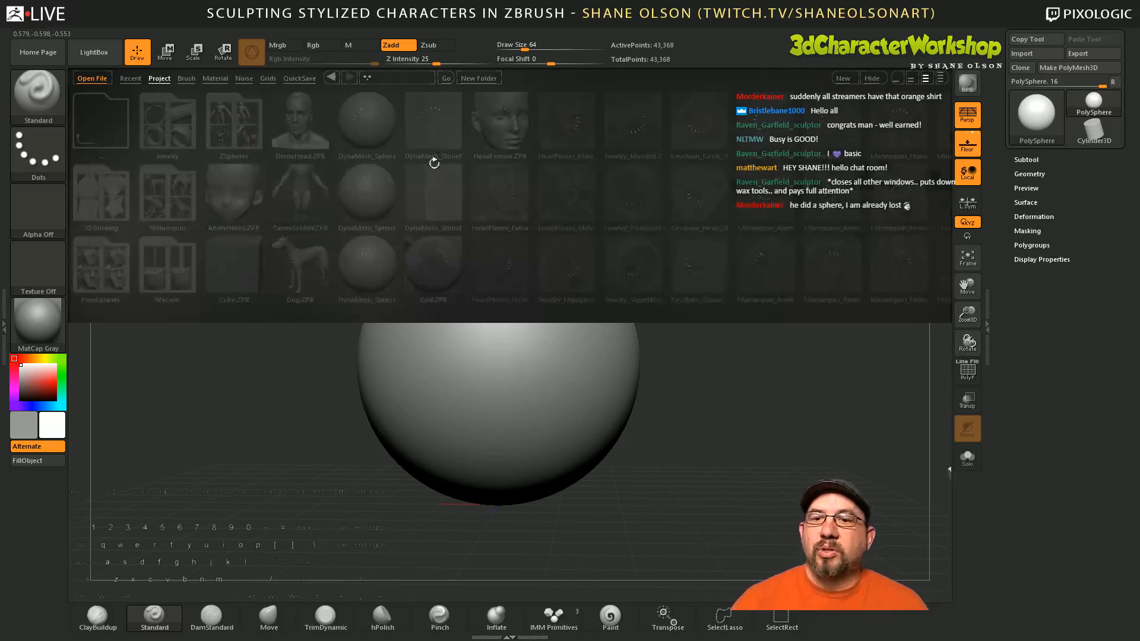
key(comma)
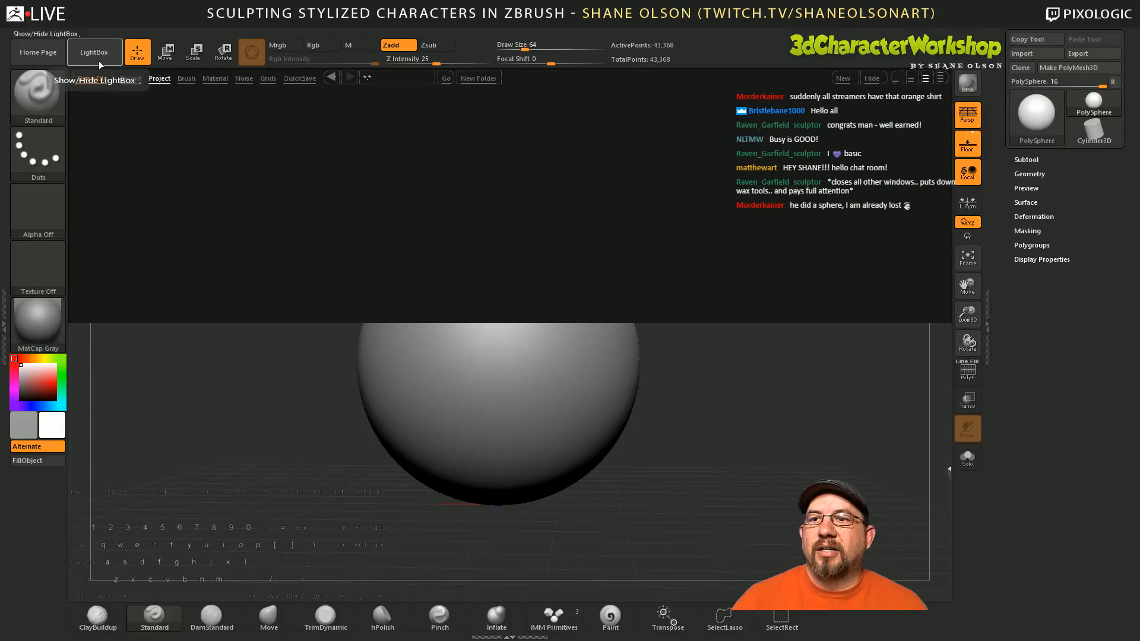
click(97, 53)
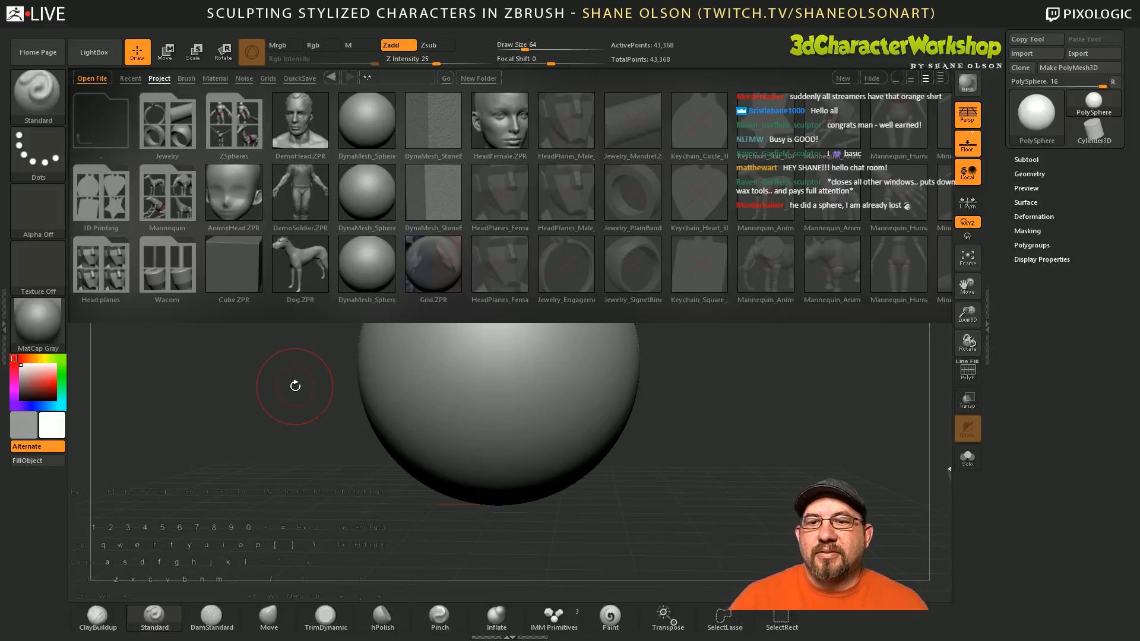
key(comma)
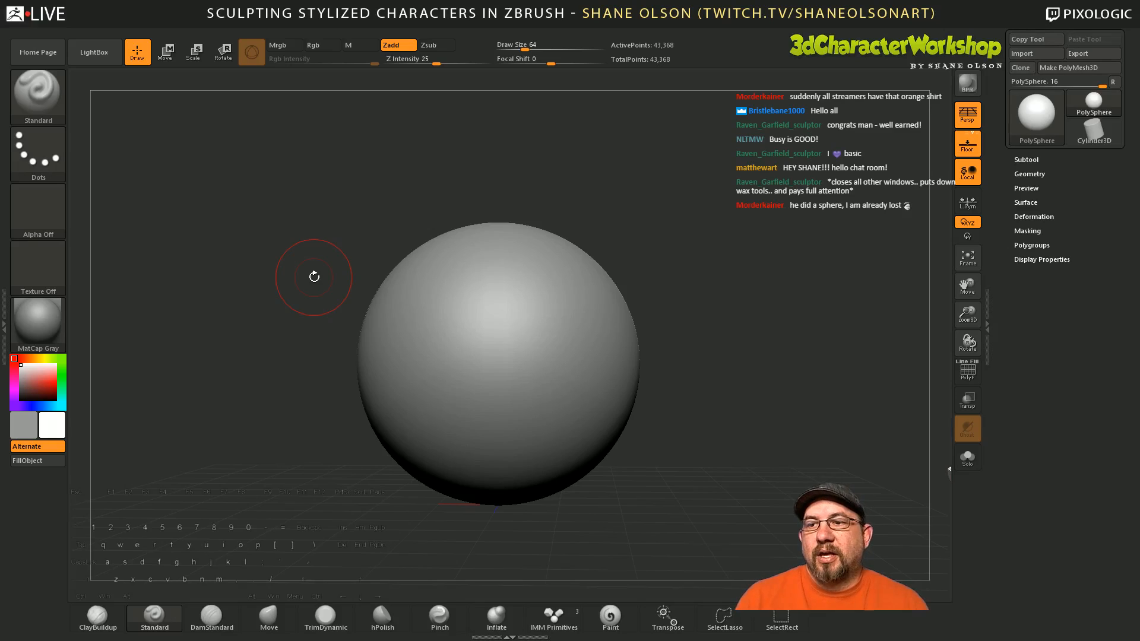
click(4, 184)
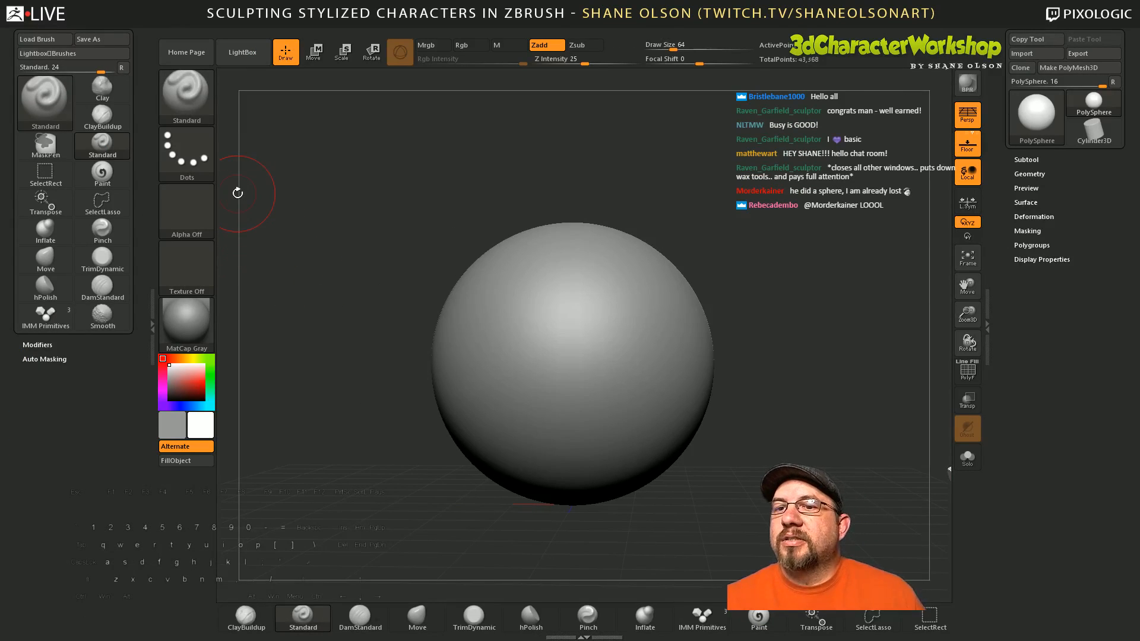
click(152, 323)
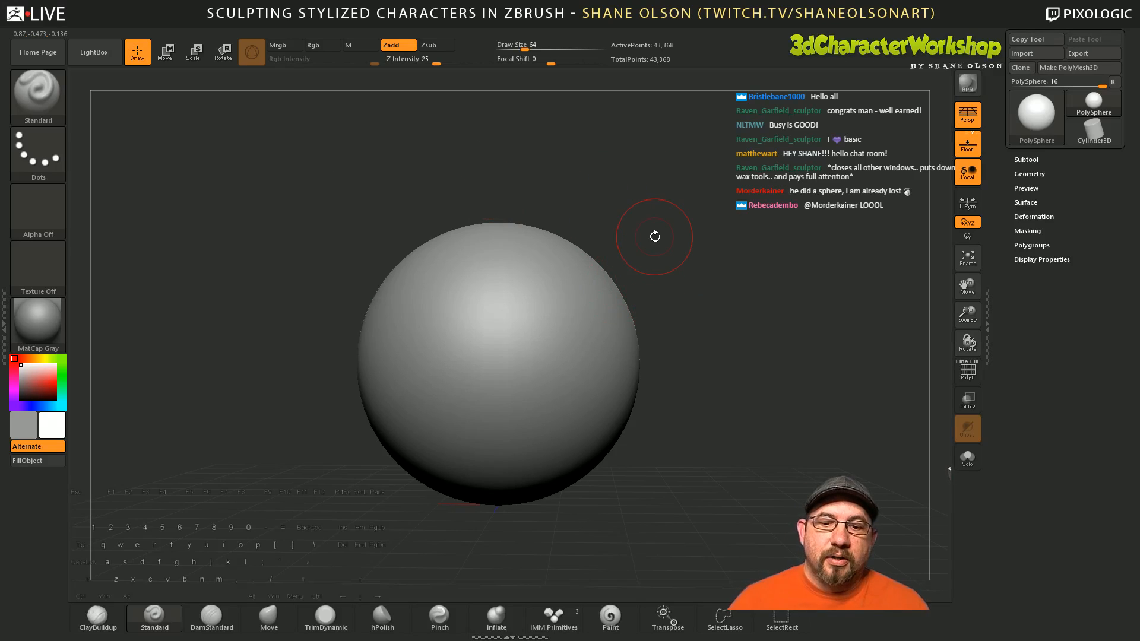
Step: Examine the sphere's polygon mesh by switching the PolyFrame display on and off, ending with it off
alt+drag(653, 259, 652, 254)
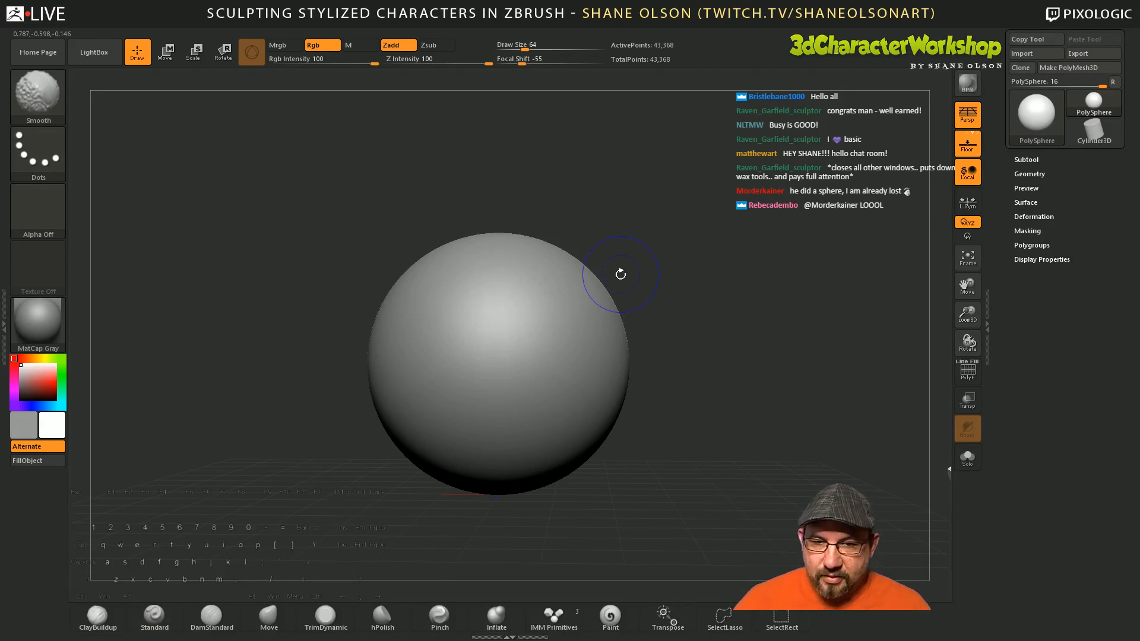
key(shift+f)
key(shift+f)
key(shift+f)
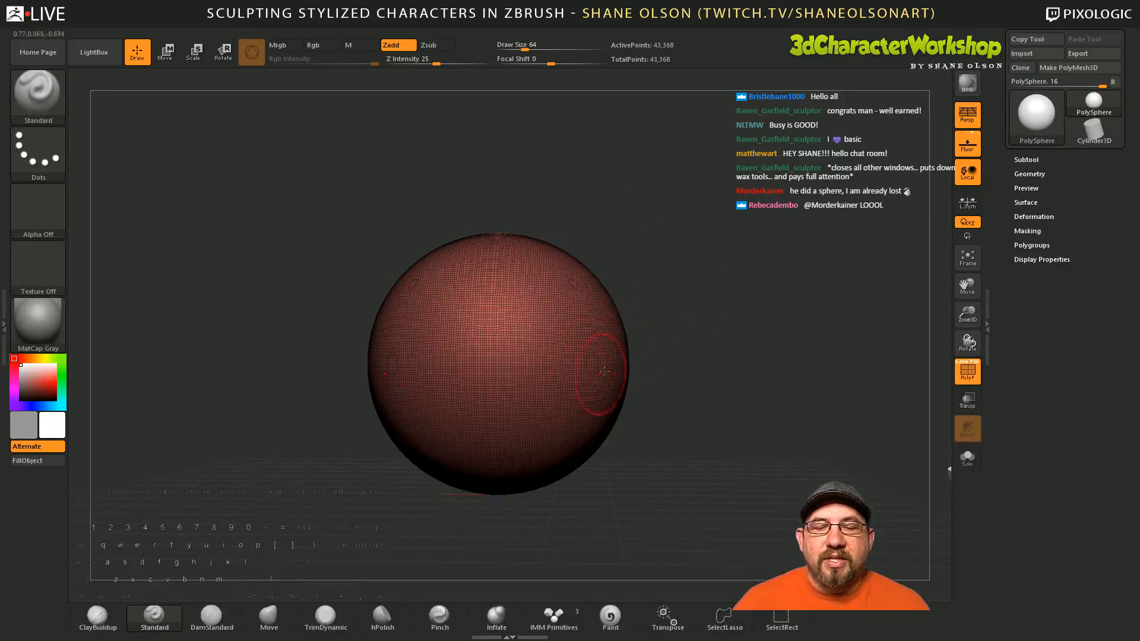
key(shift)
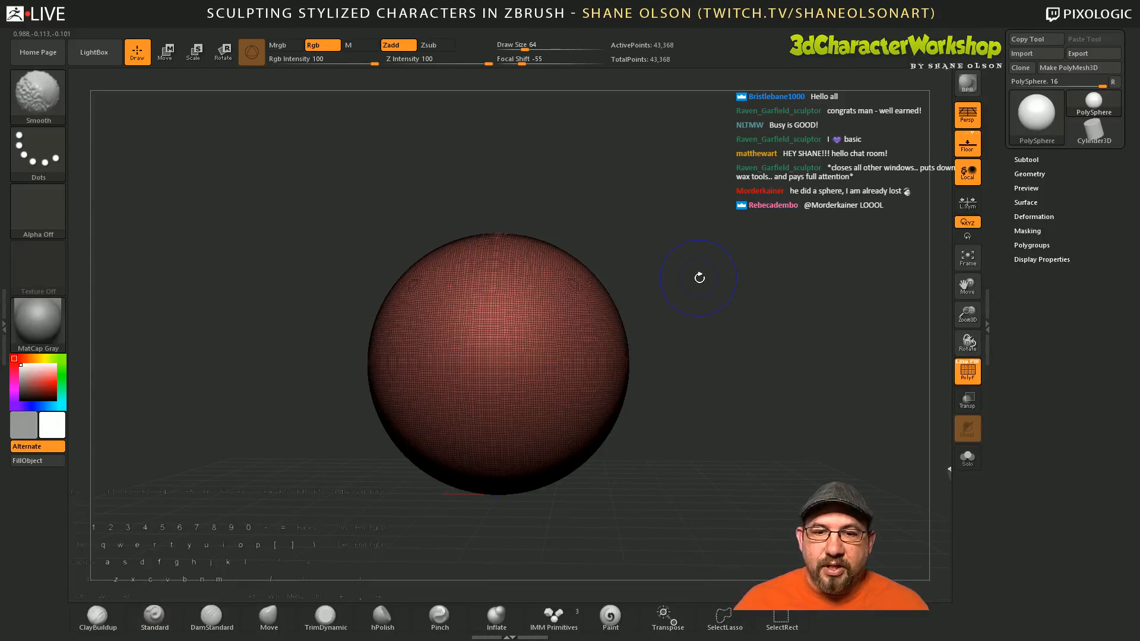
key(shift+f)
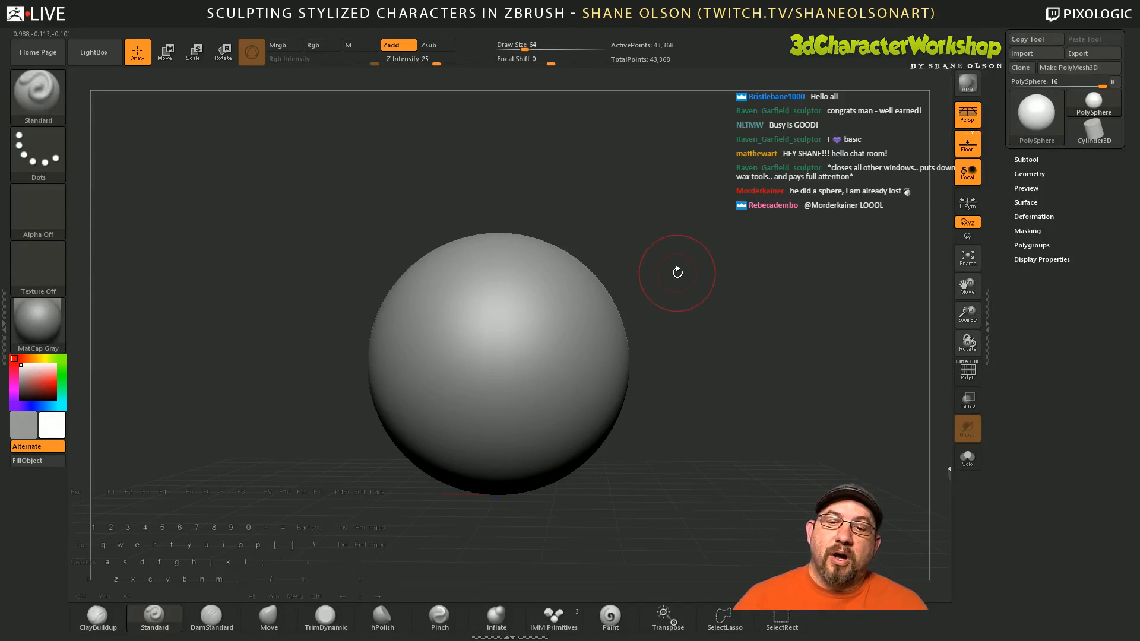
key(shift+f)
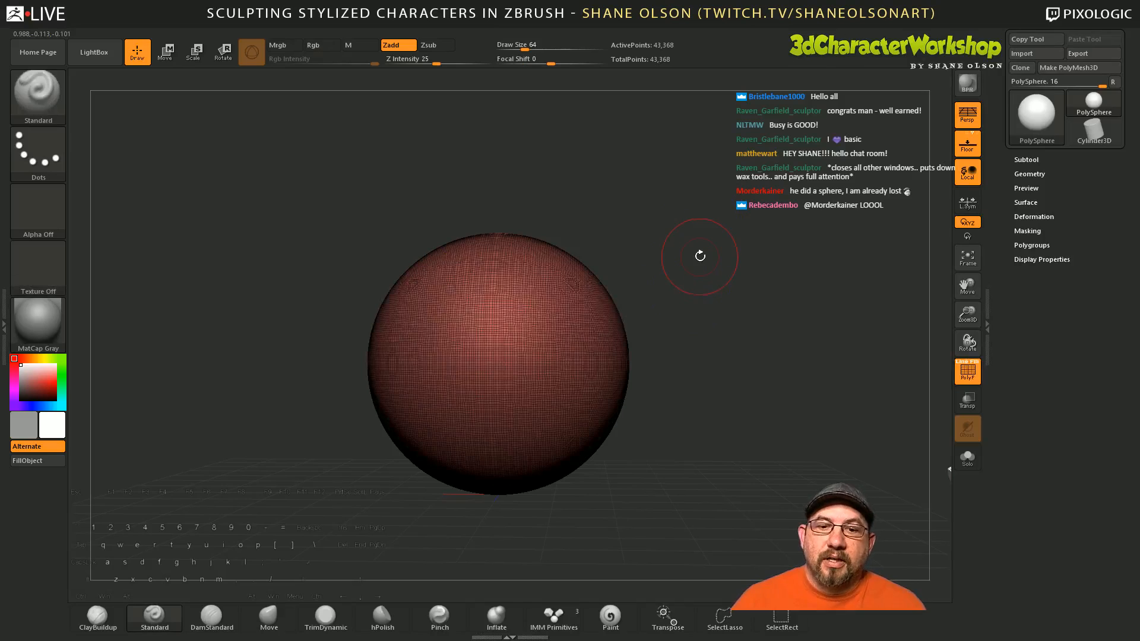
key(shift)
key(shift+f)
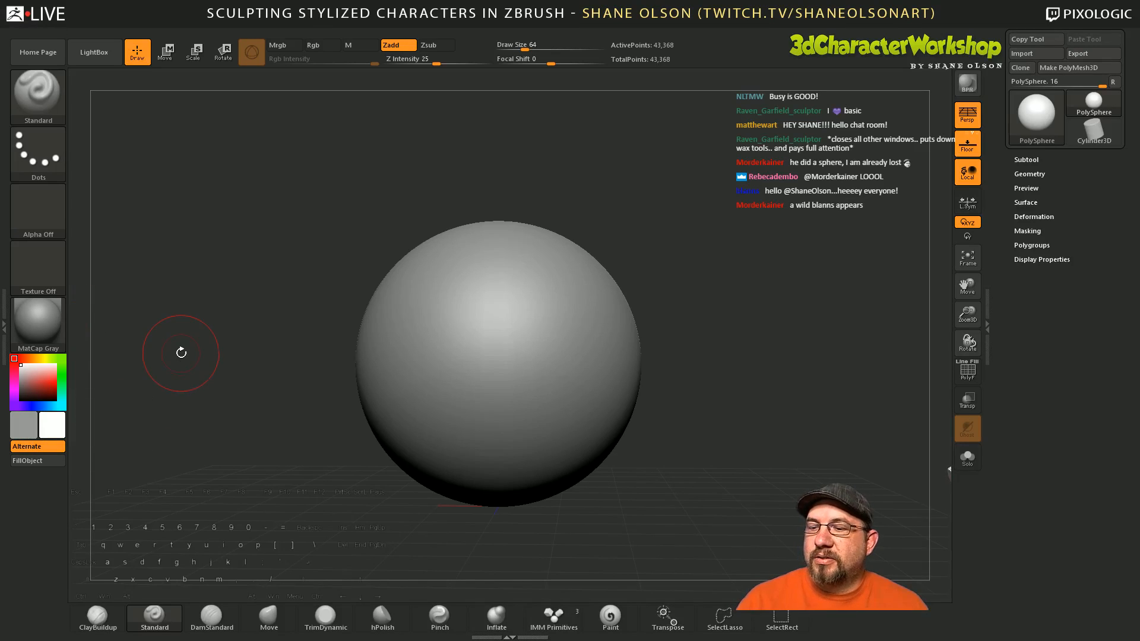
Step: Choose the Paint brush and set red and blue as the two colours, undoing the test stroke on the sphere
click(610, 617)
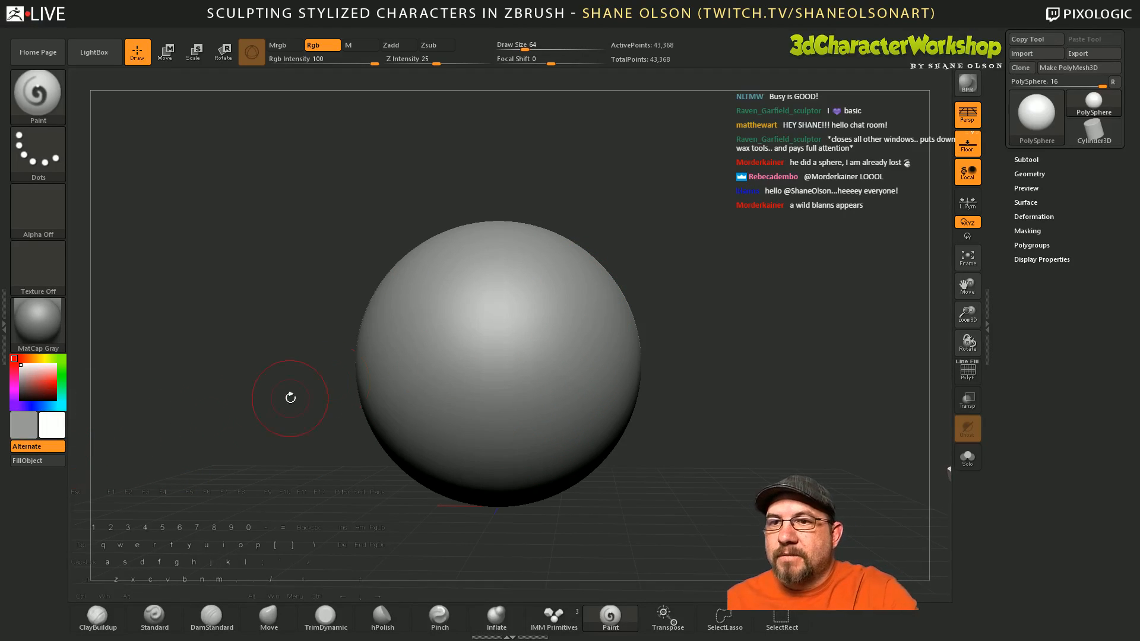
mouse_move(683, 335)
alt+mouse_down()
mouse_move(673, 297)
mouse_move(677, 311)
mouse_move(707, 321)
alt+mouse_up()
click(49, 379)
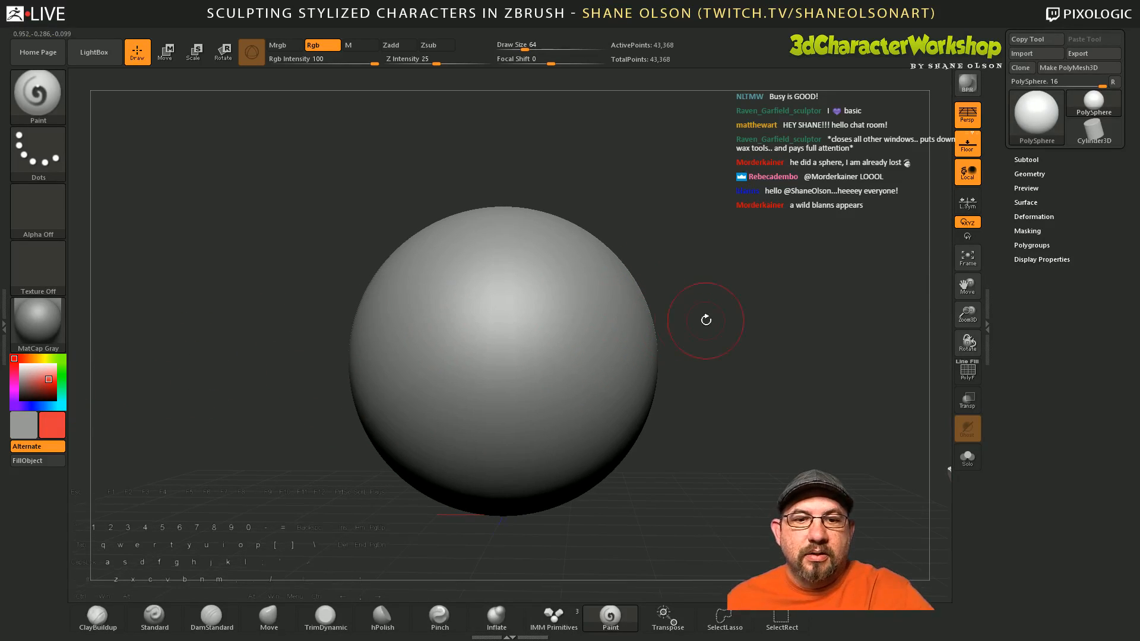
drag(571, 324, 601, 391)
key(ctrl+z)
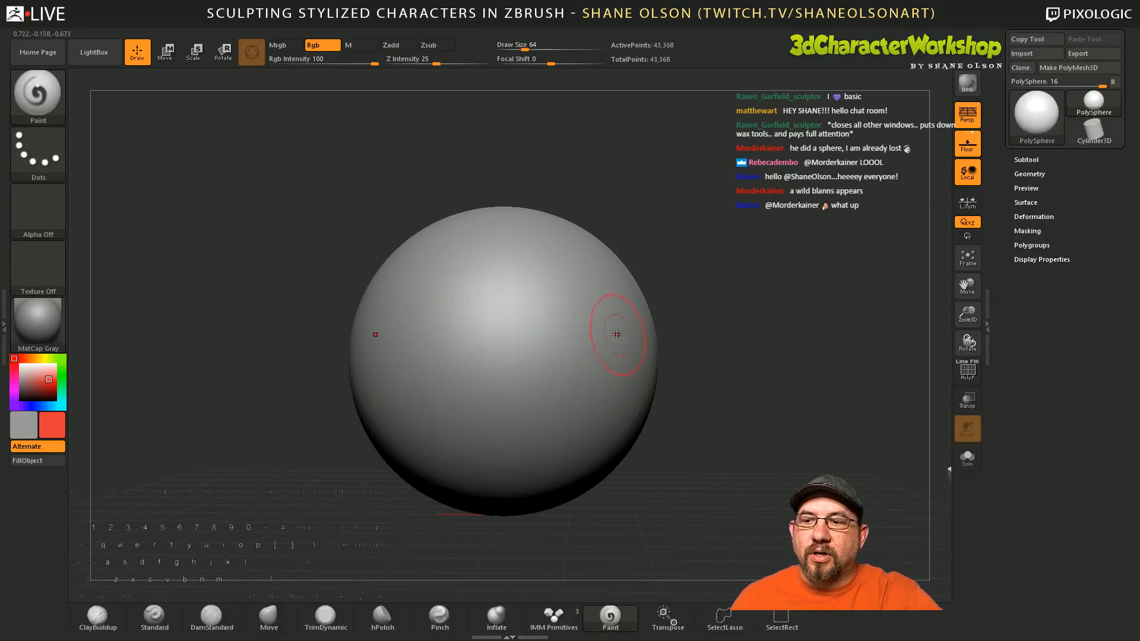
drag(36, 432, 127, 528)
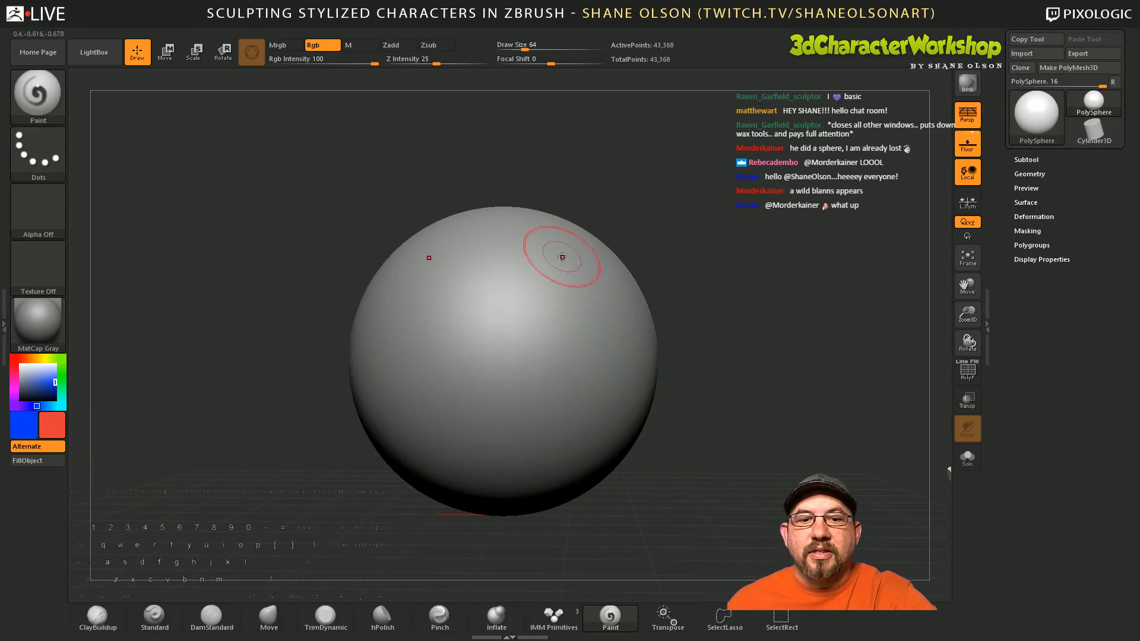
Step: Try painting mirrored red and blue vertical strokes on the front of the sphere, and undo them
drag(554, 244, 595, 427)
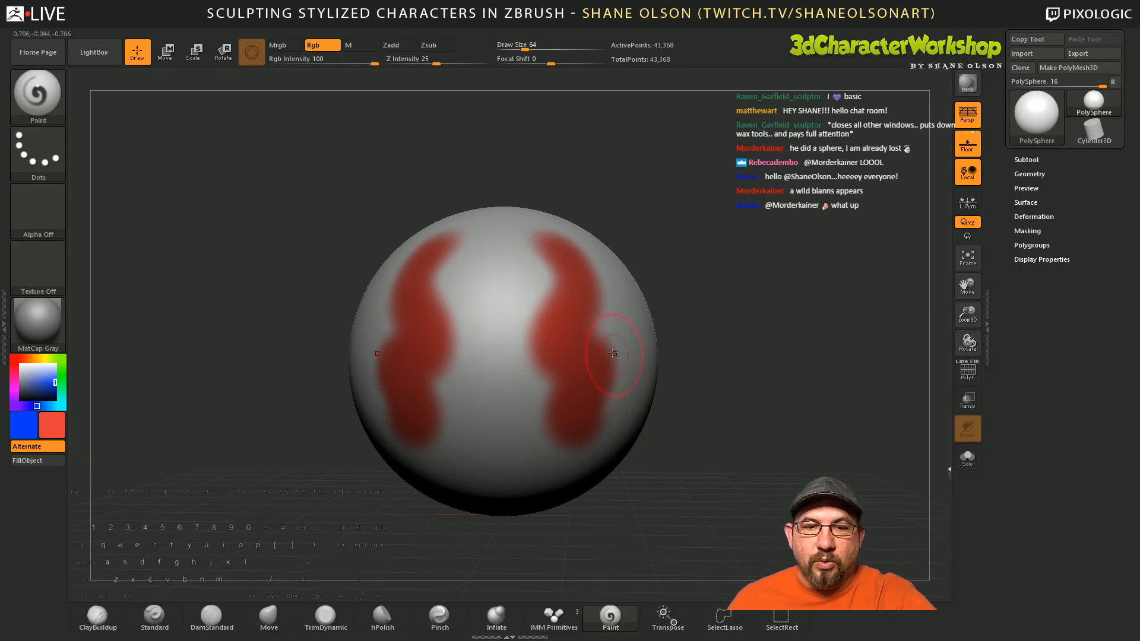
drag(522, 237, 546, 402)
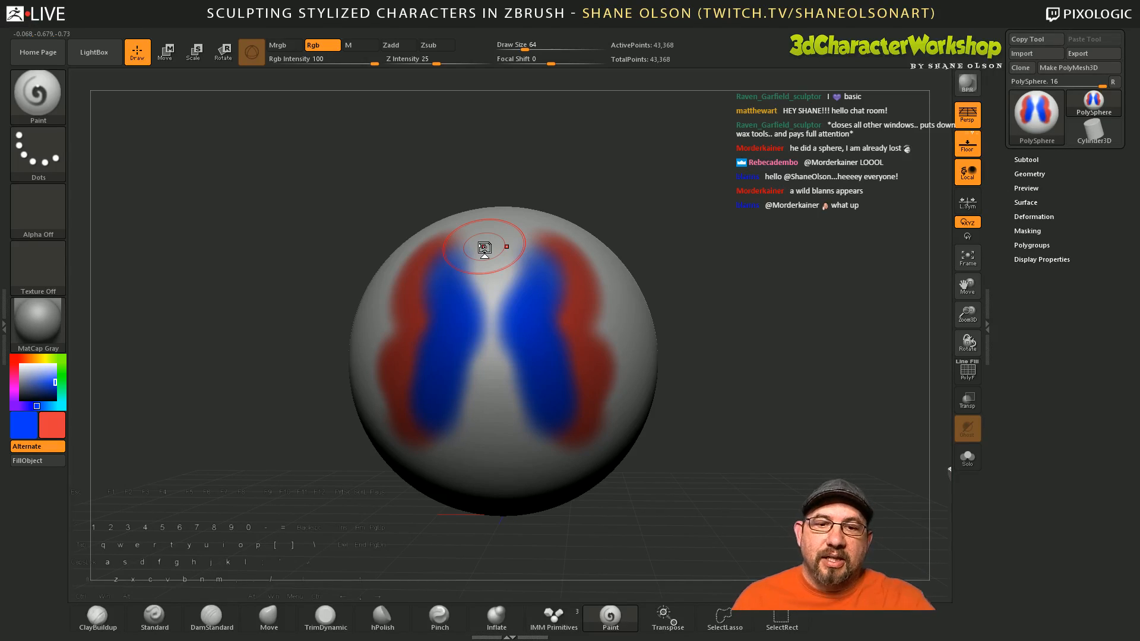
key(ctrl+z)
key(ctrl+z)
key(ctrl+z)
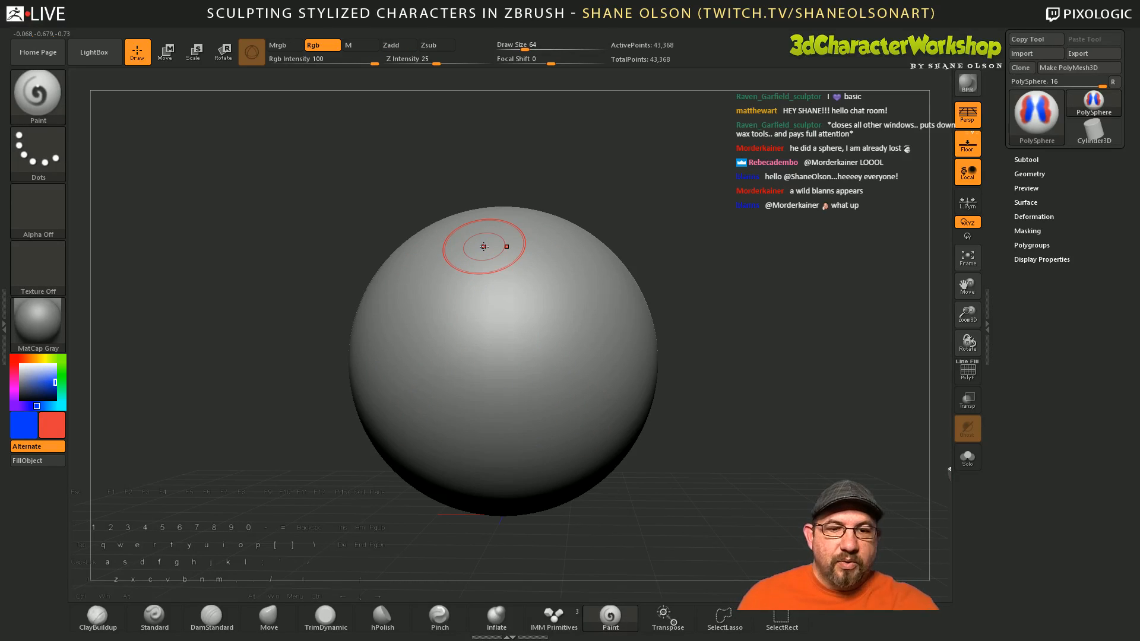
mouse_move(694, 380)
mouse_down()
mouse_move(710, 394)
mouse_move(707, 417)
mouse_up()
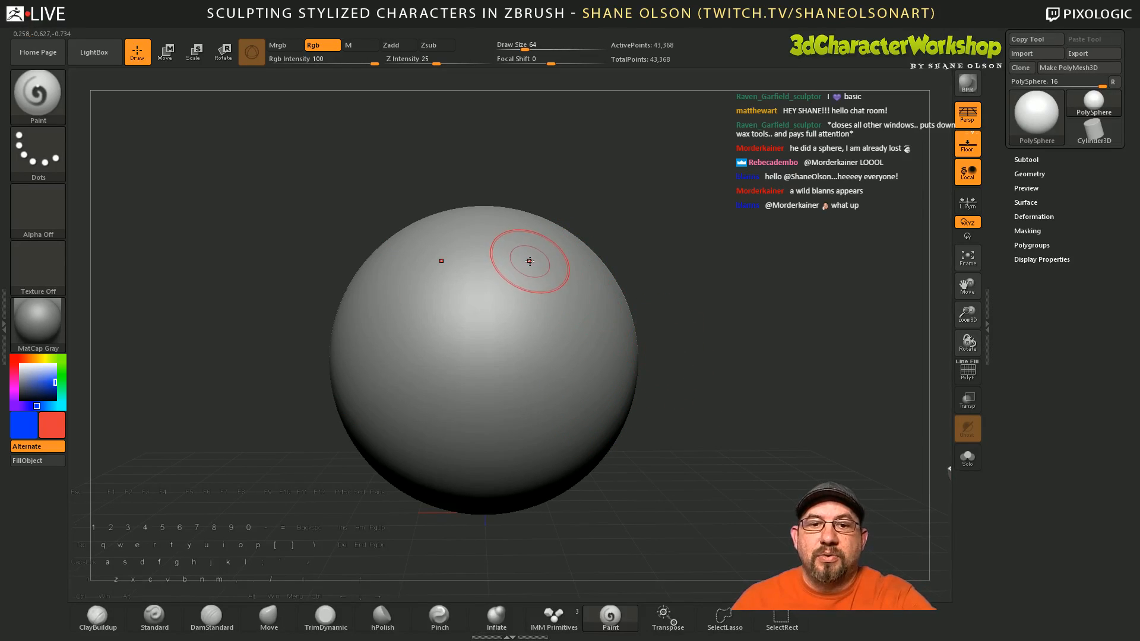
mouse_move(532, 269)
alt+right_down()
mouse_move(542, 299)
mouse_move(552, 279)
alt+right_up()
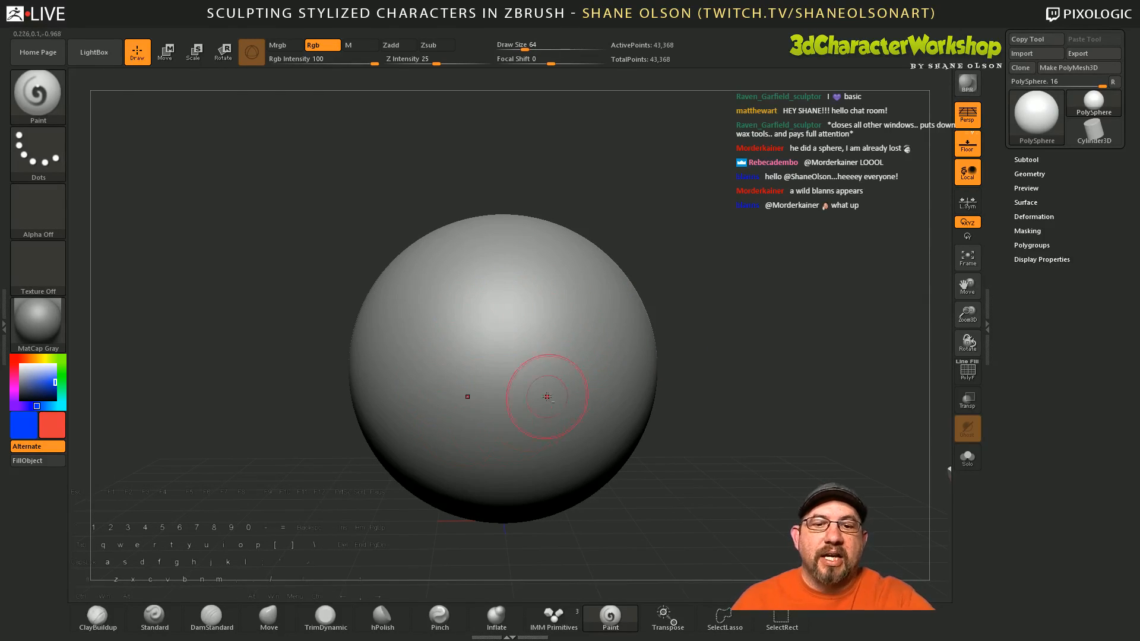
mouse_move(518, 348)
alt+right_down()
mouse_move(409, 258)
mouse_move(587, 296)
mouse_move(478, 309)
mouse_move(509, 345)
alt+right_up()
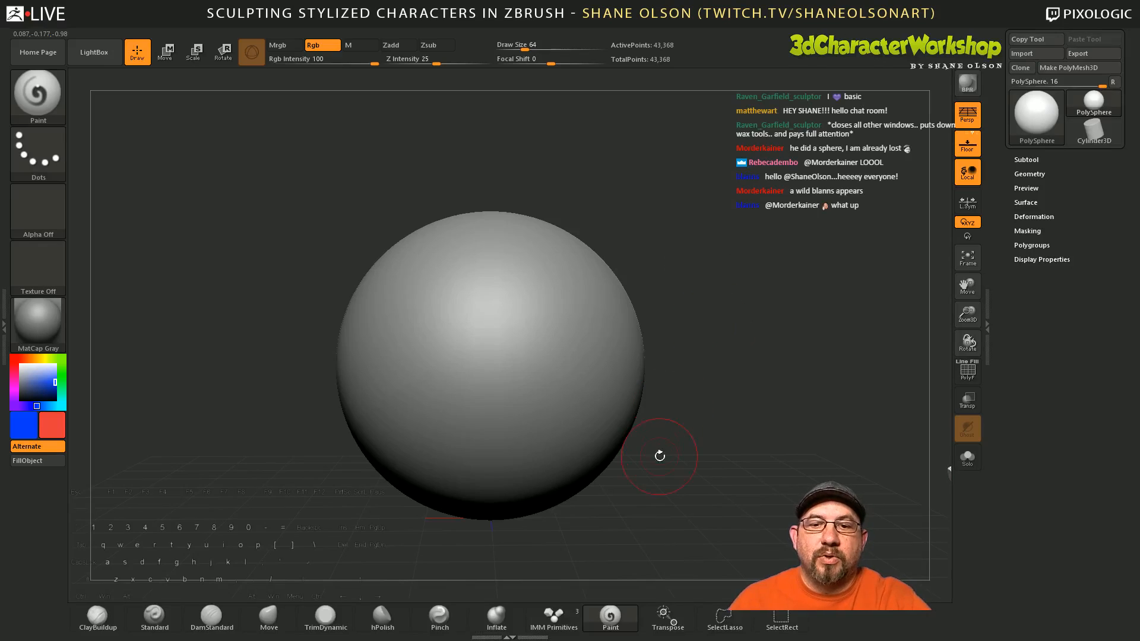
alt+drag(740, 311, 753, 321)
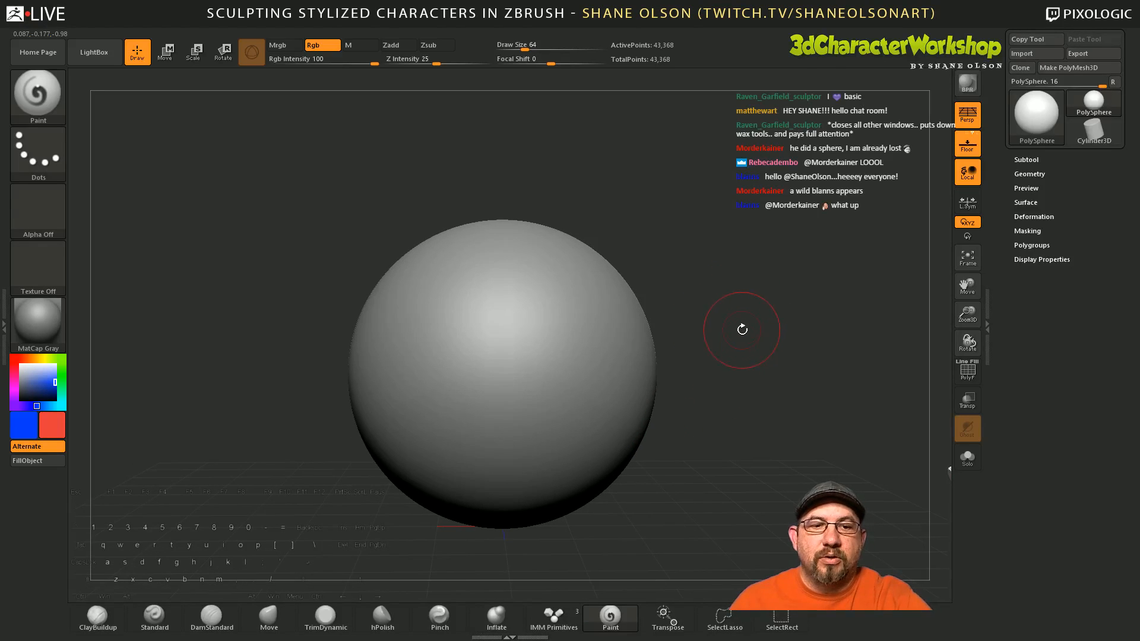
alt+drag(727, 335, 720, 326)
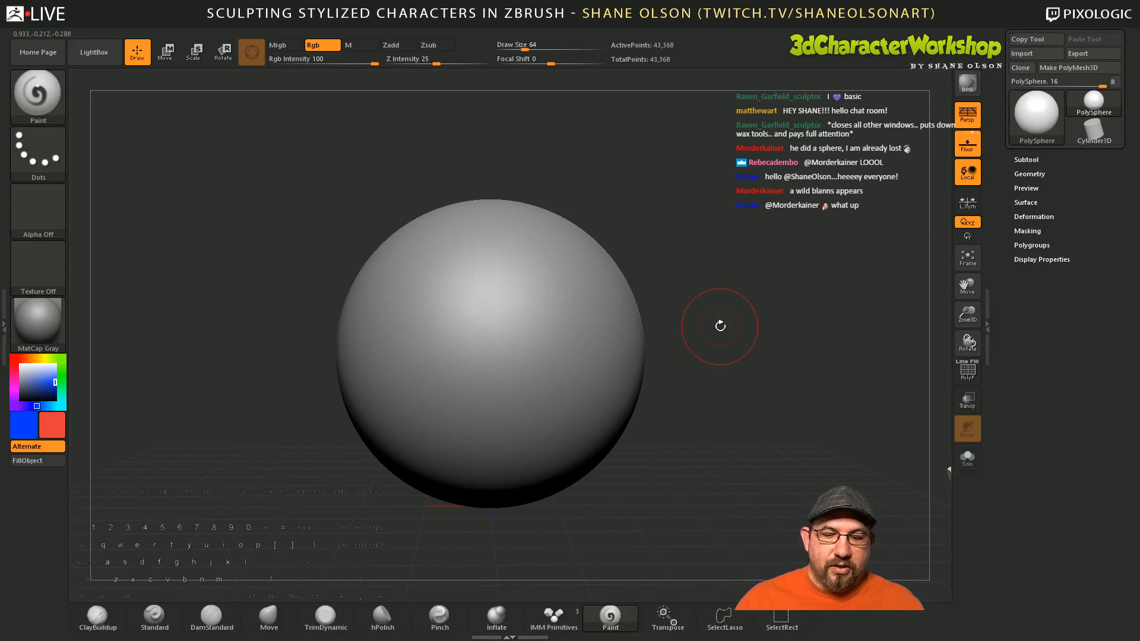
alt+drag(744, 311, 695, 242)
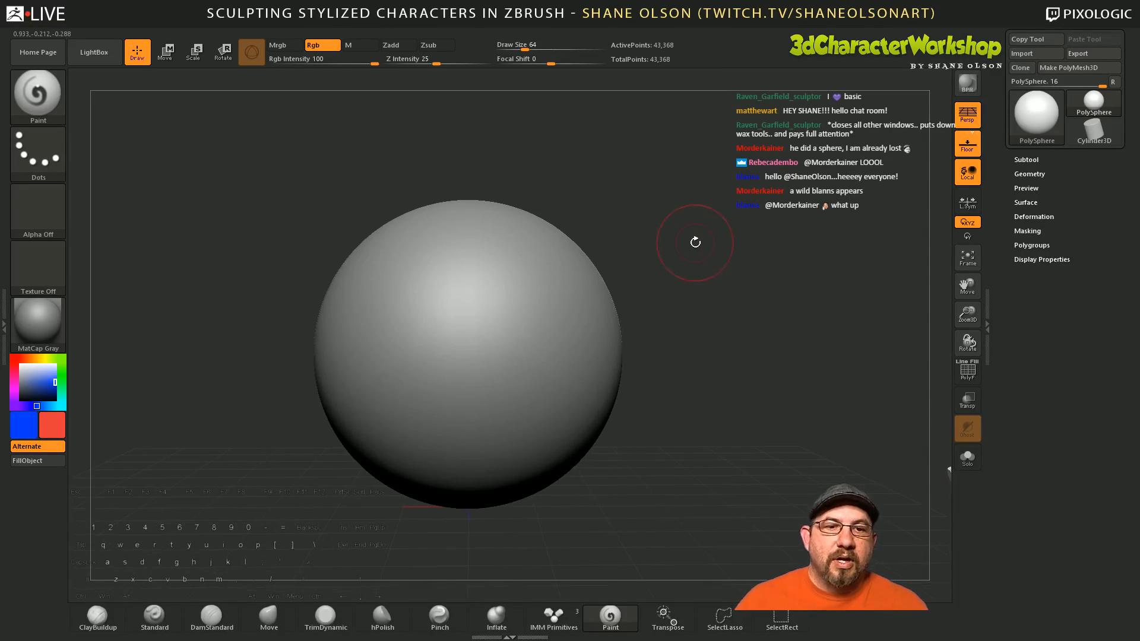
Step: Try painting blue mirrored strokes across the middle of the sphere's front, undoing each one
drag(447, 345, 496, 343)
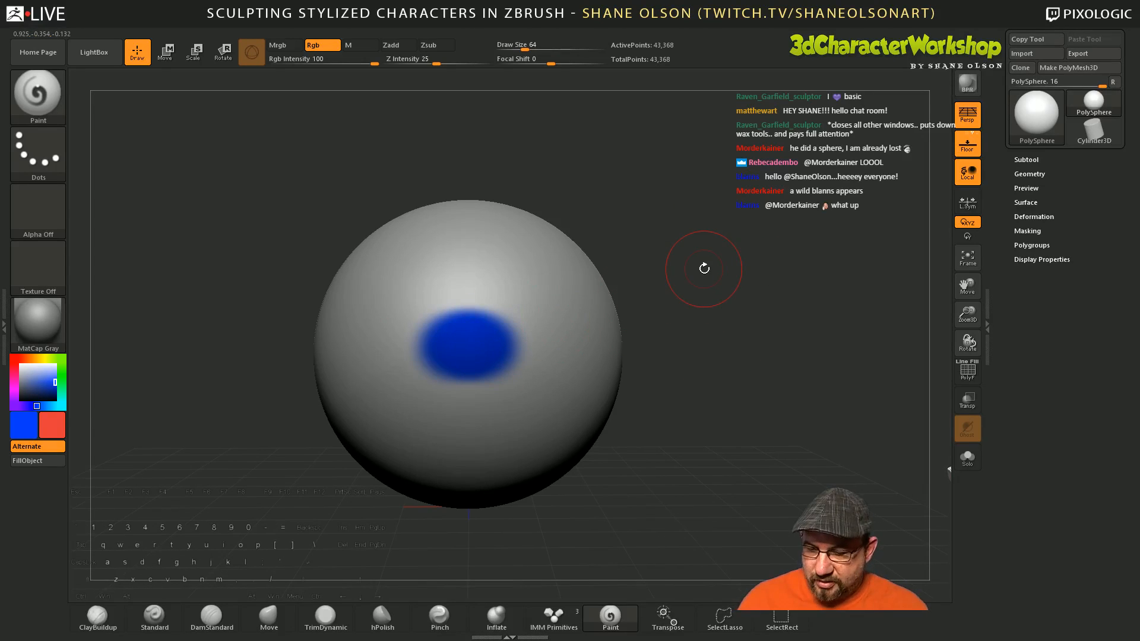
key(ctrl+z)
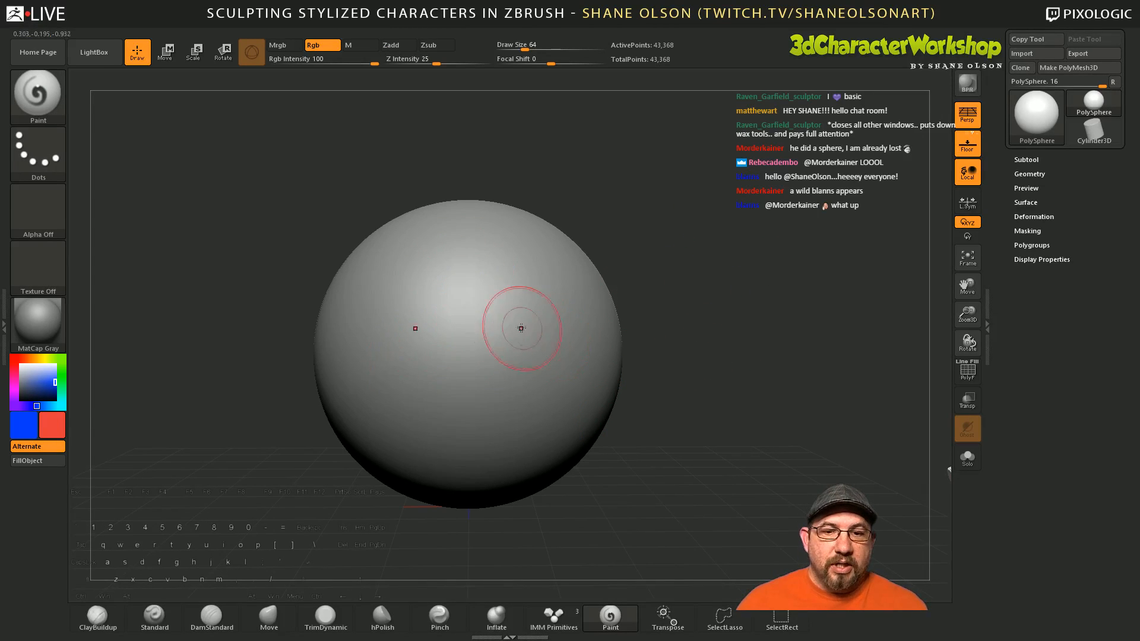
mouse_move(501, 287)
mouse_down()
mouse_move(537, 362)
mouse_move(589, 334)
mouse_up()
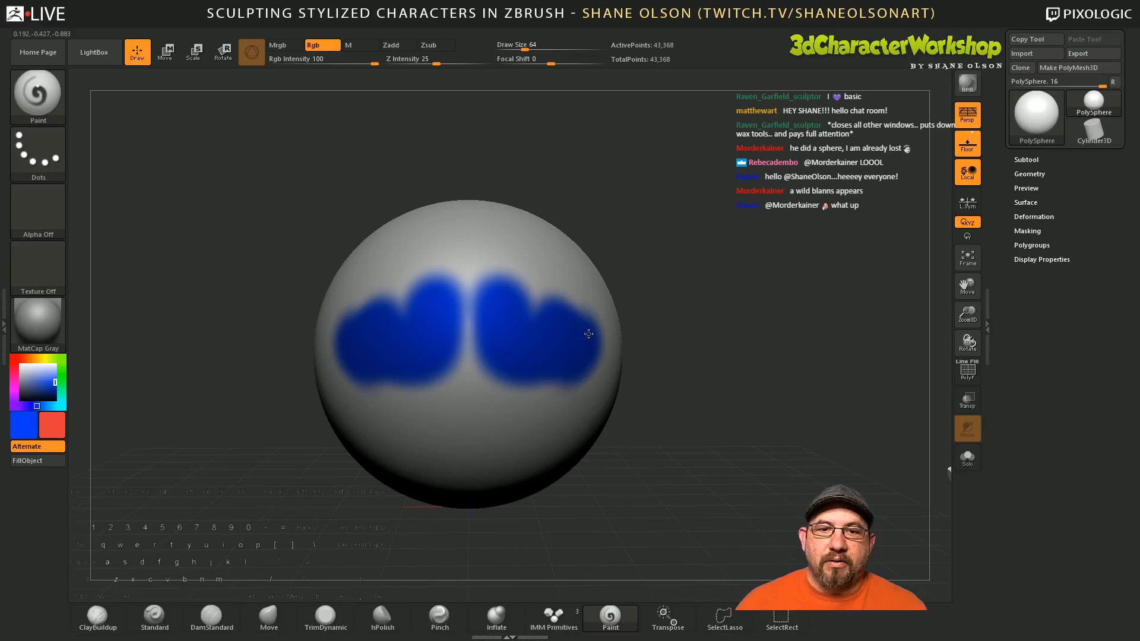
key(ctrl+z)
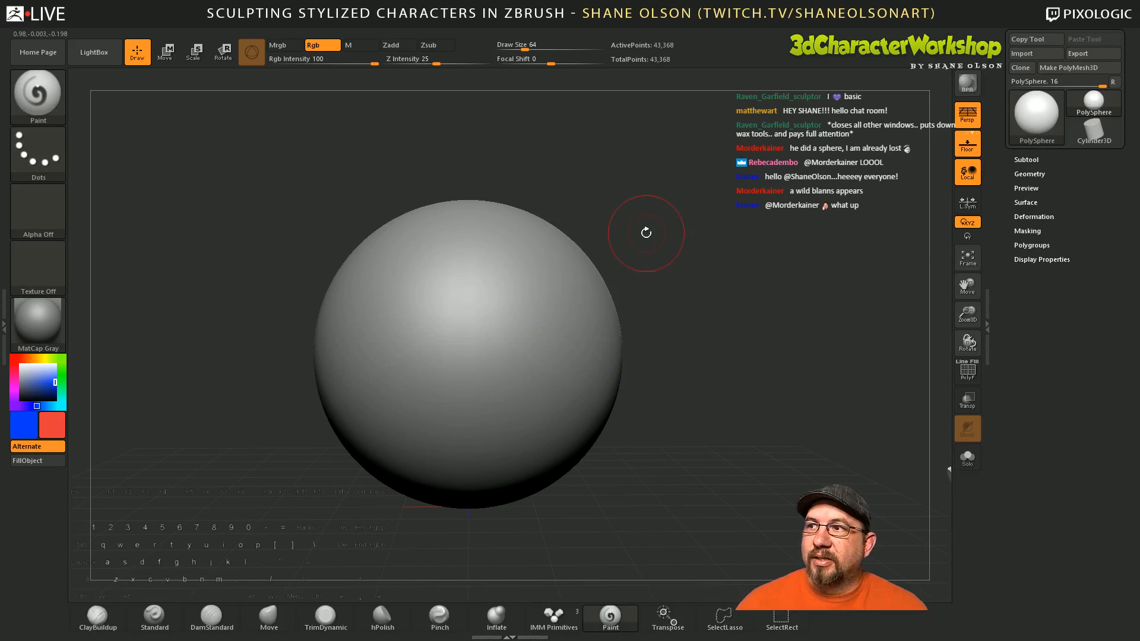
Step: Examine the sphere's surface up close and from several angles, ending with the whole sphere in view
drag(809, 266, 781, 271)
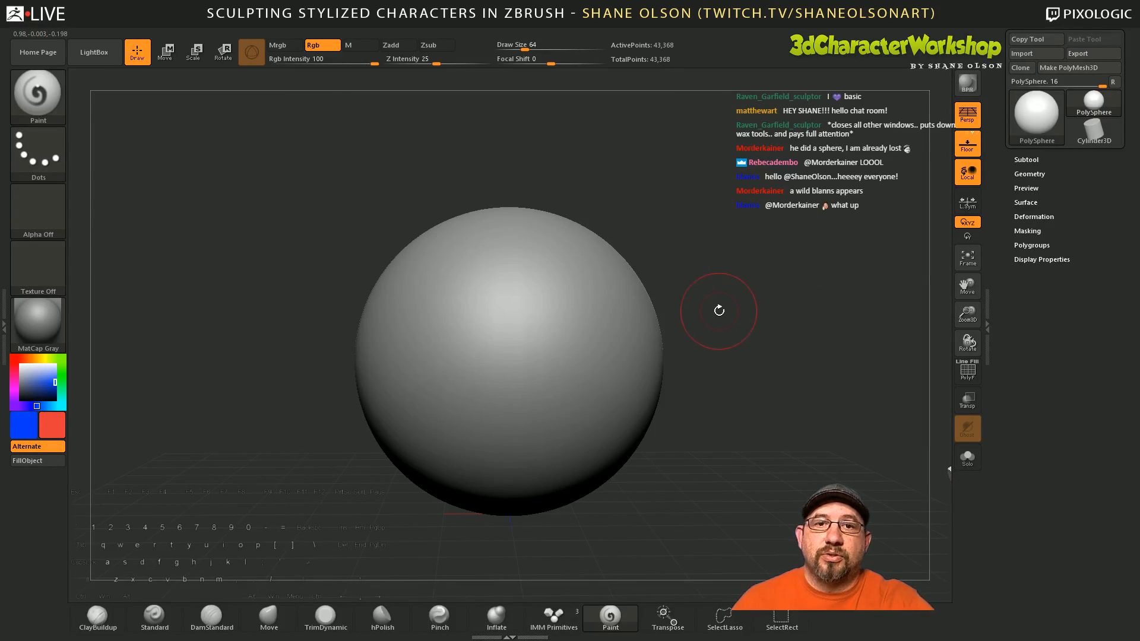
drag(719, 310, 705, 307)
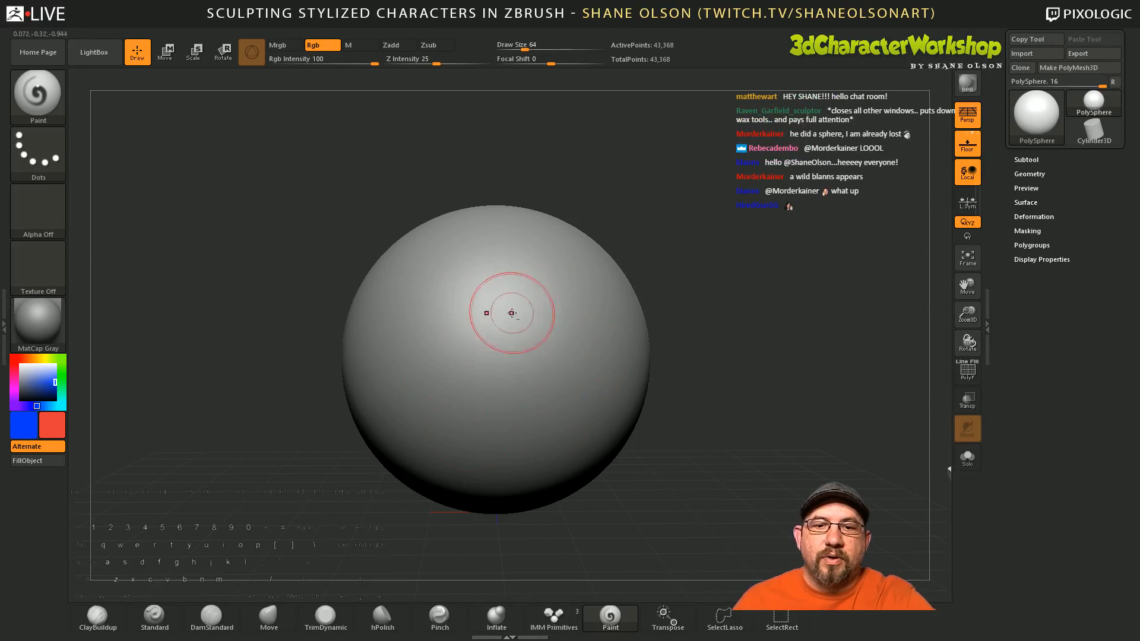
mouse_move(522, 349)
alt+right_down()
mouse_move(510, 347)
mouse_move(503, 297)
mouse_move(524, 328)
alt+right_up()
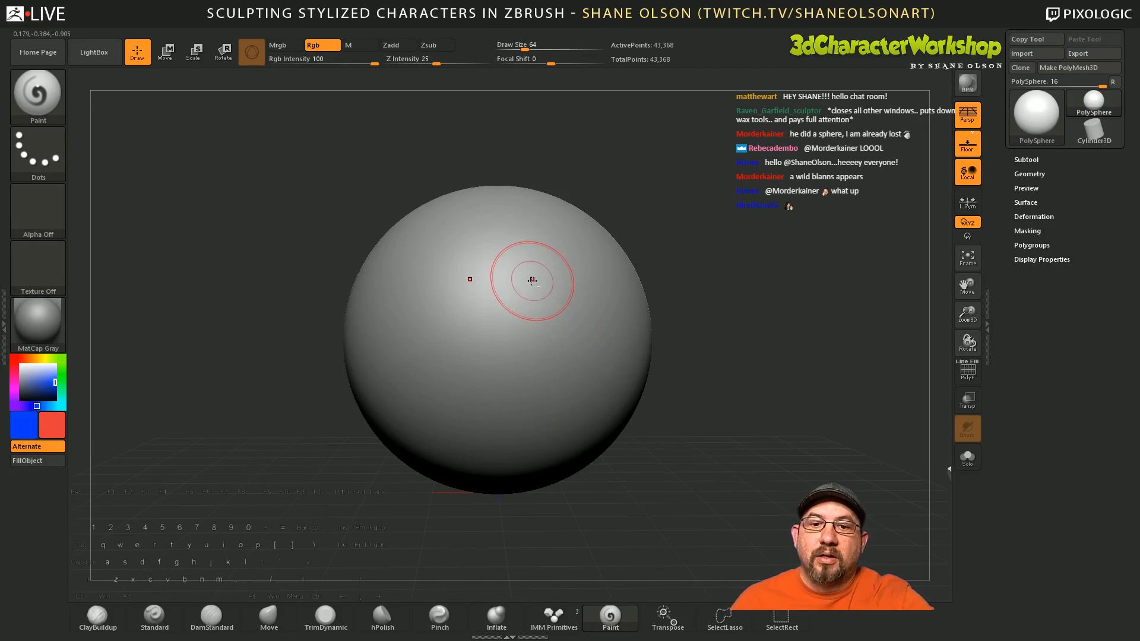
alt+right_drag(529, 282, 536, 475)
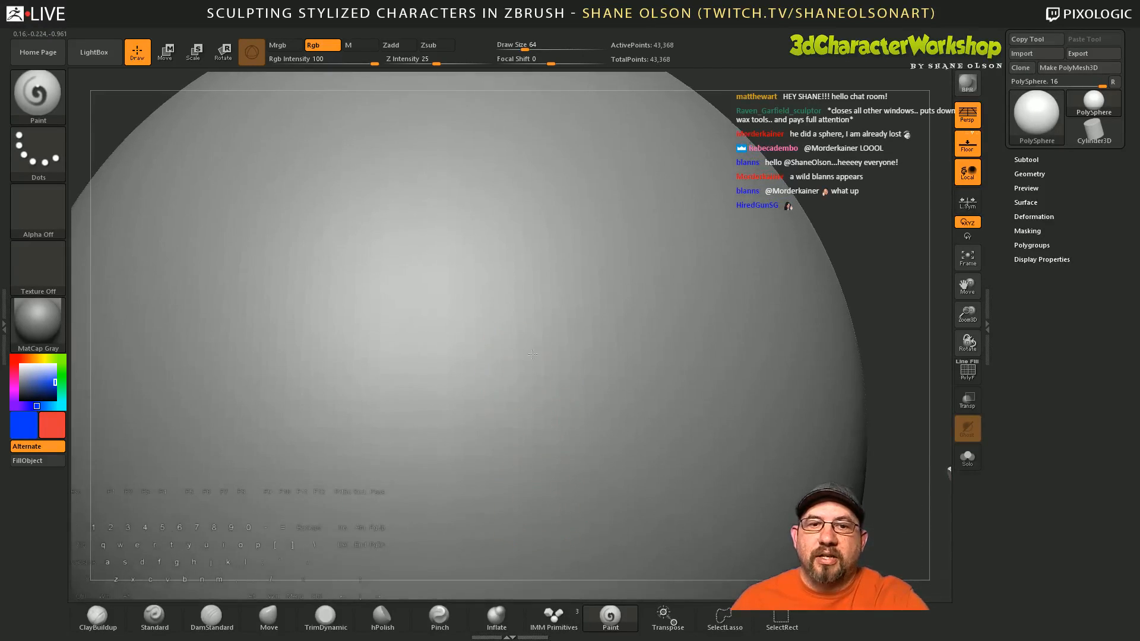
mouse_move(516, 366)
alt+right_down()
mouse_move(585, 300)
mouse_move(579, 374)
alt+right_up()
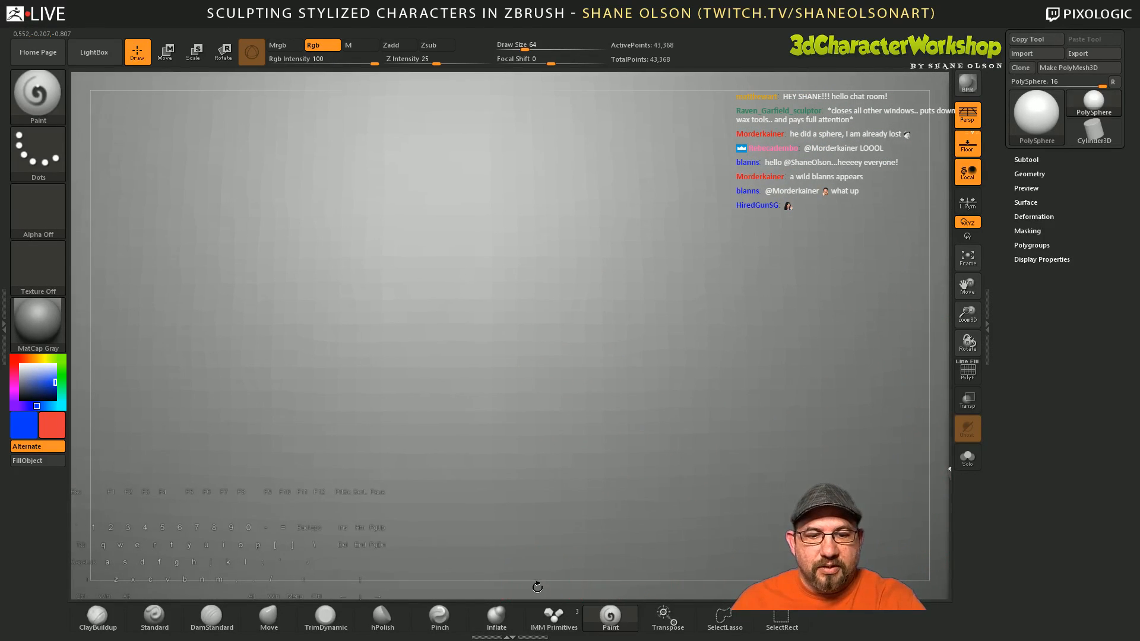
mouse_move(507, 586)
mouse_down()
mouse_move(564, 583)
mouse_move(538, 560)
mouse_move(539, 515)
mouse_up()
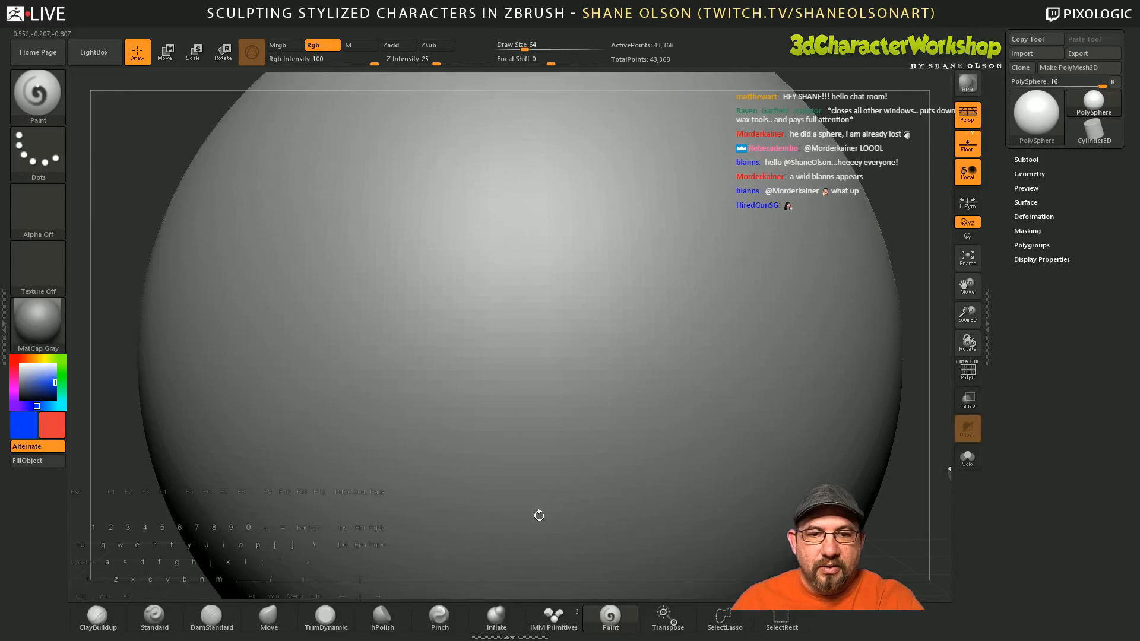
alt+right_drag(559, 404, 540, 414)
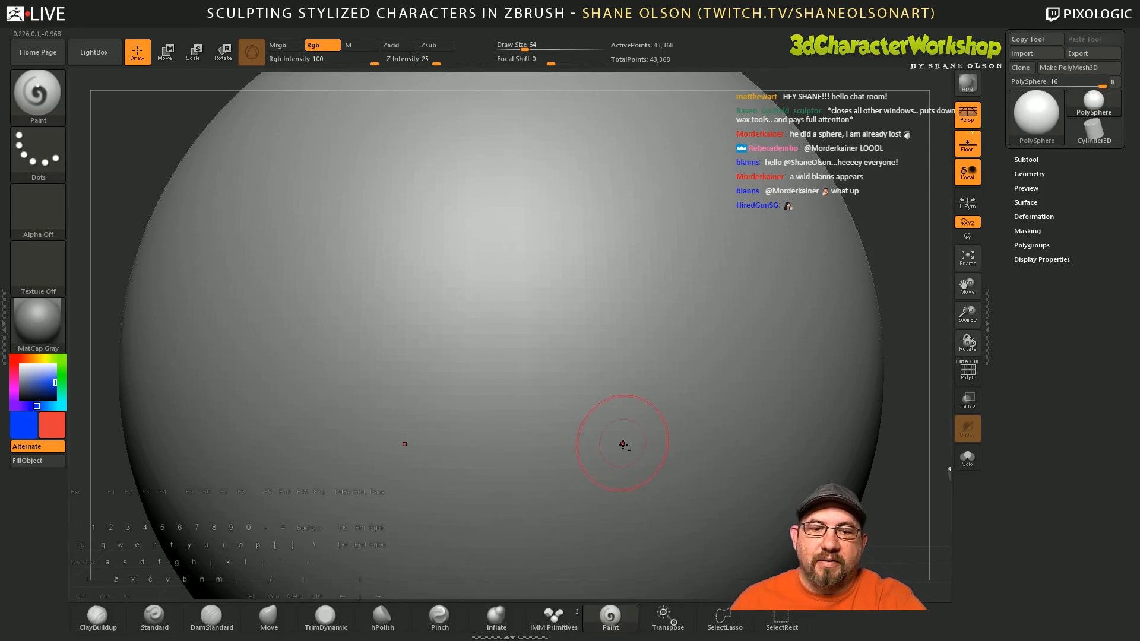
ctrl+right_drag(622, 443, 582, 398)
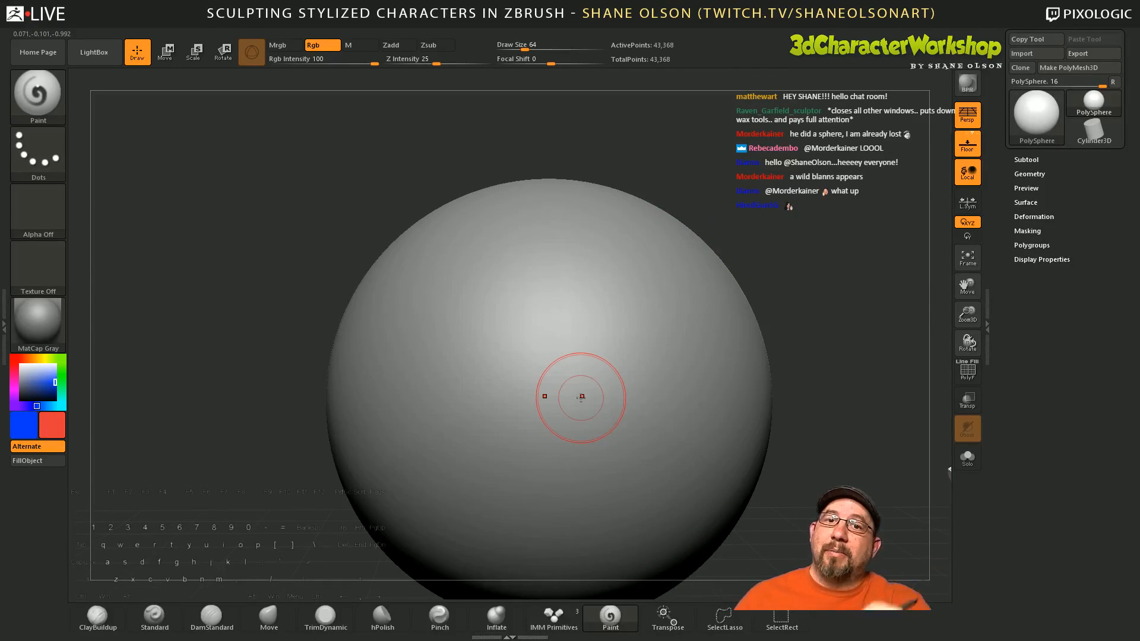
alt+drag(804, 448, 745, 402)
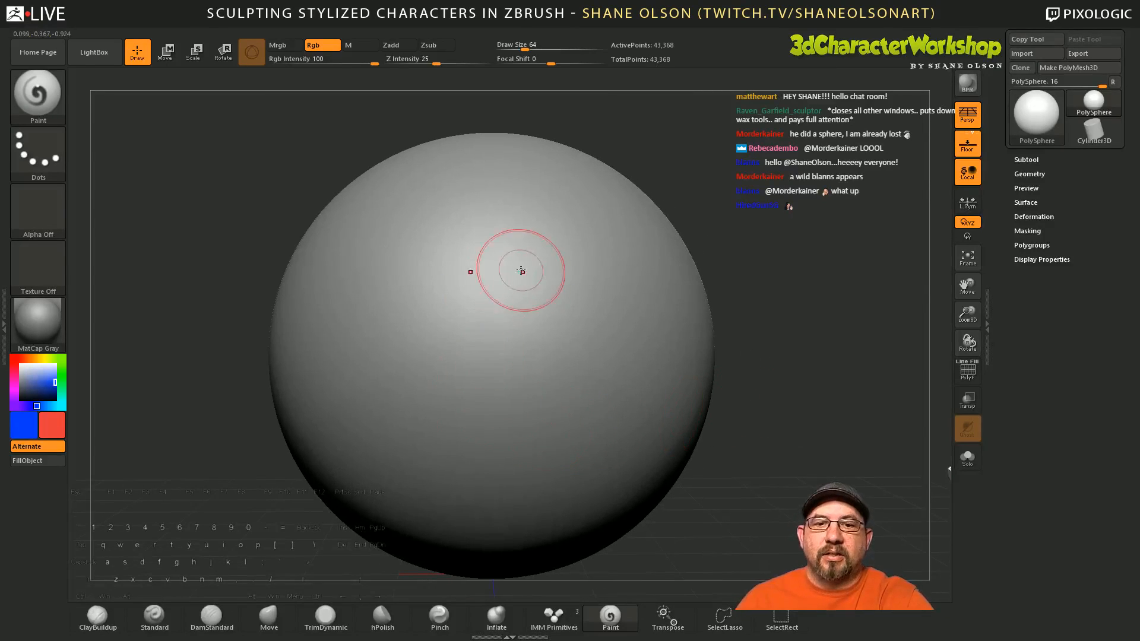
mouse_move(773, 480)
alt+mouse_down()
mouse_move(751, 457)
mouse_move(773, 425)
alt+mouse_up()
mouse_move(777, 357)
alt+mouse_down()
mouse_move(751, 361)
mouse_move(703, 335)
mouse_move(767, 357)
alt+mouse_up()
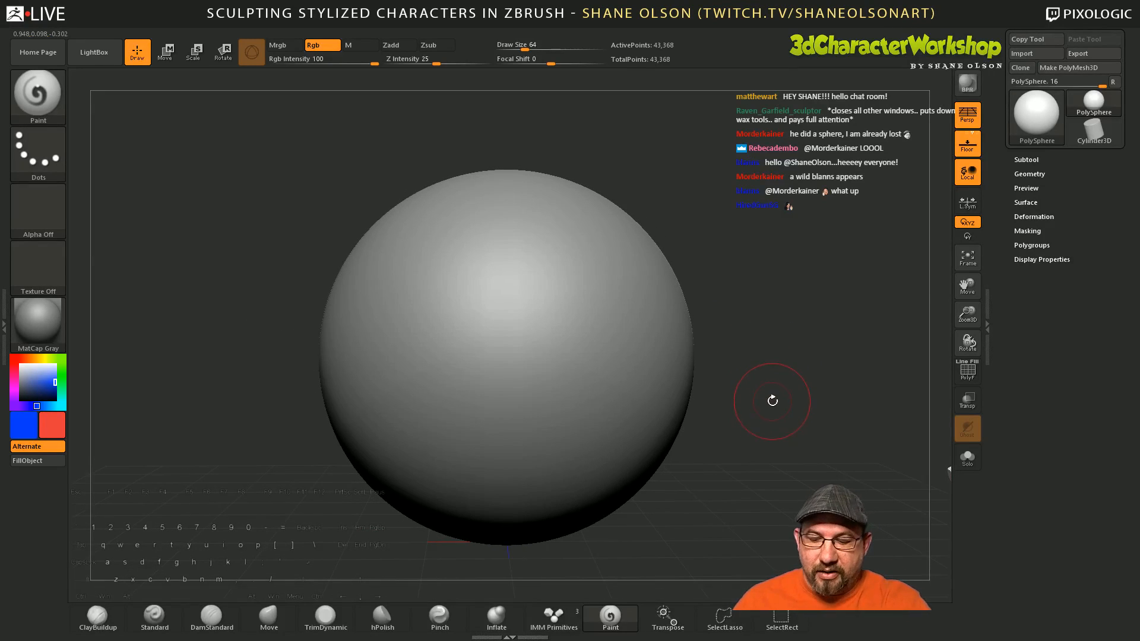
mouse_move(768, 381)
ctrl+right_down()
mouse_move(764, 400)
mouse_move(759, 349)
mouse_move(758, 415)
mouse_move(755, 382)
ctrl+right_up()
drag(752, 351, 774, 374)
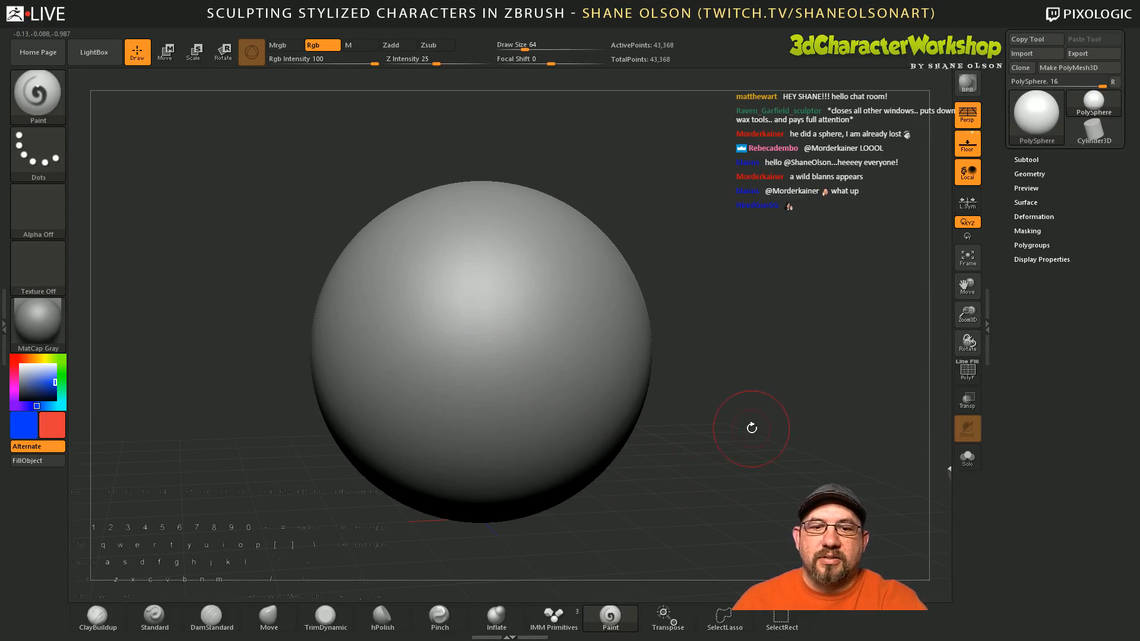
mouse_move(800, 419)
mouse_down()
mouse_move(757, 427)
mouse_move(786, 441)
mouse_move(799, 408)
mouse_move(759, 406)
mouse_up()
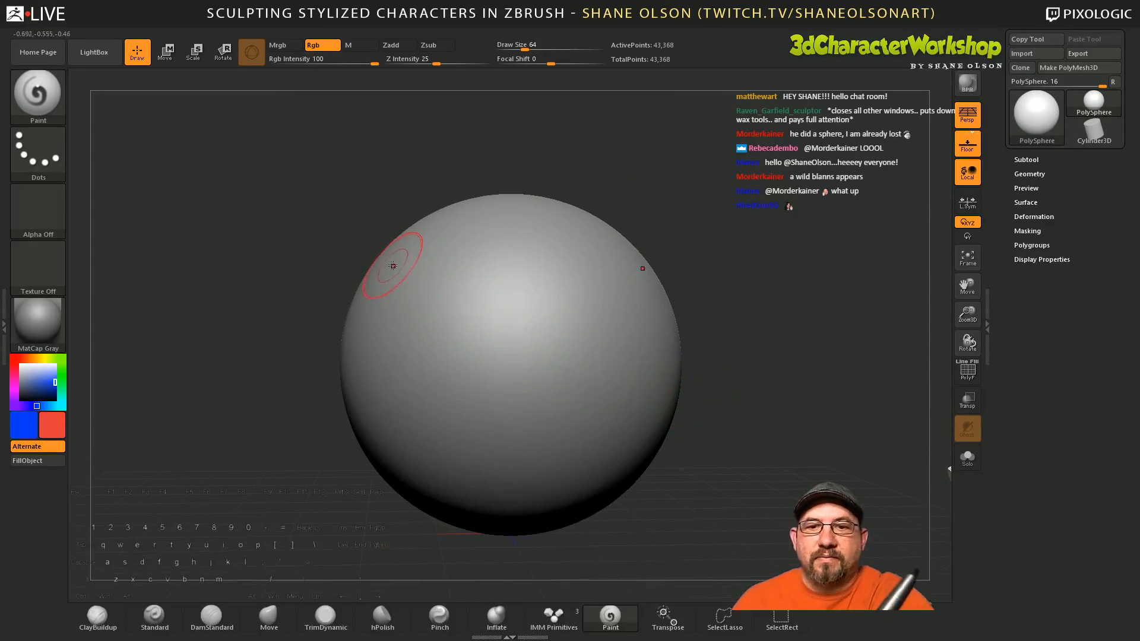
mouse_move(701, 363)
mouse_down()
mouse_move(776, 369)
mouse_move(793, 387)
mouse_move(797, 342)
mouse_move(778, 374)
mouse_up()
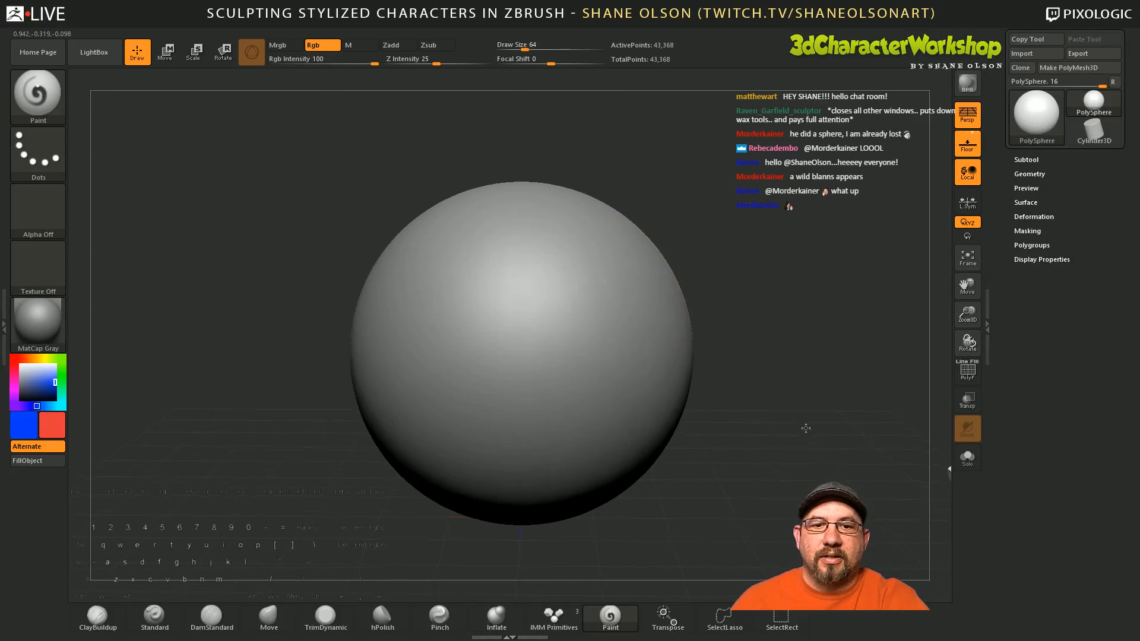
drag(806, 427, 784, 390)
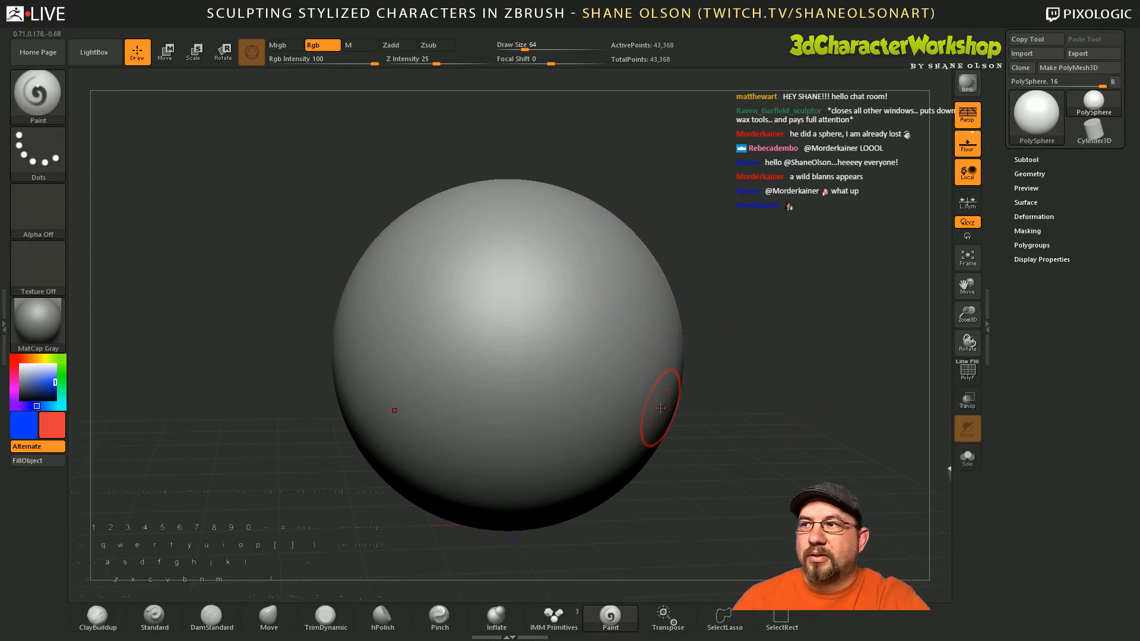
drag(745, 437, 757, 461)
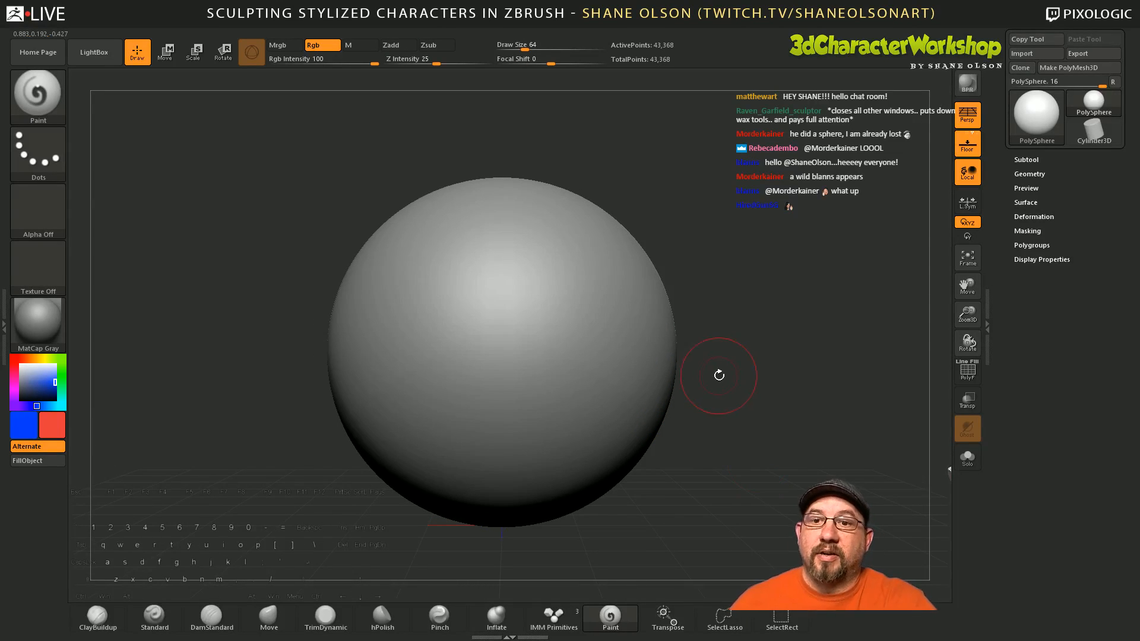
alt+drag(729, 386, 709, 384)
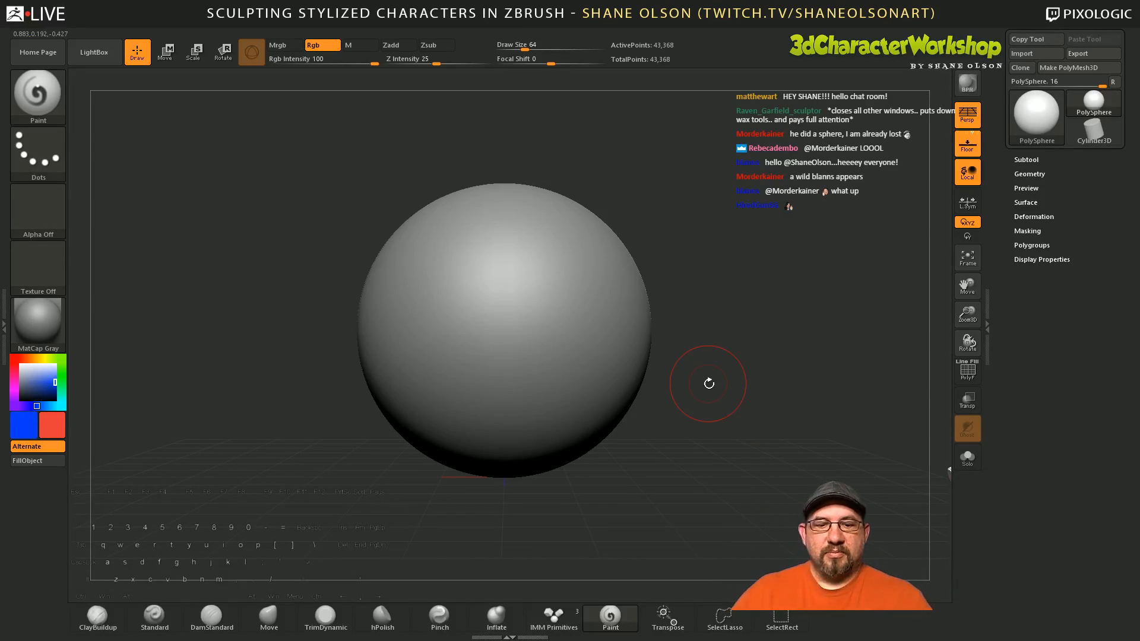
alt+drag(672, 450, 613, 464)
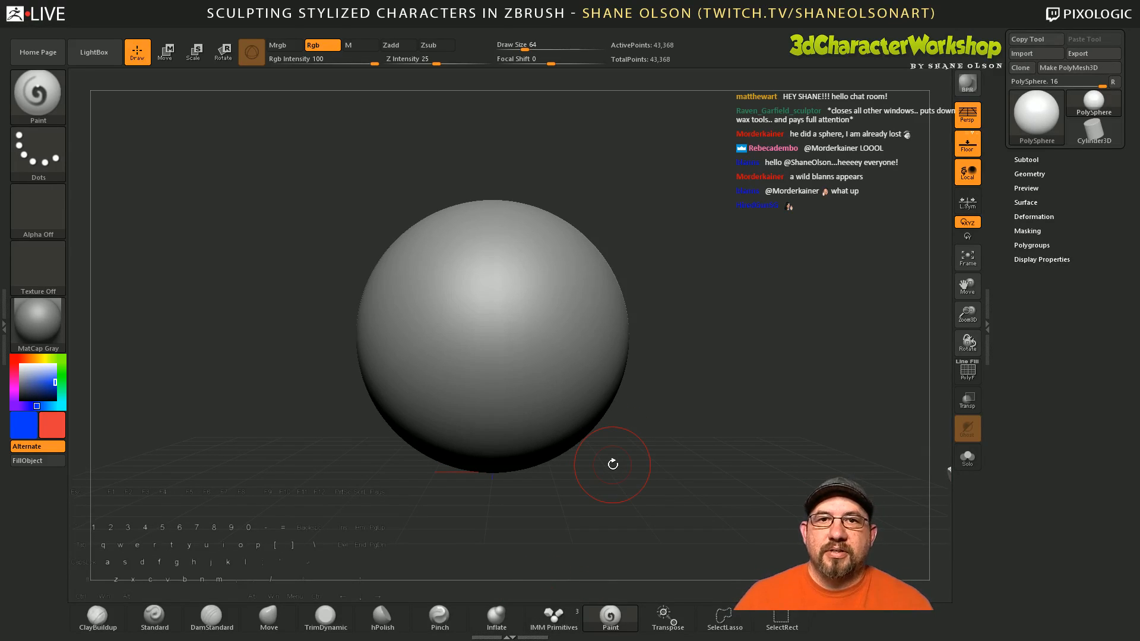
alt+drag(667, 410, 667, 472)
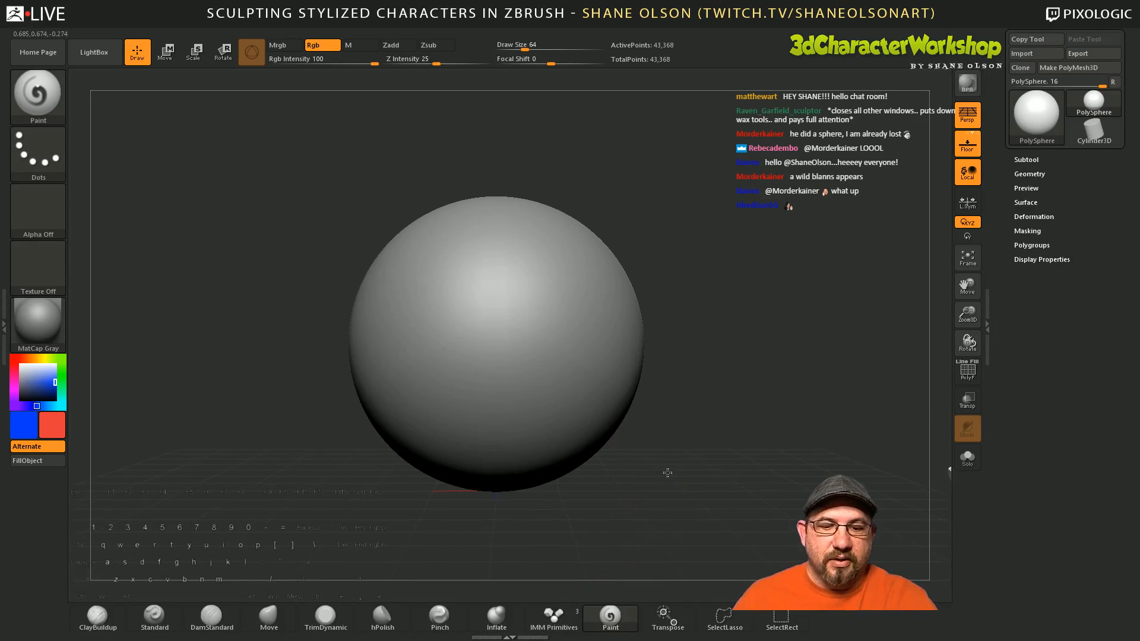
Step: Choose the IMM Primitives brush and preview its Sphere mesh
click(554, 617)
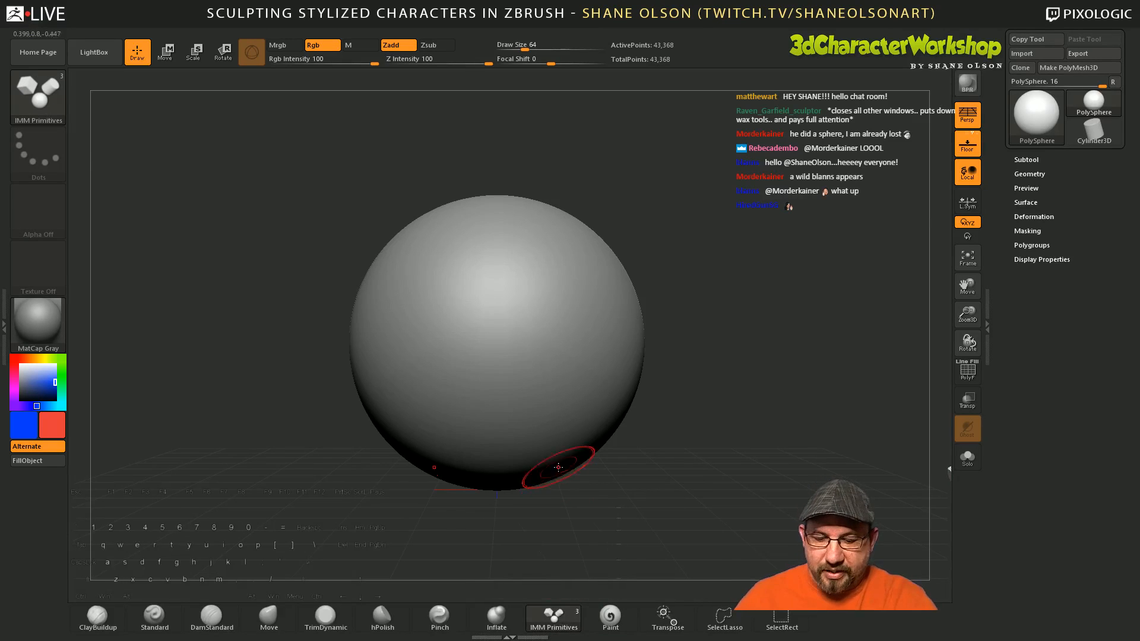
key(m)
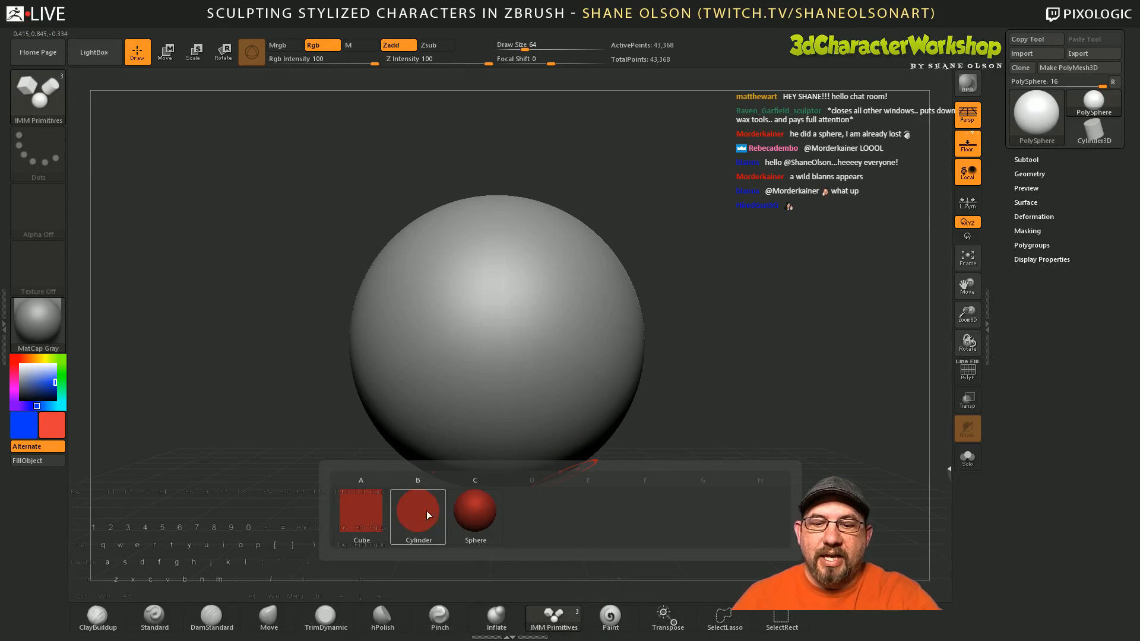
mouse_move(469, 515)
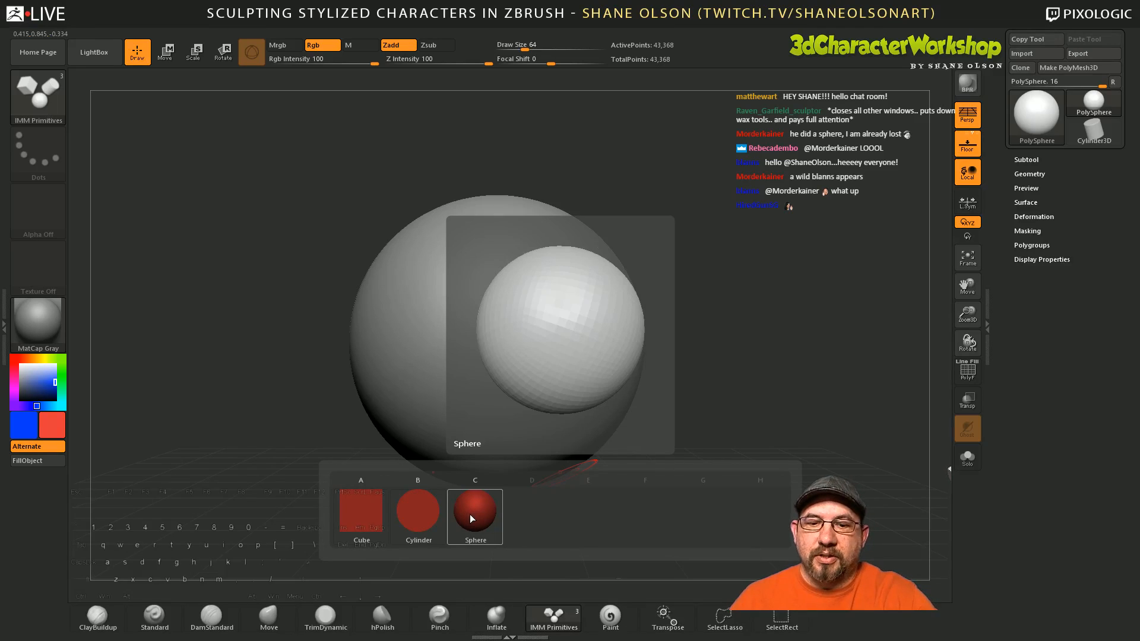
Step: Set the main colour to white, keeping blue as the secondary colour
click(55, 427)
click(86, 420)
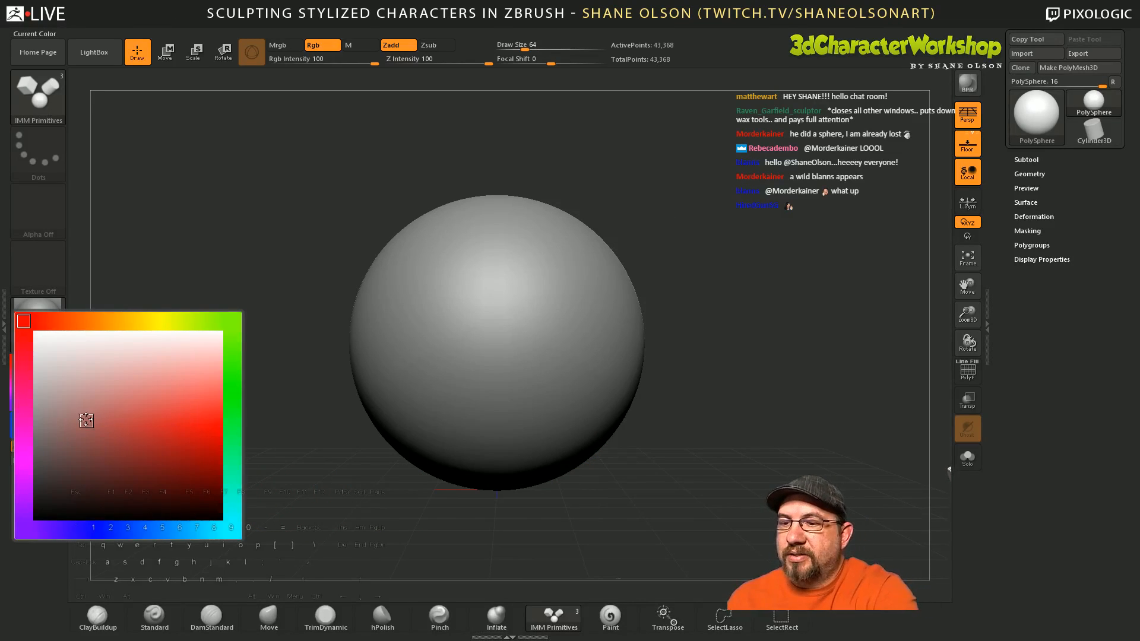
mouse_move(86, 420)
mouse_down()
mouse_move(28, 364)
mouse_move(36, 337)
mouse_up()
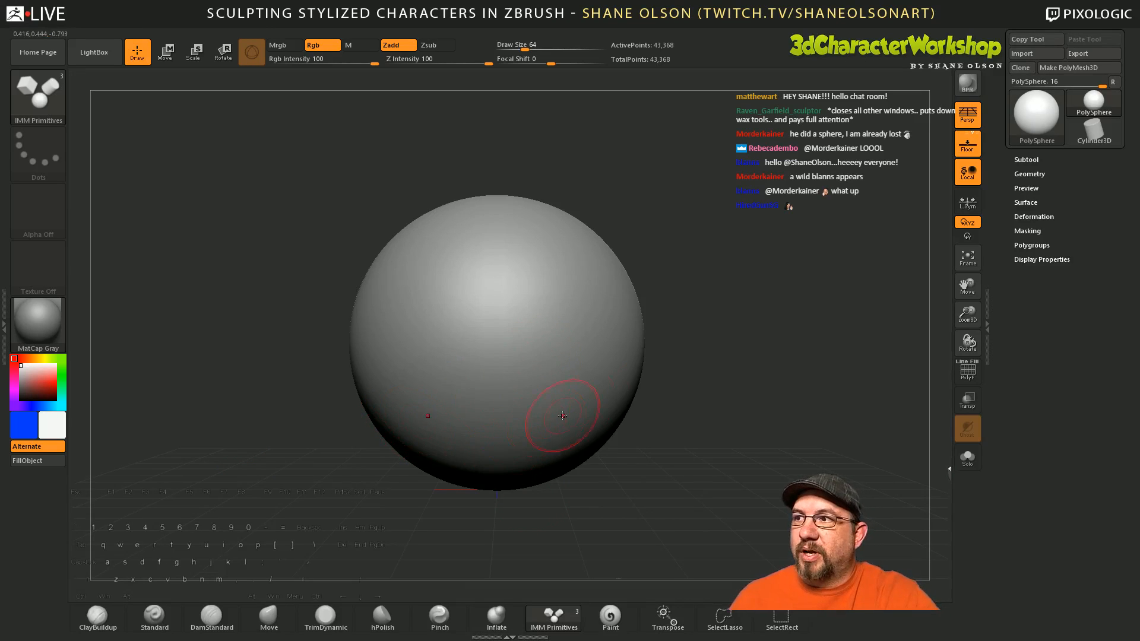
alt+drag(656, 404, 668, 407)
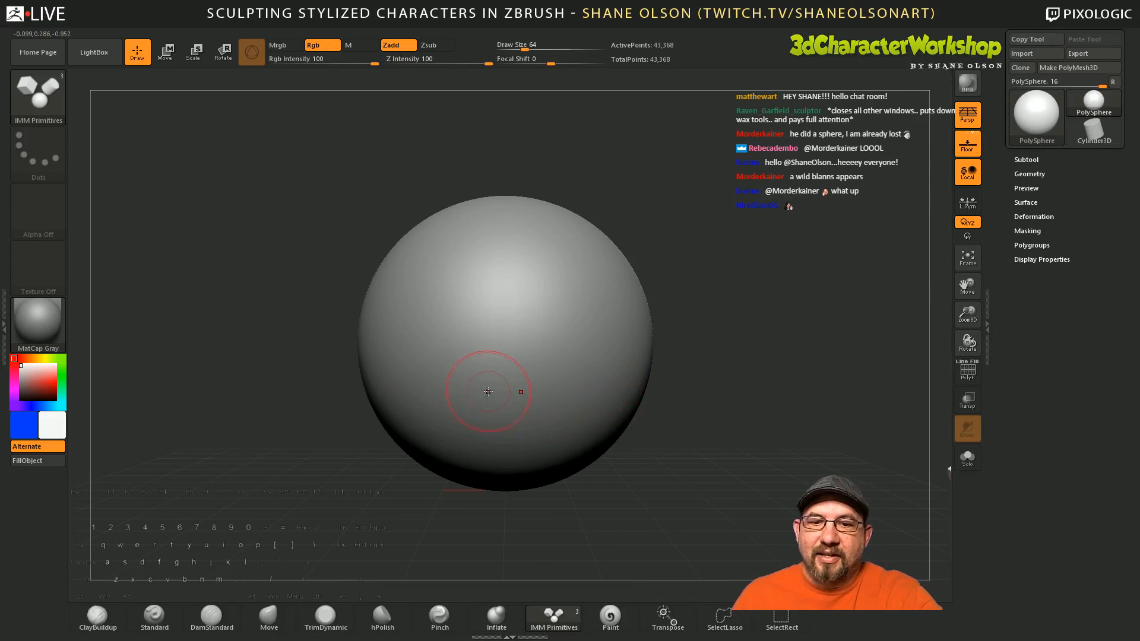
alt+drag(612, 536, 603, 526)
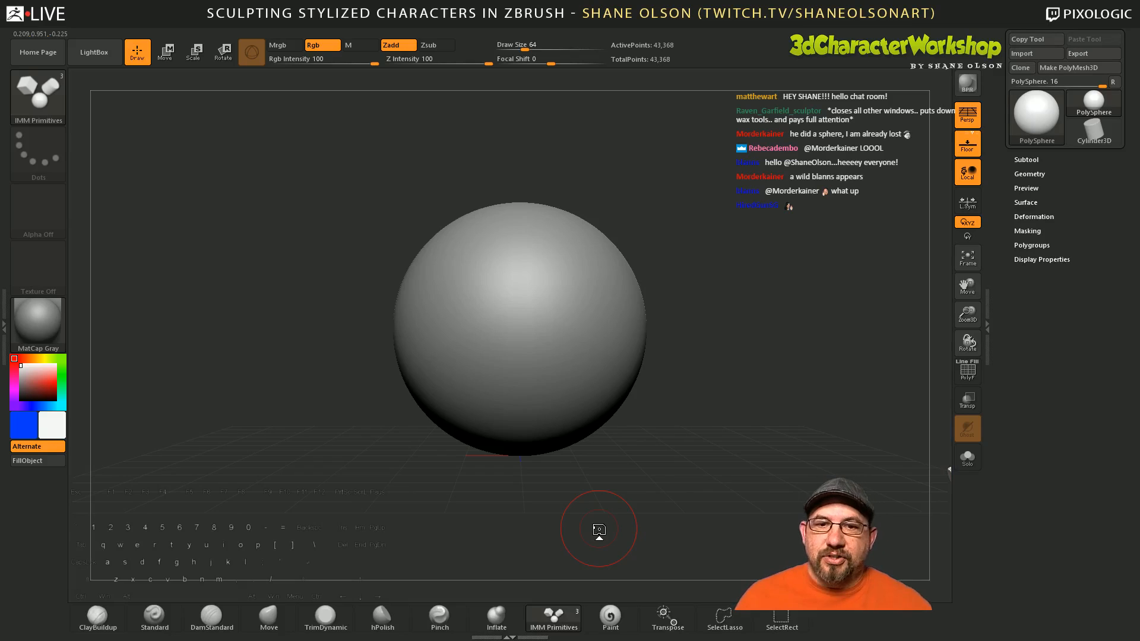
alt+drag(667, 265, 659, 285)
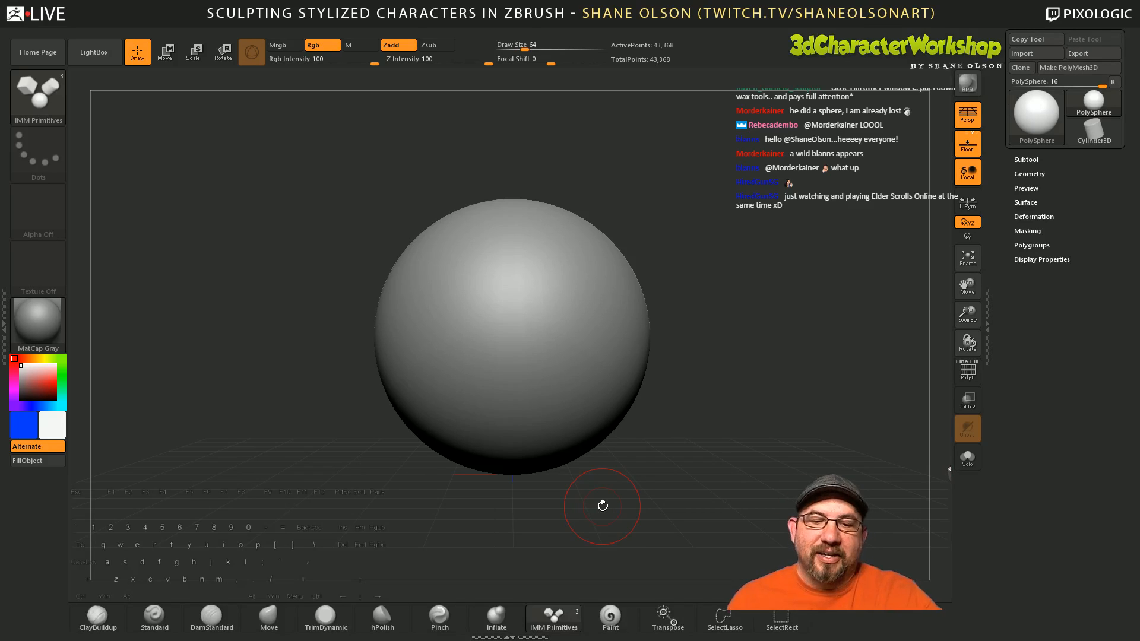
mouse_move(692, 422)
alt+mouse_down()
mouse_move(683, 428)
mouse_move(694, 423)
alt+mouse_up()
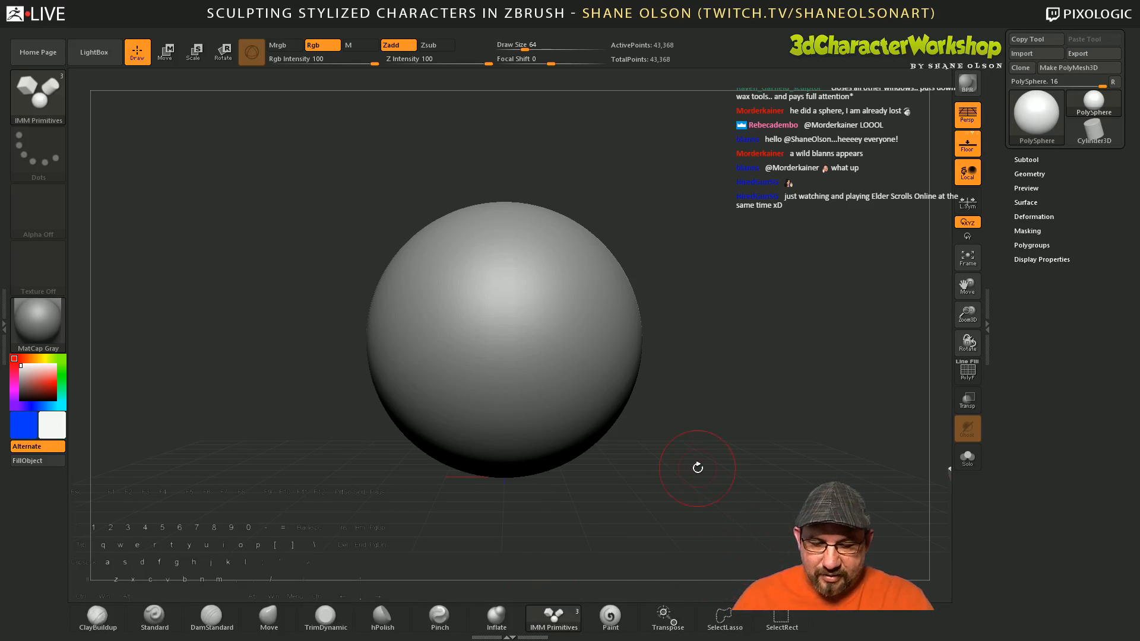
Step: Choose the StitchBasic brush from the 3D sculpting brushes
key(b)
key(b)
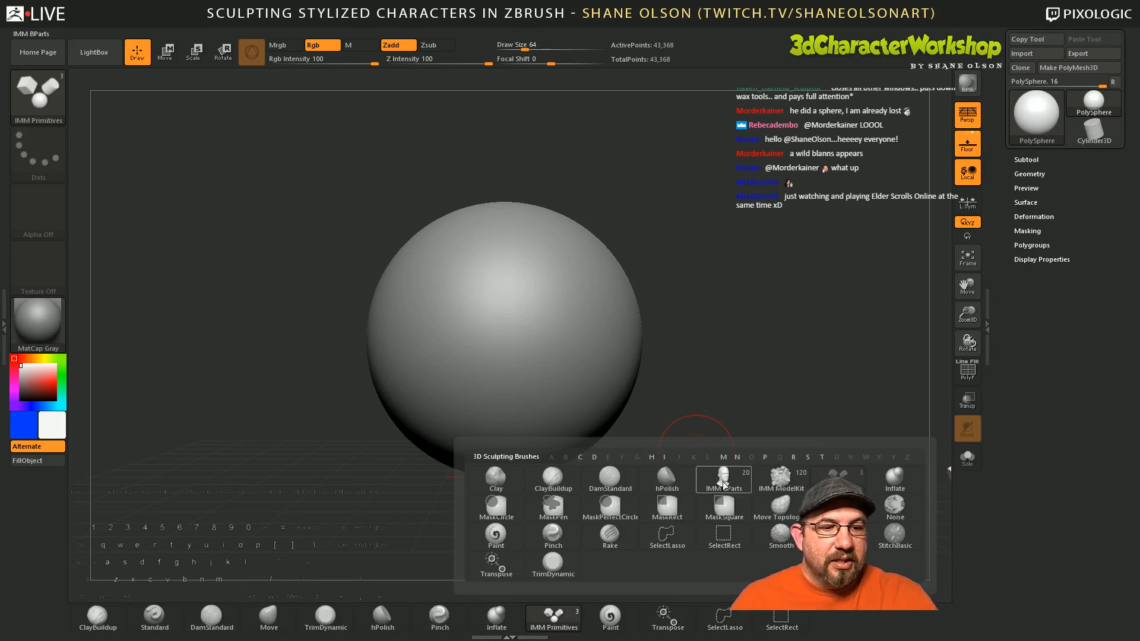
click(893, 530)
key(b)
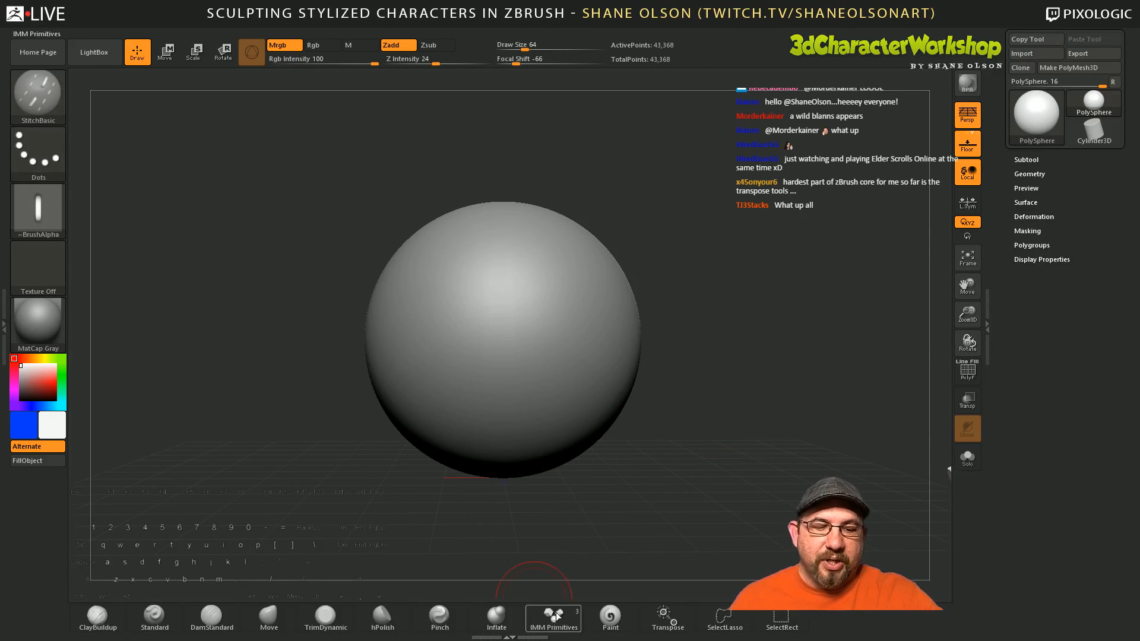
Step: Apply the SkinShade4 material to the sphere
click(37, 321)
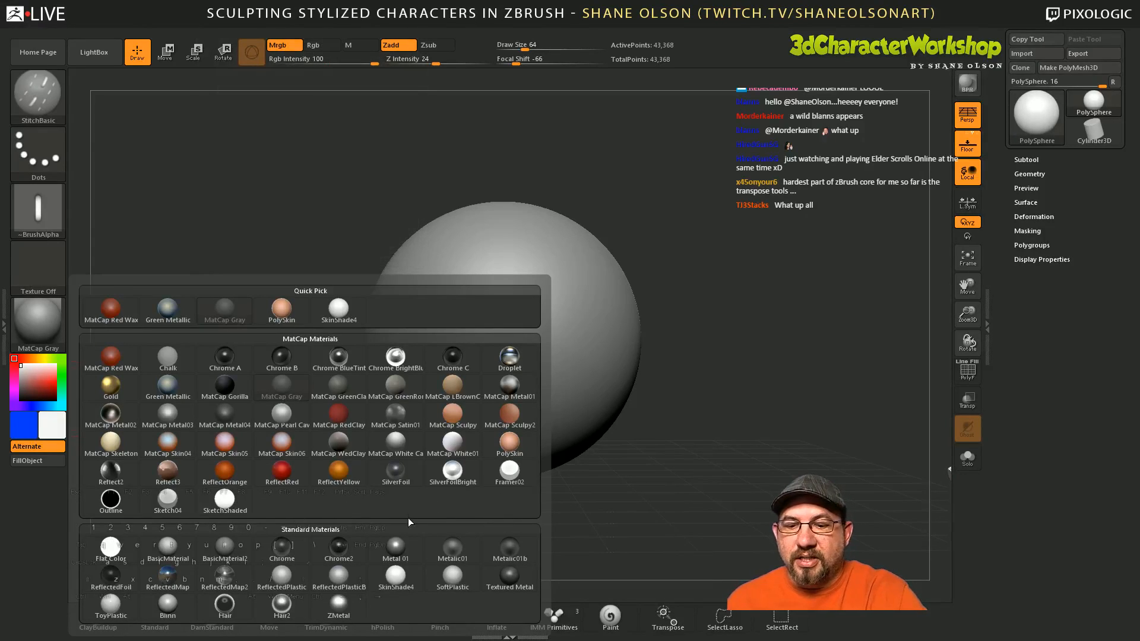
click(395, 577)
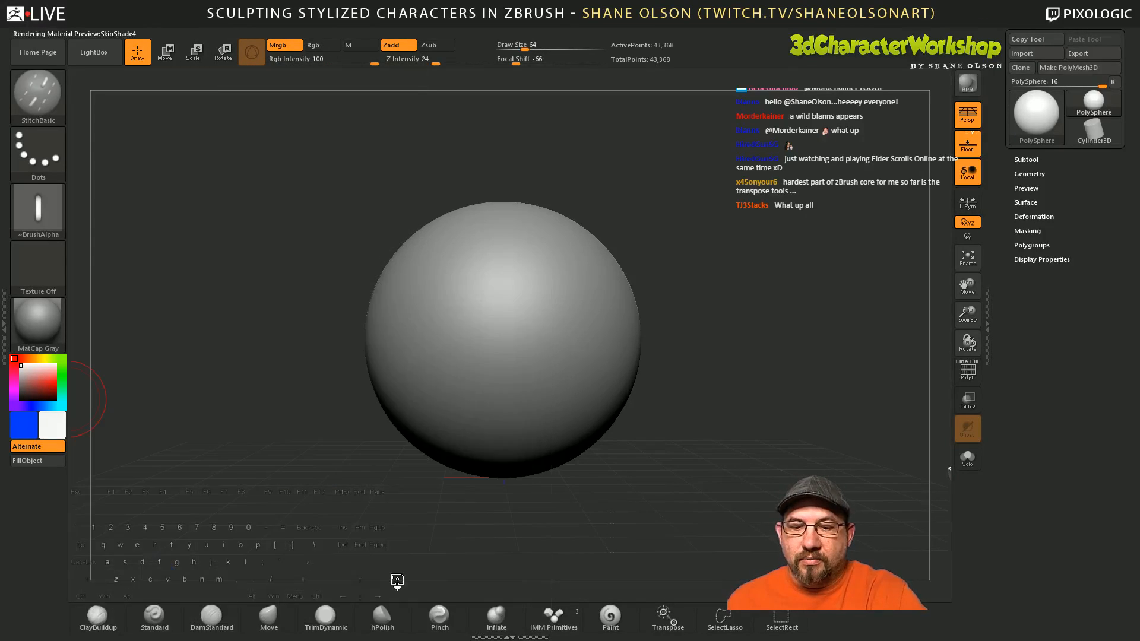
mouse_move(684, 377)
alt+mouse_down()
mouse_move(692, 369)
mouse_move(692, 379)
alt+mouse_up()
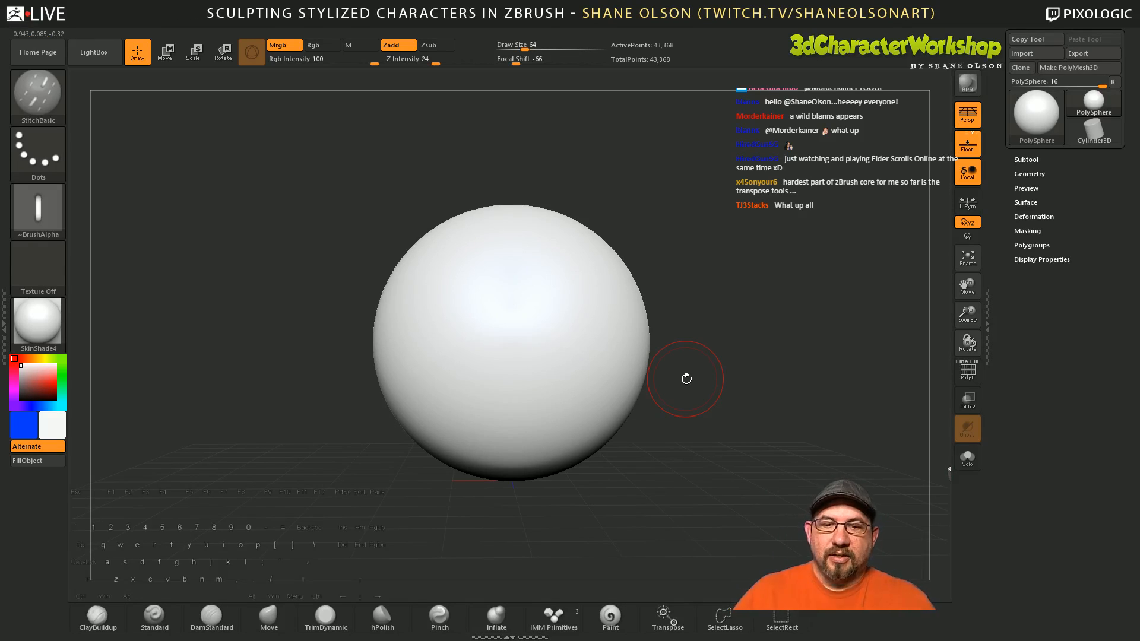
alt+drag(689, 420, 677, 422)
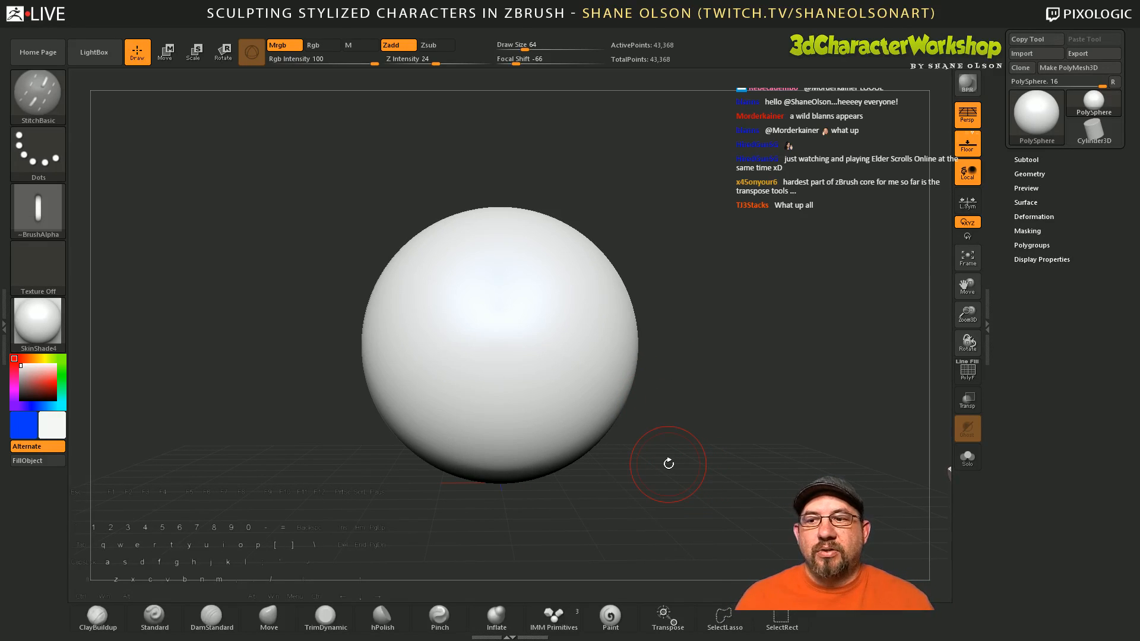
Step: Try StitchBasic strokes down the middle and across one side of the sphere's front, undoing each one
drag(502, 366, 505, 407)
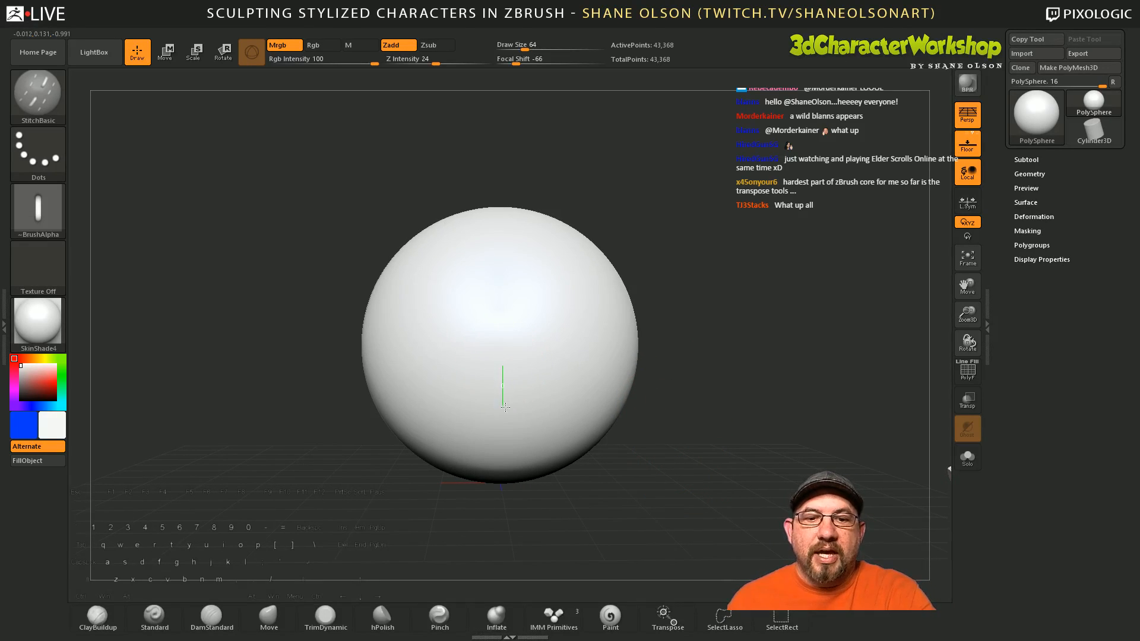
key(ctrl+z)
mouse_move(558, 321)
mouse_down()
mouse_move(604, 432)
mouse_move(529, 425)
mouse_move(504, 252)
mouse_move(587, 275)
mouse_move(618, 380)
mouse_up()
key(ctrl+z)
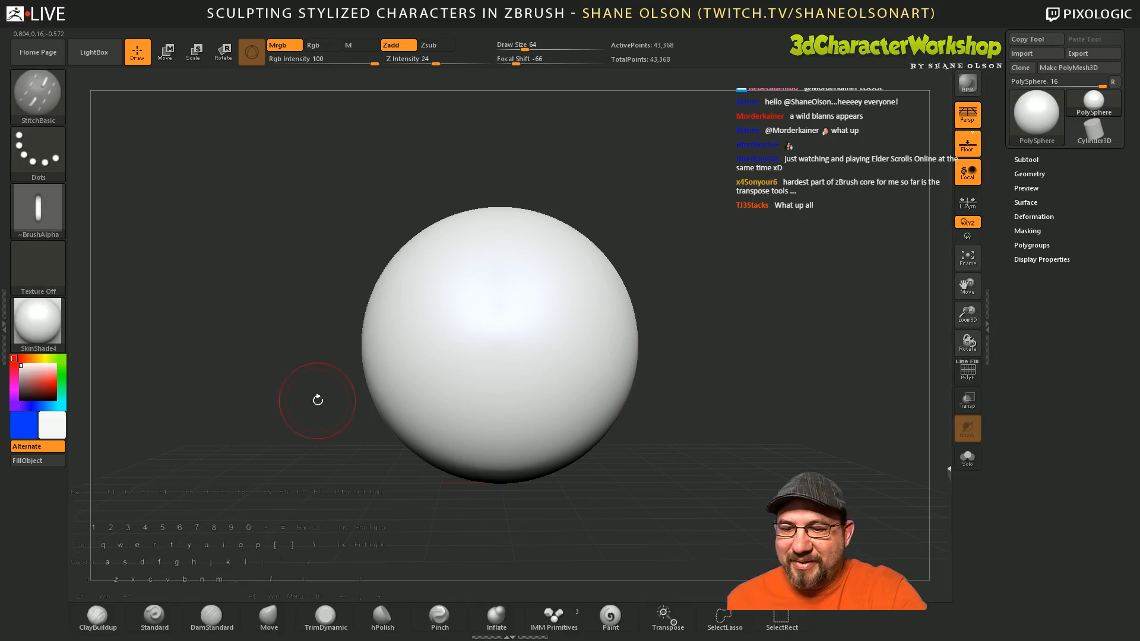
Step: Insert a smaller sphere from the IMM Primitives brush onto the centre of the large sphere's front
click(553, 618)
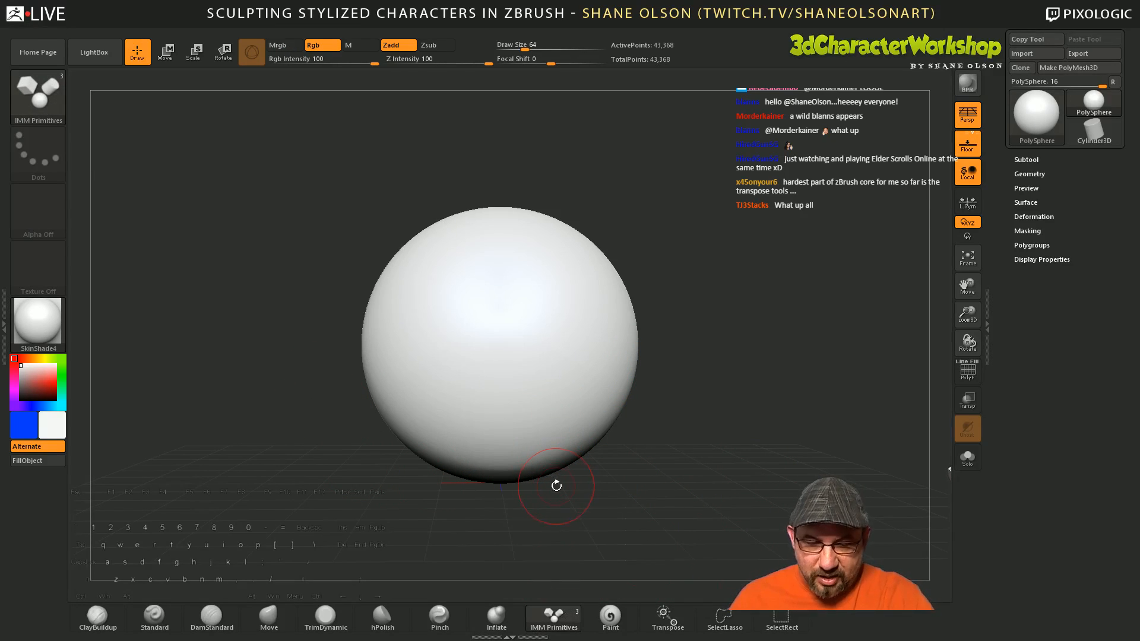
key(m)
click(469, 525)
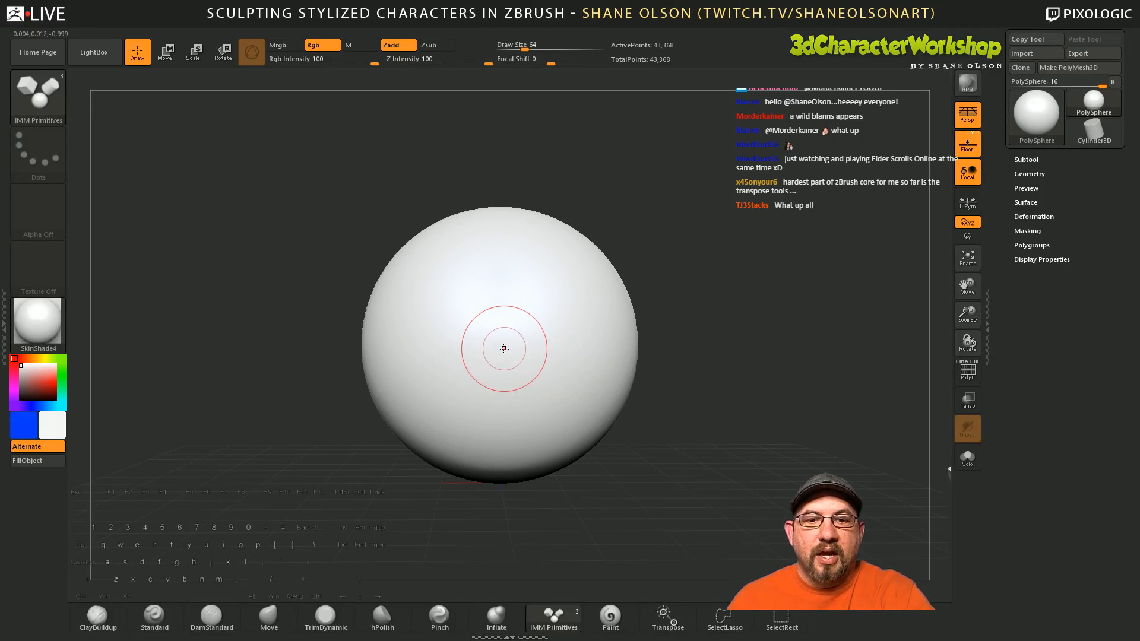
mouse_move(504, 349)
mouse_down()
mouse_move(525, 466)
mouse_move(681, 475)
mouse_move(628, 485)
mouse_move(676, 511)
mouse_move(657, 501)
mouse_move(645, 471)
mouse_move(715, 521)
mouse_move(703, 518)
mouse_up()
Step: Turn on PolyFrame display and view the two joined spheres from the side
key(shift+f)
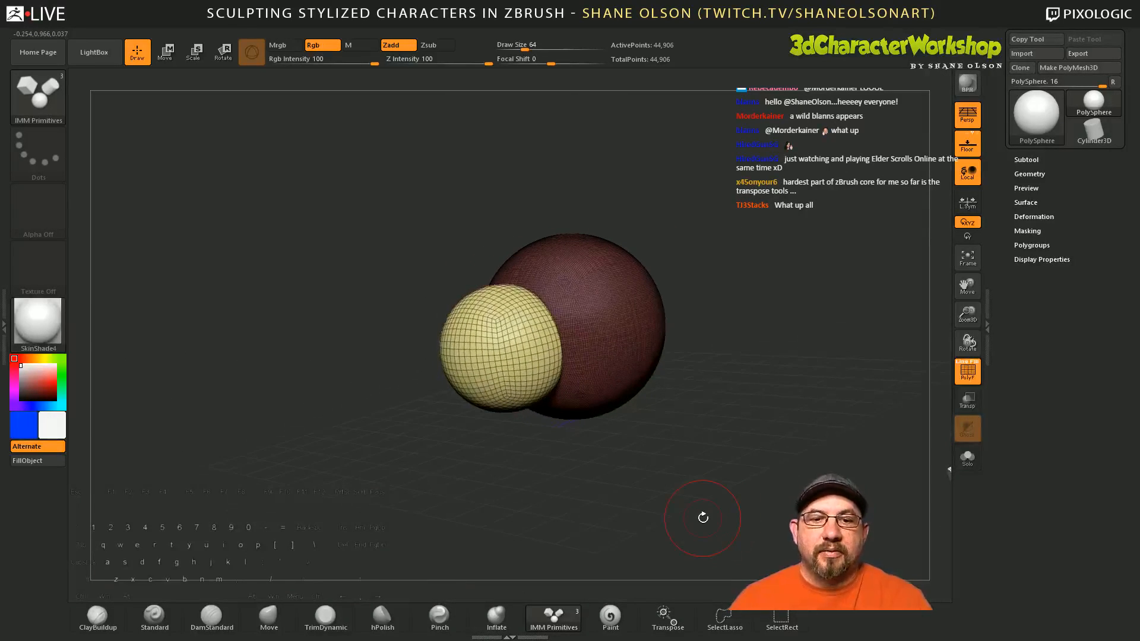
shift+drag(732, 475, 718, 487)
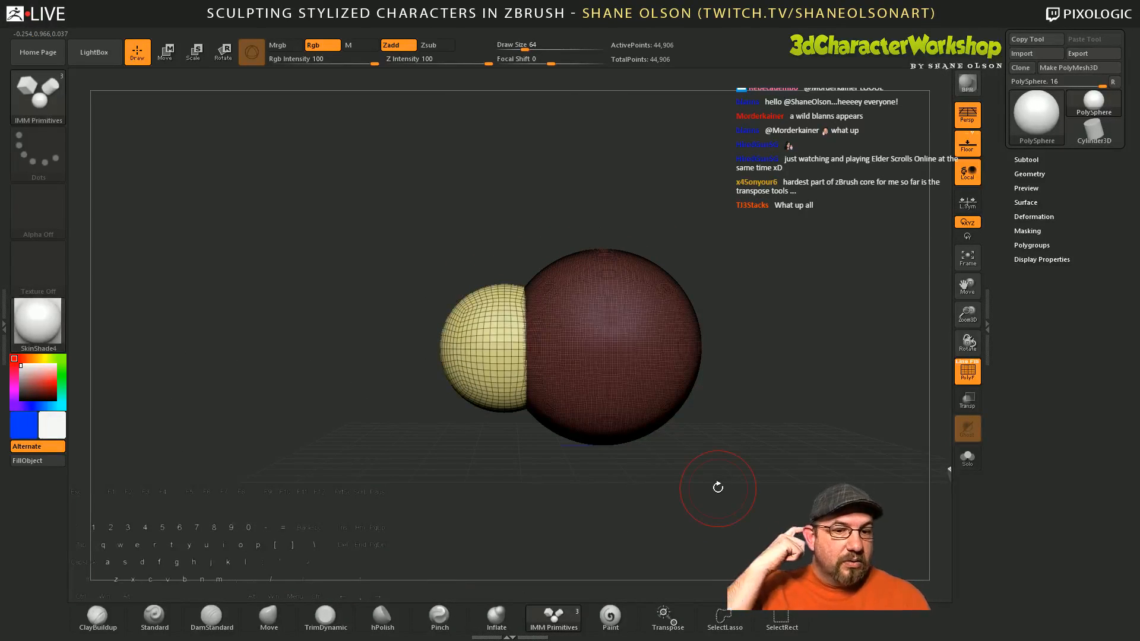
alt+drag(756, 407, 701, 441)
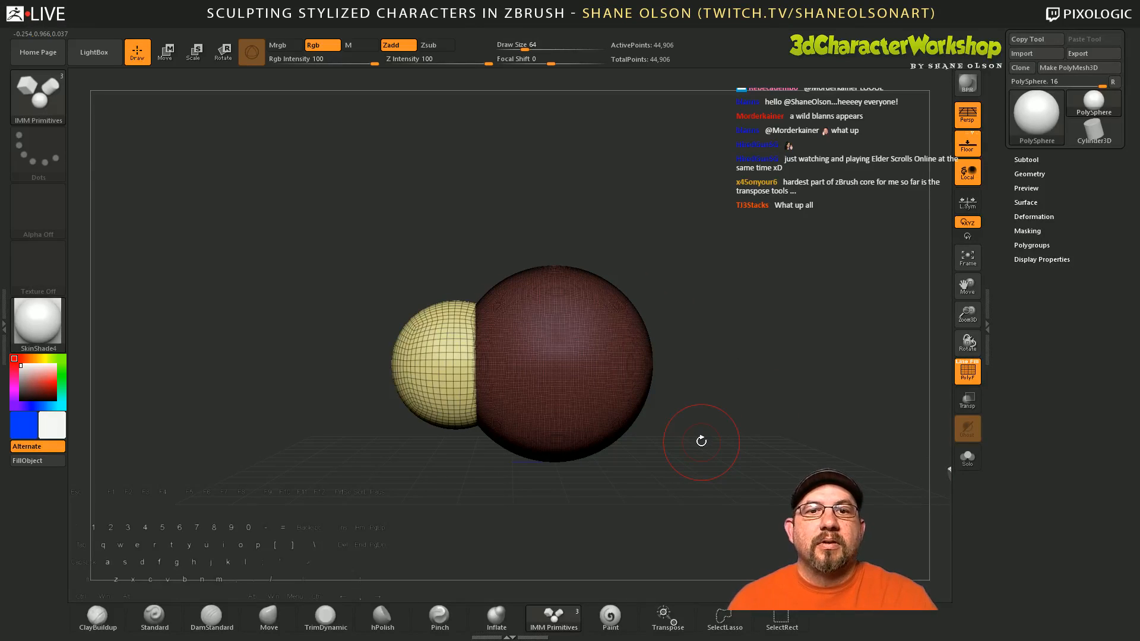
alt+drag(694, 402, 677, 422)
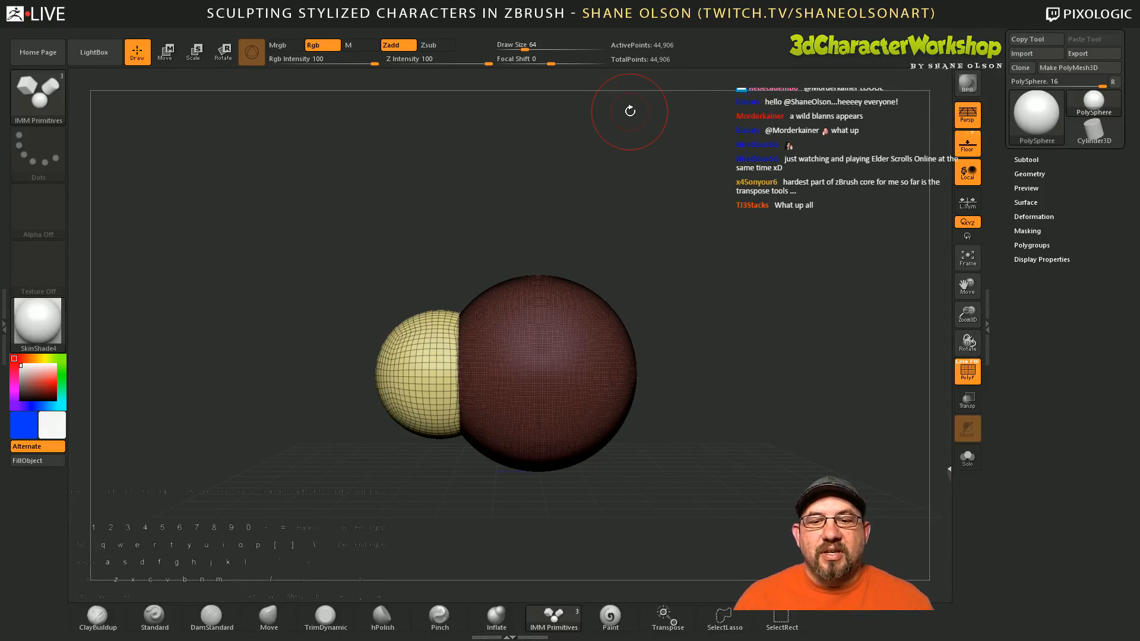
Step: Split the masked points so the large and small spheres become separate subtools
click(1026, 161)
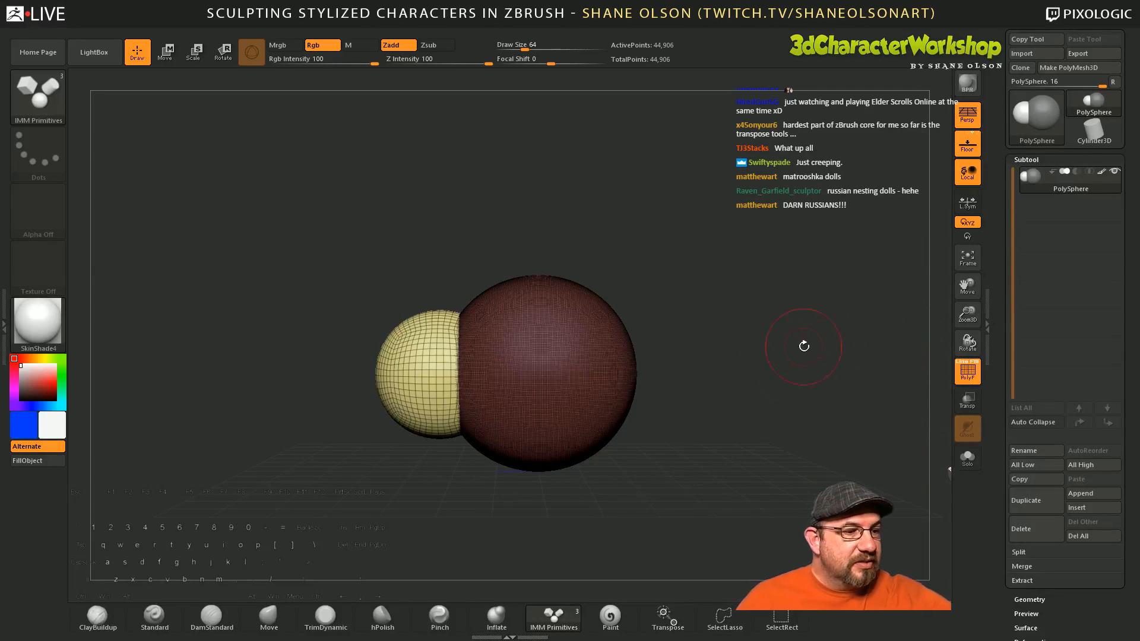
click(1021, 552)
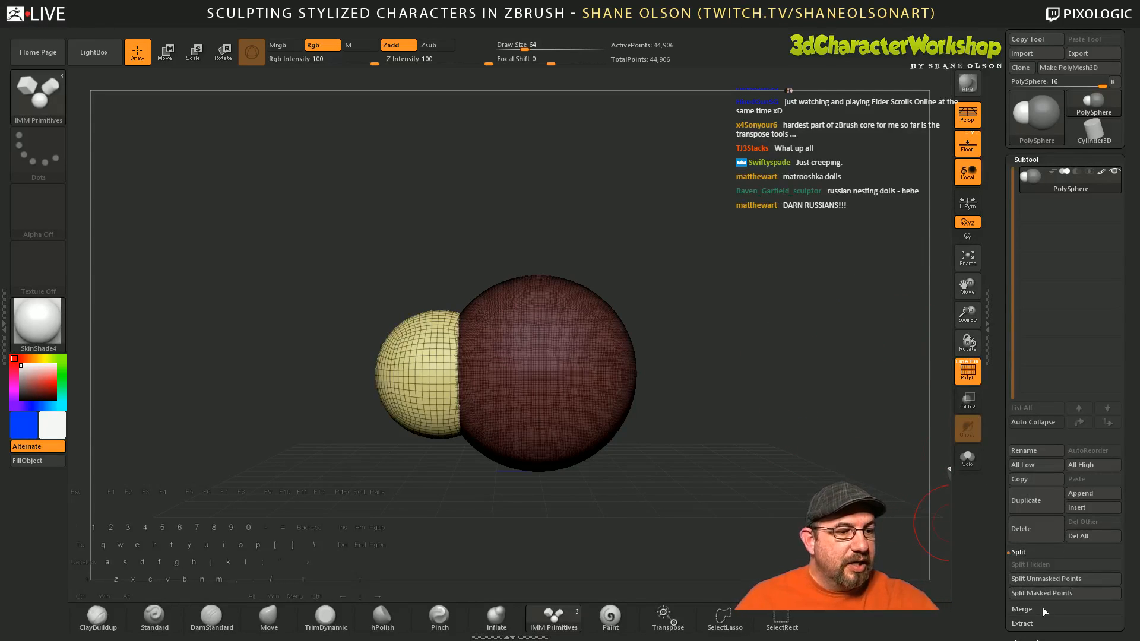
drag(999, 454, 994, 384)
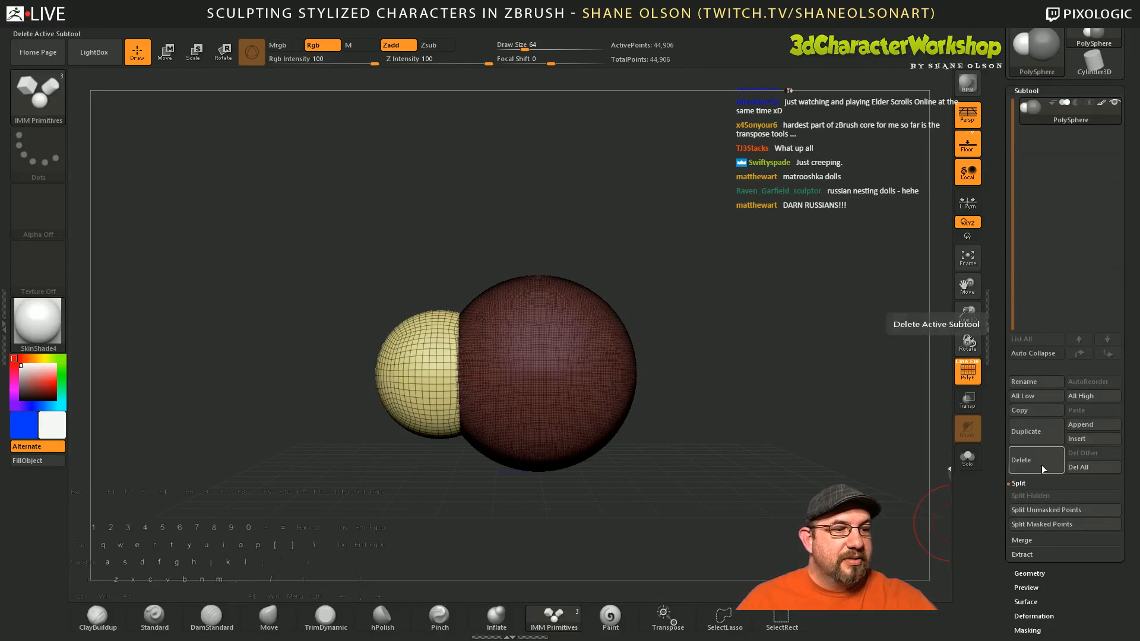
click(1041, 525)
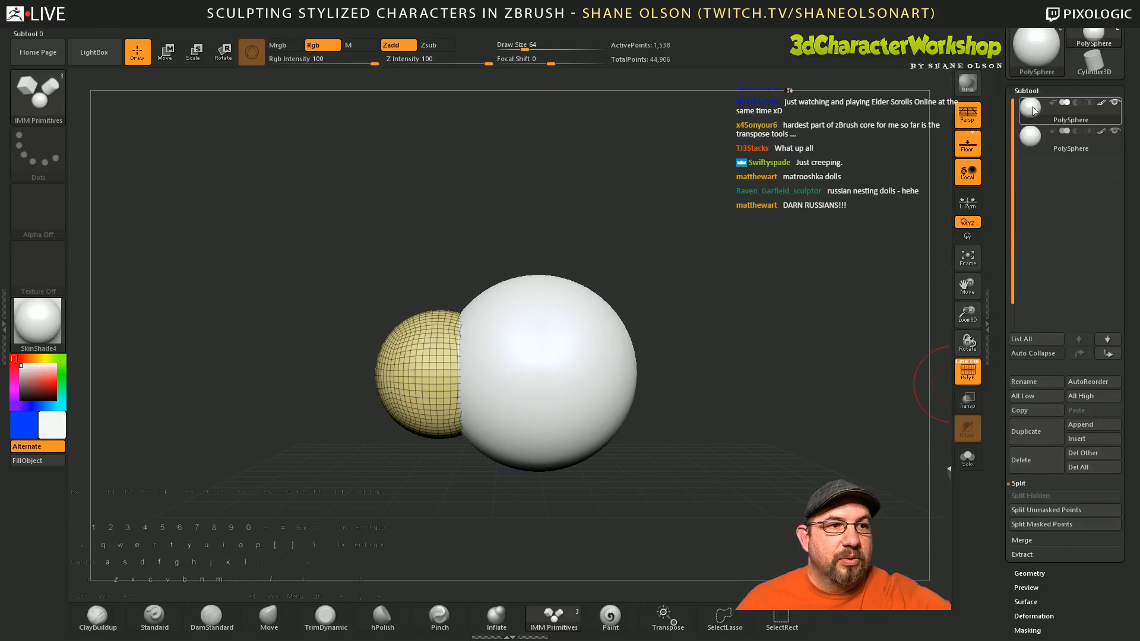
Step: Examine the previews of the two subtools and of the tool that contains them
mouse_move(1026, 151)
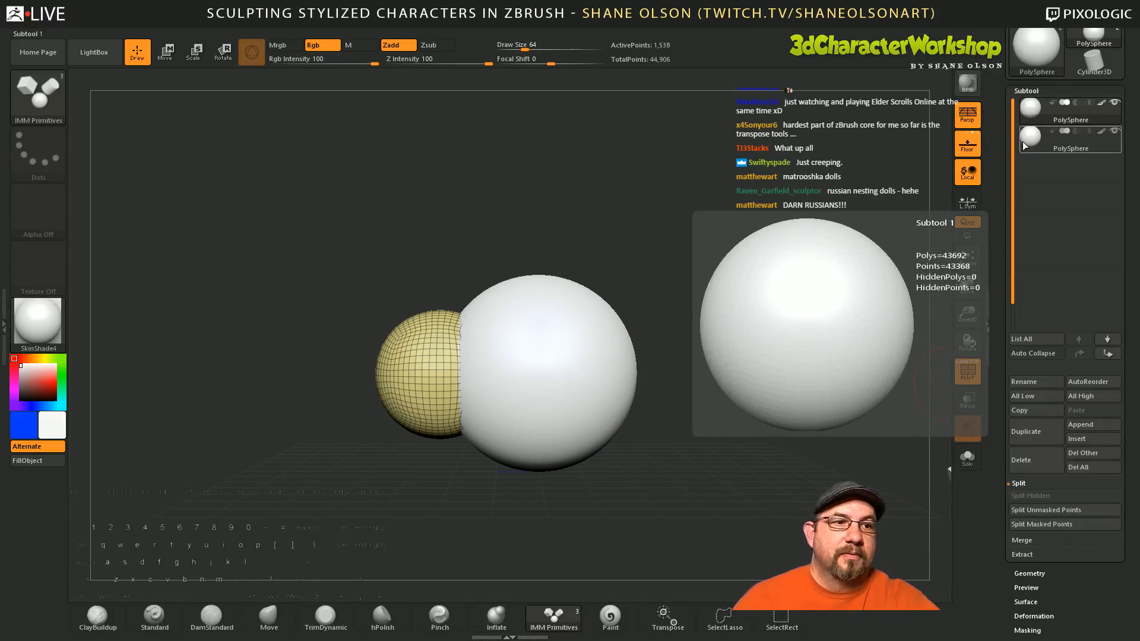
scroll(1040, 119, up, 3)
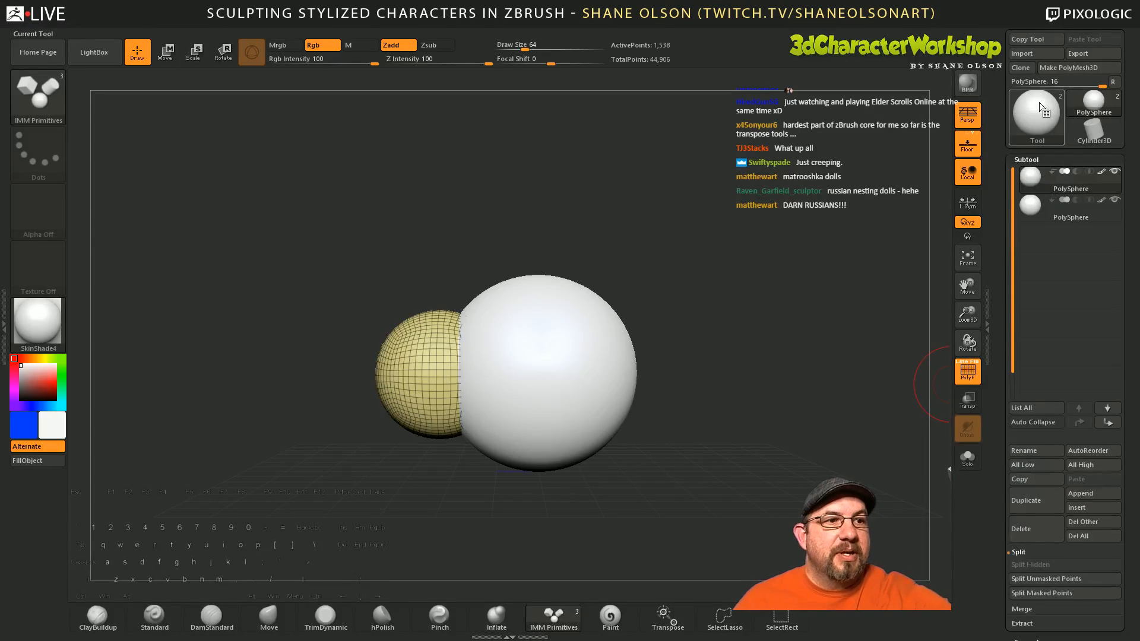
mouse_move(1094, 112)
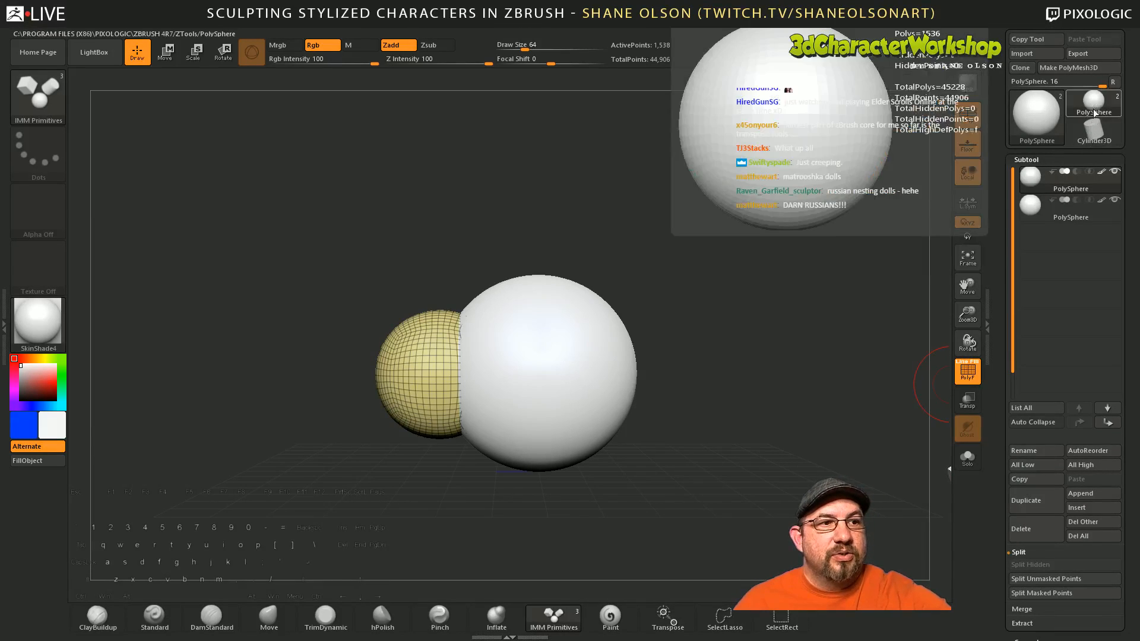
mouse_move(1062, 140)
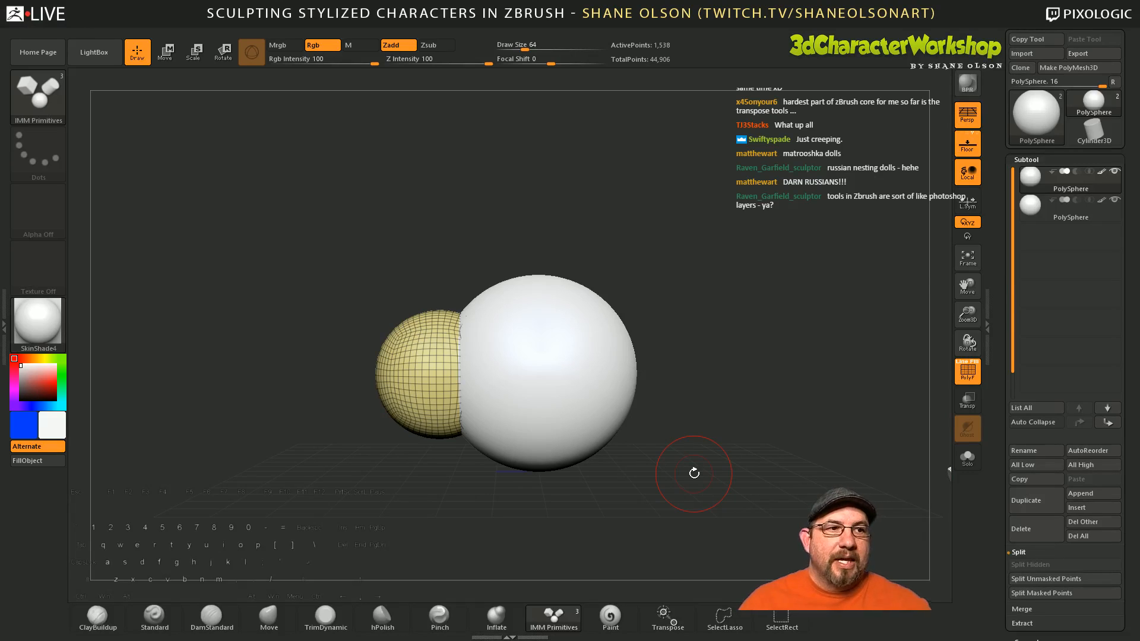
mouse_move(1092, 102)
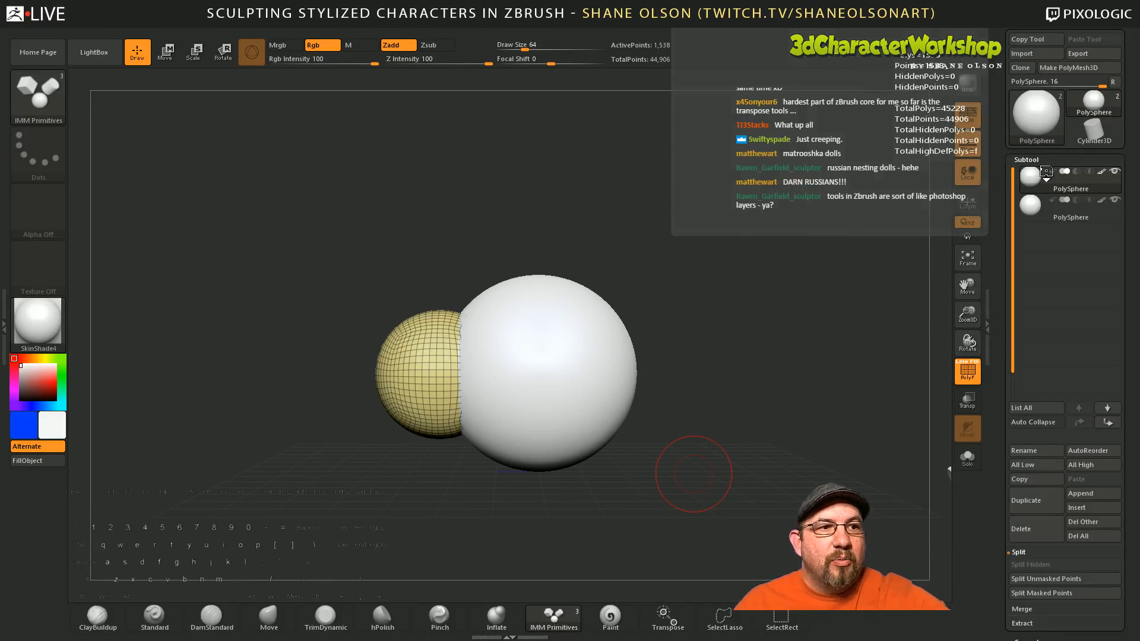
mouse_move(1034, 178)
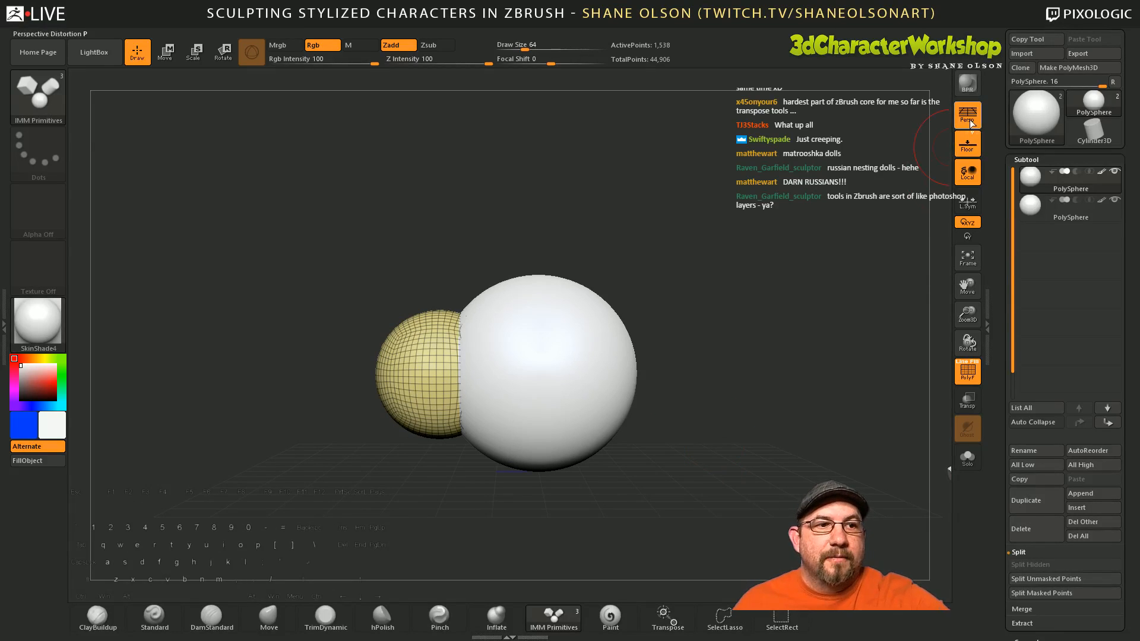
Step: Turn off perspective distortion and compare the two spheres from the front and the side
click(969, 118)
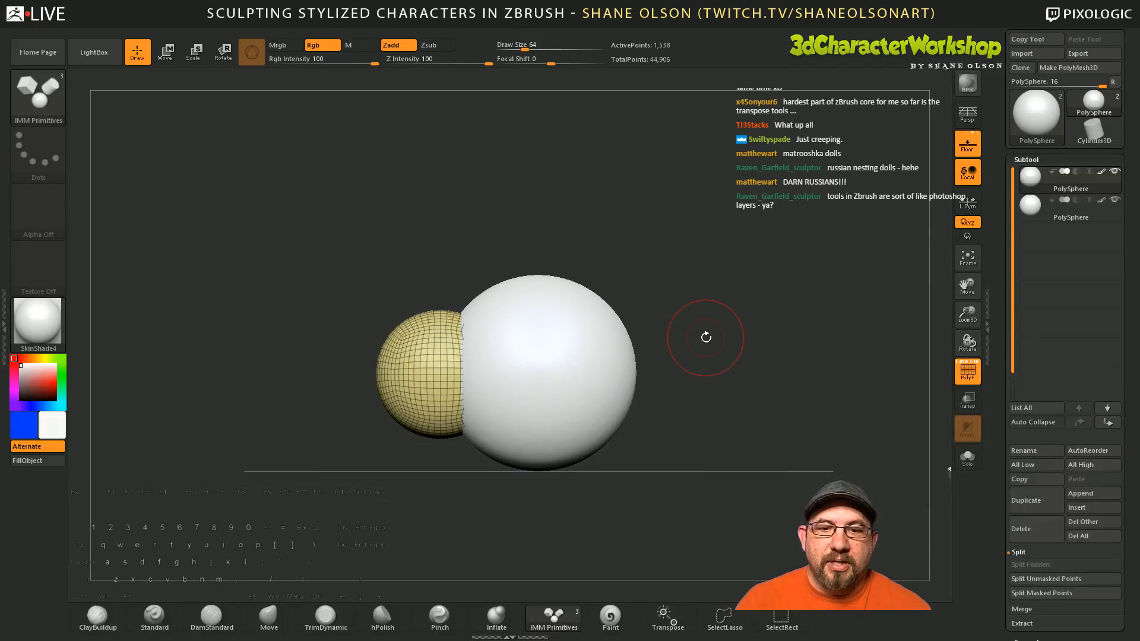
drag(689, 351, 730, 379)
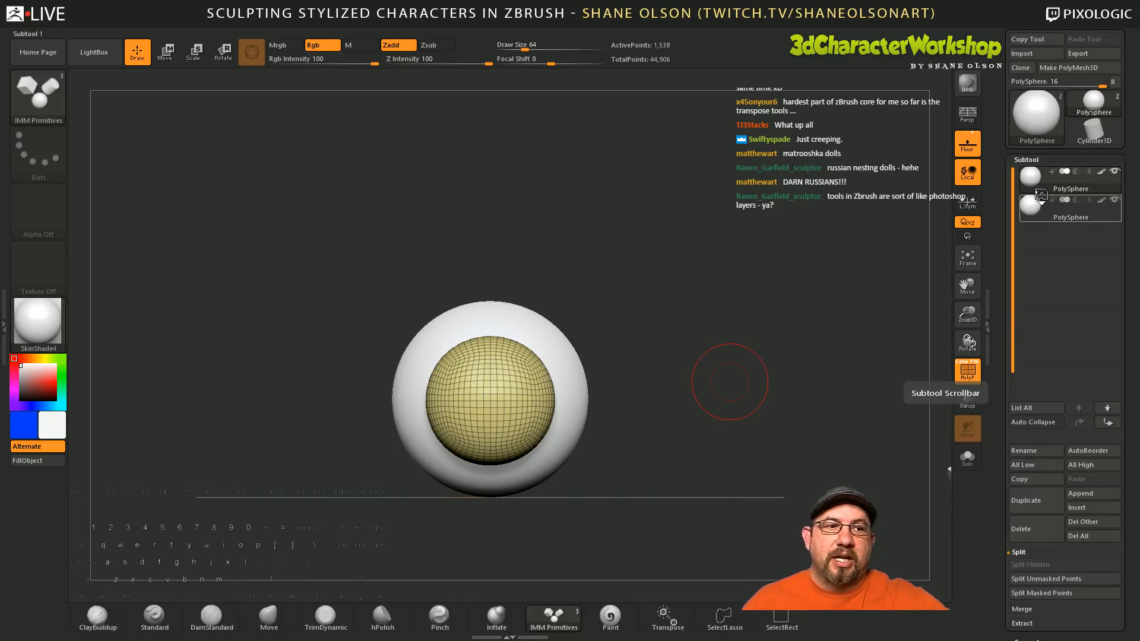
drag(725, 440, 706, 426)
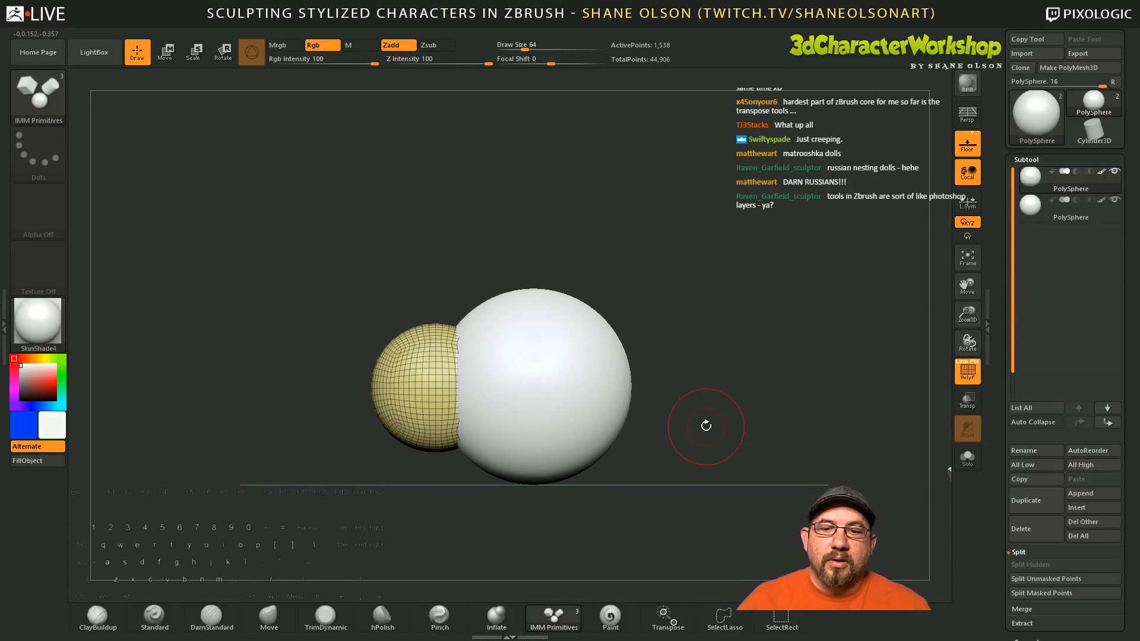
Step: Activate the Move gizmo and shift the small sphere away from the large one along its Z and Y axes
key(w)
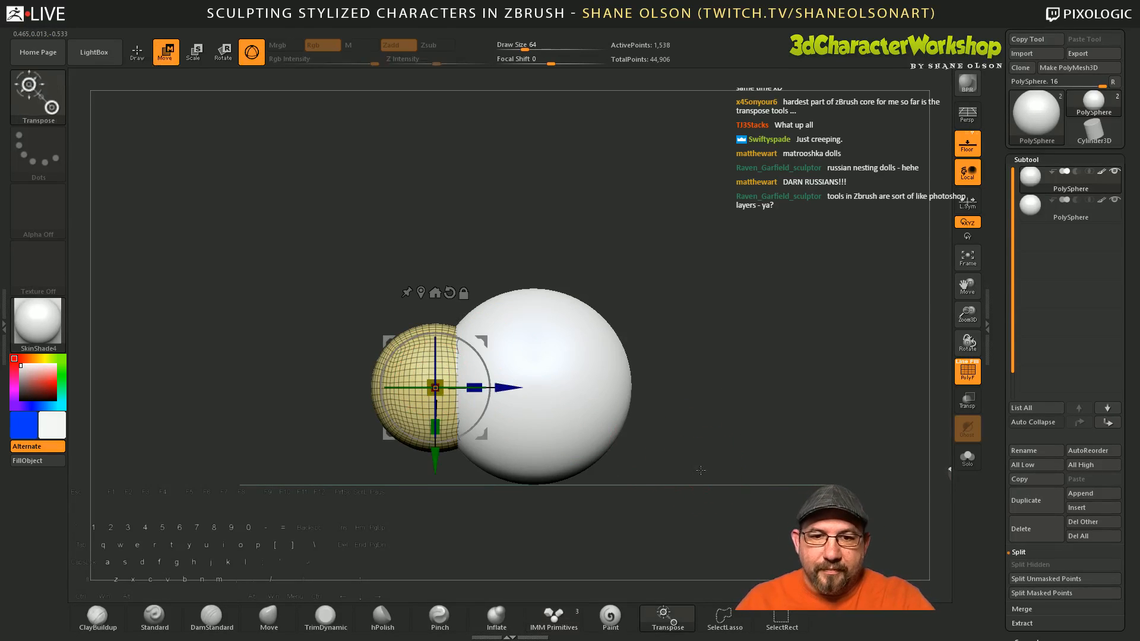
alt+drag(696, 415, 762, 380)
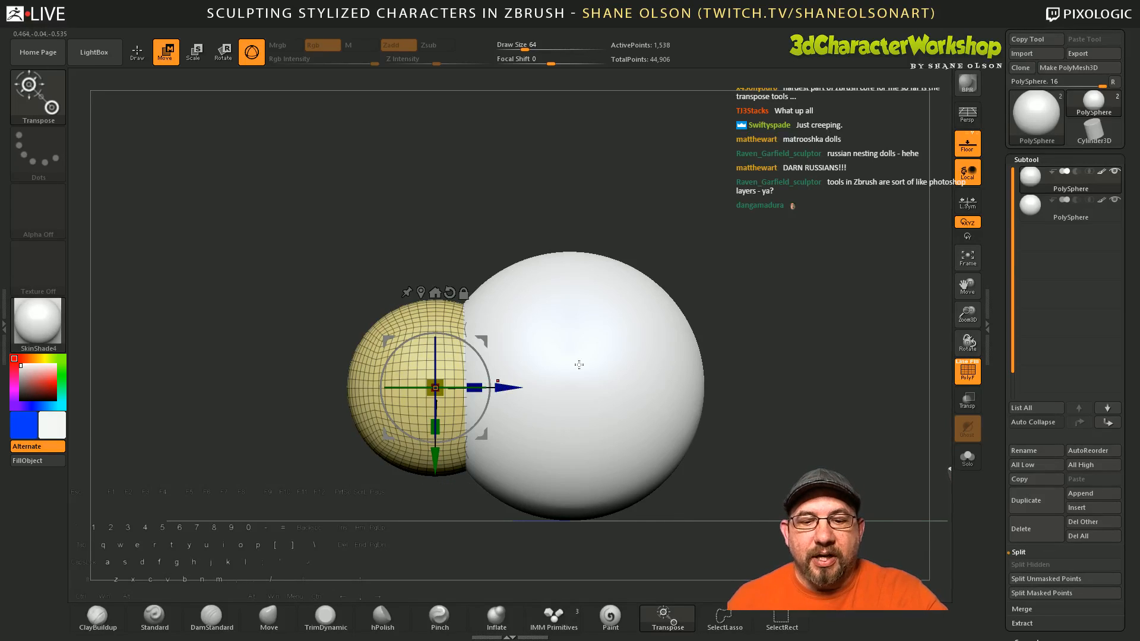
drag(500, 388, 407, 385)
drag(347, 457, 348, 329)
mouse_move(408, 267)
mouse_down()
mouse_move(621, 267)
mouse_move(423, 267)
mouse_up()
drag(368, 335, 354, 437)
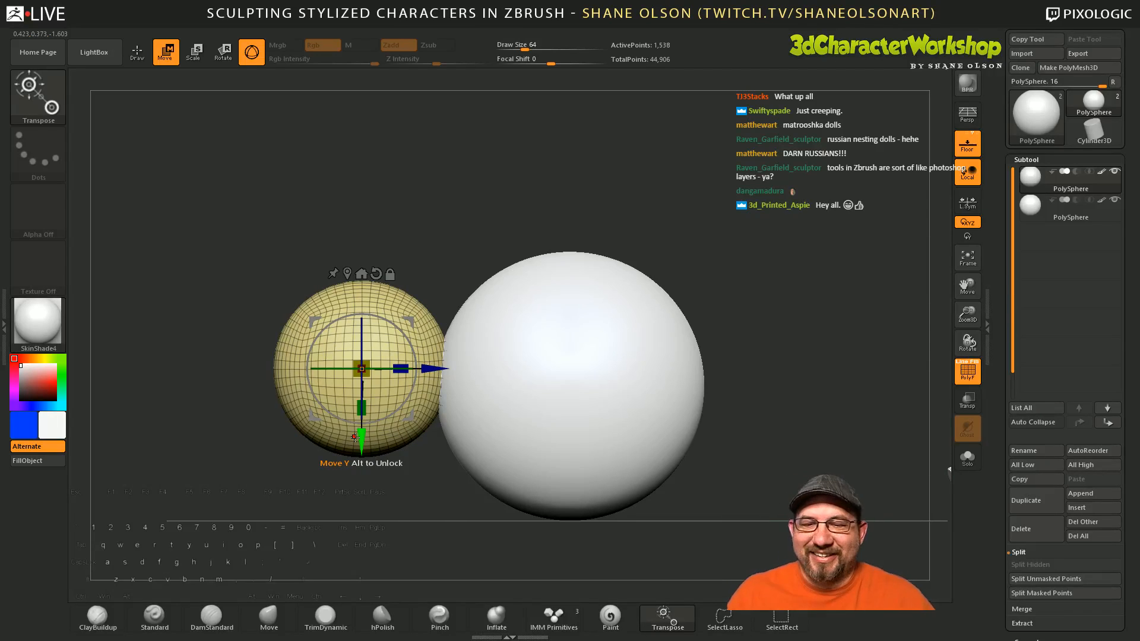
drag(354, 437, 344, 446)
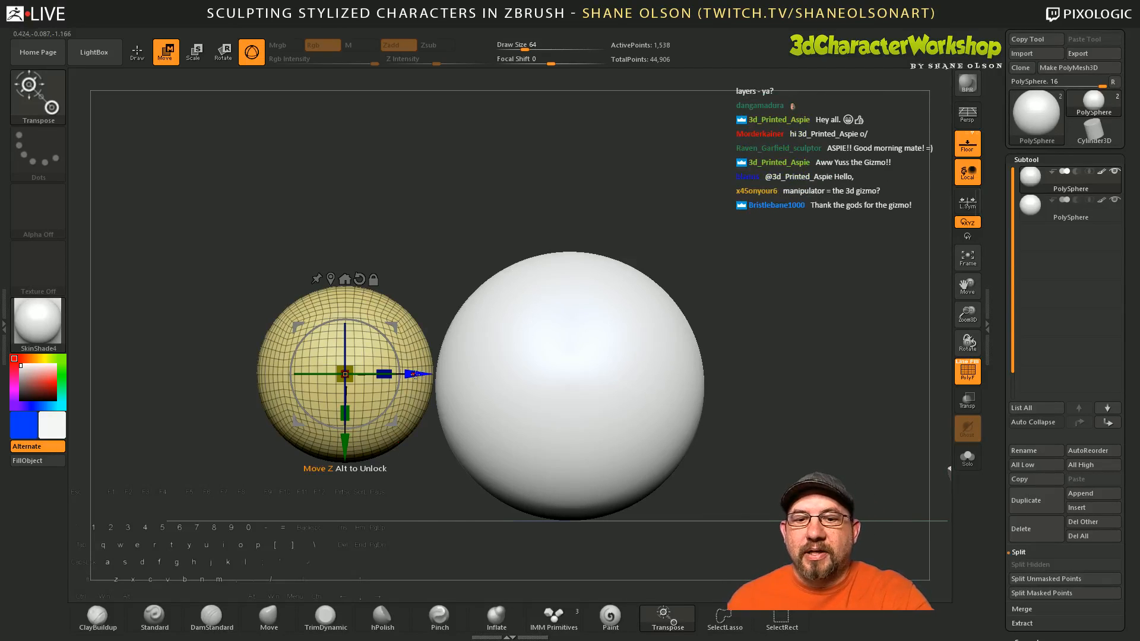
Step: Enlarge the small sphere slightly with the gizmo, then try a screen-plane rotation and undo it
drag(414, 375, 390, 375)
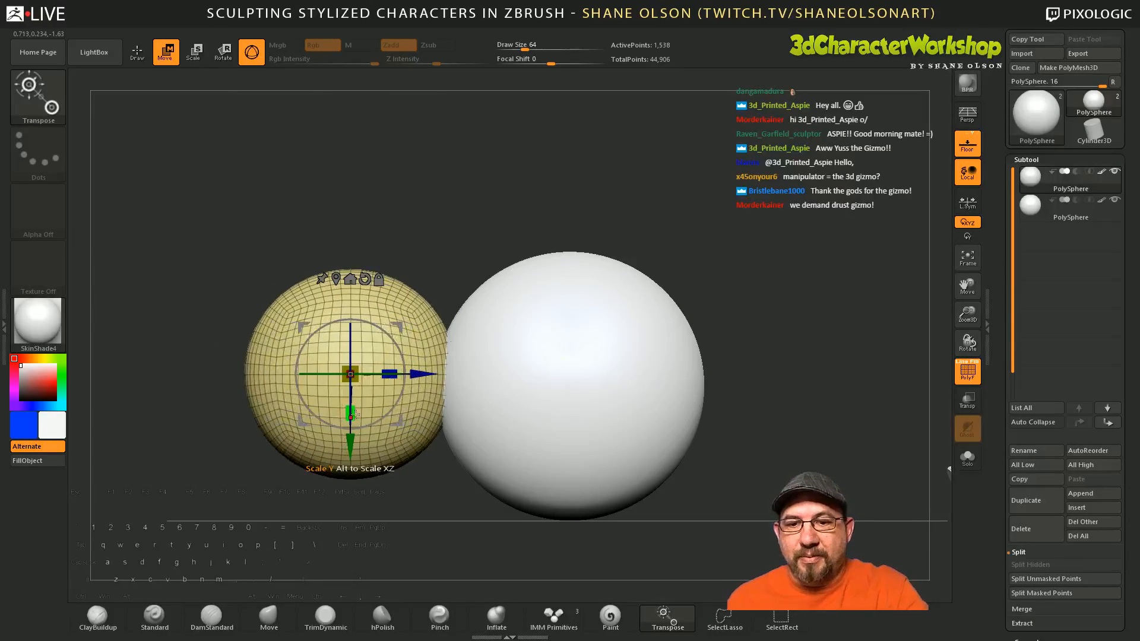
mouse_move(352, 414)
mouse_down()
mouse_move(352, 442)
mouse_move(352, 396)
mouse_move(352, 414)
mouse_up()
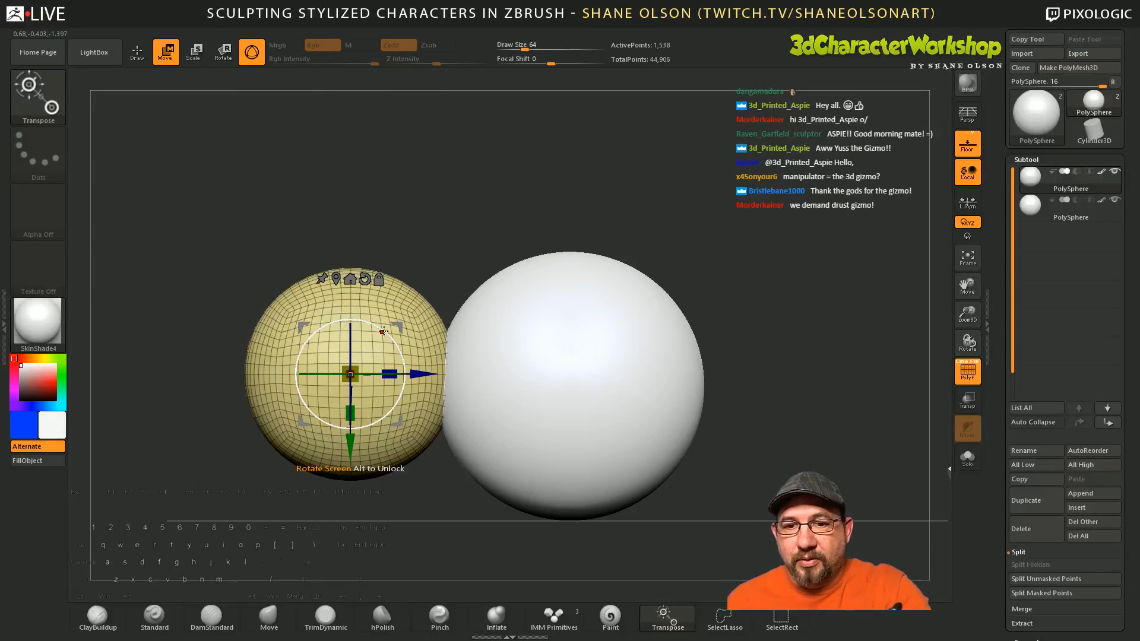
drag(356, 320, 381, 342)
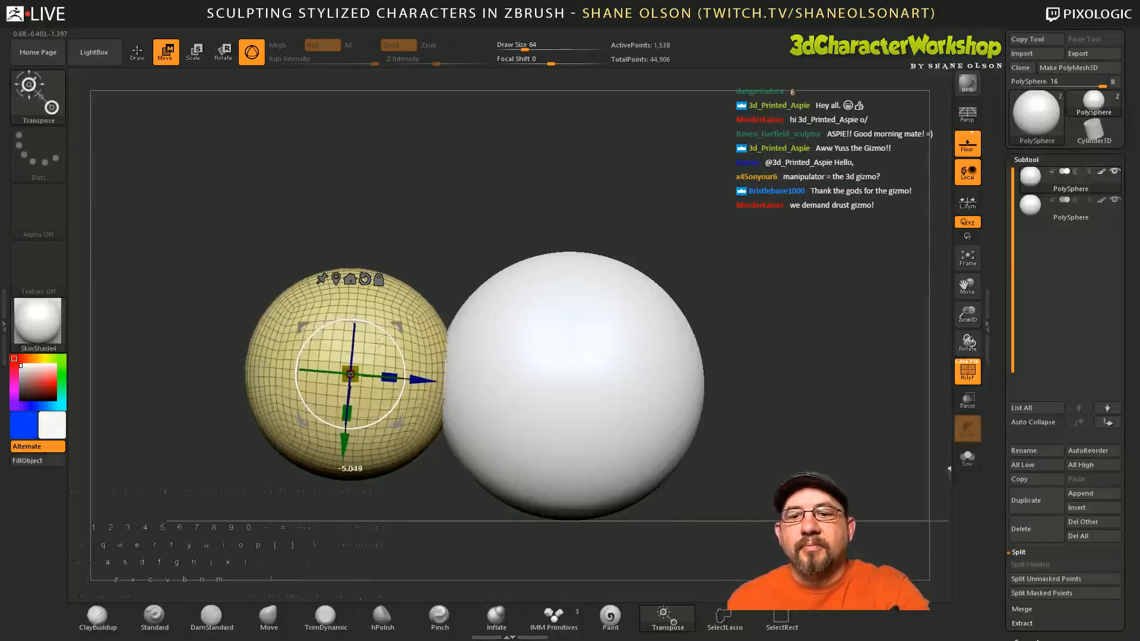
key(ctrl+z)
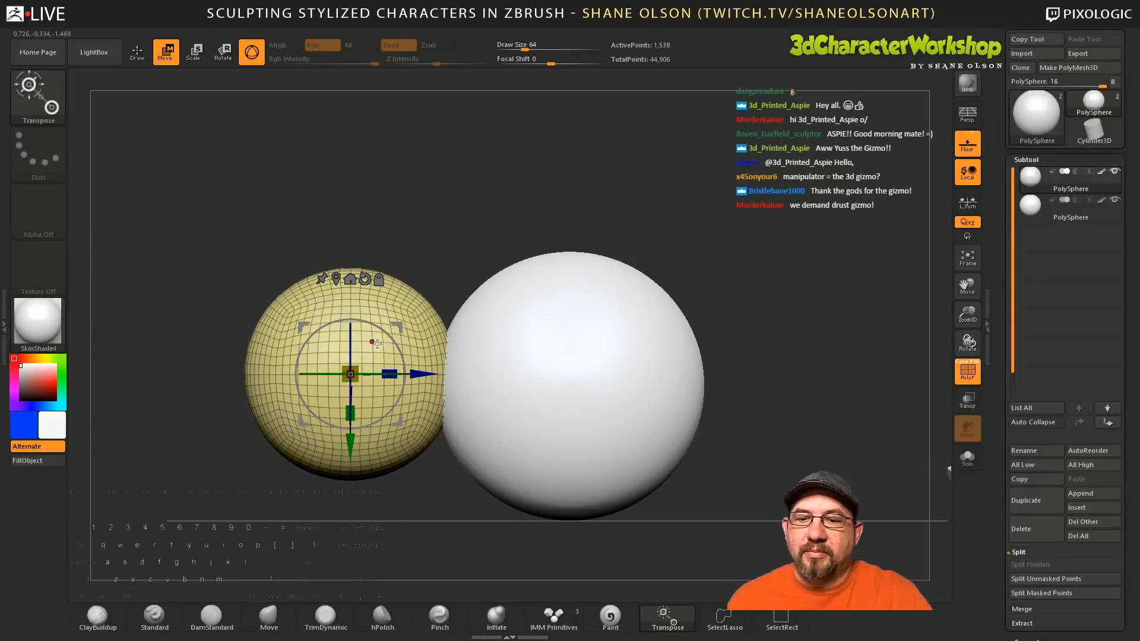
Step: Reposition the small sphere with the gizmo so it sits beside the large sphere without overlapping it
alt+drag(747, 354, 740, 392)
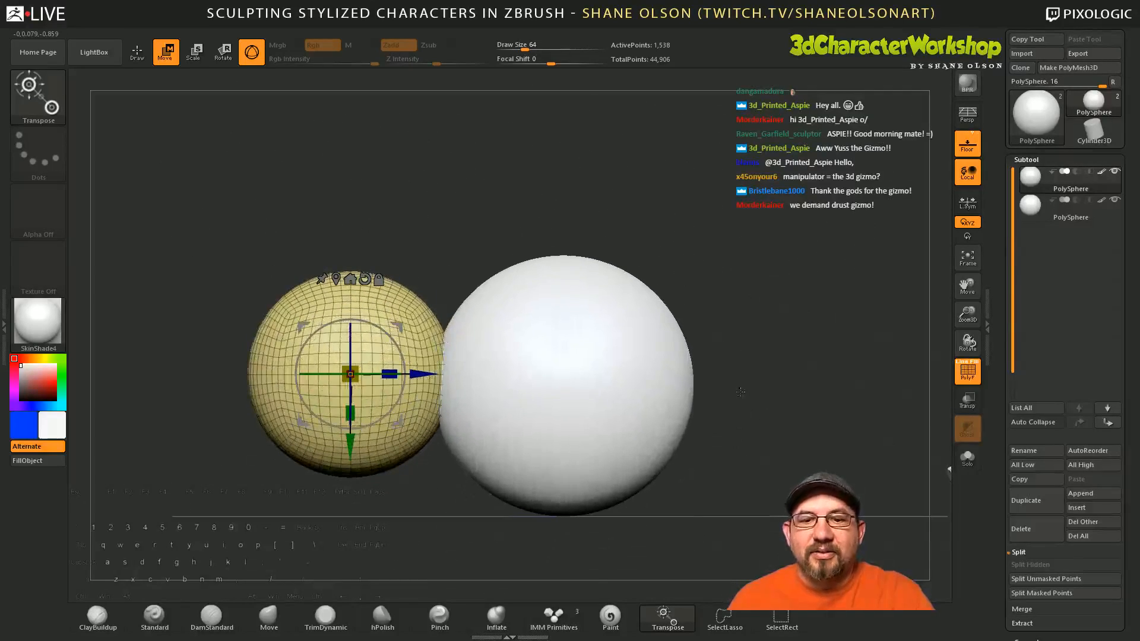
drag(409, 324, 364, 324)
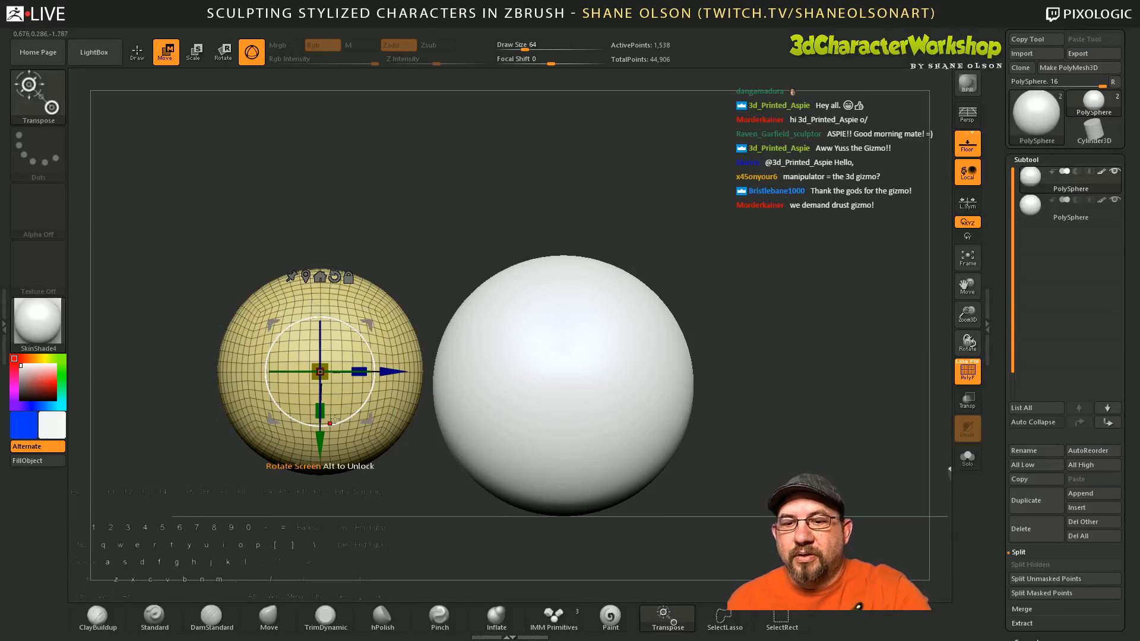
drag(369, 418, 370, 423)
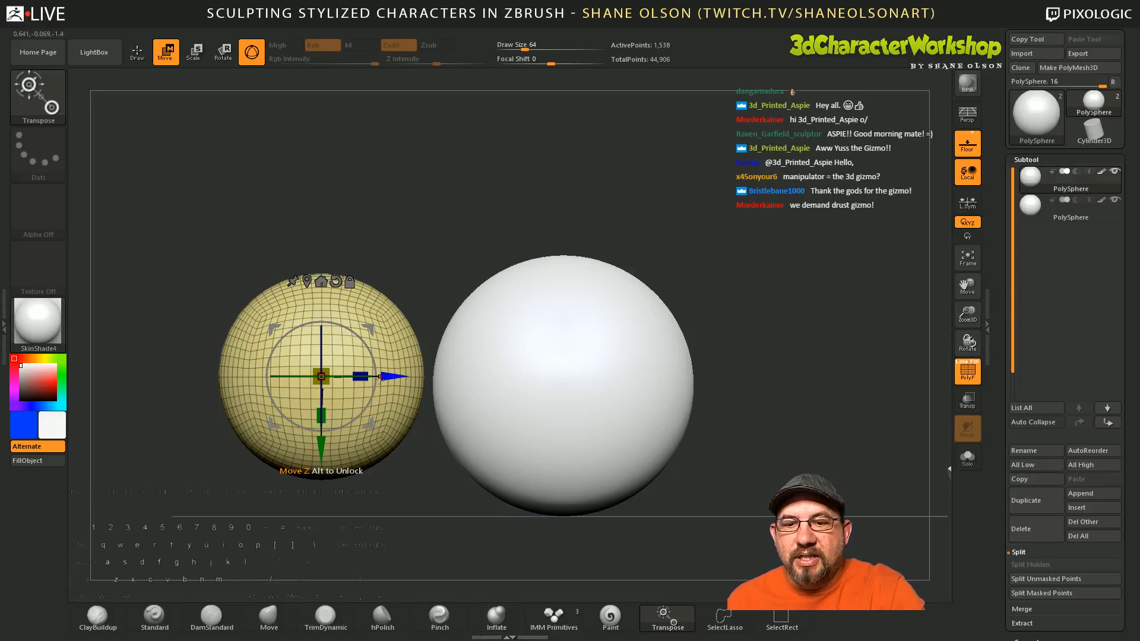
drag(380, 378, 400, 376)
drag(328, 447, 328, 447)
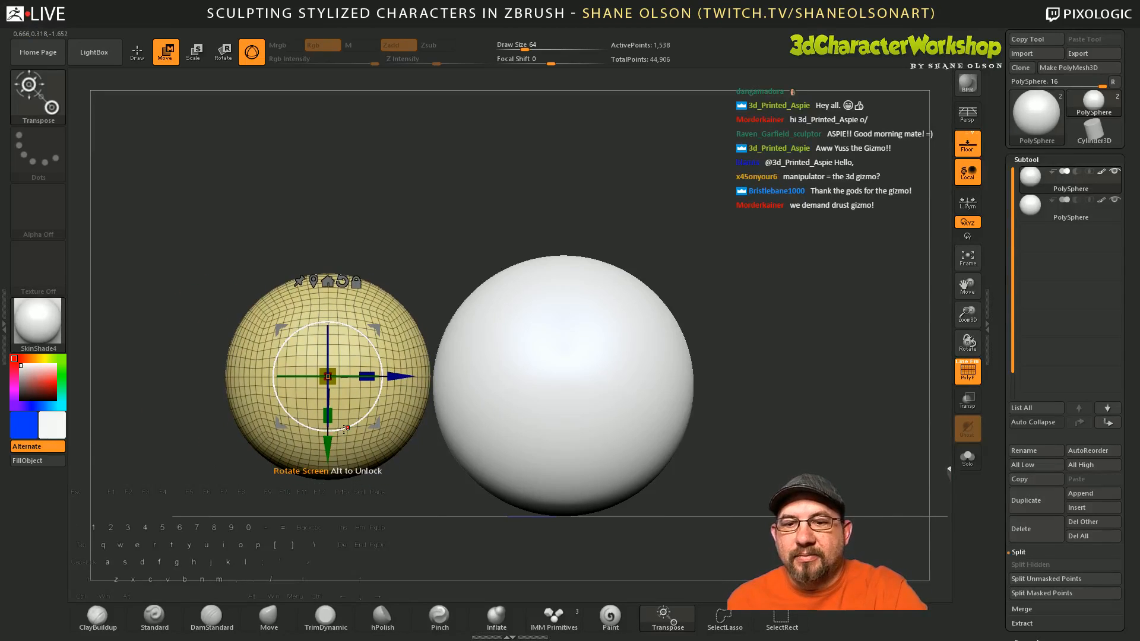
Step: Switch from the gizmo to the classic transpose line on the small sphere
alt+right_drag(409, 517, 410, 508)
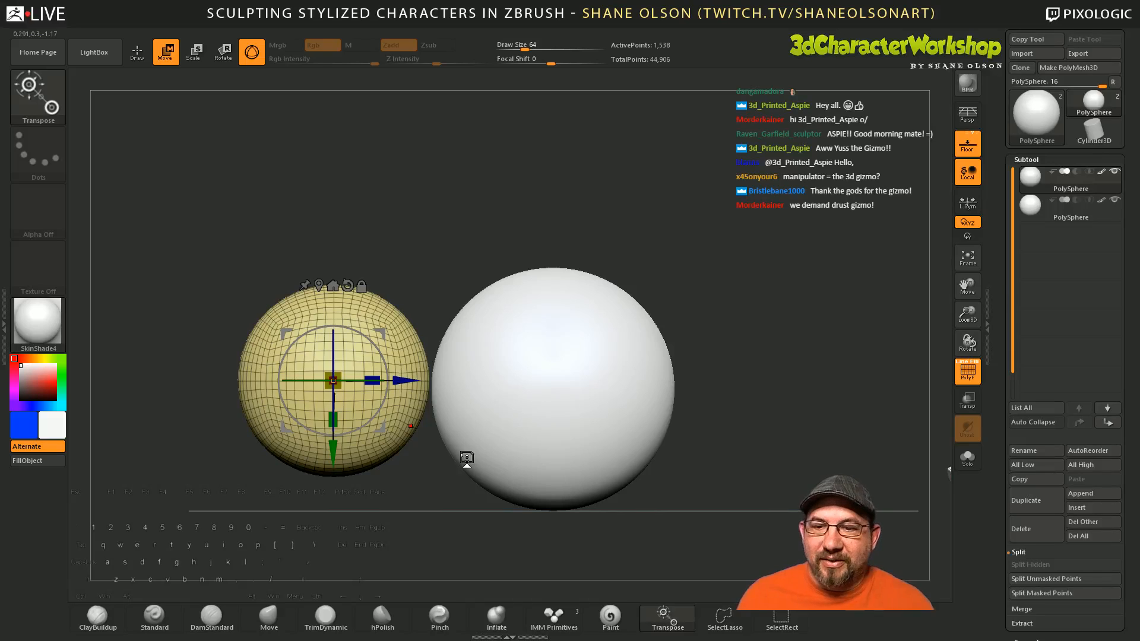
drag(697, 289, 718, 312)
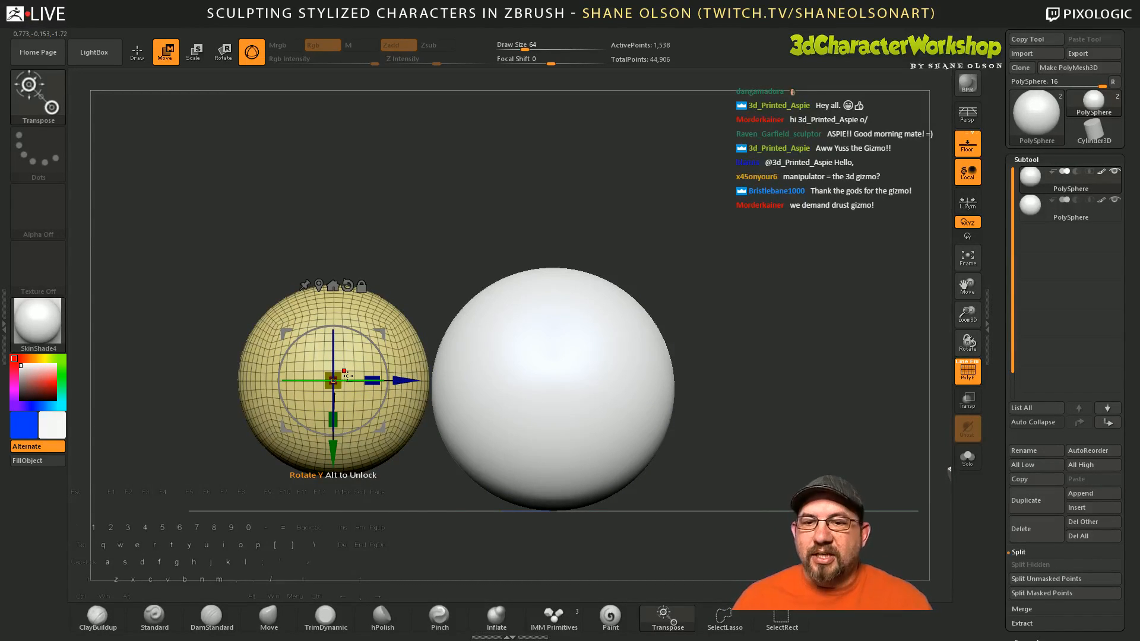
key(y)
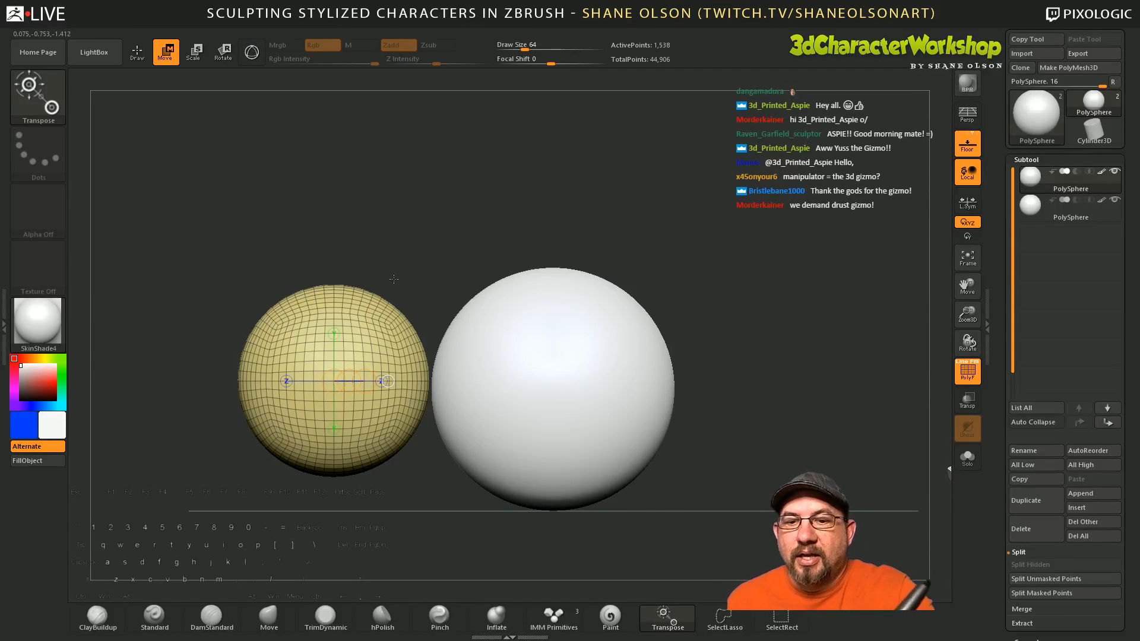
alt+drag(417, 264, 422, 334)
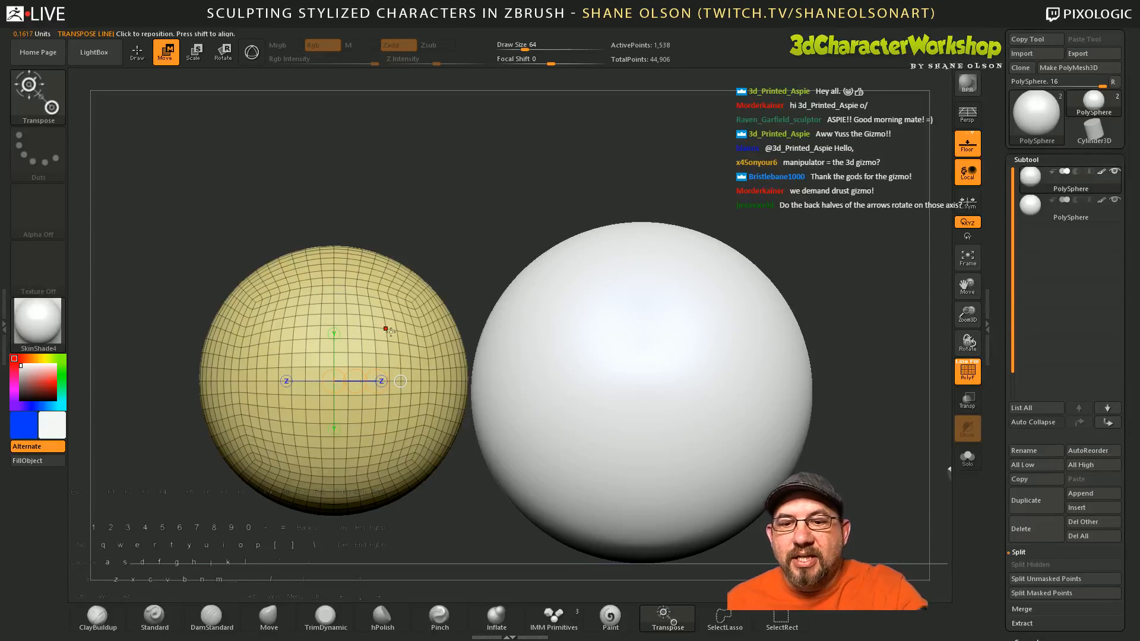
Step: Extend the transpose line on the small sphere and place it diagonally in the empty space below, about 0.59 units long
drag(507, 238, 362, 357)
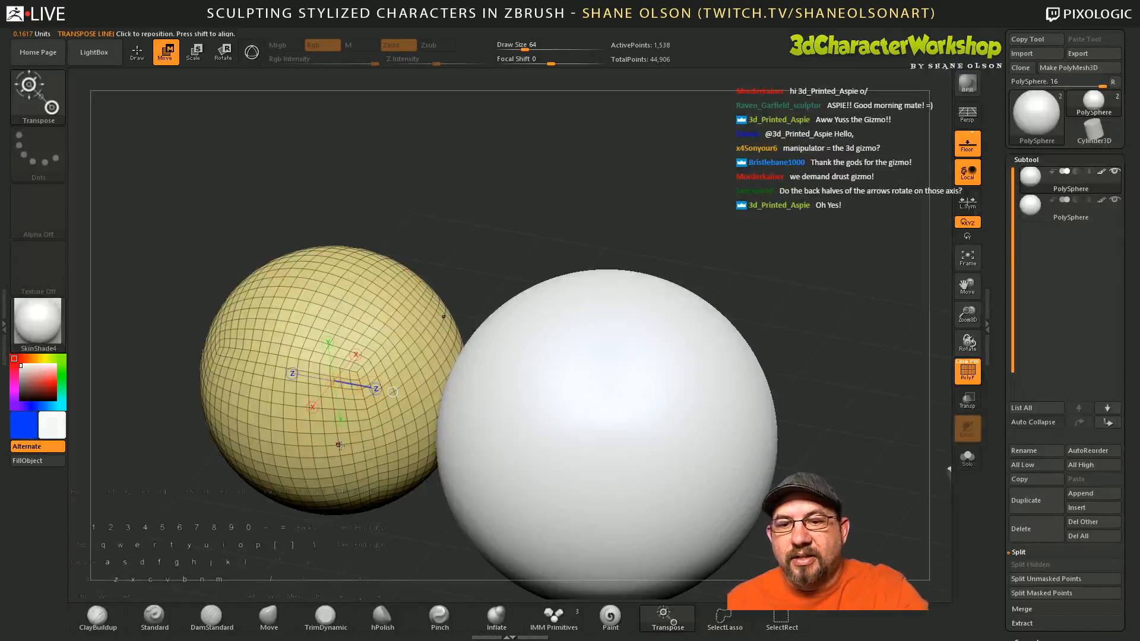
drag(401, 528, 437, 502)
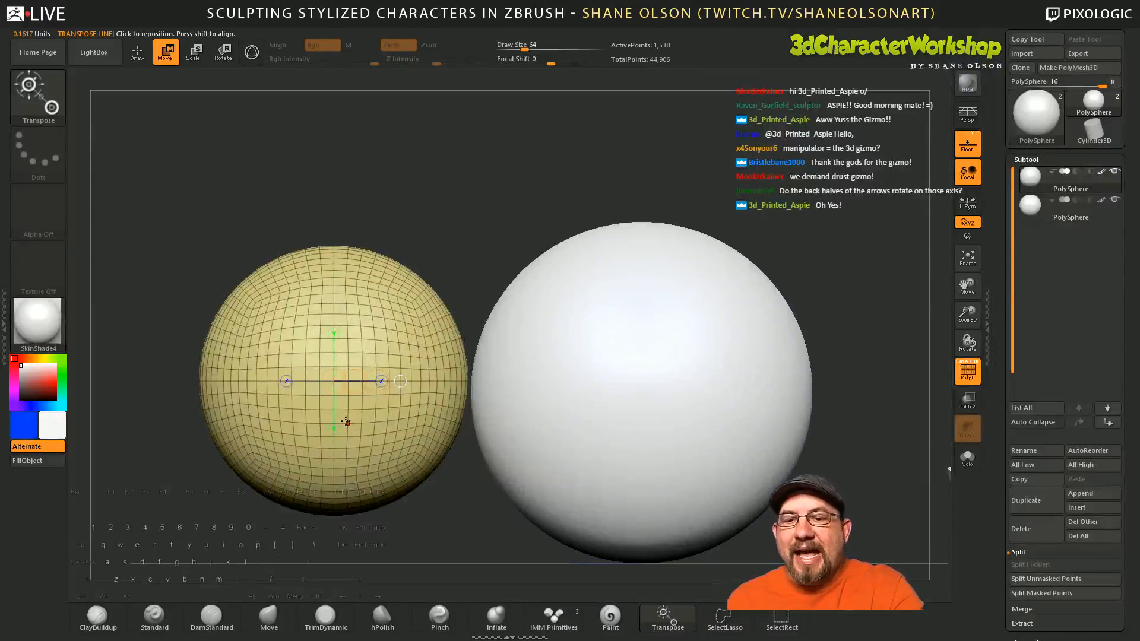
drag(383, 381, 496, 217)
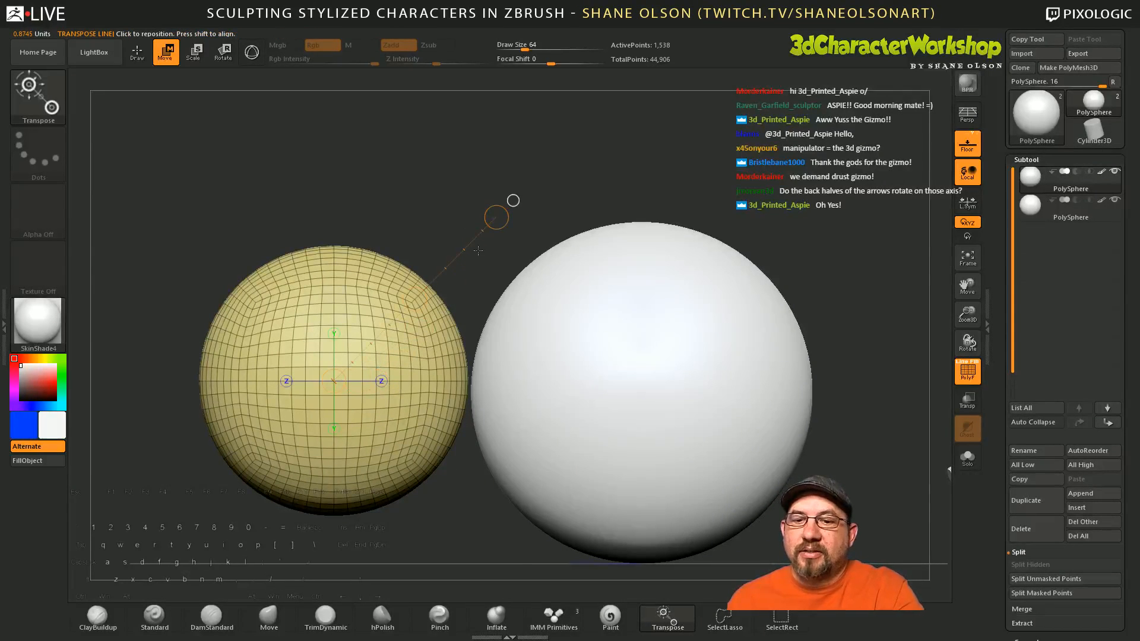
drag(427, 302, 410, 490)
drag(480, 406, 494, 539)
alt+drag(456, 496, 466, 525)
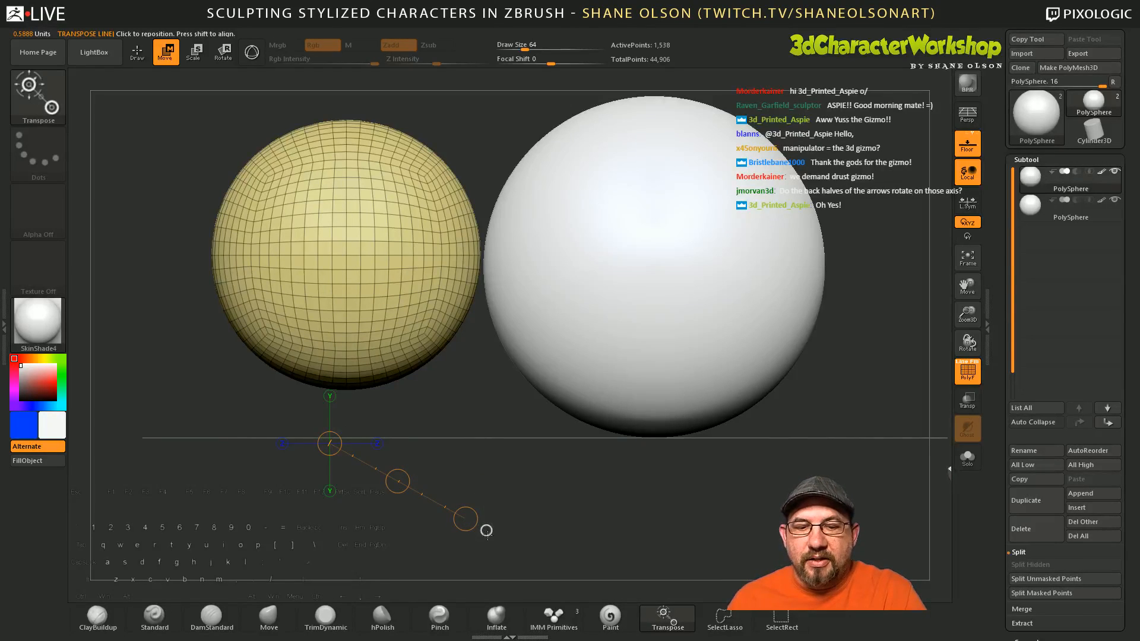
Step: Reposition both ends of the transpose line beneath the spheres, and swap its origin by selecting each end circle in turn
drag(465, 518, 482, 487)
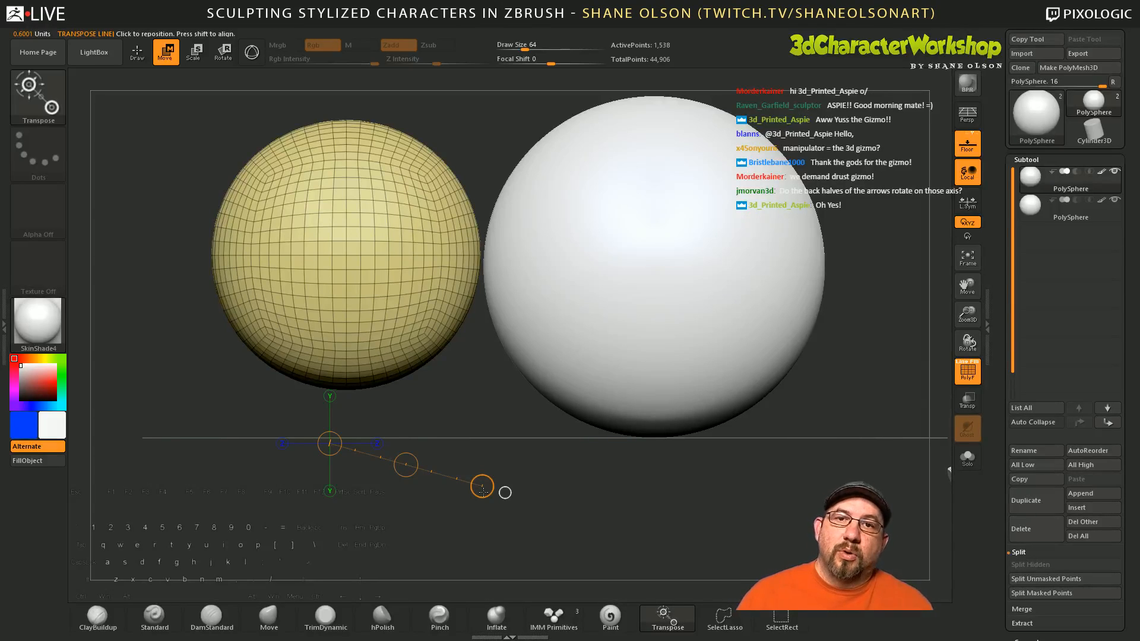
drag(333, 438, 606, 498)
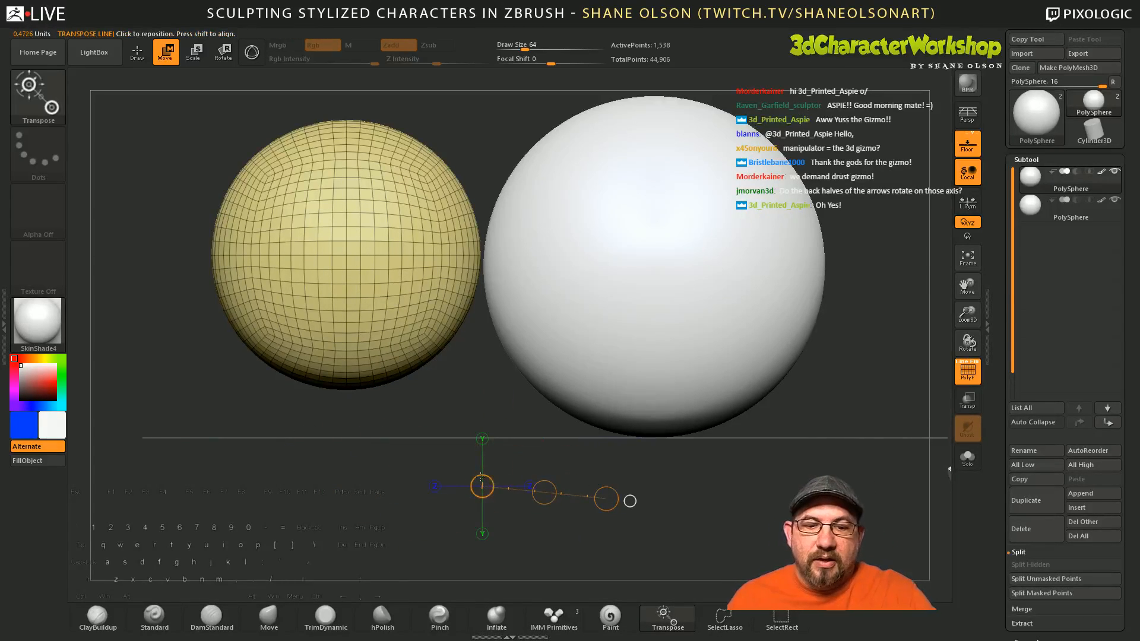
drag(482, 475, 418, 498)
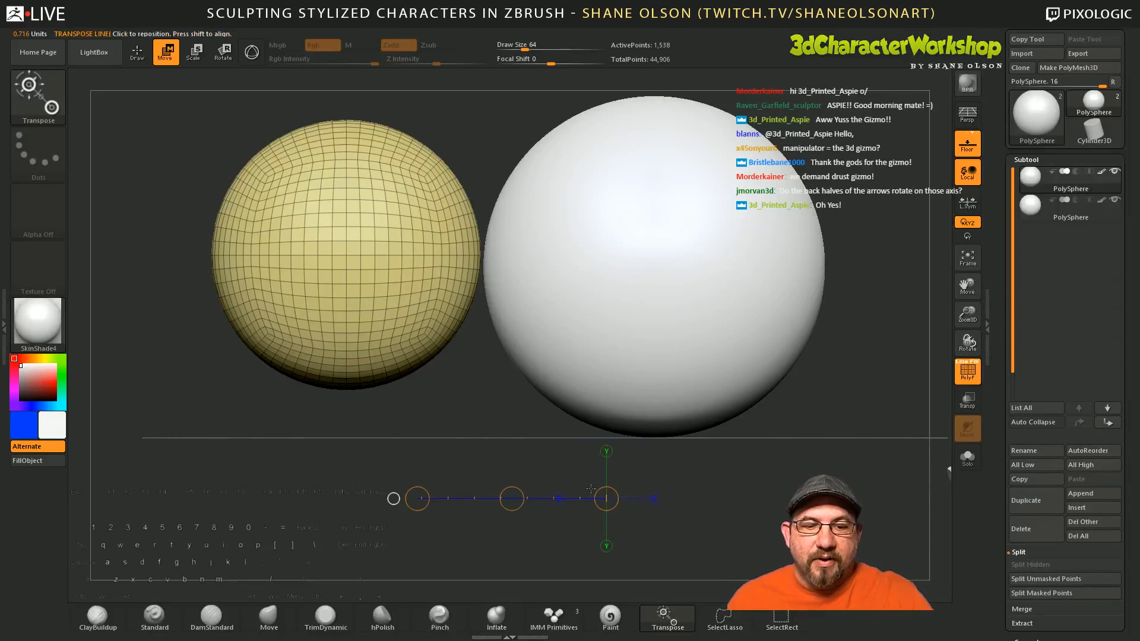
drag(644, 474, 463, 382)
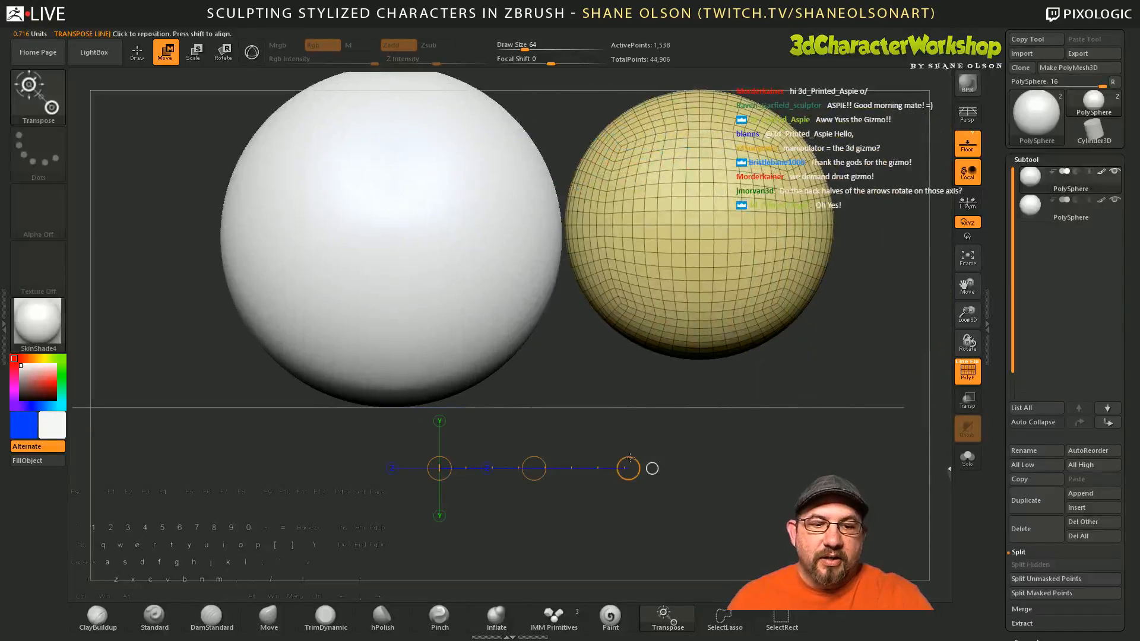
drag(630, 457, 574, 420)
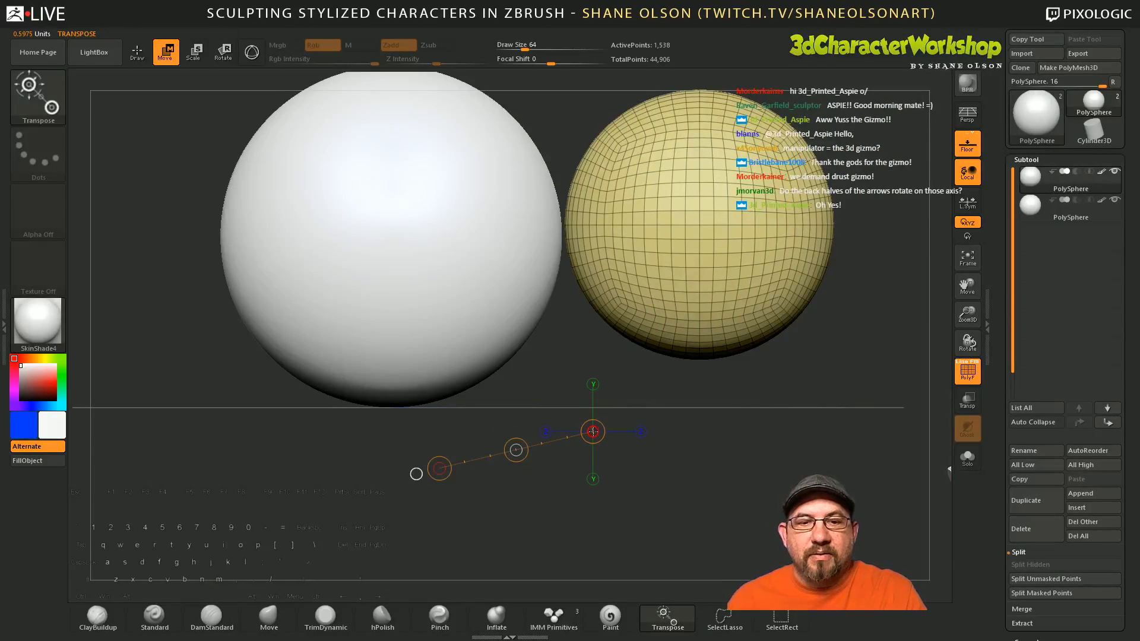
click(441, 477)
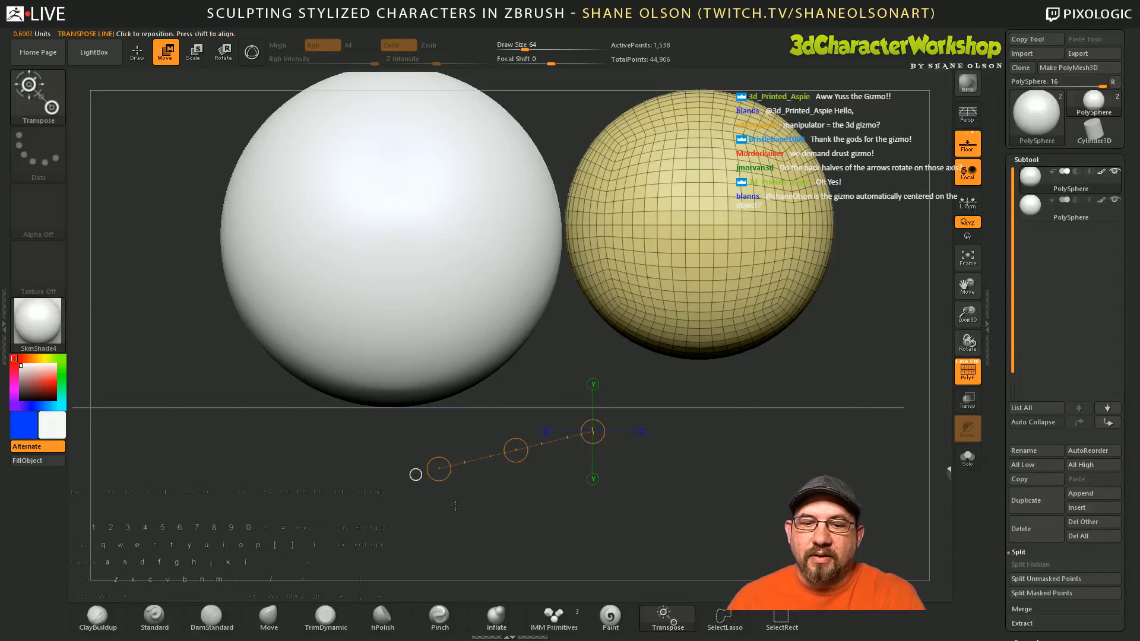
click(595, 441)
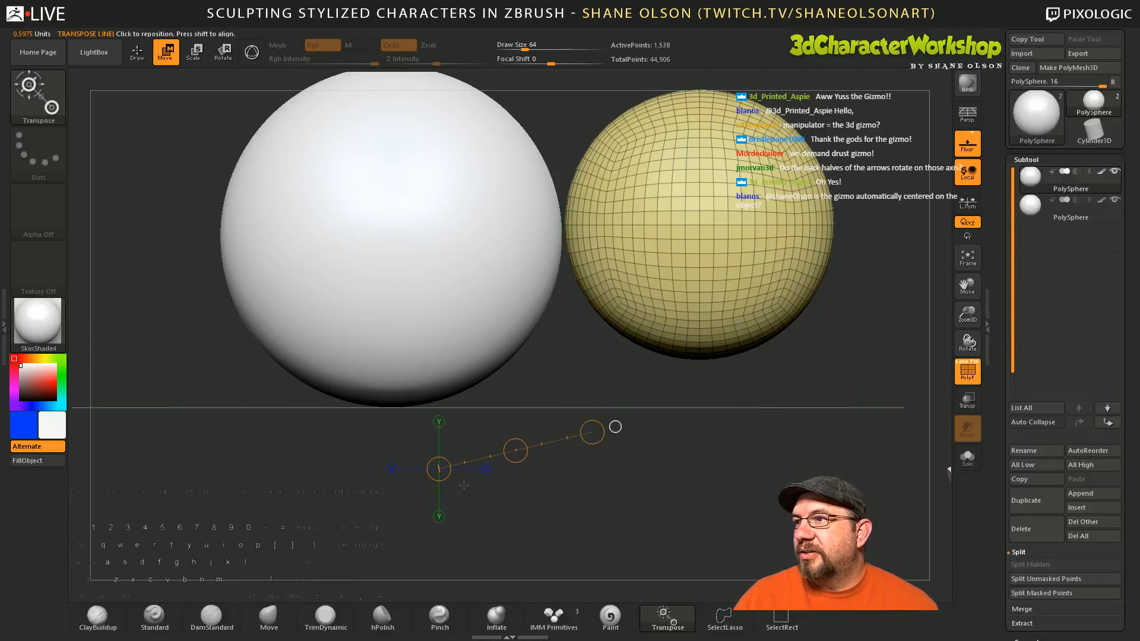
Step: Switch back and forth between the transpose line and the gizmo on the small sphere, finishing with the gizmo active
key(y)
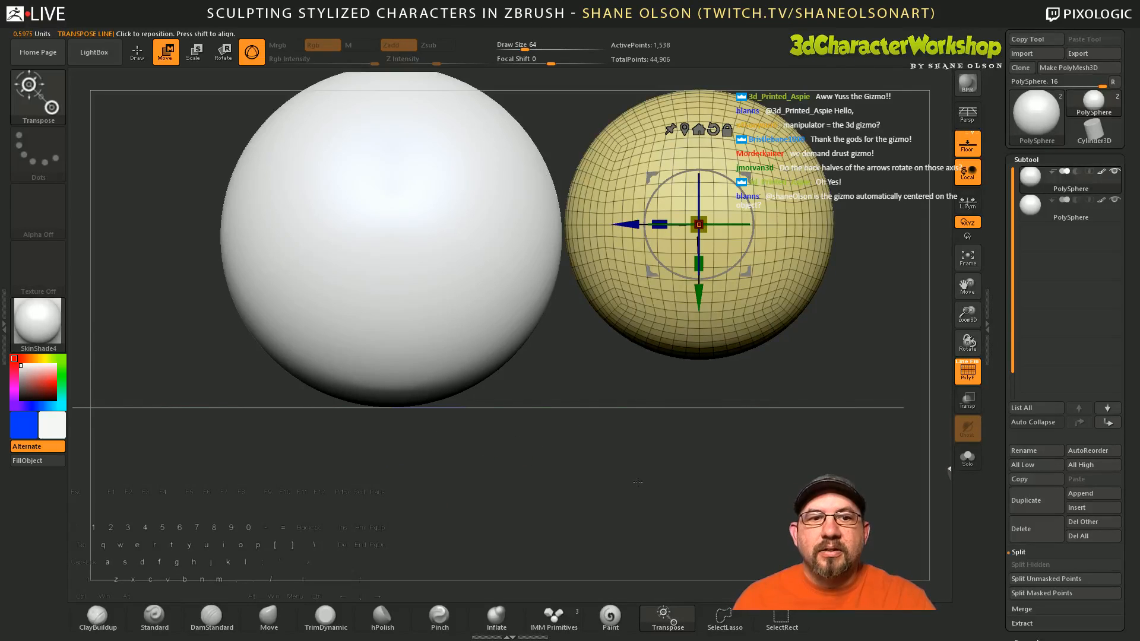
key(y)
key(y)
key(y)
key(y)
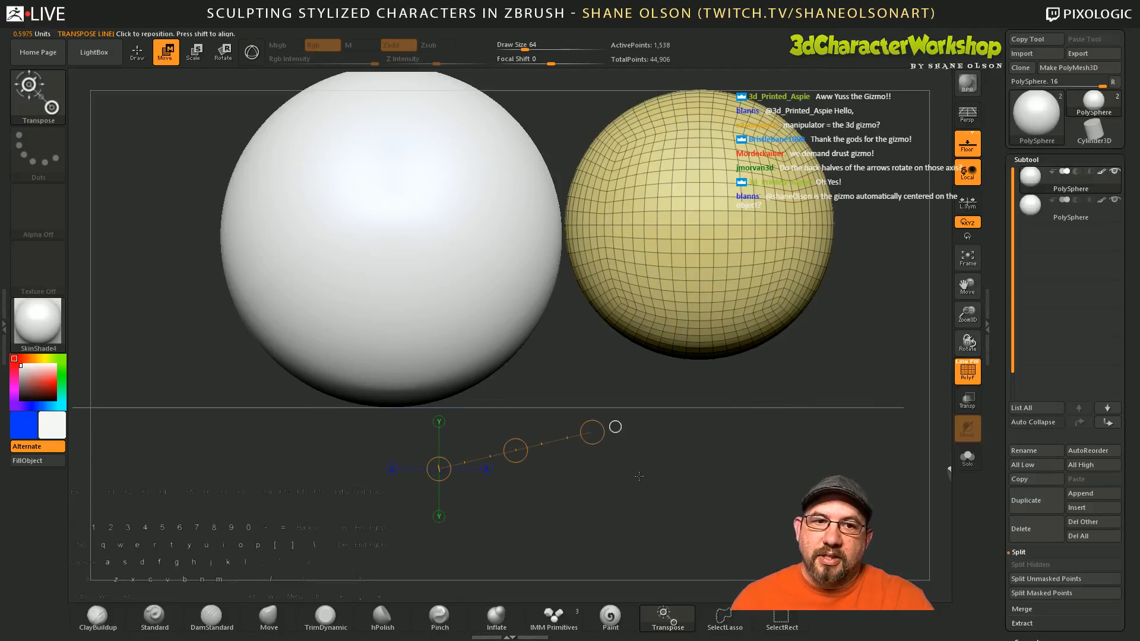
alt+drag(639, 466, 612, 495)
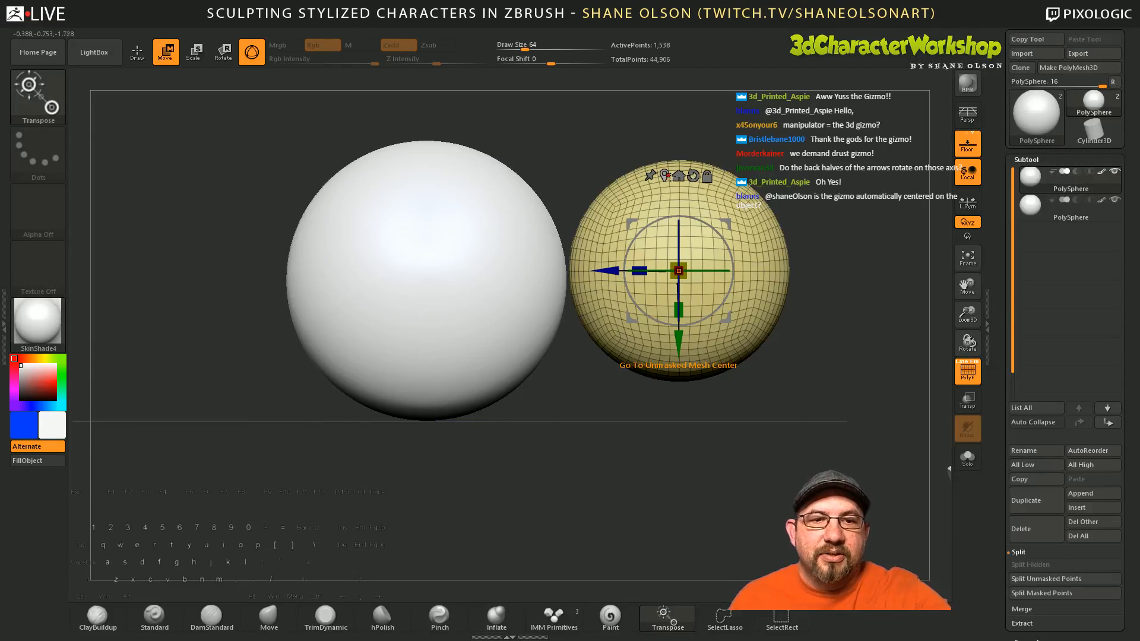
alt+drag(625, 439, 591, 494)
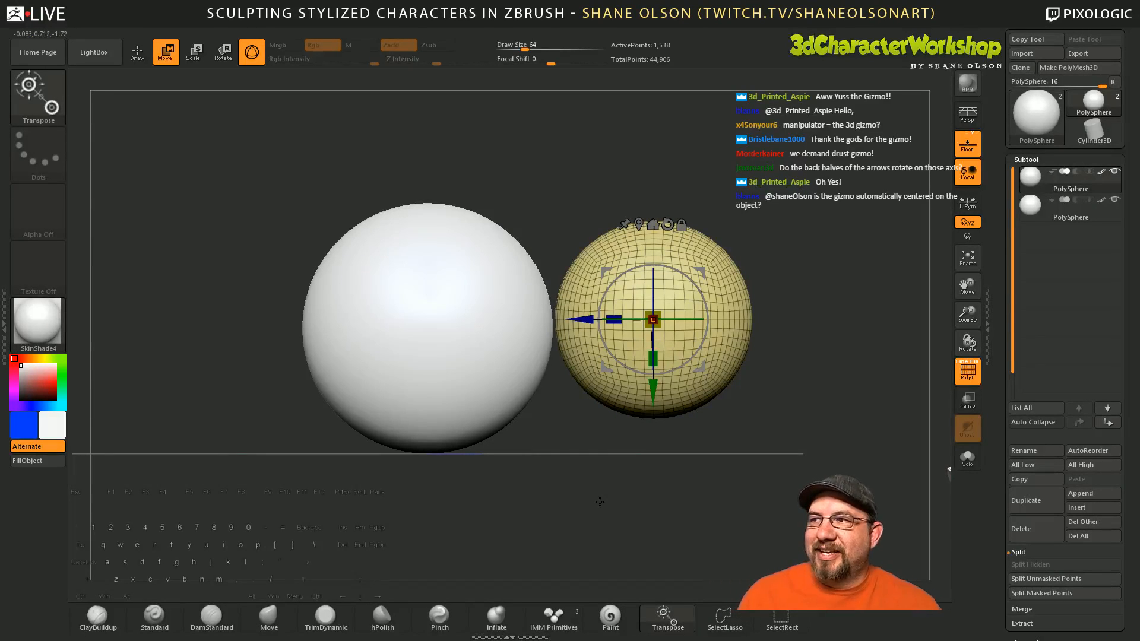
drag(700, 434, 698, 446)
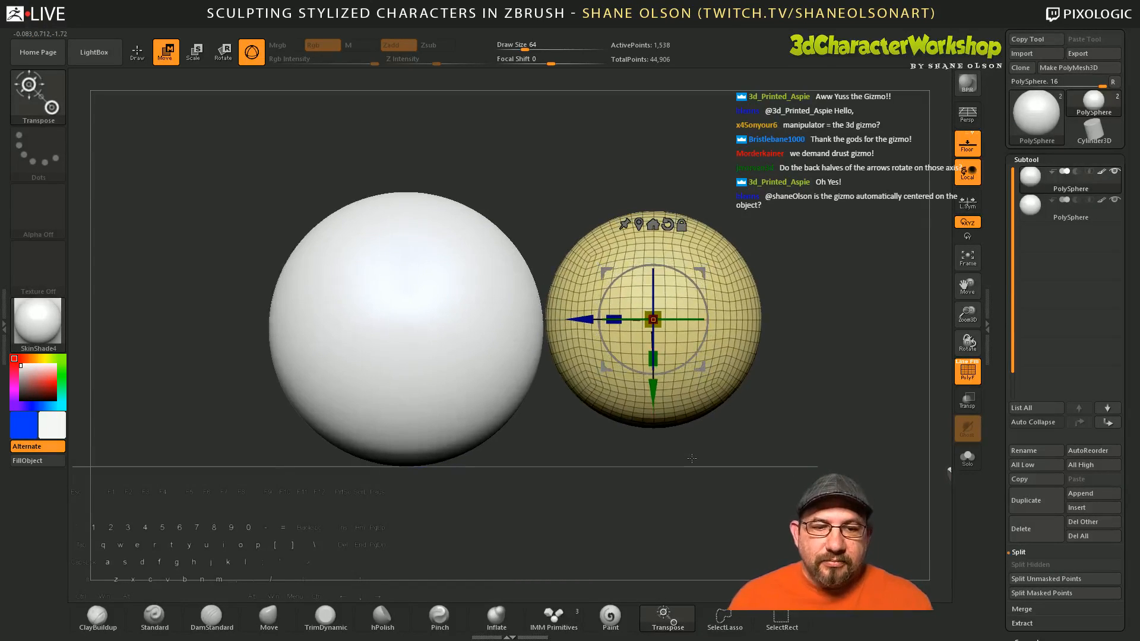
Step: Straighten the transpose line so it runs horizontally beneath the spheres, and return to the gizmo
key(y)
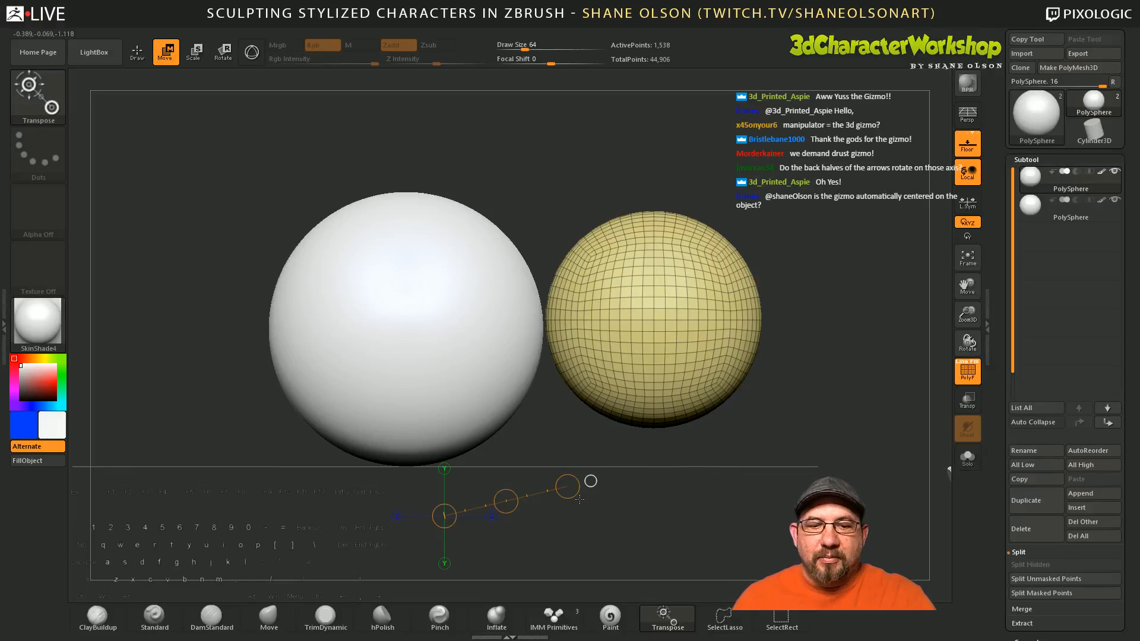
shift+drag(580, 500, 575, 517)
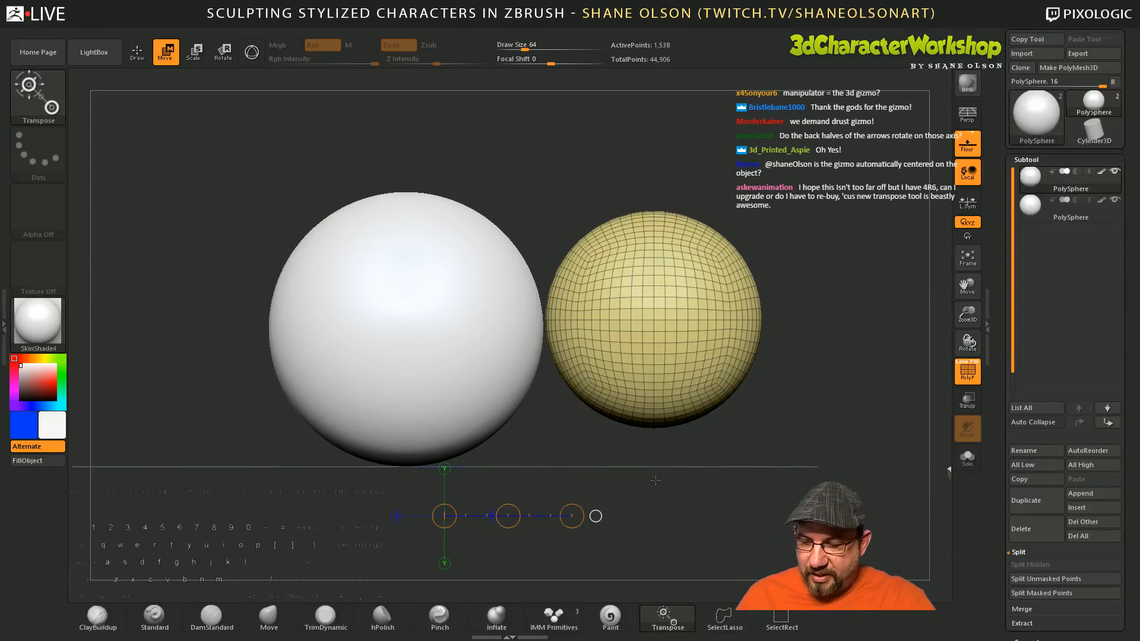
key(y)
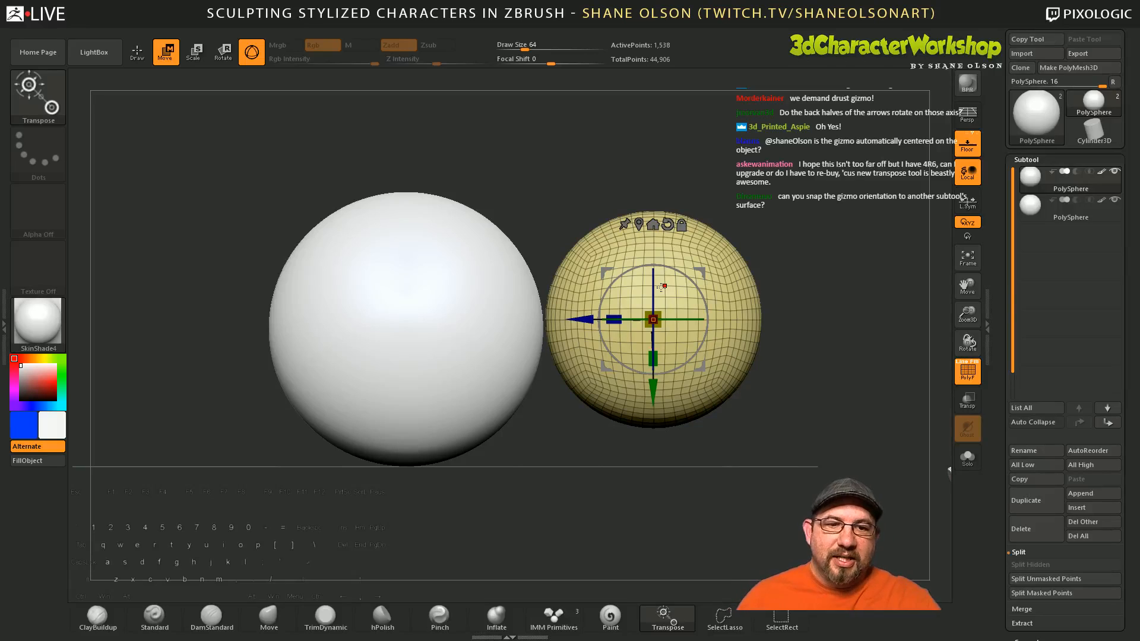
Step: Shift the small sphere along the Y axis and in the screen plane, and recentre the gizmo on its unmasked mesh
drag(653, 393, 653, 416)
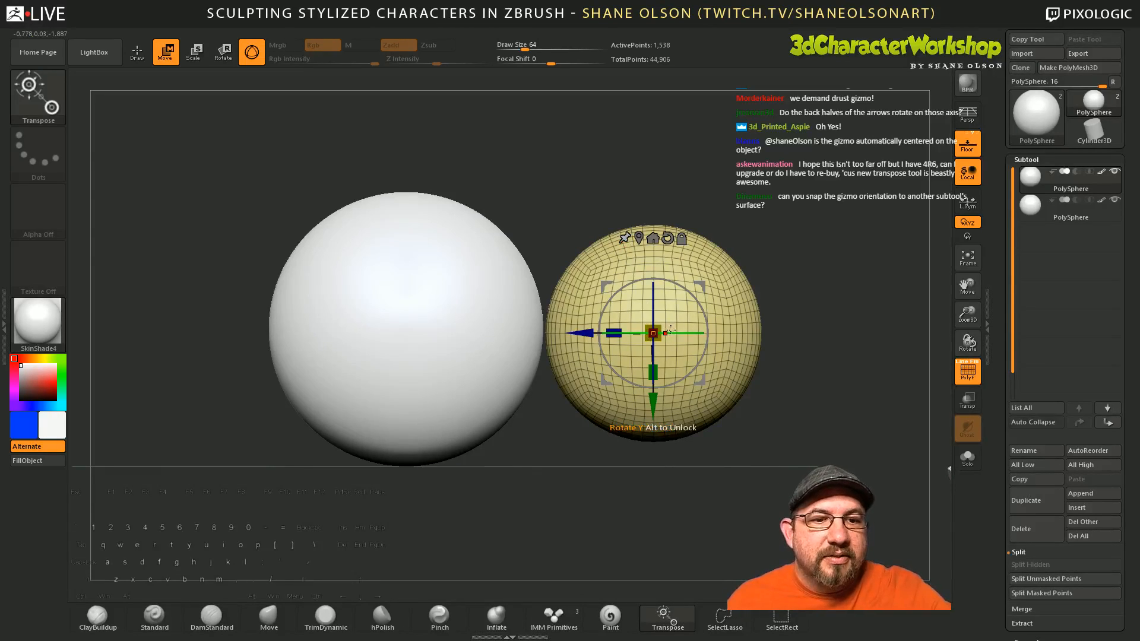
drag(702, 286, 713, 273)
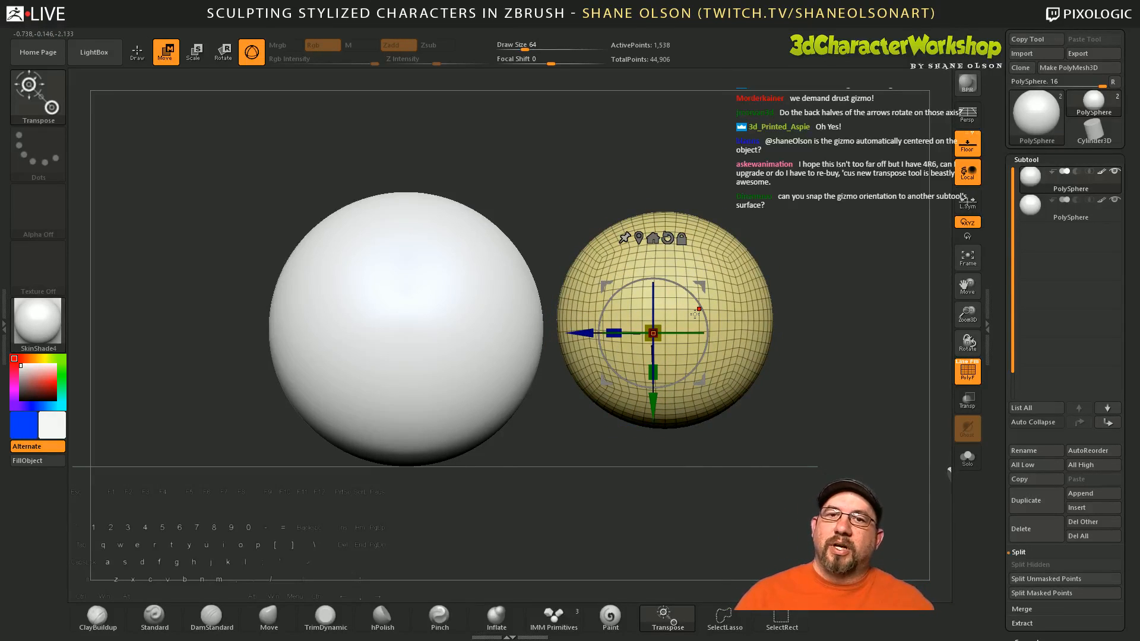
click(639, 238)
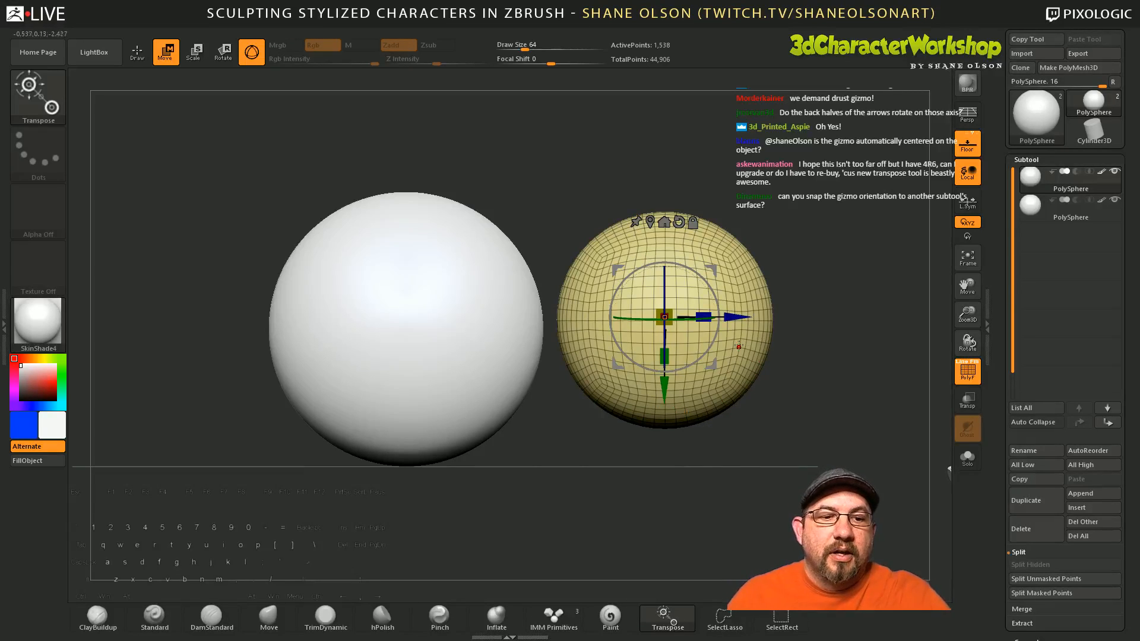
Step: Move the small sphere in the screen plane away from the large one, and bring it down below the stationary gizmo
drag(712, 366, 745, 338)
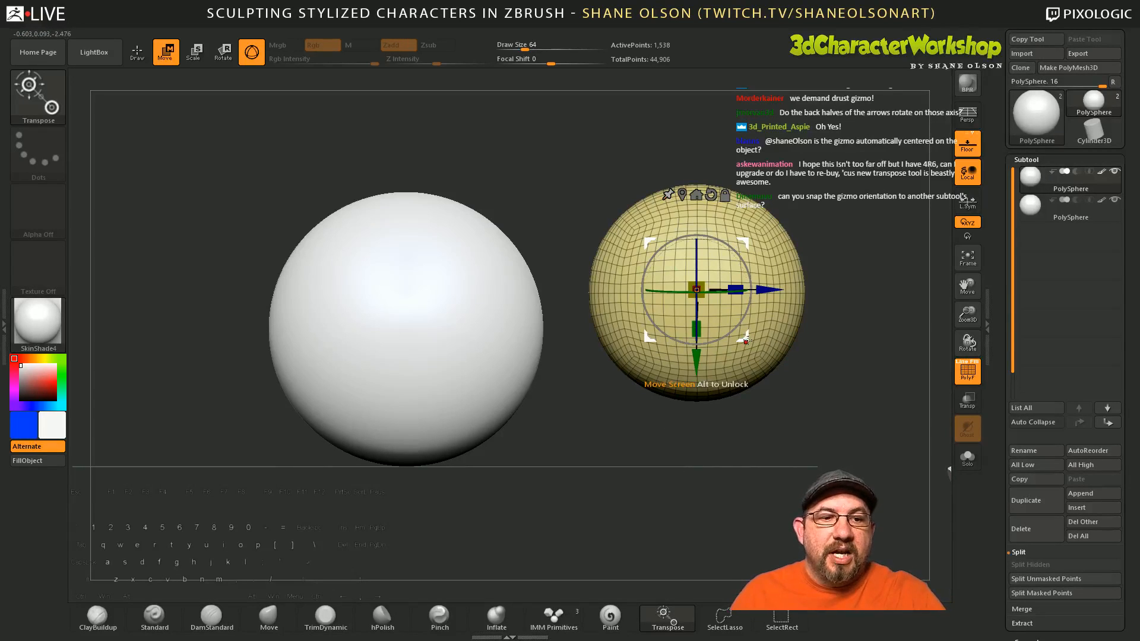
drag(745, 339, 707, 443)
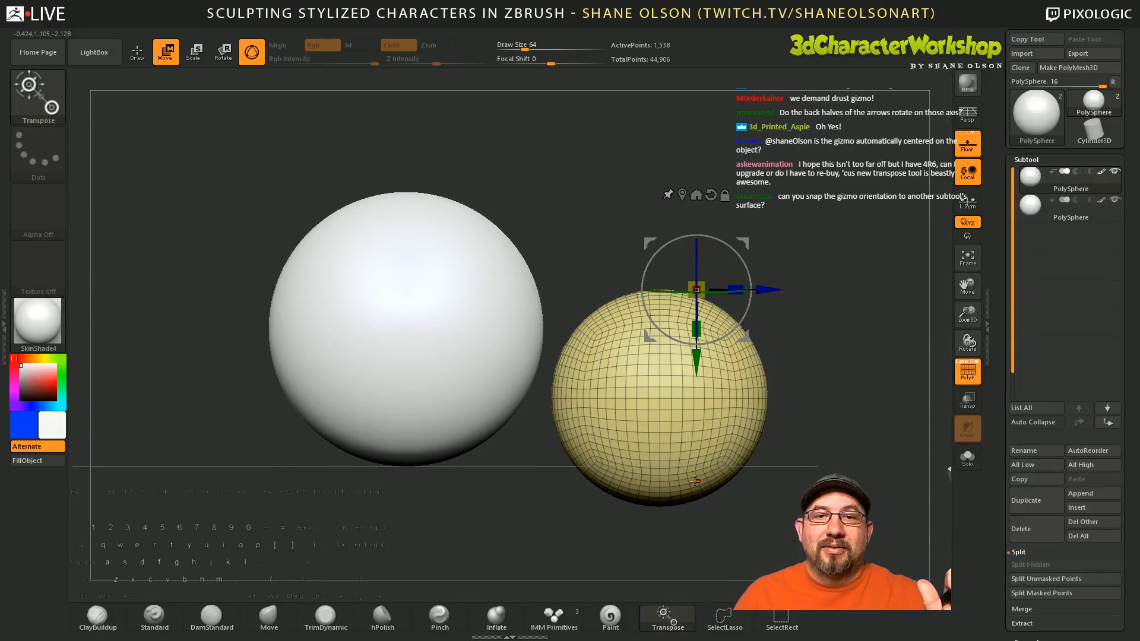
drag(743, 337, 715, 386)
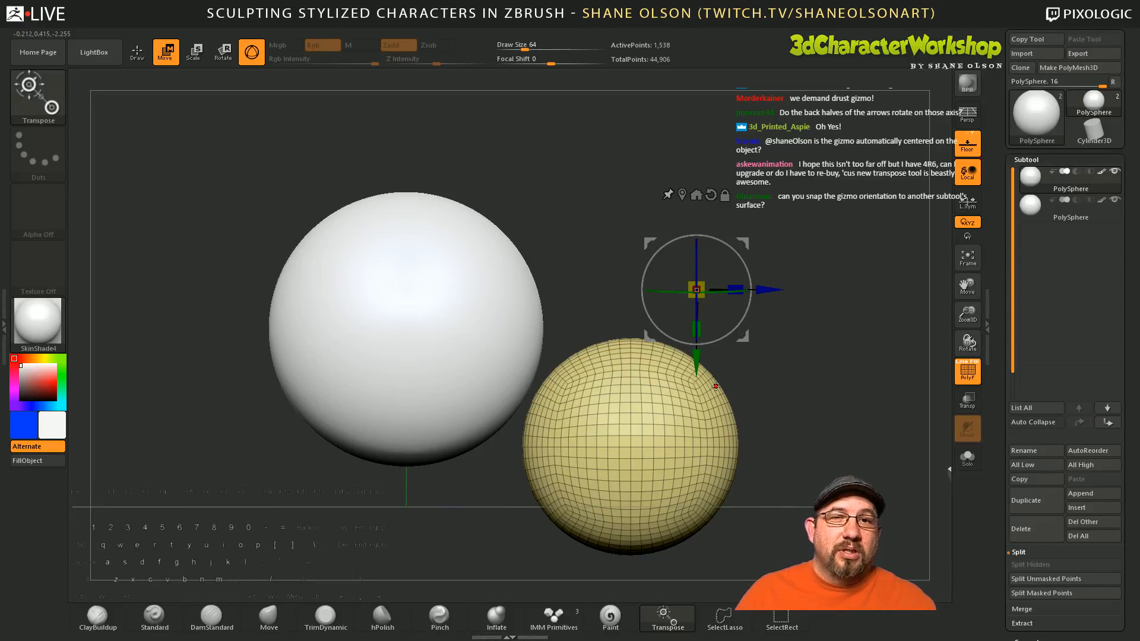
Step: Switch to the transpose line, draw it horizontally across the small sphere about 0.81 units long, and move it above the sphere
key(y)
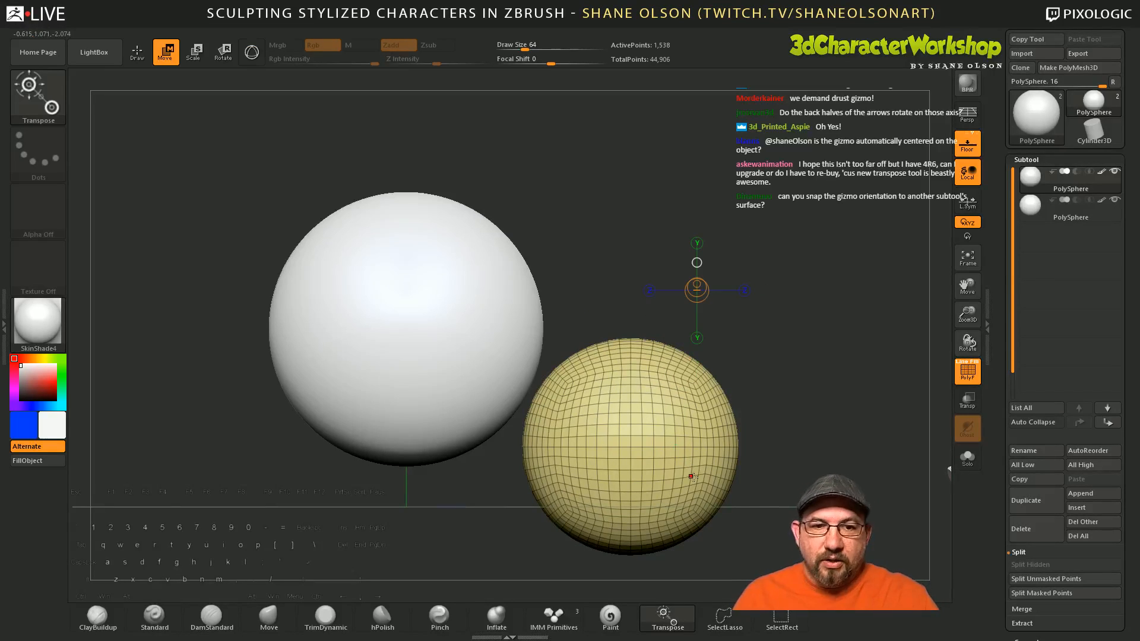
drag(641, 424, 806, 424)
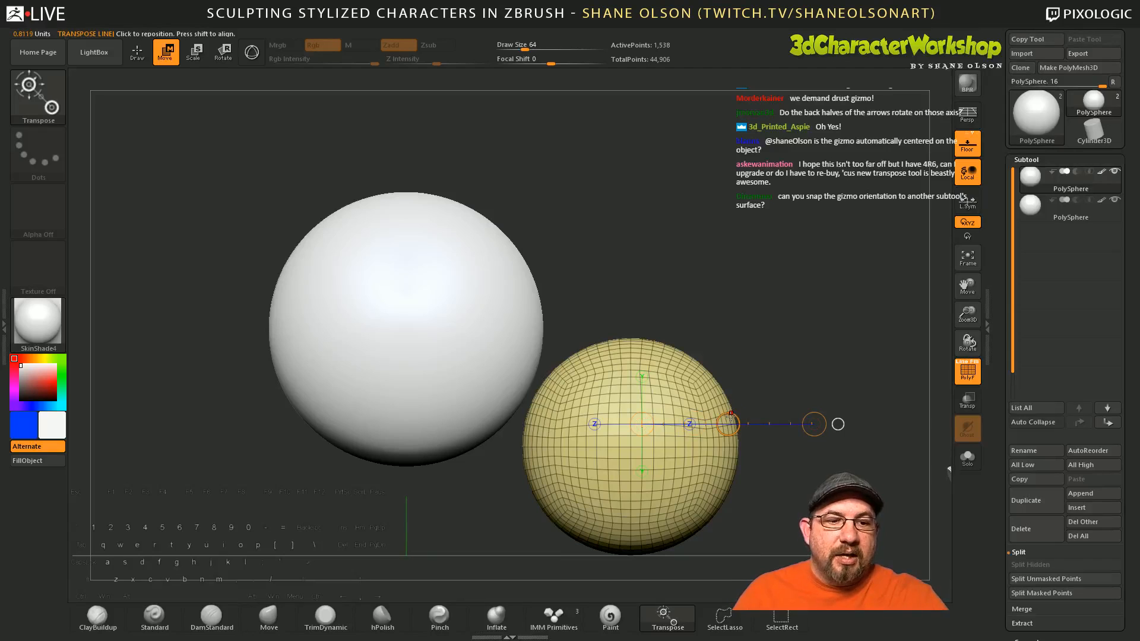
drag(730, 424, 809, 118)
Step: Move the small sphere down and up with the transpose line's middle circle, leaving it low beside the large sphere
drag(756, 287, 707, 475)
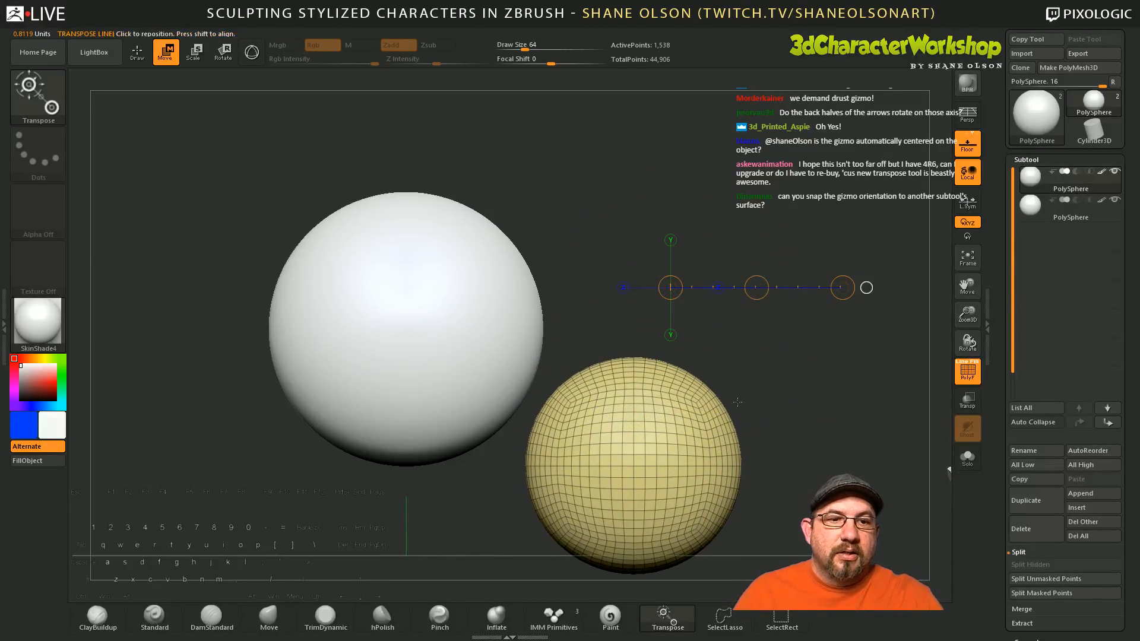
drag(756, 287, 790, 201)
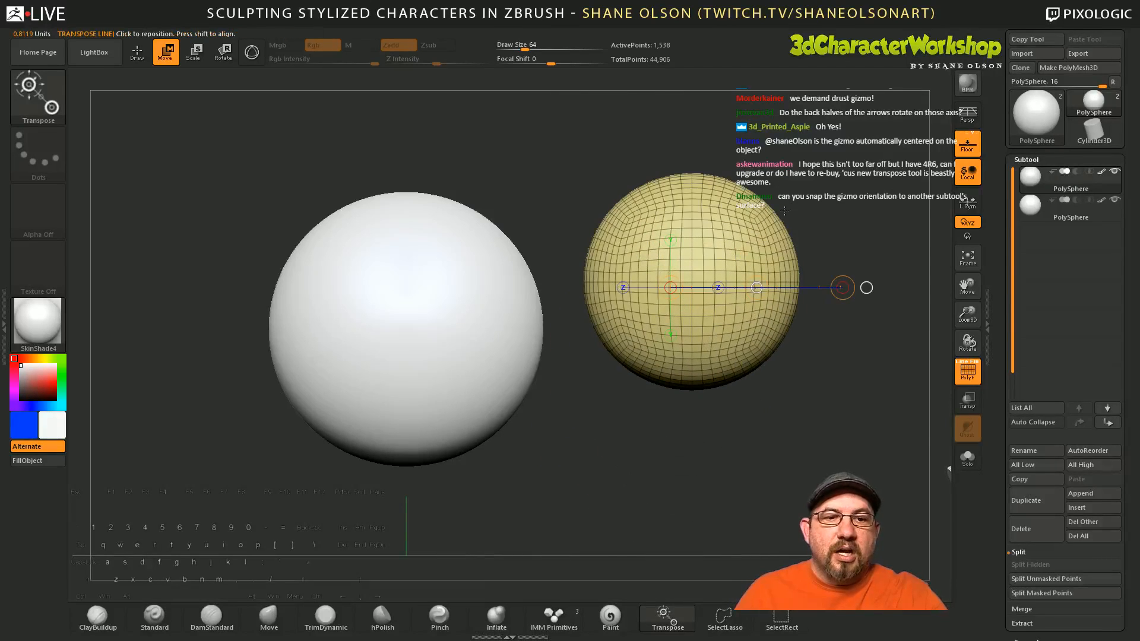
drag(756, 287, 698, 476)
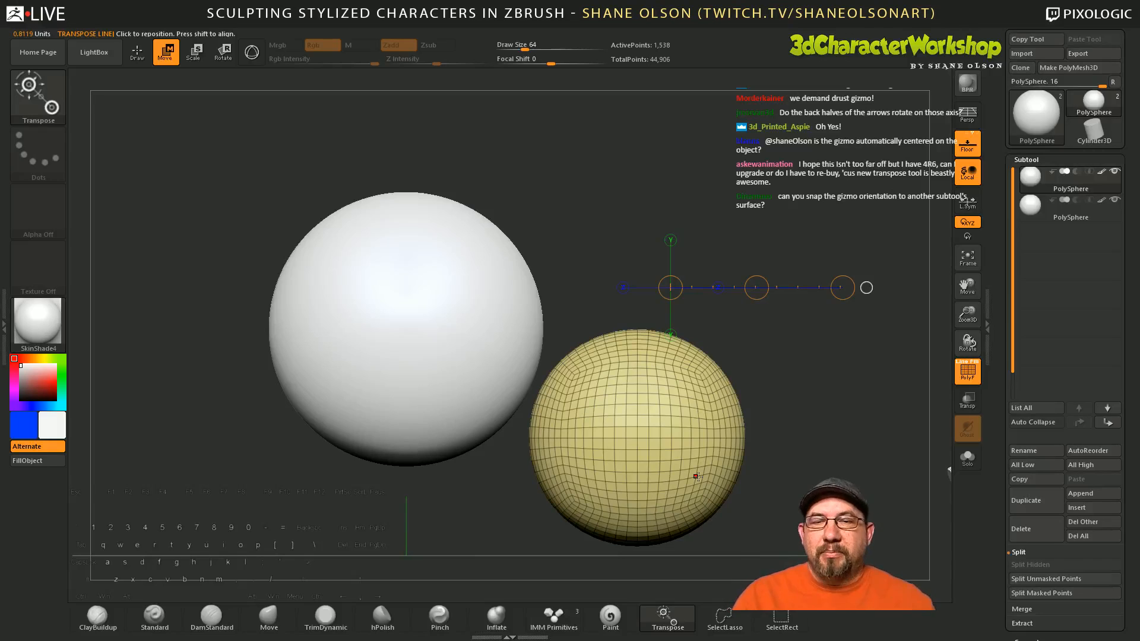
Step: Return to the gizmo and centre it on the small sphere's mesh, and do the same for the large sphere's subtool
key(y)
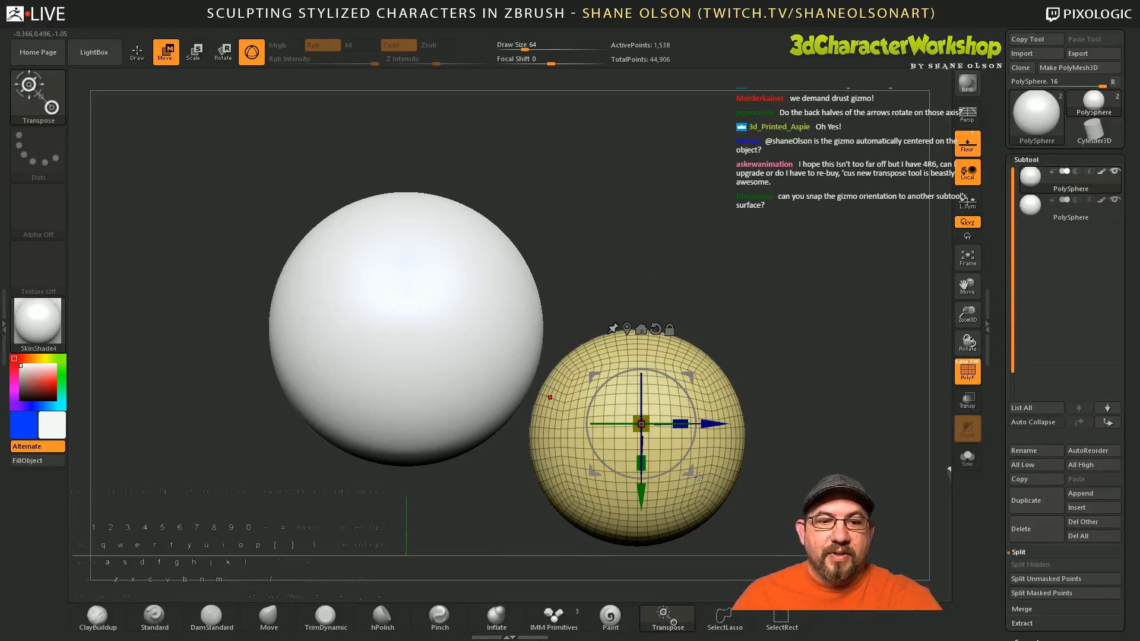
alt+drag(697, 300, 707, 264)
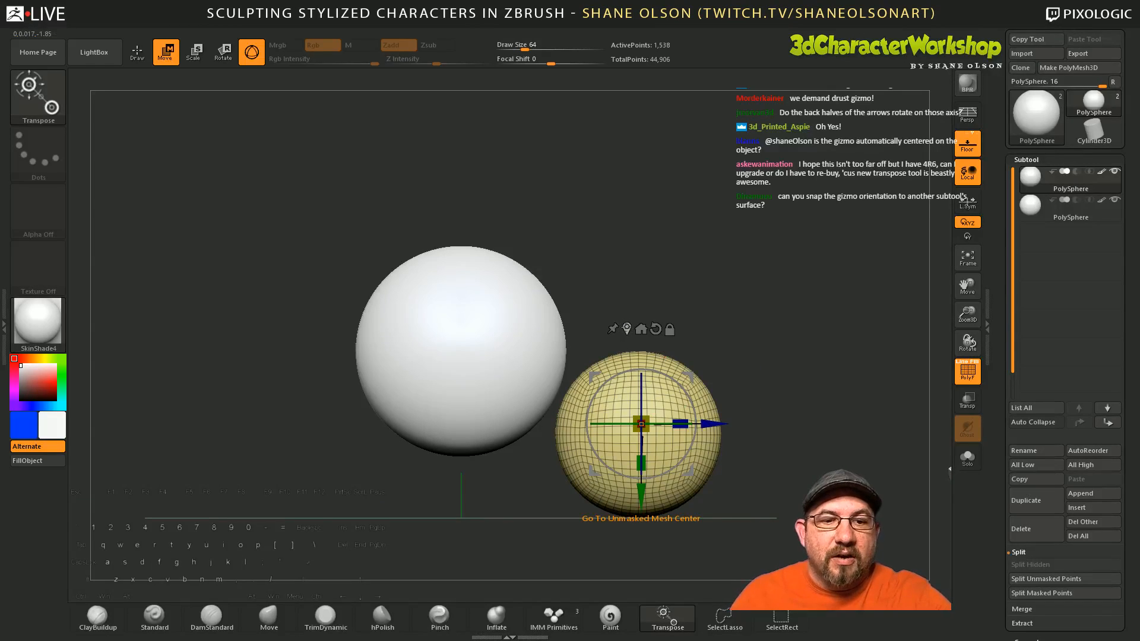
click(627, 330)
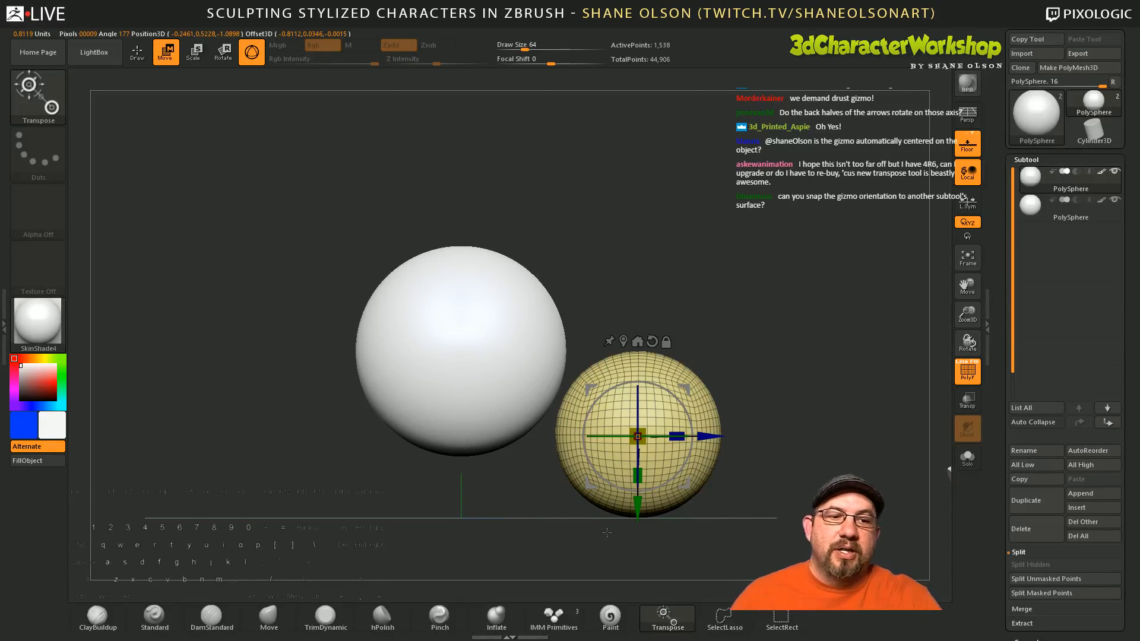
click(1063, 207)
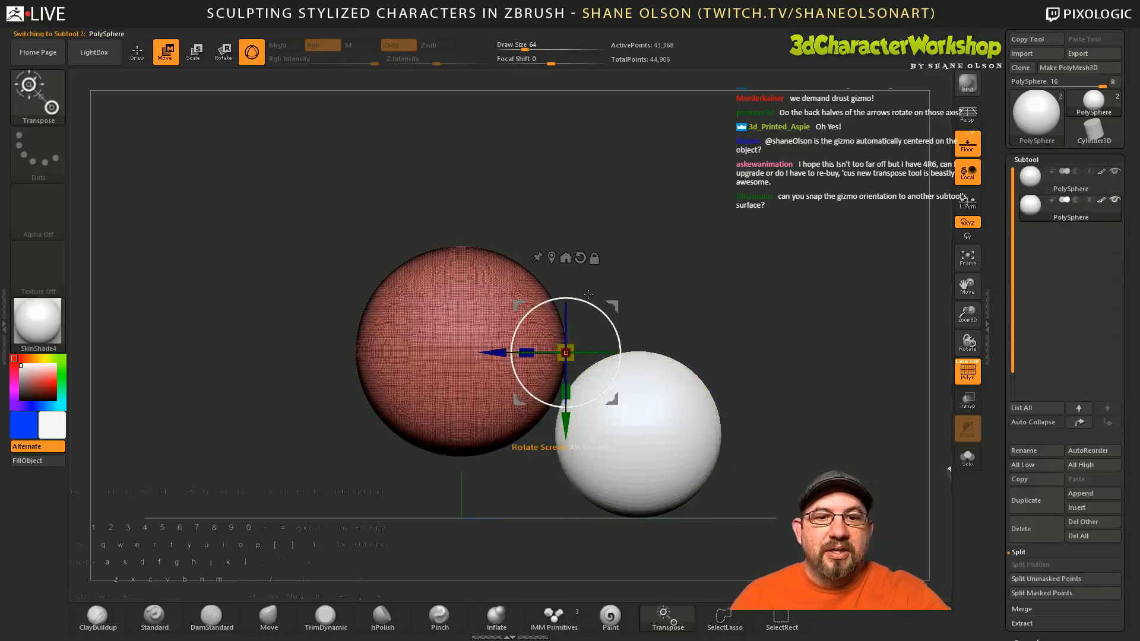
click(551, 257)
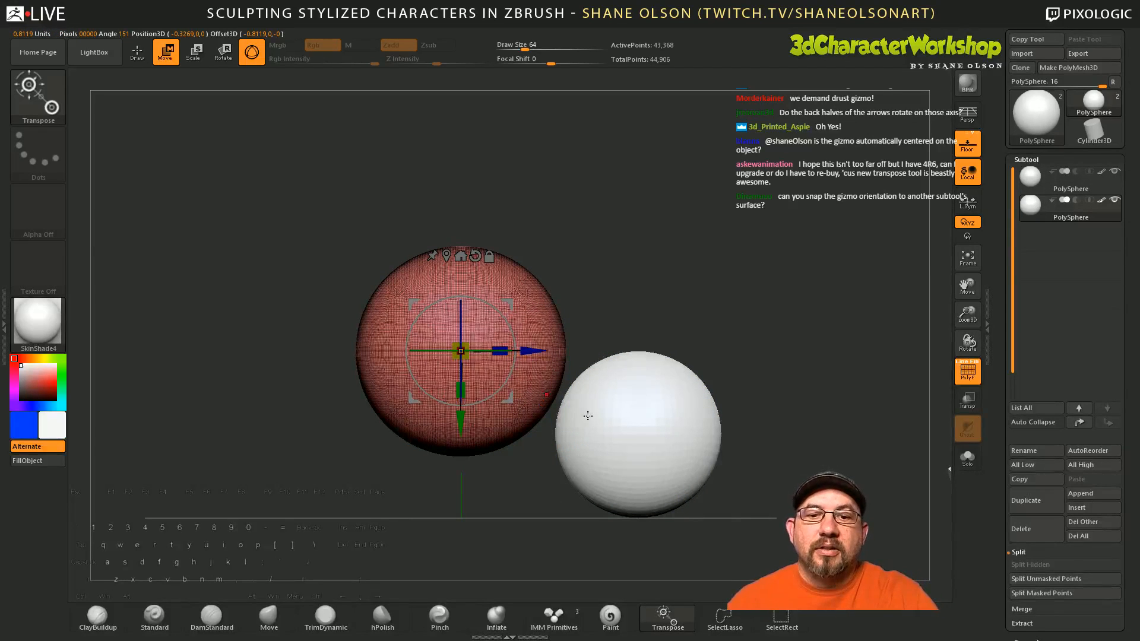
Step: Reset the gizmo's mesh orientation, unlock it, and move it from the large sphere onto the small one
mouse_move(1020, 217)
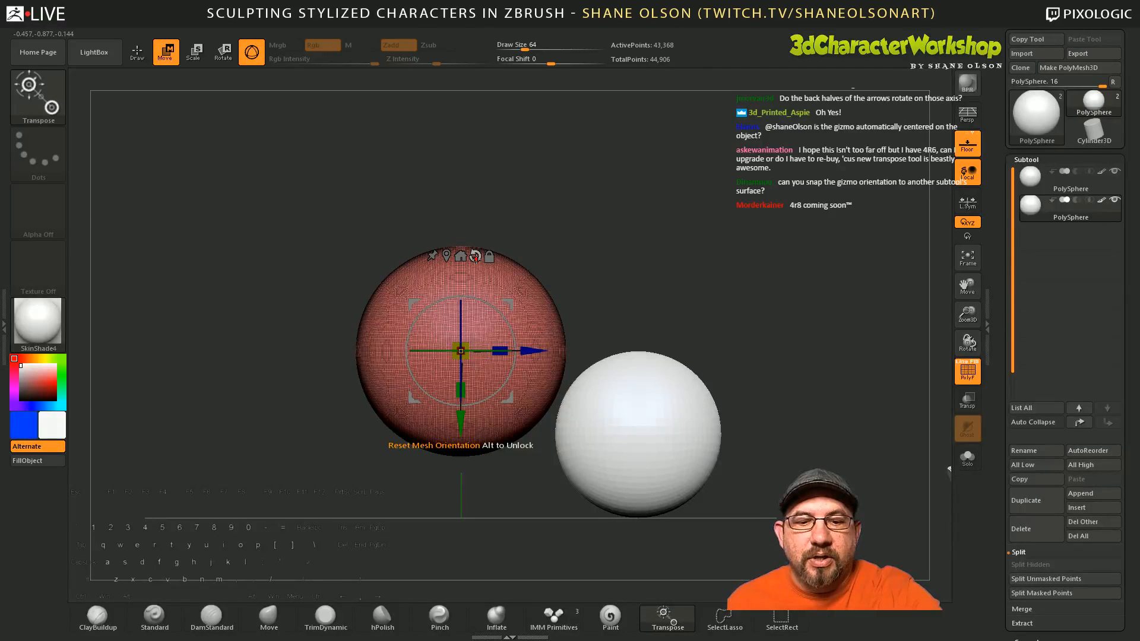
click(475, 257)
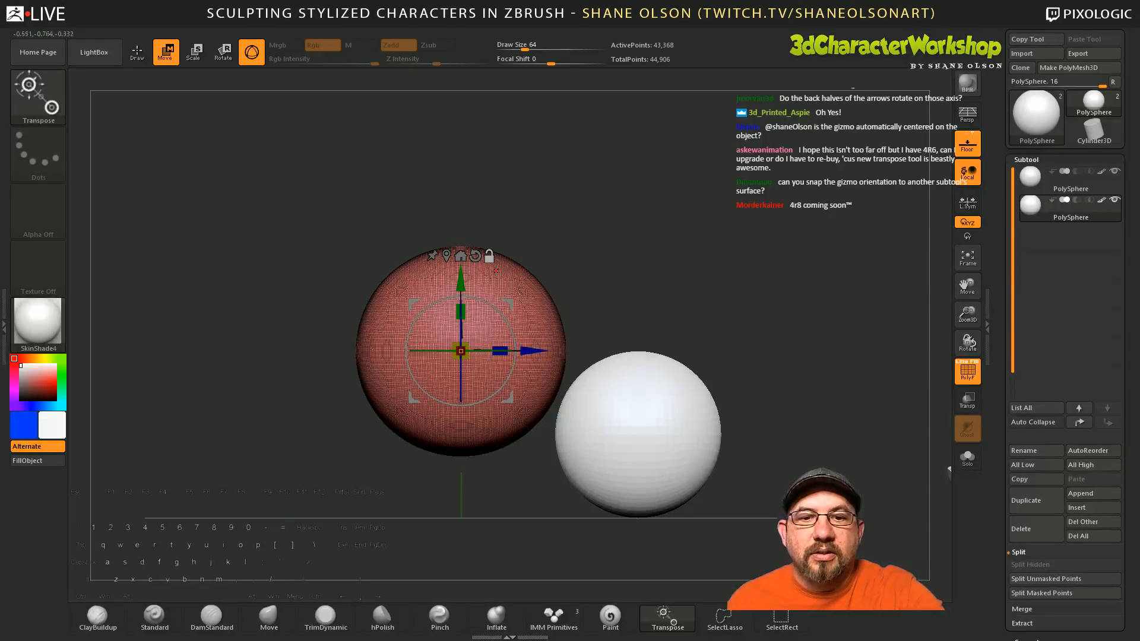
drag(510, 305, 692, 385)
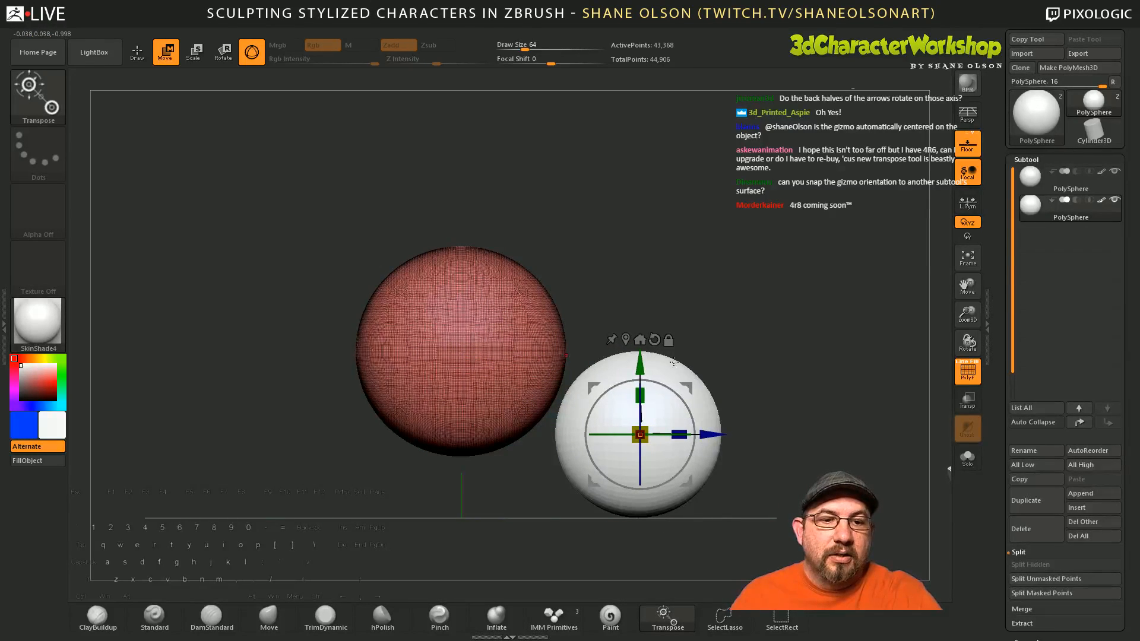
Step: Try a screen rotation of the large sphere about the offset gizmo, undo it, and return the locked gizmo to the large sphere
mouse_move(656, 382)
mouse_down()
mouse_move(663, 363)
mouse_move(655, 370)
mouse_move(666, 380)
mouse_up()
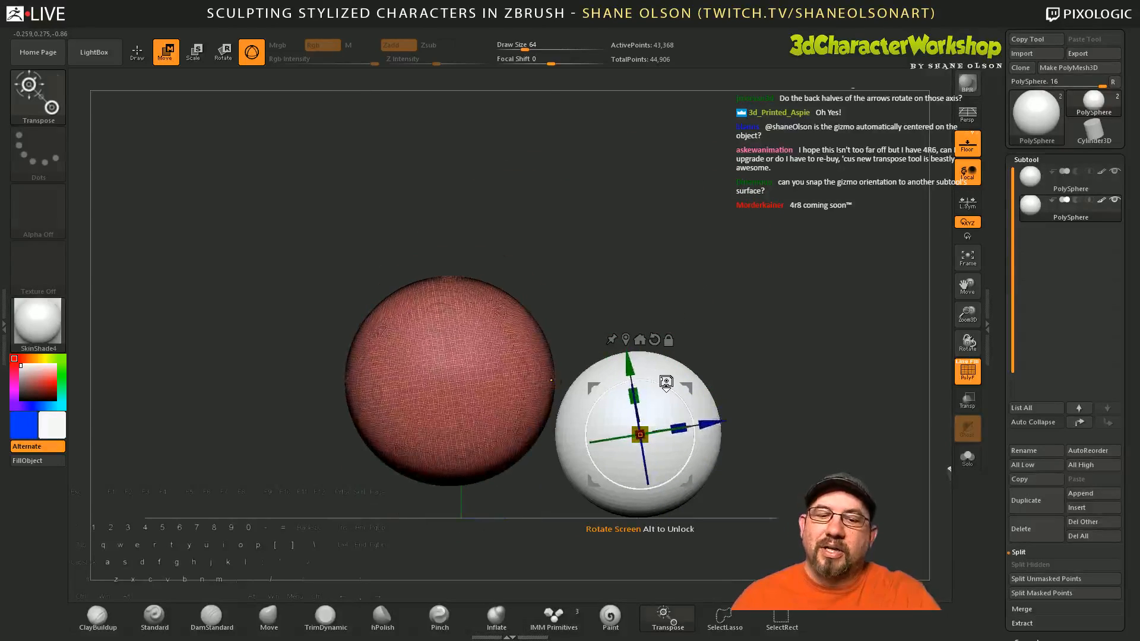
key(ctrl+z)
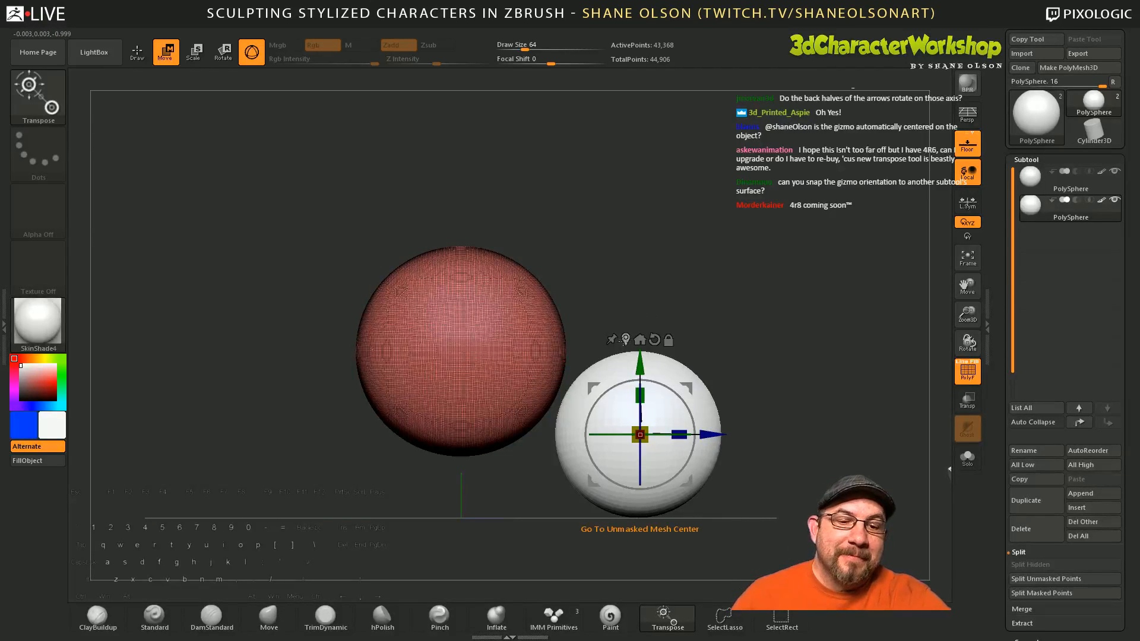
drag(687, 387, 506, 307)
click(666, 344)
click(487, 261)
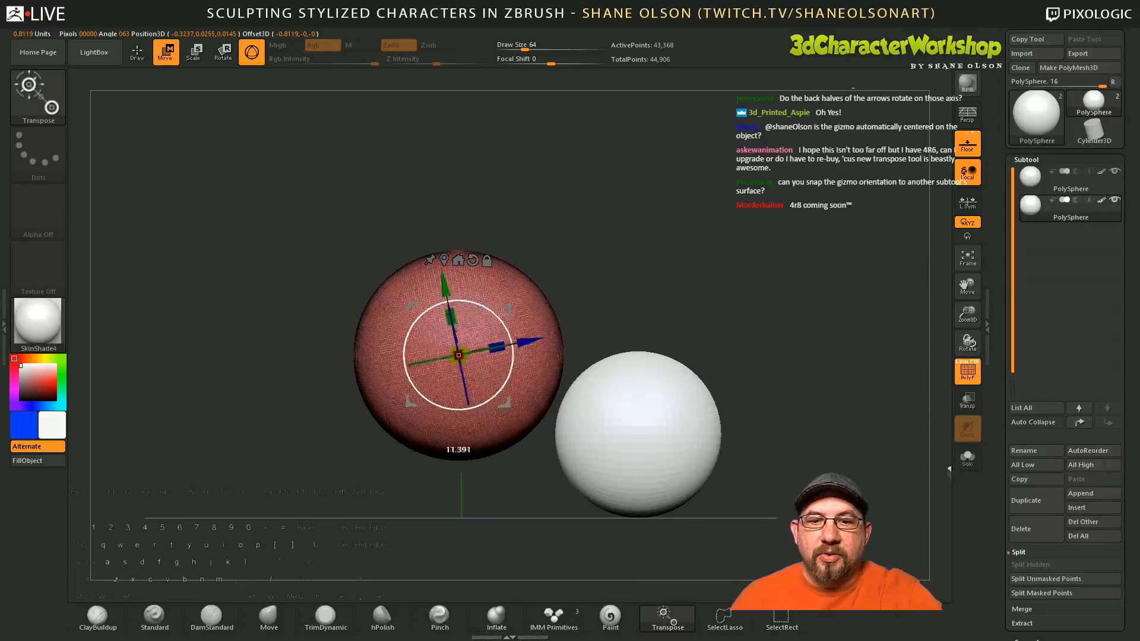
Step: Slide the large sphere sideways with the gizmo, then stretch it along Z into a wide ellipsoid
drag(529, 355, 391, 355)
key(ctrl+z)
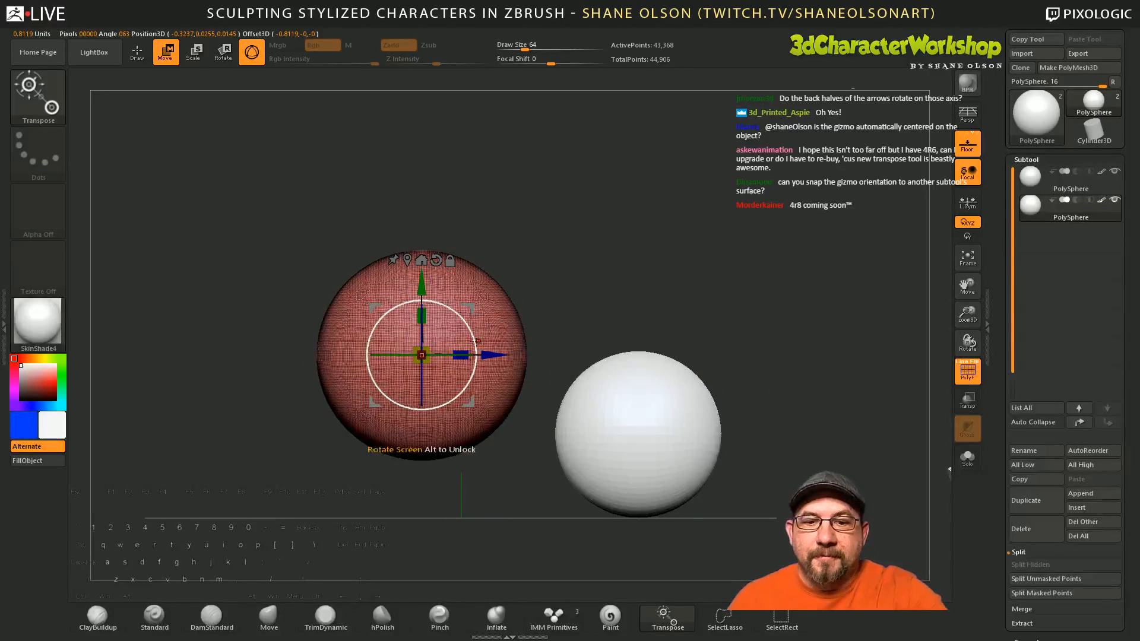
drag(460, 355, 509, 354)
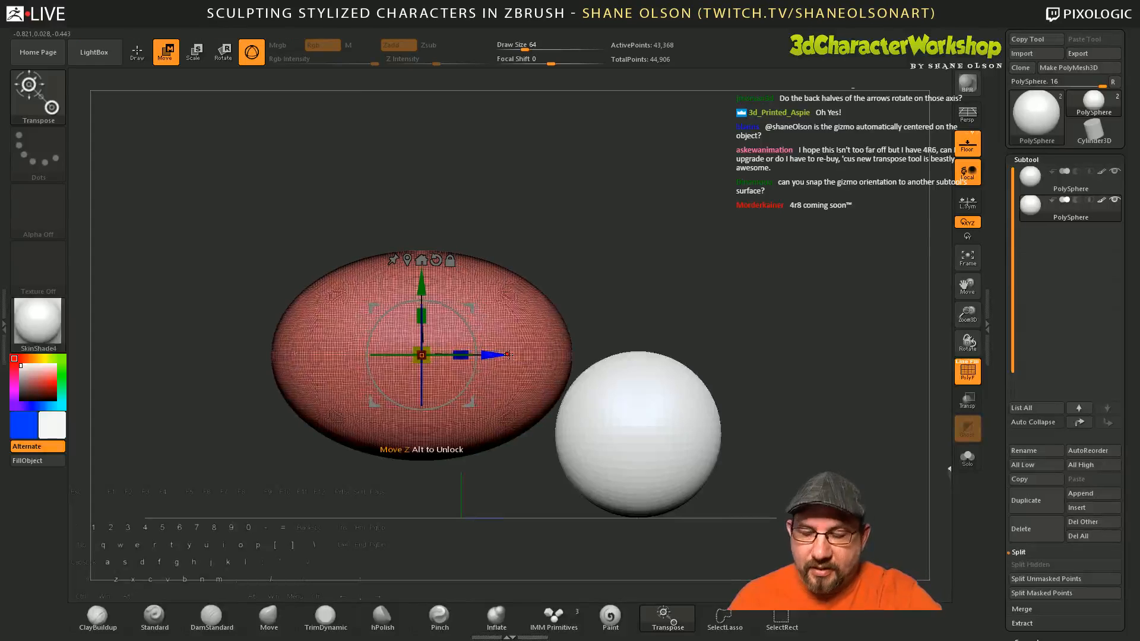
Step: Look at the ellipsoid from above and centre the gizmo on its unmasked mesh
alt+drag(689, 341, 699, 511)
click(421, 277)
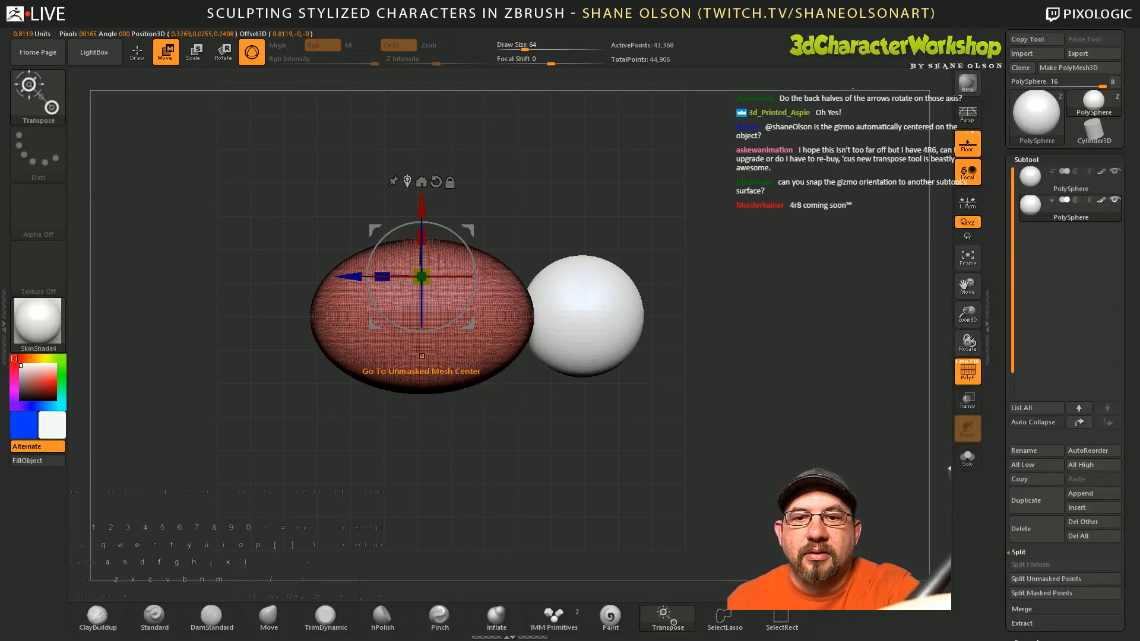
alt+drag(466, 404, 476, 447)
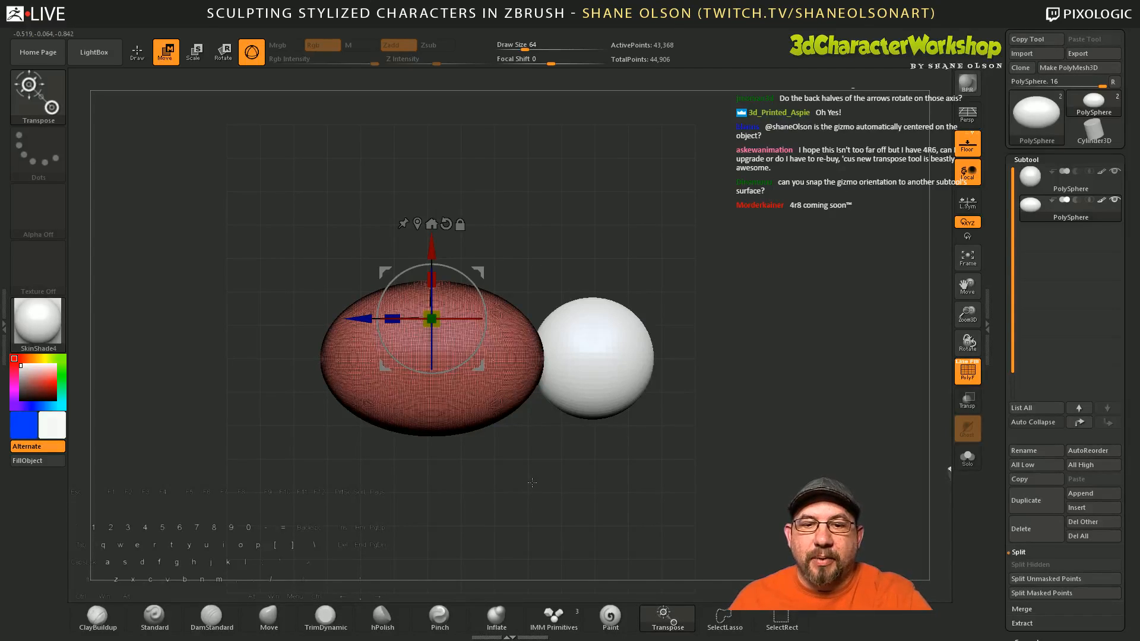
click(418, 223)
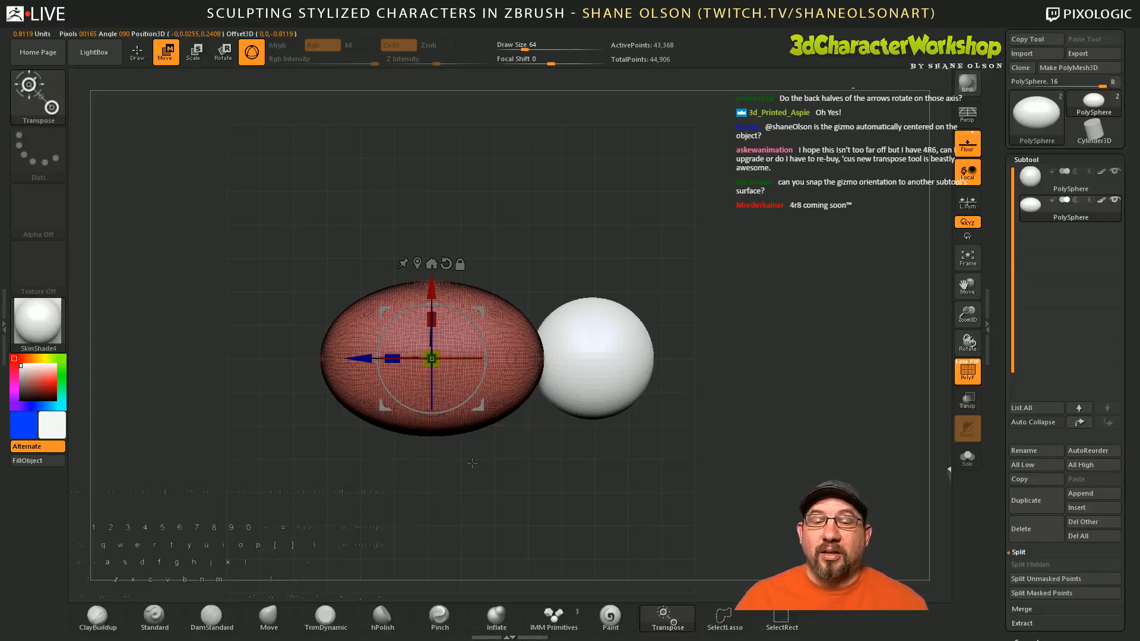
Step: Switch to the transpose line, move it above the ellipsoid, and recentre it on the mesh with its white end circle
key(y)
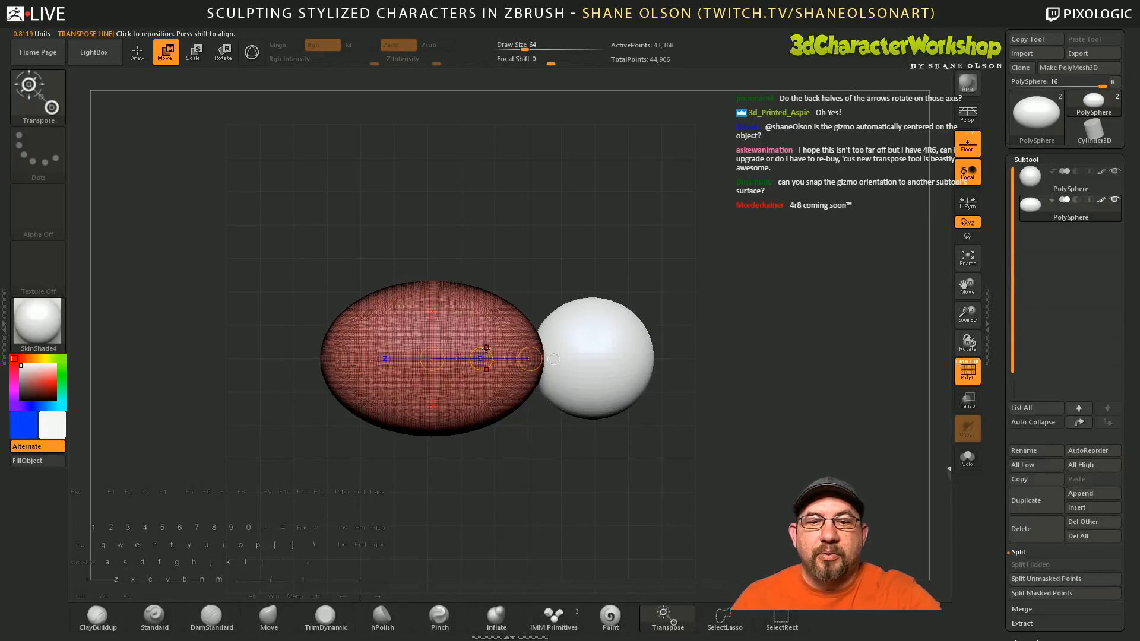
drag(484, 349, 499, 191)
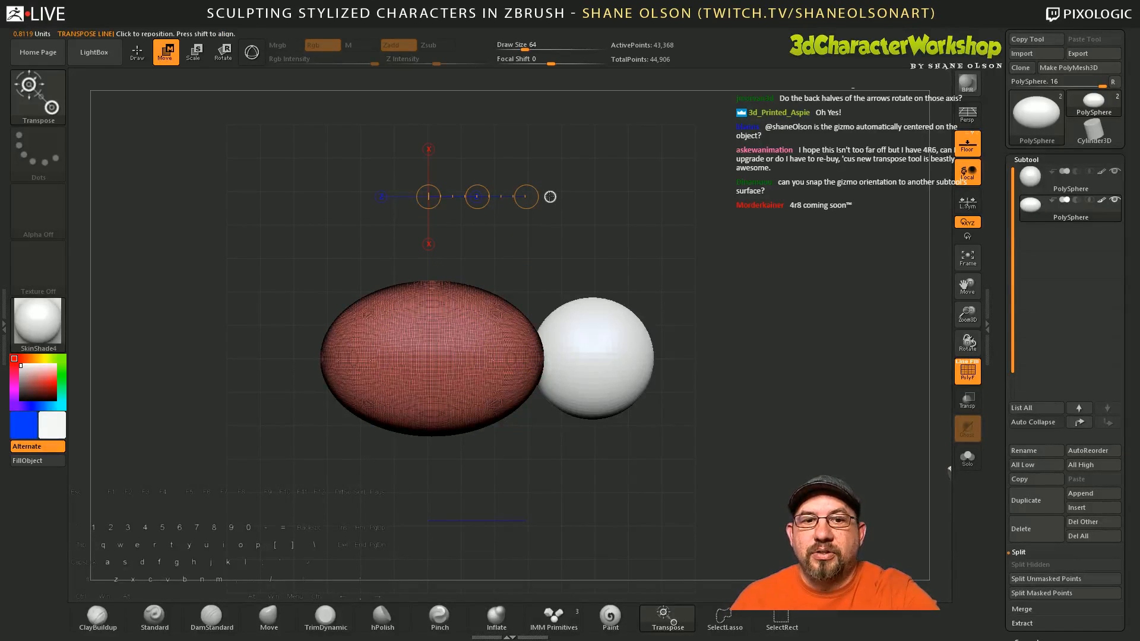
click(551, 197)
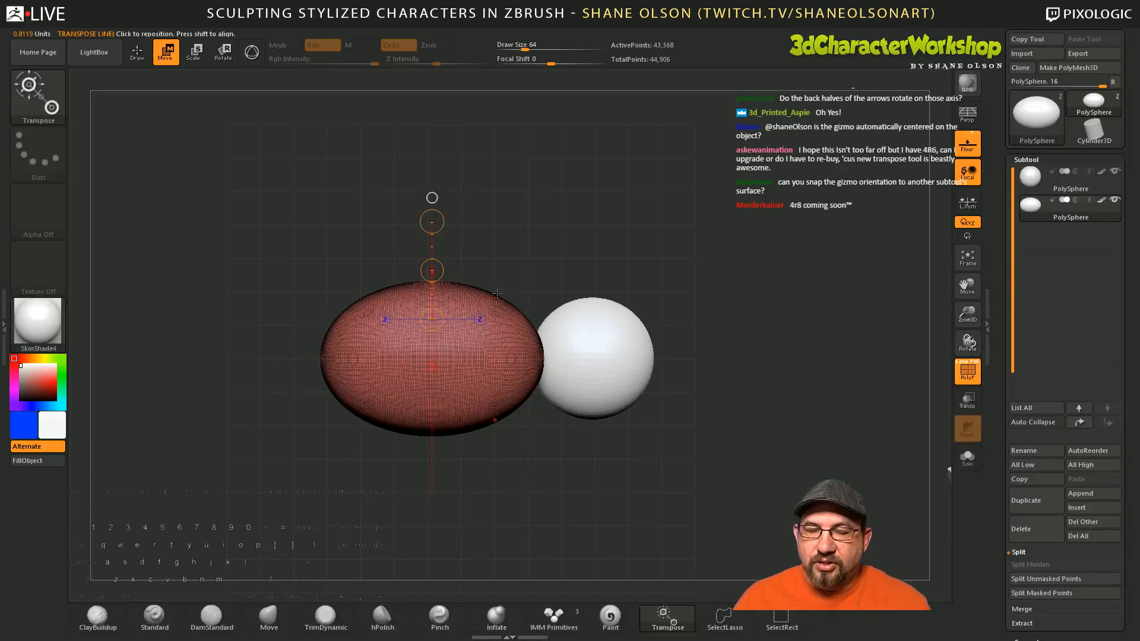
click(433, 198)
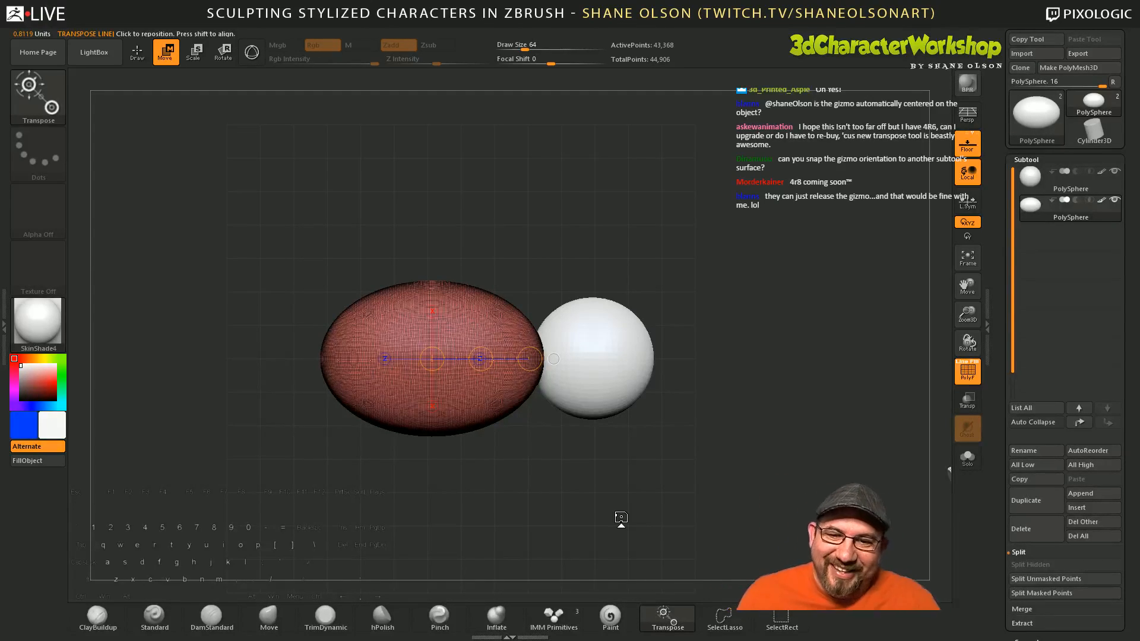
Step: Bring the ellipsoid back to a round sphere along its long axis, and return to the gizmo
drag(615, 519, 696, 378)
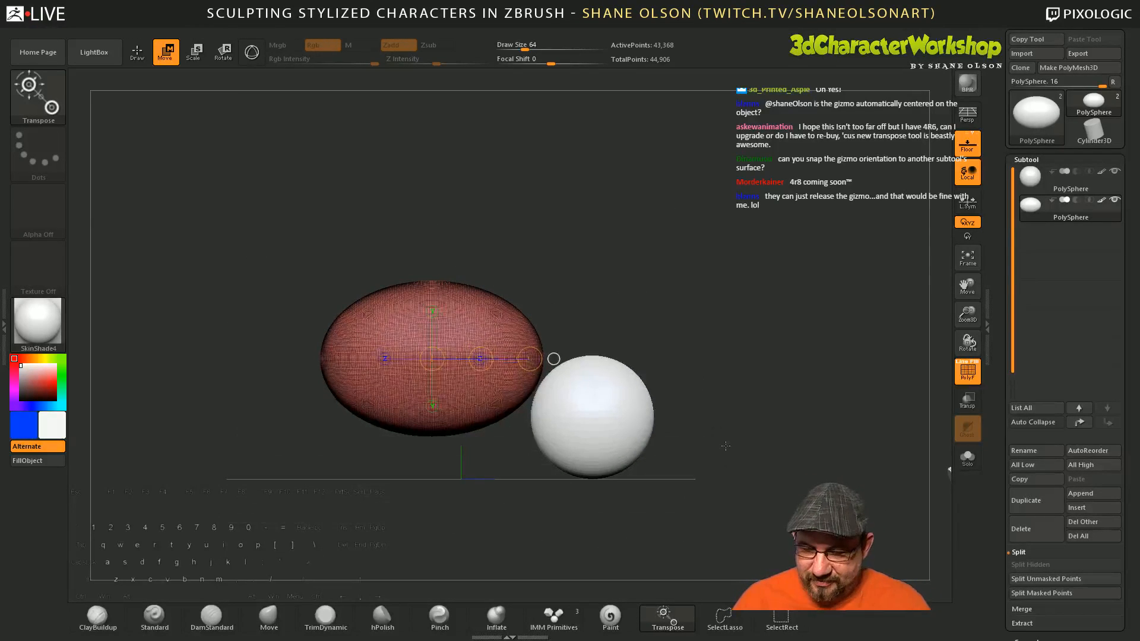
drag(529, 359, 500, 359)
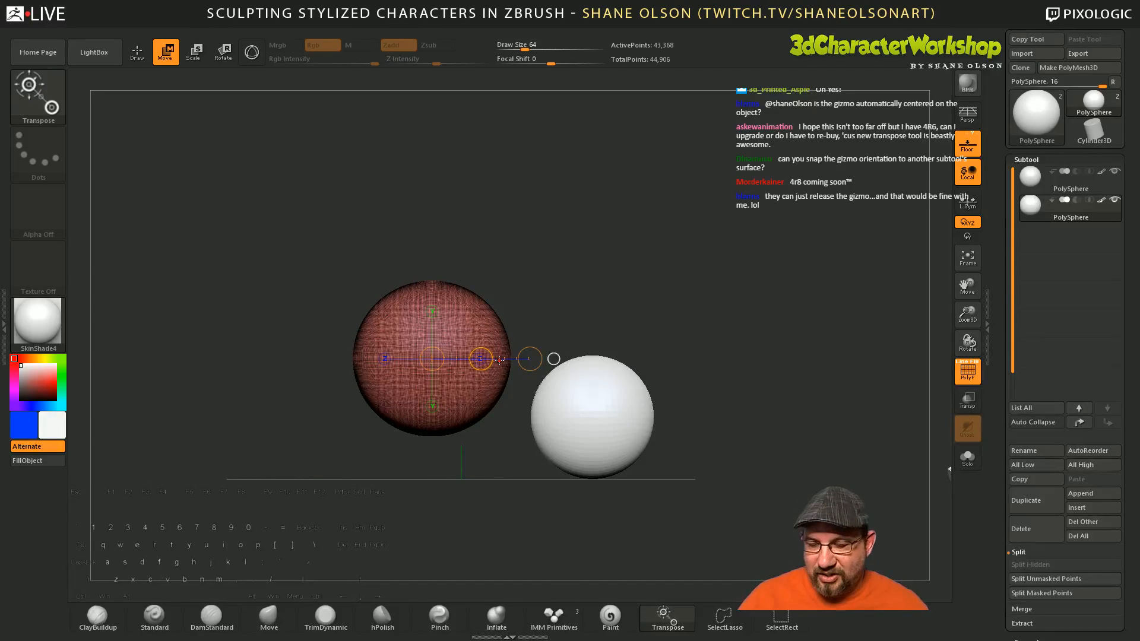
key(y)
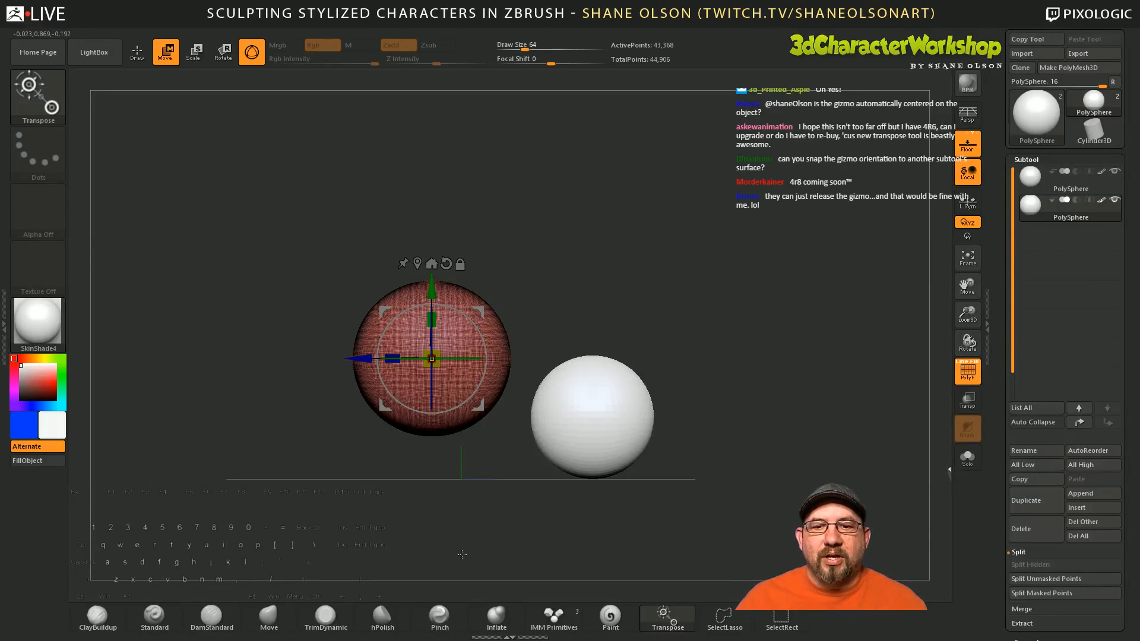
Step: Select the small sphere's subtool and centre the gizmo on its mesh
alt+drag(641, 321, 638, 394)
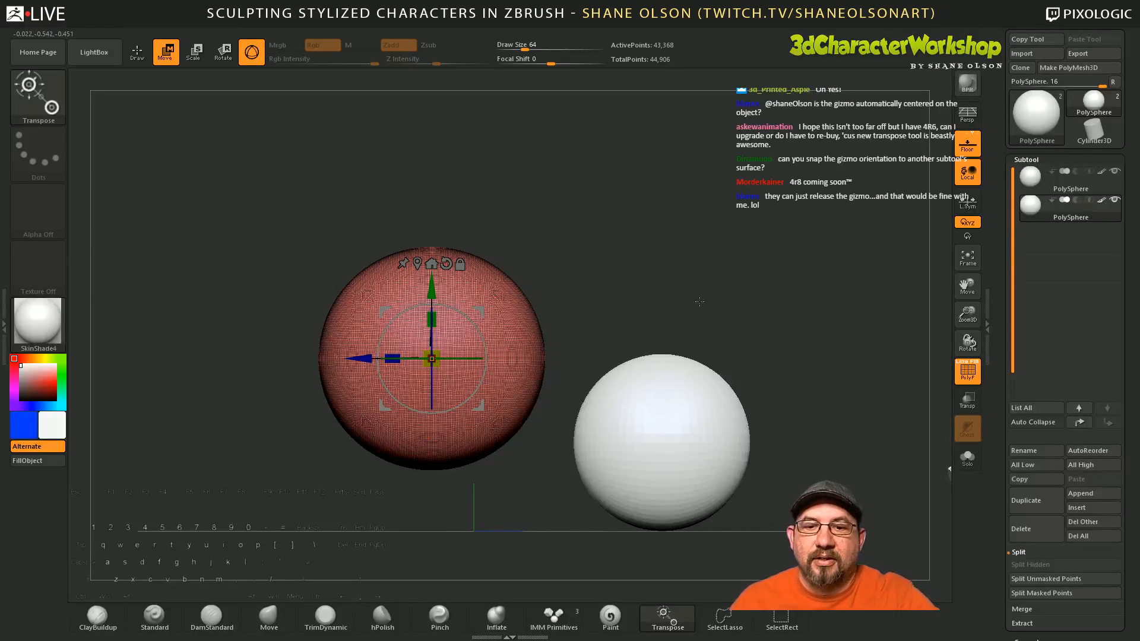
alt+drag(705, 304, 702, 330)
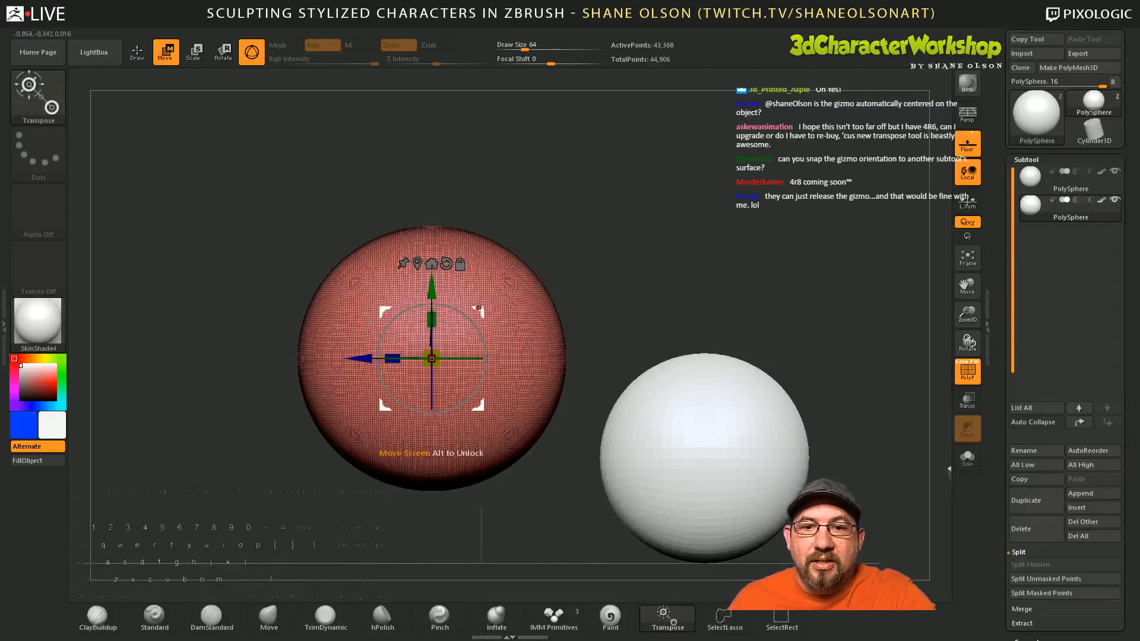
alt+drag(648, 322, 658, 299)
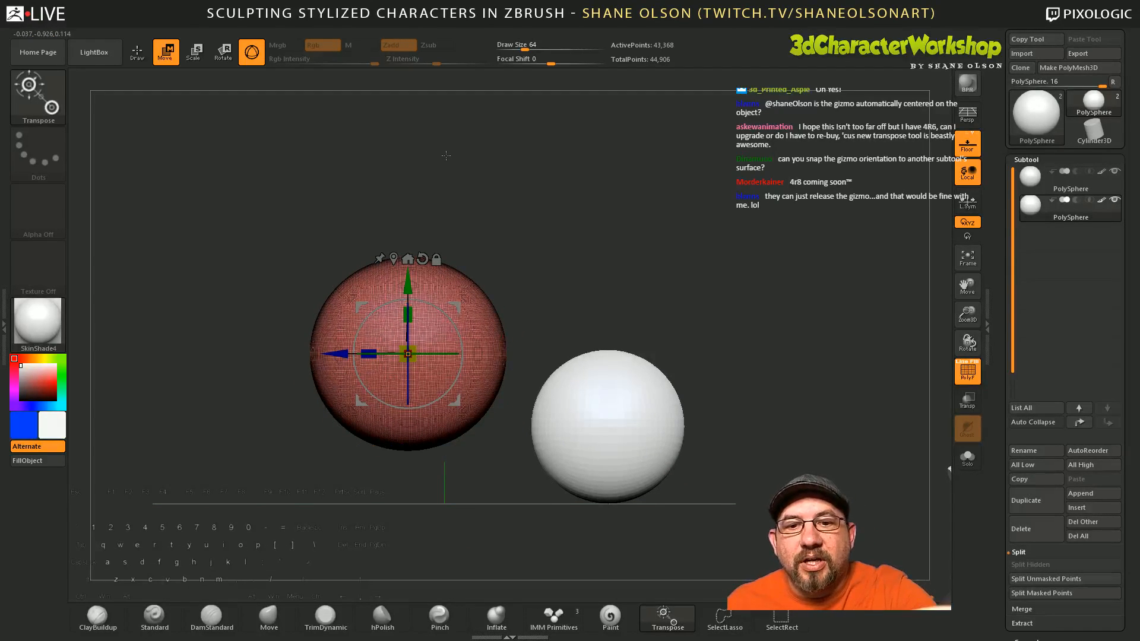
alt+drag(787, 491, 670, 442)
click(1033, 183)
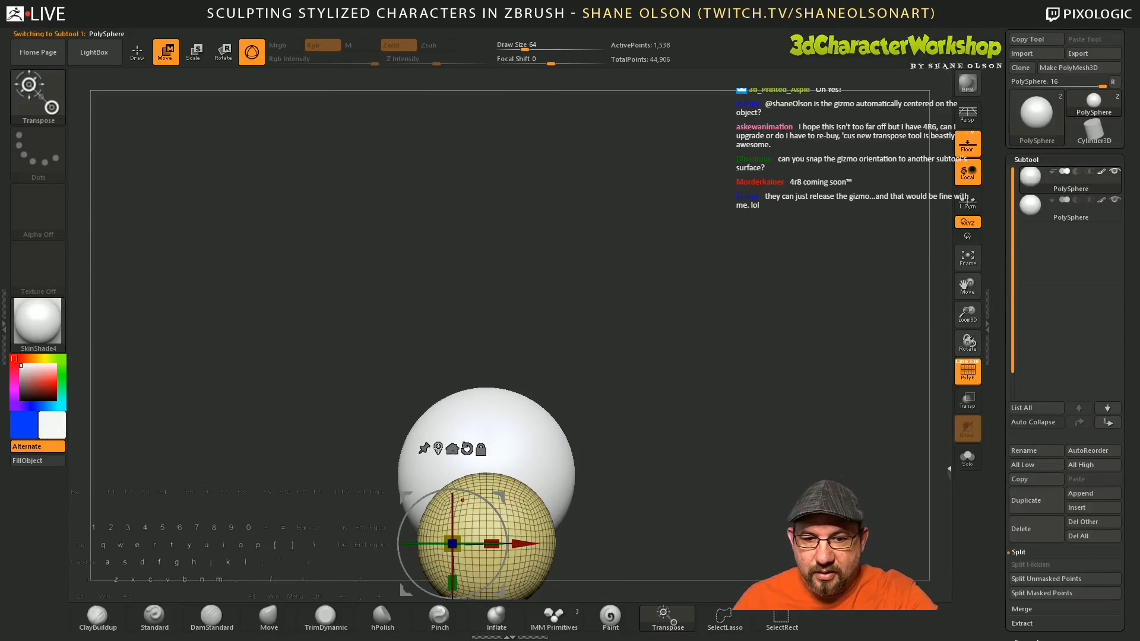
click(438, 448)
alt+drag(653, 483, 693, 459)
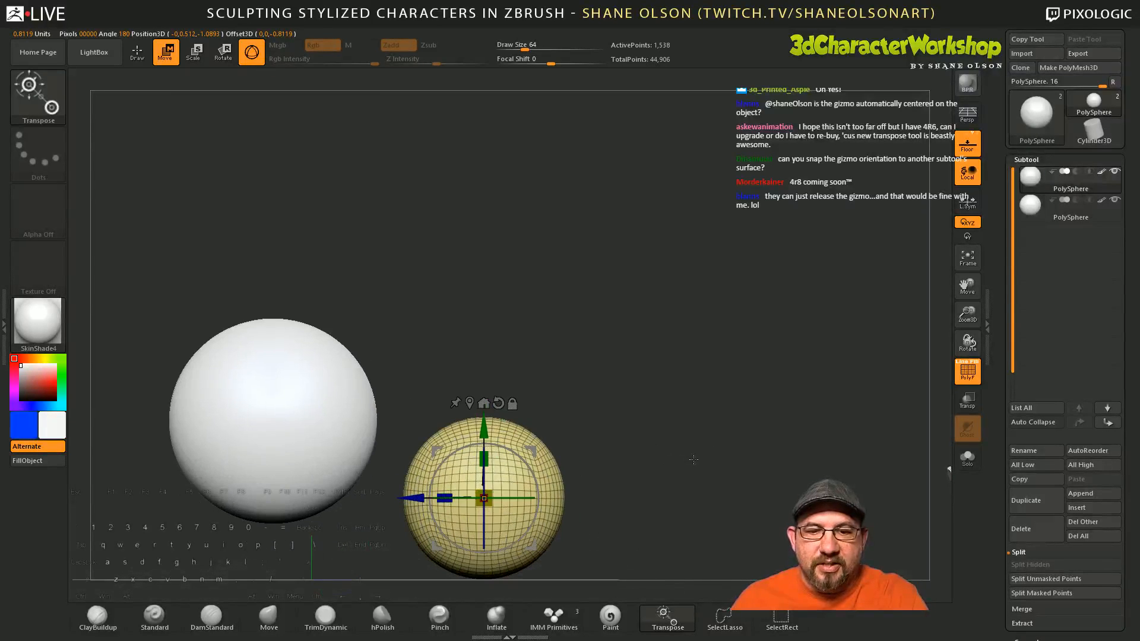
Step: Move the small sphere about 1.29 units so it embeds in the front of the large one, and flatten it vertically with the polyframe hidden
drag(438, 447, 320, 387)
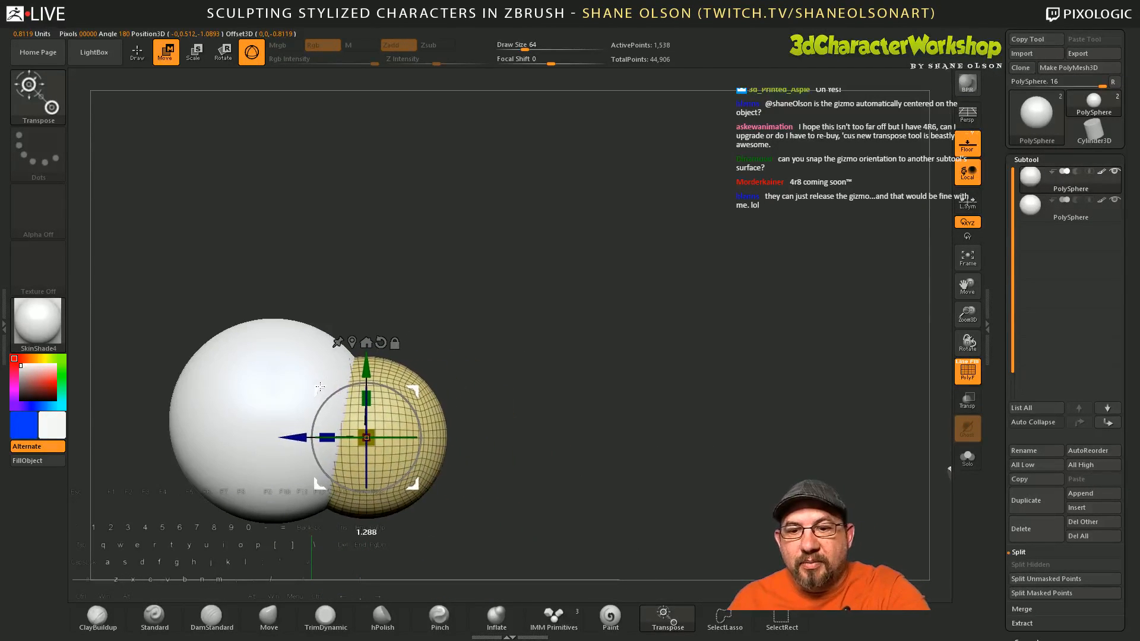
alt+drag(528, 364, 593, 365)
drag(430, 395, 436, 416)
key(shift+f)
alt+drag(556, 381, 594, 410)
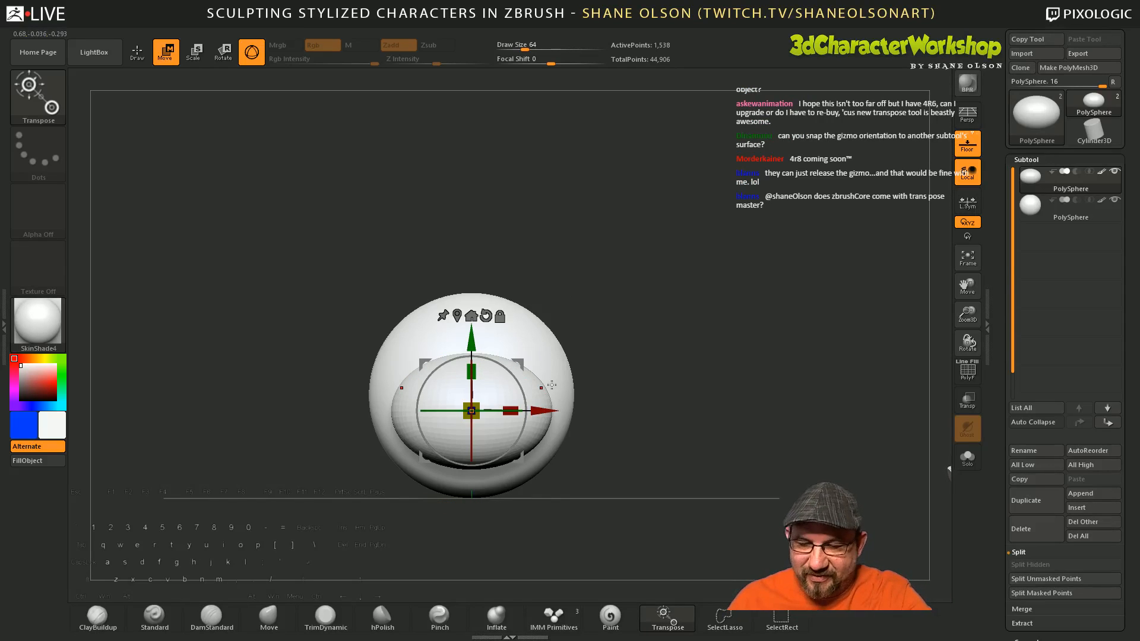
Step: Switch to the transpose line and squash the small ellipsoid slightly, first along Y and then along Z
key(y)
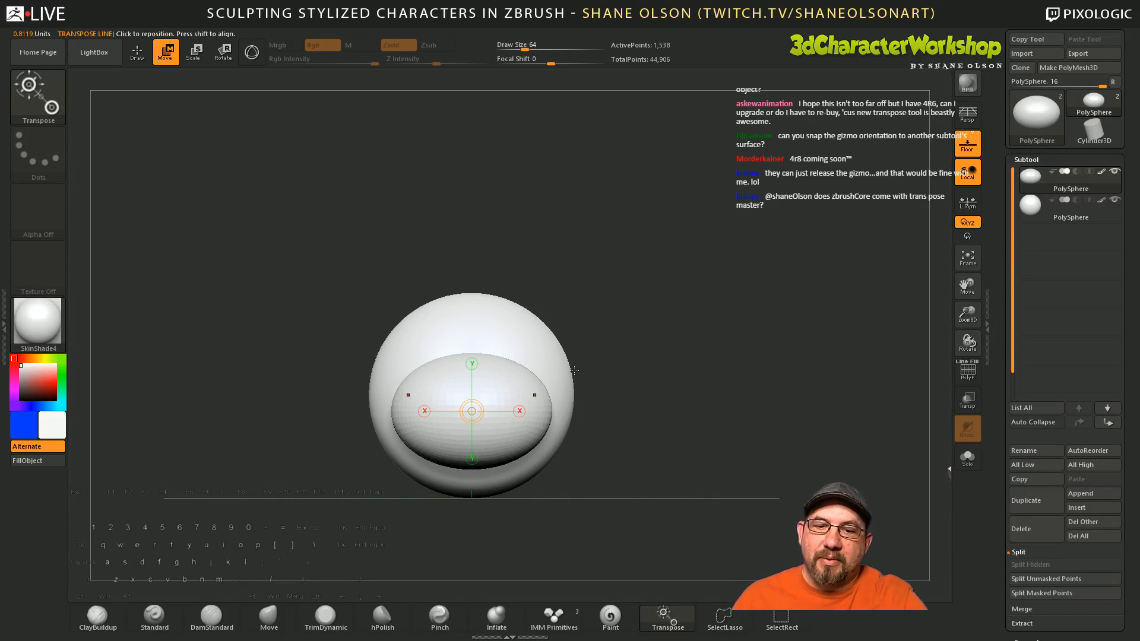
shift+drag(472, 411, 472, 297)
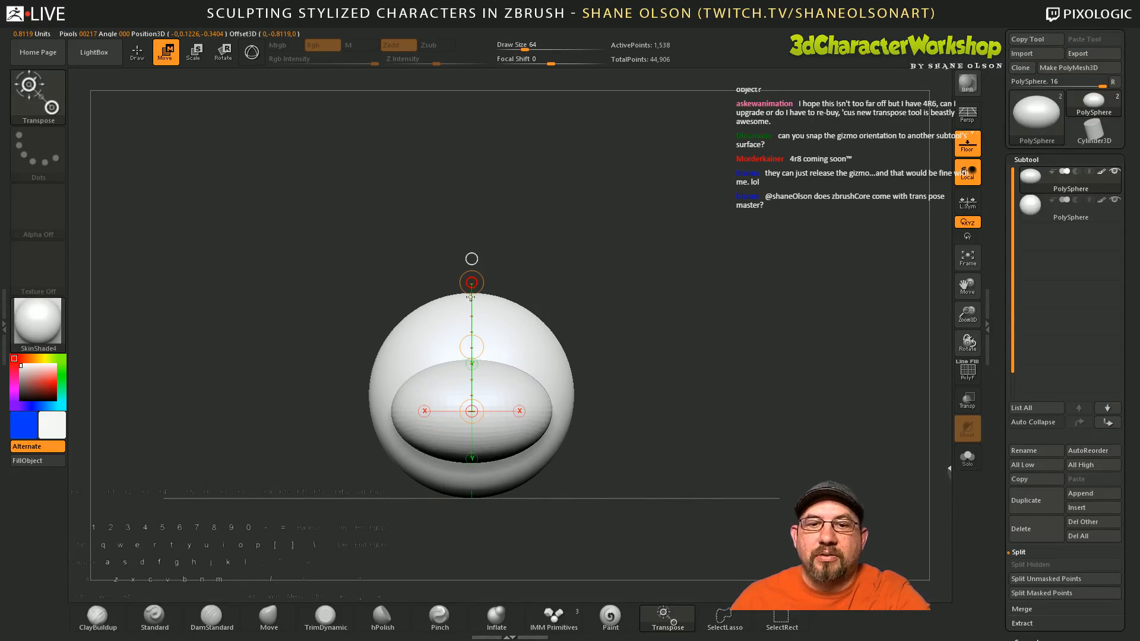
drag(594, 359, 662, 360)
click(519, 411)
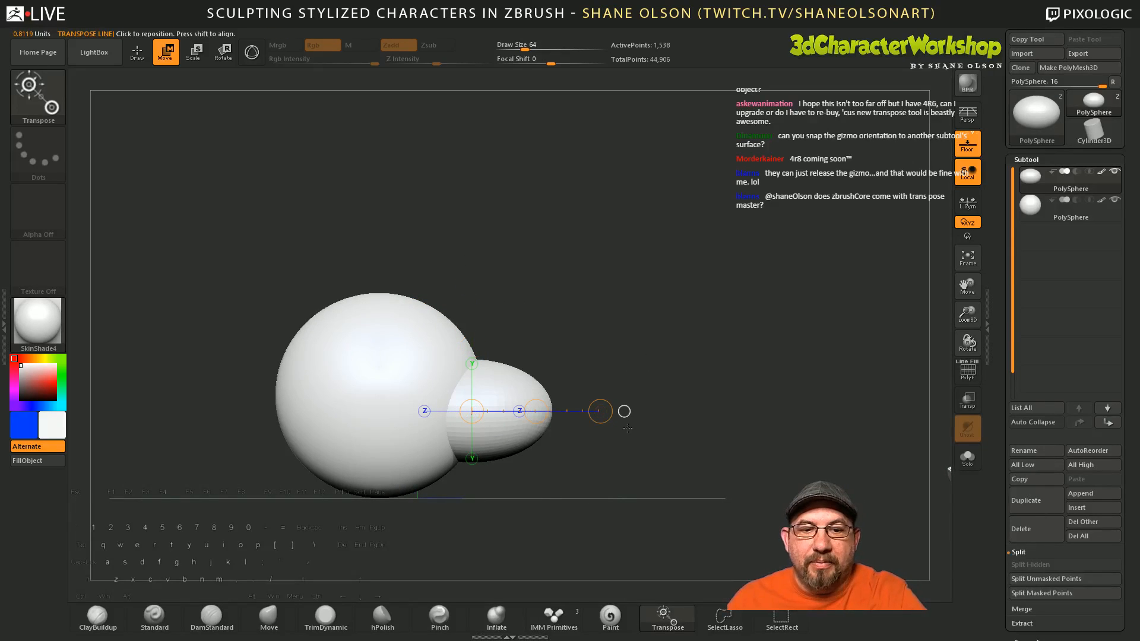
drag(600, 411, 588, 412)
drag(627, 475, 570, 477)
alt+drag(617, 445, 625, 425)
alt+drag(633, 341, 627, 325)
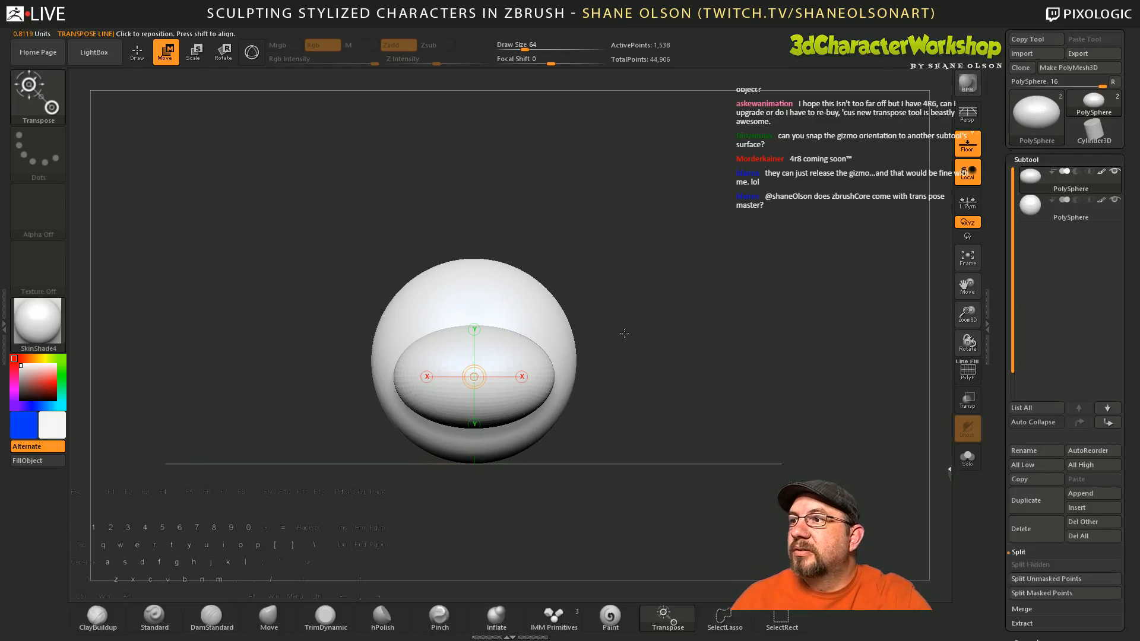
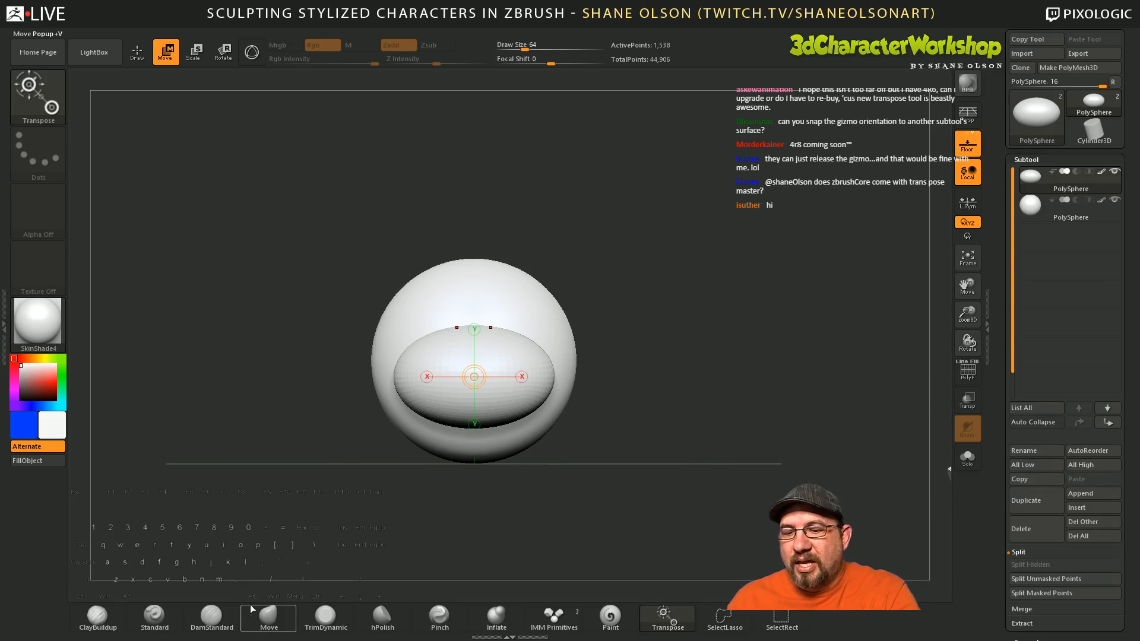
Step: Choose the Move brush and set its draw size to 104
click(269, 618)
key(s)
drag(663, 397, 663, 396)
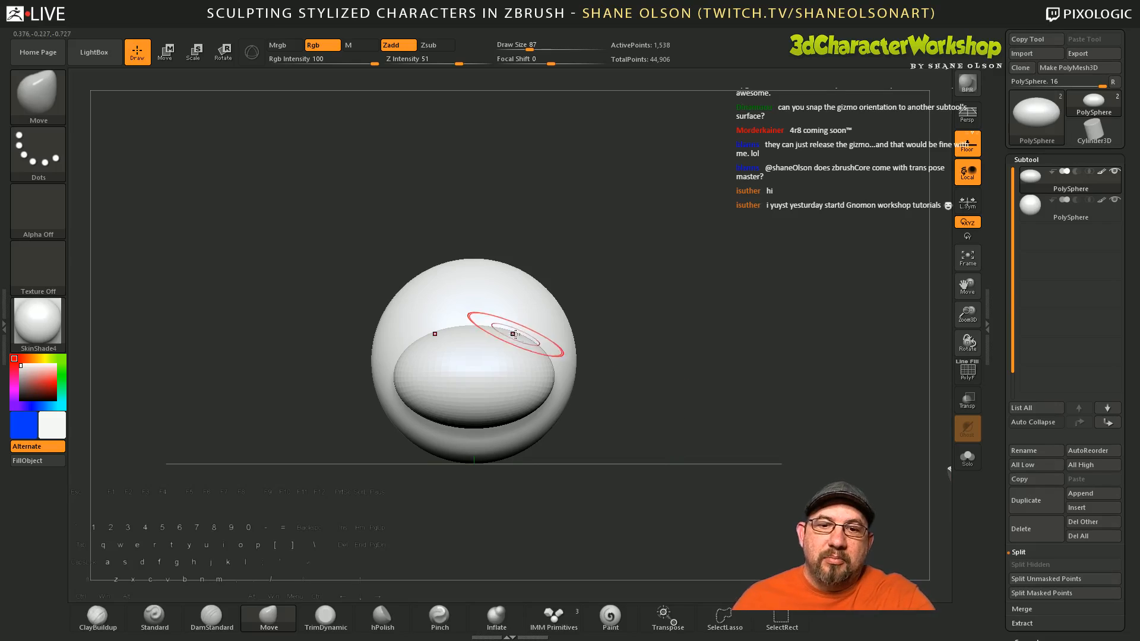
alt+drag(627, 326, 638, 366)
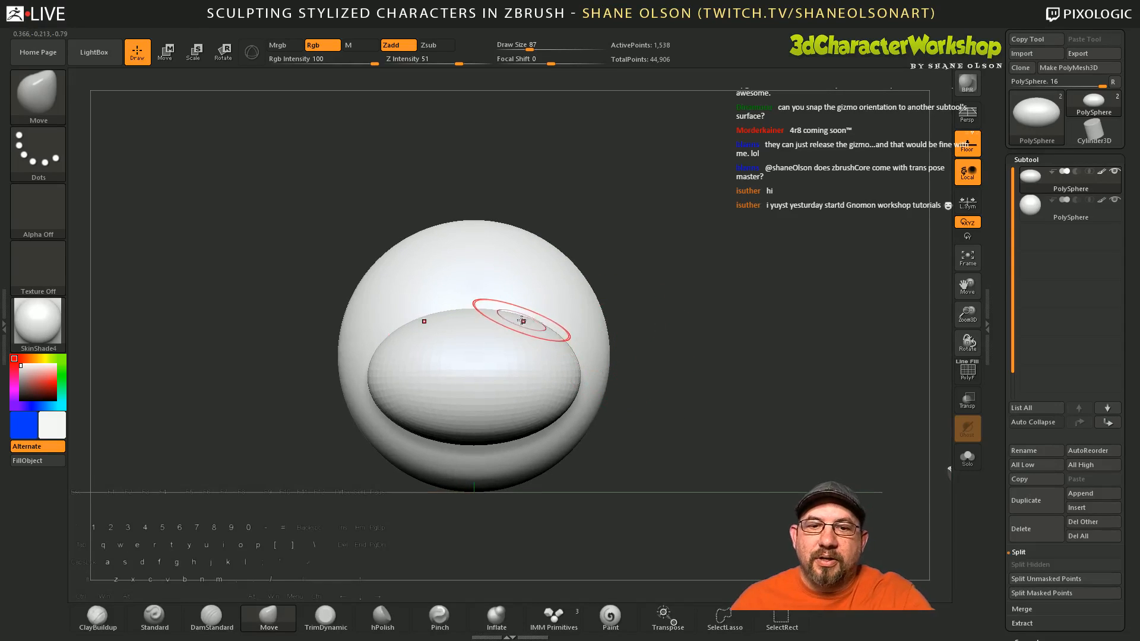
key(s)
drag(623, 258, 626, 261)
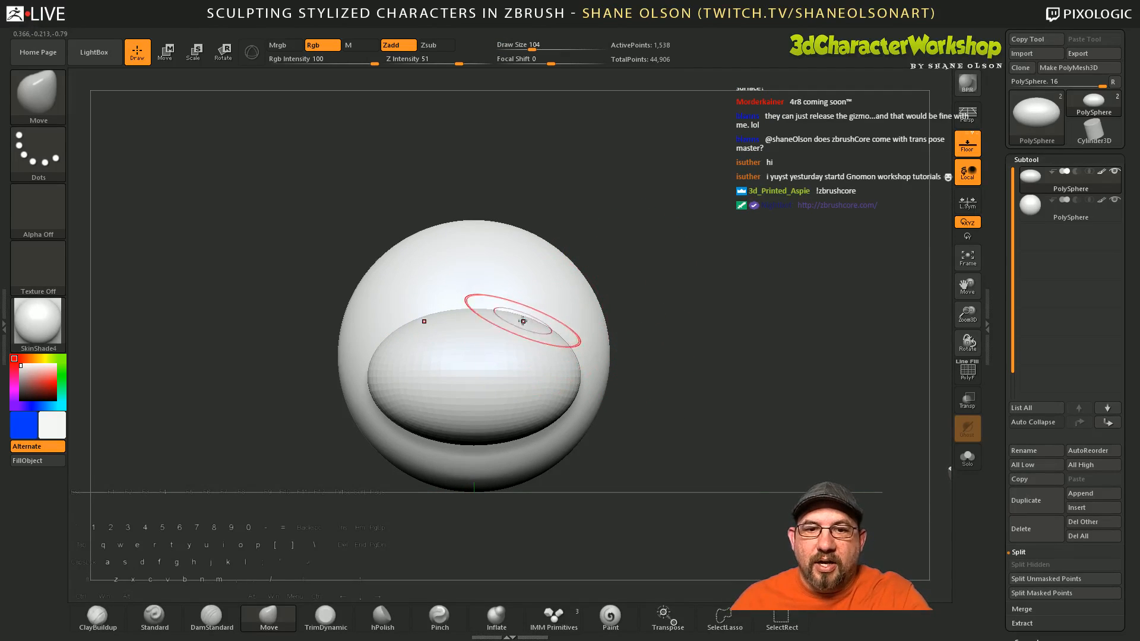
Step: Pull the small ellipsoid forward and outward from the large sphere into a bill-like muzzle, raising the Move brush's draw size to 154
drag(522, 320, 539, 344)
drag(642, 360, 564, 355)
mouse_move(682, 469)
mouse_down()
mouse_move(699, 516)
mouse_move(483, 376)
mouse_up()
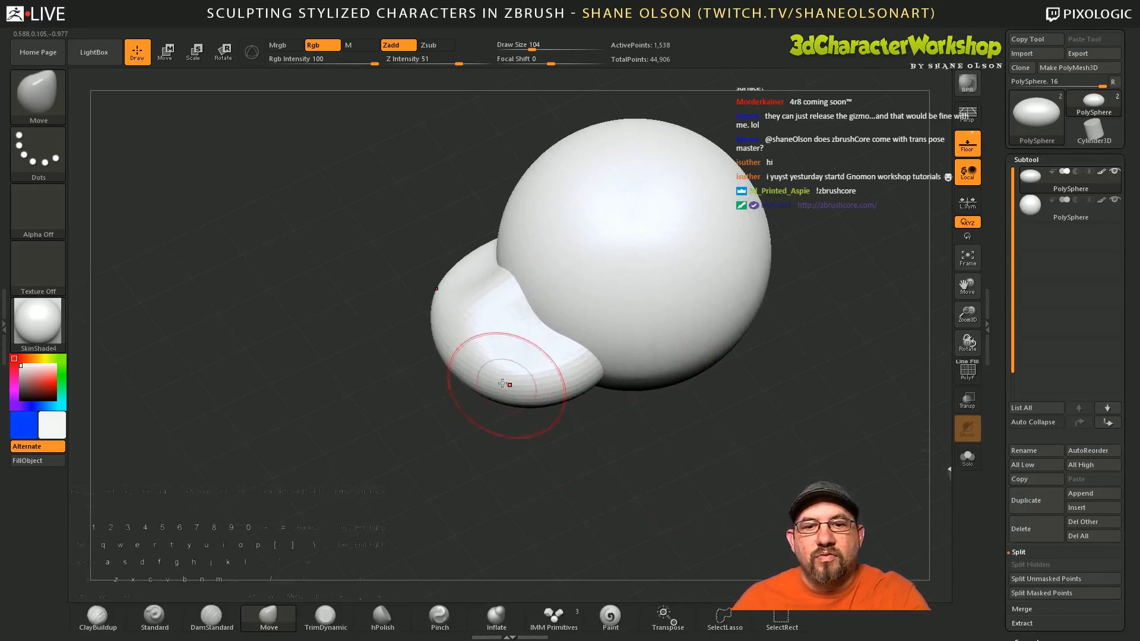
alt+drag(535, 475, 532, 462)
key(s)
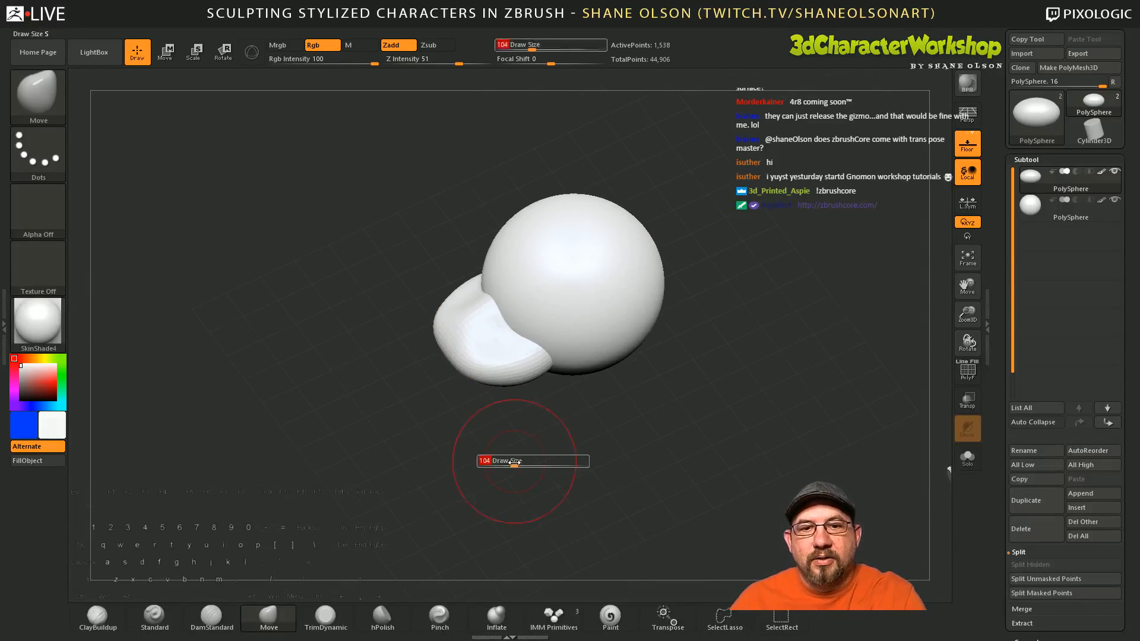
click(522, 463)
drag(462, 355, 407, 369)
Step: Examine the available brushes, including Move Topological, and the Move brush's auto masking settings
key(b)
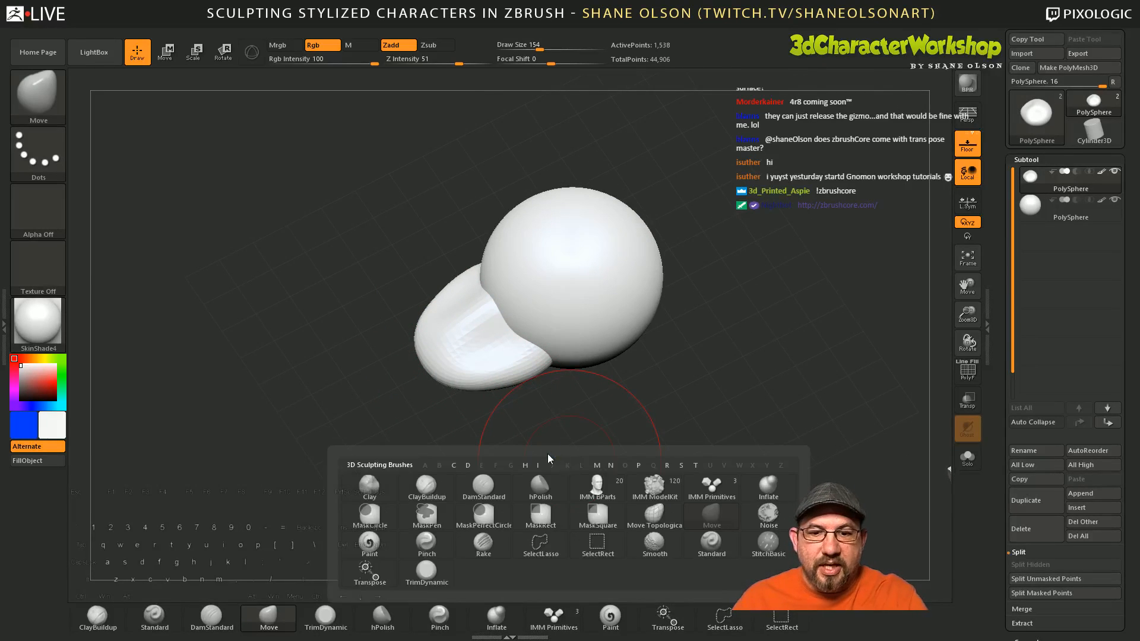
key(b)
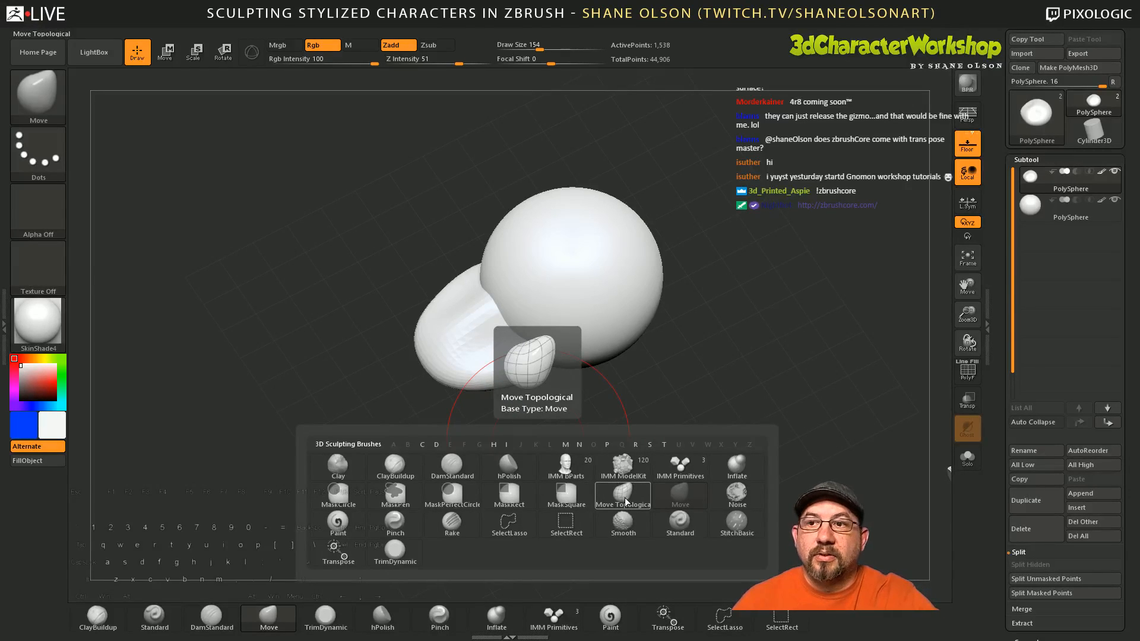
click(37, 92)
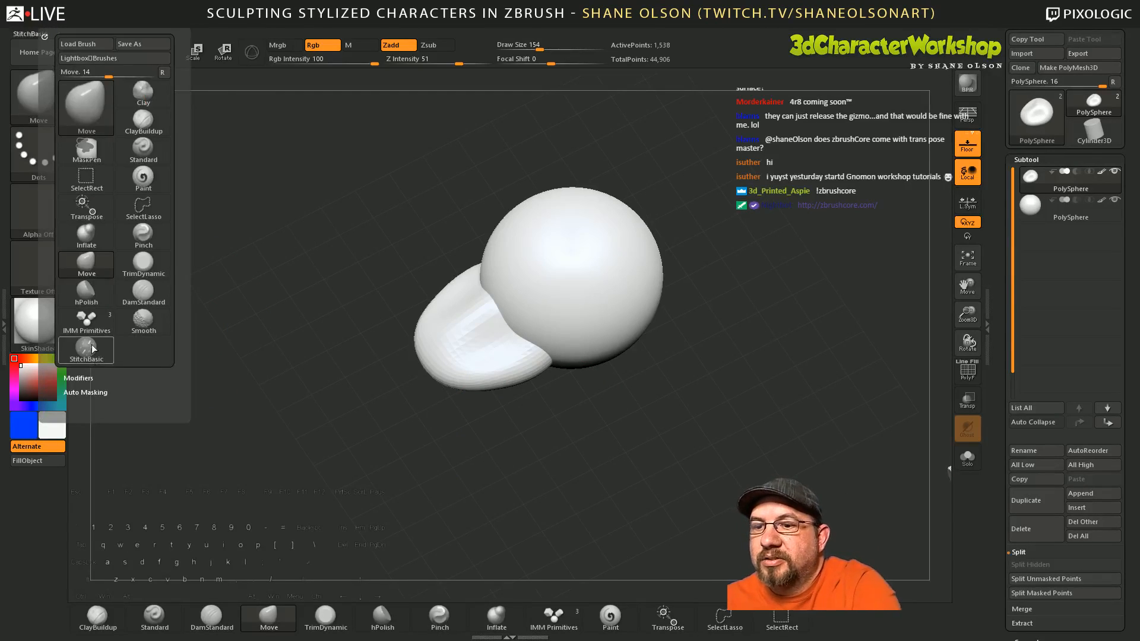
click(101, 393)
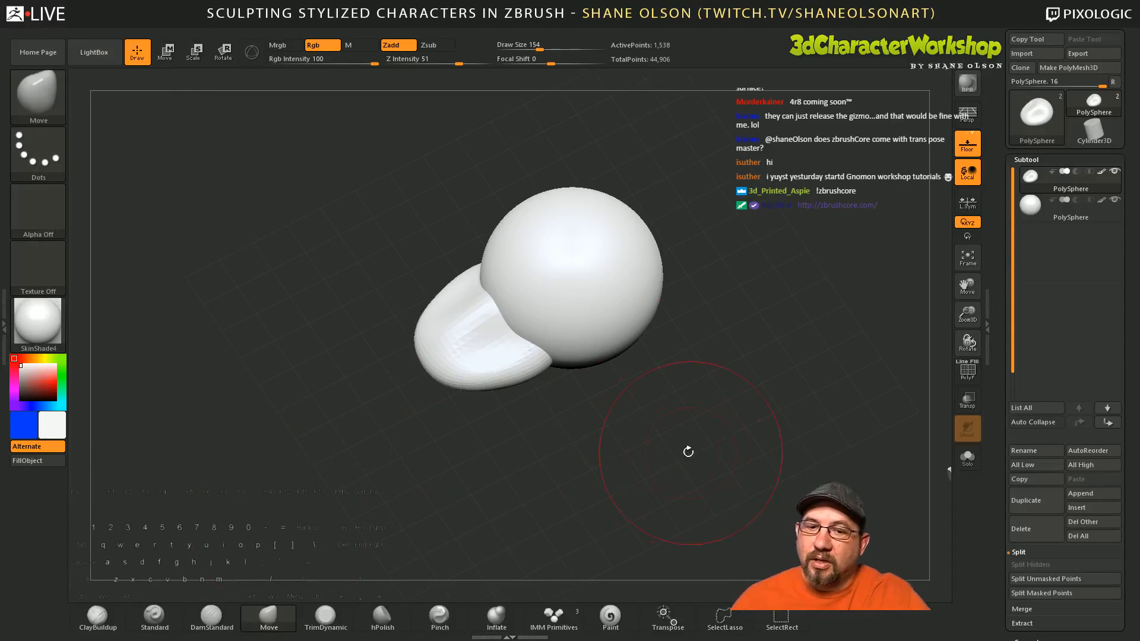
drag(688, 452, 603, 436)
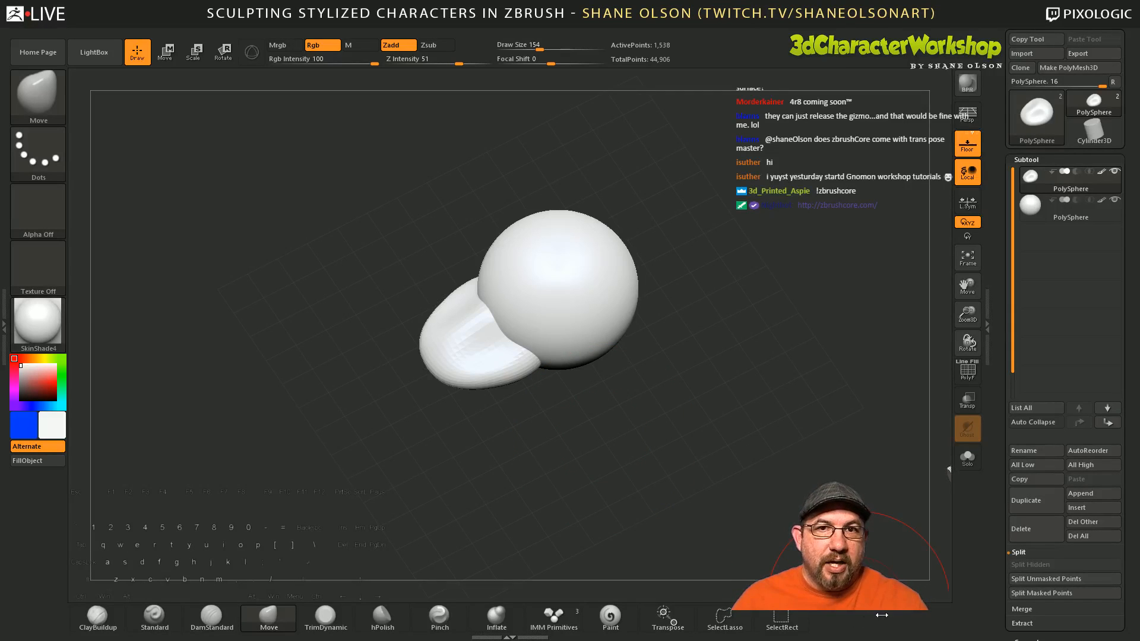
Step: Flatten and taper the bill's side profile with the Move brush, using draw size 104 and then 128
key(s)
drag(692, 447, 686, 449)
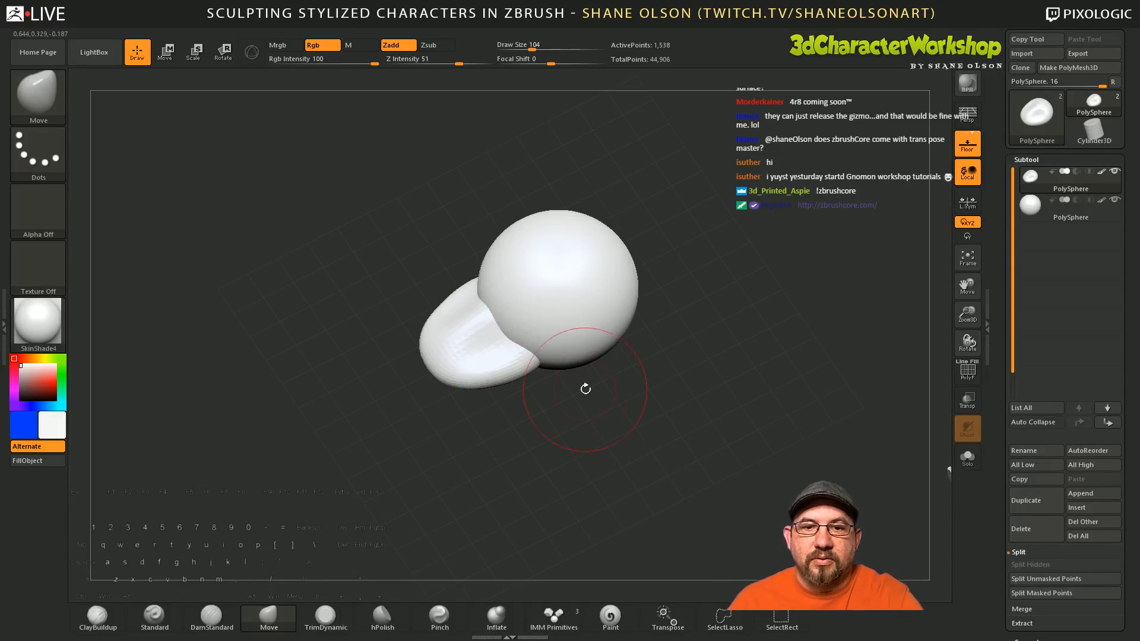
drag(614, 430, 674, 473)
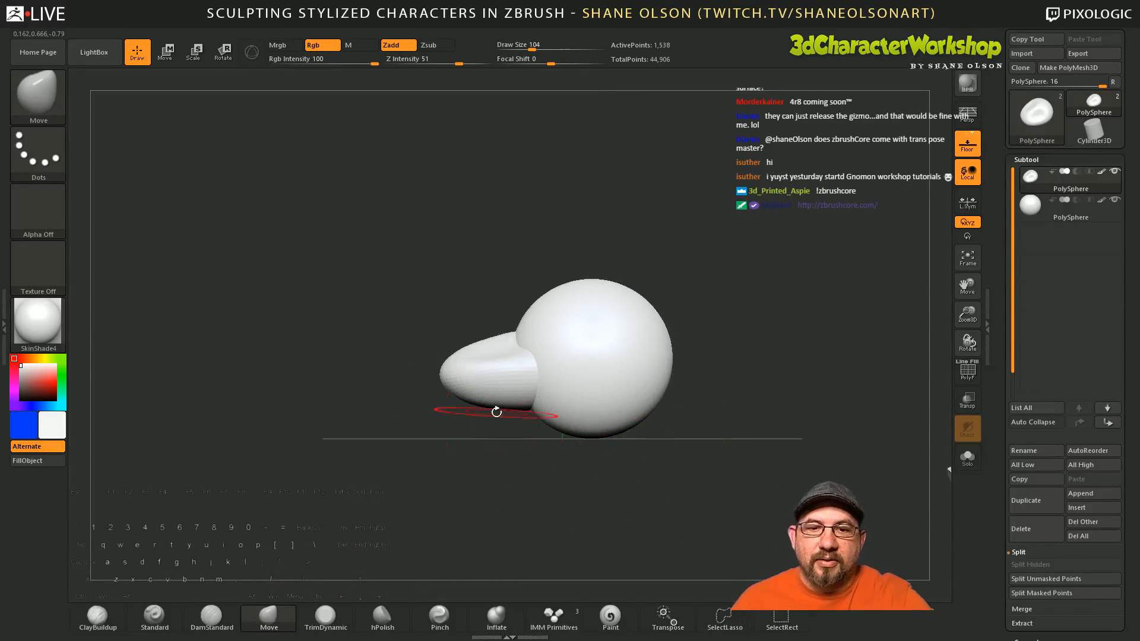
drag(525, 473, 553, 488)
key(s)
alt+drag(538, 480, 542, 504)
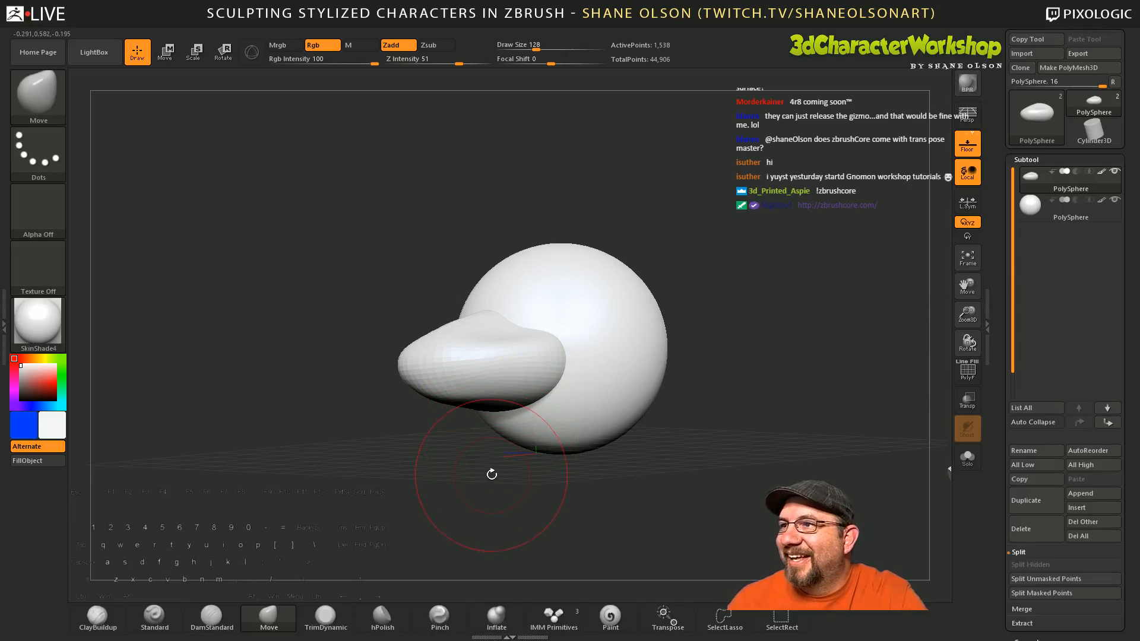
mouse_move(492, 474)
mouse_down()
mouse_move(483, 478)
mouse_move(499, 450)
mouse_move(478, 455)
mouse_move(482, 469)
mouse_move(484, 452)
mouse_up()
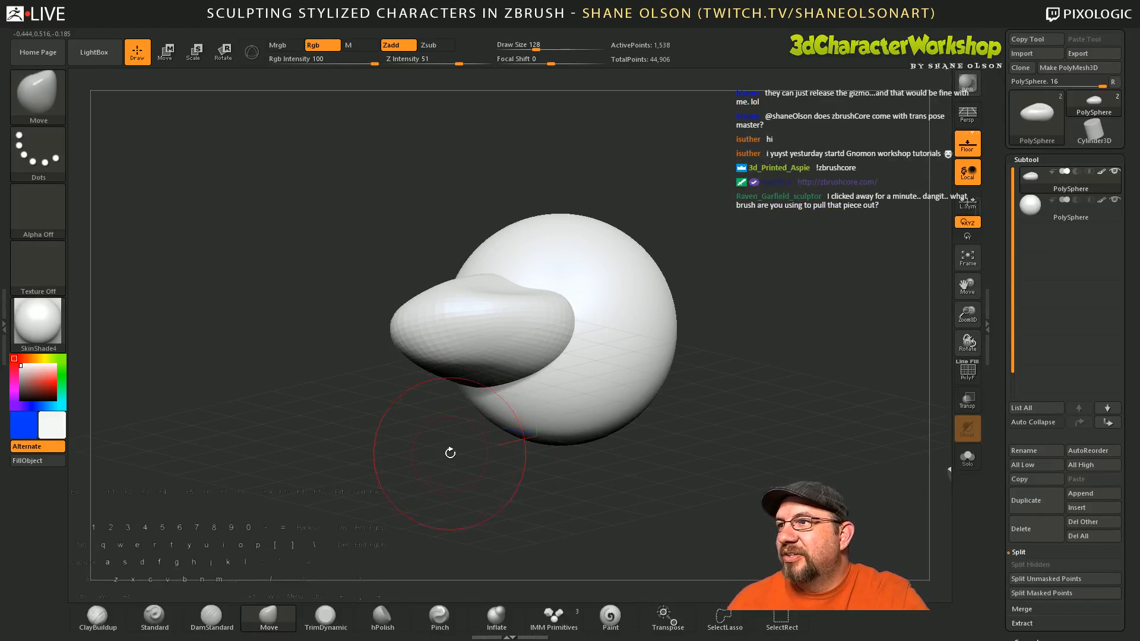
drag(456, 454, 476, 517)
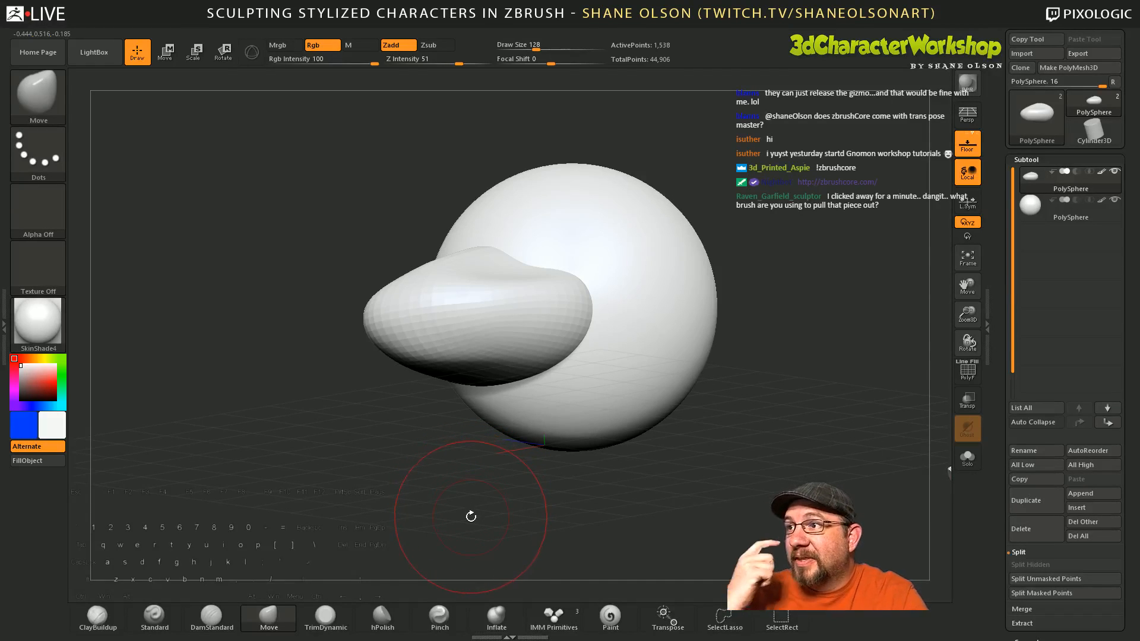
Step: Set the draw size to 154, push the bill's underside upward into a hollow and adjust its upper slope
mouse_move(469, 489)
mouse_down()
mouse_move(455, 439)
mouse_move(451, 466)
mouse_up()
key(s)
mouse_move(507, 389)
mouse_down()
mouse_move(491, 359)
mouse_move(447, 359)
mouse_move(502, 337)
mouse_up()
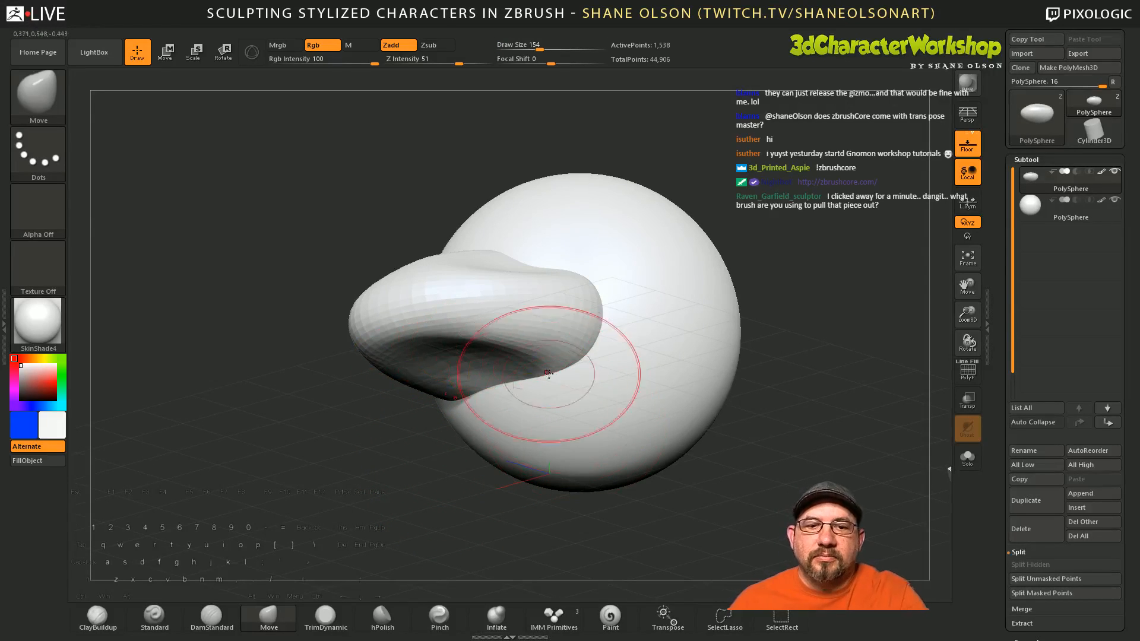
mouse_move(493, 475)
shift+mouse_down()
mouse_move(460, 524)
mouse_move(478, 453)
mouse_move(537, 478)
mouse_move(523, 482)
mouse_move(492, 392)
shift+mouse_up()
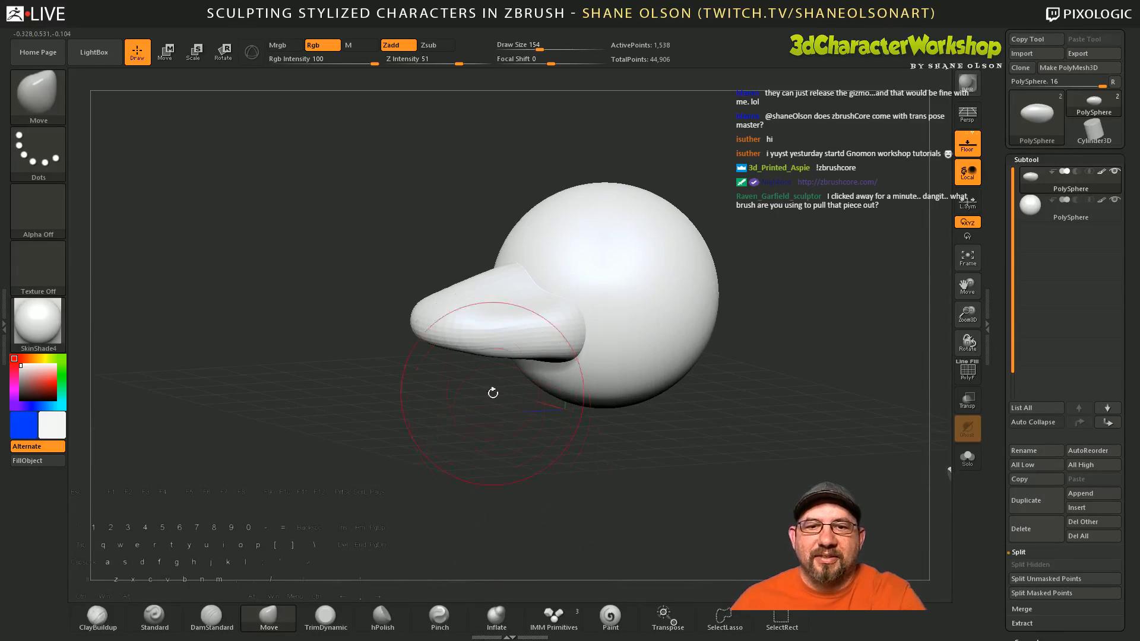
drag(522, 481, 485, 363)
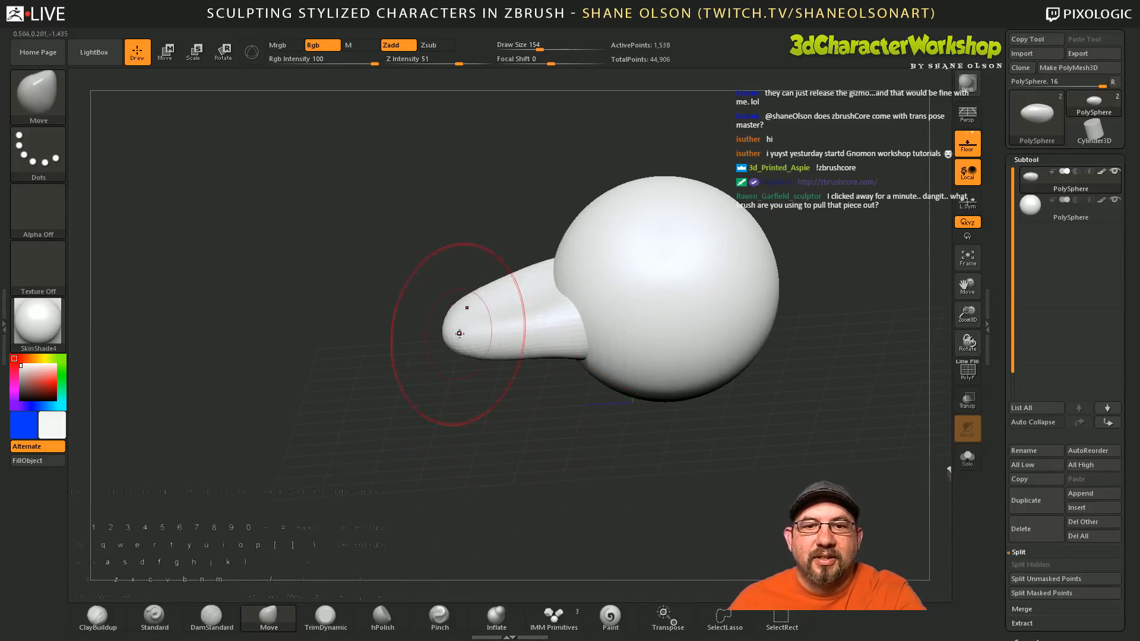
drag(515, 278, 524, 297)
mouse_move(517, 448)
mouse_down()
mouse_move(549, 477)
mouse_move(518, 450)
mouse_move(576, 422)
mouse_move(578, 396)
mouse_up()
Step: Reduce the draw size to 112 and refine the hollow beneath the bill
key(s)
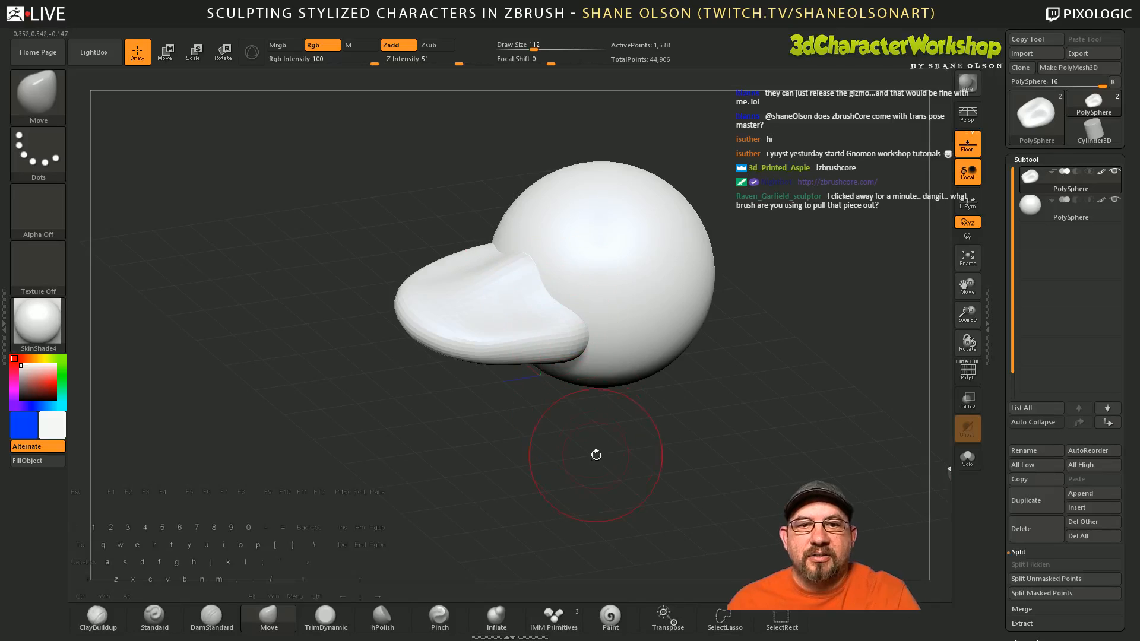
mouse_move(593, 453)
mouse_down()
mouse_move(580, 475)
mouse_move(571, 416)
mouse_move(496, 378)
mouse_up()
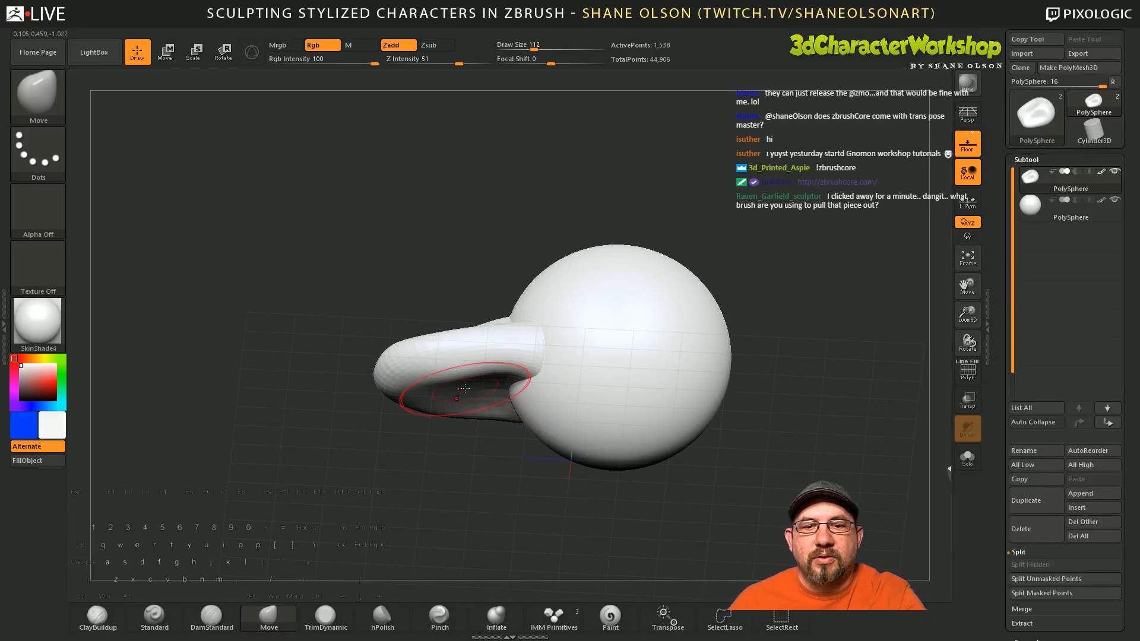
drag(499, 473, 522, 503)
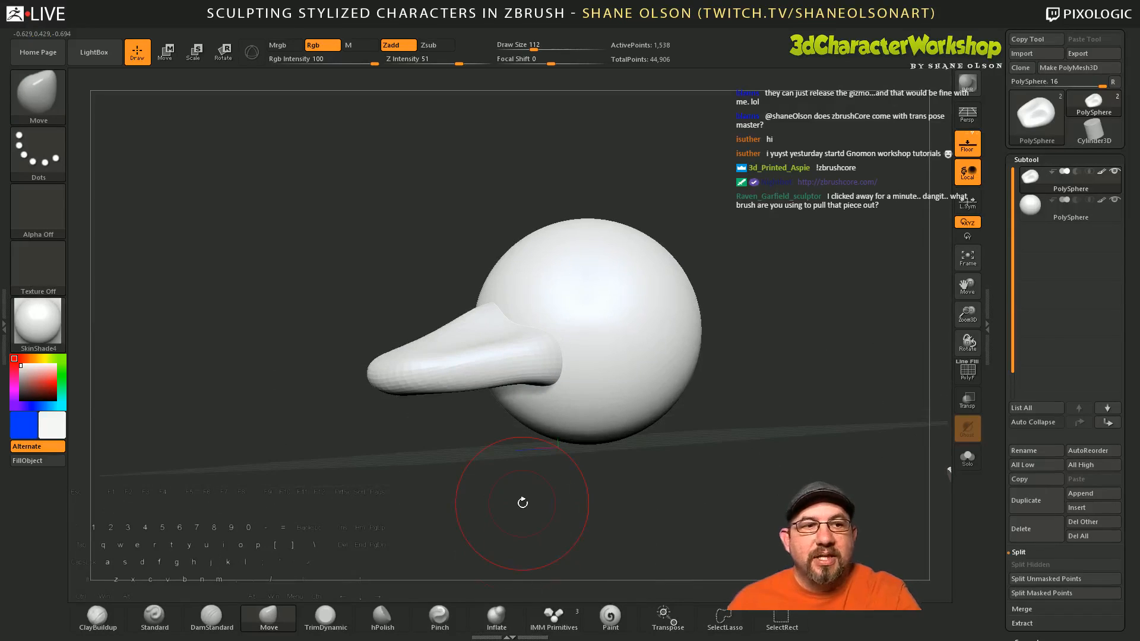
Step: Hide the floor grid and nudge the bill's rear side slightly downward where it meets the large sphere
click(968, 149)
mouse_move(746, 458)
mouse_down()
mouse_move(745, 476)
mouse_move(679, 501)
mouse_up()
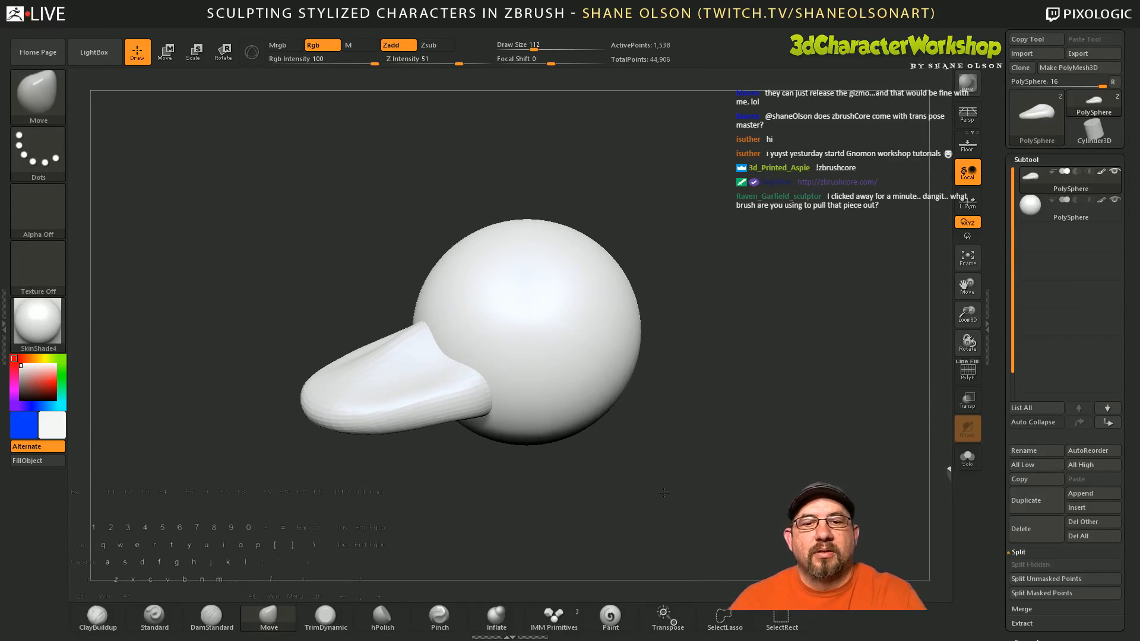
drag(441, 381, 440, 397)
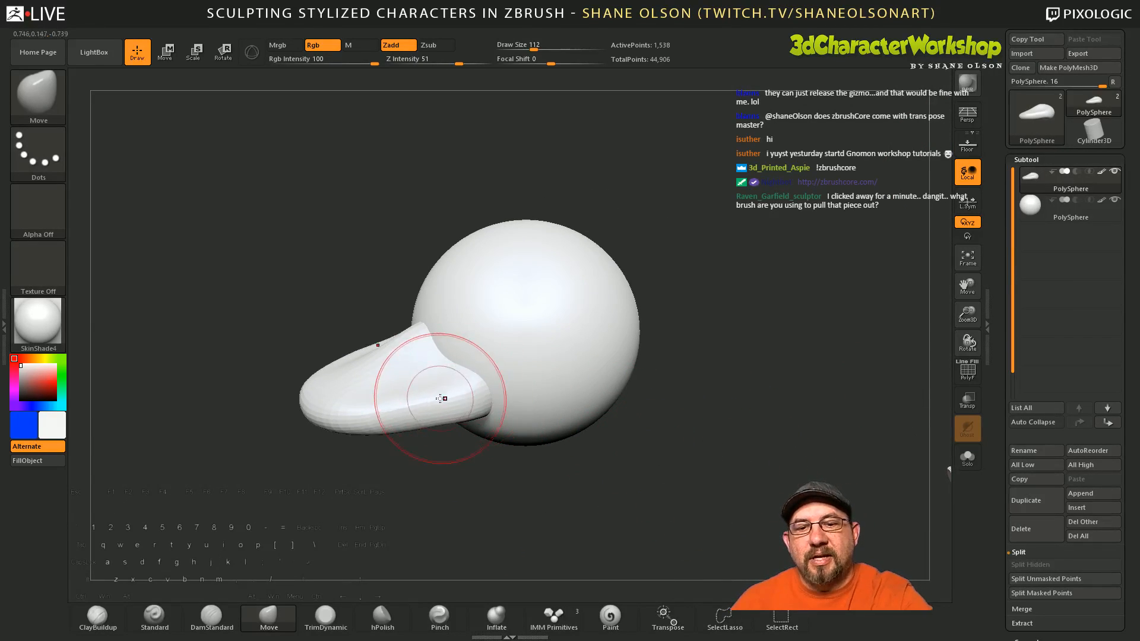
drag(502, 503, 510, 486)
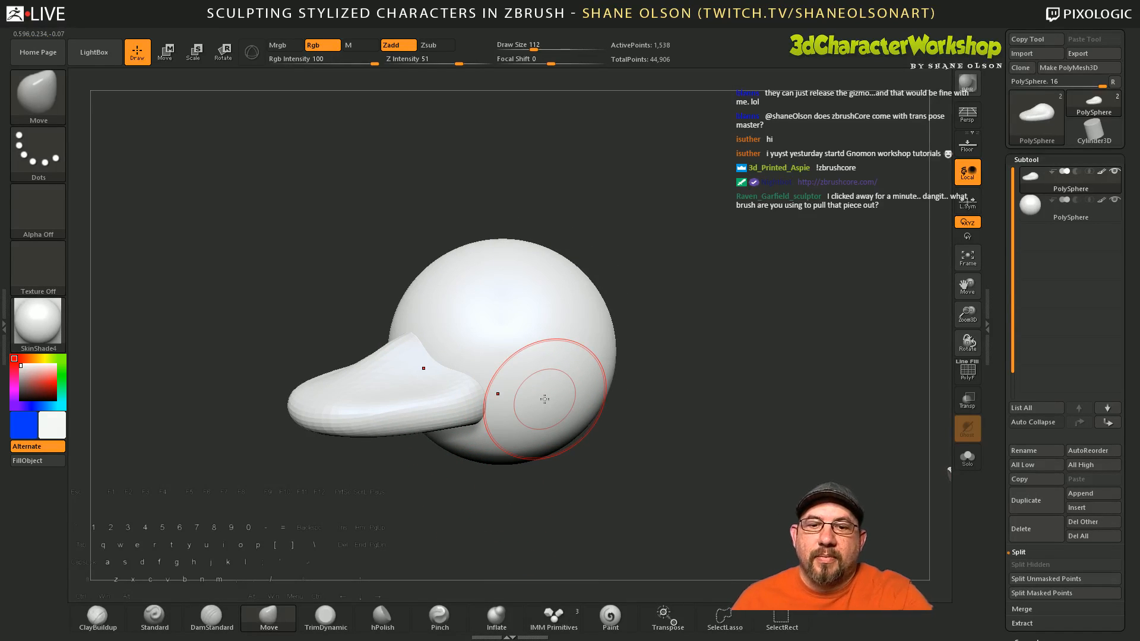
drag(539, 507, 534, 495)
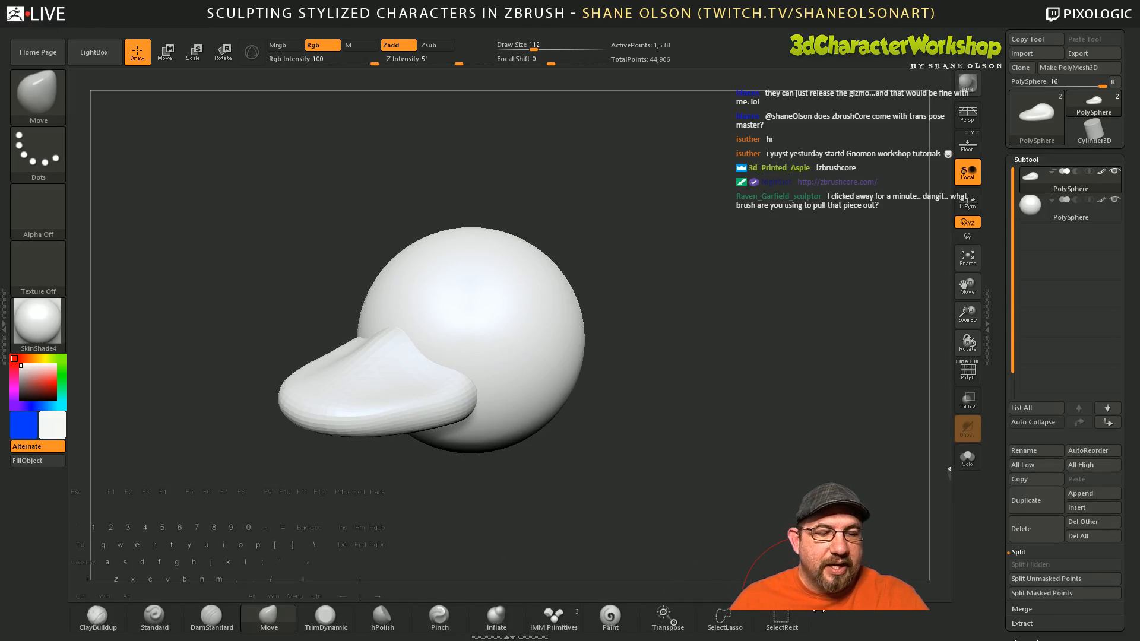
alt+drag(647, 423, 651, 435)
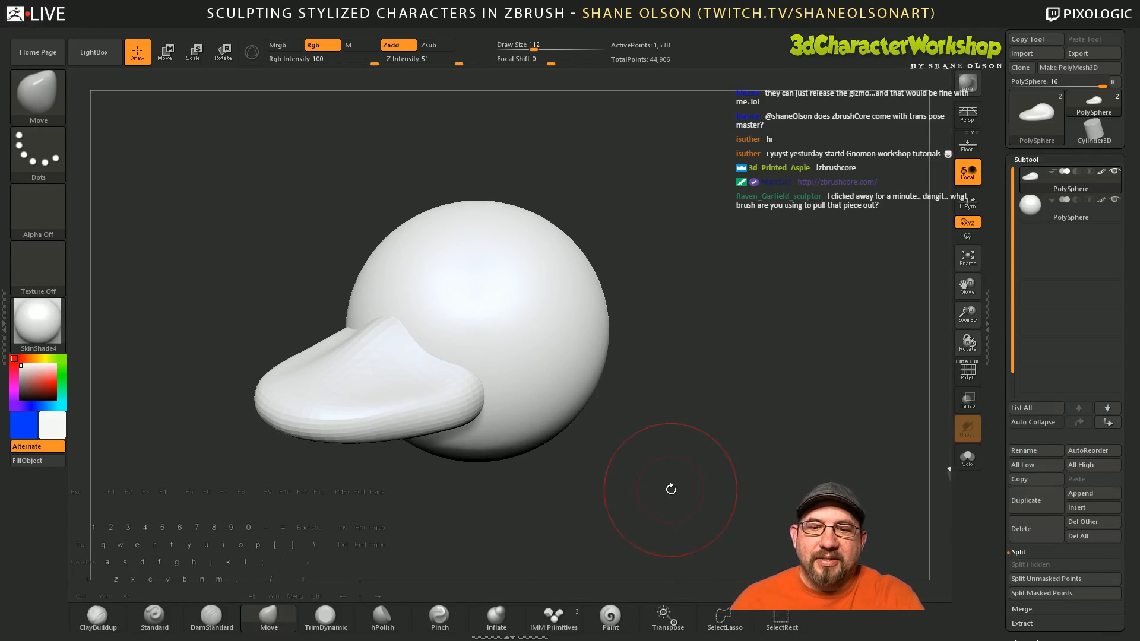
drag(671, 488, 661, 487)
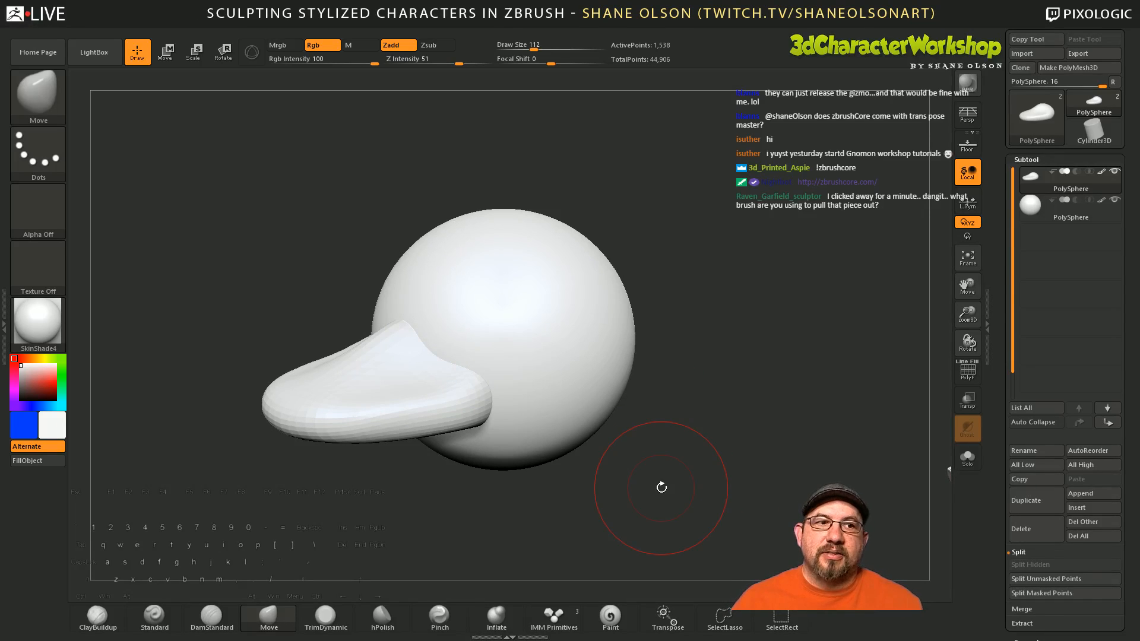
Step: Adjust the bill's rear corner with a small Move stroke so it wraps around the large sphere
mouse_move(690, 370)
mouse_down()
mouse_move(716, 476)
mouse_move(696, 456)
mouse_up()
mouse_move(466, 388)
mouse_down()
mouse_move(455, 380)
mouse_move(477, 365)
mouse_move(471, 384)
mouse_up()
drag(557, 473, 552, 446)
mouse_move(613, 481)
alt+mouse_down()
mouse_move(613, 464)
mouse_move(611, 491)
mouse_move(587, 476)
alt+mouse_up()
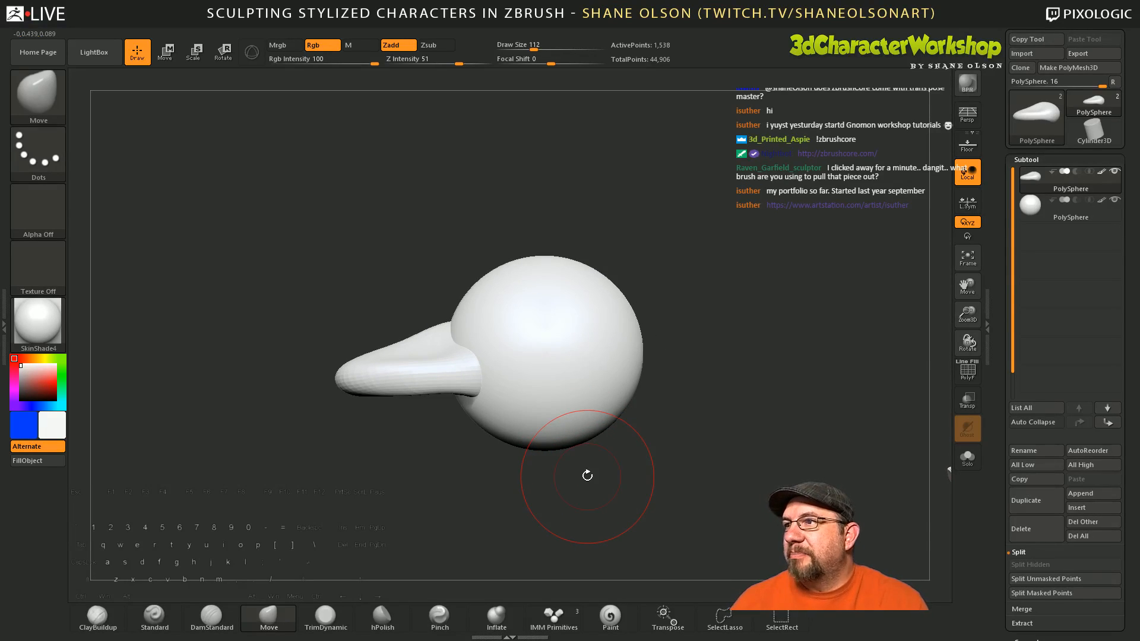
drag(681, 448, 703, 480)
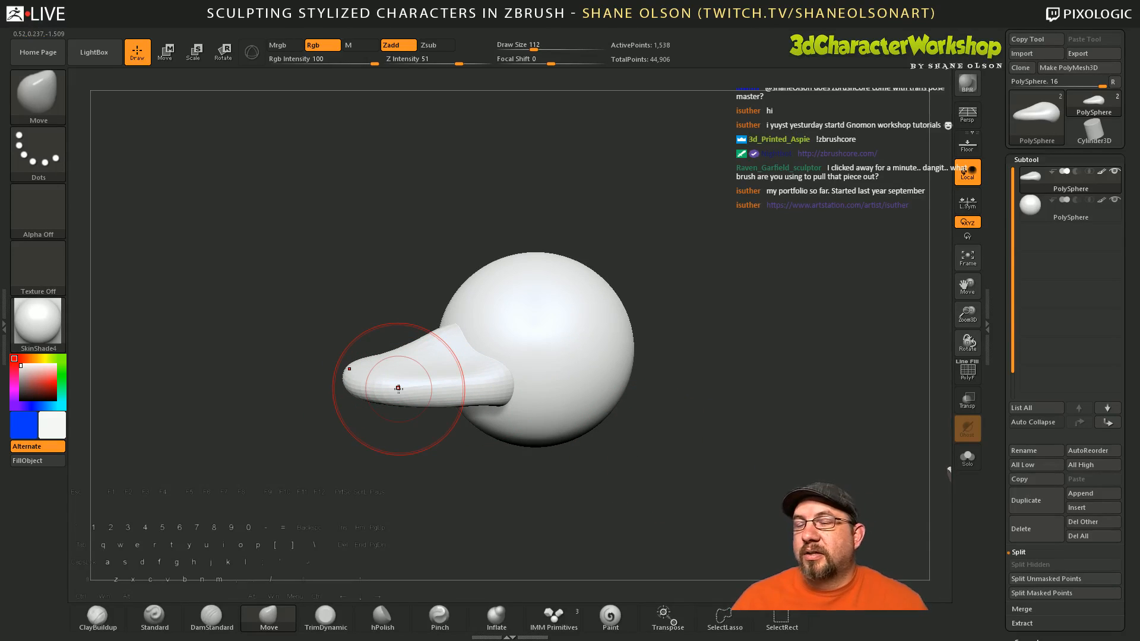
Step: Set the draw size to 163 and push the middle of the bill's top surface down into a gentle dip
key(s)
drag(660, 465, 666, 466)
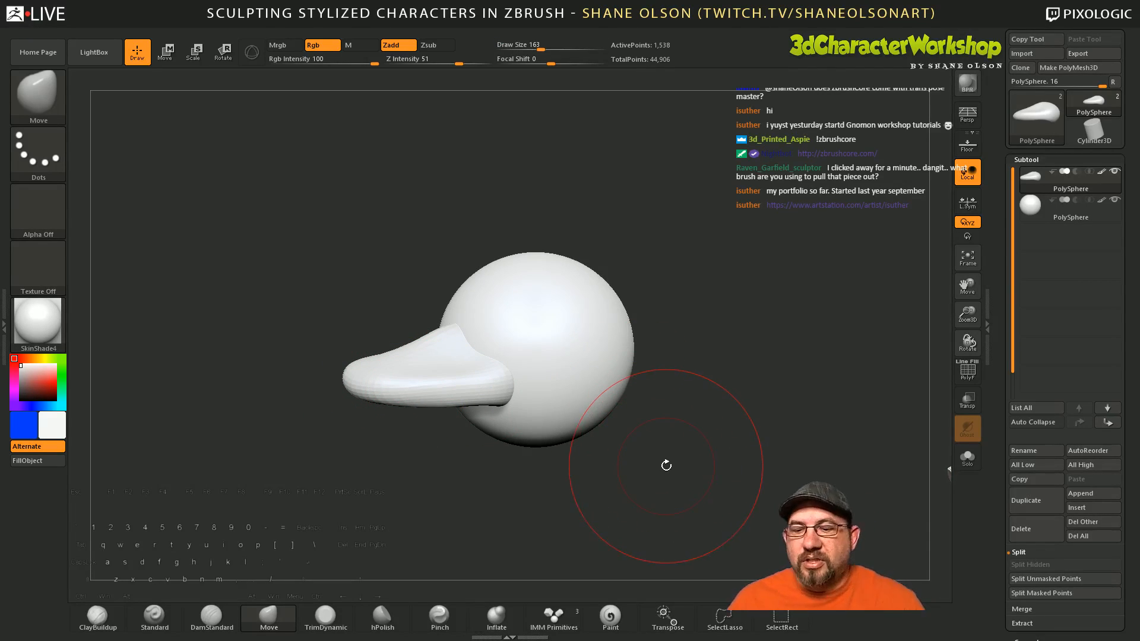
drag(398, 358, 393, 370)
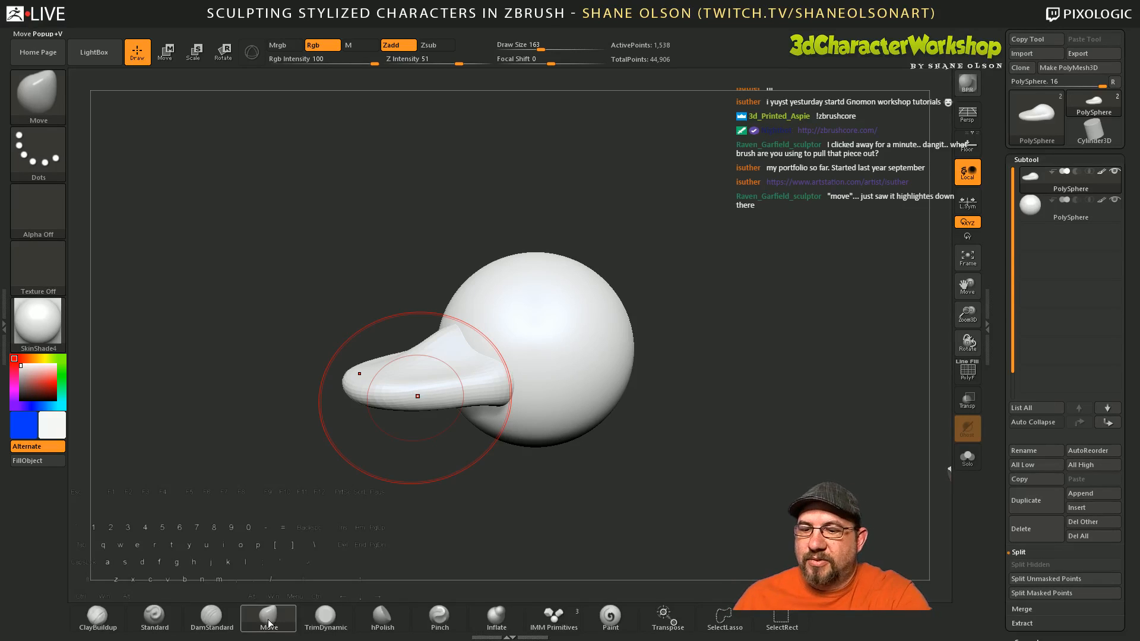
drag(617, 493, 613, 476)
Step: Set the draw size to 128 and reshape the bill's lower side edges and underside from the front and below
key(s)
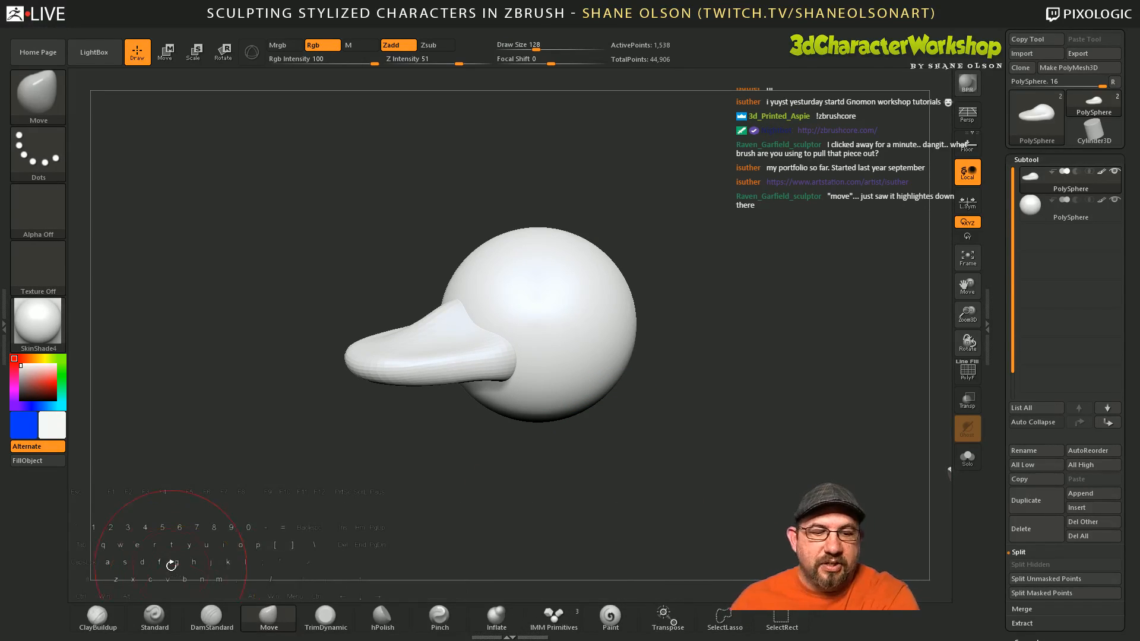
mouse_move(679, 465)
mouse_down()
mouse_move(672, 479)
mouse_move(498, 465)
mouse_move(516, 494)
mouse_up()
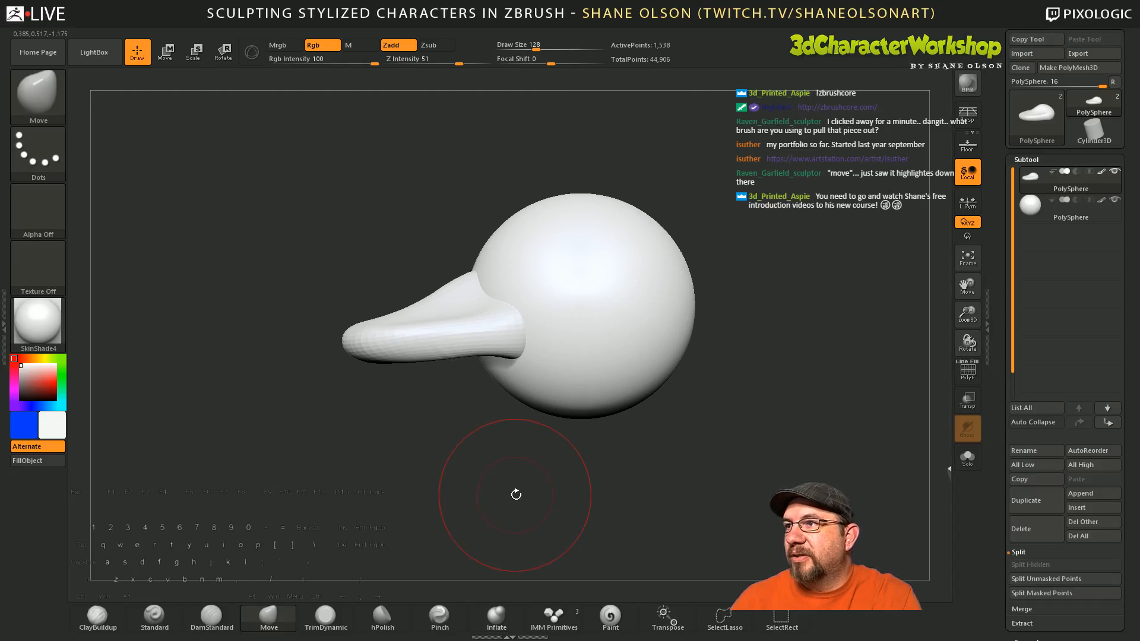
mouse_move(644, 488)
mouse_down()
mouse_move(686, 479)
mouse_move(660, 486)
mouse_move(657, 437)
mouse_move(636, 438)
mouse_move(682, 449)
mouse_move(631, 438)
mouse_up()
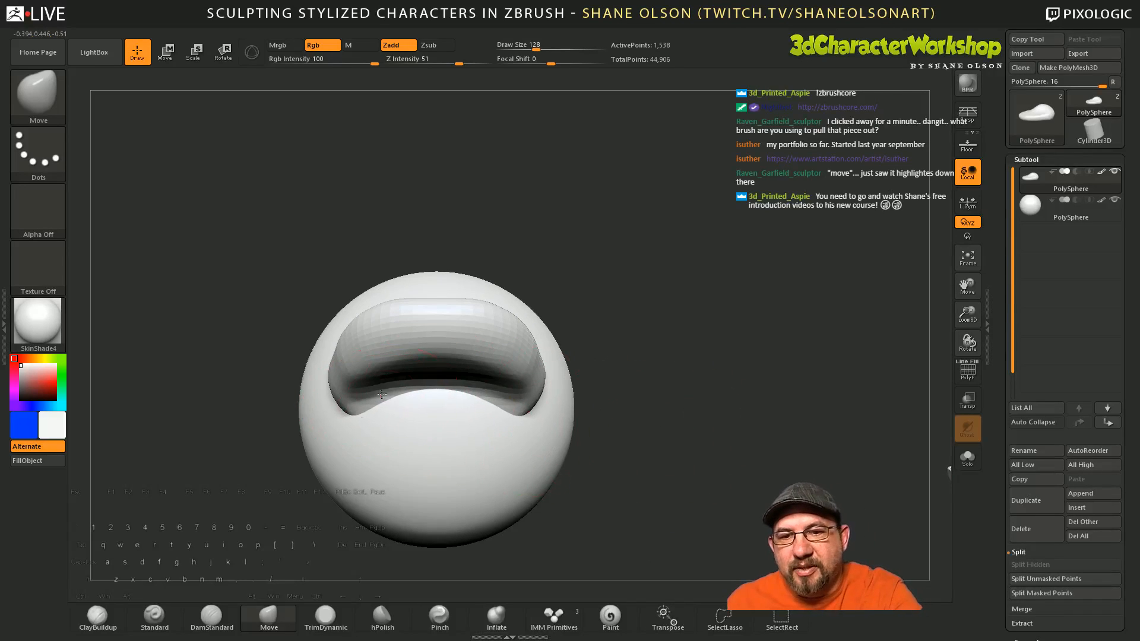
mouse_move(646, 466)
mouse_down()
mouse_move(646, 478)
mouse_move(662, 443)
mouse_up()
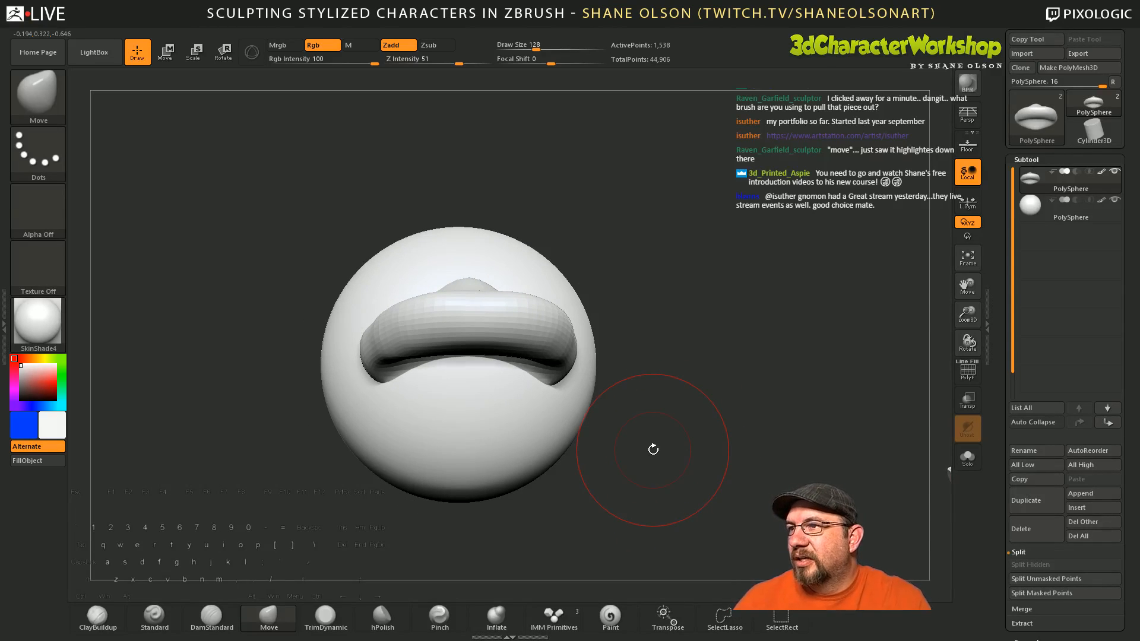
mouse_move(631, 409)
mouse_down()
mouse_move(631, 427)
mouse_move(647, 392)
mouse_move(570, 359)
mouse_up()
mouse_move(386, 382)
mouse_down()
mouse_move(369, 368)
mouse_move(373, 340)
mouse_up()
Step: Reduce the draw size to 104 and push the bill's underside further inward to deepen the mouth hollow
key(bracketleft)
key(bracketleft)
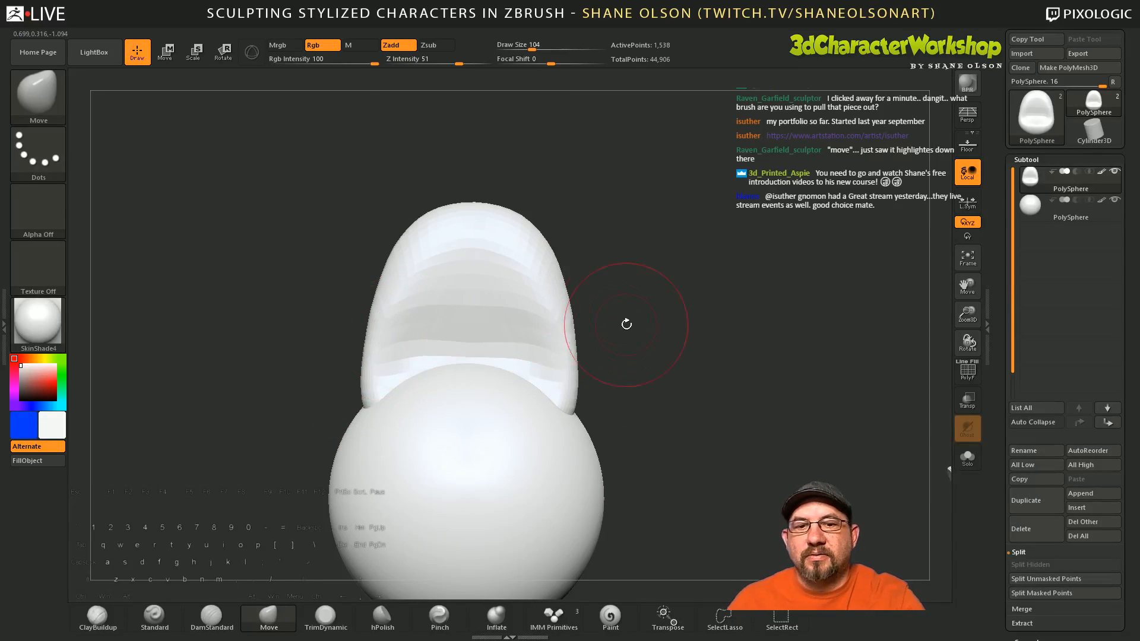
mouse_move(626, 324)
mouse_down()
mouse_move(628, 374)
mouse_move(539, 321)
mouse_up()
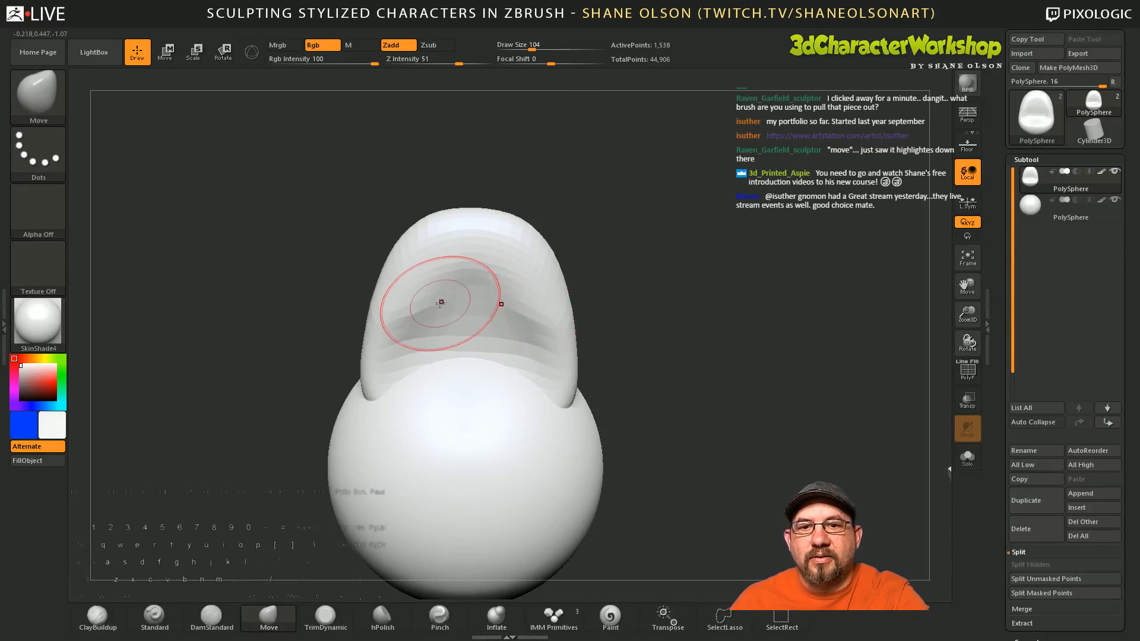
mouse_move(623, 307)
mouse_down()
mouse_move(644, 397)
mouse_move(469, 320)
mouse_up()
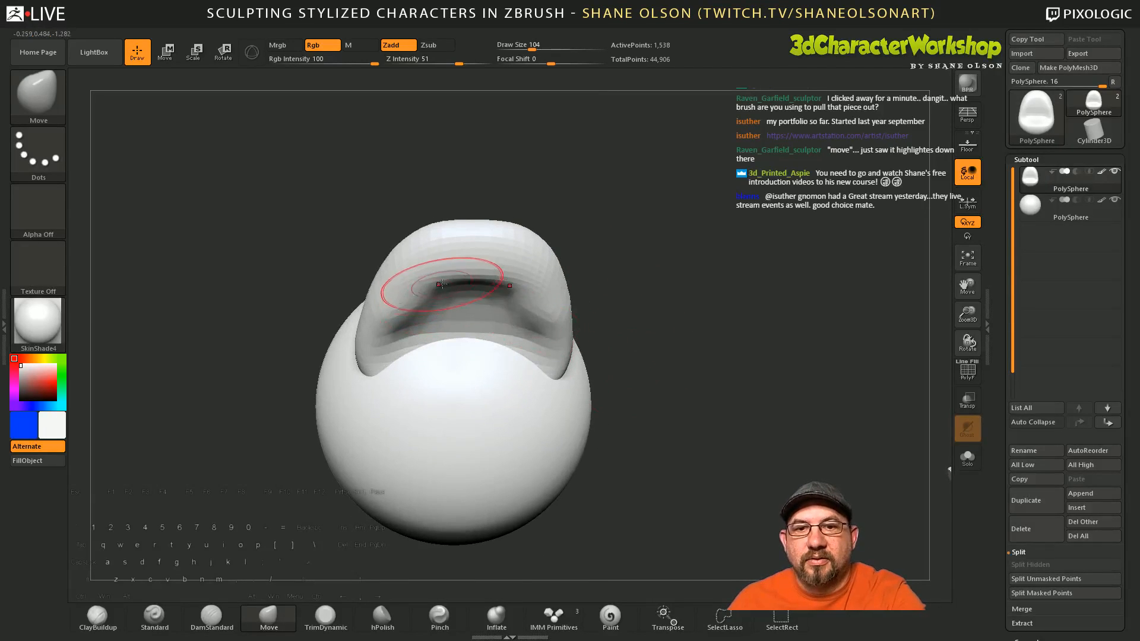
Step: Smooth the inner wall of the hollow under the bill and check the muzzle from the side, front and below
mouse_move(582, 288)
mouse_down()
mouse_move(584, 341)
mouse_move(649, 415)
mouse_move(611, 381)
mouse_move(608, 238)
mouse_move(590, 266)
mouse_up()
drag(661, 359, 696, 410)
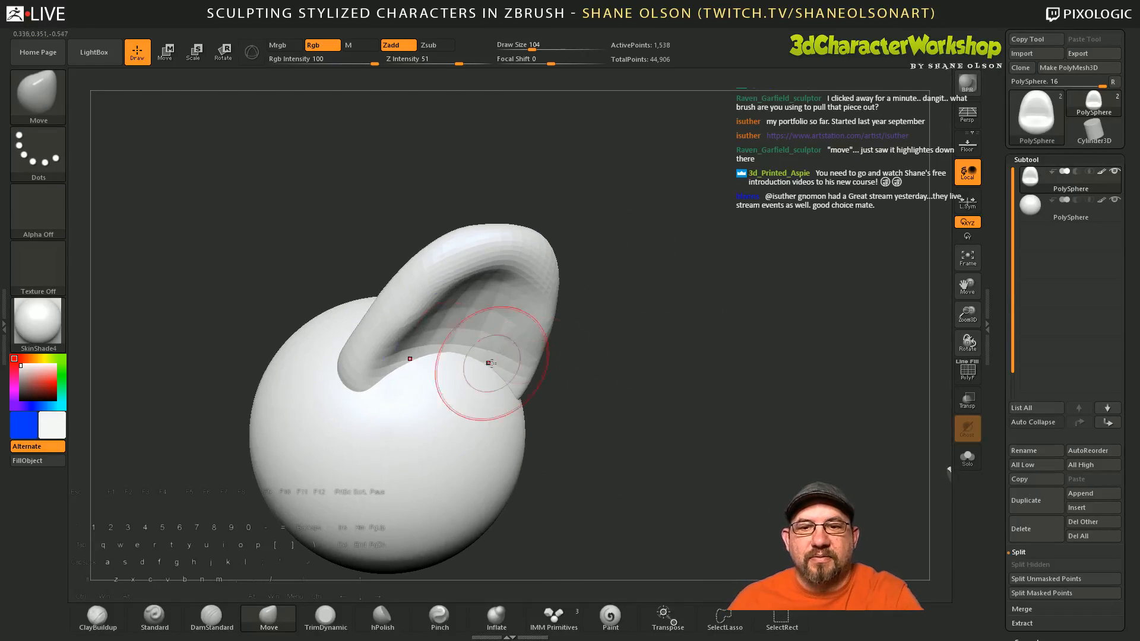
shift+drag(491, 363, 535, 336)
mouse_move(624, 372)
mouse_down()
mouse_move(609, 332)
mouse_move(625, 497)
mouse_move(626, 440)
mouse_up()
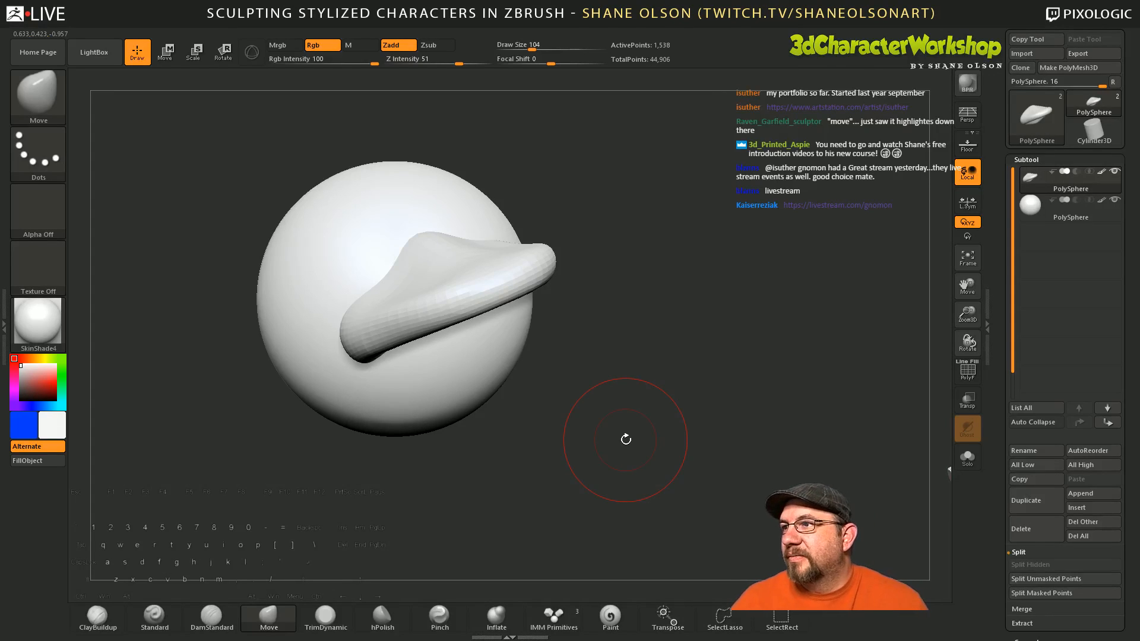
mouse_move(627, 390)
mouse_down()
mouse_move(661, 364)
mouse_move(645, 432)
mouse_move(655, 420)
mouse_move(636, 436)
mouse_up()
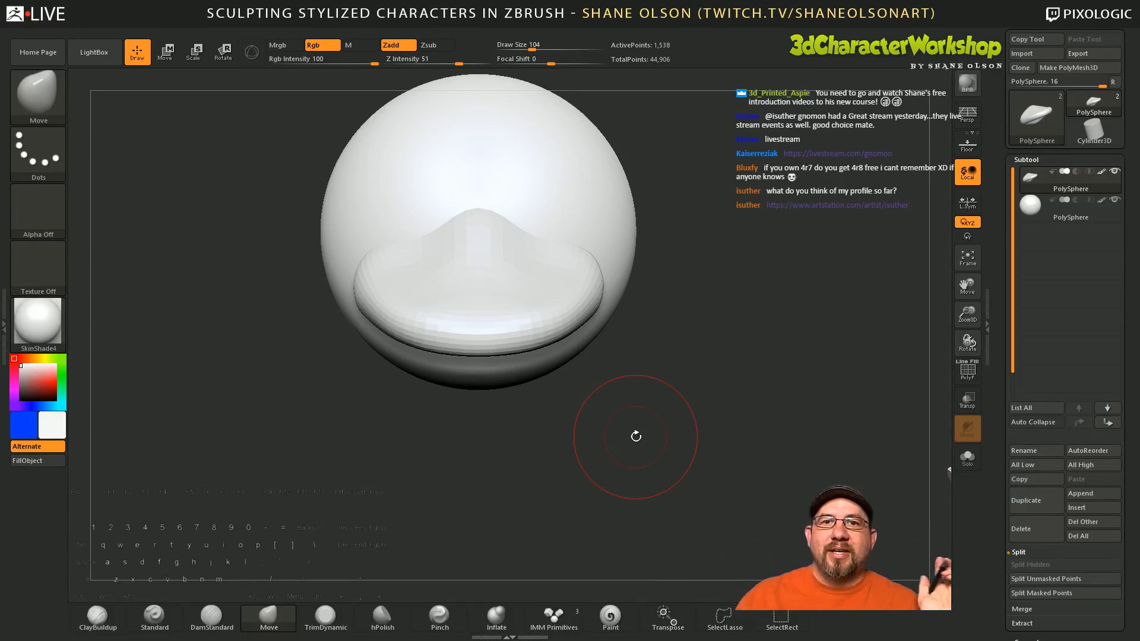
mouse_move(693, 374)
mouse_down()
mouse_move(713, 404)
mouse_move(692, 407)
mouse_move(708, 400)
mouse_move(722, 439)
mouse_move(725, 416)
mouse_up()
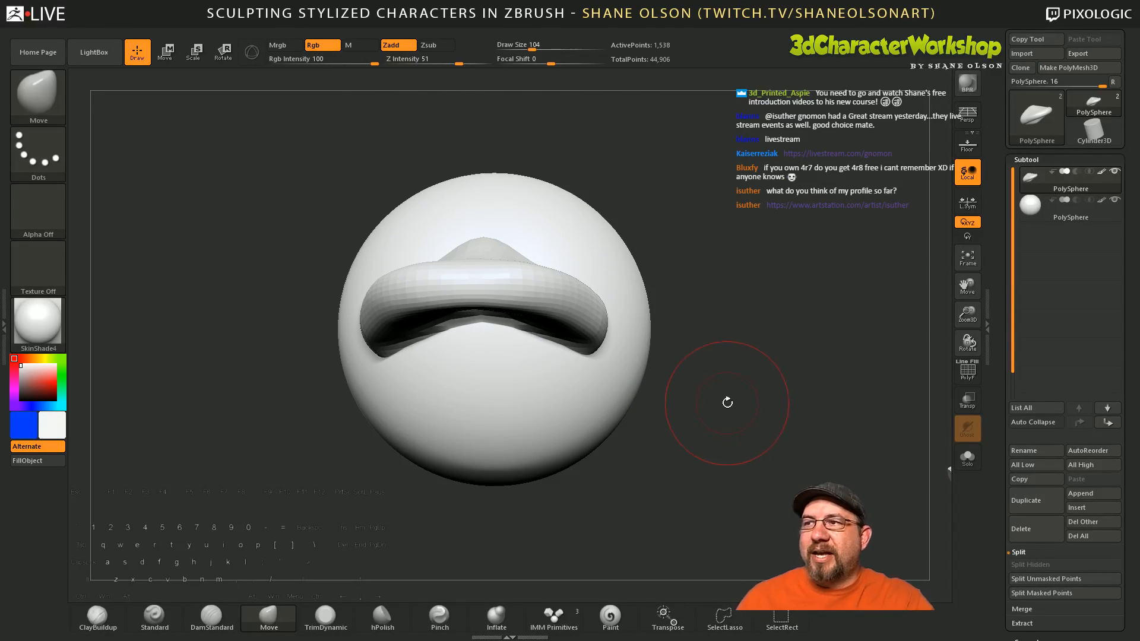
mouse_move(728, 403)
mouse_down()
mouse_move(732, 427)
mouse_move(711, 435)
mouse_up()
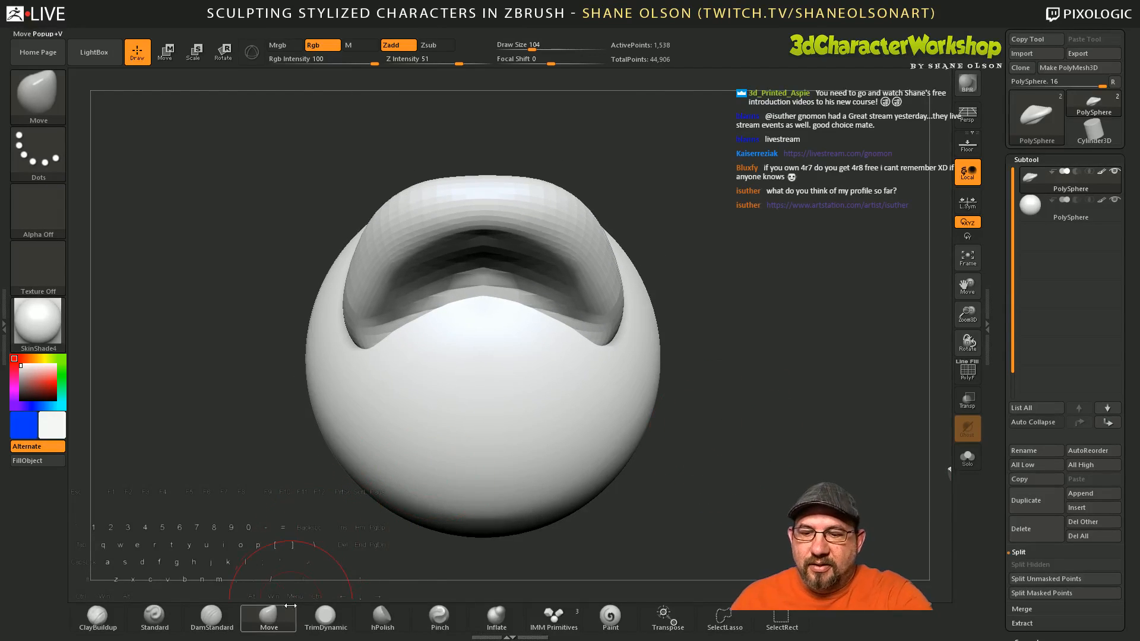
drag(625, 554, 606, 561)
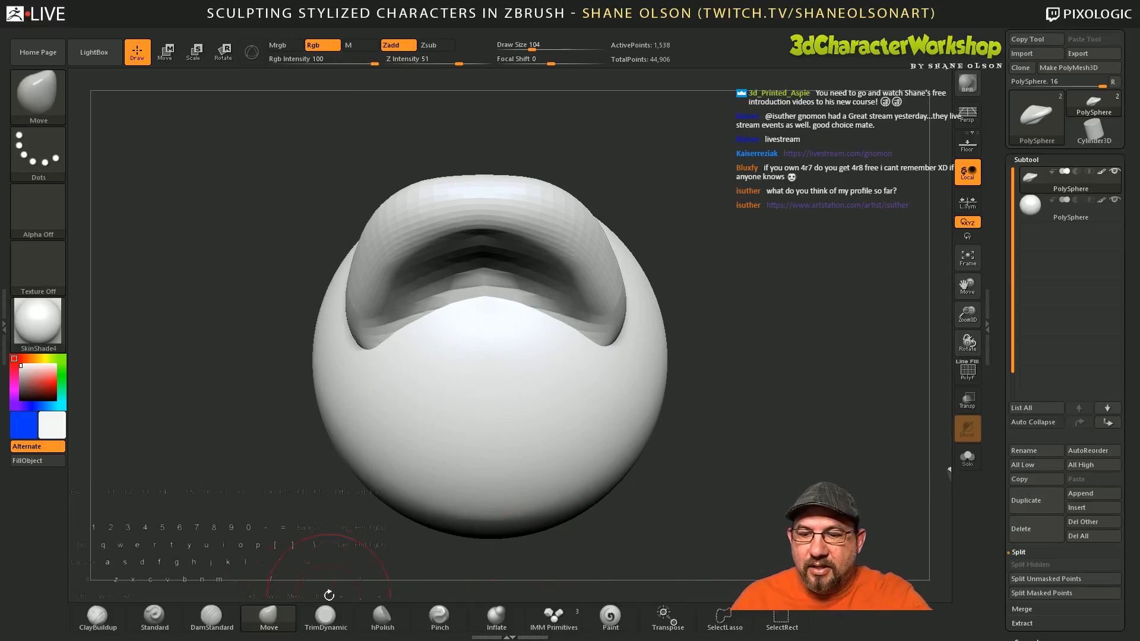
Step: Choose the IMM Primitives brush and try to insert a primitive just below the bill
click(552, 618)
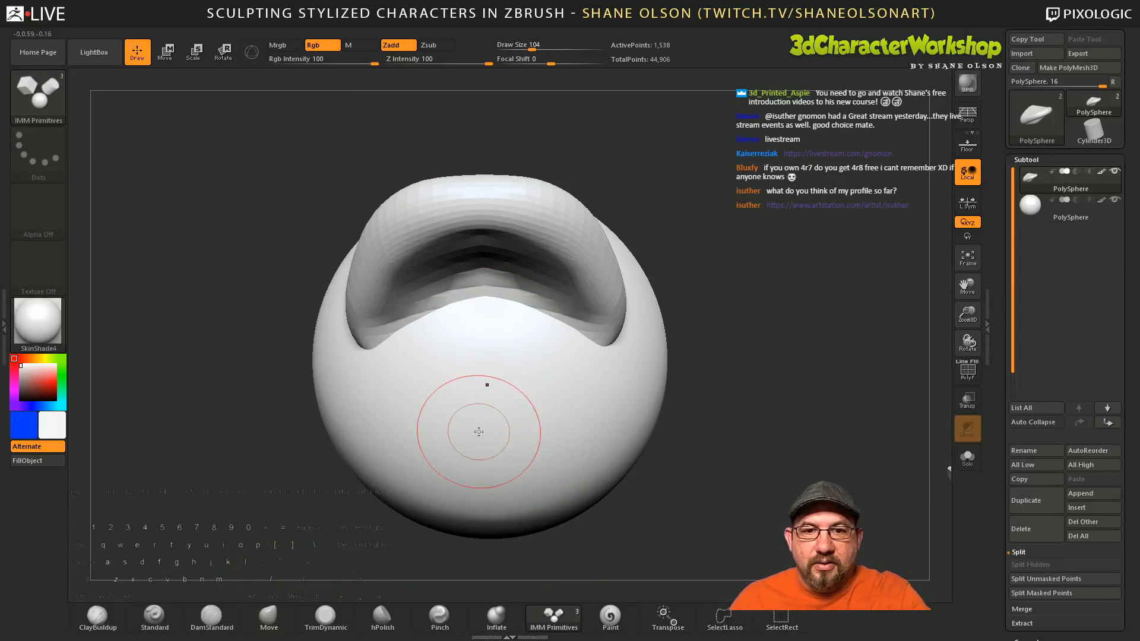
mouse_move(742, 403)
mouse_down()
mouse_move(742, 394)
mouse_move(749, 409)
mouse_up()
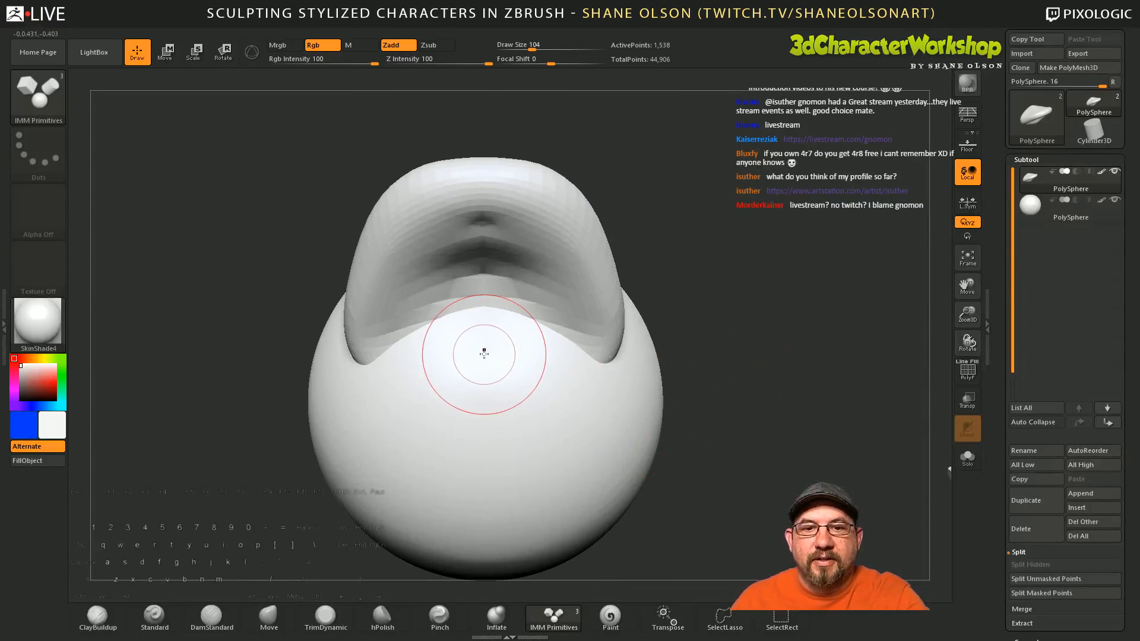
drag(482, 352, 492, 430)
key(ctrl+z)
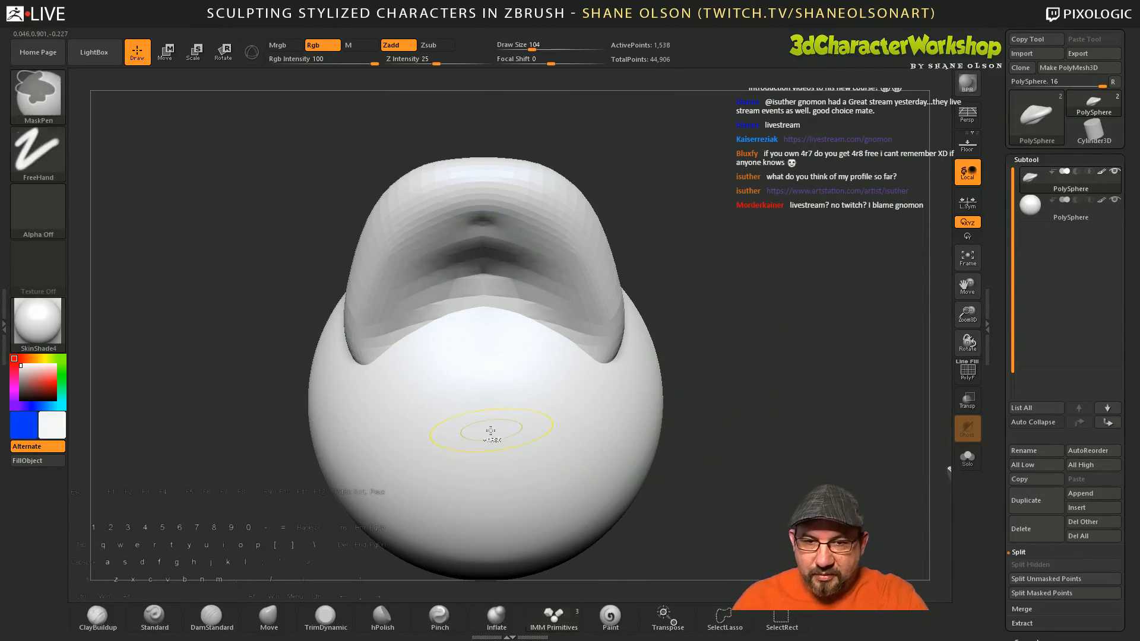
Step: Turn on the polyframe display and smooth the uneven centre of the hollow under the bill
key(shift+f)
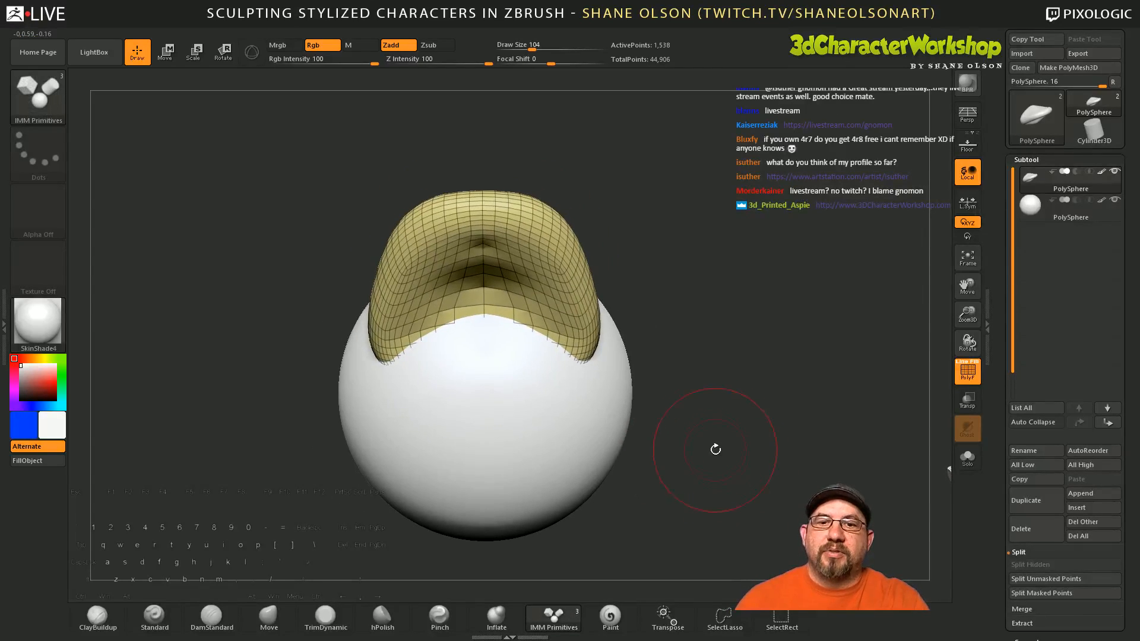
drag(715, 452, 737, 463)
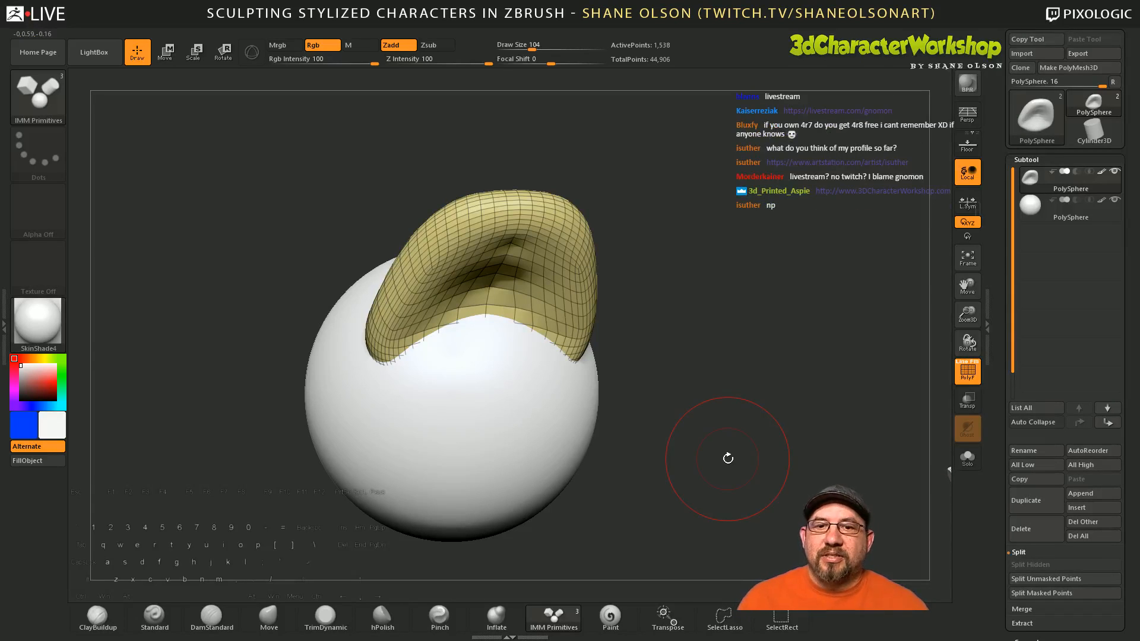
drag(728, 458, 657, 380)
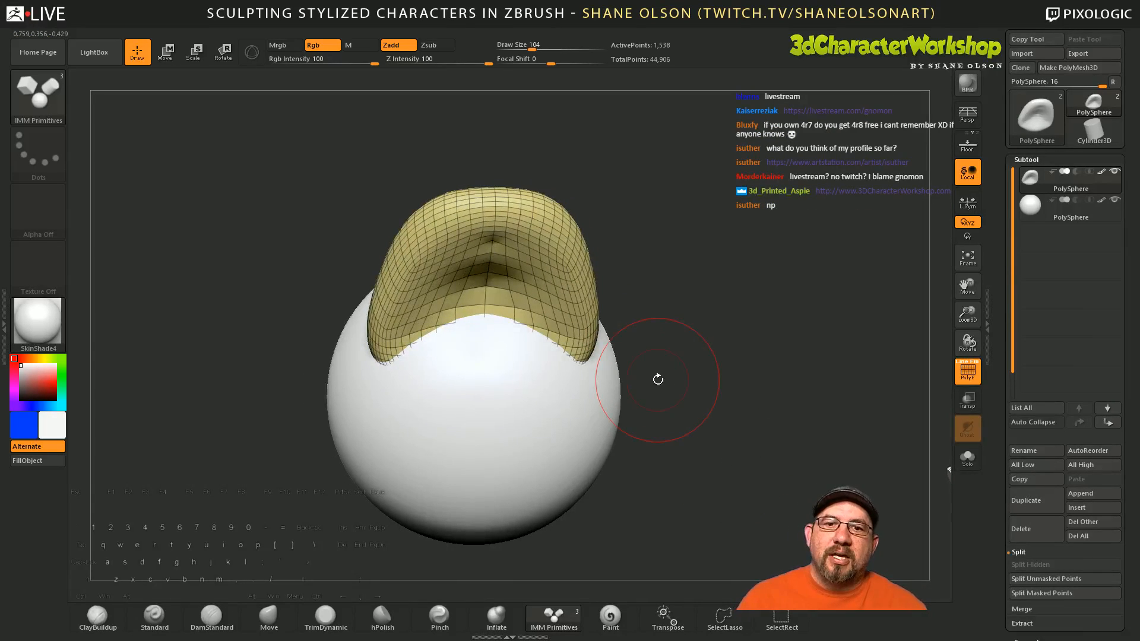
mouse_move(504, 252)
shift+mouse_down()
mouse_move(493, 255)
mouse_move(494, 302)
mouse_move(516, 292)
shift+mouse_up()
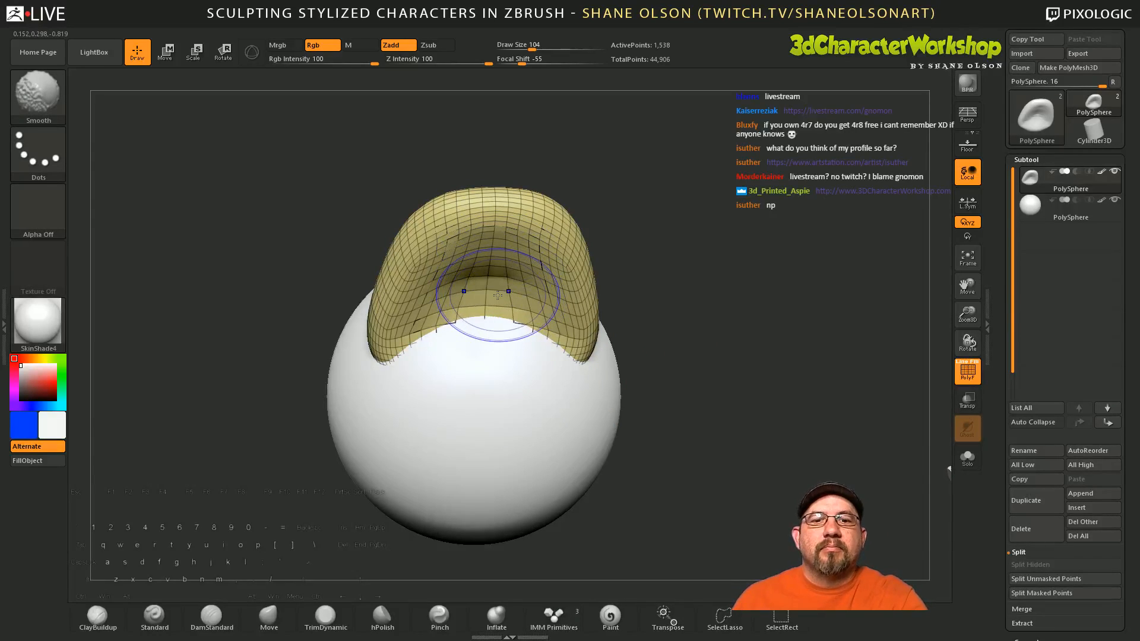
Step: Make the large head sphere the active subtool and view it from below the bill
alt+click(542, 403)
key(space)
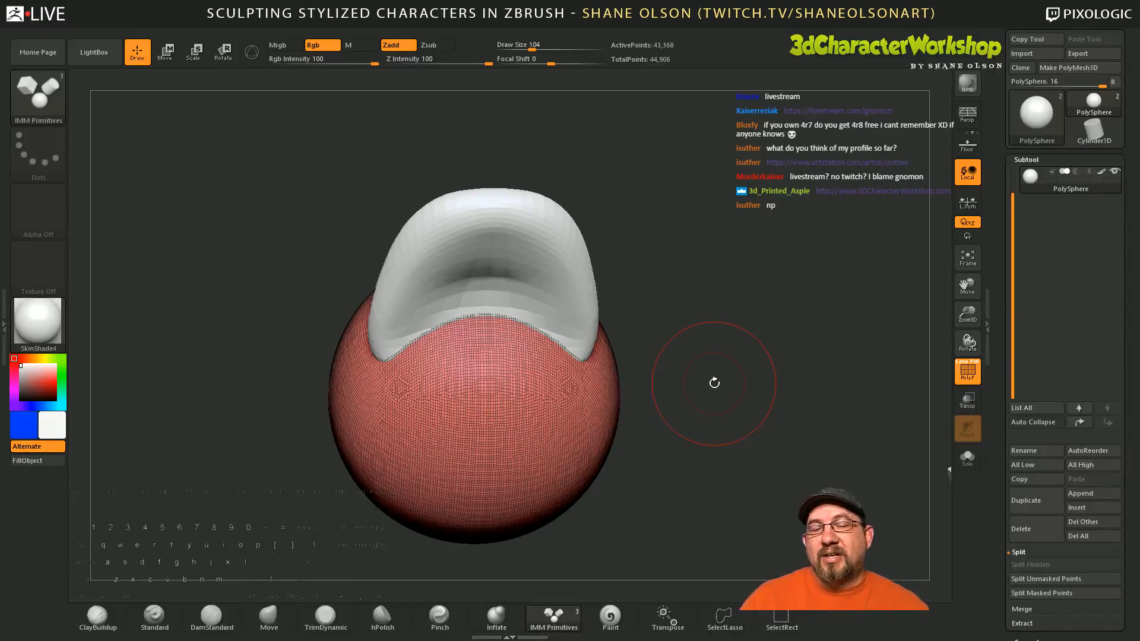
mouse_move(670, 366)
mouse_down()
mouse_move(692, 374)
mouse_move(690, 438)
mouse_up()
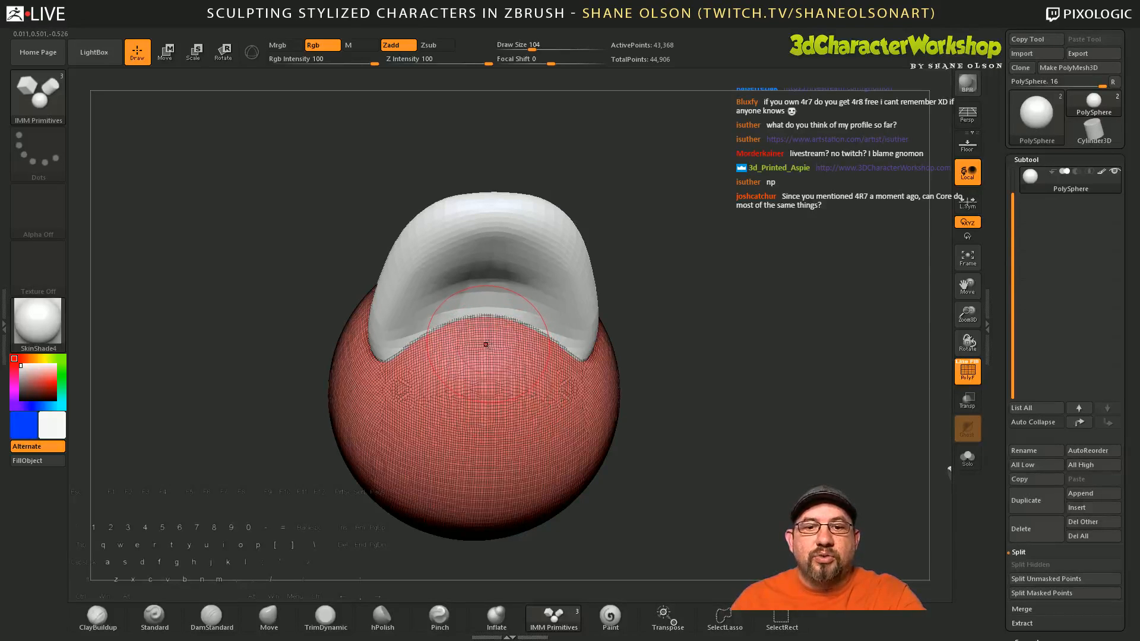
Step: Try inserting a primitive sphere on the head beneath the bill twice, undoing each placement
drag(490, 360, 494, 411)
drag(715, 446, 757, 438)
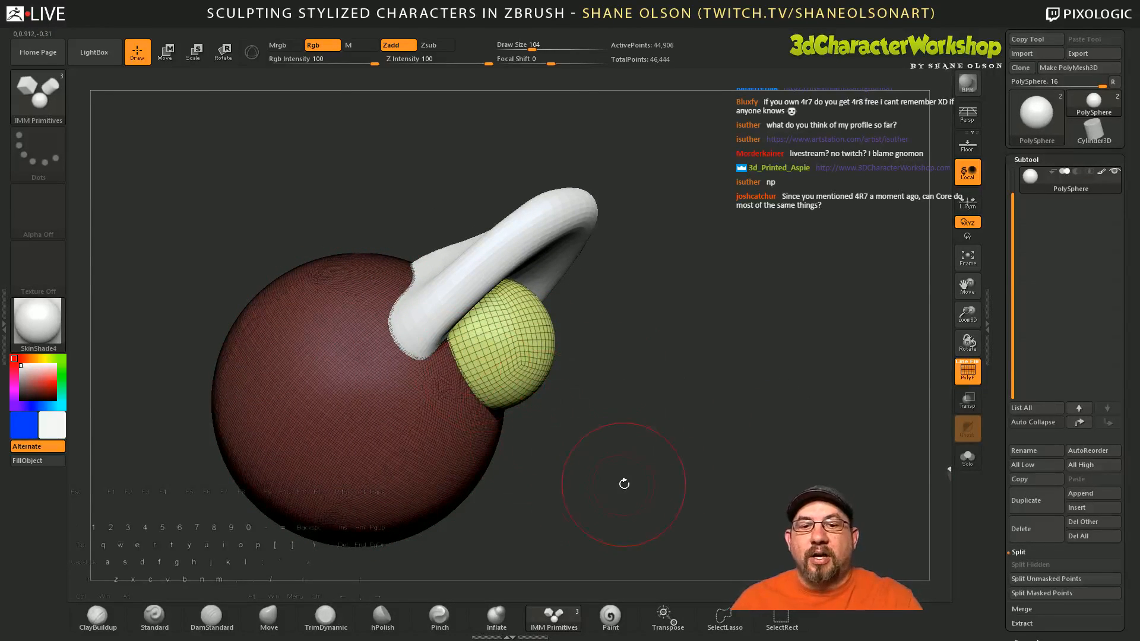
drag(623, 484, 600, 453)
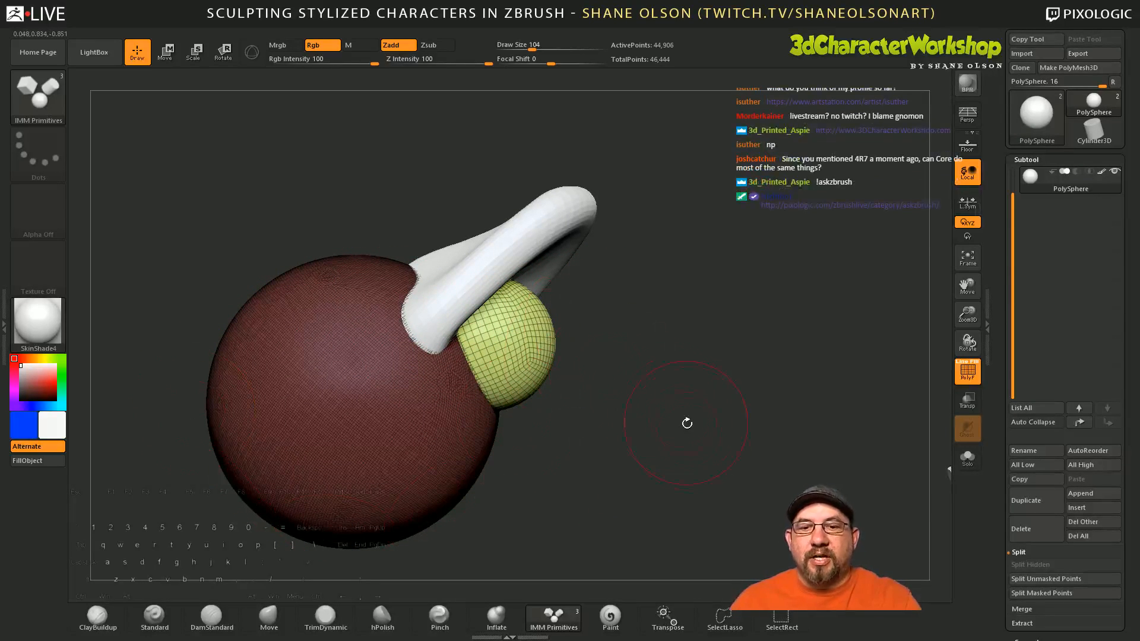
drag(687, 423, 676, 443)
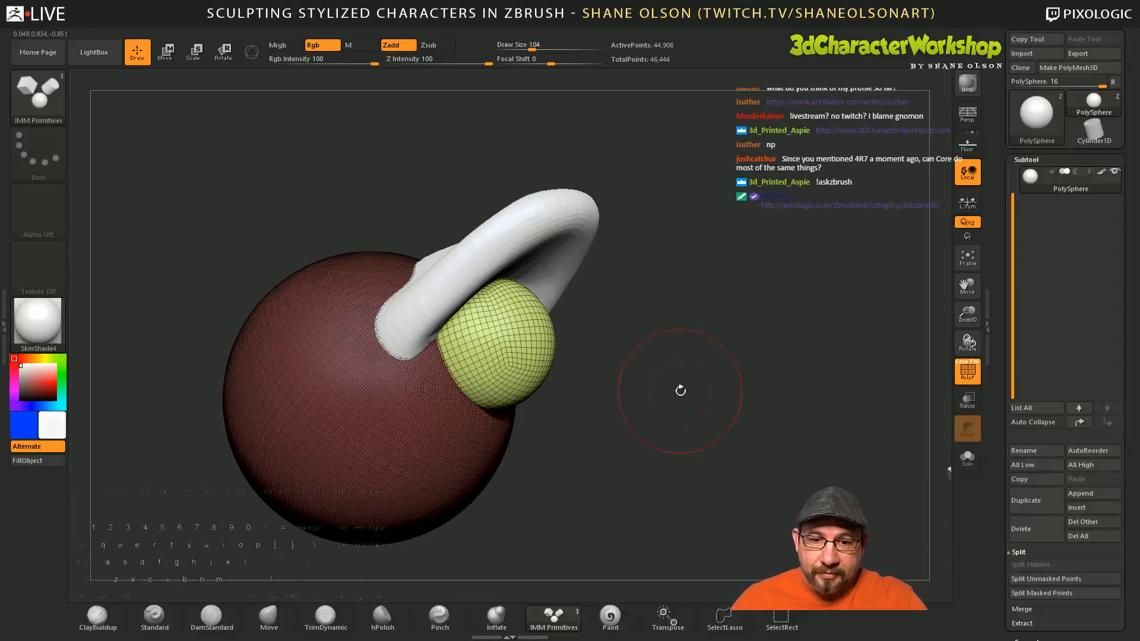
drag(681, 391, 671, 437)
key(ctrl+z)
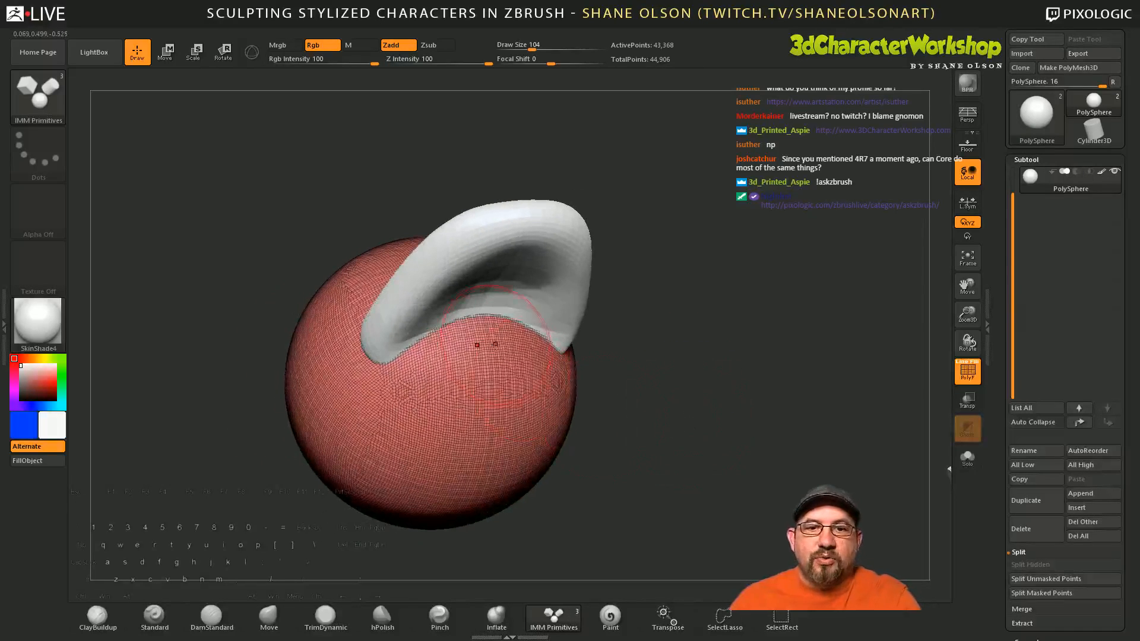
drag(494, 360, 497, 422)
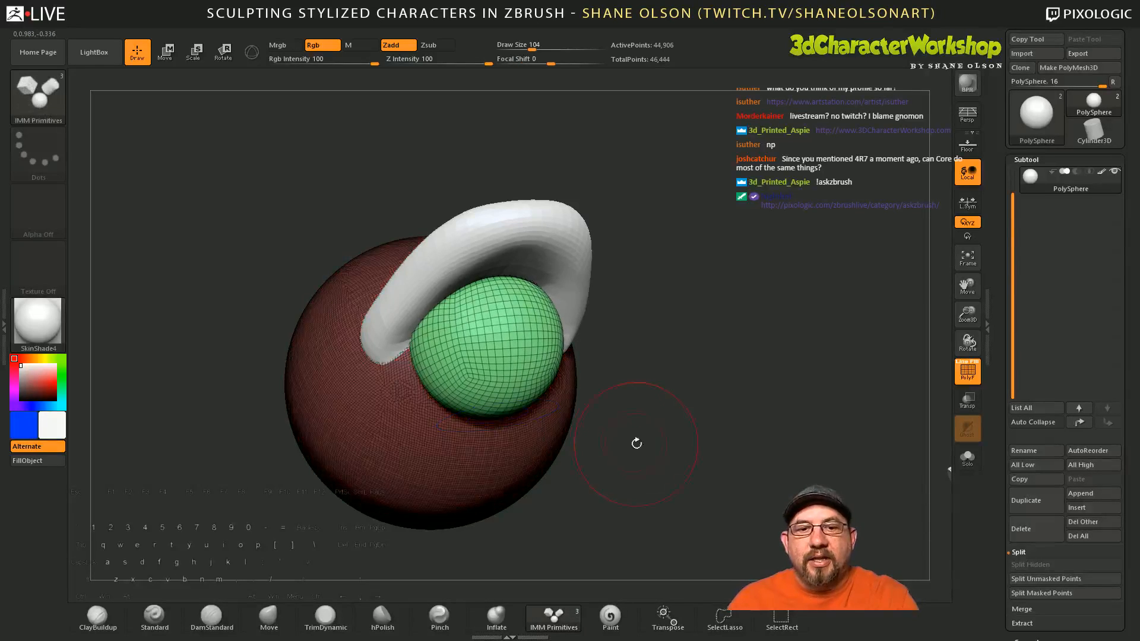
key(ctrl+z)
Step: Draw a vertical Transpose line from the middle of the head sphere up toward the bill in side view
drag(657, 451, 645, 412)
key(w)
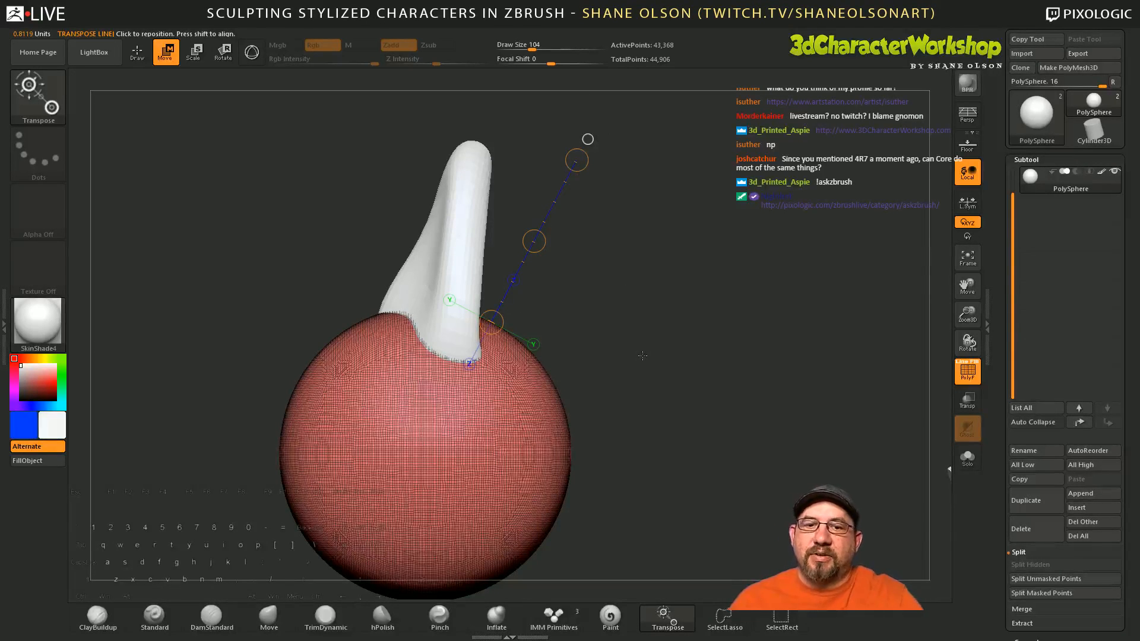
shift+drag(439, 476, 462, 176)
alt+drag(573, 383, 578, 350)
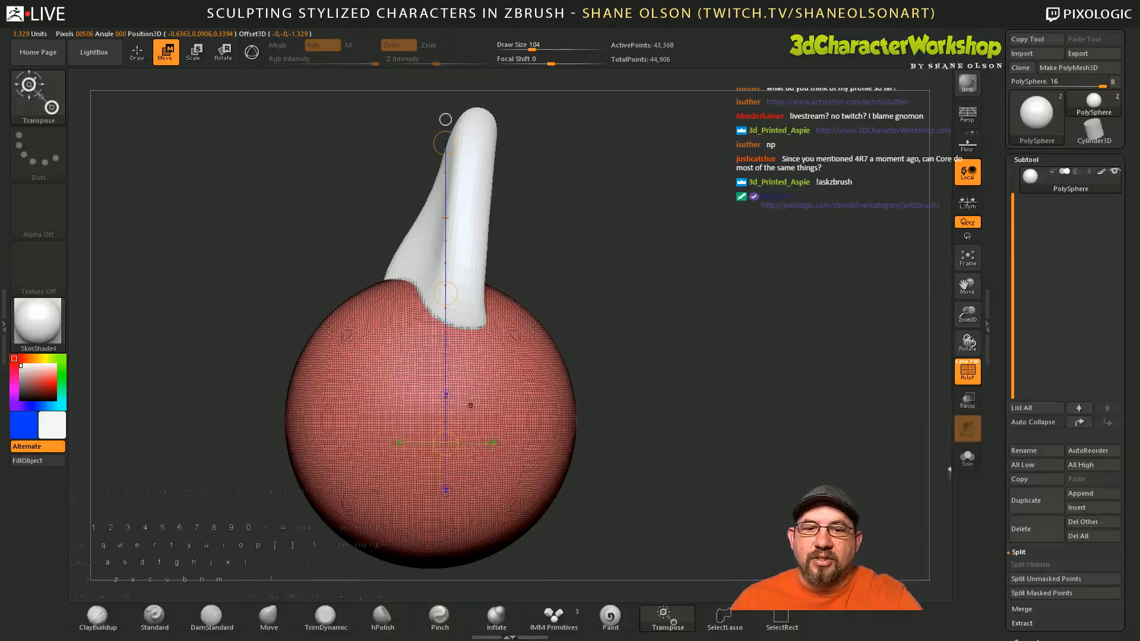
shift+drag(465, 427, 466, 225)
alt+drag(633, 384, 631, 444)
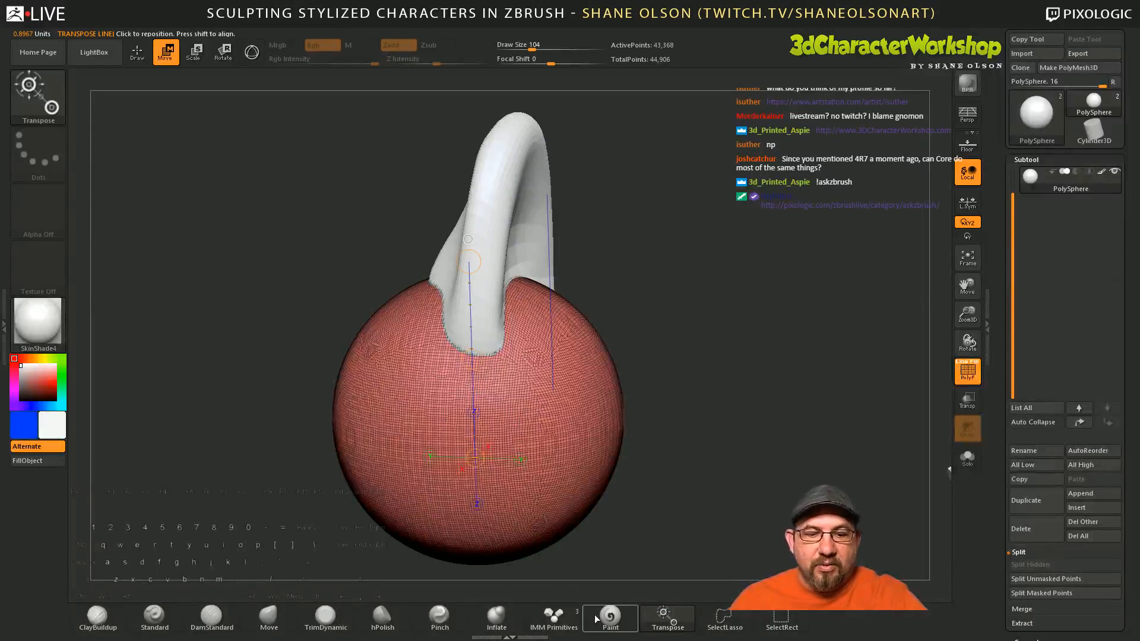
Step: Try the IMM Primitives sphere under the bill again, undo the placements and restore the head's round shape
click(553, 617)
drag(539, 301, 527, 299)
key(ctrl+z)
drag(630, 309, 613, 310)
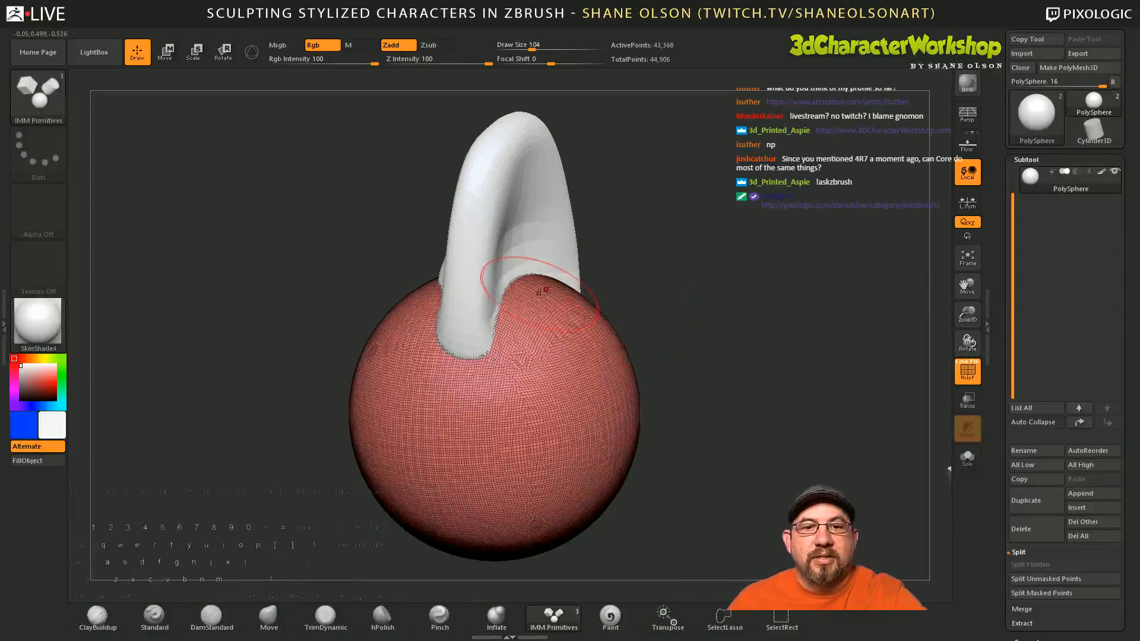
drag(544, 292, 553, 334)
key(ctrl+z)
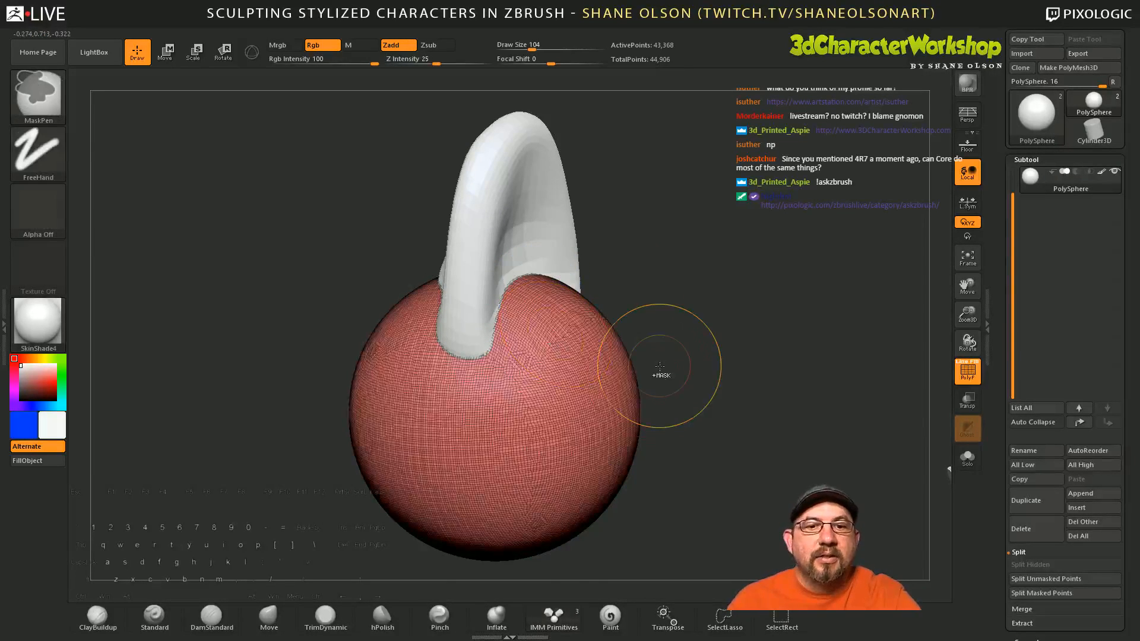
key(ctrl+z)
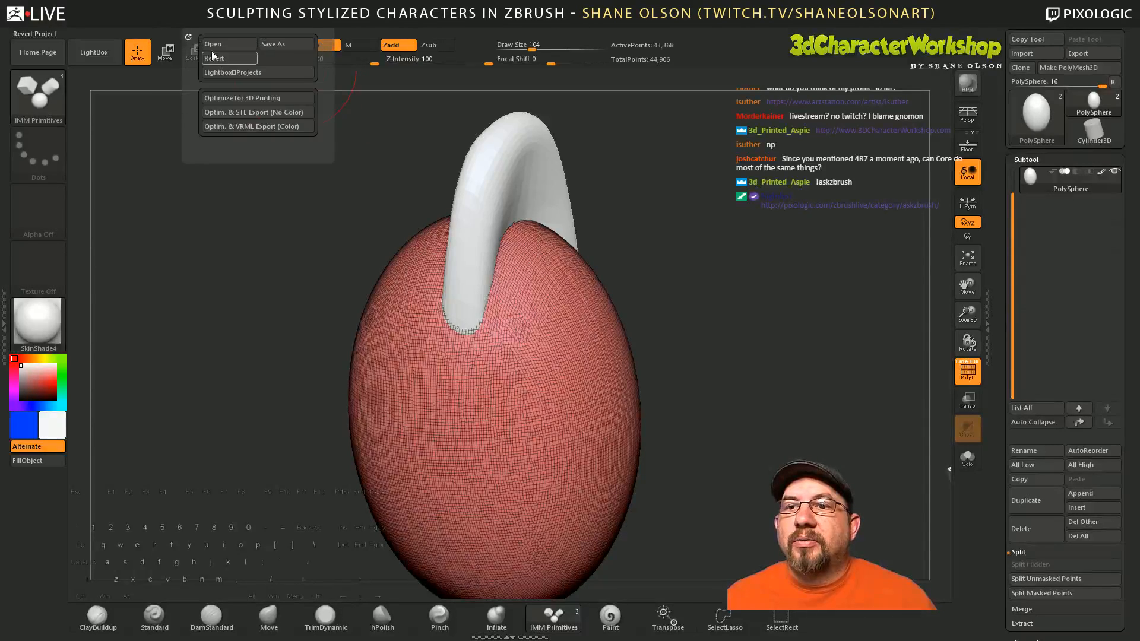
mouse_move(169, 29)
click(255, 53)
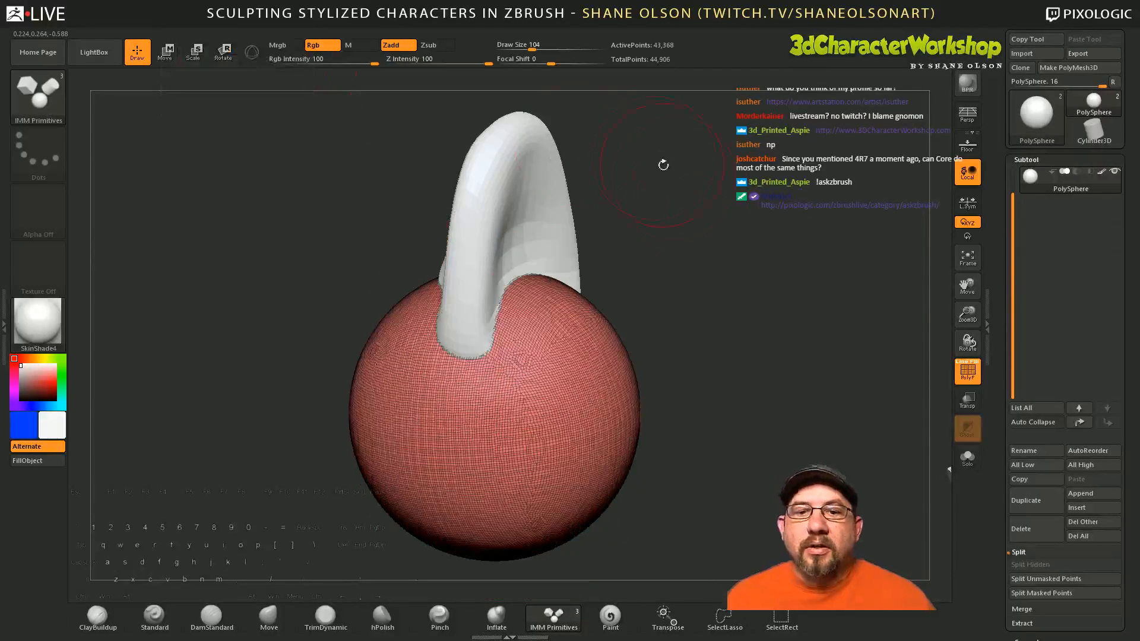
Step: Redraw the vertical Transpose line in side view, from the centre of the head sphere up alongside the bill
drag(712, 235, 719, 235)
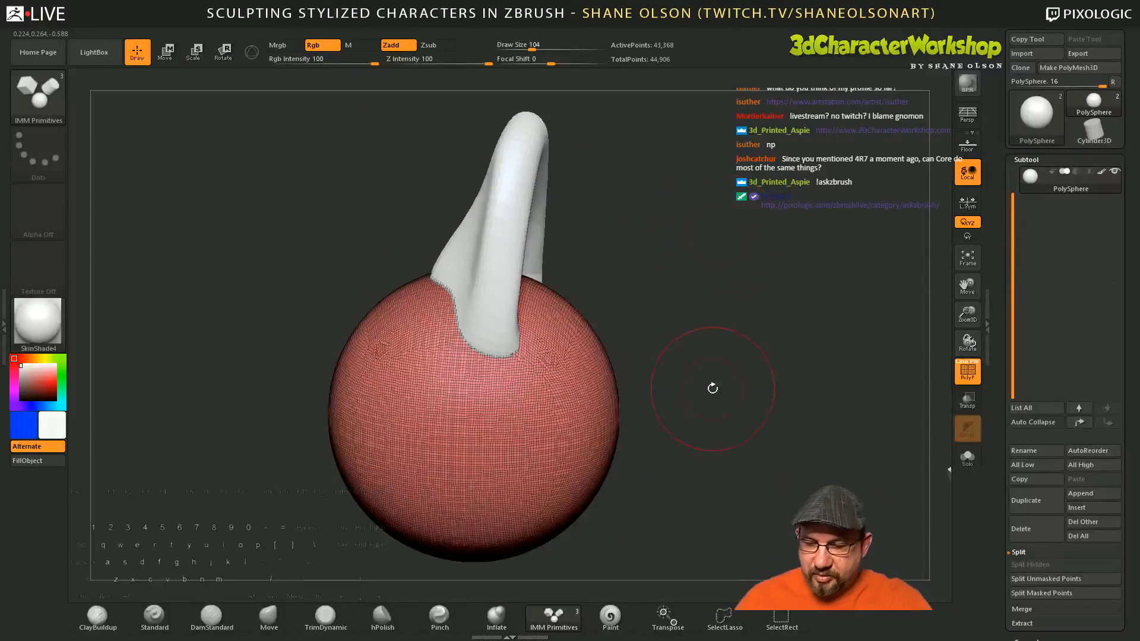
key(w)
drag(712, 389, 716, 406)
drag(480, 435, 482, 135)
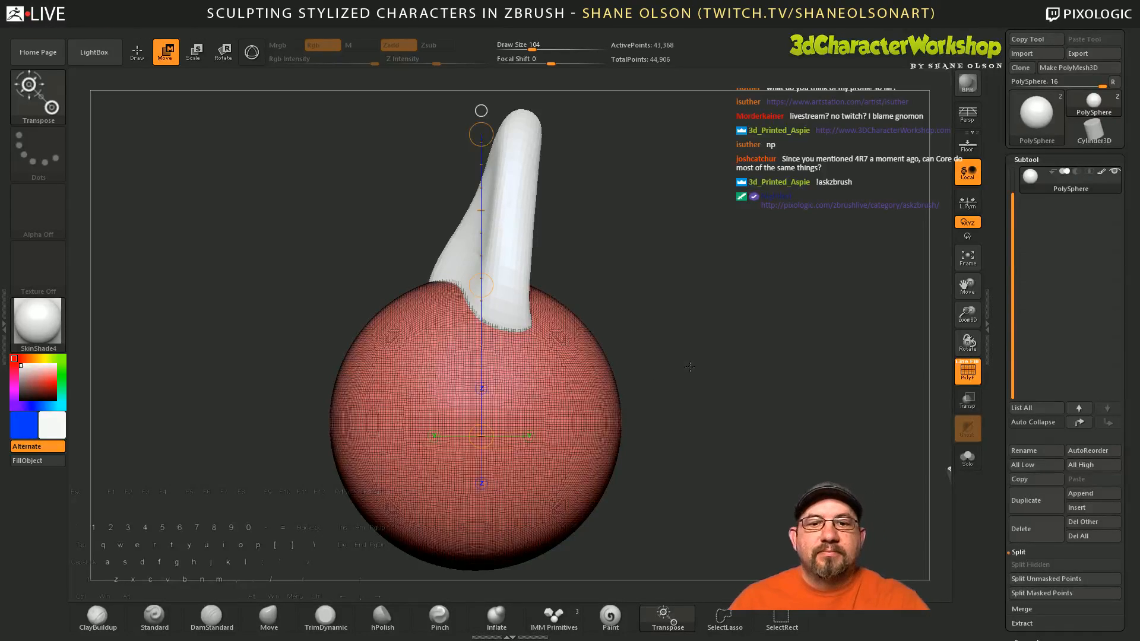
mouse_move(728, 408)
mouse_down()
mouse_move(665, 436)
mouse_move(733, 400)
mouse_move(648, 484)
mouse_up()
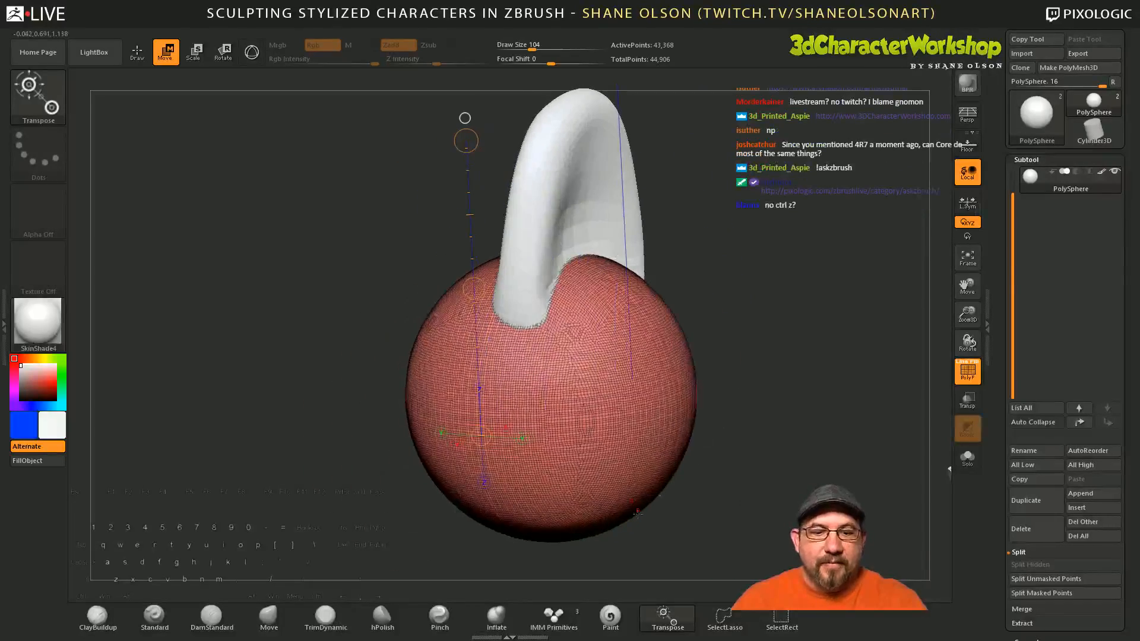
Step: Insert a primitive sphere with the IMM Primitives brush on the head sphere, tucked beneath the bill
click(553, 619)
mouse_move(760, 387)
mouse_down()
mouse_move(752, 419)
mouse_move(736, 409)
mouse_up()
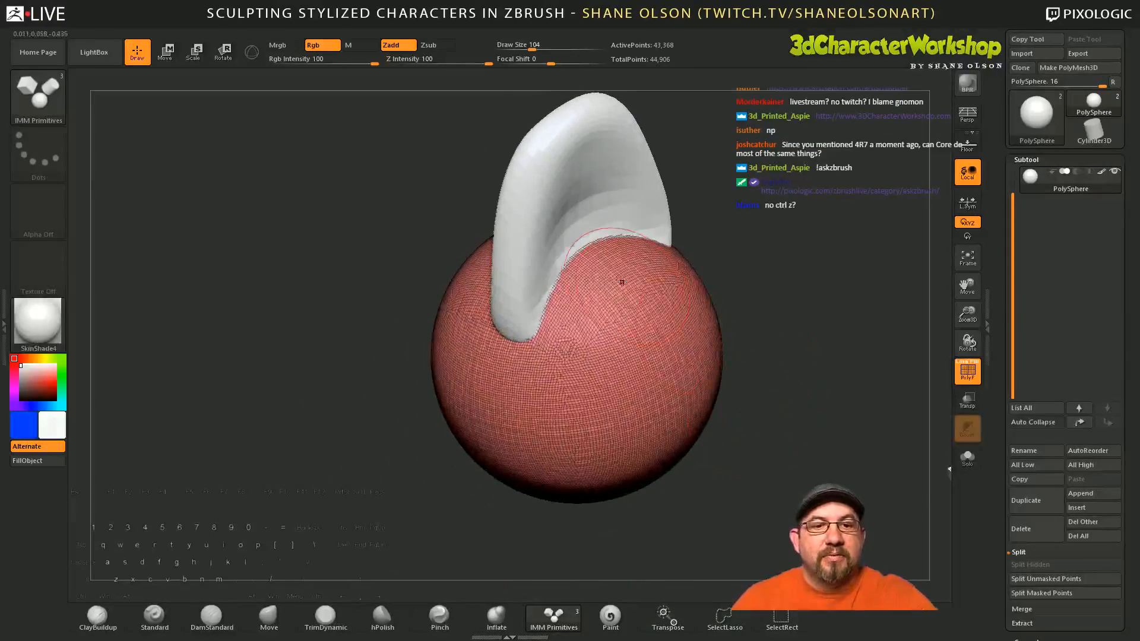
drag(615, 273, 639, 340)
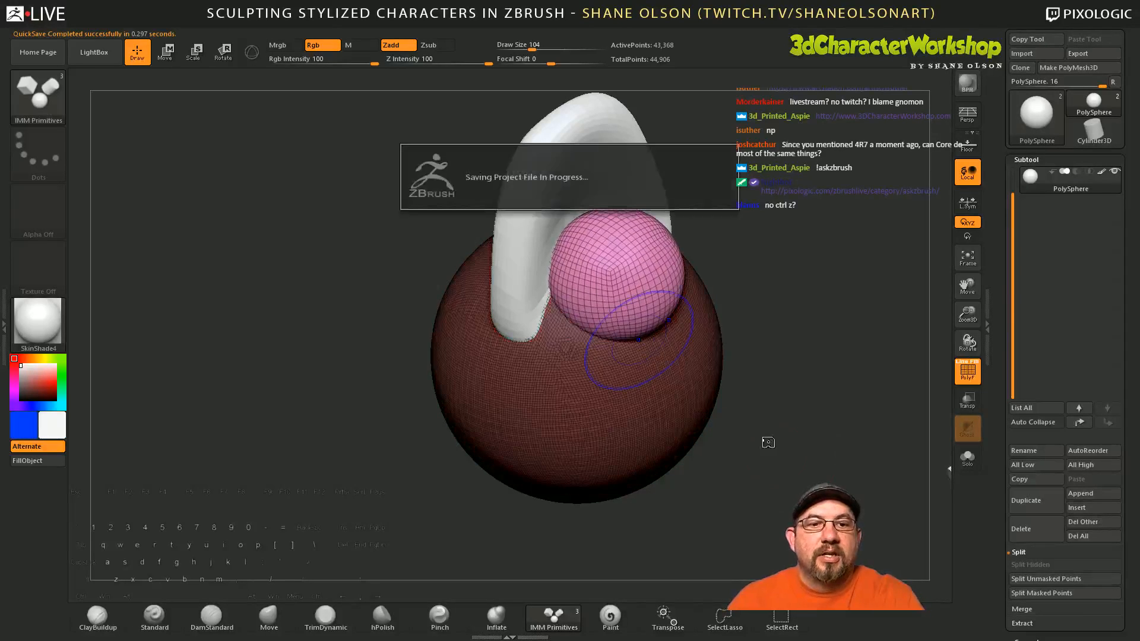
mouse_move(766, 441)
mouse_down()
mouse_move(797, 420)
mouse_move(801, 401)
mouse_move(765, 423)
mouse_move(752, 462)
mouse_move(800, 428)
mouse_move(802, 387)
mouse_move(747, 432)
mouse_up()
Step: Flatten the inserted sphere and stretch it along Z into a long lower-jaw shape running beneath the bill
key(w)
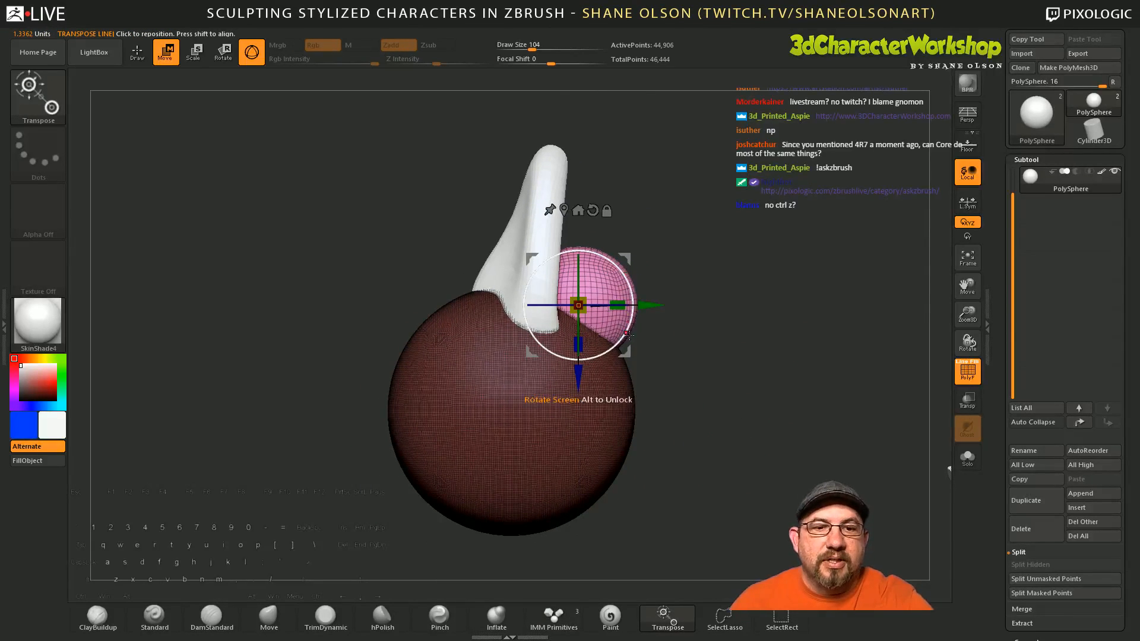
alt+drag(666, 349, 670, 392)
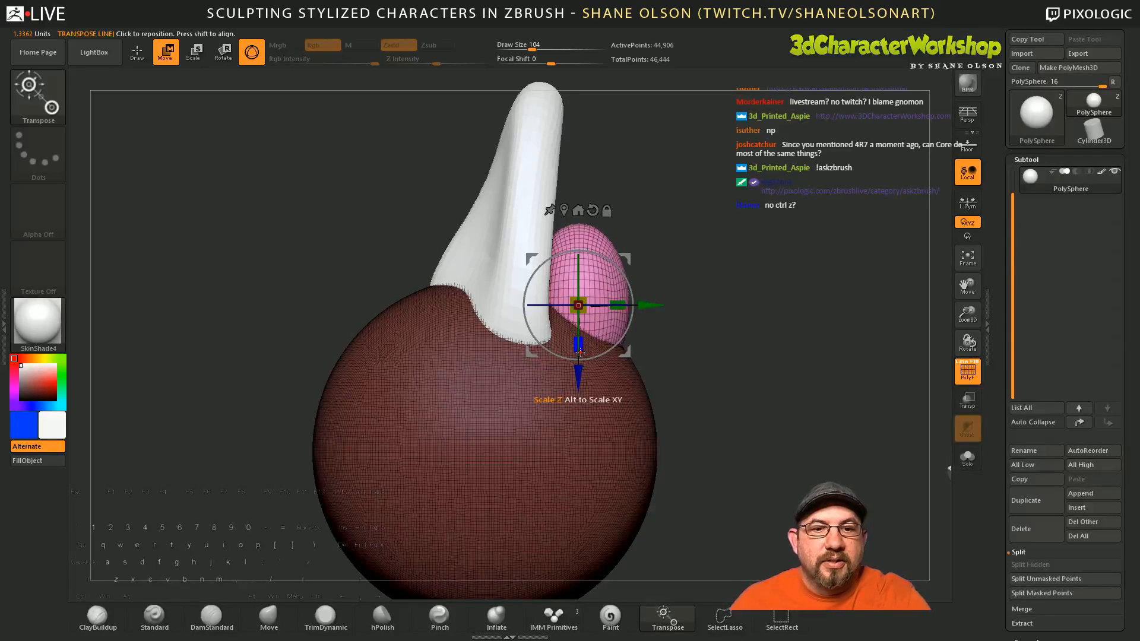
drag(579, 352, 578, 323)
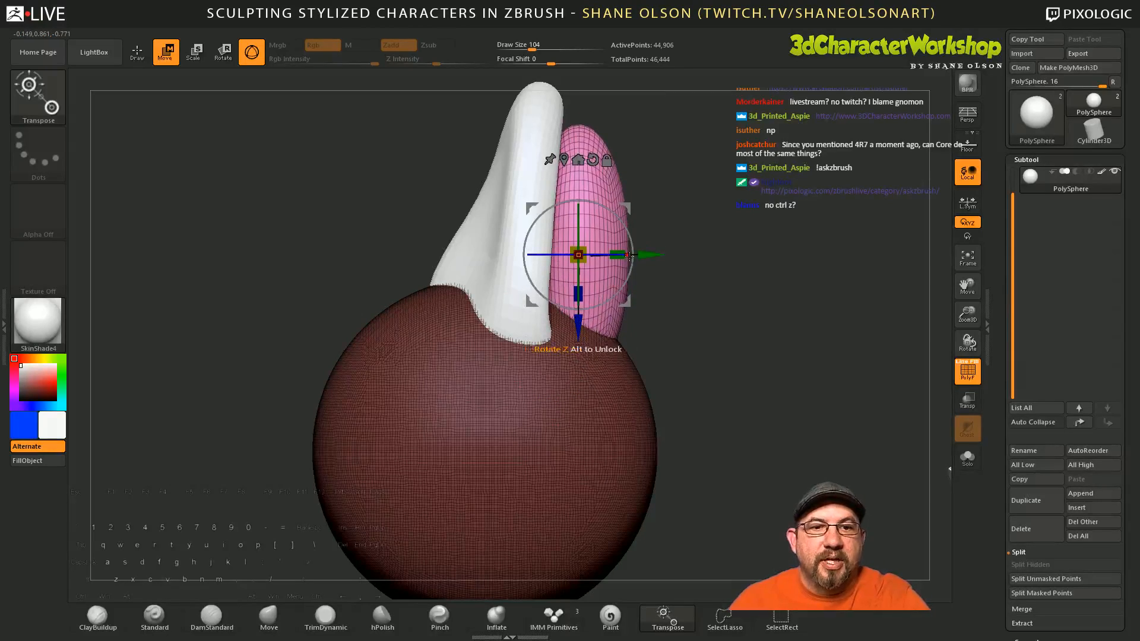
Step: Nudge the lower jaw up against the underside of the bill and widen it along X with the gizmo
drag(647, 254, 633, 255)
alt+drag(711, 343, 708, 325)
drag(736, 366, 678, 379)
alt+drag(728, 339, 686, 421)
drag(482, 338, 466, 335)
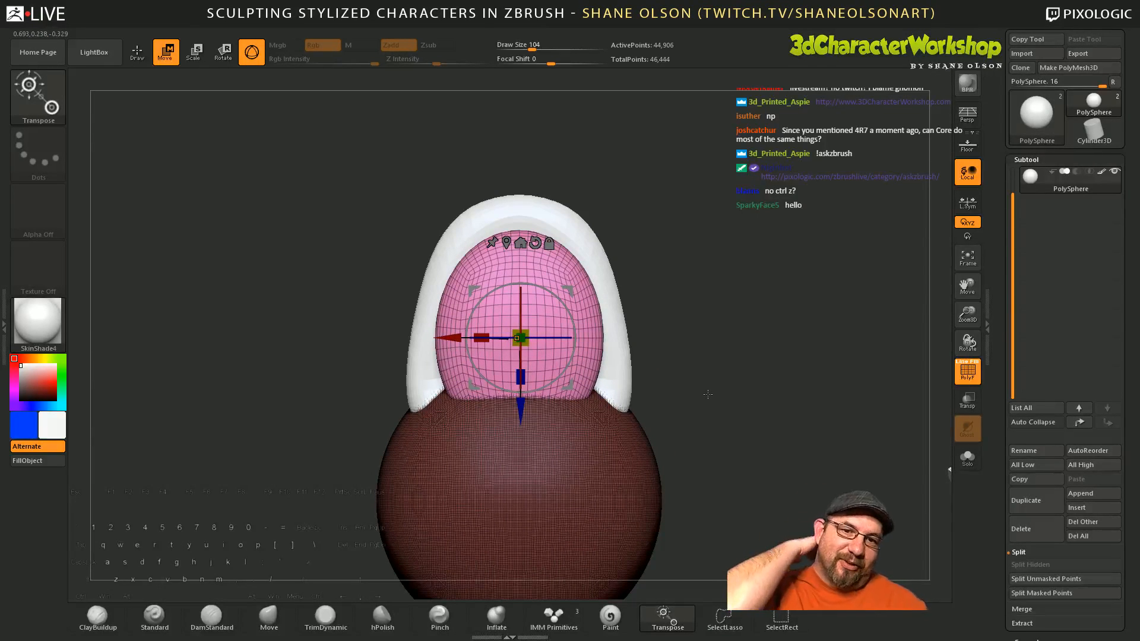
Step: With the Move brush at draw size 154, widen the lower jaw's base and sides to follow the bill's outline
key(s)
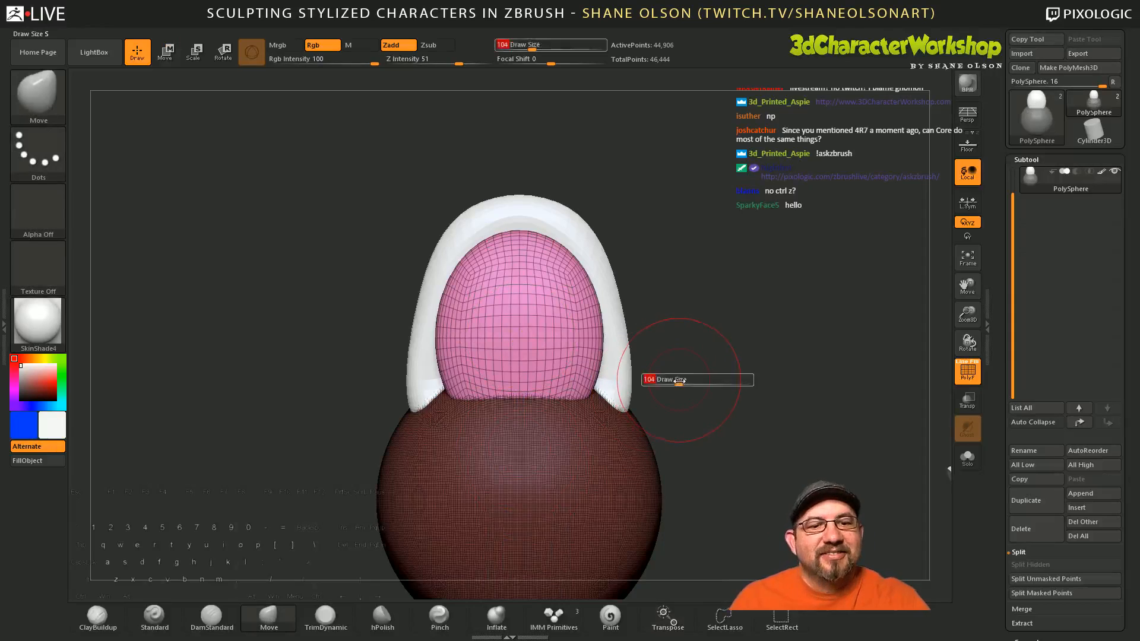
drag(678, 381, 687, 384)
drag(567, 397, 593, 419)
drag(590, 369, 597, 367)
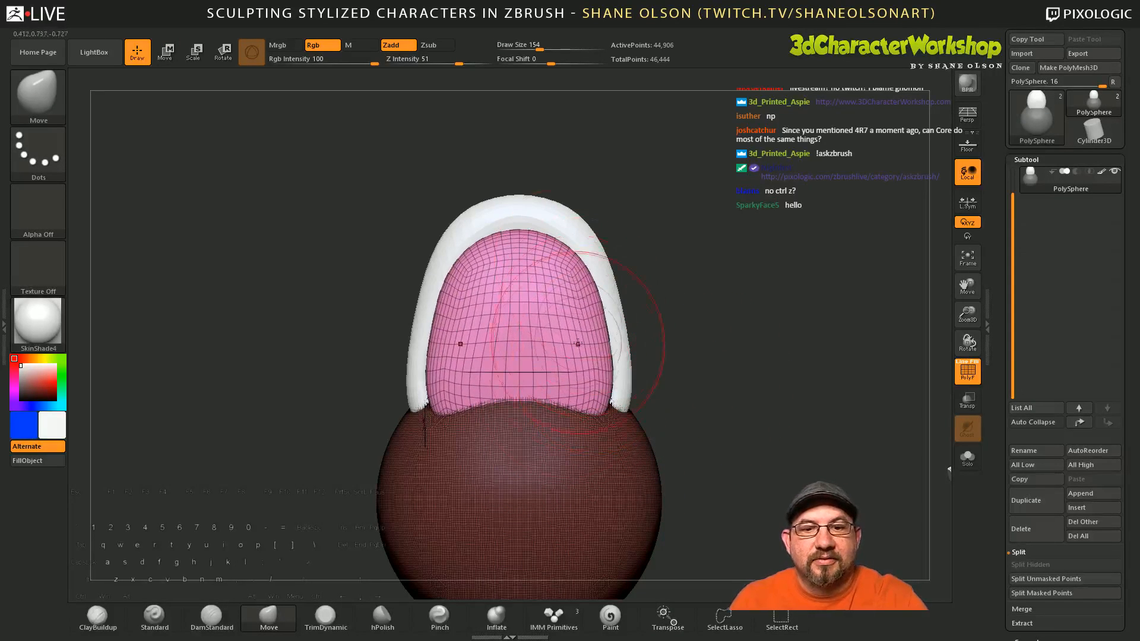
drag(699, 420, 518, 417)
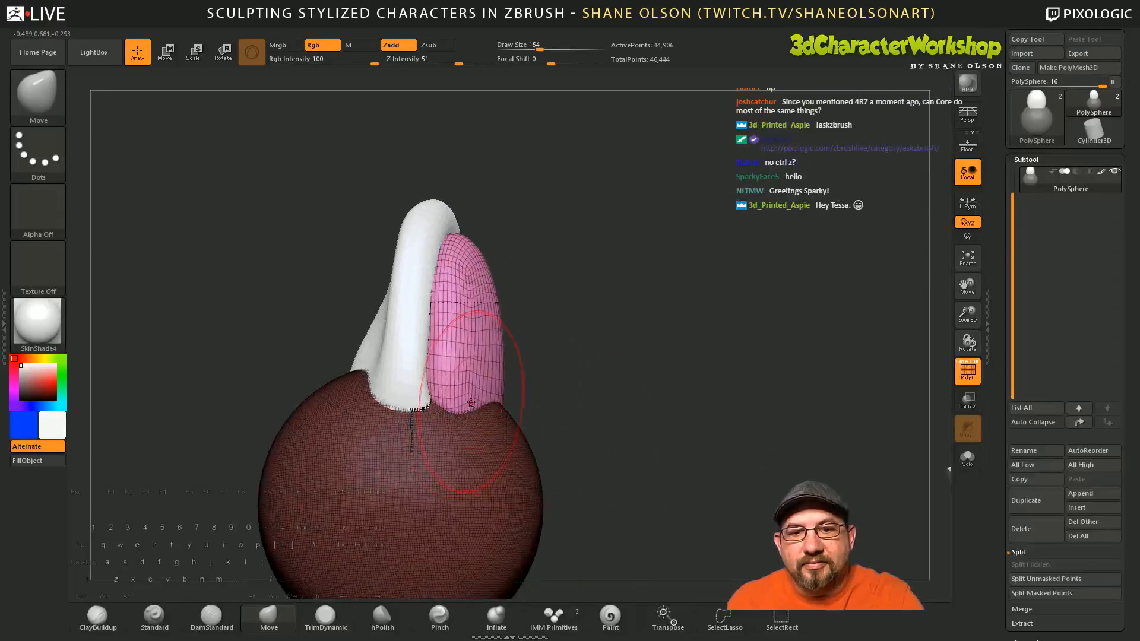
drag(608, 386, 613, 392)
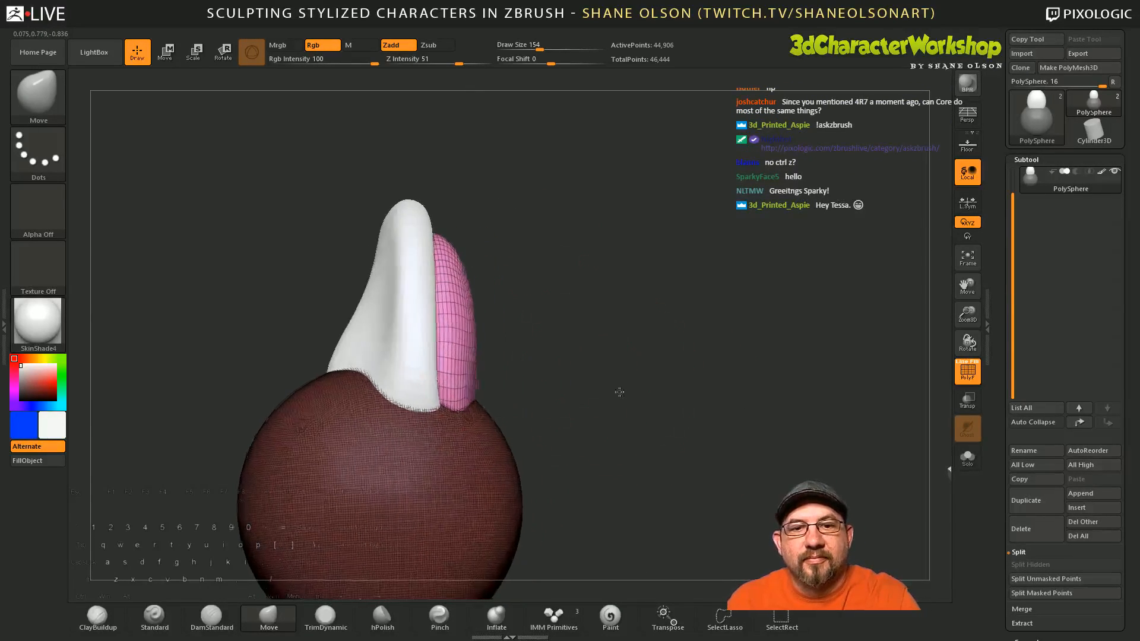
Step: Thin the lower jaw's underside with the Move brush so it tapers beneath the bill, and turn off the polygon wireframe display
drag(605, 352, 687, 399)
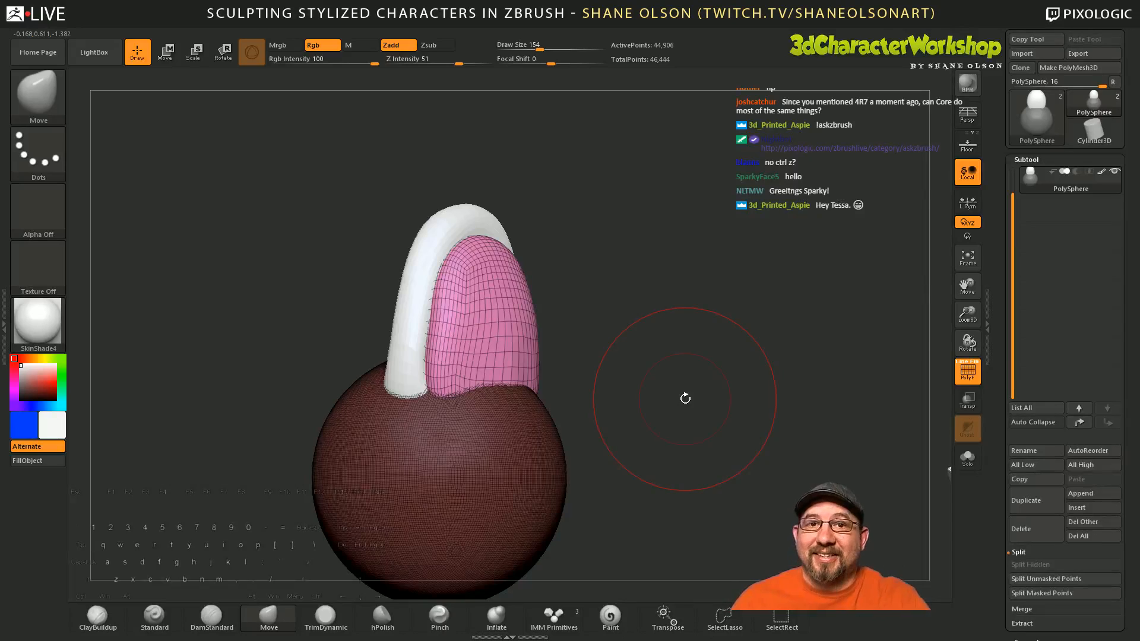
drag(669, 357, 619, 320)
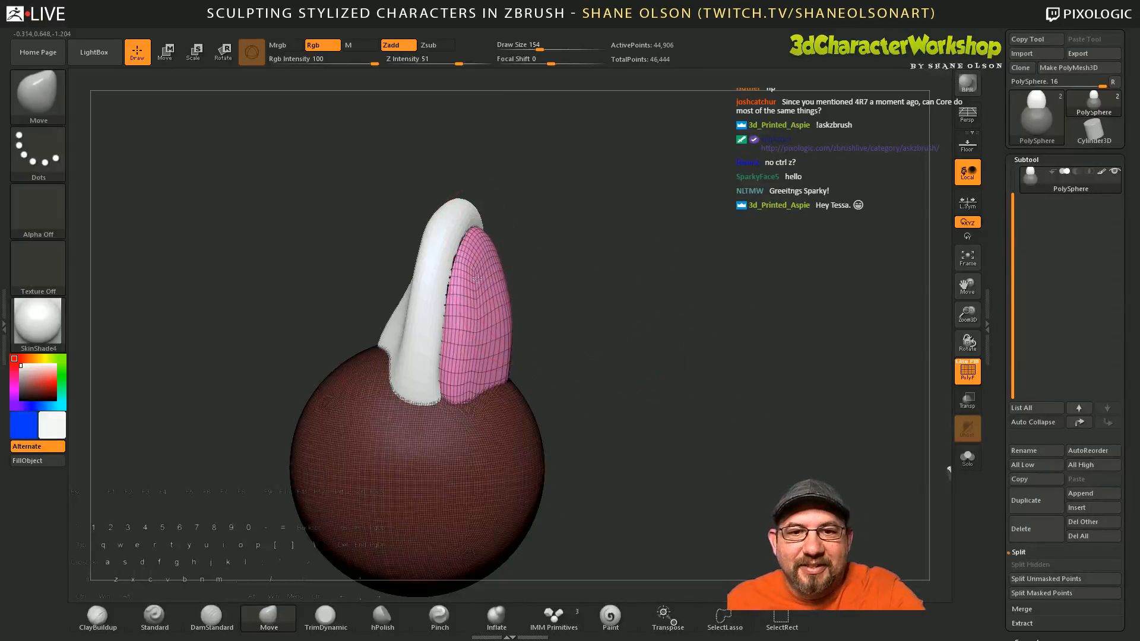
drag(549, 363, 659, 399)
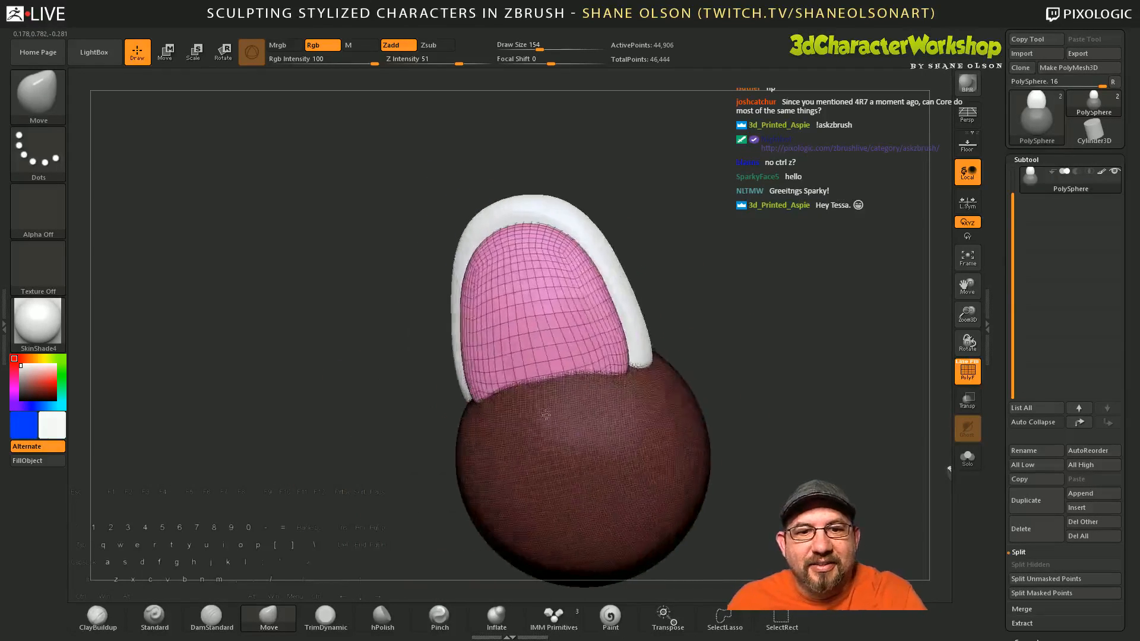
drag(546, 414, 570, 386)
drag(608, 420, 627, 414)
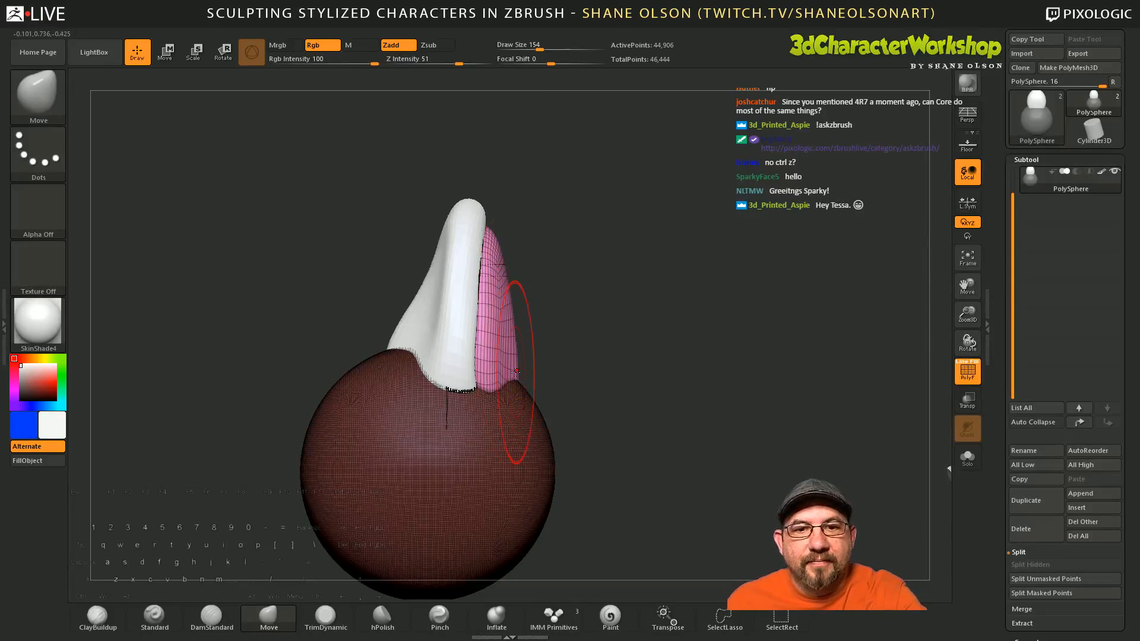
drag(716, 420, 641, 504)
key(shift+f)
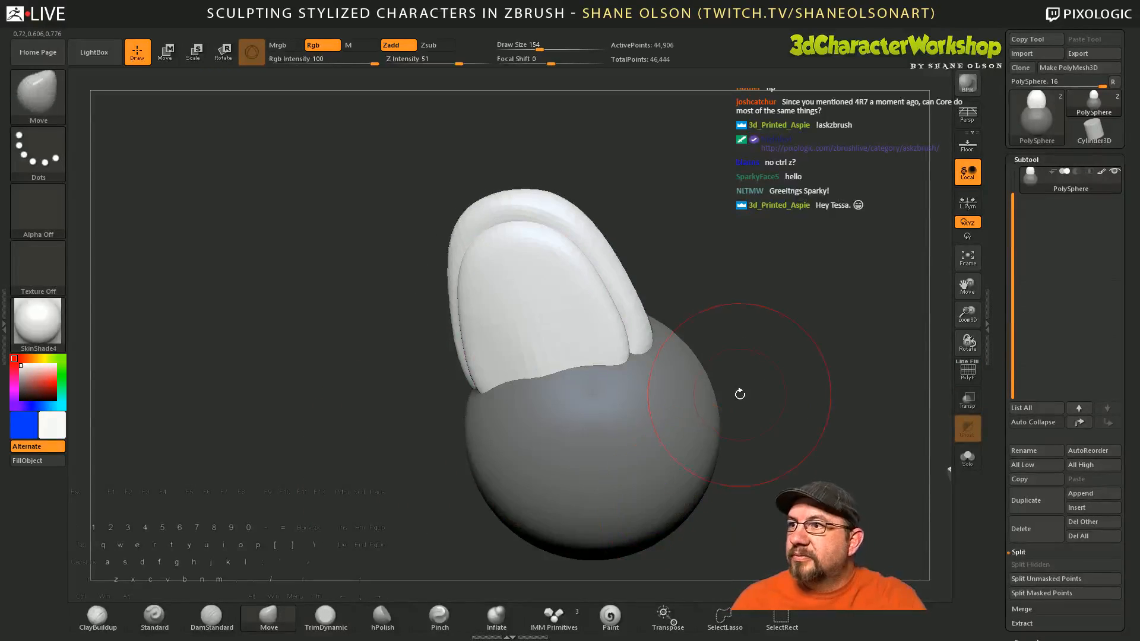
mouse_move(738, 394)
mouse_down()
mouse_move(725, 330)
mouse_move(720, 445)
mouse_move(765, 445)
mouse_move(674, 440)
mouse_move(752, 451)
mouse_move(733, 433)
mouse_move(723, 458)
mouse_up()
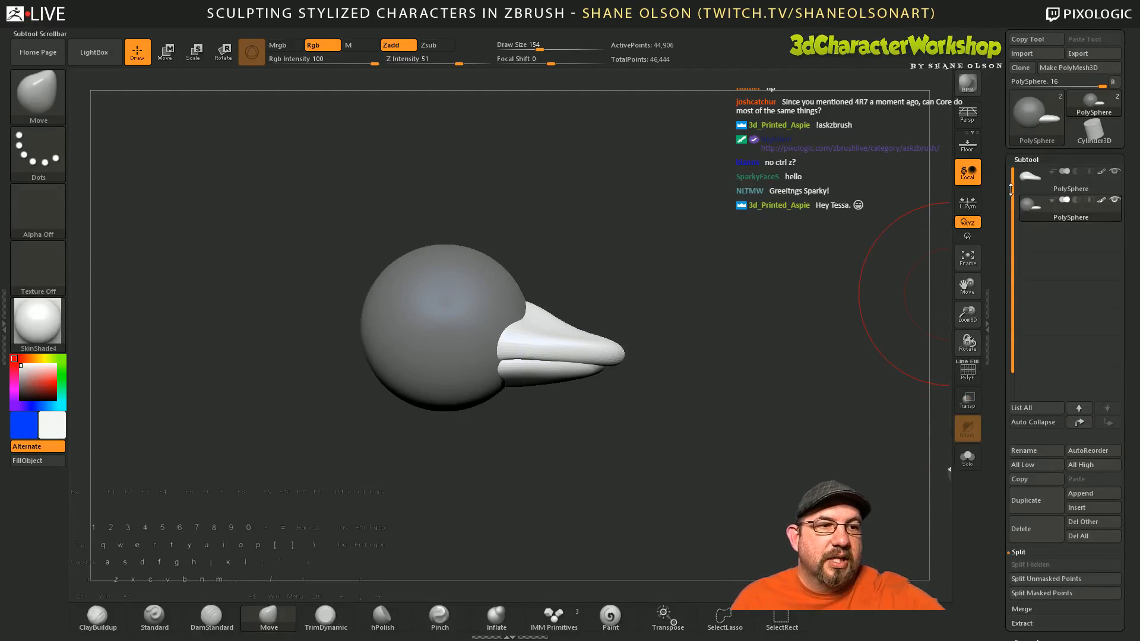
Step: Split the masked head sphere from the lower jaw into separate subtools and move the head sphere to the start of the subtool list
mouse_move(1035, 208)
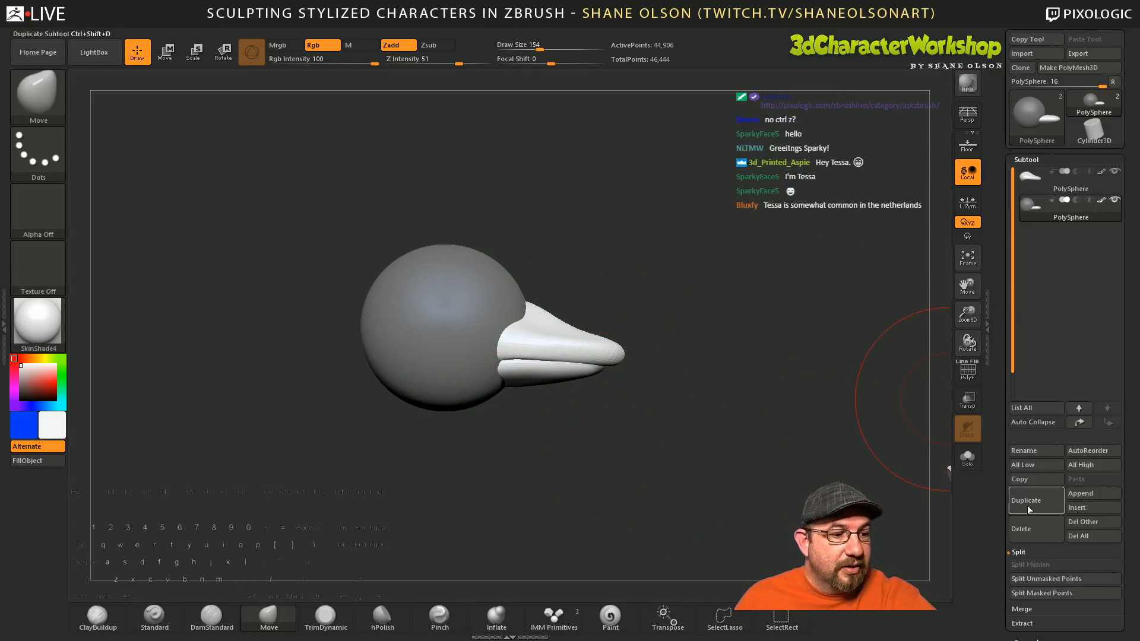
click(1060, 594)
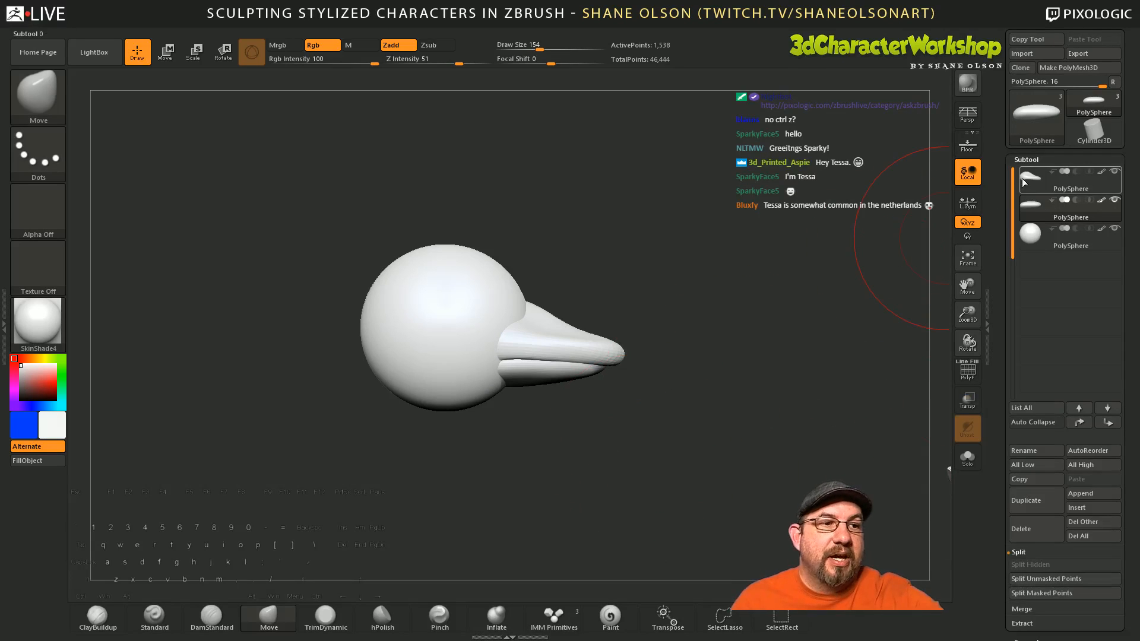
click(1033, 238)
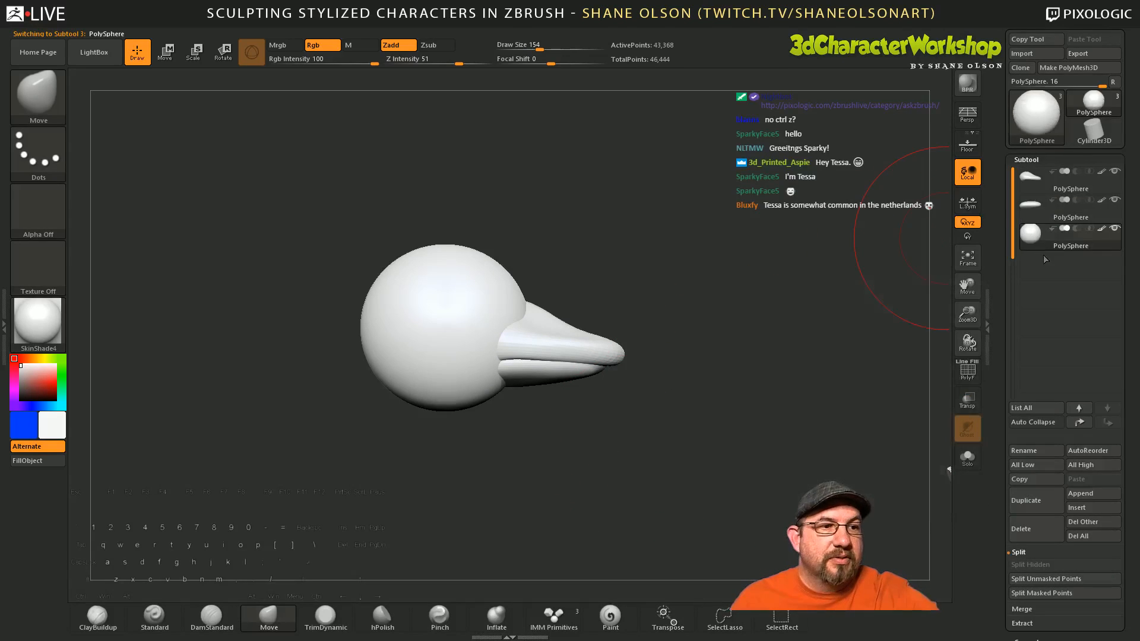
click(1088, 423)
click(1088, 423)
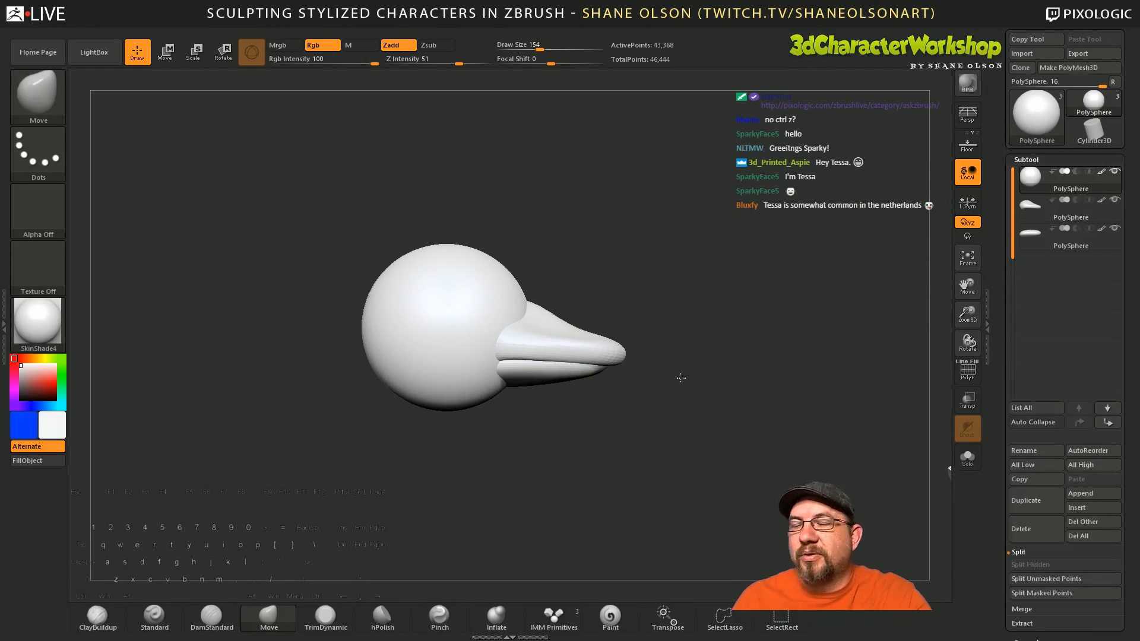
Step: Scale the head sphere down along Z with the gizmo to make it shallower from front to back
drag(680, 369, 671, 413)
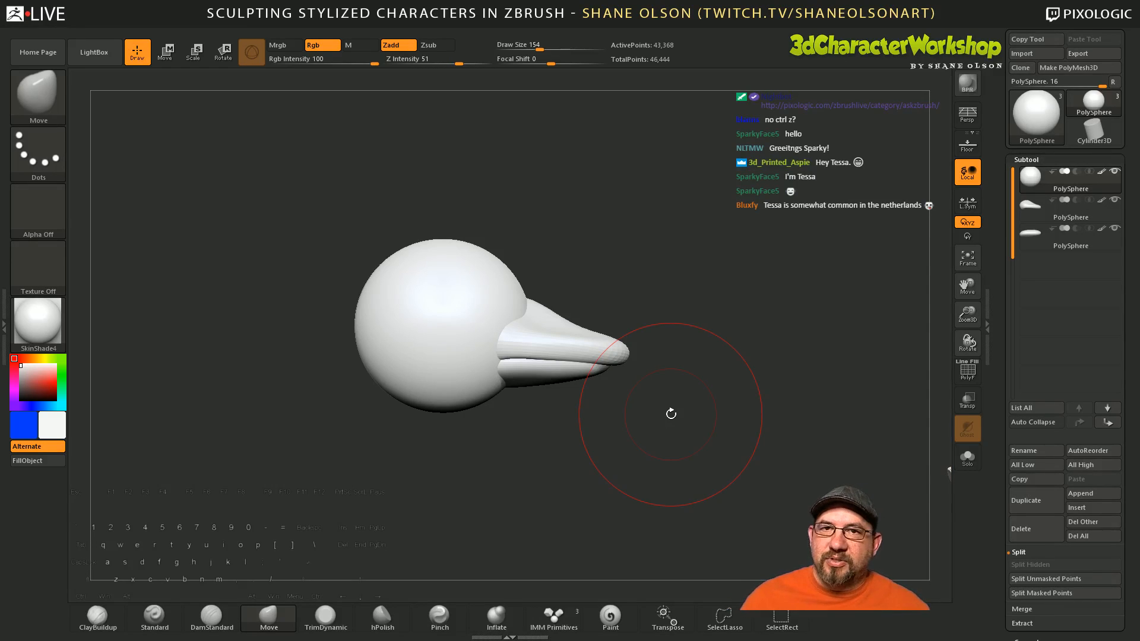
drag(695, 409, 672, 402)
key(w)
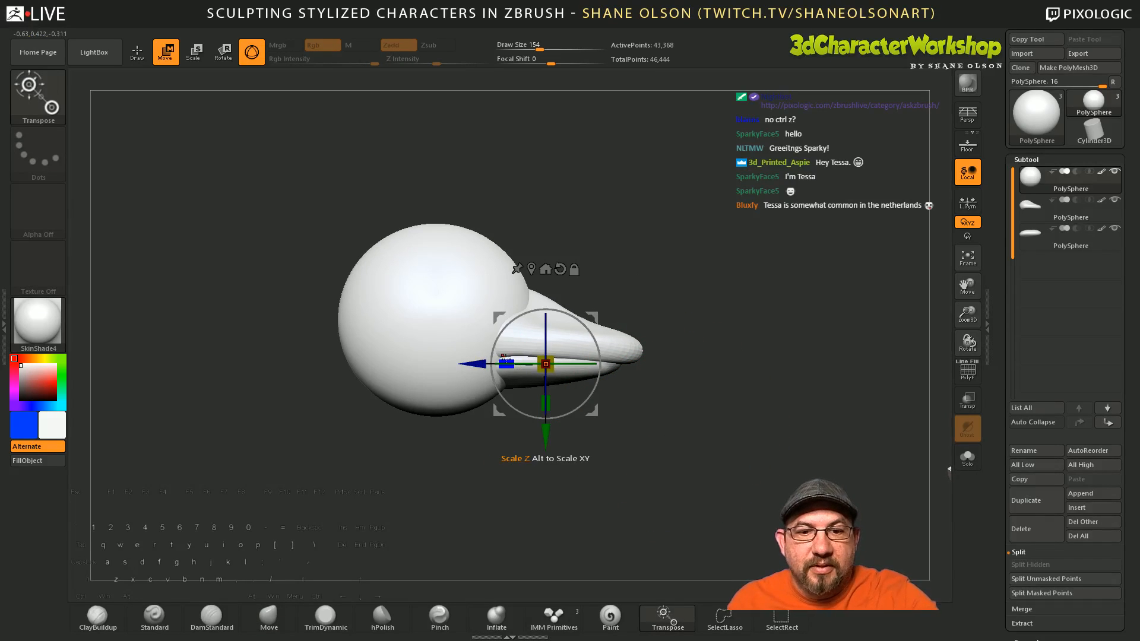
drag(506, 358, 519, 359)
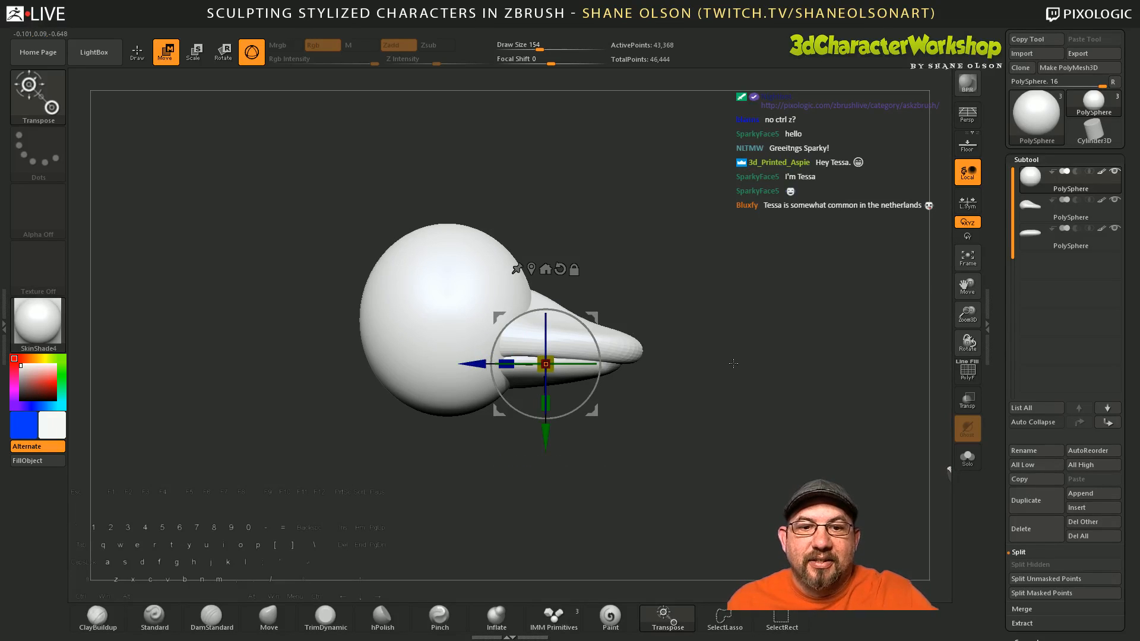
drag(735, 361, 735, 412)
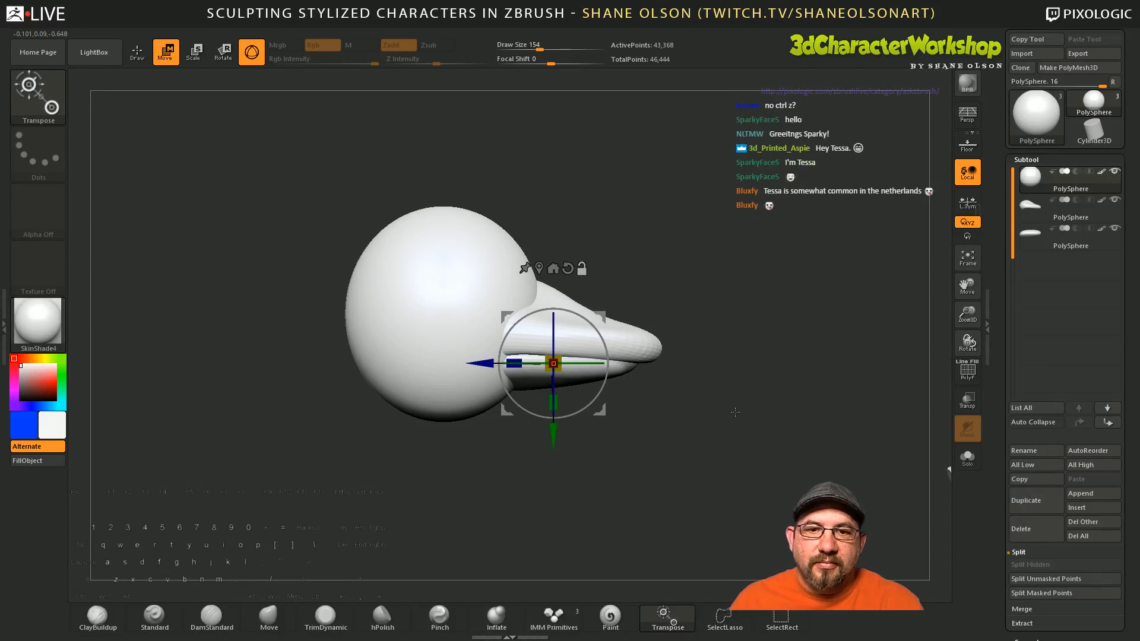
alt+drag(611, 274, 601, 276)
alt+drag(696, 408, 689, 421)
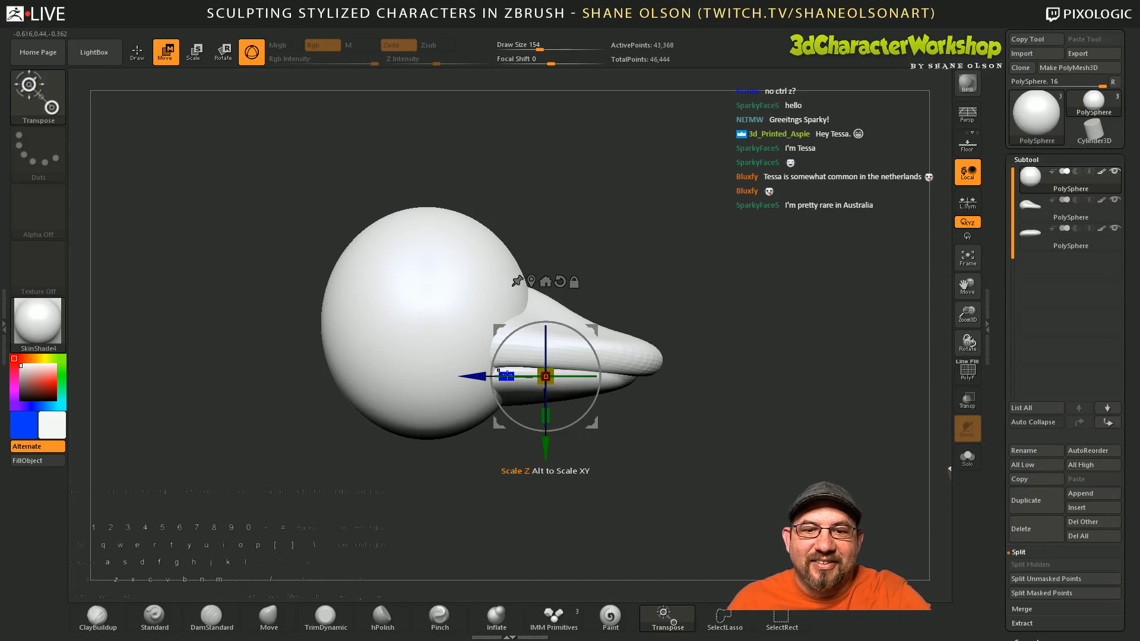
drag(507, 375, 511, 375)
Step: Narrow the head along X in front view and reduce its depth along Z a little more
drag(703, 440, 654, 419)
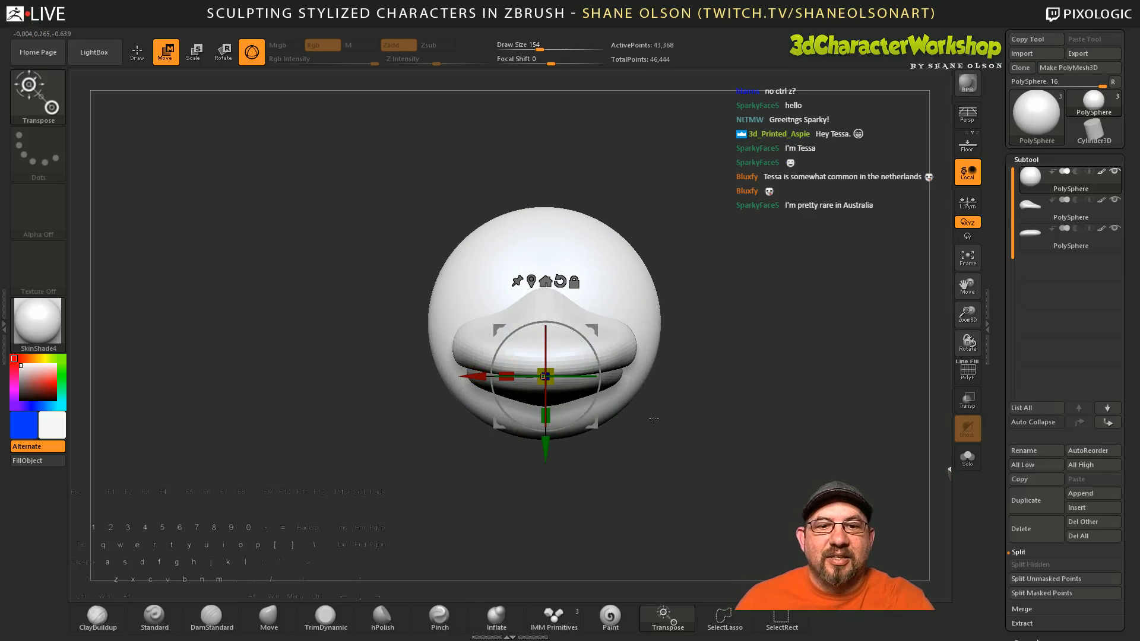
drag(506, 375, 534, 375)
drag(676, 440, 742, 437)
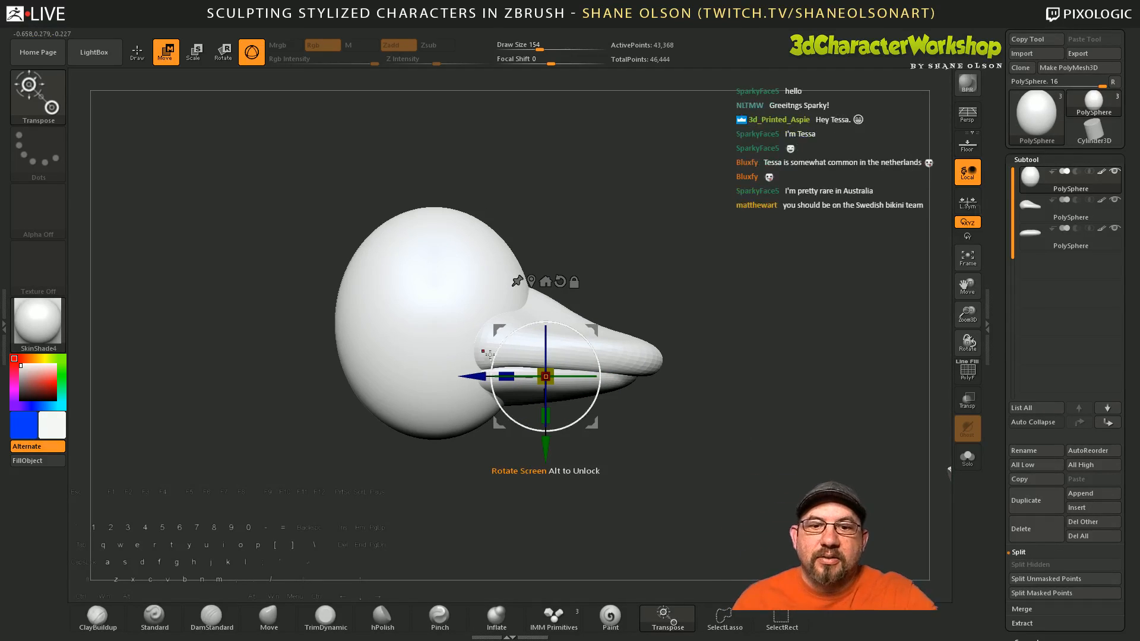
drag(506, 376, 509, 372)
mouse_move(696, 457)
mouse_down()
mouse_move(629, 469)
mouse_move(695, 457)
mouse_move(683, 445)
mouse_up()
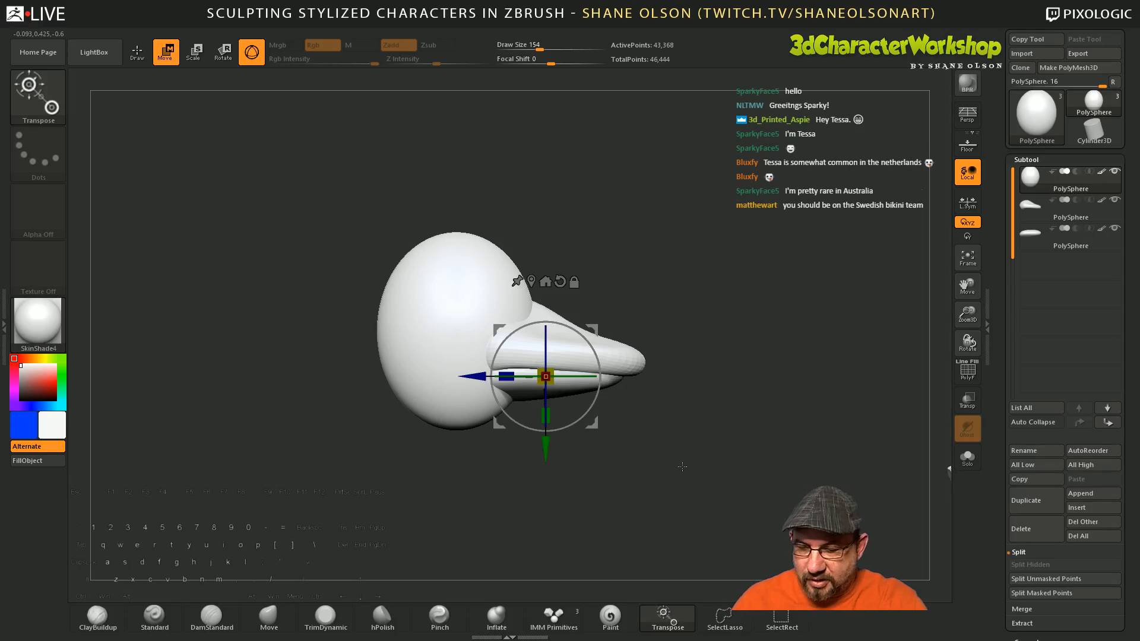
Step: Switch from the gizmo to the Transpose line and squash the head further along Z into an egg shape
key(y)
mouse_move(683, 465)
mouse_down()
mouse_move(691, 455)
mouse_move(628, 466)
mouse_move(672, 466)
mouse_up()
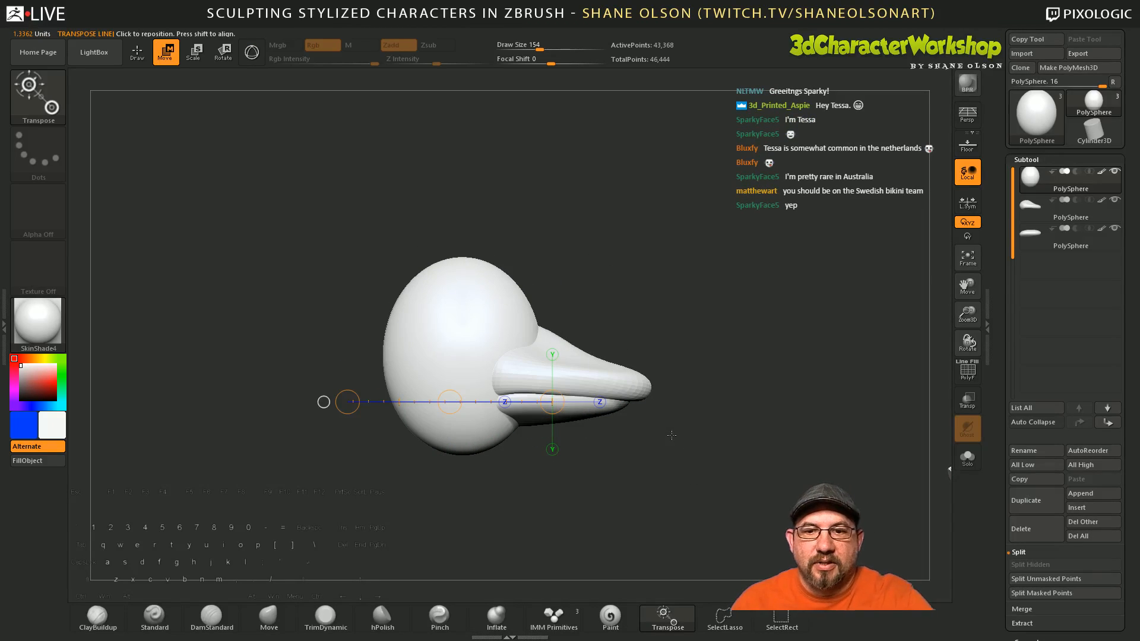
drag(348, 401, 380, 396)
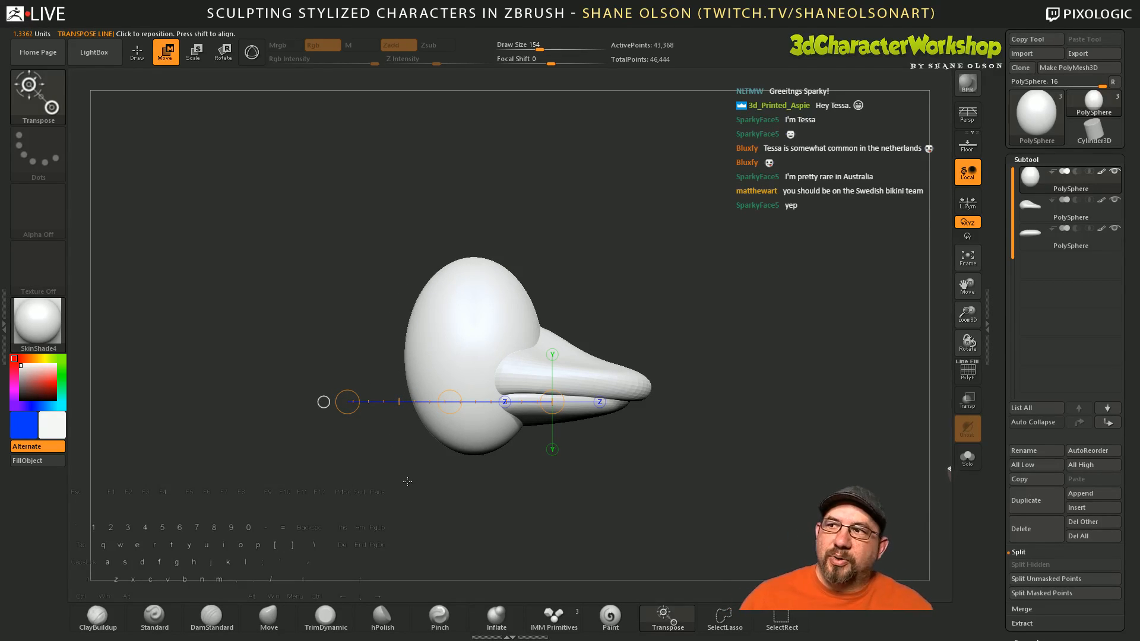
alt+drag(678, 365, 737, 455)
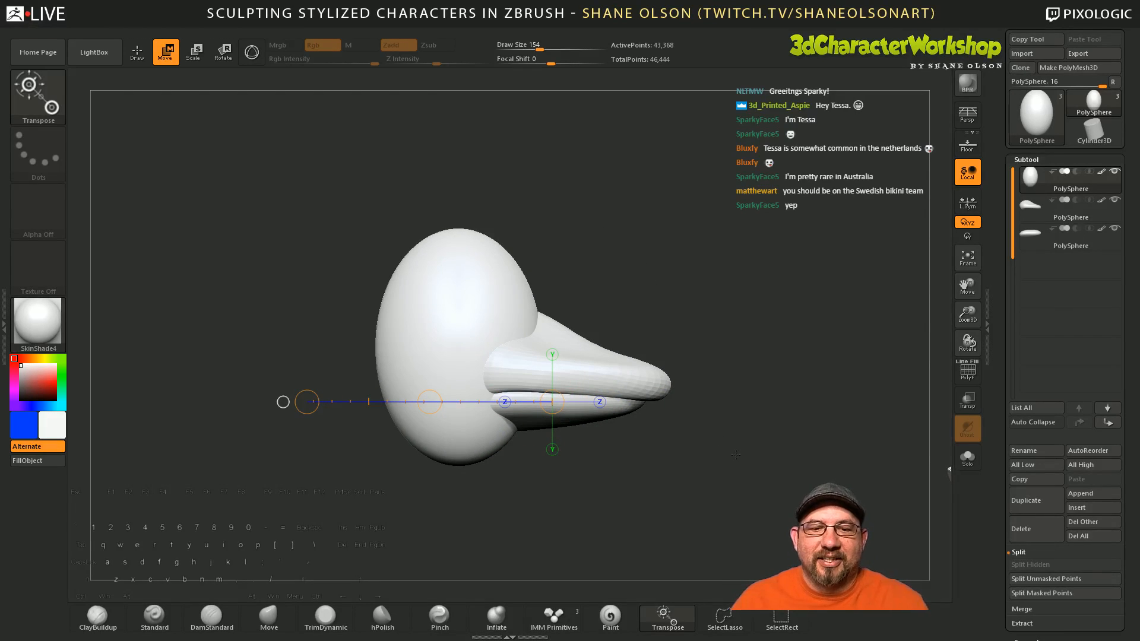
mouse_move(705, 435)
mouse_down()
mouse_move(715, 457)
mouse_move(713, 445)
mouse_up()
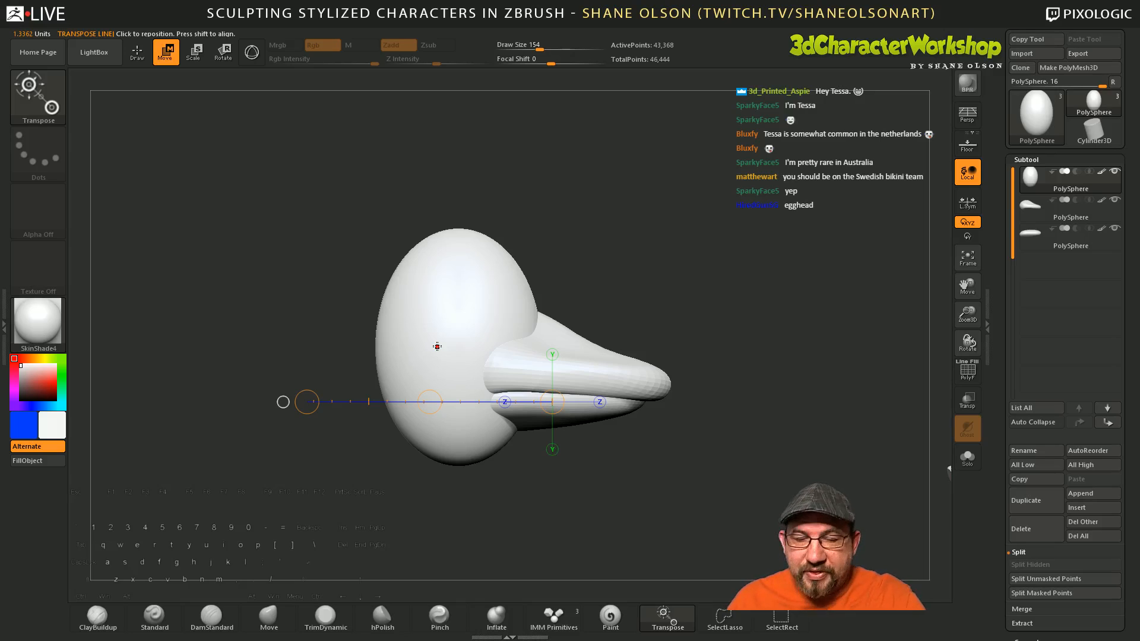
Step: Stretch the head slightly taller along Y with the gizmo, and align the Transpose line vertically to the Y axis
key(y)
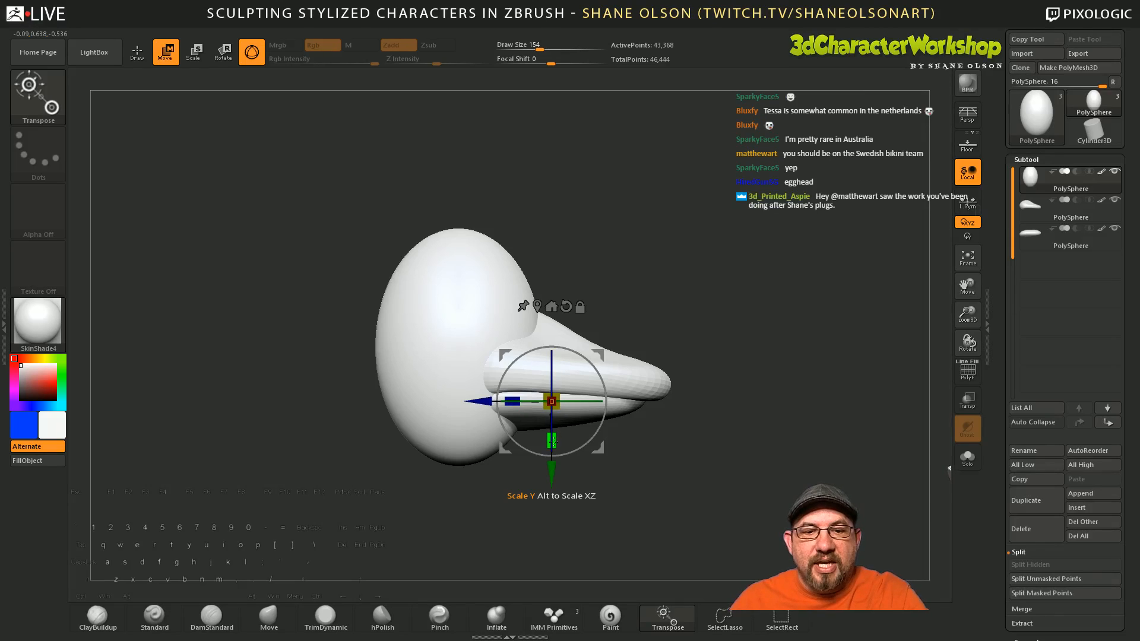
drag(553, 442, 554, 447)
key(y)
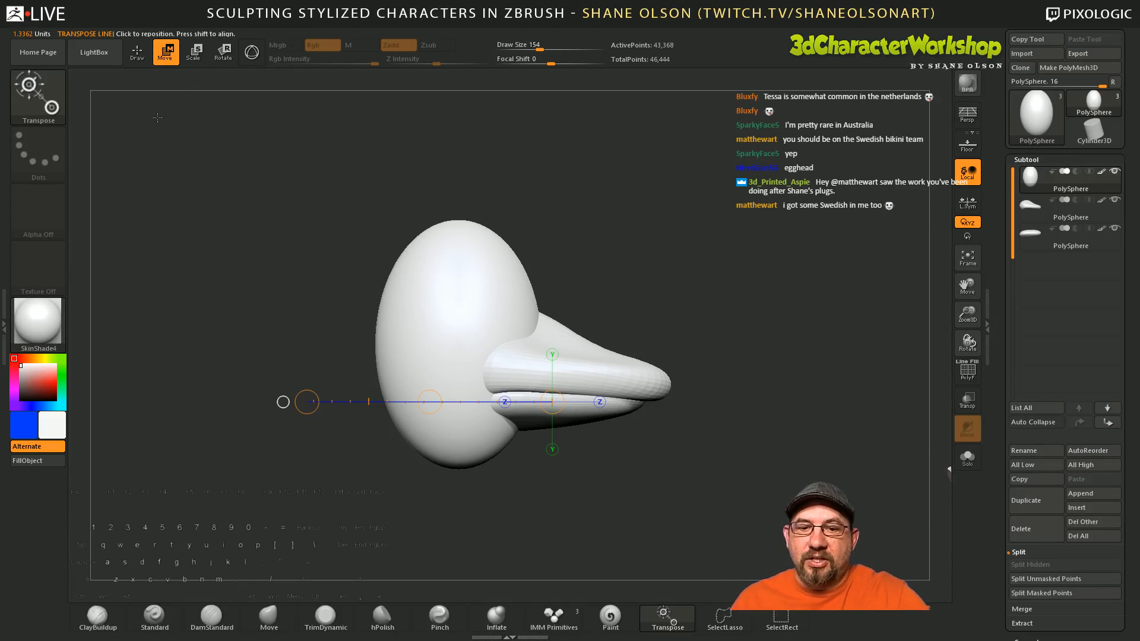
drag(307, 402, 310, 405)
shift+drag(684, 474, 608, 440)
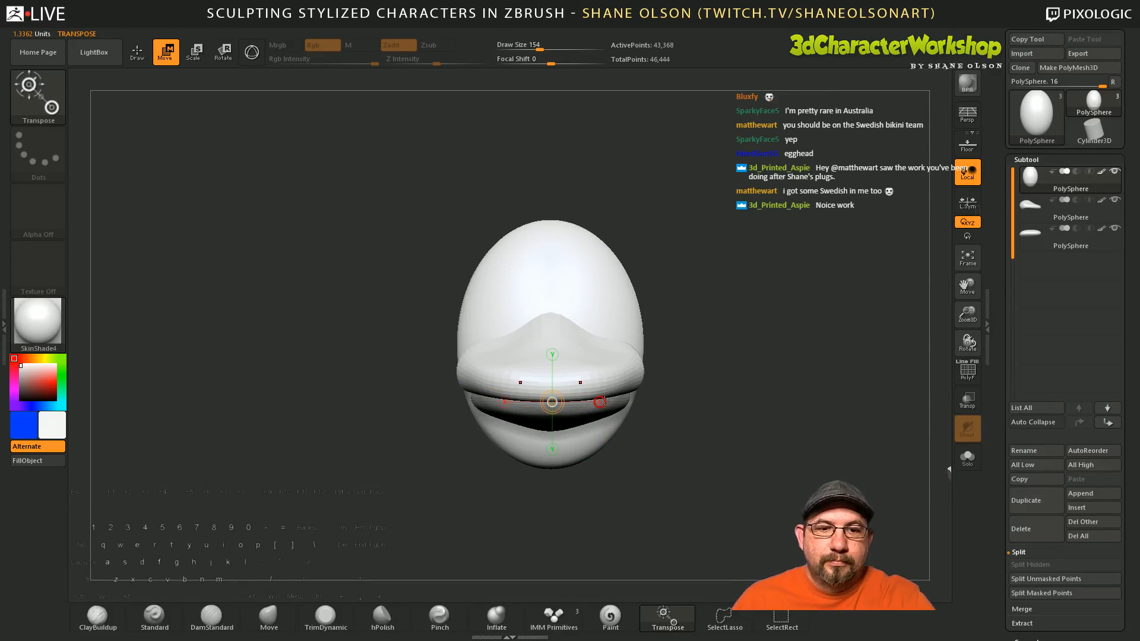
click(552, 354)
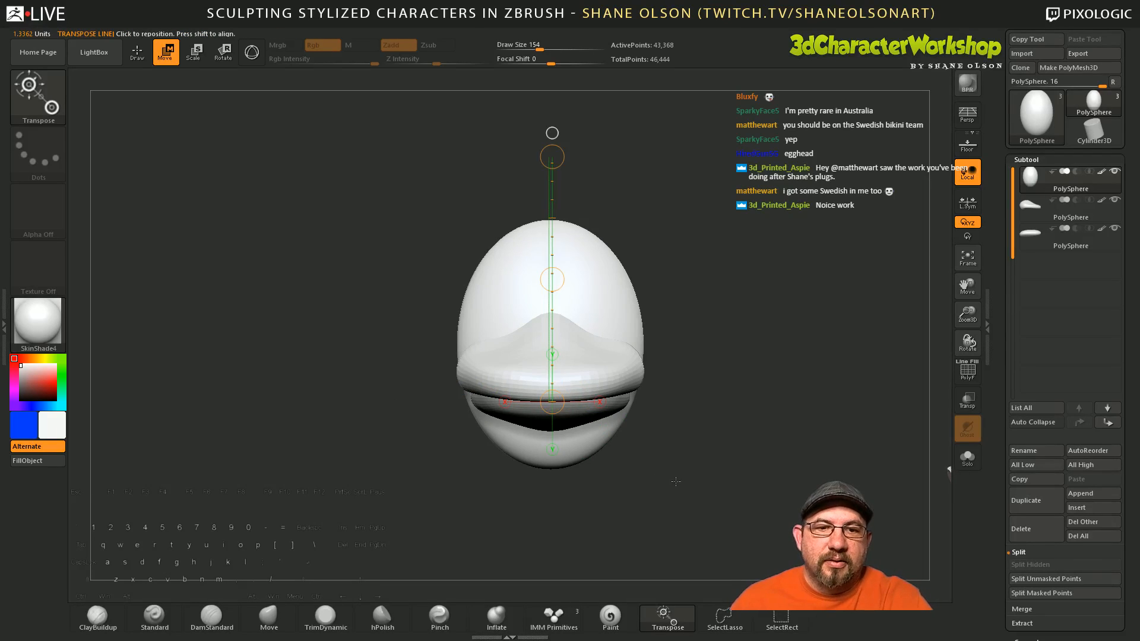
drag(686, 481, 728, 489)
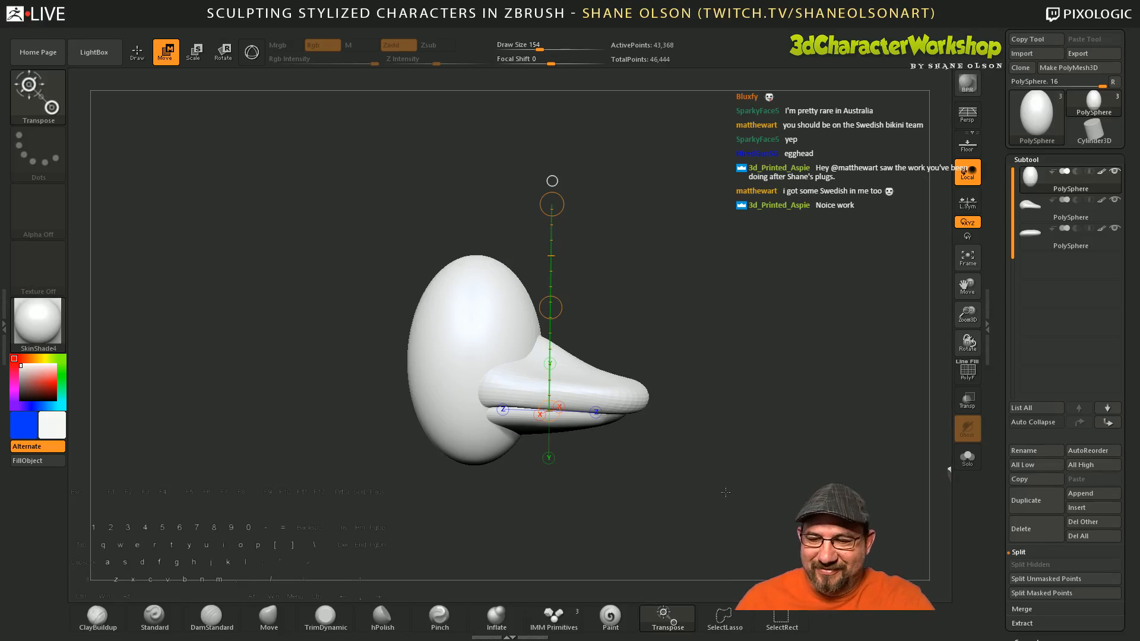
Step: With the Move brush at draw size 104, push in the face area of the head above the bill
click(269, 617)
key(s)
drag(676, 453, 703, 470)
drag(521, 341, 506, 336)
mouse_move(608, 336)
mouse_down()
mouse_move(650, 360)
mouse_move(510, 380)
mouse_move(518, 371)
mouse_up()
mouse_move(656, 448)
mouse_down()
mouse_move(655, 525)
mouse_move(695, 483)
mouse_up()
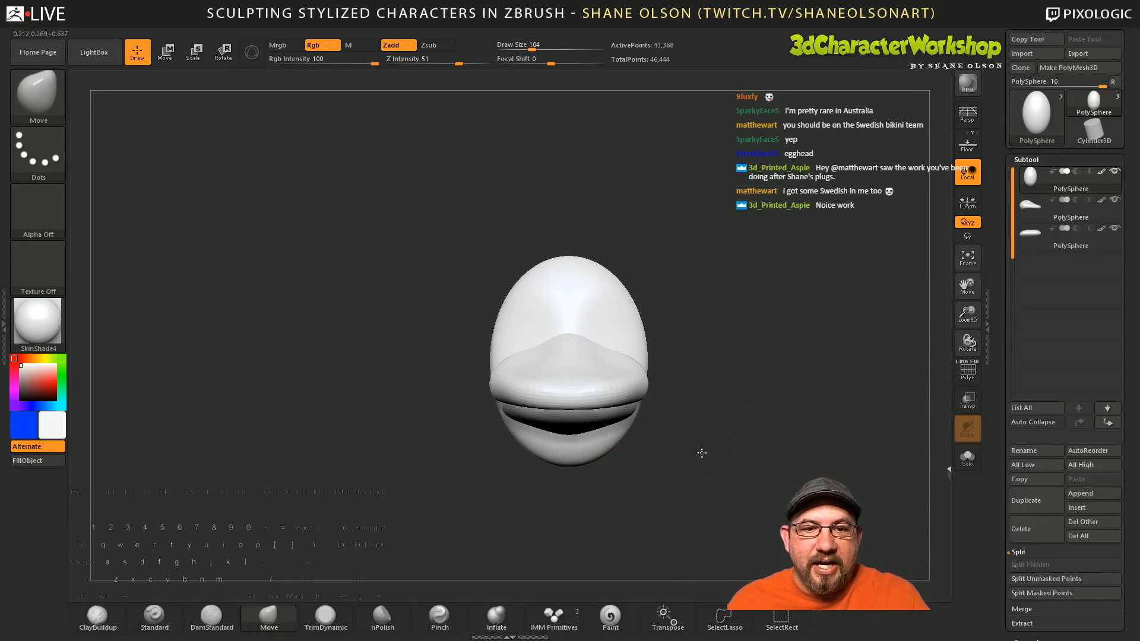
drag(758, 455, 773, 421)
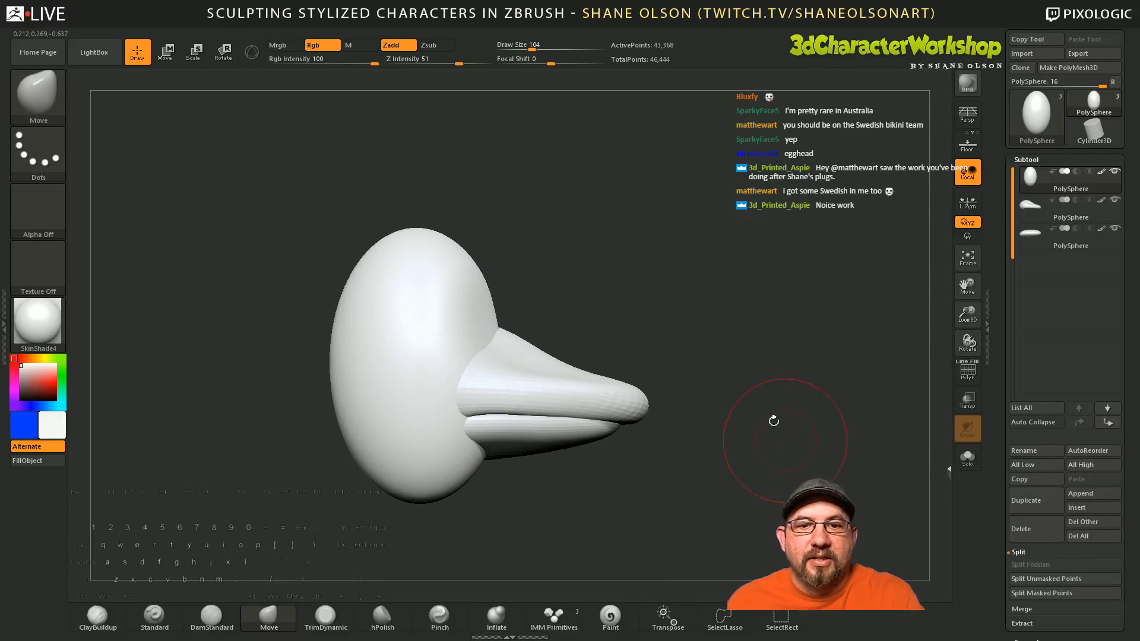
drag(712, 458, 735, 479)
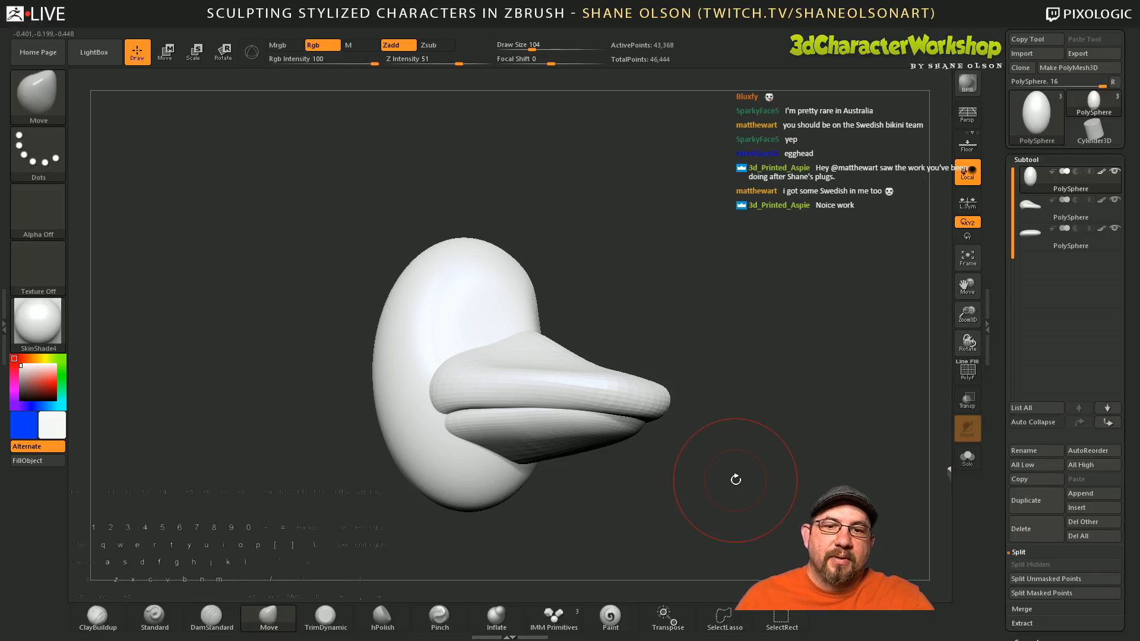
Step: Insert a mirrored pair of eye spheres on the face above the bill with the IMM Primitives brush
drag(704, 323, 710, 361)
mouse_move(728, 400)
mouse_down()
mouse_move(739, 407)
mouse_move(737, 433)
mouse_move(725, 417)
mouse_up()
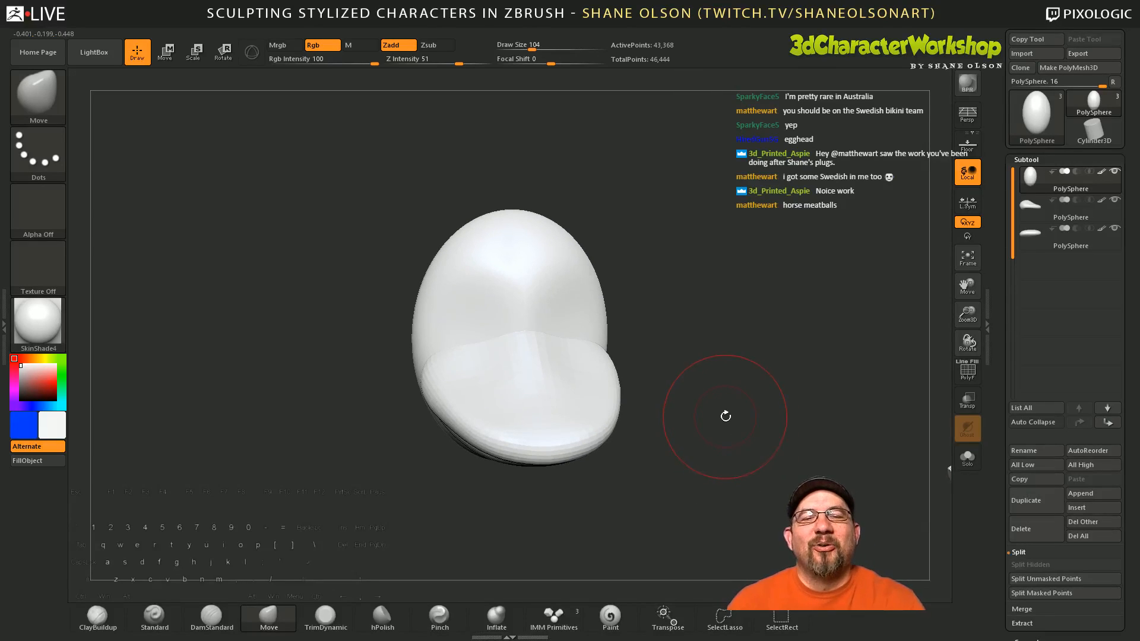
mouse_move(728, 412)
mouse_down()
mouse_move(746, 407)
mouse_move(730, 424)
mouse_move(628, 435)
mouse_up()
click(553, 617)
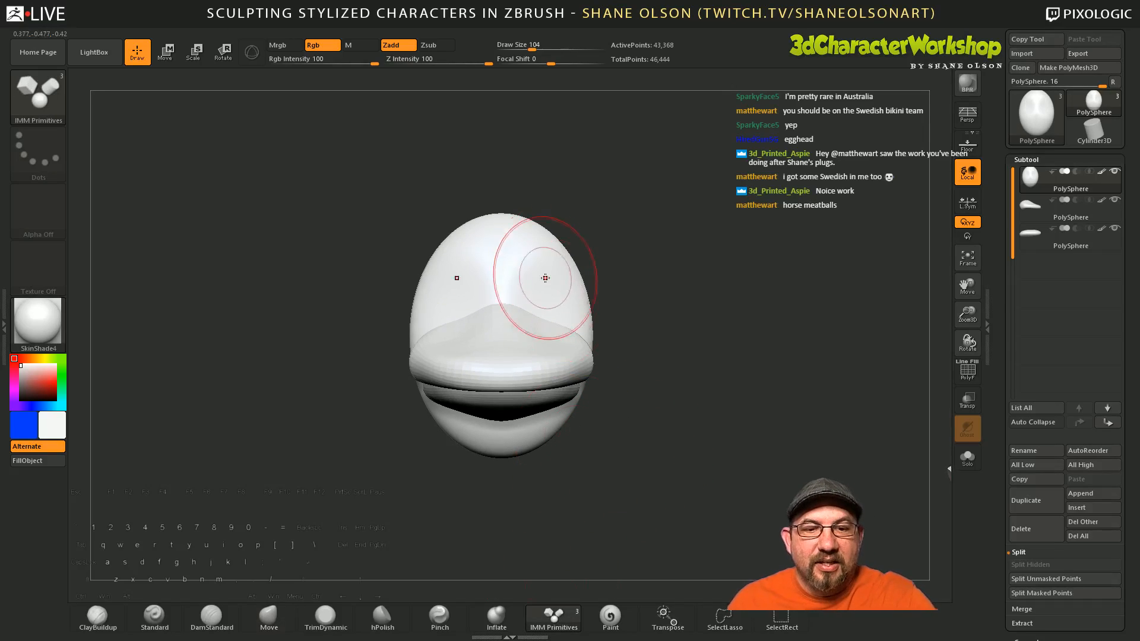
mouse_move(547, 309)
mouse_down()
mouse_move(547, 343)
mouse_move(664, 448)
mouse_move(725, 460)
mouse_up()
Step: Switch from the Transpose line to the gizmo and sink the eye spheres deeper into the head along Z
key(w)
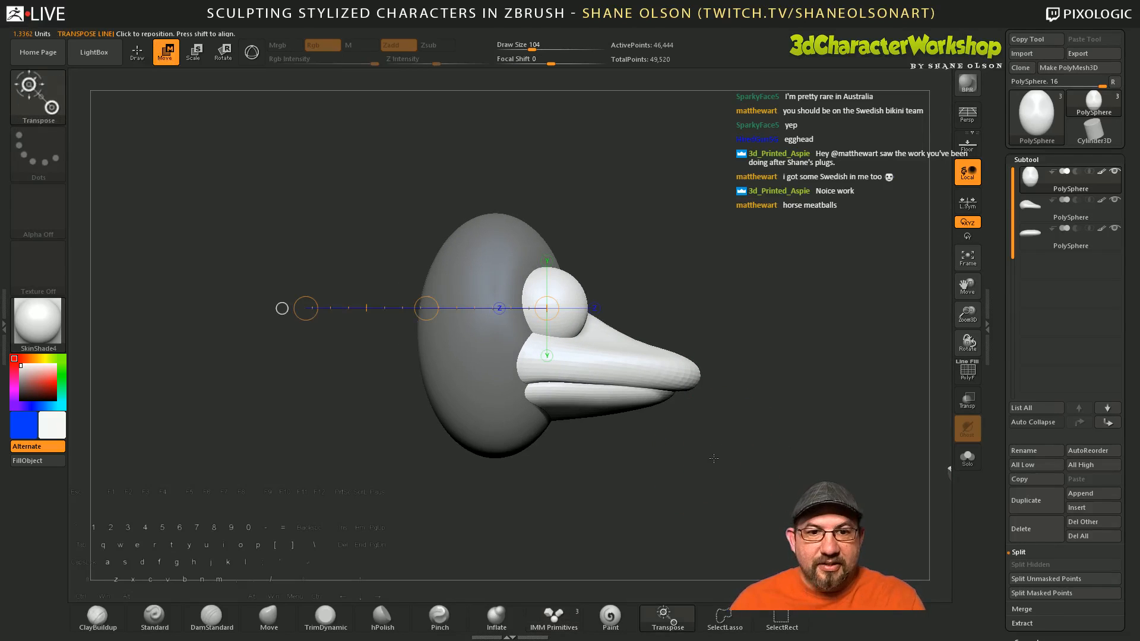
click(594, 308)
alt+drag(735, 421, 672, 448)
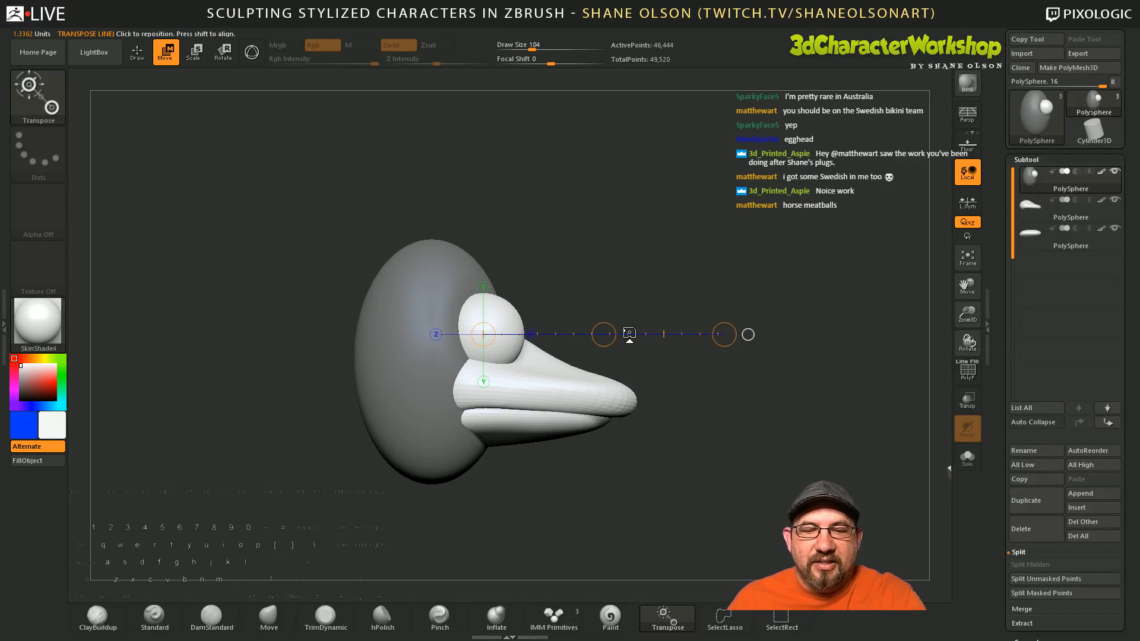
key(y)
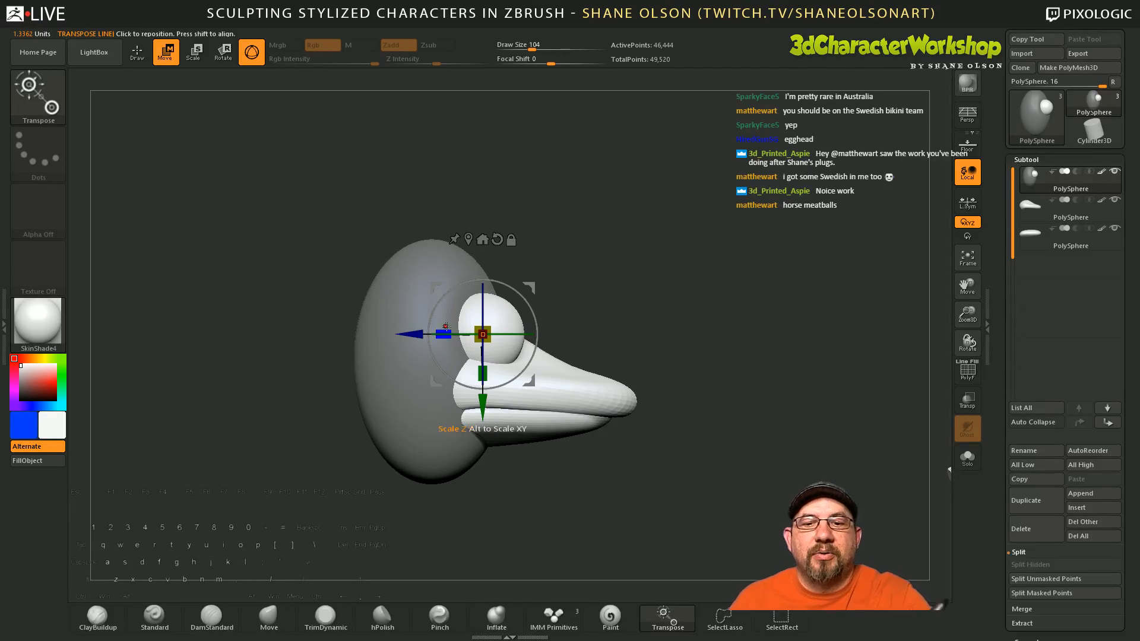
drag(417, 343, 395, 344)
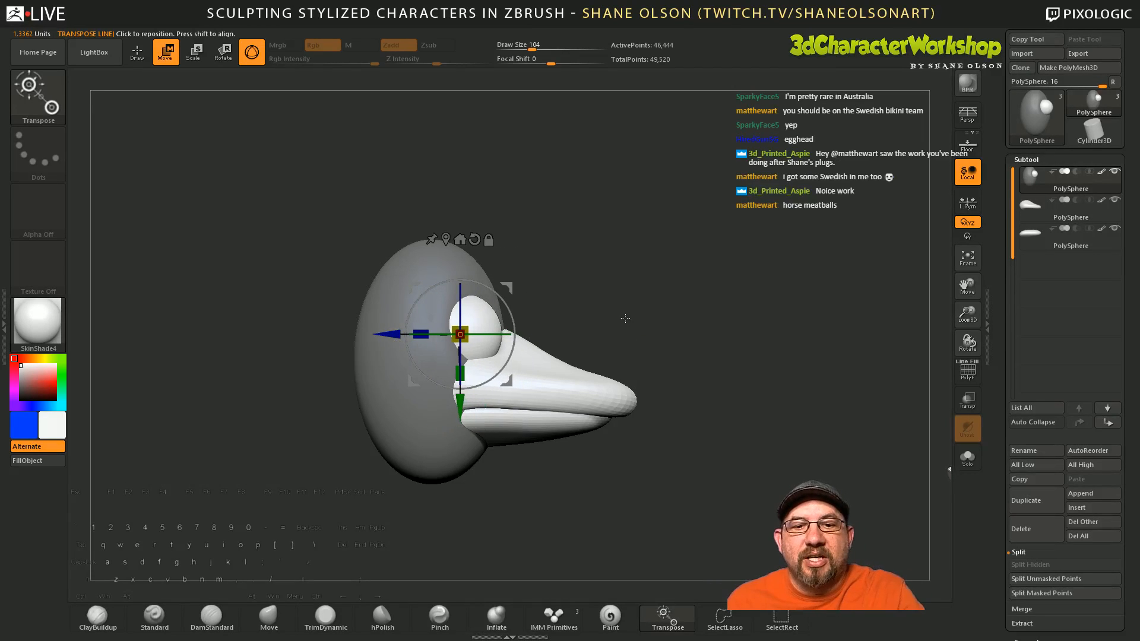
Step: In front view, move the eye spheres closer together along X and shape them into taller, slightly tilted ovals
drag(658, 333, 610, 346)
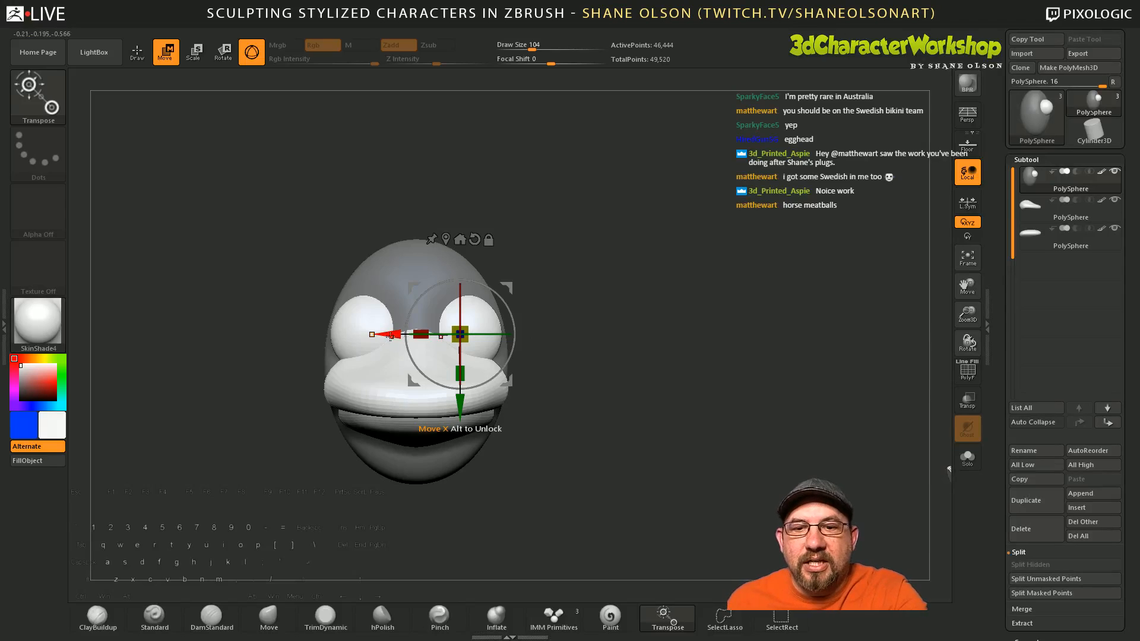
drag(392, 336, 379, 336)
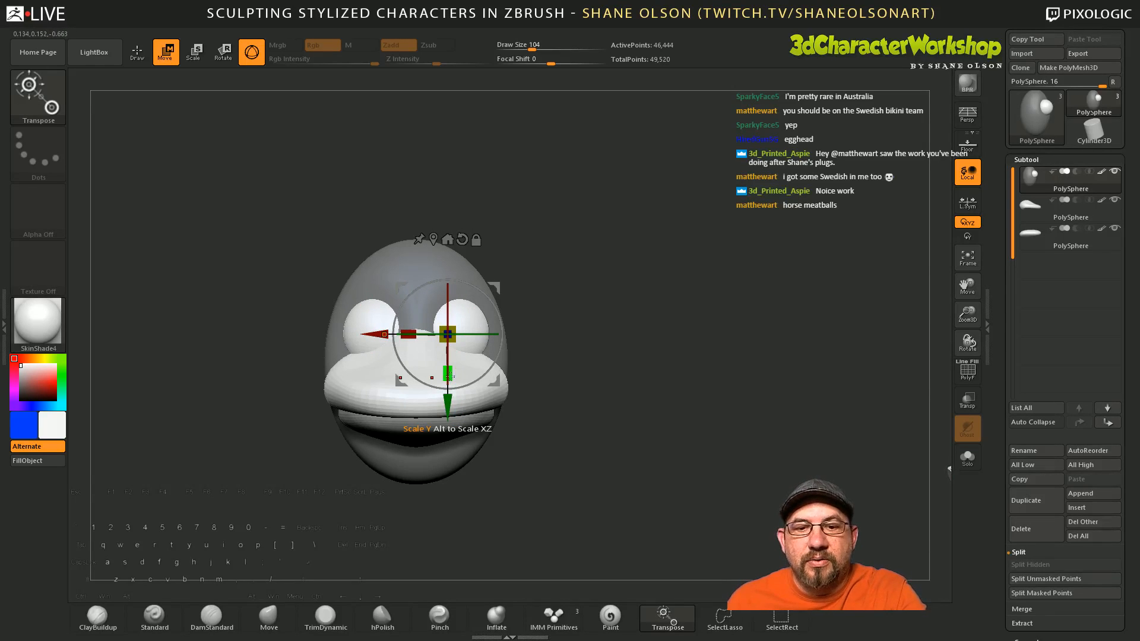
drag(448, 374, 473, 374)
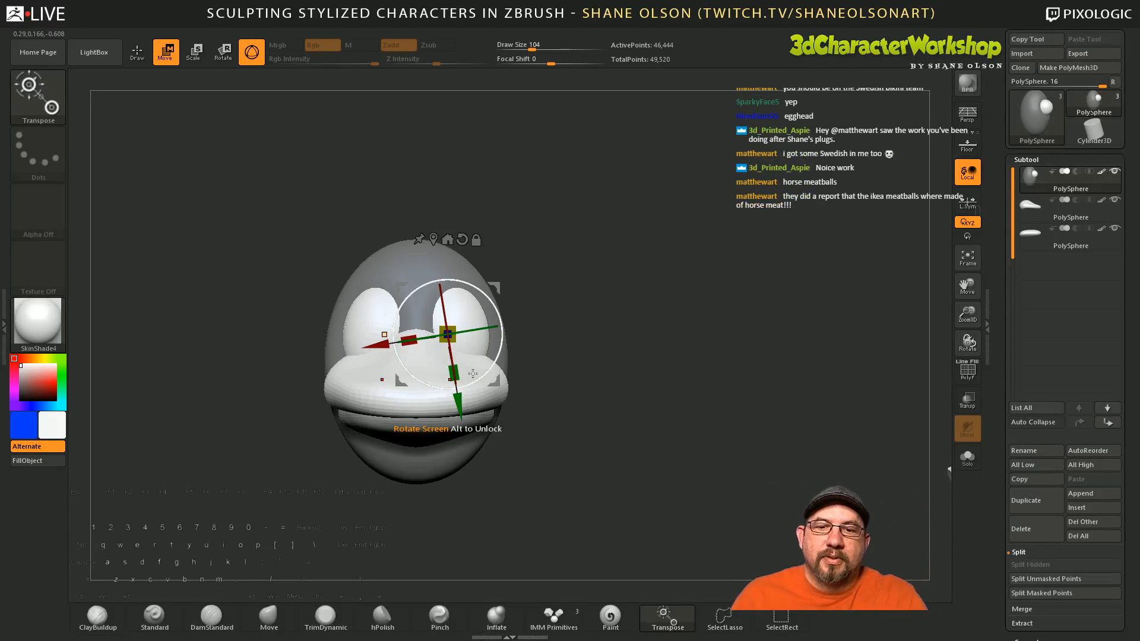
drag(638, 402, 643, 406)
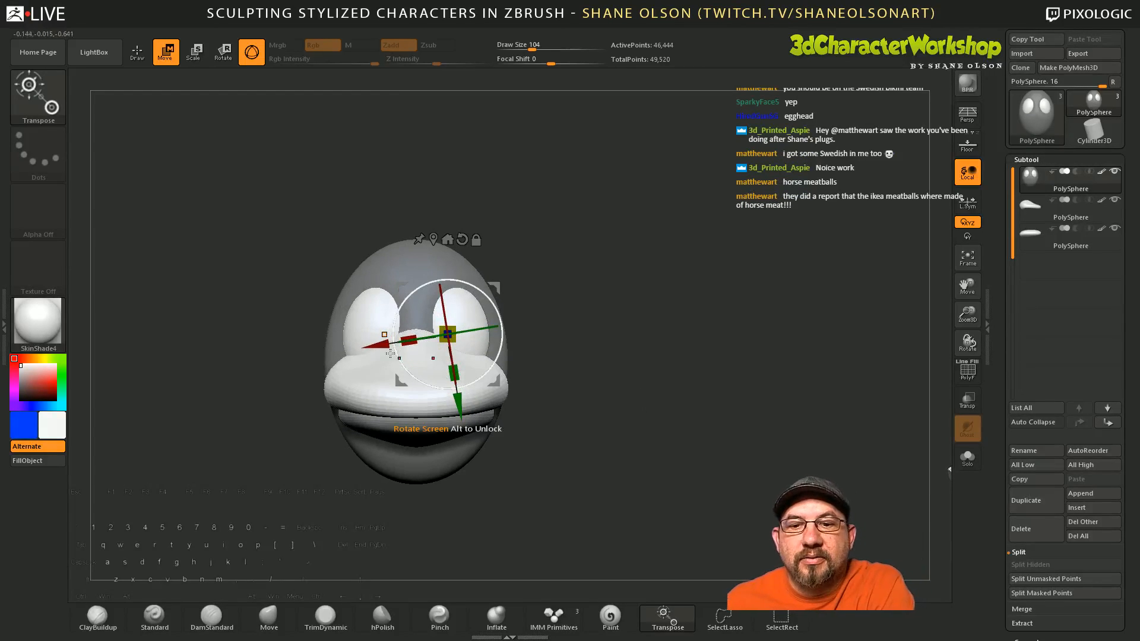
drag(379, 344, 377, 345)
mouse_move(680, 425)
mouse_down()
mouse_move(612, 426)
mouse_move(697, 461)
mouse_move(710, 459)
mouse_move(702, 430)
mouse_up()
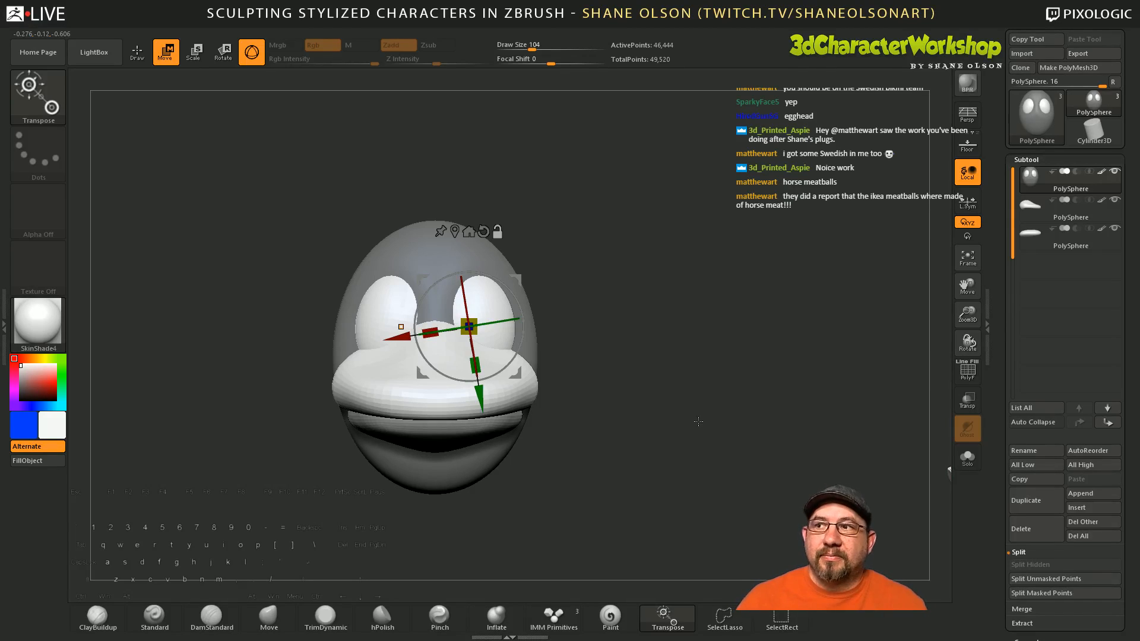
Step: Split the unmasked eye spheres off the head into their own subtool and make it active
drag(698, 422, 630, 387)
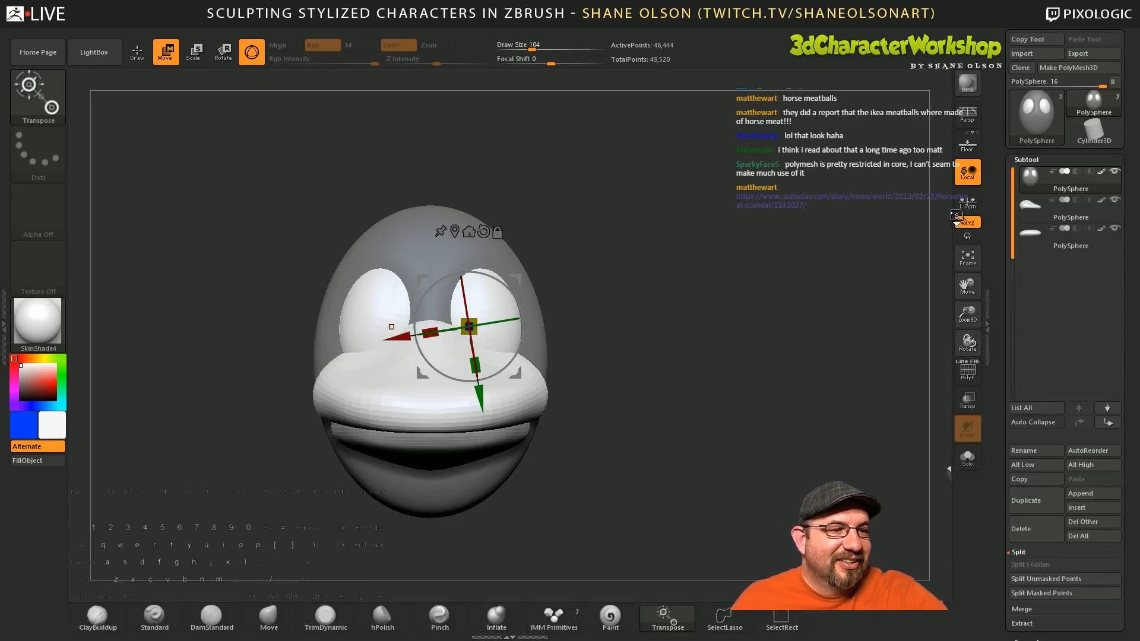
alt+drag(701, 336, 708, 358)
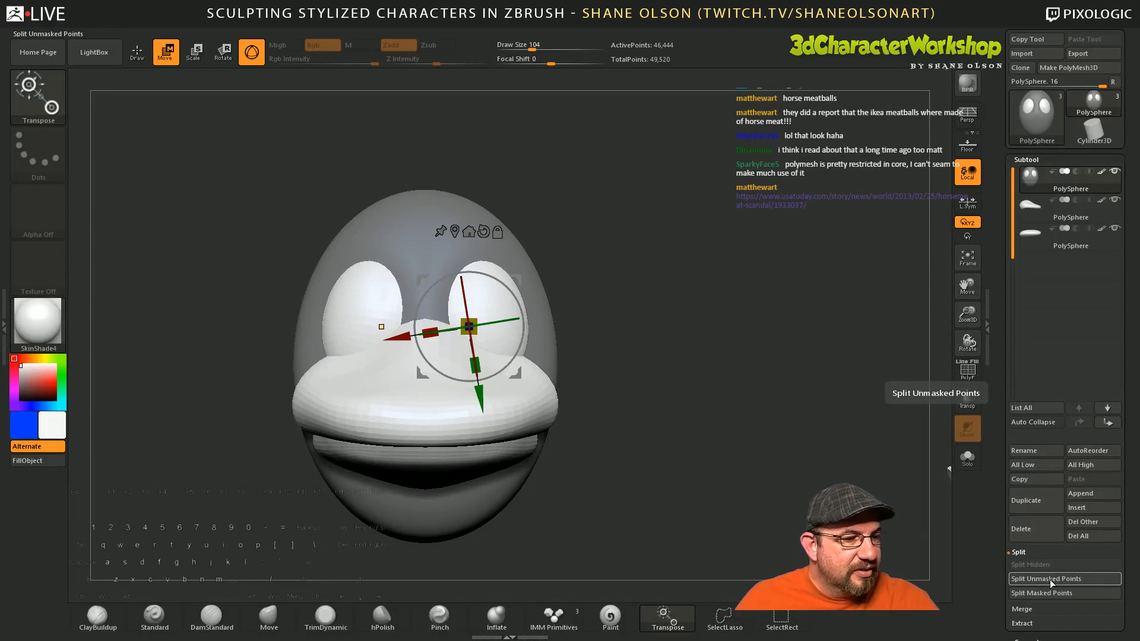
click(1049, 579)
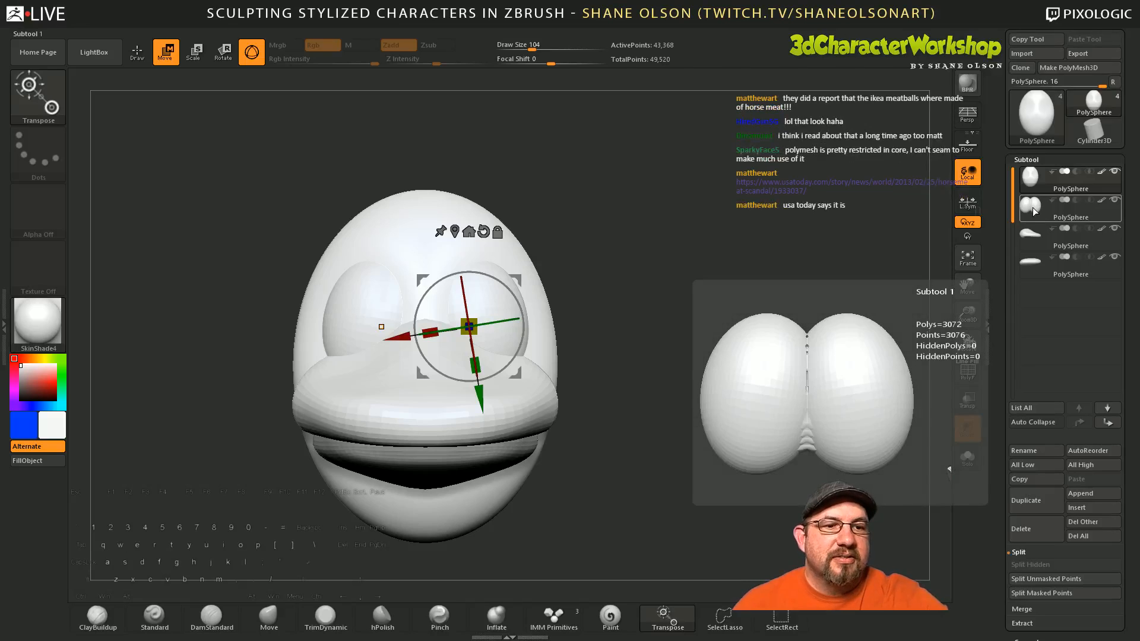
click(1033, 211)
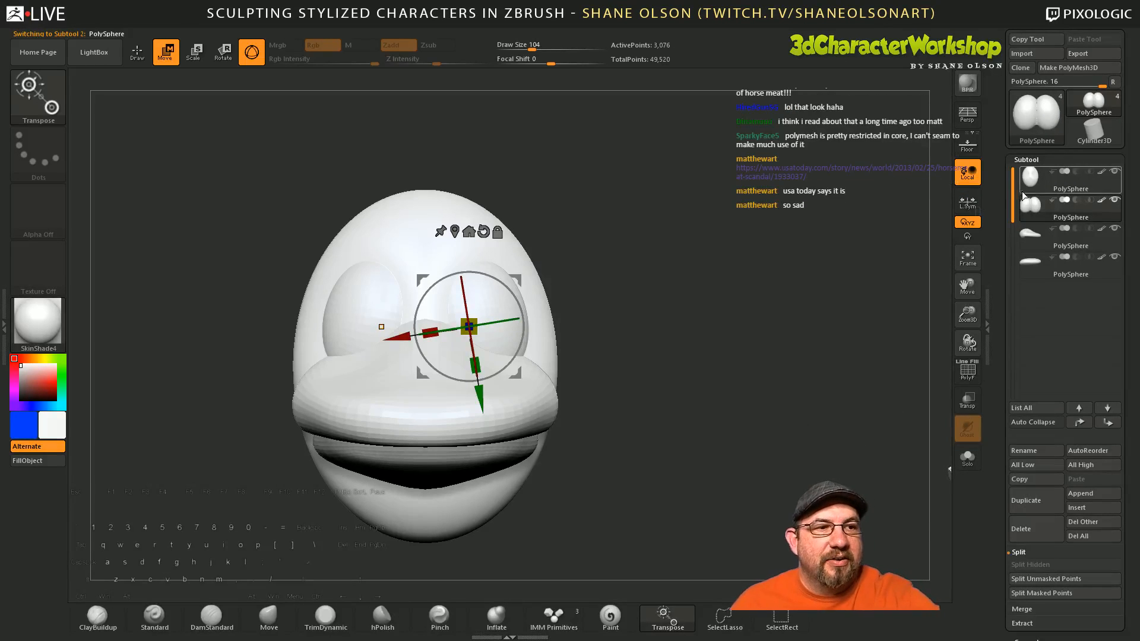
Step: Hide the upper bill, lower jaw and head, leave transform mode, and examine the eye subtool alone
mouse_move(1034, 212)
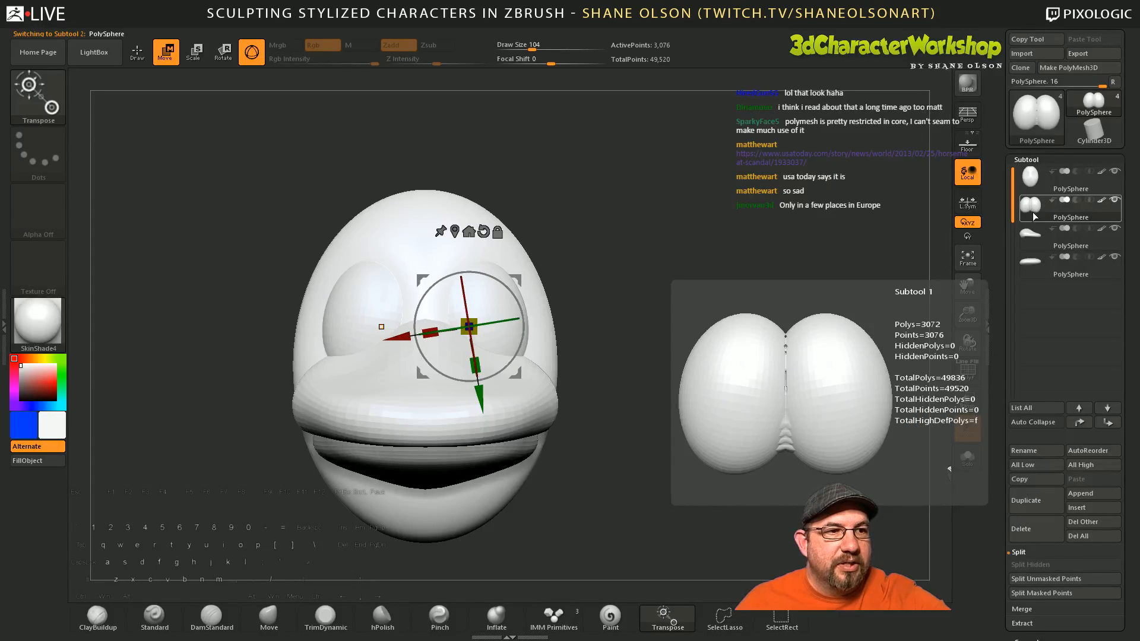
click(1115, 229)
click(1115, 257)
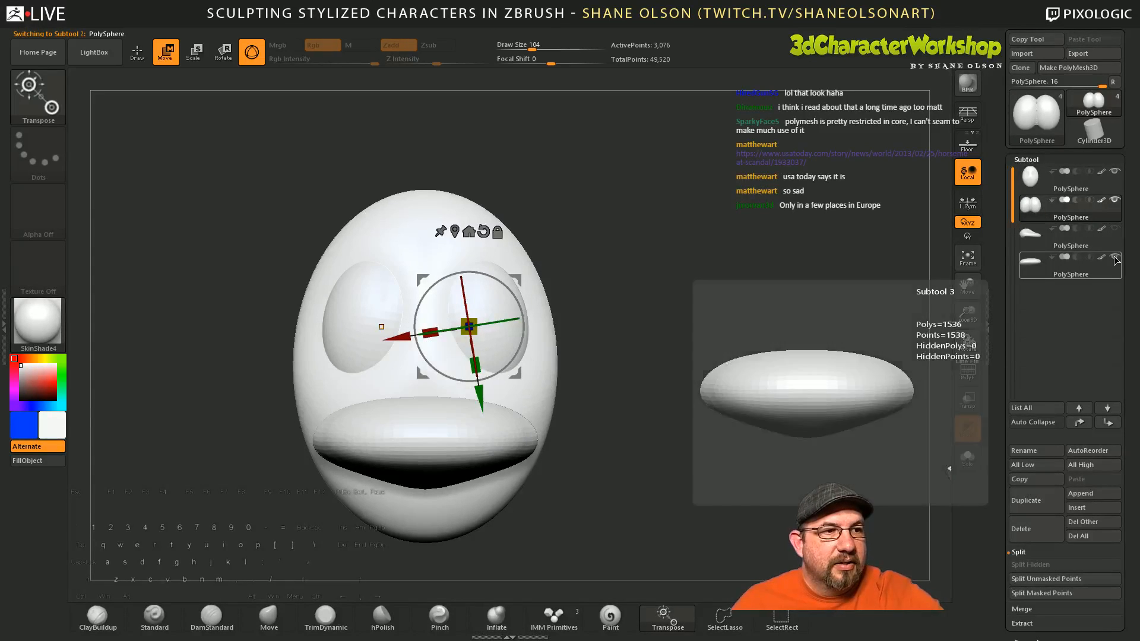
click(1114, 172)
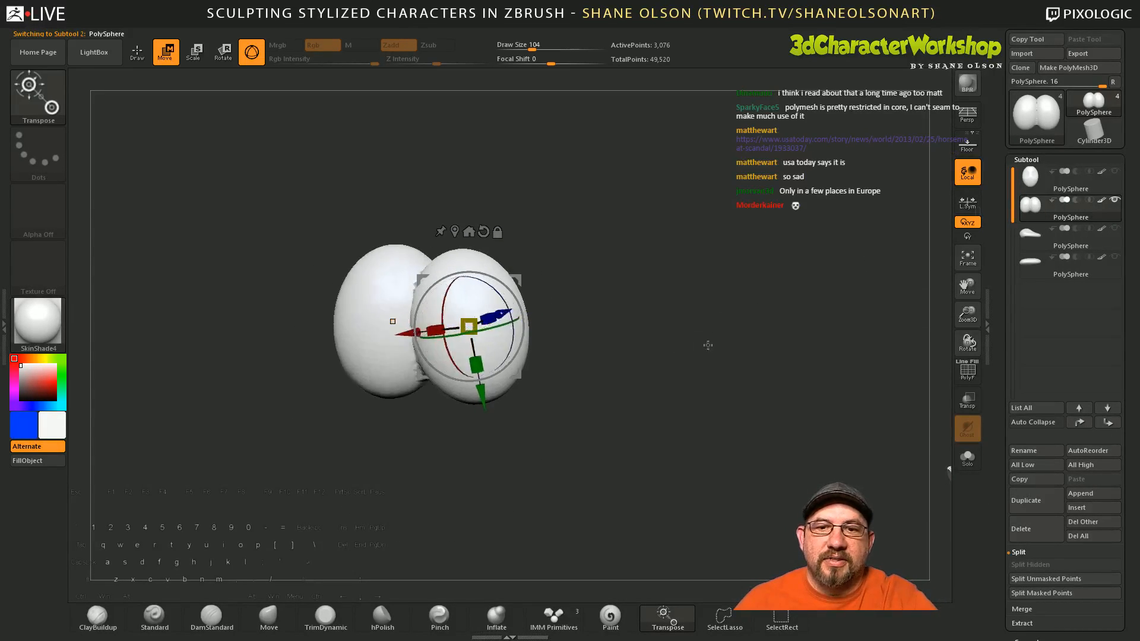
key(q)
mouse_move(705, 376)
alt+mouse_down()
mouse_move(695, 450)
mouse_move(669, 318)
mouse_move(684, 428)
mouse_move(696, 380)
alt+mouse_up()
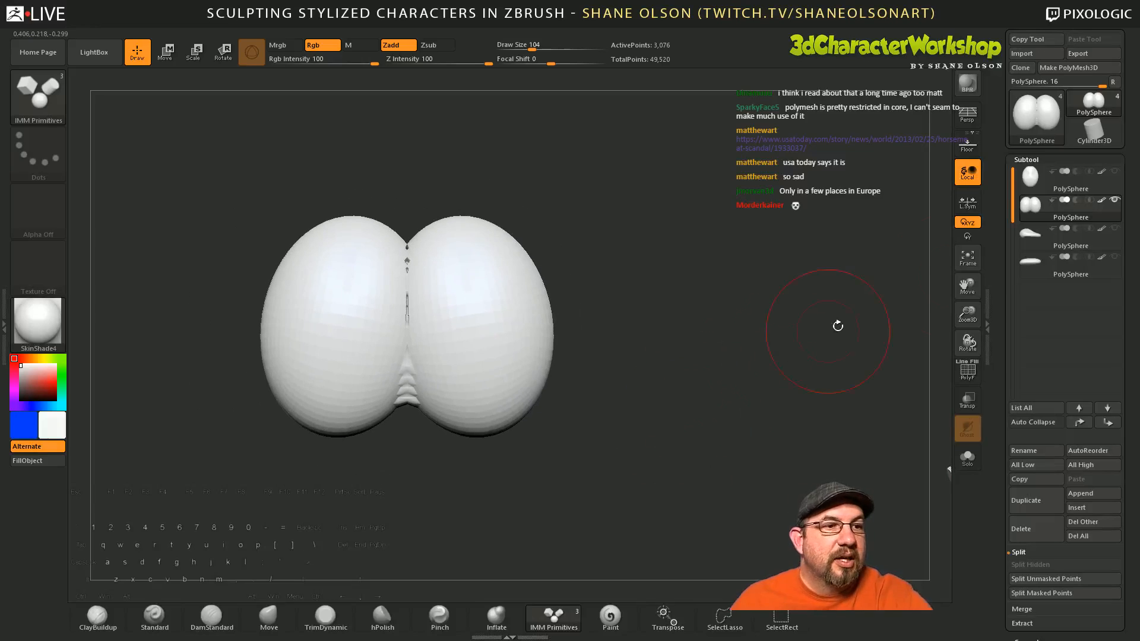
Step: Show the head again to check the eye placement, and restore the visibility of the upper bill and lower jaw
click(1114, 172)
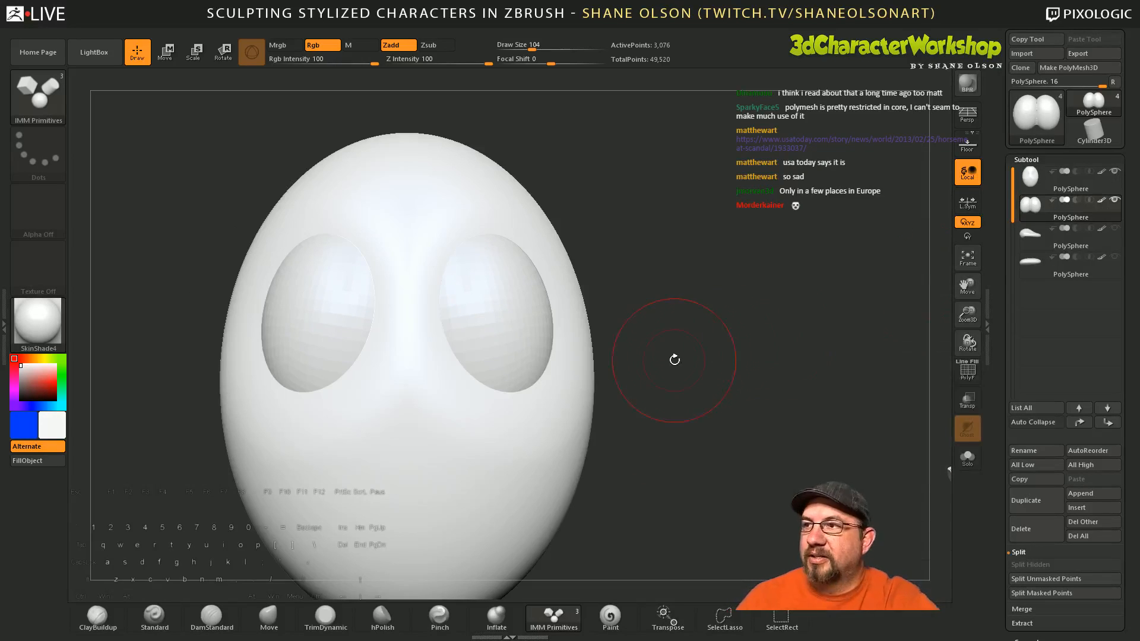
drag(677, 358, 664, 364)
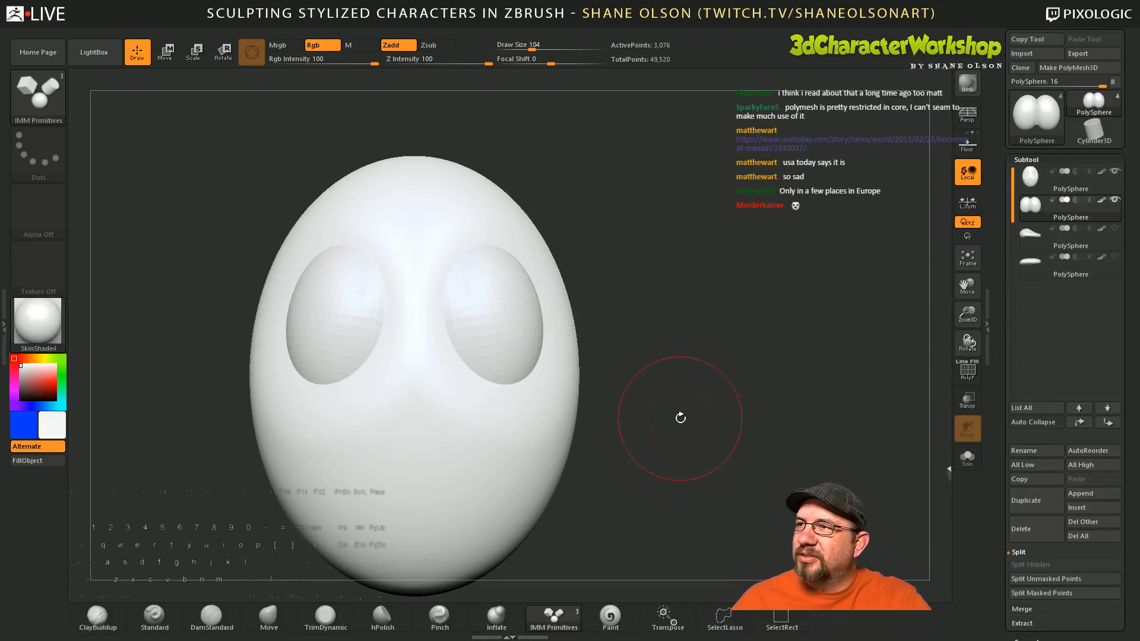
mouse_move(680, 418)
mouse_down()
mouse_move(672, 399)
mouse_move(682, 398)
mouse_up()
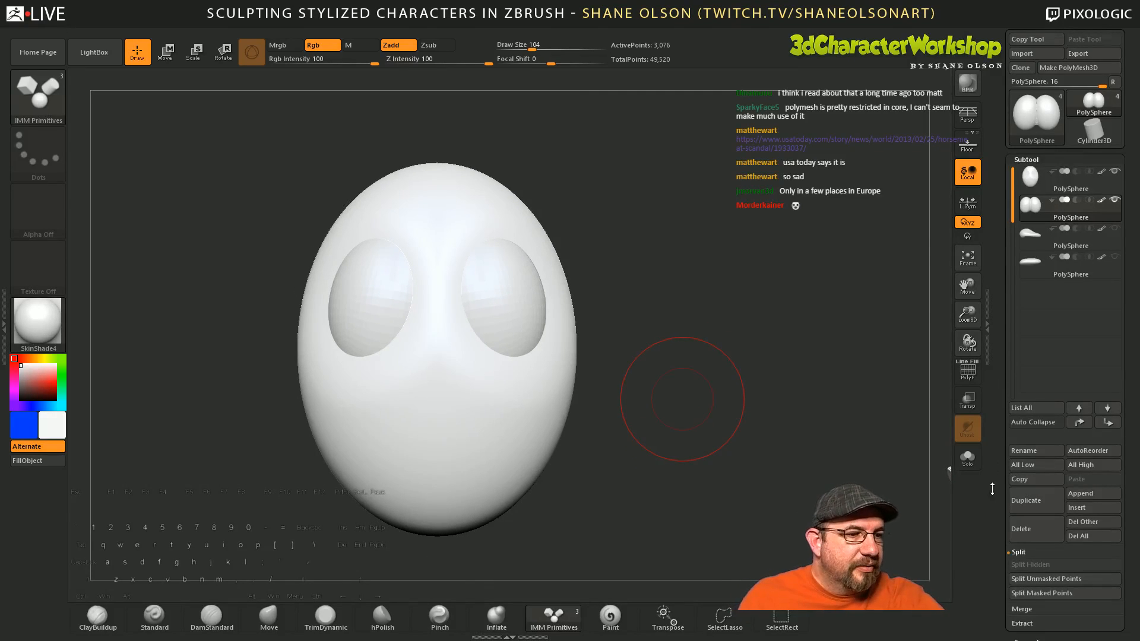
mouse_move(1000, 542)
mouse_down()
mouse_move(1000, 508)
mouse_move(1000, 538)
mouse_up()
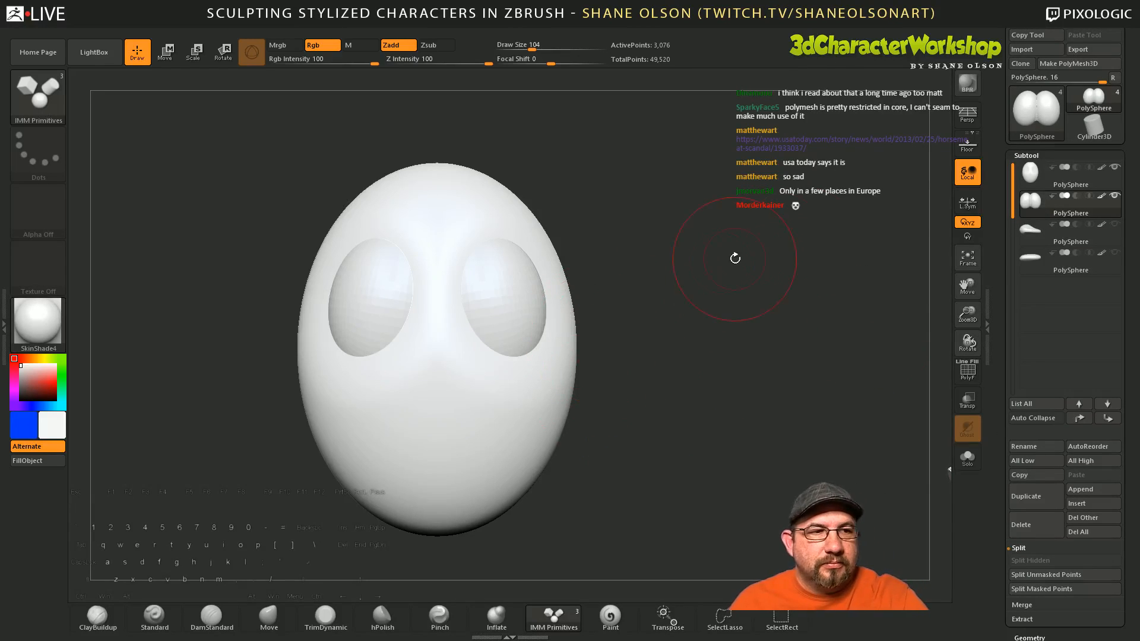
click(1114, 228)
click(1114, 255)
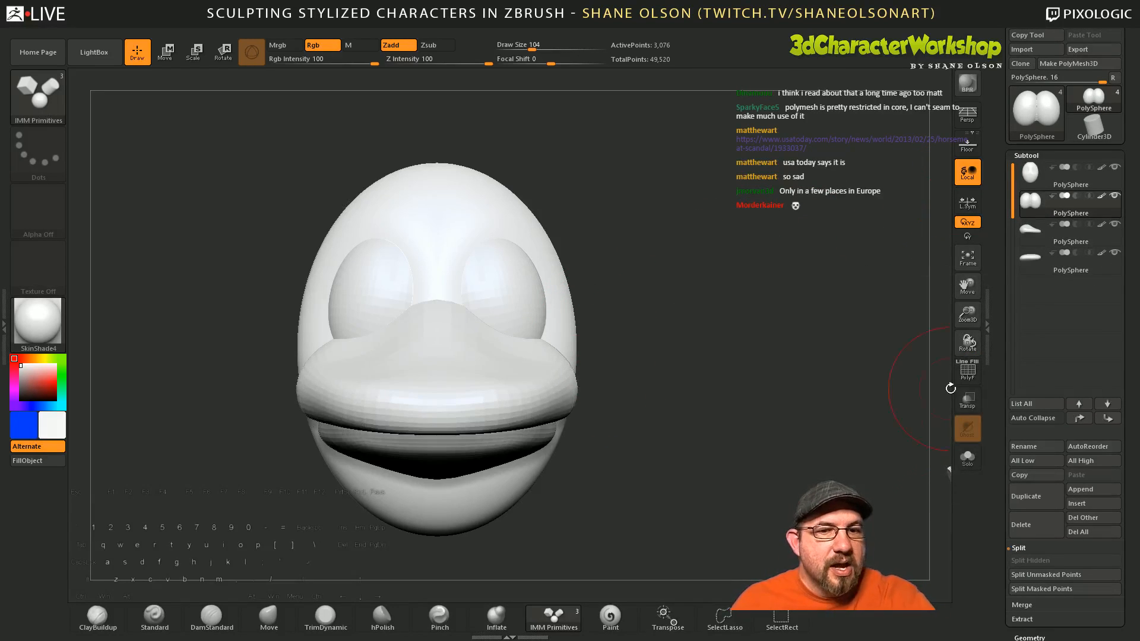
alt+drag(792, 432, 784, 429)
alt+drag(726, 387, 712, 368)
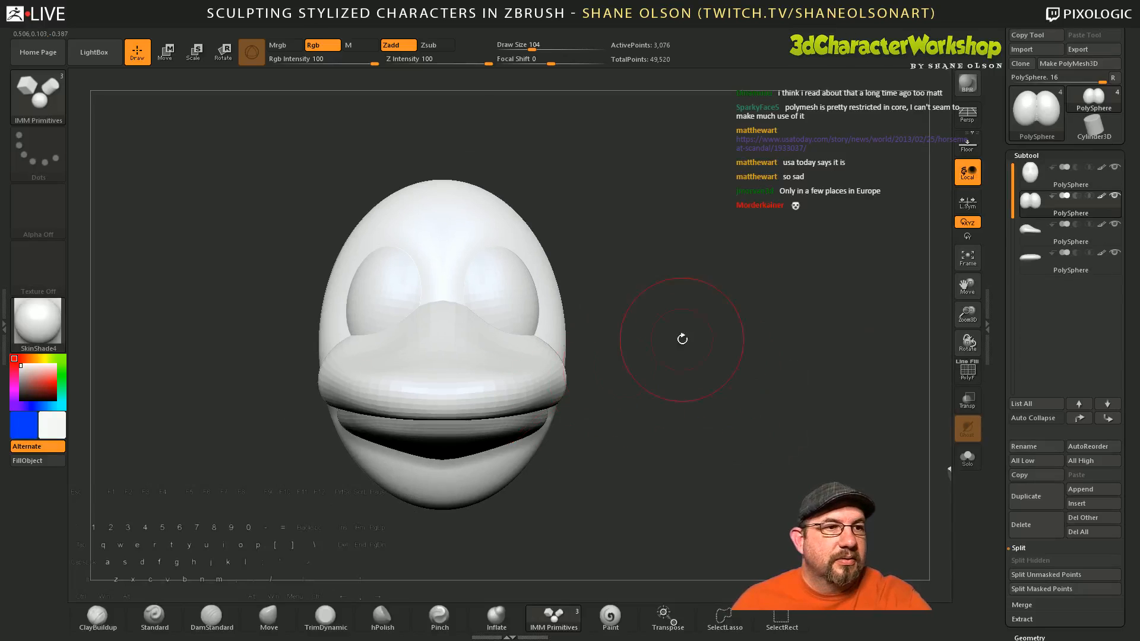
Step: Make the upper bill active and push its top down beneath the eyes using the Move brush at draw size 112
click(1030, 173)
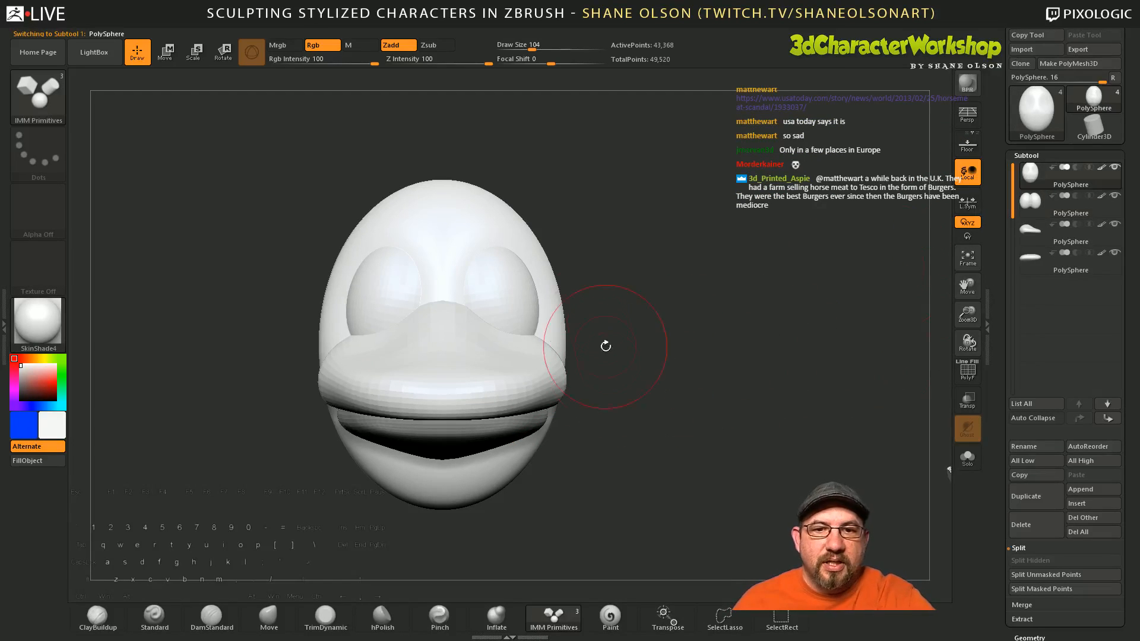
click(1039, 235)
key(s)
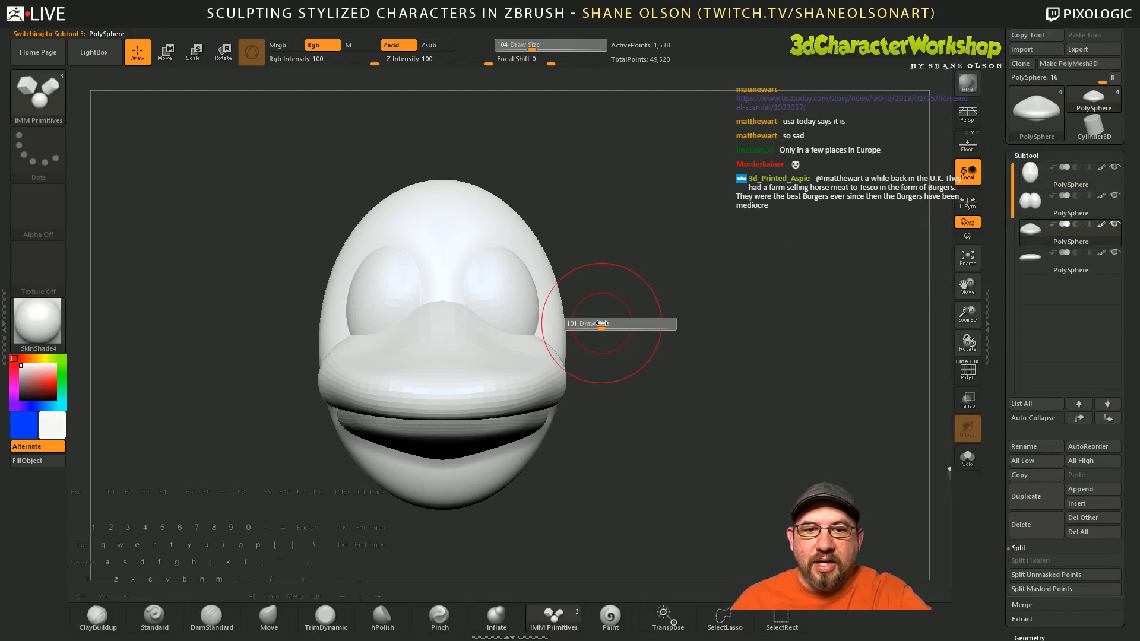
click(267, 622)
alt+drag(718, 356, 749, 378)
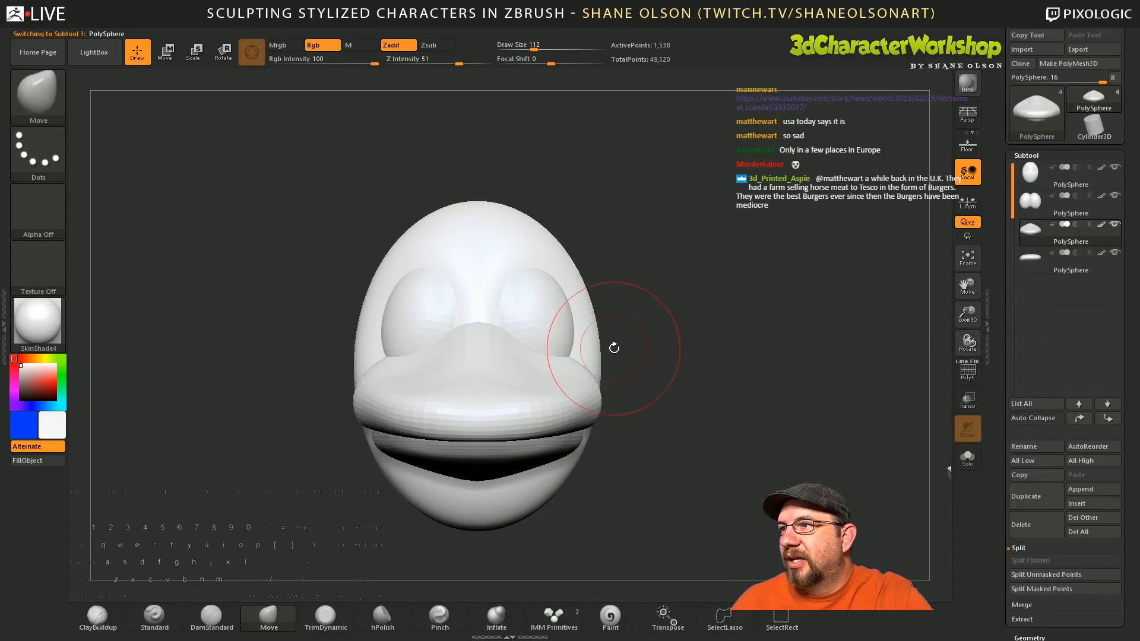
alt+drag(617, 336, 682, 408)
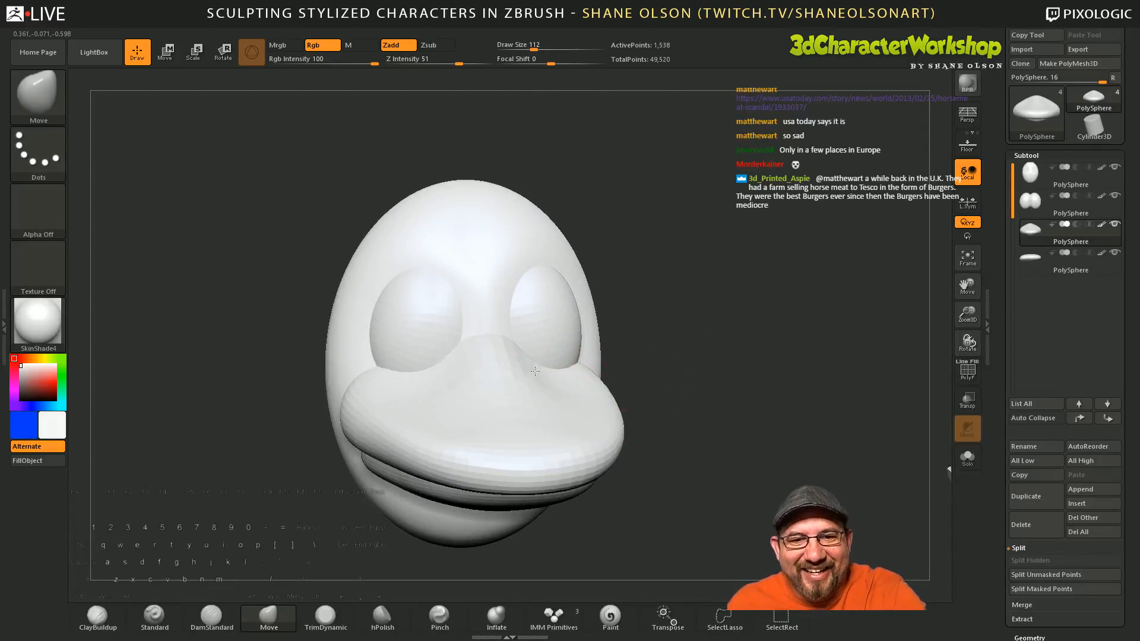
Step: Refine the upper bill's bridge between the eyes and its surface below them with the Move brush from several angles
mouse_move(634, 362)
mouse_down()
mouse_move(653, 407)
mouse_move(594, 396)
mouse_up()
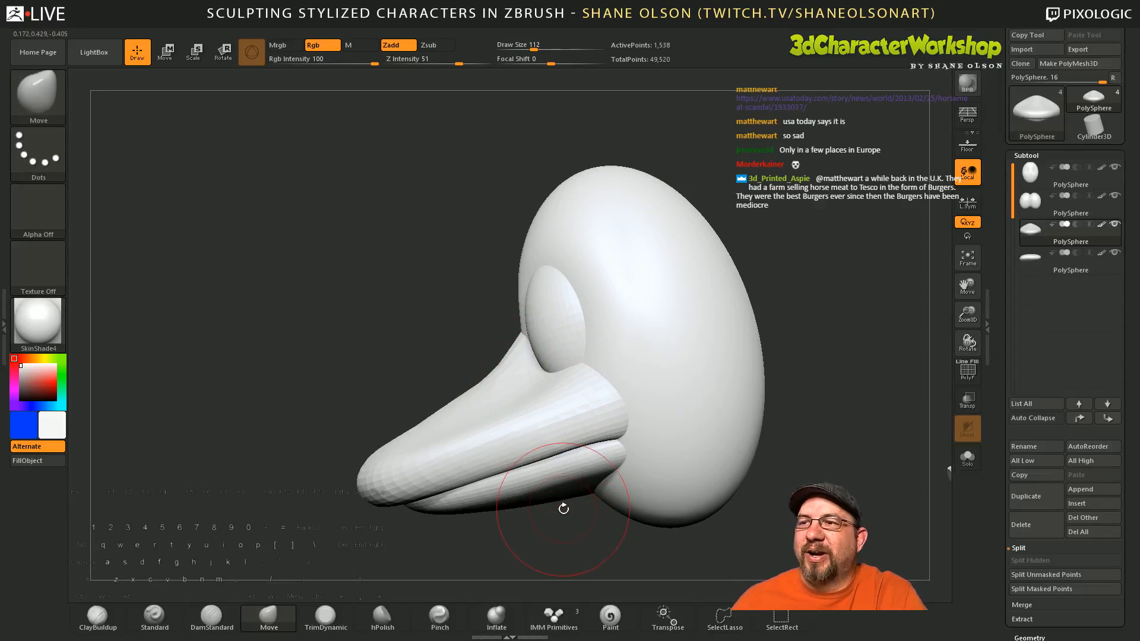
alt+drag(563, 535, 590, 533)
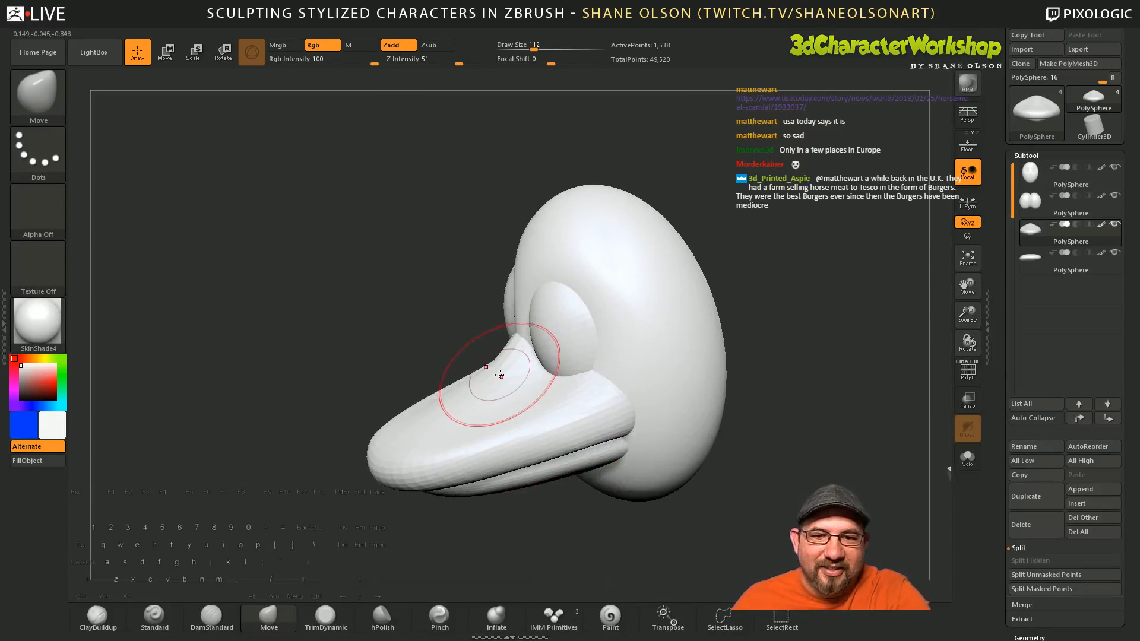
mouse_move(598, 378)
right_down()
mouse_move(598, 394)
mouse_move(606, 363)
mouse_move(546, 381)
right_up()
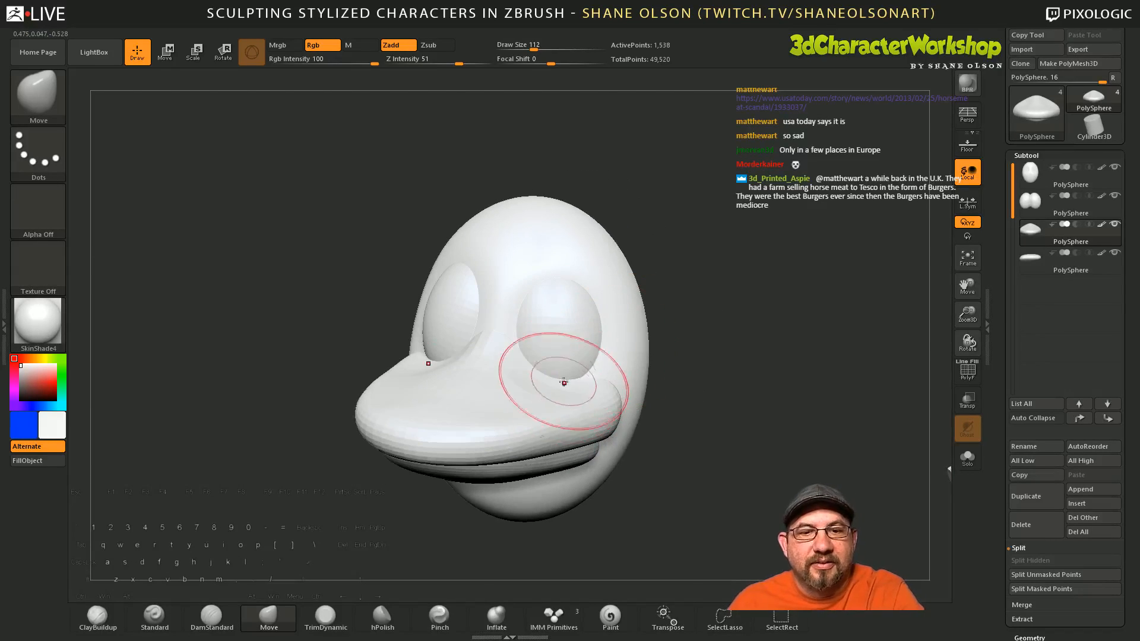
drag(738, 416, 670, 456)
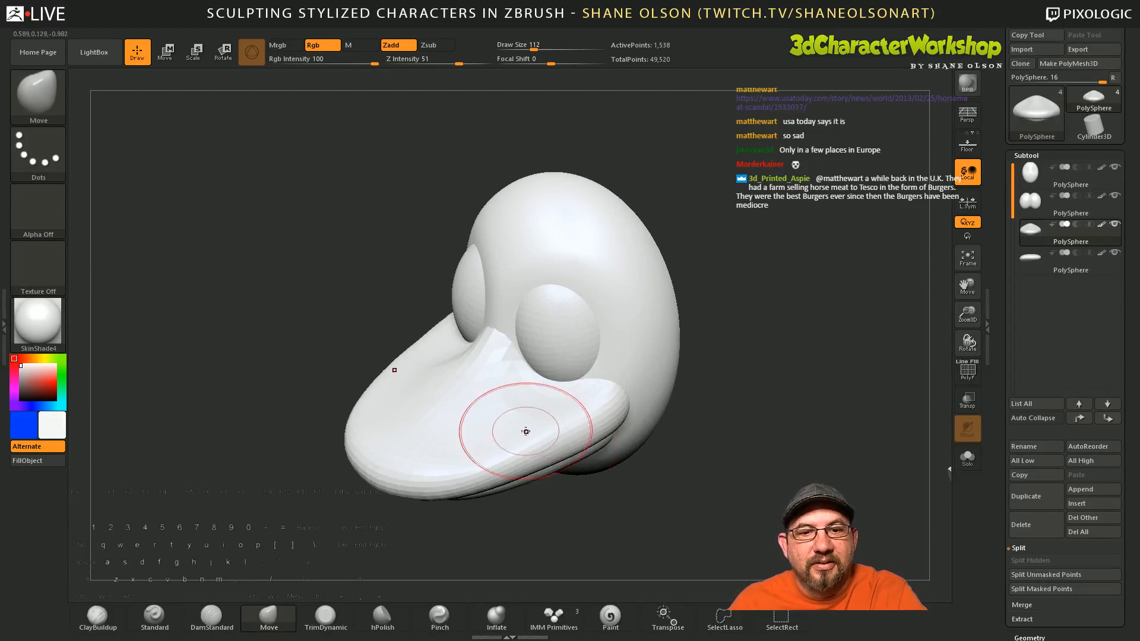
shift+drag(736, 485, 682, 453)
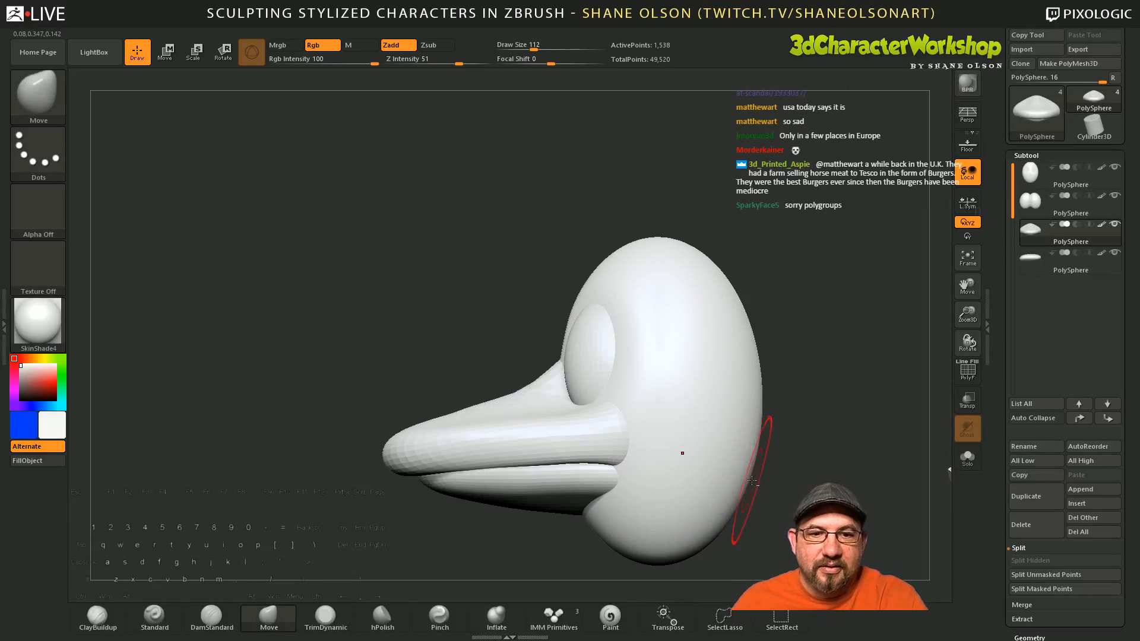
Step: Subdivide the upper bill once and keep the Move brush active for further shaping
alt+drag(771, 478, 700, 384)
key(ctrl+d)
key(b)
key(m)
key(v)
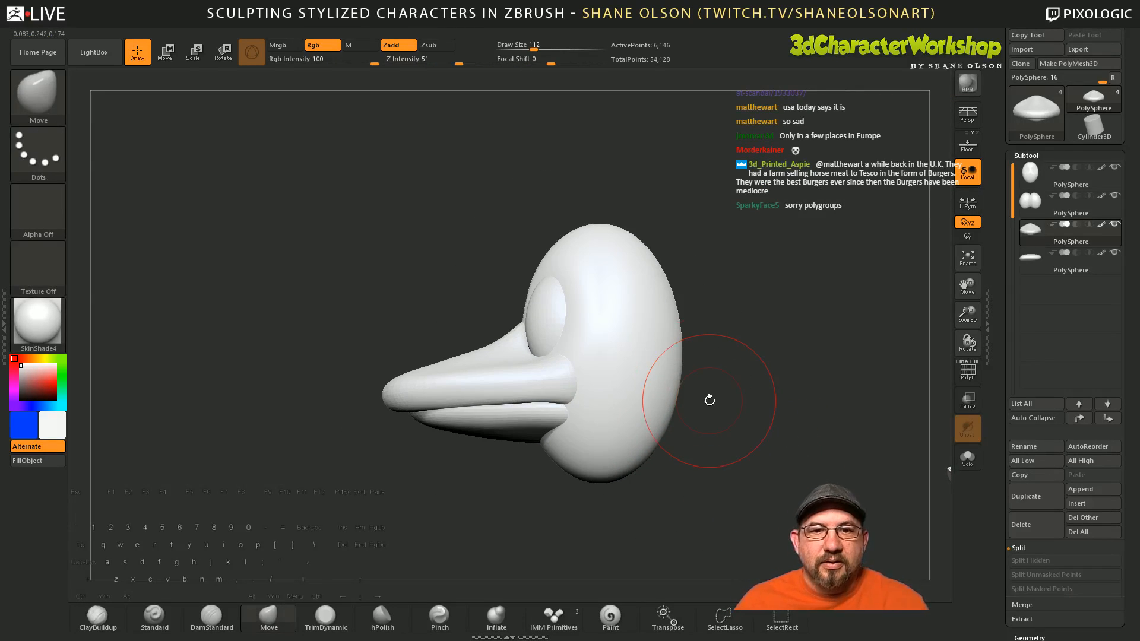
Step: Check the upper bill's wireframe by toggling the polyframe display, and expand its Geometry settings
alt+drag(741, 451, 680, 440)
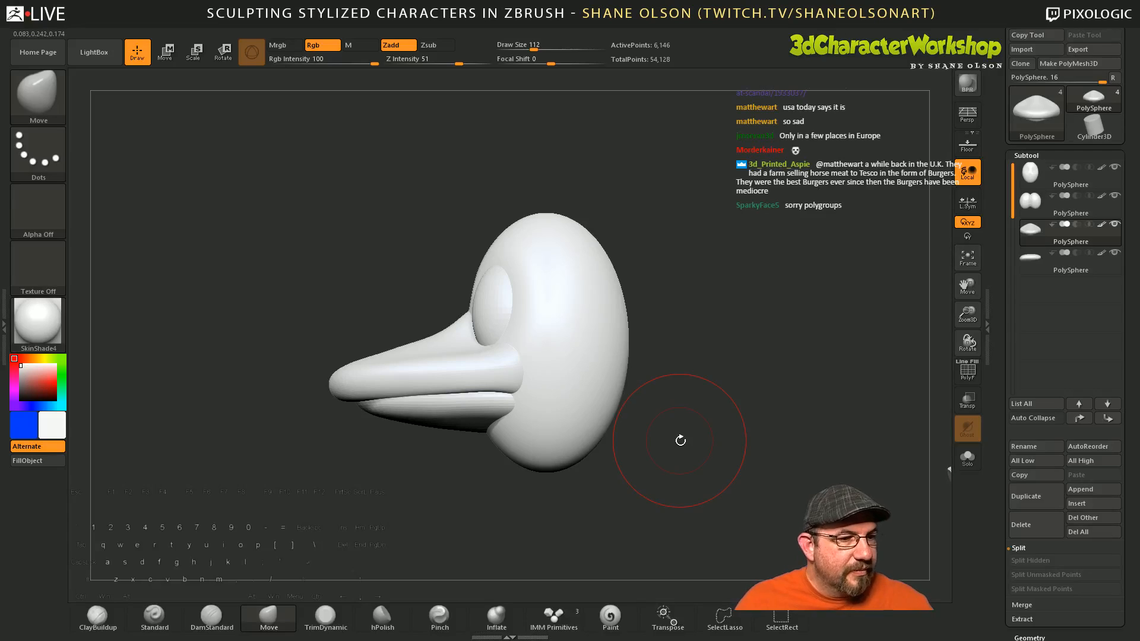
key(shift+f)
key(shift+f)
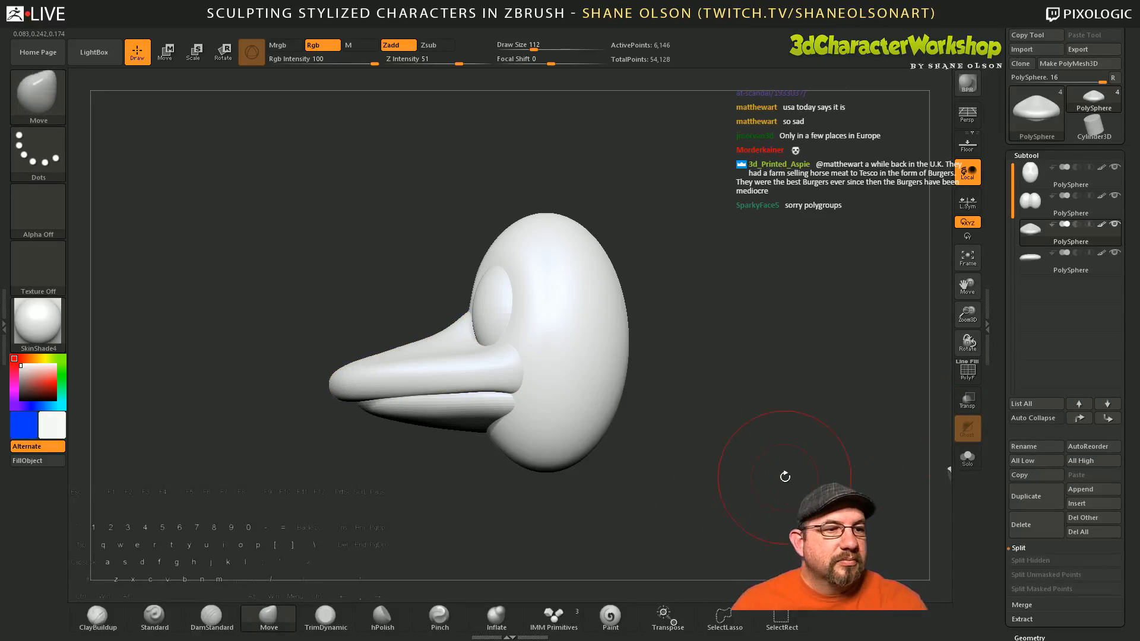
scroll(1009, 404, down, 3)
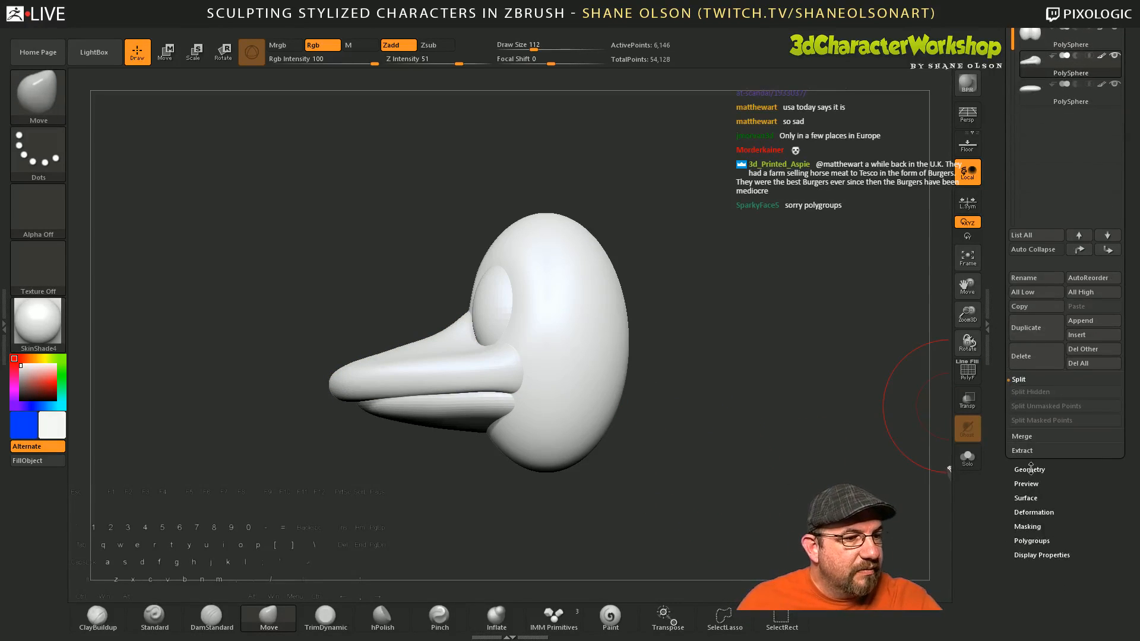
click(1031, 469)
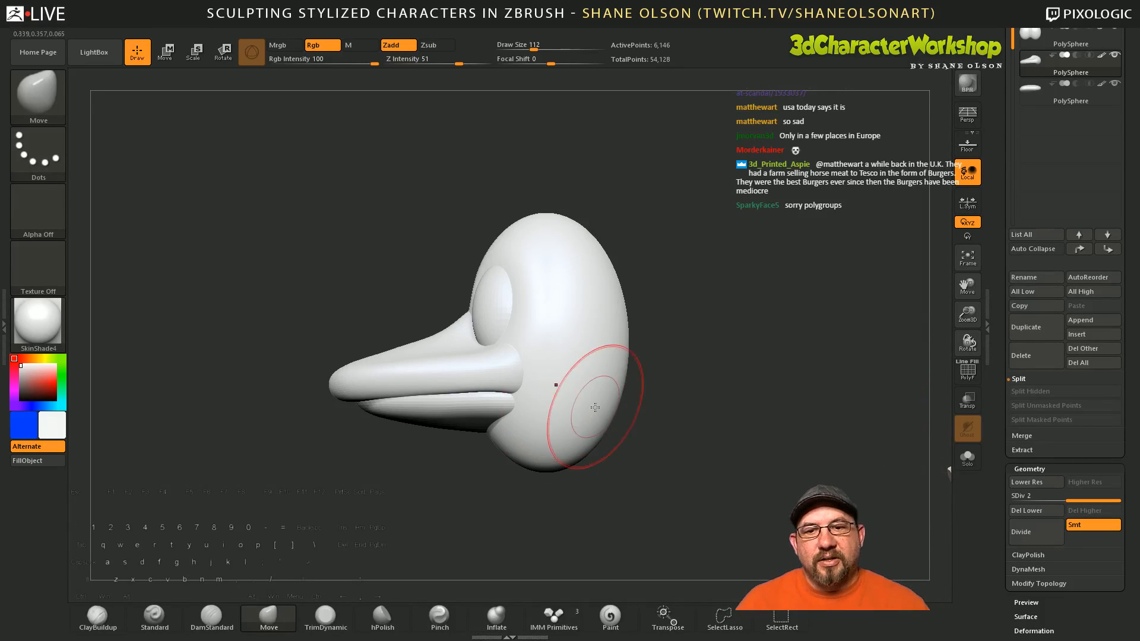
Step: Examine the head from several angles, toggle the polyframe again, and look at the available Polygroups options
mouse_move(741, 457)
mouse_down()
mouse_move(739, 442)
mouse_move(661, 415)
mouse_move(682, 415)
mouse_move(689, 396)
mouse_up()
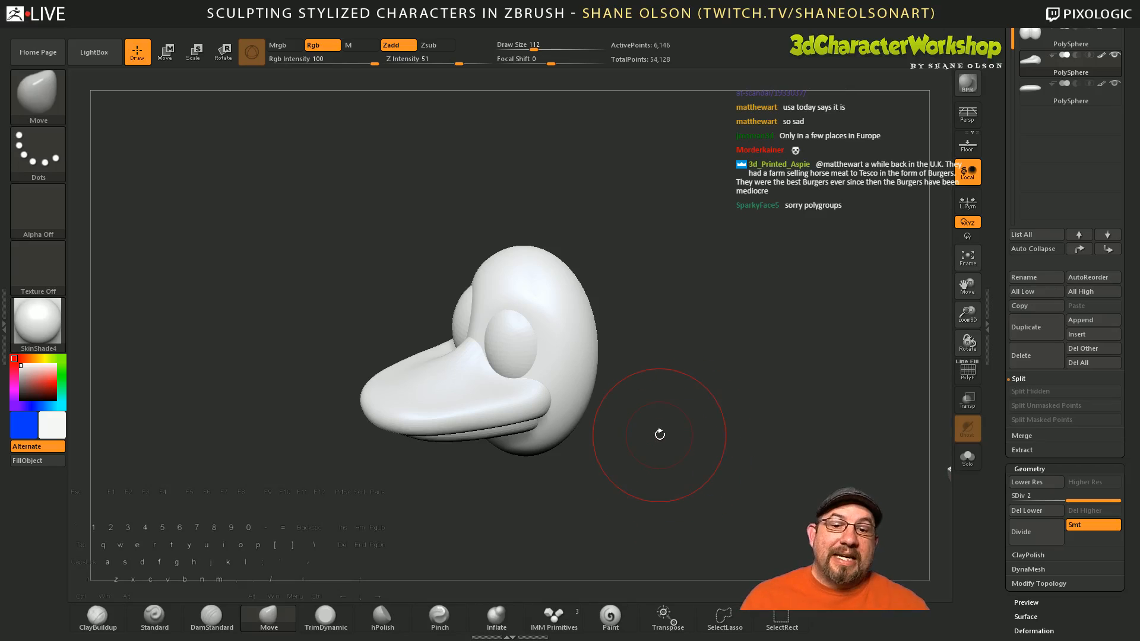
drag(687, 364, 696, 407)
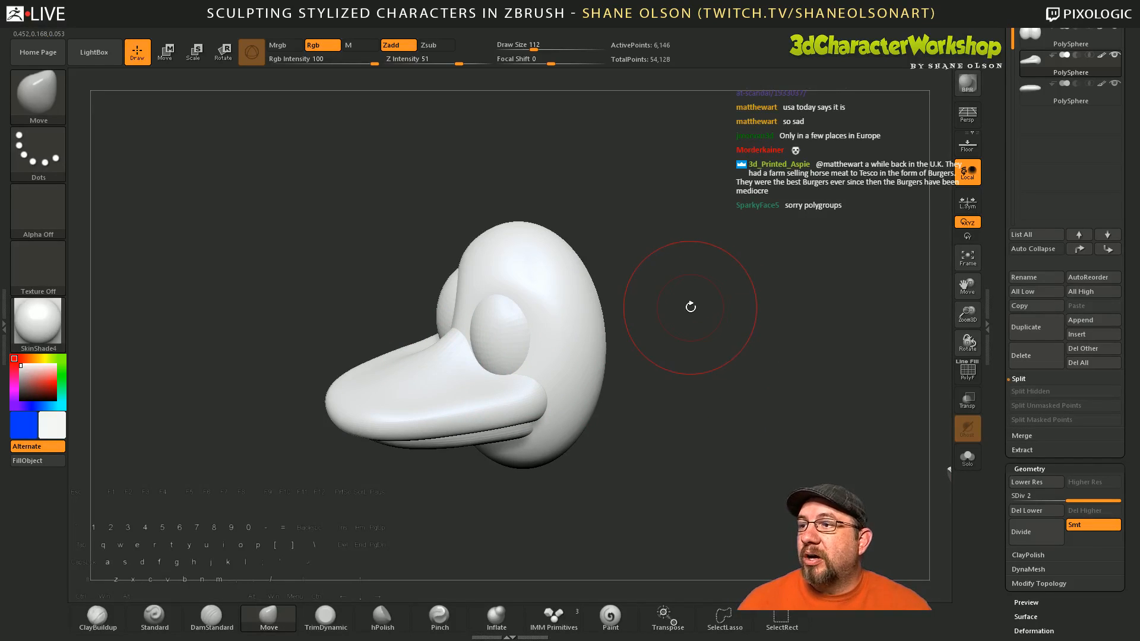
key(shift+f)
key(shift+f)
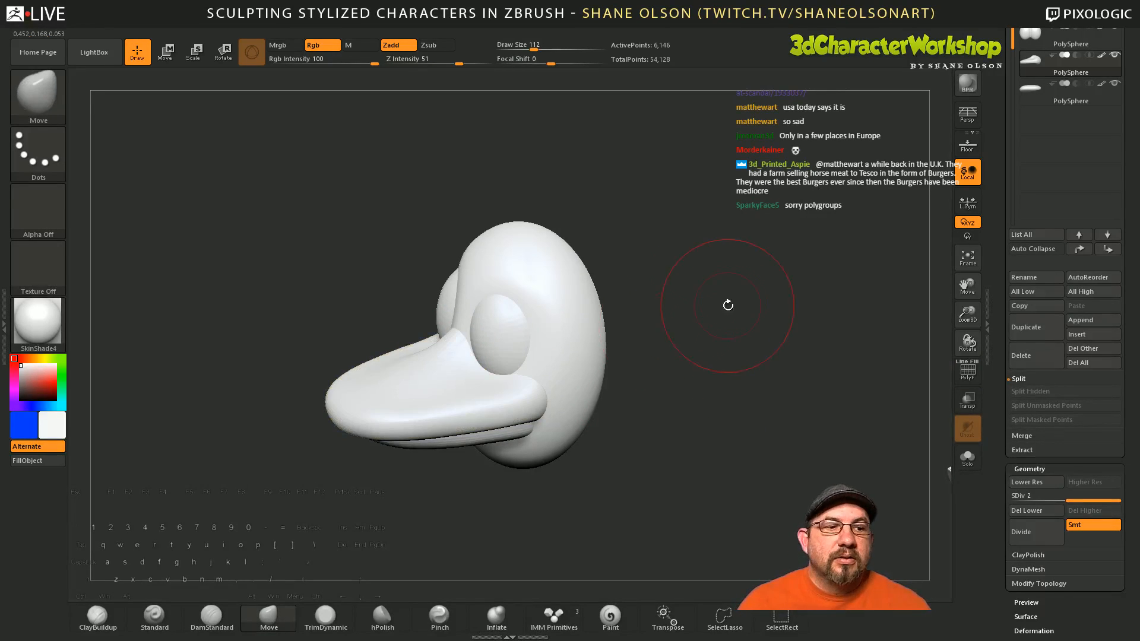
drag(745, 286, 758, 298)
drag(1002, 563, 998, 499)
click(1032, 540)
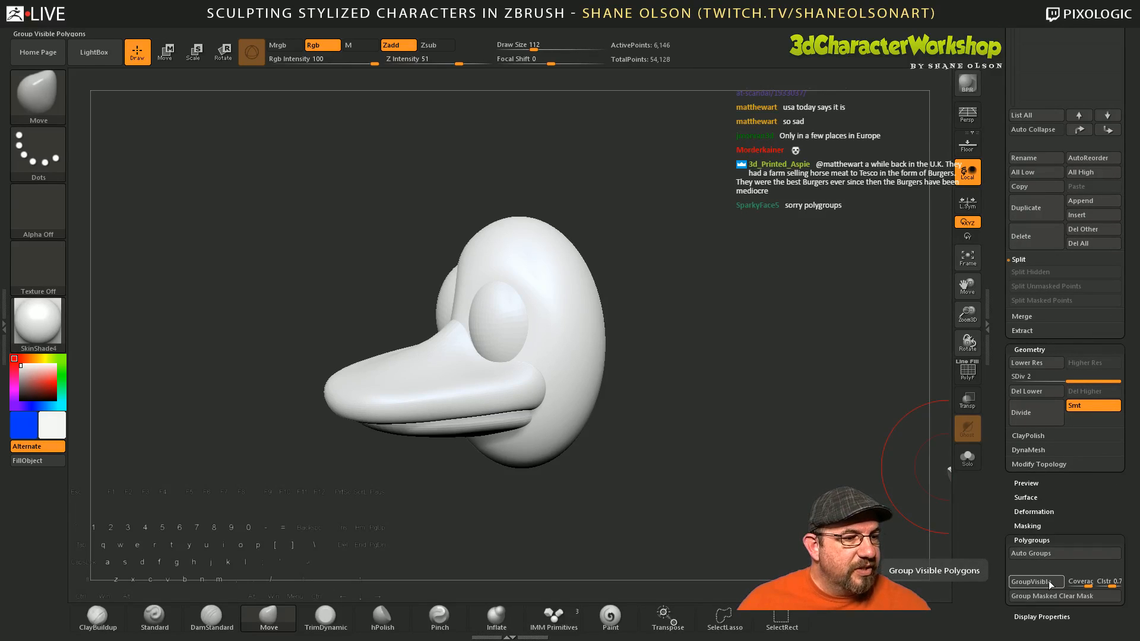
click(1041, 540)
drag(780, 386, 780, 378)
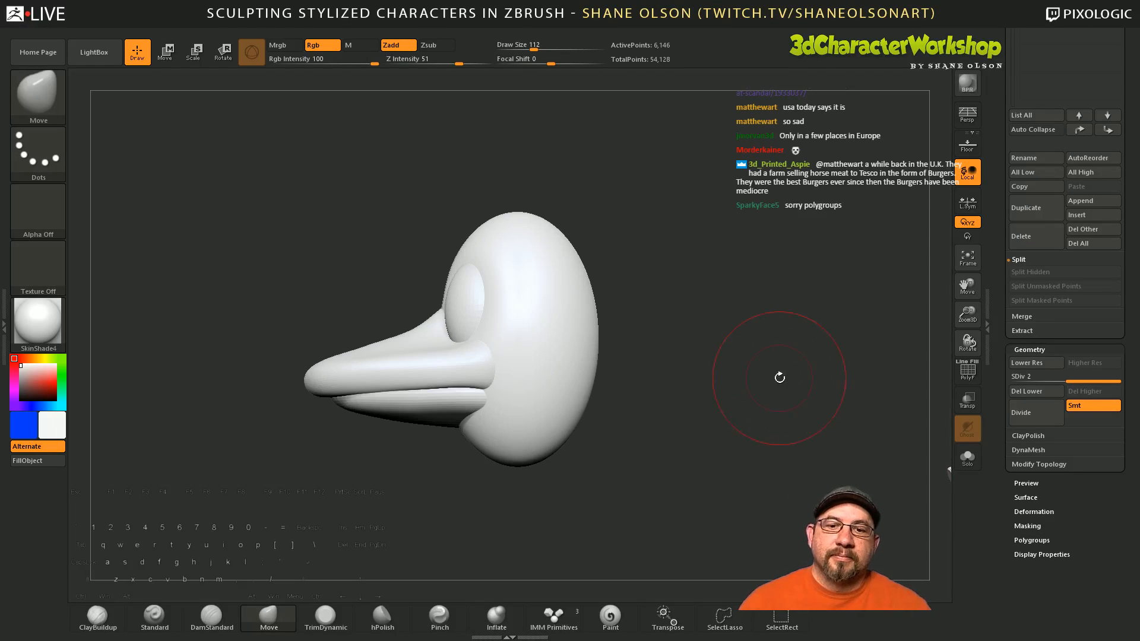
drag(707, 339, 760, 345)
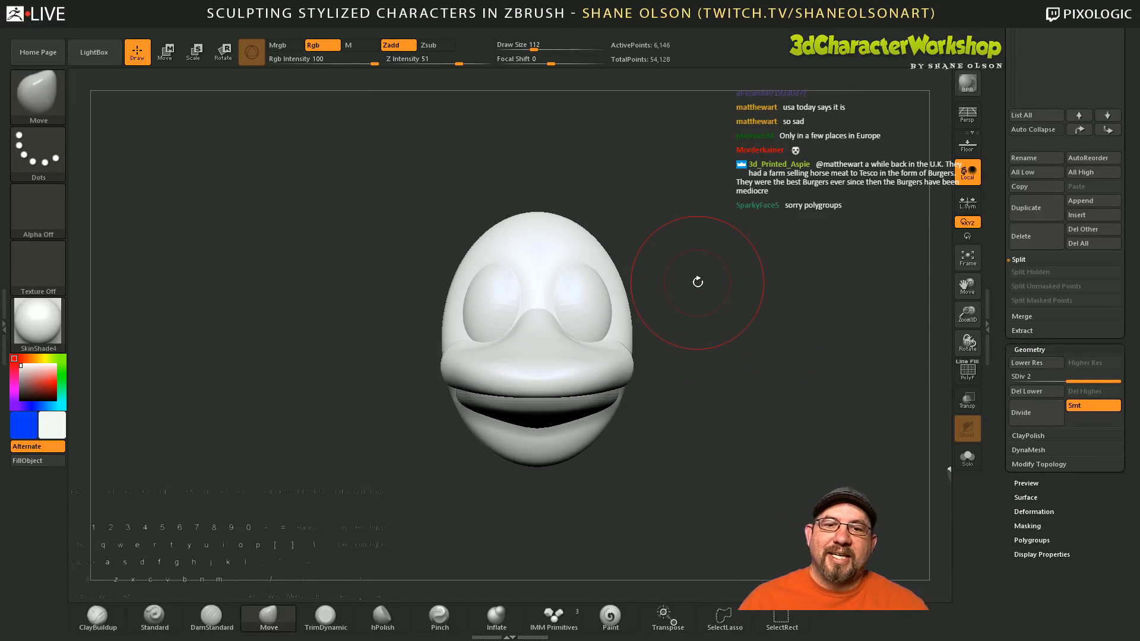
Step: Subdivide the eyes to level 3 and the upper bill to level 4
alt+click(585, 300)
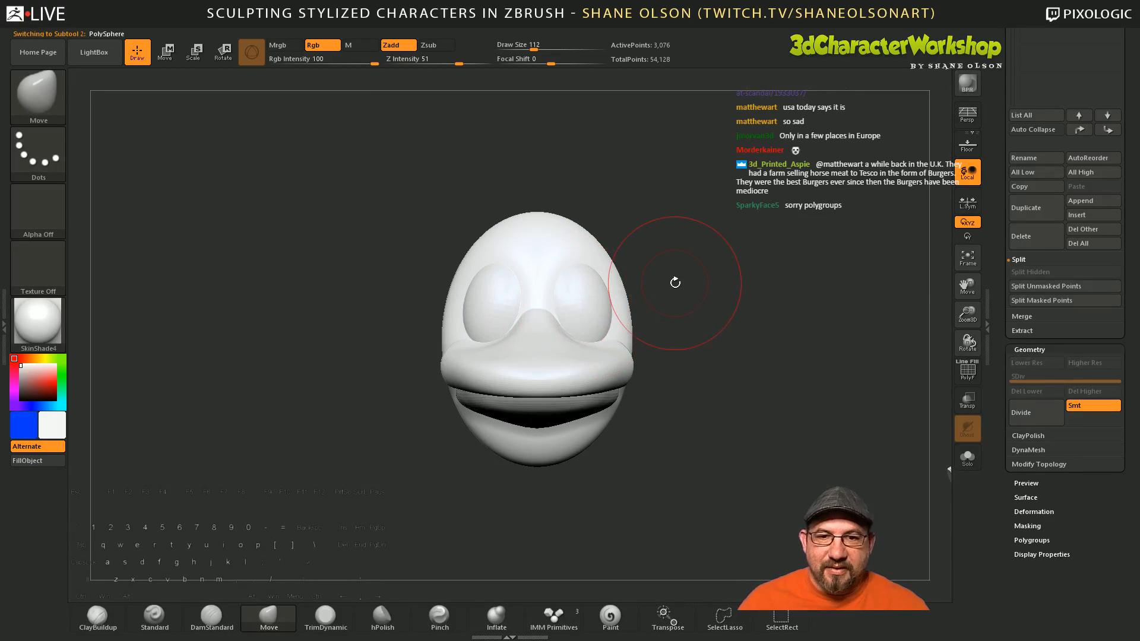
key(ctrl)
key(ctrl+d)
key(ctrl+d)
mouse_move(675, 291)
mouse_down()
mouse_move(710, 301)
mouse_move(583, 291)
mouse_up()
drag(745, 326, 755, 397)
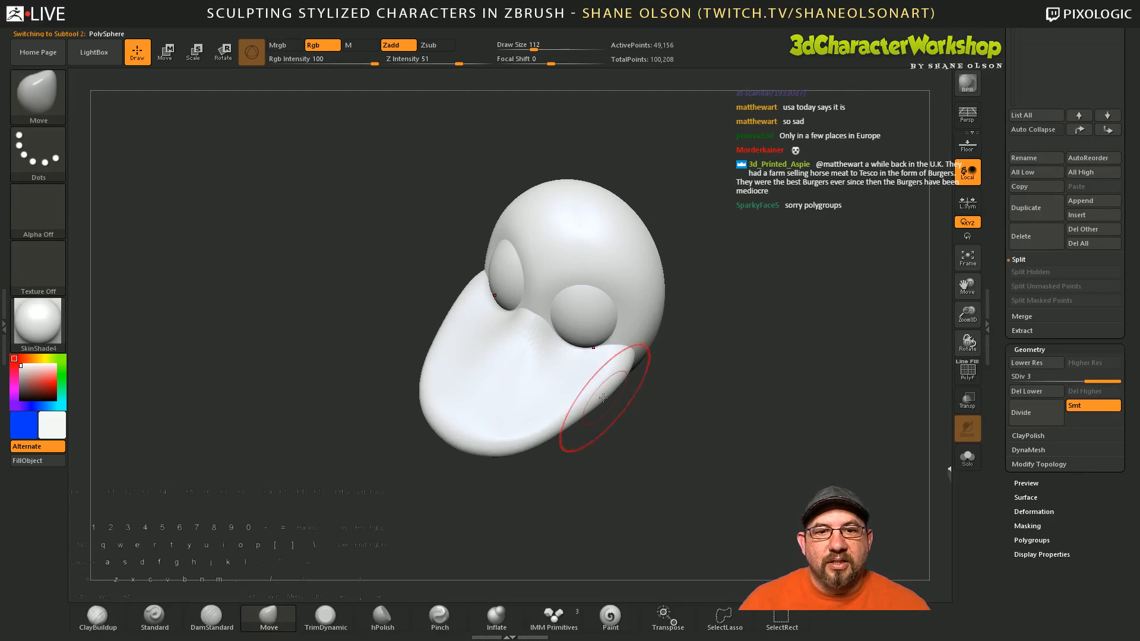
alt+click(533, 395)
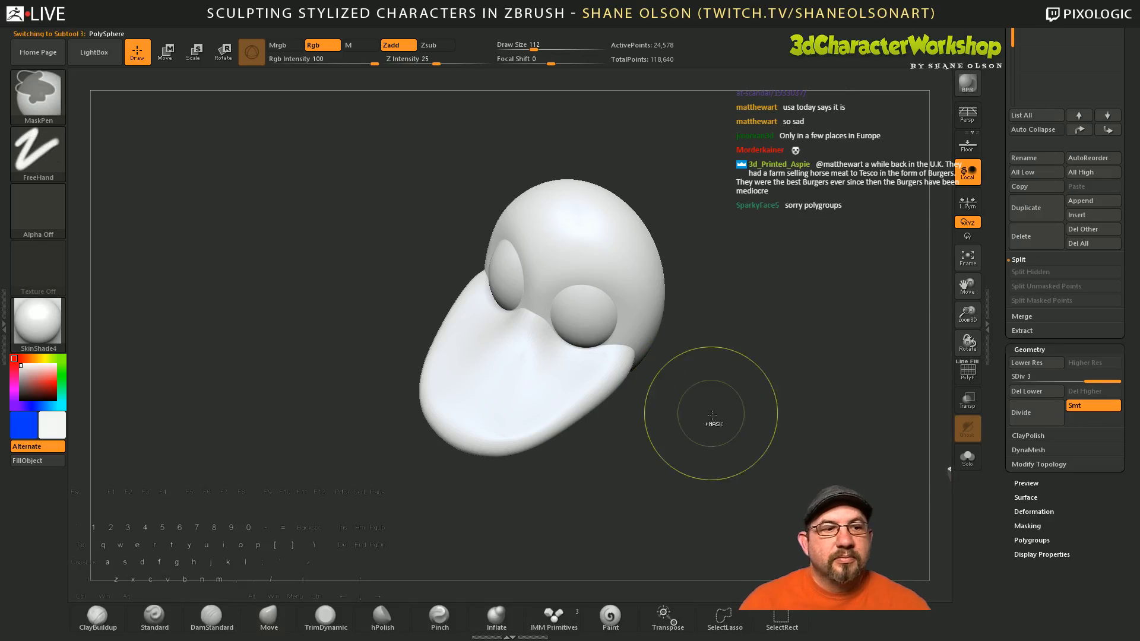
key(ctrl+d)
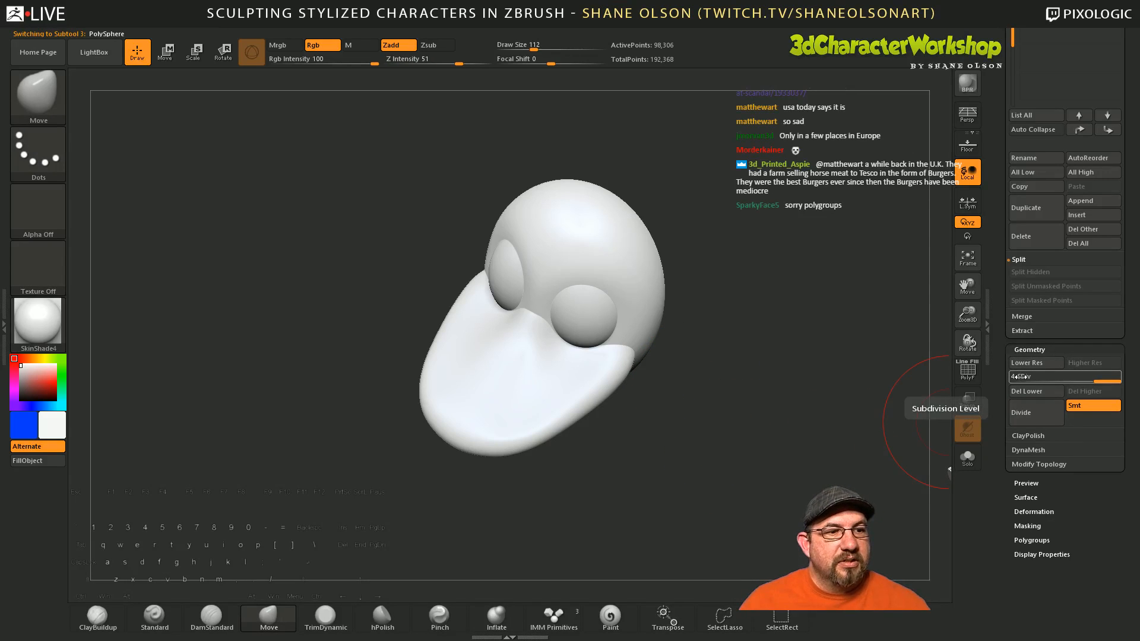
Step: Look through the Modify Topology and Surface options and expand the Deformation settings for the upper bill
scroll(1050, 374, down, 3)
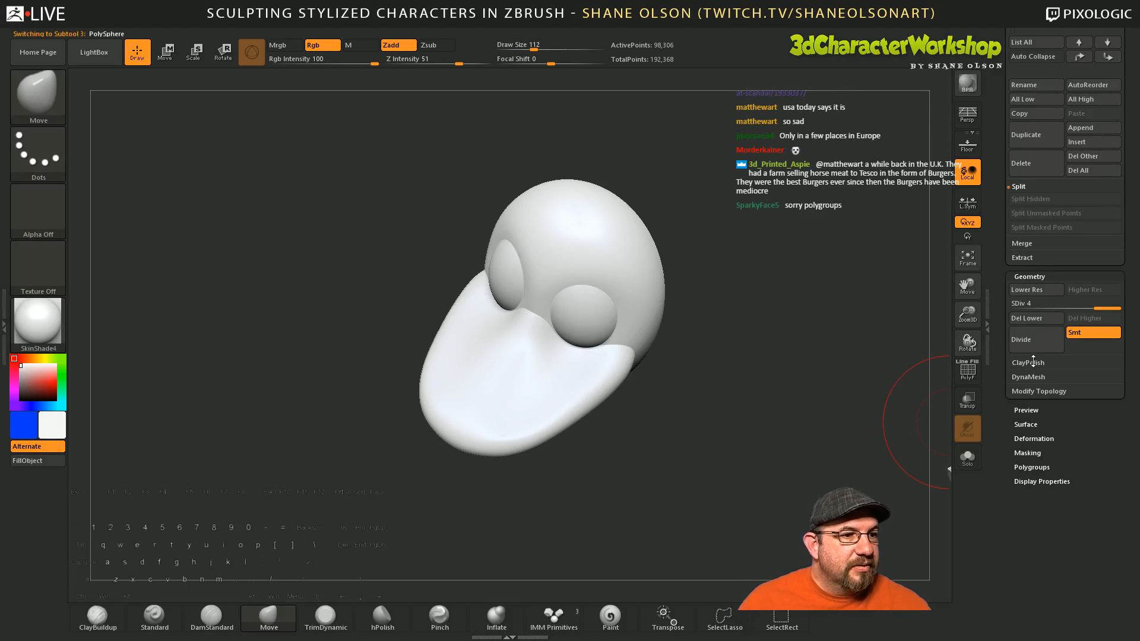
click(1038, 391)
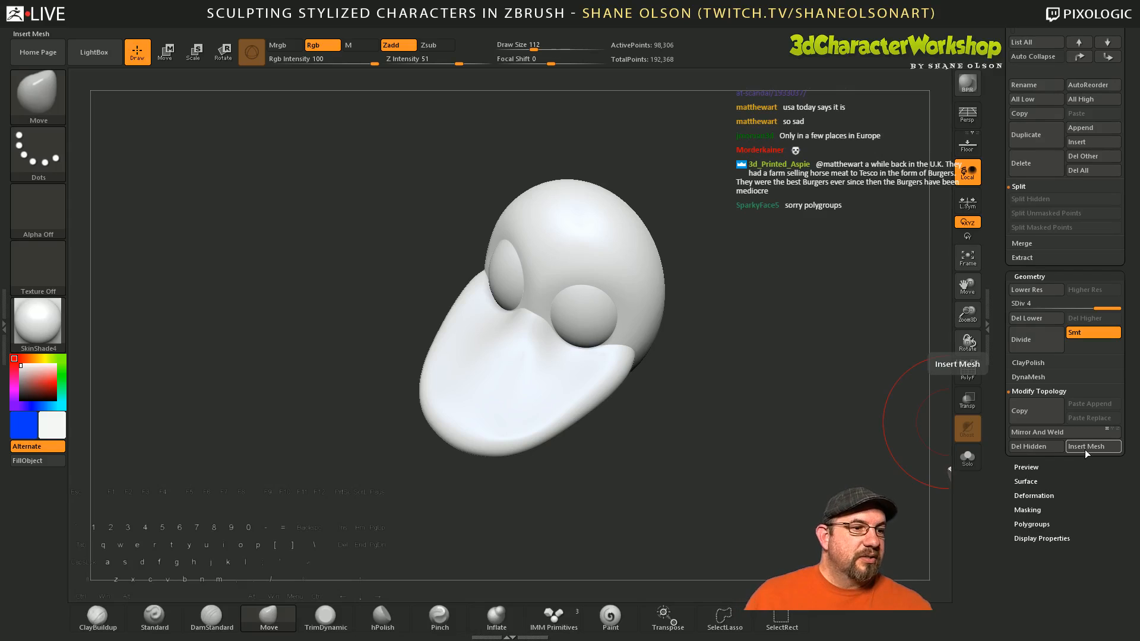
click(1032, 392)
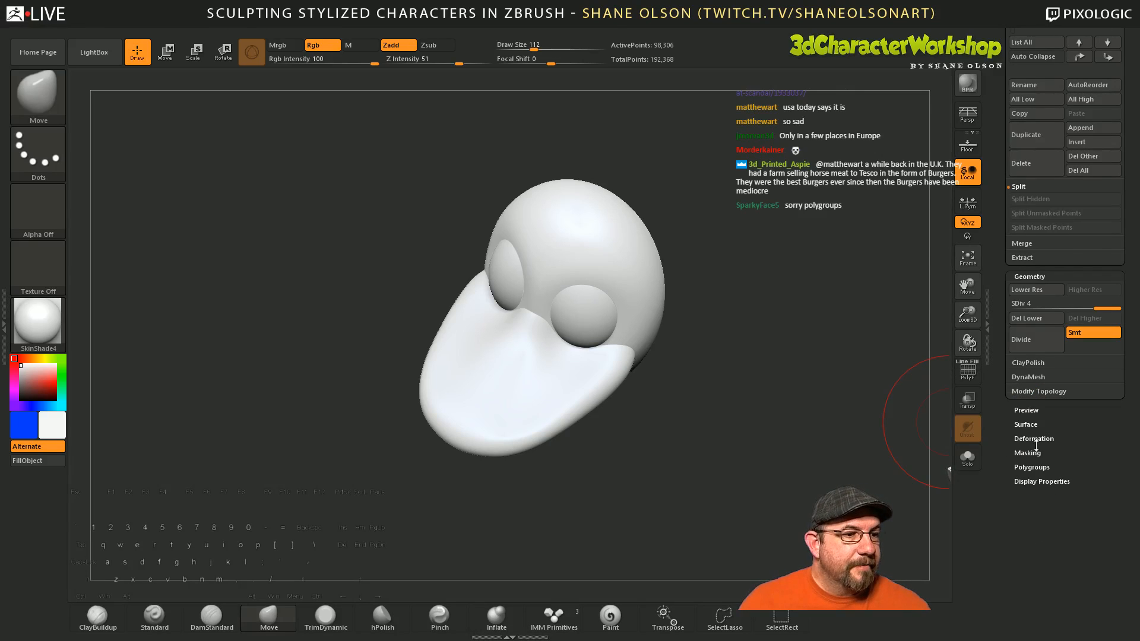
click(1026, 424)
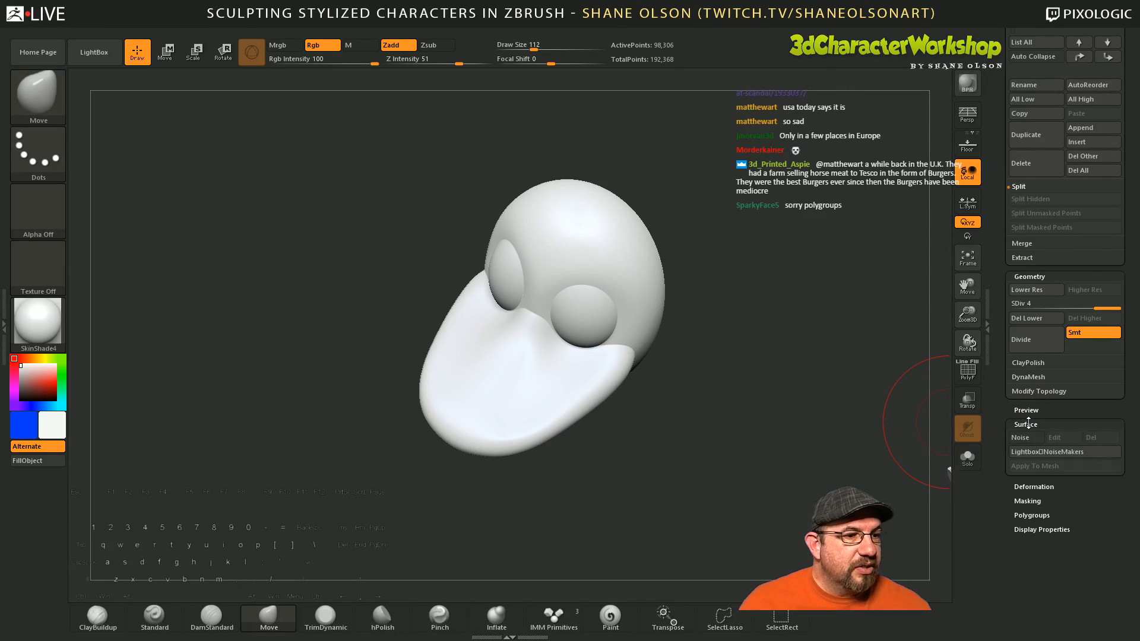
click(1026, 424)
click(1031, 438)
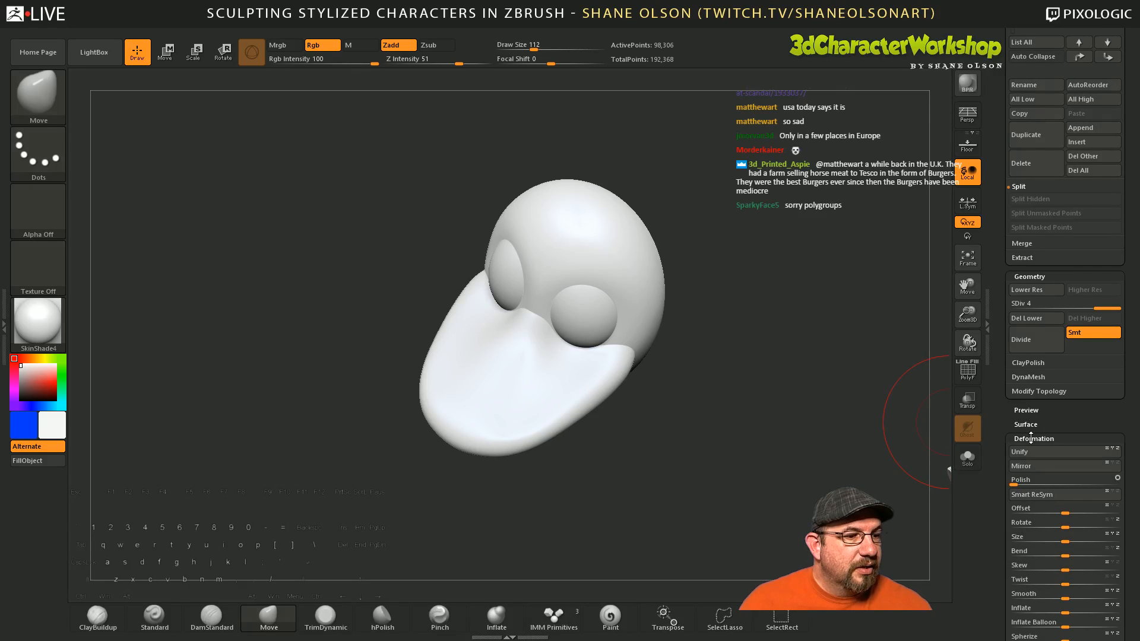
scroll(1006, 430, down, 3)
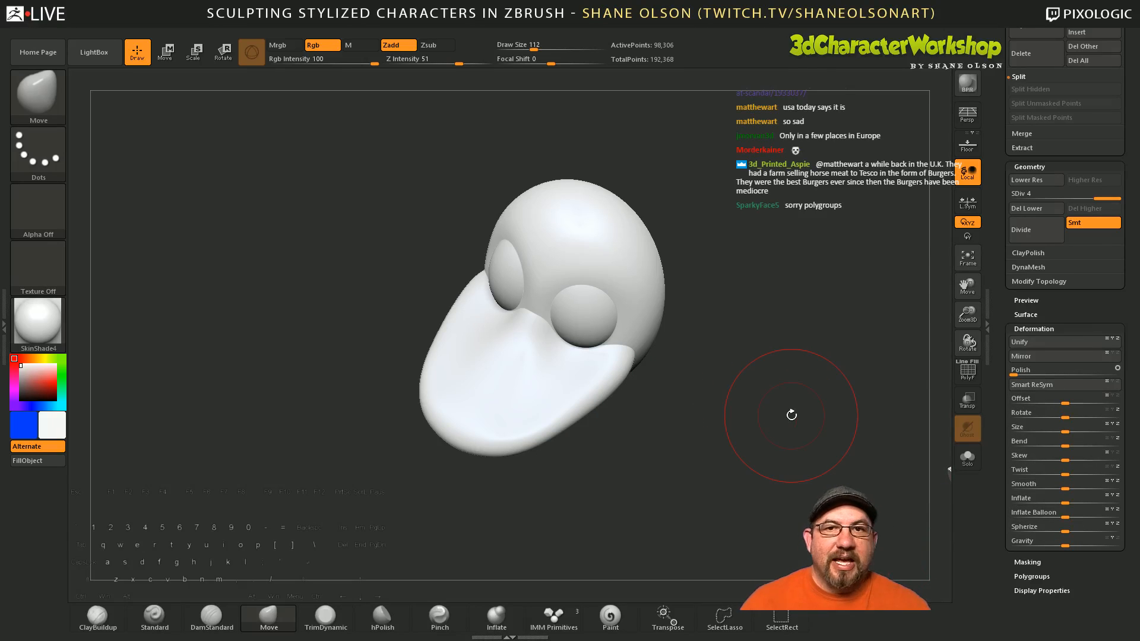
Step: Try the Bend and Skew deformations on the upper bill, and undo them
shift+drag(812, 412, 790, 409)
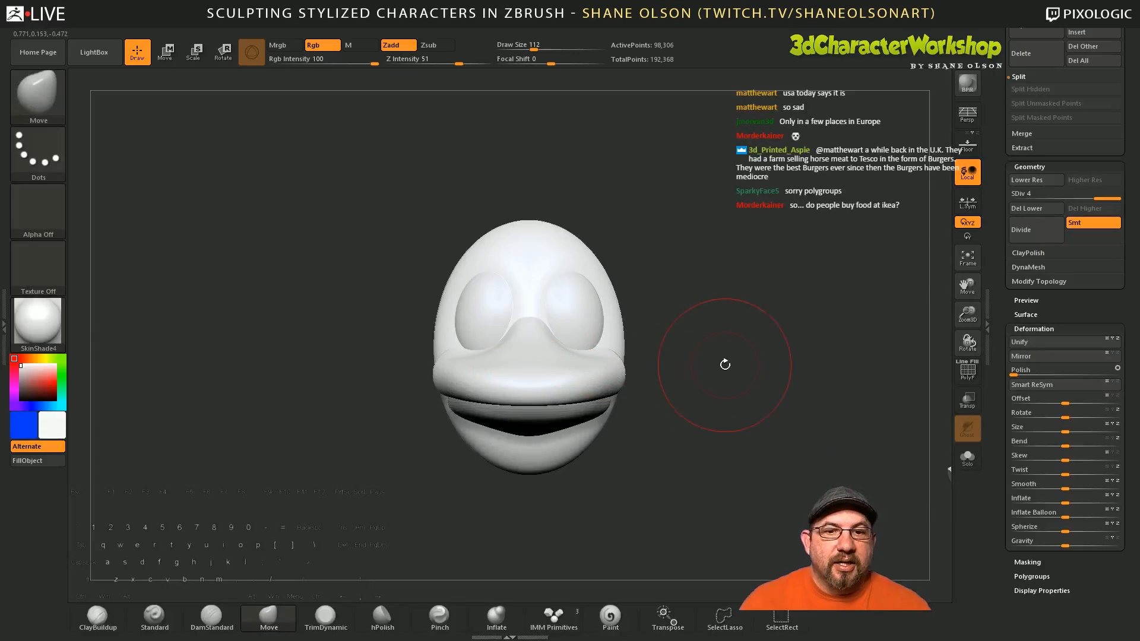
drag(722, 364, 592, 379)
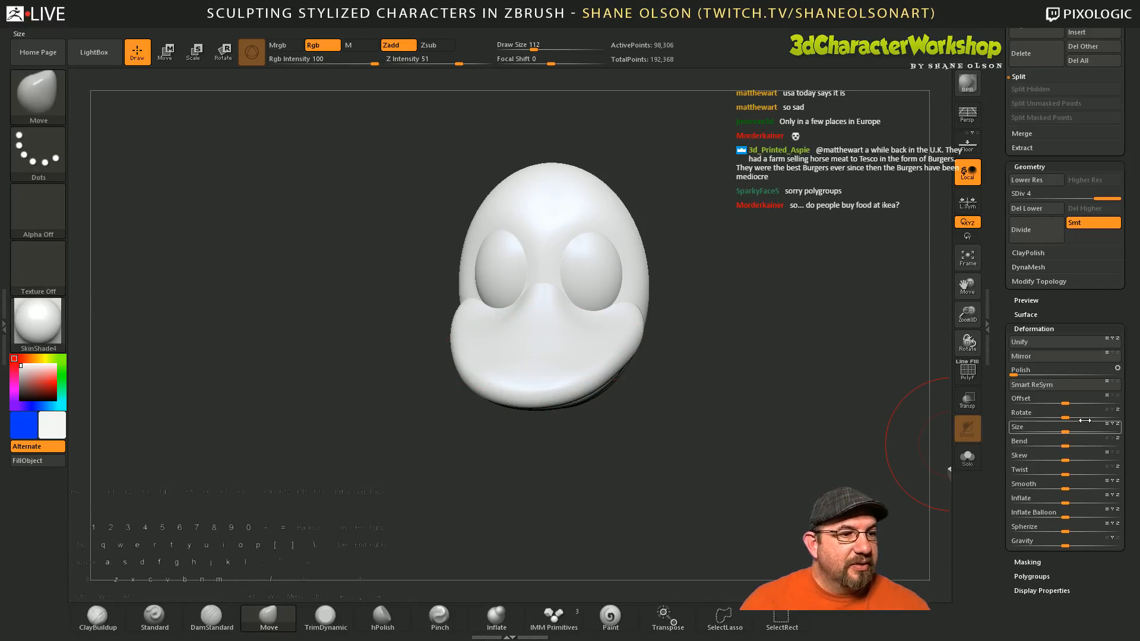
mouse_move(1070, 441)
mouse_down()
mouse_move(1086, 442)
mouse_move(1050, 442)
mouse_move(1077, 442)
mouse_move(1062, 443)
mouse_up()
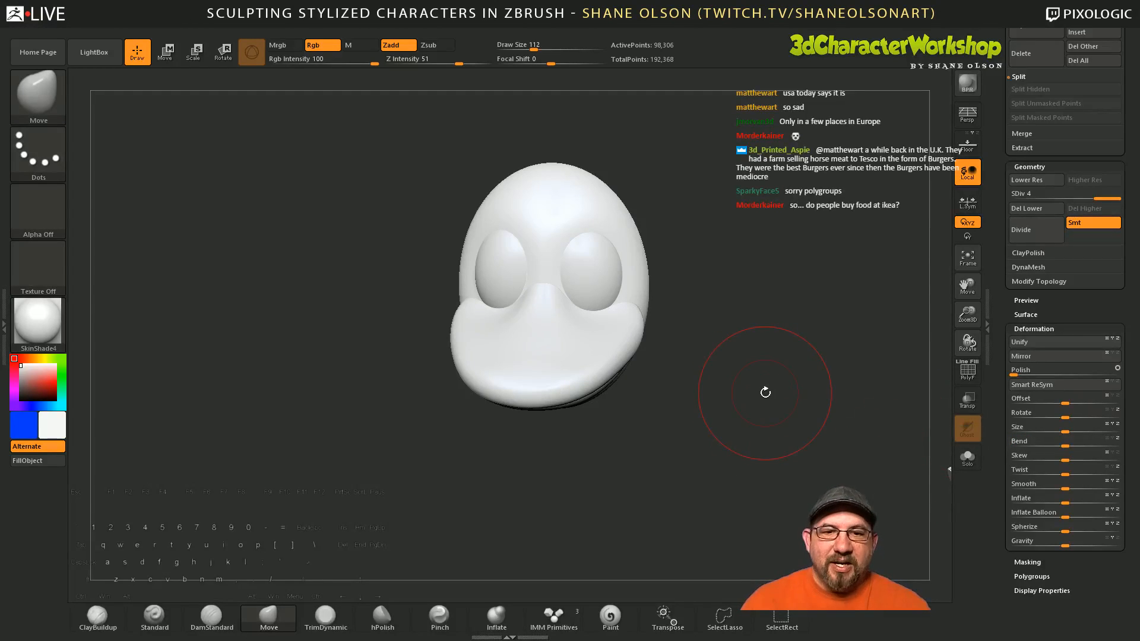
drag(753, 335, 756, 356)
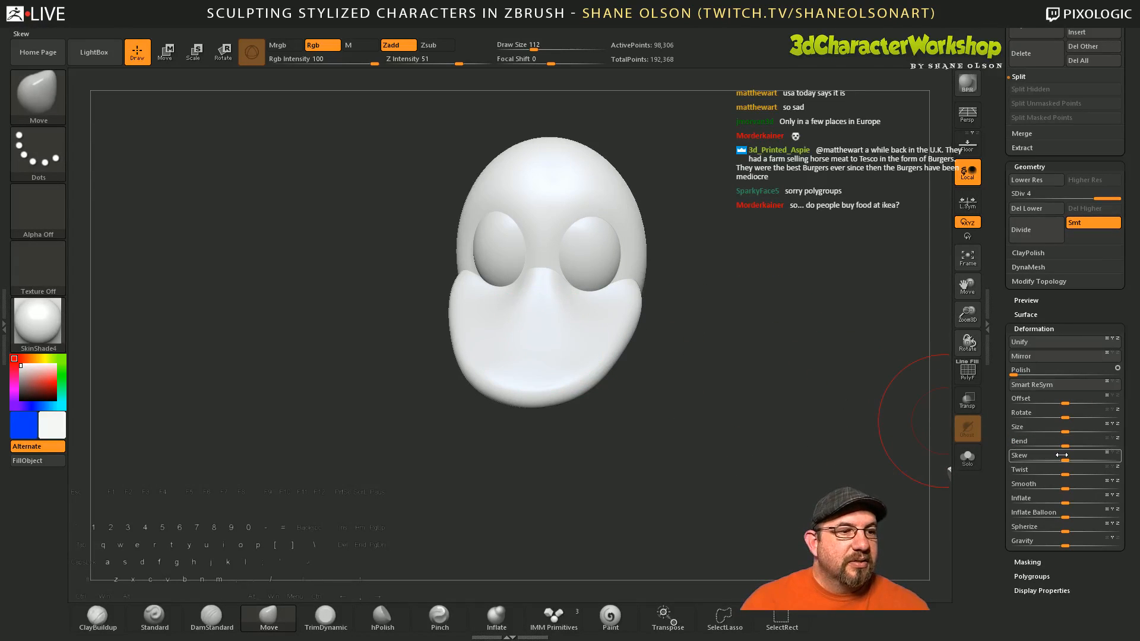
mouse_move(1061, 455)
mouse_down()
mouse_move(1077, 455)
mouse_move(1050, 456)
mouse_move(1087, 461)
mouse_move(1054, 459)
mouse_move(1078, 446)
mouse_up()
key(ctrl+z)
key(ctrl+z)
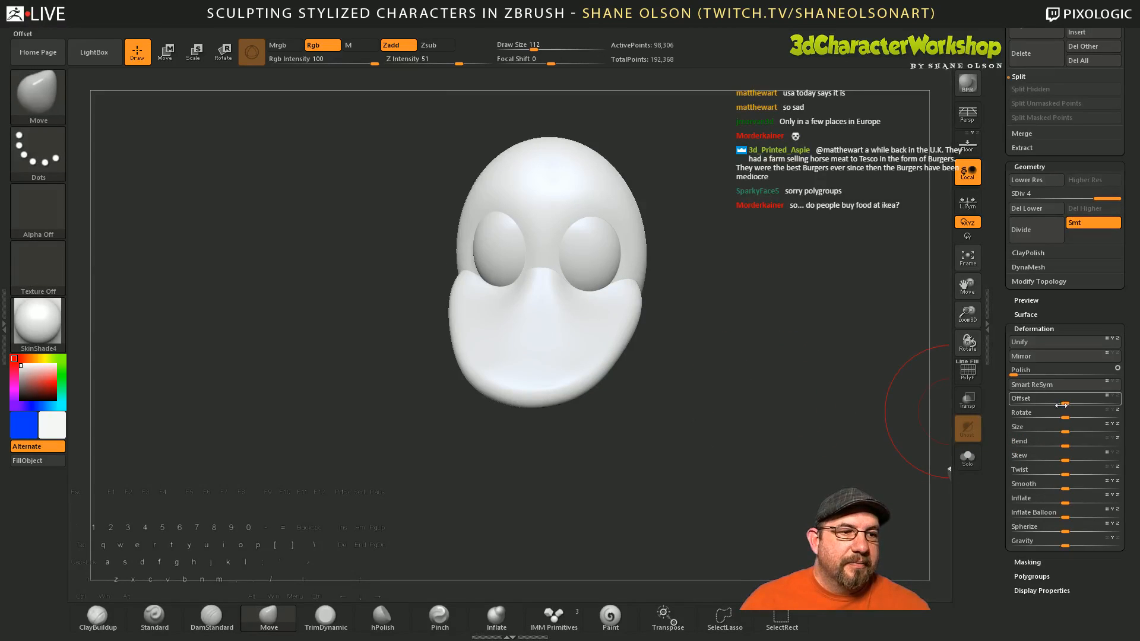
Step: Try the Inflate and Twist deformations on the upper bill, undoing each one
drag(1065, 498, 1044, 498)
key(ctrl+z)
drag(748, 383, 723, 384)
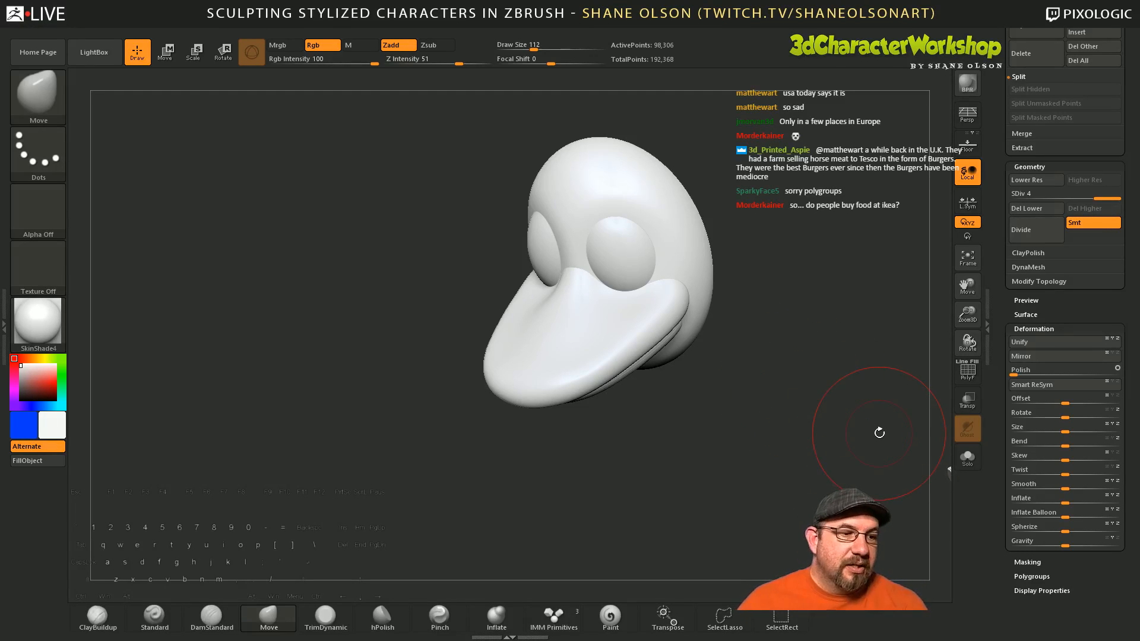
drag(1065, 469, 1091, 469)
key(ctrl+z)
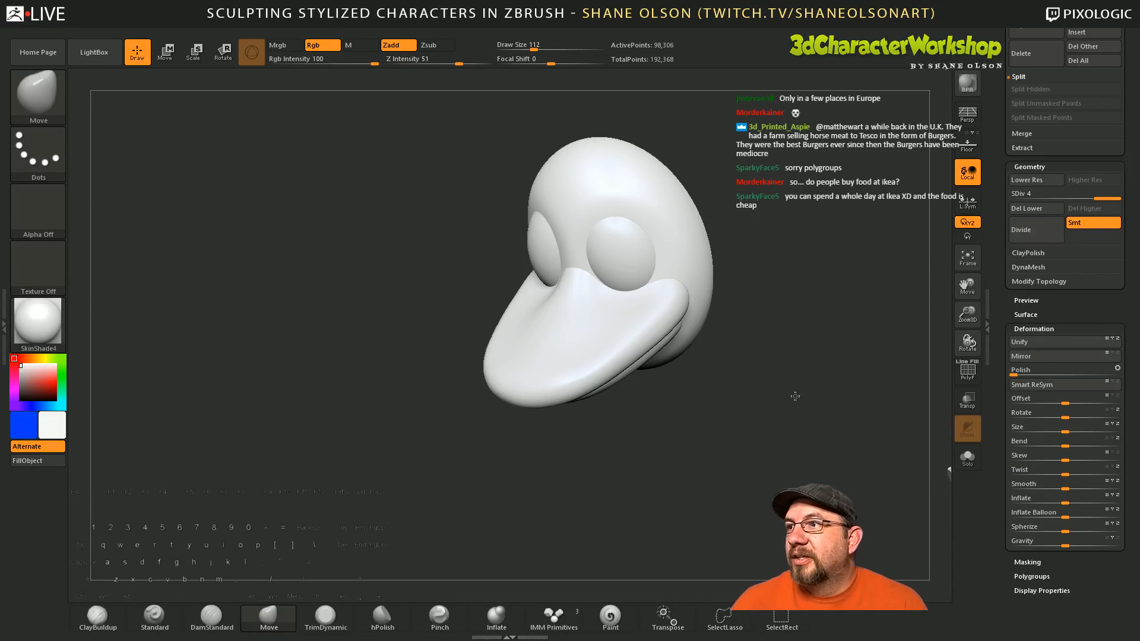
Step: Make the skull active and reshape its egg form with the Move brush at draw size 140
mouse_move(794, 396)
mouse_down()
mouse_move(790, 361)
mouse_move(771, 368)
mouse_up()
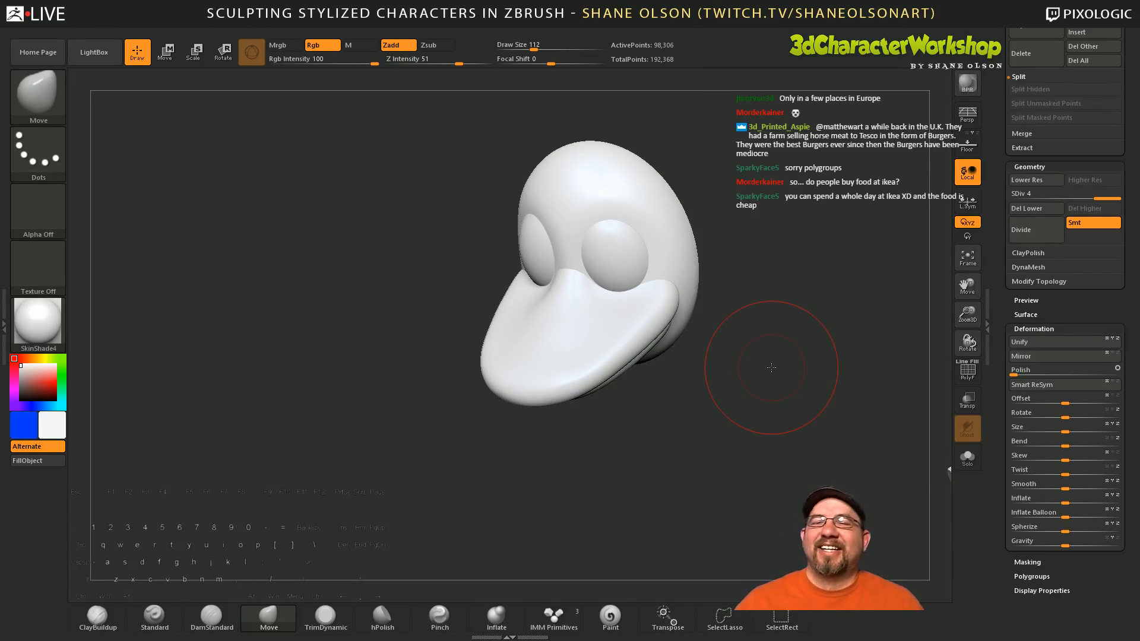
drag(769, 375, 817, 323)
alt+click(598, 288)
mouse_move(720, 242)
mouse_down()
mouse_move(679, 327)
mouse_move(710, 337)
mouse_move(696, 348)
mouse_move(706, 345)
mouse_move(704, 330)
mouse_move(682, 341)
mouse_move(694, 333)
mouse_up()
key(s)
mouse_move(561, 227)
mouse_down()
mouse_move(556, 210)
mouse_move(613, 181)
mouse_up()
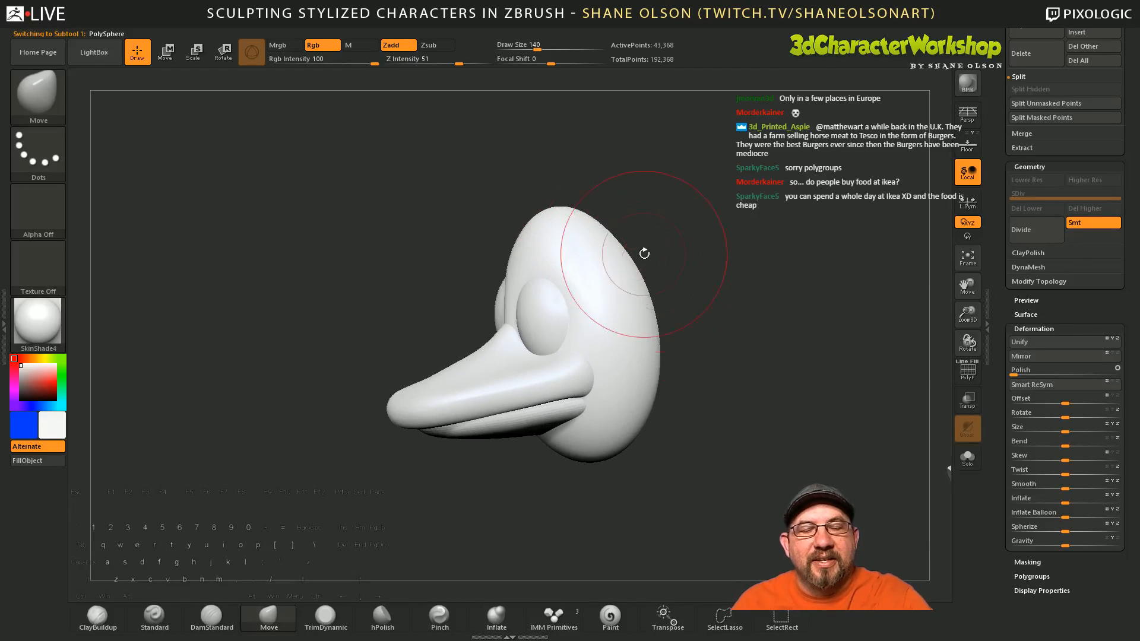
mouse_move(653, 267)
mouse_down()
mouse_move(683, 350)
mouse_move(733, 434)
mouse_move(682, 416)
mouse_move(708, 406)
mouse_up()
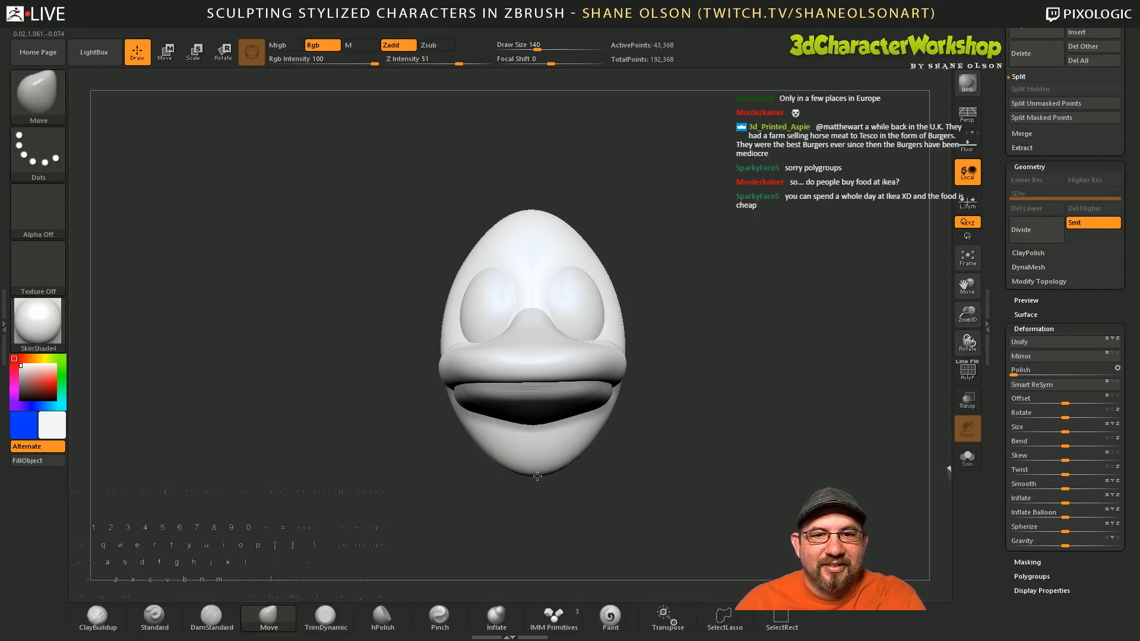
drag(593, 481, 638, 389)
Step: Make the lower jaw active, subdivide it to level 3, and reduce the Move brush's draw size to 56
alt+click(469, 383)
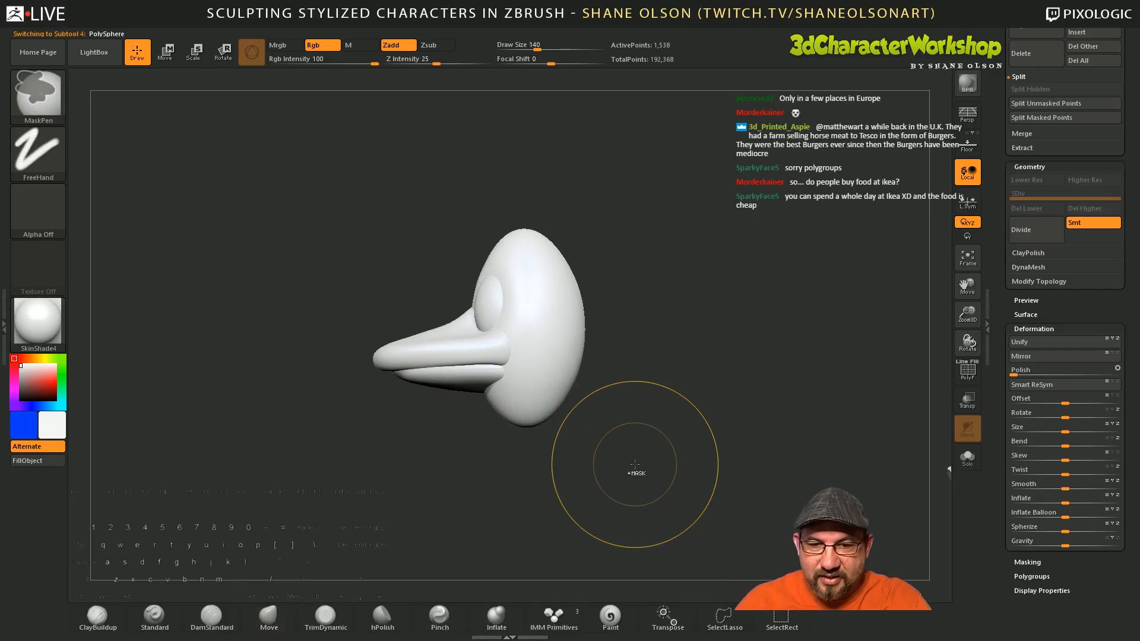
key(ctrl+d)
key(ctrl+d)
mouse_move(647, 464)
mouse_down()
mouse_move(659, 394)
mouse_move(649, 464)
mouse_move(641, 457)
mouse_up()
key(s)
mouse_move(650, 450)
mouse_down()
mouse_move(667, 450)
mouse_move(656, 443)
mouse_up()
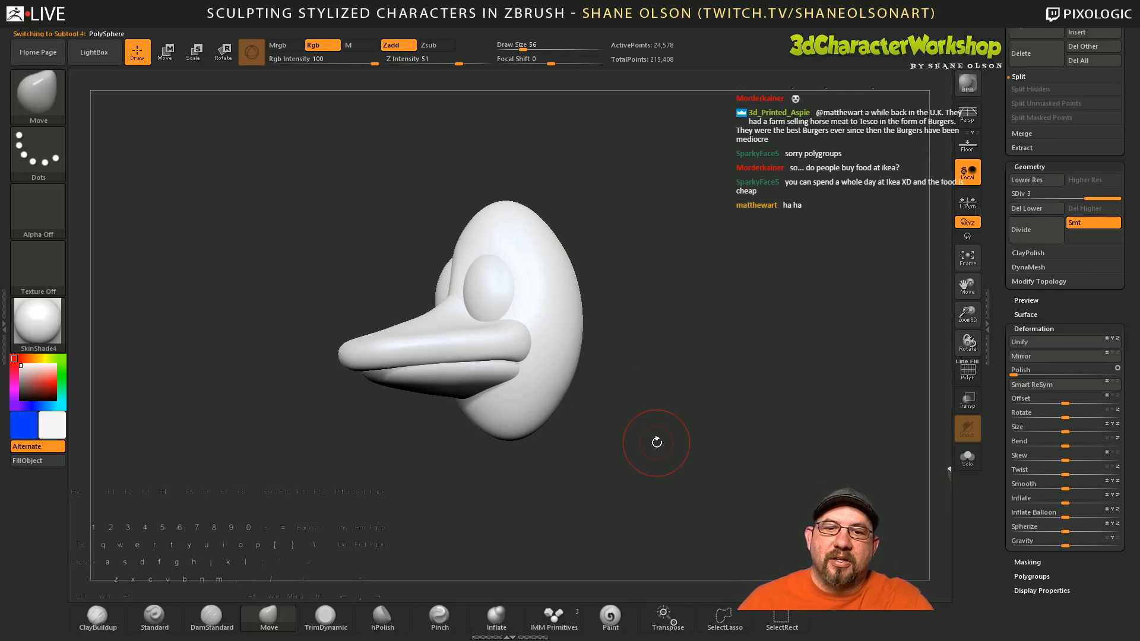
drag(644, 379, 692, 466)
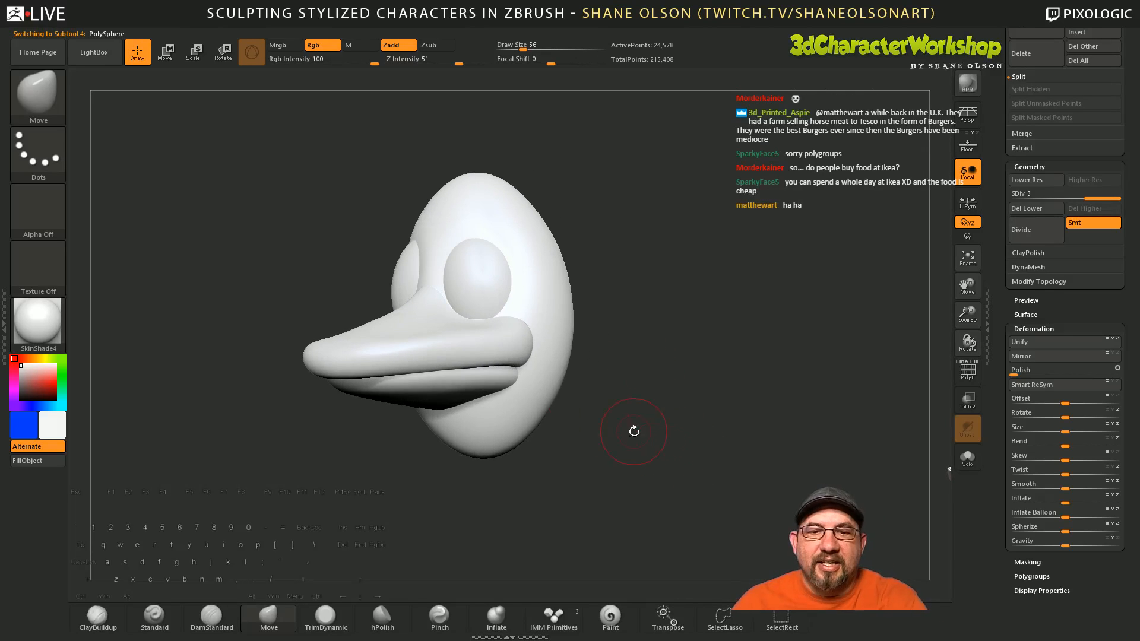
Step: Make the skull active and insert an IMM Primitives sphere at the corner of the bill as a cheek
click(554, 617)
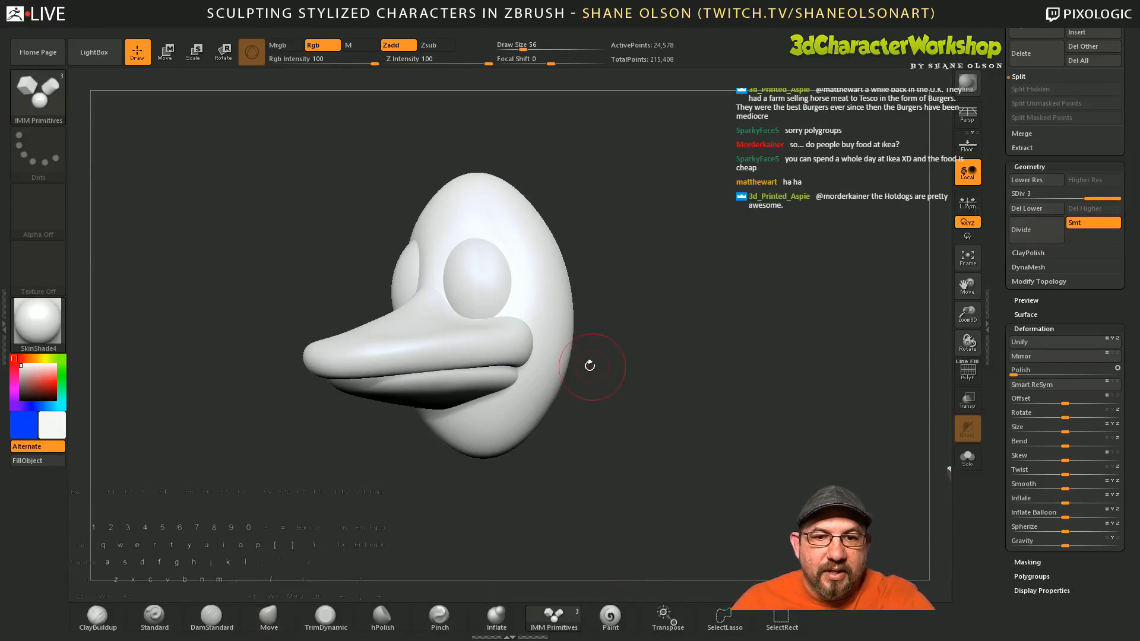
click(553, 350)
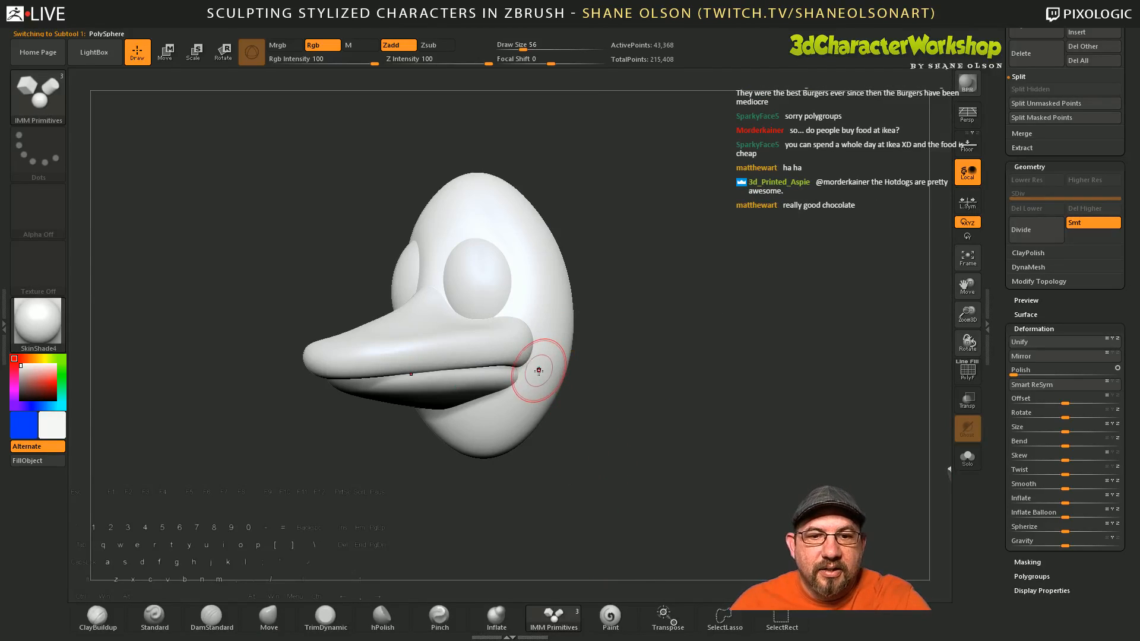
drag(530, 371, 542, 397)
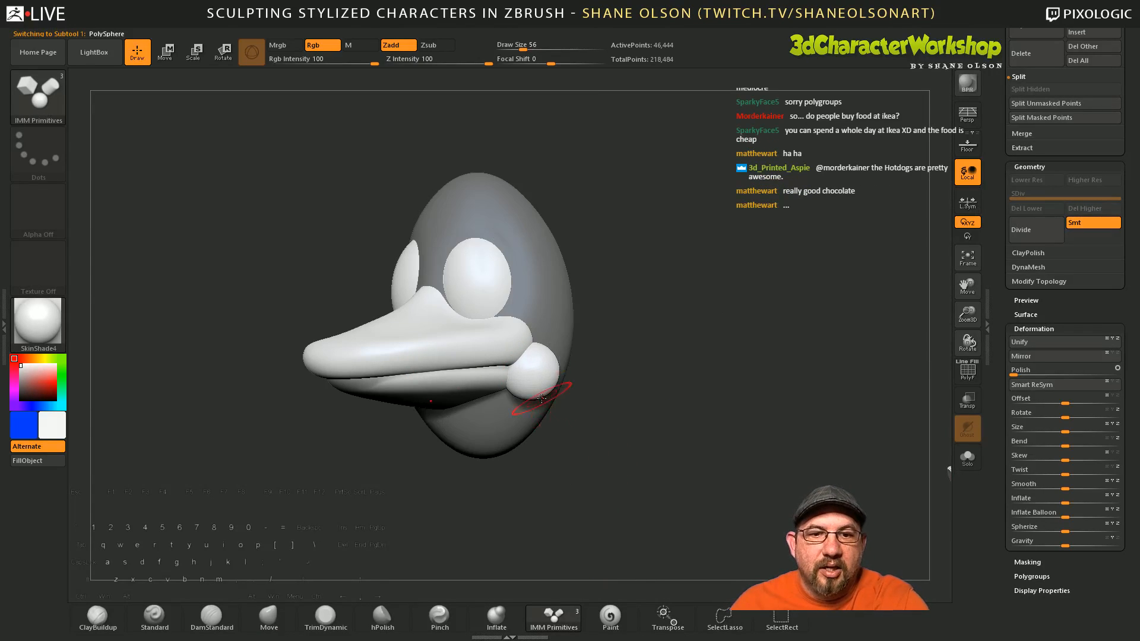
drag(662, 472, 652, 470)
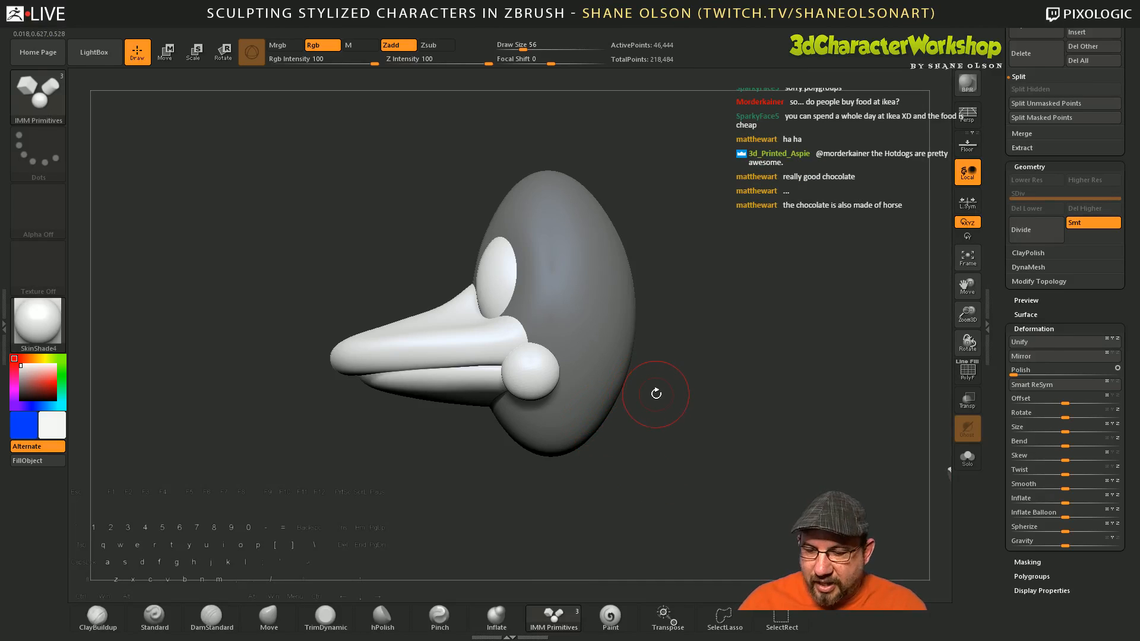
Step: Stretch the mirrored cheek spheres into elongated ovals with the Transpose gizmo
key(w)
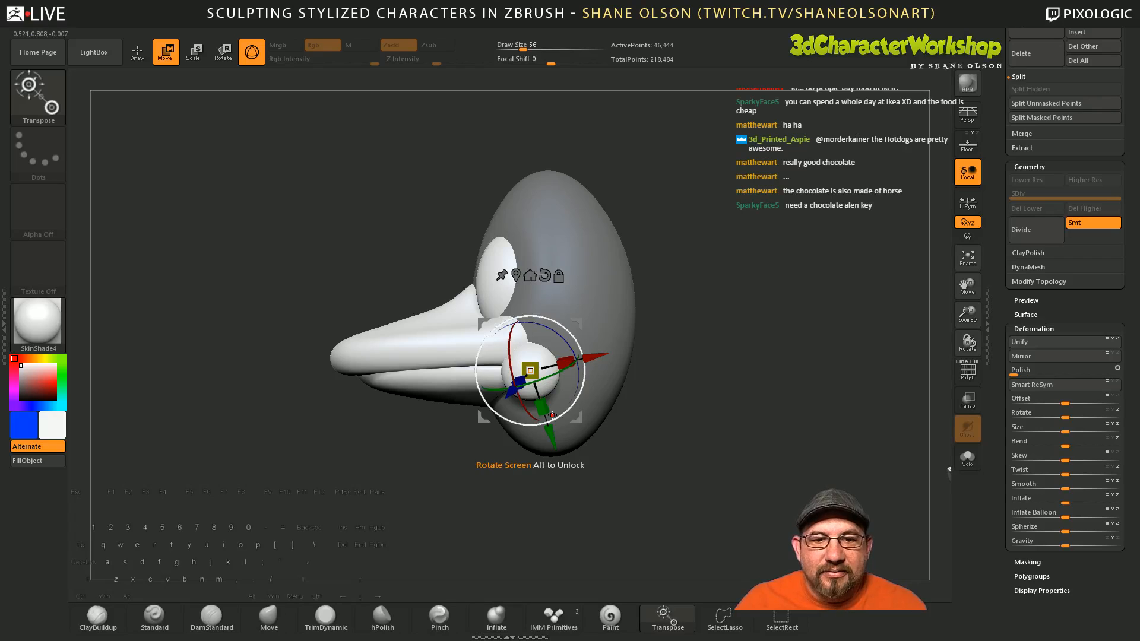
drag(543, 409, 555, 438)
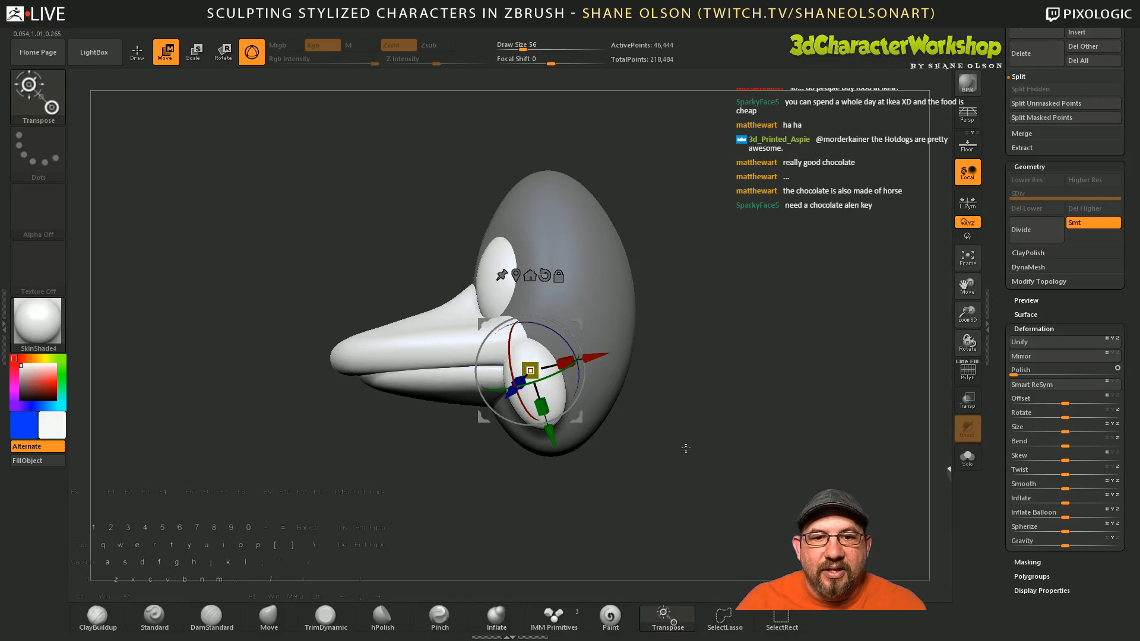
shift+drag(686, 448, 644, 445)
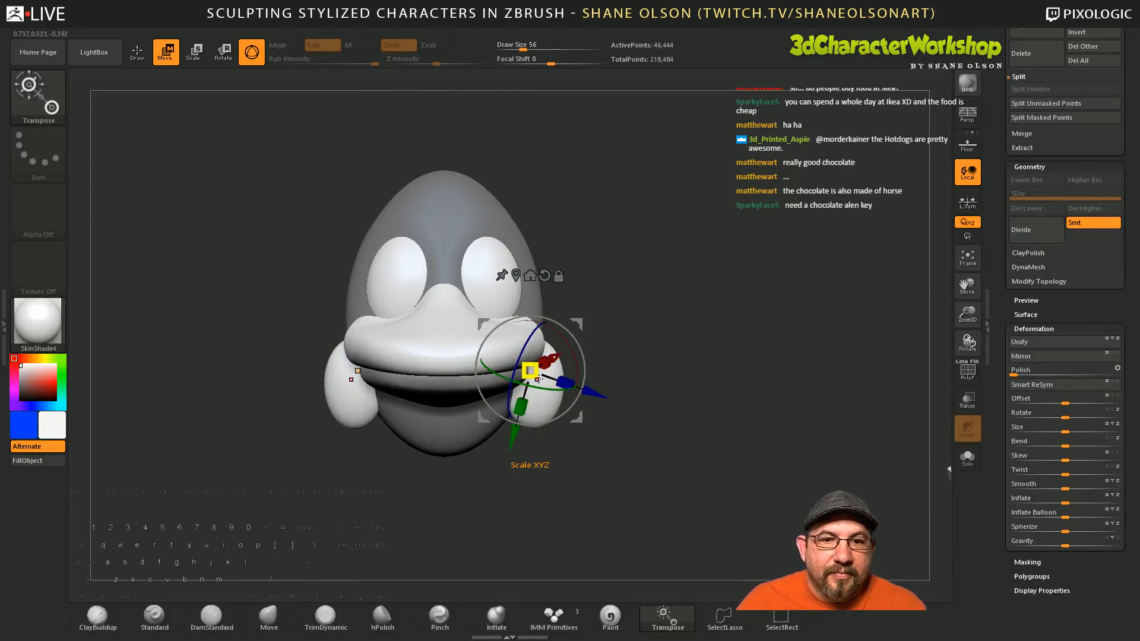
drag(575, 323, 577, 350)
Step: Rotate the cheek ovals upright in side view and move them inward against the skull
drag(668, 380, 590, 344)
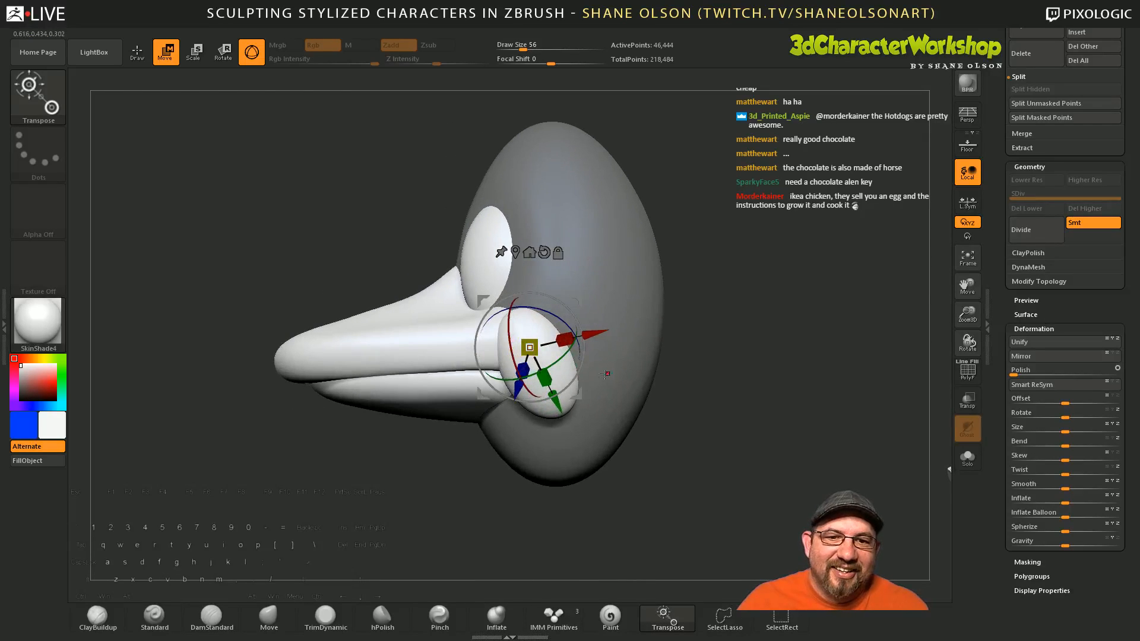
drag(549, 311, 627, 364)
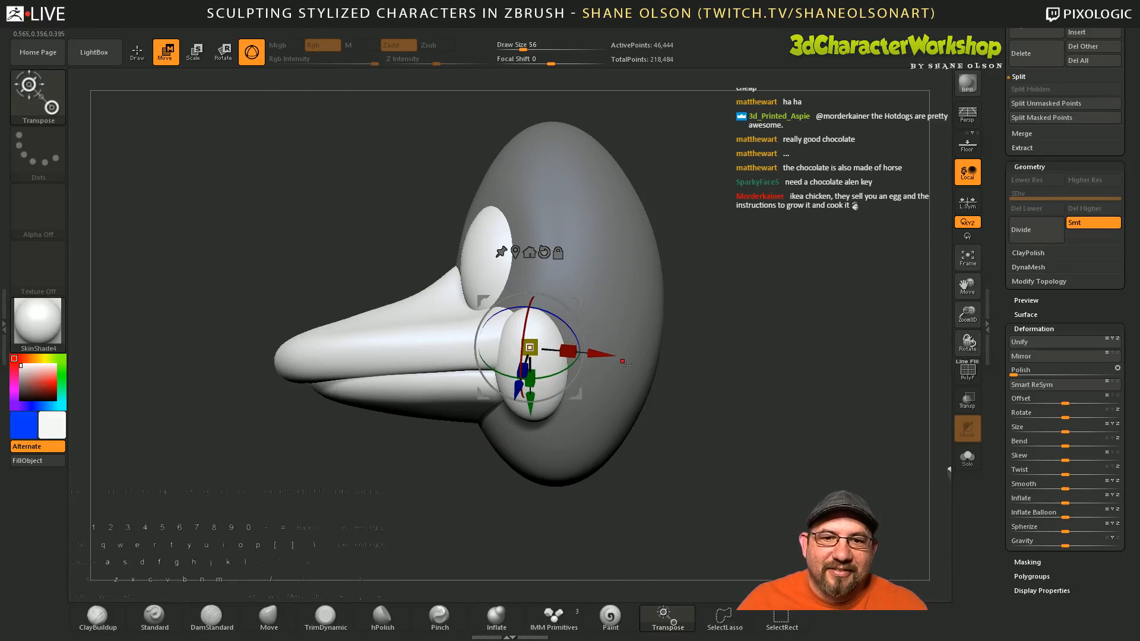
drag(684, 454, 641, 482)
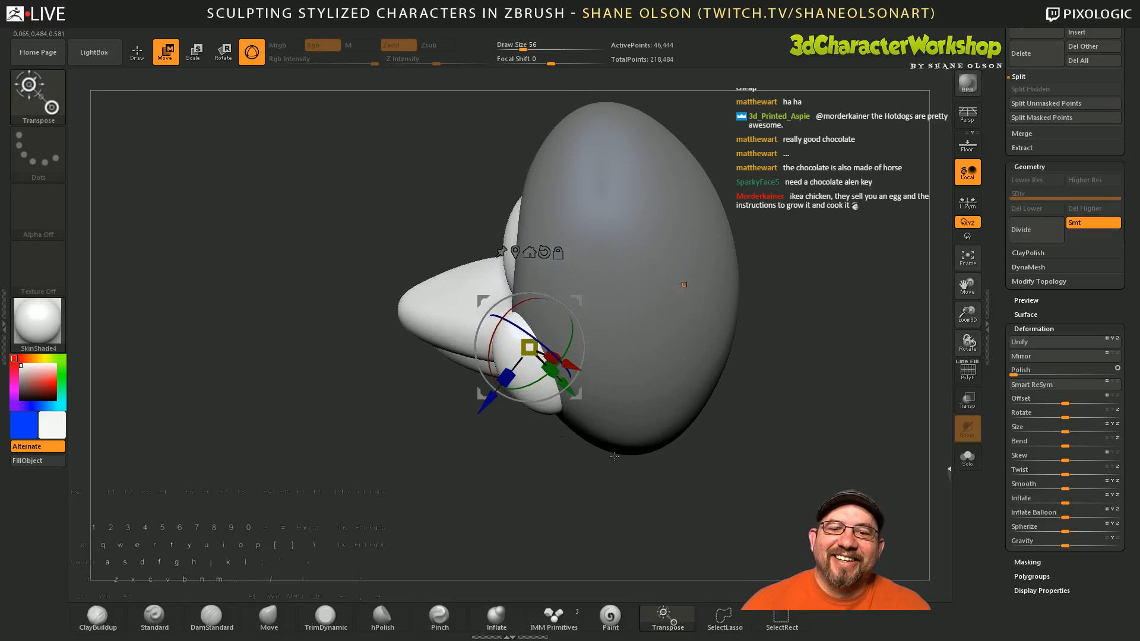
drag(503, 381, 521, 359)
Step: Set the Move brush's draw size to 108 and reshape the cheek's front and lower edge around the bill's corner
mouse_move(579, 482)
mouse_down()
mouse_move(734, 495)
mouse_move(686, 492)
mouse_up()
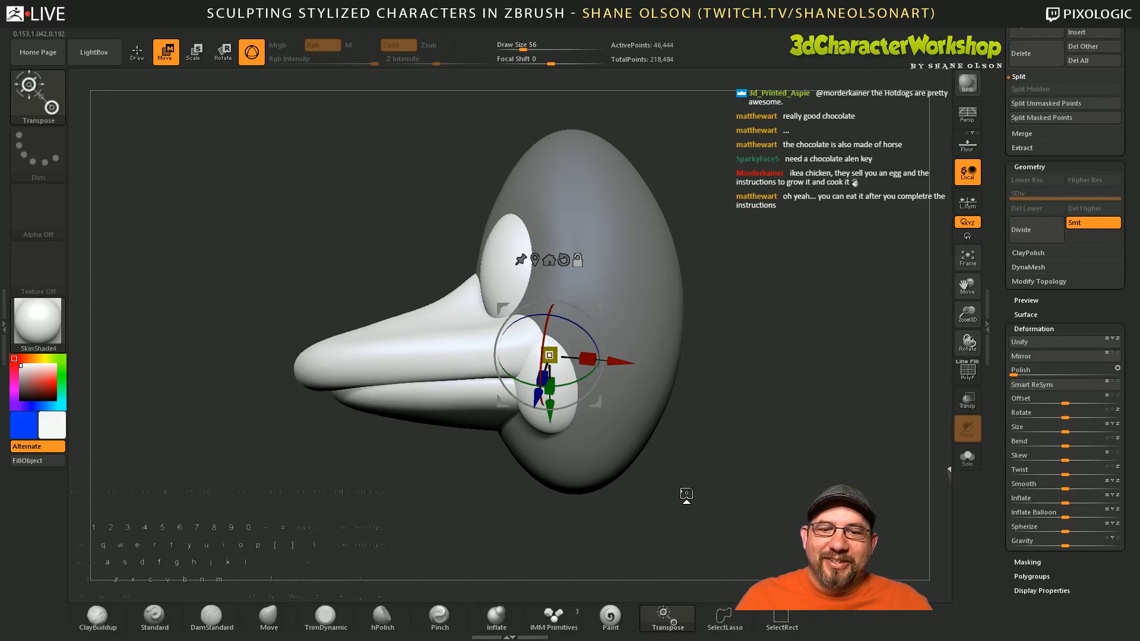
key(4)
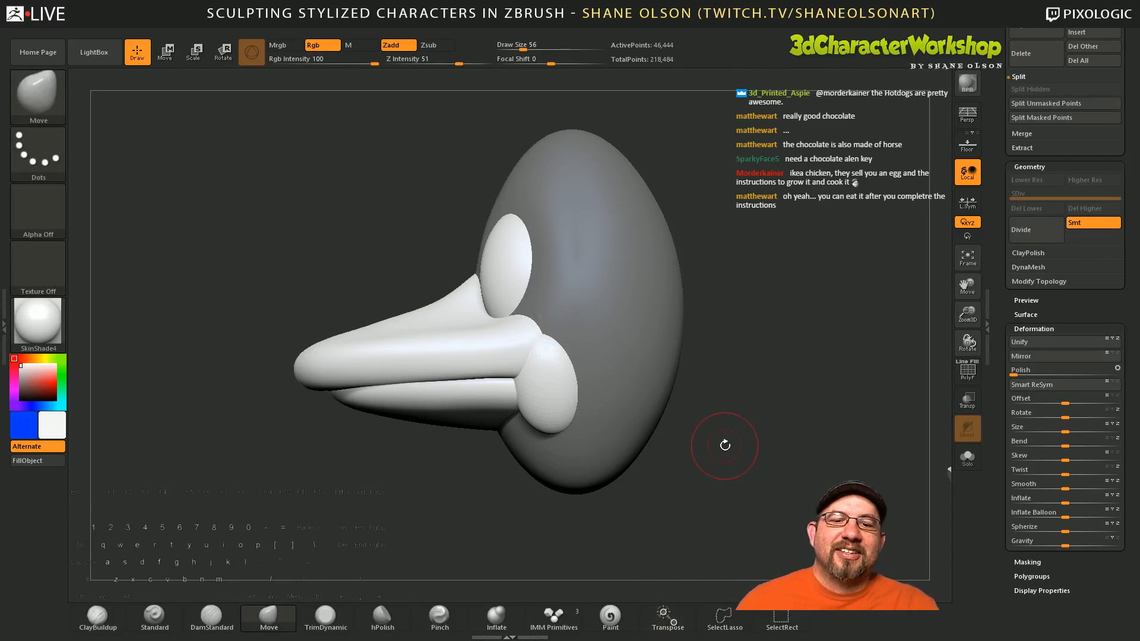
key(s)
drag(707, 455, 716, 455)
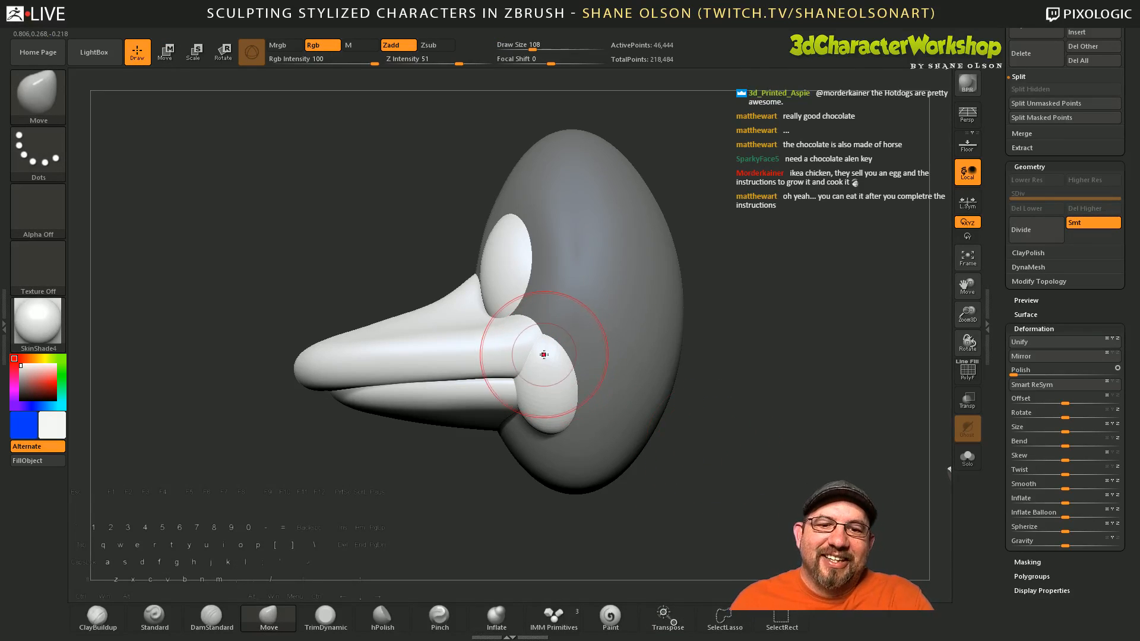
right_drag(544, 354, 544, 421)
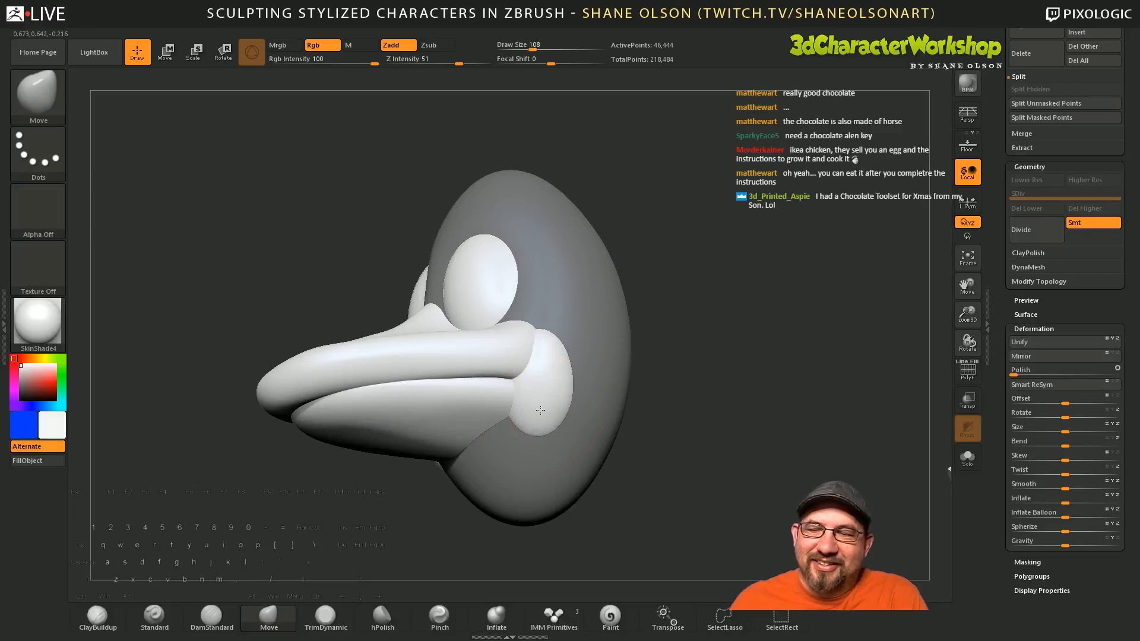
right_drag(687, 451, 685, 443)
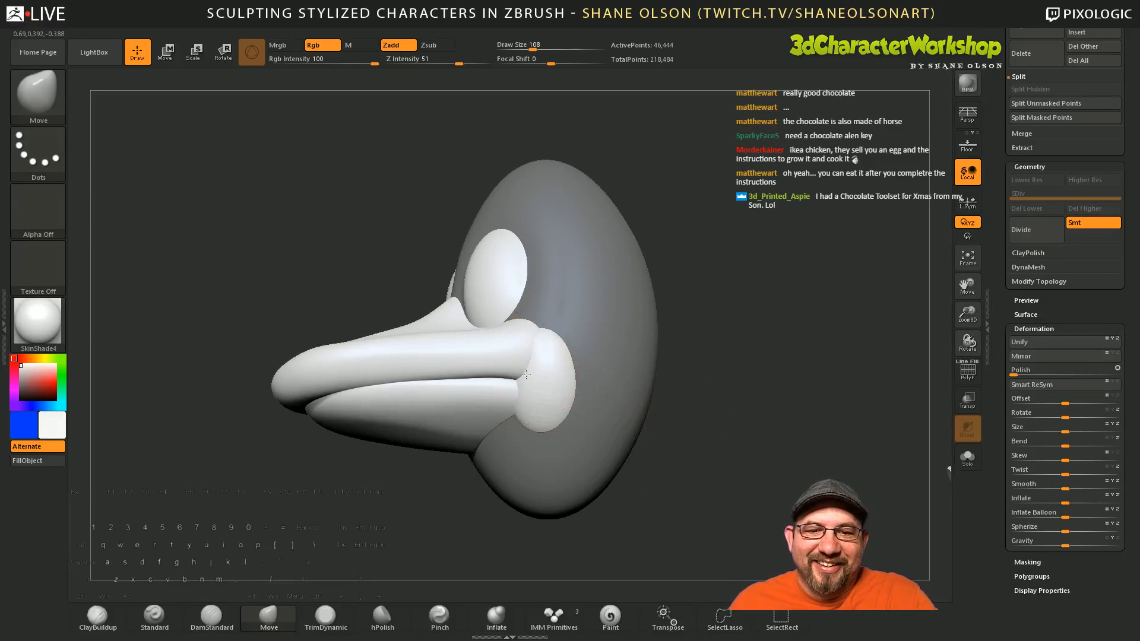
drag(526, 374, 530, 377)
mouse_move(541, 417)
mouse_down()
mouse_move(532, 379)
mouse_move(533, 392)
mouse_up()
Step: Refine the cheek's side contour with the Move brush so it wraps the corner of the mouth
drag(727, 449, 579, 395)
mouse_move(653, 414)
mouse_down()
mouse_move(600, 408)
mouse_move(544, 377)
mouse_up()
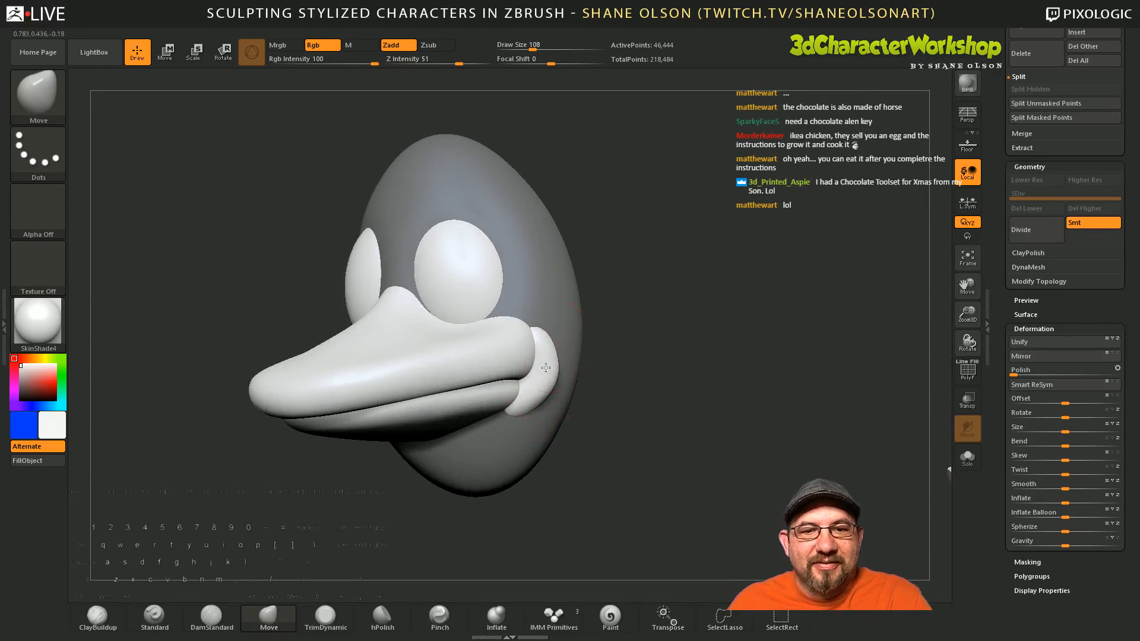
drag(652, 410, 604, 404)
drag(549, 379, 542, 369)
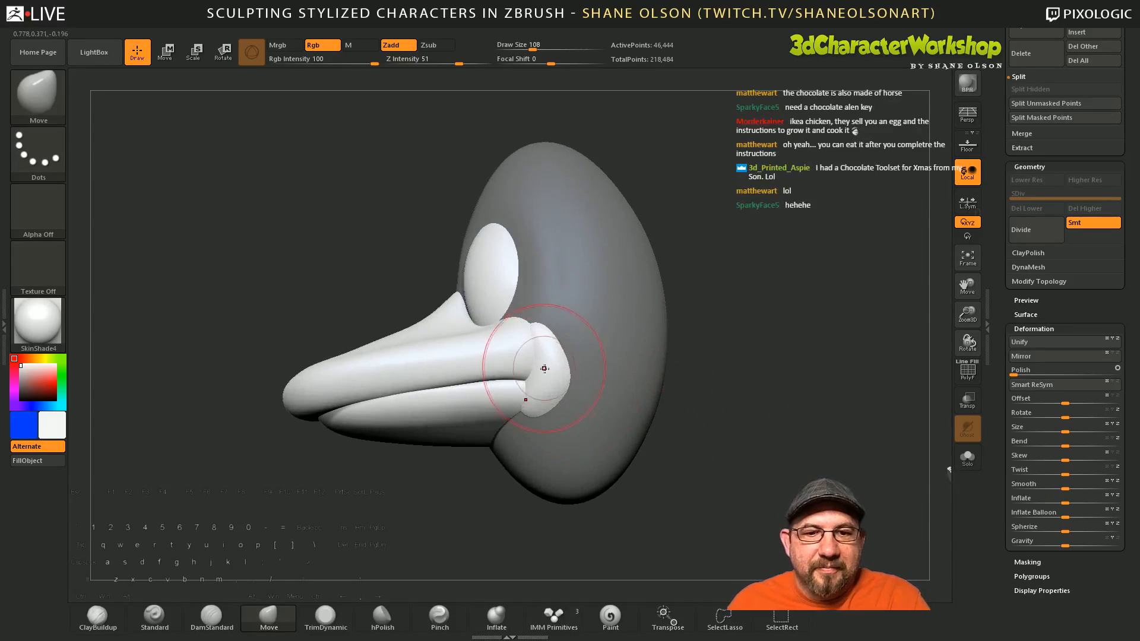
drag(724, 473, 737, 471)
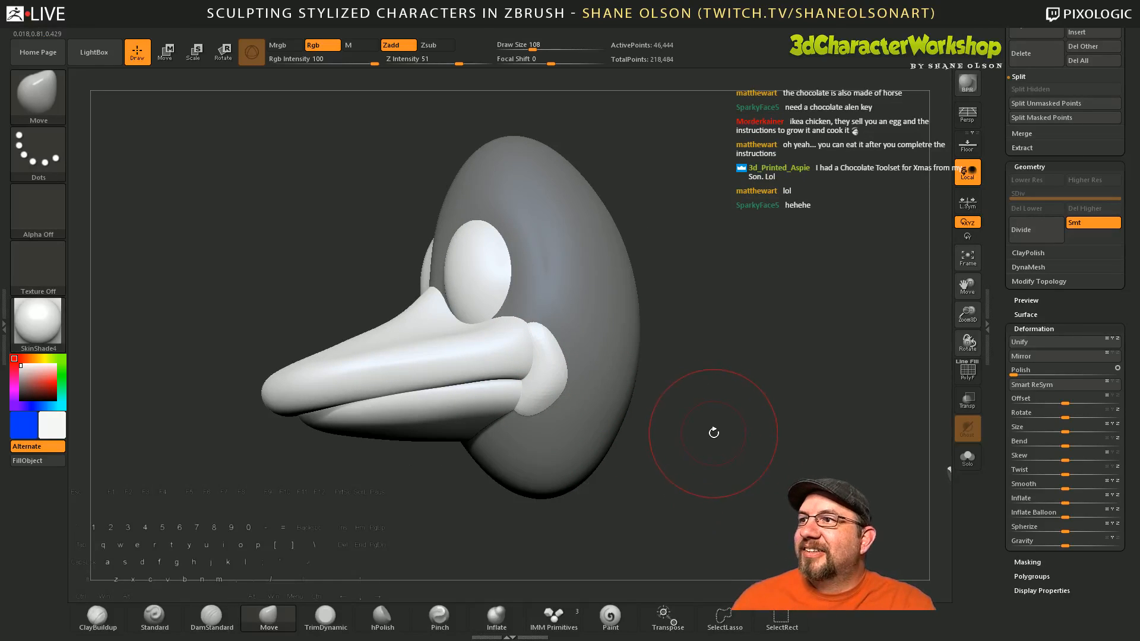
Step: Make the lower jaw active and rotate it open around the mouth corner with a Transpose line
drag(714, 433, 730, 453)
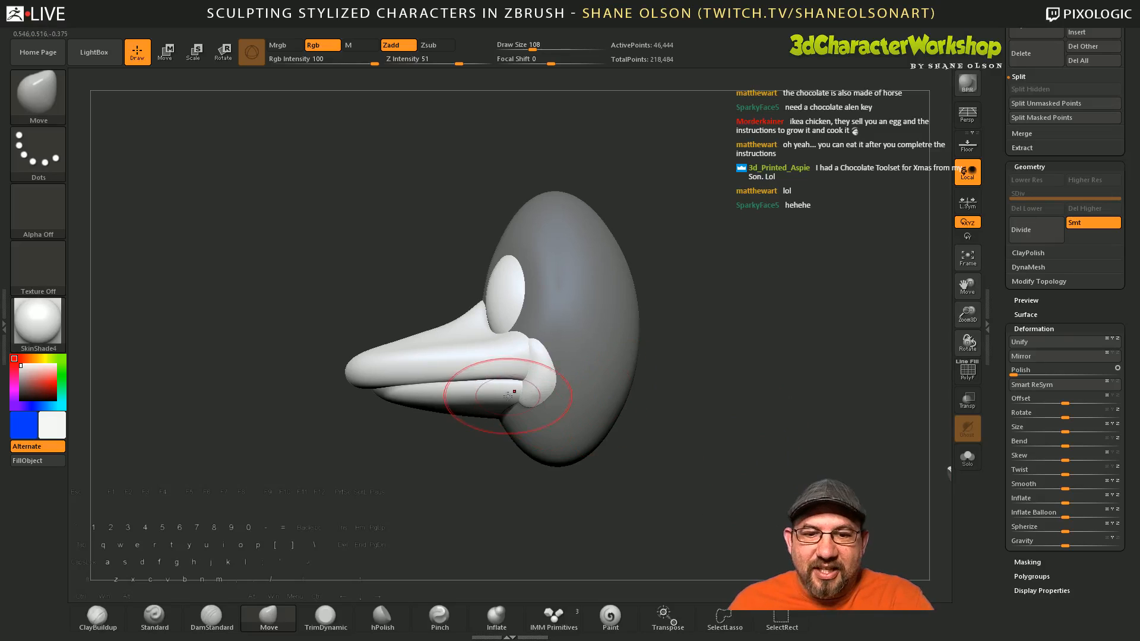
alt+click(591, 454)
key(r)
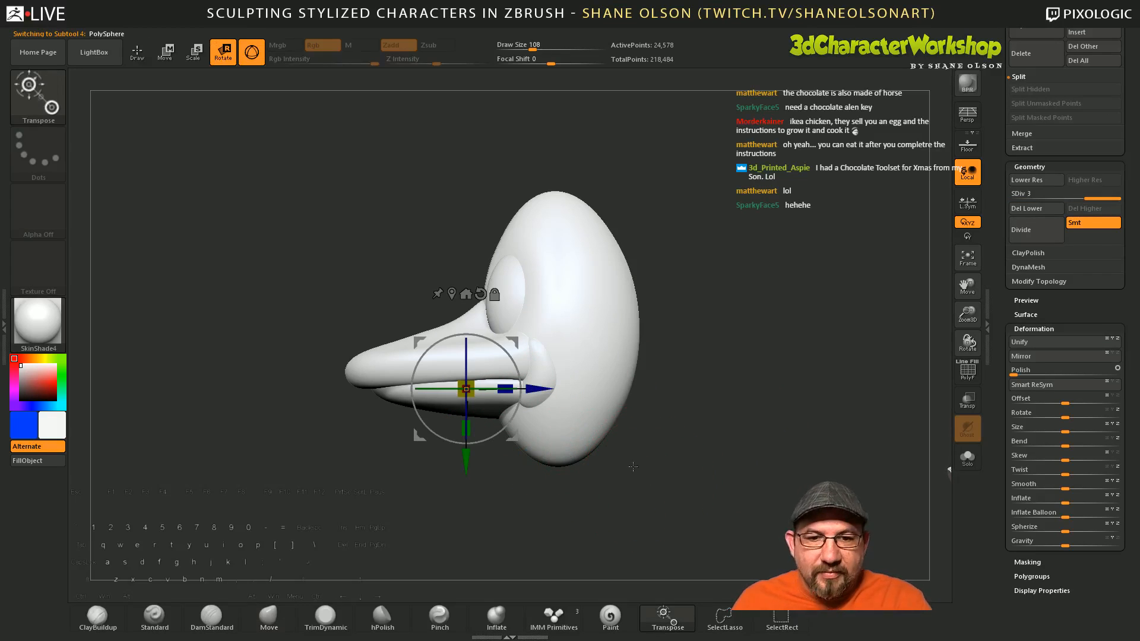
key(y)
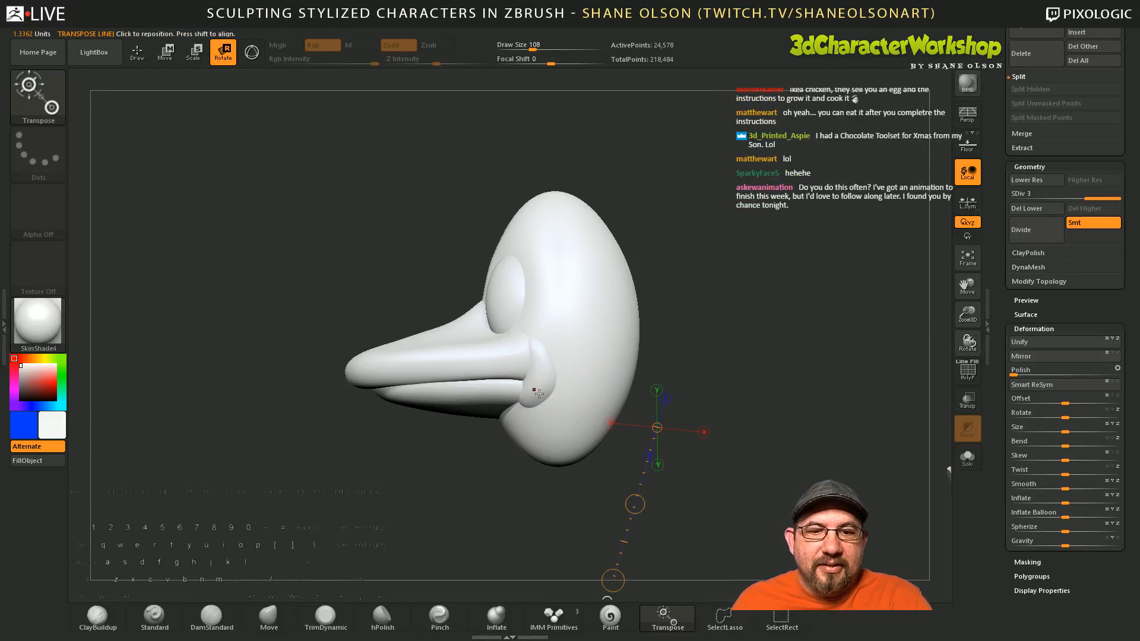
mouse_move(528, 388)
mouse_down()
mouse_move(577, 507)
mouse_move(651, 453)
mouse_up()
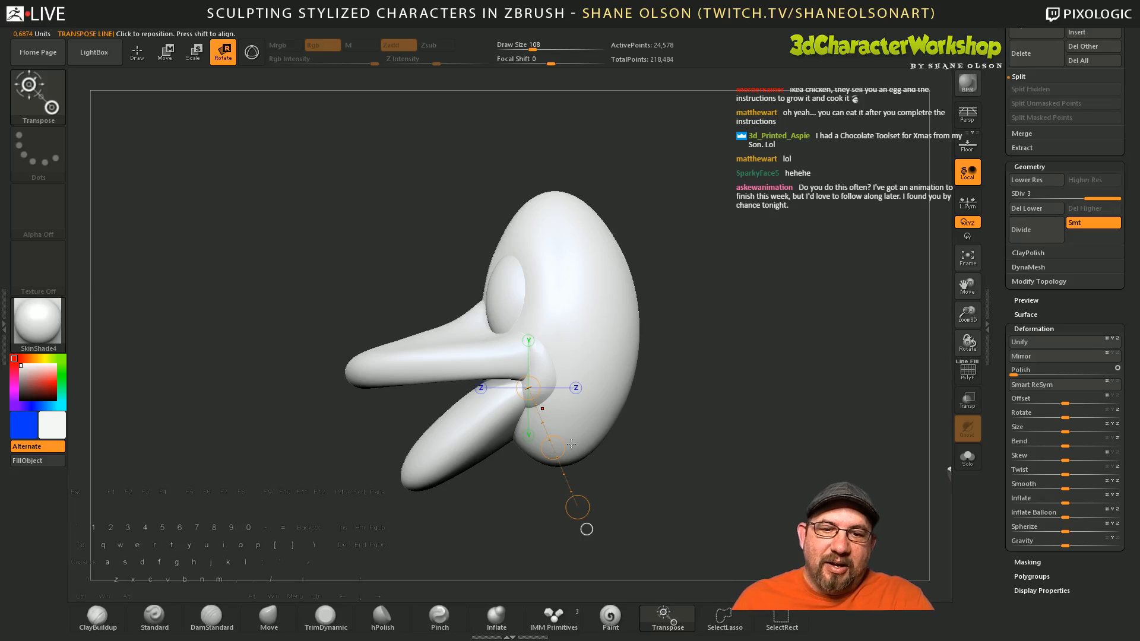
drag(635, 479, 337, 575)
Step: Set the Move brush's draw size to 140 and push down the inner surface of the lower jaw to hollow it
click(269, 617)
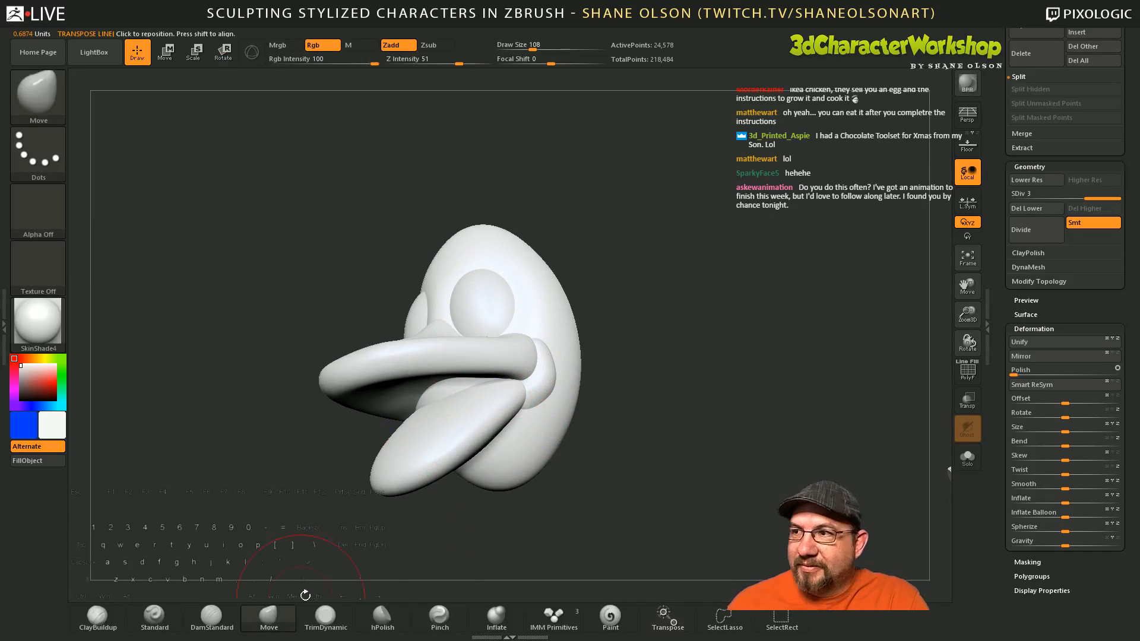
key(s)
drag(647, 452, 652, 455)
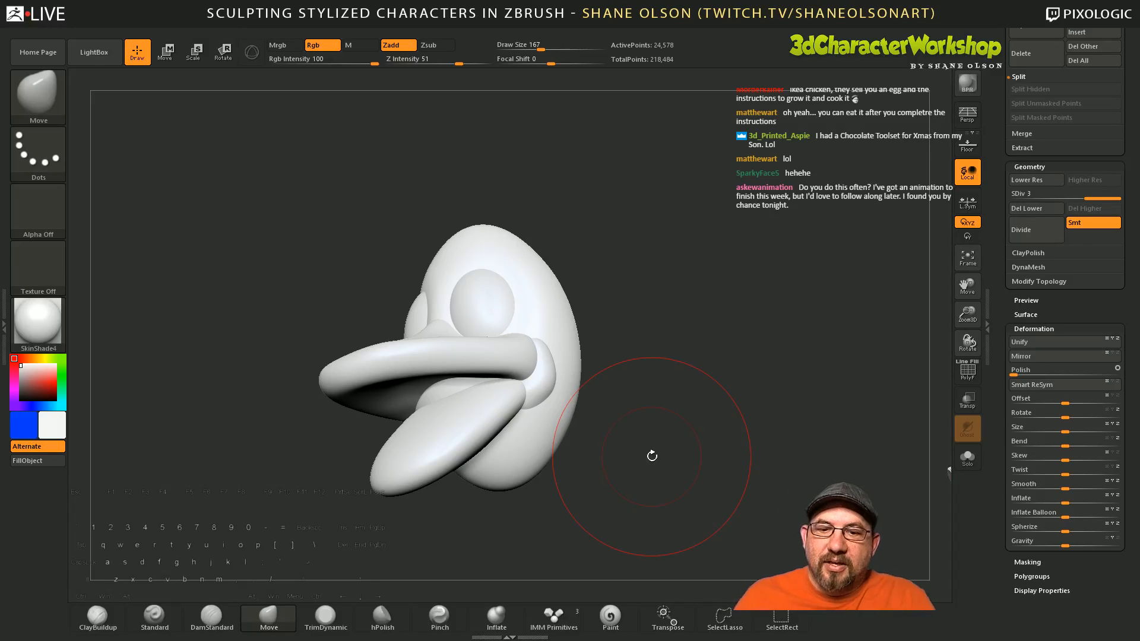
mouse_move(618, 496)
mouse_down()
mouse_move(626, 488)
mouse_move(594, 473)
mouse_up()
key(s)
drag(425, 416, 423, 428)
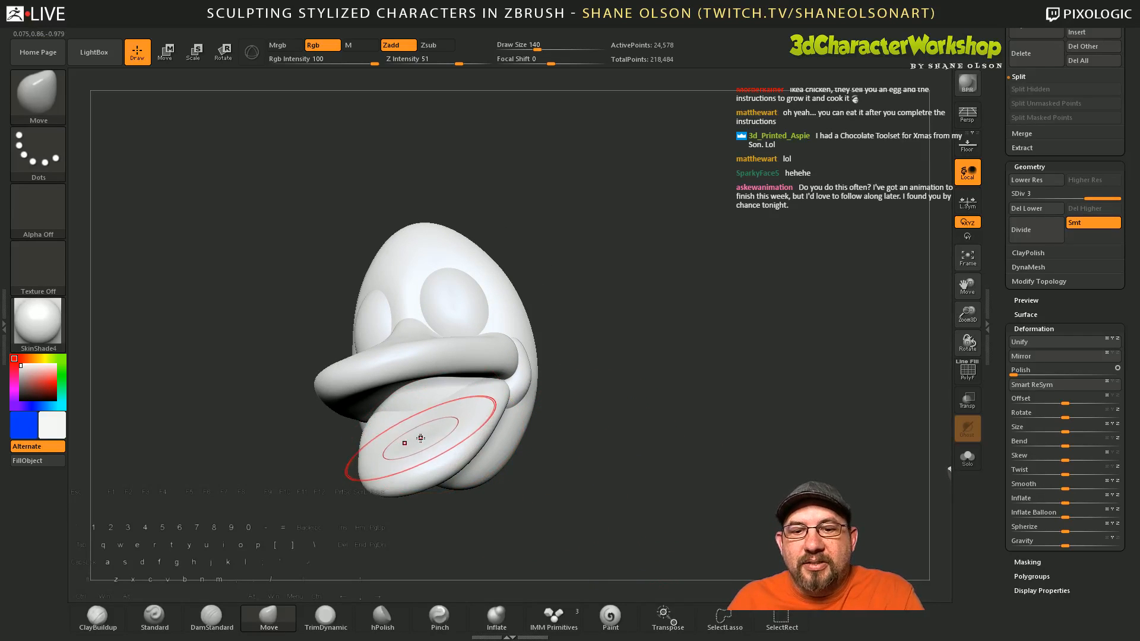
Step: Set the Move brush's draw size to 163, push up the lower jaw's tip and deepen its hollow
mouse_move(562, 501)
mouse_down()
mouse_move(559, 521)
mouse_move(539, 491)
mouse_move(473, 479)
mouse_up()
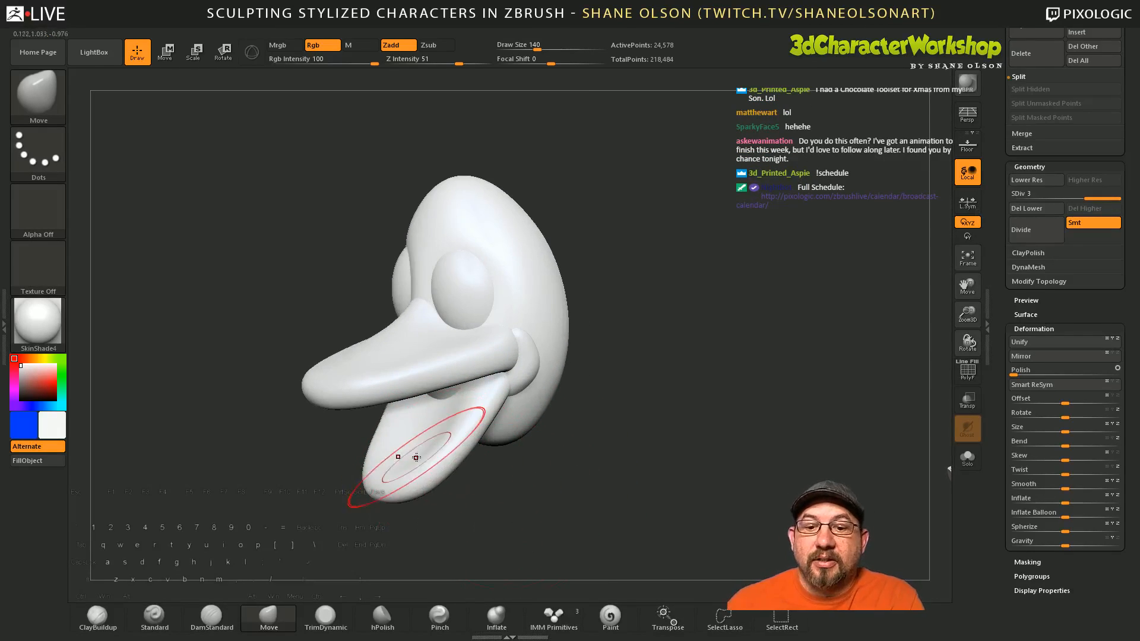
key(s)
mouse_move(431, 511)
mouse_down()
mouse_move(398, 489)
mouse_move(402, 478)
mouse_up()
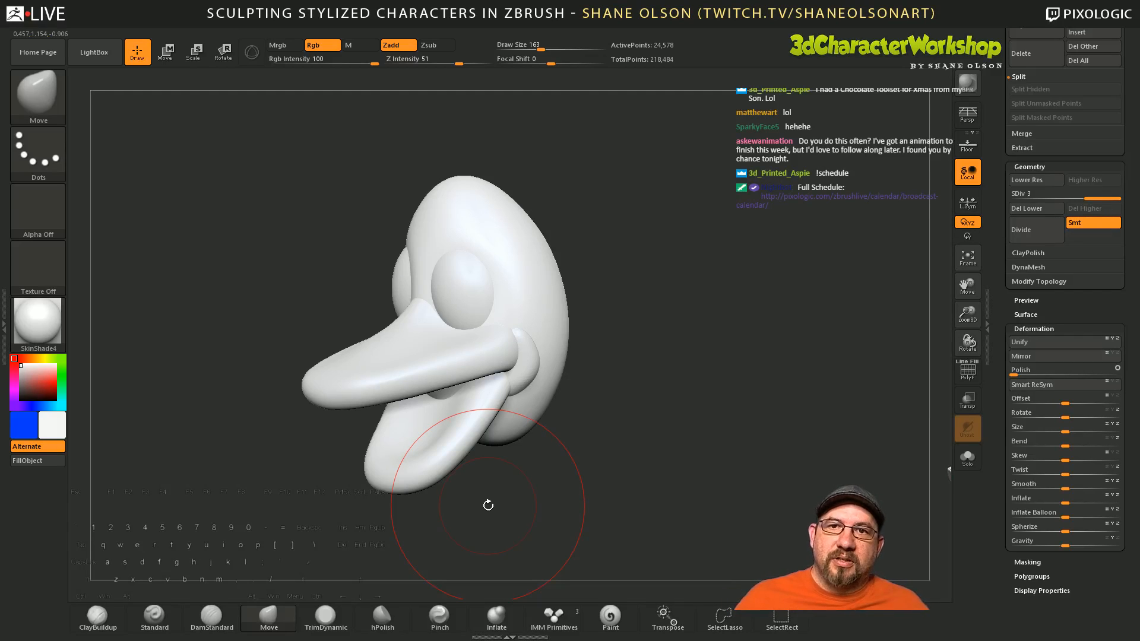
mouse_move(635, 407)
mouse_down()
mouse_move(632, 446)
mouse_move(617, 352)
mouse_move(686, 365)
mouse_move(671, 357)
mouse_up()
drag(435, 432, 440, 438)
Step: Reduce the Move brush's draw size to 120 for further shaping of the lower jaw
drag(728, 382, 730, 448)
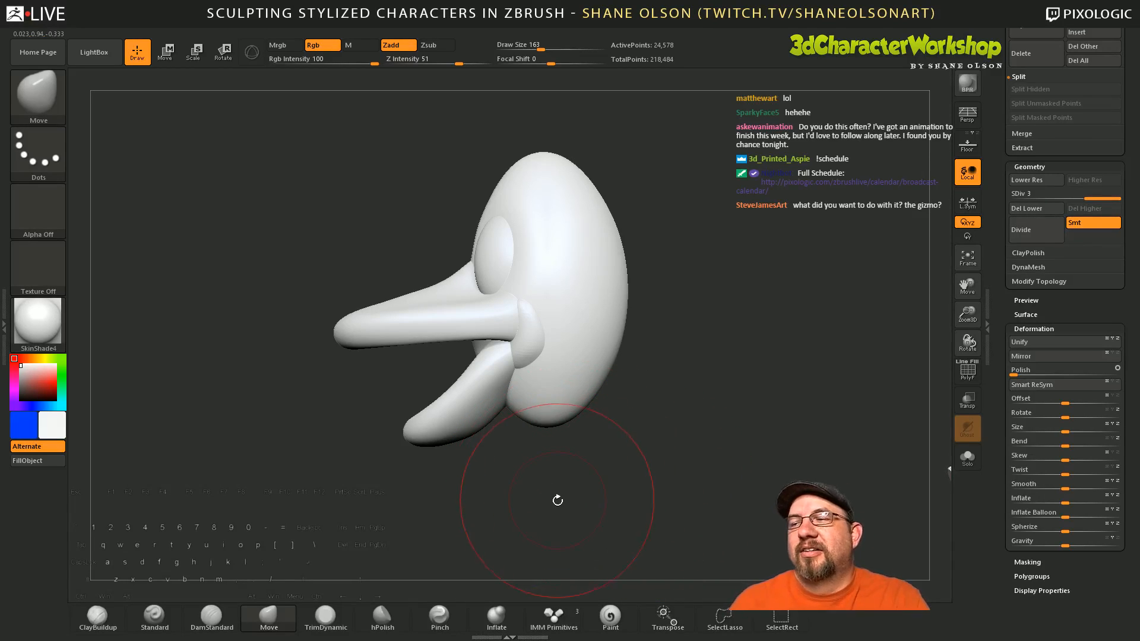
key(s)
mouse_move(542, 475)
mouse_down()
mouse_move(605, 466)
mouse_move(542, 469)
mouse_move(549, 484)
mouse_move(545, 473)
mouse_up()
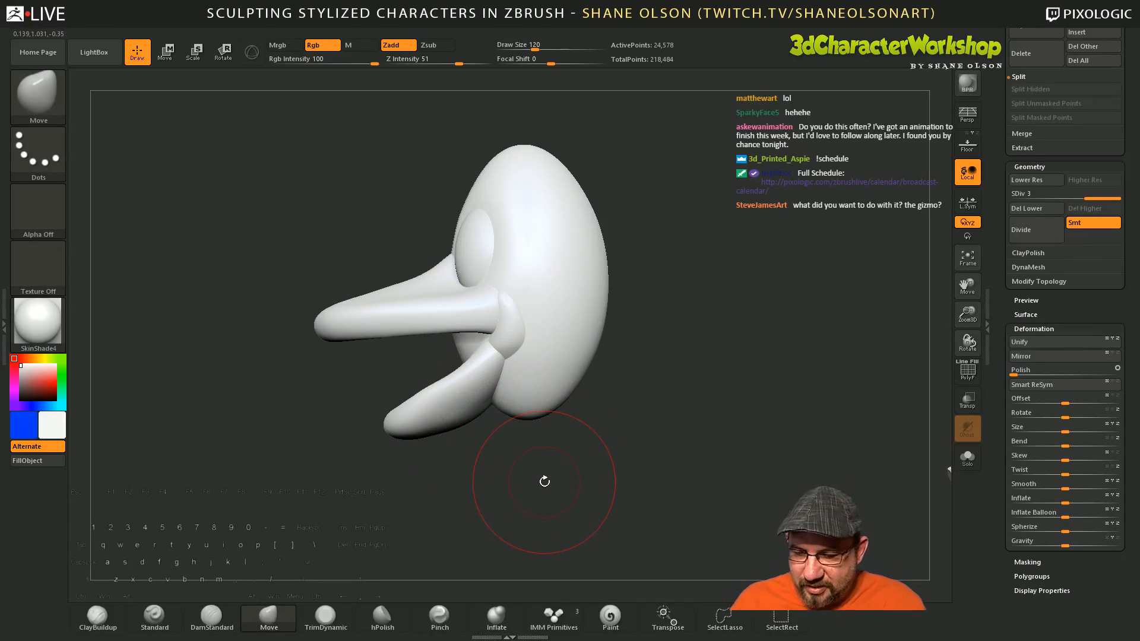
Step: Rotate the lower beak slightly upward with the gizmo
key(r)
key(y)
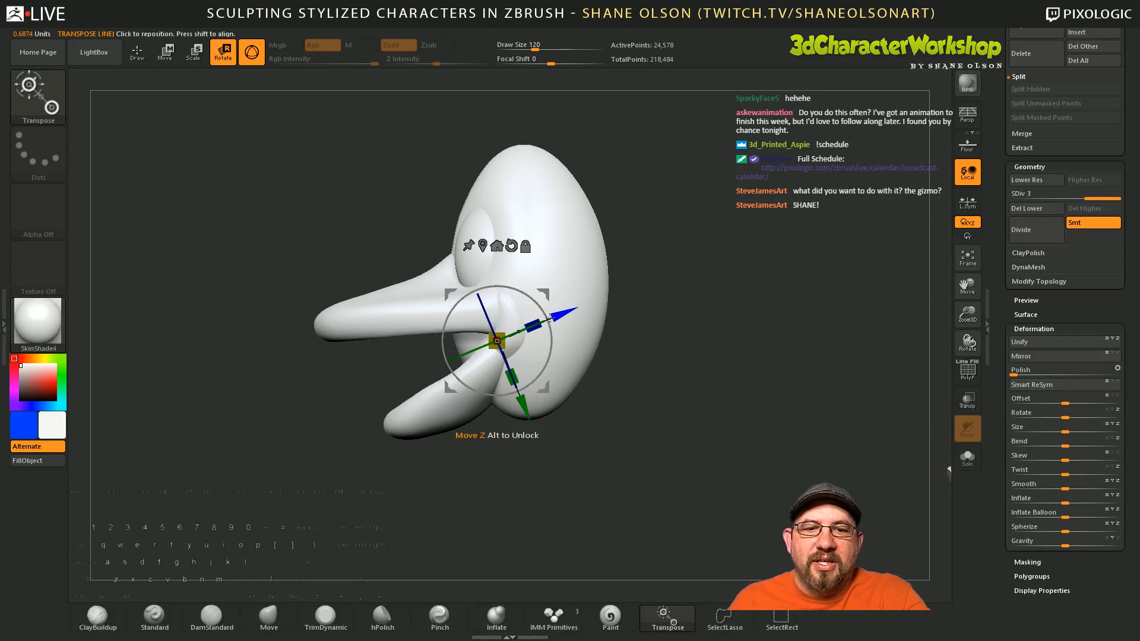
drag(552, 335, 557, 289)
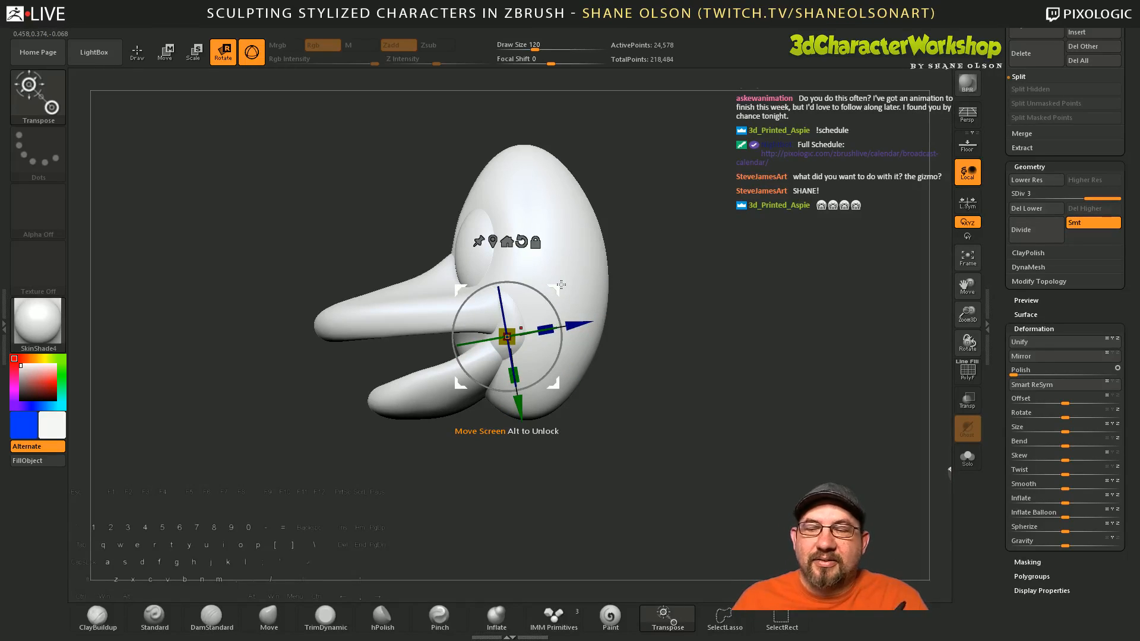
ctrl+right_drag(596, 367, 590, 376)
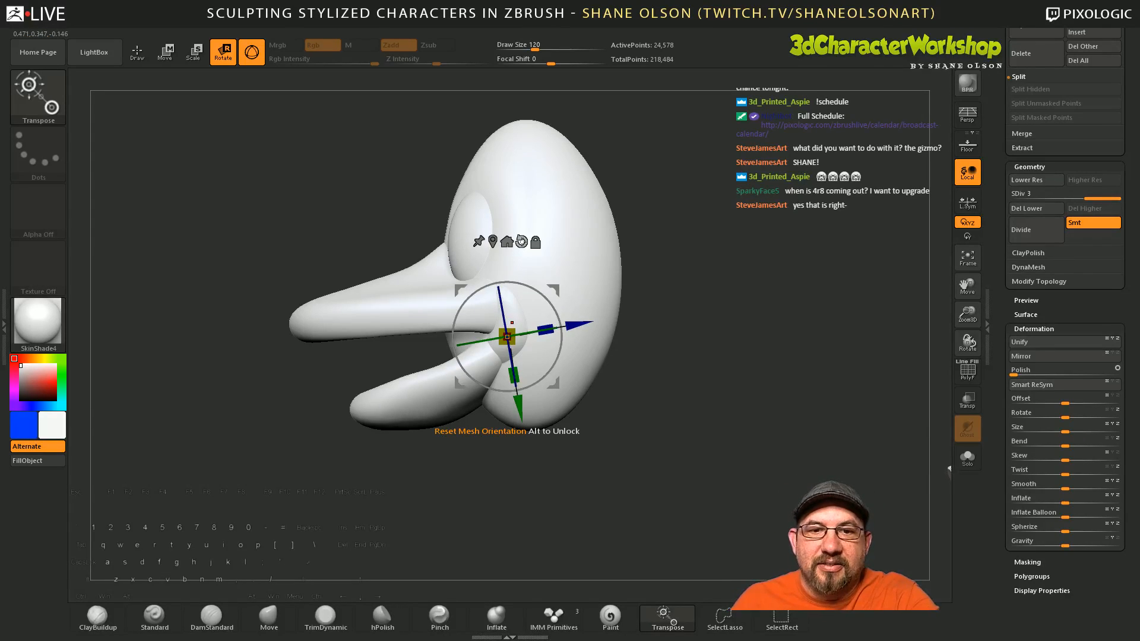
Step: Reset the gizmo's orientation while keeping the lower beak in place, undoing resets that turn the mesh along with it
click(521, 241)
key(ctrl+z)
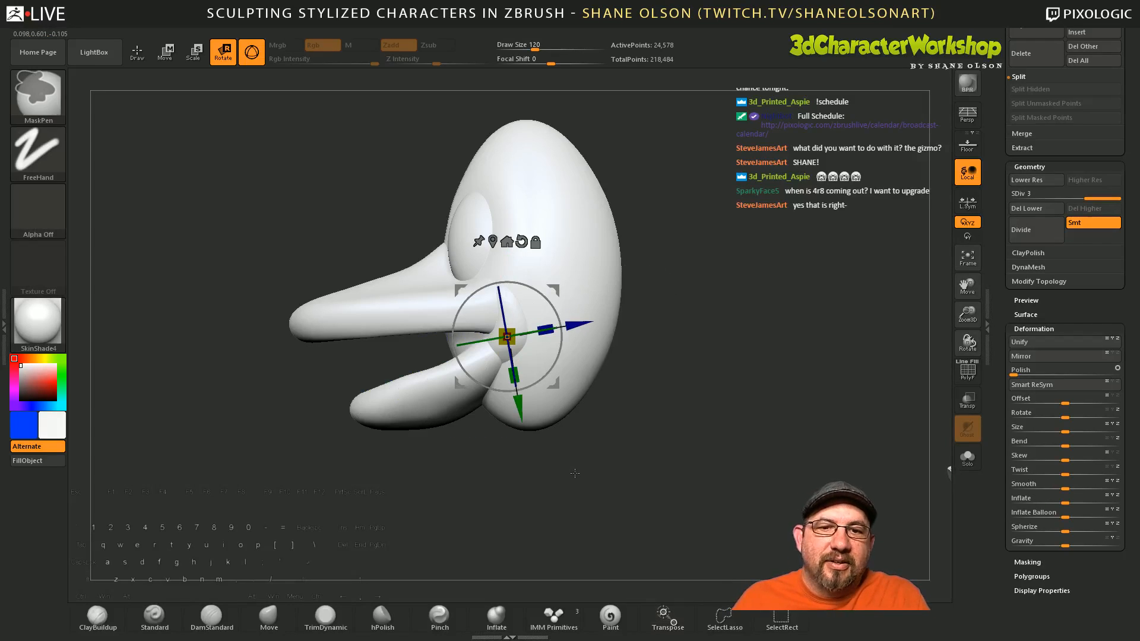
click(521, 241)
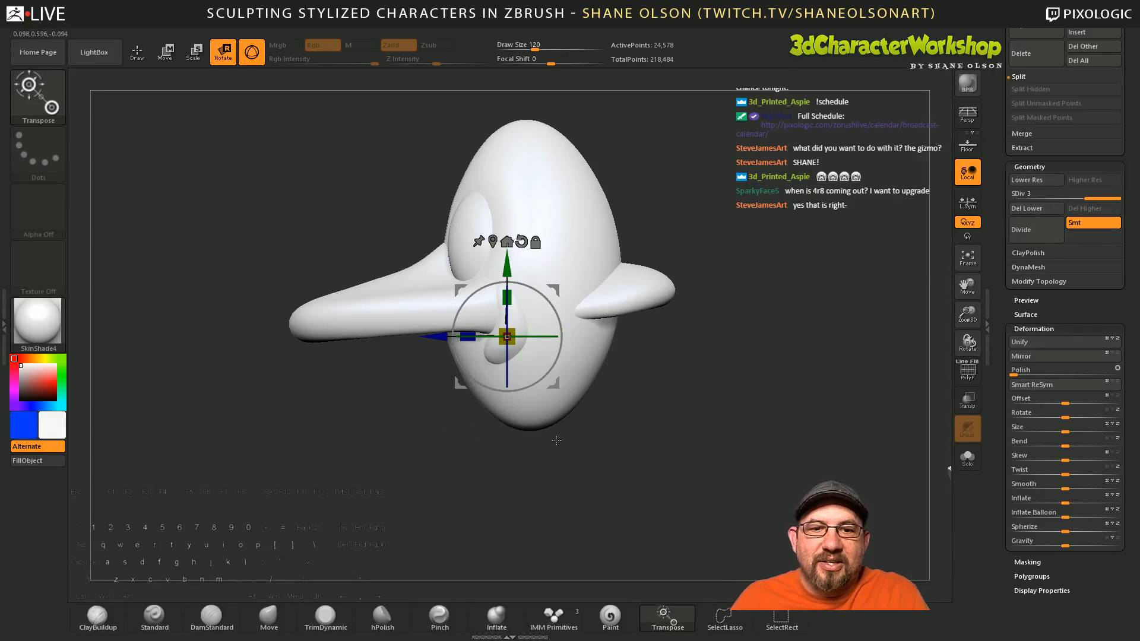
key(ctrl+z)
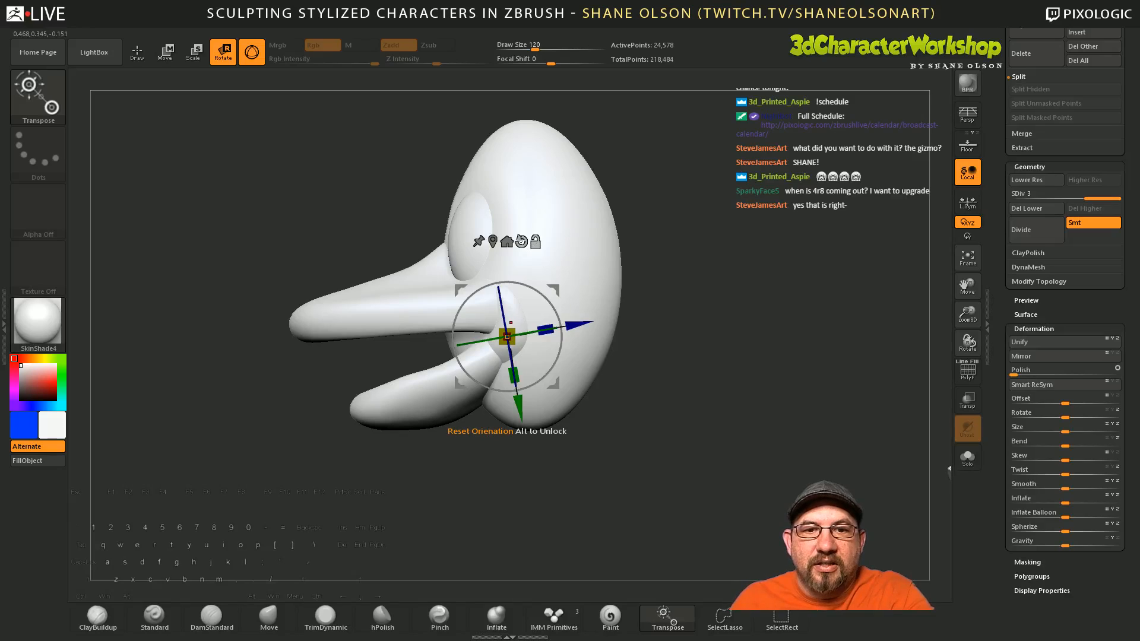
click(521, 242)
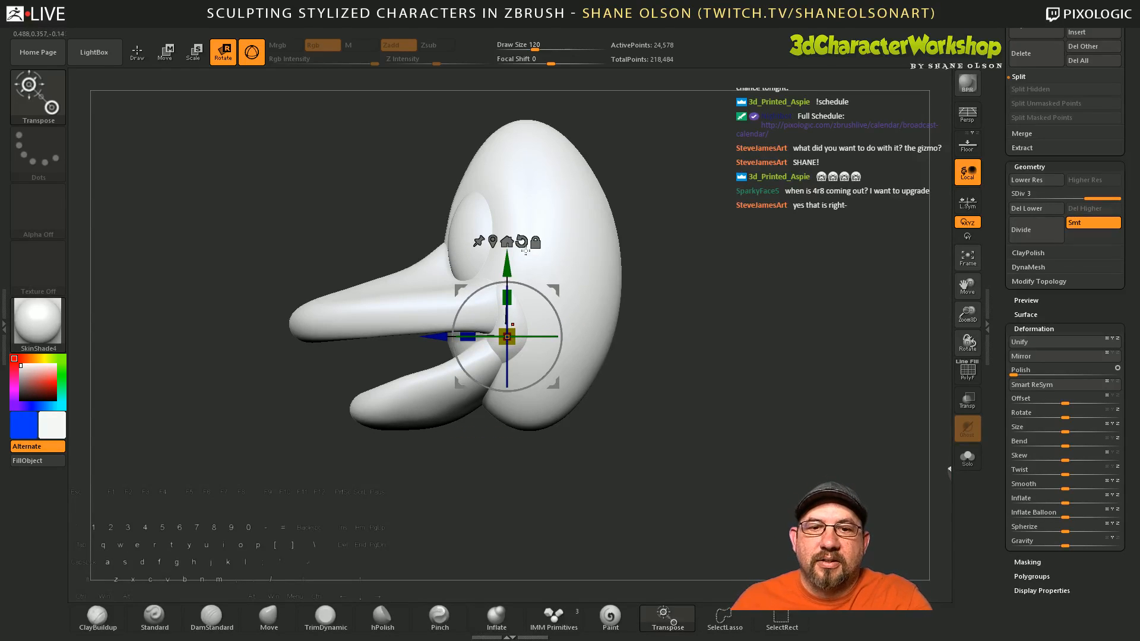
click(511, 241)
key(ctrl+z)
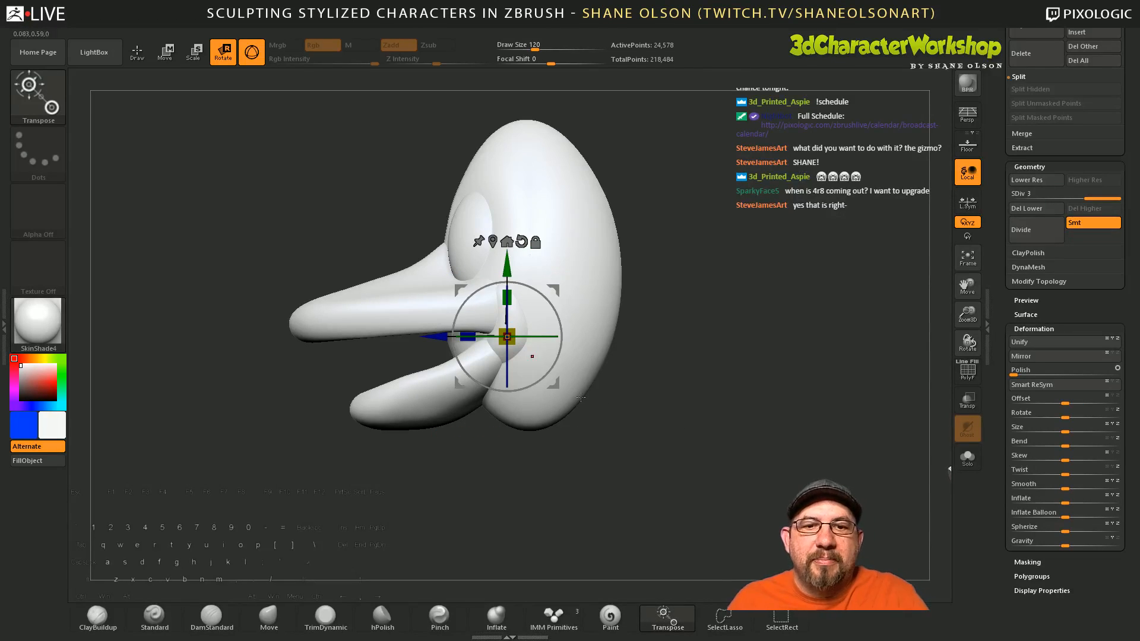
mouse_move(649, 407)
mouse_down()
mouse_move(702, 429)
mouse_move(664, 407)
mouse_up()
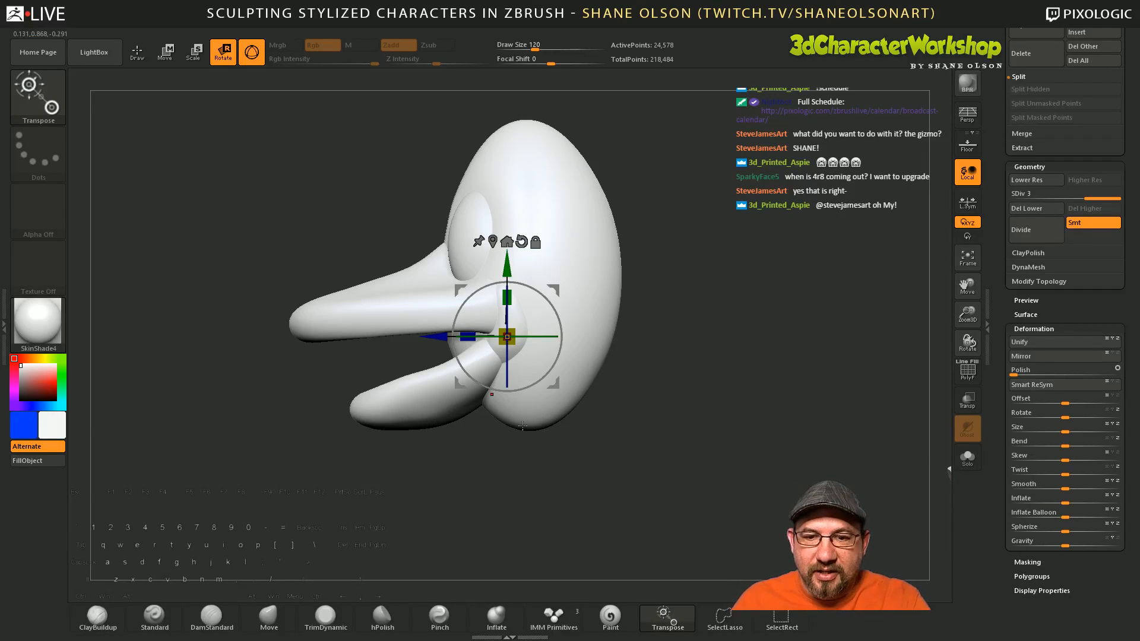
Step: Activate the Move brush and set its draw size to 101
click(271, 615)
key(s)
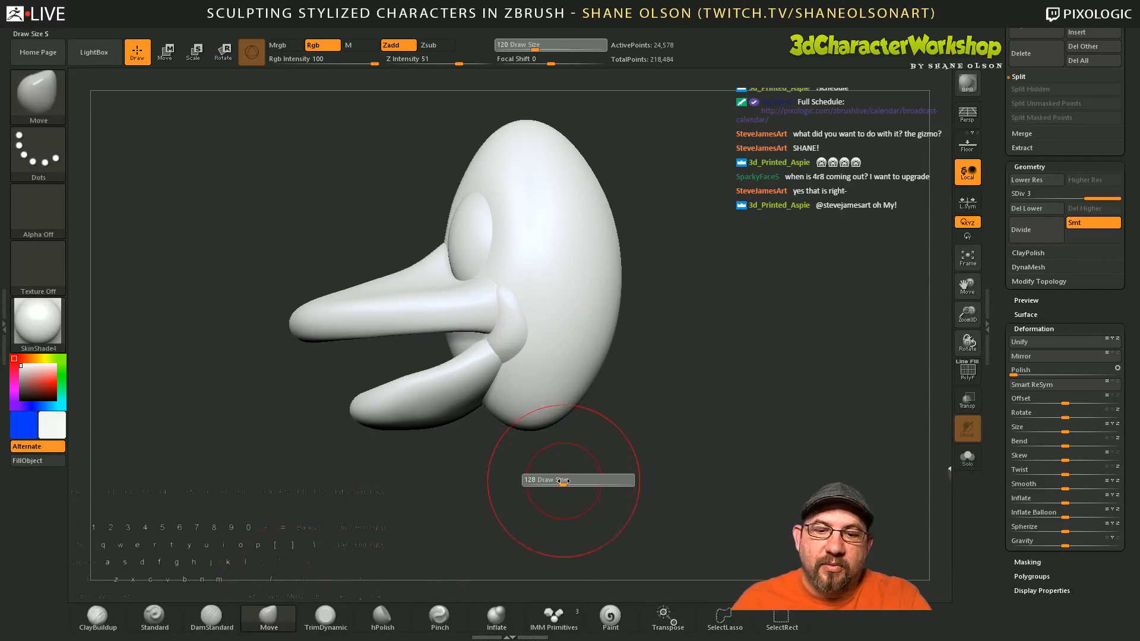
drag(563, 481, 565, 481)
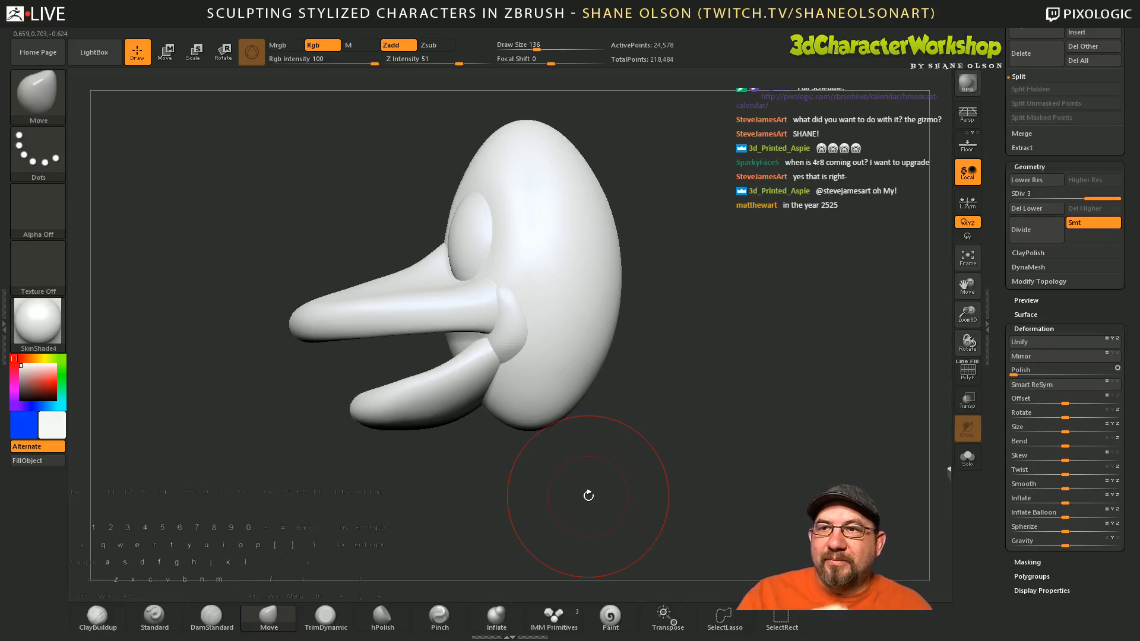
alt+drag(671, 386, 678, 412)
key(s)
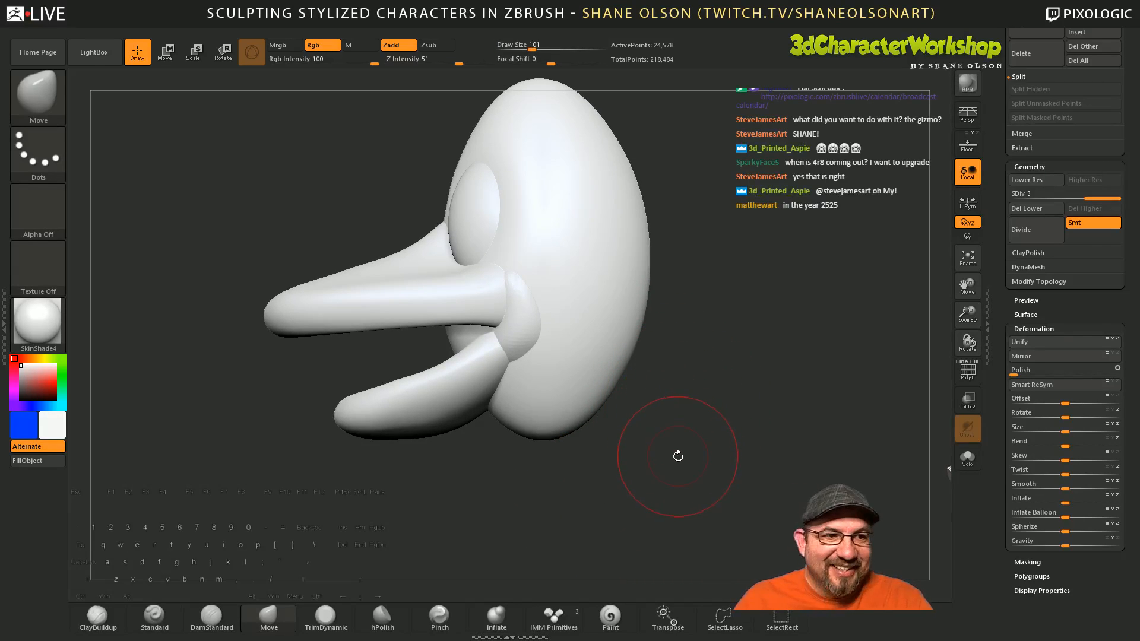
Step: Rotate the lower beak upward with the gizmo until it closes against the upper beak
key(r)
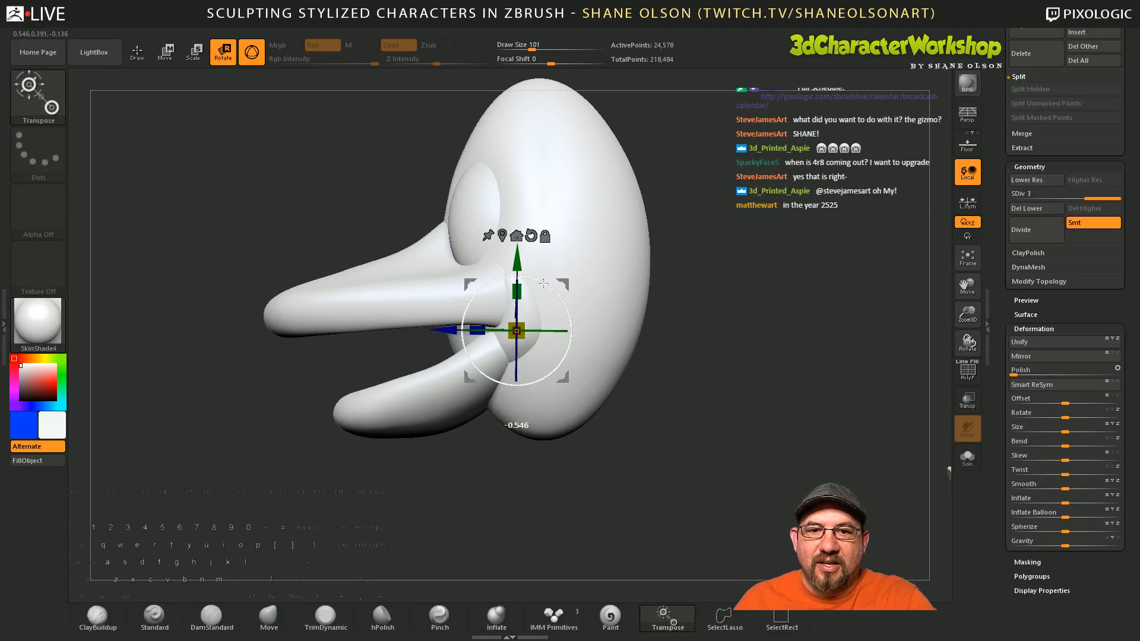
drag(544, 283, 554, 309)
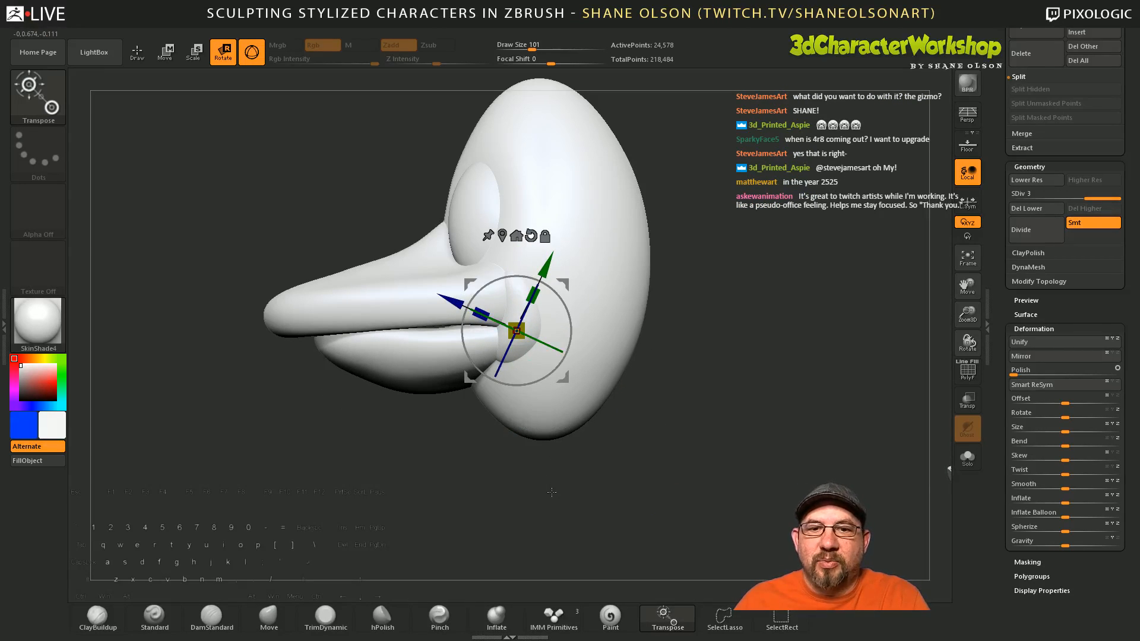
mouse_move(551, 492)
mouse_down()
mouse_move(569, 479)
mouse_move(552, 474)
mouse_up()
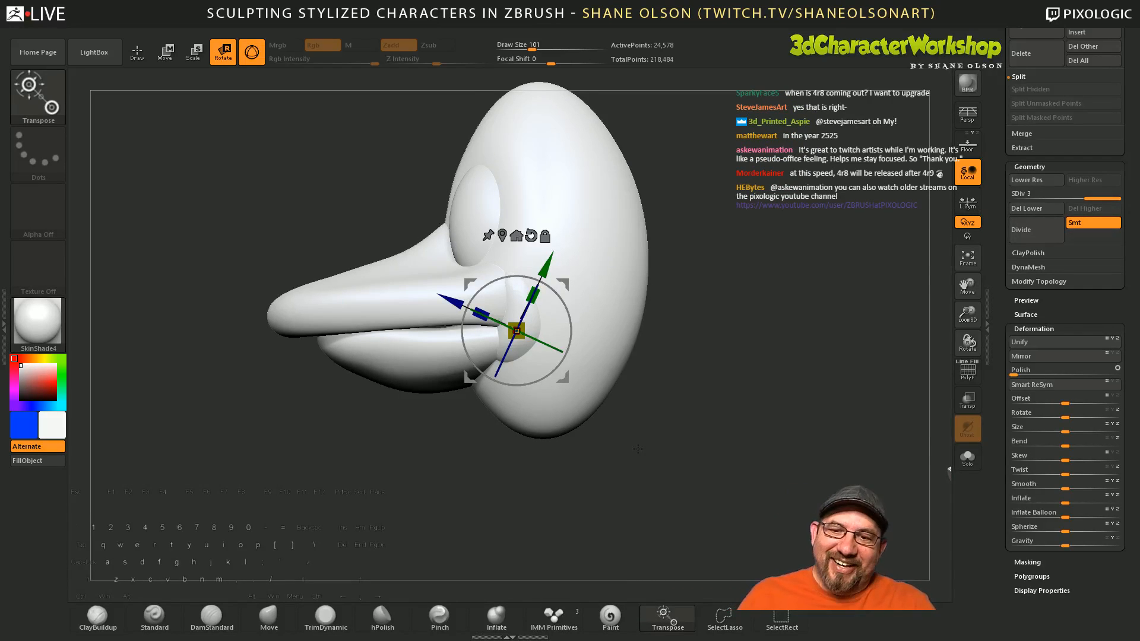
Step: Adjust the closed lower beak's shape using the Move brush at draw size 154, checking it from the side and below
click(276, 615)
key(s)
drag(455, 482, 472, 344)
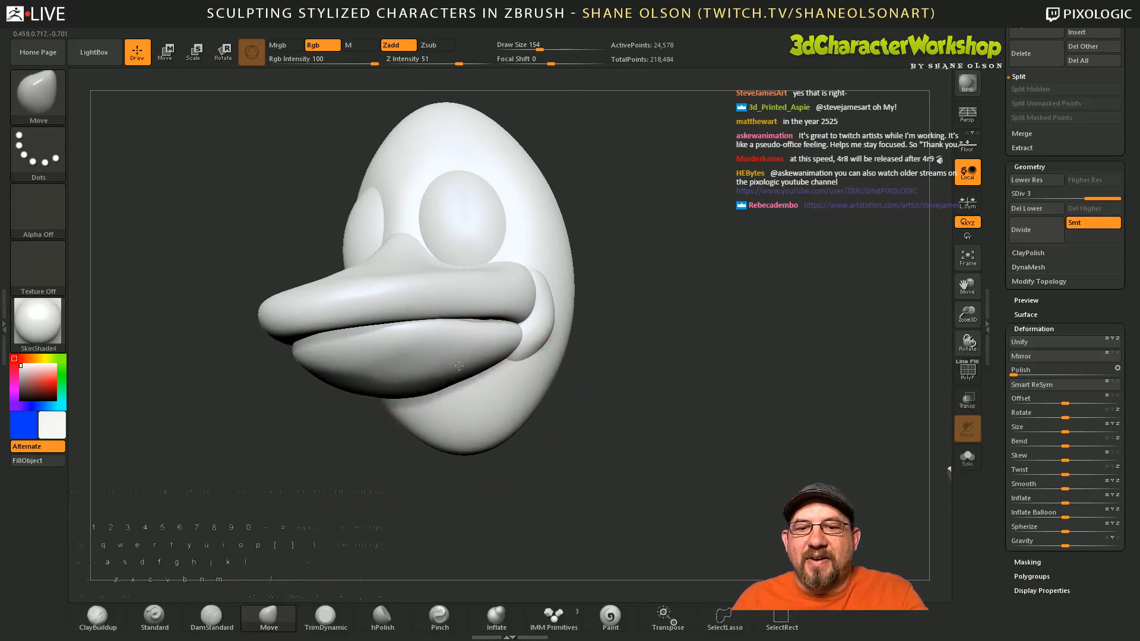
mouse_move(557, 416)
mouse_down()
mouse_move(649, 448)
mouse_move(585, 379)
mouse_up()
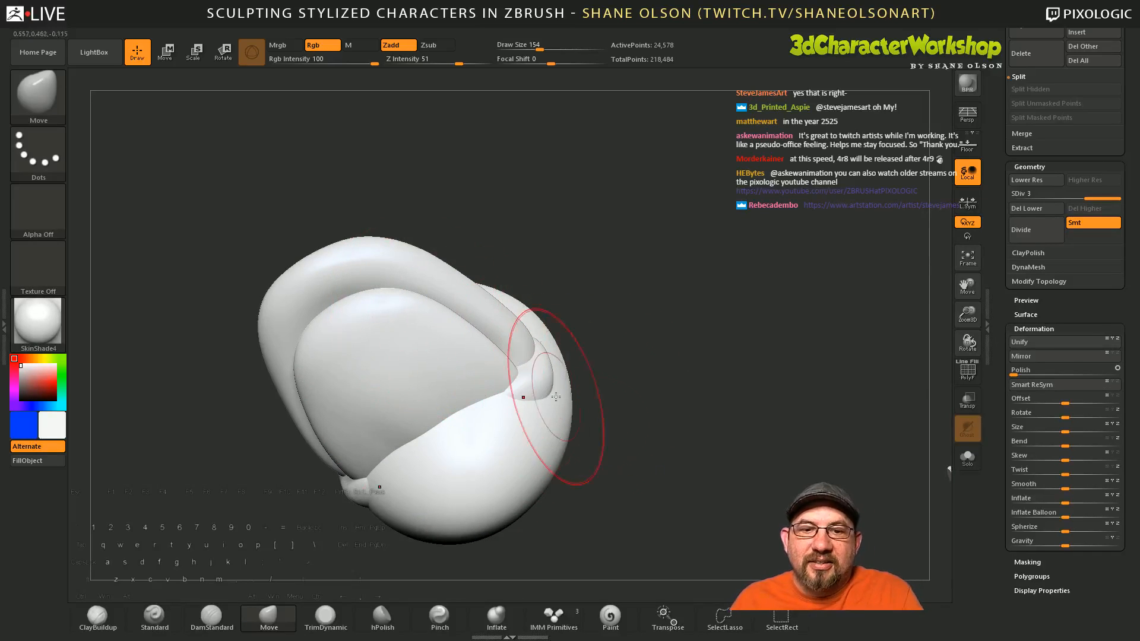
mouse_move(634, 439)
mouse_down()
mouse_move(610, 469)
mouse_move(654, 491)
mouse_move(636, 466)
mouse_up()
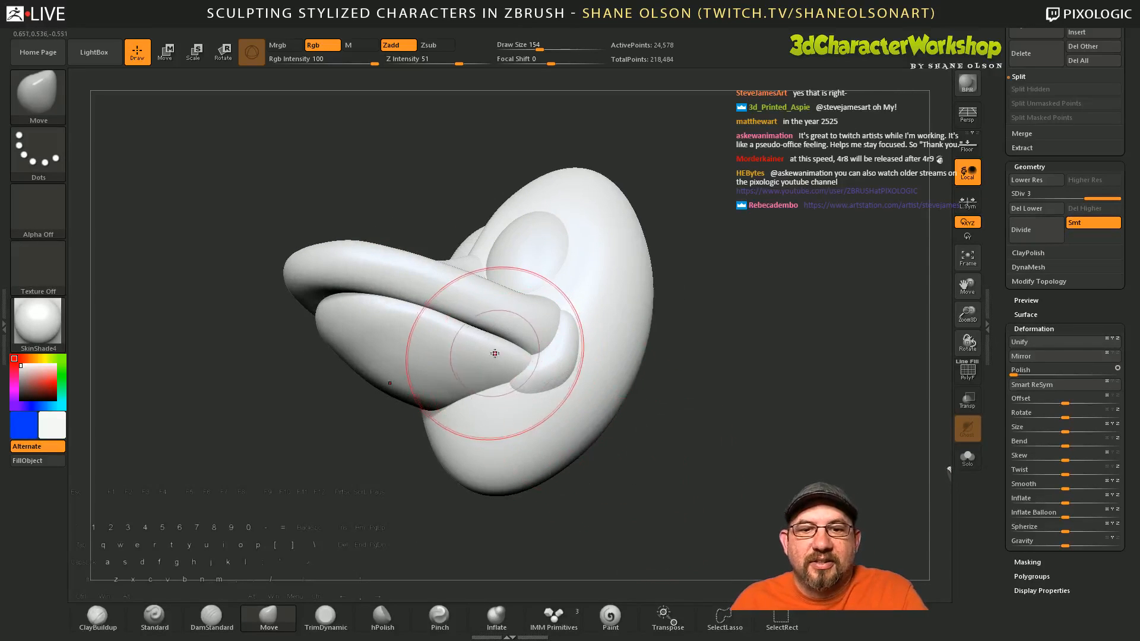
mouse_move(627, 419)
mouse_down()
mouse_move(631, 476)
mouse_move(667, 435)
mouse_move(635, 449)
mouse_up()
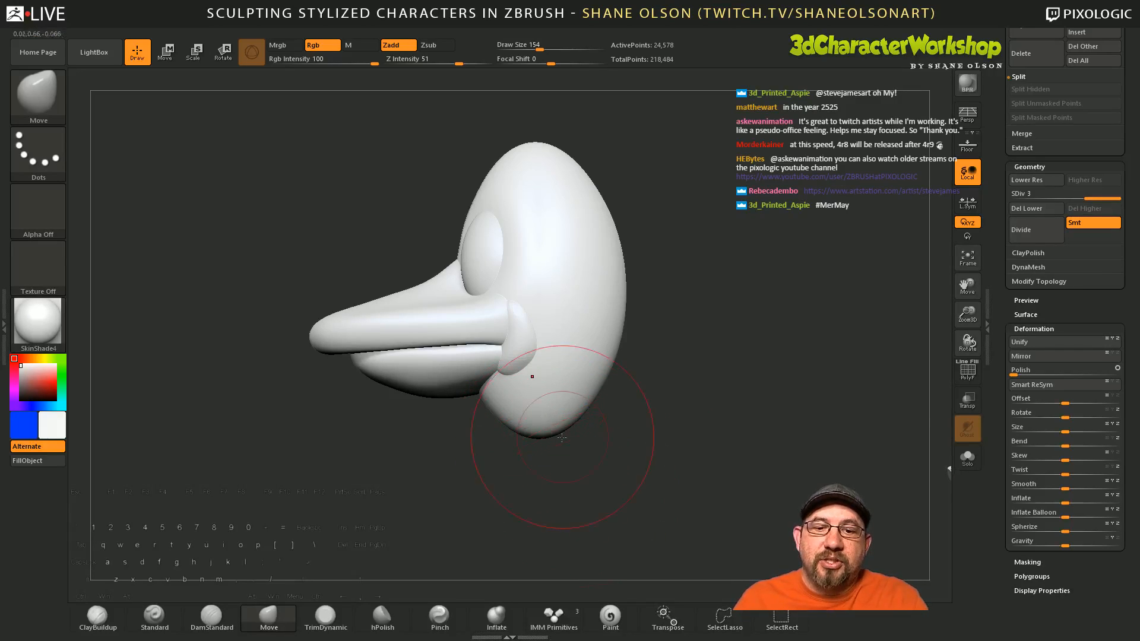
mouse_move(445, 450)
mouse_down()
mouse_move(454, 425)
mouse_move(483, 437)
mouse_move(504, 497)
mouse_up()
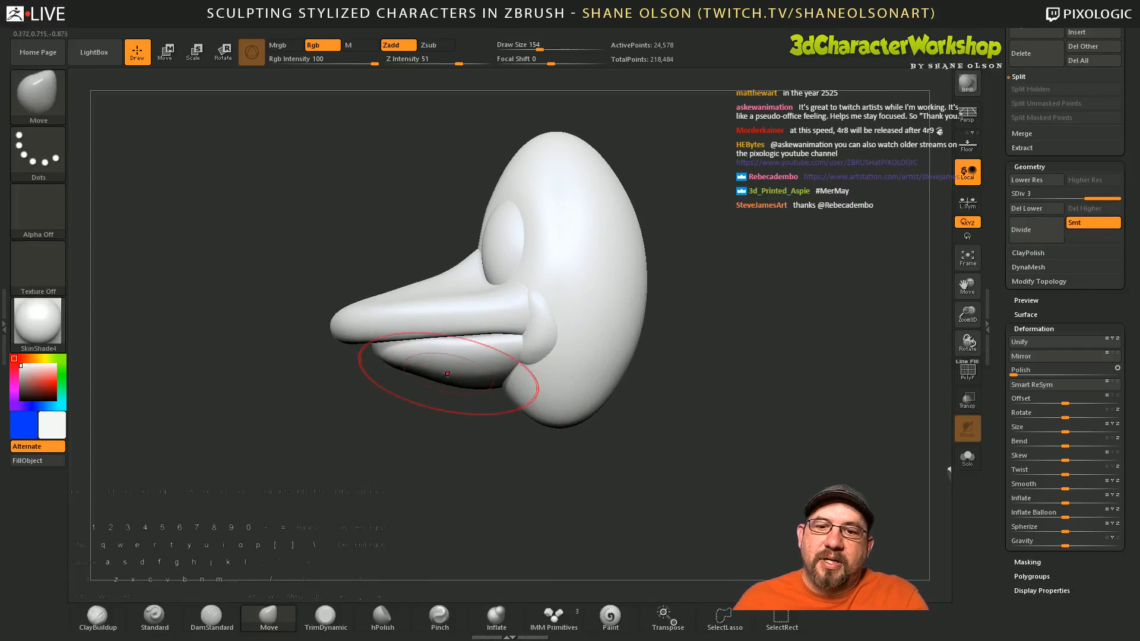
drag(473, 407, 479, 395)
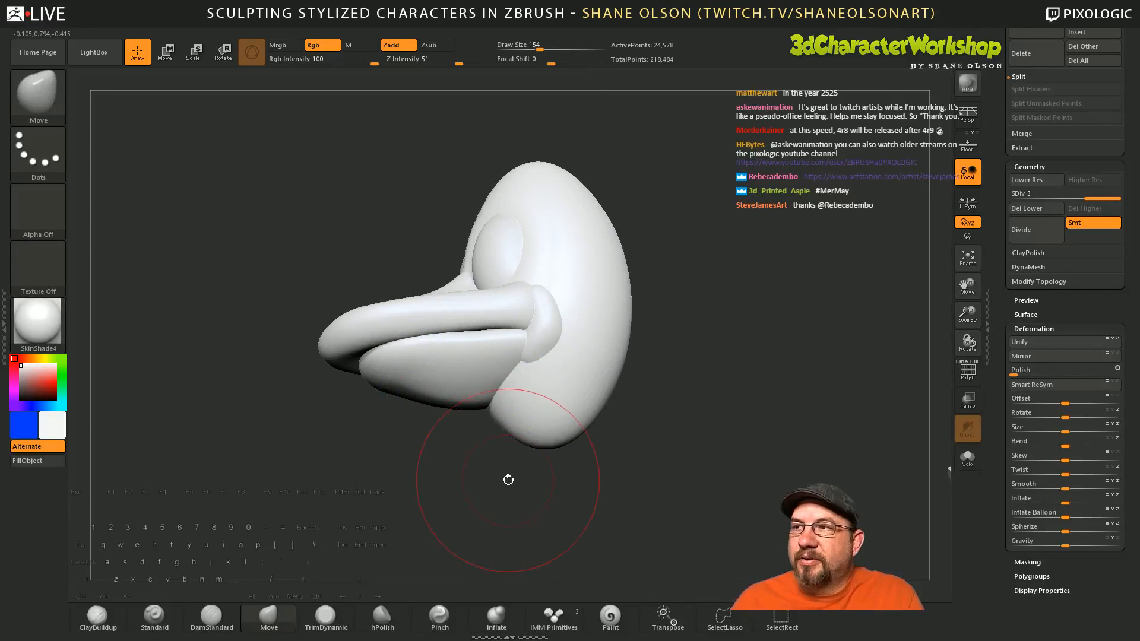
drag(509, 478, 505, 486)
alt+drag(682, 389, 682, 415)
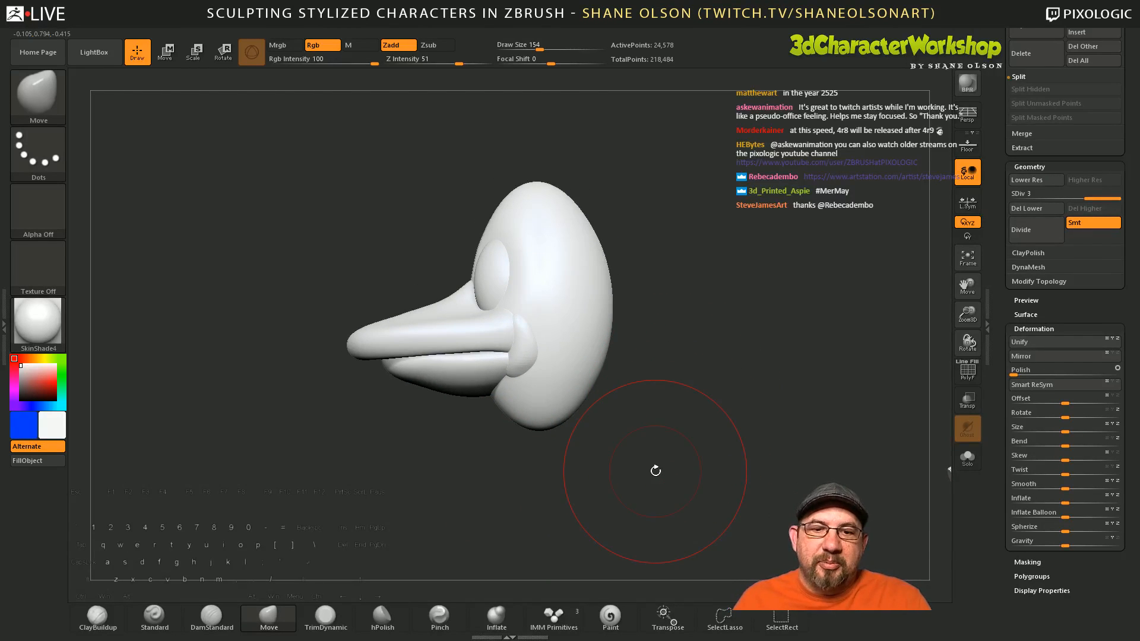
Step: Activate the IMM Primitives brush and make the PolySphere head the active subtool, seen from below
drag(633, 456, 641, 410)
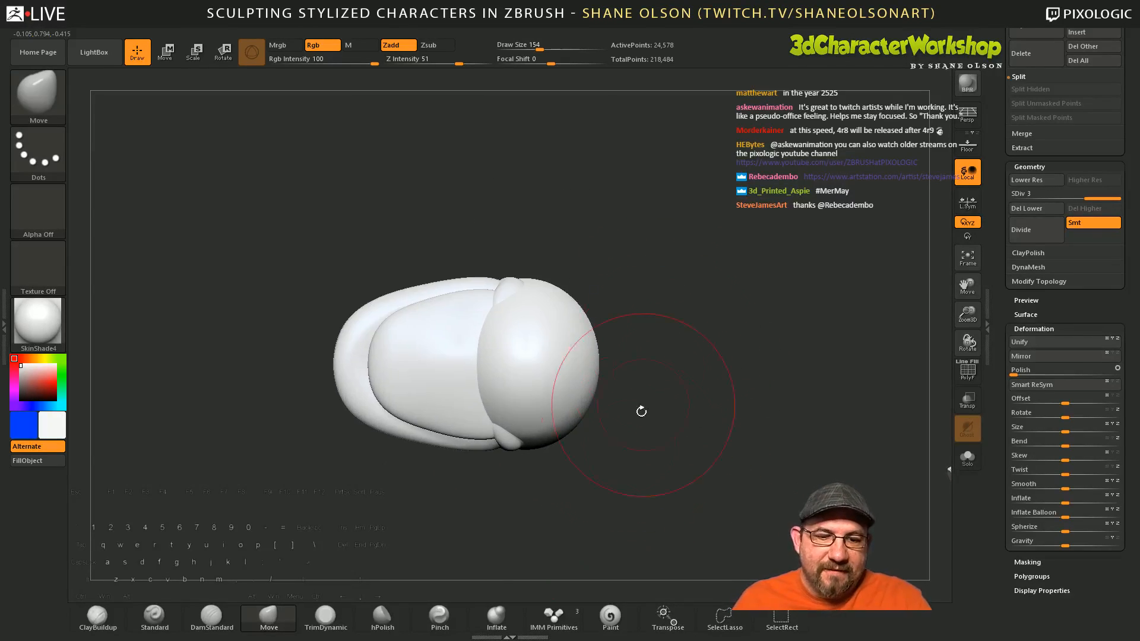
click(552, 619)
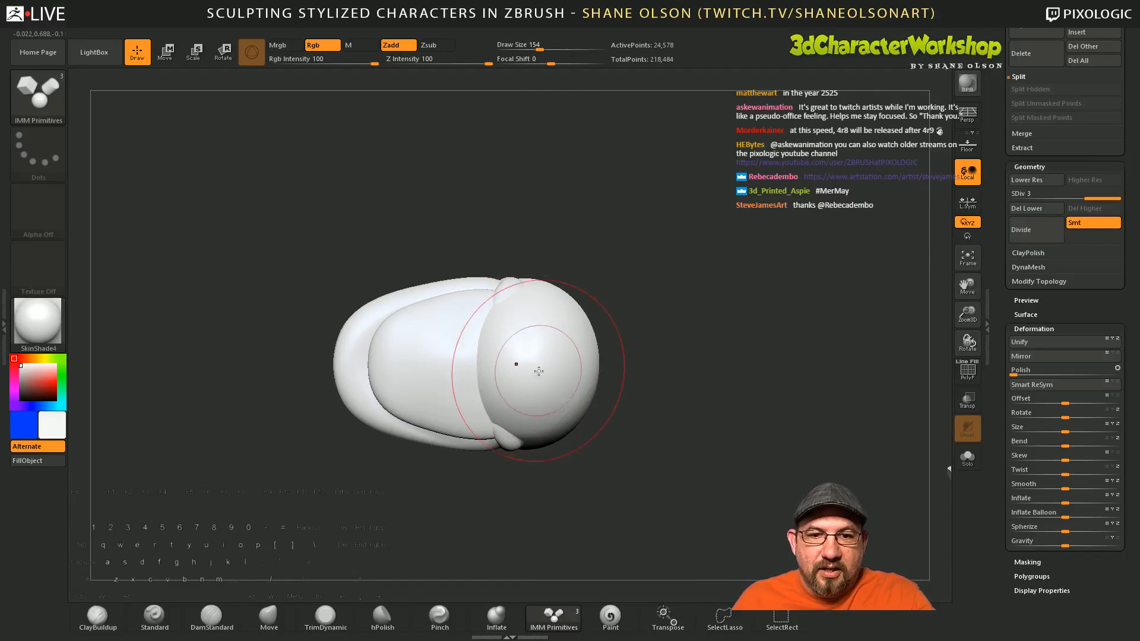
drag(538, 366, 567, 418)
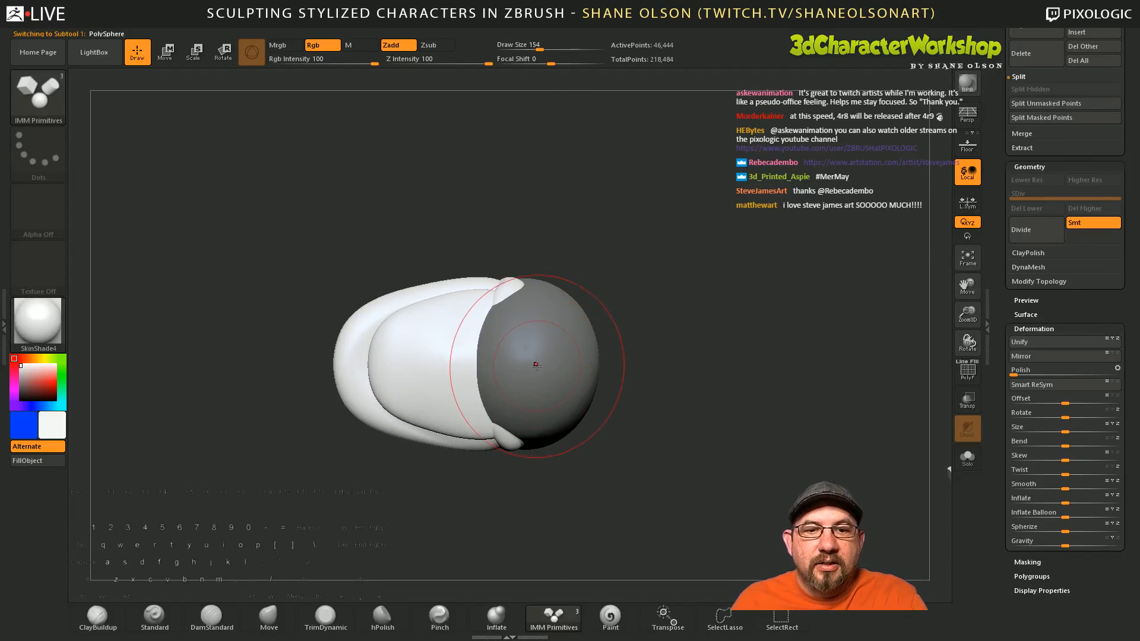
Step: Try to insert a primitive on the underside of the head as a neck
drag(531, 382, 536, 426)
mouse_move(677, 406)
mouse_down()
mouse_move(663, 529)
mouse_move(664, 342)
mouse_up()
key(ctrl+z)
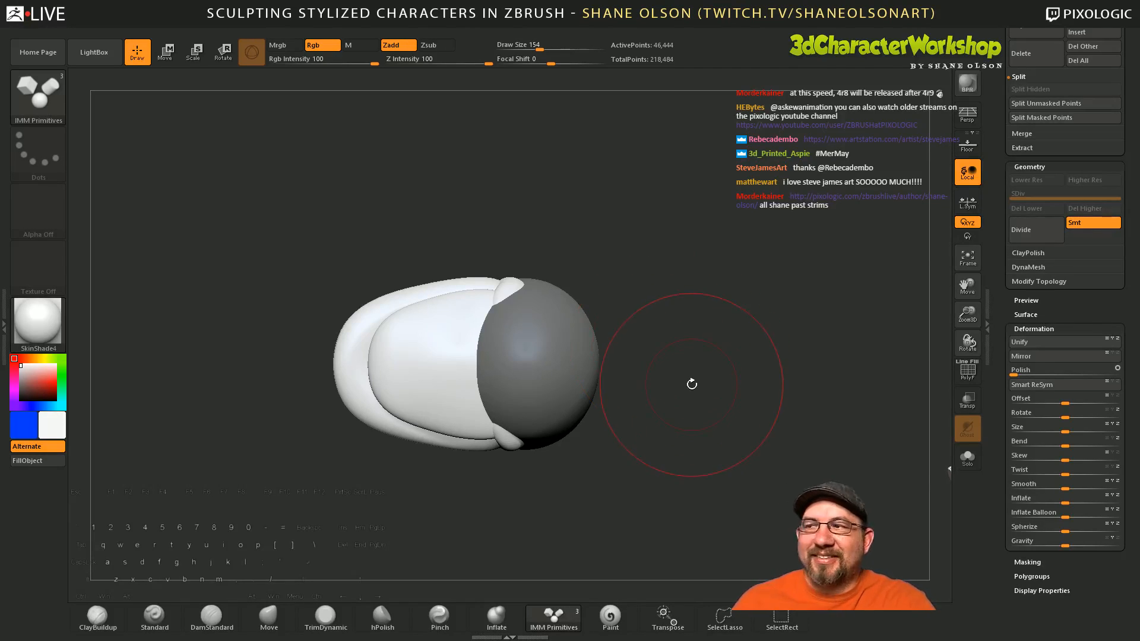
Step: Switch the gizmo off in favour of the transpose line, and return to draw mode with the head in side view
drag(691, 377, 743, 440)
key(w)
key(y)
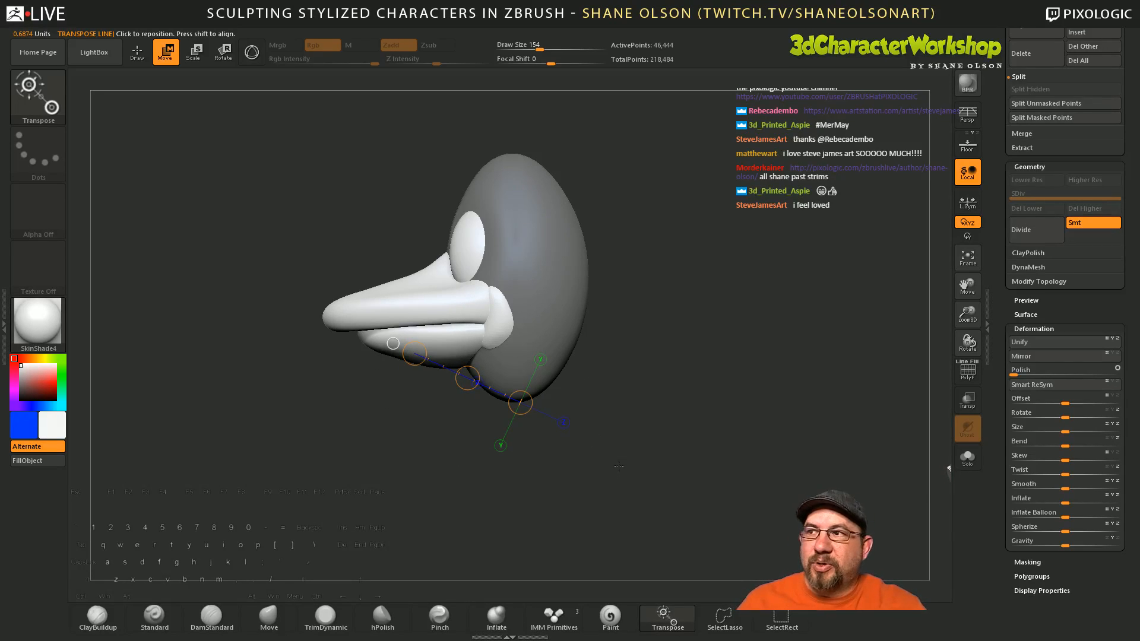
key(q)
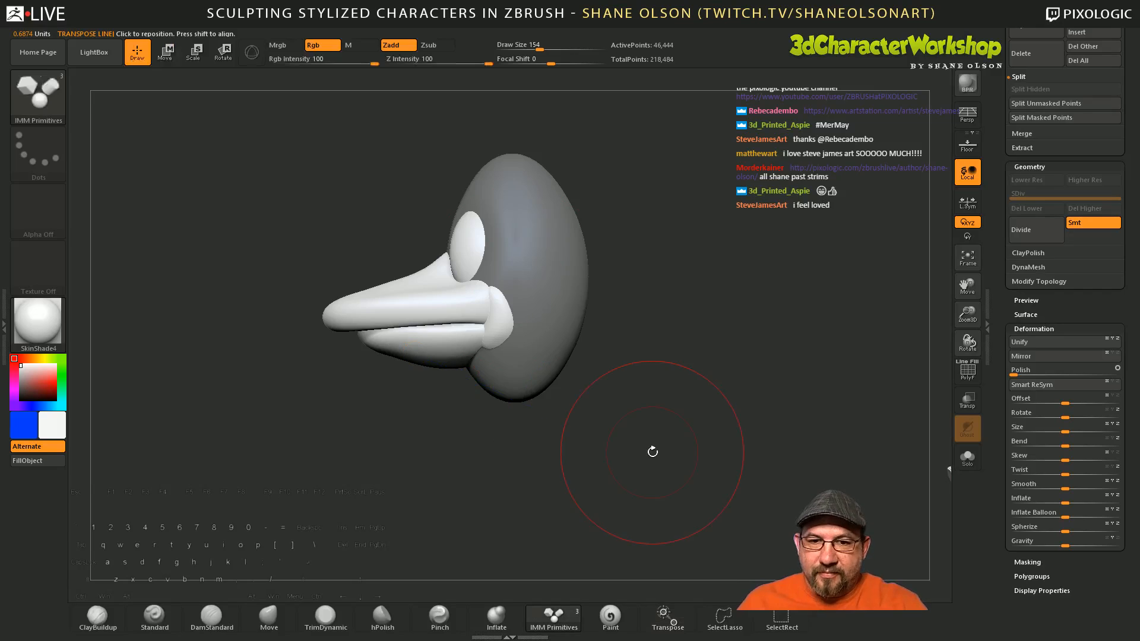
Step: Insert an elongated, rounded IMM primitive at the centre of the head's underside as a neck
drag(653, 453, 652, 332)
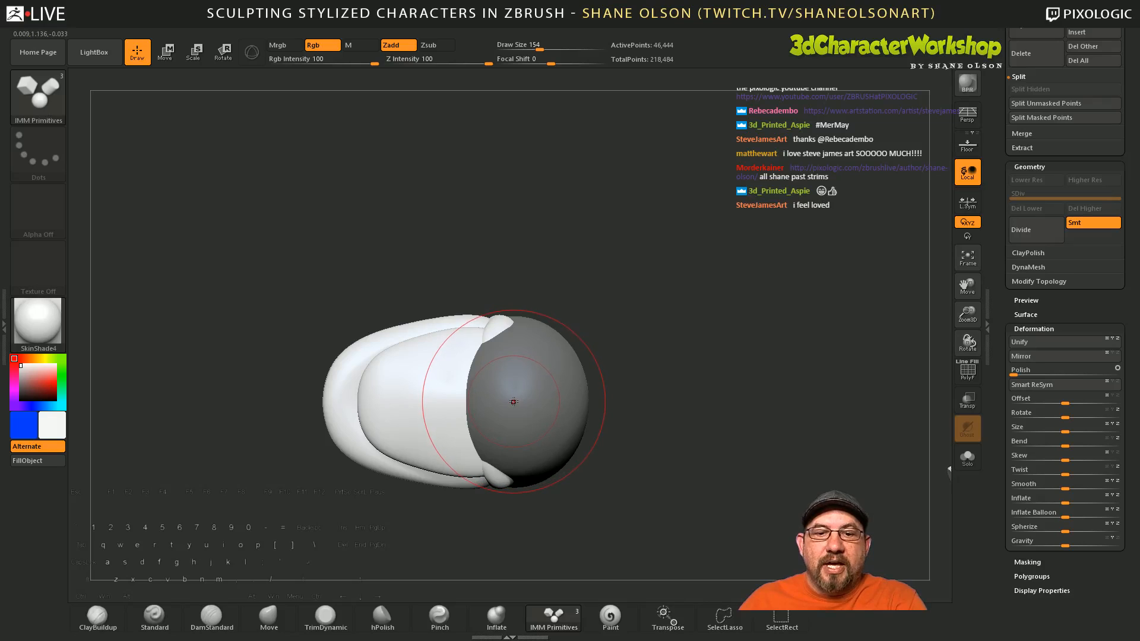
mouse_move(516, 400)
mouse_down()
mouse_move(520, 518)
mouse_move(522, 467)
mouse_up()
drag(662, 414, 653, 502)
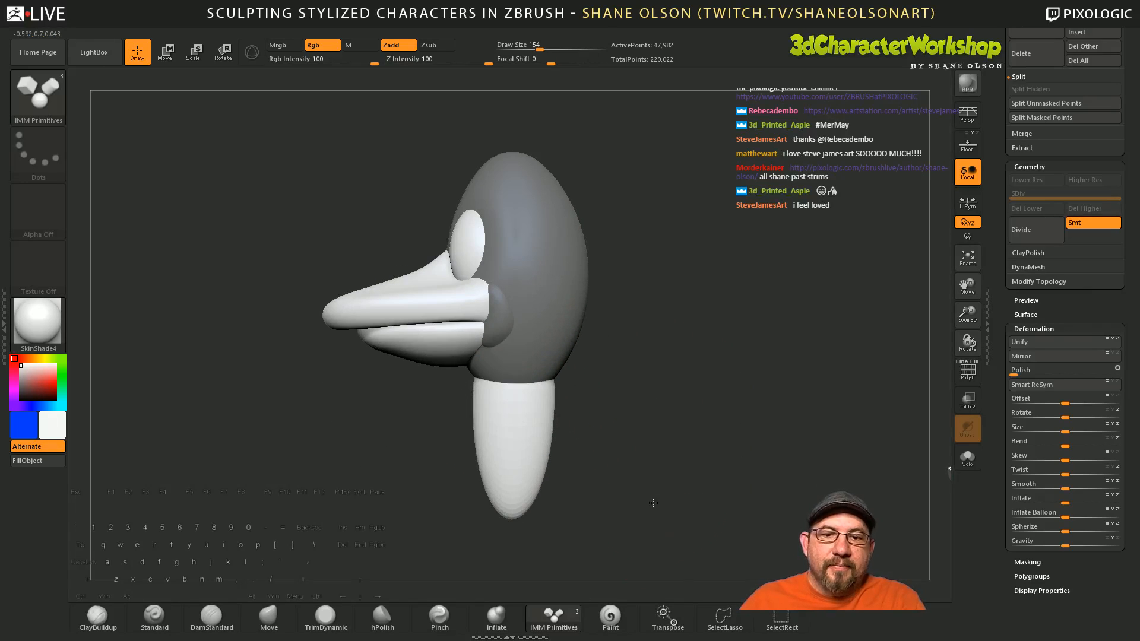
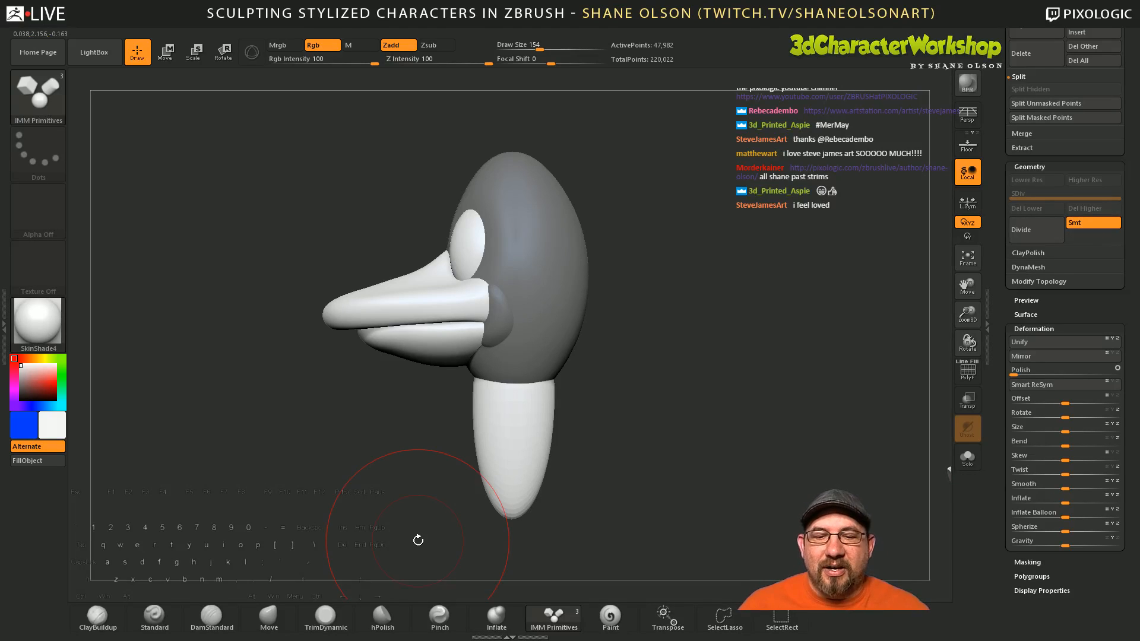
Step: Lengthen the neck downward with the Move brush and curve its lower end toward the back of the head
key(b)
key(m)
key(v)
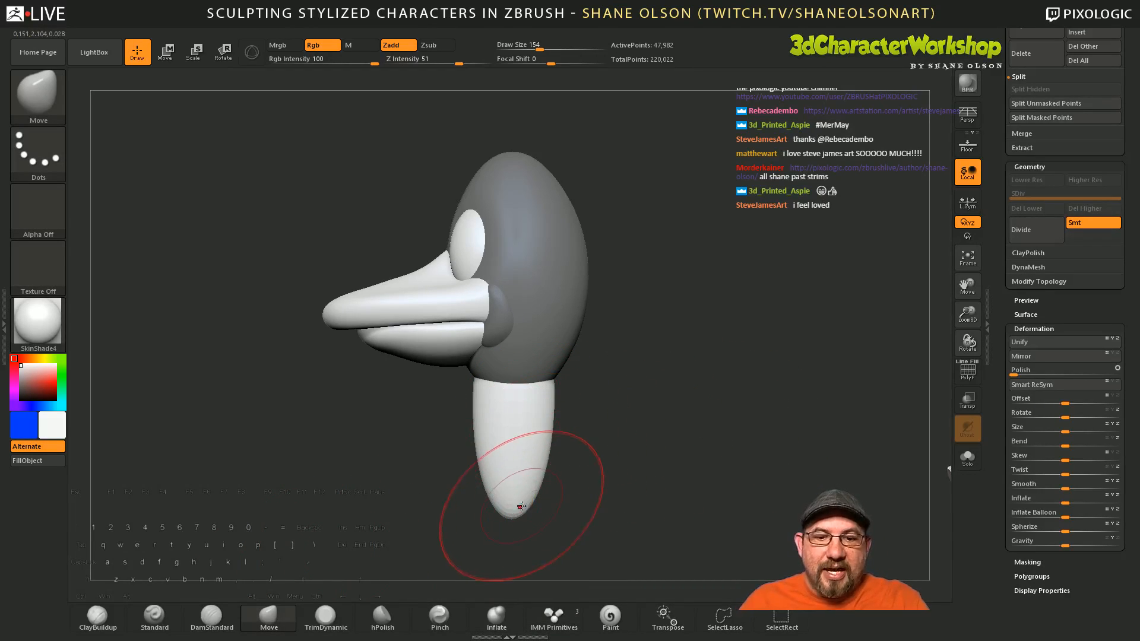
drag(520, 506, 522, 546)
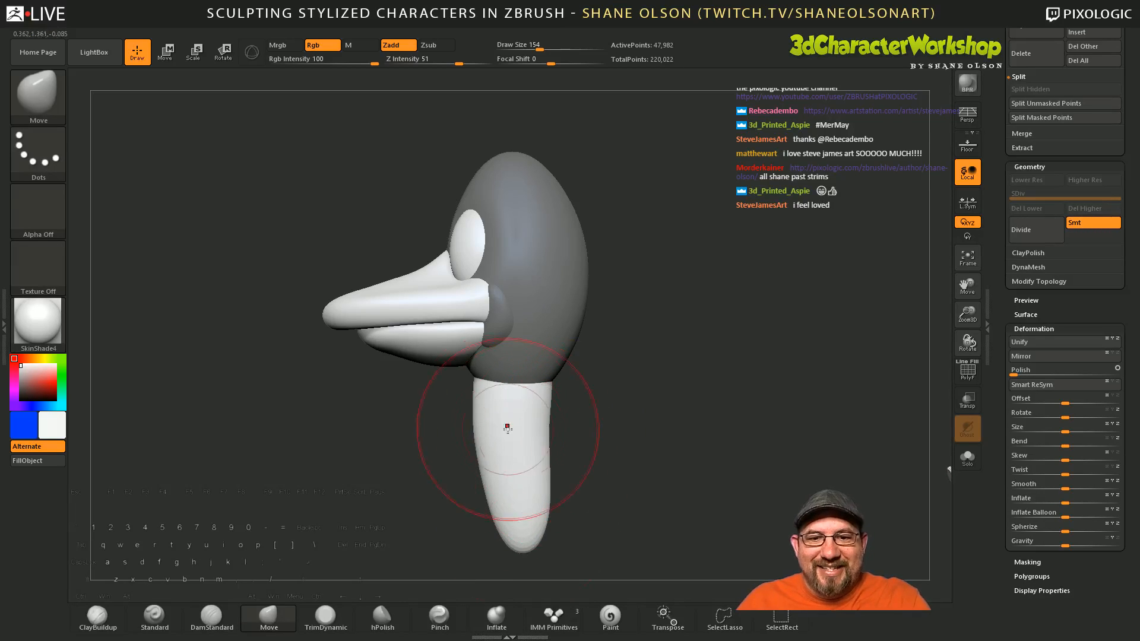
drag(496, 433, 501, 438)
mouse_move(618, 454)
mouse_down()
mouse_move(679, 437)
mouse_move(623, 448)
mouse_move(611, 372)
mouse_move(626, 384)
mouse_move(586, 428)
mouse_move(538, 437)
mouse_move(615, 425)
mouse_move(605, 418)
mouse_up()
ctrl+right_drag(606, 342, 588, 388)
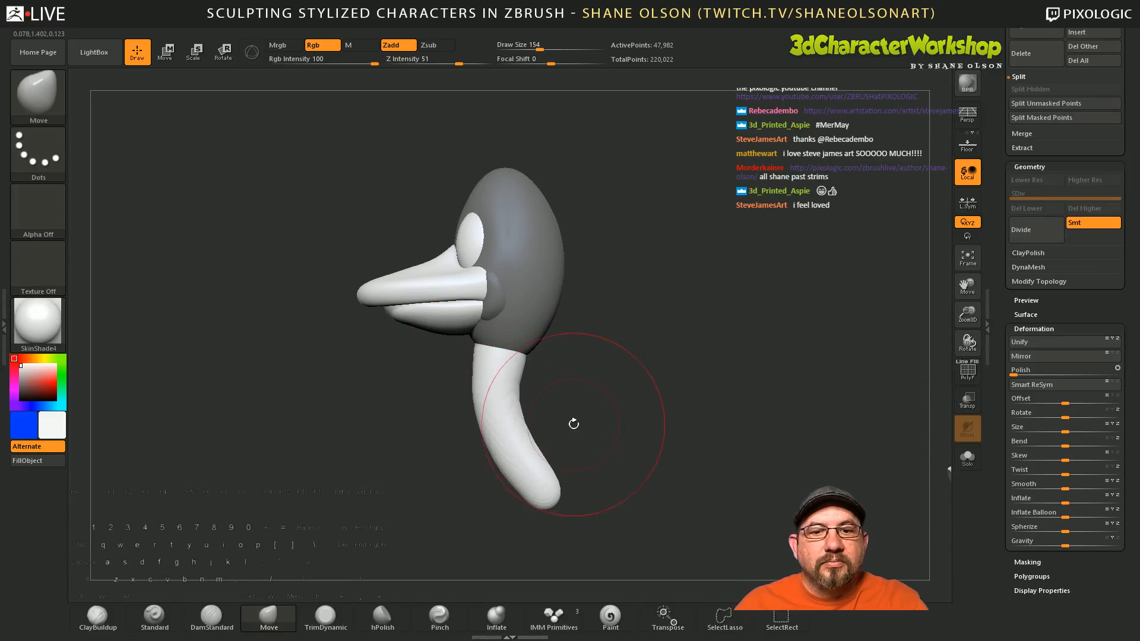
mouse_move(573, 425)
mouse_down()
mouse_move(623, 407)
mouse_move(485, 426)
mouse_move(493, 486)
mouse_move(568, 474)
mouse_move(555, 458)
mouse_up()
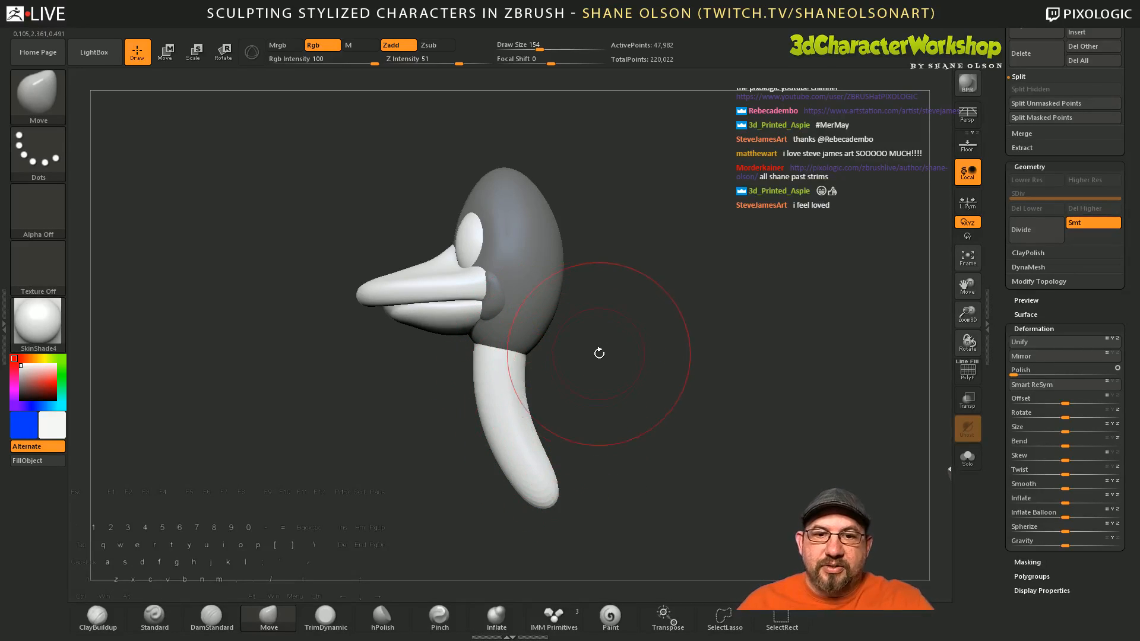
Step: With the draw size at 120 and the polyframe shown, smooth the neck's mesh with the Smooth brush
key(s)
drag(607, 361, 595, 397)
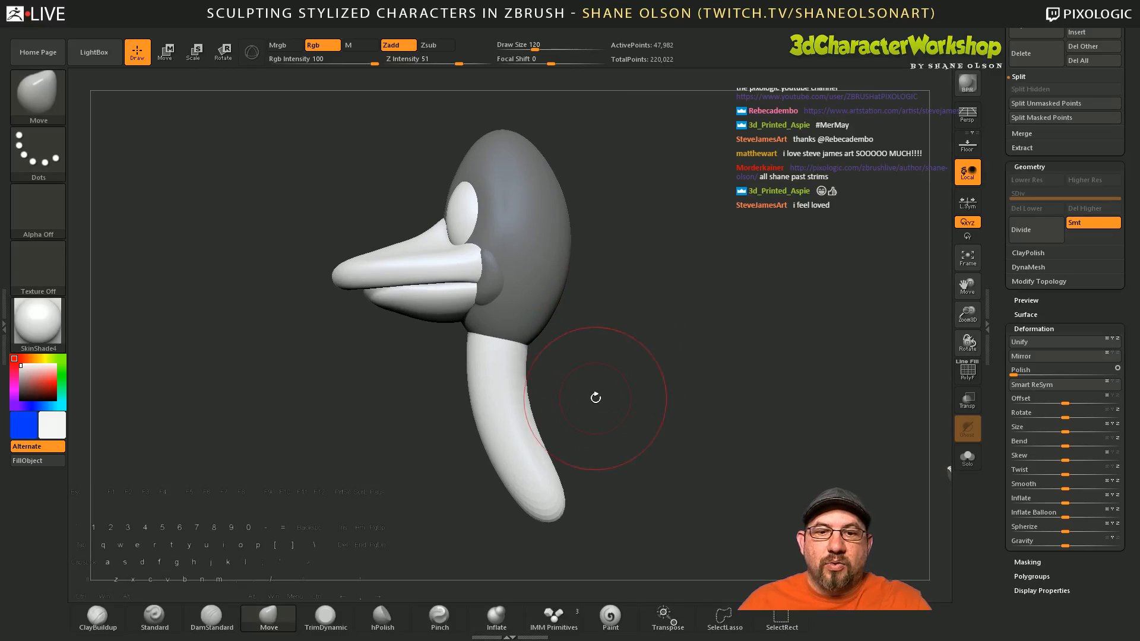
key(shift+f)
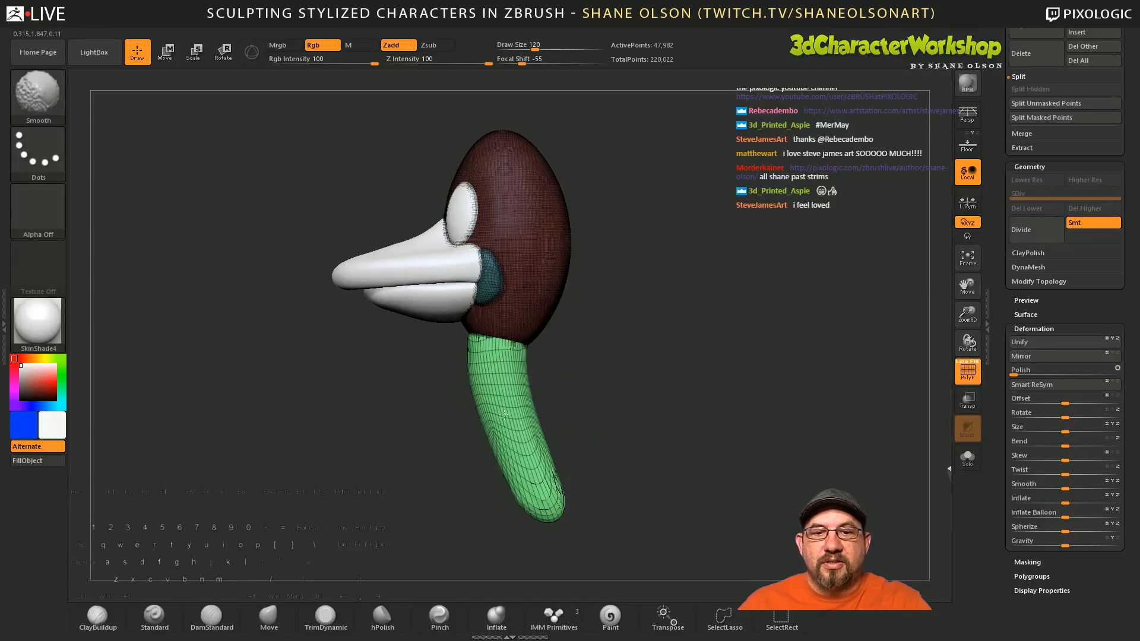
shift+drag(509, 409, 517, 407)
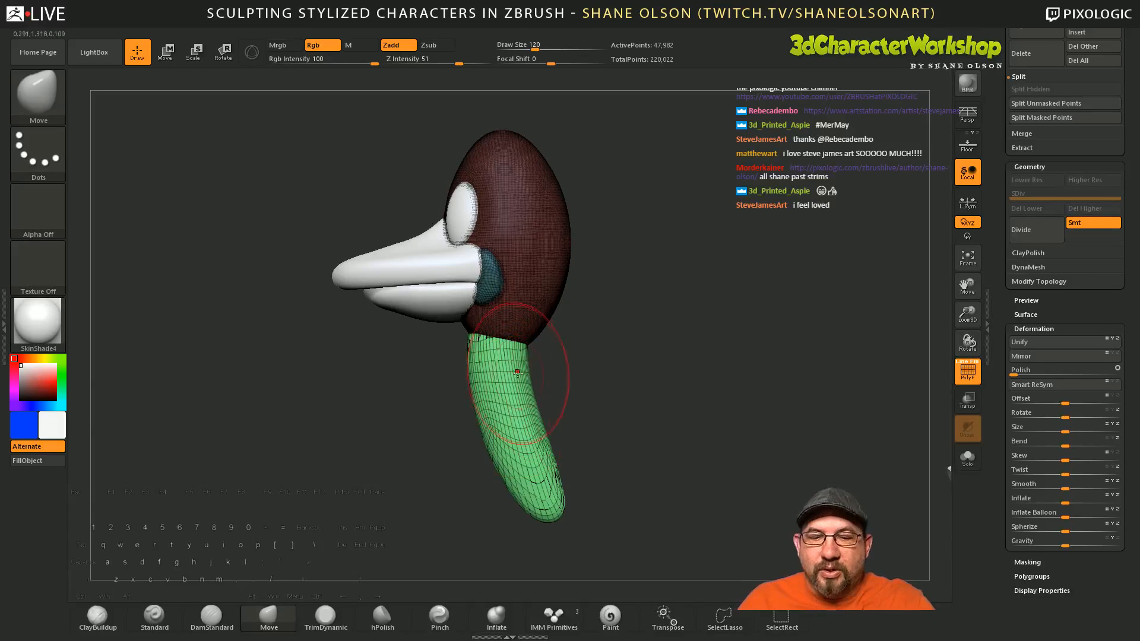
key(shift)
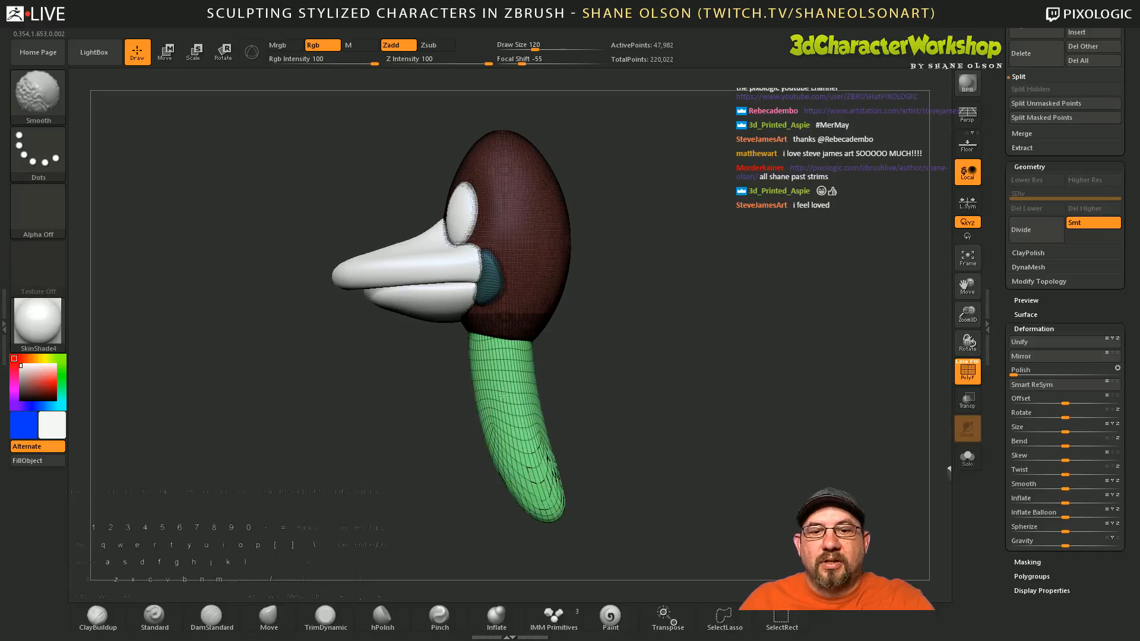
shift+drag(503, 396, 509, 394)
mouse_move(590, 420)
alt+mouse_down()
mouse_move(649, 425)
mouse_move(597, 438)
alt+mouse_up()
alt+drag(611, 387, 616, 476)
alt+drag(635, 415, 591, 397)
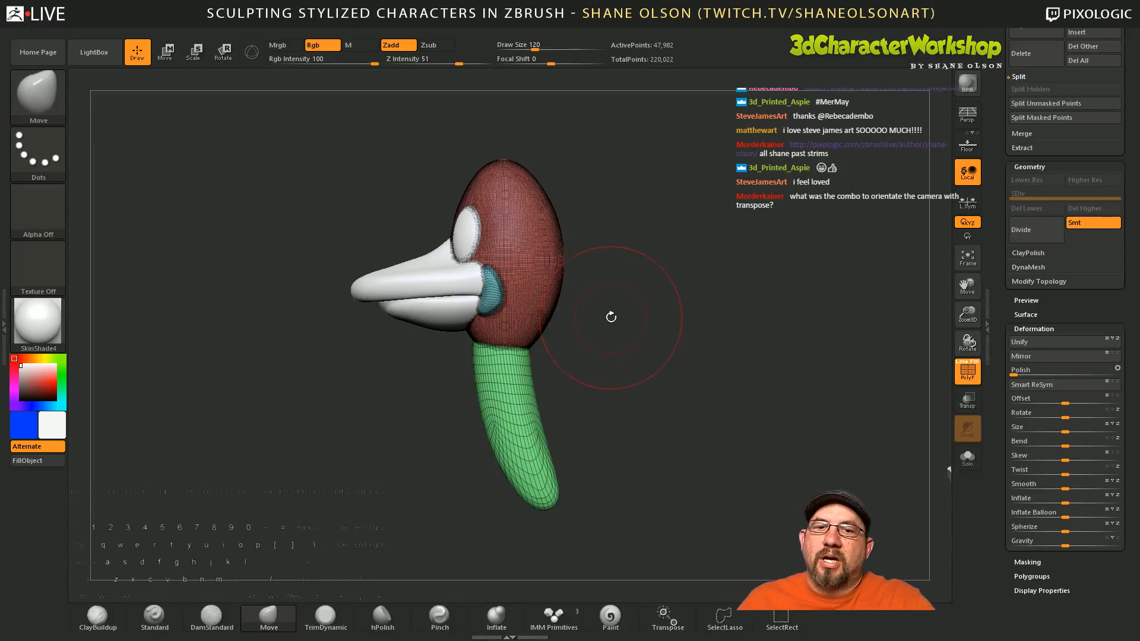
alt+drag(613, 336, 616, 345)
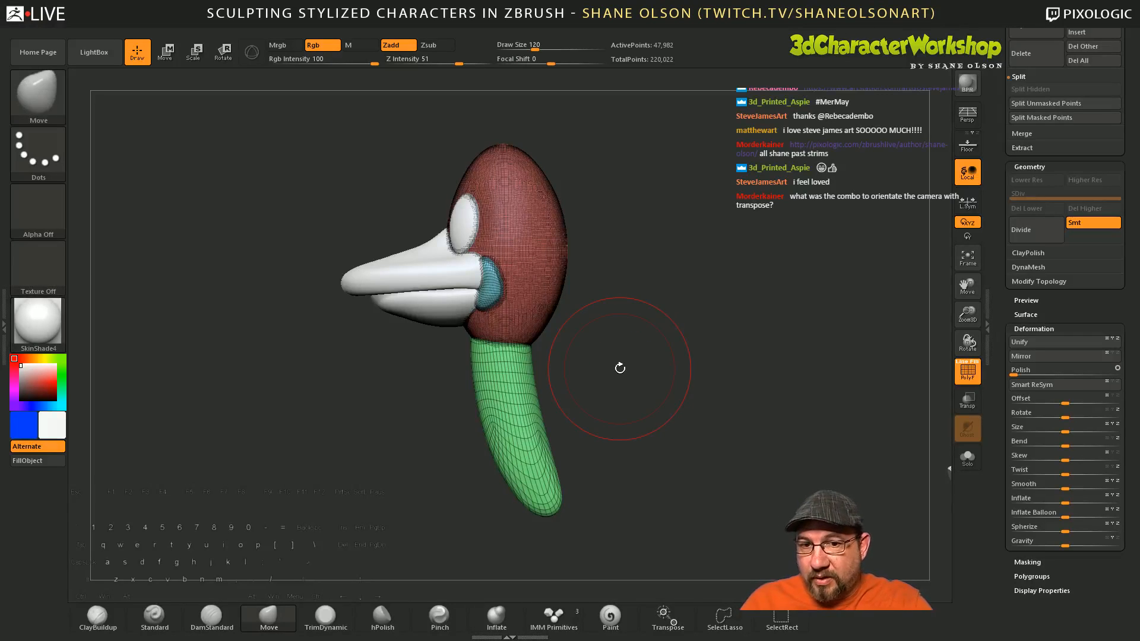
Step: Hide the polyframe and, in Transpose Move mode, draw a horizontal transpose line from the head's centre past its back
key(w)
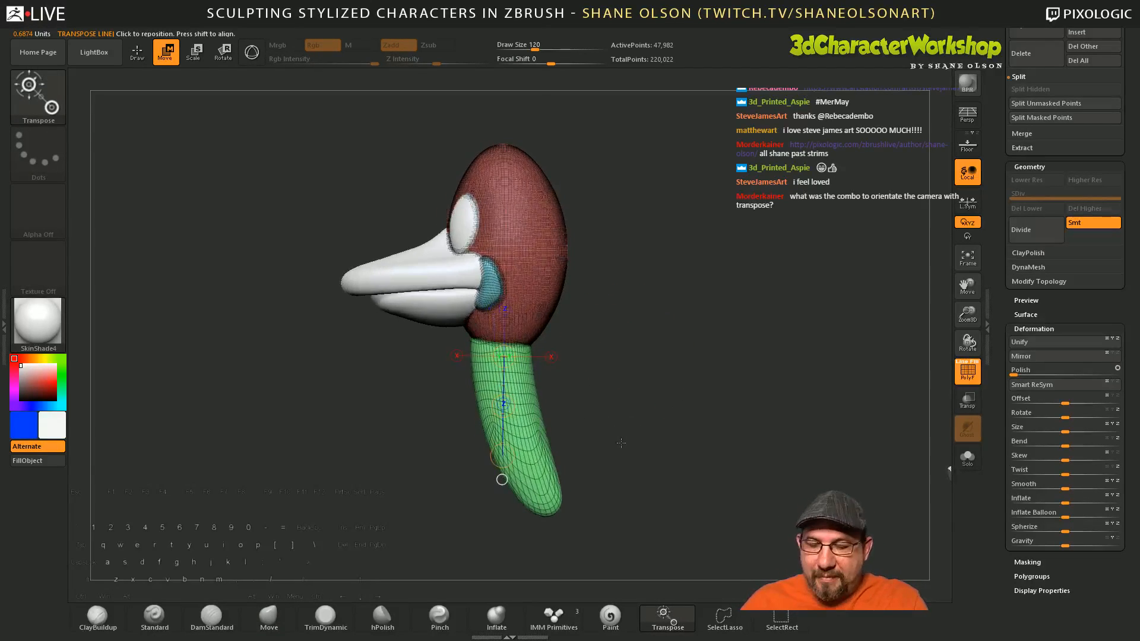
key(shift+f)
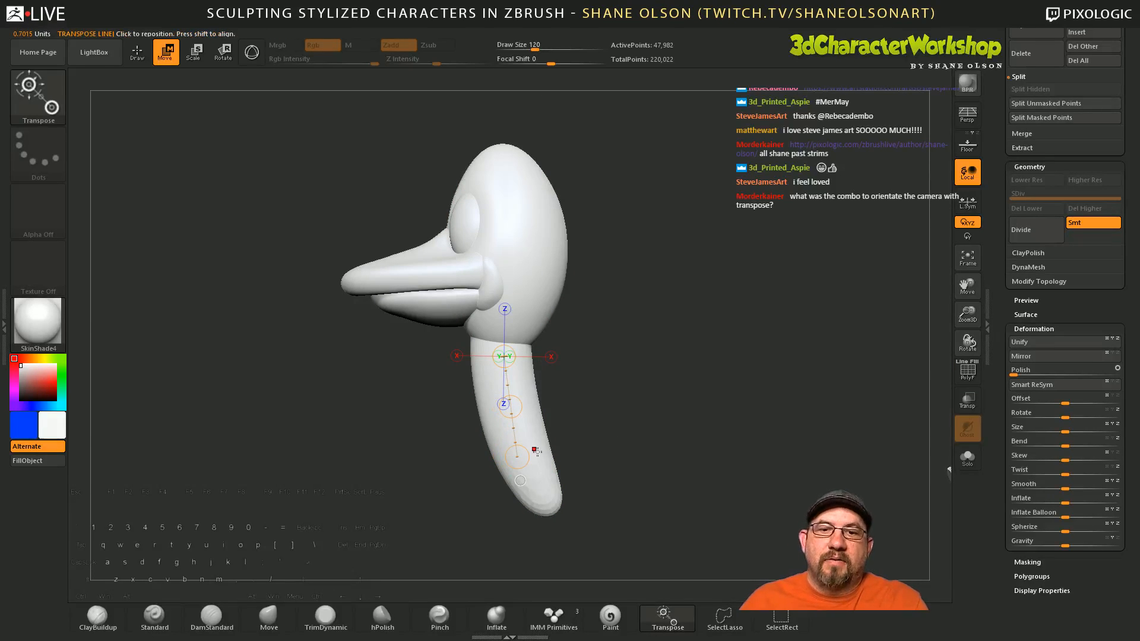
mouse_move(618, 440)
mouse_down()
mouse_move(763, 429)
mouse_move(699, 437)
mouse_move(742, 444)
mouse_move(681, 466)
mouse_up()
drag(508, 249, 695, 238)
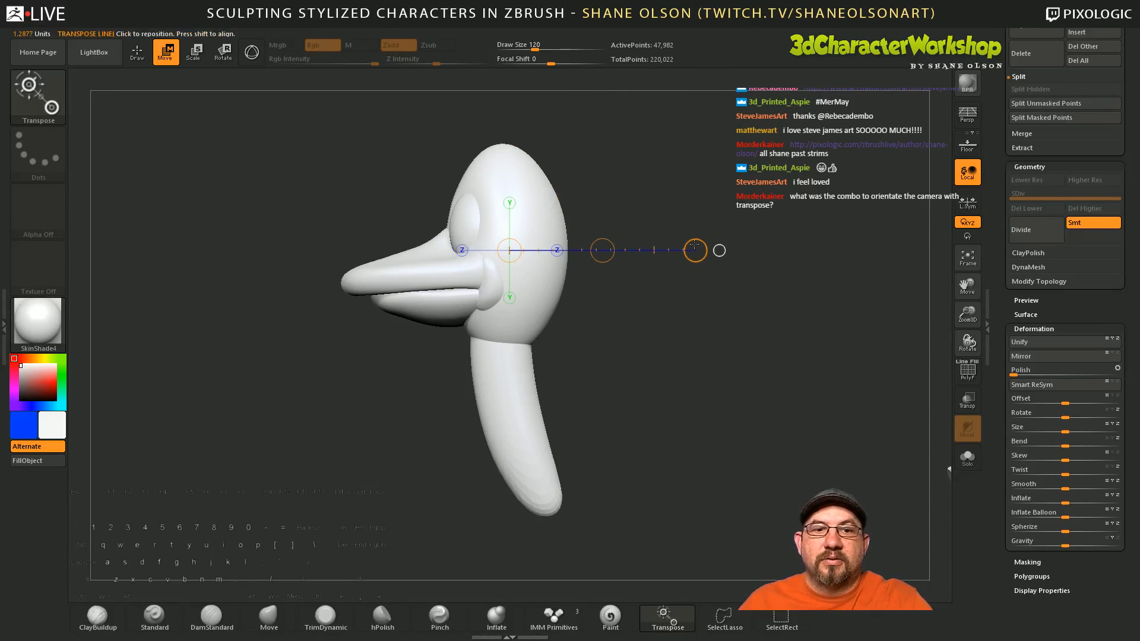
Step: Demonstrate aligning the transpose line to the X, Z and Y axes with the head in three-quarter view
drag(726, 380, 704, 403)
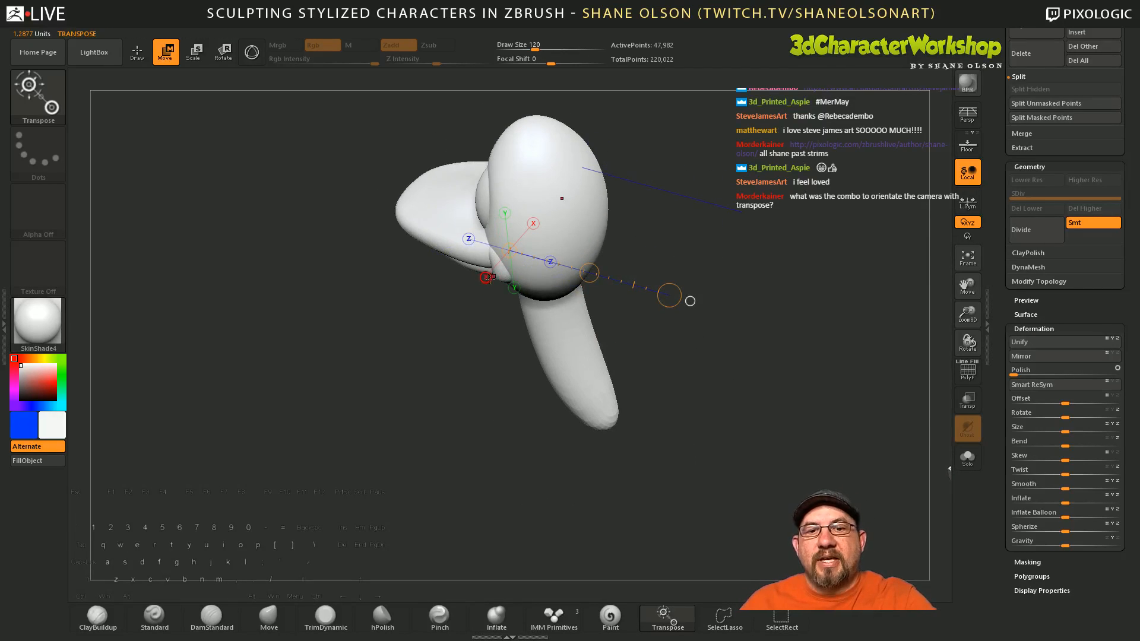
click(534, 223)
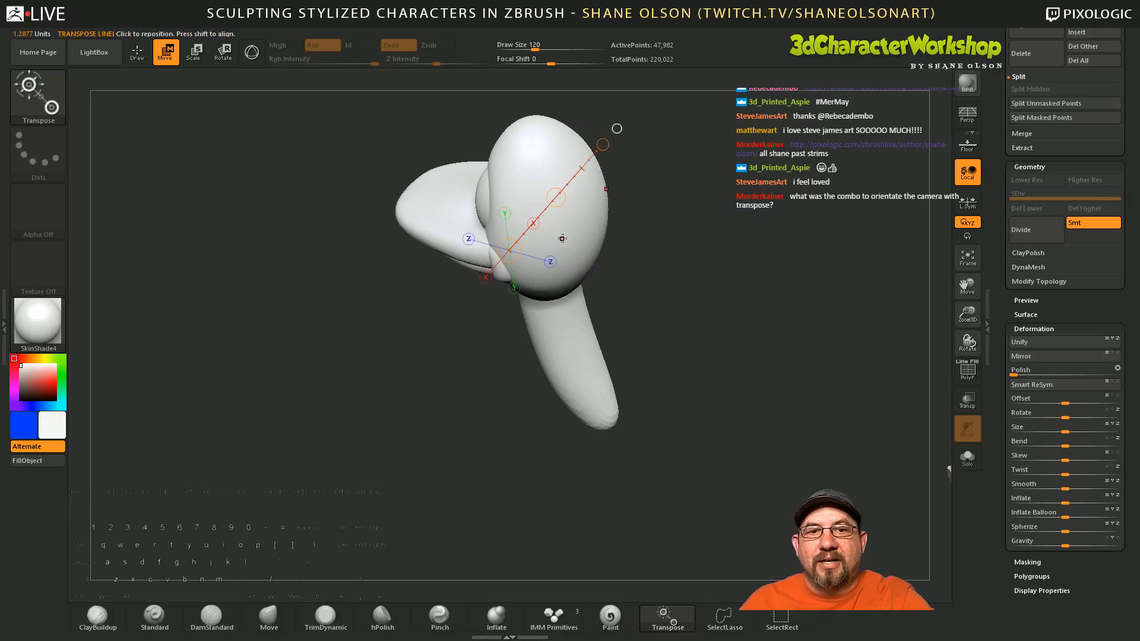
click(550, 261)
click(514, 288)
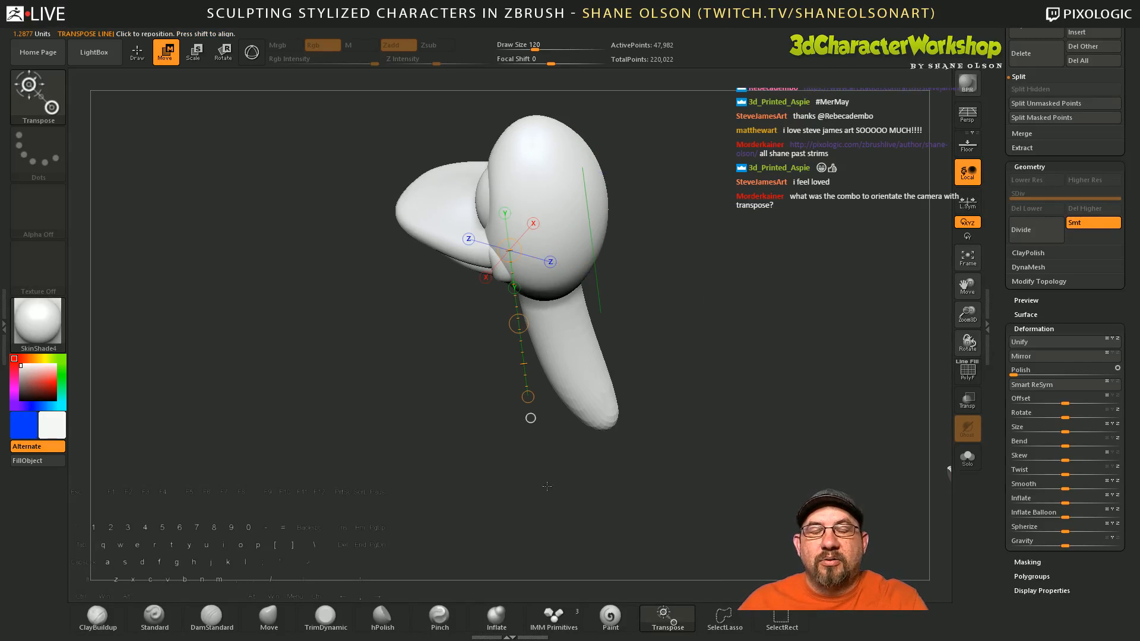
Step: In side view, flip the transpose line forward and backward along Z, and up and down along Y
shift+drag(547, 486, 570, 466)
click(462, 251)
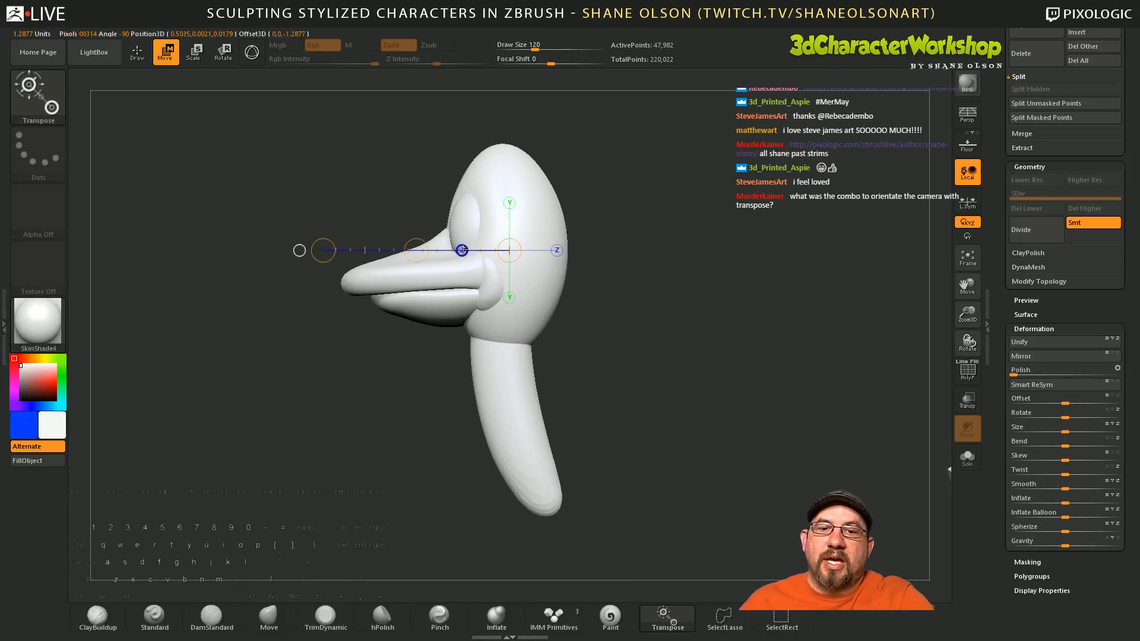
click(557, 250)
click(509, 203)
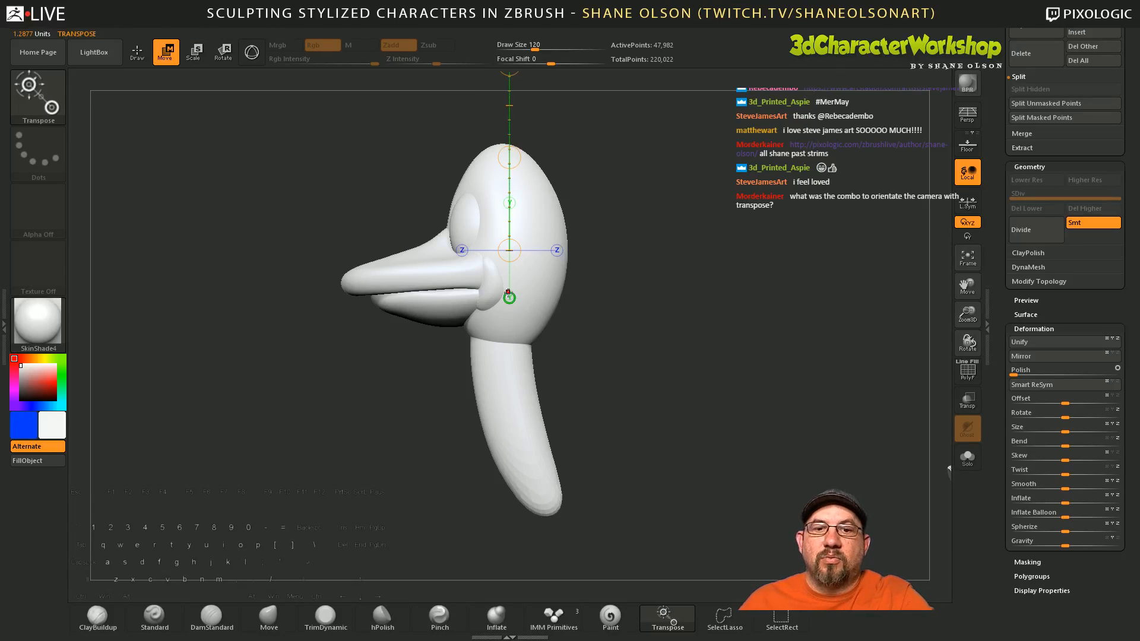
click(510, 298)
Step: Switch from the transpose line to the Gizmo 3D on the head, and back to the transpose line
drag(695, 464, 647, 373)
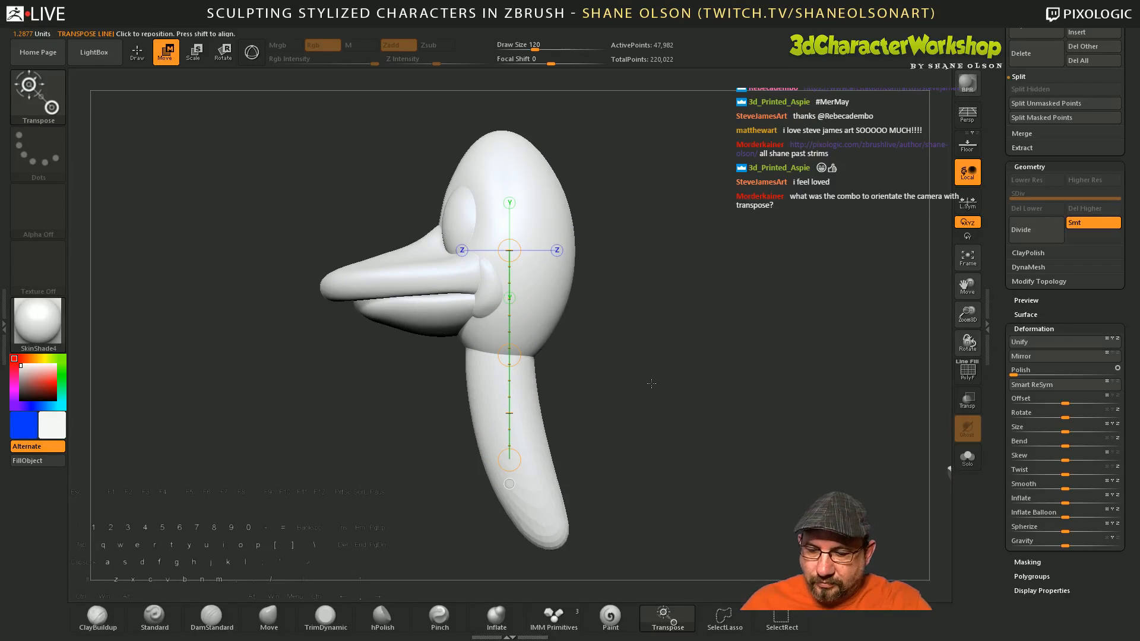
key(y)
alt+drag(641, 358, 613, 252)
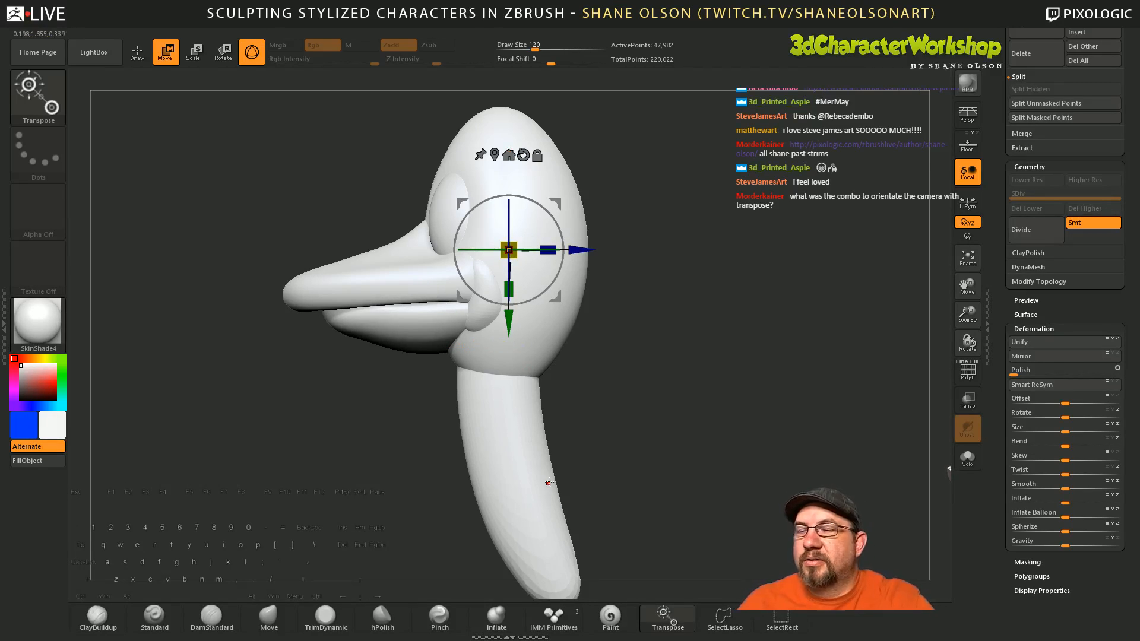
drag(624, 239, 525, 216)
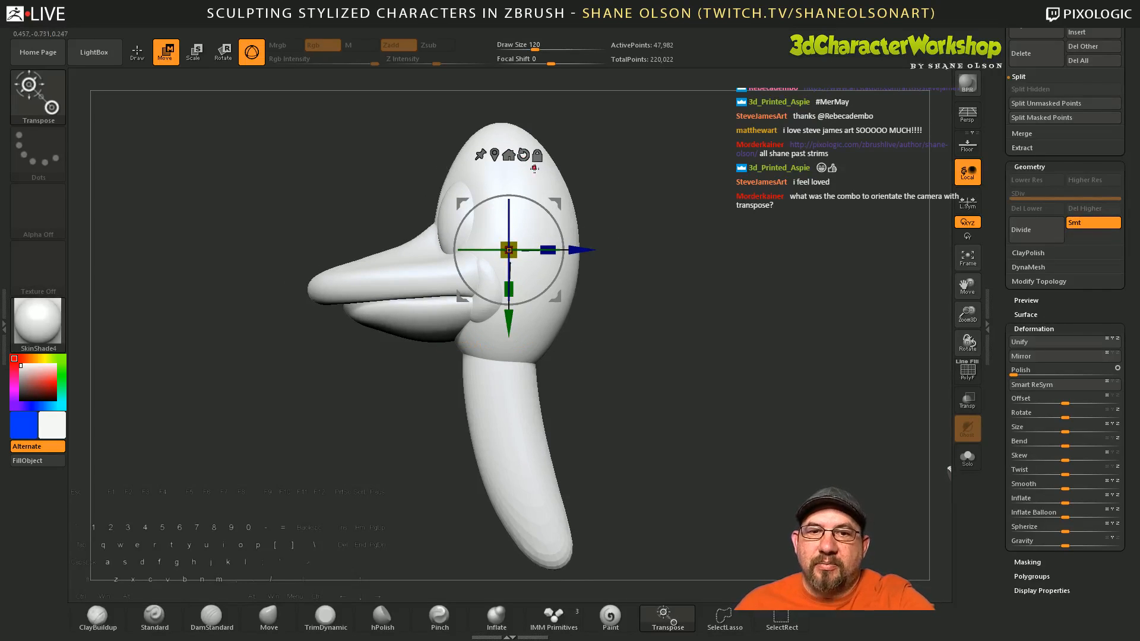
key(y)
alt+drag(633, 422, 652, 450)
mouse_move(645, 406)
mouse_down()
mouse_move(700, 387)
mouse_move(665, 401)
mouse_up()
alt+drag(657, 456, 587, 399)
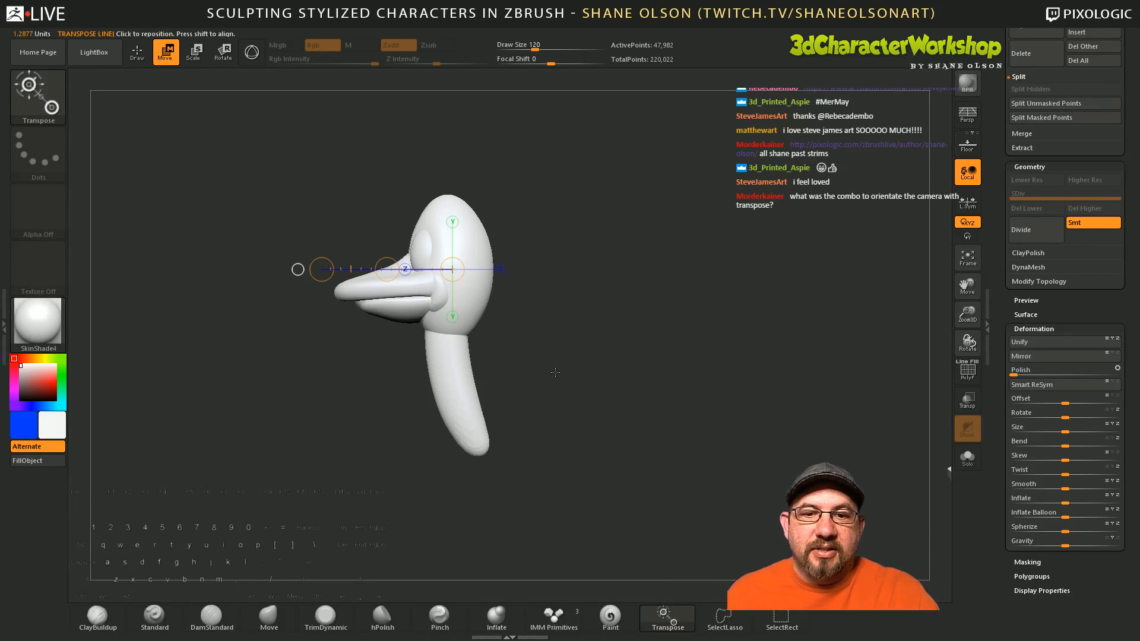
alt+drag(555, 373, 605, 372)
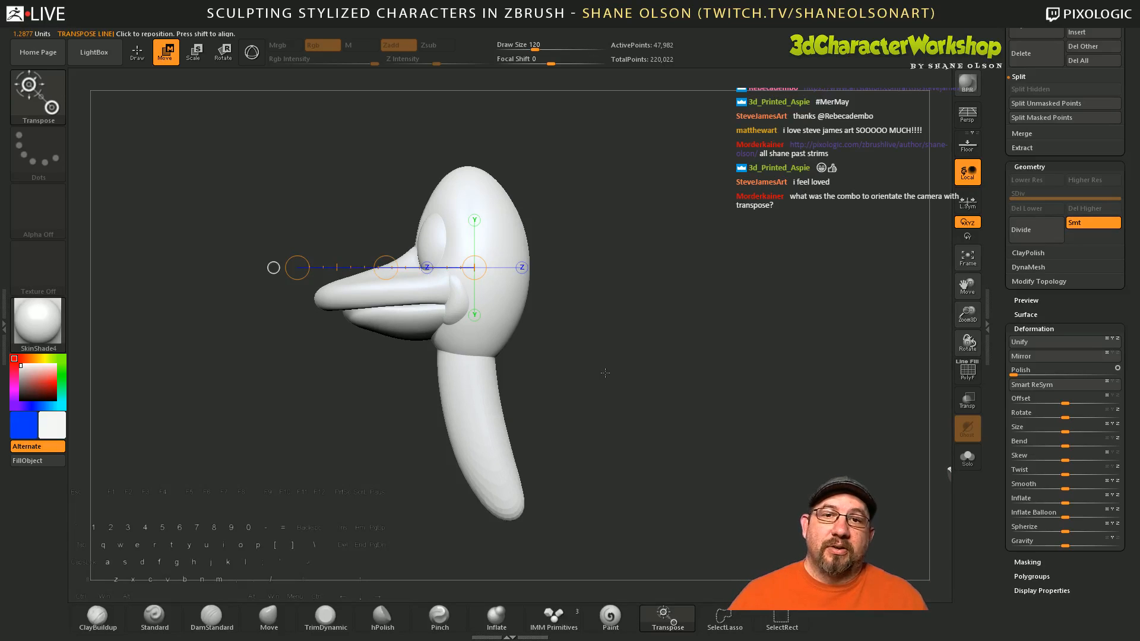
drag(605, 373, 637, 400)
Step: Bring the Subtool list into view and show the polyframe on the head and neck in side view
scroll(1045, 238, up, 10)
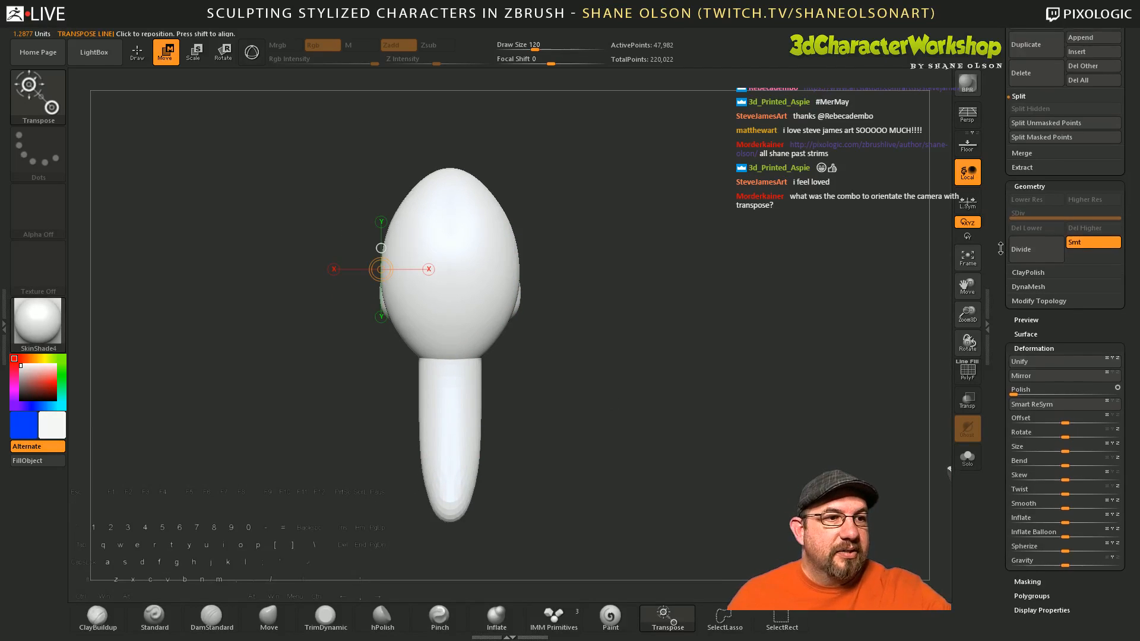
mouse_move(1031, 67)
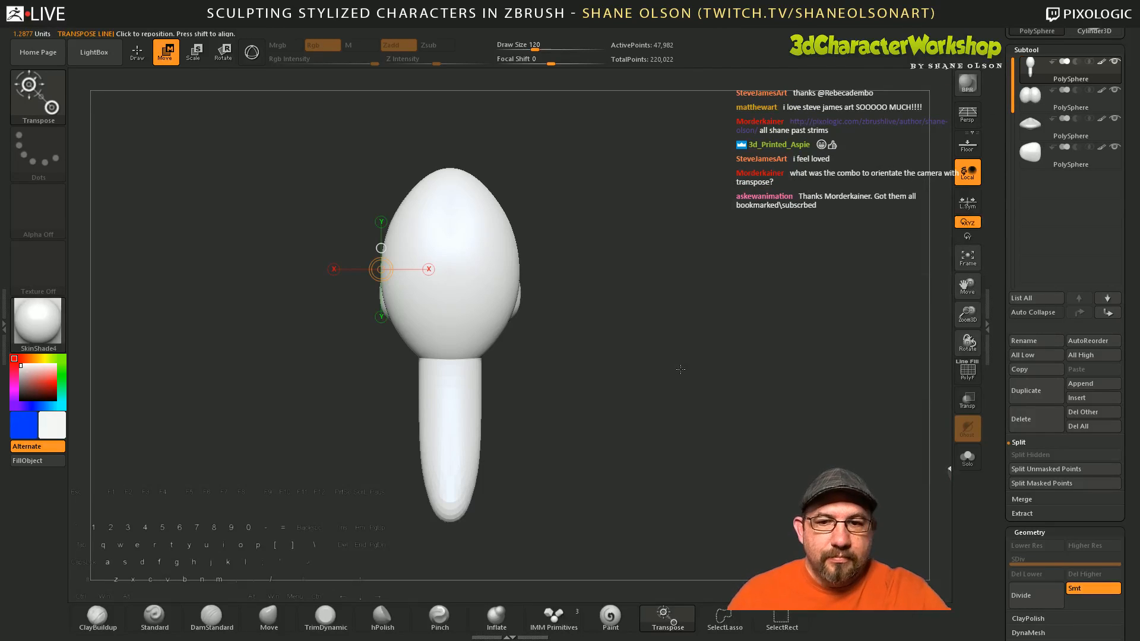
drag(682, 369, 642, 439)
key(shift+f)
key(y)
key(y)
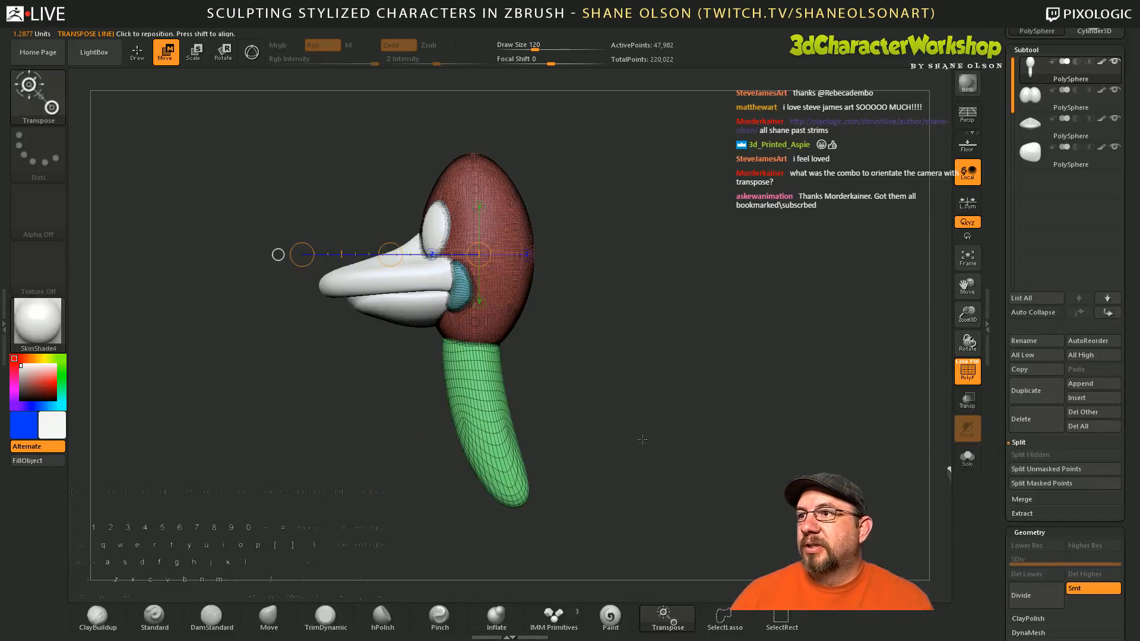
alt+drag(637, 360, 610, 381)
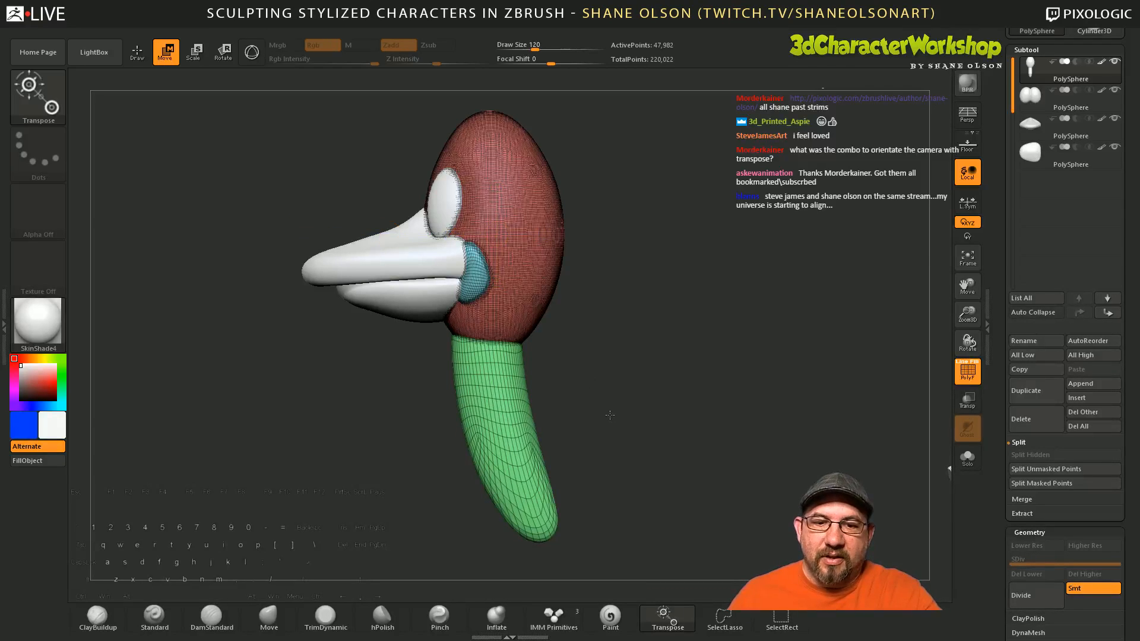
alt+drag(611, 415, 616, 429)
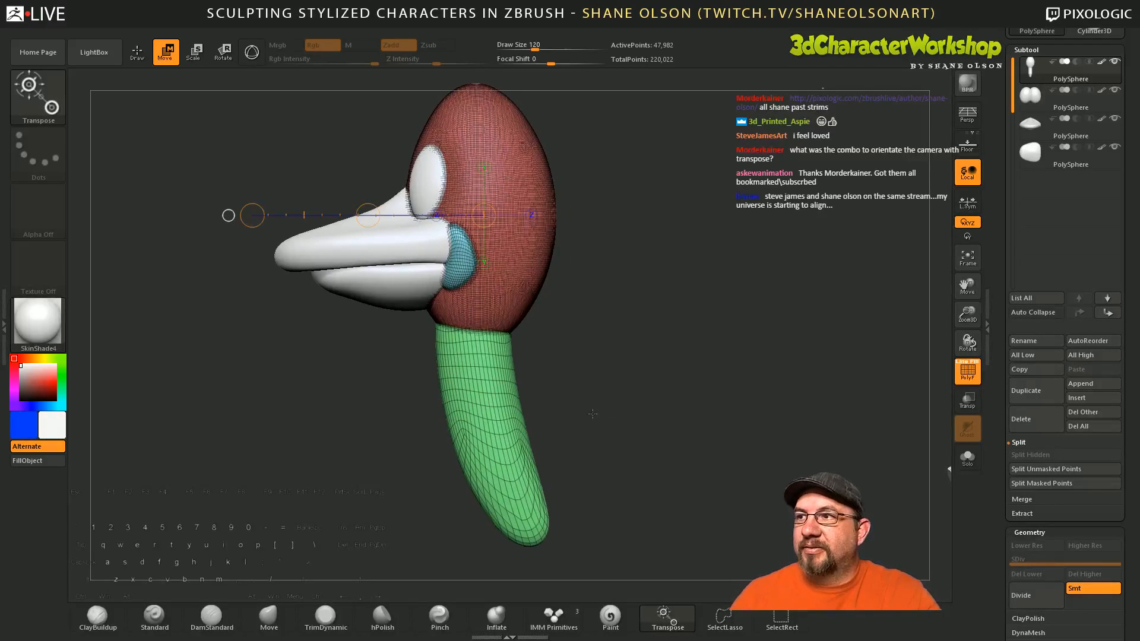
Step: Alternate the Transpose polygroup mask between the neck, head and beak-corner groups, leaving only the head unmasked
ctrl+drag(503, 410, 558, 402)
ctrl+click(524, 269)
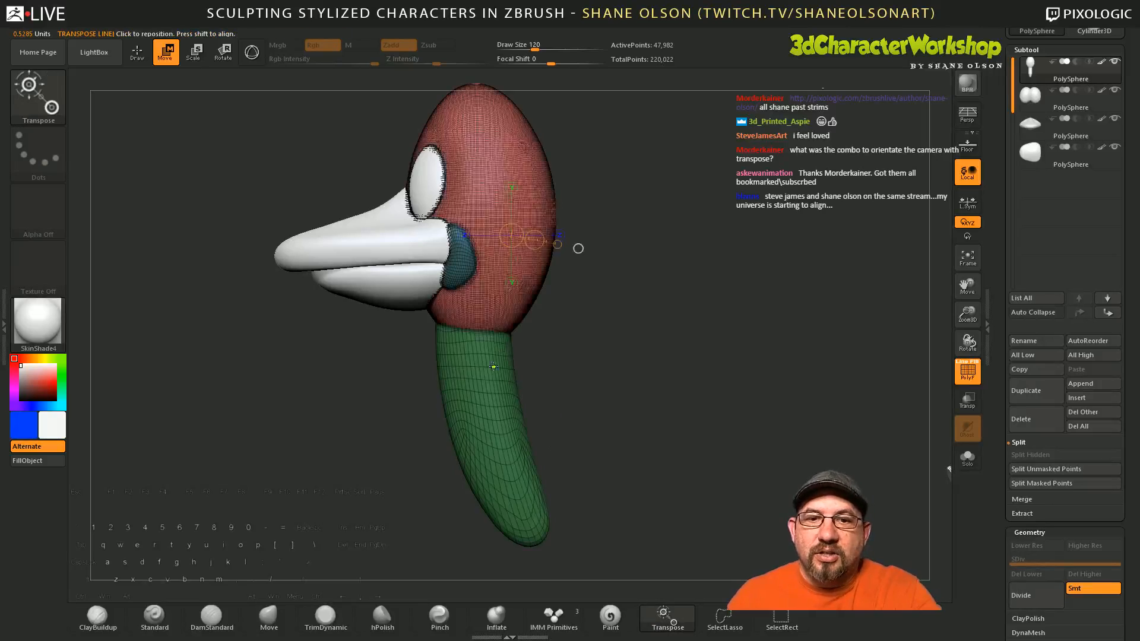
ctrl+click(493, 368)
ctrl+click(500, 205)
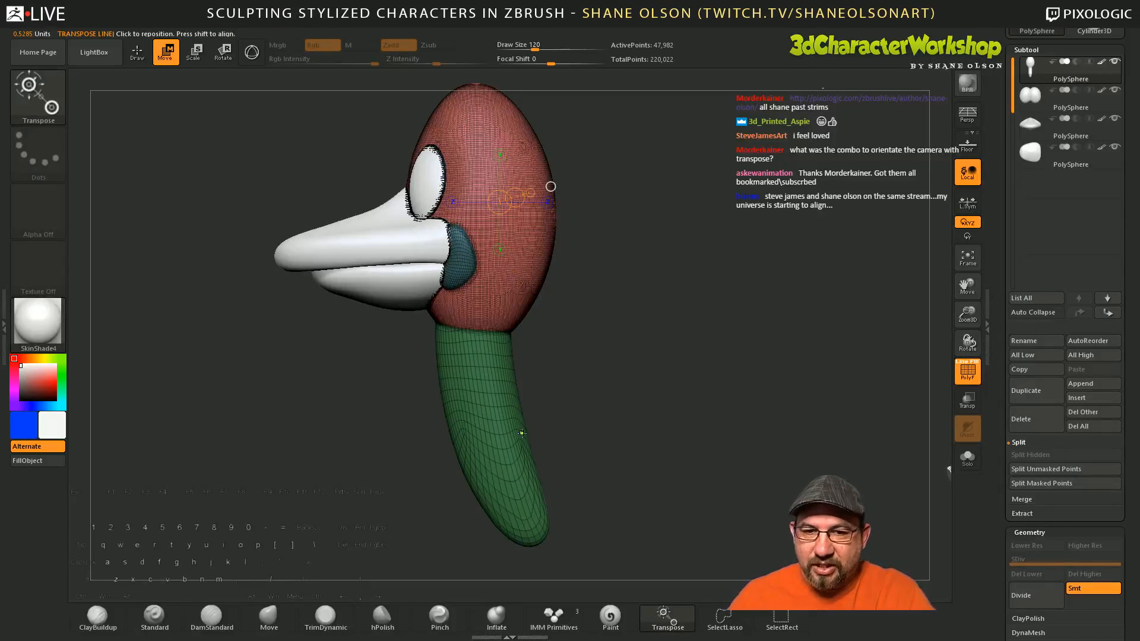
ctrl+click(497, 418)
ctrl+click(465, 255)
ctrl+click(476, 191)
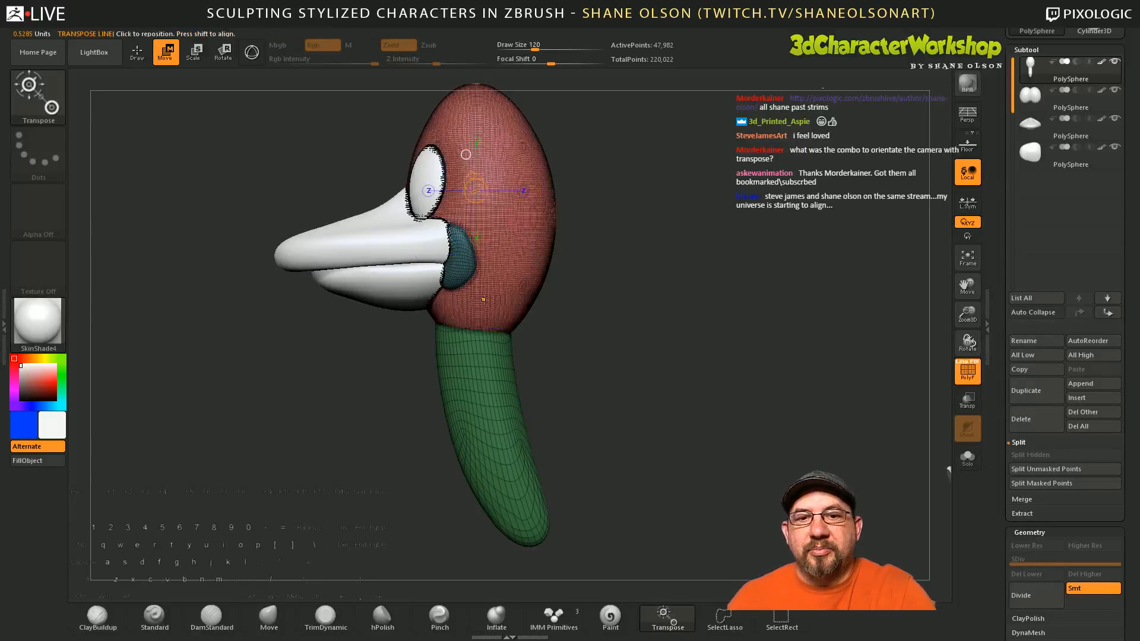
Step: Cycle the polygroup mask through the beak-corner, neck and head groups, leaving only the neck unmasked
ctrl+click(462, 263)
ctrl+click(473, 376)
ctrl+click(511, 242)
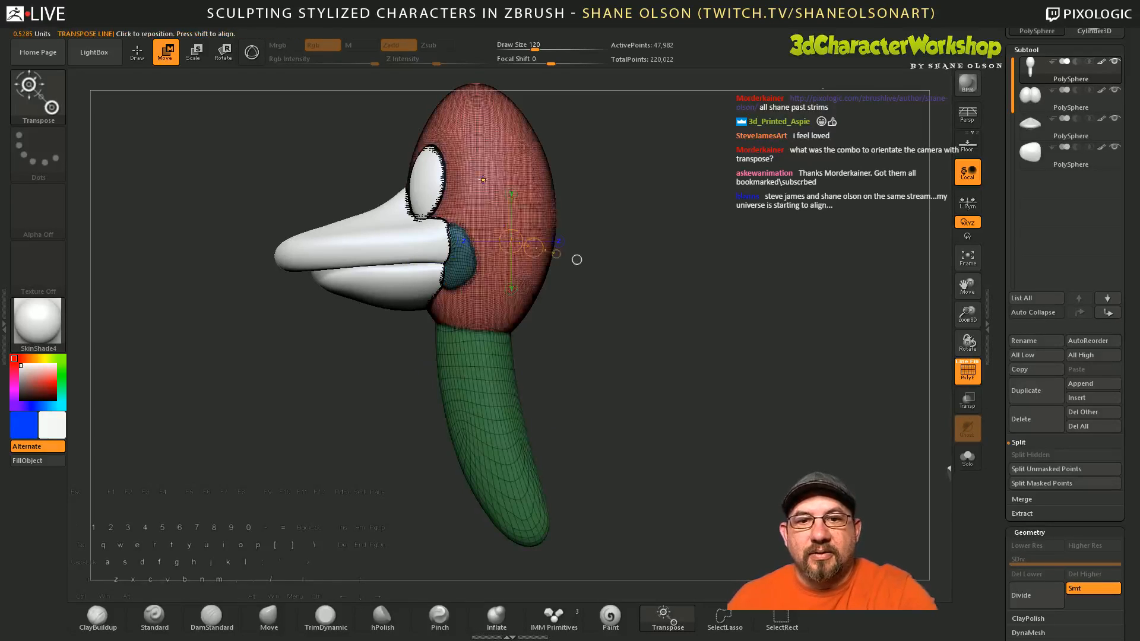
ctrl+click(502, 423)
drag(634, 369, 635, 438)
drag(654, 486, 645, 511)
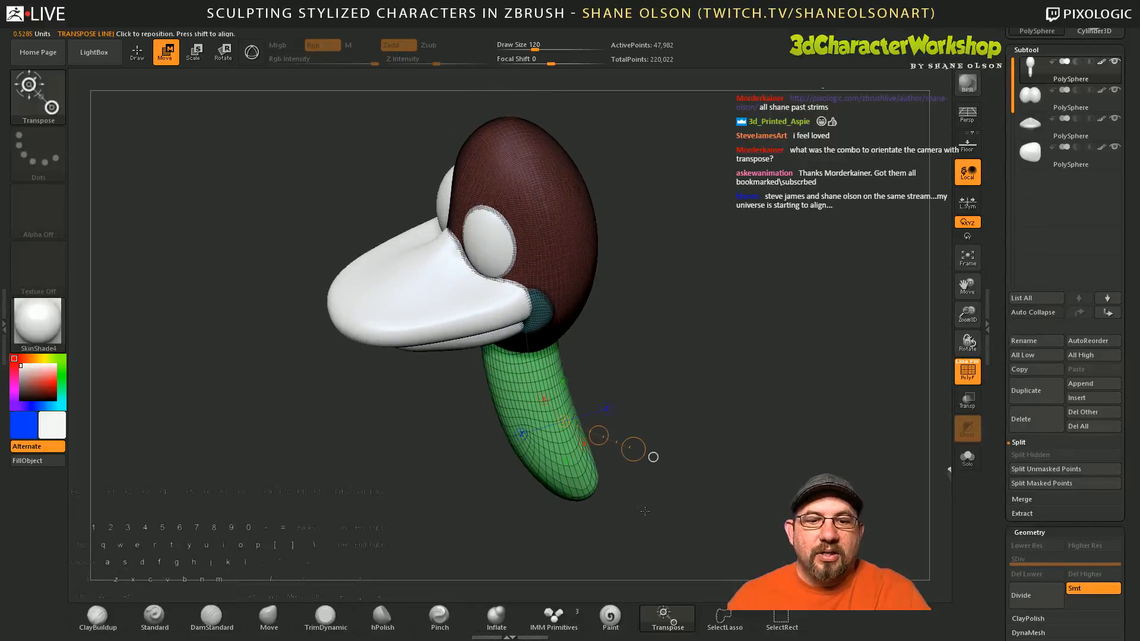
Step: Mask every polygroup except the head, switching the mask to the neck and back to the head
ctrl+click(580, 254)
drag(687, 469, 672, 430)
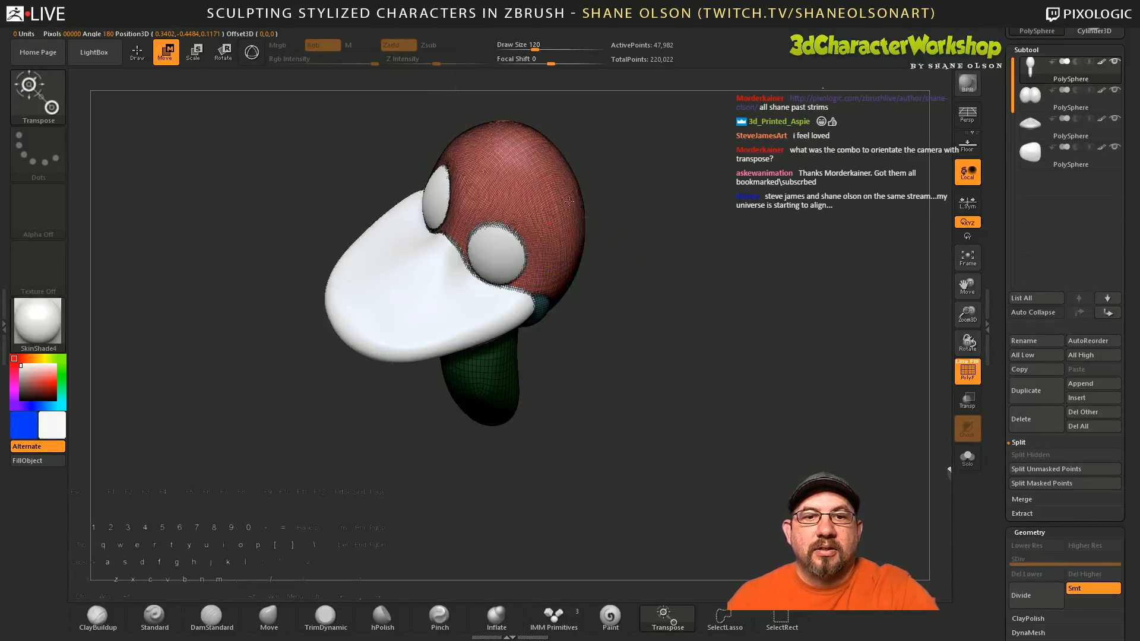
drag(646, 425, 640, 319)
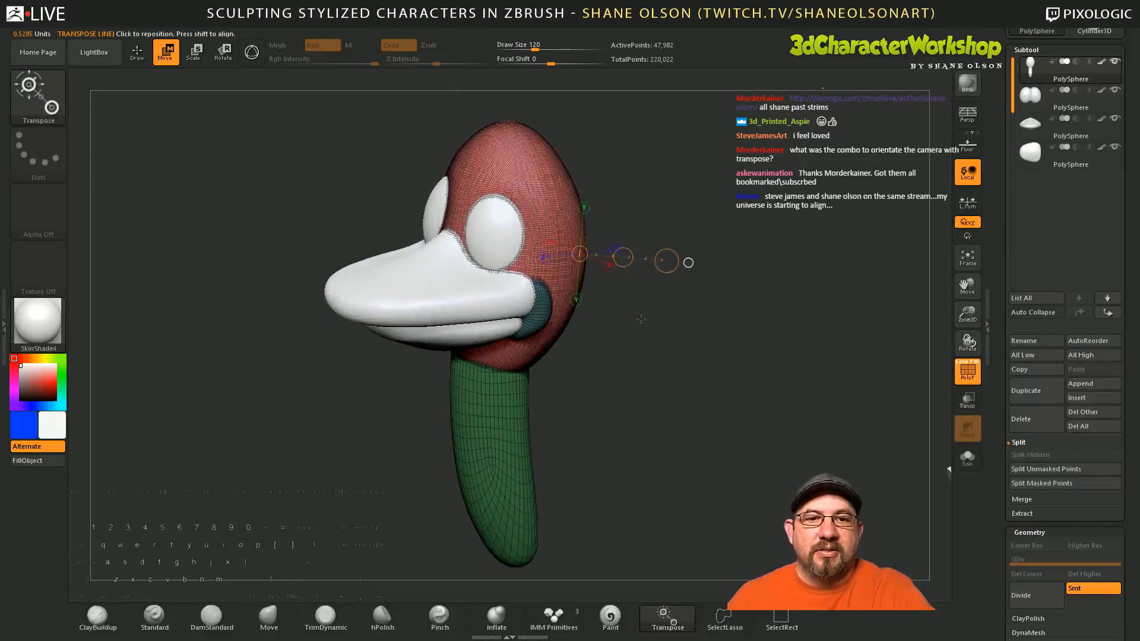
click(552, 179)
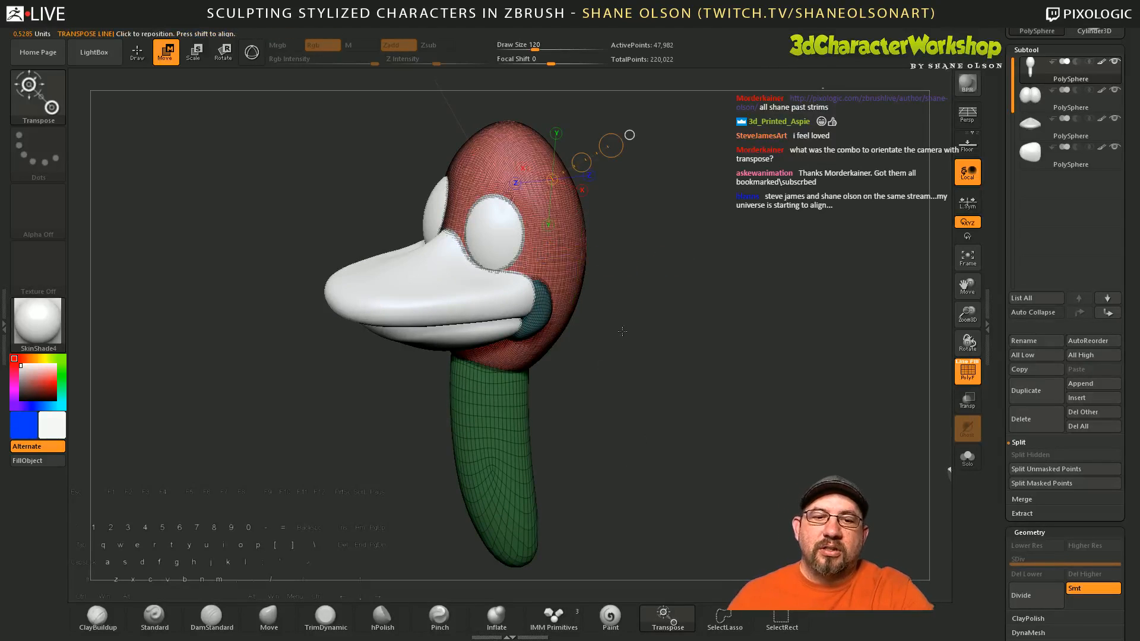
drag(668, 344, 578, 352)
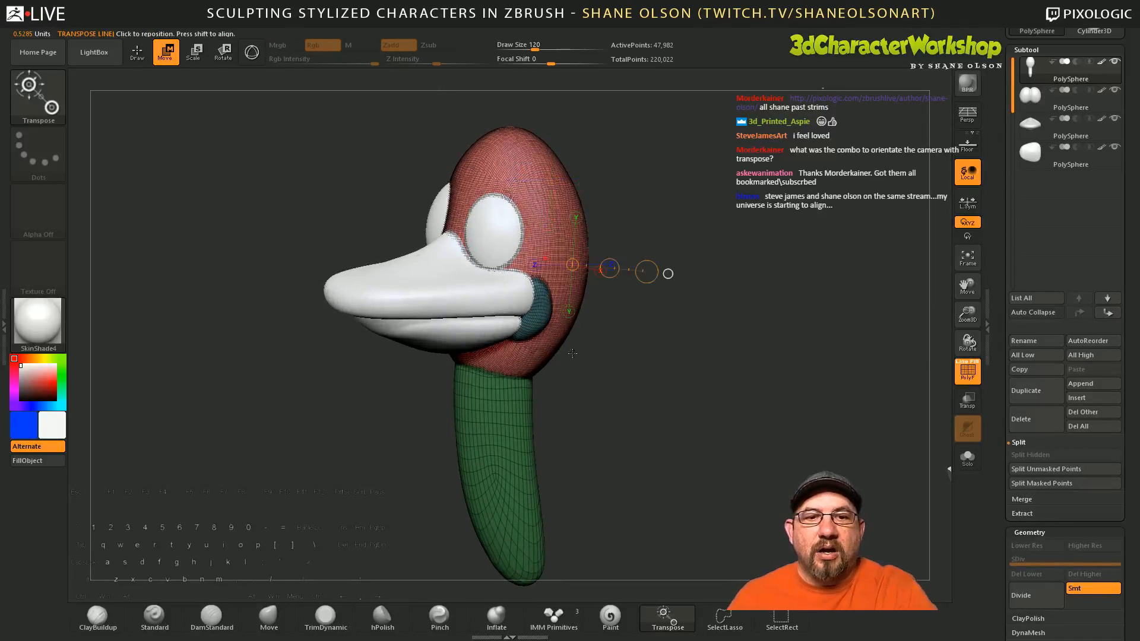
click(519, 441)
click(482, 521)
click(555, 247)
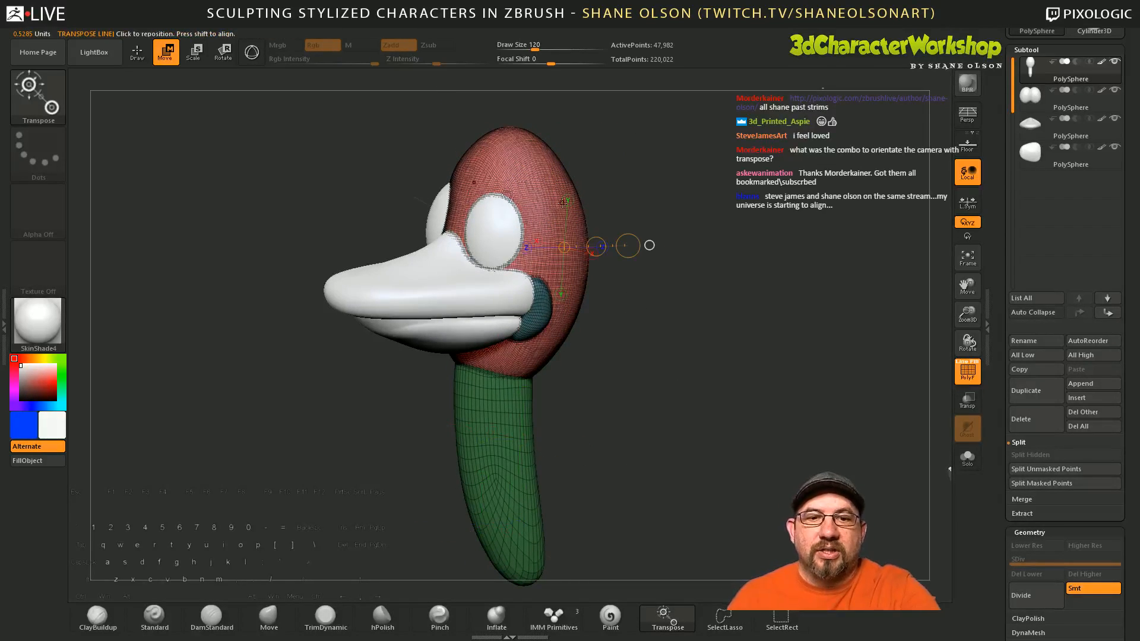
click(544, 162)
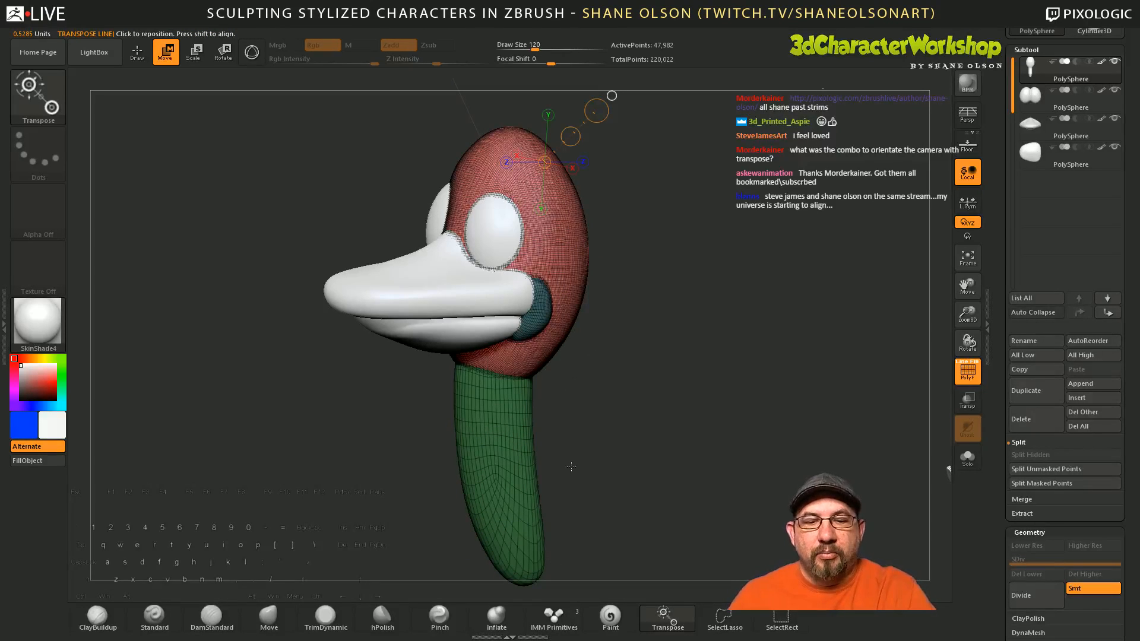
Step: Mask every polygroup except the neck and lay a Transpose line down the neck past its tip
alt+drag(605, 487, 597, 471)
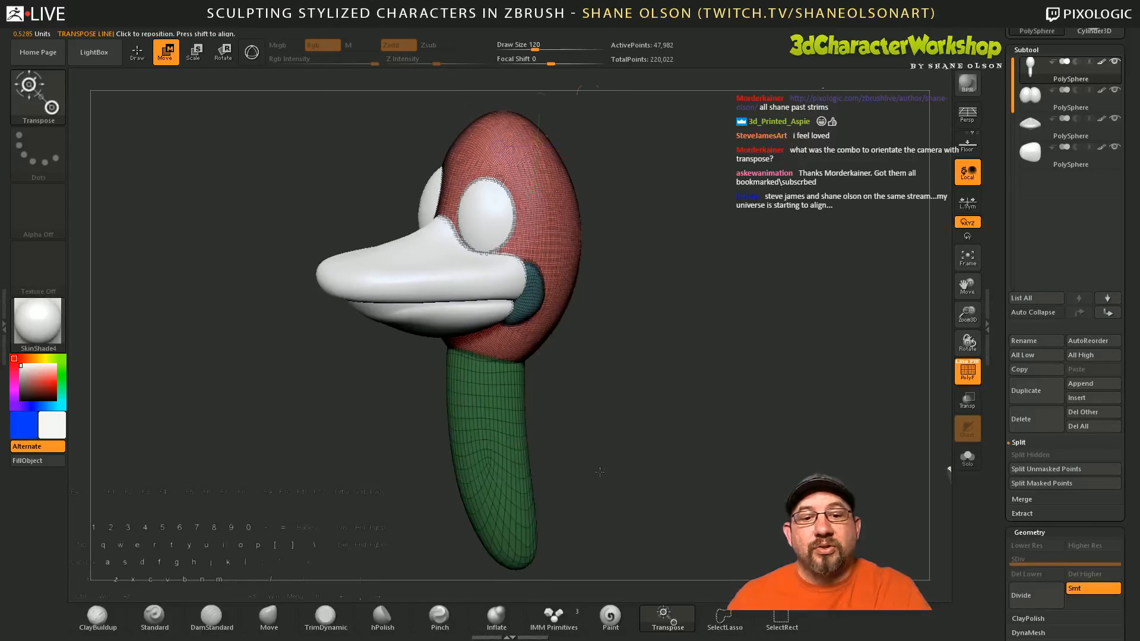
click(511, 450)
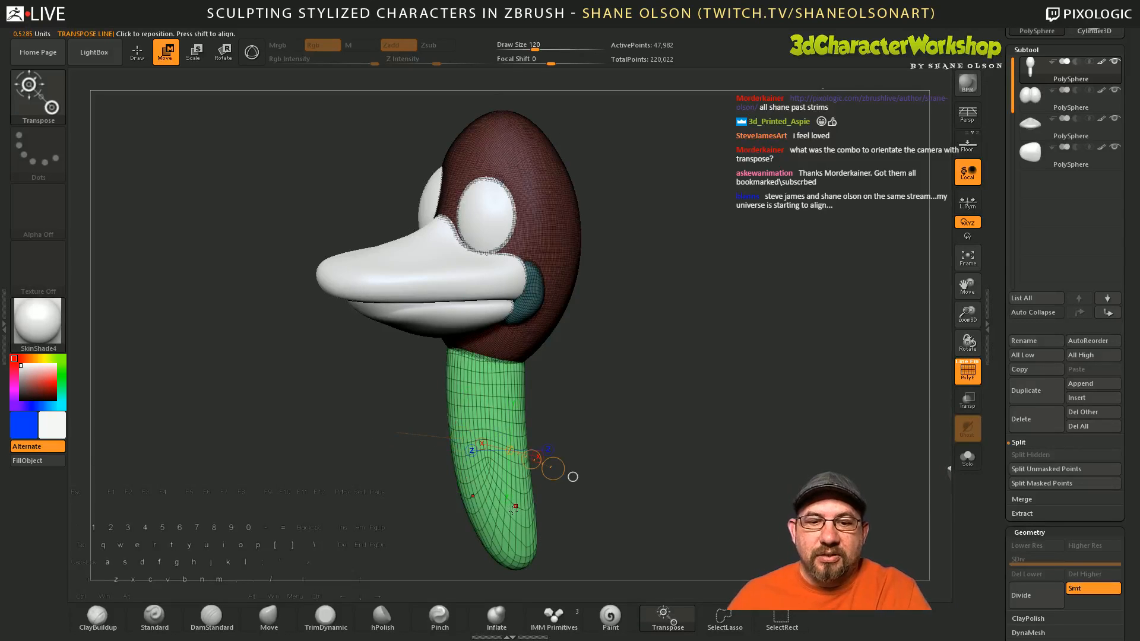
drag(667, 501, 691, 411)
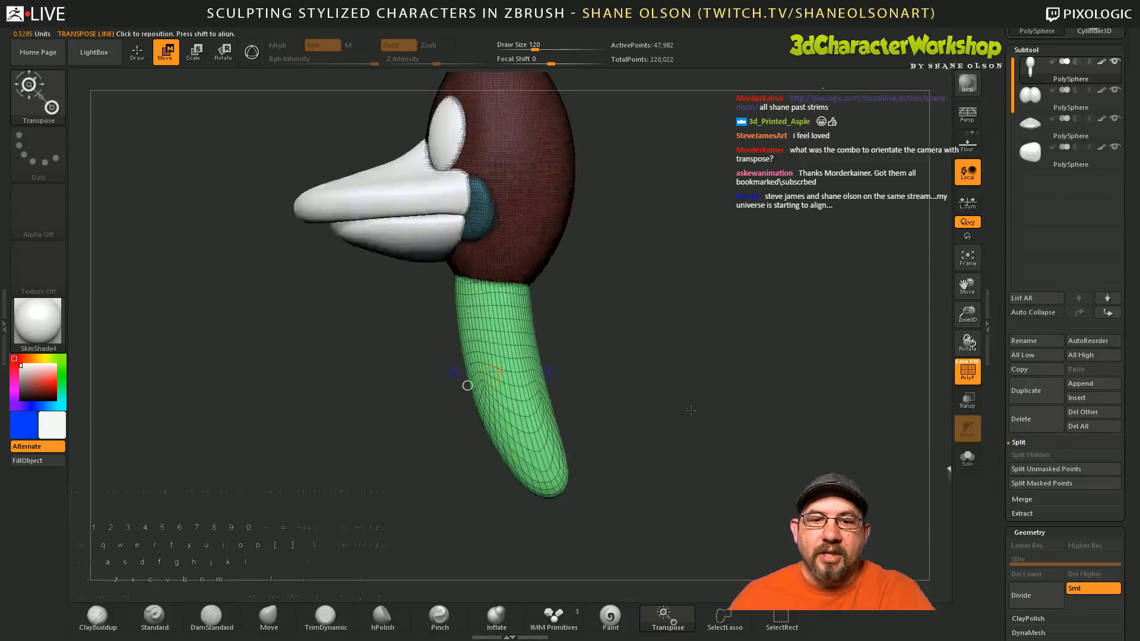
click(501, 324)
mouse_move(526, 401)
mouse_down()
mouse_move(550, 496)
mouse_move(581, 548)
mouse_up()
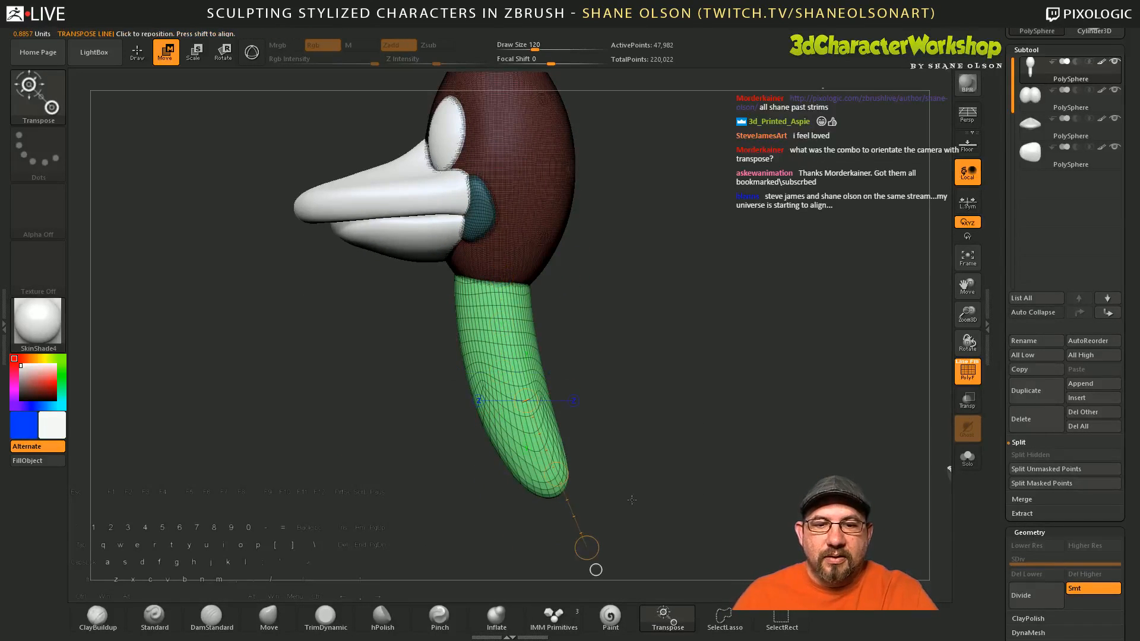
Step: Try pulling a duplicate of the unmasked neck out with the Transpose line, adjusting the line between attempts, and undo the attempts
alt+drag(666, 480, 653, 404)
alt+drag(575, 350, 570, 387)
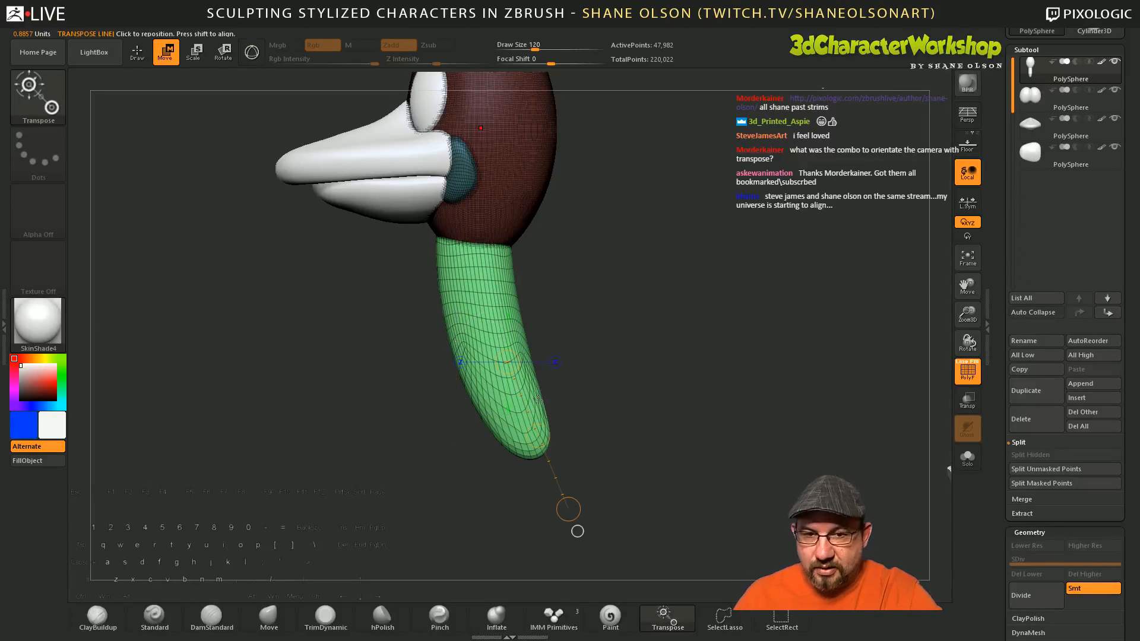
ctrl+drag(538, 435, 706, 437)
key(ctrl+z)
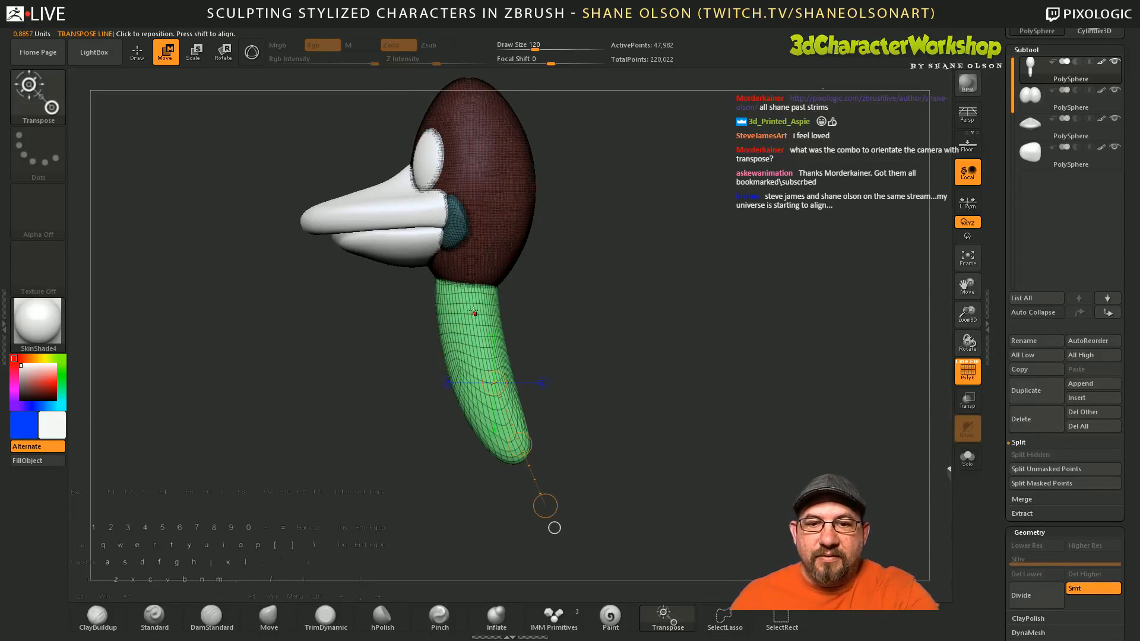
drag(554, 527, 553, 552)
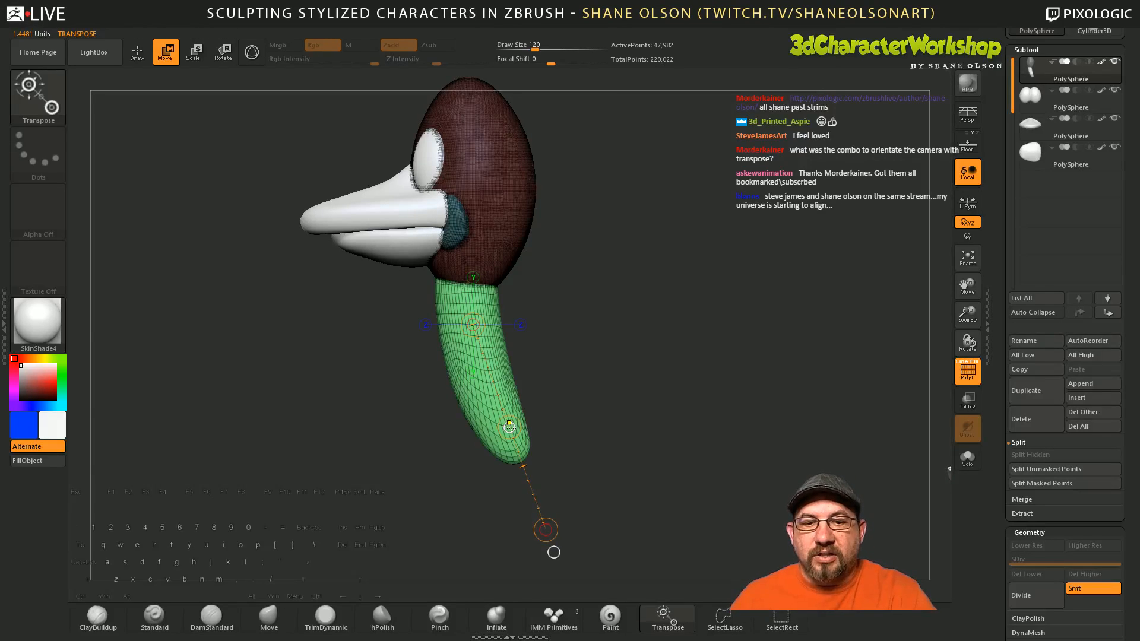
mouse_move(508, 427)
ctrl+mouse_down()
mouse_move(648, 474)
mouse_move(627, 342)
mouse_move(642, 472)
mouse_move(683, 461)
ctrl+mouse_up()
key(ctrl+z)
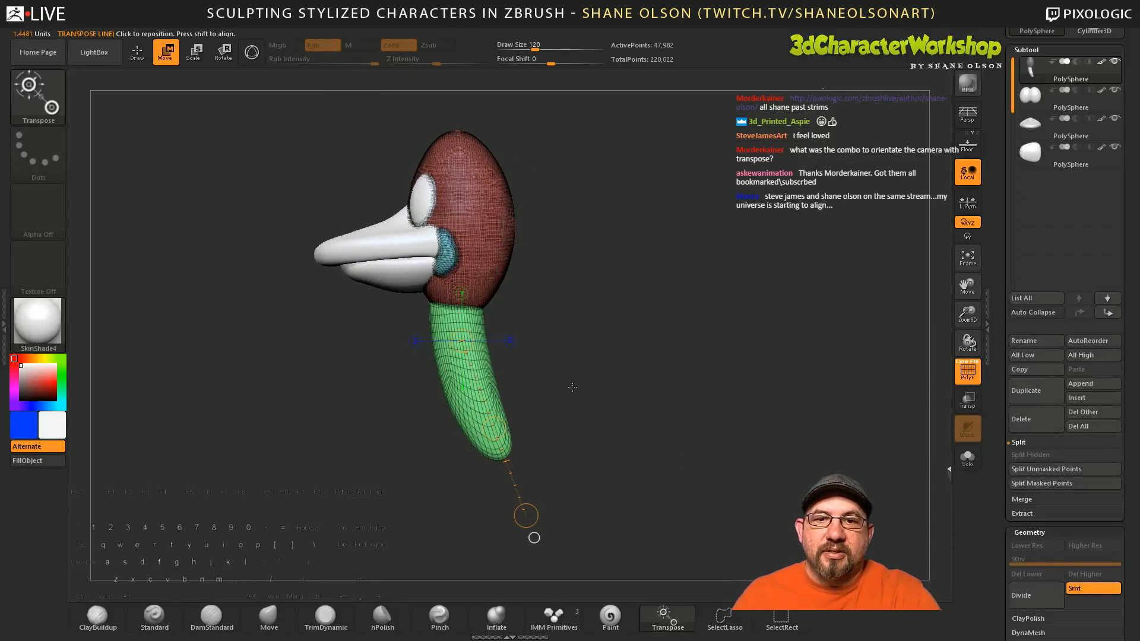
key(ctrl+z)
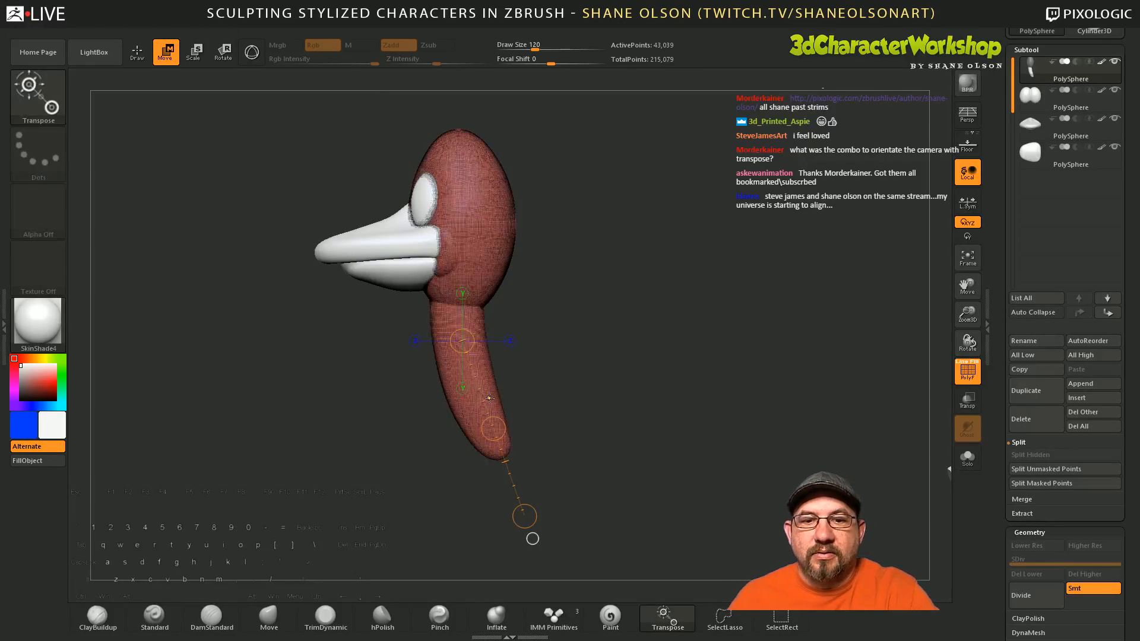
key(ctrl+z)
Step: Mask everything except the neck, split the unmasked points into a separate subtool and select the neck subtool
ctrl+click(470, 408)
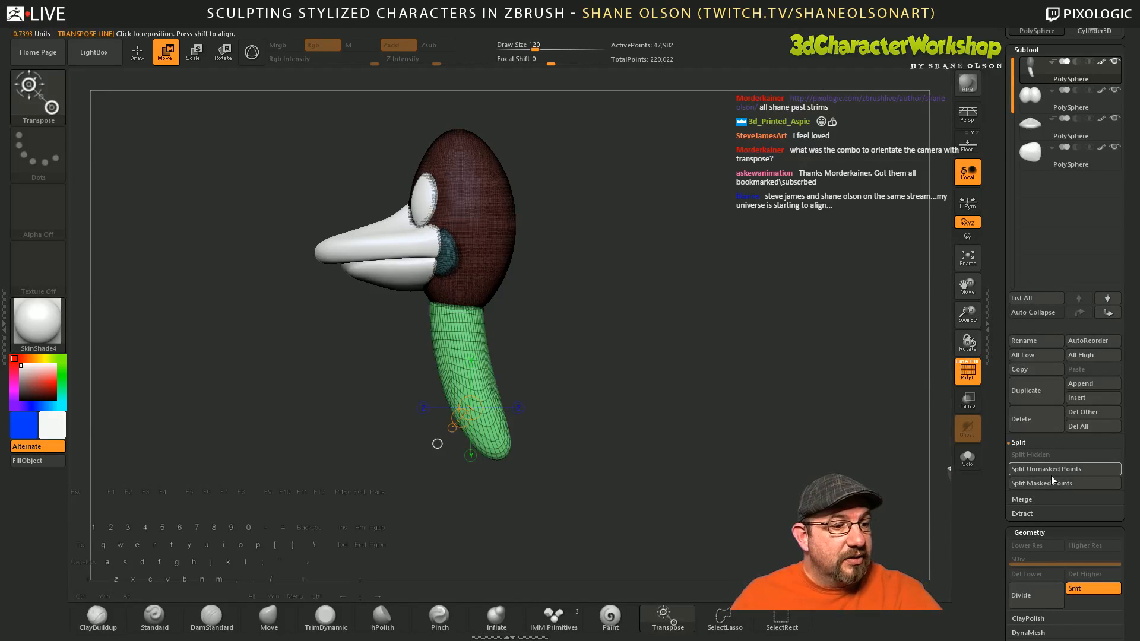
click(1076, 468)
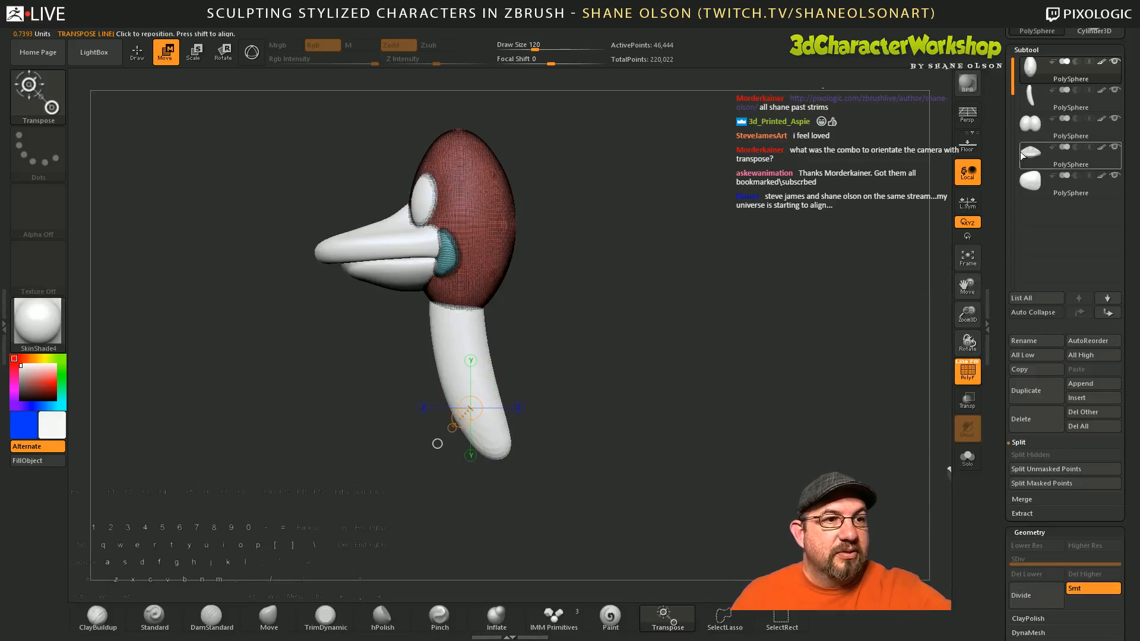
click(1029, 104)
Step: From the back view, make the other subtools transparent so the neck shows inside the head, and choose the Move brush
shift+drag(756, 426, 699, 429)
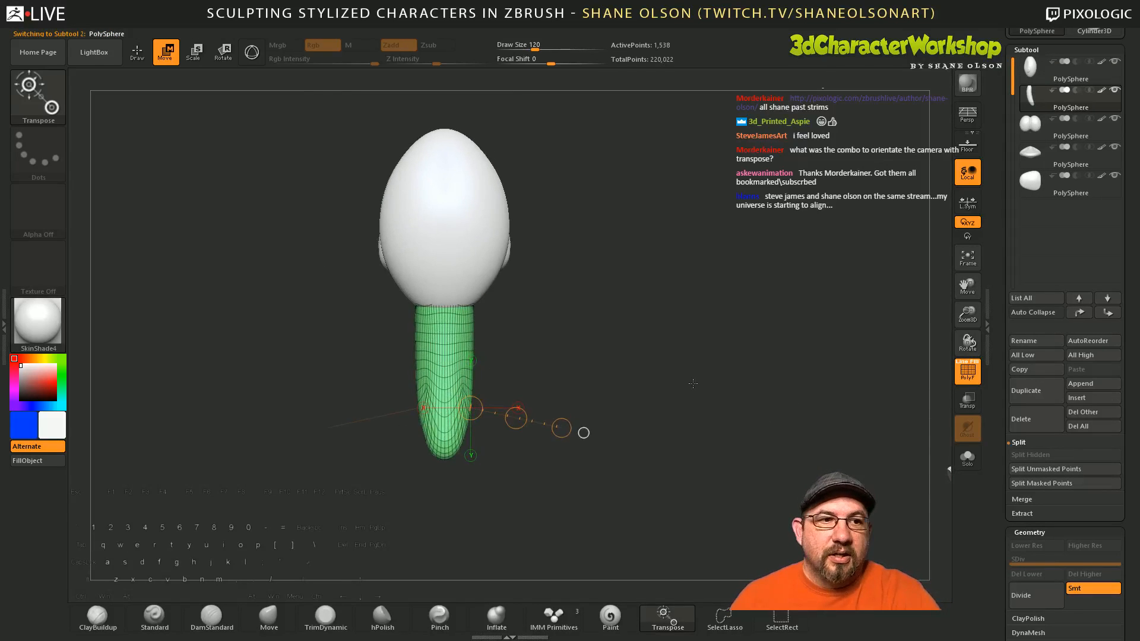
alt+drag(694, 381, 708, 423)
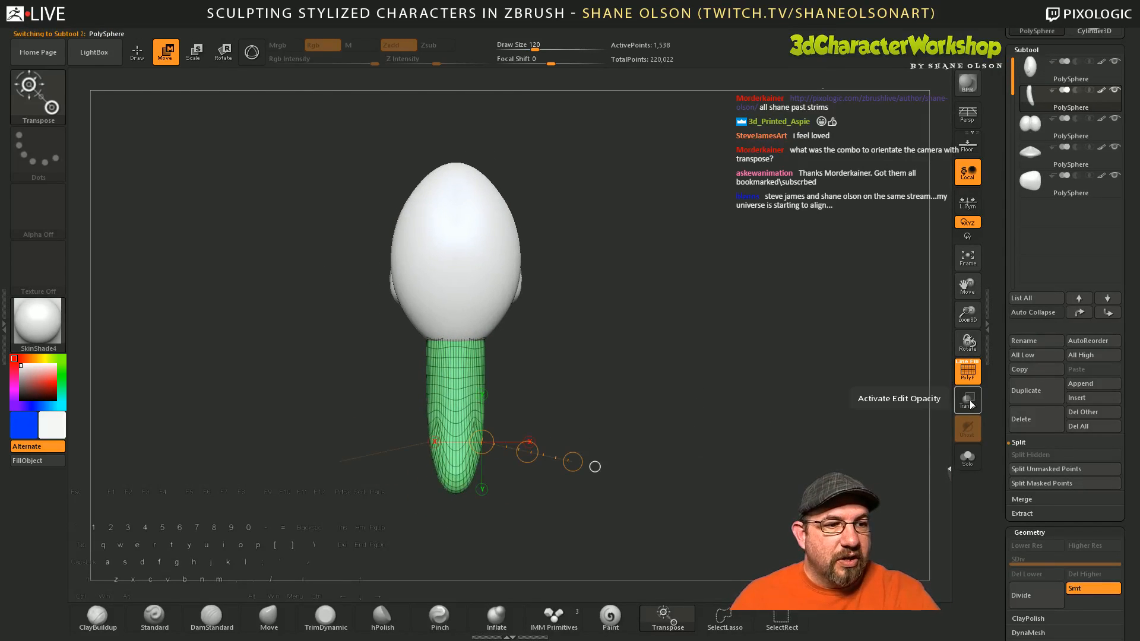
click(969, 404)
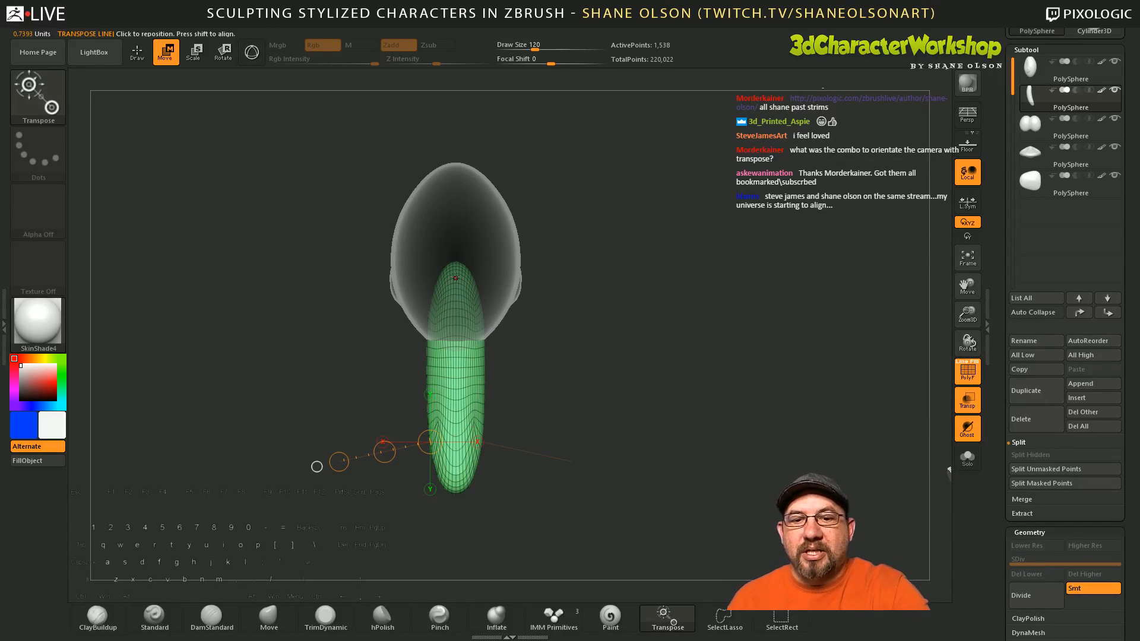
click(269, 617)
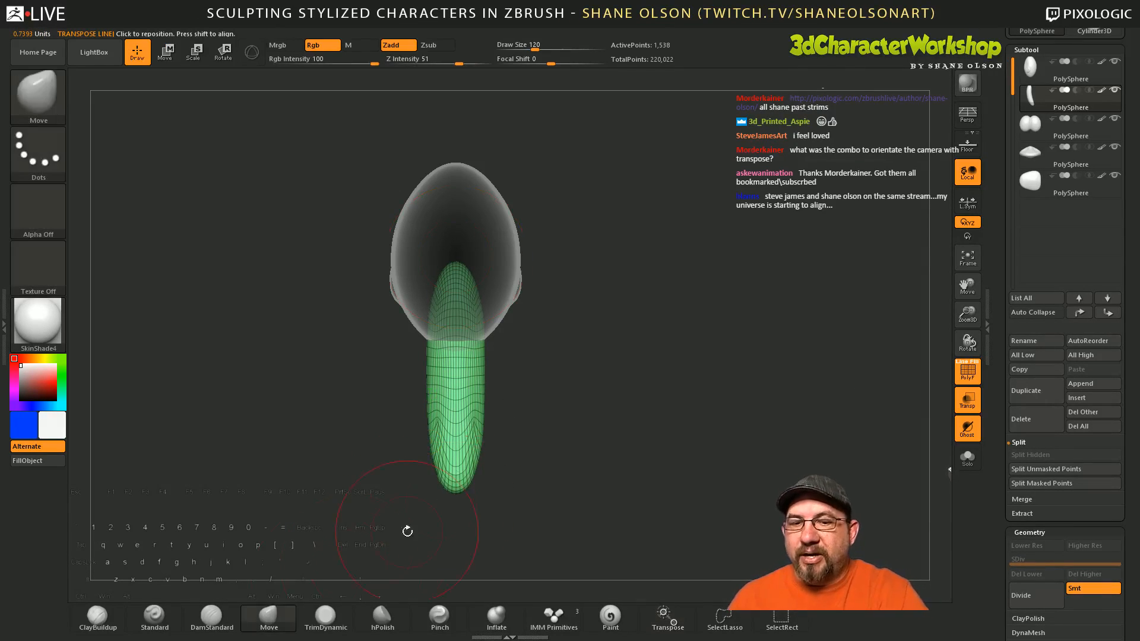
Step: Widen the top of the neck sideways inside the head and pull its rear side backward
alt+drag(514, 338, 512, 354)
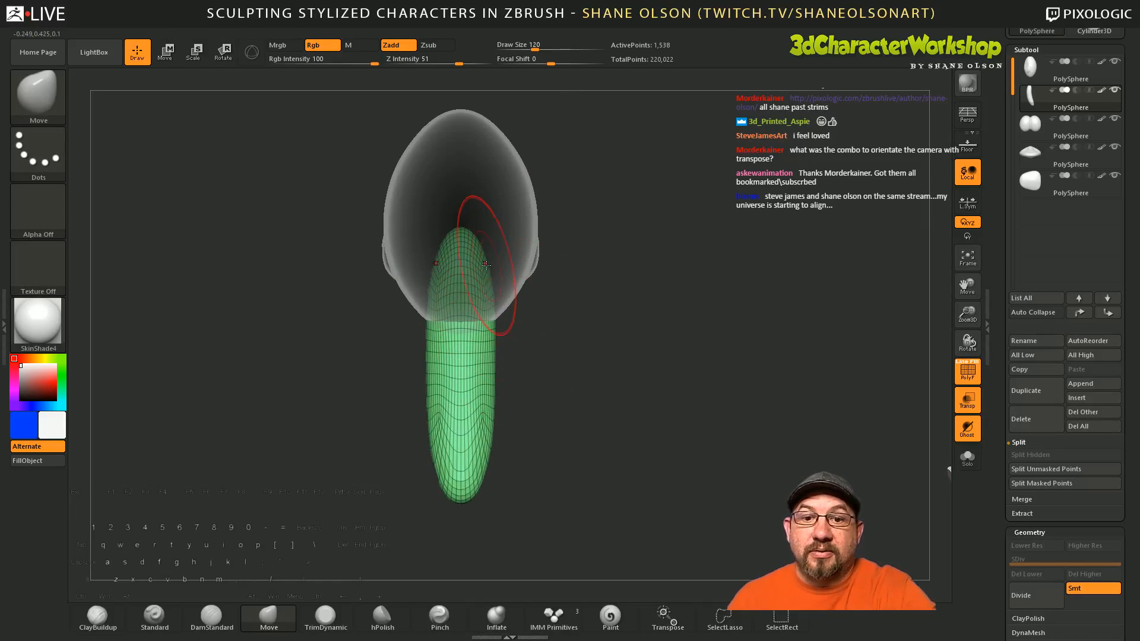
mouse_move(486, 265)
mouse_down()
mouse_move(500, 268)
mouse_move(502, 244)
mouse_up()
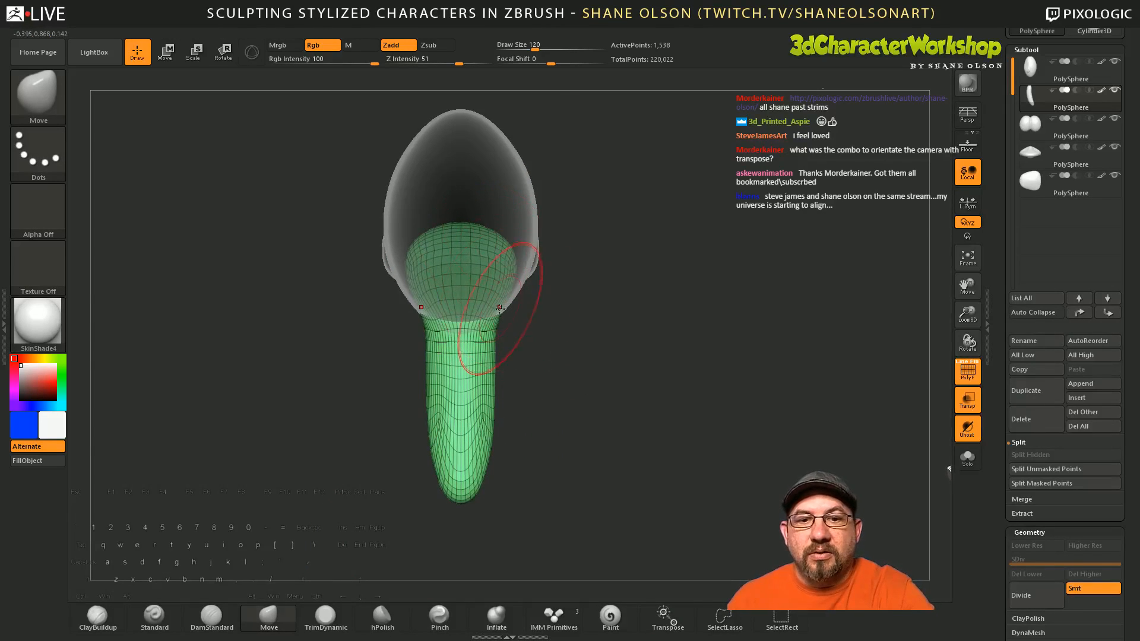
drag(544, 355, 599, 350)
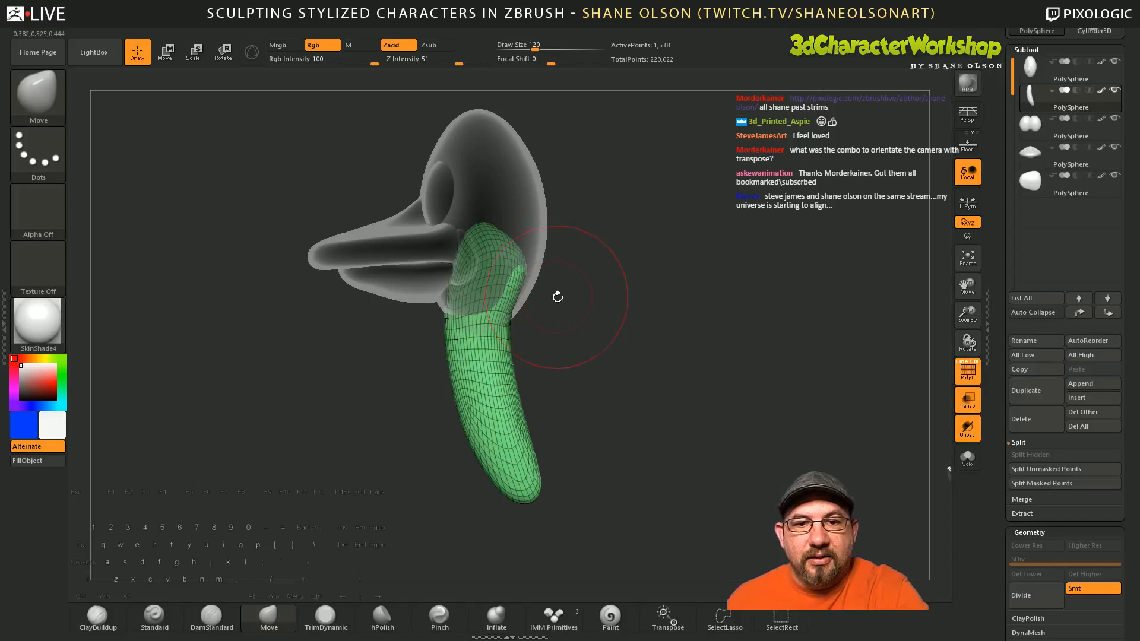
drag(557, 296, 593, 326)
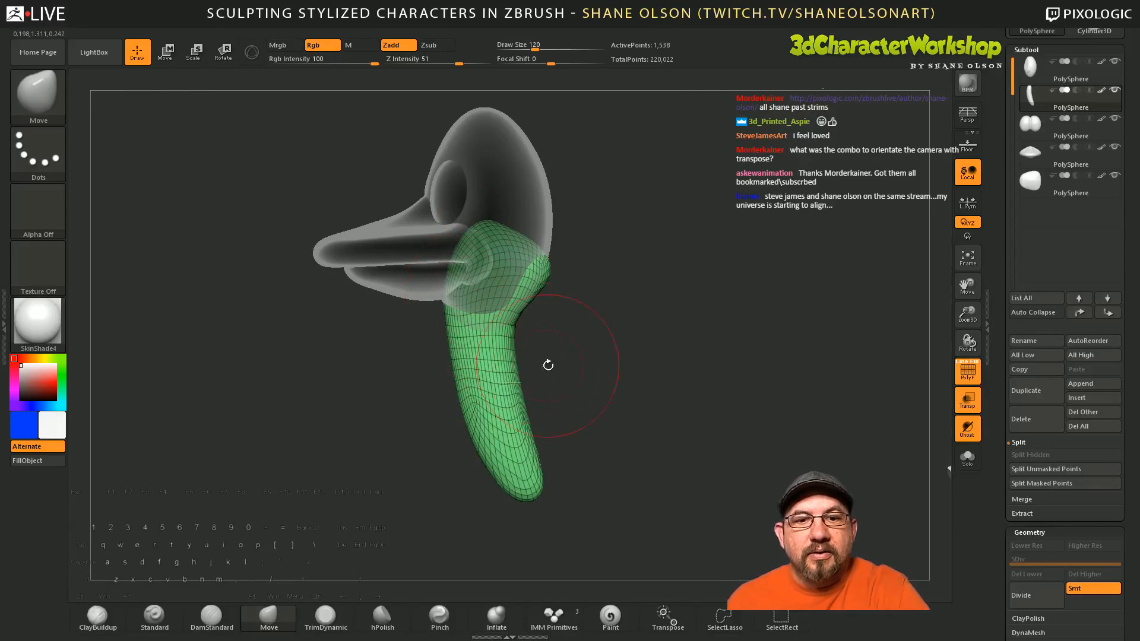
Step: Smooth the bulge at the back of the neck's top and reshape the top to fill the lower head
shift+drag(547, 364, 521, 401)
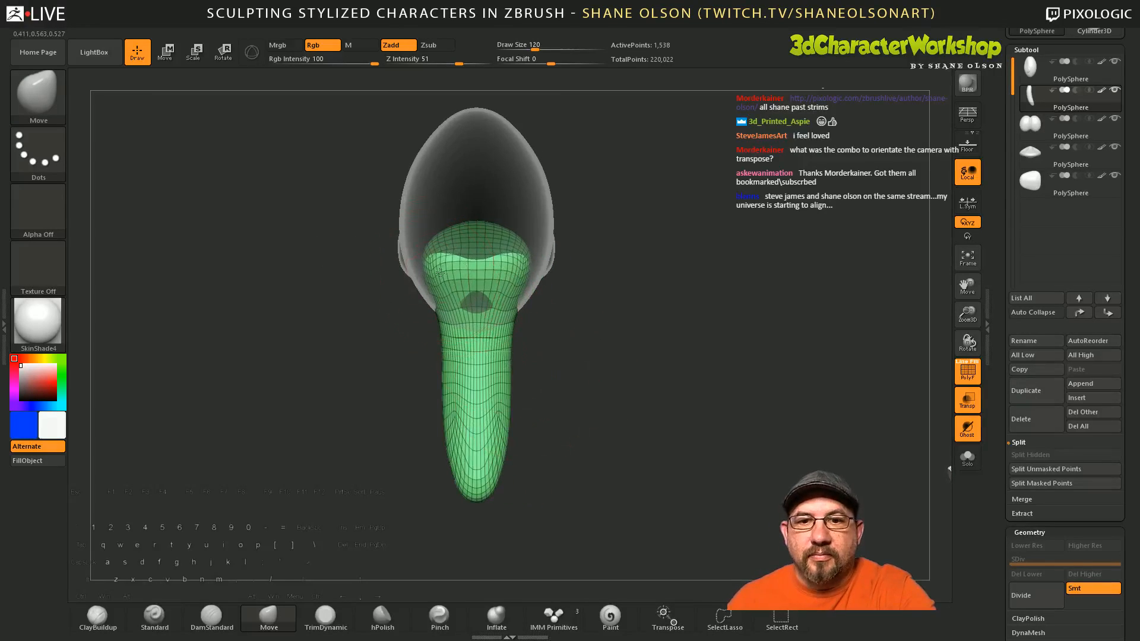
drag(541, 326, 624, 380)
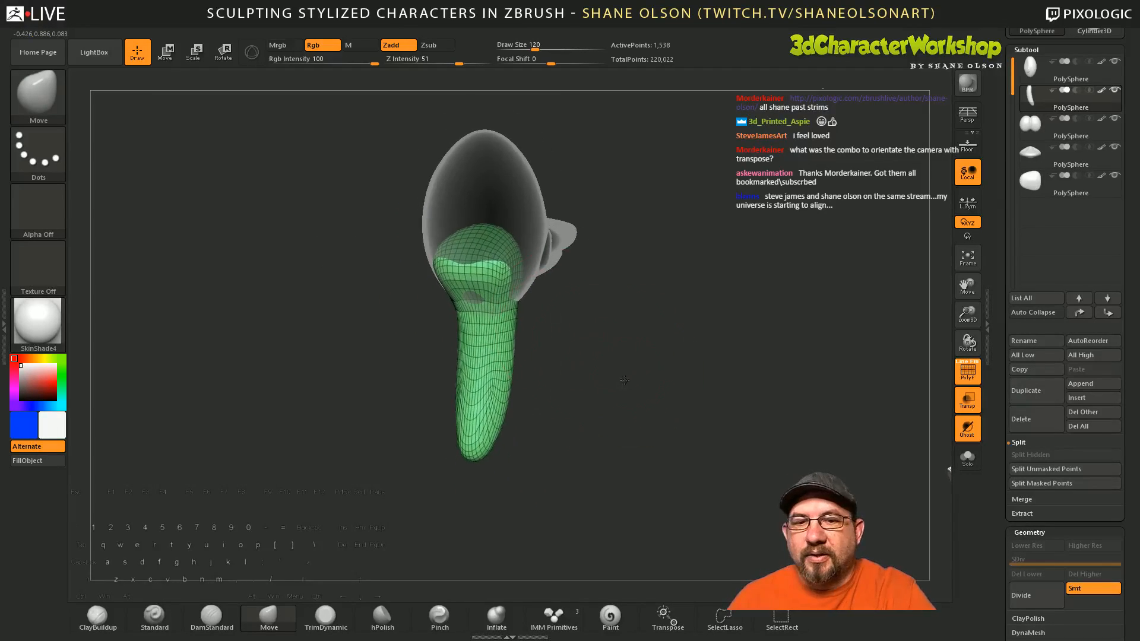
shift+drag(475, 255, 466, 272)
mouse_move(558, 334)
mouse_down()
mouse_move(582, 358)
mouse_move(593, 345)
mouse_up()
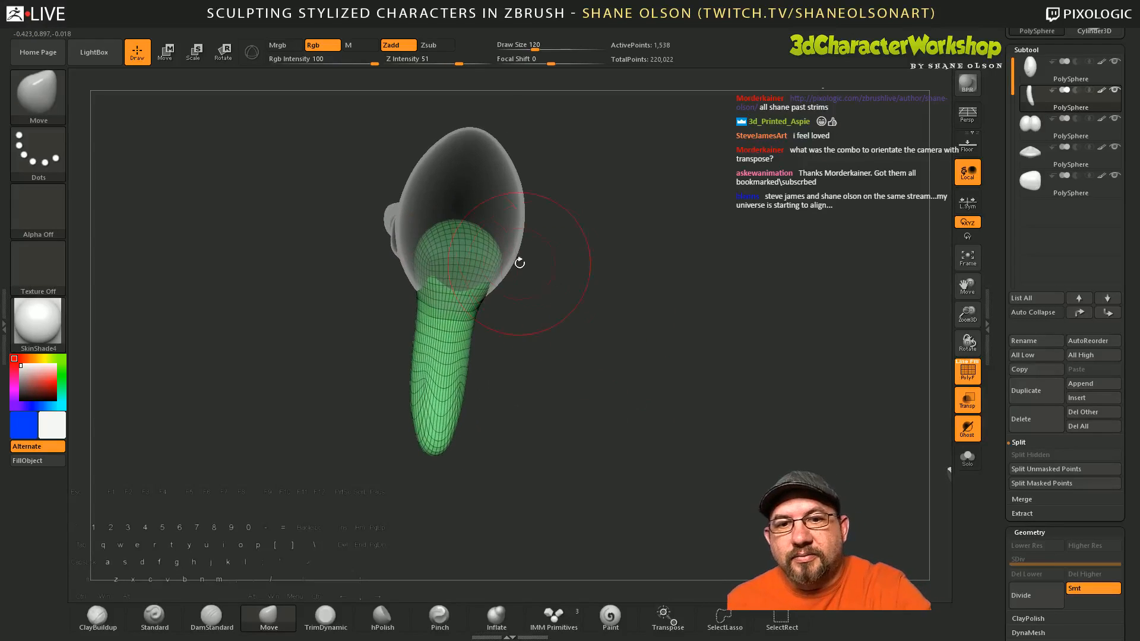
drag(527, 330, 516, 361)
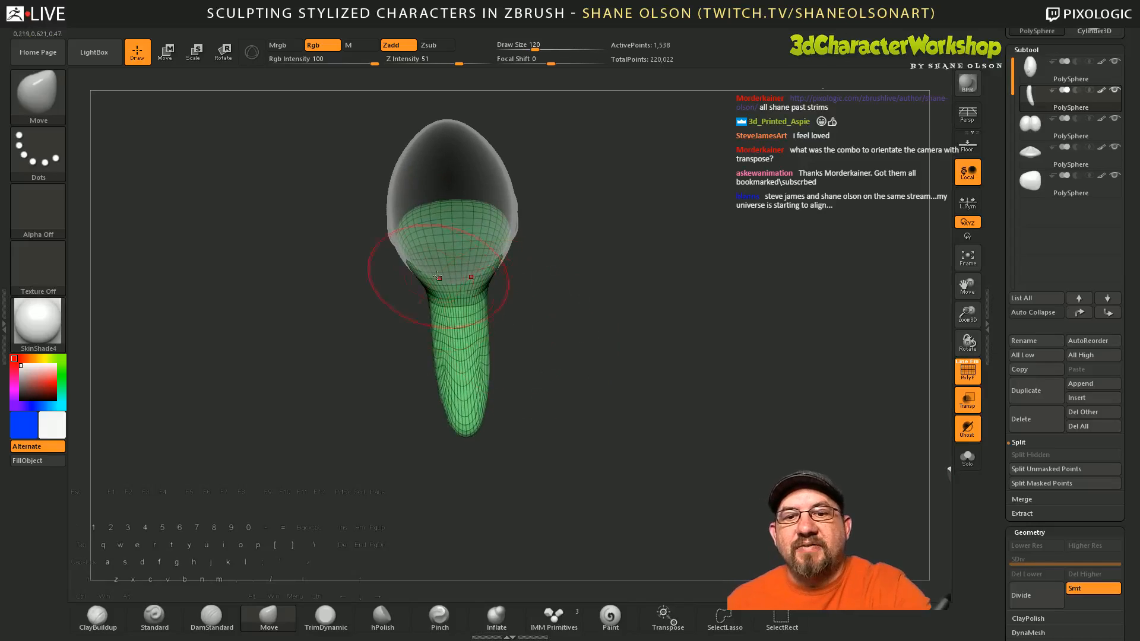
drag(623, 451, 573, 314)
drag(514, 339, 547, 341)
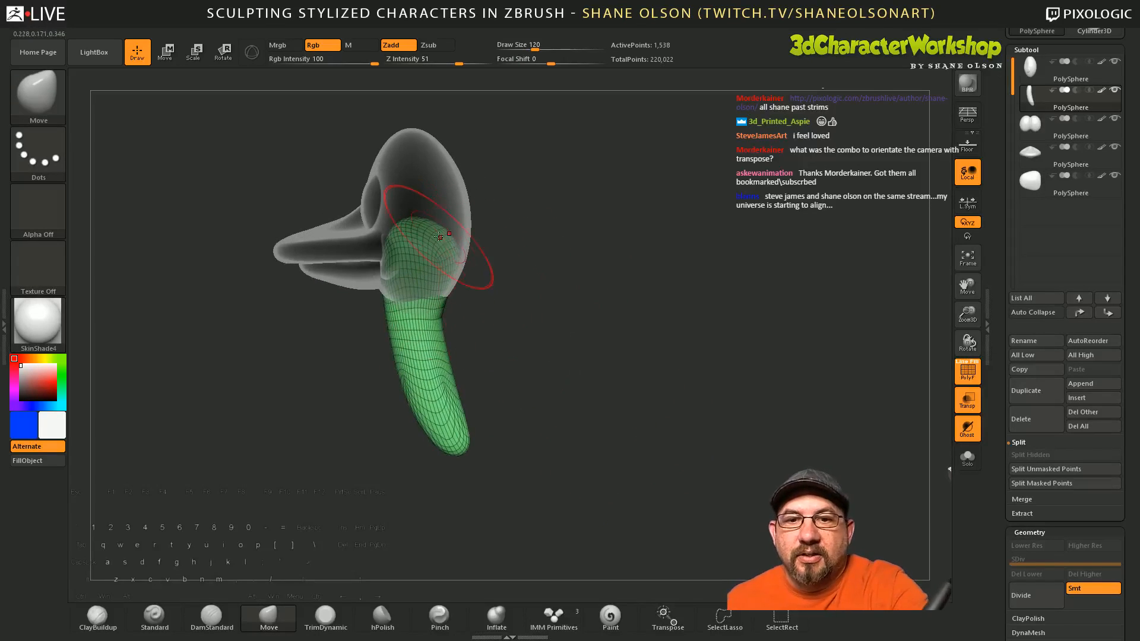
shift+drag(564, 412, 597, 419)
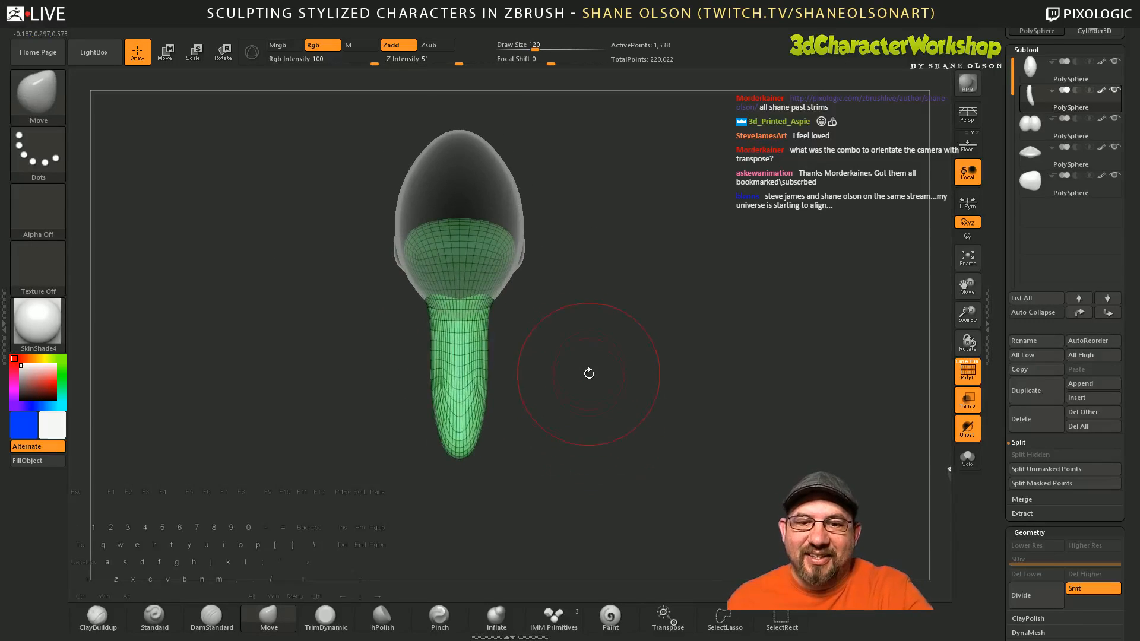
alt+drag(589, 373, 588, 390)
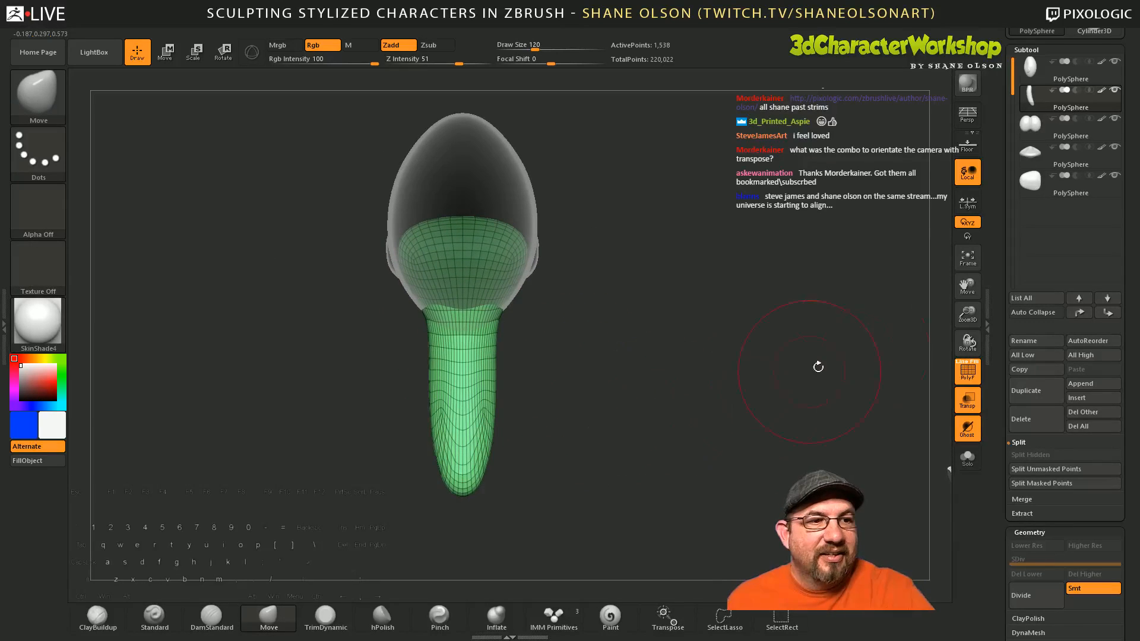
Step: Turn off transparency and the polyframe display to see the solid head and neck
click(968, 406)
drag(760, 479, 647, 428)
key(shift+f)
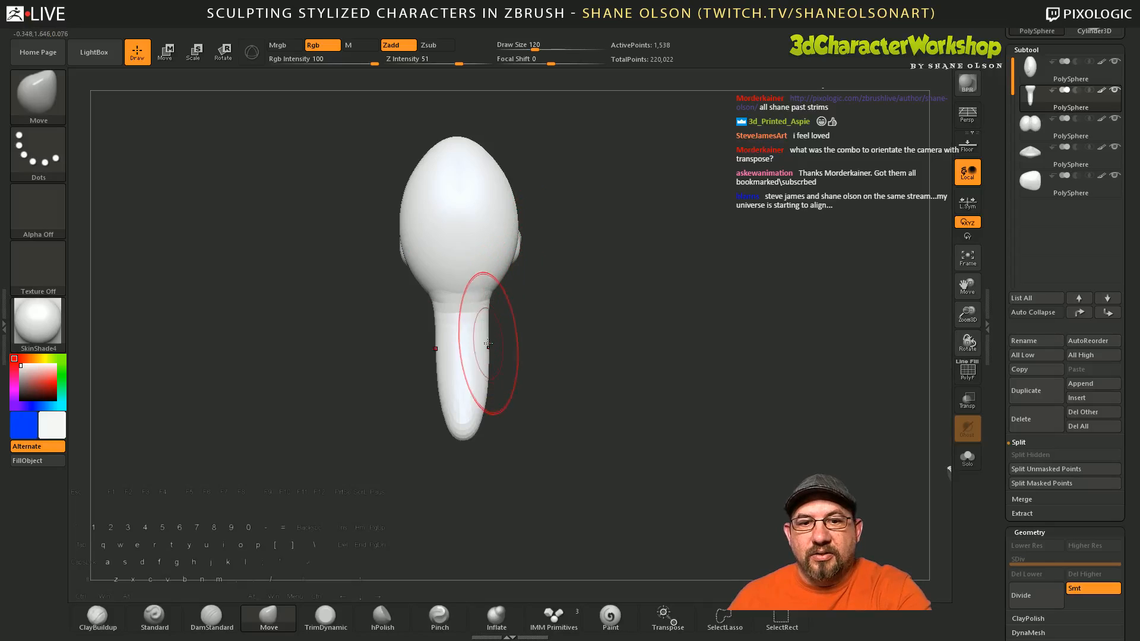
Step: Widen the lower end of the neck and pull it backward with the Move brush
mouse_move(479, 423)
mouse_down()
mouse_move(496, 426)
mouse_move(507, 410)
mouse_up()
drag(536, 422, 600, 438)
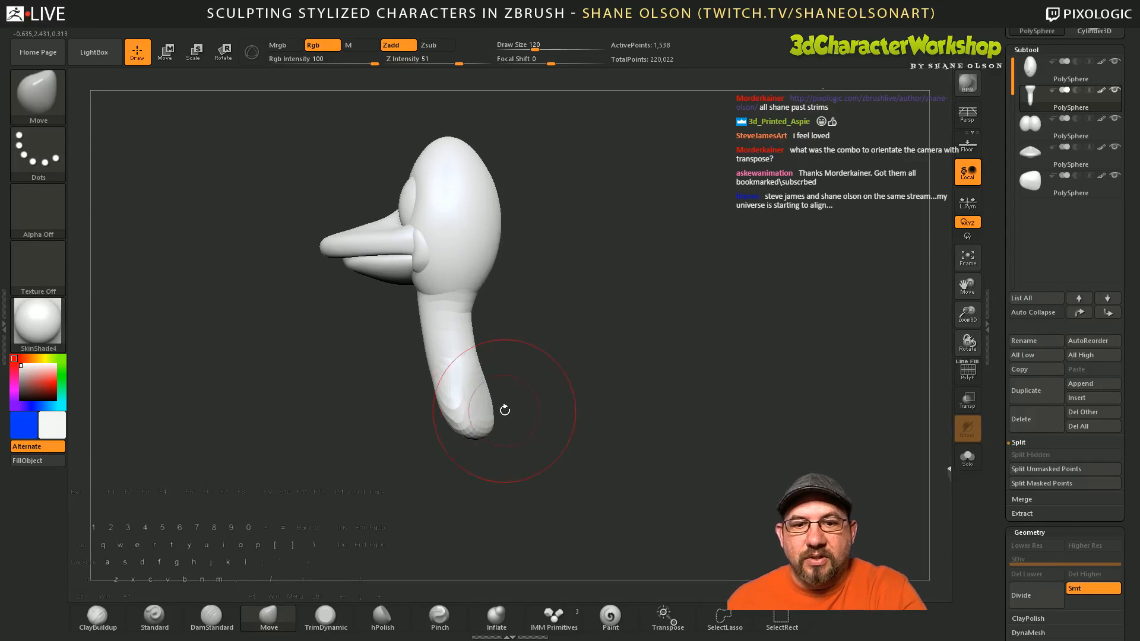
drag(476, 412, 522, 402)
drag(536, 482, 563, 479)
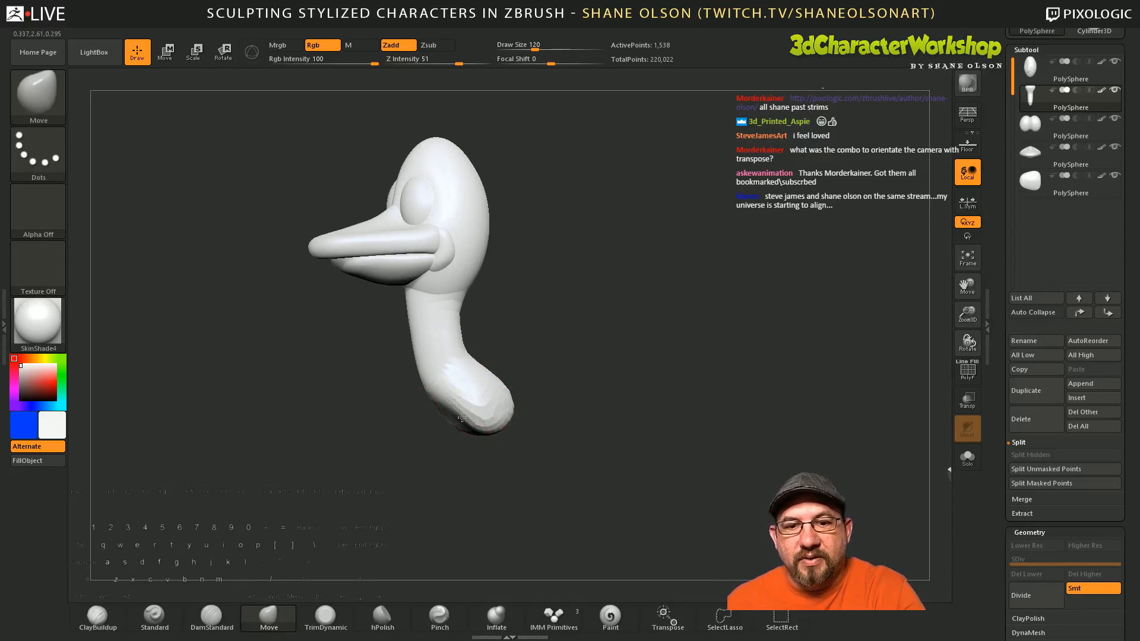
Step: Pull the neck's base further down and back into a rounded bulb that starts the body
drag(462, 417, 459, 430)
drag(539, 476, 519, 482)
drag(508, 389, 533, 381)
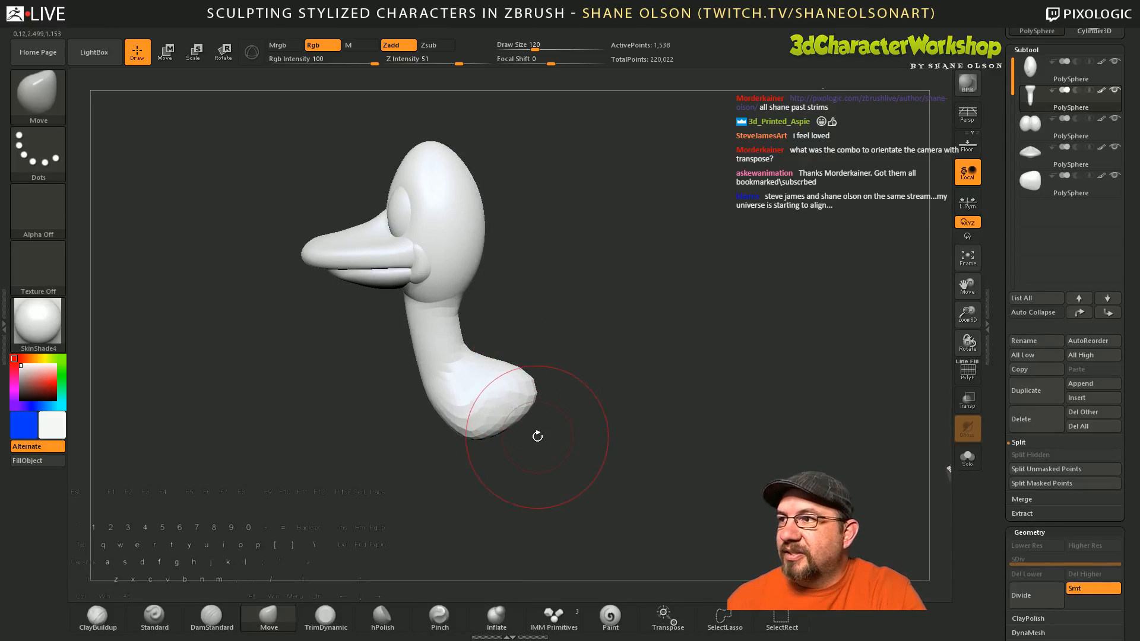
mouse_move(541, 437)
mouse_down()
mouse_move(556, 428)
mouse_move(528, 425)
mouse_up()
drag(595, 475, 615, 445)
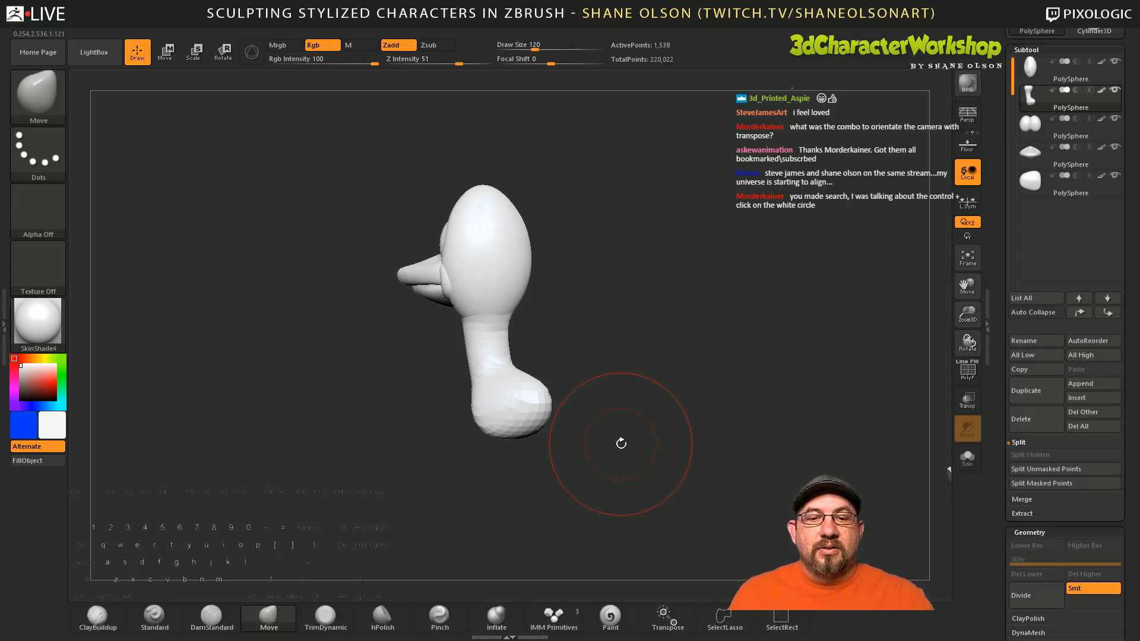
drag(637, 408, 631, 420)
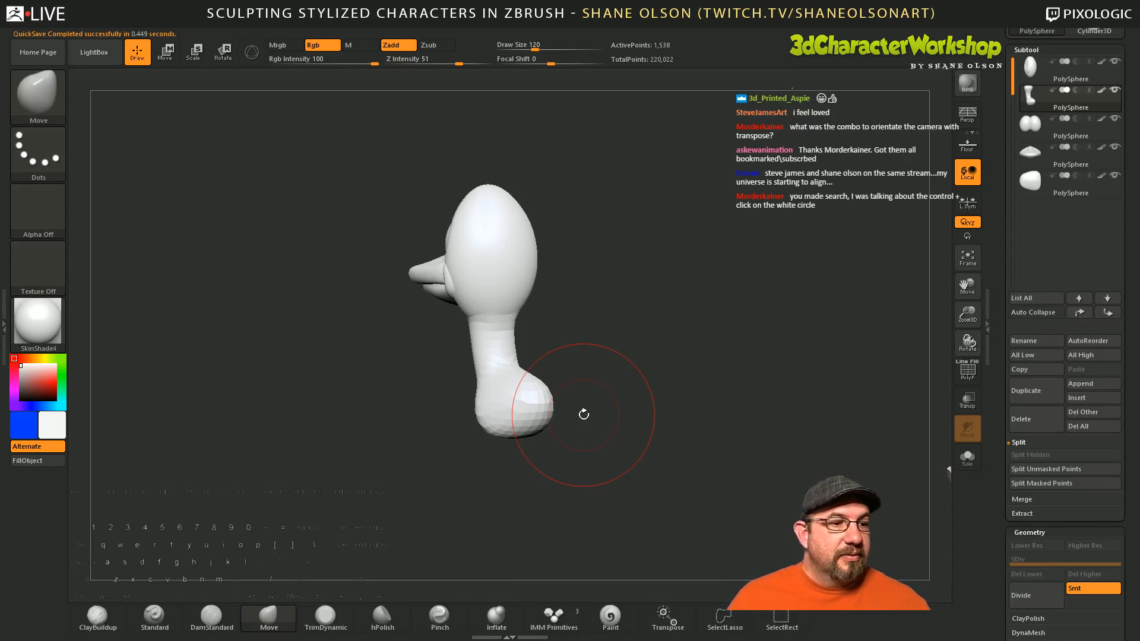
Step: Bring the Modify Topology options into view and collapse the Deformation section
drag(1007, 514, 1102, 409)
click(1072, 395)
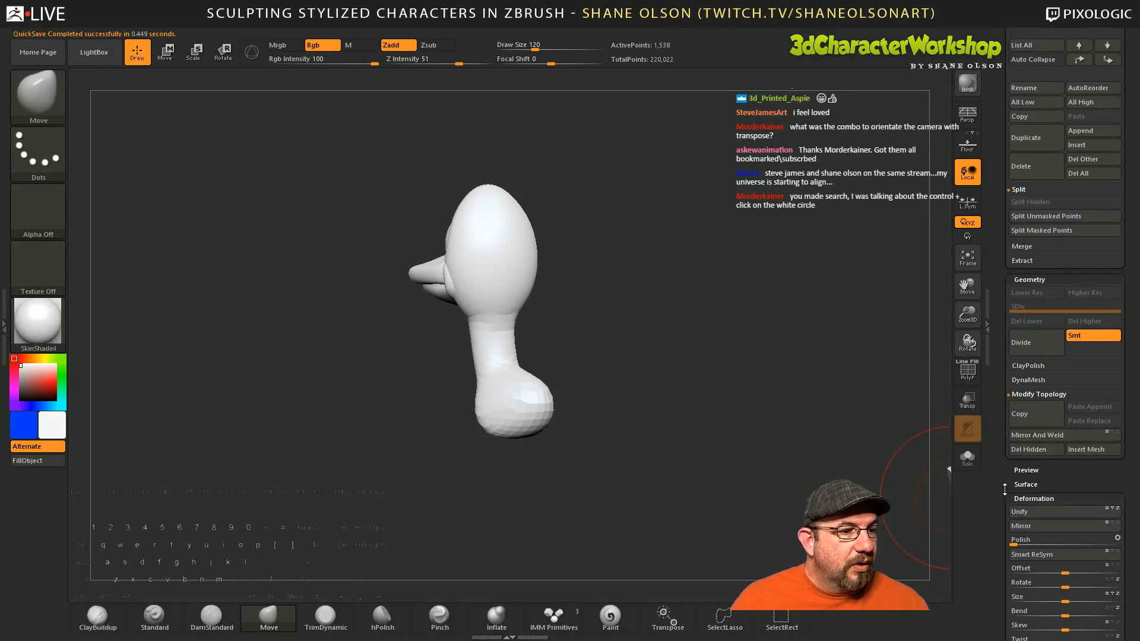
click(1025, 497)
drag(1002, 505, 1002, 447)
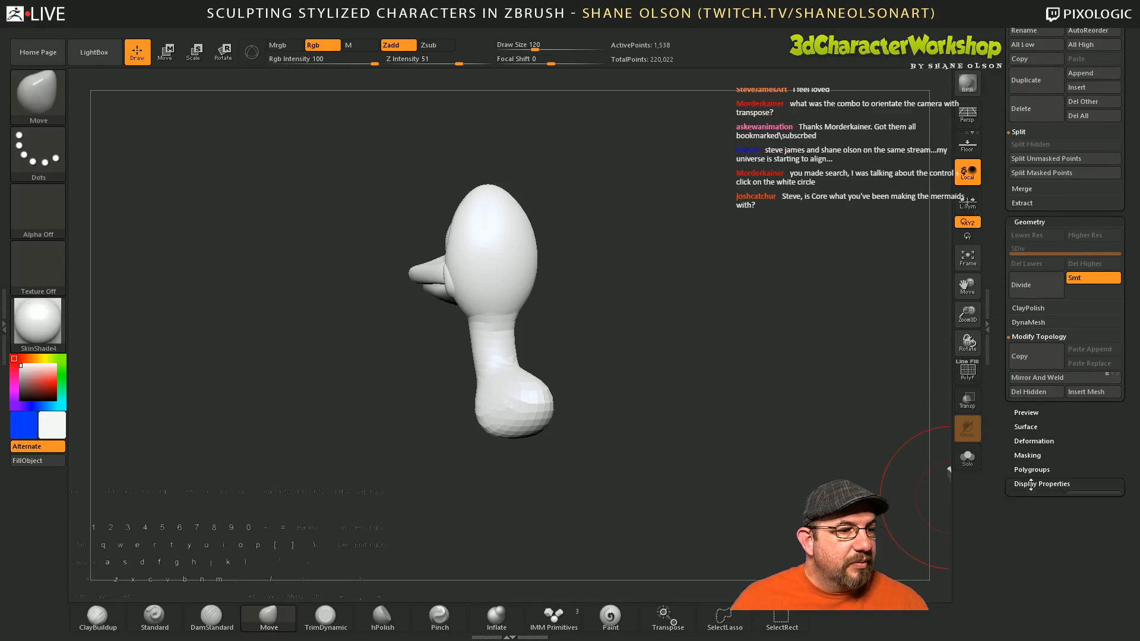
click(1025, 427)
alt+drag(621, 400, 631, 370)
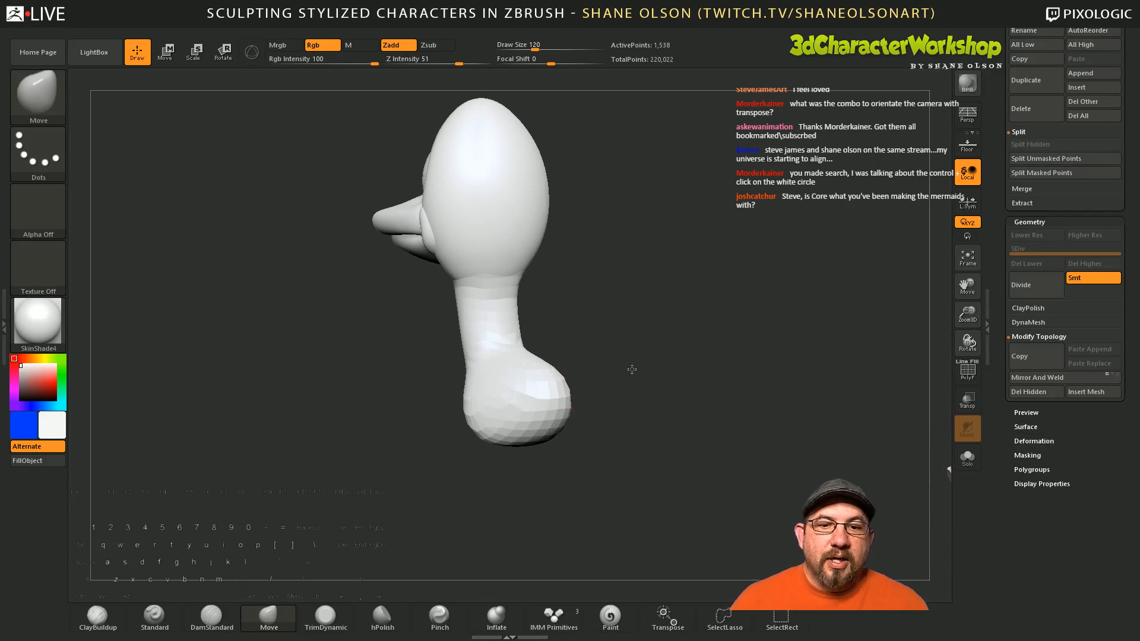
Step: Show the wireframe on the neck and body piece and divide it to subdivision level 2
key(shift+f)
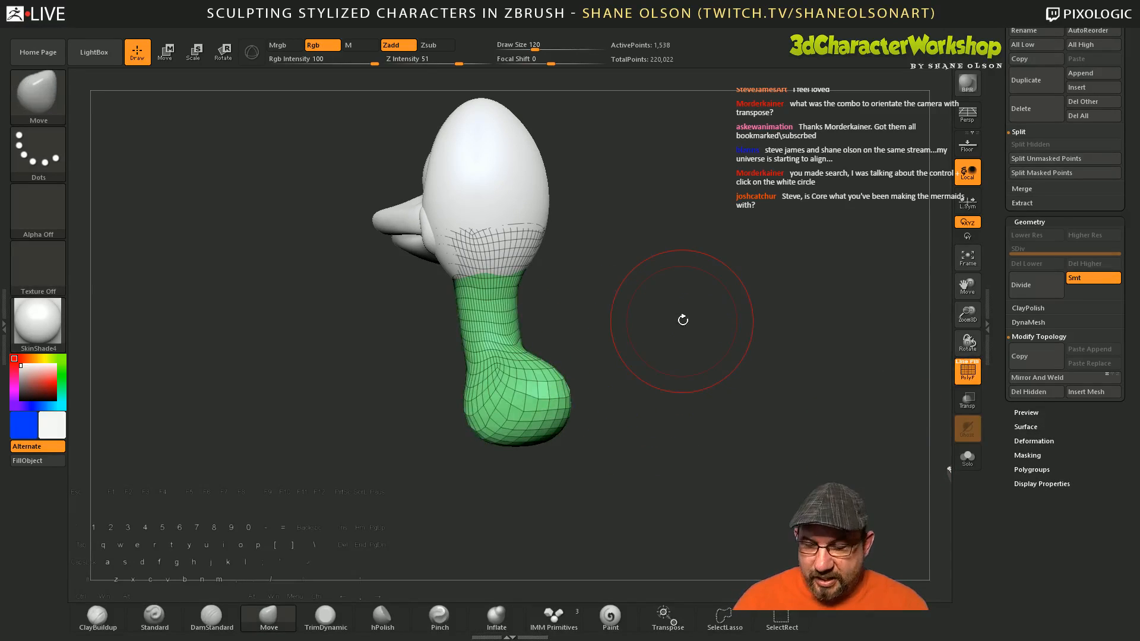
key(ctrl+d)
mouse_move(691, 299)
mouse_down()
mouse_move(678, 326)
mouse_move(613, 356)
mouse_up()
key(shift)
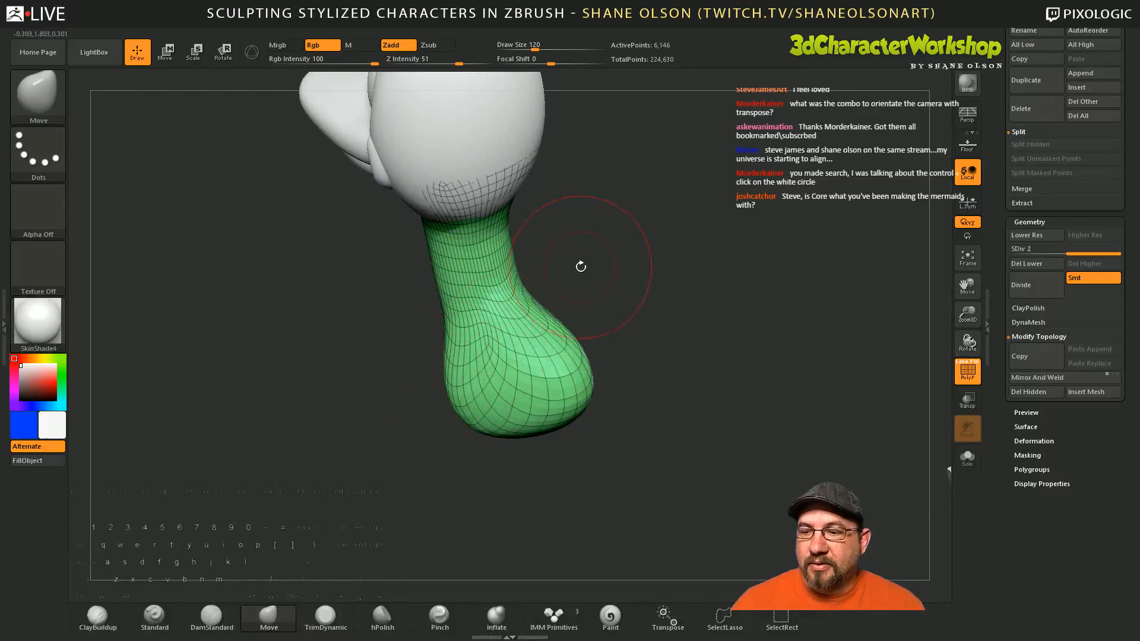
Step: Round out the body's underside and pull its rear end further backward with the Move brush
drag(580, 265, 585, 278)
mouse_move(341, 377)
mouse_down()
mouse_move(382, 369)
mouse_move(372, 359)
mouse_up()
key(s)
mouse_move(462, 383)
mouse_down()
mouse_move(437, 386)
mouse_move(468, 426)
mouse_up()
drag(662, 335, 536, 357)
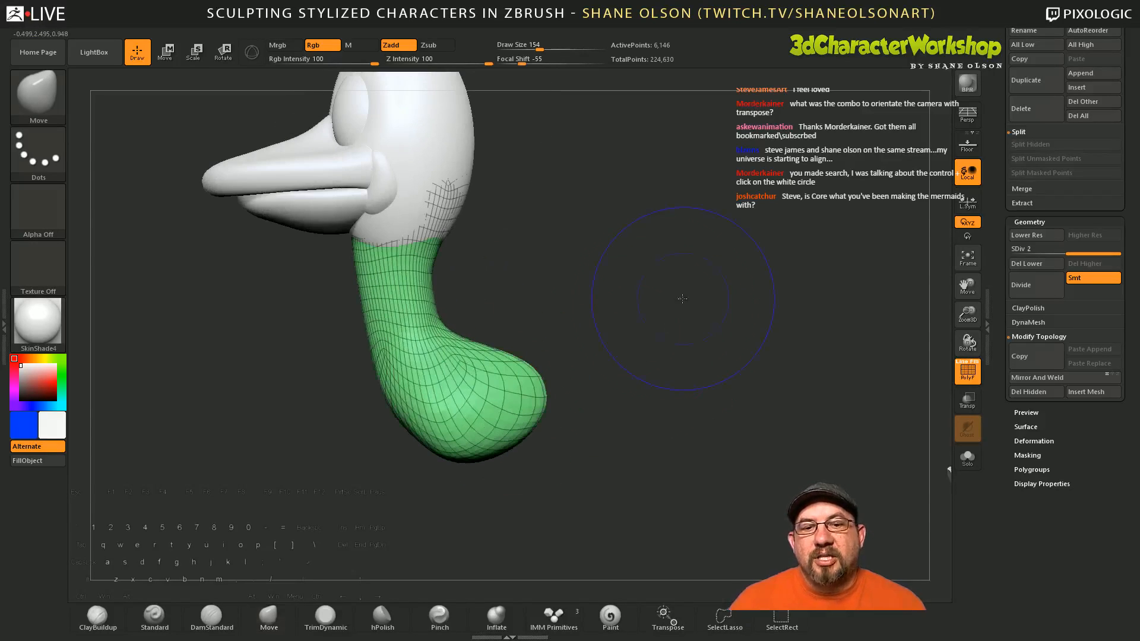
mouse_move(401, 425)
mouse_down()
mouse_move(388, 430)
mouse_move(403, 436)
mouse_up()
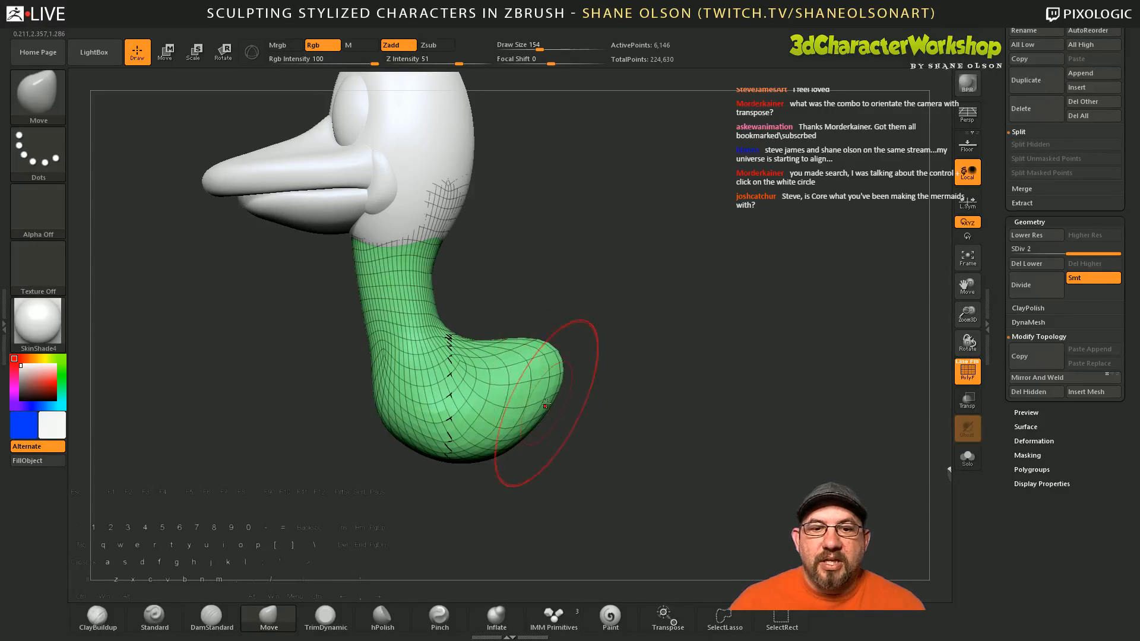
Step: Narrow the body's rear into a pointed, upturned tail with the Move brush and hide the wireframe
drag(627, 279, 594, 407)
key(s)
drag(535, 323, 546, 315)
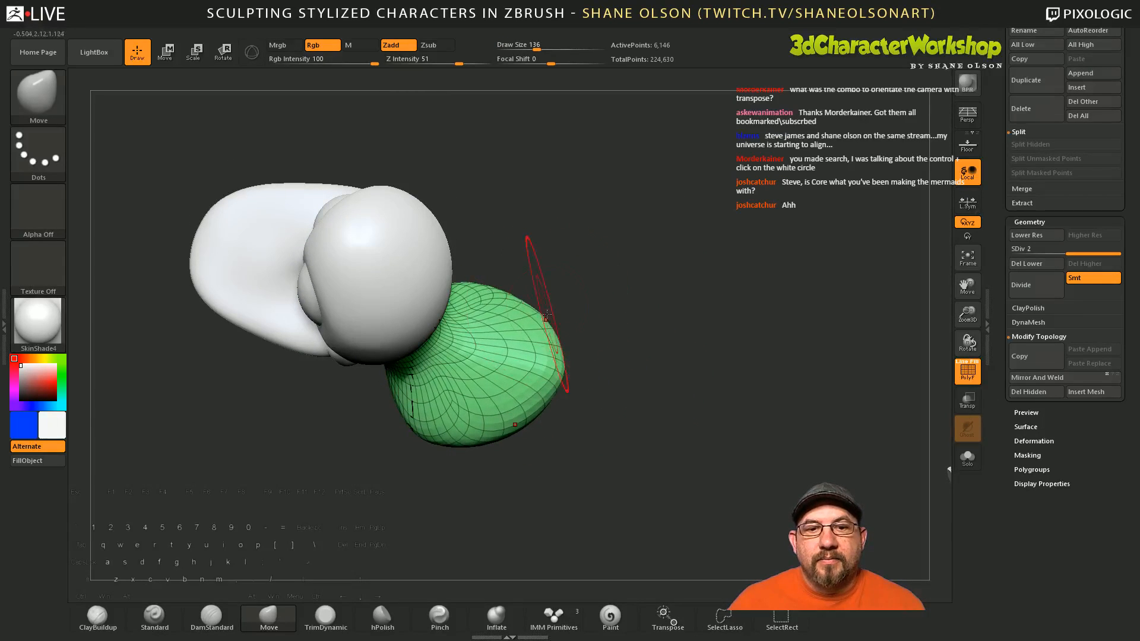
drag(588, 397, 555, 373)
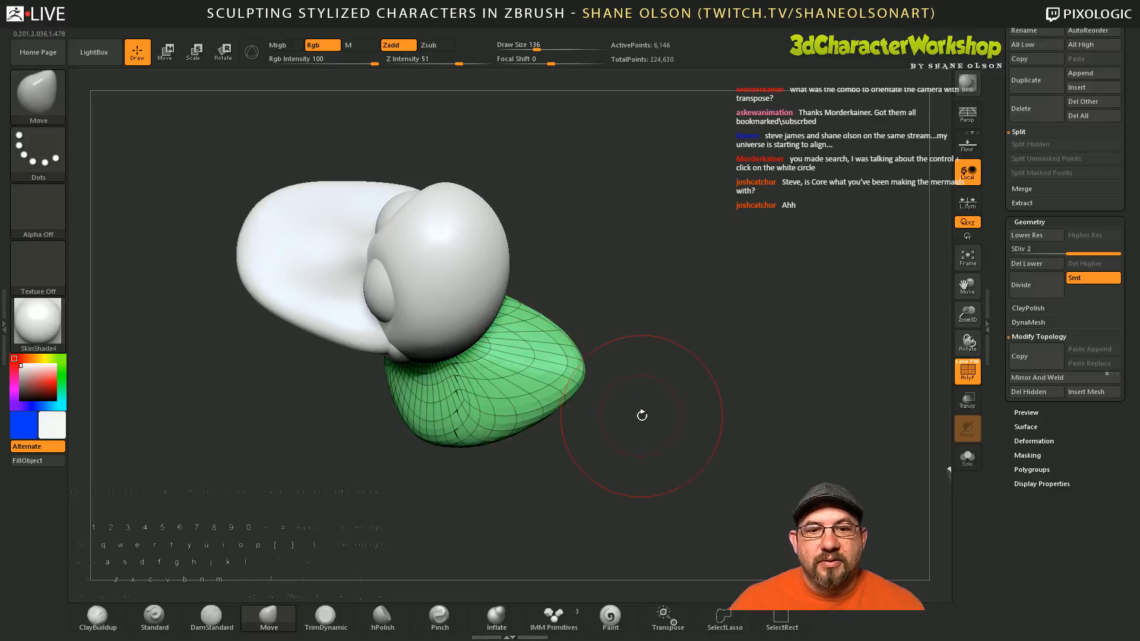
drag(642, 415, 641, 329)
mouse_move(618, 443)
mouse_down()
mouse_move(565, 428)
mouse_move(497, 447)
mouse_move(586, 444)
mouse_move(608, 365)
mouse_move(715, 386)
mouse_move(700, 382)
mouse_move(669, 441)
mouse_up()
key(shift+f)
alt+drag(655, 375, 686, 382)
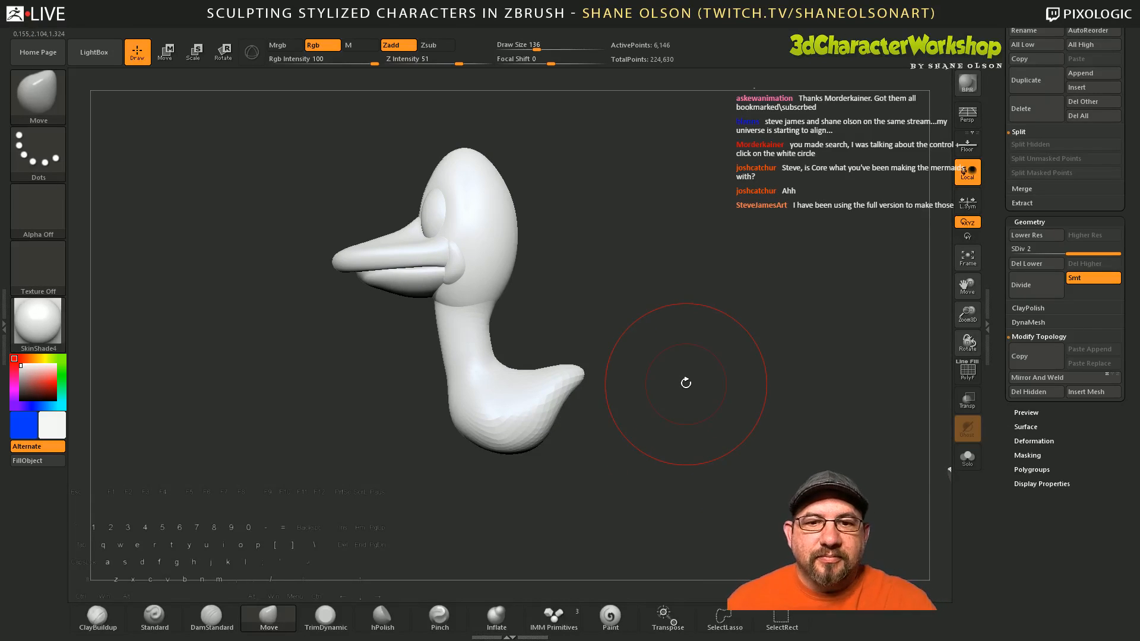
drag(587, 422, 582, 415)
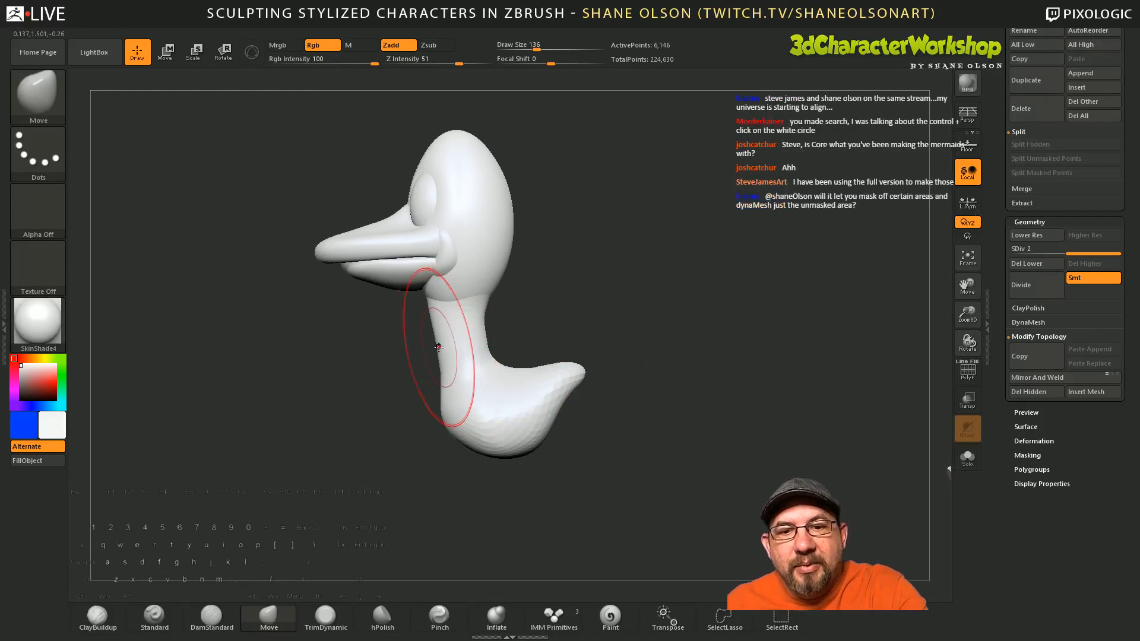
Step: Push the front of the neck inward with the Move brush to slim it above the chest
drag(439, 347, 487, 340)
key(s)
drag(540, 315, 540, 315)
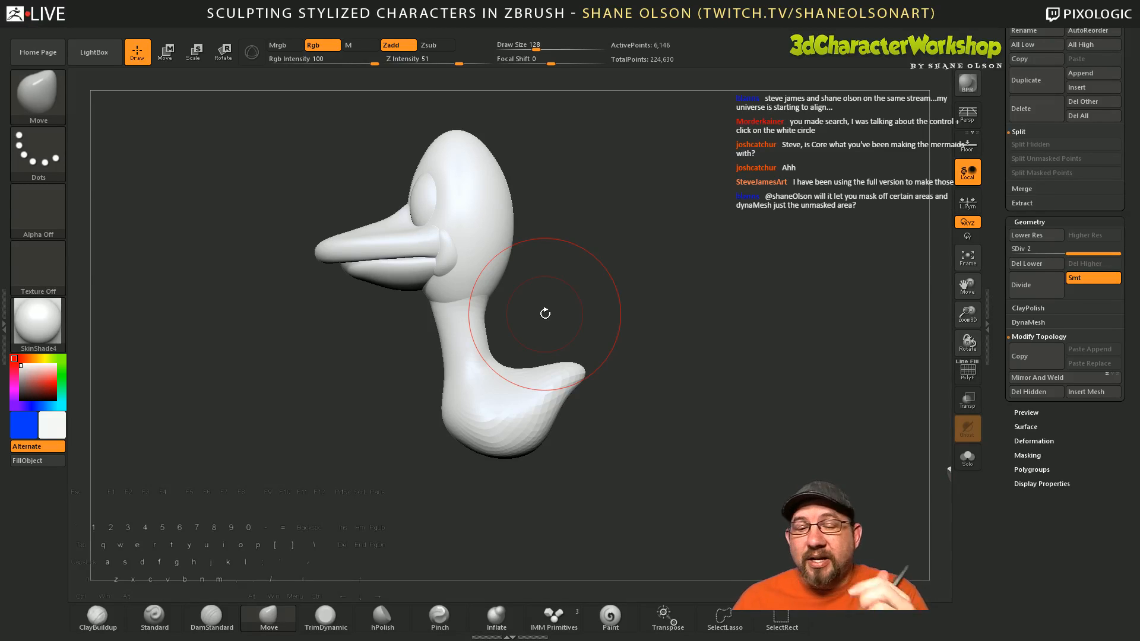
Step: Mask the rear half of the body and try to DynaMesh only the unmasked part at resolution 128
alt+drag(630, 328, 636, 342)
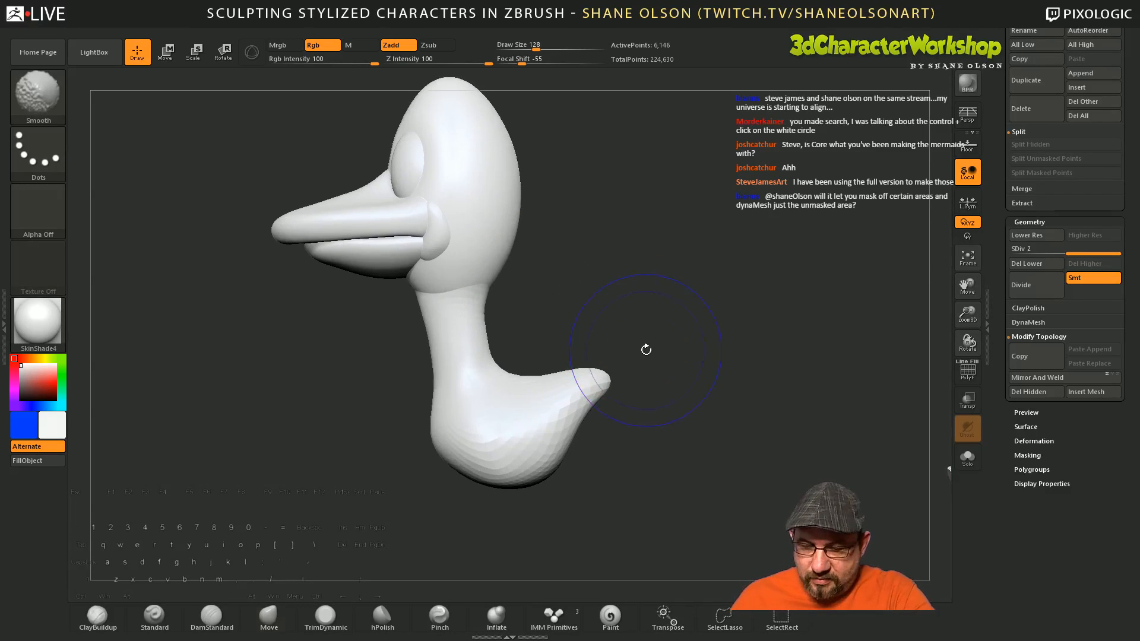
key(shift+f)
mouse_move(653, 257)
ctrl+mouse_down()
mouse_move(522, 382)
mouse_move(529, 529)
mouse_move(516, 531)
ctrl+mouse_up()
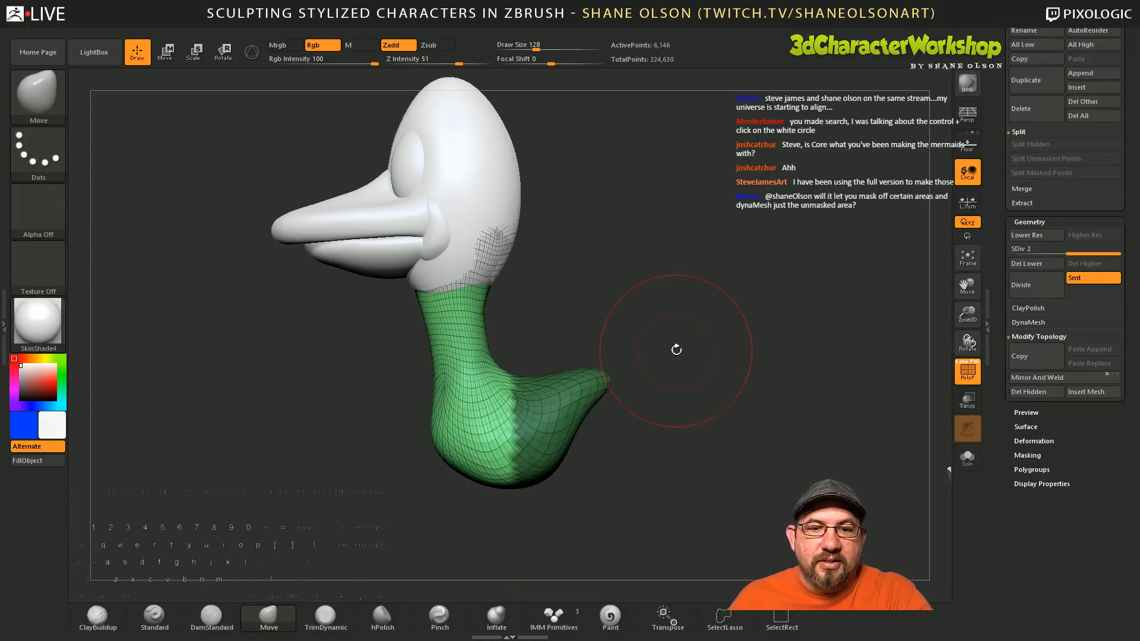
ctrl+drag(675, 330, 682, 400)
key(ctrl+z)
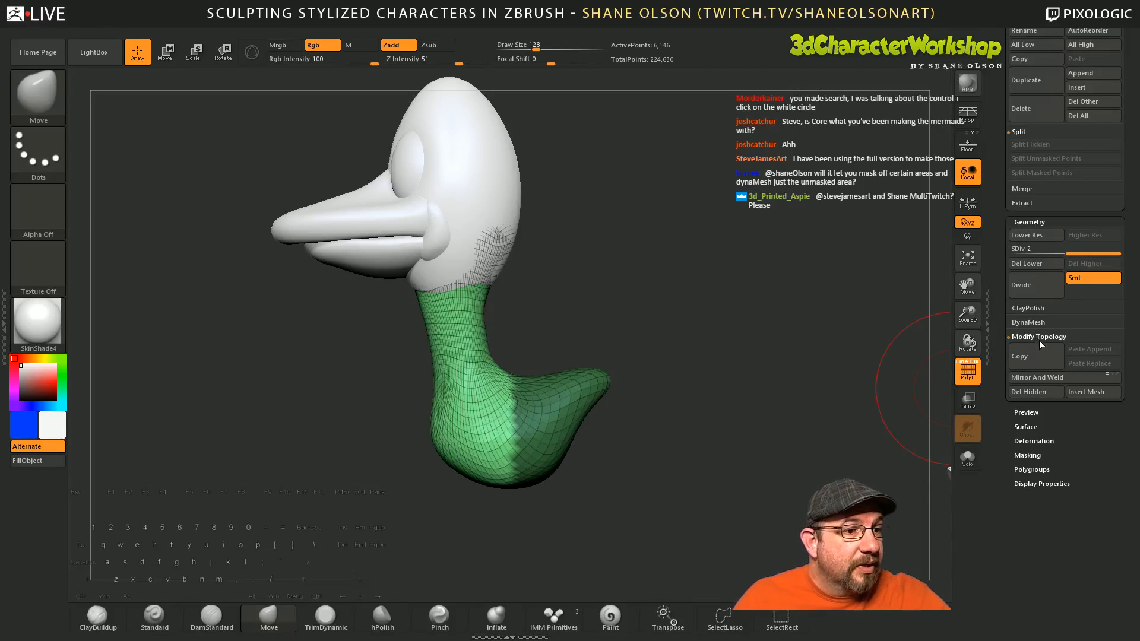
click(1029, 321)
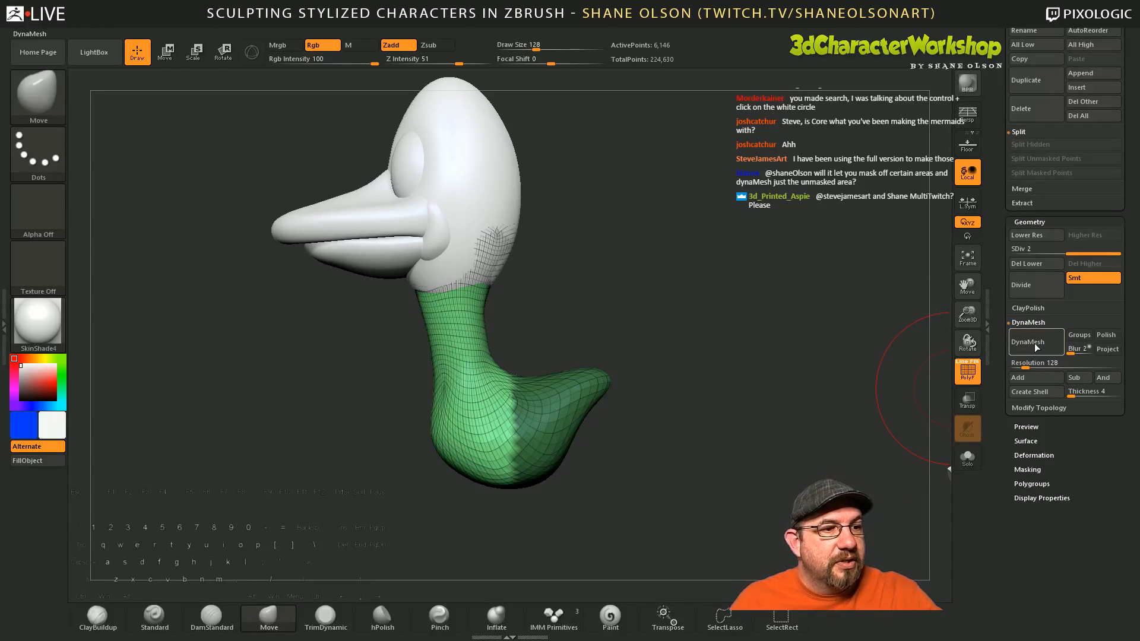
click(1035, 344)
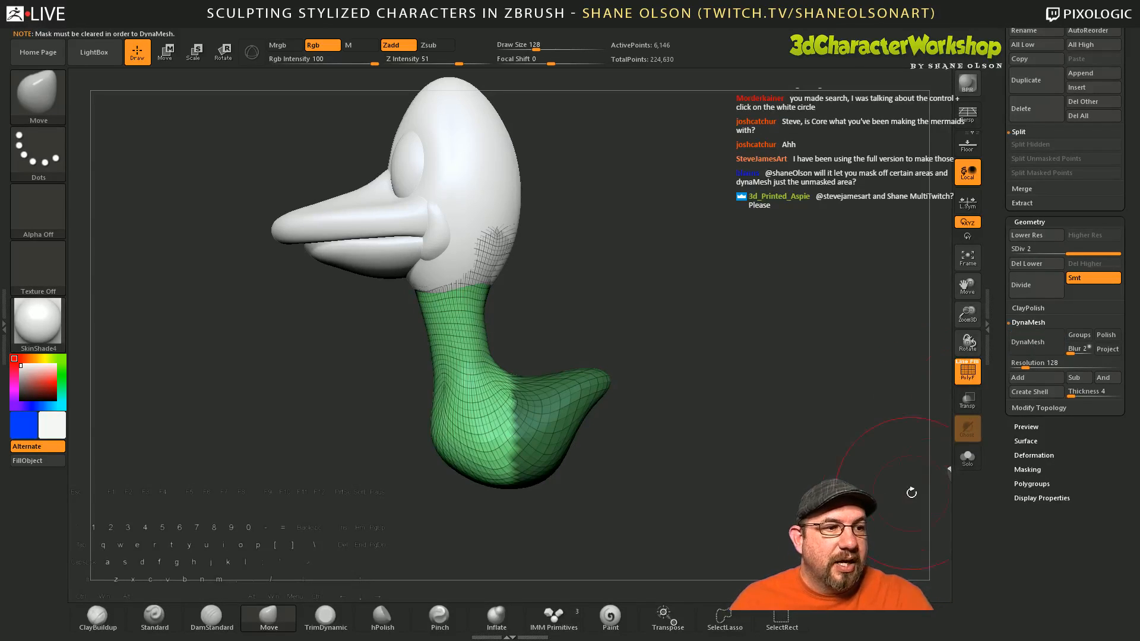
Step: Clear the mask, divide the body to subdivision level 3, and undo a trial DynaMesh at resolution 128
ctrl+drag(720, 317, 759, 470)
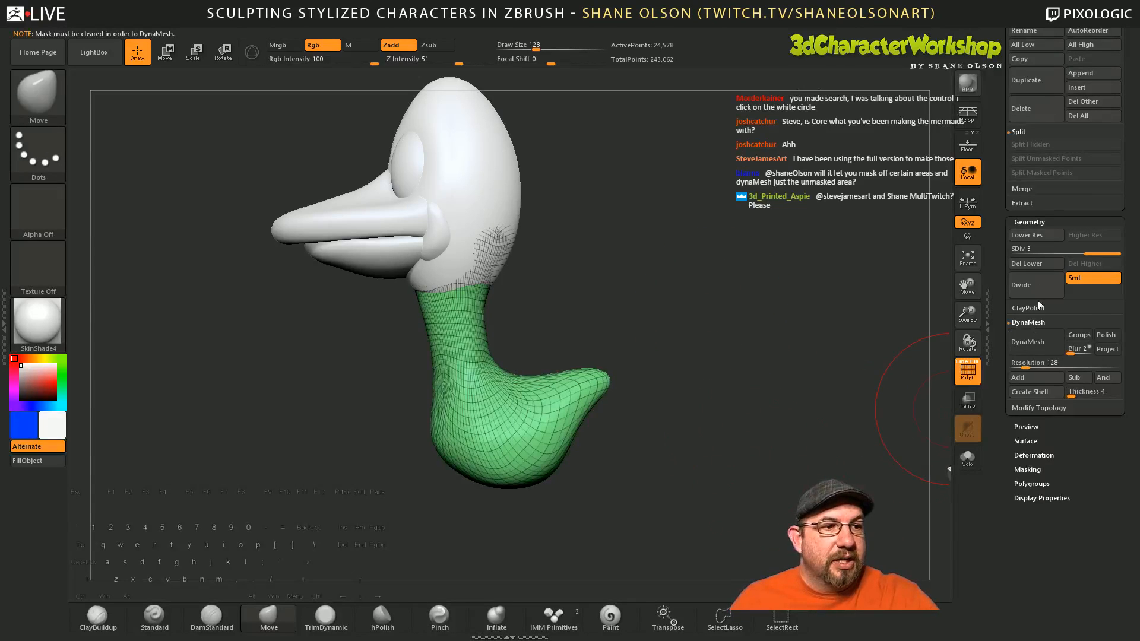
click(1038, 341)
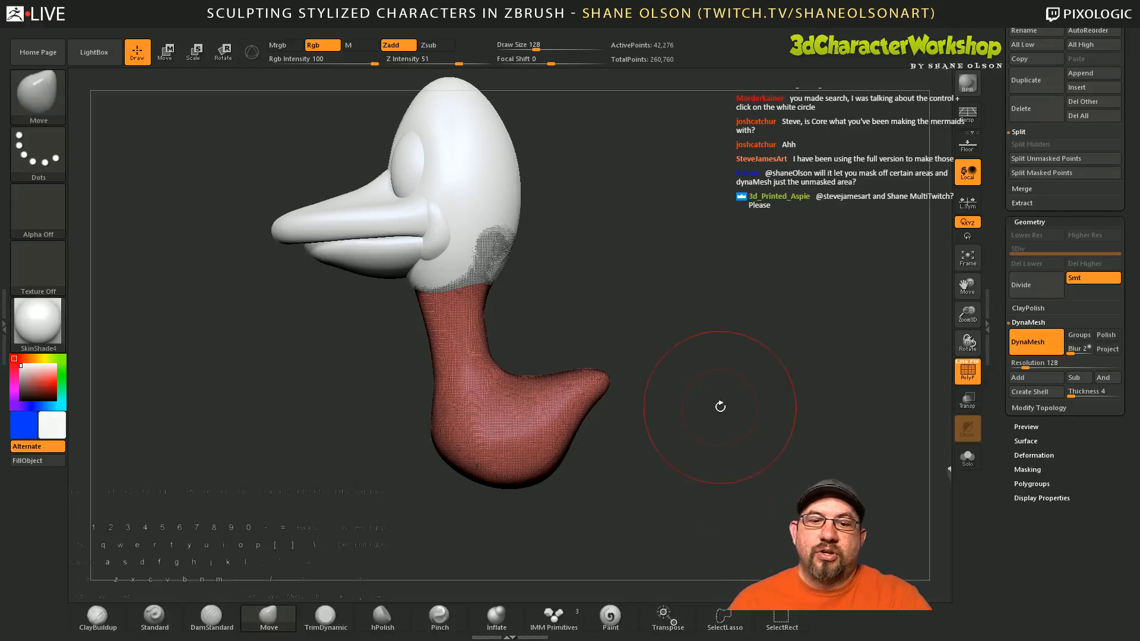
key(ctrl+z)
key(ctrl+z)
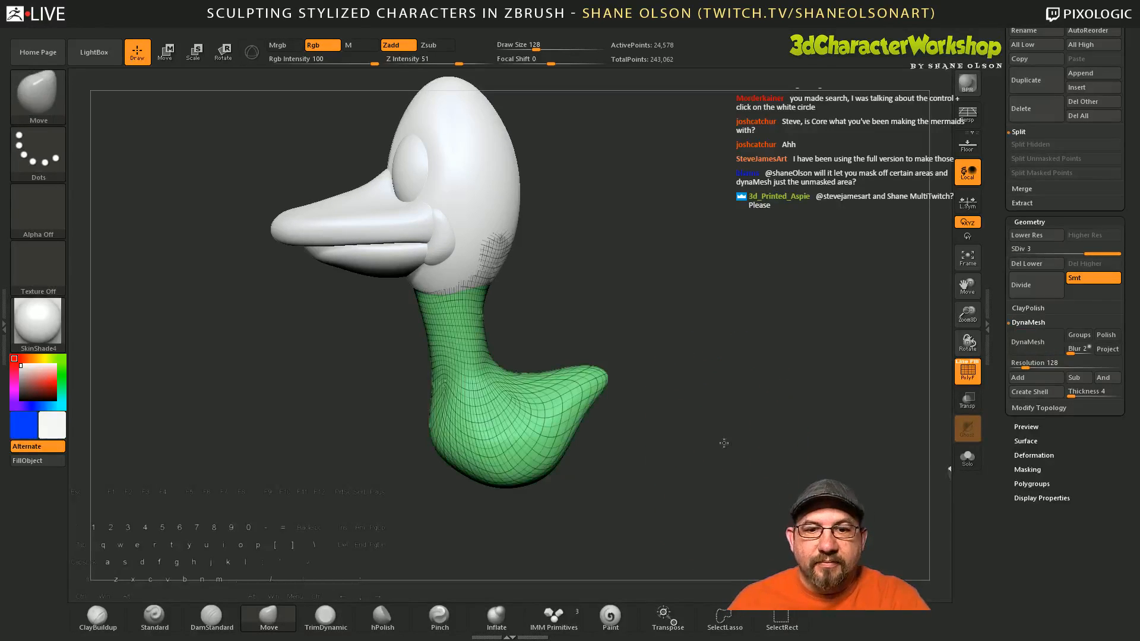
Step: Hide the wireframe and slim the neck into a narrow backward curve below the head with the Move brush
drag(723, 442, 730, 412)
key(space)
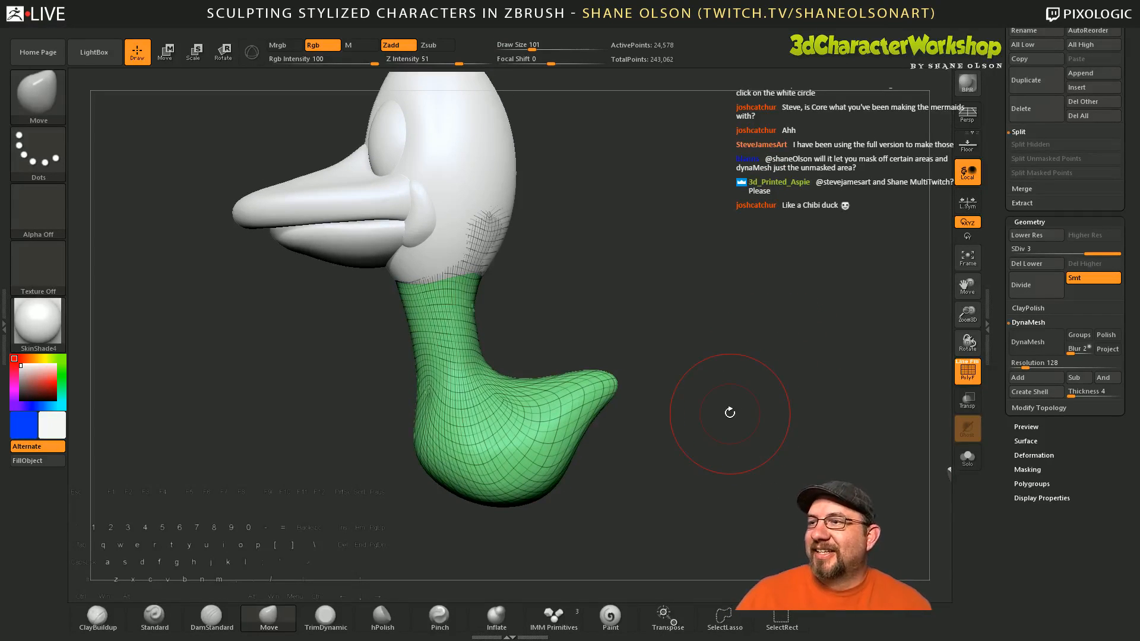
mouse_move(714, 451)
mouse_down()
mouse_move(704, 412)
mouse_move(511, 331)
mouse_move(571, 302)
mouse_move(511, 310)
mouse_up()
key(s)
key(shift+f)
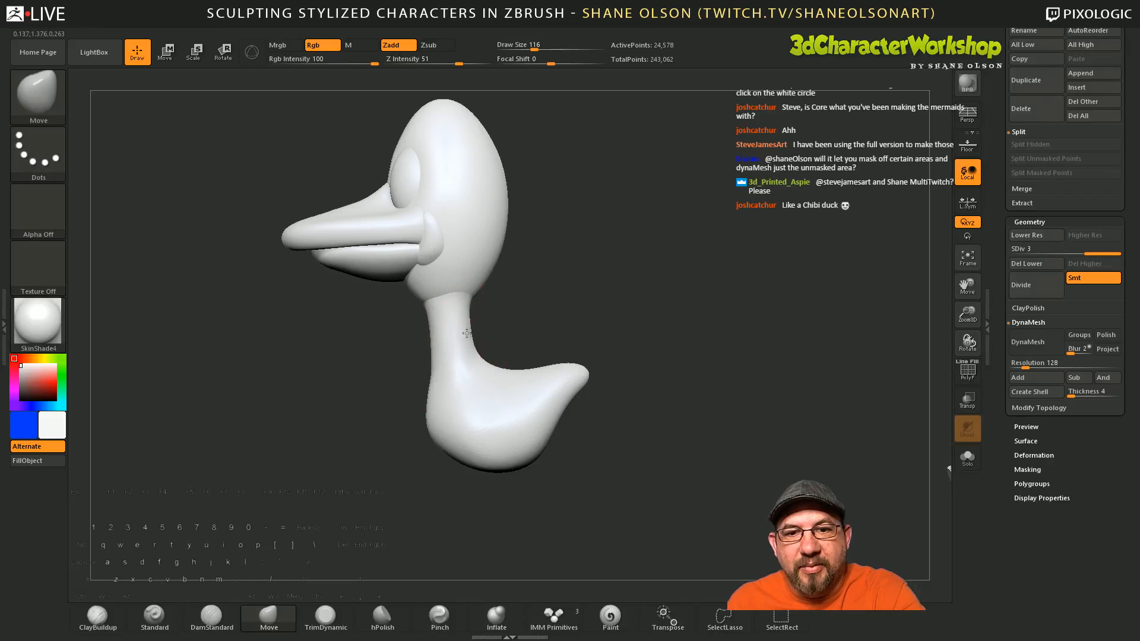
drag(501, 322, 527, 301)
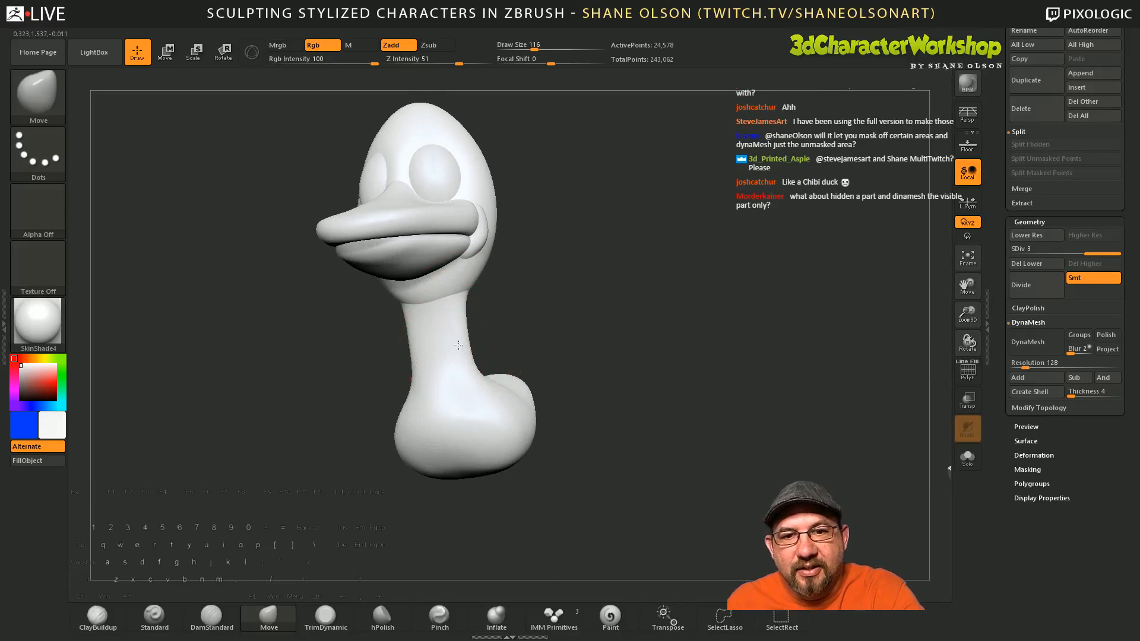
mouse_move(461, 343)
mouse_down()
mouse_move(476, 321)
mouse_move(434, 313)
mouse_move(429, 397)
mouse_up()
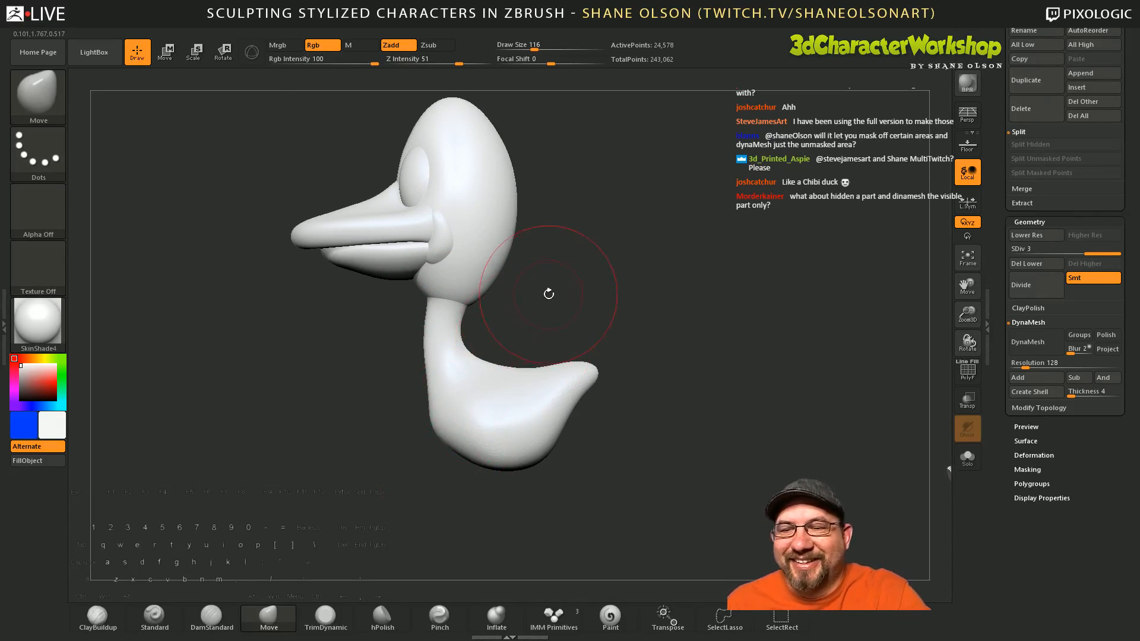
drag(564, 289, 552, 302)
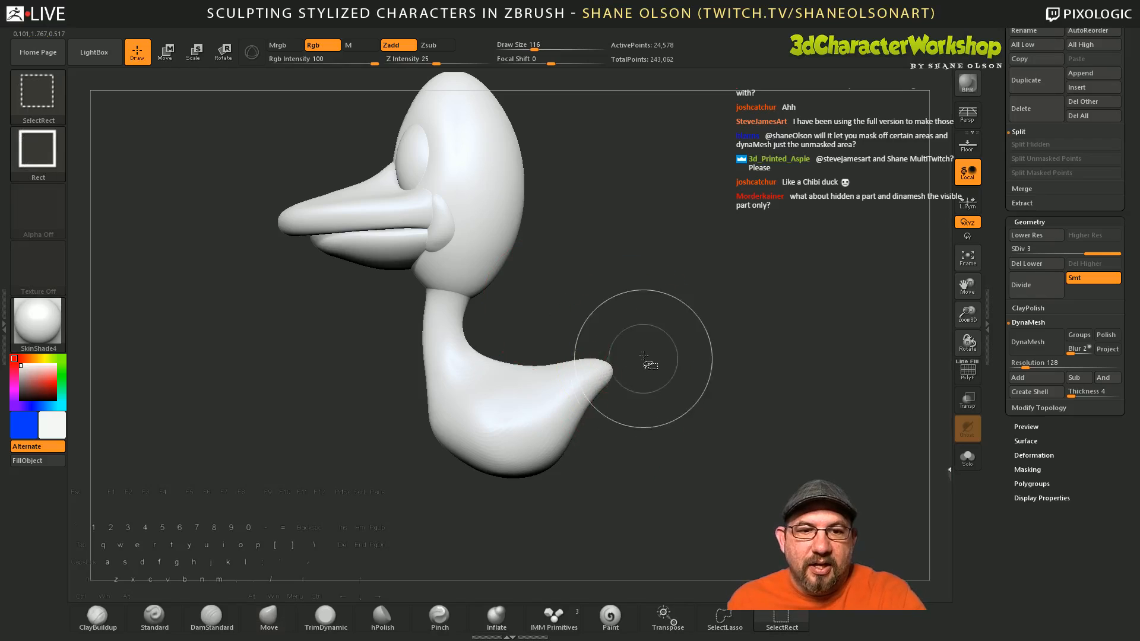
Step: Isolate the tail section of the body with the wireframe shown and try to DynaMesh only the visible part
ctrl+shift+drag(639, 304, 517, 509)
key(shift+f)
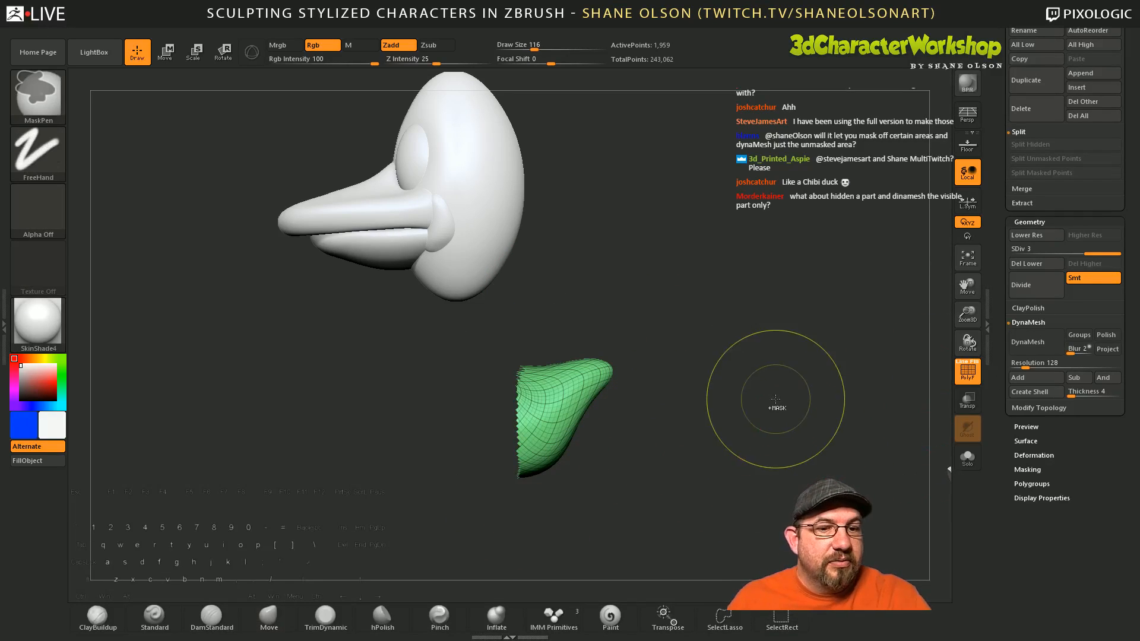
key(ctrl)
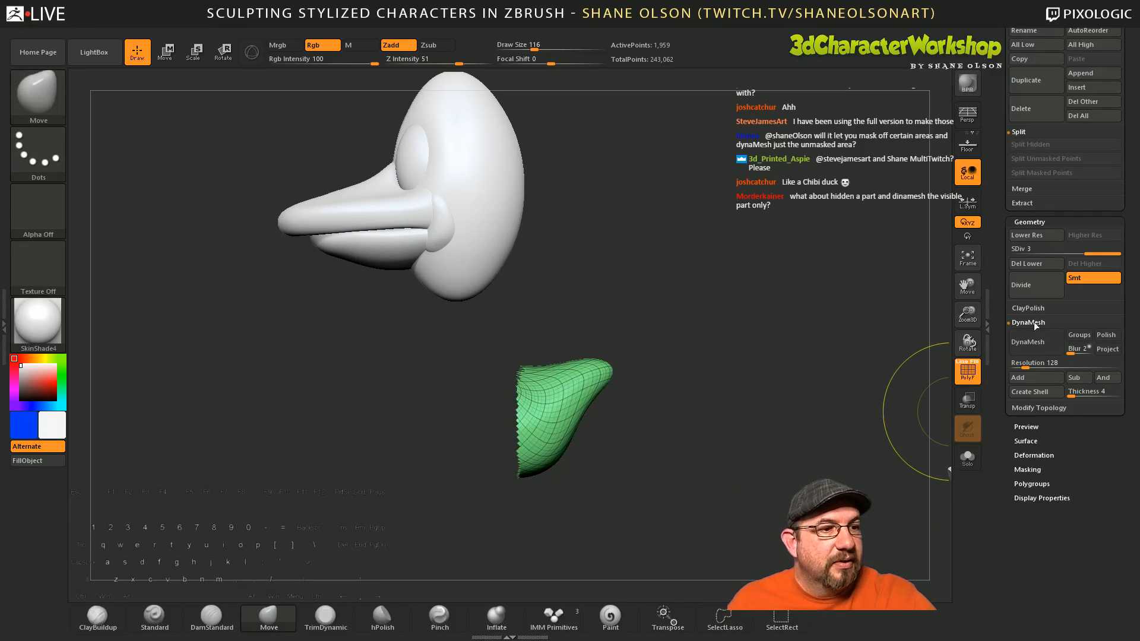
click(1027, 342)
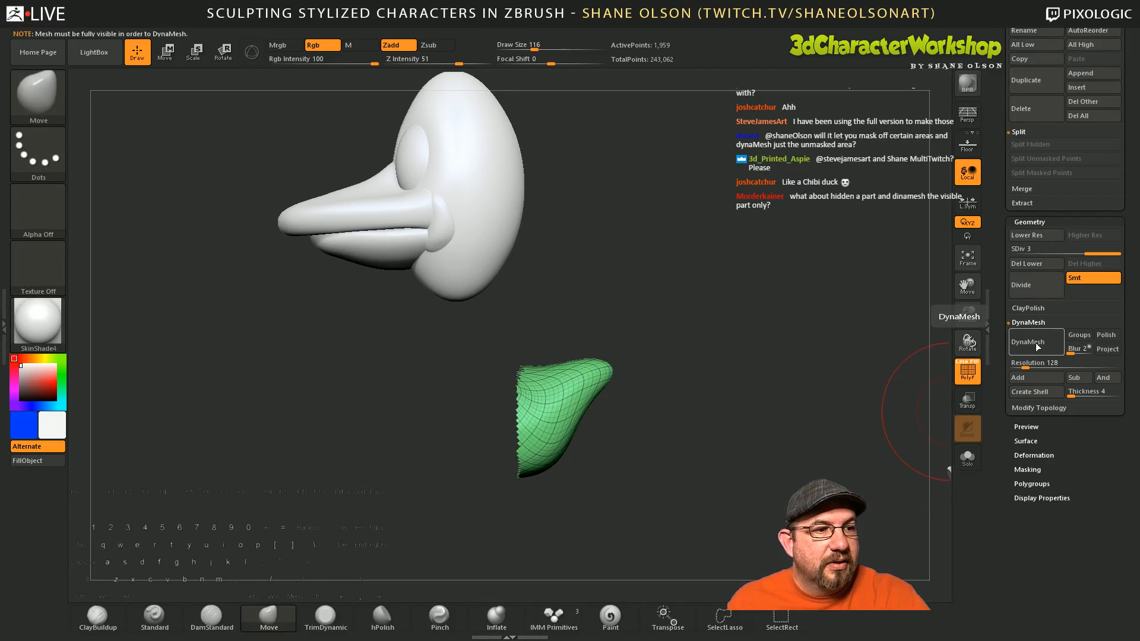
Step: Unhide the rest of the body, DynaMesh the whole piece at resolution 128, and undo the remesh
key(ctrl+shift)
ctrl+shift+click(781, 403)
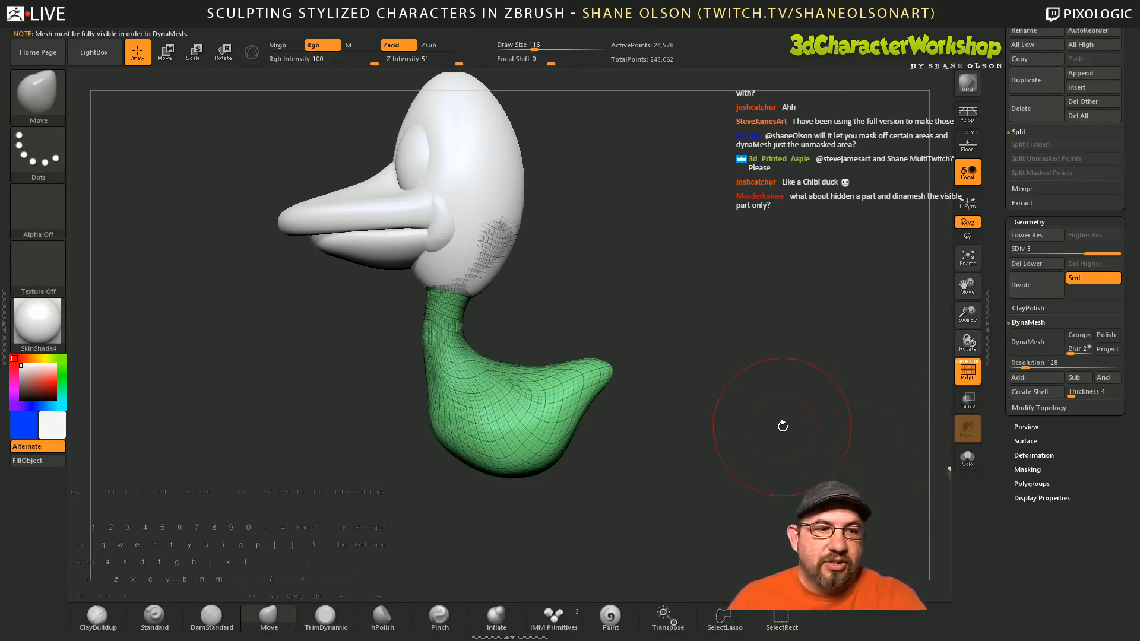
click(1033, 347)
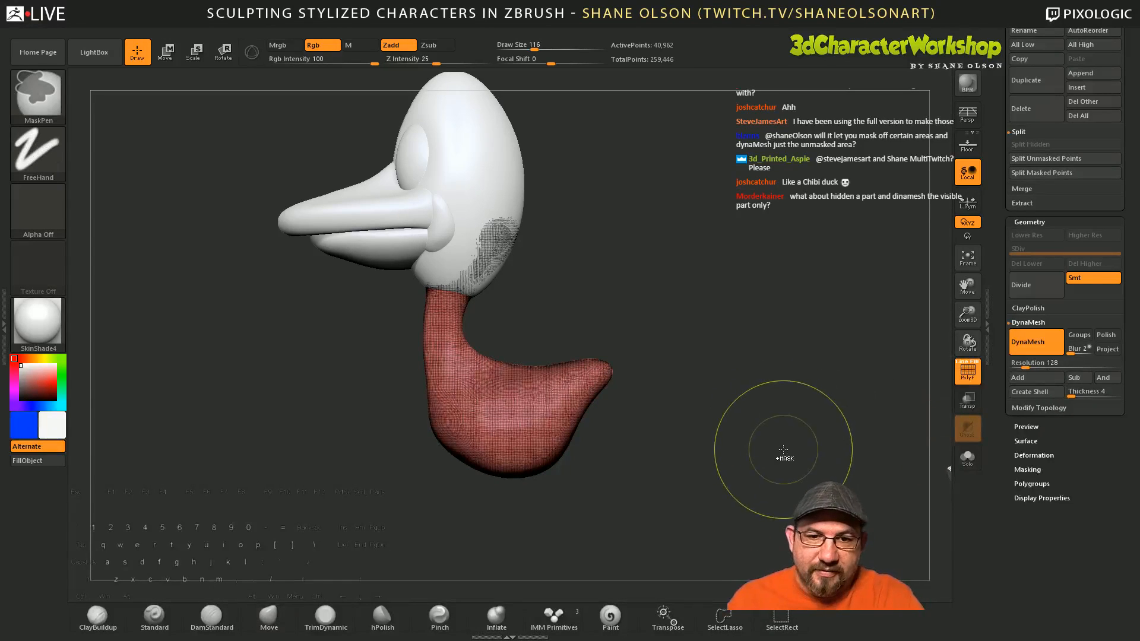
key(ctrl+z)
Step: Smooth the surface from the chest up along the neck and hide the wireframe
drag(776, 453, 776, 433)
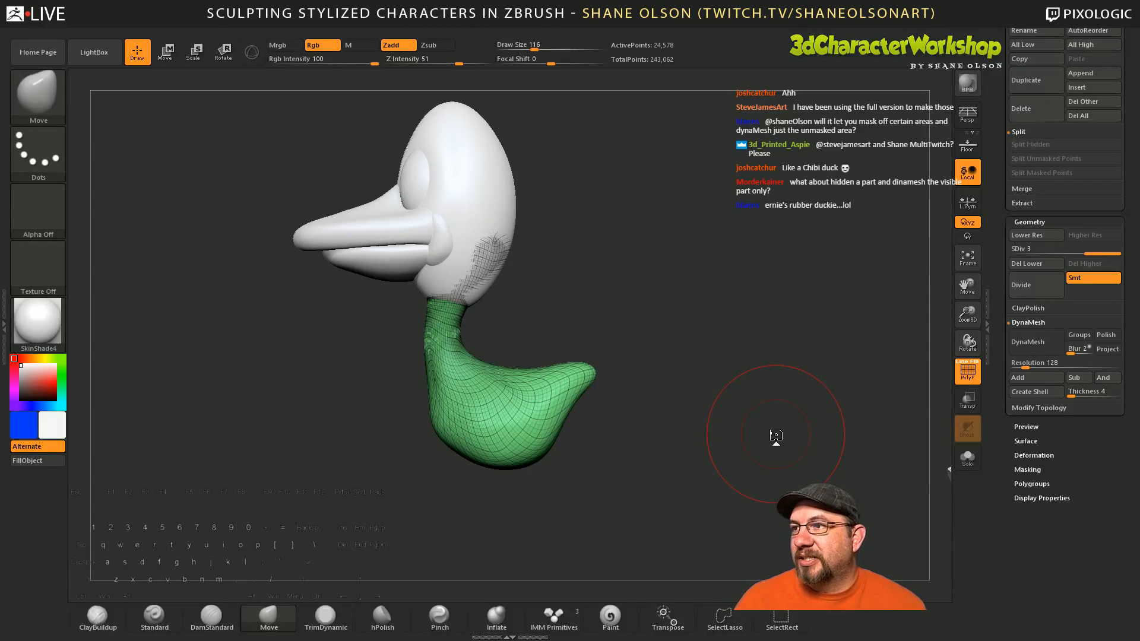
drag(675, 358, 663, 388)
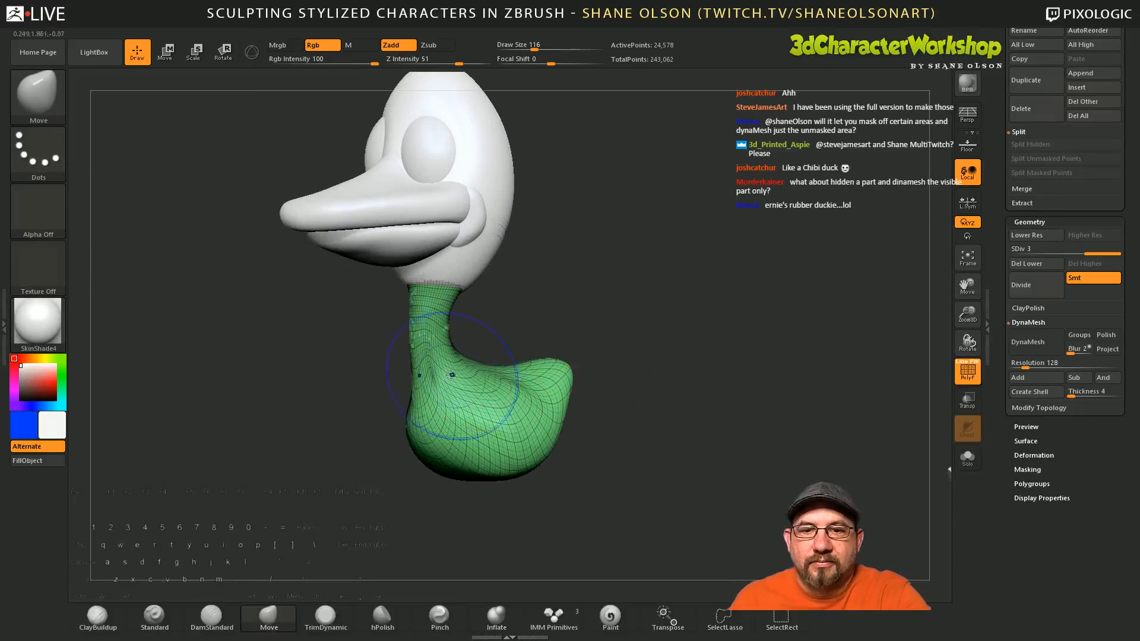
mouse_move(452, 375)
shift+mouse_down()
mouse_move(456, 386)
mouse_move(436, 314)
shift+mouse_up()
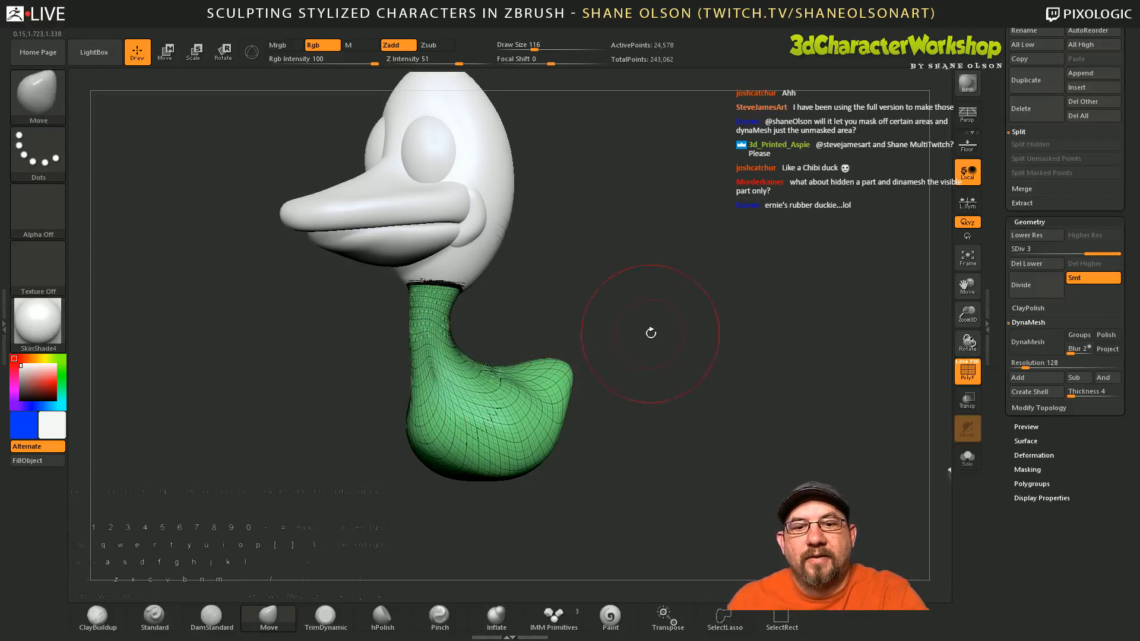
drag(650, 333, 588, 333)
key(shift+f)
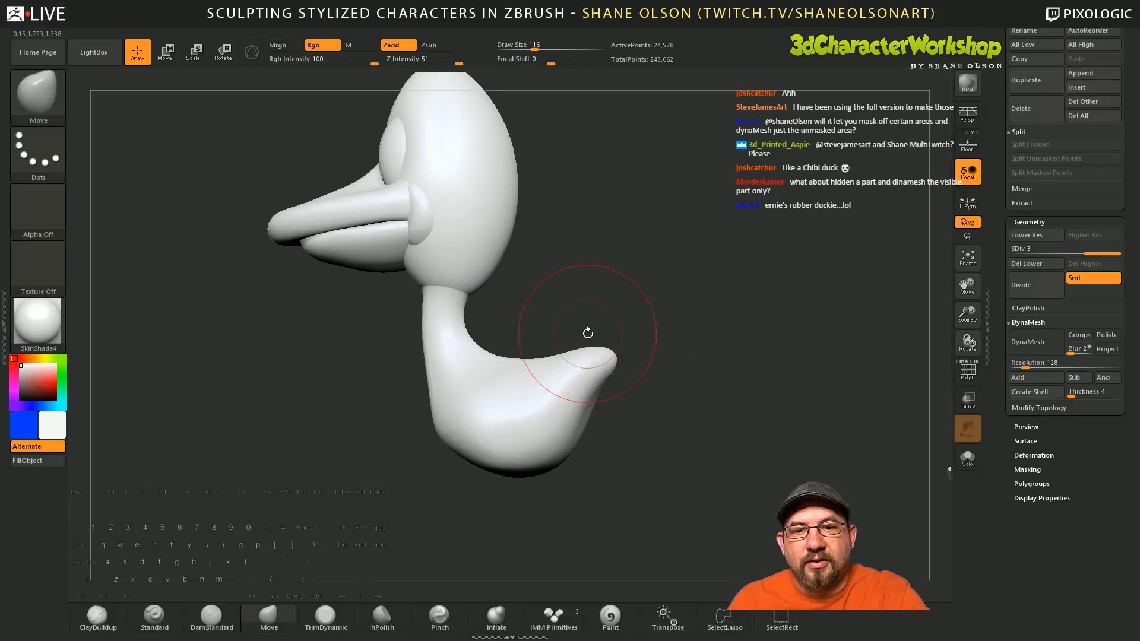
Step: Smooth the chest where it meets the neck and refine the curve of the body's underside
shift+drag(436, 405, 456, 389)
mouse_move(623, 450)
mouse_down()
mouse_move(644, 448)
mouse_move(649, 461)
mouse_up()
shift+drag(451, 387, 460, 395)
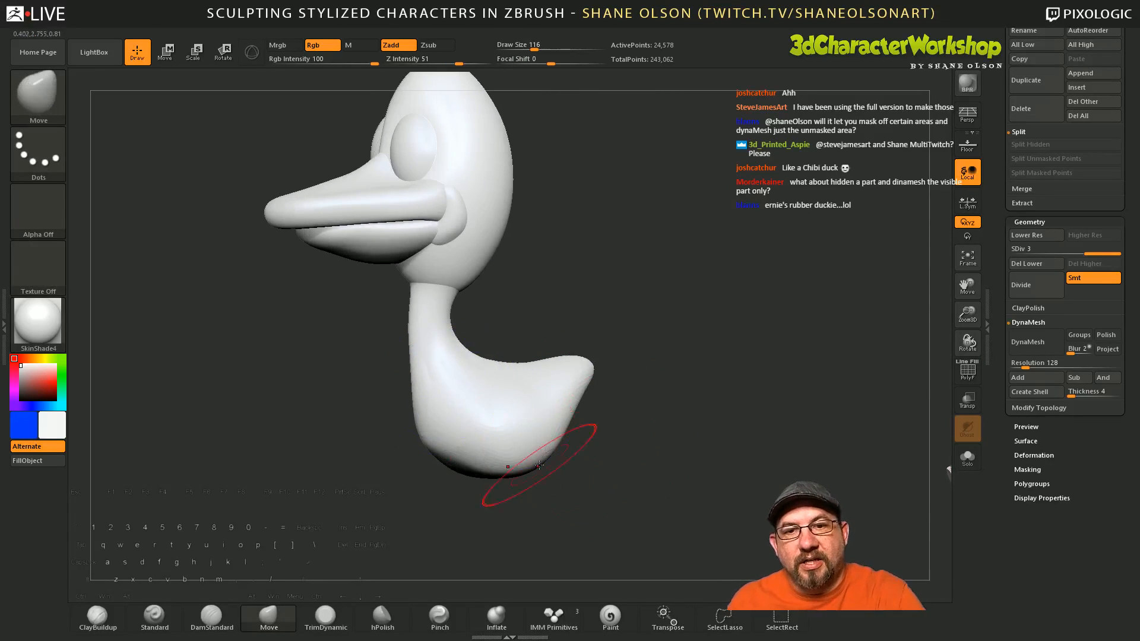
mouse_move(555, 478)
shift+mouse_down()
mouse_move(606, 483)
mouse_move(566, 485)
shift+mouse_up()
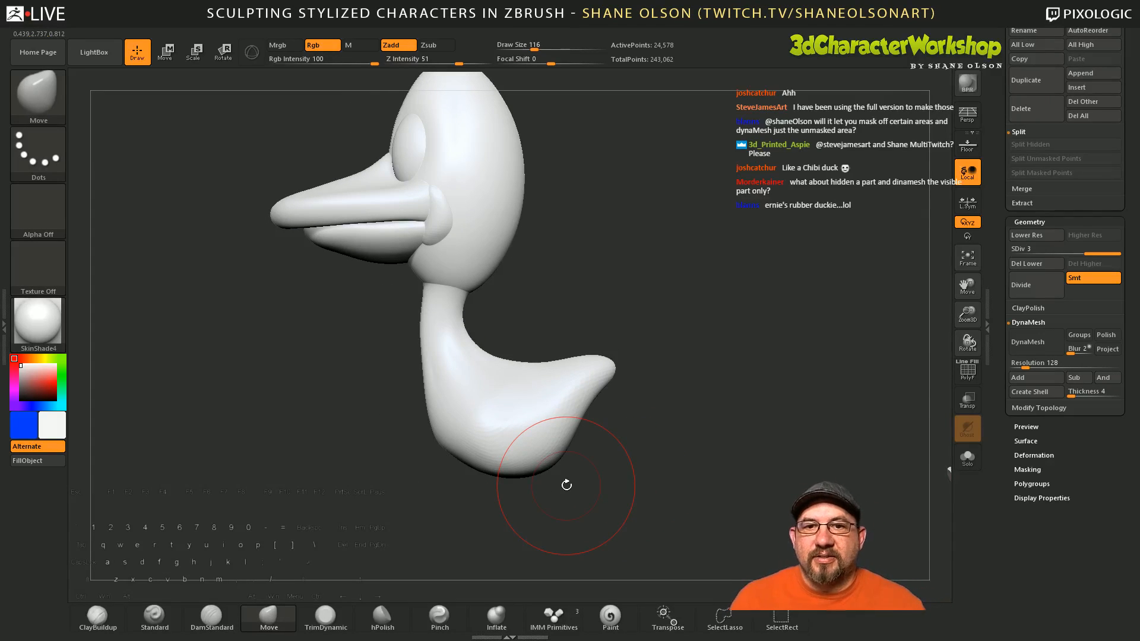
Step: Mask the rear half of the body including the tail and show the wireframe
alt+drag(669, 244, 624, 293)
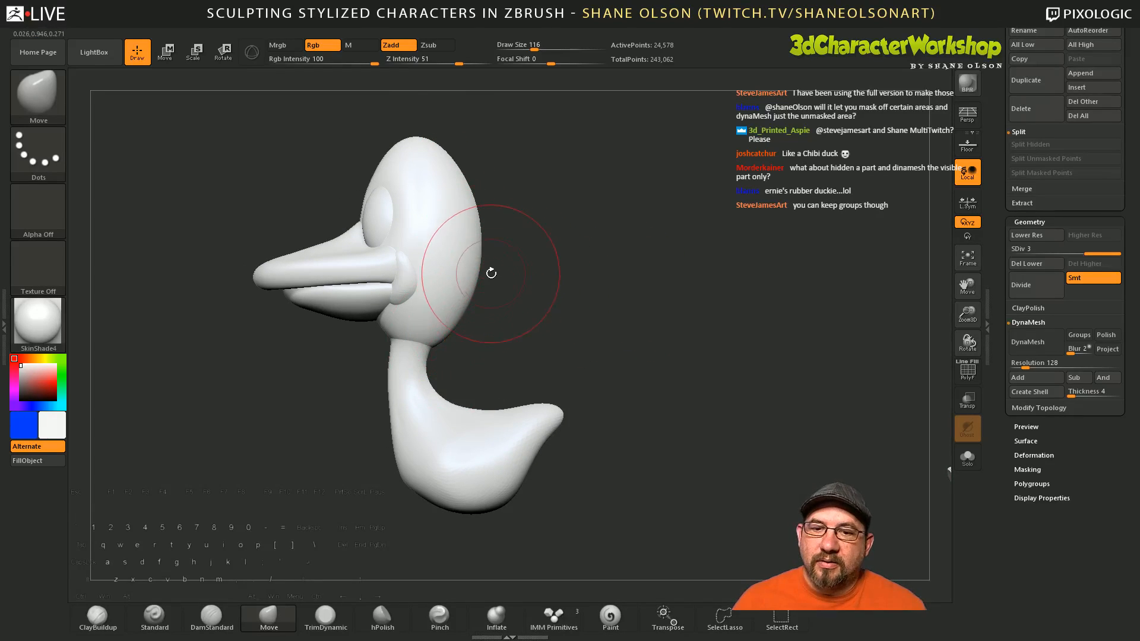
ctrl+drag(614, 328, 515, 539)
key(shift+f)
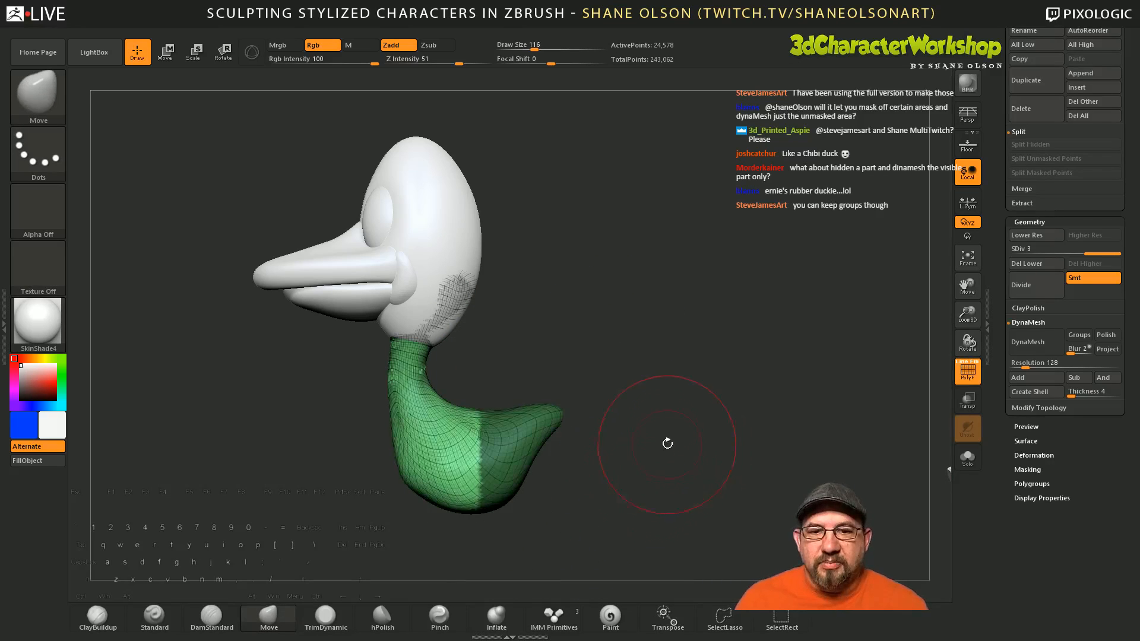
Step: Make the masked rear half its own polygroup and DynaMesh the body with Groups on at resolution 128
alt+drag(664, 419, 655, 398)
key(ctrl+w)
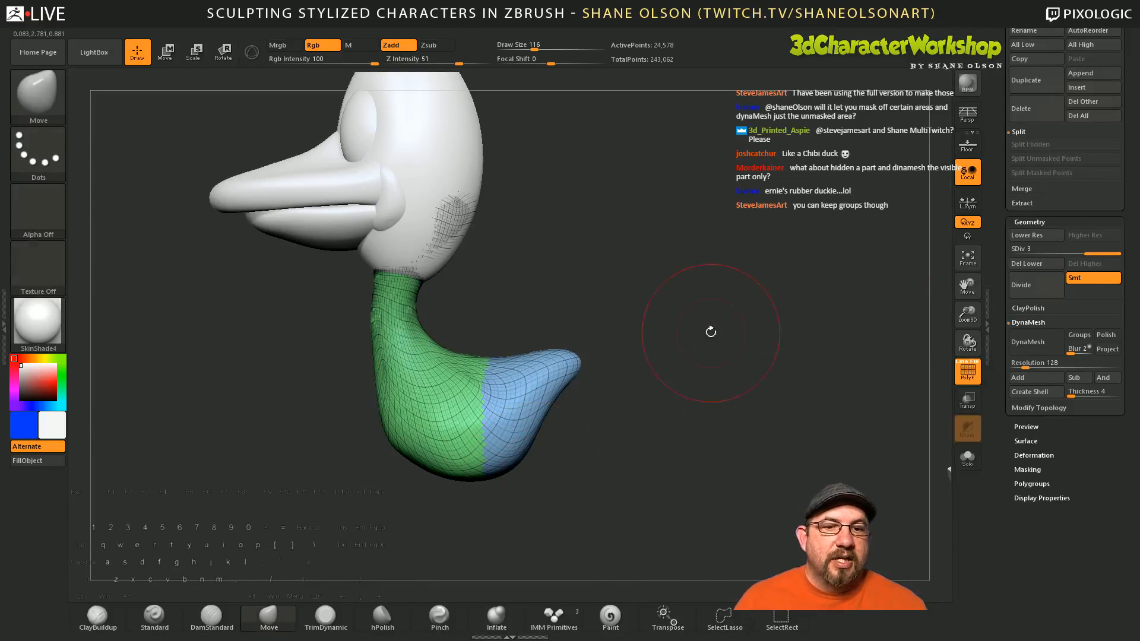
click(1028, 343)
key(ctrl+z)
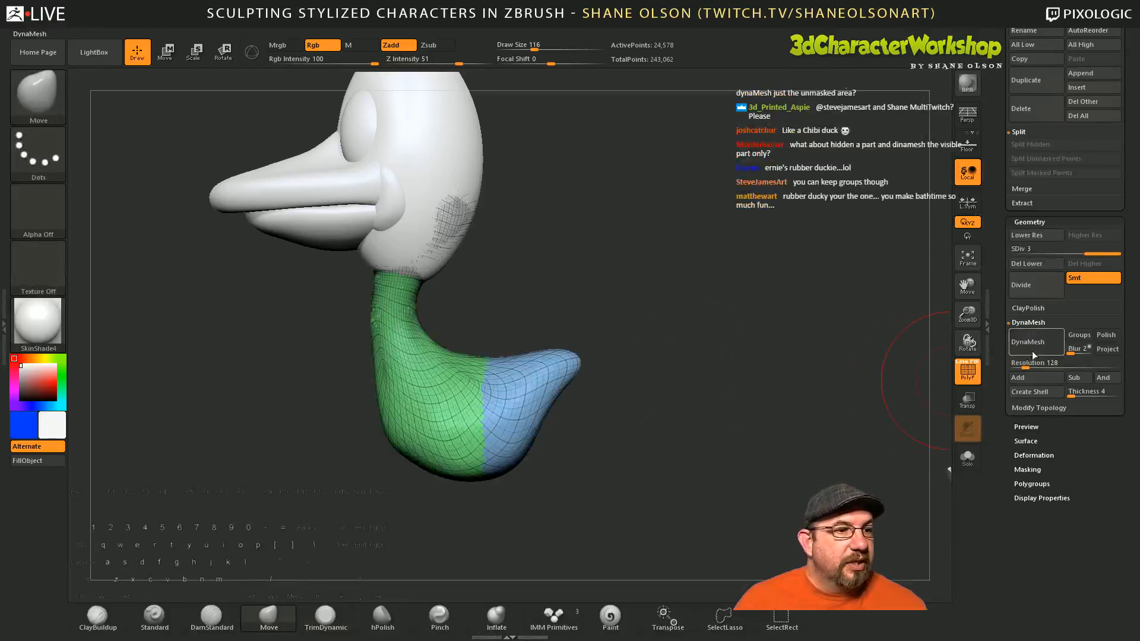
click(1080, 335)
click(1034, 349)
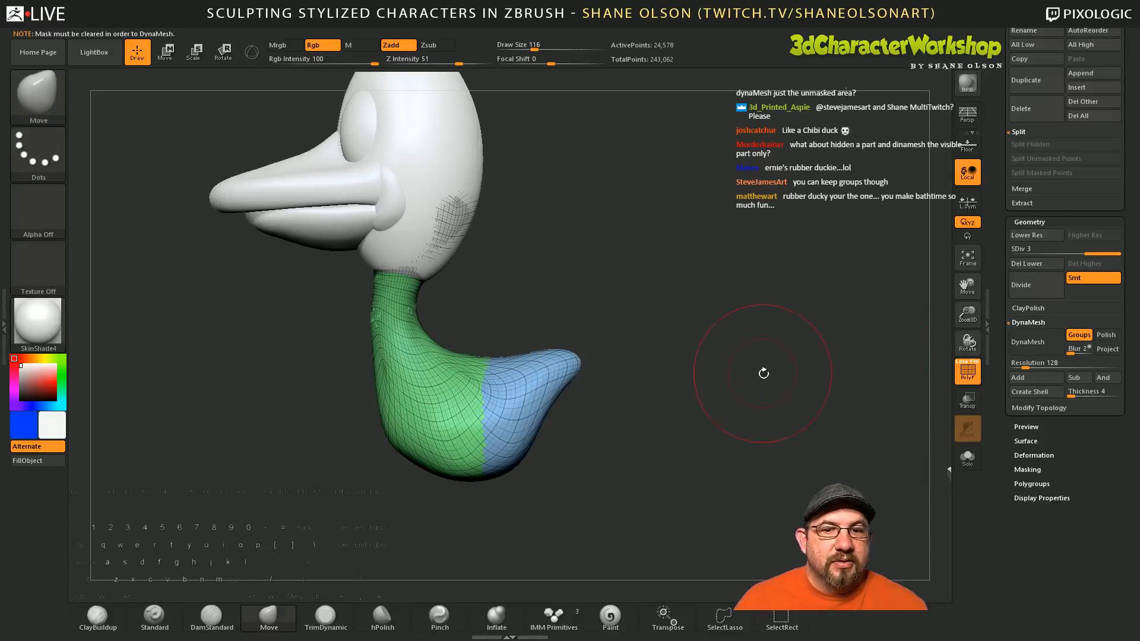
click(1028, 342)
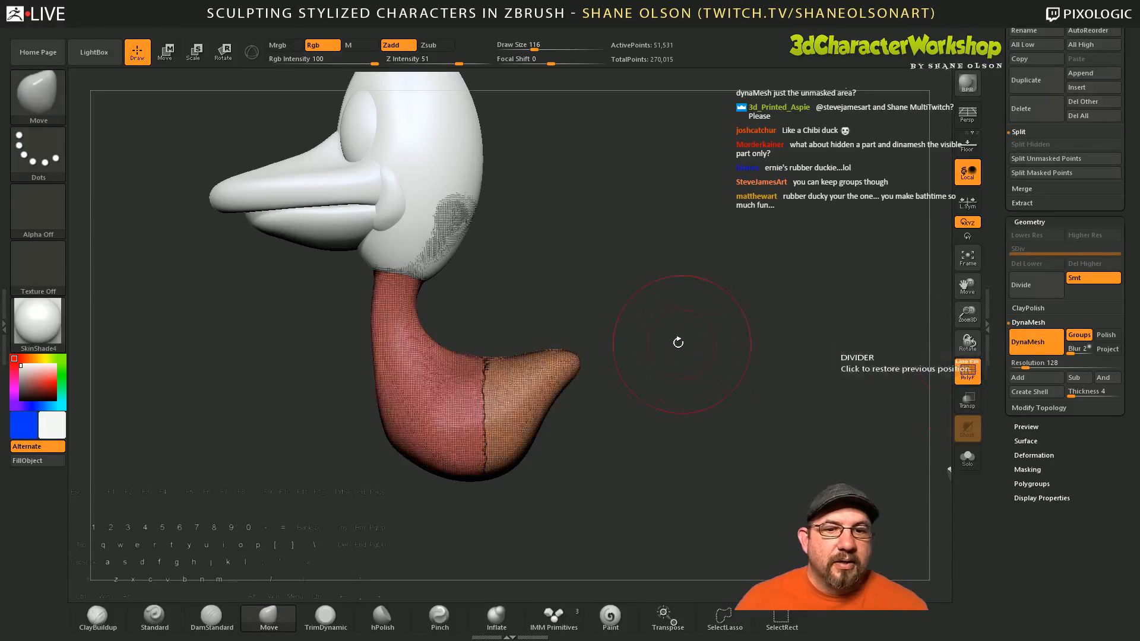
alt+right_drag(660, 317, 681, 426)
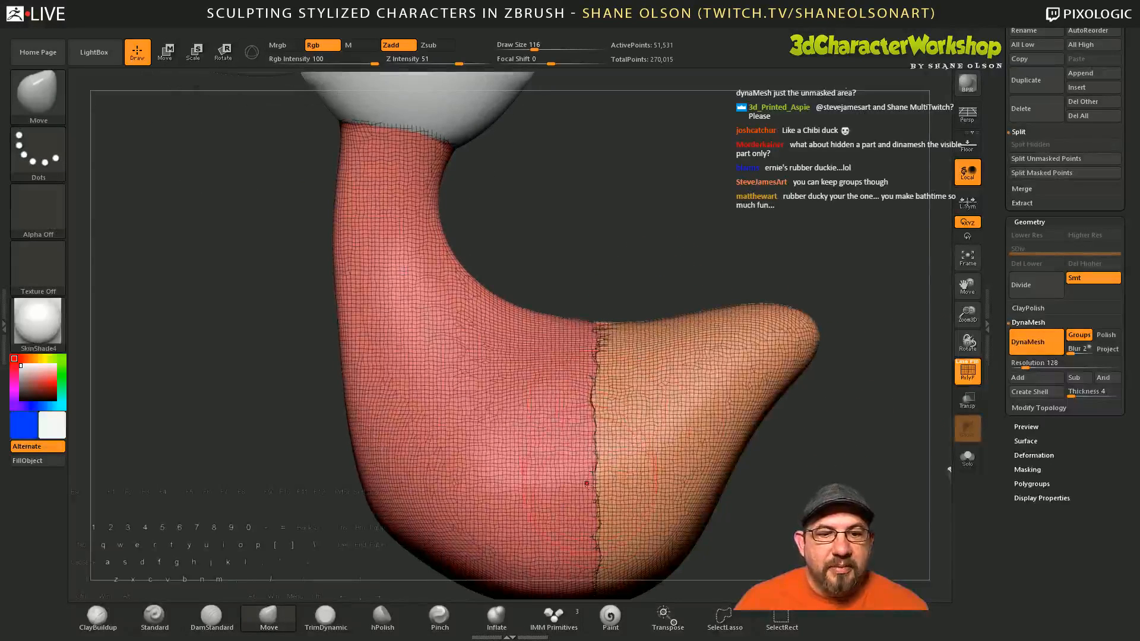
alt+right_drag(770, 469, 686, 387)
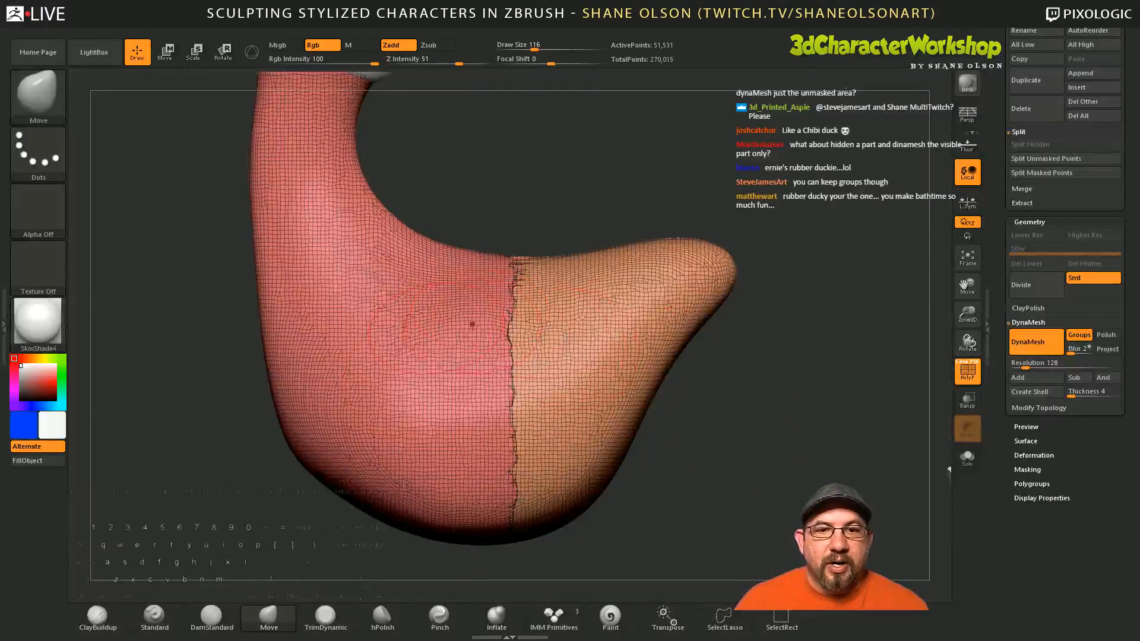
Step: Undo the grouped DynaMesh, the rear half's polygroup and the mask on the body
key(ctrl+z)
key(ctrl+z)
key(ctrl+z)
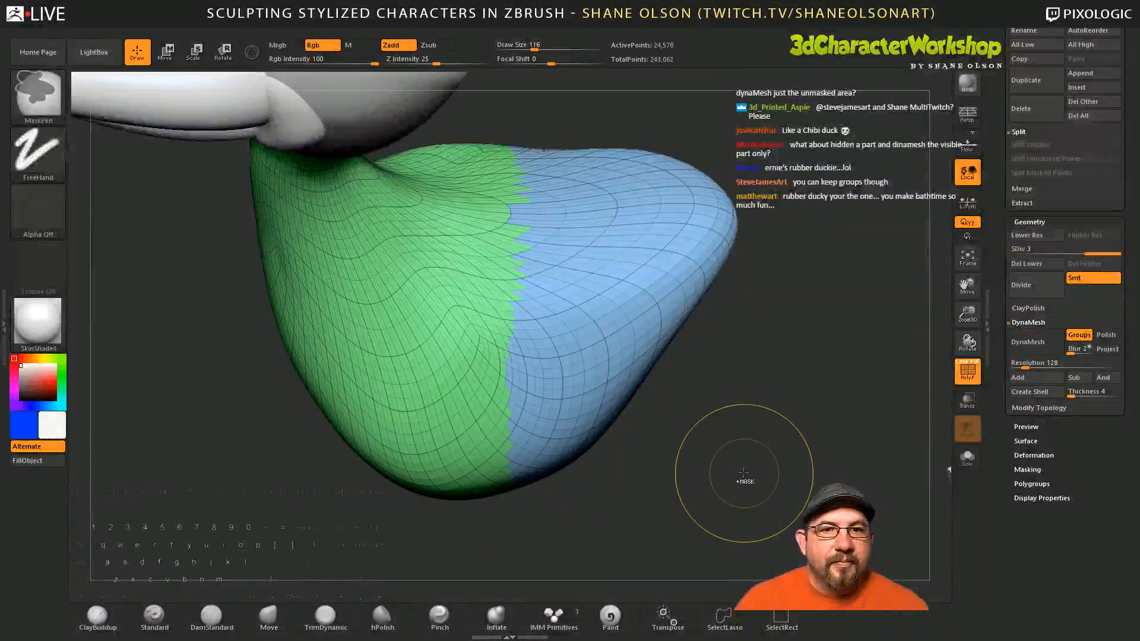
drag(757, 397, 750, 318)
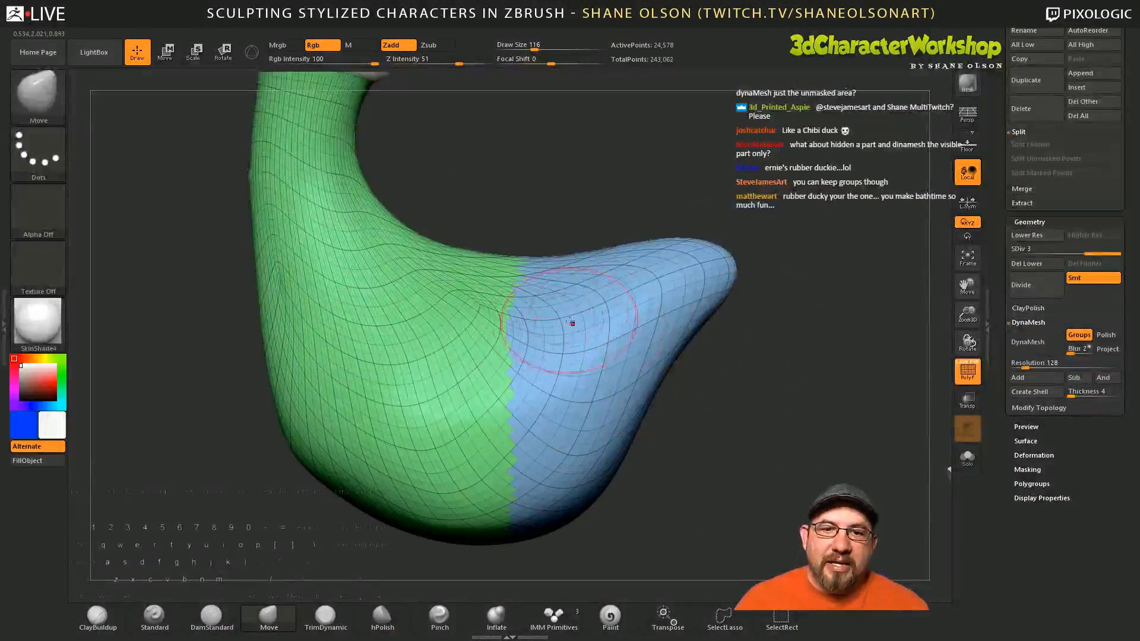
key(ctrl+z)
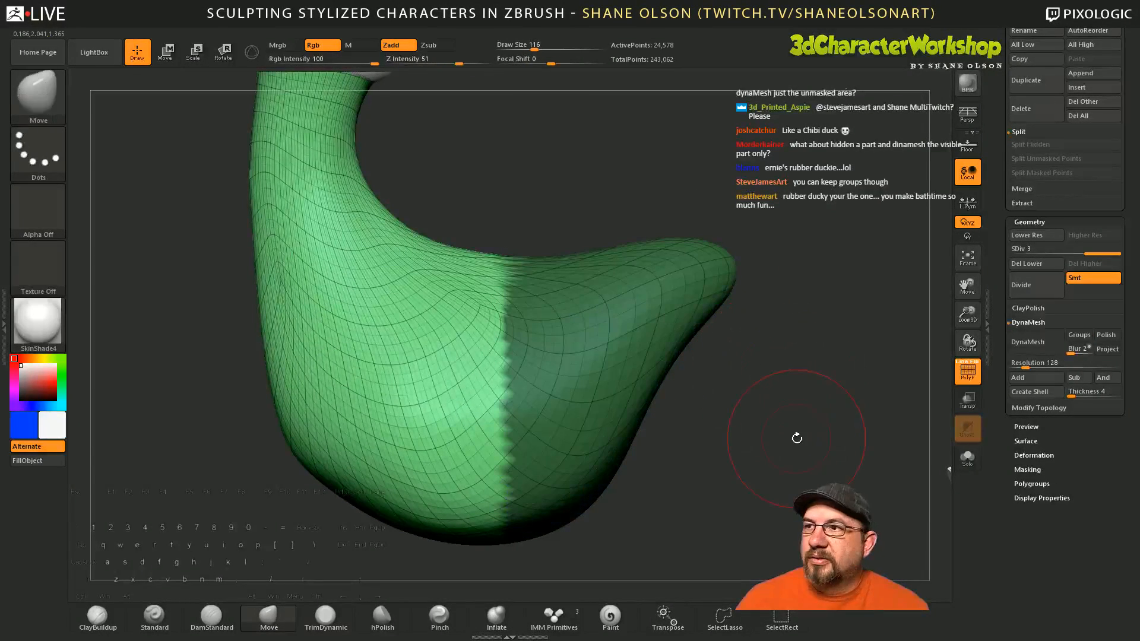
key(ctrl+z)
drag(819, 463, 756, 371)
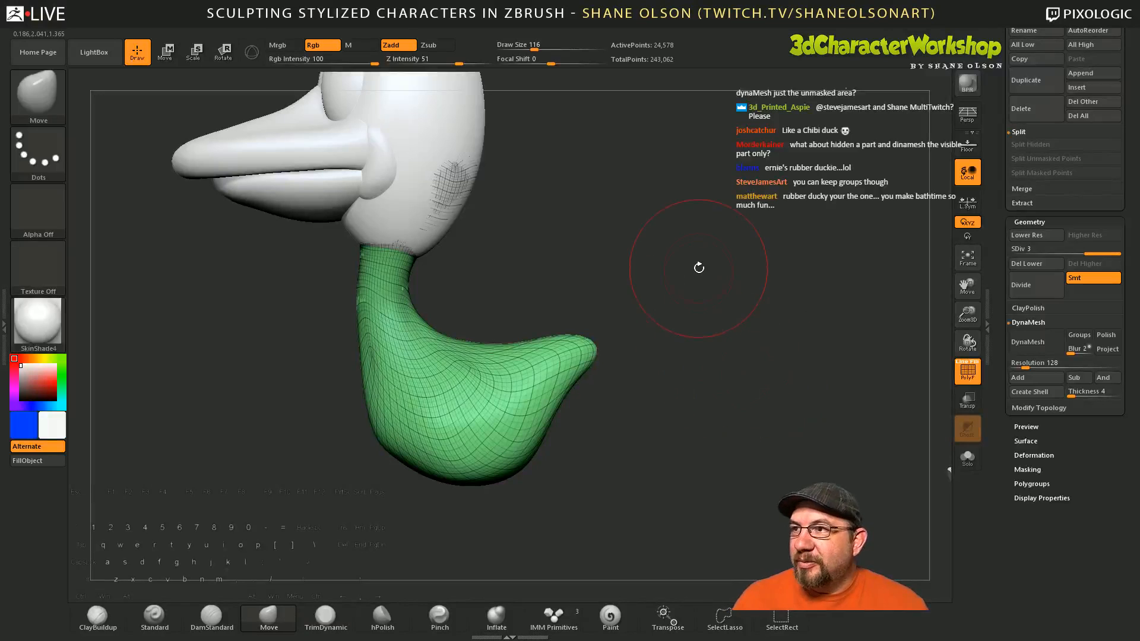
drag(662, 273, 712, 235)
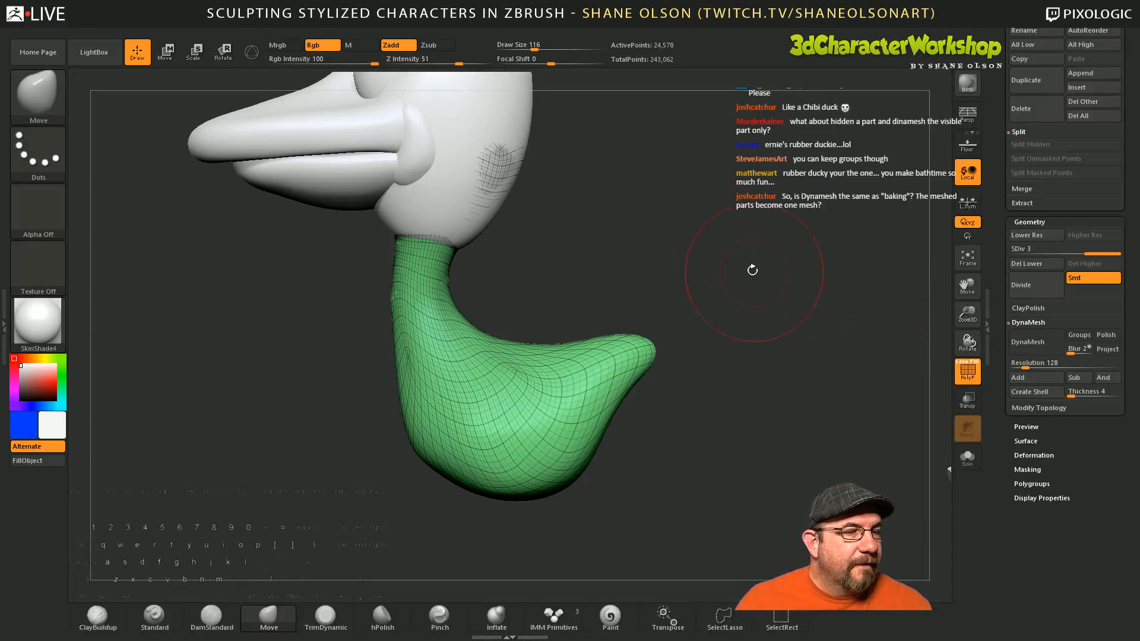
drag(703, 272, 699, 295)
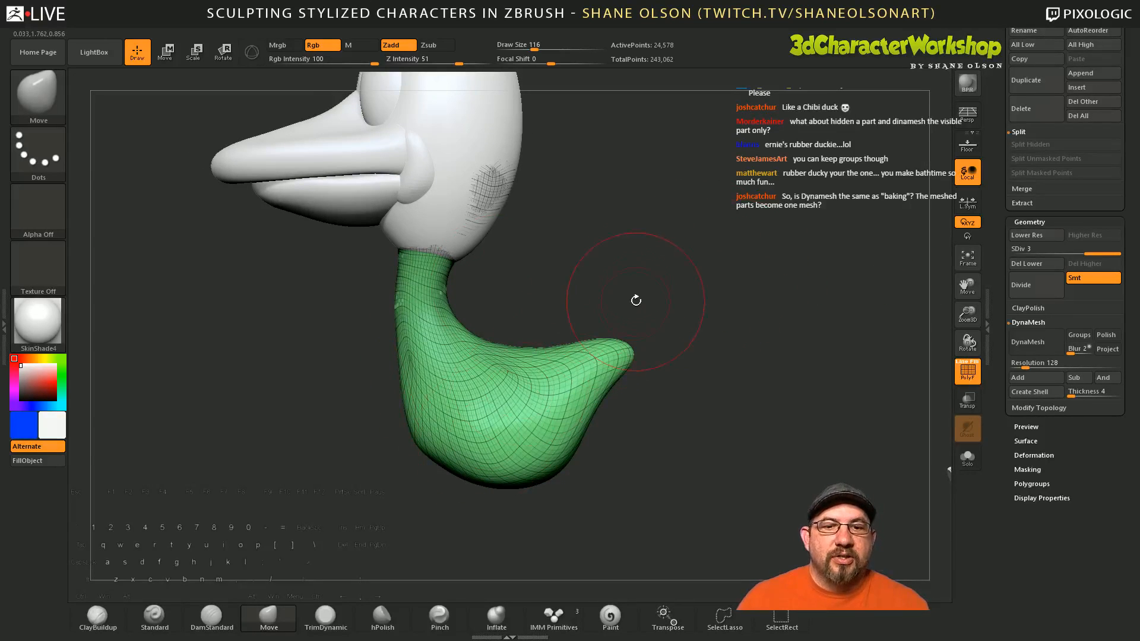
drag(658, 261, 706, 241)
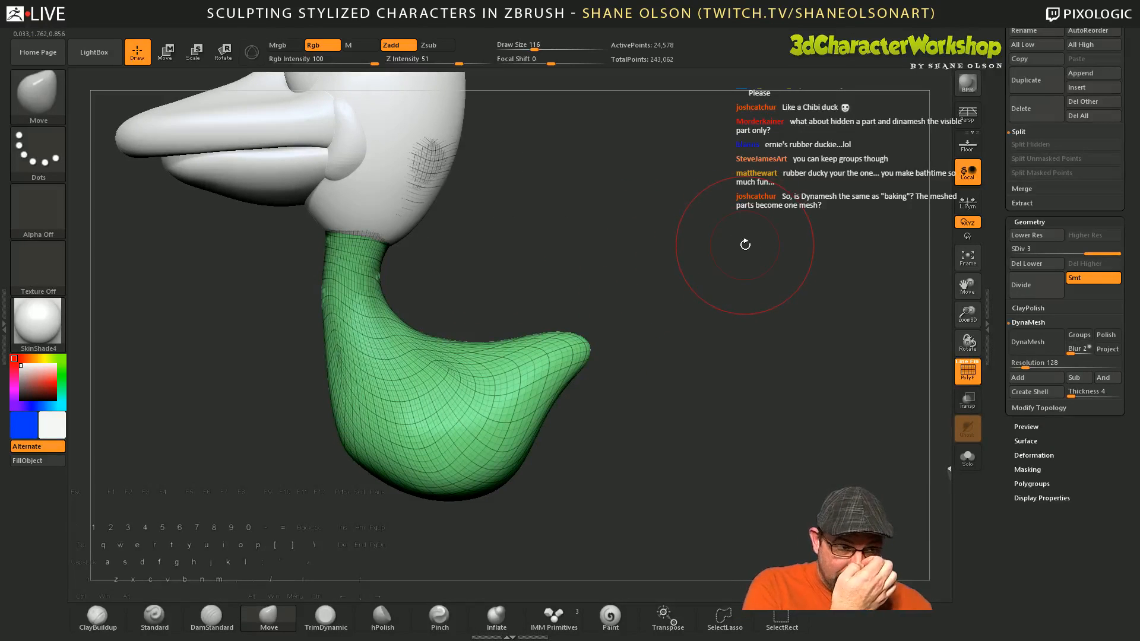
mouse_move(664, 247)
mouse_down()
mouse_move(666, 237)
mouse_move(604, 282)
mouse_up()
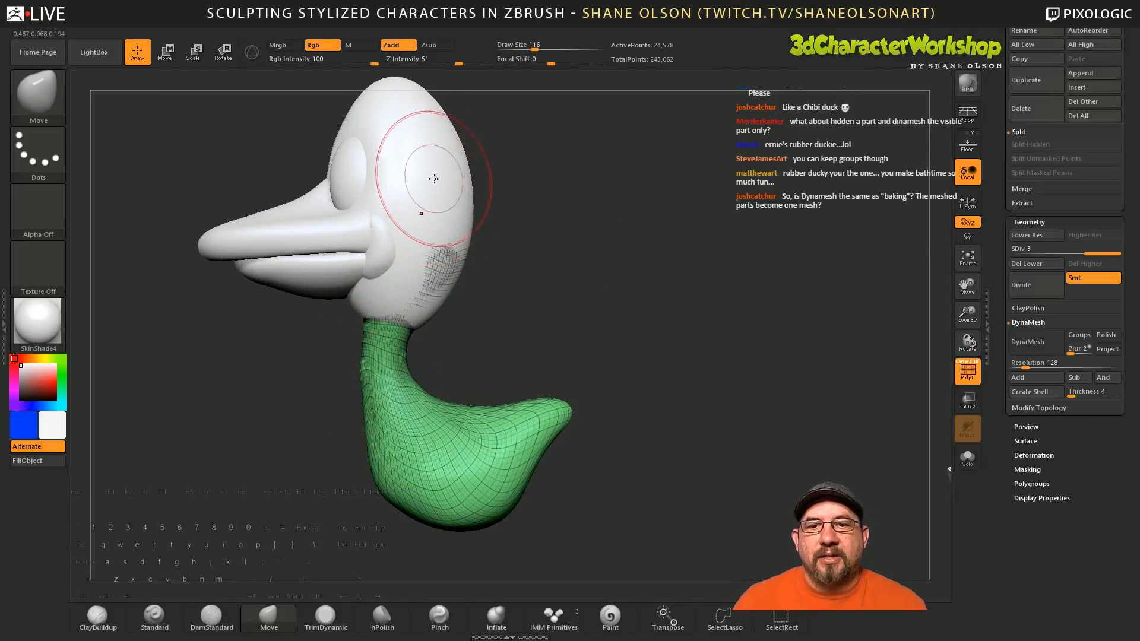
drag(596, 288, 656, 264)
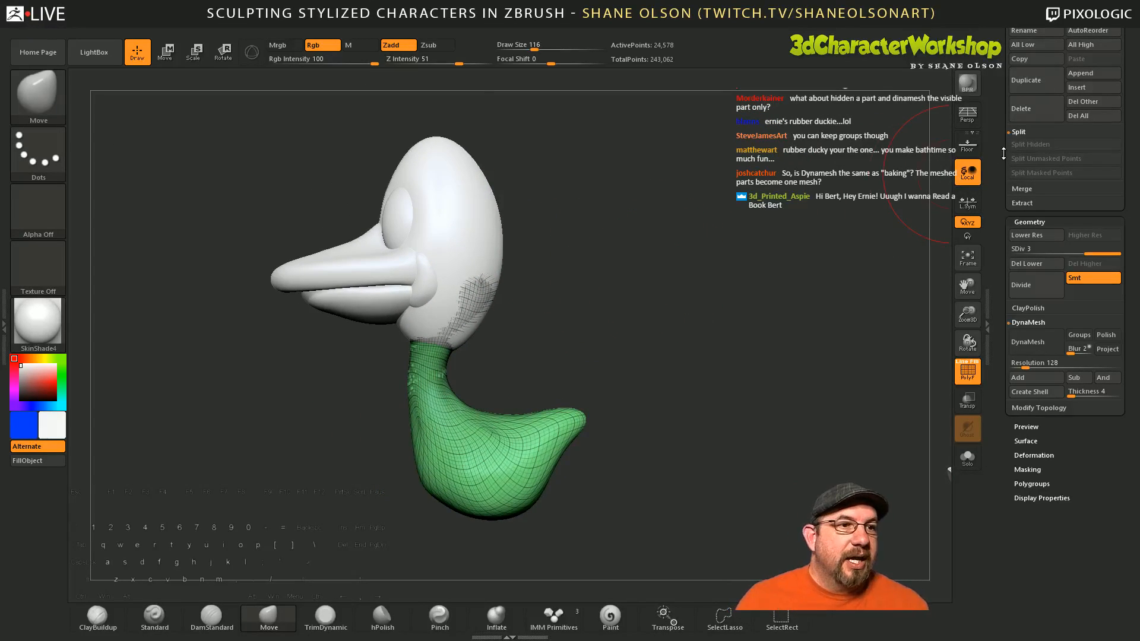
Step: Bring the subtool list into view and set the brush's draw size to 104
scroll(1003, 153, up, 5)
mouse_move(1031, 165)
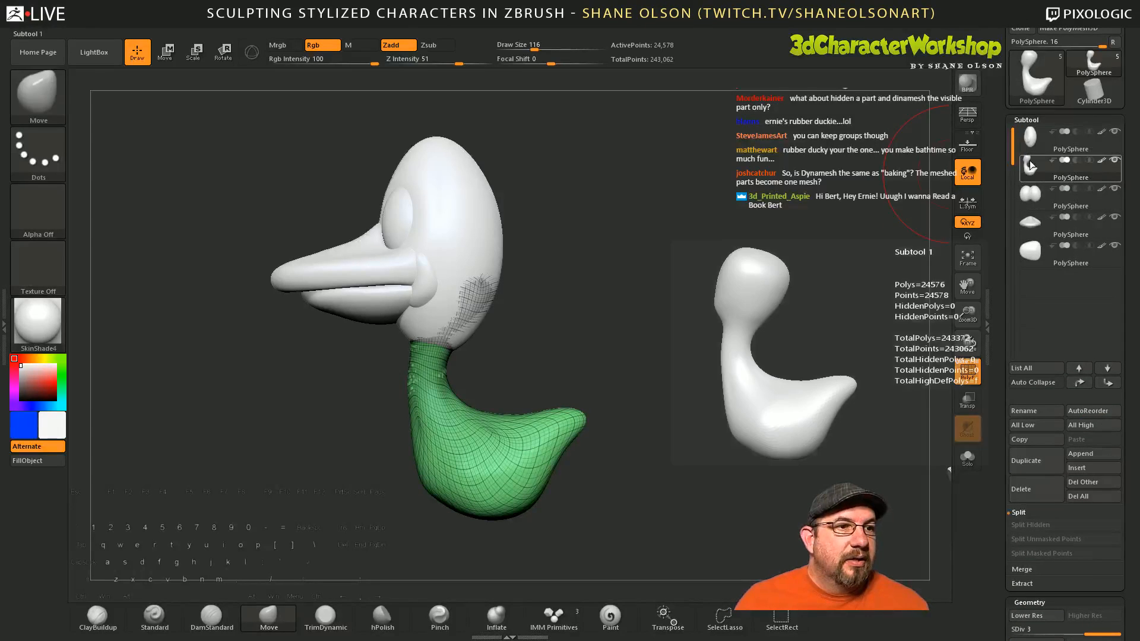
mouse_move(1032, 144)
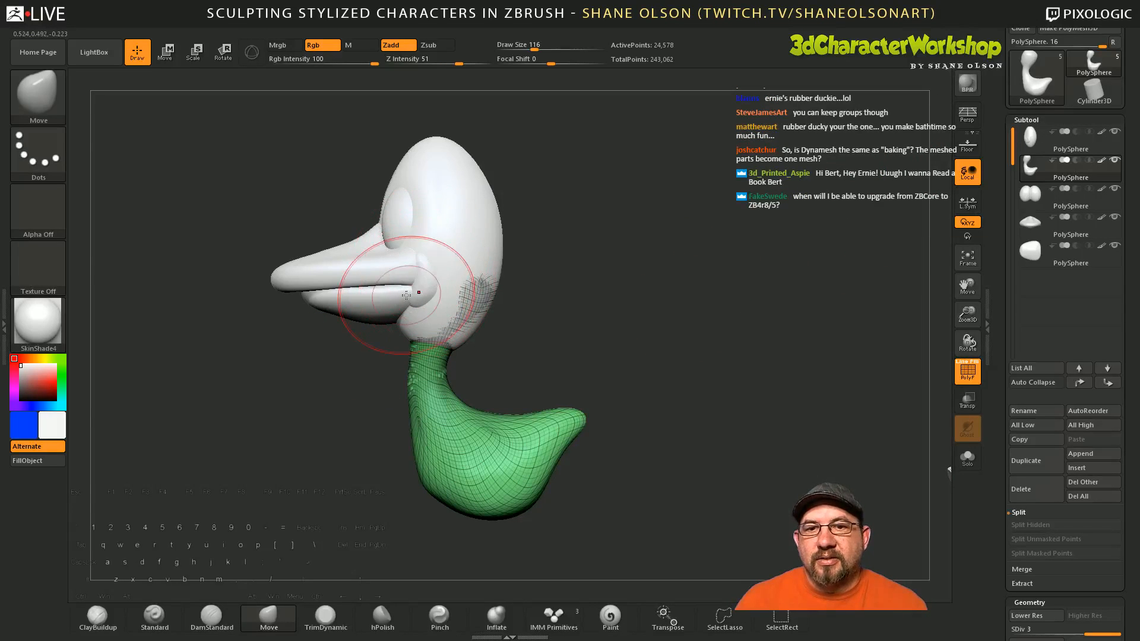
alt+drag(633, 277, 648, 283)
key(s)
drag(662, 242, 680, 230)
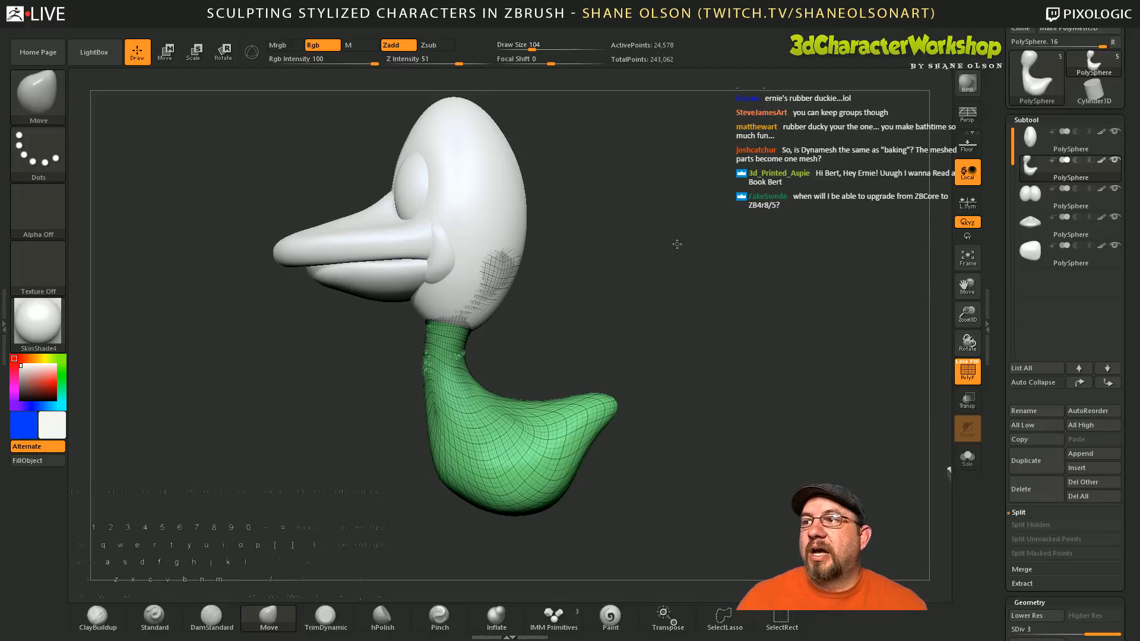
drag(677, 244, 682, 248)
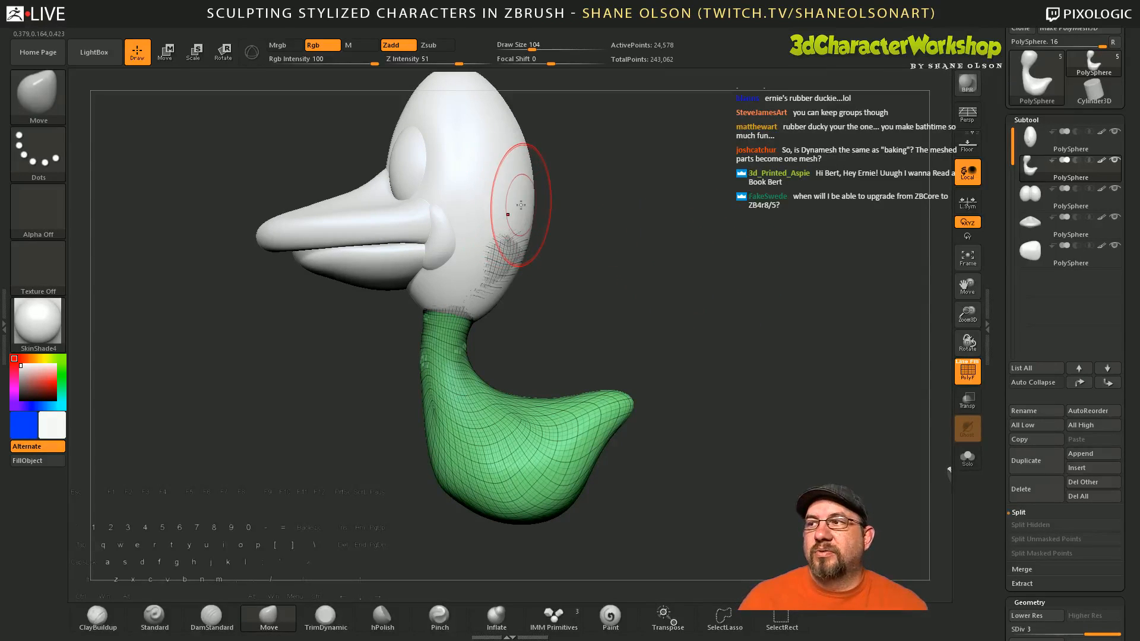
drag(677, 216, 666, 219)
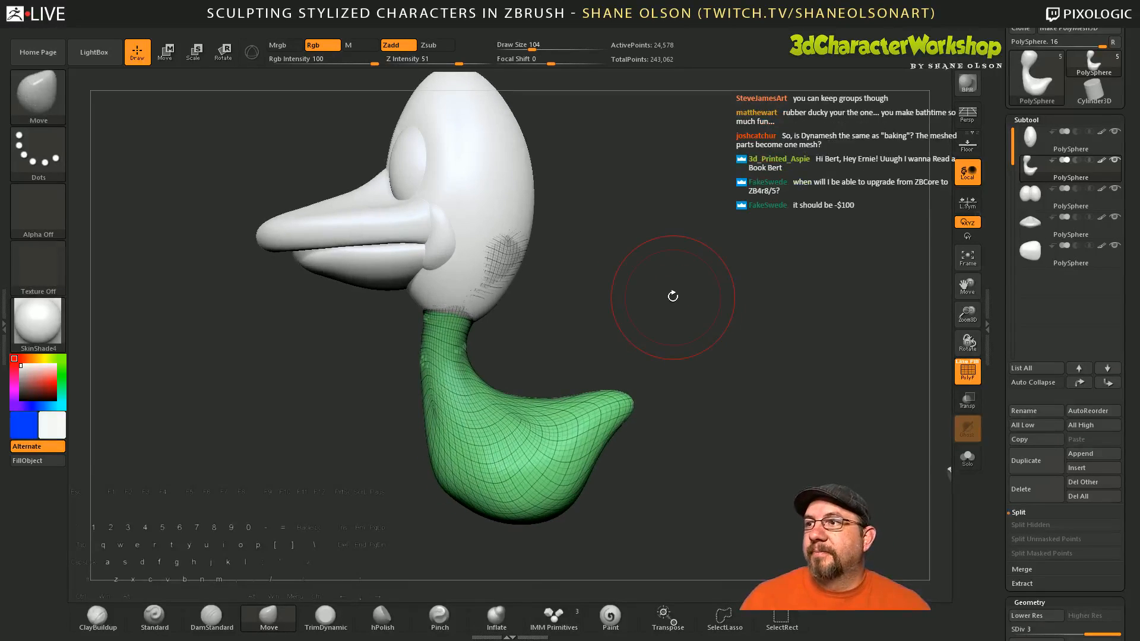
mouse_move(672, 297)
mouse_down()
mouse_move(682, 279)
mouse_move(690, 289)
mouse_up()
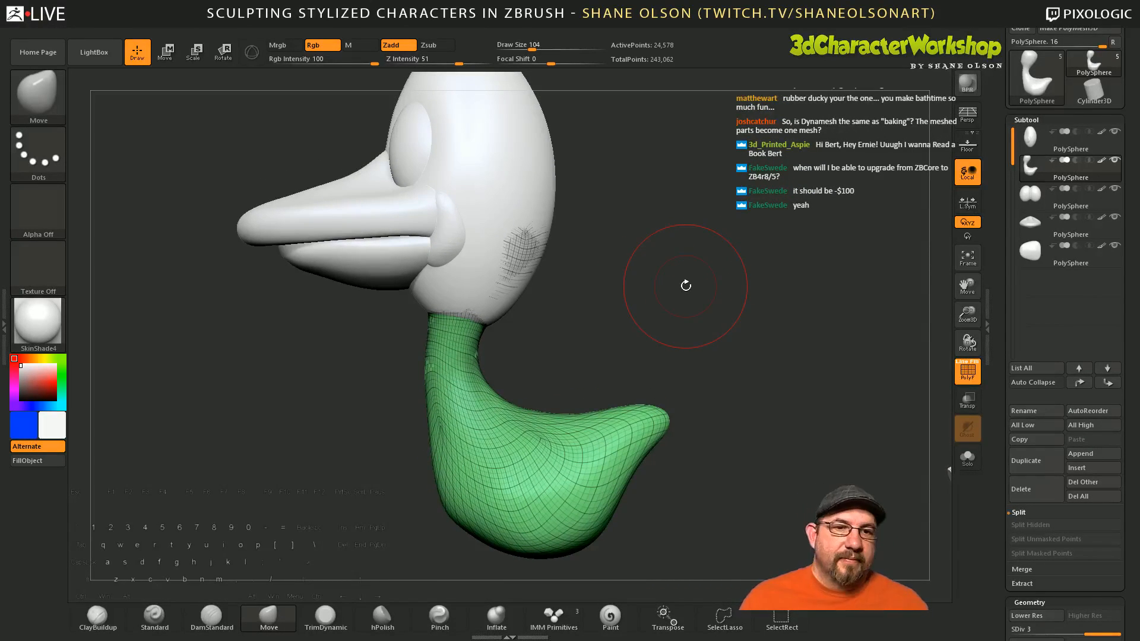
Step: Mask the cheek pieces on the head subtool with Transpose and split by Unmasked Points so the cheeks become a separate subtool
click(1032, 139)
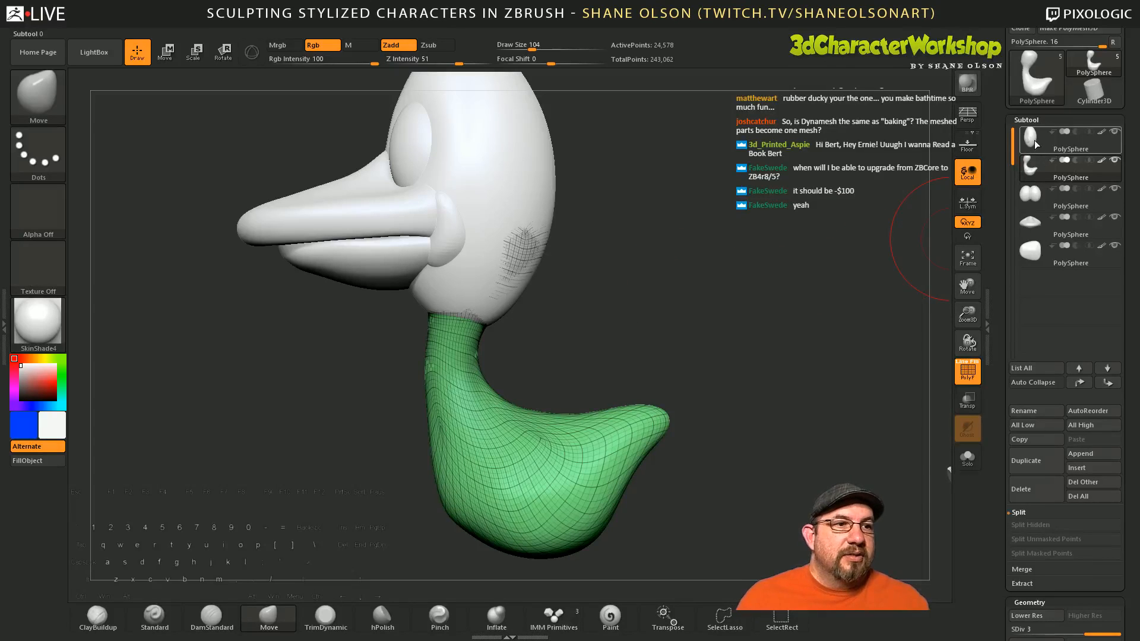
key(w)
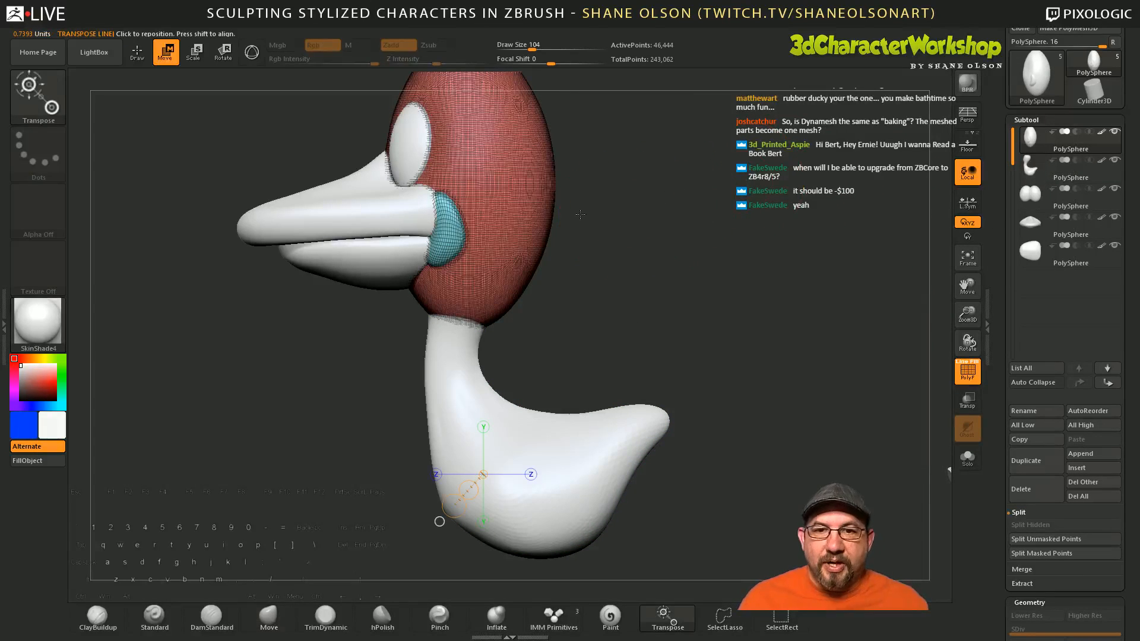
drag(536, 191, 636, 195)
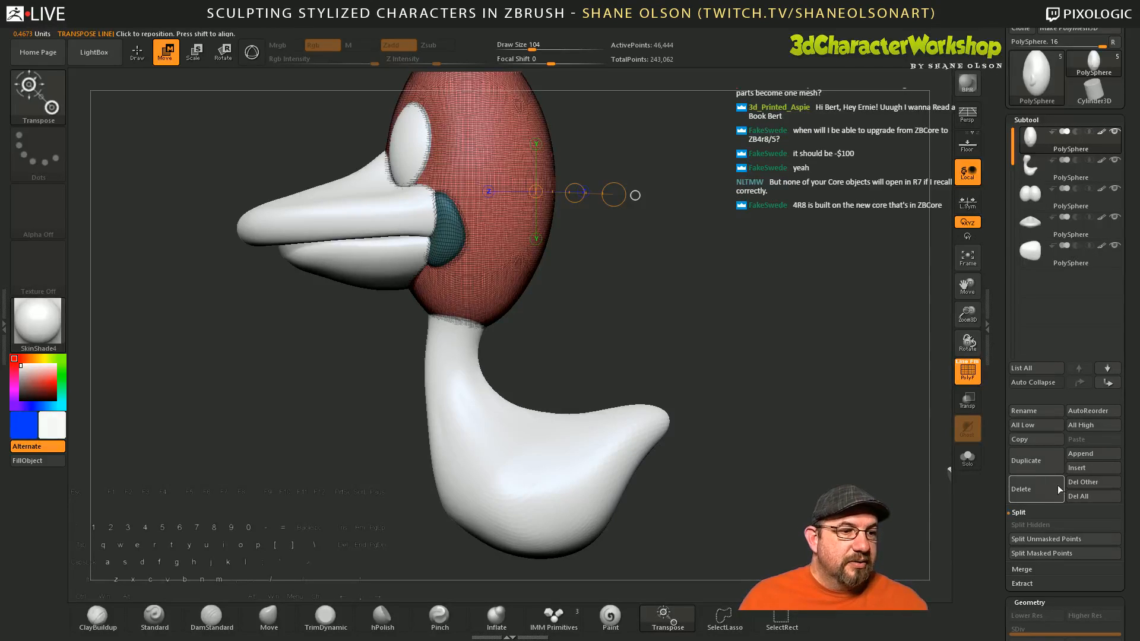
click(1039, 539)
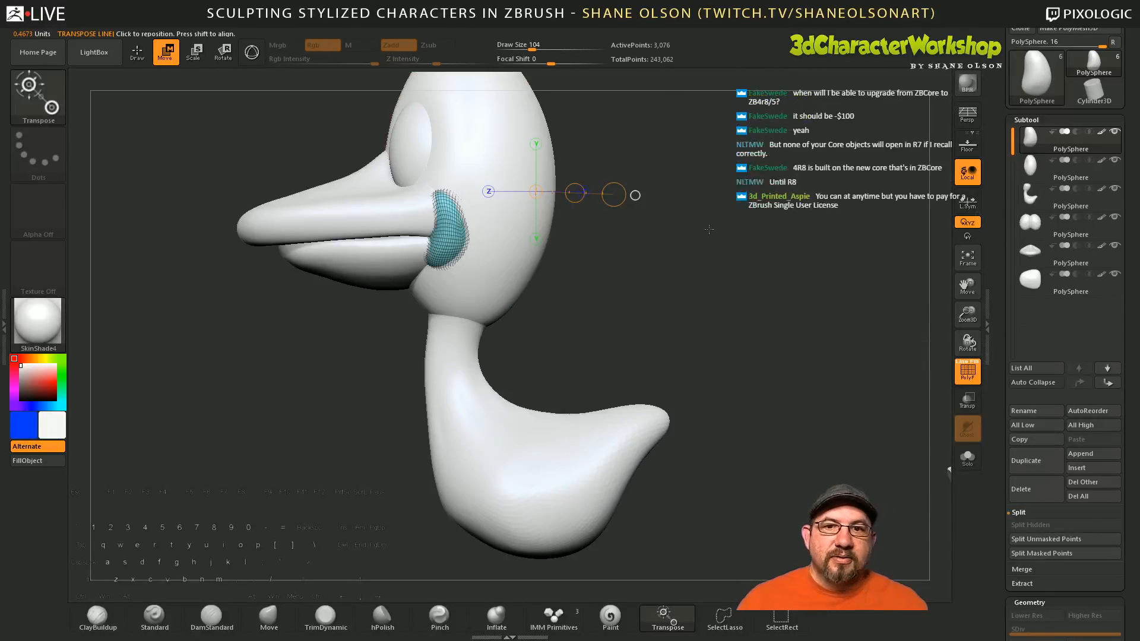
alt+drag(794, 284, 786, 266)
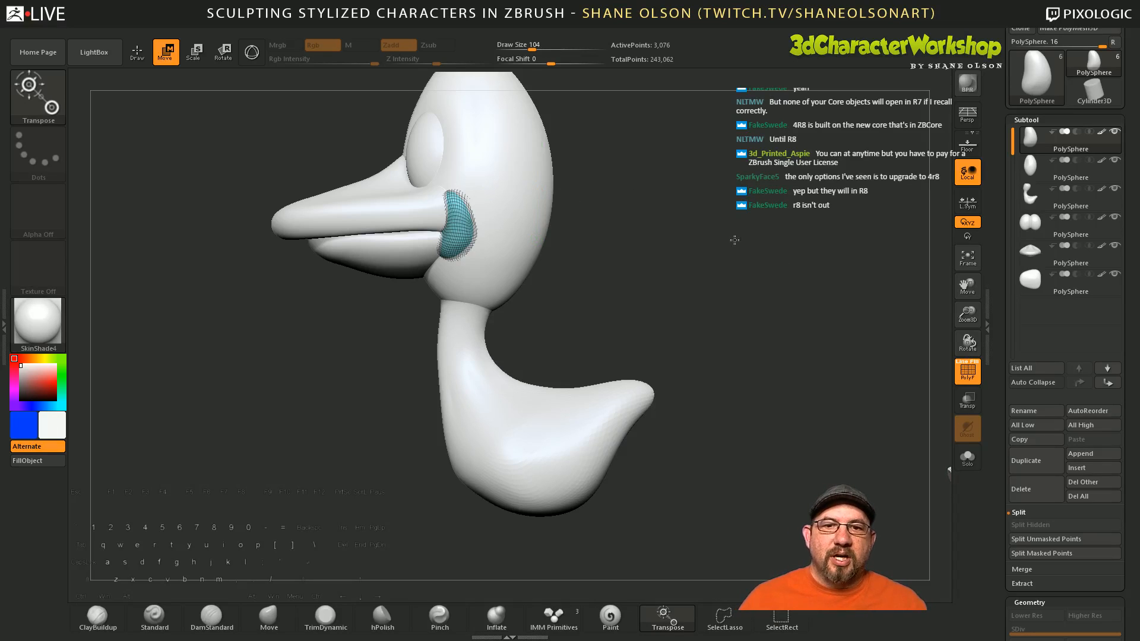
mouse_move(734, 241)
alt+mouse_down()
mouse_move(739, 263)
mouse_move(736, 247)
mouse_move(727, 264)
mouse_move(809, 199)
alt+mouse_up()
key(q)
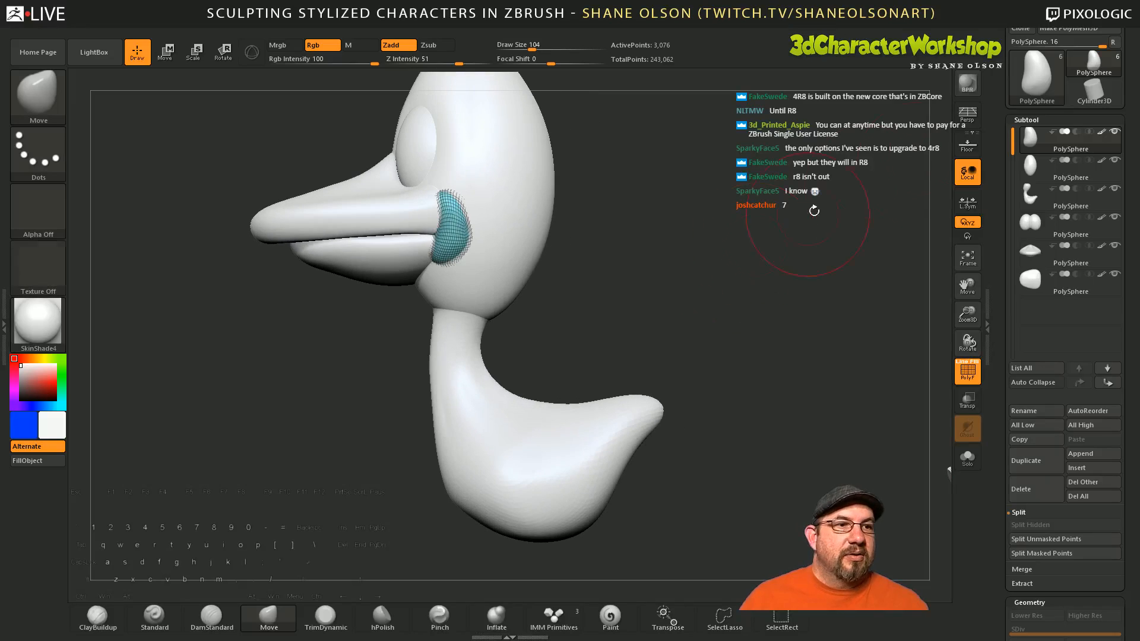
Step: Merge the egg-shaped head subtool down into the neck and body subtool, accepting the non-undoable operation
click(1032, 147)
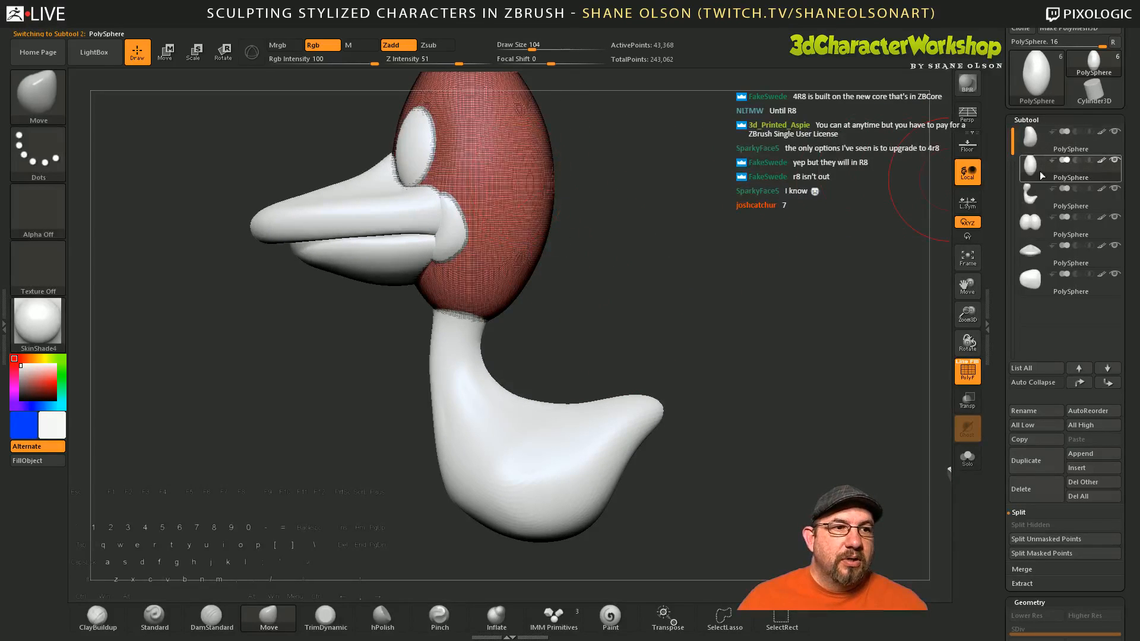
mouse_move(1026, 172)
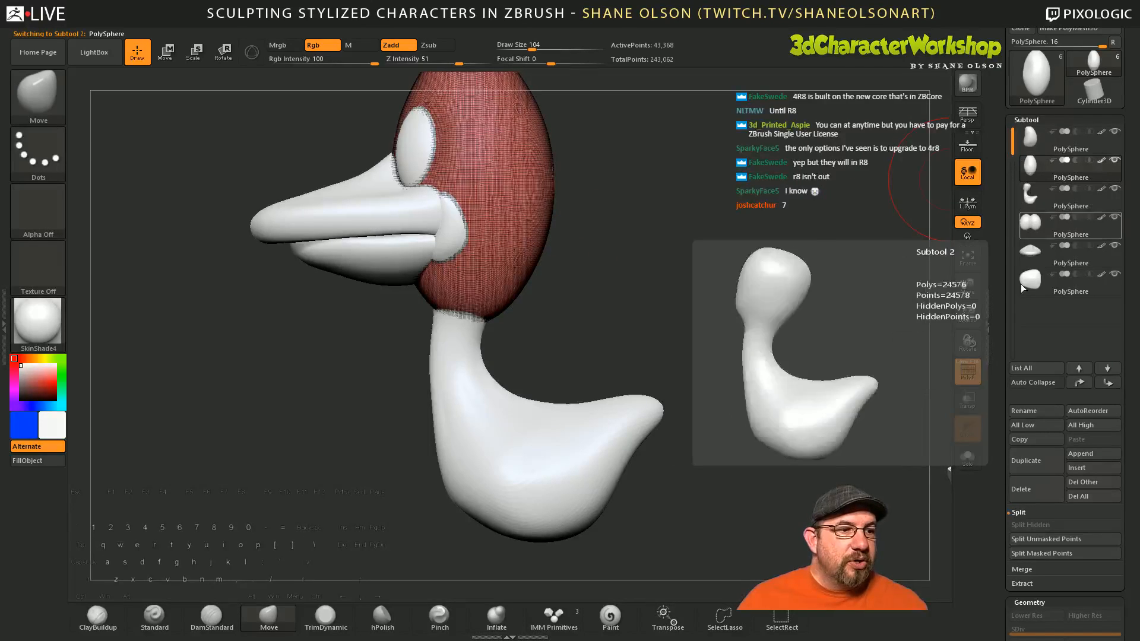
click(1045, 508)
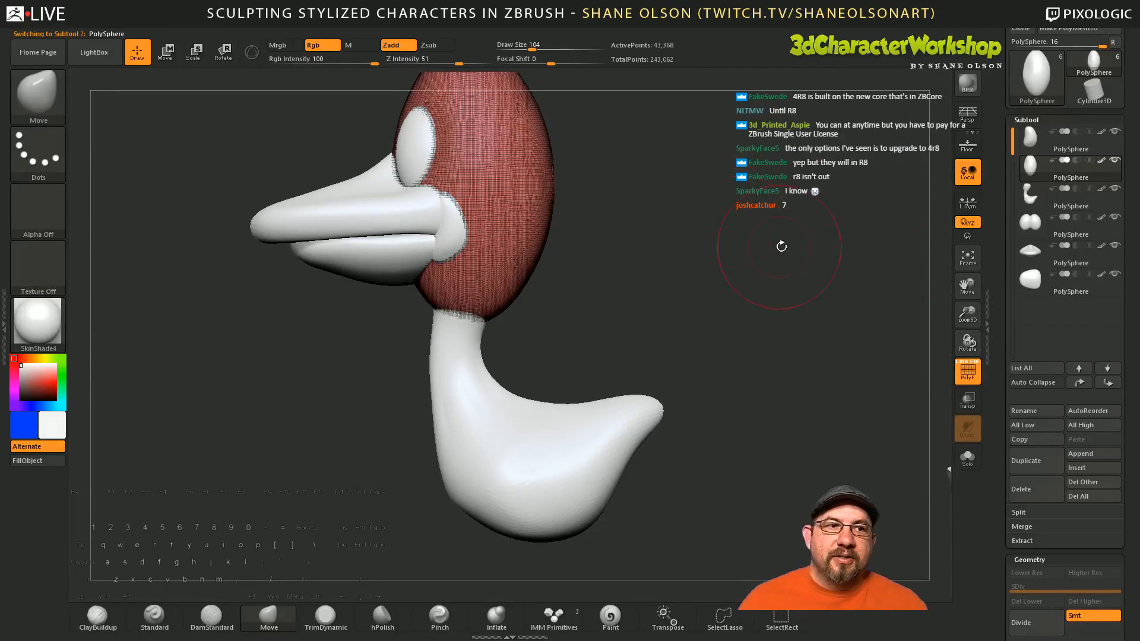
mouse_move(1031, 196)
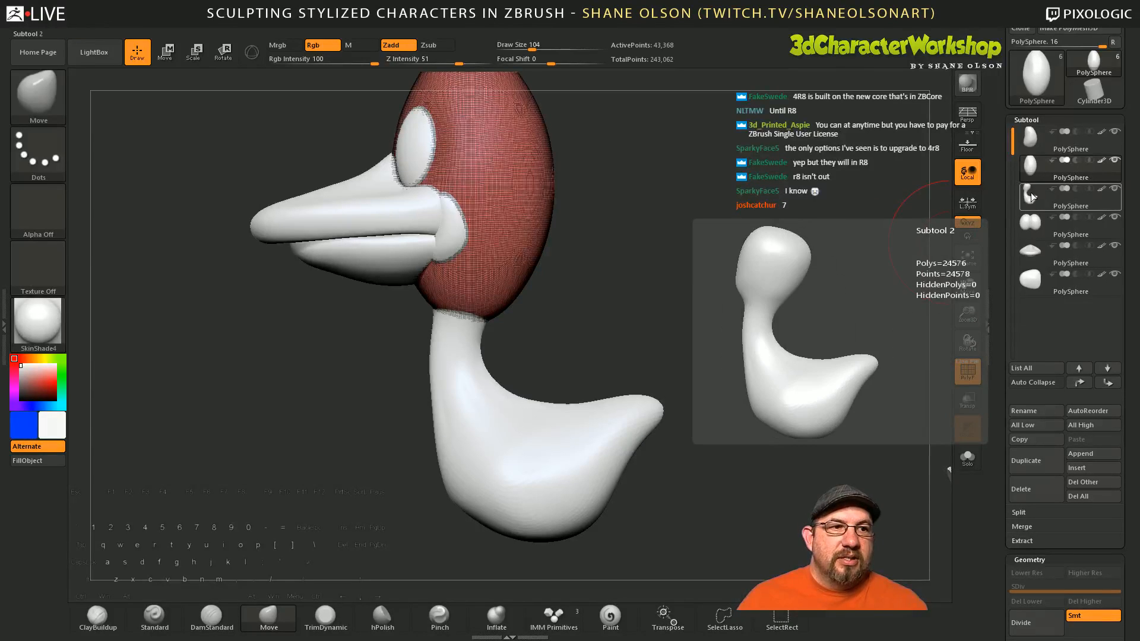
click(1039, 528)
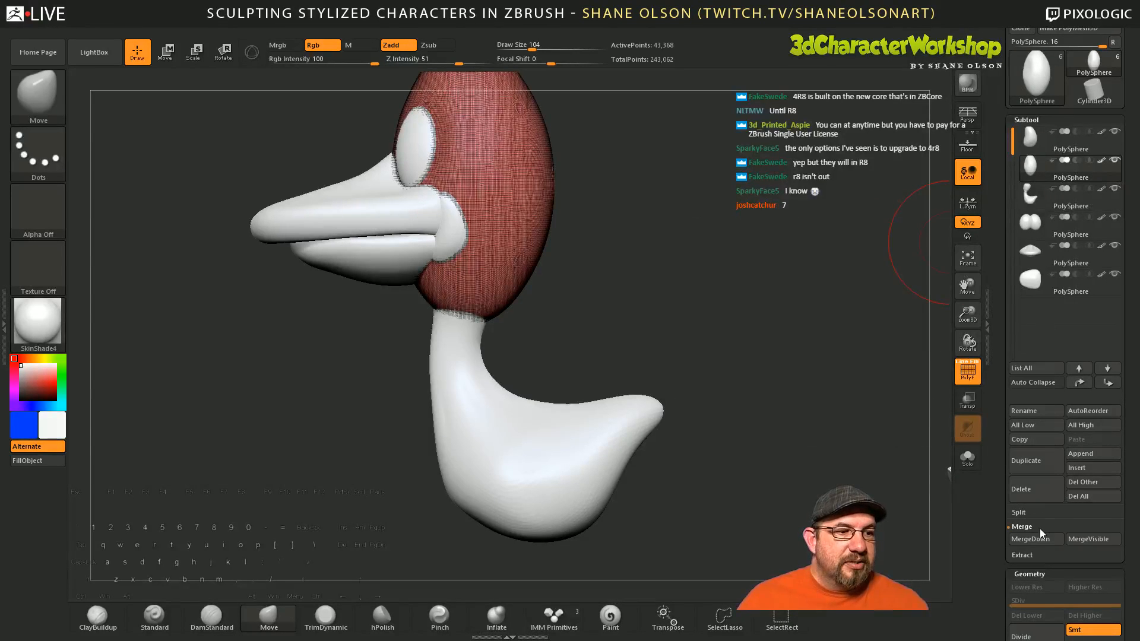
click(1042, 540)
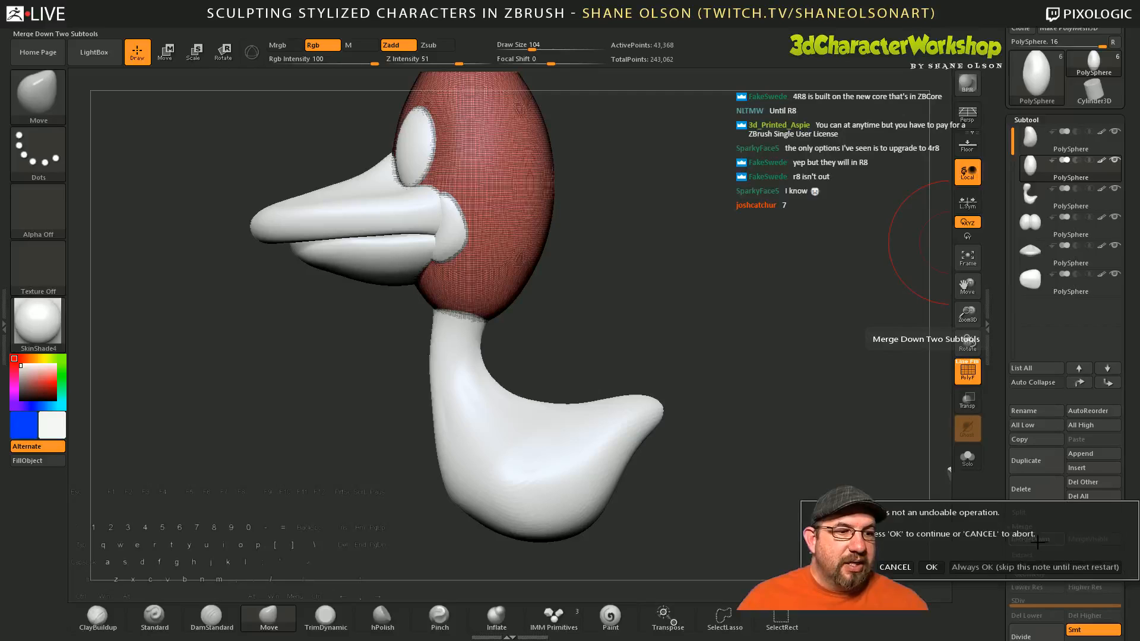
click(937, 568)
alt+drag(700, 304, 651, 284)
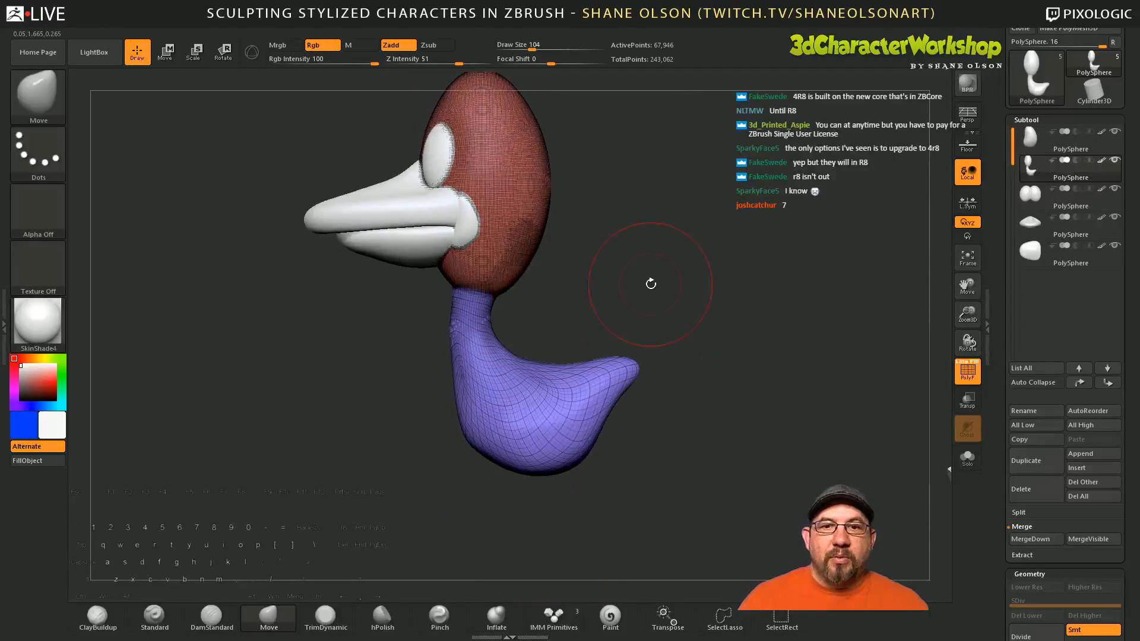
alt+drag(665, 244, 629, 250)
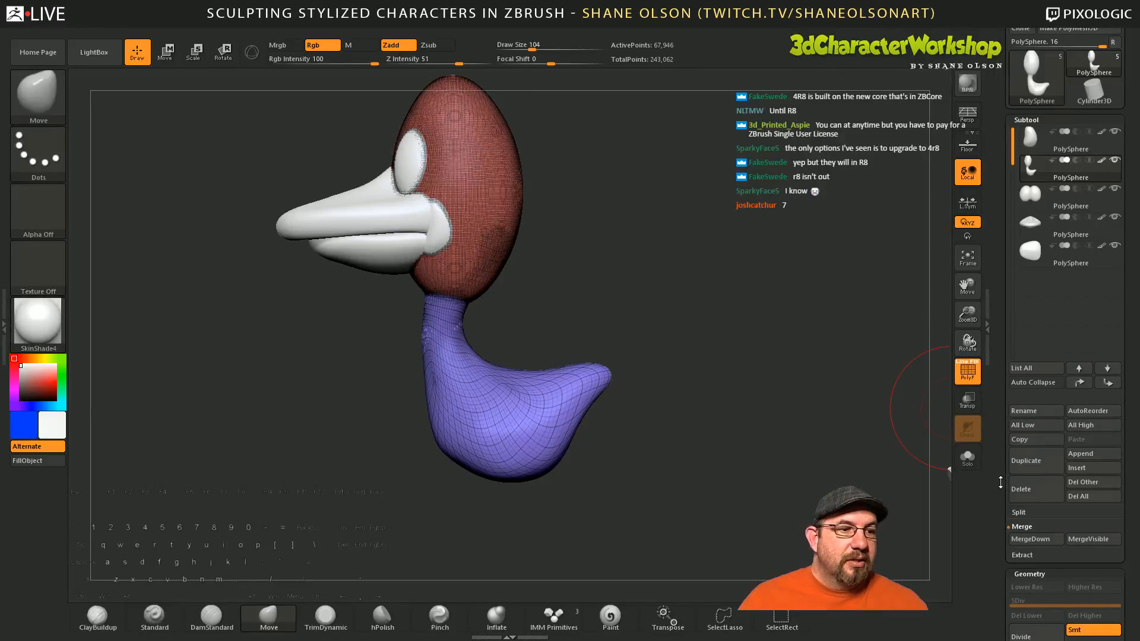
Step: Remesh the merged head, neck and body with DynaMesh at resolution 128, and isolate it without the polygroup wireframe
scroll(1001, 482, down, 5)
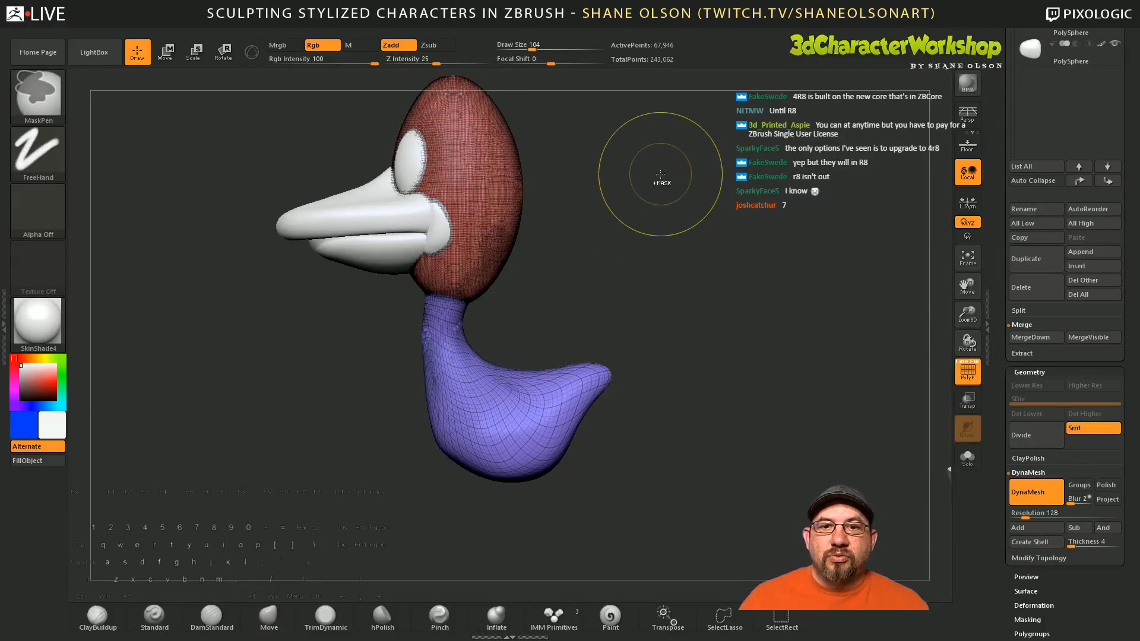
ctrl+drag(647, 167, 721, 279)
mouse_move(842, 282)
mouse_down()
mouse_move(669, 260)
mouse_move(778, 261)
mouse_move(682, 252)
mouse_up()
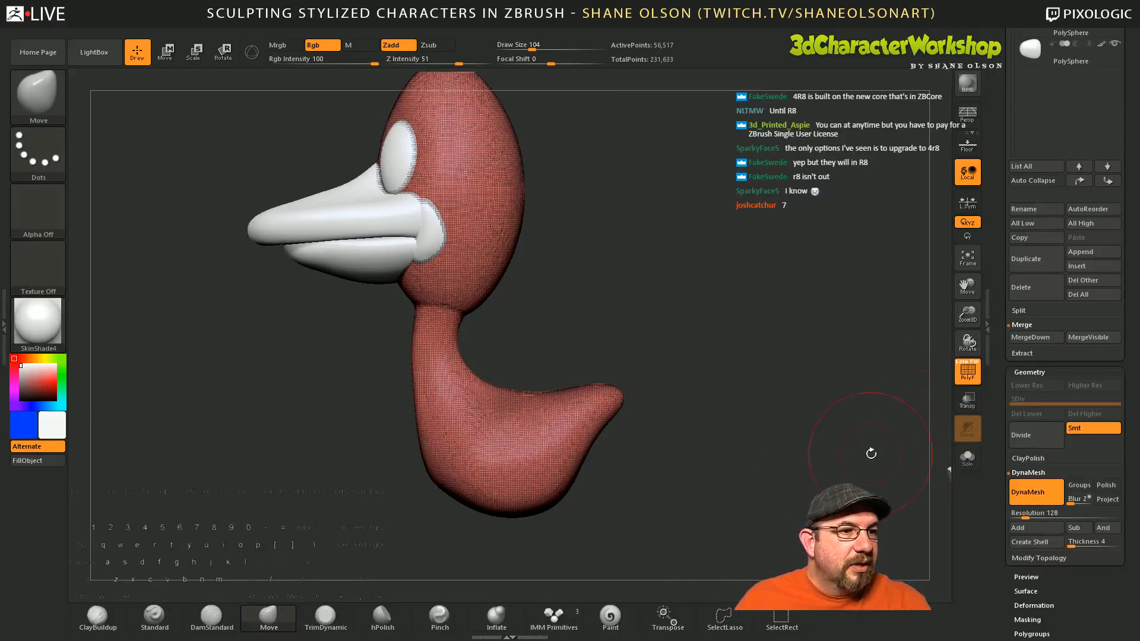
click(967, 457)
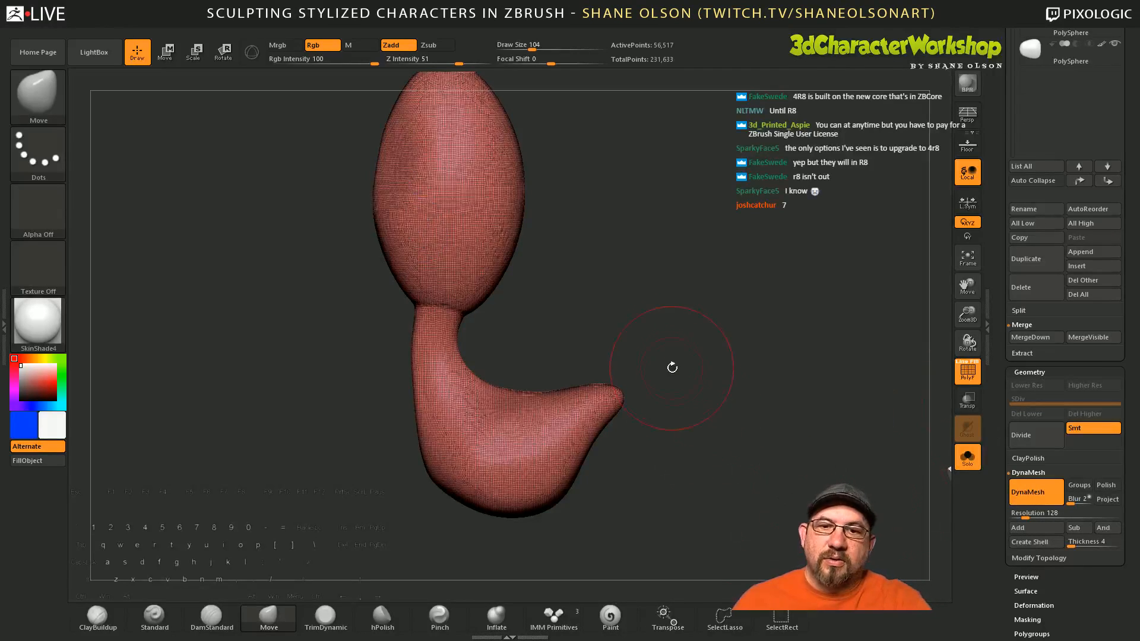
key(shift+f)
mouse_move(677, 364)
mouse_down()
mouse_move(692, 341)
mouse_move(672, 339)
mouse_move(685, 416)
mouse_up()
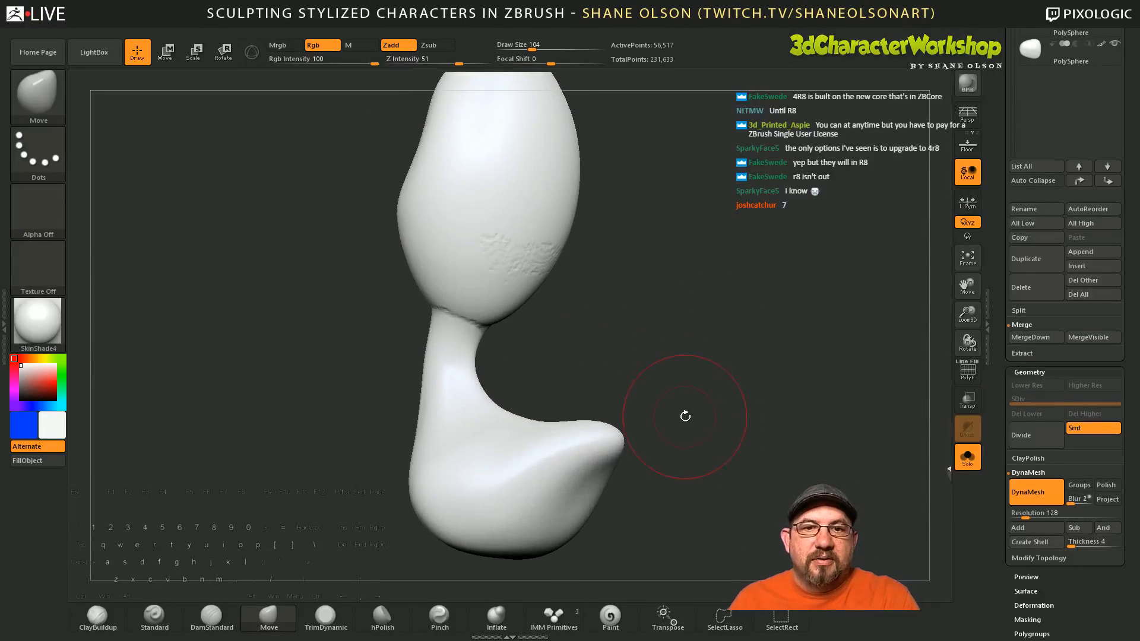
Step: Smooth the rough patch on the head, the seam where it meets the neck, and the front of the body
mouse_move(556, 303)
mouse_down()
mouse_move(589, 297)
mouse_move(602, 309)
mouse_move(601, 355)
mouse_up()
shift+drag(546, 266, 513, 288)
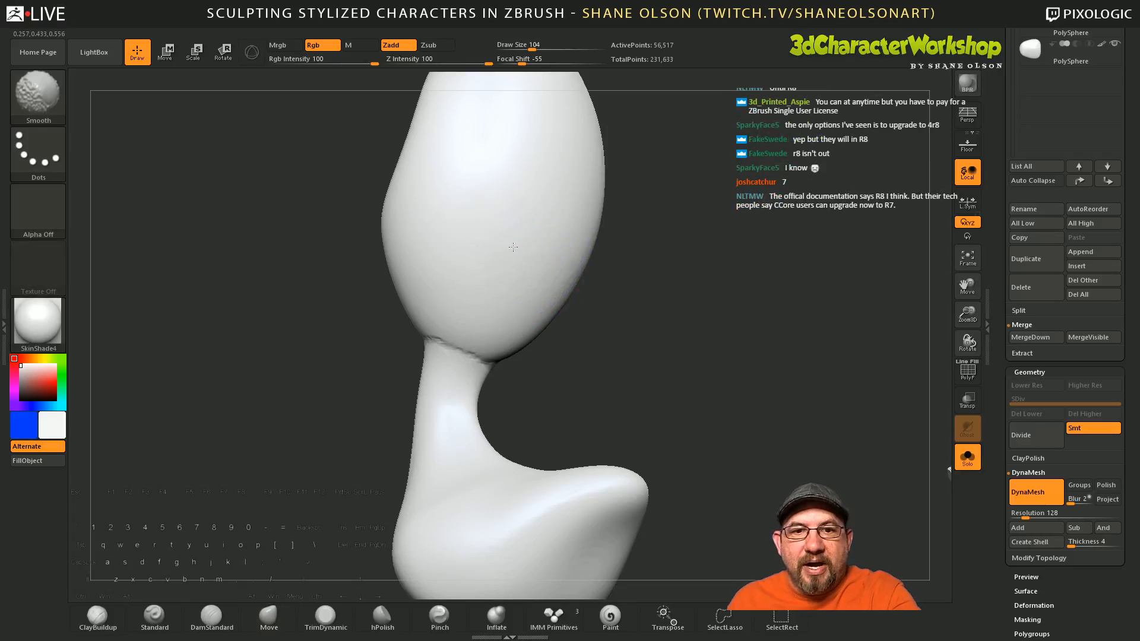
drag(641, 310, 577, 330)
shift+drag(473, 349, 402, 380)
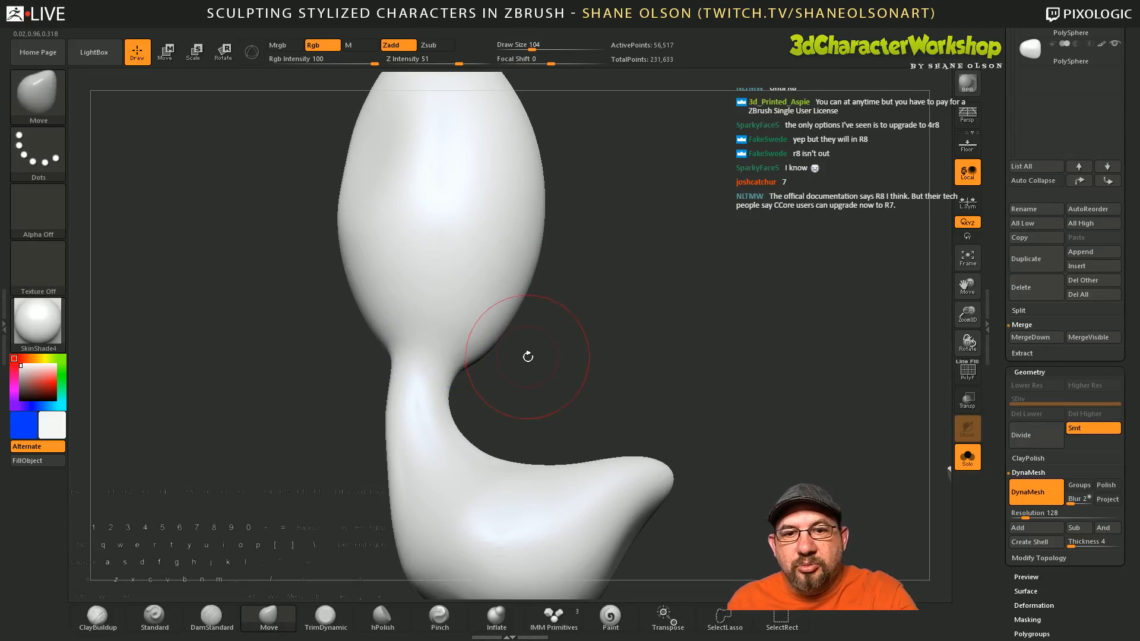
drag(527, 356, 483, 360)
shift+drag(405, 338, 386, 380)
mouse_move(570, 382)
mouse_down()
mouse_move(574, 395)
mouse_move(587, 376)
mouse_up()
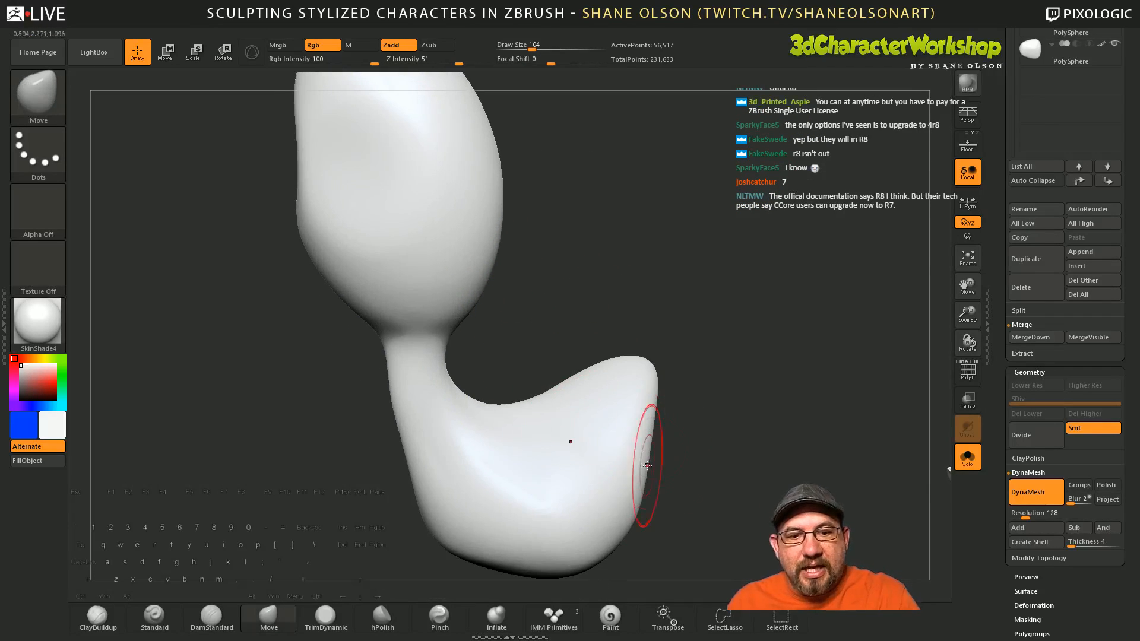
mouse_move(418, 454)
shift+mouse_down()
mouse_move(422, 422)
mouse_move(416, 439)
shift+mouse_up()
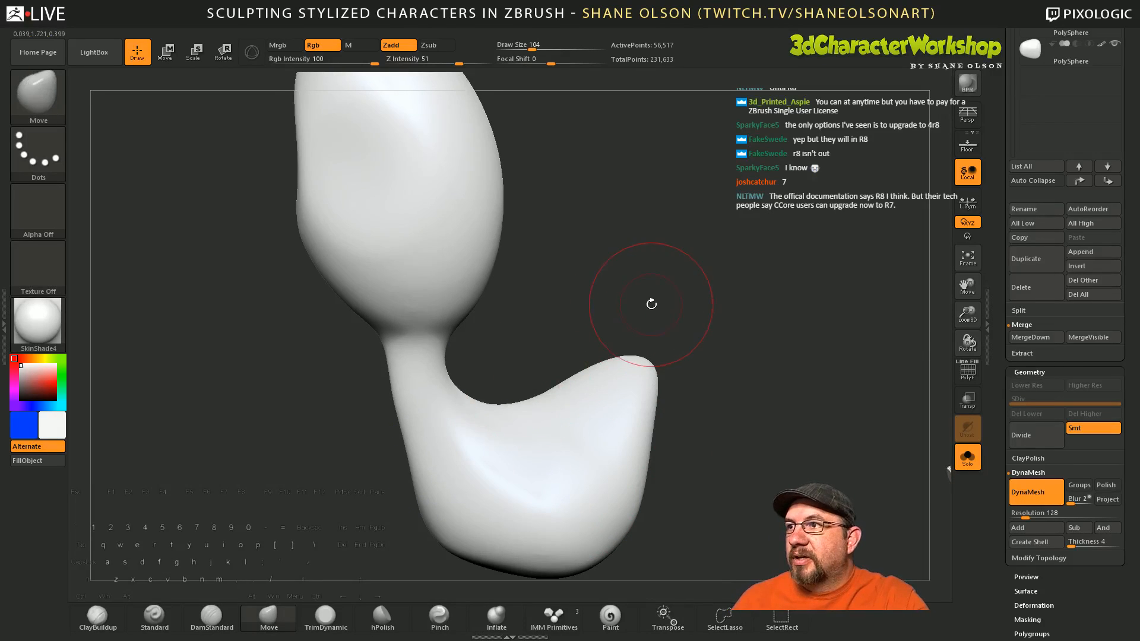
Step: Smooth the front of the neck down into the chest, and bring the other subtools back into view
drag(656, 300, 672, 303)
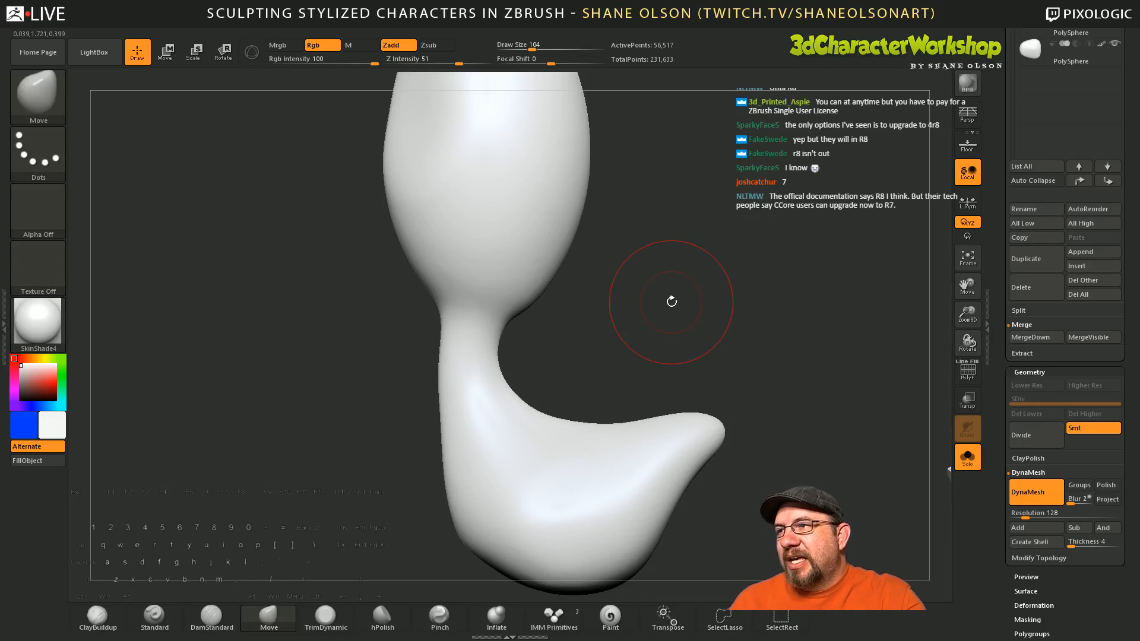
mouse_move(672, 324)
mouse_down()
mouse_move(659, 327)
mouse_move(682, 346)
mouse_move(629, 320)
mouse_up()
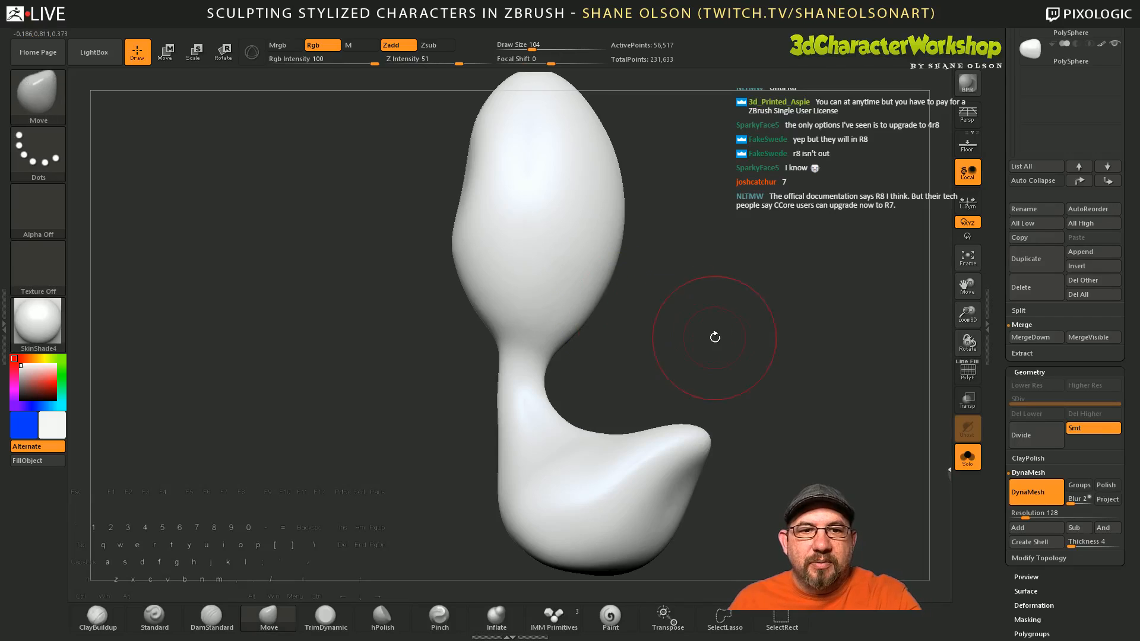
mouse_move(714, 338)
mouse_down()
mouse_move(669, 323)
mouse_move(699, 394)
mouse_move(758, 400)
mouse_up()
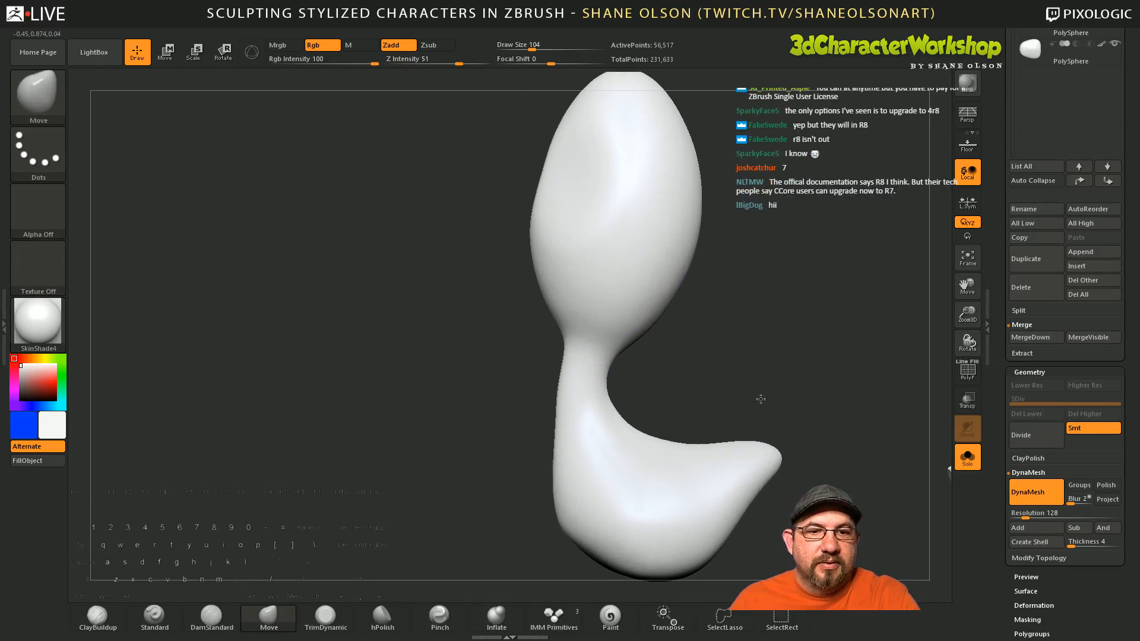
shift+drag(570, 382, 576, 487)
mouse_move(719, 365)
alt+mouse_down()
mouse_move(662, 364)
mouse_move(698, 364)
mouse_move(720, 336)
mouse_move(707, 350)
mouse_move(727, 350)
mouse_move(720, 341)
alt+mouse_up()
key(shift)
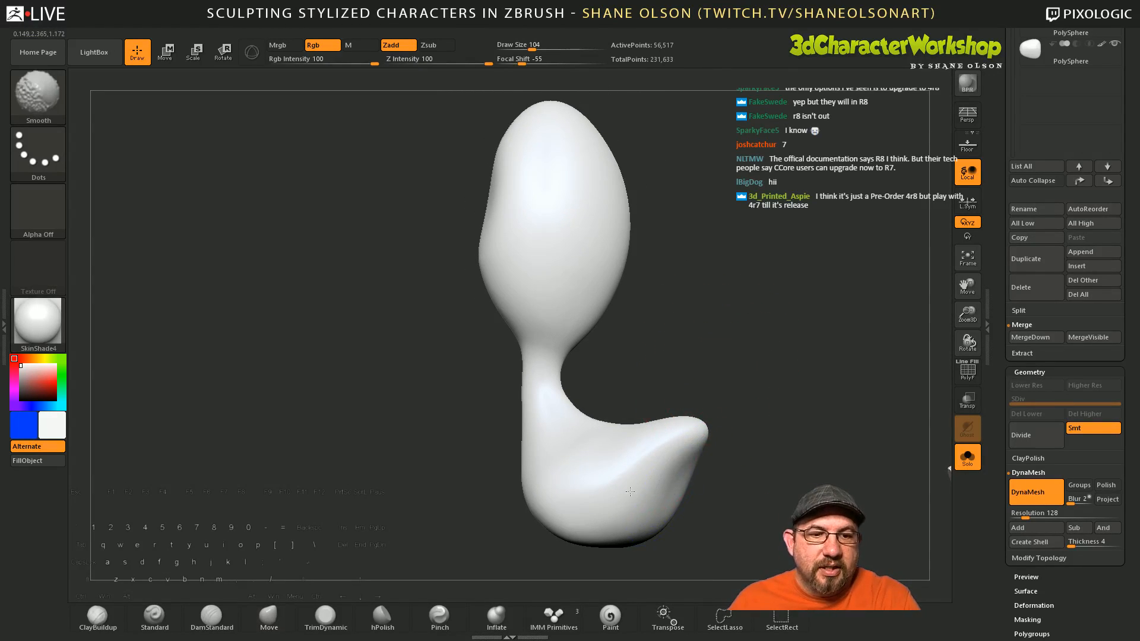
mouse_move(720, 481)
mouse_down()
mouse_move(689, 428)
mouse_move(698, 363)
mouse_move(689, 356)
mouse_move(661, 382)
mouse_up()
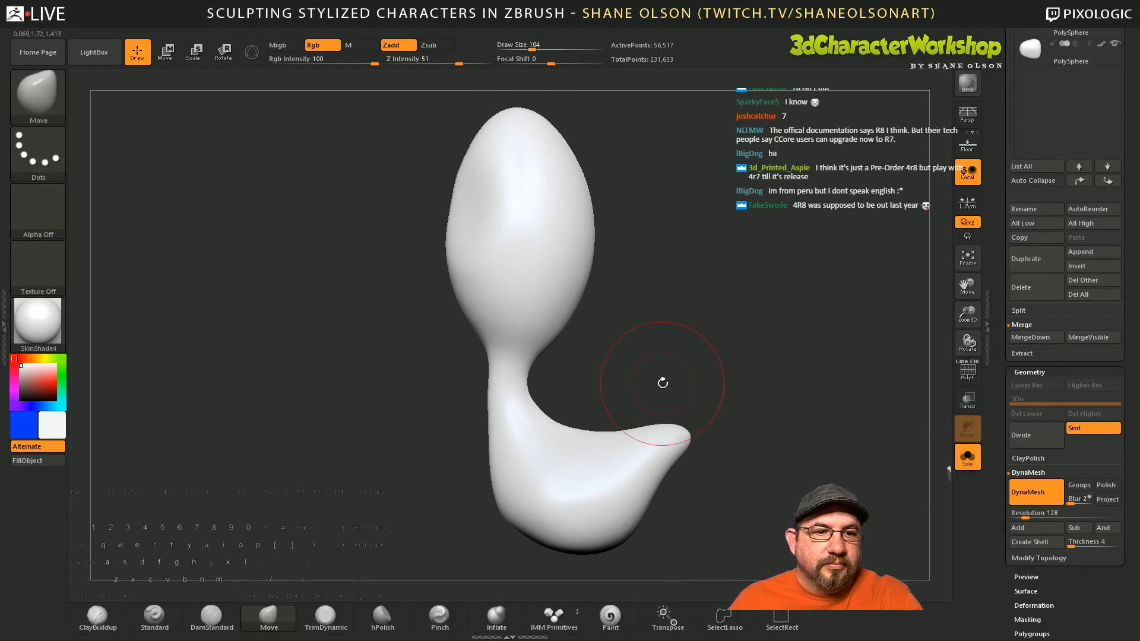
click(967, 450)
drag(884, 440, 695, 345)
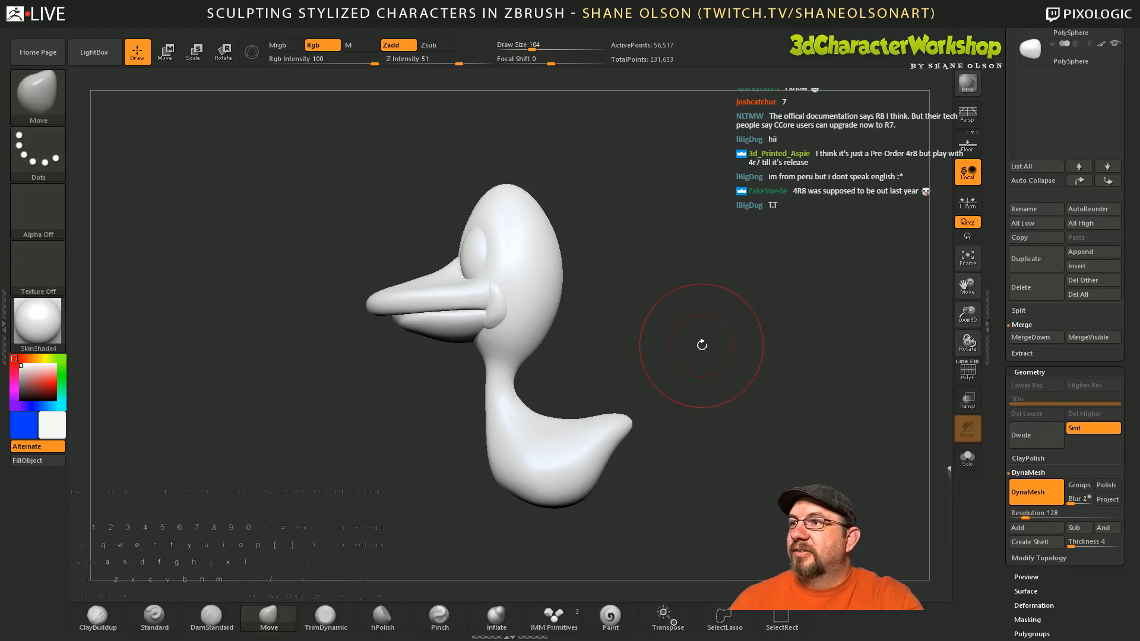
Step: Select the lower beak and lay a horizontal Transpose rotation line about 1.08 units long, running backward from the mouth corner
drag(689, 336, 692, 360)
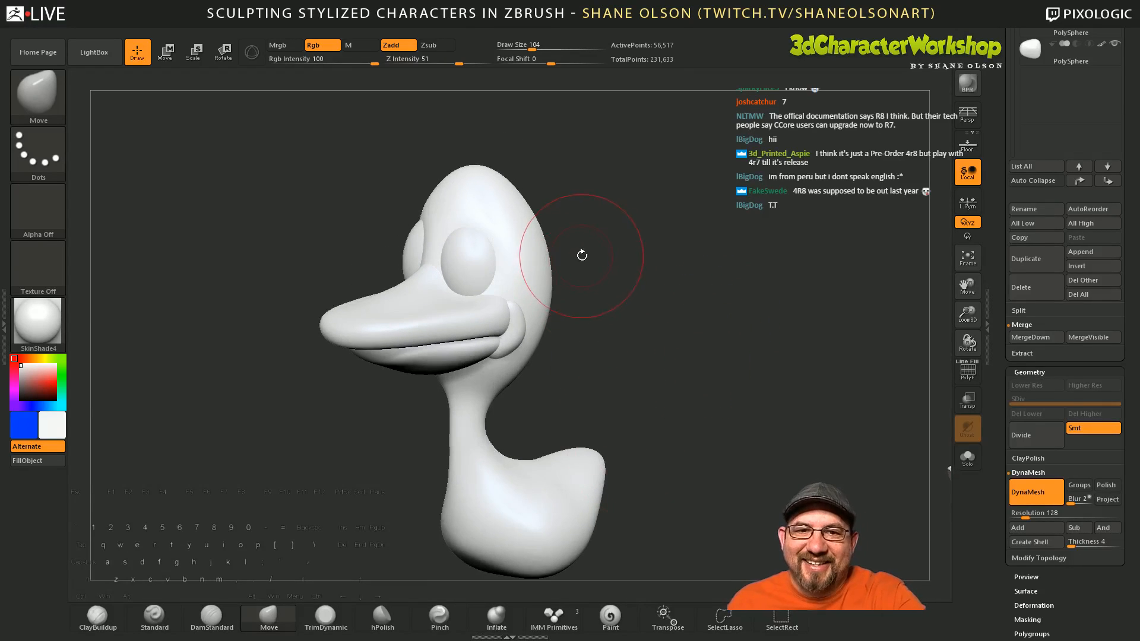
drag(582, 255, 613, 275)
key([)
drag(612, 354, 602, 366)
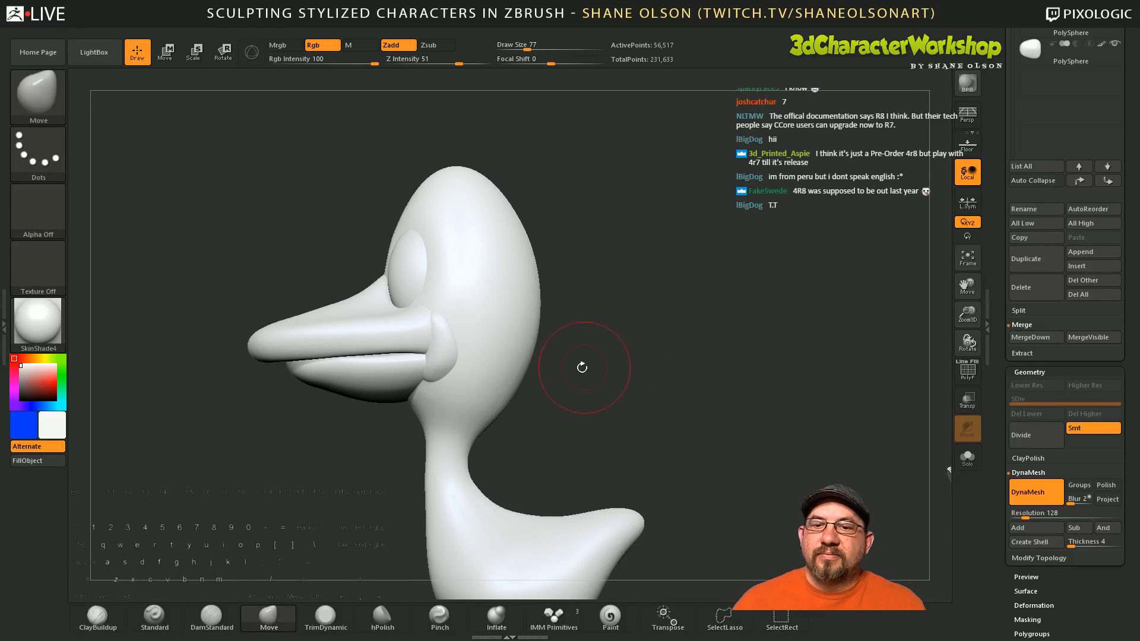
alt+click(461, 359)
drag(651, 398, 651, 359)
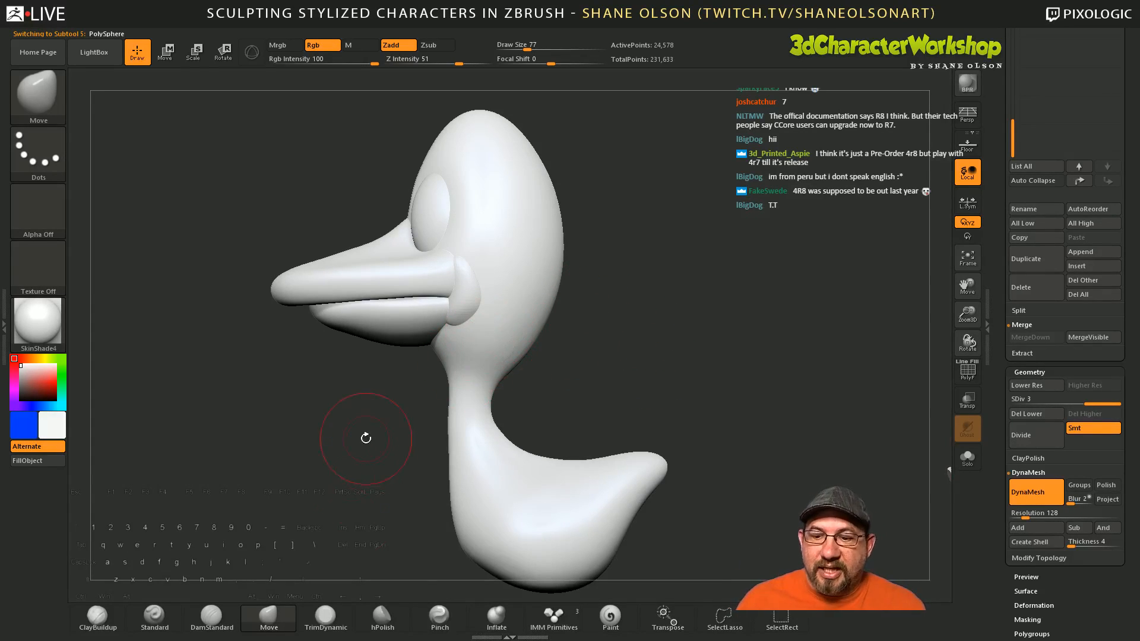
key(r)
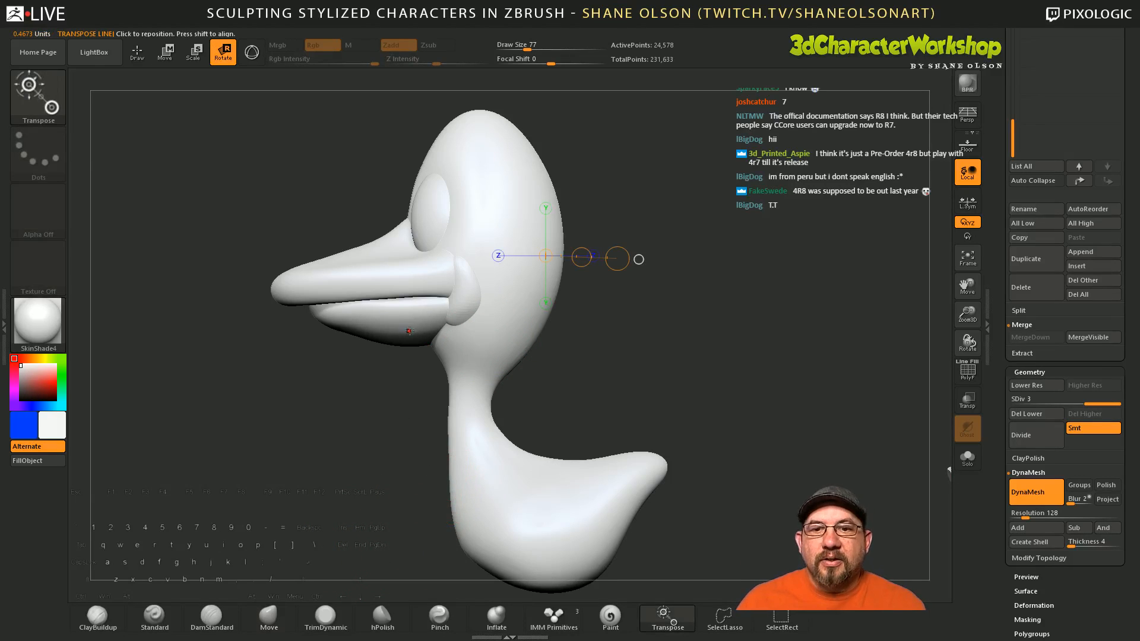
drag(444, 308, 647, 307)
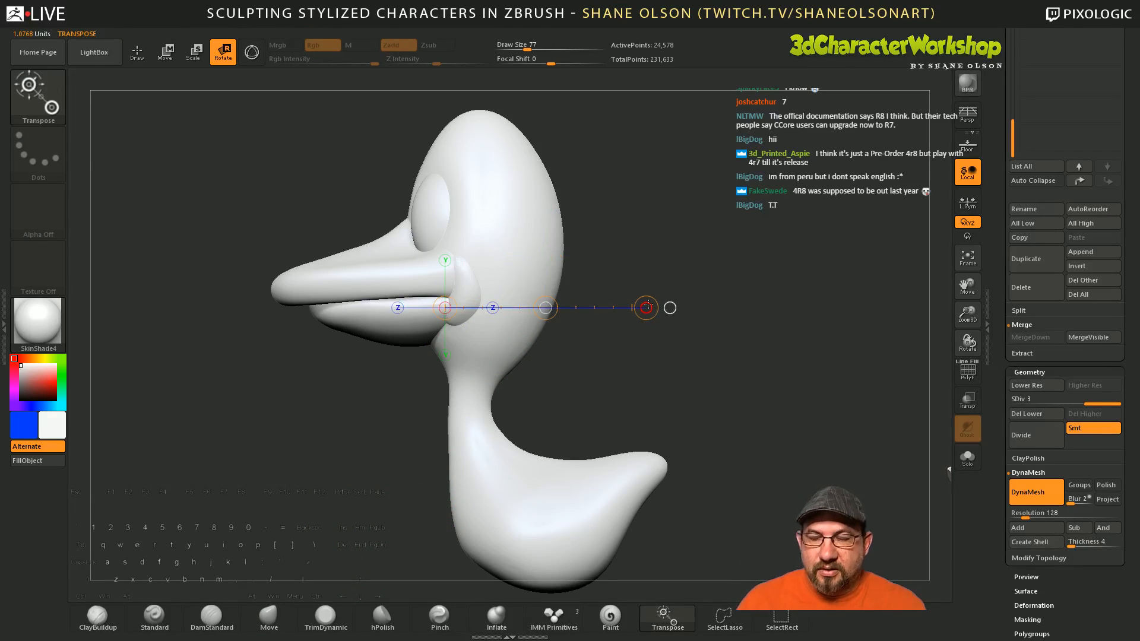
key(y)
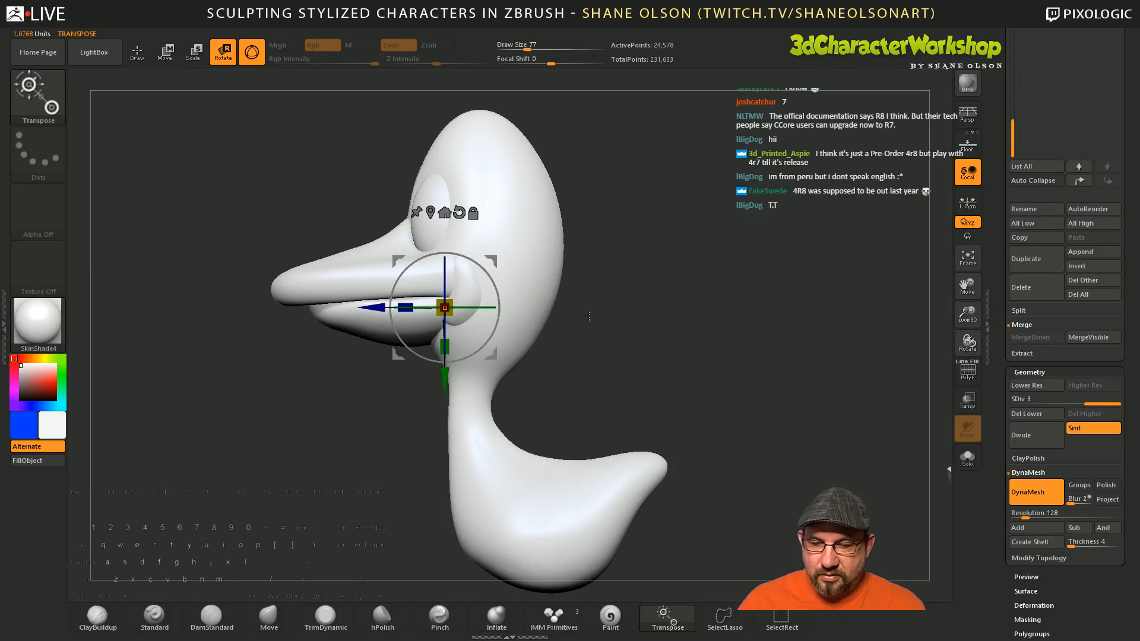
key(y)
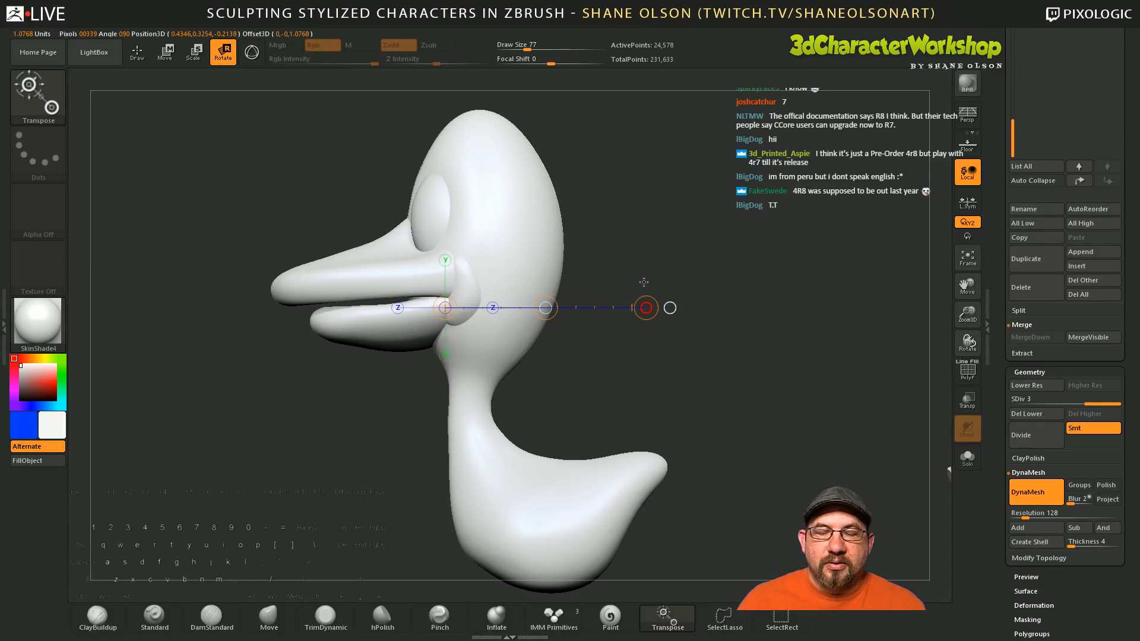
Step: Shift the rotation line's pivot back onto the cheek and rotate the lower beak downward to open the mouth
drag(545, 308, 574, 290)
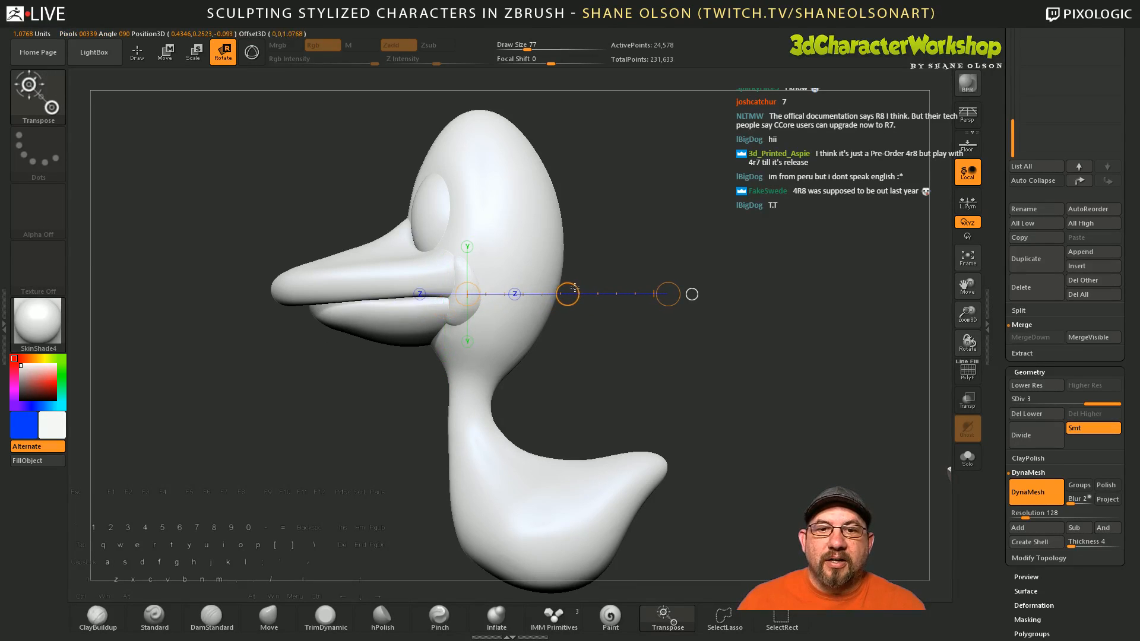
drag(669, 293, 654, 255)
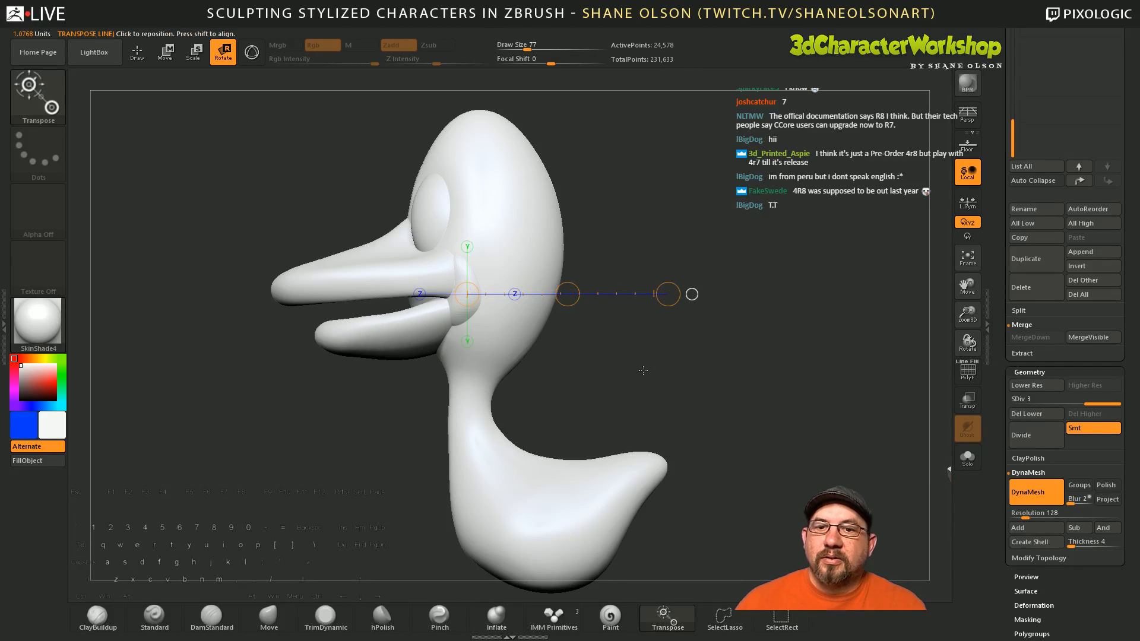
drag(643, 370, 690, 347)
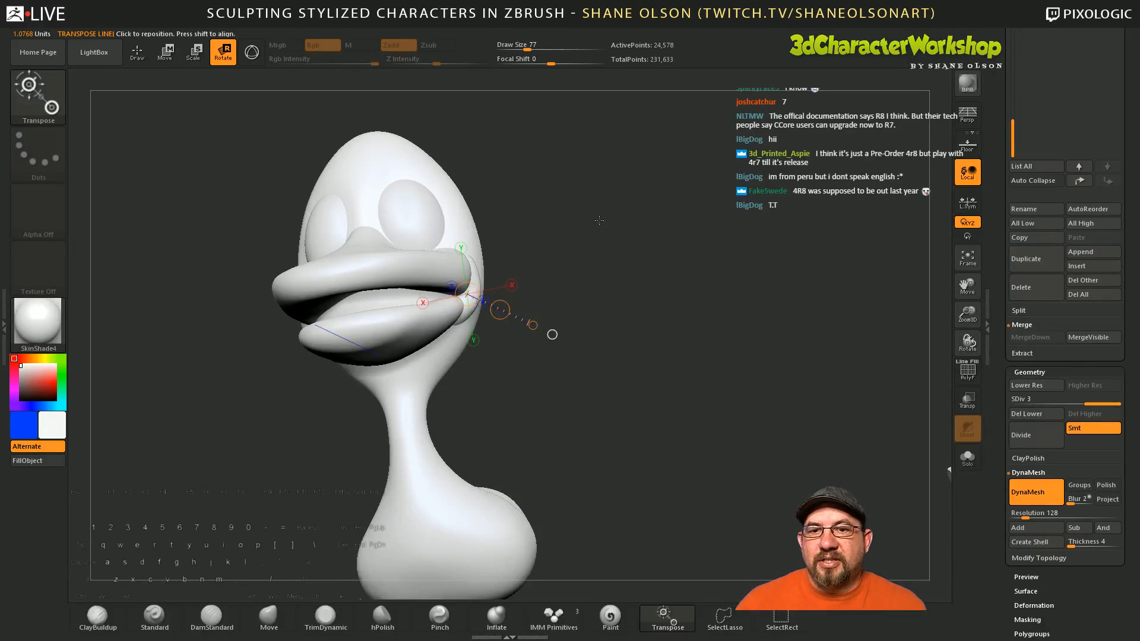
drag(599, 220, 407, 304)
drag(695, 322, 679, 306)
key(q)
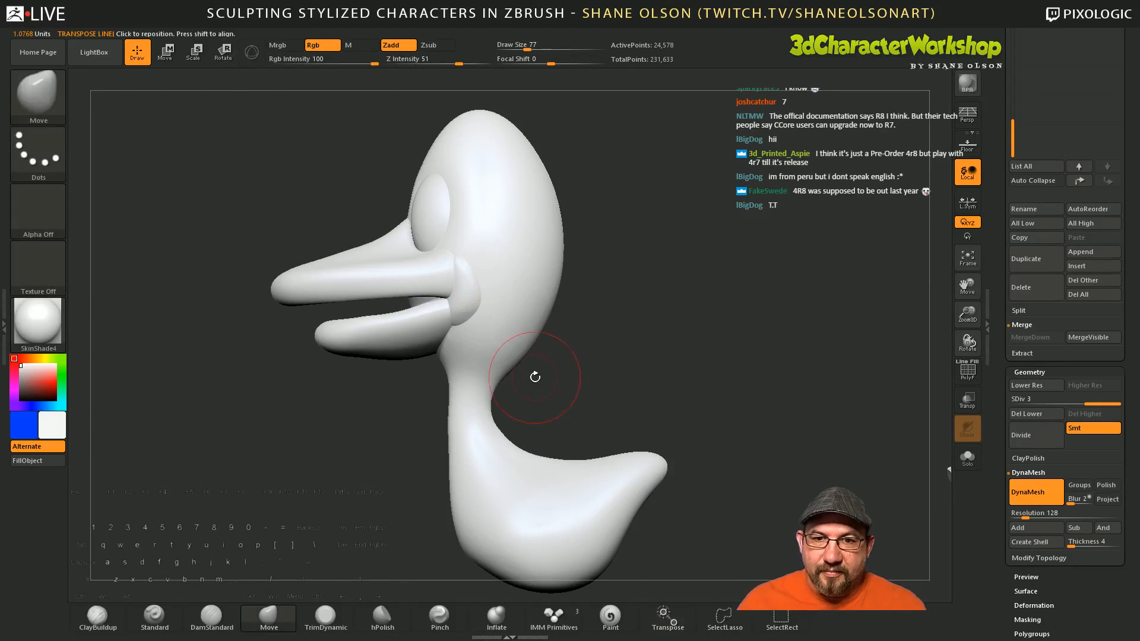
Step: Select the head and body subtool and push its surface back inside the open mouth using Move at draw size 104
alt+click(493, 369)
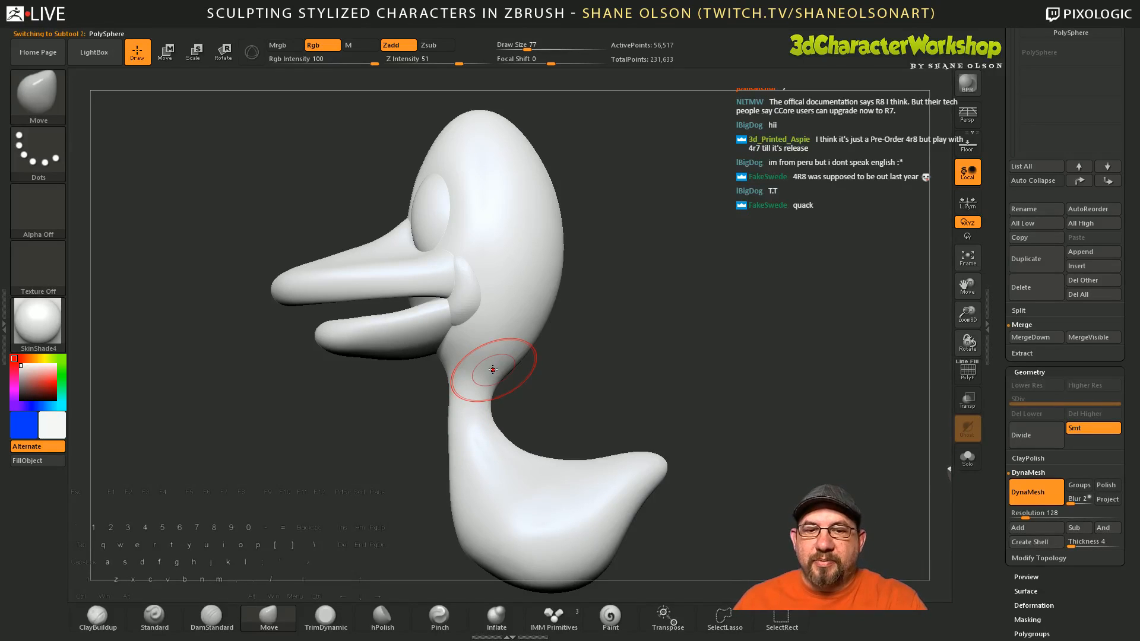
alt+drag(667, 310, 698, 319)
drag(586, 332, 562, 357)
key(s)
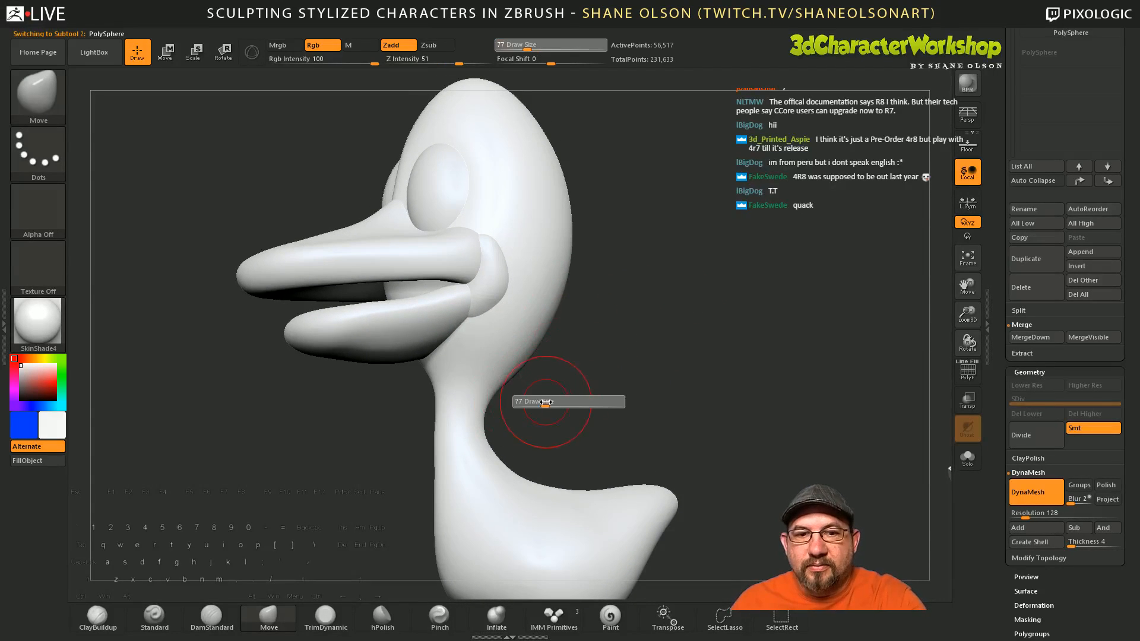
drag(545, 402, 550, 403)
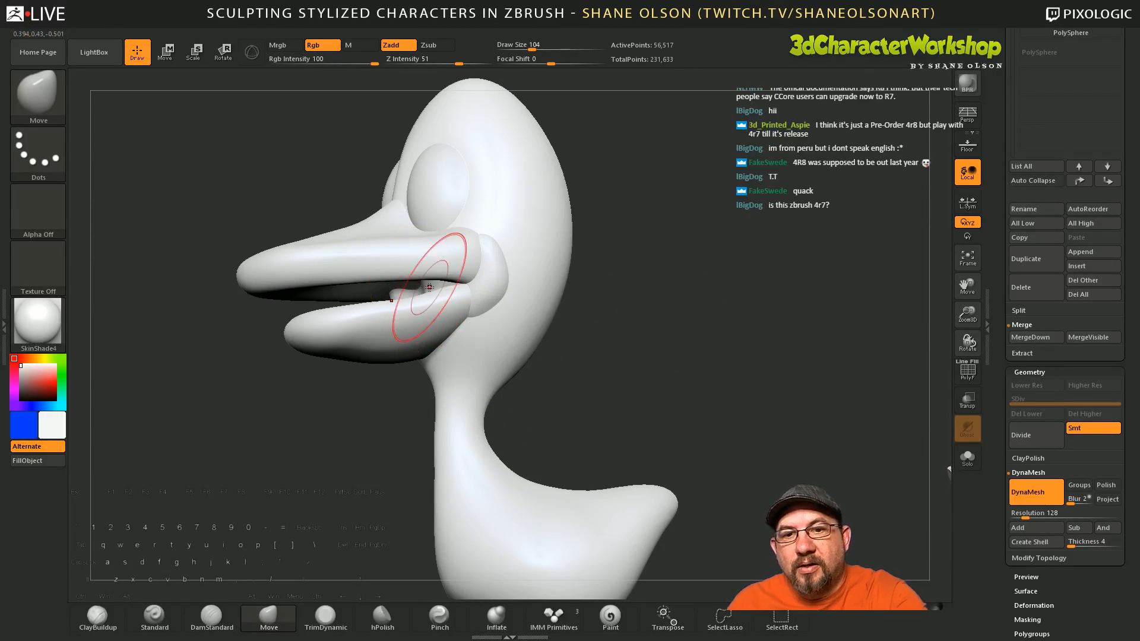
right_drag(473, 292, 501, 309)
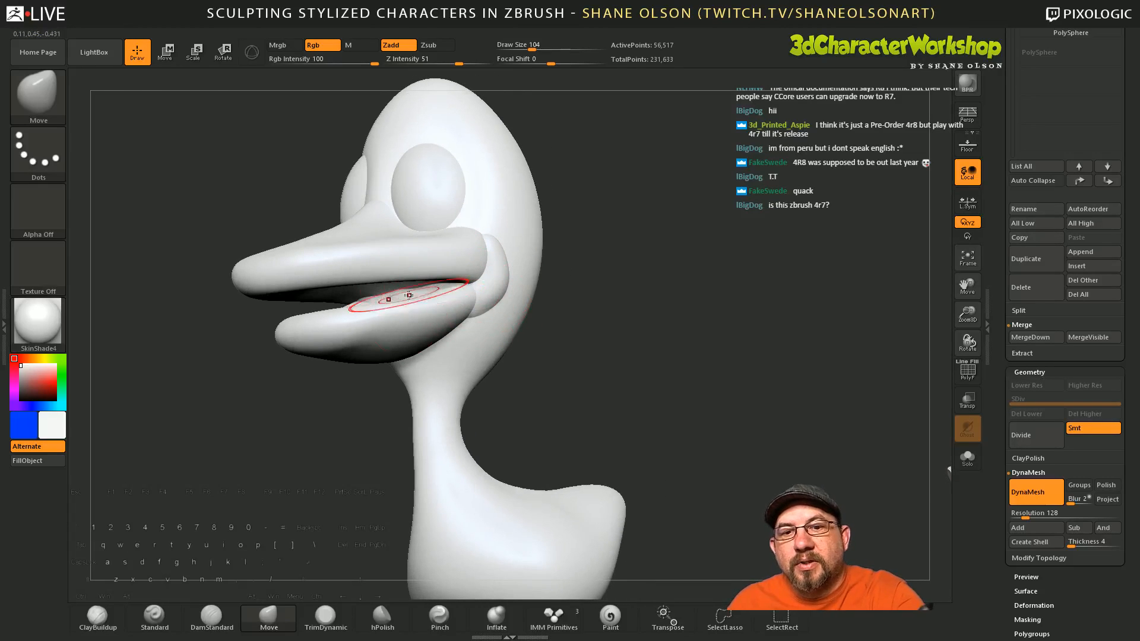
mouse_move(409, 300)
mouse_down()
mouse_move(449, 285)
mouse_move(413, 295)
mouse_move(428, 292)
mouse_up()
mouse_move(615, 390)
right_down()
mouse_move(596, 392)
mouse_move(613, 423)
right_up()
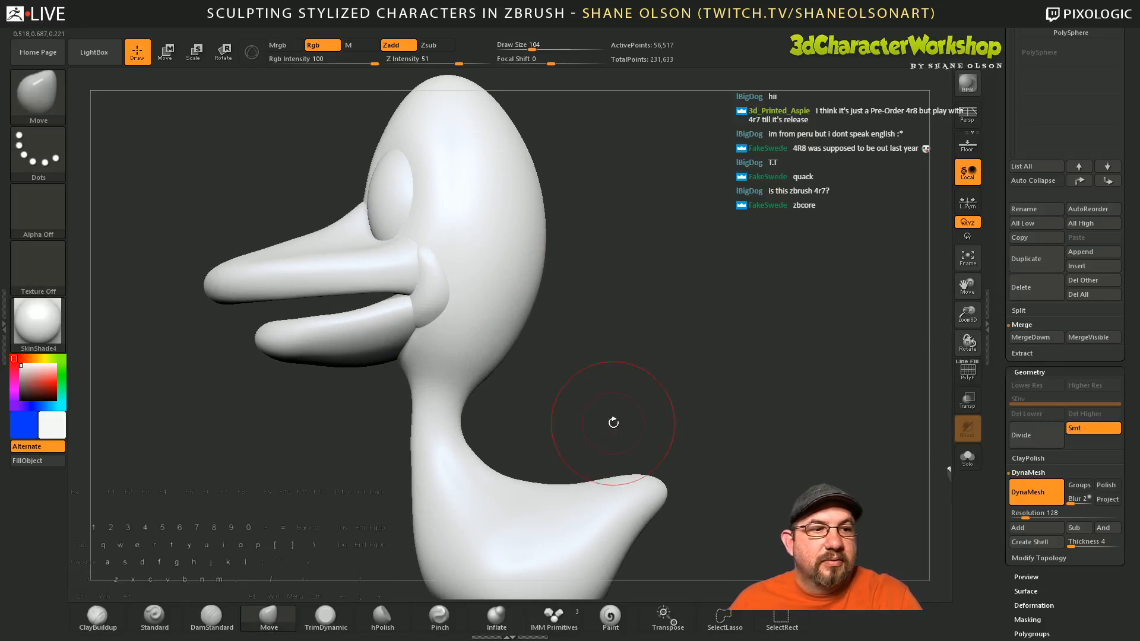
Step: Isolate the head and body, smooth the mouth hollow in the face, and show all subtools again
click(967, 457)
right_drag(946, 441, 425, 282)
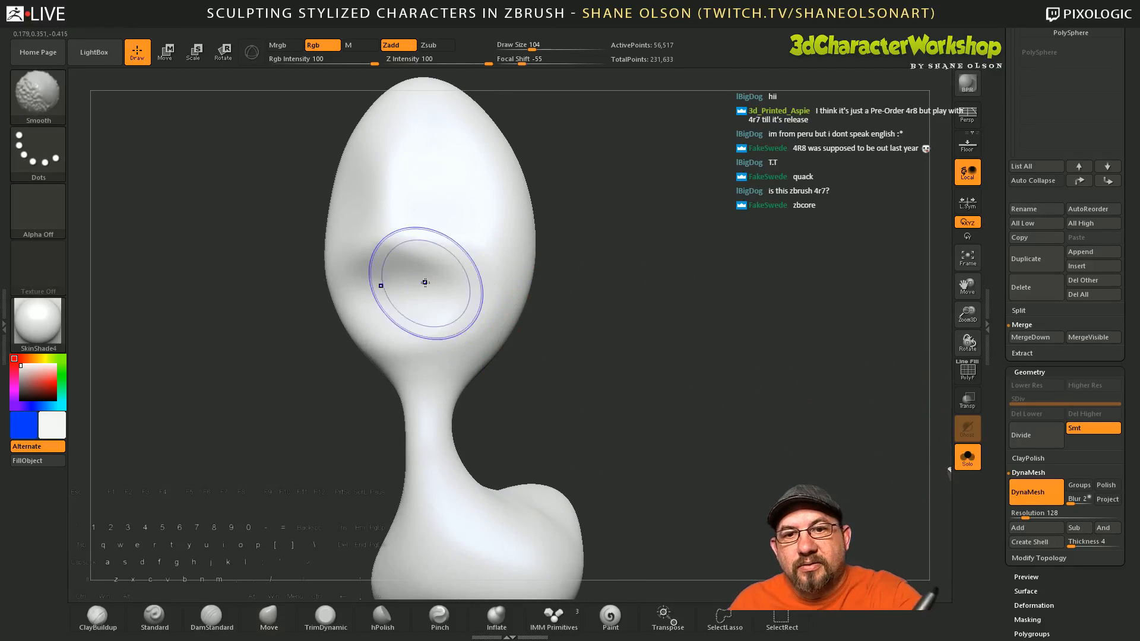
right_drag(618, 354, 636, 384)
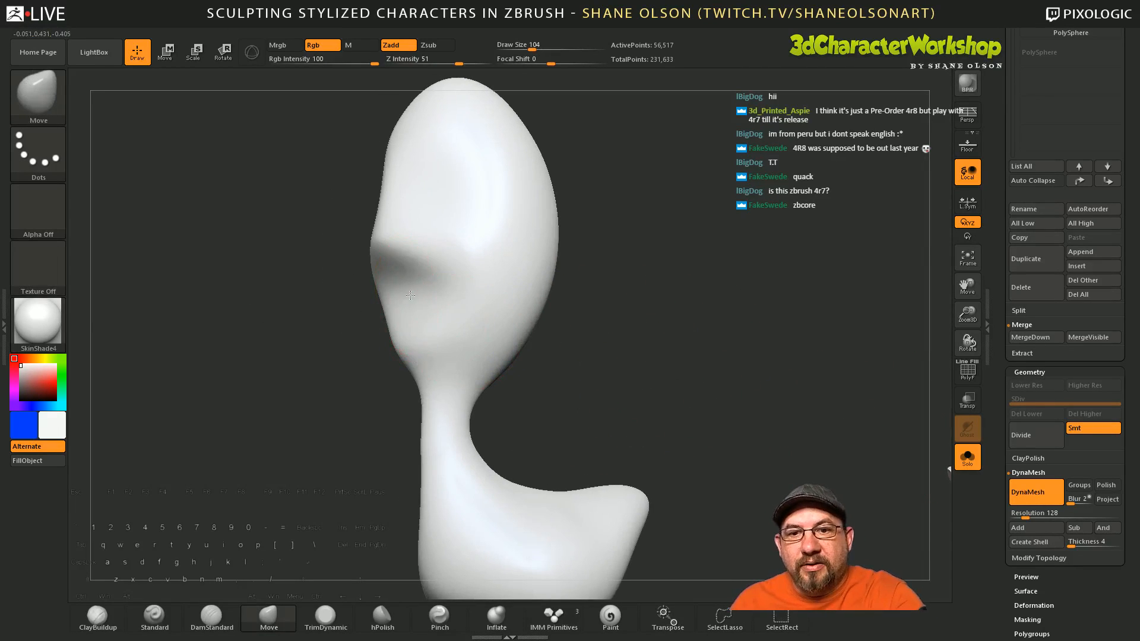
mouse_move(425, 296)
right_down()
mouse_move(671, 377)
mouse_move(432, 313)
mouse_move(635, 384)
right_up()
click(967, 457)
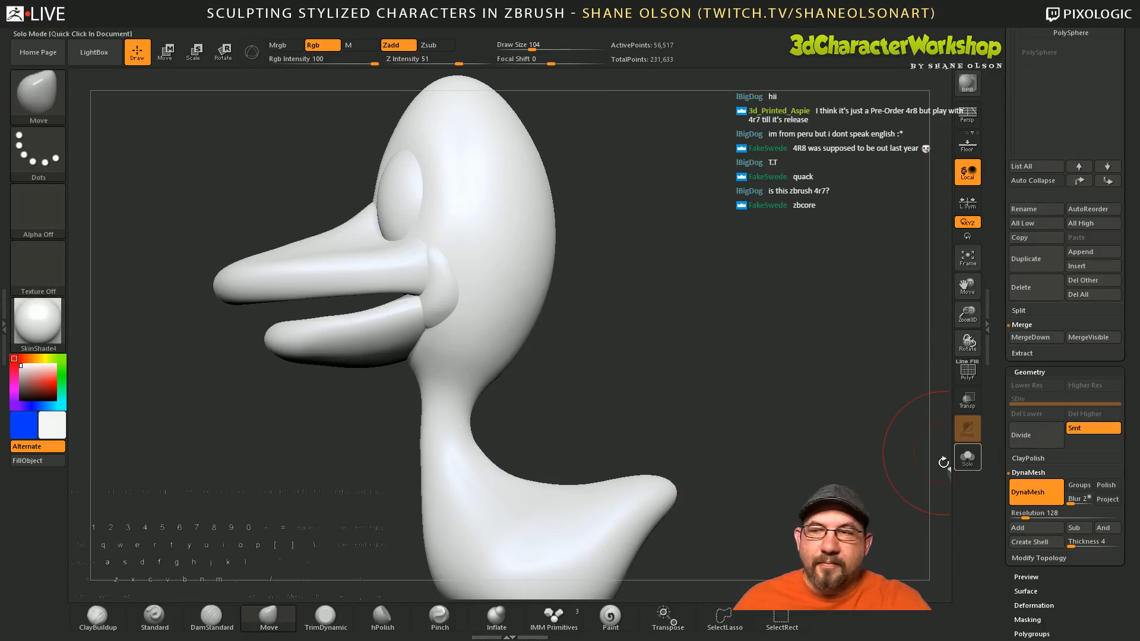
right_drag(739, 389, 735, 390)
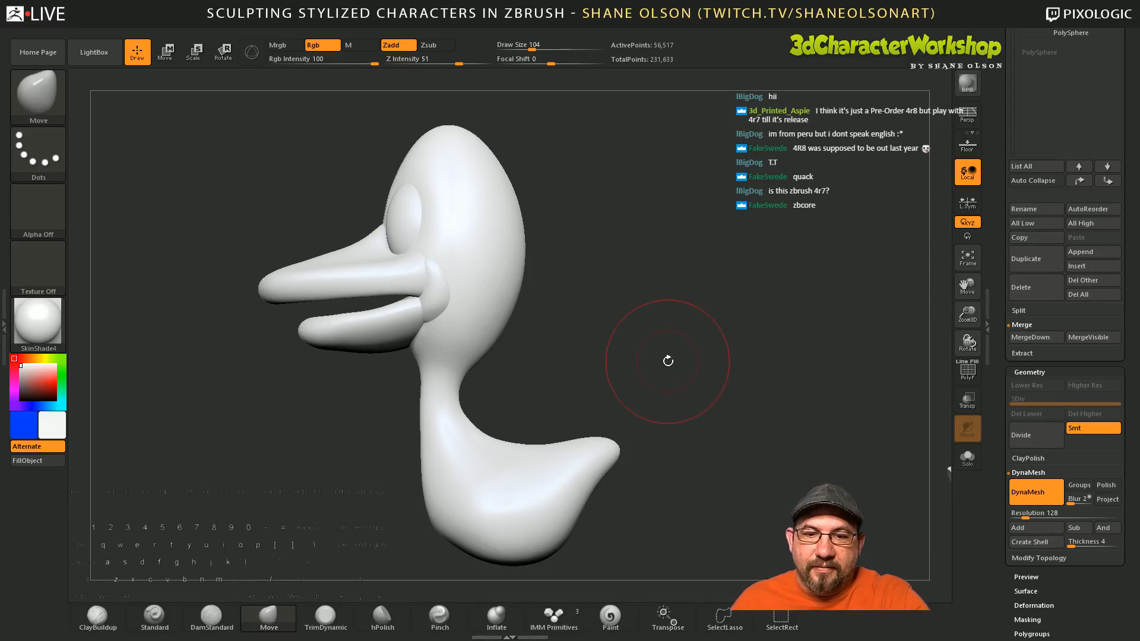
mouse_move(684, 373)
mouse_down()
mouse_move(709, 368)
mouse_move(682, 373)
mouse_up()
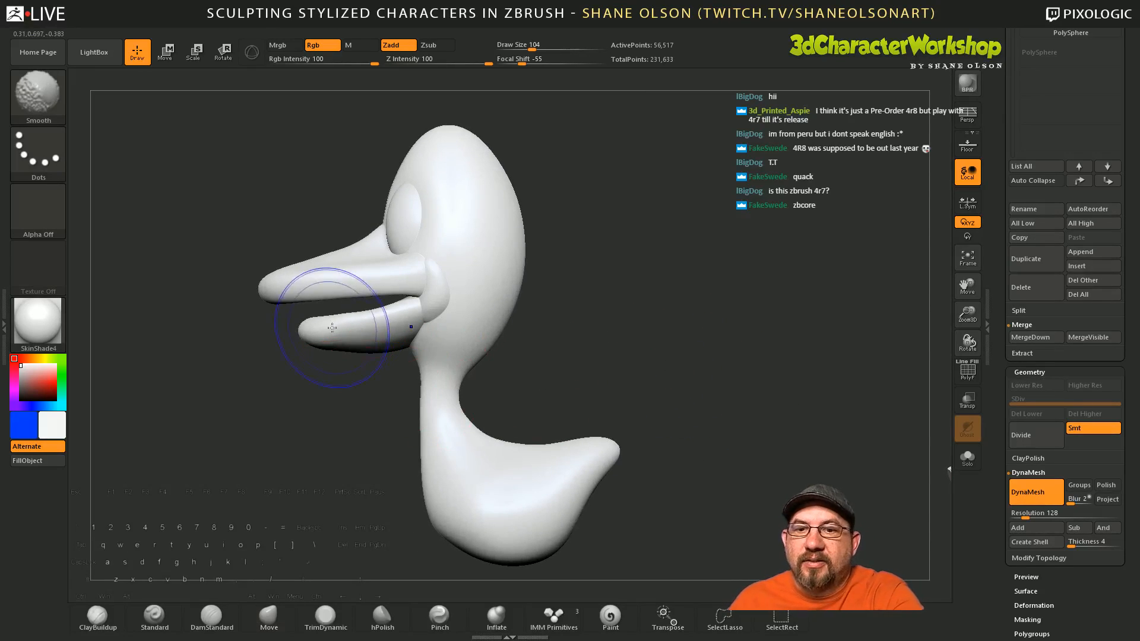
Step: Select the lower beak subtool and examine from several angles how it meets the cheek at the mouth corner
mouse_move(671, 413)
mouse_down()
mouse_move(720, 415)
mouse_move(651, 433)
mouse_move(683, 409)
mouse_up()
alt+drag(545, 352, 536, 412)
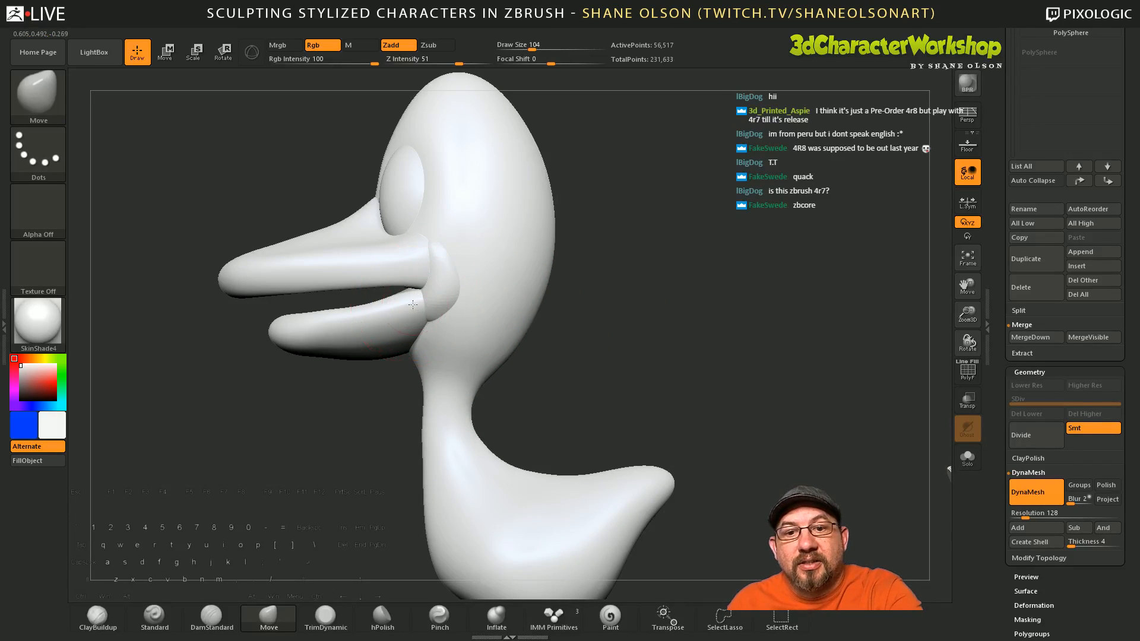
alt+click(410, 299)
drag(380, 427, 400, 413)
drag(620, 380, 593, 364)
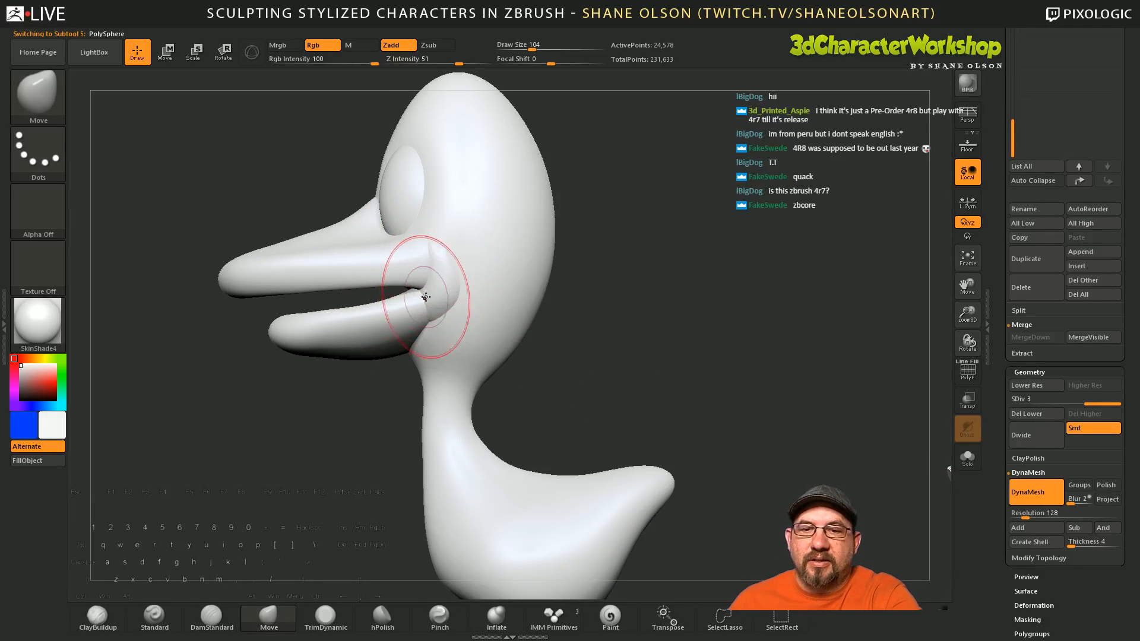
right_drag(434, 306, 472, 285)
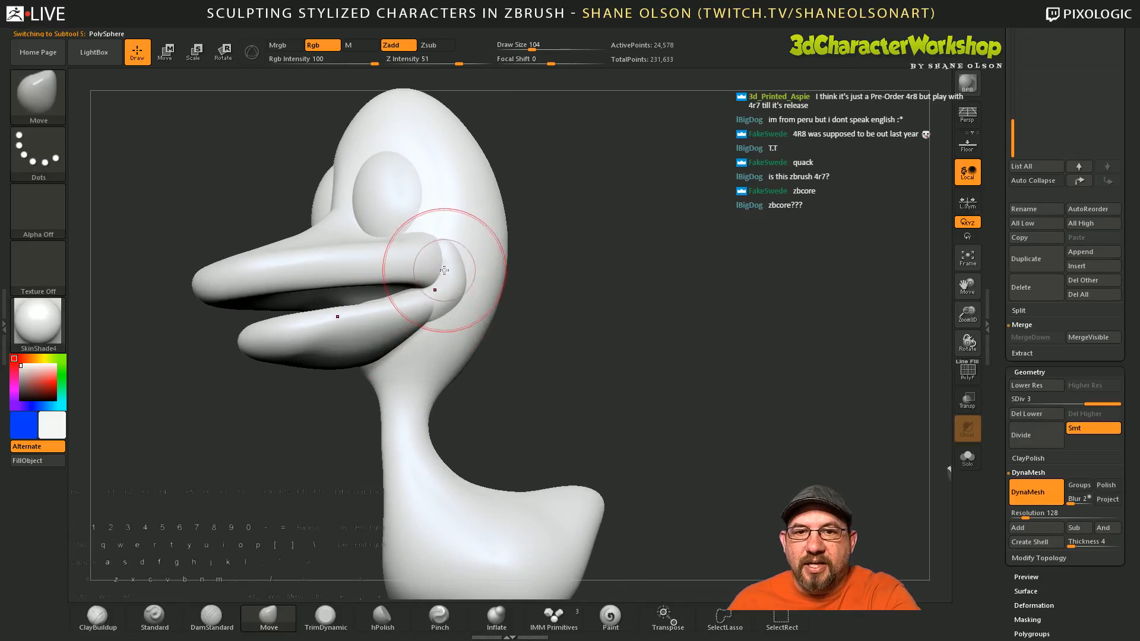
right_drag(554, 371, 617, 408)
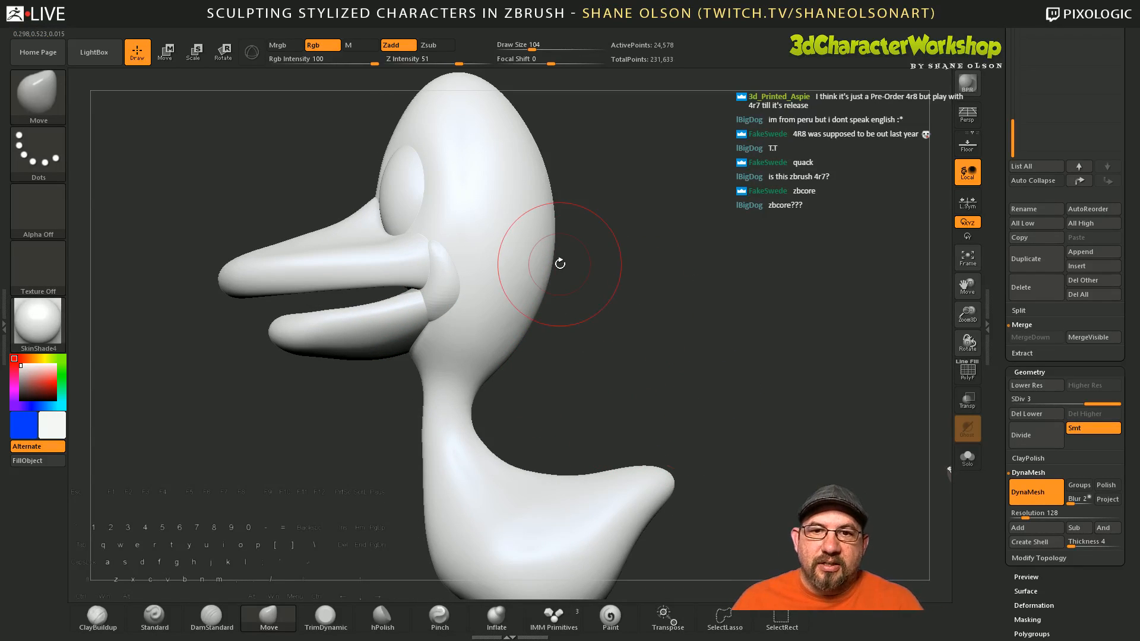
ctrl+right_drag(662, 288, 671, 252)
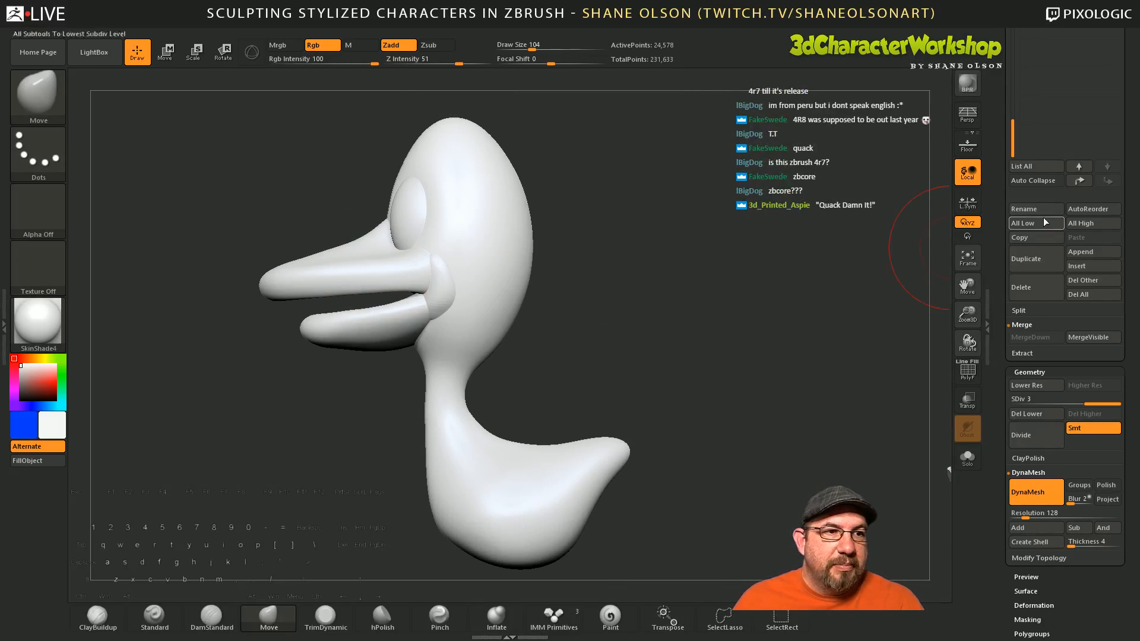
Step: Select the cheek subtool and move it down two places in the subtool list, directly above the two beak pieces
scroll(1012, 210, up, 4)
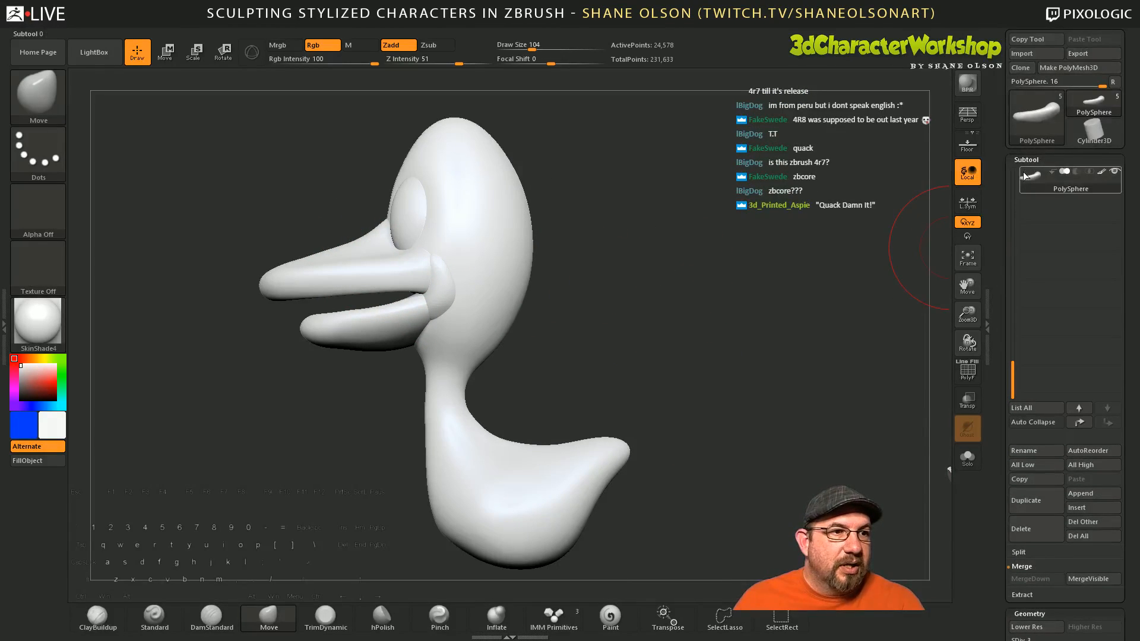
drag(1013, 373, 1015, 227)
click(1031, 176)
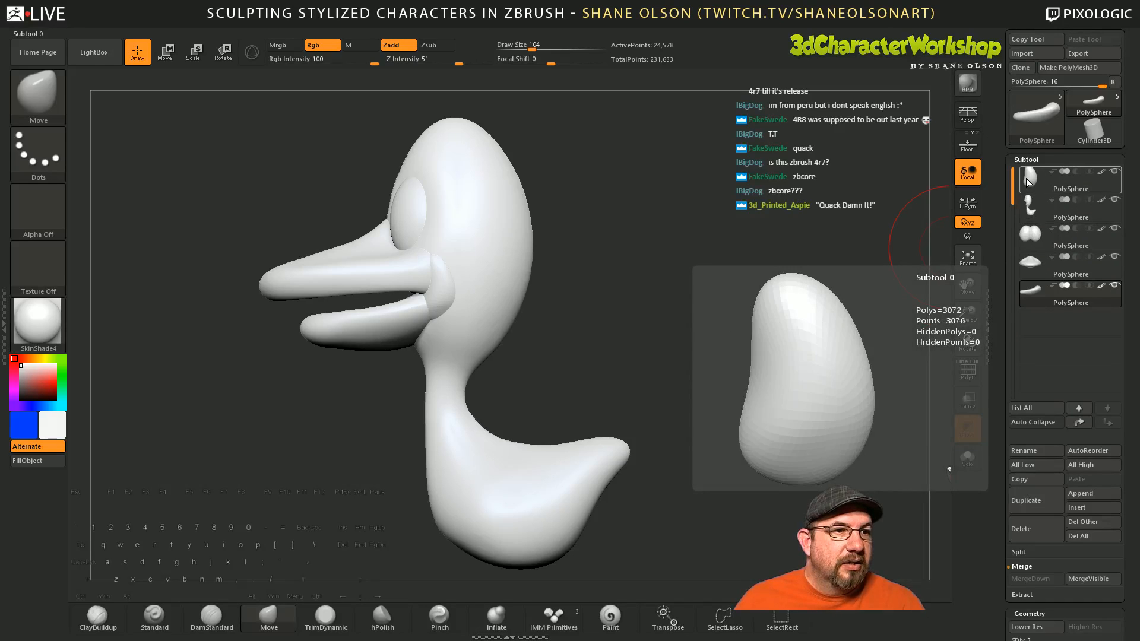
click(1111, 424)
click(1111, 424)
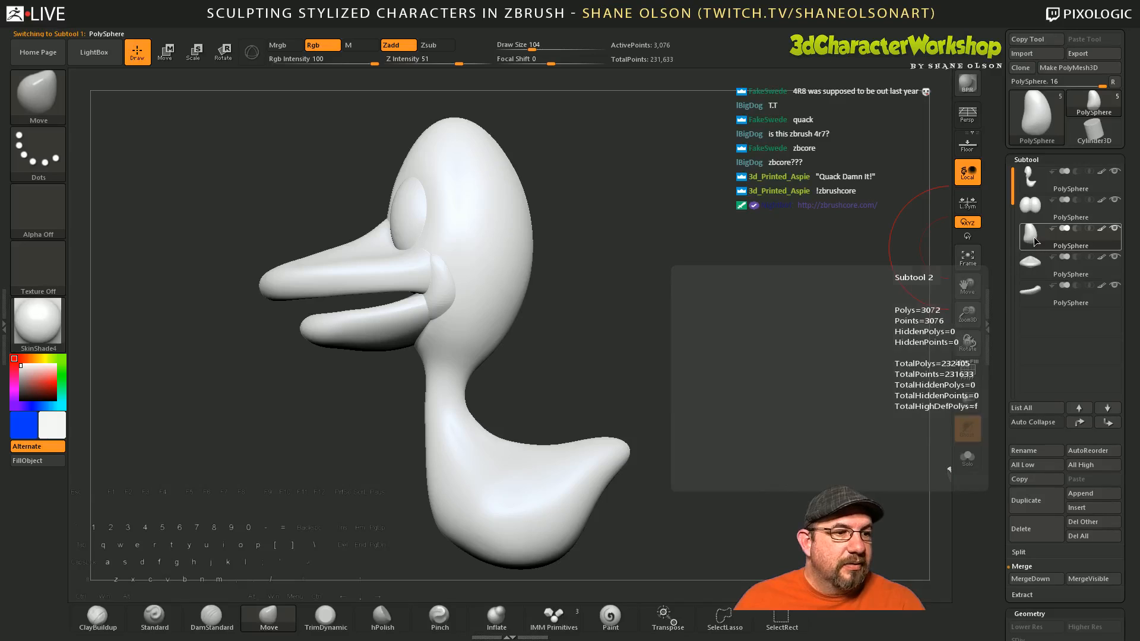
Step: Merge the cheek subtool down with the upper beak and the lower beak
click(1038, 579)
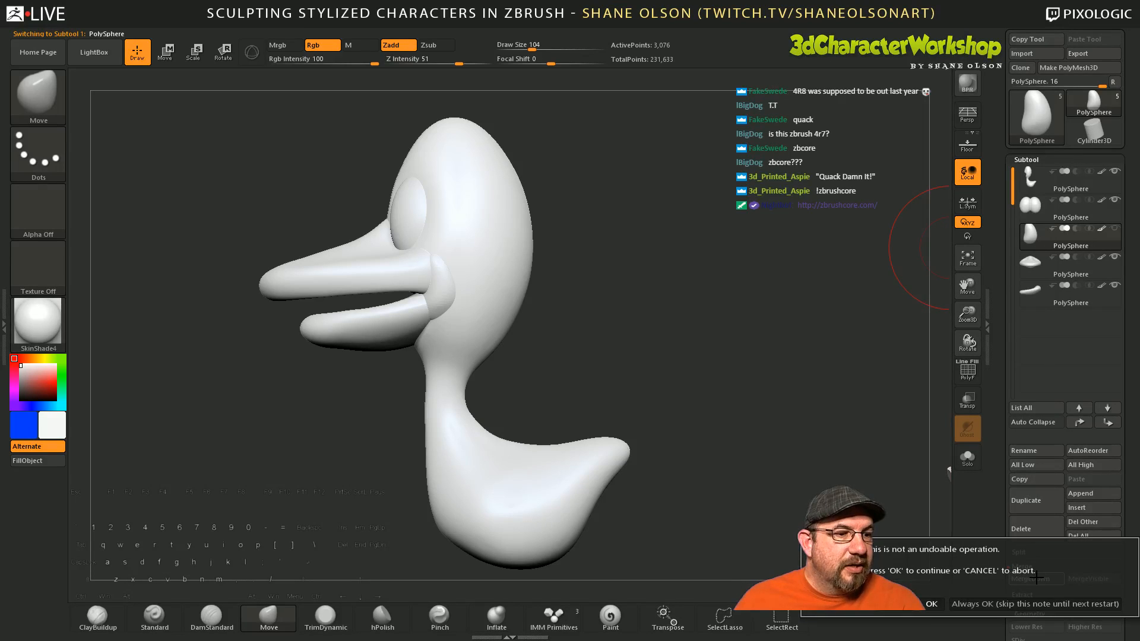
click(931, 604)
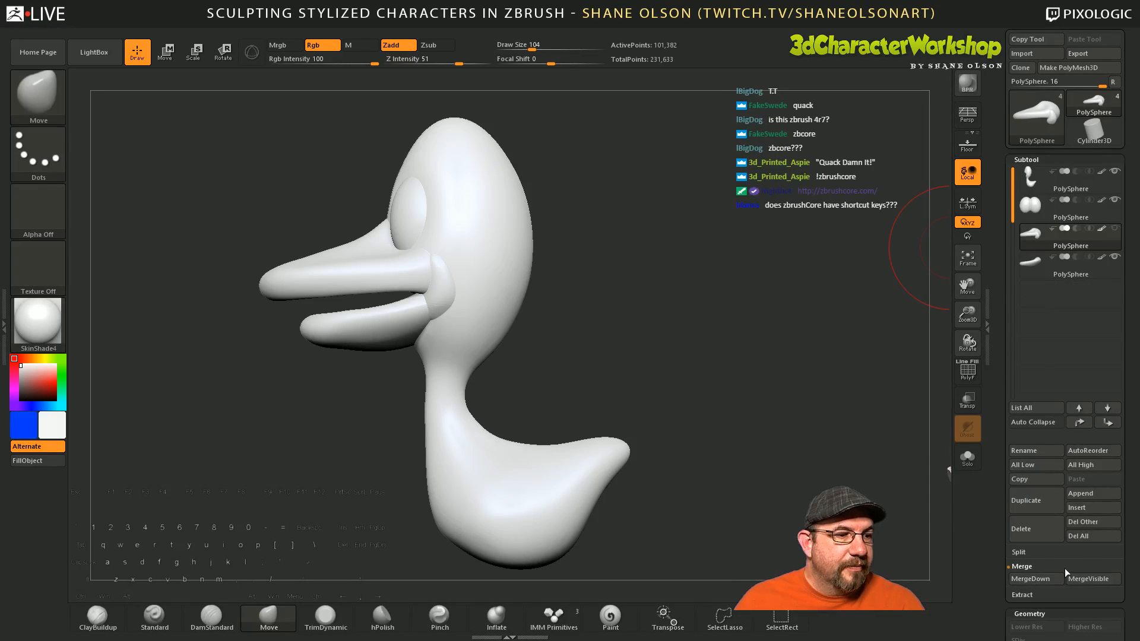
click(1027, 579)
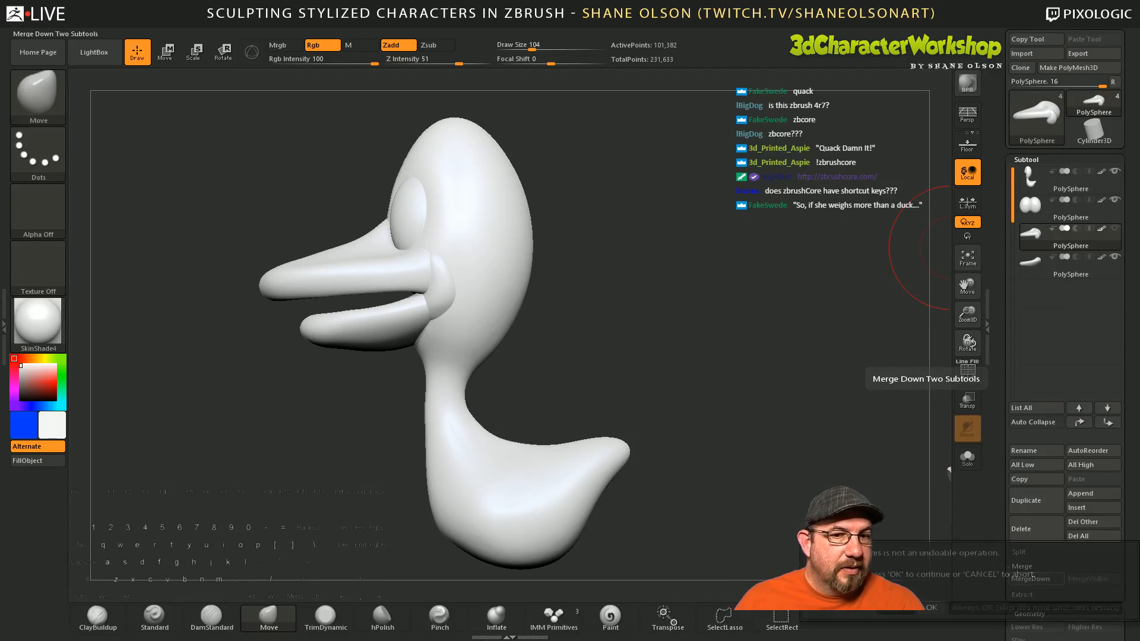
click(931, 604)
Step: Remesh the merged beak and cheeks into one continuous surface with DynaMesh at resolution 128, checking the result in wireframe
key(shift+f)
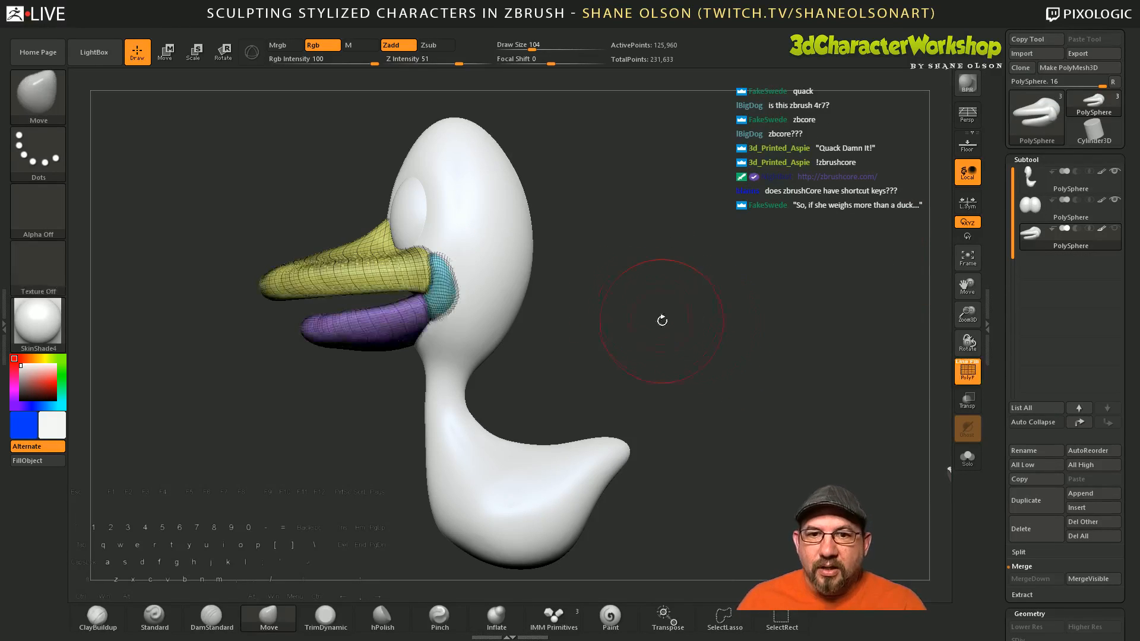
ctrl+drag(661, 321, 702, 325)
drag(679, 282, 705, 280)
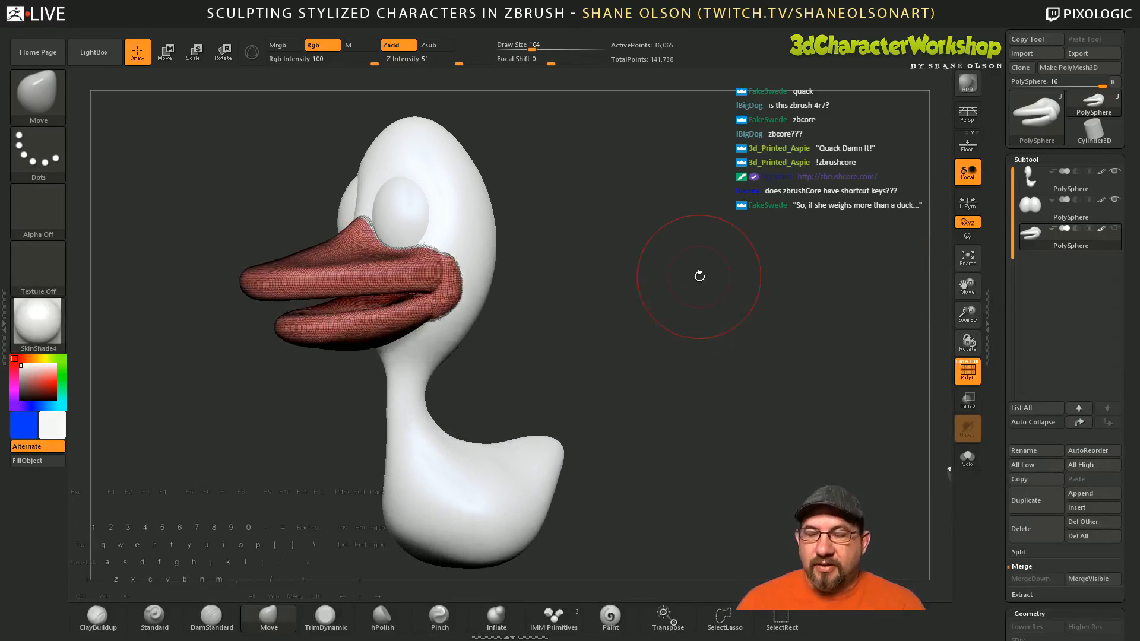
key(shift+f)
alt+drag(618, 241, 634, 290)
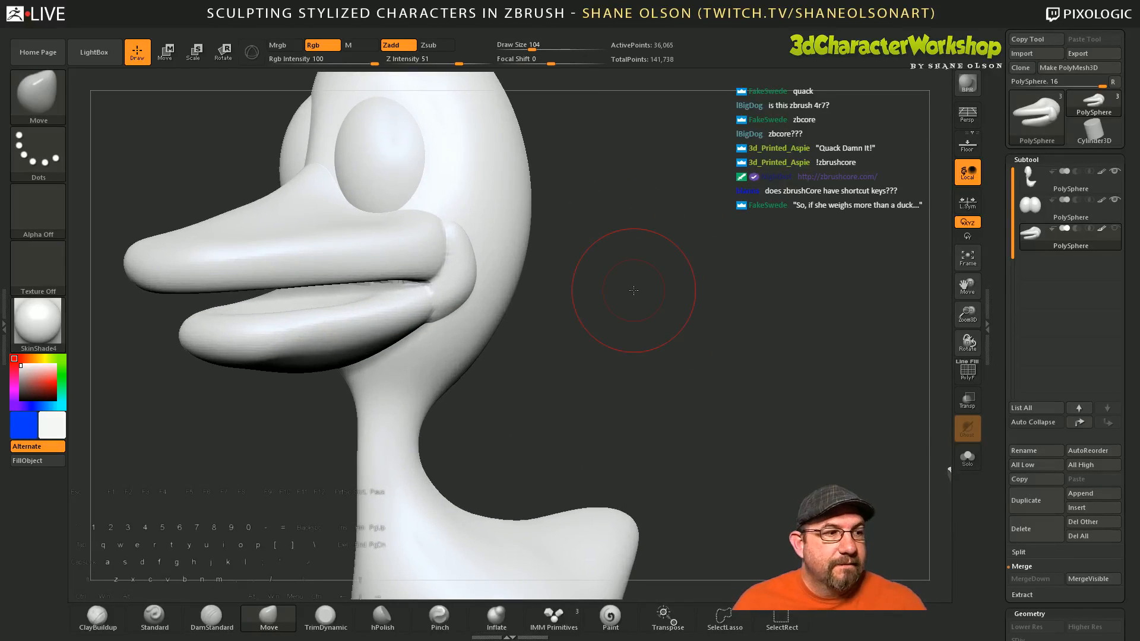
Step: Smooth the seams between beak and cheek at the mouth corner using draw size 71 and Smooth intensity 10
drag(657, 355, 613, 352)
key(s)
shift+drag(435, 256, 443, 298)
shift+drag(438, 63, 425, 63)
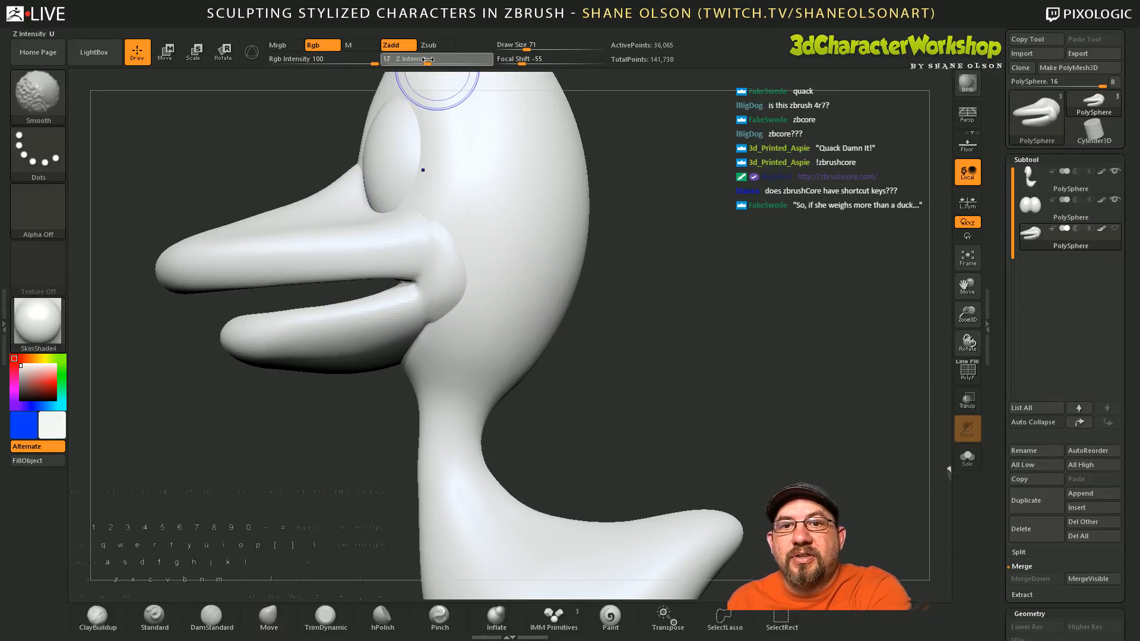
drag(582, 326, 558, 318)
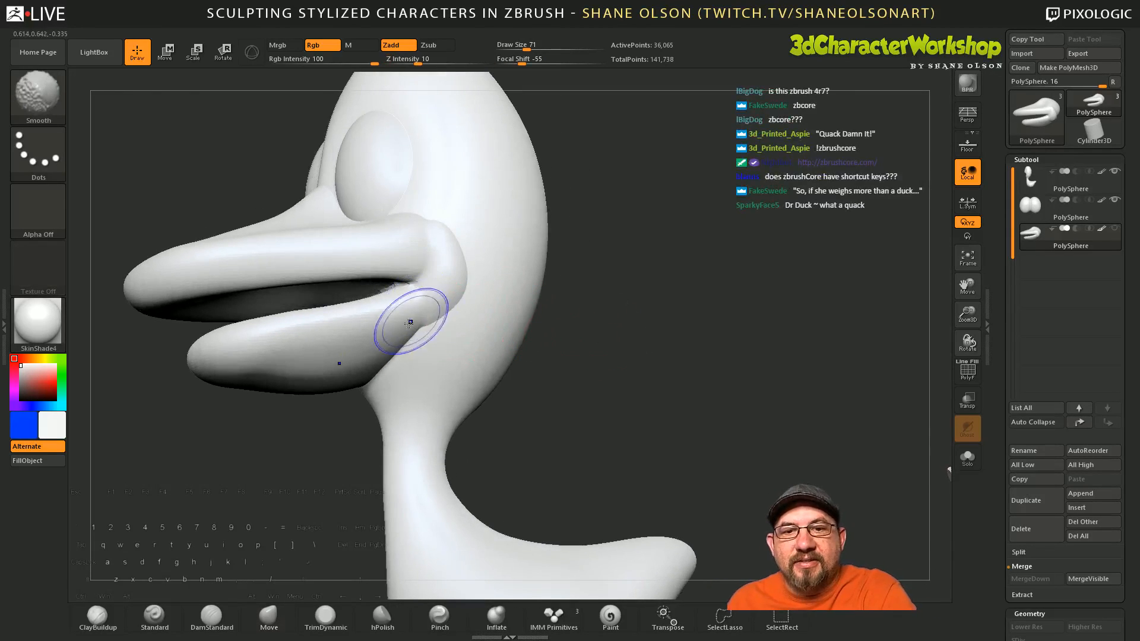
shift+drag(412, 321, 440, 301)
shift+drag(443, 247, 441, 279)
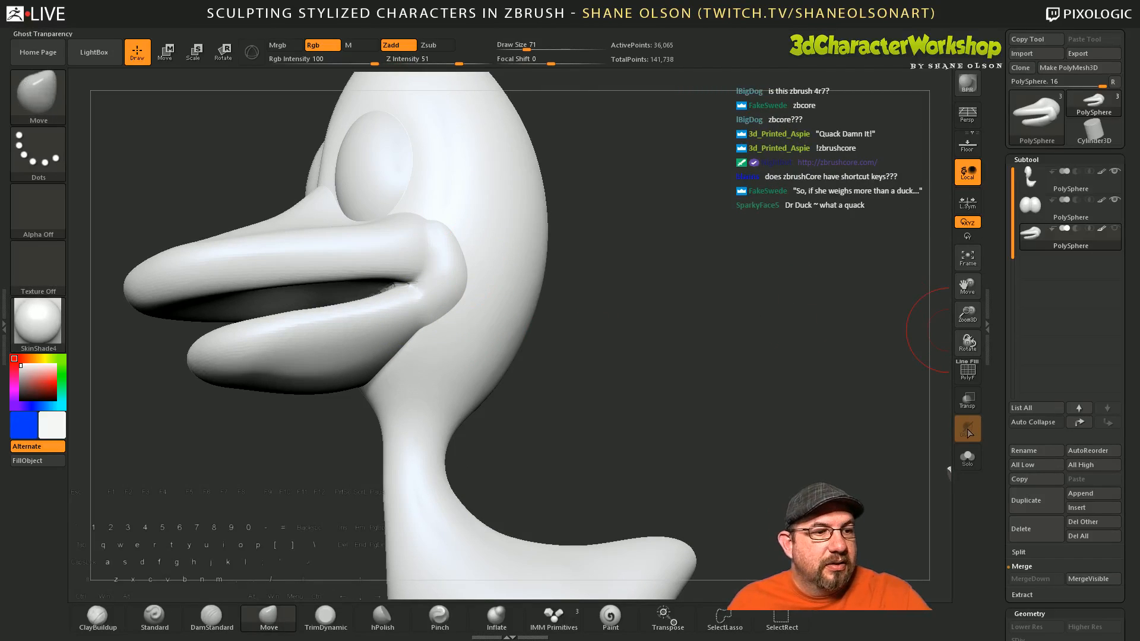
Step: Isolate the beak, smooth the cheek joints from above and below, and show all subtools again
click(967, 457)
drag(914, 415, 743, 400)
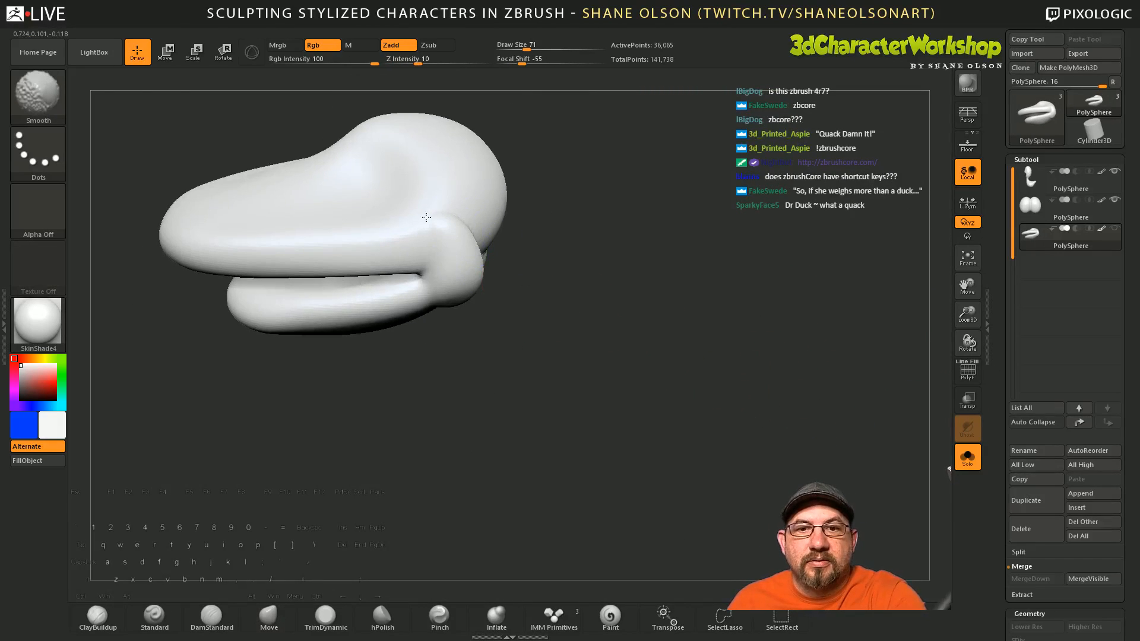
drag(509, 356, 498, 266)
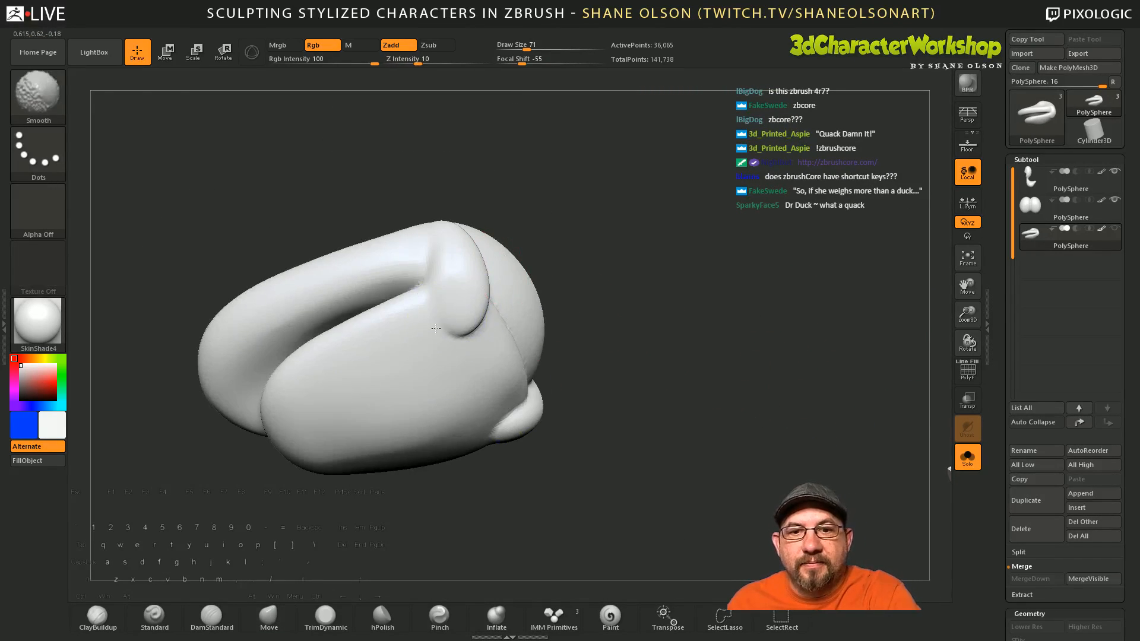
mouse_move(642, 356)
mouse_down()
mouse_move(656, 392)
mouse_move(644, 402)
mouse_move(692, 402)
mouse_move(671, 389)
mouse_up()
key(shift)
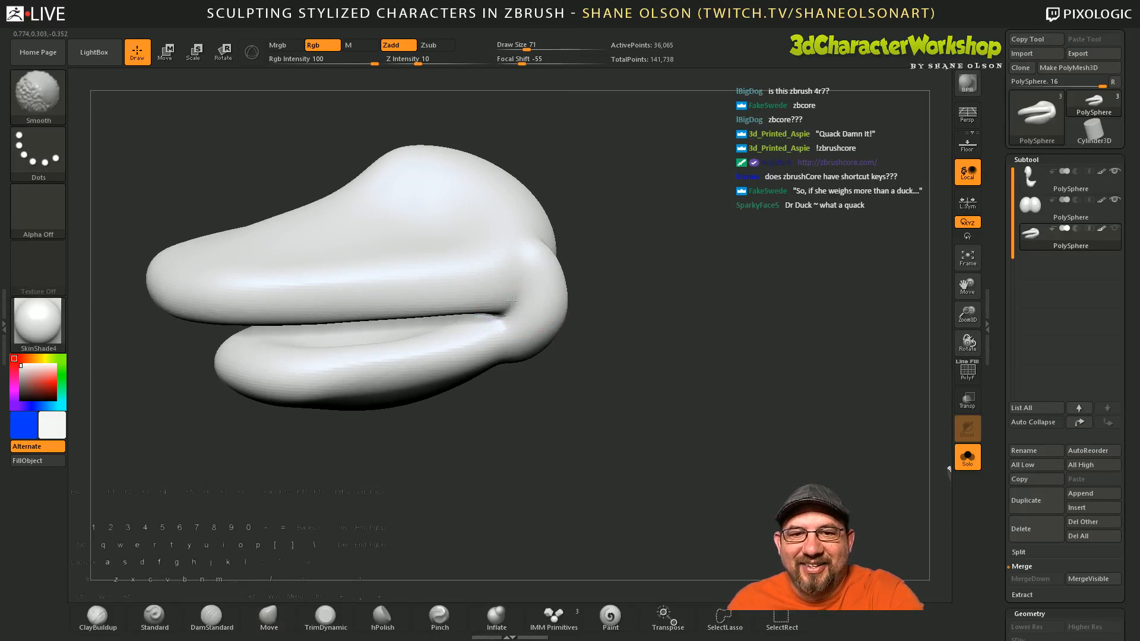
click(968, 459)
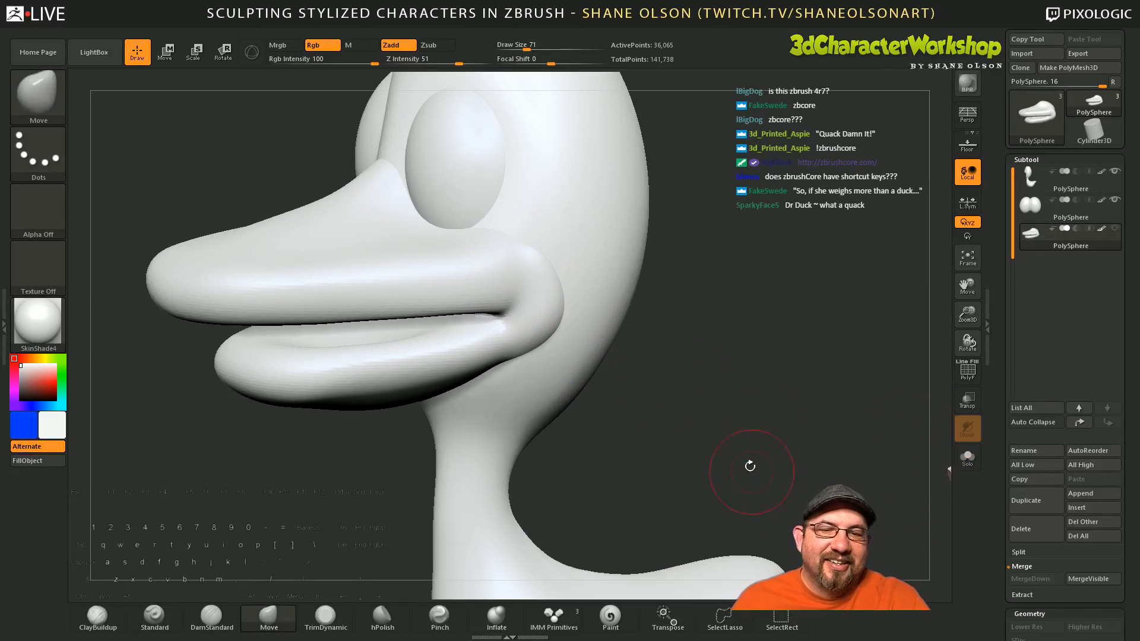
Step: Smooth the rough inner edge of the lower beak toward the mouth corner
mouse_move(750, 466)
mouse_down()
mouse_move(753, 443)
mouse_move(809, 436)
mouse_up()
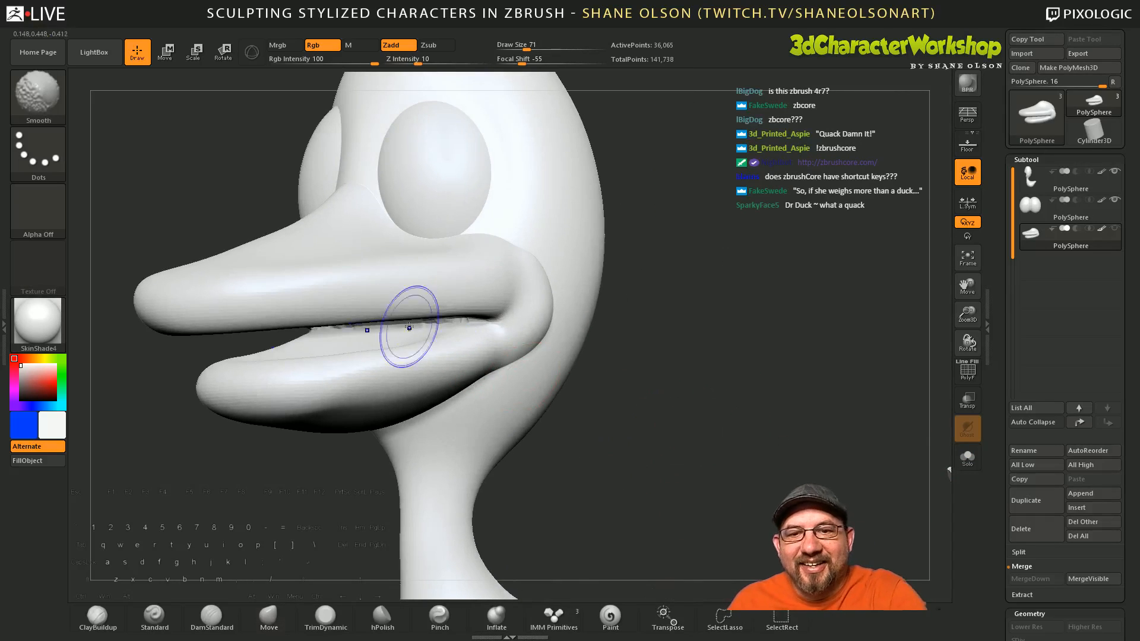
shift+drag(410, 326, 482, 330)
mouse_move(677, 435)
mouse_down()
mouse_move(645, 438)
mouse_move(657, 463)
mouse_up()
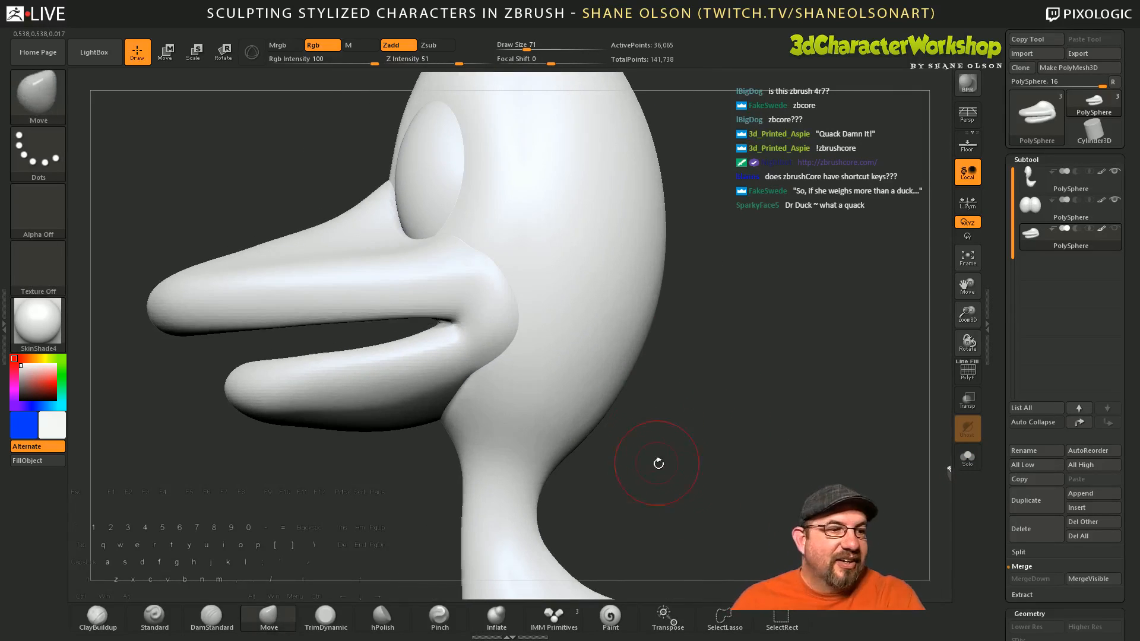
Step: Set the beak's DynaMesh resolution to 184 and remesh it
drag(1004, 467, 1002, 404)
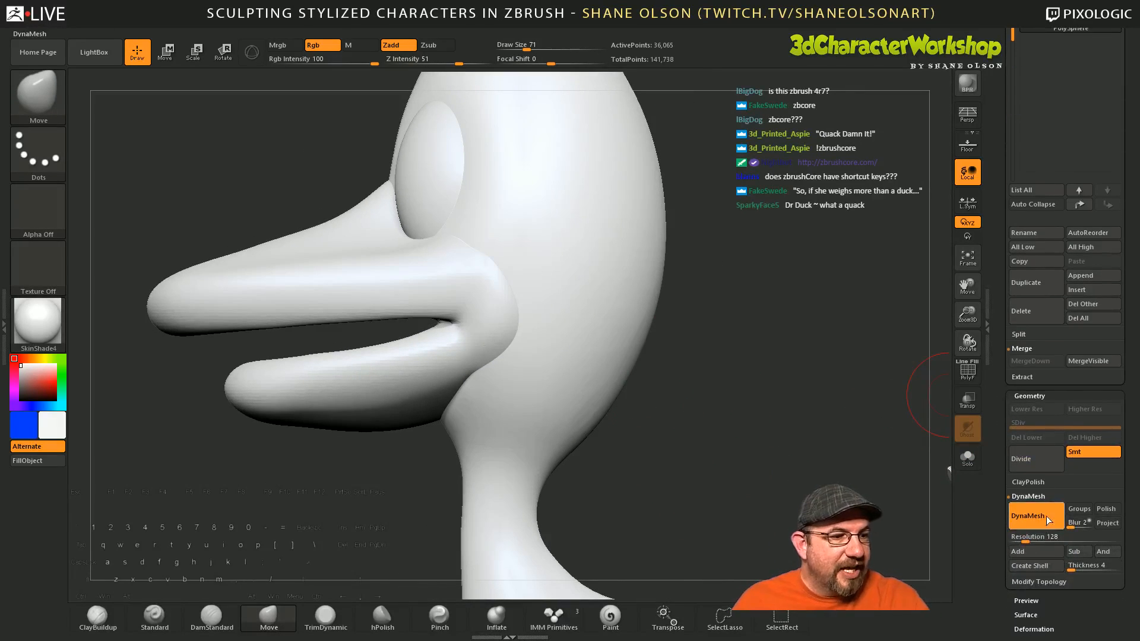
drag(790, 462, 766, 429)
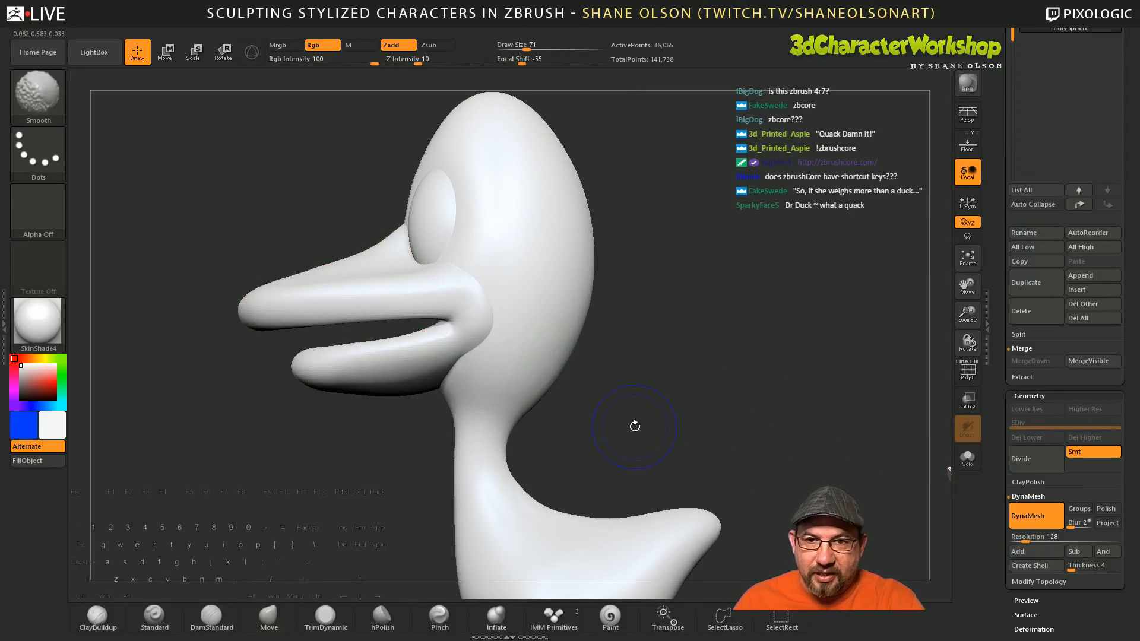
click(1040, 536)
text(184)
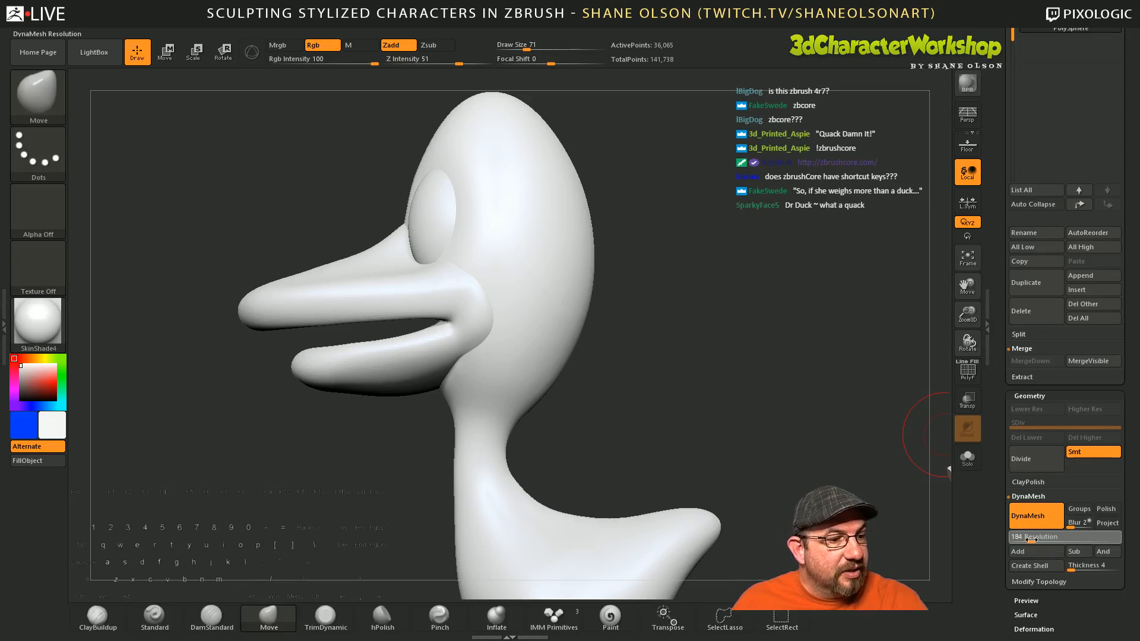
key(Return)
key(ctrl)
ctrl+drag(704, 291, 738, 445)
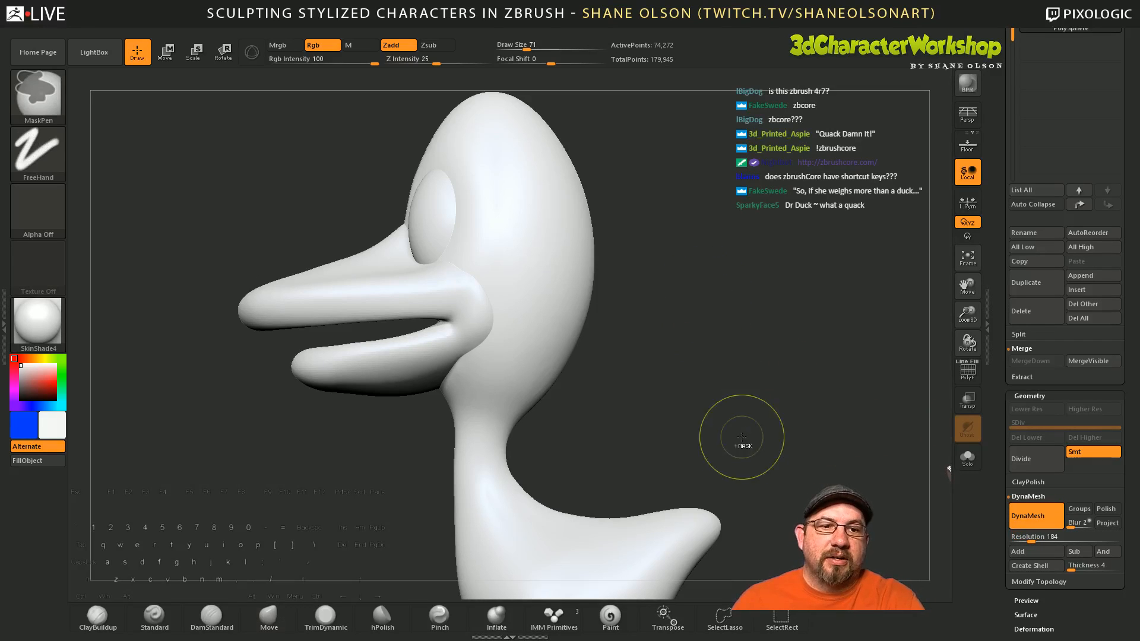
key(shift)
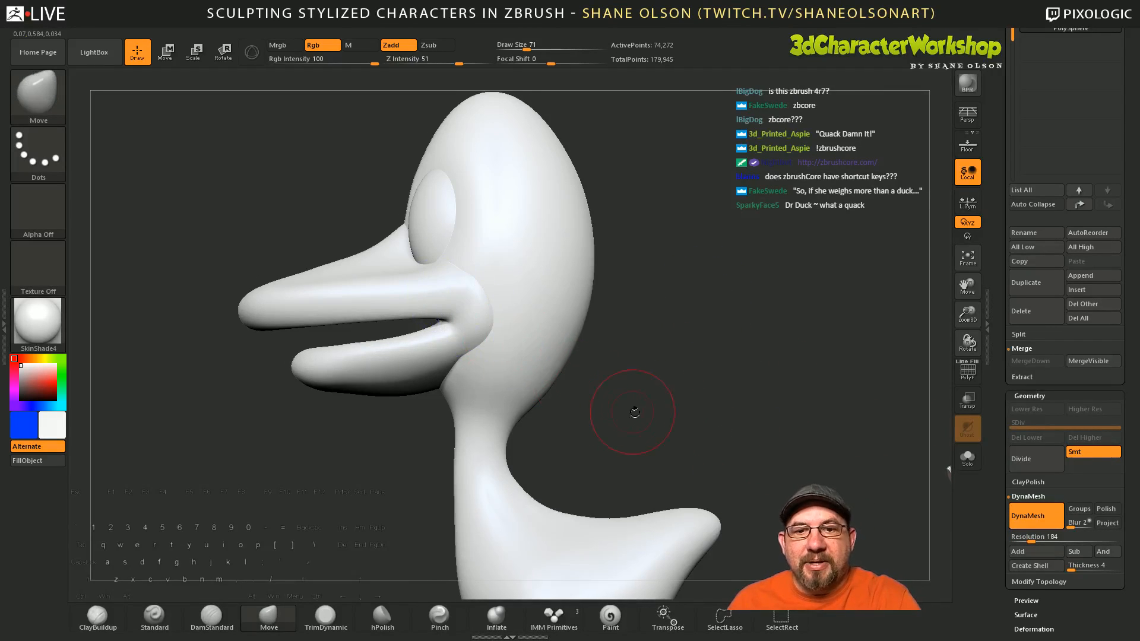
Step: Choose the Pinch brush, set its Z Intensity to 8, and undo the trial pinch on the upper beak
drag(618, 407, 445, 344)
mouse_move(621, 446)
mouse_down()
mouse_move(596, 441)
mouse_move(616, 391)
mouse_move(615, 439)
mouse_move(611, 419)
mouse_move(719, 427)
mouse_up()
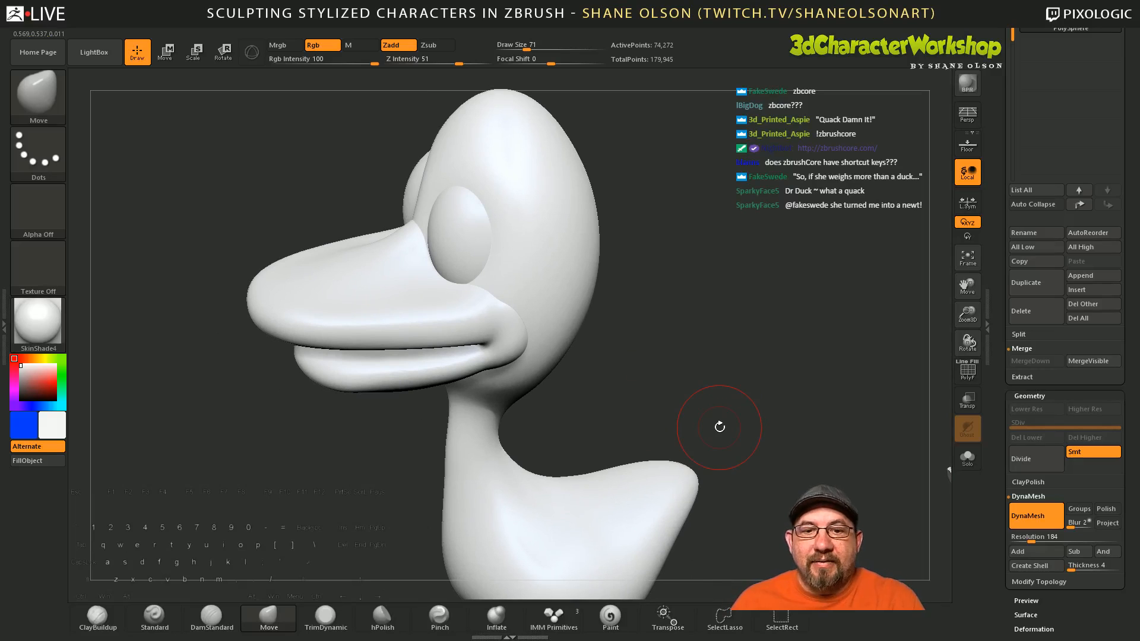
click(439, 618)
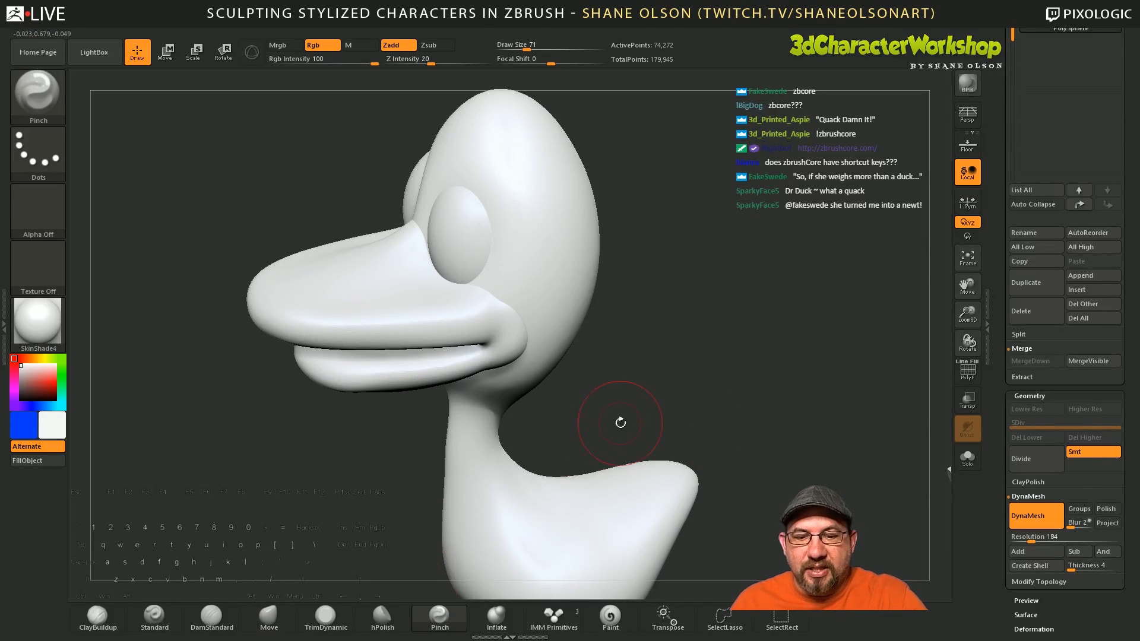
click(415, 61)
mouse_move(663, 367)
alt+mouse_down()
mouse_move(652, 387)
mouse_move(723, 366)
mouse_move(724, 389)
alt+mouse_up()
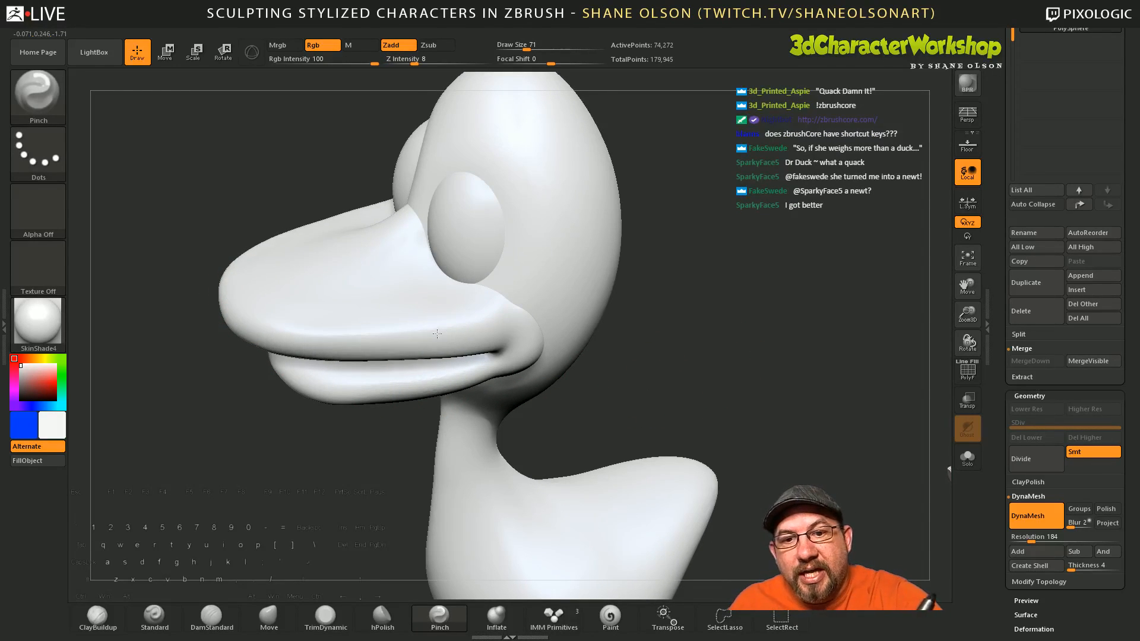
key(ctrl+z)
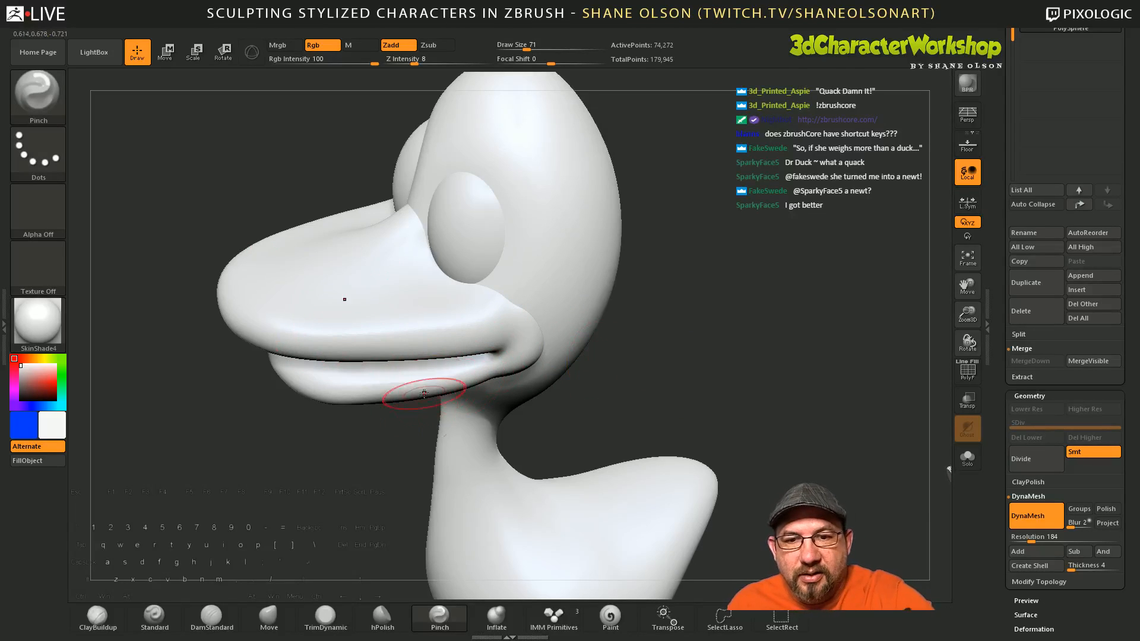
Step: Set the Pinch brush's draw size to 80 and show the beak's wireframe to inspect the upper rim
key(s)
drag(397, 436, 399, 436)
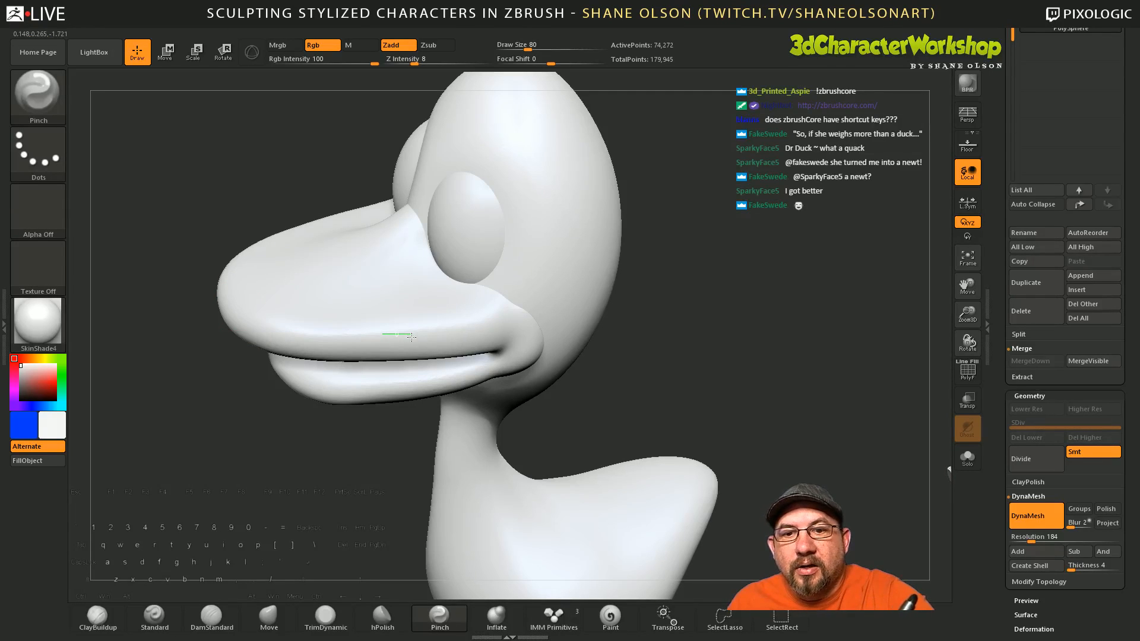
mouse_move(664, 364)
mouse_down()
mouse_move(689, 375)
mouse_move(692, 365)
mouse_move(604, 362)
mouse_up()
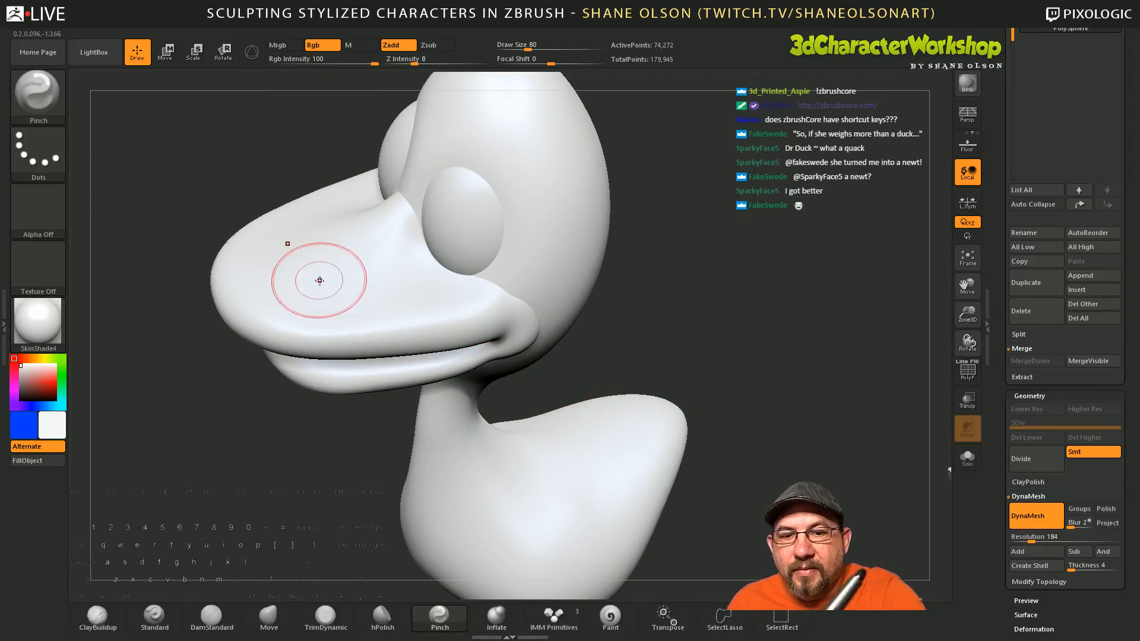
drag(364, 424, 375, 504)
key(shift+f)
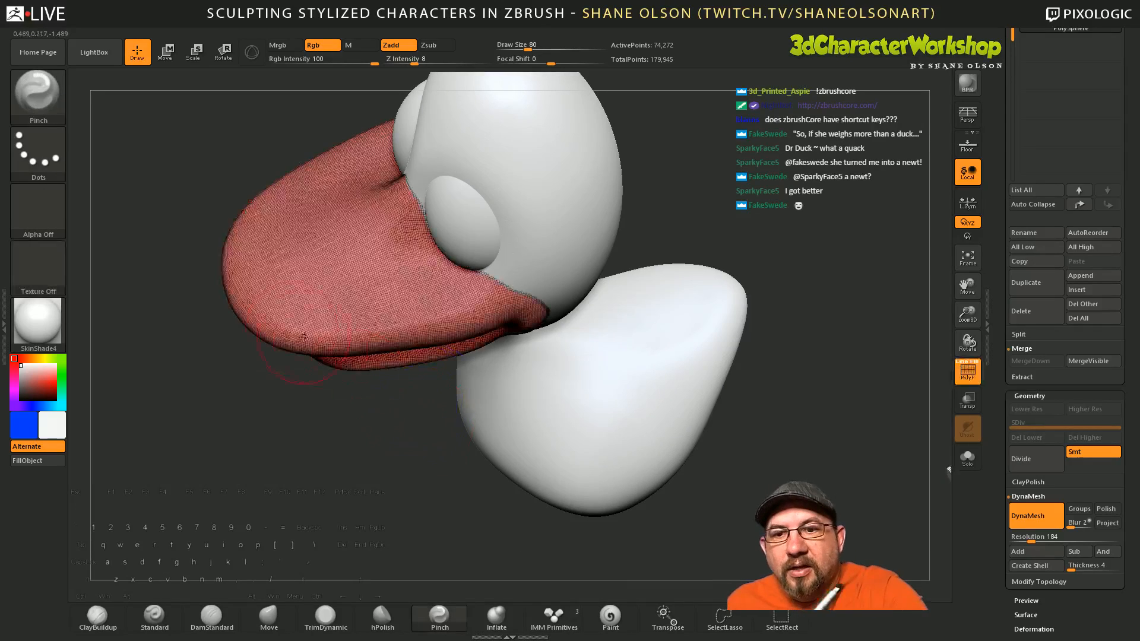
Step: Undo the trial pinch, set the Pinch brush's draw size to 62, and sharpen the upper beak's rim with pinch strokes
drag(269, 323, 292, 328)
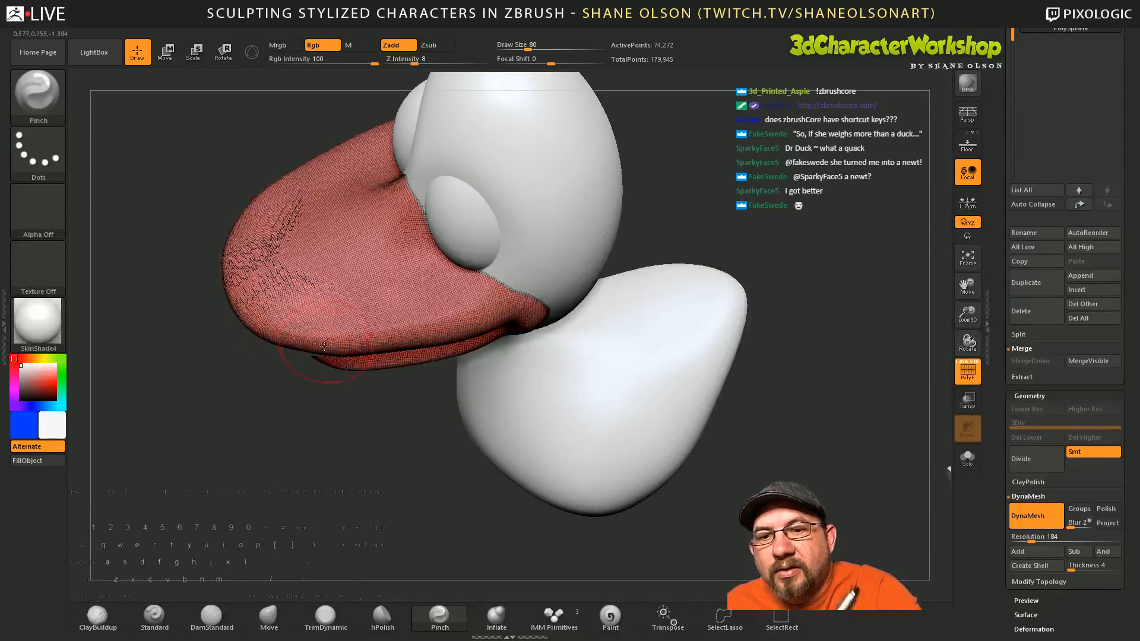
key(ctrl+z)
key(s)
alt+drag(369, 432, 375, 456)
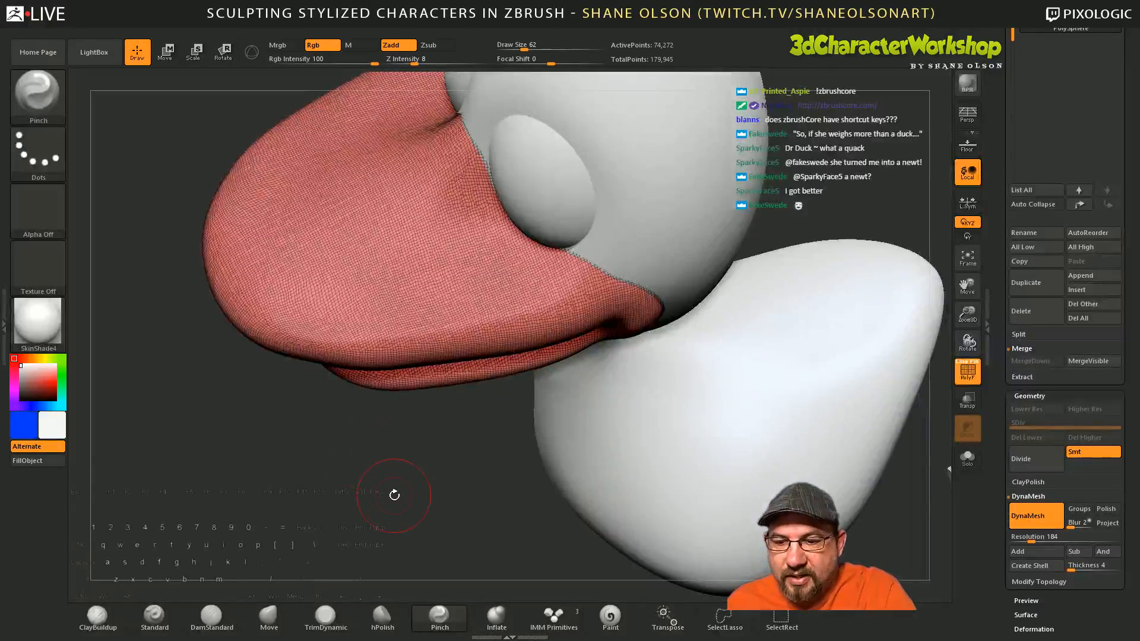
drag(213, 262, 265, 322)
mouse_move(223, 287)
mouse_down()
mouse_move(242, 298)
mouse_move(219, 279)
mouse_move(274, 330)
mouse_move(431, 340)
mouse_move(567, 308)
mouse_up()
mouse_move(227, 291)
mouse_down()
mouse_move(281, 325)
mouse_move(383, 339)
mouse_move(442, 338)
mouse_move(572, 304)
mouse_up()
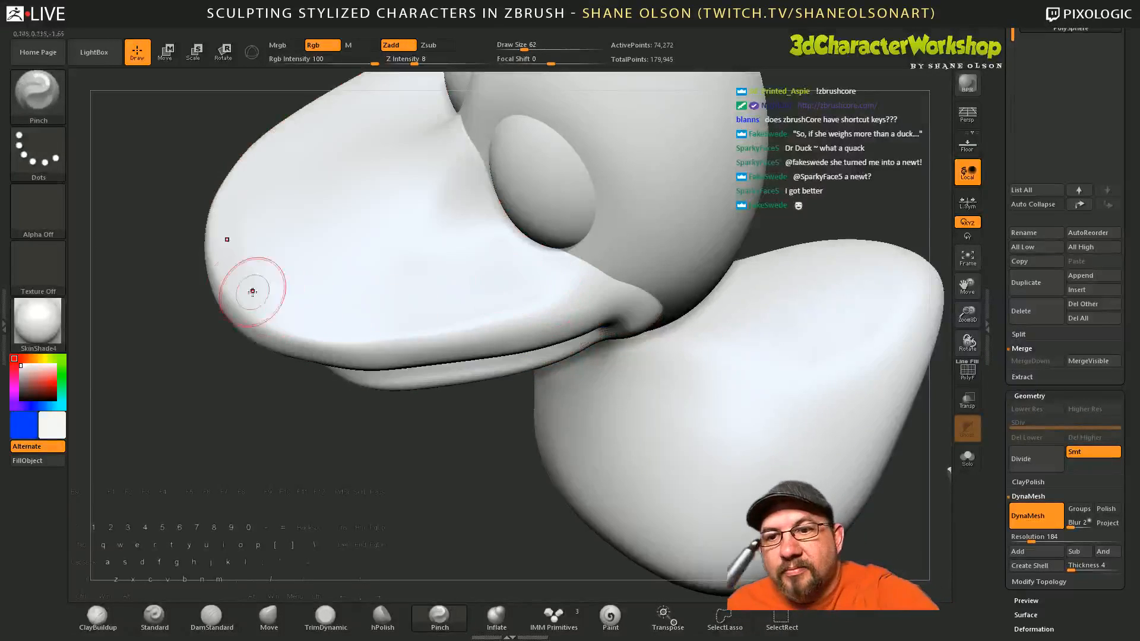
mouse_move(243, 277)
mouse_down()
mouse_move(290, 332)
mouse_move(358, 340)
mouse_up()
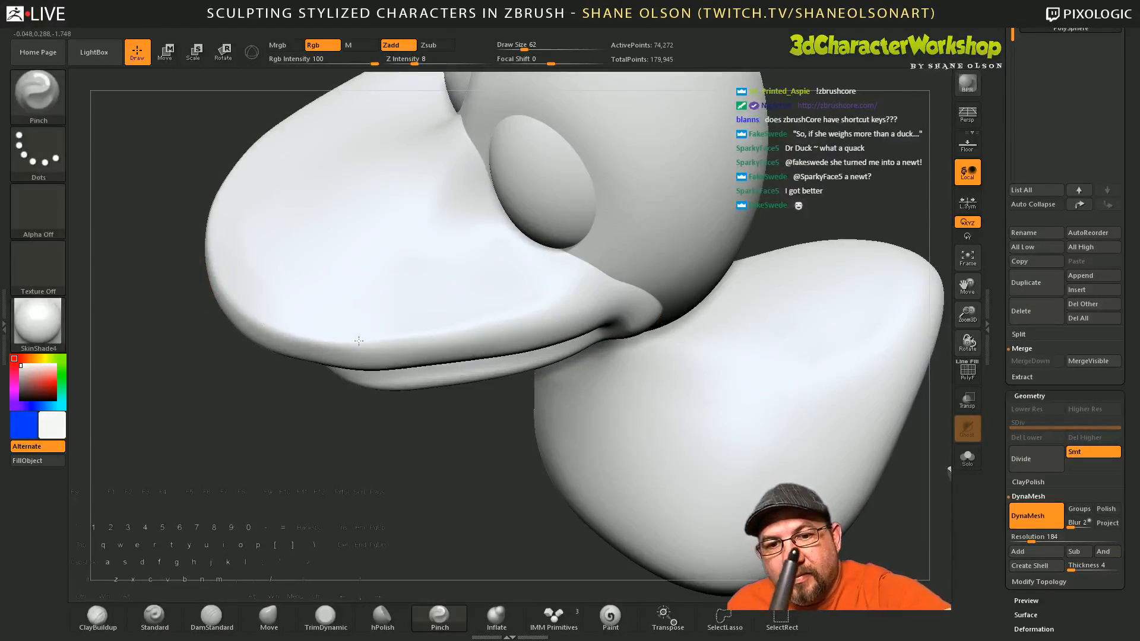
Step: Examine the pinched beak rim and mouth corners from the front, side and below, and check the whole duck's profile
alt+drag(507, 479, 449, 416)
mouse_move(655, 437)
mouse_down()
mouse_move(732, 423)
mouse_move(650, 440)
mouse_move(669, 405)
mouse_move(727, 408)
mouse_move(720, 386)
mouse_move(696, 417)
mouse_up()
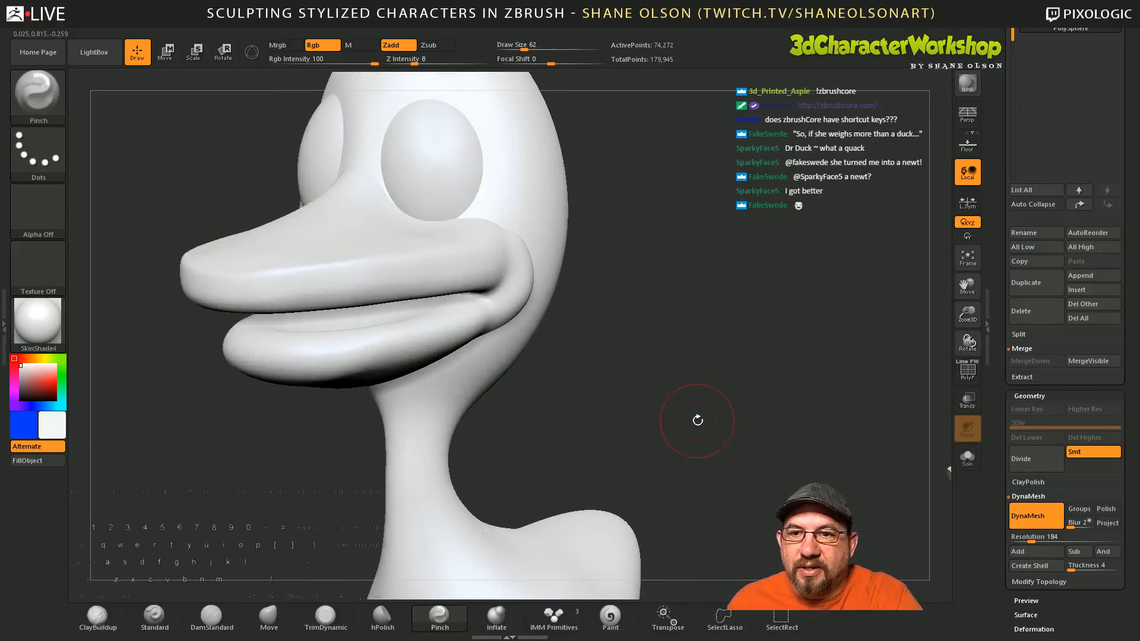
key(ctrl)
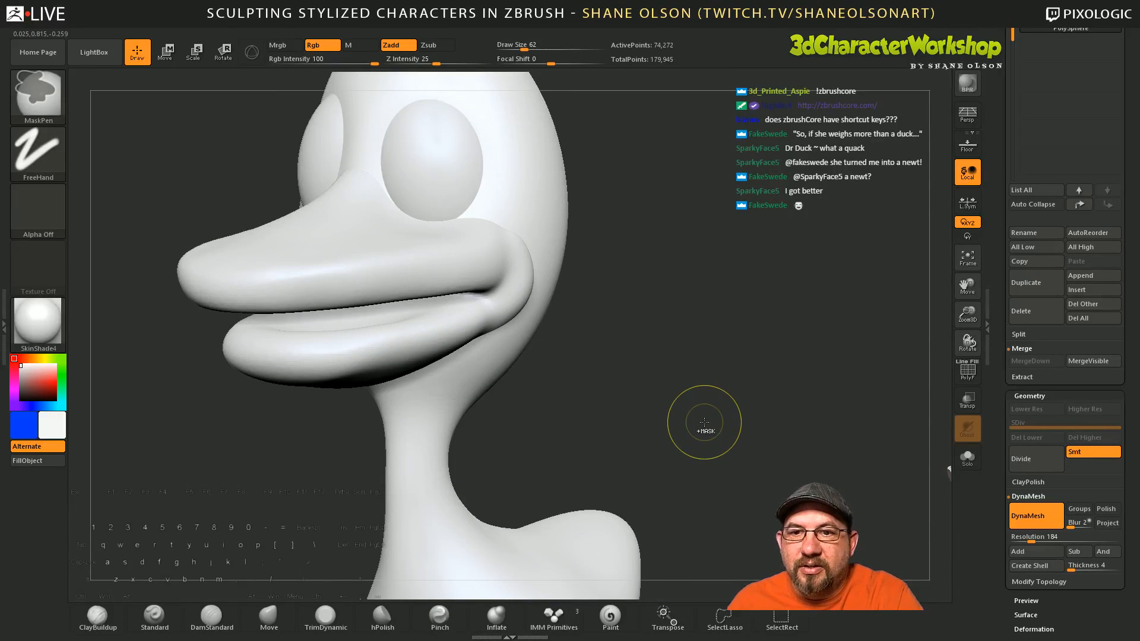
mouse_move(687, 419)
mouse_down()
mouse_move(708, 406)
mouse_move(700, 402)
mouse_move(717, 419)
mouse_move(672, 394)
mouse_up()
key(ctrl)
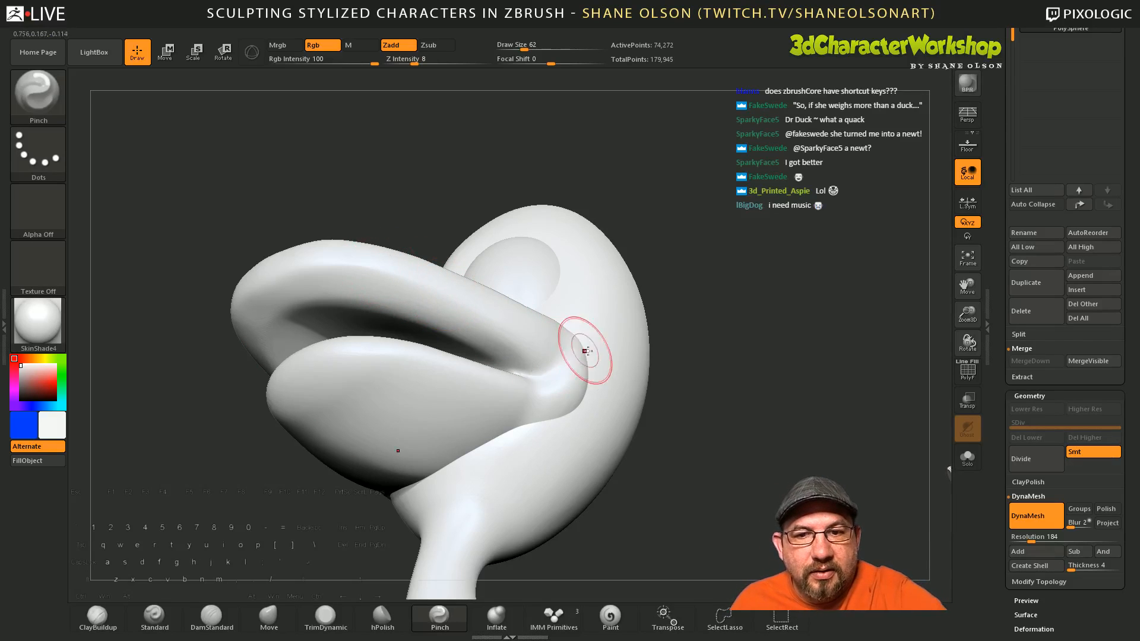
mouse_move(696, 407)
mouse_down()
mouse_move(707, 486)
mouse_move(718, 440)
mouse_move(697, 414)
mouse_up()
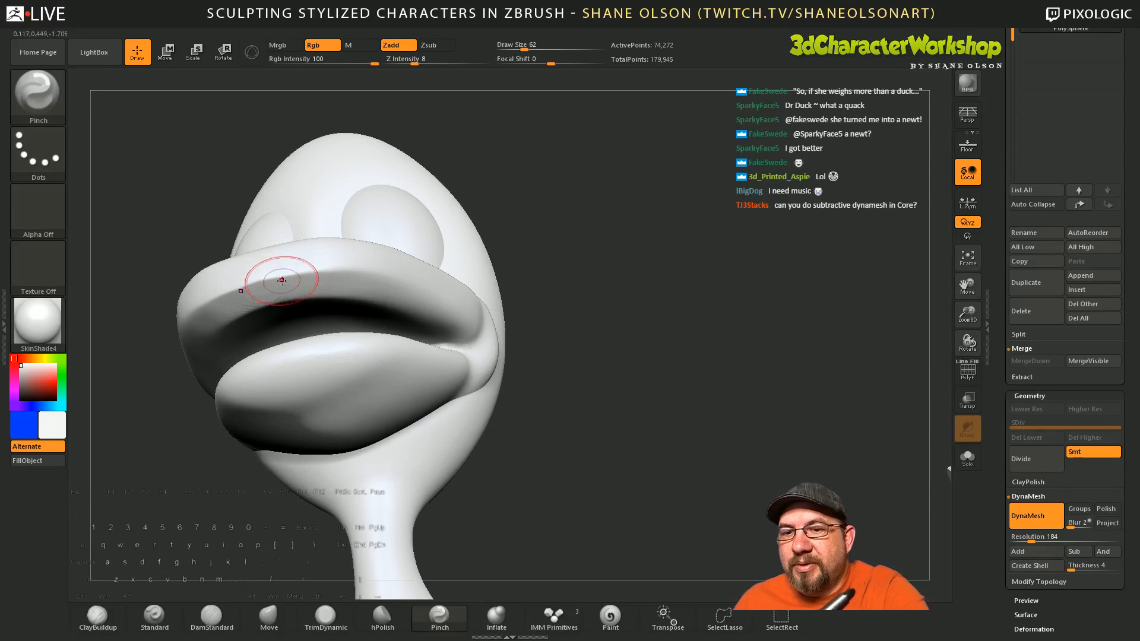
key(shift)
mouse_move(617, 405)
shift+mouse_down()
mouse_move(612, 423)
mouse_move(602, 383)
mouse_move(641, 414)
mouse_move(636, 389)
mouse_move(601, 403)
shift+mouse_up()
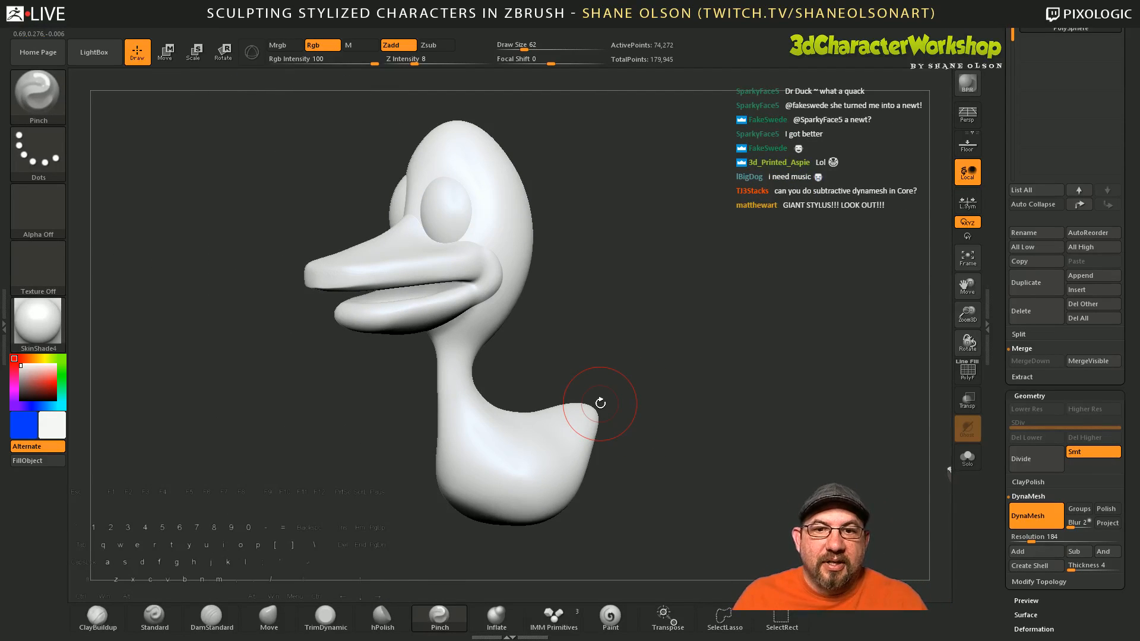
drag(707, 336, 674, 321)
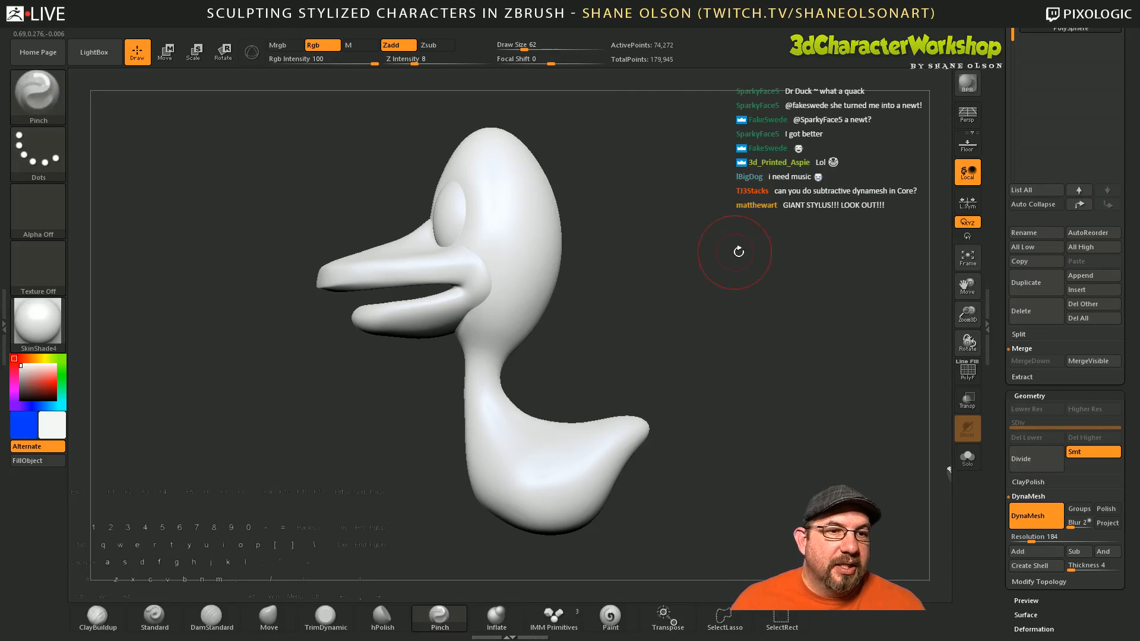
Step: Make the duck's body the active subtool and face the head squarely from the front
drag(1007, 185, 1007, 403)
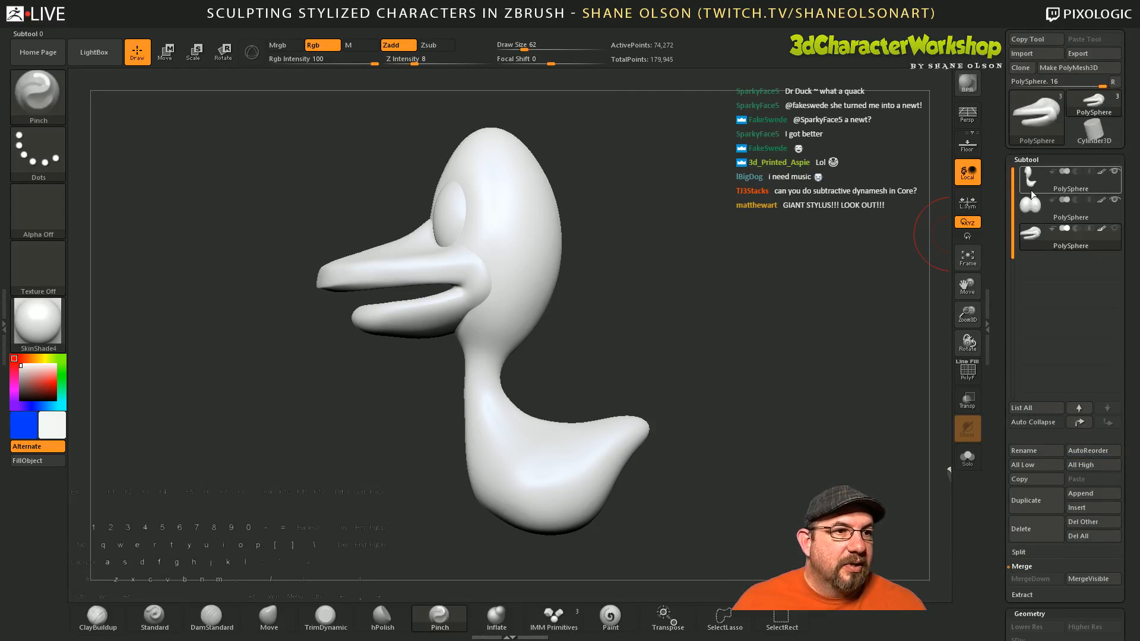
click(1033, 184)
drag(728, 214, 769, 260)
mouse_move(686, 271)
mouse_down()
mouse_move(641, 274)
mouse_move(673, 277)
mouse_up()
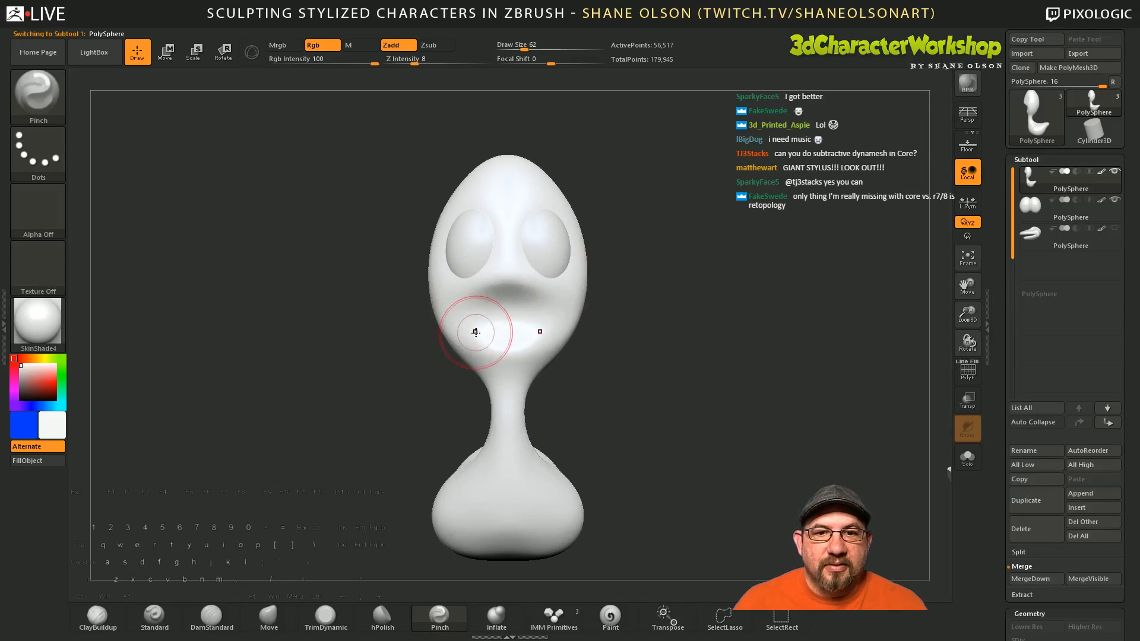
shift+drag(665, 323, 706, 313)
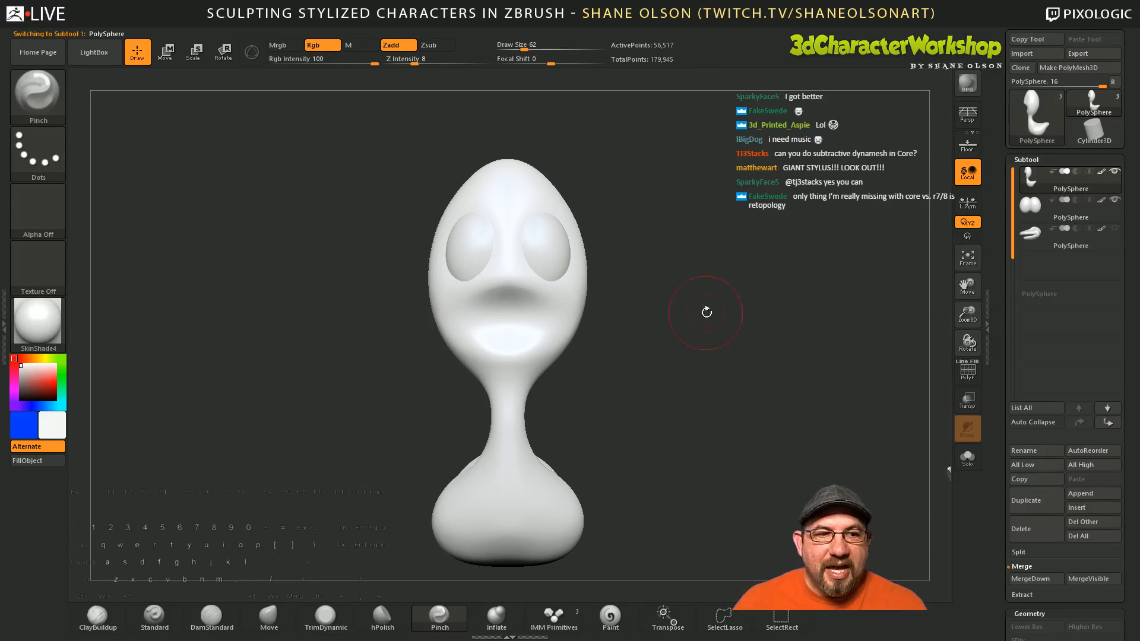
Step: Insert a subtractive sphere from IMM Primitives into the body's mouth area and show its wireframe
click(558, 623)
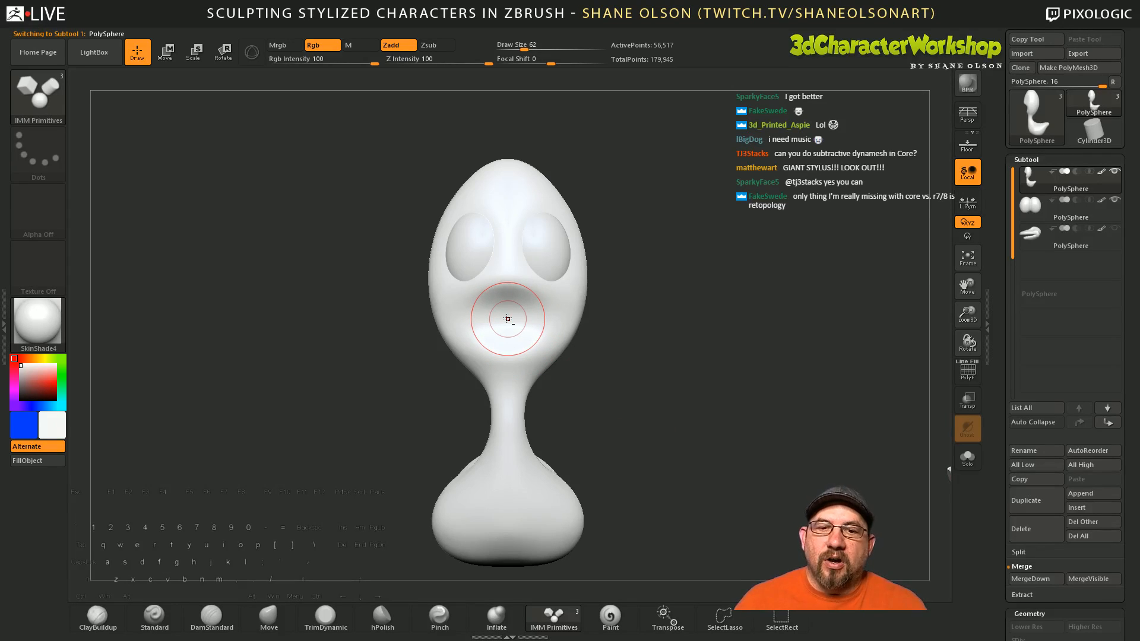
drag(507, 318, 498, 354)
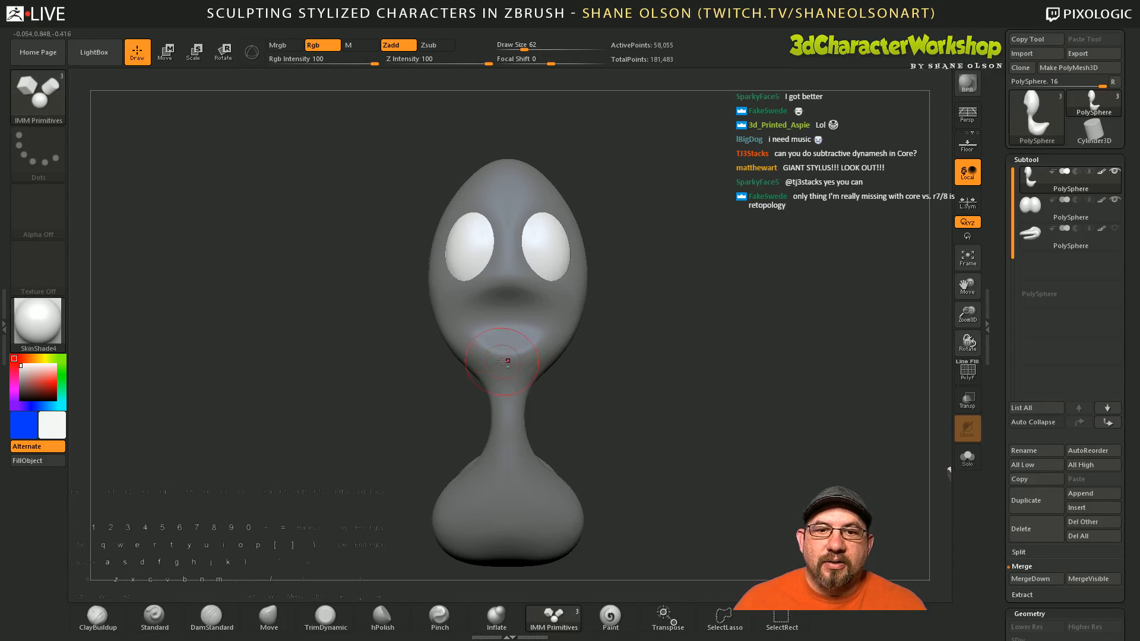
mouse_move(666, 382)
mouse_down()
mouse_move(699, 386)
mouse_move(643, 387)
mouse_move(666, 344)
mouse_move(674, 356)
mouse_move(739, 347)
mouse_move(667, 368)
mouse_up()
key(shift+f)
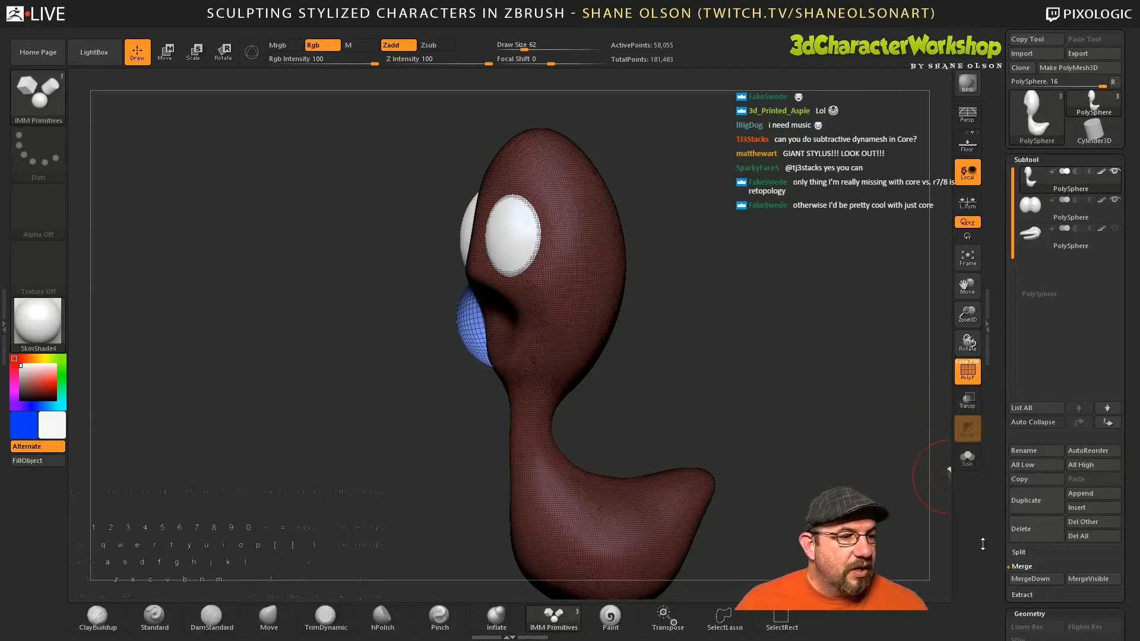
Step: Turn on double-sided display for the body and check the inserted sphere with and without wireframe
scroll(1041, 442, down, 10)
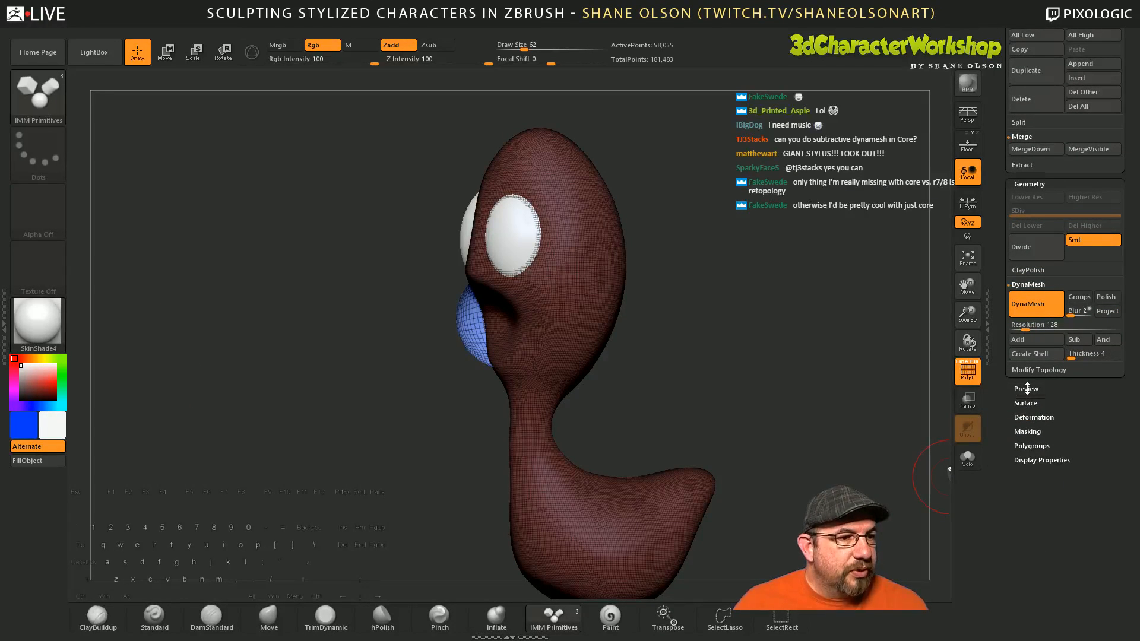
click(1027, 389)
click(1027, 389)
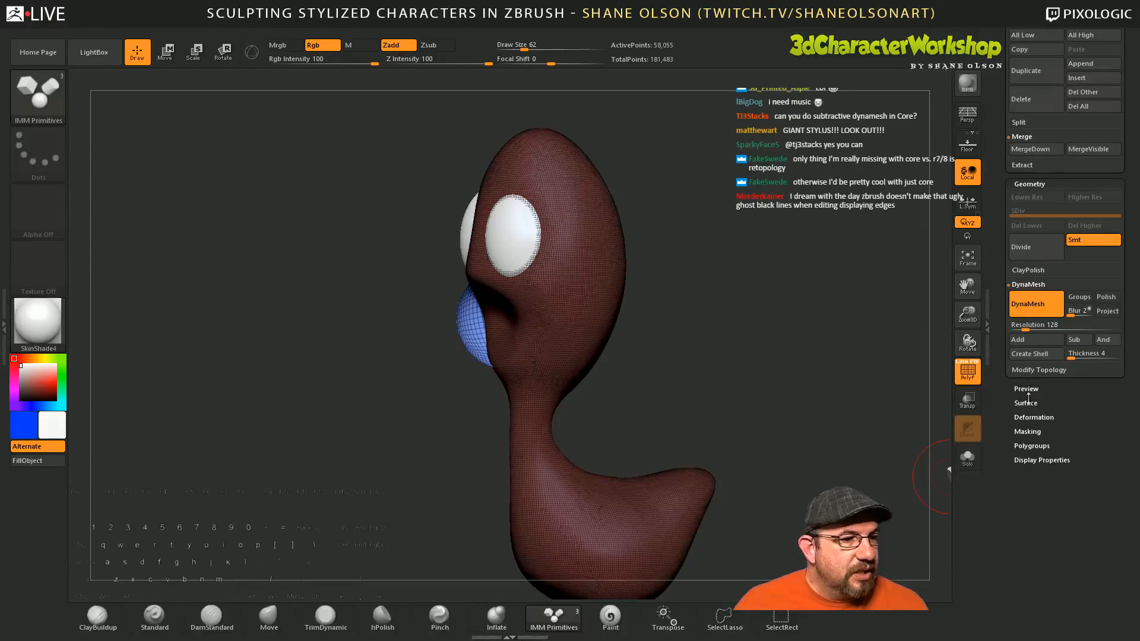
click(1035, 461)
click(1045, 473)
mouse_move(810, 324)
mouse_down()
mouse_move(819, 356)
mouse_move(836, 343)
mouse_move(808, 346)
mouse_up()
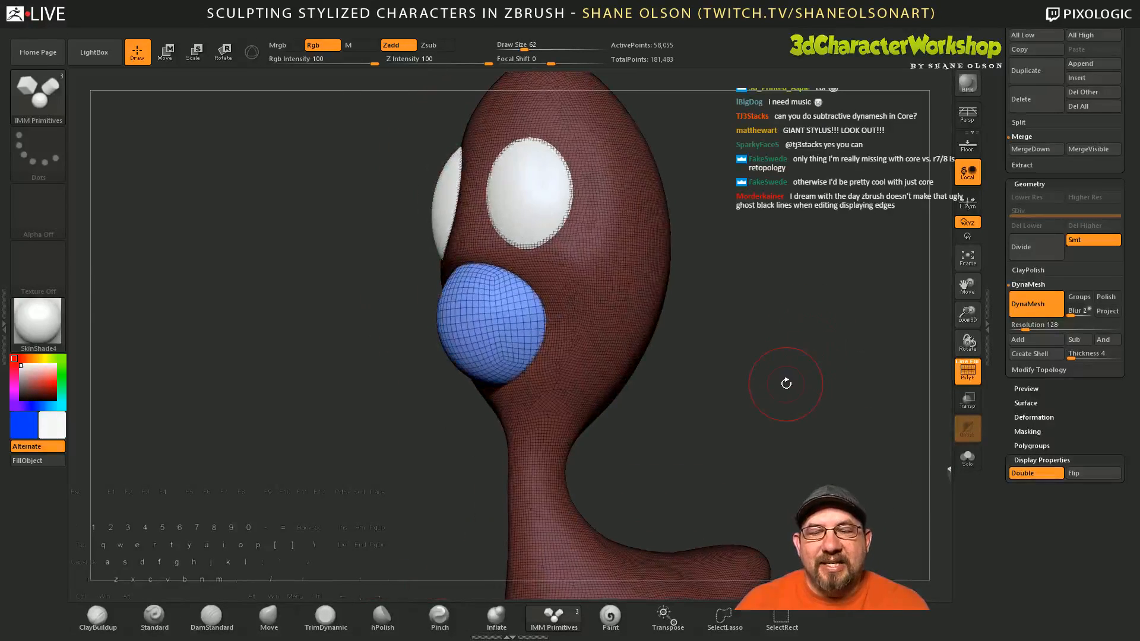
mouse_move(771, 382)
mouse_down()
mouse_move(719, 387)
mouse_move(742, 399)
mouse_up()
key(shift+f)
key(shift+f)
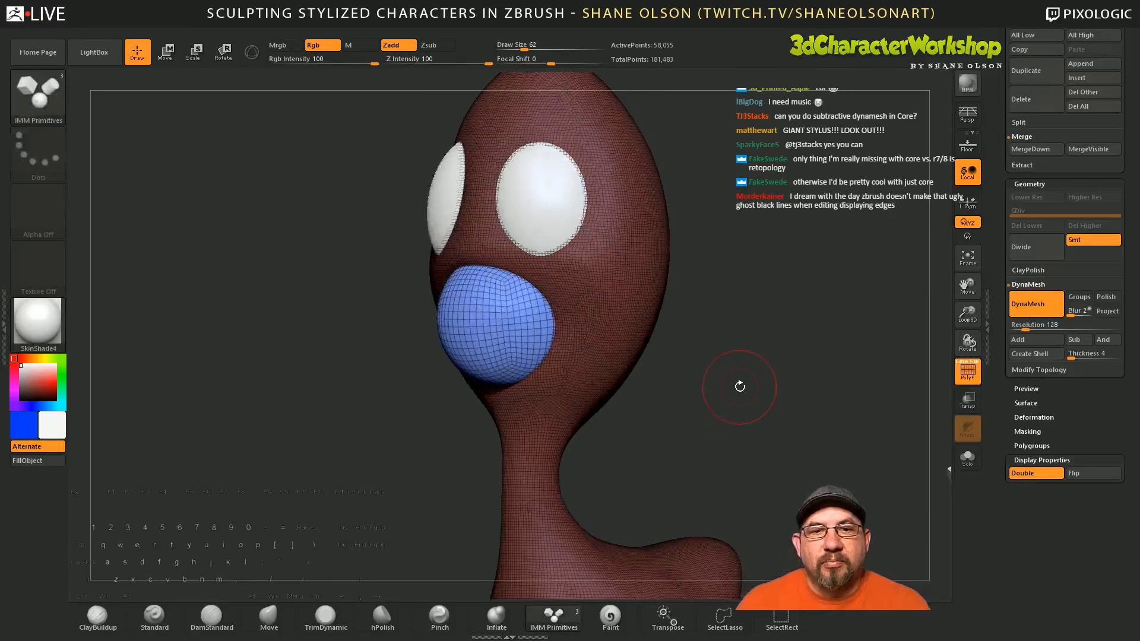
drag(755, 329, 738, 382)
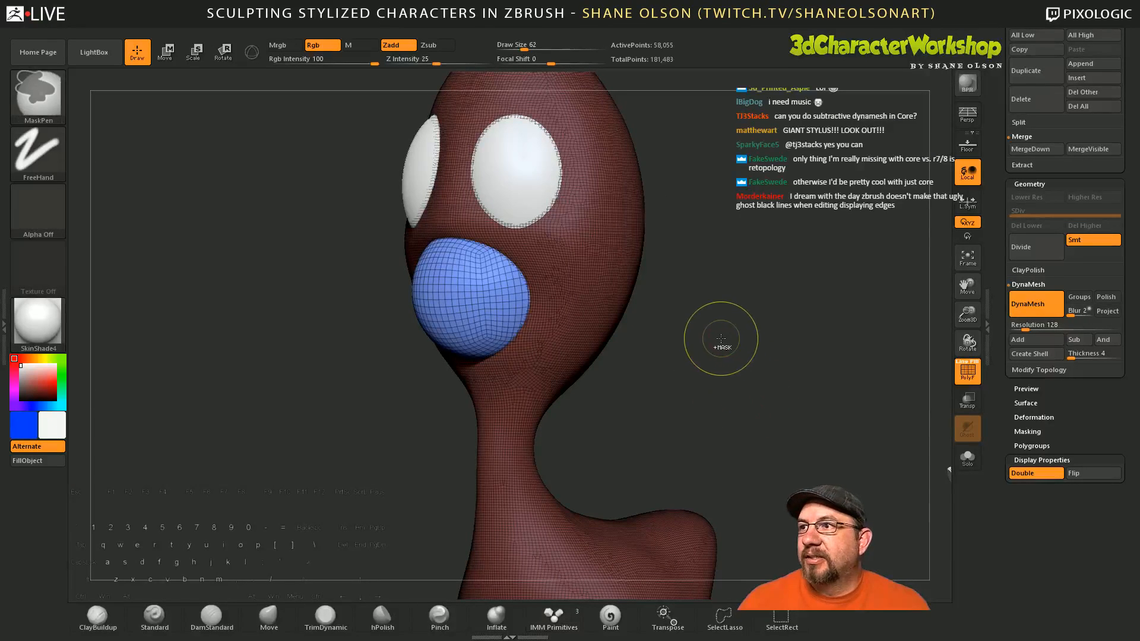
drag(752, 354, 751, 352)
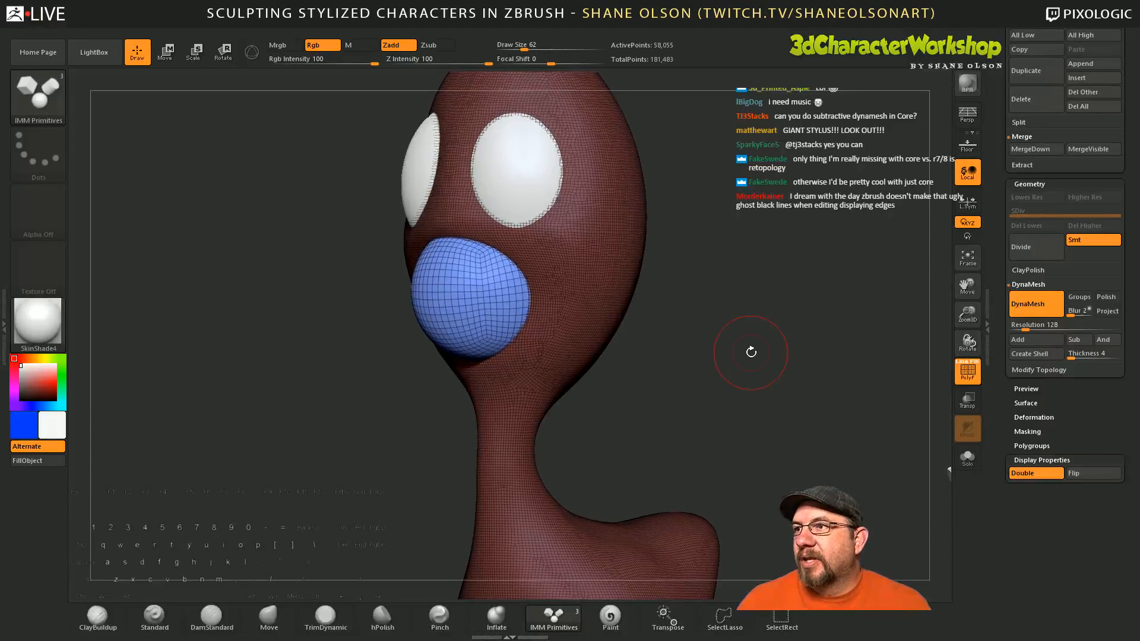
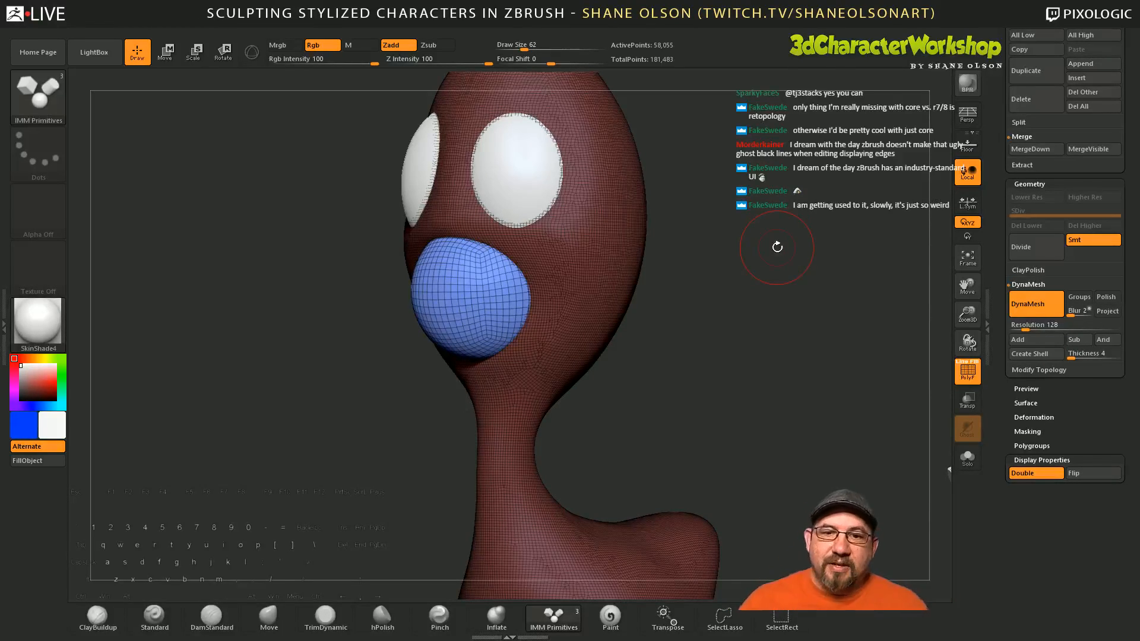
mouse_move(742, 286)
mouse_down()
mouse_move(755, 284)
mouse_move(742, 300)
mouse_up()
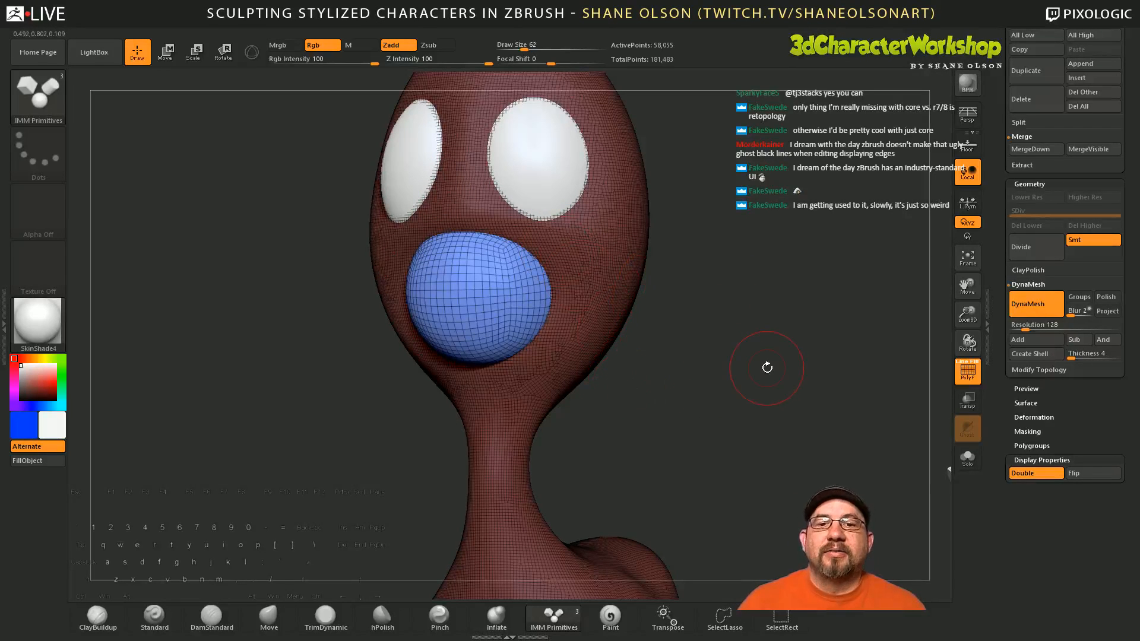
drag(767, 368, 757, 369)
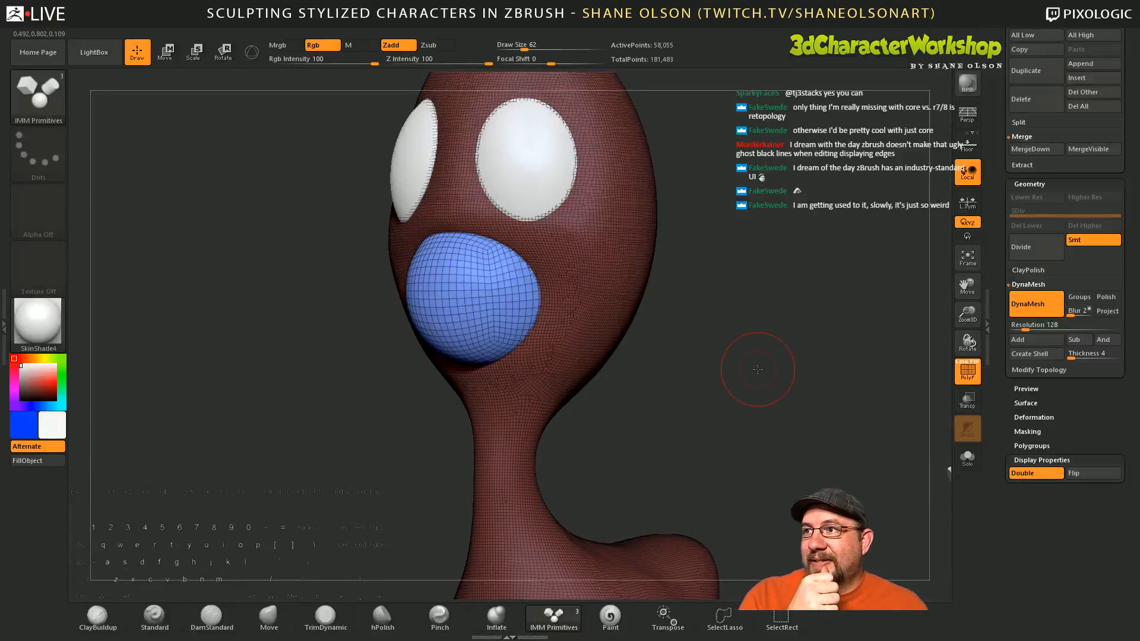
drag(750, 364, 751, 339)
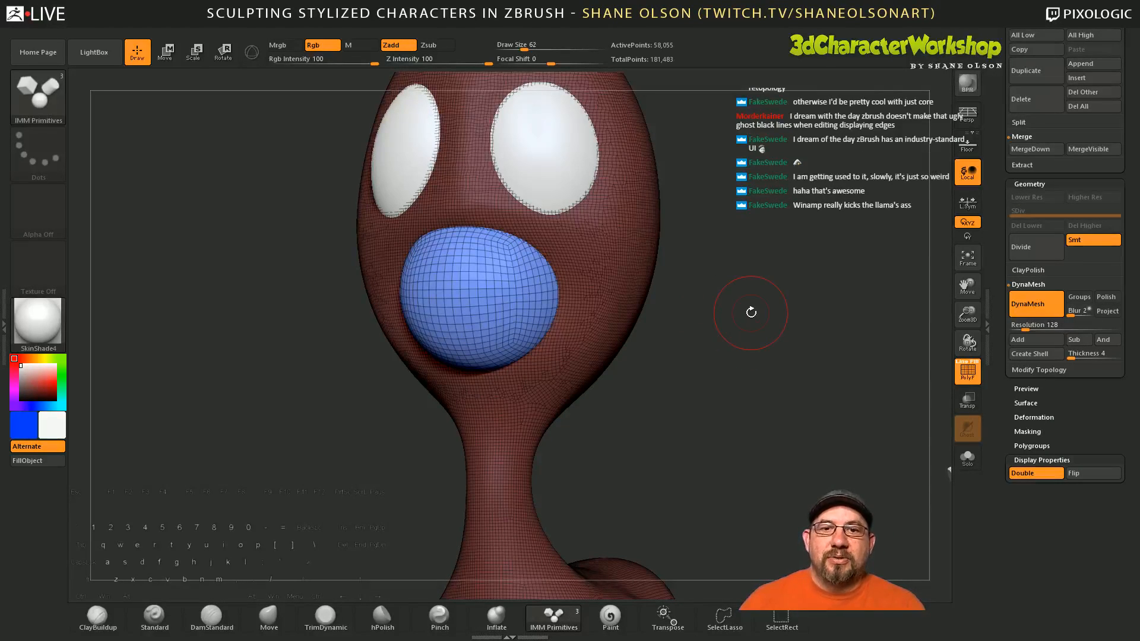
Step: Clear the body's mask and remesh with DynaMesh to subtract the inserted sphere and carve a mouth cavity
ctrl+drag(734, 284, 773, 429)
drag(787, 375, 739, 356)
key(ctrl+z)
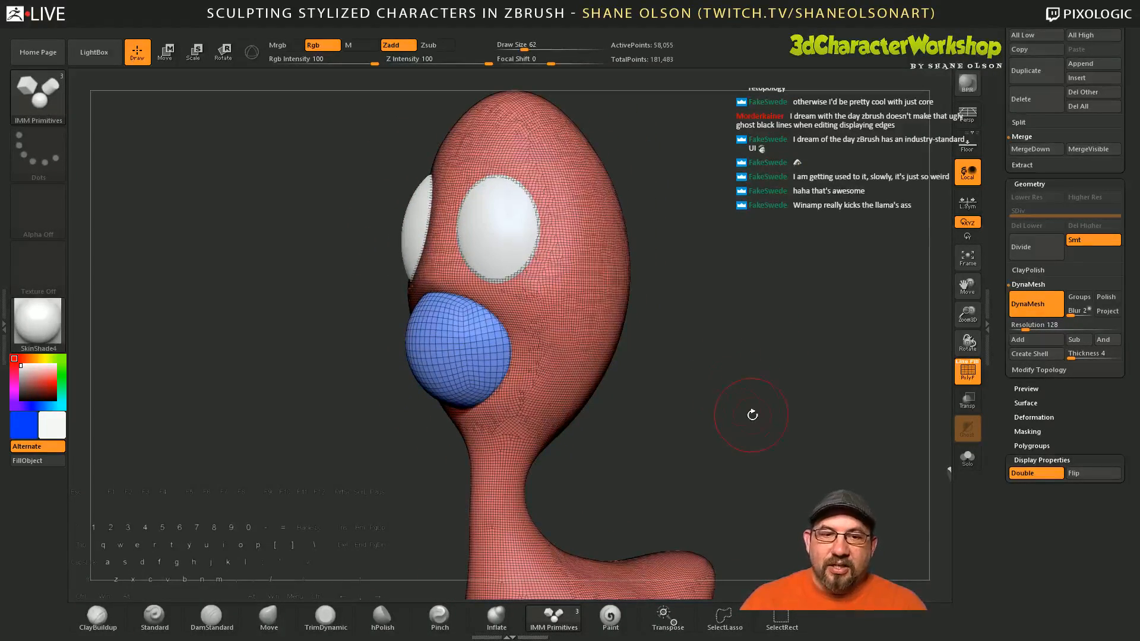
key(ctrl)
ctrl+click(739, 359)
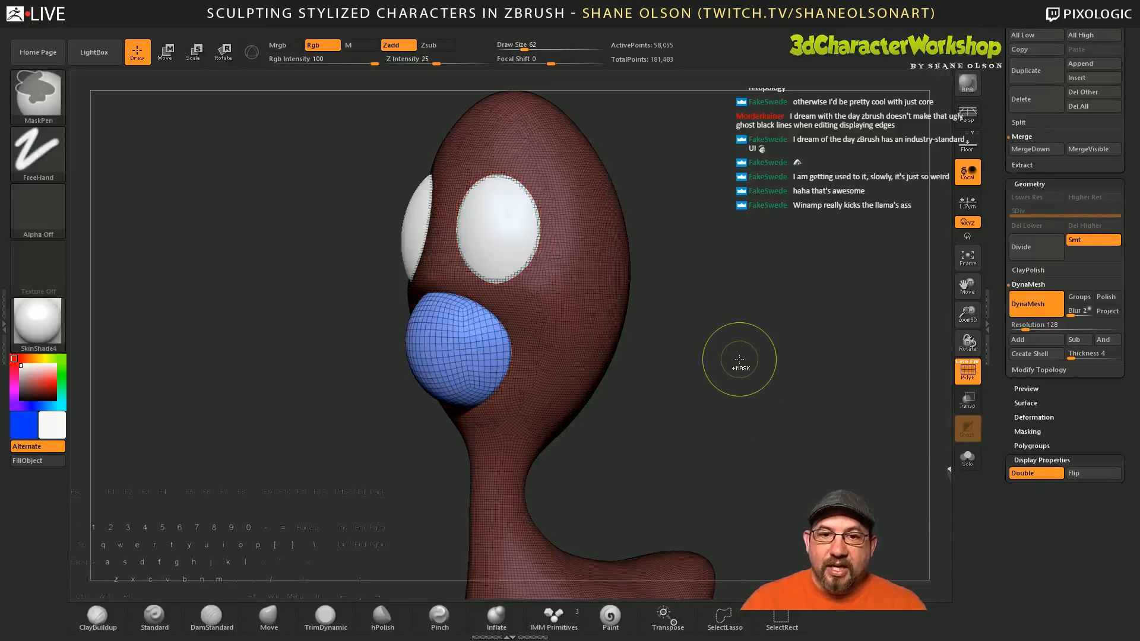
ctrl+click(827, 508)
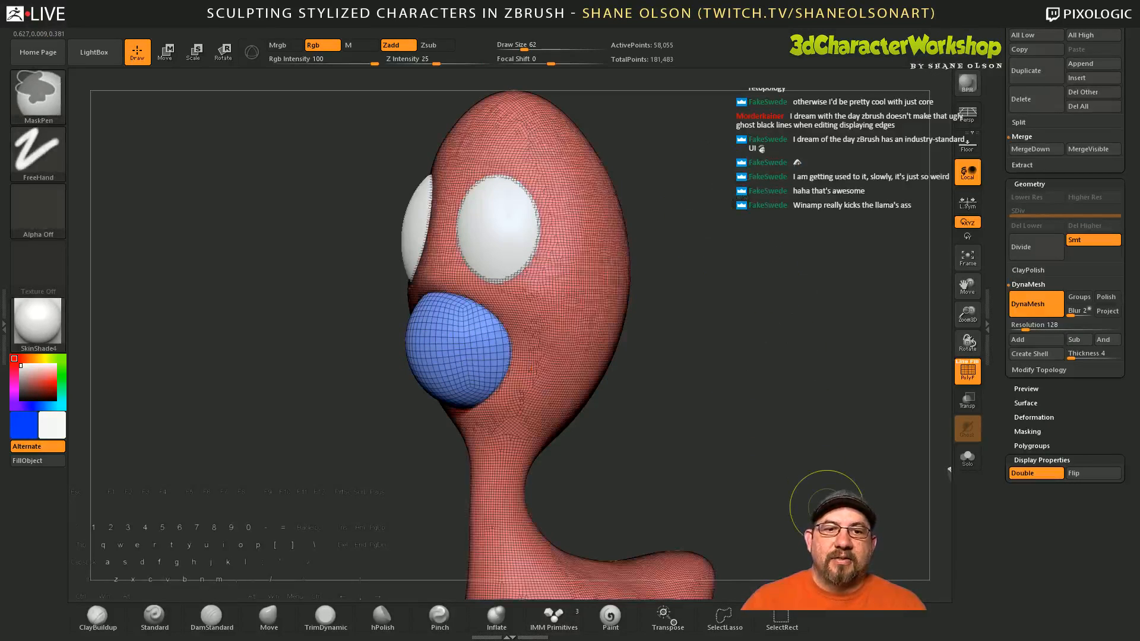
mouse_move(735, 236)
ctrl+mouse_down()
mouse_move(765, 363)
mouse_move(798, 369)
ctrl+mouse_up()
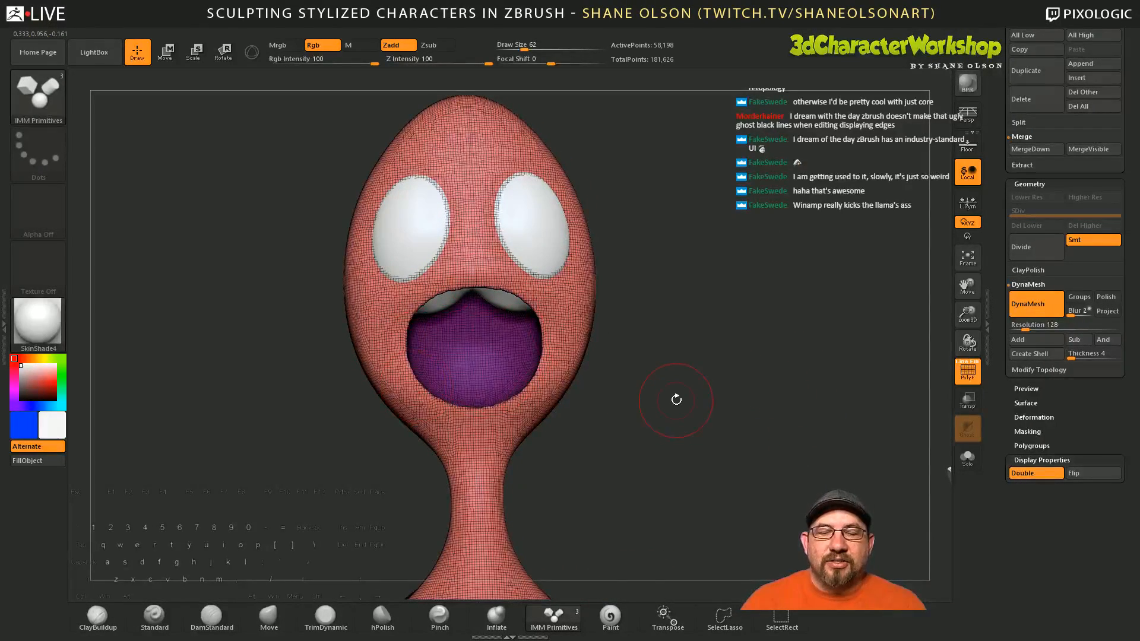
Step: Hide the wireframe, inspect the carved mouth cavity, and undo both the DynaMesh subtraction and the sphere insertion
drag(675, 399, 642, 412)
key(shift+f)
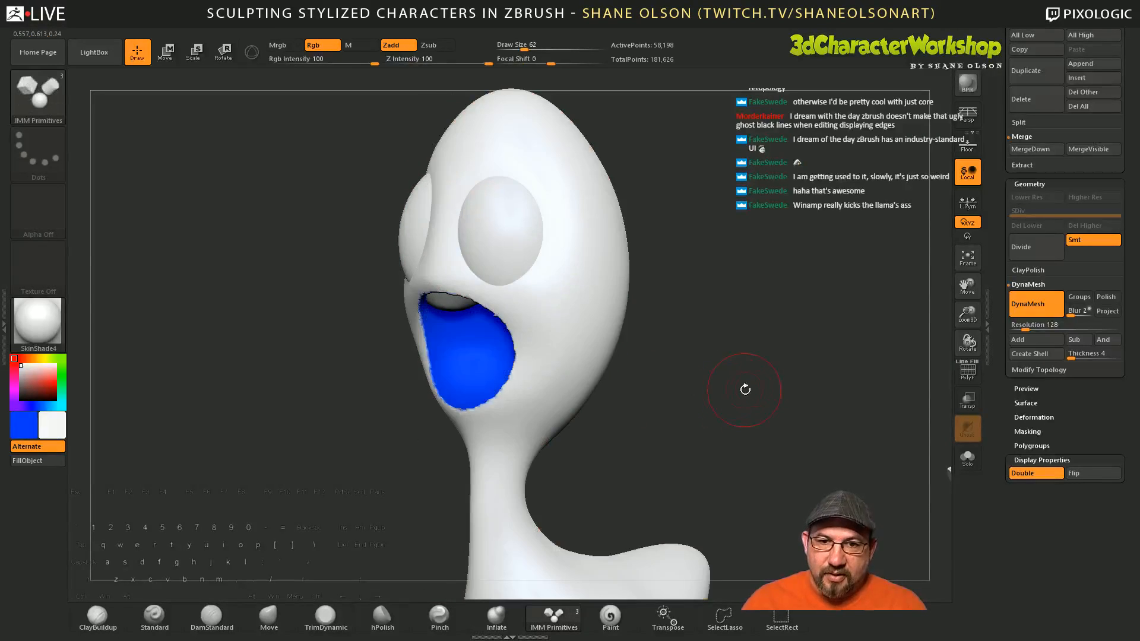
drag(743, 387, 771, 380)
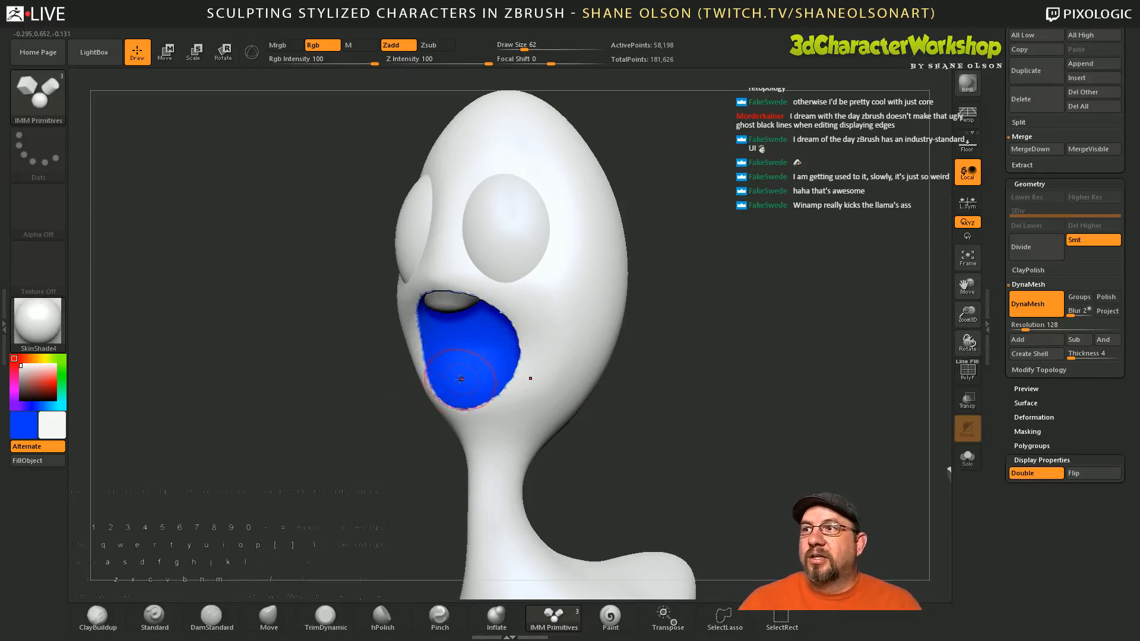
shift+drag(635, 376, 683, 381)
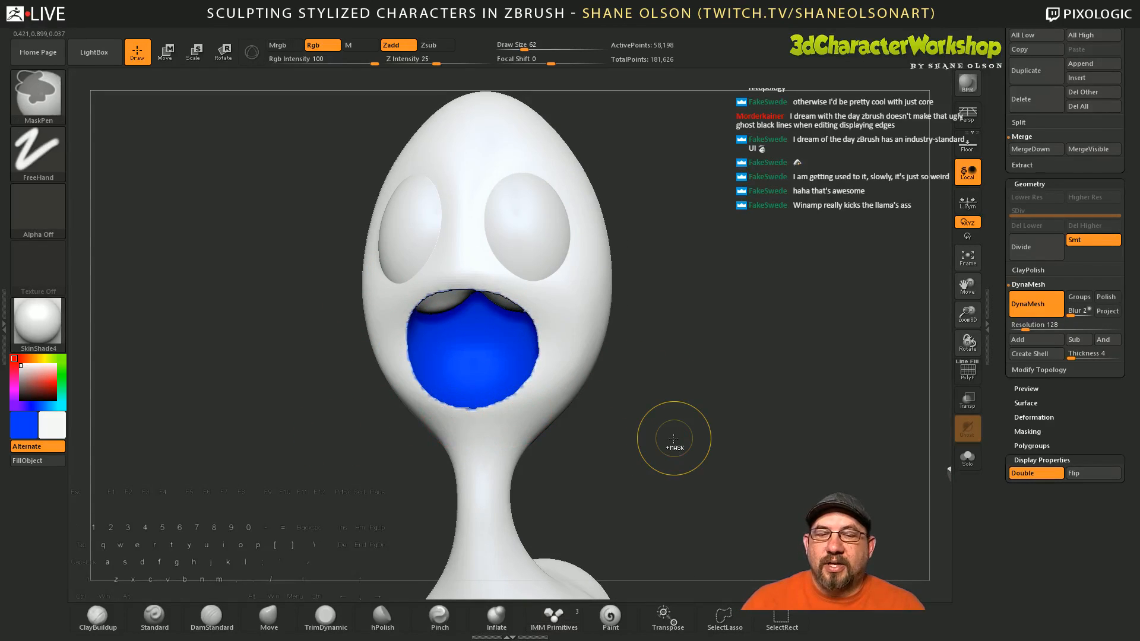
key(ctrl+z)
key(ctrl+z)
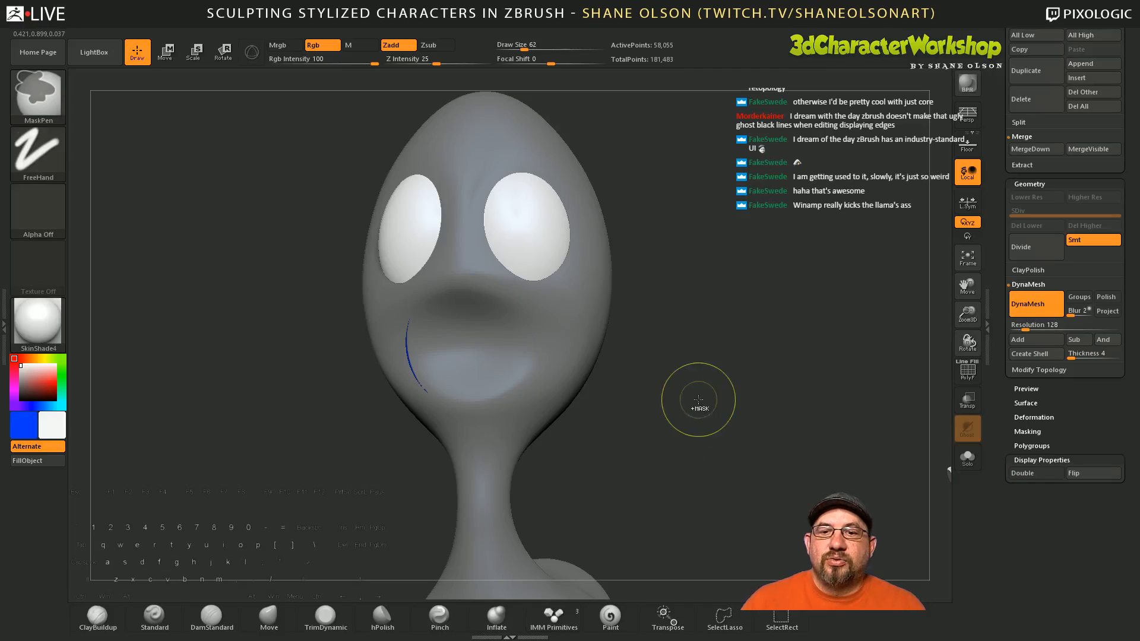
drag(701, 397, 720, 401)
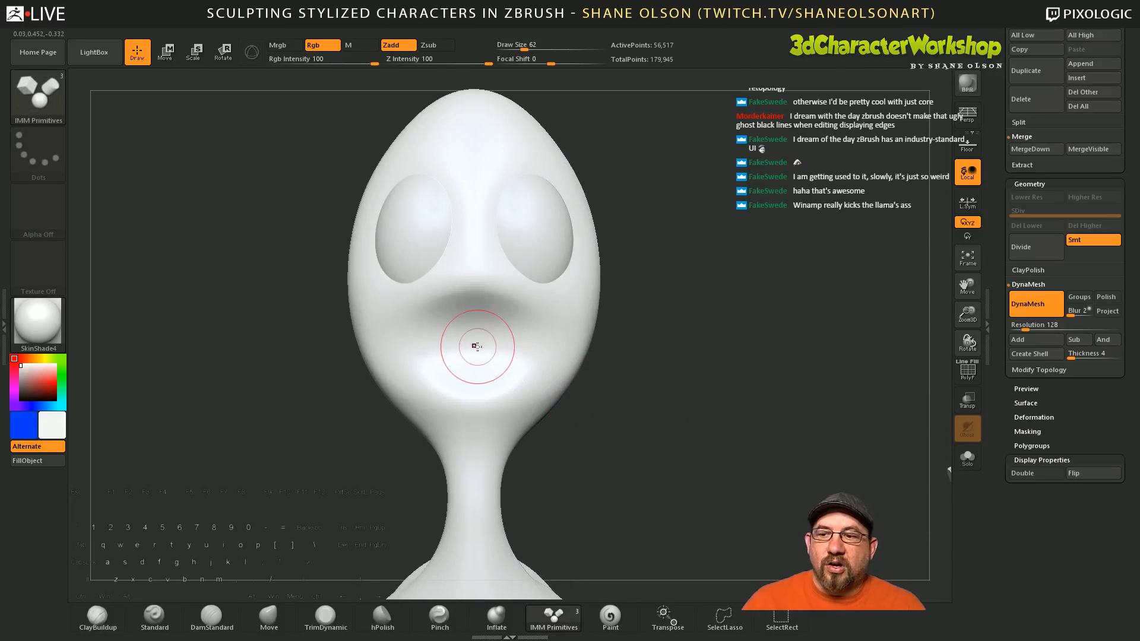
Step: Set the second color swatch to a dark grey with RGB 53, 53, 53
click(23, 429)
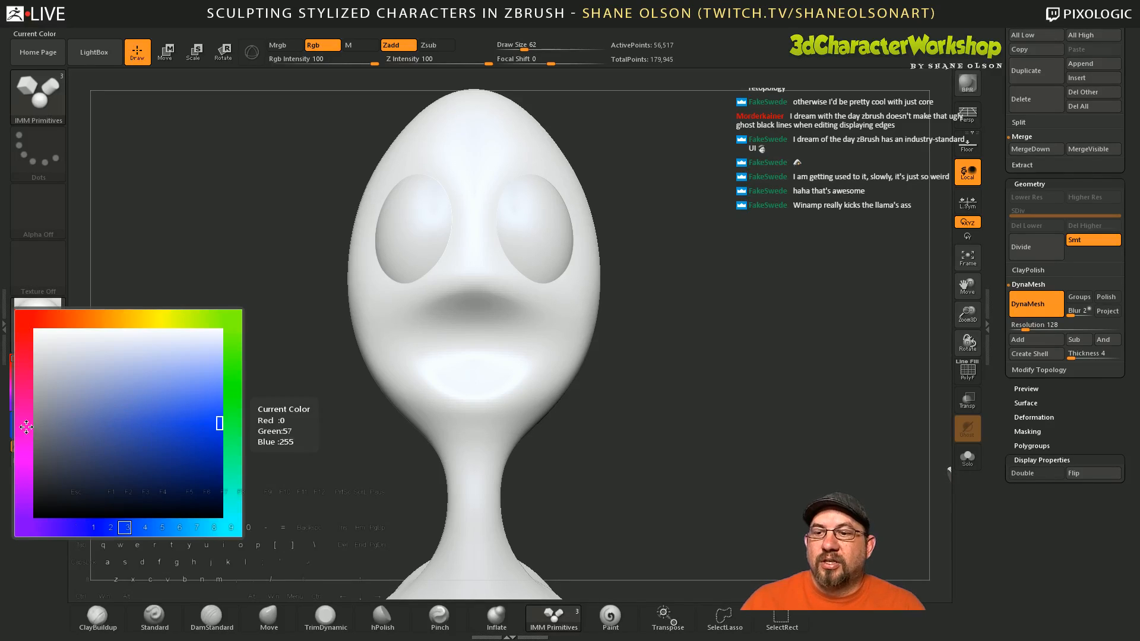
drag(97, 446, 11, 447)
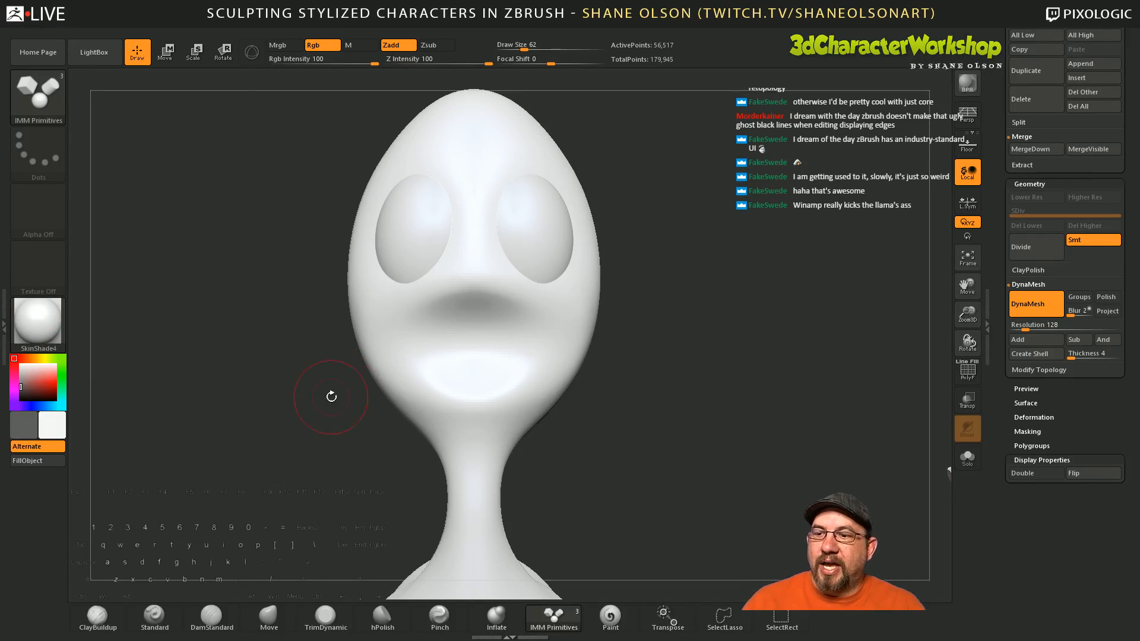
click(21, 429)
drag(86, 427, 26, 474)
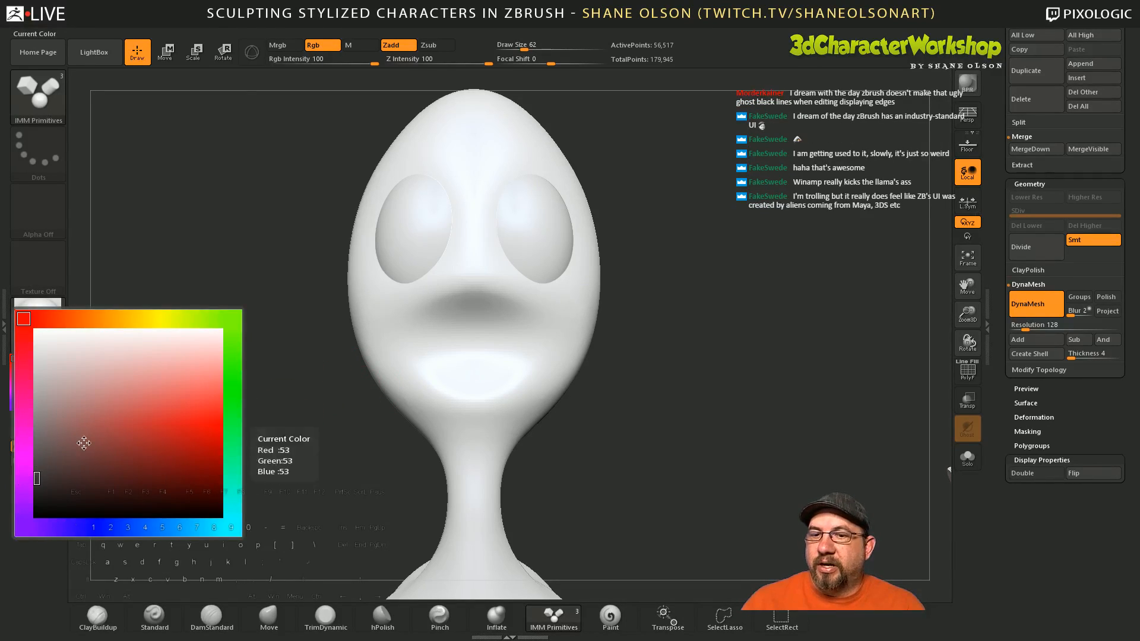
Step: Insert a subtractive sphere from IMM Primitives over the body's mouth area and turn on double-sided display for the body
mouse_move(708, 432)
mouse_down()
mouse_move(653, 432)
mouse_move(662, 411)
mouse_move(629, 382)
mouse_up()
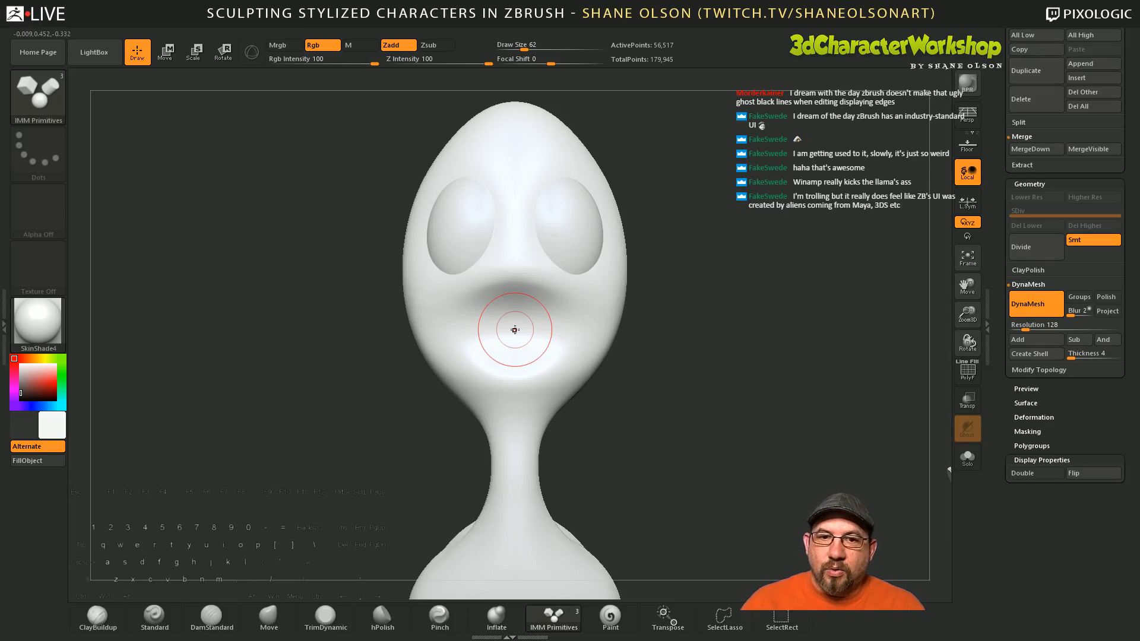
drag(514, 328, 518, 393)
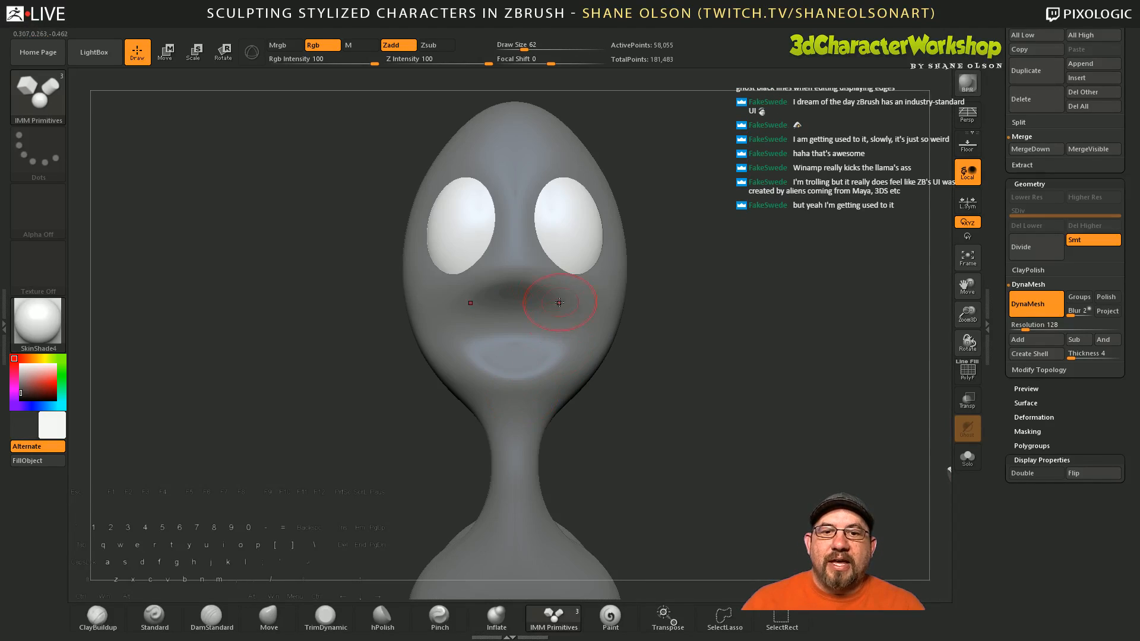
mouse_move(647, 368)
mouse_down()
mouse_move(706, 391)
mouse_move(555, 395)
mouse_up()
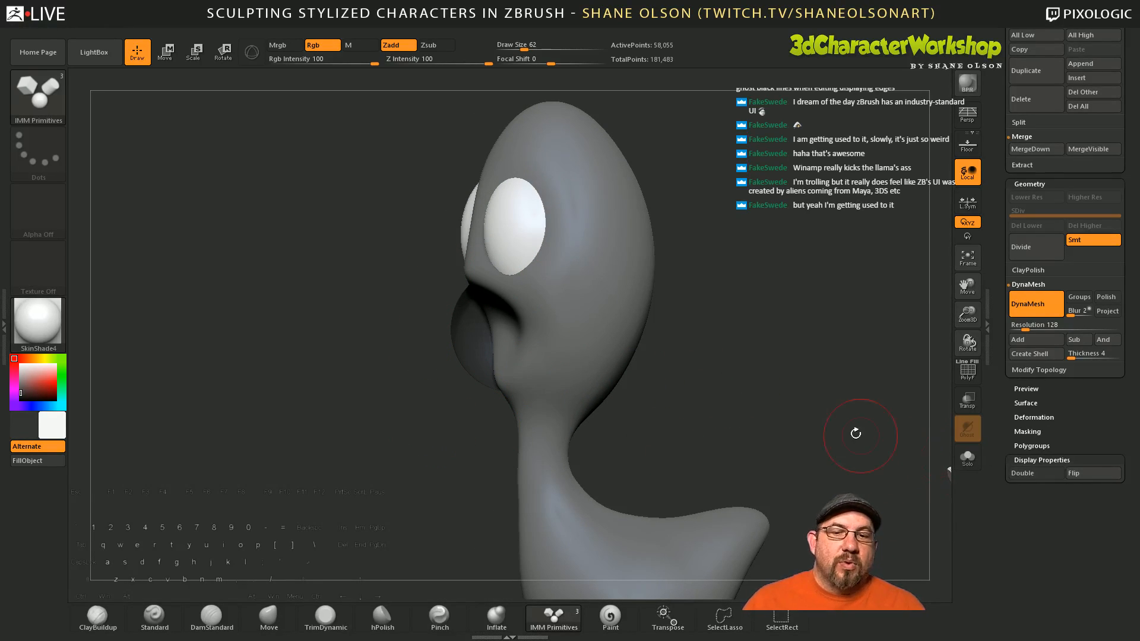
drag(707, 360, 697, 391)
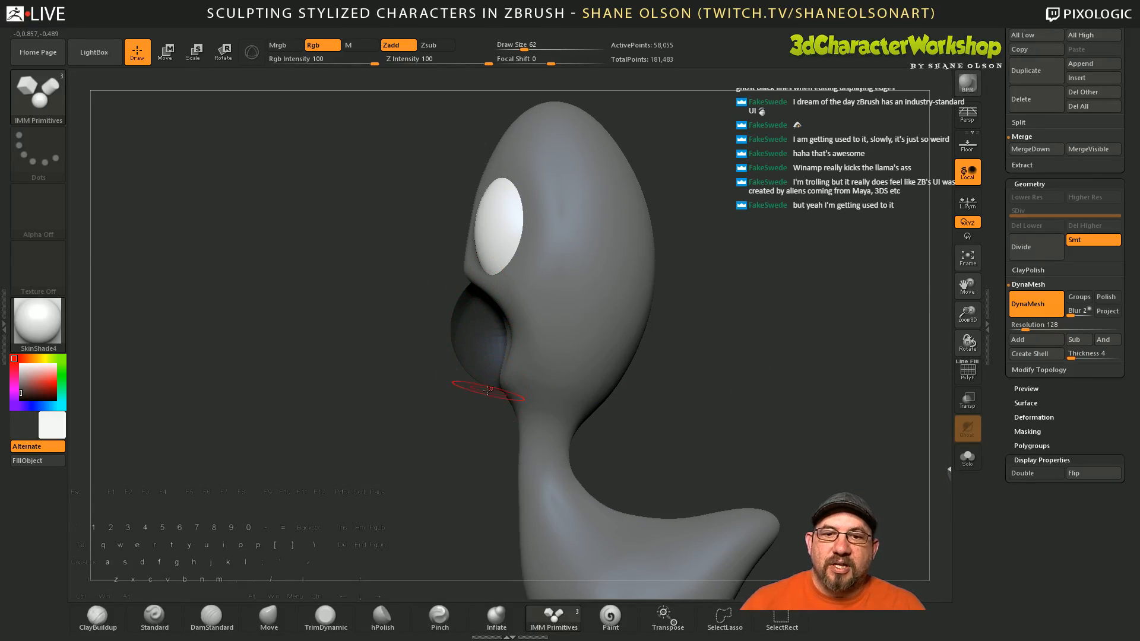
mouse_move(469, 391)
mouse_down()
mouse_move(445, 405)
mouse_move(479, 403)
mouse_move(464, 401)
mouse_up()
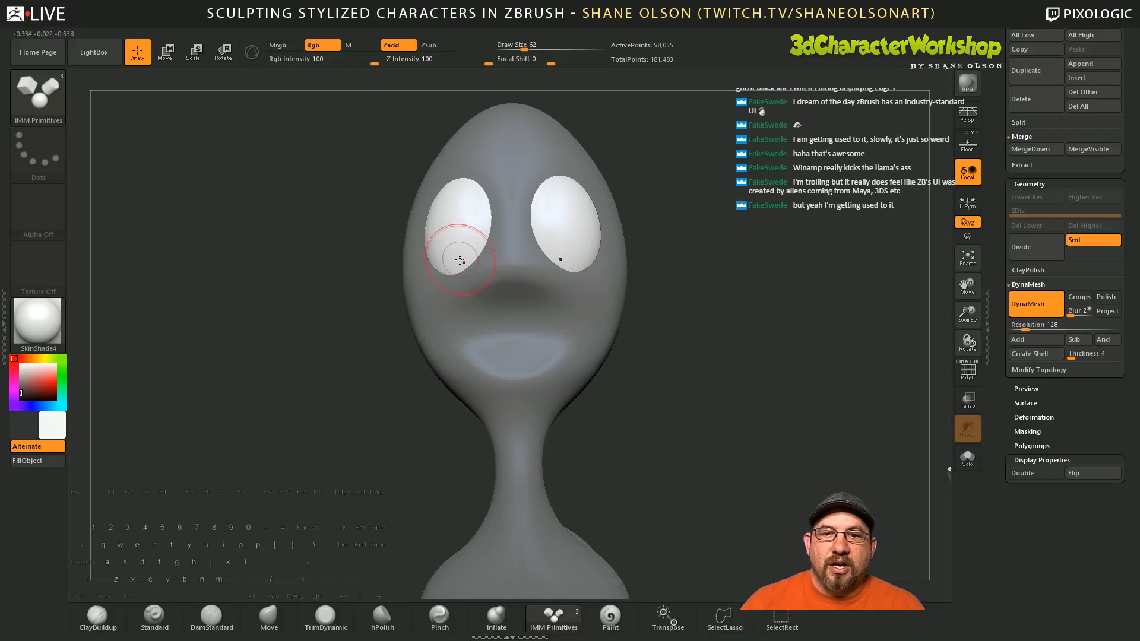
click(1032, 473)
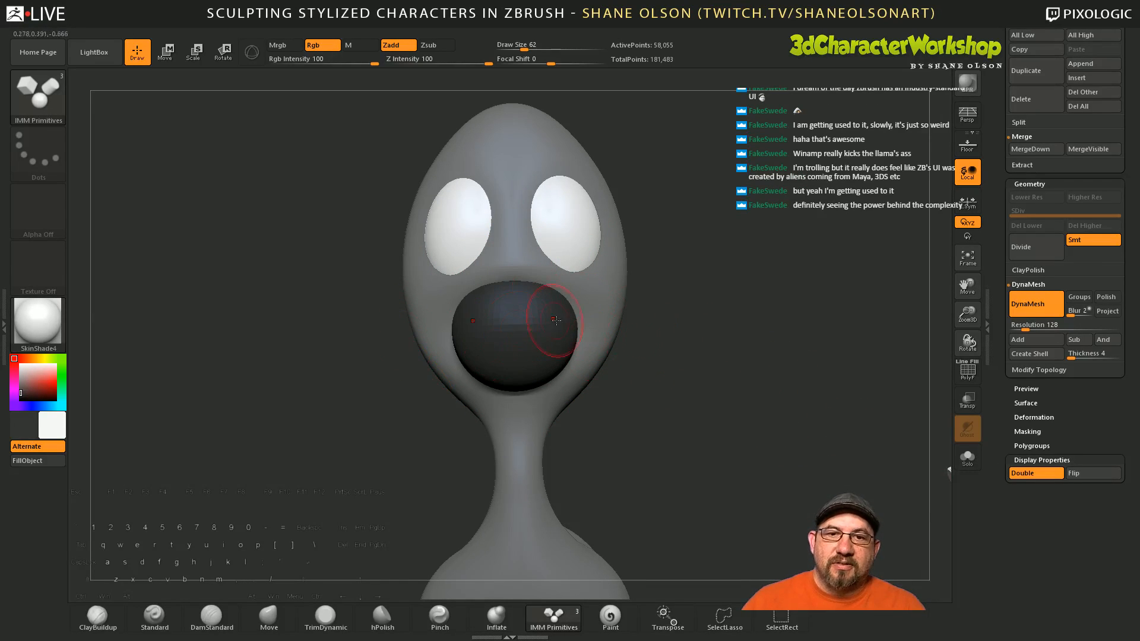
drag(743, 351, 744, 425)
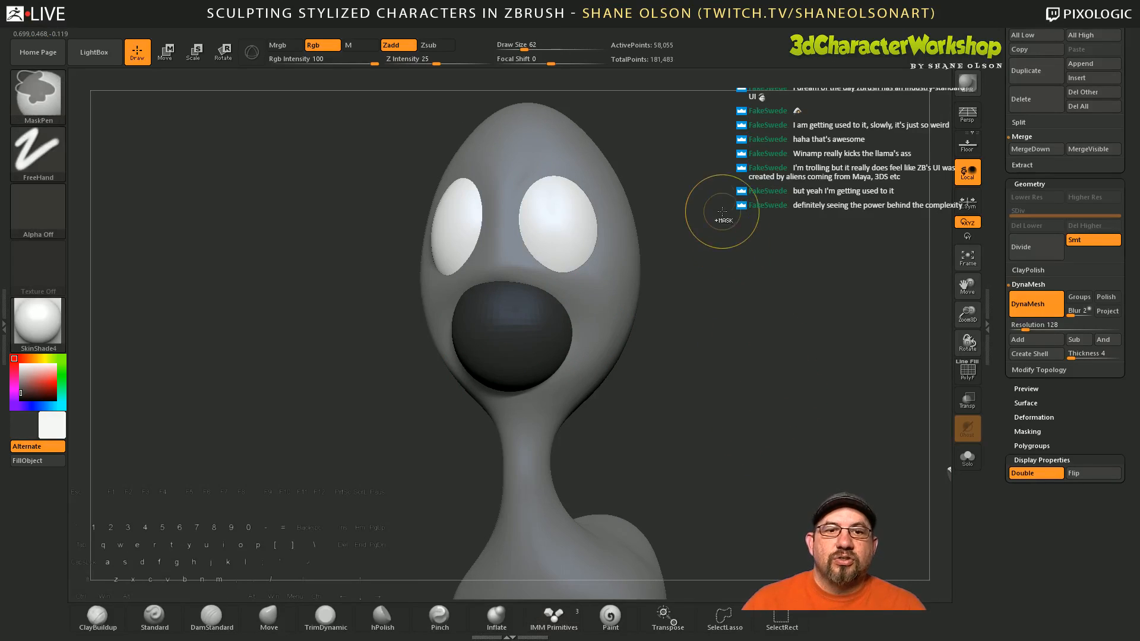
Step: Clear the mask and remesh the body with DynaMesh to subtract the dark sphere from the mouth area
ctrl+drag(705, 193, 748, 356)
ctrl+drag(717, 179, 754, 284)
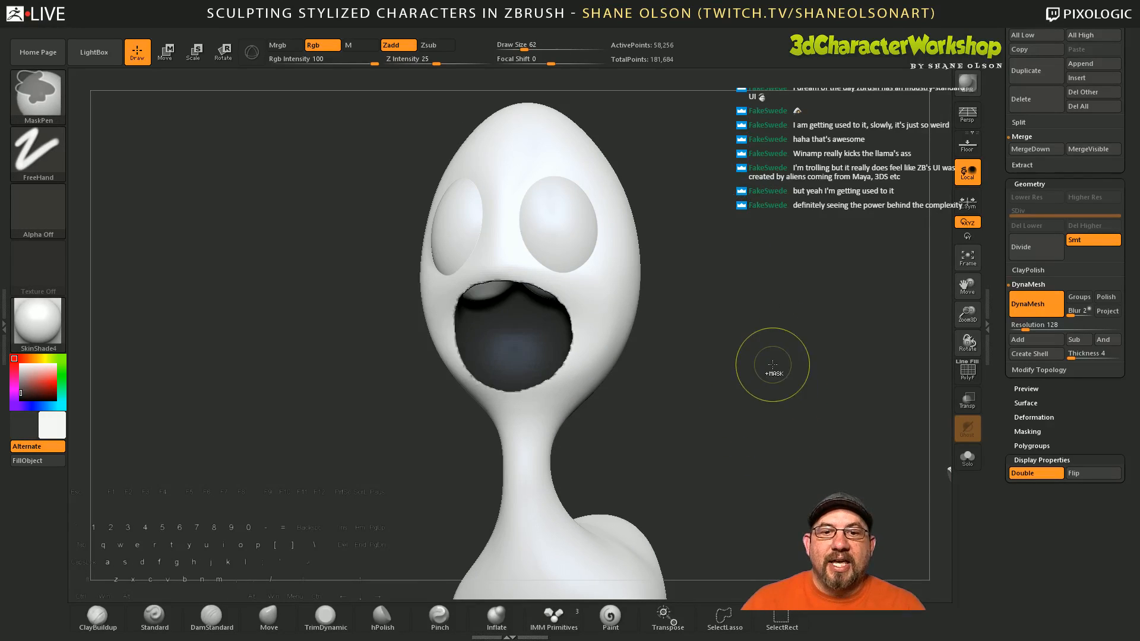
mouse_move(775, 357)
mouse_down()
mouse_move(784, 313)
mouse_move(817, 289)
mouse_move(773, 314)
mouse_move(775, 330)
mouse_up()
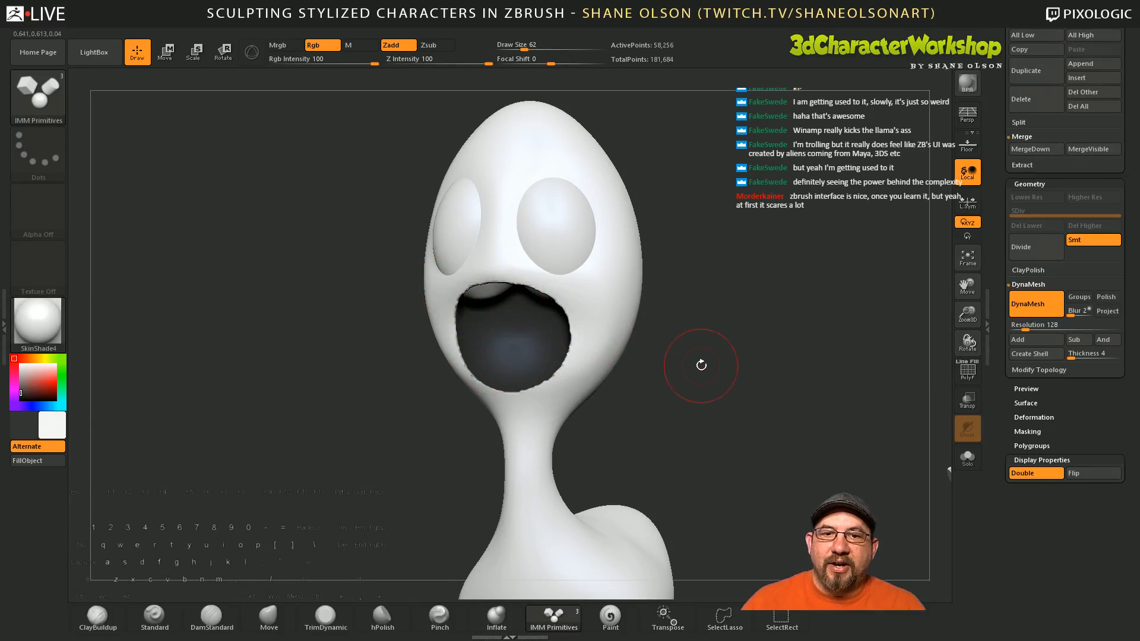
drag(700, 364, 734, 365)
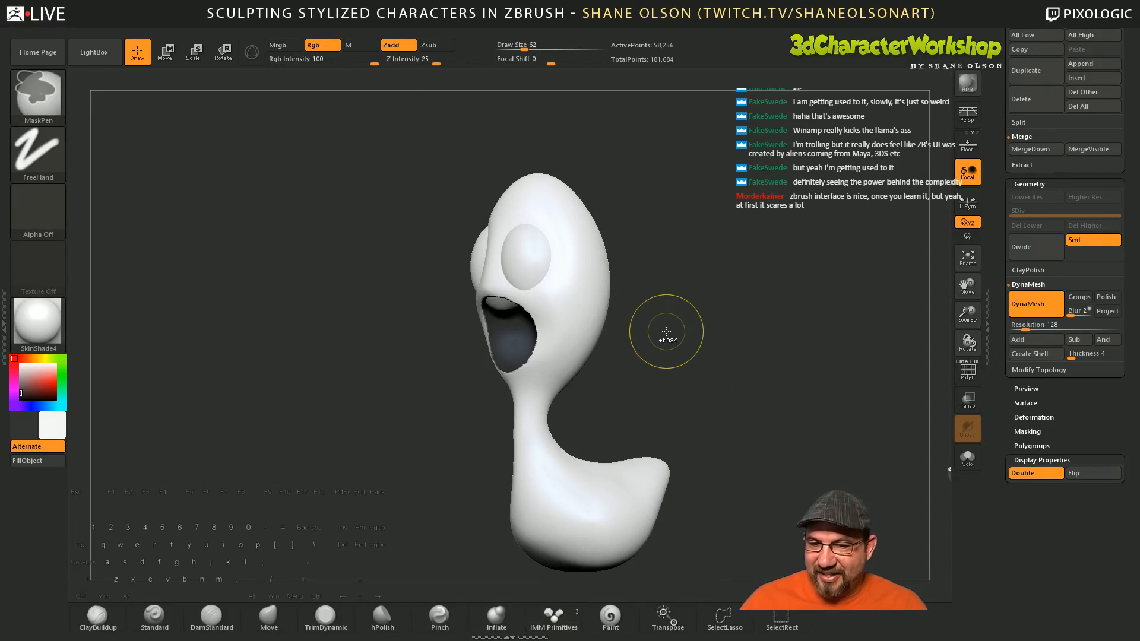
Step: Undo the DynaMesh subtraction to bring back the mouth sphere and restore the mask on the body
key(ctrl+z)
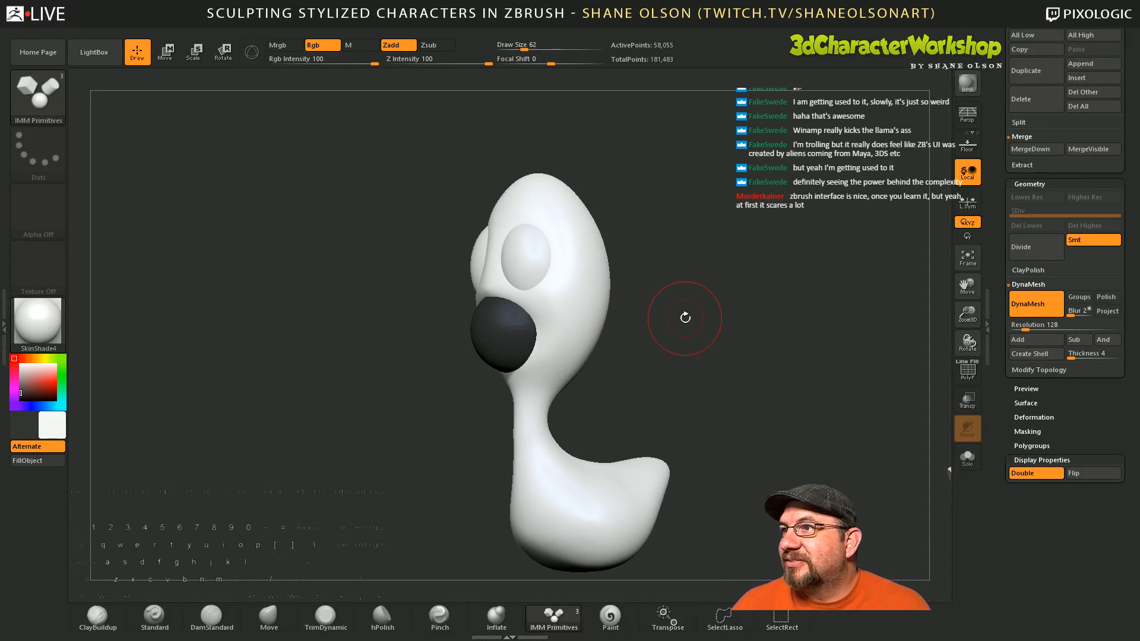
mouse_move(685, 318)
mouse_down()
mouse_move(677, 326)
mouse_move(698, 344)
mouse_up()
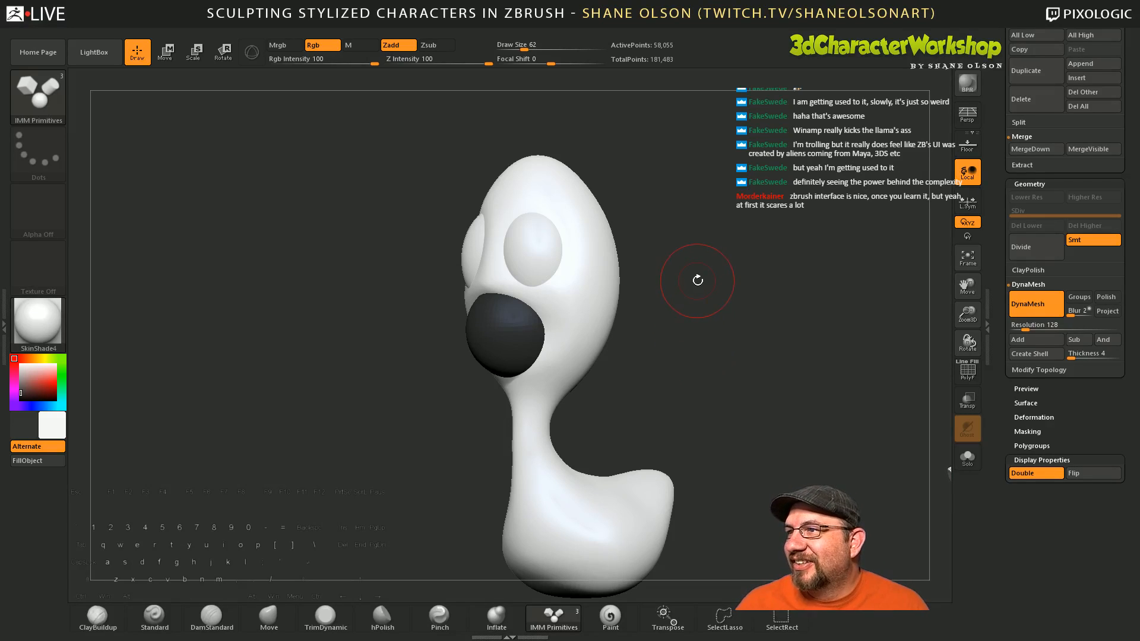
drag(697, 280, 691, 303)
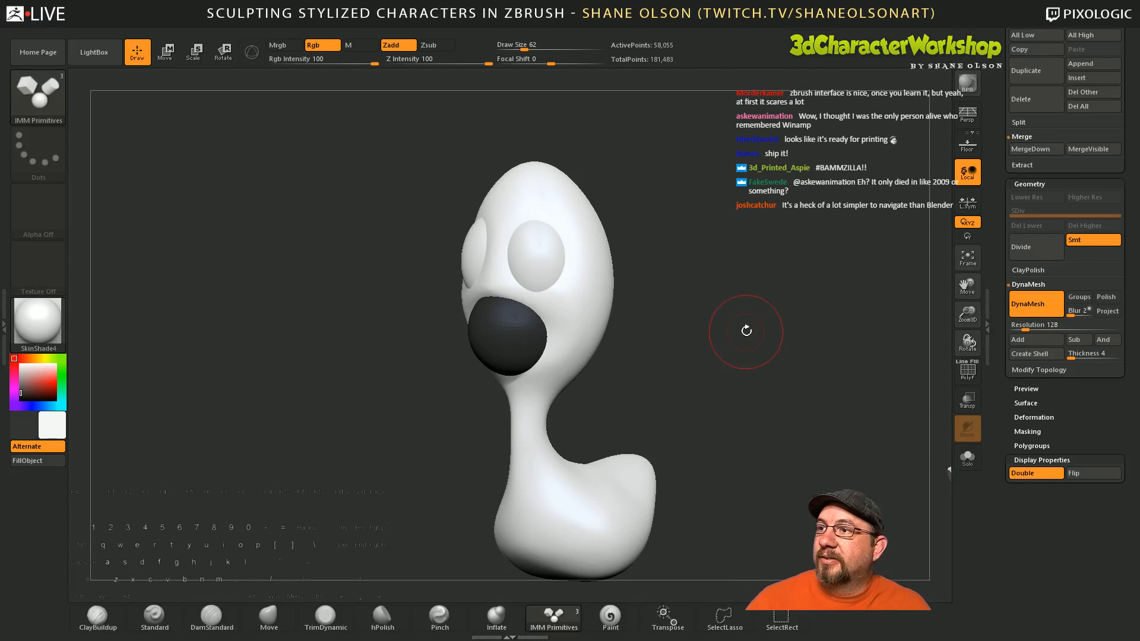
key(ctrl)
key(ctrl)
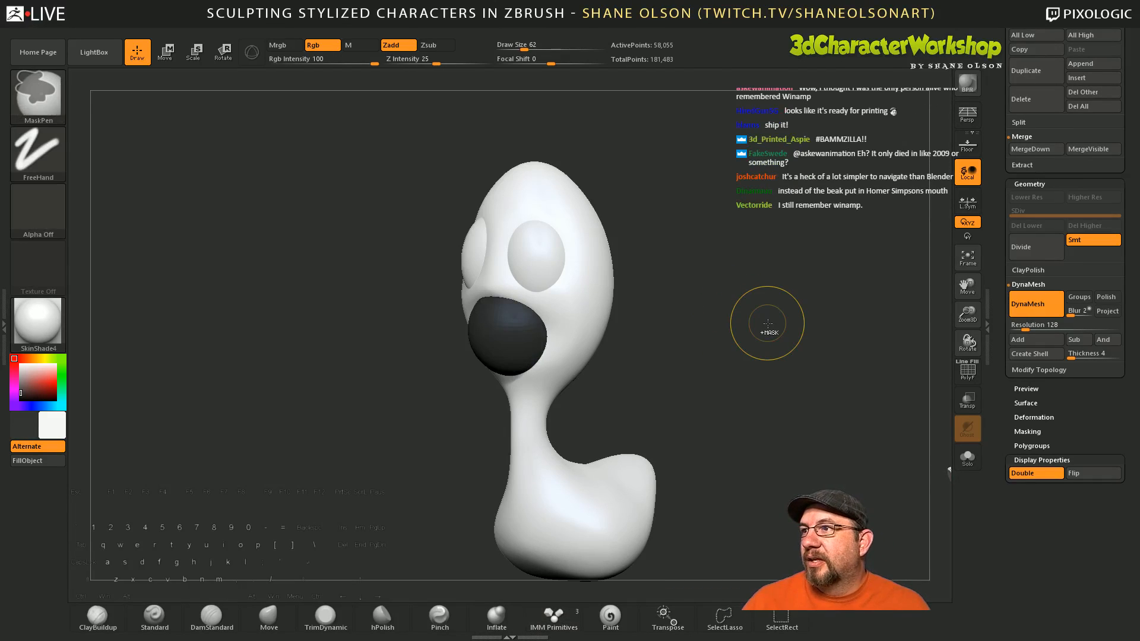
ctrl+click(768, 324)
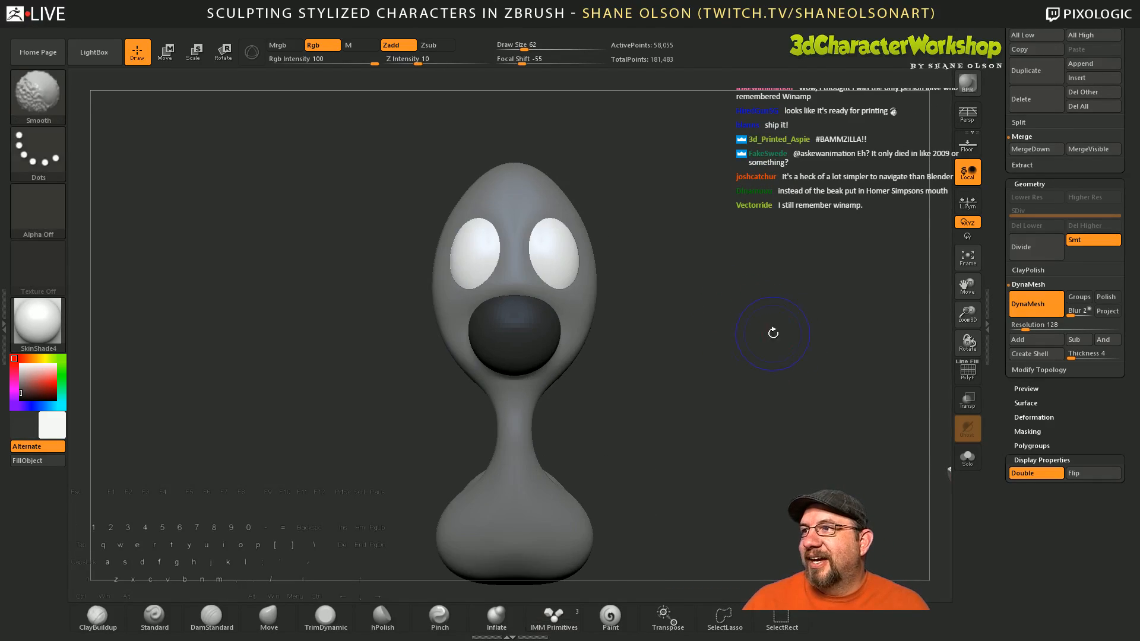
Step: Isolate the mouth sphere's polygroup, then invert the visibility to hide the sphere and show only the body
drag(781, 326, 628, 354)
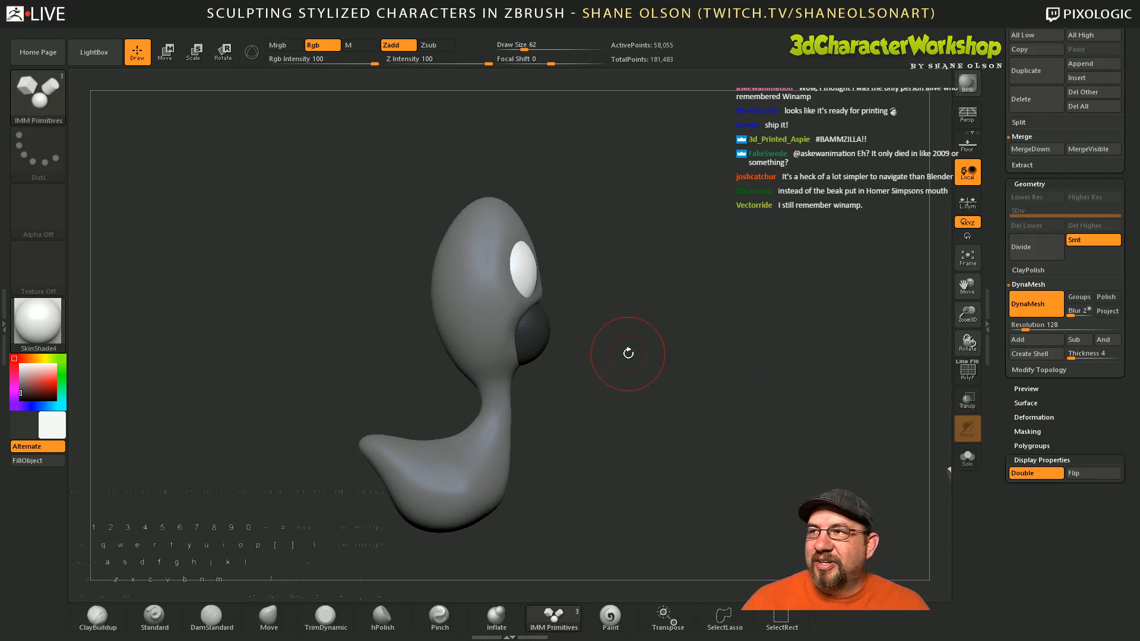
ctrl+shift+click(536, 331)
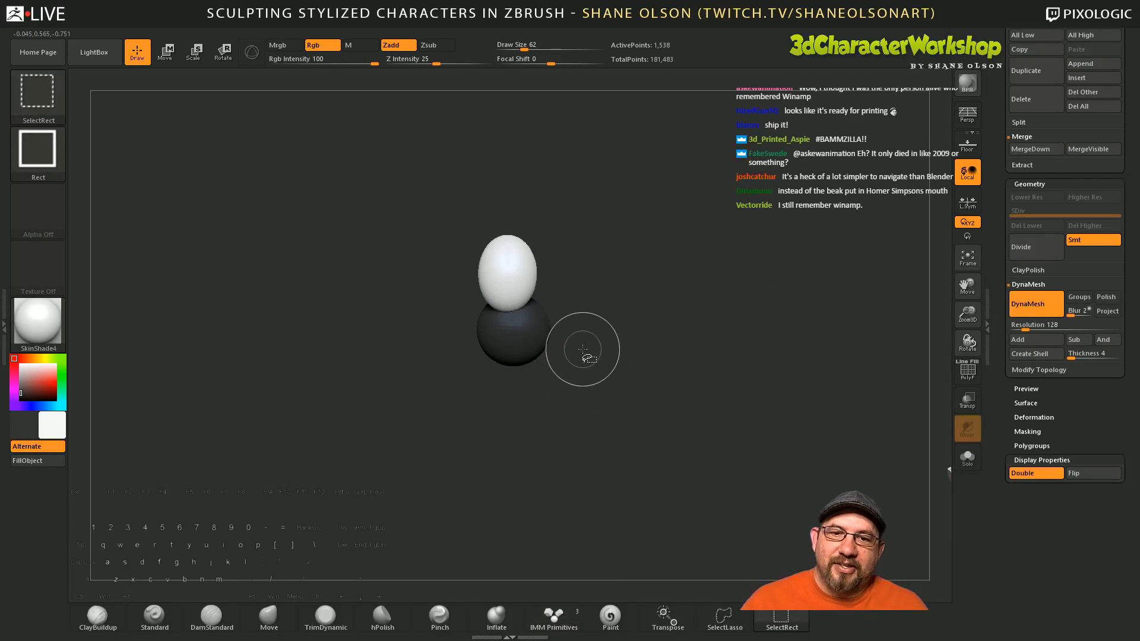
ctrl+shift+click(594, 350)
drag(682, 335, 702, 371)
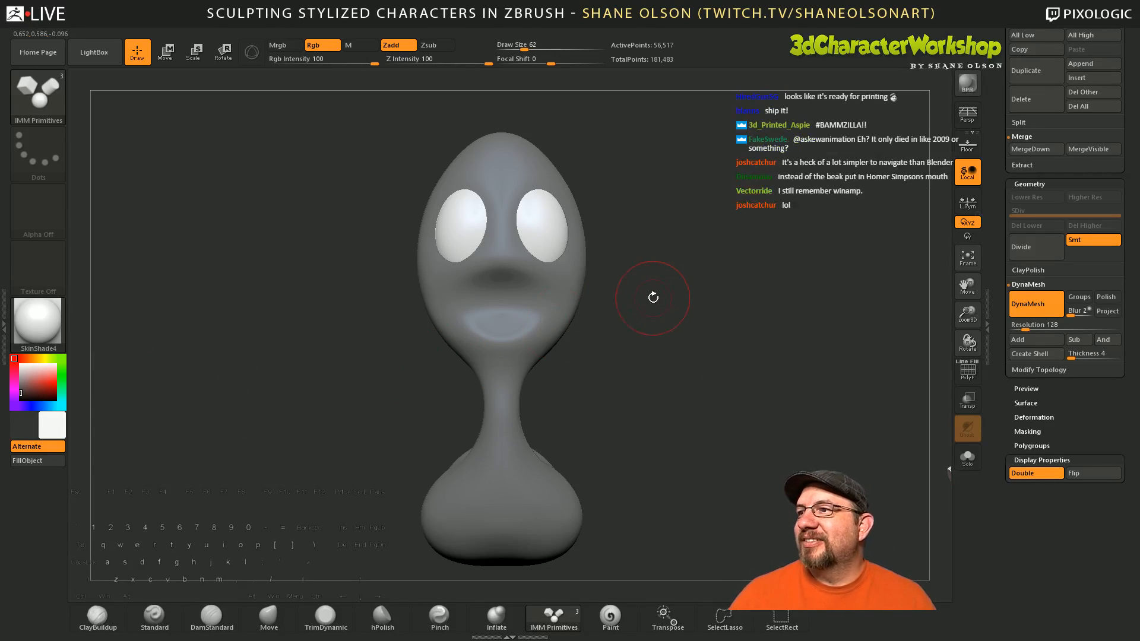
scroll(653, 296, up, 3)
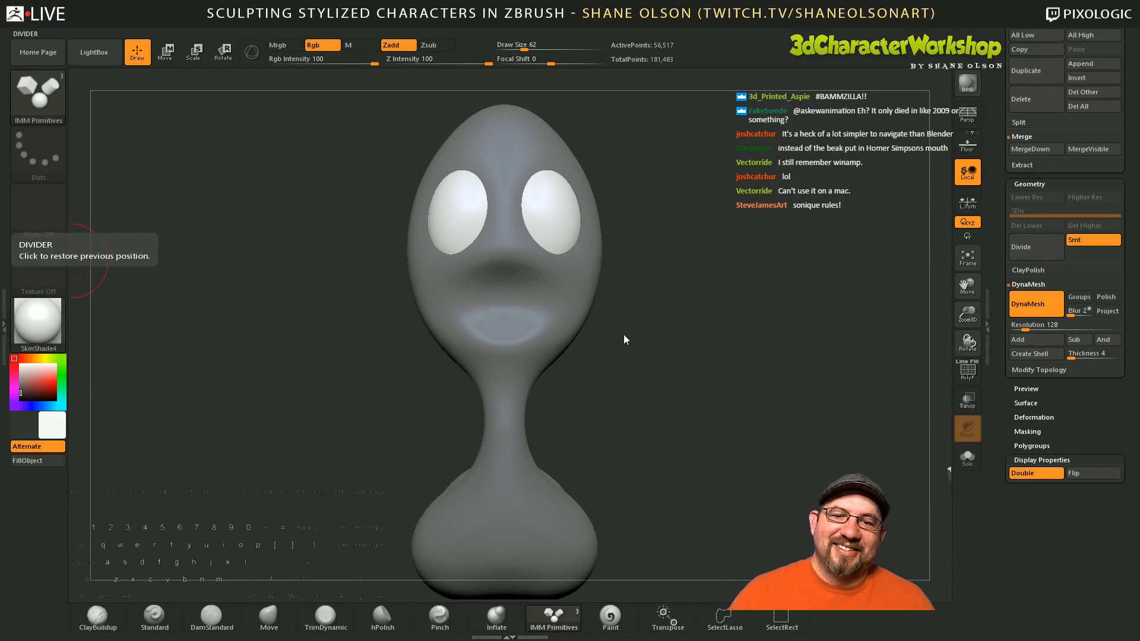
drag(624, 337, 644, 437)
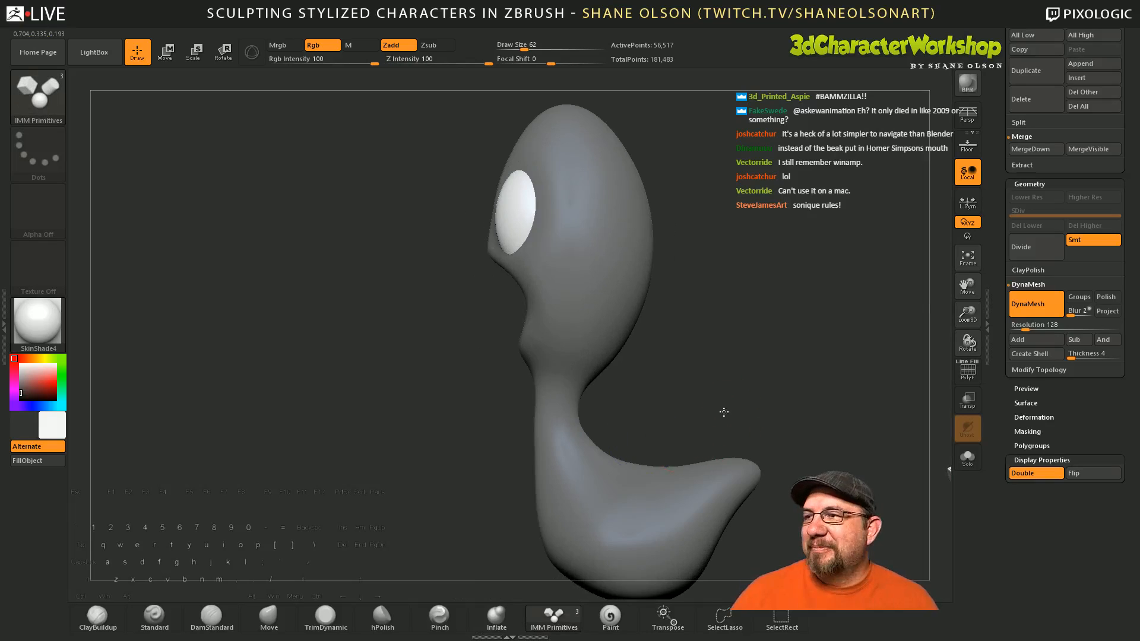
mouse_move(724, 412)
mouse_down()
mouse_move(705, 364)
mouse_move(656, 333)
mouse_move(673, 347)
mouse_move(641, 348)
mouse_move(691, 337)
mouse_up()
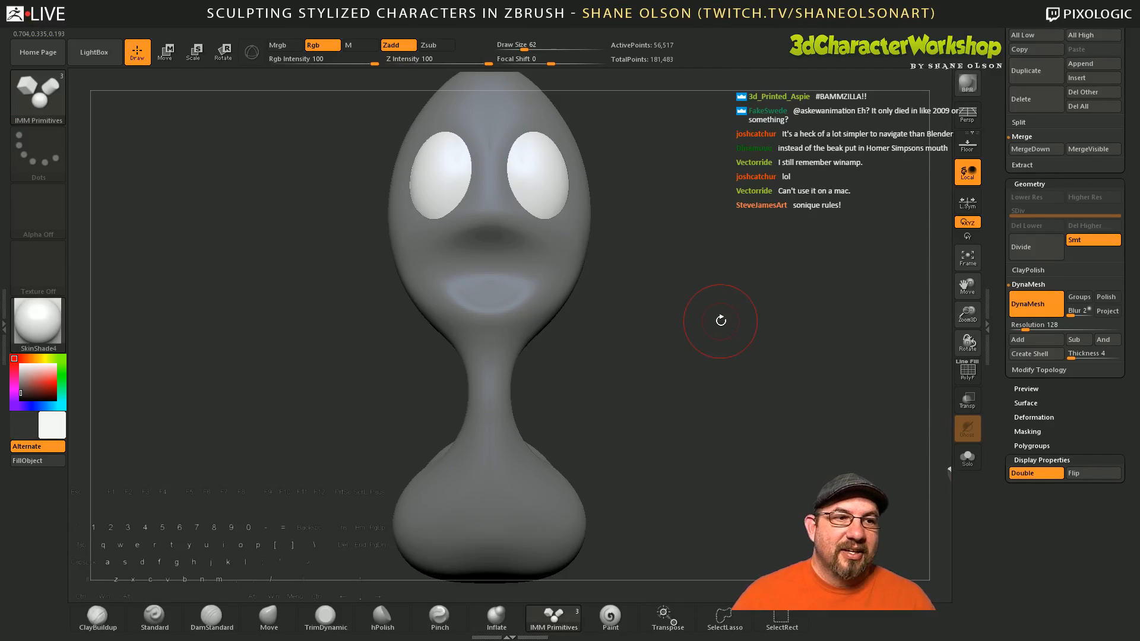
Step: Set the body's DynaMesh resolution to 256
scroll(997, 328, up, 5)
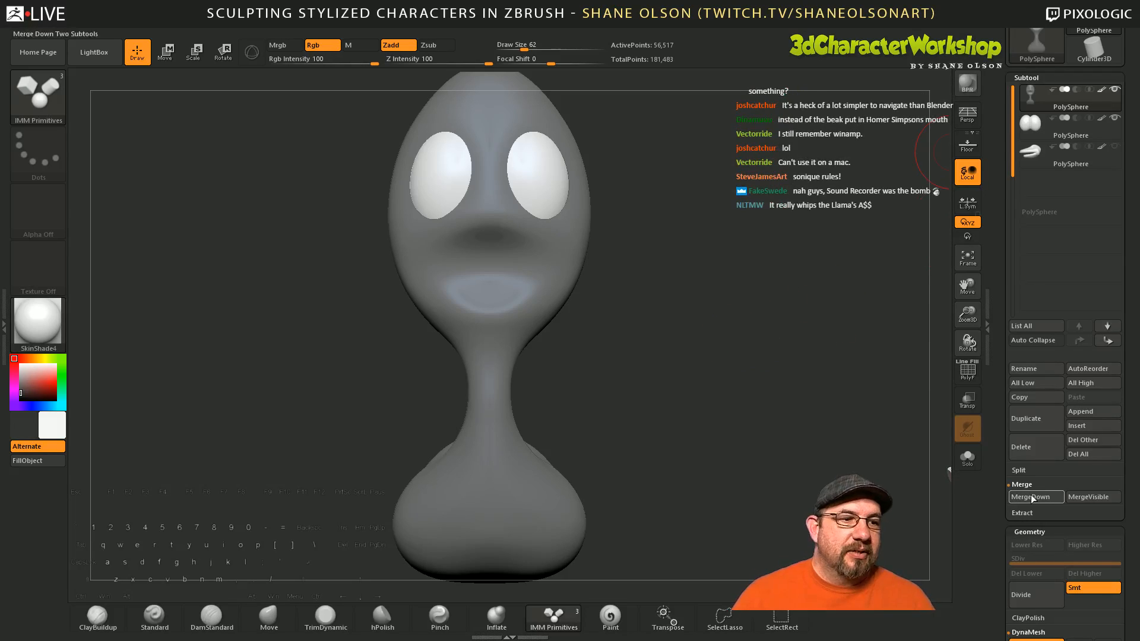
scroll(997, 517, down, 1)
scroll(998, 517, down, 5)
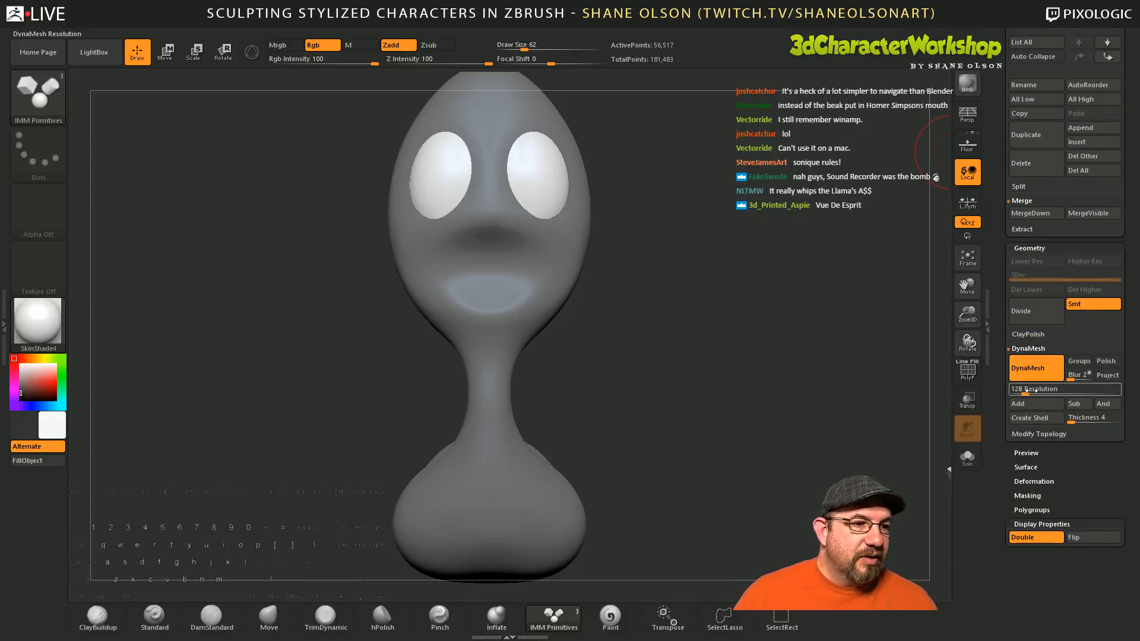
drag(1022, 391, 1026, 390)
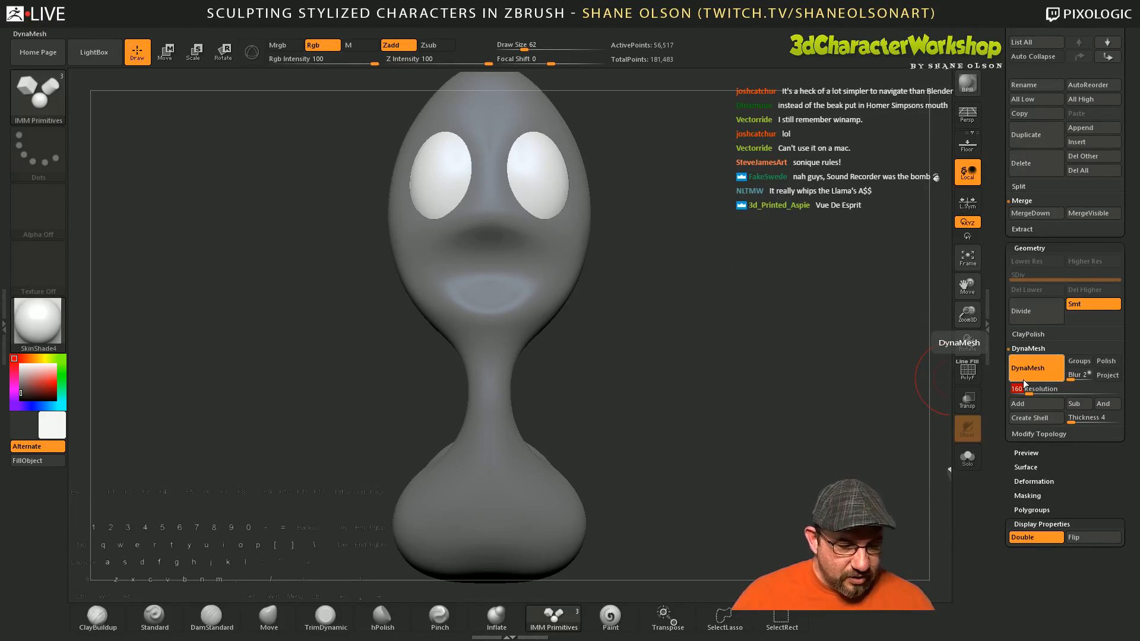
text(256)
key(Return)
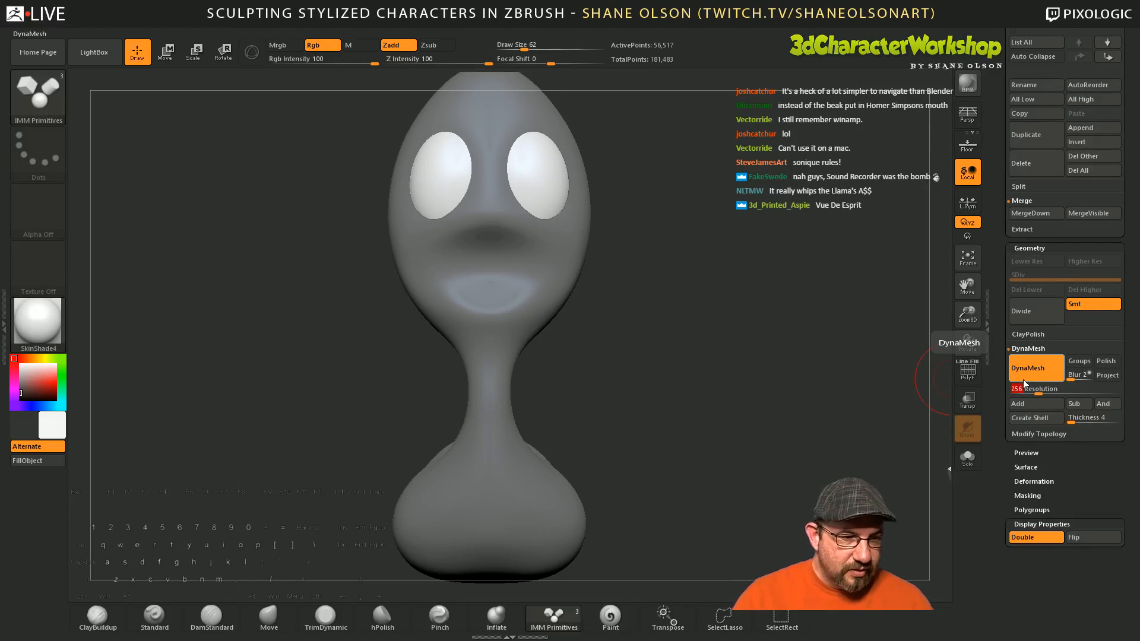
Step: Try to remesh the body at the new DynaMesh resolution and show its wireframe to check the density
mouse_move(671, 286)
ctrl+mouse_down()
mouse_move(712, 261)
mouse_move(720, 321)
ctrl+mouse_up()
key(shift+f)
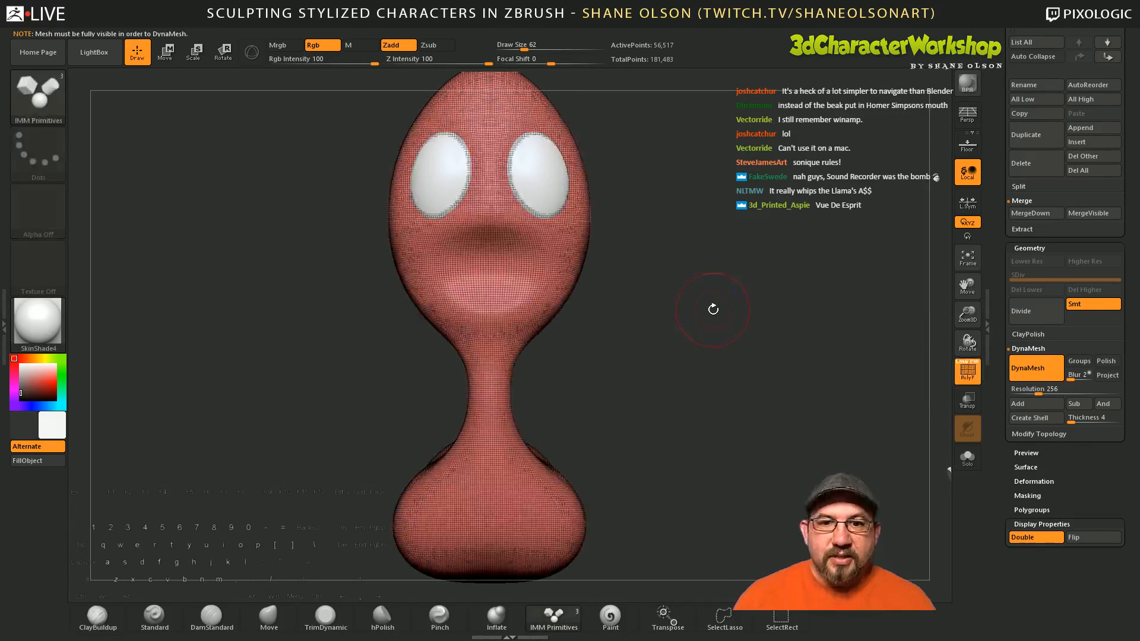
drag(676, 357, 529, 510)
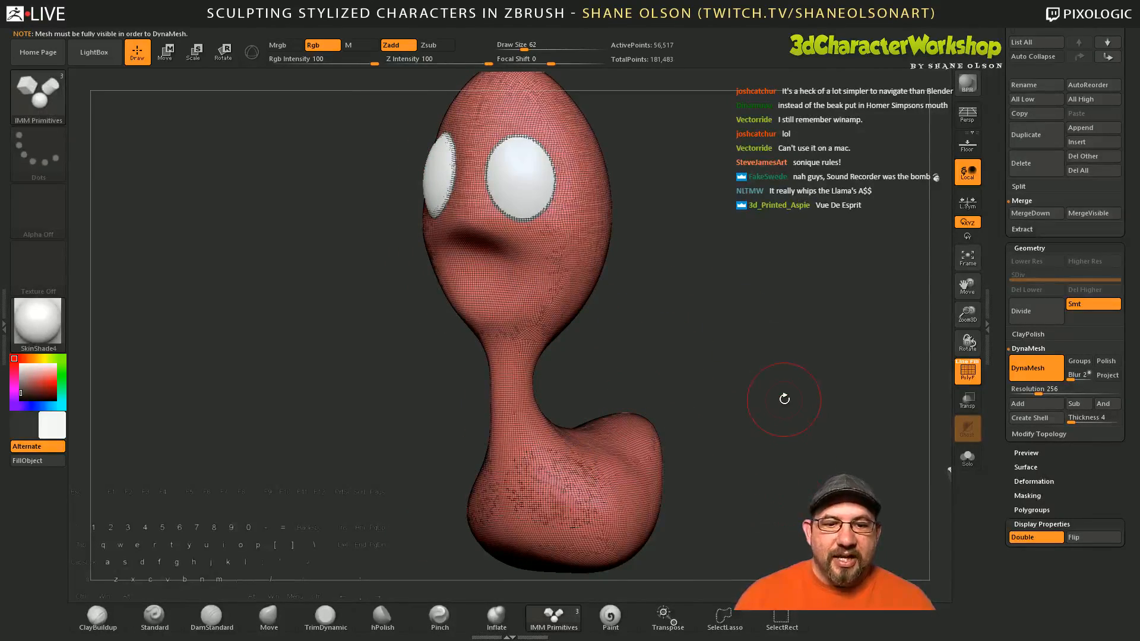
drag(784, 399, 718, 358)
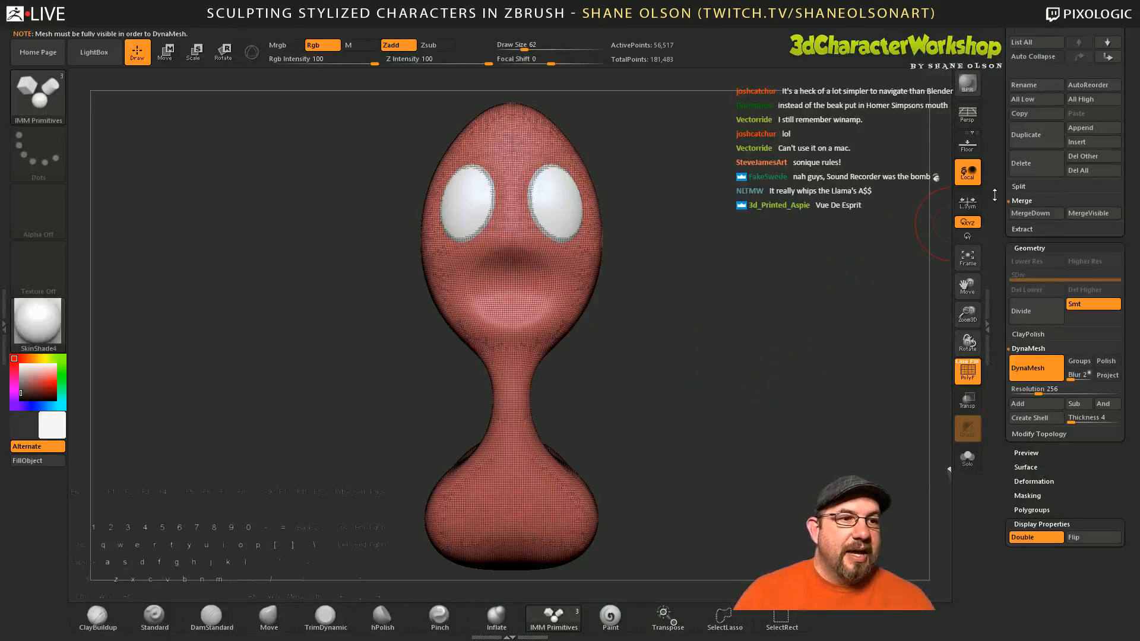
drag(1003, 195, 1004, 546)
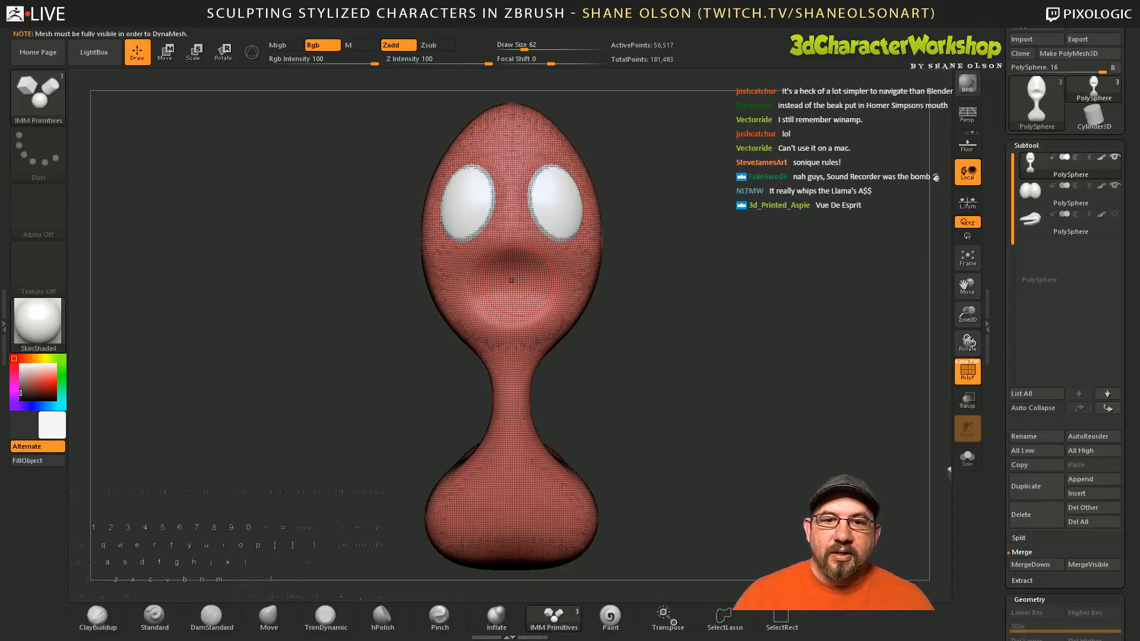
Step: Insert a sphere from IMM Primitives into the side of the body's lower section, near the tail
drag(686, 383, 685, 333)
drag(627, 394, 626, 444)
mouse_move(766, 352)
mouse_down()
mouse_move(721, 362)
mouse_move(760, 402)
mouse_move(781, 364)
mouse_up()
key(ctrl+z)
drag(806, 422, 826, 425)
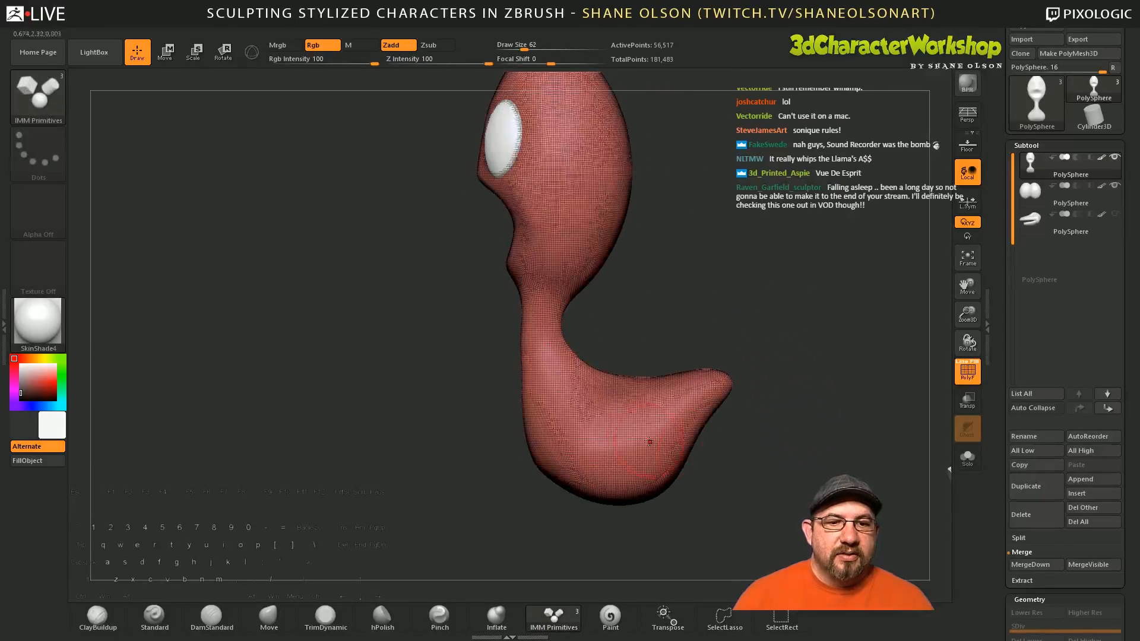
drag(617, 426, 616, 473)
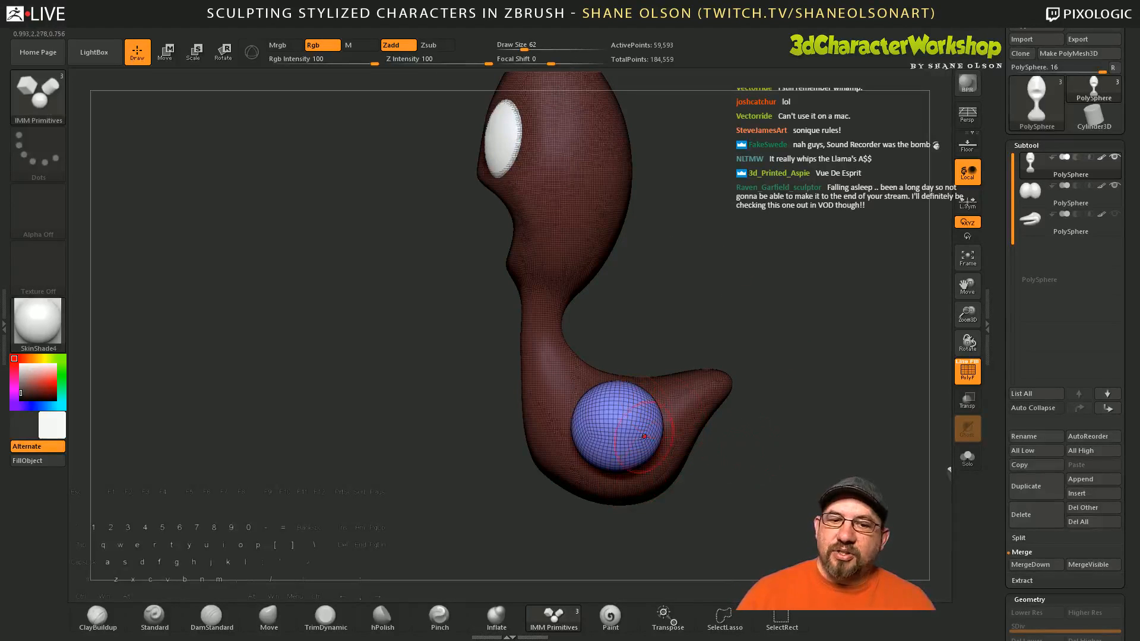
drag(796, 440, 784, 439)
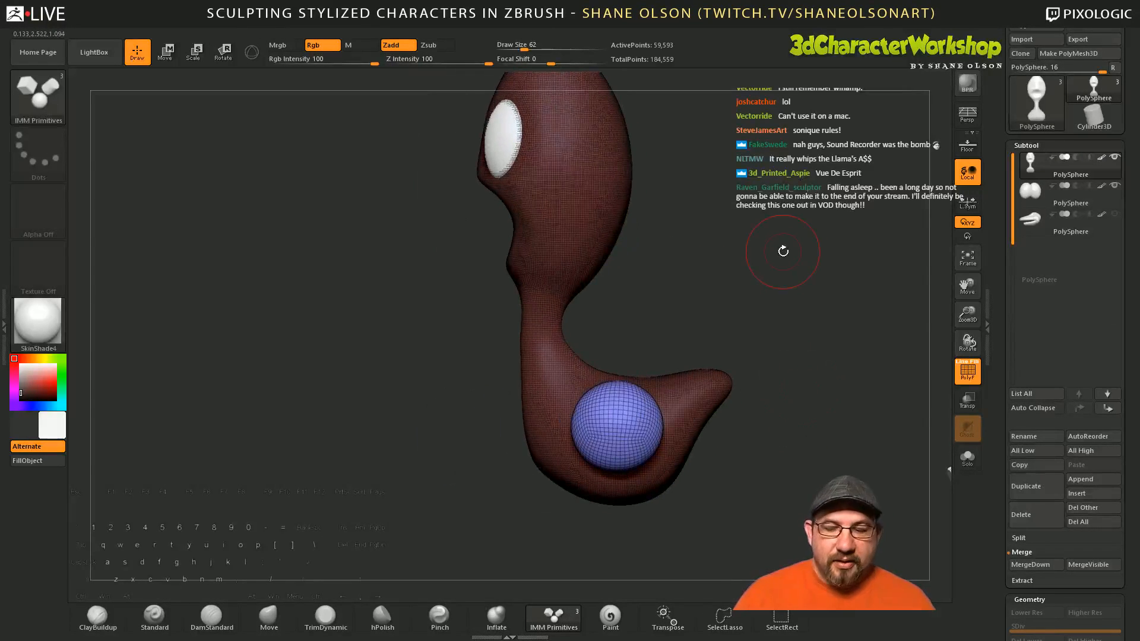
Step: Unhide the whole body mesh and split the unmasked spheres from the masked body into their own subtool
click(1019, 537)
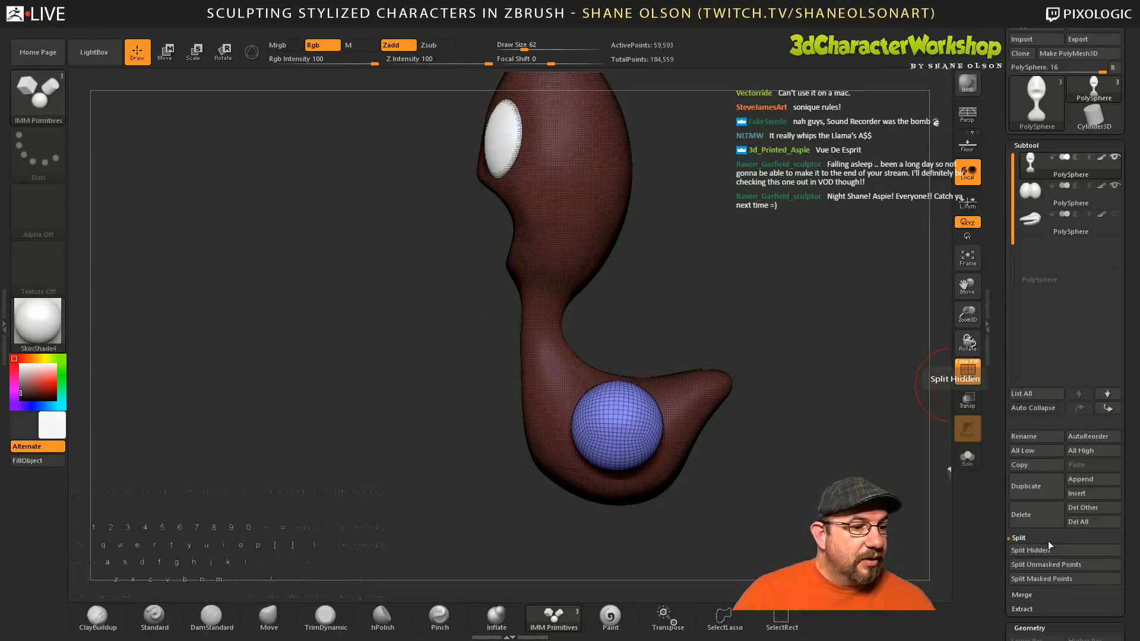
click(1042, 564)
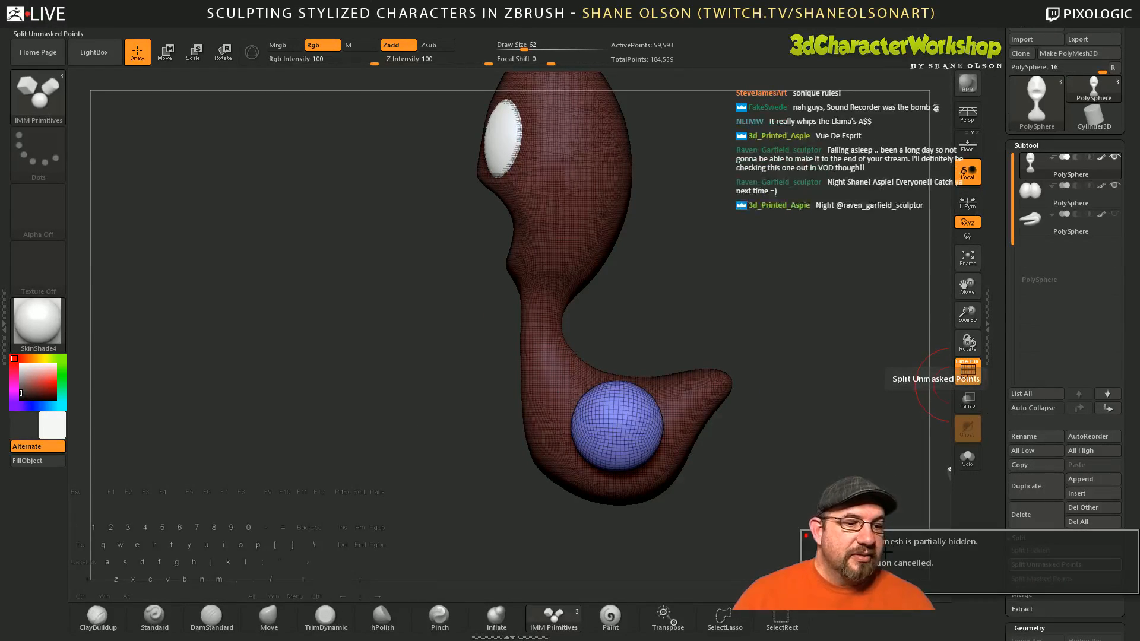
ctrl+shift+click(830, 360)
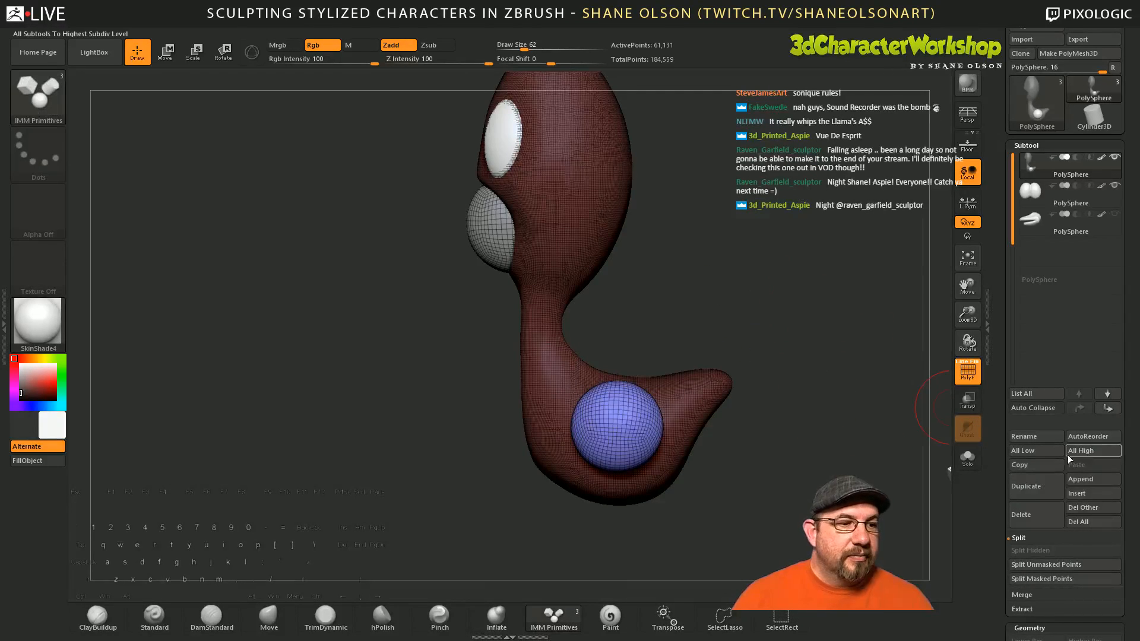
click(1053, 575)
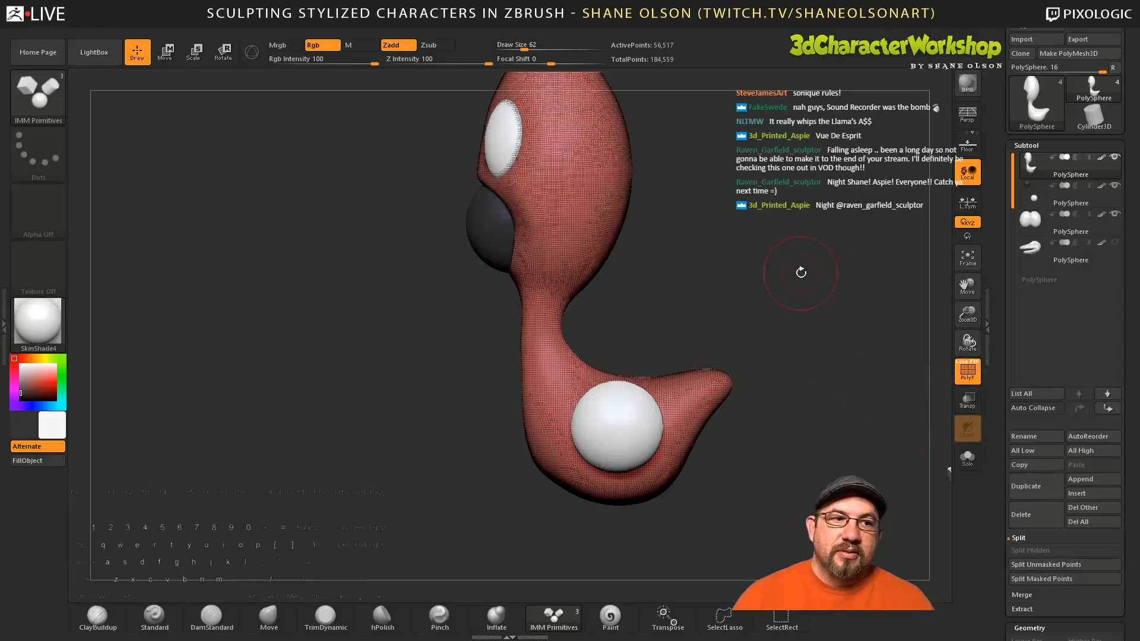
mouse_move(692, 259)
mouse_down()
mouse_move(770, 258)
mouse_move(689, 264)
mouse_up()
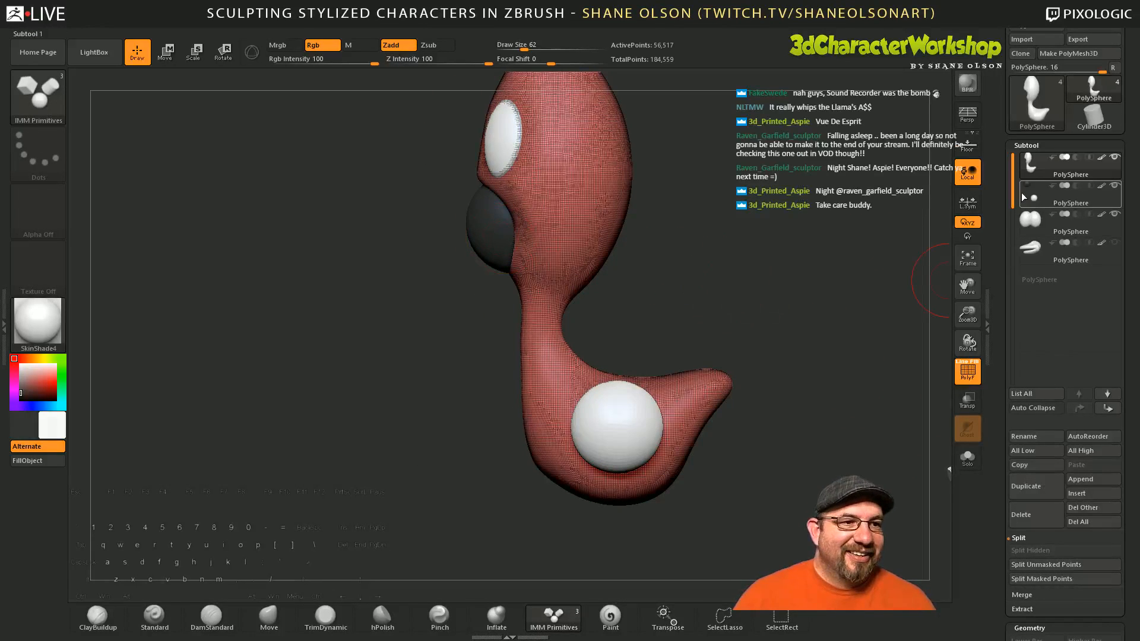
Step: Turn on Solo to view the body by itself, then switch to the split-off spheres subtool
mouse_move(1031, 197)
mouse_move(682, 223)
mouse_down()
mouse_move(670, 237)
mouse_move(682, 318)
mouse_move(712, 334)
mouse_move(677, 314)
mouse_up()
key(ctrl)
ctrl+click(669, 324)
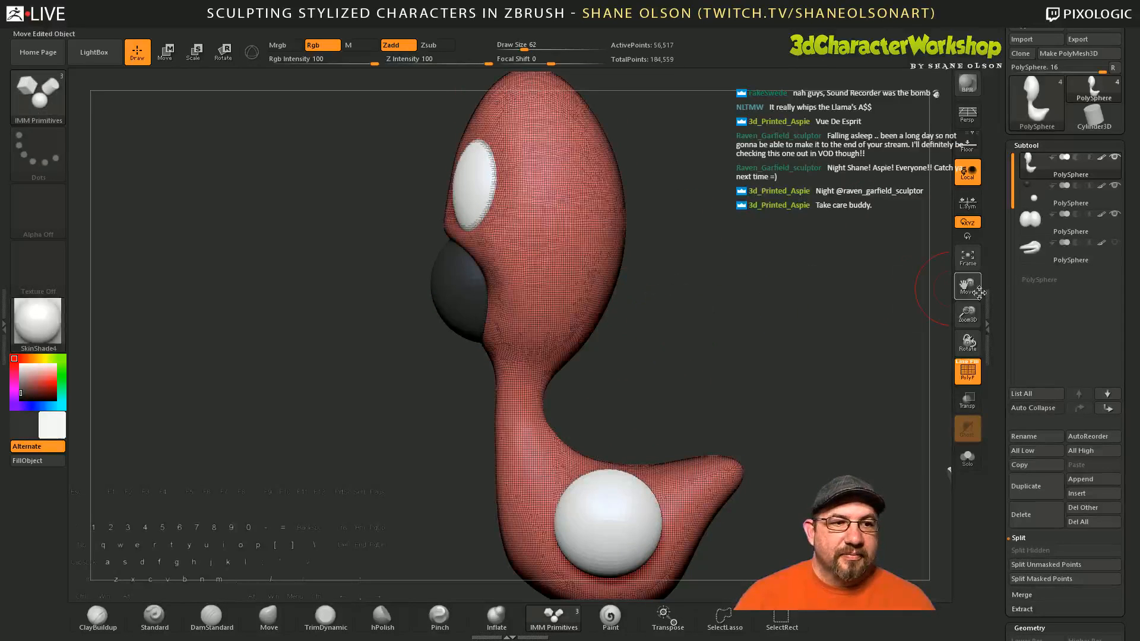
click(967, 456)
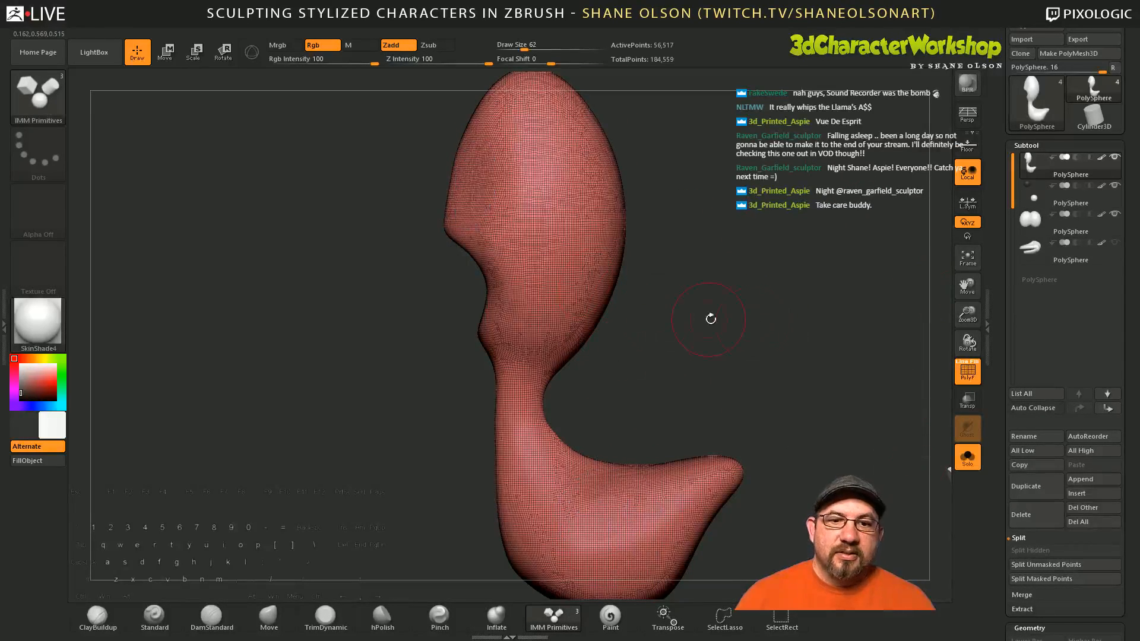
click(1035, 199)
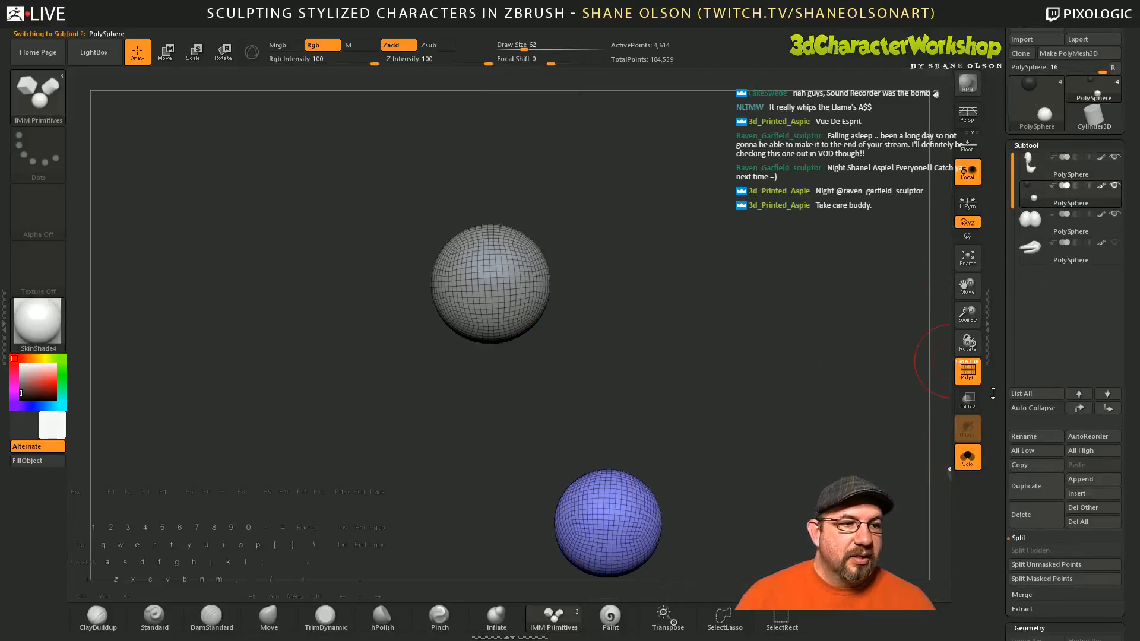
Step: Hide the mouth sphere in the spheres subtool and delete the hidden geometry, keeping only the lower body sphere
ctrl+shift+drag(356, 179, 643, 418)
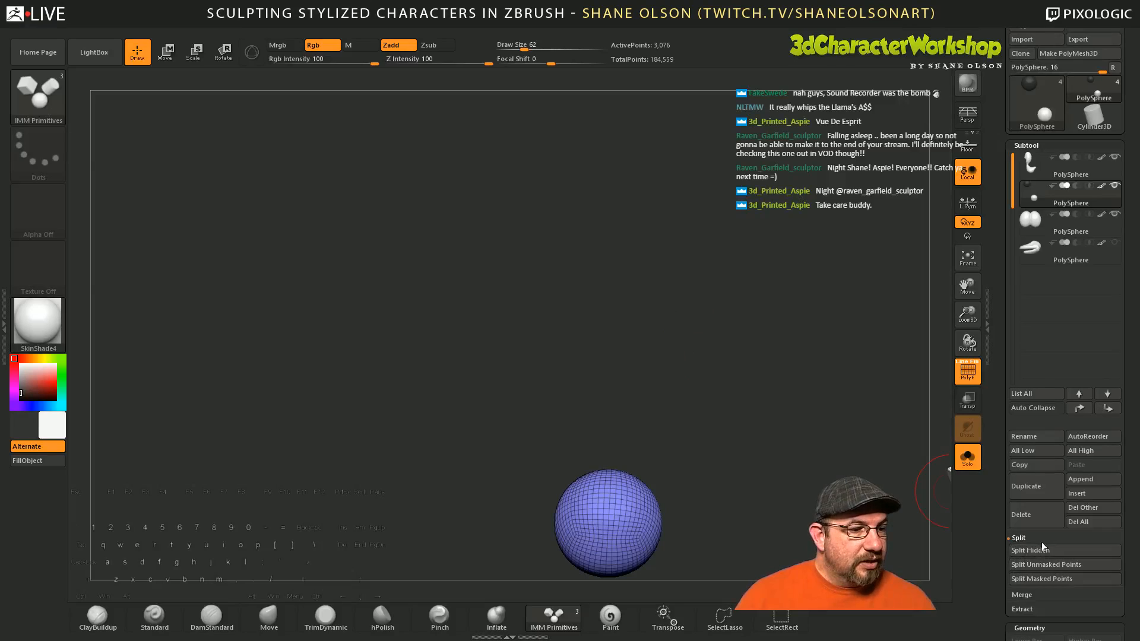
drag(1001, 567, 1001, 485)
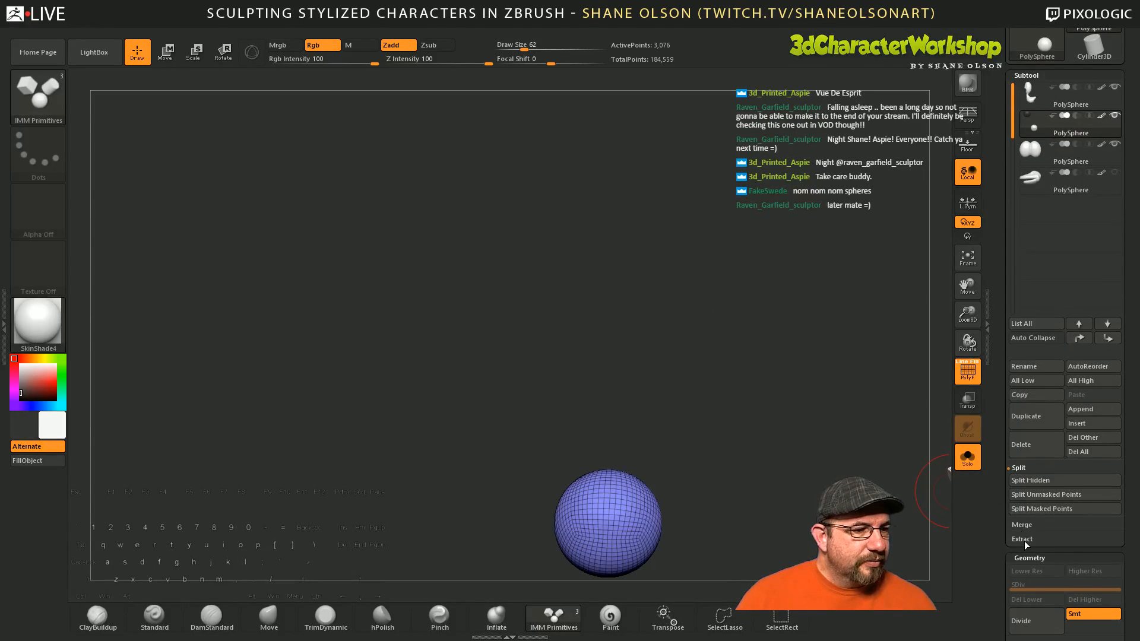
click(993, 529)
click(1133, 488)
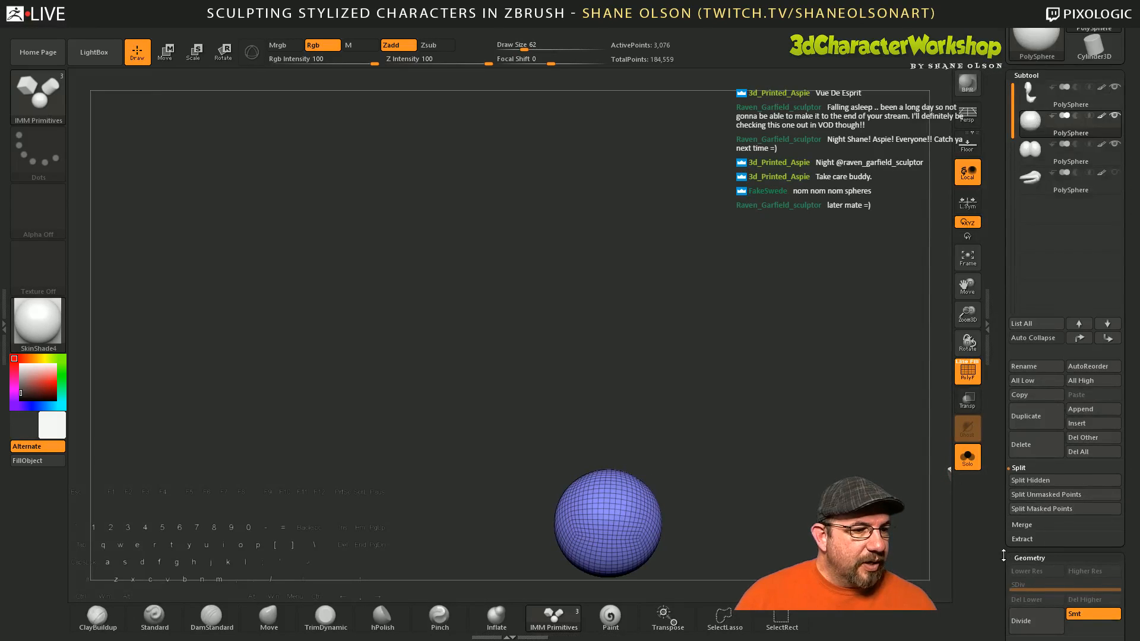
drag(1003, 556, 1007, 446)
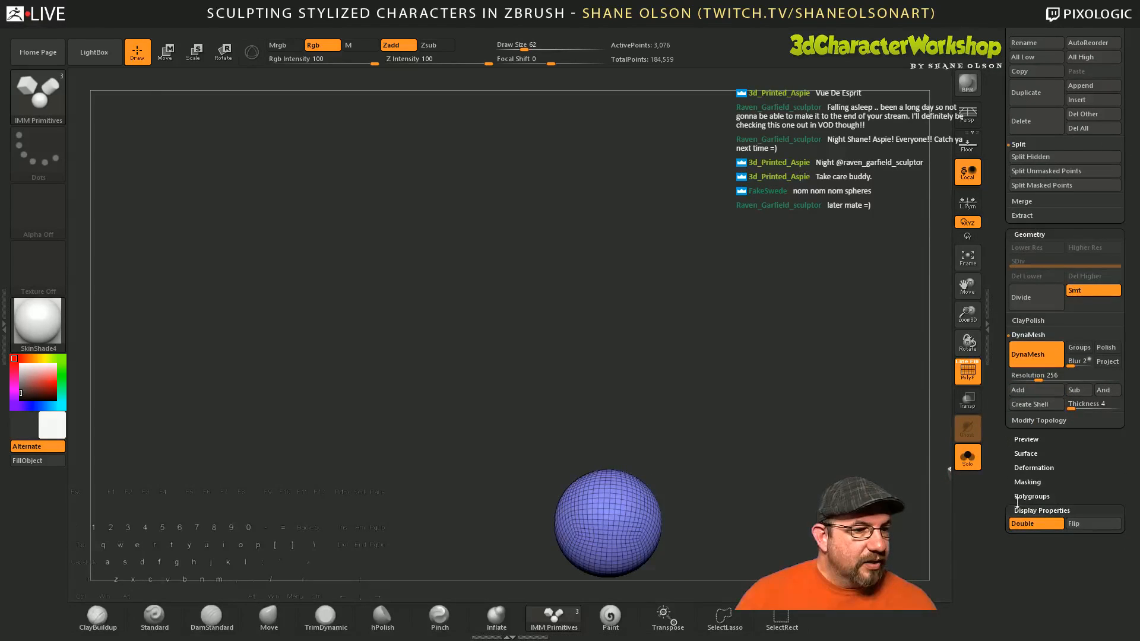
click(1024, 422)
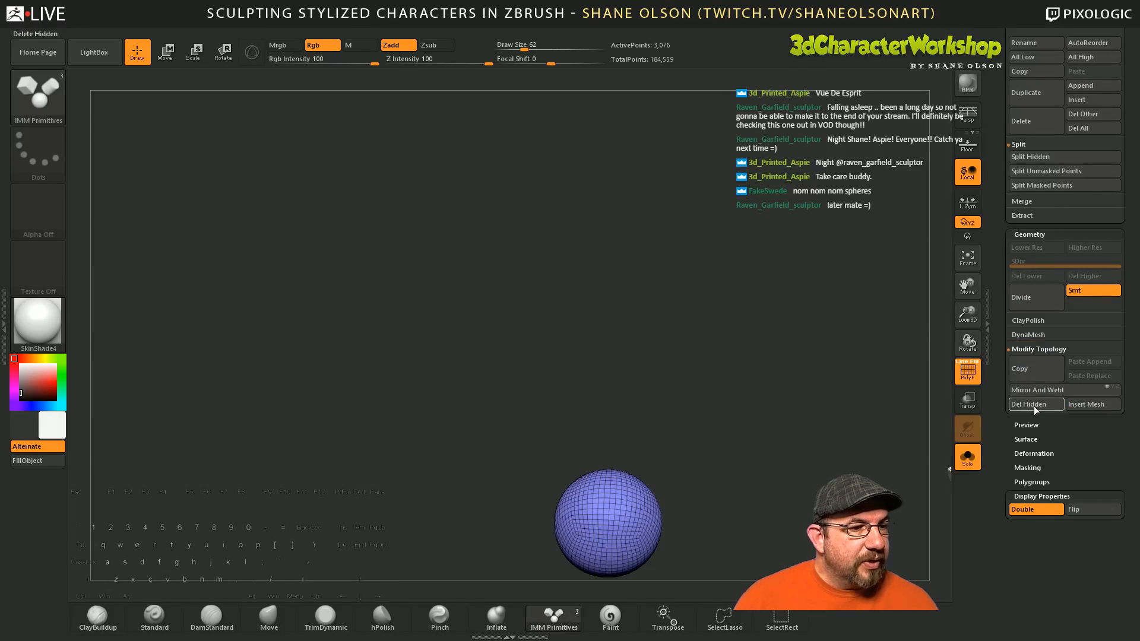
click(1038, 404)
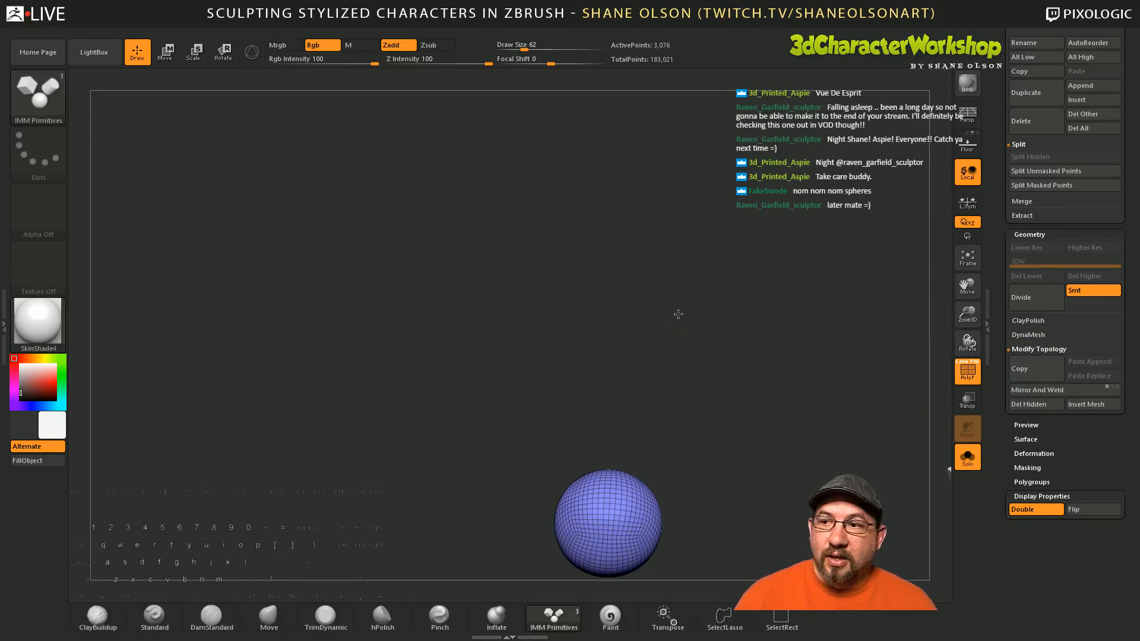
Step: Turn off Solo to show the remaining sphere together with the body and eyes
mouse_move(677, 312)
mouse_down()
mouse_move(694, 346)
mouse_move(676, 296)
mouse_up()
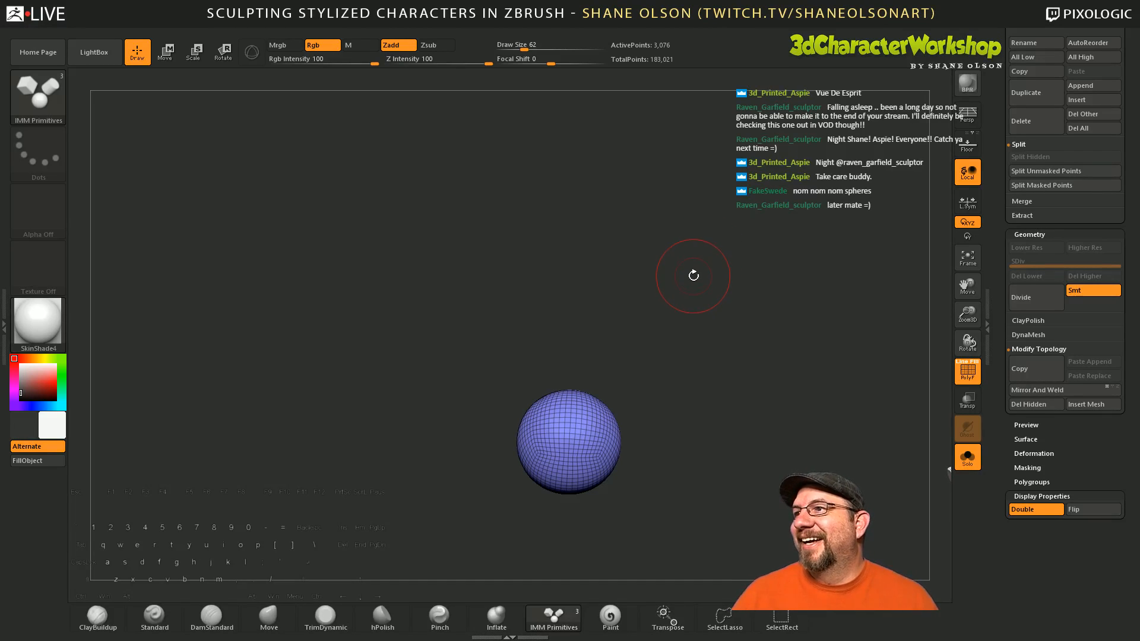
alt+drag(693, 277, 646, 272)
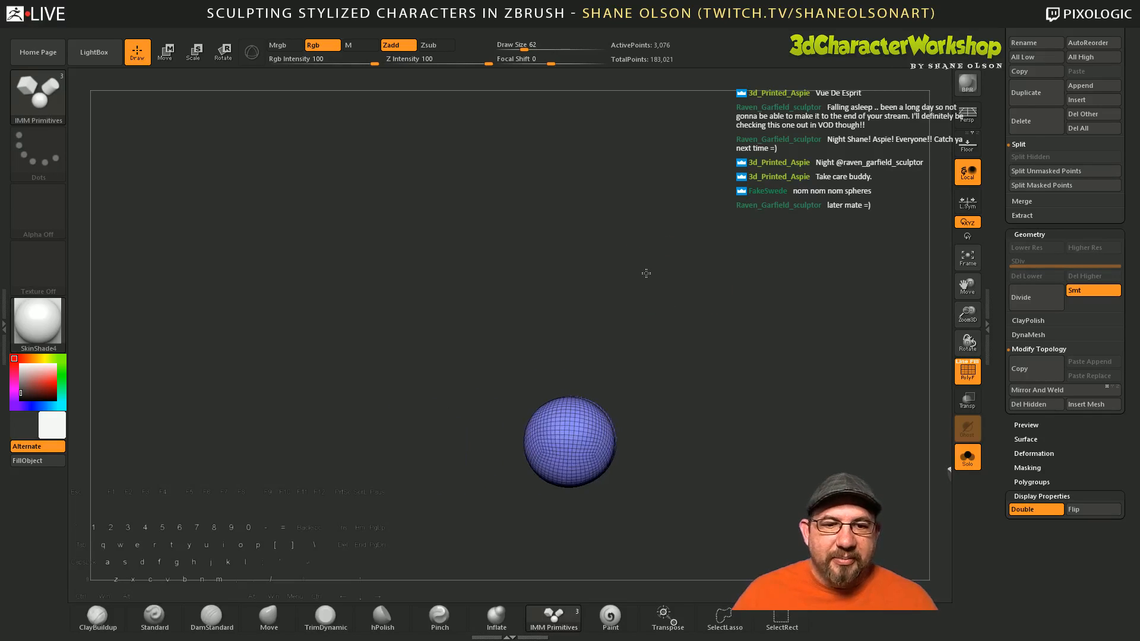
drag(999, 197, 999, 445)
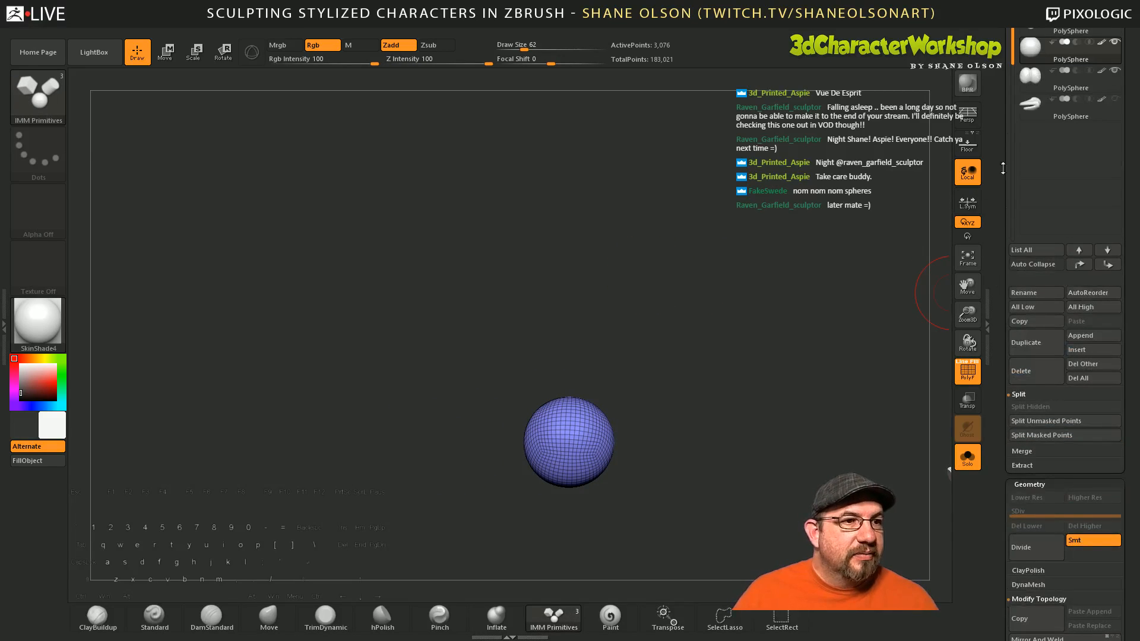
drag(999, 96, 995, 255)
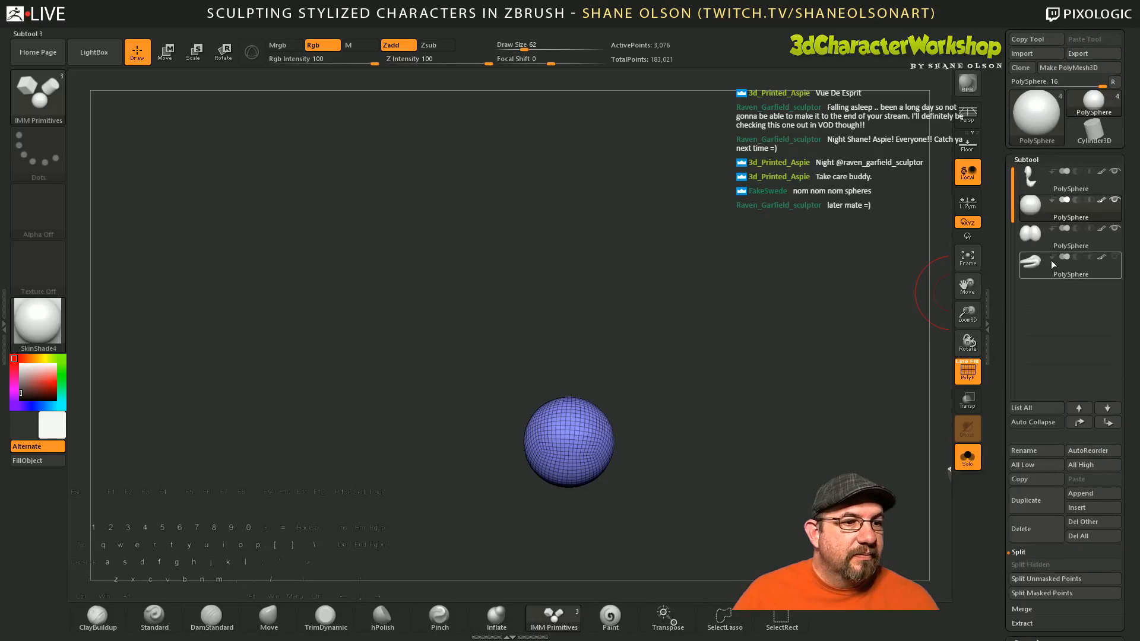
click(967, 457)
drag(826, 358, 773, 336)
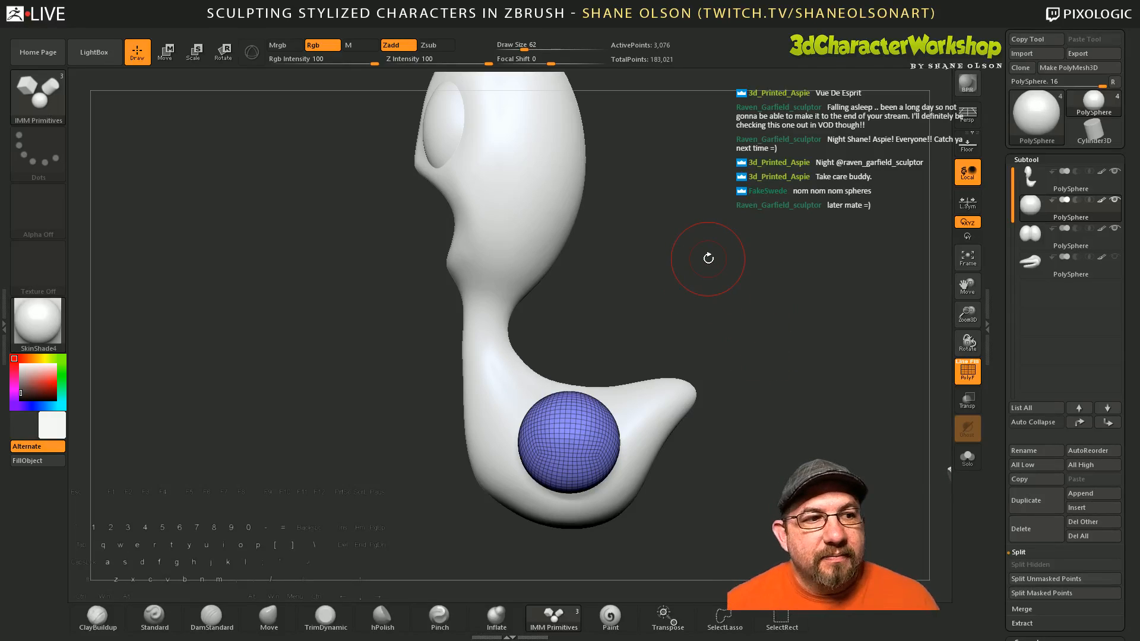
mouse_move(665, 282)
mouse_down()
mouse_move(728, 282)
mouse_move(671, 289)
mouse_move(687, 239)
mouse_move(645, 220)
mouse_up()
Step: Cycle the sphere subtool through its union, subtraction and intersection modes, leaving it on subtraction
mouse_move(1048, 203)
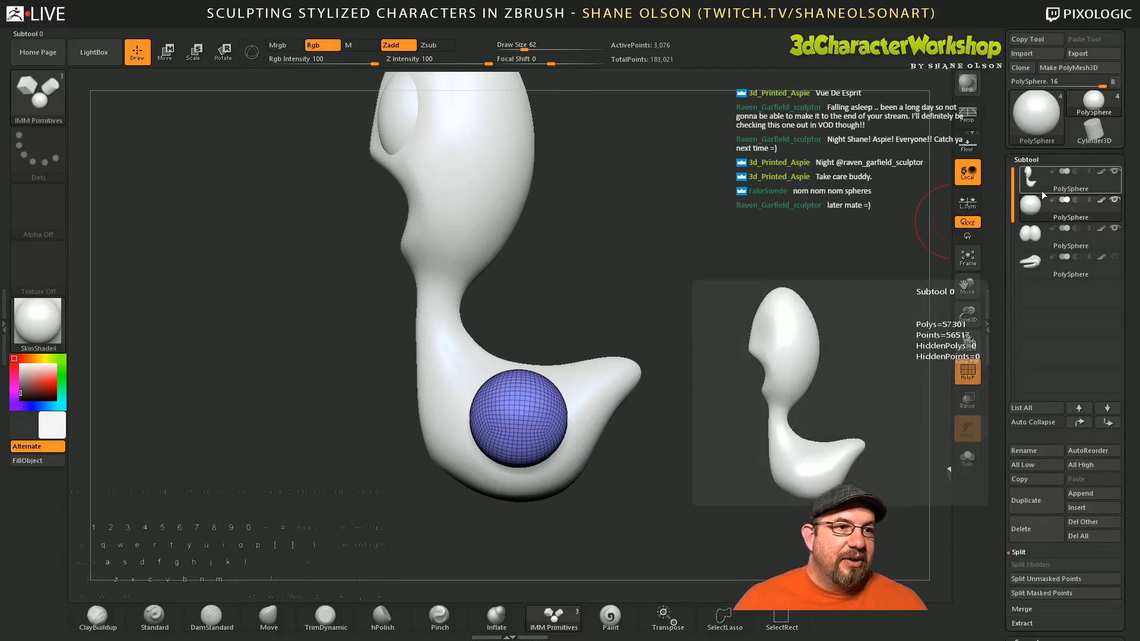
click(1082, 200)
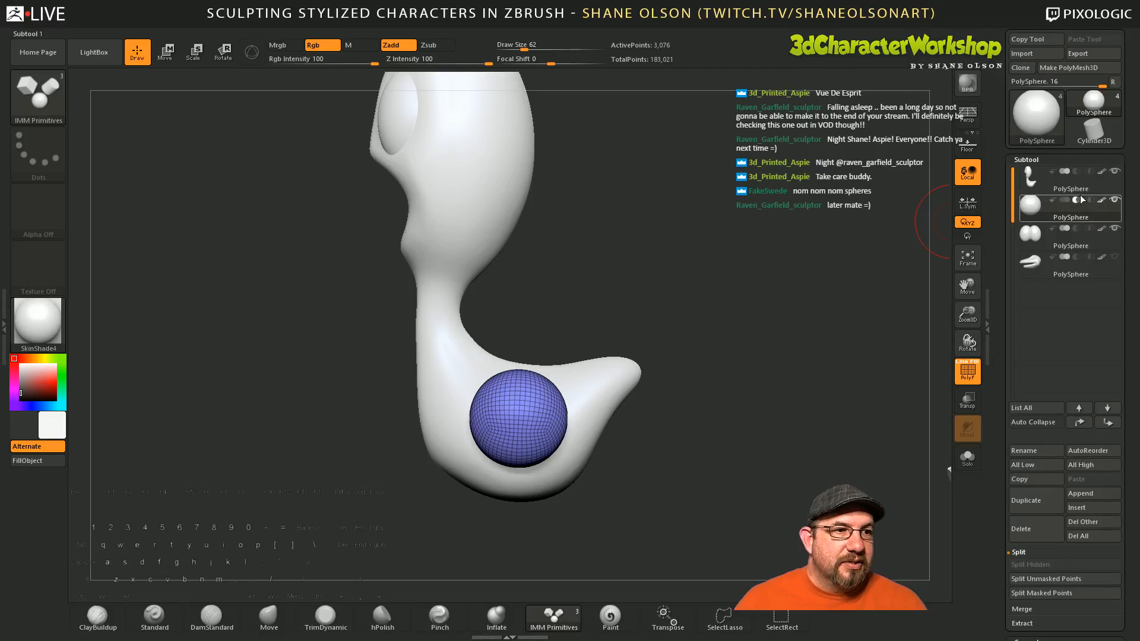
click(1089, 200)
click(1075, 204)
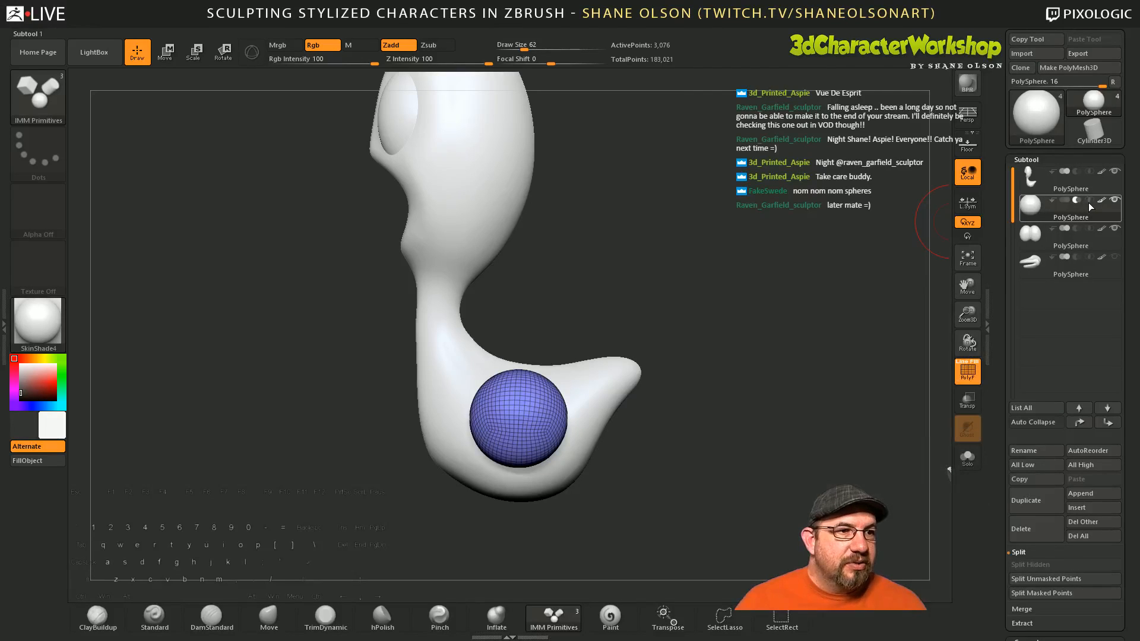
click(1064, 200)
mouse_move(1067, 199)
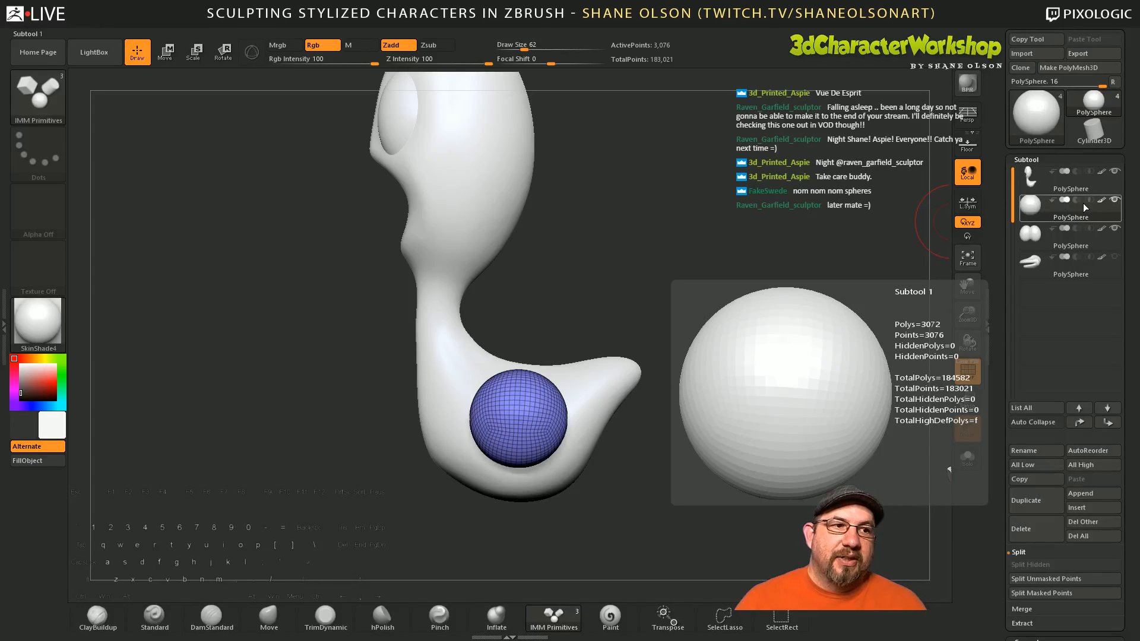
click(1075, 200)
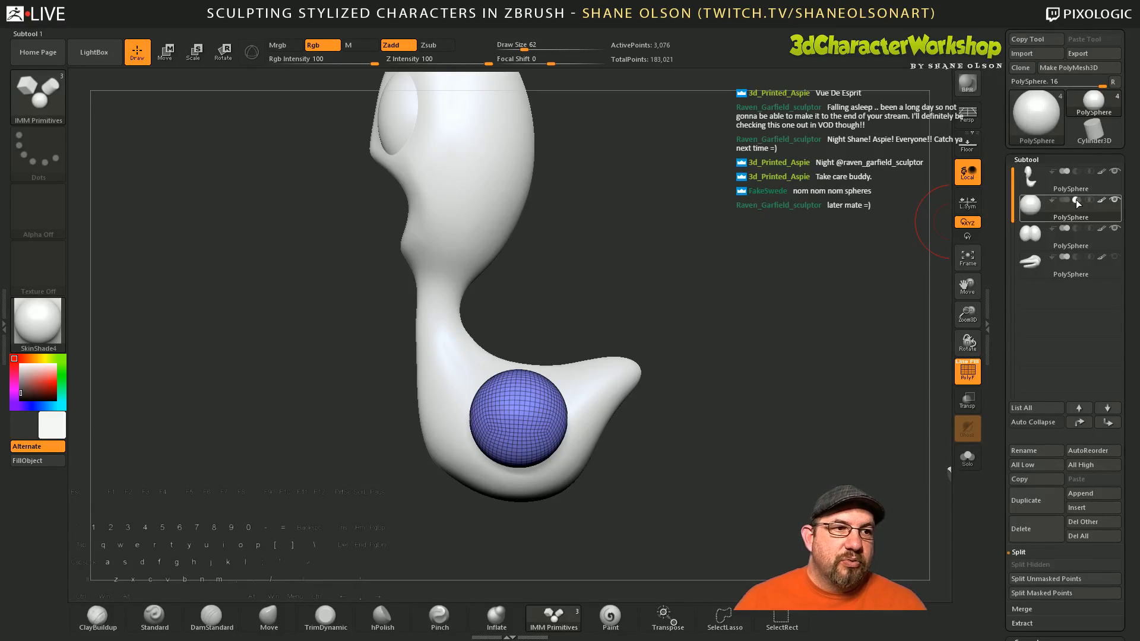
click(1090, 200)
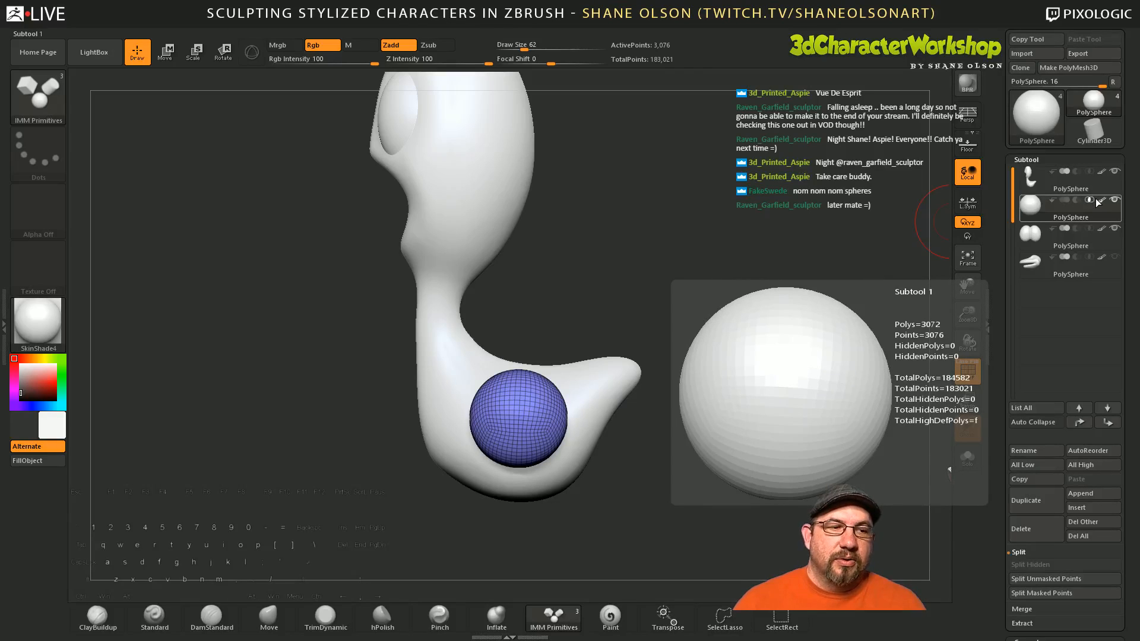
click(1077, 199)
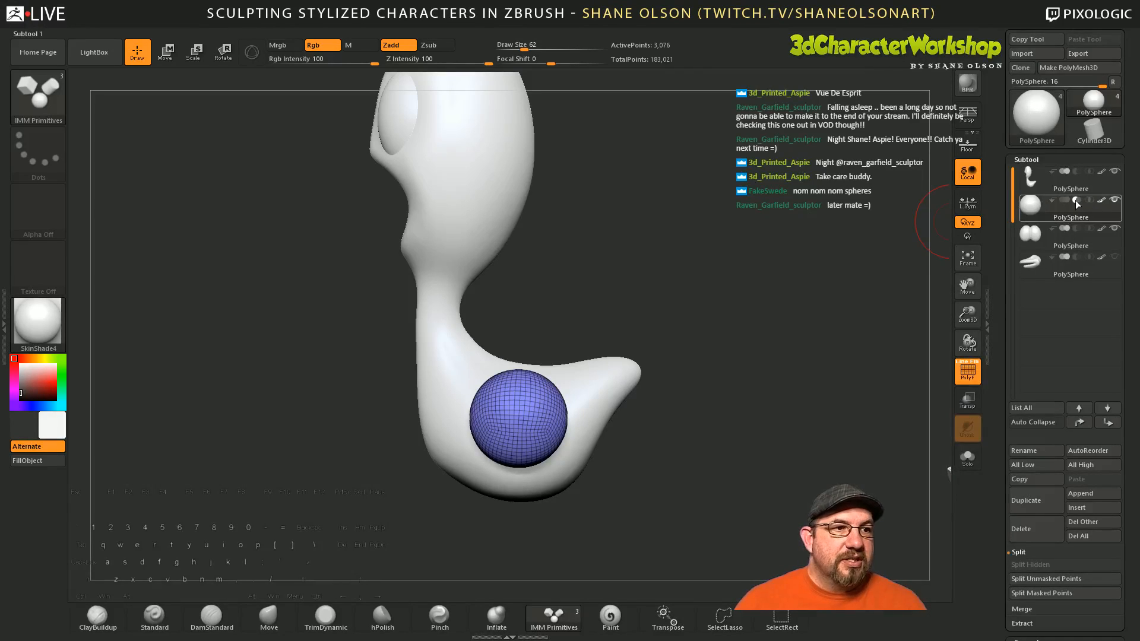
mouse_move(1076, 201)
Step: Select the body subtool and merge the subtractive sphere subtool below into it
click(1027, 173)
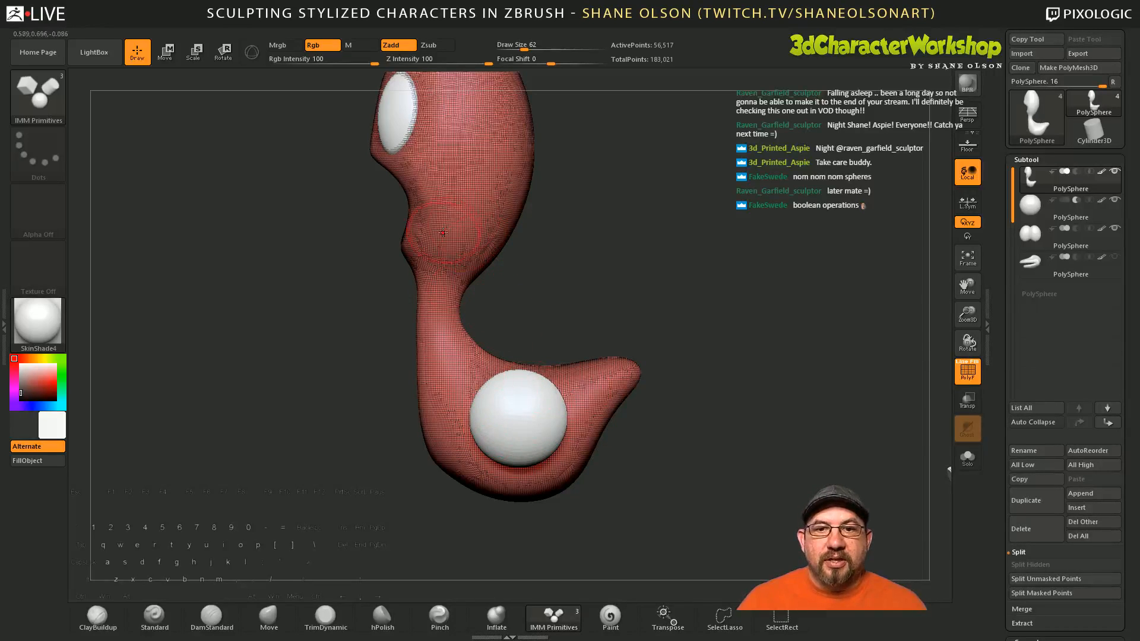
shift+drag(672, 261, 693, 260)
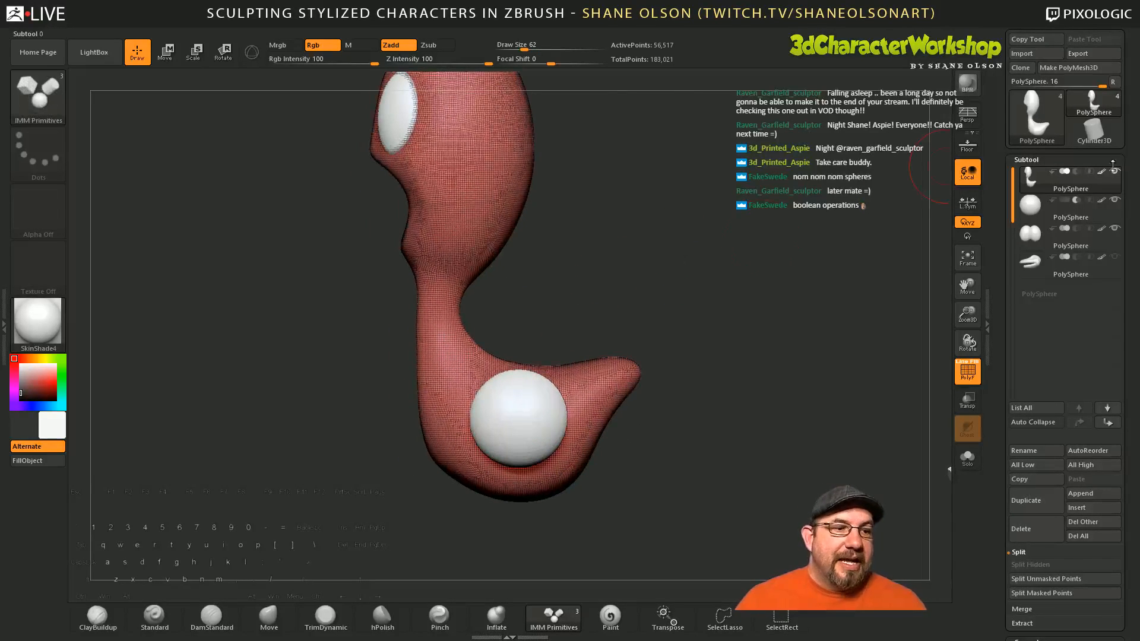
click(1020, 610)
click(1042, 579)
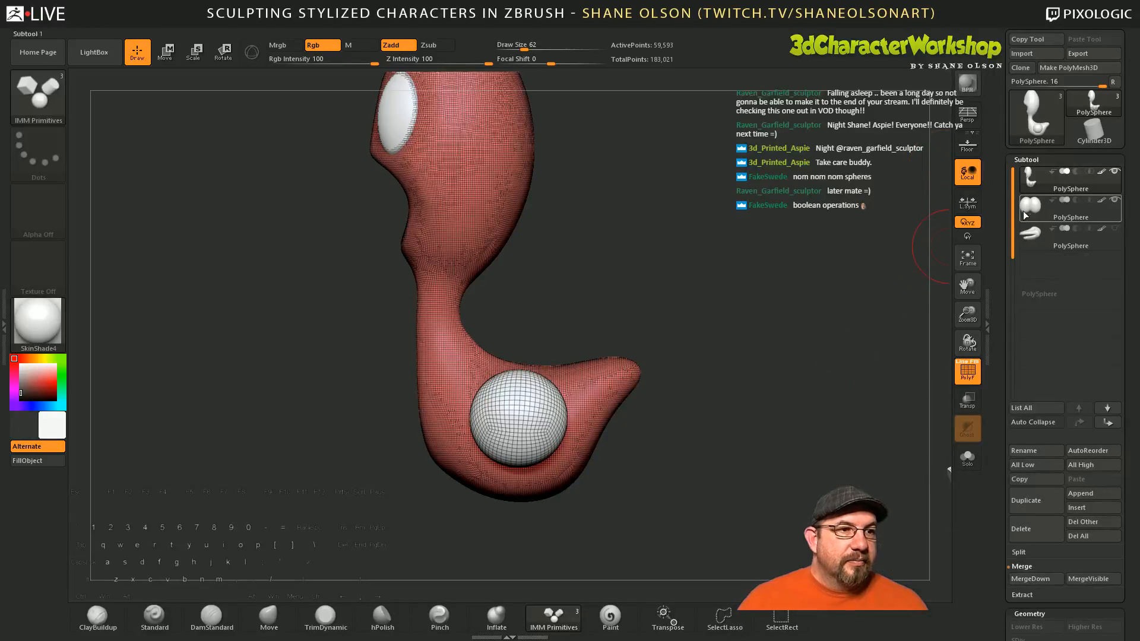
drag(652, 237, 687, 235)
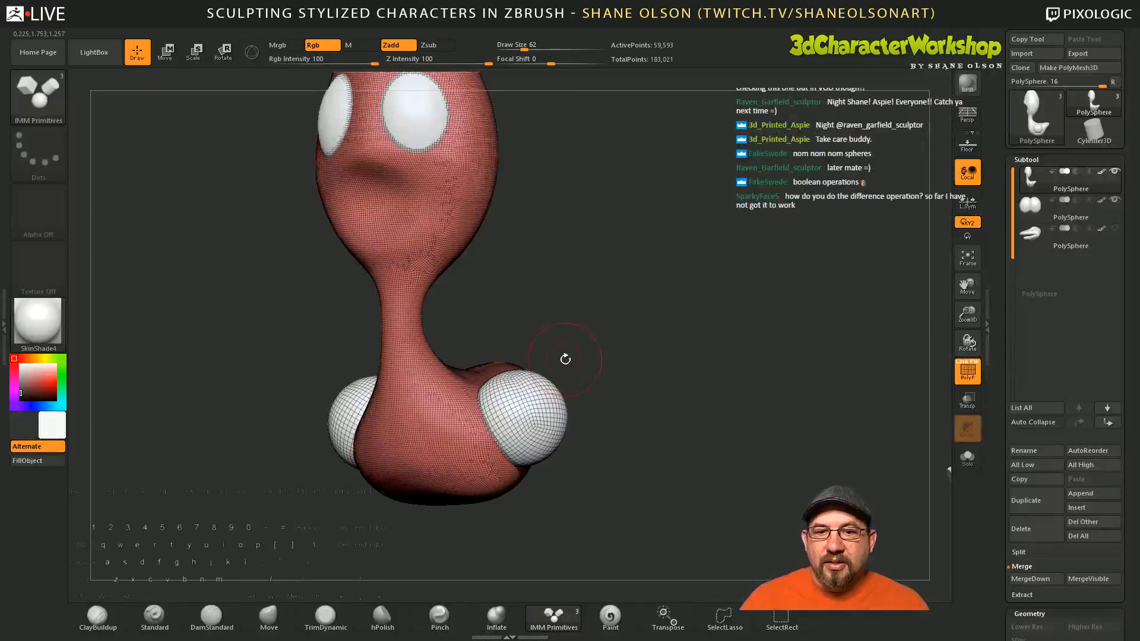
drag(661, 355, 669, 337)
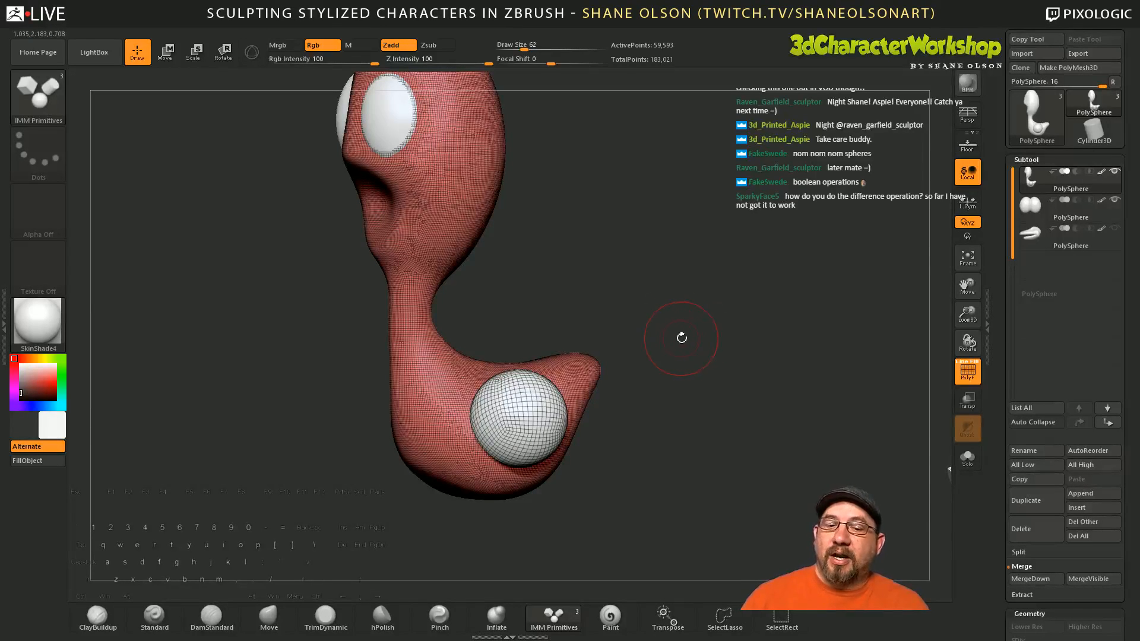
drag(682, 333, 673, 258)
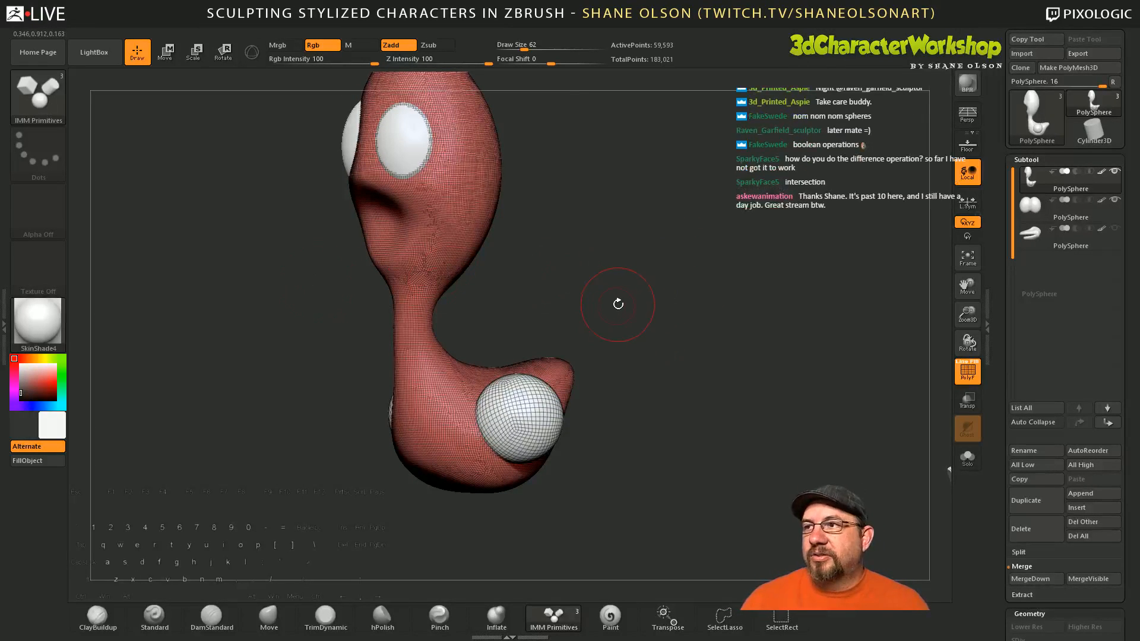
drag(618, 302, 701, 263)
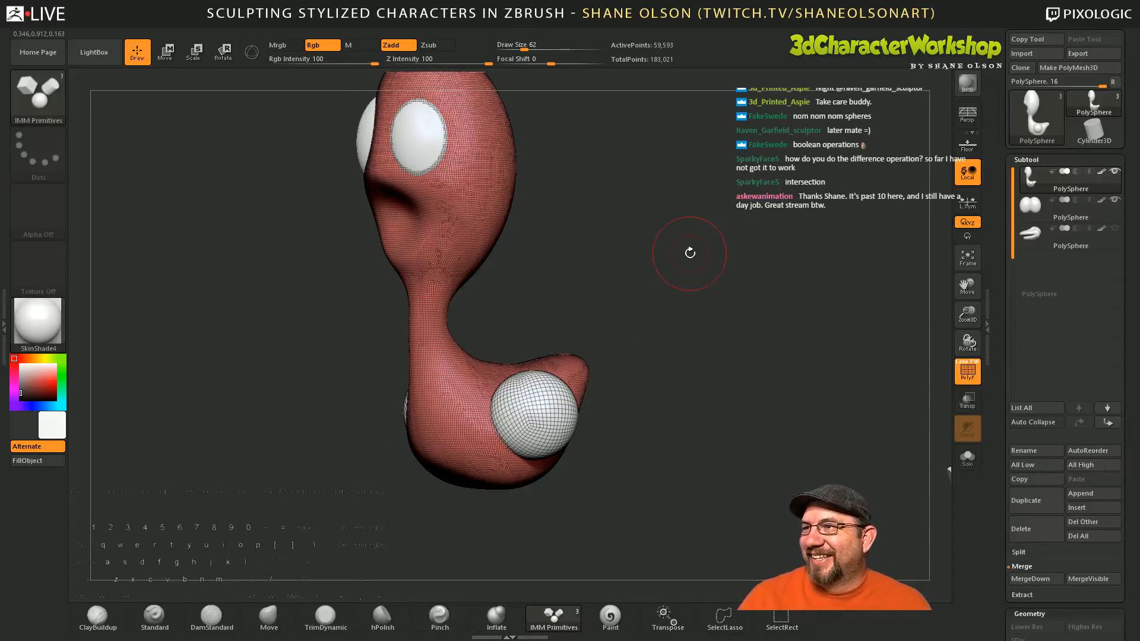
drag(682, 265, 724, 321)
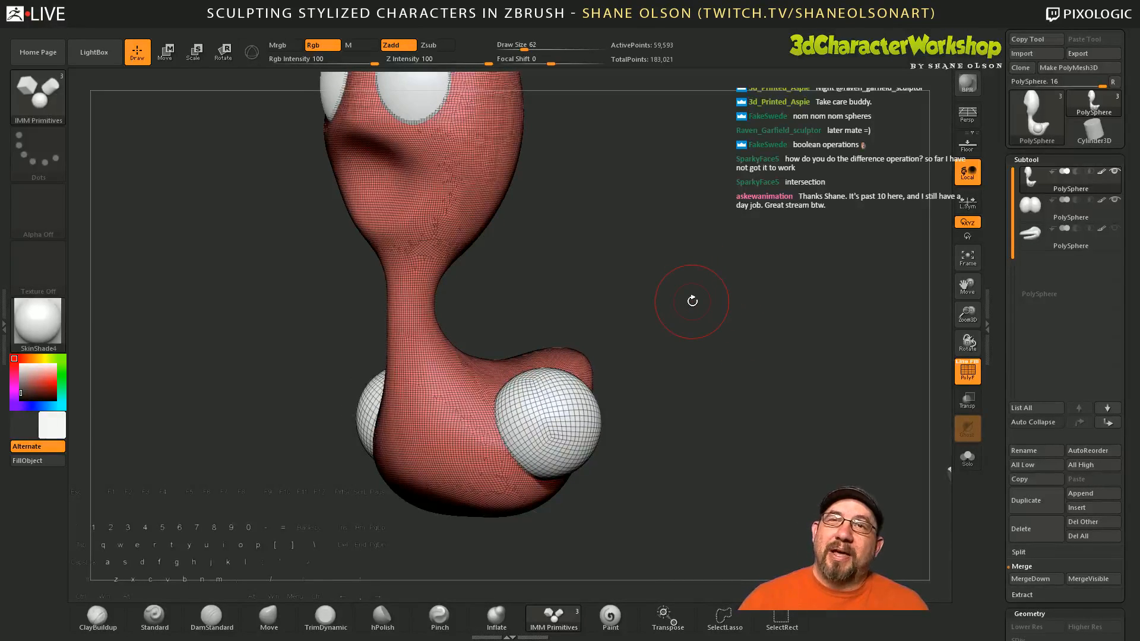
drag(700, 283, 700, 277)
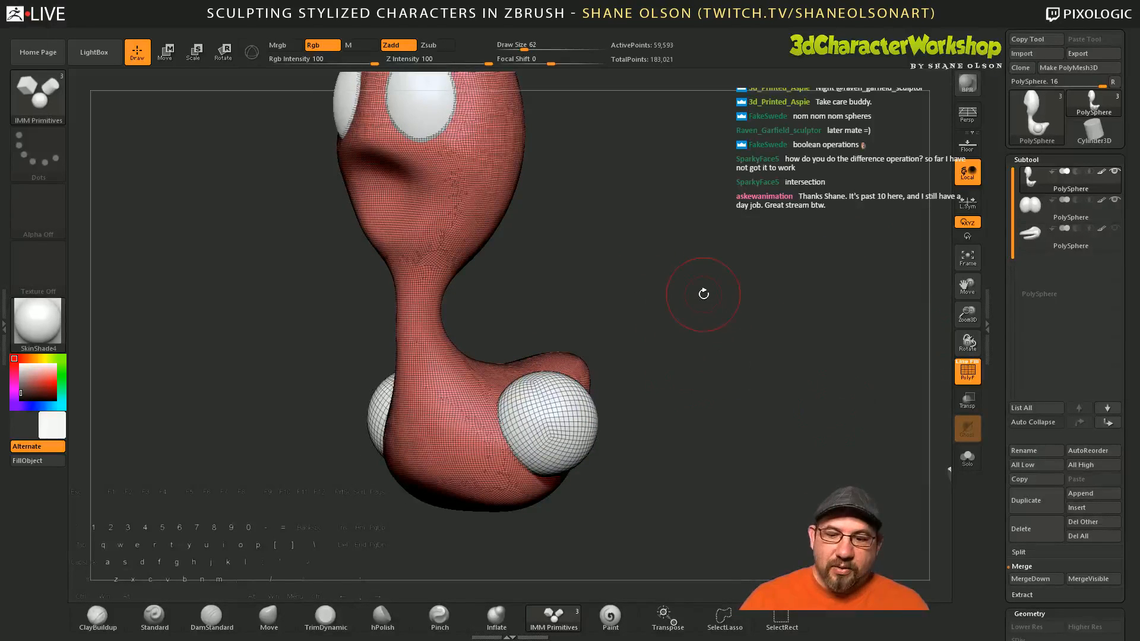
Step: Remesh the merged body with DynaMesh to carve the subtractive spheres out of its lower sides, and hide the PolyFrame wireframe
ctrl+drag(704, 259, 777, 374)
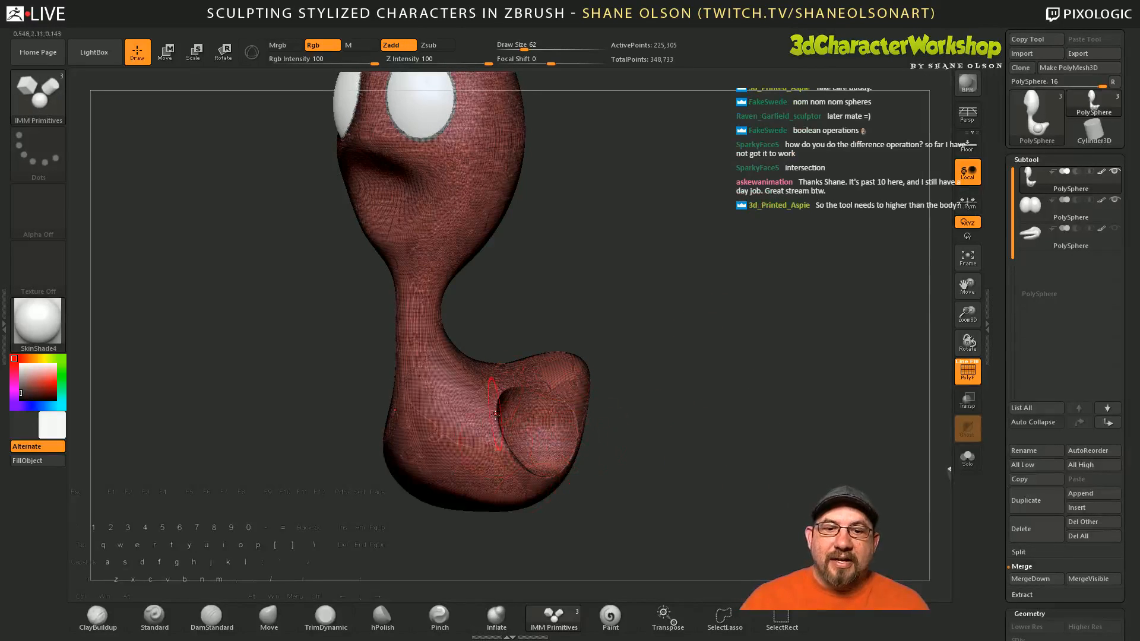
drag(761, 409, 732, 408)
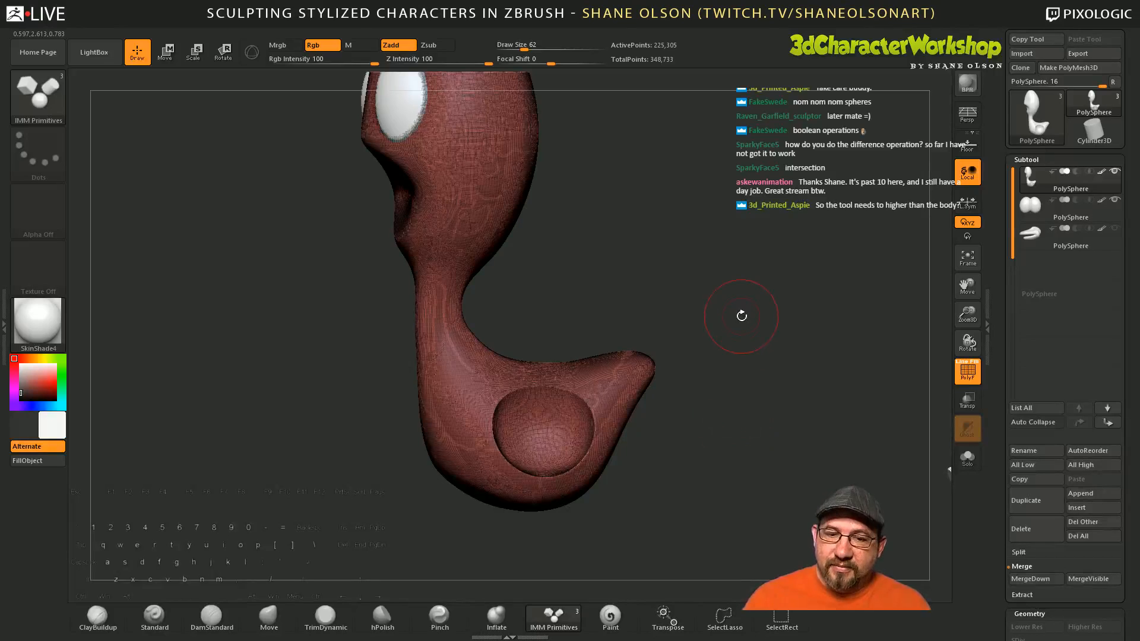
drag(740, 315, 755, 313)
key(shift+f)
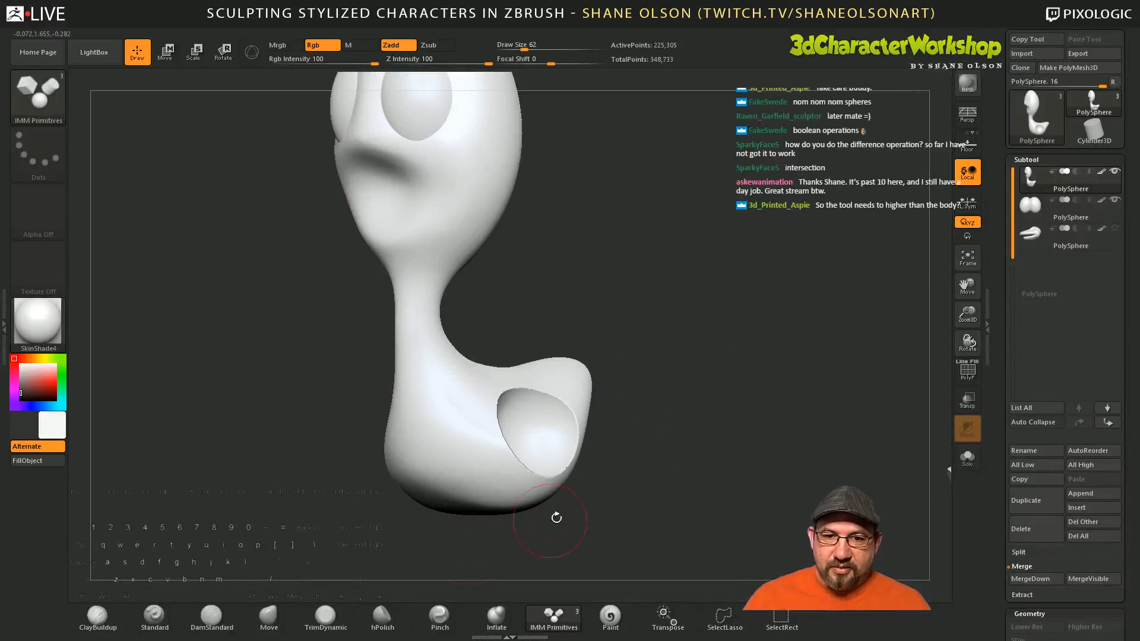
Step: Insert a mirrored sphere primitive inside the round cavity carved into the lower body
mouse_move(691, 436)
mouse_down()
mouse_move(682, 446)
mouse_move(720, 438)
mouse_up()
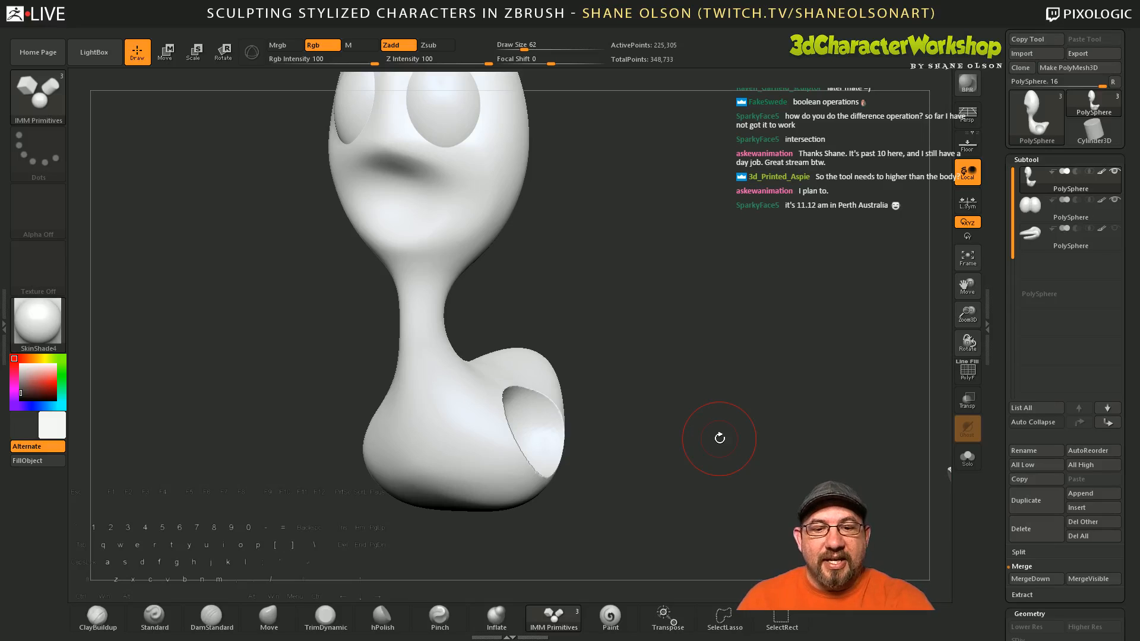
mouse_move(719, 438)
mouse_down()
mouse_move(659, 425)
mouse_move(503, 433)
mouse_up()
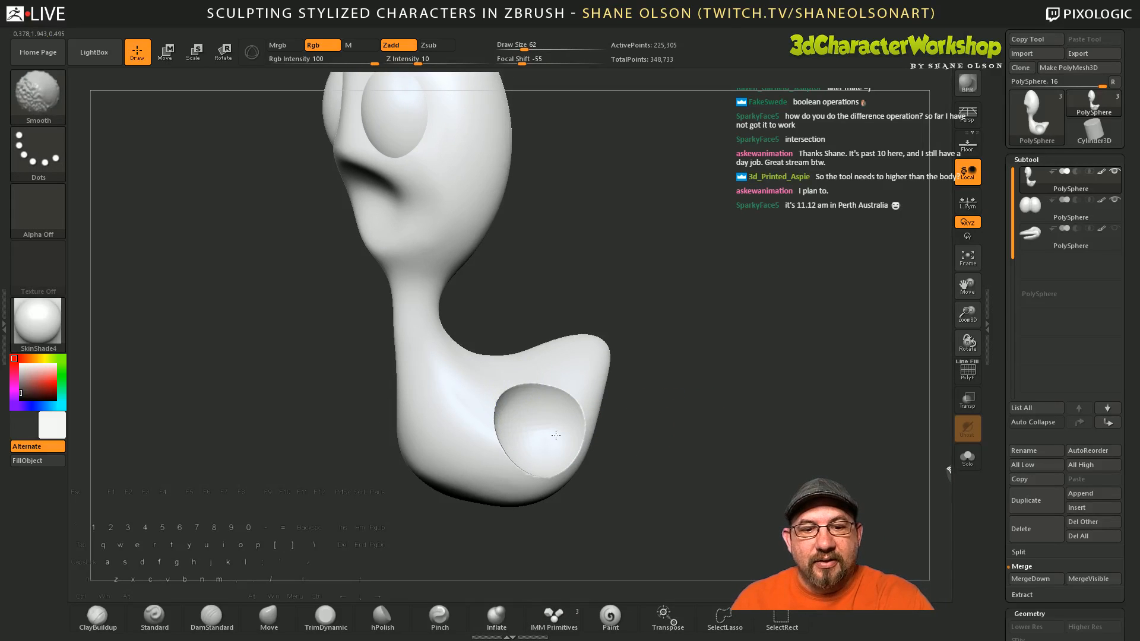
drag(698, 462, 525, 450)
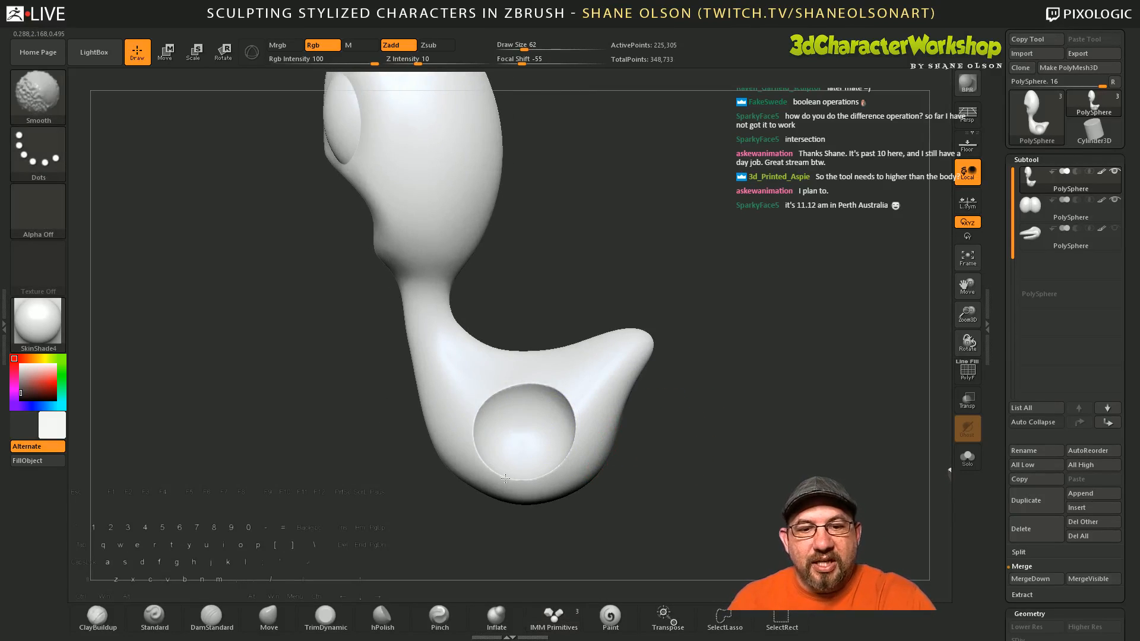
mouse_move(684, 491)
mouse_down()
mouse_move(722, 473)
mouse_move(673, 470)
mouse_up()
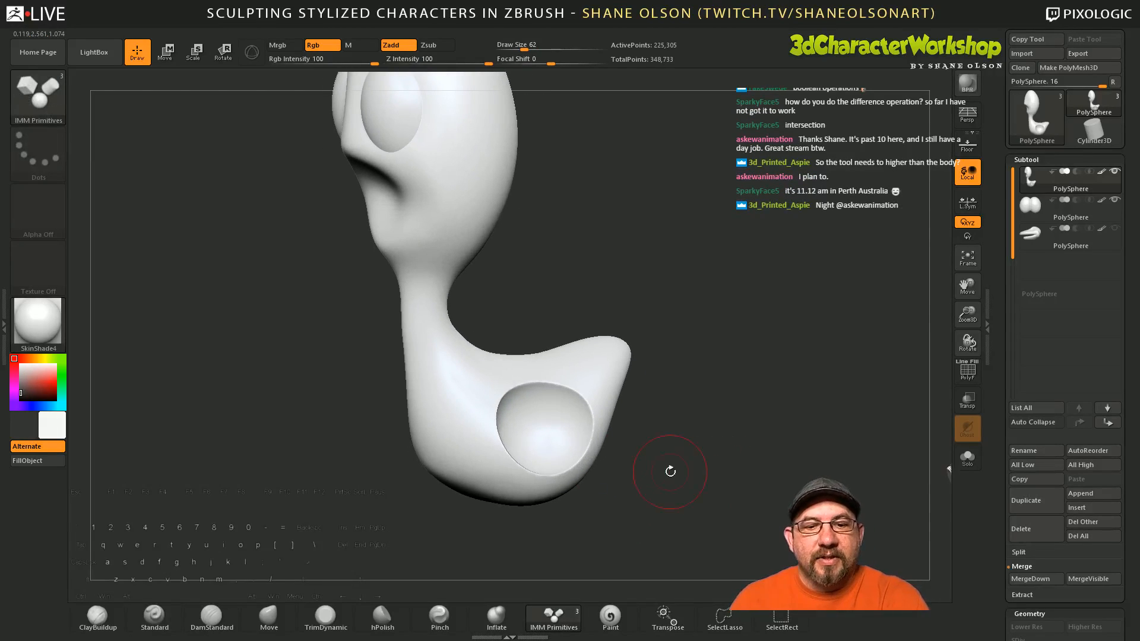
drag(539, 435, 554, 478)
drag(693, 491, 723, 465)
Step: Move the mirrored inserted spheres with Transpose so they protrude slightly and sit centered in the lower body's cavities
key(w)
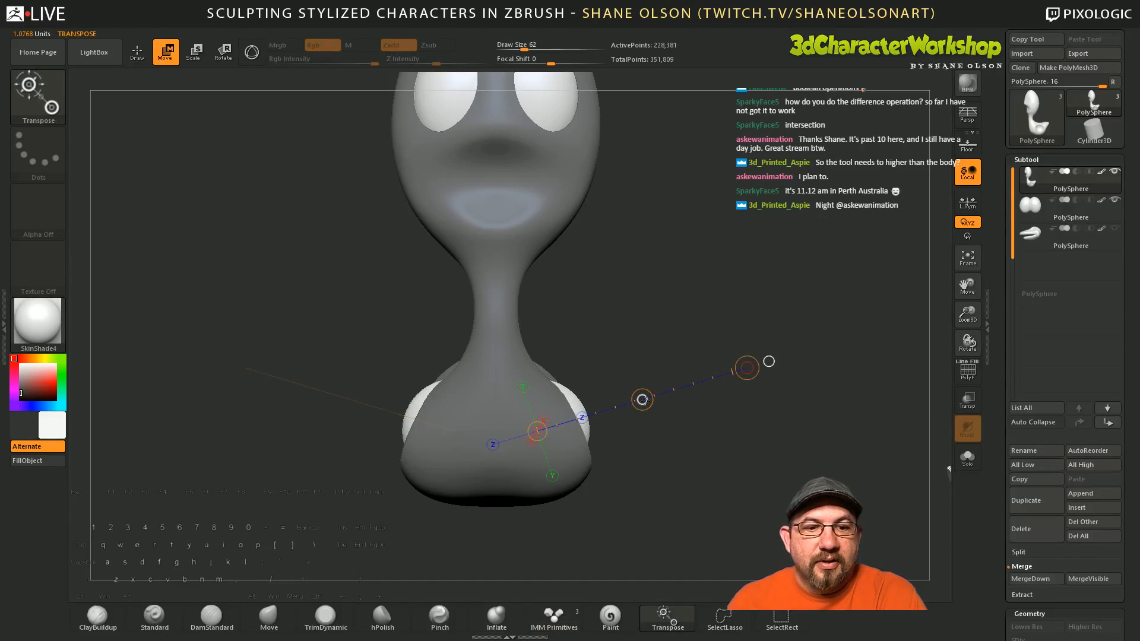
drag(662, 447, 667, 465)
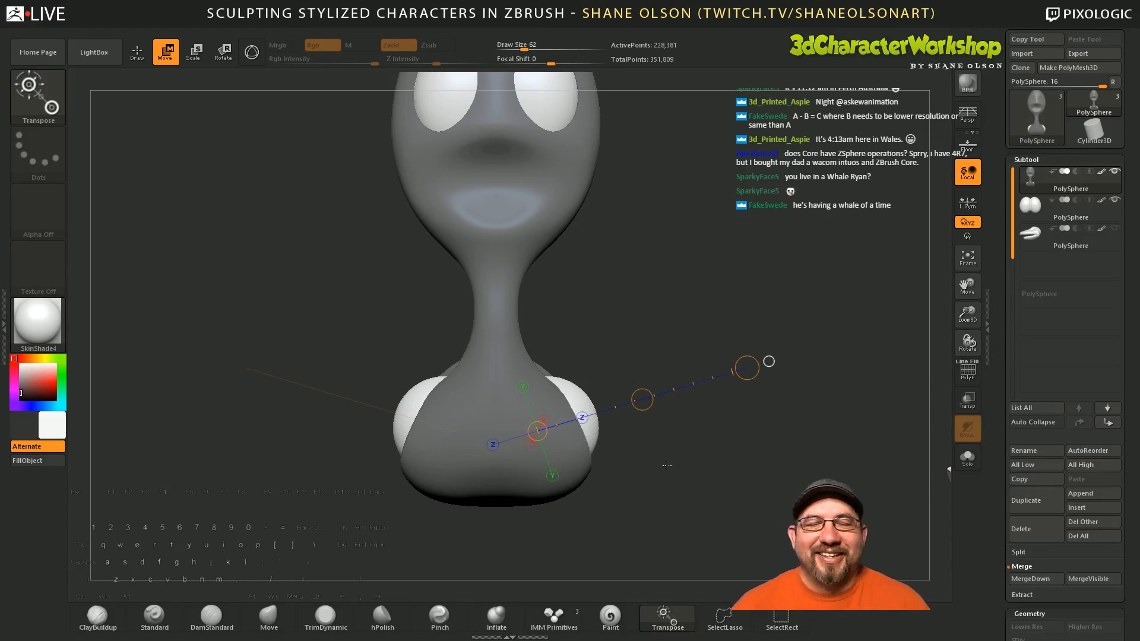
mouse_move(718, 468)
mouse_down()
mouse_move(690, 486)
mouse_move(729, 477)
mouse_up()
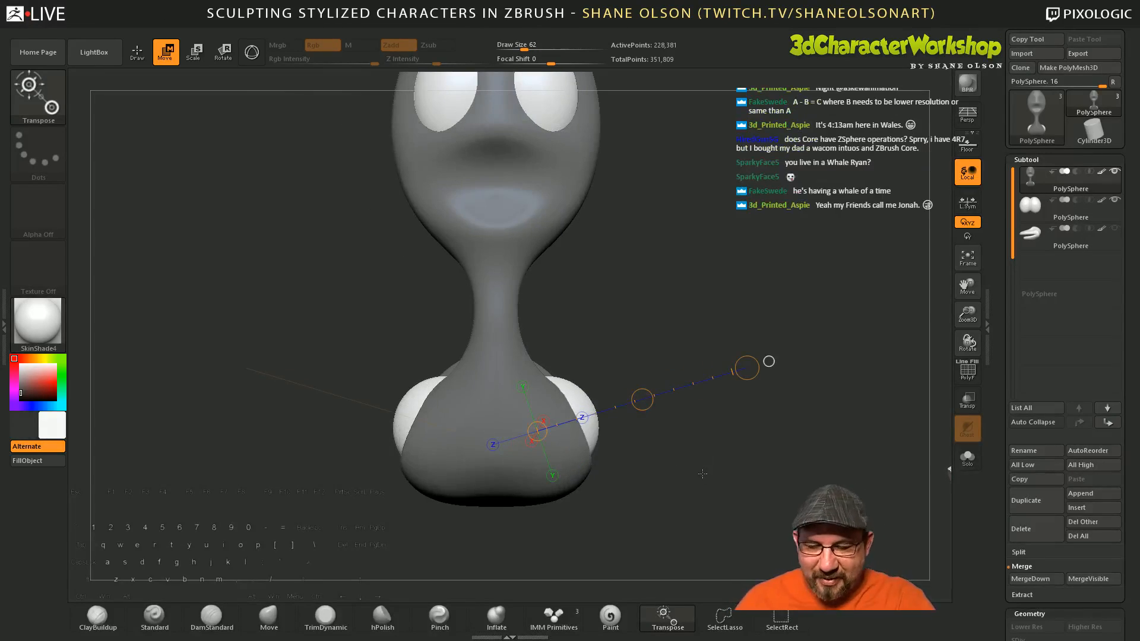
key(y)
key(y)
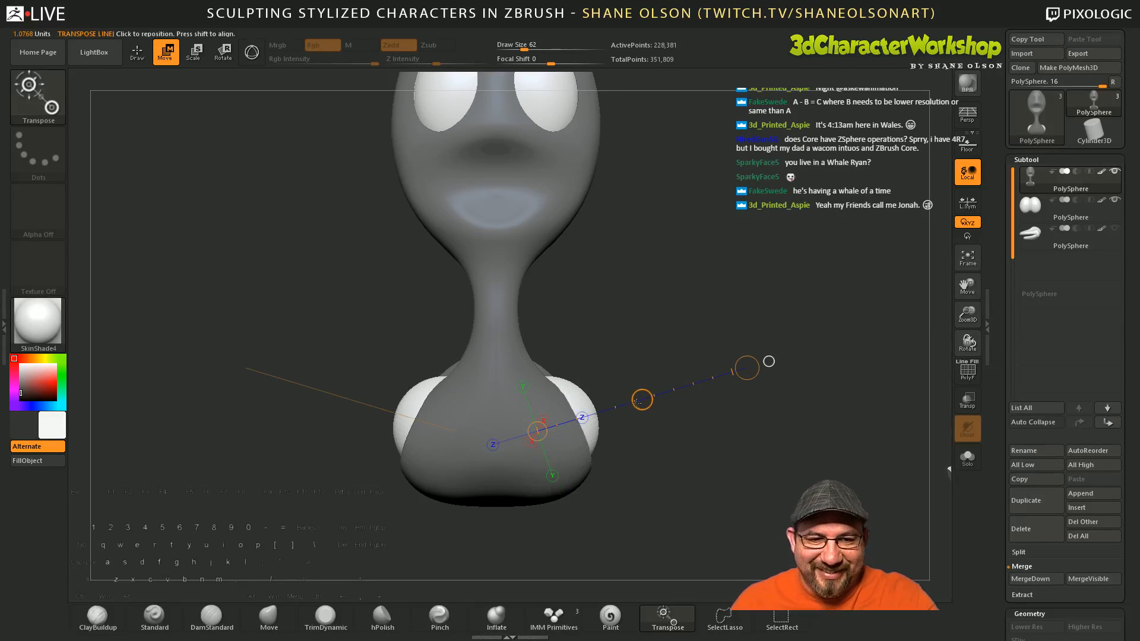
mouse_move(662, 419)
mouse_down()
mouse_move(689, 496)
mouse_move(732, 494)
mouse_move(618, 471)
mouse_move(638, 473)
mouse_move(647, 416)
mouse_up()
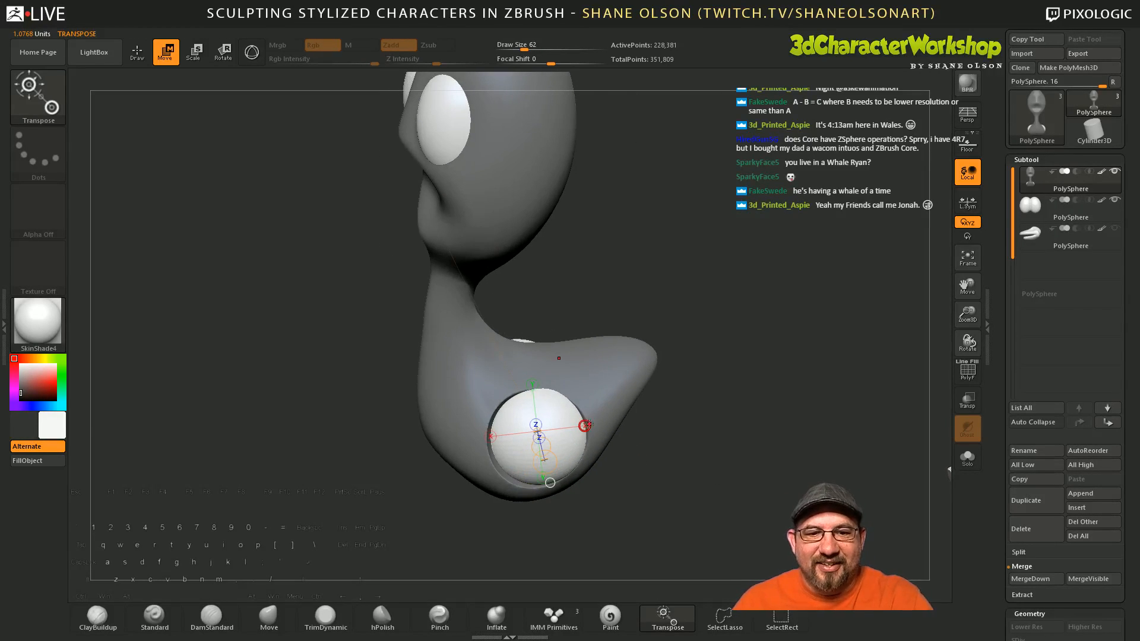
key(y)
key(y)
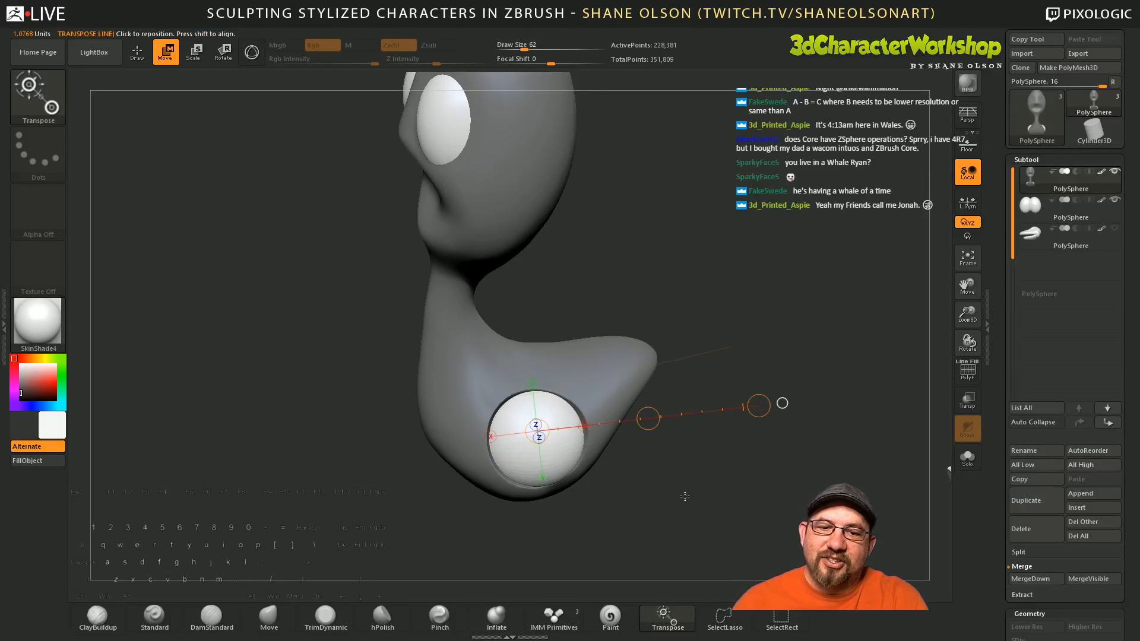
drag(685, 497, 713, 469)
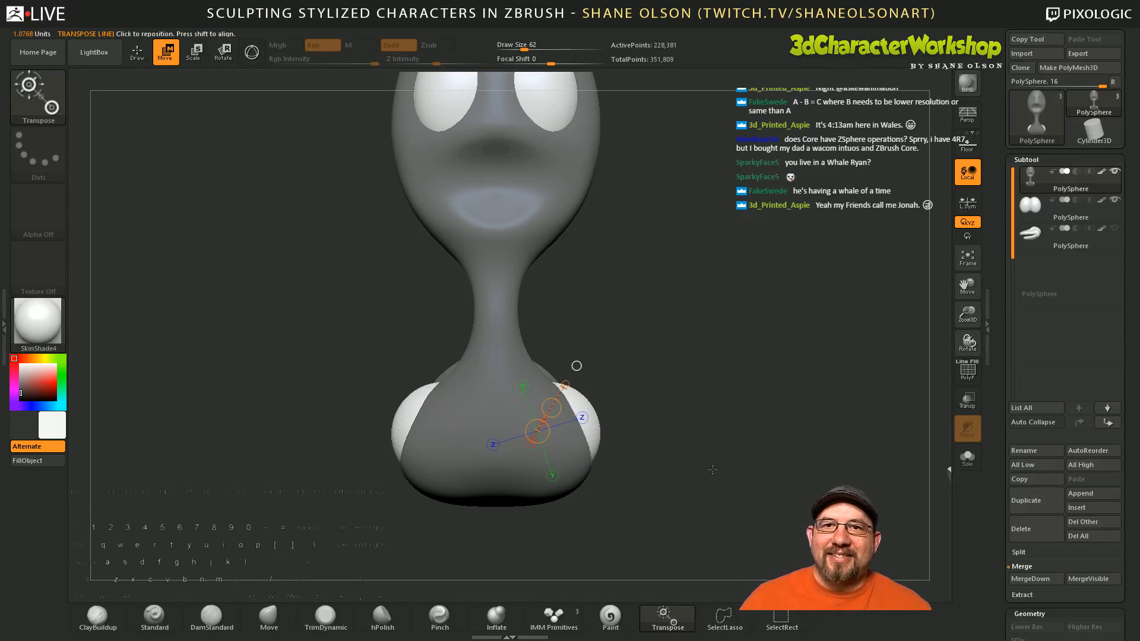
drag(696, 461, 679, 440)
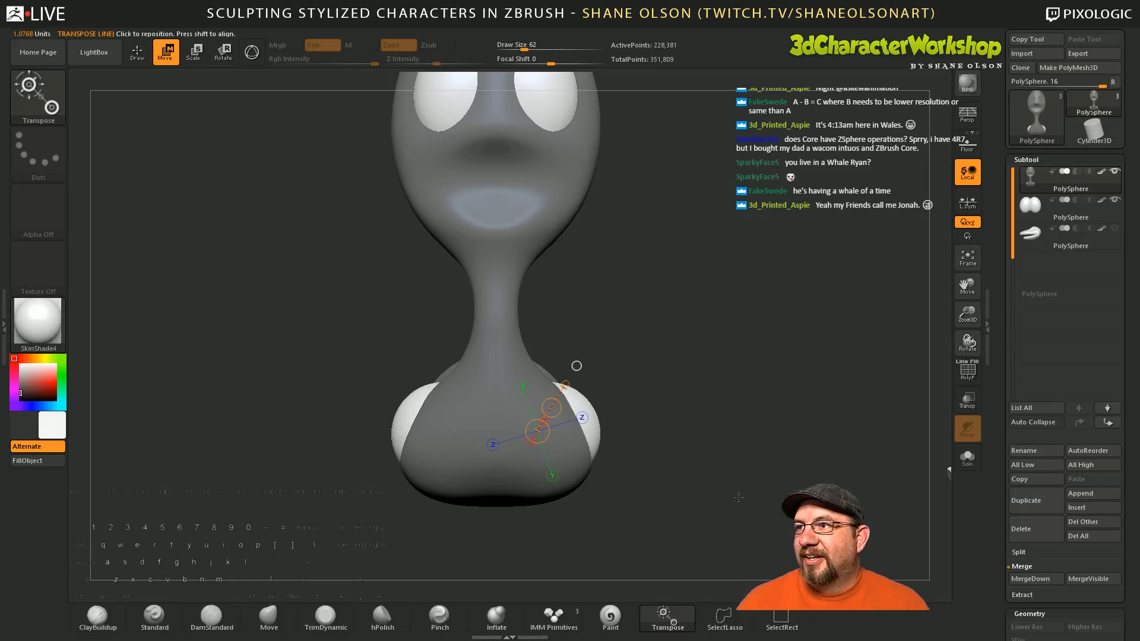
Step: Select the beak subtool and isolate it with Solo
mouse_move(750, 398)
mouse_down()
mouse_move(676, 346)
mouse_move(742, 384)
mouse_up()
drag(720, 322, 646, 409)
drag(729, 390, 737, 280)
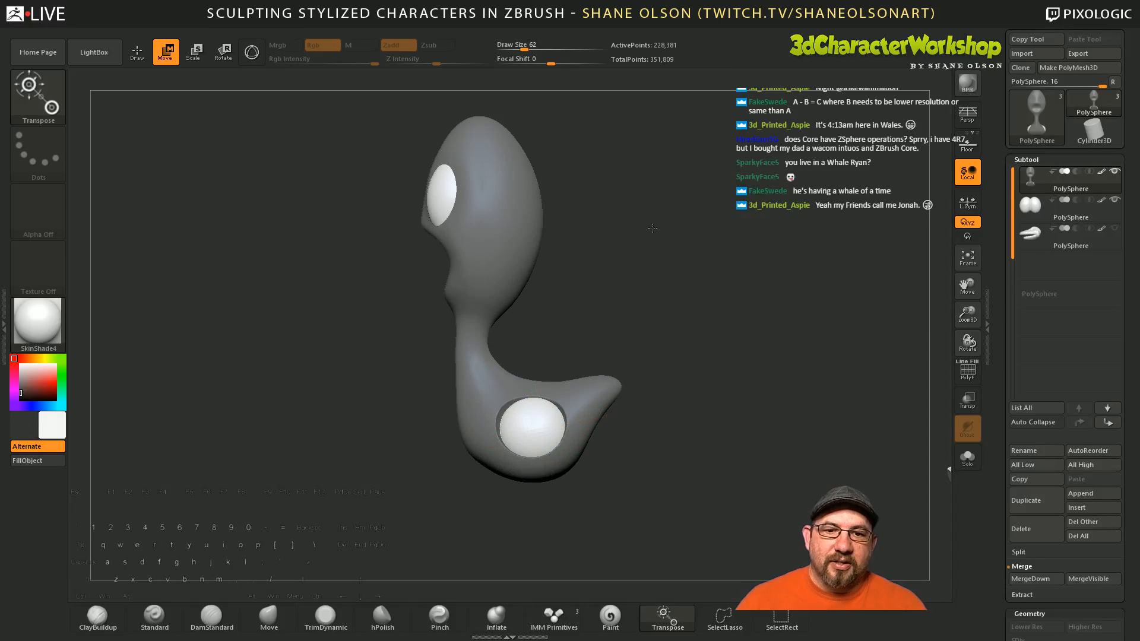
alt+drag(651, 226, 591, 271)
click(1029, 237)
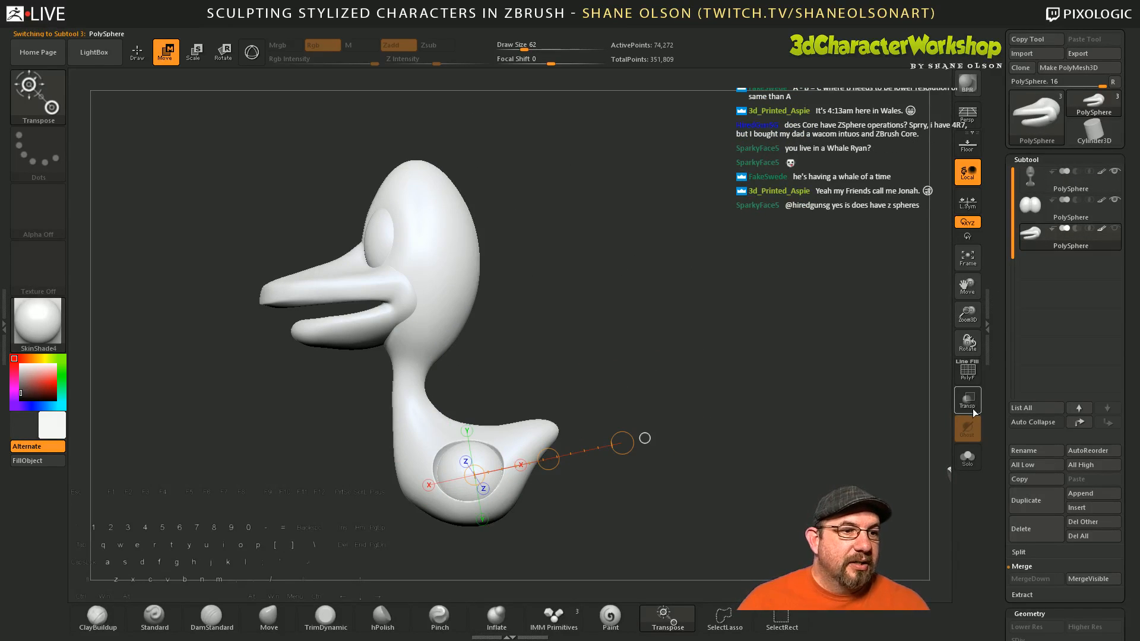
click(970, 467)
Step: Insert a sphere primitive from IMM Primitives on the front tip of the upper beak, centered on the symmetry line
alt+drag(618, 287, 608, 315)
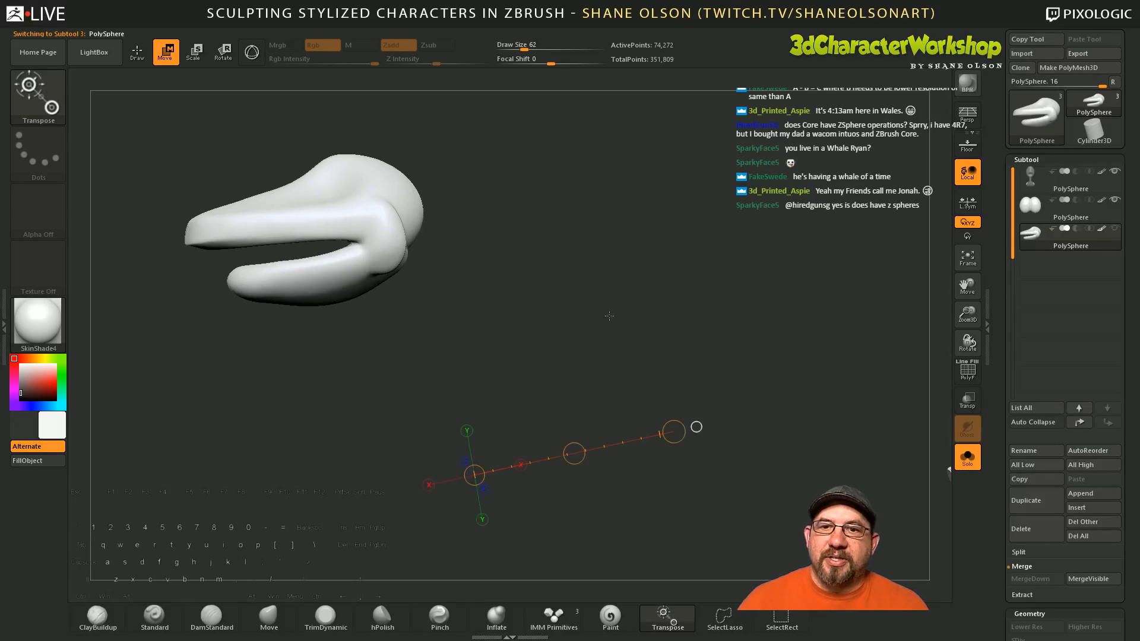
alt+drag(527, 211, 786, 300)
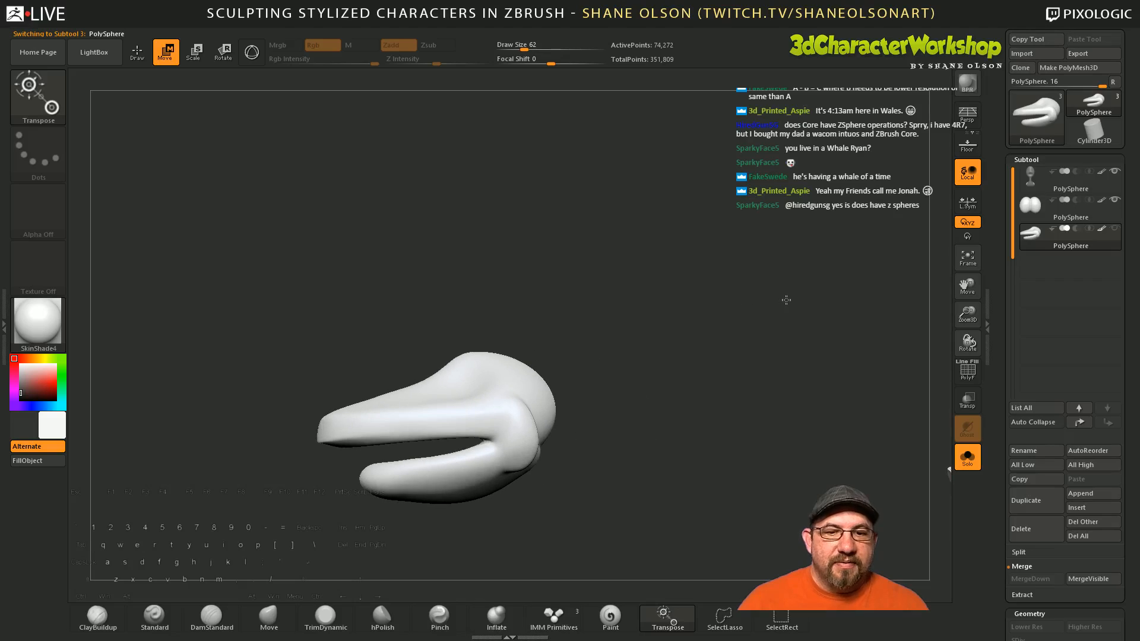
alt+drag(592, 316, 692, 297)
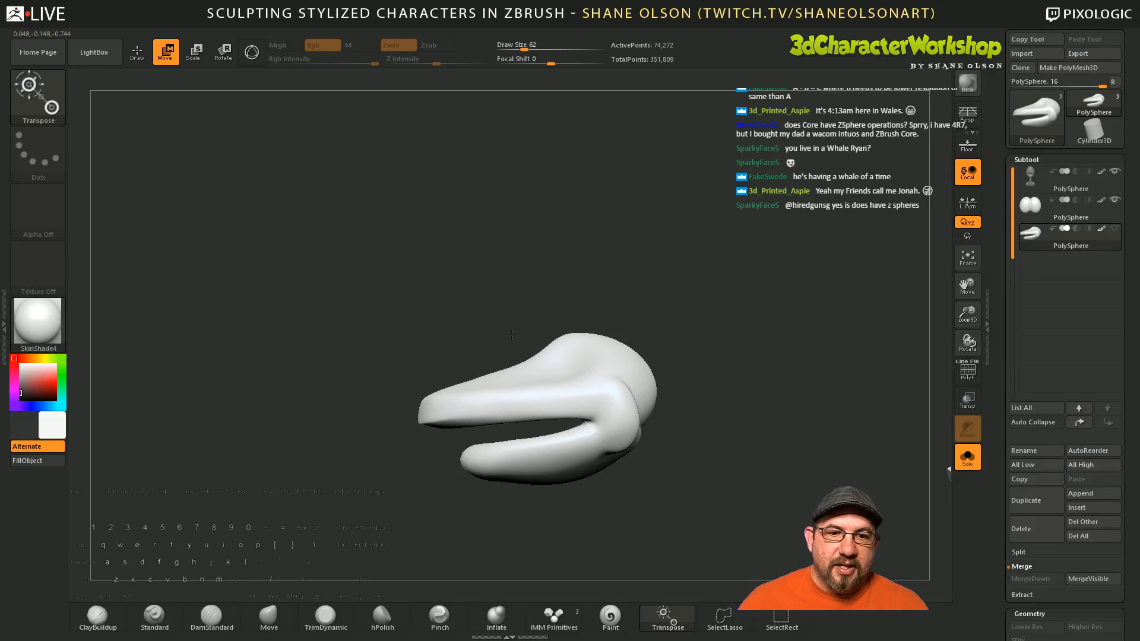
drag(684, 347, 677, 330)
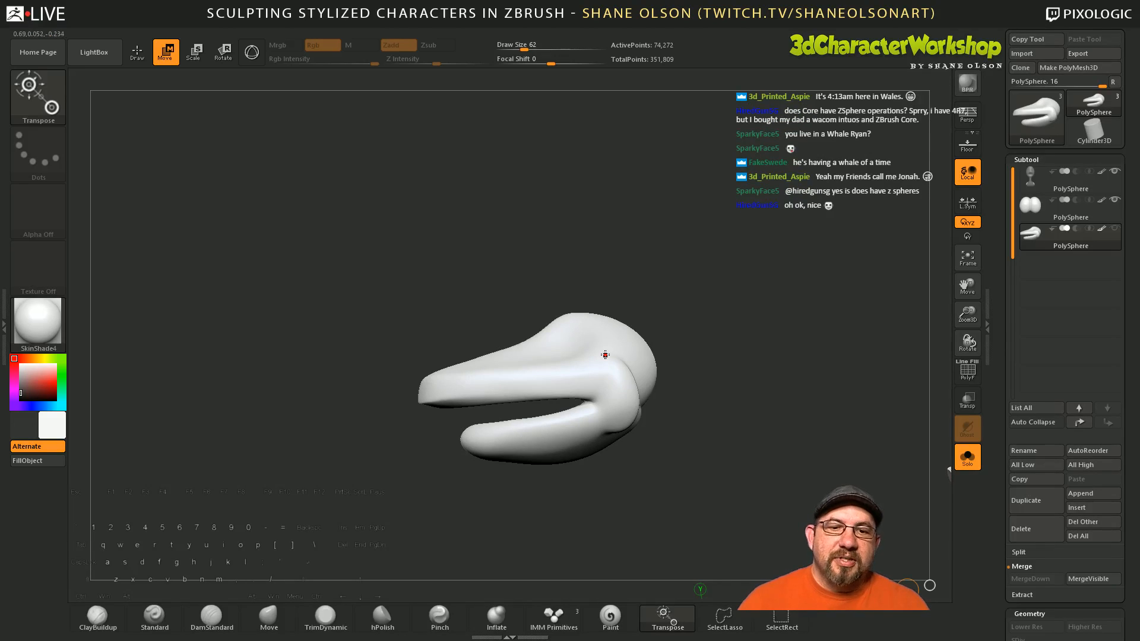
drag(716, 323, 791, 363)
alt+drag(762, 264, 649, 217)
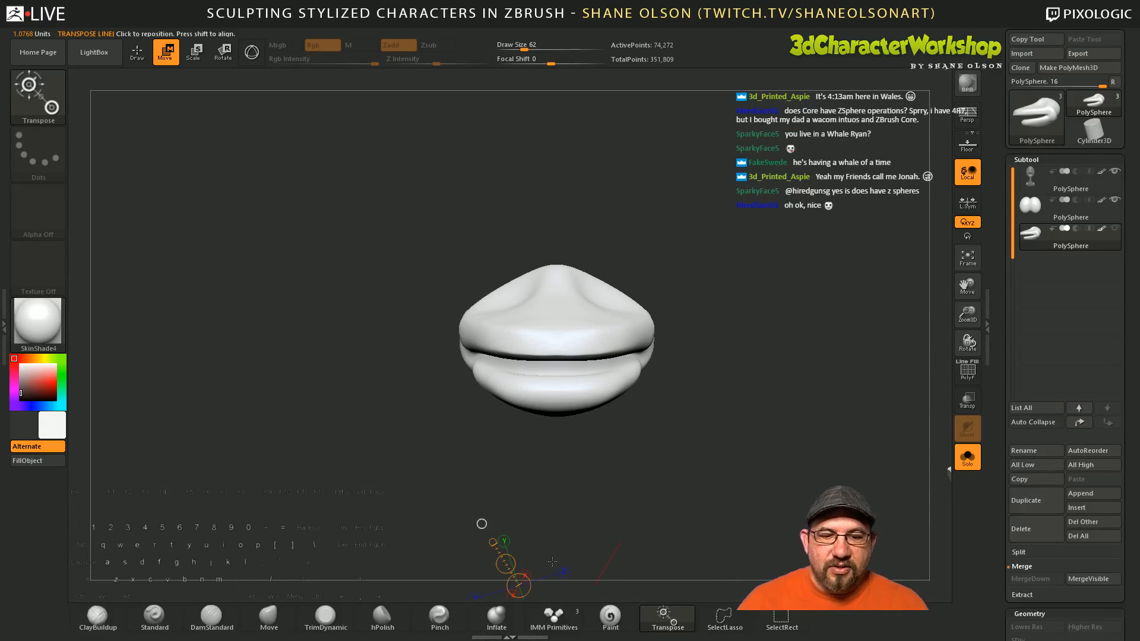
click(554, 617)
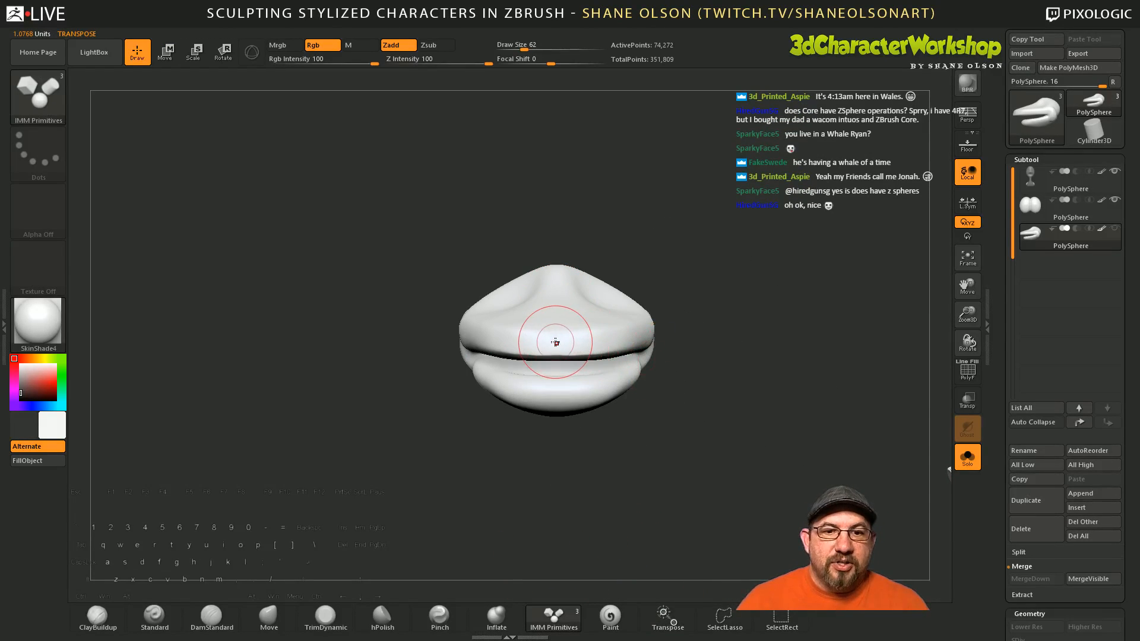
drag(556, 343, 558, 466)
drag(766, 396, 707, 402)
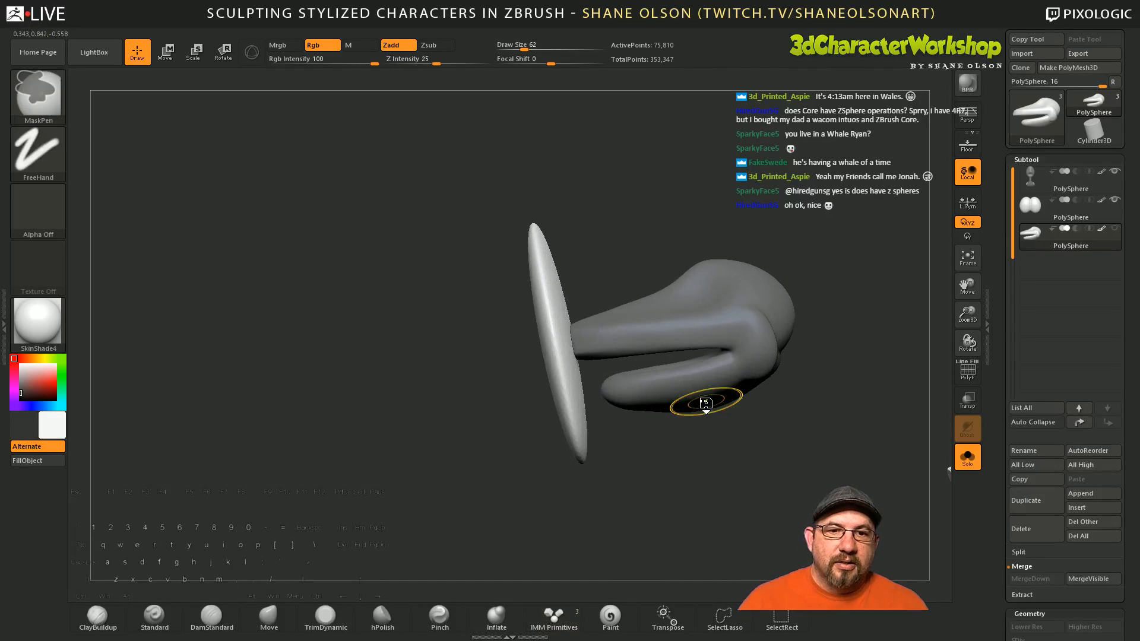
Step: Undo the flattened shape inserted at the beak's tip and the trial insert made from the front view
key(ctrl+z)
drag(709, 487, 782, 481)
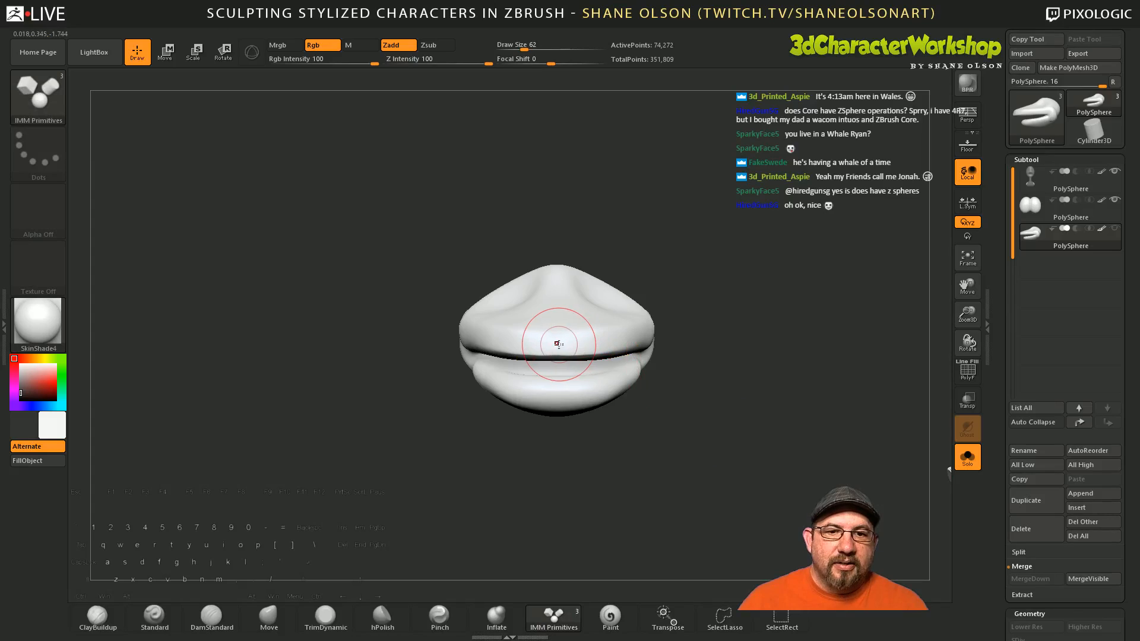
drag(558, 345, 683, 444)
key(ctrl+z)
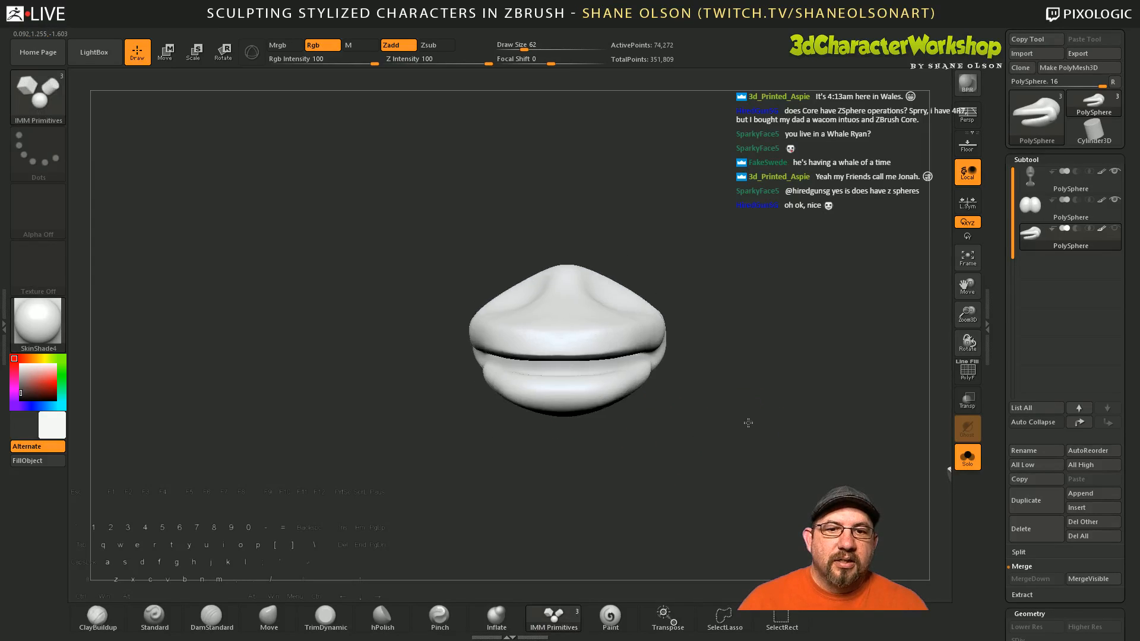
Step: Draw a Transpose line about 1.23 units long from the middle of the beak's top straight forward past its tip
drag(745, 420, 697, 415)
key(w)
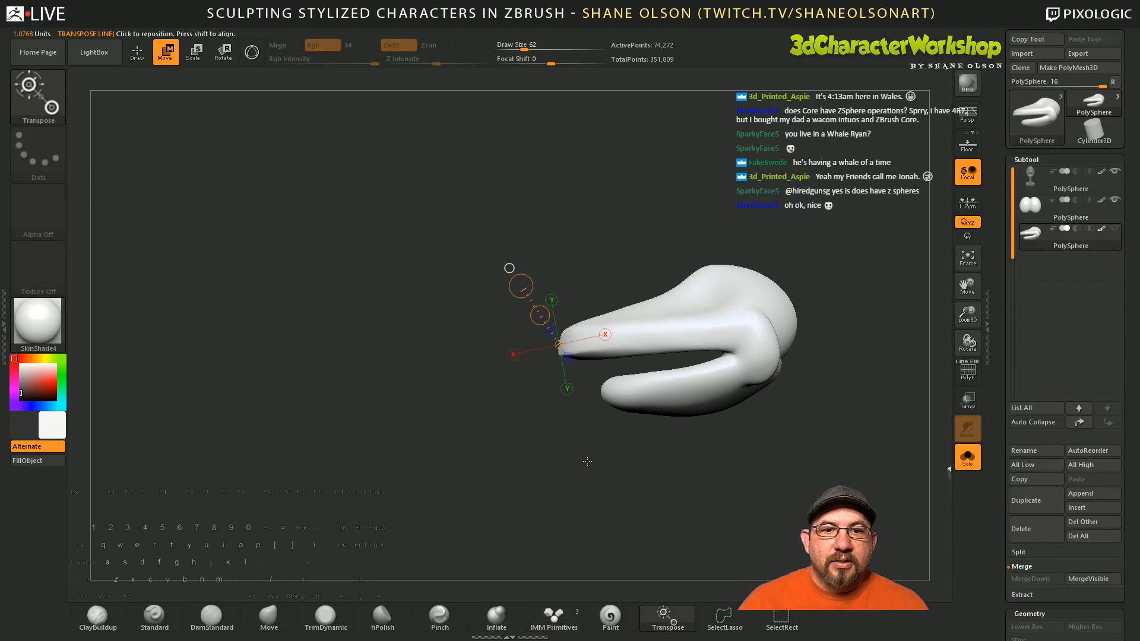
click(513, 355)
drag(520, 456, 591, 459)
mouse_move(653, 436)
mouse_down()
mouse_move(642, 419)
mouse_move(651, 425)
mouse_up()
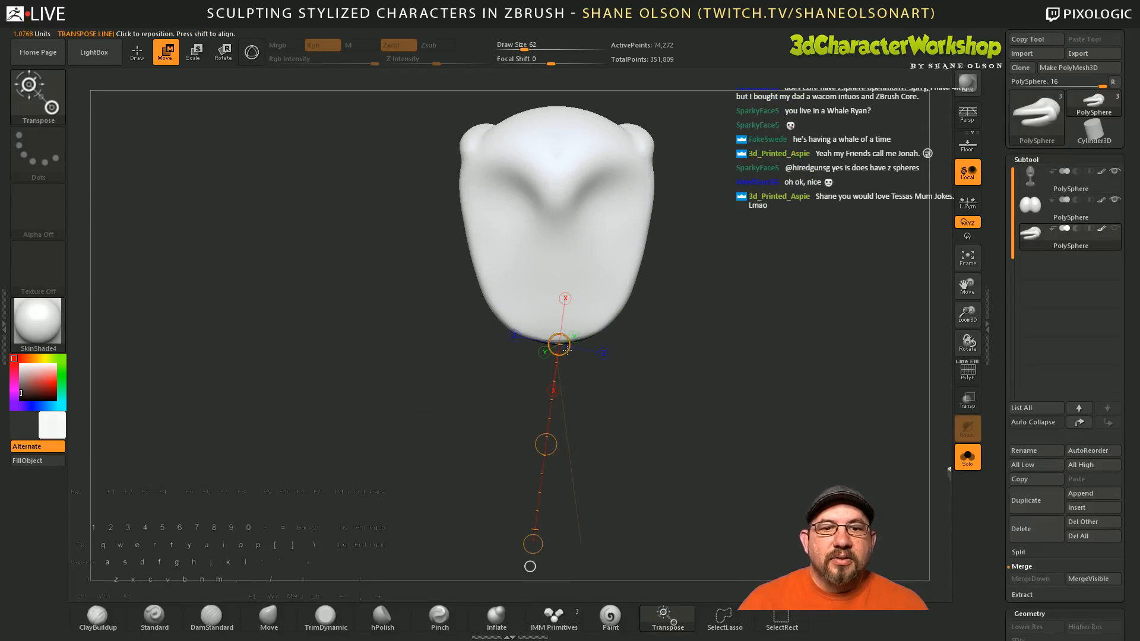
mouse_move(557, 242)
mouse_down()
mouse_move(539, 442)
mouse_move(558, 475)
mouse_up()
mouse_move(664, 418)
mouse_down()
mouse_move(600, 368)
mouse_move(687, 366)
mouse_move(688, 378)
mouse_up()
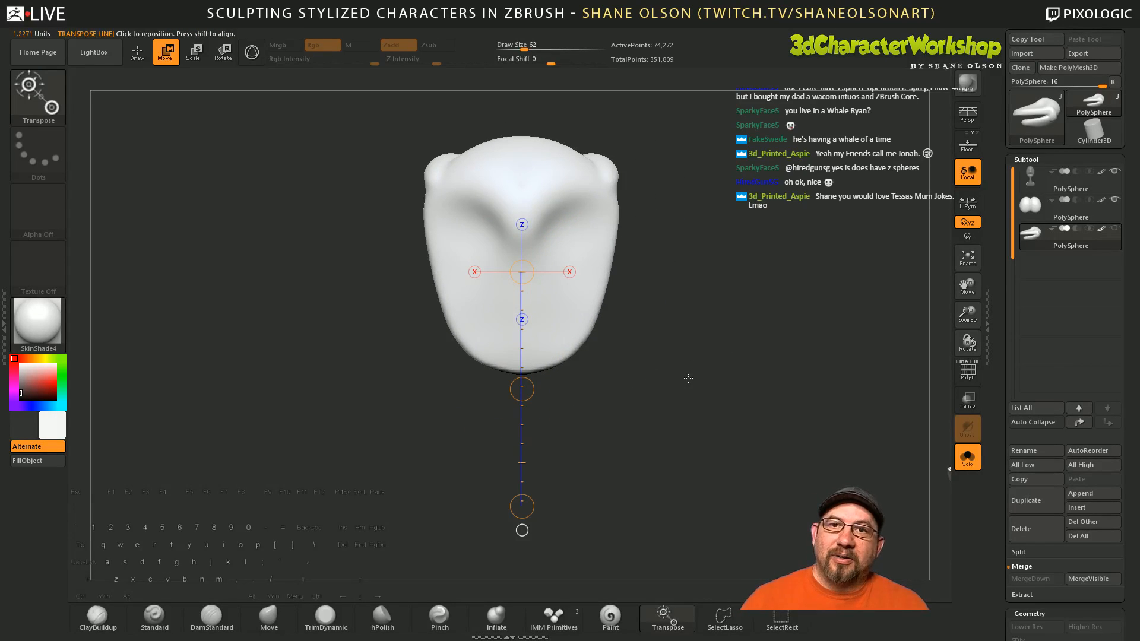
drag(657, 437, 701, 441)
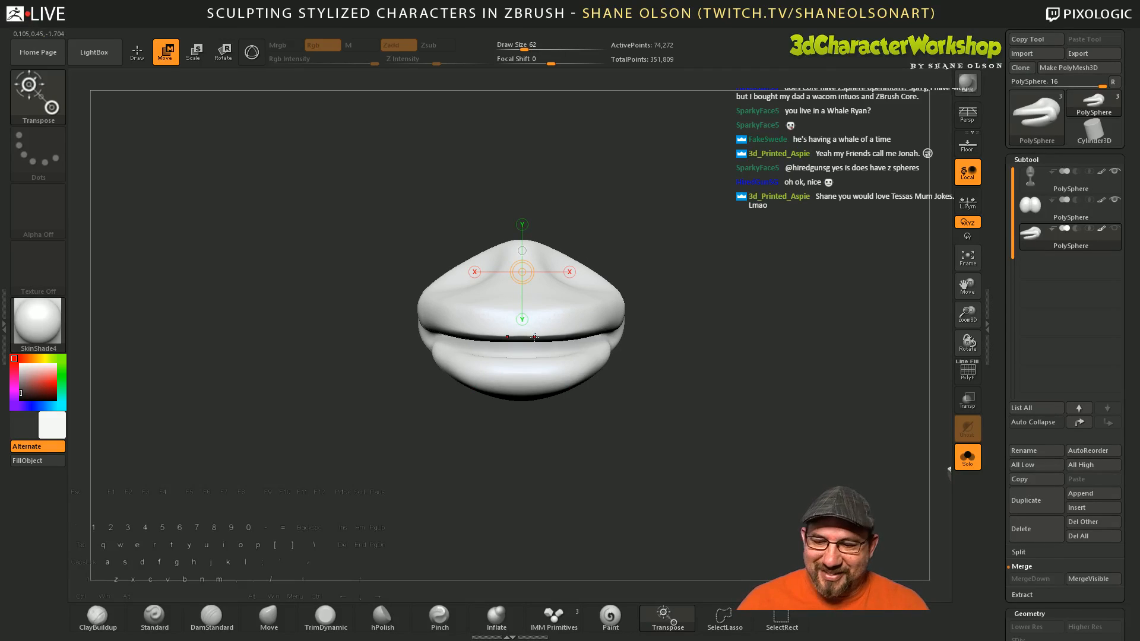
Step: Insert a large sphere over the front of the beak and split its unmasked points into a separate subtool
key(q)
drag(521, 322, 537, 471)
drag(659, 445, 649, 446)
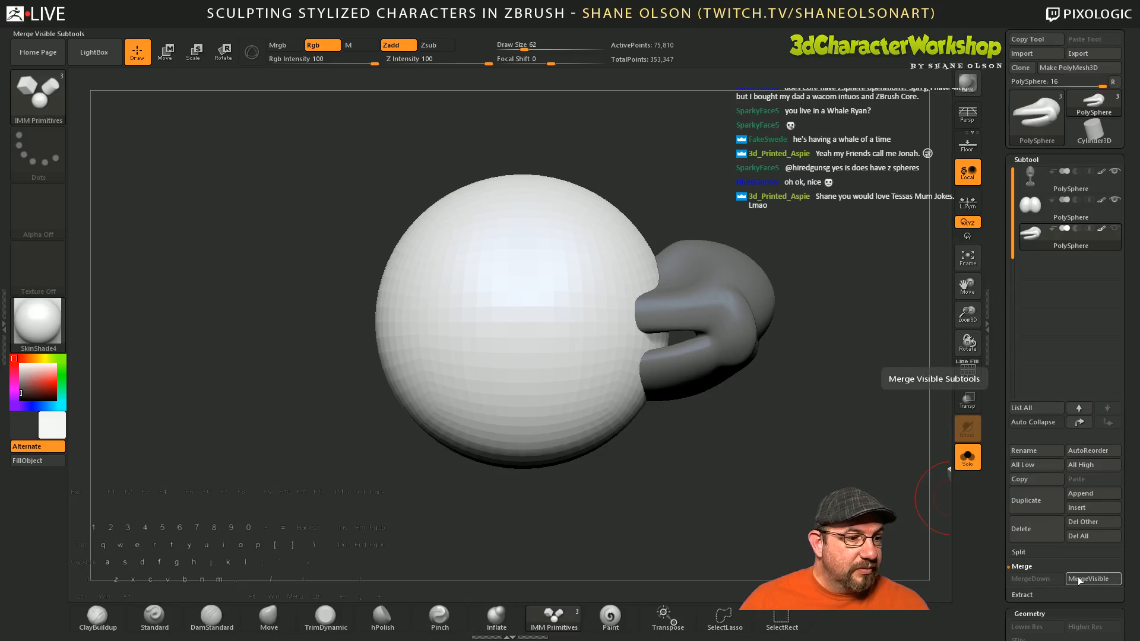
click(1018, 552)
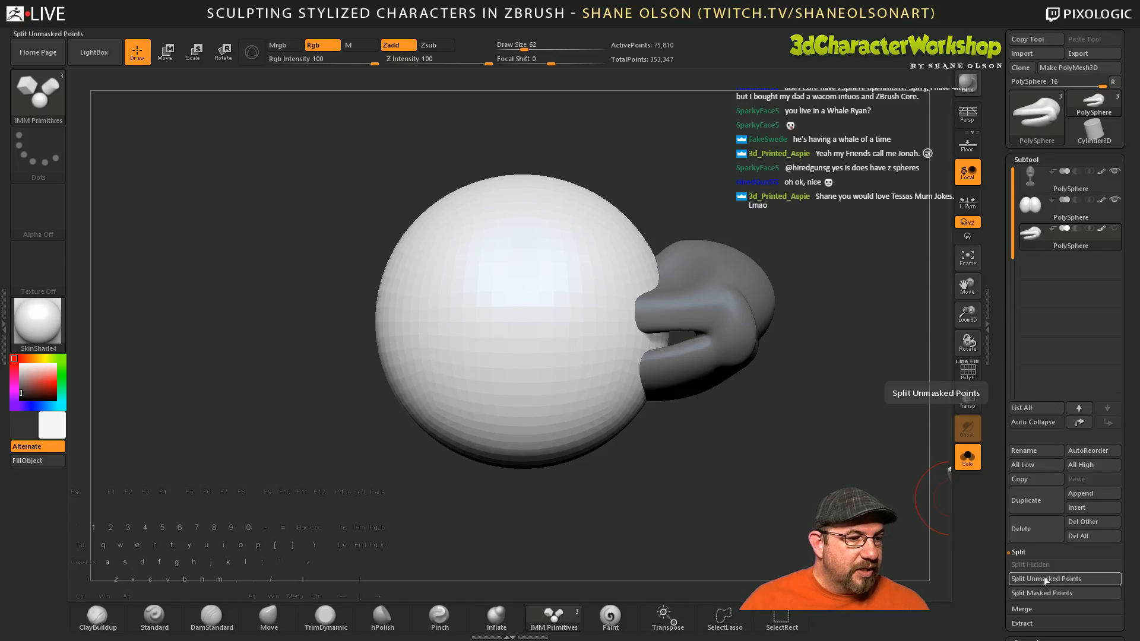
click(1043, 575)
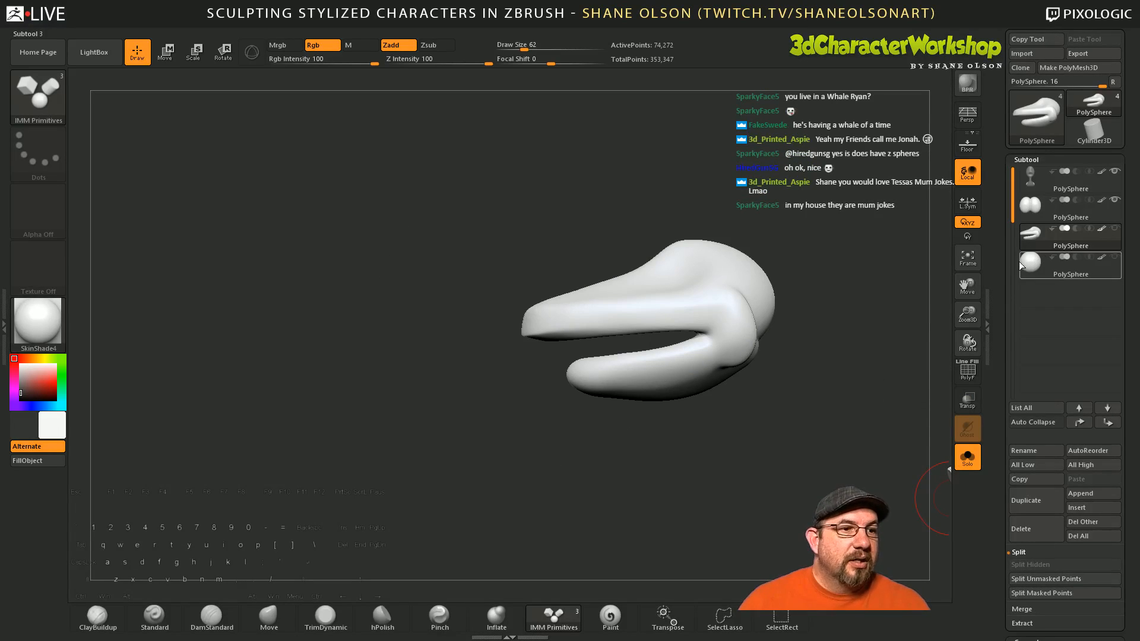
Step: Leave Solo mode, select the new sphere subtool, and hide the body while showing the beak subtool
click(972, 461)
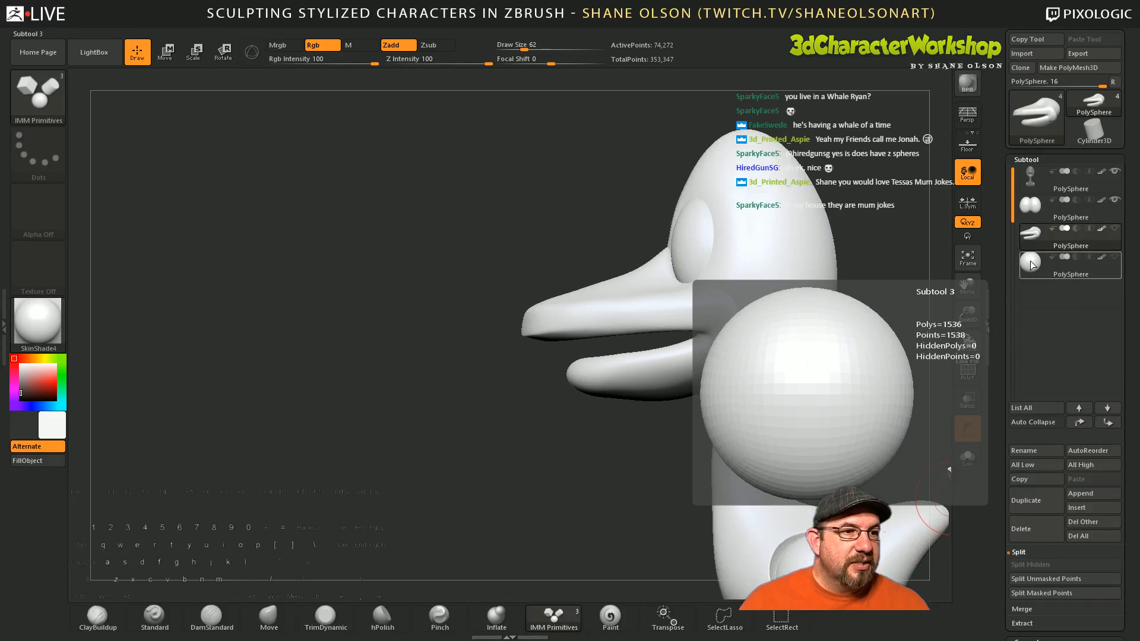
click(1031, 266)
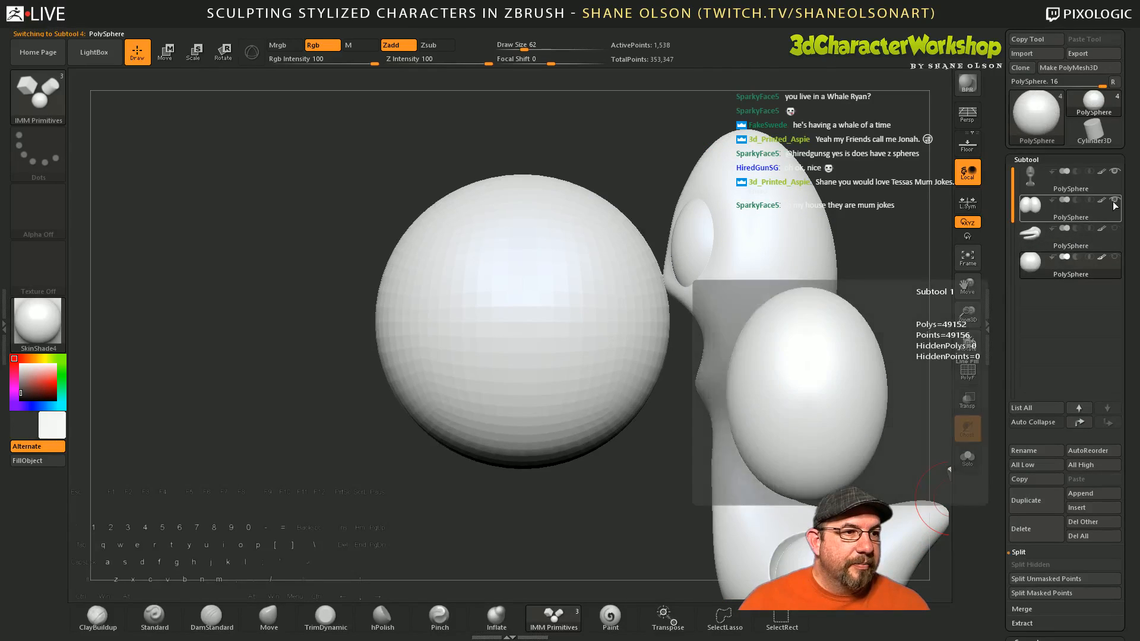
click(1114, 172)
click(1115, 228)
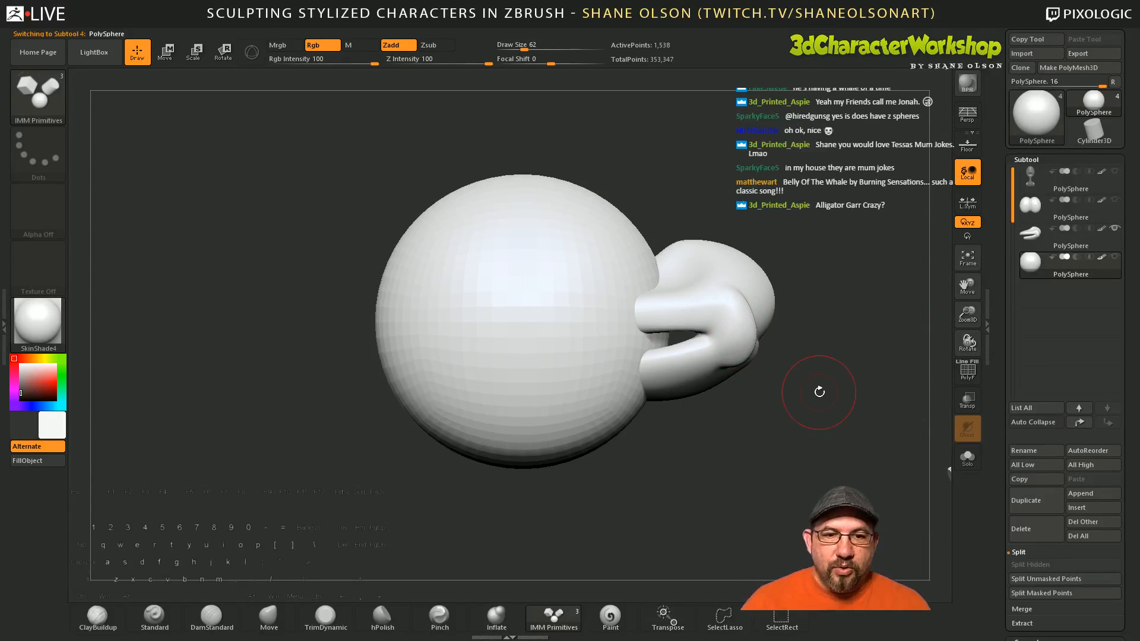
Step: Move the sphere backward along the Transpose line so it overlaps the beak with only the beak's rear protruding
key(w)
drag(647, 321, 749, 350)
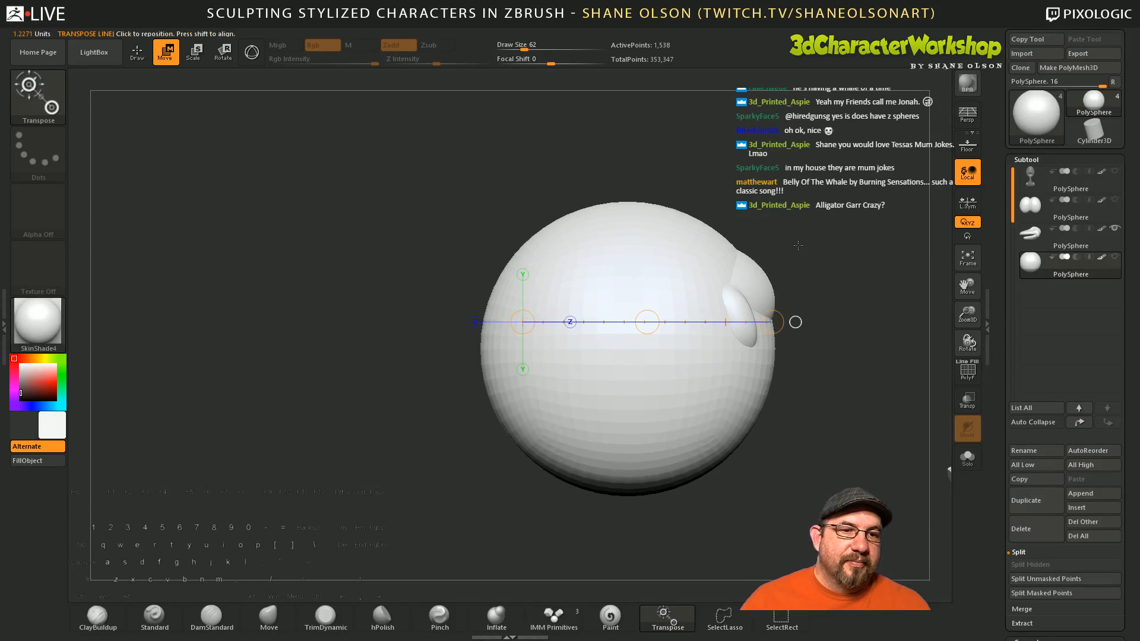
drag(846, 252, 760, 332)
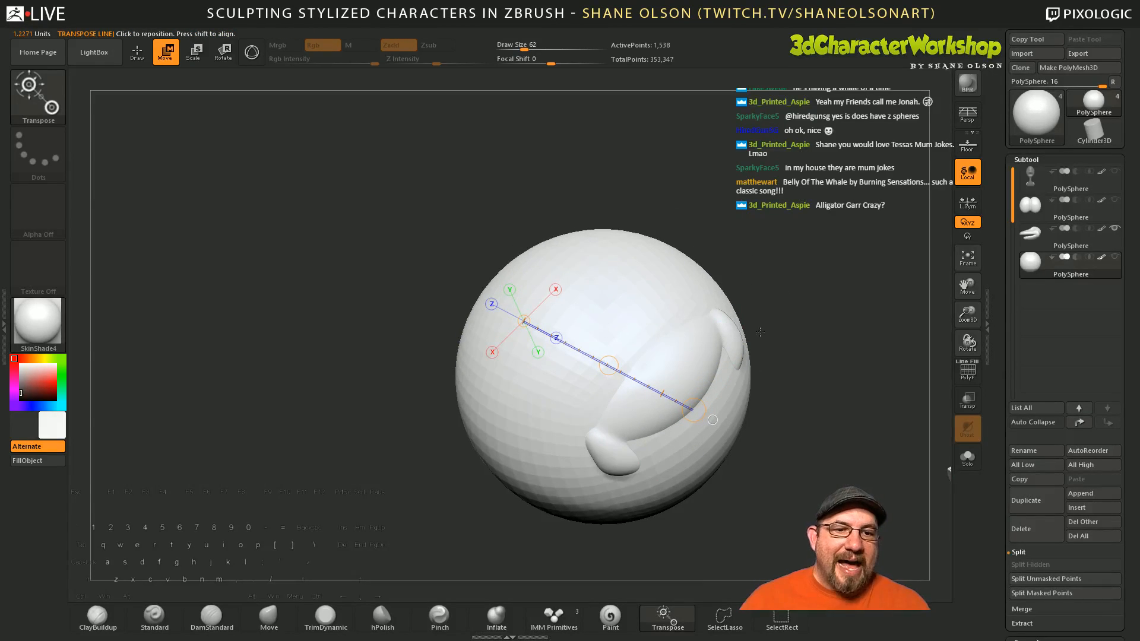
drag(794, 266, 716, 173)
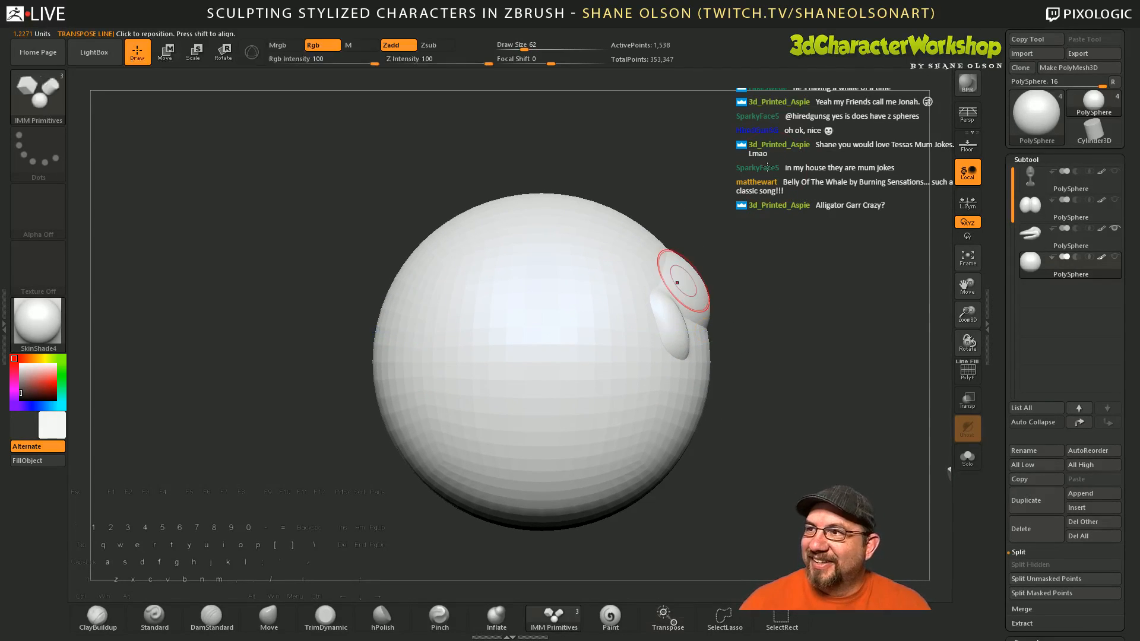
key(q)
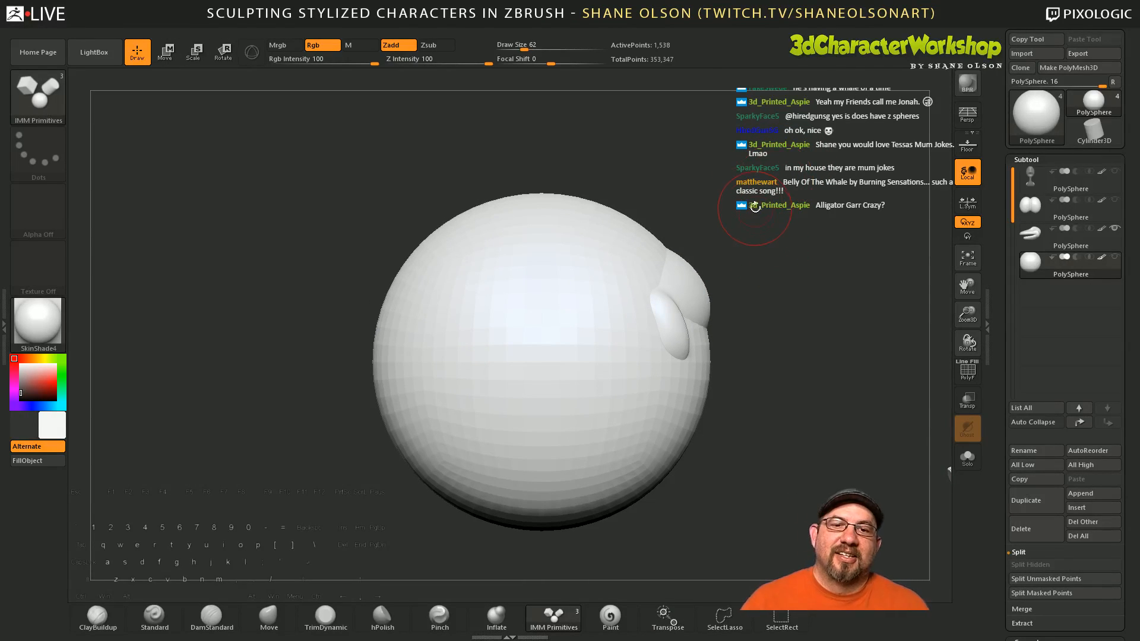
Step: Save the project
mouse_move(756, 159)
mouse_down()
mouse_move(735, 262)
mouse_move(743, 307)
mouse_move(746, 207)
mouse_move(817, 222)
mouse_move(767, 205)
mouse_up()
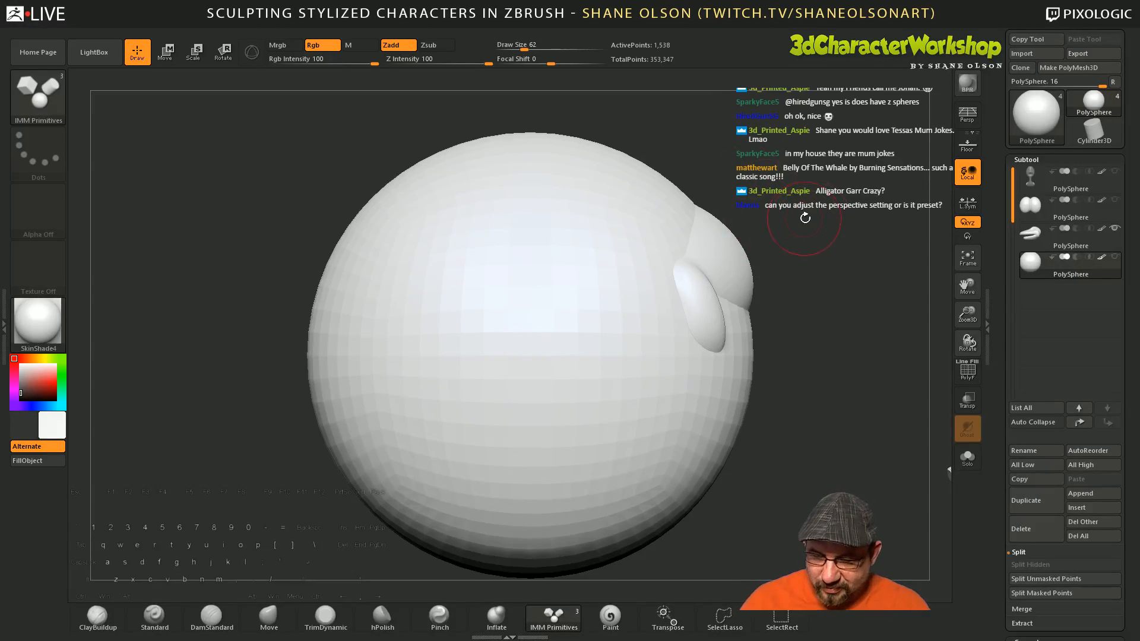
alt+drag(838, 216, 705, 229)
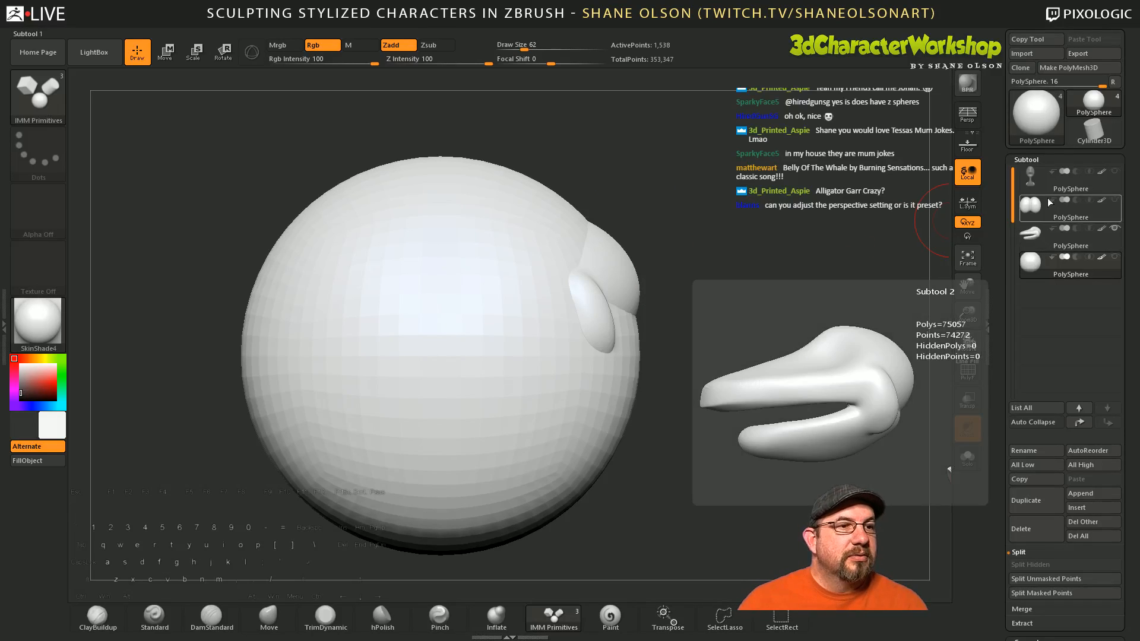
key(ctrl)
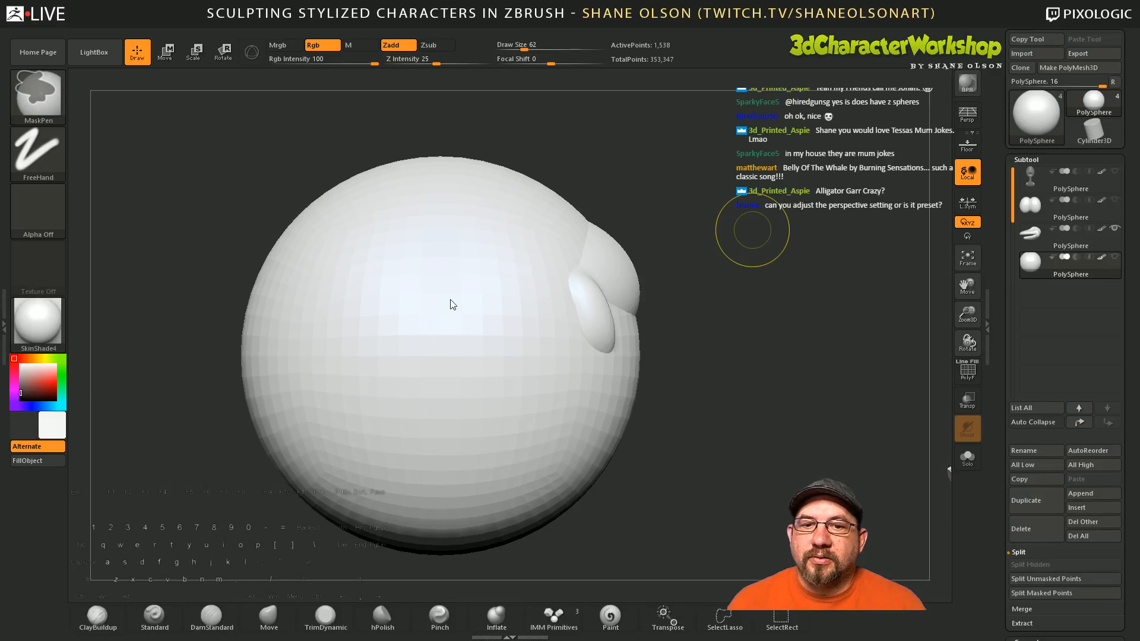
key(ctrl+s)
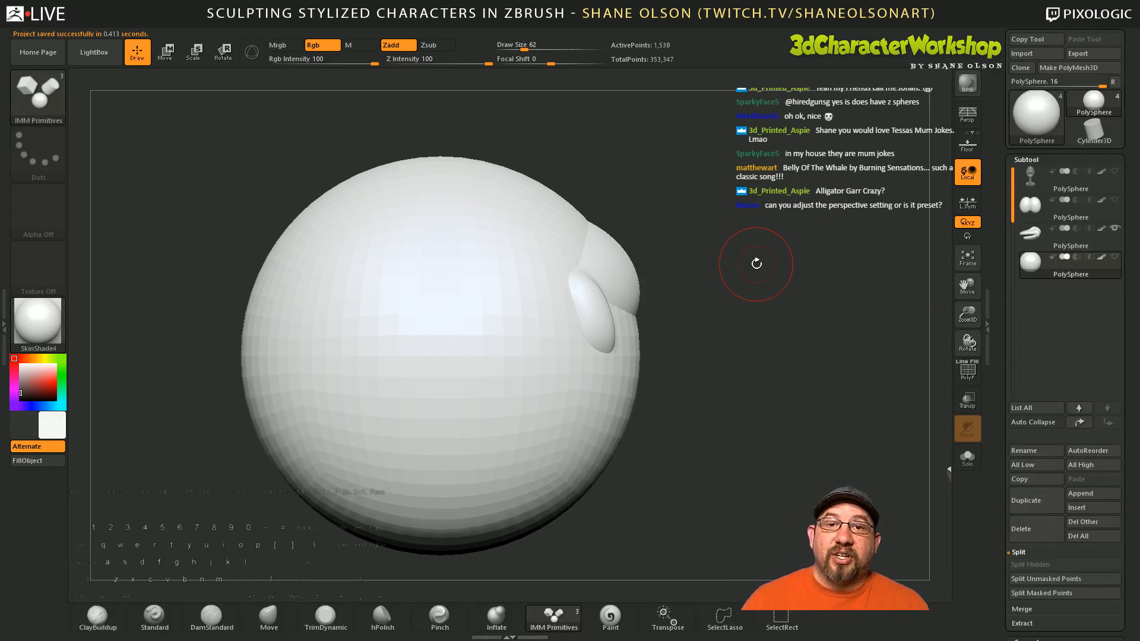
Step: Set the sphere subtool's Boolean operation to intersection
click(1089, 257)
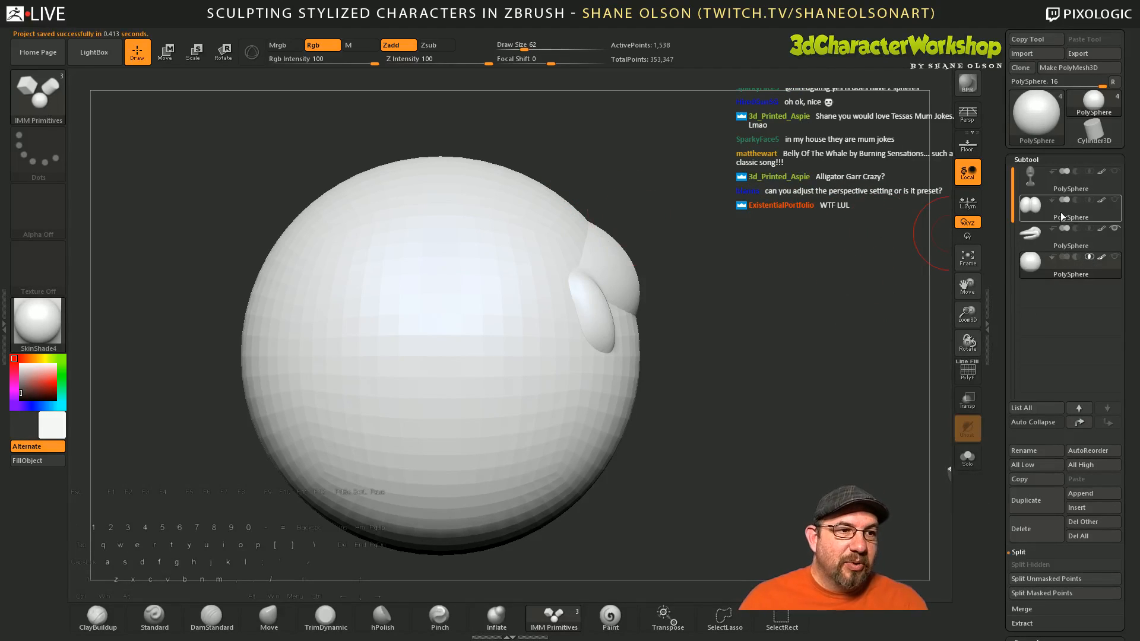
mouse_move(1092, 259)
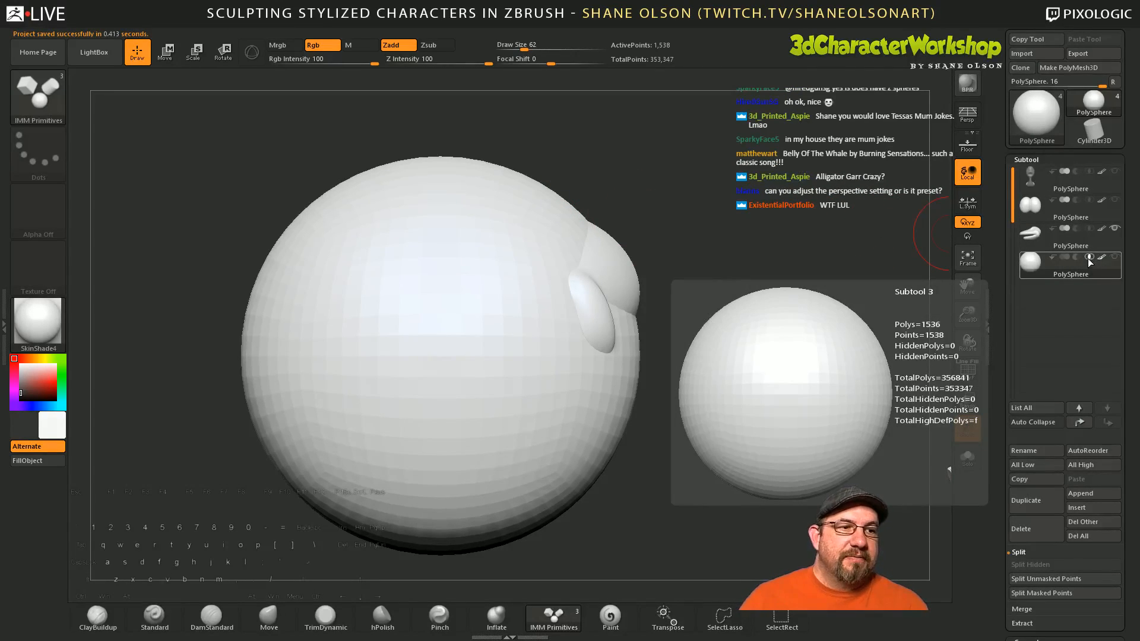
click(1088, 257)
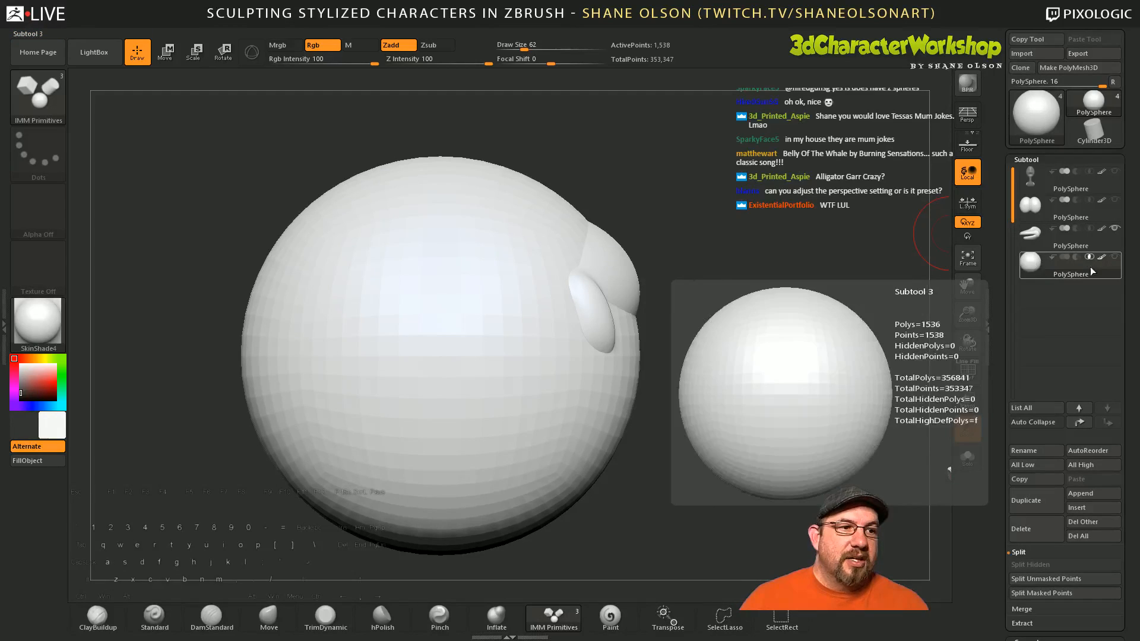
Step: Select the beak subtool, make the sphere visible, and merge the beak down with the sphere
click(1034, 237)
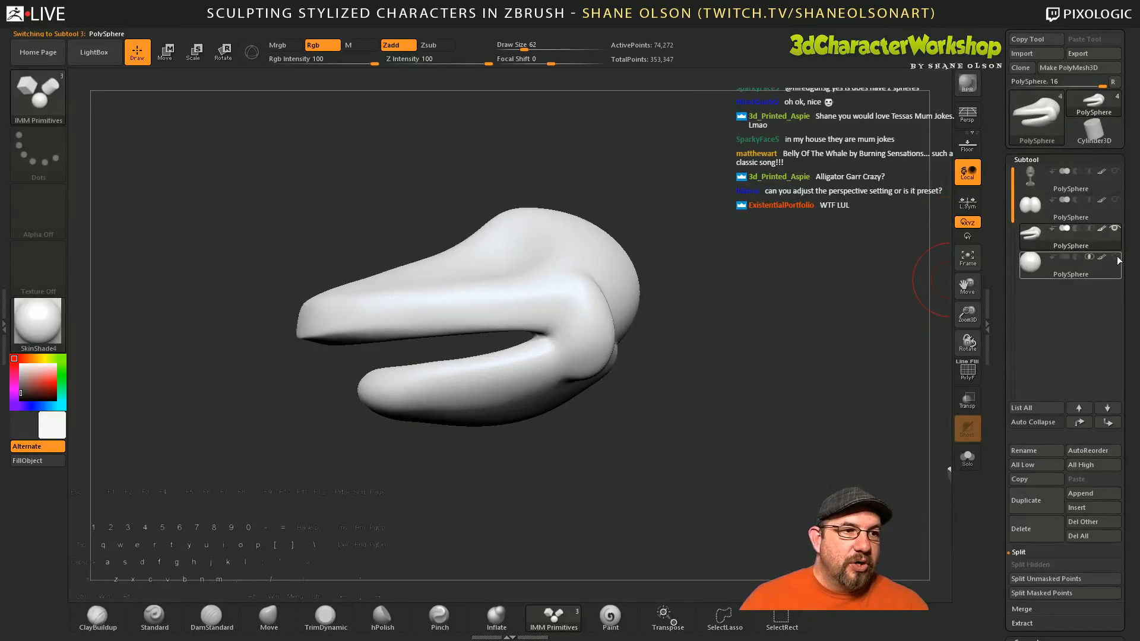
click(1063, 267)
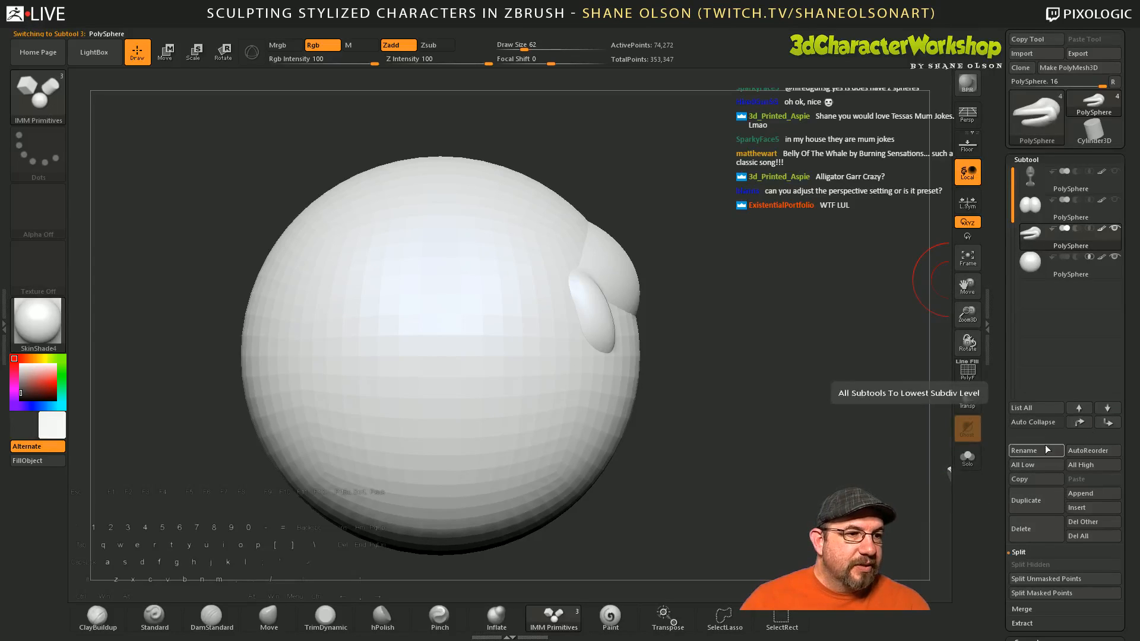
click(1041, 606)
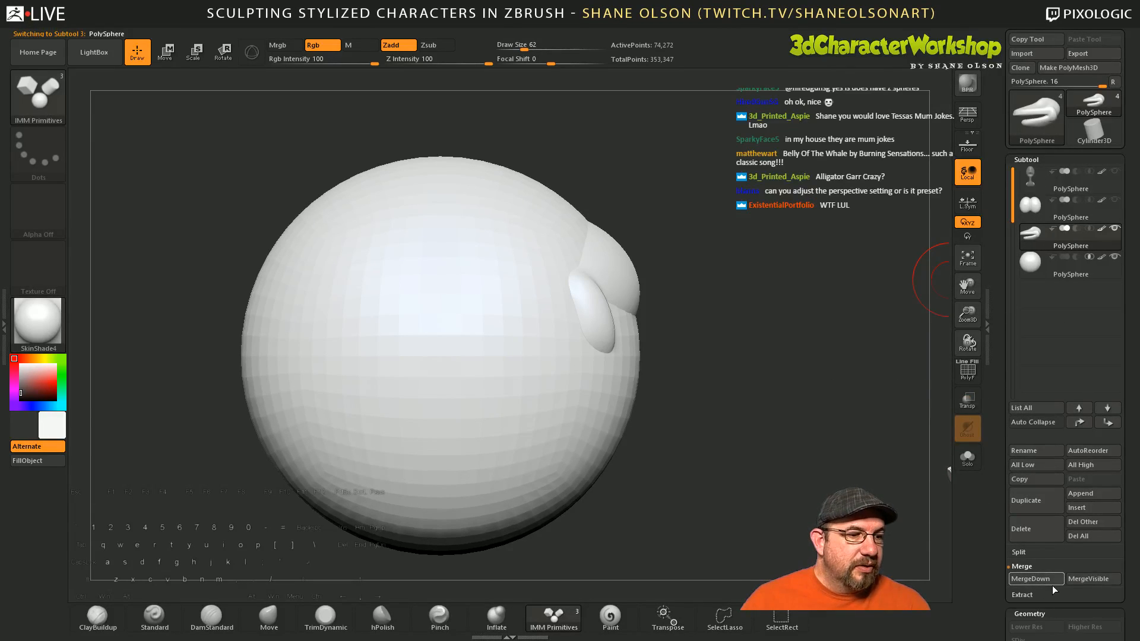
click(1027, 578)
click(933, 602)
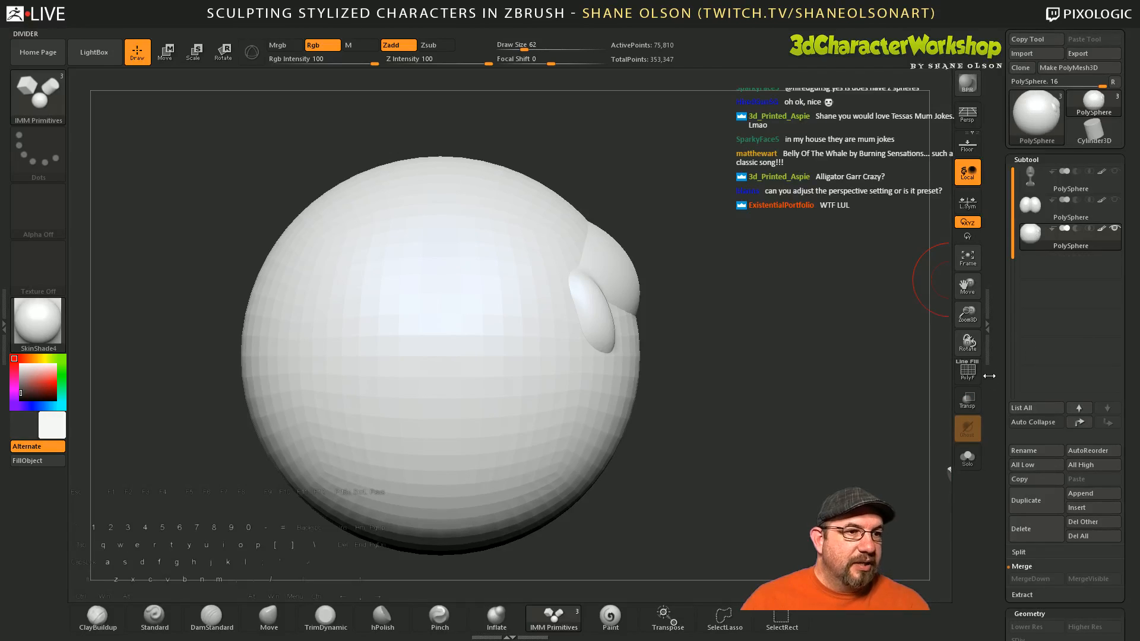
Step: Try a DynaMesh intersection on the merged beak and sphere subtool, and undo it
mouse_move(1034, 233)
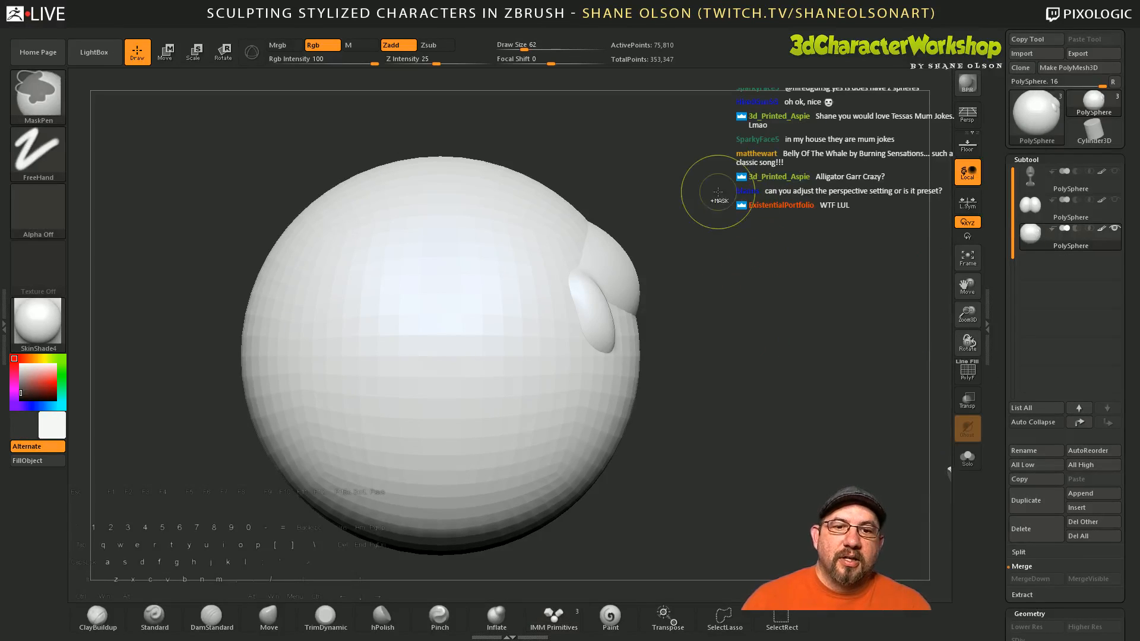
ctrl+drag(718, 192, 786, 277)
mouse_move(808, 344)
mouse_down()
mouse_move(796, 262)
mouse_move(819, 265)
mouse_move(758, 279)
mouse_move(847, 270)
mouse_move(804, 255)
mouse_move(778, 263)
mouse_up()
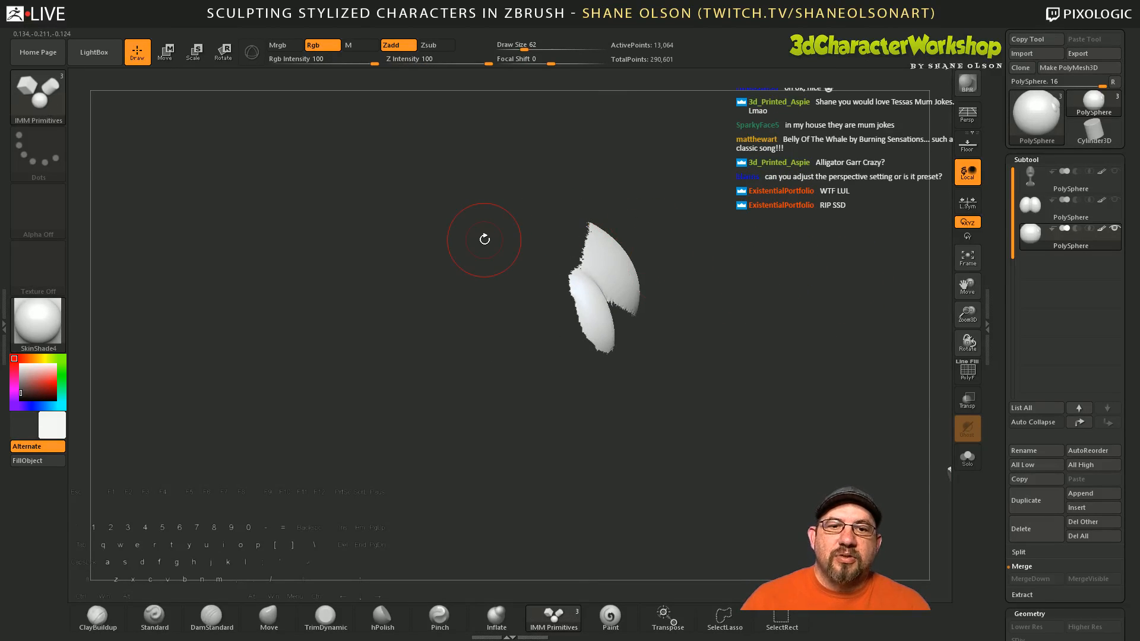
key(ctrl)
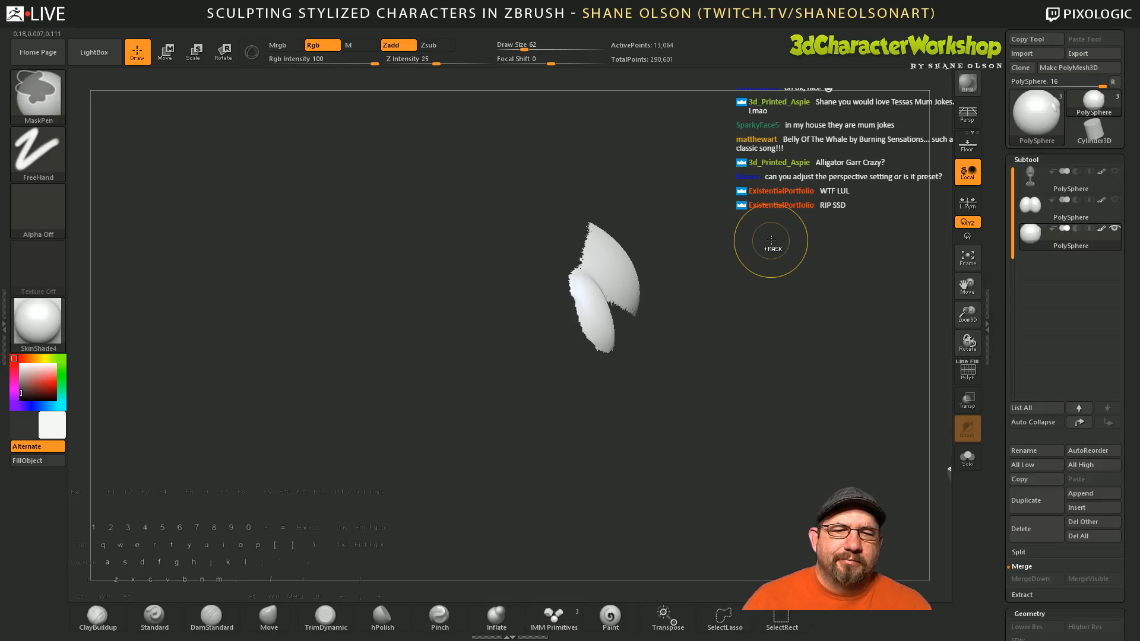
key(ctrl)
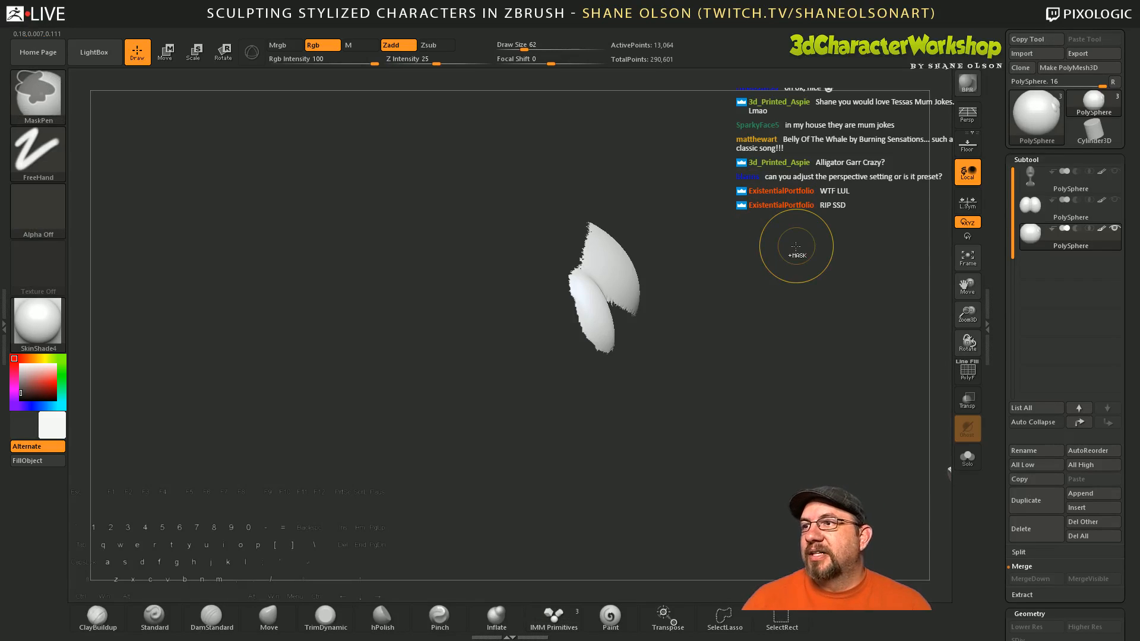
ctrl+shift+click(796, 245)
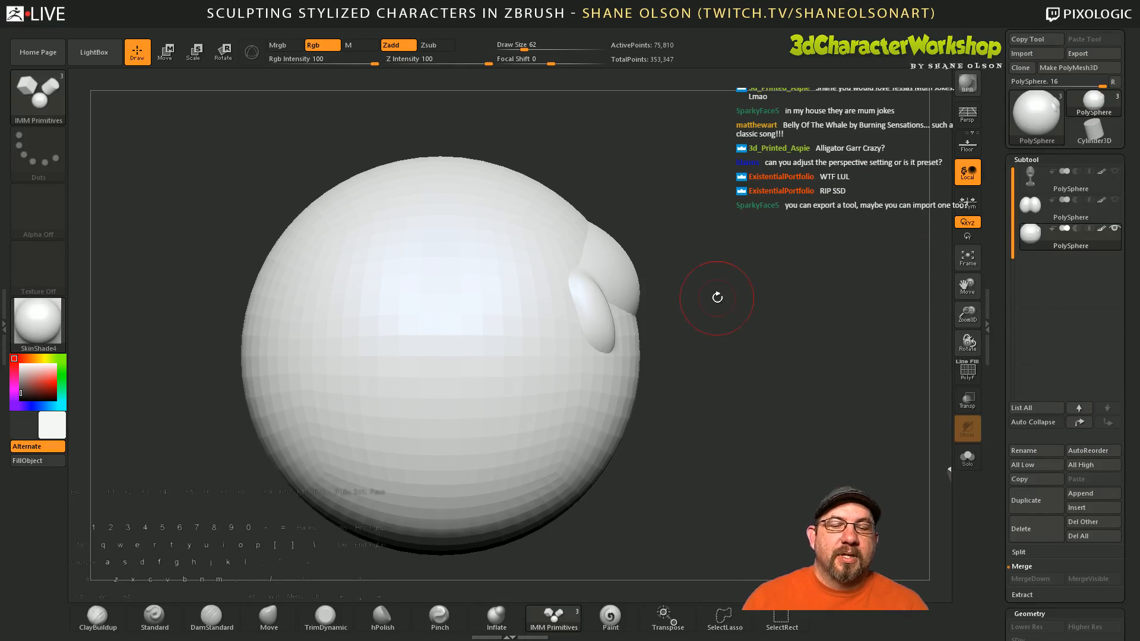
key(ctrl)
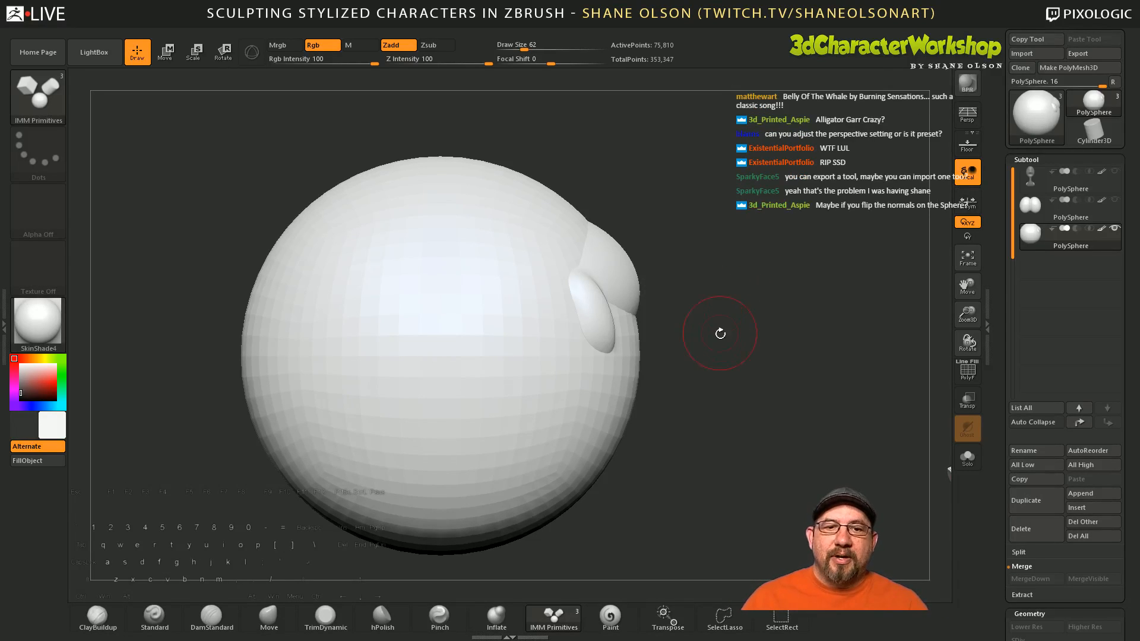
alt+drag(720, 334, 696, 331)
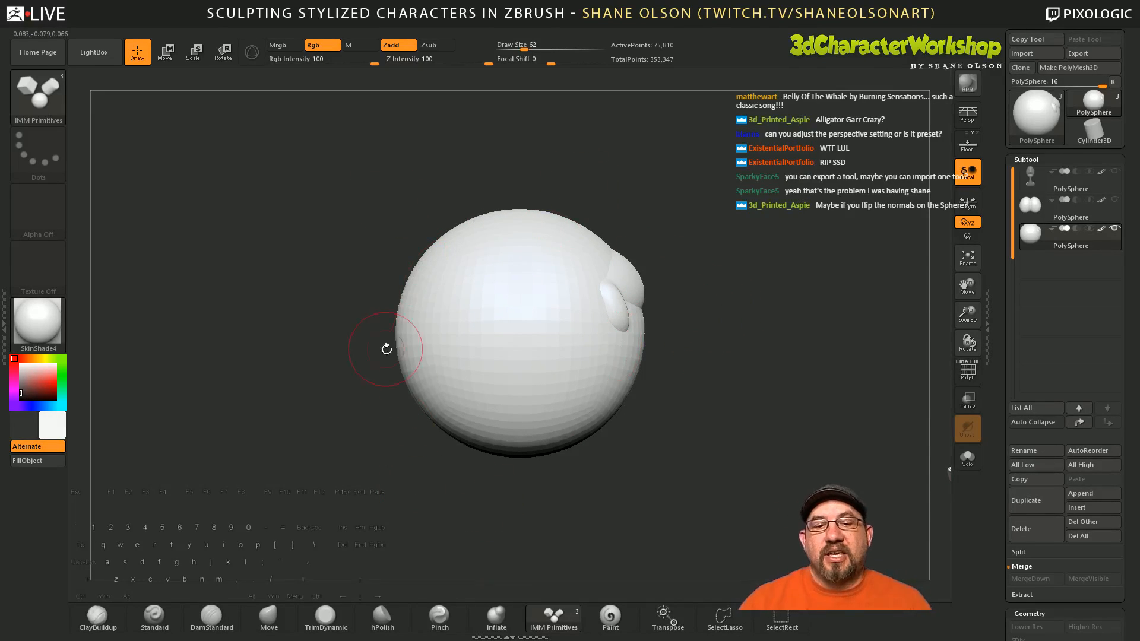
alt+drag(746, 293, 745, 305)
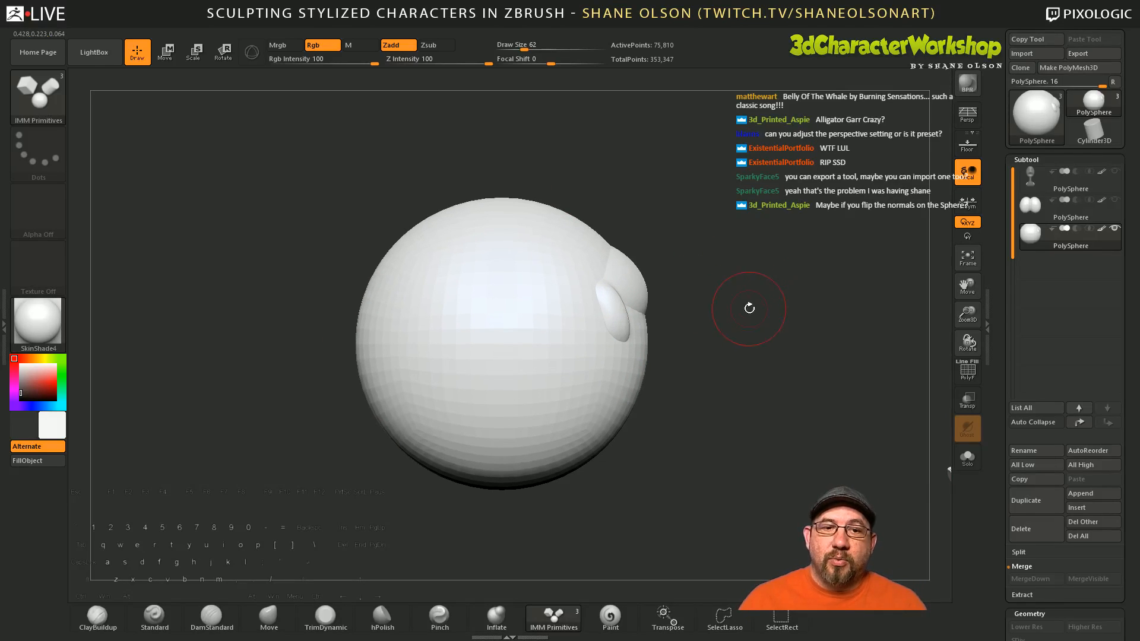
Step: Turn the perspective display on to view the merged beak and sphere, and turn it off again
key(p)
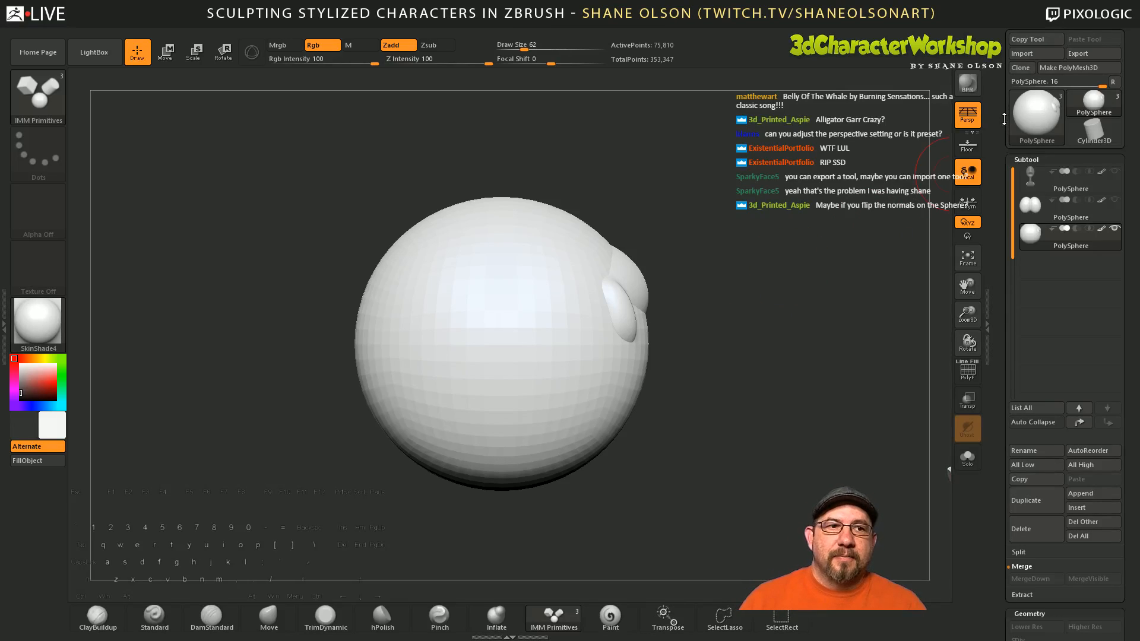
click(968, 115)
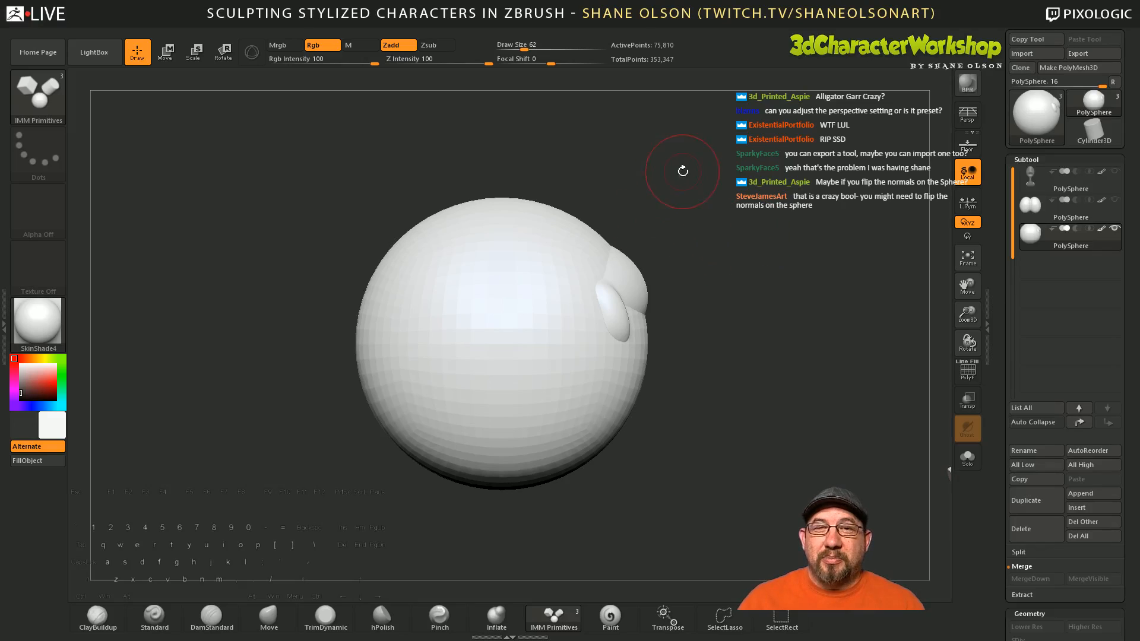
drag(734, 188, 751, 204)
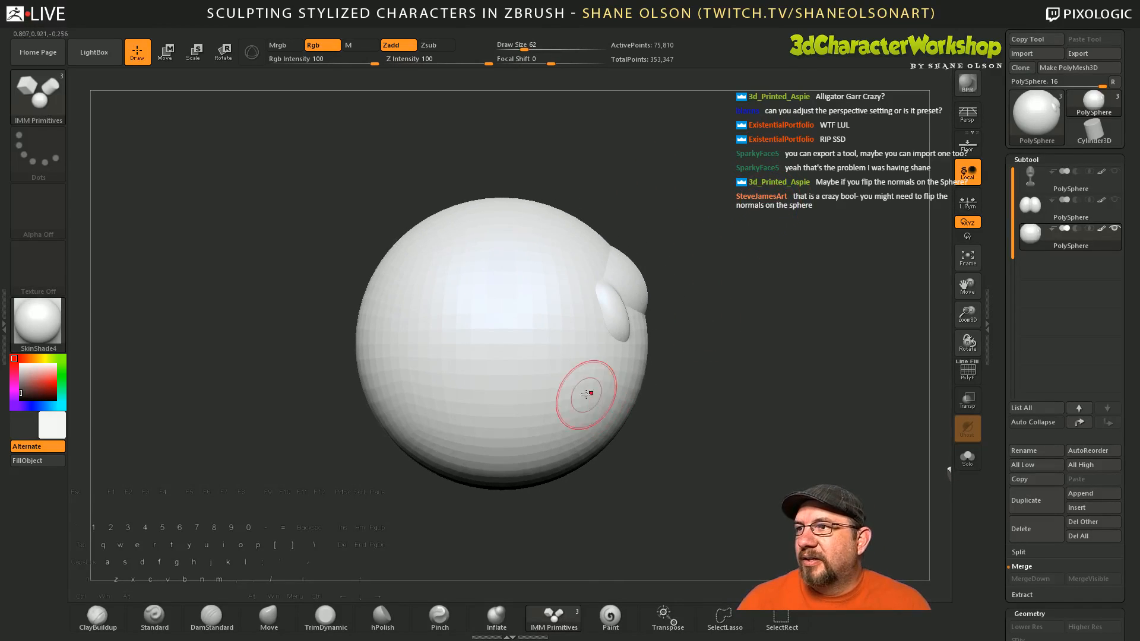
Step: Isolate the sphere in the merged subtool, flip its normals, and show the whole subtool again
key(ctrl)
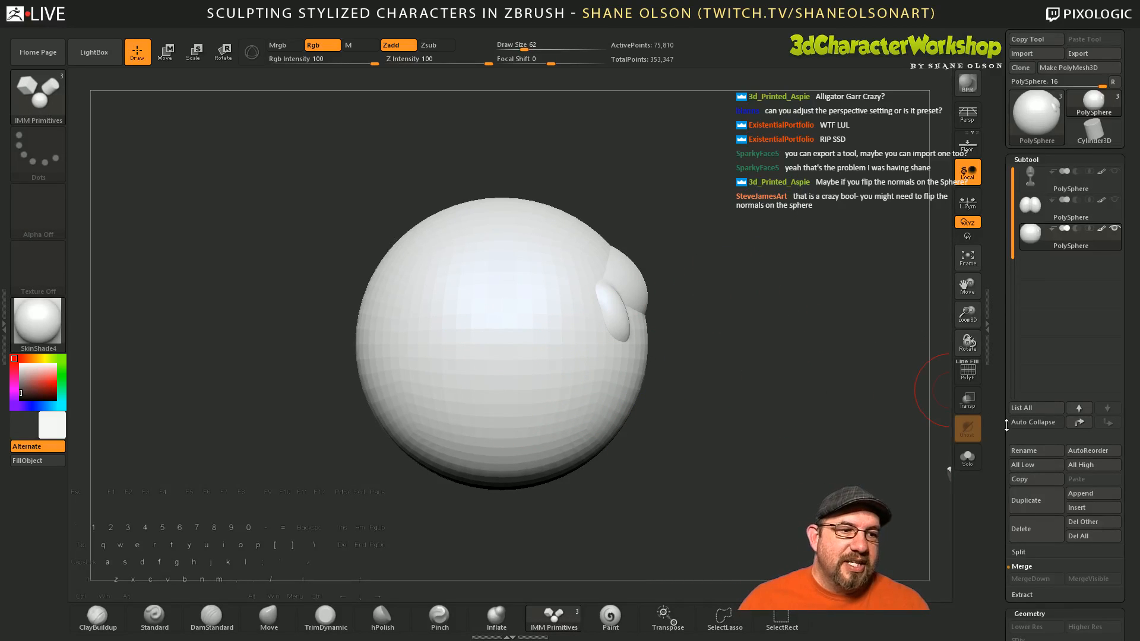
drag(1004, 425, 994, 303)
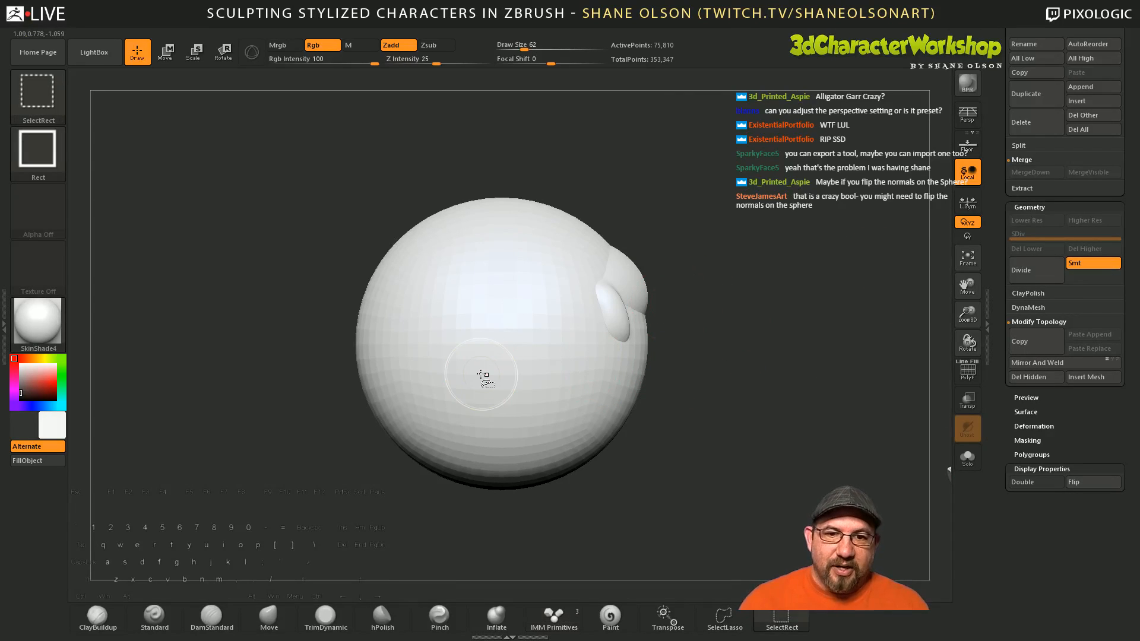
key(ctrl+z)
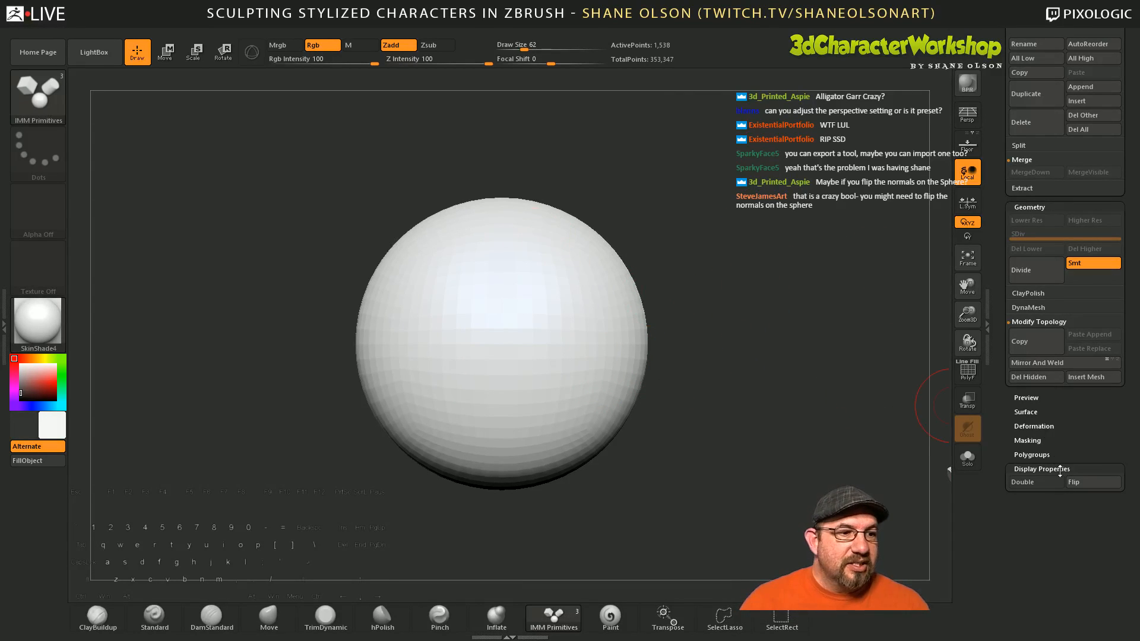
click(1076, 482)
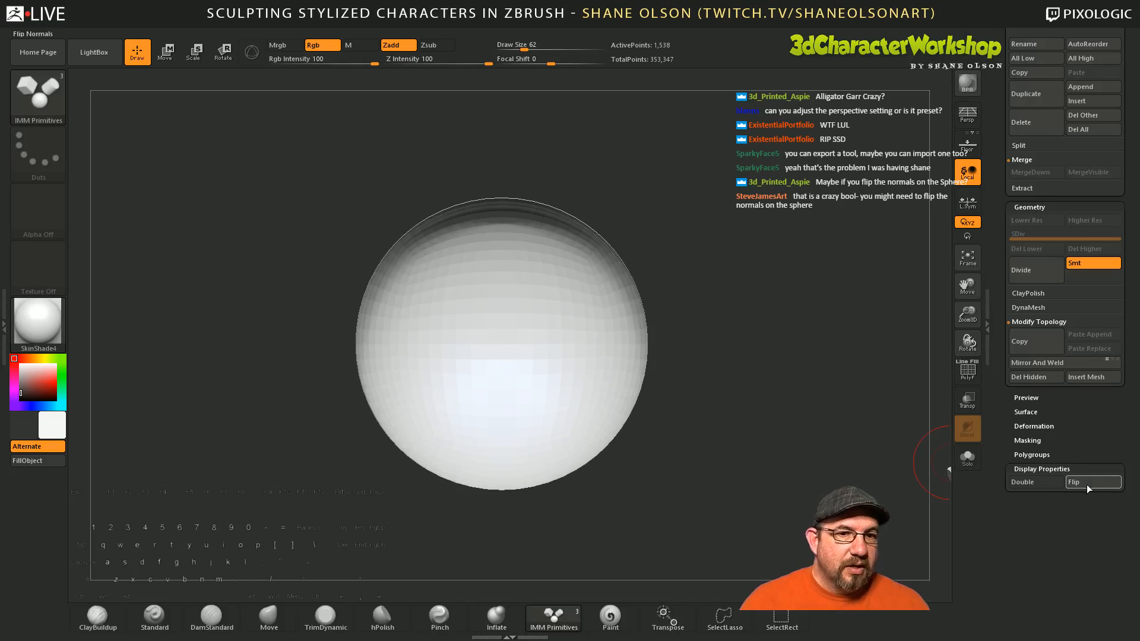
key(ctrl+shift+z)
Step: Try a DynaMesh of the beak with the normal-flipped sphere, and undo it
drag(807, 266, 776, 257)
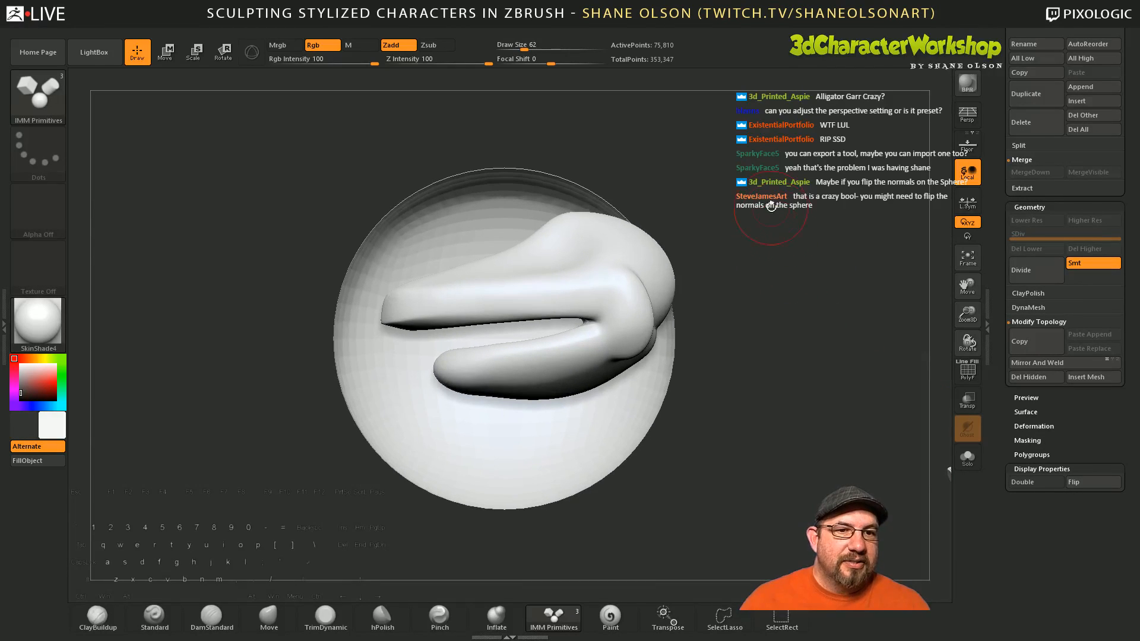
key(ctrl+z)
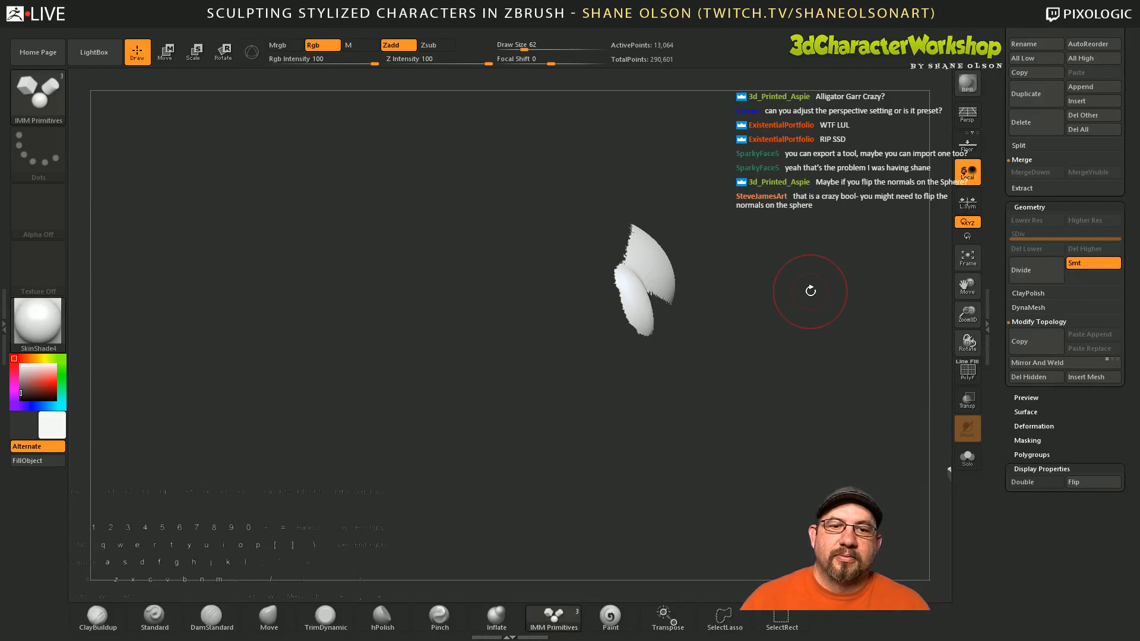
mouse_move(810, 271)
mouse_down()
mouse_move(829, 273)
mouse_move(816, 275)
mouse_up()
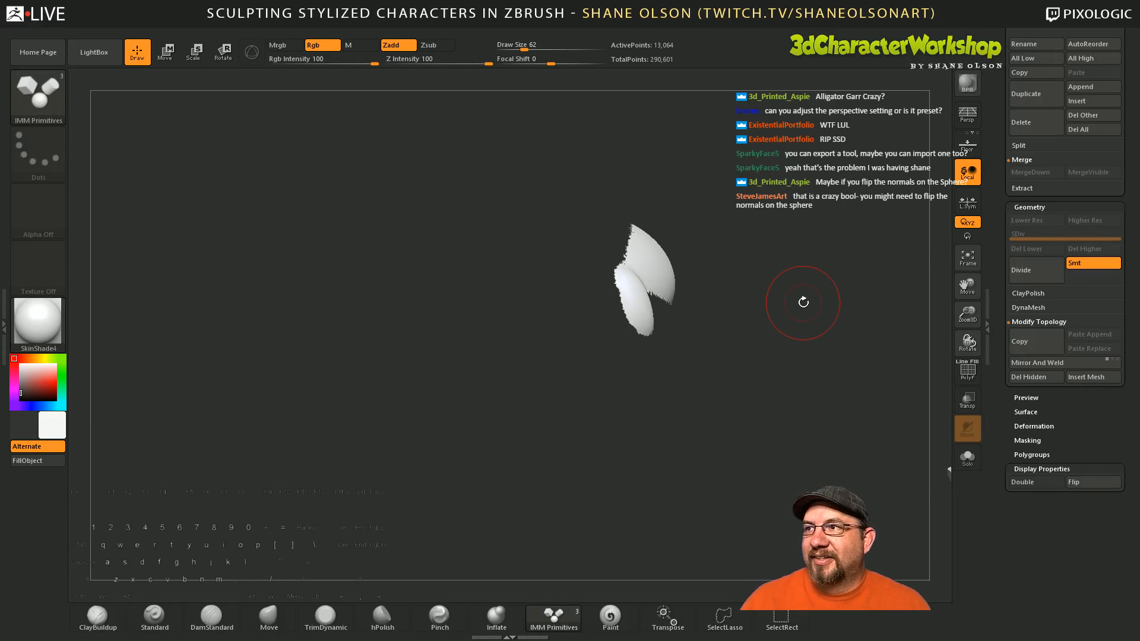
key(ctrl+shift+z)
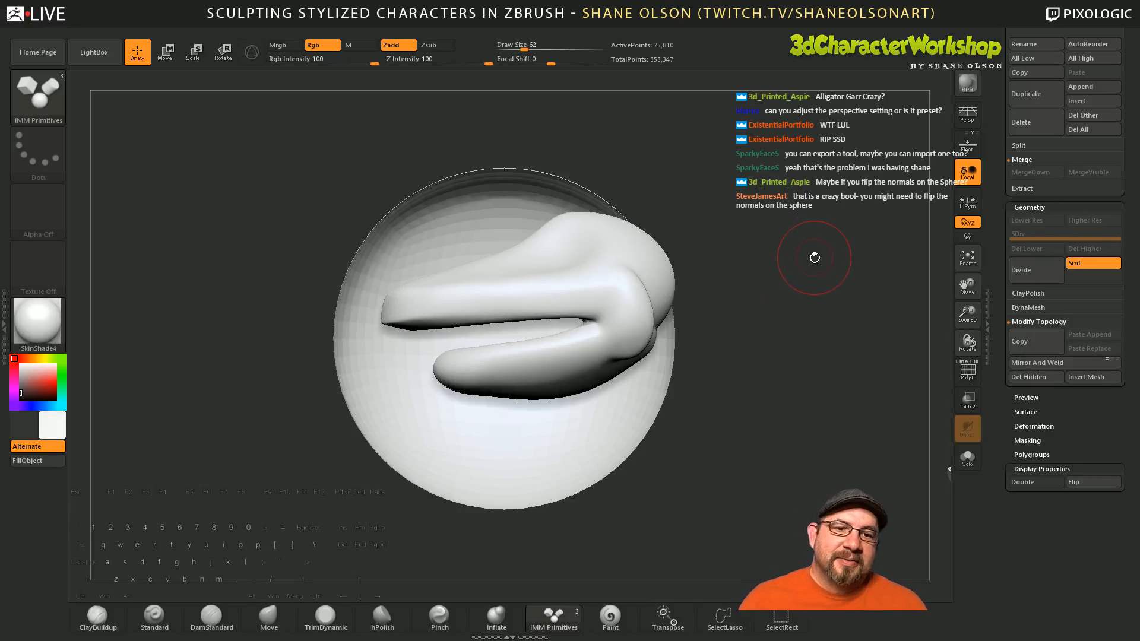
Step: Isolate the beak, flip its normals, and bring the sphere back into view
mouse_move(751, 265)
mouse_down()
mouse_move(753, 321)
mouse_move(757, 279)
mouse_up()
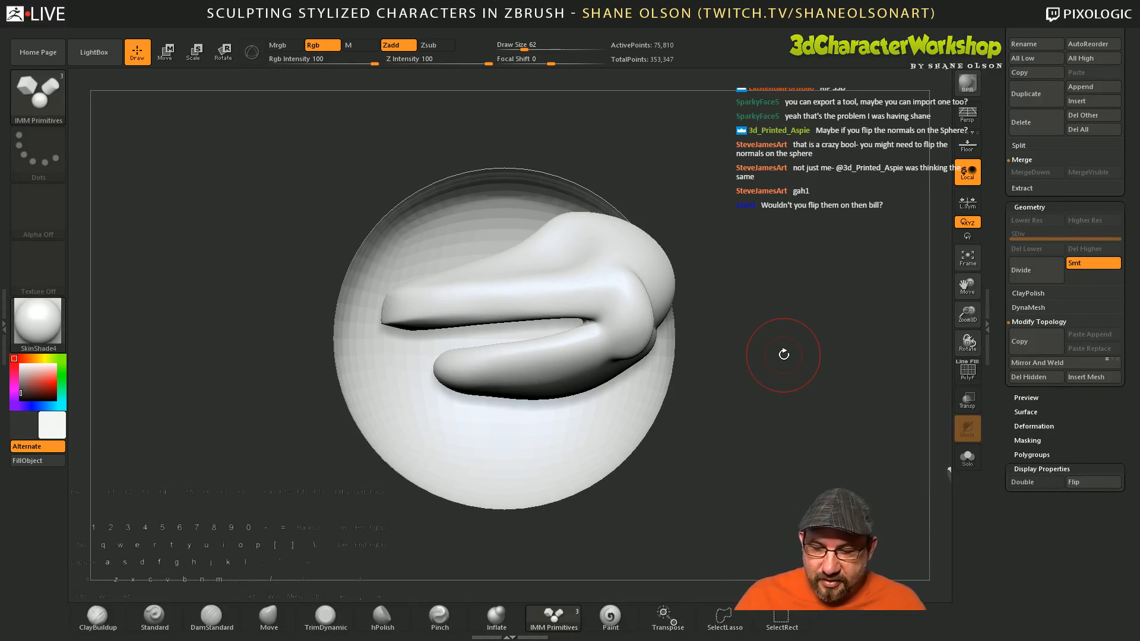
mouse_move(748, 352)
alt+mouse_down()
mouse_move(750, 367)
mouse_move(758, 358)
alt+mouse_up()
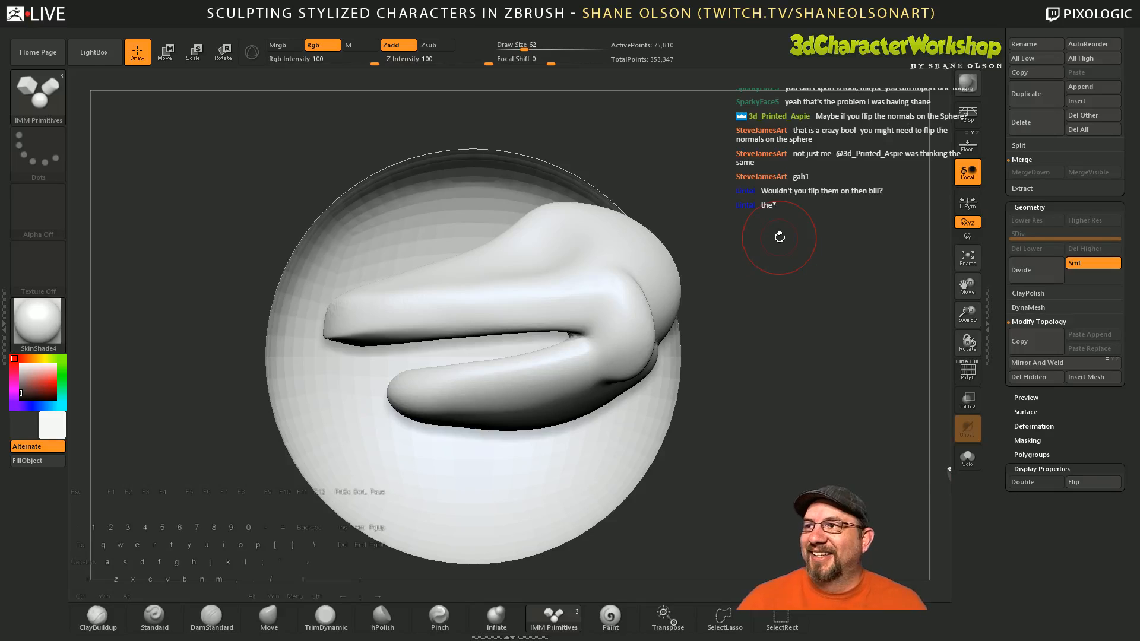
alt+drag(779, 237, 775, 245)
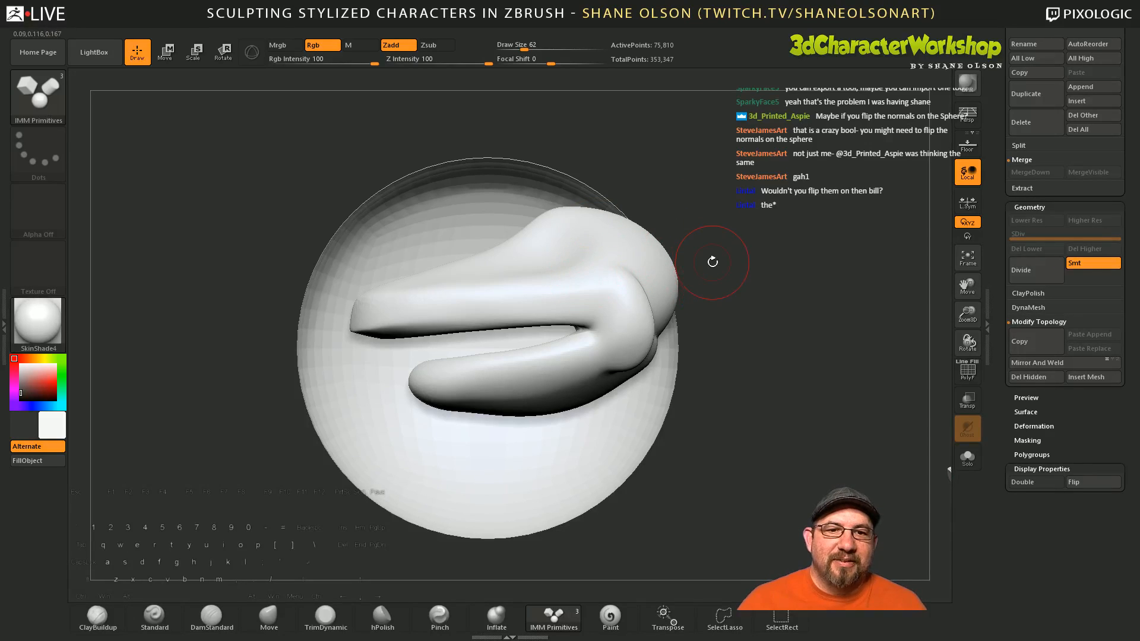
key(ctrl+shift)
ctrl+shift+click(611, 291)
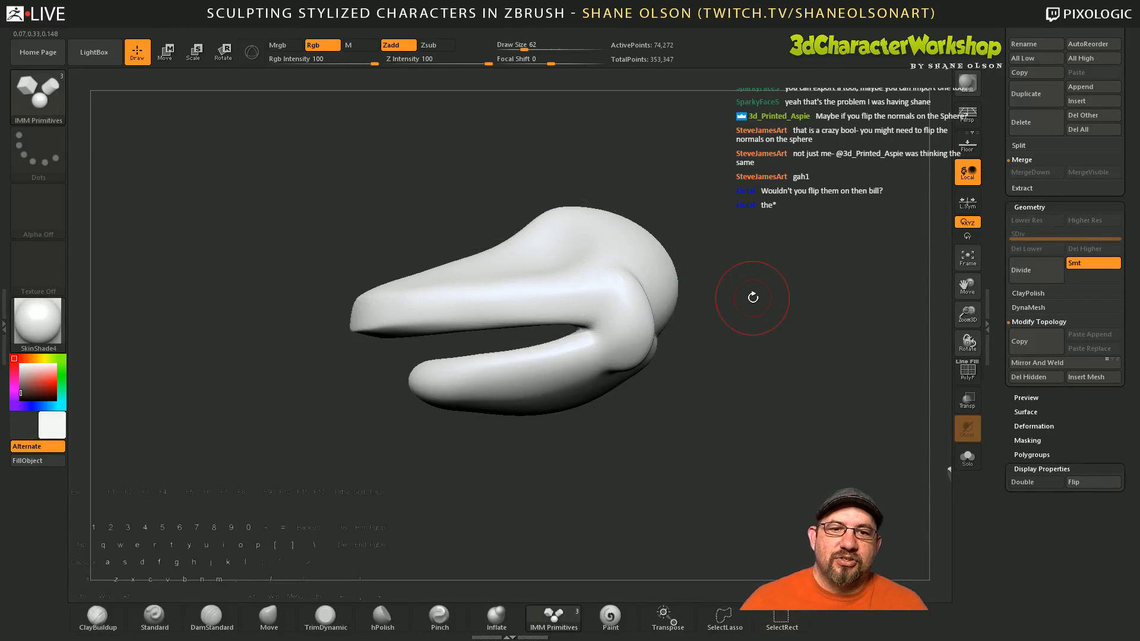
click(1084, 484)
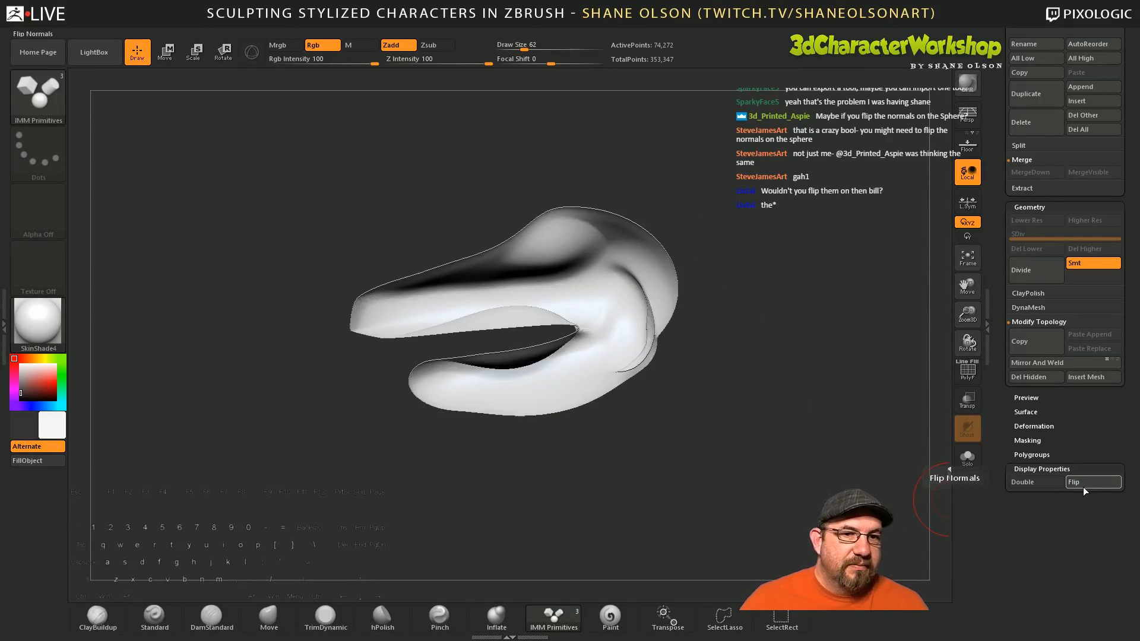
key(ctrl+shift)
ctrl+shift+click(795, 322)
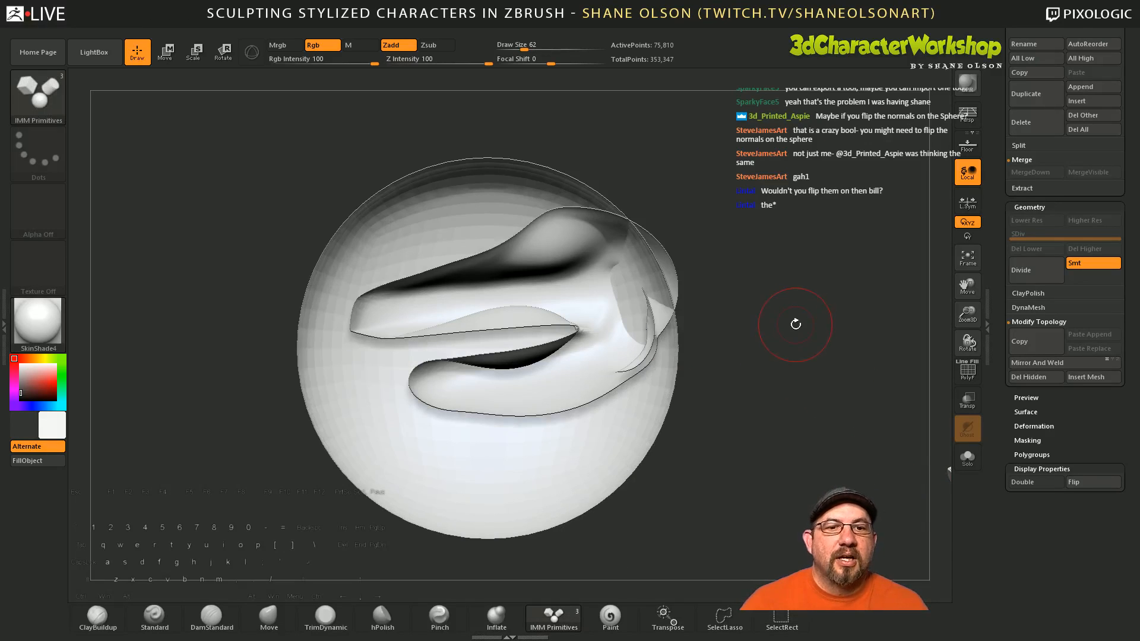
Step: Isolate the sphere, flip its normals back to face outward, and unhide the beak
ctrl+shift+click(586, 454)
ctrl+shift+drag(591, 447, 675, 469)
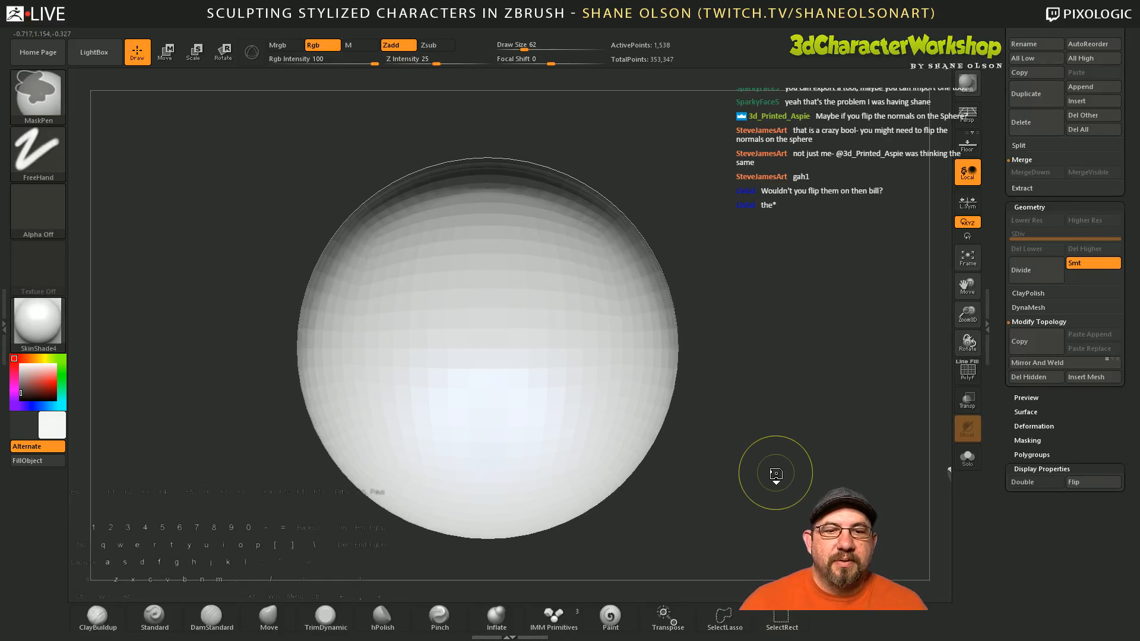
click(1111, 487)
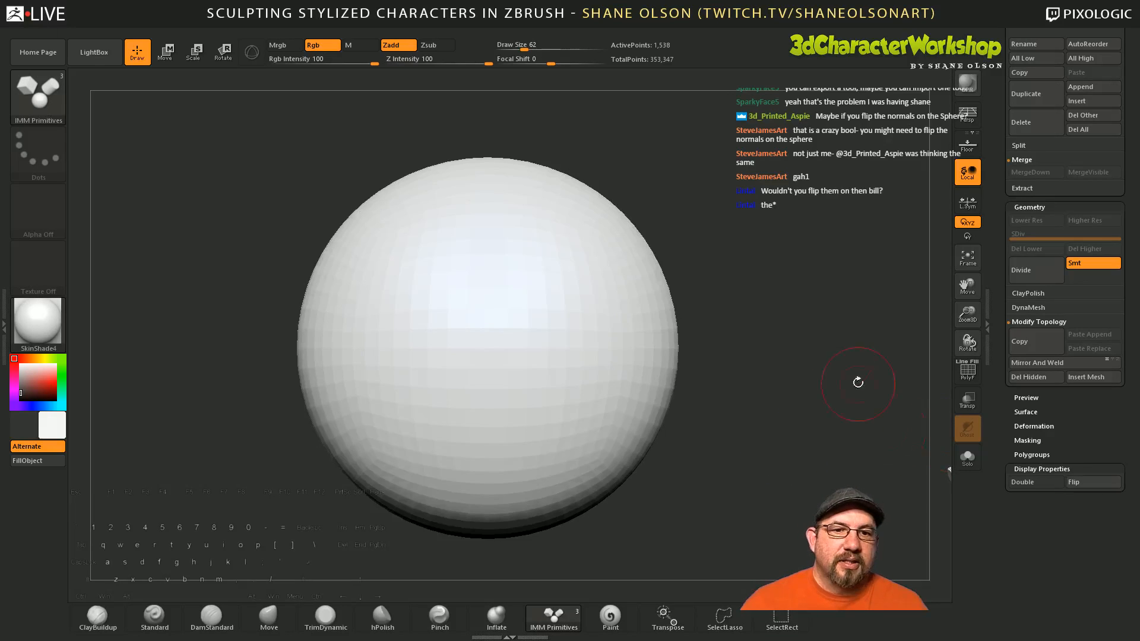
ctrl+shift+click(789, 330)
Step: Try a DynaMesh of the sphere with the normal-flipped beak, and undo it
mouse_move(813, 269)
mouse_down()
mouse_move(773, 285)
mouse_move(810, 274)
mouse_up()
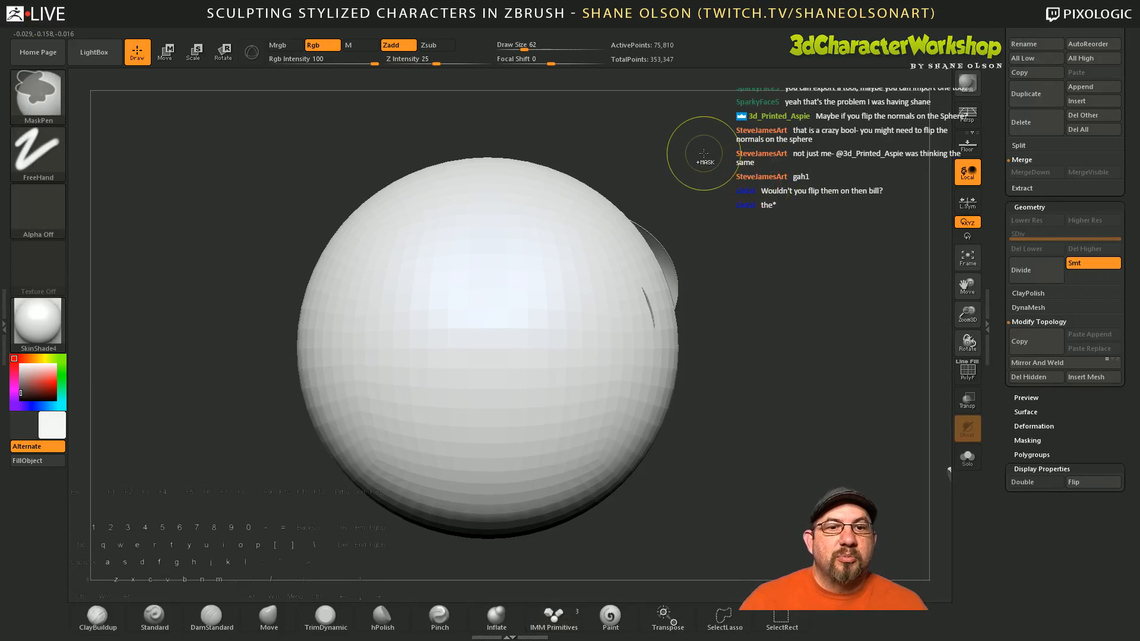
mouse_move(719, 147)
ctrl+mouse_down()
mouse_move(795, 275)
mouse_move(822, 275)
mouse_move(798, 281)
ctrl+mouse_up()
drag(819, 220, 783, 212)
key(ctrl+z)
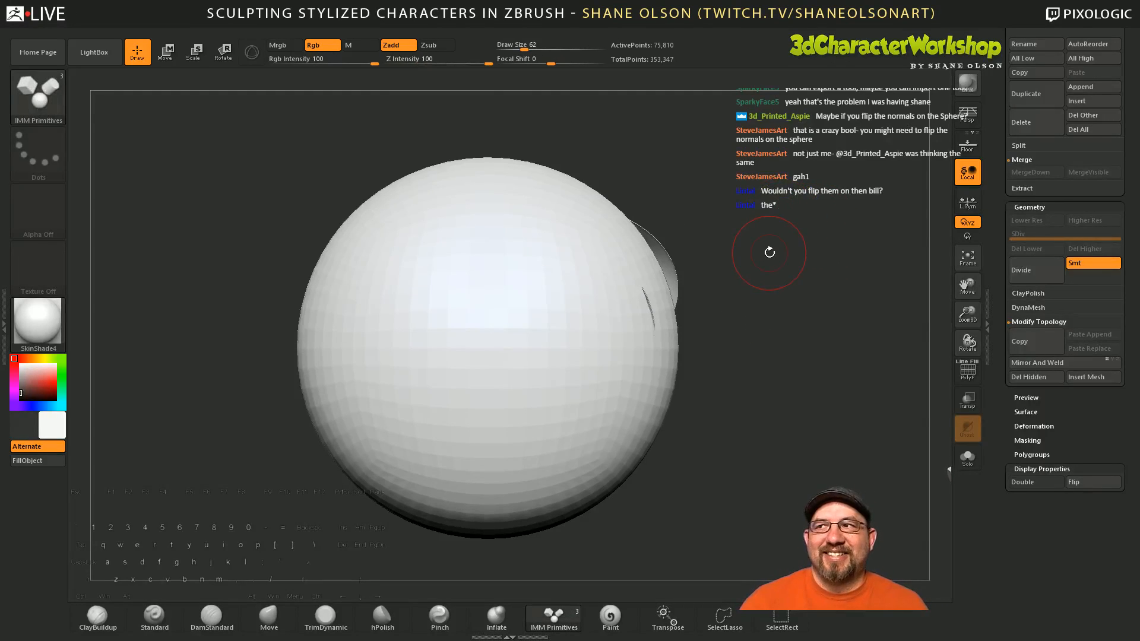
Step: Isolate the beak, flip its normals back outward, and delete the hidden sphere from the subtool
mouse_move(769, 252)
alt+mouse_down()
mouse_move(775, 267)
mouse_move(772, 256)
alt+mouse_up()
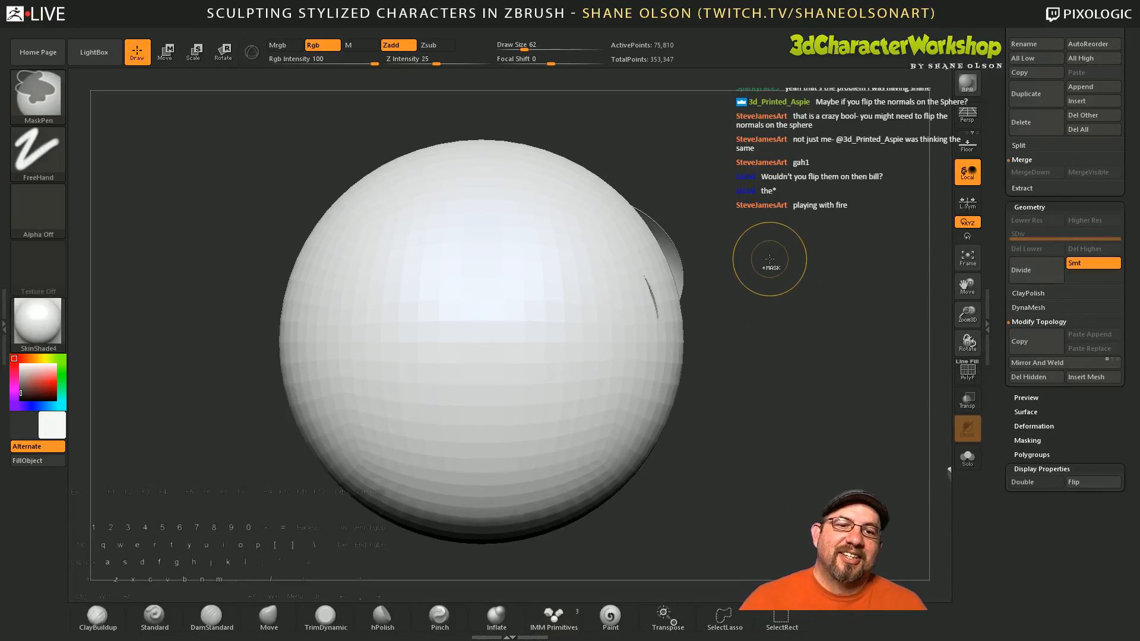
ctrl+shift+click(598, 355)
ctrl+shift+click(633, 325)
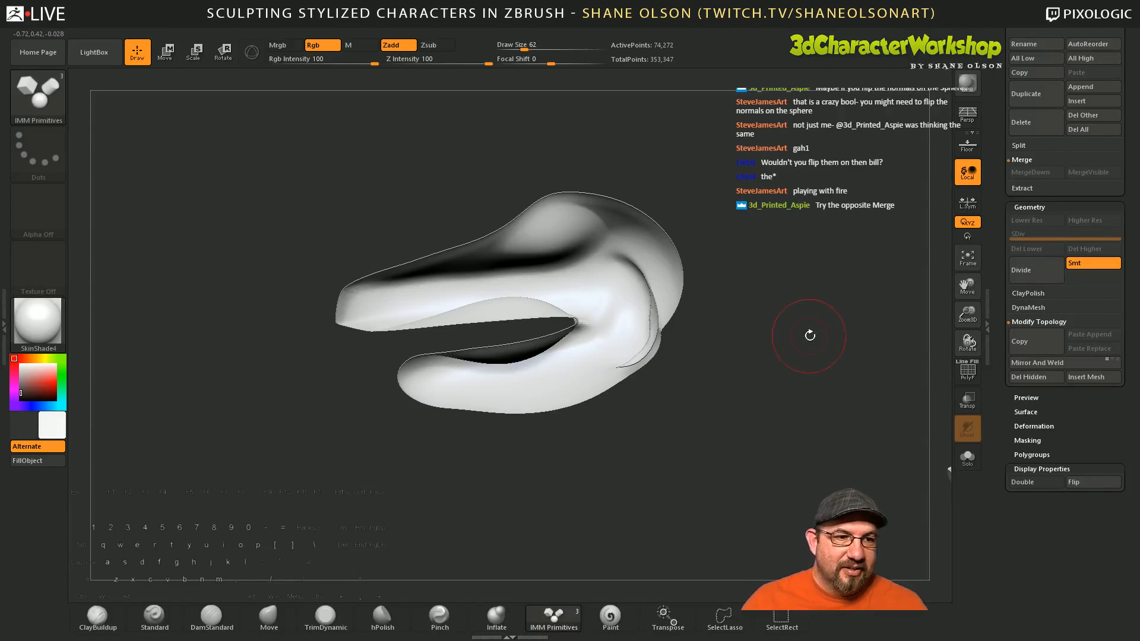
click(1100, 482)
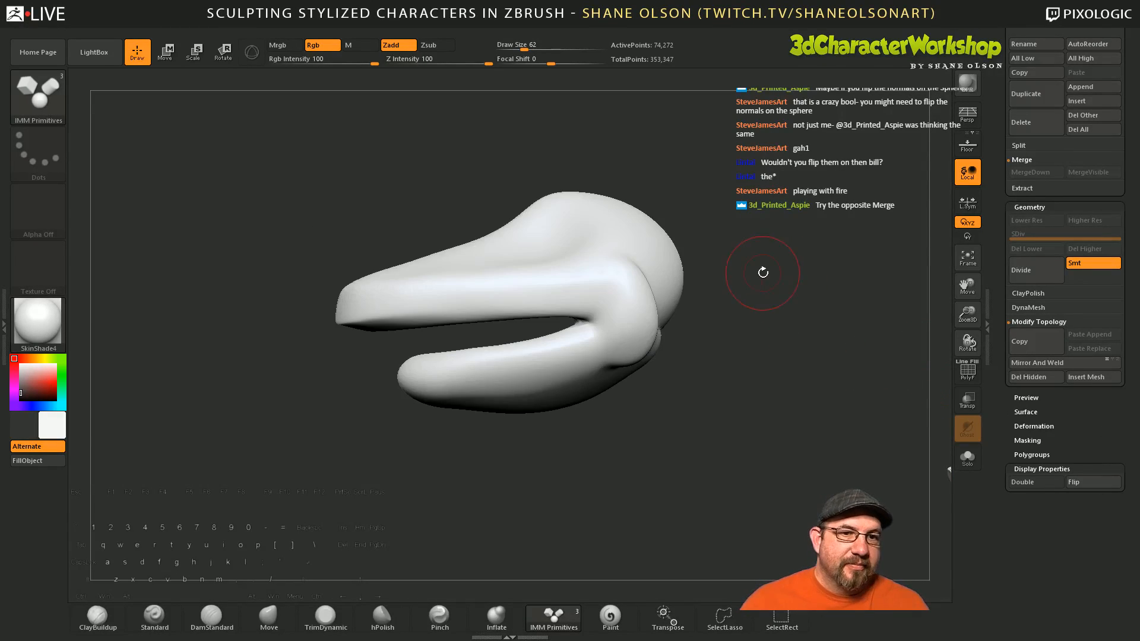
ctrl+shift+drag(798, 273, 753, 331)
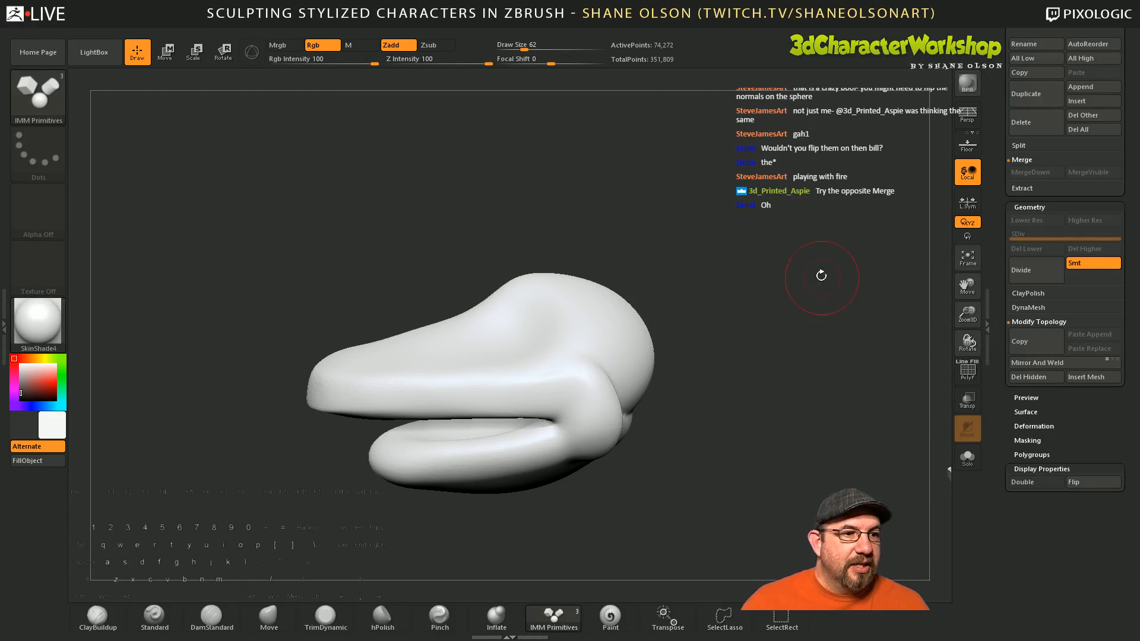
Step: Make the eyes and body subtools visible together with the beak
drag(791, 244, 758, 248)
alt+drag(748, 287, 764, 242)
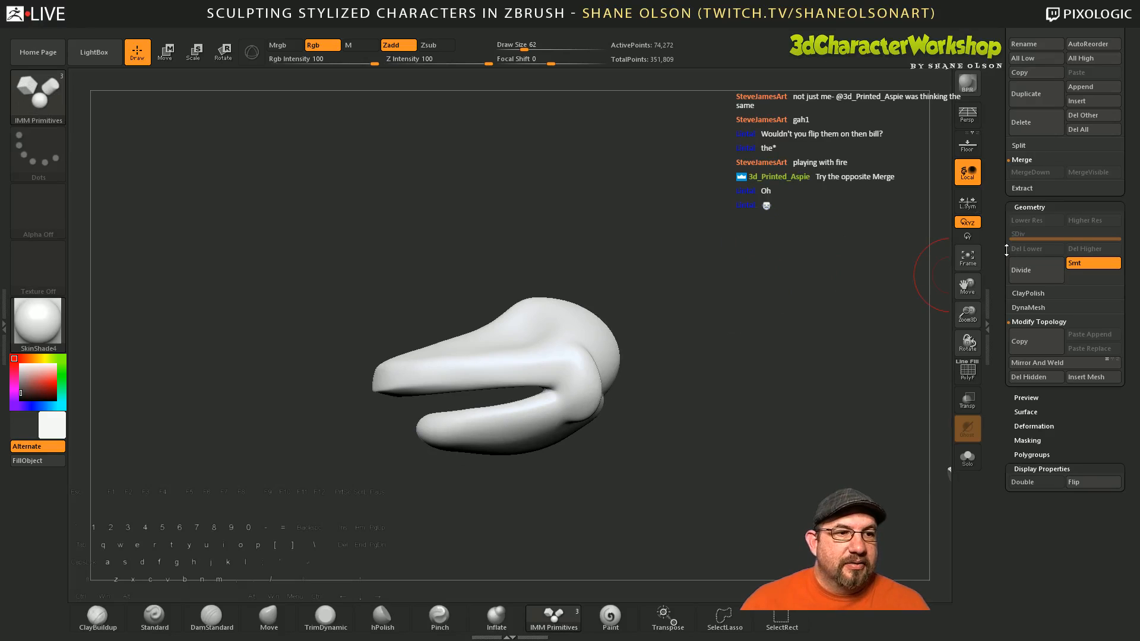
drag(999, 243, 1002, 368)
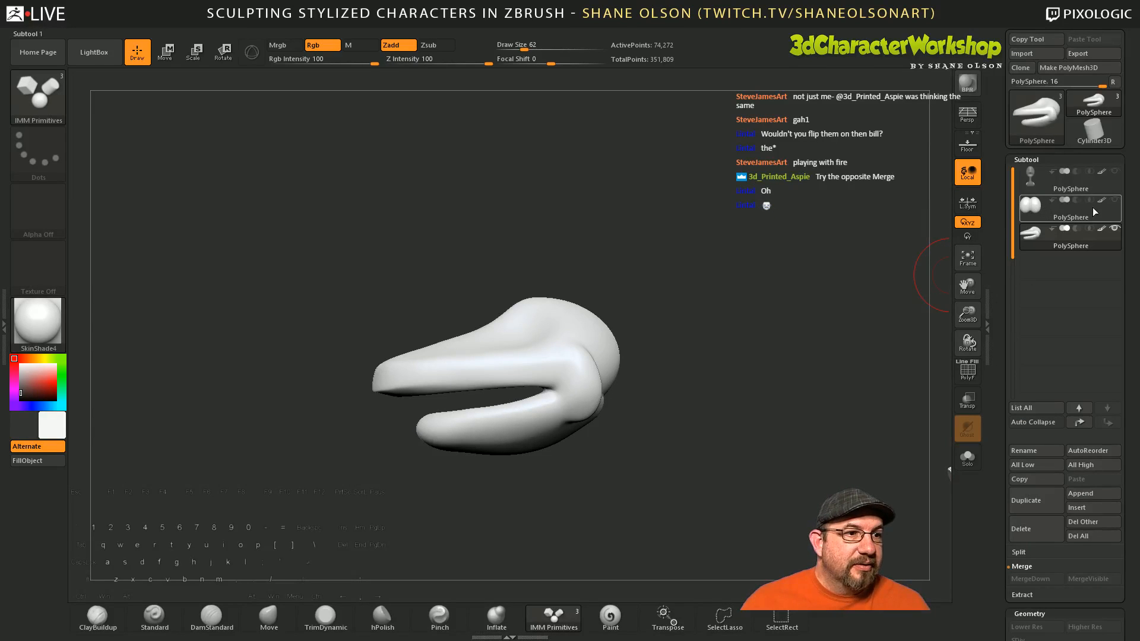
click(1114, 199)
click(1115, 171)
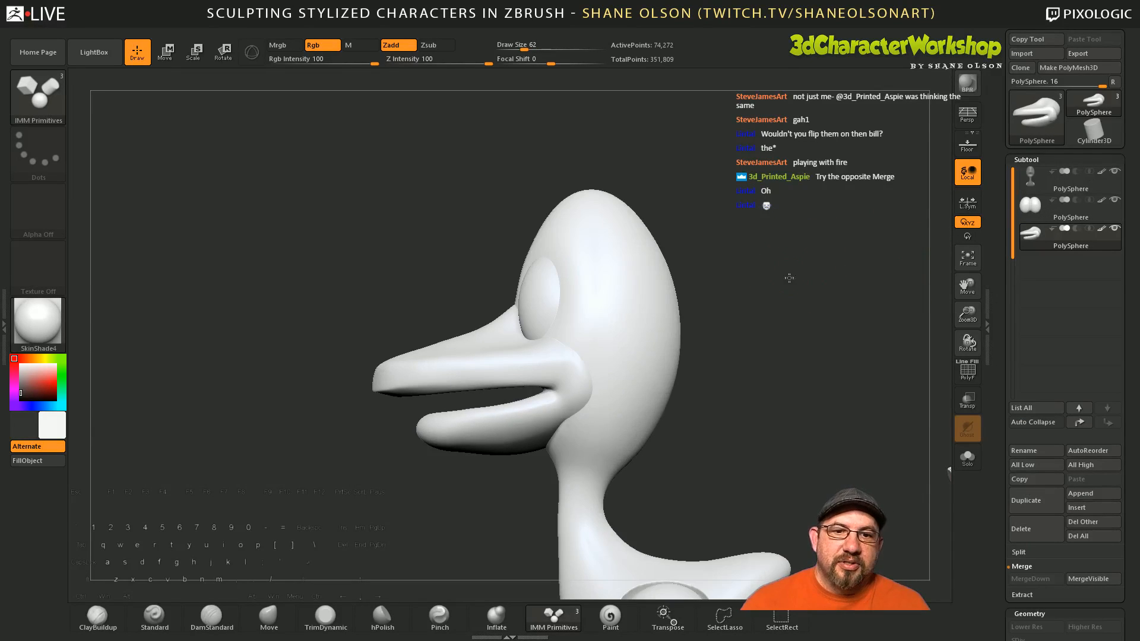
Step: Examine the whole character's head, beak and body from the front, from below and from the side
drag(789, 278, 653, 376)
drag(696, 441, 750, 399)
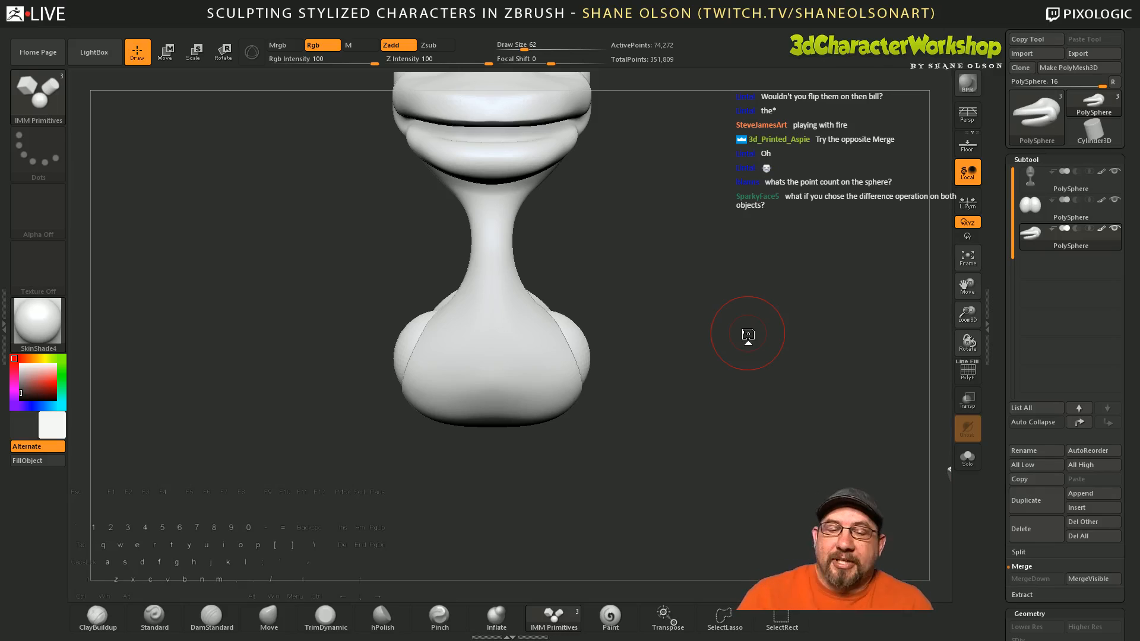
drag(746, 319, 743, 422)
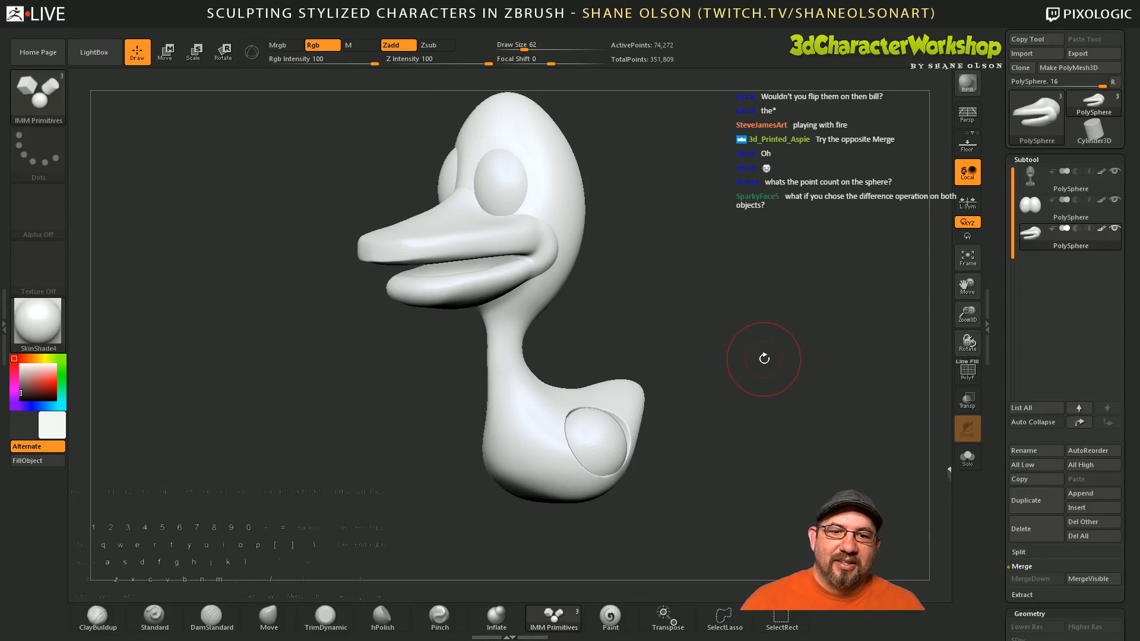
drag(764, 359, 789, 321)
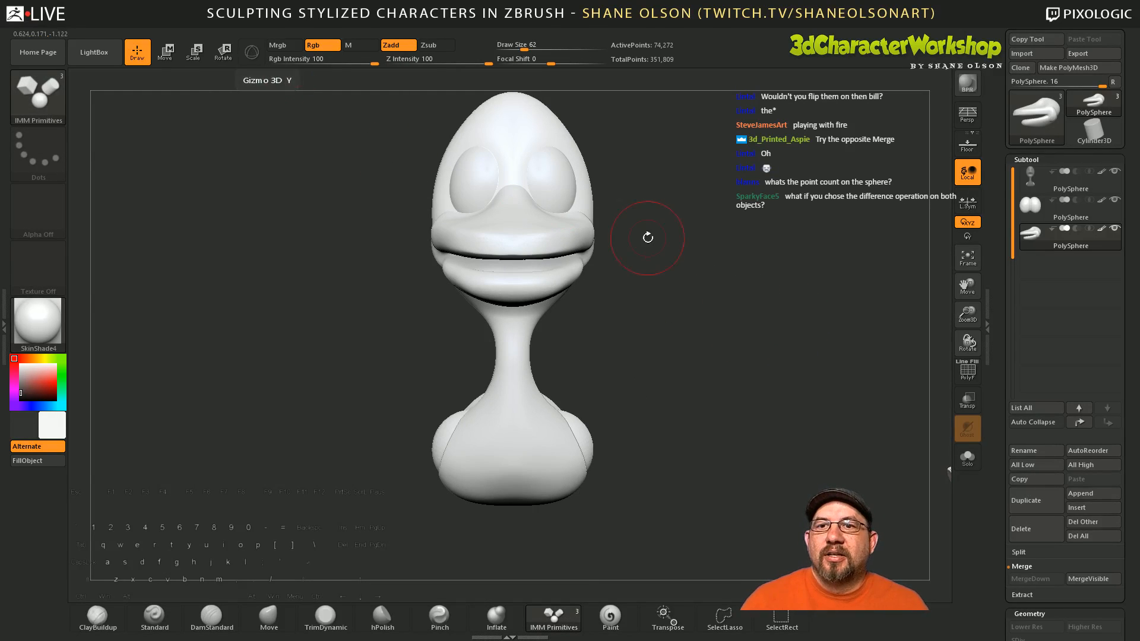
drag(693, 279, 714, 293)
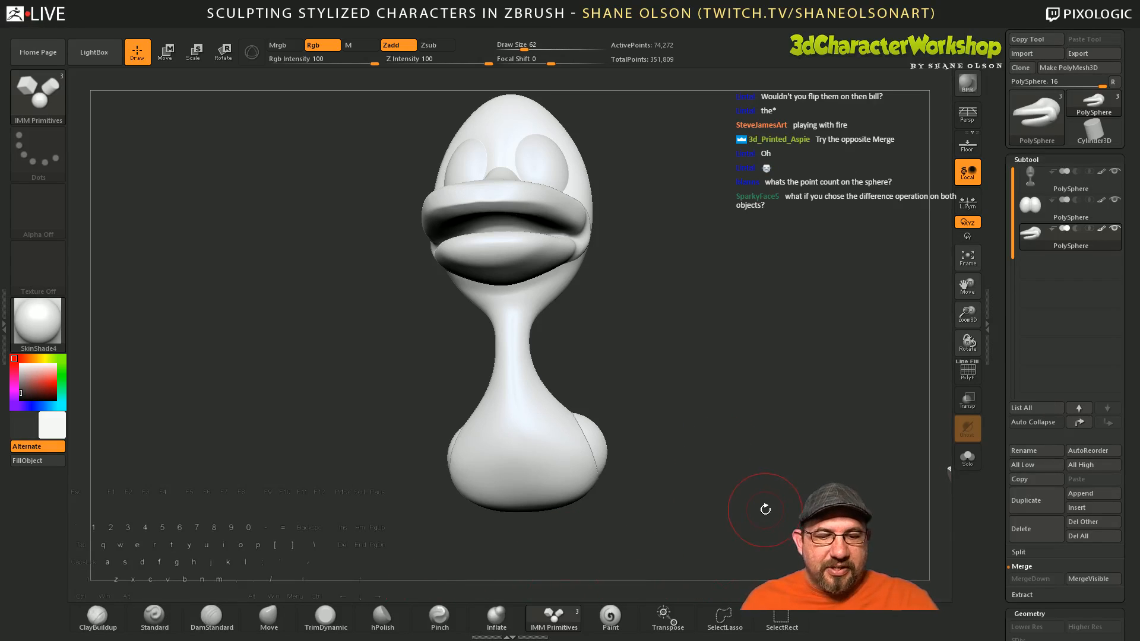
mouse_move(765, 509)
mouse_down()
mouse_move(753, 478)
mouse_move(753, 491)
mouse_move(765, 486)
mouse_up()
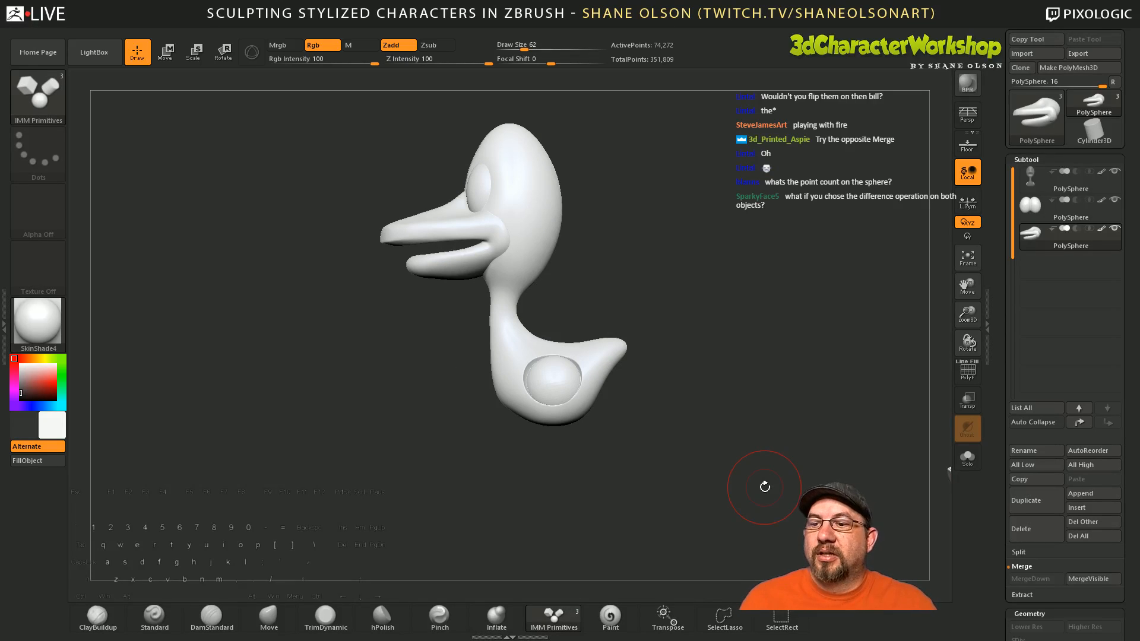
drag(713, 402, 727, 425)
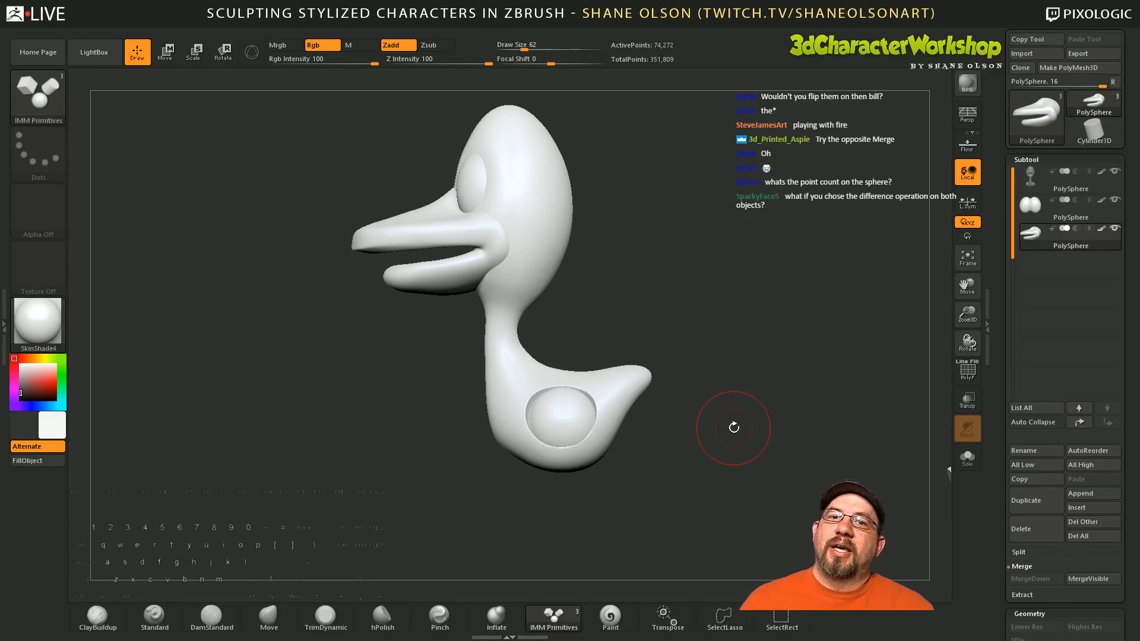
Step: Select the head-and-body subtool and nudge the back of its neck with the Move brush at draw size 124
alt+drag(687, 386, 696, 417)
click(275, 616)
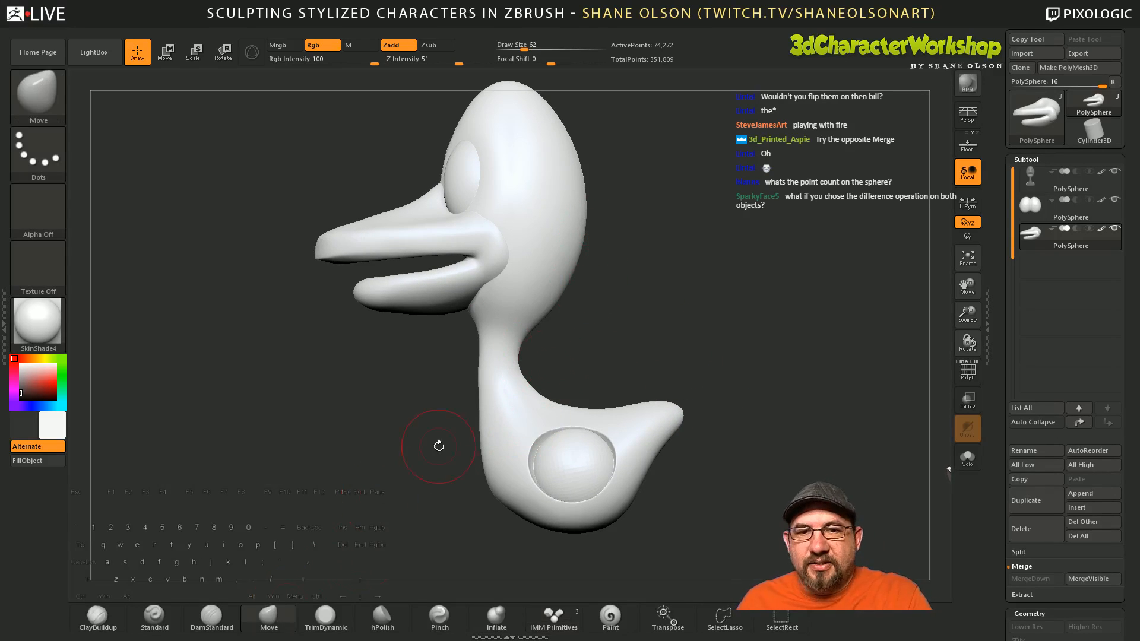
key(s)
drag(633, 313, 650, 315)
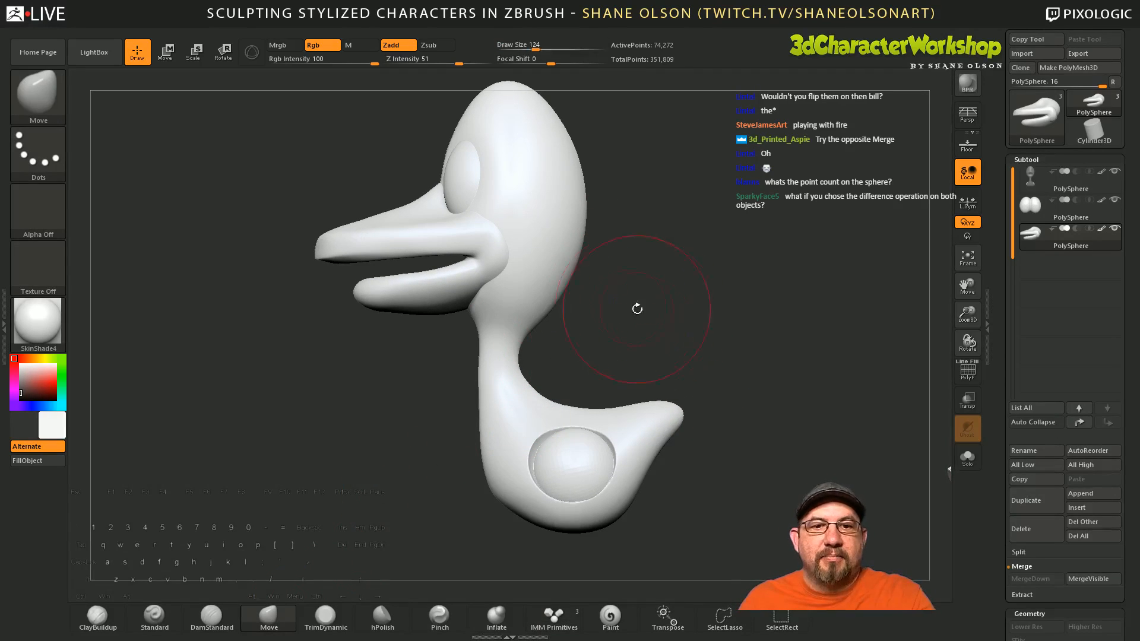
alt+click(554, 293)
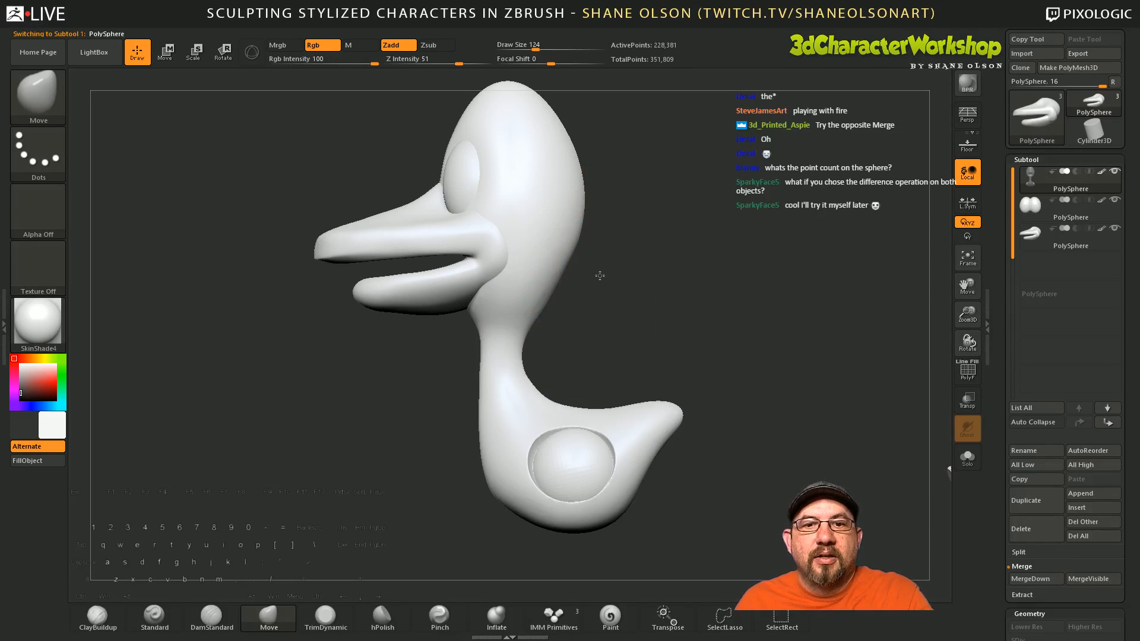
mouse_move(599, 275)
mouse_down()
mouse_move(617, 308)
mouse_move(710, 300)
mouse_move(694, 297)
mouse_up()
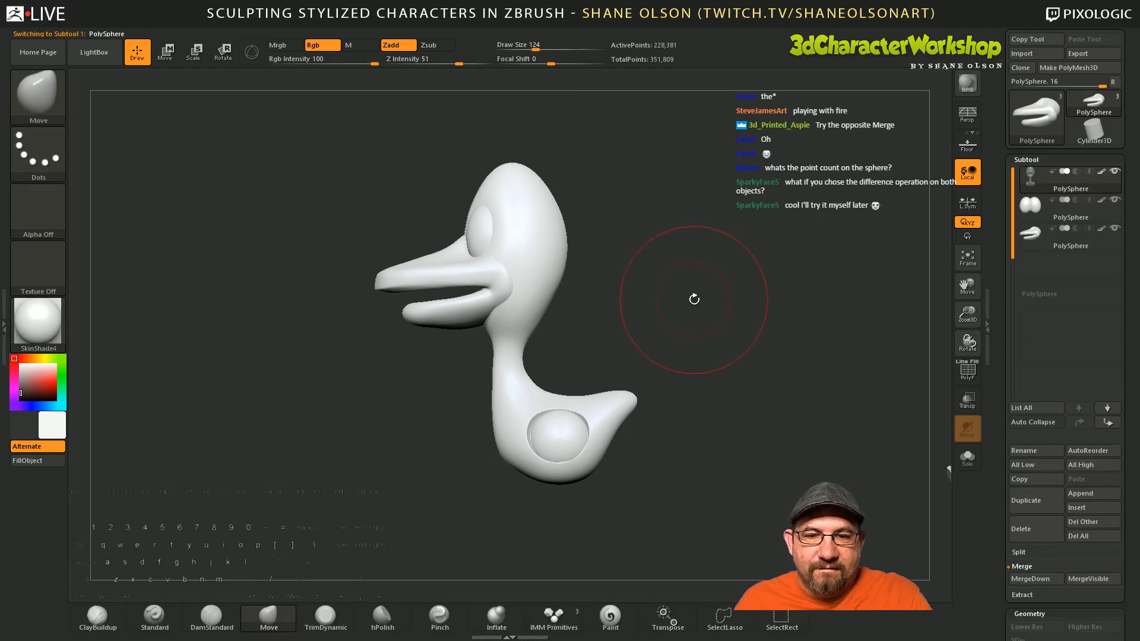
Step: Try a Standard brush stroke down the side of the head at draw size 65, and undo it
click(162, 621)
mouse_move(611, 348)
mouse_down()
mouse_move(657, 311)
mouse_move(700, 303)
mouse_move(675, 312)
mouse_up()
key(s)
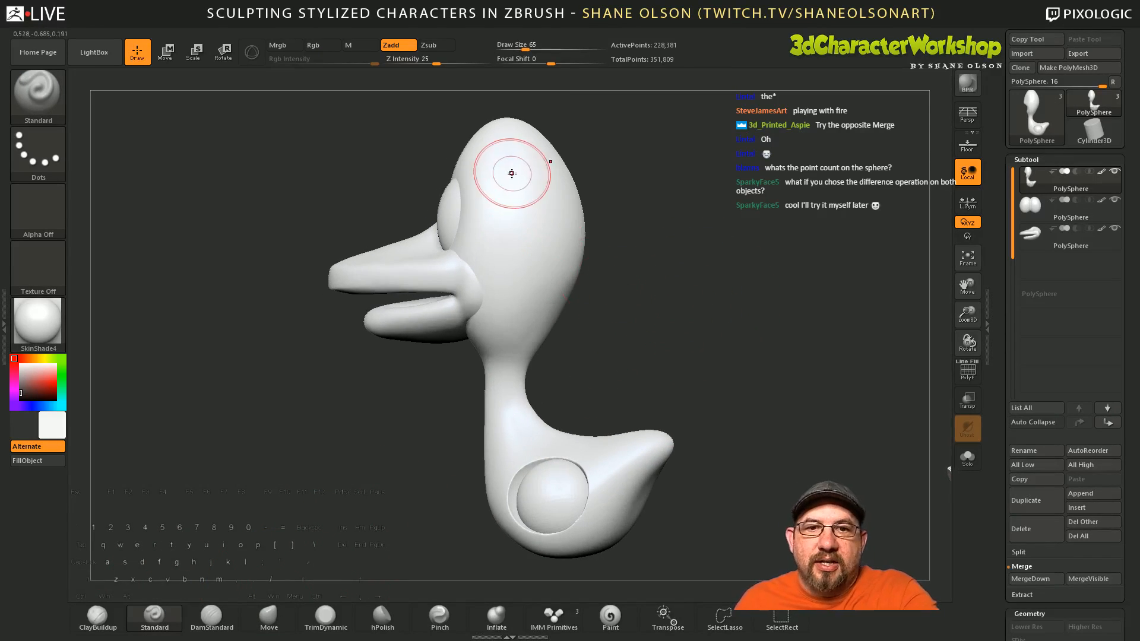
mouse_move(511, 173)
mouse_down()
mouse_move(514, 229)
mouse_move(540, 267)
mouse_move(523, 328)
mouse_up()
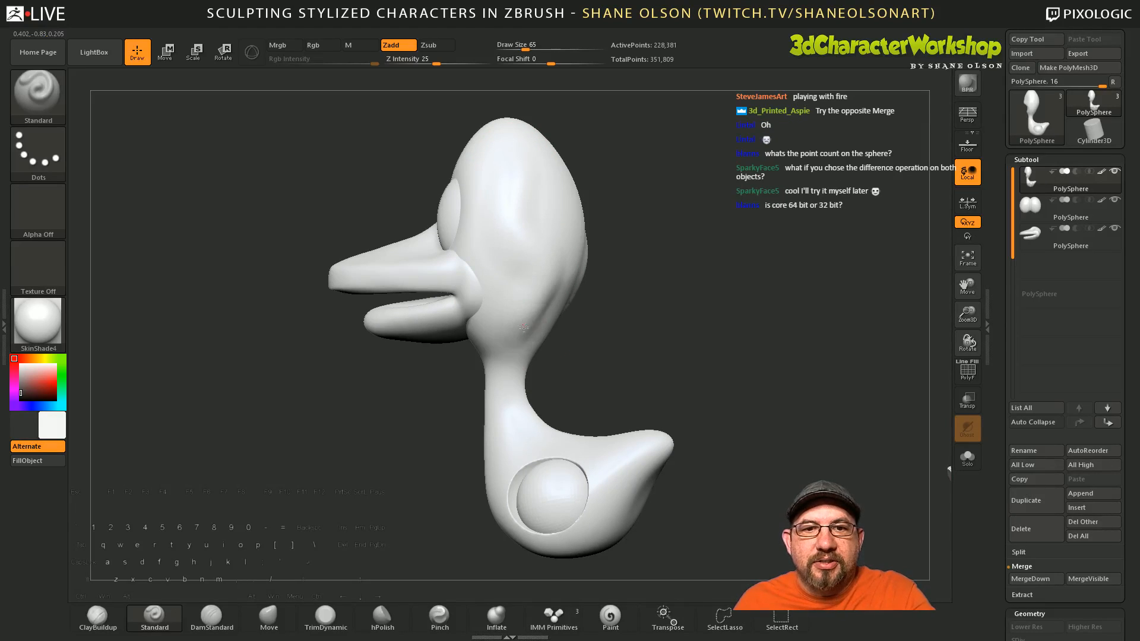
key(ctrl+z)
Step: Try a wavy Standard brush stroke down the side of the head at draw size 31, and undo it
key(s)
click(628, 333)
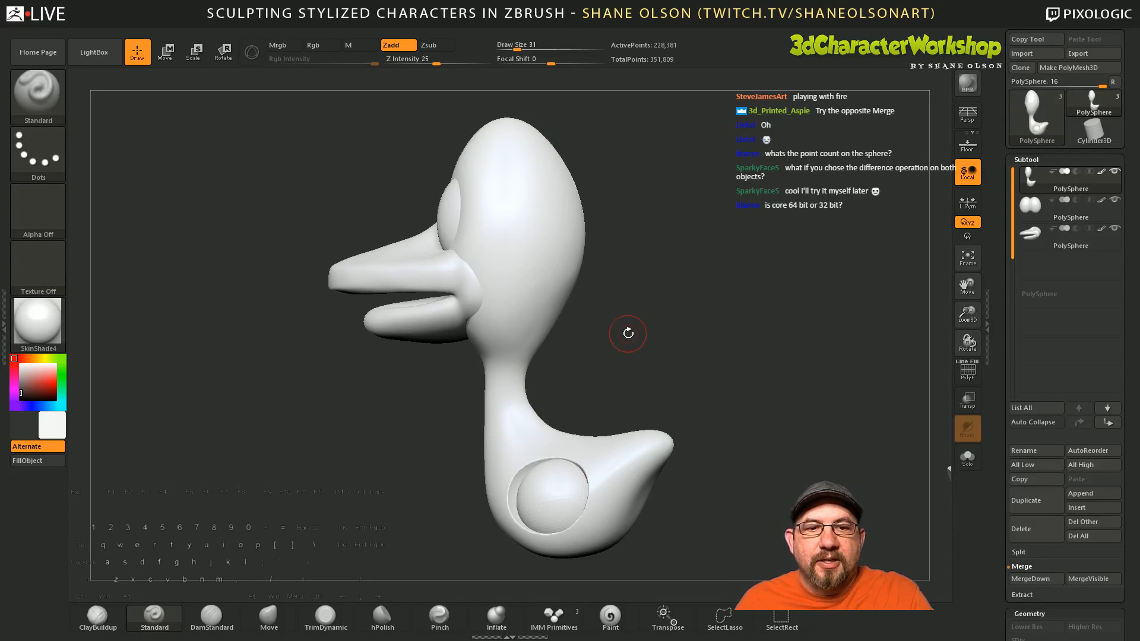
mouse_move(628, 333)
mouse_down()
mouse_move(642, 333)
mouse_move(628, 346)
mouse_up()
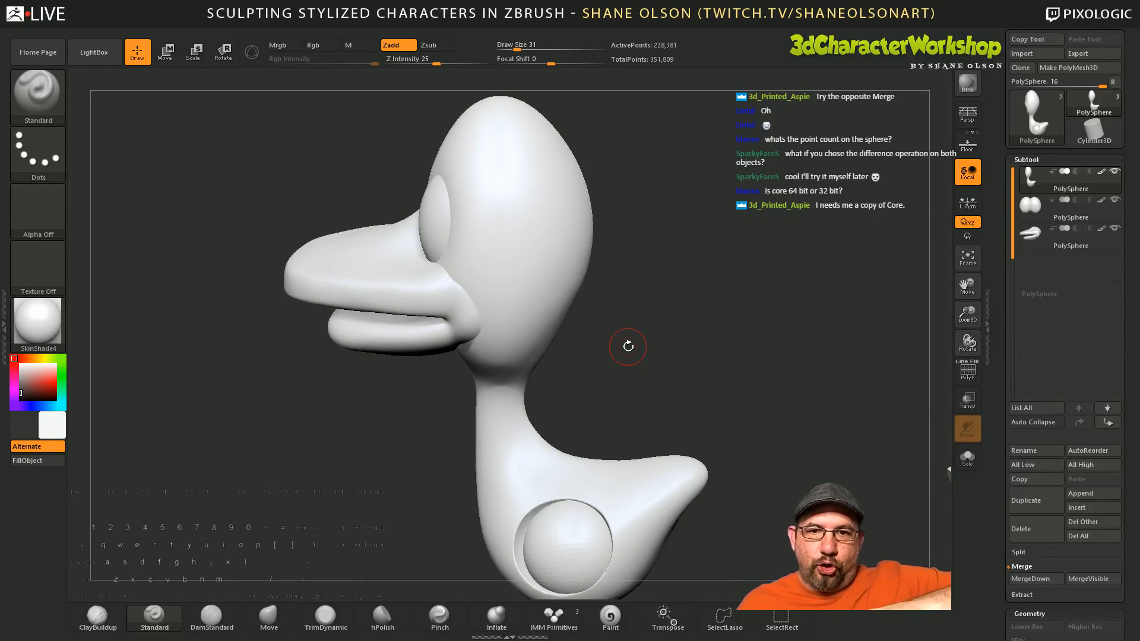
mouse_move(518, 155)
mouse_down()
mouse_move(530, 179)
mouse_move(514, 235)
mouse_move(551, 256)
mouse_move(515, 359)
mouse_up()
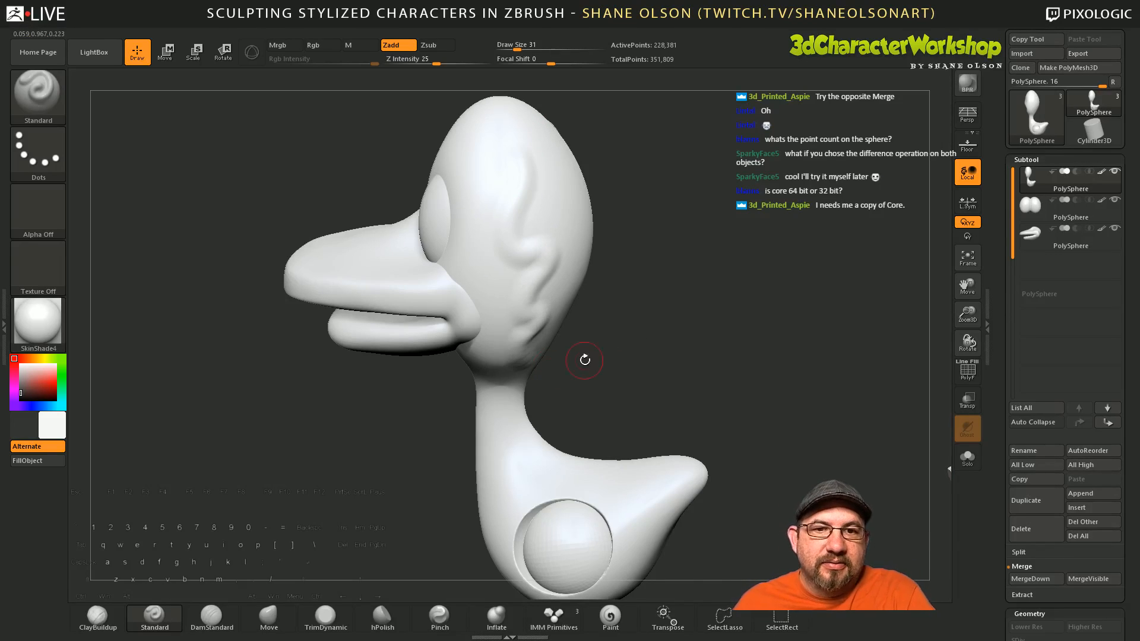
mouse_move(586, 359)
mouse_down()
mouse_move(682, 351)
mouse_move(573, 356)
mouse_move(641, 361)
mouse_up()
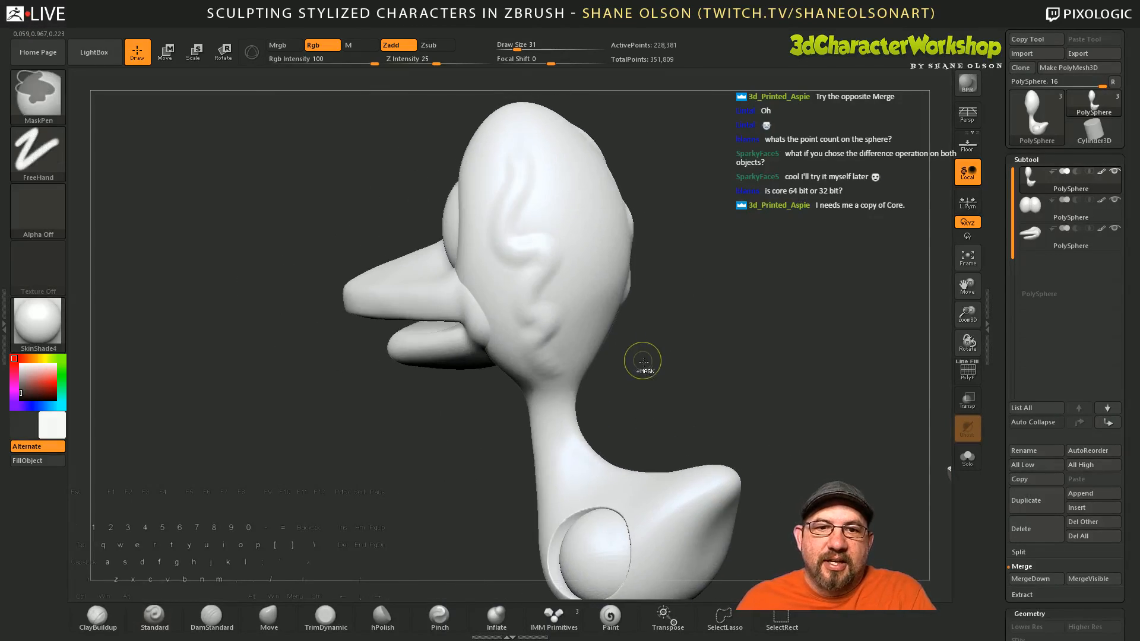
key(ctrl+z)
Step: Try another Standard brush stroke across the rear of the head, and undo it
drag(705, 392, 654, 351)
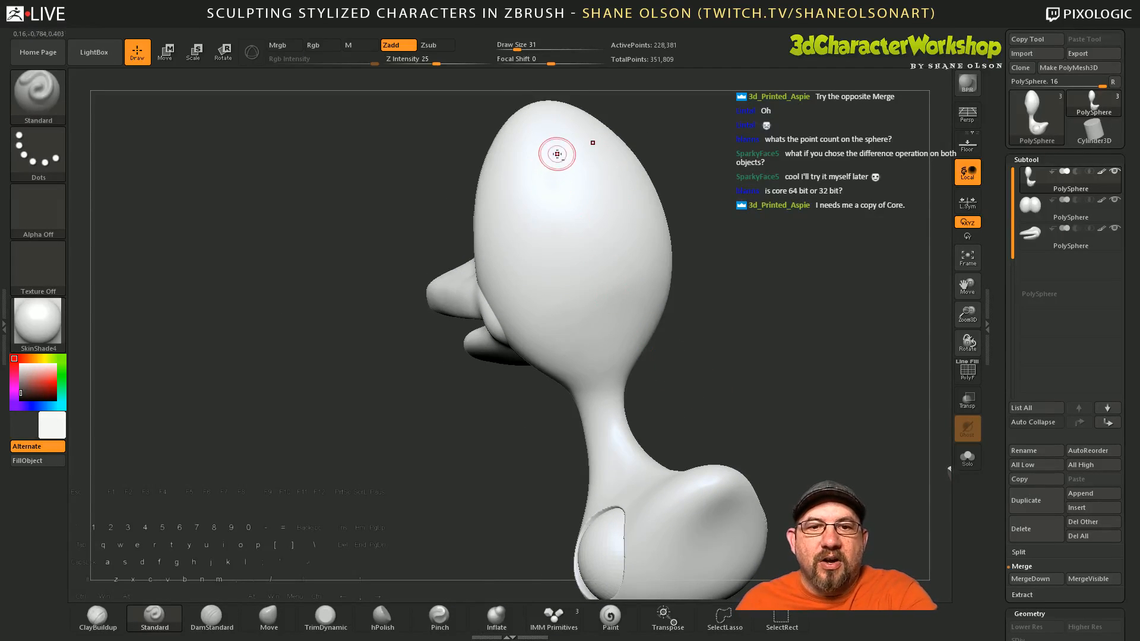
mouse_move(557, 155)
mouse_down()
mouse_move(532, 216)
mouse_move(584, 253)
mouse_move(576, 306)
mouse_move(615, 383)
mouse_move(712, 380)
mouse_move(723, 402)
mouse_move(636, 357)
mouse_up()
key(ctrl+z)
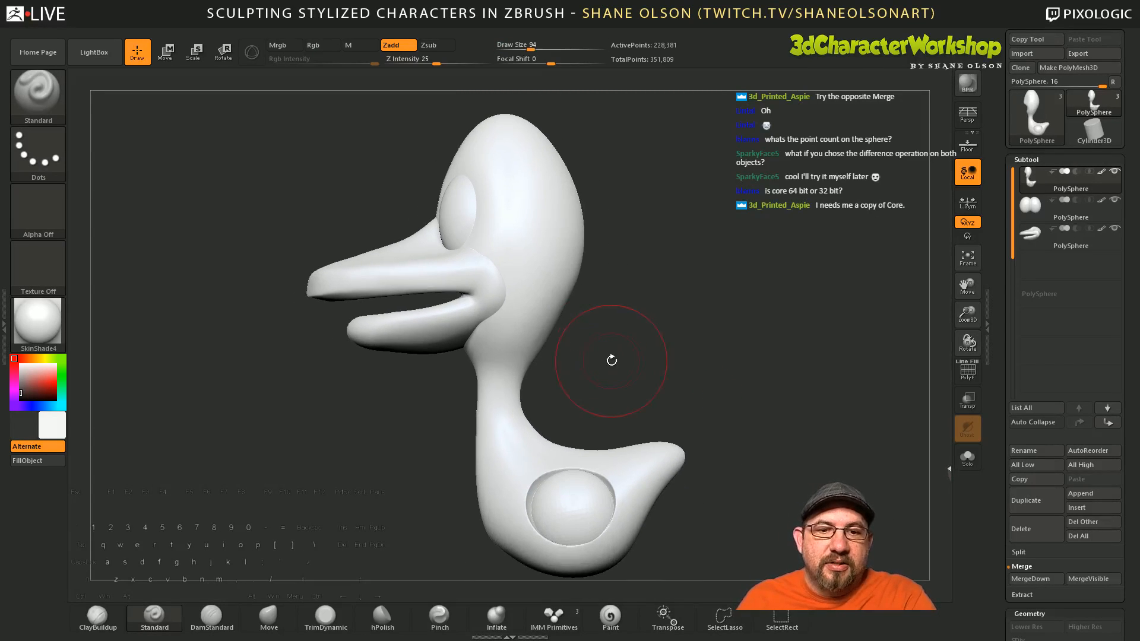
Step: Raise the Smooth brush's Z Intensity to 95
key(shift)
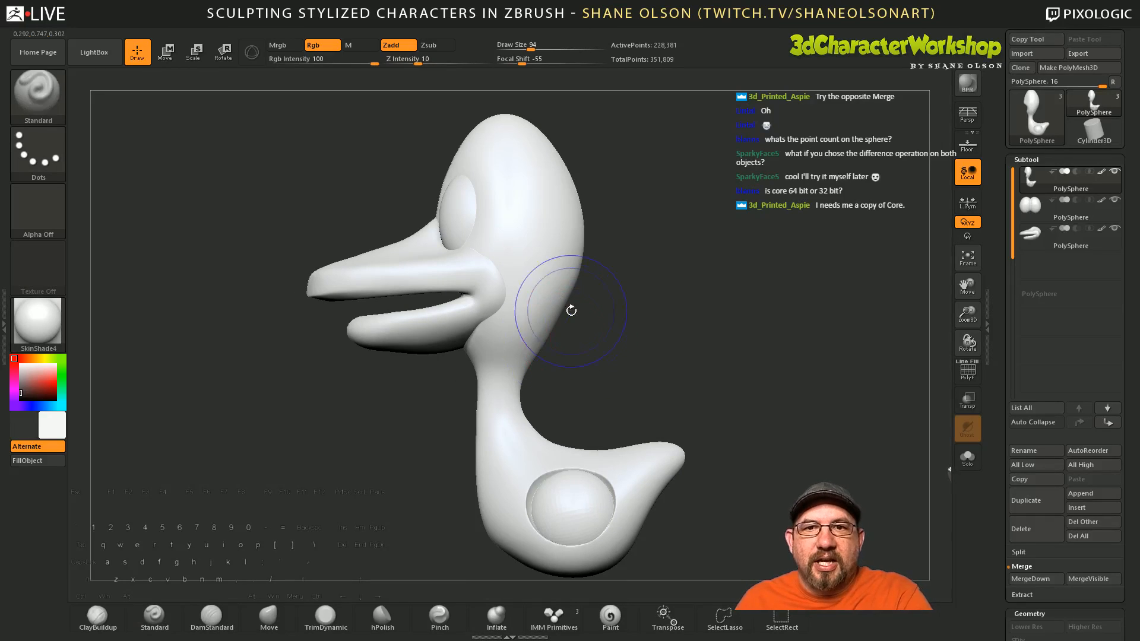
drag(418, 63, 487, 61)
drag(631, 320, 609, 326)
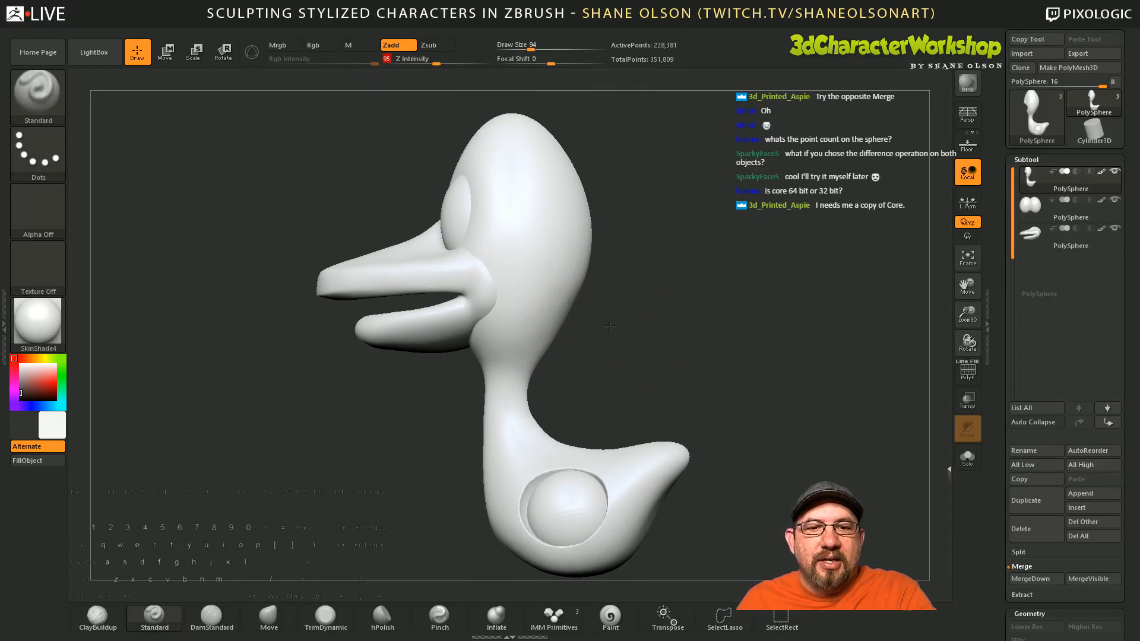
key(shift)
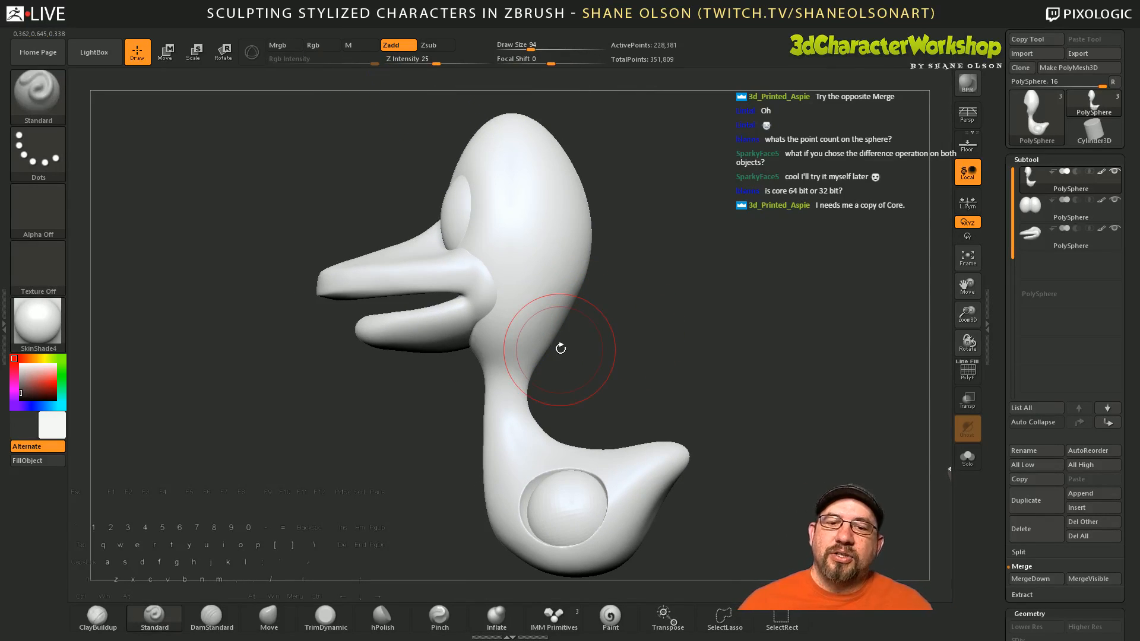
Step: Push the back of the head inward with the Move brush at draw size 163 and smooth it
key(4)
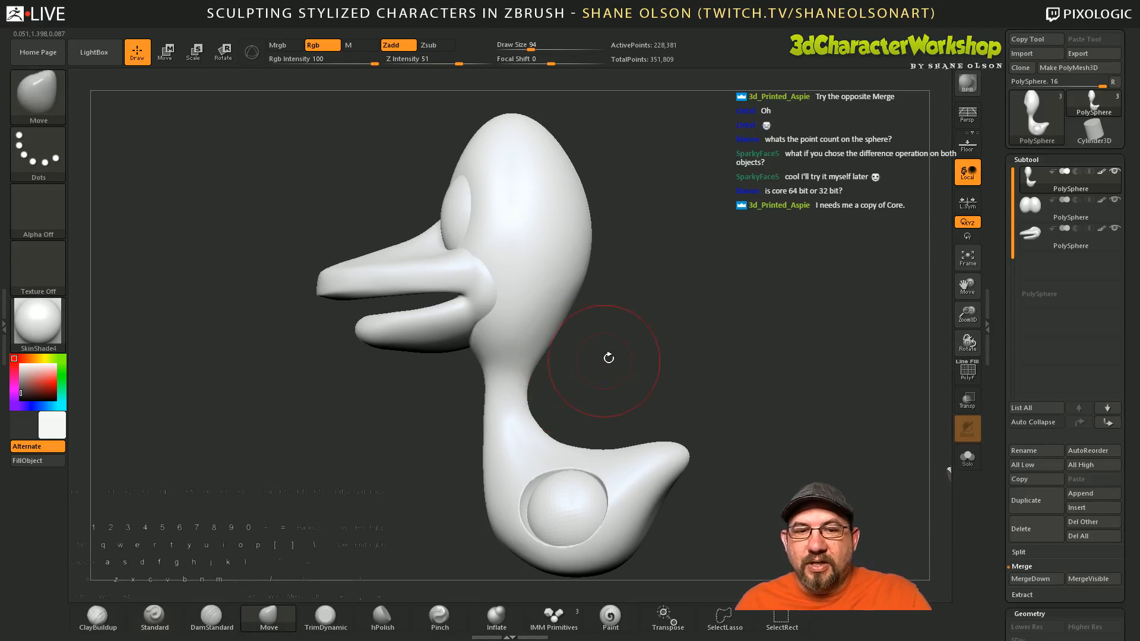
key(s)
drag(624, 343, 634, 343)
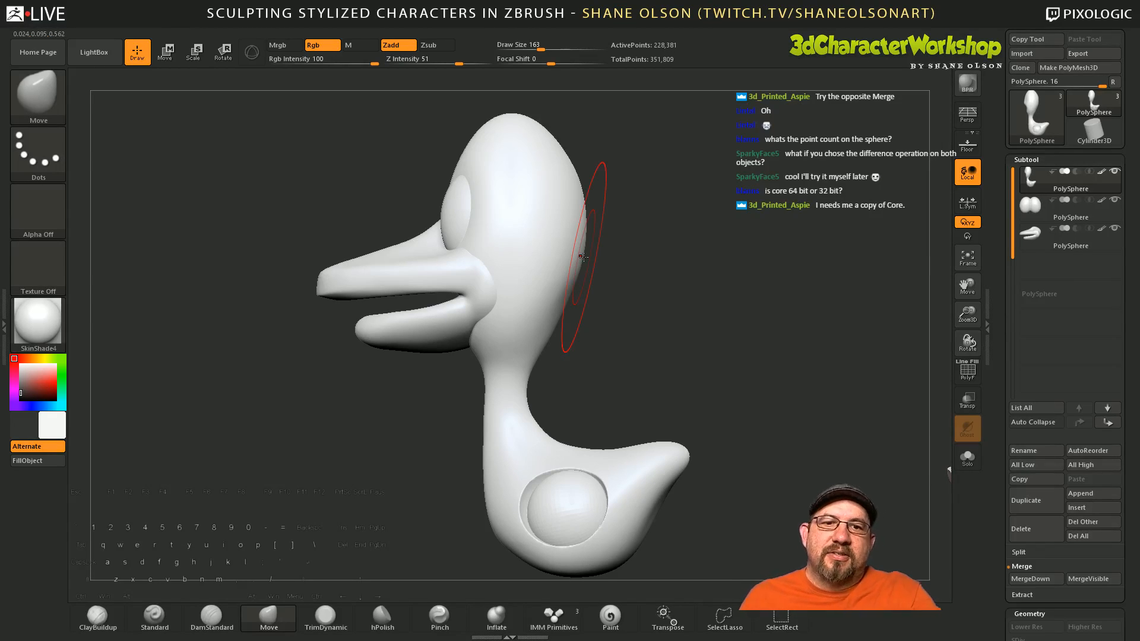
mouse_move(600, 338)
mouse_down()
mouse_move(588, 348)
mouse_move(555, 308)
mouse_move(562, 272)
mouse_up()
shift+drag(593, 226, 571, 218)
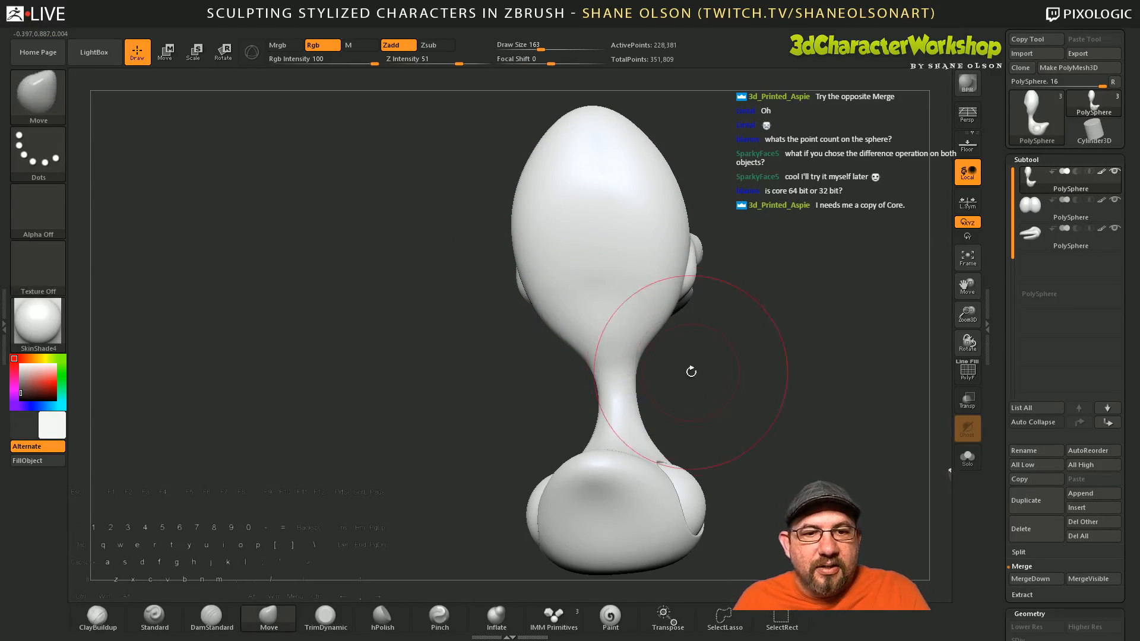
Step: Reshape the rear transition from head to neck, smooth the back of the head, and reduce the draw size to 120
mouse_move(689, 369)
mouse_down()
mouse_move(723, 375)
mouse_move(722, 357)
mouse_up()
mouse_move(584, 318)
mouse_down()
mouse_move(563, 316)
mouse_move(568, 300)
mouse_move(545, 325)
mouse_move(575, 344)
mouse_up()
mouse_move(631, 393)
mouse_down()
mouse_move(619, 399)
mouse_move(660, 389)
mouse_up()
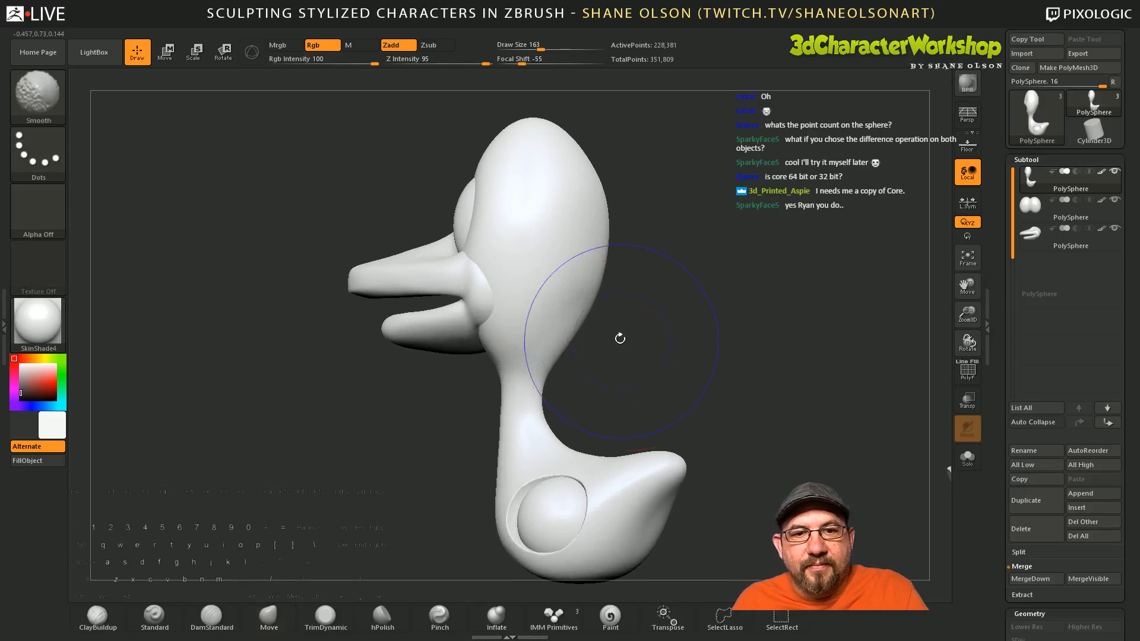
shift+drag(578, 320, 569, 316)
shift+drag(575, 195, 588, 279)
mouse_move(648, 373)
mouse_down()
mouse_move(677, 371)
mouse_move(646, 371)
mouse_up()
key(s)
mouse_move(572, 249)
shift+mouse_down()
mouse_move(575, 235)
mouse_move(571, 266)
shift+mouse_up()
alt+drag(635, 326, 644, 335)
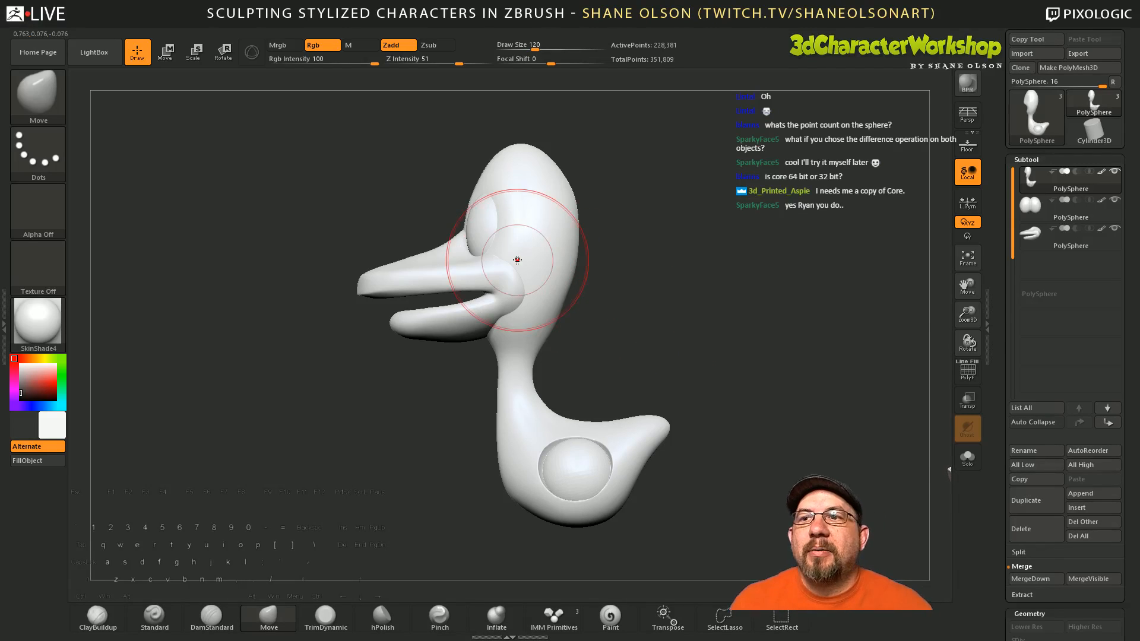
click(485, 31)
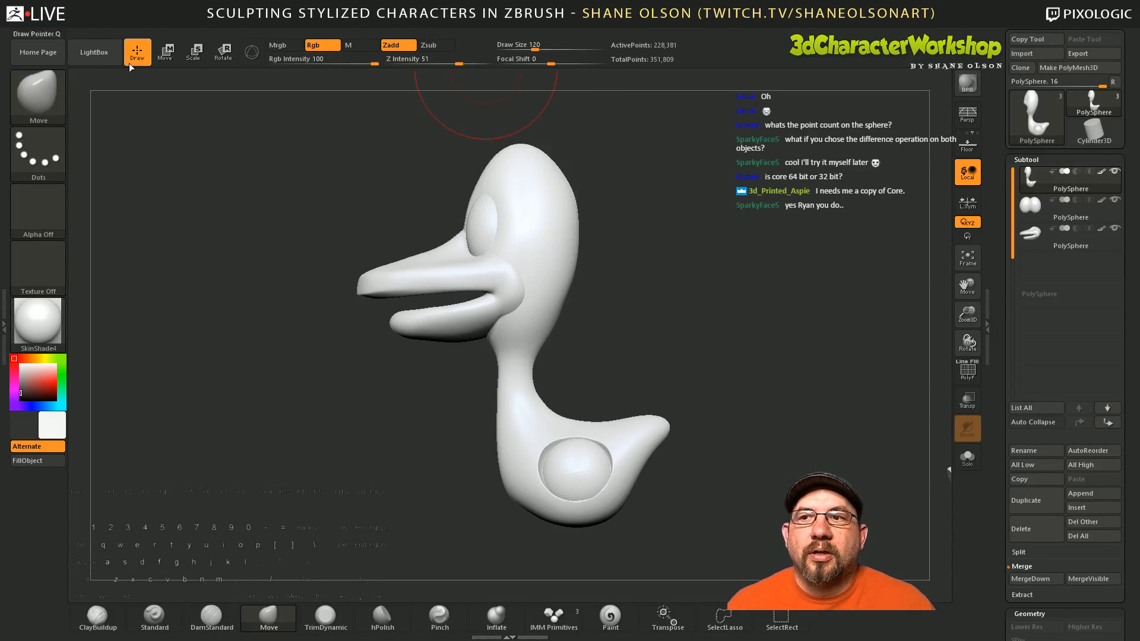
click(279, 31)
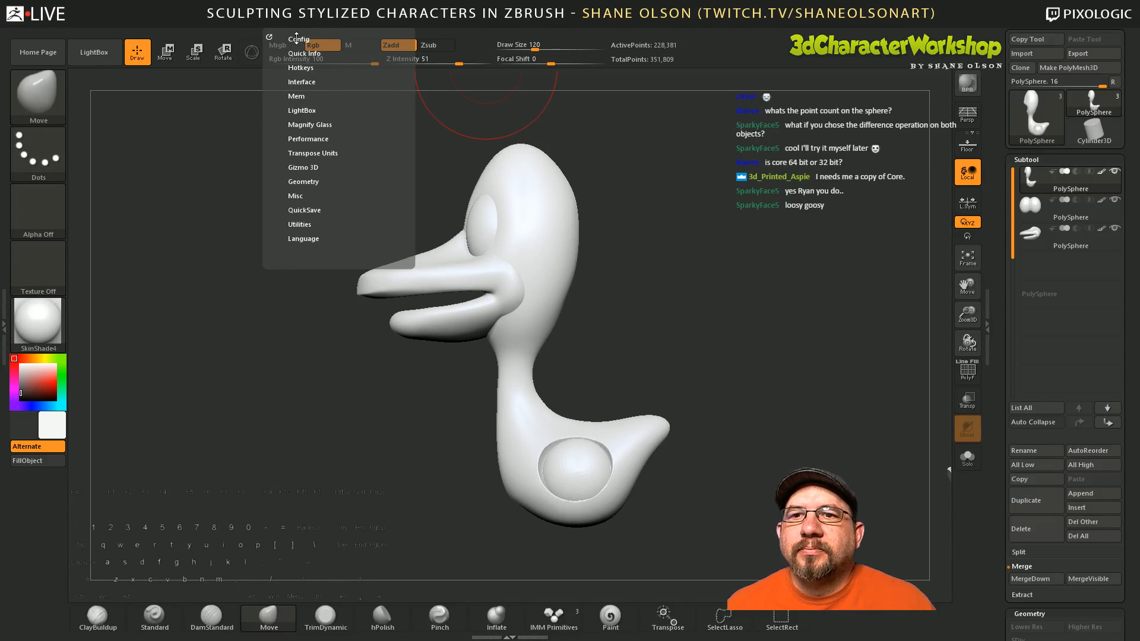
click(296, 38)
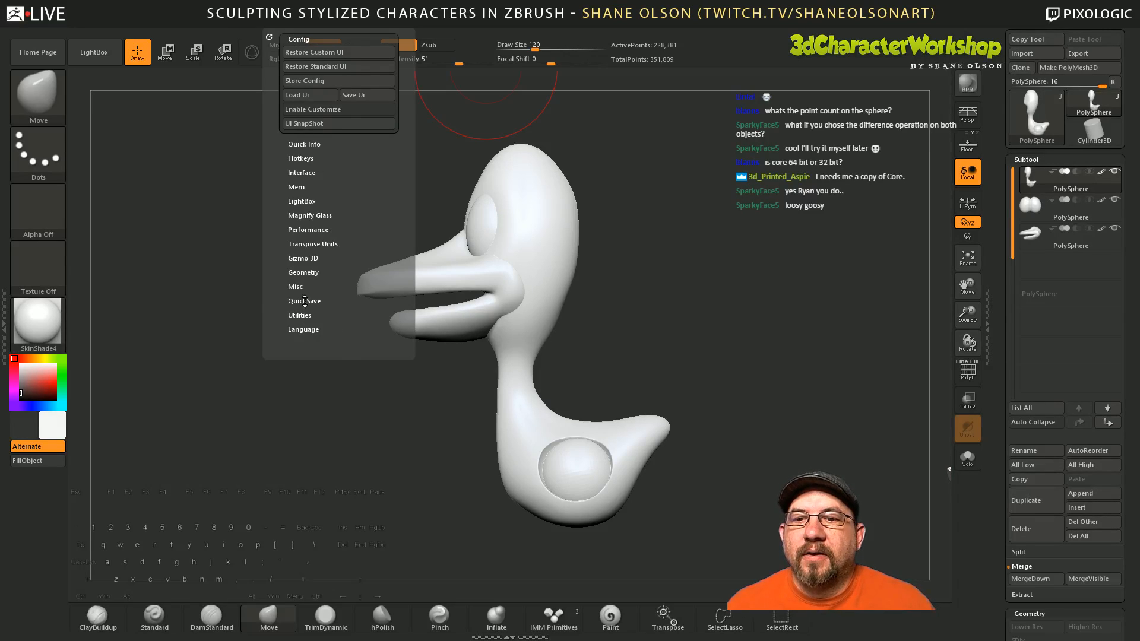
click(304, 145)
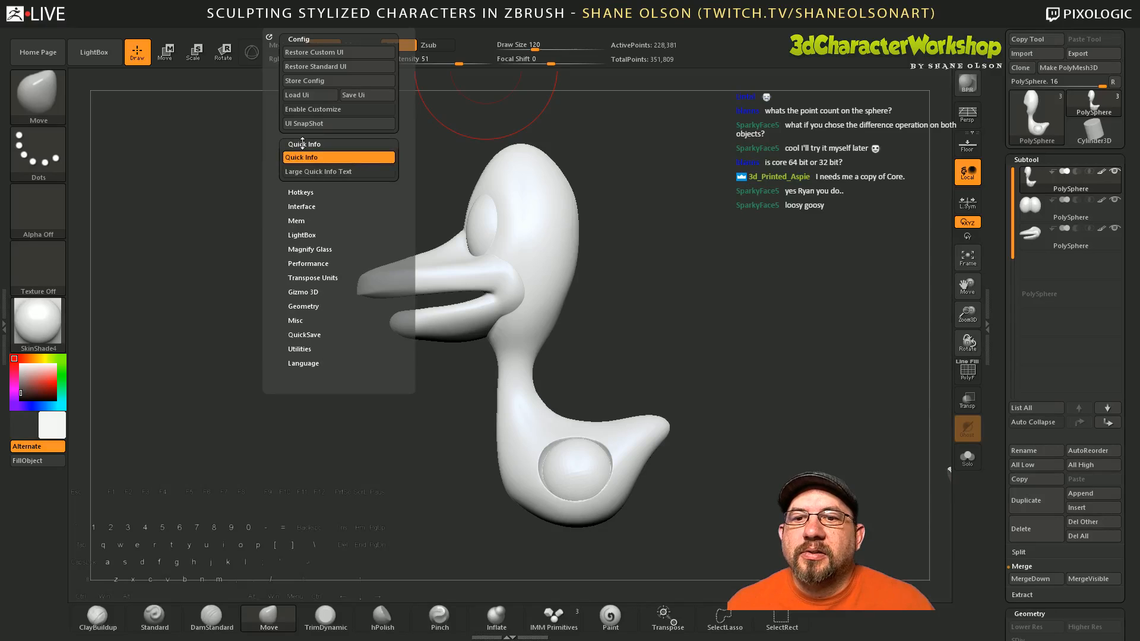
click(303, 144)
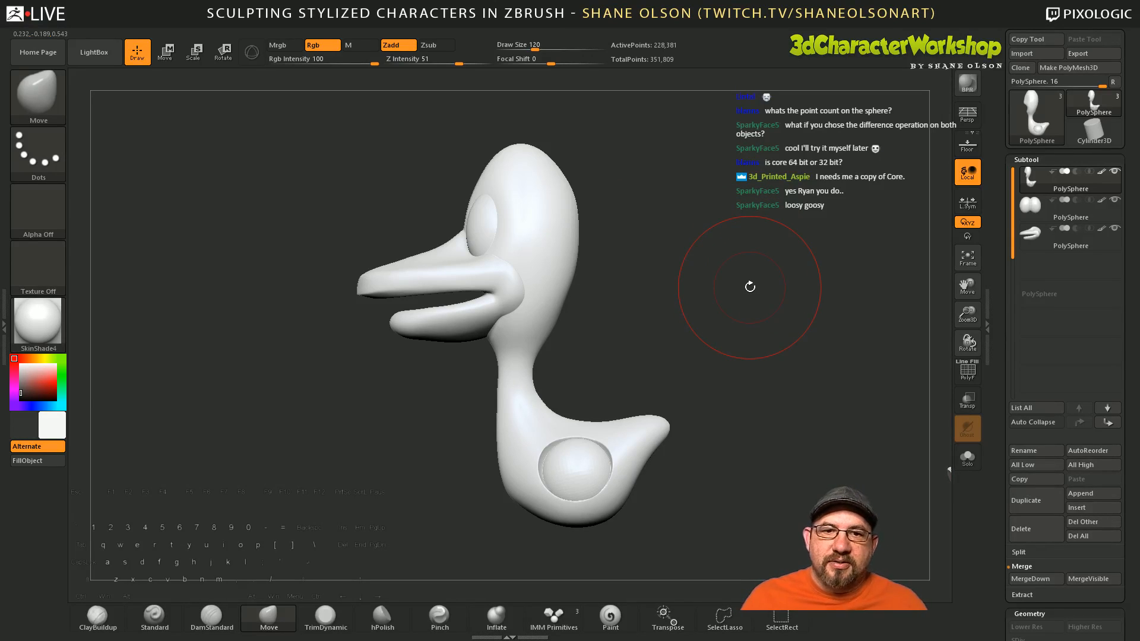
Step: Smooth the back of the neck and head, and push the rear of the head slightly inward with the Move brush
drag(674, 300, 645, 311)
mouse_move(550, 338)
shift+mouse_down()
mouse_move(563, 255)
mouse_move(588, 283)
shift+mouse_up()
mouse_move(682, 287)
mouse_down()
mouse_move(718, 288)
mouse_move(701, 285)
mouse_up()
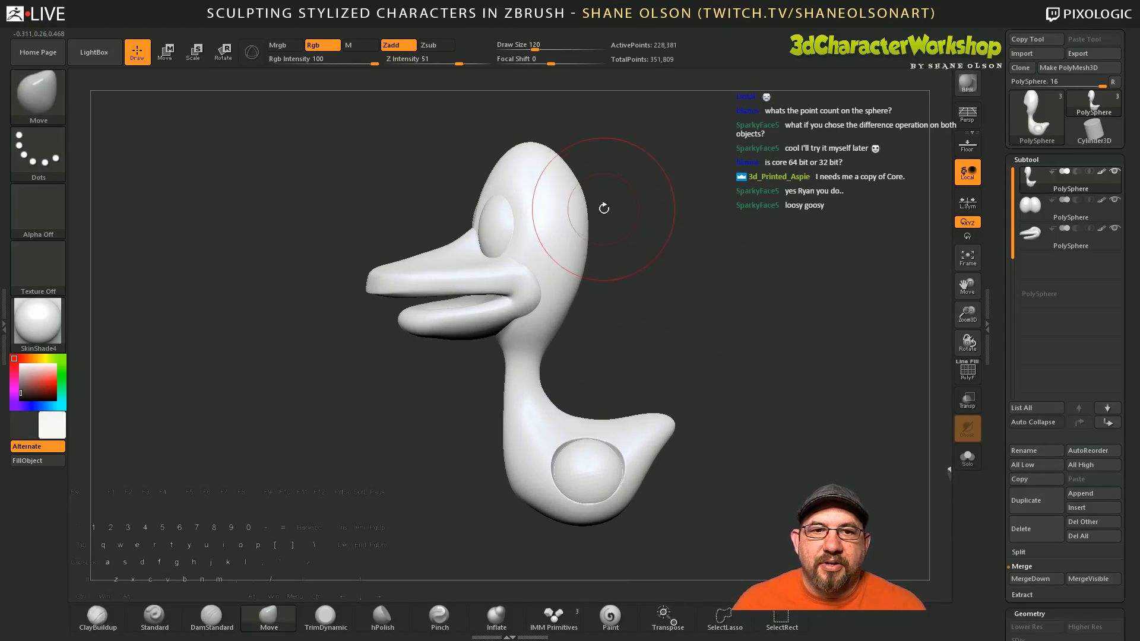
drag(584, 207, 574, 210)
drag(578, 252, 574, 252)
Step: Slim both sides of the head and refine its taper into the neck from behind with the Move brush
mouse_move(628, 261)
mouse_down()
mouse_move(561, 271)
mouse_move(596, 270)
mouse_up()
shift+drag(422, 320, 395, 320)
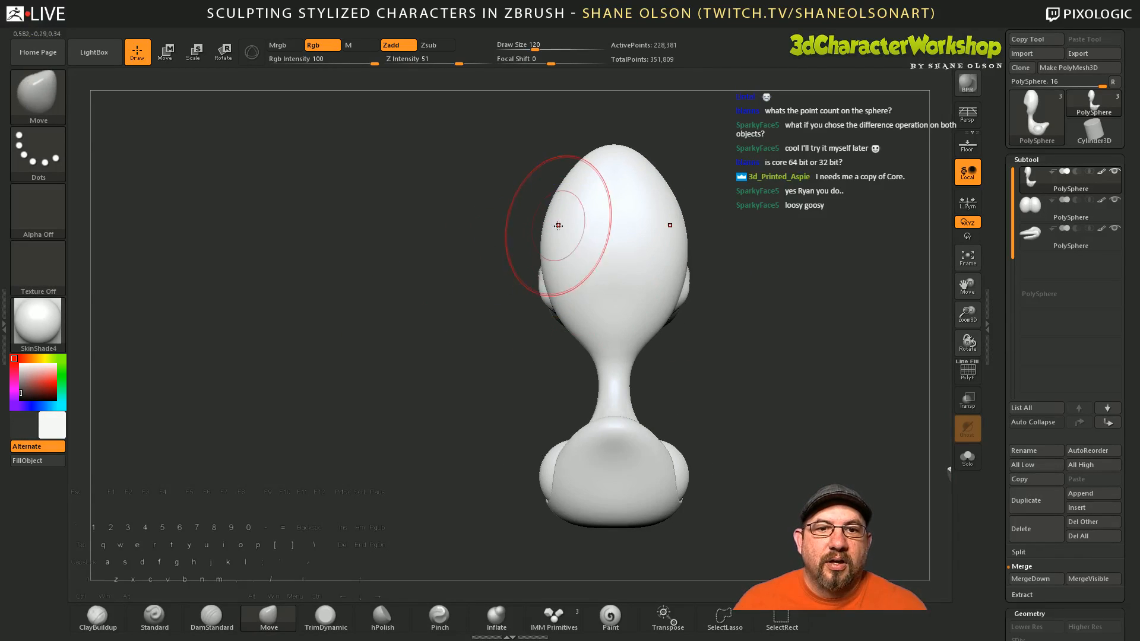
drag(549, 220, 561, 194)
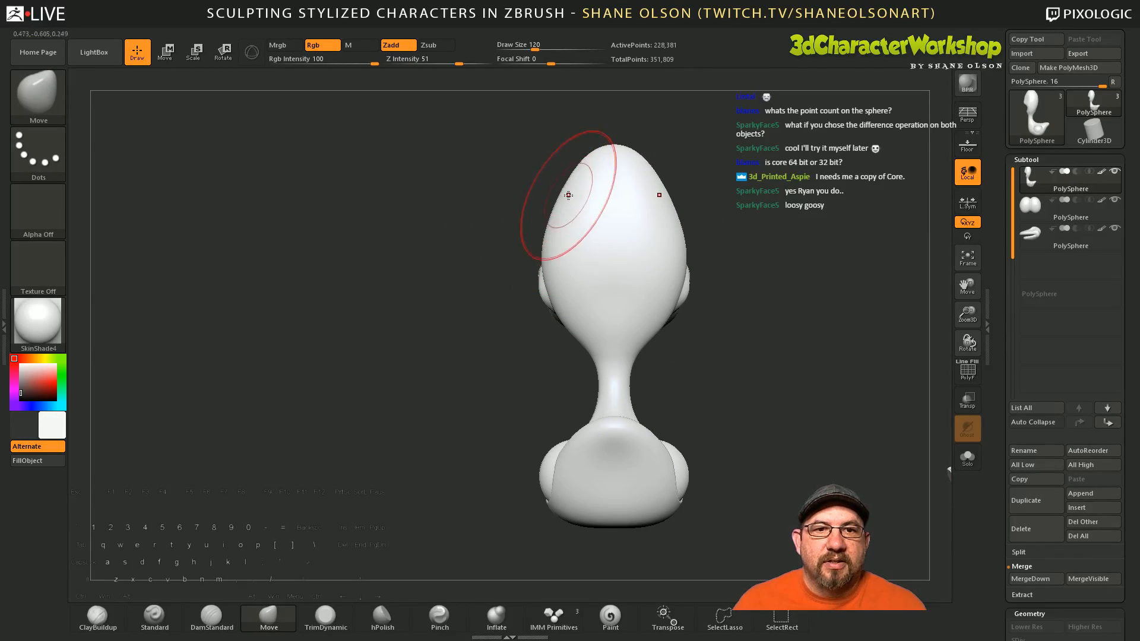
drag(552, 254, 555, 253)
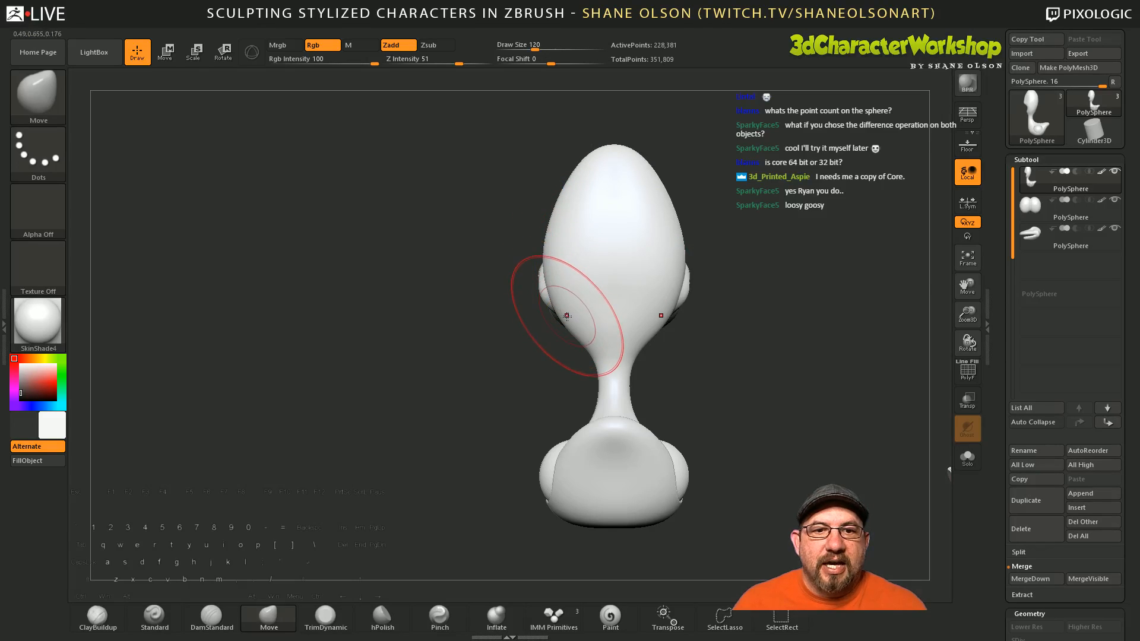
drag(562, 324, 575, 355)
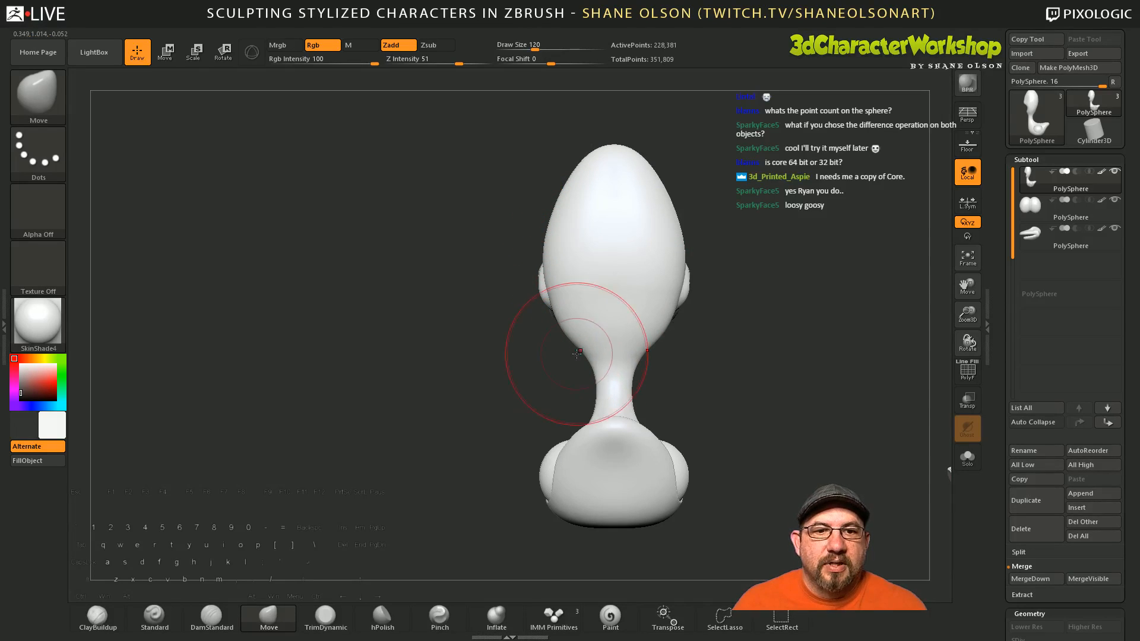
Step: Try a DamStandard crease running up between the eyes at draw size 49, and undo it
mouse_move(505, 378)
mouse_down()
mouse_move(621, 365)
mouse_move(699, 326)
mouse_up()
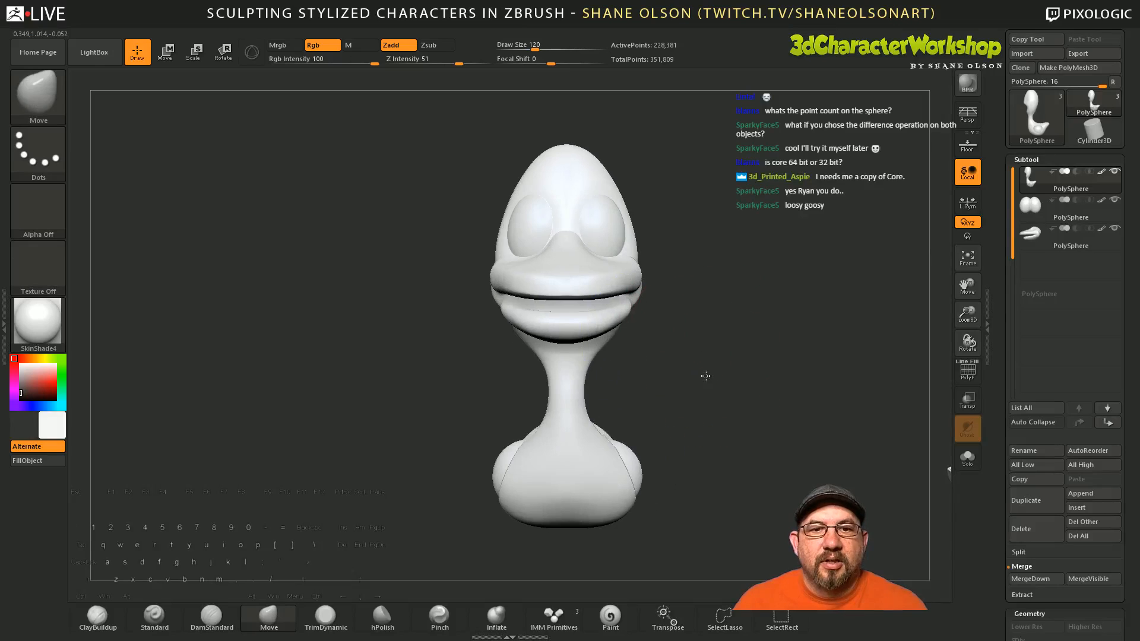
drag(704, 377, 687, 380)
mouse_move(709, 299)
mouse_down()
mouse_move(741, 317)
mouse_move(747, 302)
mouse_move(679, 293)
mouse_up()
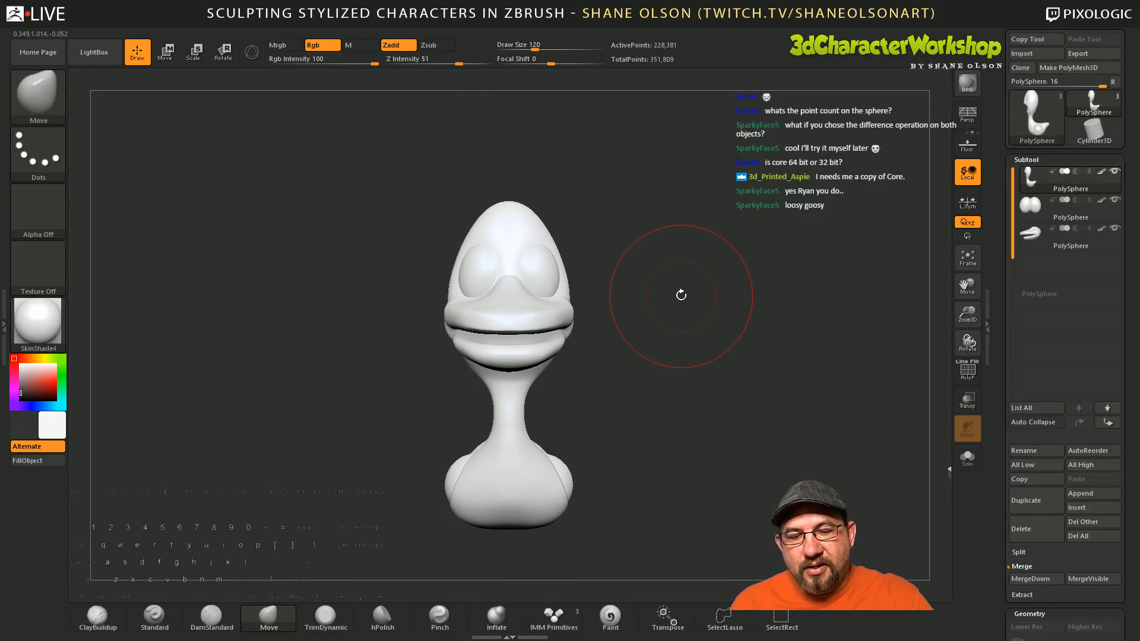
click(211, 617)
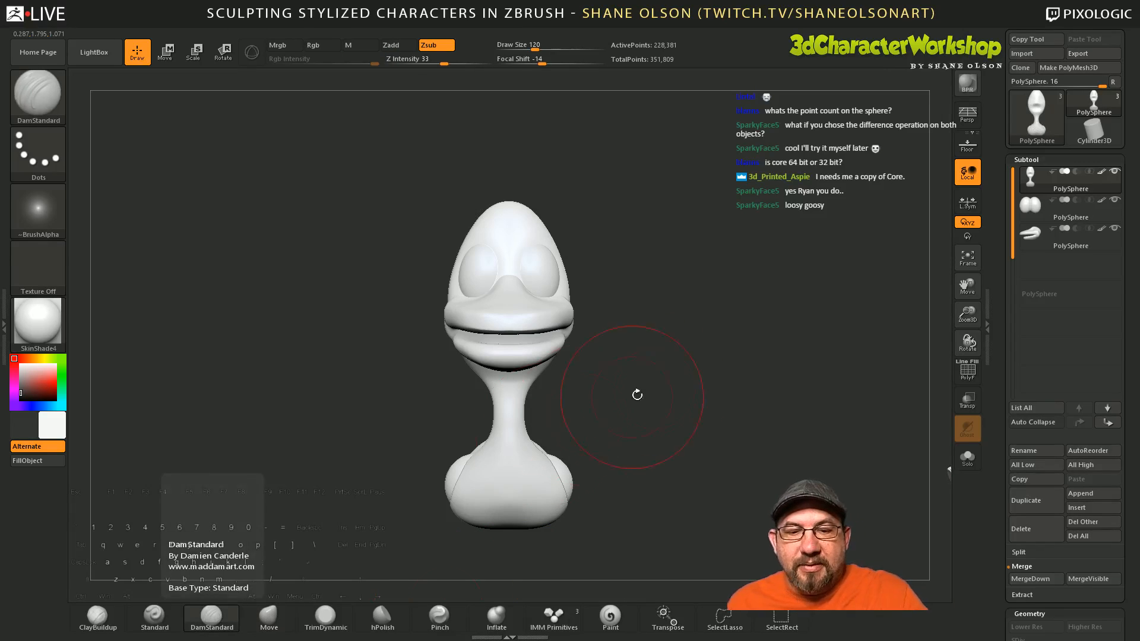
key(s)
drag(307, 525, 299, 525)
drag(676, 363, 669, 433)
mouse_move(666, 324)
alt+mouse_down()
mouse_move(674, 475)
mouse_move(675, 443)
alt+mouse_up()
key(s)
drag(681, 399, 681, 395)
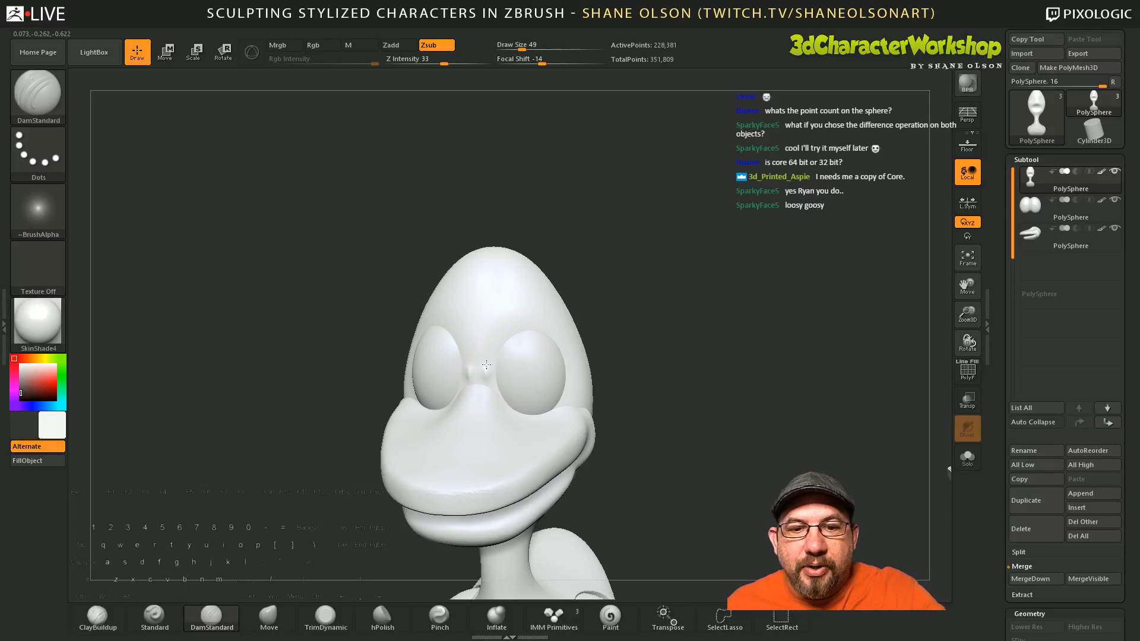
drag(473, 383, 492, 317)
key(ctrl+z)
mouse_move(699, 457)
mouse_down()
mouse_move(727, 454)
mouse_move(691, 472)
mouse_up()
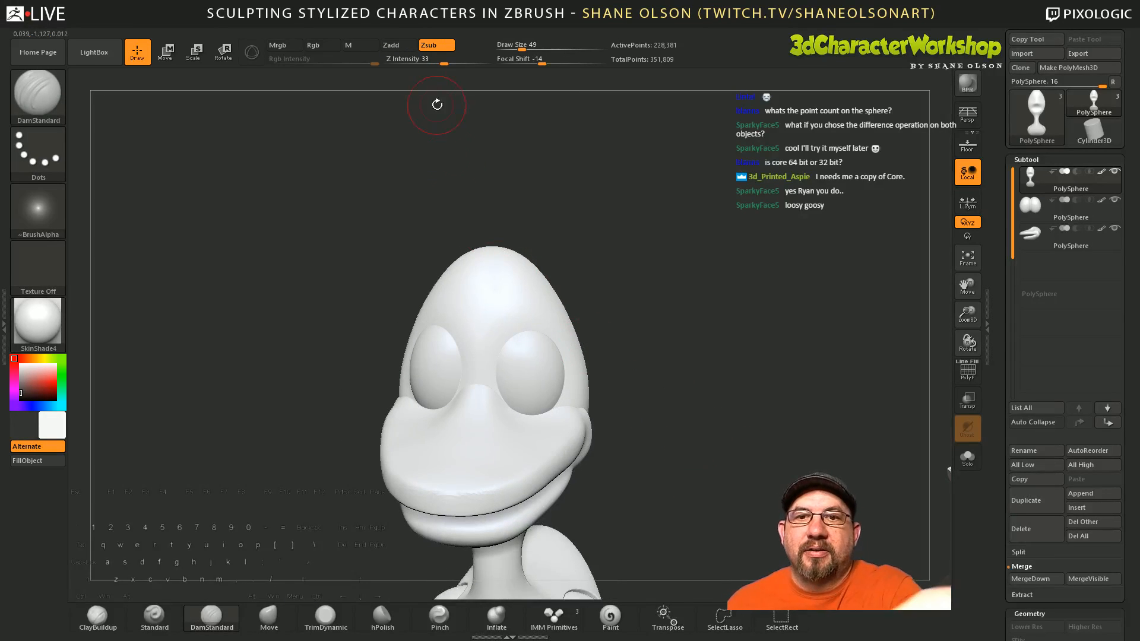
Step: Lower the DamStandard intensity to 9 and carve soft creases from between the eyes up over the brows
drag(443, 63, 418, 63)
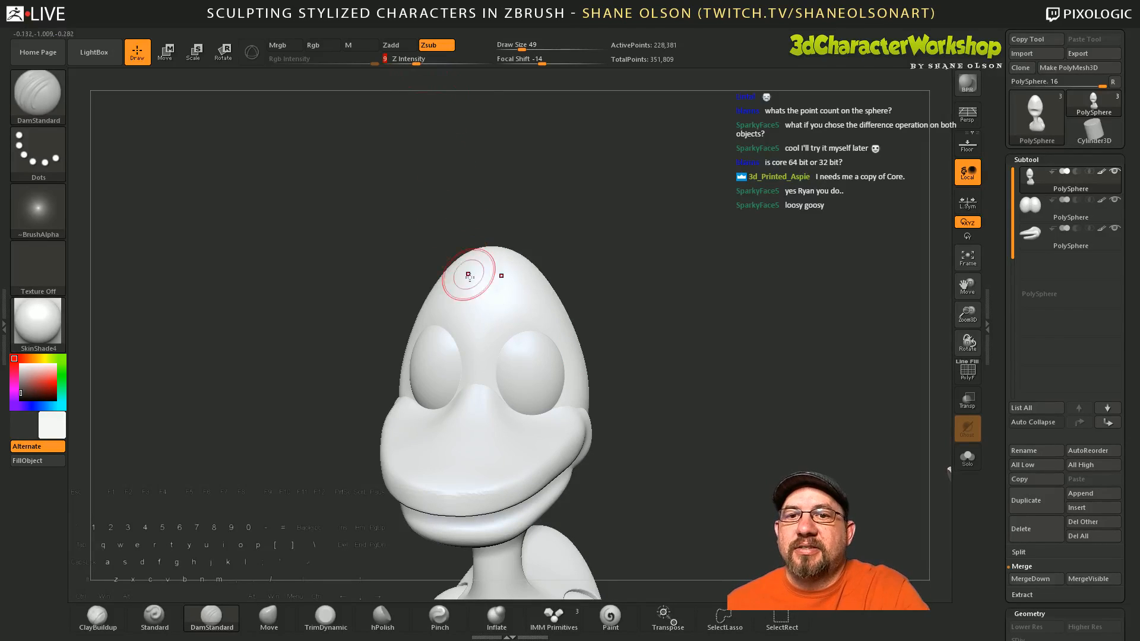
drag(488, 383, 492, 339)
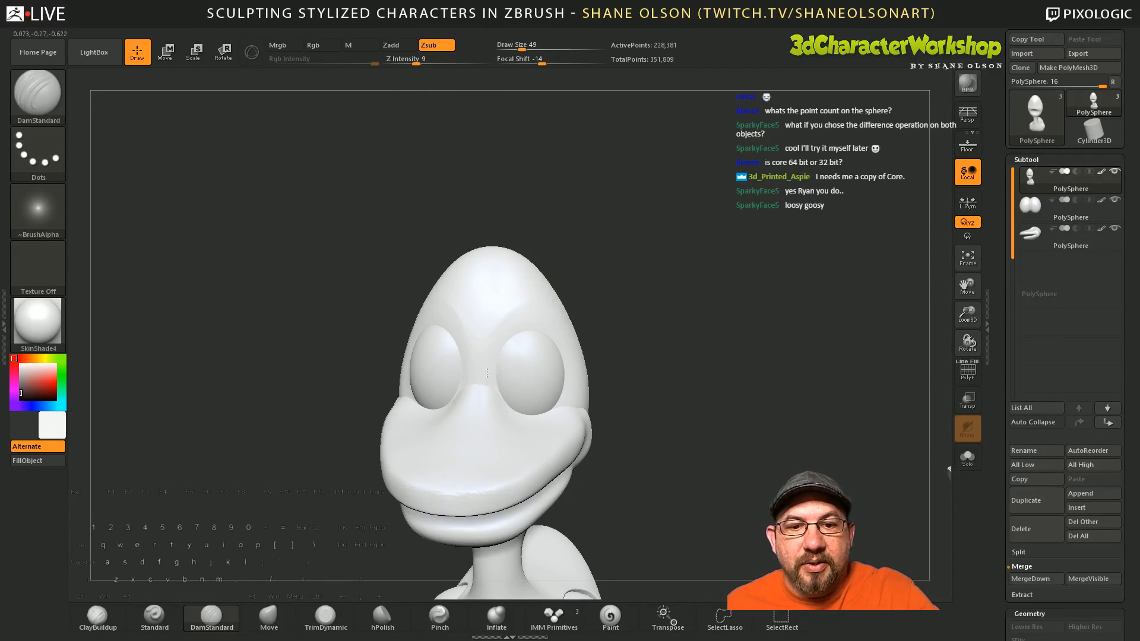
mouse_move(721, 406)
mouse_down()
mouse_move(756, 395)
mouse_move(682, 409)
mouse_move(718, 399)
mouse_up()
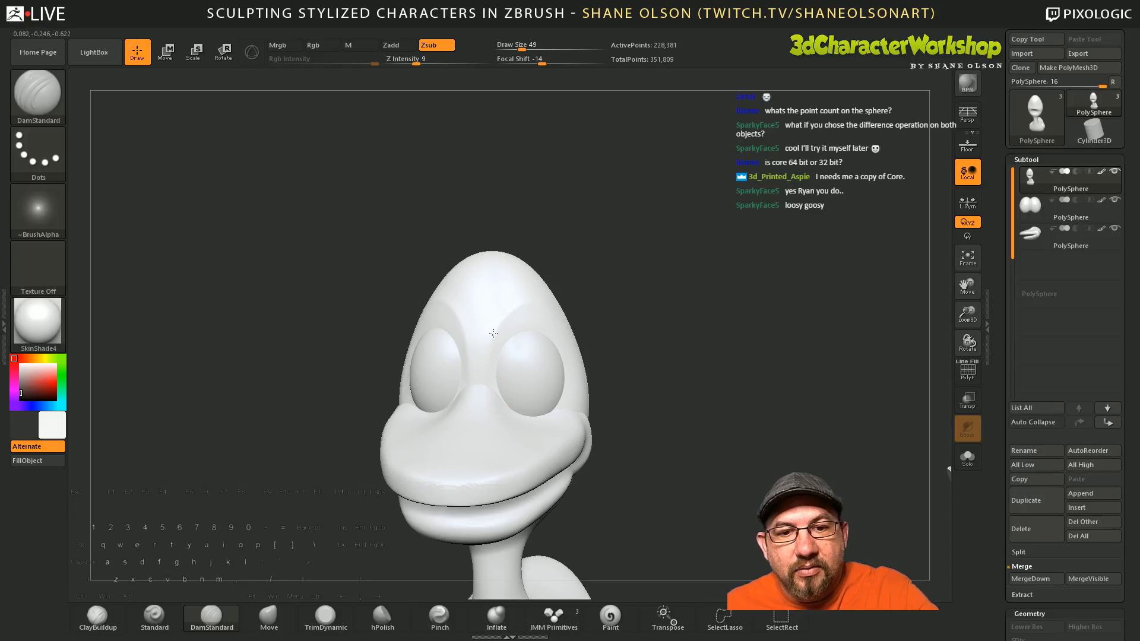
drag(751, 418, 712, 428)
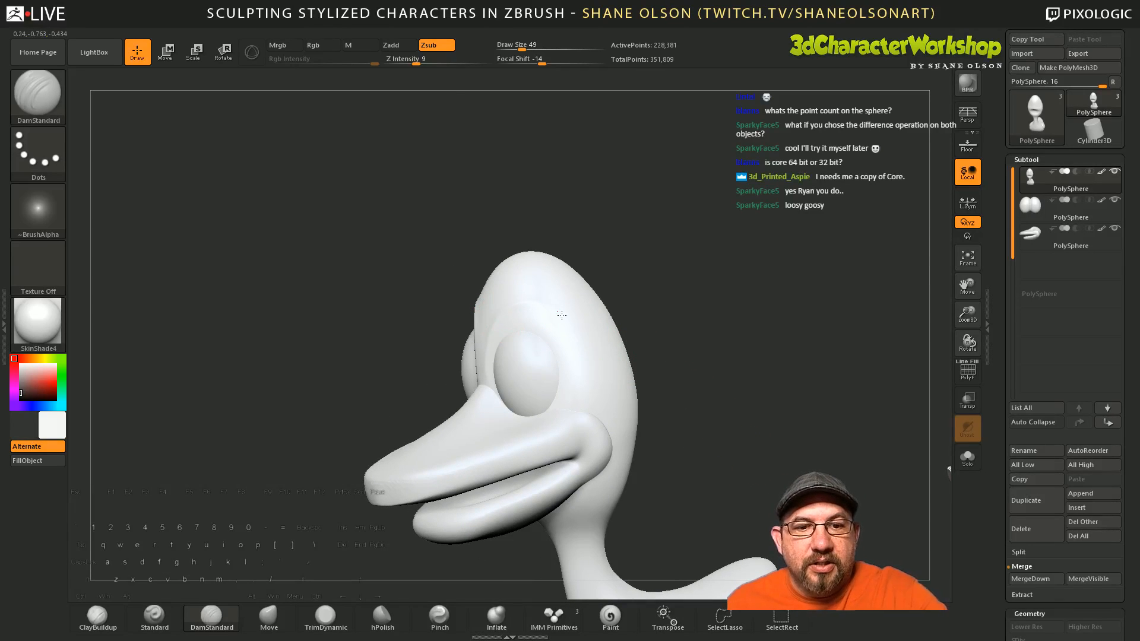
drag(746, 447, 689, 454)
Step: Remesh the head and body with DynaMesh at resolution 312 with Polish enabled
drag(1002, 510, 999, 387)
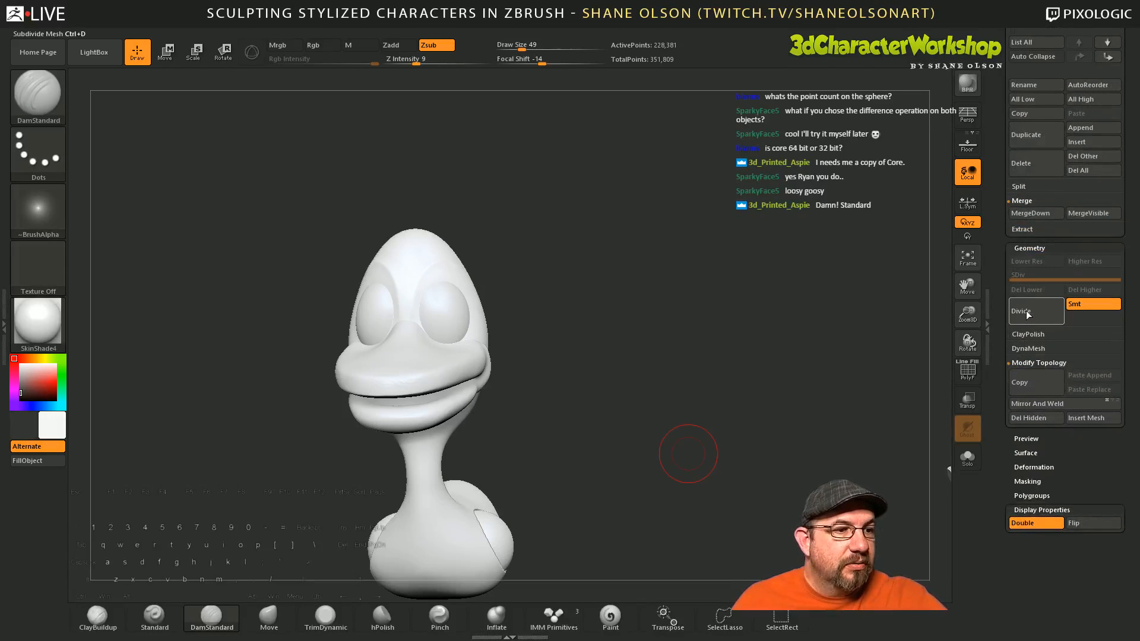
click(1028, 348)
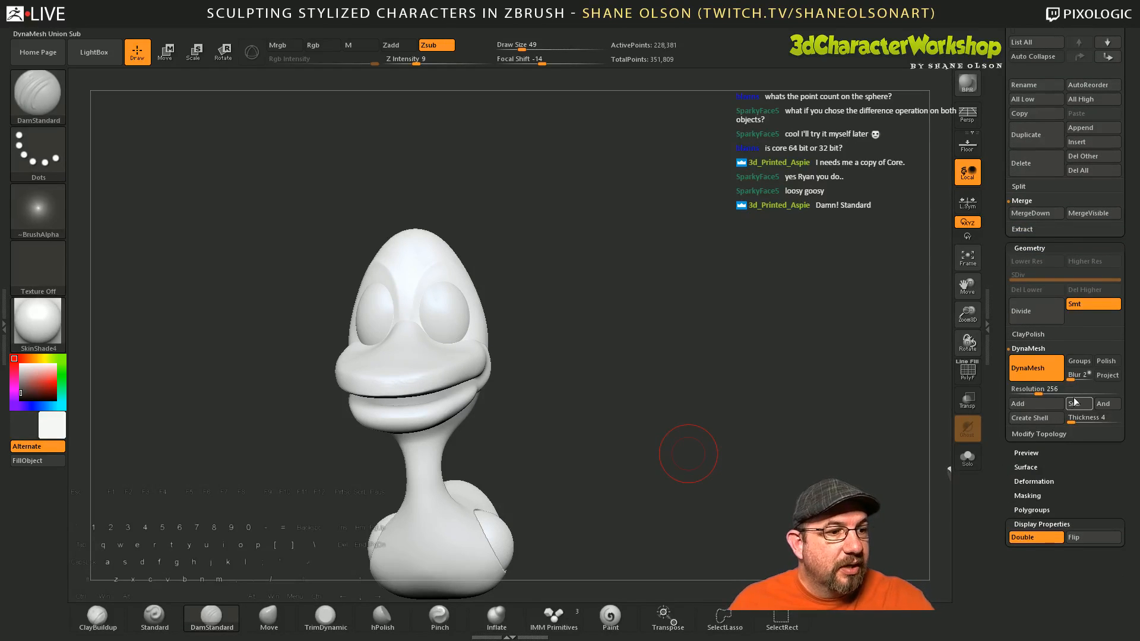
click(1108, 362)
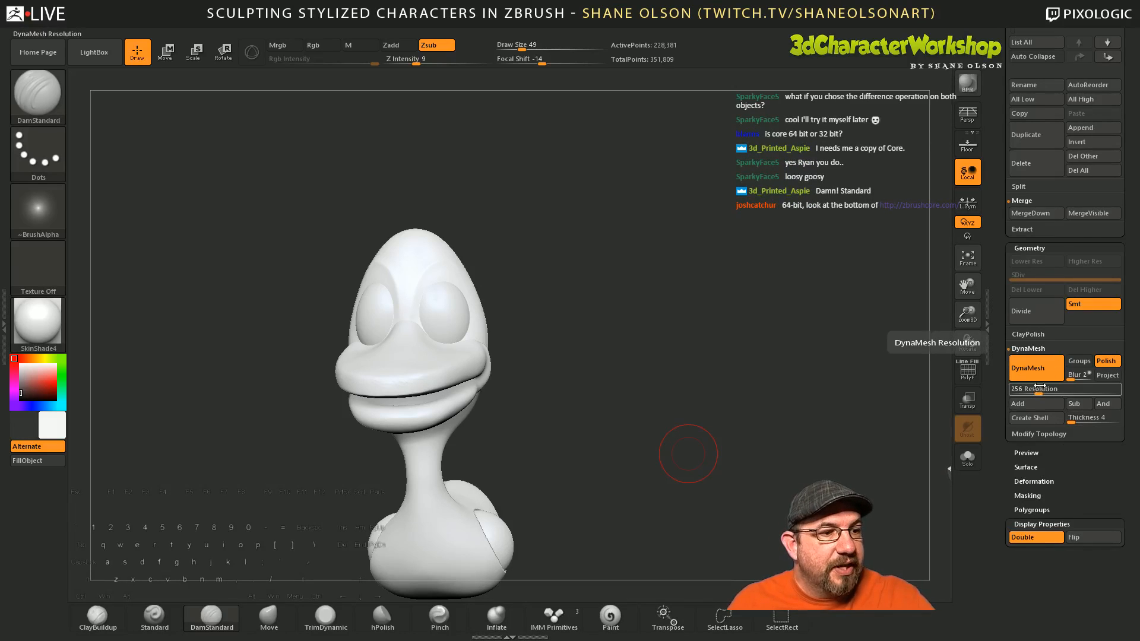
drag(1038, 392, 1052, 390)
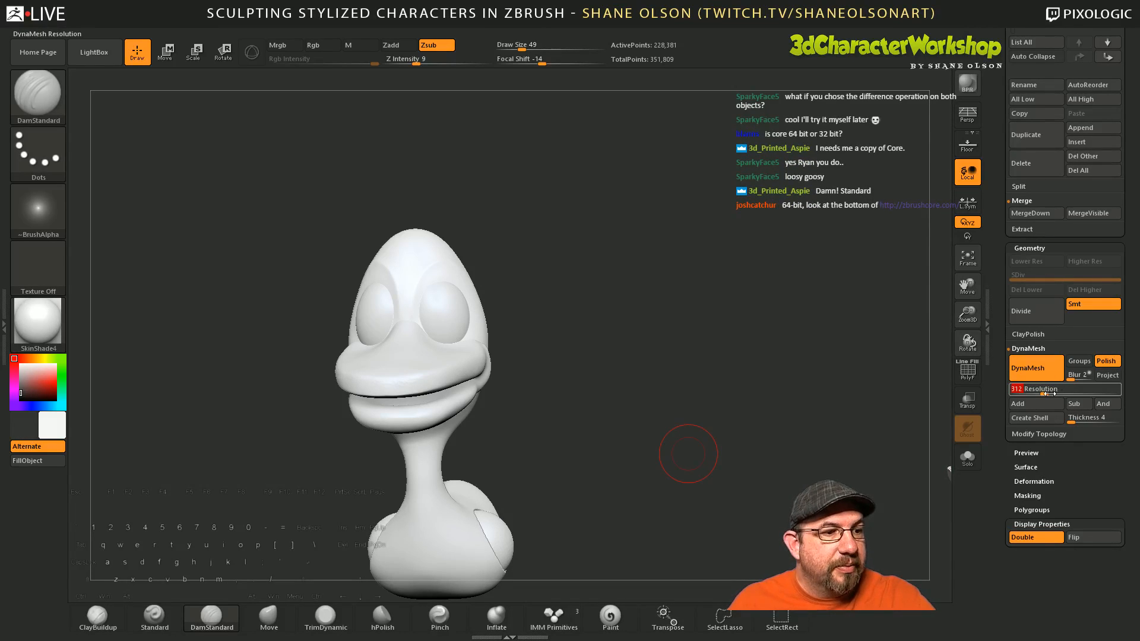
key(ctrl)
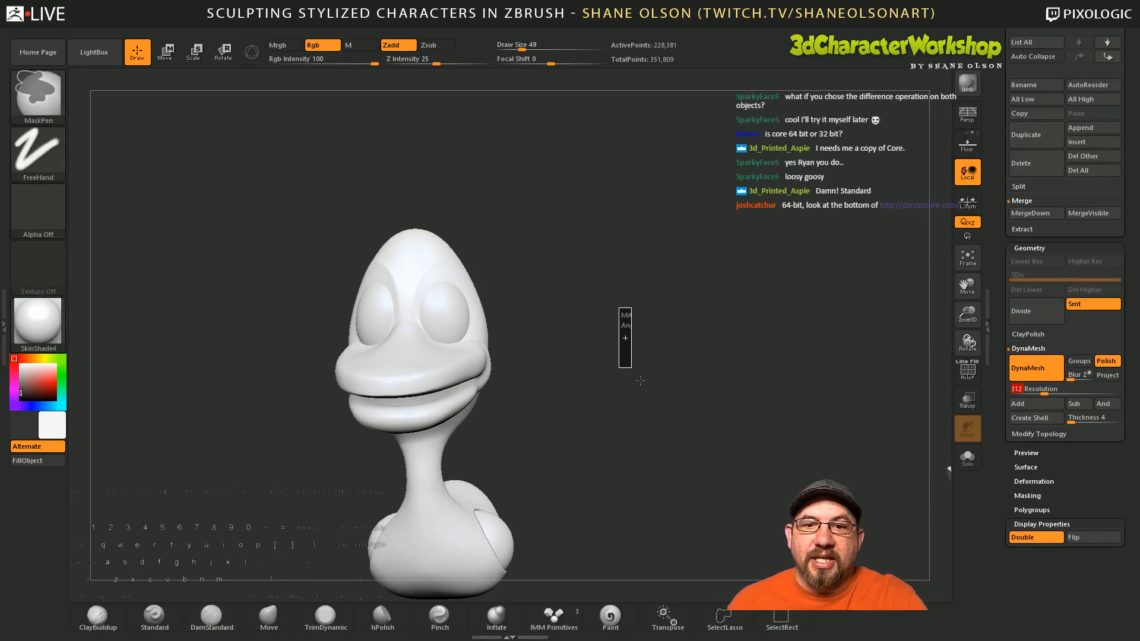
ctrl+drag(640, 381, 633, 429)
Step: Display the polyframe temporarily and examine the mesh density around the eyes, brow creases and head
key(shift+f)
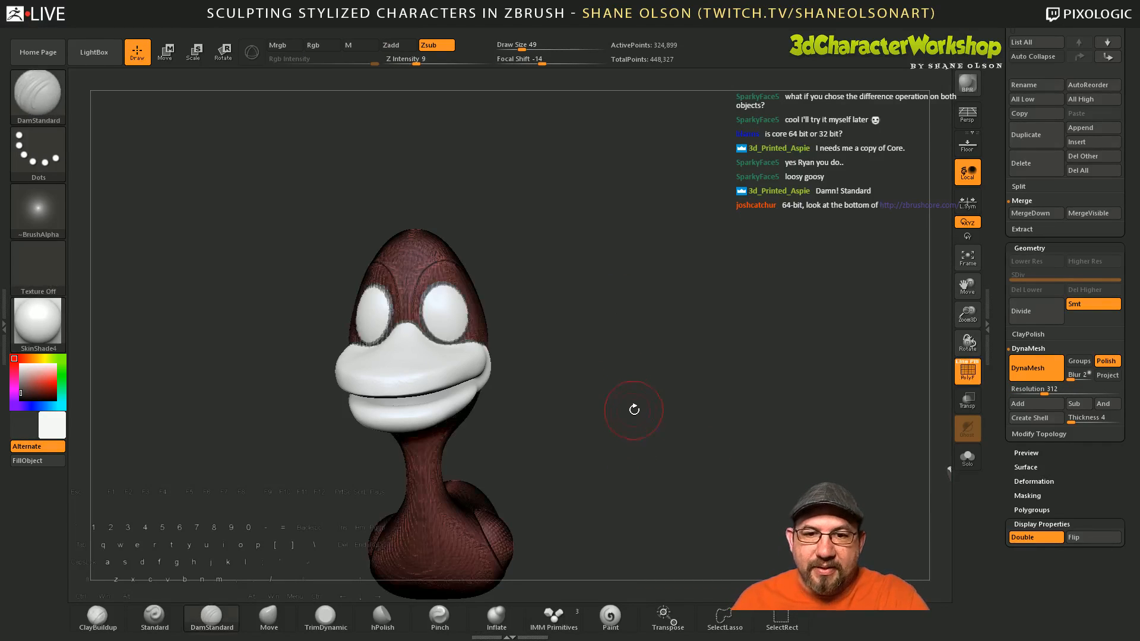
drag(610, 338, 694, 384)
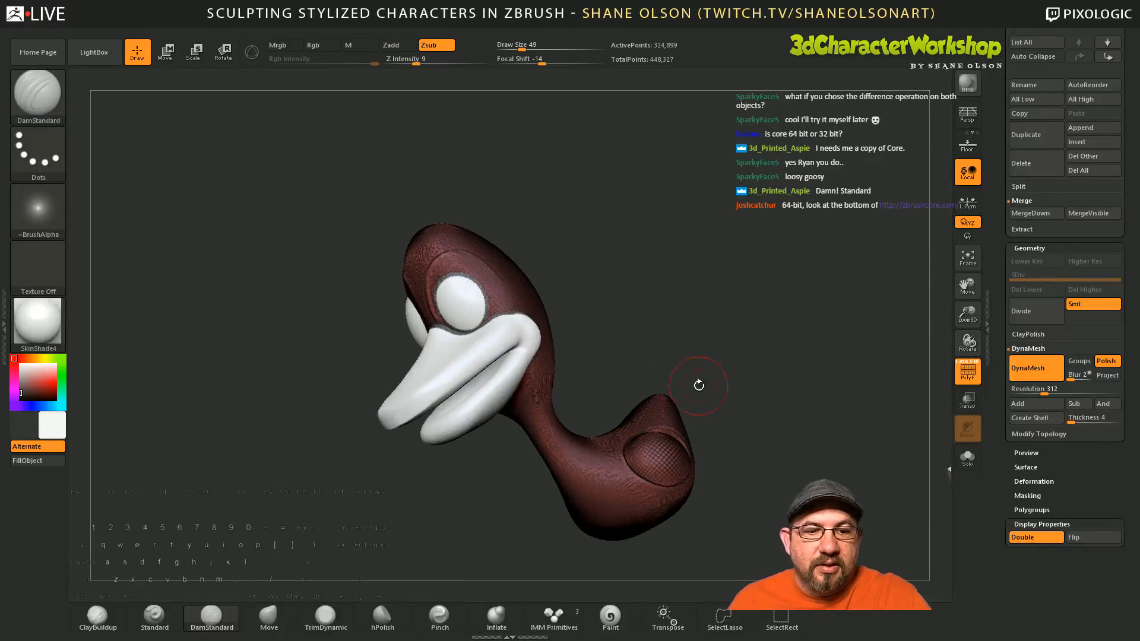
alt+drag(605, 264, 671, 241)
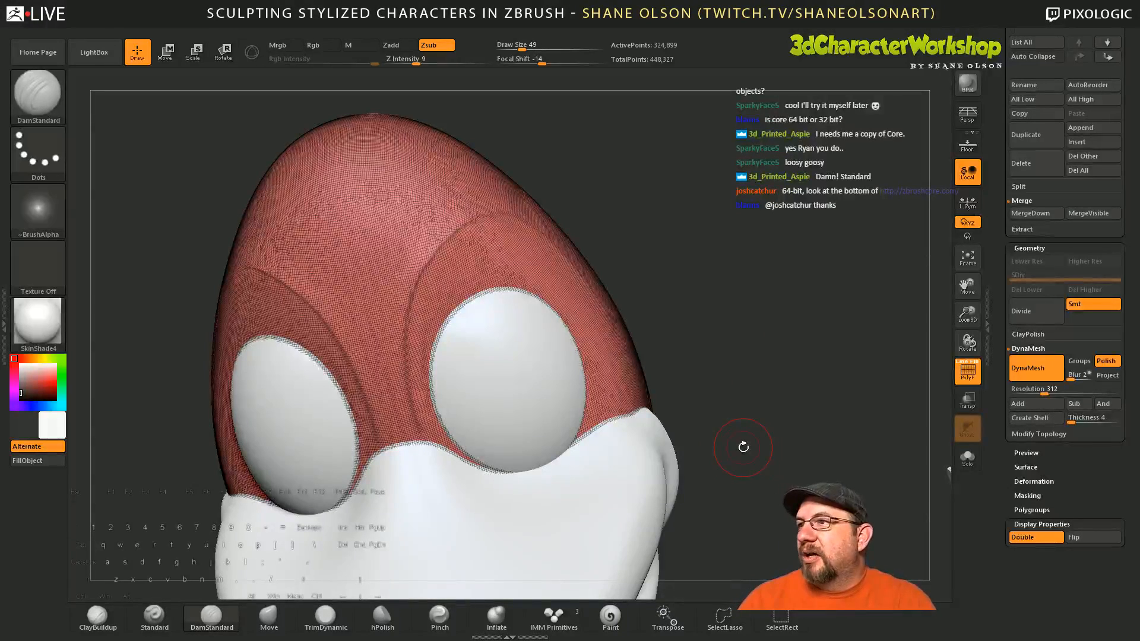
drag(796, 482, 800, 479)
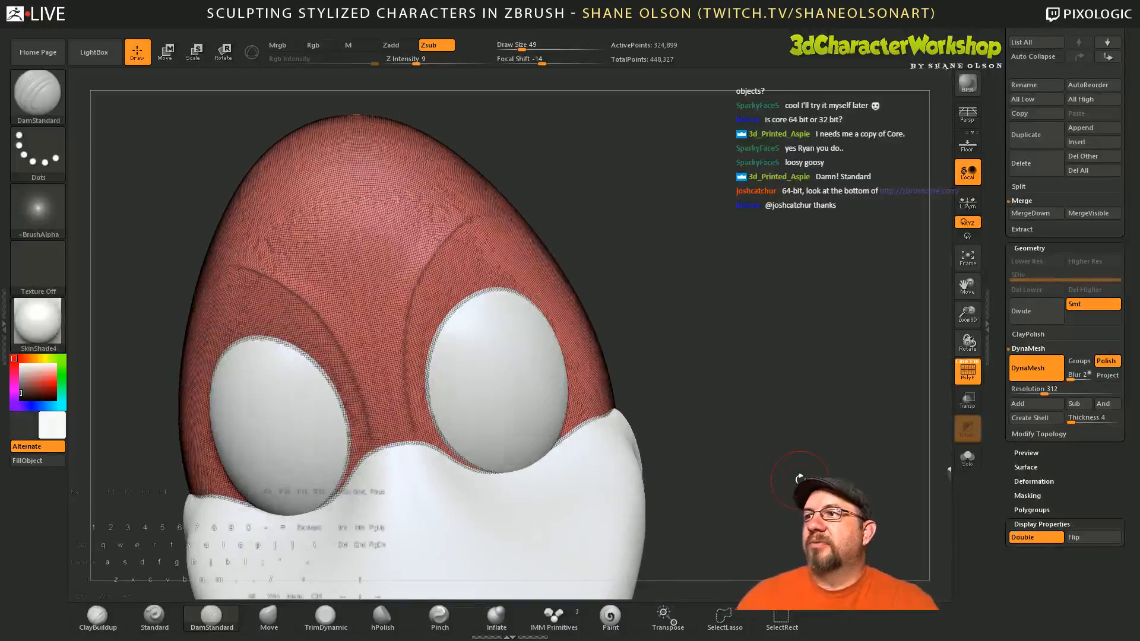
drag(739, 425, 755, 435)
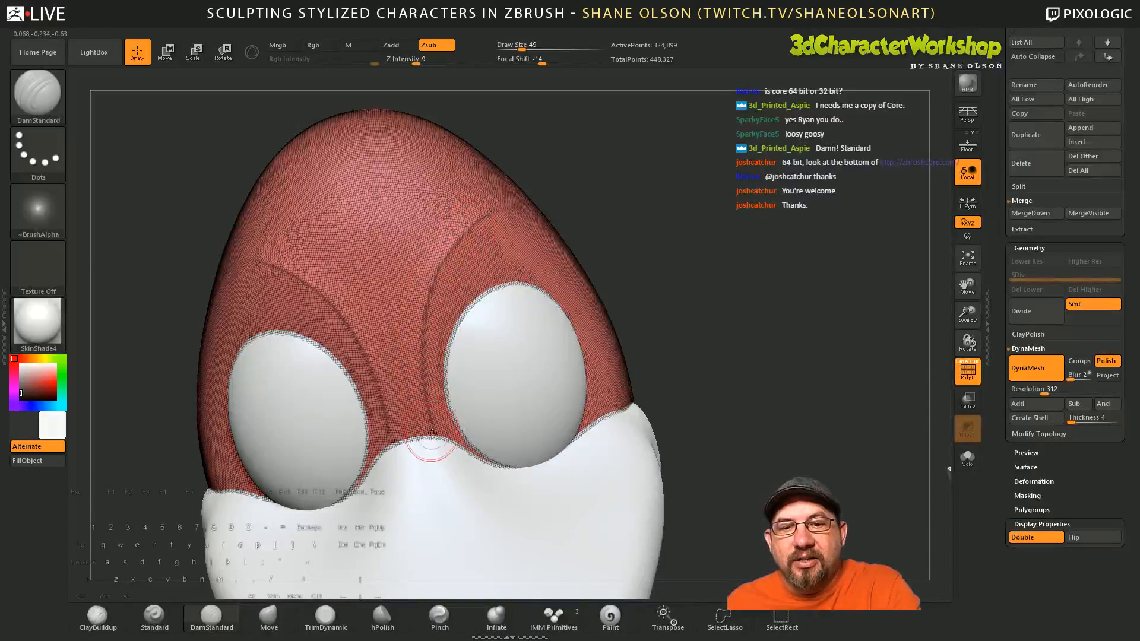
mouse_move(725, 326)
mouse_down()
mouse_move(705, 318)
mouse_move(792, 316)
mouse_up()
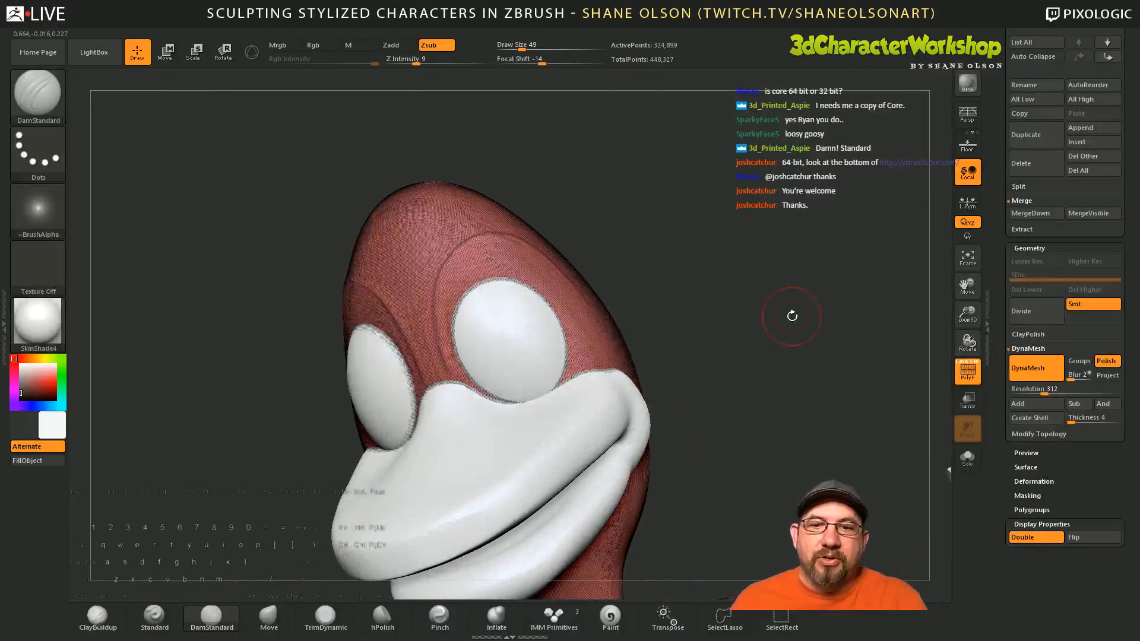
key(shift)
key(shift+f)
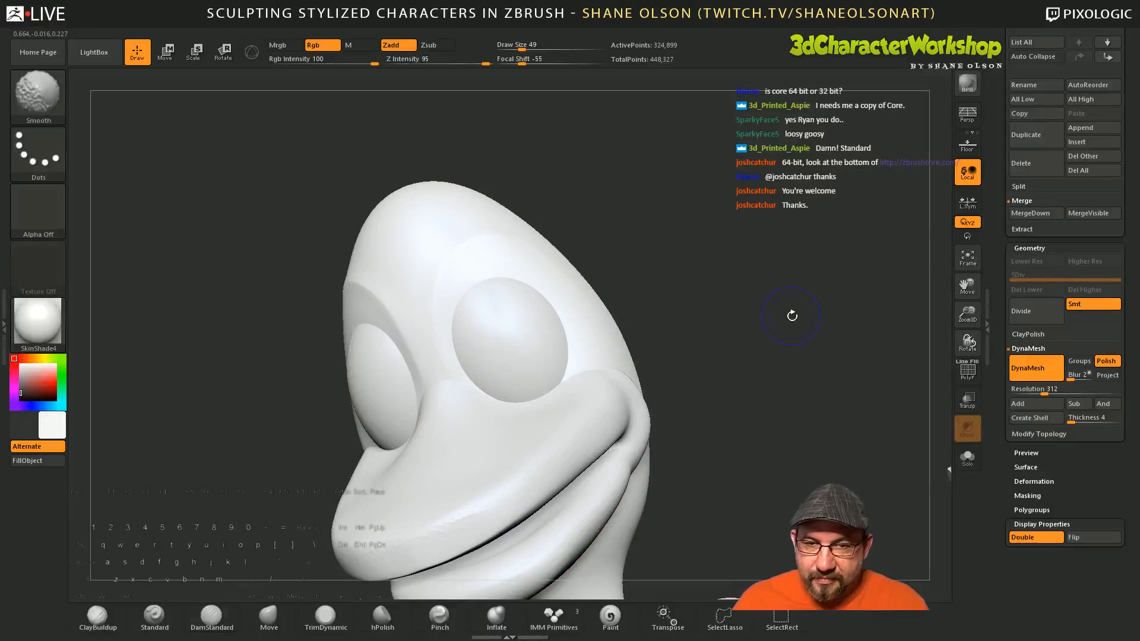
drag(735, 427, 763, 436)
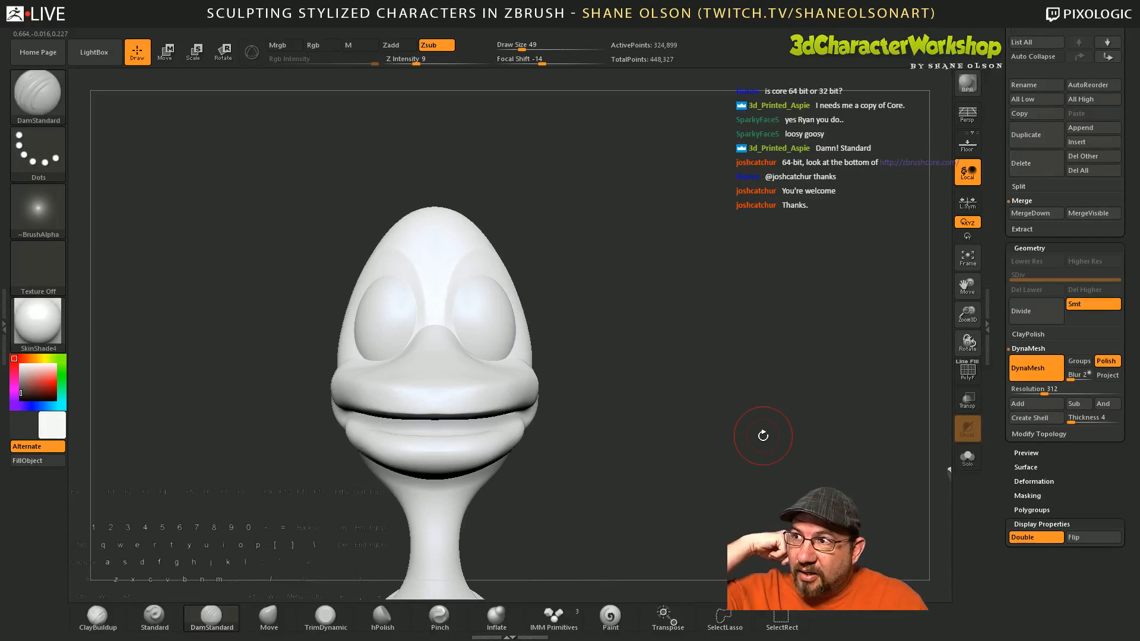
Step: Select the bill subtool and remesh it with DynaMesh at resolution 320 with Polish enabled
key(F3)
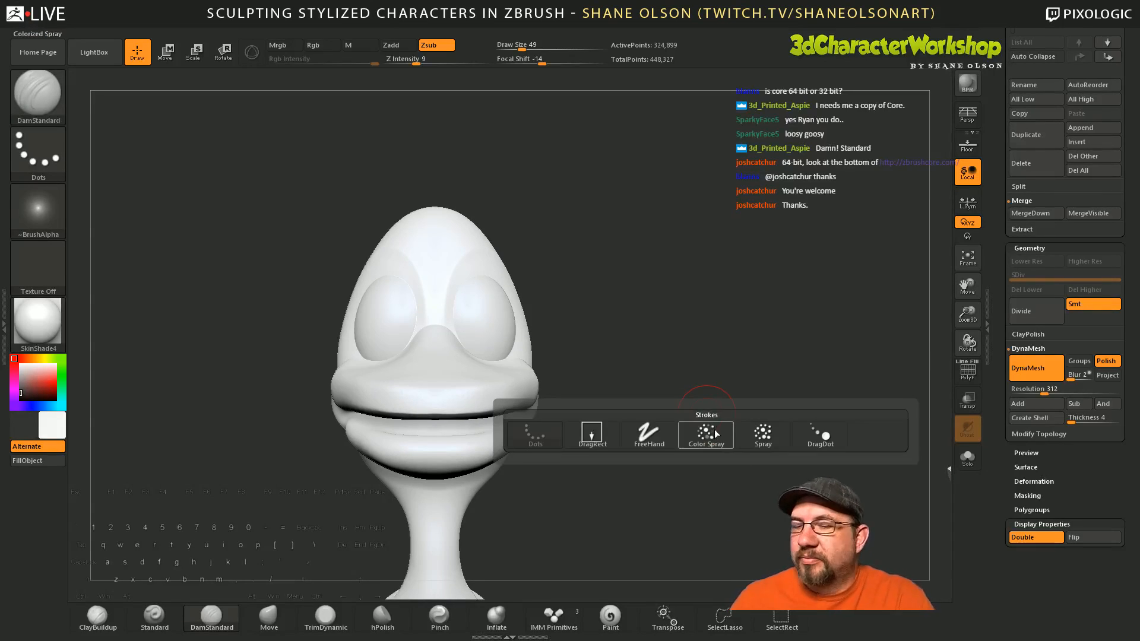
mouse_move(724, 398)
mouse_down()
mouse_move(736, 410)
mouse_move(781, 400)
mouse_move(736, 409)
mouse_move(766, 420)
mouse_move(746, 447)
mouse_move(722, 405)
mouse_move(723, 473)
mouse_move(731, 445)
mouse_move(725, 459)
mouse_move(659, 440)
mouse_move(709, 429)
mouse_up()
alt+click(544, 419)
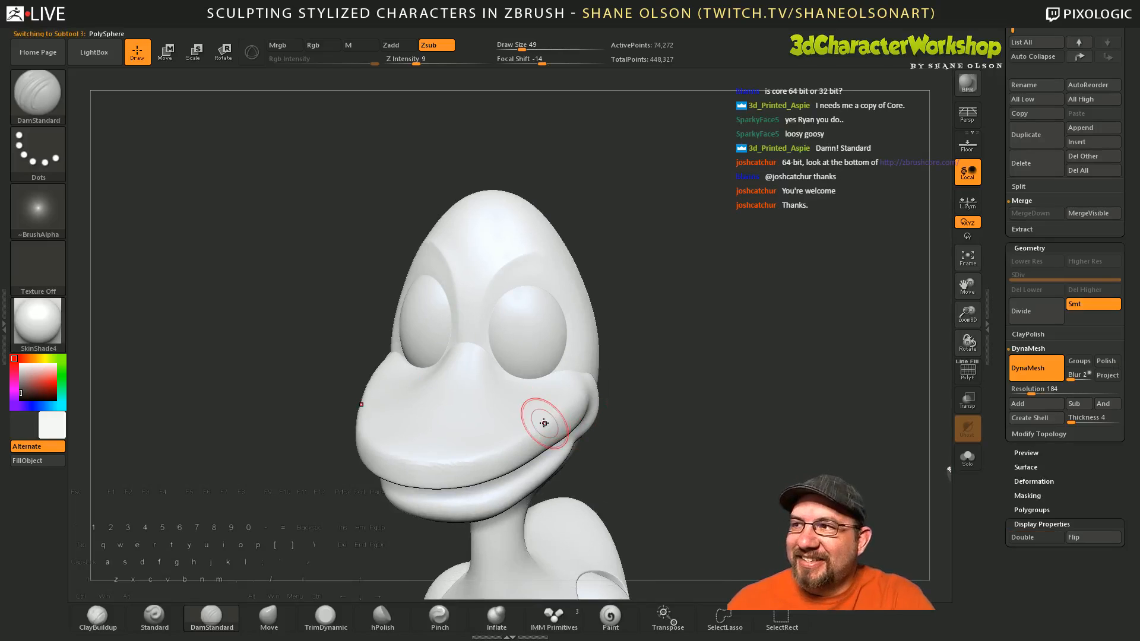
drag(768, 471, 567, 463)
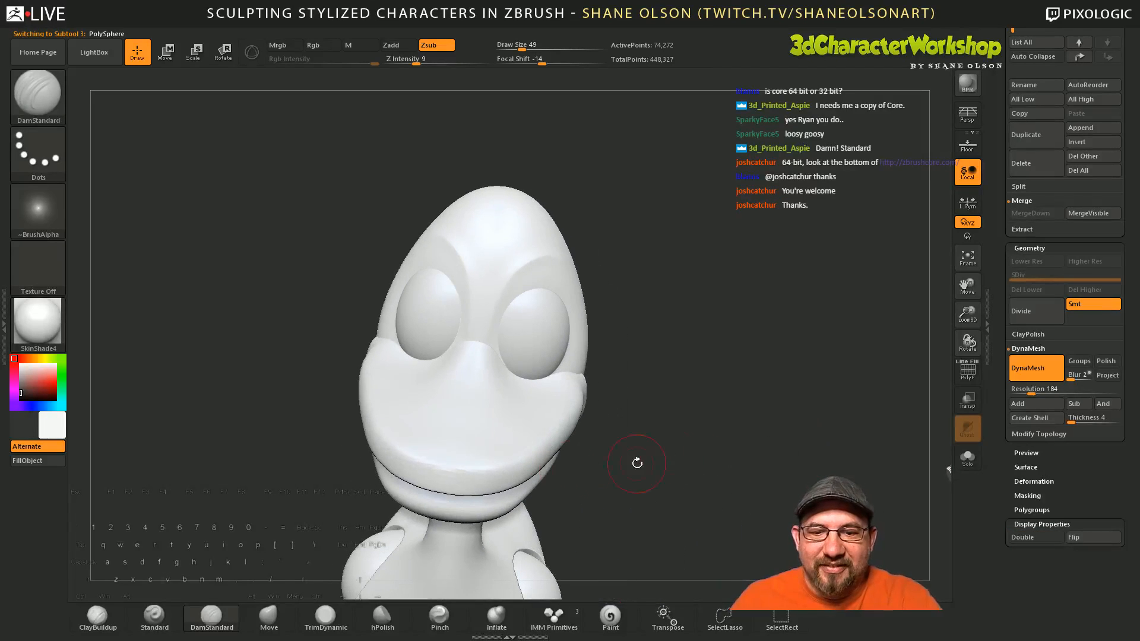
mouse_move(704, 484)
mouse_down()
mouse_move(738, 471)
mouse_move(721, 394)
mouse_up()
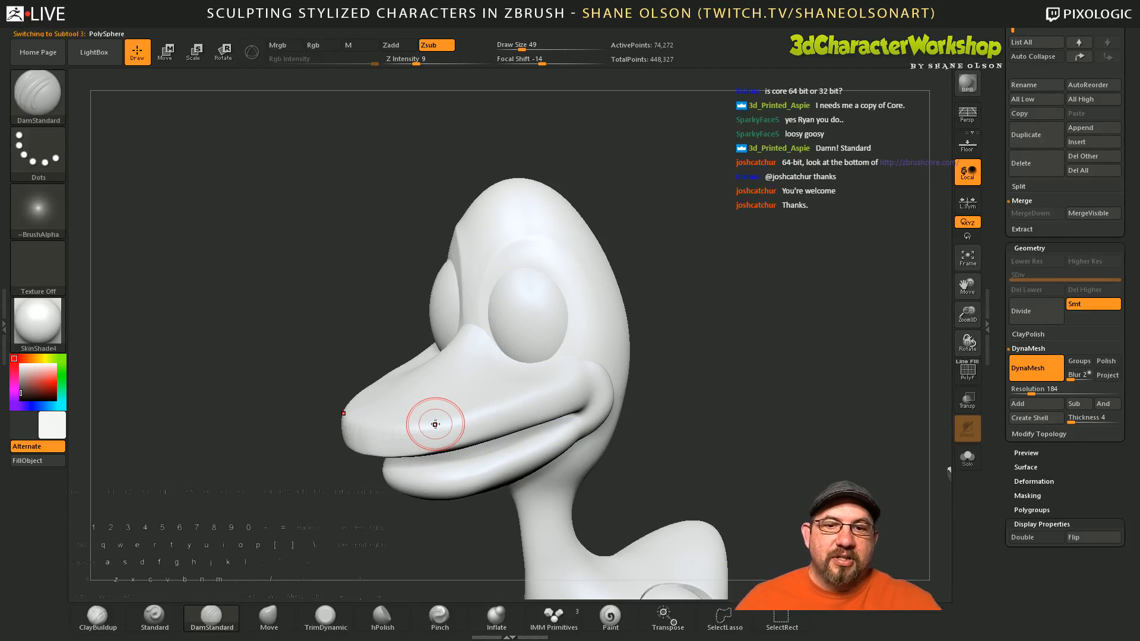
alt+drag(680, 275, 654, 238)
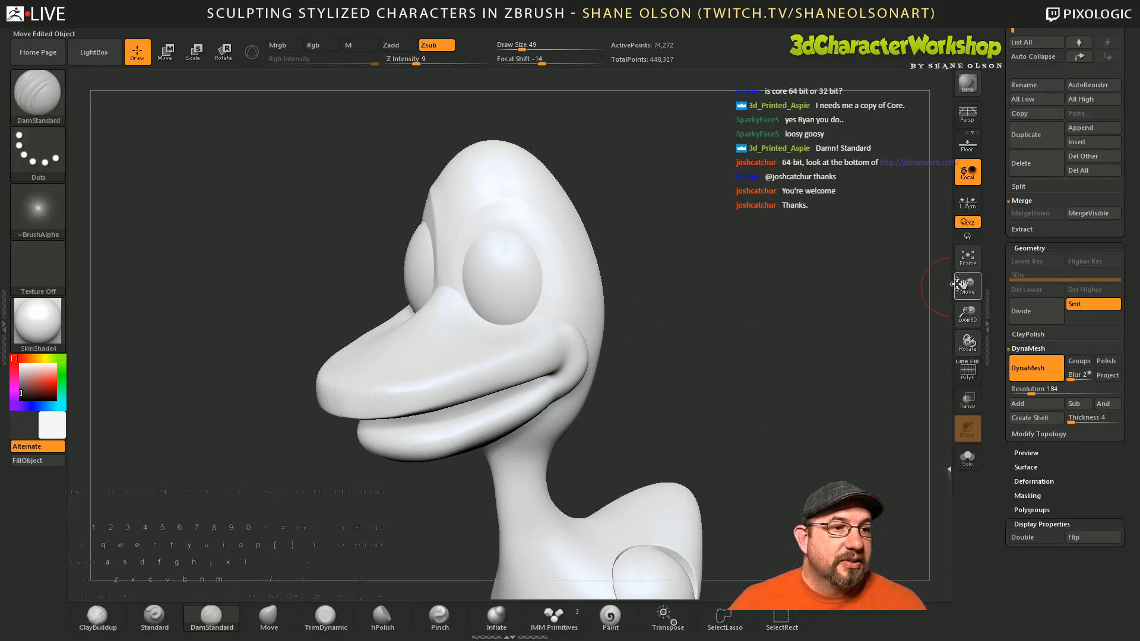
drag(1030, 392, 1045, 391)
click(1105, 361)
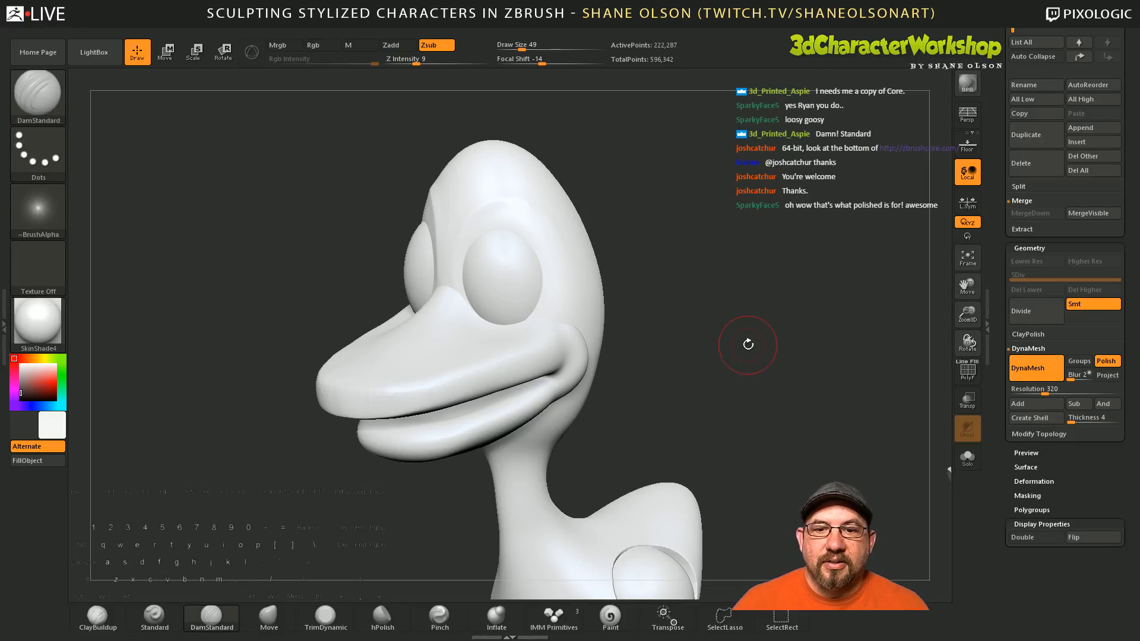
Step: Smooth the side and the upper surface of the lower bill
drag(747, 345, 730, 360)
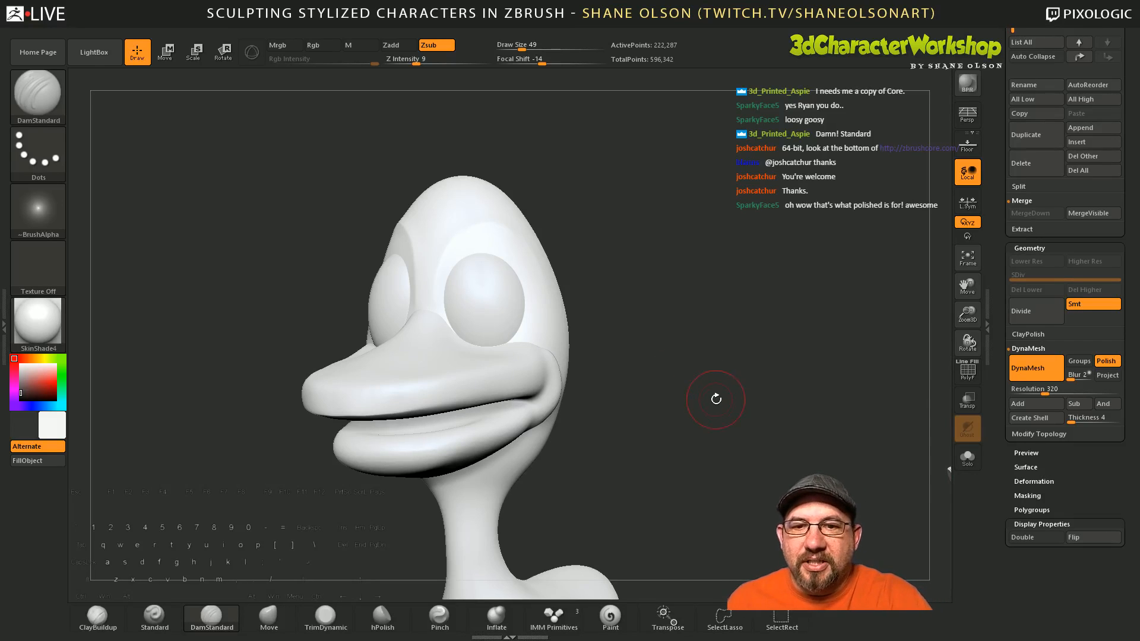
drag(716, 399, 715, 469)
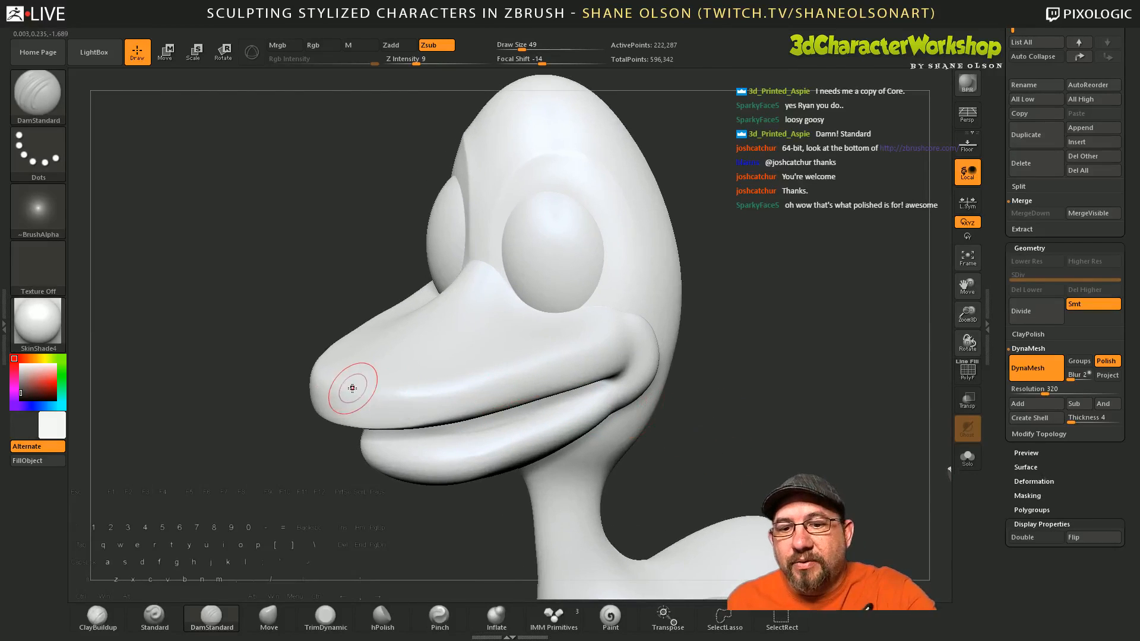
key(shift)
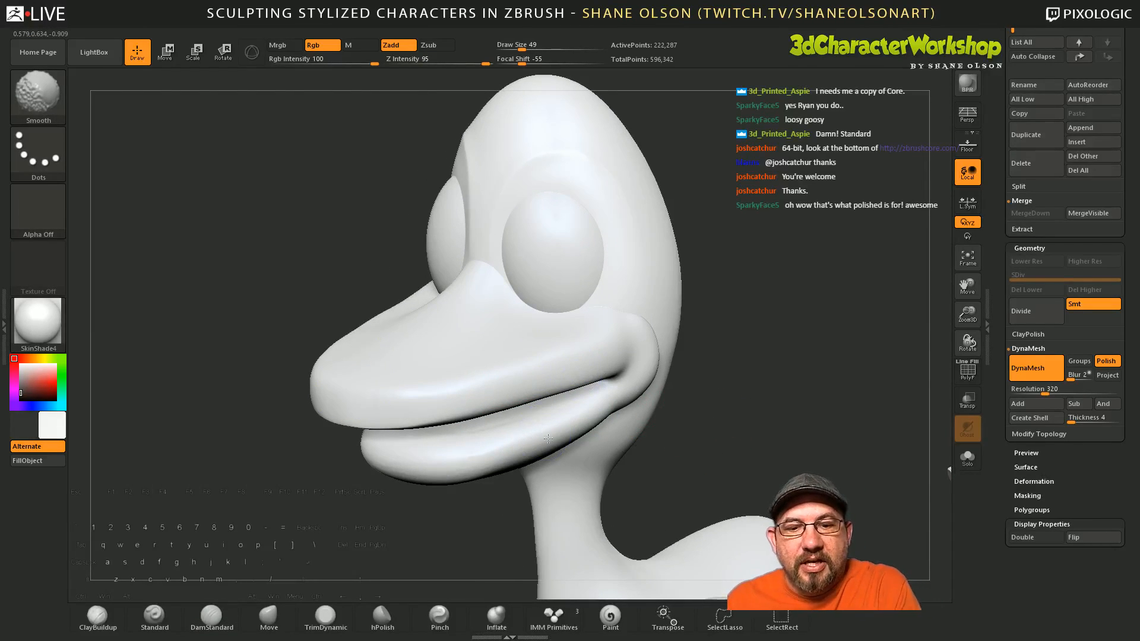
drag(733, 414, 623, 419)
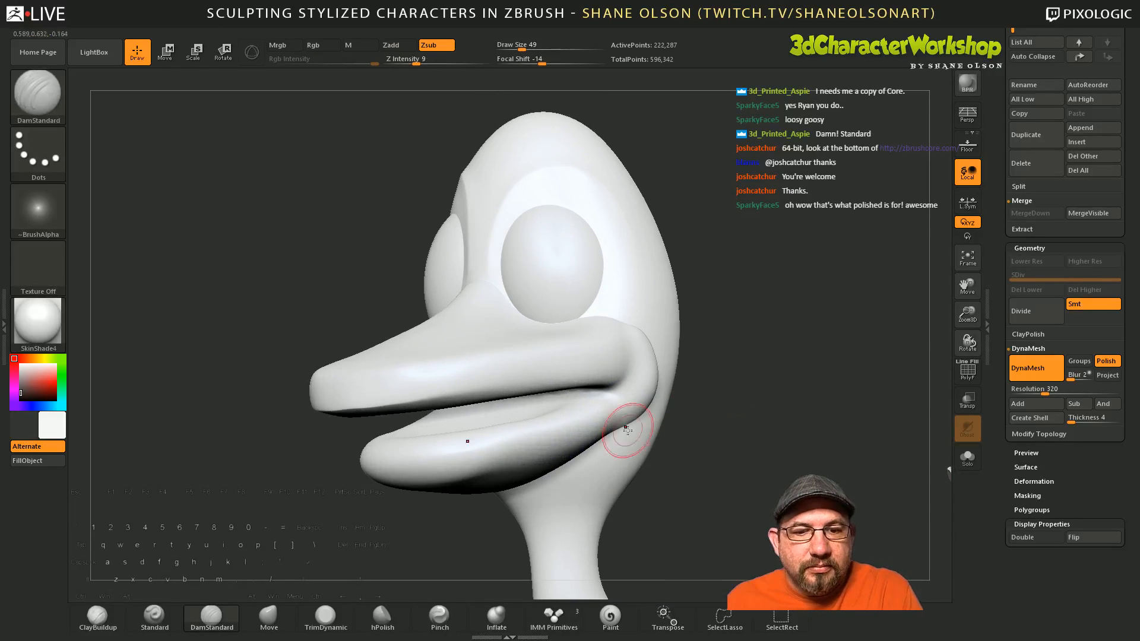
shift+drag(483, 428, 536, 418)
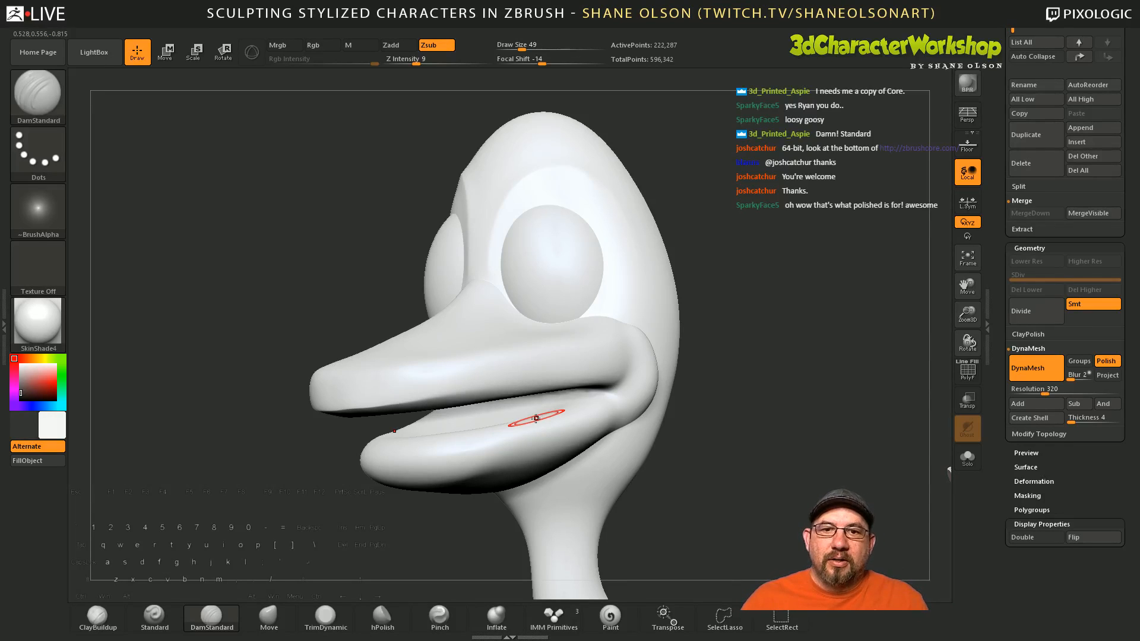
Step: Smooth the inner edge of the lower bill toward the corner of the mouth
drag(780, 452, 781, 472)
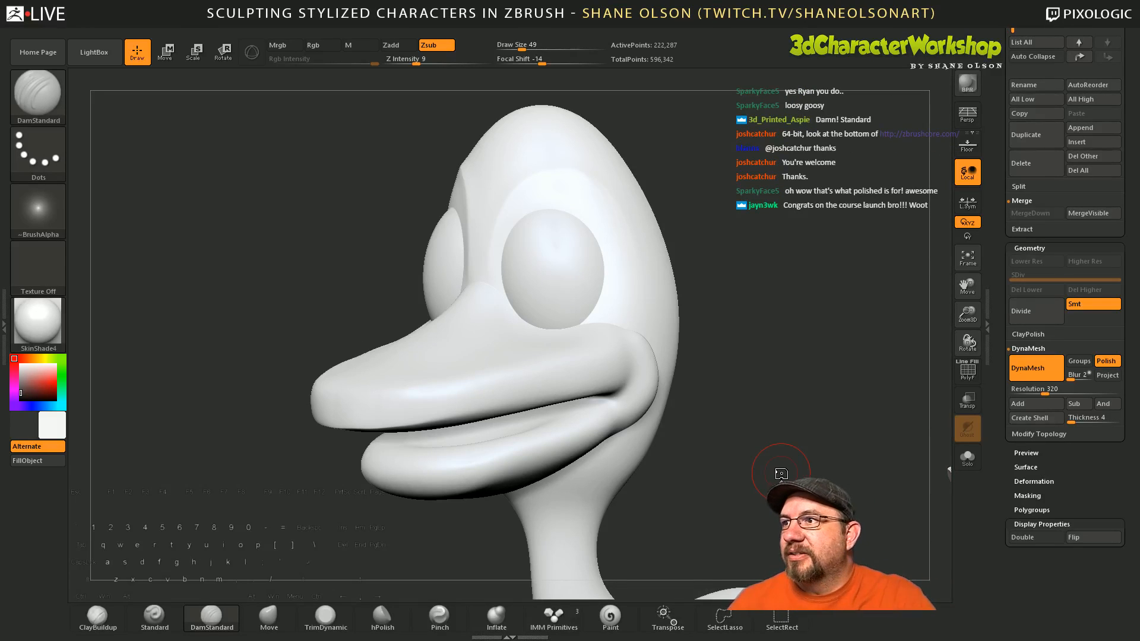
drag(791, 410, 793, 428)
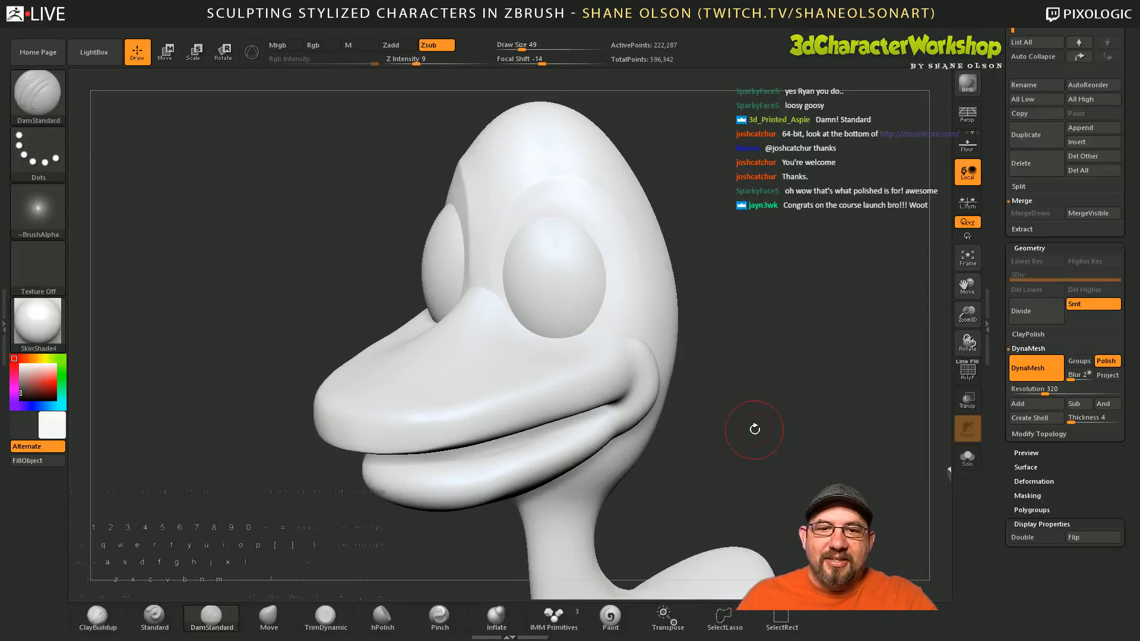
mouse_move(754, 429)
mouse_down()
mouse_move(791, 465)
mouse_move(780, 434)
mouse_move(629, 356)
mouse_up()
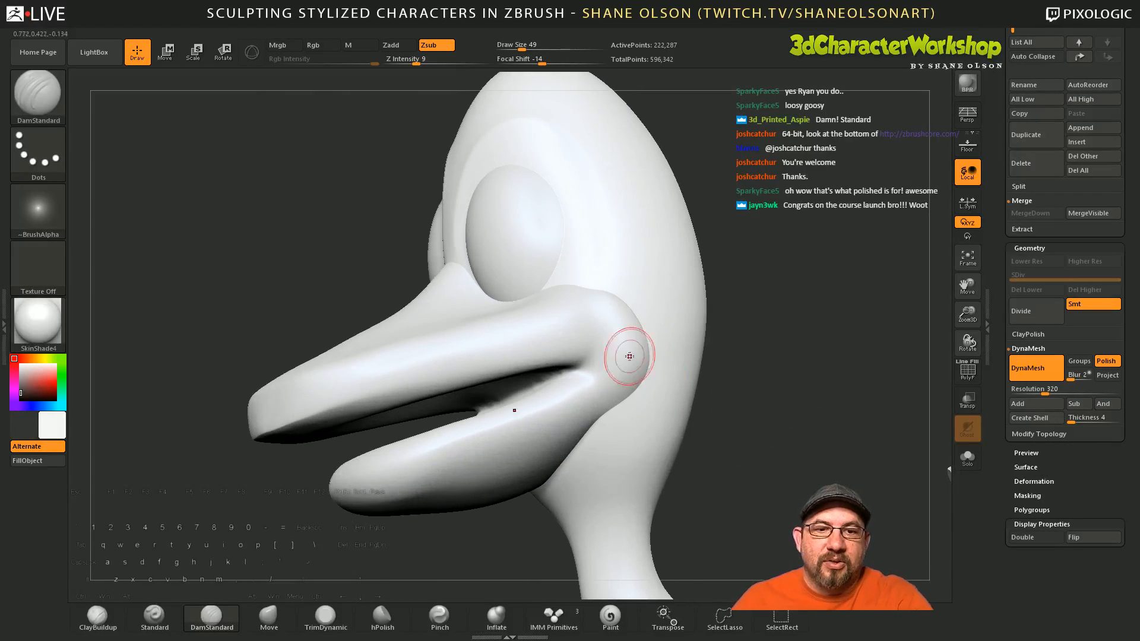
mouse_move(745, 420)
mouse_down()
mouse_move(285, 601)
mouse_move(727, 412)
mouse_up()
mouse_move(747, 453)
alt+mouse_down()
mouse_move(745, 433)
mouse_move(794, 415)
mouse_move(678, 397)
alt+mouse_up()
shift+drag(526, 377, 521, 364)
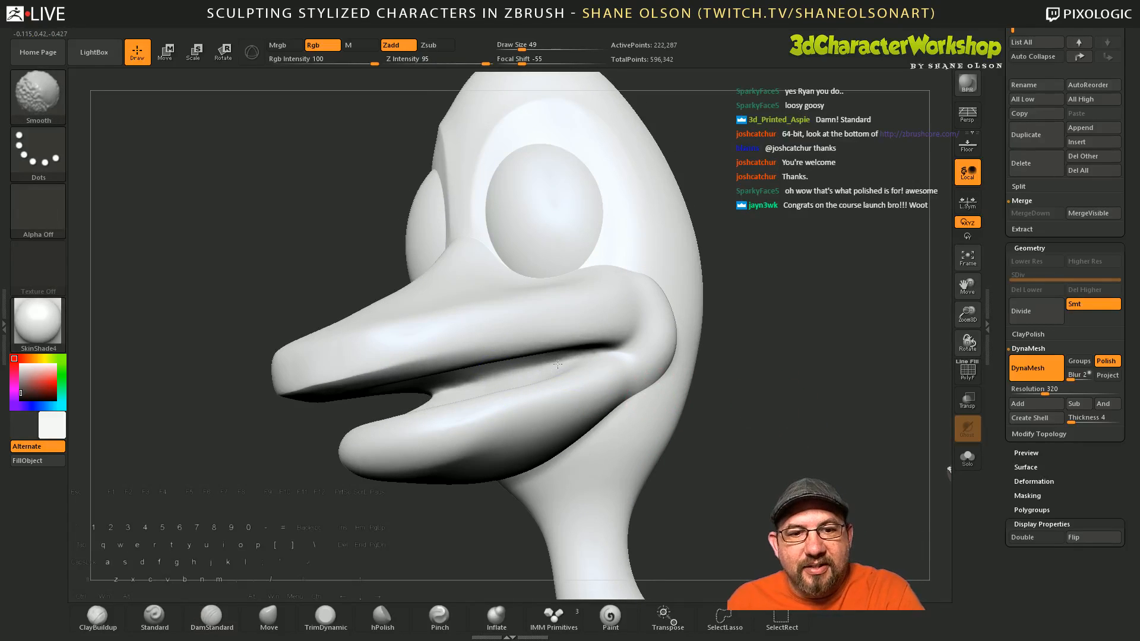
Step: Smooth the underside of the upper bill near the corner of the mouth
mouse_move(738, 453)
mouse_down()
mouse_move(748, 473)
mouse_move(721, 462)
mouse_up()
mouse_move(862, 391)
mouse_down()
mouse_move(796, 372)
mouse_move(761, 479)
mouse_move(732, 407)
mouse_move(742, 380)
mouse_move(798, 338)
mouse_move(795, 288)
mouse_up()
drag(710, 245, 734, 338)
key(shift)
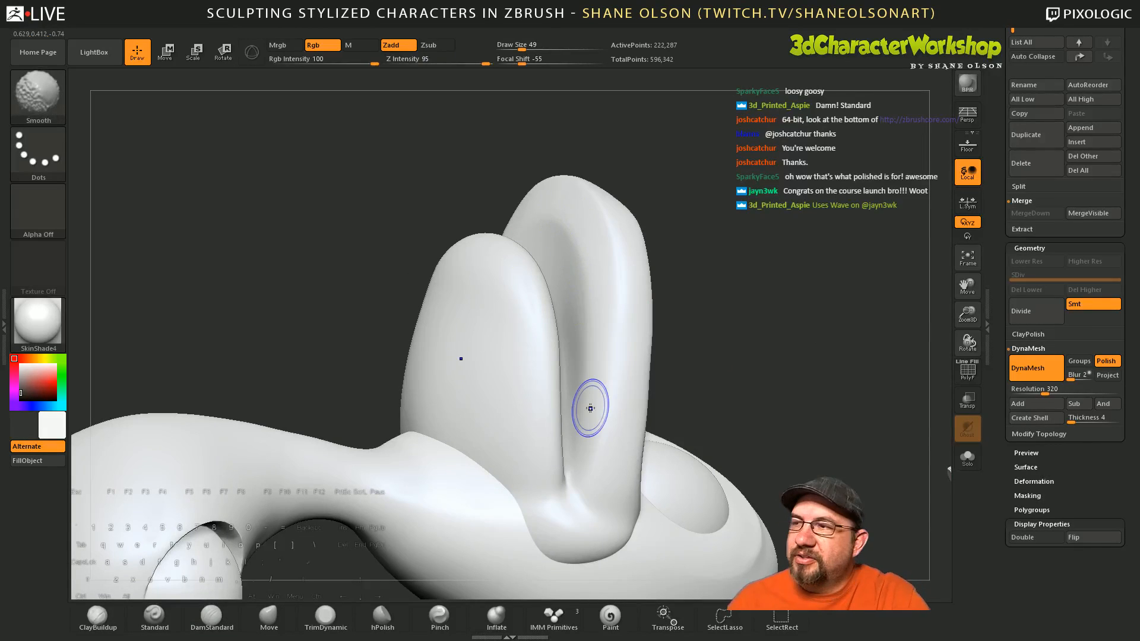
mouse_move(770, 376)
mouse_down()
mouse_move(810, 368)
mouse_move(807, 433)
mouse_up()
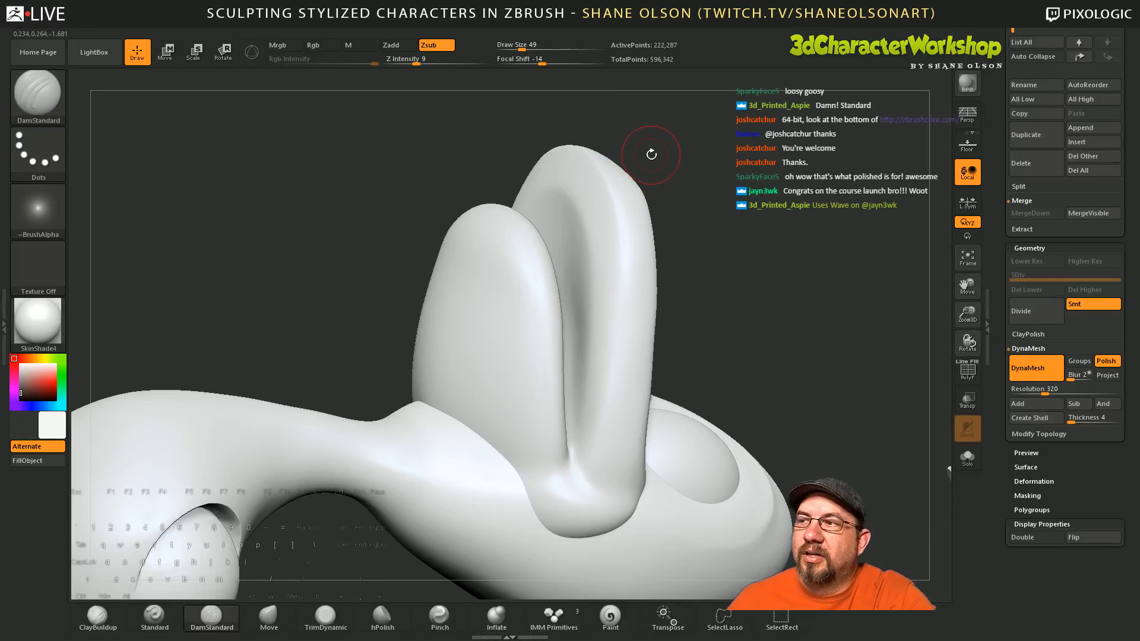
drag(651, 154, 672, 175)
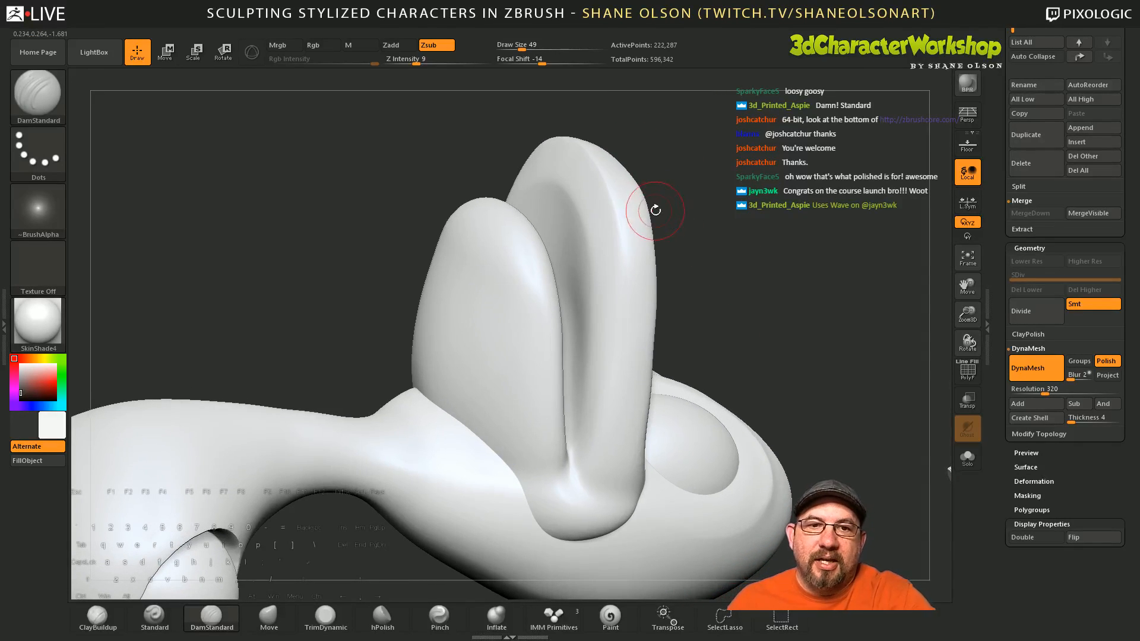
Step: Set the brush size to 65 and smooth the inner surface of the upper bill near its rim
key(s)
drag(631, 134, 636, 135)
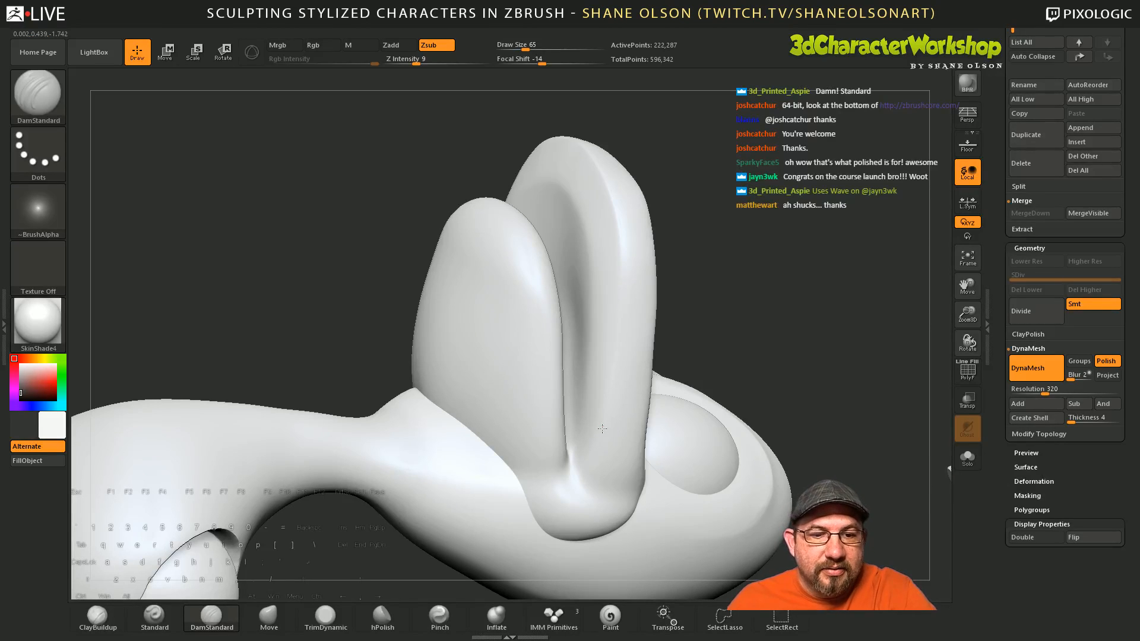
drag(773, 352, 755, 320)
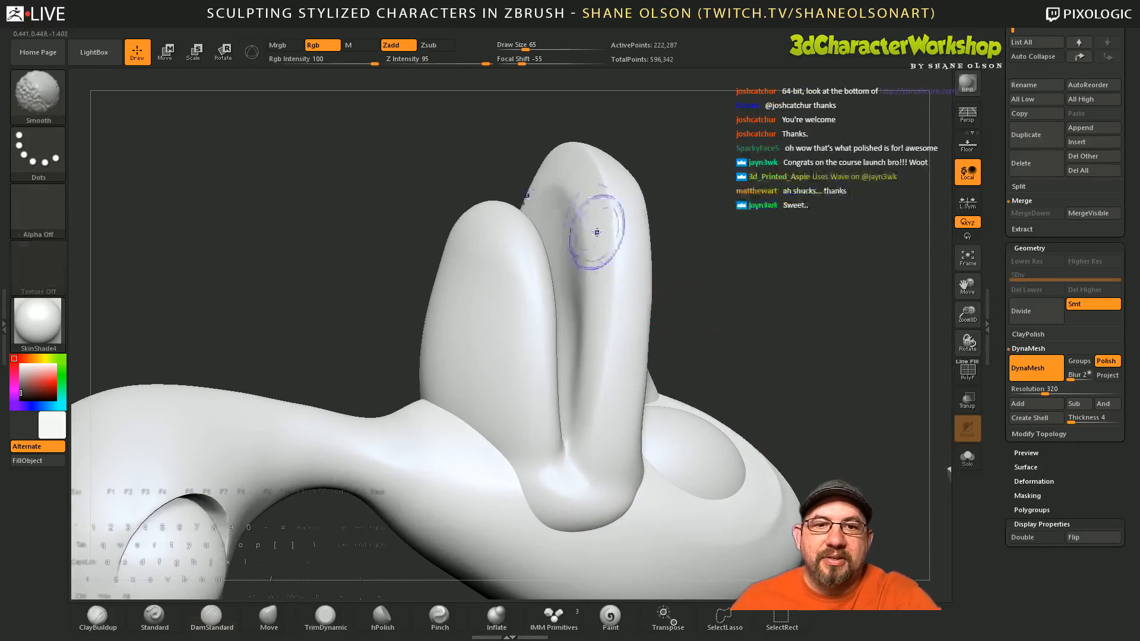
shift+drag(596, 232, 578, 187)
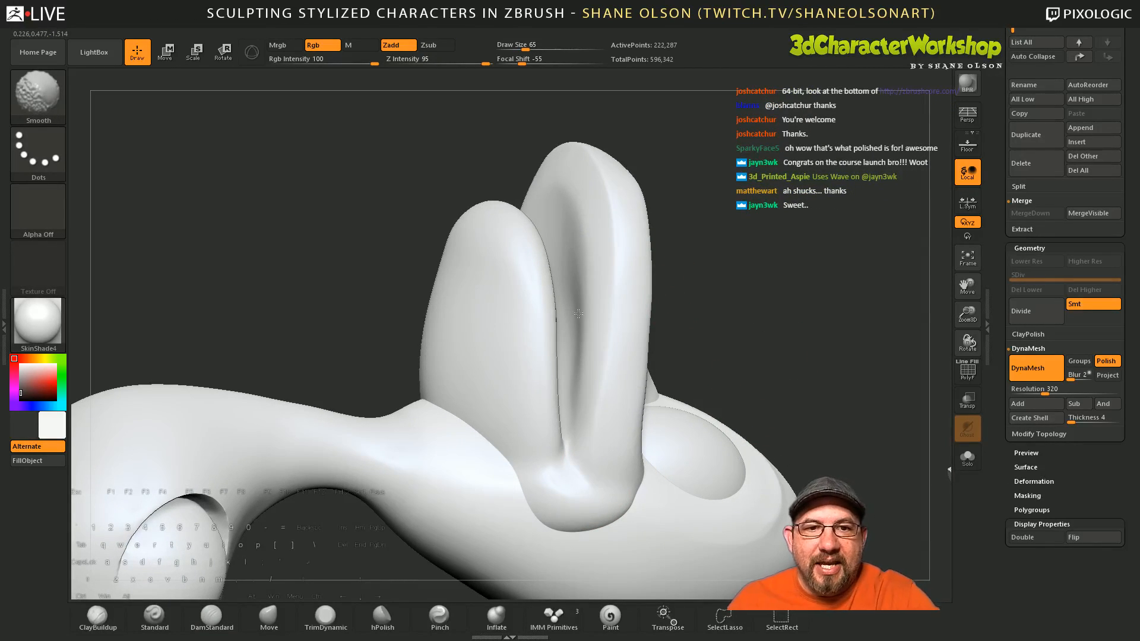
Step: Smooth the outer side of the lower bill toward its base at the neck
drag(776, 372, 741, 342)
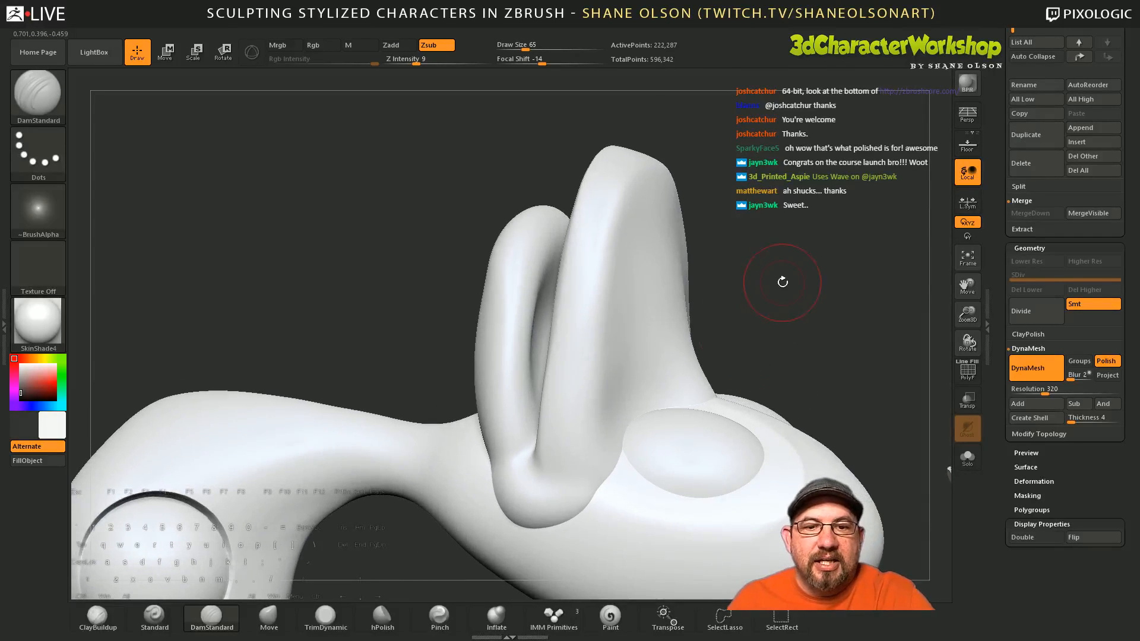
drag(783, 282, 770, 290)
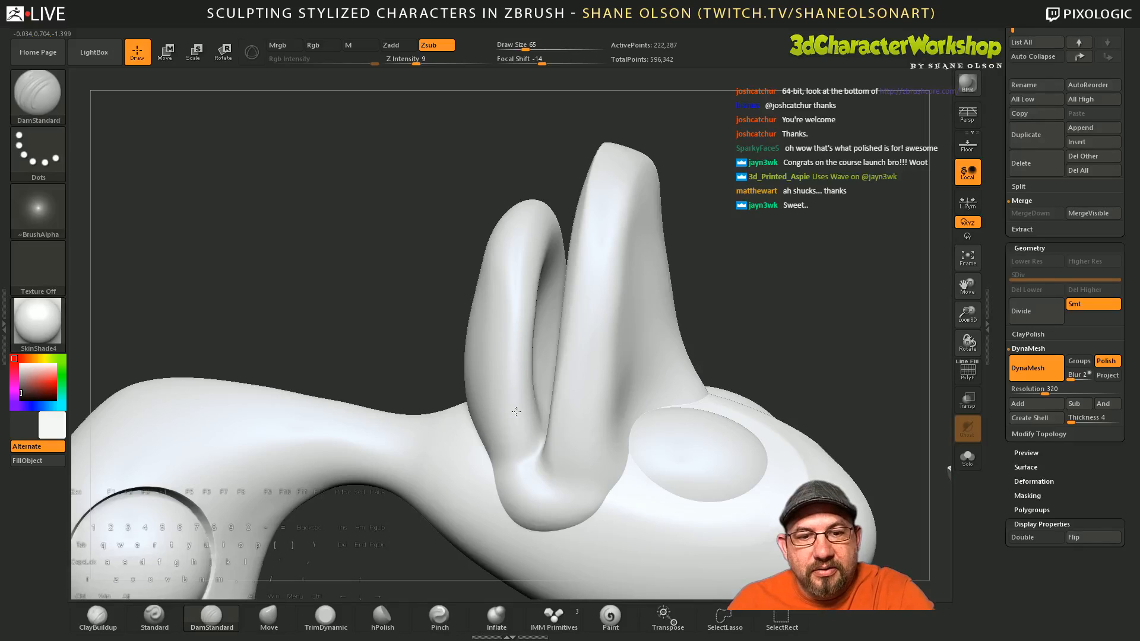
right_drag(559, 440, 559, 460)
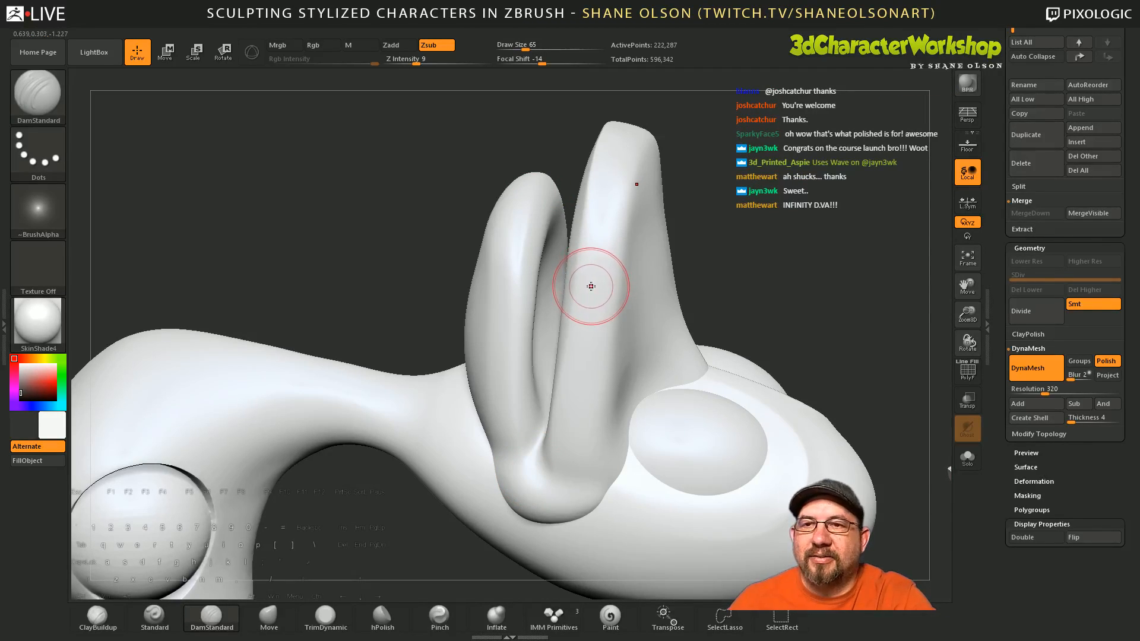
right_drag(590, 287, 603, 304)
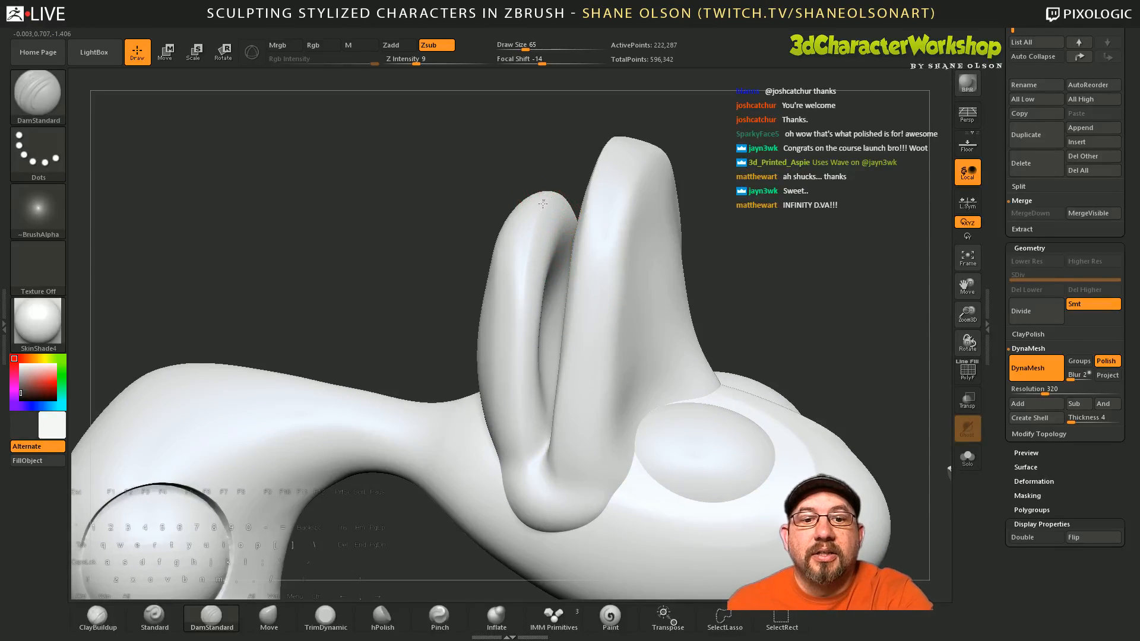
key(shift)
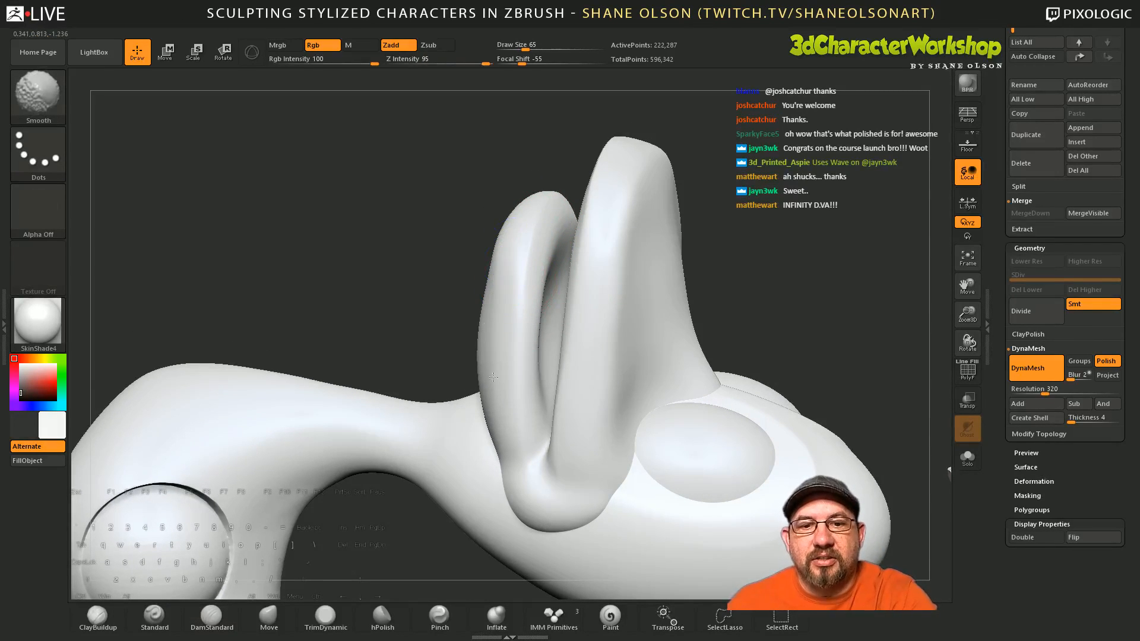
shift+drag(493, 377, 498, 393)
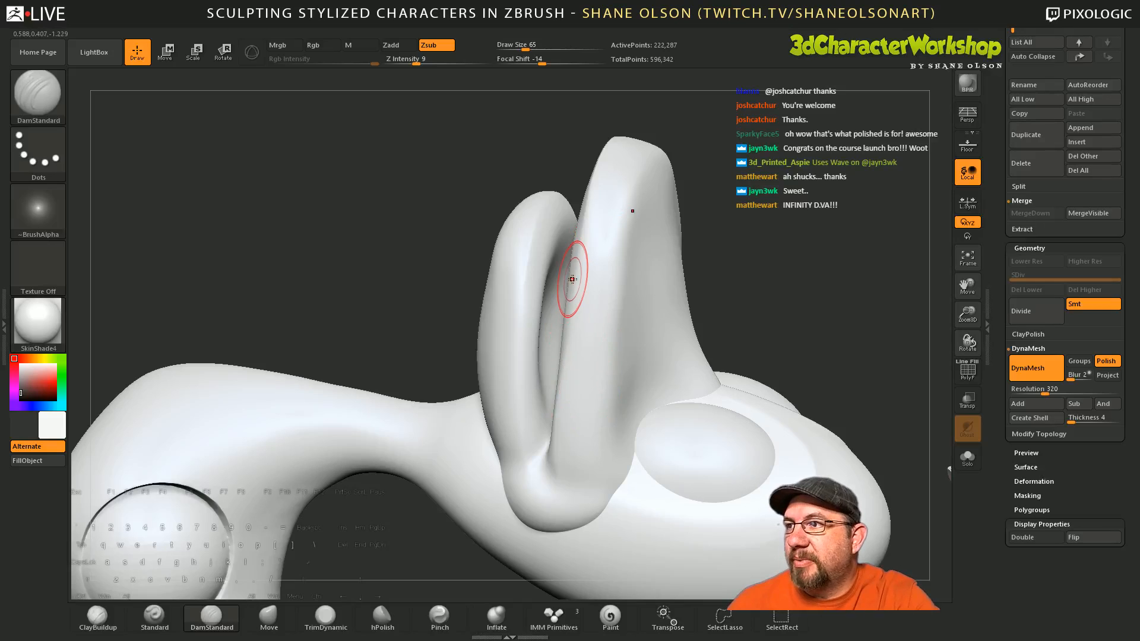
right_drag(577, 280, 579, 291)
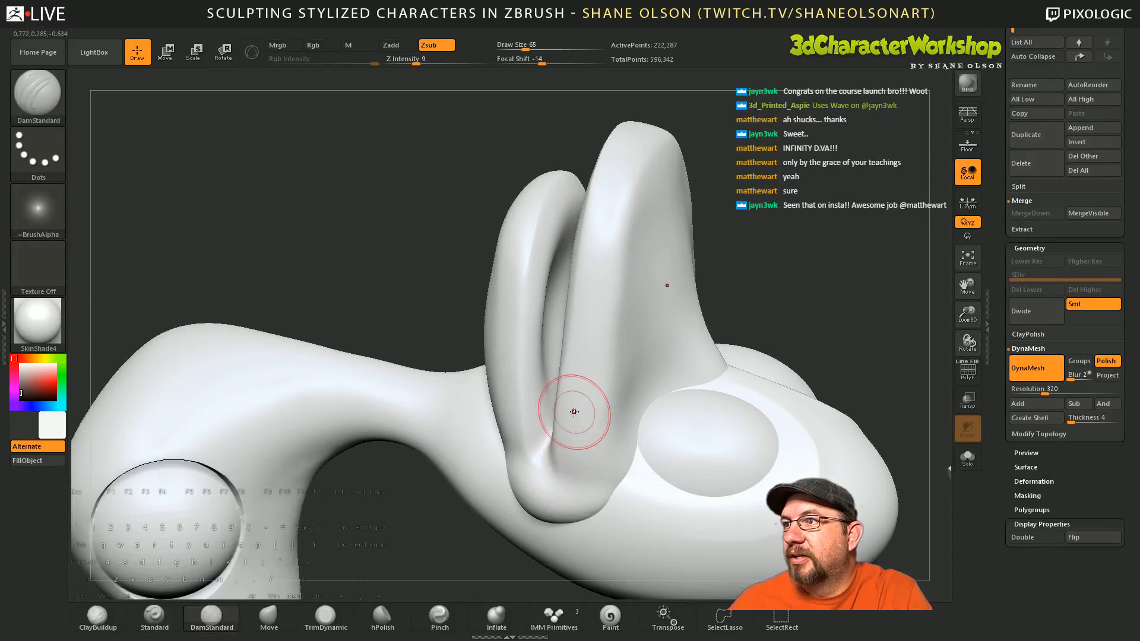
Step: Smooth the area between the two bill halves and the edge of the lower bill
mouse_move(575, 407)
right_down()
mouse_move(580, 387)
mouse_move(695, 267)
right_up()
key(shift)
shift+drag(553, 341, 552, 356)
right_drag(552, 351, 485, 321)
shift+drag(483, 320, 472, 388)
Step: Examine the head and bill shape from both sides and from a three-quarter view
mouse_move(724, 332)
right_down()
mouse_move(705, 344)
mouse_move(707, 315)
right_up()
key(f)
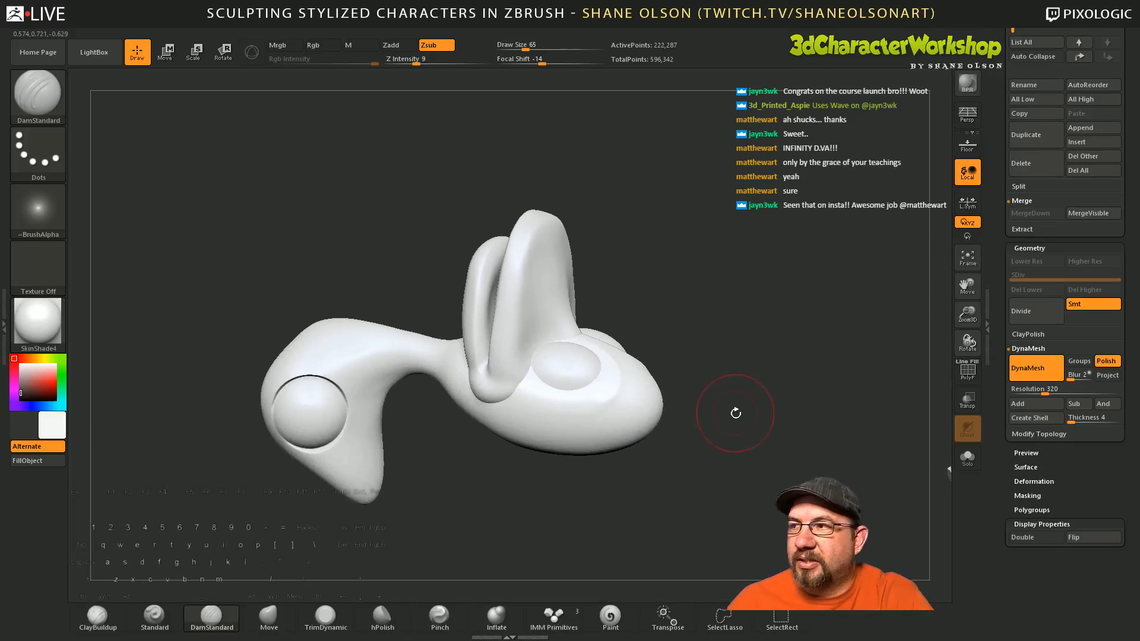
mouse_move(736, 415)
right_down()
mouse_move(715, 310)
mouse_move(647, 437)
mouse_move(687, 448)
mouse_move(682, 493)
right_up()
mouse_move(662, 356)
alt+right_down()
mouse_move(700, 416)
mouse_move(690, 439)
alt+right_up()
mouse_move(717, 321)
right_down()
mouse_move(740, 343)
mouse_move(751, 389)
right_up()
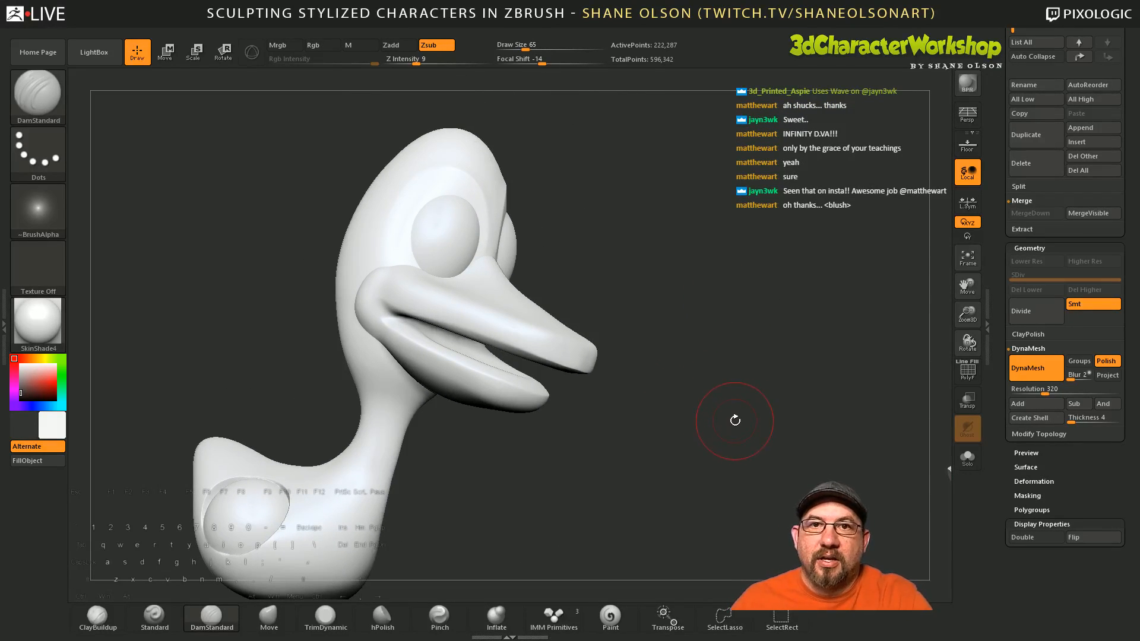
mouse_move(735, 421)
right_down()
mouse_move(729, 439)
mouse_move(764, 423)
right_up()
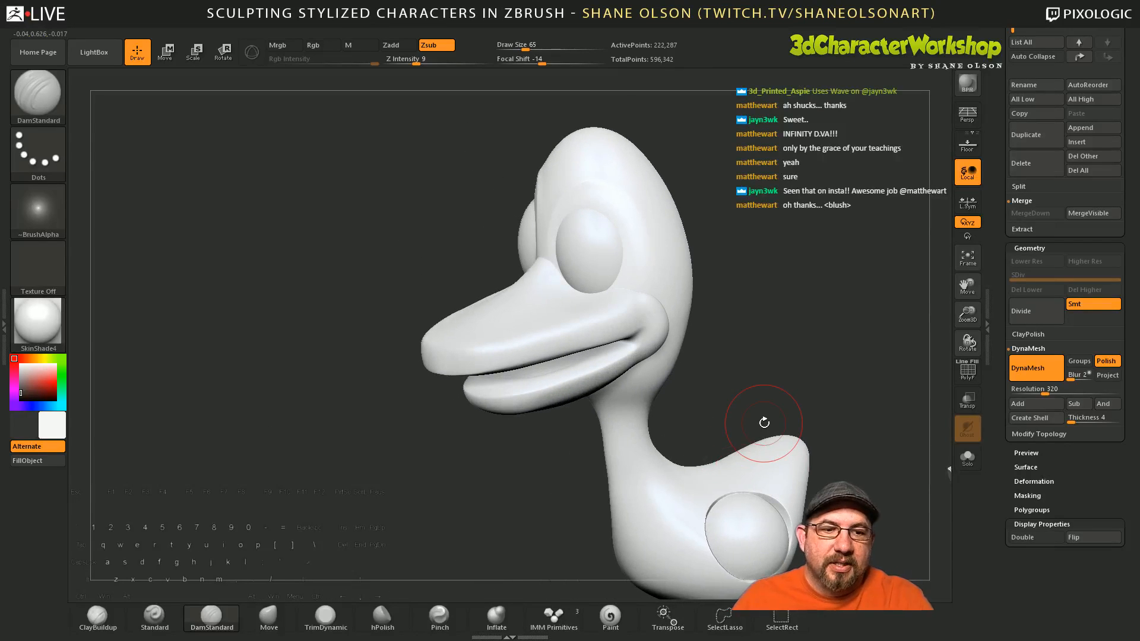
right_drag(772, 357, 676, 444)
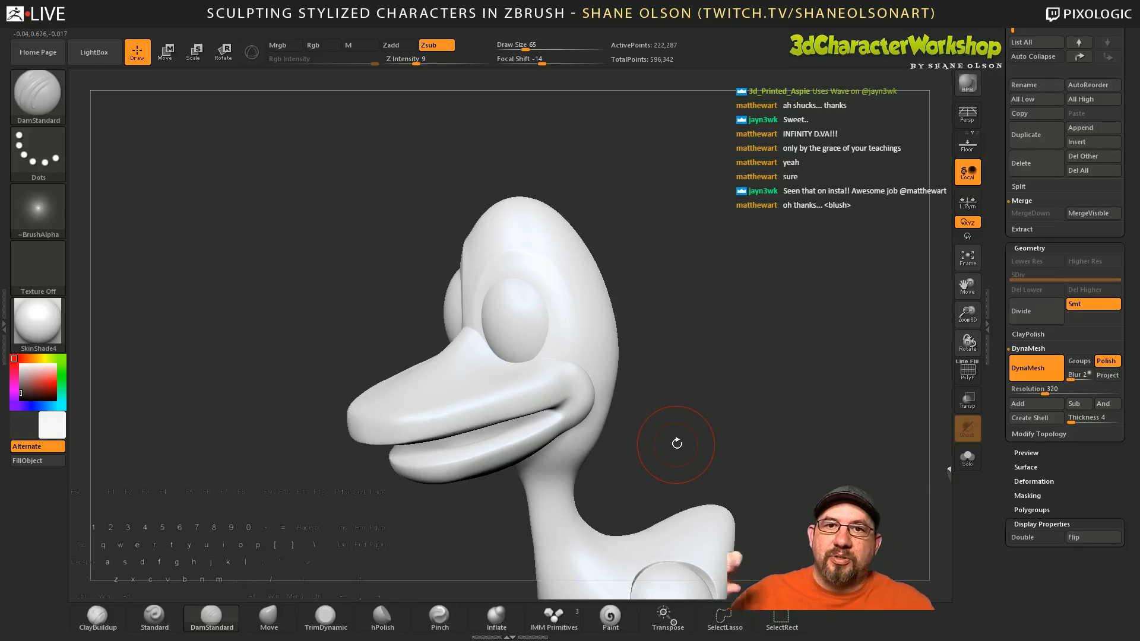
mouse_move(717, 395)
right_down()
mouse_move(719, 415)
mouse_move(726, 391)
mouse_move(706, 439)
right_up()
Step: Reshape the corner of the mouth with the Move brush, enlarging the brush size to 87
click(269, 617)
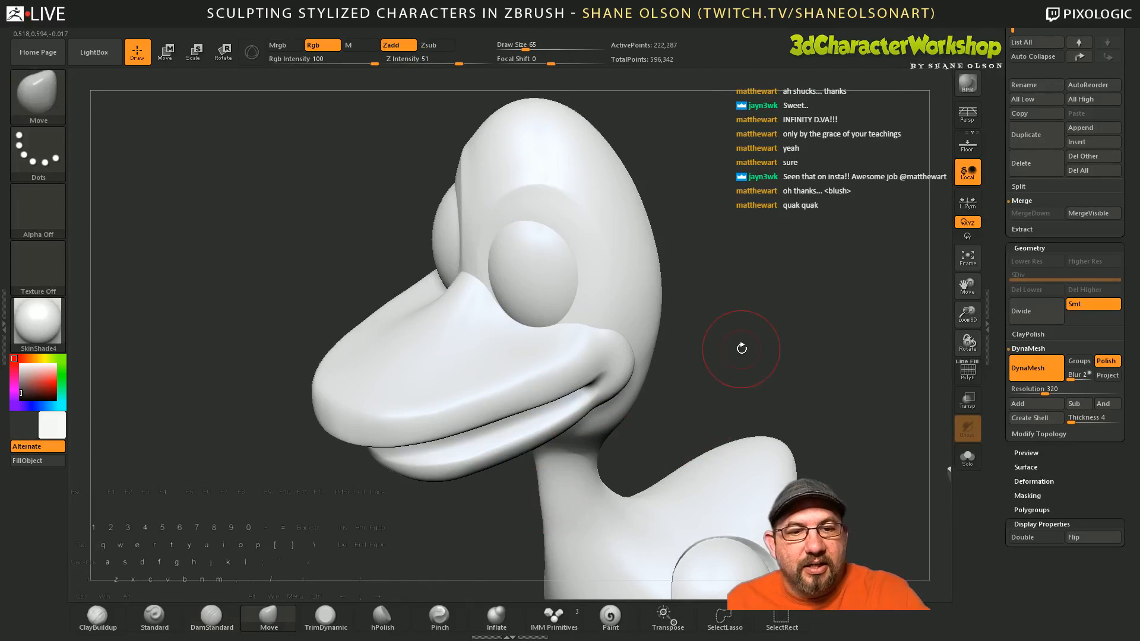
right_drag(738, 343, 614, 366)
drag(613, 366, 606, 358)
mouse_move(711, 301)
right_down()
mouse_move(722, 336)
mouse_move(687, 380)
mouse_move(653, 399)
right_up()
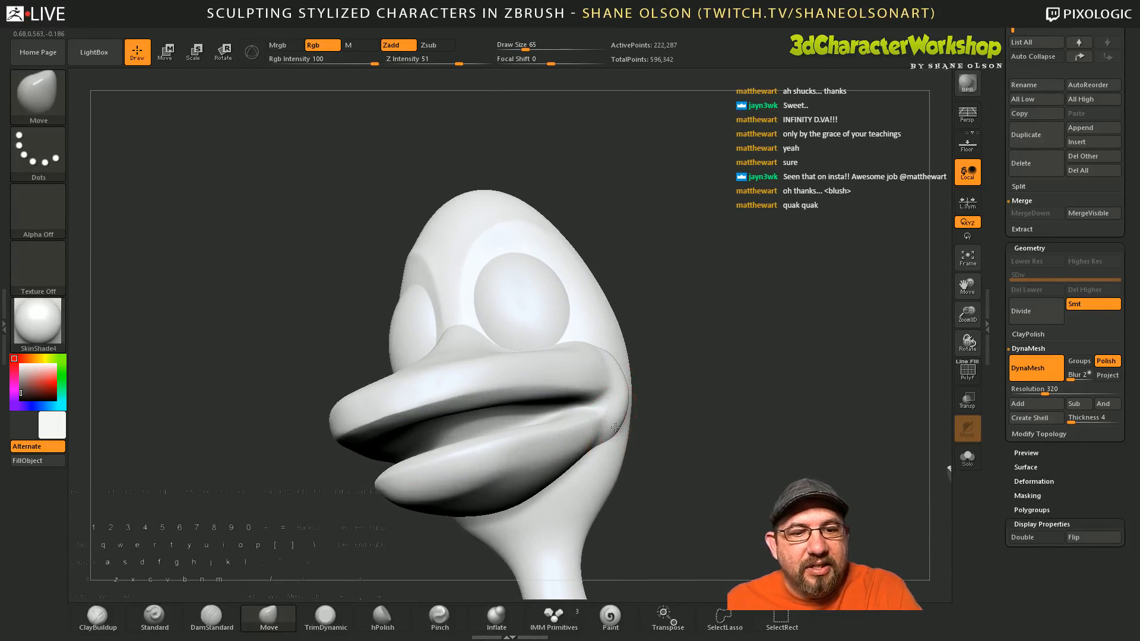
mouse_move(719, 383)
right_down()
mouse_move(708, 399)
mouse_move(728, 432)
mouse_move(629, 421)
mouse_move(611, 529)
mouse_move(639, 433)
right_up()
right_drag(628, 508, 647, 428)
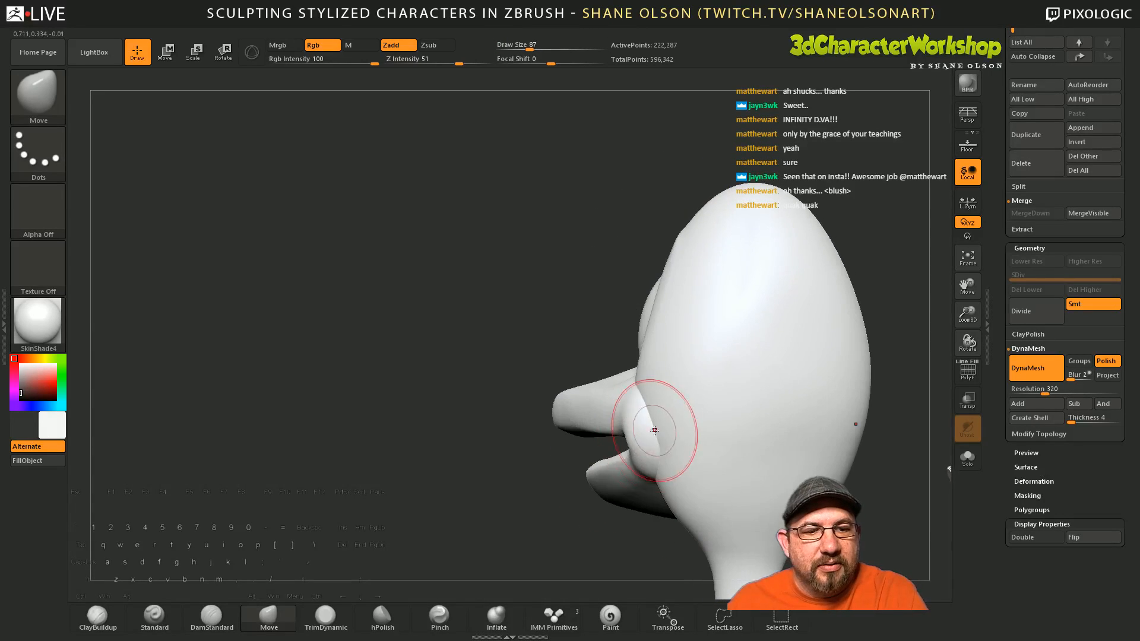
mouse_move(627, 491)
right_down()
mouse_move(772, 475)
mouse_move(629, 467)
right_up()
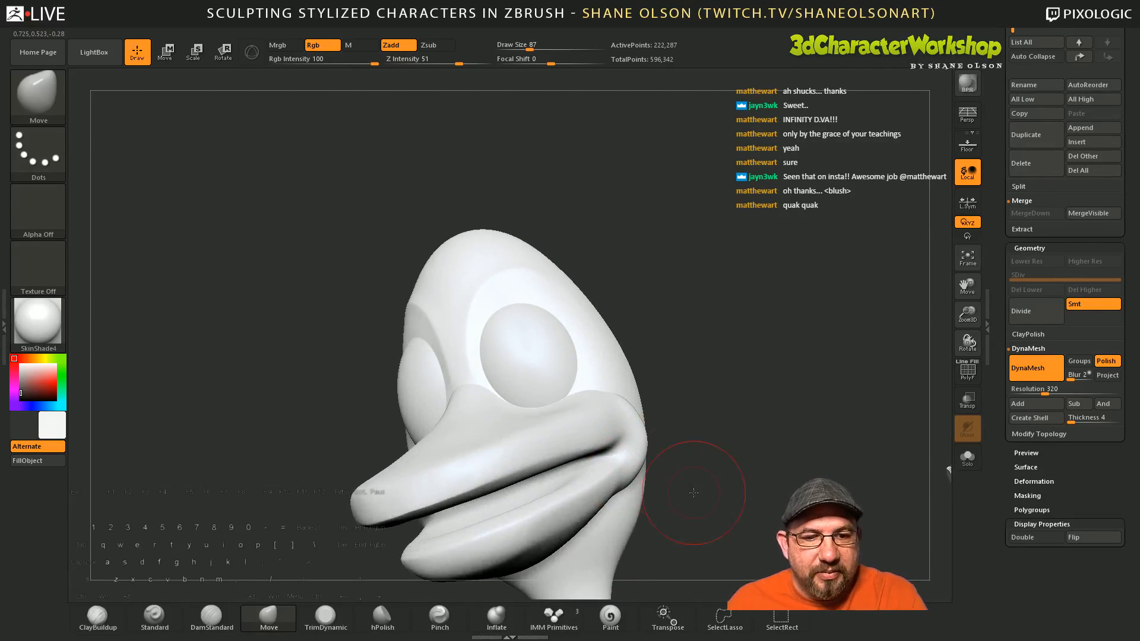
right_drag(694, 492, 667, 527)
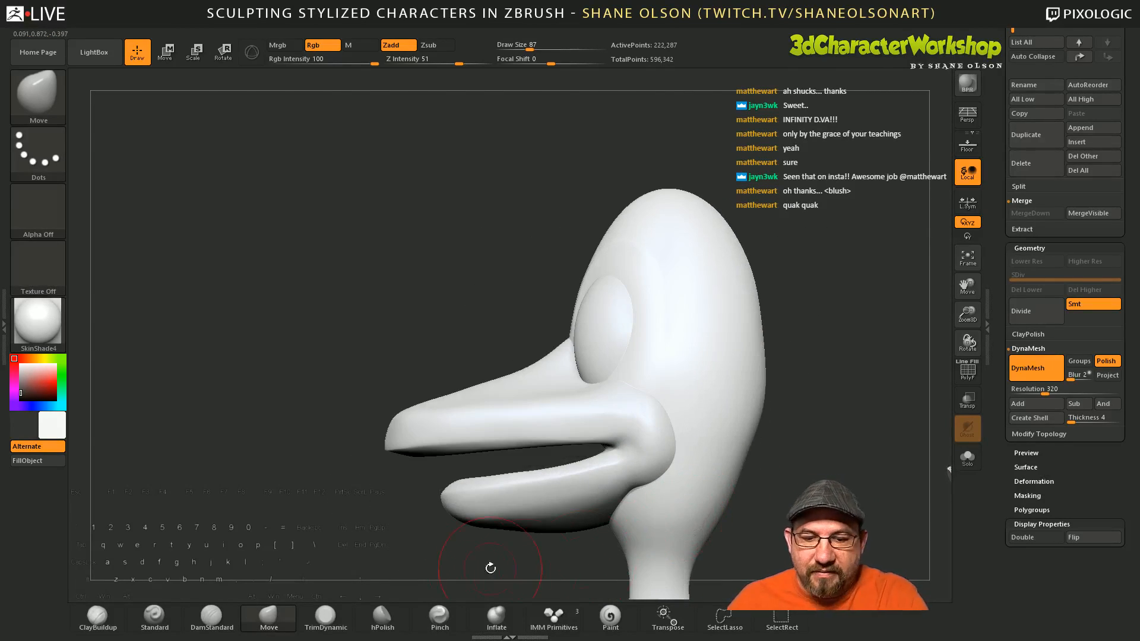
Step: Tighten the crease at the corner of the mouth using the Pinch brush at size 54, then smooth the lower bill's inner edge
click(438, 611)
mouse_move(333, 522)
right_down()
mouse_move(756, 453)
mouse_move(774, 473)
right_up()
key(s)
drag(768, 476, 759, 474)
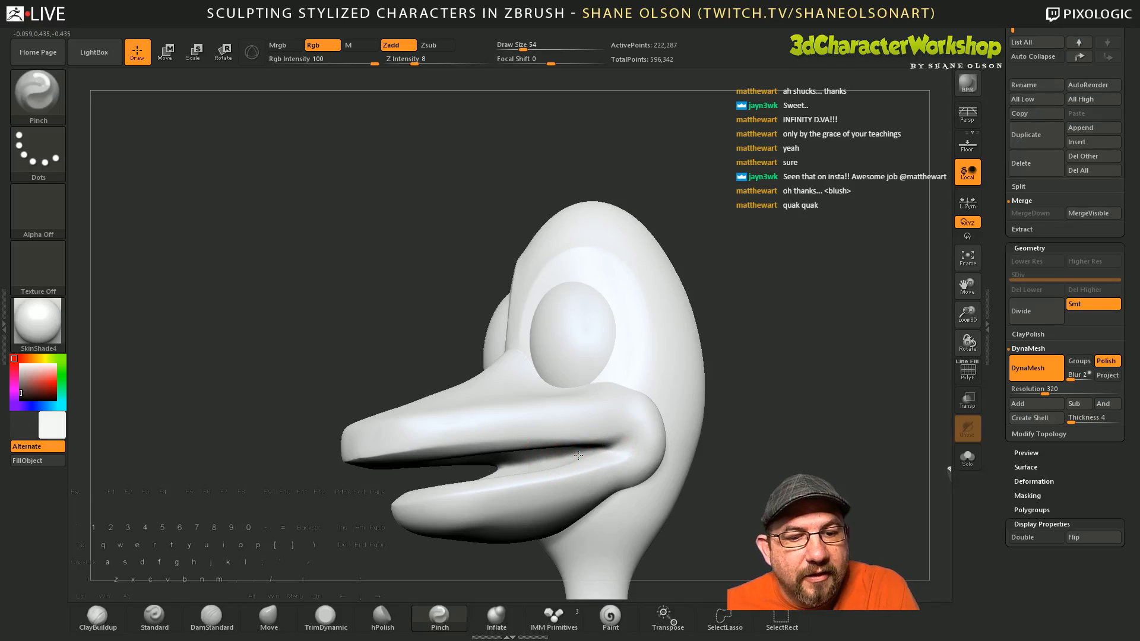
drag(609, 450, 631, 448)
drag(725, 474, 742, 468)
key(shift)
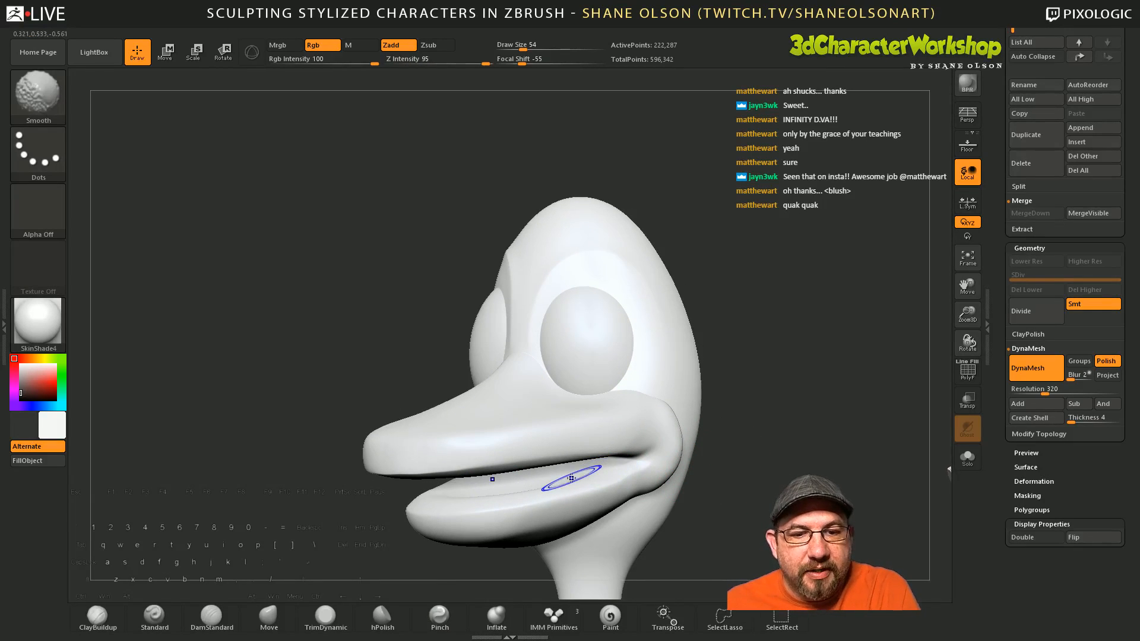
Step: Scale the bill slightly narrower along the X axis with Transpose in front view, and return to Draw mode
mouse_move(855, 478)
mouse_down()
mouse_move(781, 483)
mouse_move(757, 454)
mouse_up()
drag(749, 500, 736, 374)
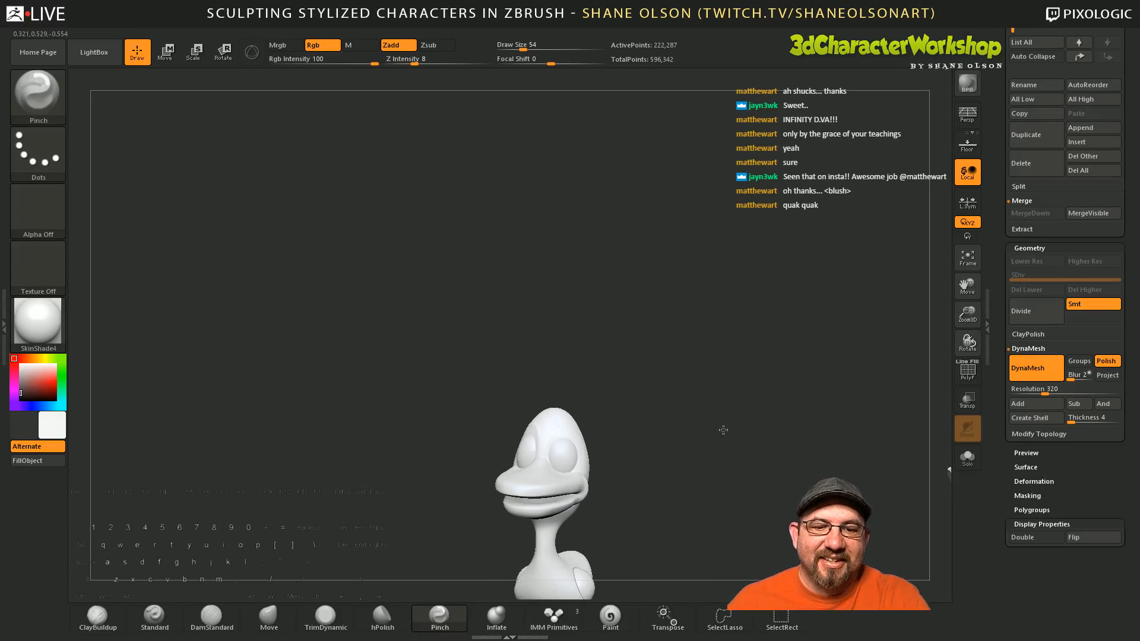
alt+drag(723, 430, 663, 306)
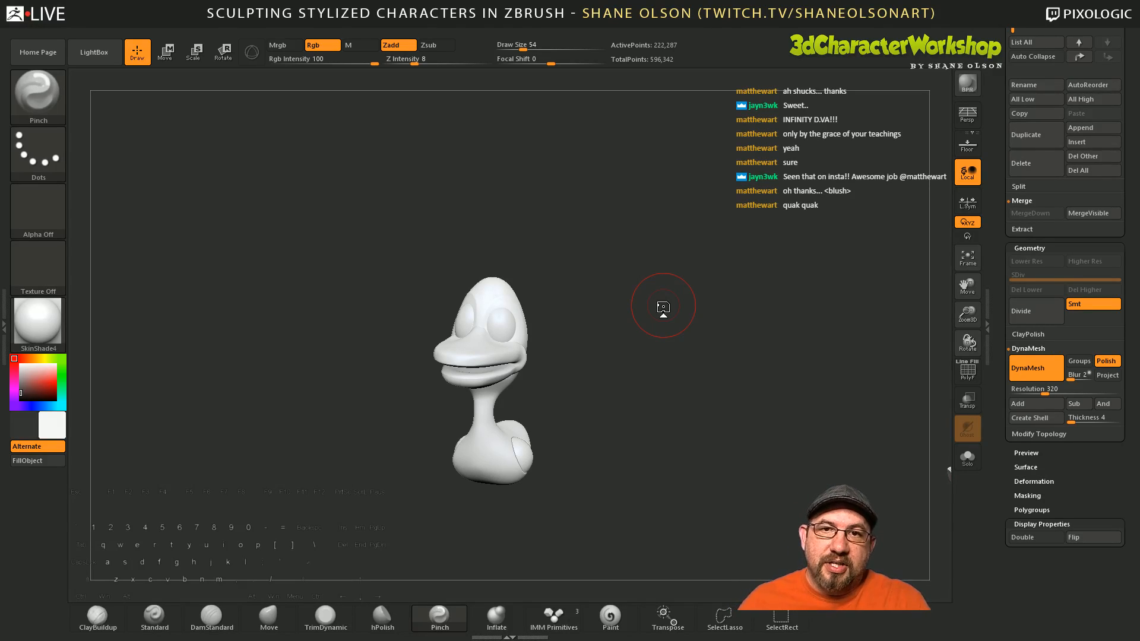
shift+drag(639, 369, 656, 410)
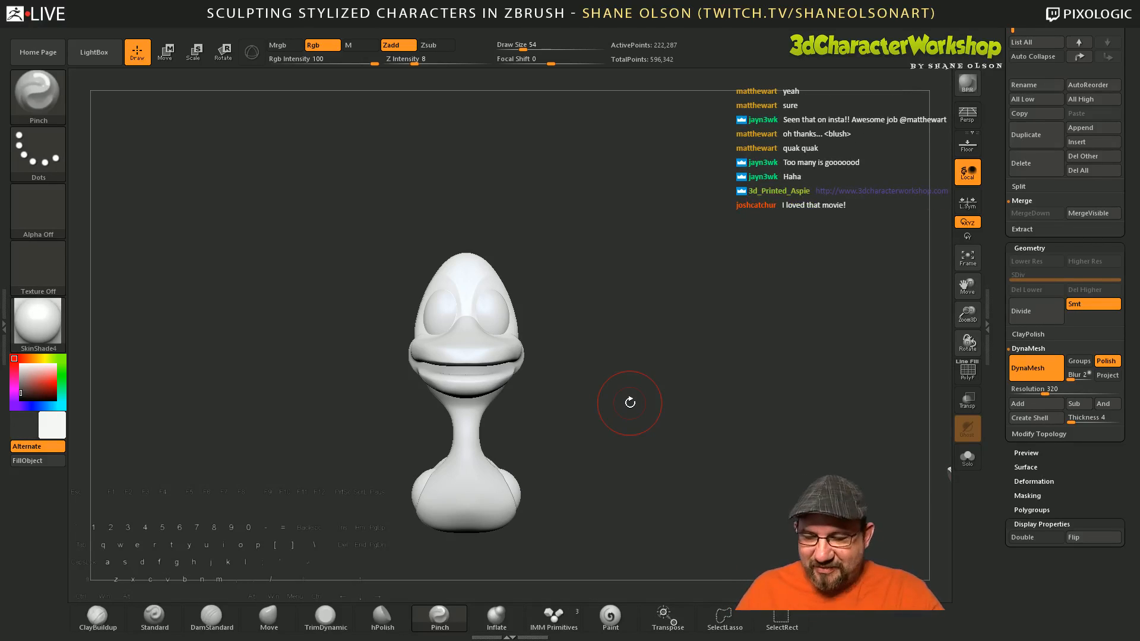
alt+drag(678, 398, 701, 434)
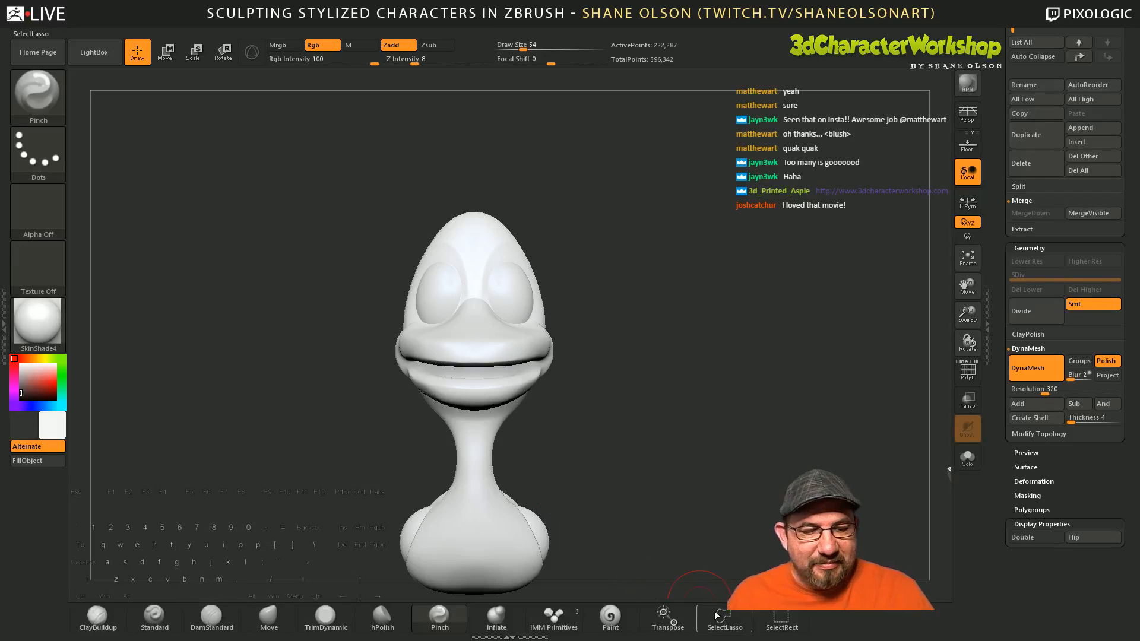
click(664, 615)
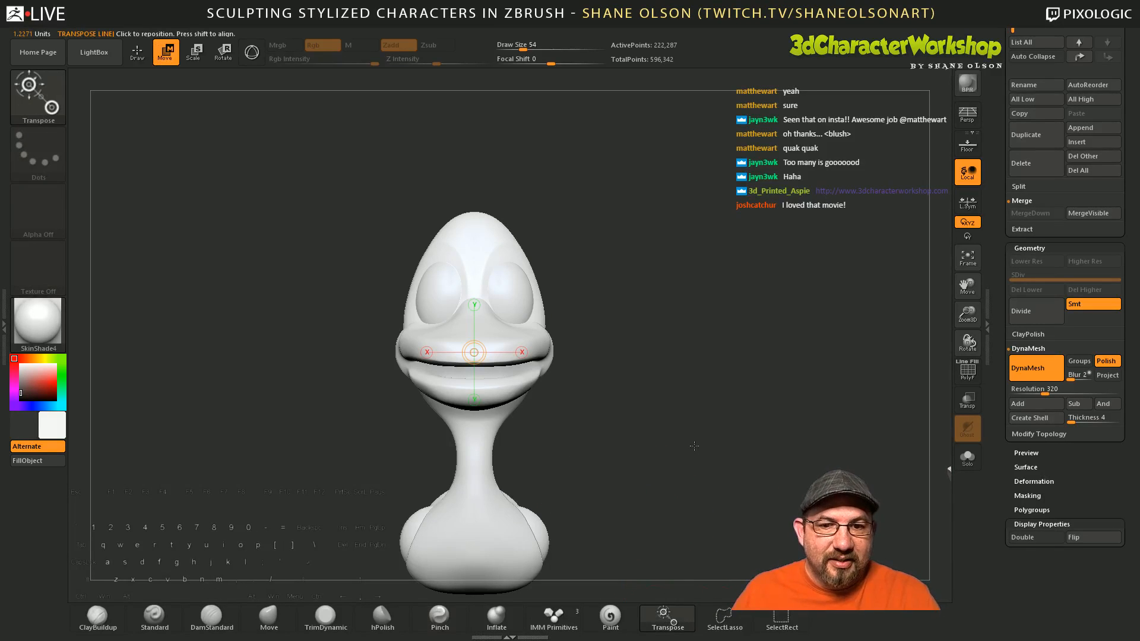
click(522, 352)
click(522, 352)
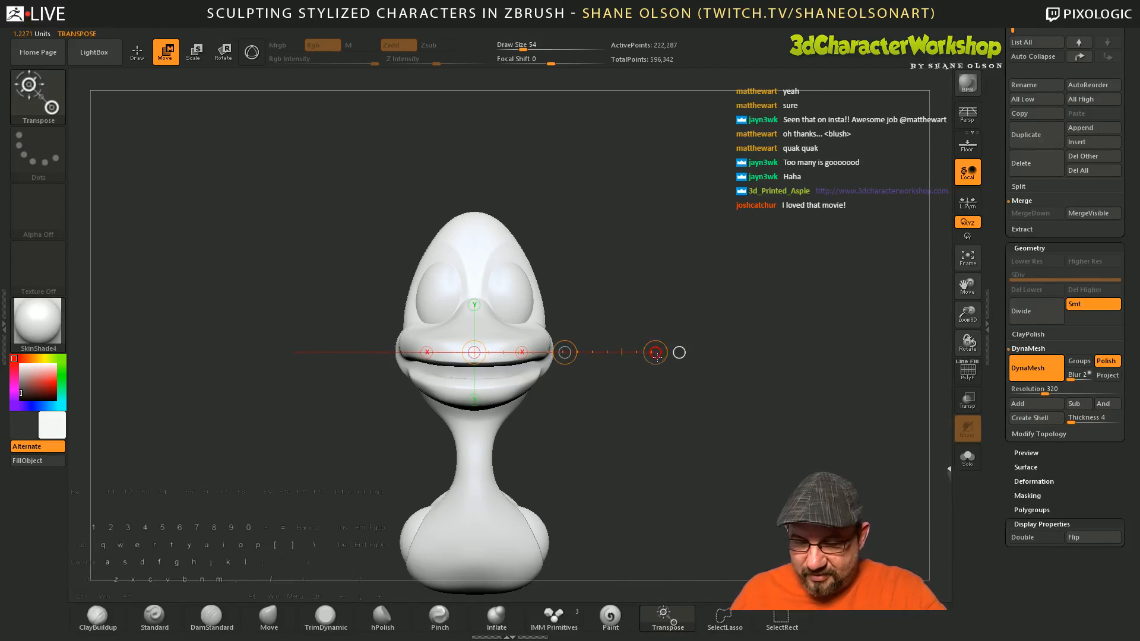
key(y)
key(y)
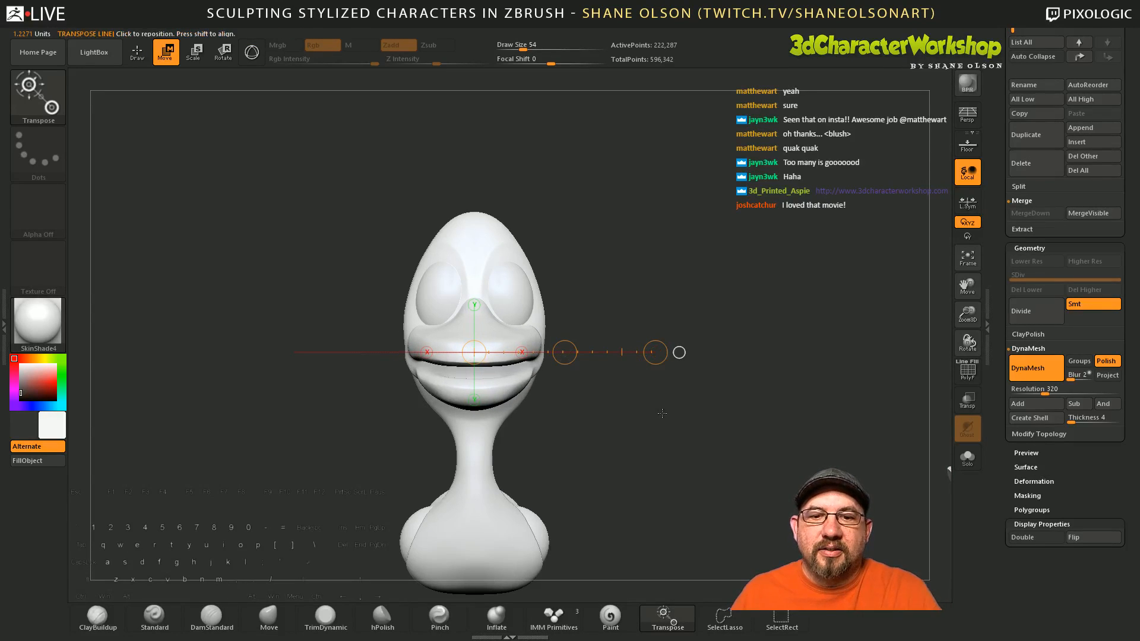
drag(656, 436, 689, 473)
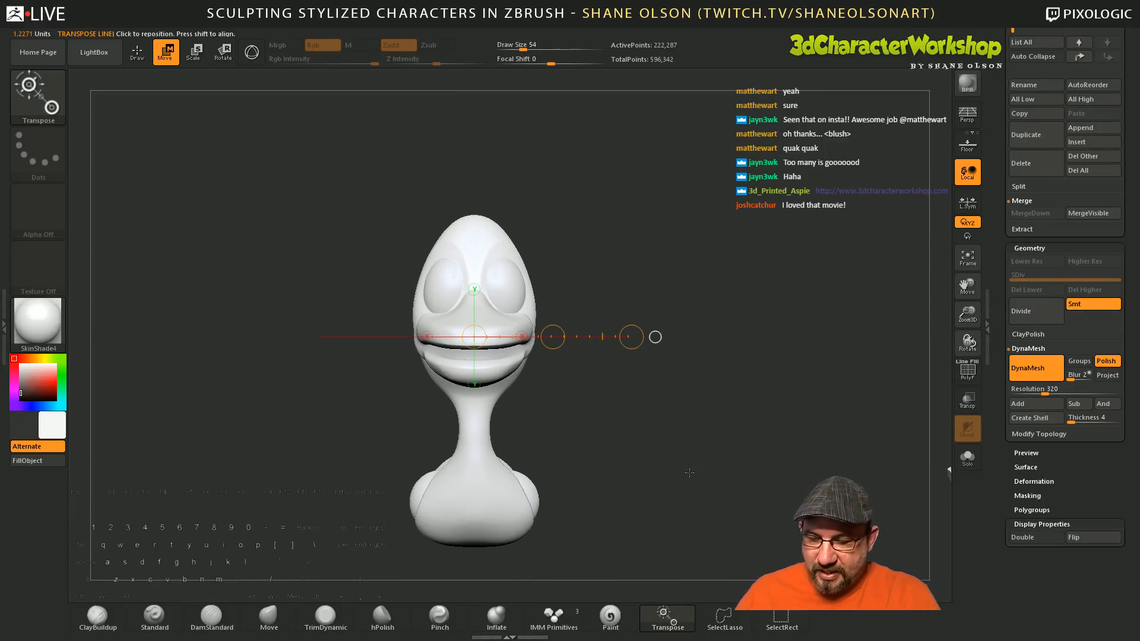
key(q)
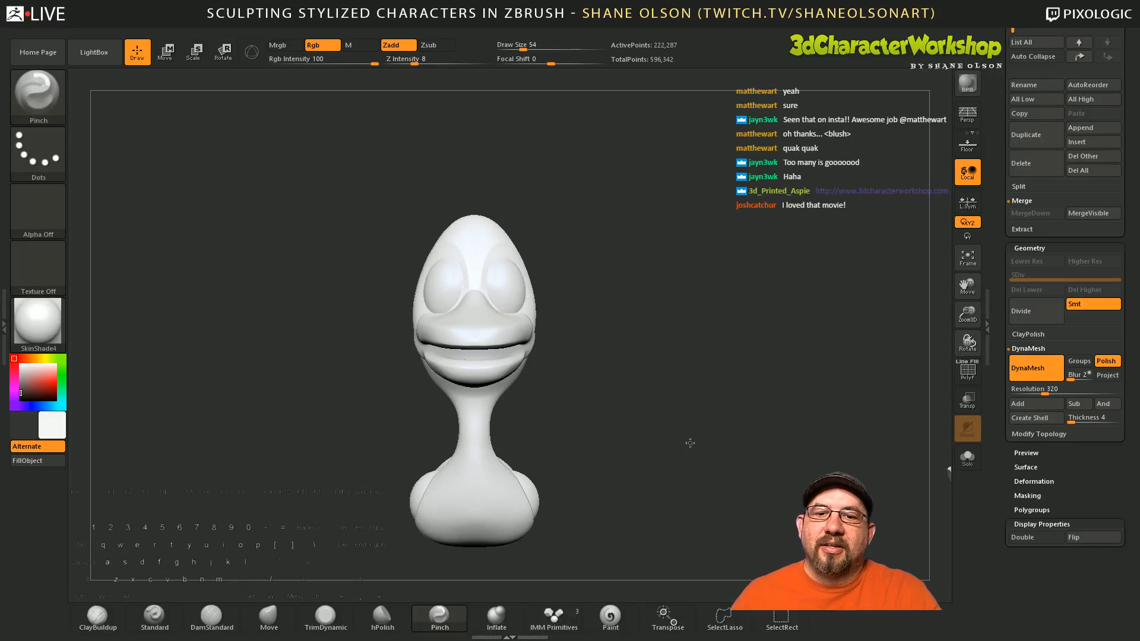
Step: Select the body subtool and push the chest forward in side view with the Move brush at size 77
drag(689, 472, 631, 471)
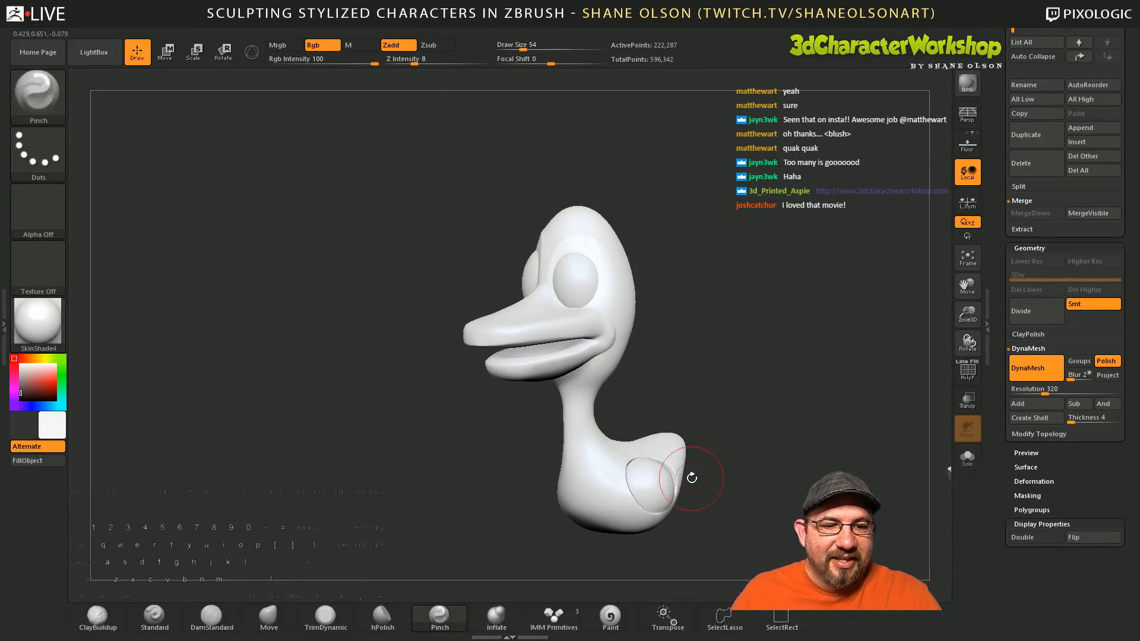
alt+click(676, 467)
alt+drag(724, 485, 687, 476)
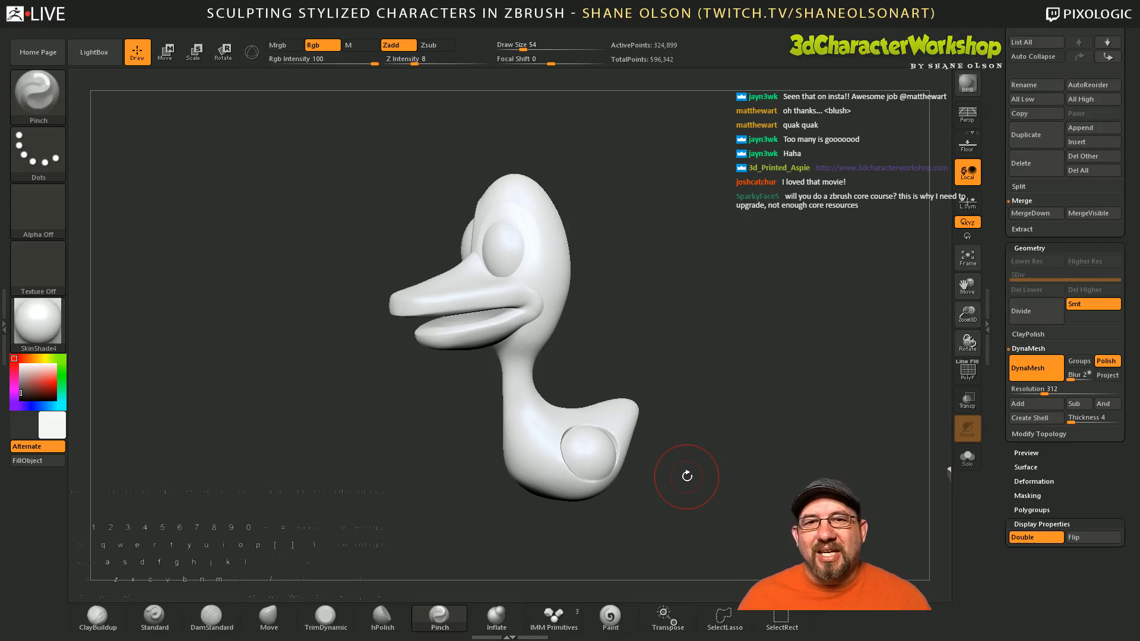
drag(731, 438, 683, 468)
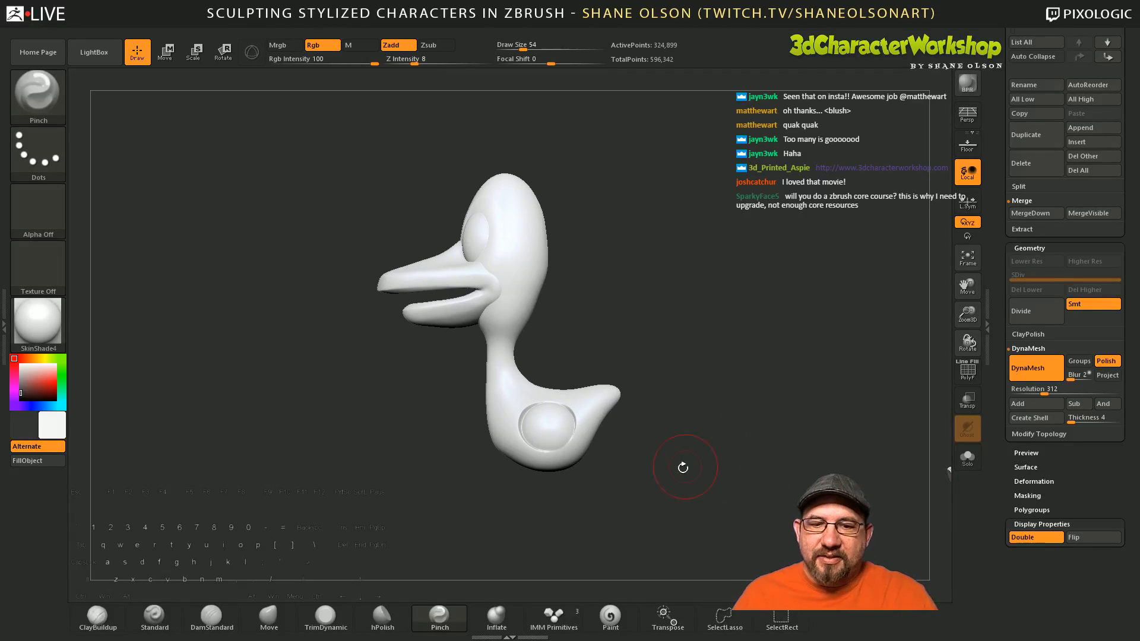
click(268, 618)
key(s)
click(295, 510)
drag(516, 514, 495, 466)
drag(485, 429, 478, 419)
mouse_move(504, 512)
mouse_down()
mouse_move(566, 492)
mouse_move(564, 505)
mouse_move(526, 517)
mouse_move(542, 514)
mouse_move(506, 504)
mouse_move(686, 488)
mouse_move(638, 458)
mouse_up()
key(s)
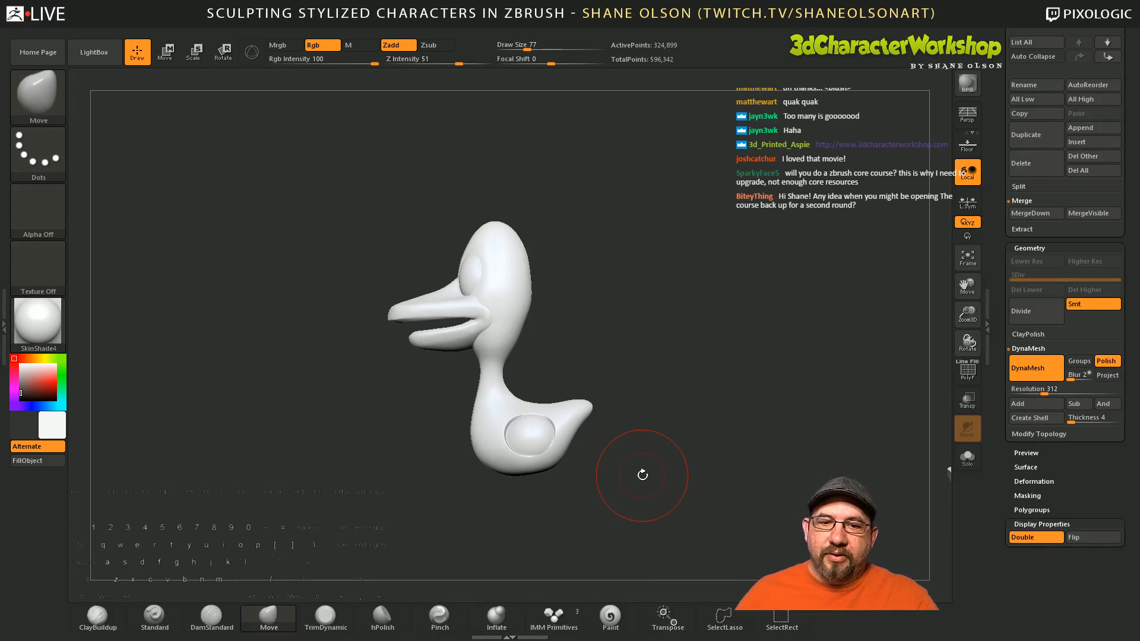
drag(689, 412, 692, 435)
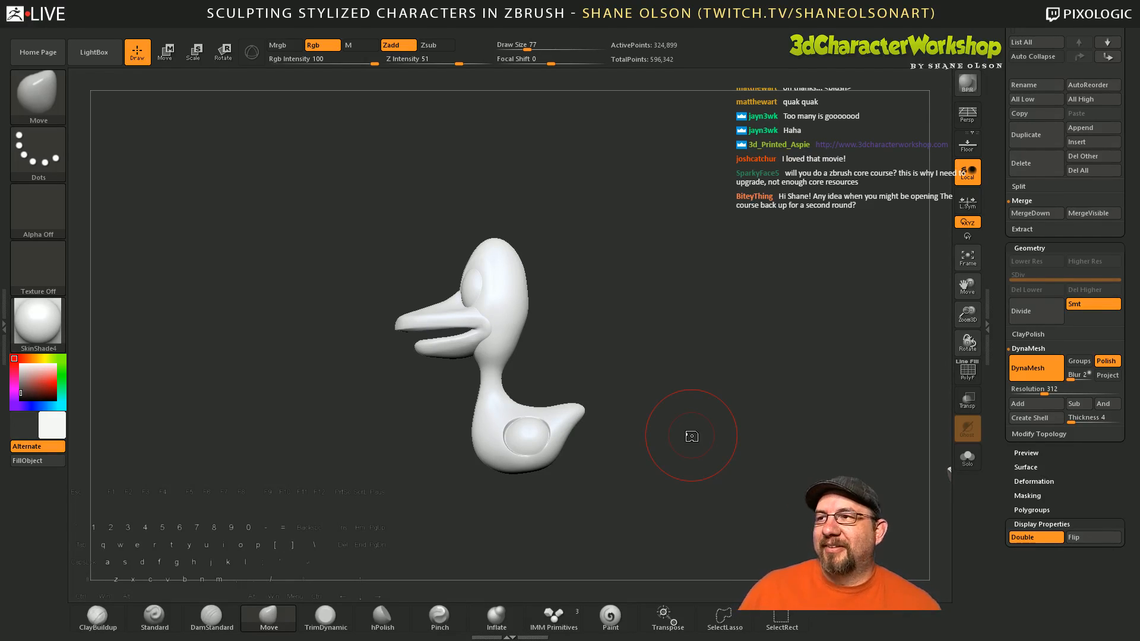
Step: Reshape the underside of the tail and the back of the neck with the Move brush, reducing its size to 59
drag(707, 424, 704, 418)
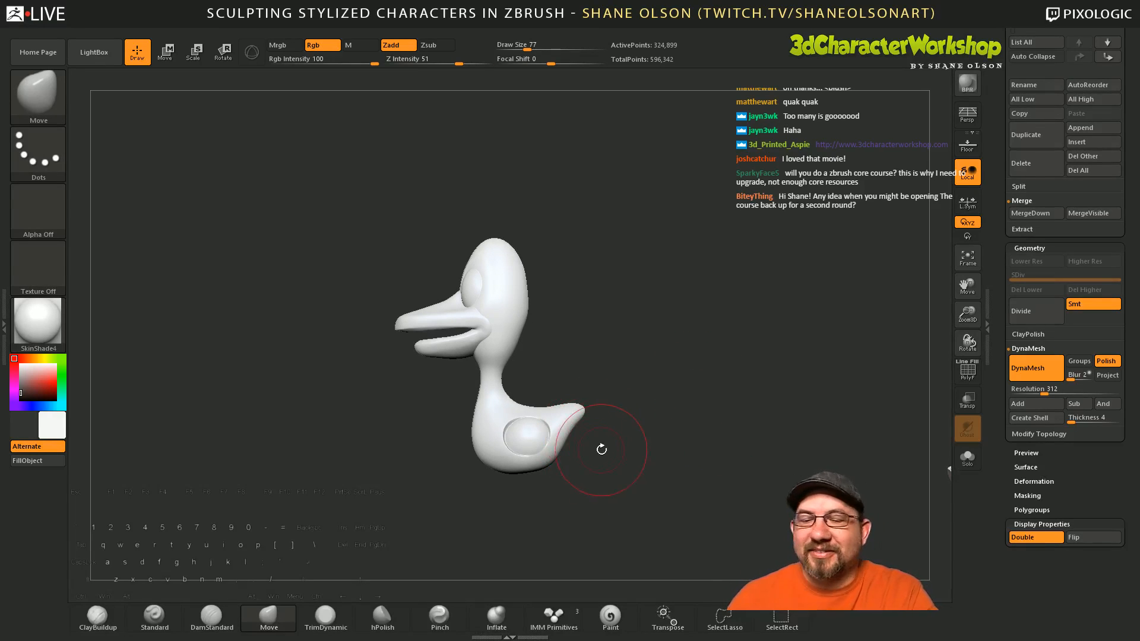
mouse_move(600, 447)
mouse_down()
mouse_move(572, 434)
mouse_move(566, 448)
mouse_move(573, 436)
mouse_up()
drag(630, 499, 638, 496)
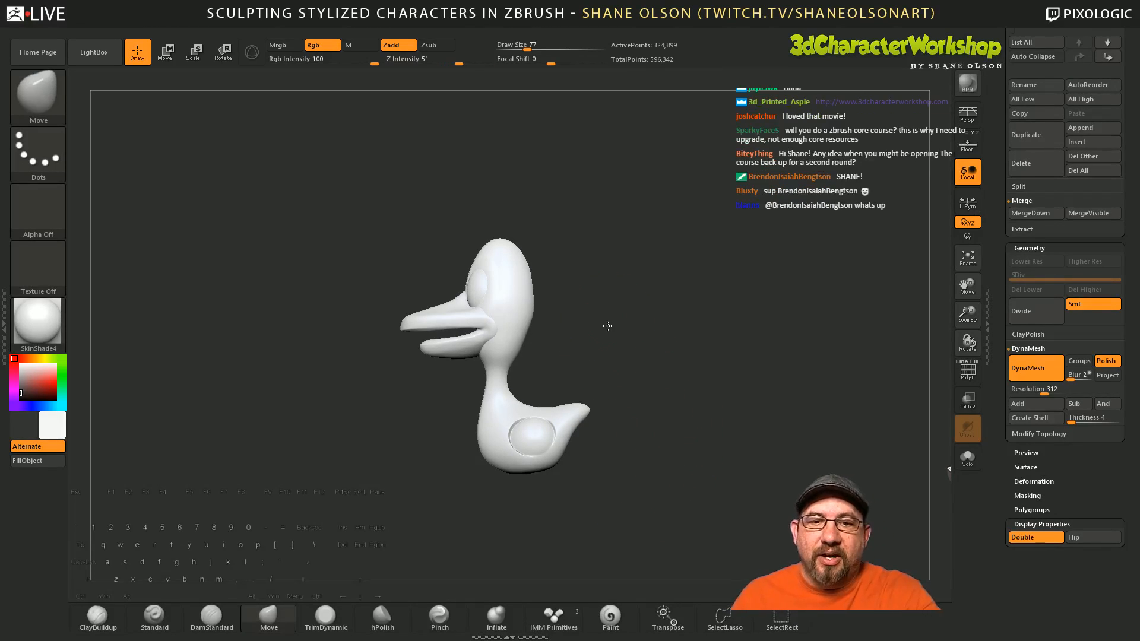
mouse_move(606, 325)
mouse_down()
mouse_move(580, 333)
mouse_move(606, 282)
mouse_move(582, 311)
mouse_up()
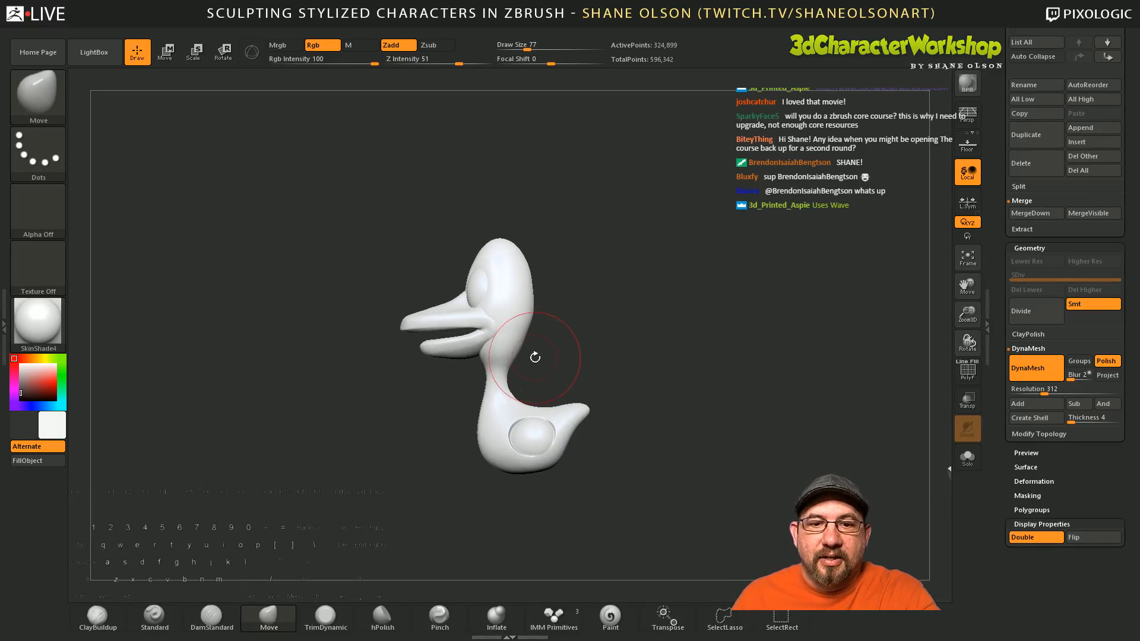
key(s)
mouse_move(538, 360)
mouse_down()
mouse_move(539, 328)
mouse_move(526, 348)
mouse_up()
mouse_move(623, 376)
mouse_down()
mouse_move(677, 386)
mouse_move(664, 425)
mouse_move(662, 378)
mouse_move(649, 466)
mouse_up()
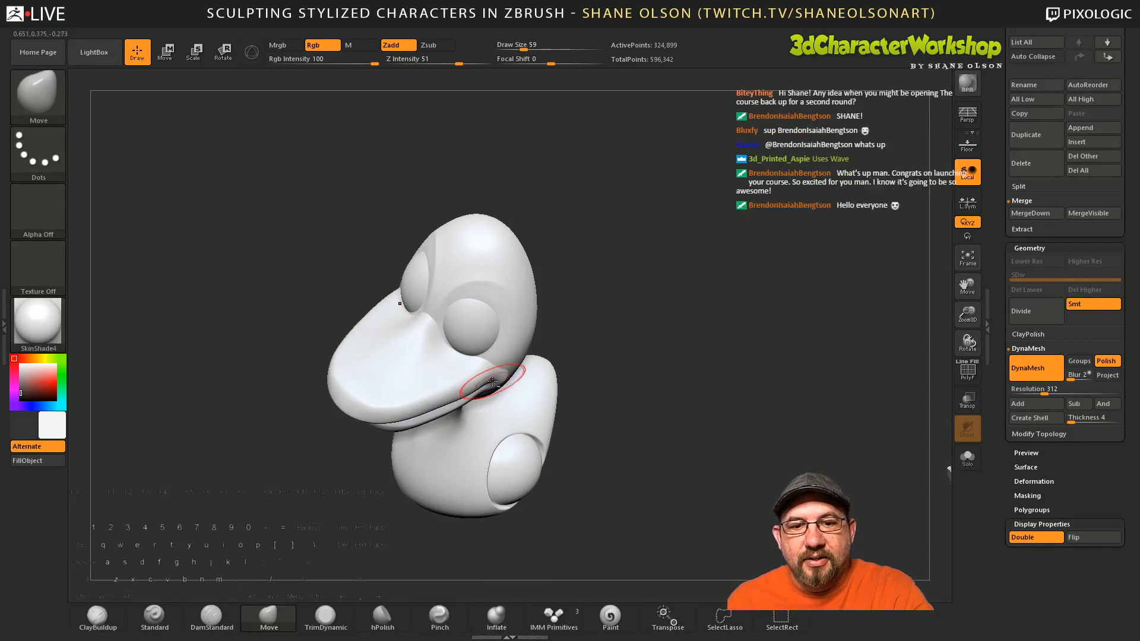
alt+click(491, 388)
drag(664, 444, 659, 431)
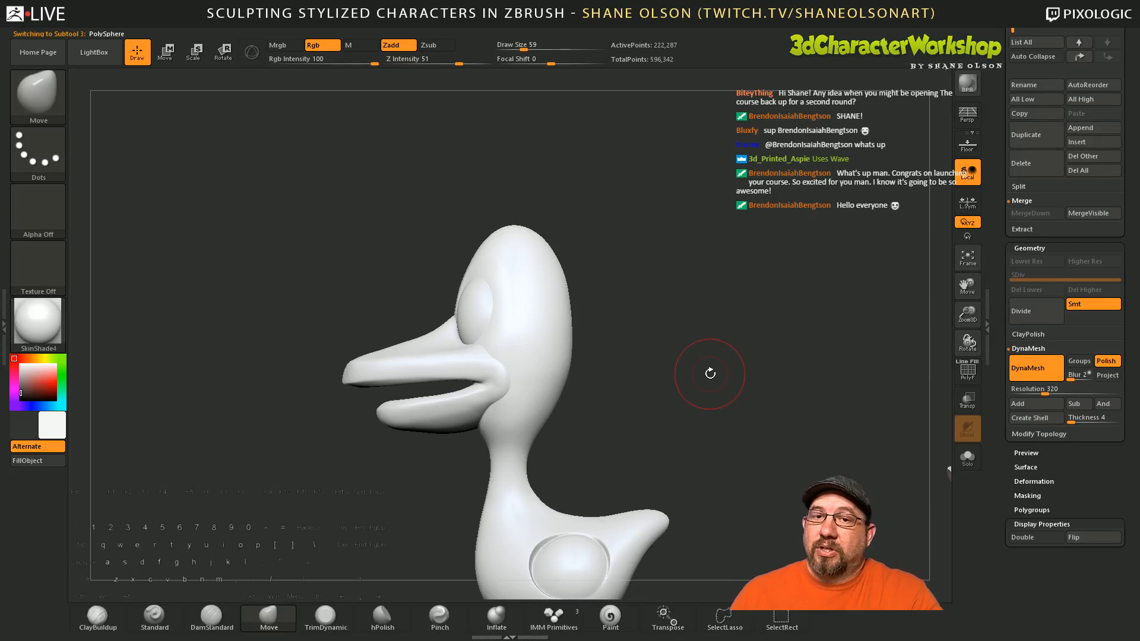
mouse_move(712, 377)
mouse_down()
mouse_move(705, 369)
mouse_move(710, 395)
mouse_move(742, 383)
mouse_move(715, 389)
mouse_up()
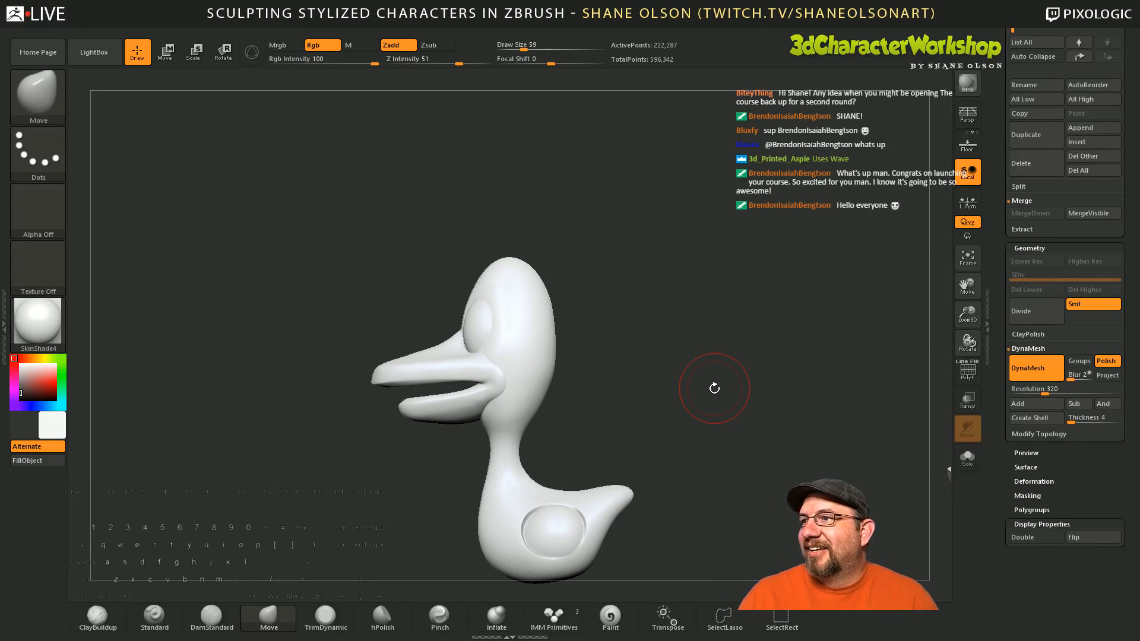
drag(712, 435, 679, 436)
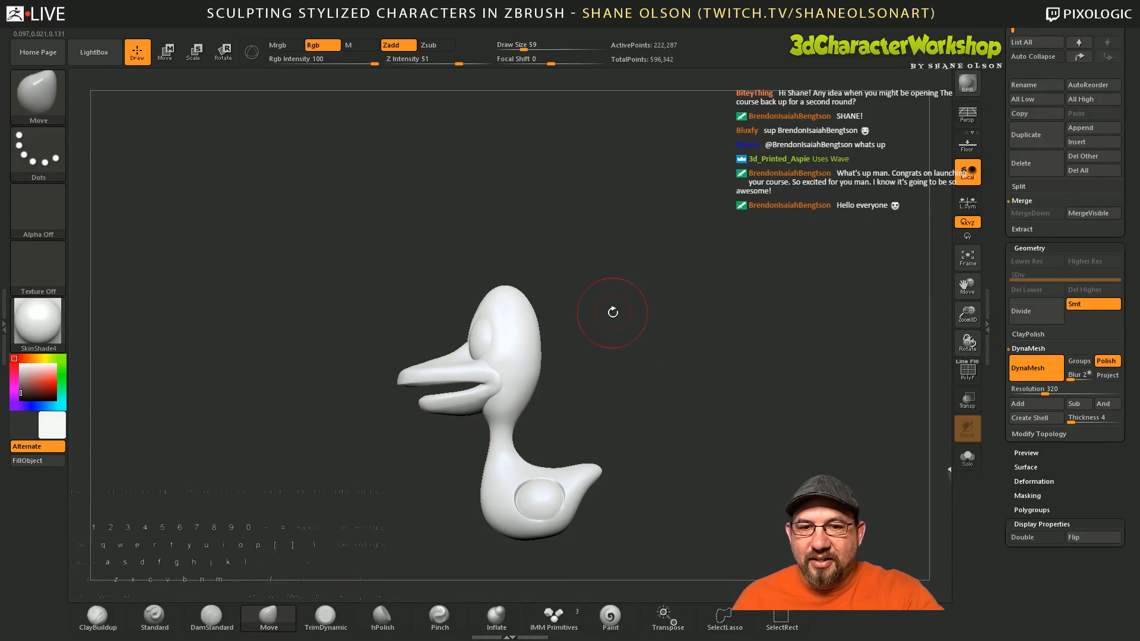
Step: Select the body subtool and adjust the profile of the head and neck with the Move brush at sizes 124, 77 and 90
key(s)
drag(629, 314, 637, 314)
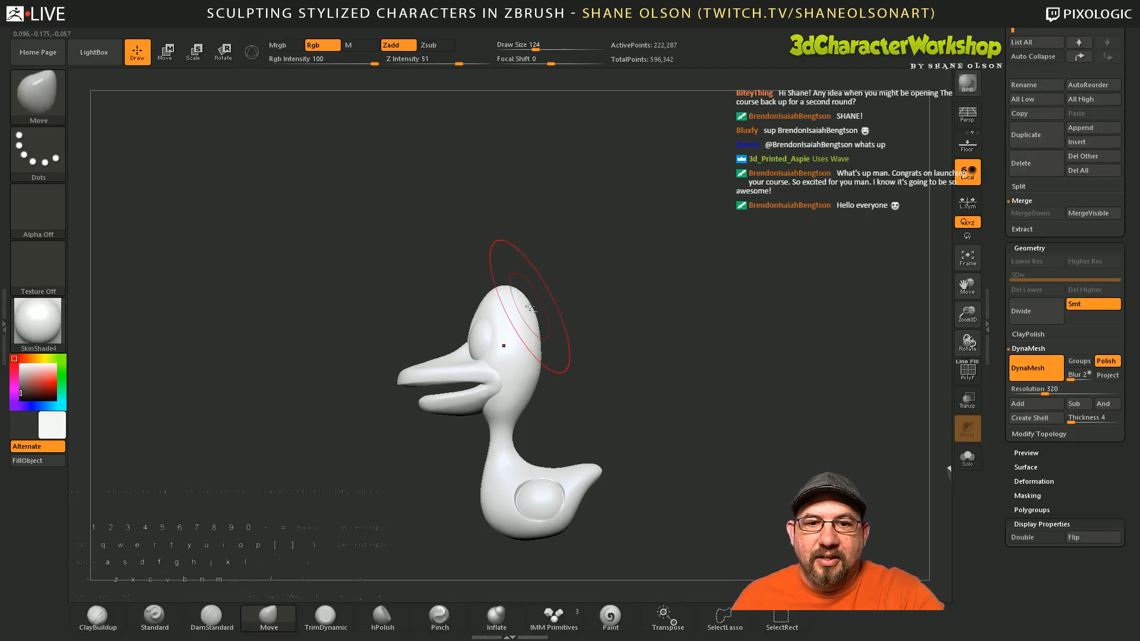
alt+click(528, 304)
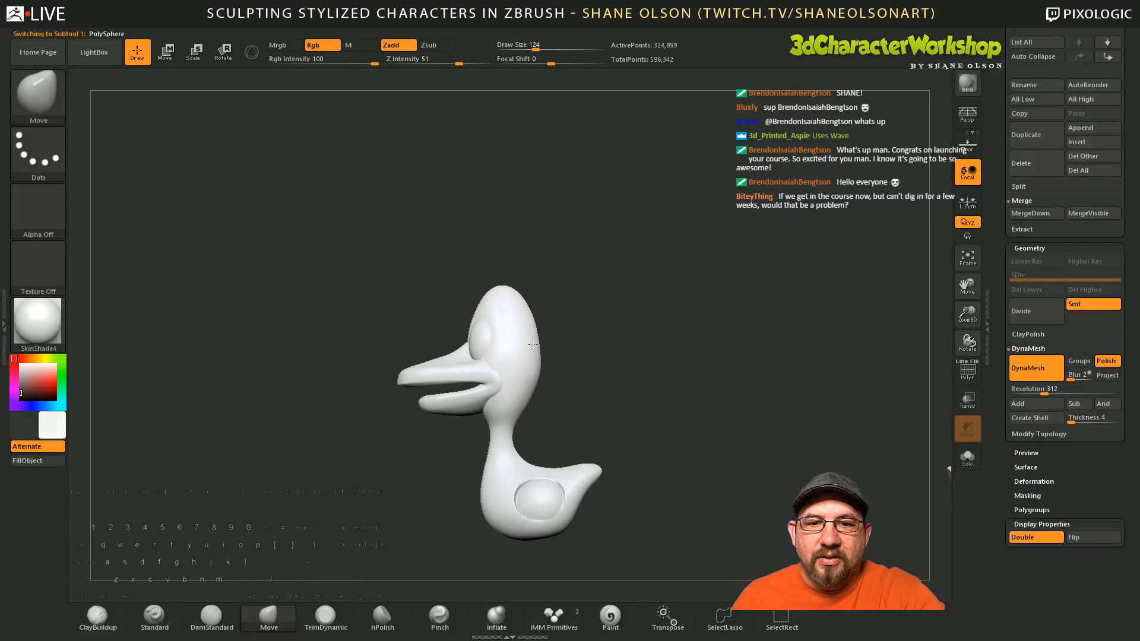
mouse_move(623, 410)
mouse_down()
mouse_move(590, 422)
mouse_move(655, 404)
mouse_move(558, 390)
mouse_move(552, 417)
mouse_move(594, 427)
mouse_move(550, 439)
mouse_up()
key(s)
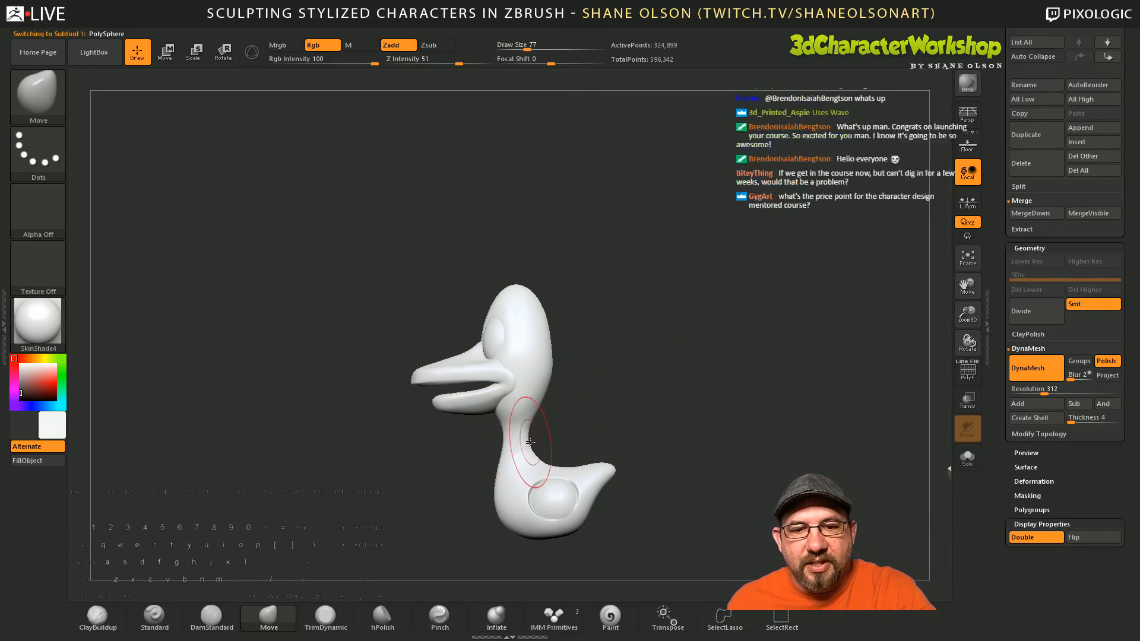
mouse_move(616, 445)
mouse_down()
mouse_move(666, 395)
mouse_move(687, 427)
mouse_up()
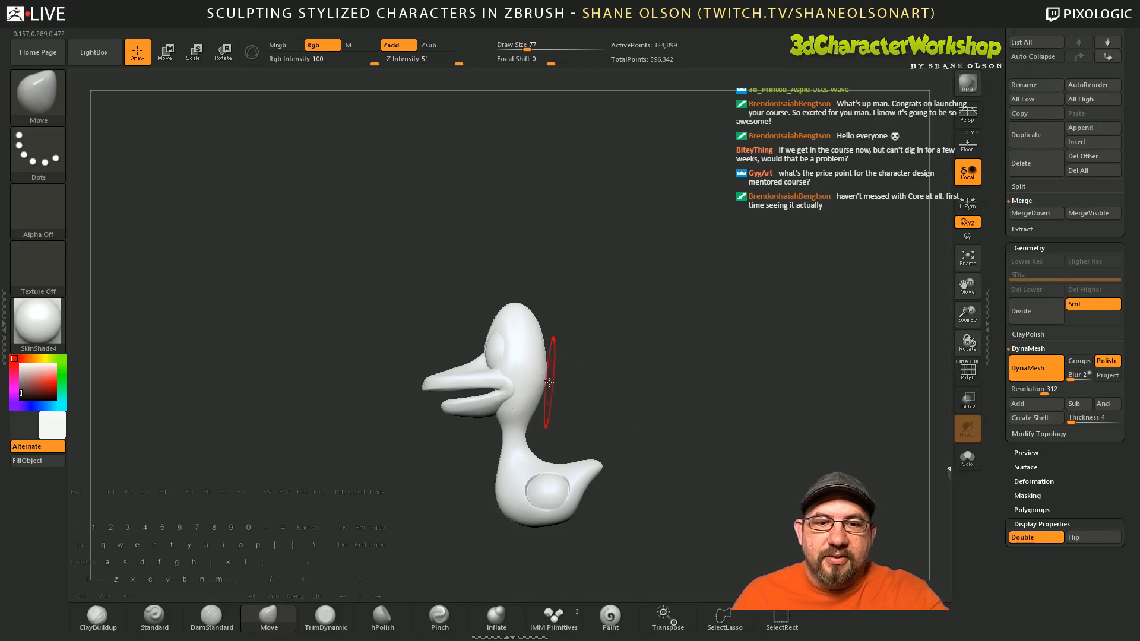
key(s)
mouse_move(565, 390)
mouse_down()
mouse_move(638, 362)
mouse_move(594, 405)
mouse_move(636, 386)
mouse_move(636, 410)
mouse_up()
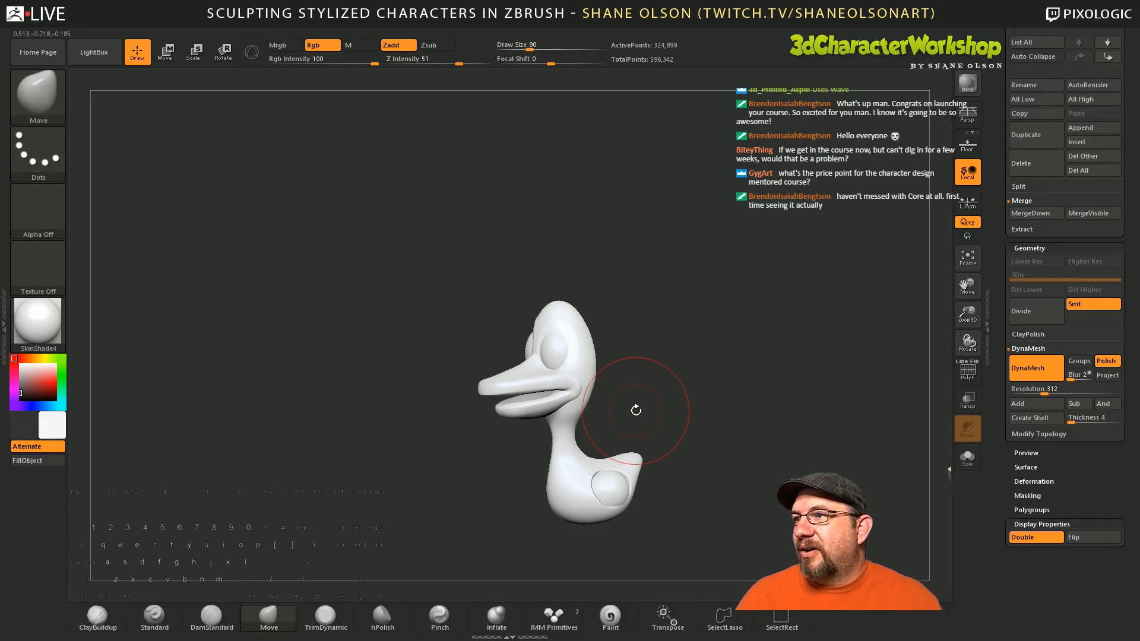
Step: Bring the Subtool list into view and close the LightBox browser
alt+drag(725, 415, 630, 375)
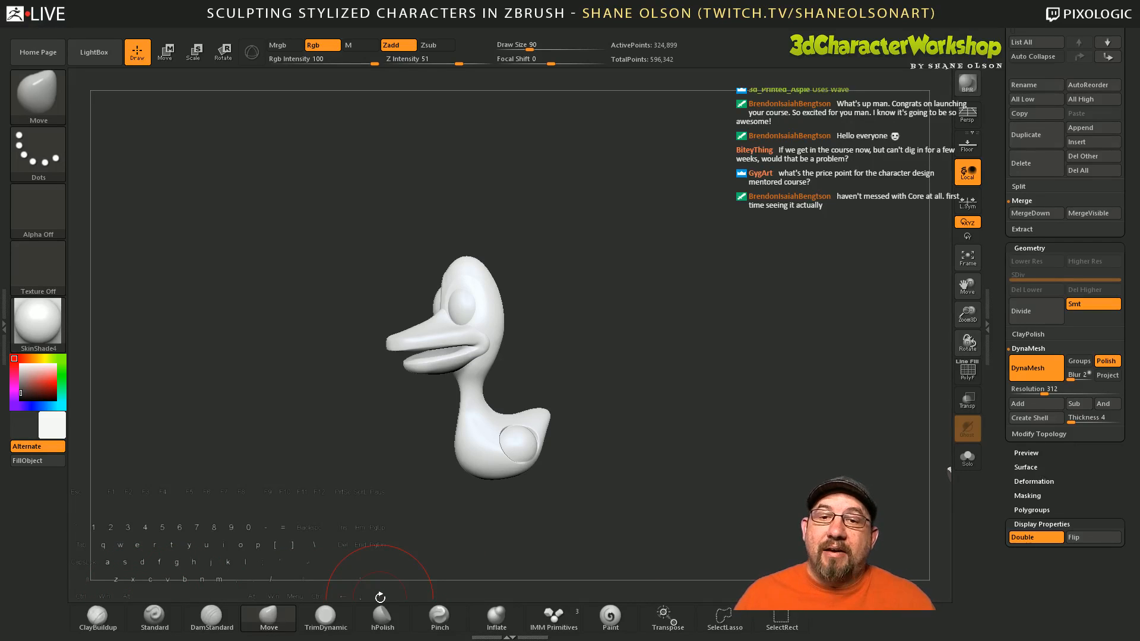
drag(644, 453, 628, 454)
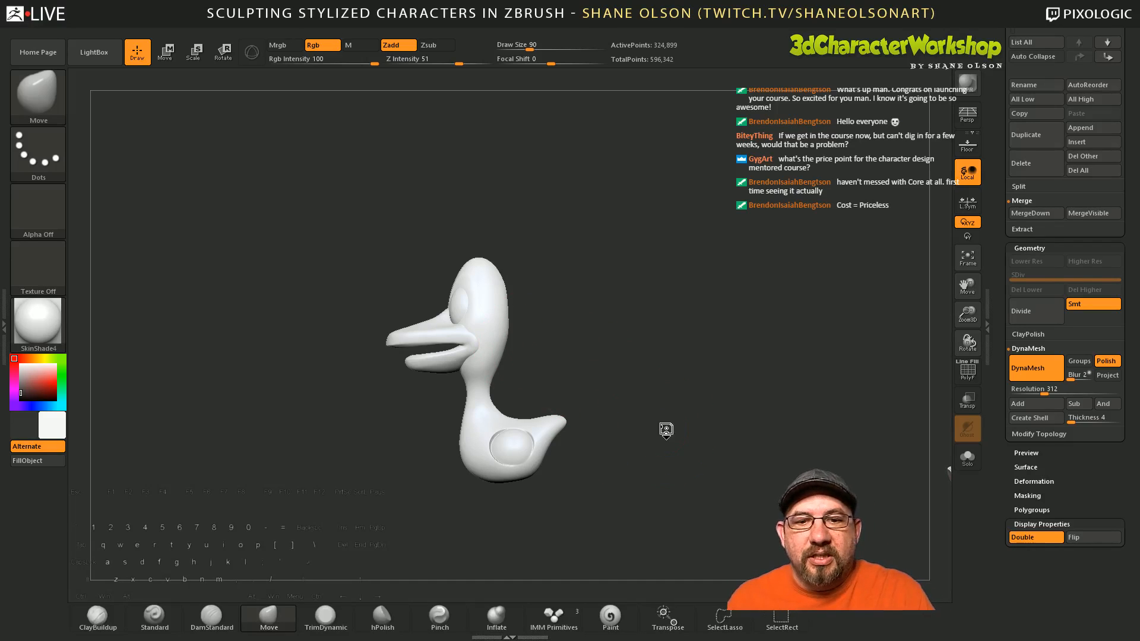
drag(664, 429, 705, 423)
drag(1001, 245, 1001, 327)
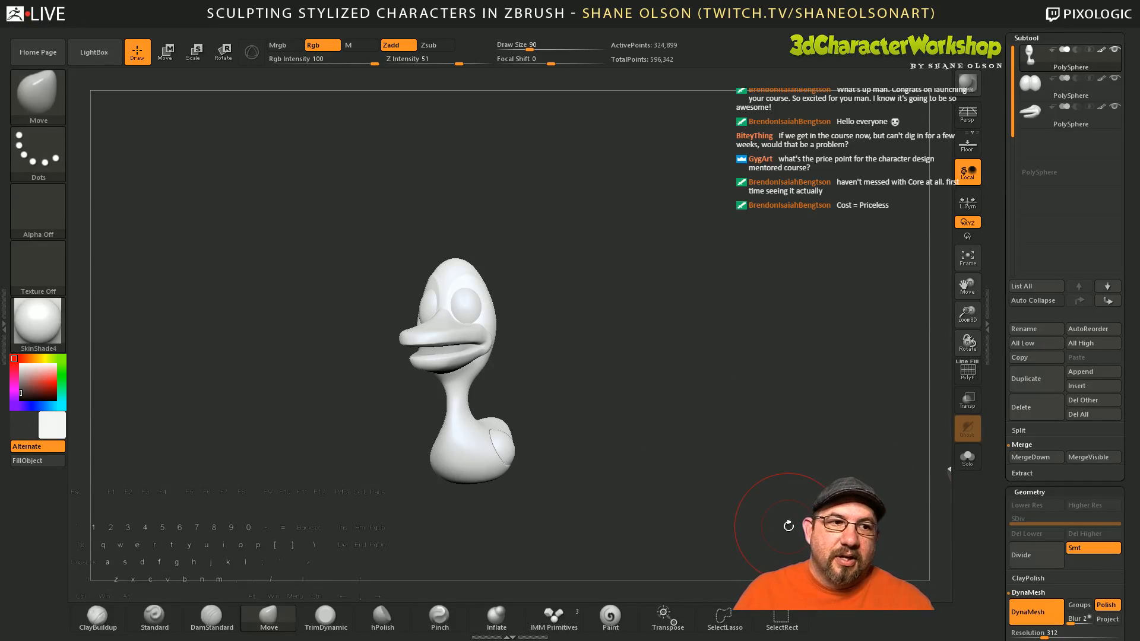
drag(999, 402, 993, 422)
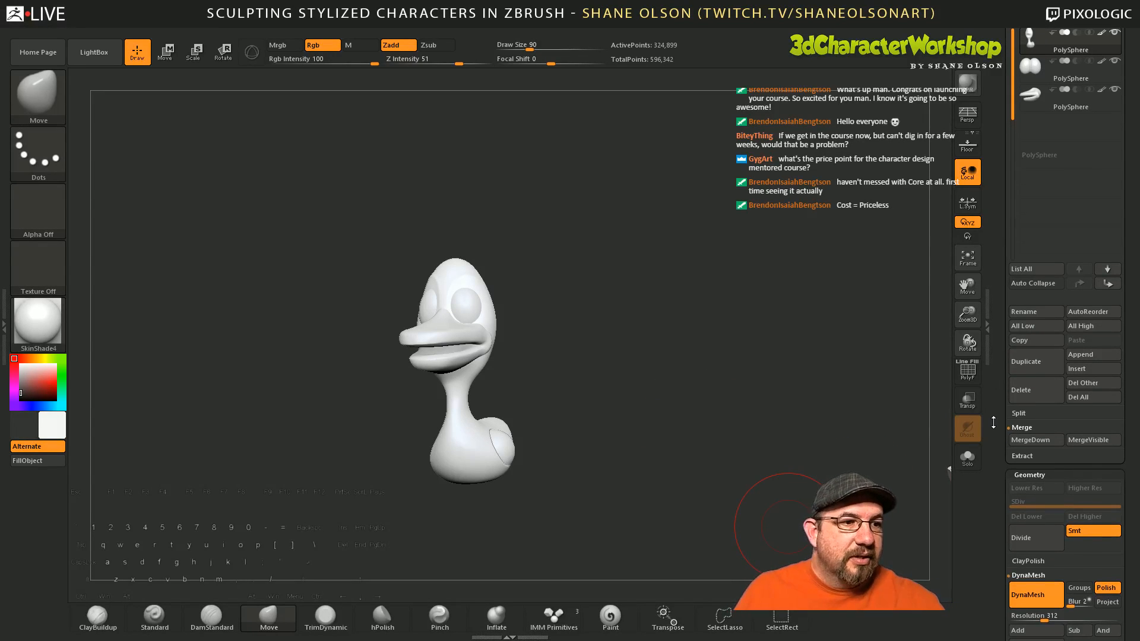
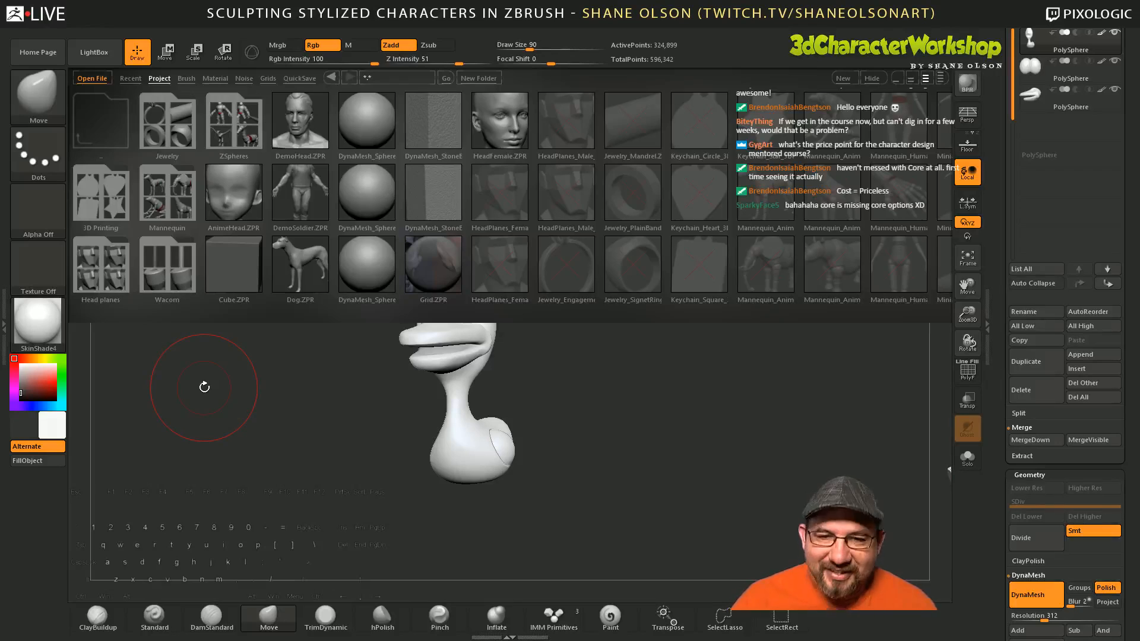
key(comma)
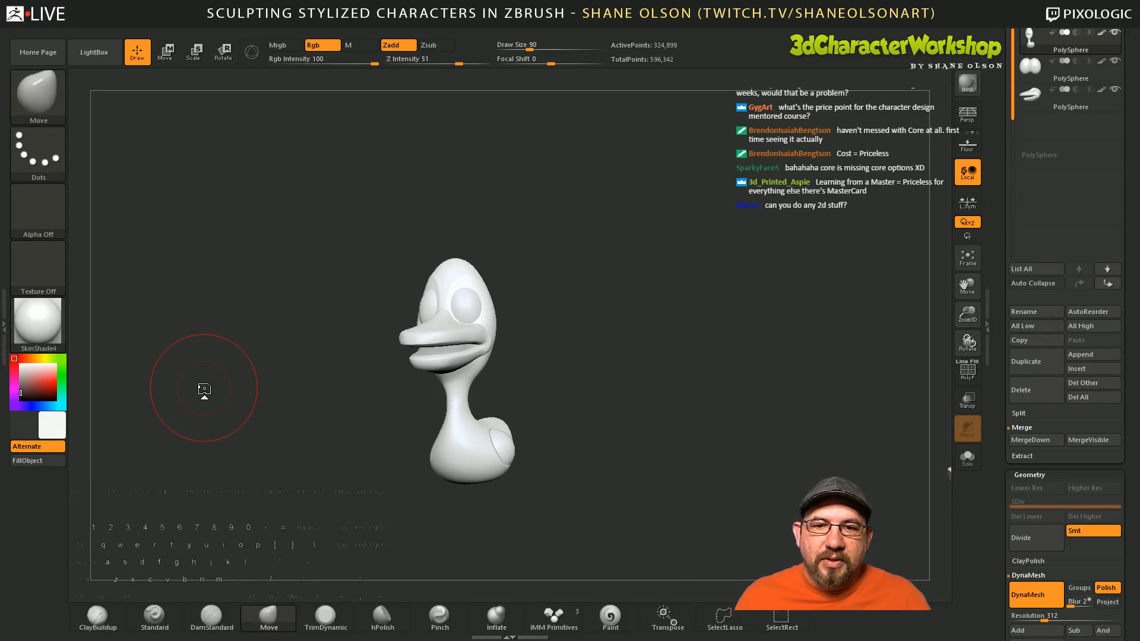
Step: Show the IMM Primitives brush's insert shapes, examine the duck from below and in profile, and return to the Move brush
key(shift)
mouse_move(608, 424)
shift+mouse_down()
mouse_move(613, 409)
mouse_move(608, 438)
mouse_move(615, 415)
mouse_move(625, 422)
mouse_move(619, 449)
mouse_move(650, 419)
shift+mouse_up()
click(553, 616)
mouse_move(650, 419)
mouse_down()
mouse_move(640, 410)
mouse_move(633, 435)
mouse_up()
key(m)
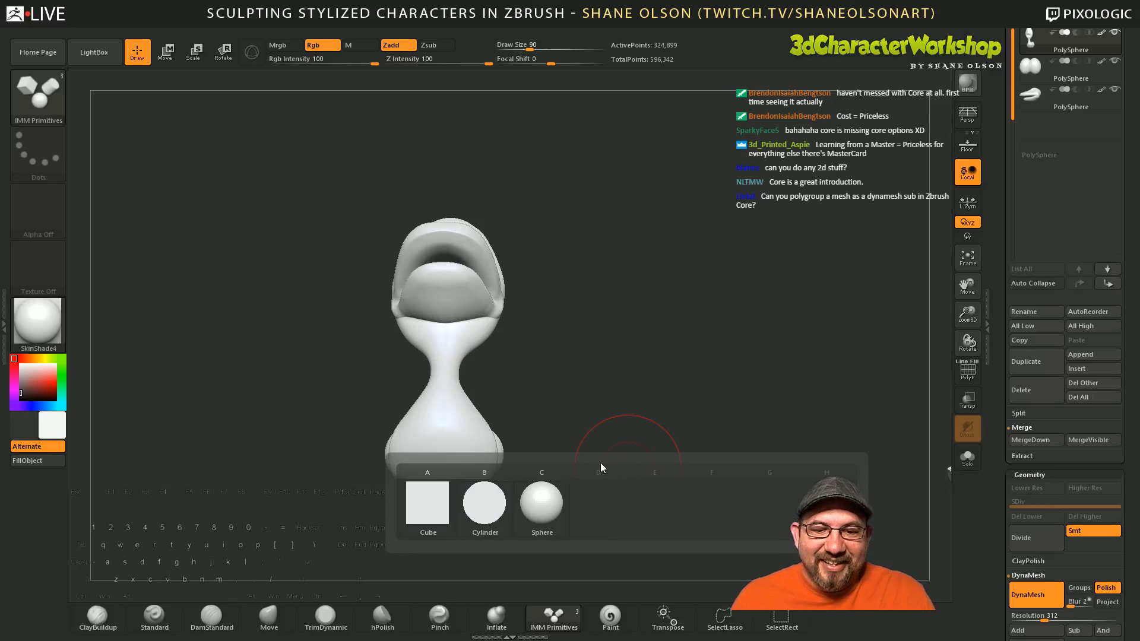
mouse_move(558, 396)
mouse_down()
mouse_move(552, 376)
mouse_move(570, 414)
mouse_move(572, 397)
mouse_up()
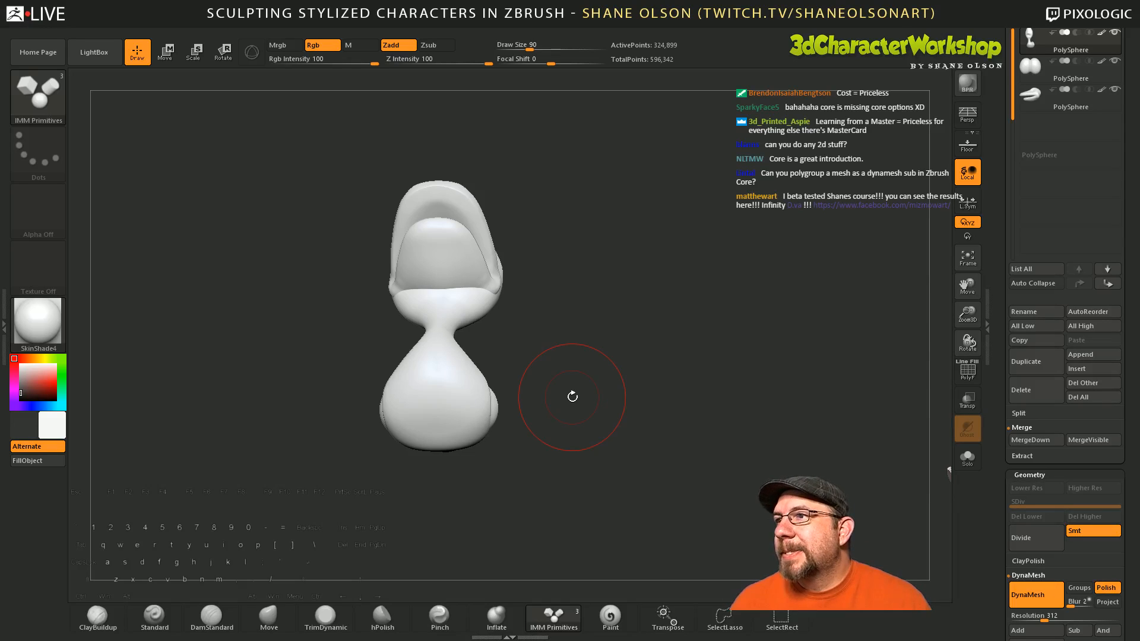
mouse_move(643, 356)
mouse_down()
mouse_move(641, 371)
mouse_move(659, 374)
mouse_up()
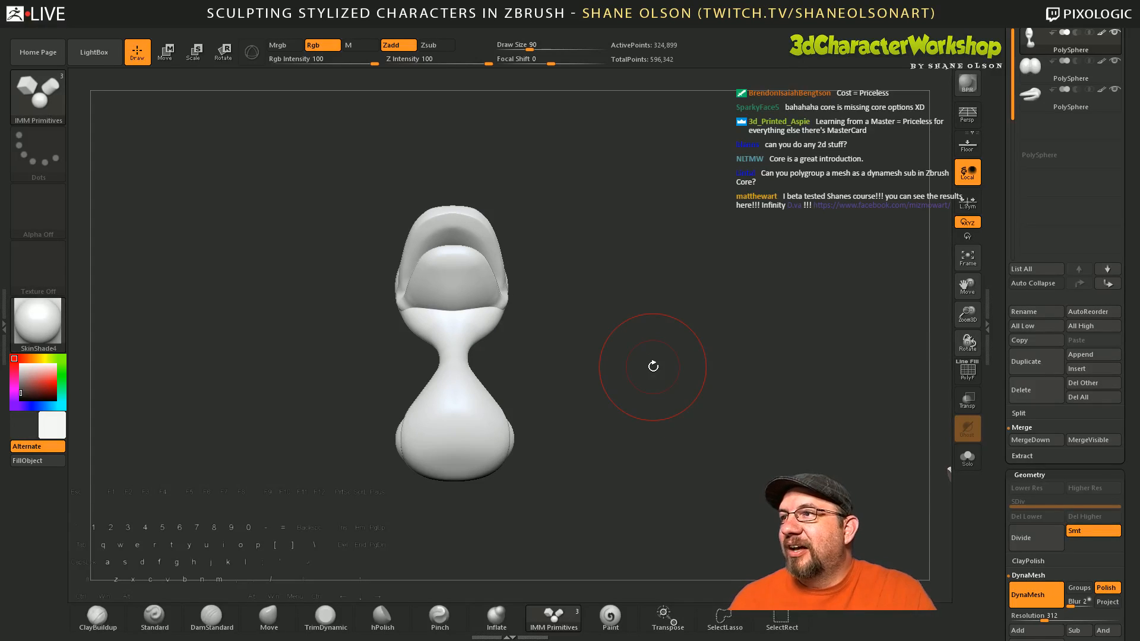
mouse_move(653, 367)
mouse_down()
mouse_move(593, 389)
mouse_move(634, 369)
mouse_move(629, 461)
mouse_move(647, 415)
mouse_move(632, 468)
mouse_move(661, 394)
mouse_move(653, 383)
mouse_up()
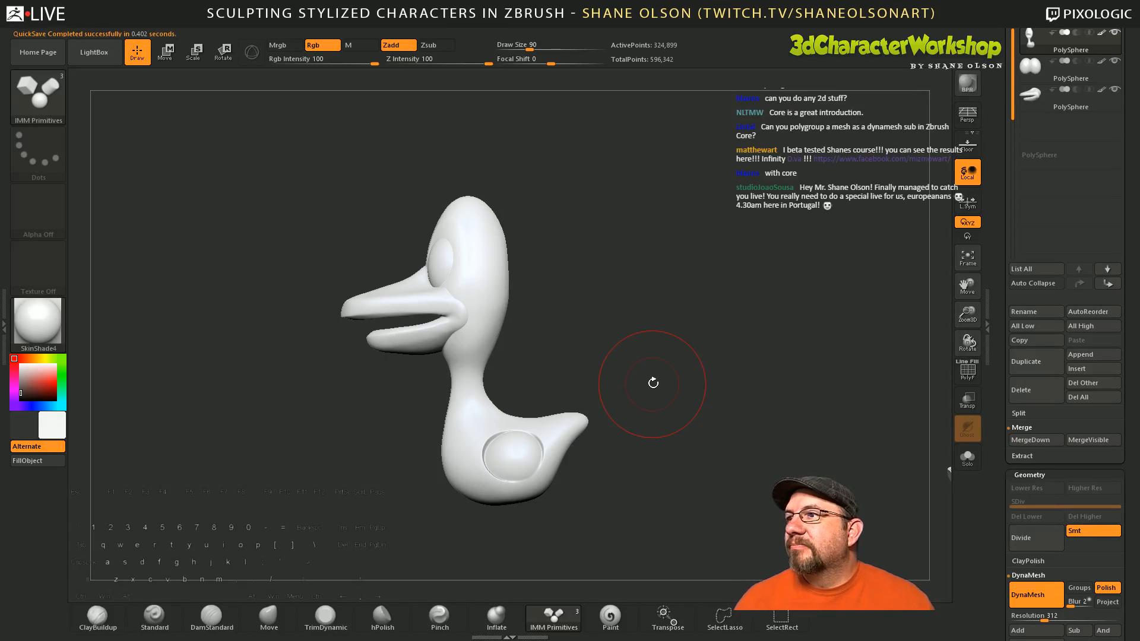
drag(704, 386, 698, 394)
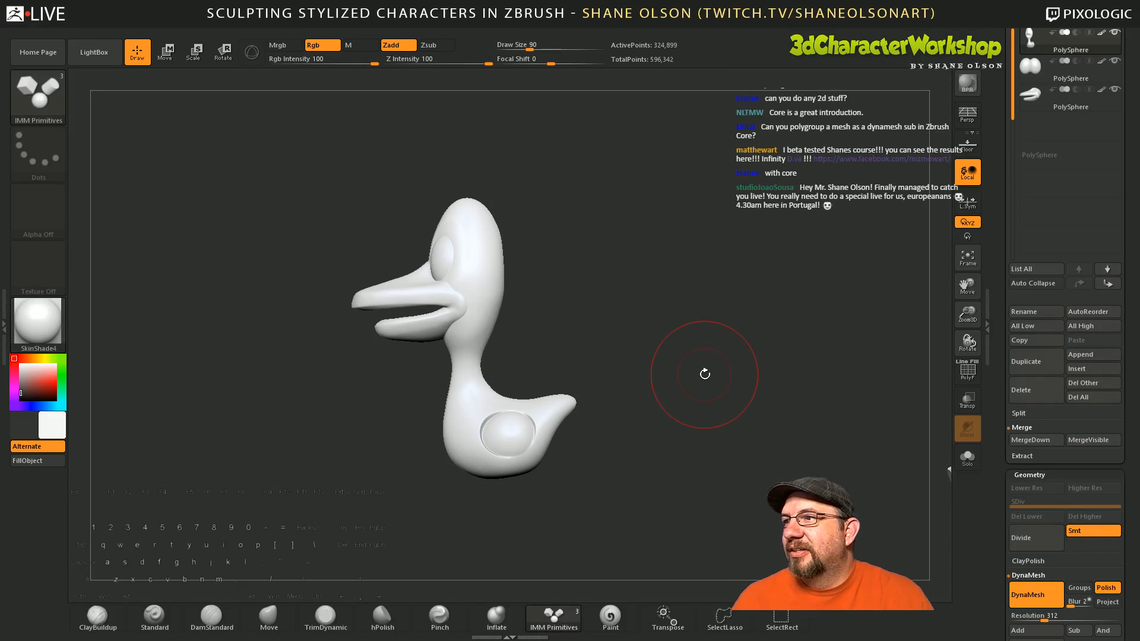
drag(681, 407, 679, 420)
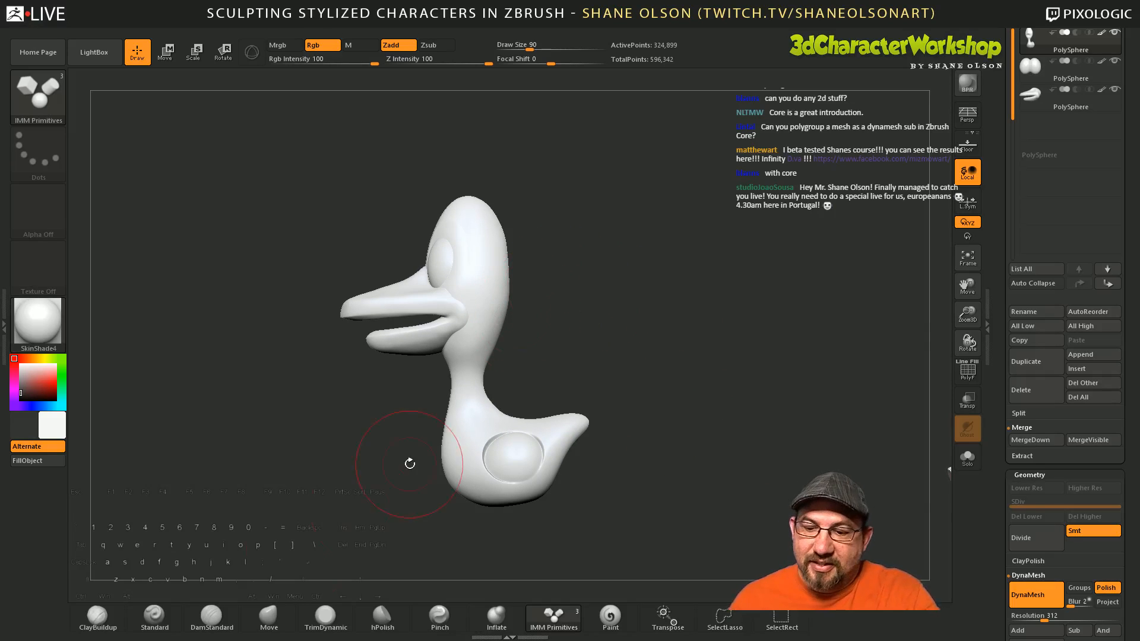
click(269, 617)
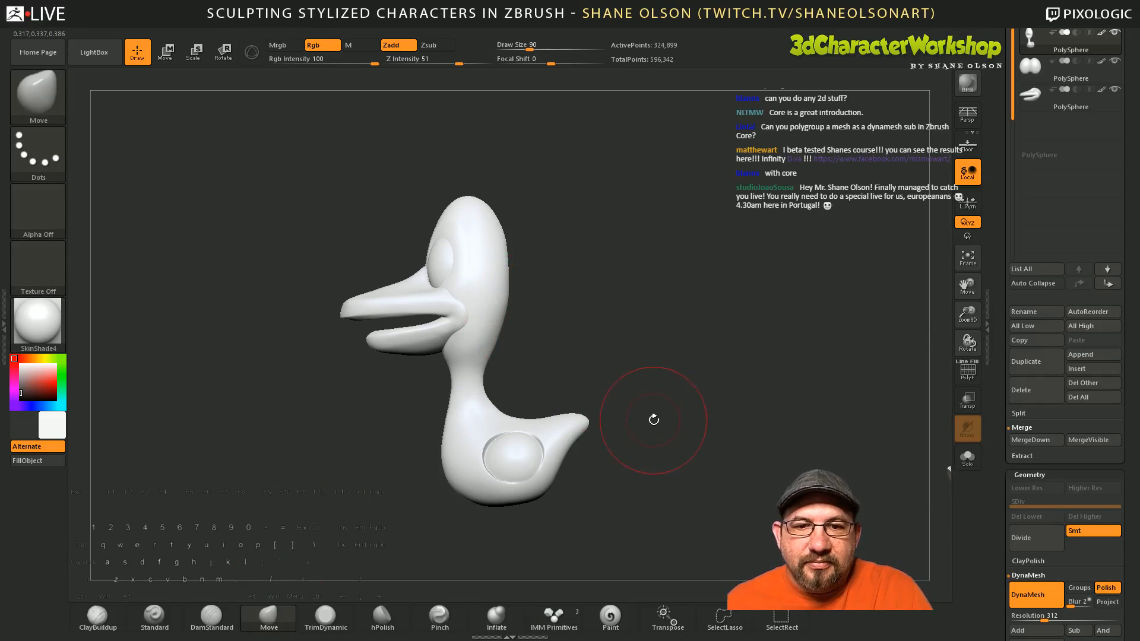
Step: Turn on the 3D gizmo in Move mode, try homing it on the body subtool, and undo the resulting move
mouse_move(653, 414)
mouse_down()
mouse_move(687, 422)
mouse_move(653, 427)
mouse_up()
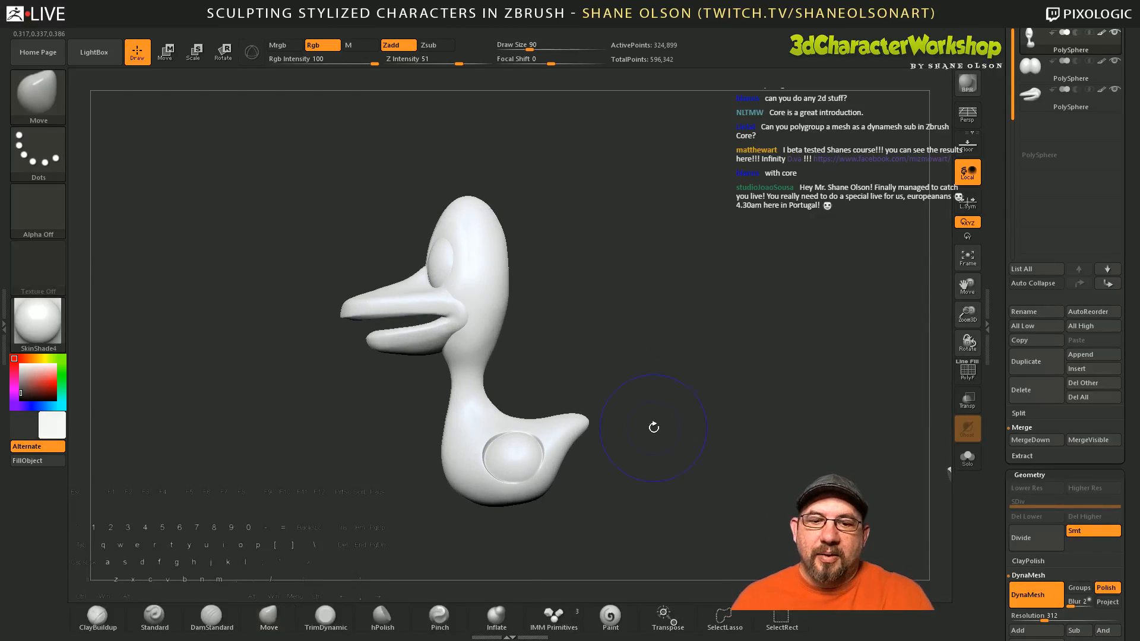
key(w)
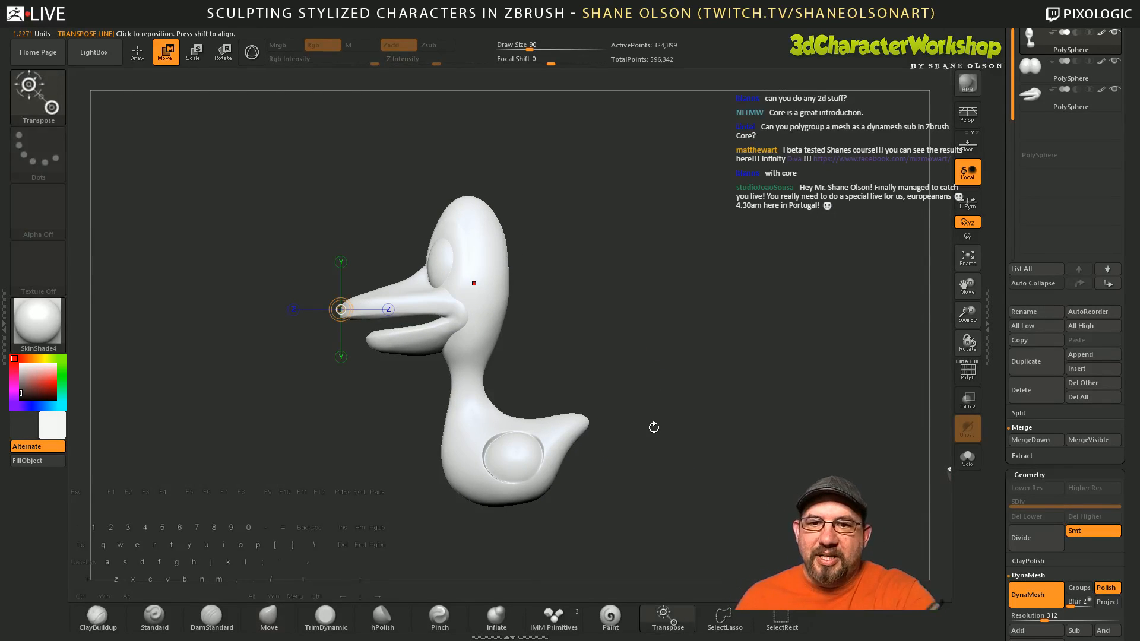
key(y)
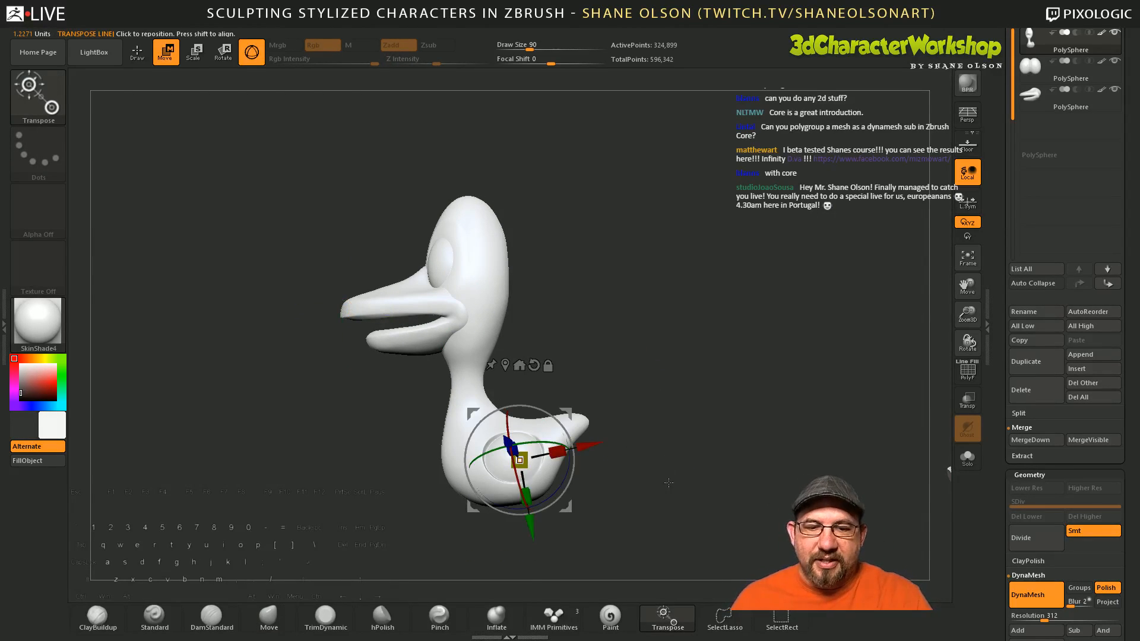
click(520, 365)
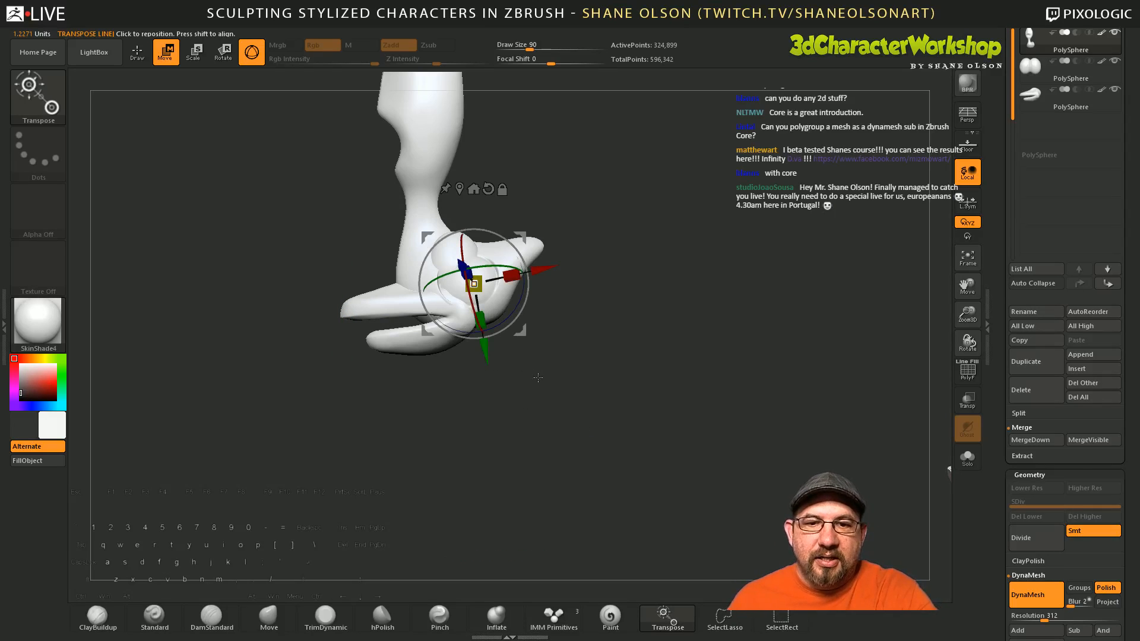
key(ctrl+z)
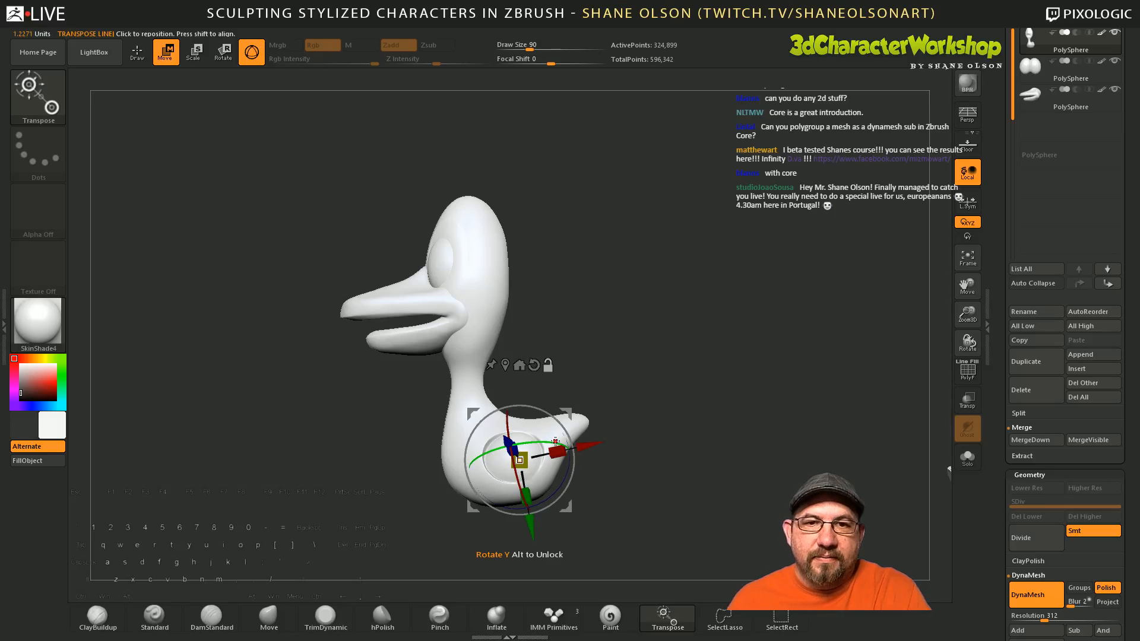
Step: Reposition the unlocked gizmo at the head, then reset its orientation to the world axes and lock it
alt+click(473, 284)
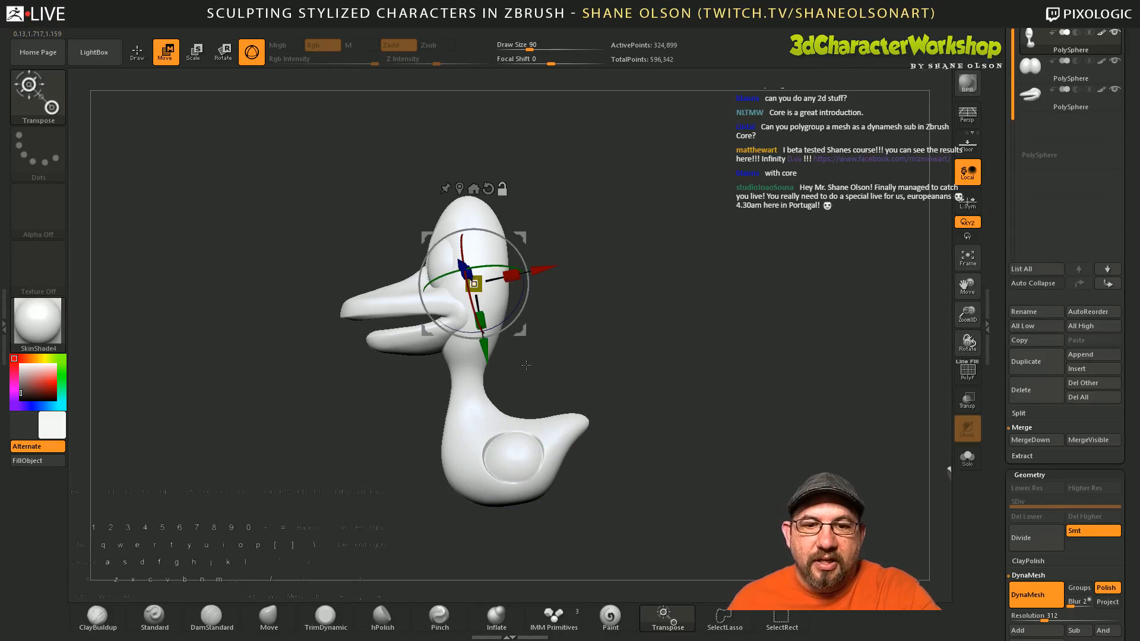
shift+drag(641, 397, 697, 408)
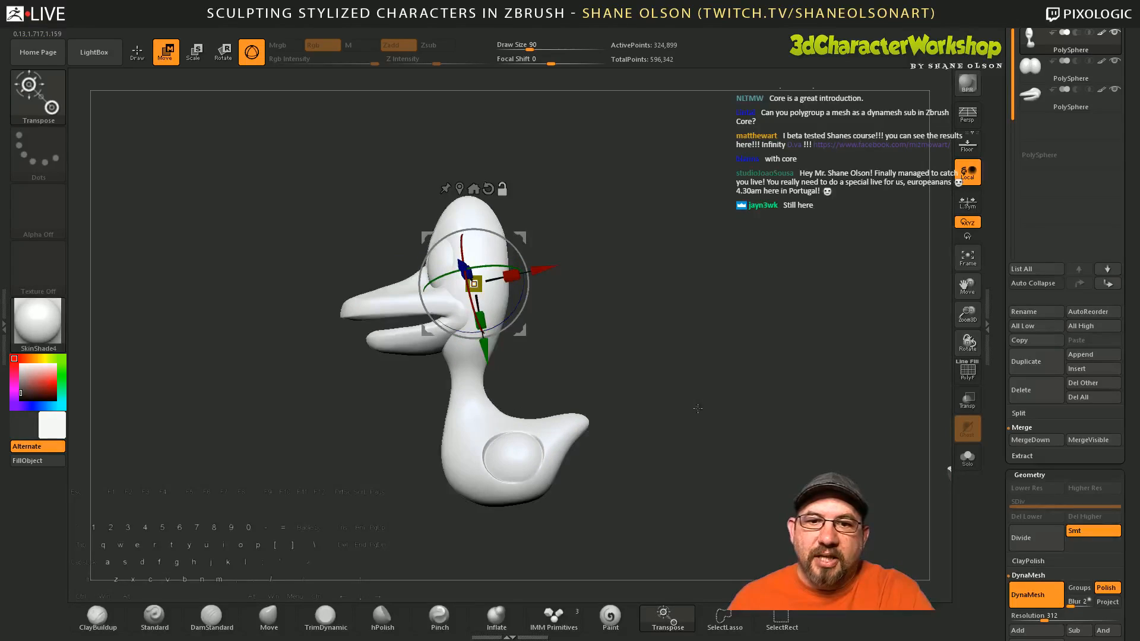
click(488, 189)
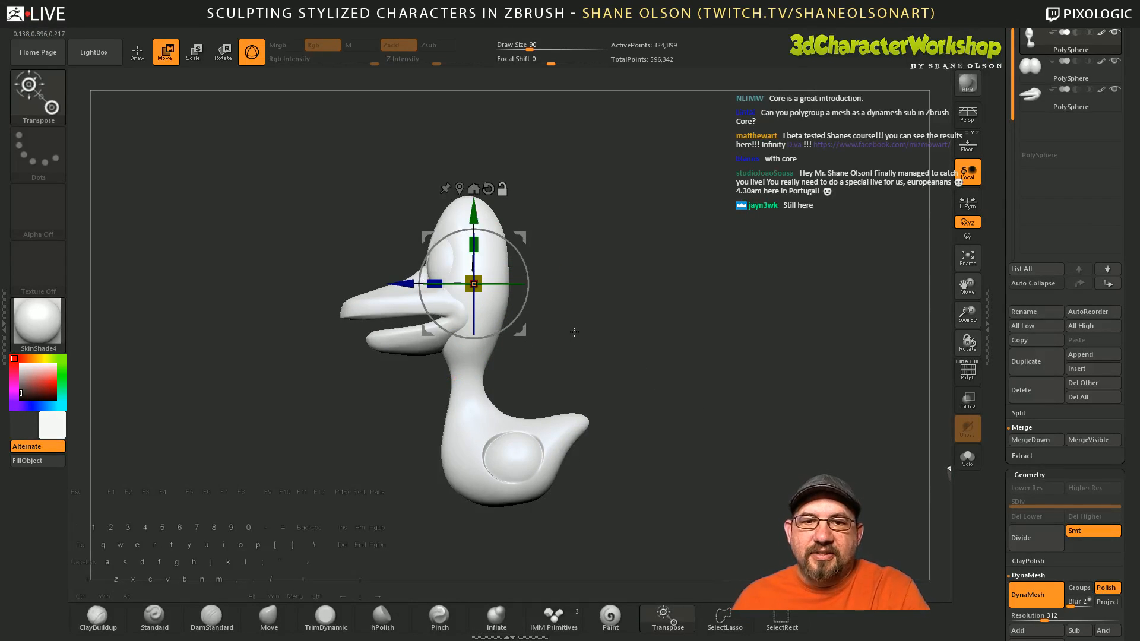
click(502, 194)
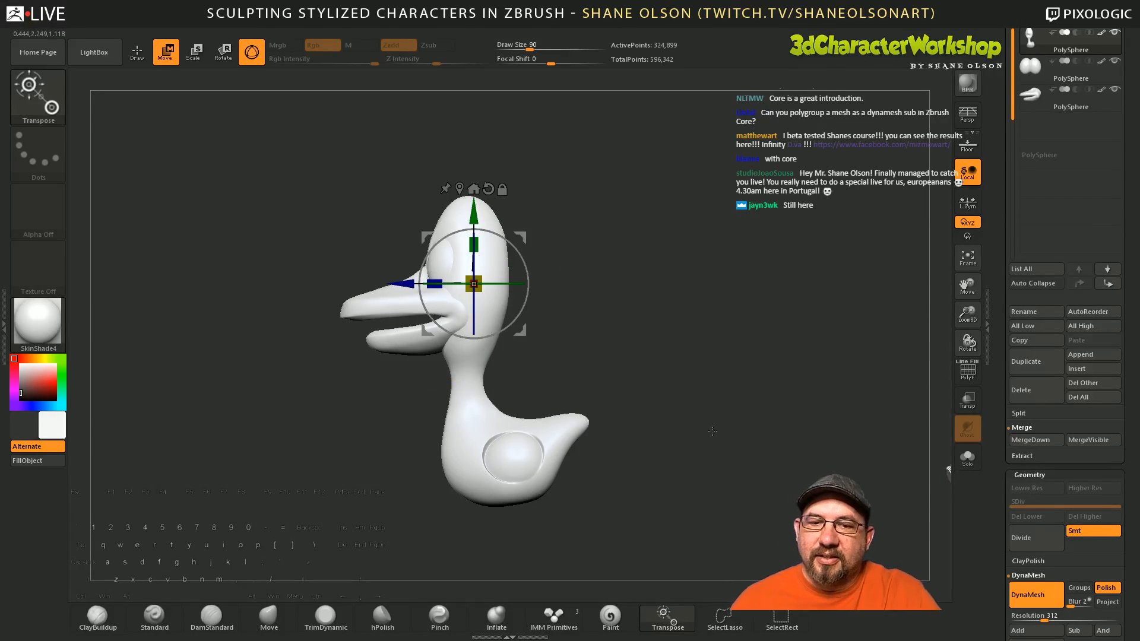
alt+drag(714, 432, 730, 466)
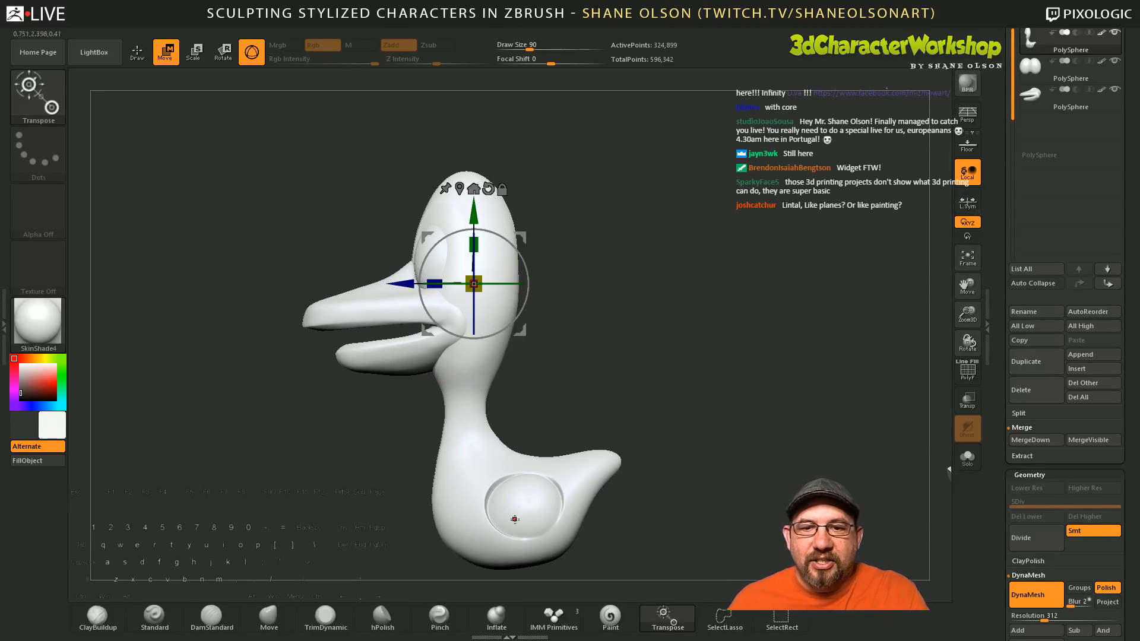
Step: Select the beak subtool, try moving and rotating it with the gizmo, and undo each transformation
alt+click(391, 316)
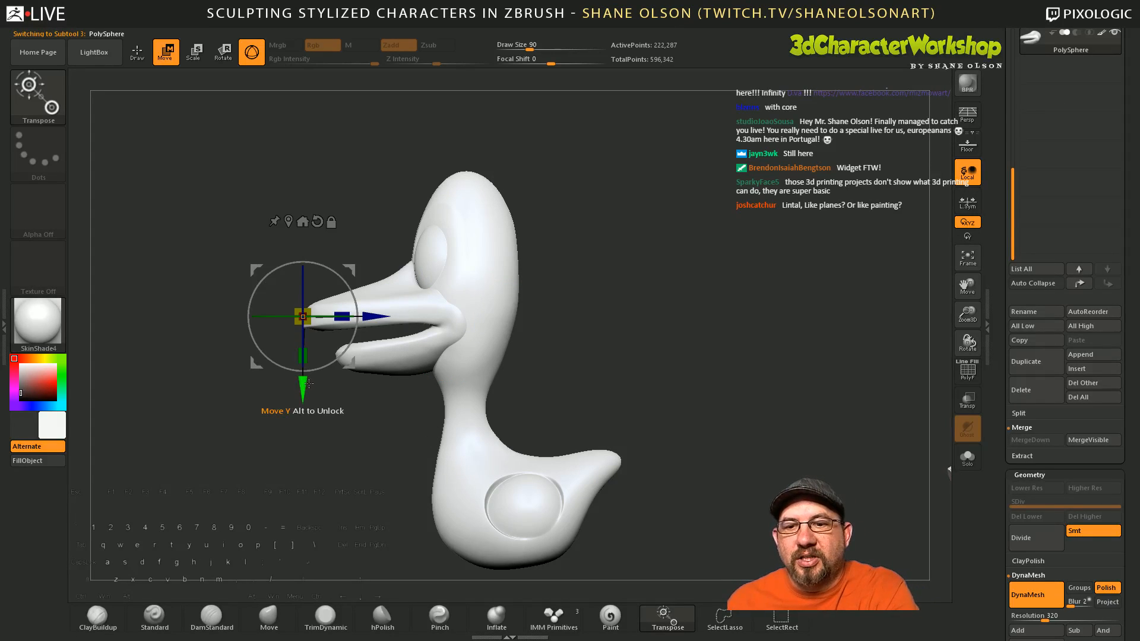
mouse_move(303, 393)
mouse_down()
mouse_move(303, 409)
mouse_move(303, 398)
mouse_up()
key(ctrl+z)
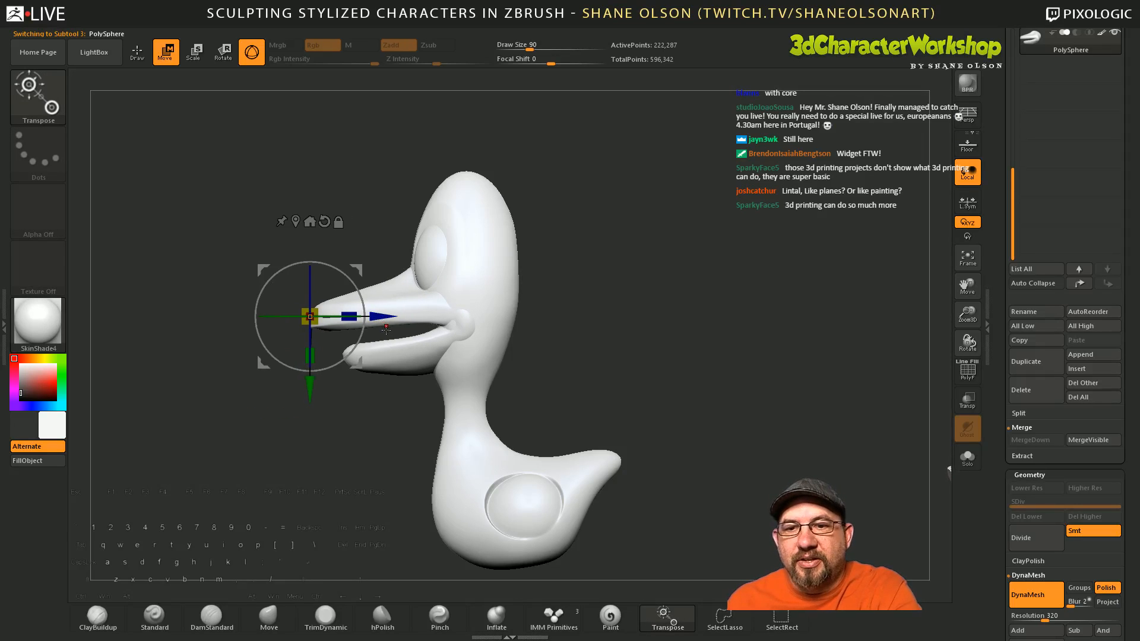
drag(303, 316, 316, 337)
key(ctrl+z)
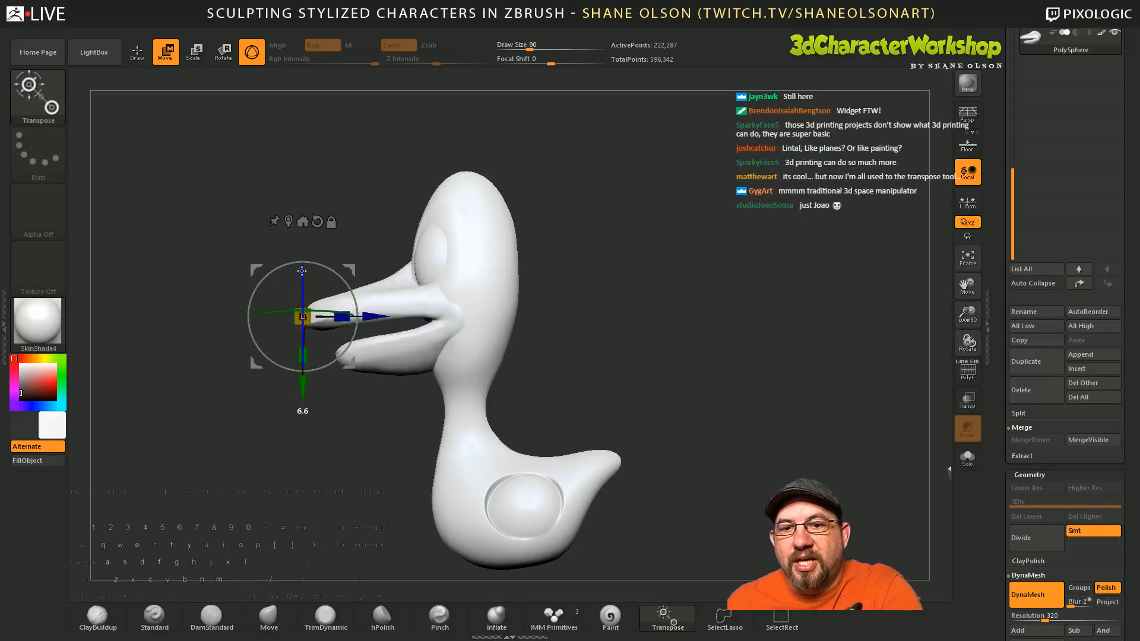
Step: Switch to the IMM Primitives brush and examine the whole duck in profile
alt+drag(713, 426, 704, 414)
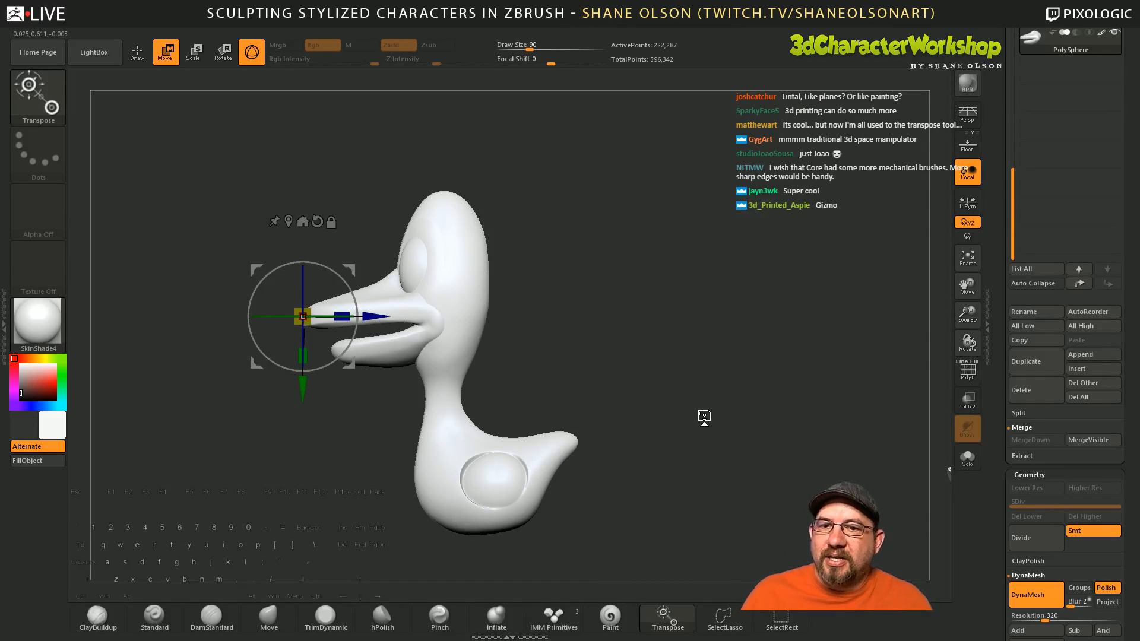
drag(602, 395, 614, 411)
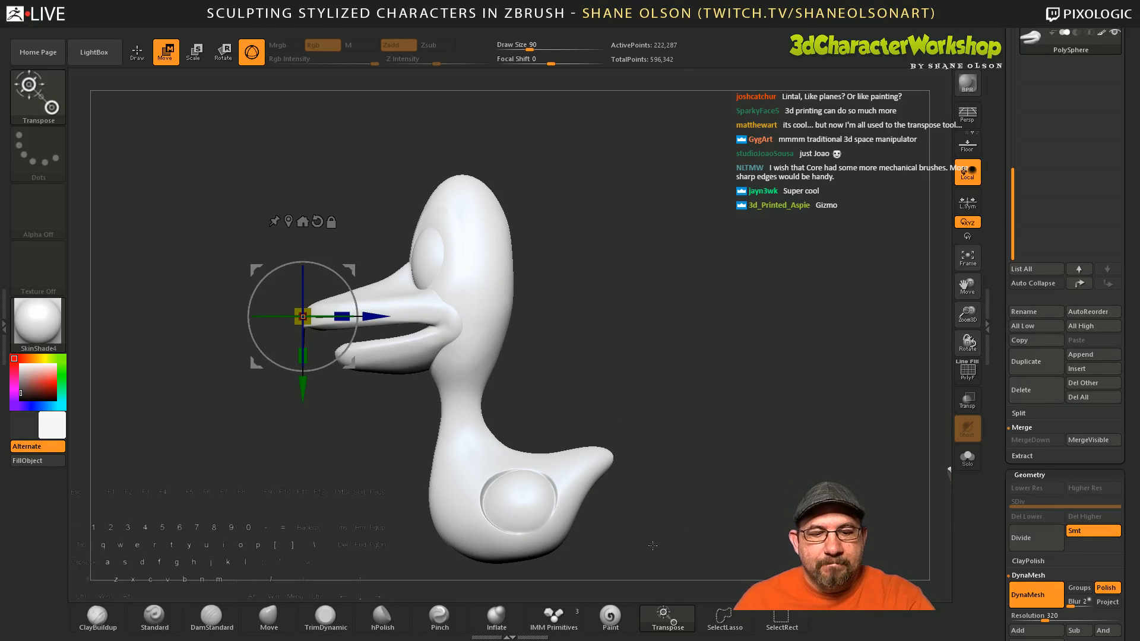
click(552, 616)
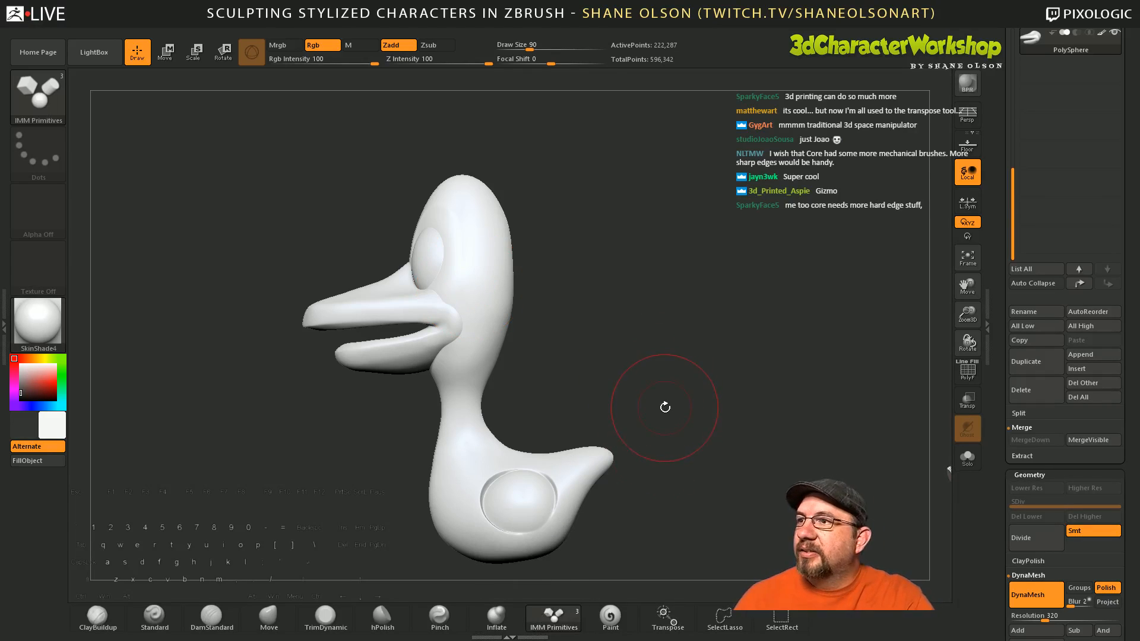
drag(664, 403, 656, 397)
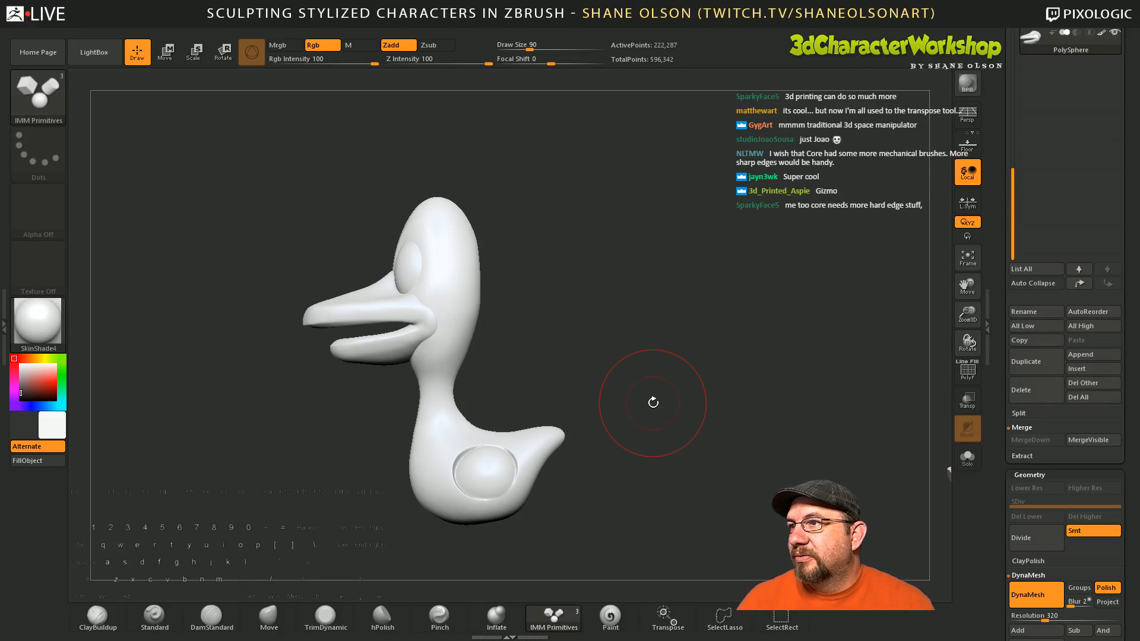
drag(618, 389, 644, 400)
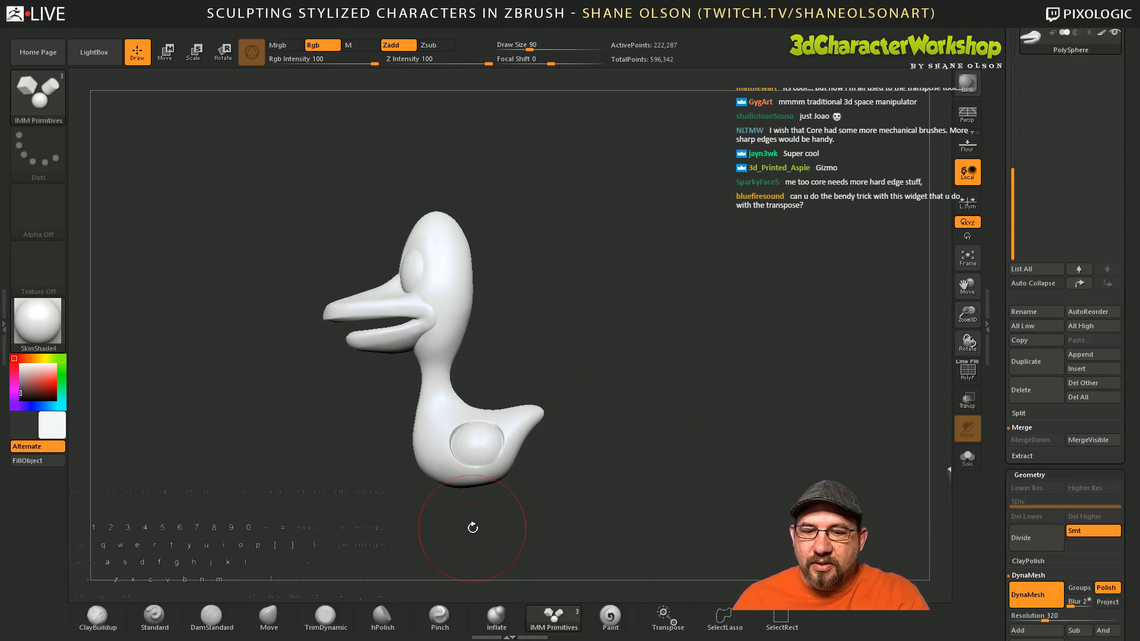
Step: Choose the Paint brush and set one of the two paint colours to a golden yellow
click(610, 617)
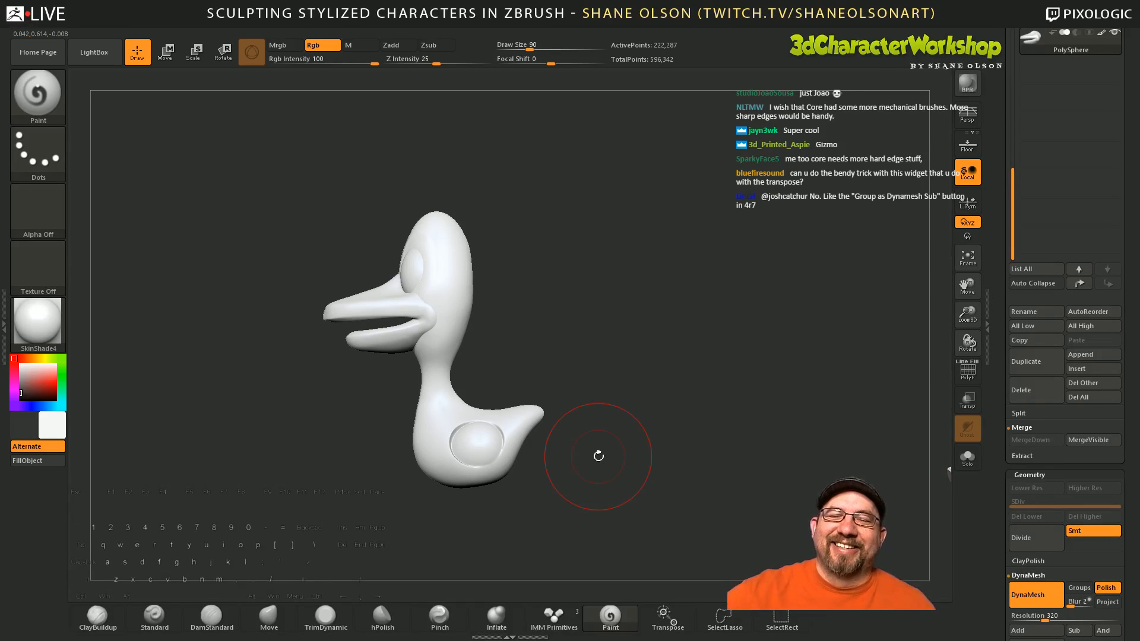
drag(633, 399, 654, 422)
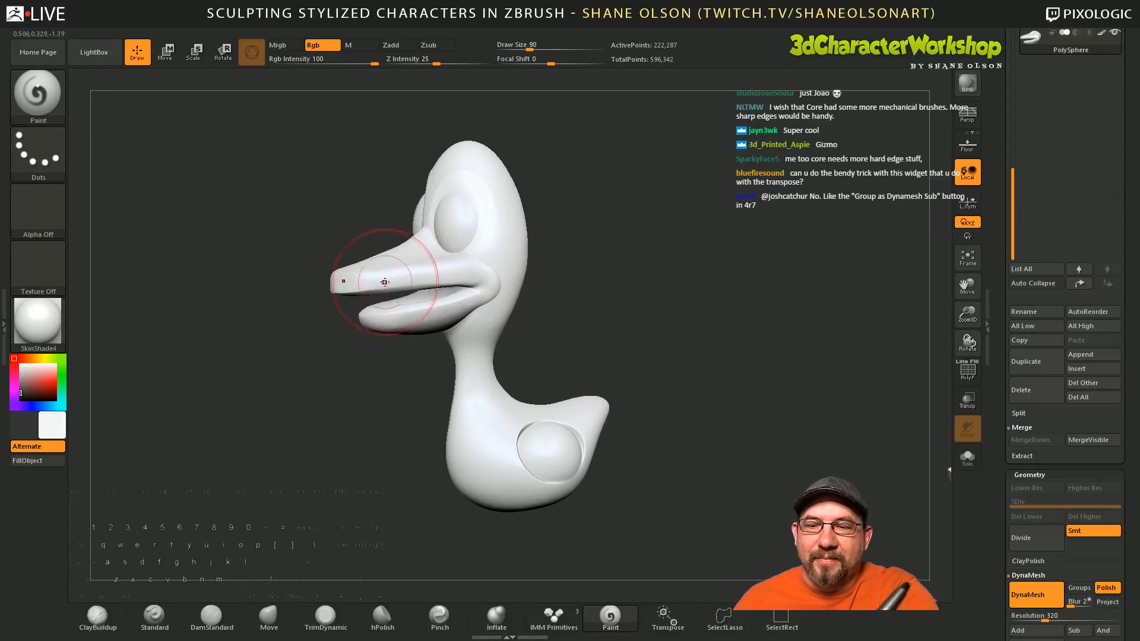
click(37, 358)
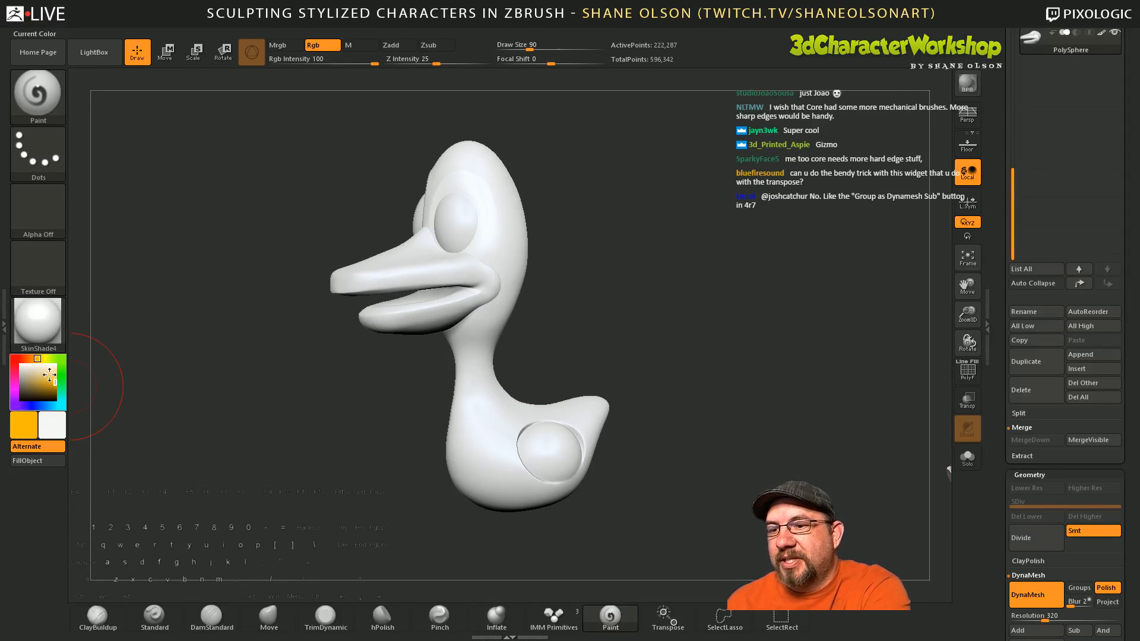
click(46, 375)
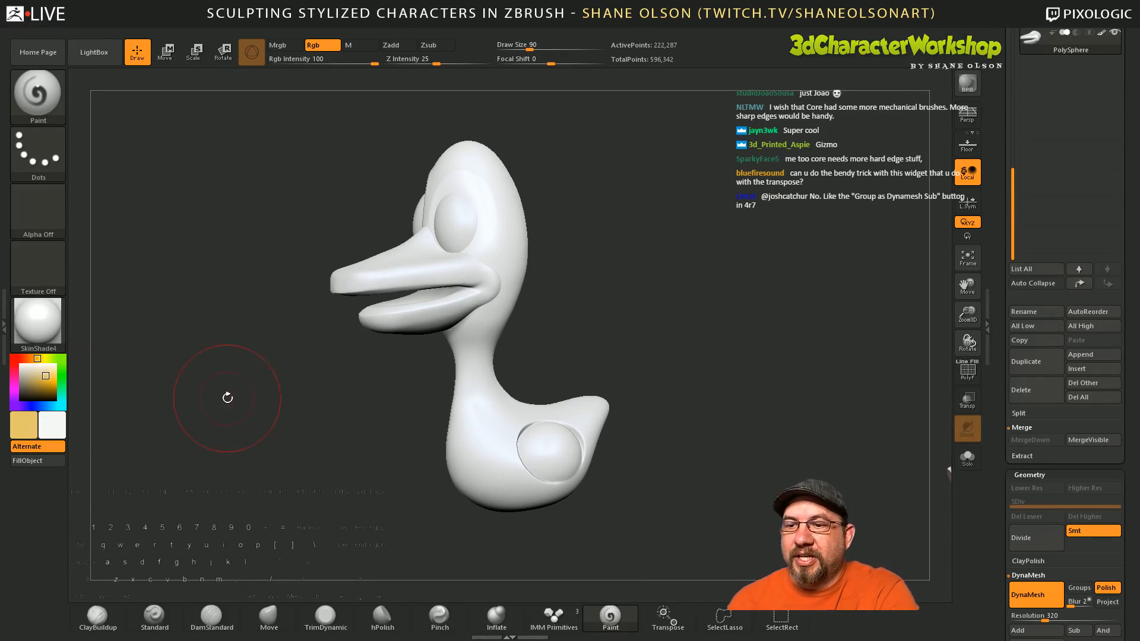
click(46, 380)
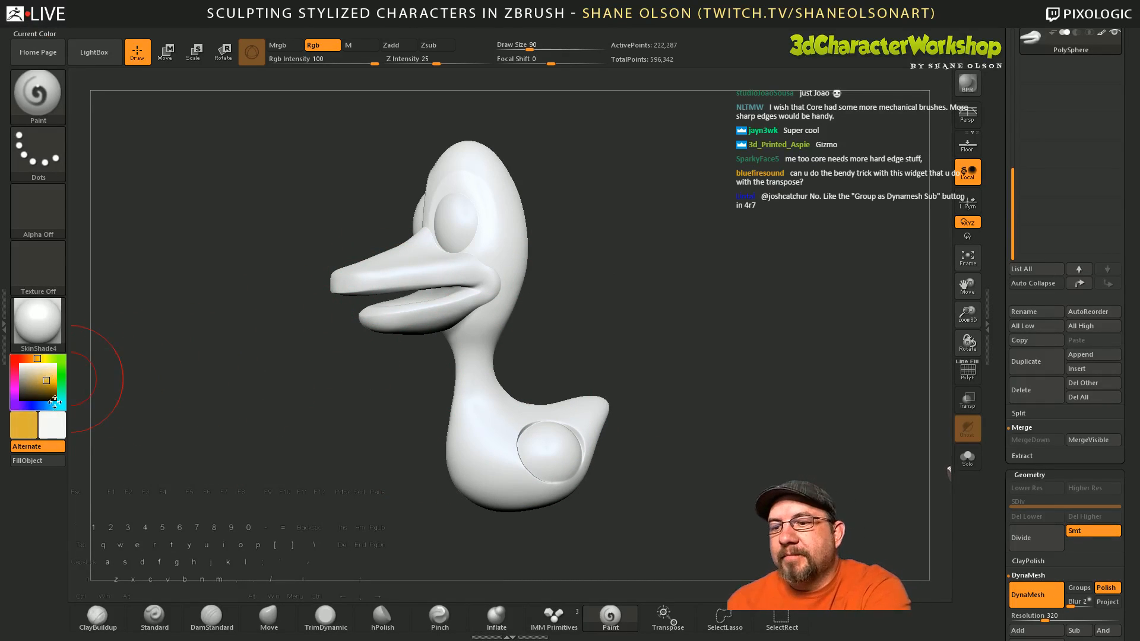
click(56, 449)
click(53, 447)
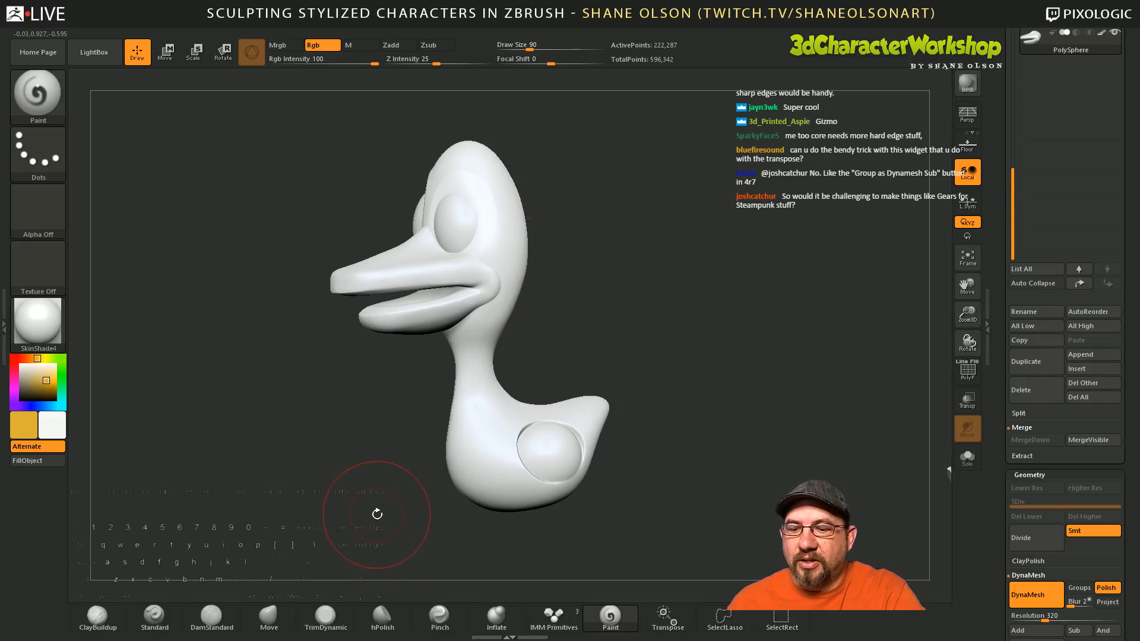
Step: Bring the eye and beak entries of the Subtool list into view and examine the duck from a three-quarter angle
drag(380, 505, 368, 489)
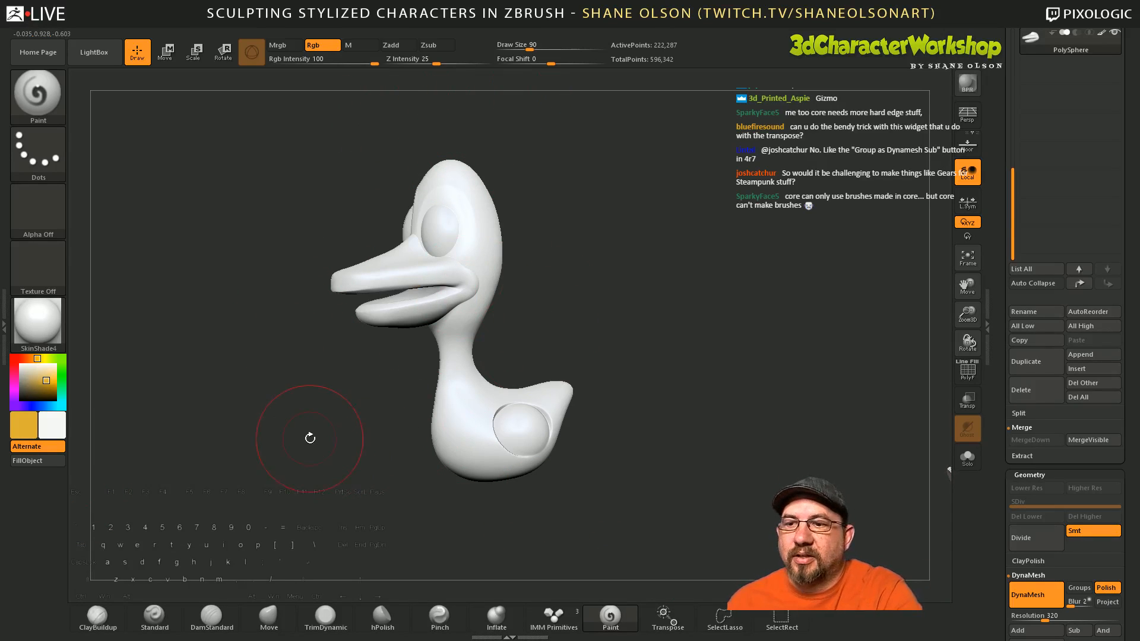
drag(310, 438, 728, 425)
drag(997, 244, 999, 384)
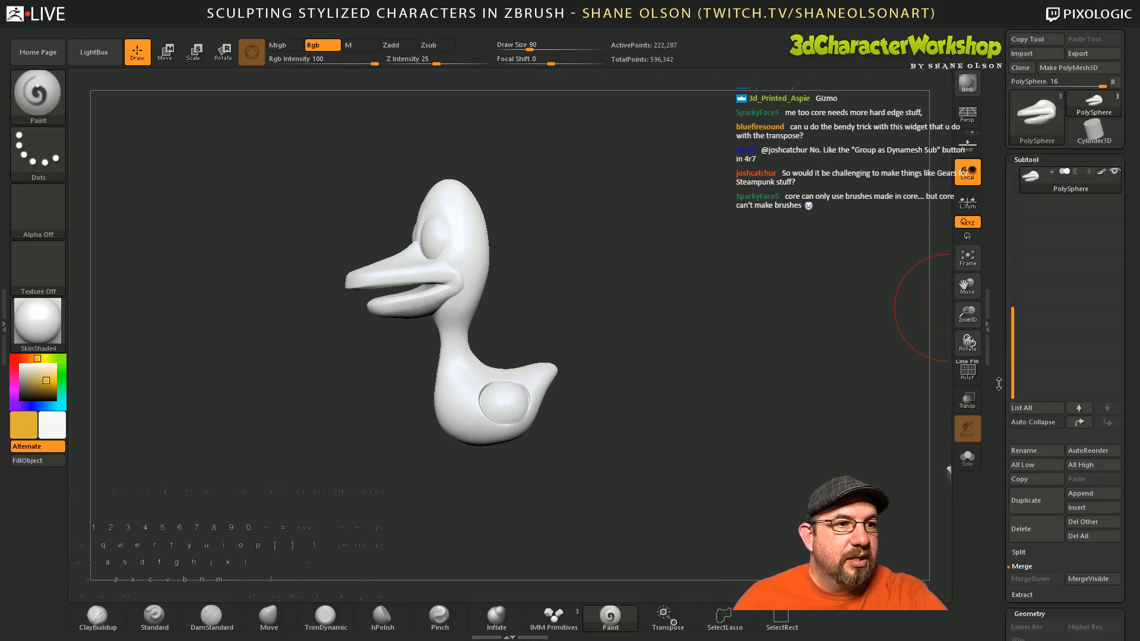
drag(1012, 314, 1012, 184)
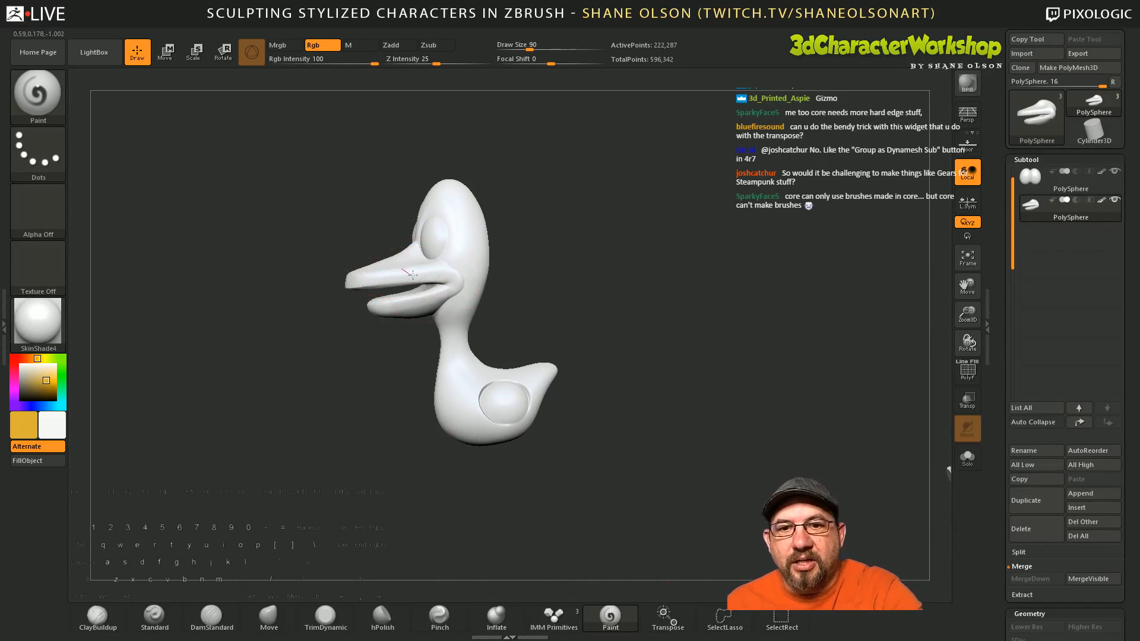
drag(653, 377, 665, 414)
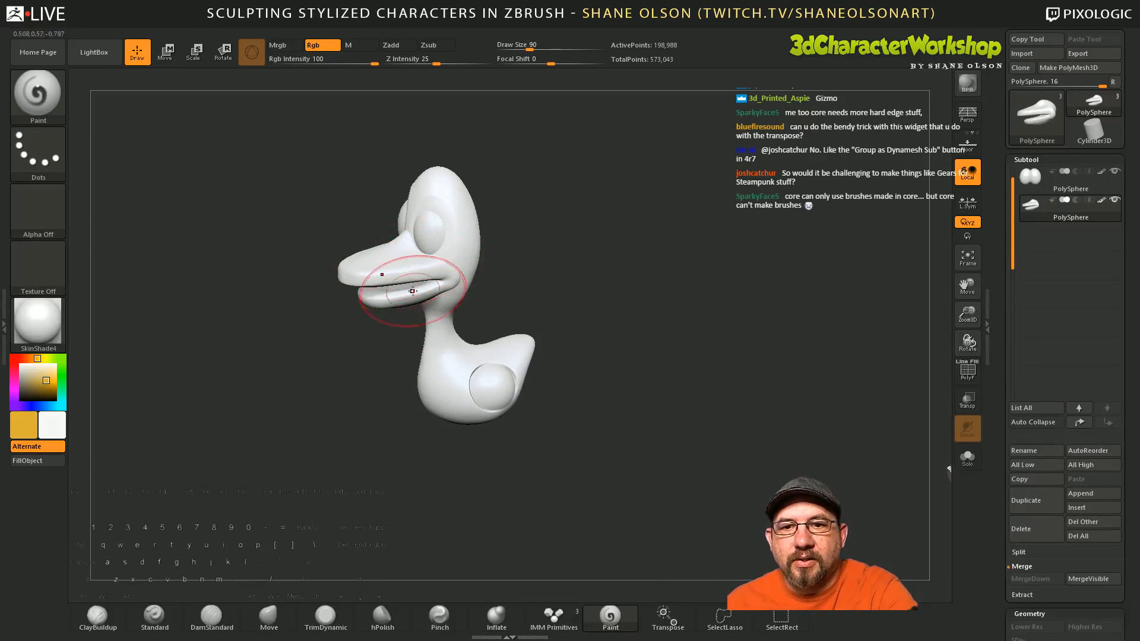
mouse_move(509, 465)
mouse_down()
mouse_move(503, 459)
mouse_move(518, 456)
mouse_up()
drag(636, 468, 588, 470)
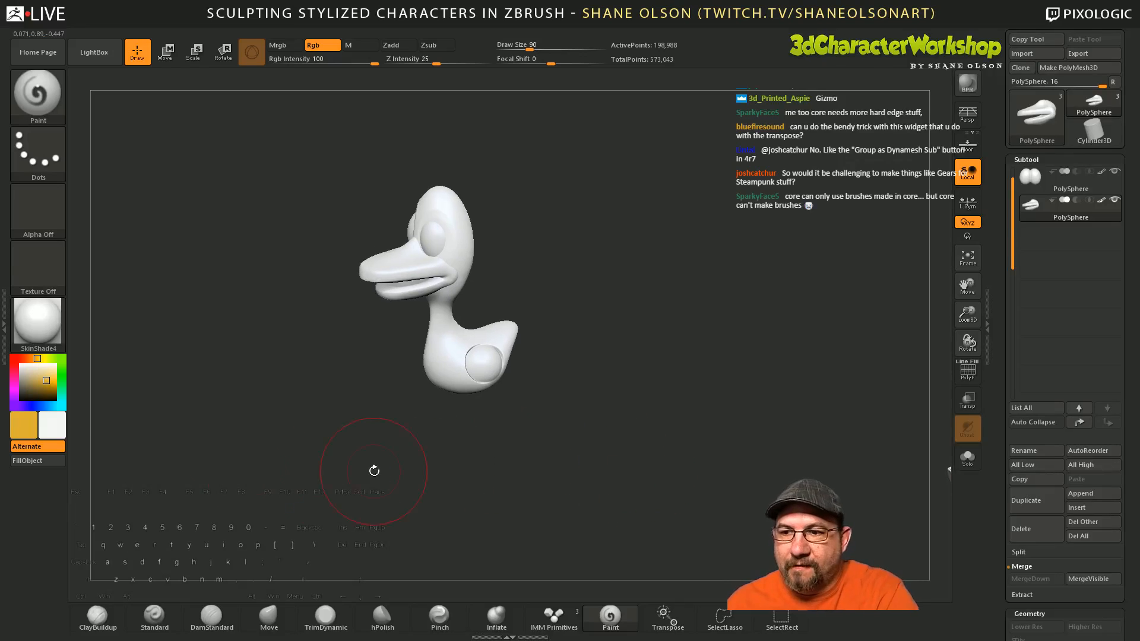
Step: Pick a saturated orange as the current colour, test a paint stroke on the upper beak, and undo the stroke
click(56, 424)
drag(55, 424, 156, 343)
drag(414, 265, 381, 274)
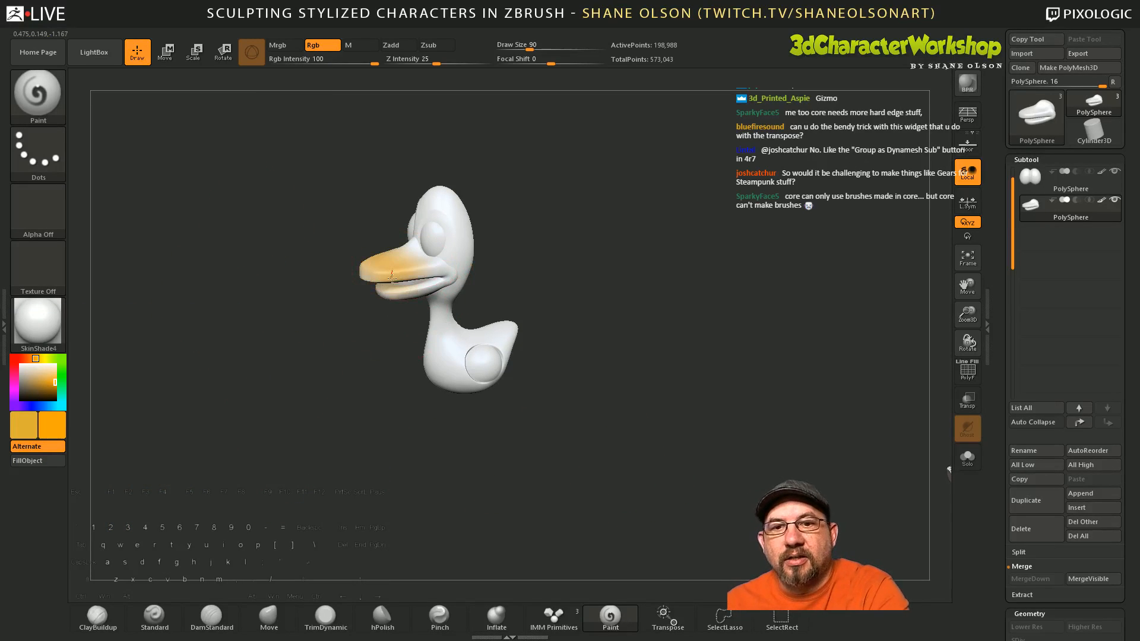
key(ctrl+z)
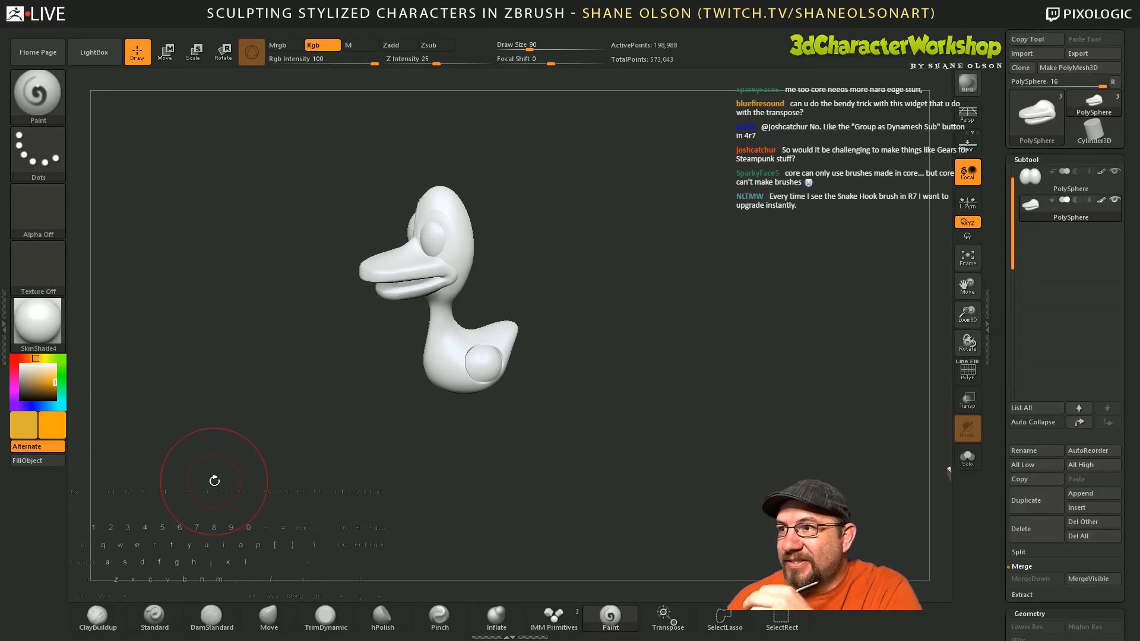
Step: Reduce the Draw Size to 59 and fill the whole beak subtool with the orange colour
key(s)
drag(223, 457, 228, 464)
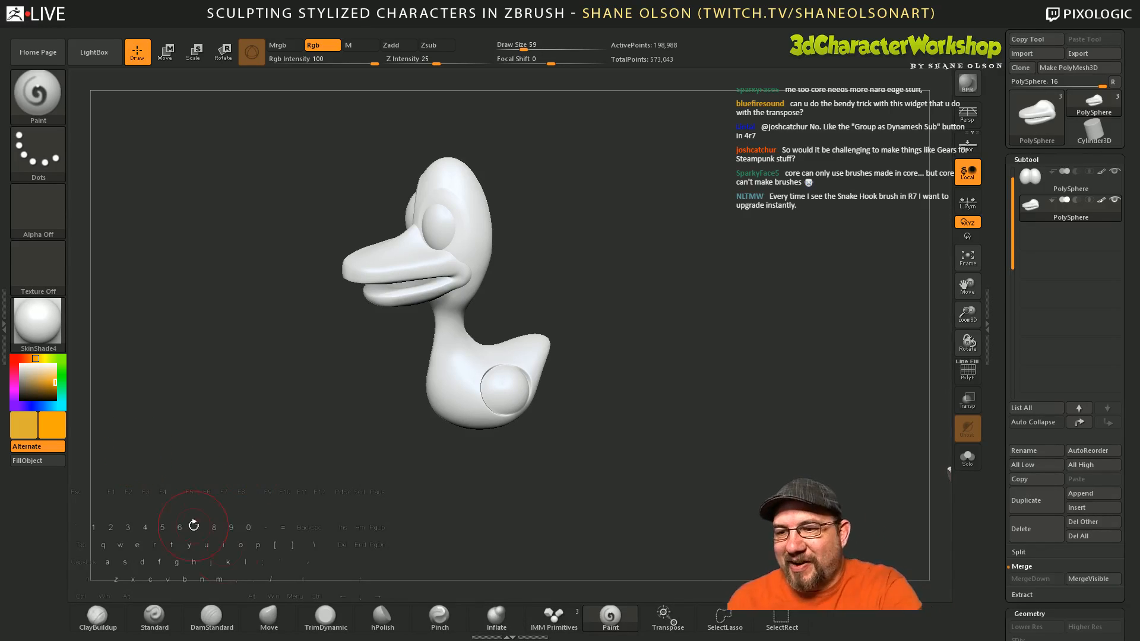
click(38, 461)
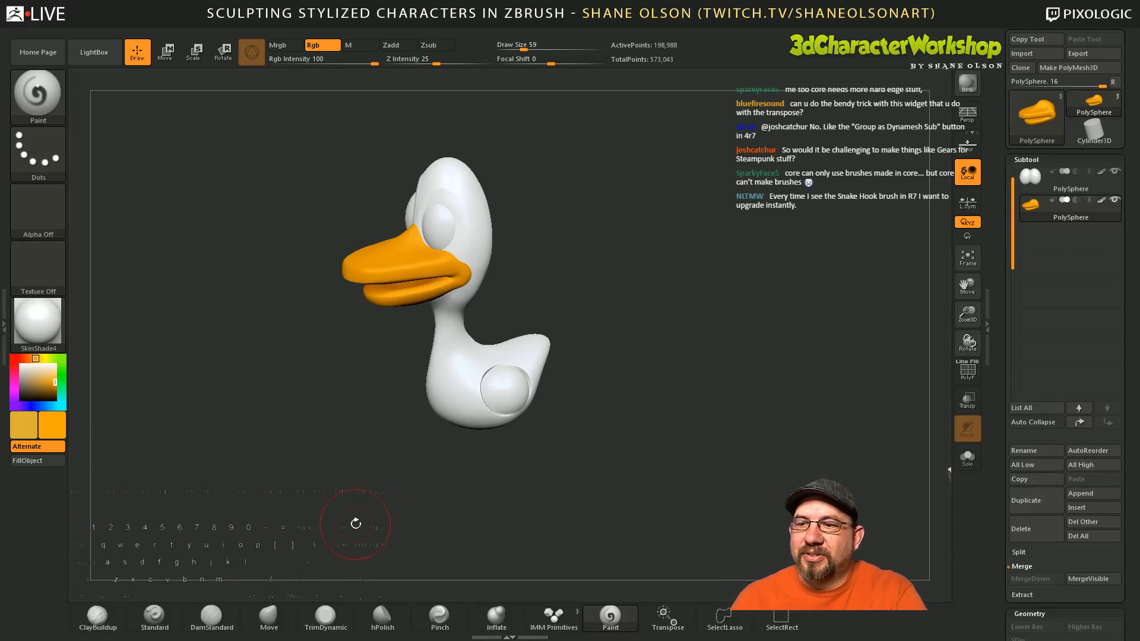
Step: Examine the orange beak against the white head up close from several angles
drag(317, 503, 418, 486)
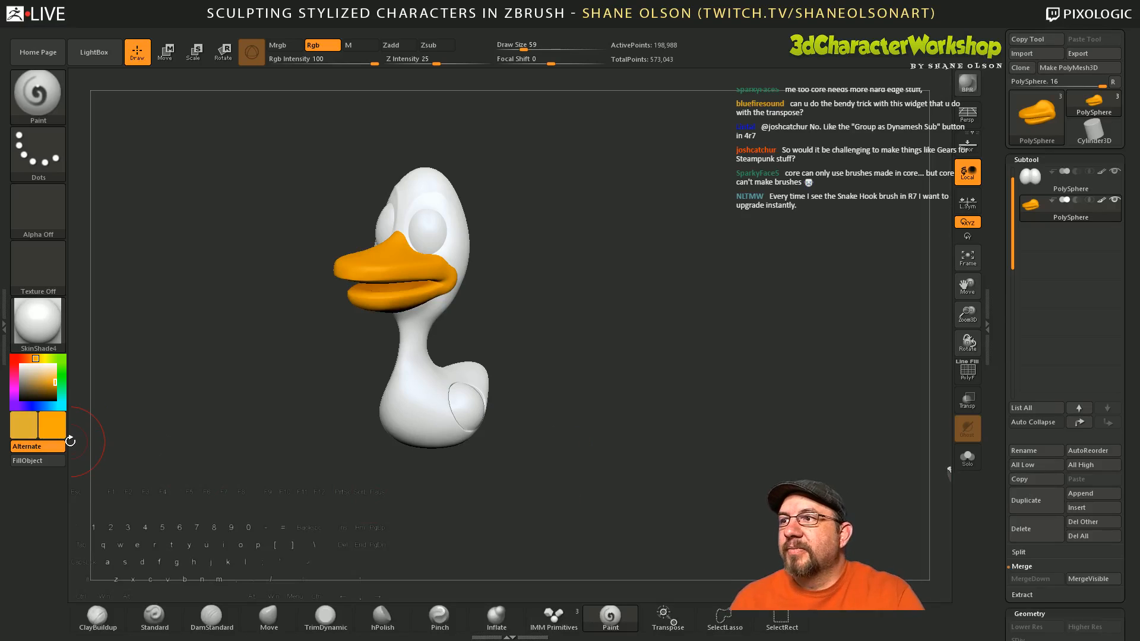
alt+drag(522, 305, 714, 420)
alt+drag(596, 304, 615, 412)
alt+drag(271, 438, 325, 522)
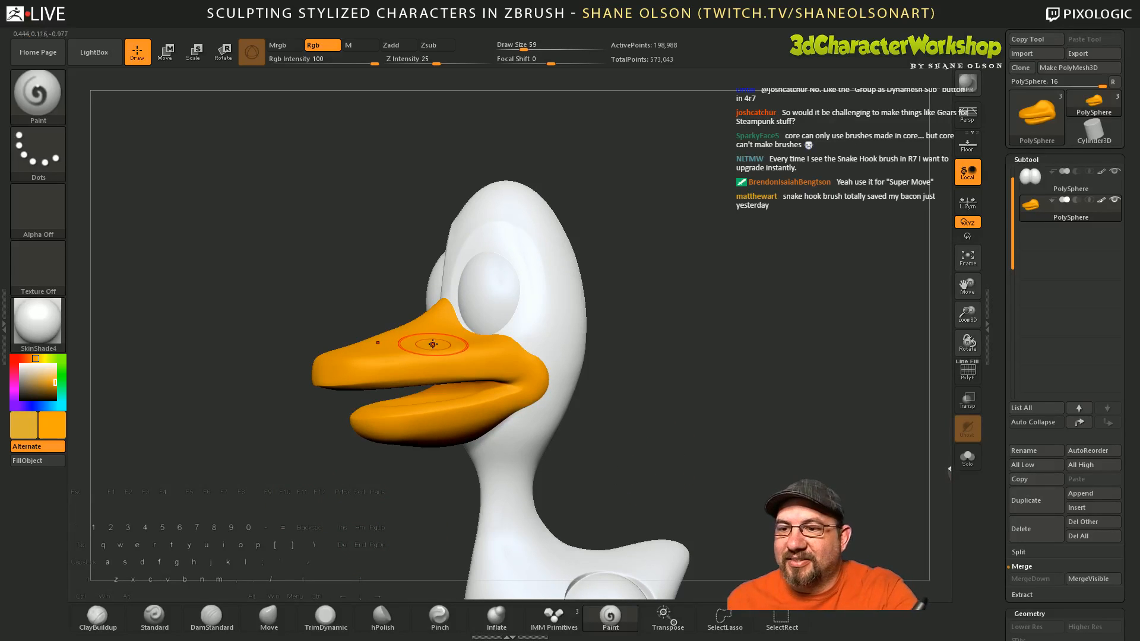
alt+drag(134, 370, 172, 390)
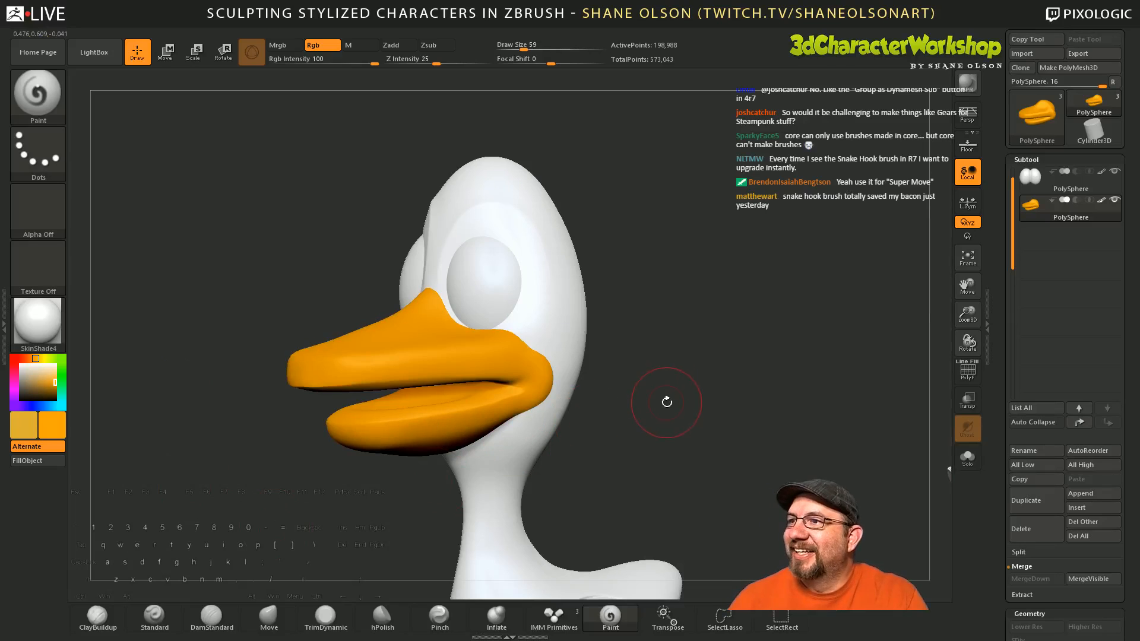
alt+drag(667, 400, 685, 442)
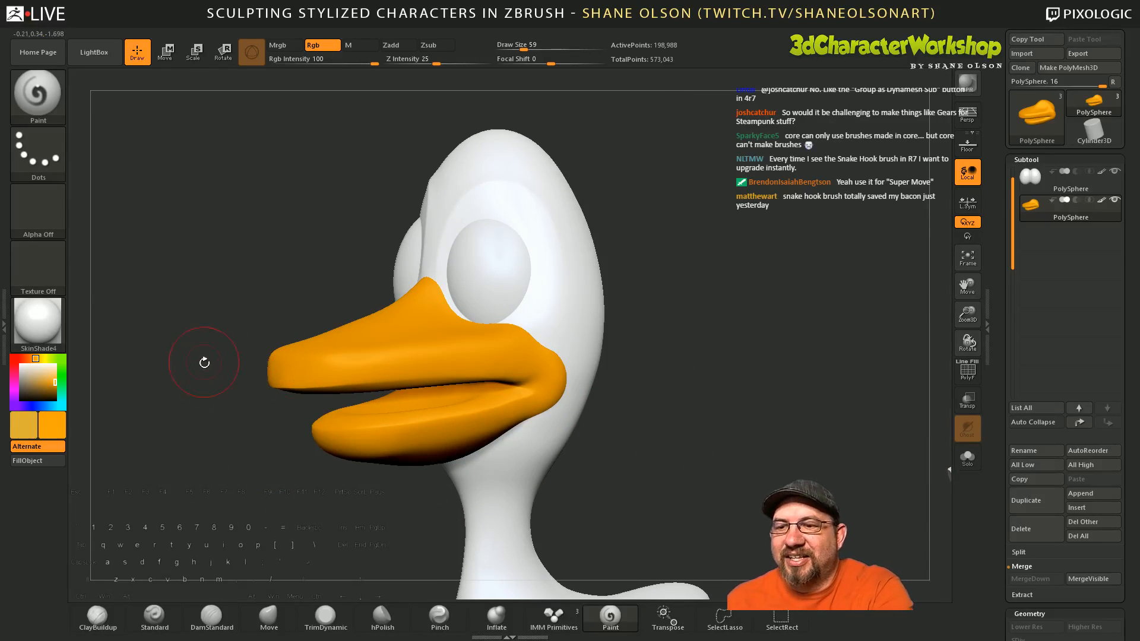
drag(200, 459, 210, 497)
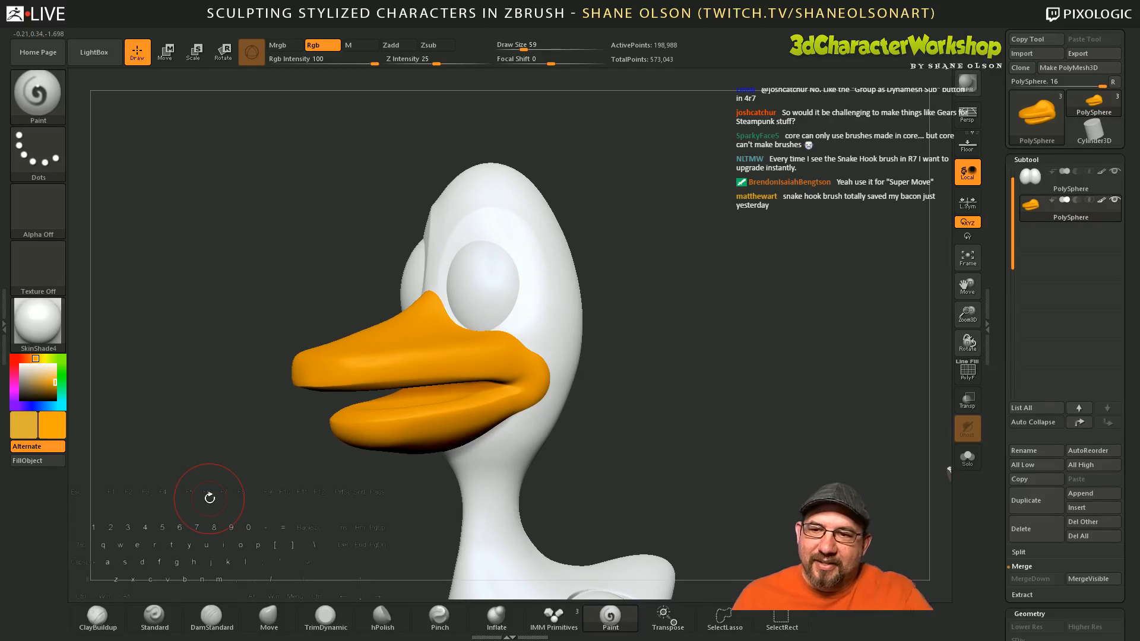
Step: Pick a dark orange-brown as the current paint colour and inspect the mouth opening from the front side
click(54, 426)
drag(198, 442, 172, 450)
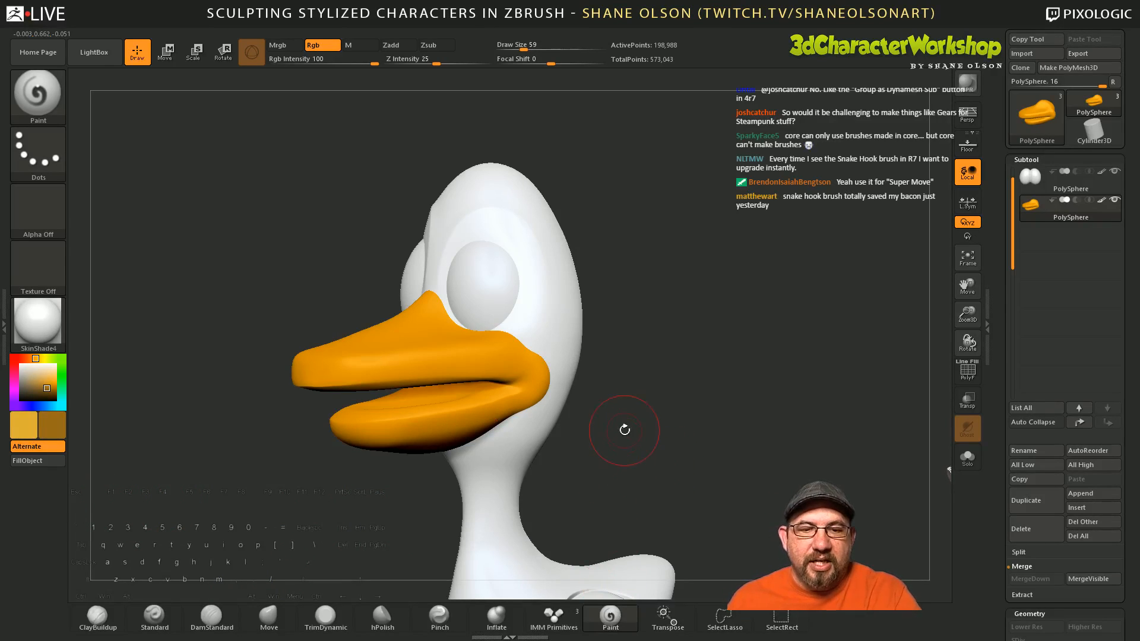
key(space)
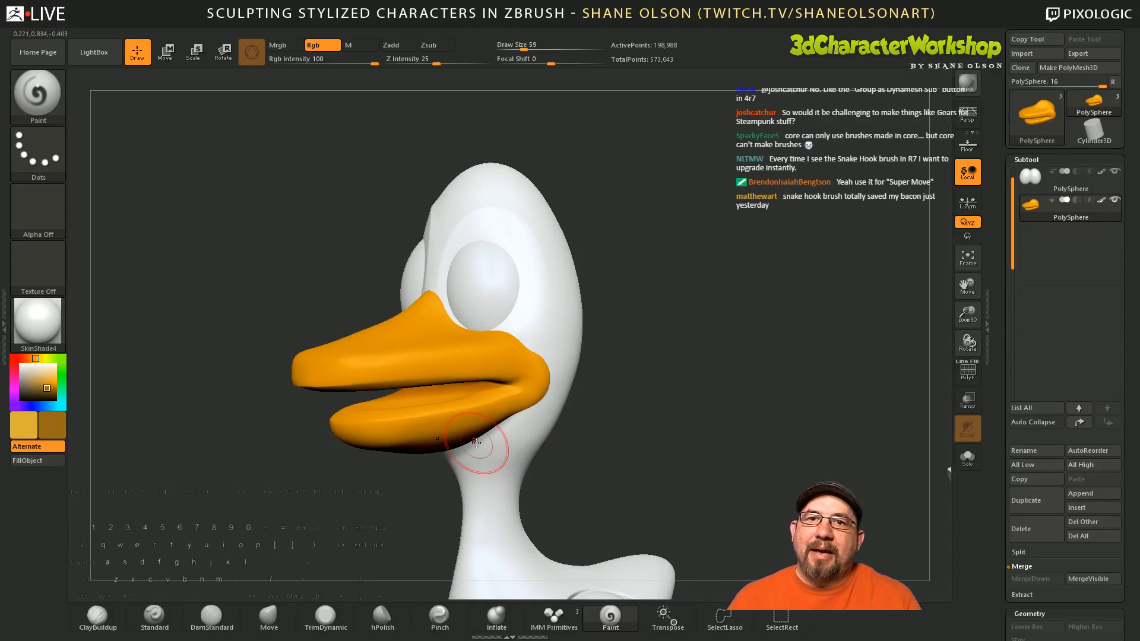
drag(653, 428, 667, 415)
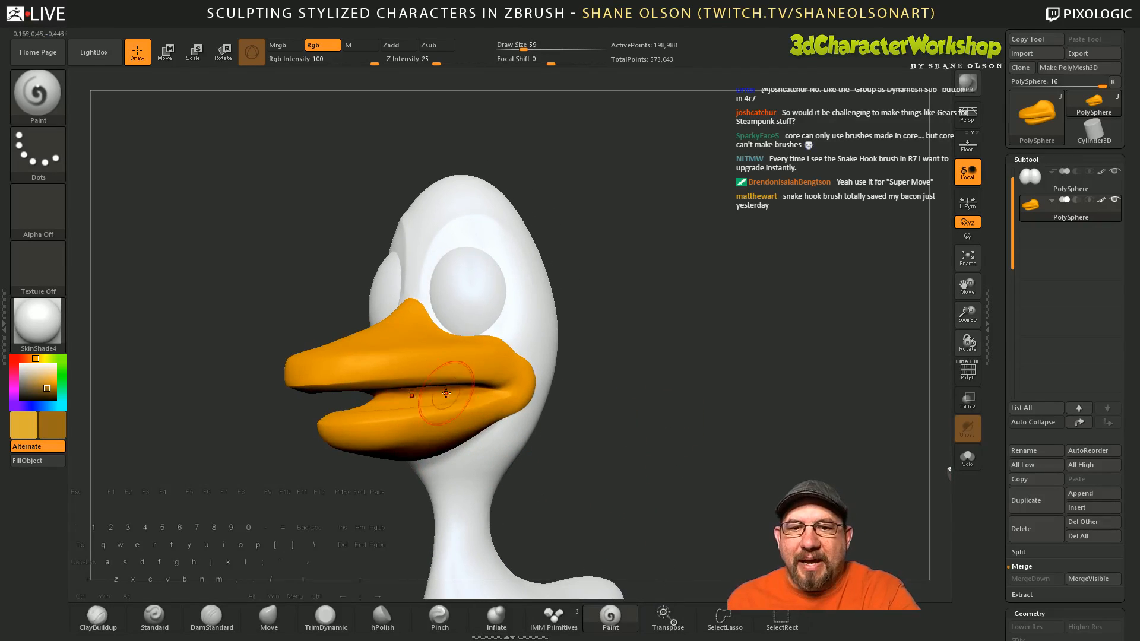
drag(637, 466, 670, 459)
Step: Adjust the current brown paint colour to a less saturated, more muted tone
click(56, 422)
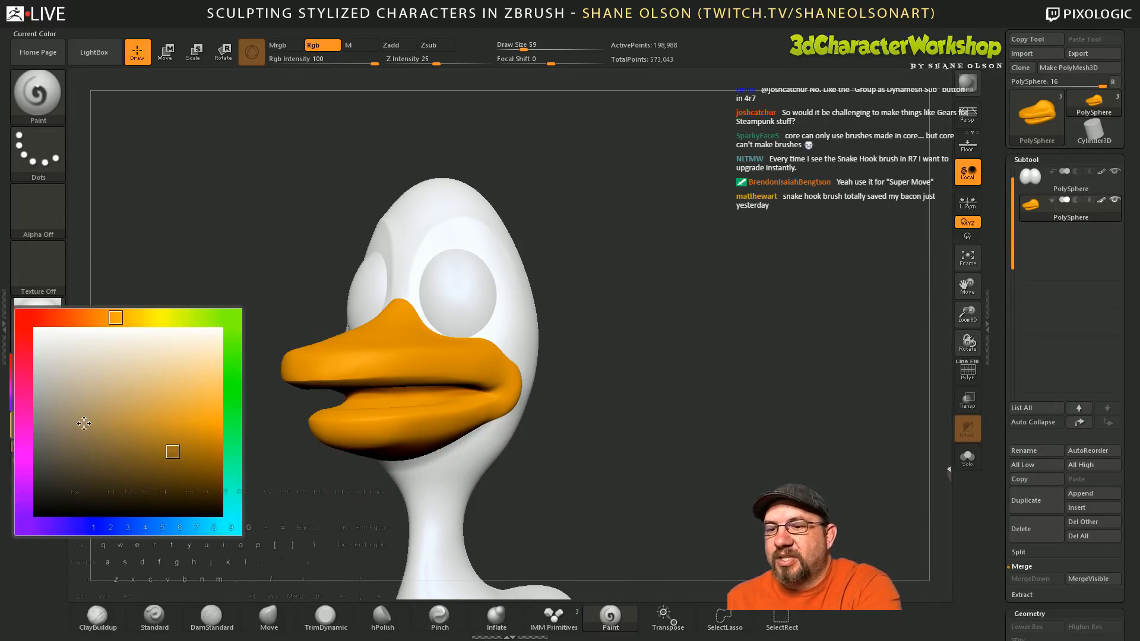
click(170, 449)
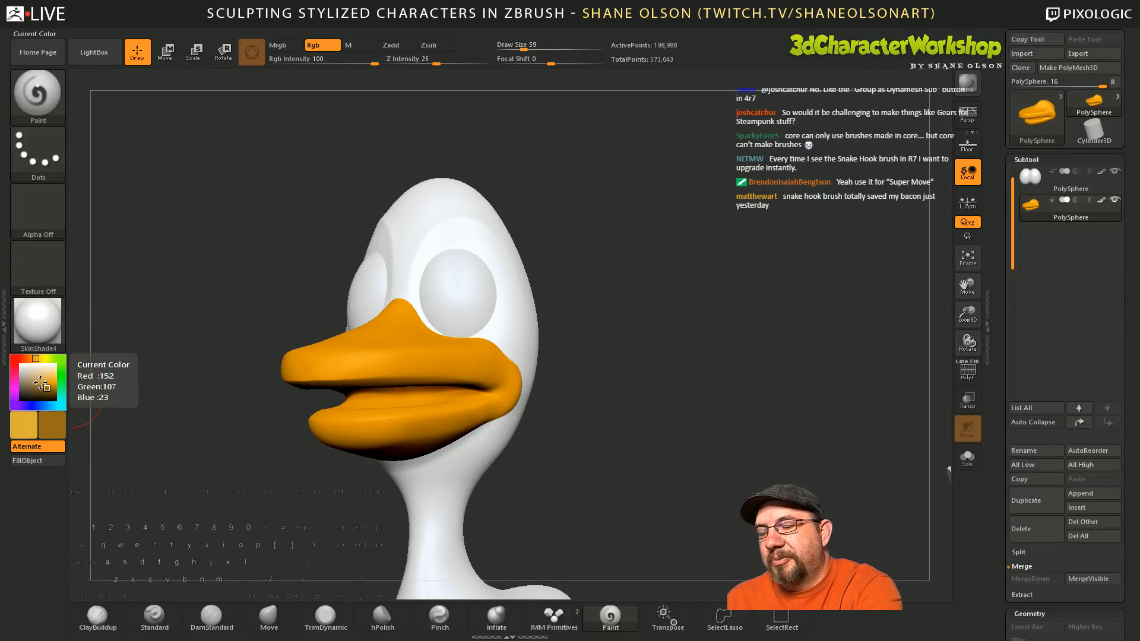
click(56, 428)
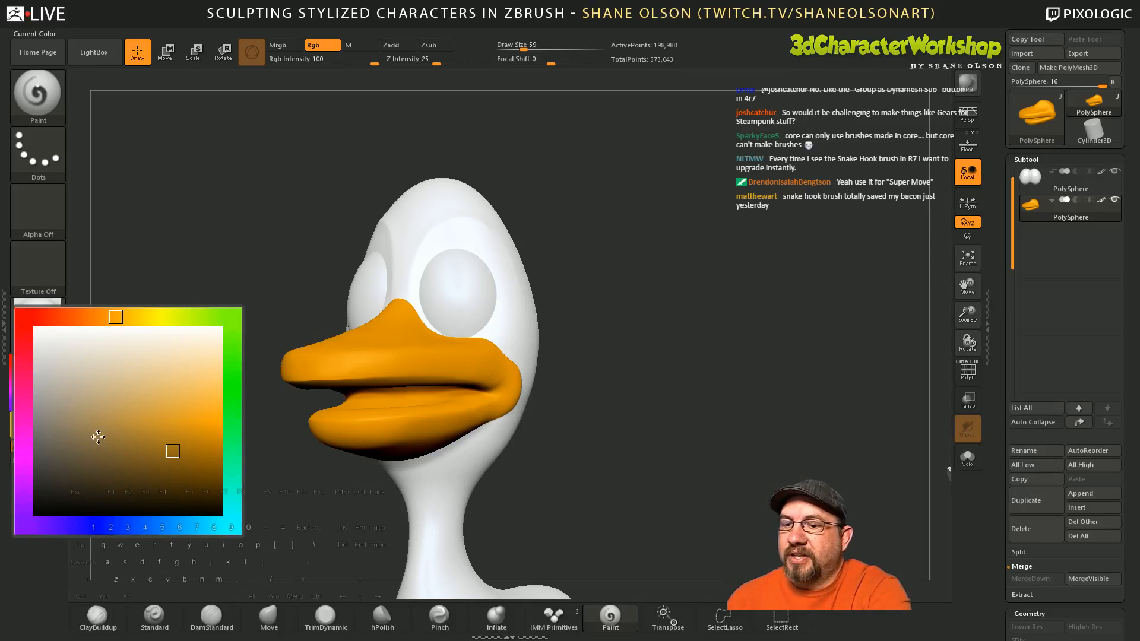
drag(157, 442, 147, 437)
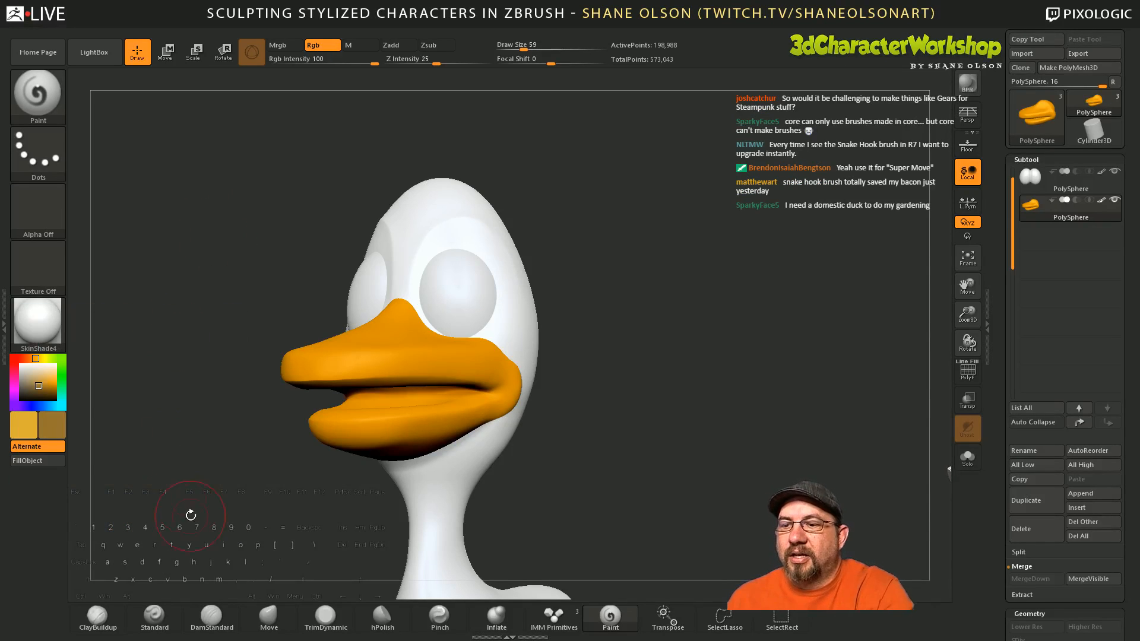
Step: Set the Paint brush's Draw Size to 71
drag(543, 466, 580, 459)
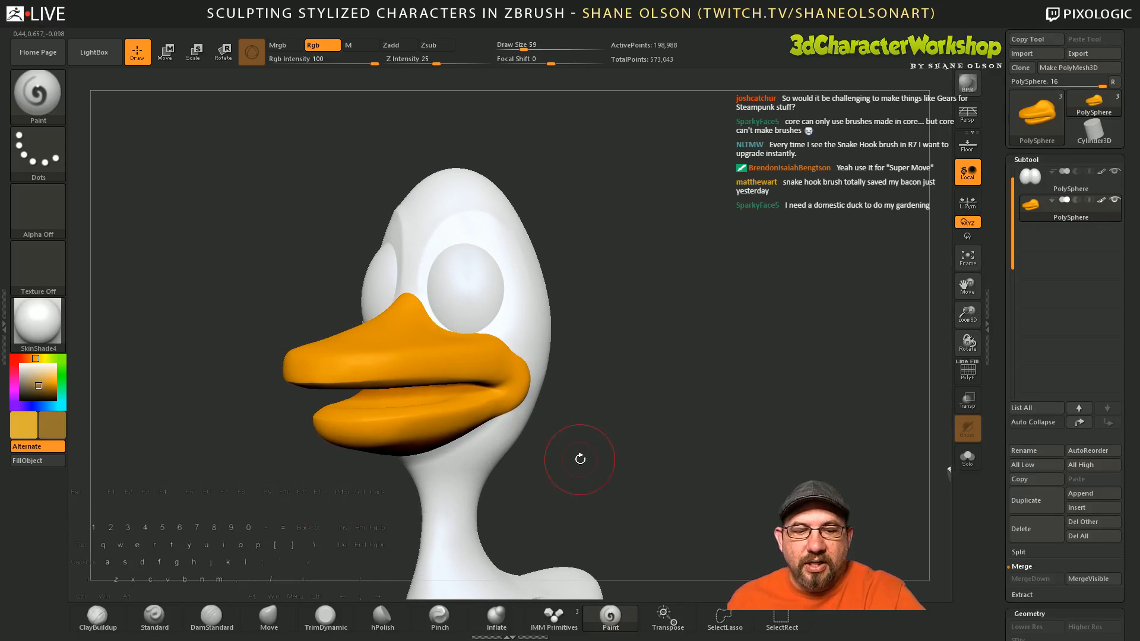
key(space)
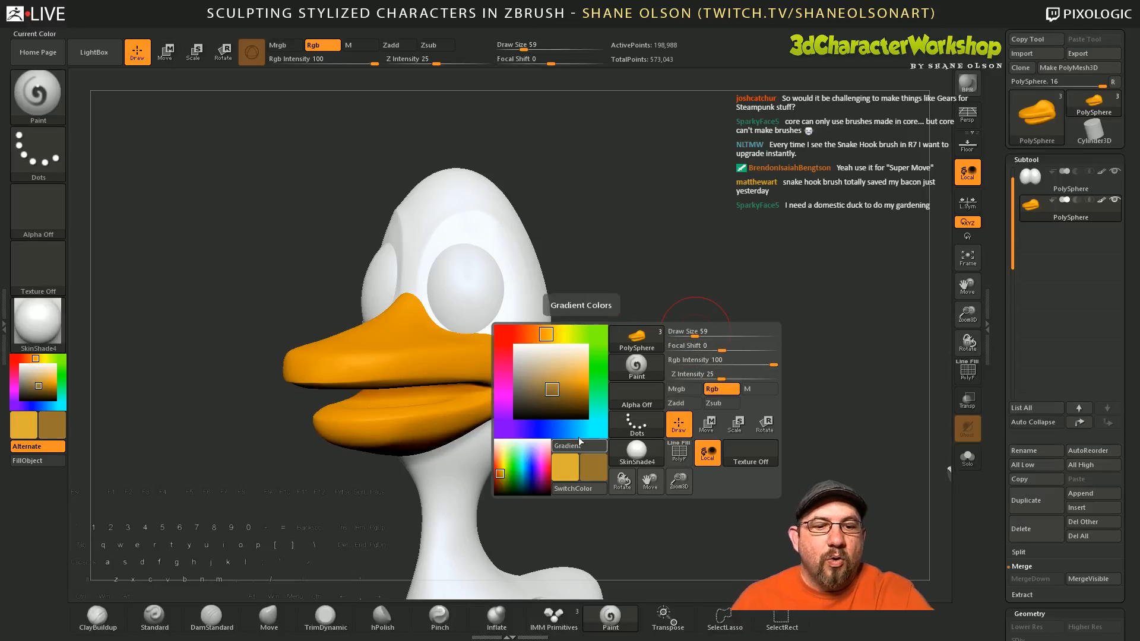
click(711, 331)
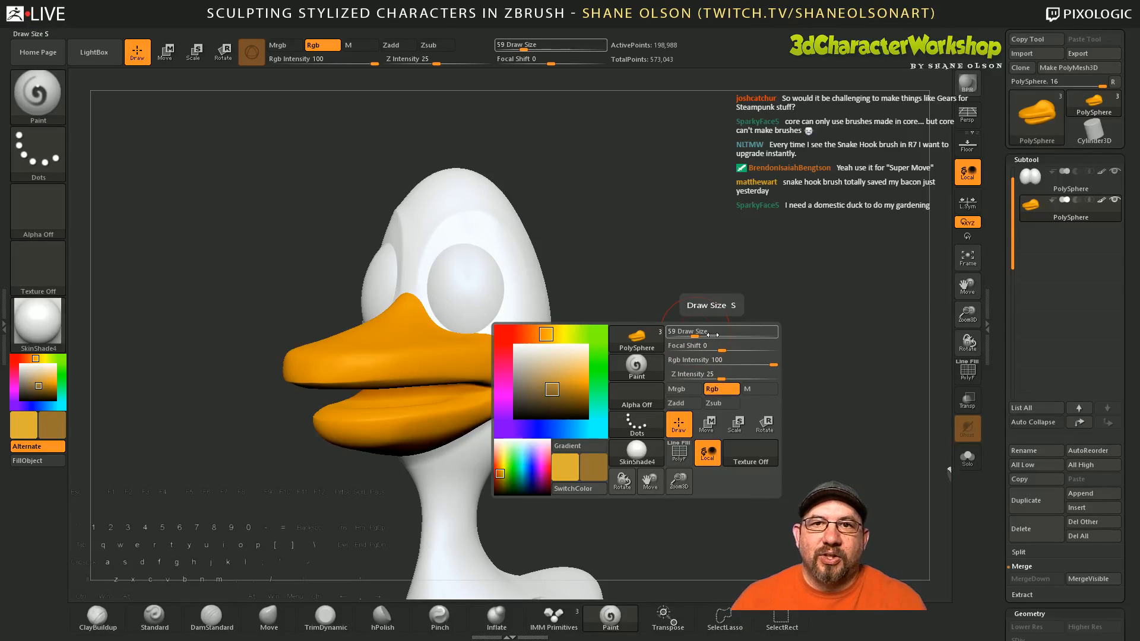
key(s)
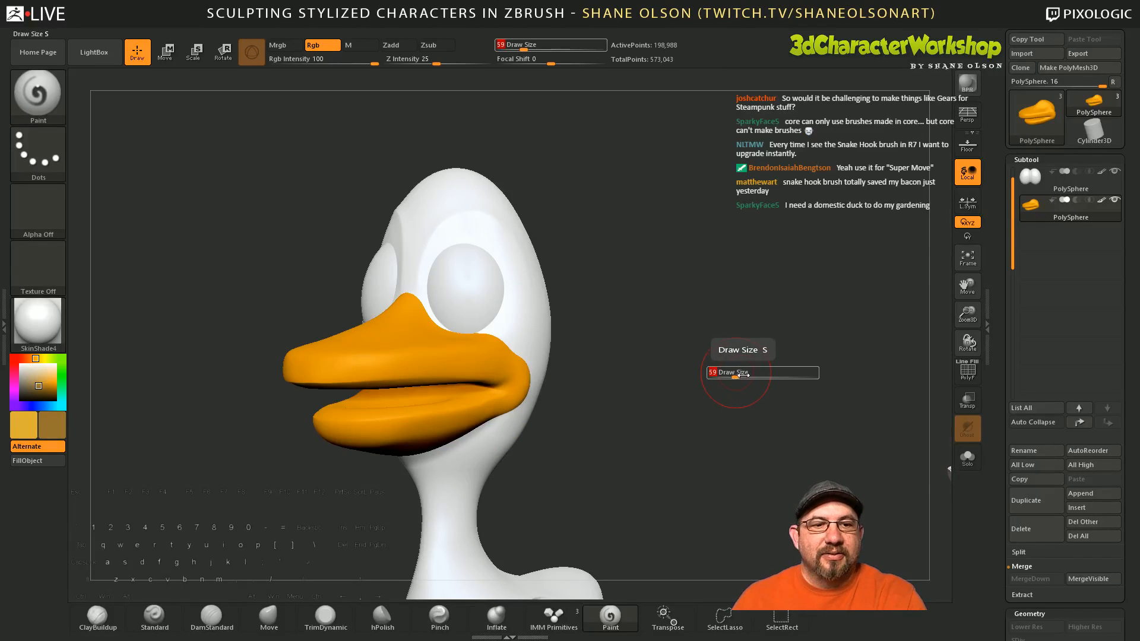
text(80)
key(Return)
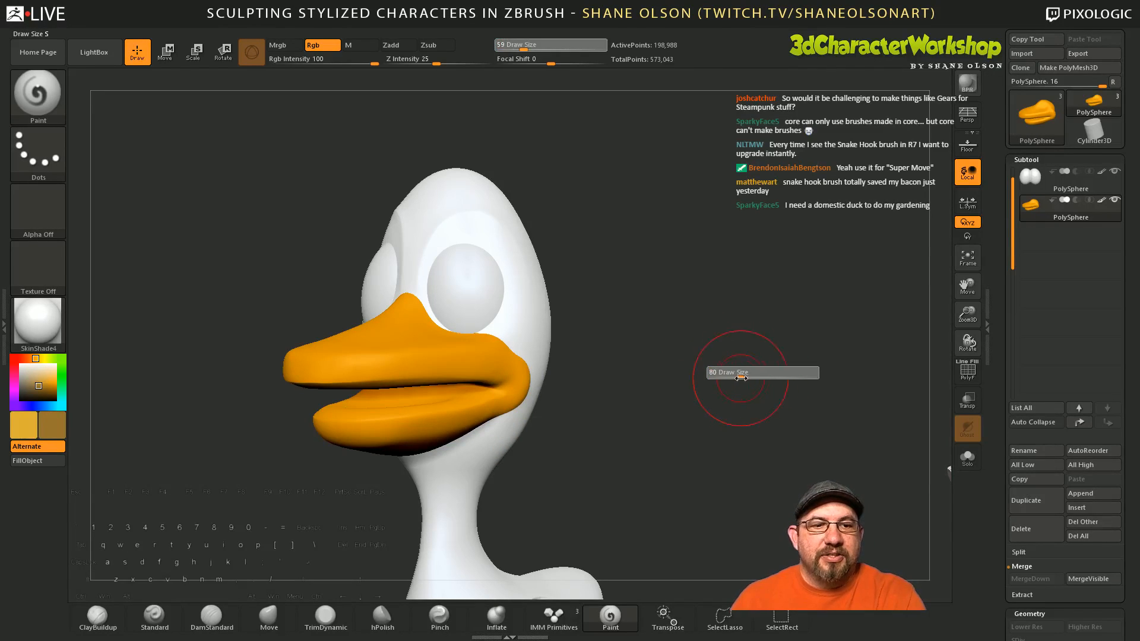
drag(741, 378, 738, 379)
key(space)
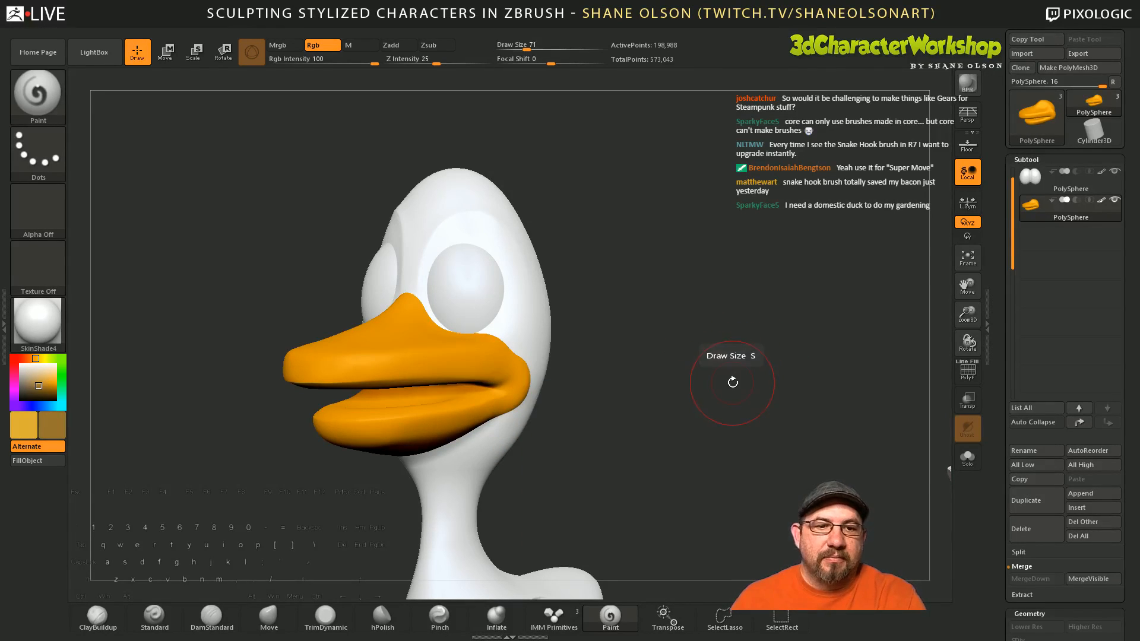
Step: Set the Paint brush's Focal Shift to -99 for the hardest falloff
key(space)
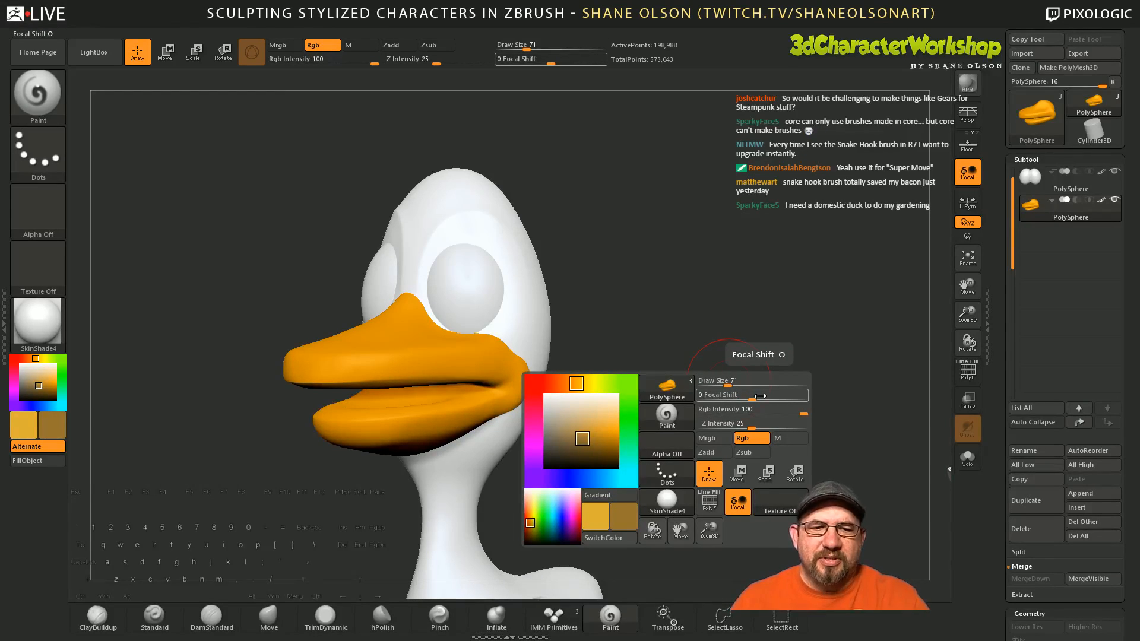
key(space)
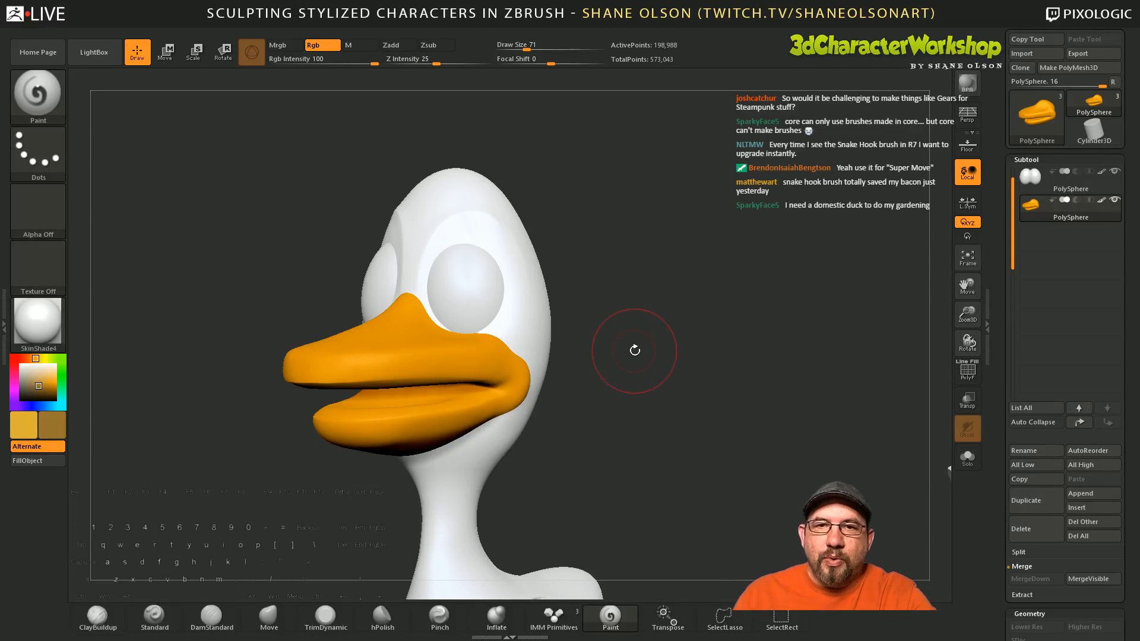
key(space)
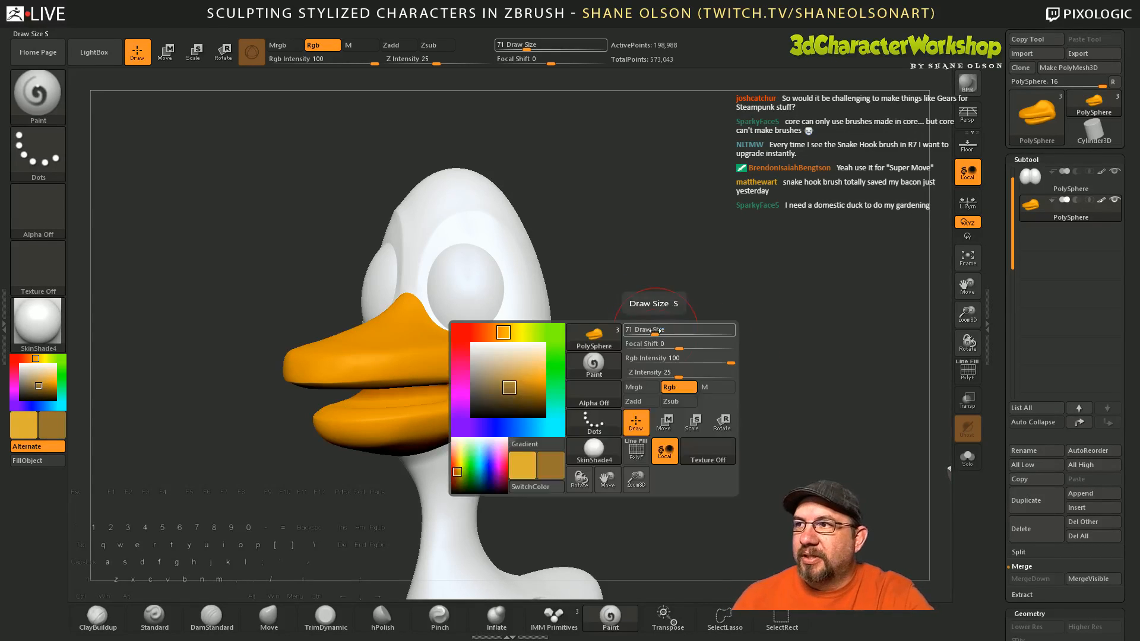
key(space)
key(space)
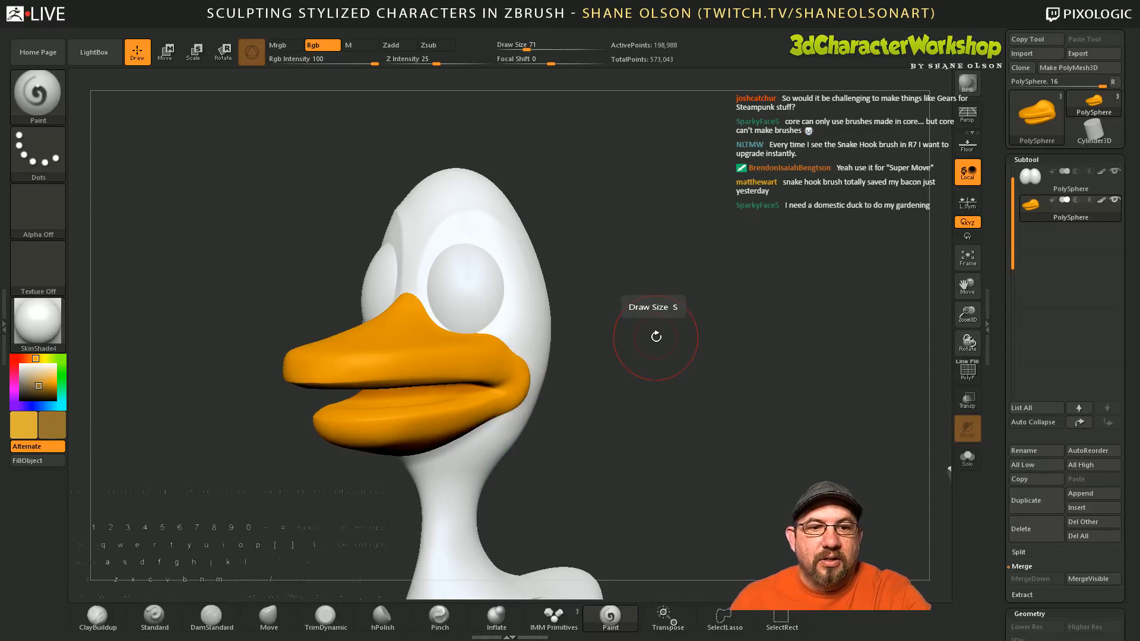
key(space)
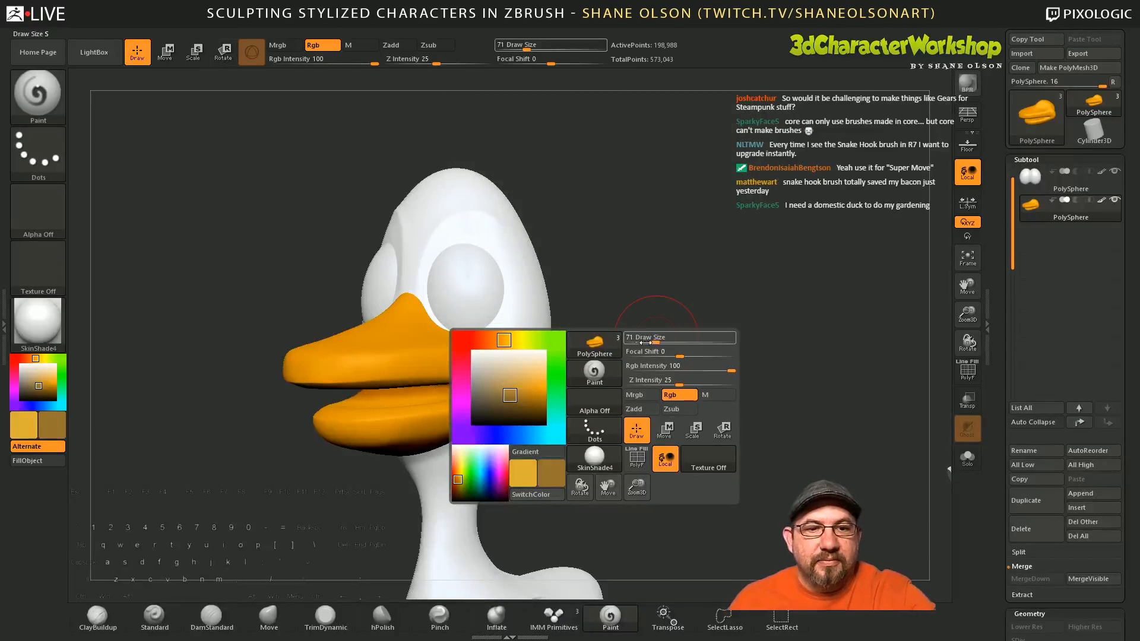
drag(663, 352, 626, 359)
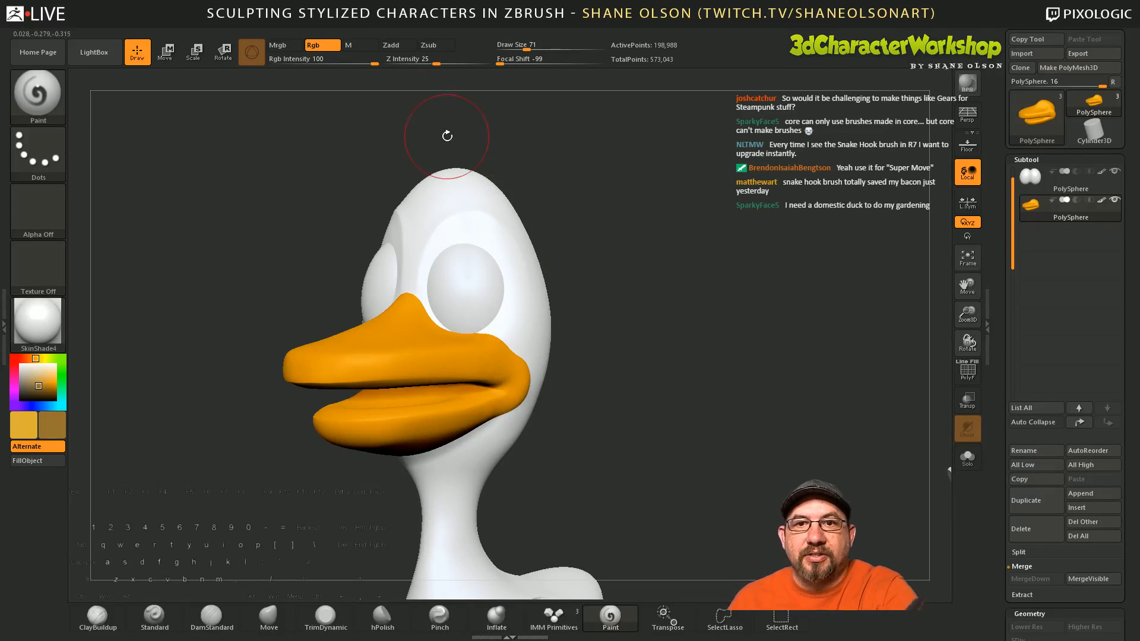
Step: Set the Rgb Intensity to 2 for very light colour build-up
click(279, 59)
text(1)
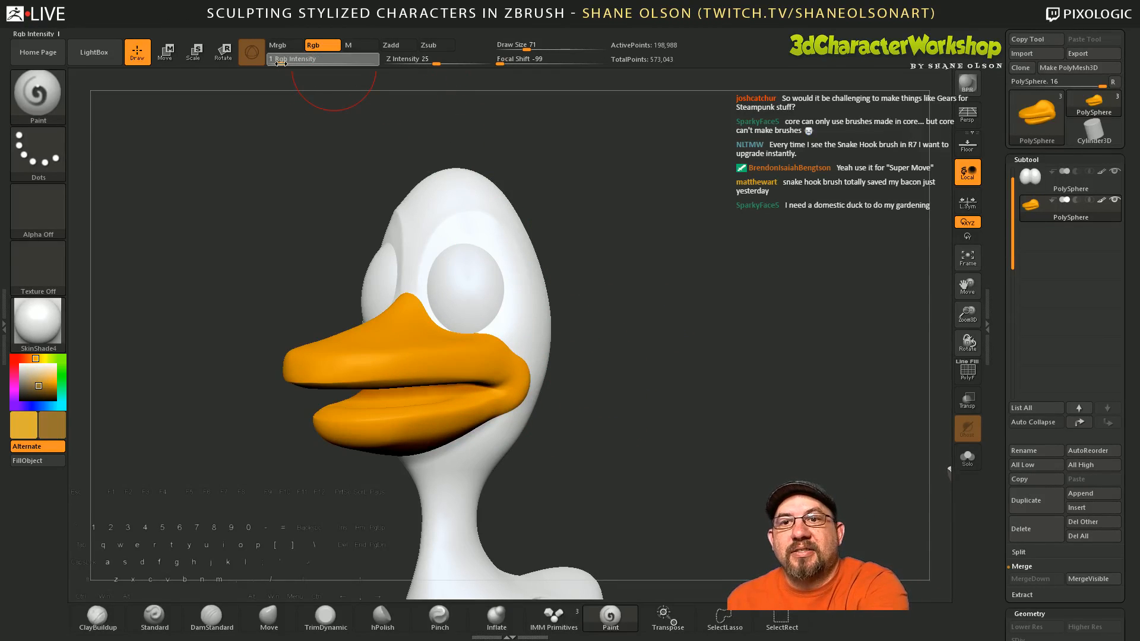
click(285, 63)
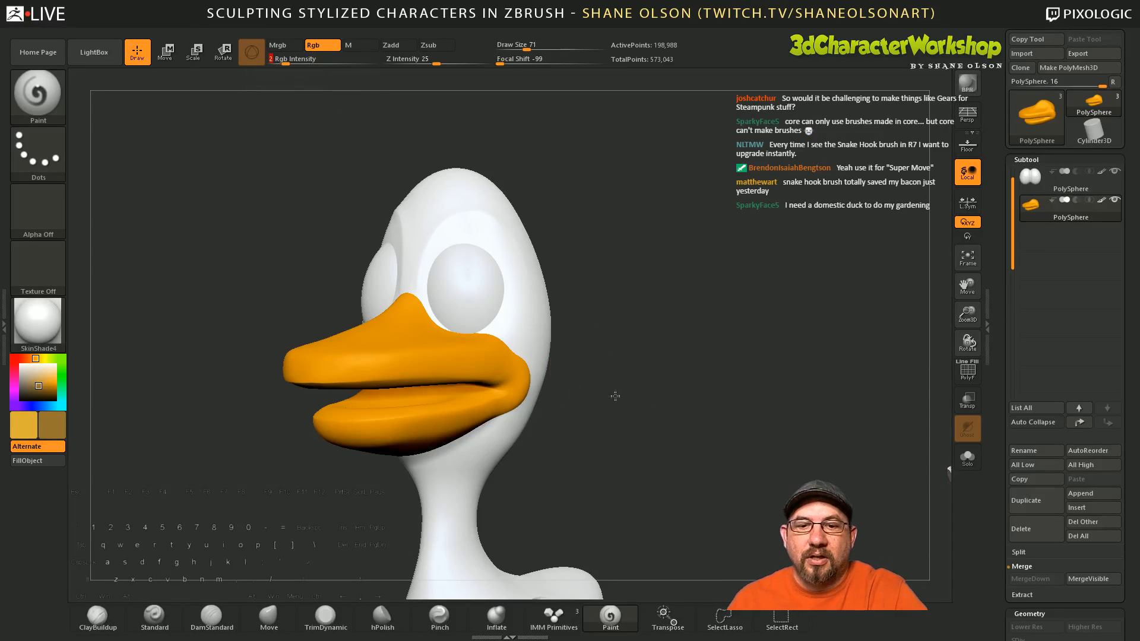
Step: Try a faint brown stroke across the mouth opening of the beak
drag(615, 396, 412, 397)
drag(616, 444, 628, 473)
key(ctrl+z)
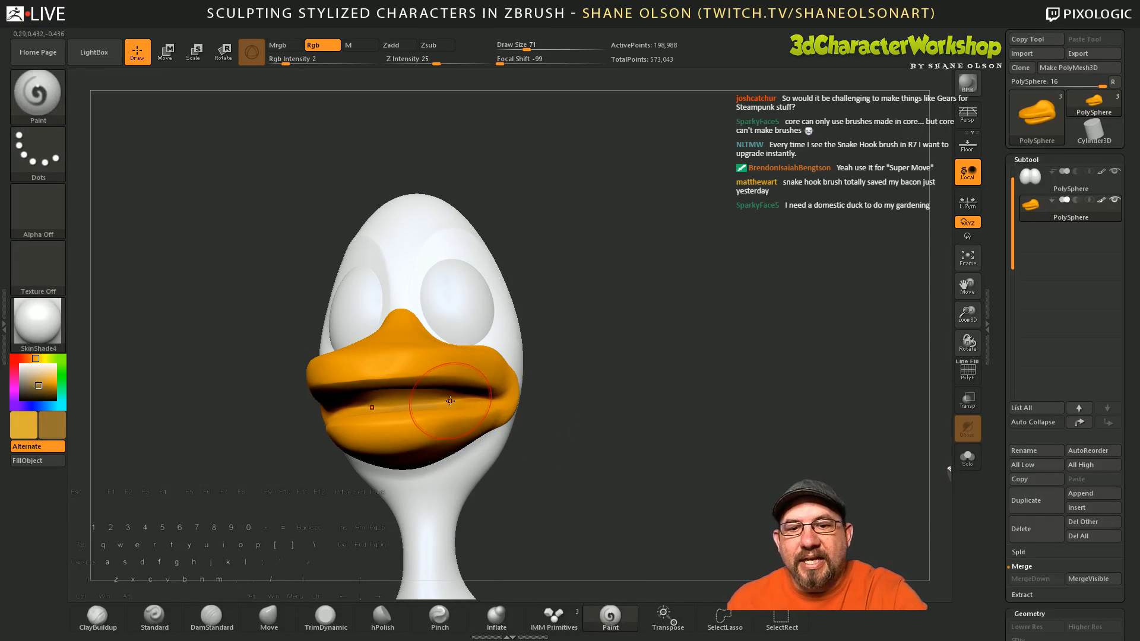
drag(700, 473, 681, 479)
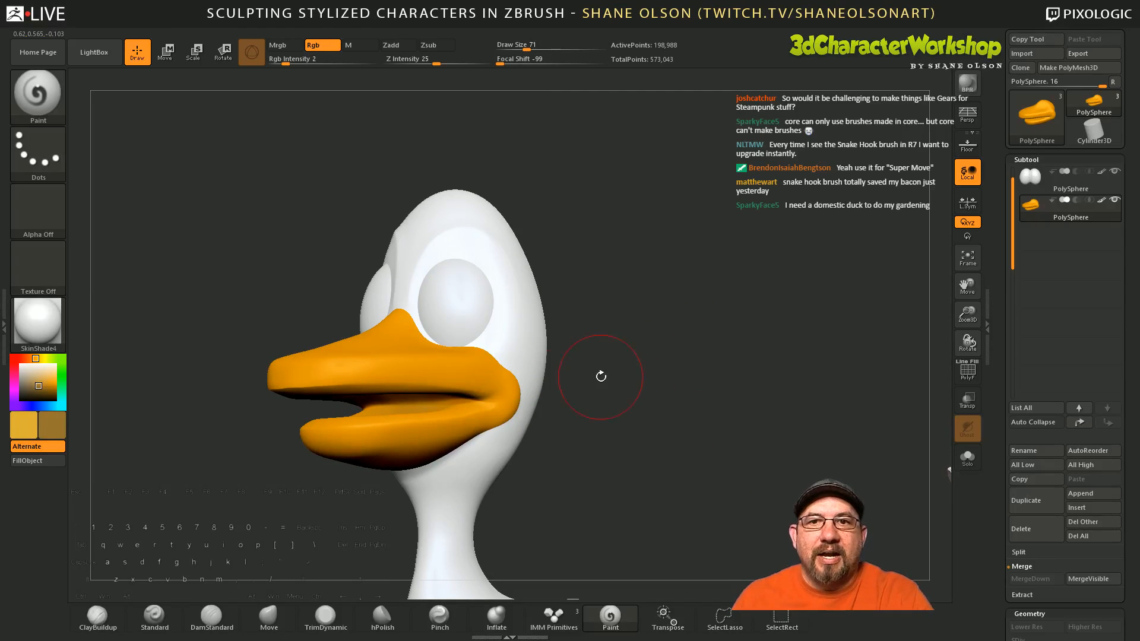
Step: Adjust the LazyStep value in the Paint brush's Lazy Mouse stroke settings
key(space)
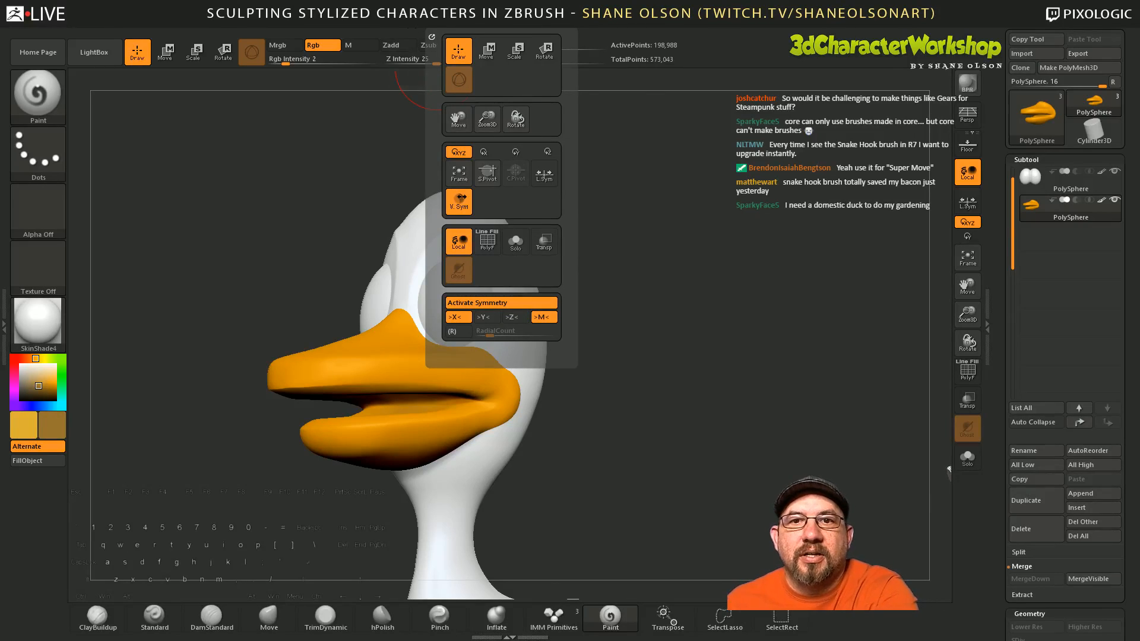
click(401, 26)
click(356, 27)
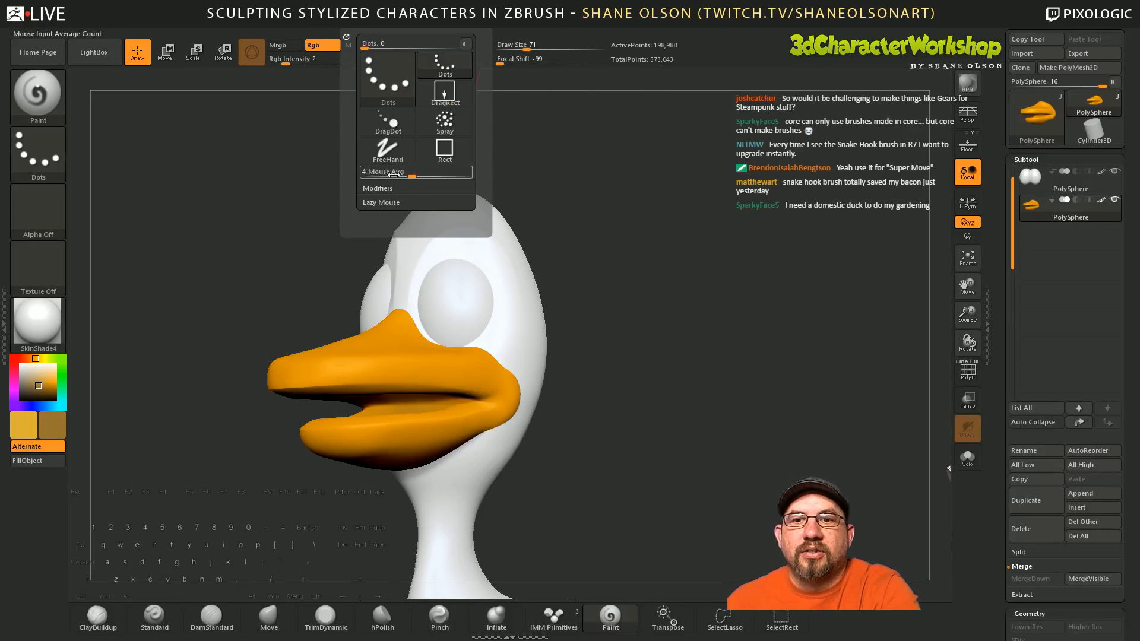
click(400, 204)
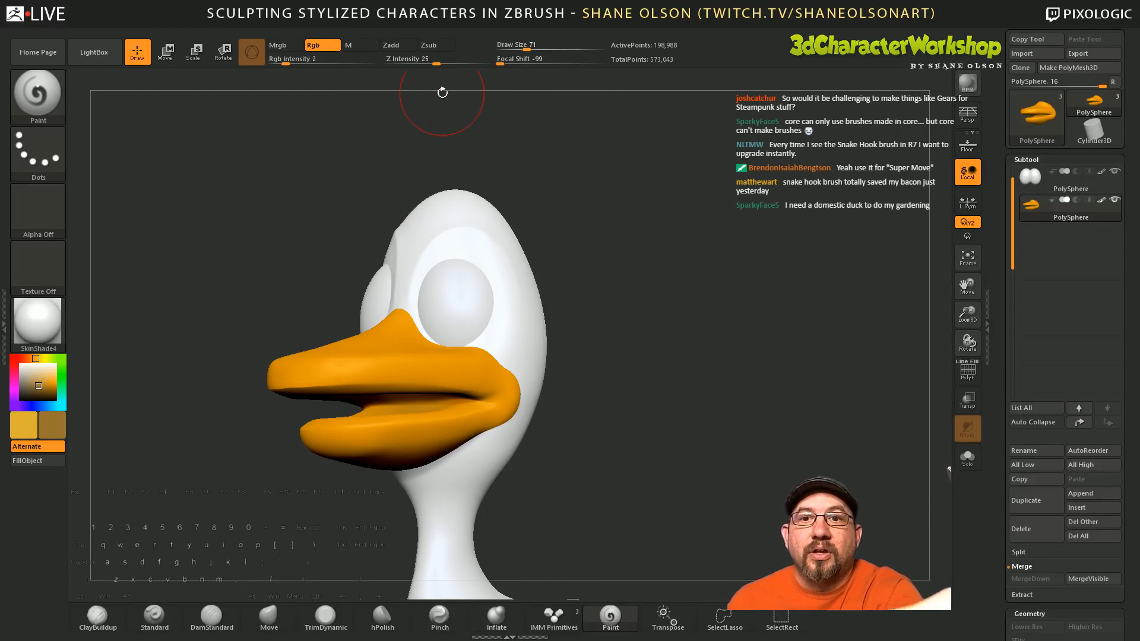
mouse_move(353, 26)
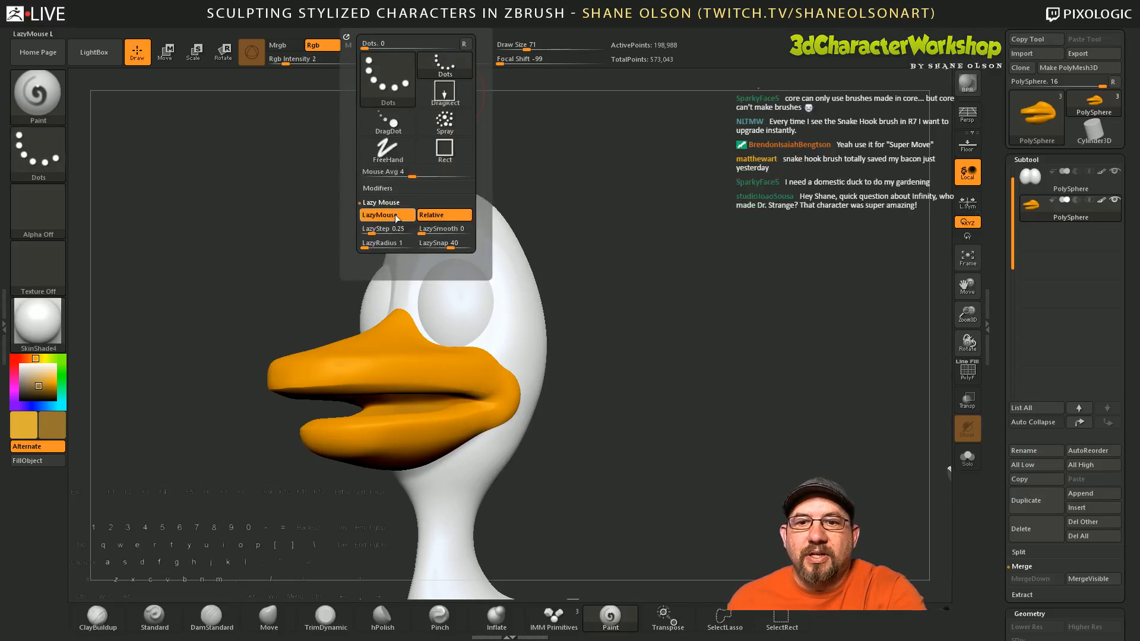
drag(373, 234, 380, 232)
click(385, 233)
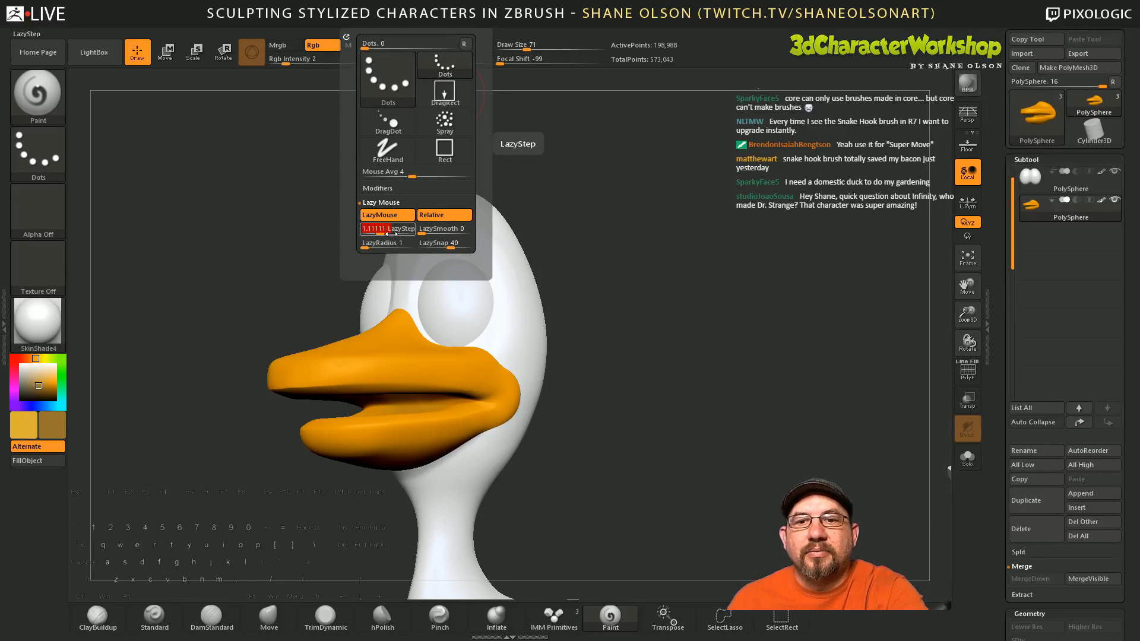
Step: Paint faint brown strokes along the side of the upper beak and towards the mouth corner
drag(631, 415, 614, 414)
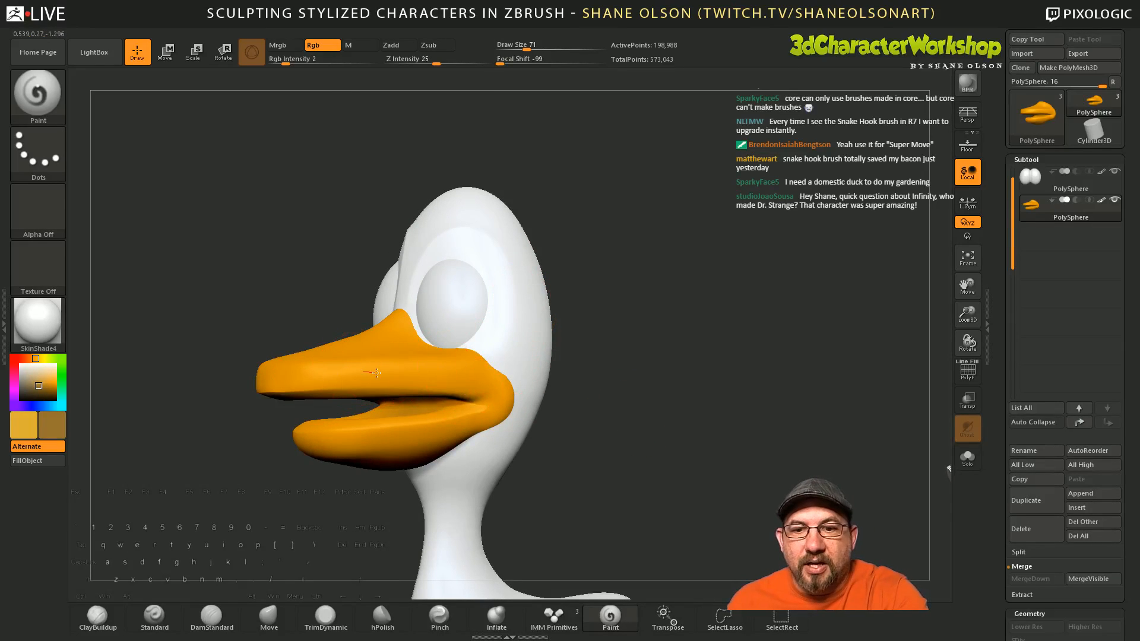
mouse_move(414, 374)
mouse_down()
mouse_move(358, 375)
mouse_move(418, 376)
mouse_move(385, 378)
mouse_up()
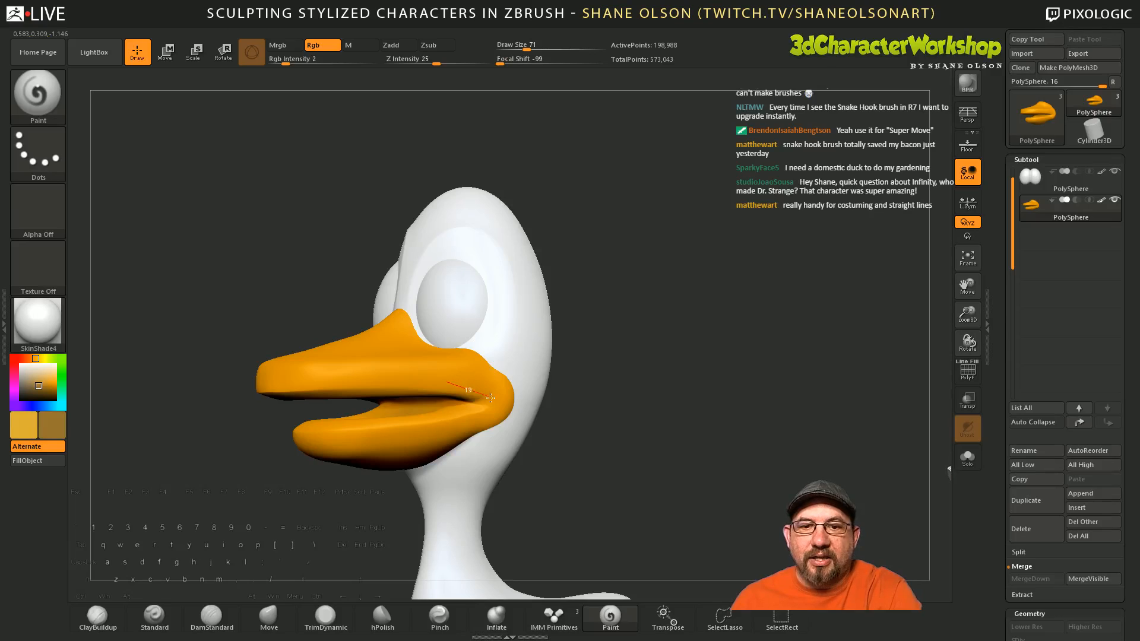
drag(490, 397, 492, 399)
drag(651, 446, 654, 465)
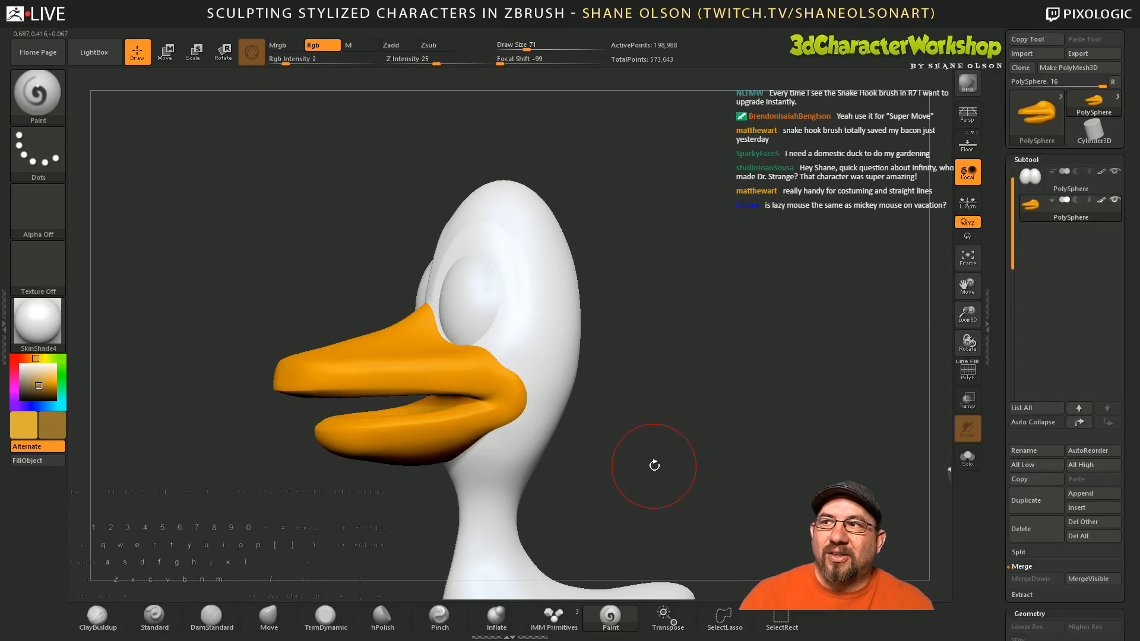
drag(654, 389, 667, 415)
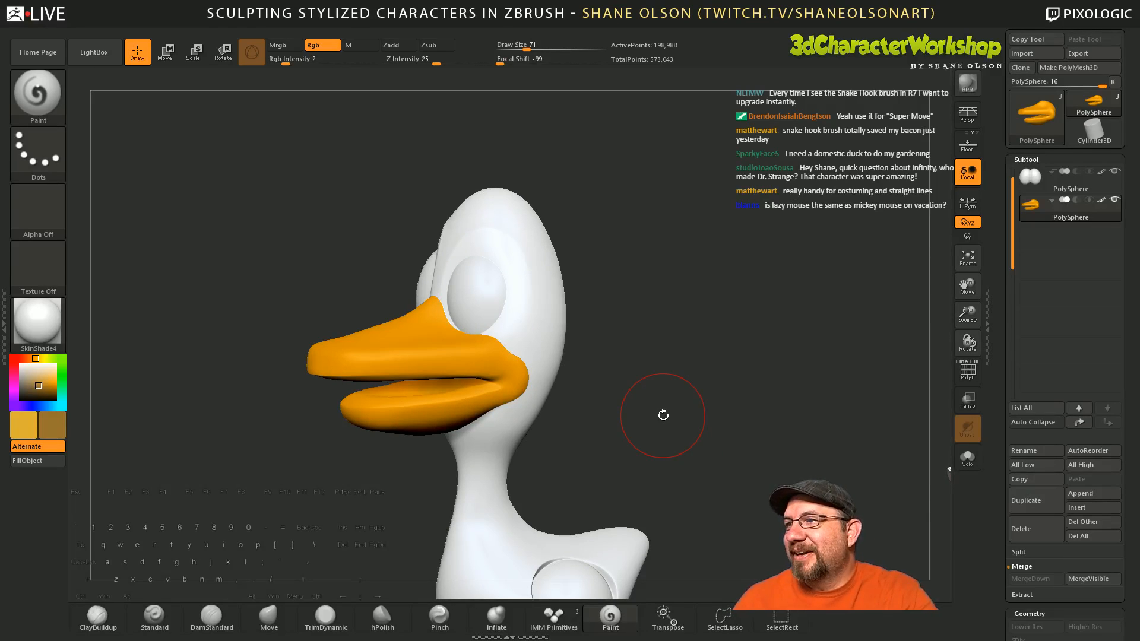
Step: Build up light brown shading inside the mouth opening between the upper and lower beak
drag(663, 415, 538, 406)
mouse_move(413, 369)
mouse_down()
mouse_move(400, 368)
mouse_move(412, 364)
mouse_up()
mouse_move(559, 428)
mouse_down()
mouse_move(590, 476)
mouse_move(549, 484)
mouse_up()
drag(579, 416, 634, 494)
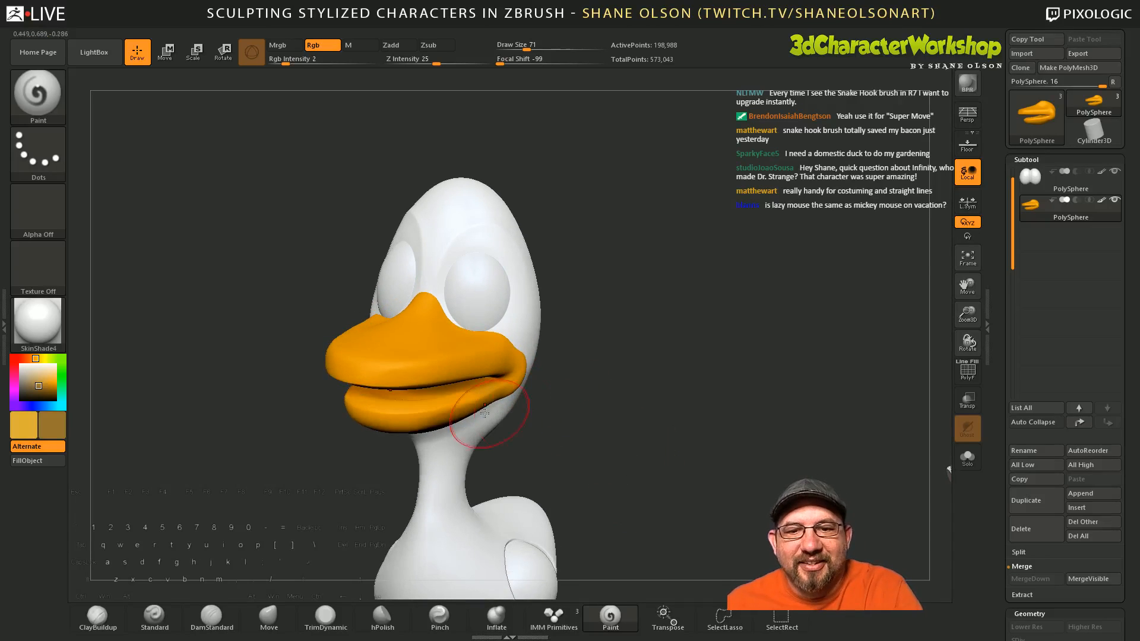
mouse_move(417, 399)
mouse_down()
mouse_move(396, 396)
mouse_move(416, 396)
mouse_up()
drag(641, 442, 595, 438)
drag(437, 391, 415, 391)
mouse_move(588, 436)
mouse_down()
mouse_move(645, 418)
mouse_move(600, 372)
mouse_move(618, 423)
mouse_up()
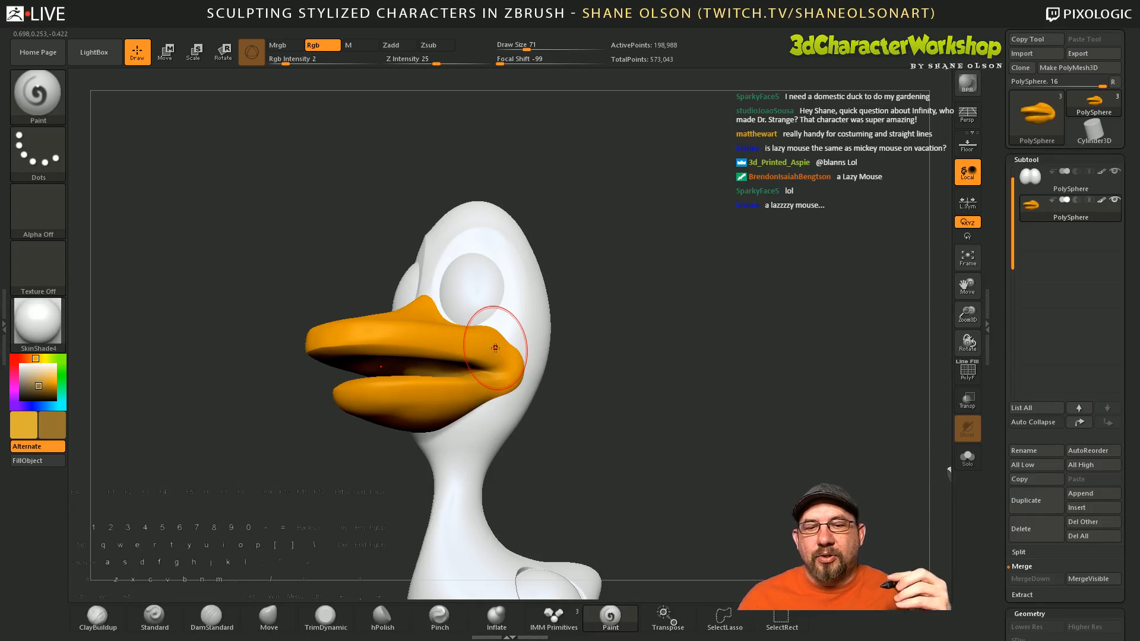
Step: Enlarge the Draw Size to 87 while viewing the beak from the side
drag(611, 390, 522, 325)
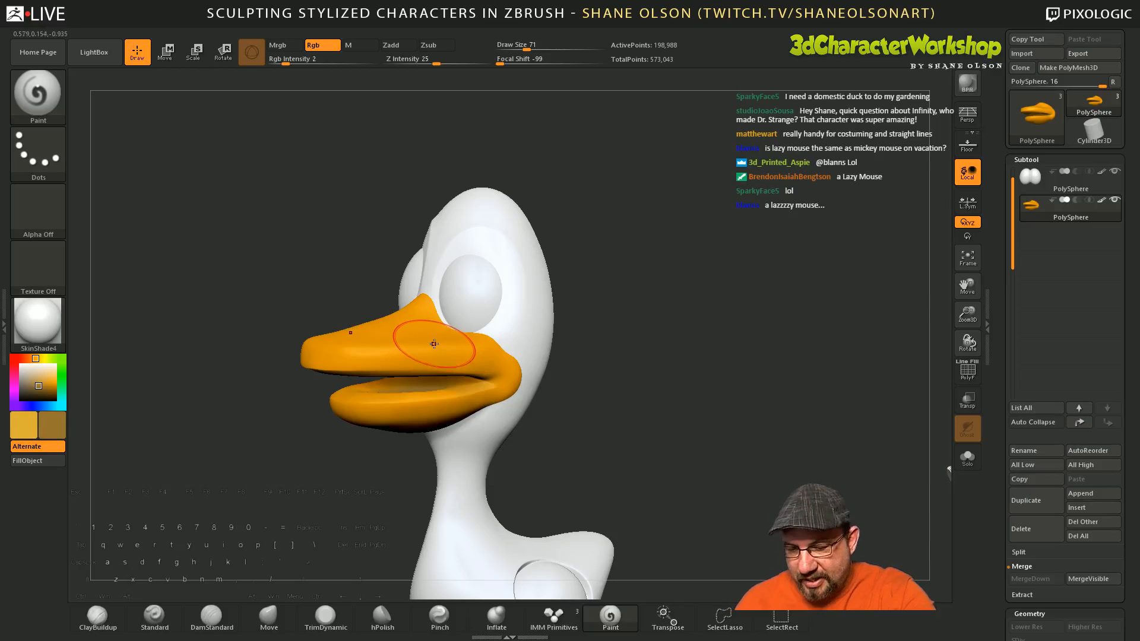
key(s)
drag(432, 341, 435, 341)
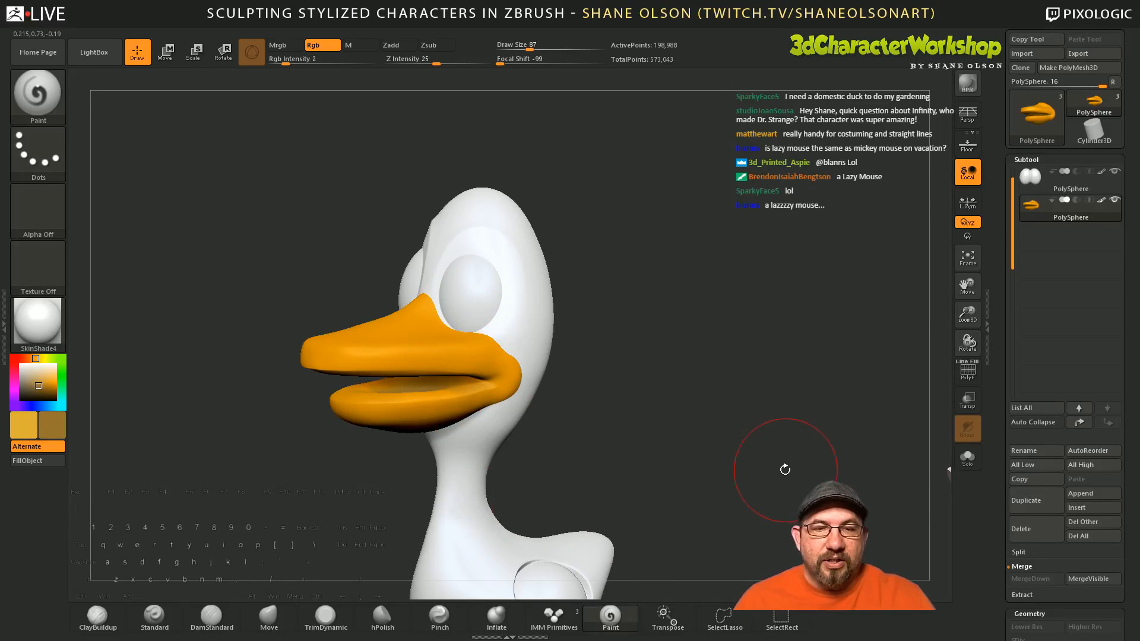
drag(785, 469, 736, 462)
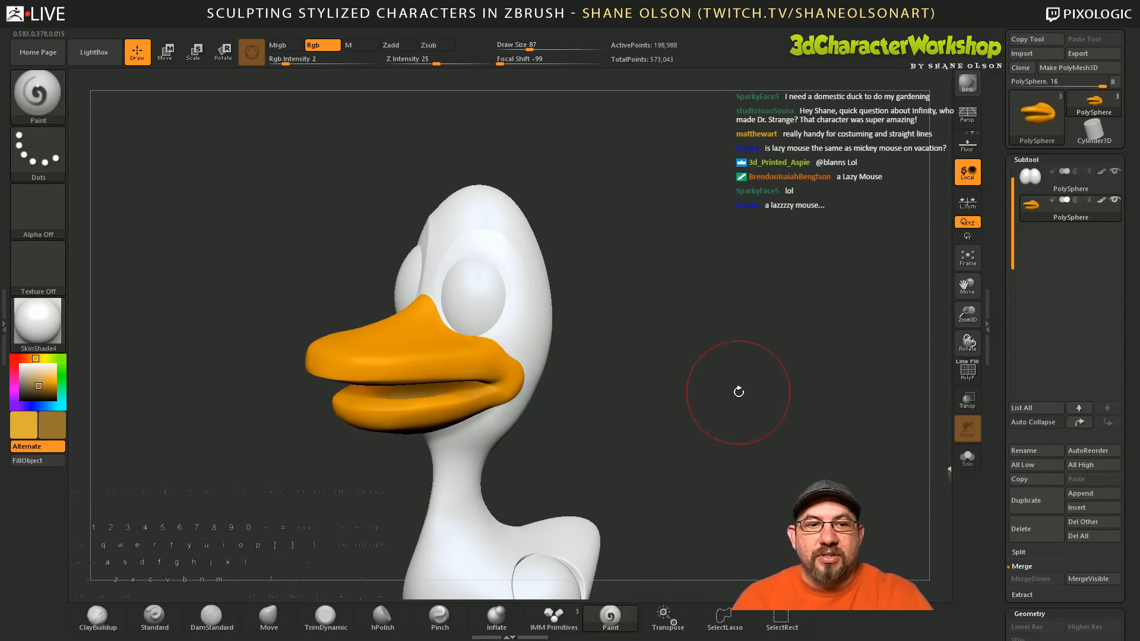
drag(738, 392, 734, 384)
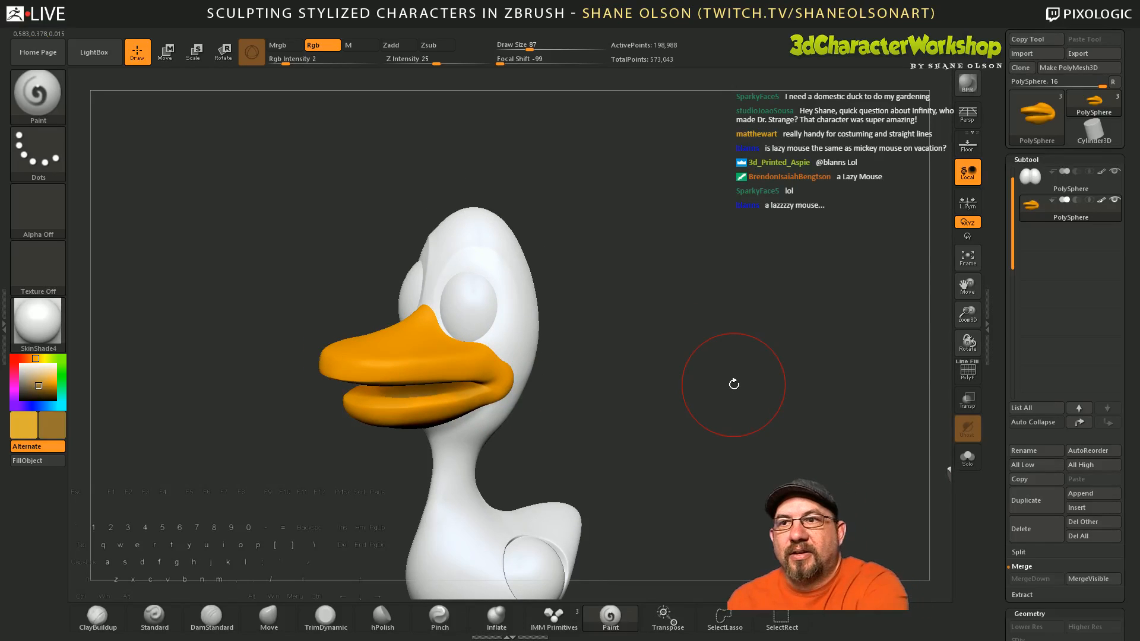
Step: Open the Paint brush's Auto Masking settings and change a masking option
key(b)
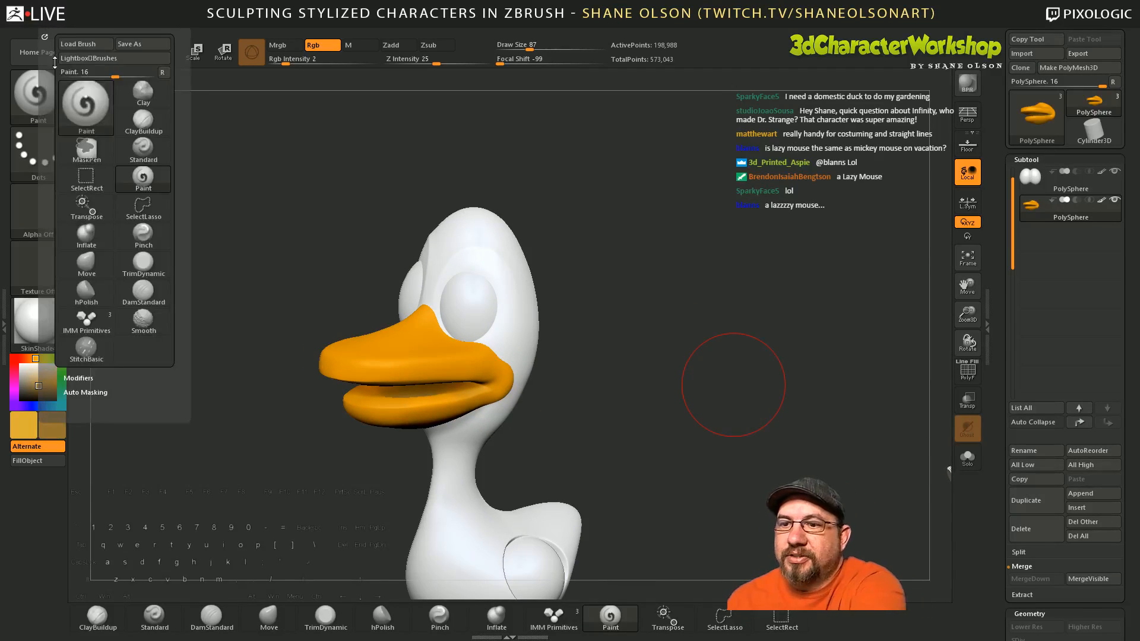
click(104, 393)
click(98, 406)
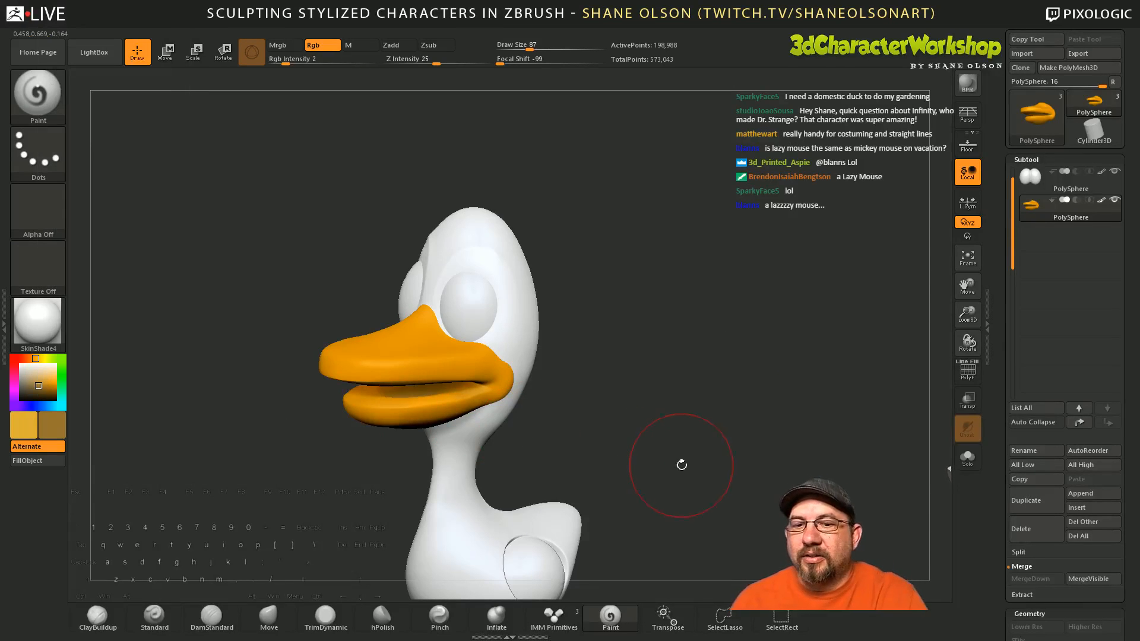
Step: Reduce the Draw Size to 65 with the underside of the lower beak in view
drag(682, 463, 675, 493)
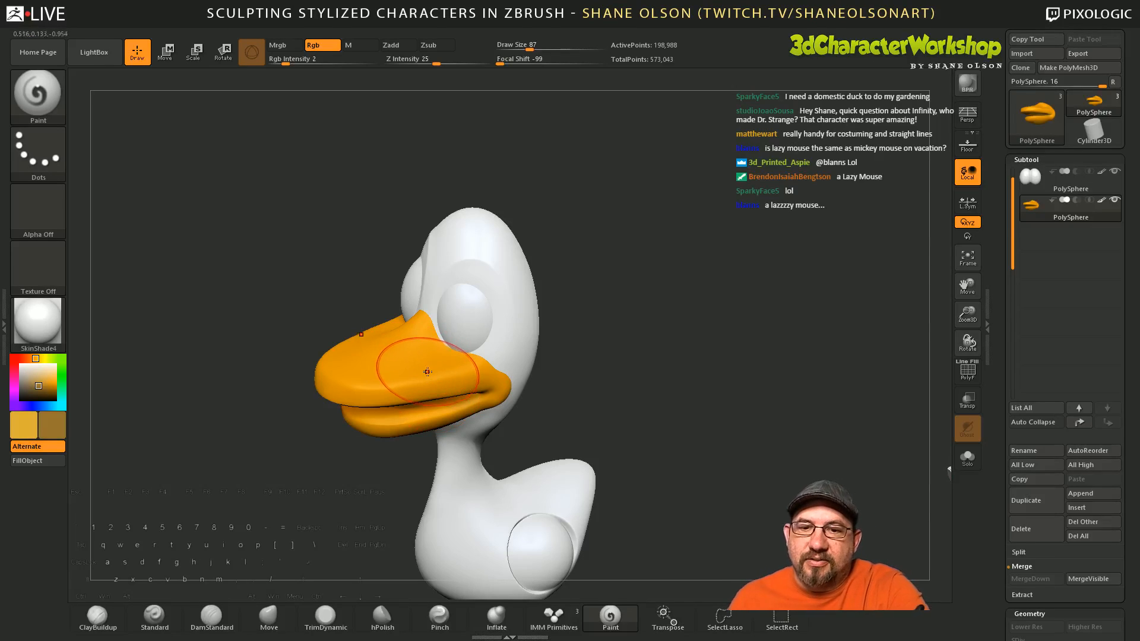
mouse_move(593, 455)
mouse_down()
mouse_move(636, 358)
mouse_move(618, 433)
mouse_move(532, 422)
mouse_move(542, 378)
mouse_up()
key(s)
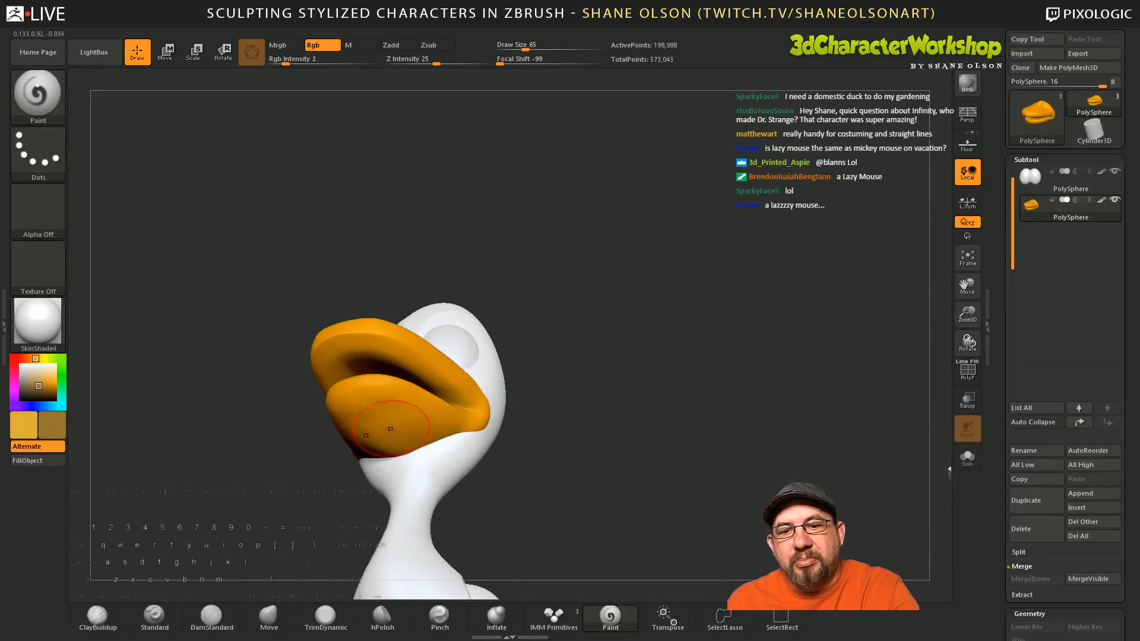
Step: Choose a darker, more saturated brown as the paint colour for the beak shading
drag(545, 477, 562, 529)
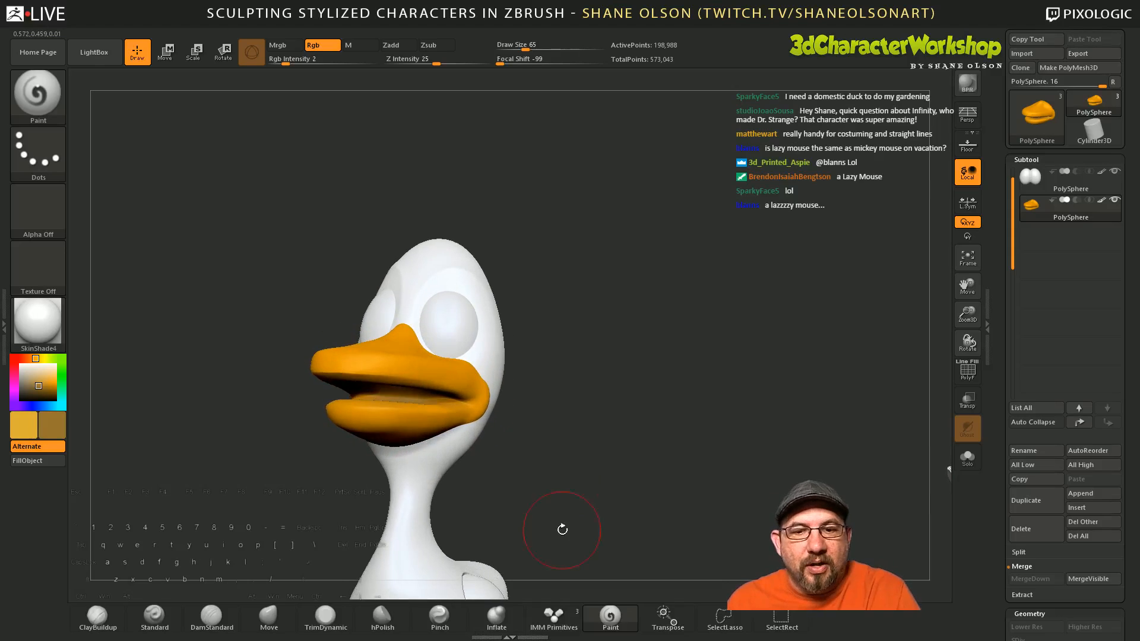
drag(571, 453, 573, 476)
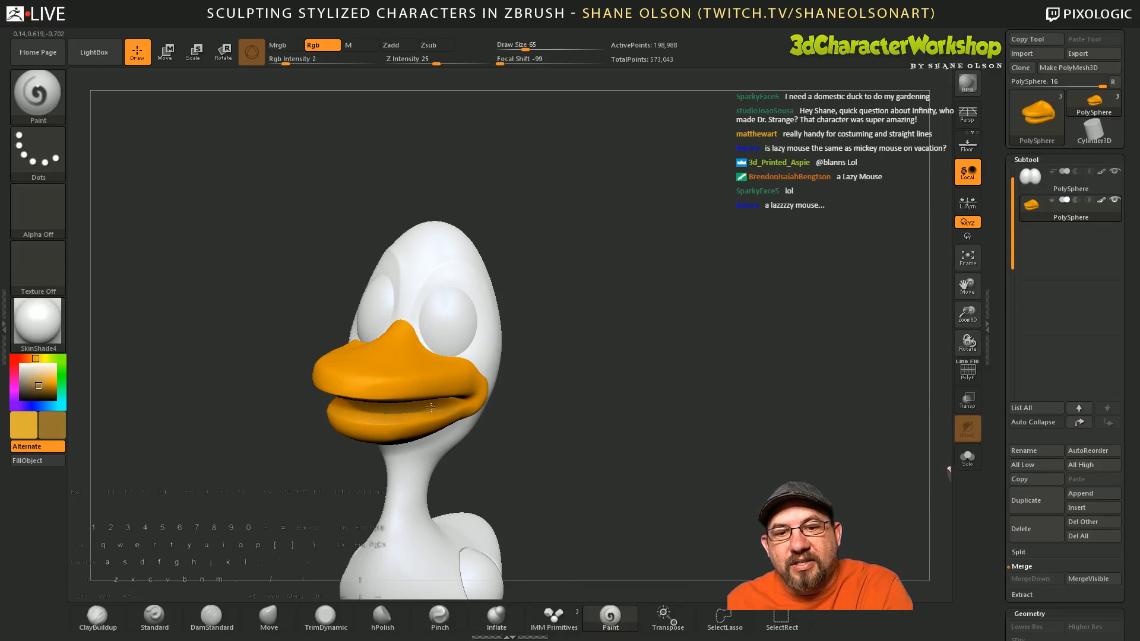
mouse_move(537, 430)
mouse_down()
mouse_move(555, 415)
mouse_move(577, 462)
mouse_up()
click(50, 427)
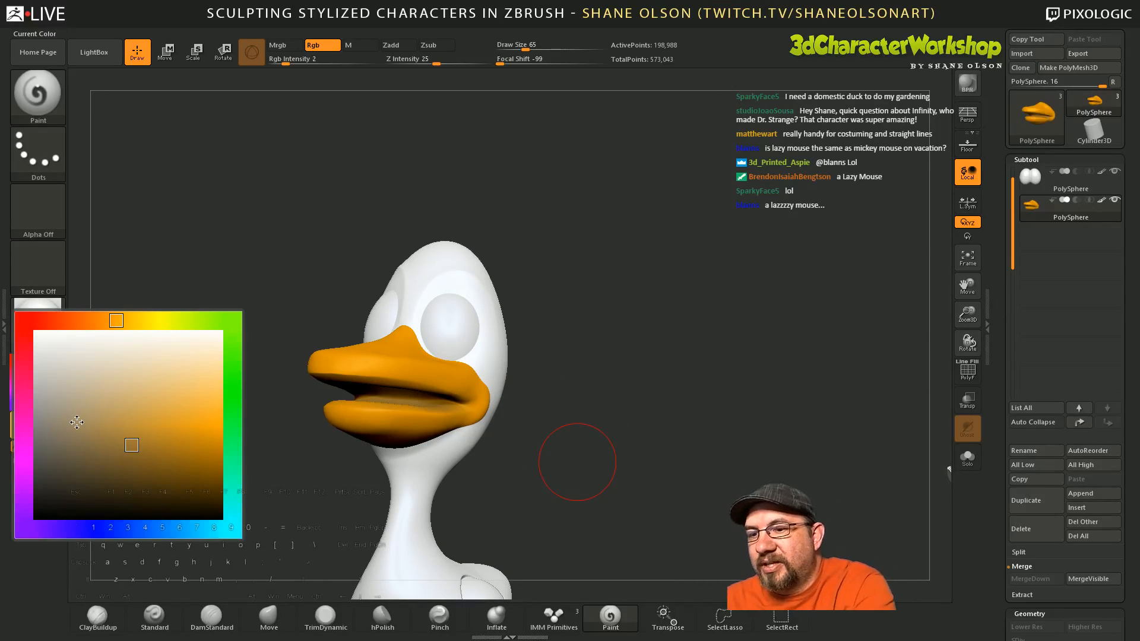
click(176, 462)
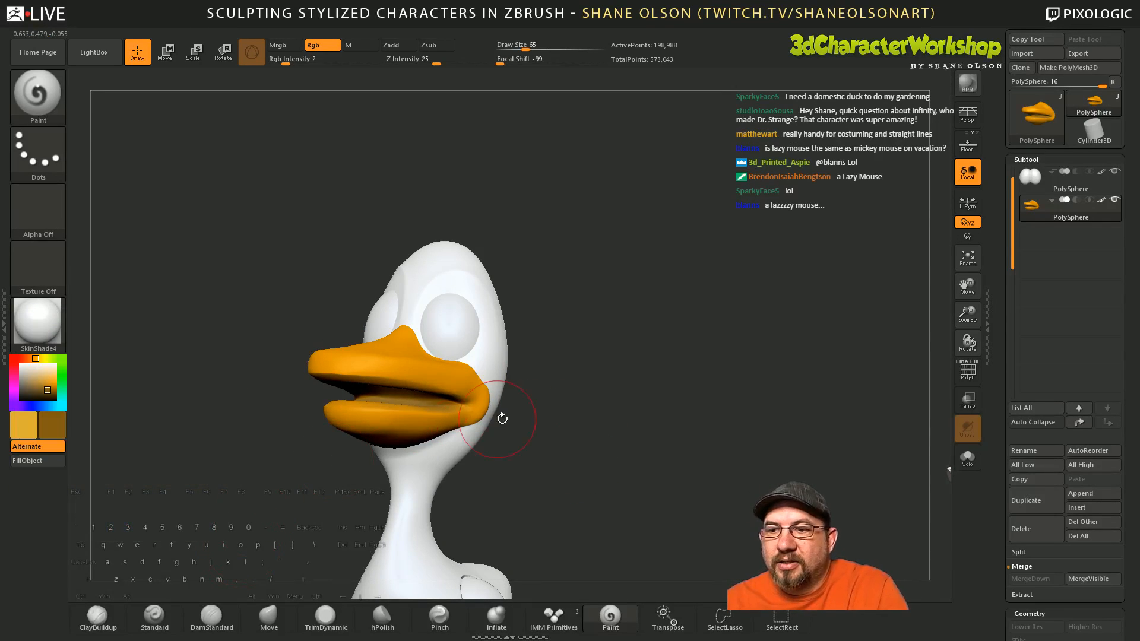
Step: Paint the darker brown into the mouth opening between the upper and lower beak to deepen its shading
drag(502, 418, 492, 416)
drag(341, 400, 465, 405)
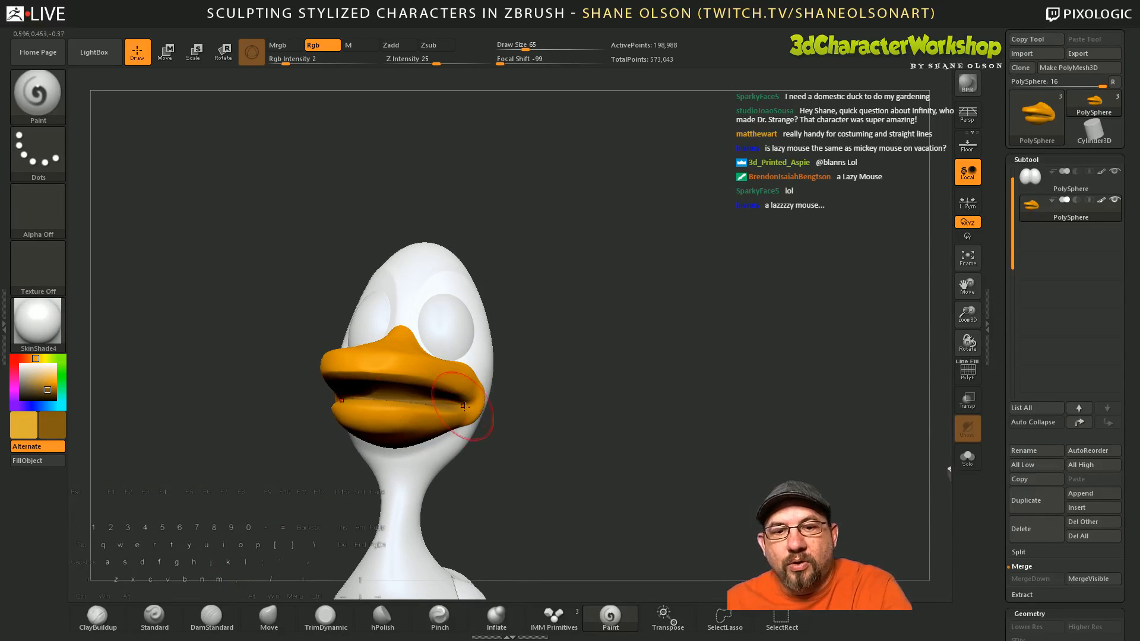
drag(545, 441, 534, 386)
drag(607, 451, 601, 438)
mouse_move(410, 355)
mouse_down()
mouse_move(354, 346)
mouse_move(409, 353)
mouse_move(466, 395)
mouse_up()
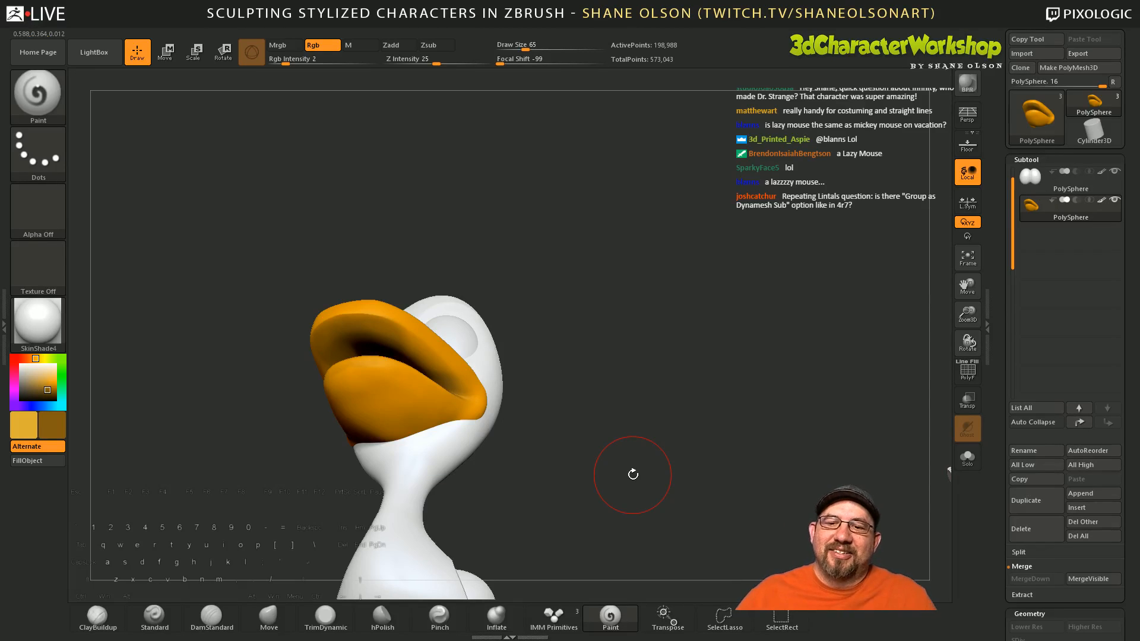
drag(633, 474, 532, 485)
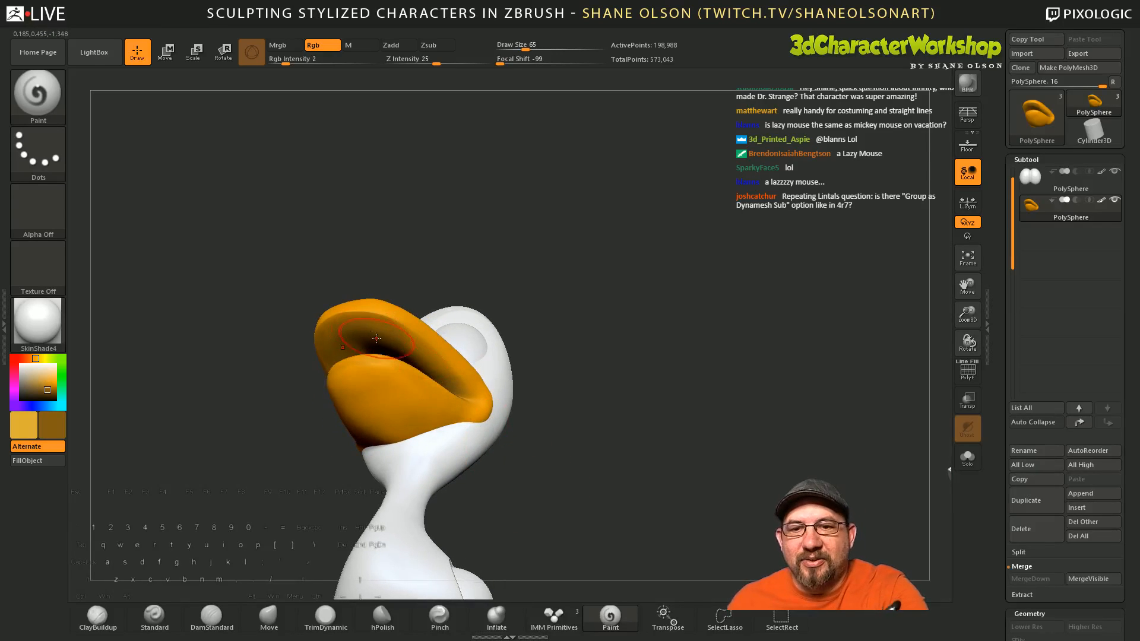
Step: Reduce the Draw Size to 49 with the top of the upper beak in view
mouse_move(593, 465)
mouse_down()
mouse_move(598, 493)
mouse_move(659, 471)
mouse_move(642, 486)
mouse_move(645, 458)
mouse_move(669, 440)
mouse_move(611, 450)
mouse_move(593, 486)
mouse_move(629, 446)
mouse_move(616, 469)
mouse_move(674, 472)
mouse_up()
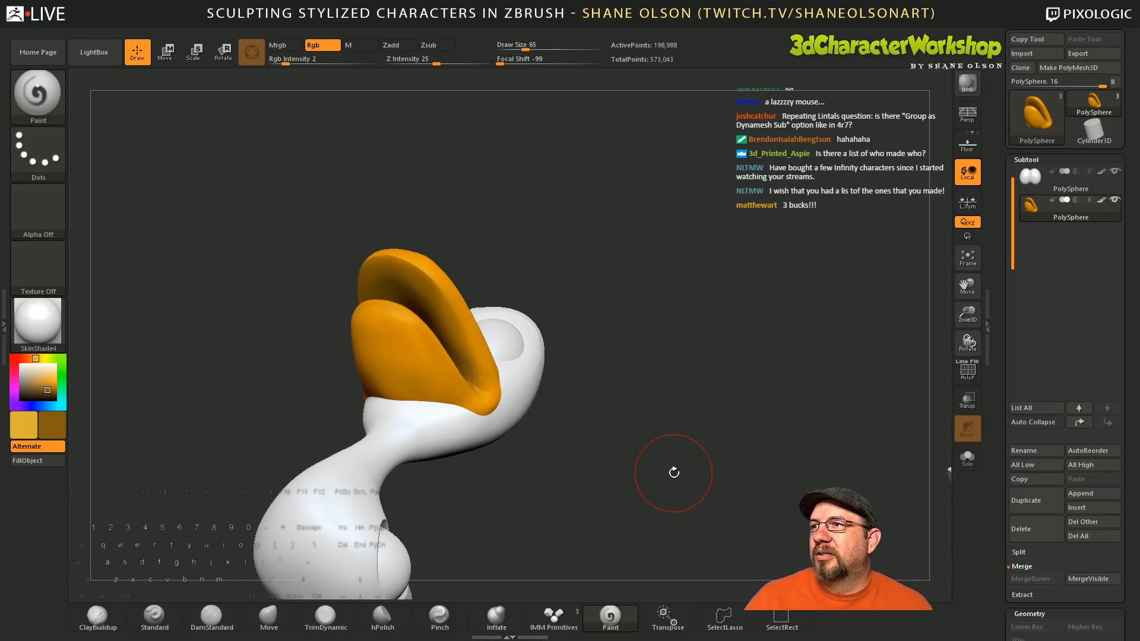
mouse_move(608, 450)
mouse_down()
mouse_move(605, 436)
mouse_move(619, 482)
mouse_move(612, 447)
mouse_move(633, 433)
mouse_move(637, 445)
mouse_move(639, 415)
mouse_move(550, 349)
mouse_move(661, 433)
mouse_move(674, 417)
mouse_move(725, 410)
mouse_move(702, 469)
mouse_move(736, 454)
mouse_move(731, 441)
mouse_move(745, 433)
mouse_move(700, 432)
mouse_move(706, 463)
mouse_move(716, 460)
mouse_up()
key(s)
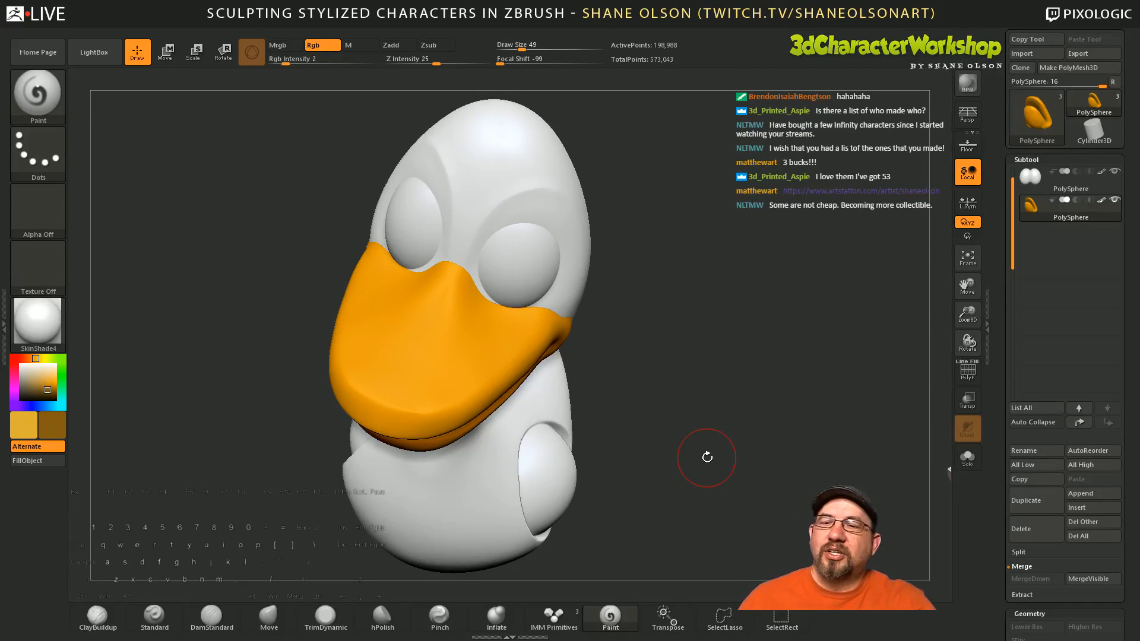
Step: Examine the beak shading on the duck from the front, the side and above
drag(704, 394, 700, 422)
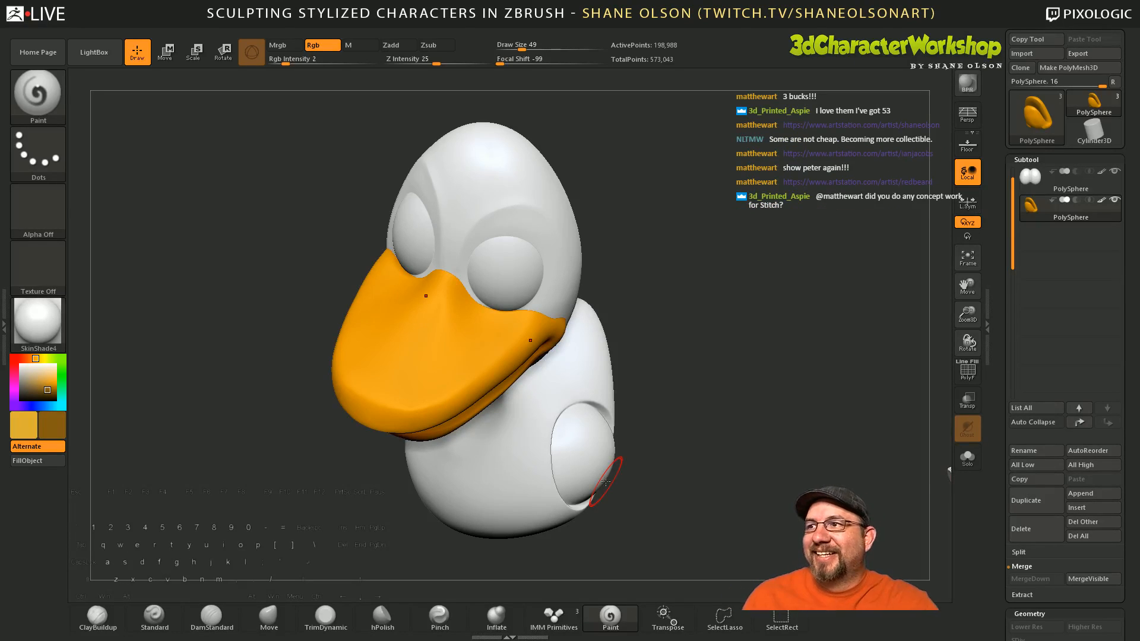
drag(725, 394, 732, 389)
shift+drag(734, 393, 730, 387)
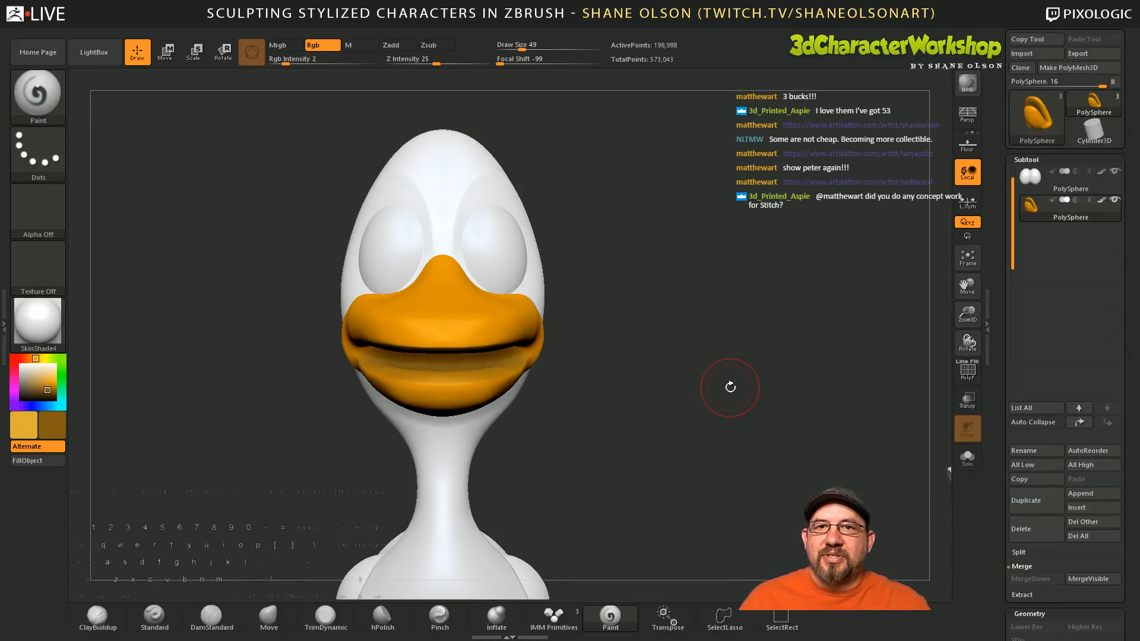
alt+drag(675, 424, 669, 414)
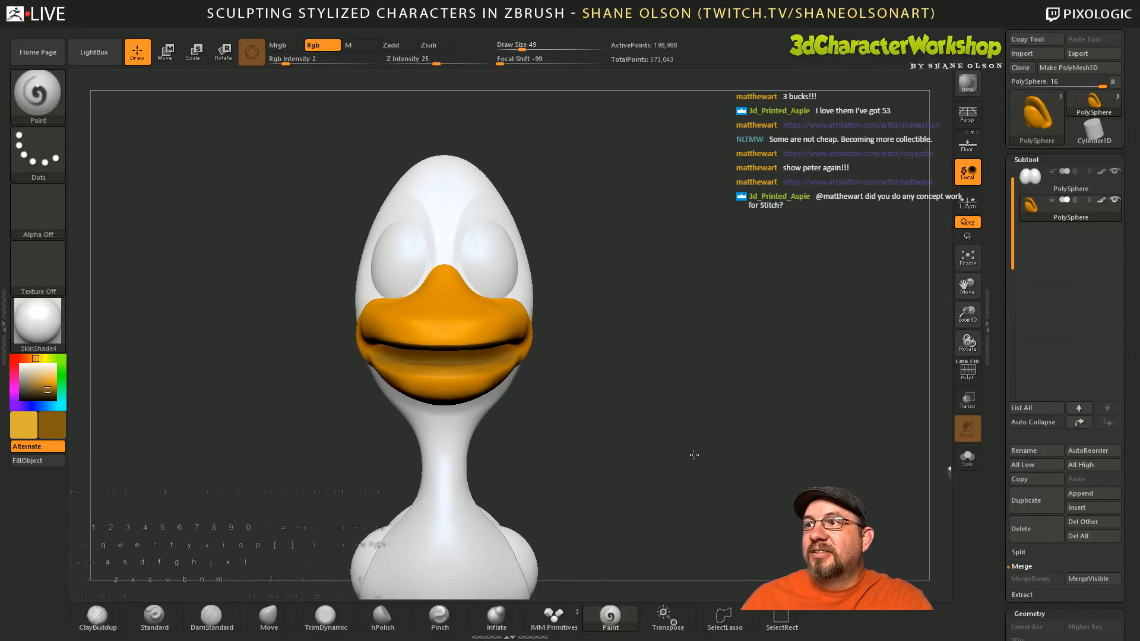
mouse_move(694, 455)
mouse_down()
mouse_move(679, 450)
mouse_move(678, 422)
mouse_move(680, 439)
mouse_up()
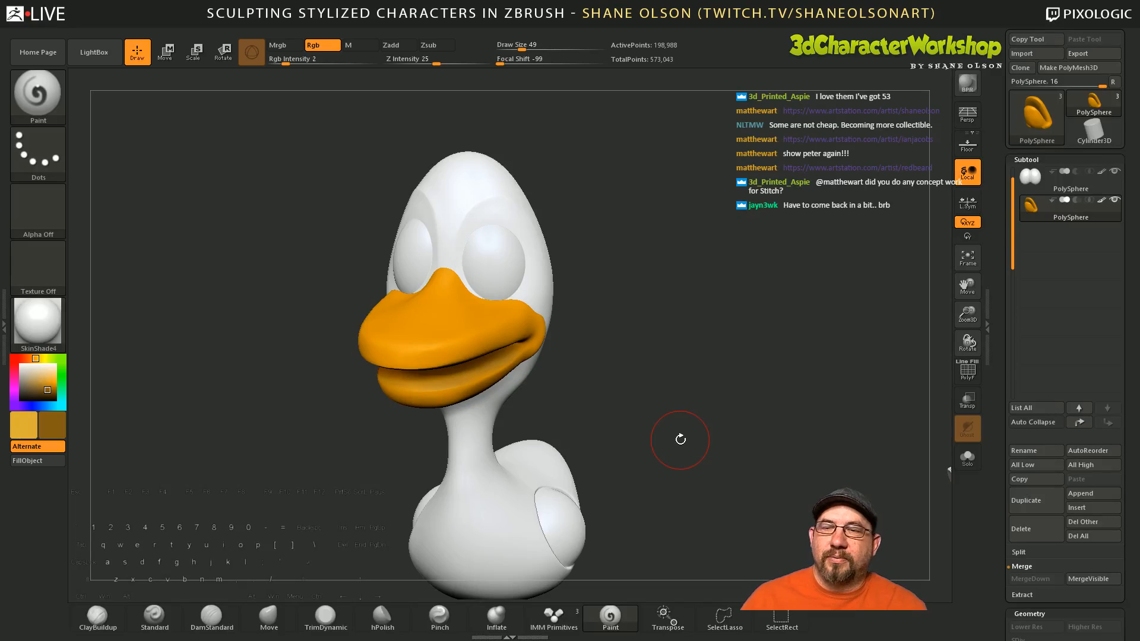
drag(647, 389, 663, 392)
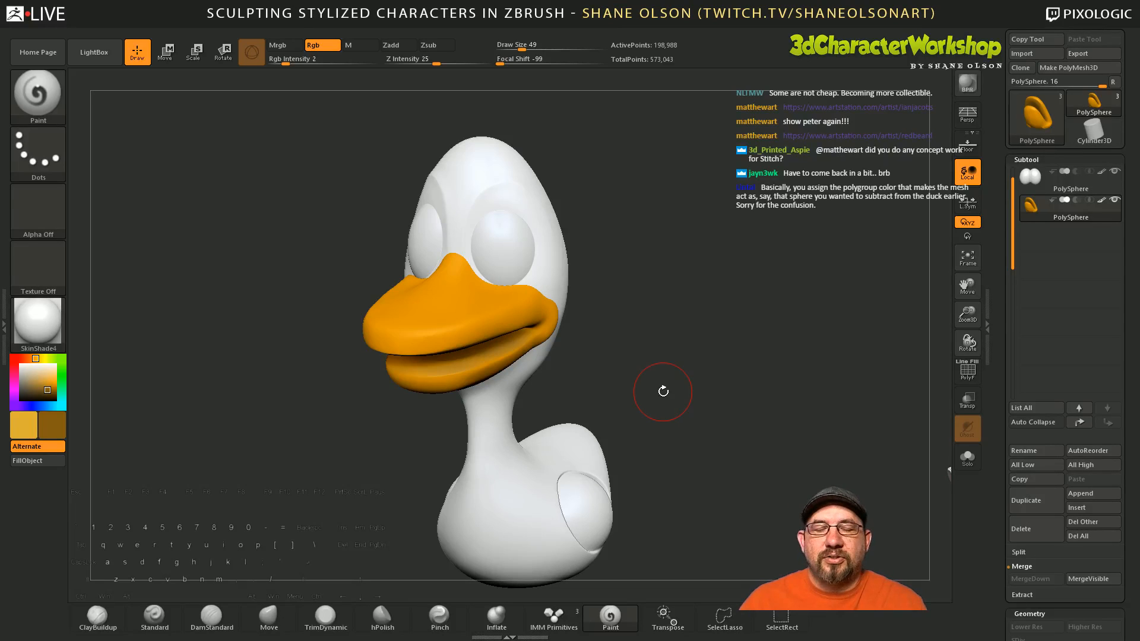
drag(675, 400, 695, 396)
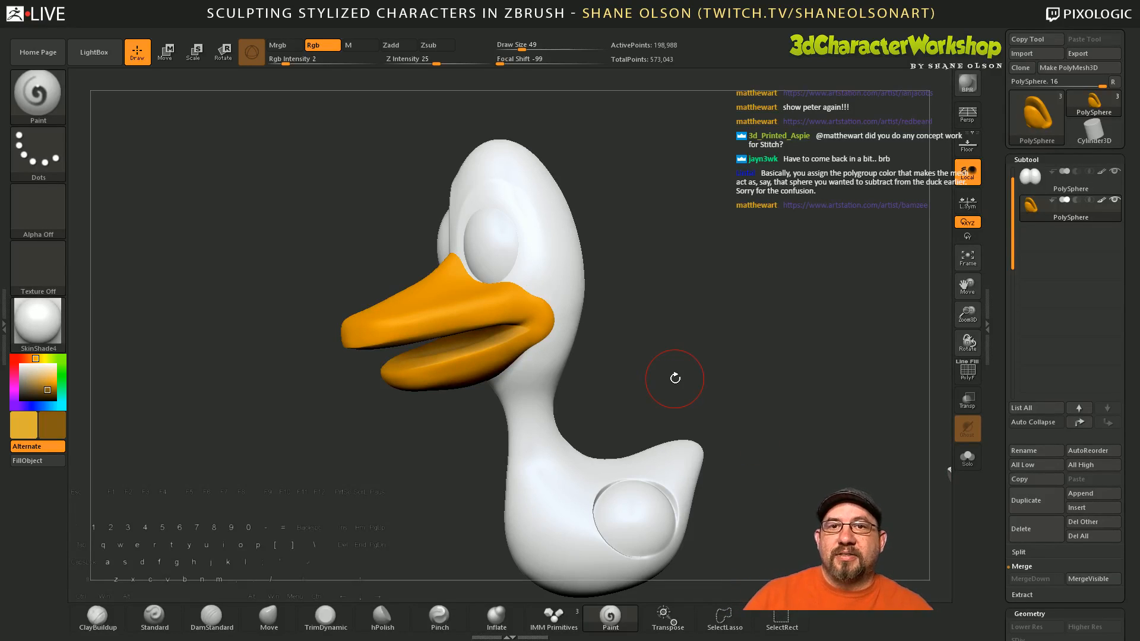
drag(719, 352, 509, 506)
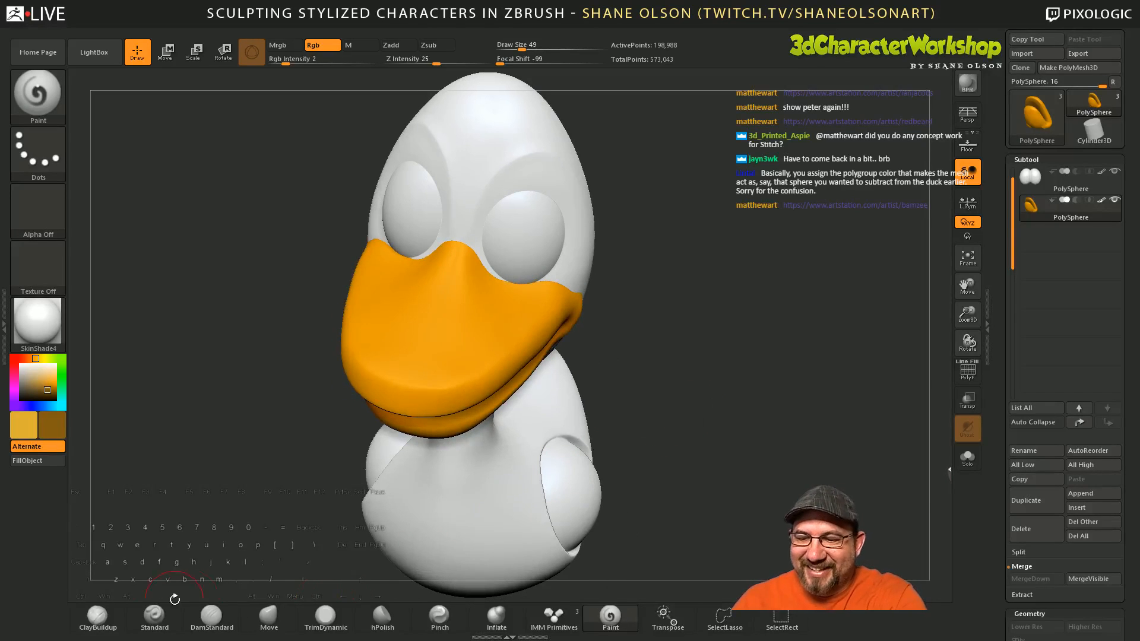
drag(724, 479, 730, 491)
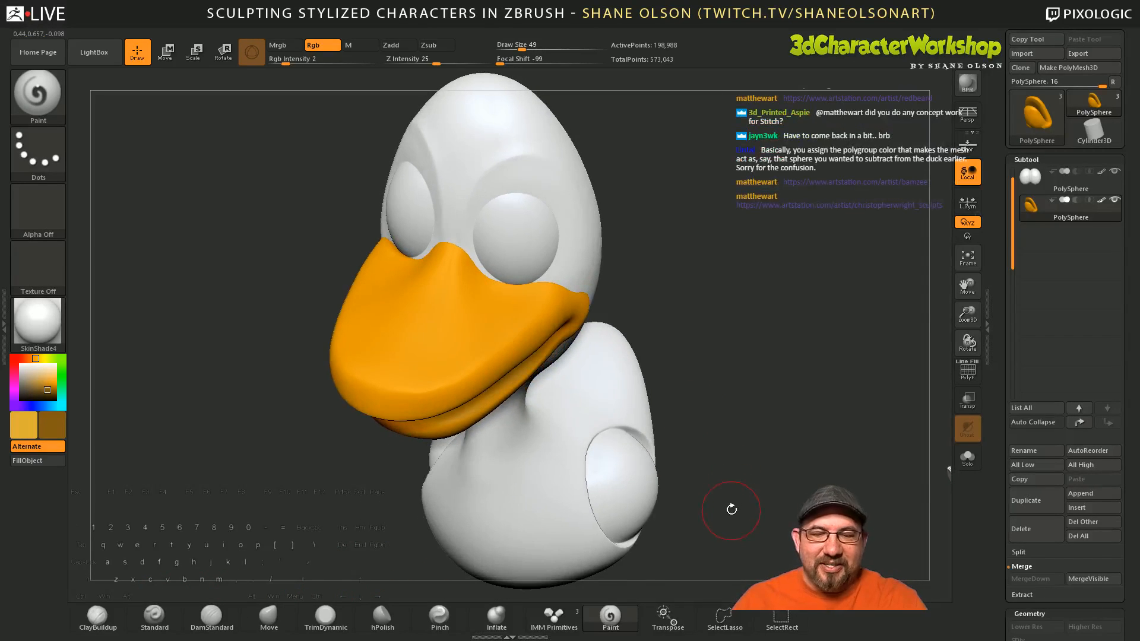
Step: Sample the beak's orange and shift it to a lighter yellow as the highlight colour
key(c)
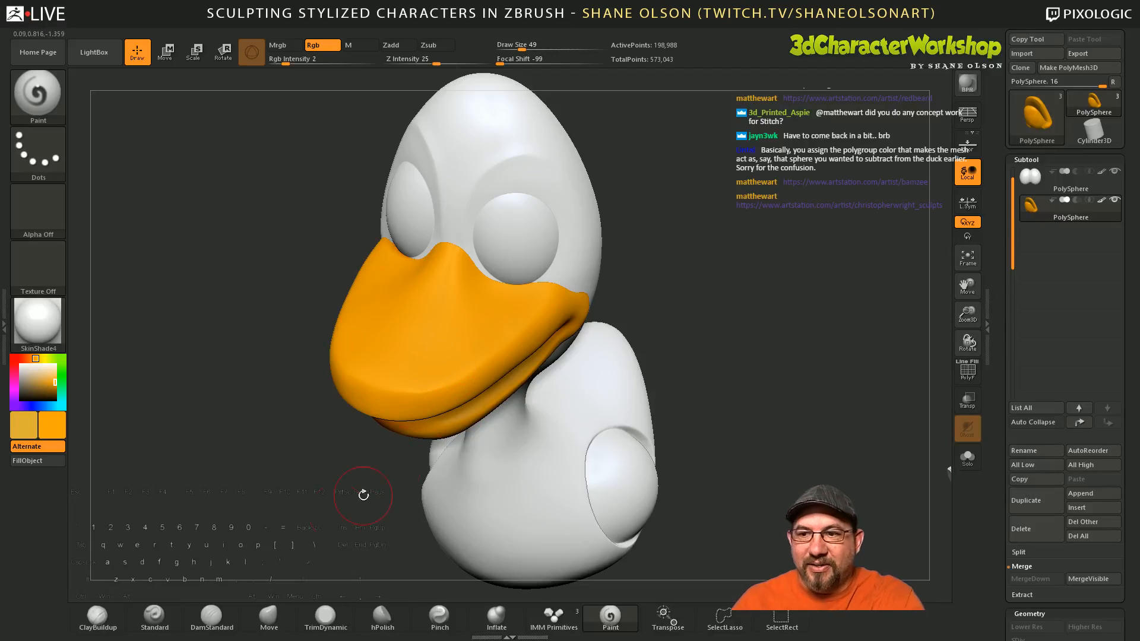
click(56, 428)
drag(121, 318, 138, 320)
click(220, 406)
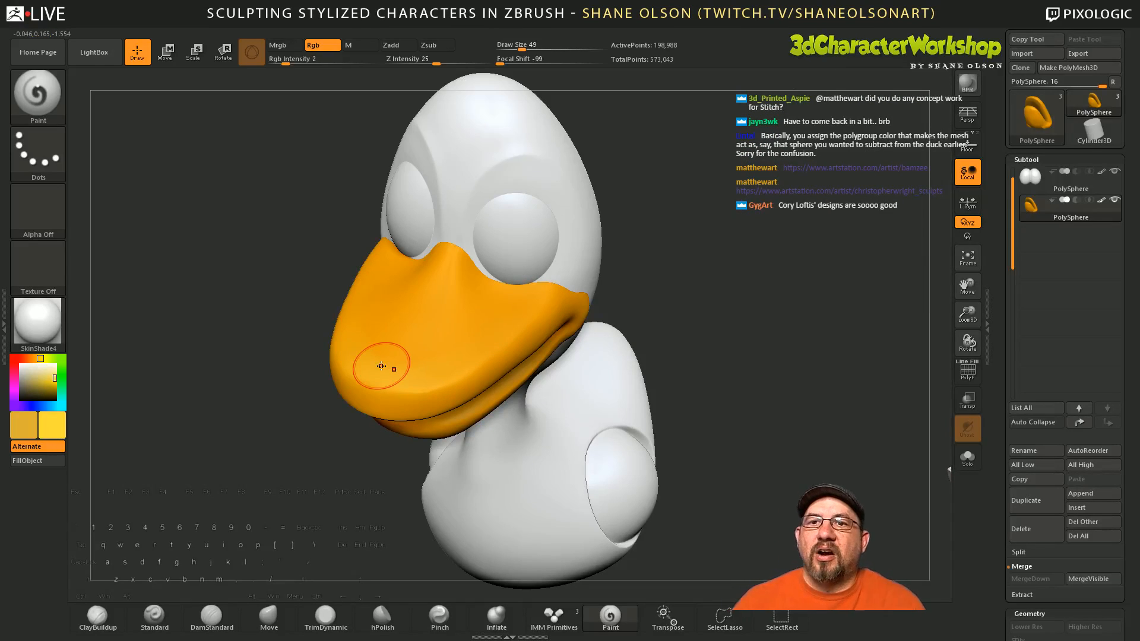
Step: Lower the Rgb Intensity to 1 and paint soft yellow highlights over the top and tip of the upper beak
mouse_move(381, 365)
mouse_down()
mouse_move(417, 361)
mouse_move(439, 280)
mouse_up()
drag(413, 376, 422, 314)
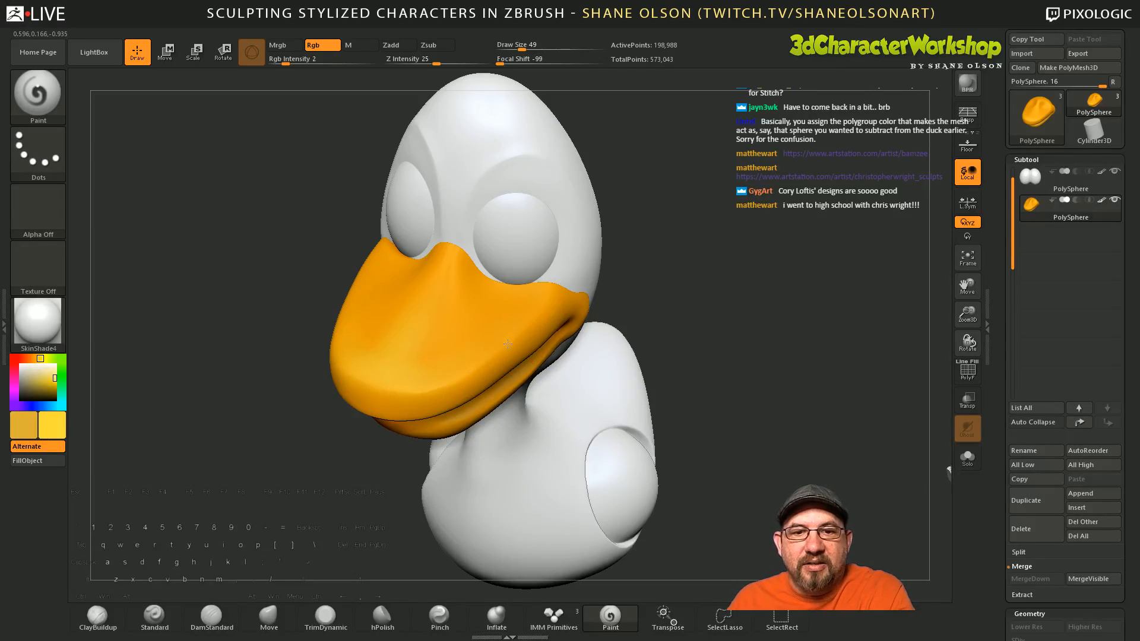
click(282, 62)
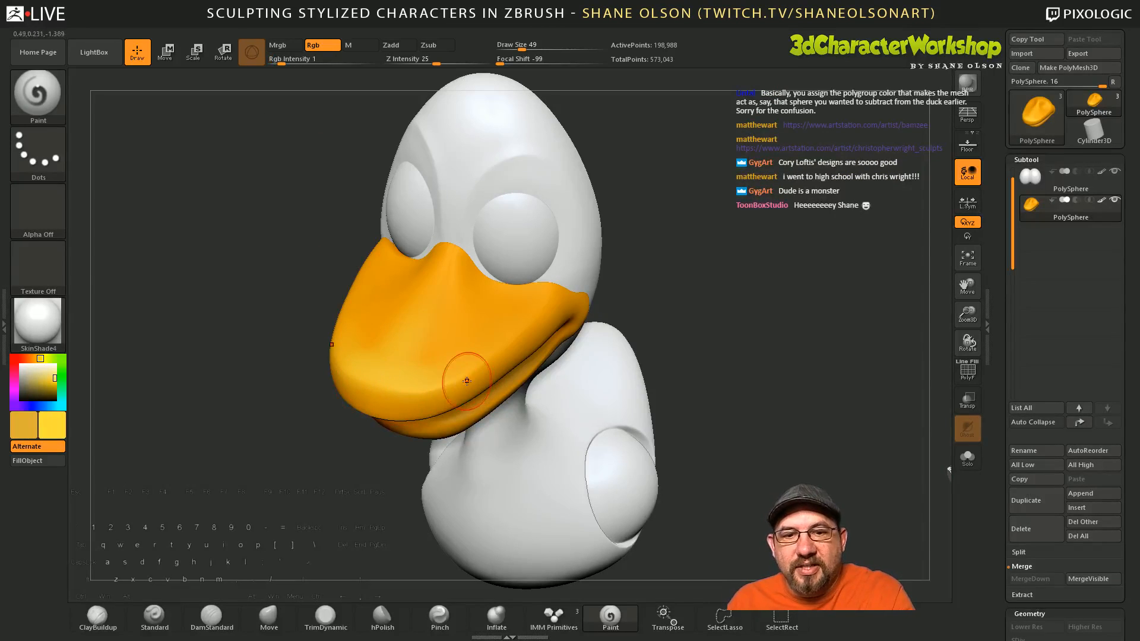
mouse_move(697, 419)
mouse_down()
mouse_move(712, 374)
mouse_move(729, 438)
mouse_move(682, 410)
mouse_up()
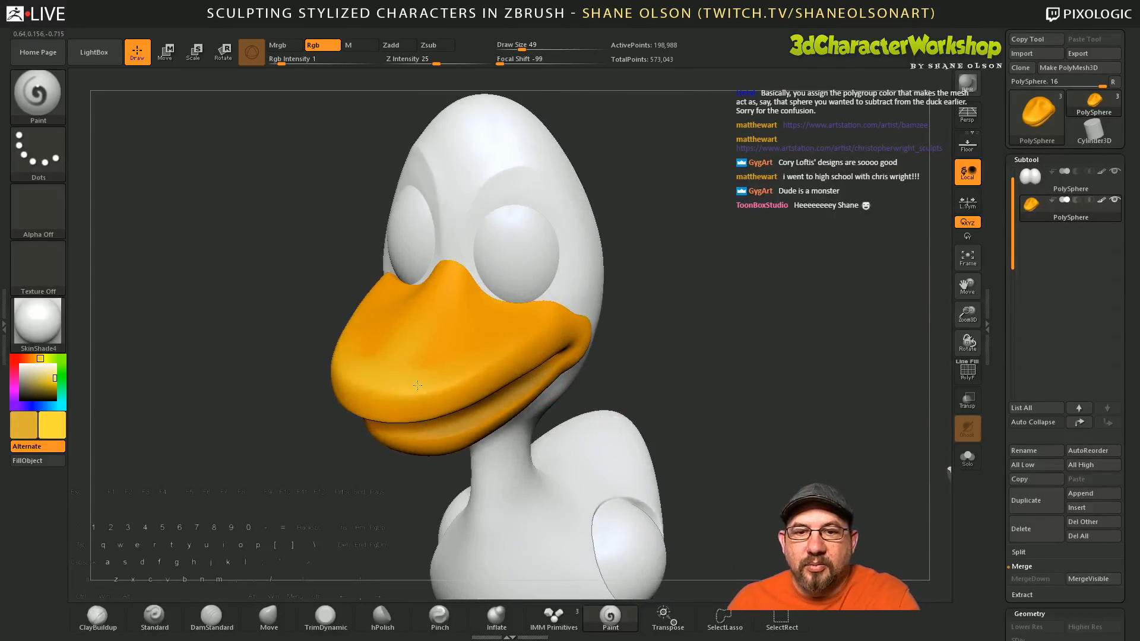
Step: Blend the yellow highlights into the orange across the upper beak with the Smooth brush
key(shift)
key(shift)
key(shift)
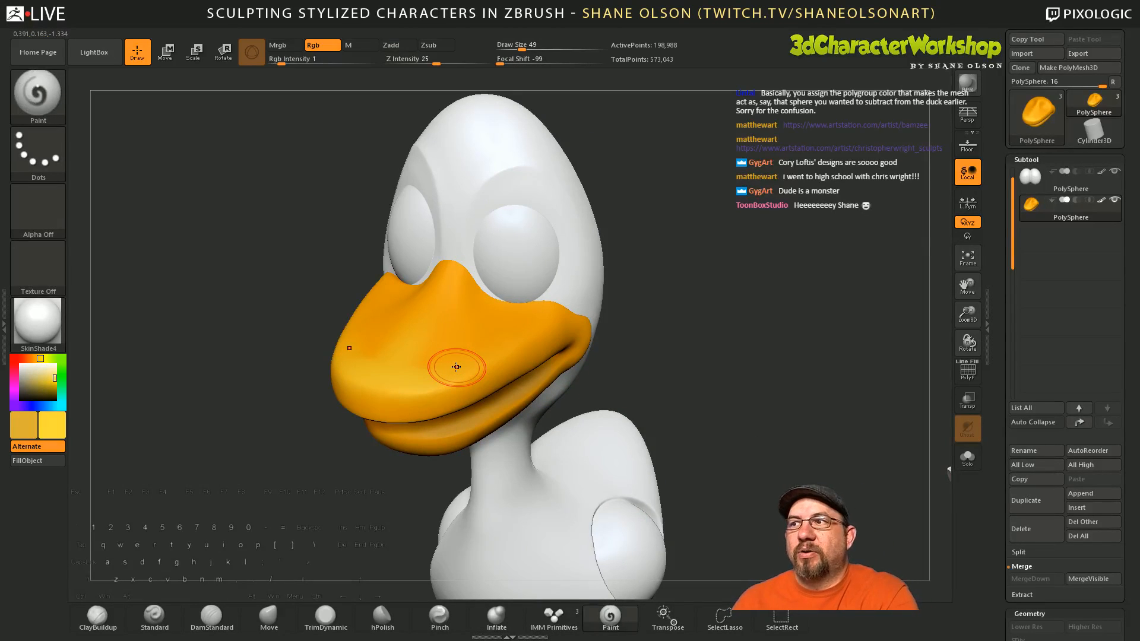
key(shift)
key(shift)
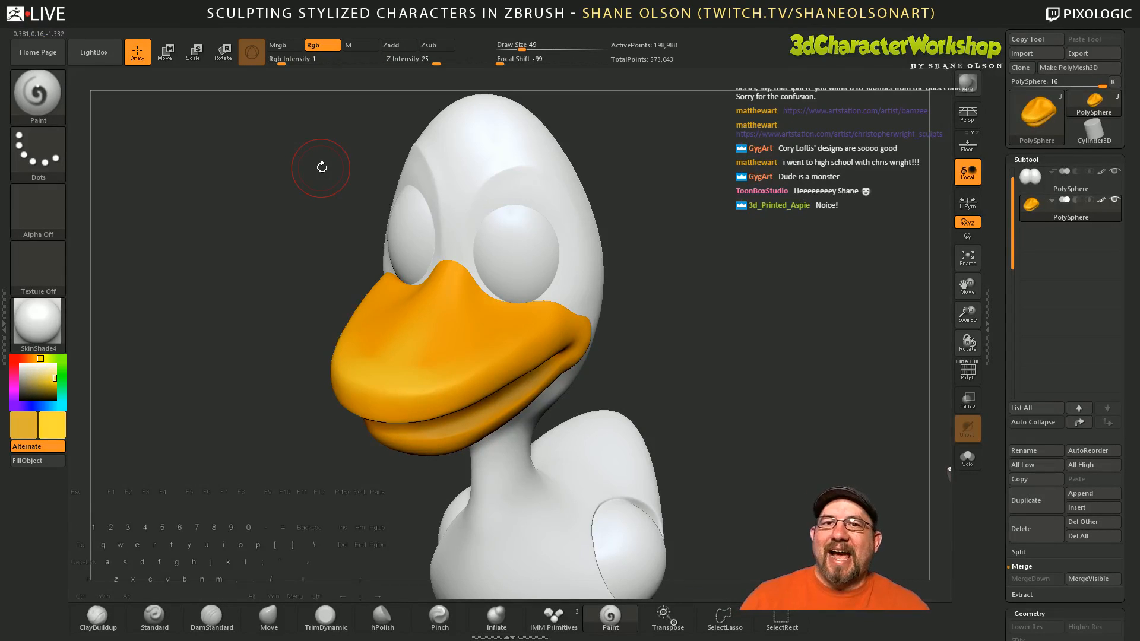
drag(730, 389, 730, 402)
key(shift)
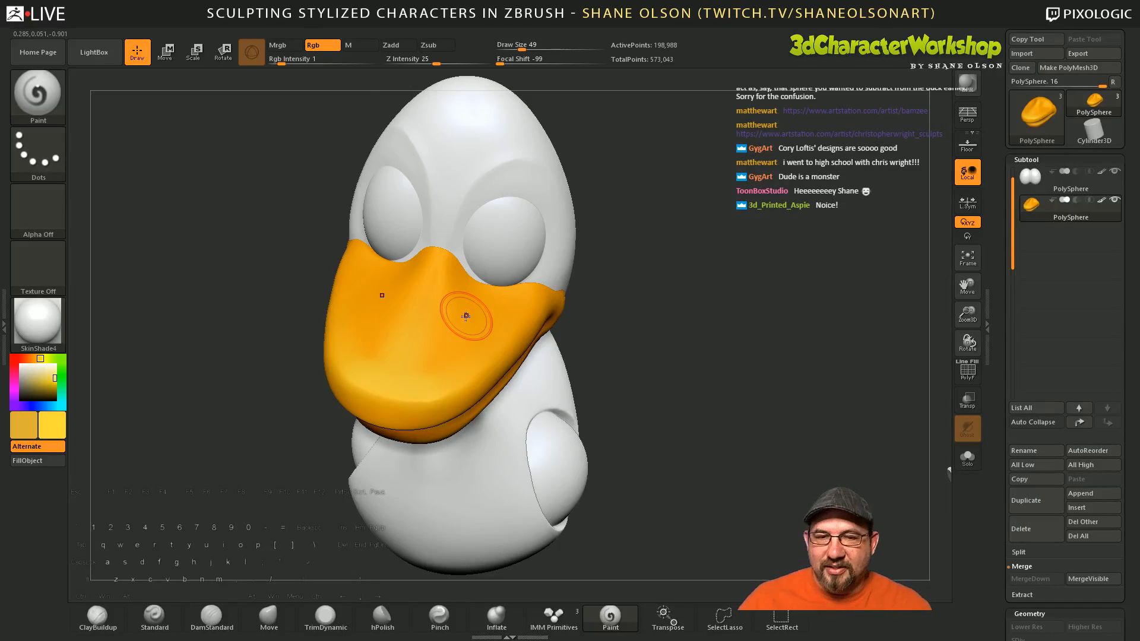
Step: Build up yellow along the upper beak's central ridge and sides, smoothing the colour transitions
drag(666, 415, 749, 371)
mouse_move(494, 328)
shift+mouse_down()
mouse_move(445, 346)
mouse_move(463, 328)
mouse_move(461, 361)
shift+mouse_up()
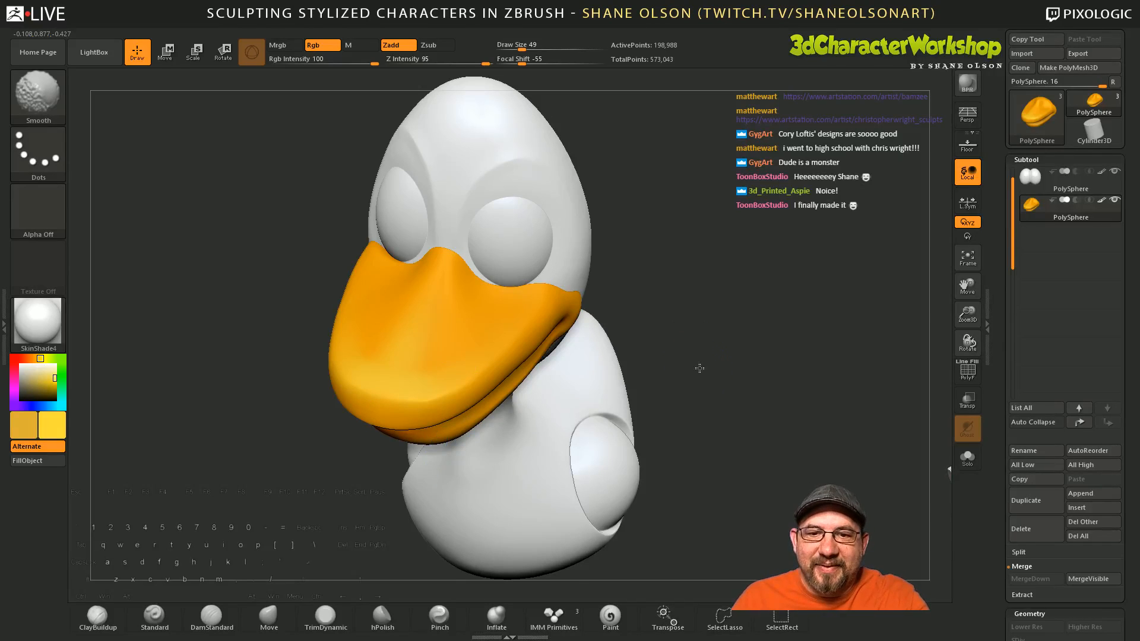
mouse_move(700, 366)
shift+mouse_down()
mouse_move(542, 348)
mouse_move(557, 331)
mouse_move(525, 381)
shift+mouse_up()
shift+drag(439, 358, 456, 345)
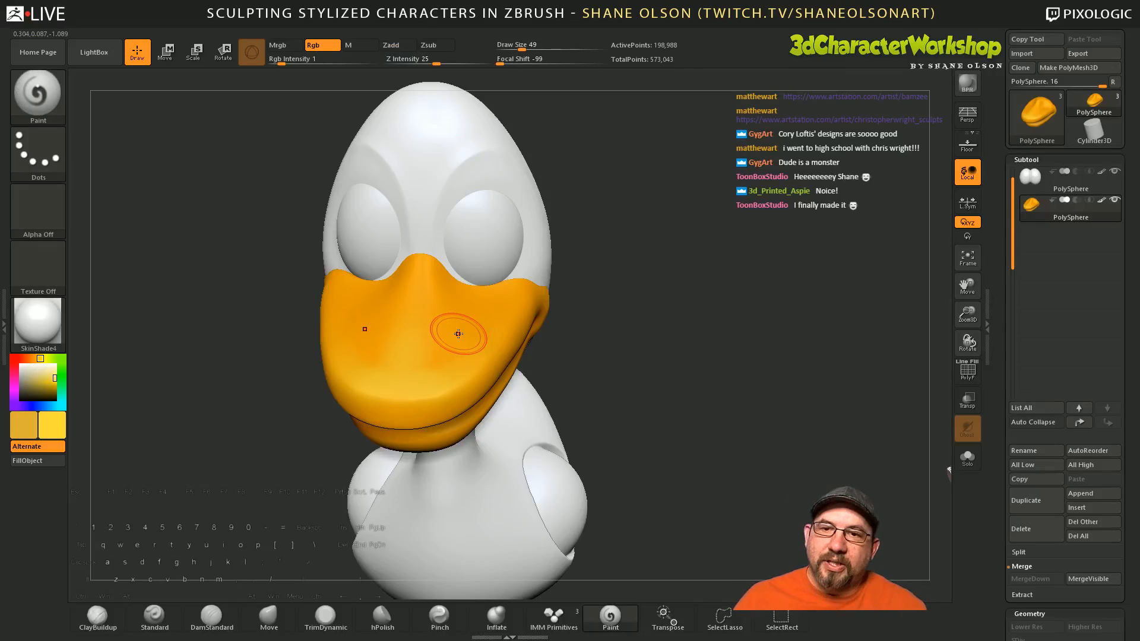
key(shift)
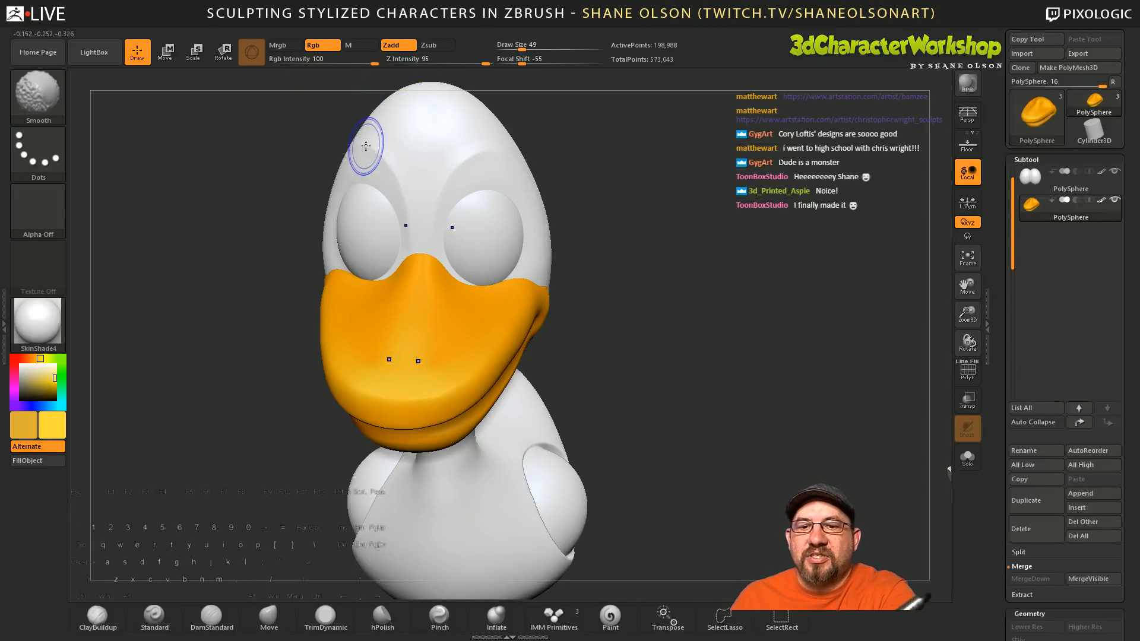
Step: Turn off Zadd for the Smooth brush and blend only the colour of the yellow highlights on the upper beak
click(397, 45)
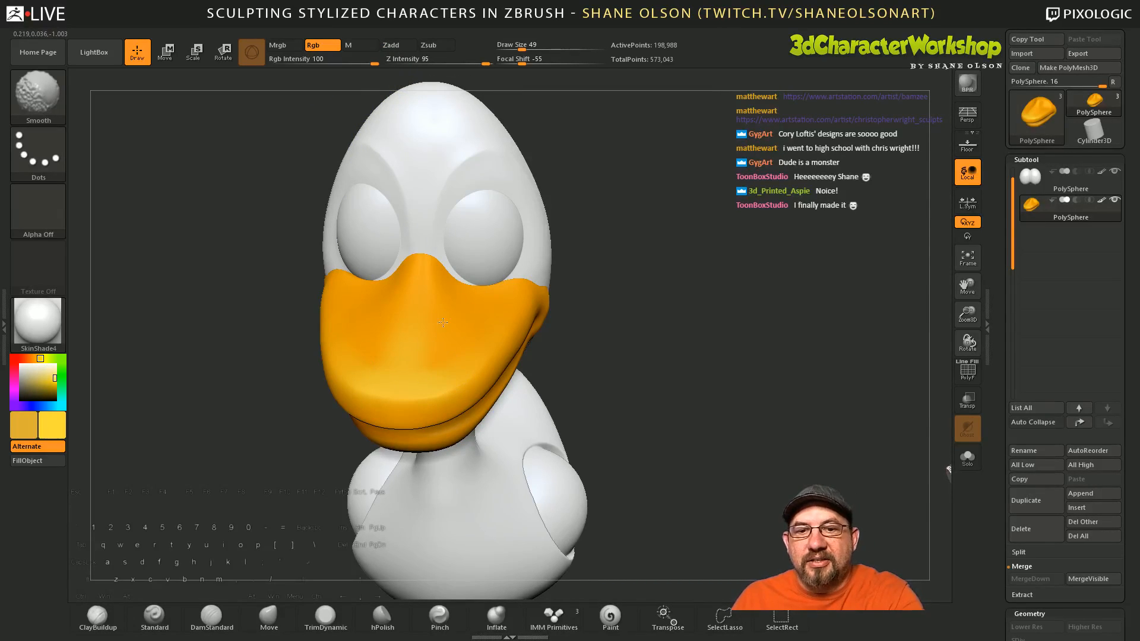
key(shift)
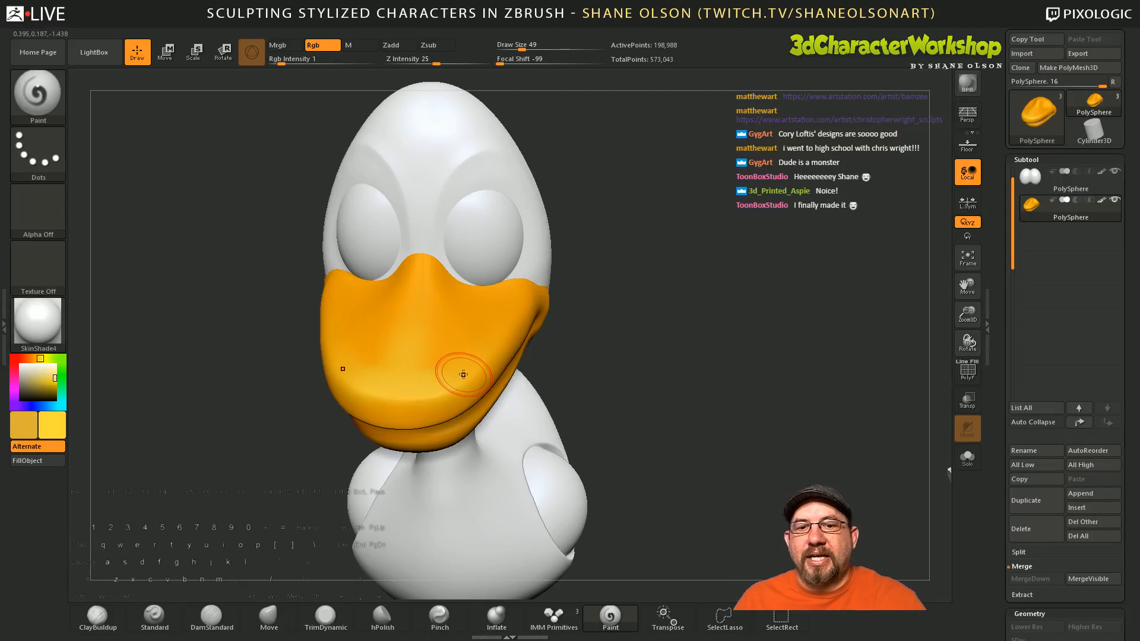
key(shift)
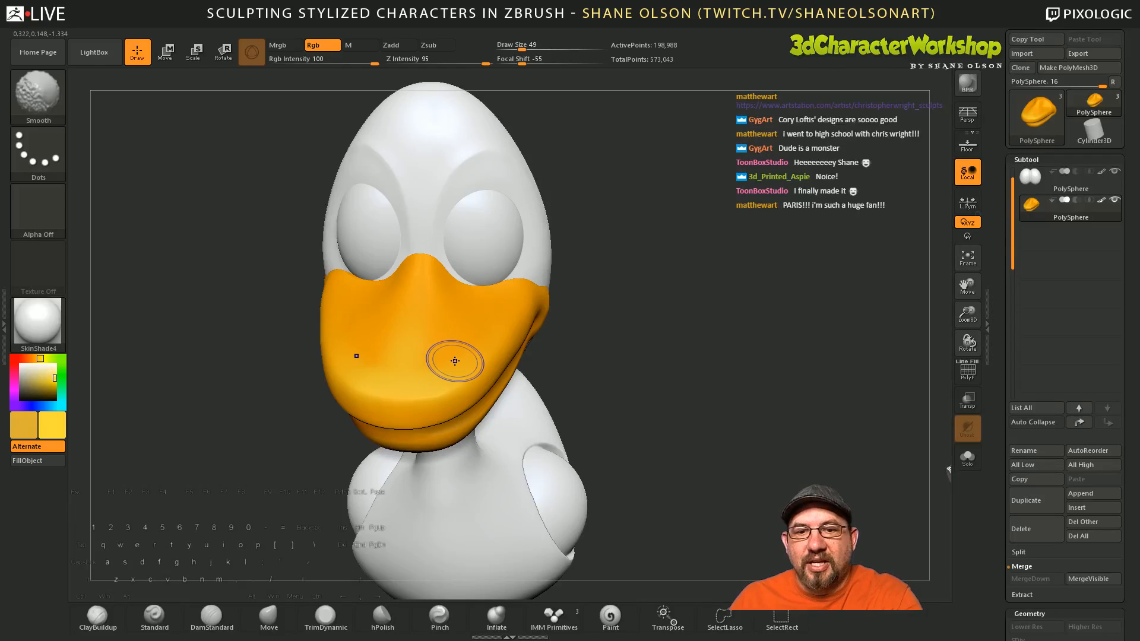
Step: Sample the orange from the upper beak as the paint colour with the whole duck in view
mouse_move(651, 369)
mouse_down()
mouse_move(696, 345)
mouse_move(692, 439)
mouse_move(654, 425)
mouse_move(650, 466)
mouse_move(659, 457)
mouse_up()
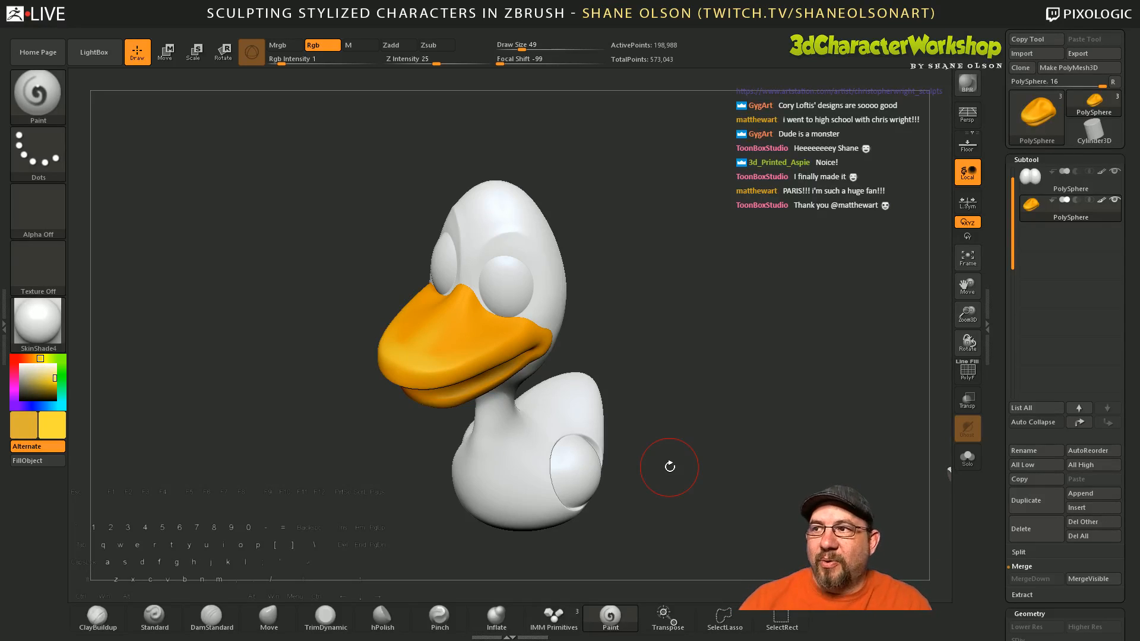
mouse_move(674, 387)
mouse_down()
mouse_move(695, 407)
mouse_move(682, 404)
mouse_up()
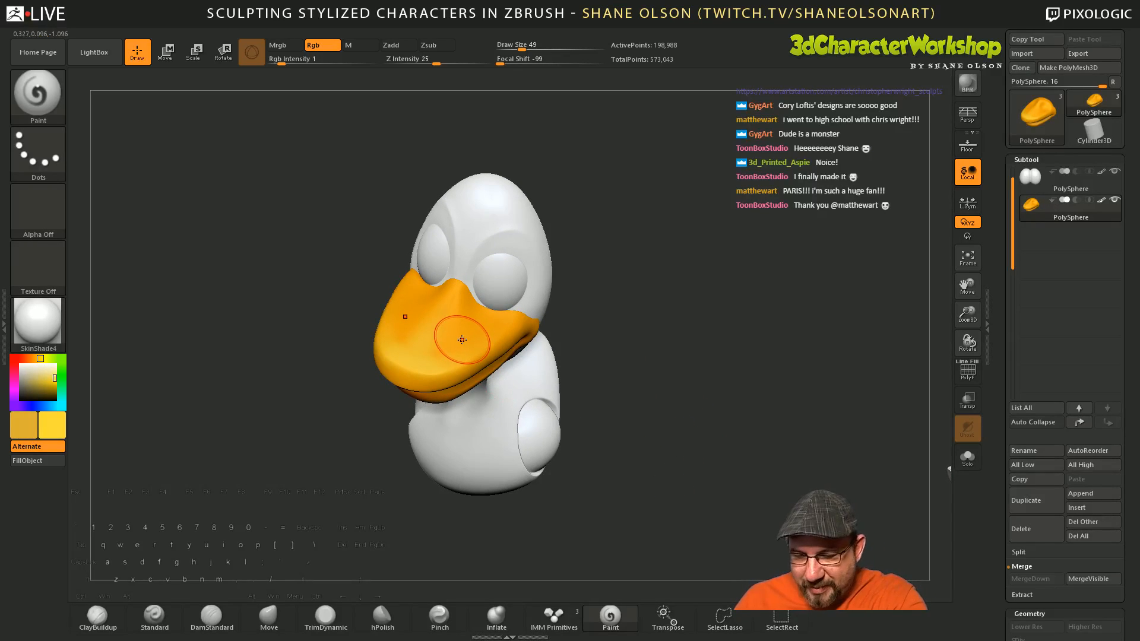
key(c)
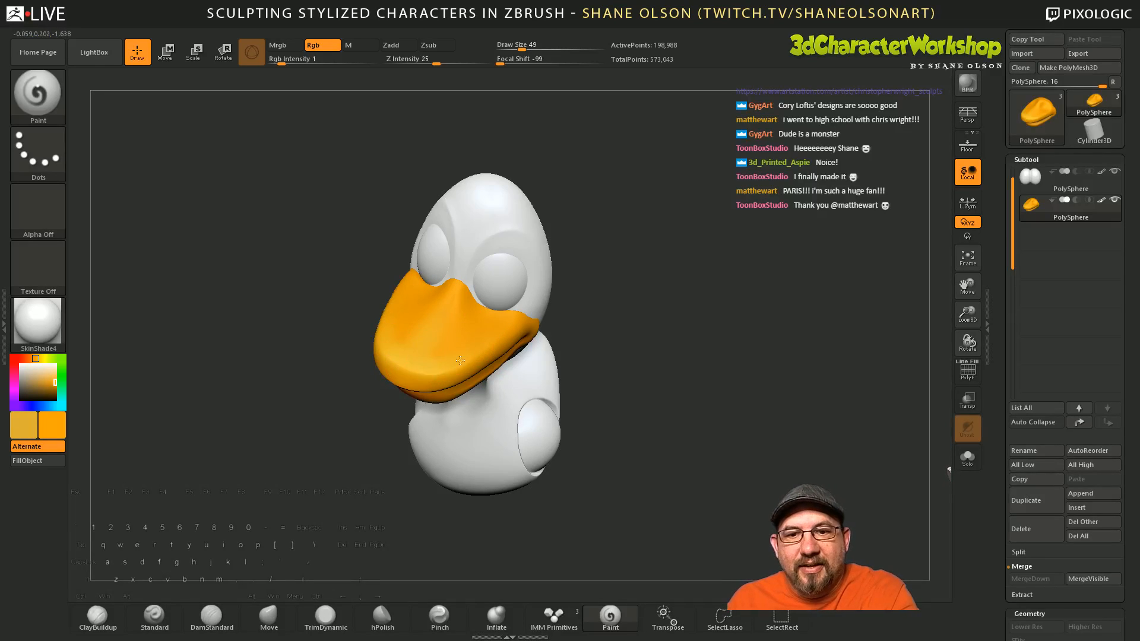
drag(627, 431, 426, 367)
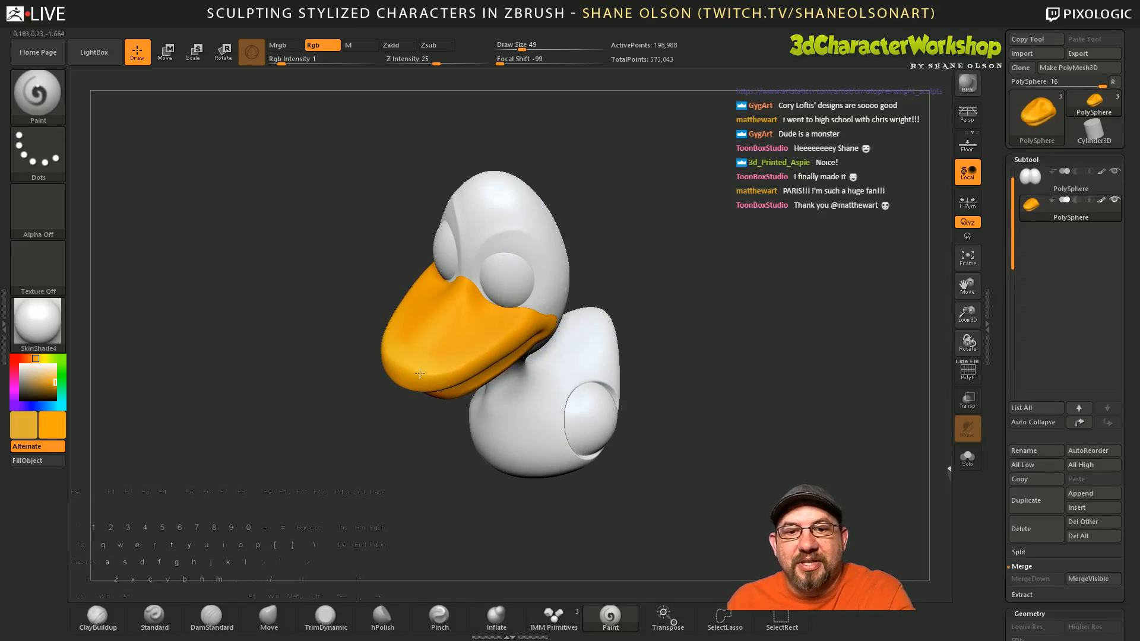
Step: Examine the coloured duck from the front, side and above, checking the beak against the head and body
drag(692, 389, 463, 355)
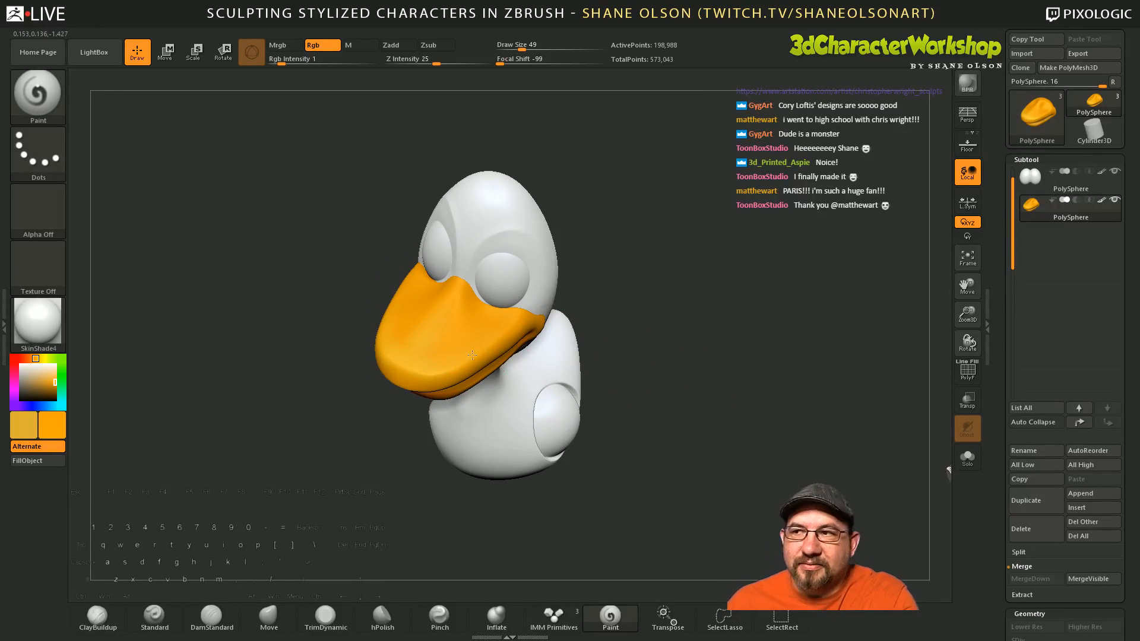
drag(686, 451, 661, 341)
drag(661, 407, 668, 479)
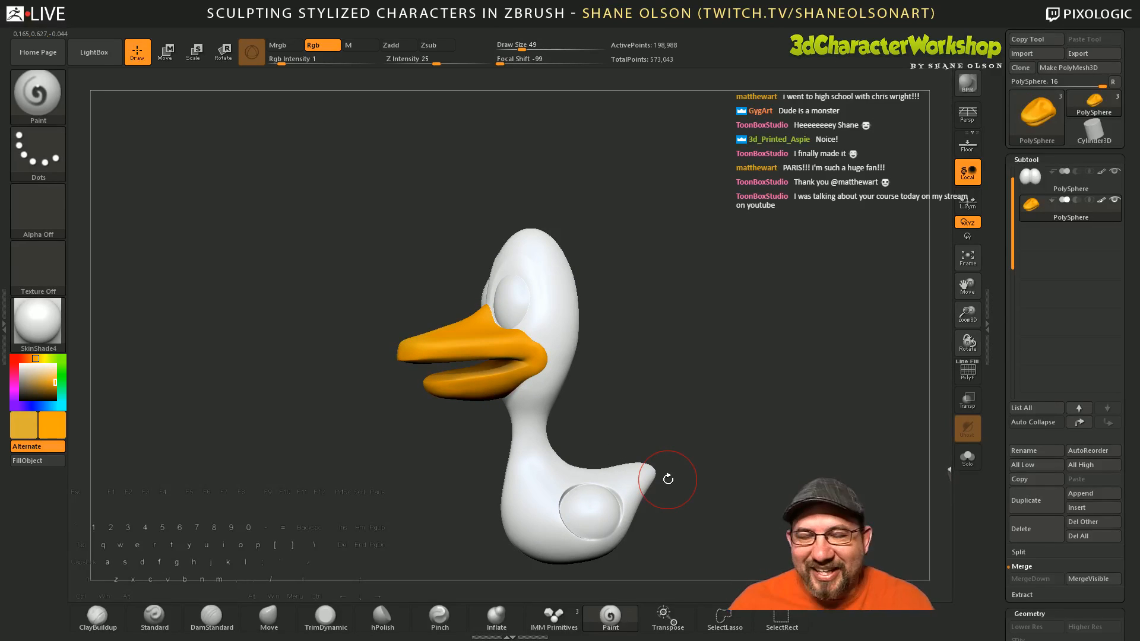
drag(714, 430, 637, 430)
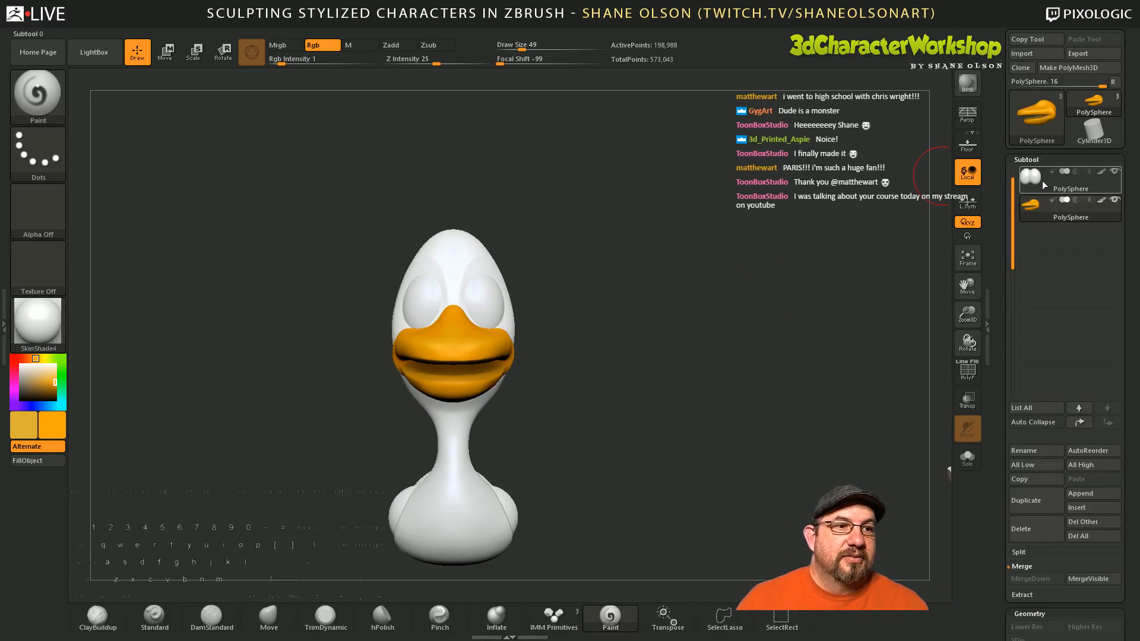
scroll(1032, 193, up, 1)
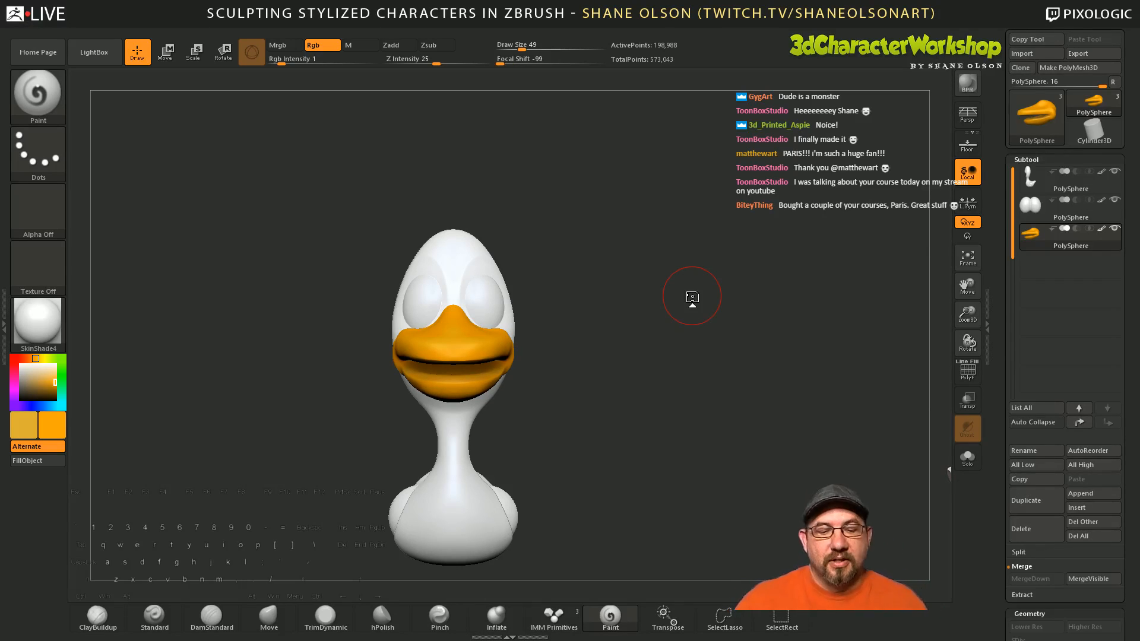
drag(654, 333, 715, 336)
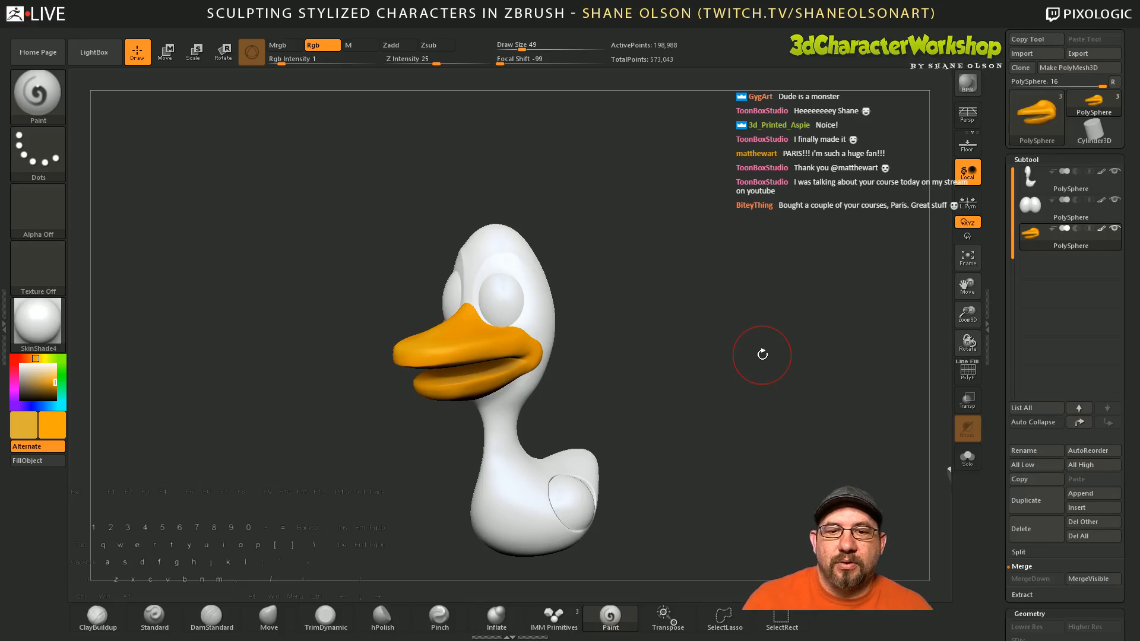
drag(717, 329, 700, 375)
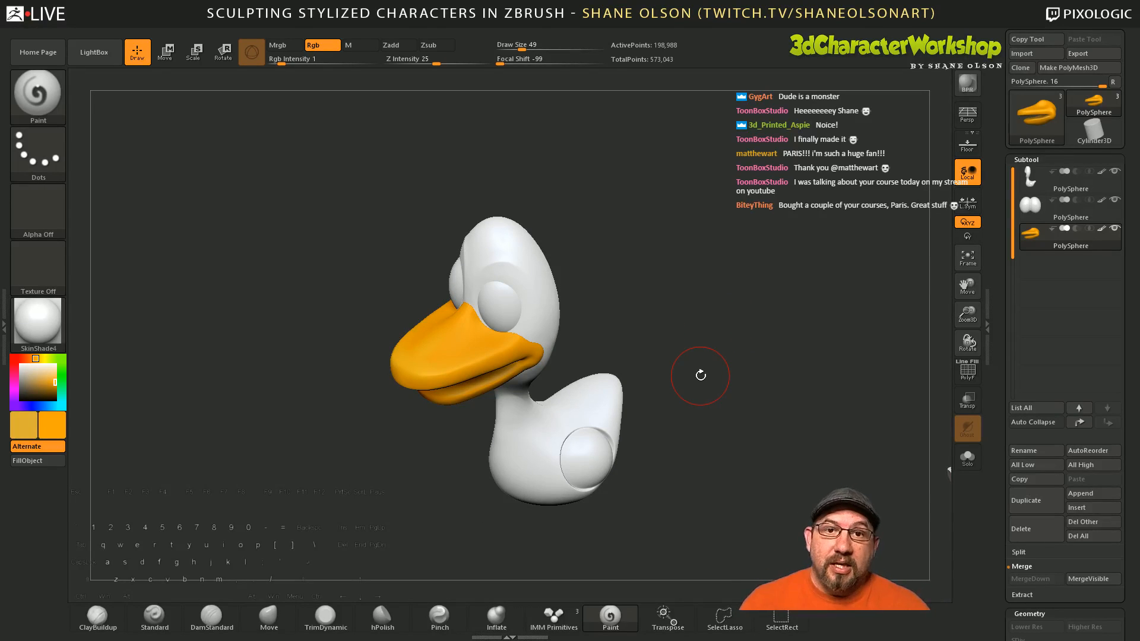
drag(683, 350, 590, 415)
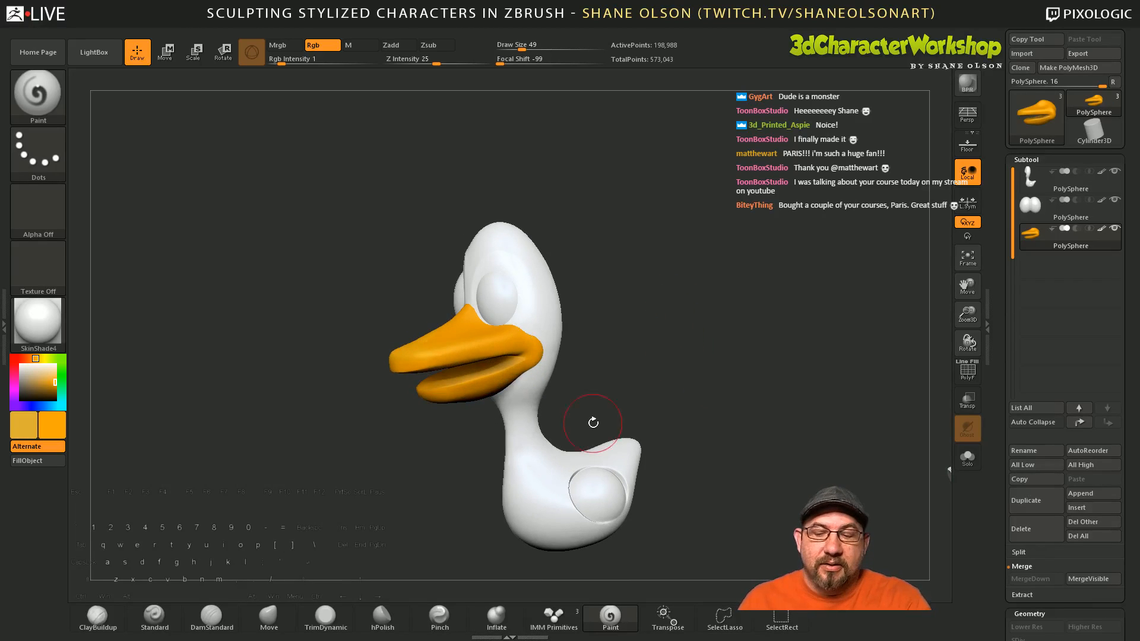
Step: Activate the Move brush and inspect the duck's overall silhouette from three-quarter, side and raised views
click(269, 618)
mouse_move(618, 334)
mouse_down()
mouse_move(605, 310)
mouse_move(607, 331)
mouse_move(580, 325)
mouse_move(600, 331)
mouse_up()
key(s)
key(s)
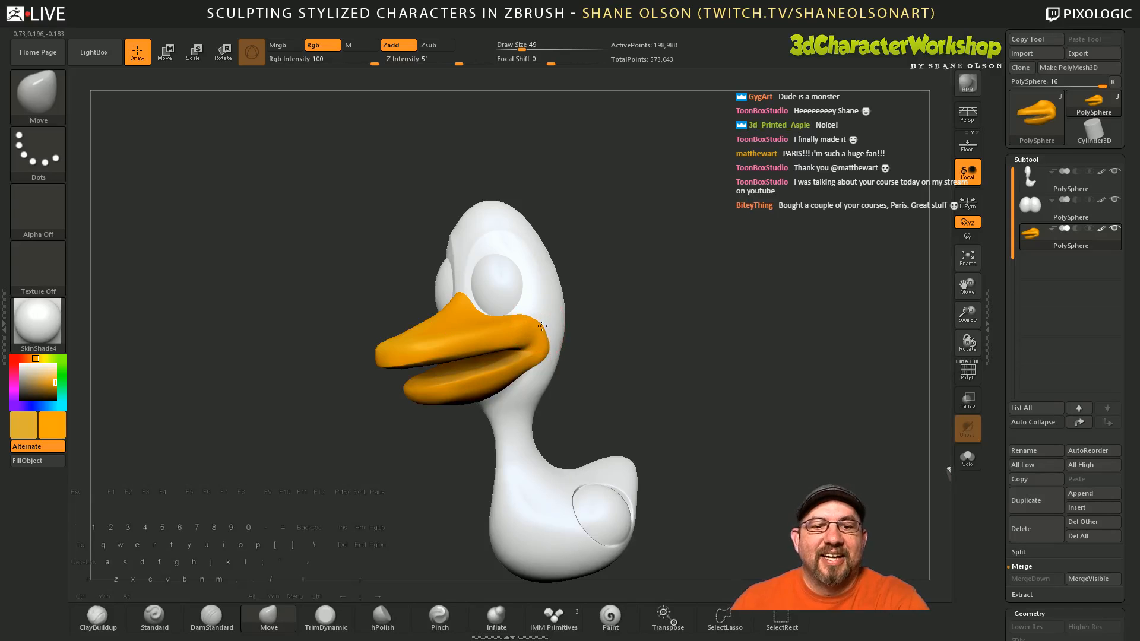
drag(655, 413, 613, 409)
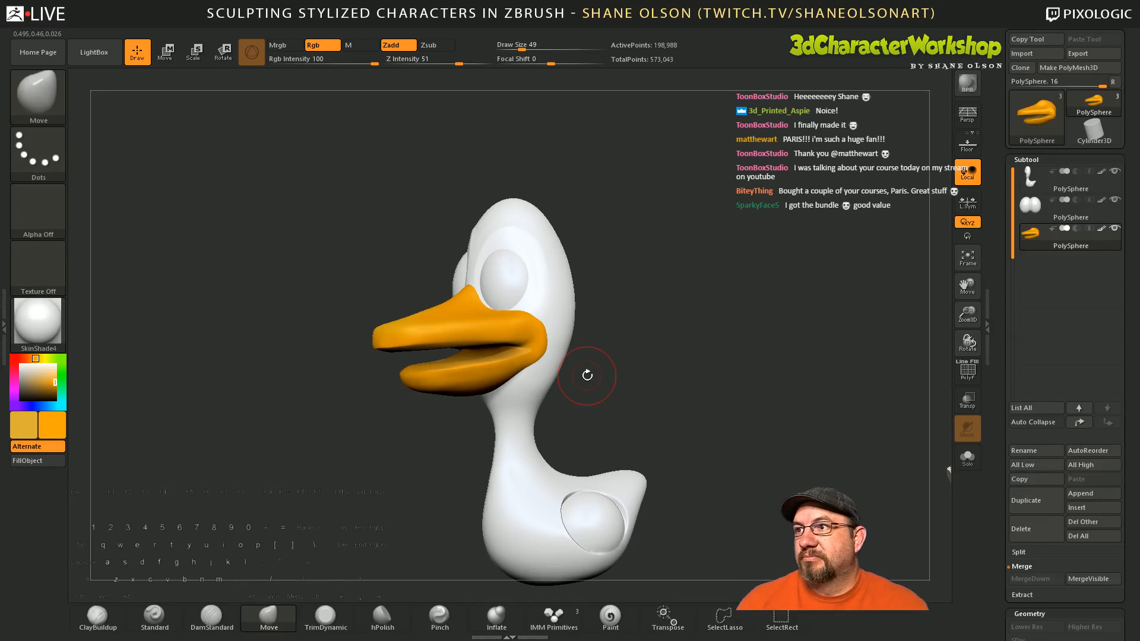
drag(785, 395, 776, 402)
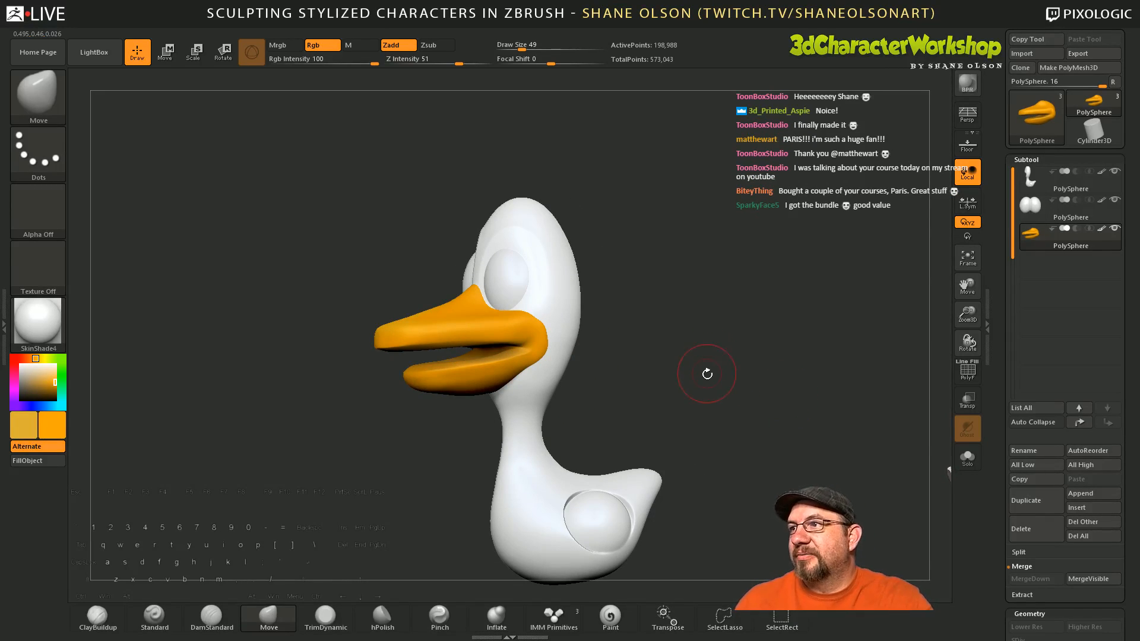
drag(703, 391, 677, 396)
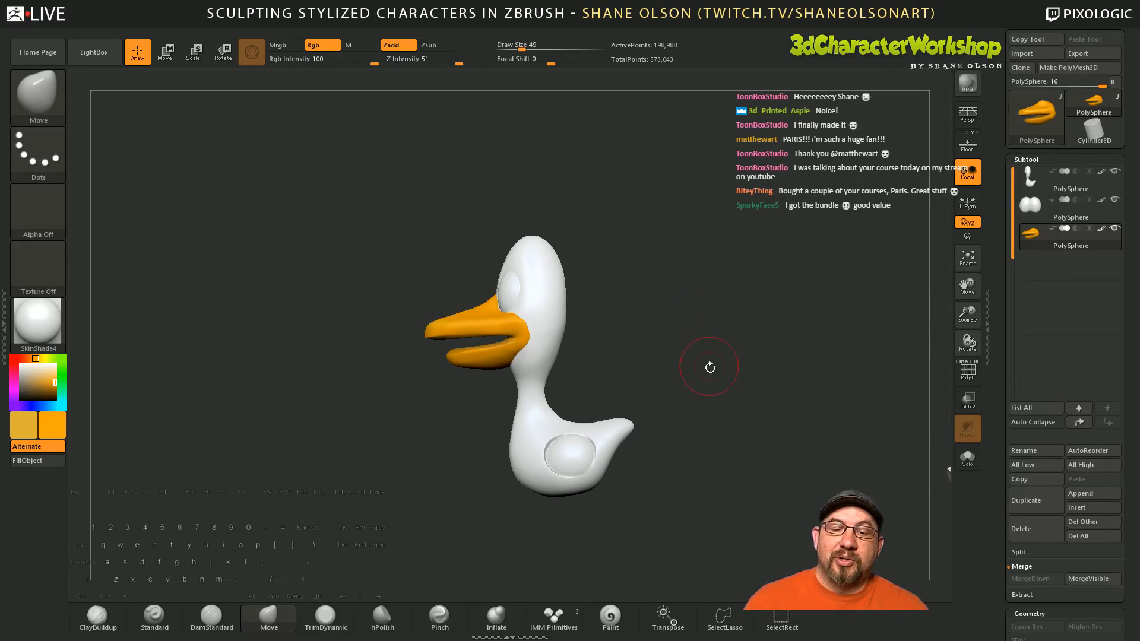
mouse_move(698, 324)
mouse_down()
mouse_move(682, 420)
mouse_move(705, 287)
mouse_move(689, 311)
mouse_up()
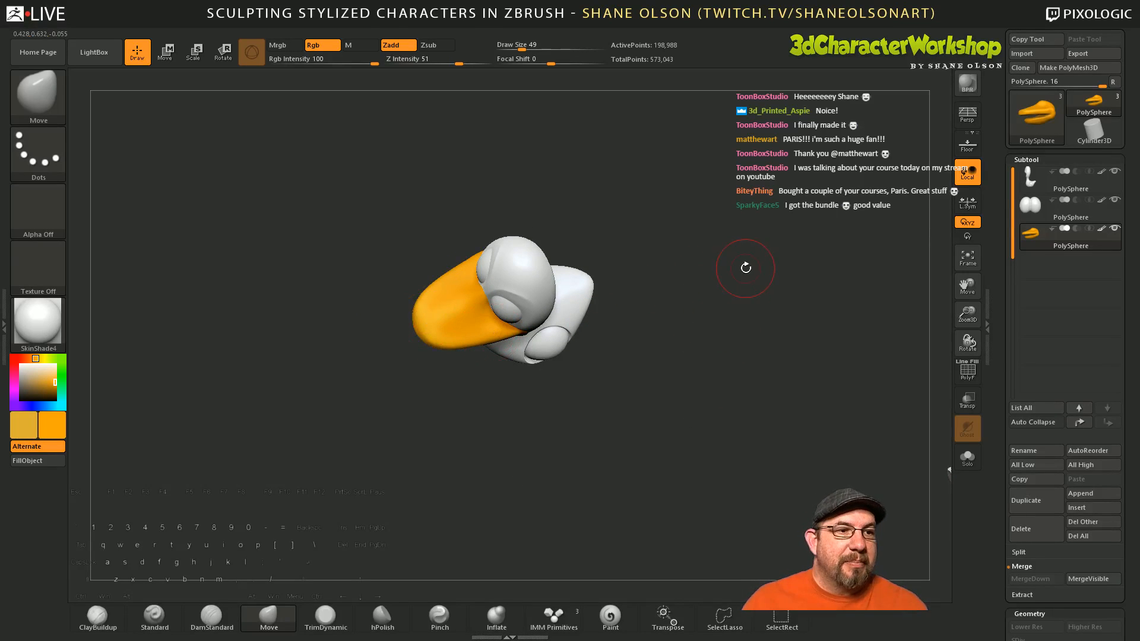
Step: Lay out a classic Transpose line from the duck's head forward past the beak in top view, and return to Draw mode
shift+drag(746, 268, 738, 277)
key(w)
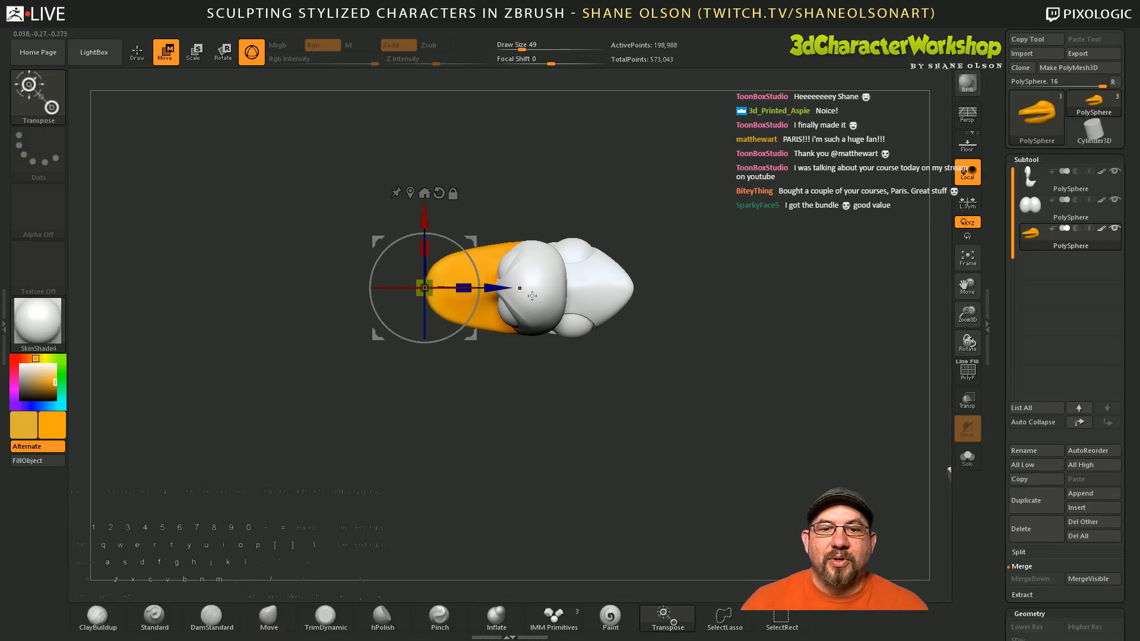
key(y)
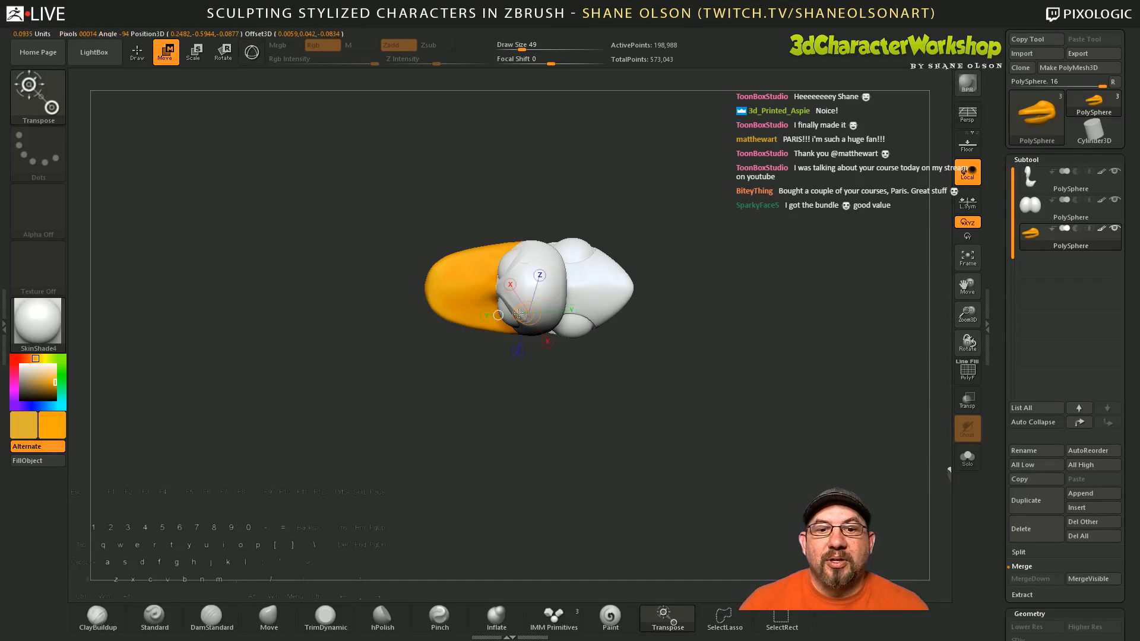
drag(519, 313, 388, 312)
drag(786, 421, 678, 495)
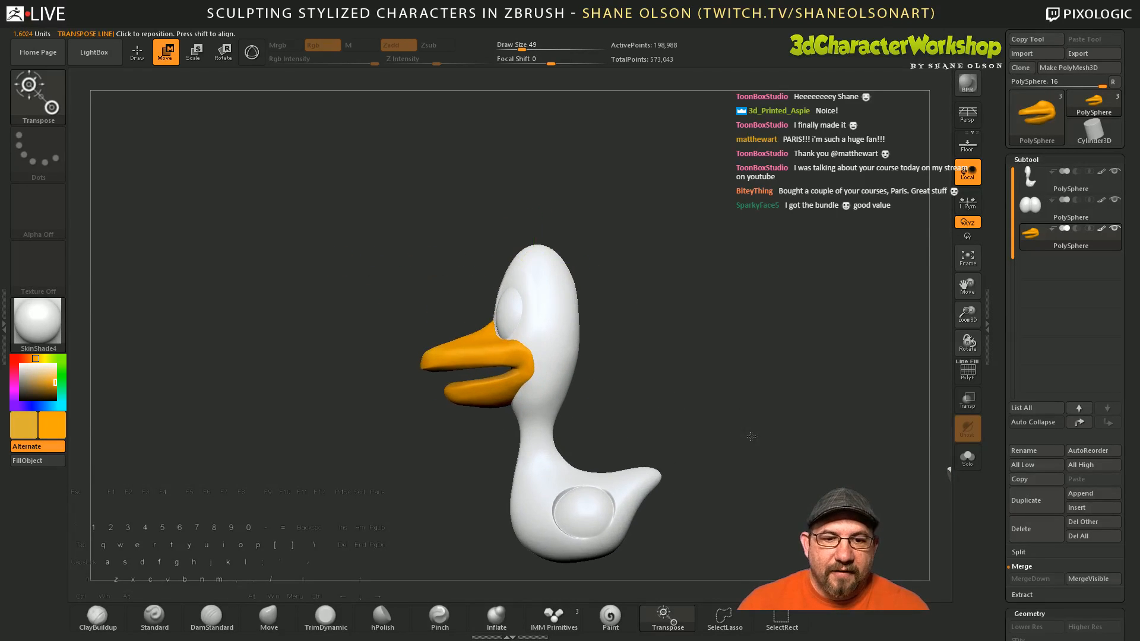
alt+drag(750, 436, 732, 368)
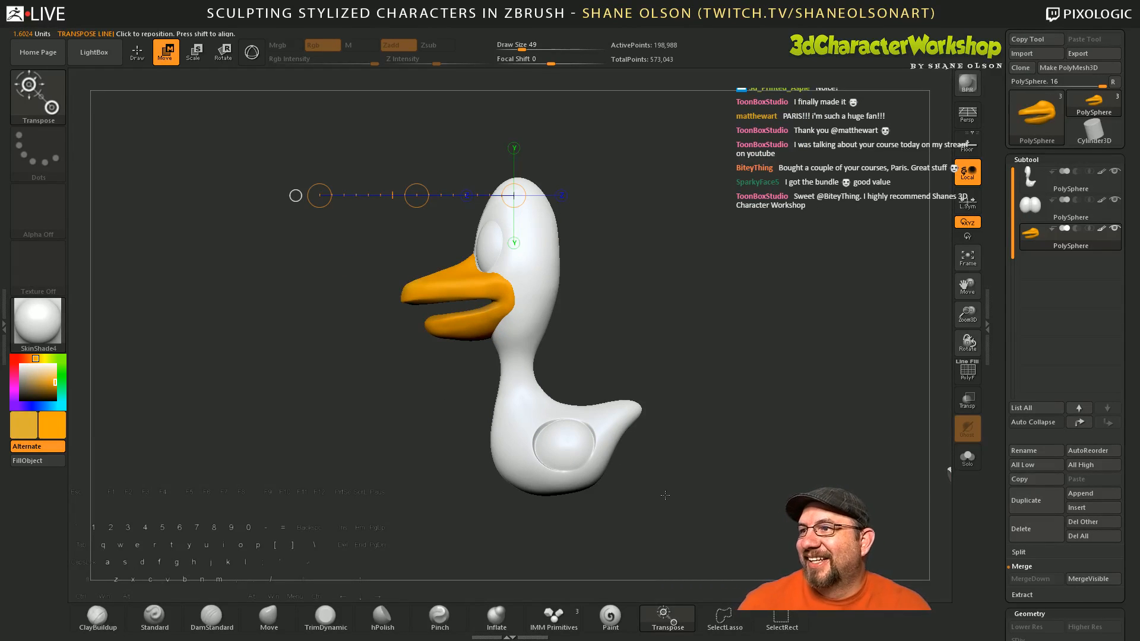
alt+drag(705, 339, 715, 362)
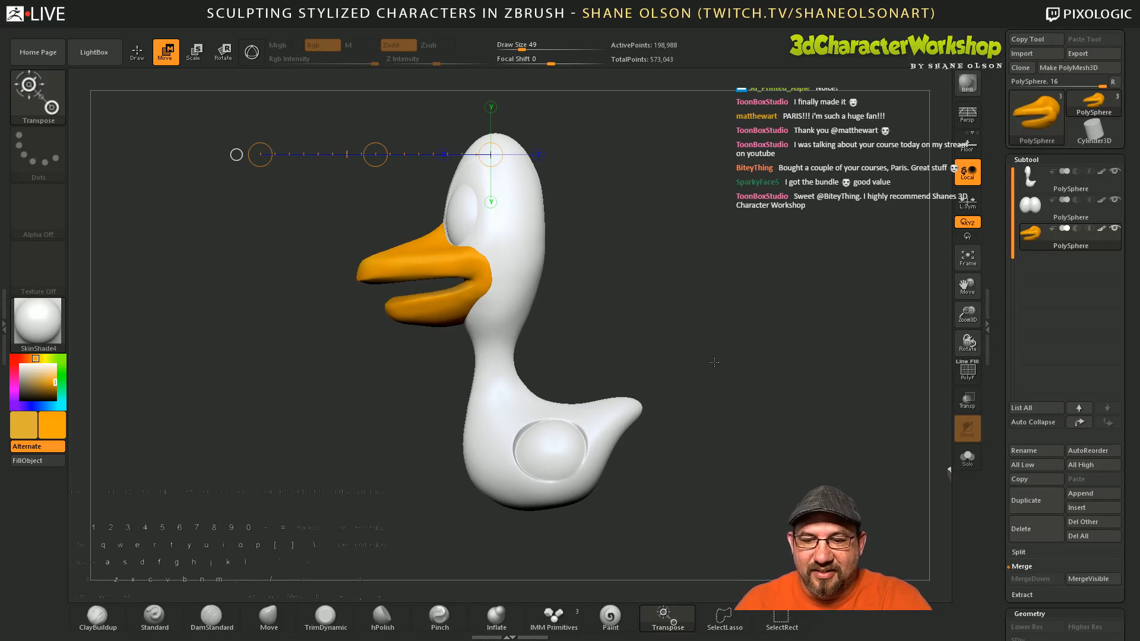
key(q)
Step: Make the duck's body the active subtool, try nudging its wing with the Move brush at Draw Size 80, and undo it
drag(679, 460, 700, 468)
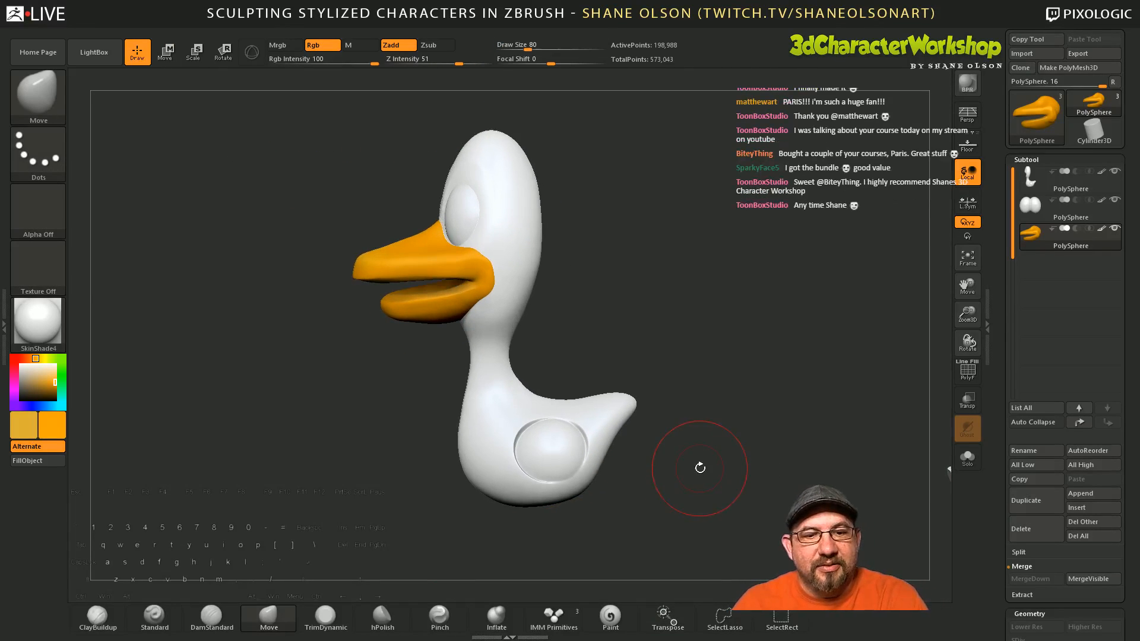
alt+click(564, 447)
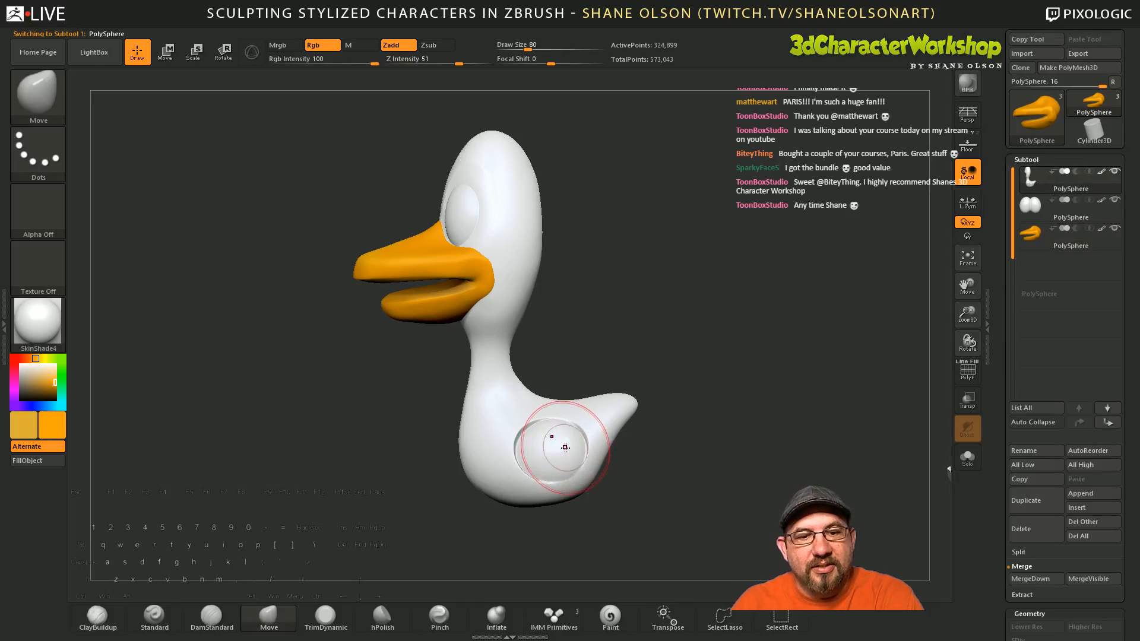
drag(565, 447, 559, 438)
key(ctrl+z)
mouse_move(623, 466)
mouse_down()
mouse_move(653, 468)
mouse_move(629, 502)
mouse_move(641, 516)
mouse_move(656, 481)
mouse_up()
key(ctrl)
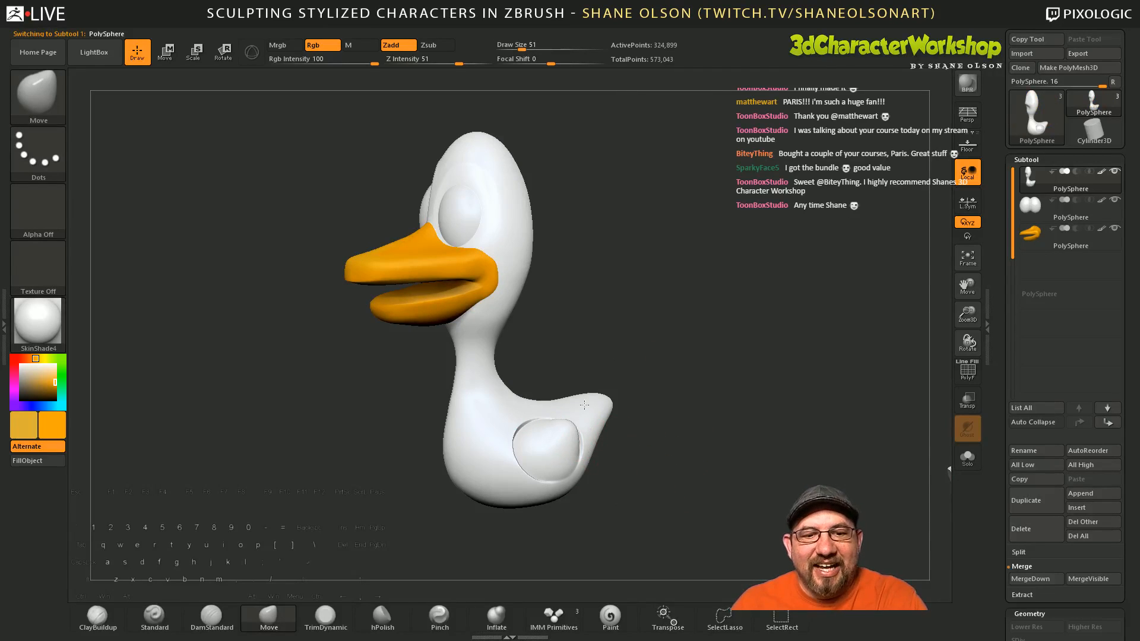
Step: Try pulling the duck's tail slightly upward with the Move brush, and undo the change
drag(584, 405, 594, 396)
mouse_move(679, 458)
mouse_down()
mouse_move(671, 519)
mouse_move(656, 487)
mouse_move(714, 473)
mouse_move(689, 465)
mouse_move(693, 481)
mouse_up()
key(ctrl+z)
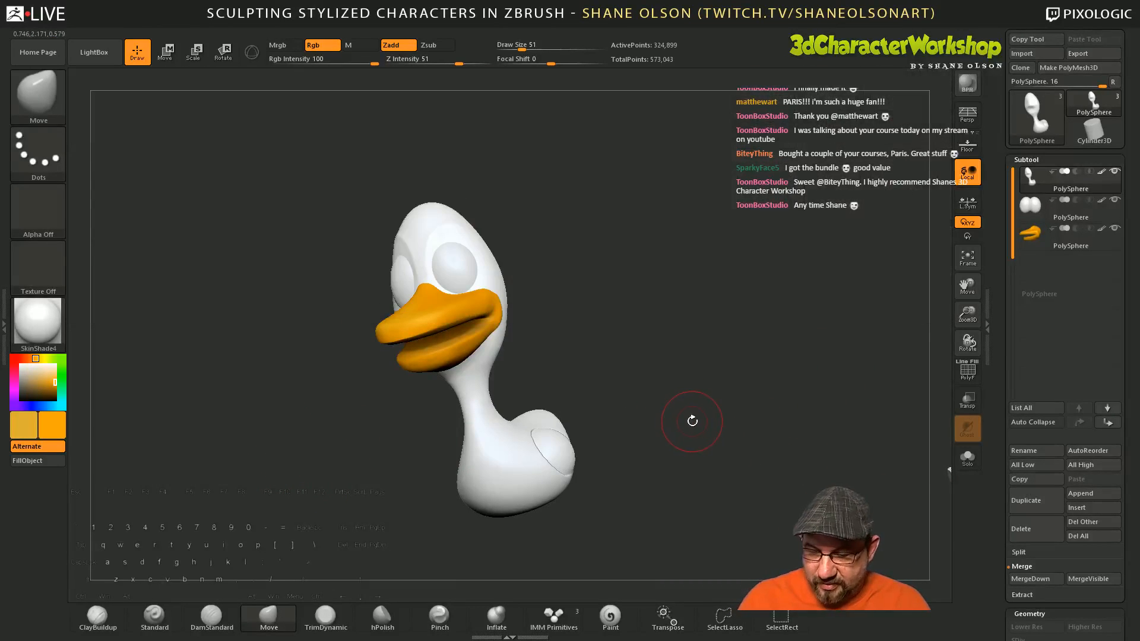
Step: Save the duck project
key(ctrl)
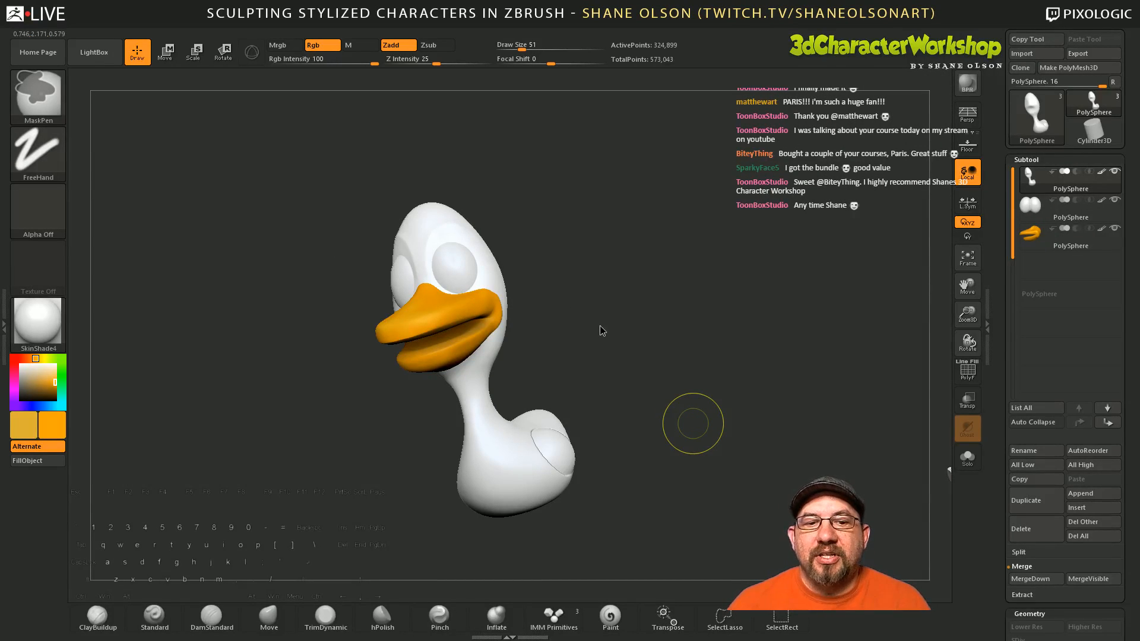
key(ctrl+s)
drag(642, 301, 587, 324)
drag(671, 241, 714, 252)
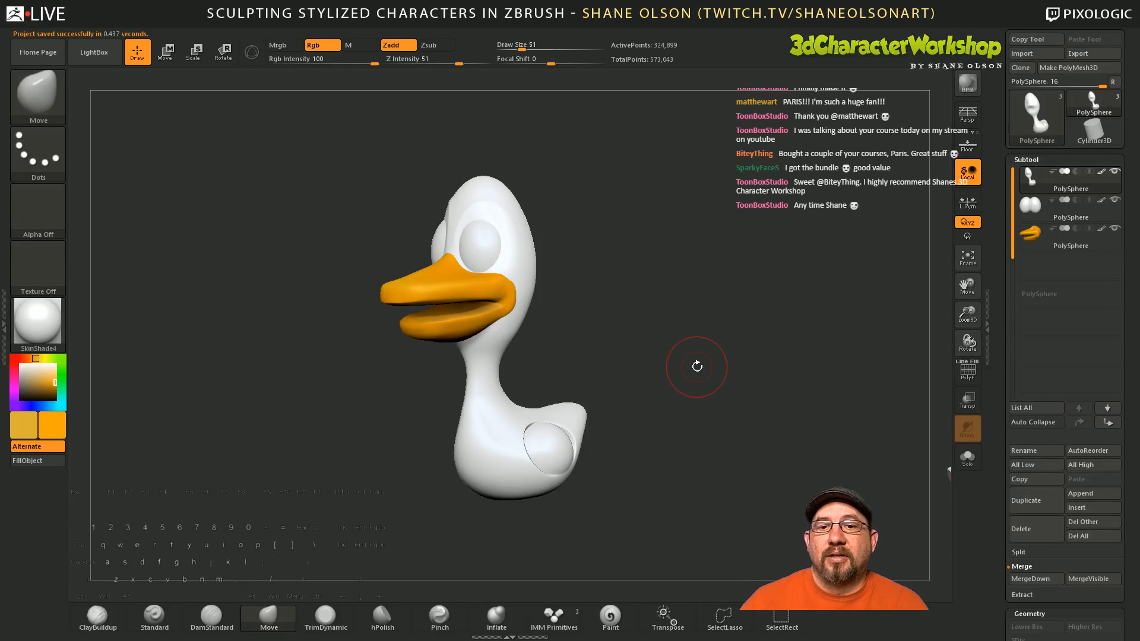
Step: Open the elephant mannequin project from the Mannequin folder of the sample projects
drag(707, 348, 706, 363)
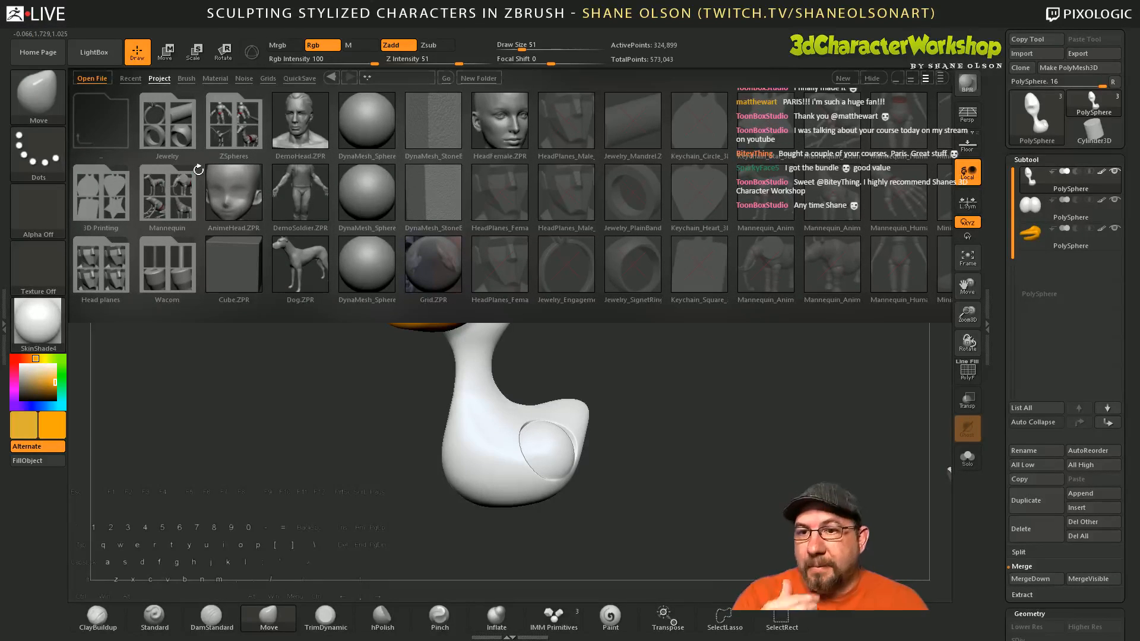
double_click(155, 199)
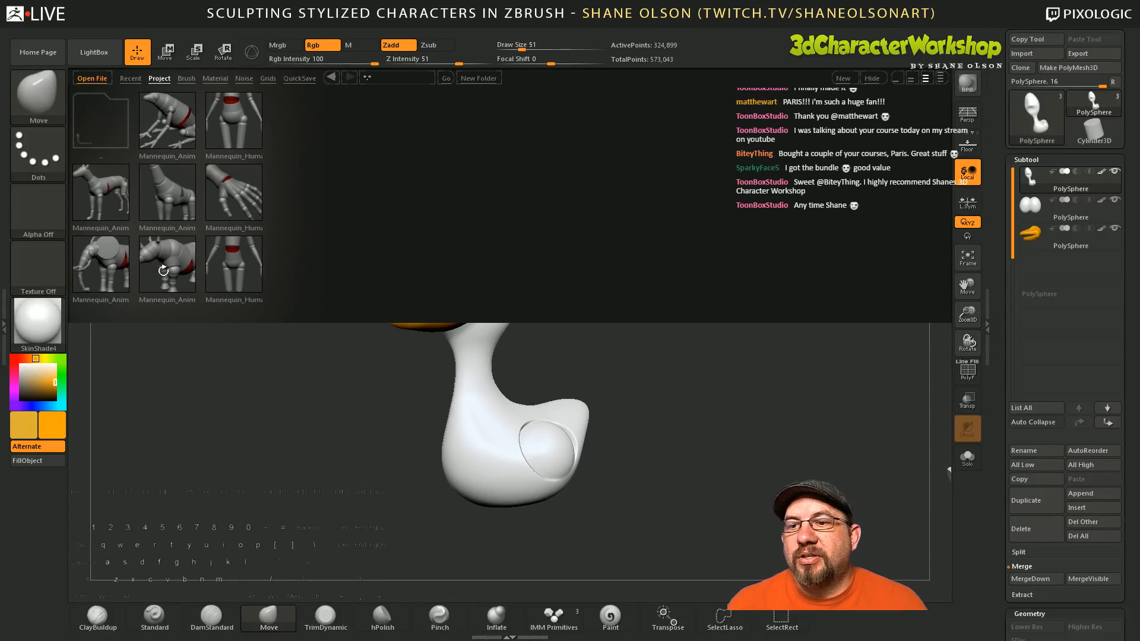
double_click(110, 274)
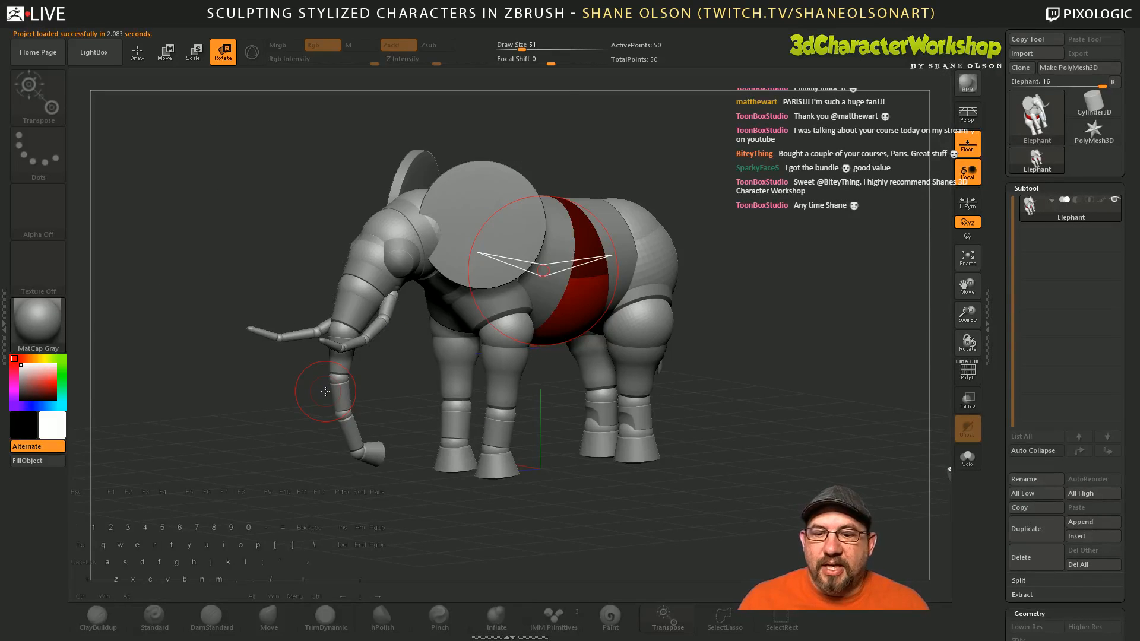
Step: Show the elephant mannequin in straight side profile and set the Draw Size to 80
drag(810, 289, 650, 325)
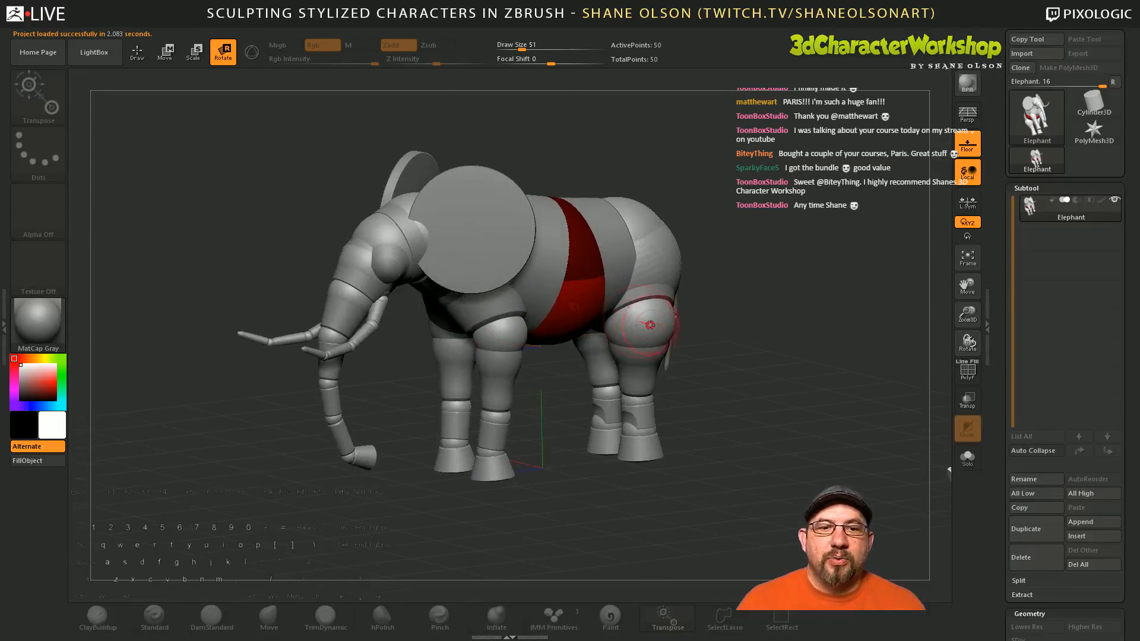
click(648, 325)
drag(738, 373, 744, 406)
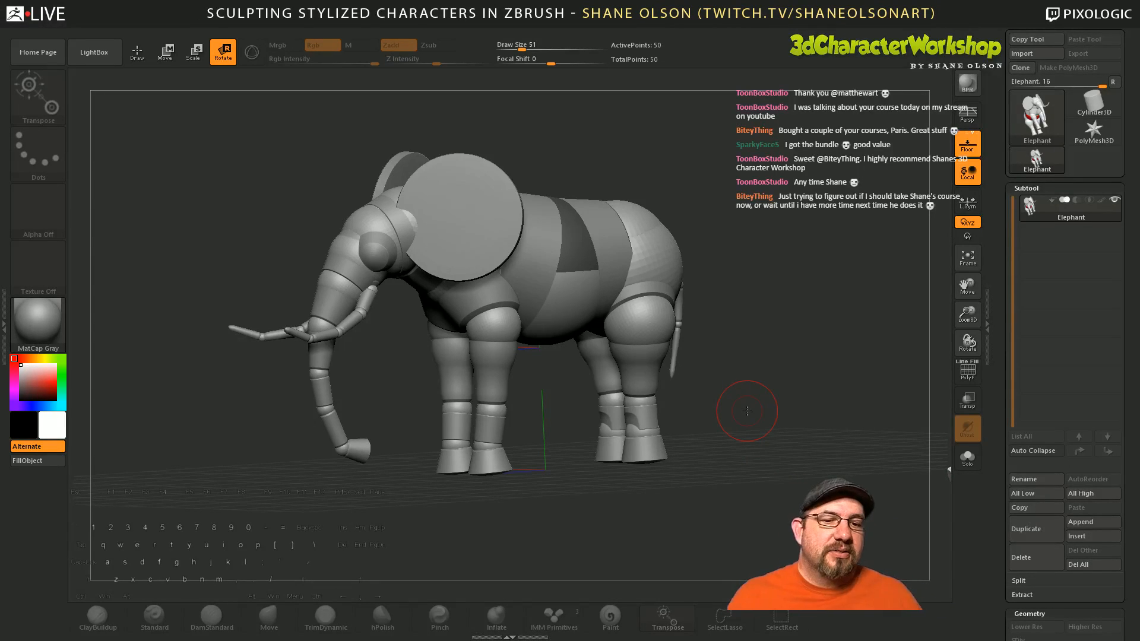
shift+drag(780, 414, 768, 412)
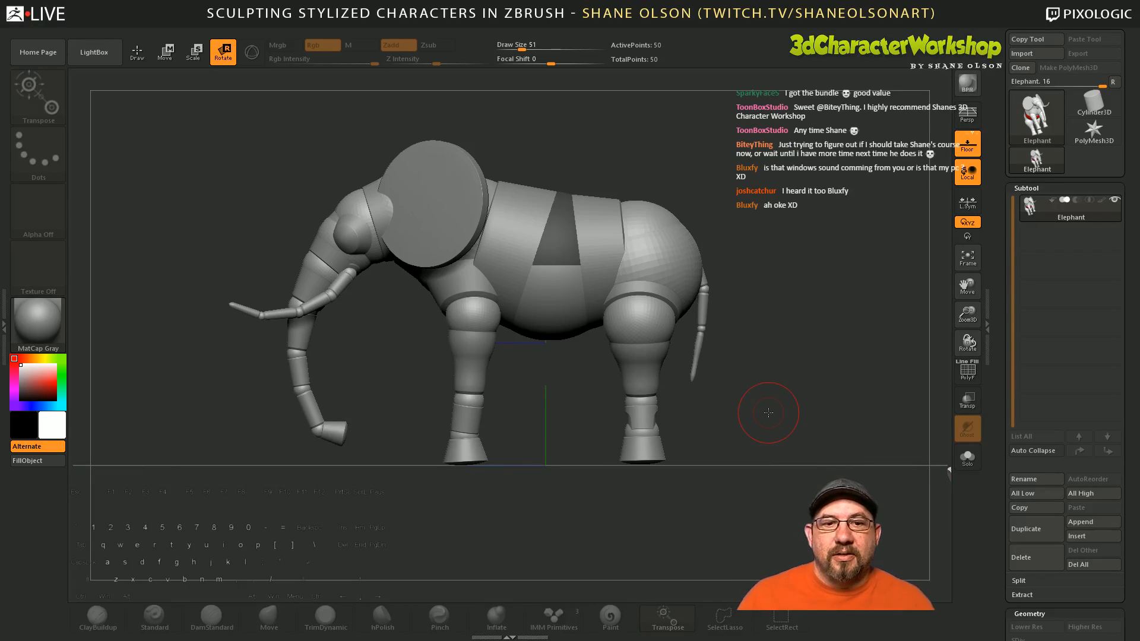
key(s)
drag(732, 491, 735, 490)
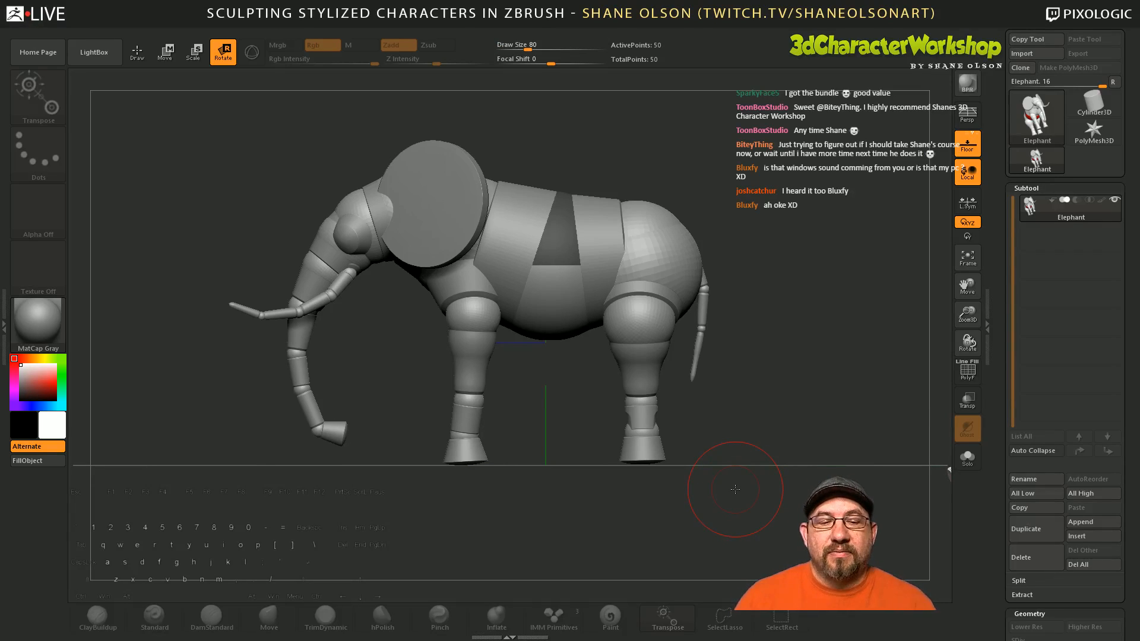
Step: Rotate the elephant's rear lower leg and foot slightly about their joints, and undo the last pose changes
drag(641, 403, 649, 369)
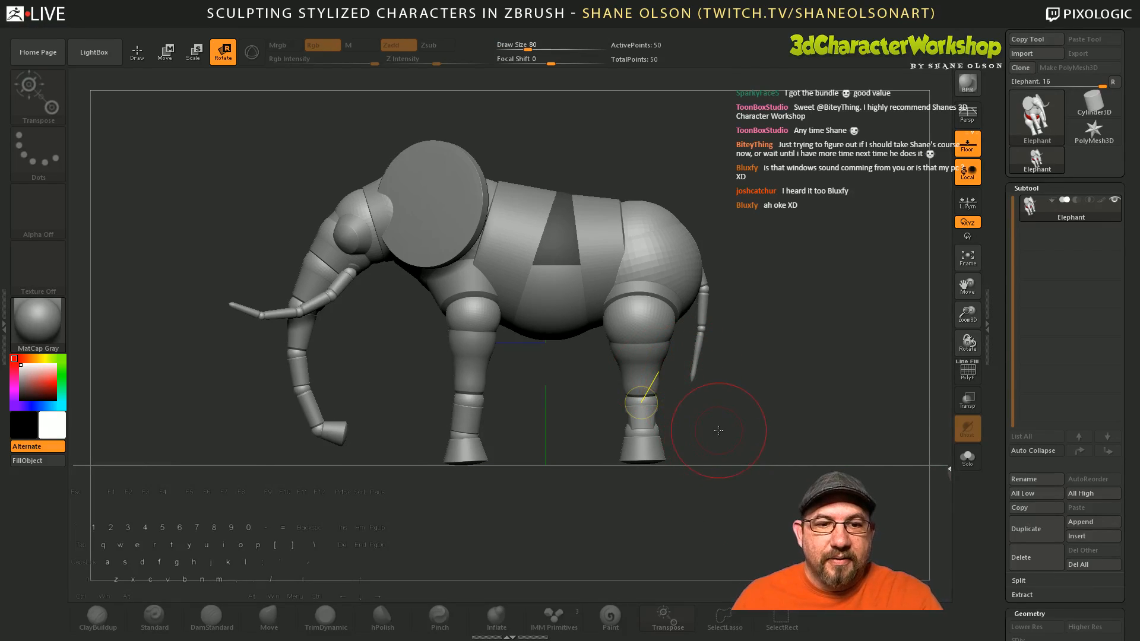
mouse_move(715, 409)
mouse_down()
mouse_move(741, 449)
mouse_move(676, 457)
mouse_up()
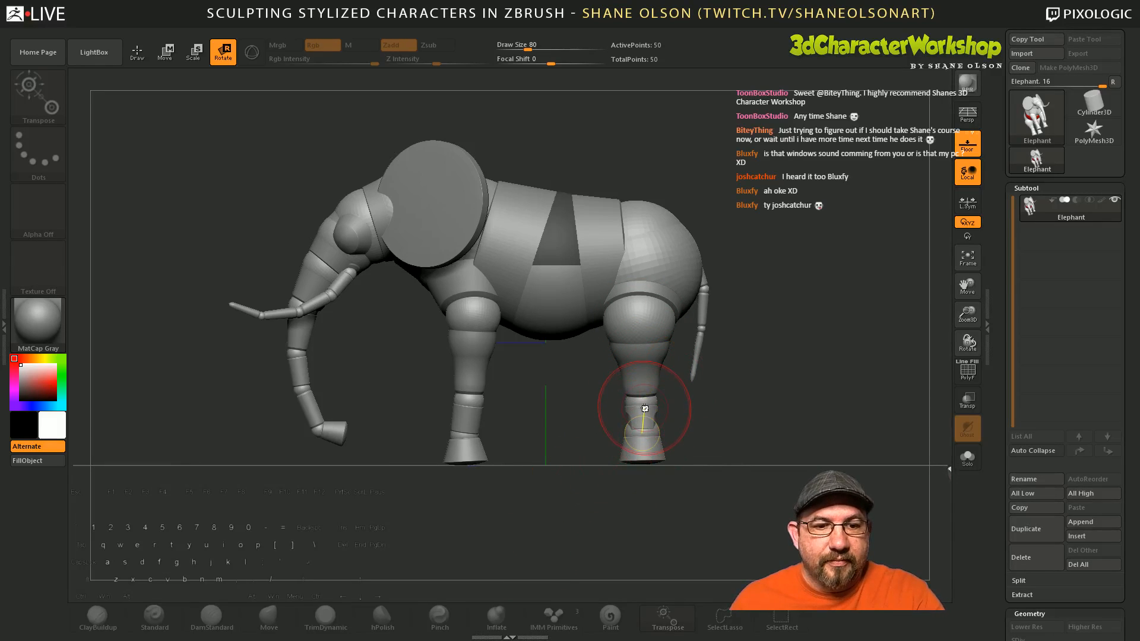
drag(639, 402, 637, 403)
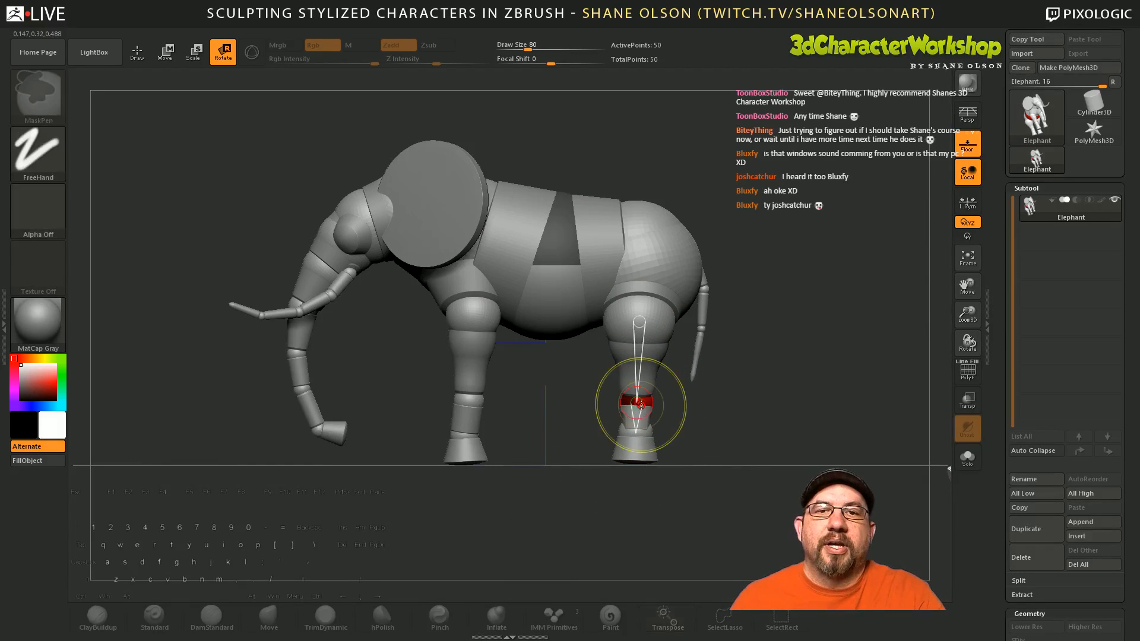
key(ctrl+z)
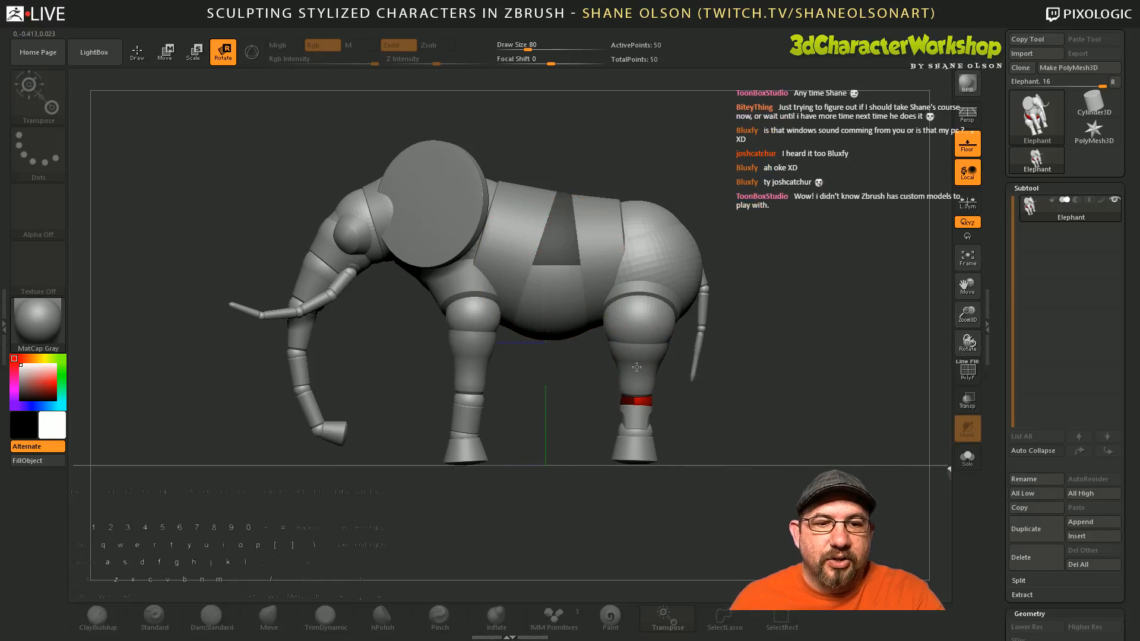
drag(641, 325, 738, 403)
key(ctrl+z)
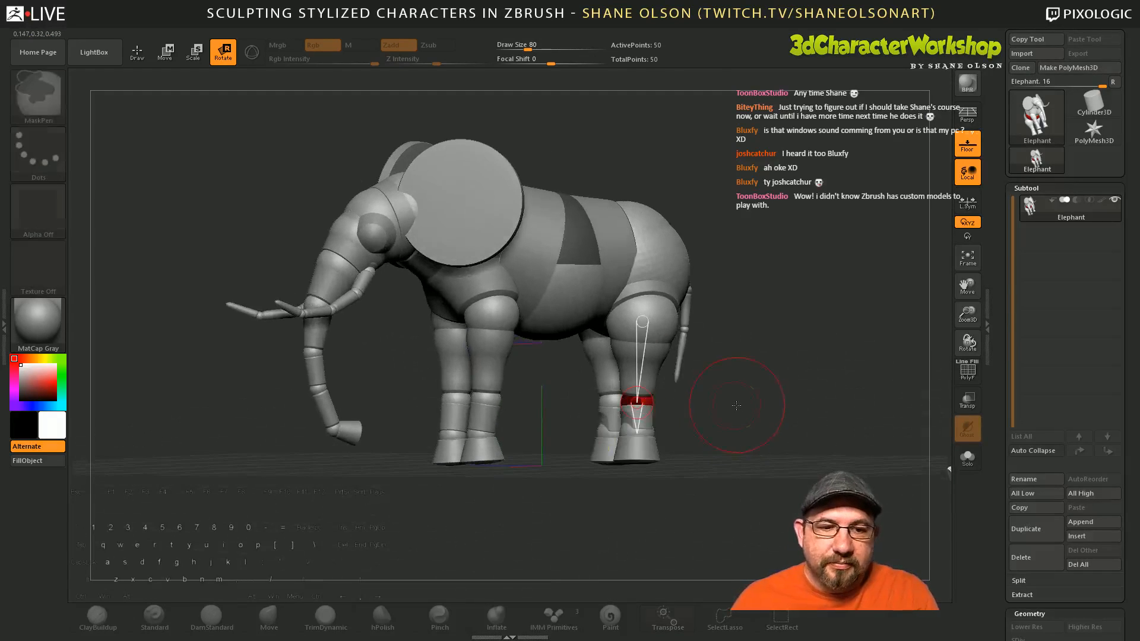
Step: Undo the trial rotation of the rear leg, swing the tail's lower segment backward, and raise the elephant's trunk forward
drag(640, 367, 617, 363)
key(ctrl+z)
drag(704, 389, 709, 392)
drag(700, 351, 724, 349)
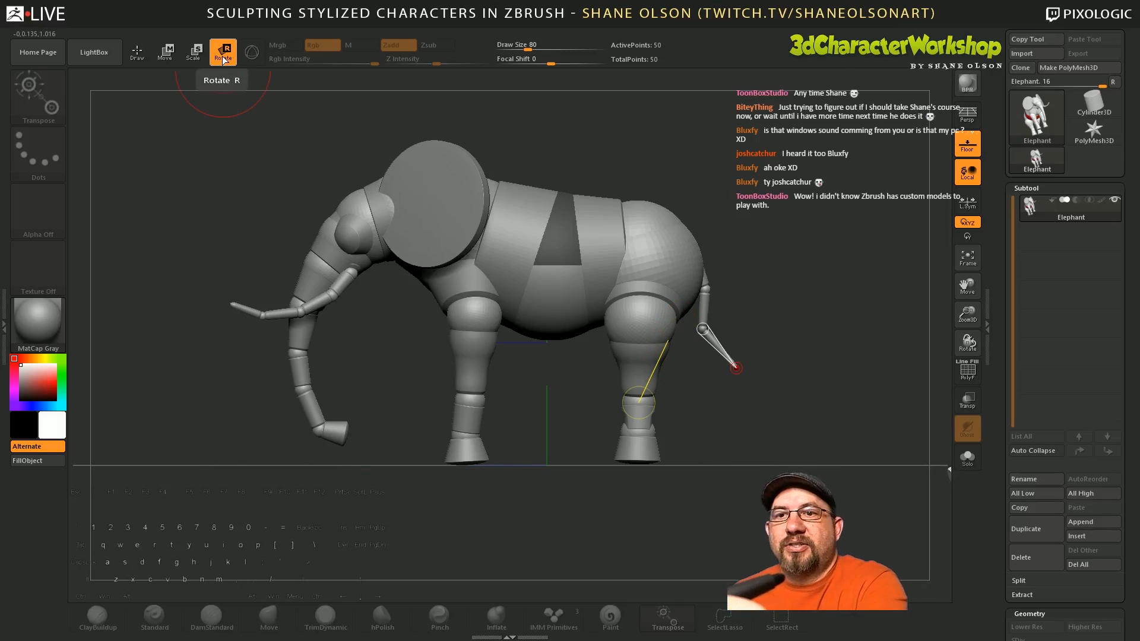
drag(311, 291, 175, 271)
drag(363, 389, 390, 414)
Step: Try bending the elephant's front lower leg forward, and undo it together with the last trunk tip rotation
drag(423, 488, 714, 478)
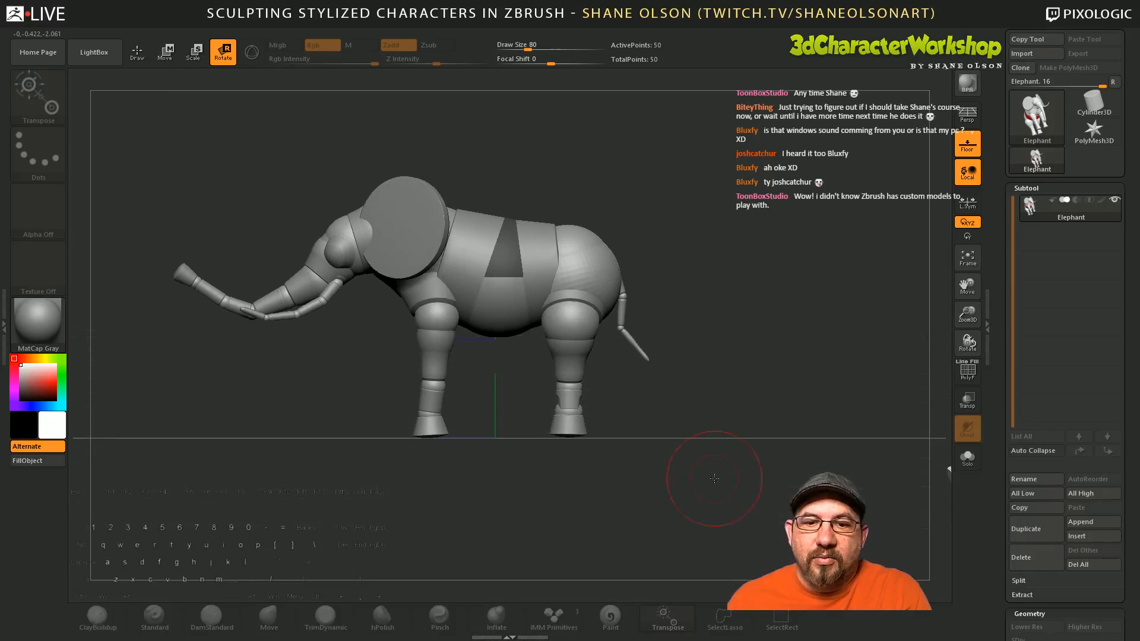
drag(432, 386, 417, 367)
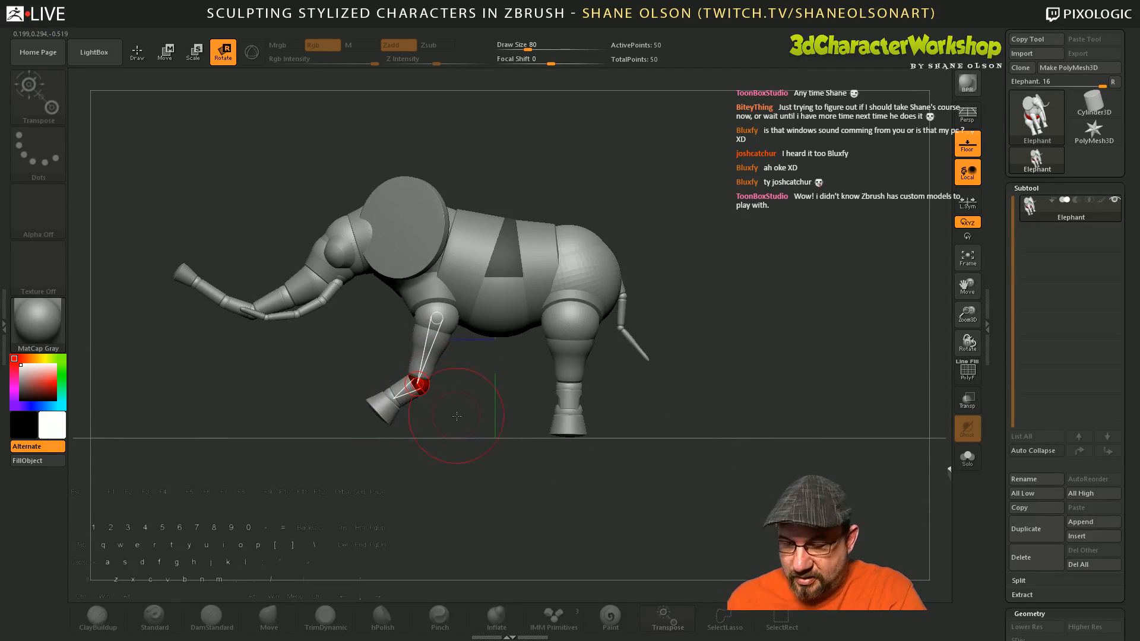
key(ctrl+z)
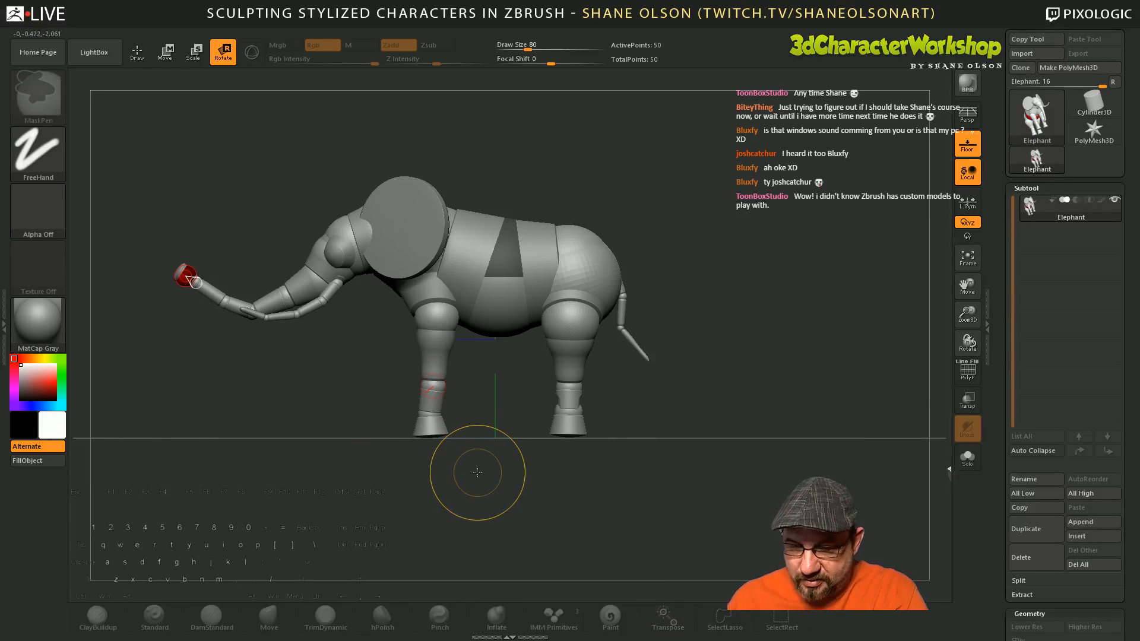
key(ctrl+z)
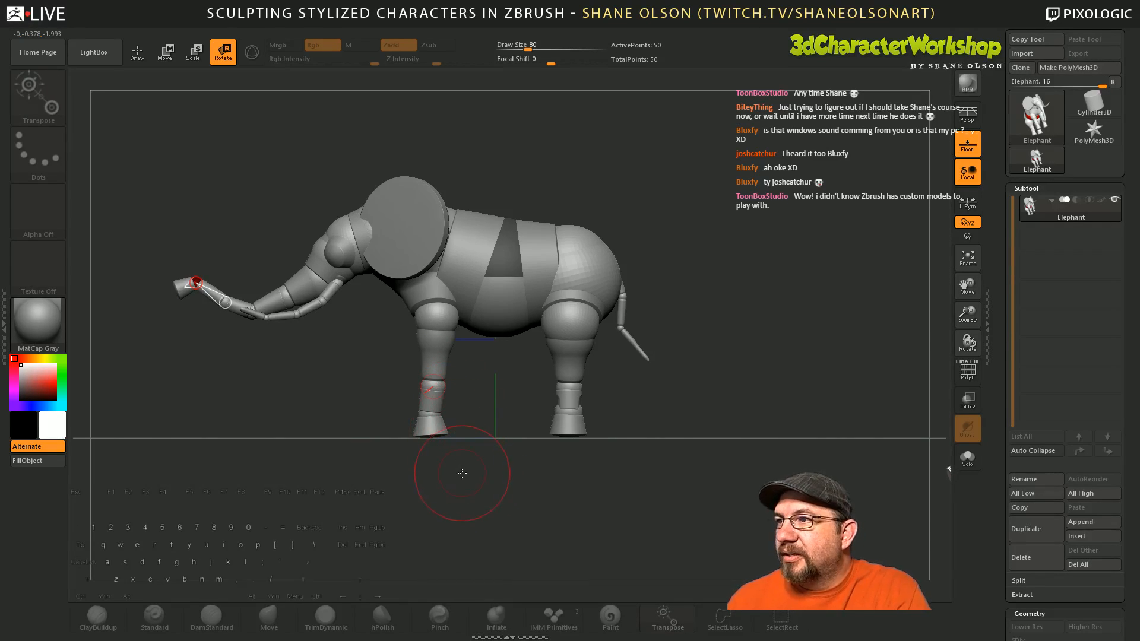
Step: Rotate the elephant's front lower legs in opposite directions about the knees to form a walking stride
alt+drag(462, 473, 482, 488)
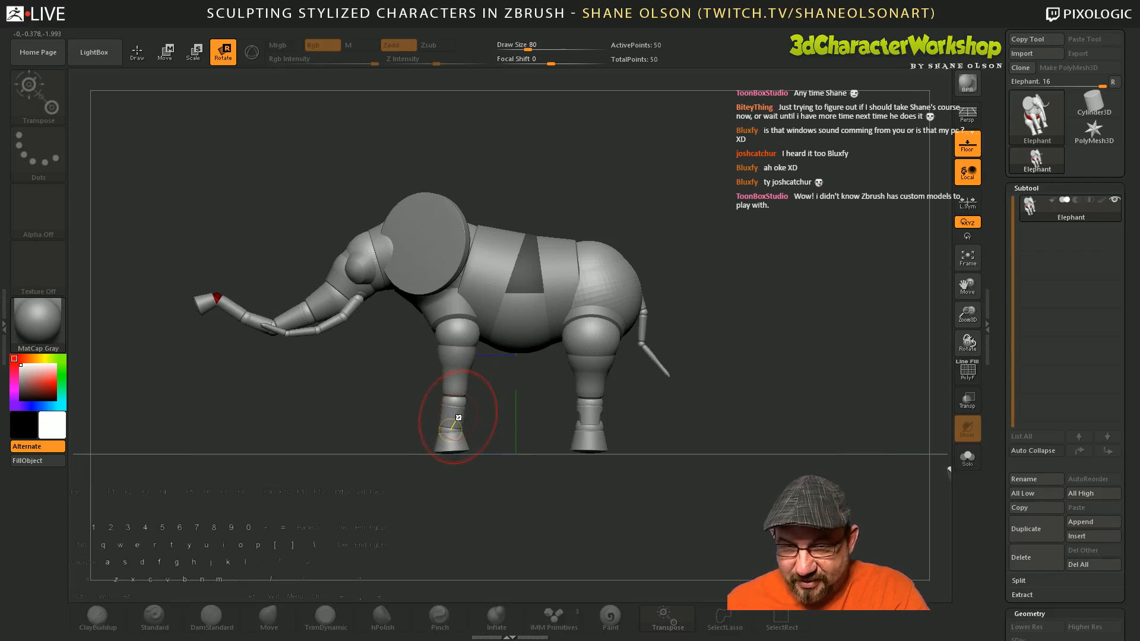
drag(439, 409, 463, 384)
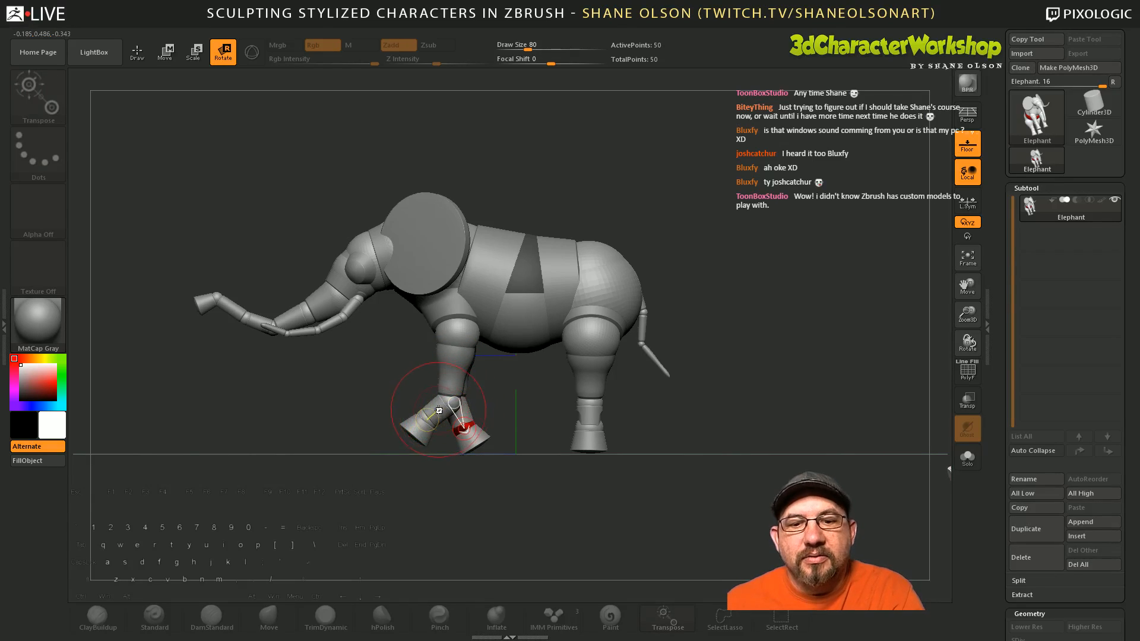
drag(444, 414, 447, 401)
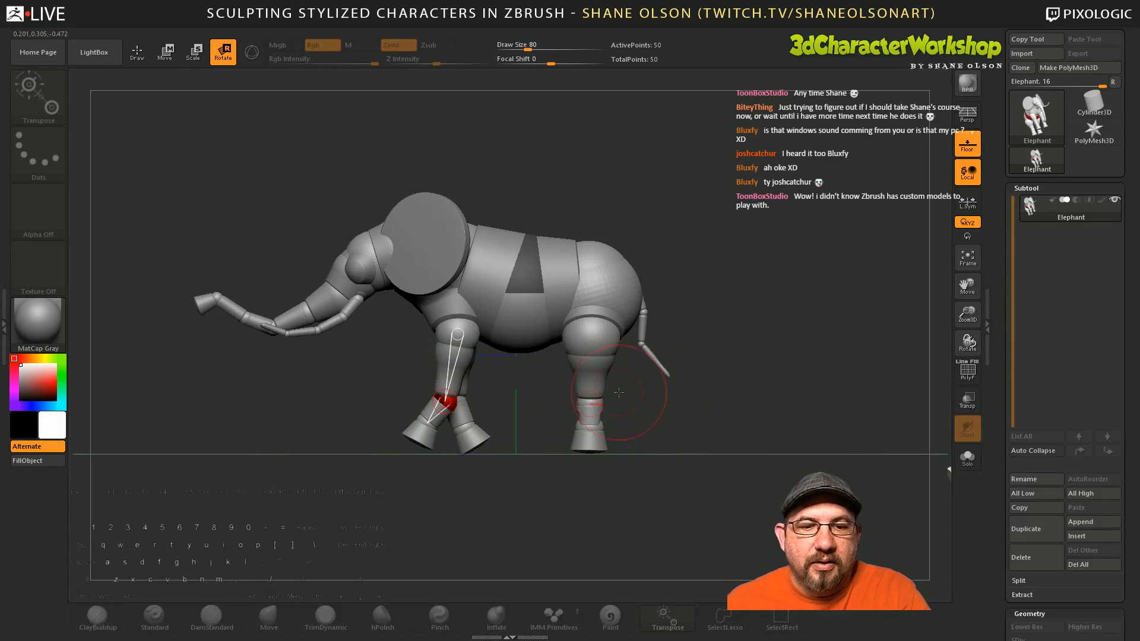
Step: Pose the elephant's rear legs in a stride, undoing the first lower-leg rotation and swinging the near leg backward
drag(630, 422, 534, 428)
mouse_move(314, 432)
mouse_down()
mouse_move(324, 417)
mouse_move(342, 420)
mouse_move(322, 414)
mouse_move(353, 403)
mouse_up()
key(ctrl+z)
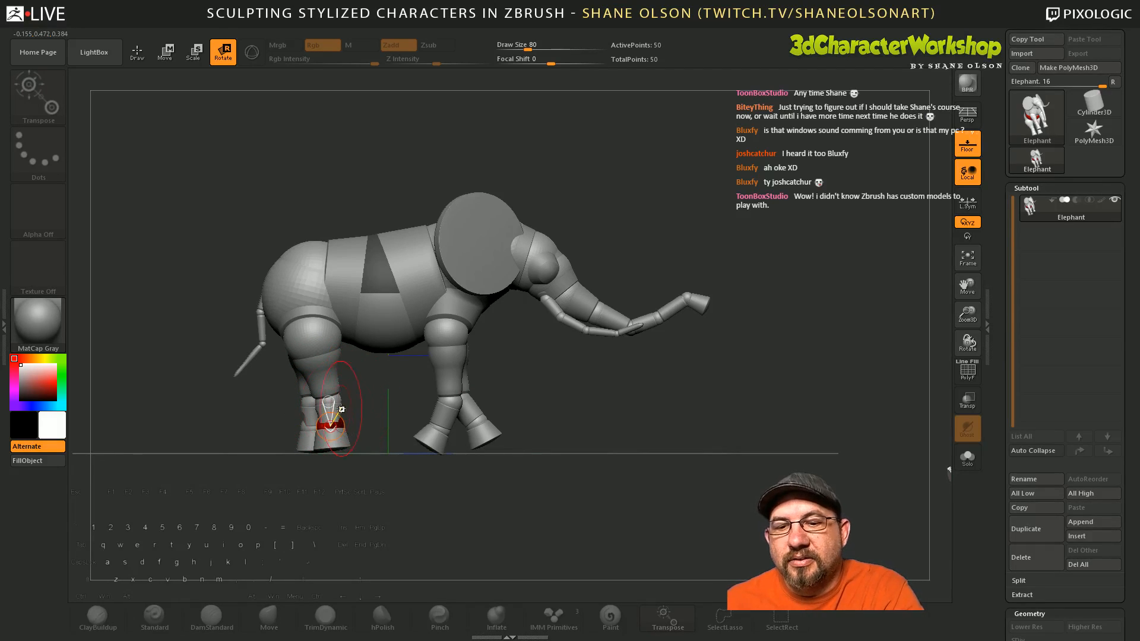
drag(584, 477, 631, 408)
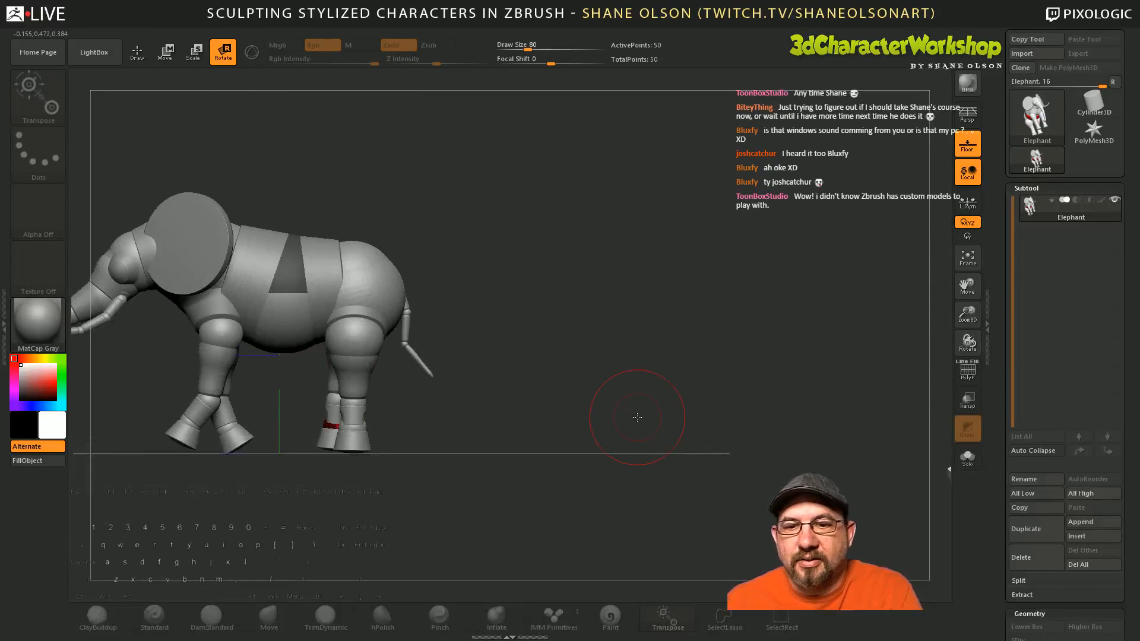
drag(353, 383, 407, 416)
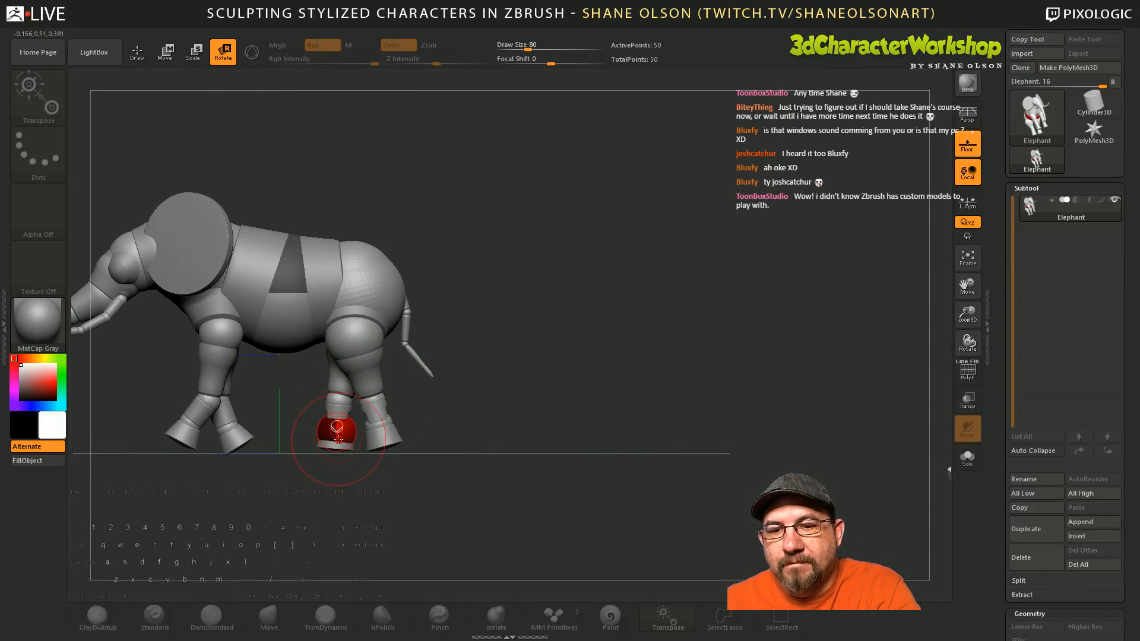
Step: Rotate the elephant's torso and hip segments sideways as seen from above to curve the body
drag(330, 445, 684, 479)
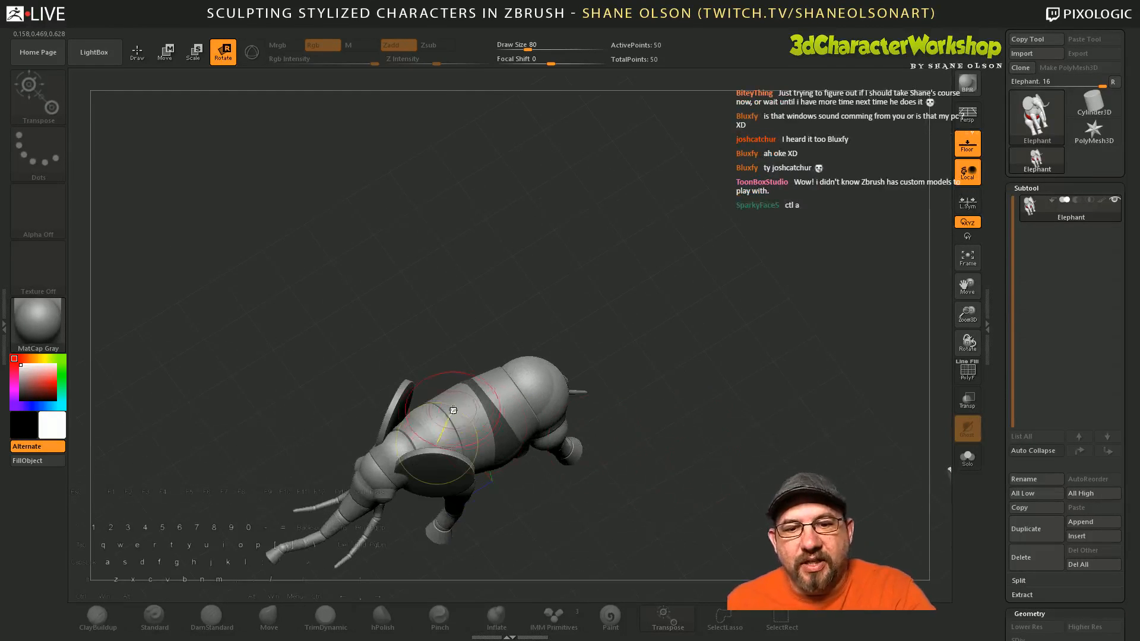
mouse_move(466, 419)
mouse_down()
mouse_move(419, 412)
mouse_move(406, 472)
mouse_move(376, 359)
mouse_move(507, 378)
mouse_up()
drag(606, 389, 635, 499)
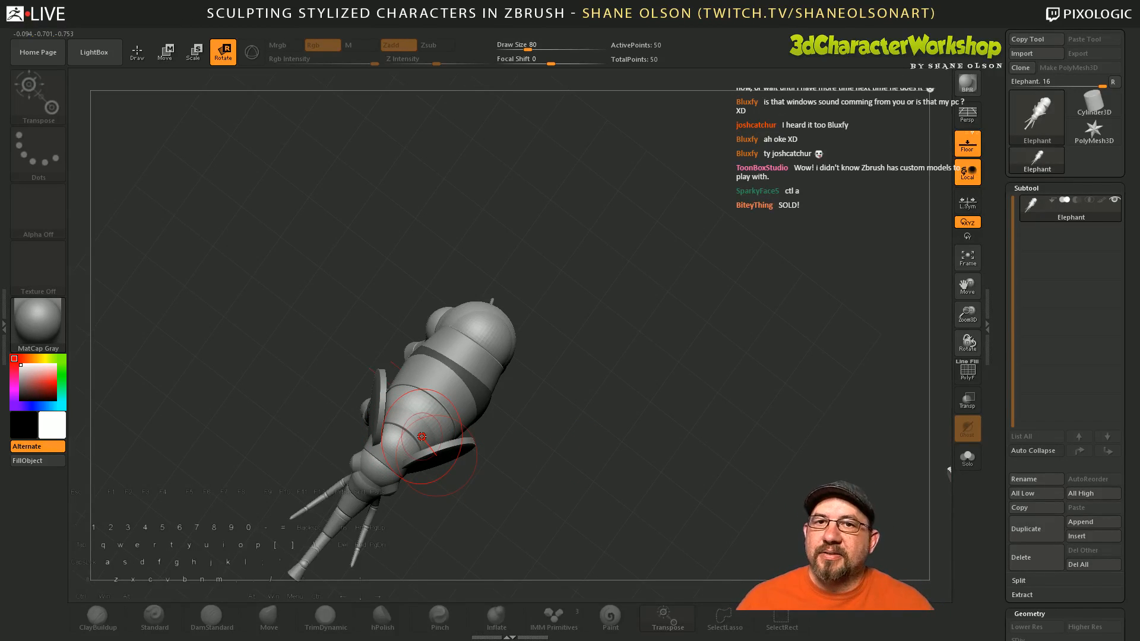
mouse_move(507, 401)
mouse_down()
mouse_move(538, 362)
mouse_move(557, 419)
mouse_move(496, 419)
mouse_up()
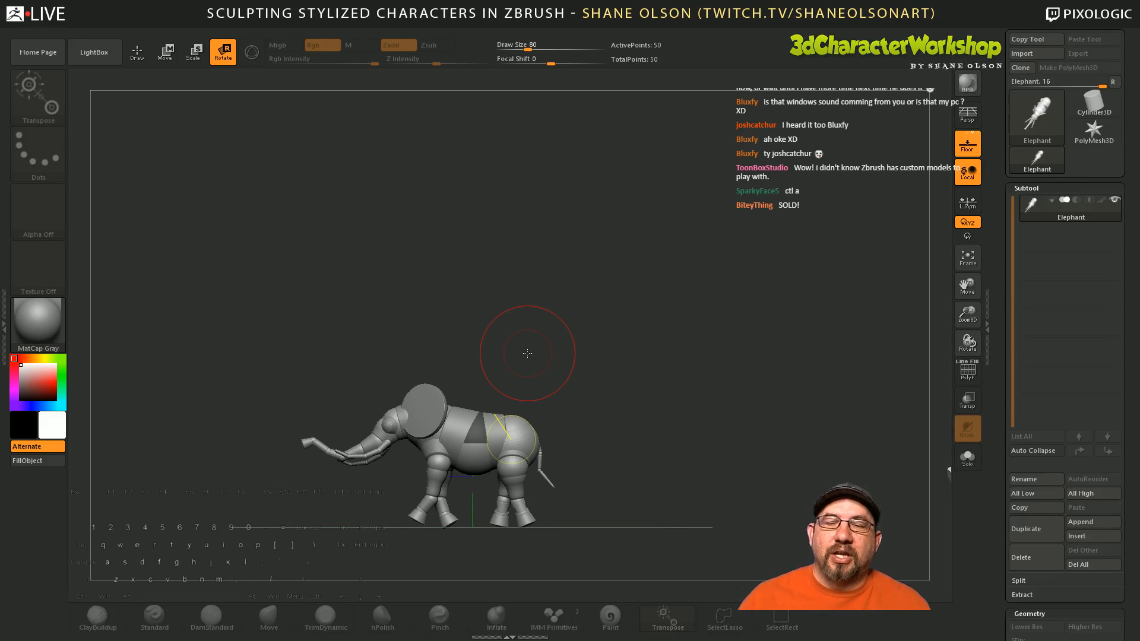
Step: Rotate the elephant's trunk segments so the outer half of the trunk lifts higher in front of the head
alt+drag(534, 350, 550, 376)
alt+drag(582, 341, 589, 328)
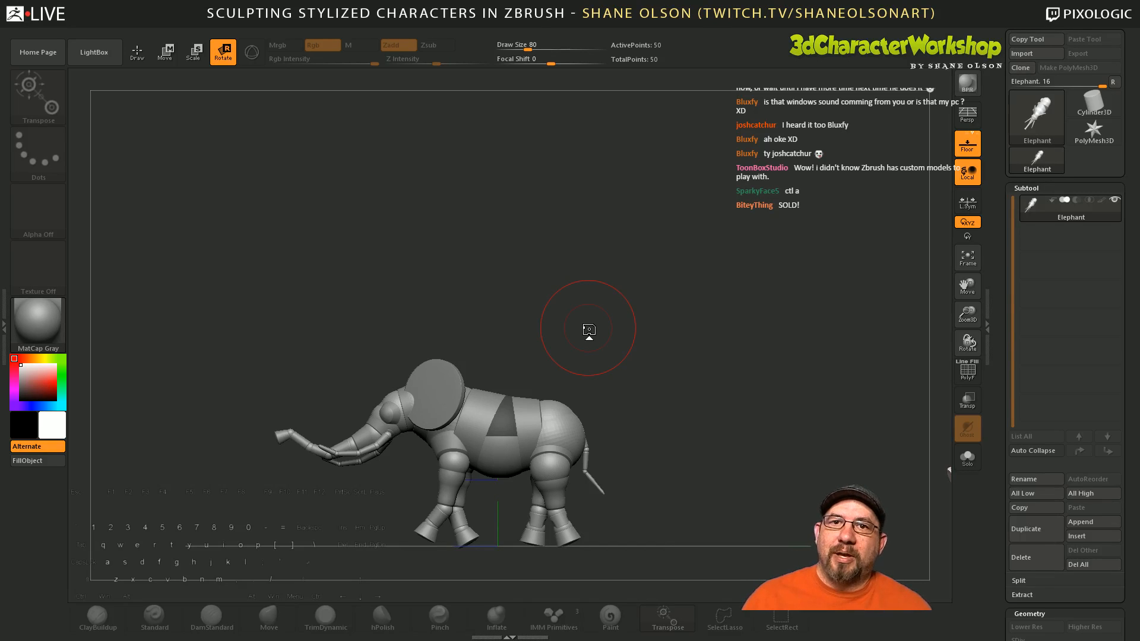
mouse_move(553, 344)
mouse_down()
mouse_move(558, 362)
mouse_move(542, 361)
mouse_up()
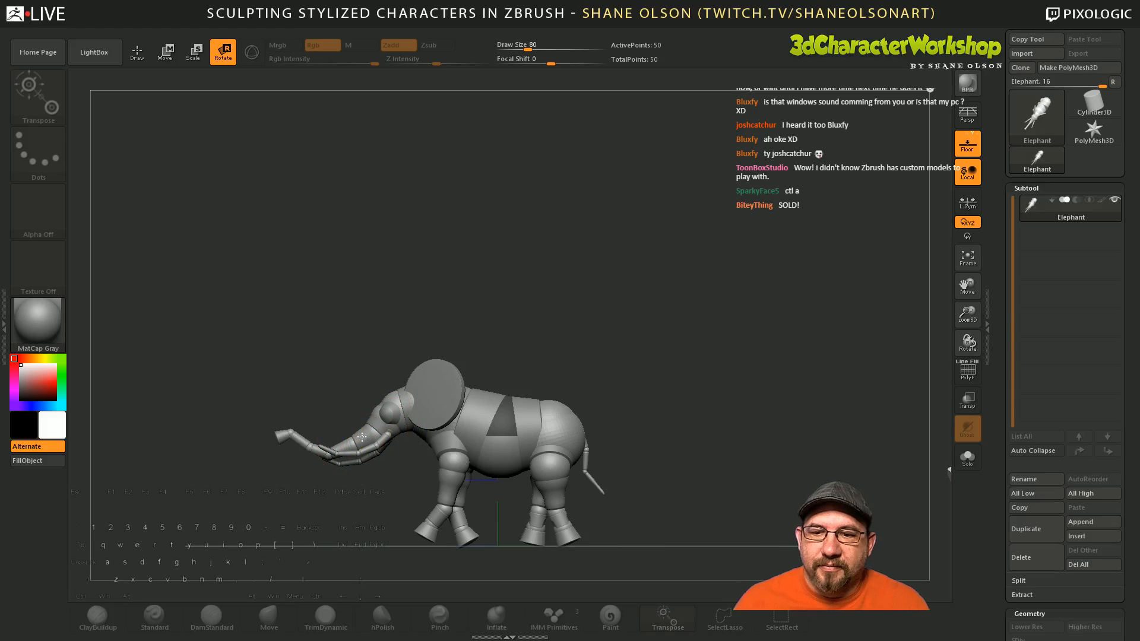
drag(362, 437, 320, 431)
mouse_move(511, 320)
mouse_down()
mouse_move(585, 314)
mouse_move(531, 315)
mouse_move(606, 292)
mouse_move(582, 260)
mouse_up()
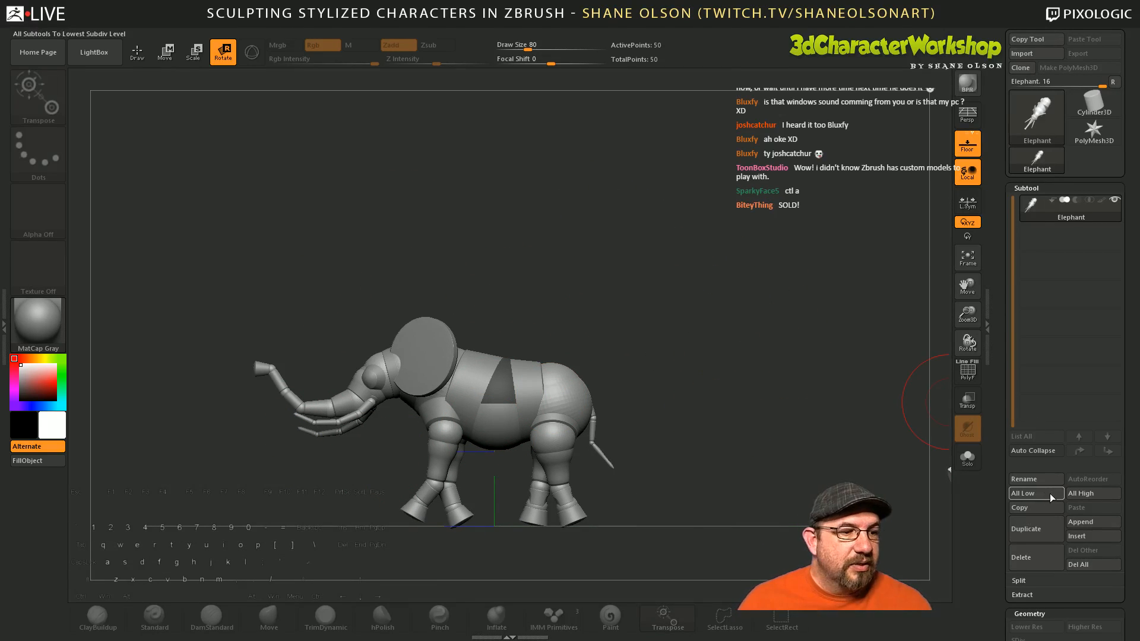
Step: Reveal the elephant's geometry settings and look through the tool's options for modifying the mannequin
click(1030, 613)
drag(988, 433, 989, 420)
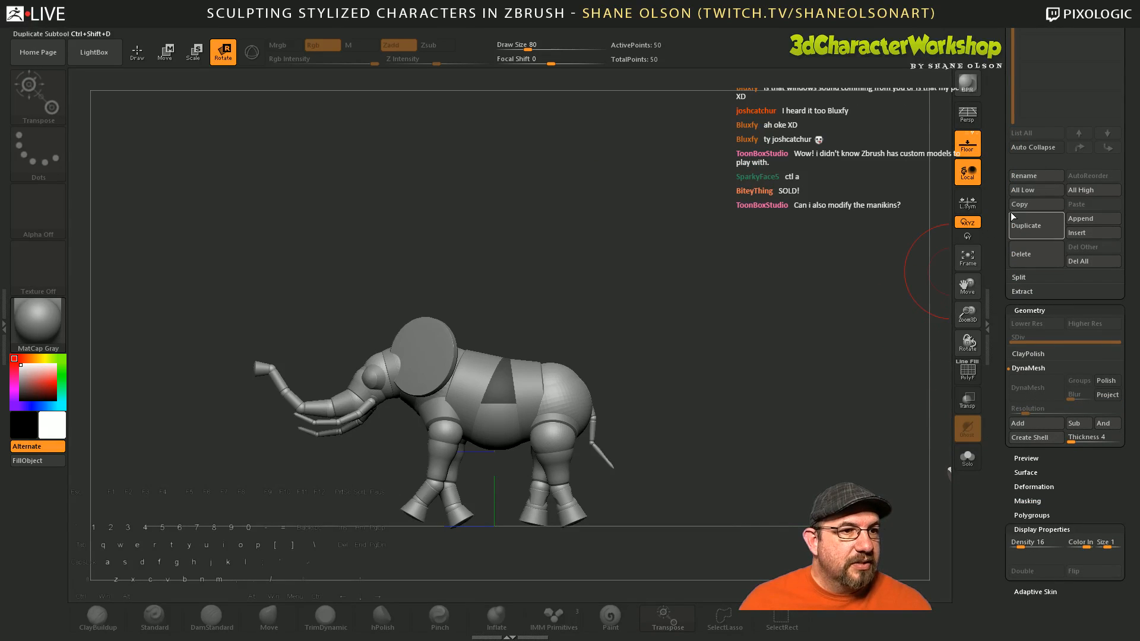
scroll(1011, 212, up, 5)
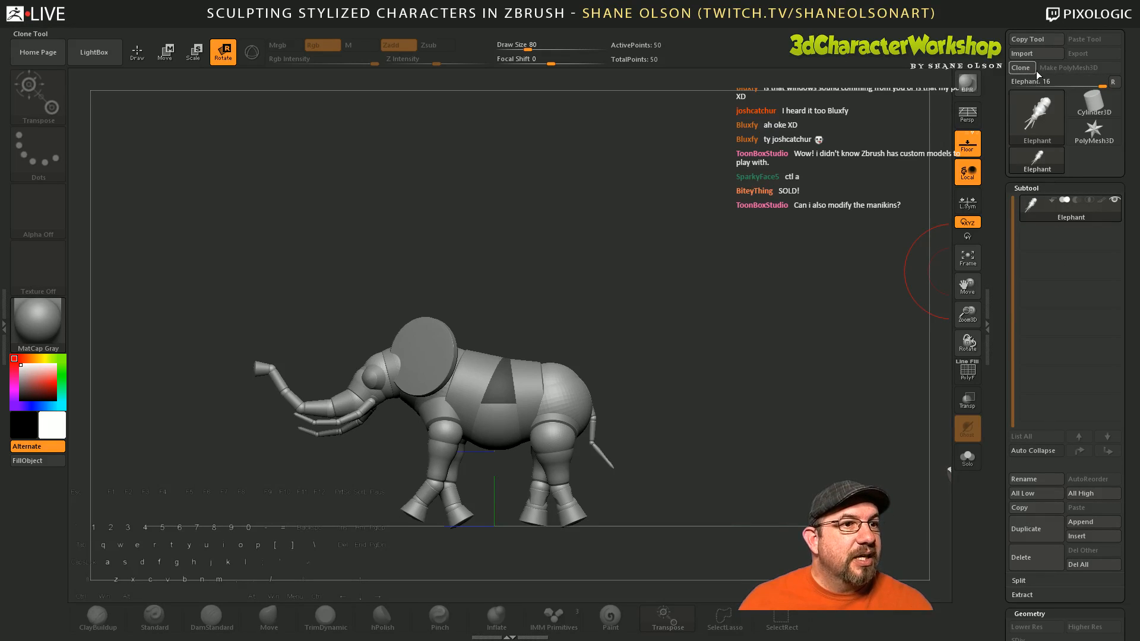
mouse_move(1087, 133)
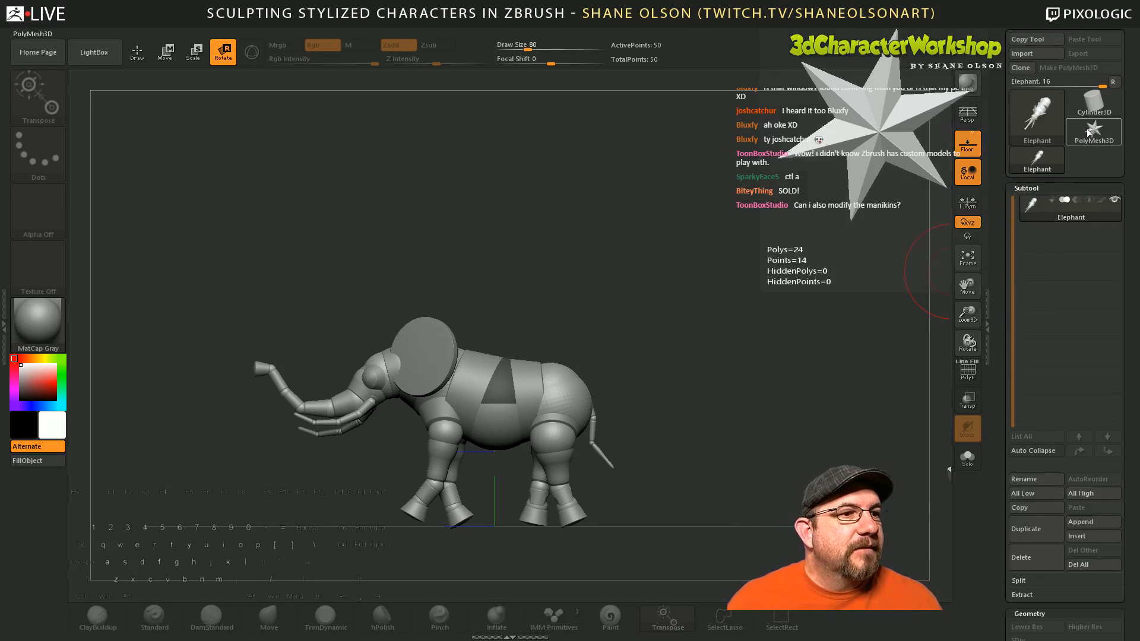
scroll(1001, 313, down, 5)
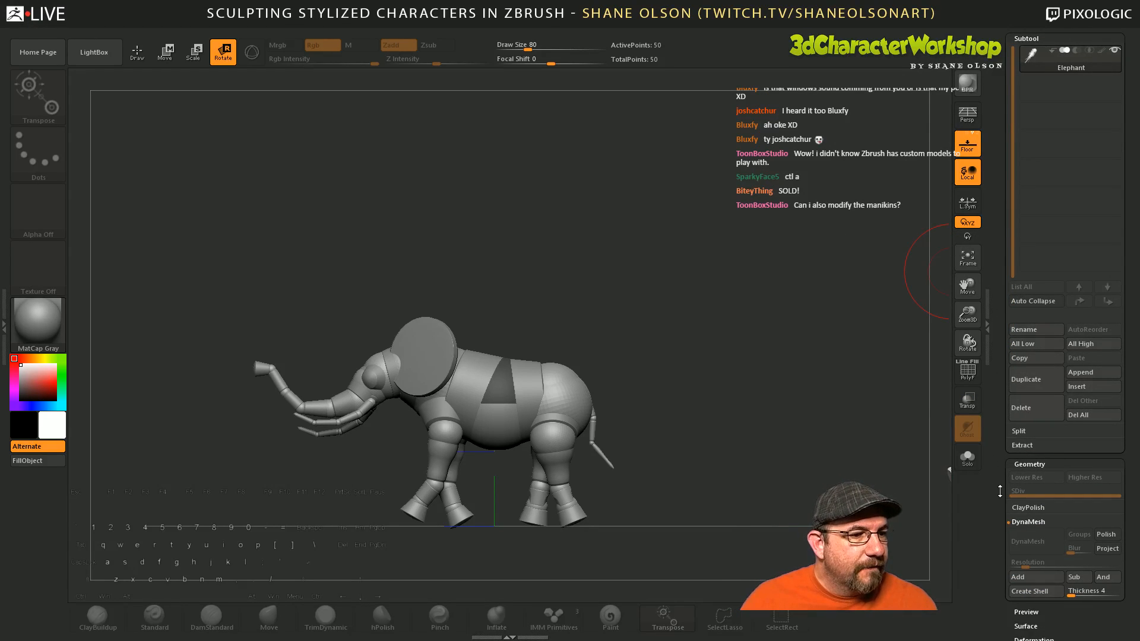
scroll(1030, 475, down, 1)
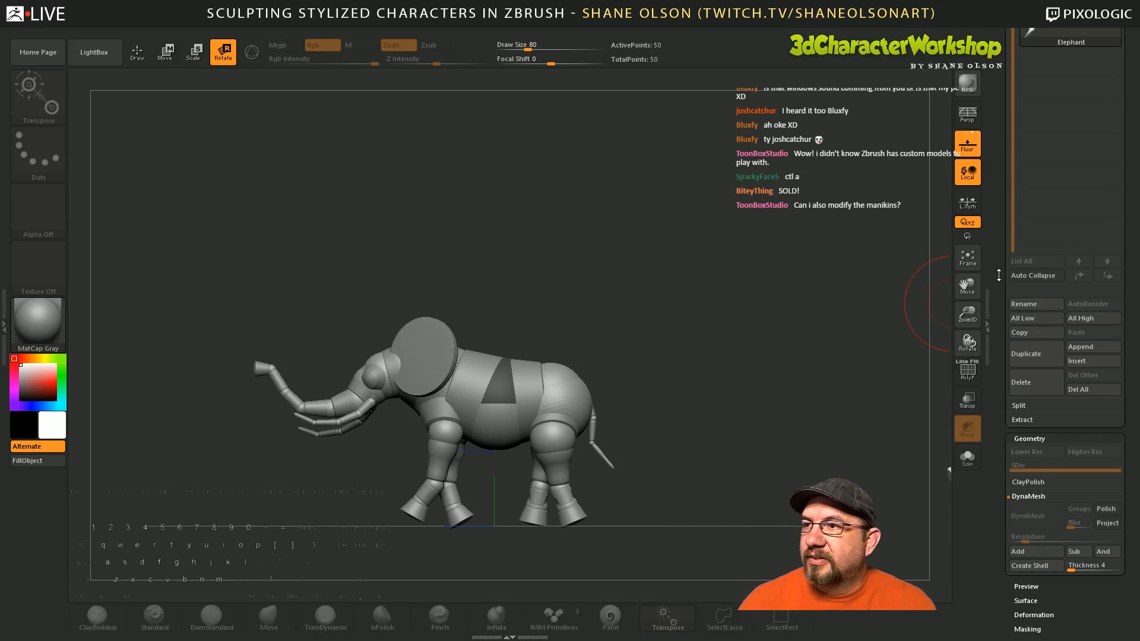
drag(999, 274, 991, 312)
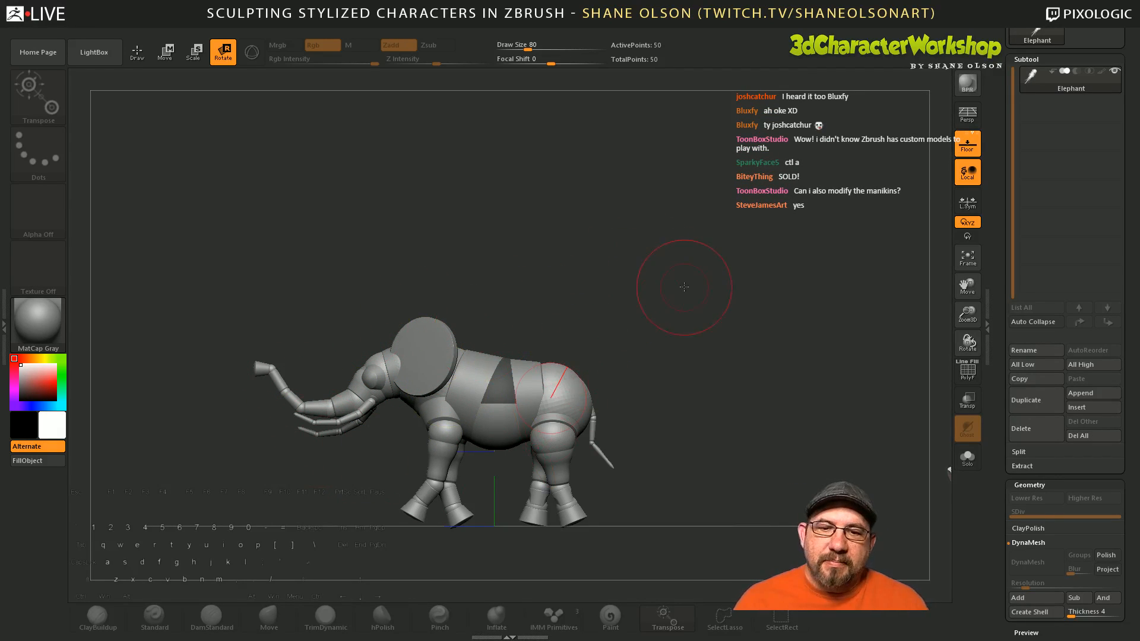
Step: Rotate the elephant's hip segment slightly sideways about the spine as seen from above
mouse_move(679, 285)
mouse_down()
mouse_move(666, 310)
mouse_move(687, 356)
mouse_move(677, 349)
mouse_move(497, 408)
mouse_up()
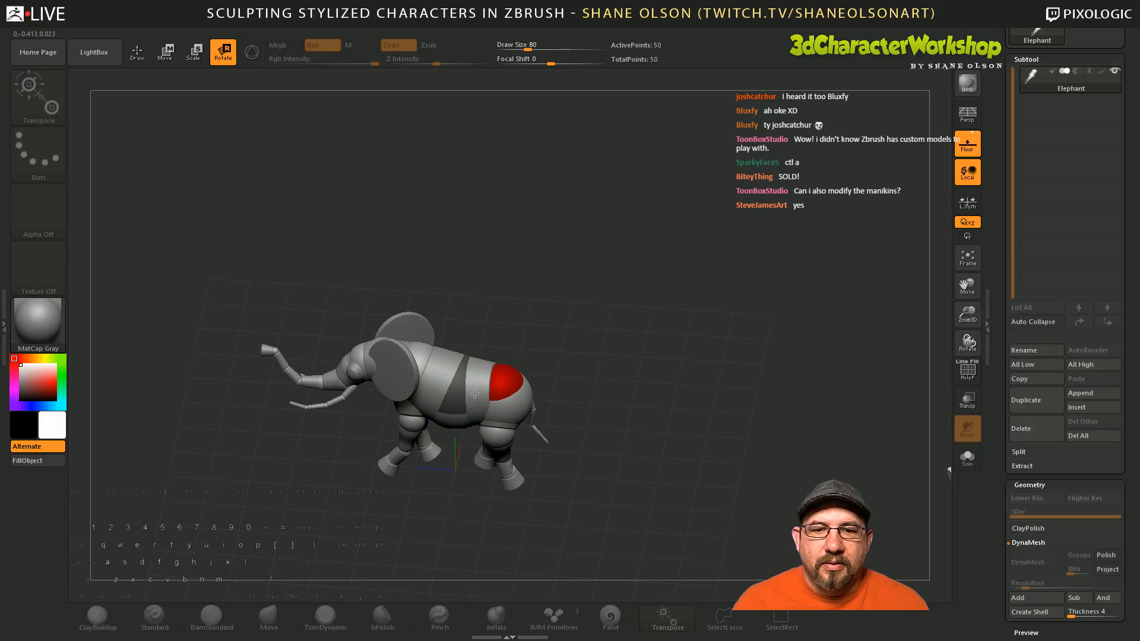
drag(547, 276, 539, 361)
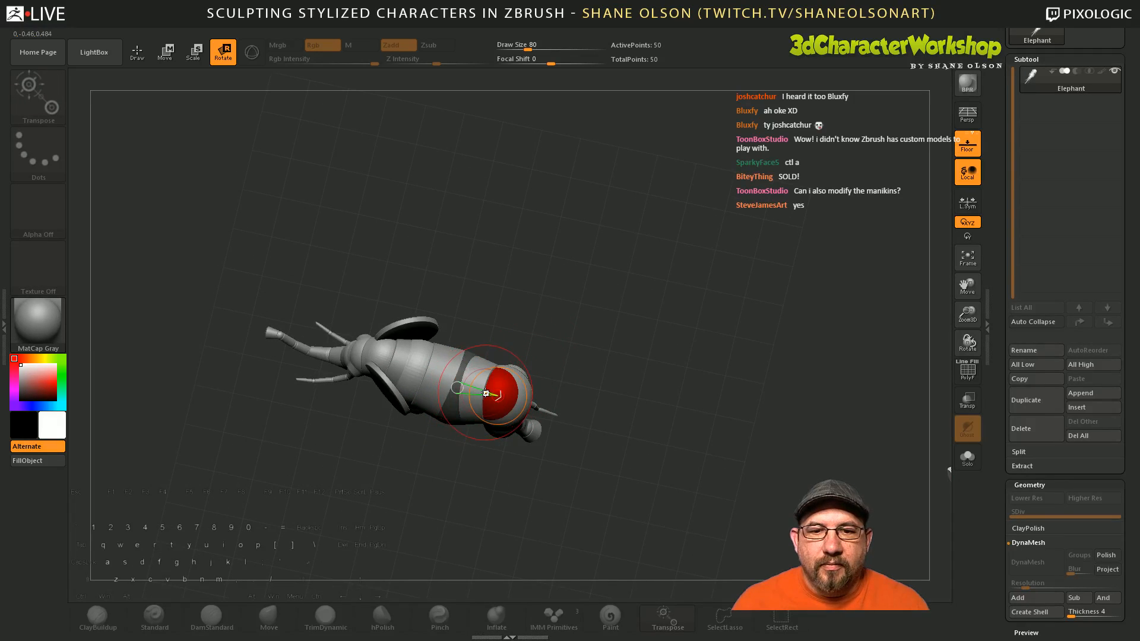
drag(492, 395, 491, 407)
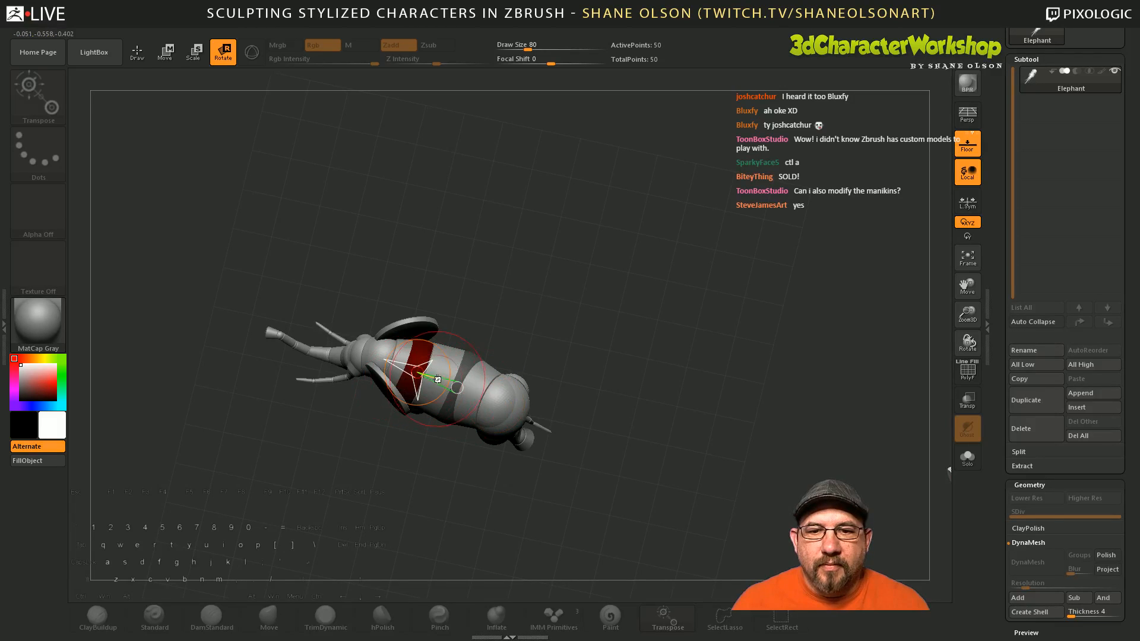
Step: Rotate the elephant's torso ZSphere joint and preview the adaptive skin from the side
drag(428, 379, 423, 390)
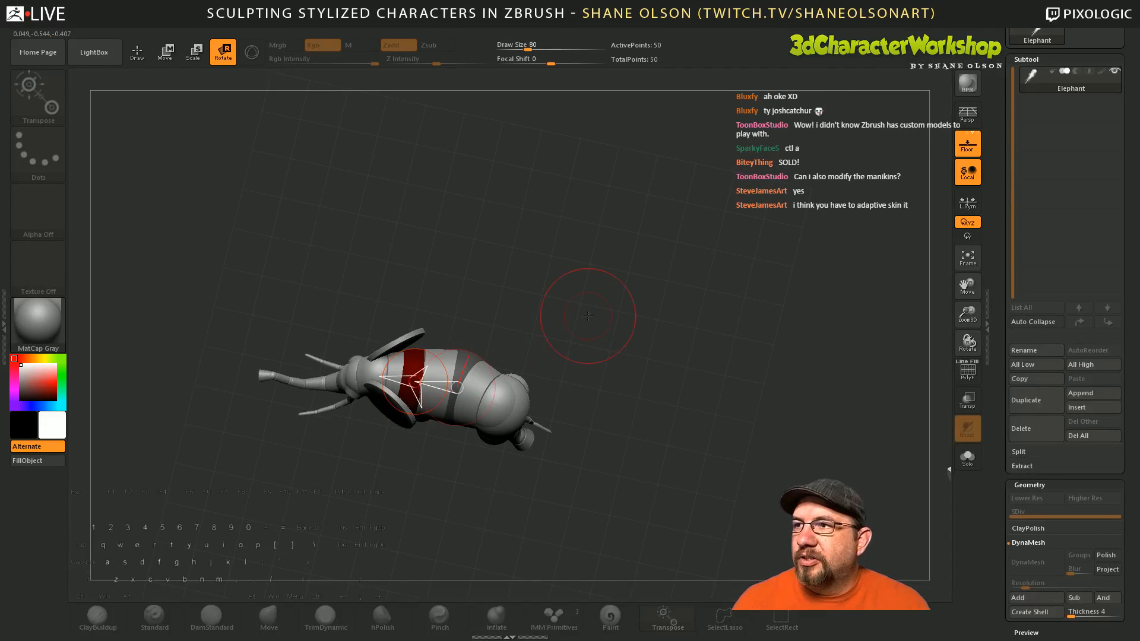
shift+drag(585, 305, 591, 254)
alt+drag(619, 309, 608, 294)
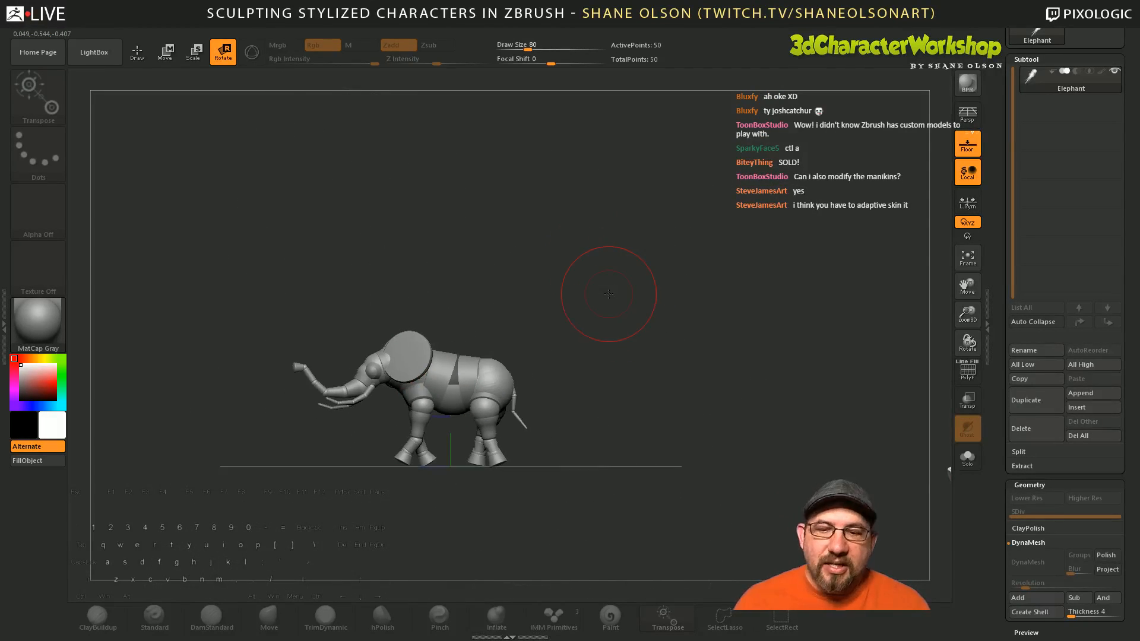
key(a)
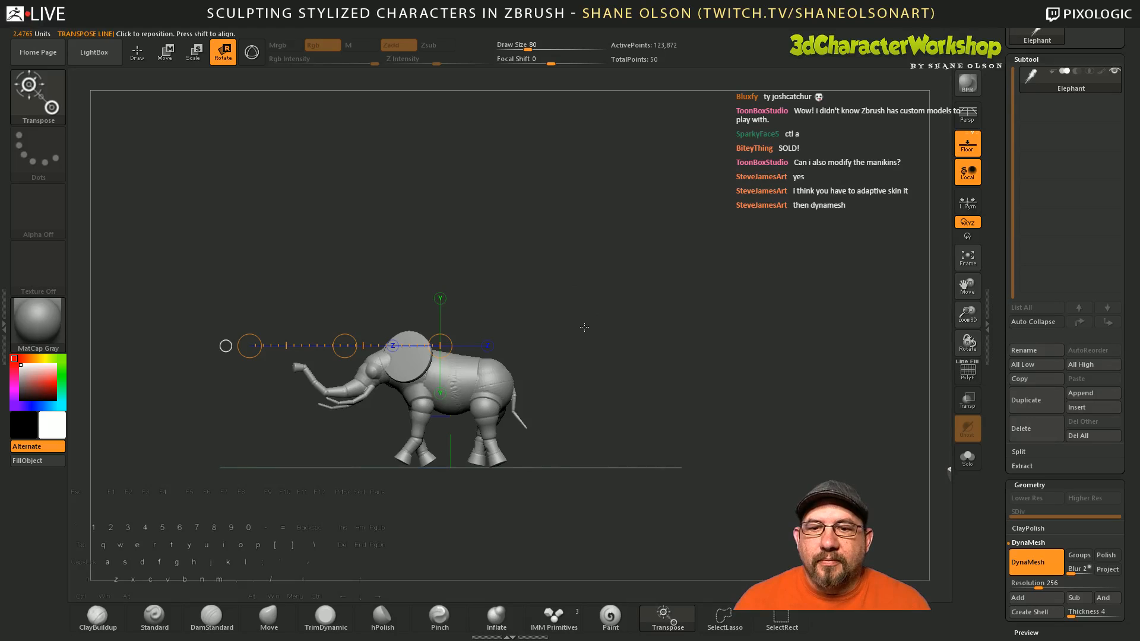
drag(586, 327, 648, 341)
Step: Open the Adaptive Skin settings and toggle the preview on and off to compare the skinned elephant with its ZSpheres
scroll(997, 536, down, 5)
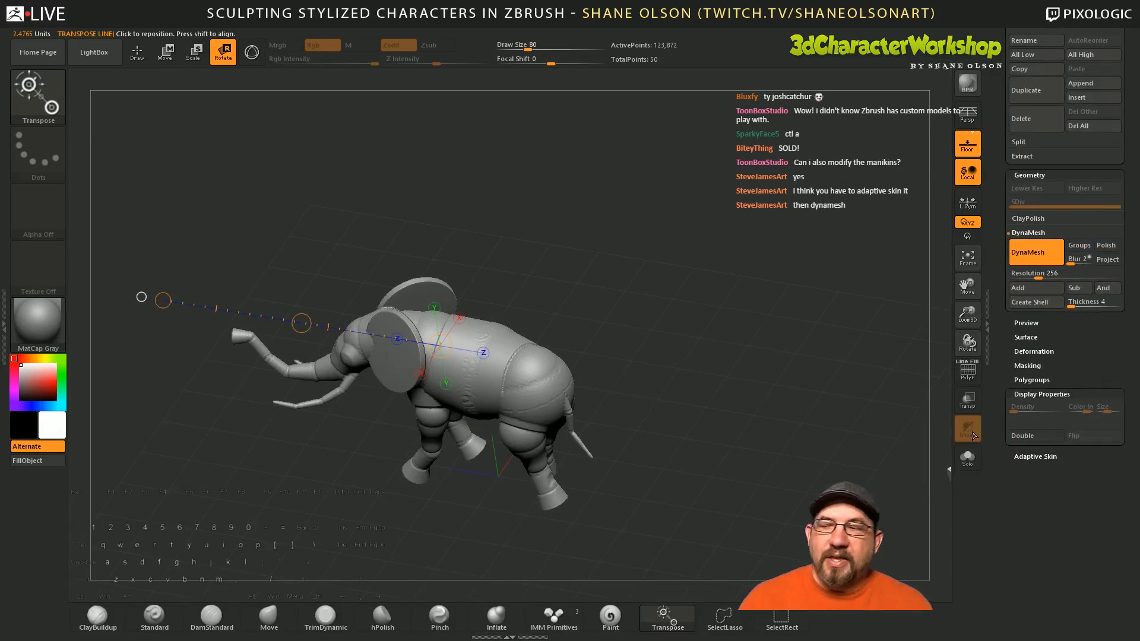
click(1043, 394)
click(1039, 409)
click(1033, 421)
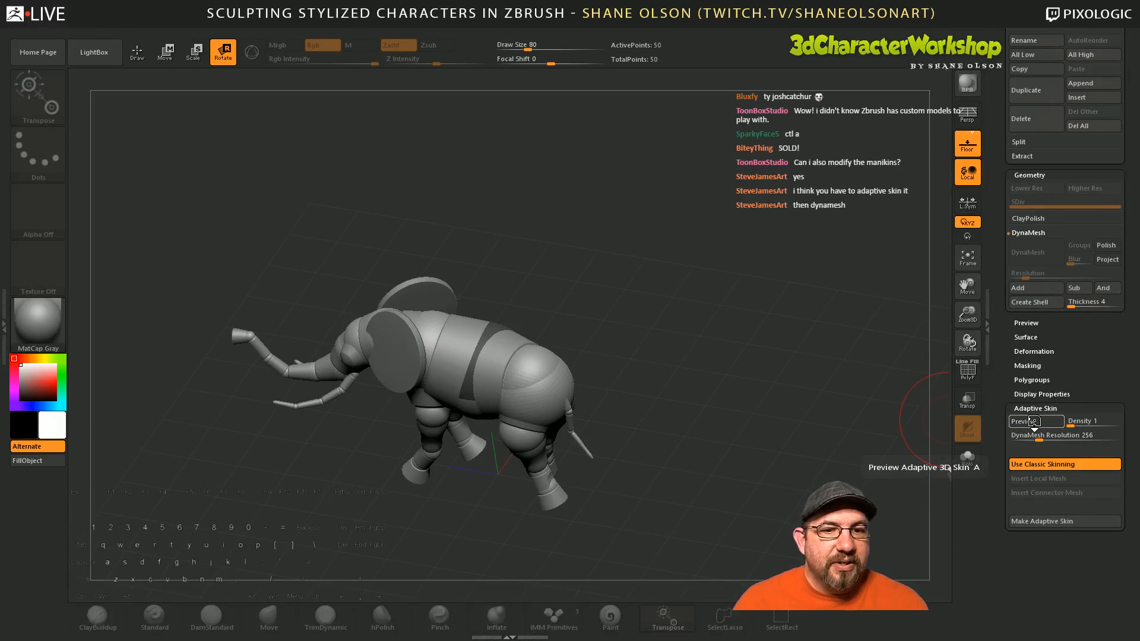
alt+drag(691, 288, 537, 487)
drag(597, 266, 660, 293)
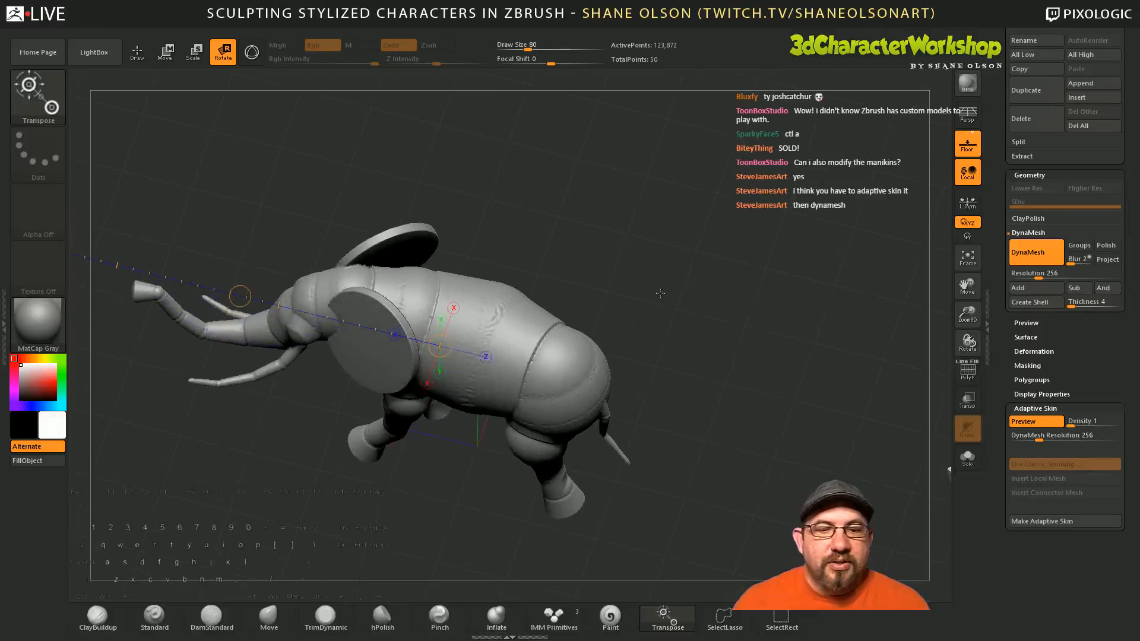
click(1022, 421)
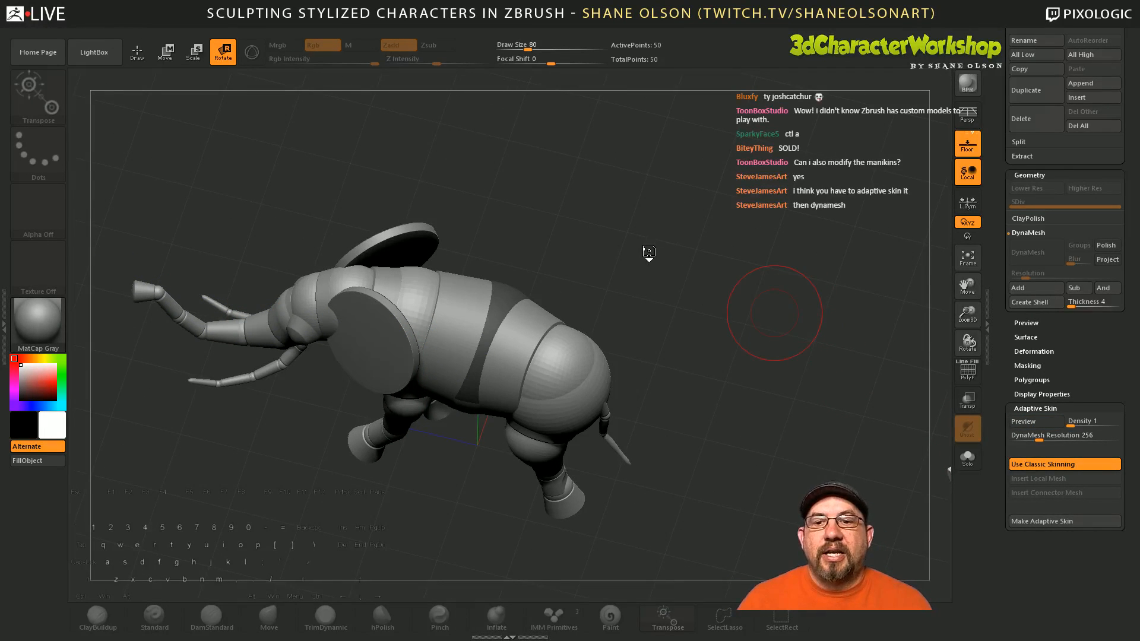
key(a)
drag(678, 296, 543, 381)
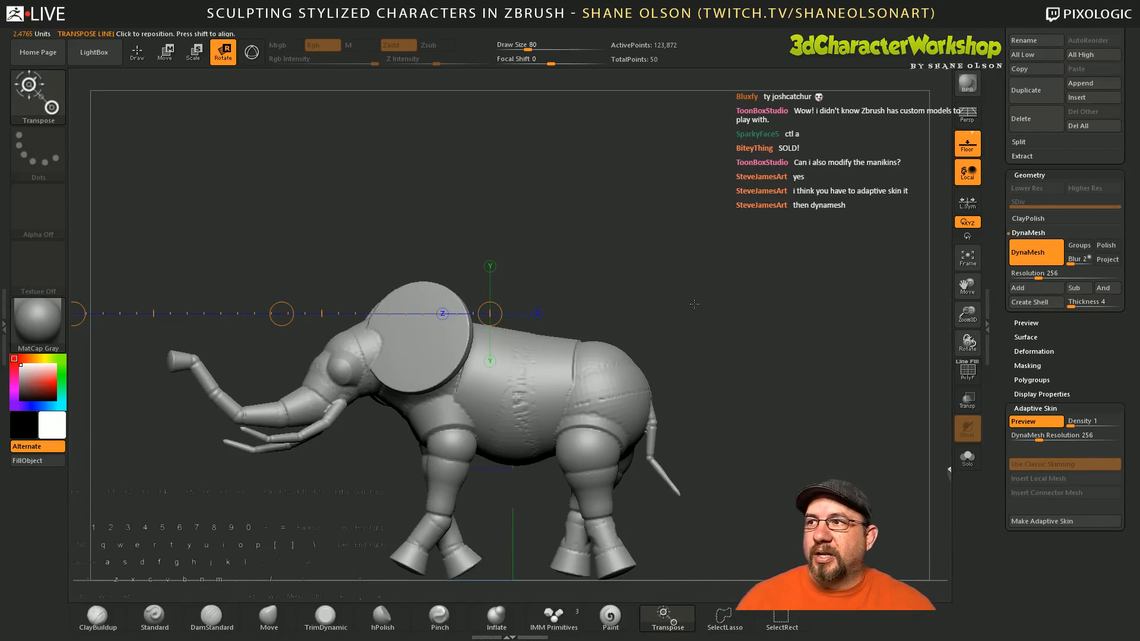
alt+drag(732, 411, 738, 380)
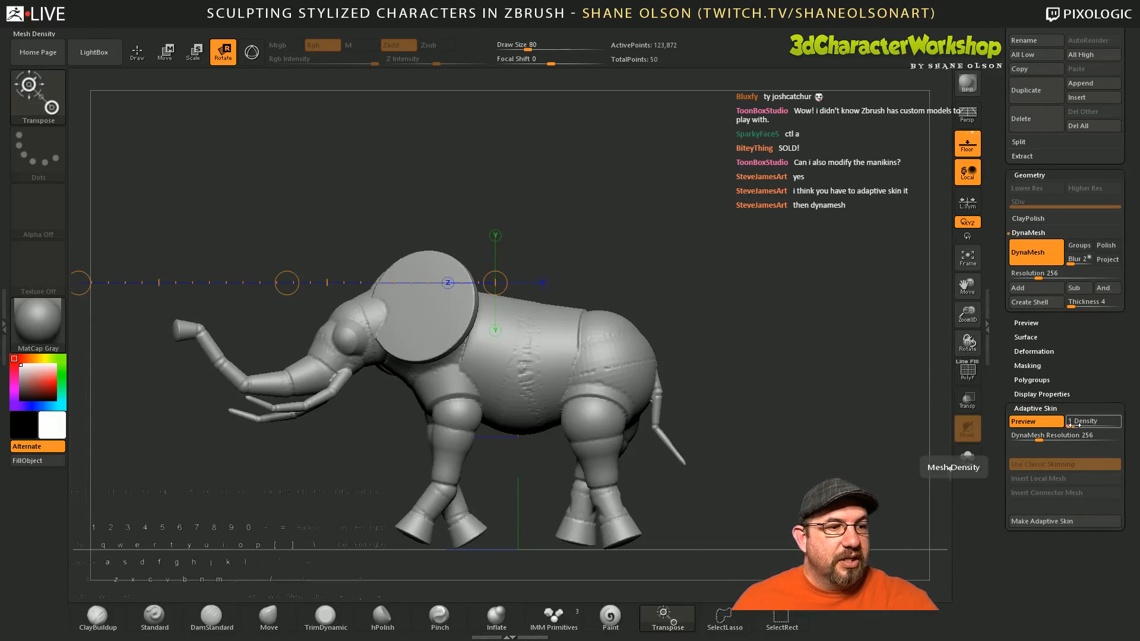
click(1035, 422)
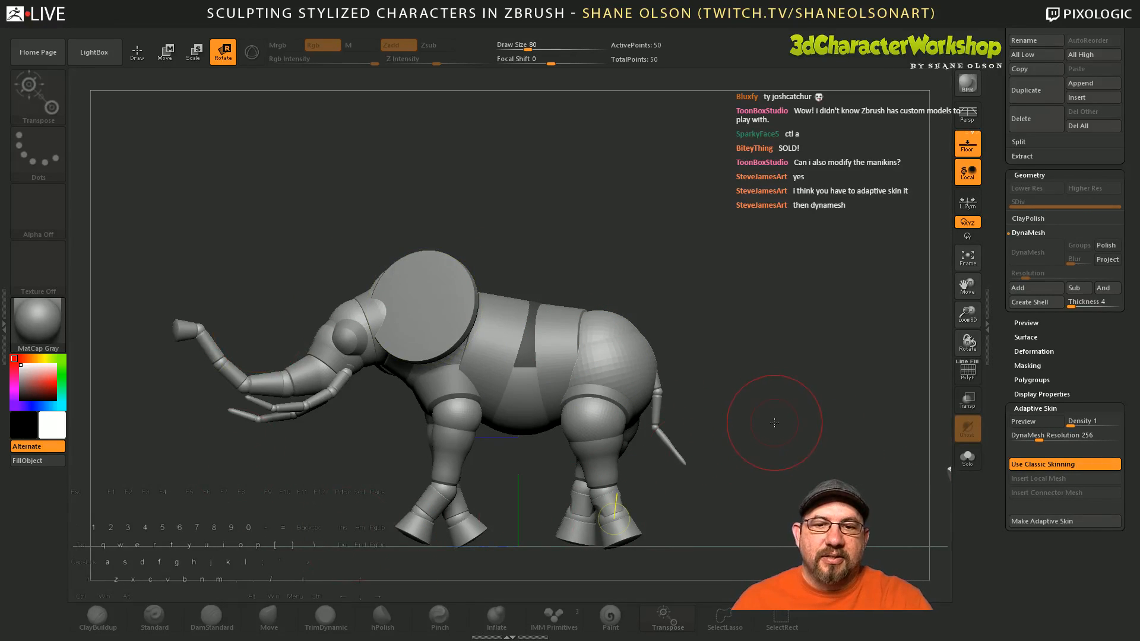
Step: Rotate both of the elephant's ears at their joints, swinging the near ear outward from the head
mouse_move(774, 422)
mouse_down()
mouse_move(763, 407)
mouse_move(739, 420)
mouse_move(735, 443)
mouse_move(555, 420)
mouse_move(376, 275)
mouse_up()
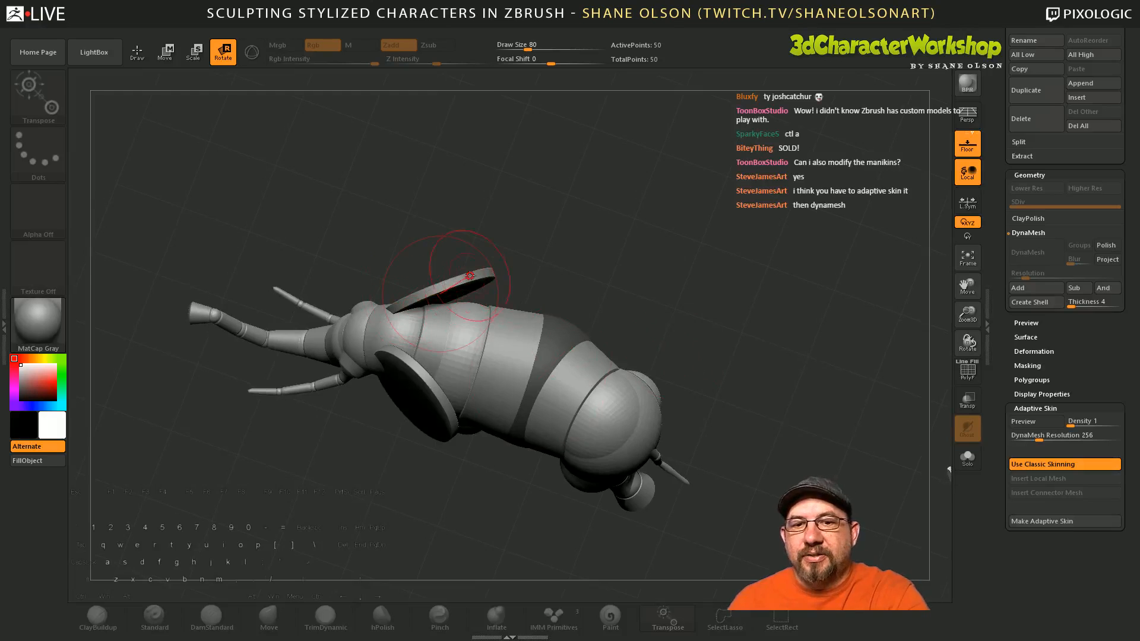
drag(483, 268, 519, 258)
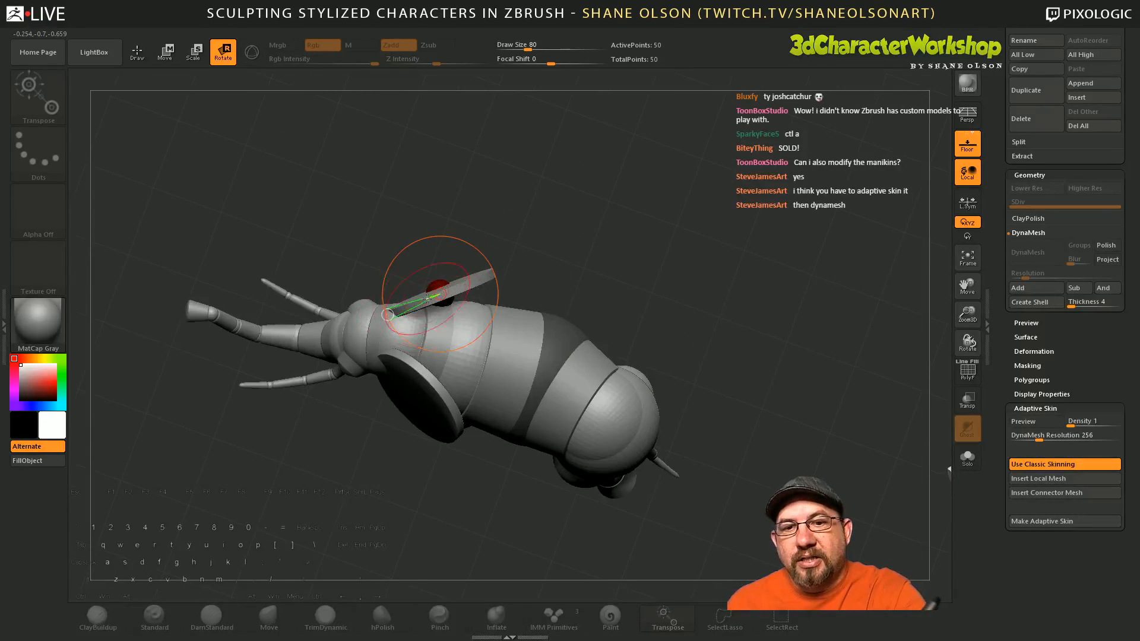
drag(421, 295, 491, 316)
drag(549, 255, 522, 291)
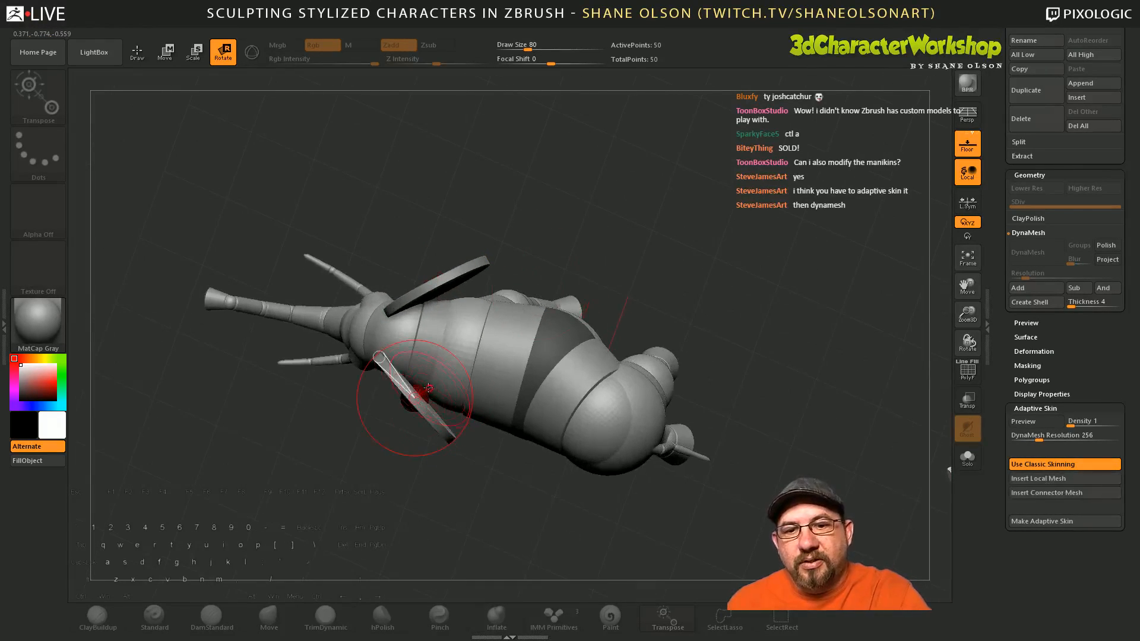
drag(402, 384, 389, 391)
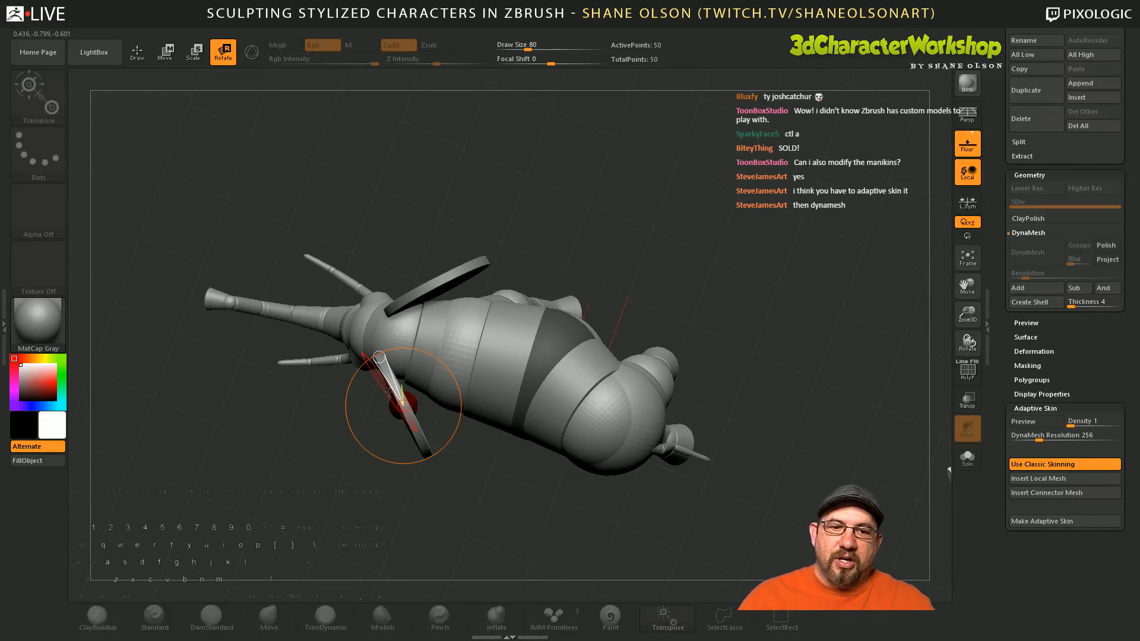
drag(789, 470, 710, 404)
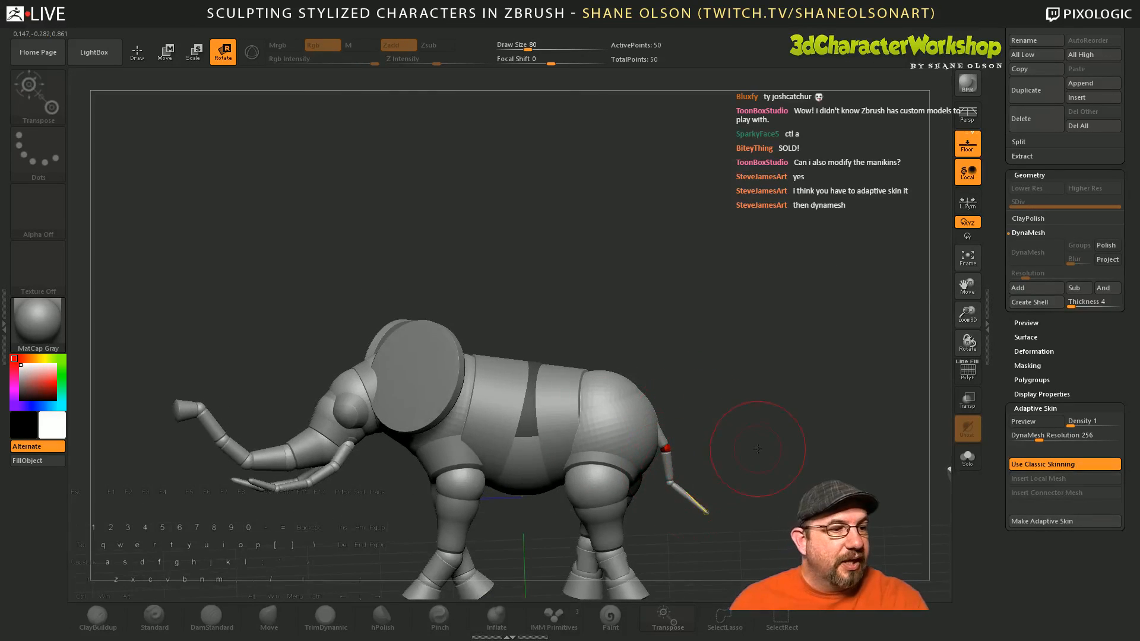
Step: Set the adaptive skin Density to 2 and turn on the skin preview
drag(757, 449, 778, 380)
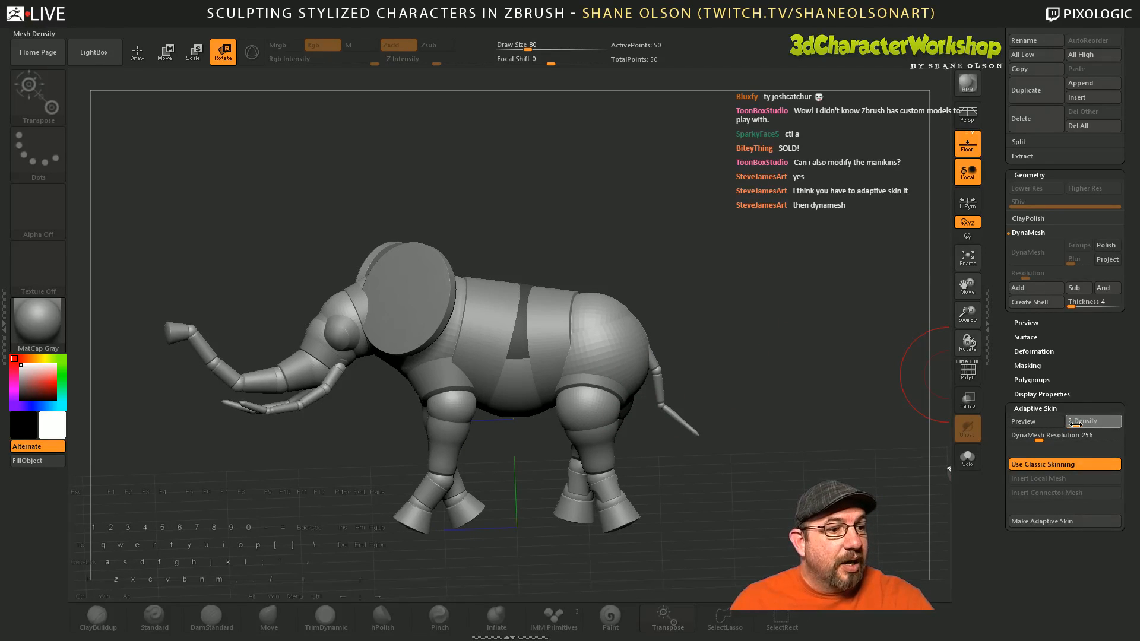
drag(806, 454, 799, 455)
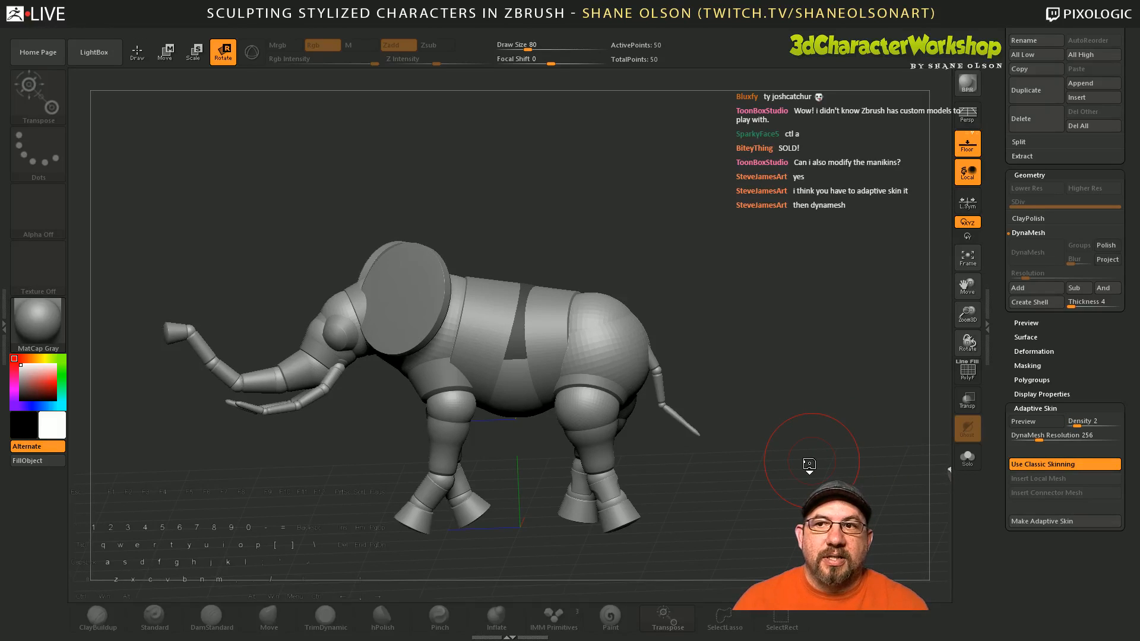
key(a)
drag(763, 478, 780, 502)
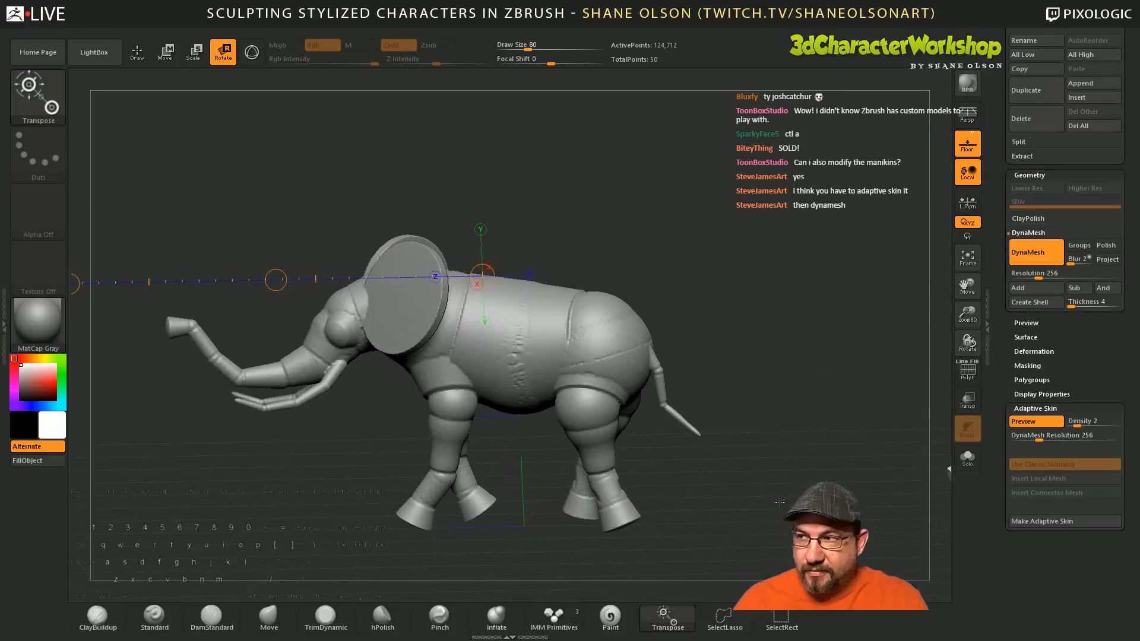
mouse_move(774, 396)
mouse_down()
mouse_move(741, 412)
mouse_move(757, 424)
mouse_move(754, 410)
mouse_up()
Step: Switch to Draw mode and set the Smooth brush's Z Intensity to 100
key(q)
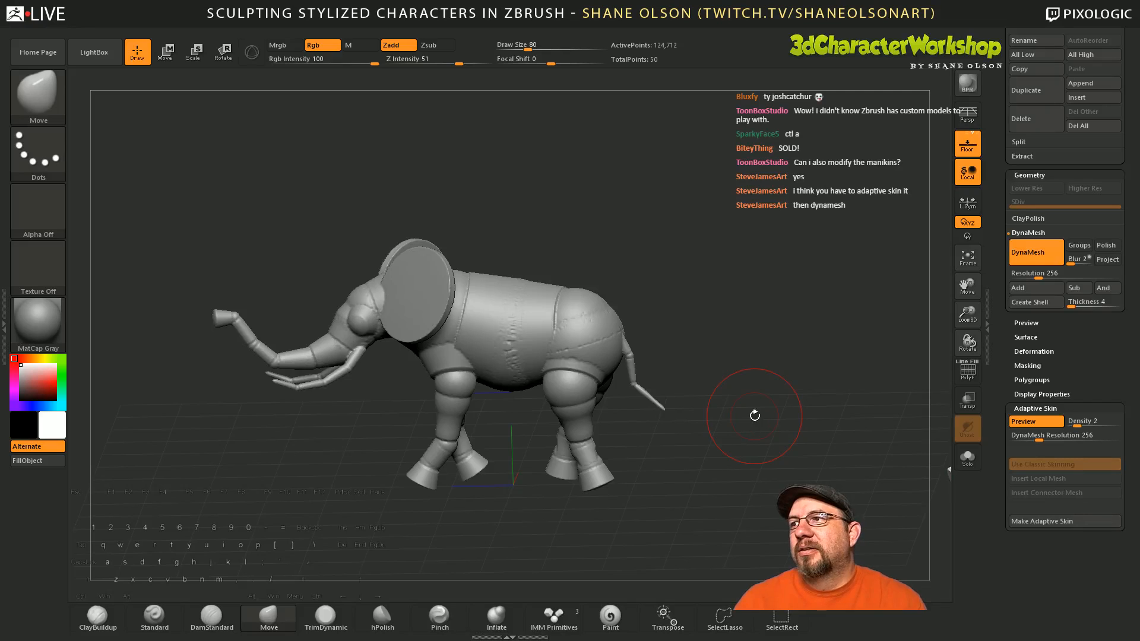
drag(755, 418, 612, 530)
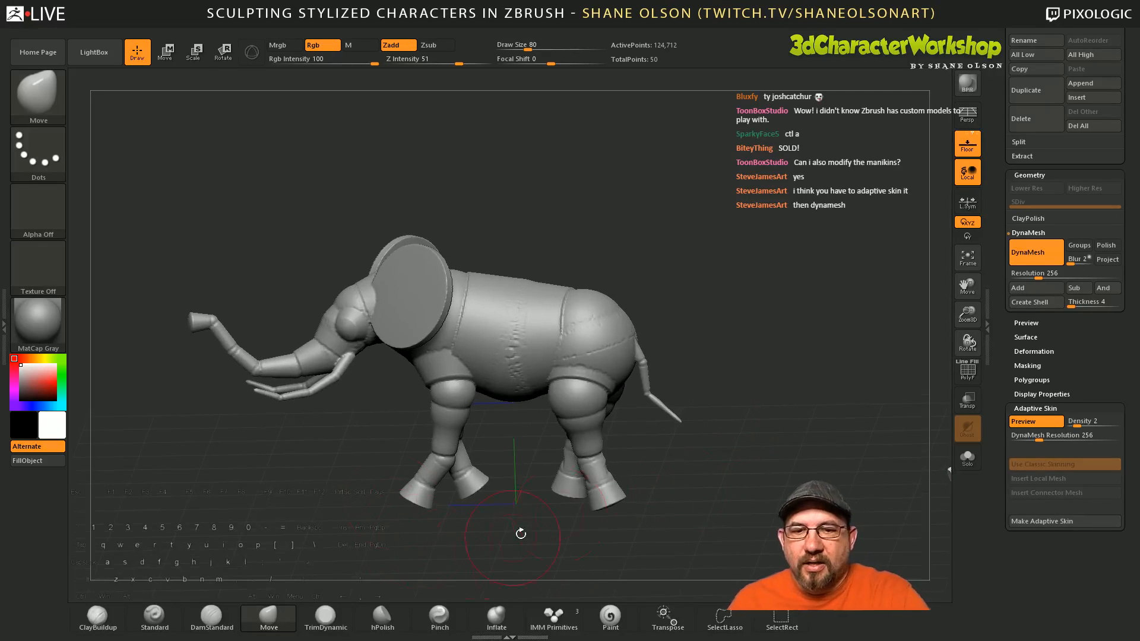
drag(521, 534, 641, 510)
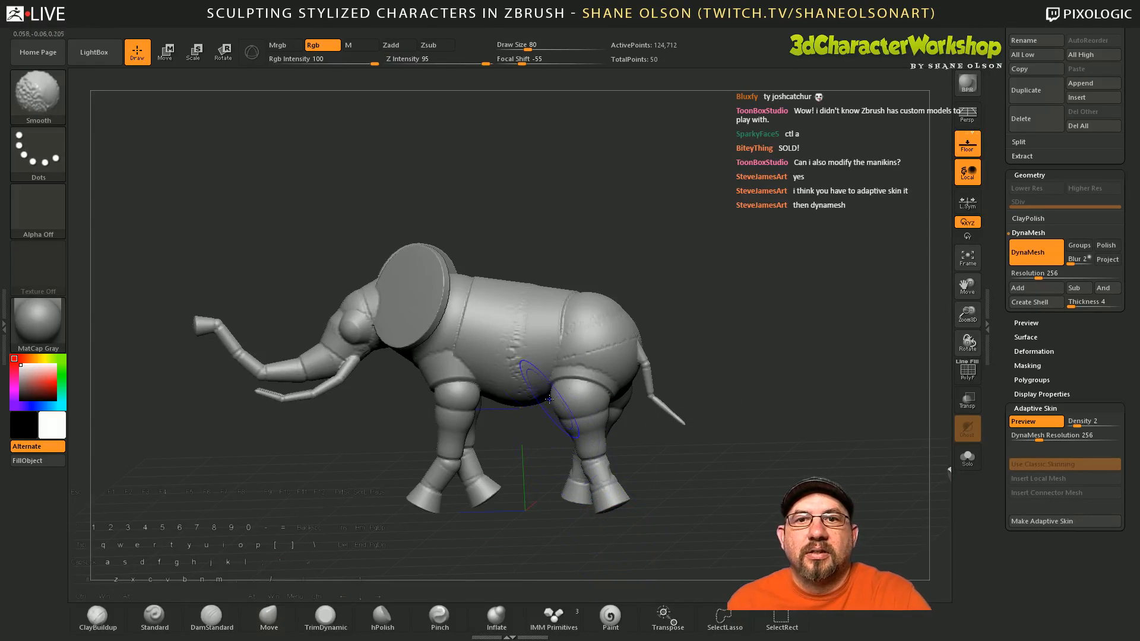
shift+drag(486, 63, 494, 74)
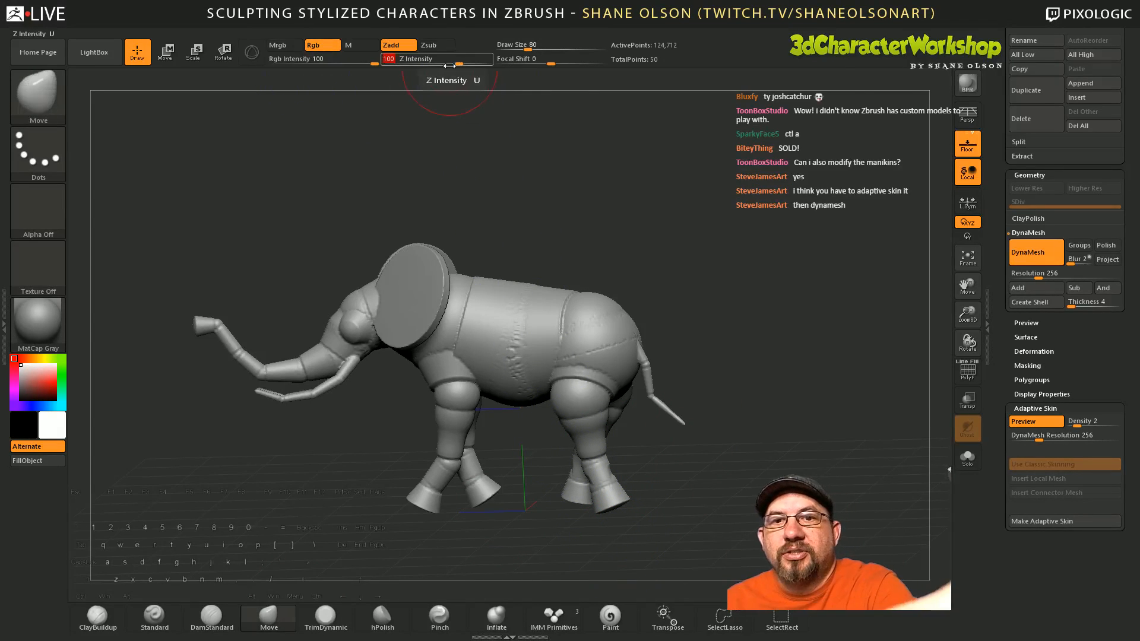
shift+click(393, 46)
shift+click(321, 46)
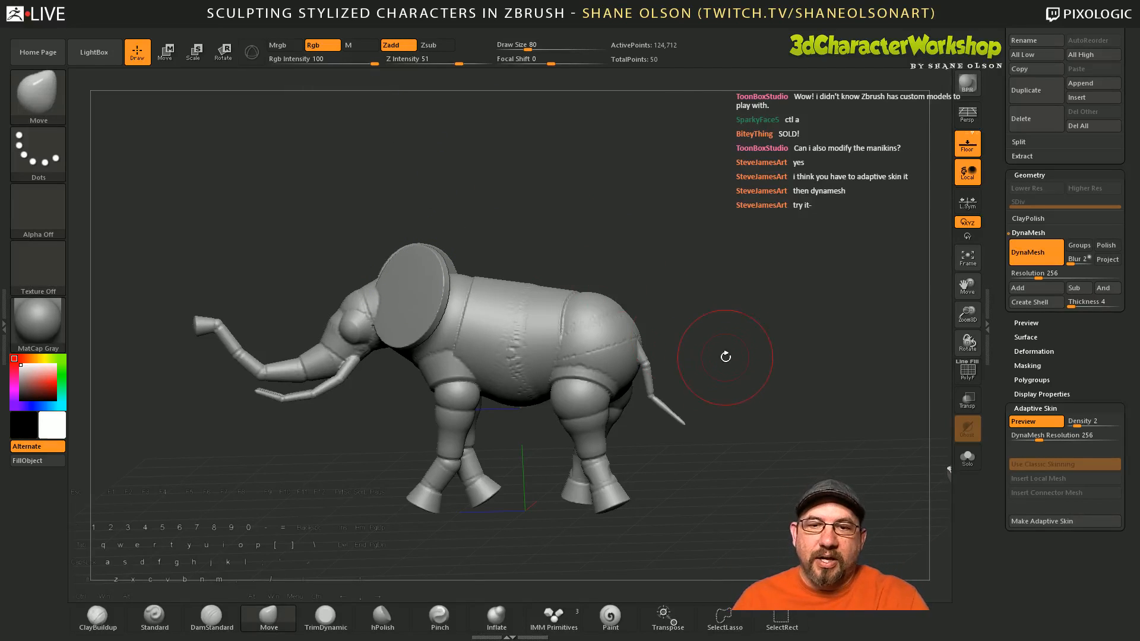
key(shift)
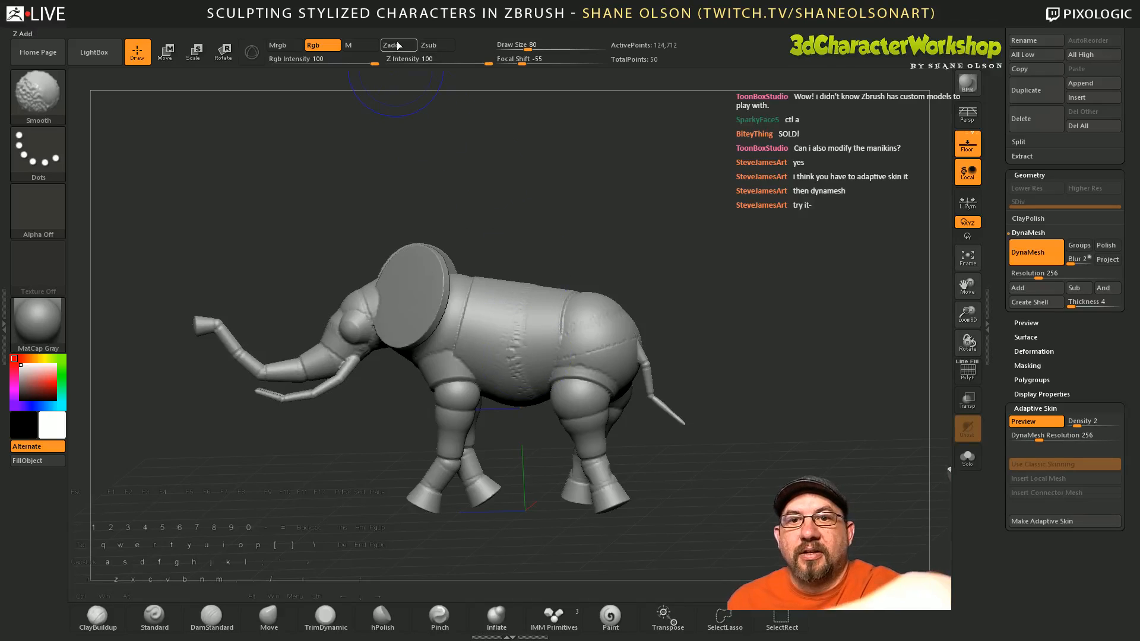
drag(706, 294, 701, 299)
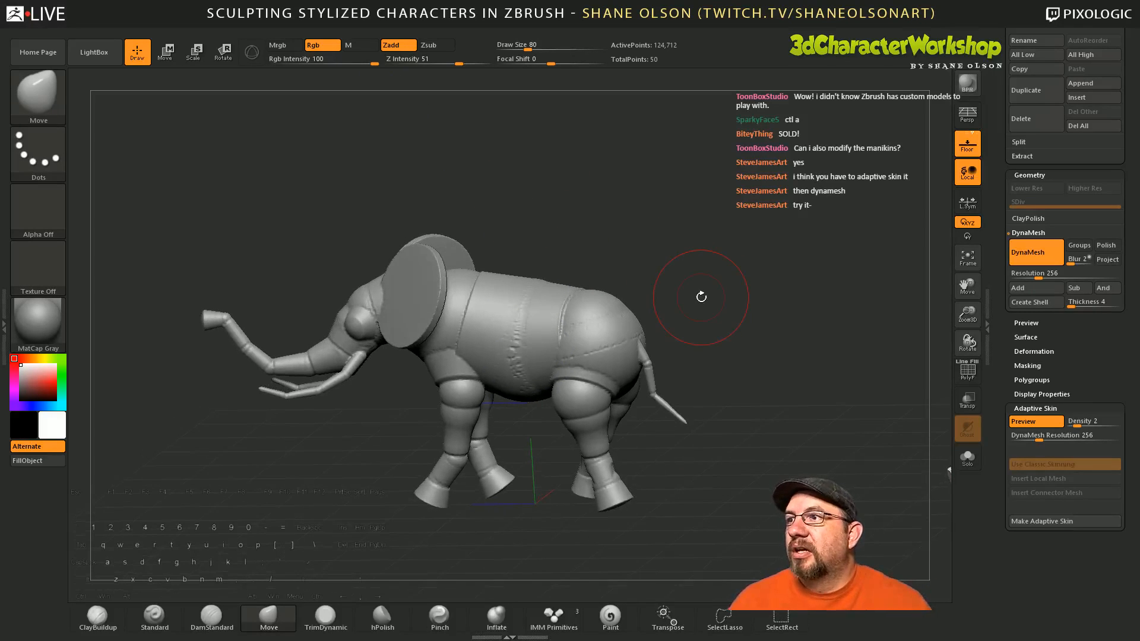
key(shift)
key(shift)
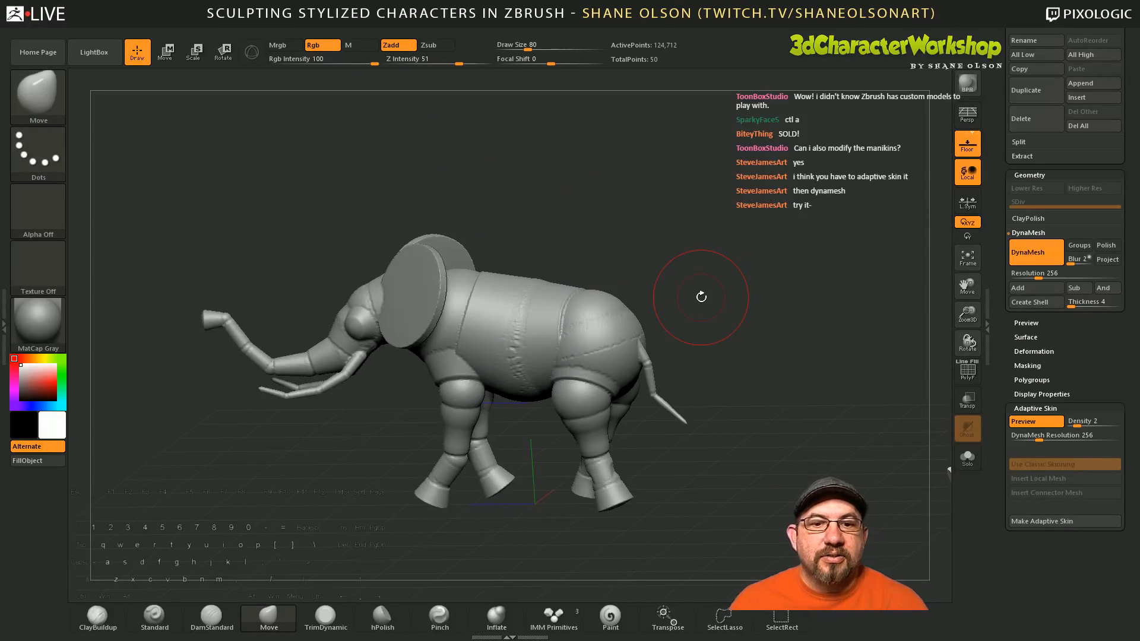
key(shift)
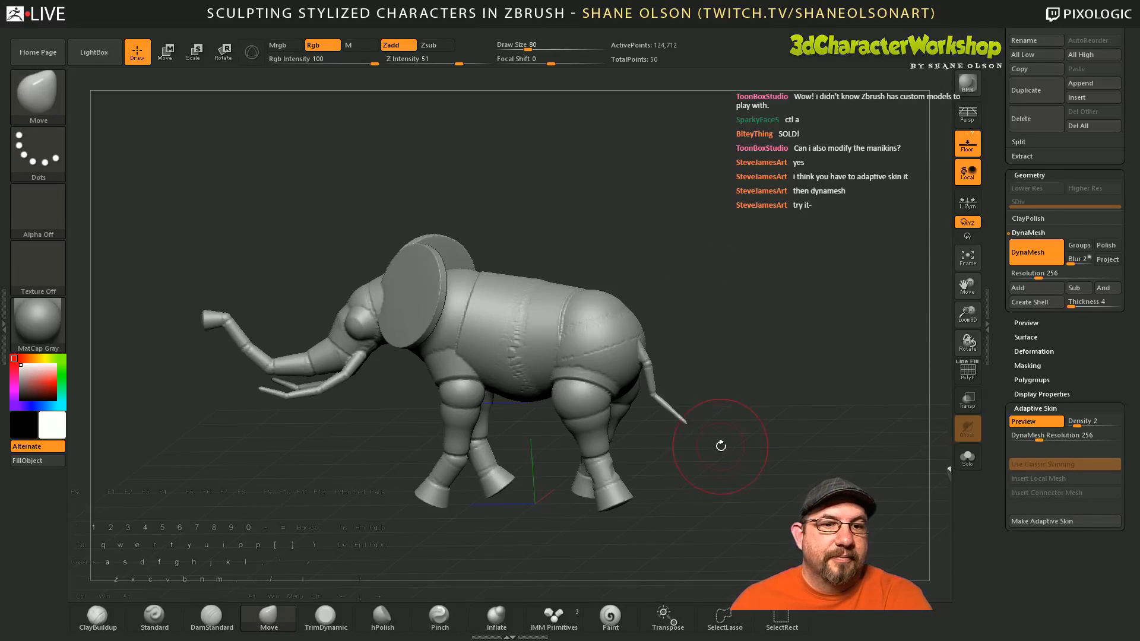
Step: Turn off the adaptive skin preview to return to the elephant's ZSphere model
click(1036, 422)
drag(759, 454, 767, 445)
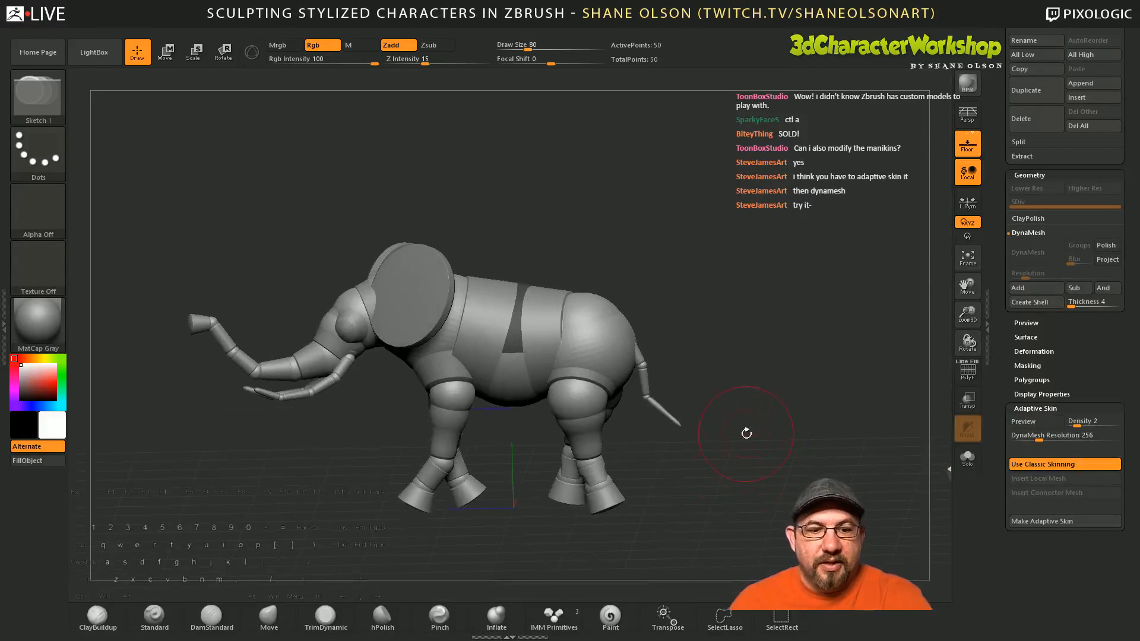
scroll(1002, 378, up, 4)
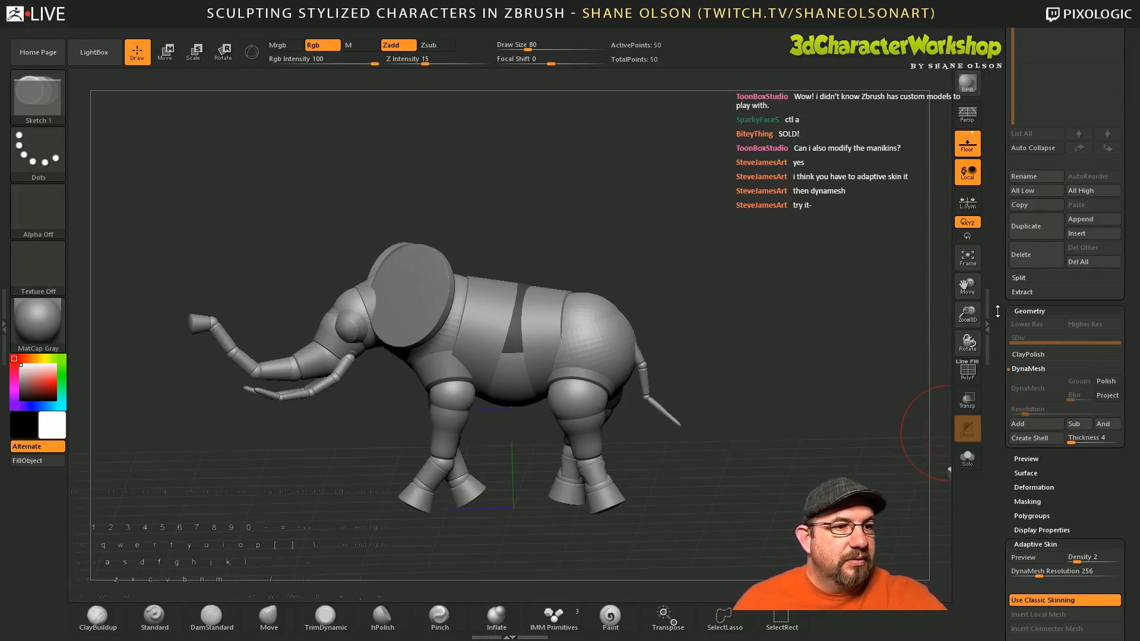
Step: Check which brushes are available for the ZSphere elephant
key(b)
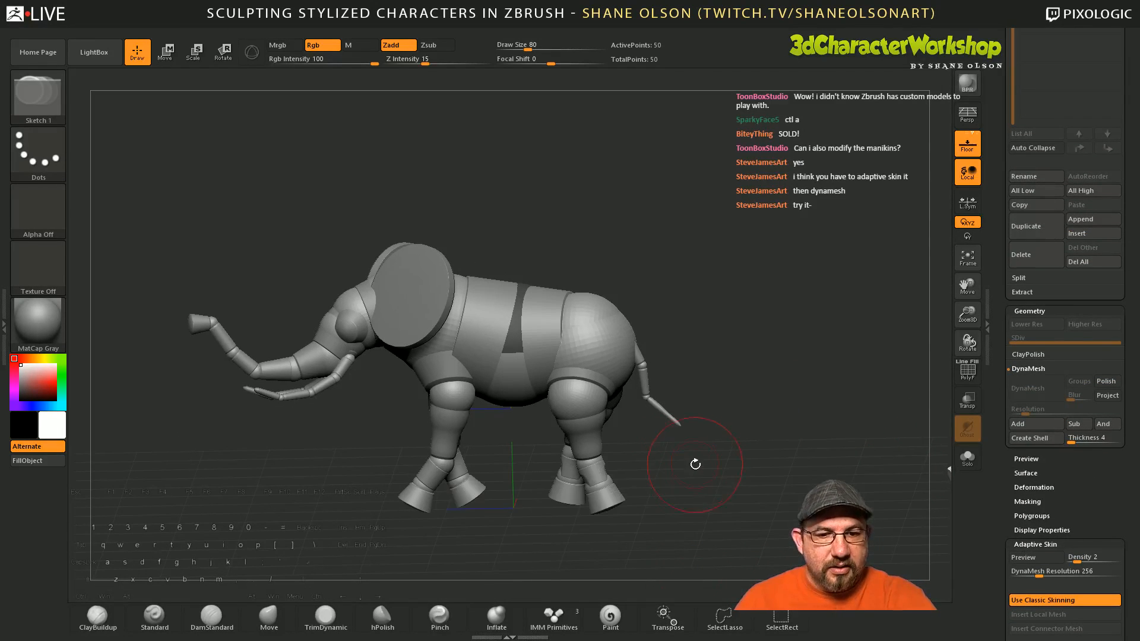
key(b)
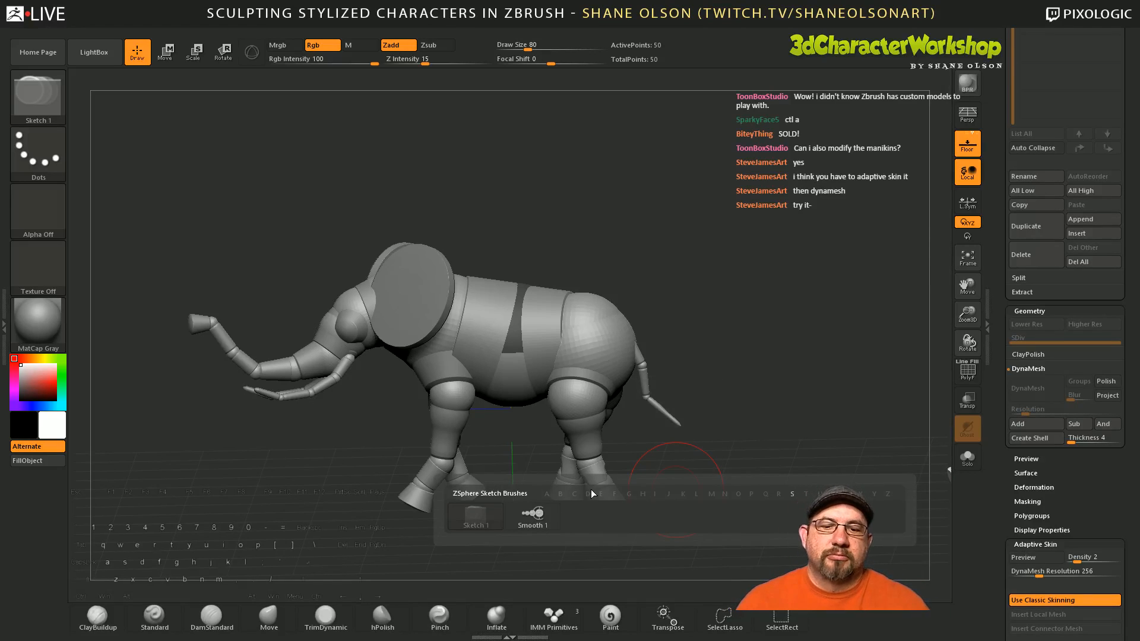
drag(751, 351, 738, 427)
key(space)
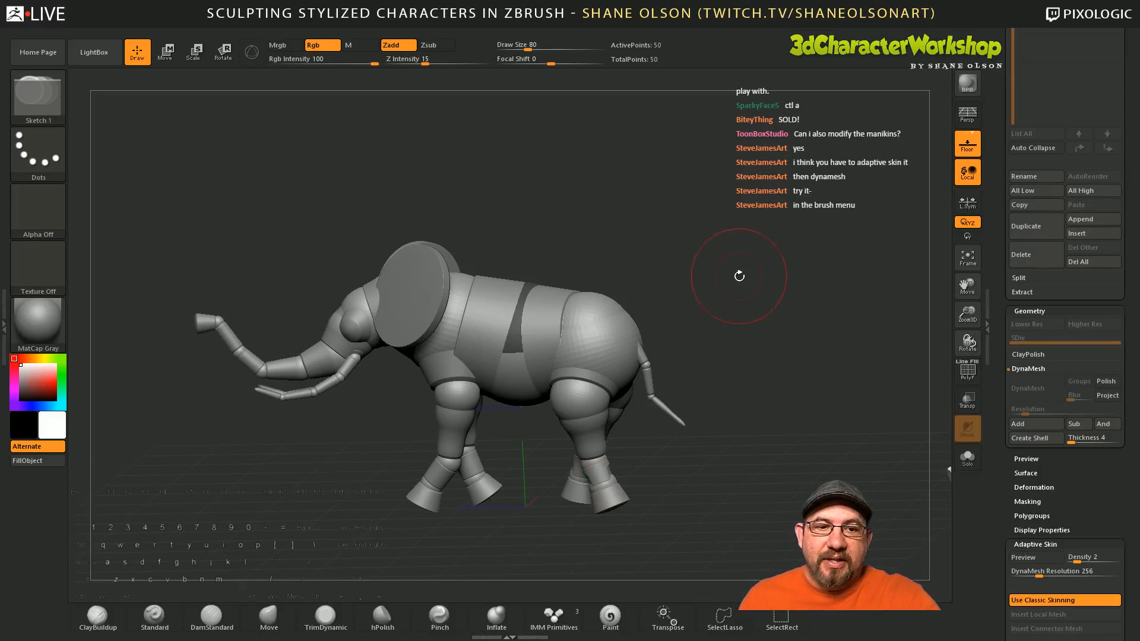
drag(712, 343, 714, 352)
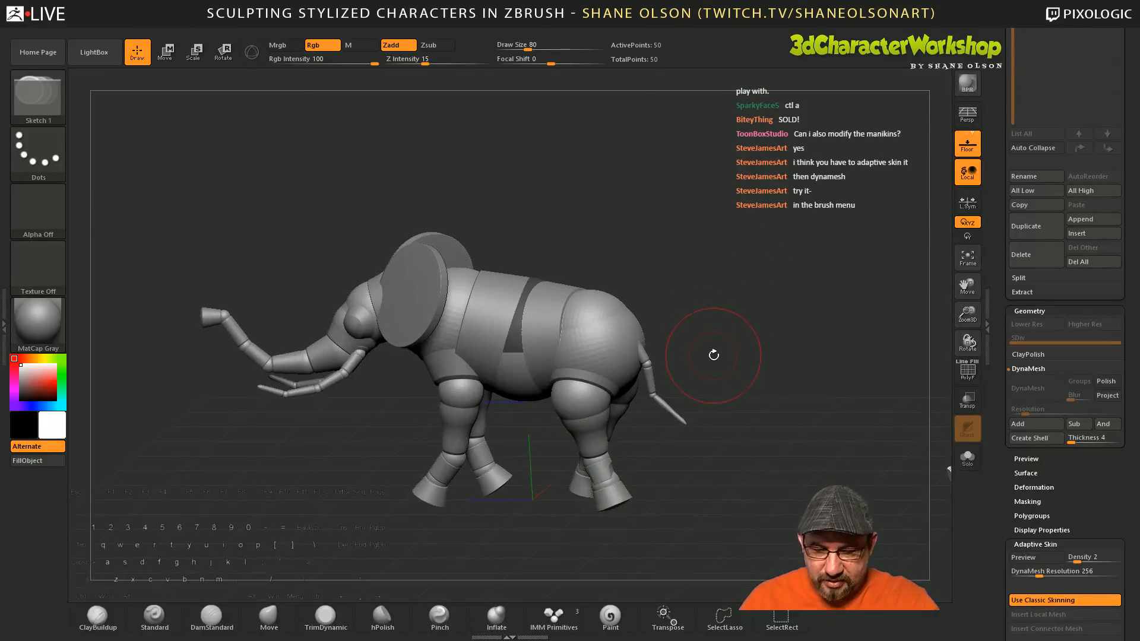
key(b)
key(b)
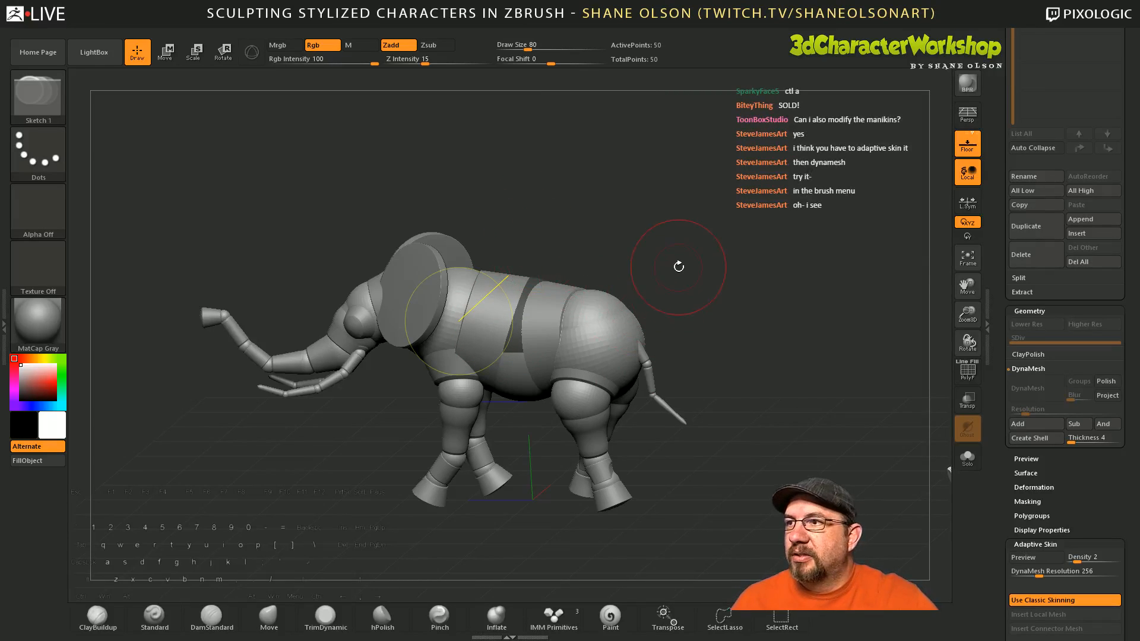
Step: Add a ZSphere at the base of the elephant's tail
drag(680, 265, 675, 270)
click(635, 337)
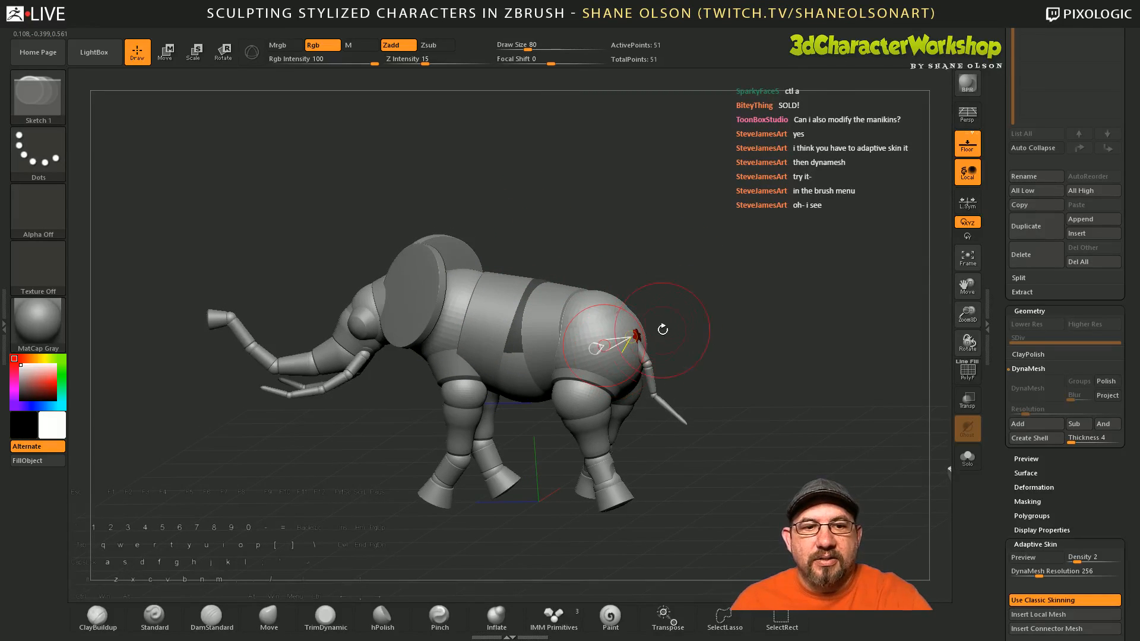
Step: Insert a ZSphere in the middle section of the elephant's tail
click(650, 376)
Step: Try inserting a ZSphere in the middle of the elephant's near hind leg and undo it
mouse_move(733, 383)
alt+mouse_down()
mouse_move(704, 509)
mouse_move(657, 529)
mouse_move(645, 509)
mouse_move(618, 512)
alt+mouse_up()
click(543, 474)
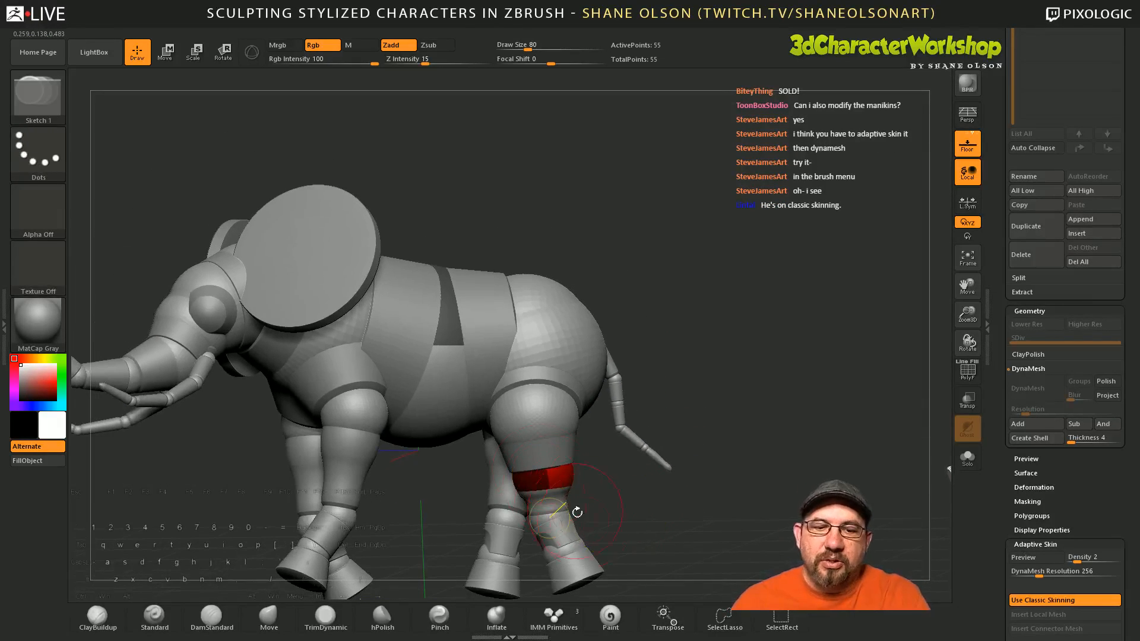
key(ctrl+z)
click(542, 469)
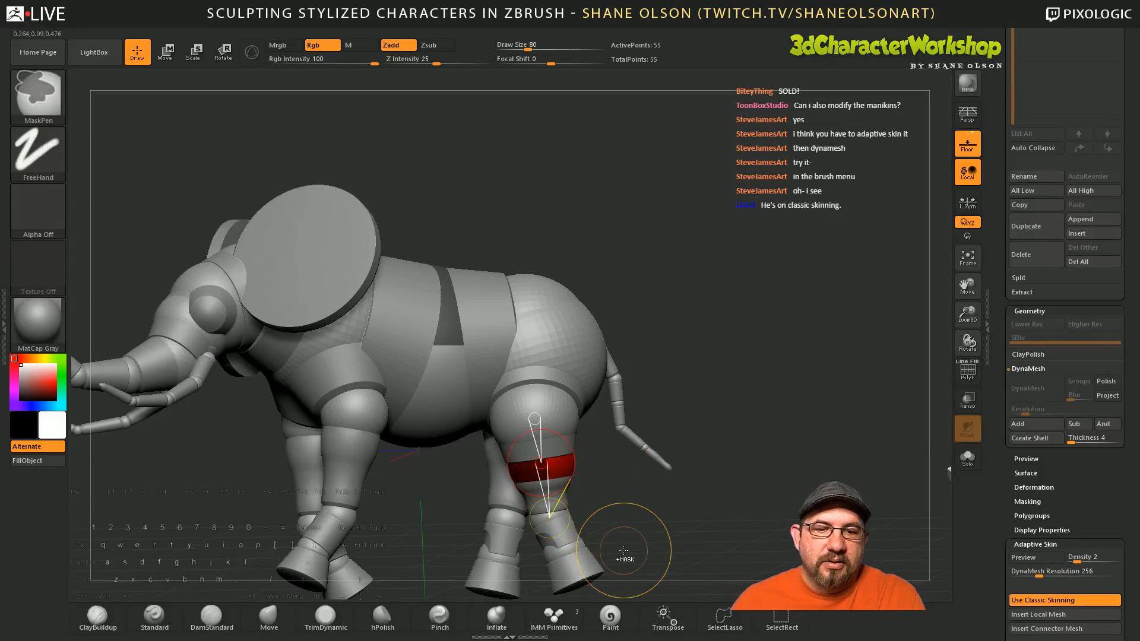
key(ctrl+z)
Step: Try adding a ZSphere on the side of the elephant's rump and undo it
mouse_move(656, 394)
mouse_down()
mouse_move(670, 410)
mouse_move(650, 399)
mouse_up()
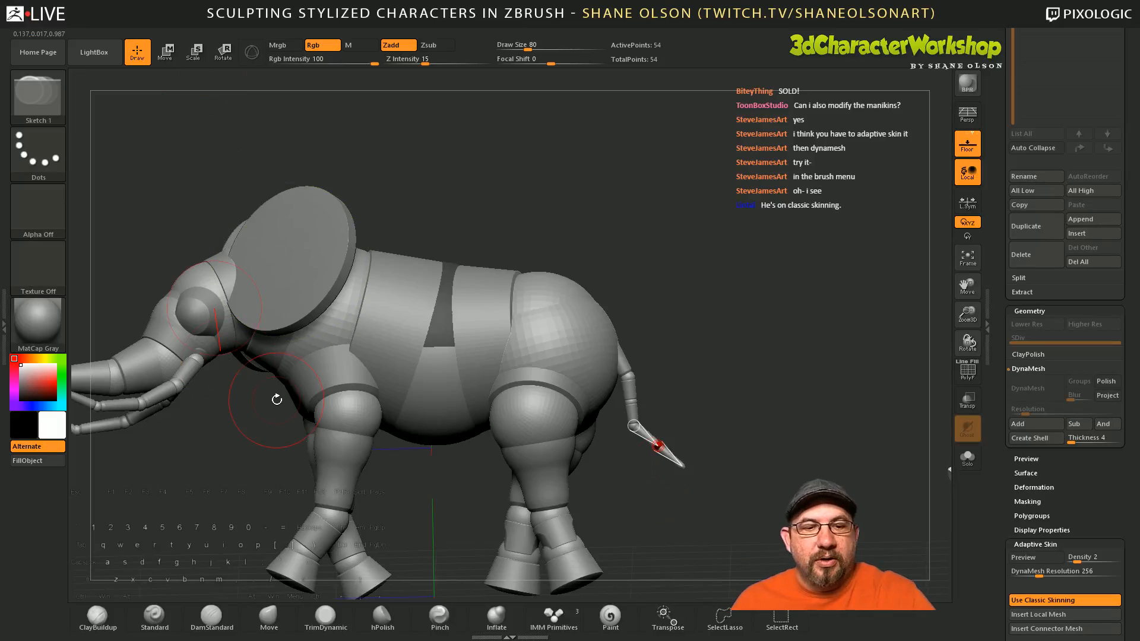
drag(656, 497, 658, 416)
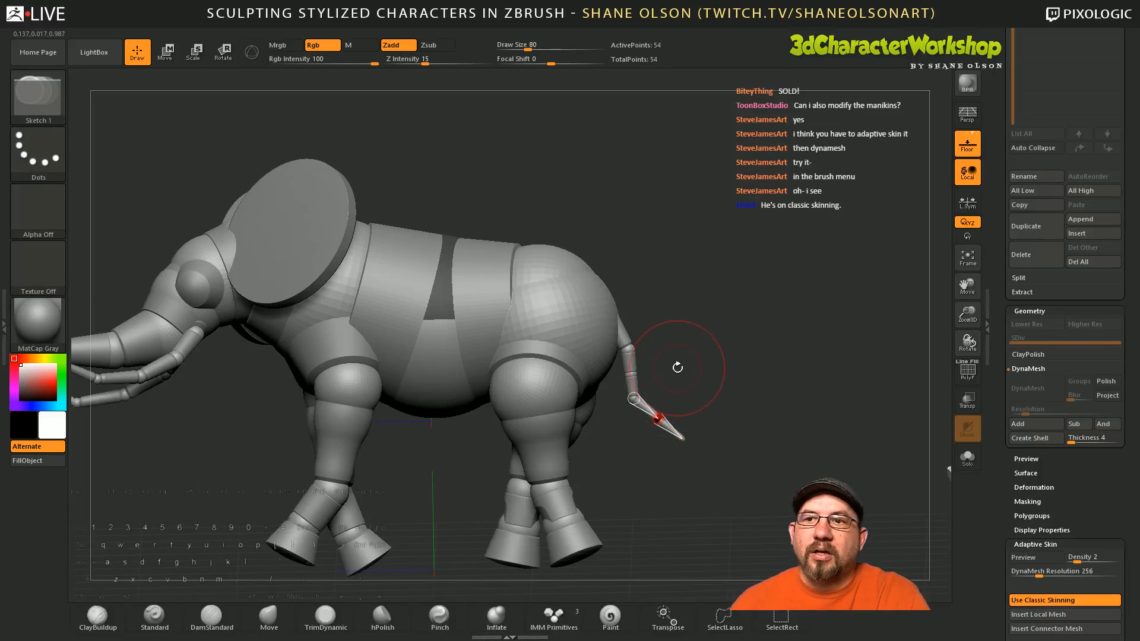
drag(677, 367, 662, 375)
drag(585, 315, 591, 334)
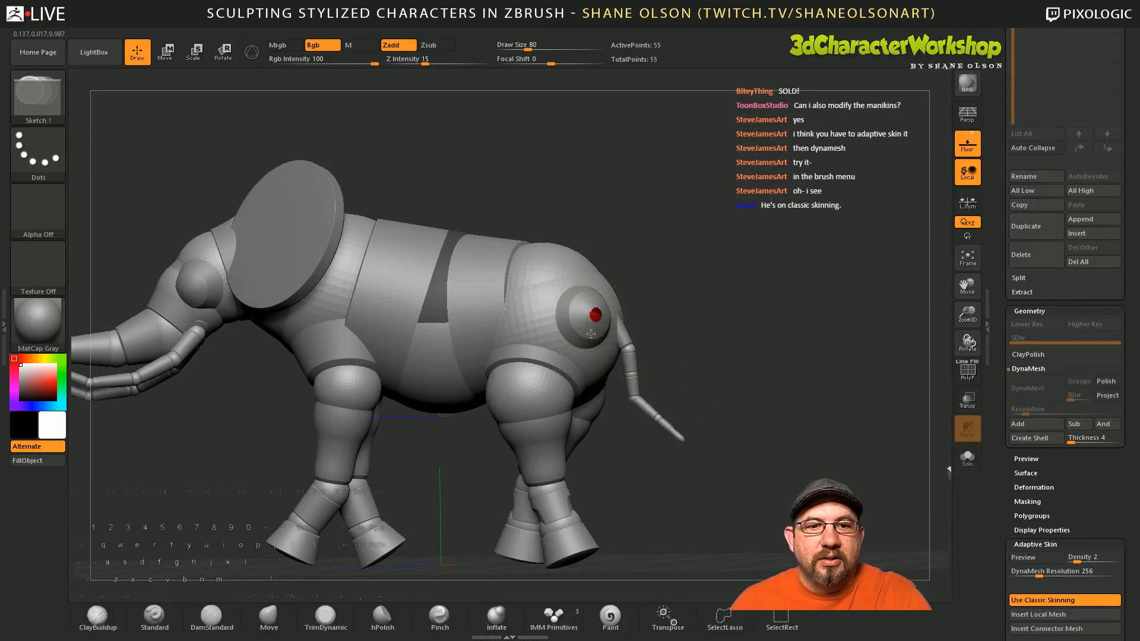
mouse_move(672, 373)
mouse_down()
mouse_move(689, 426)
mouse_move(726, 412)
mouse_move(719, 405)
mouse_move(731, 415)
mouse_move(667, 411)
mouse_up()
key(ctrl)
key(ctrl+z)
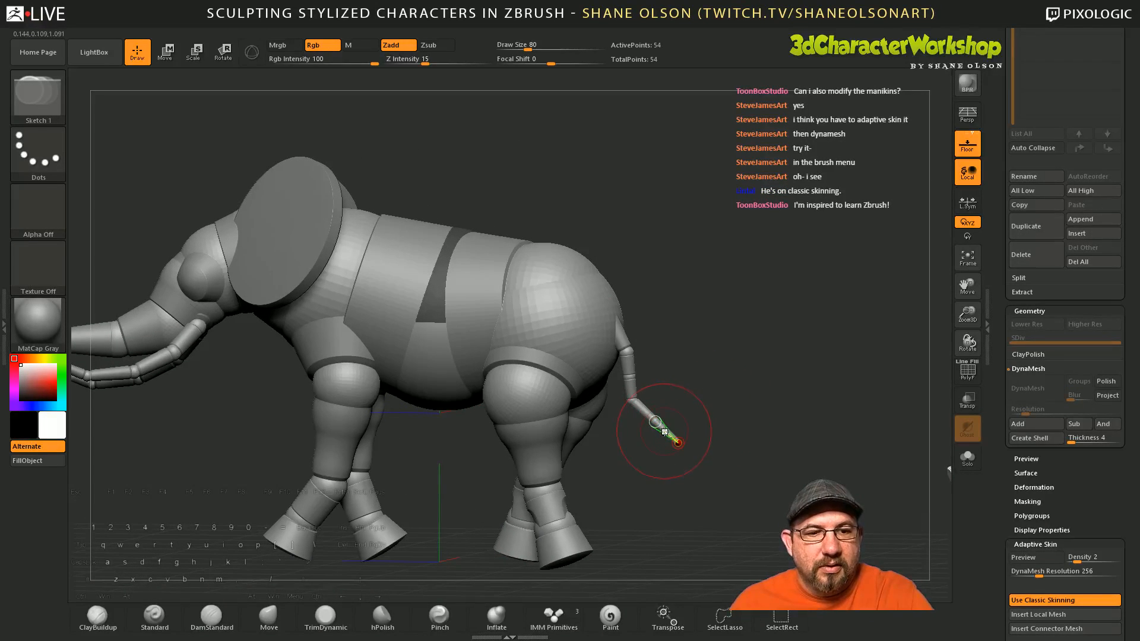
Step: Delete the two end ZSpheres of the elephant's tail to shorten it
drag(685, 410, 724, 394)
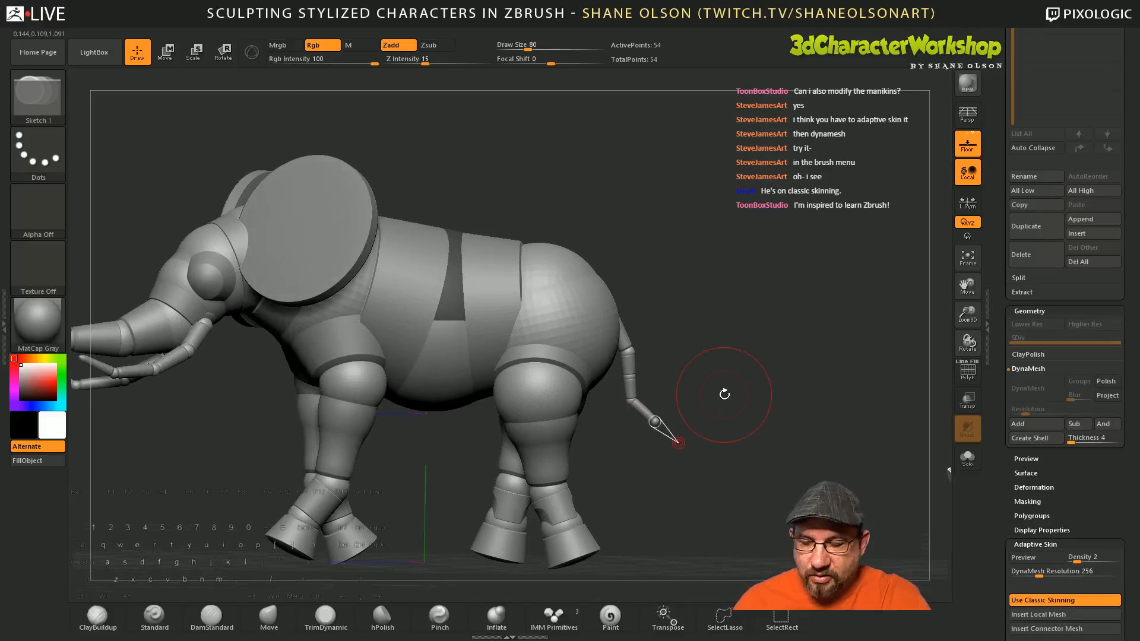
alt+click(678, 443)
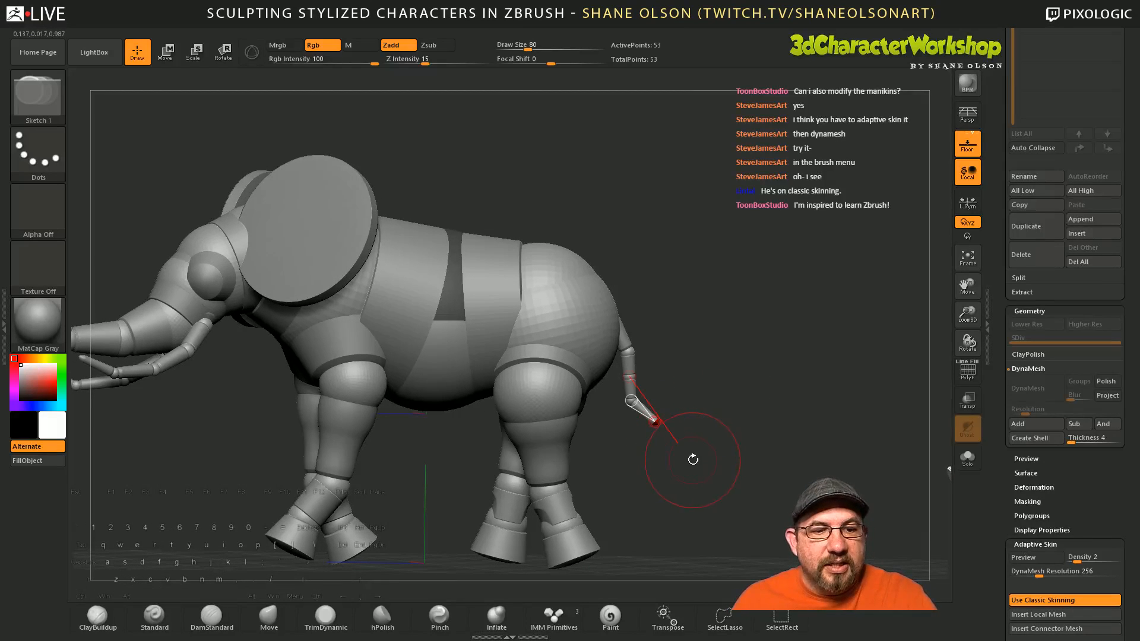
drag(662, 424, 680, 457)
alt+click(630, 426)
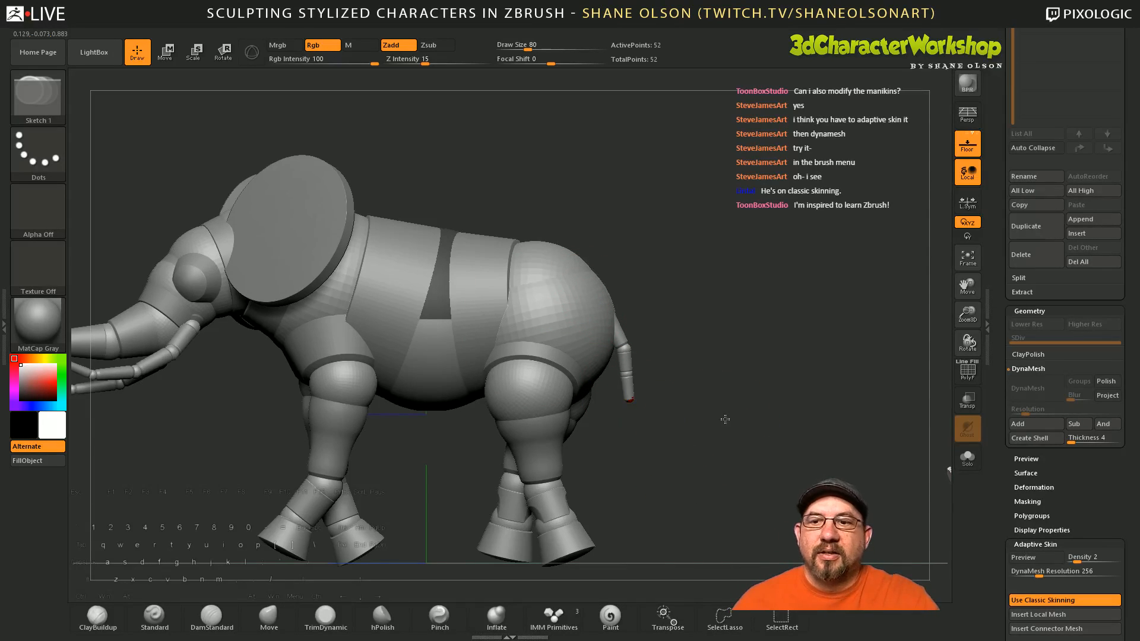
drag(663, 425, 747, 420)
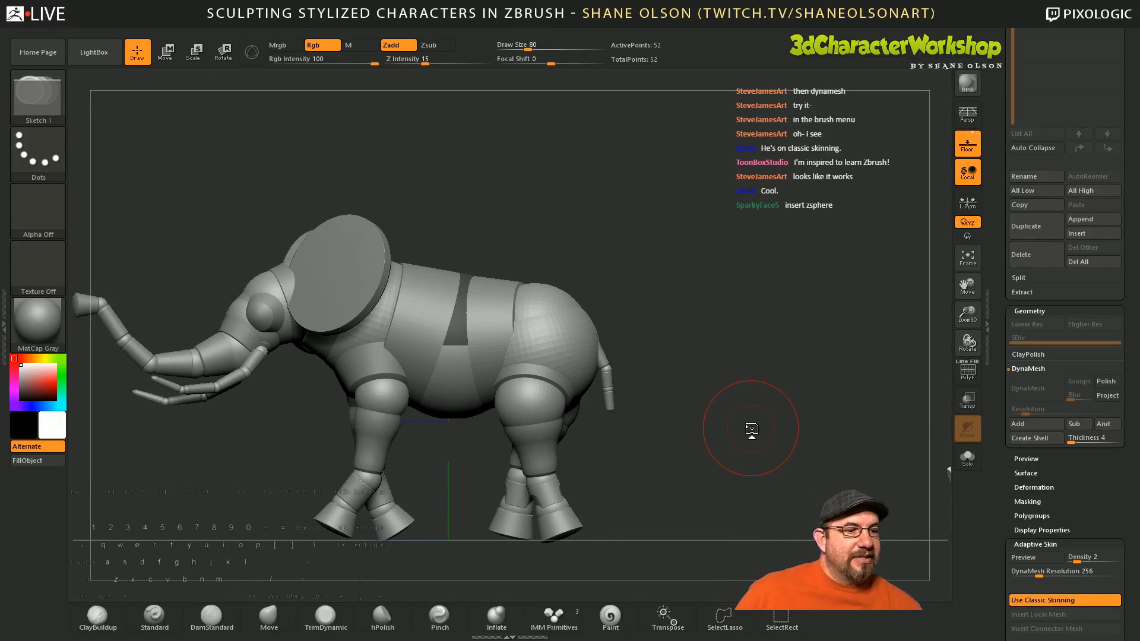
Step: Turn off classic skinning and check the elephant's adaptive skin in a temporary preview
click(1045, 600)
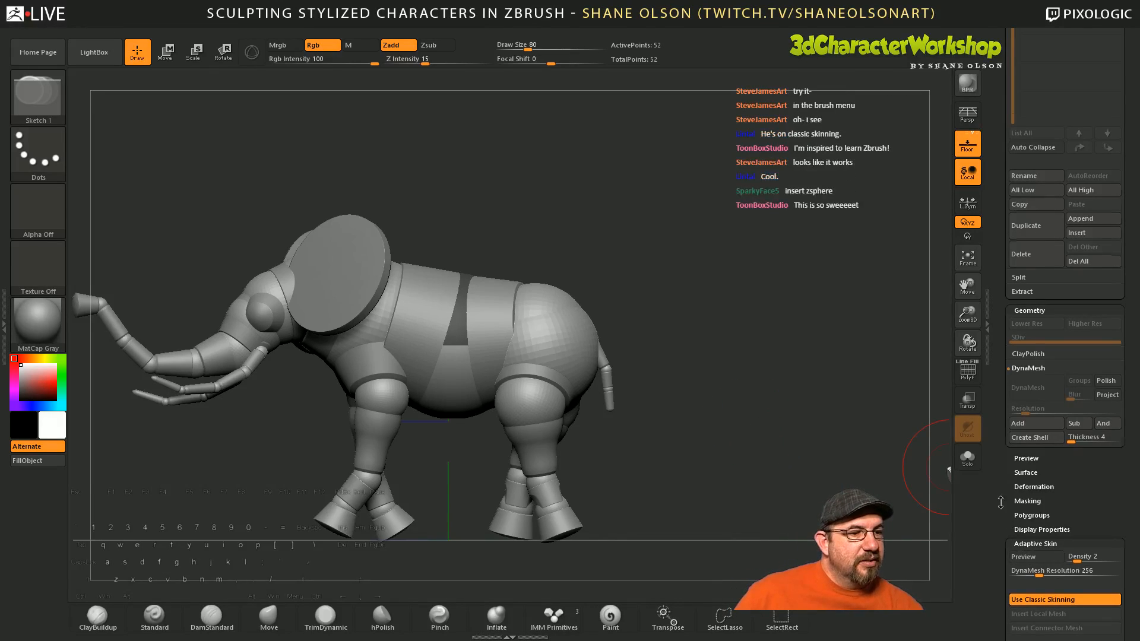
click(1033, 535)
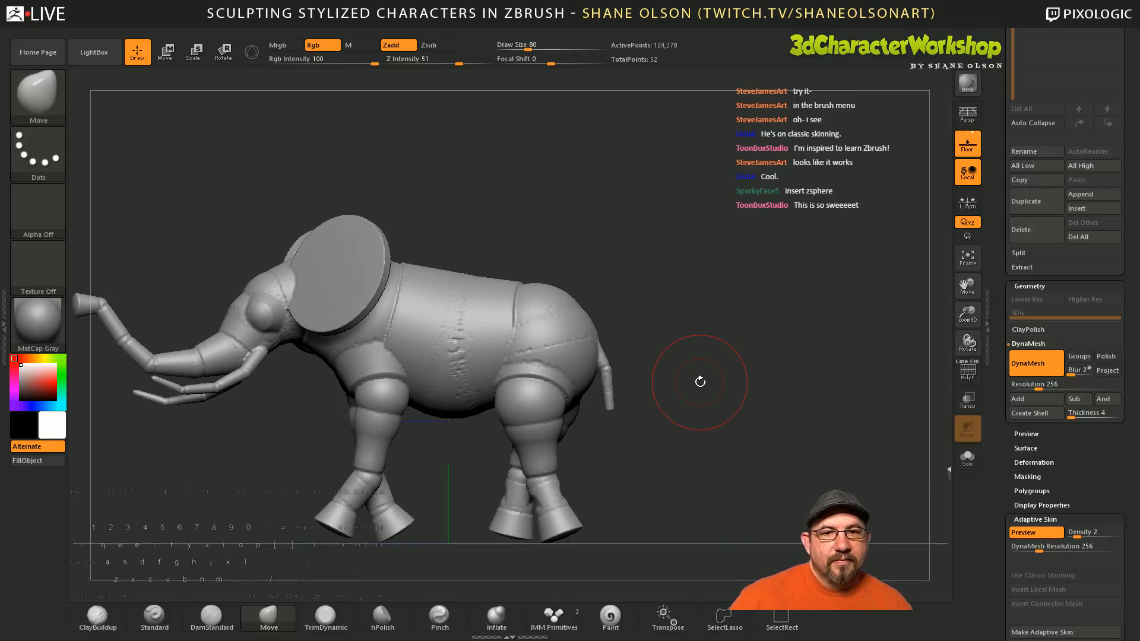
mouse_move(701, 382)
mouse_down()
mouse_move(683, 392)
mouse_move(700, 415)
mouse_move(713, 384)
mouse_up()
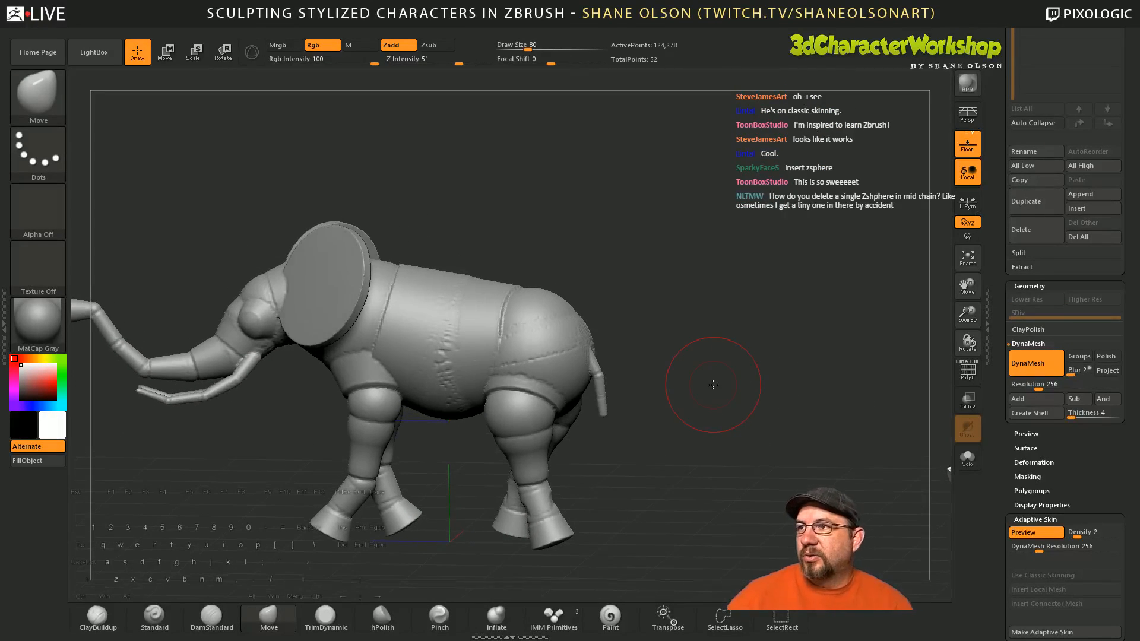
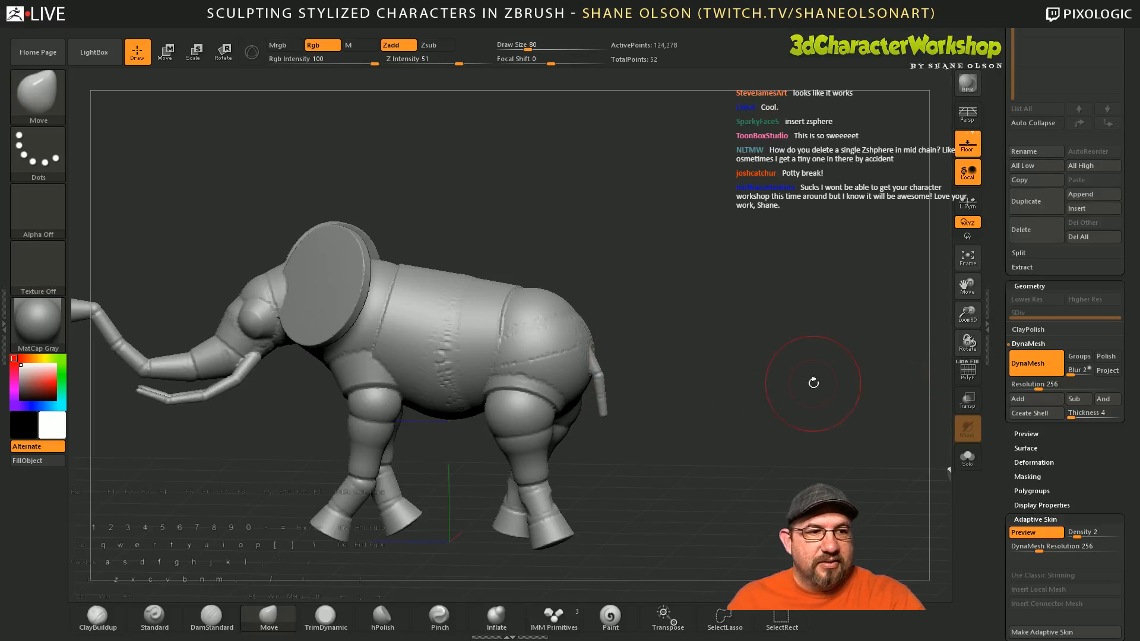
click(1023, 532)
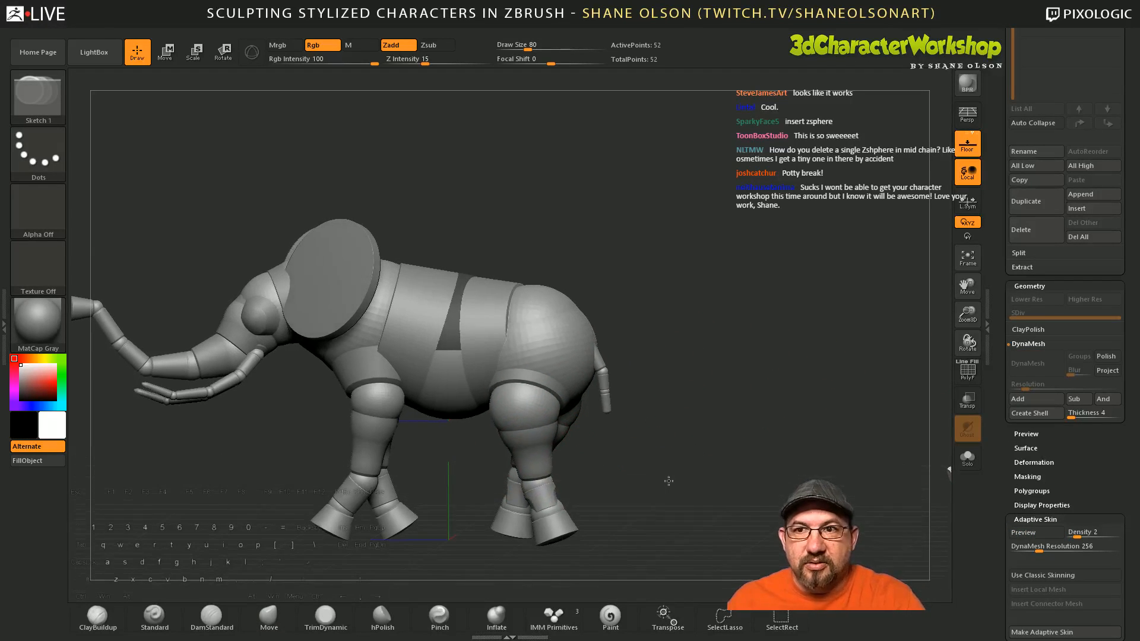
Step: Try scaling a ZSphere newly inserted in the near hind leg, and delete that ZSphere again
click(532, 453)
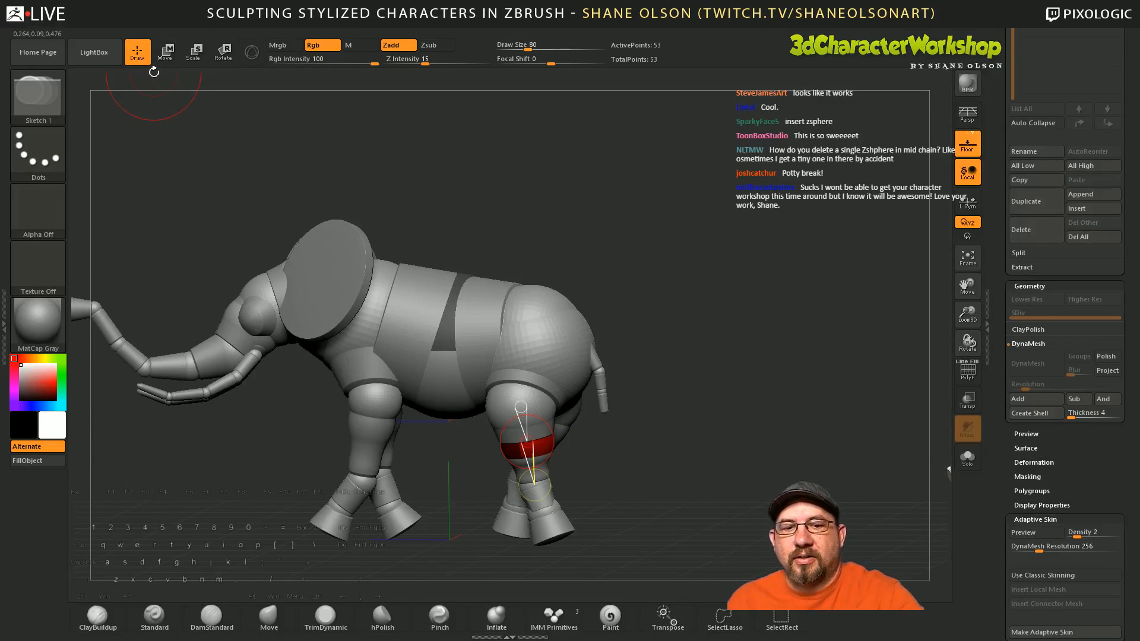
click(194, 52)
drag(526, 438, 529, 350)
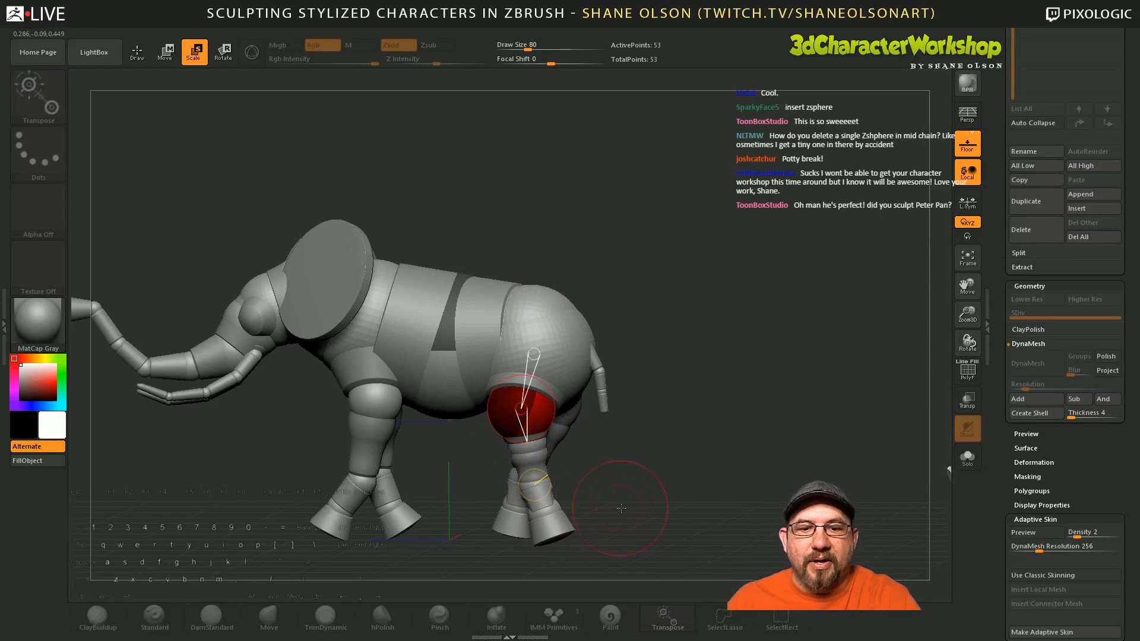
mouse_move(621, 506)
mouse_down()
mouse_move(665, 487)
mouse_move(645, 498)
mouse_up()
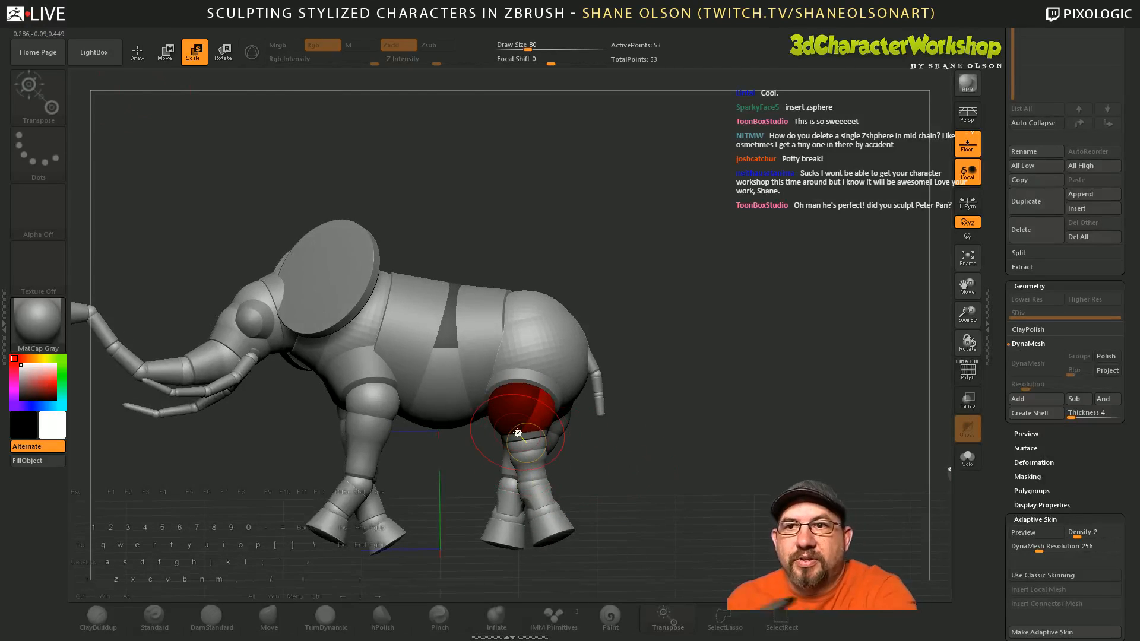
click(138, 53)
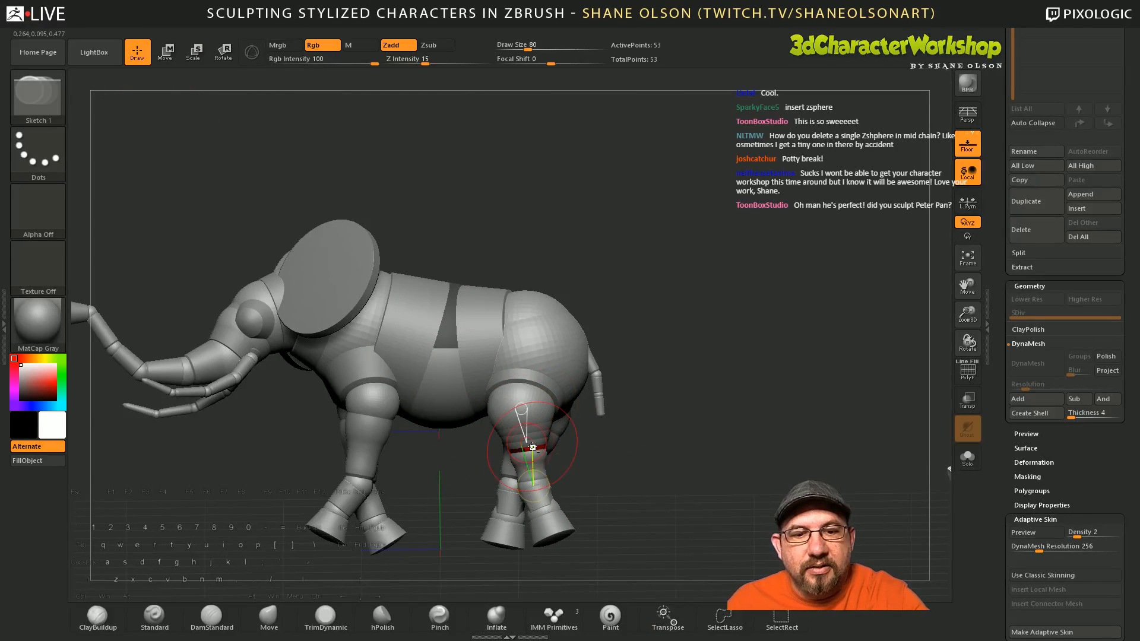
alt+click(528, 447)
drag(641, 474, 620, 500)
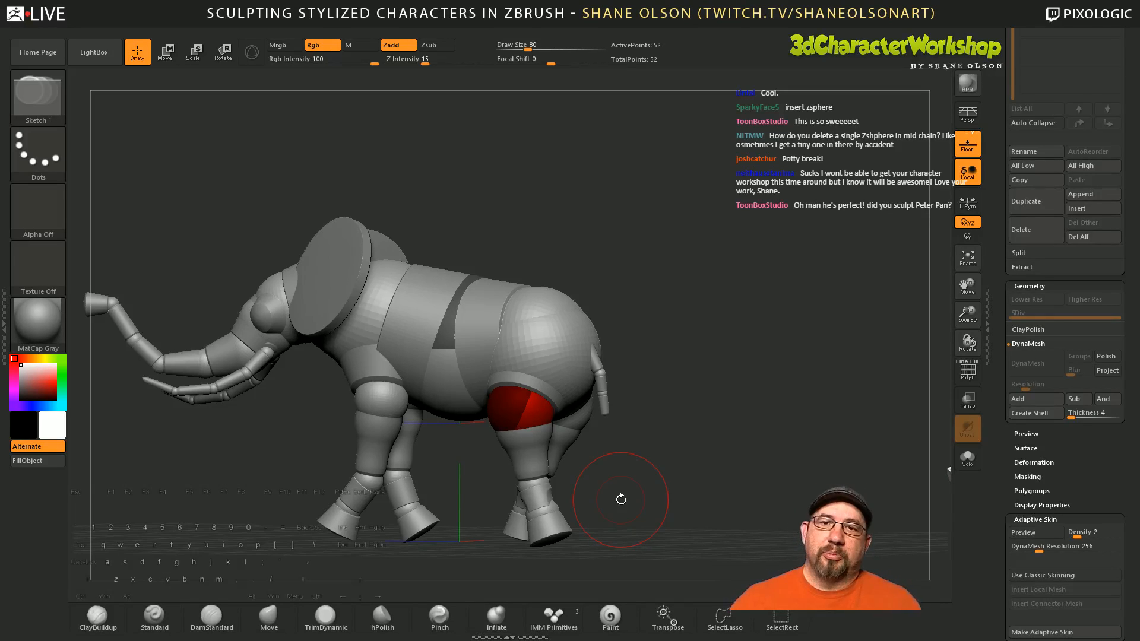
Step: Preview the adaptive skin and smooth the seams along the elephant's torso and back
drag(704, 412, 708, 426)
key(a)
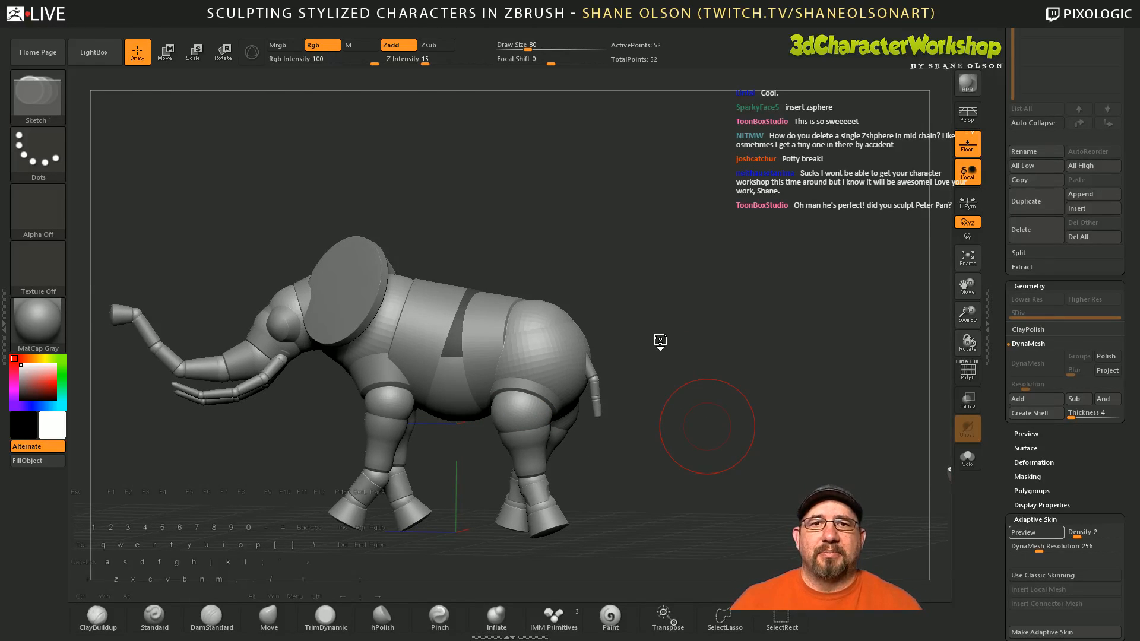
key(a)
drag(689, 416, 702, 453)
key(shift)
mouse_move(484, 343)
shift+mouse_down()
mouse_move(475, 327)
mouse_move(487, 291)
mouse_move(542, 343)
shift+mouse_up()
mouse_move(590, 374)
mouse_down()
mouse_move(657, 394)
mouse_move(688, 333)
mouse_move(687, 347)
mouse_up()
mouse_move(511, 279)
shift+mouse_down()
mouse_move(452, 245)
mouse_move(534, 267)
shift+mouse_up()
mouse_move(644, 294)
mouse_down()
mouse_move(664, 261)
mouse_move(709, 238)
mouse_up()
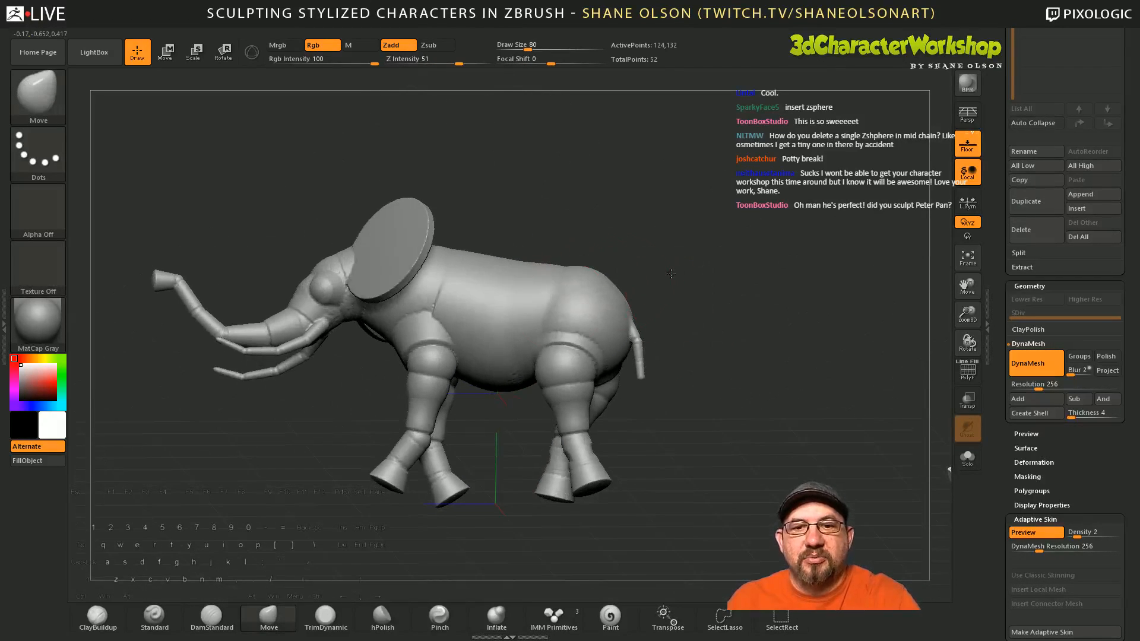
Step: Smooth the joints where the legs meet the body, down the front leg, and across the side of the head
mouse_move(475, 326)
shift+mouse_down()
mouse_move(430, 358)
mouse_move(421, 437)
mouse_move(434, 327)
mouse_move(458, 317)
shift+mouse_up()
drag(649, 406, 692, 428)
mouse_move(585, 356)
shift+mouse_down()
mouse_move(564, 345)
mouse_move(556, 355)
shift+mouse_up()
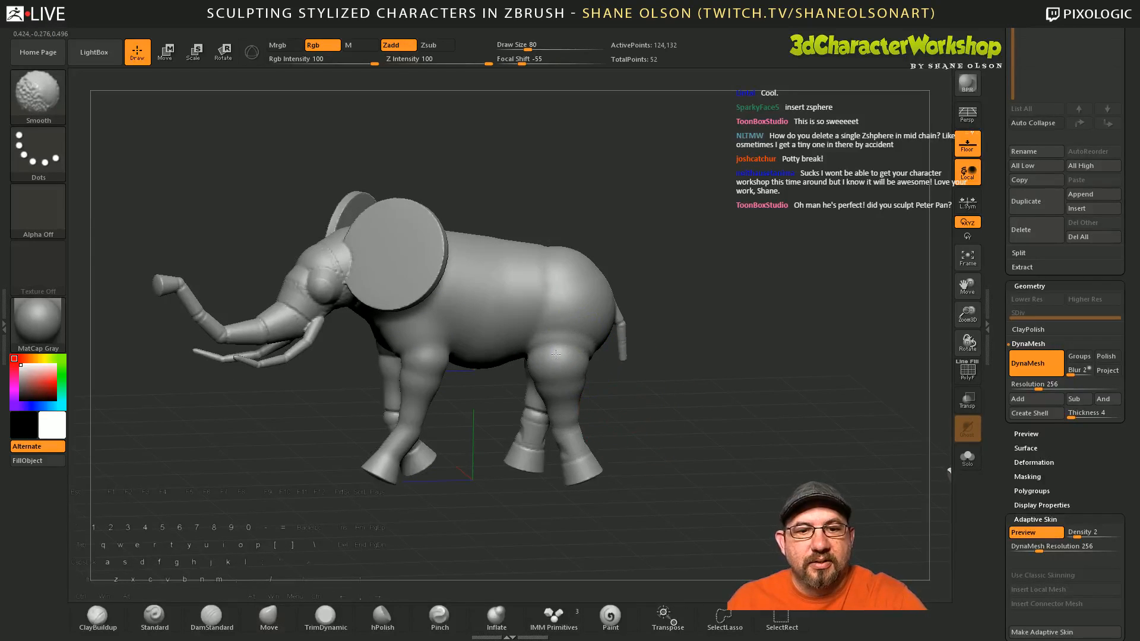
drag(664, 425, 798, 414)
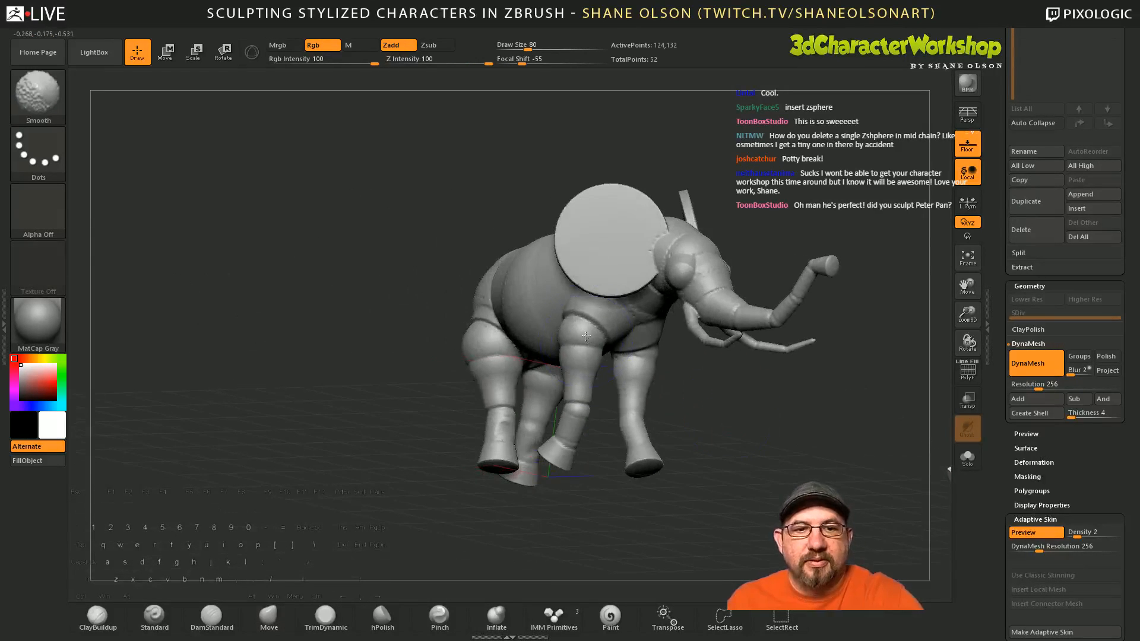
mouse_move(586, 326)
shift+mouse_down()
mouse_move(573, 428)
mouse_move(579, 409)
shift+mouse_up()
mouse_move(660, 248)
shift+mouse_down()
mouse_move(703, 258)
mouse_move(713, 285)
shift+mouse_up()
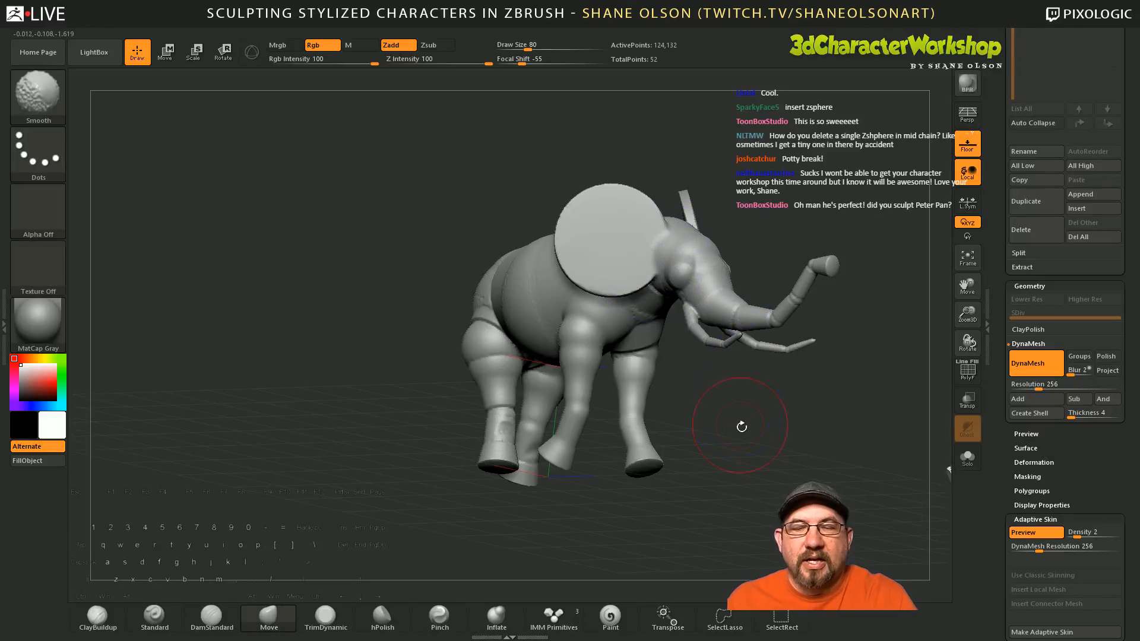
Step: Smooth the seams on the elephant's head and upper trunk in front of the ear
mouse_move(756, 455)
mouse_down()
mouse_move(712, 499)
mouse_move(592, 510)
mouse_up()
shift+drag(506, 315, 538, 347)
mouse_move(584, 315)
shift+mouse_down()
mouse_move(615, 352)
mouse_move(599, 300)
shift+mouse_up()
alt+drag(584, 462, 550, 475)
shift+drag(615, 295, 610, 254)
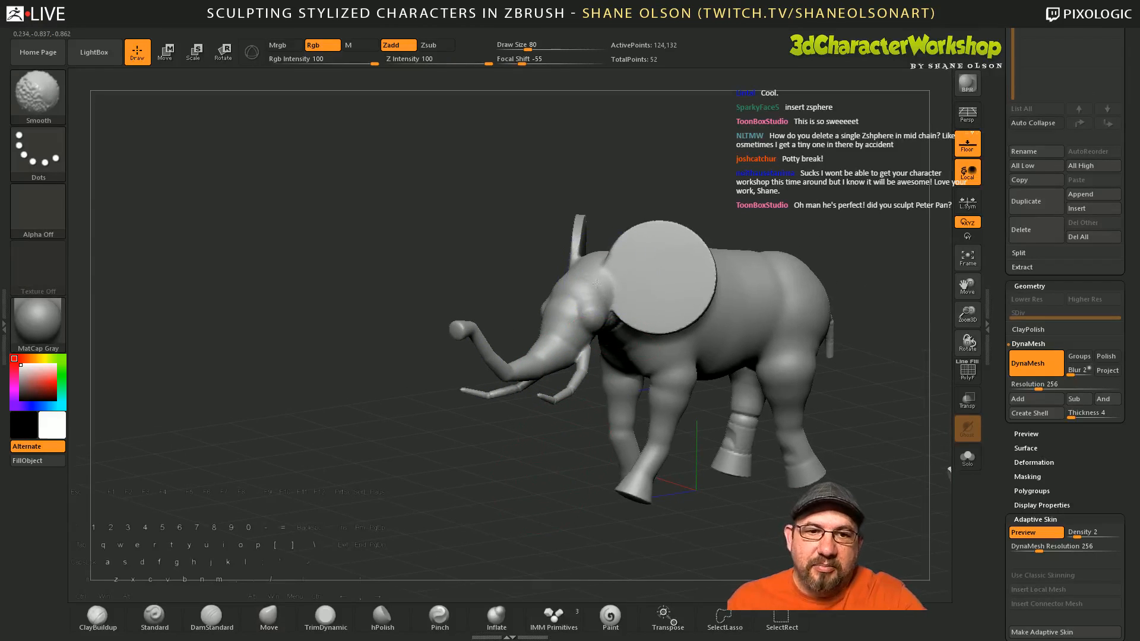
Step: Smooth the seams around the neck, chest and front legs on the elephant's underside
drag(594, 414, 591, 366)
shift+drag(608, 291, 628, 362)
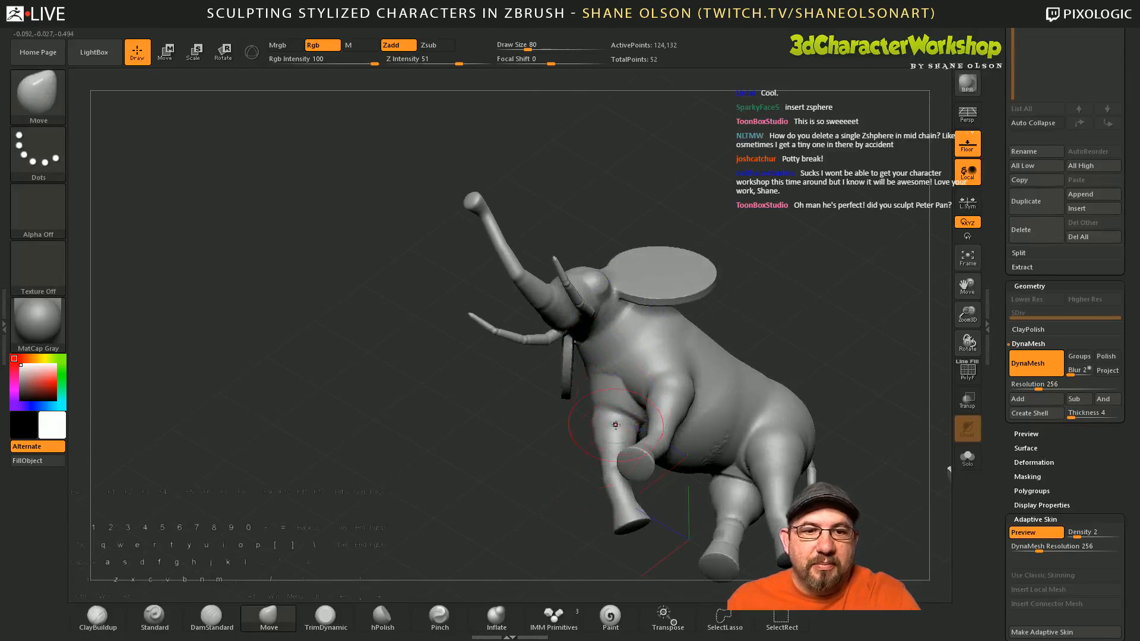
drag(546, 473, 592, 478)
mouse_move(623, 365)
shift+mouse_down()
mouse_move(638, 395)
mouse_move(628, 416)
shift+mouse_up()
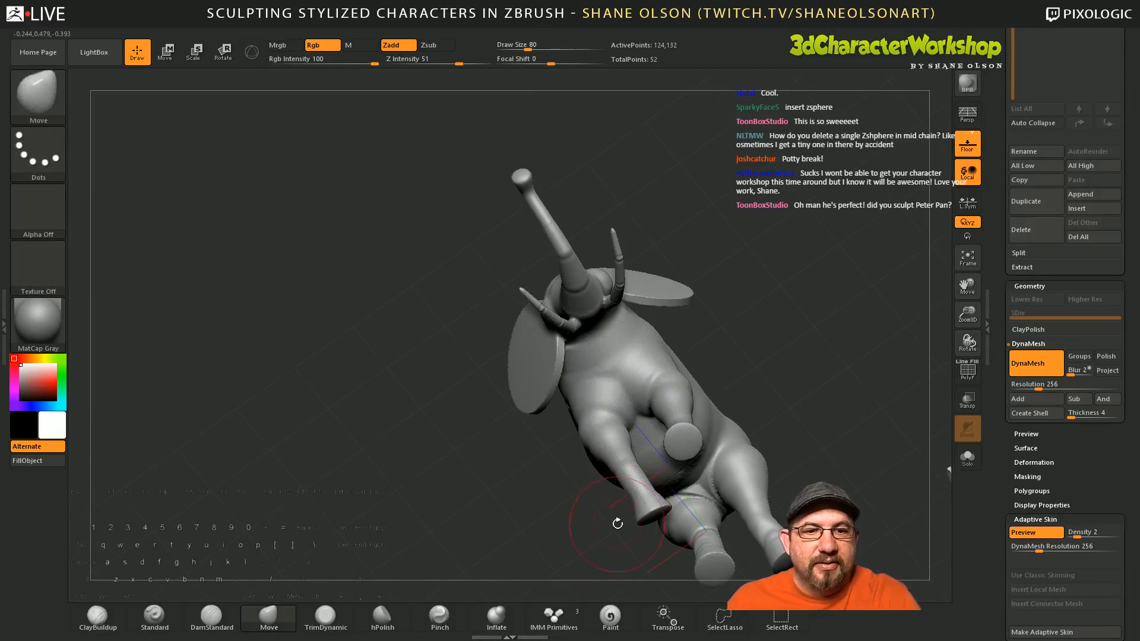
drag(590, 511, 580, 541)
drag(758, 287, 733, 368)
shift+drag(512, 392, 514, 414)
Step: Reshape the near tusk into a smooth curve with the Move brush and thicken it with the Inflate brush
mouse_move(540, 457)
mouse_down()
mouse_move(524, 487)
mouse_move(564, 384)
mouse_up()
alt+drag(536, 435, 539, 505)
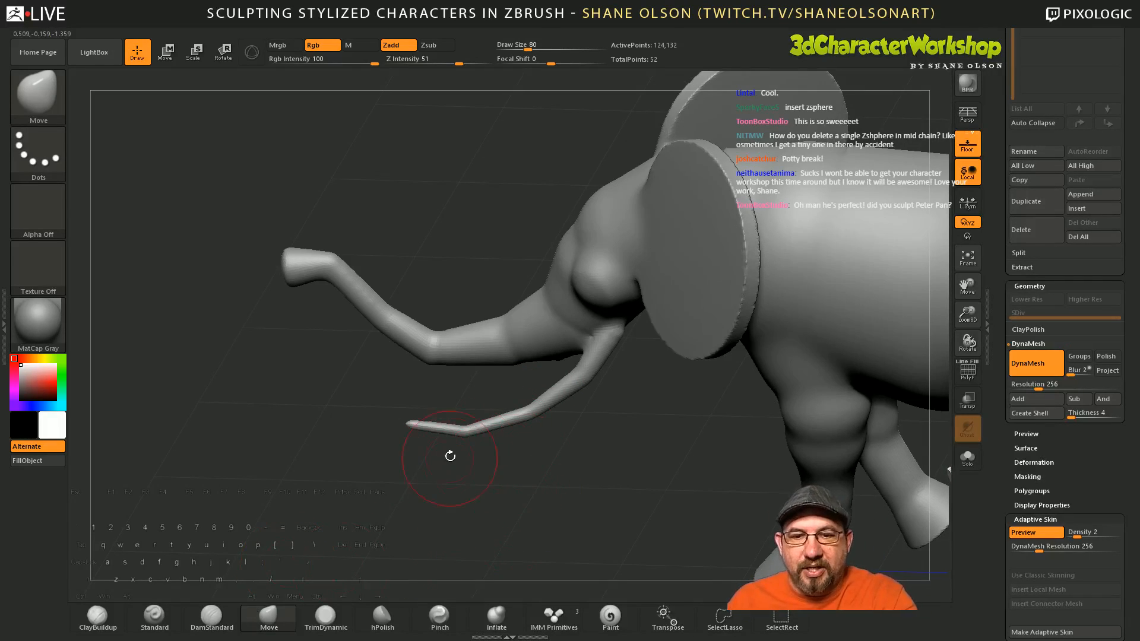
drag(436, 428, 502, 430)
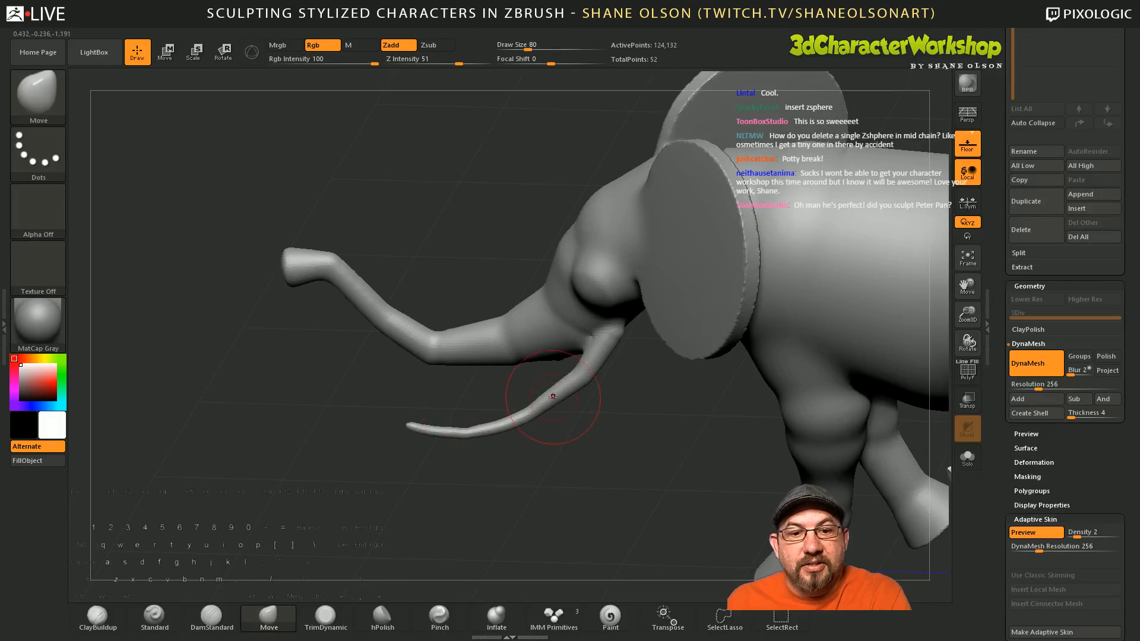
mouse_move(552, 395)
mouse_down()
mouse_move(572, 396)
mouse_move(585, 378)
mouse_move(415, 427)
mouse_up()
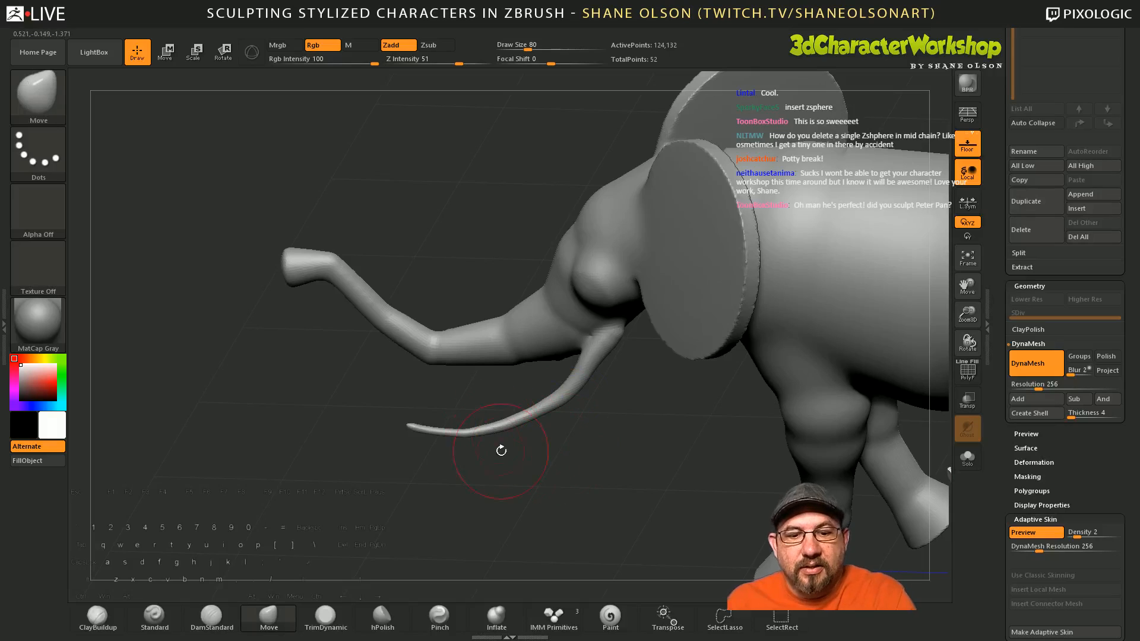
click(496, 617)
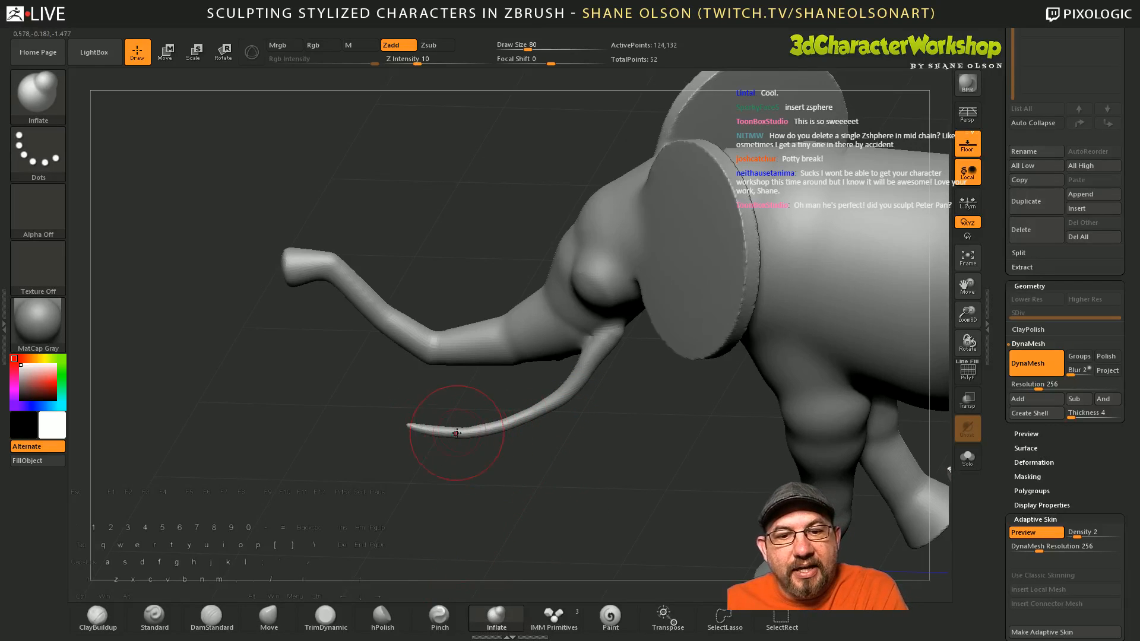
mouse_move(484, 424)
mouse_down()
mouse_move(586, 380)
mouse_move(561, 396)
mouse_move(597, 351)
mouse_up()
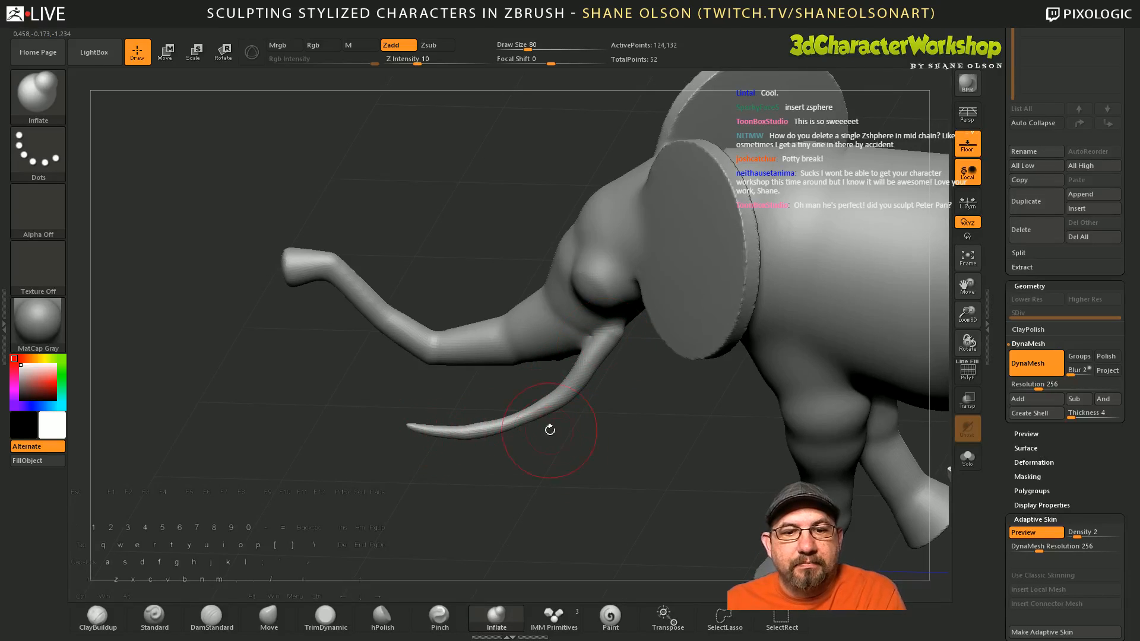
Step: Smooth the surface of the upper trunk just in front of the near tusk's base
mouse_move(588, 480)
mouse_down()
mouse_move(593, 441)
mouse_move(607, 475)
mouse_up()
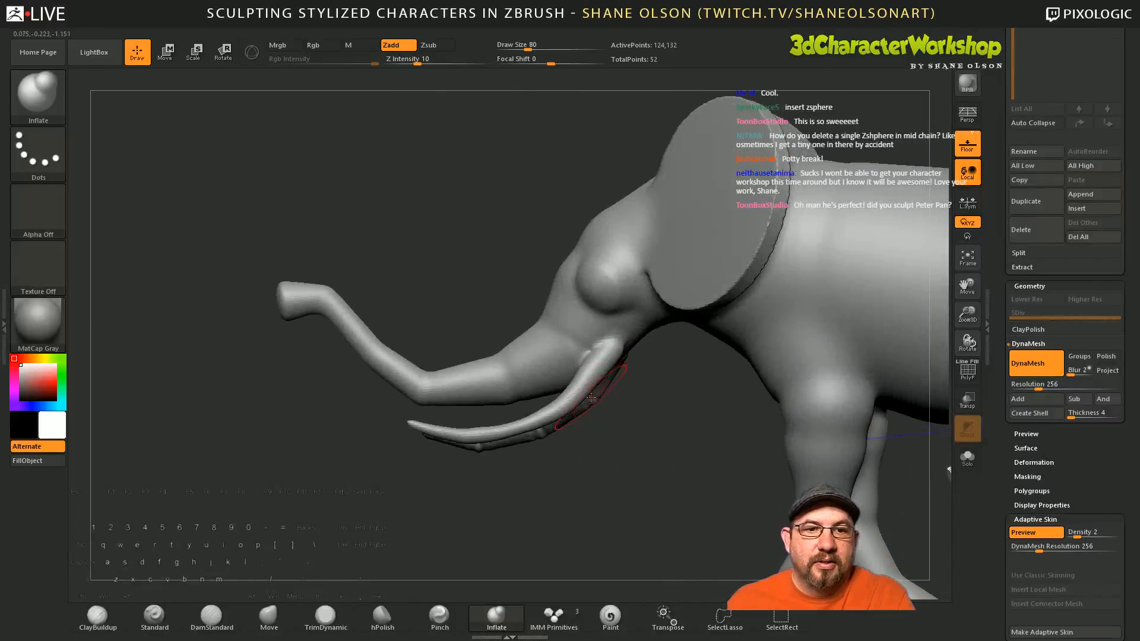
drag(633, 460, 636, 461)
shift+drag(564, 355, 550, 338)
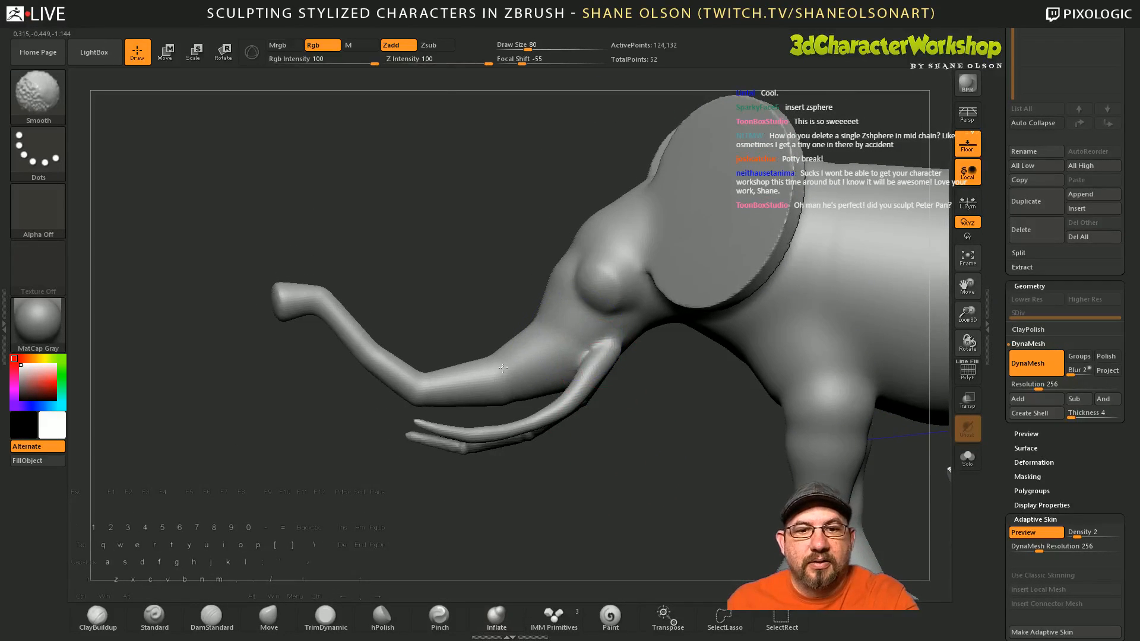
Step: Reshape the bend of the trunk with the Move brush and smooth its curve from the head toward the tip
click(269, 617)
drag(545, 514, 534, 524)
drag(599, 474, 579, 515)
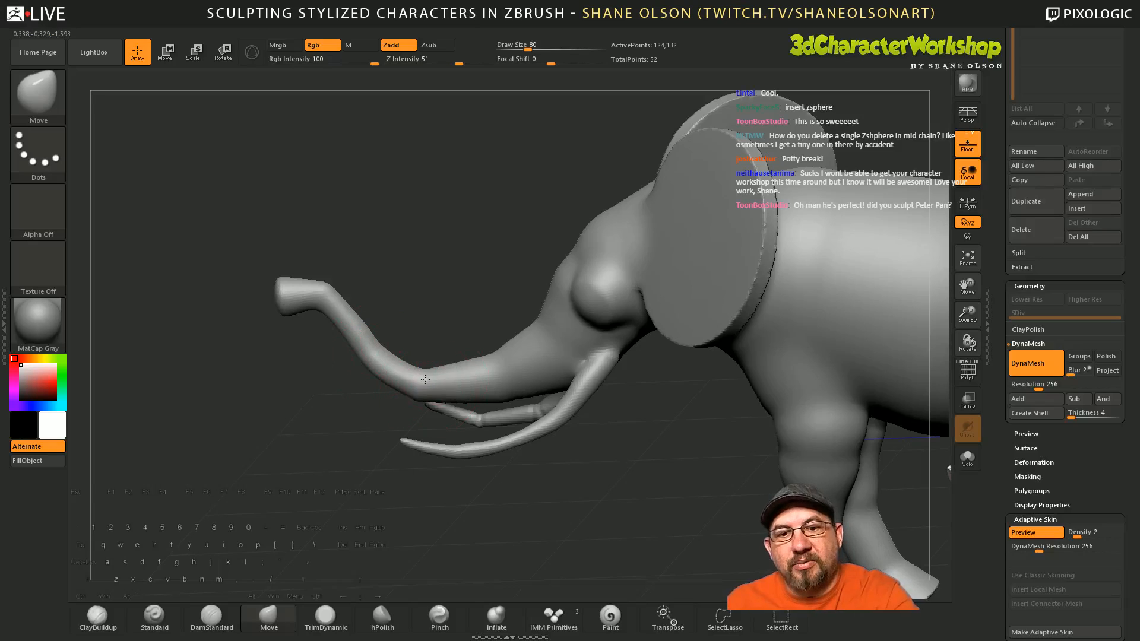
drag(446, 334, 433, 365)
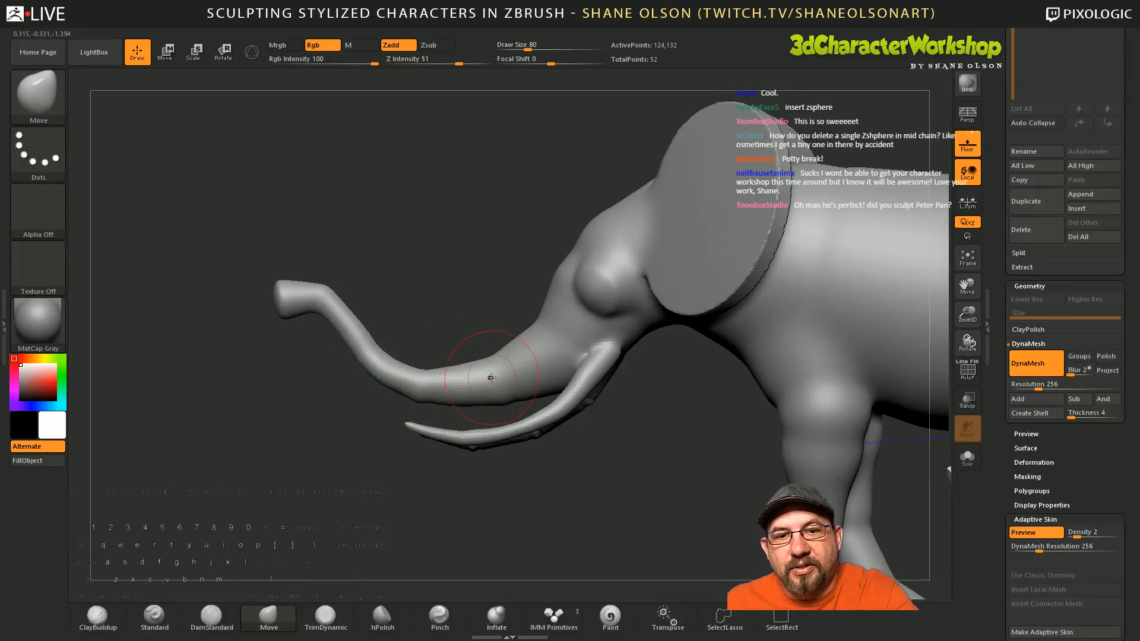
shift+drag(509, 383, 487, 396)
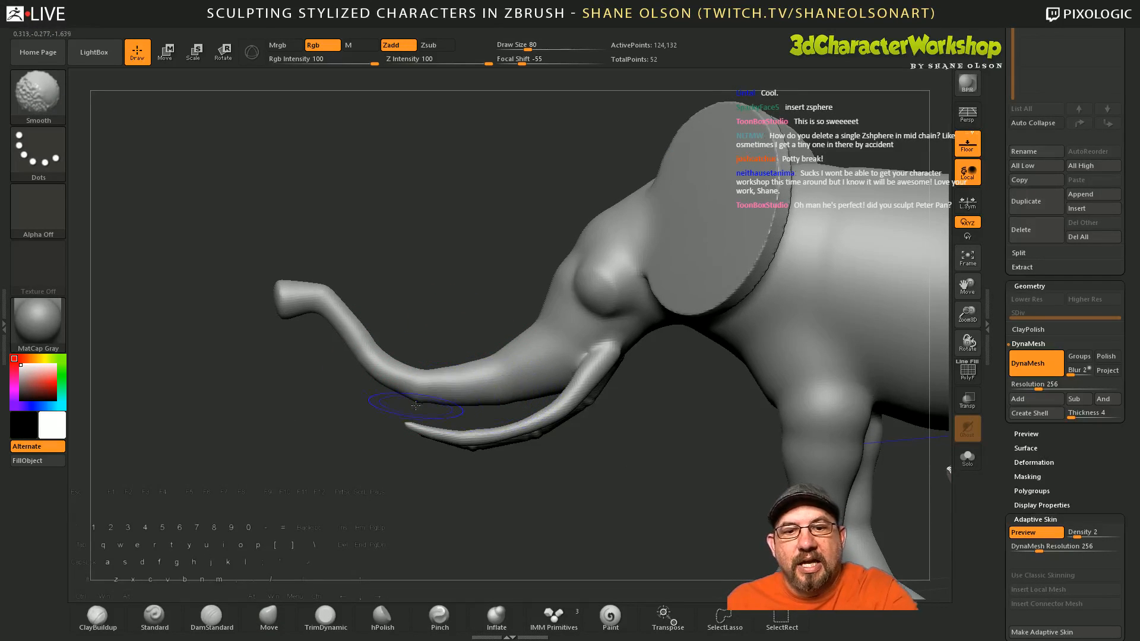
drag(416, 409, 410, 374)
shift+drag(372, 330, 416, 377)
drag(426, 318, 421, 294)
shift+drag(412, 386, 380, 356)
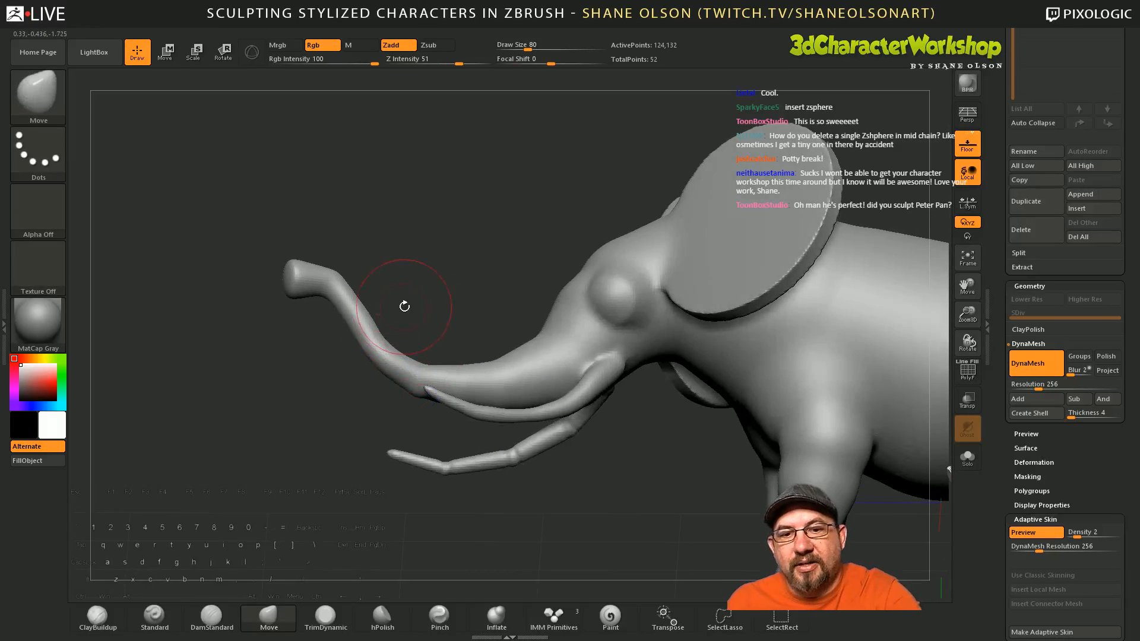
Step: Smooth the face from the eye area down to the base of the trunk
mouse_move(404, 306)
mouse_down()
mouse_move(406, 344)
mouse_move(434, 387)
mouse_move(362, 324)
mouse_up()
drag(423, 297, 409, 315)
mouse_move(529, 488)
alt+mouse_down()
mouse_move(531, 464)
mouse_move(570, 441)
alt+mouse_up()
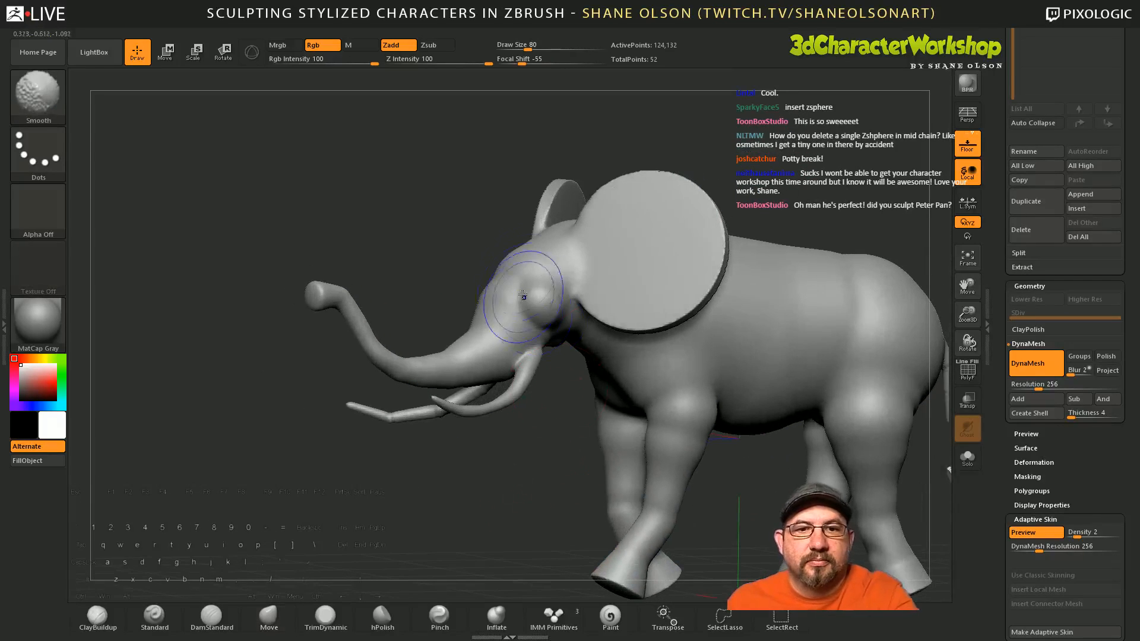
shift+drag(529, 297, 509, 346)
alt+drag(535, 453, 524, 410)
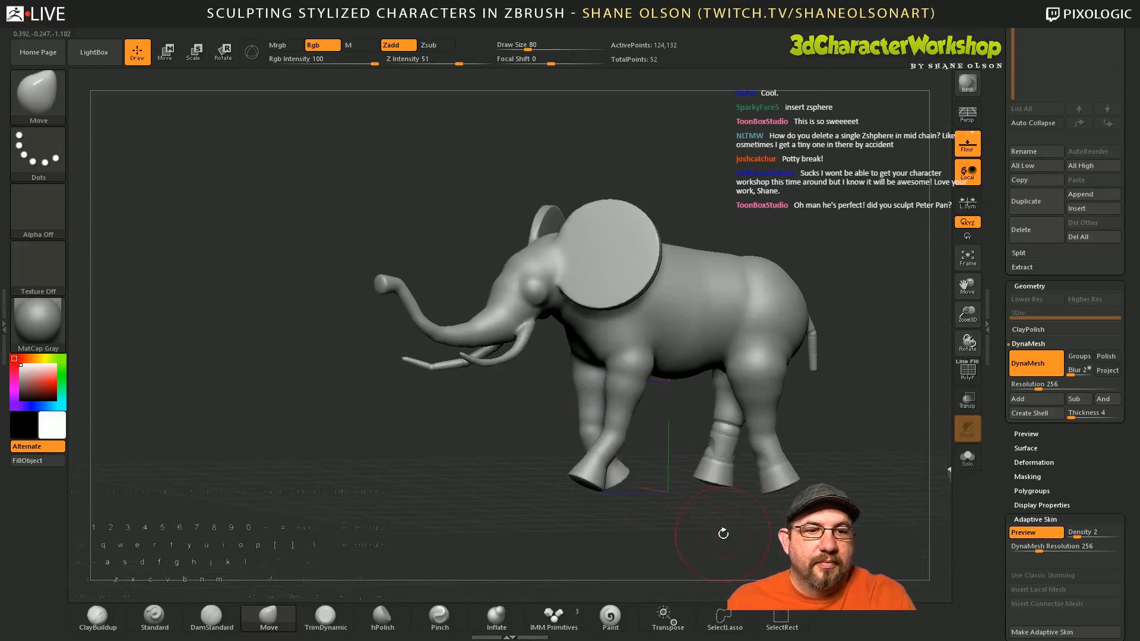
Step: Smooth the creases at the hip and knee joints of the right hind leg from behind
mouse_move(723, 533)
mouse_down()
mouse_move(652, 479)
mouse_move(644, 448)
mouse_up()
key(shift)
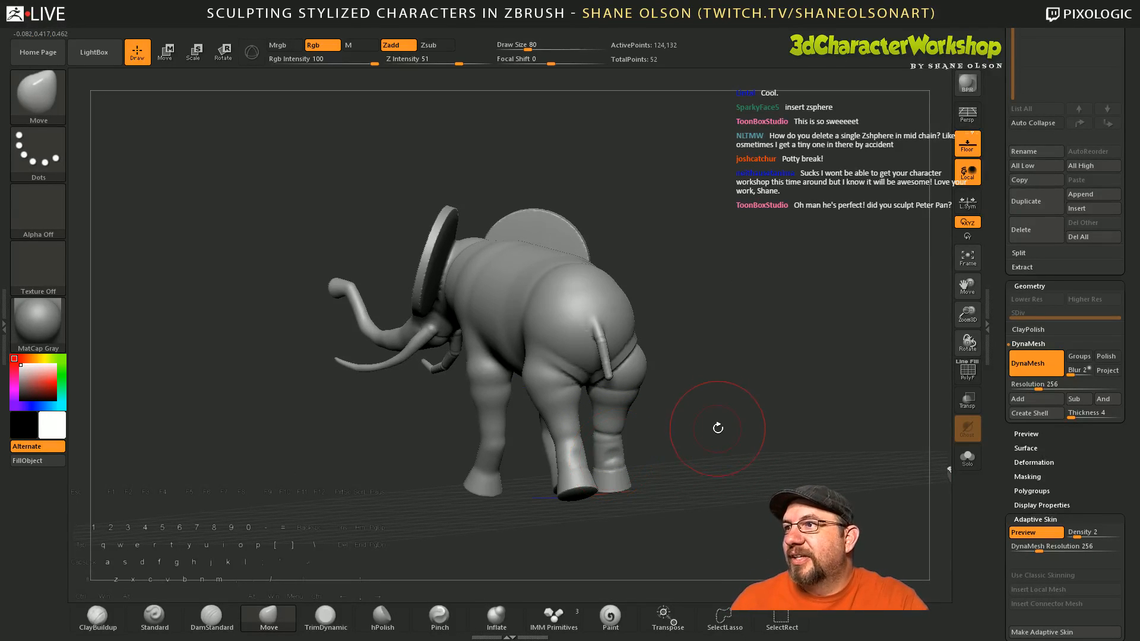
alt+drag(718, 428, 718, 466)
mouse_move(718, 466)
mouse_down()
mouse_move(707, 448)
mouse_move(683, 442)
mouse_up()
shift+drag(618, 359, 635, 414)
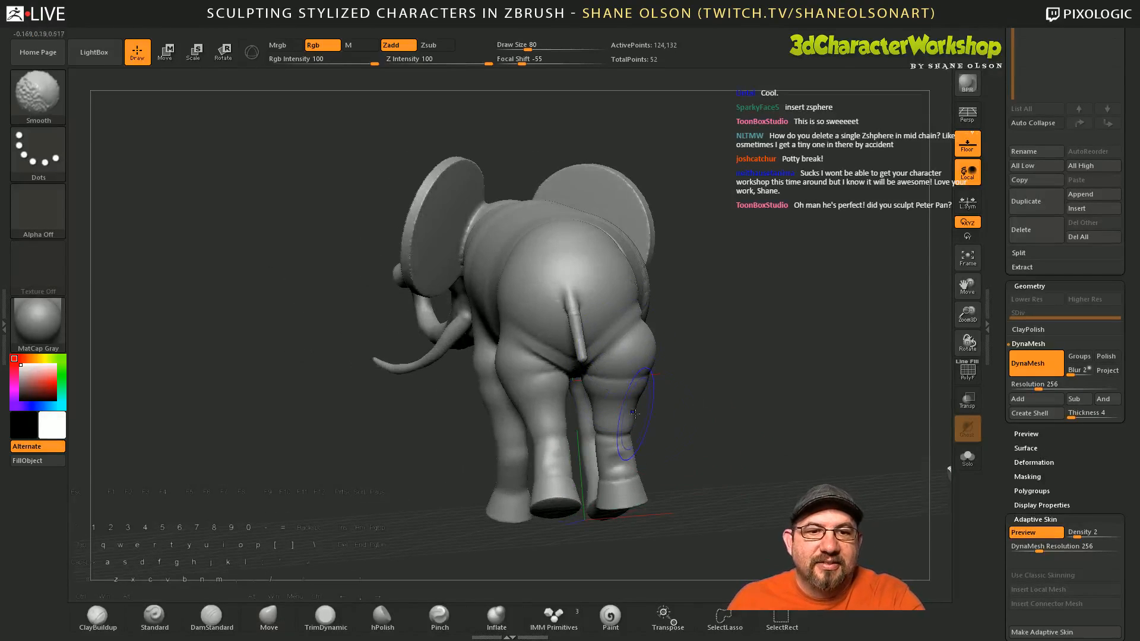
drag(721, 429, 685, 420)
shift+drag(609, 365, 596, 387)
drag(766, 454, 692, 442)
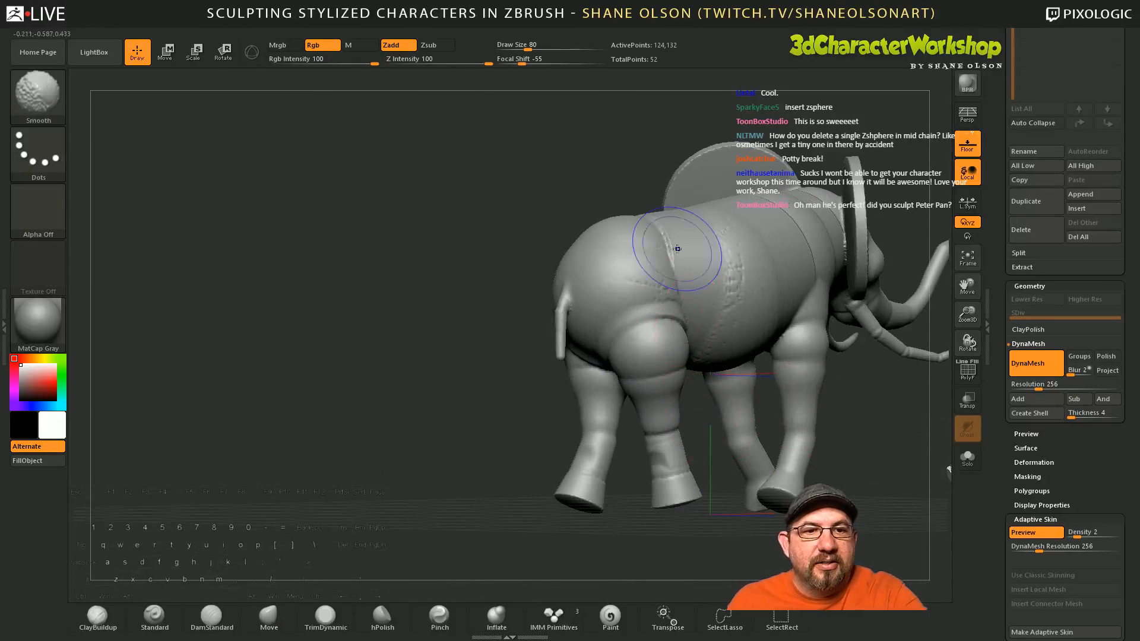
Step: Smooth the rough seams across the right flank, back and shoulder of the body
shift+drag(678, 249, 672, 267)
alt+drag(706, 424, 648, 472)
mouse_move(691, 285)
shift+mouse_down()
mouse_move(603, 290)
mouse_move(653, 284)
shift+mouse_up()
alt+drag(706, 436, 650, 480)
drag(695, 415, 647, 448)
shift+drag(692, 321, 674, 283)
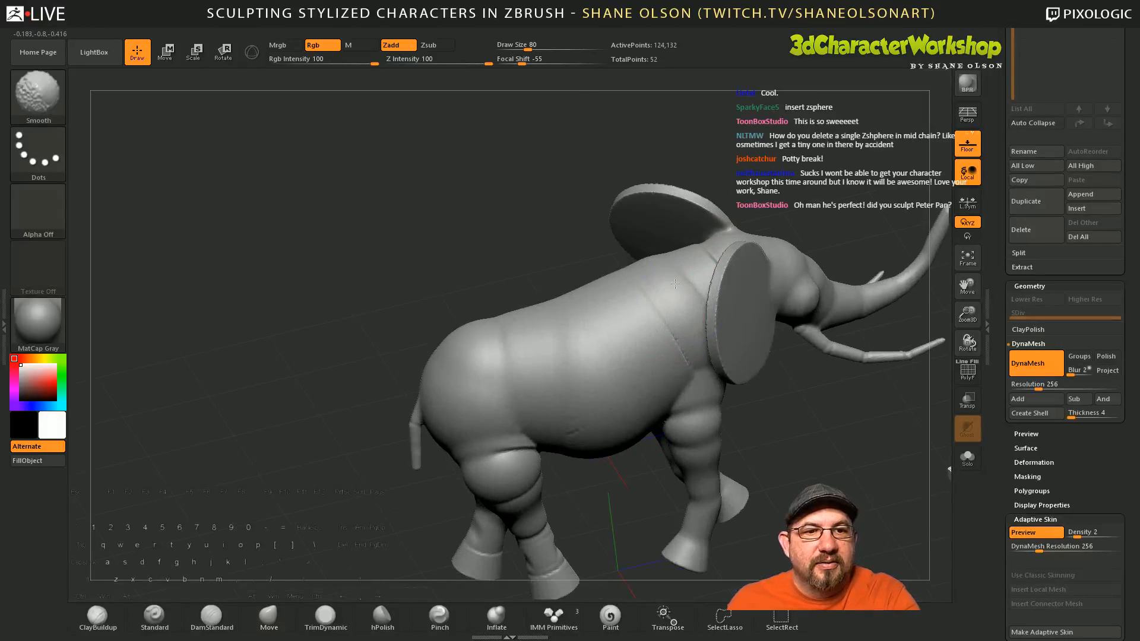
Step: Smooth the joints where the hind legs meet the body, down the legs and across the rump
drag(766, 454, 735, 425)
shift+drag(505, 410, 524, 383)
drag(760, 440, 749, 379)
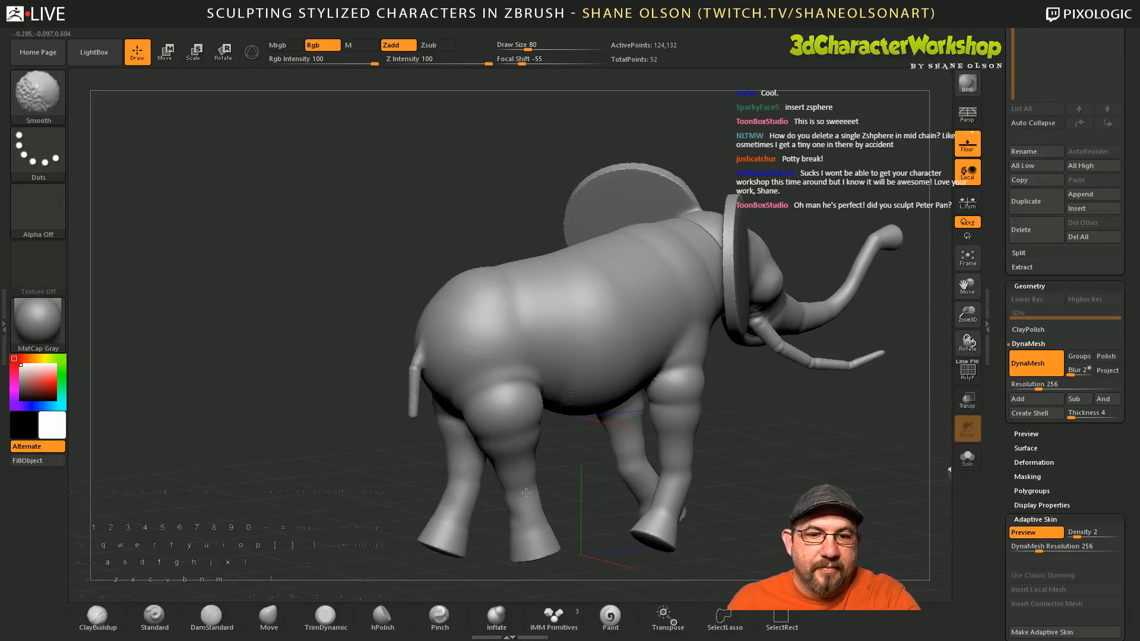
mouse_move(585, 447)
mouse_down()
mouse_move(497, 439)
mouse_move(419, 356)
mouse_up()
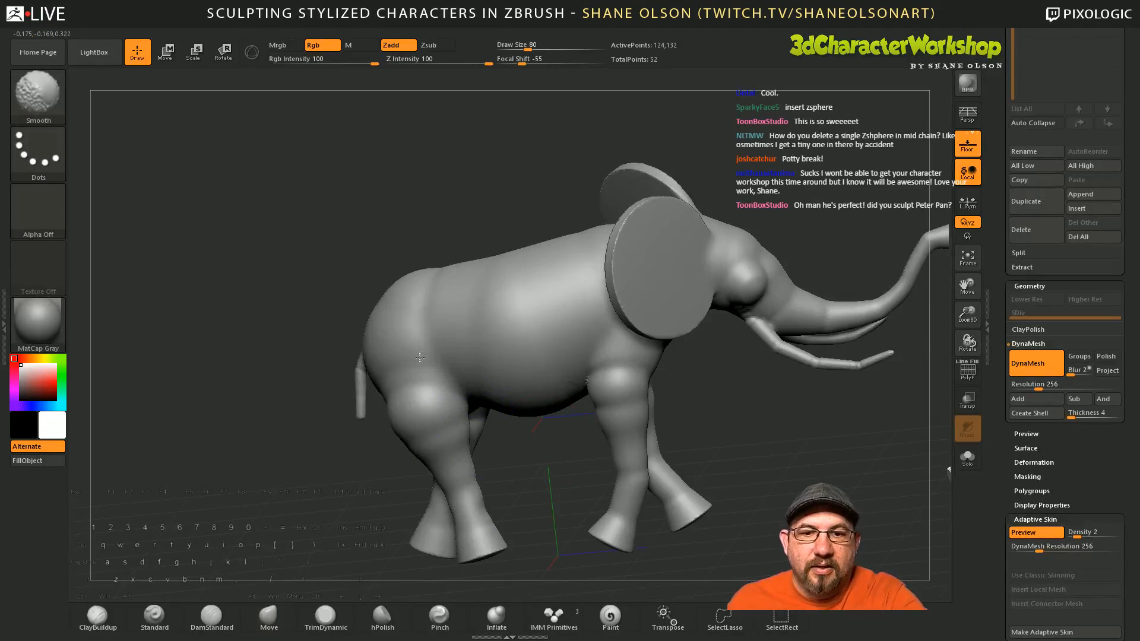
mouse_move(461, 460)
mouse_down()
mouse_move(426, 391)
mouse_move(403, 422)
mouse_up()
mouse_move(430, 475)
mouse_down()
mouse_move(498, 407)
mouse_move(562, 406)
mouse_move(594, 421)
mouse_up()
mouse_move(386, 363)
shift+mouse_down()
mouse_move(398, 379)
mouse_move(418, 321)
shift+mouse_up()
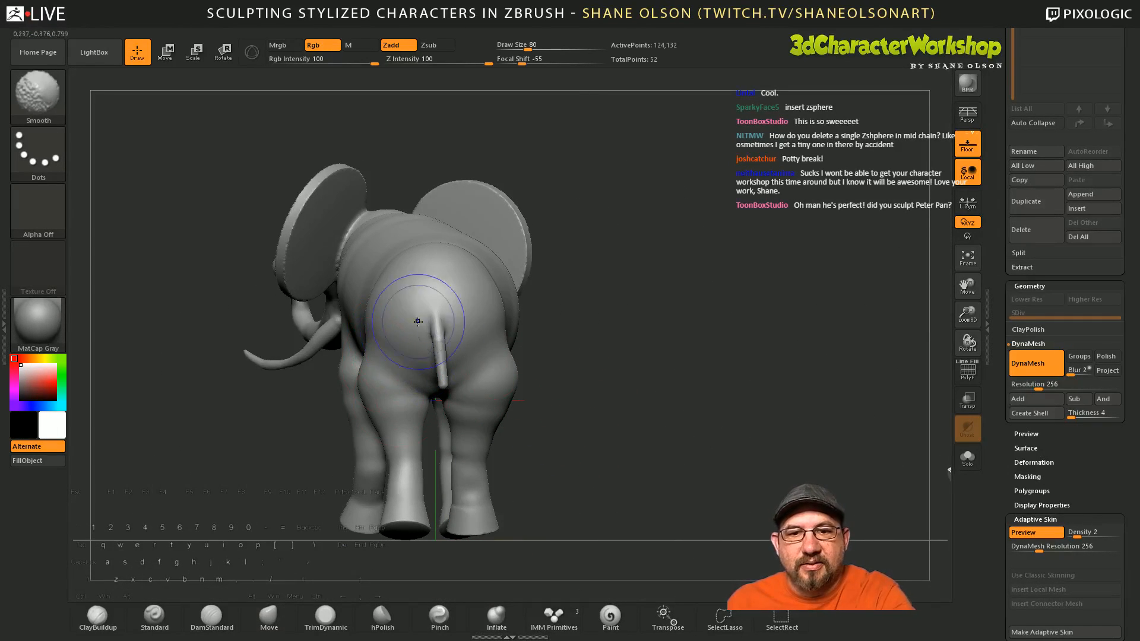
Step: Reshape the hip contour with the Move brush at draw size 104 and smooth the hip into the flank
mouse_move(549, 435)
mouse_down()
mouse_move(562, 419)
mouse_move(531, 441)
mouse_up()
key(s)
drag(565, 437, 570, 437)
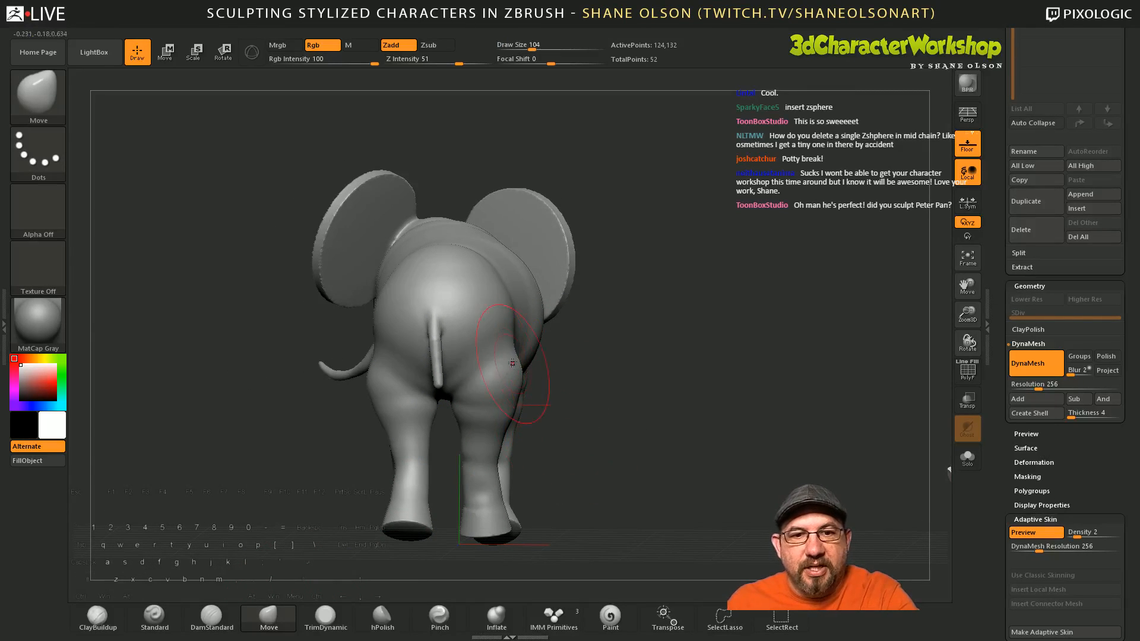
drag(511, 347, 519, 339)
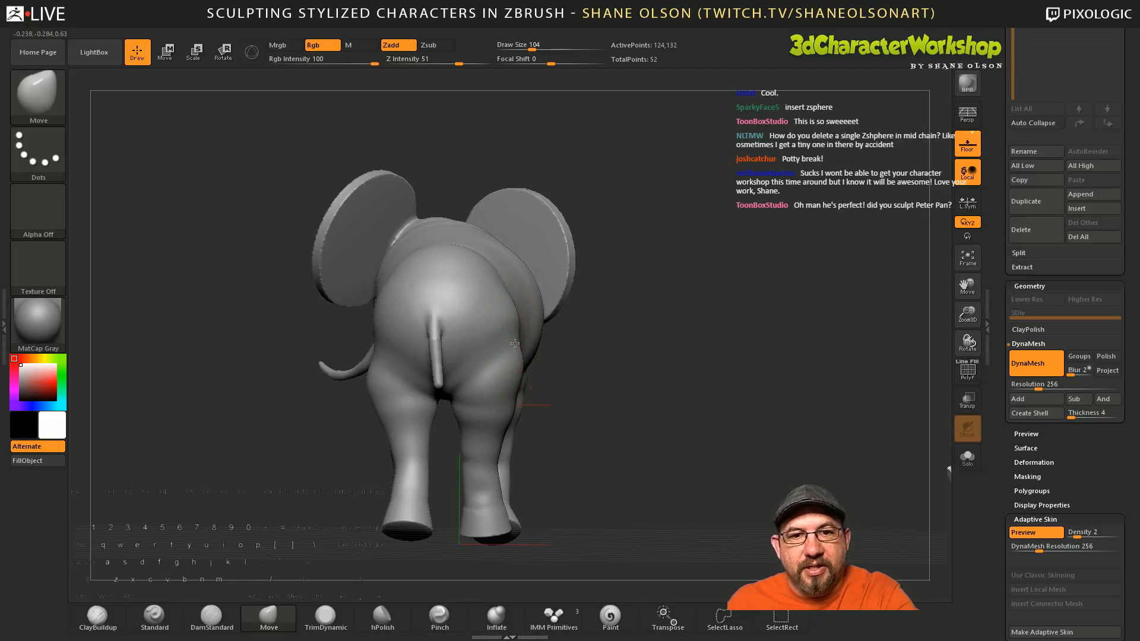
drag(601, 384, 516, 377)
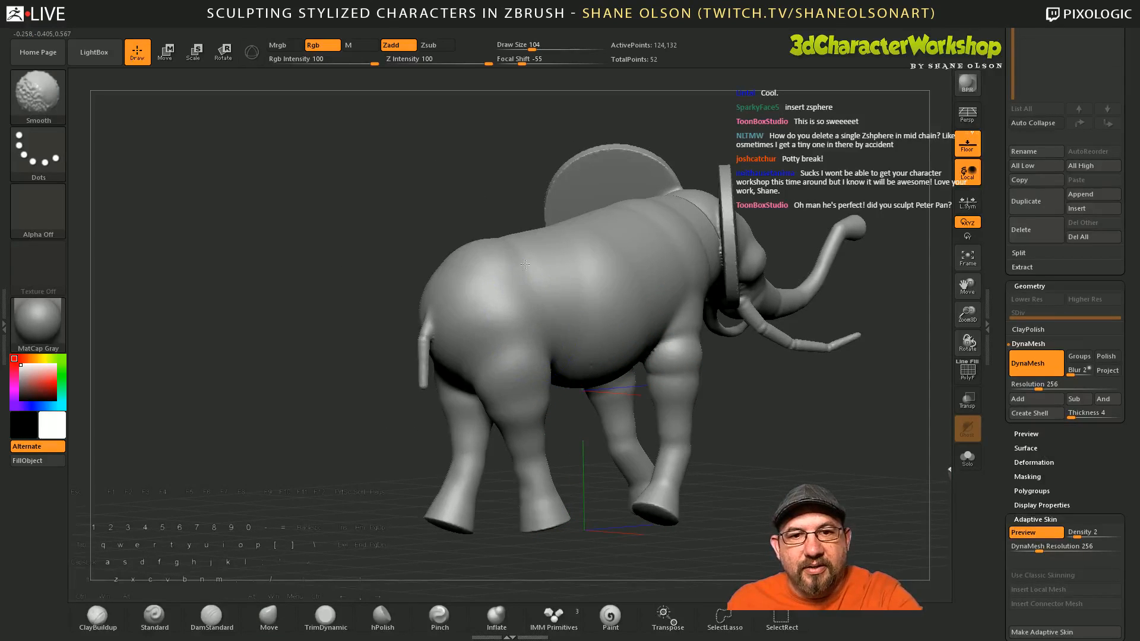
shift+drag(510, 293, 521, 329)
mouse_move(380, 267)
mouse_down()
mouse_move(608, 285)
mouse_move(597, 266)
mouse_up()
drag(485, 324, 468, 327)
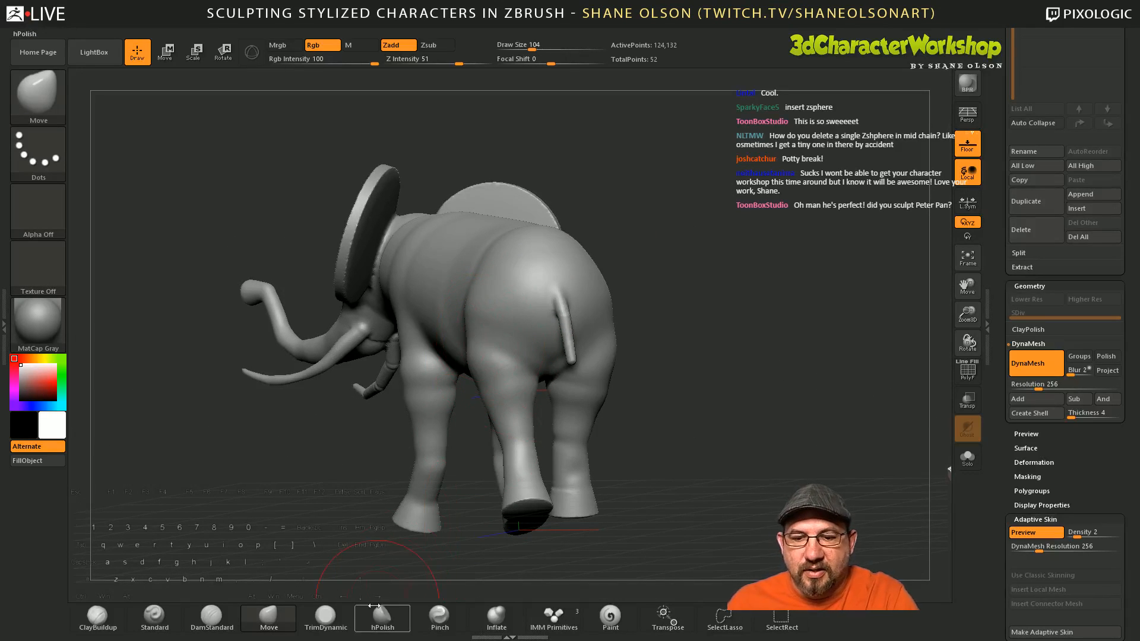
Step: Add volume to the back of the left hind thigh with the Inflate brush at draw size 56 and smooth it into the hip
click(498, 616)
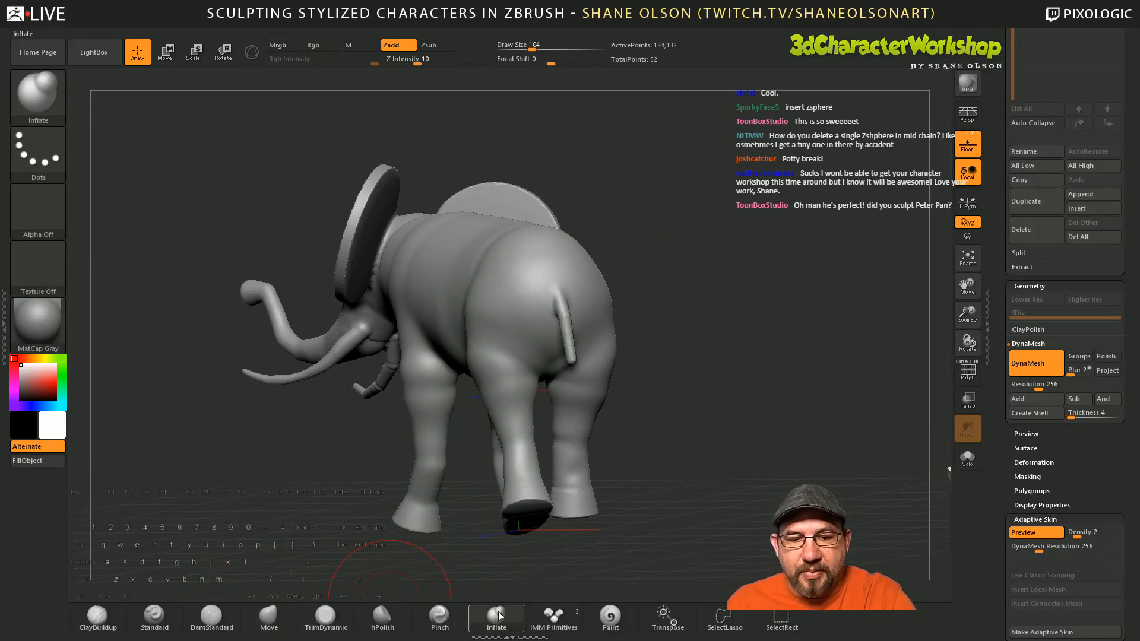
mouse_move(699, 484)
mouse_down()
mouse_move(707, 469)
mouse_move(694, 472)
mouse_up()
key(s)
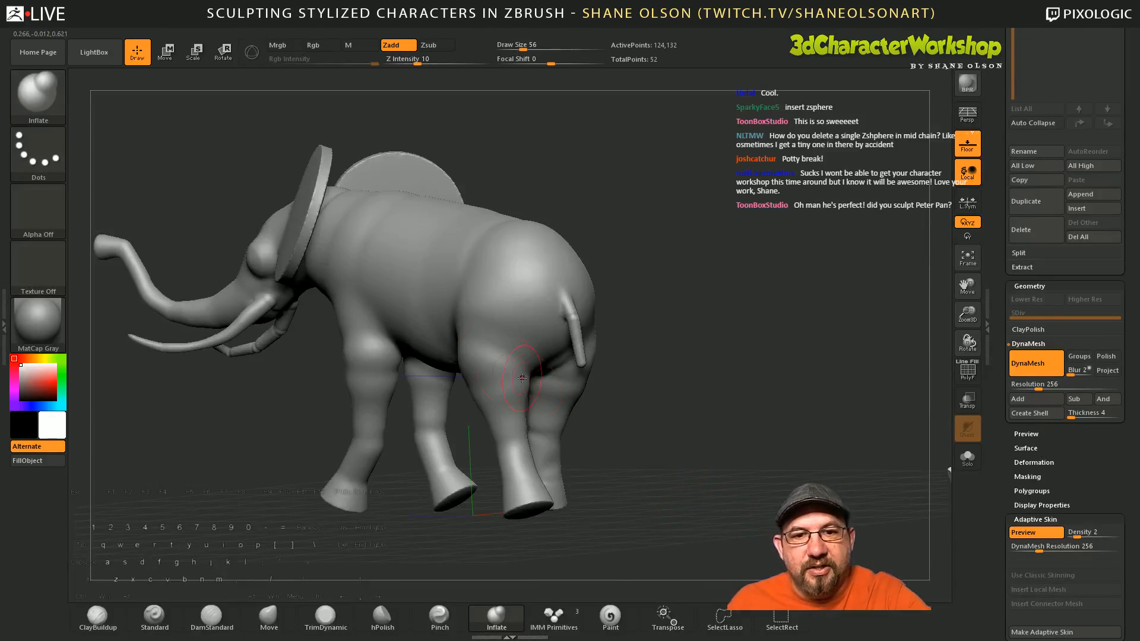
mouse_move(522, 378)
mouse_down()
mouse_move(496, 360)
mouse_move(538, 378)
mouse_up()
shift+drag(483, 355, 498, 323)
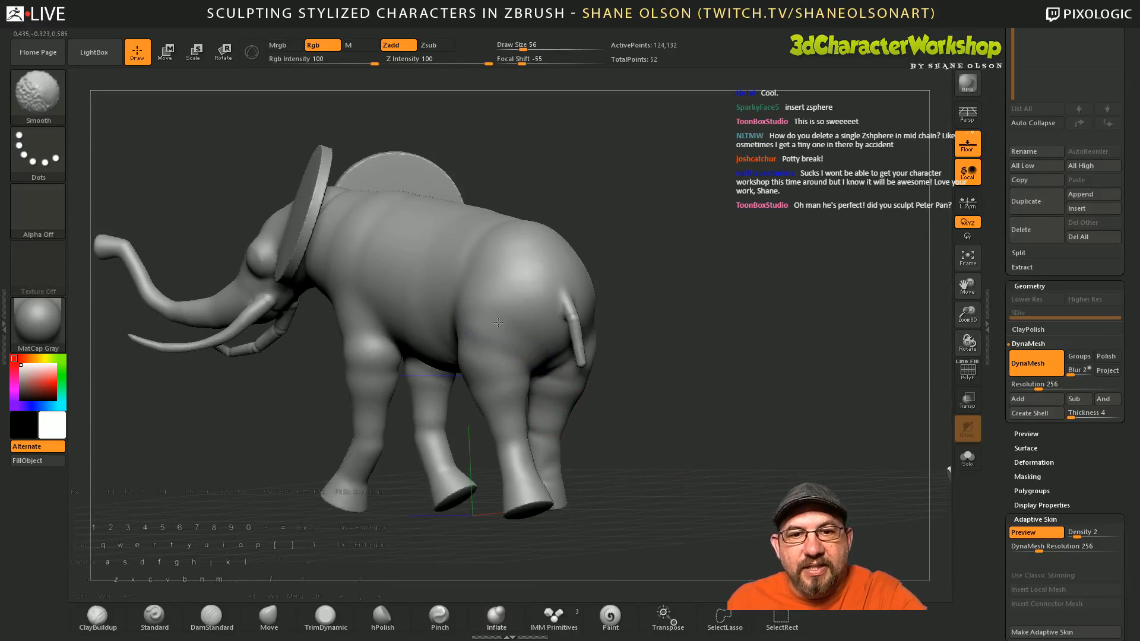
drag(644, 458, 622, 456)
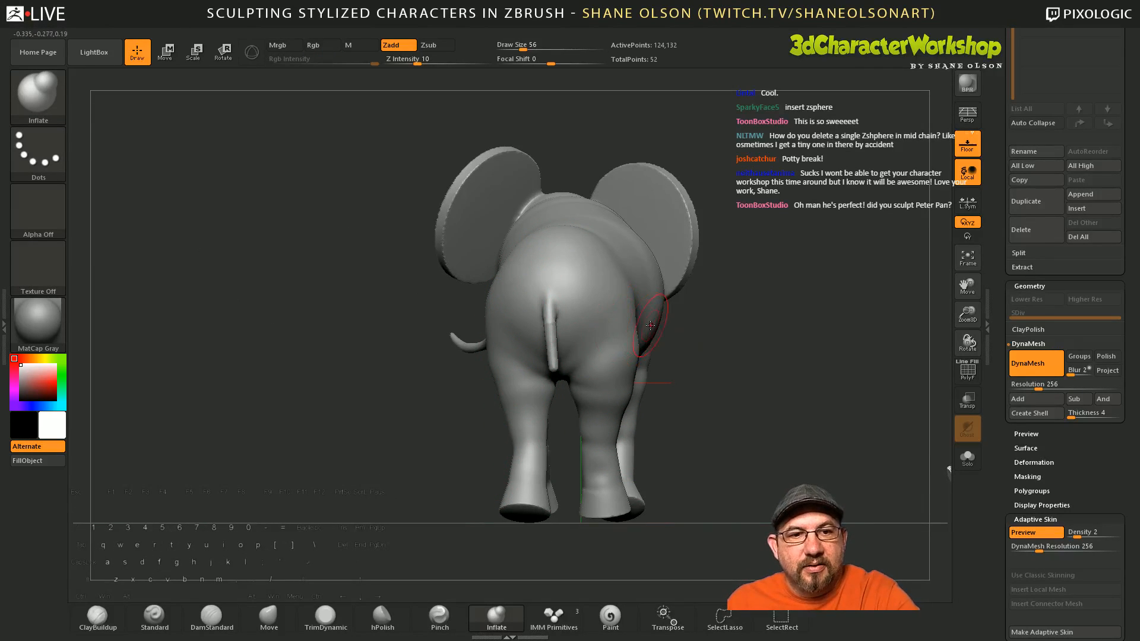
Step: Smooth the hips and thighs on both sides so the hind legs blend into the rump
drag(725, 389, 682, 388)
key(shift)
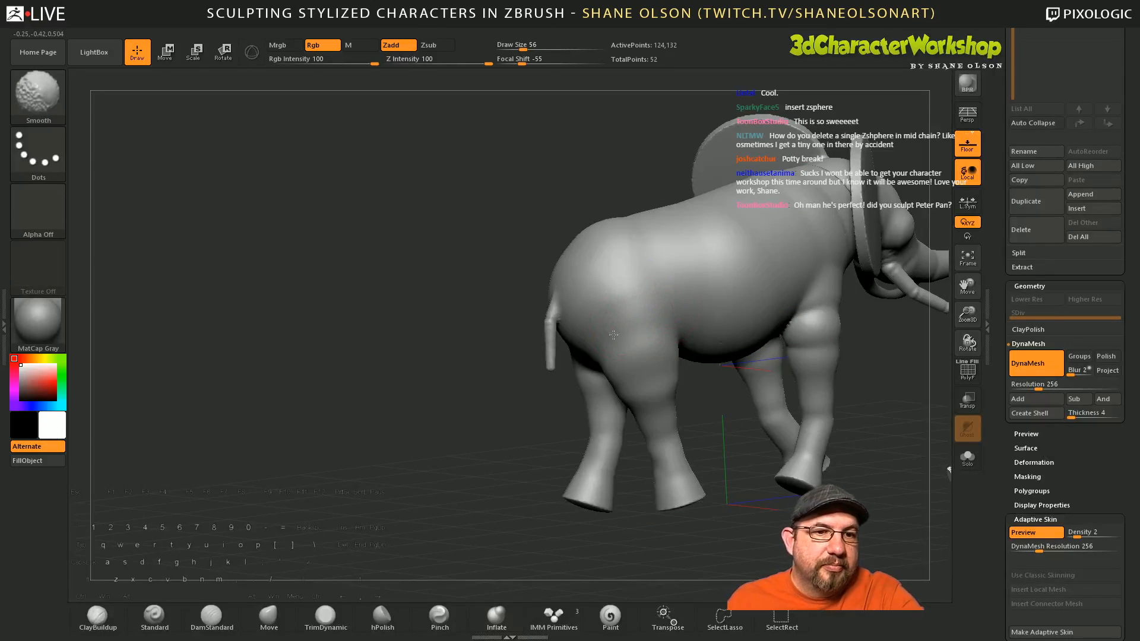
right_drag(641, 341, 679, 285)
shift+drag(630, 381, 629, 413)
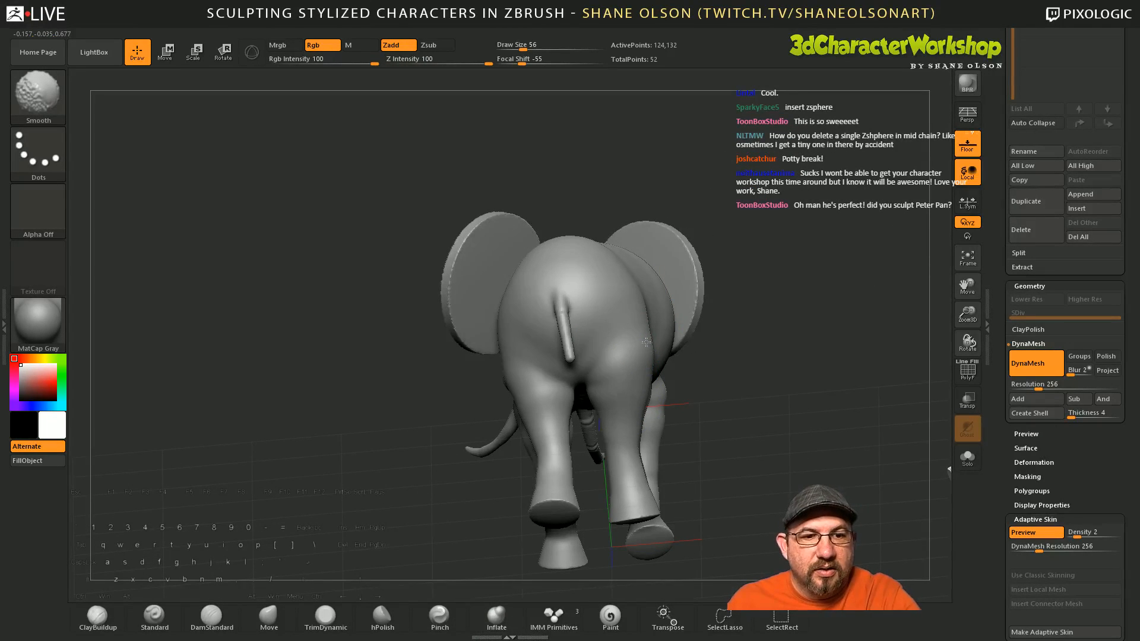
right_drag(651, 397, 666, 359)
right_drag(529, 381, 527, 362)
shift+drag(522, 341, 533, 396)
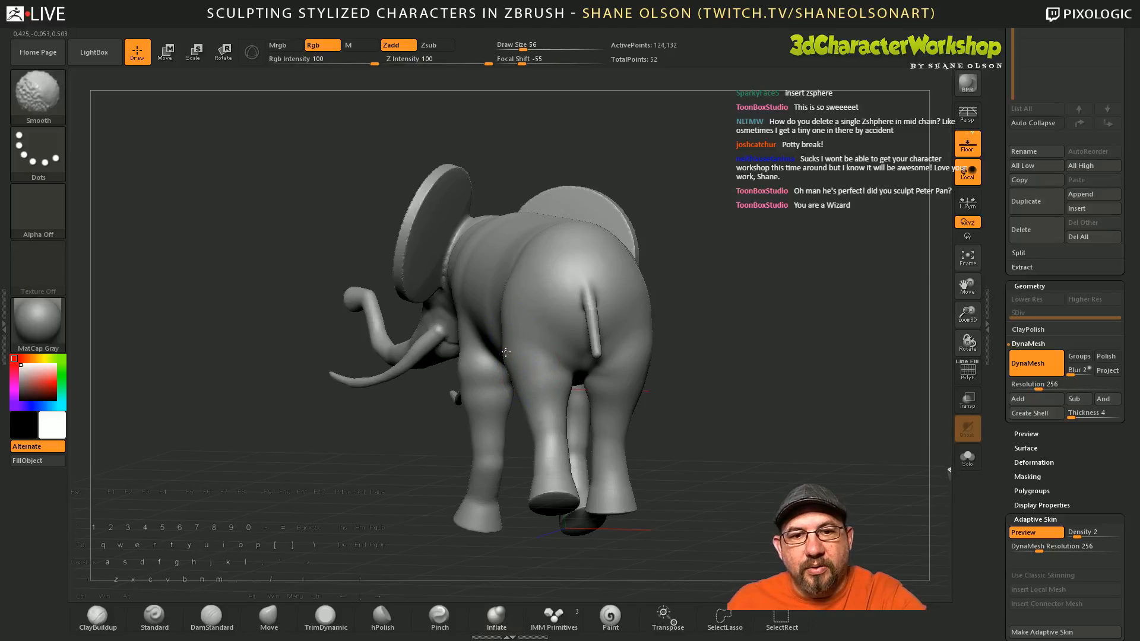
Step: Smooth the lower hind legs and the left thigh where it joins the belly
mouse_move(540, 406)
right_down()
mouse_move(675, 432)
mouse_move(683, 449)
right_up()
key(shift)
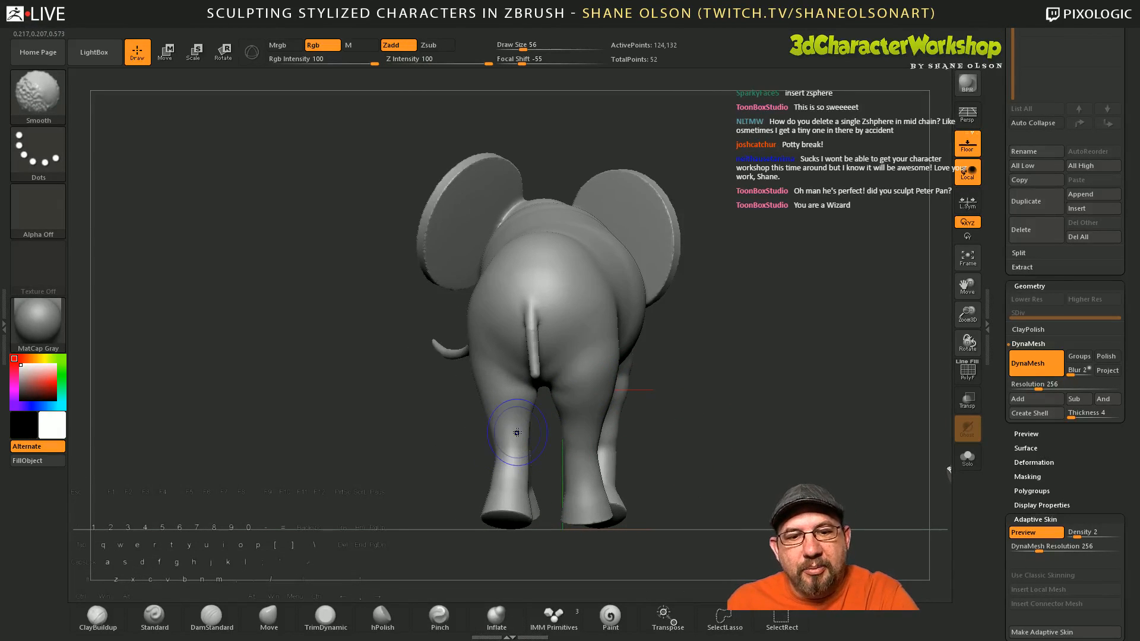
right_drag(517, 432, 664, 469)
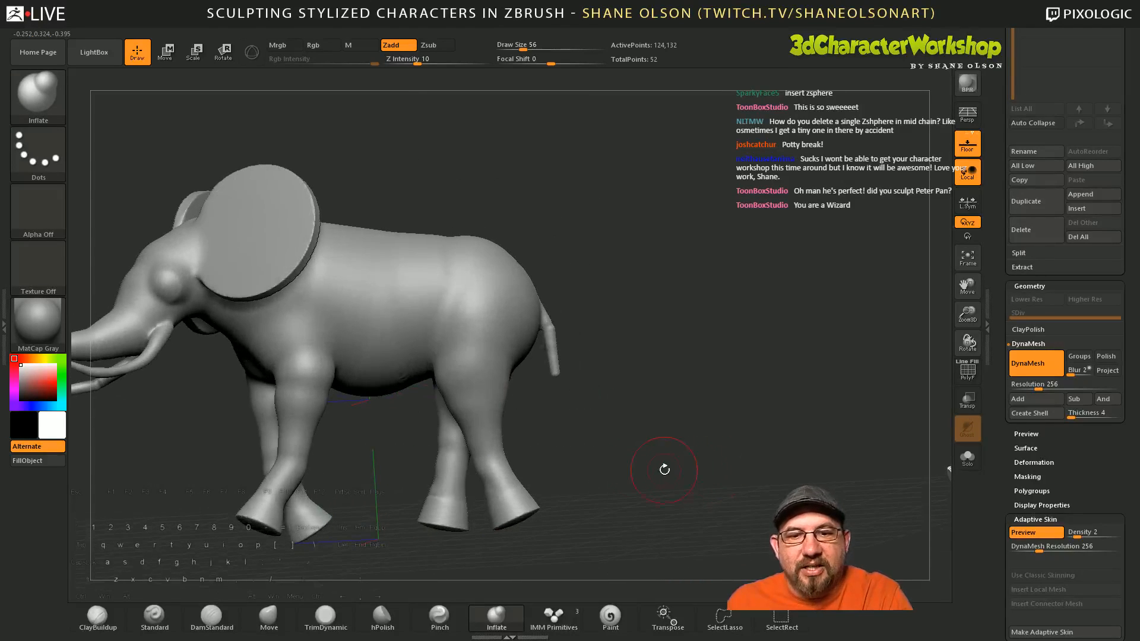
alt+right_drag(510, 441, 552, 453)
key(shift)
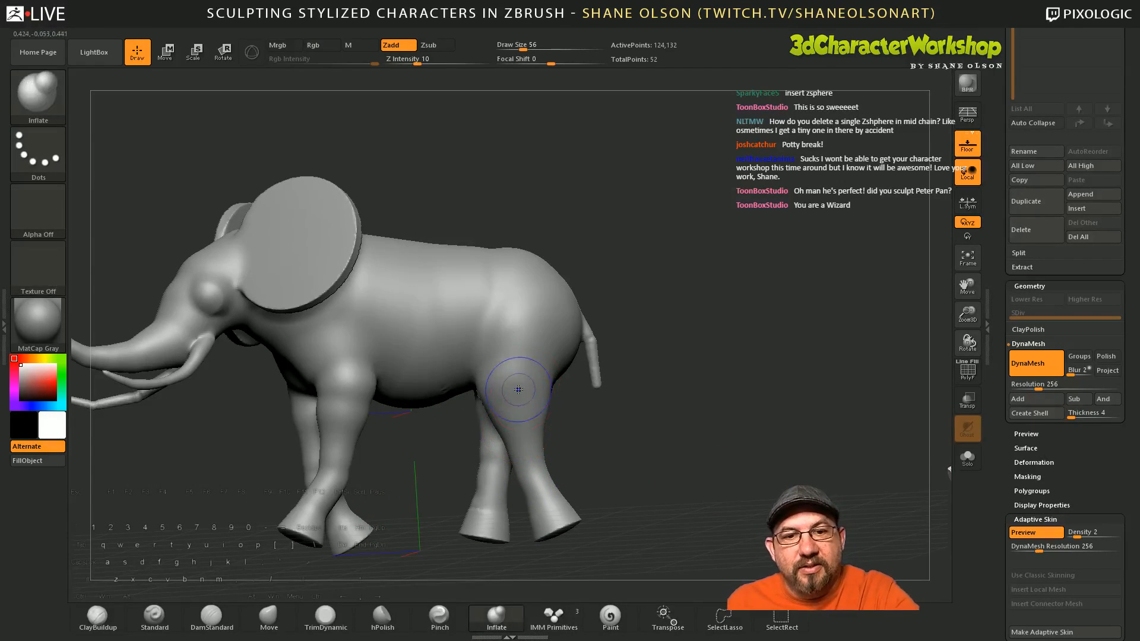
key(shift)
Step: Smooth the belly and the inner sides of the hind legs on the elephant's underside
mouse_move(579, 445)
right_down()
mouse_move(646, 450)
mouse_move(651, 399)
right_up()
key(shift)
mouse_move(448, 329)
right_down()
mouse_move(534, 380)
mouse_move(631, 394)
right_up()
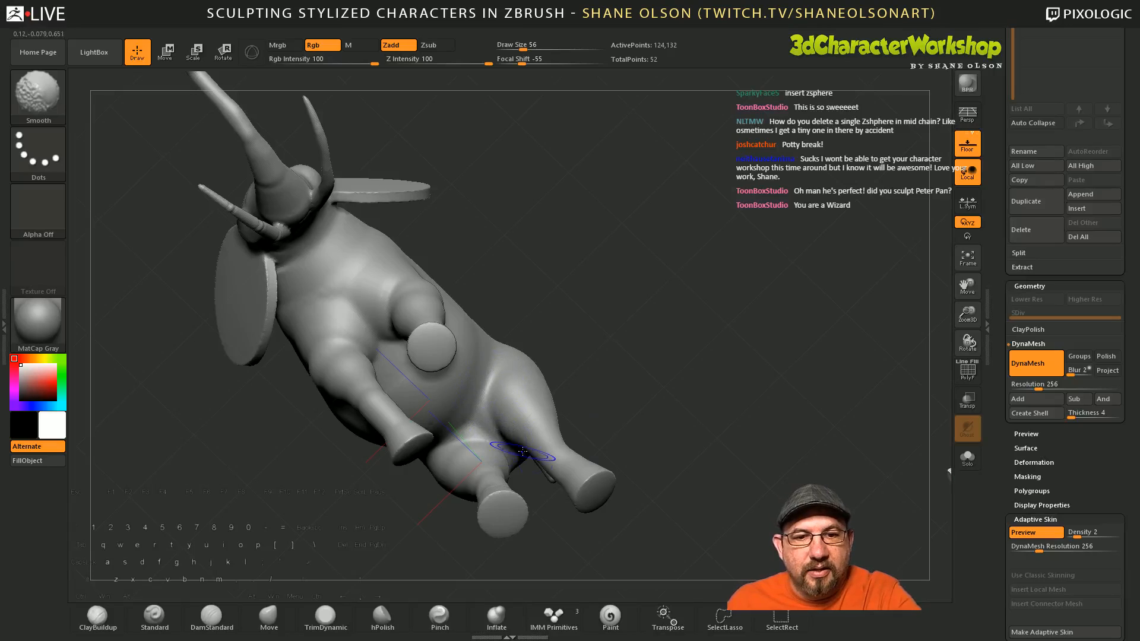
Step: Smooth the tail along its length into a thinner, tapered shape
mouse_move(496, 391)
right_down()
mouse_move(500, 340)
mouse_move(595, 389)
right_up()
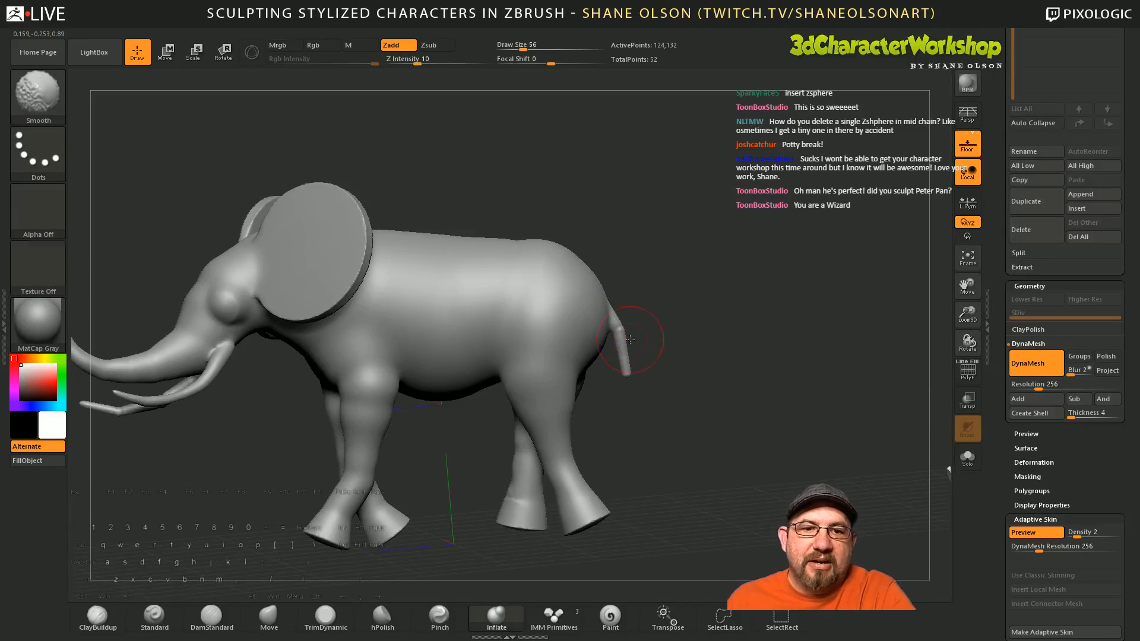
mouse_move(665, 410)
mouse_down()
mouse_move(692, 448)
mouse_move(669, 479)
mouse_move(674, 467)
mouse_up()
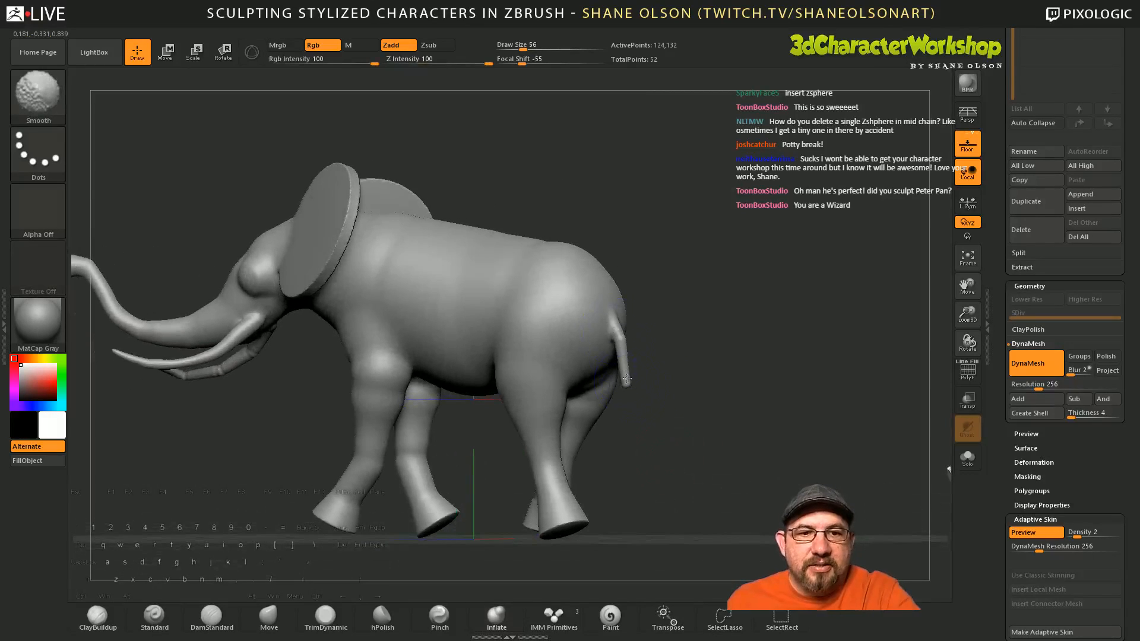
drag(667, 407, 642, 352)
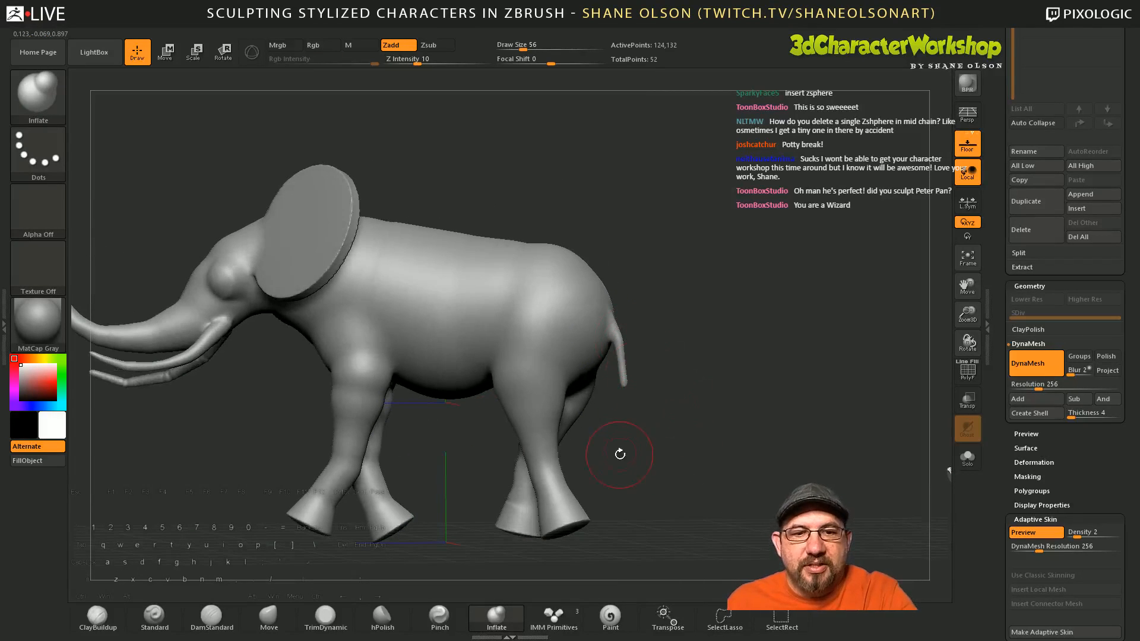
drag(620, 454, 635, 436)
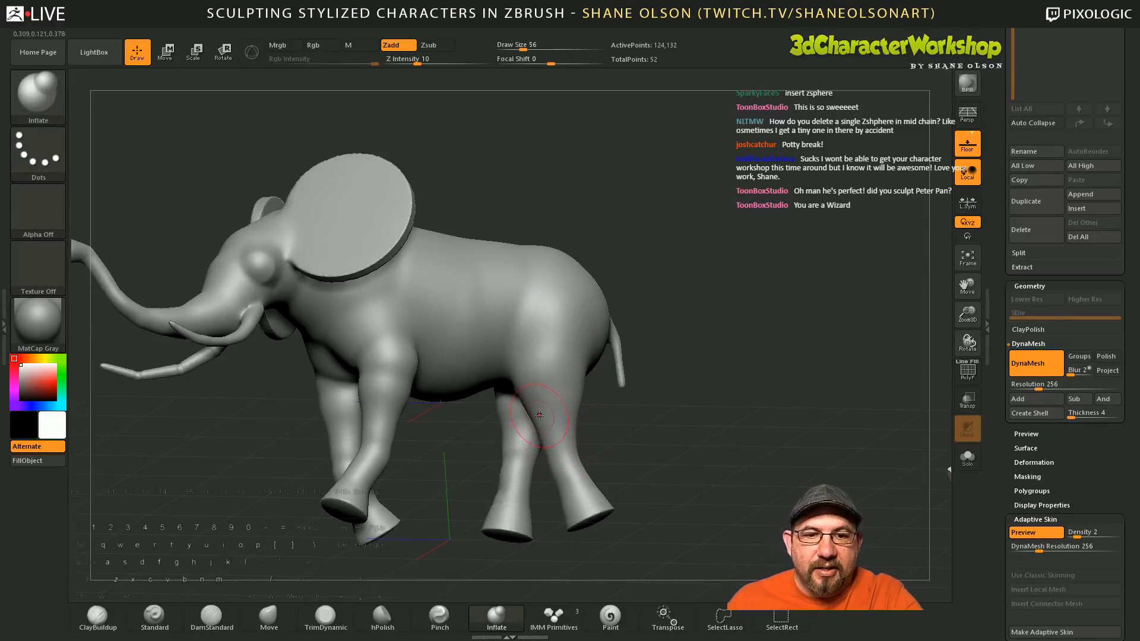
Step: Switch to the DamStandard brush with a draw size of 62 and hide the floor grid
drag(631, 461, 573, 417)
drag(618, 466, 631, 490)
click(211, 617)
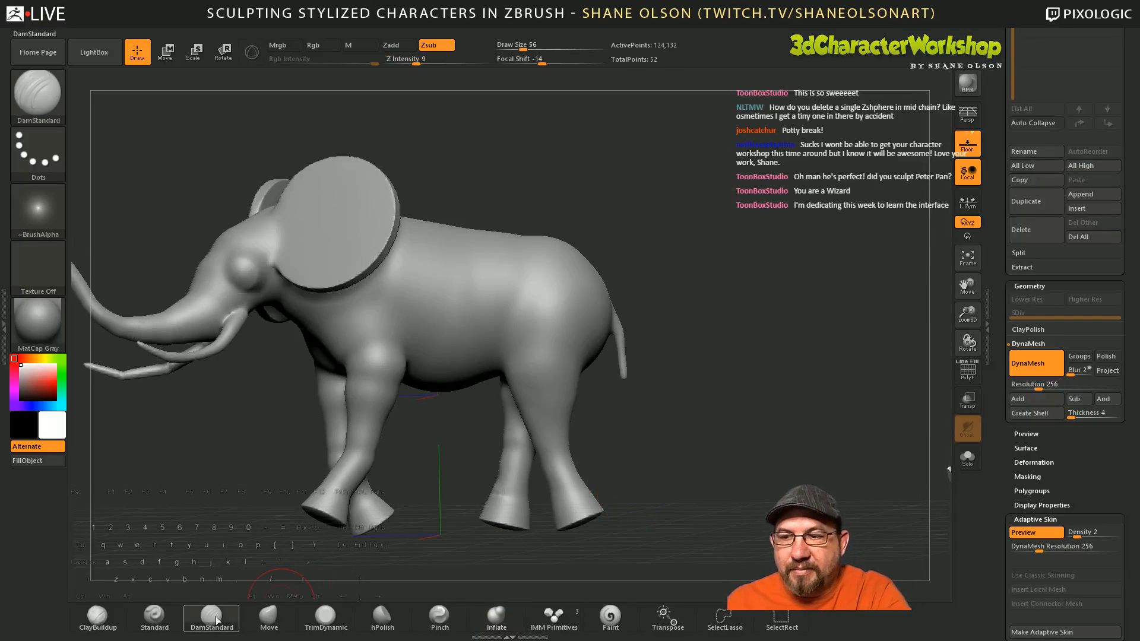
mouse_move(681, 447)
mouse_down()
mouse_move(690, 425)
mouse_move(734, 455)
mouse_move(726, 460)
mouse_move(738, 439)
mouse_up()
key(s)
click(725, 461)
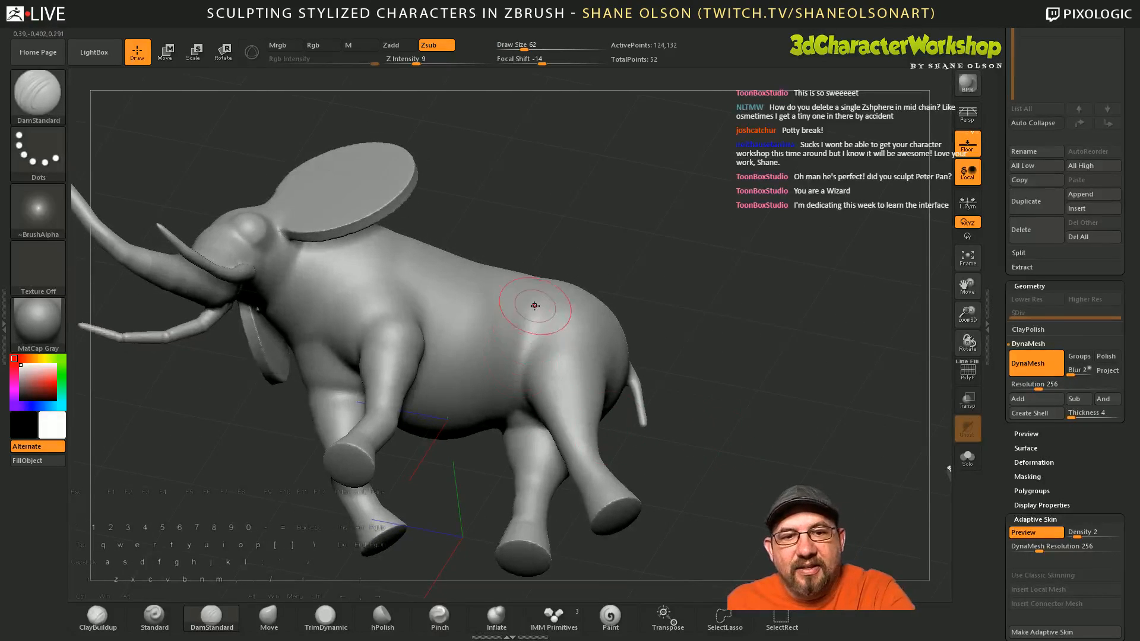
click(967, 143)
drag(814, 308, 715, 394)
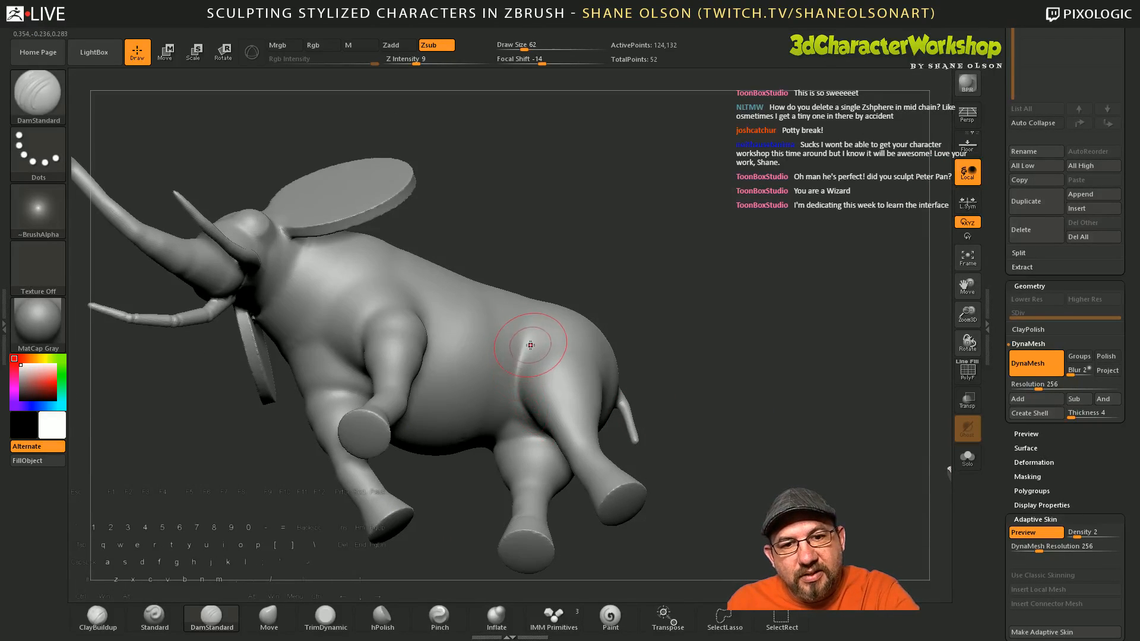
Step: Carve skin-fold creases on the flank in front of the hind thigh, reducing the DamStandard draw size to 37
mouse_move(687, 433)
mouse_down()
mouse_move(706, 442)
mouse_move(718, 473)
mouse_move(689, 438)
mouse_up()
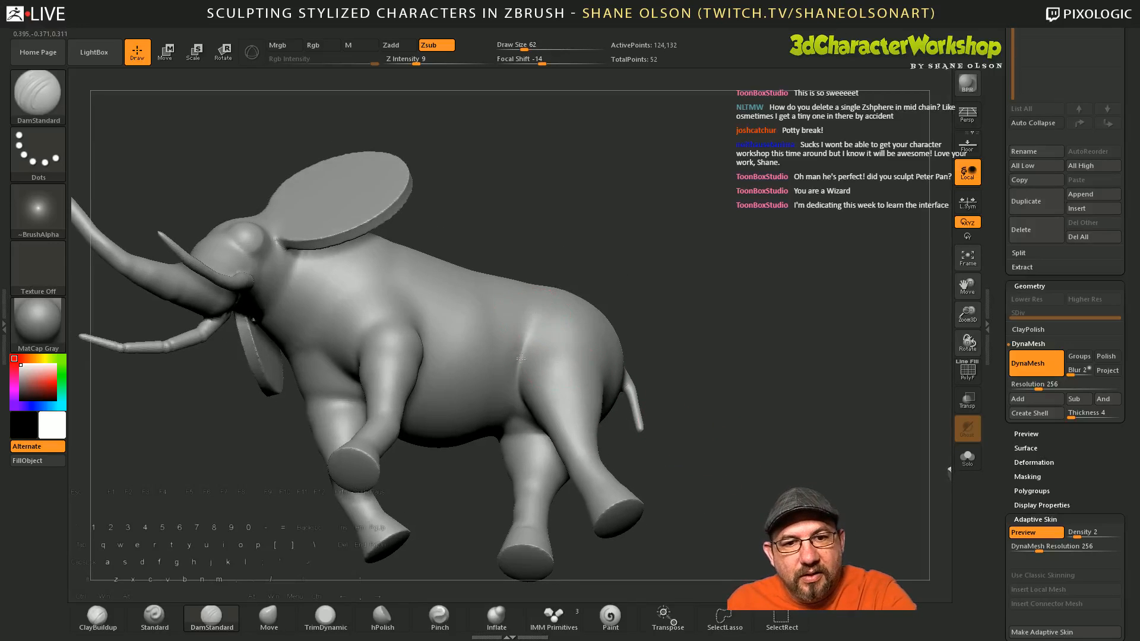
mouse_move(613, 169)
alt+mouse_down()
mouse_move(623, 207)
mouse_move(574, 241)
alt+mouse_up()
key(s)
right_click(568, 304)
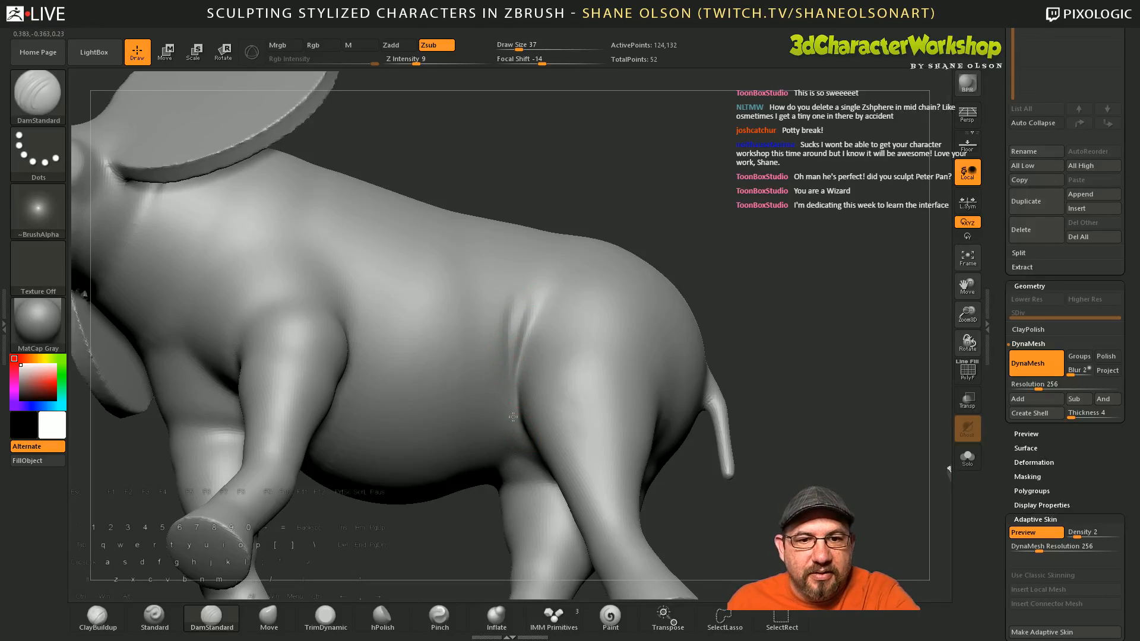
drag(784, 361, 534, 319)
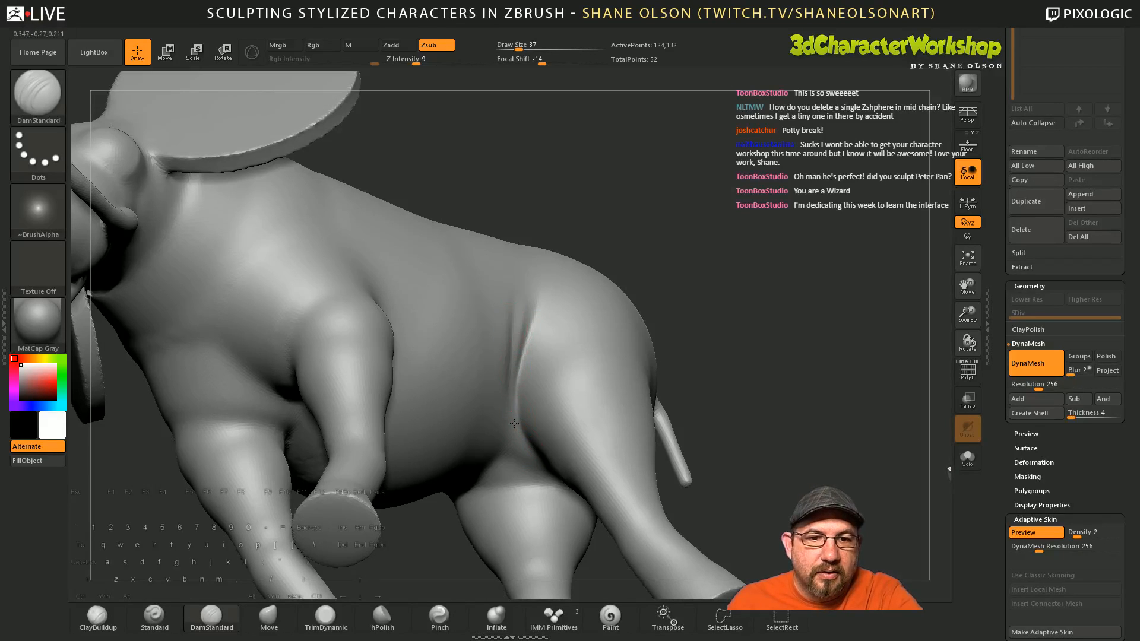
drag(747, 405, 753, 443)
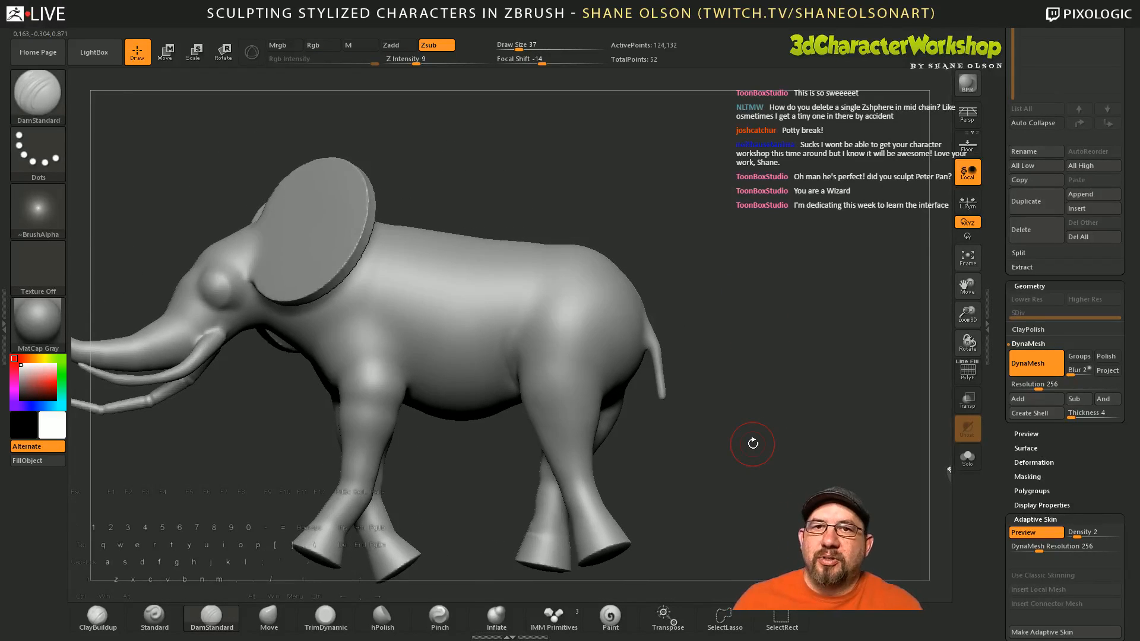
Step: Smooth the legs, blending the upper front legs into the chest and belly
drag(697, 413, 707, 440)
mouse_move(629, 488)
mouse_down()
mouse_move(701, 470)
mouse_move(678, 496)
mouse_move(664, 493)
mouse_up()
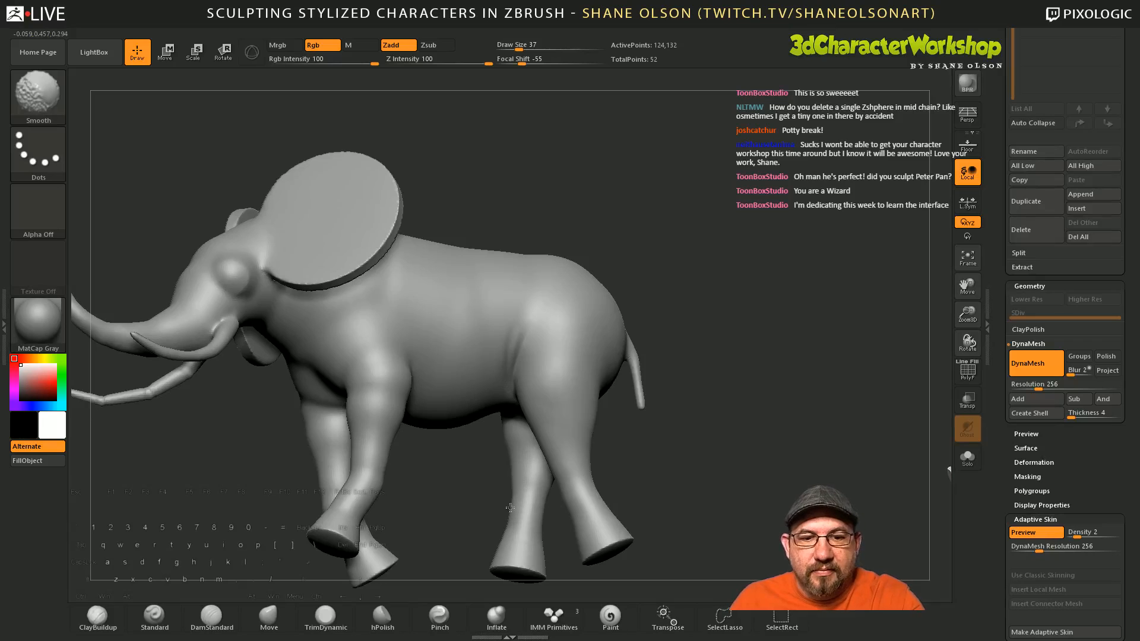
mouse_move(682, 463)
mouse_down()
mouse_move(687, 443)
mouse_move(689, 473)
mouse_move(660, 494)
mouse_move(663, 460)
mouse_up()
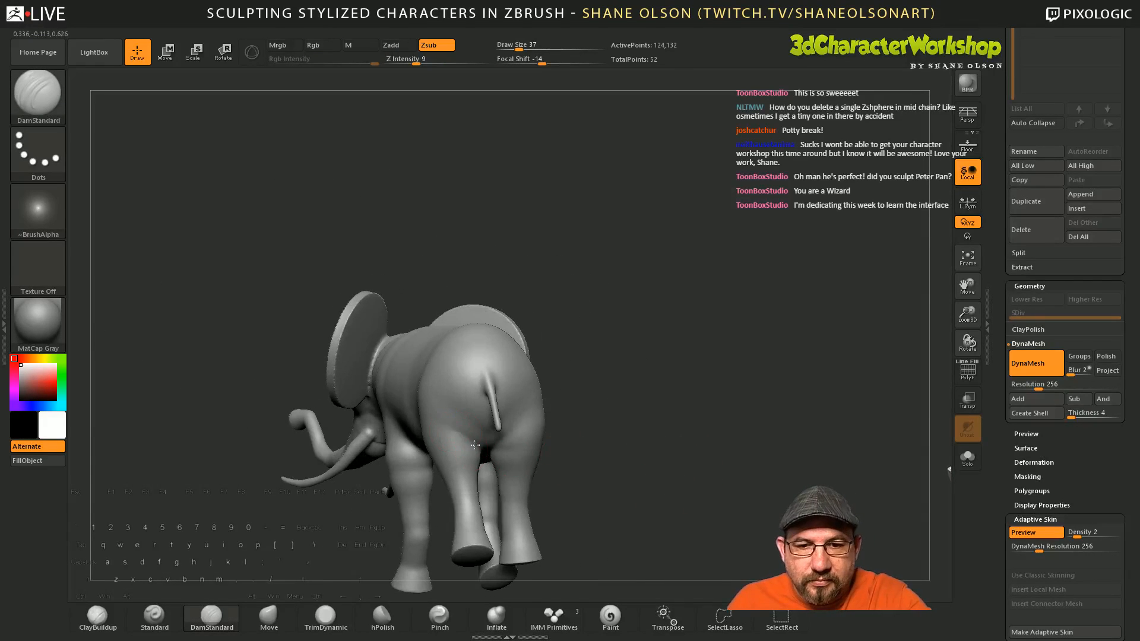
mouse_move(616, 496)
mouse_down()
mouse_move(600, 503)
mouse_move(633, 473)
mouse_move(629, 483)
mouse_move(656, 476)
mouse_move(507, 454)
mouse_up()
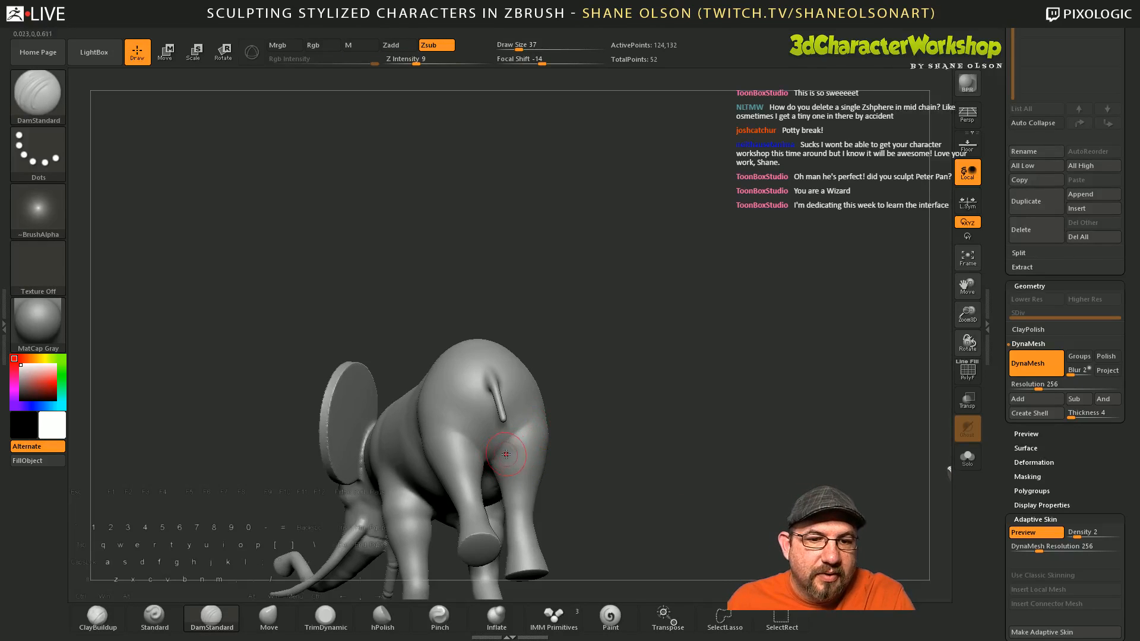
mouse_move(612, 476)
mouse_down()
mouse_move(675, 474)
mouse_move(535, 436)
mouse_move(641, 500)
mouse_move(656, 499)
mouse_move(639, 462)
mouse_move(638, 483)
mouse_move(679, 483)
mouse_move(654, 478)
mouse_up()
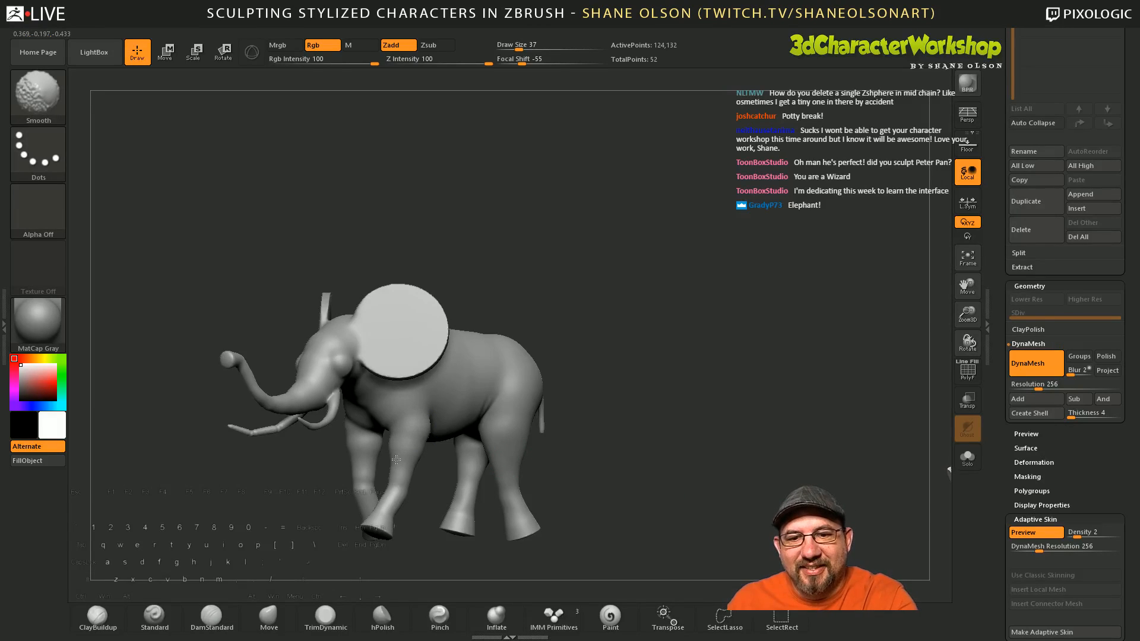
drag(436, 453, 598, 462)
shift+drag(438, 422, 438, 444)
drag(620, 478, 580, 494)
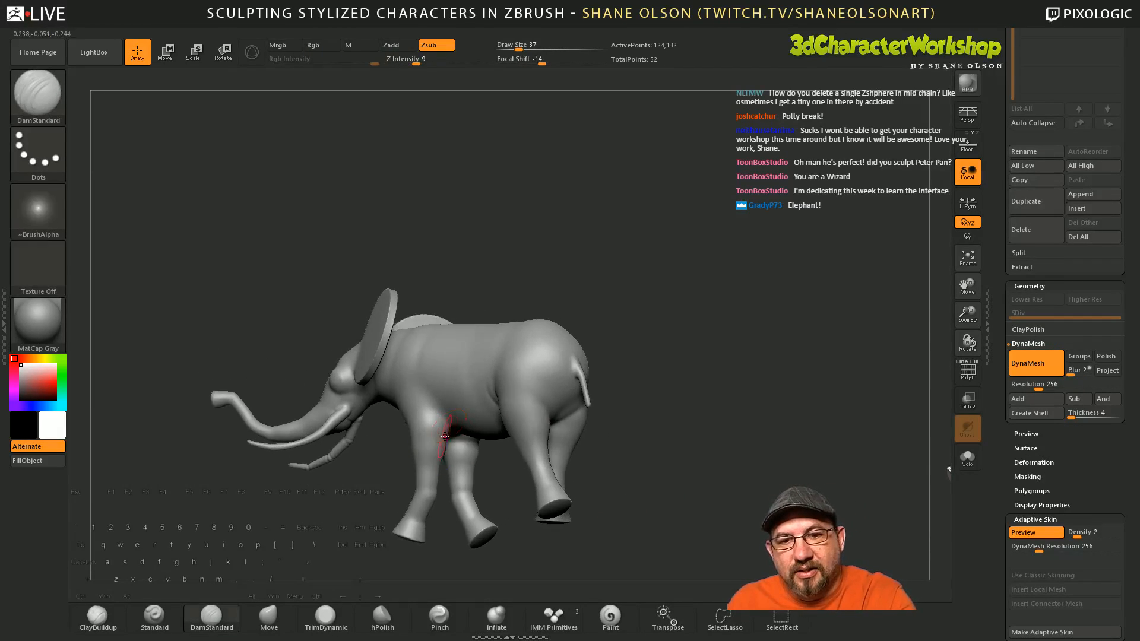
shift+drag(437, 426, 433, 438)
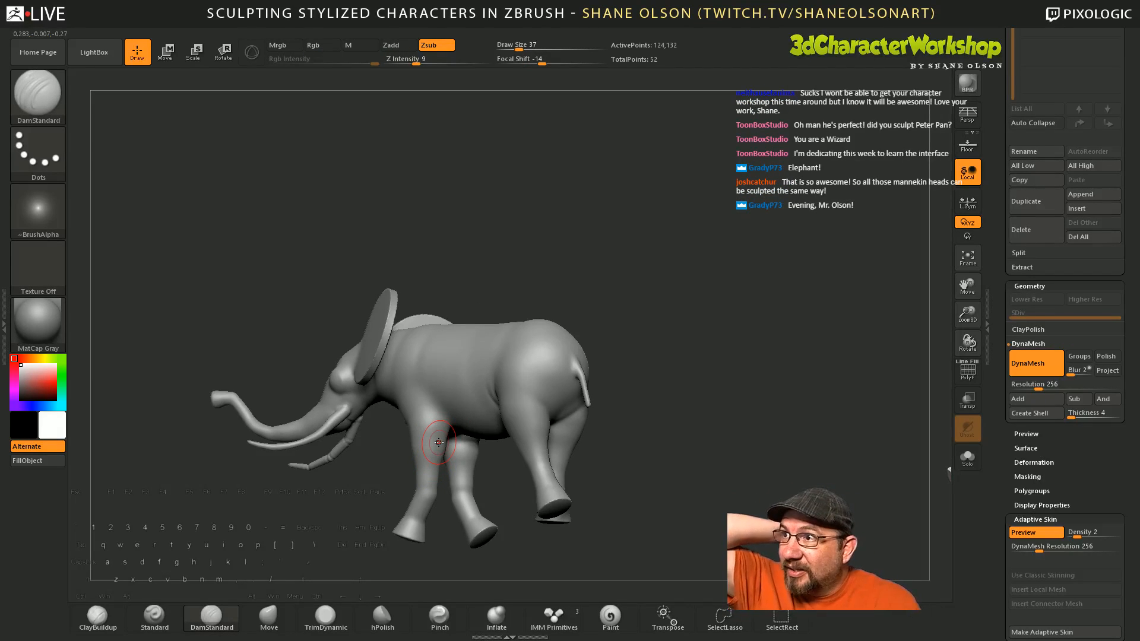
drag(628, 451, 694, 399)
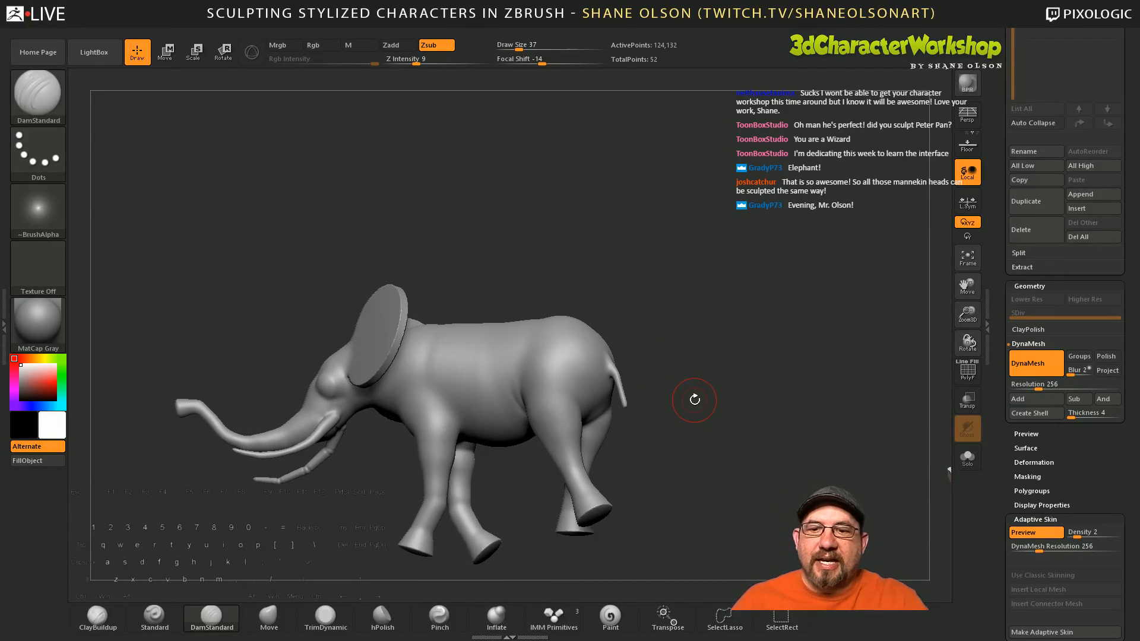
drag(694, 399, 744, 449)
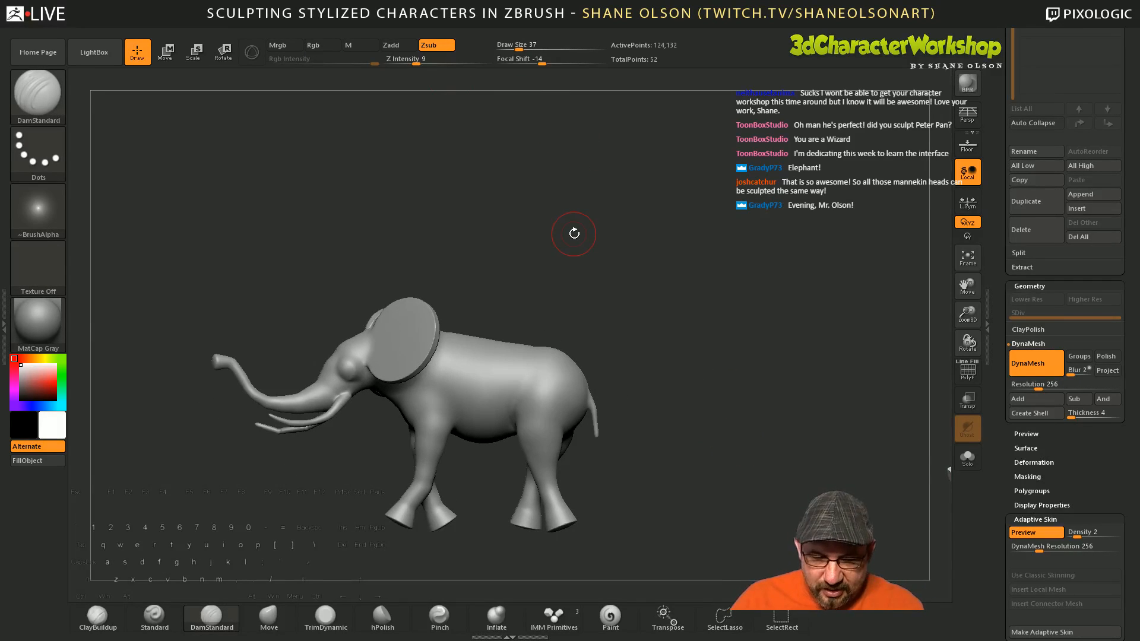
Step: Load a human mannequin project from the LightBox project library
key(comma)
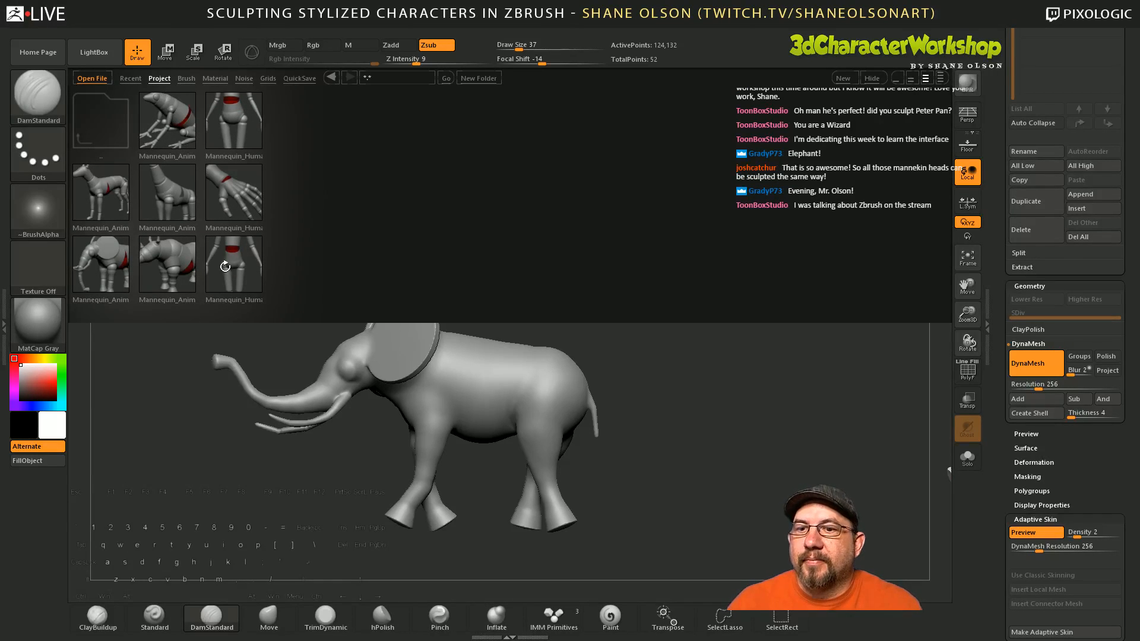
click(234, 110)
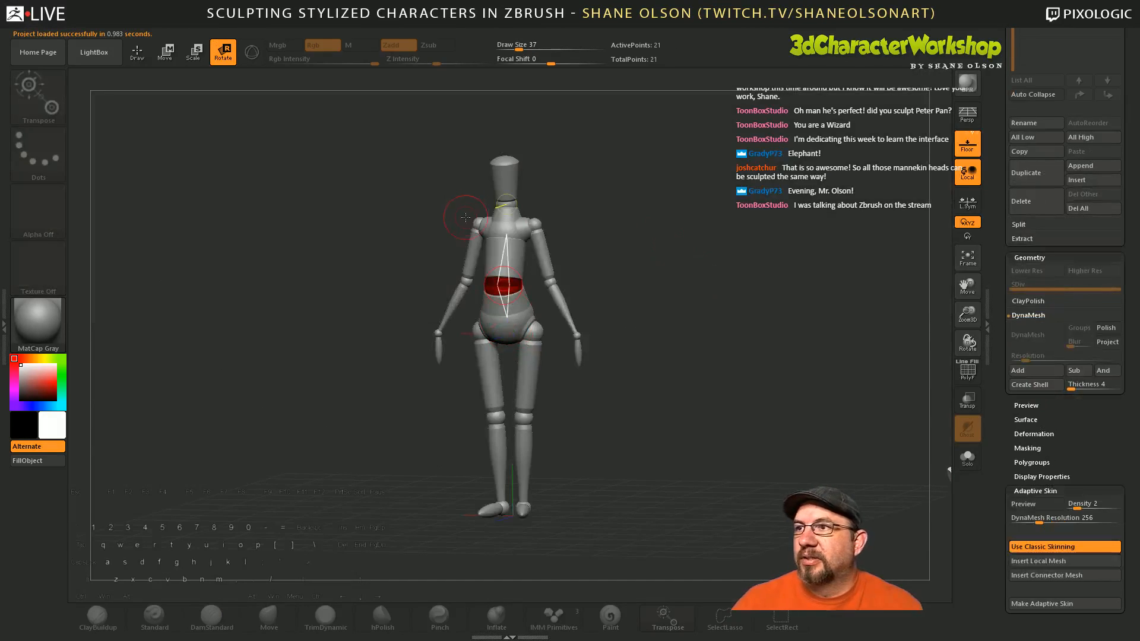
mouse_move(674, 300)
mouse_down()
mouse_move(678, 265)
mouse_move(666, 269)
mouse_move(681, 295)
mouse_move(671, 293)
mouse_move(696, 294)
mouse_move(680, 281)
mouse_move(683, 302)
mouse_move(630, 301)
mouse_move(666, 305)
mouse_up()
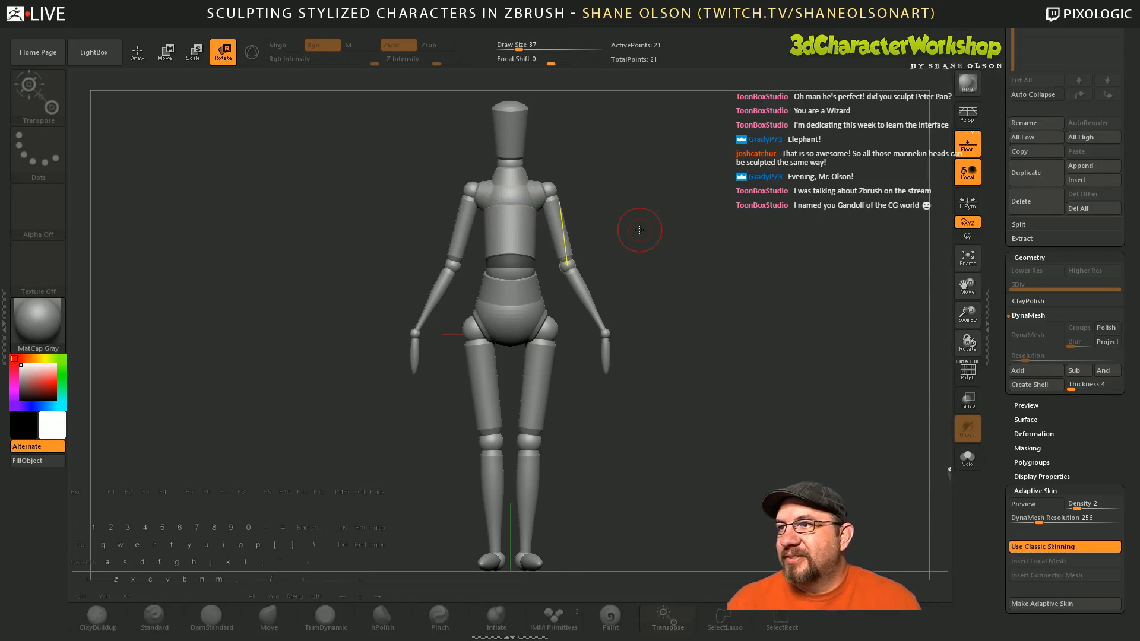
alt+drag(649, 249, 649, 253)
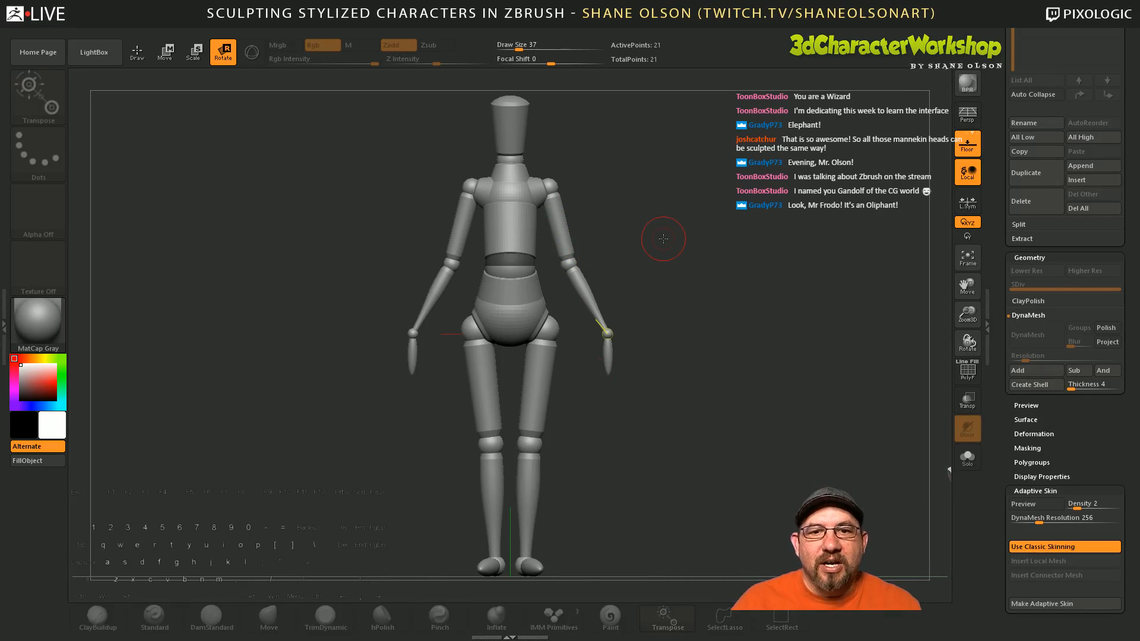
alt+drag(648, 225, 629, 210)
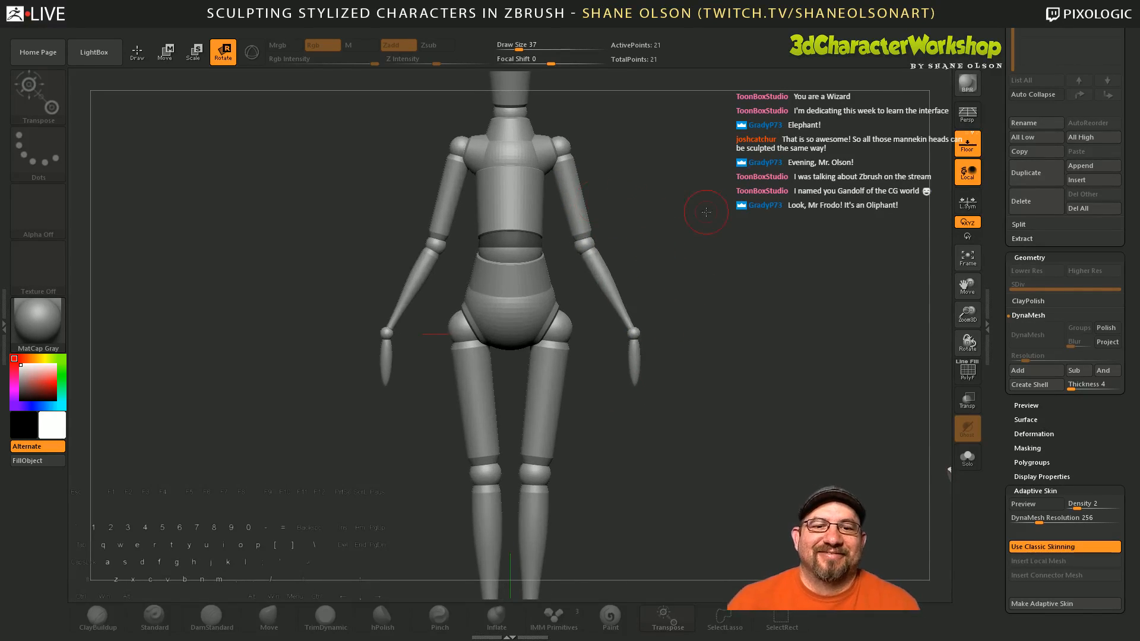
alt+drag(706, 212, 692, 194)
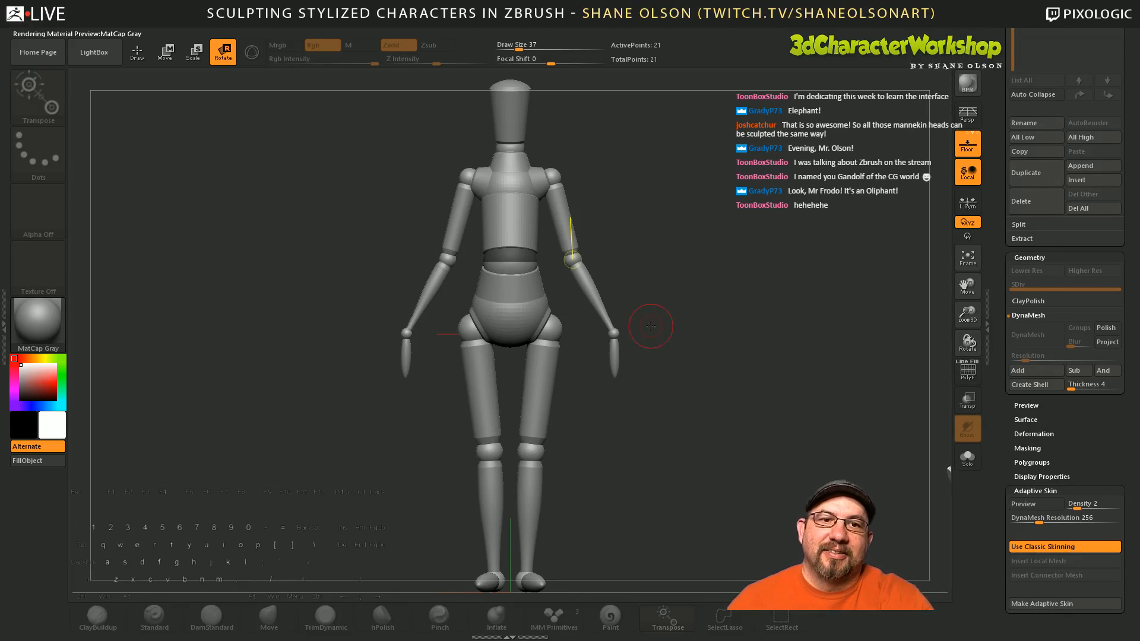
alt+drag(673, 280, 668, 221)
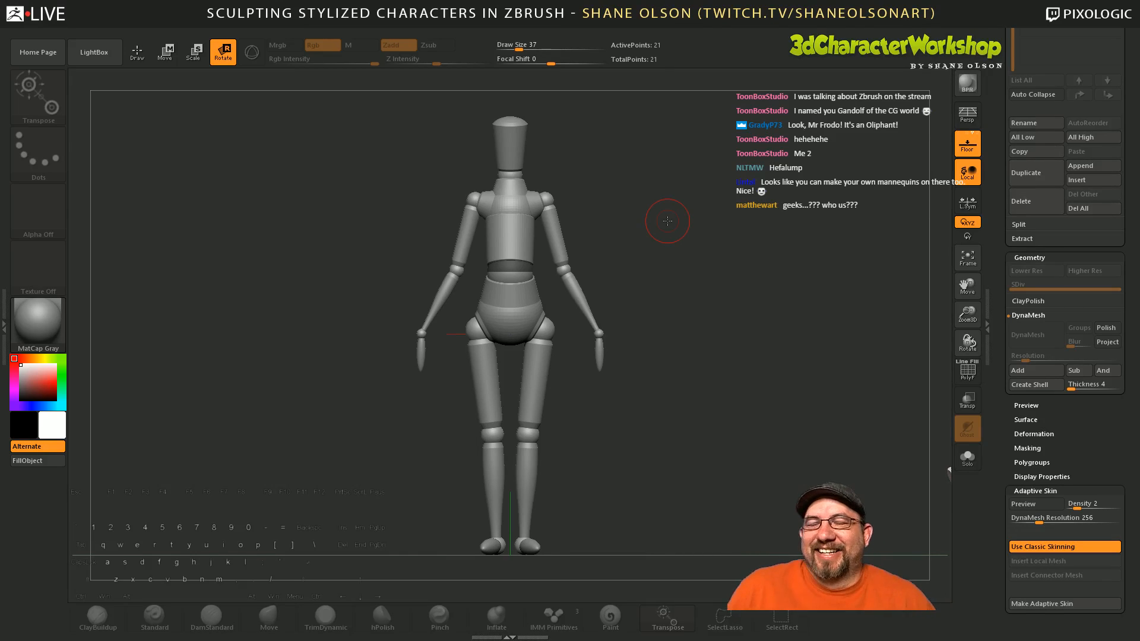
alt+drag(666, 356, 661, 351)
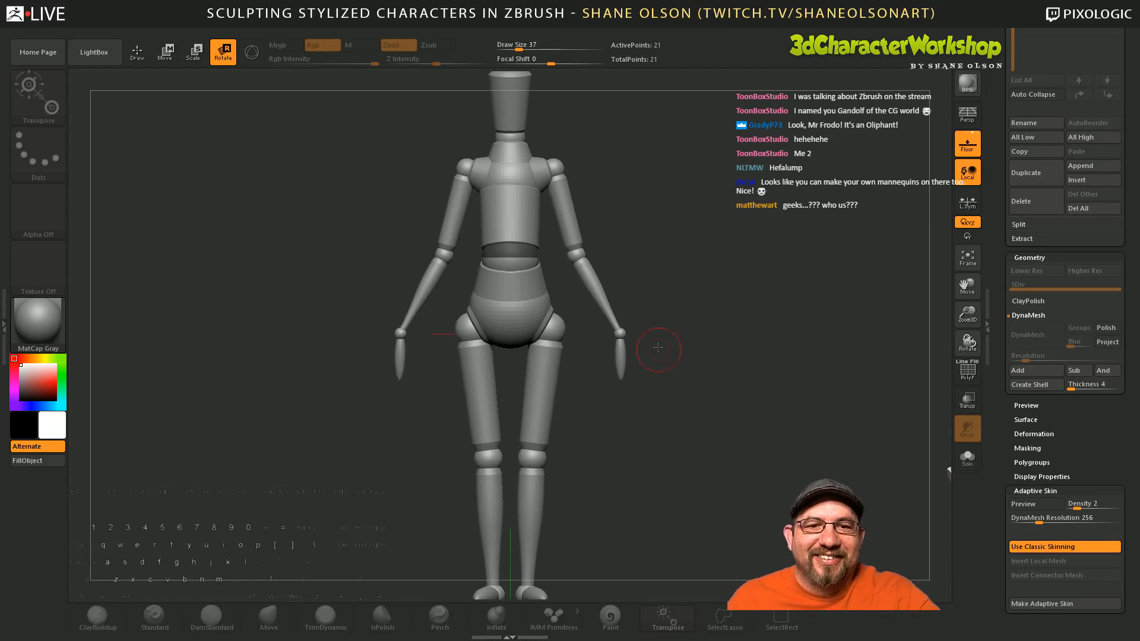
drag(576, 255, 571, 198)
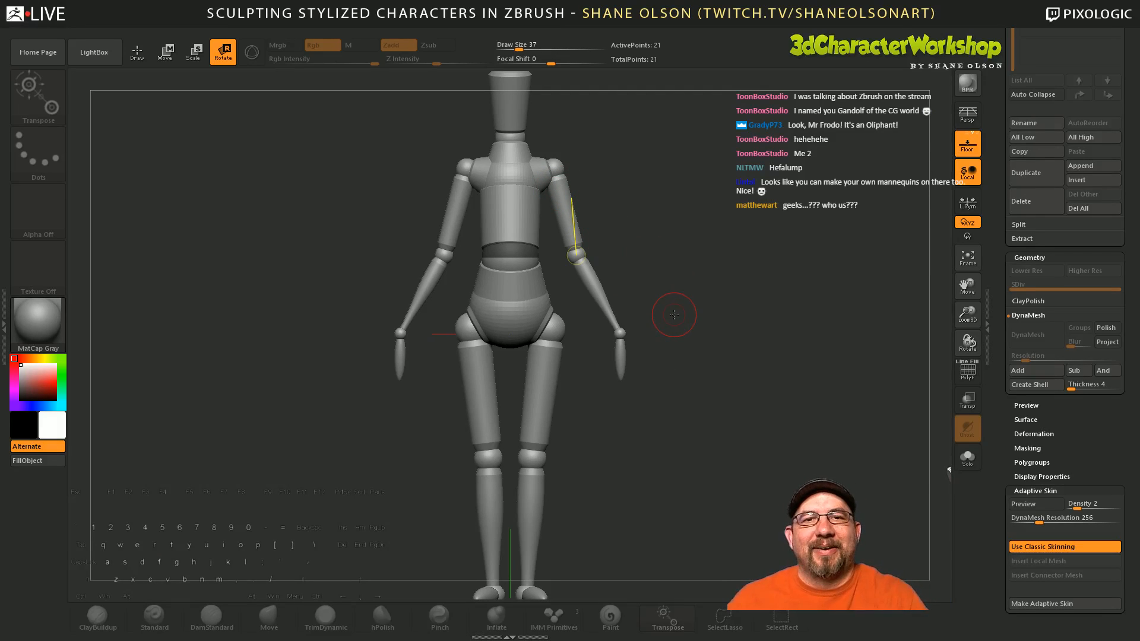
click(666, 355)
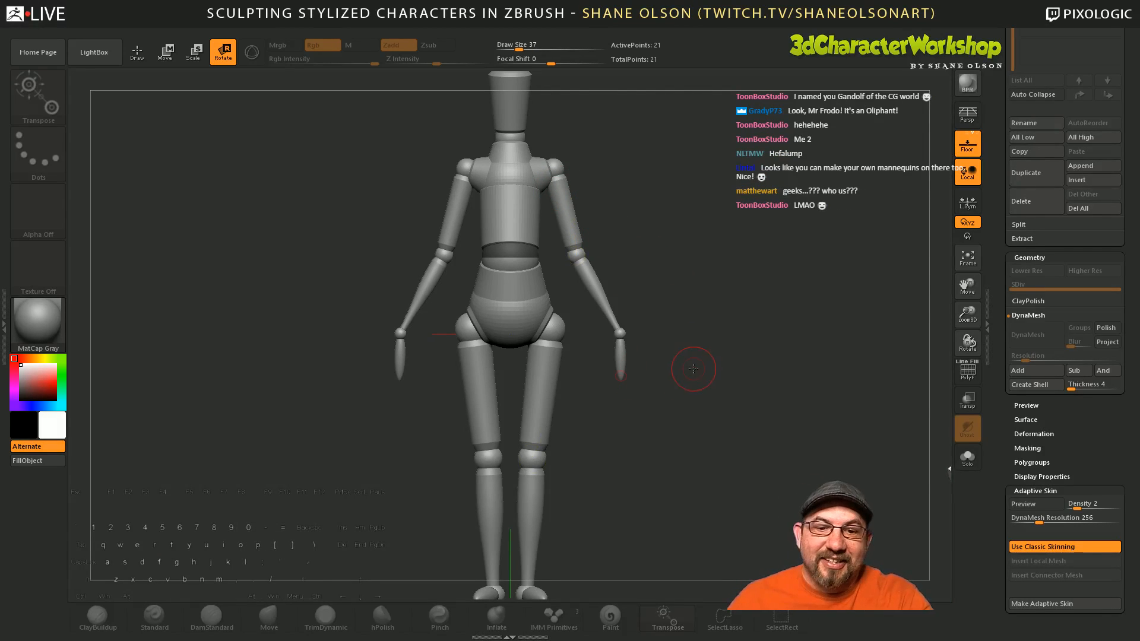
Step: Lower the human mannequin's shoulder joints and reposition its elbows and wrists symmetrically in Move mode
click(559, 170)
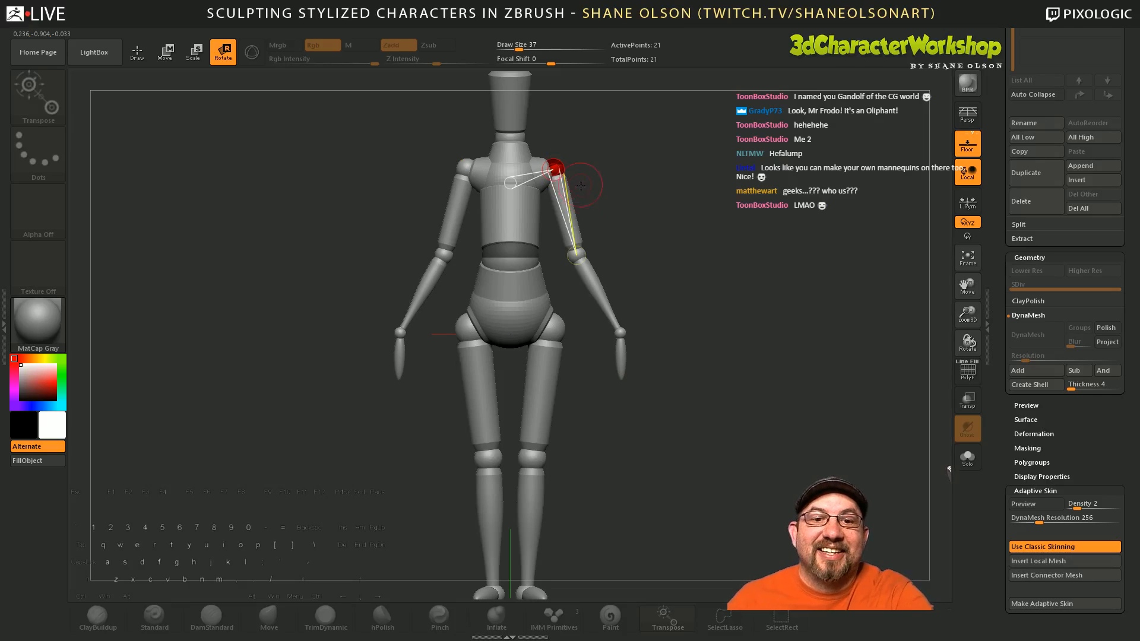
click(167, 52)
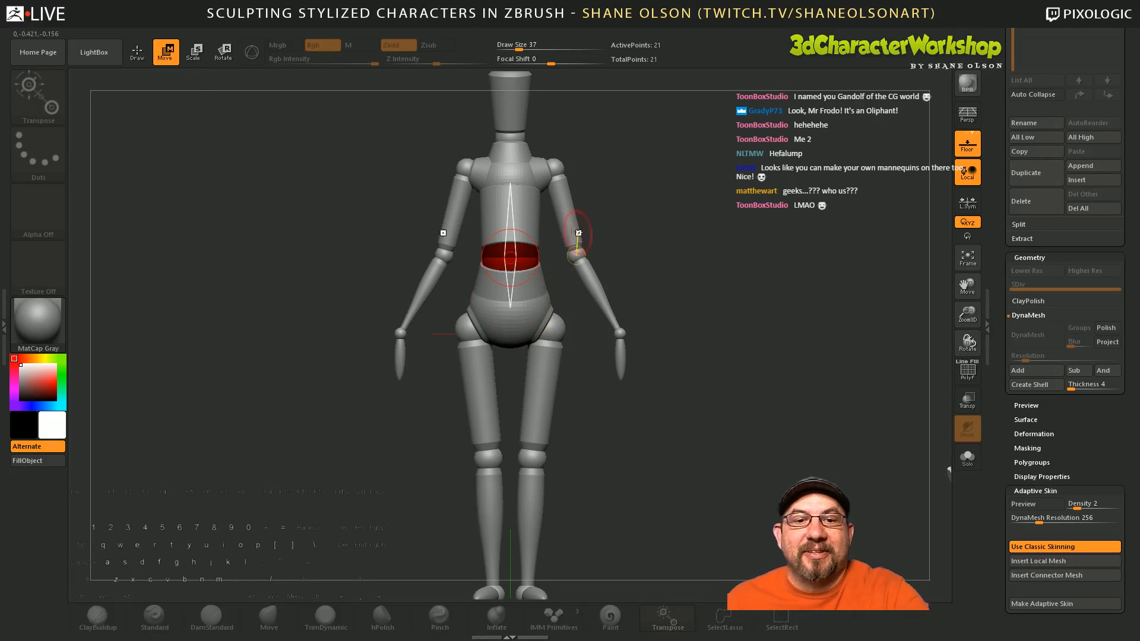
drag(556, 170, 560, 185)
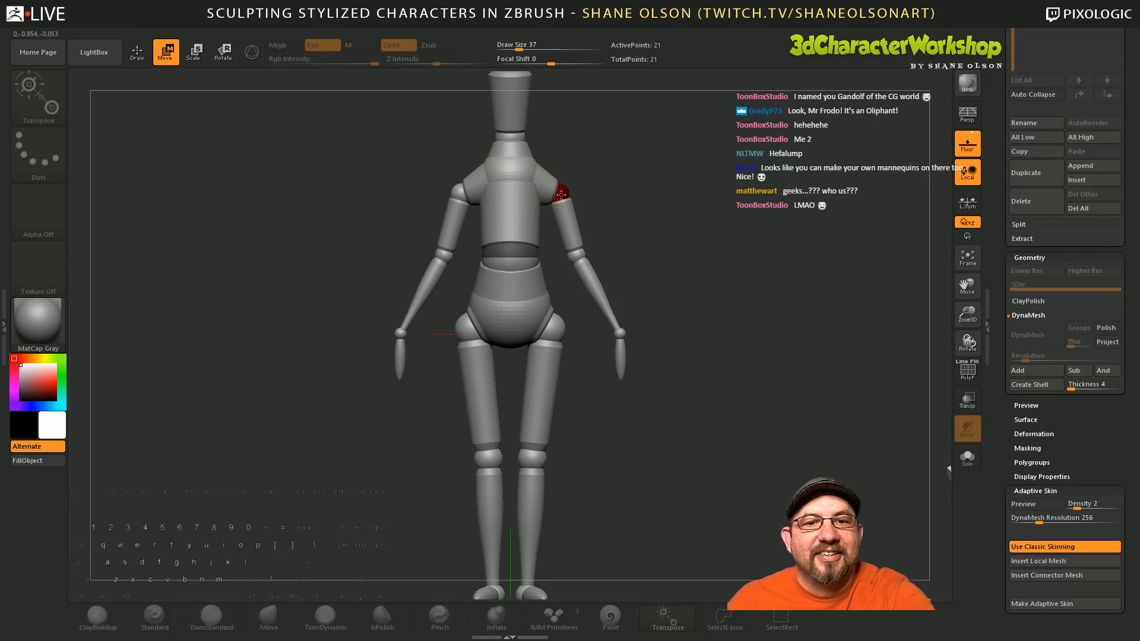
drag(576, 255, 579, 256)
drag(622, 333, 627, 329)
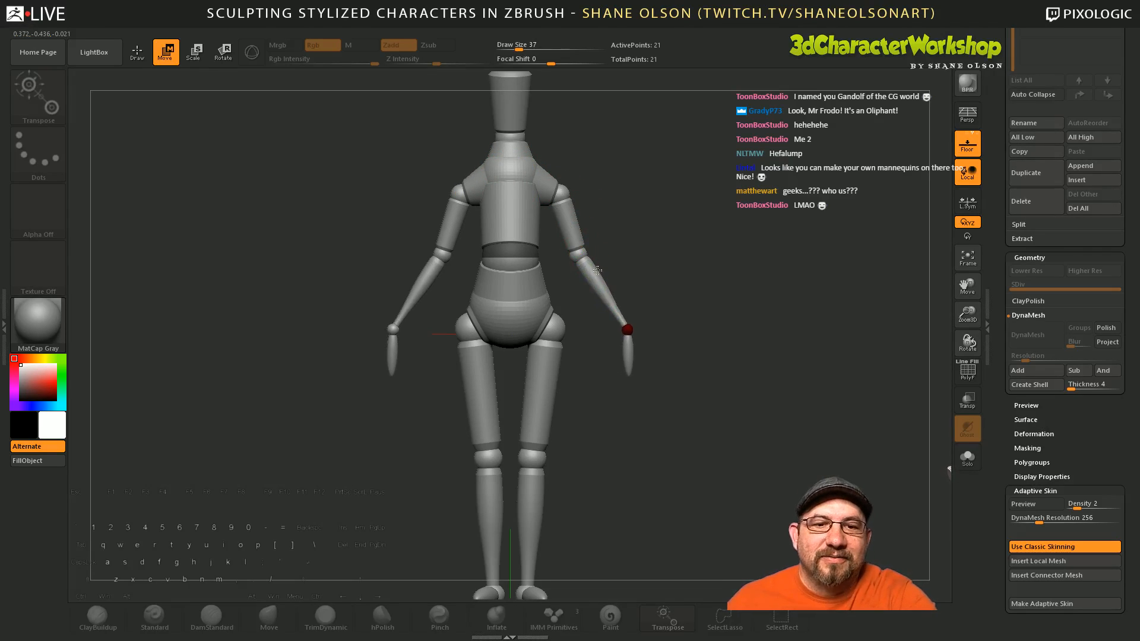
drag(578, 256, 587, 302)
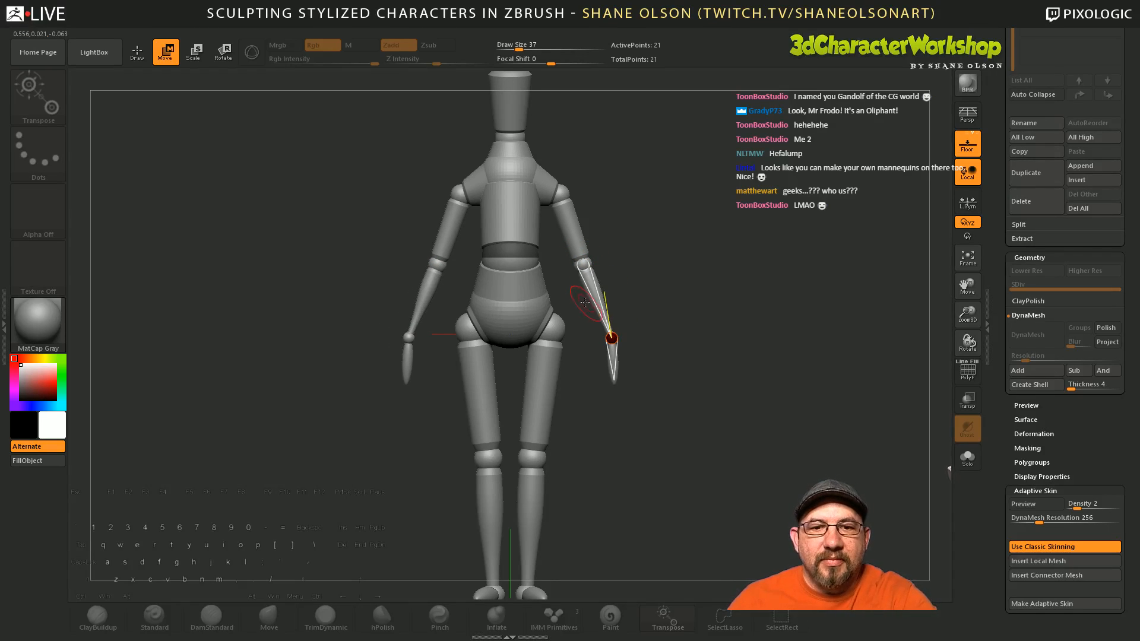
Step: Pose one of the mannequin's legs without symmetry, bringing the knee forward and up and lifting the foot off the ground
drag(693, 327, 734, 394)
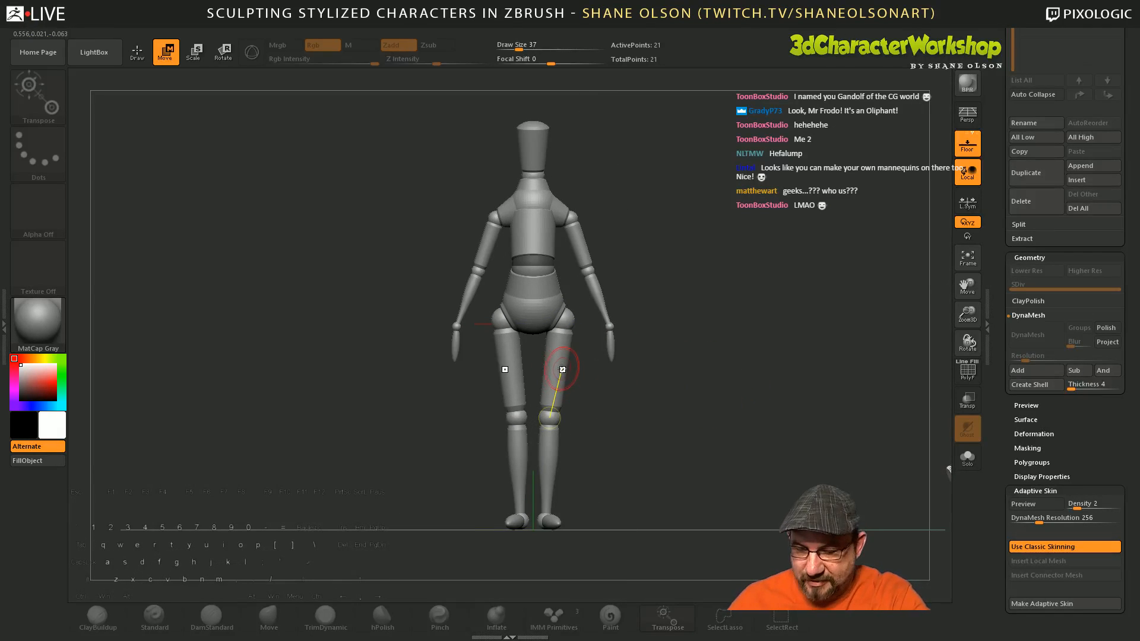
mouse_move(565, 359)
mouse_down()
mouse_move(583, 356)
mouse_move(566, 361)
mouse_up()
drag(643, 415, 499, 372)
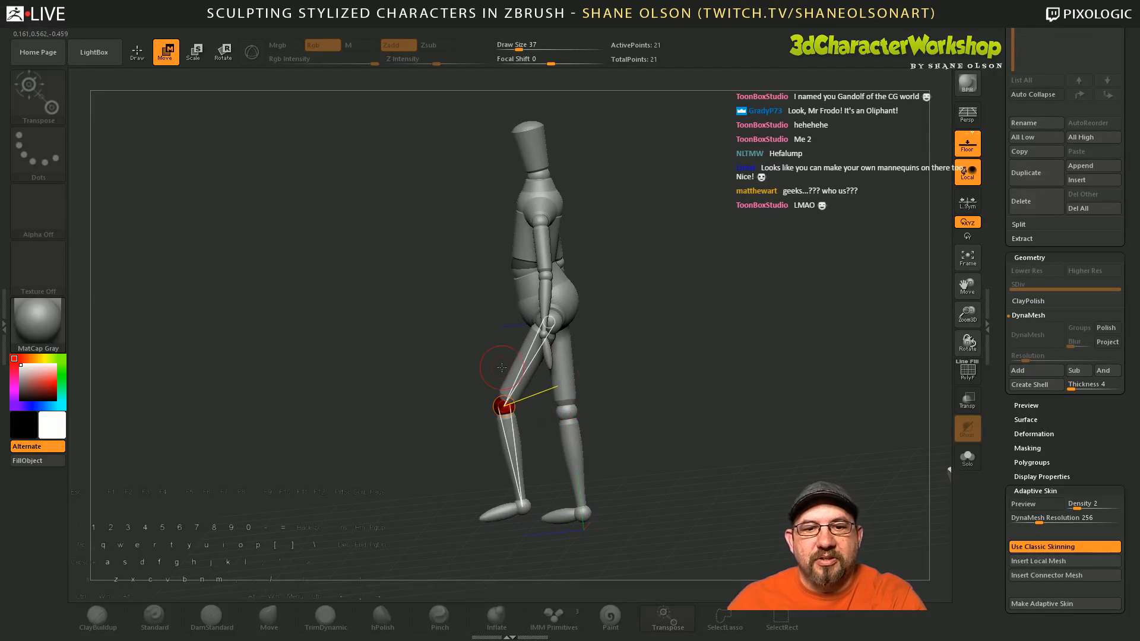
mouse_move(626, 383)
mouse_down()
mouse_move(649, 388)
mouse_move(633, 389)
mouse_up()
click(530, 266)
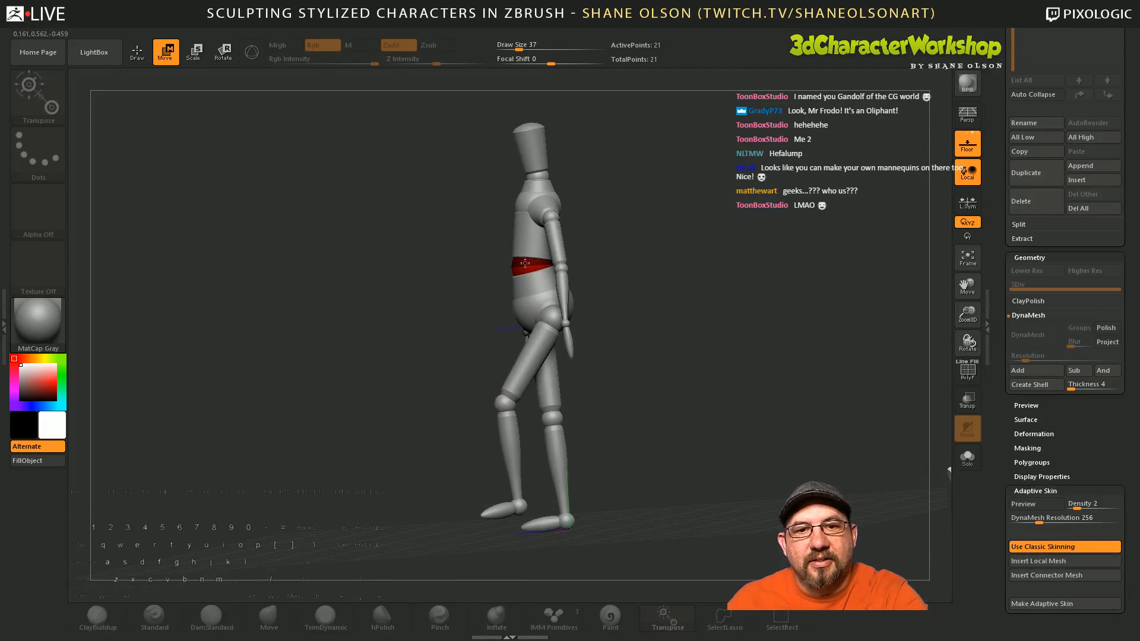
drag(517, 376, 498, 361)
drag(493, 418, 500, 422)
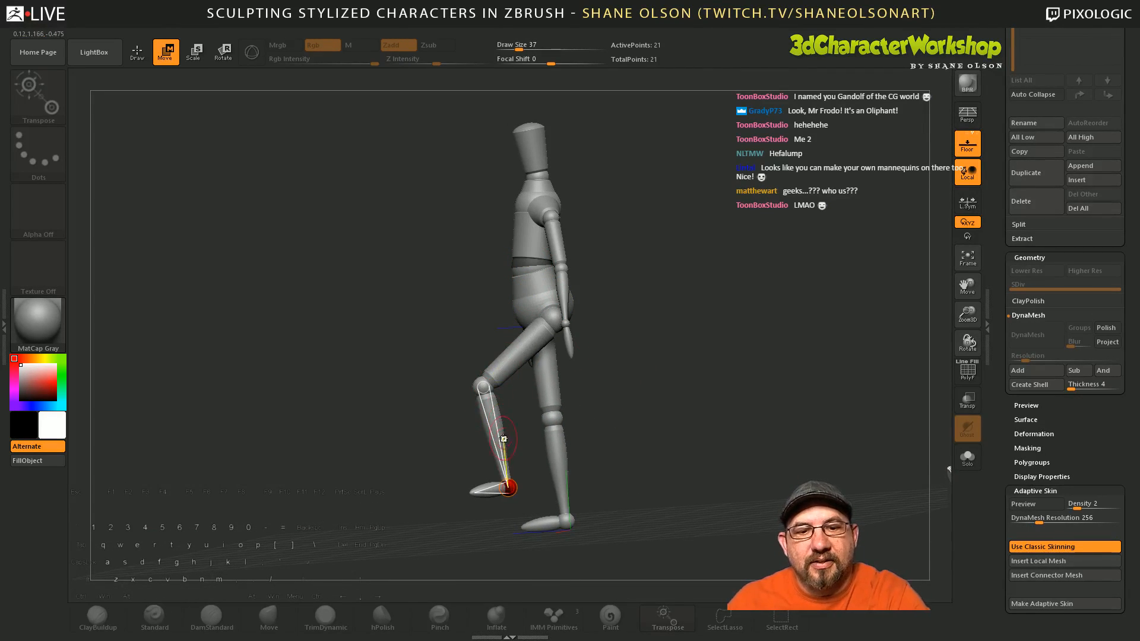
drag(629, 460, 686, 450)
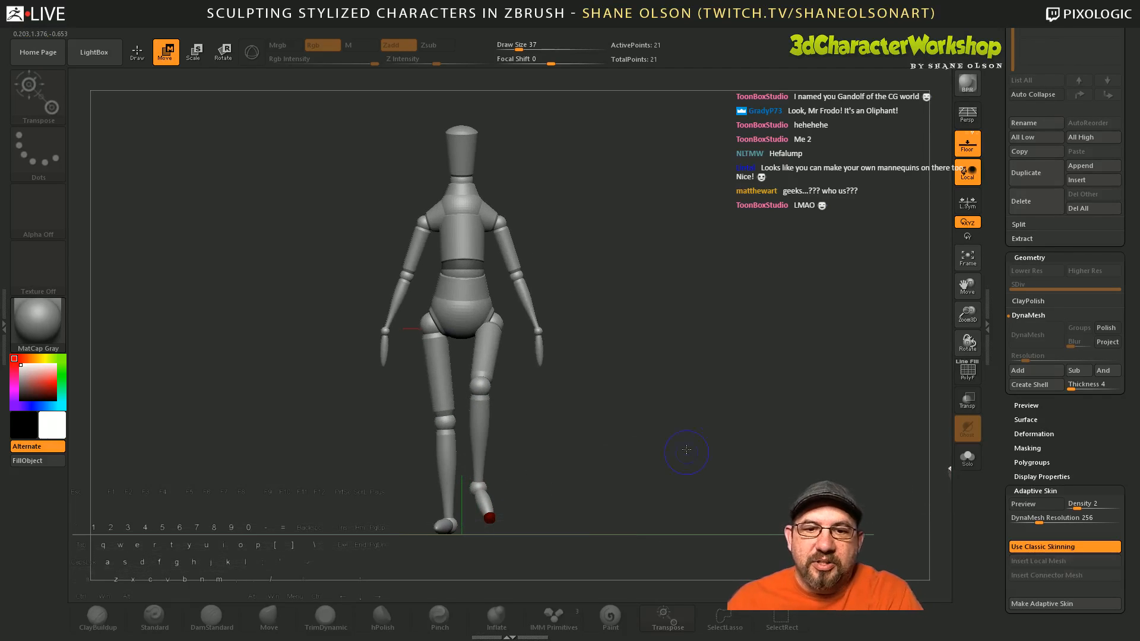
Step: Move the mannequin's raised leg outward at the thigh and shin to line the knee up beneath the hip
drag(636, 397, 570, 414)
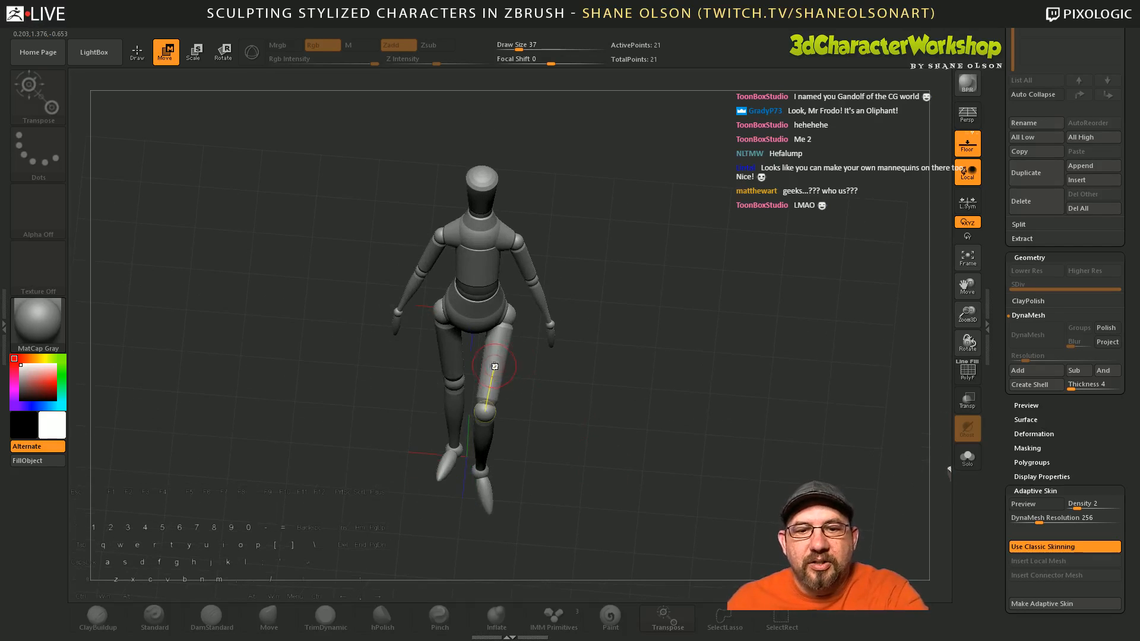
drag(499, 389, 505, 383)
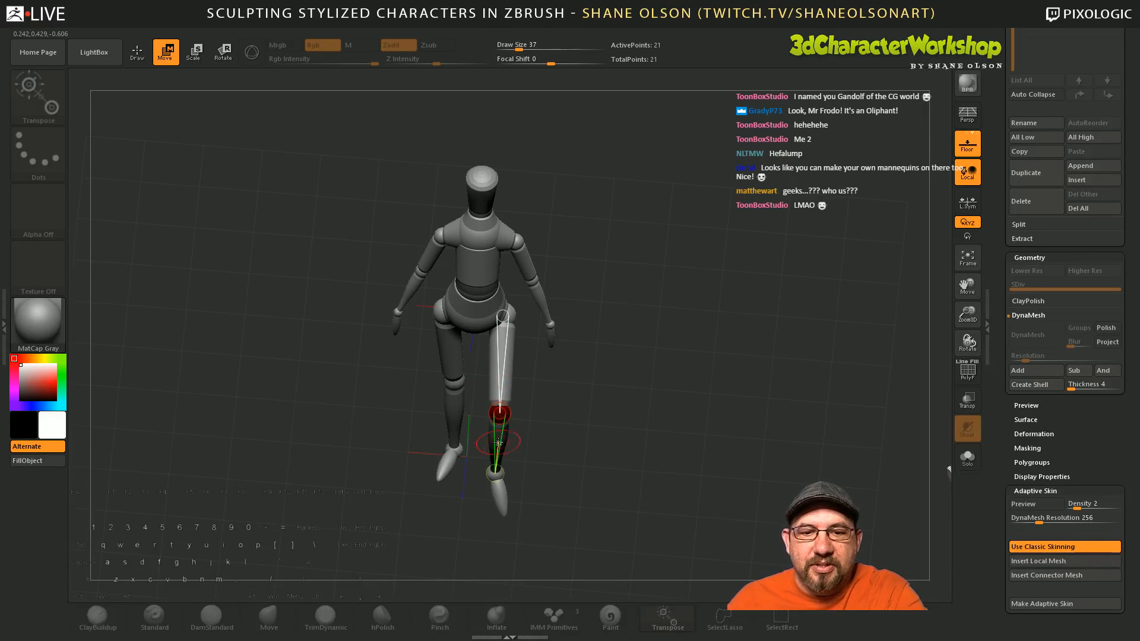
drag(502, 444, 491, 441)
Step: Pose the mannequin's other leg trailing behind the body, bending the knee, lifting the shin and angling the foot downward
drag(557, 406, 583, 387)
drag(455, 375, 422, 363)
drag(406, 416, 388, 404)
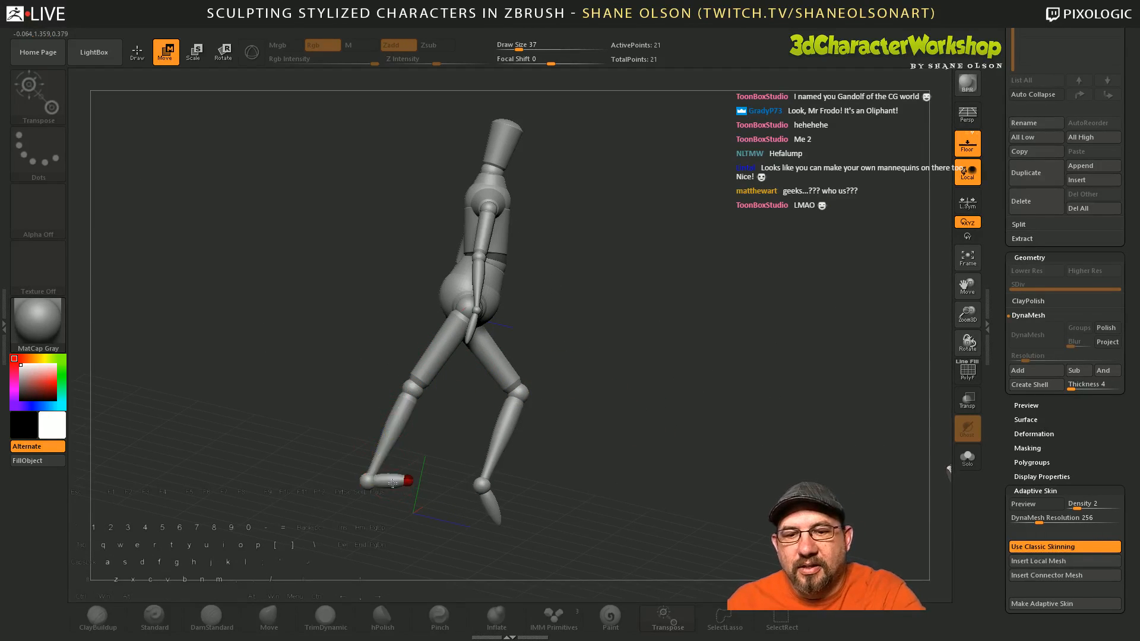
drag(393, 477, 377, 504)
drag(382, 447, 356, 410)
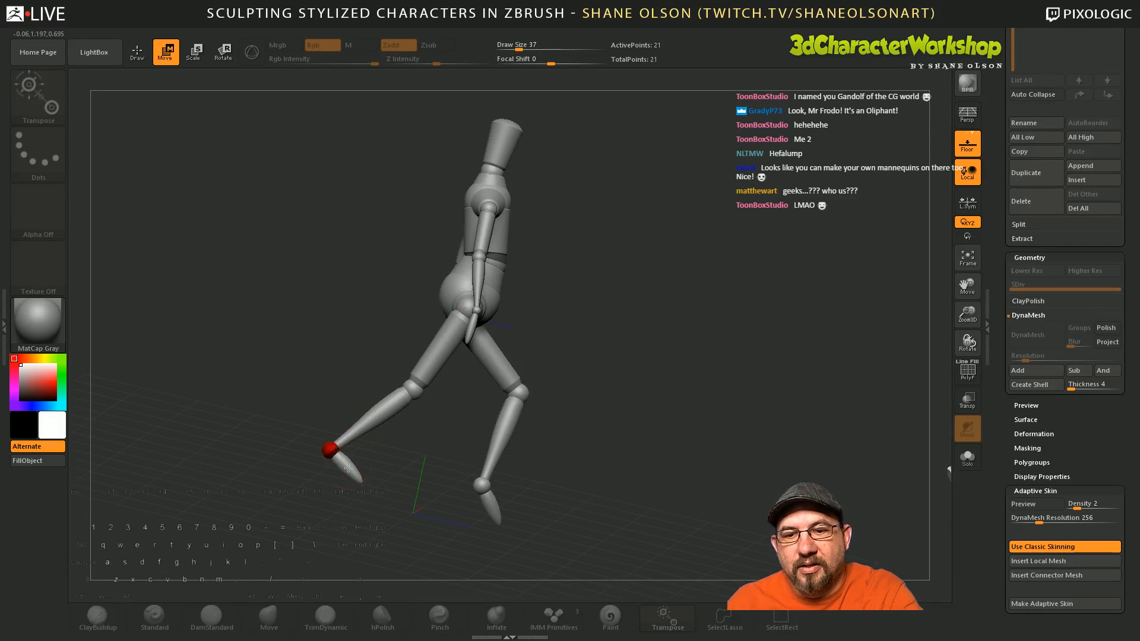
drag(348, 460, 341, 472)
drag(415, 477, 661, 474)
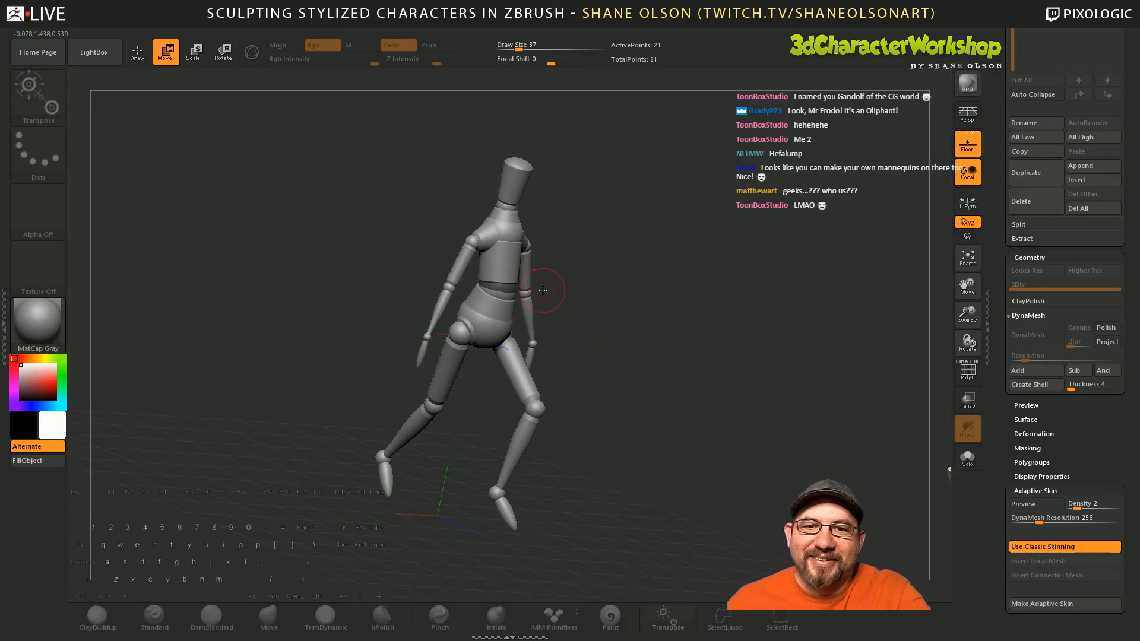
drag(543, 290, 569, 309)
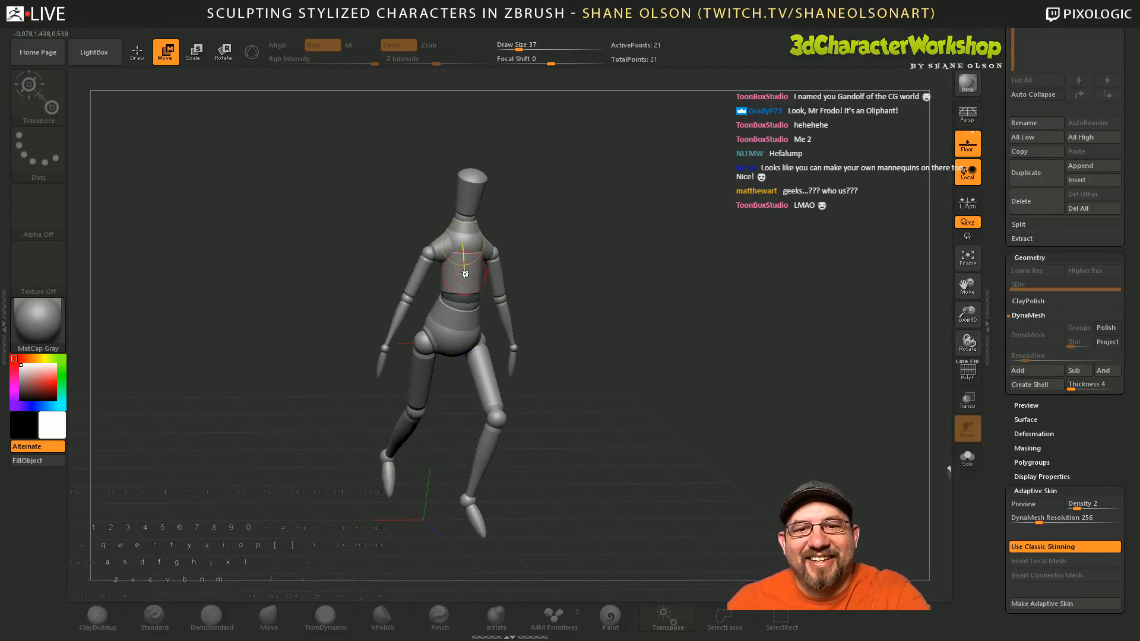
mouse_move(465, 274)
mouse_down()
mouse_move(460, 284)
mouse_move(474, 288)
mouse_move(460, 286)
mouse_up()
mouse_move(651, 447)
mouse_down()
mouse_move(661, 450)
mouse_move(639, 457)
mouse_move(671, 432)
mouse_up()
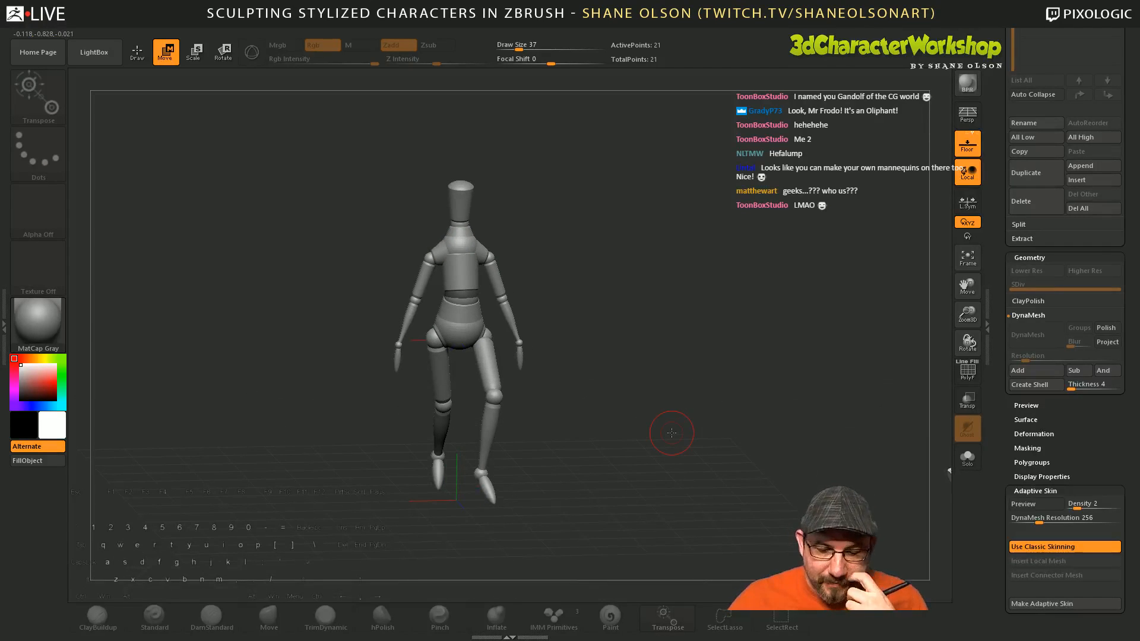
Step: Load the ZSphere scorpion project from the ZSpheres folder of the LightBox project library
key(comma)
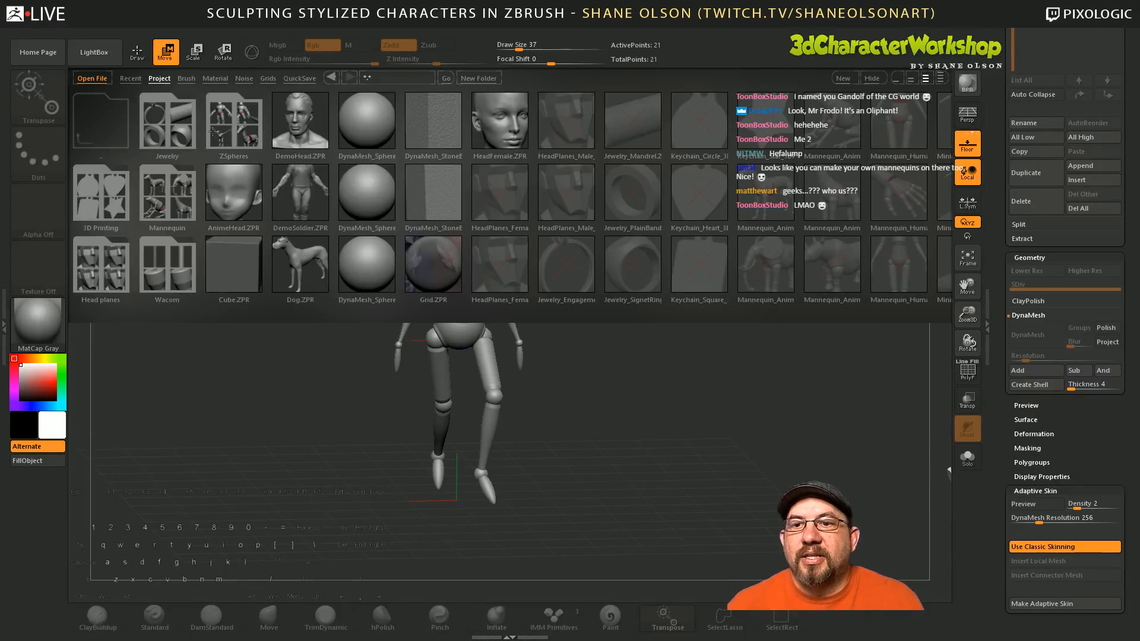
double_click(237, 126)
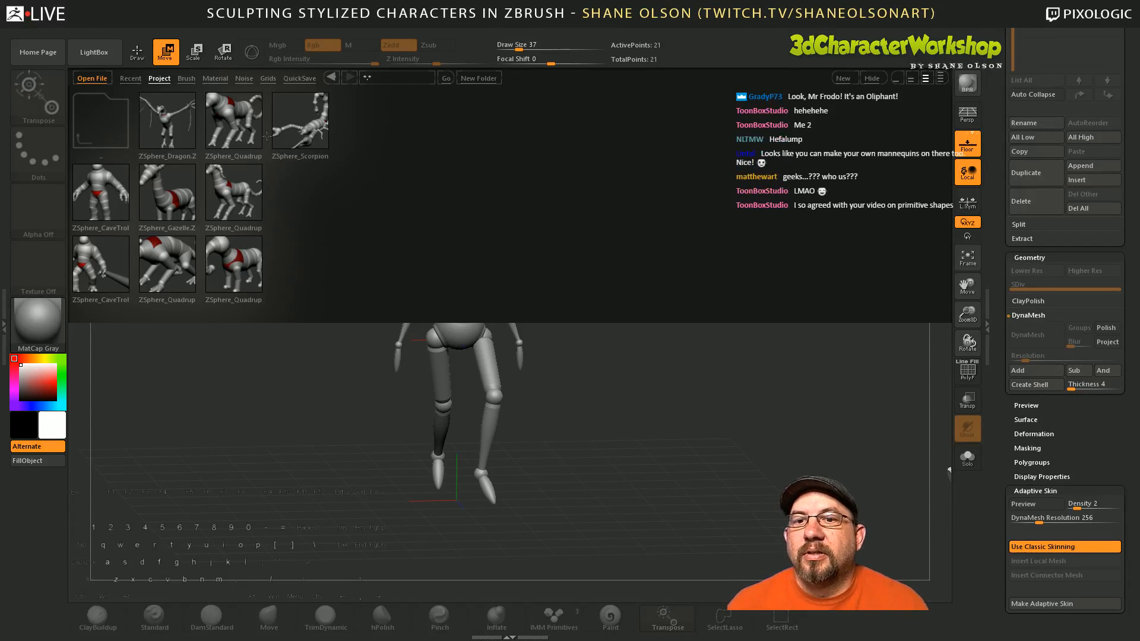
double_click(300, 121)
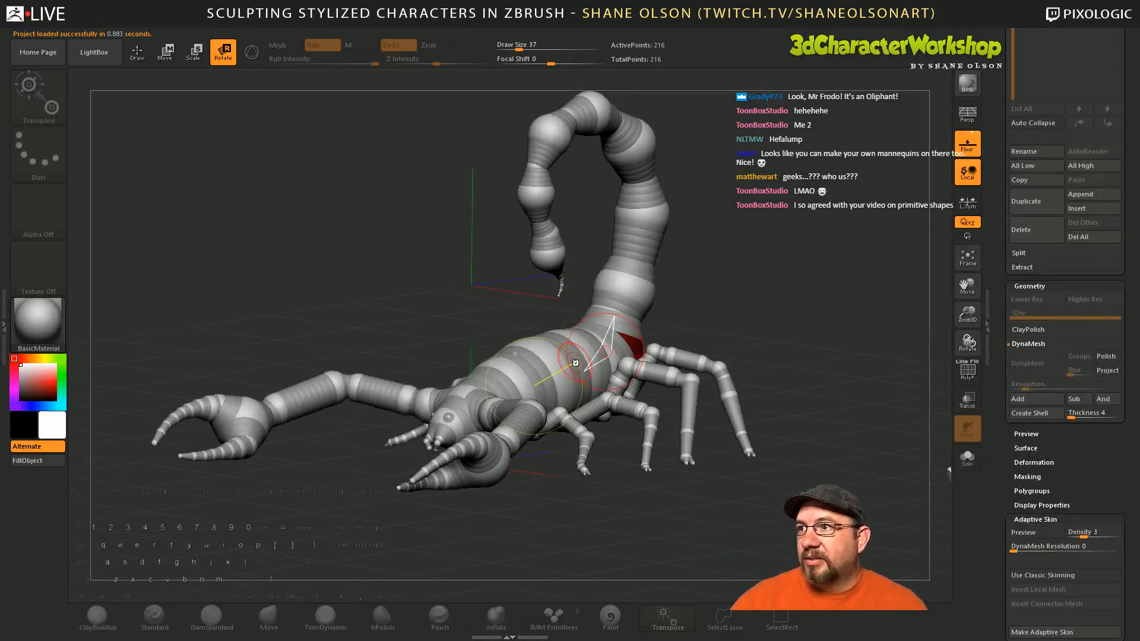
Step: Examine the scorpion's ZSphere construction from the front, side and rear, including its claws, legs and tail
drag(759, 444, 778, 502)
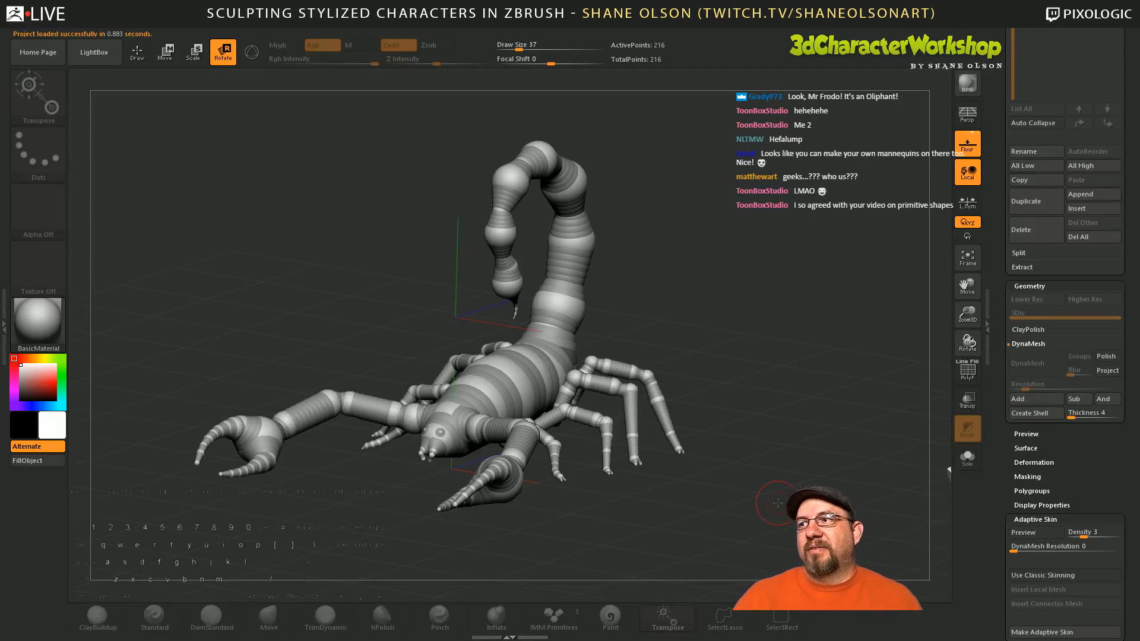
drag(739, 415, 731, 414)
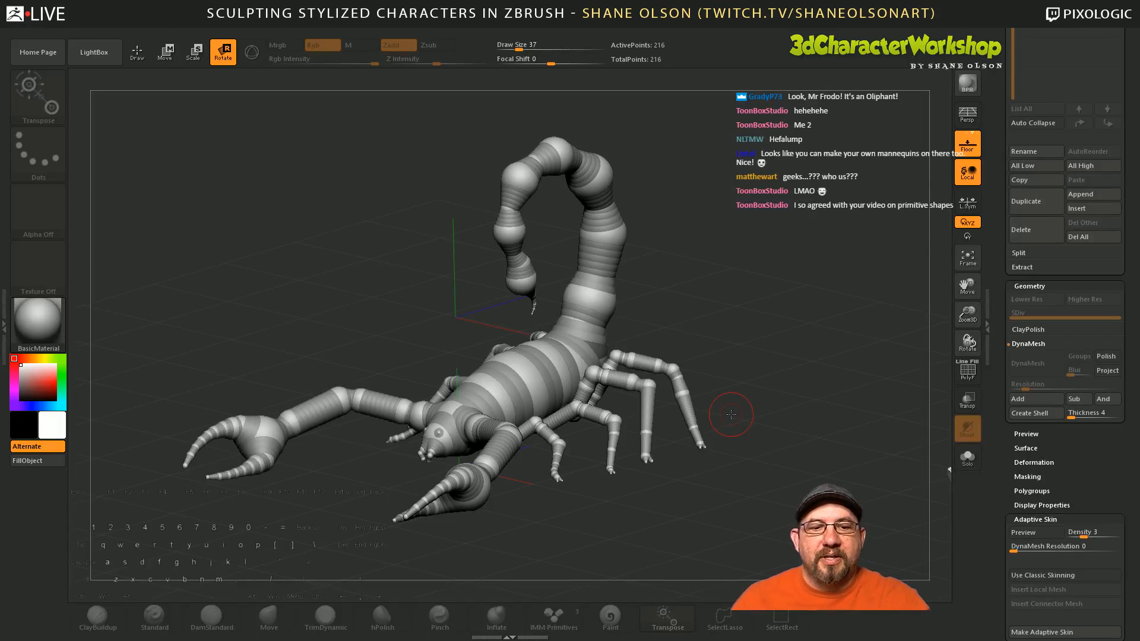
drag(731, 414, 742, 473)
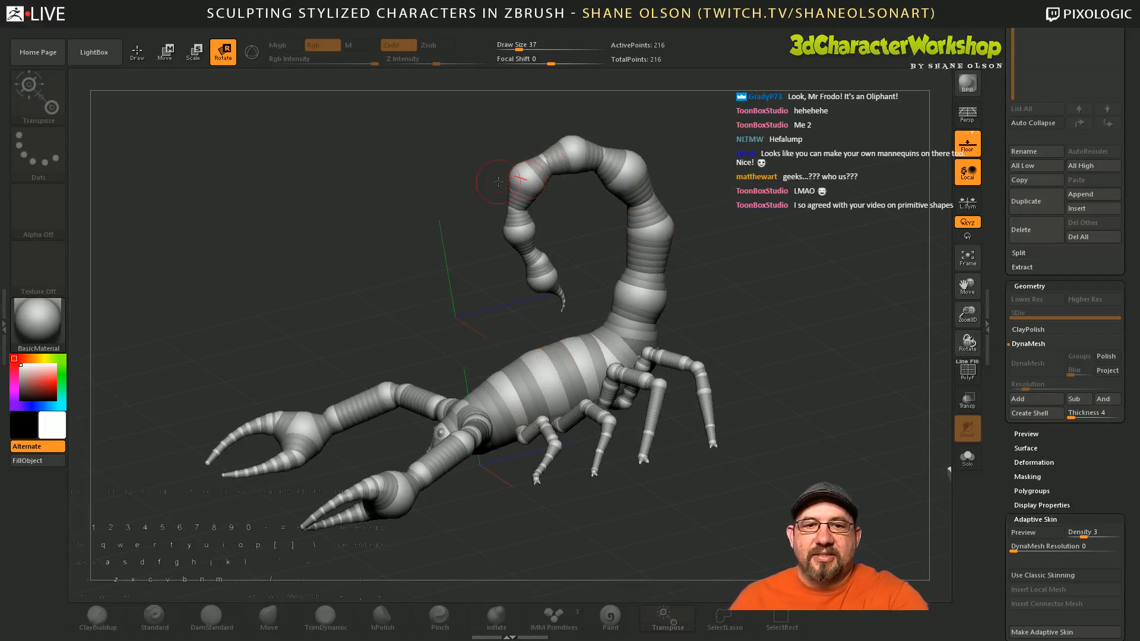
drag(712, 424, 579, 435)
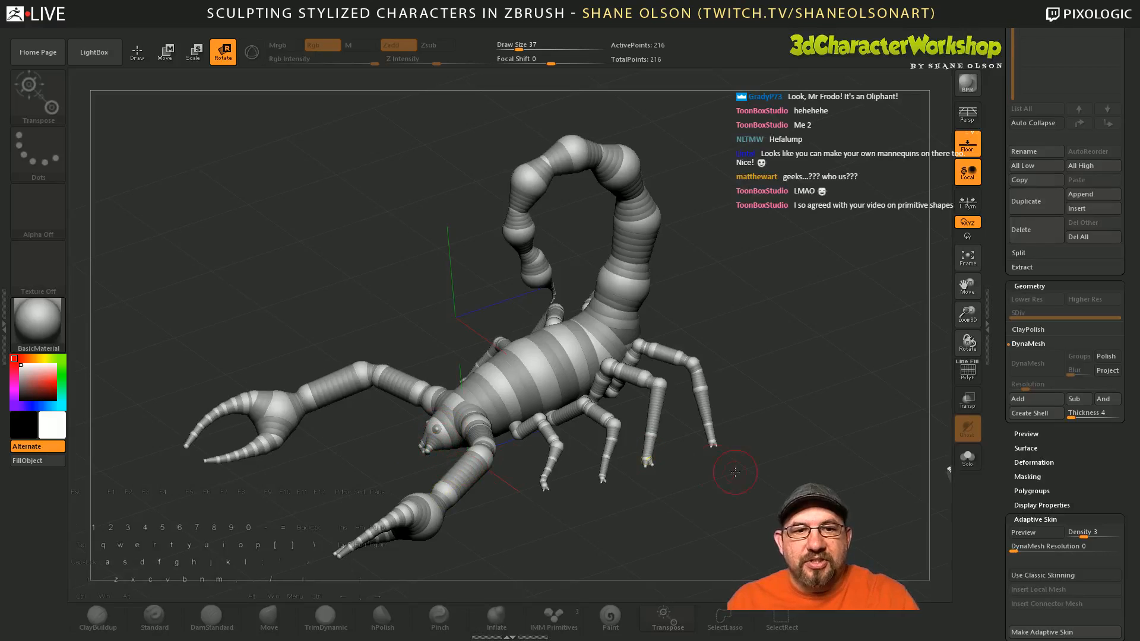
drag(735, 472, 749, 485)
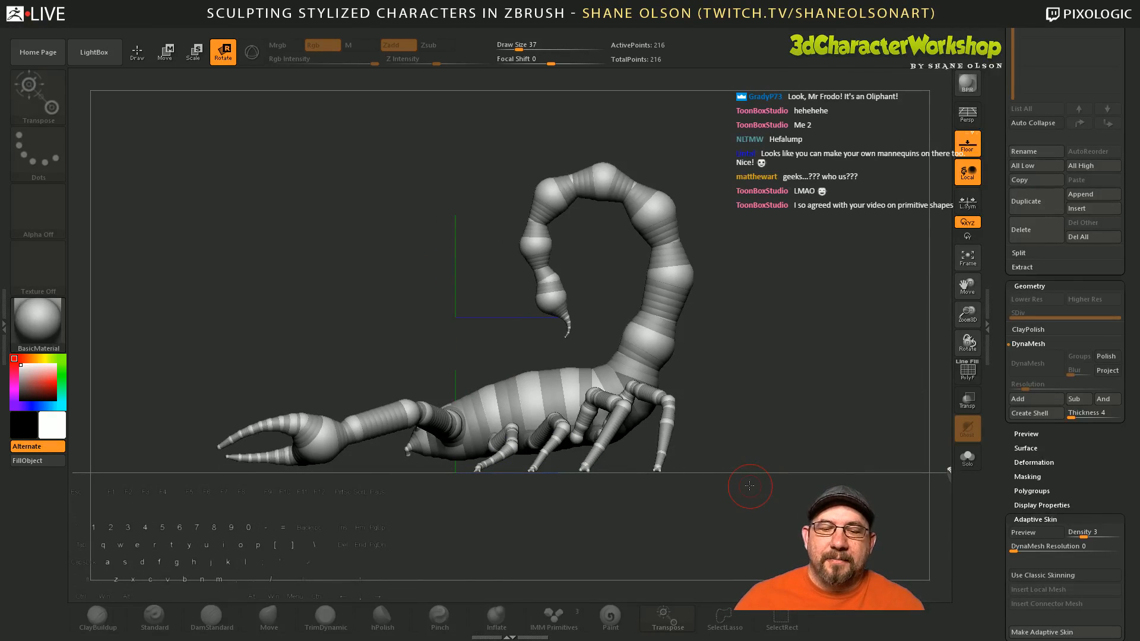
drag(732, 438, 739, 446)
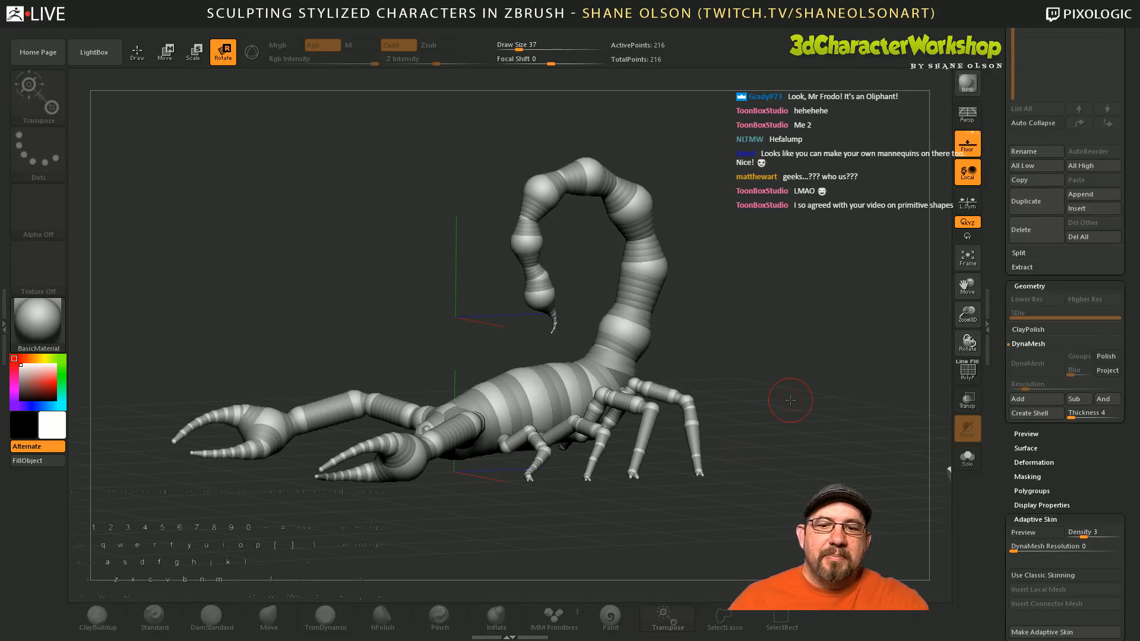
drag(790, 400, 773, 518)
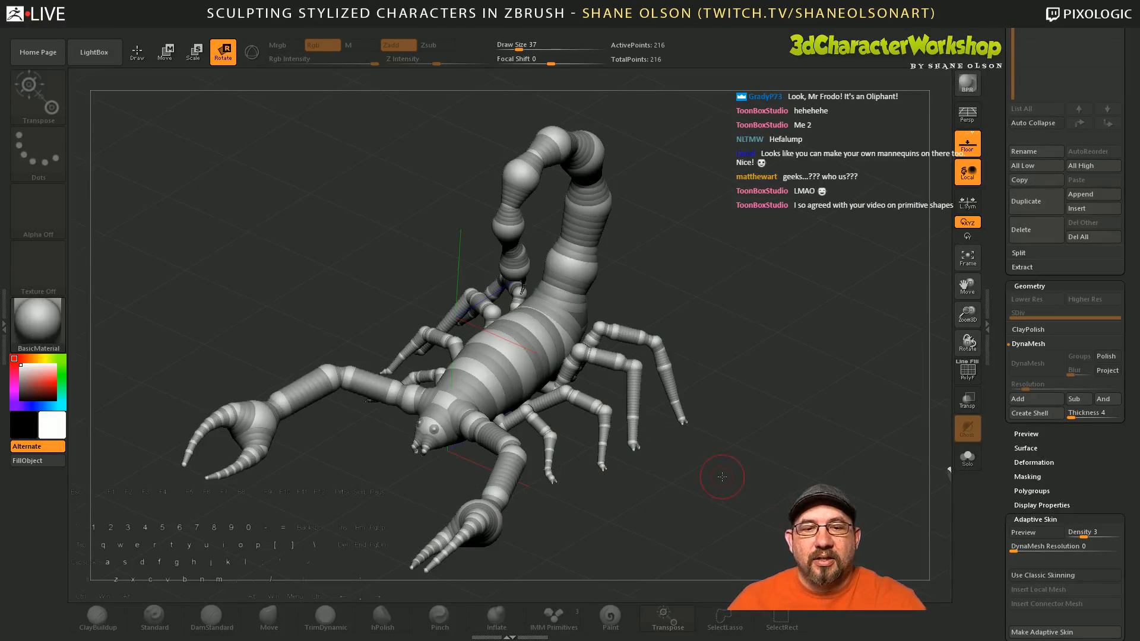
drag(722, 477, 745, 477)
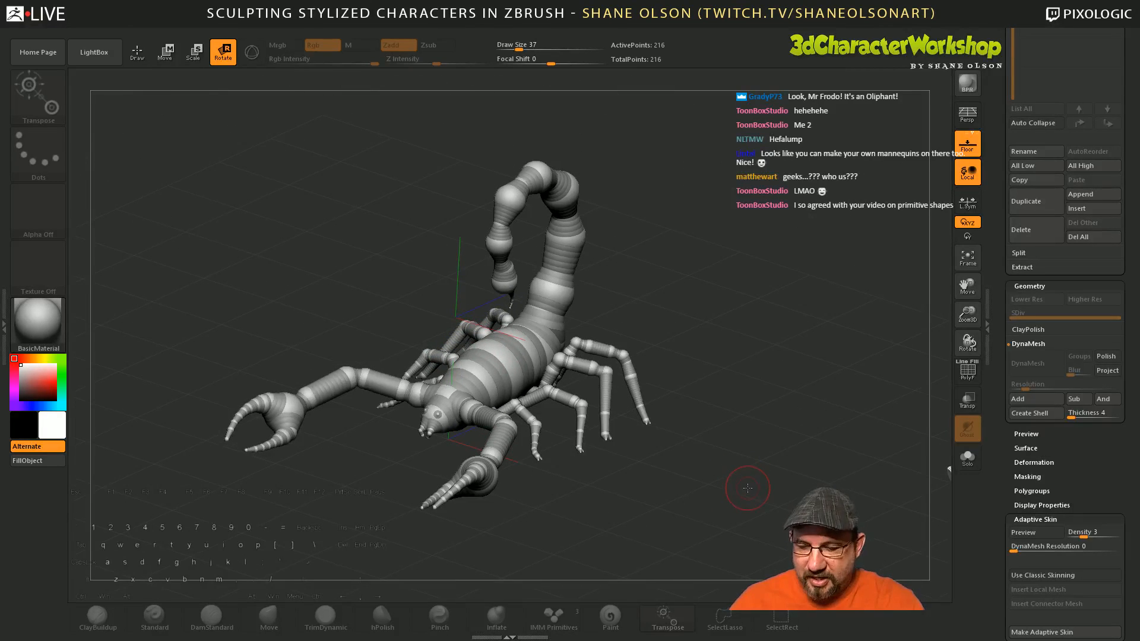
drag(750, 482, 755, 466)
alt+drag(753, 422, 749, 476)
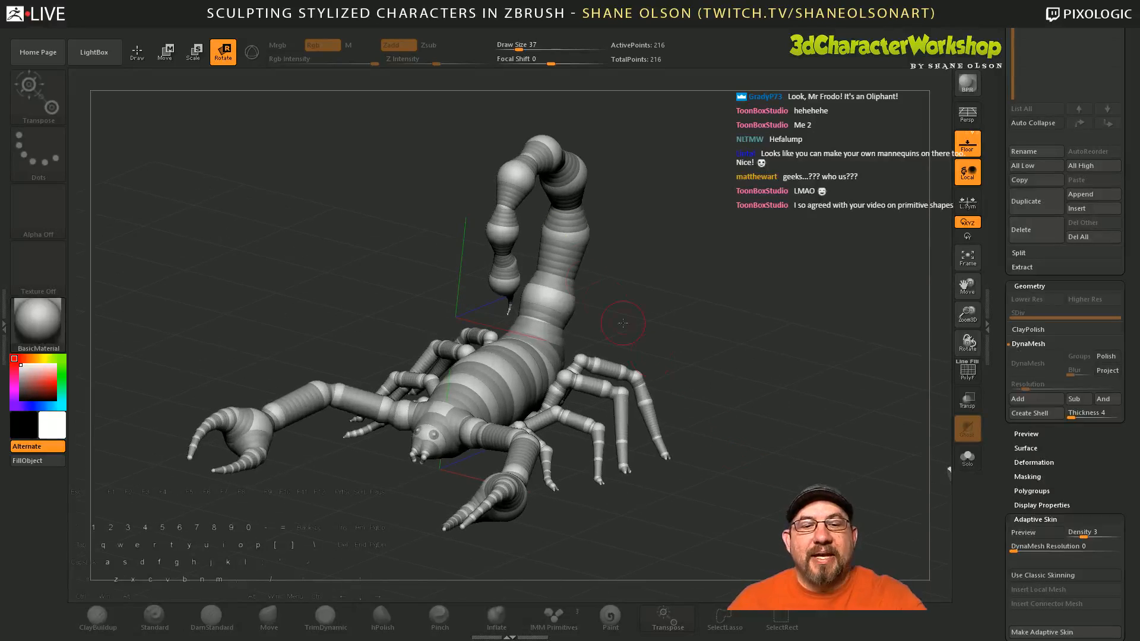
drag(544, 259, 571, 252)
drag(683, 311, 499, 271)
drag(736, 264, 651, 303)
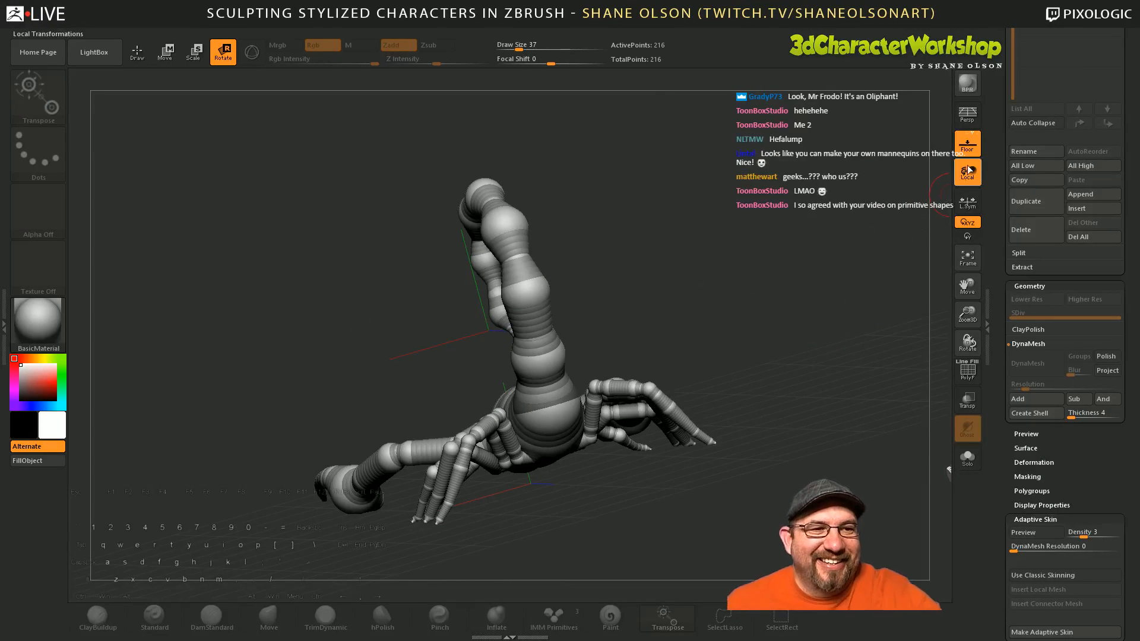
Step: Hide the floor grid and rotate the scorpion's upper tail segments, curling the stinger end in toward the body
click(967, 144)
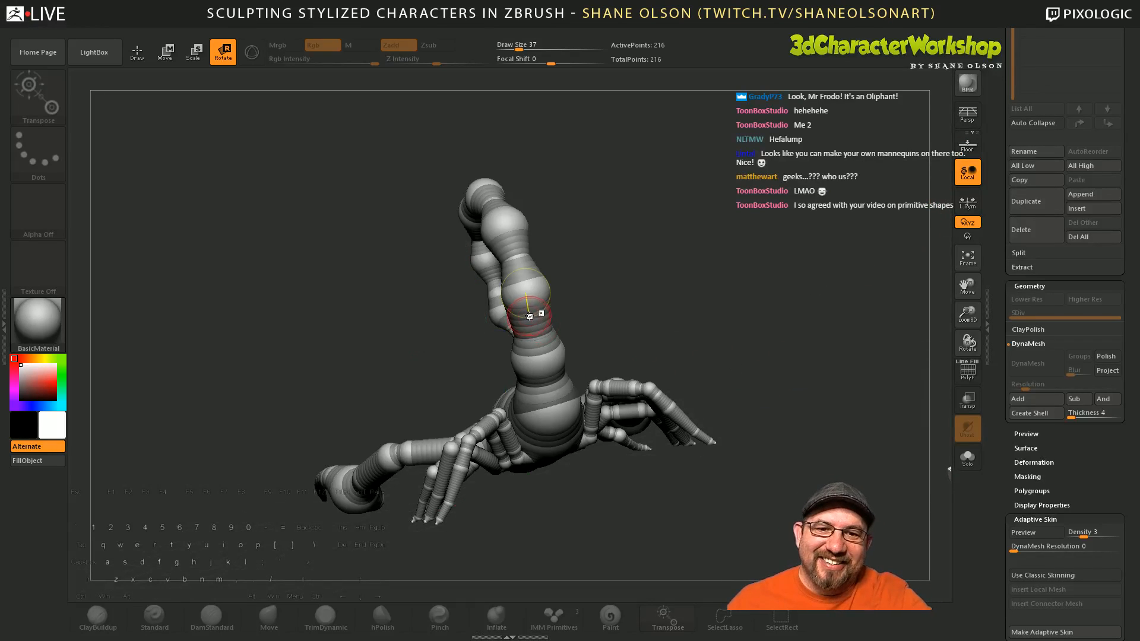
mouse_move(585, 272)
mouse_down()
mouse_move(550, 289)
mouse_move(552, 303)
mouse_move(580, 265)
mouse_up()
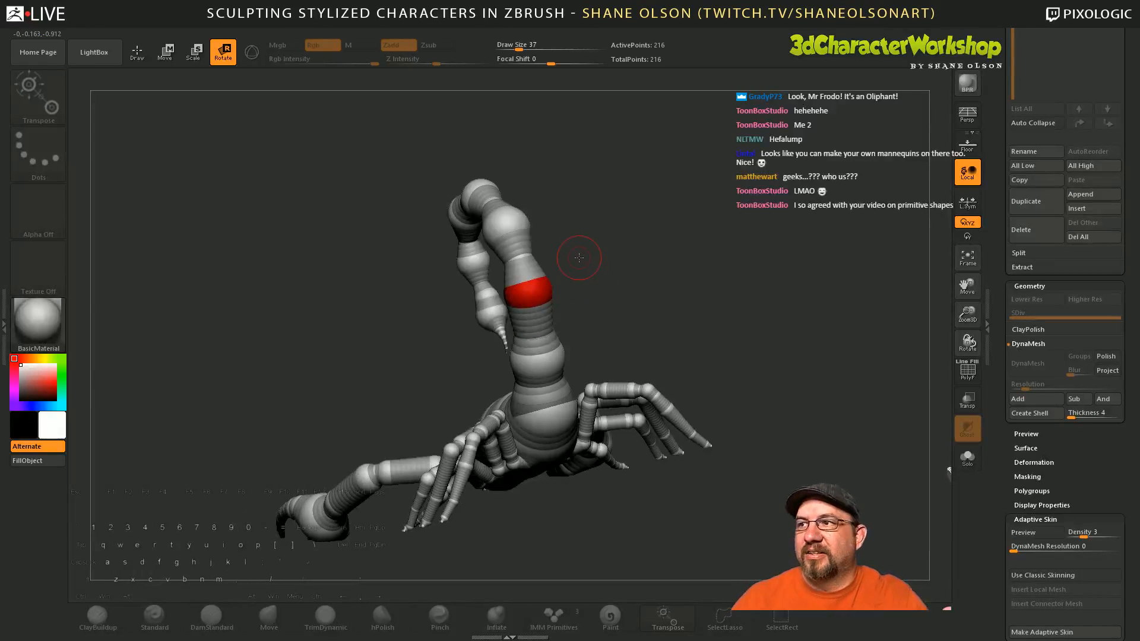
mouse_move(653, 302)
mouse_down()
mouse_move(682, 279)
mouse_move(651, 300)
mouse_move(696, 294)
mouse_move(679, 285)
mouse_move(542, 310)
mouse_up()
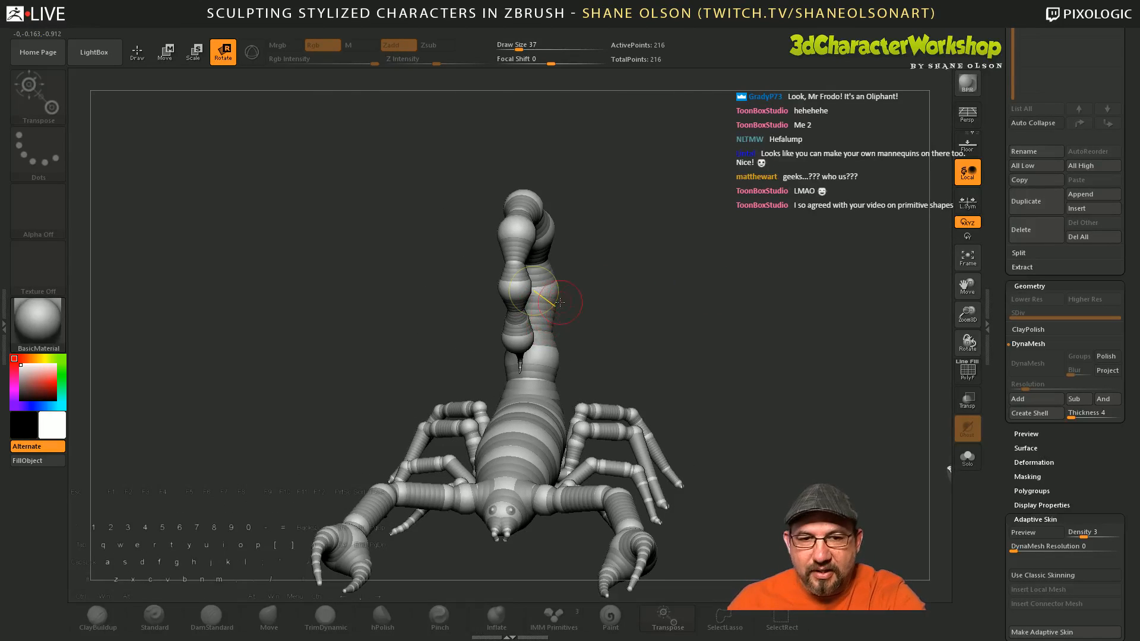
drag(618, 297, 547, 309)
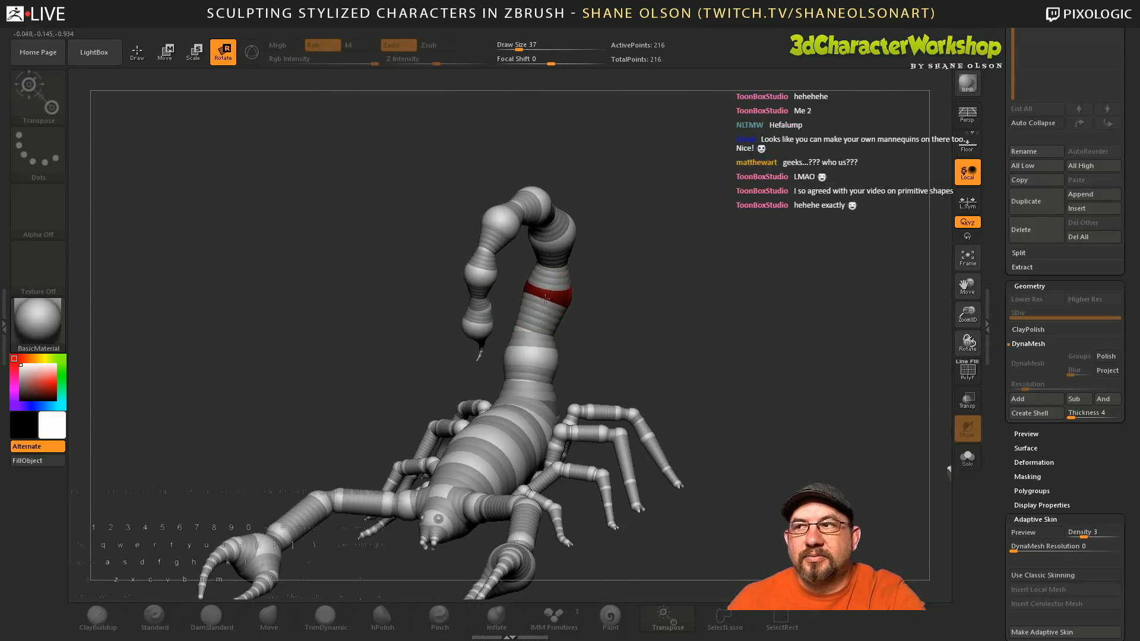
drag(591, 261, 555, 260)
drag(607, 247, 599, 367)
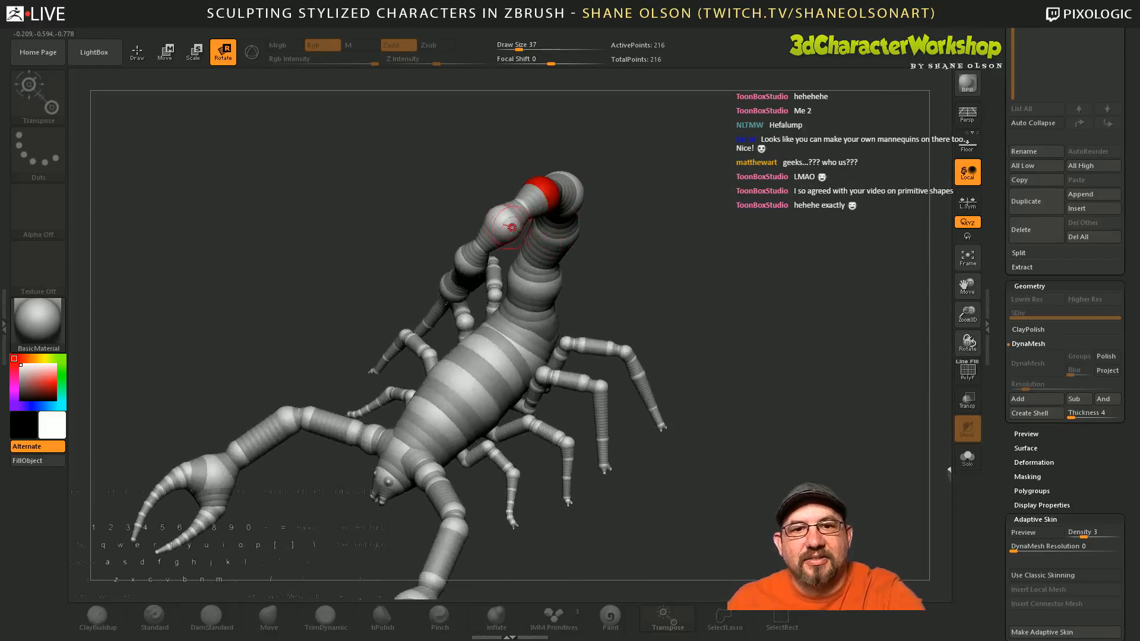
drag(510, 227, 559, 290)
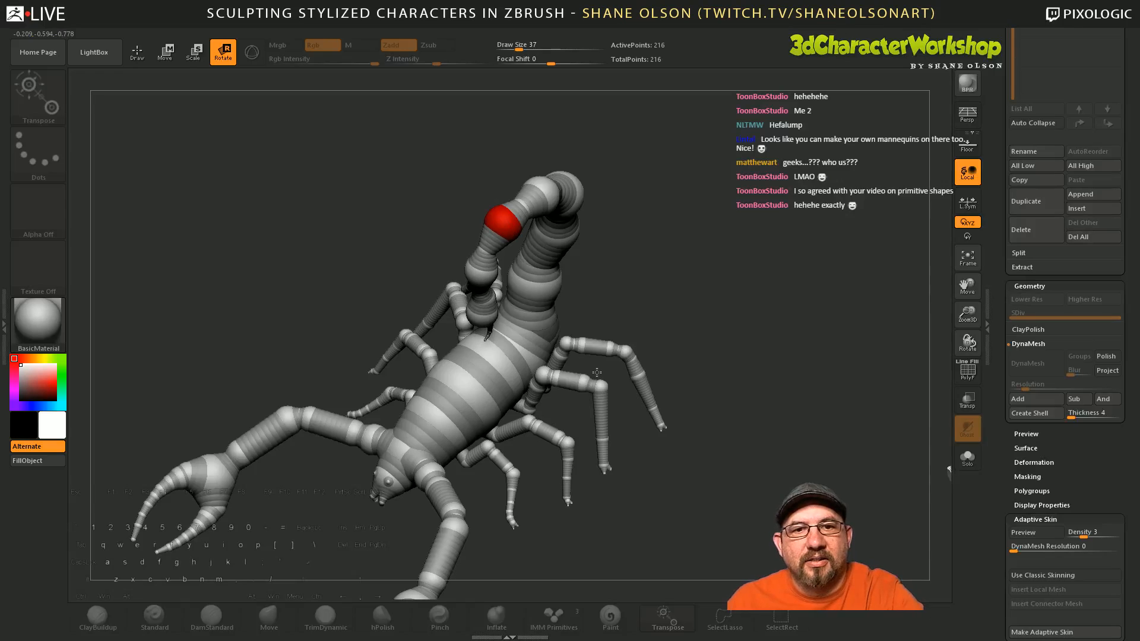
Step: From the side, rotate the tail joint at the top of the arch to swing the stinger end slightly forward
drag(638, 241, 678, 352)
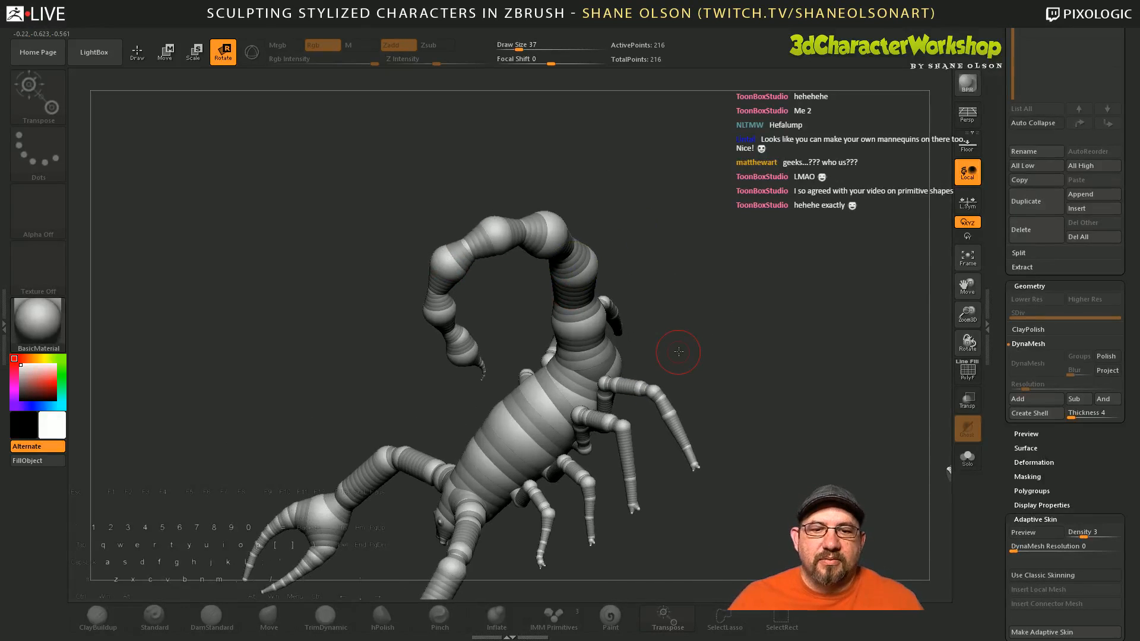
shift+drag(742, 492, 745, 494)
alt+drag(665, 435, 737, 395)
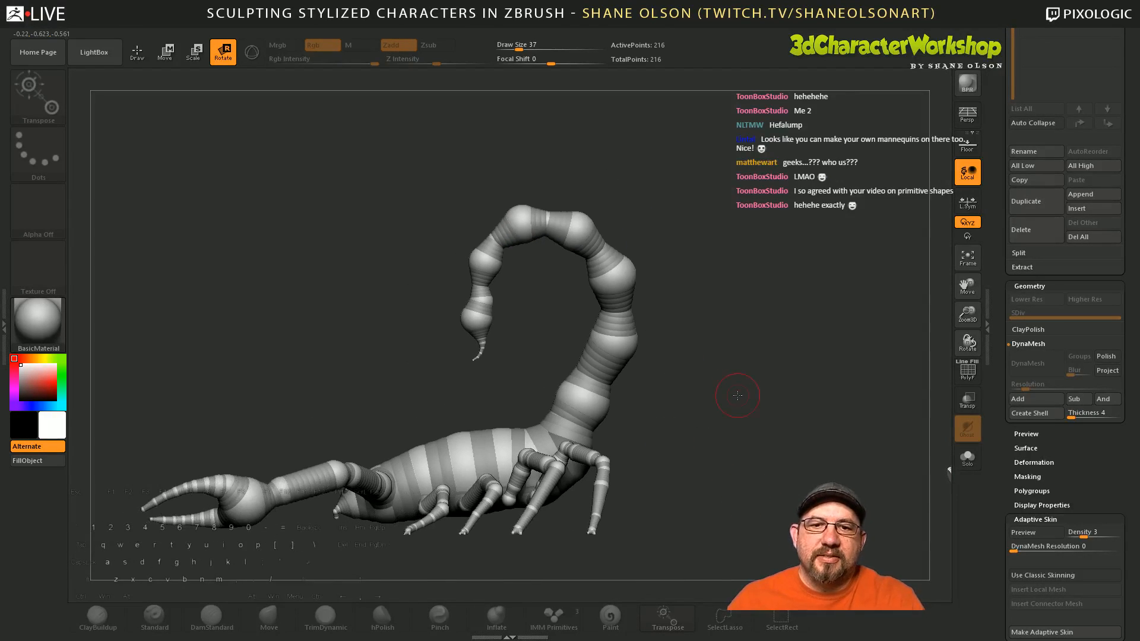
drag(577, 229, 596, 250)
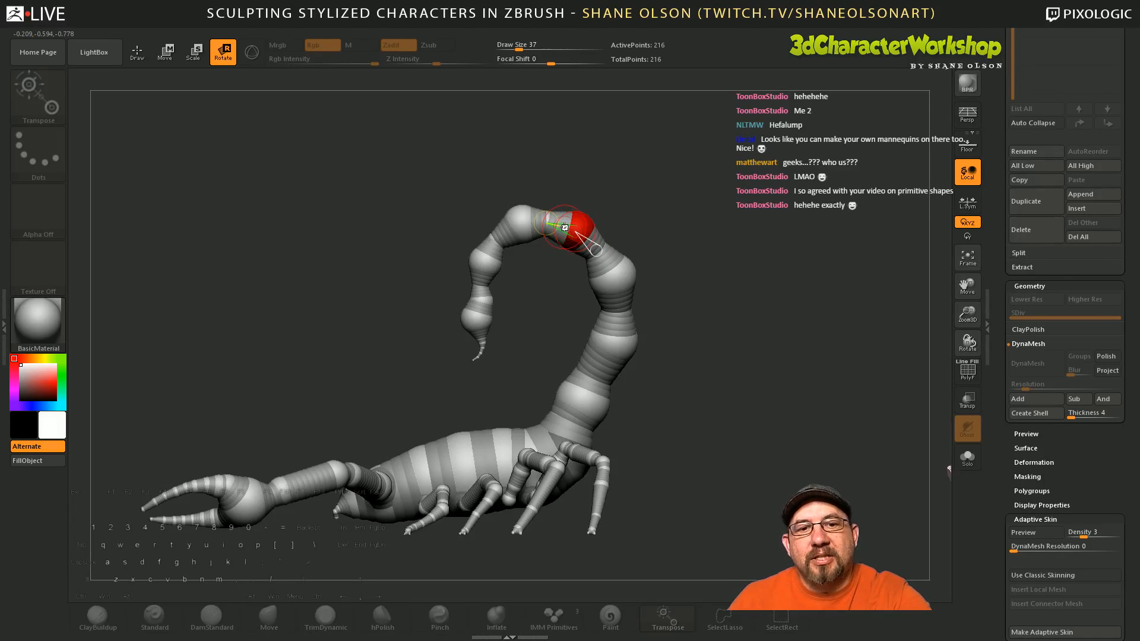
mouse_move(565, 228)
mouse_down()
mouse_move(557, 244)
mouse_move(555, 206)
mouse_move(547, 220)
mouse_up()
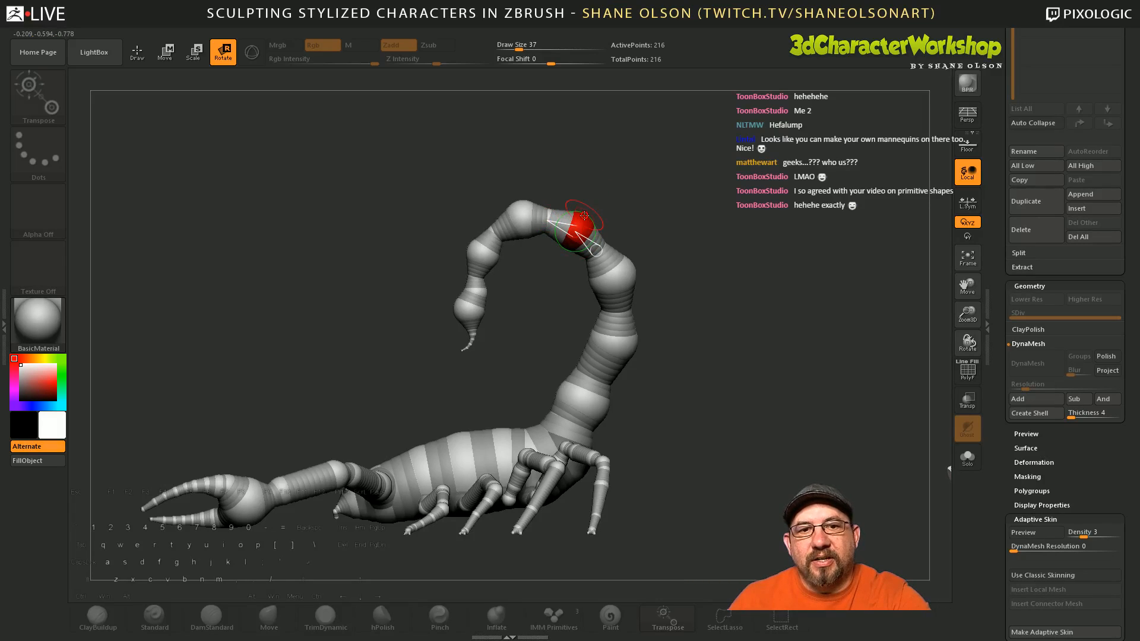
drag(605, 216, 719, 243)
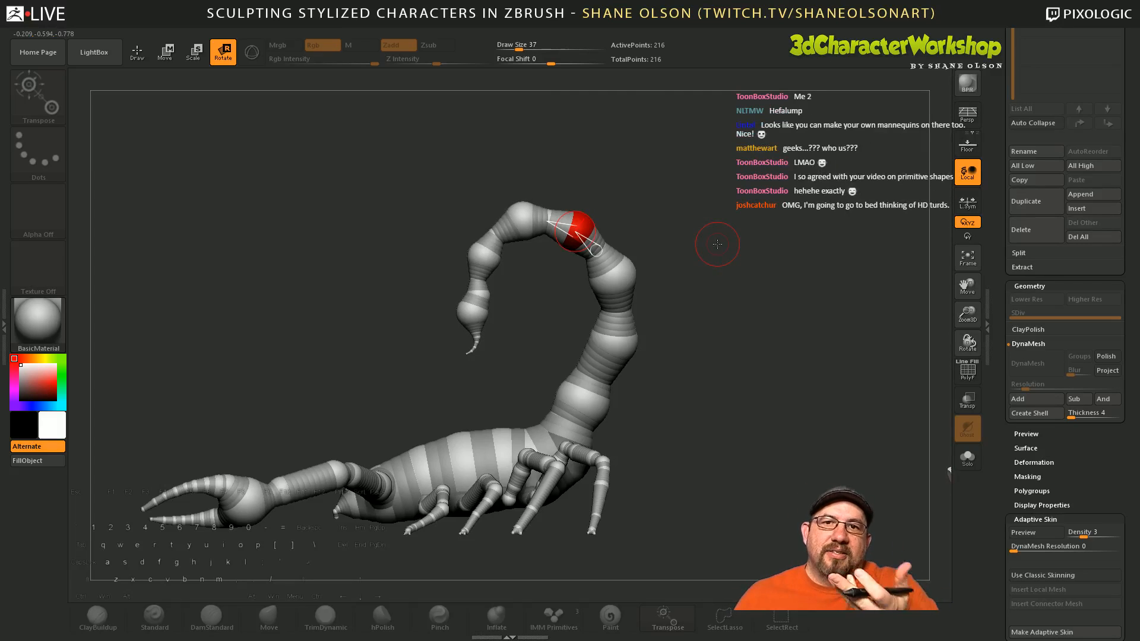
Step: Rotate the next tail joint toward the stinger, lifting the tip of the tail forward and up
drag(718, 301, 588, 283)
drag(562, 218, 641, 198)
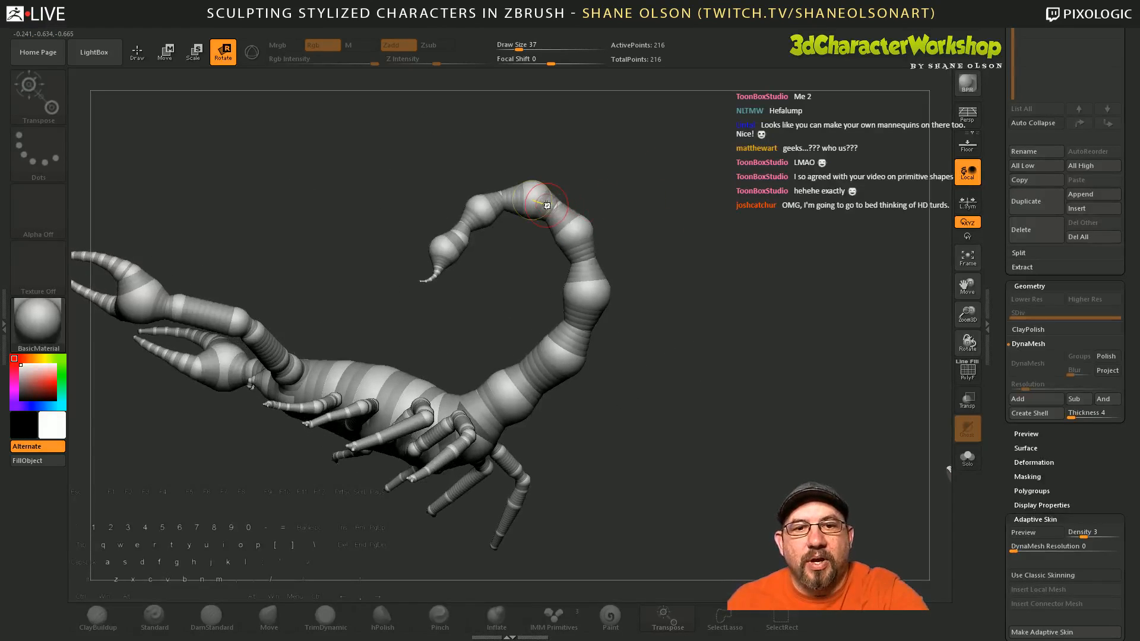
drag(547, 205, 570, 213)
drag(570, 213, 570, 214)
Step: Bend the upper tail upward from its rearmost joint in Move mode, opening the arch
key(w)
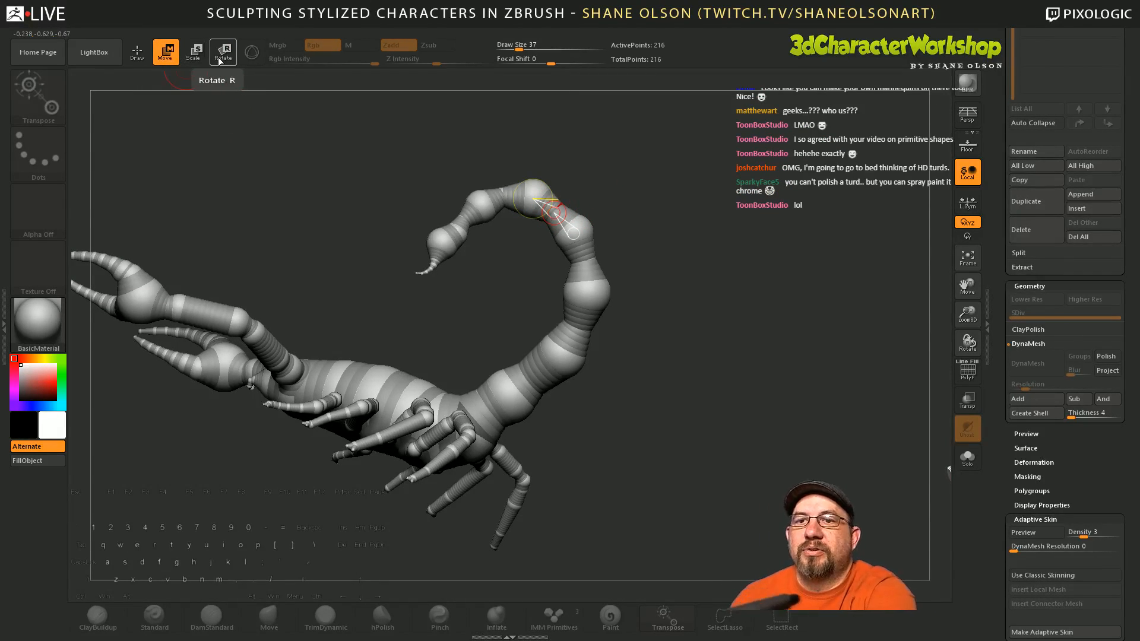
drag(661, 214, 640, 226)
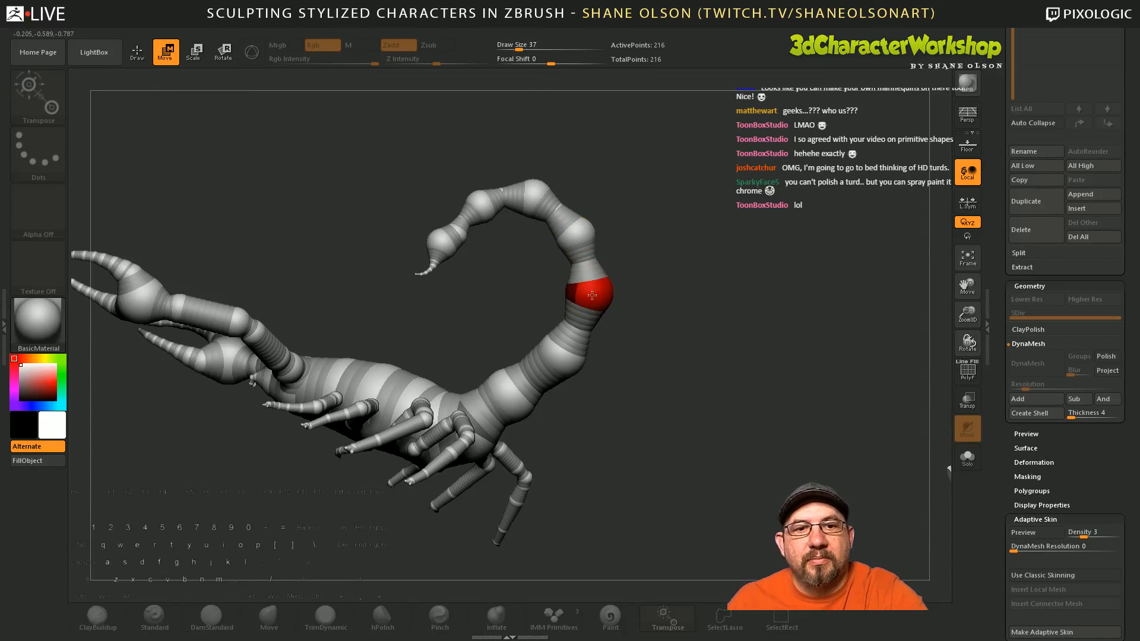
drag(592, 295, 584, 243)
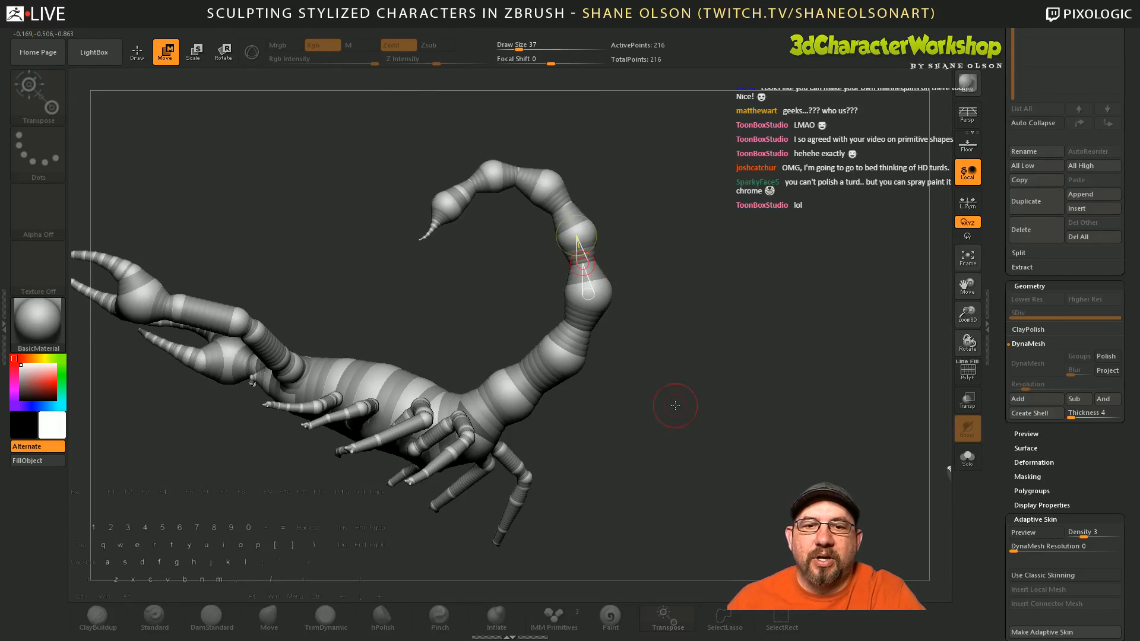
Step: Bend the scorpion's tail more upright from its lower joint in Move mode, viewing it from the side
mouse_move(675, 406)
mouse_down()
mouse_move(674, 434)
mouse_move(681, 403)
mouse_move(664, 424)
mouse_up()
mouse_move(577, 391)
mouse_down()
mouse_move(573, 405)
mouse_move(585, 398)
mouse_move(578, 365)
mouse_move(557, 389)
mouse_move(563, 361)
mouse_move(578, 372)
mouse_move(567, 371)
mouse_up()
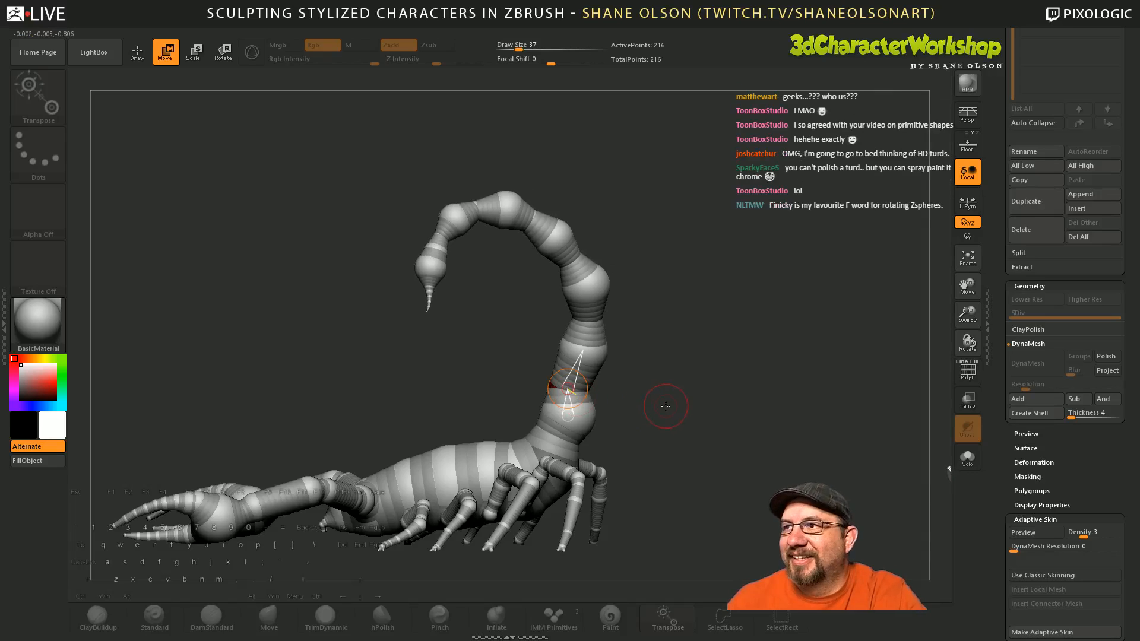
drag(666, 406, 669, 421)
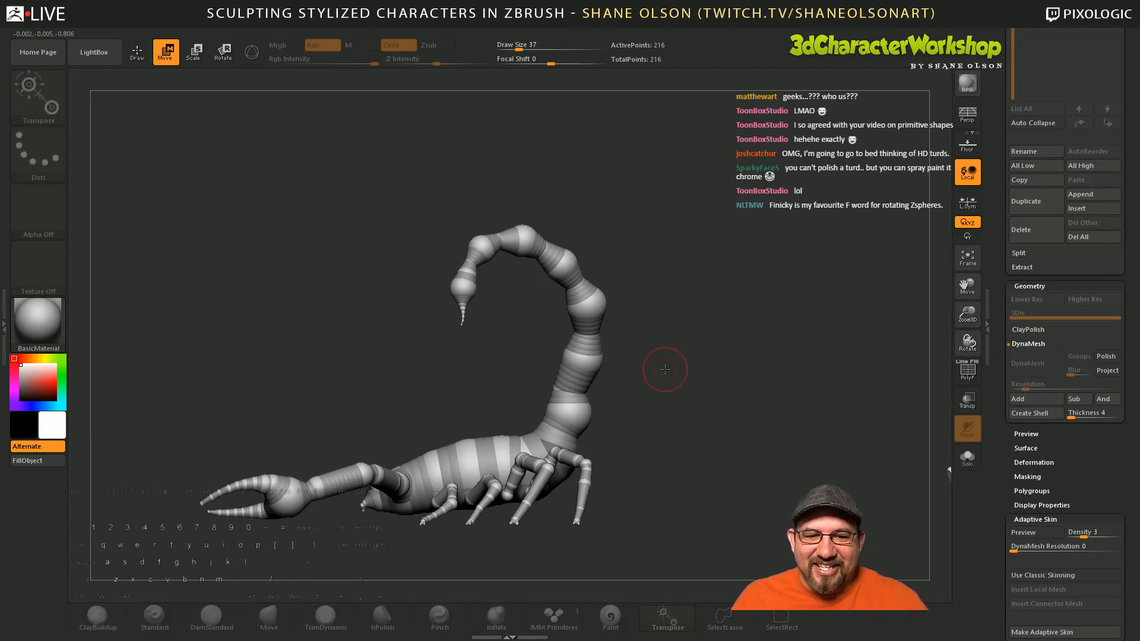
mouse_move(692, 403)
mouse_down()
mouse_move(682, 437)
mouse_move(694, 472)
mouse_move(712, 407)
mouse_up()
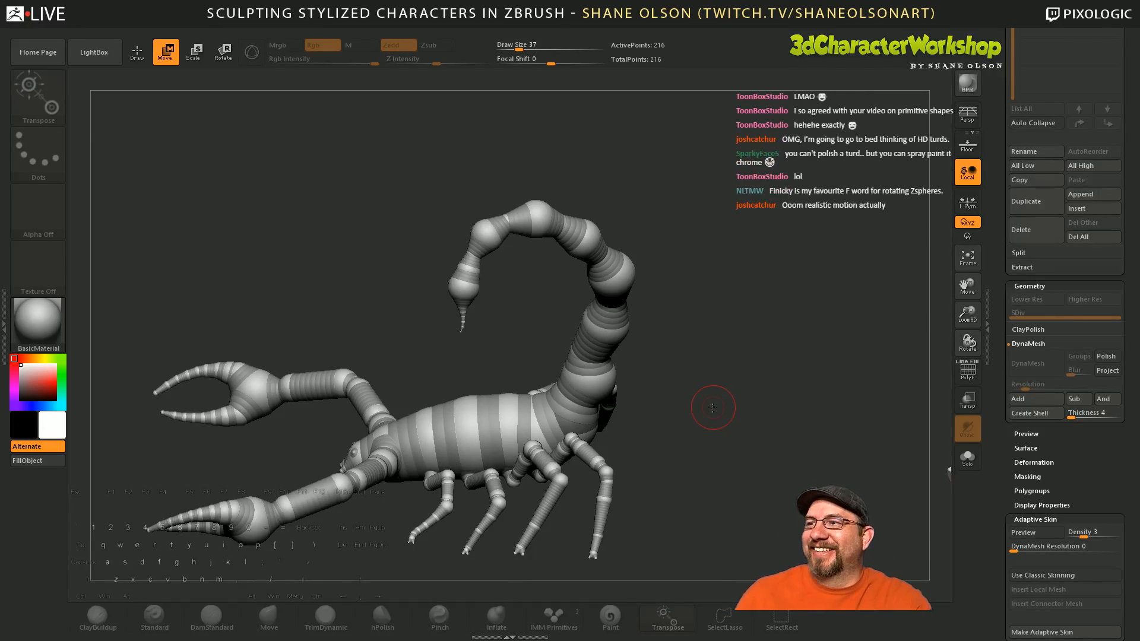
Step: Try moving the upper segments of the scorpion's rear legs in Move mode, undoing each attempt
drag(730, 403, 720, 428)
mouse_move(618, 430)
mouse_down()
mouse_move(616, 410)
mouse_move(647, 415)
mouse_move(629, 433)
mouse_up()
drag(700, 449, 729, 456)
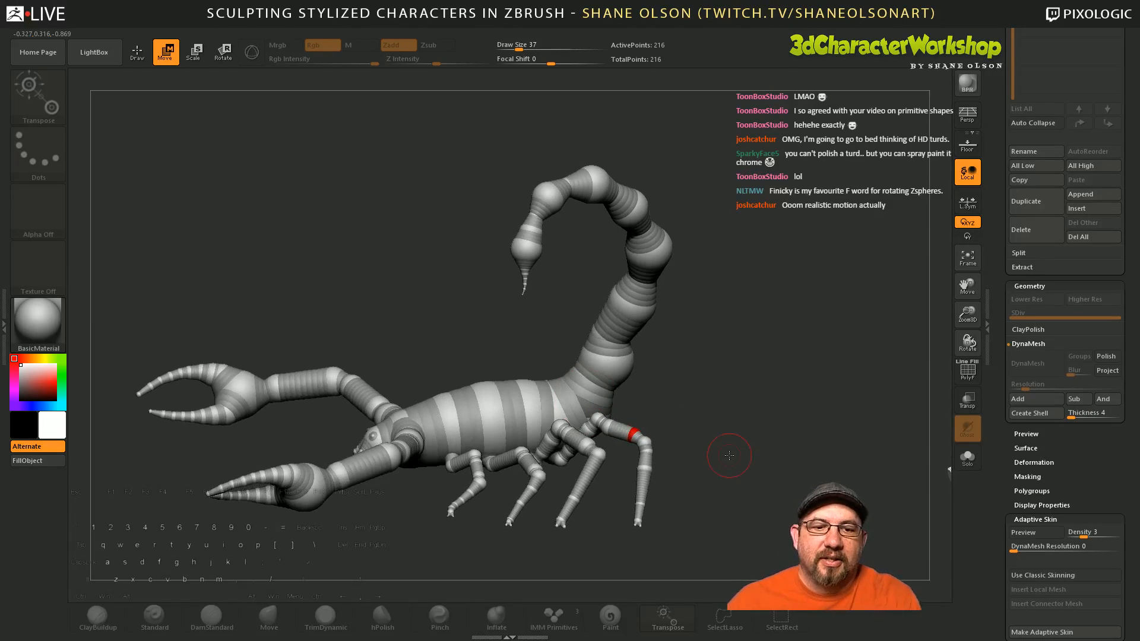
key(ctrl+z)
drag(584, 445, 588, 434)
key(ctrl+z)
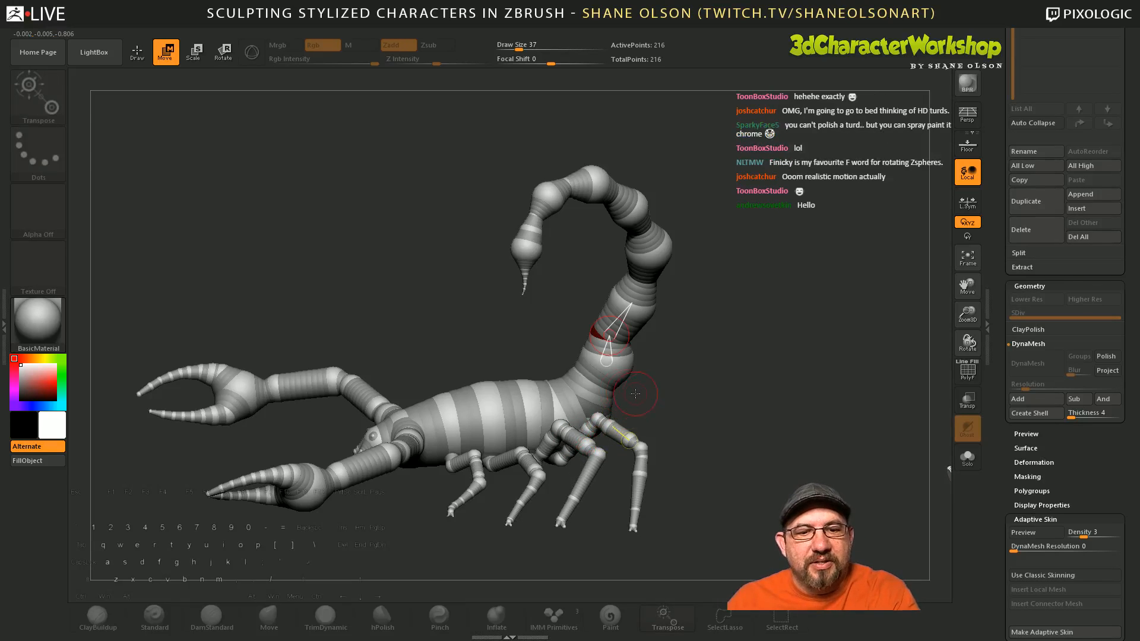
drag(639, 394, 680, 413)
drag(542, 440, 539, 442)
key(ctrl+z)
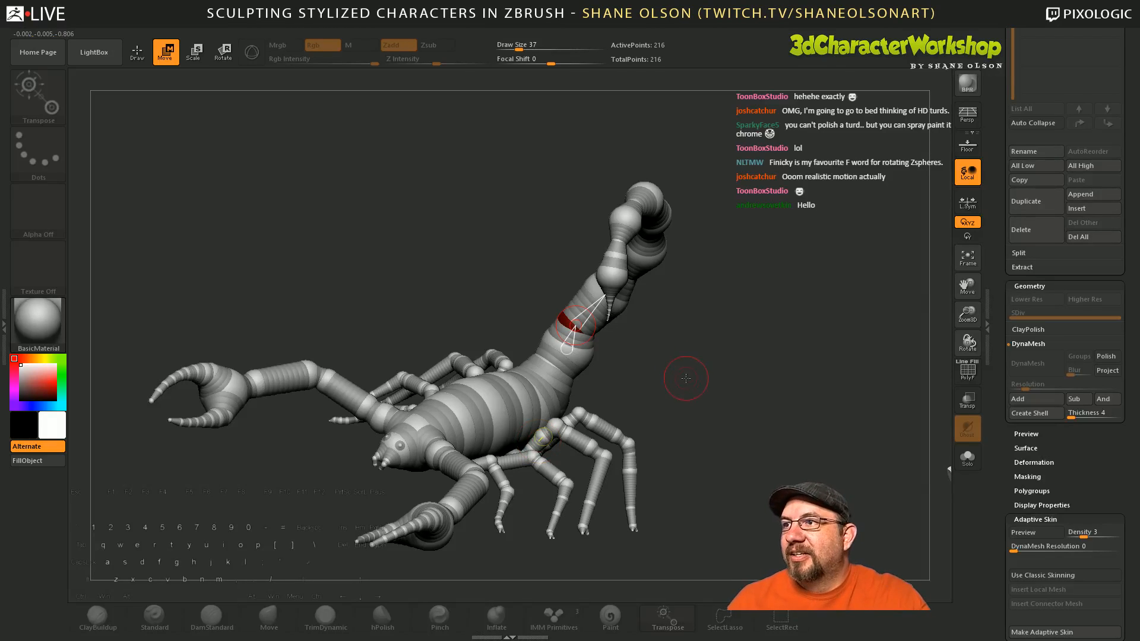
Step: Reposition the scorpion's near claw arm slightly from its upper segment in Move mode
drag(686, 379, 682, 412)
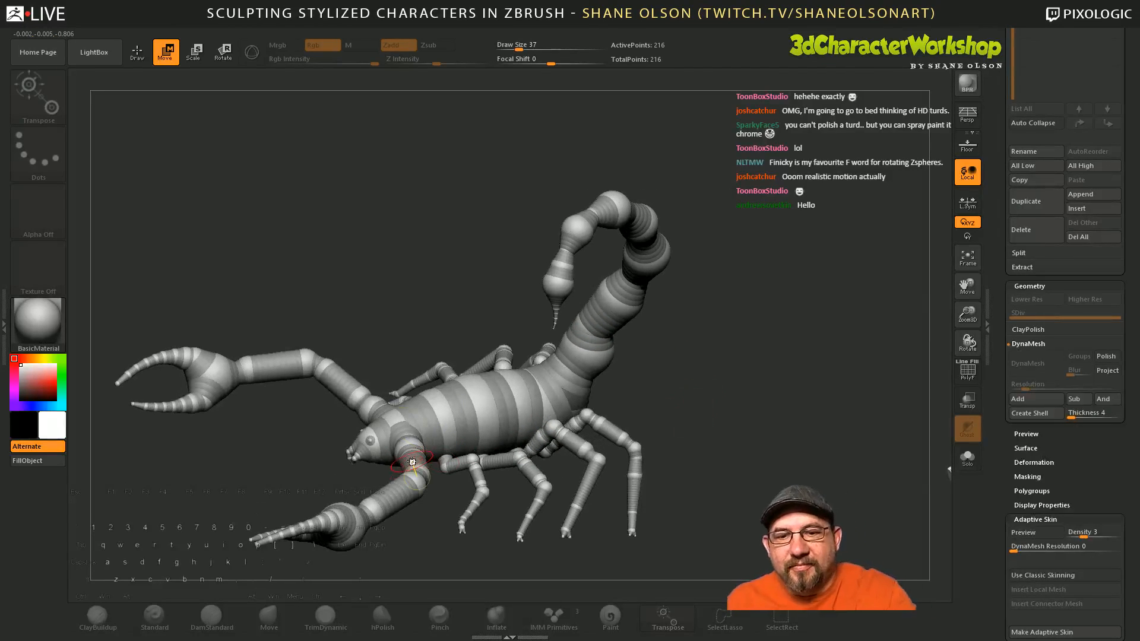
mouse_move(412, 462)
mouse_down()
mouse_move(429, 541)
mouse_move(423, 465)
mouse_move(418, 472)
mouse_move(432, 420)
mouse_move(423, 465)
mouse_up()
drag(739, 504, 729, 522)
drag(705, 433, 703, 466)
drag(458, 370, 458, 375)
mouse_move(656, 456)
mouse_down()
mouse_move(708, 474)
mouse_move(716, 463)
mouse_move(657, 481)
mouse_move(705, 478)
mouse_move(675, 480)
mouse_move(674, 530)
mouse_move(694, 494)
mouse_move(676, 477)
mouse_up()
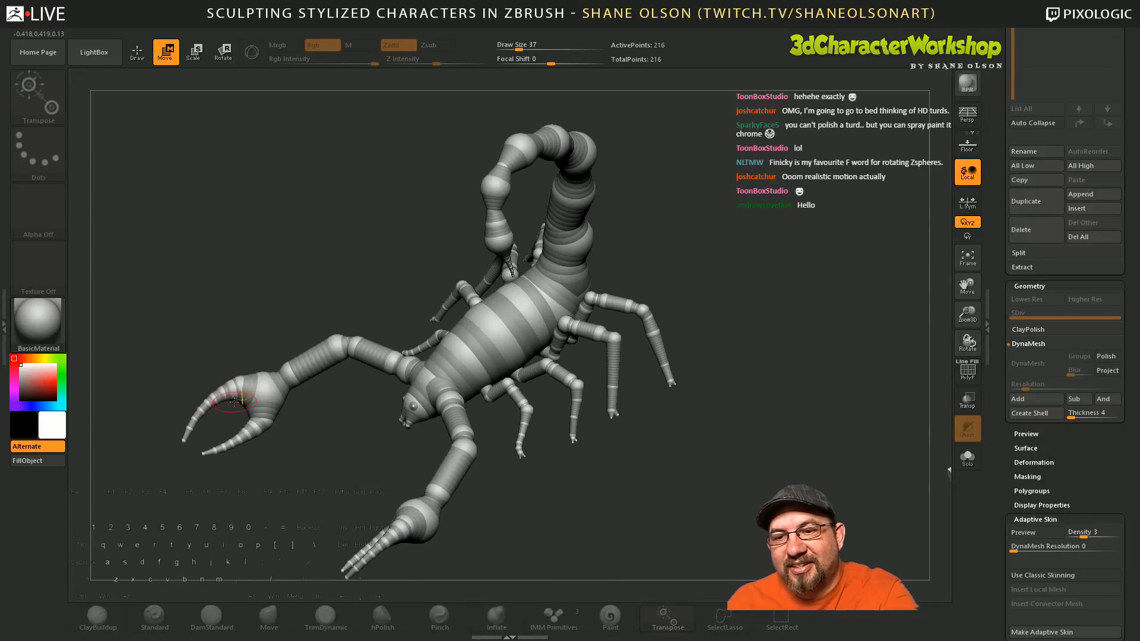
Step: With everything except the upper finger of the far claw masked, rotate that finger at its base, and clear the mask
drag(216, 394, 215, 386)
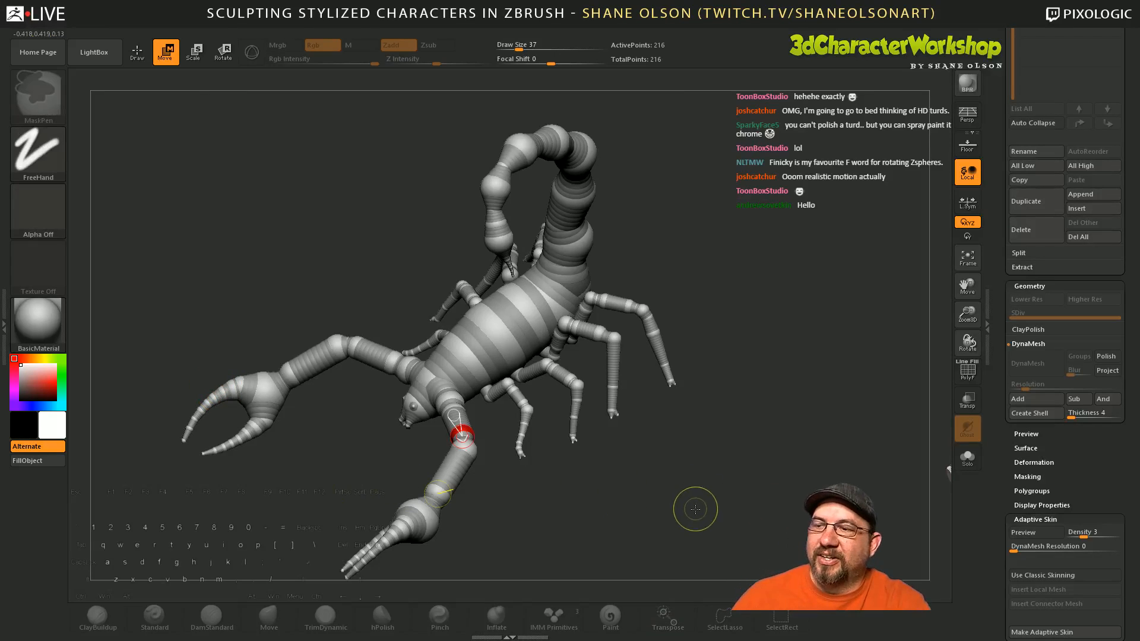
alt+drag(692, 511, 693, 512)
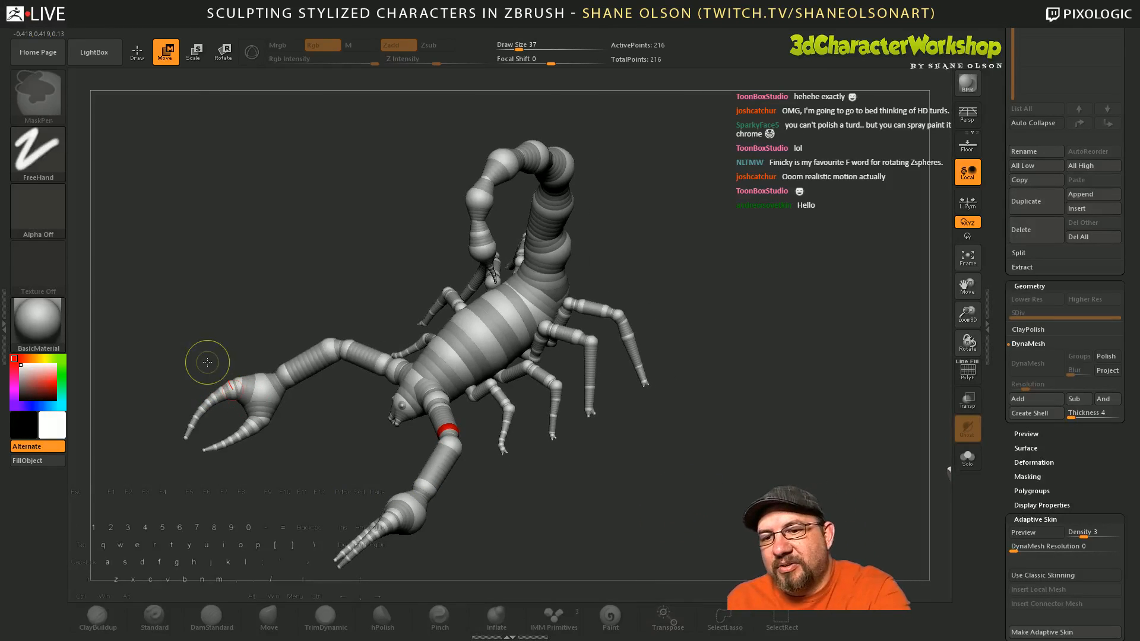
drag(231, 341, 185, 441)
ctrl+click(186, 370)
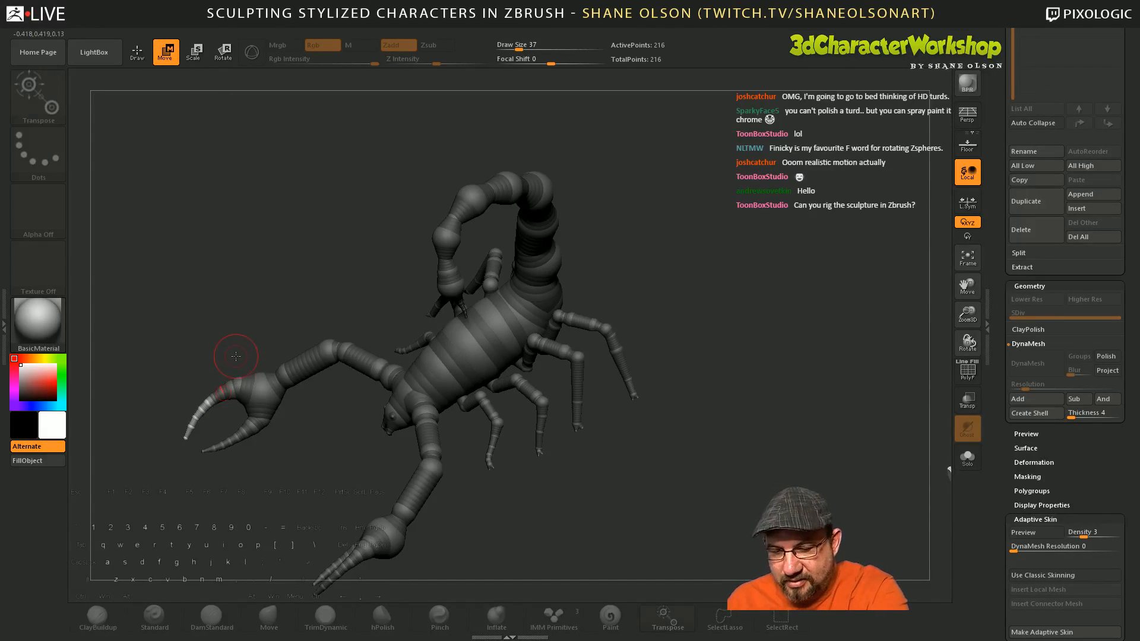
key(r)
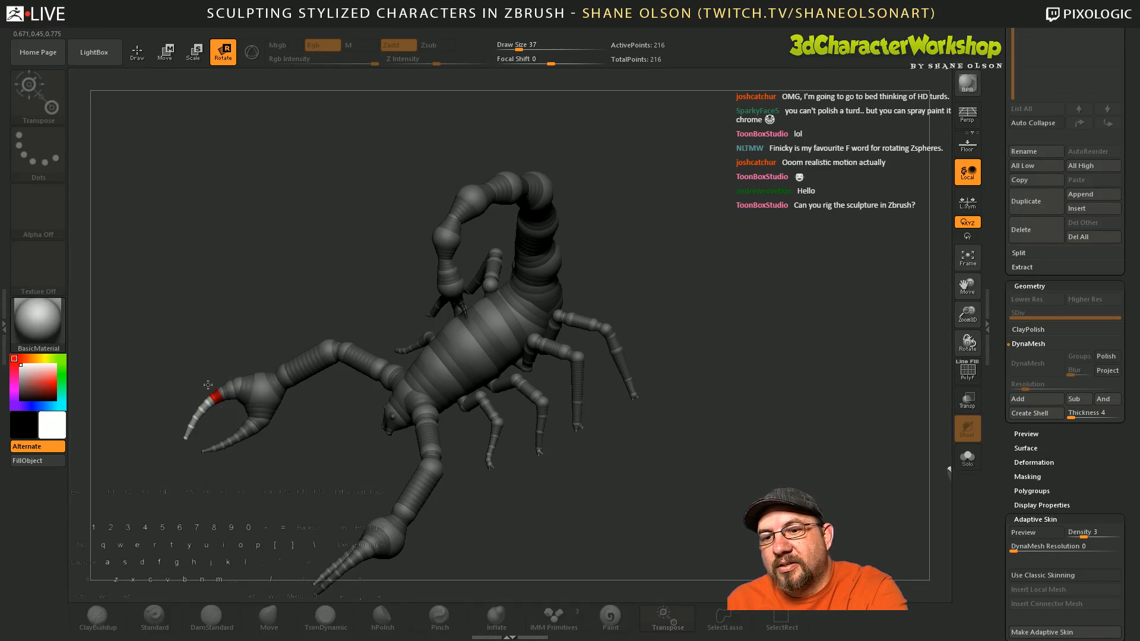
drag(214, 396, 229, 342)
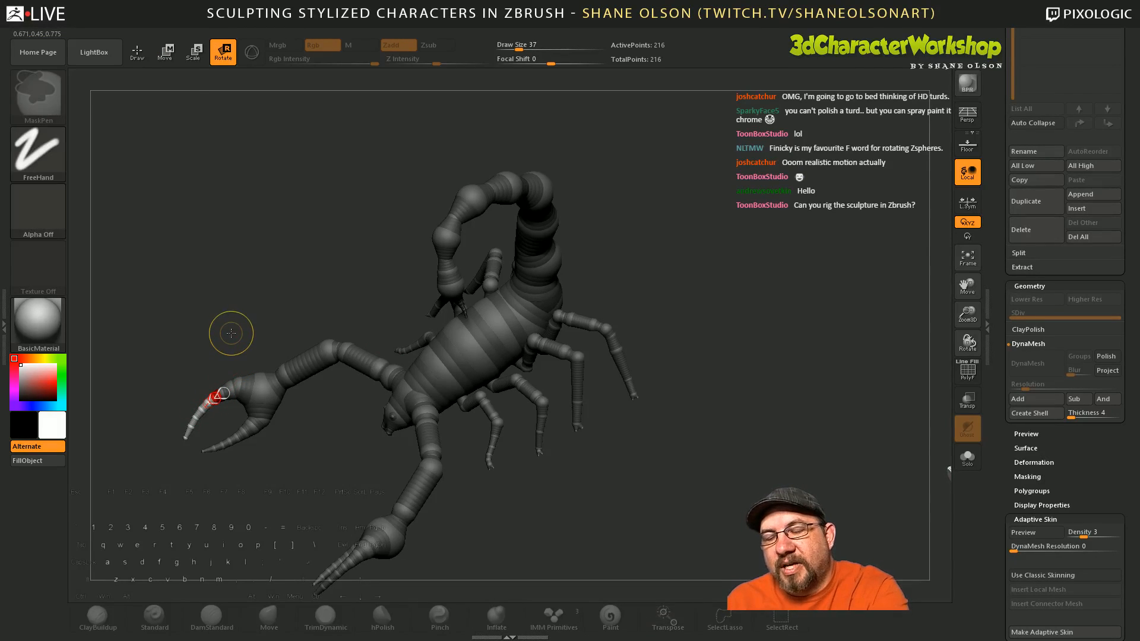
ctrl+click(253, 326)
Step: Examine the posed scorpion from the side and from raised three-quarter views
drag(649, 521, 654, 509)
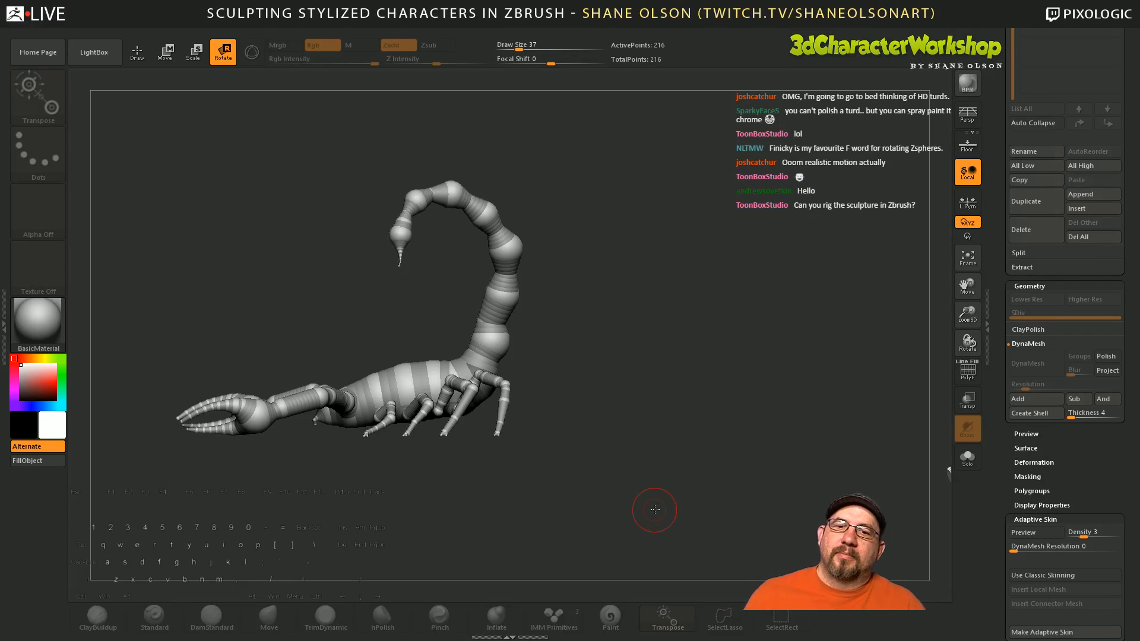
mouse_move(655, 509)
mouse_down()
mouse_move(702, 440)
mouse_move(713, 444)
mouse_move(701, 457)
mouse_up()
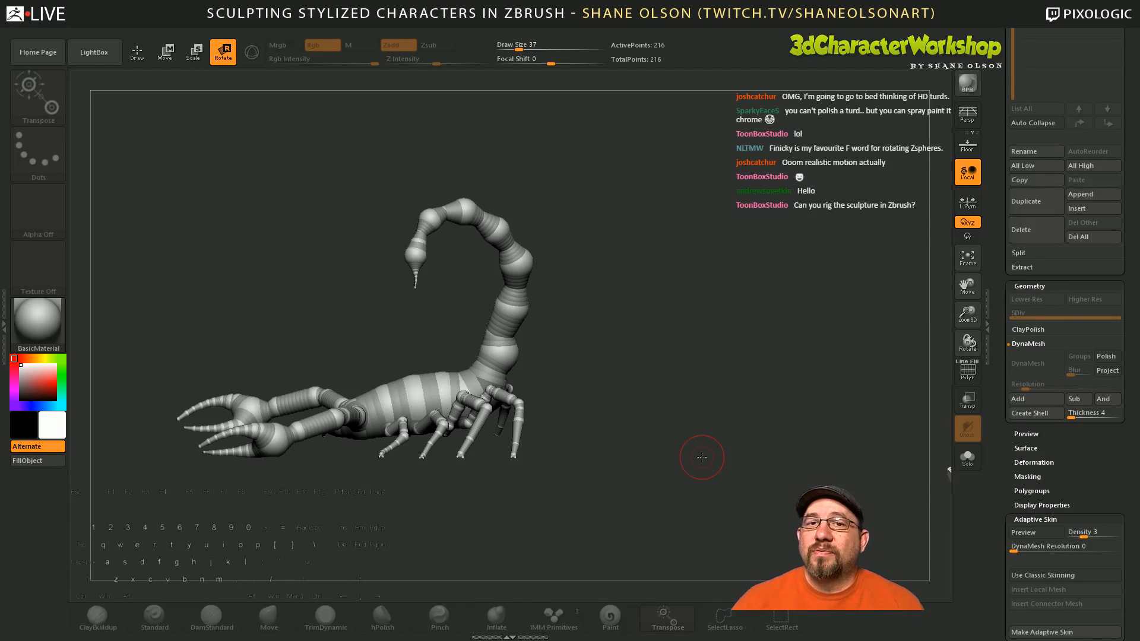
drag(701, 457, 728, 436)
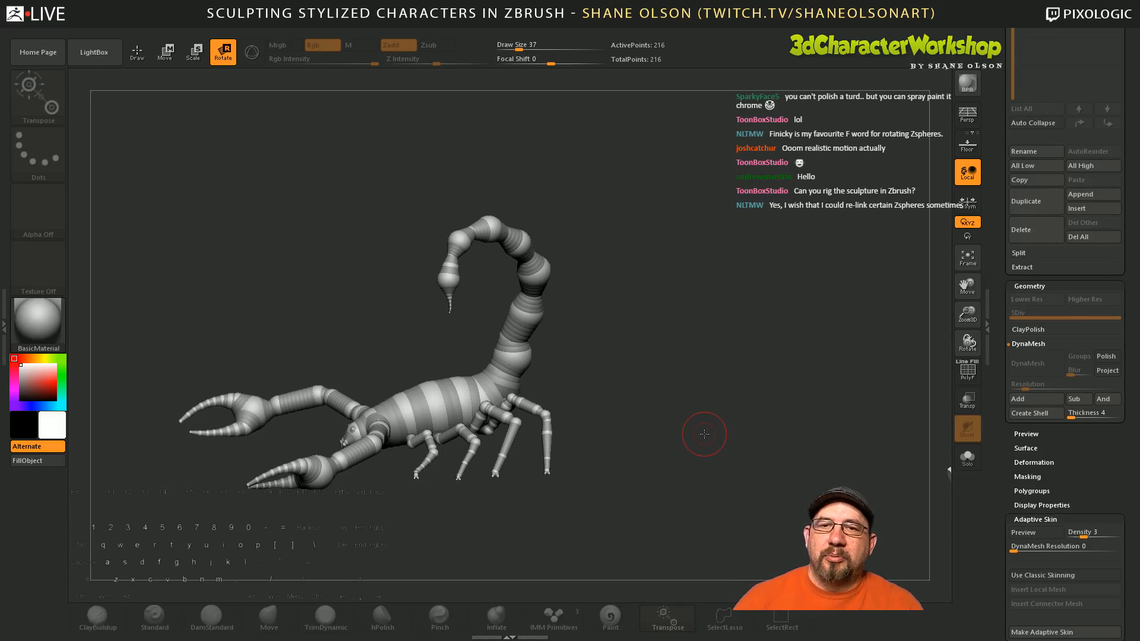
drag(744, 443, 734, 389)
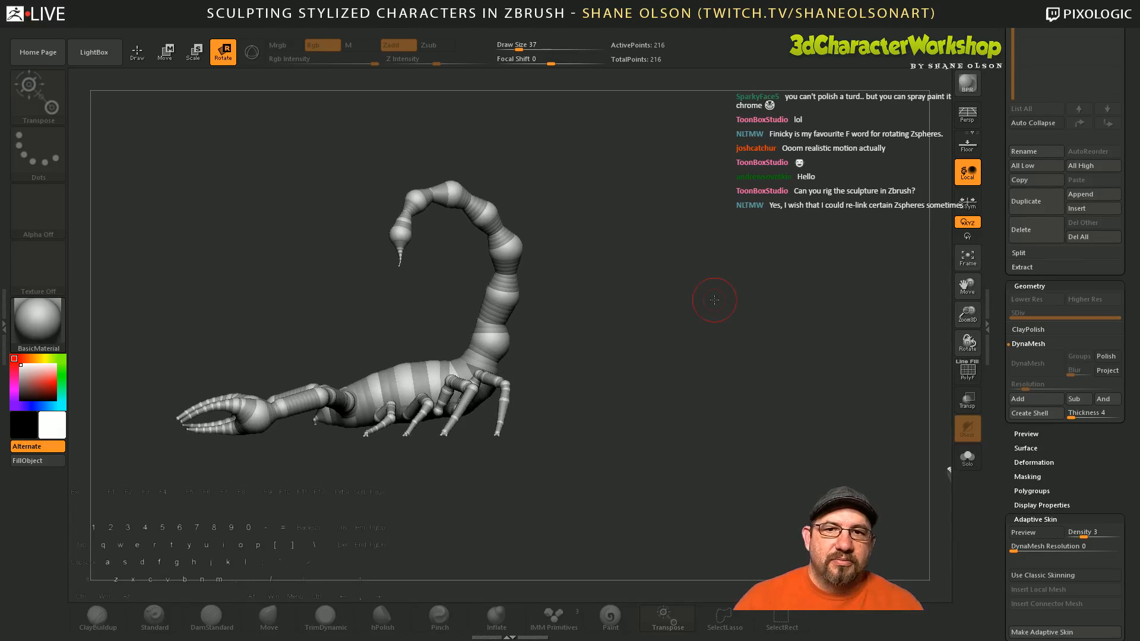
drag(714, 300, 707, 290)
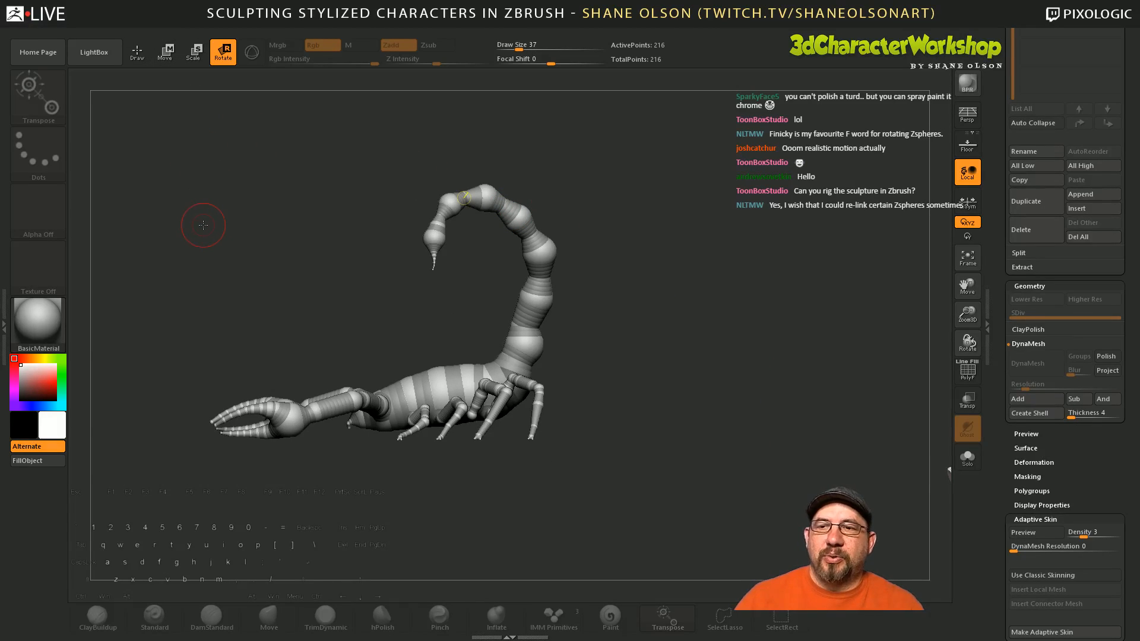
drag(201, 223, 225, 245)
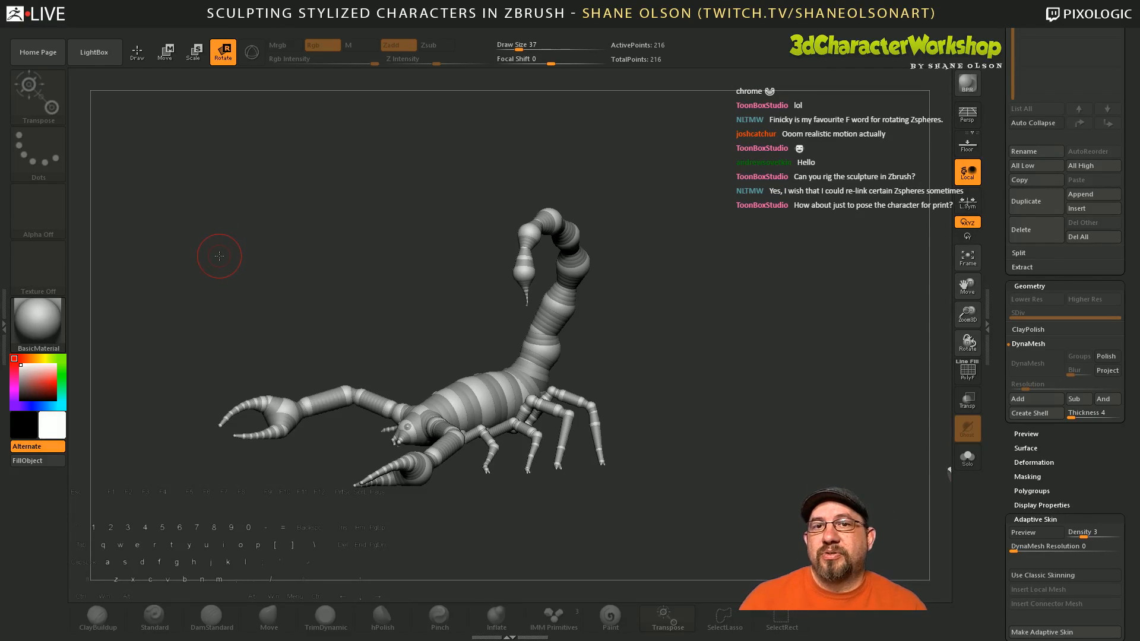
alt+drag(279, 254, 298, 255)
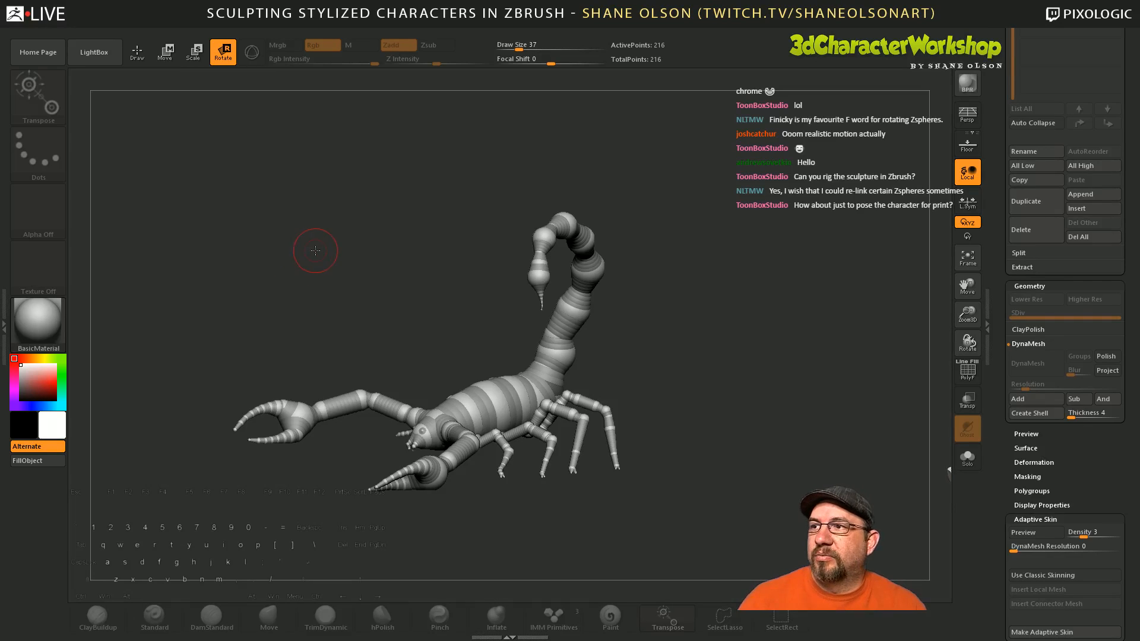
alt+drag(326, 255, 367, 263)
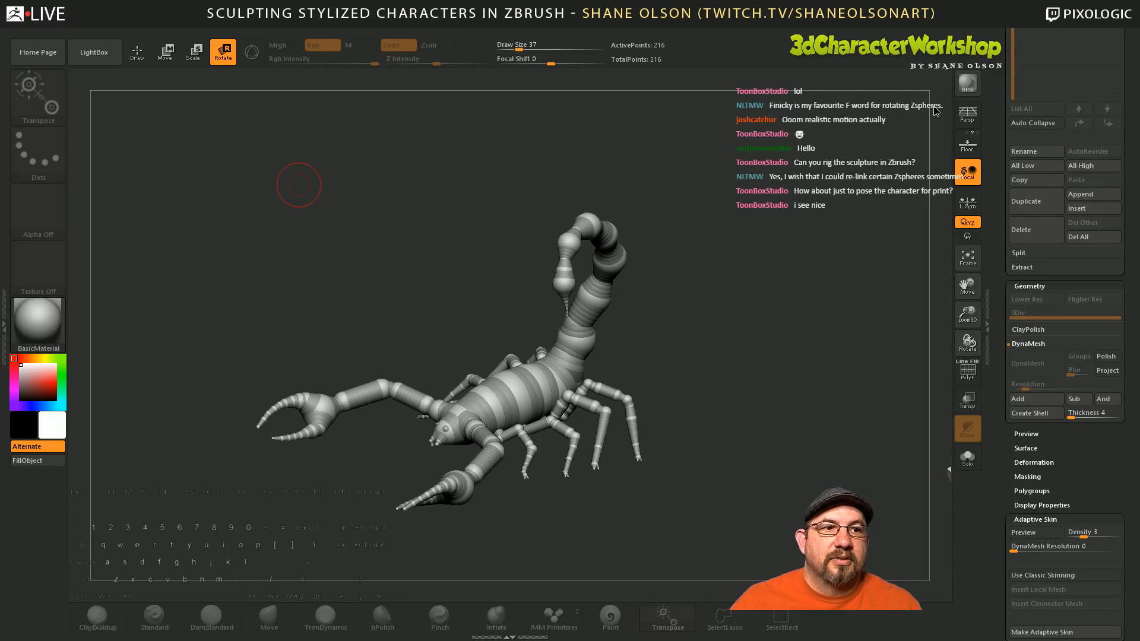
drag(326, 203, 372, 230)
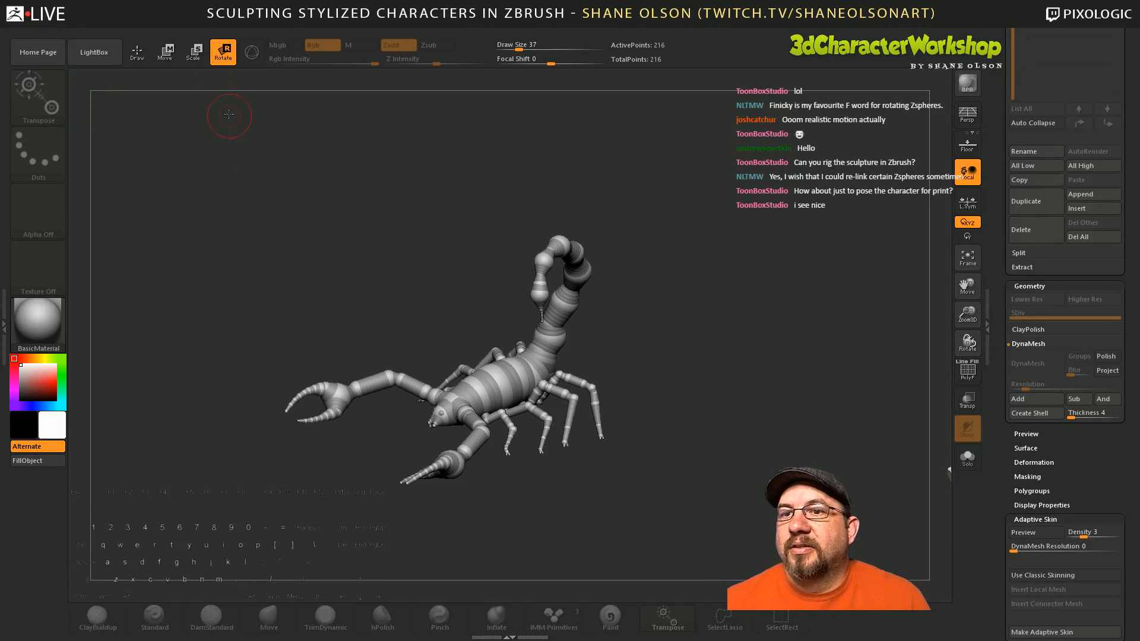
Step: Load the first male head planes project from the Head planes folder of the LightBox project library
key(comma)
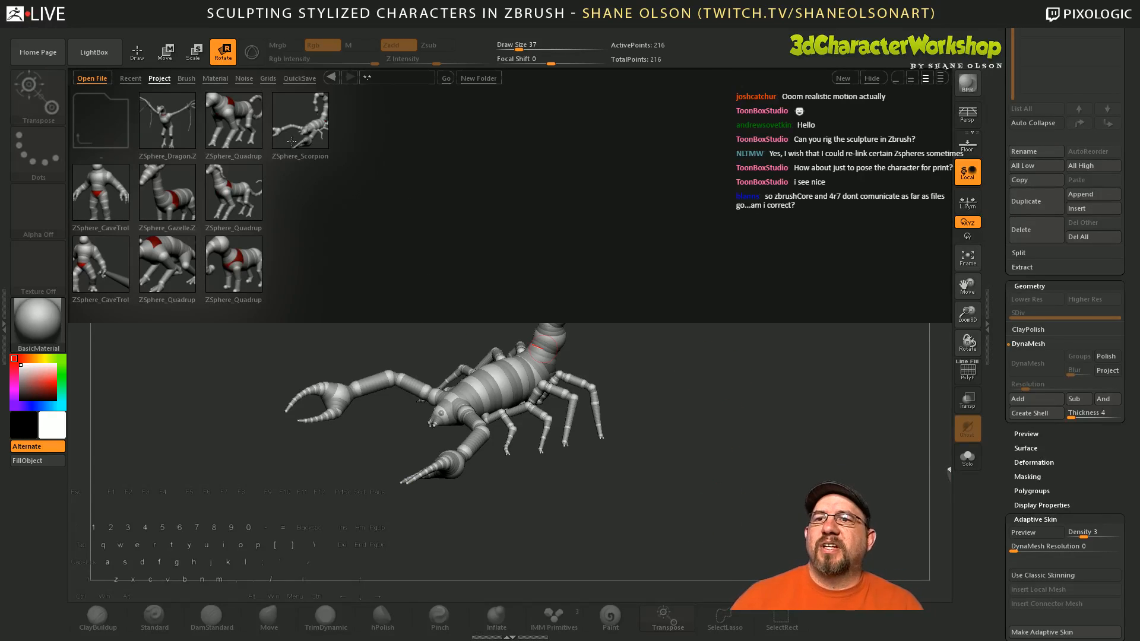
click(161, 79)
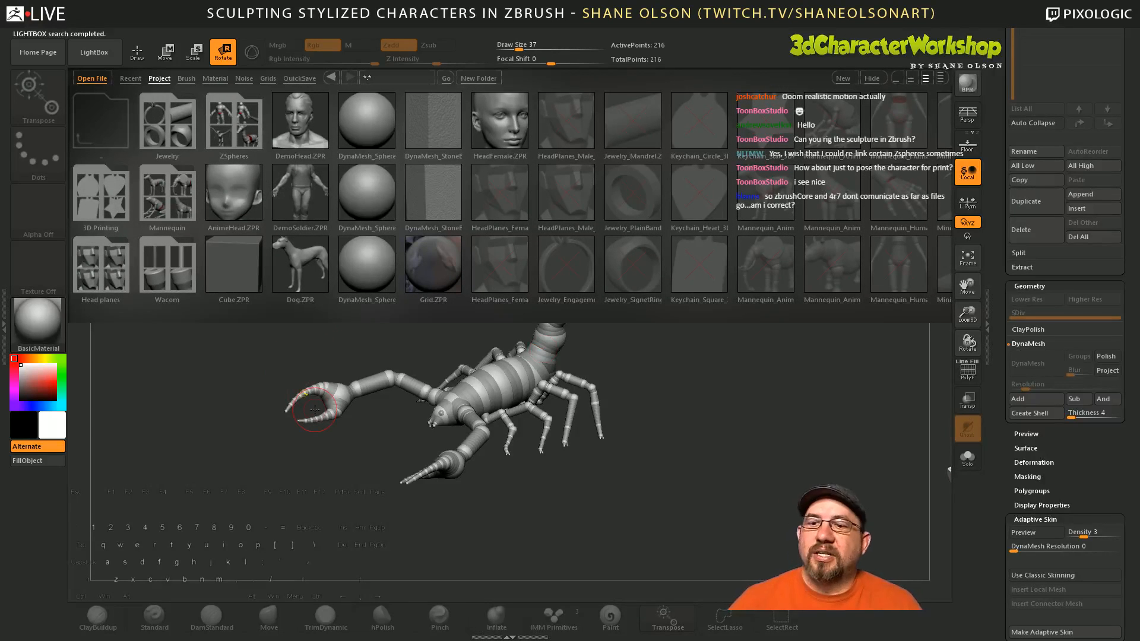
click(102, 267)
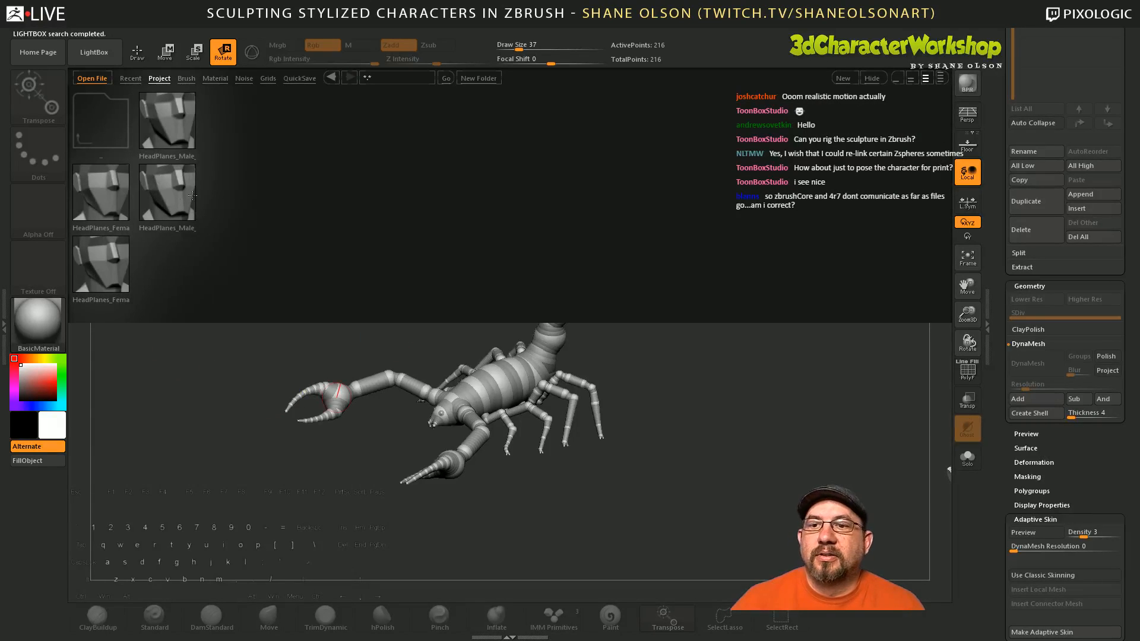
double_click(168, 115)
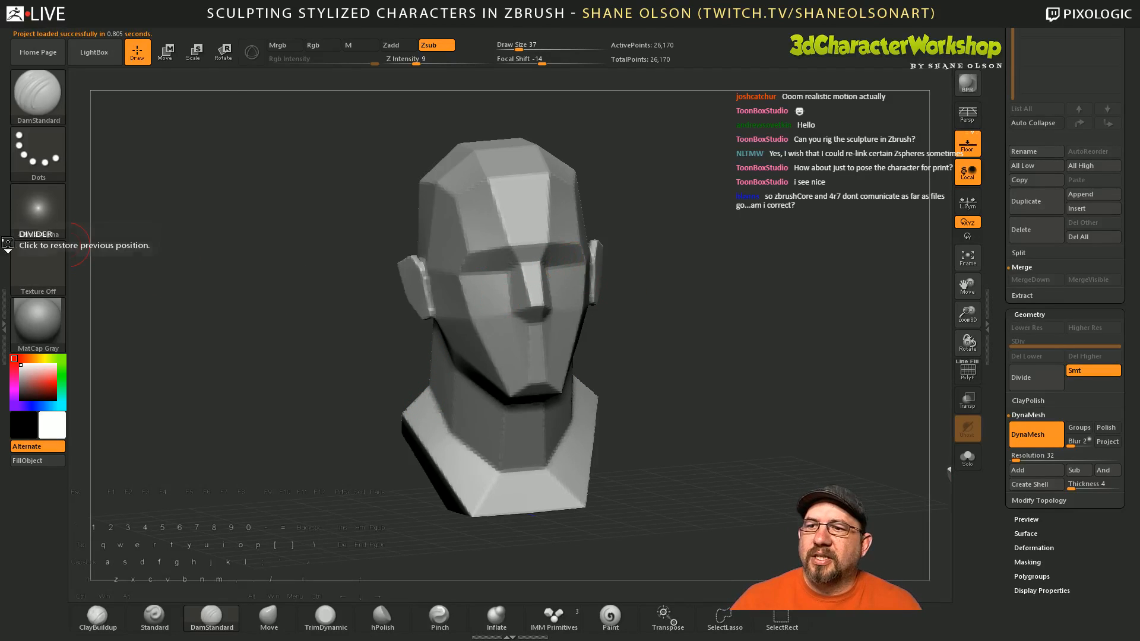
click(3, 242)
click(152, 243)
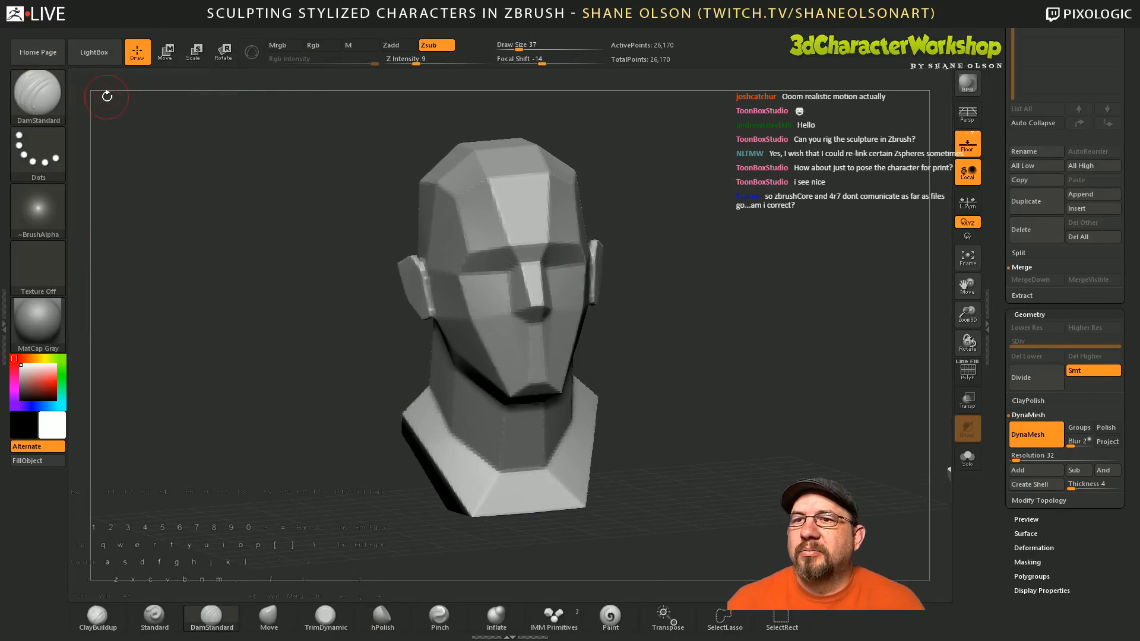
click(107, 28)
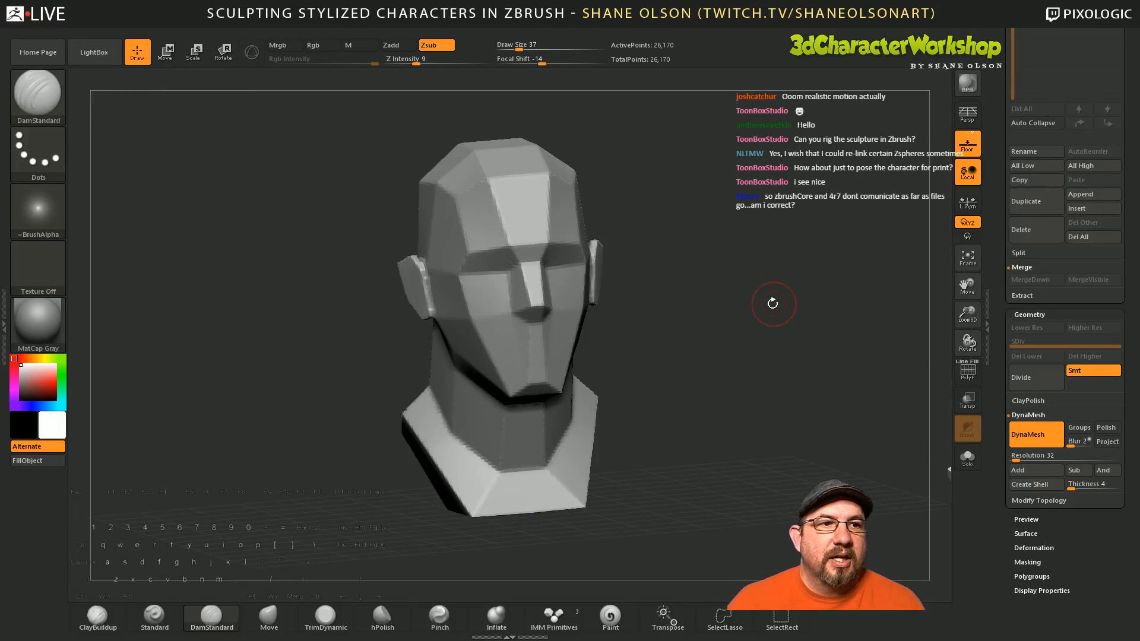
Step: Locate the import and export commands for the male head planes model
drag(1009, 132, 1009, 445)
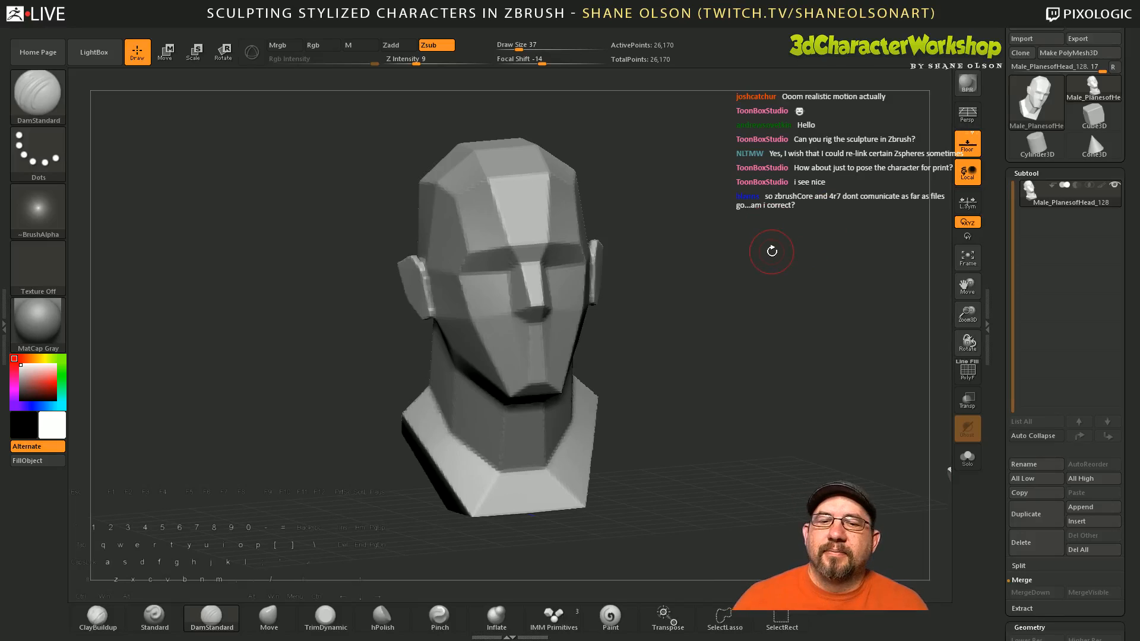
shift+drag(772, 250, 710, 275)
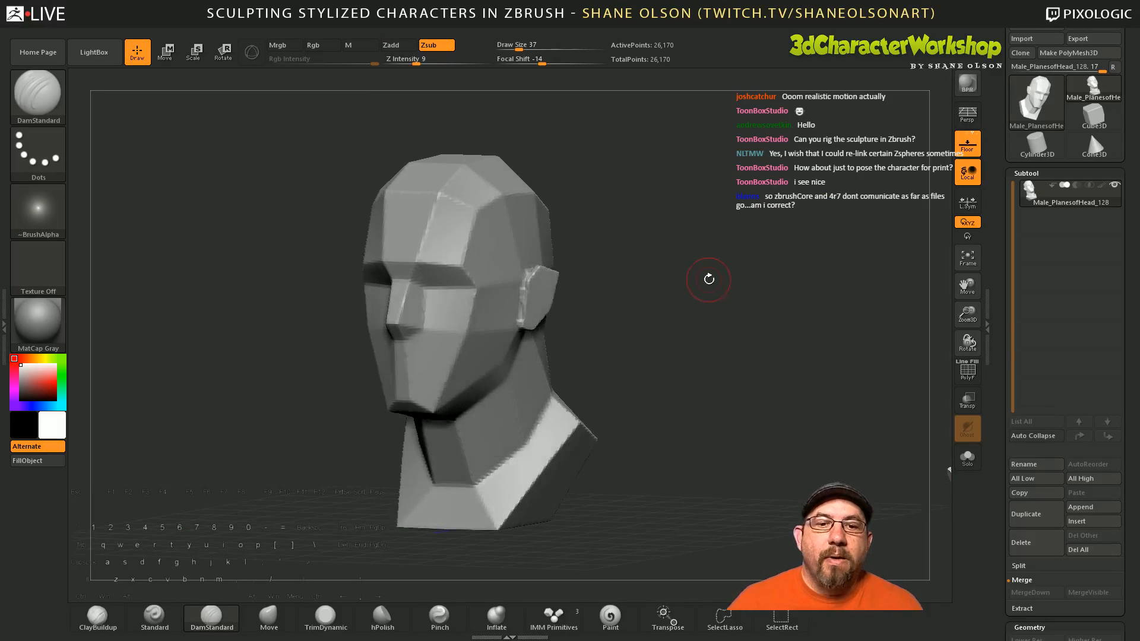
drag(1003, 242, 1004, 257)
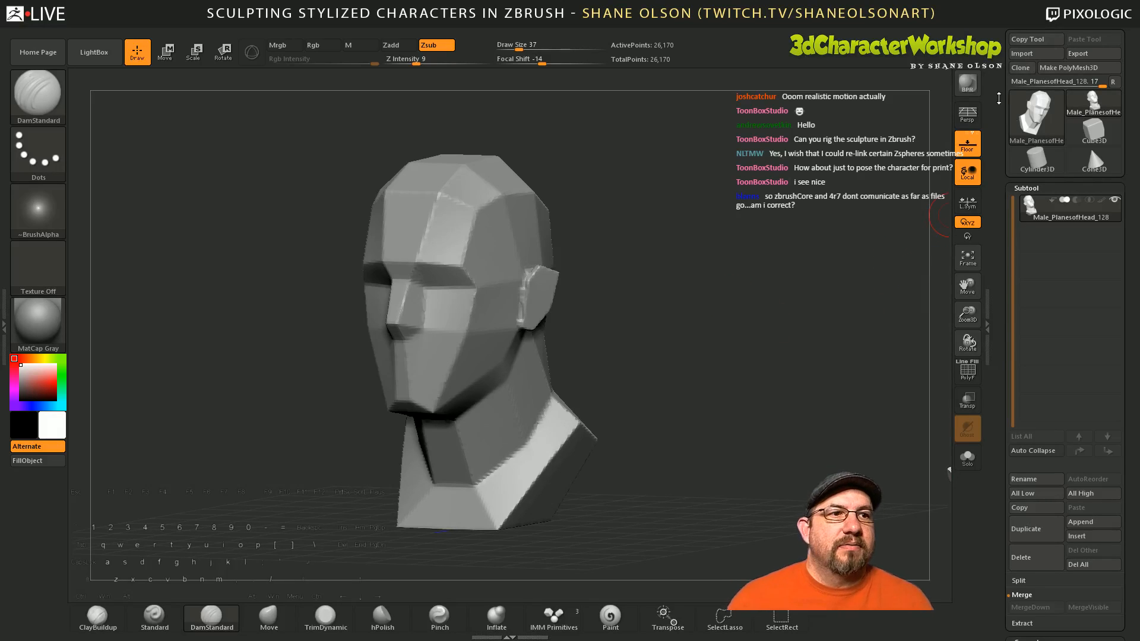
click(1088, 53)
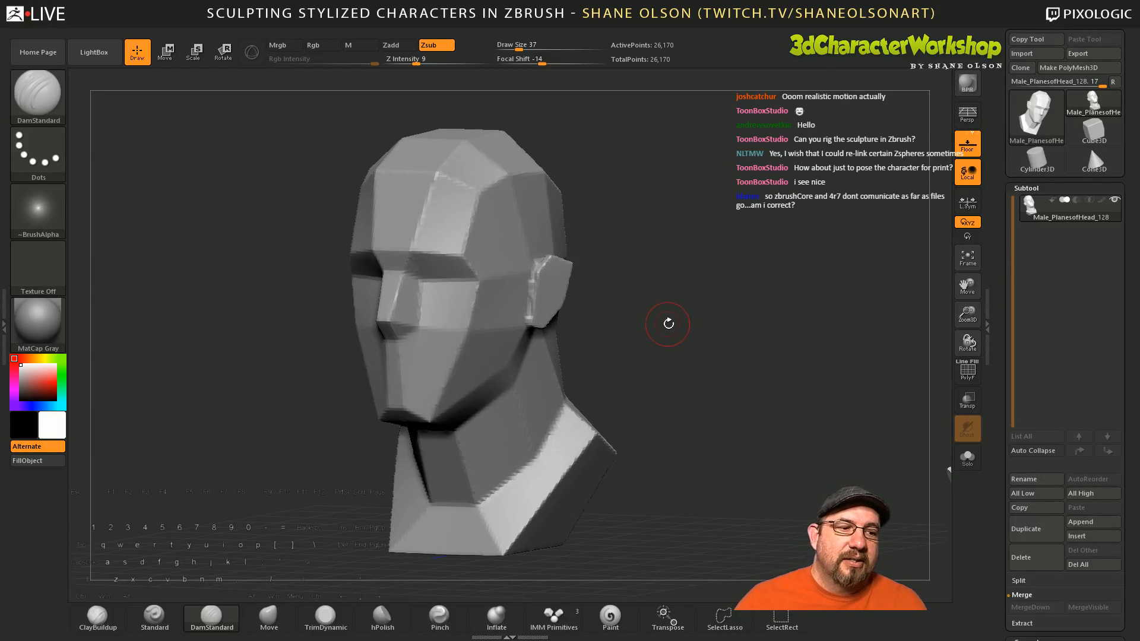
Step: Turn the male head planes model from a three-quarter view to a straight front view
drag(668, 323, 709, 324)
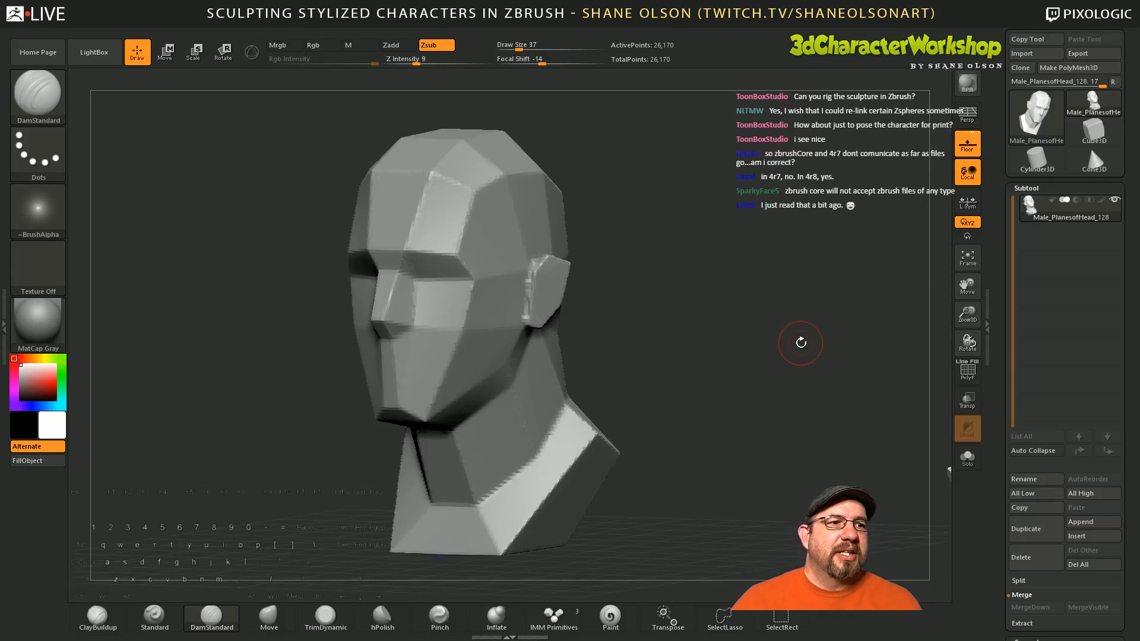
drag(748, 376, 714, 365)
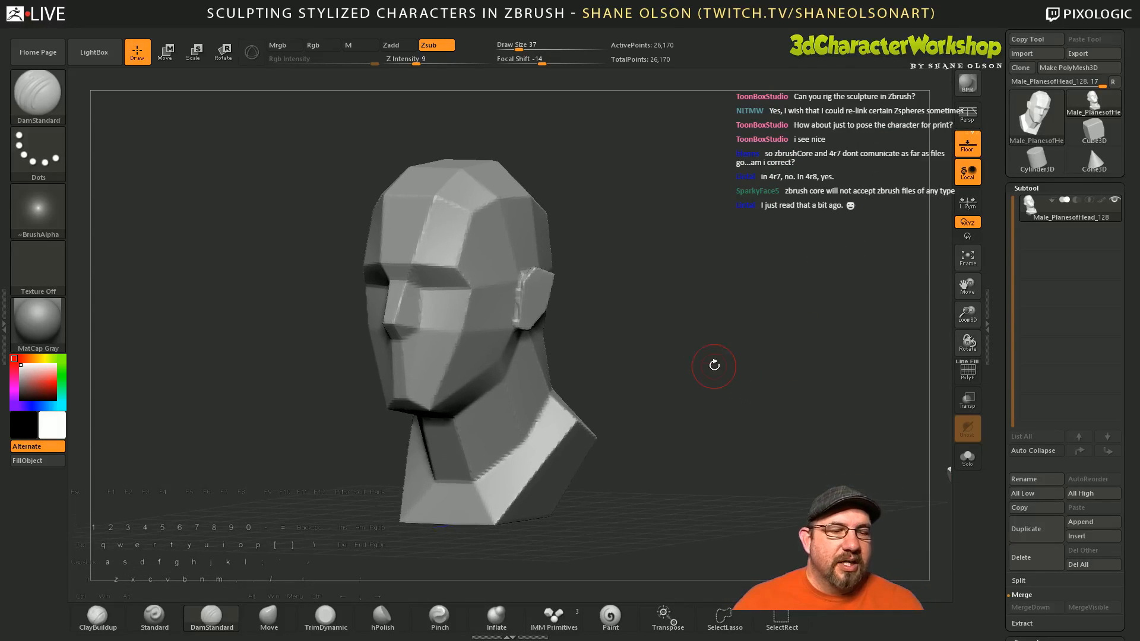
shift+drag(635, 309, 656, 305)
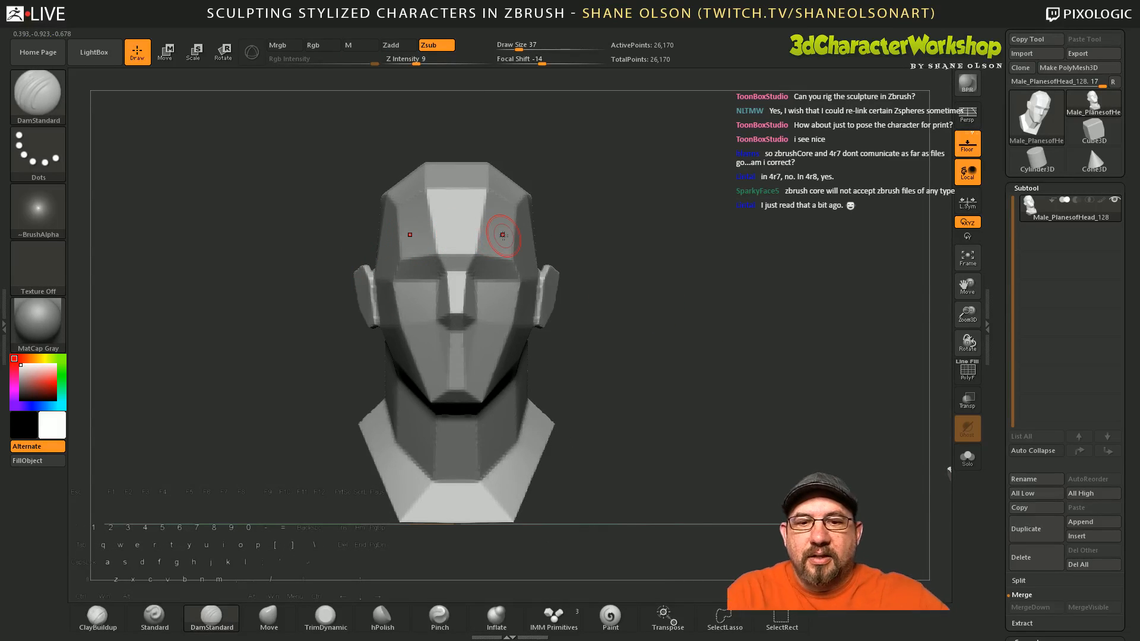
drag(687, 372, 691, 399)
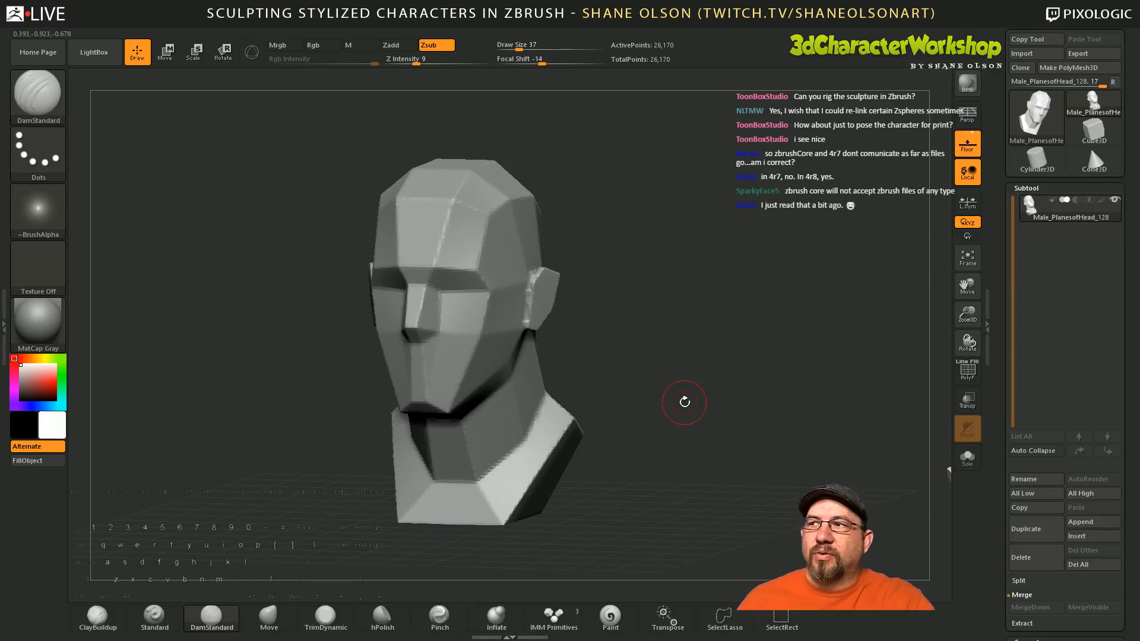
drag(683, 402, 683, 415)
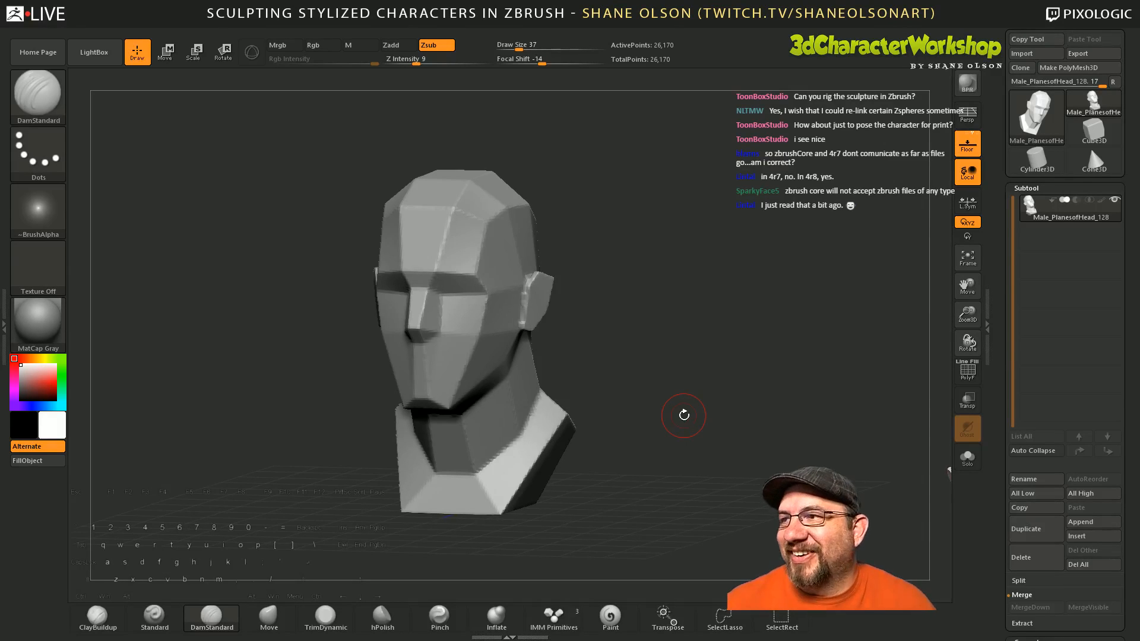
drag(693, 365, 695, 388)
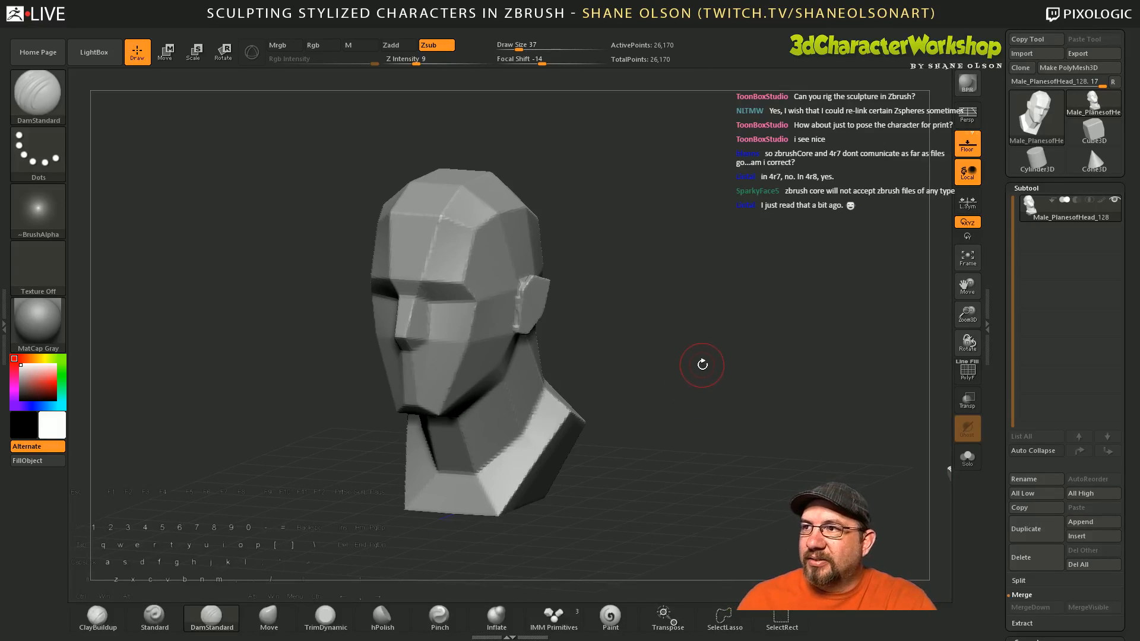
drag(701, 366, 682, 381)
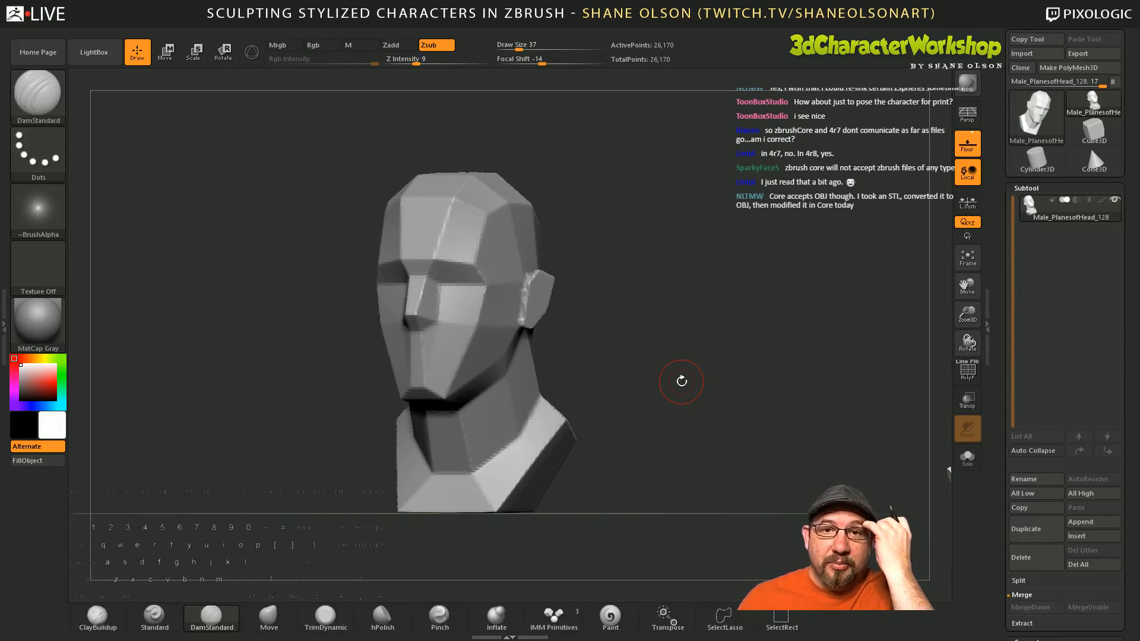
drag(681, 383, 718, 361)
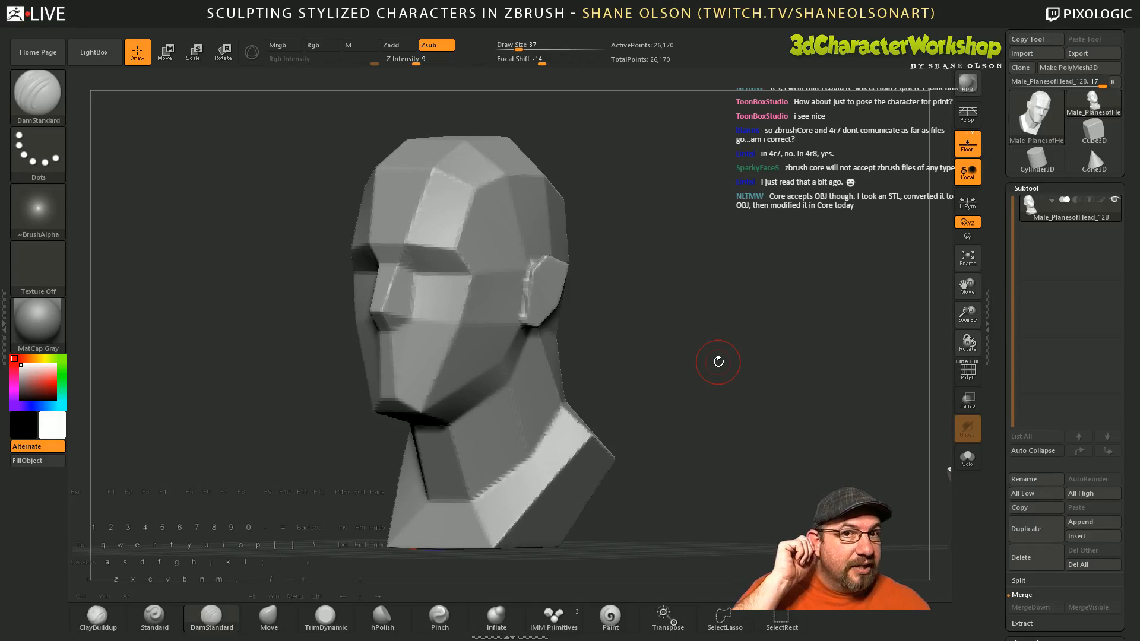
drag(699, 376, 666, 357)
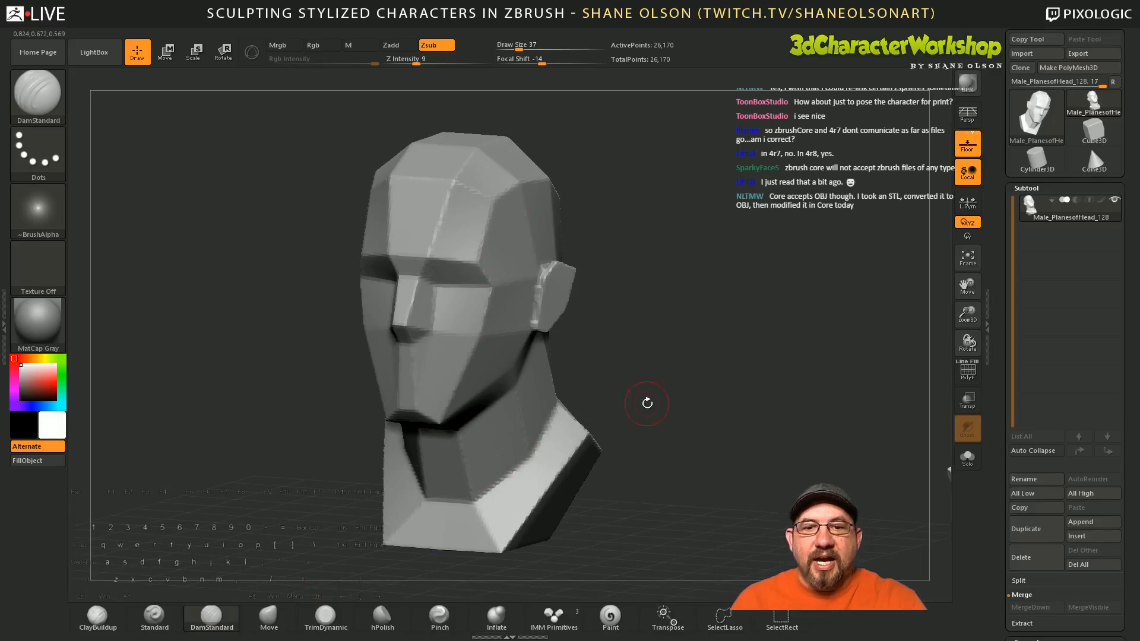
key(shift+f)
key(shift+f)
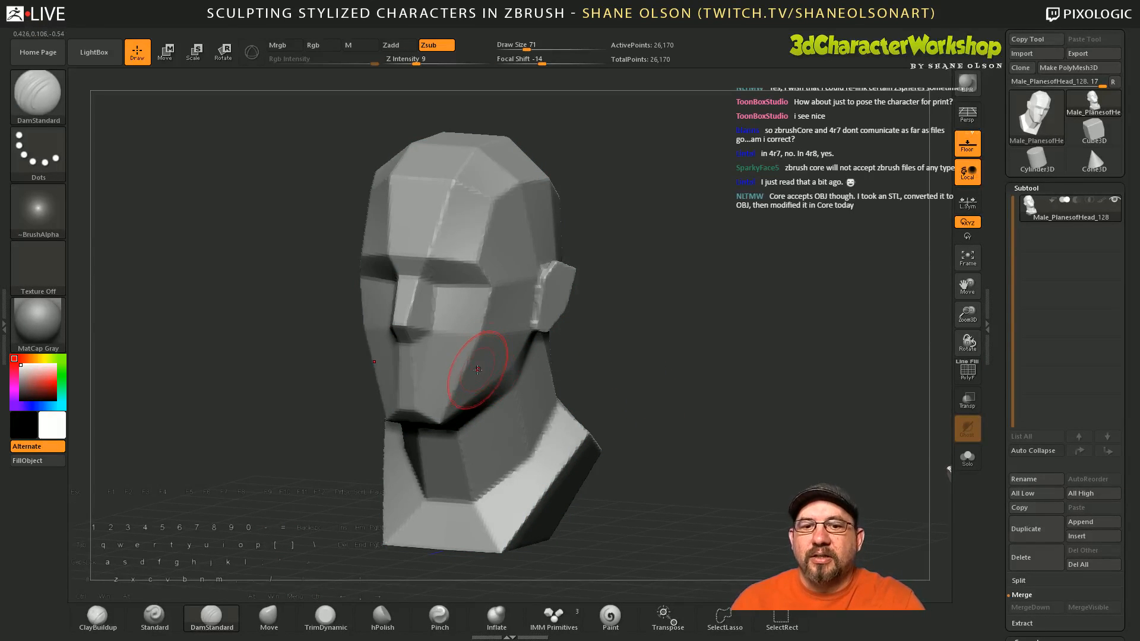
Step: Smooth the hard plane edges on the cheeks, forehead, temples and side of the head with a draw size of 71
key(shift)
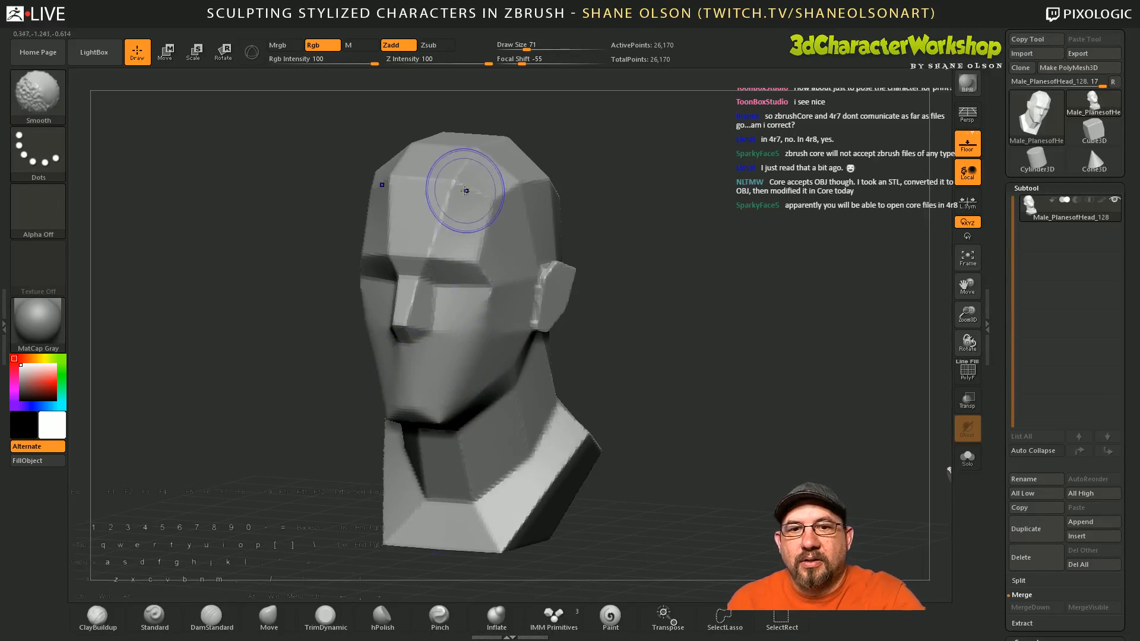
mouse_move(452, 189)
shift+mouse_down()
mouse_move(458, 172)
mouse_move(528, 186)
shift+mouse_up()
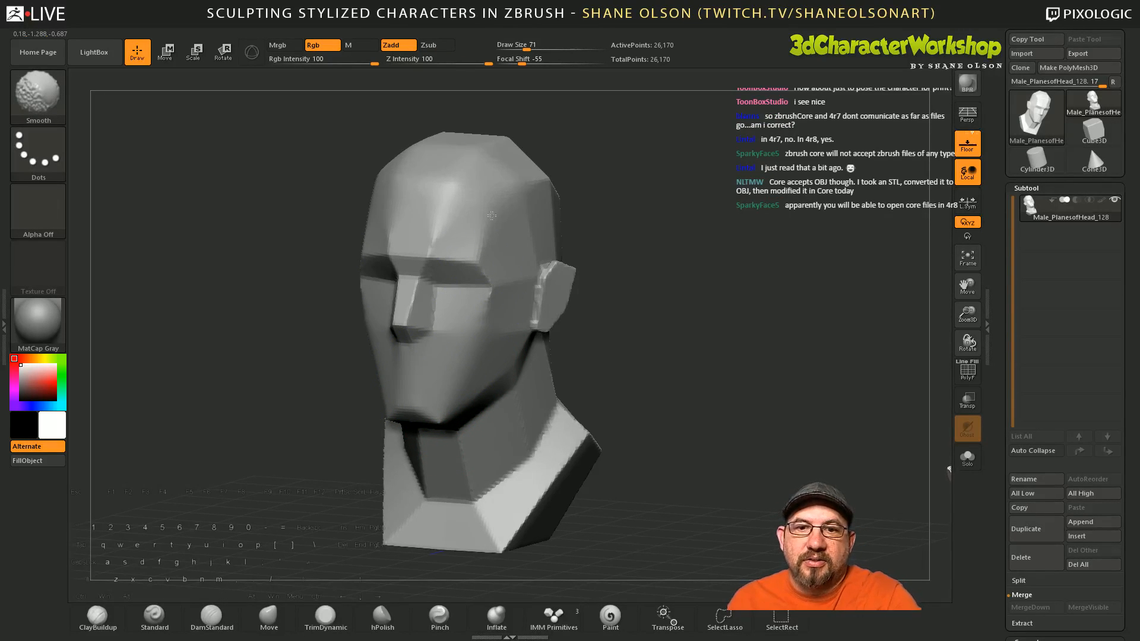
drag(700, 244, 631, 249)
mouse_move(421, 218)
shift+mouse_down()
mouse_move(513, 187)
mouse_move(557, 274)
mouse_move(551, 317)
shift+mouse_up()
mouse_move(700, 345)
mouse_down()
mouse_move(721, 327)
mouse_move(715, 336)
mouse_move(706, 323)
mouse_up()
shift+drag(579, 237, 552, 145)
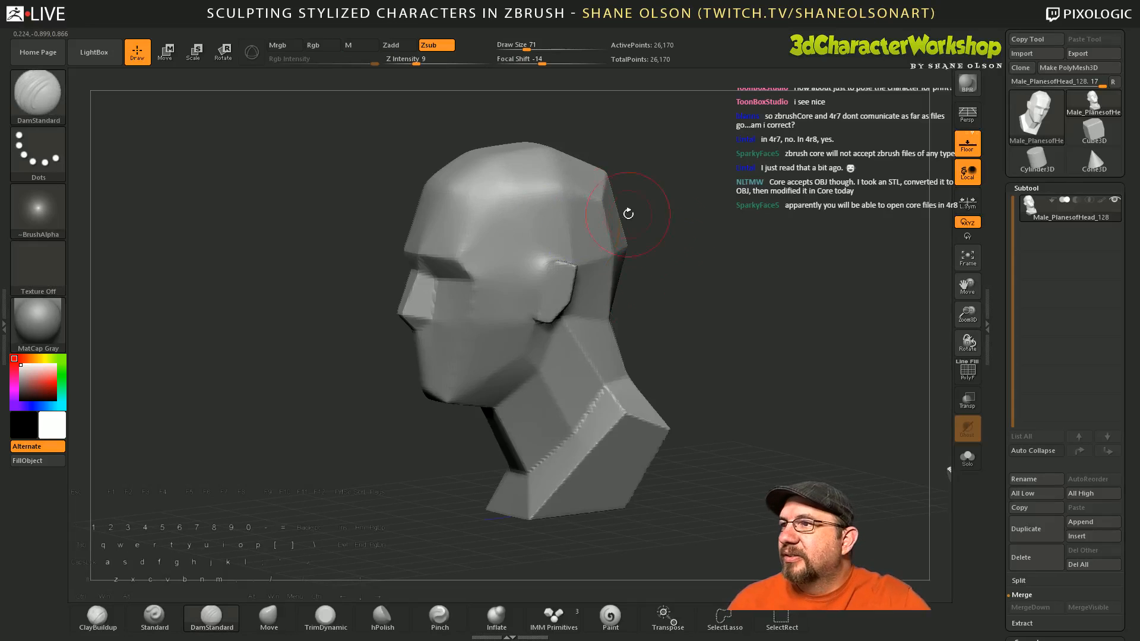
Step: Smooth the plane edges over the crown, back of the skull and nape of the neck
mouse_move(730, 282)
mouse_down()
mouse_move(736, 309)
mouse_move(741, 286)
mouse_move(763, 293)
mouse_move(715, 233)
mouse_up()
mouse_move(660, 159)
shift+mouse_down()
mouse_move(623, 192)
mouse_move(593, 164)
shift+mouse_up()
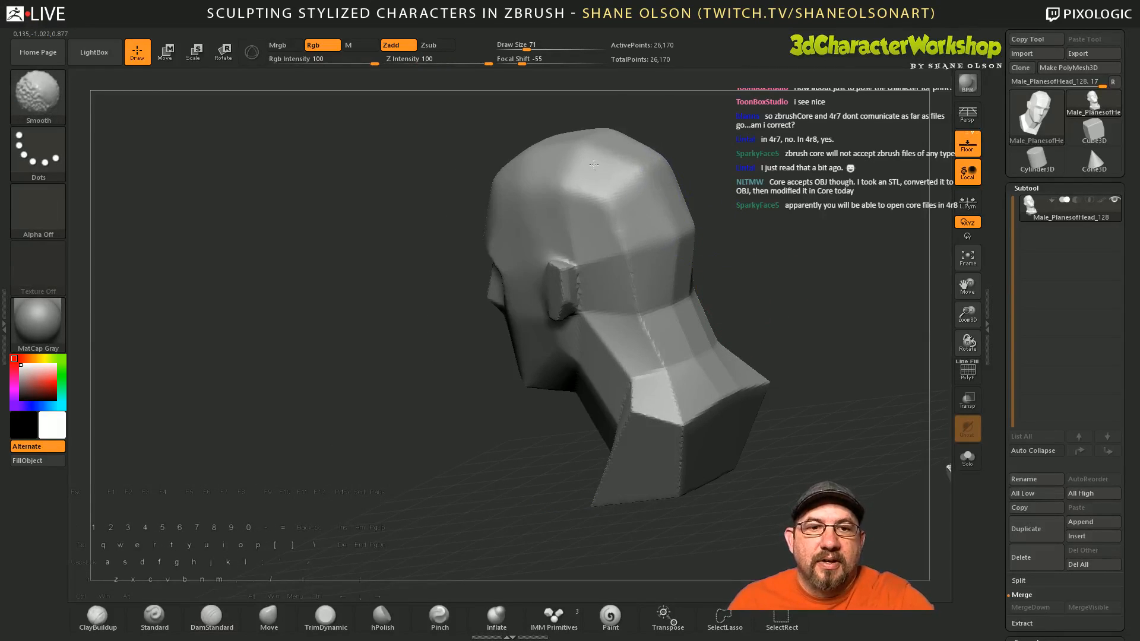
shift+drag(650, 356, 664, 265)
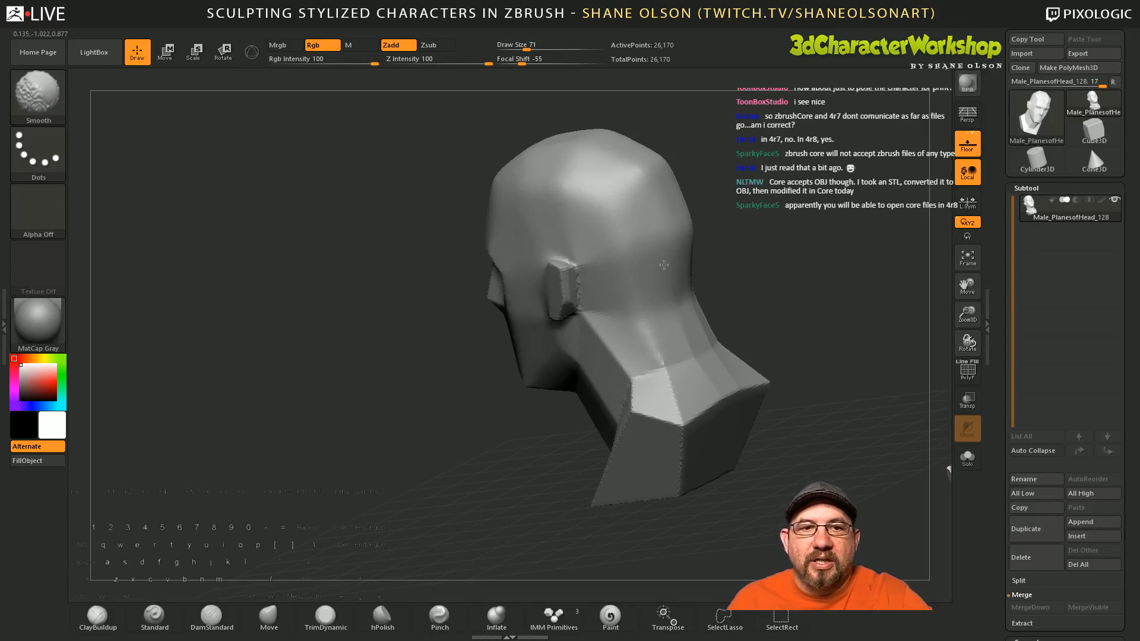
shift+drag(585, 162, 636, 146)
alt+drag(703, 195, 678, 239)
shift+drag(664, 323, 634, 372)
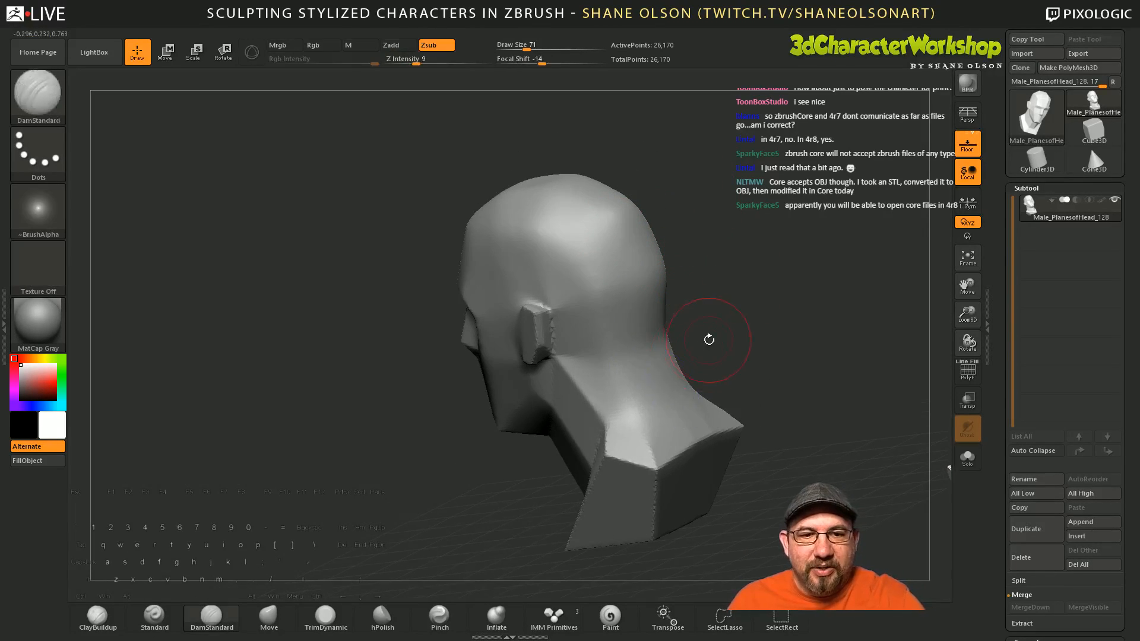
Step: Smooth the side and front of the neck and the transition below the jaw
drag(707, 336, 610, 368)
shift+drag(580, 404, 543, 475)
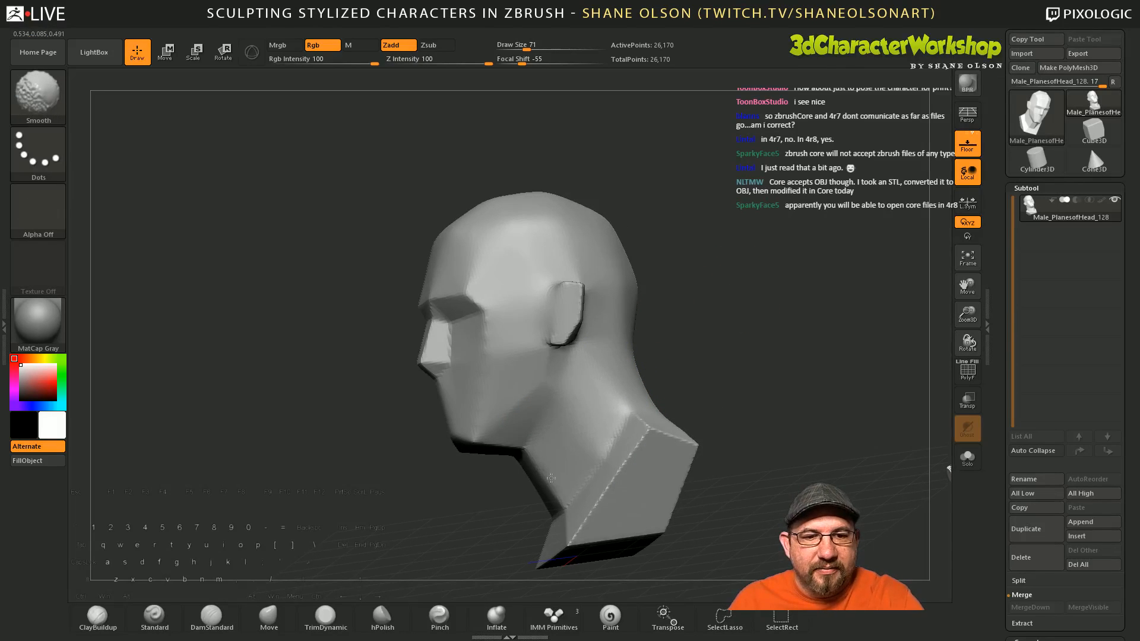
drag(680, 365, 727, 351)
shift+drag(590, 387, 538, 470)
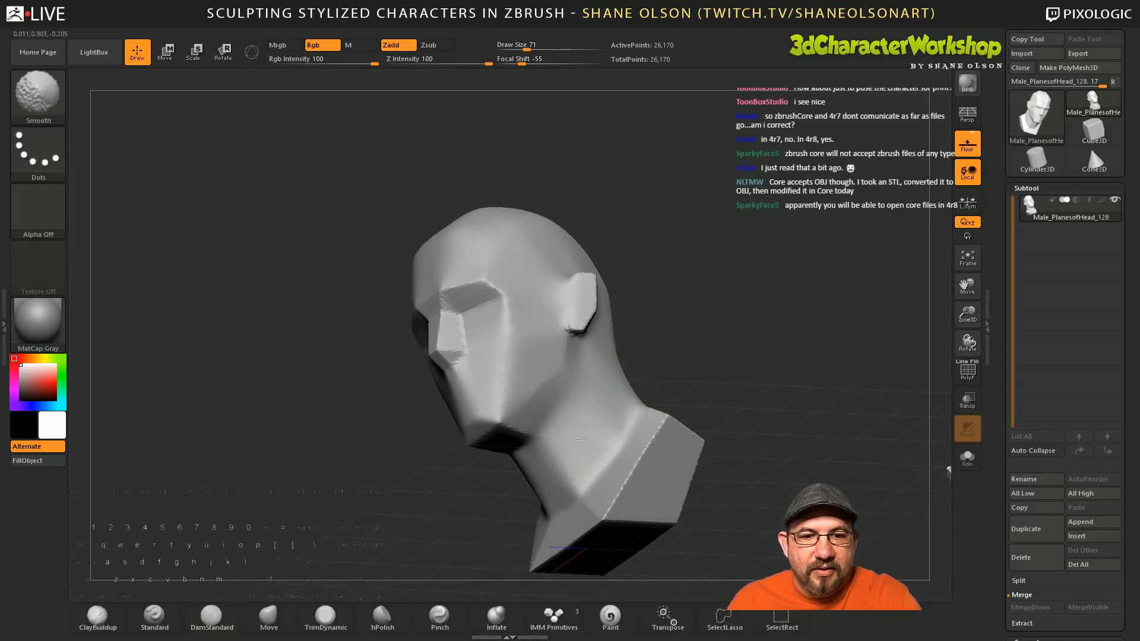
Step: Smooth the chin, jawline, brow, nose and ear edges of the head
drag(675, 371, 586, 407)
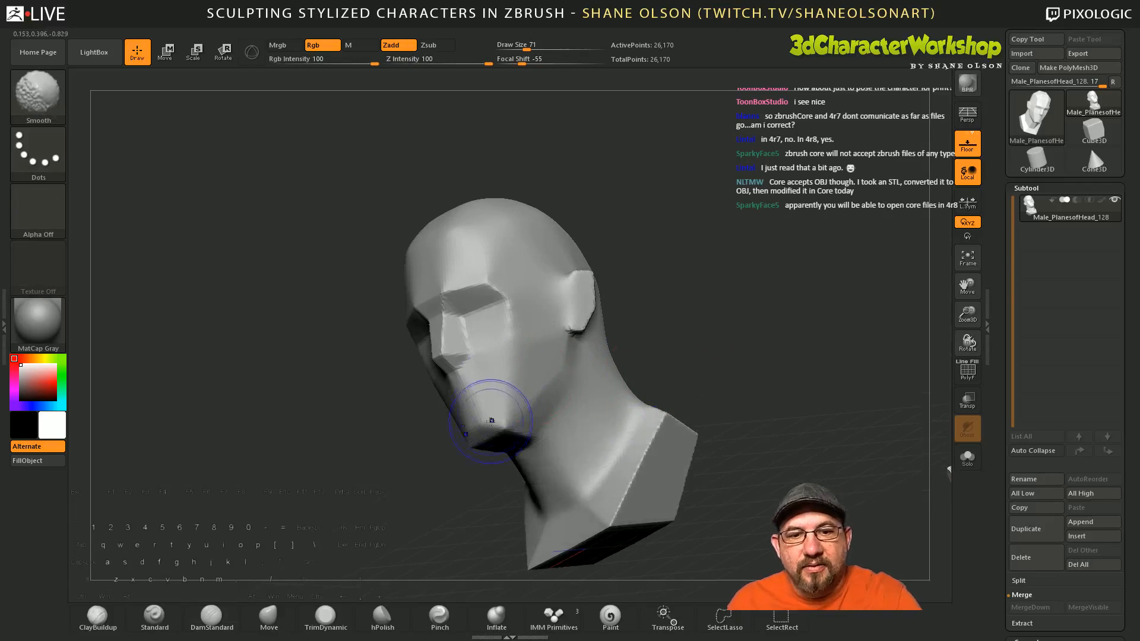
shift+drag(500, 412, 547, 355)
drag(665, 356, 676, 389)
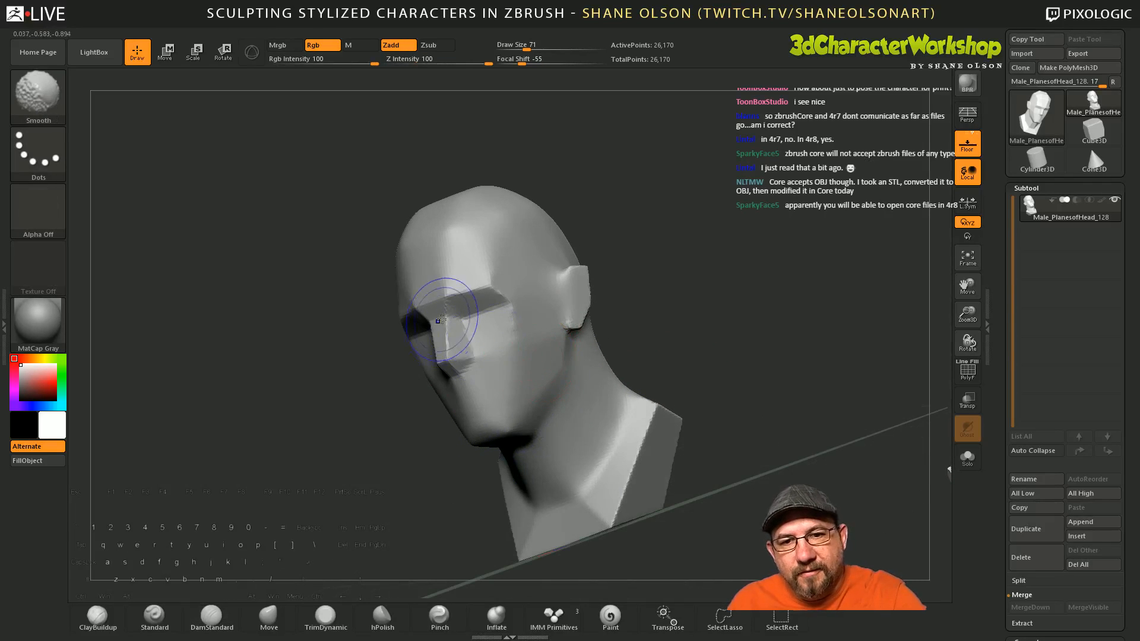
mouse_move(453, 312)
shift+mouse_down()
mouse_move(444, 328)
mouse_move(501, 303)
mouse_move(537, 328)
shift+mouse_up()
mouse_move(664, 363)
mouse_down()
mouse_move(700, 372)
mouse_move(658, 368)
mouse_up()
shift+drag(598, 318, 585, 268)
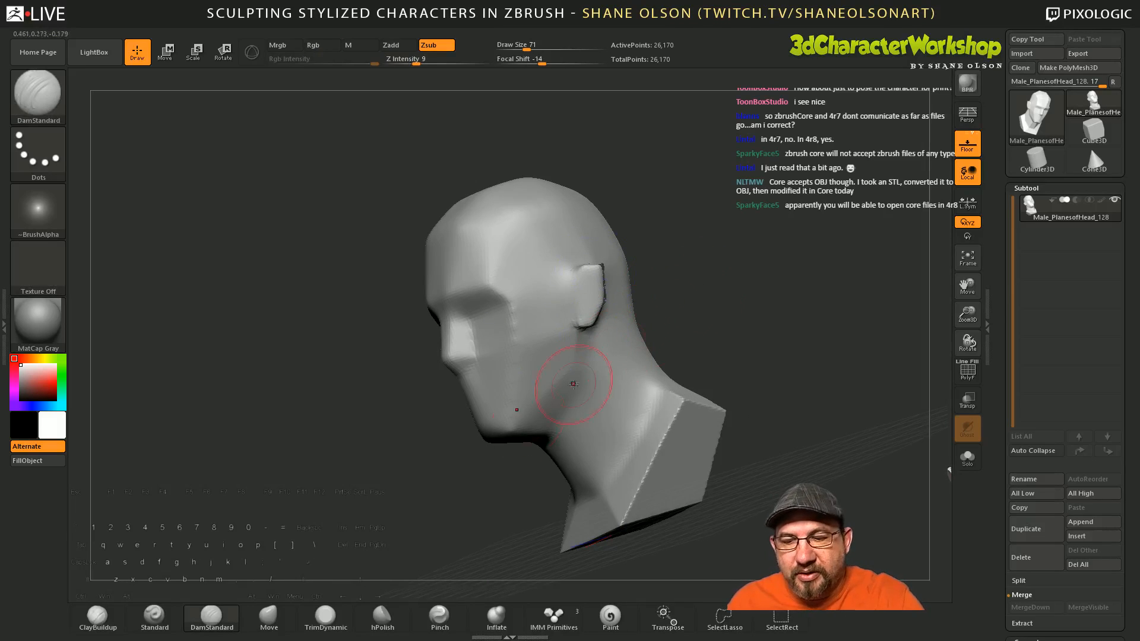
Step: Reshape the blocky ears into rounder forms using the Move brush at a draw size of 54
click(273, 616)
mouse_move(380, 432)
mouse_down()
mouse_move(364, 433)
mouse_move(371, 475)
mouse_up()
key(s)
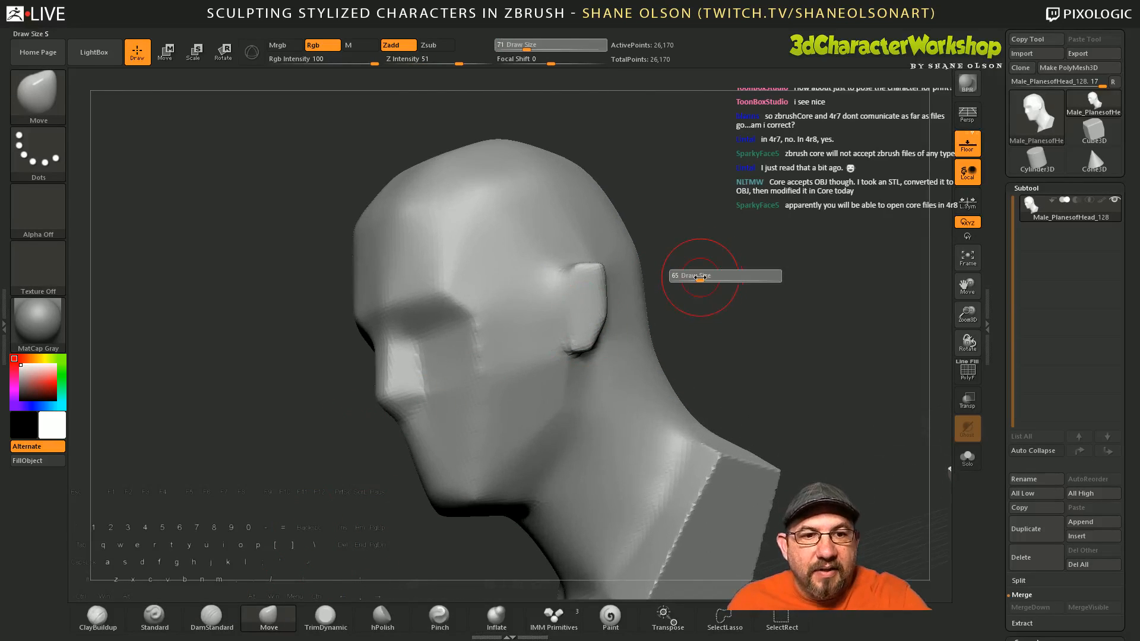
drag(701, 276, 698, 275)
mouse_move(585, 272)
mouse_down()
mouse_move(603, 292)
mouse_move(597, 317)
mouse_up()
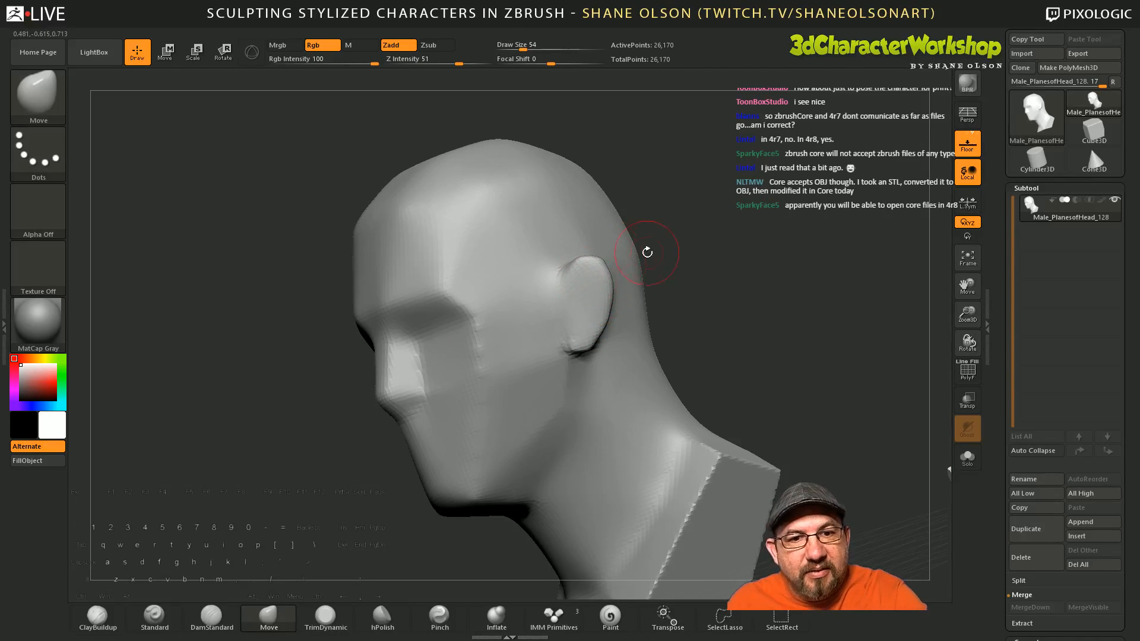
mouse_move(660, 255)
mouse_down()
mouse_move(720, 257)
mouse_move(666, 275)
mouse_move(590, 325)
mouse_up()
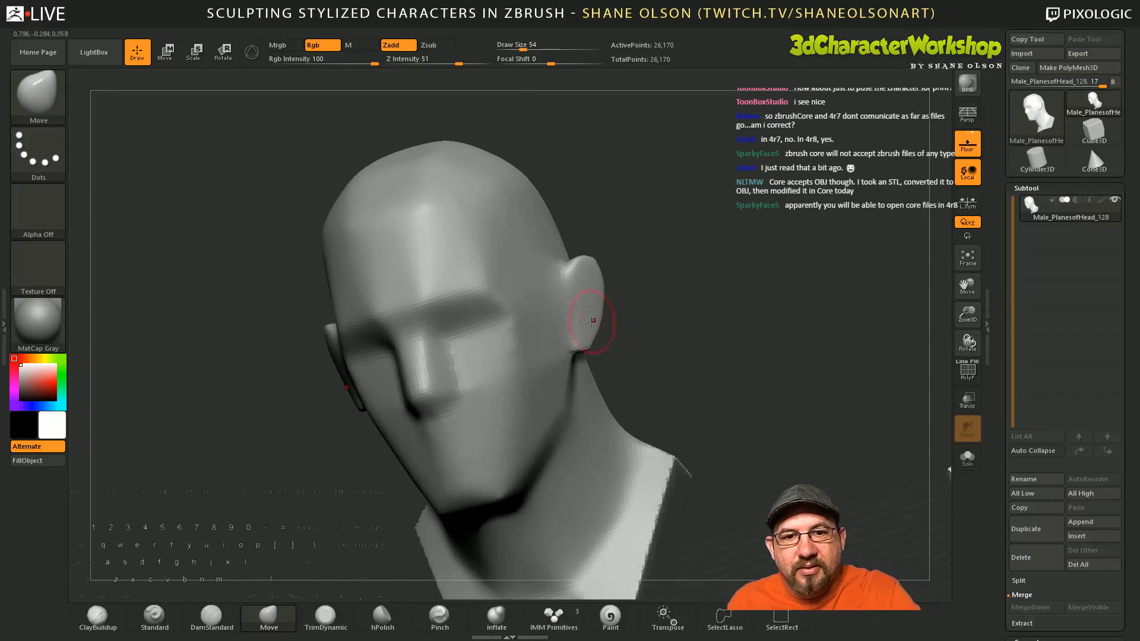
Step: Smooth the remaining plane edges on the cheeks, jaw and chin
key(shift)
mouse_move(509, 364)
shift+mouse_down()
mouse_move(527, 333)
mouse_move(534, 381)
shift+mouse_up()
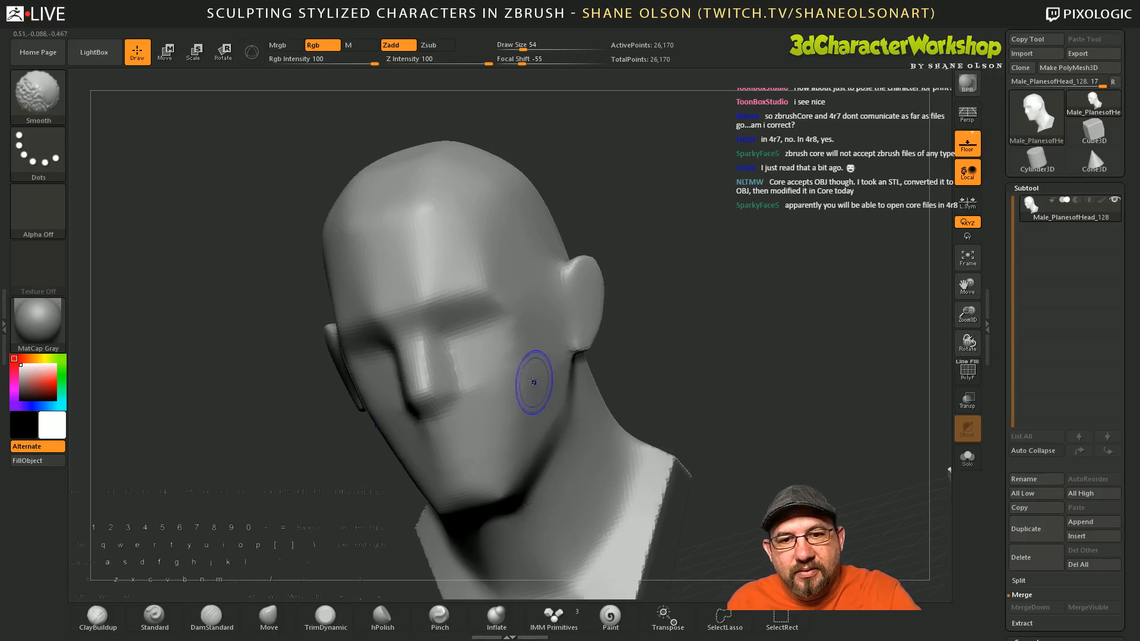
shift+drag(712, 354, 729, 356)
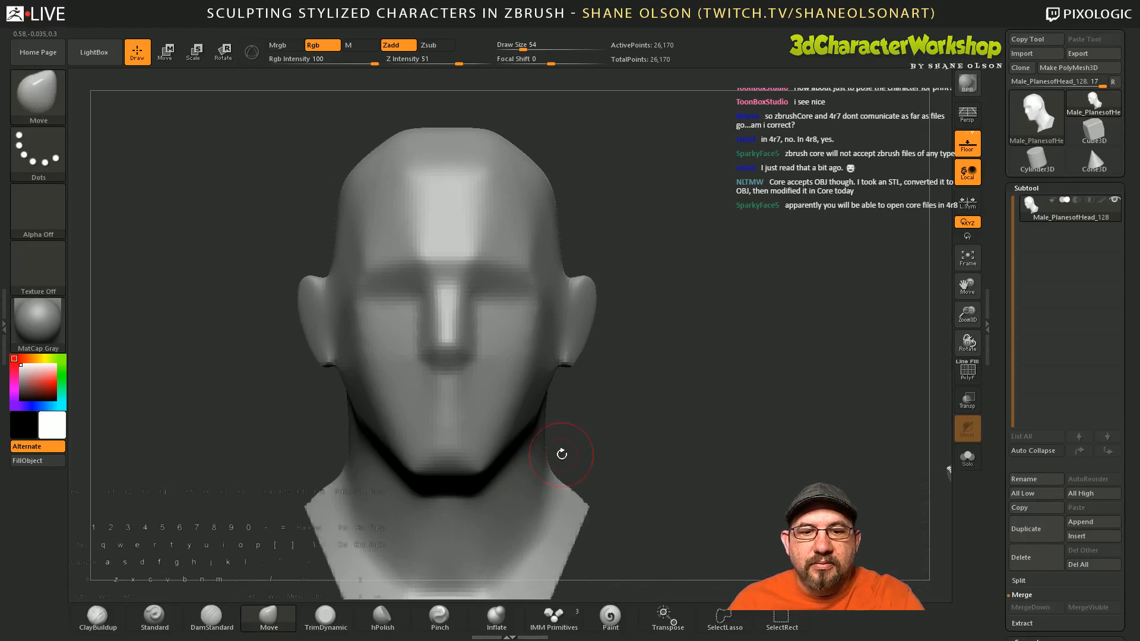
drag(639, 435, 466, 450)
key(shift)
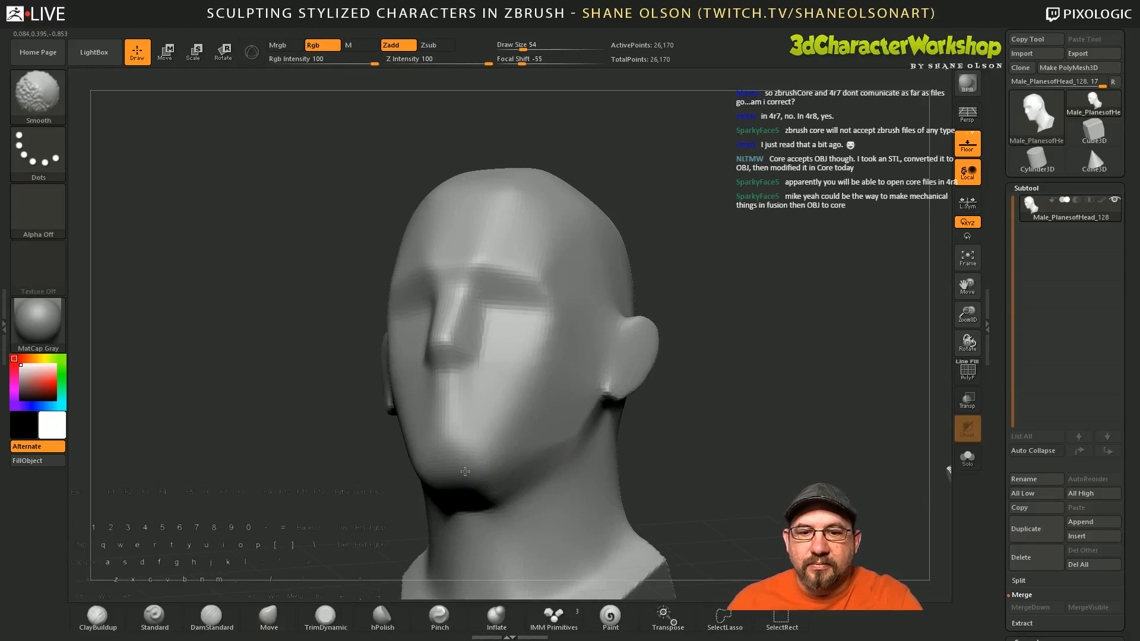
mouse_move(736, 431)
mouse_down()
mouse_move(735, 415)
mouse_move(758, 433)
mouse_up()
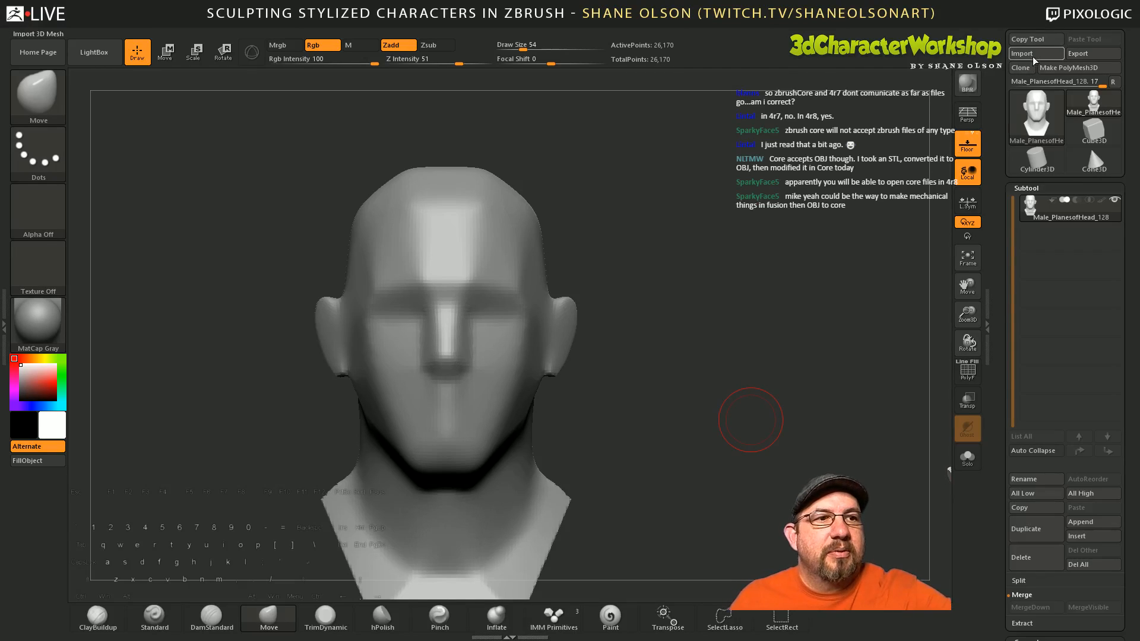
Step: Soften the plane edges across the upper forehead
mouse_move(737, 390)
mouse_down()
mouse_move(676, 341)
mouse_move(677, 372)
mouse_move(705, 372)
mouse_move(539, 283)
mouse_up()
key(shift)
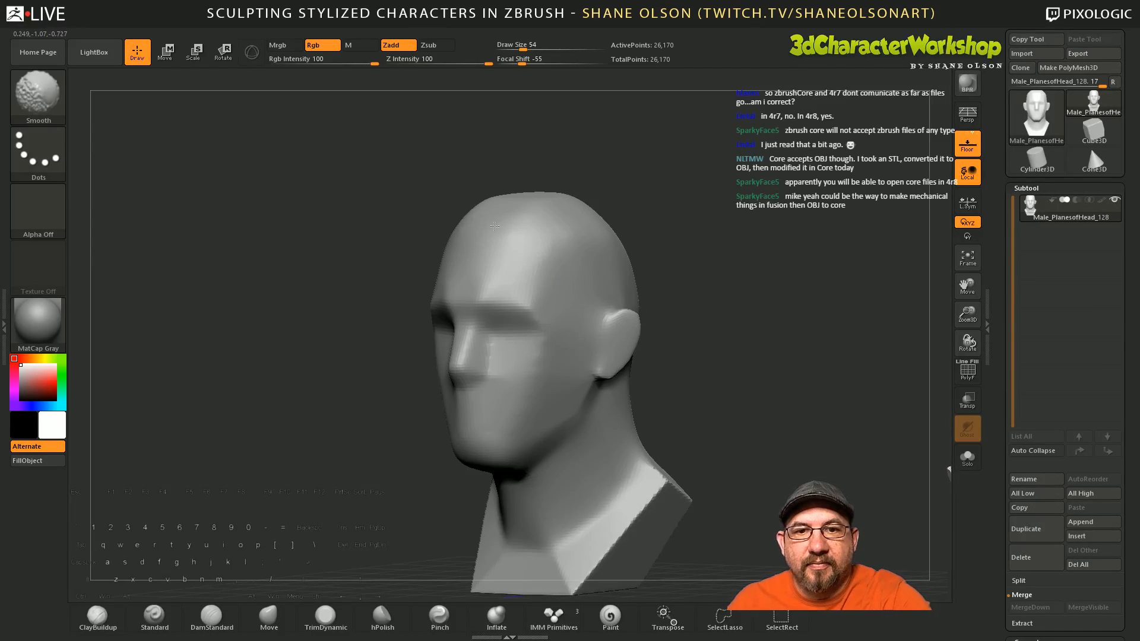
drag(682, 341, 685, 353)
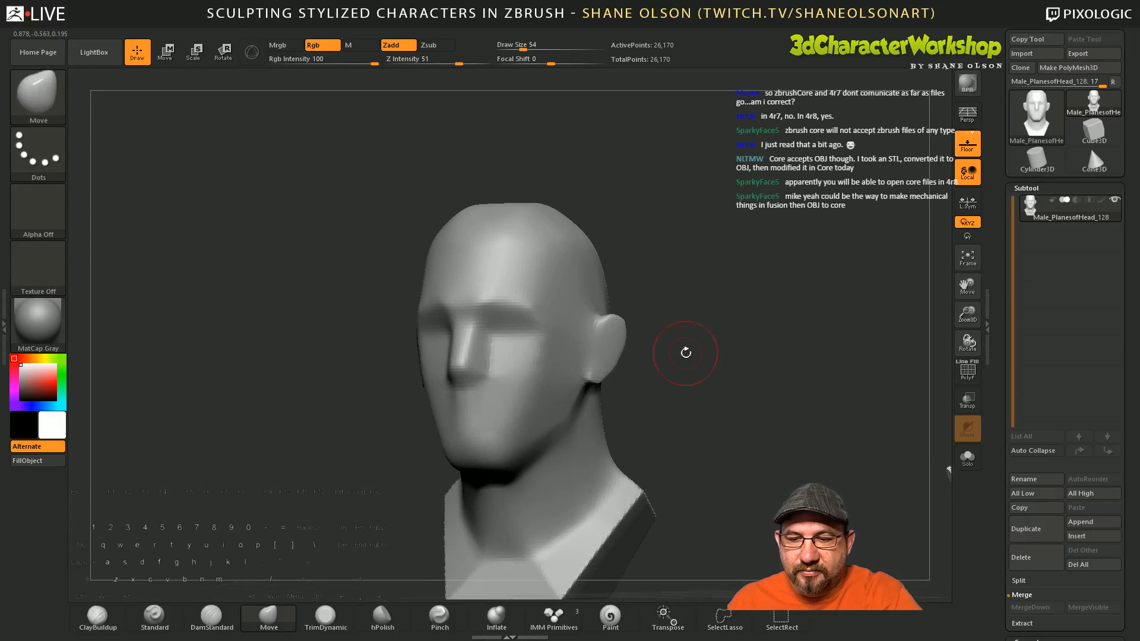
Step: Carve the inner eye sockets and the sides of the nose bridge with the DamStandard brush, smoothing the bridge
click(212, 621)
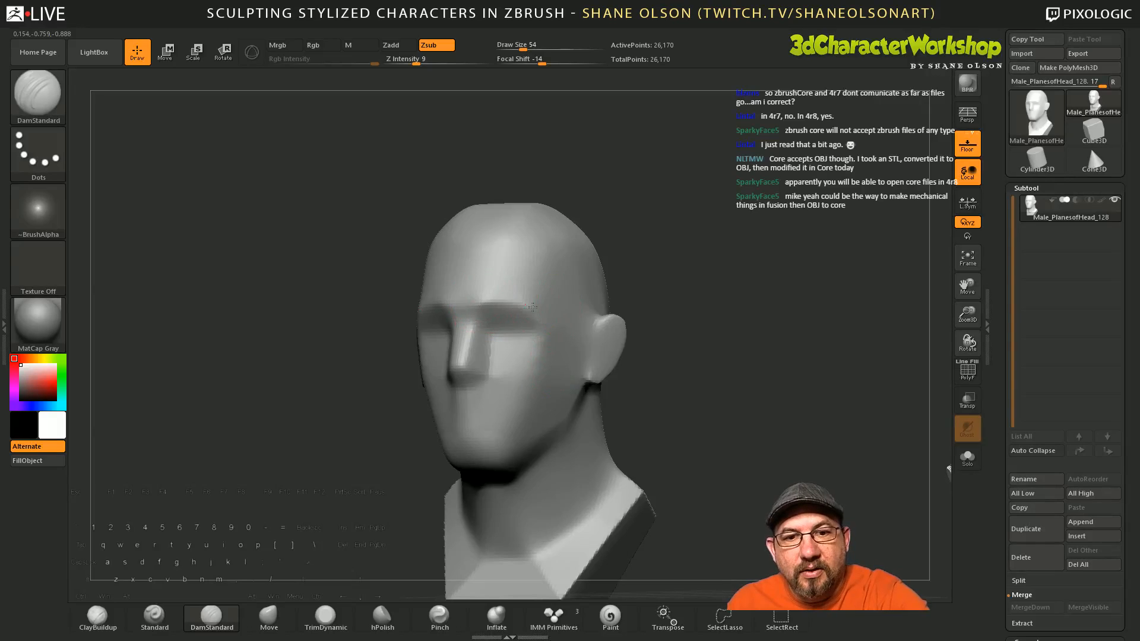
right_drag(542, 321, 594, 316)
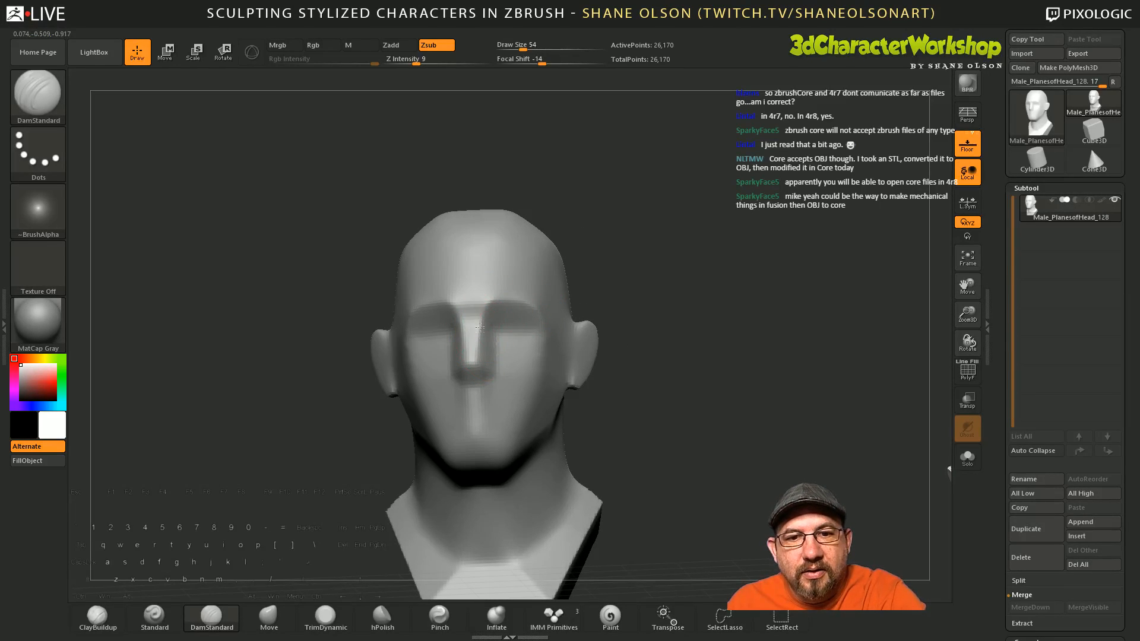
shift+drag(506, 282, 499, 304)
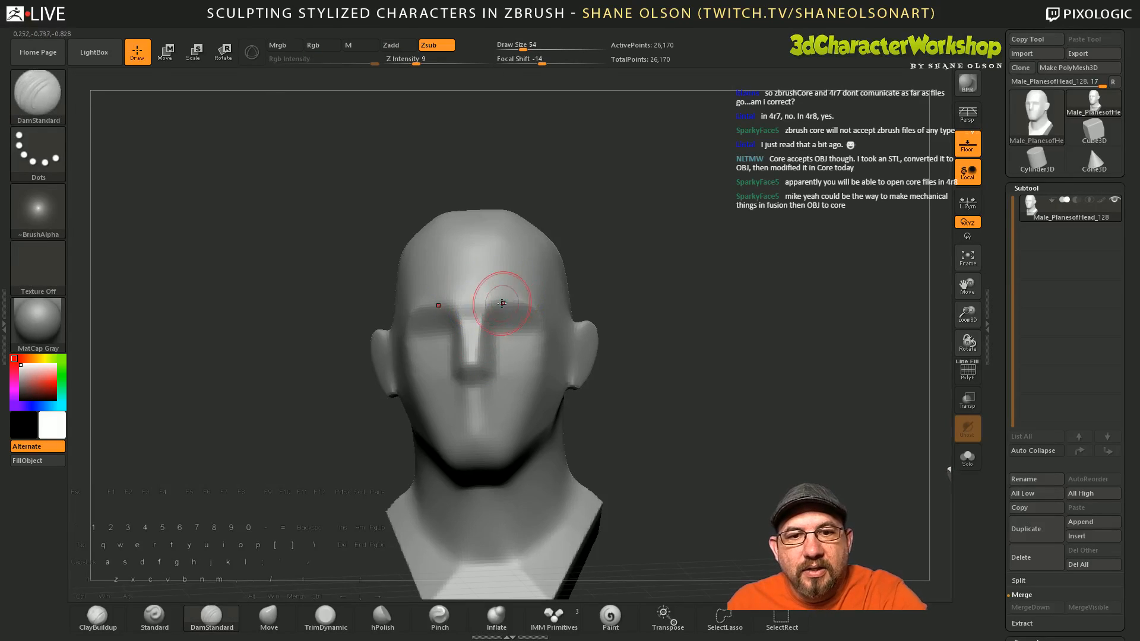
drag(482, 343, 484, 315)
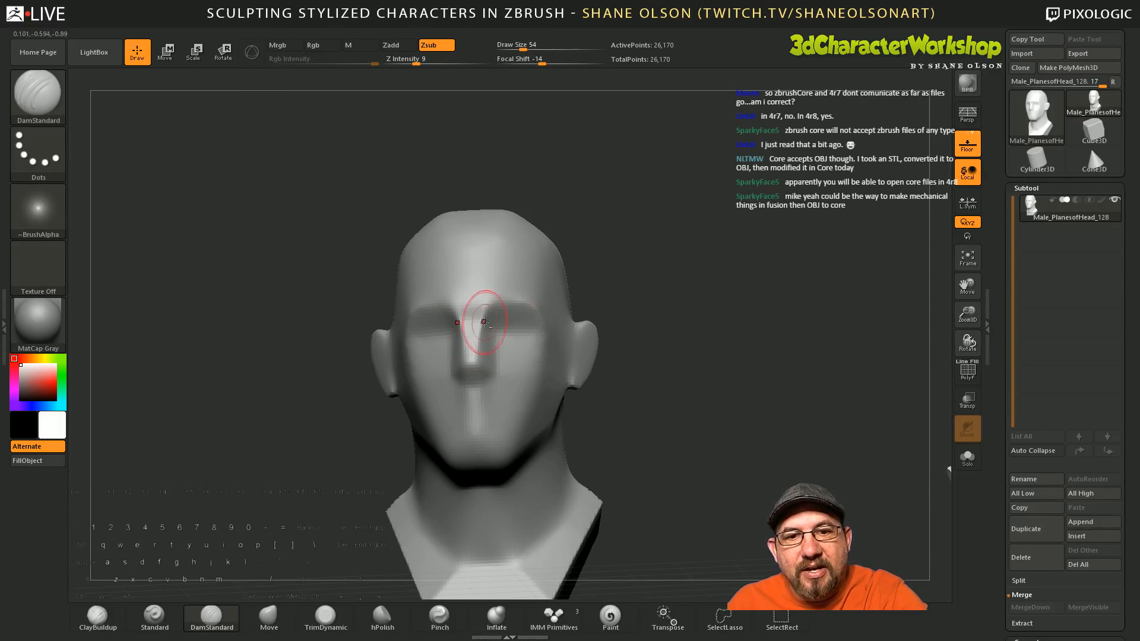
shift+drag(480, 277, 478, 346)
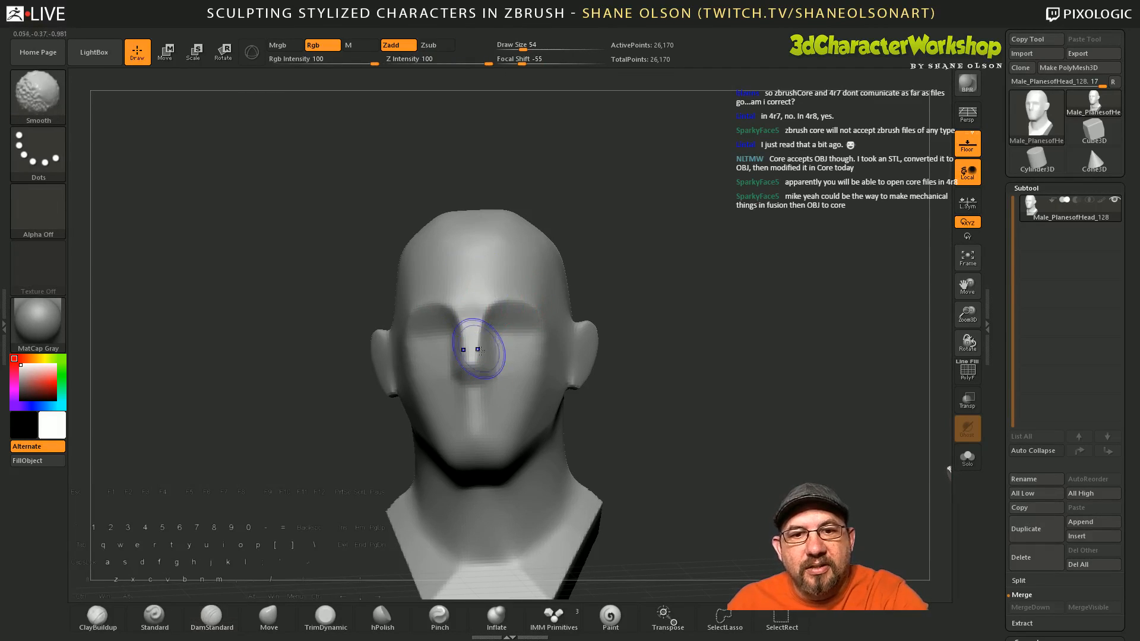
Step: Carve the eye sockets and the underside of the nose with the DamStandard brush, smoothing the mouth area below
drag(674, 360, 641, 360)
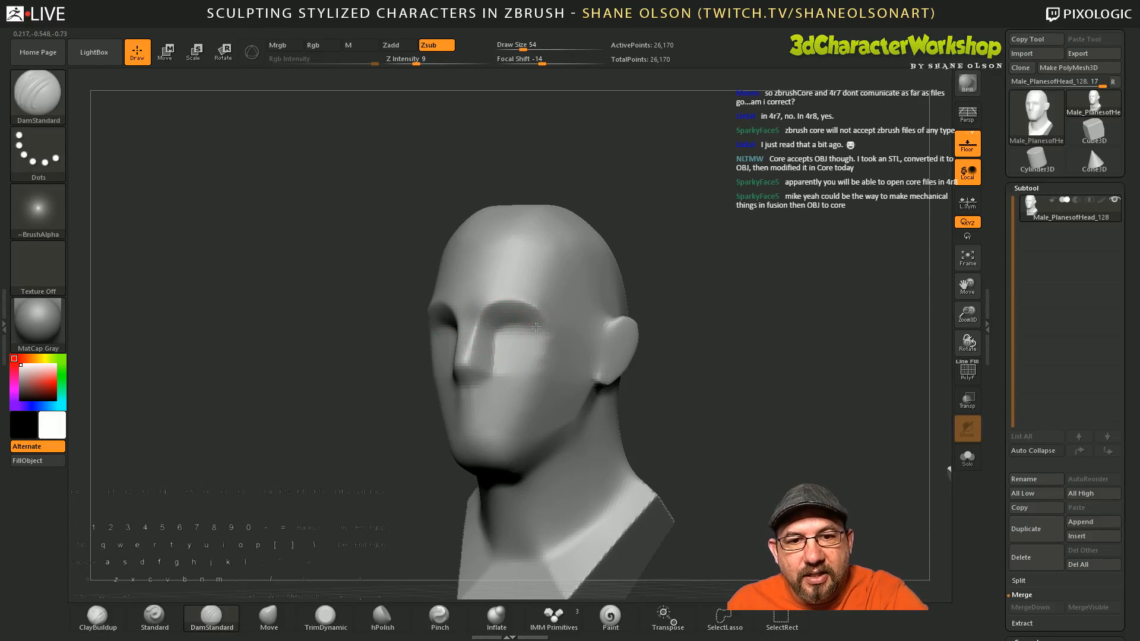
drag(670, 332, 706, 333)
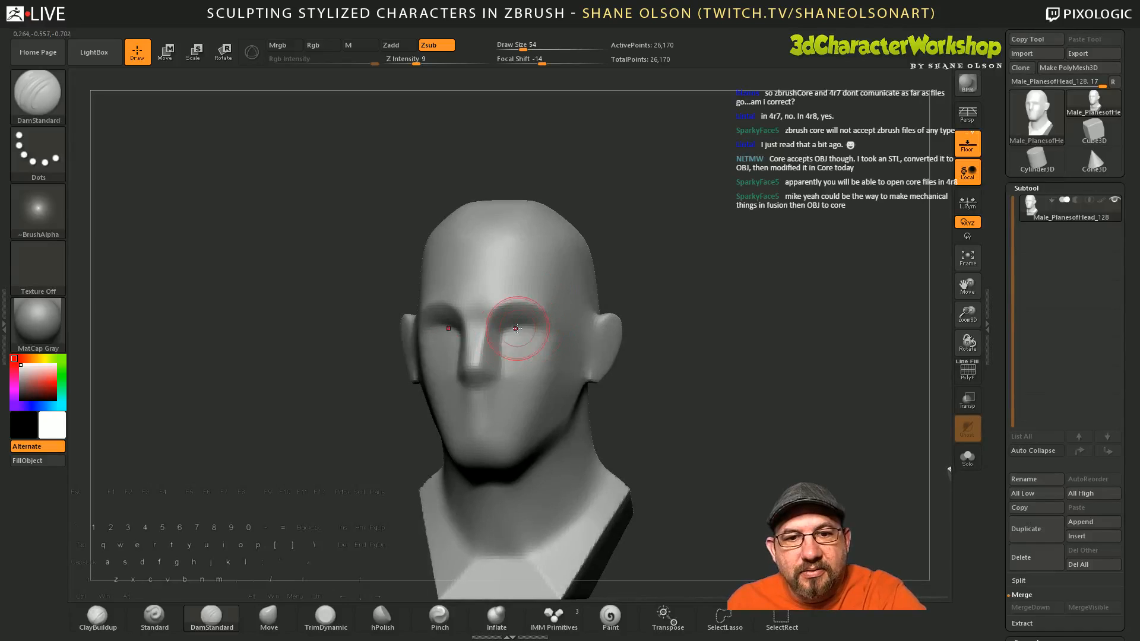
mouse_move(632, 325)
mouse_down()
mouse_move(666, 324)
mouse_move(596, 331)
mouse_up()
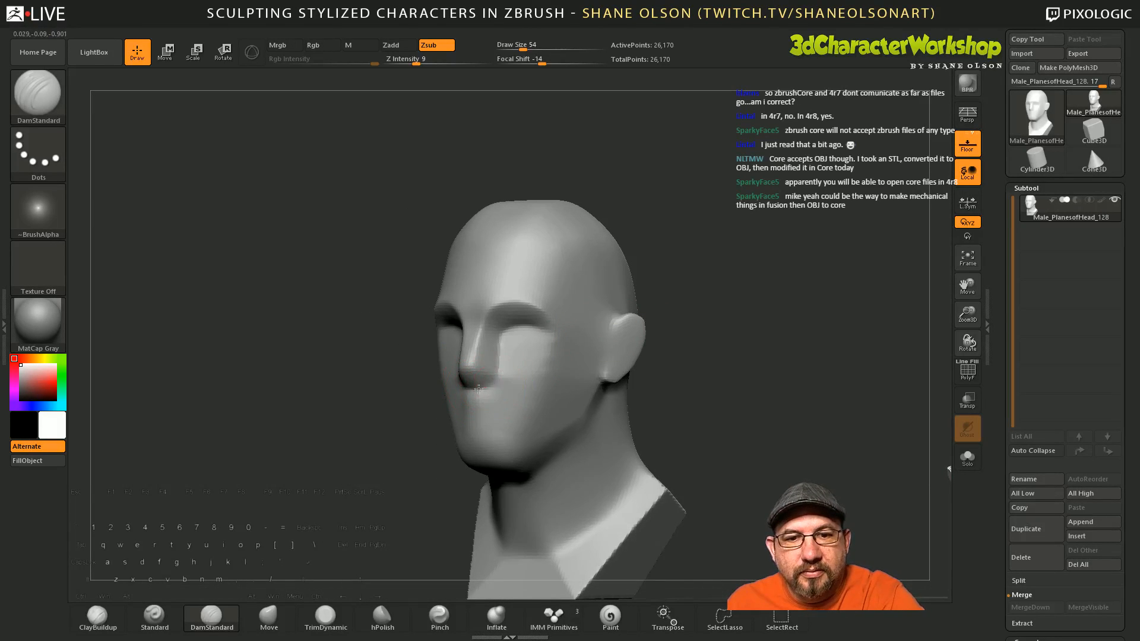
drag(666, 333, 733, 329)
mouse_move(489, 412)
shift+mouse_down()
mouse_move(504, 415)
mouse_move(468, 416)
mouse_move(487, 417)
shift+mouse_up()
mouse_move(682, 449)
shift+mouse_down()
mouse_move(695, 455)
mouse_move(682, 433)
mouse_move(705, 430)
mouse_move(694, 409)
shift+mouse_up()
Step: Smooth the top of the forehead and skull at a draw size of 83
key(s)
drag(689, 396, 694, 396)
shift+drag(525, 250, 460, 247)
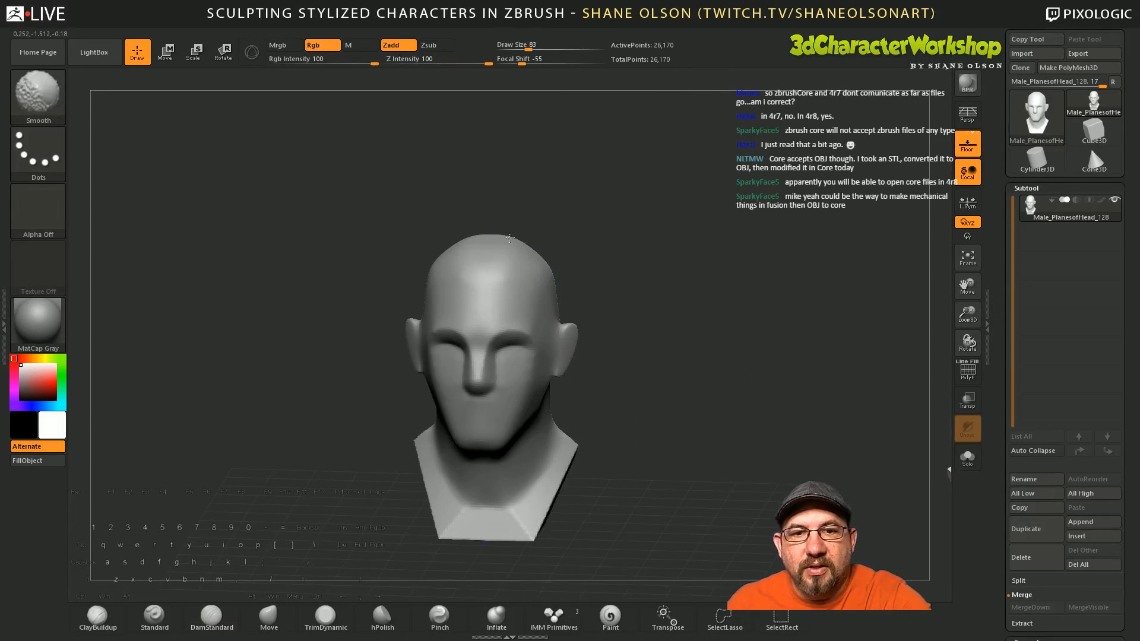
mouse_move(647, 288)
mouse_down()
mouse_move(618, 293)
mouse_move(630, 311)
mouse_up()
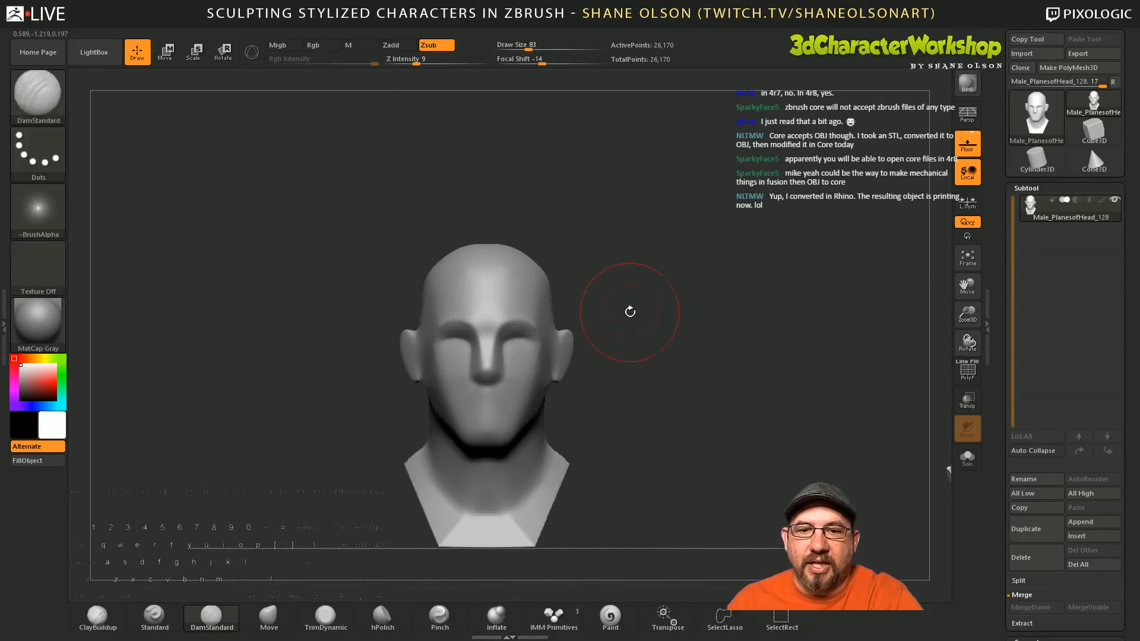
Step: Reshape the jaw with the Move brush, pulling the chin forward in profile at a draw size of 112
click(268, 618)
key(s)
mouse_move(644, 391)
mouse_down()
mouse_move(673, 394)
mouse_move(667, 415)
mouse_move(657, 386)
mouse_up()
right_click(663, 399)
click(667, 411)
key(bracketleft)
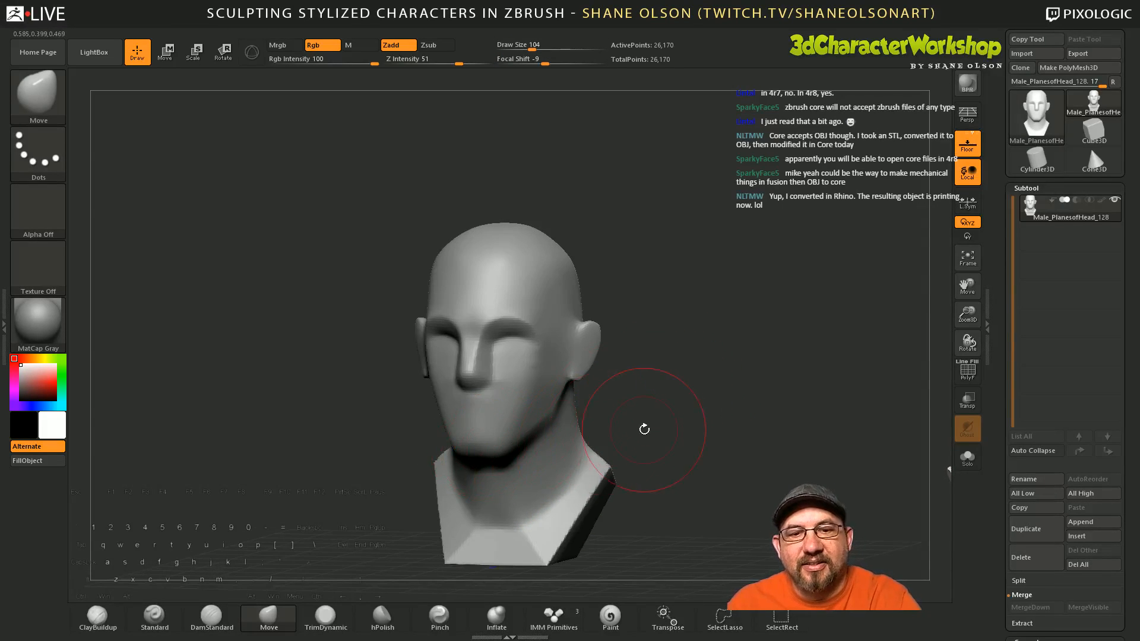
key(s)
mouse_move(644, 429)
mouse_down()
mouse_move(654, 425)
mouse_move(618, 446)
mouse_move(648, 426)
mouse_up()
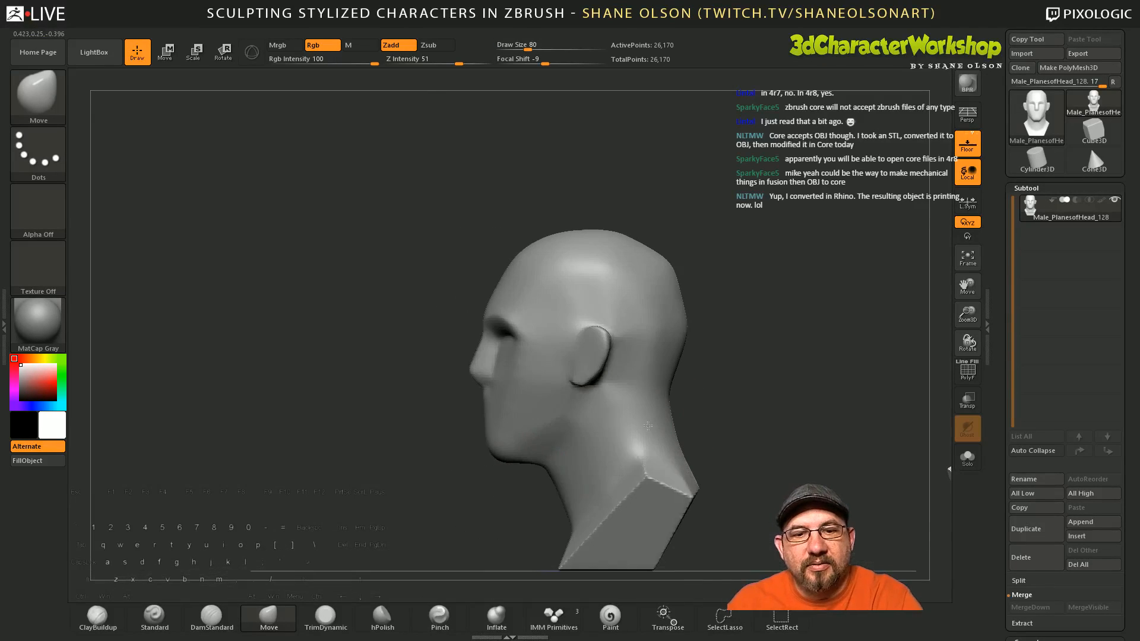
key(s)
drag(503, 495, 509, 495)
drag(495, 449, 484, 456)
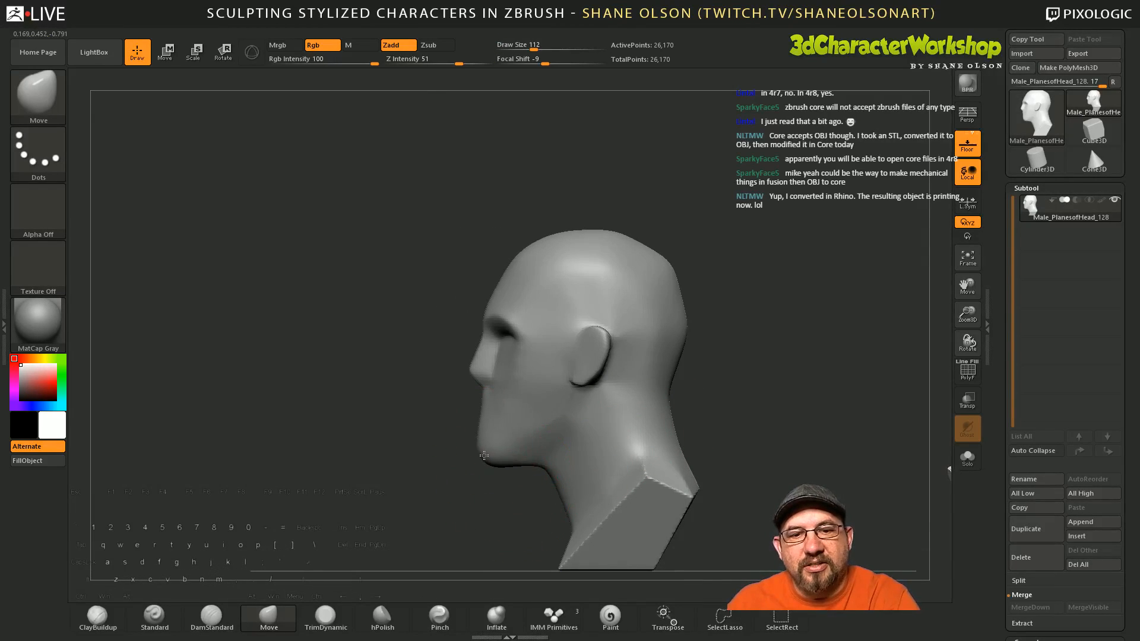
mouse_move(501, 499)
mouse_down()
mouse_move(559, 496)
mouse_move(585, 427)
mouse_move(525, 399)
mouse_move(679, 448)
mouse_move(712, 440)
mouse_move(659, 455)
mouse_move(662, 421)
mouse_move(585, 418)
mouse_up()
key(s)
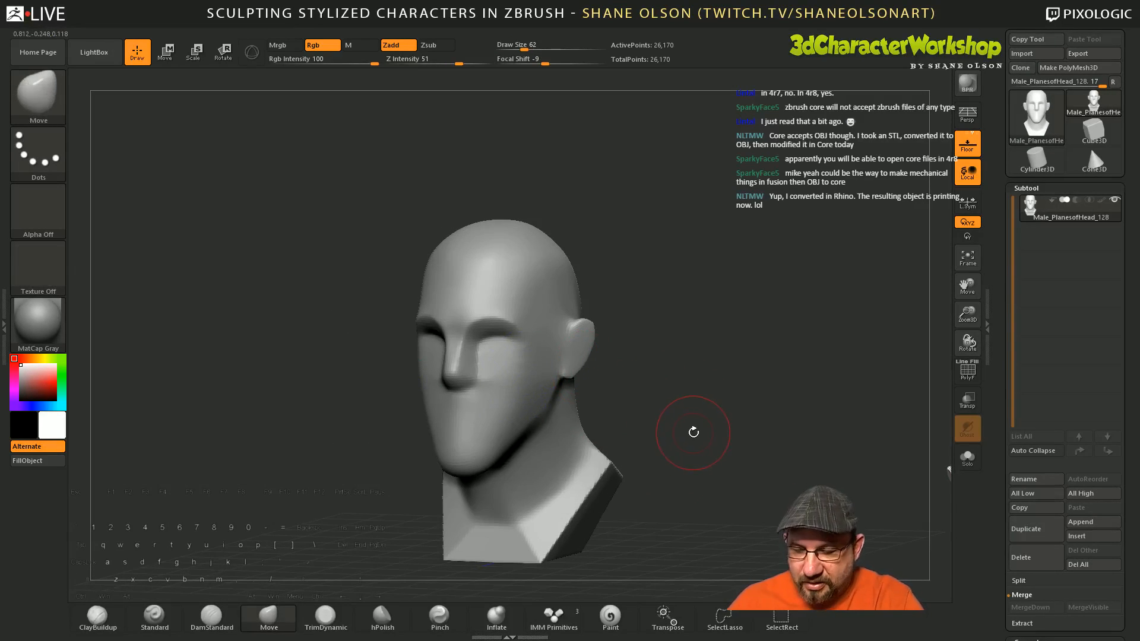
Step: Subdivide the head mesh once and smooth the cheeks below the eye sockets at a draw size of 49
key(ctrl)
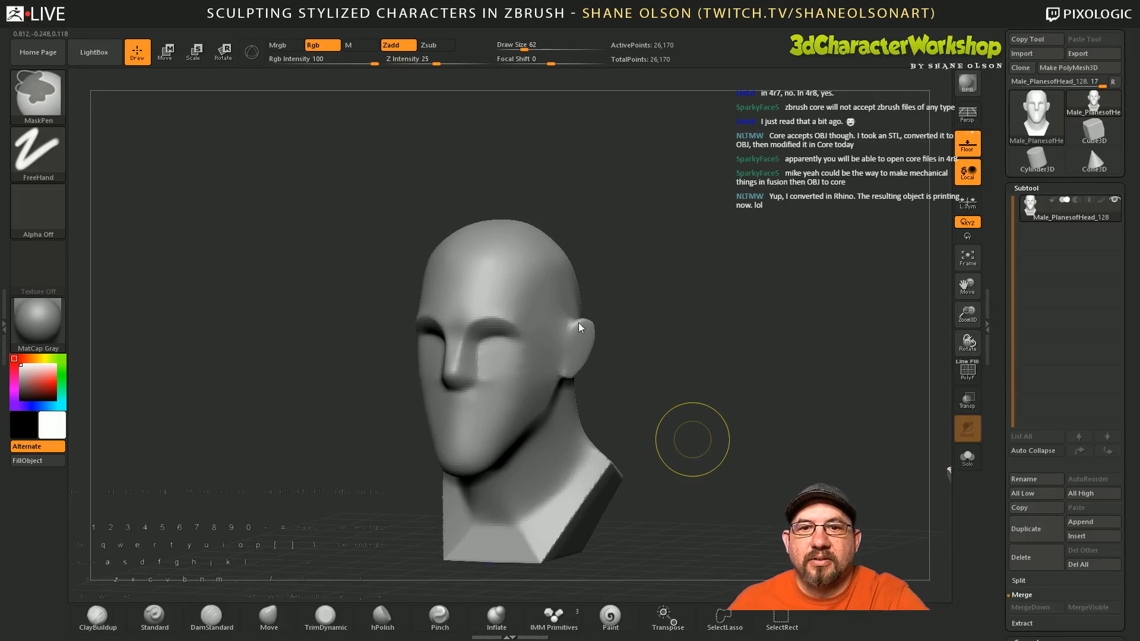
key(ctrl+d)
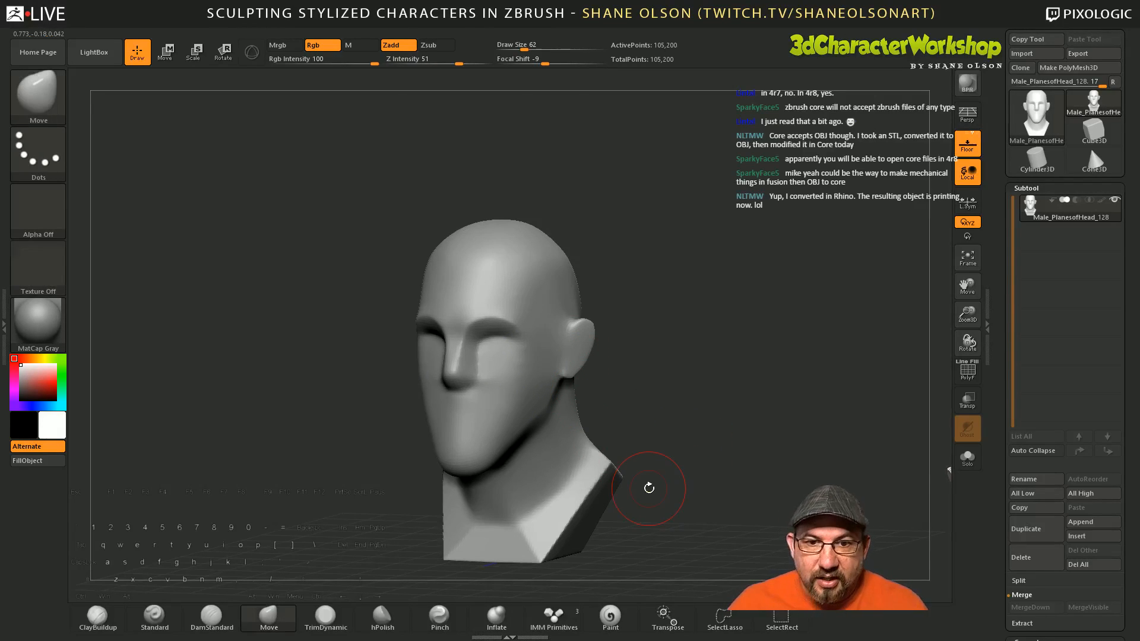
alt+drag(672, 389, 671, 419)
key(s)
drag(686, 387, 682, 387)
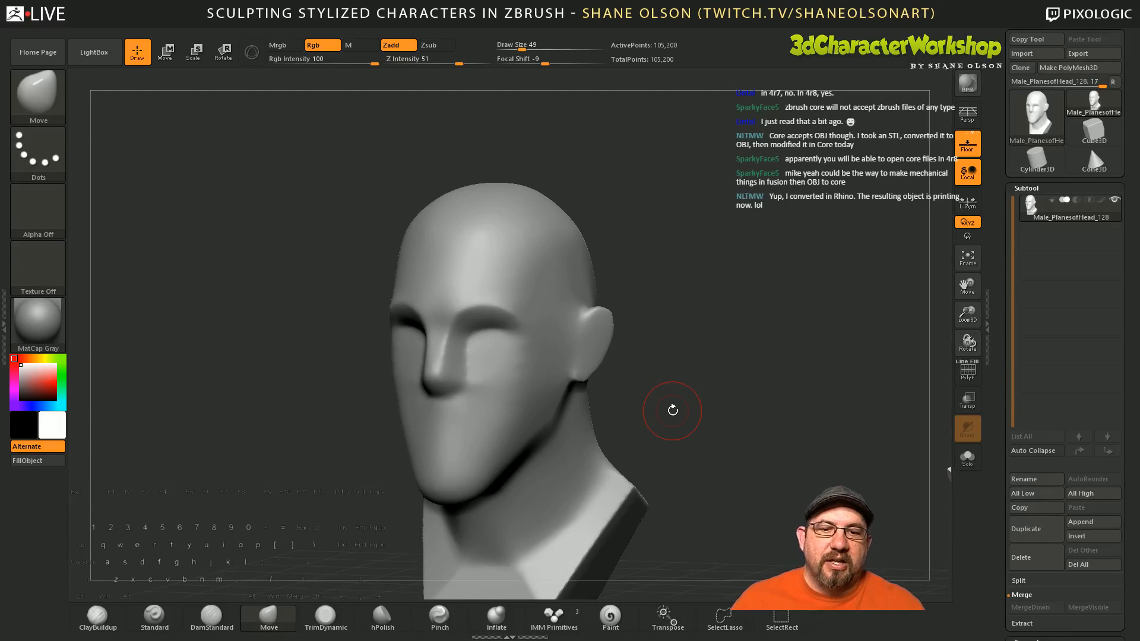
drag(644, 365, 728, 344)
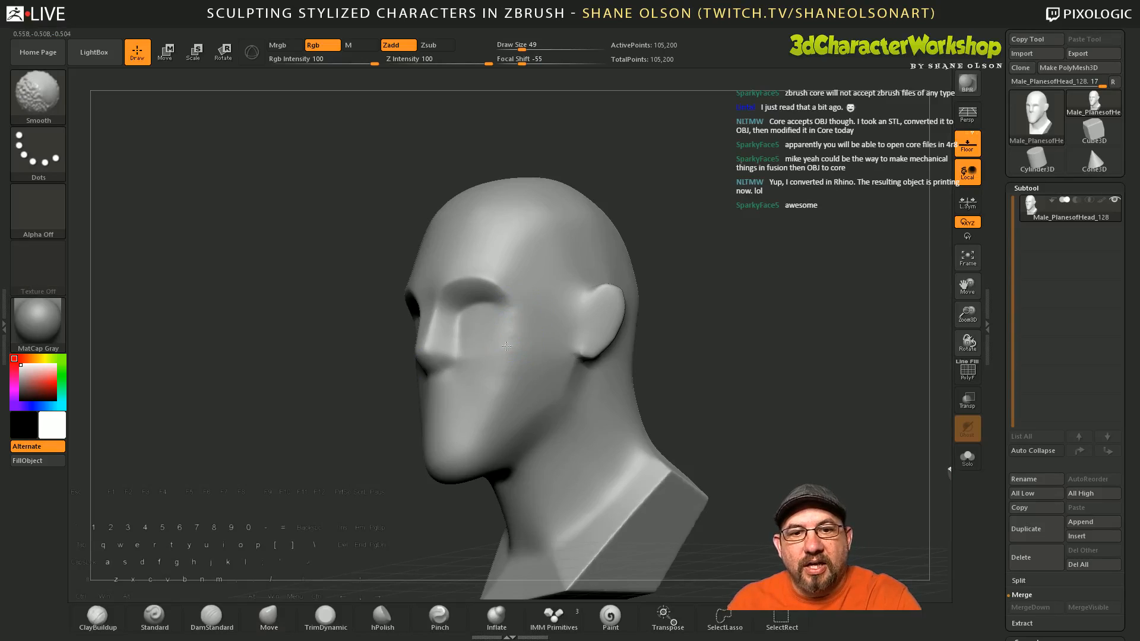
mouse_move(715, 386)
mouse_down()
mouse_move(753, 385)
mouse_move(312, 594)
mouse_up()
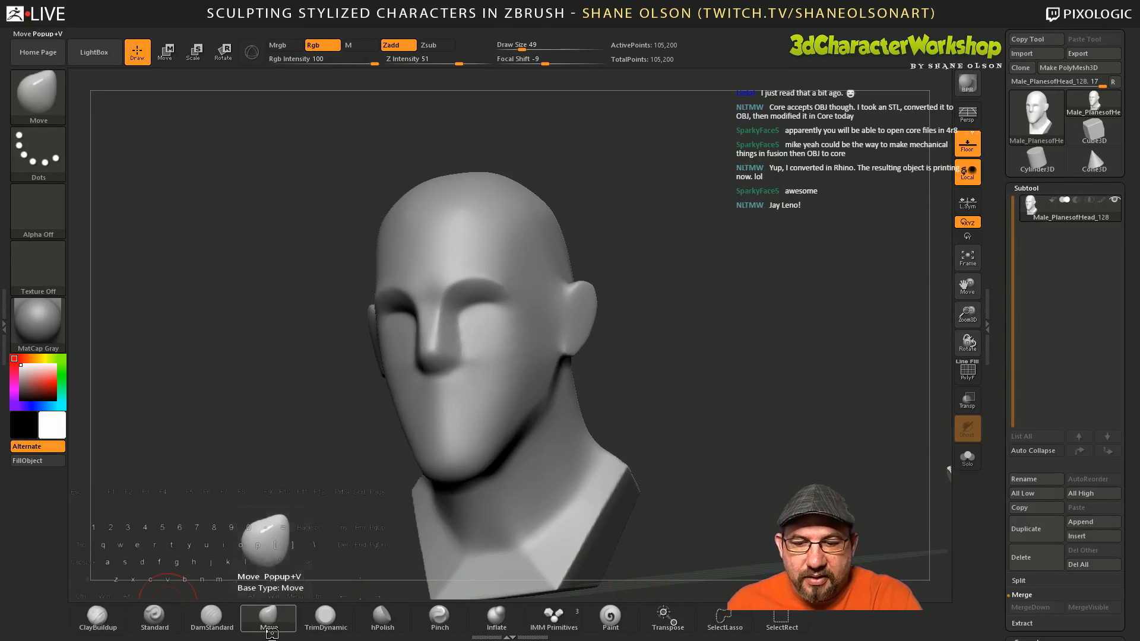
Step: Check the head's shape from the front and three-quarter views and switch to the ClayBuildup brush
drag(707, 497, 706, 491)
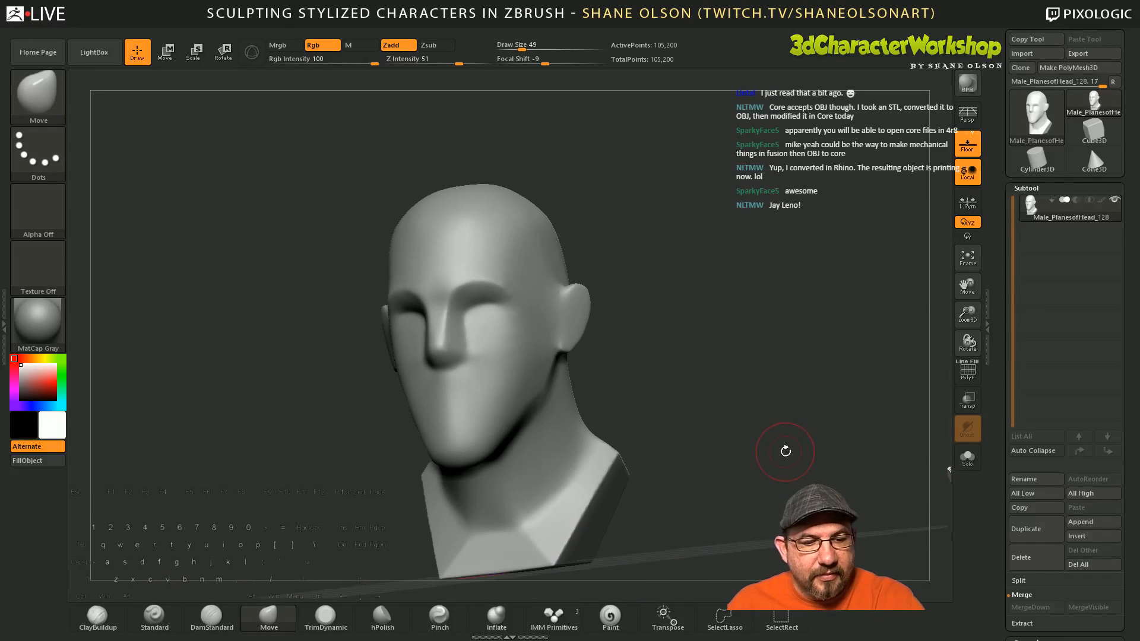
drag(785, 451, 775, 463)
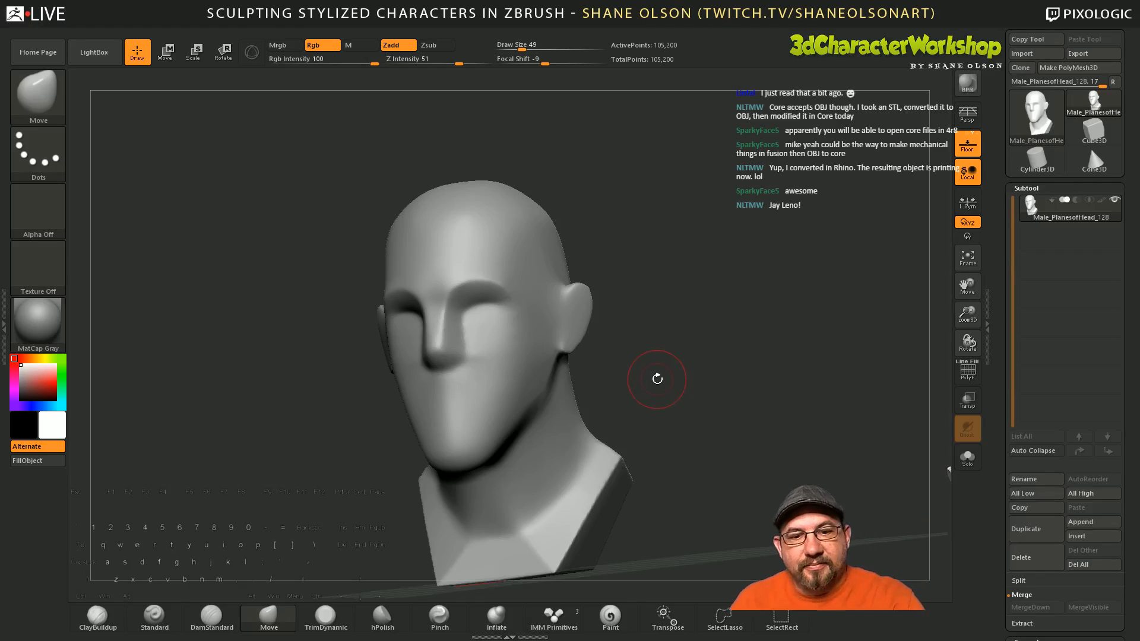
shift+drag(657, 379, 672, 380)
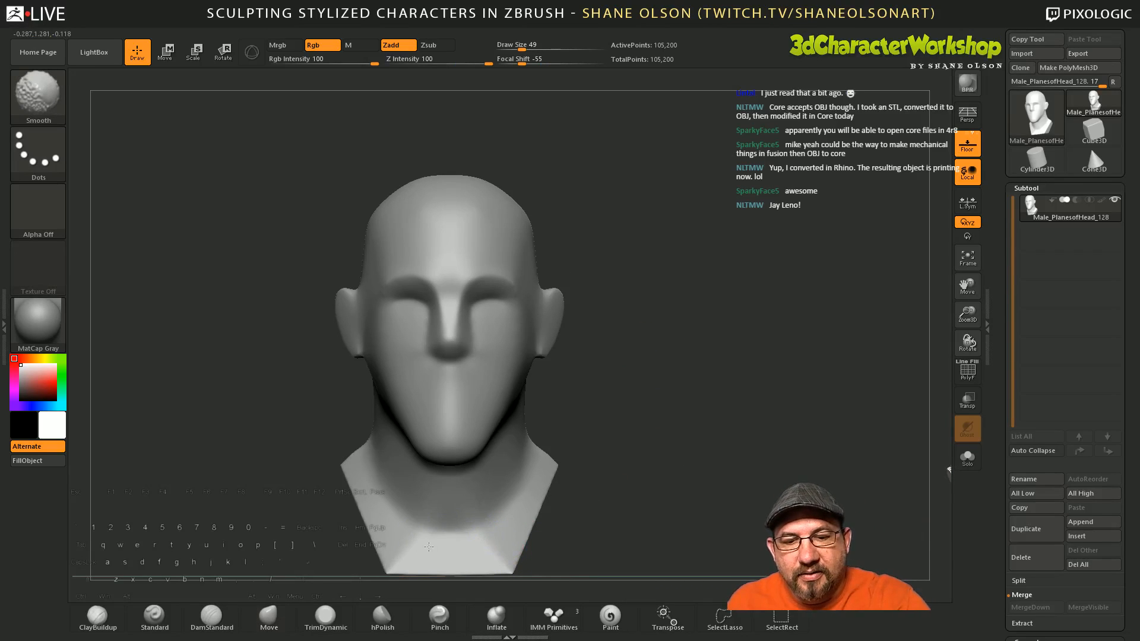
mouse_move(687, 475)
mouse_down()
mouse_move(661, 473)
mouse_move(653, 415)
mouse_move(693, 374)
mouse_up()
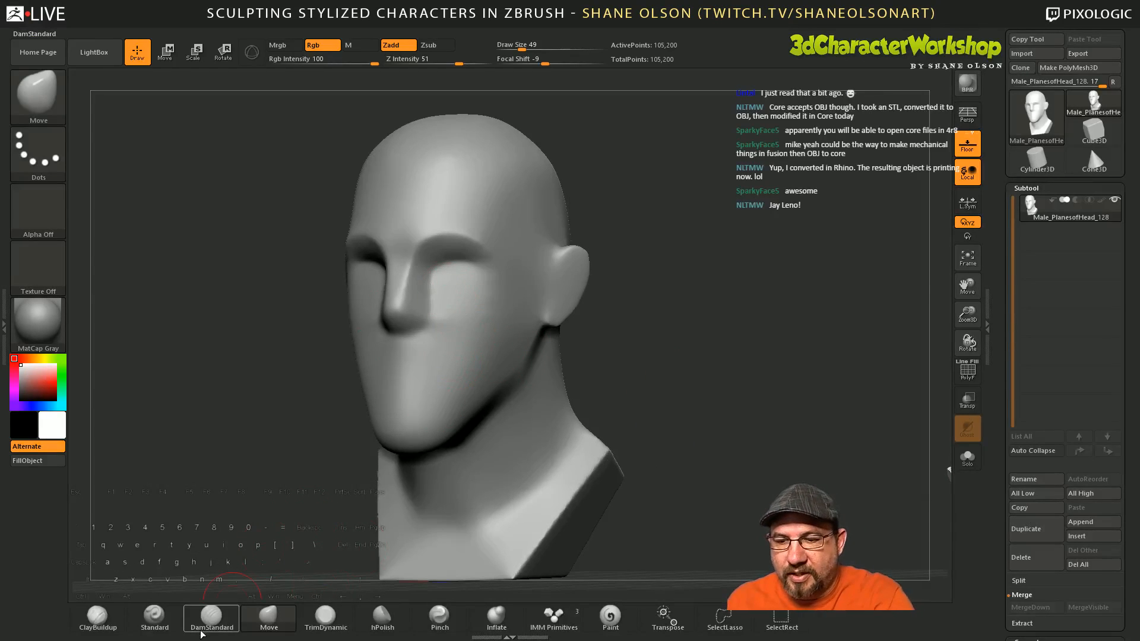
click(208, 623)
click(98, 618)
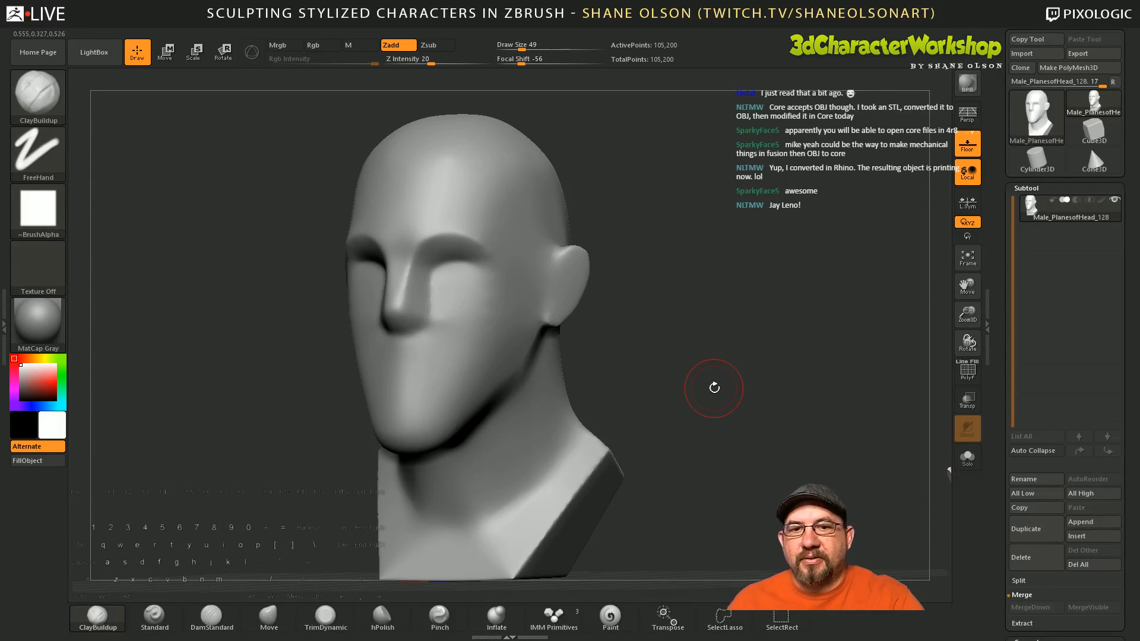
Step: Try building up the cheekbone with a ClayBuildup stroke at a draw size of 65, and undo it
alt+drag(714, 388, 607, 380)
mouse_move(677, 365)
alt+mouse_down()
mouse_move(675, 404)
mouse_move(646, 407)
alt+mouse_up()
key(s)
drag(512, 329, 475, 372)
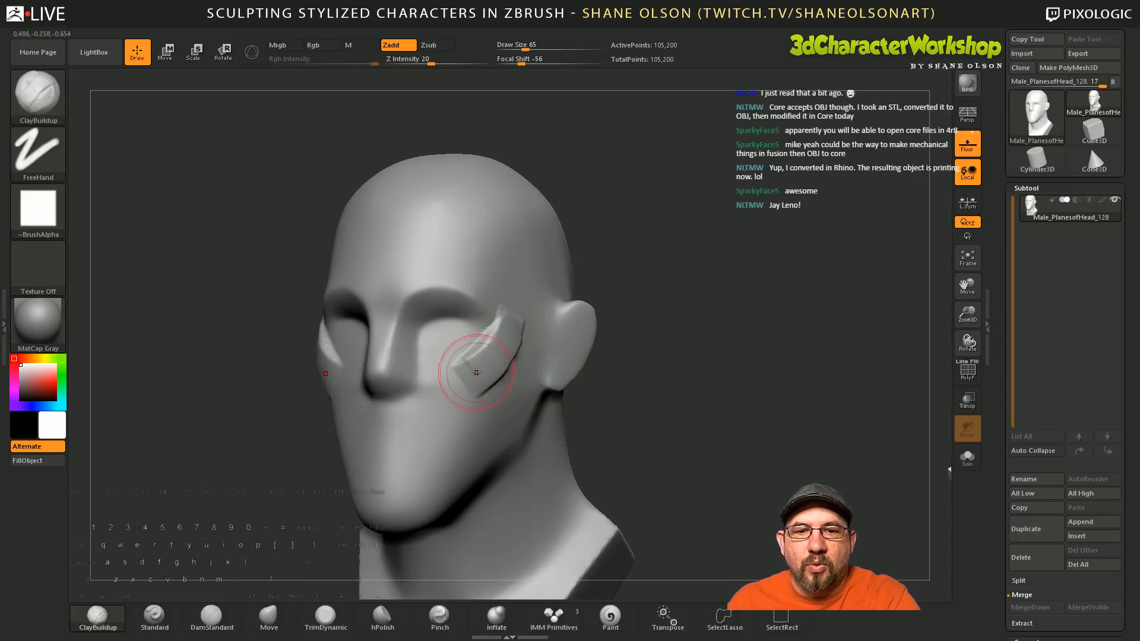
key(ctrl+z)
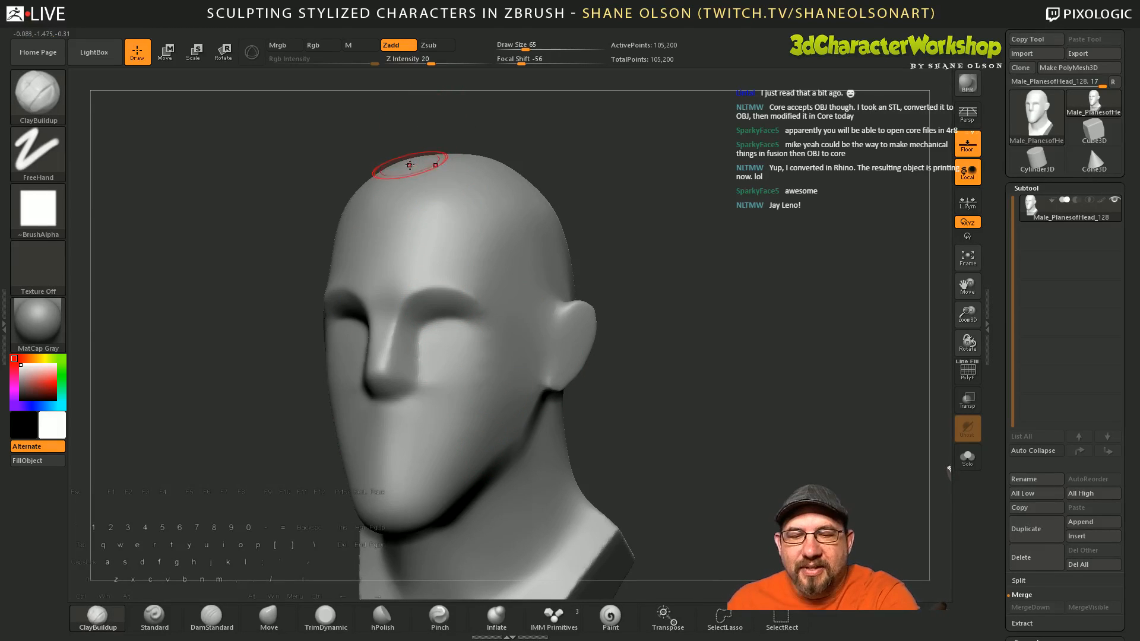
Step: Set the ClayBuildup brush to a Z Intensity of 4 and a draw size of 44
drag(424, 67, 407, 63)
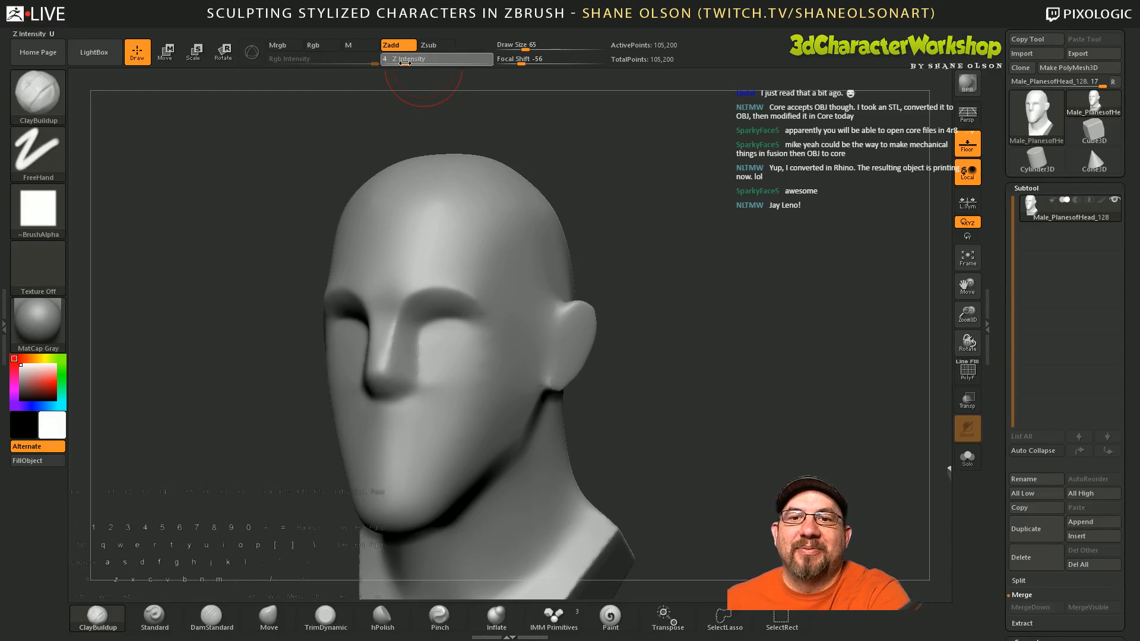
key(s)
drag(675, 269, 666, 270)
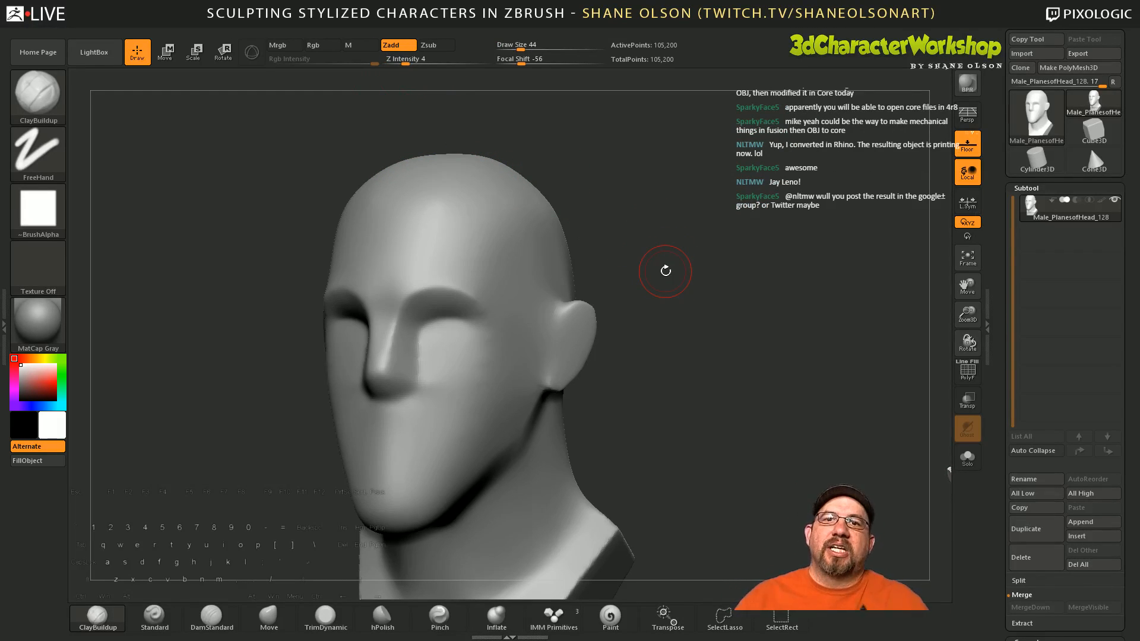
Step: Try sculpting the cheekbone with ClayBuildup strokes running from the ear toward the nose, and undo them
drag(707, 357, 703, 380)
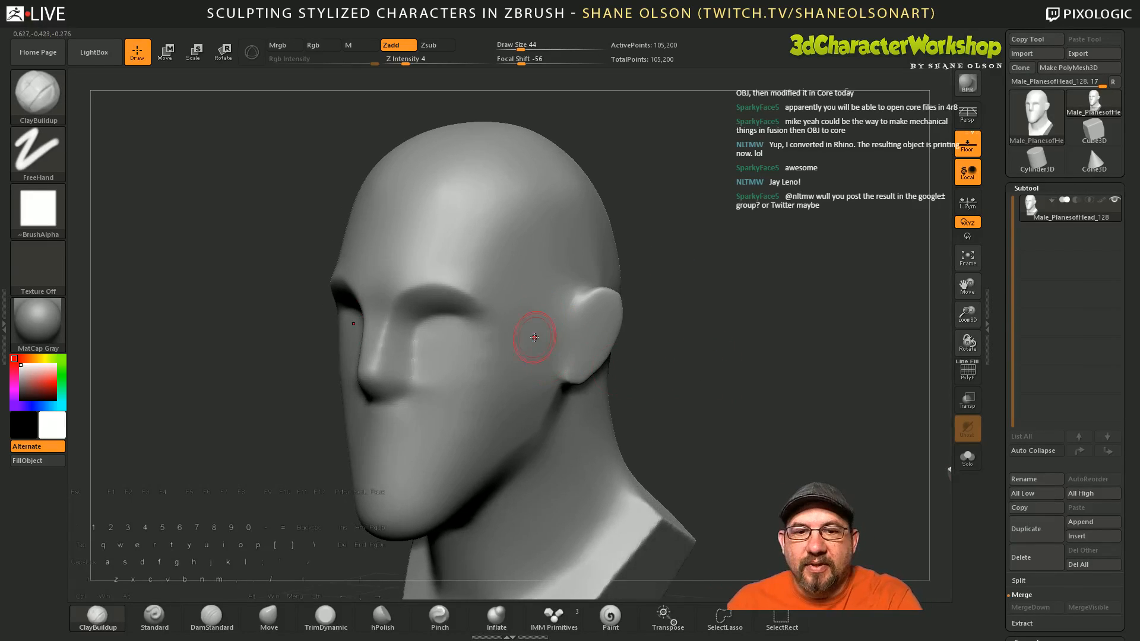
mouse_move(527, 313)
mouse_down()
mouse_move(477, 389)
mouse_move(492, 359)
mouse_move(463, 381)
mouse_up()
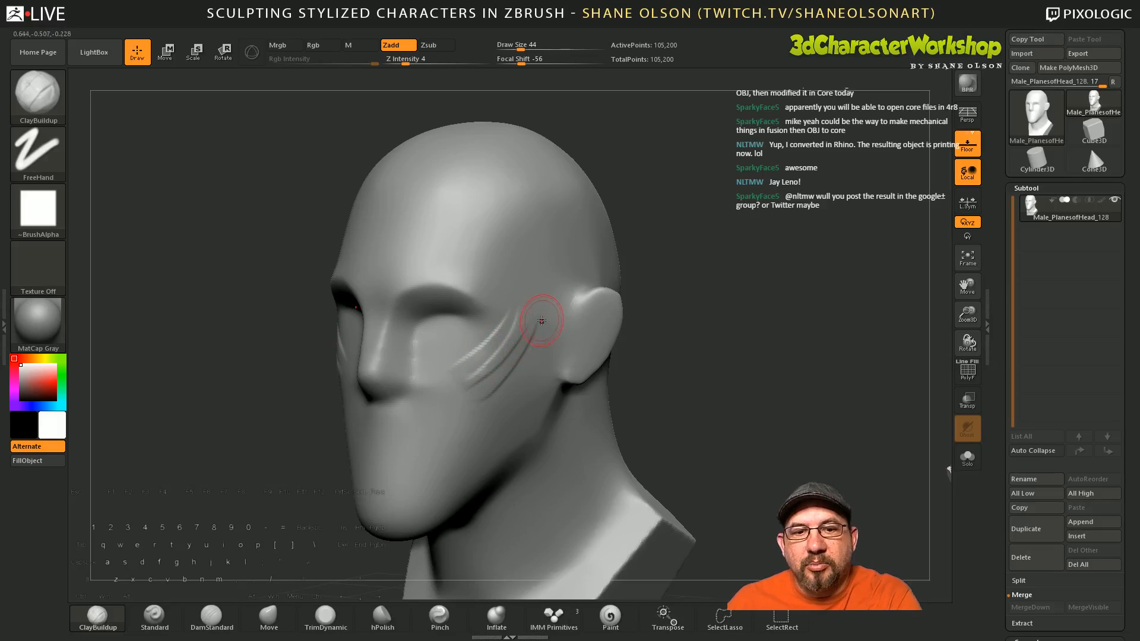
key(ctrl+z)
key(ctrl+z)
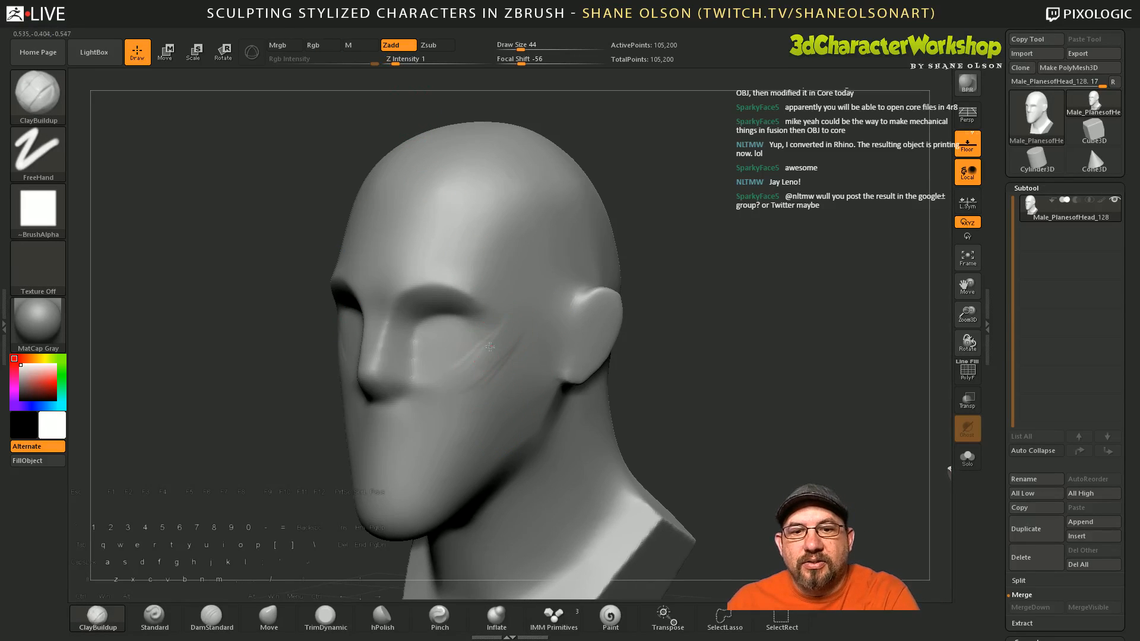
Step: Build up the cheekbones under the eyes with ClayBuildup at a Z Intensity of 1, smoothing the strokes
drag(489, 346, 459, 378)
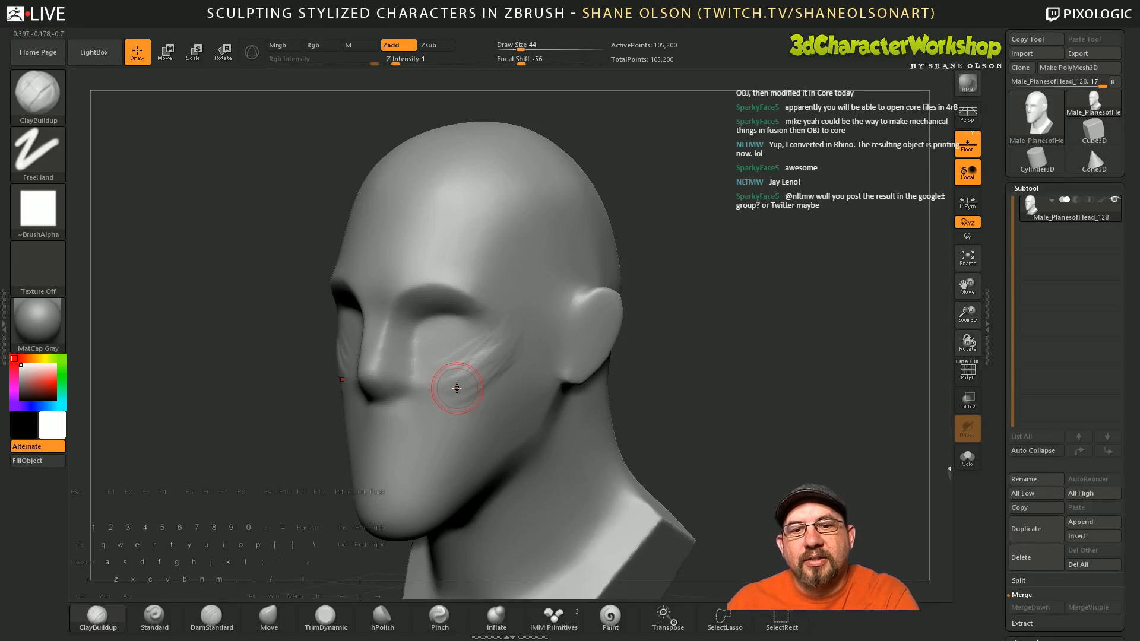
mouse_move(696, 387)
mouse_down()
mouse_move(719, 382)
mouse_move(631, 374)
mouse_up()
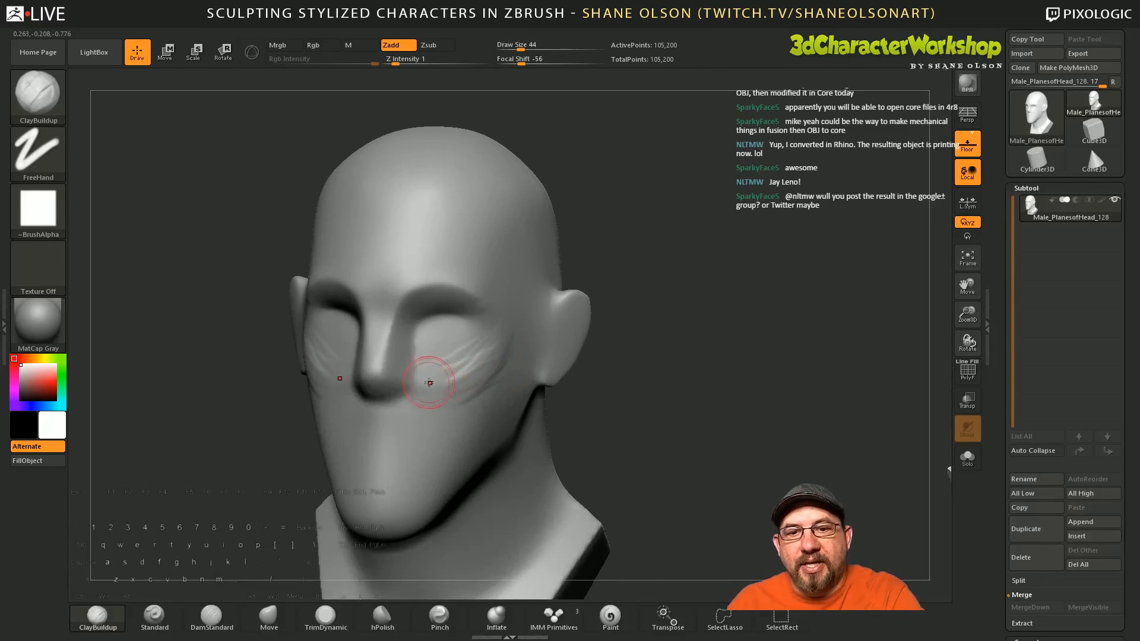
shift+drag(470, 343, 489, 351)
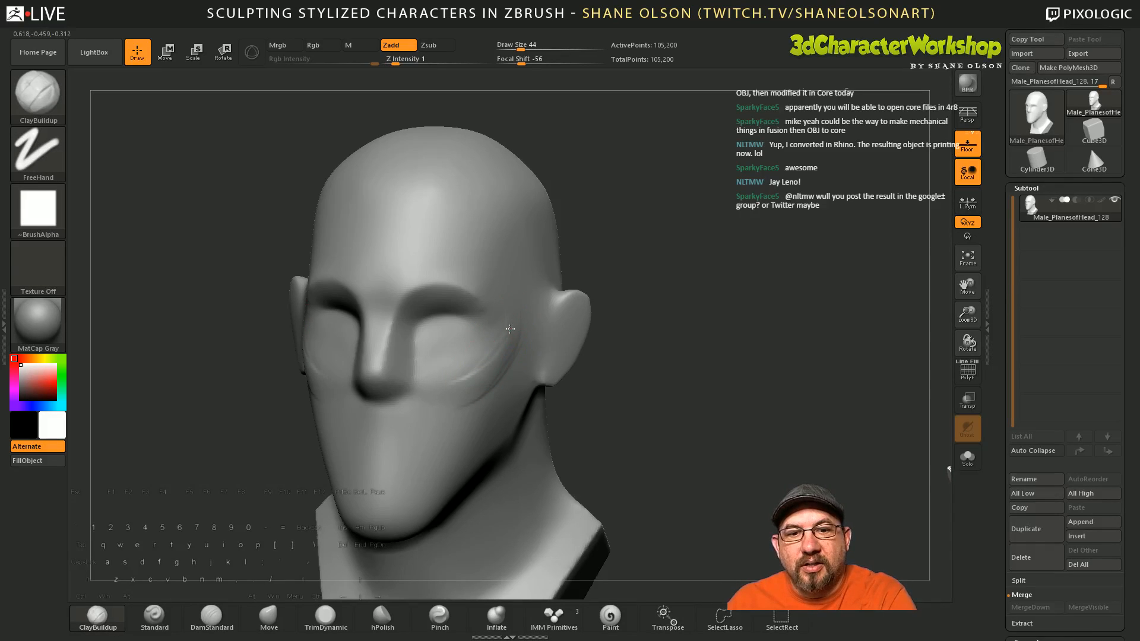
drag(506, 322, 444, 381)
shift+drag(506, 342, 454, 386)
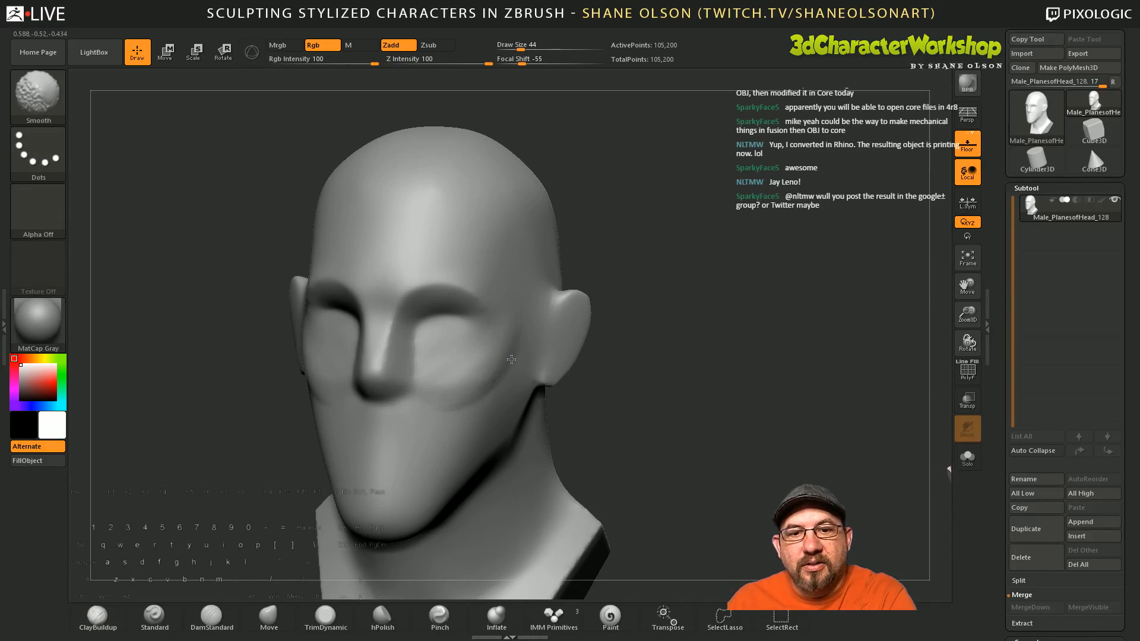
mouse_move(552, 409)
mouse_down()
mouse_move(649, 420)
mouse_move(613, 422)
mouse_up()
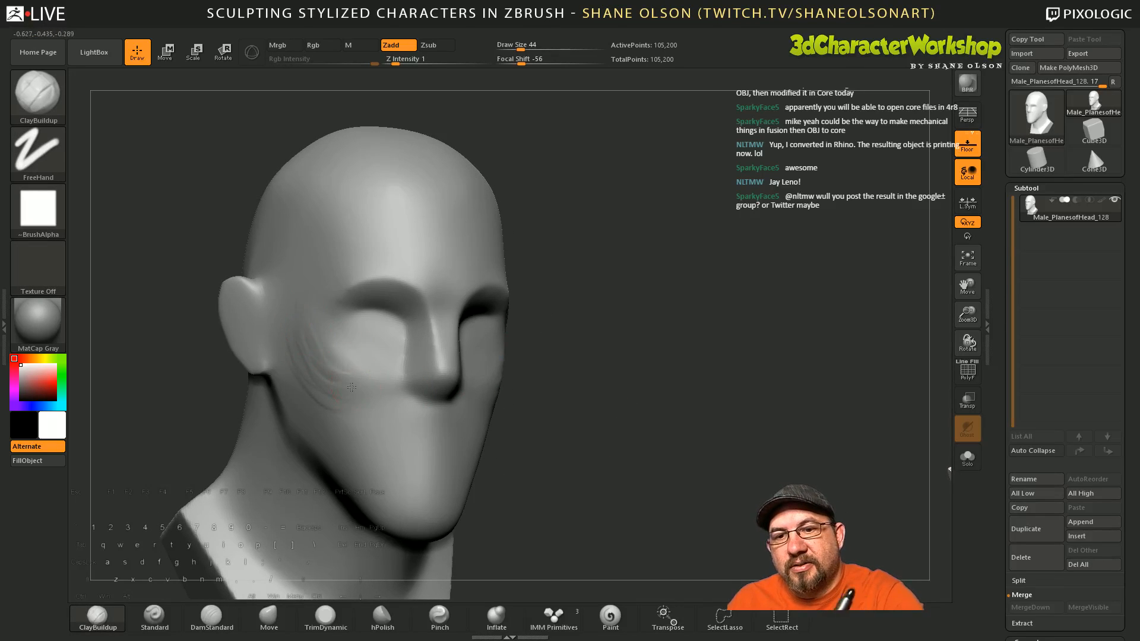
mouse_move(351, 387)
mouse_down()
mouse_move(306, 311)
mouse_move(336, 392)
mouse_move(291, 352)
mouse_up()
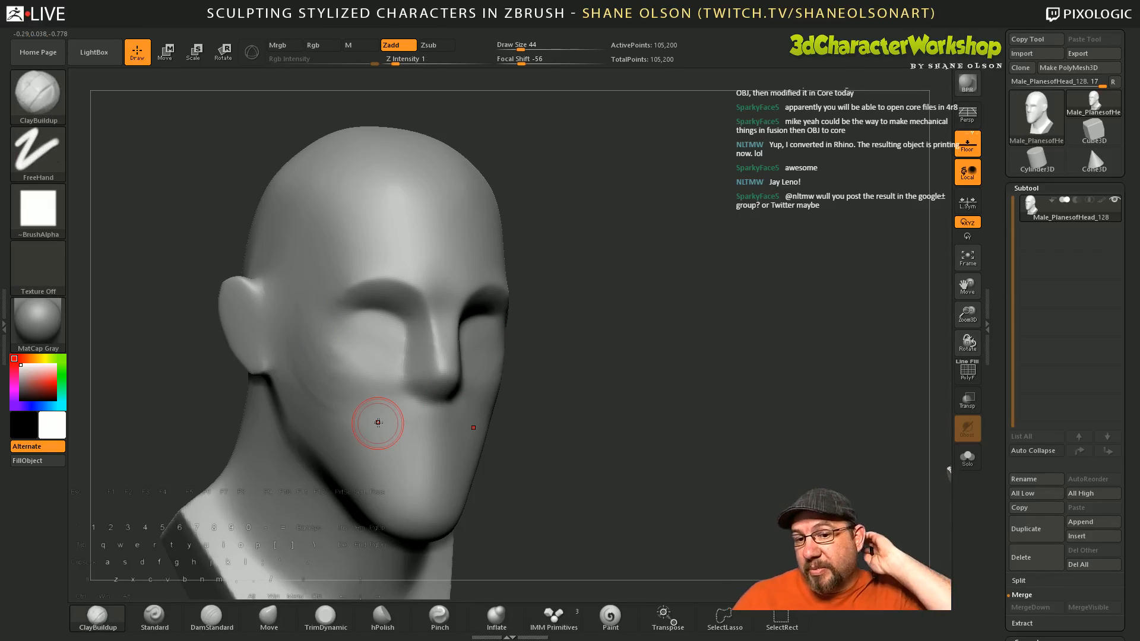
Step: Build up the mouth area below the nose with broad ClayBuildup strokes at a draw size of 44
mouse_move(710, 427)
mouse_down()
mouse_move(722, 428)
mouse_move(698, 431)
mouse_up()
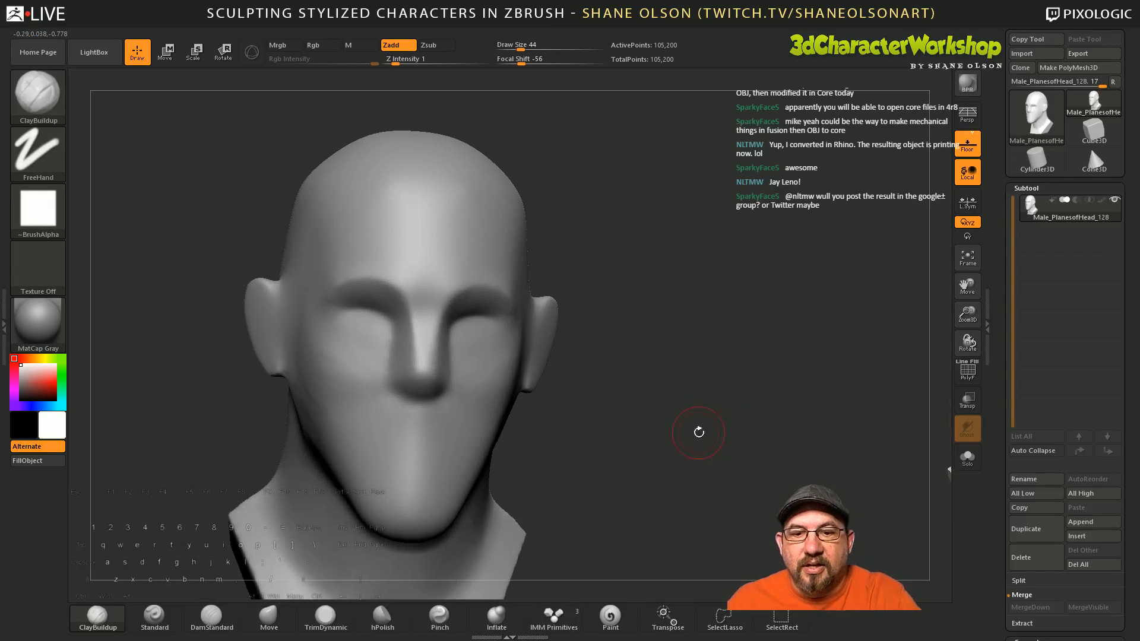
mouse_move(375, 444)
mouse_down()
mouse_move(407, 458)
mouse_move(453, 451)
mouse_up()
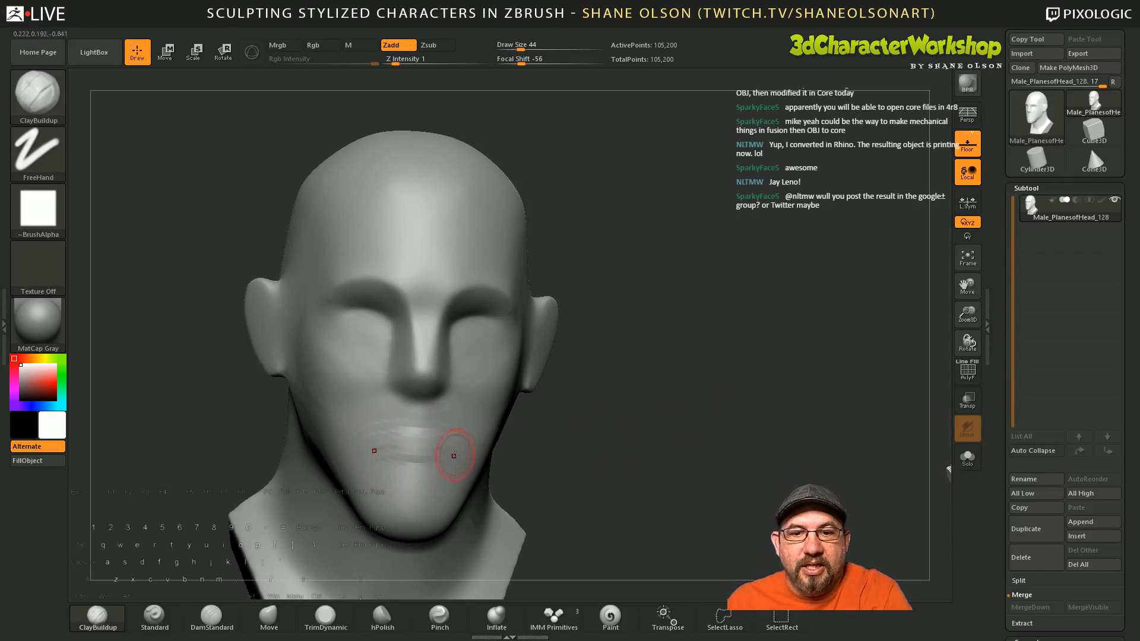
mouse_move(595, 469)
mouse_down()
mouse_move(699, 458)
mouse_move(675, 452)
mouse_up()
mouse_move(408, 467)
mouse_down()
mouse_move(369, 473)
mouse_move(436, 477)
mouse_move(371, 461)
mouse_move(444, 472)
mouse_up()
mouse_move(624, 444)
mouse_down()
mouse_move(765, 427)
mouse_move(691, 420)
mouse_up()
Step: Refine the lower mouth area with ClayBuildup at a draw size of 23 and smooth it toward the mouth corners
key(s)
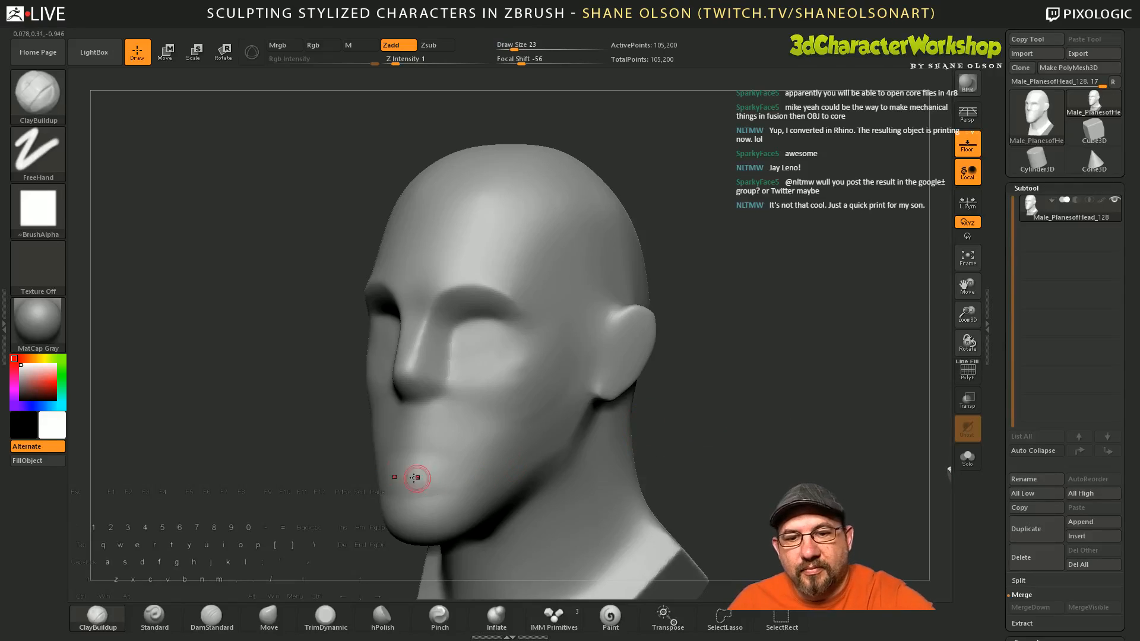
mouse_move(417, 478)
mouse_down()
mouse_move(404, 473)
mouse_move(436, 473)
mouse_move(395, 475)
mouse_move(446, 476)
mouse_up()
mouse_move(436, 471)
shift+mouse_down()
mouse_move(389, 468)
mouse_move(473, 478)
shift+mouse_up()
drag(648, 457, 689, 445)
mouse_move(452, 482)
shift+mouse_down()
mouse_move(416, 484)
mouse_move(493, 471)
shift+mouse_up()
mouse_move(692, 472)
mouse_down()
mouse_move(645, 475)
mouse_move(679, 468)
mouse_move(659, 429)
mouse_move(671, 463)
mouse_move(516, 394)
mouse_up()
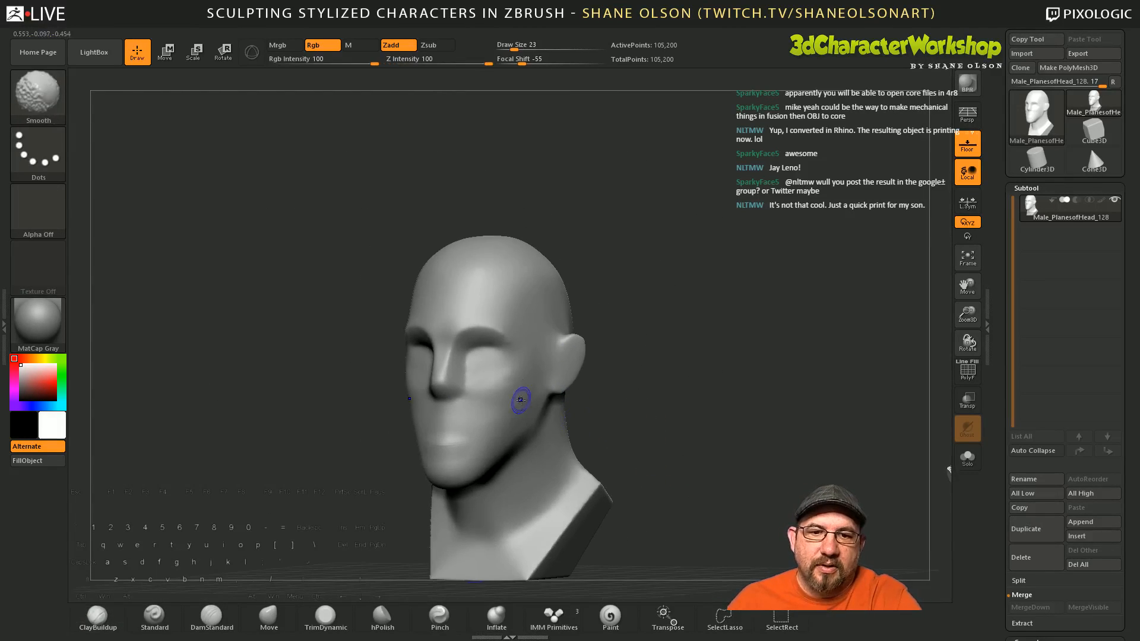
mouse_move(590, 400)
mouse_down()
mouse_move(706, 422)
mouse_move(651, 433)
mouse_move(646, 416)
mouse_move(636, 444)
mouse_up()
key(b)
key(d)
key(s)
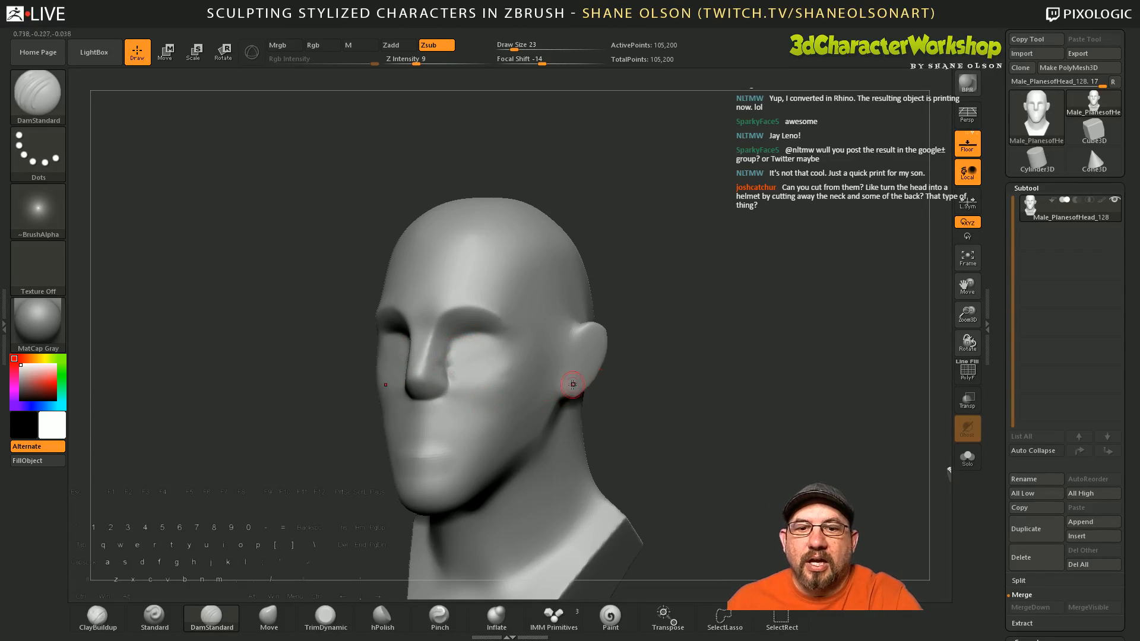
Step: Try to insert an IMM Primitives sphere in the eye area from the front view
shift+drag(638, 430, 687, 422)
alt+drag(650, 468, 671, 434)
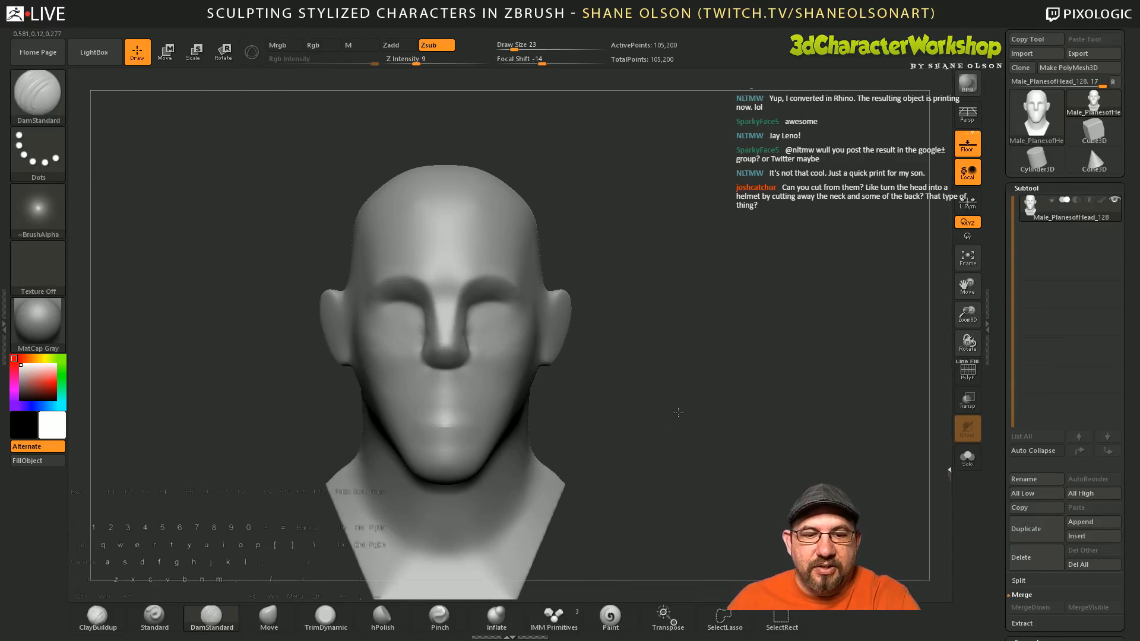
click(553, 618)
key(m)
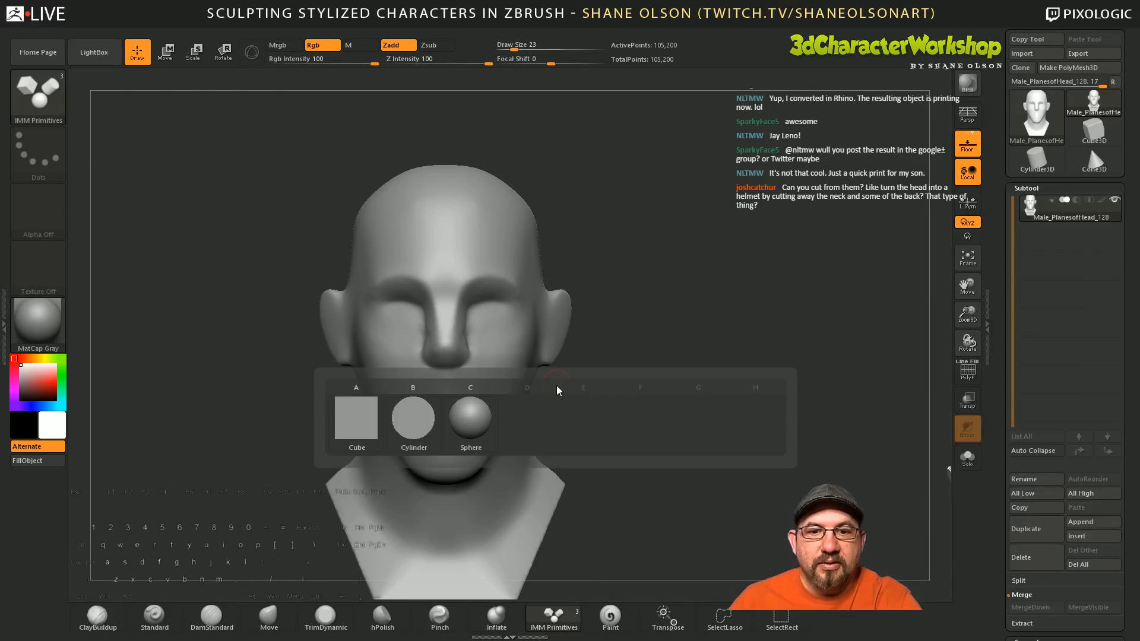
click(473, 420)
click(490, 320)
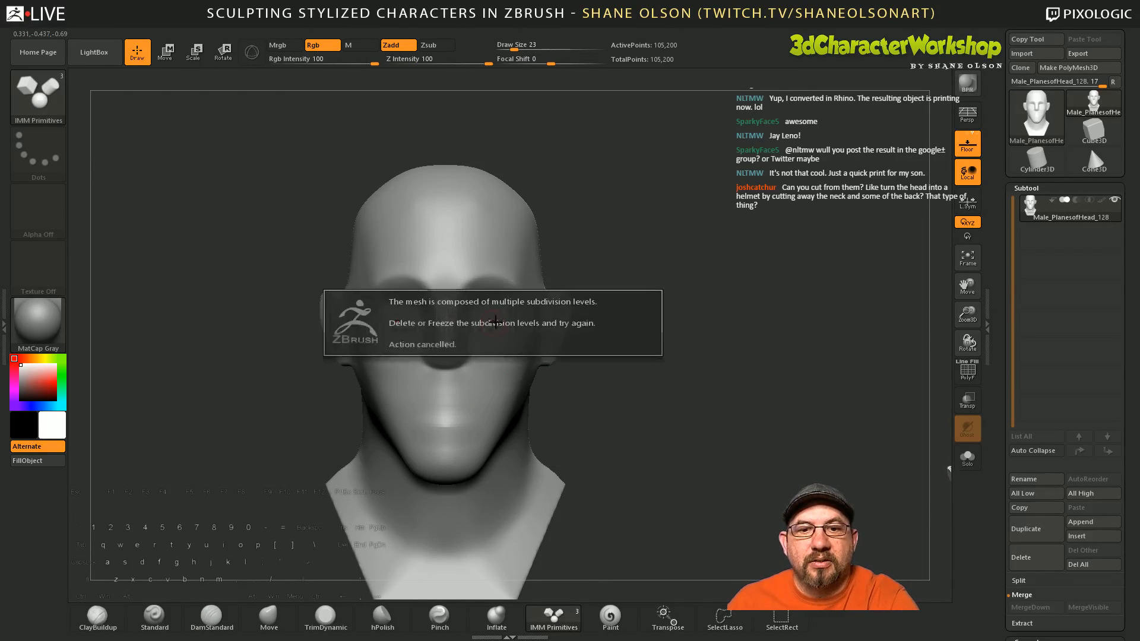
Step: Delete the head's lower subdivision levels
drag(999, 466, 999, 173)
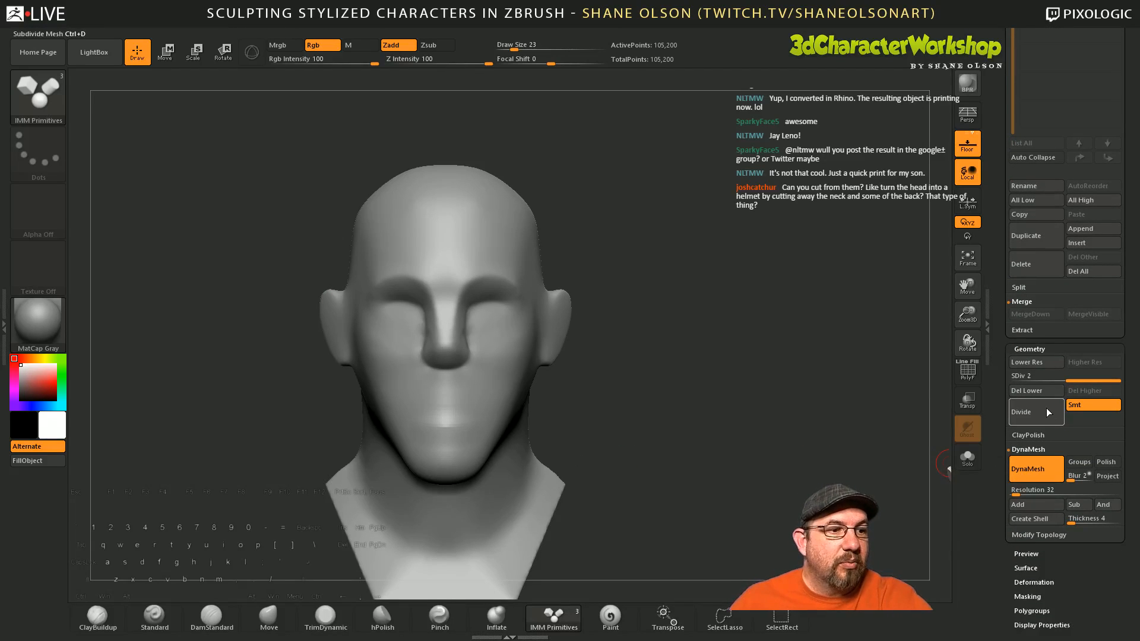
click(1030, 391)
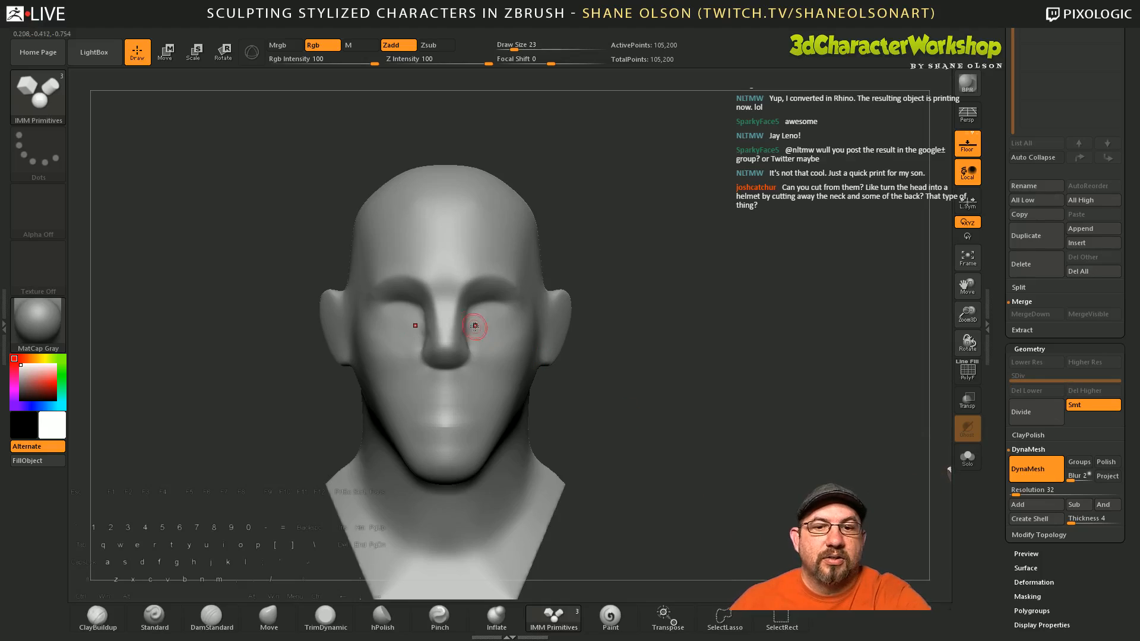
alt+drag(557, 373, 545, 392)
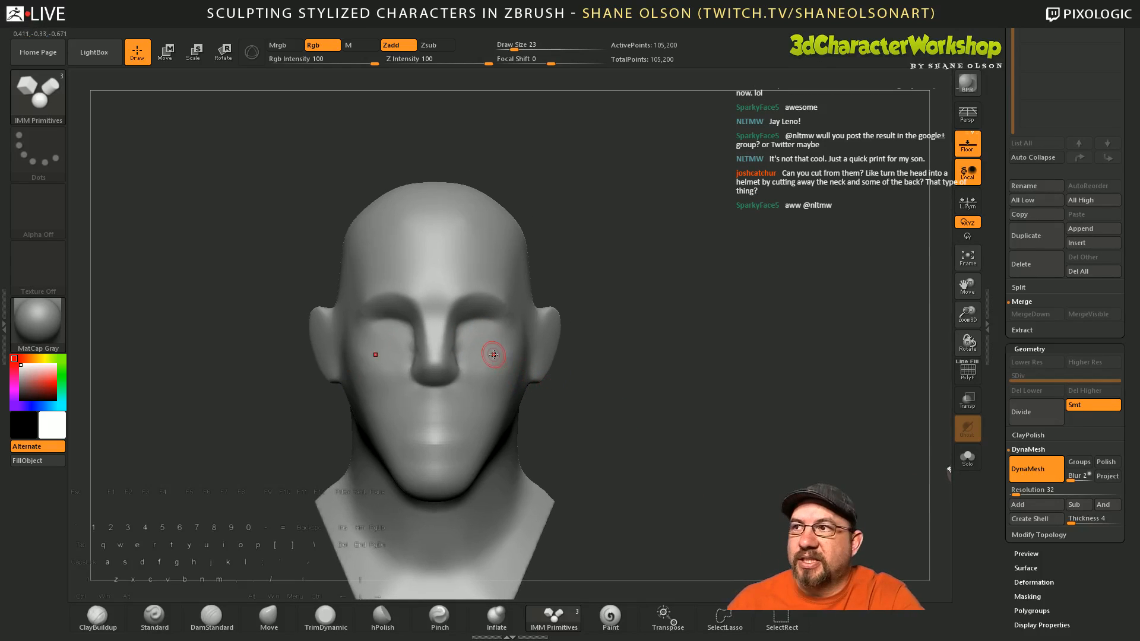
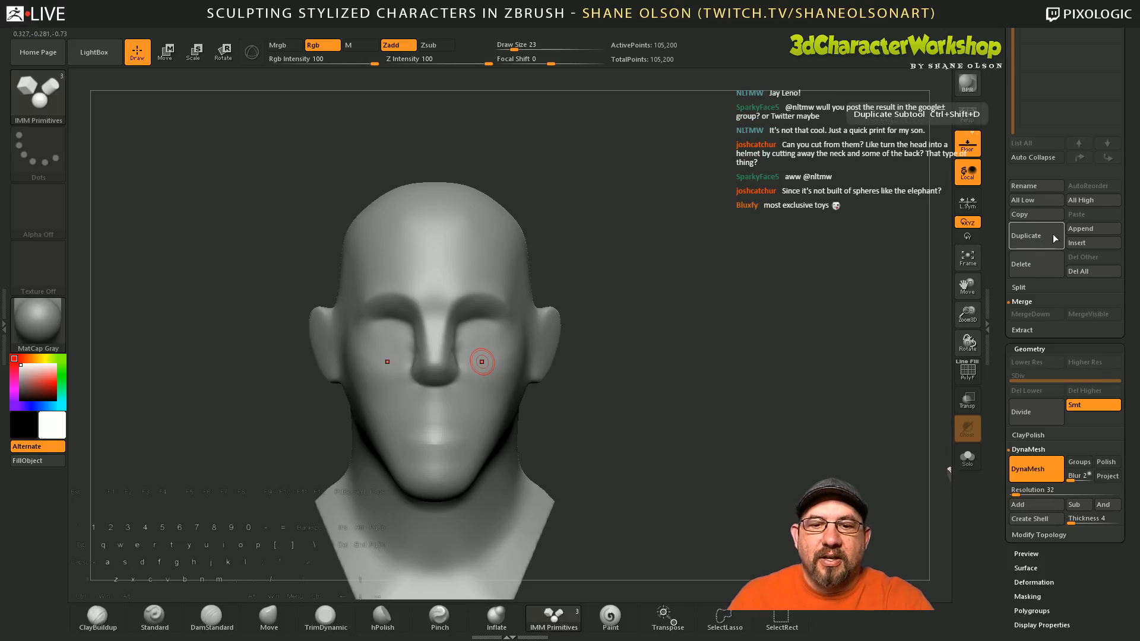
Step: Try masking the neck at a draw size of 16, and undo it
mouse_move(728, 429)
mouse_down()
mouse_move(700, 433)
mouse_move(707, 453)
mouse_move(718, 428)
mouse_move(660, 425)
mouse_move(646, 386)
mouse_move(657, 410)
mouse_move(656, 395)
mouse_up()
key(s)
ctrl+drag(589, 414, 548, 476)
key(ctrl+z)
Step: Remesh the head with DynaMesh at a resolution of 216 and check the new mesh density in the wireframe
alt+drag(763, 492, 722, 476)
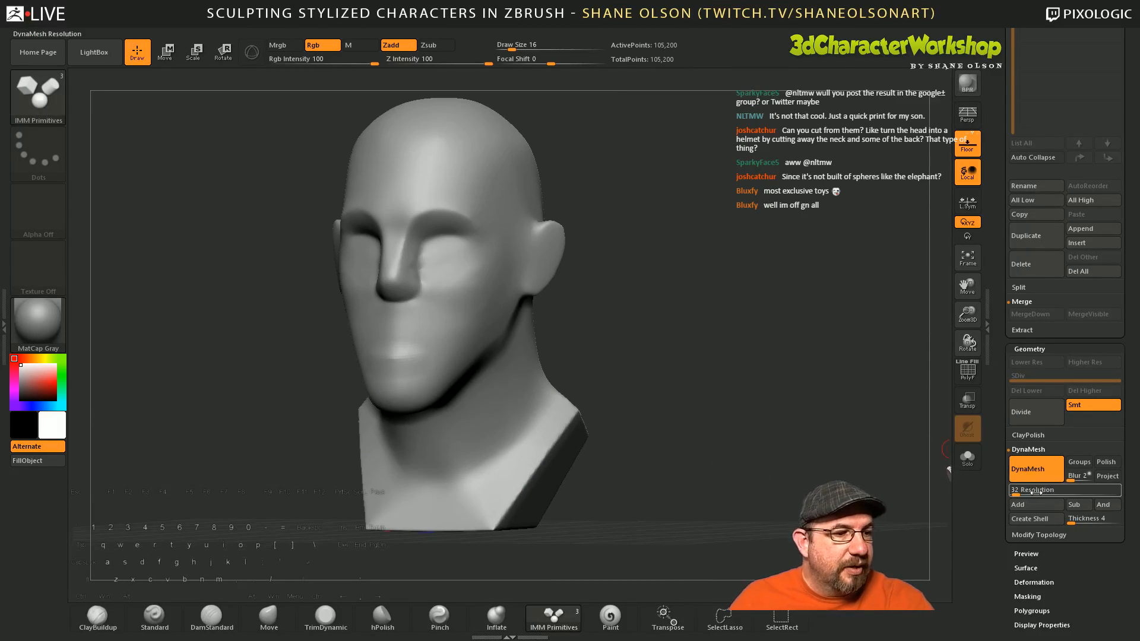
drag(1034, 492, 1034, 492)
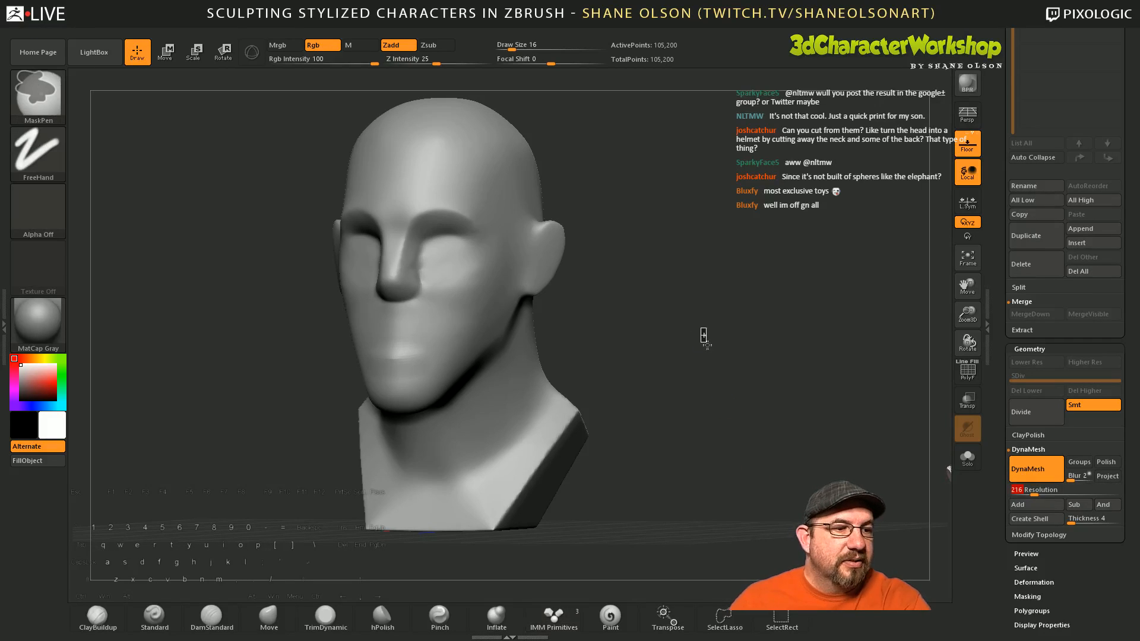
ctrl+drag(705, 334, 718, 392)
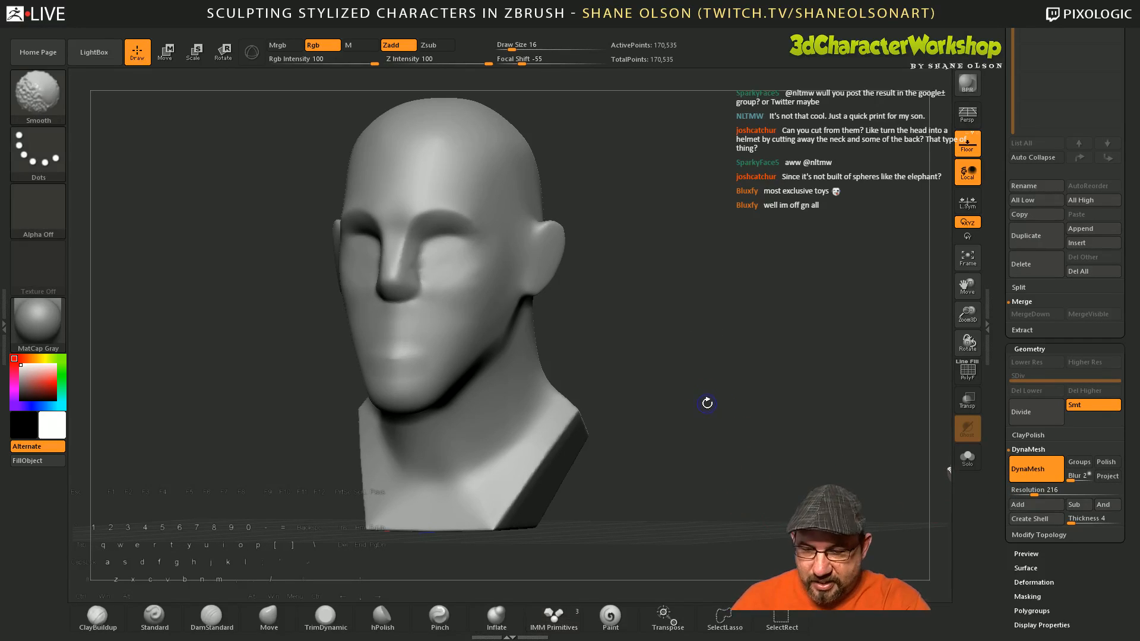
key(shift+f)
mouse_move(710, 396)
alt+mouse_down()
mouse_move(704, 441)
mouse_move(706, 404)
alt+mouse_up()
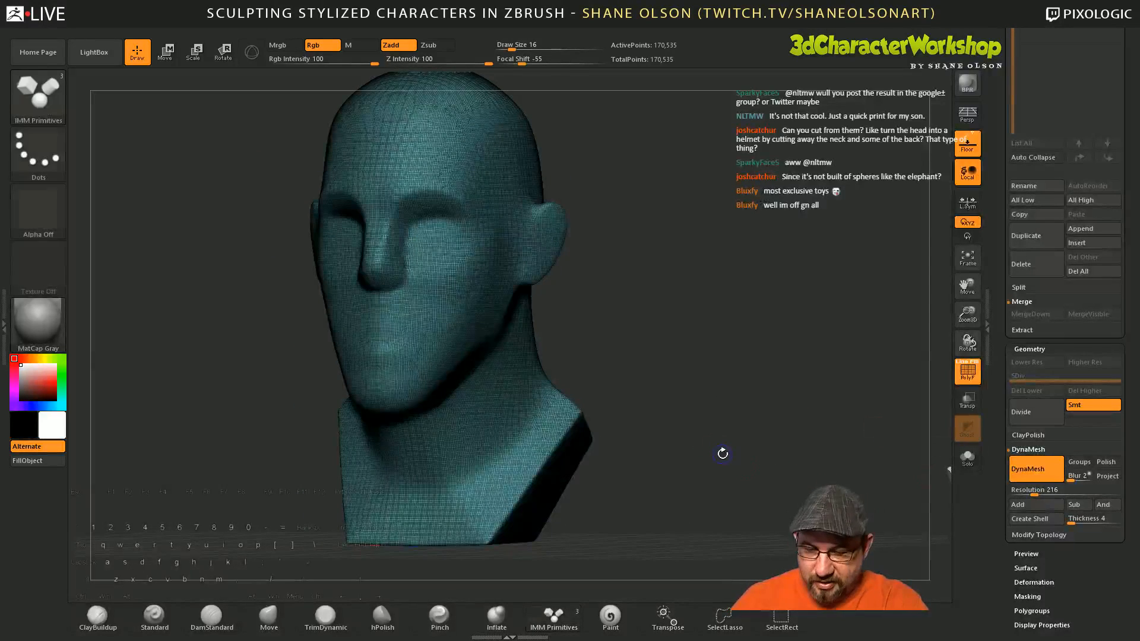
key(shift+f)
Step: Mask a necklace line with a pendant shape across the front of the neck at a draw size of 9, trimming the pendant's outline
key(s)
click(603, 369)
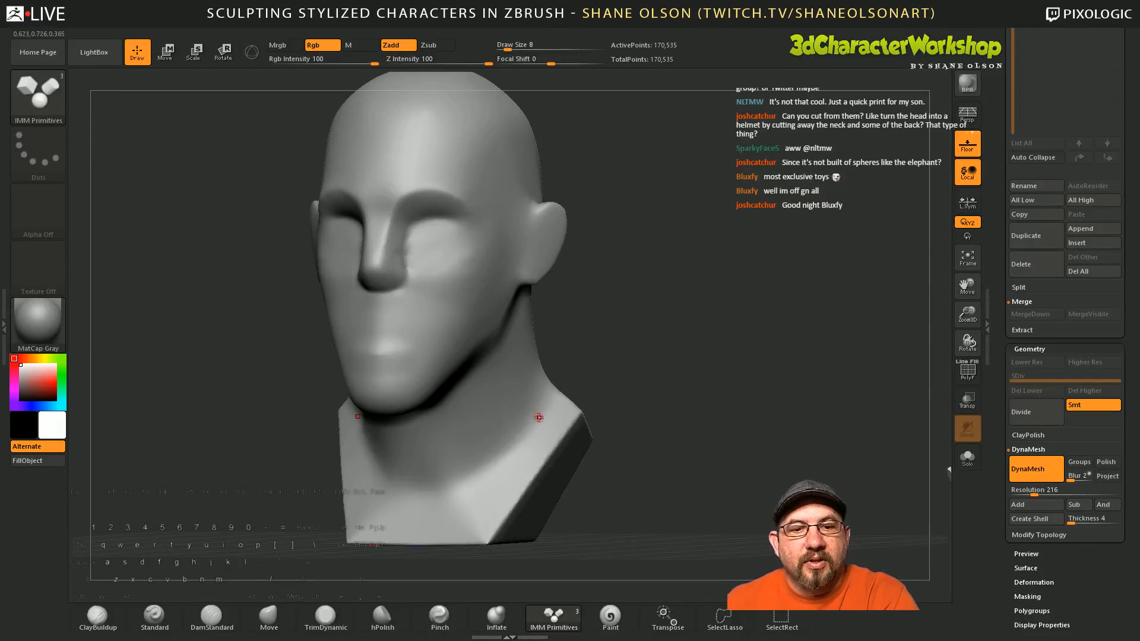
key(s)
click(575, 385)
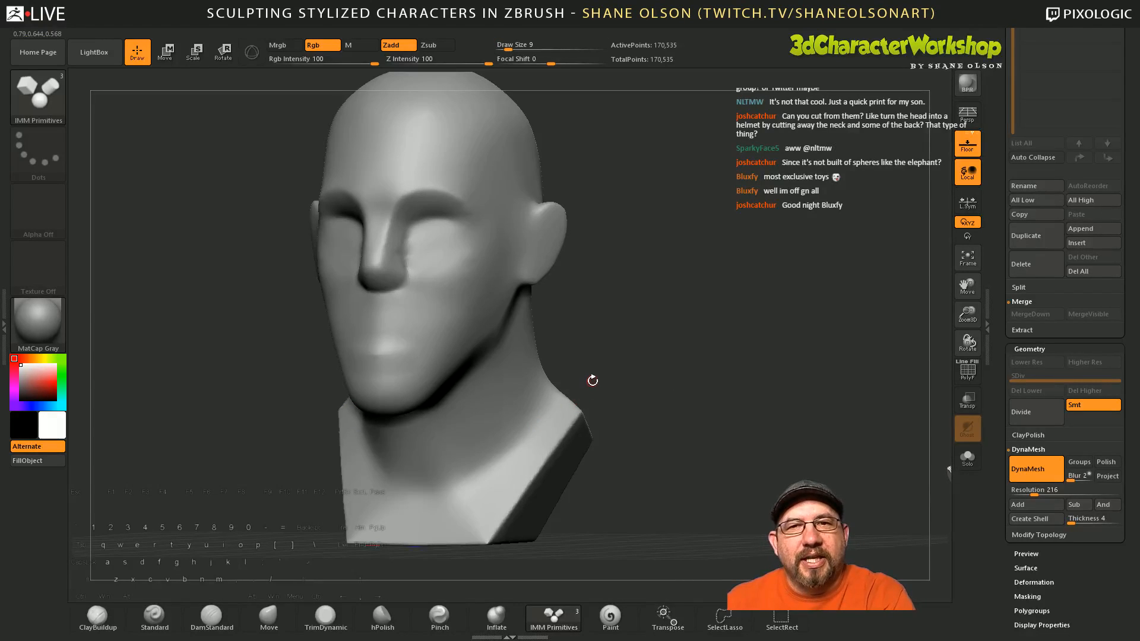
mouse_move(651, 381)
mouse_down()
mouse_move(555, 399)
mouse_move(475, 478)
mouse_move(420, 497)
mouse_move(415, 512)
mouse_move(406, 504)
mouse_move(418, 530)
mouse_up()
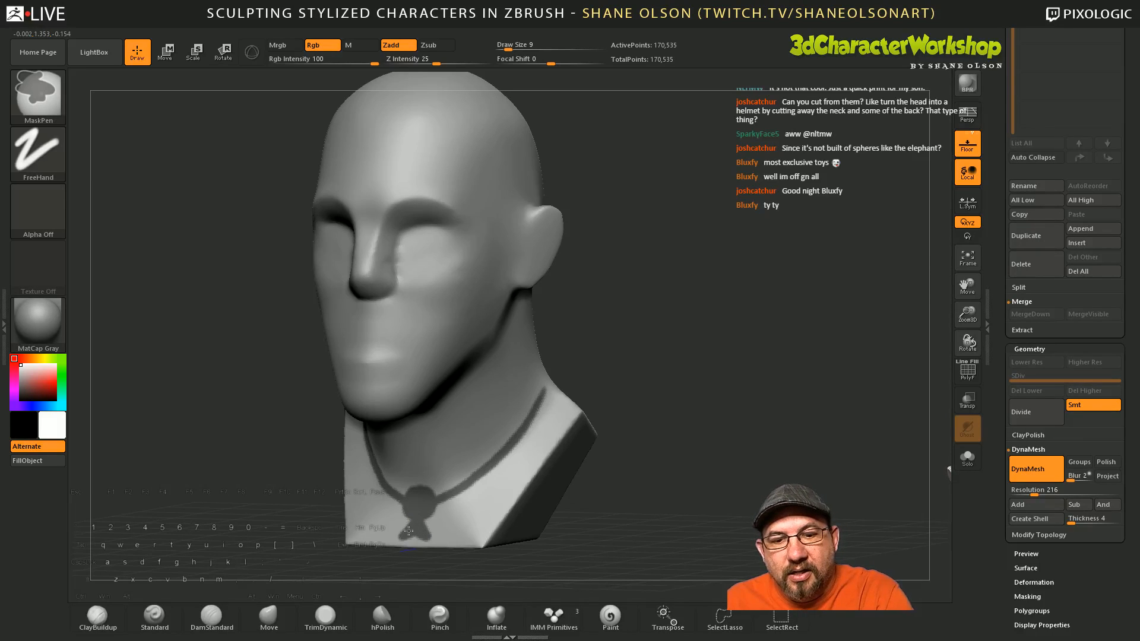
ctrl+alt+drag(425, 482, 422, 480)
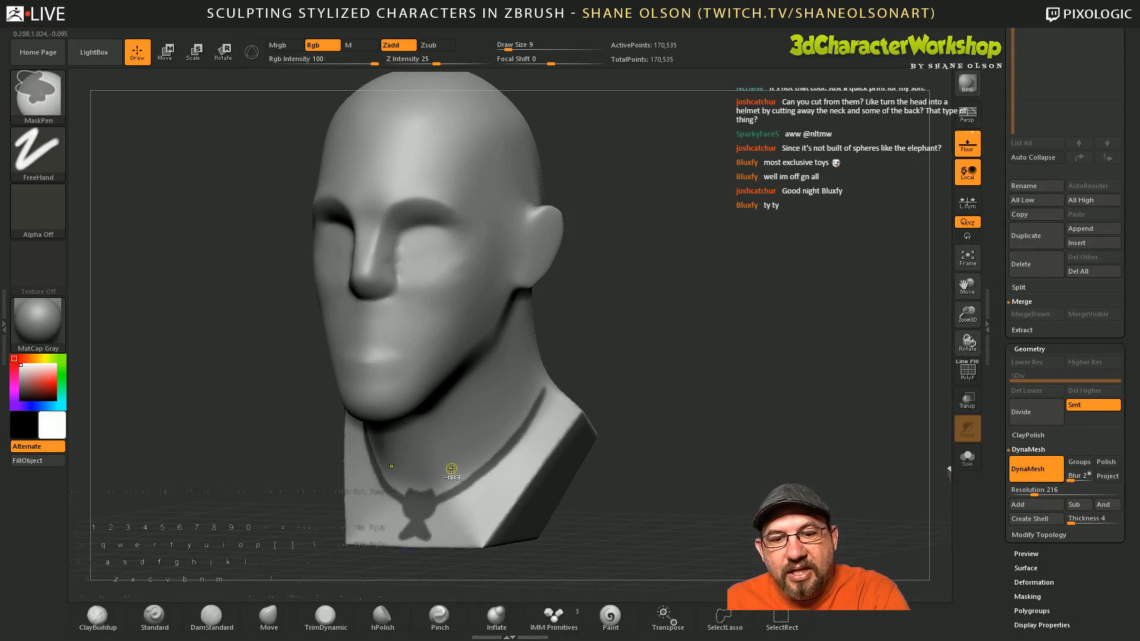
Step: Continue the masked necklace line around the sides and back of the neck into a closed band
mouse_move(676, 472)
mouse_down()
mouse_move(654, 473)
mouse_move(720, 414)
mouse_move(707, 410)
mouse_move(708, 394)
mouse_move(718, 397)
mouse_move(710, 414)
mouse_move(690, 394)
mouse_up()
key(ctrl)
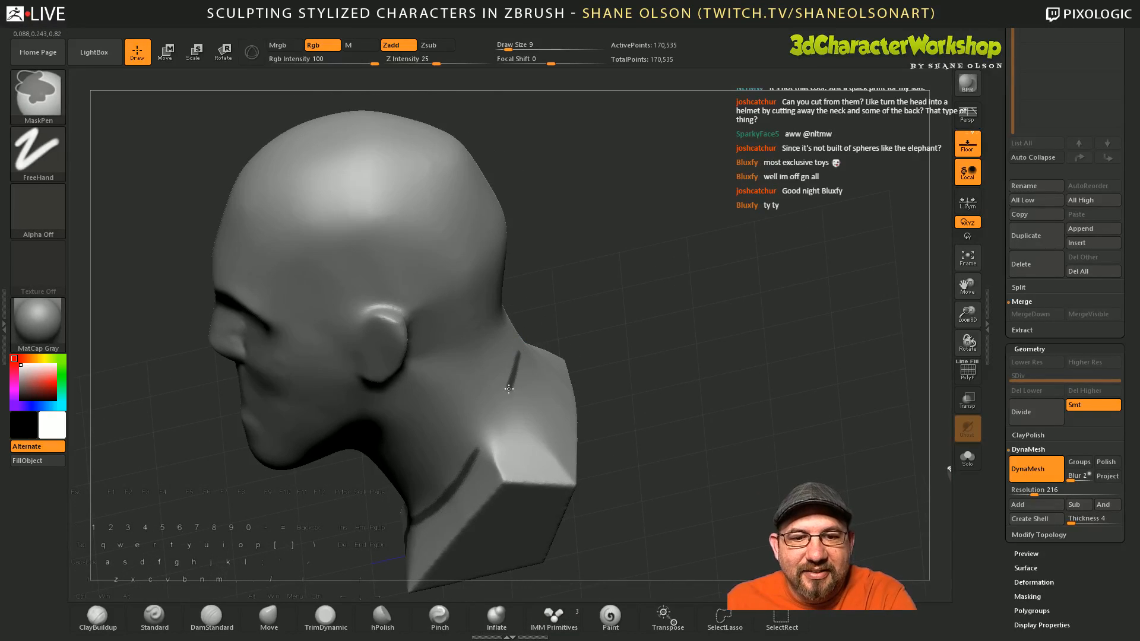
drag(705, 478, 656, 468)
ctrl+drag(511, 360, 538, 327)
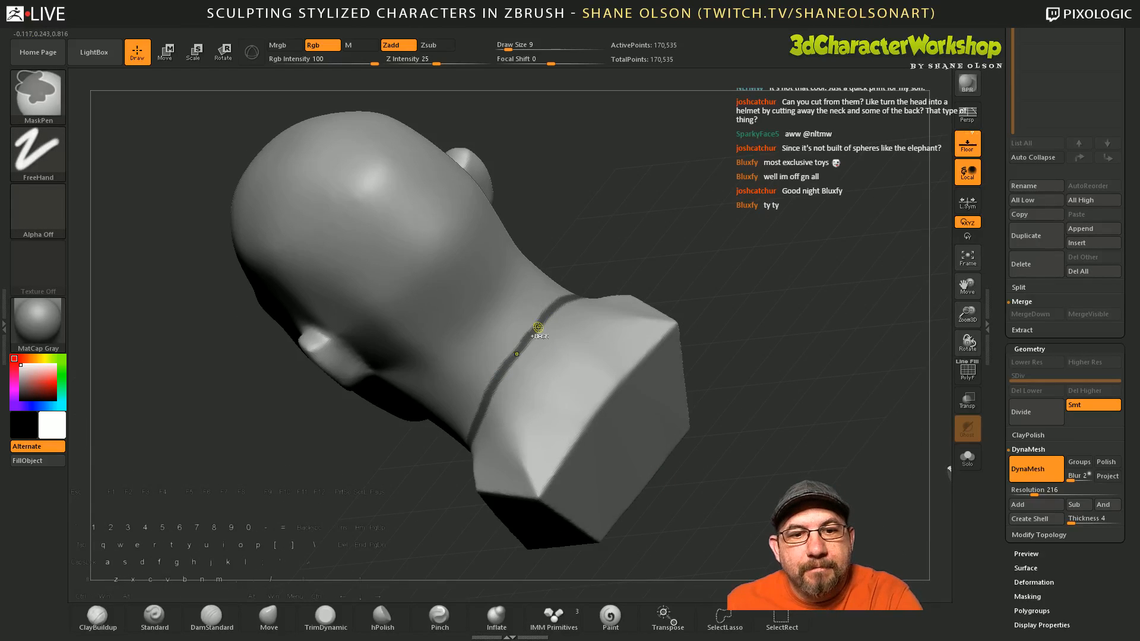
ctrl+drag(507, 365, 533, 333)
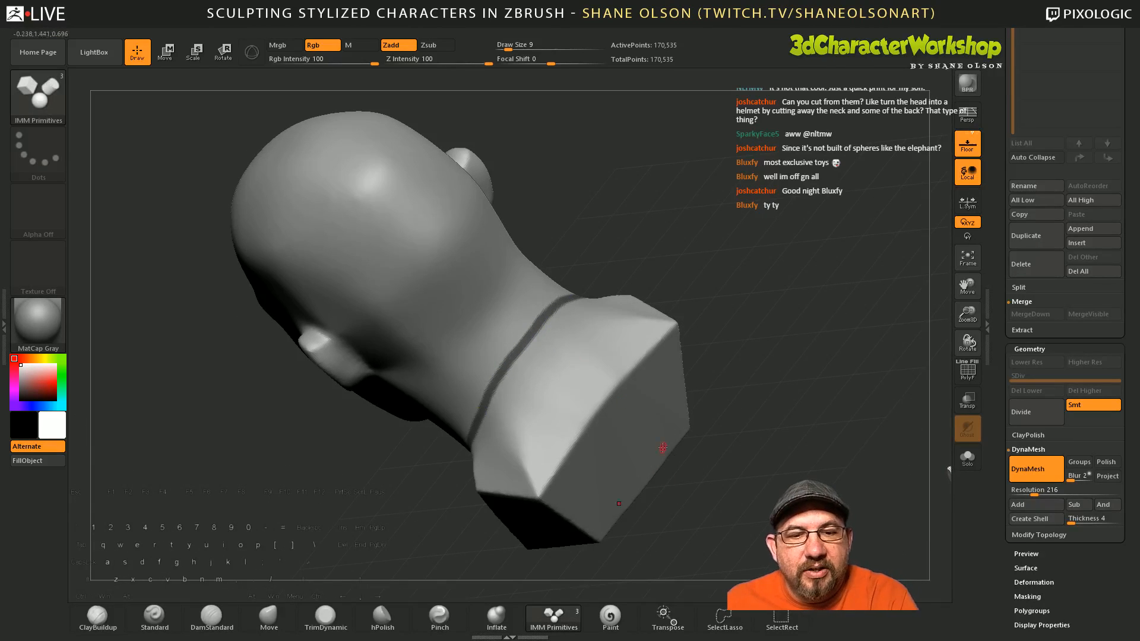
drag(671, 473, 686, 436)
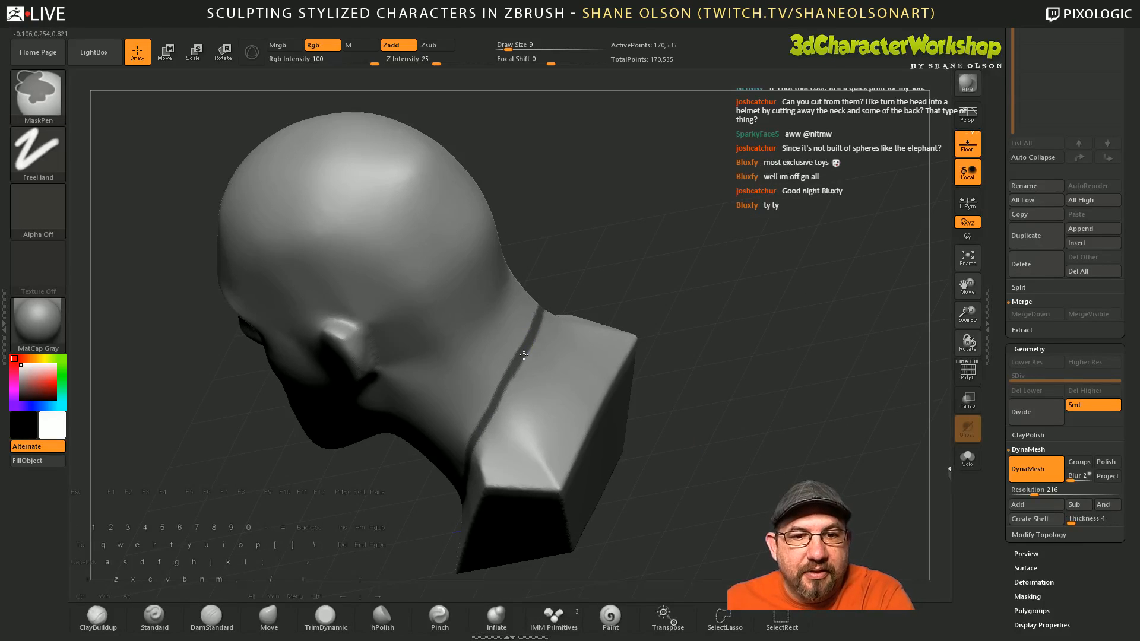
ctrl+drag(520, 354, 488, 416)
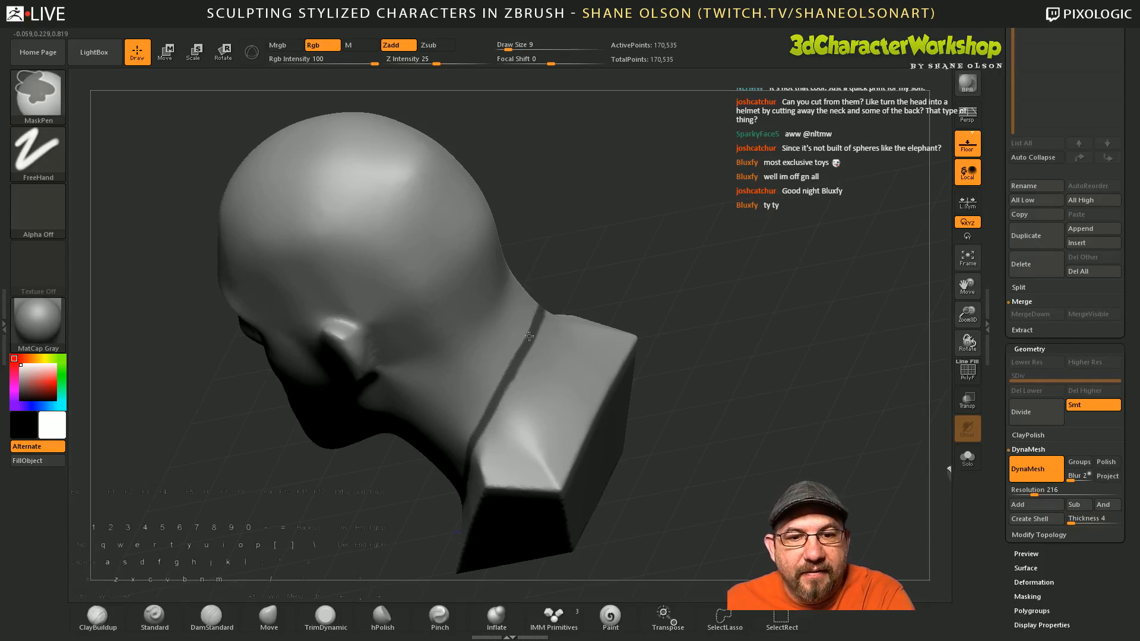
right_drag(484, 460, 595, 425)
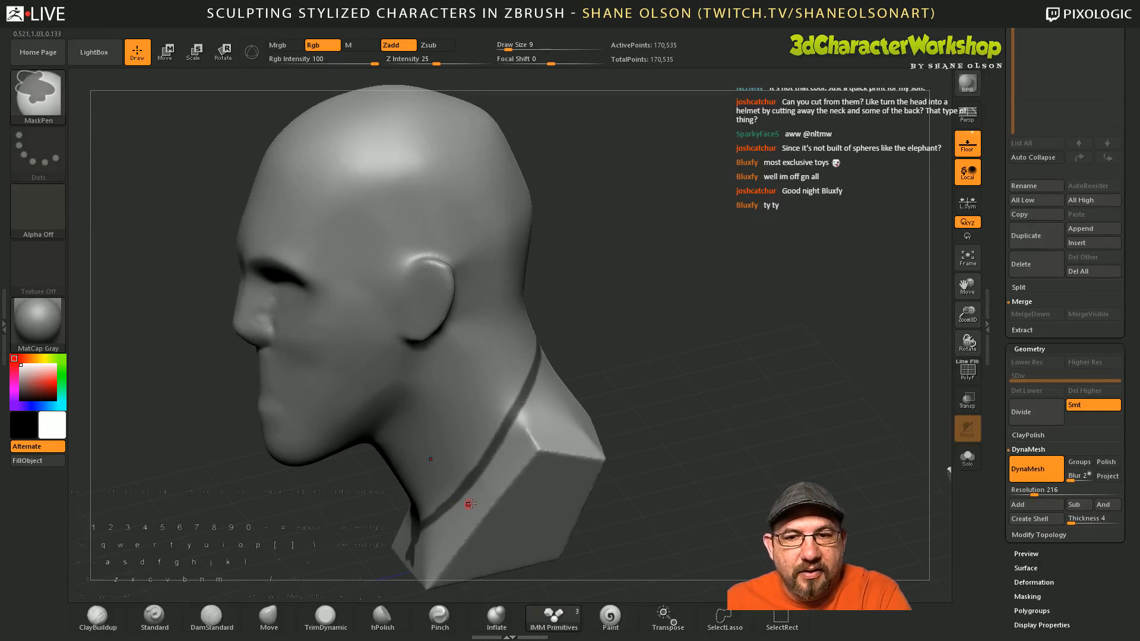
right_drag(468, 503, 727, 463)
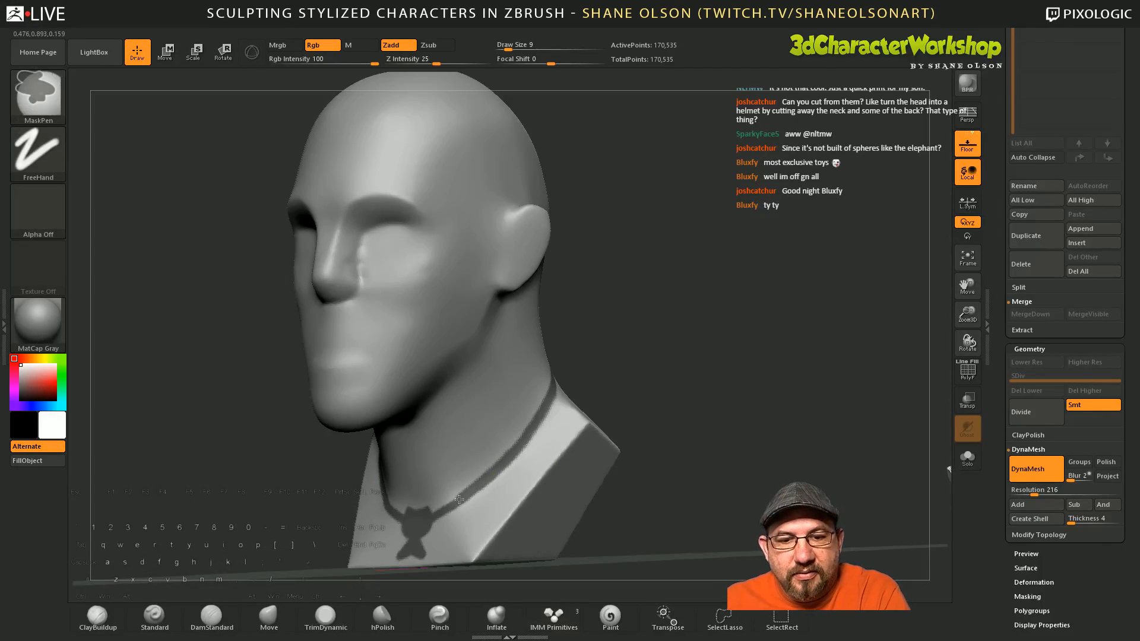
right_drag(445, 506, 487, 507)
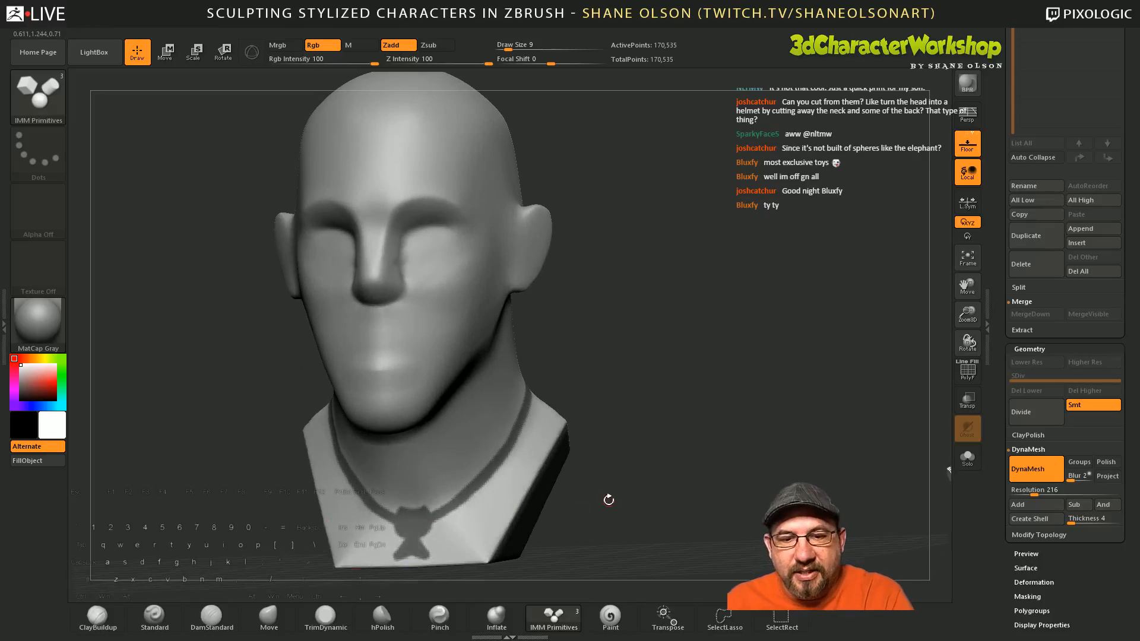
right_drag(608, 499, 659, 475)
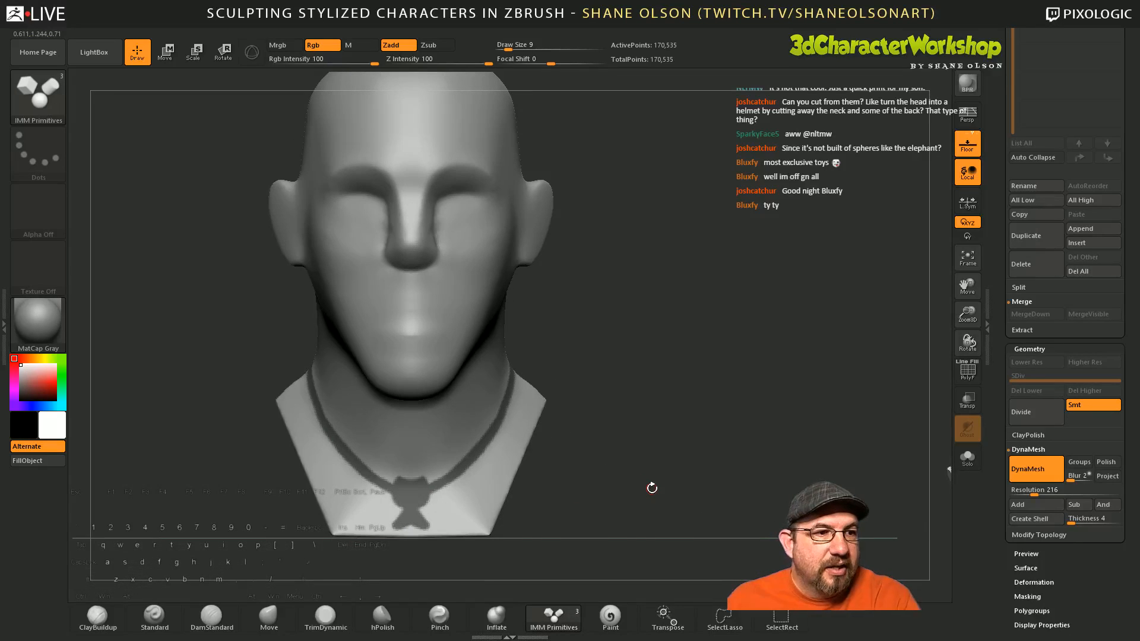
Step: Preview a single-sided extraction of the masked necklace with smoothness 5 and thickness 0.02
click(1033, 330)
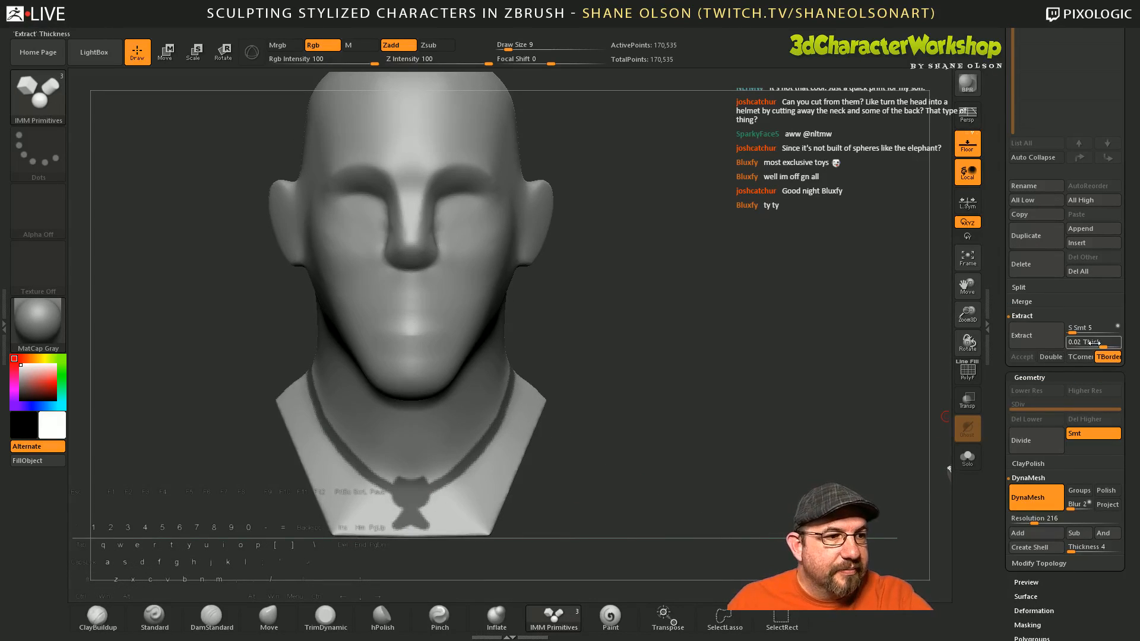
click(1041, 334)
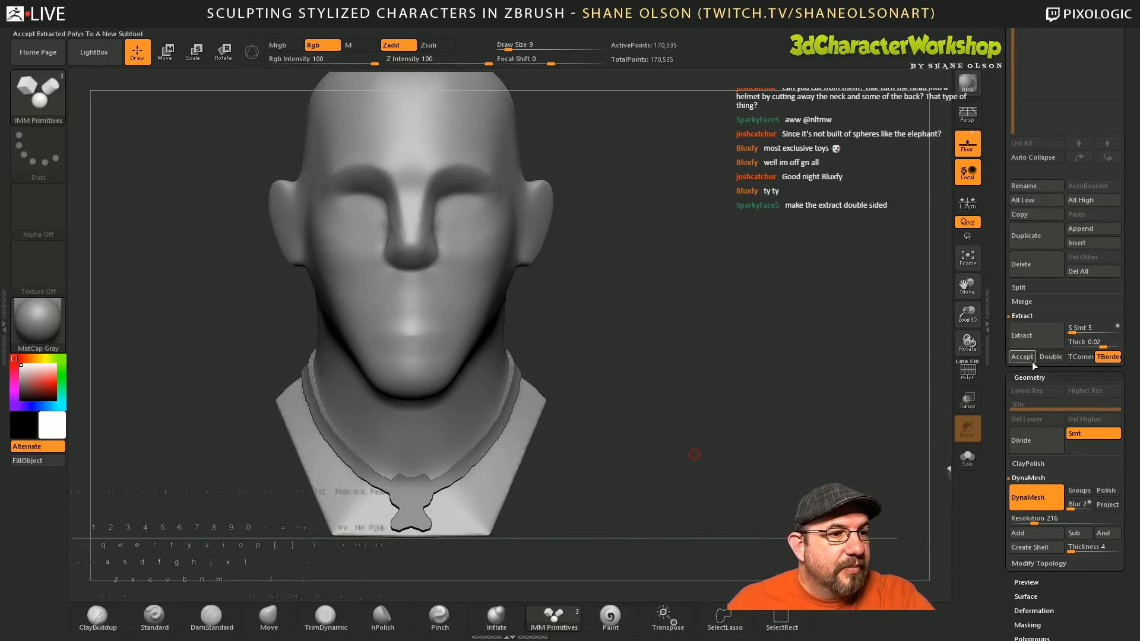
drag(799, 425, 790, 445)
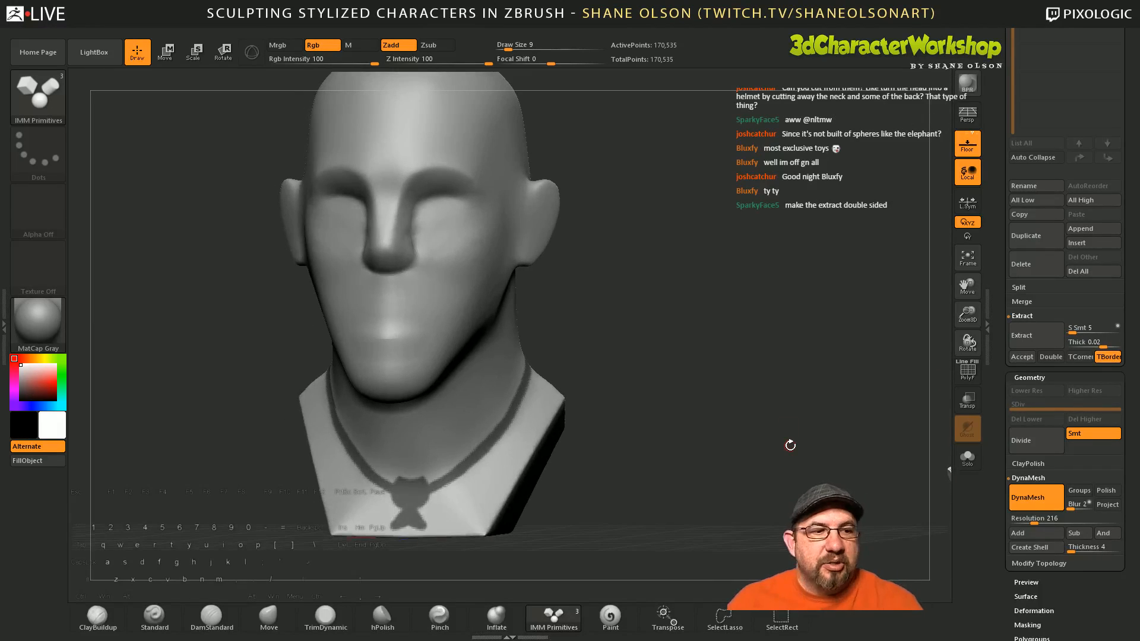
click(1046, 335)
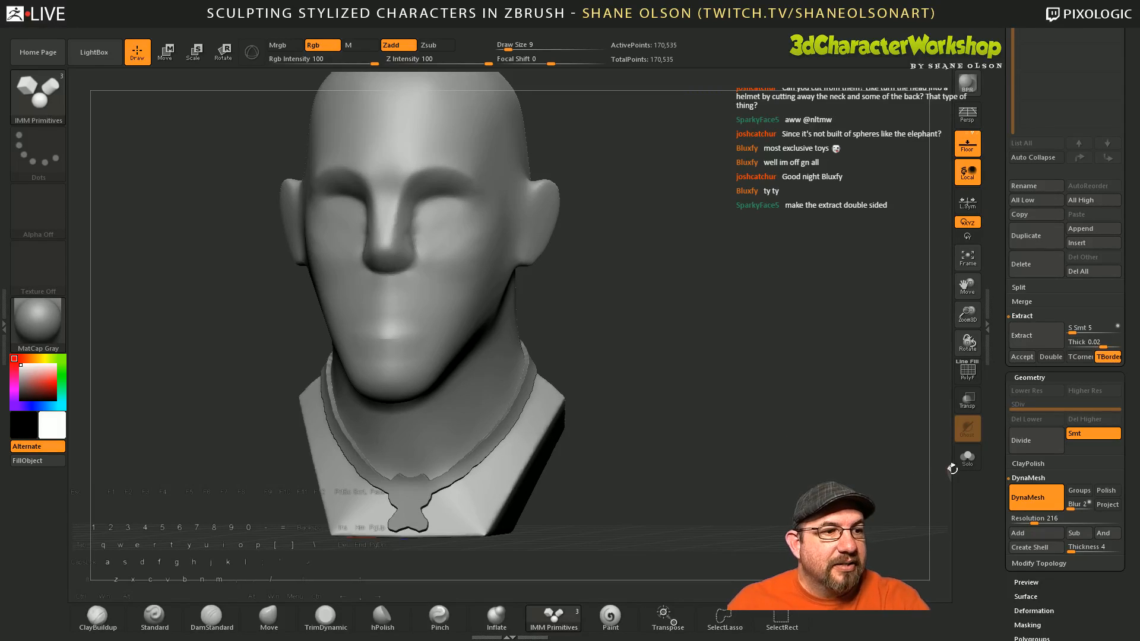
drag(802, 420, 801, 458)
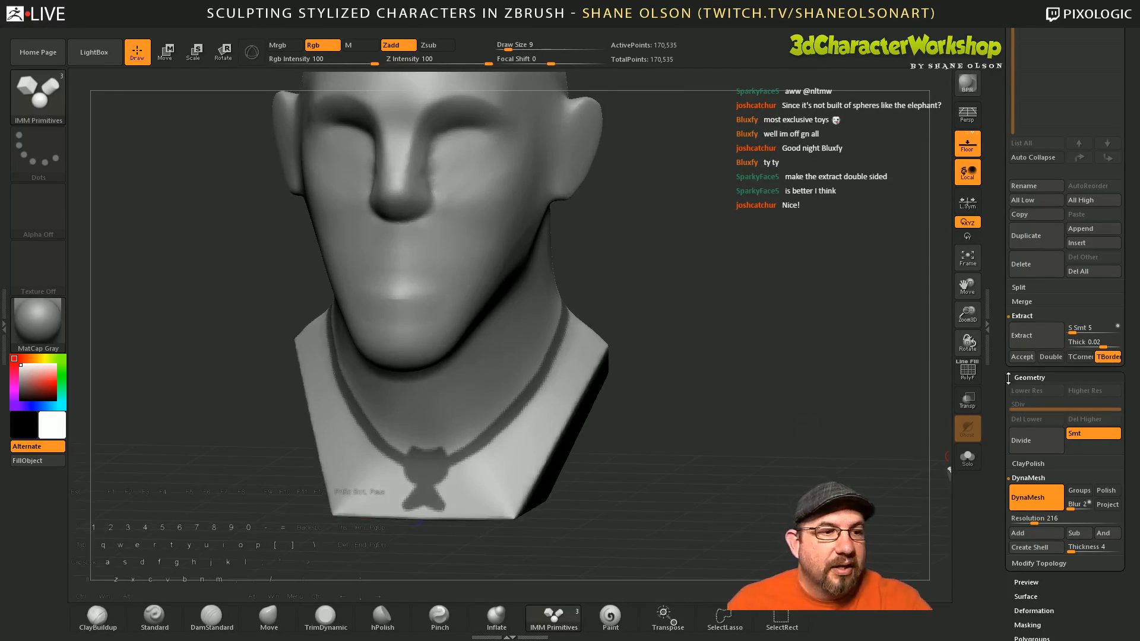
Step: Enable double-sided extraction, preview the necklace with it, and check the head's mesh density in the wireframe
click(1051, 357)
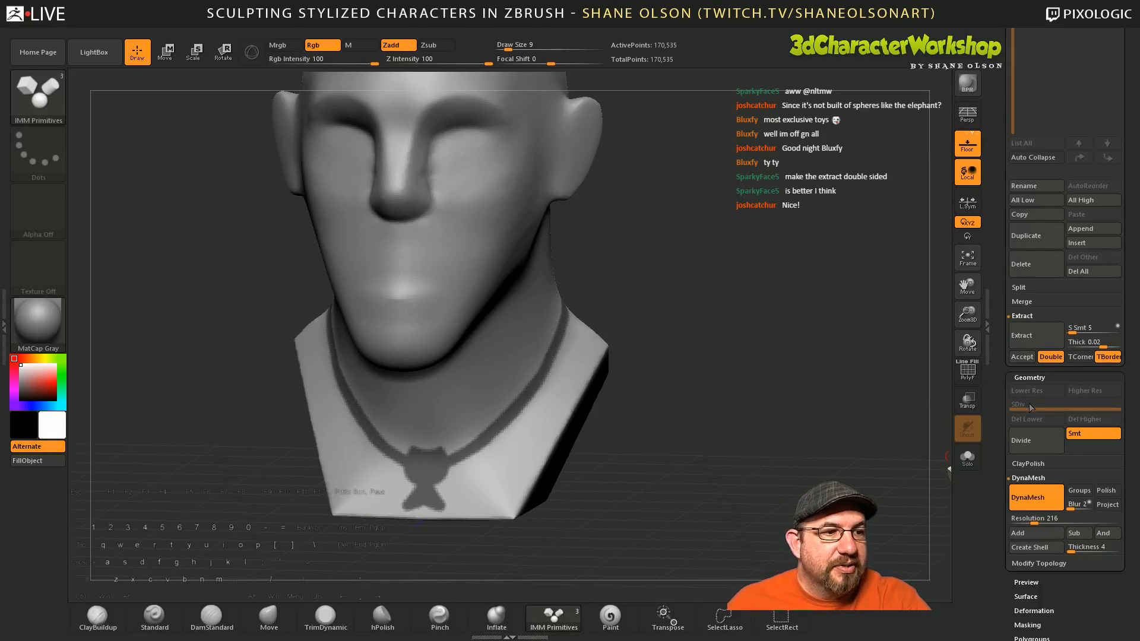
click(1033, 336)
mouse_move(800, 496)
mouse_down()
mouse_move(830, 481)
mouse_move(789, 489)
mouse_up()
click(1043, 337)
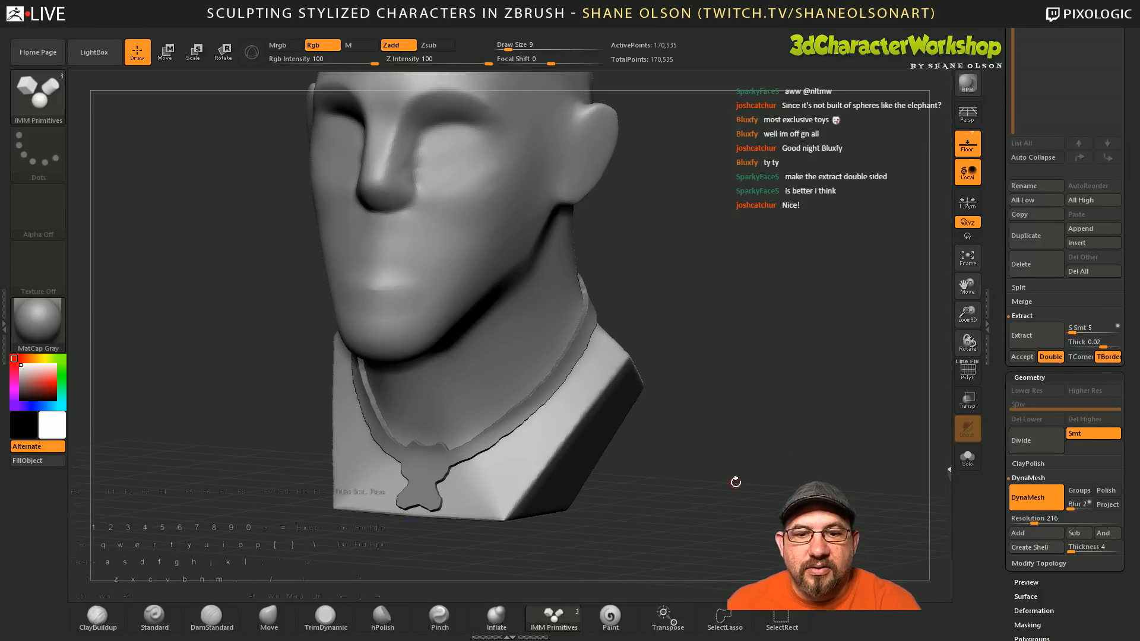
key(shift+f)
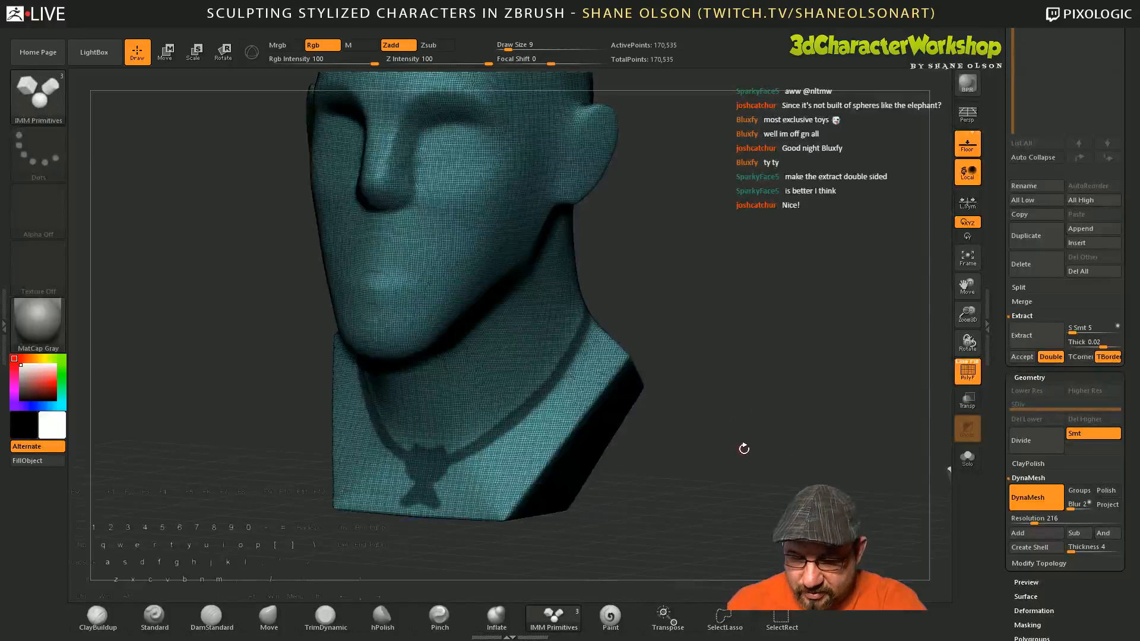
key(shift+f)
Step: Extract the masked necklace with smoothness 23 and thickness 0.02, accept it as a new subtool and select that subtool
click(1085, 332)
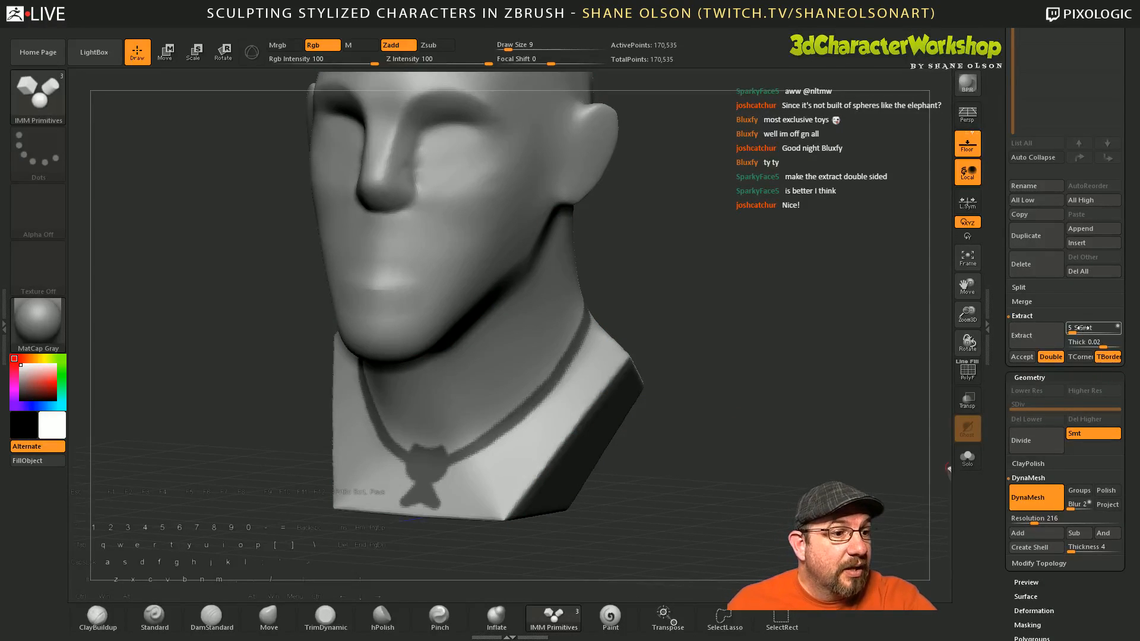
text(23)
click(1032, 340)
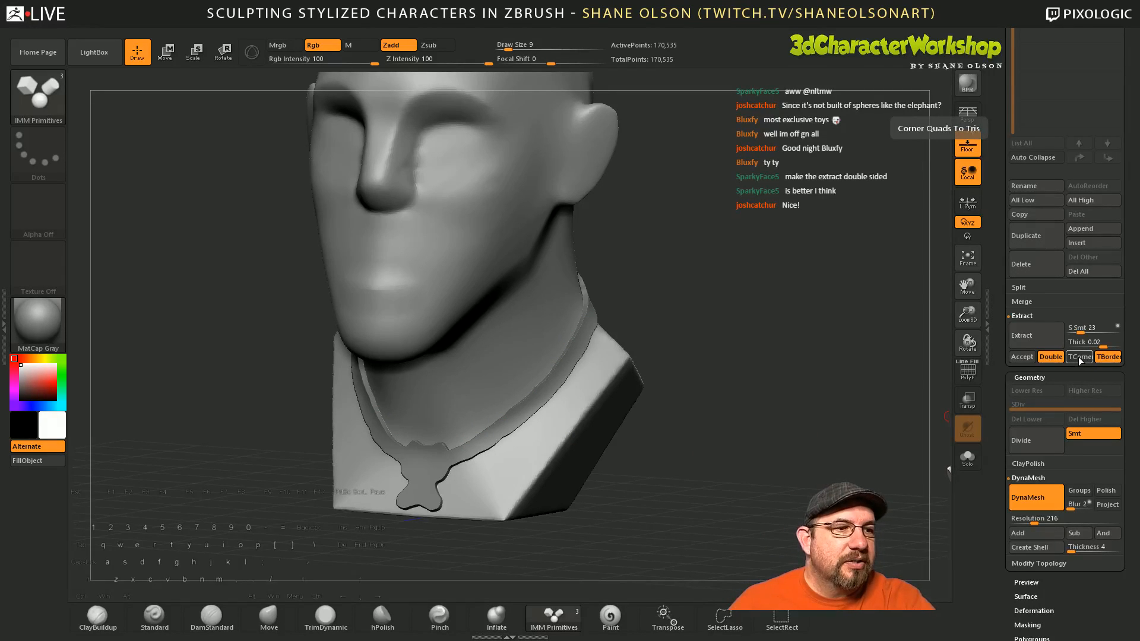
click(1022, 356)
drag(1001, 253, 997, 440)
click(1031, 238)
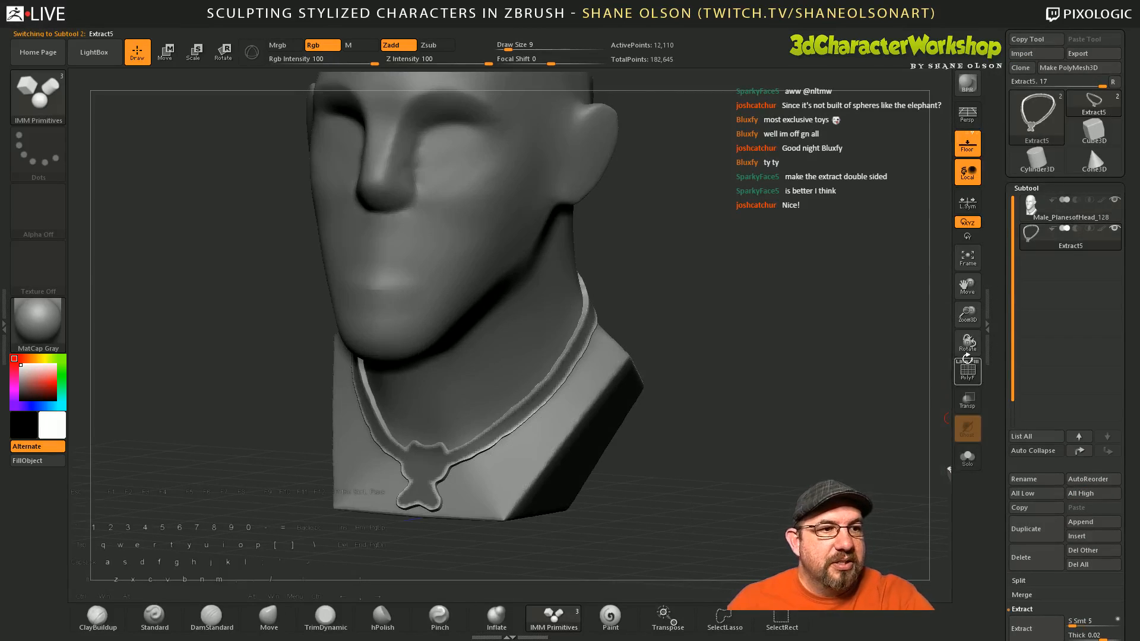
Step: Smooth the extracted necklace's band across the front and along the side of the neck at a draw size of 94
mouse_move(702, 411)
mouse_down()
mouse_move(707, 321)
mouse_move(704, 386)
mouse_move(734, 375)
mouse_up()
key(s)
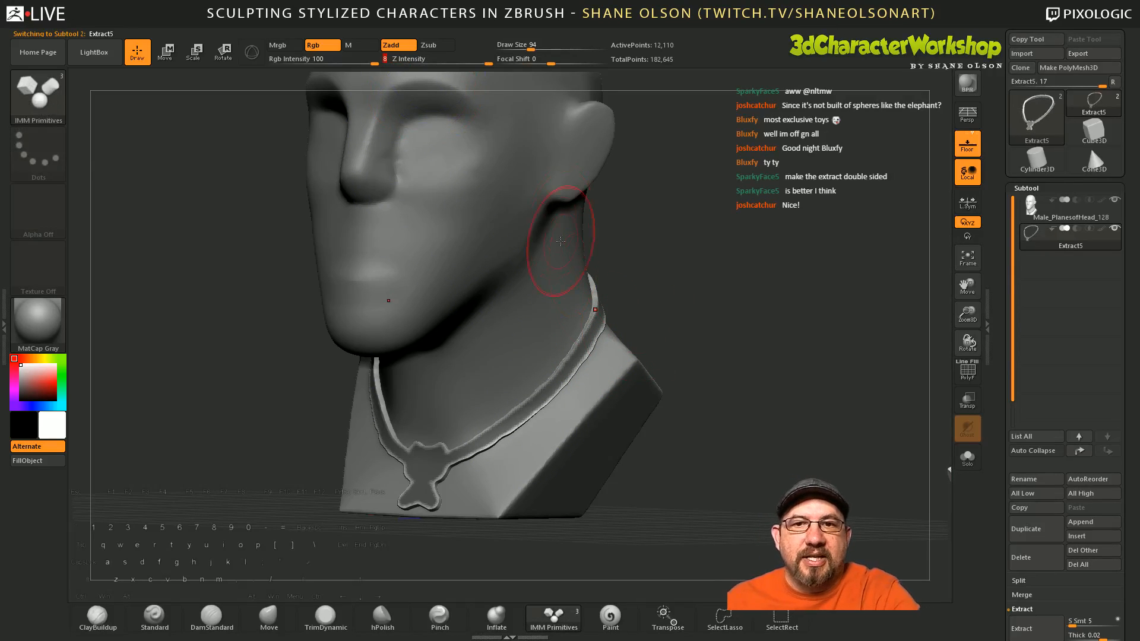
mouse_move(594, 309)
shift+mouse_down()
mouse_move(552, 389)
mouse_move(440, 474)
shift+mouse_up()
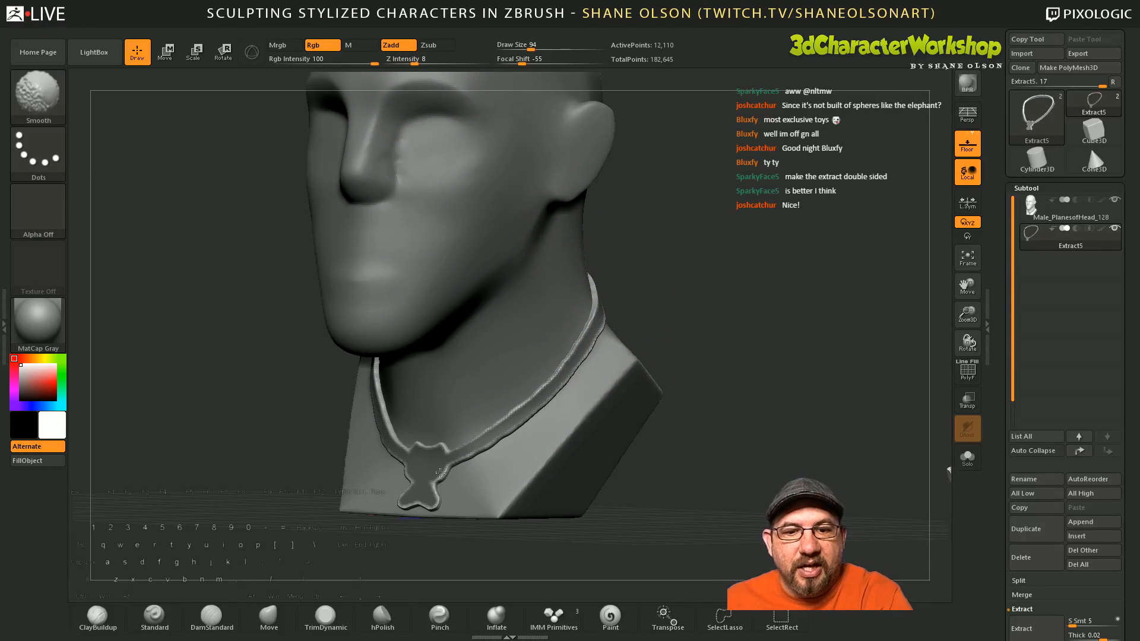
mouse_move(577, 343)
shift+mouse_down()
mouse_move(595, 318)
mouse_move(579, 326)
shift+mouse_up()
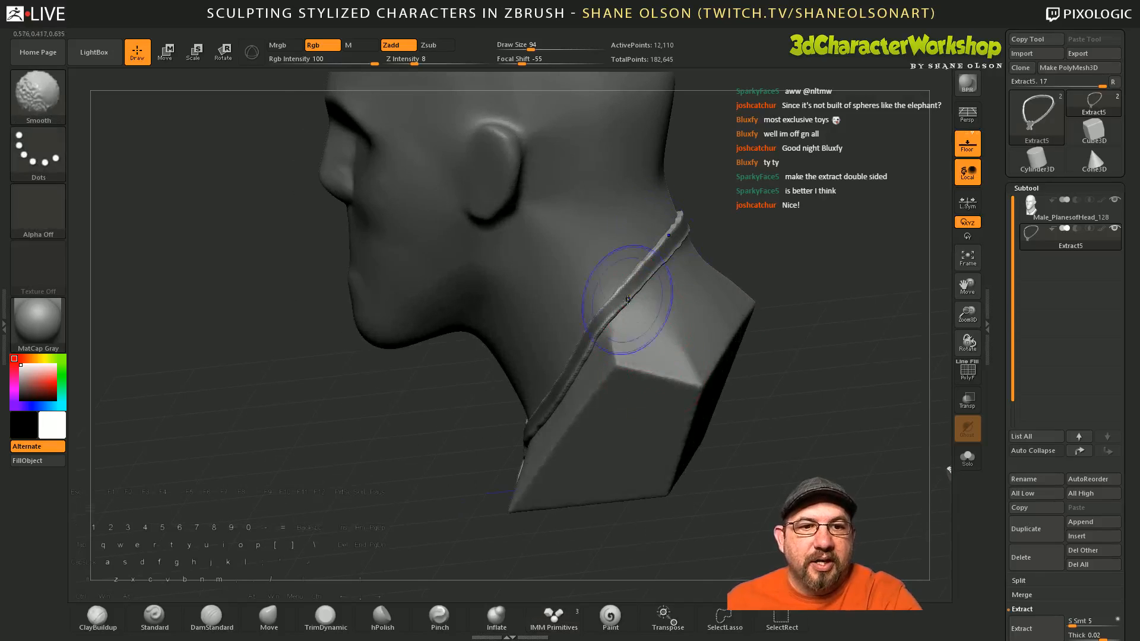
shift+drag(628, 297, 643, 268)
Step: Continue smoothing the necklace band from the pendant up toward the back of the neck until its edges are rounded
drag(742, 476, 815, 490)
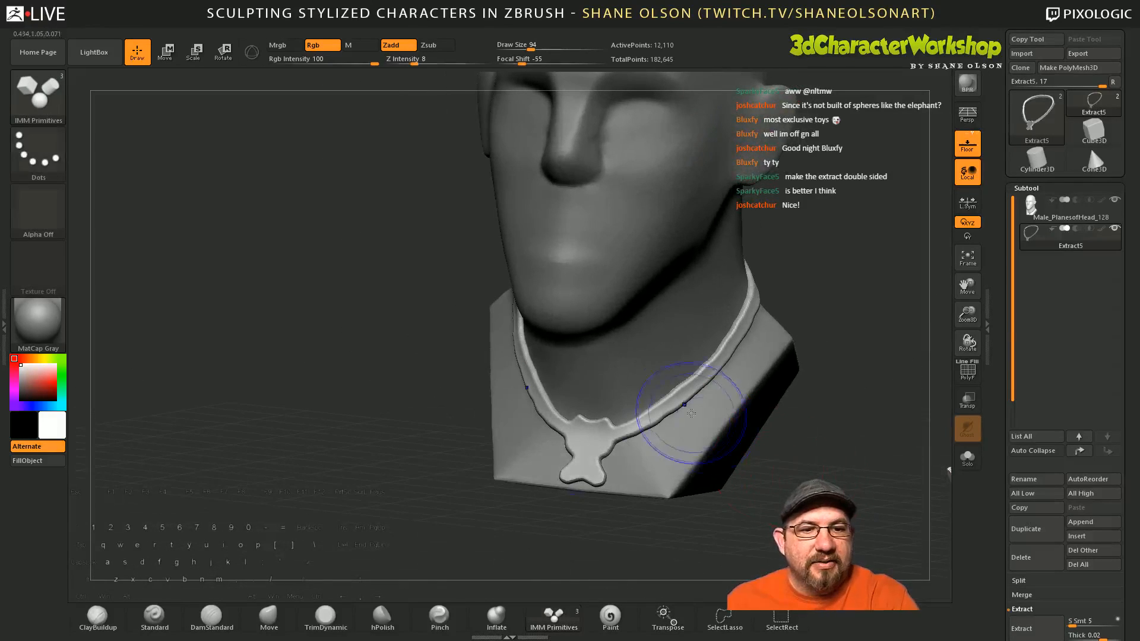
shift+drag(649, 432, 736, 329)
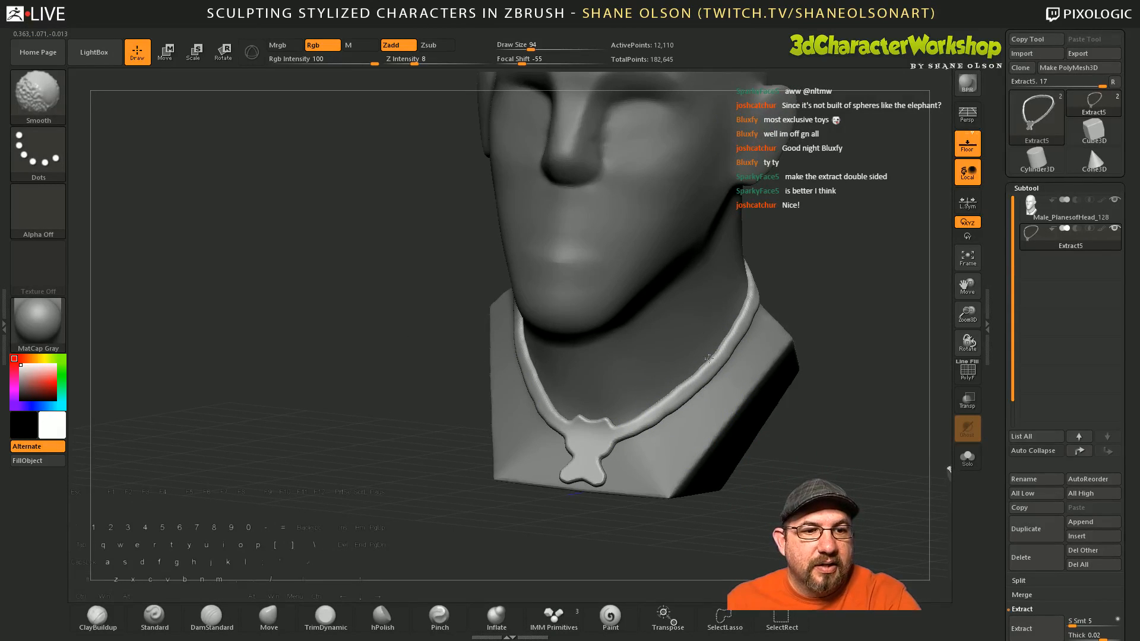
shift+drag(689, 393, 752, 301)
drag(855, 303, 784, 312)
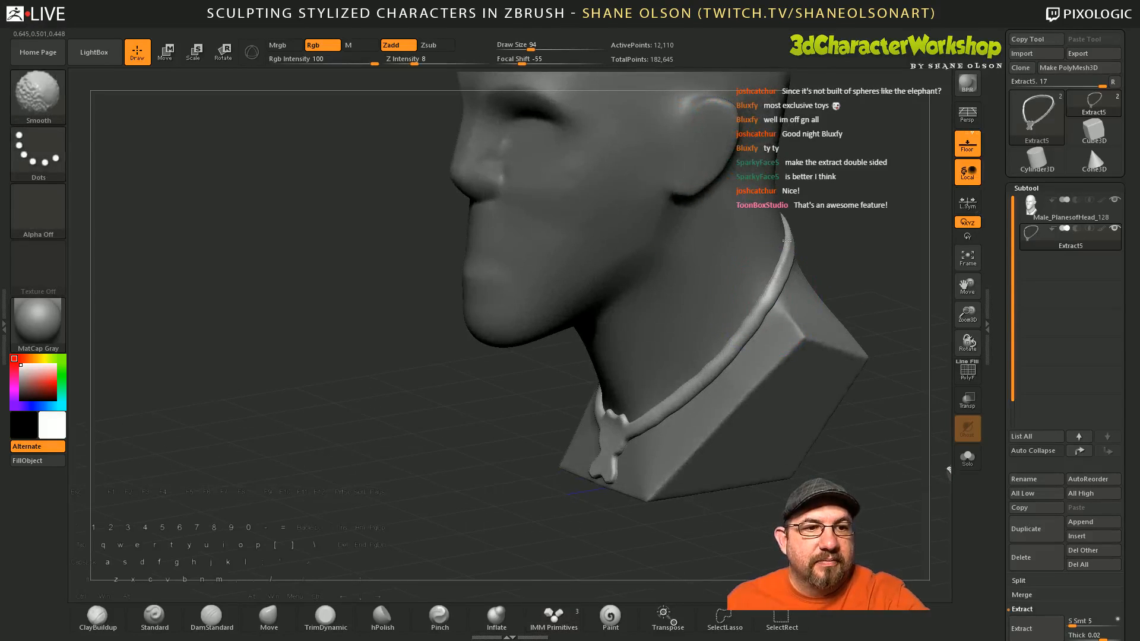
mouse_move(786, 240)
mouse_down()
mouse_move(828, 218)
mouse_move(757, 287)
mouse_up()
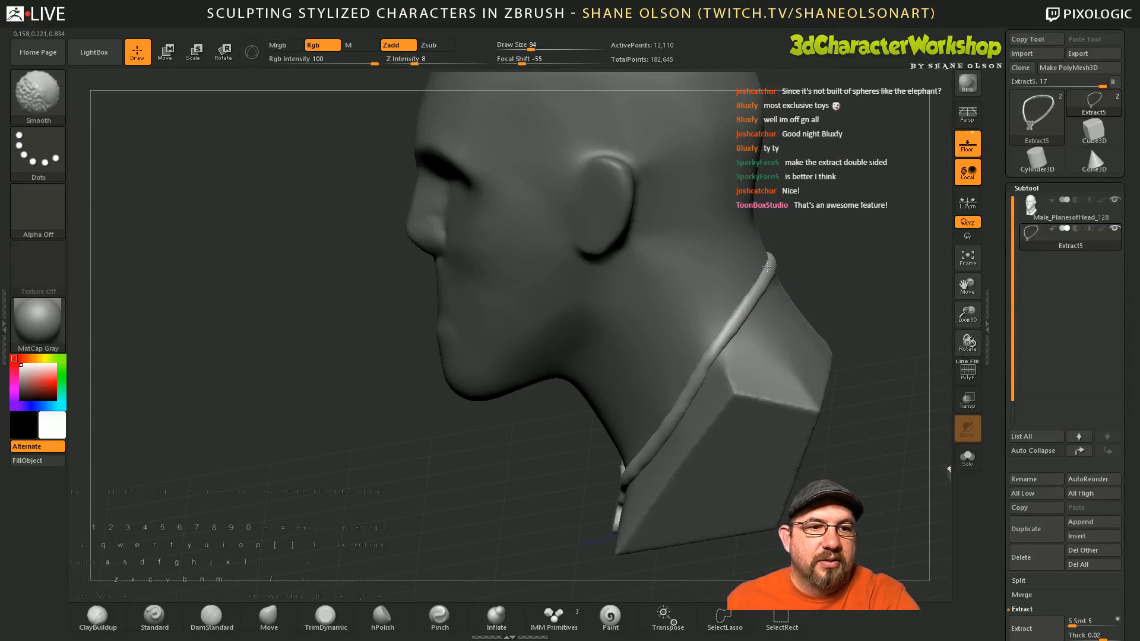
drag(826, 420, 872, 393)
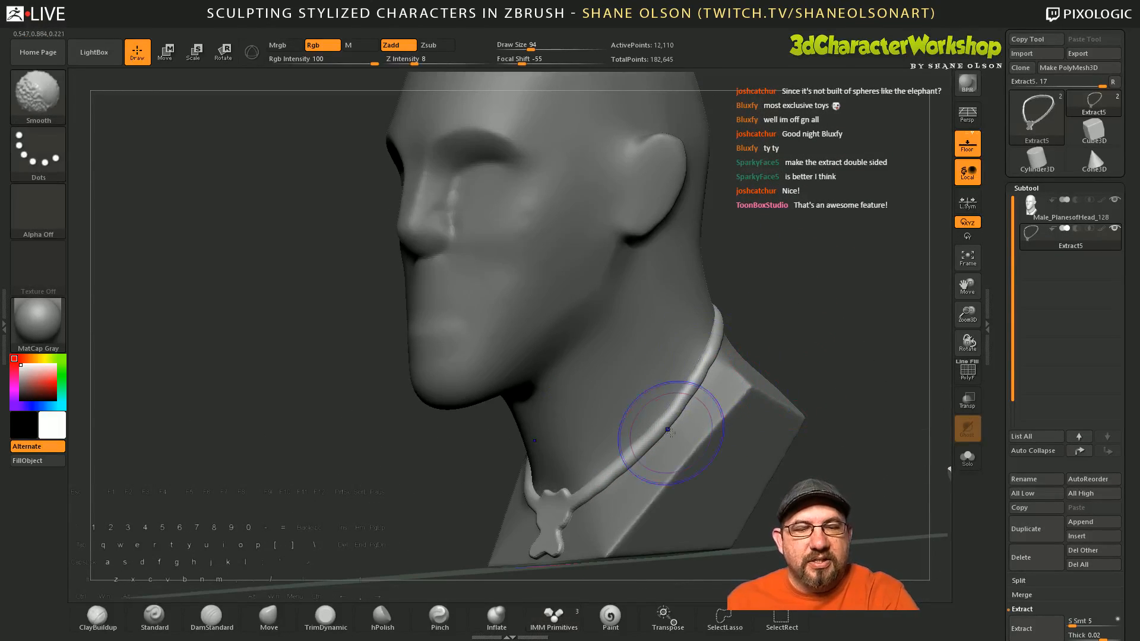
key(shift)
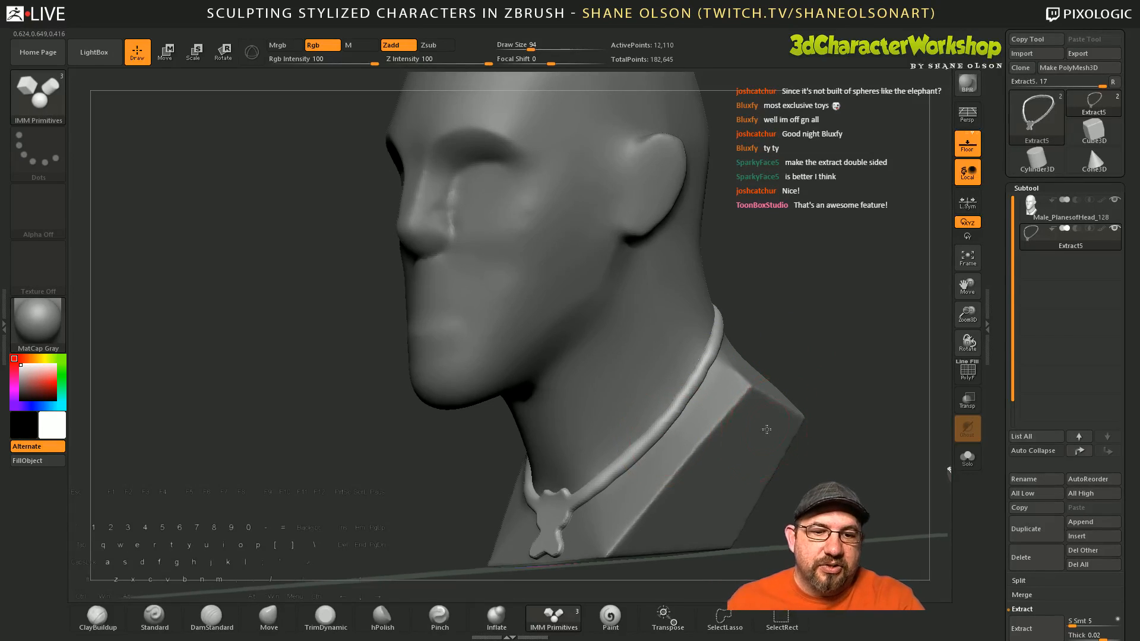
mouse_move(795, 429)
mouse_down()
mouse_move(664, 457)
mouse_move(679, 455)
mouse_up()
key(shift)
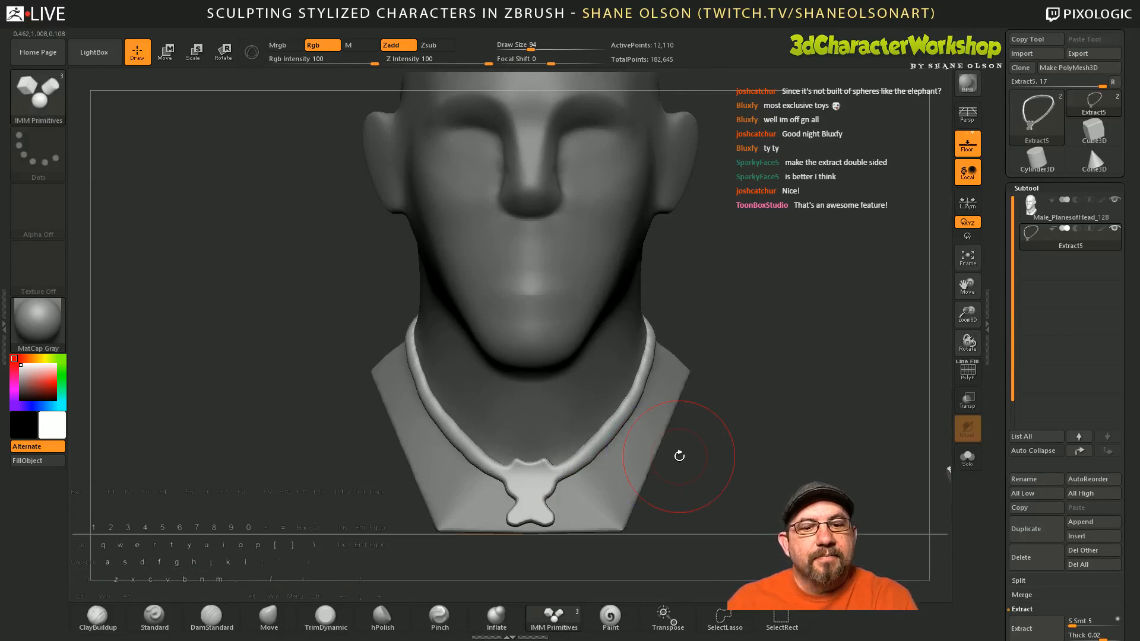
Step: Isolate the necklace subtool in solo mode and smooth the band near the pendant
drag(1002, 567, 1002, 412)
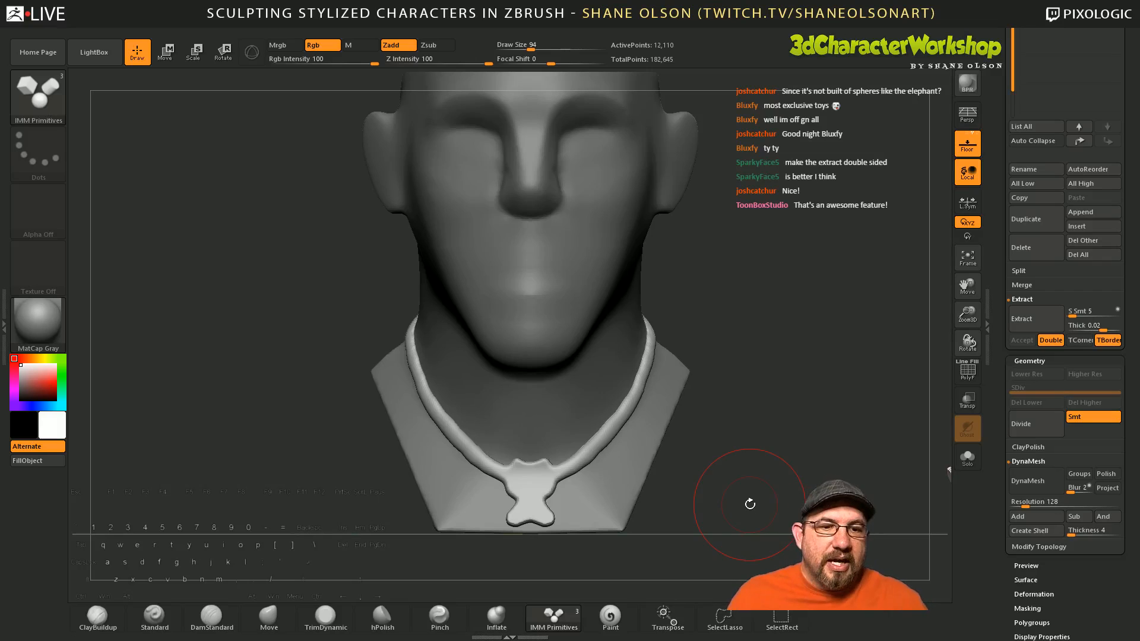
drag(715, 443, 738, 457)
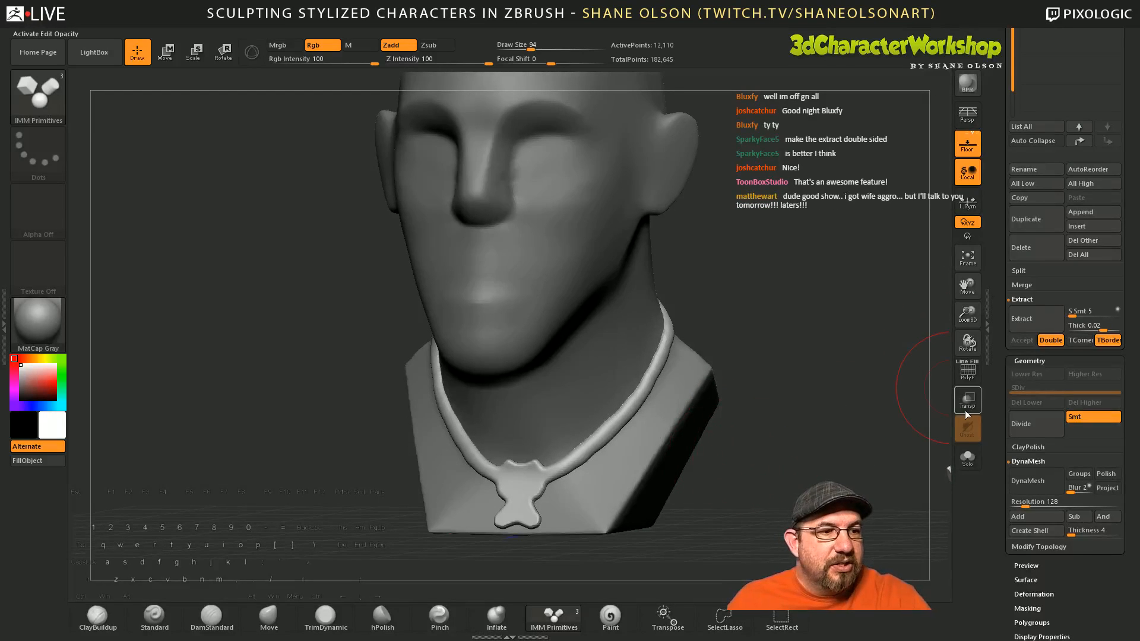
click(968, 453)
mouse_move(895, 461)
mouse_down()
mouse_move(787, 450)
mouse_move(778, 460)
mouse_move(791, 428)
mouse_up()
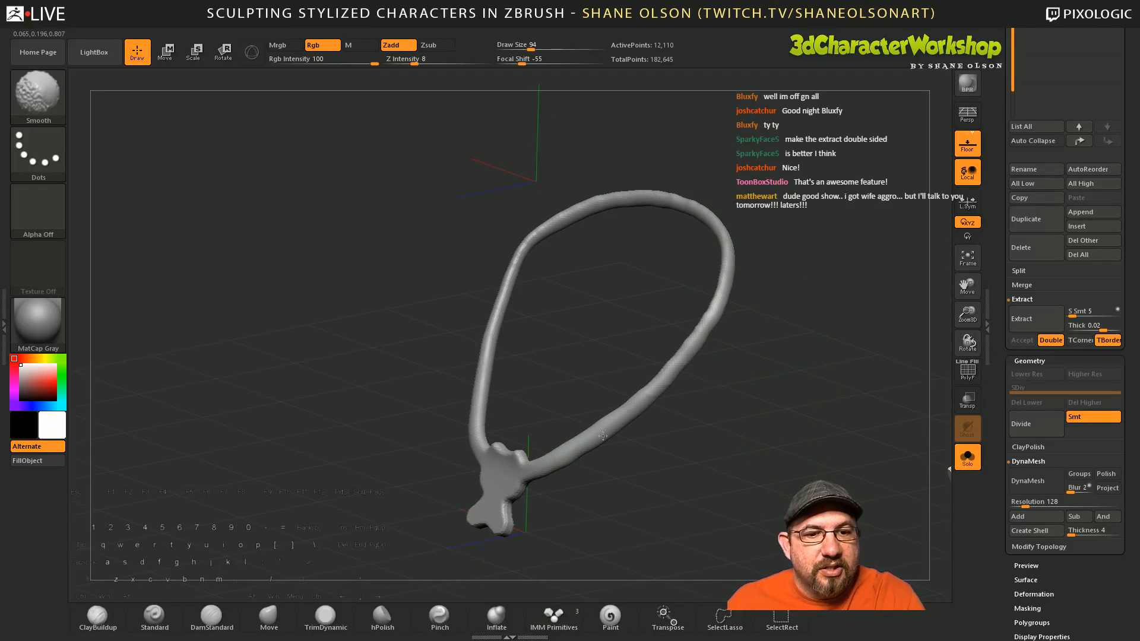
drag(639, 461, 593, 470)
shift+drag(644, 514, 766, 510)
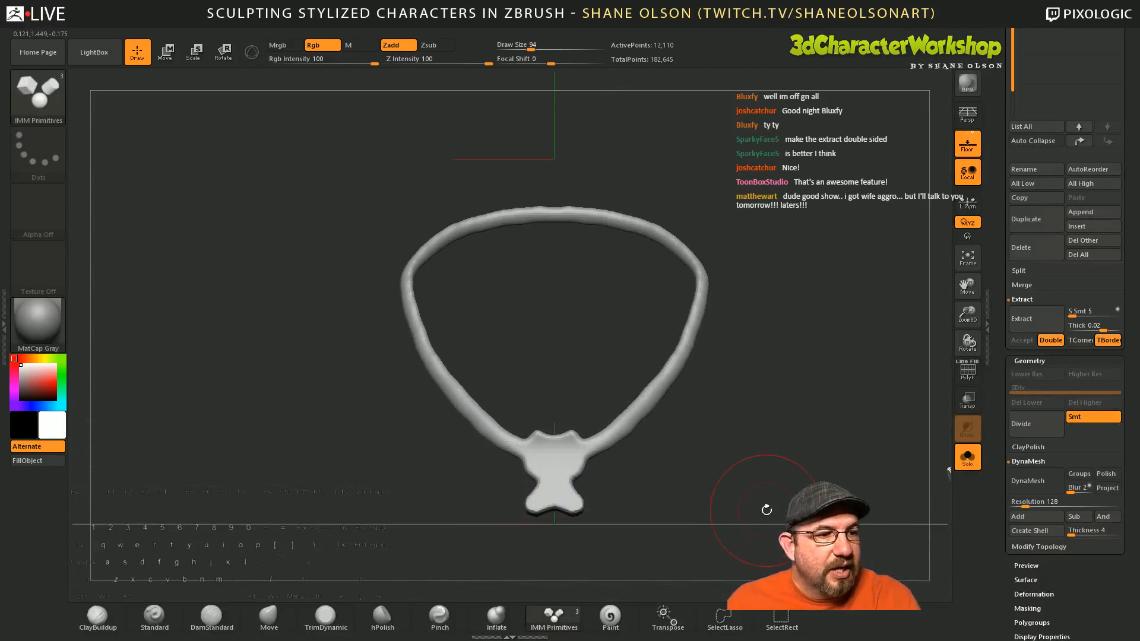
Step: Remesh the necklace with DynaMesh at a resolution of 256 and inspect its topology in the wireframe
click(1030, 504)
text(256)
click(1041, 487)
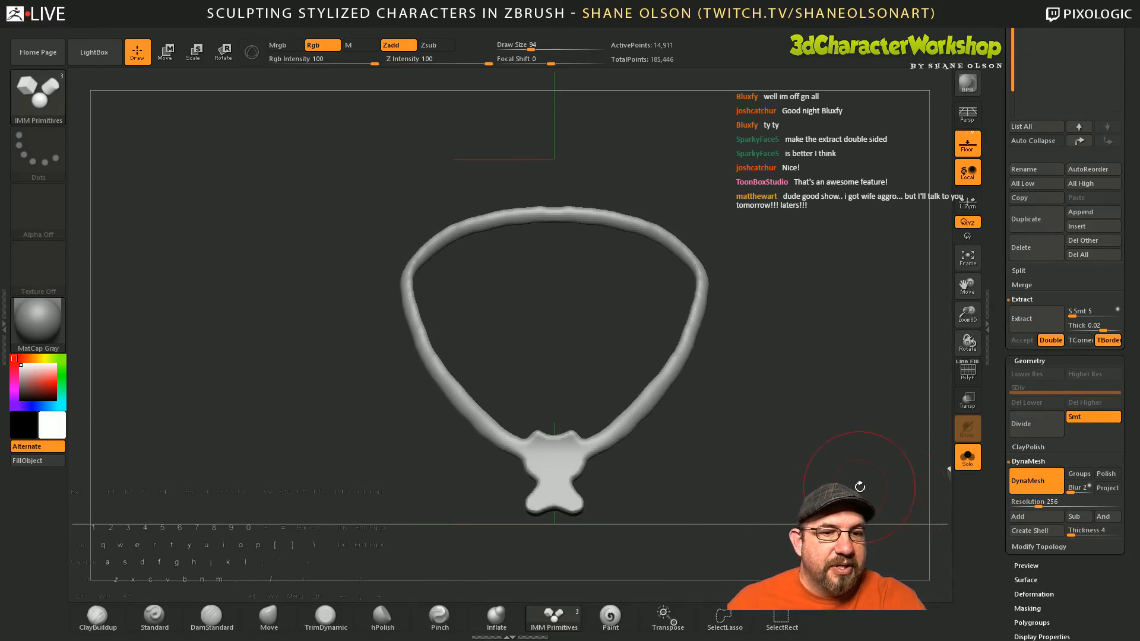
key(shift+f)
alt+drag(759, 428, 710, 439)
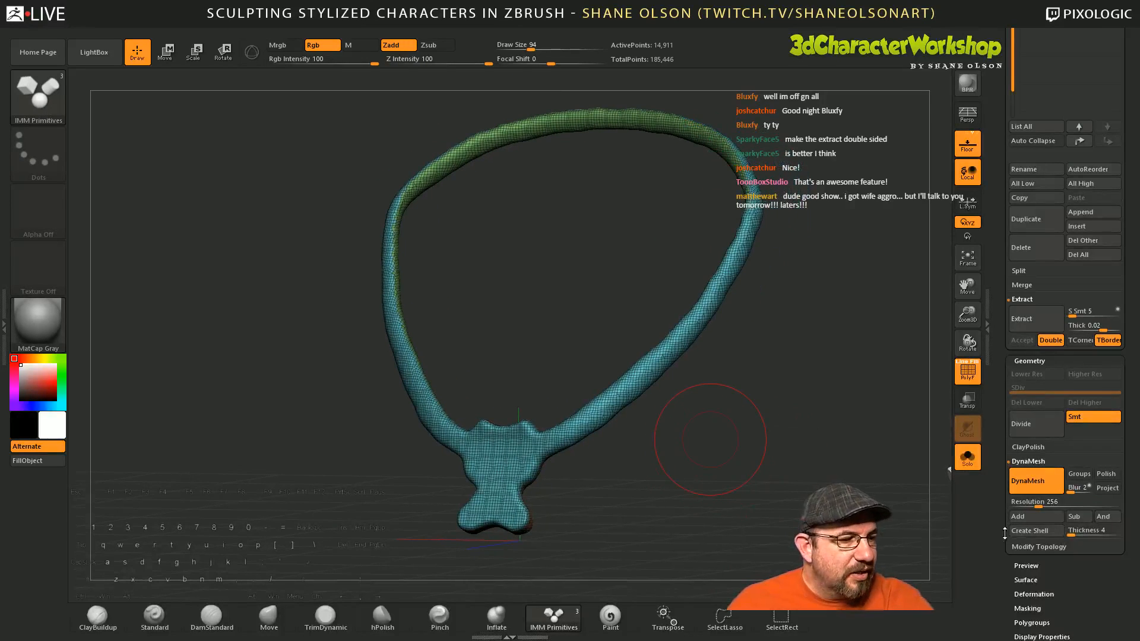
Step: Hide the wireframe and apply the Polish deformation to even out the necklace's surface
drag(1002, 533, 997, 440)
click(1037, 353)
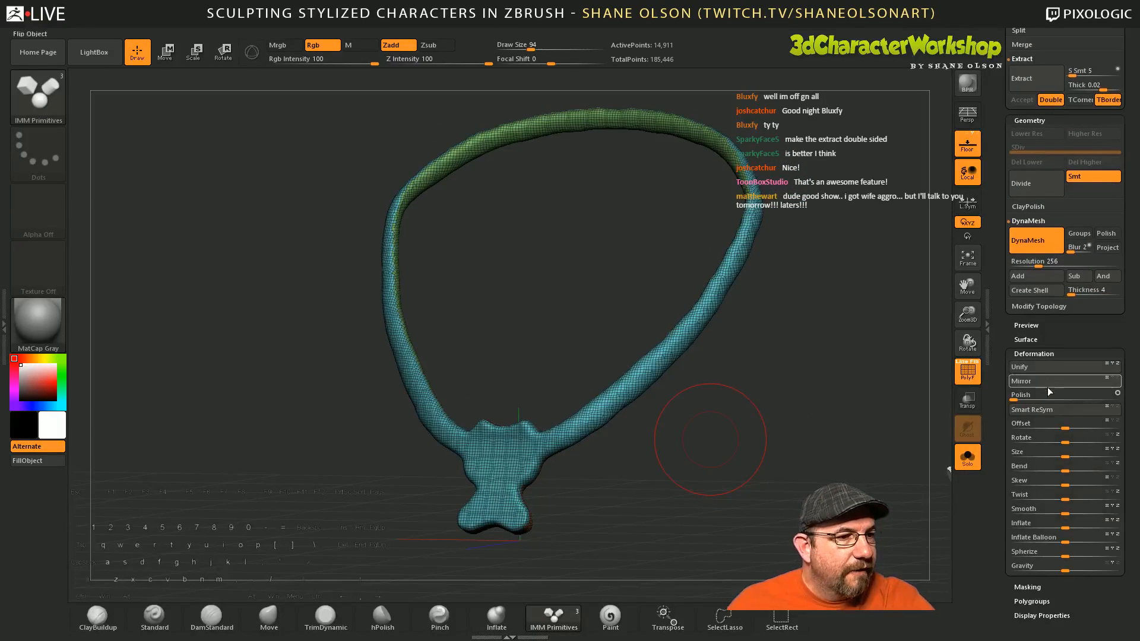
click(1018, 399)
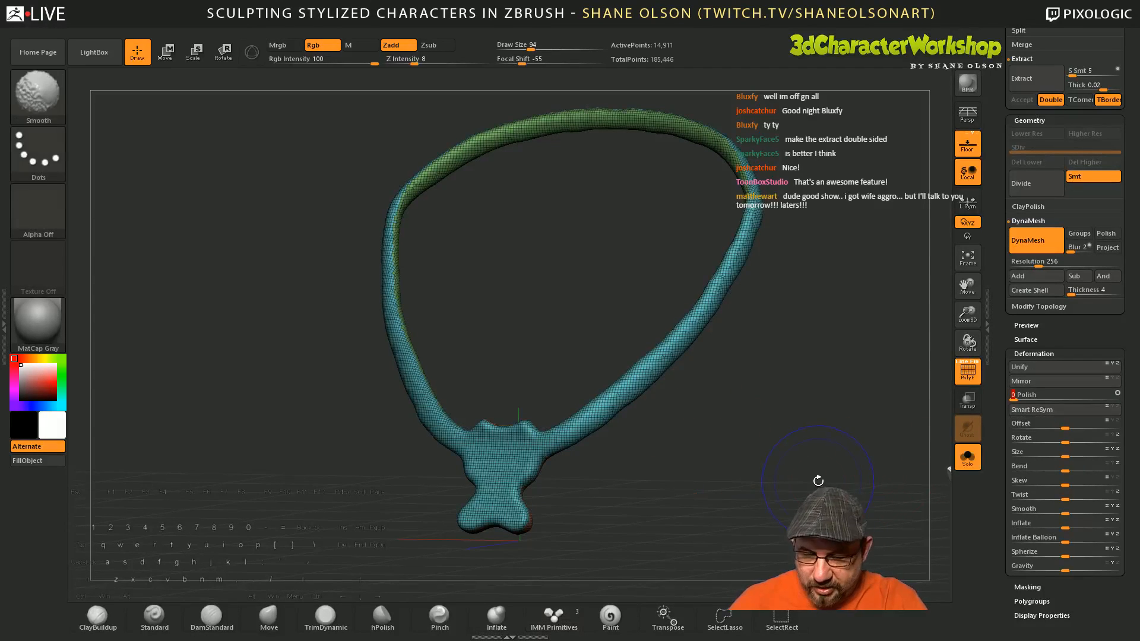
key(shift+f)
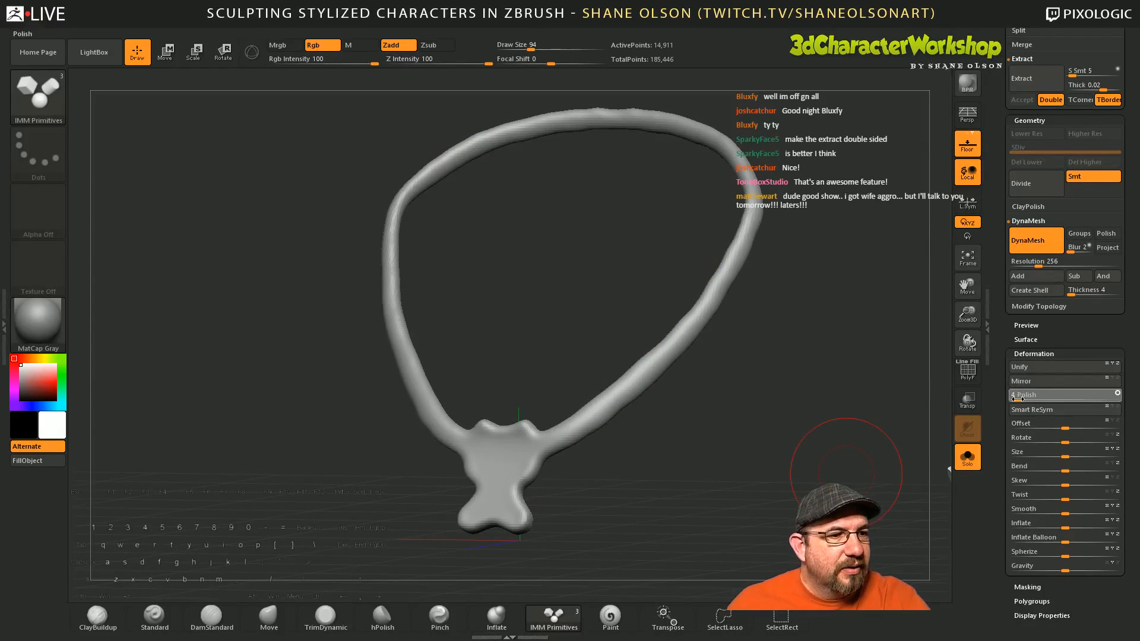
drag(1062, 402, 1077, 396)
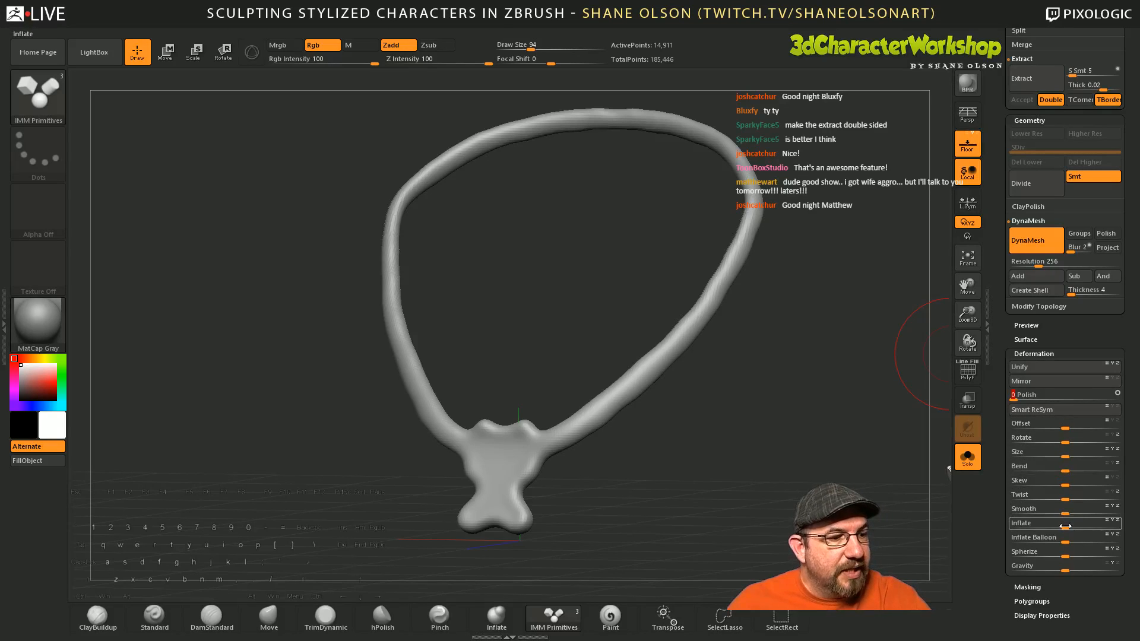
Step: Try the Inflate deformation on the necklace and undo it
mouse_move(1065, 526)
mouse_down()
mouse_move(1090, 528)
mouse_move(1063, 531)
mouse_move(1072, 537)
mouse_up()
key(ctrl+z)
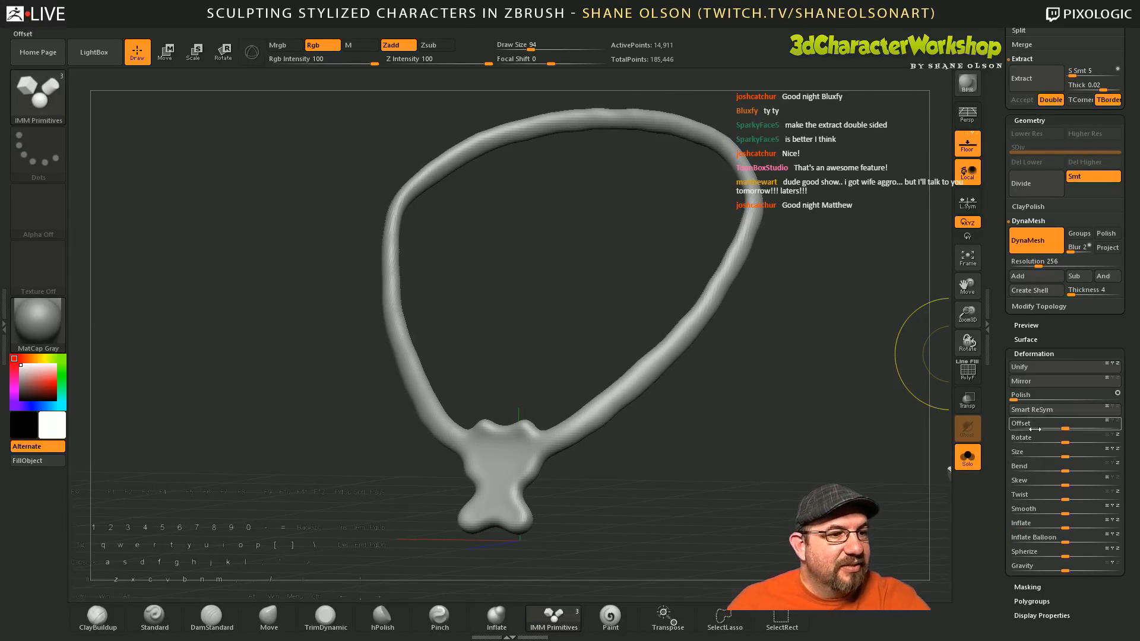
Step: Apply more of the Polish deformation to the necklace, with Polish's alternate circle mode switched on
click(1018, 400)
click(1018, 399)
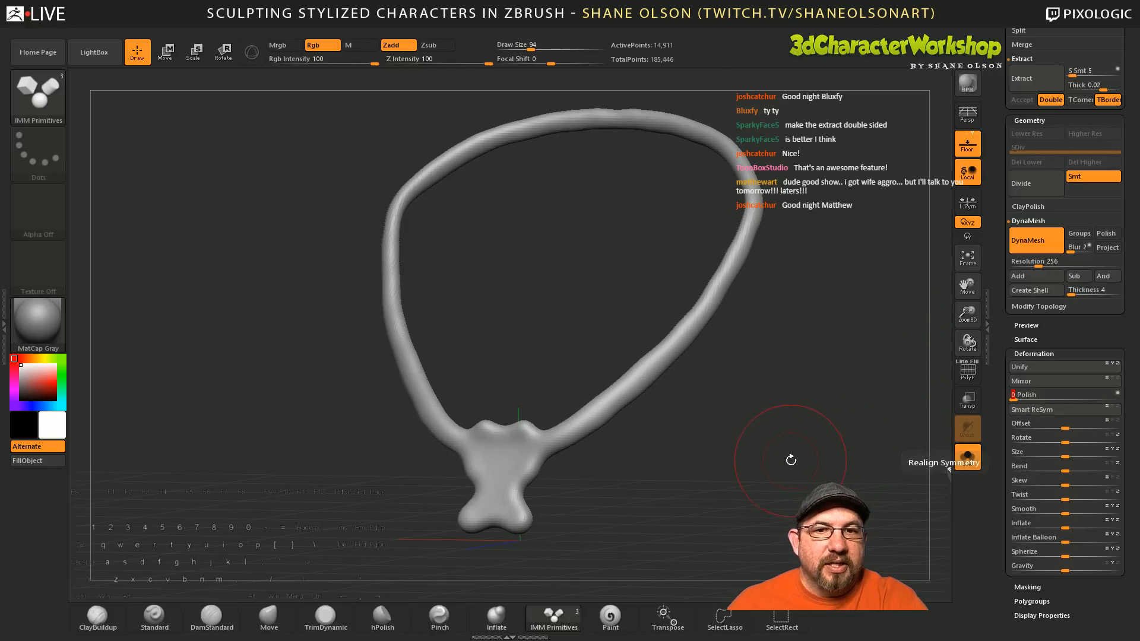
drag(790, 460, 779, 476)
Step: Smooth the remaining bumps along the necklace's band, with the pendant framed up close
drag(797, 343, 692, 447)
key(shift)
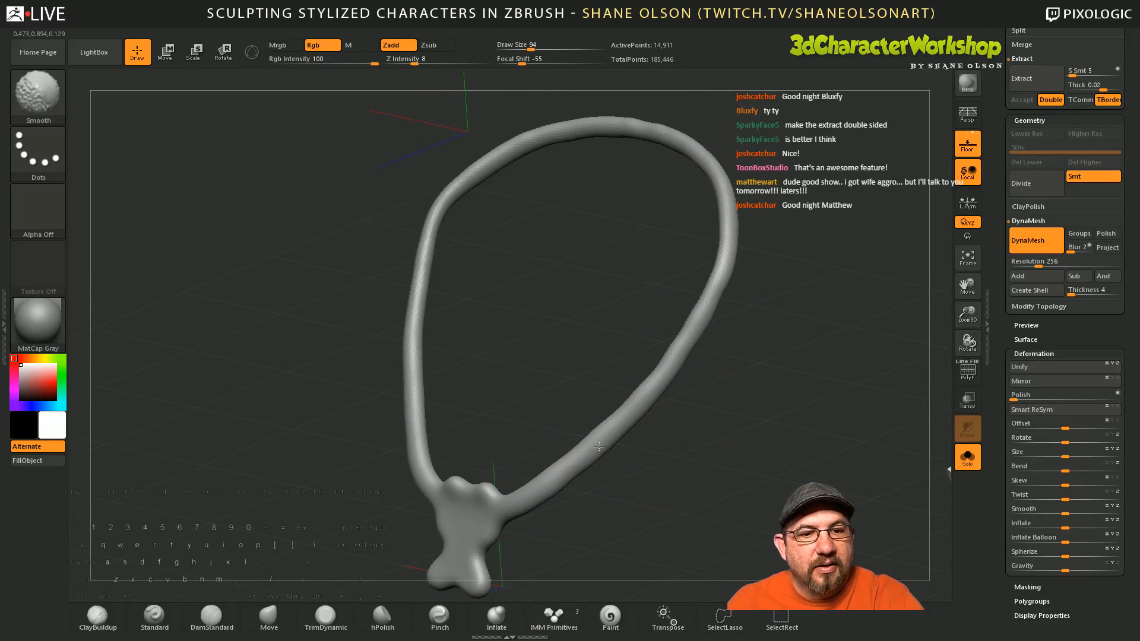
shift+drag(727, 260, 727, 205)
mouse_move(766, 261)
alt+mouse_down()
mouse_move(736, 458)
mouse_move(724, 437)
mouse_move(696, 471)
mouse_move(733, 403)
alt+mouse_up()
alt+drag(693, 434, 733, 466)
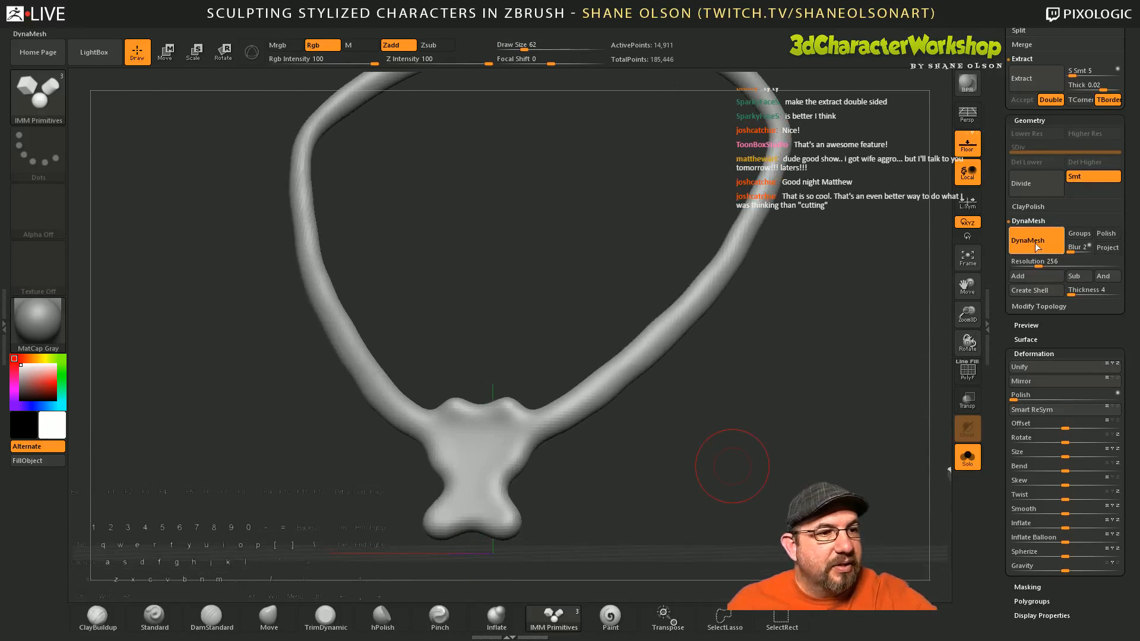
Step: Raise the necklace's DynaMesh resolution to 408 and remesh it
drag(1042, 262, 1054, 264)
ctrl+drag(799, 409, 800, 484)
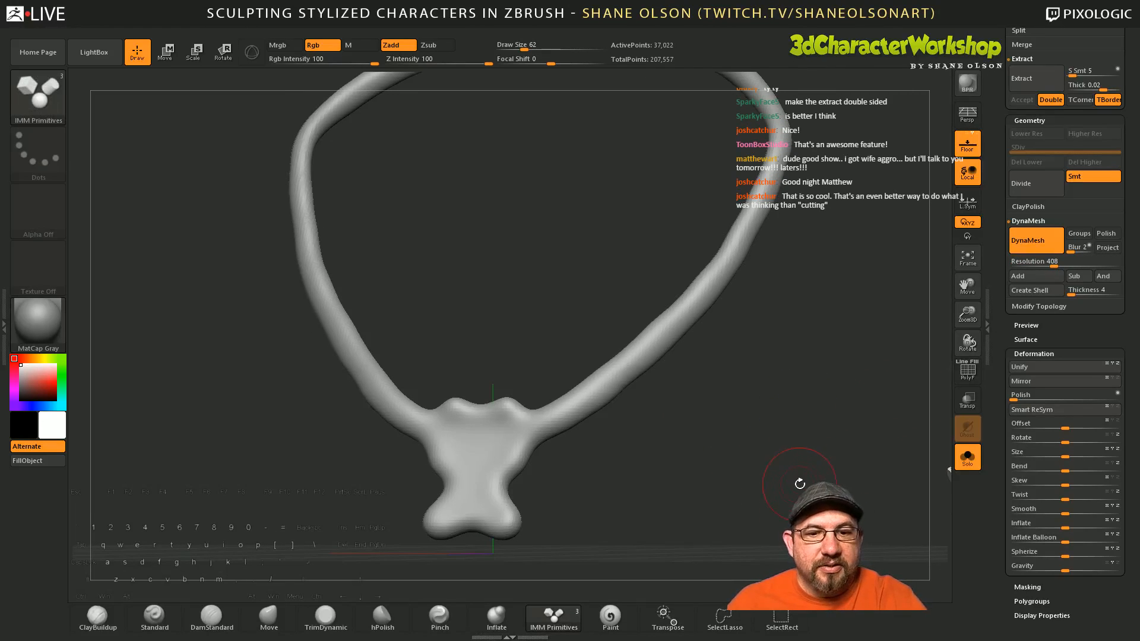
Step: Carve a rim along the upper part and waist of the pendant with DamStandard, using draw sizes 27 and 35
click(211, 618)
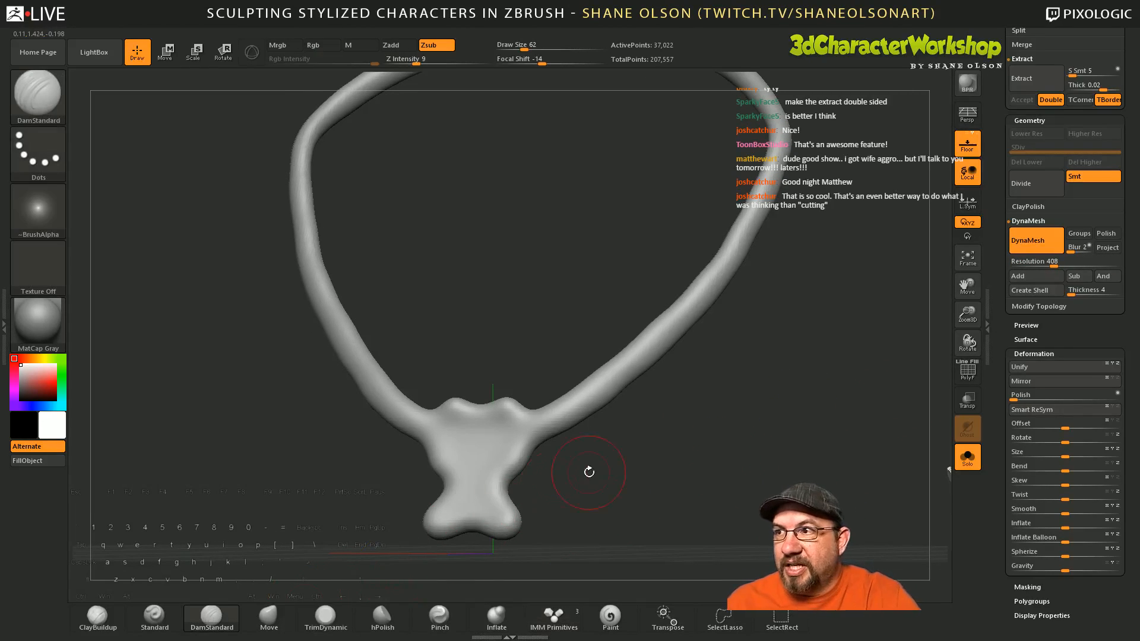
mouse_move(660, 443)
alt+mouse_down()
mouse_move(684, 428)
mouse_move(681, 460)
mouse_move(694, 452)
mouse_move(674, 456)
alt+mouse_up()
key(s)
key(s)
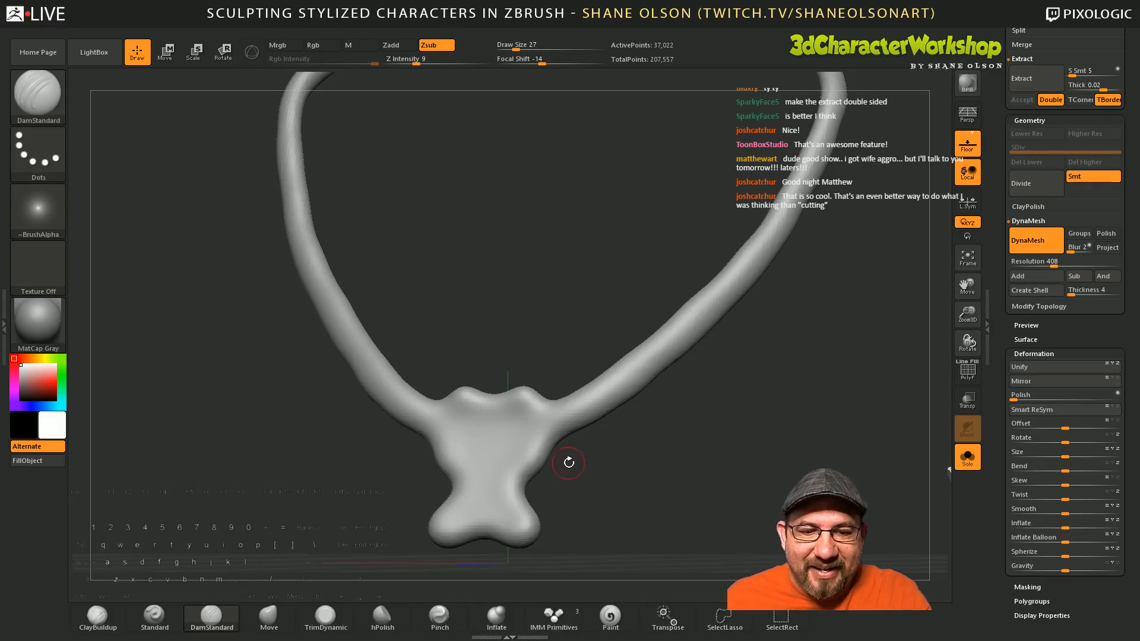
drag(588, 460, 569, 418)
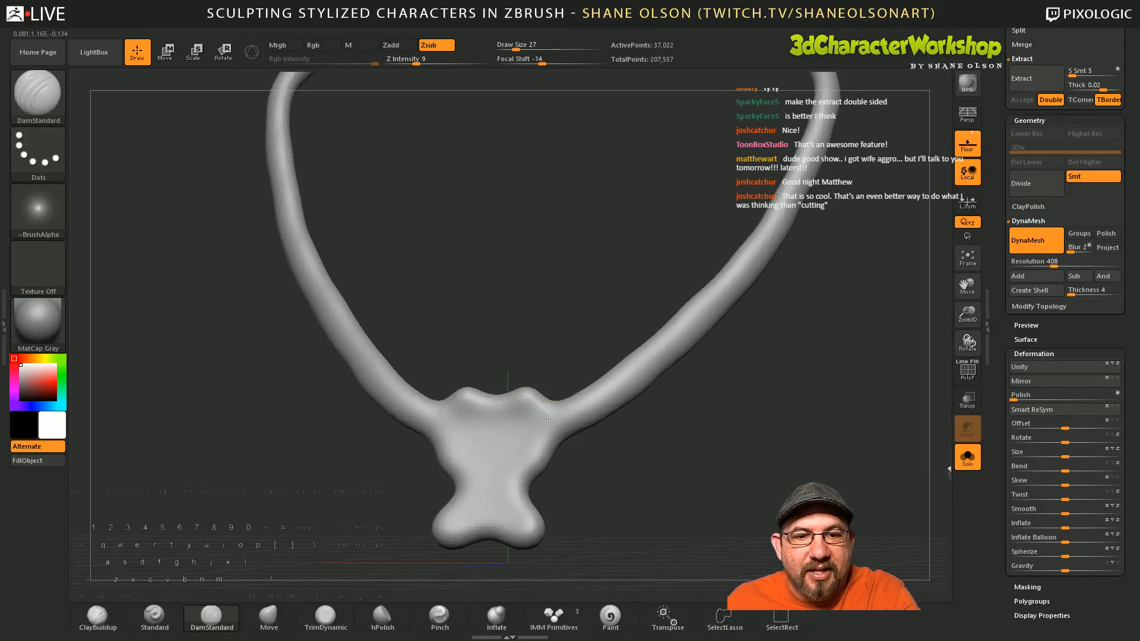
key(bracketright)
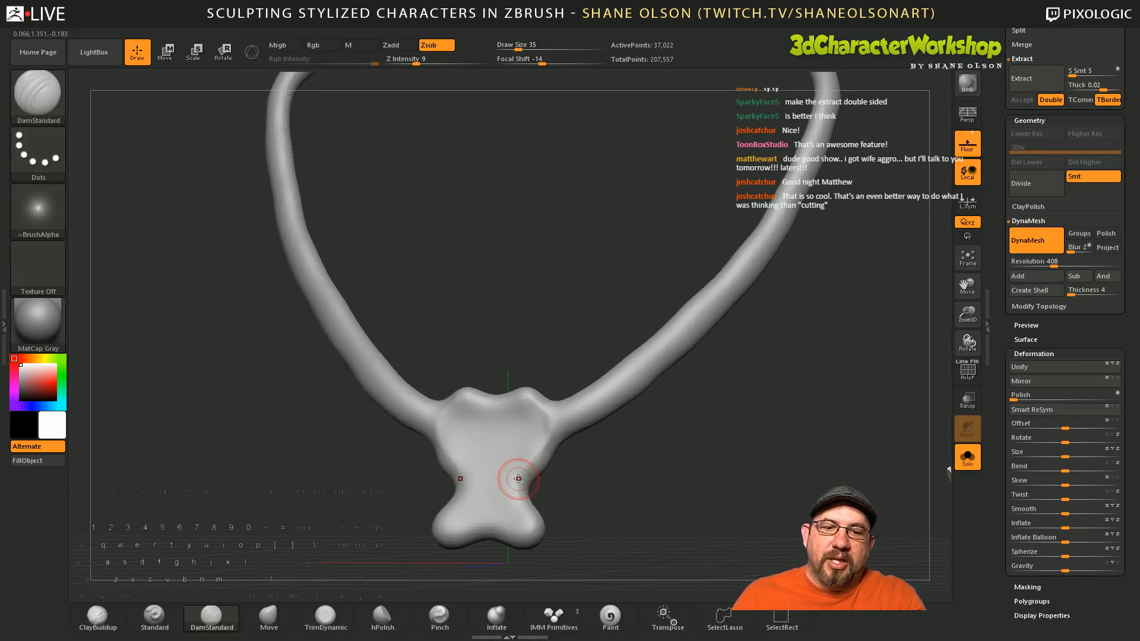
drag(550, 433, 520, 474)
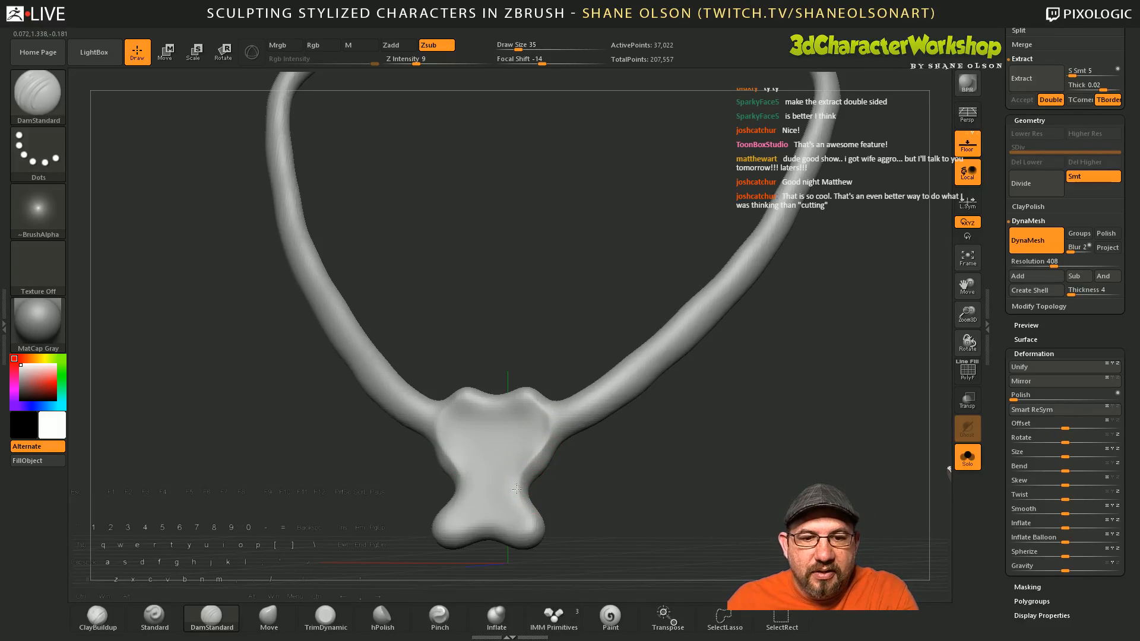
Step: Sharpen the pendant's side edges and lower lobes from several angles, with the floor grid hidden
drag(604, 498, 553, 509)
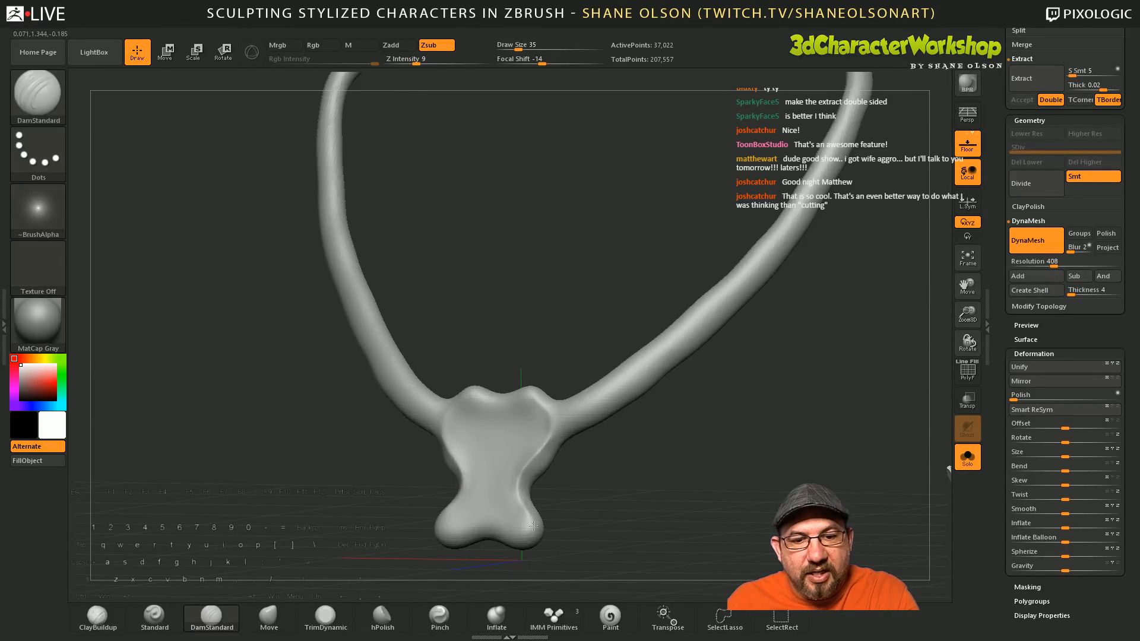
drag(569, 483, 575, 479)
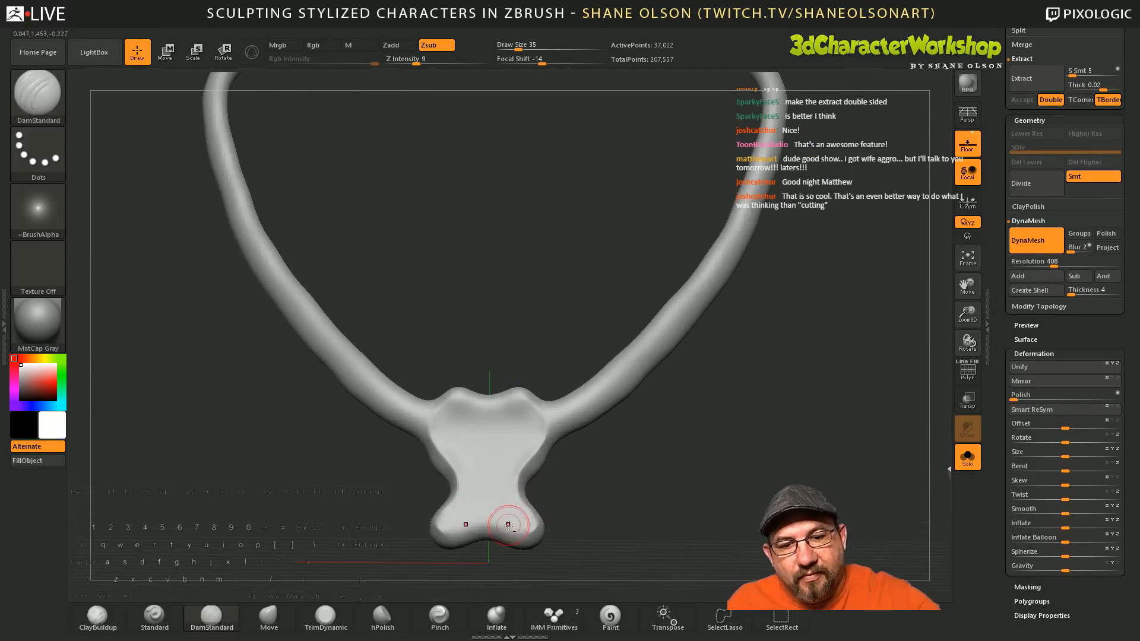
key(shift+p)
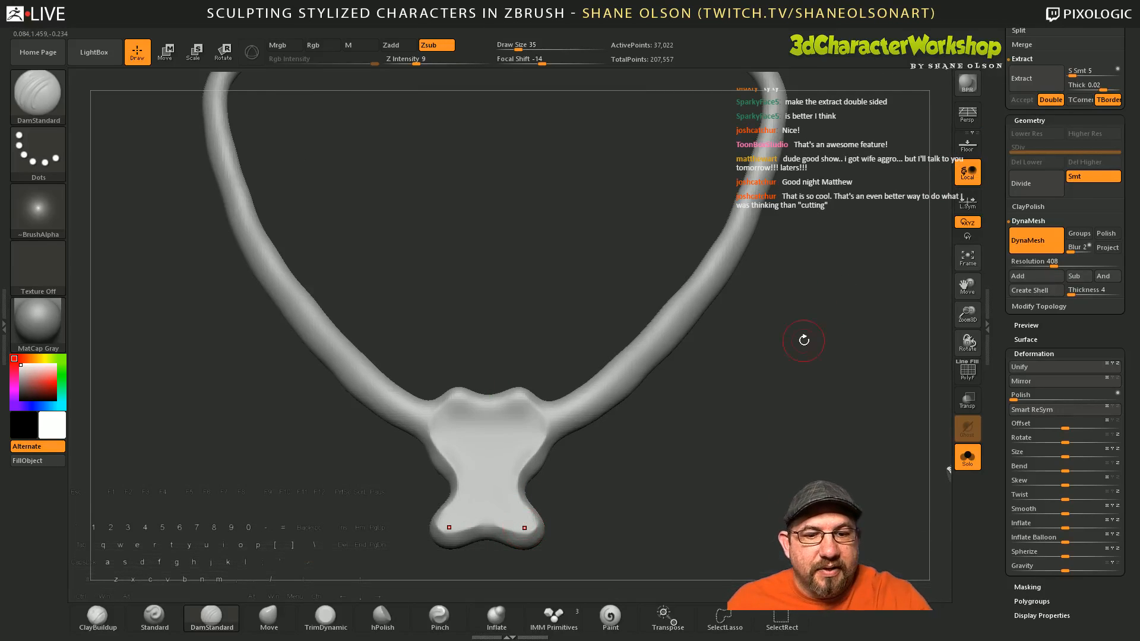
drag(804, 339, 641, 481)
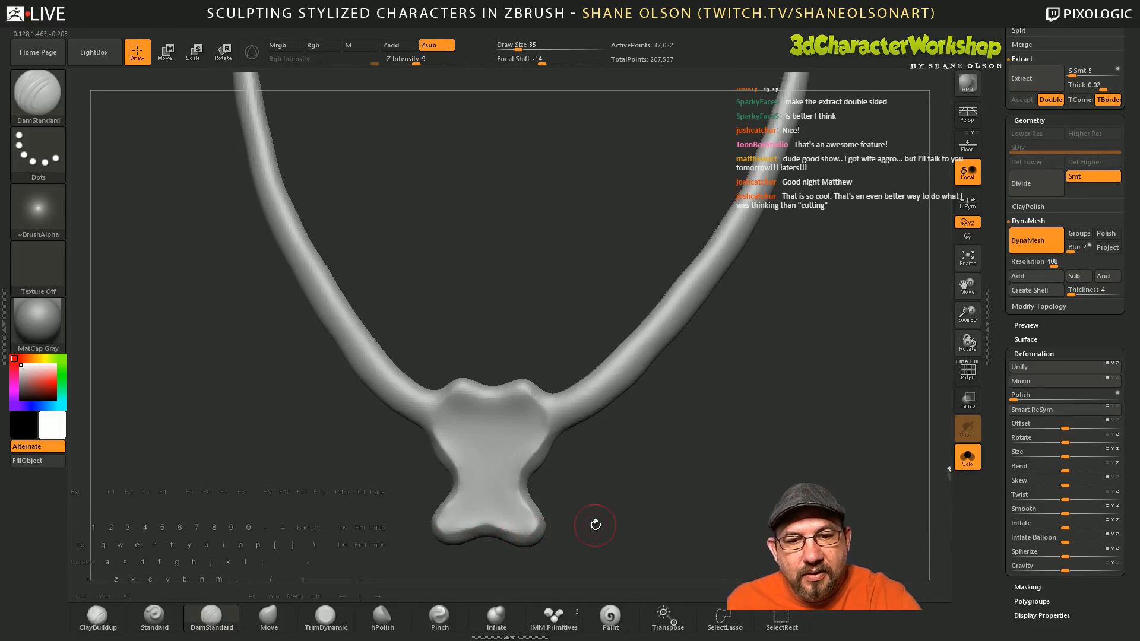
drag(593, 526, 547, 488)
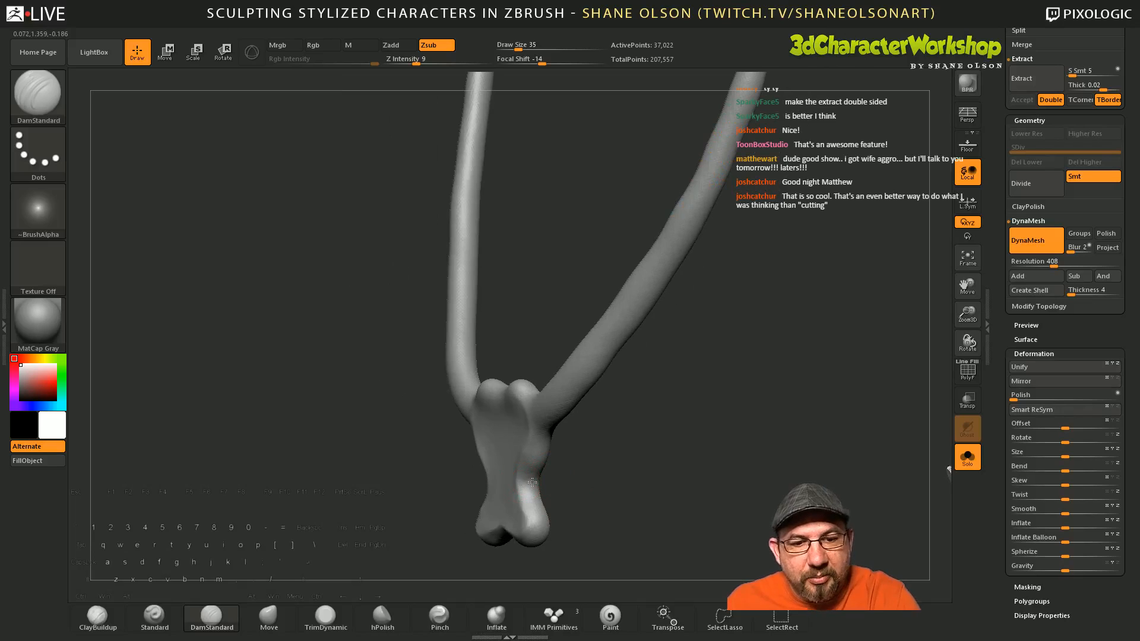
drag(558, 480, 590, 445)
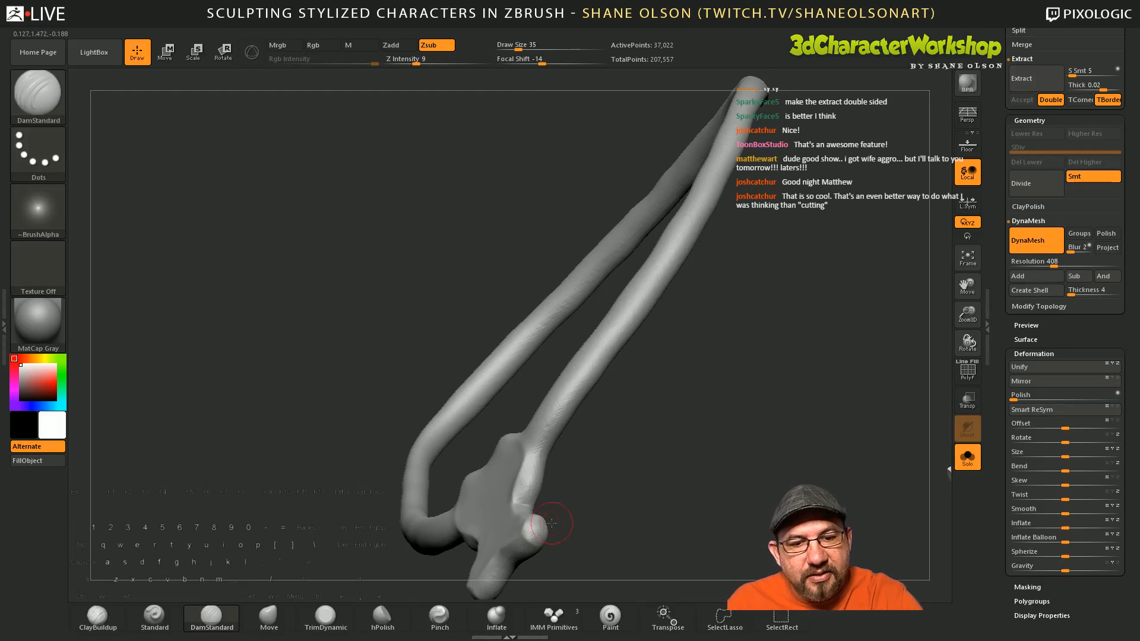
mouse_move(554, 522)
mouse_down()
mouse_move(587, 541)
mouse_move(541, 532)
mouse_up()
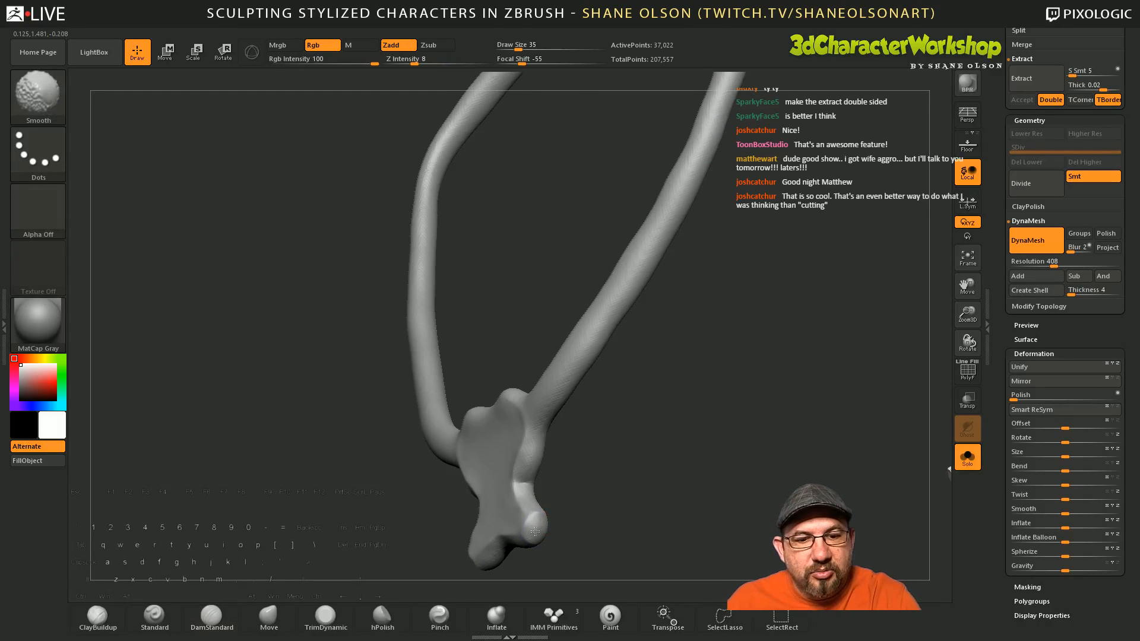
Step: Carve a heart-shaped groove into the pendant's upper half with DamStandard at Z Intensity 21
mouse_move(588, 493)
mouse_down()
mouse_move(623, 466)
mouse_move(587, 473)
mouse_move(649, 437)
mouse_move(611, 453)
mouse_up()
key(b)
key(d)
key(s)
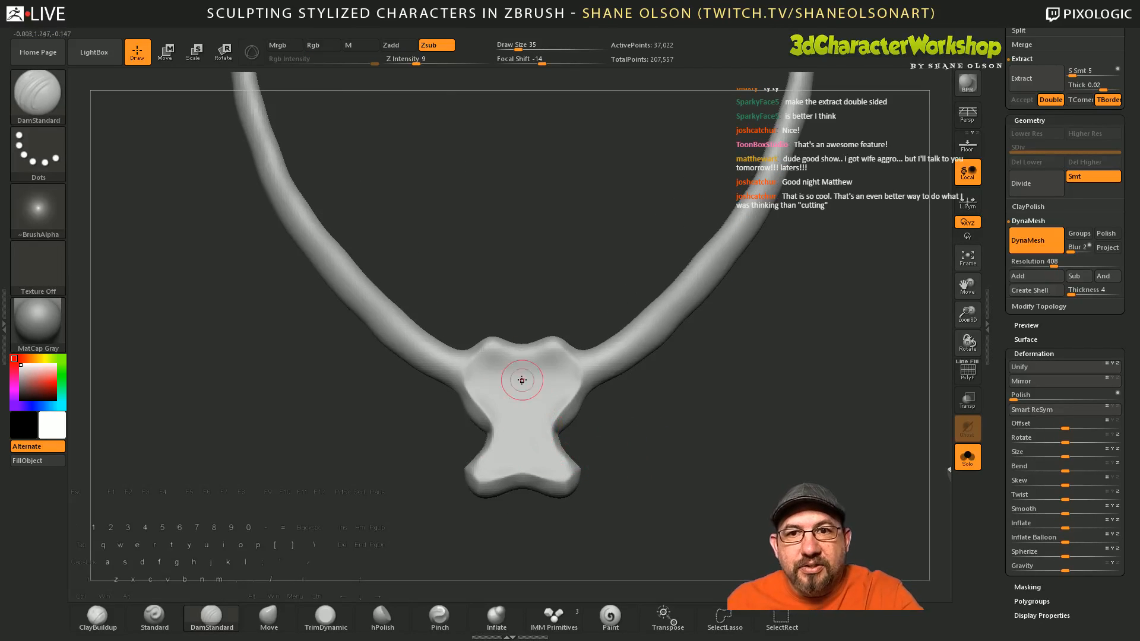
drag(418, 59, 432, 59)
drag(700, 382, 674, 422)
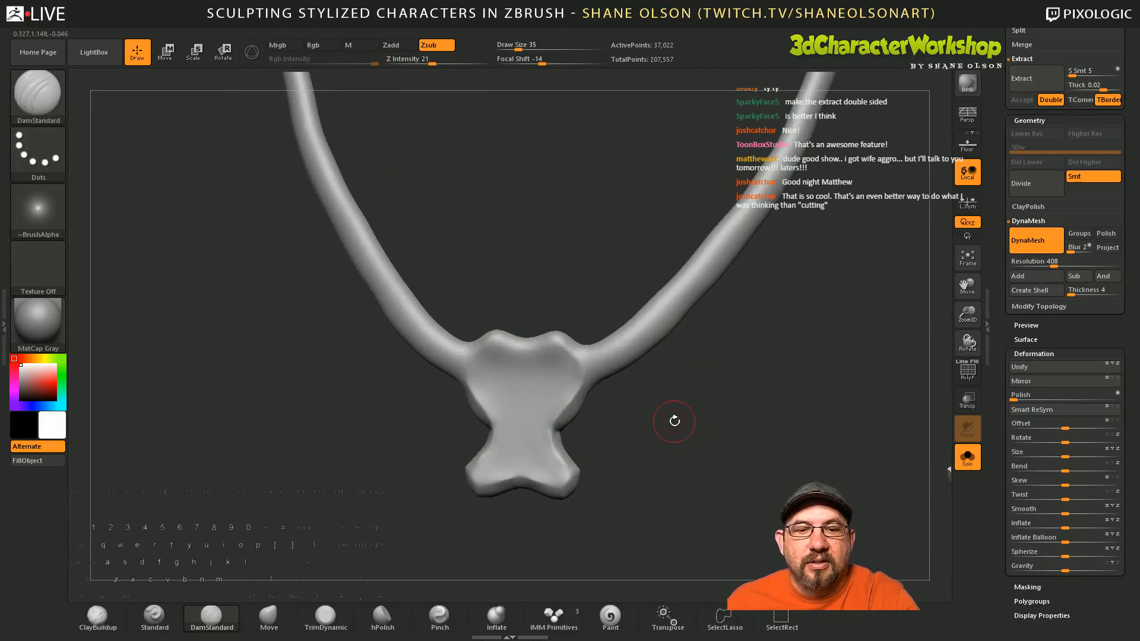
mouse_move(551, 362)
mouse_down()
mouse_move(567, 376)
mouse_move(561, 390)
mouse_move(544, 406)
mouse_move(528, 391)
mouse_up()
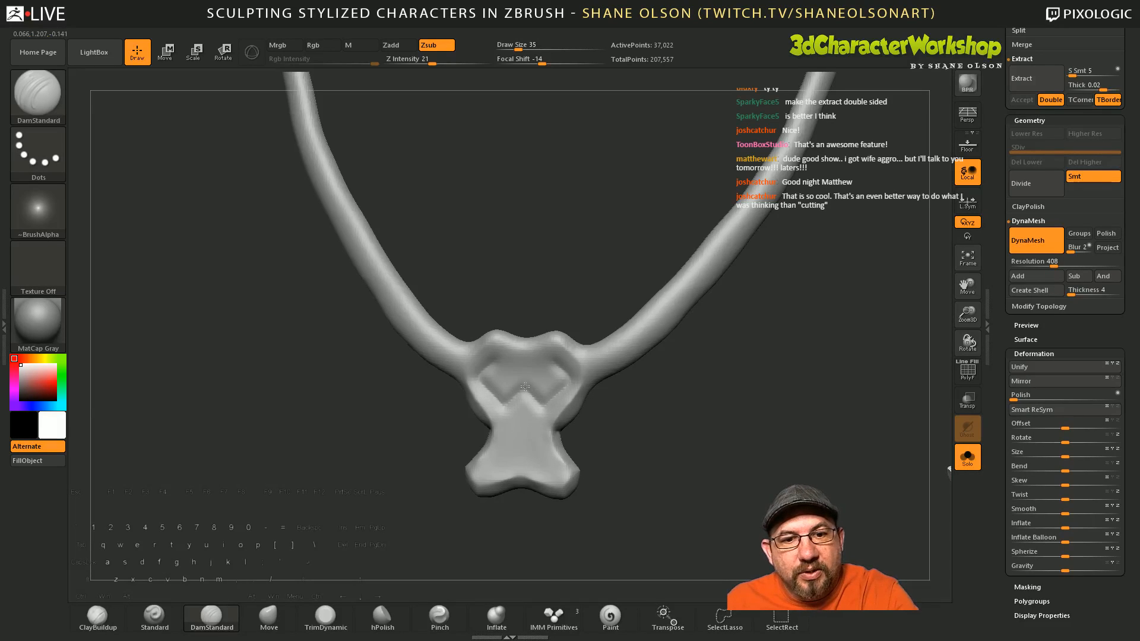
mouse_move(546, 350)
mouse_down()
mouse_move(539, 364)
mouse_move(558, 364)
mouse_move(529, 371)
mouse_up()
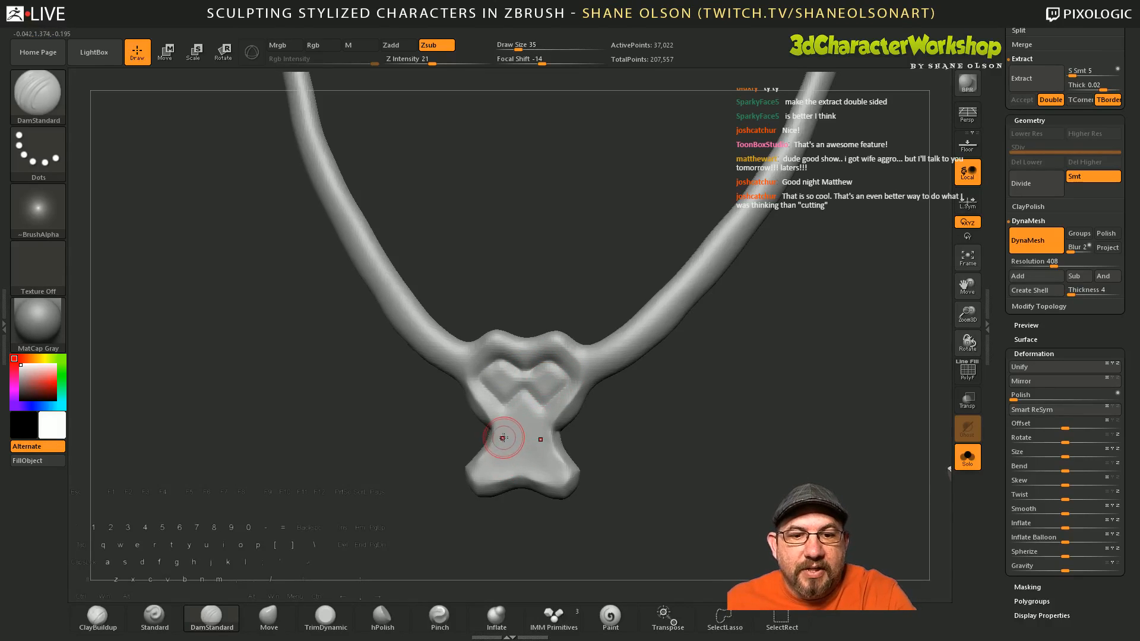
Step: Try carving a curved groove in the pendant's lower half and small dents in the heart, and undo them
mouse_move(504, 434)
mouse_down()
mouse_move(506, 446)
mouse_move(539, 439)
mouse_up()
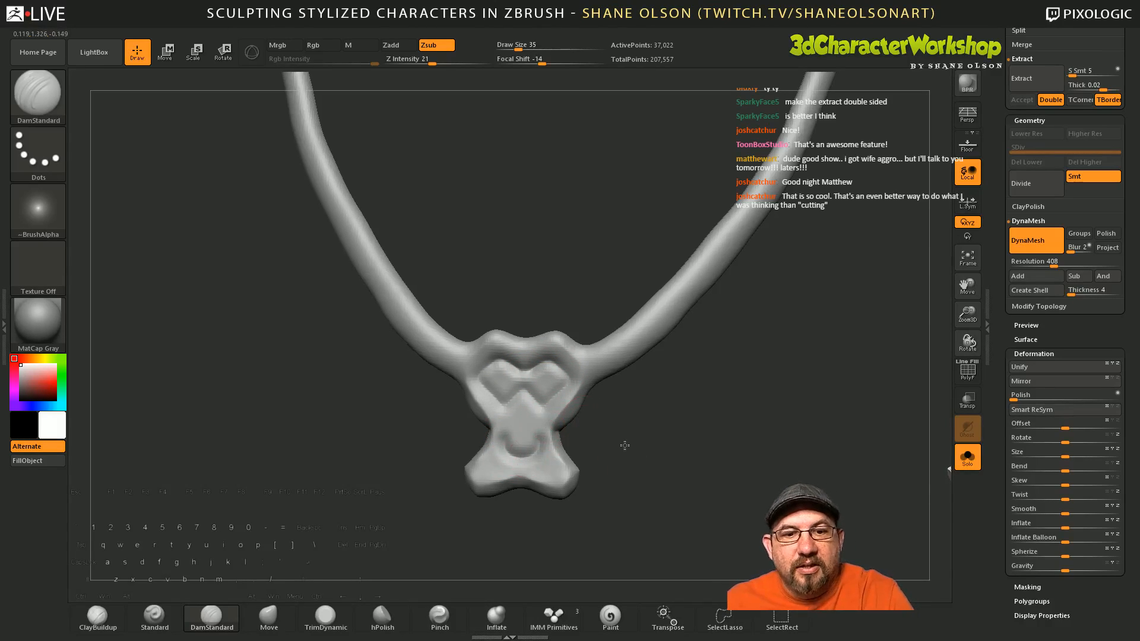
drag(614, 415, 617, 440)
drag(537, 394, 554, 396)
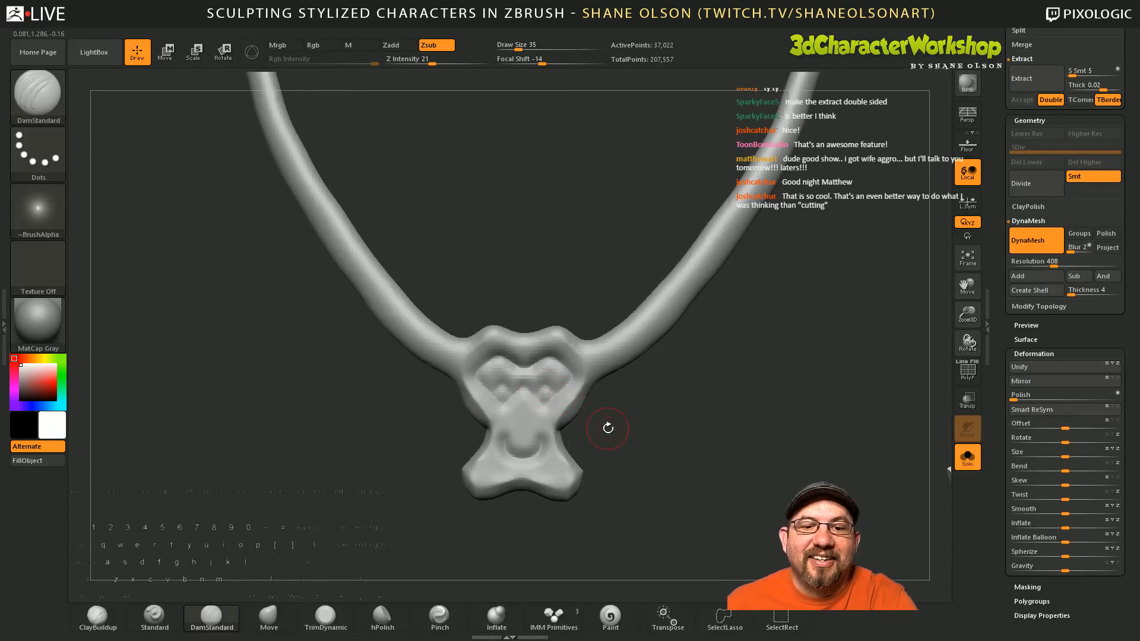
mouse_move(657, 504)
mouse_down()
mouse_move(685, 485)
mouse_move(666, 499)
mouse_move(679, 458)
mouse_move(669, 463)
mouse_up()
key(ctrl+z)
key(ctrl+z)
Step: Carve an arched groove in the pendant's lower half and diagonal grooves on its sides with DamStandard at draw size 25
key(s)
drag(522, 402, 539, 460)
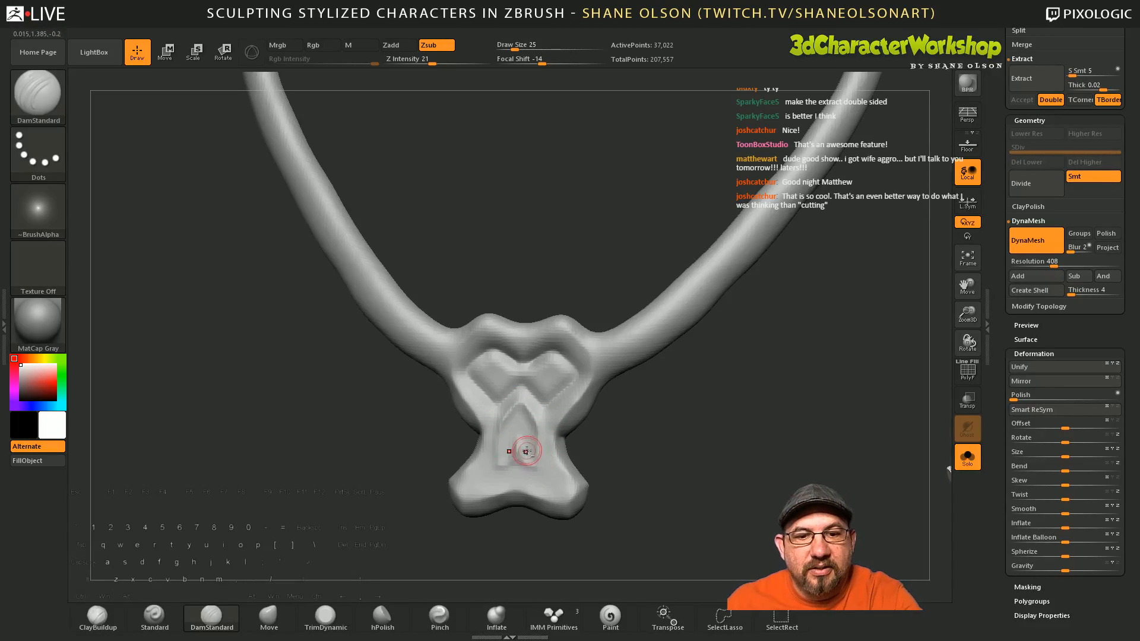
drag(598, 465, 575, 429)
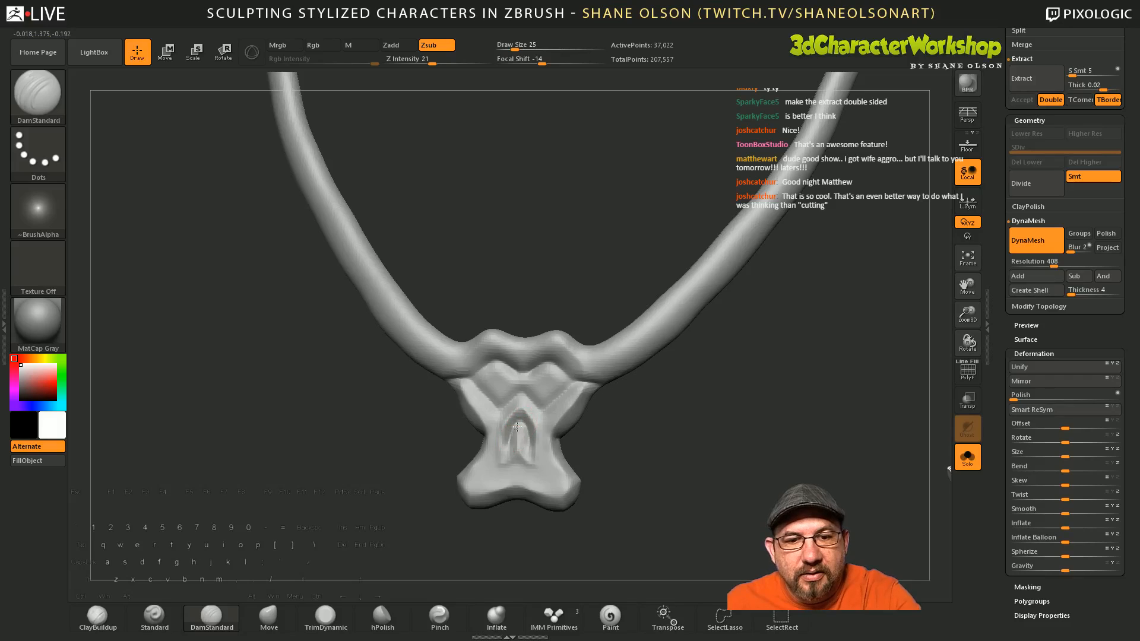
Step: Carve small notches along the bottom lobes of the pendant
drag(610, 473, 511, 477)
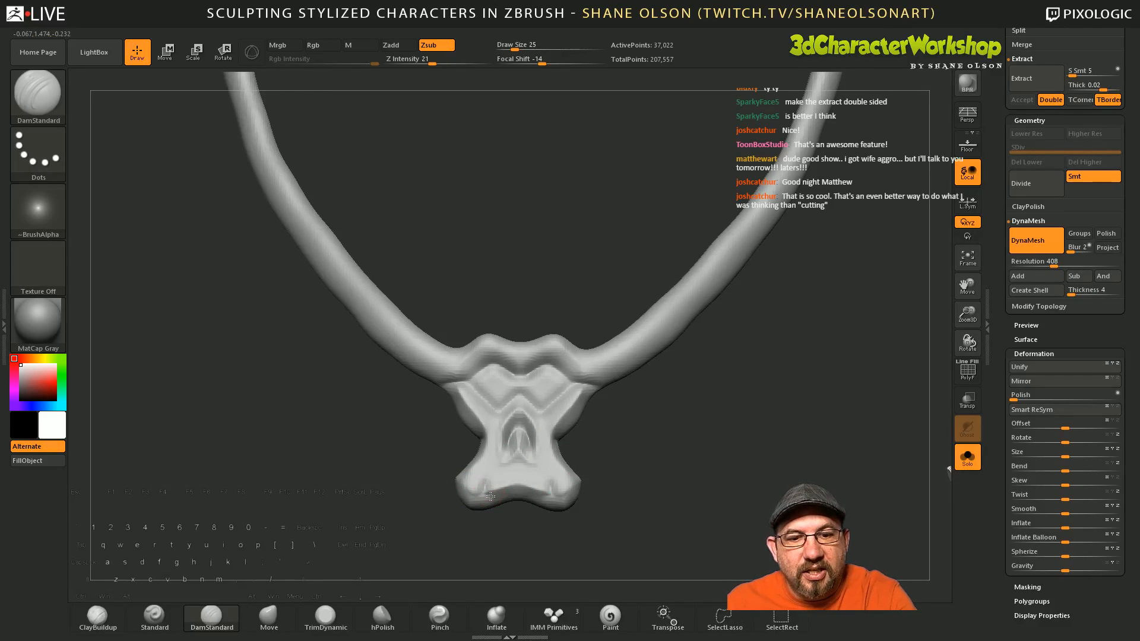
drag(552, 508, 544, 522)
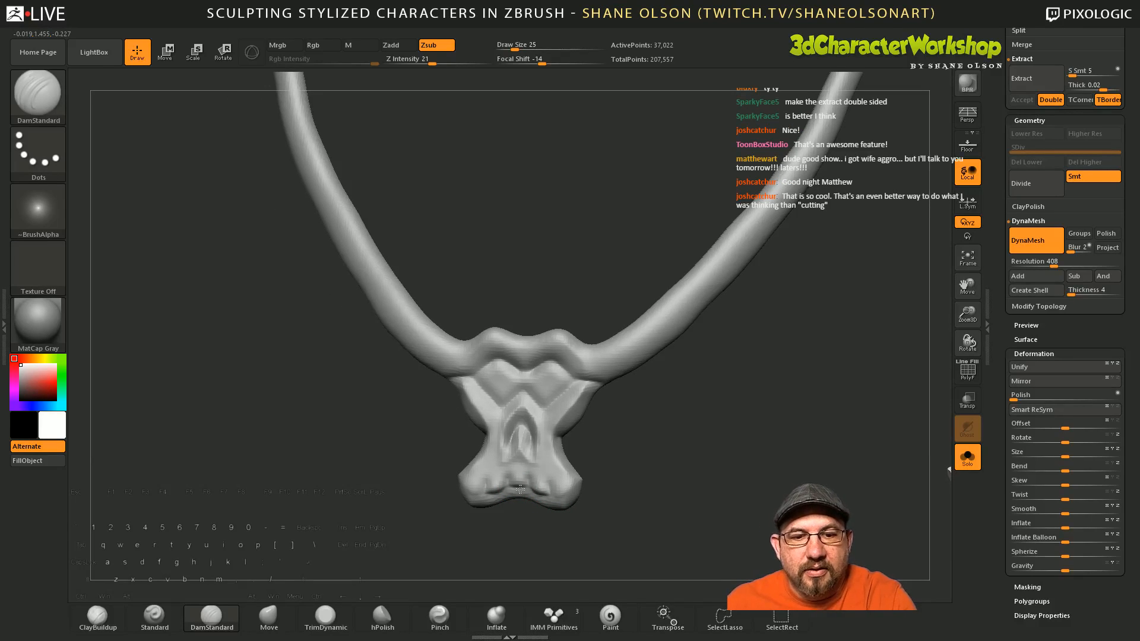
drag(507, 511, 507, 505)
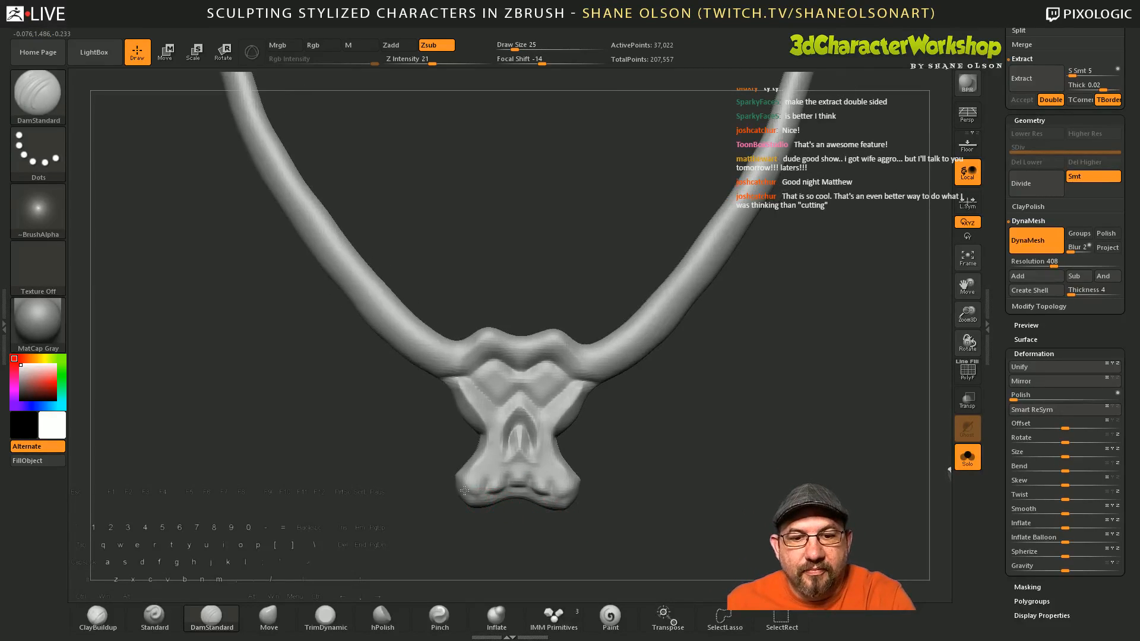
drag(588, 492, 616, 497)
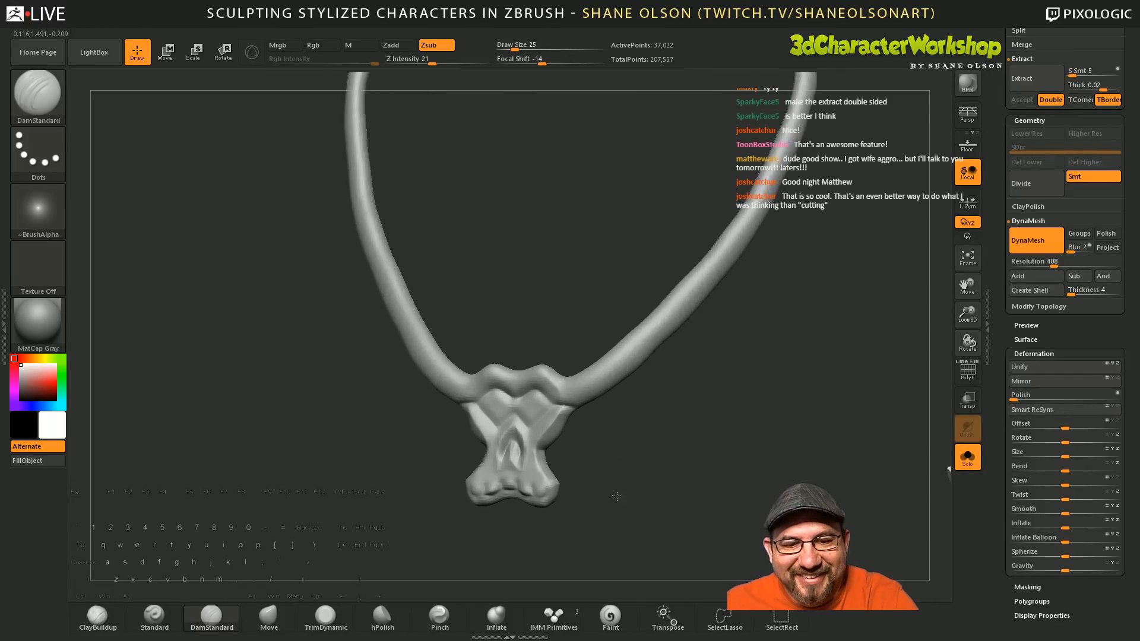
Step: Turn off solo mode and view the finished necklace on the head bust
mouse_move(621, 458)
mouse_down()
mouse_move(516, 407)
mouse_move(541, 390)
mouse_up()
alt+drag(614, 461, 683, 511)
key(shift)
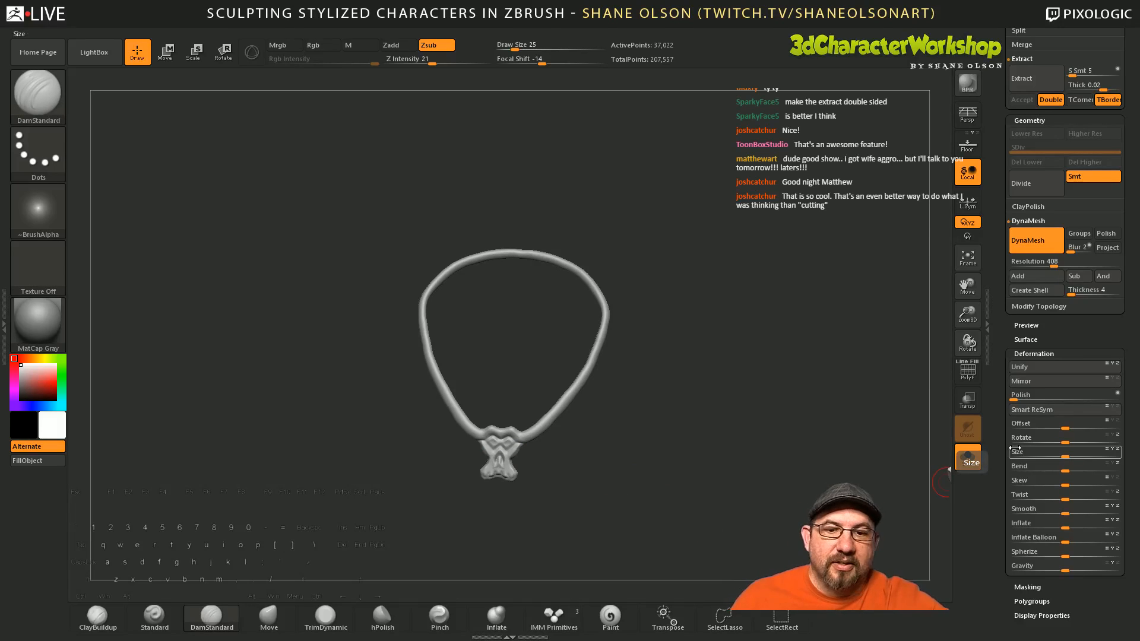
click(967, 457)
mouse_move(801, 493)
mouse_down()
mouse_move(766, 437)
mouse_move(728, 418)
mouse_move(731, 401)
mouse_up()
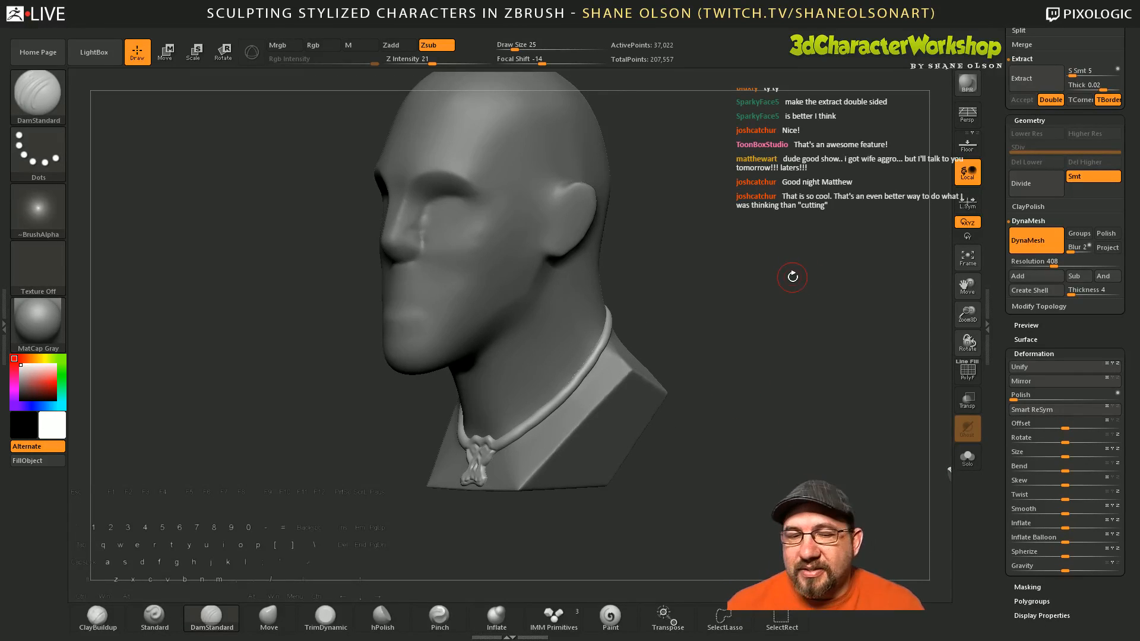
Step: Switch to the head subtool and carve a mouth line across the lower face with DamStandard at draw size 49
alt+click(520, 292)
drag(736, 294, 751, 296)
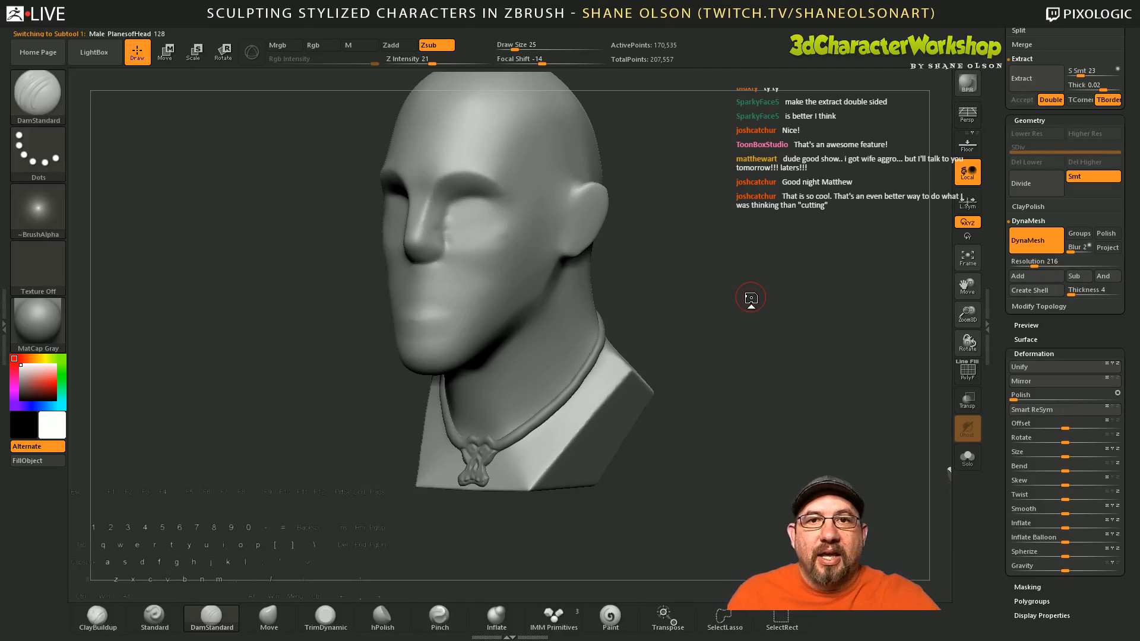
mouse_move(750, 298)
mouse_down()
mouse_move(699, 273)
mouse_move(712, 310)
mouse_move(671, 380)
mouse_move(772, 389)
mouse_move(805, 377)
mouse_move(786, 437)
mouse_move(754, 461)
mouse_up()
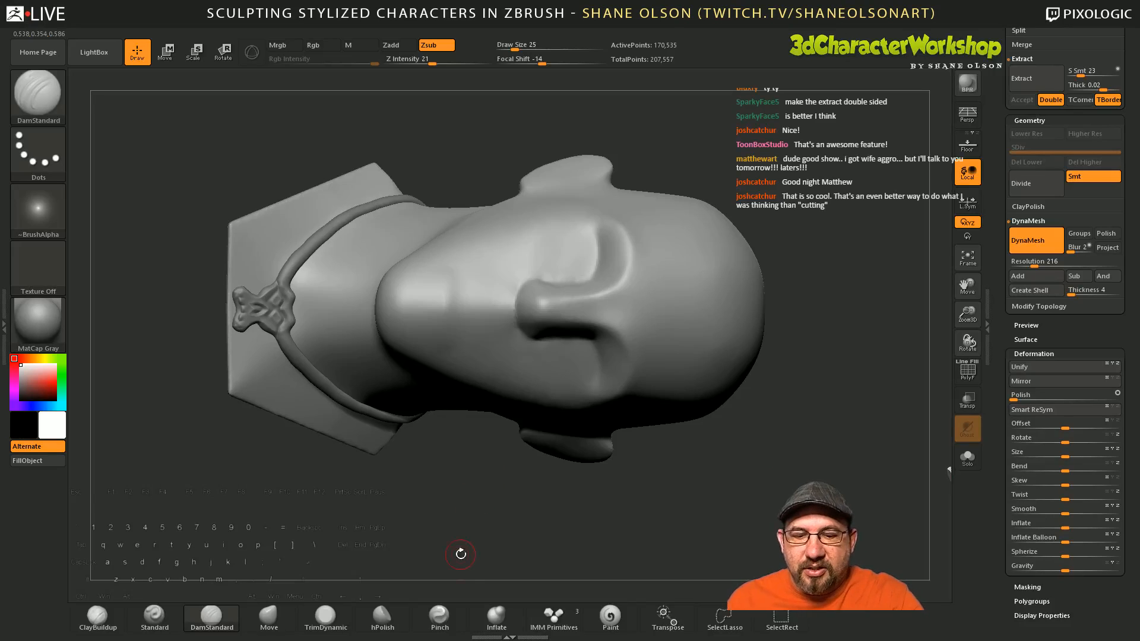
key(s)
drag(462, 550, 520, 518)
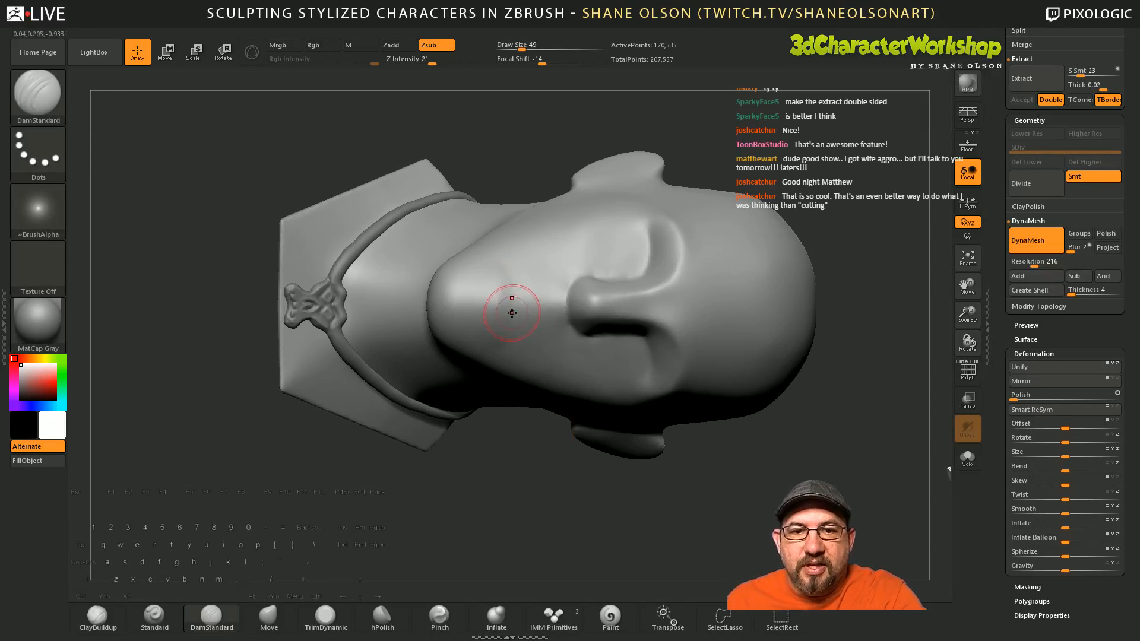
drag(510, 289, 508, 357)
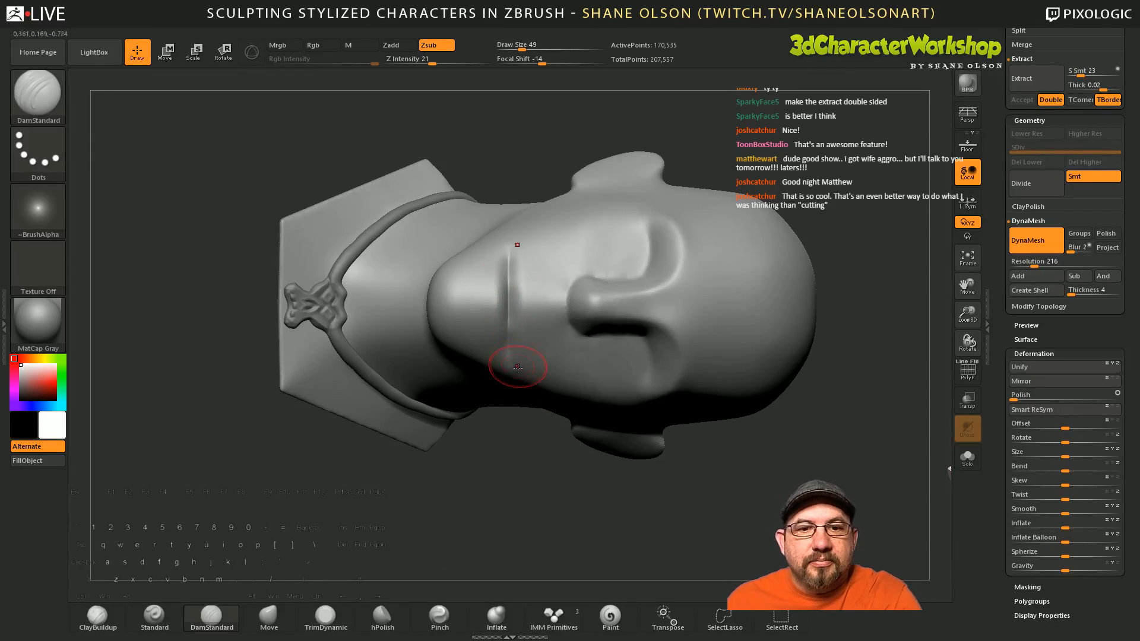
Step: Deepen the mouth line and shape the lips from an angled view of the head
drag(518, 418, 514, 466)
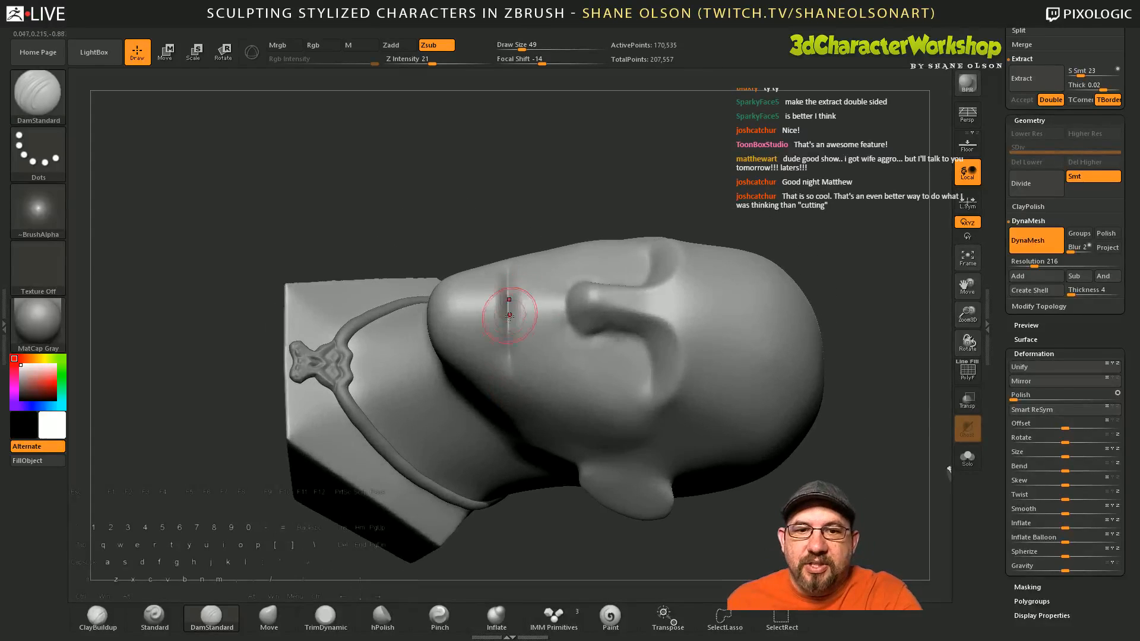
drag(499, 282, 504, 354)
right_drag(521, 307, 528, 301)
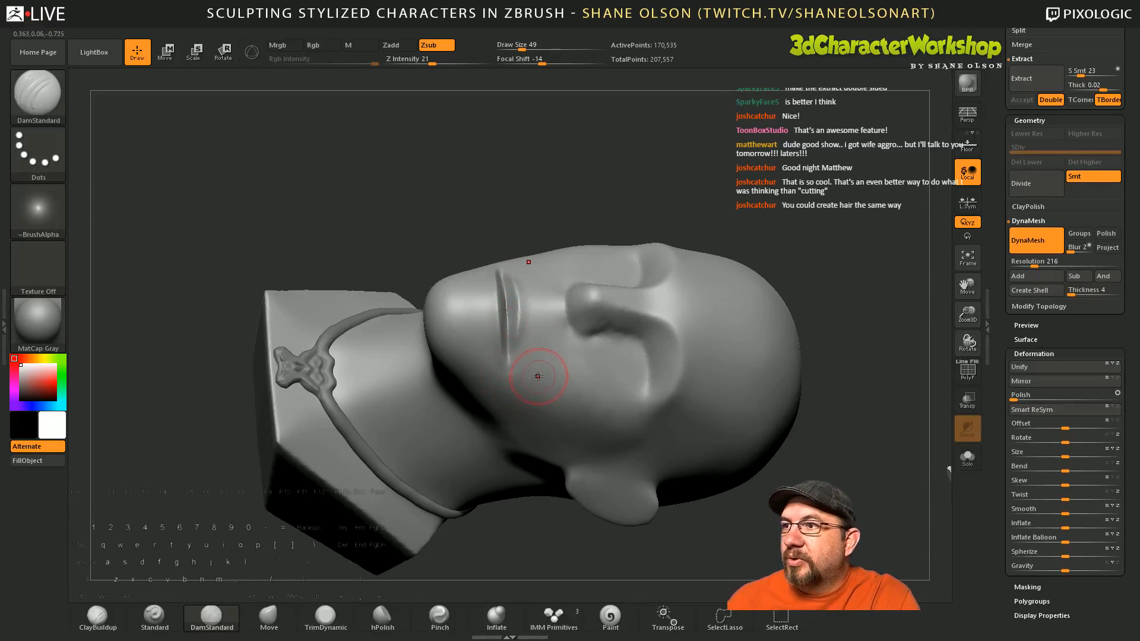
ctrl+right_drag(539, 374, 543, 341)
right_drag(790, 461, 695, 395)
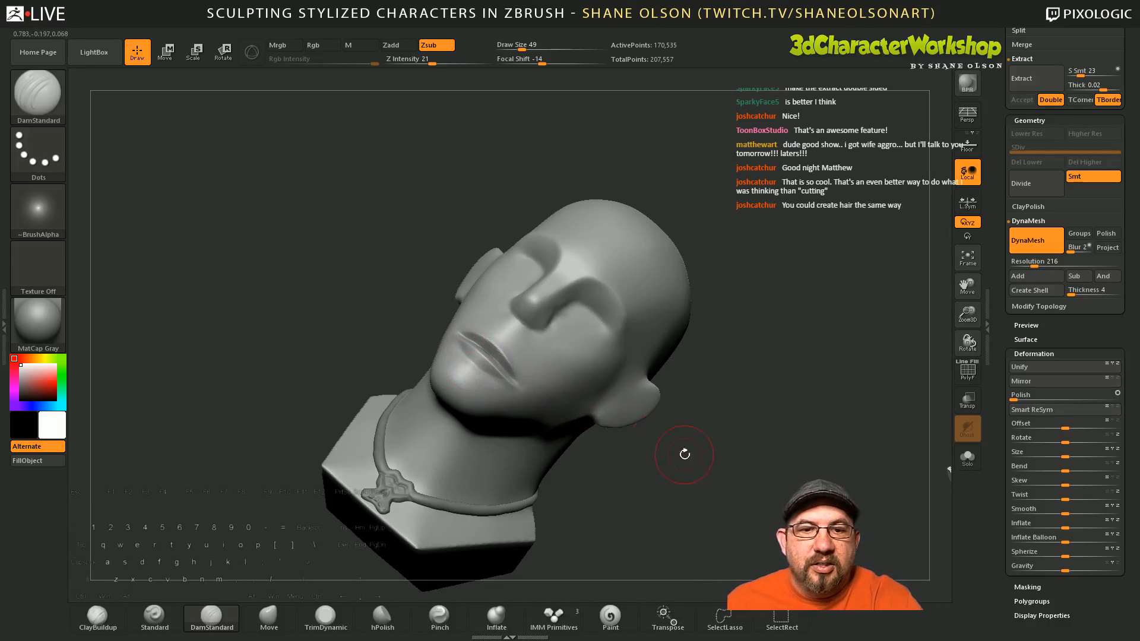
right_drag(684, 454, 723, 438)
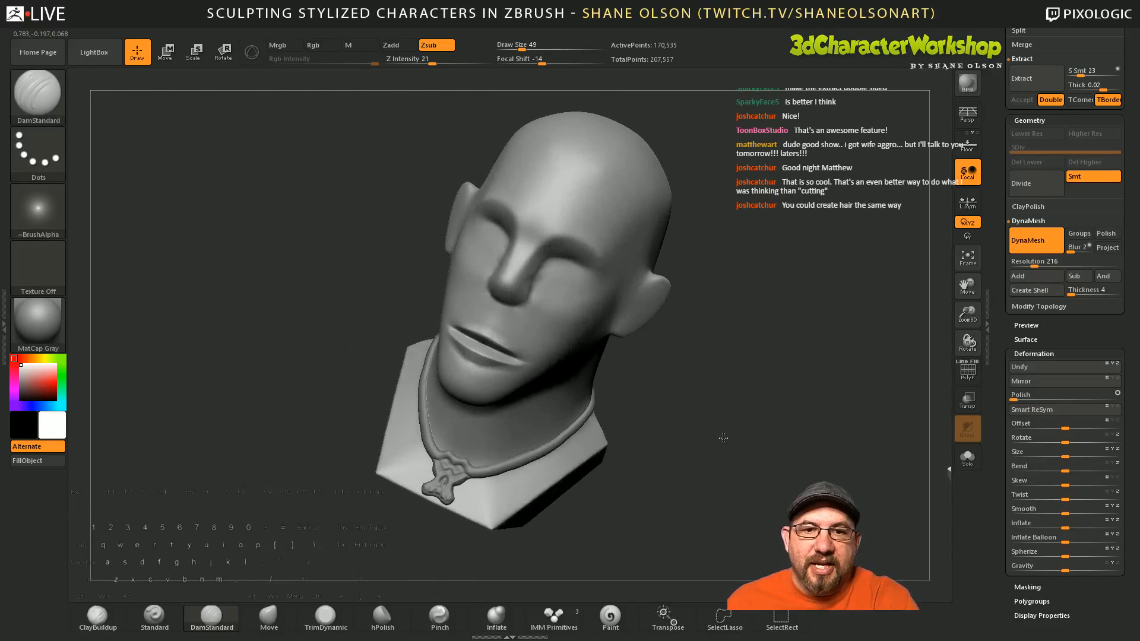
Step: Set the Smooth brush's Z Intensity to 98 and smooth over the carved mouth
key(shift)
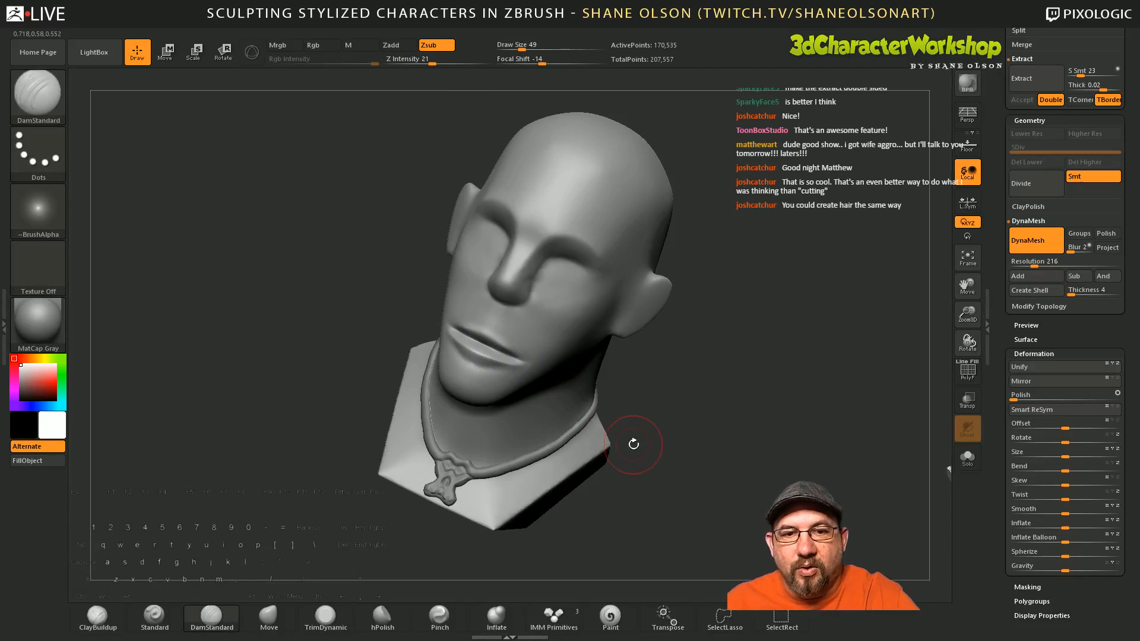
shift+drag(419, 63, 494, 65)
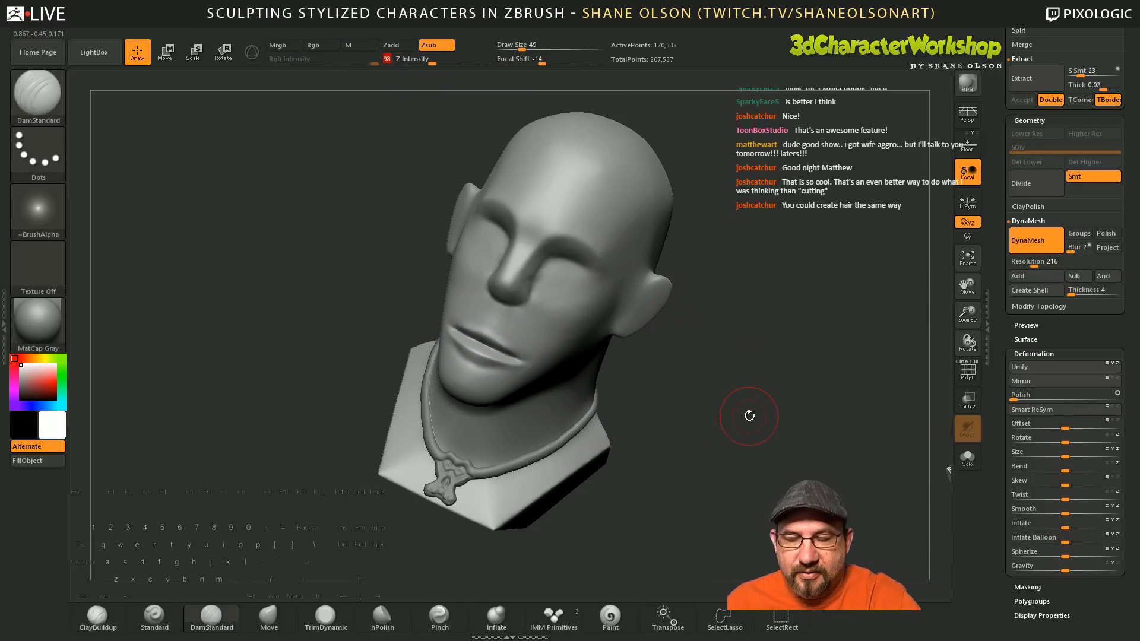
key(ctrl)
mouse_move(753, 429)
shift+mouse_down()
mouse_move(738, 432)
mouse_move(746, 422)
mouse_move(746, 442)
shift+mouse_up()
key(shift)
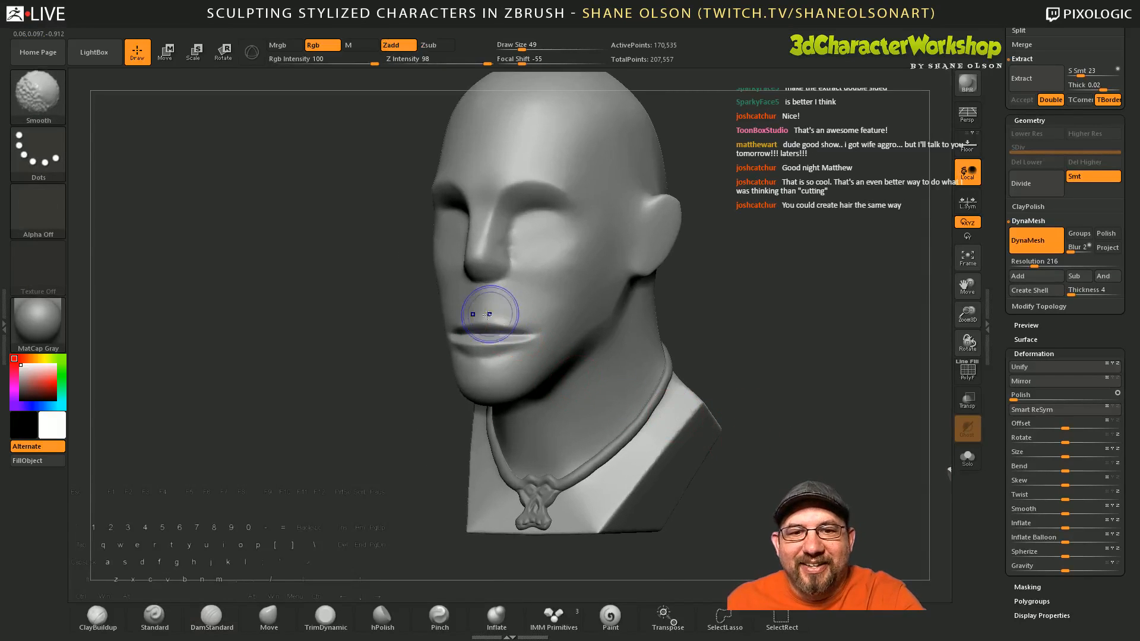
shift+drag(475, 337, 477, 350)
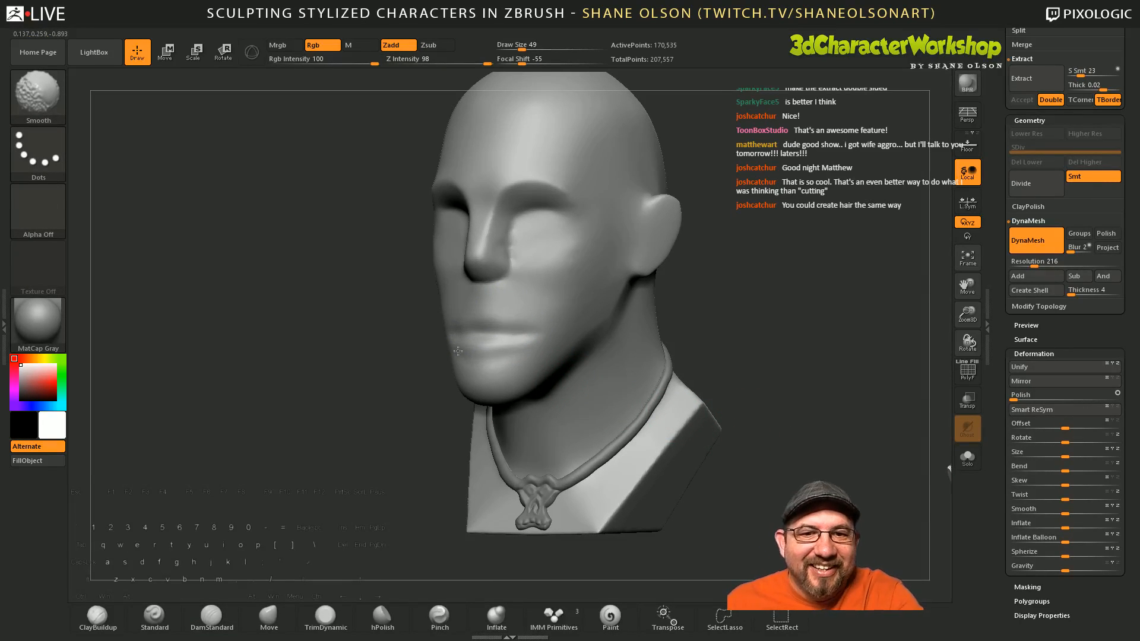
Step: Carve the mouth line between the lips with the DamStandard brush and soften the surface around the upper lip
mouse_move(750, 391)
shift+mouse_down()
mouse_move(741, 336)
mouse_move(738, 377)
mouse_move(719, 378)
shift+mouse_up()
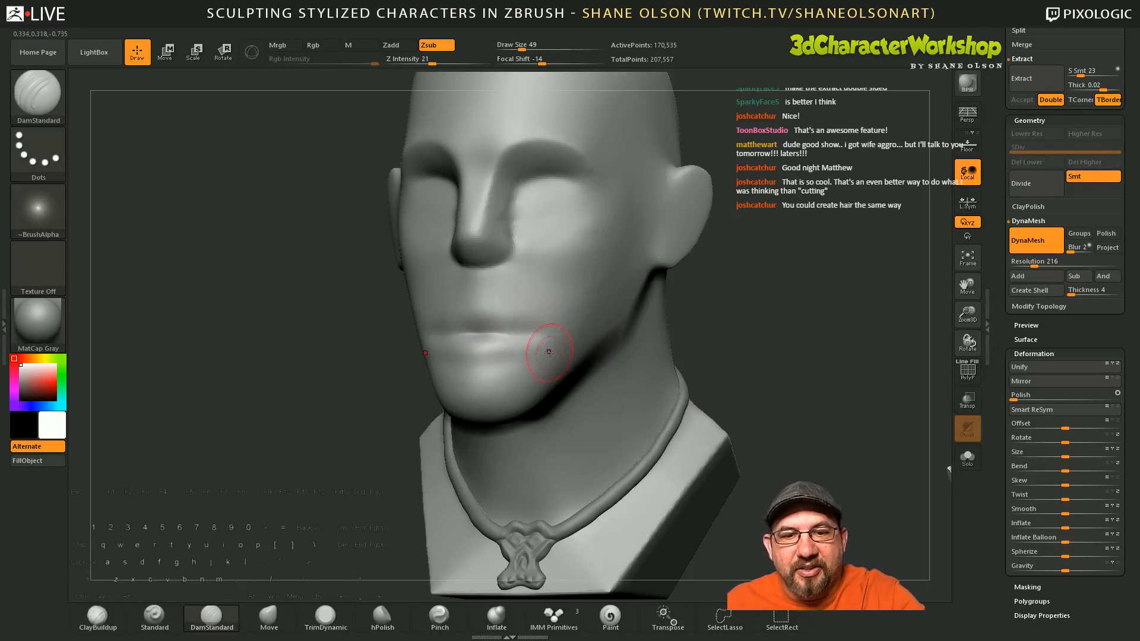
mouse_move(500, 332)
mouse_down()
mouse_move(535, 331)
mouse_move(498, 332)
mouse_move(489, 316)
mouse_move(526, 322)
mouse_up()
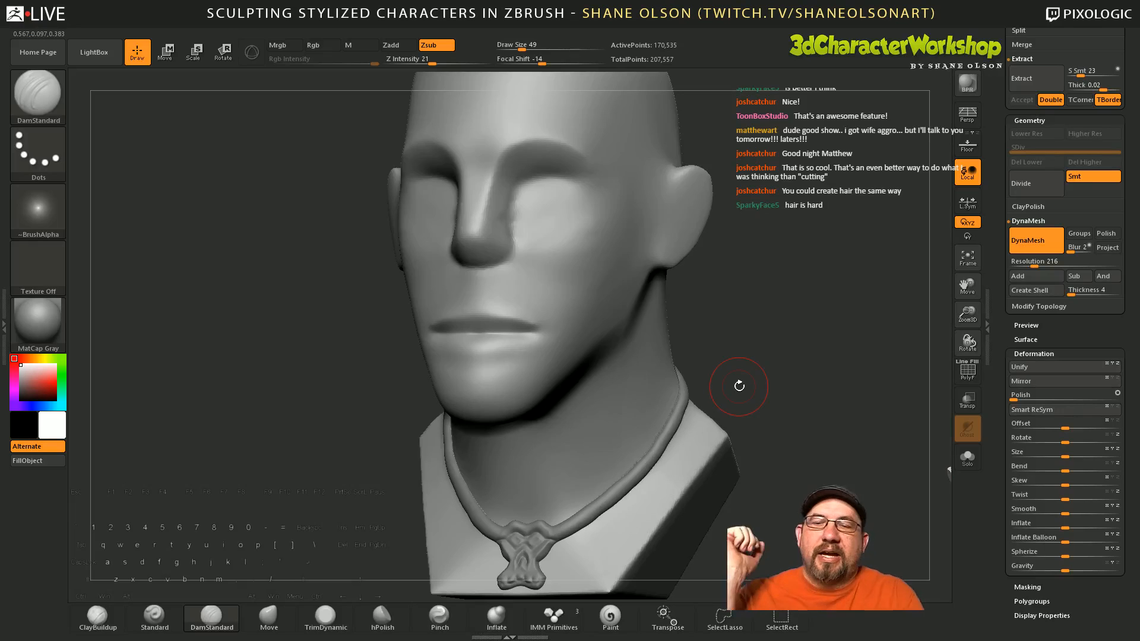
drag(787, 385, 600, 509)
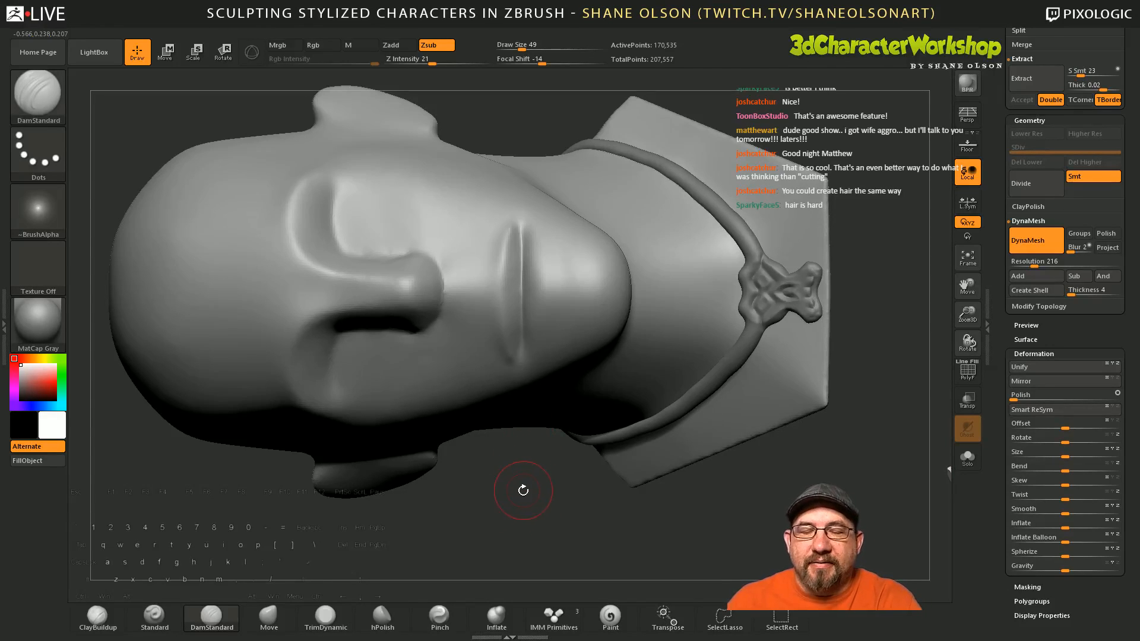
alt+drag(527, 481, 525, 503)
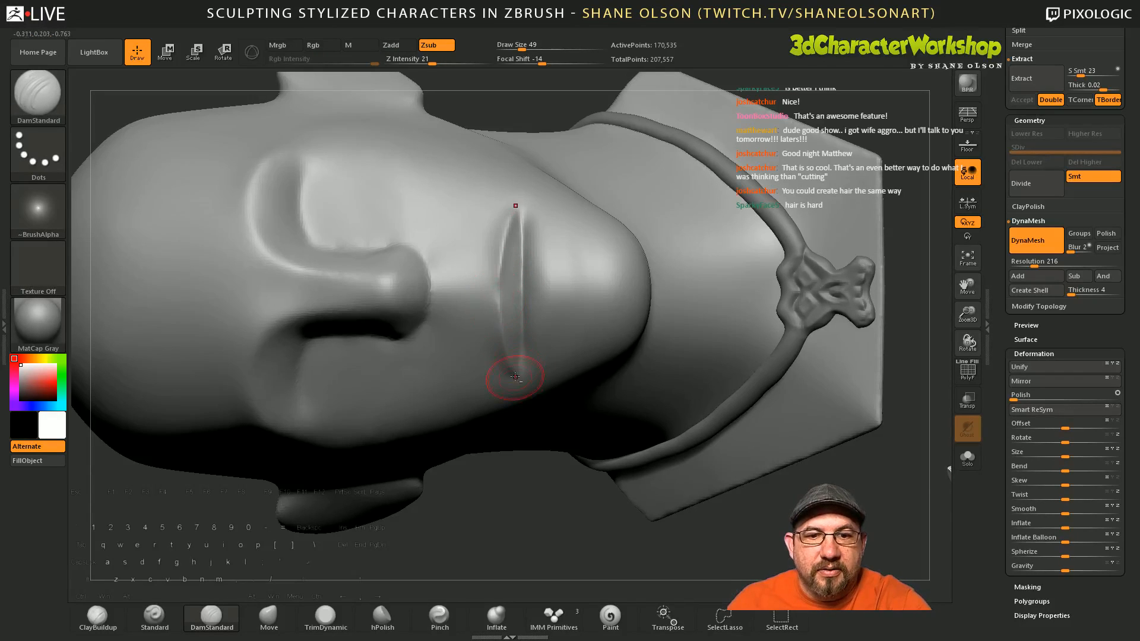
shift+drag(502, 300, 512, 365)
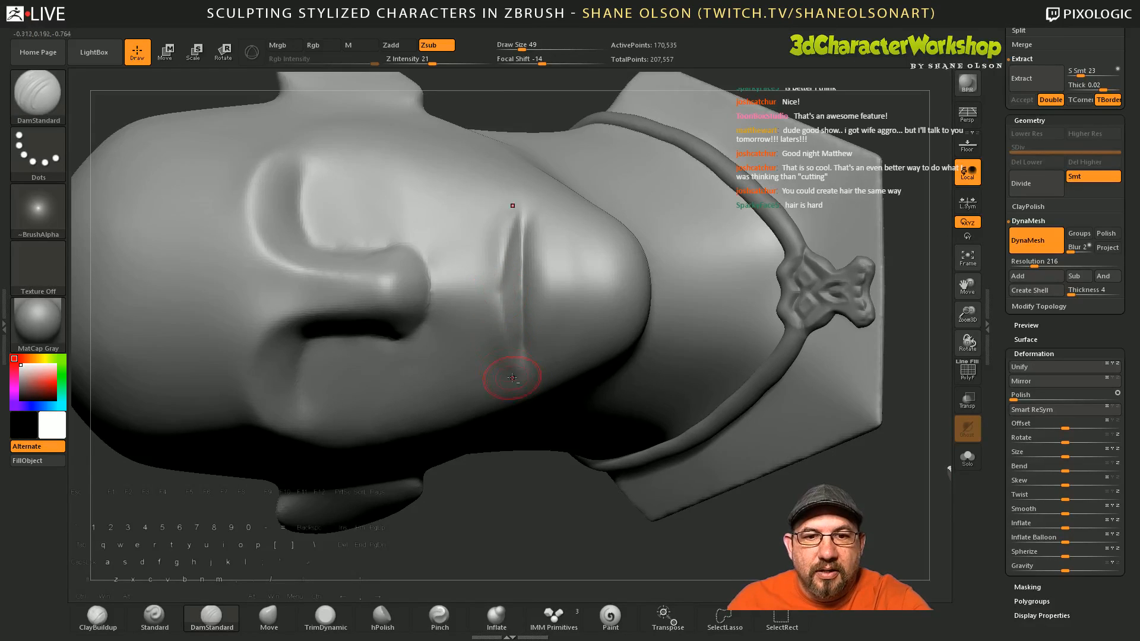
shift+drag(496, 330, 514, 357)
Step: Deepen the mouth line out to the corners with DamStandard and smooth the area below the lower lip
mouse_move(512, 255)
right_down()
mouse_move(507, 311)
mouse_move(503, 286)
right_up()
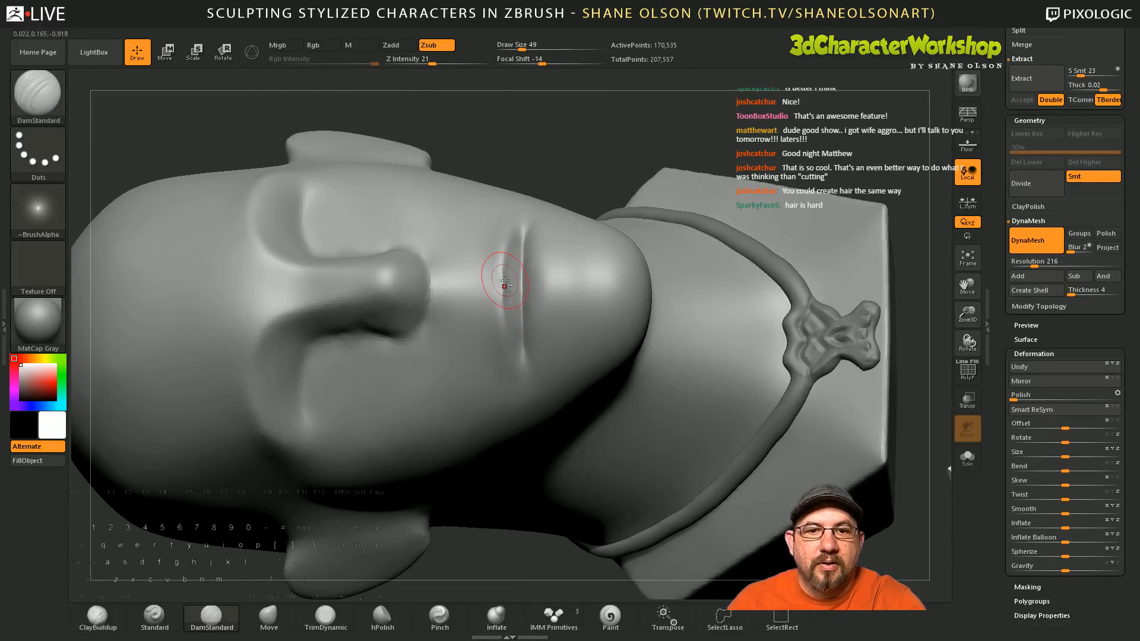
right_drag(534, 364, 539, 271)
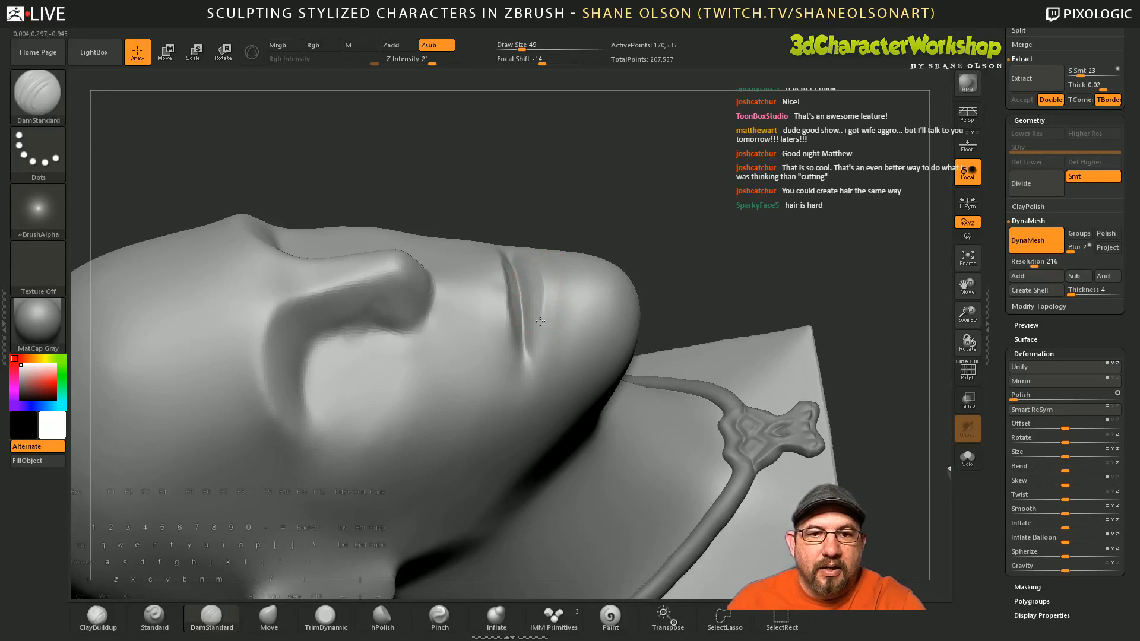
right_drag(539, 318, 567, 298)
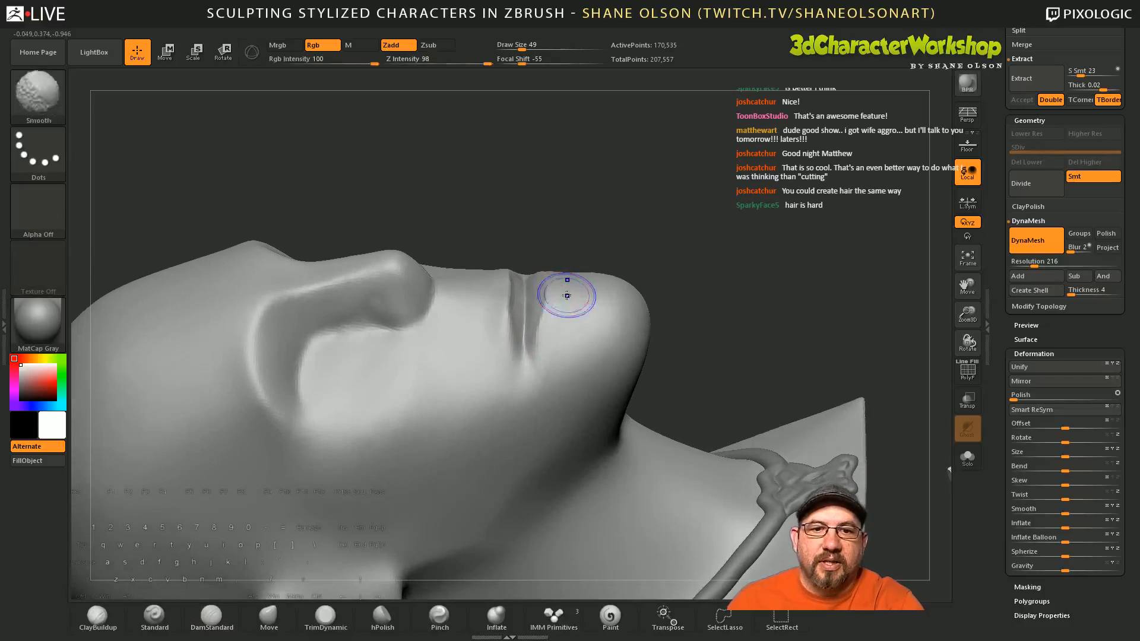
drag(524, 276, 536, 369)
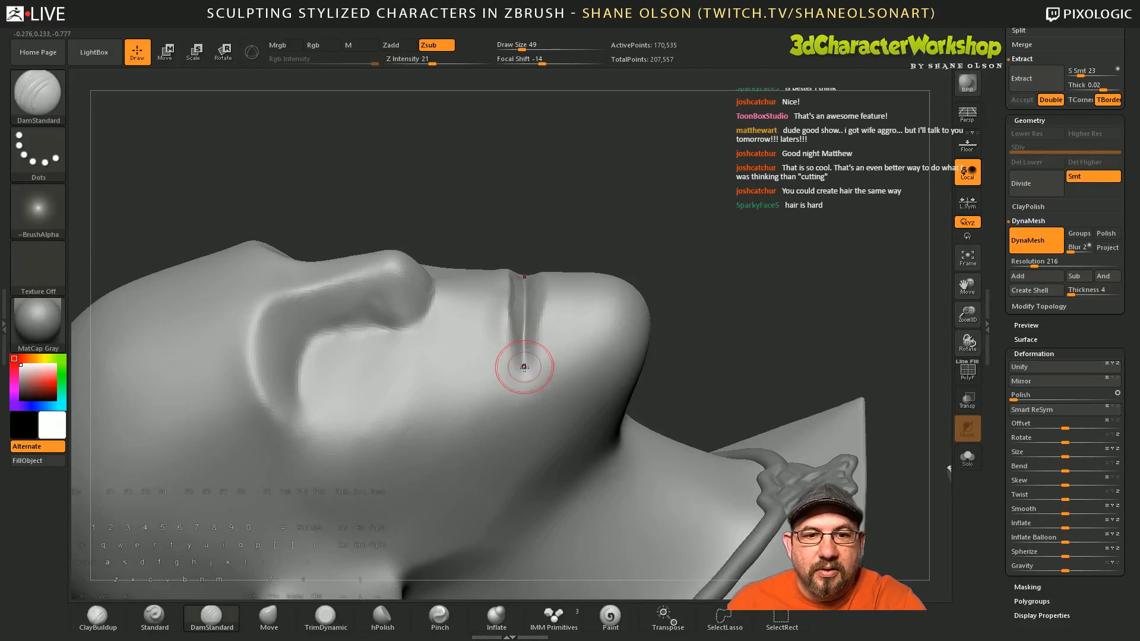
right_drag(521, 318, 504, 356)
mouse_move(504, 356)
shift+mouse_down()
mouse_move(542, 384)
mouse_move(560, 356)
shift+mouse_up()
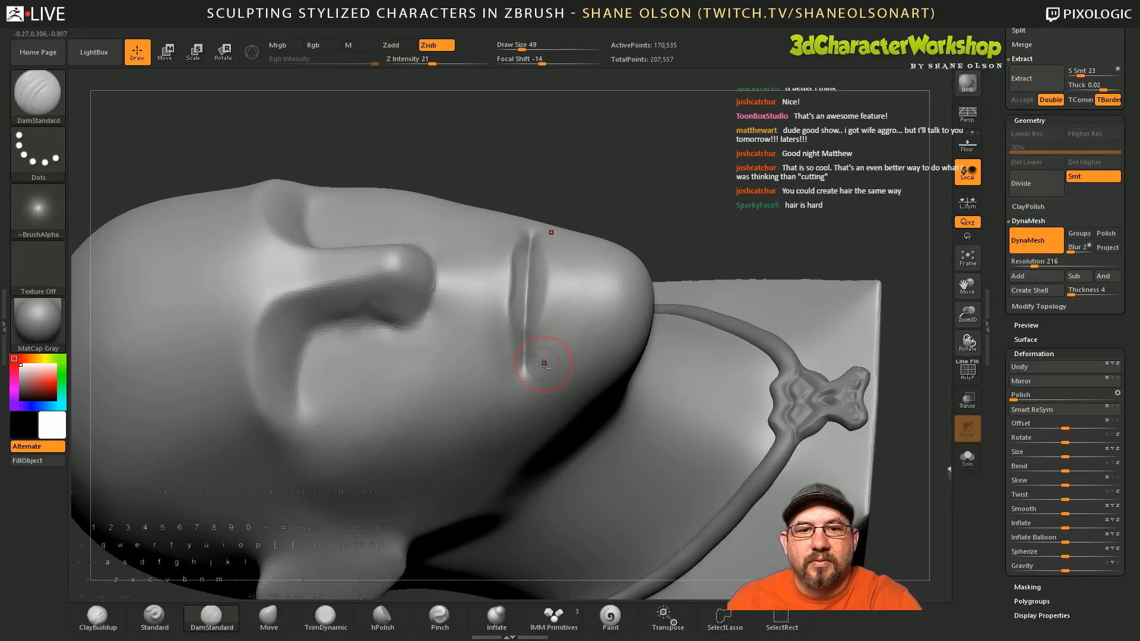
Step: Paint a mask over the temples and sideburns with MaskPen at draw size 17 to start the hairline
mouse_move(543, 363)
ctrl+right_down()
mouse_move(530, 180)
mouse_move(692, 358)
mouse_move(689, 324)
mouse_move(689, 356)
mouse_move(680, 331)
mouse_move(672, 379)
mouse_move(718, 376)
mouse_move(735, 356)
mouse_move(715, 389)
mouse_move(720, 407)
ctrl+right_up()
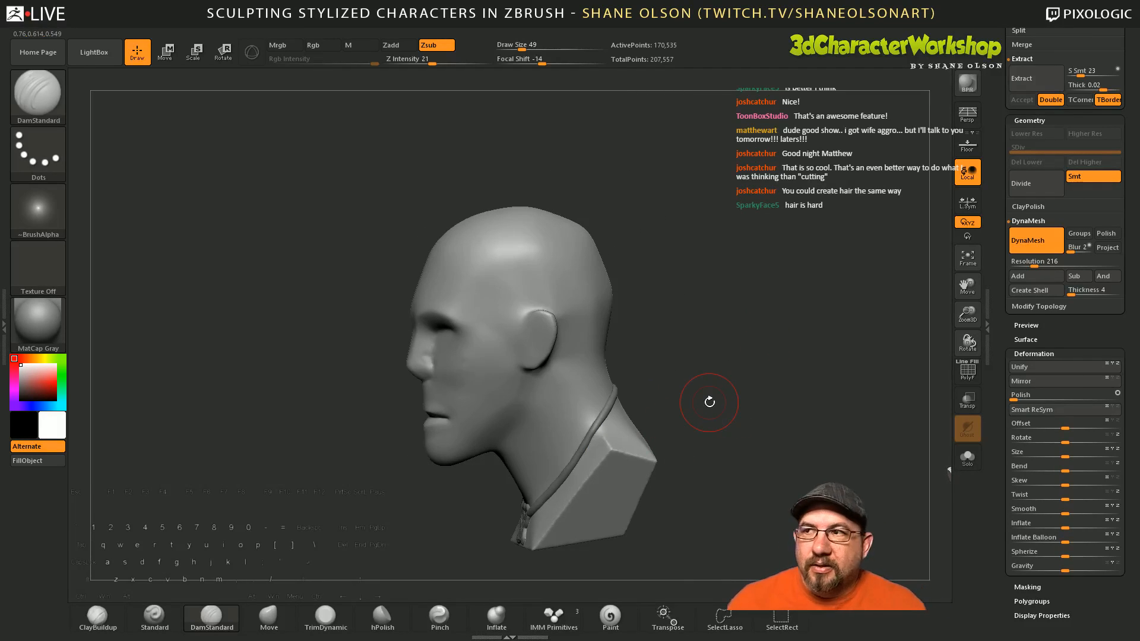
mouse_move(655, 371)
right_down()
mouse_move(611, 257)
mouse_move(682, 279)
mouse_move(642, 260)
right_up()
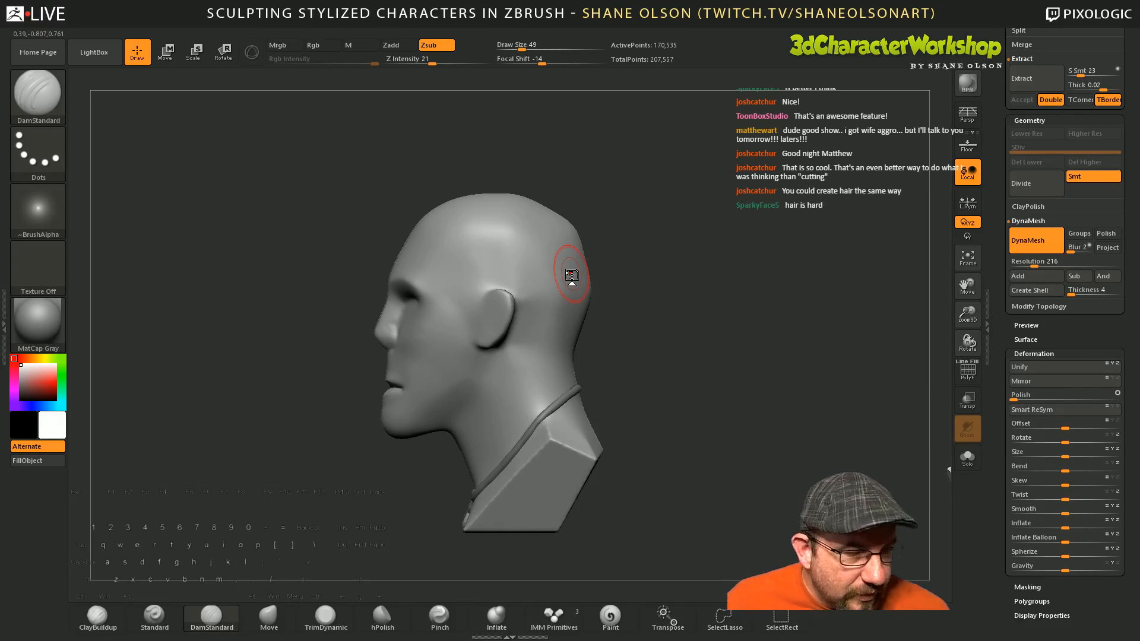
drag(725, 392, 730, 413)
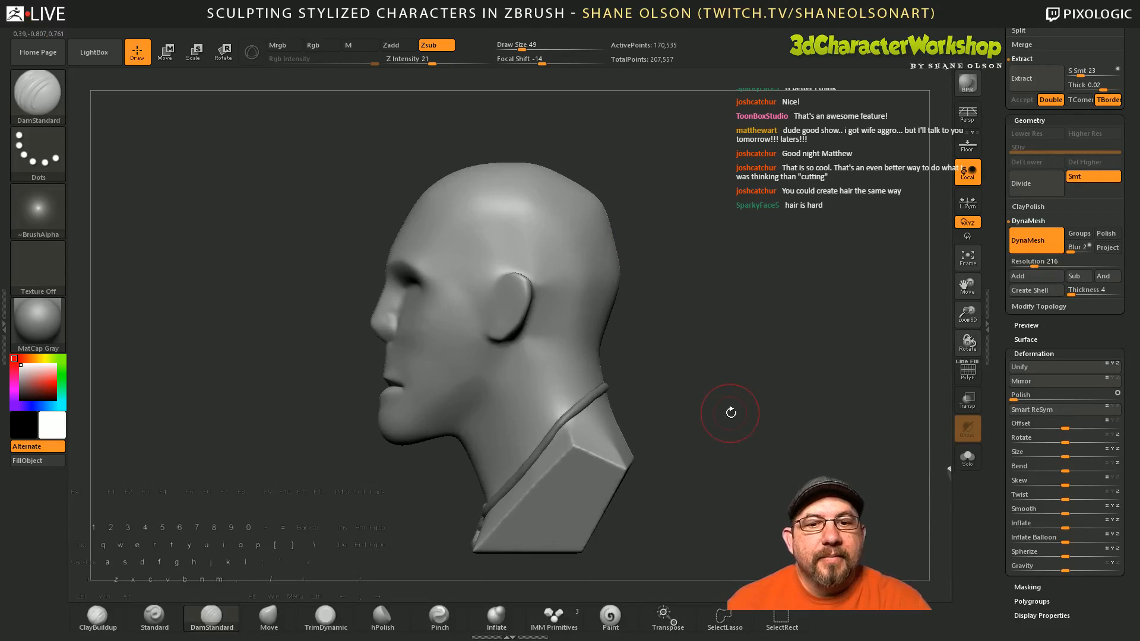
alt+right_drag(491, 199, 478, 244)
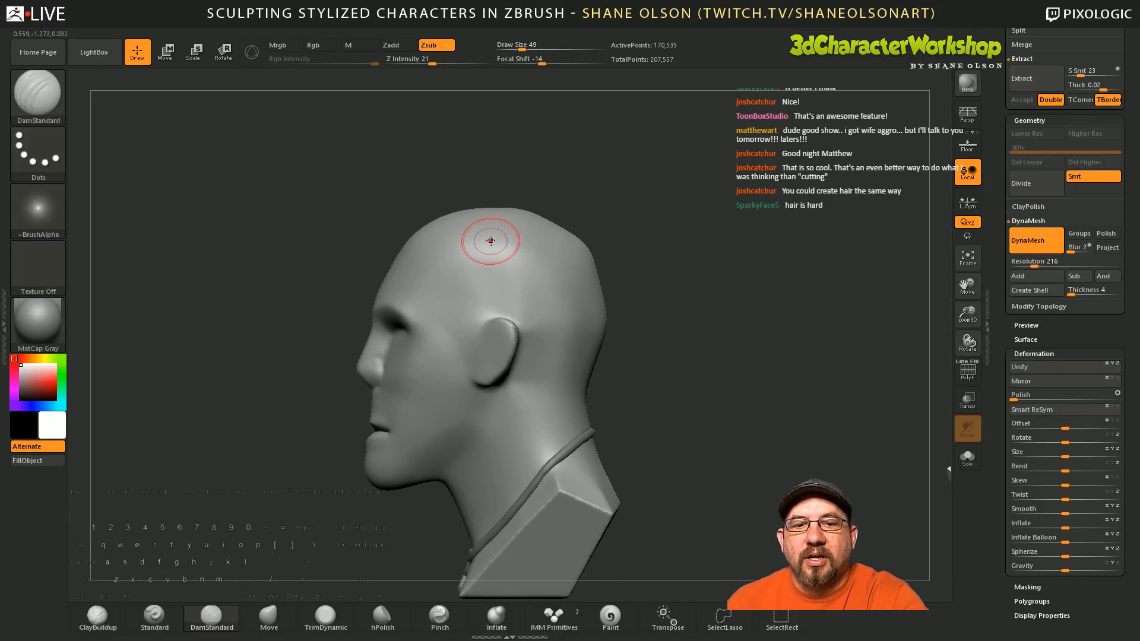
mouse_move(461, 243)
ctrl+mouse_down()
mouse_move(477, 270)
mouse_move(457, 350)
mouse_move(495, 297)
ctrl+mouse_up()
key(s)
alt+right_drag(498, 279, 536, 371)
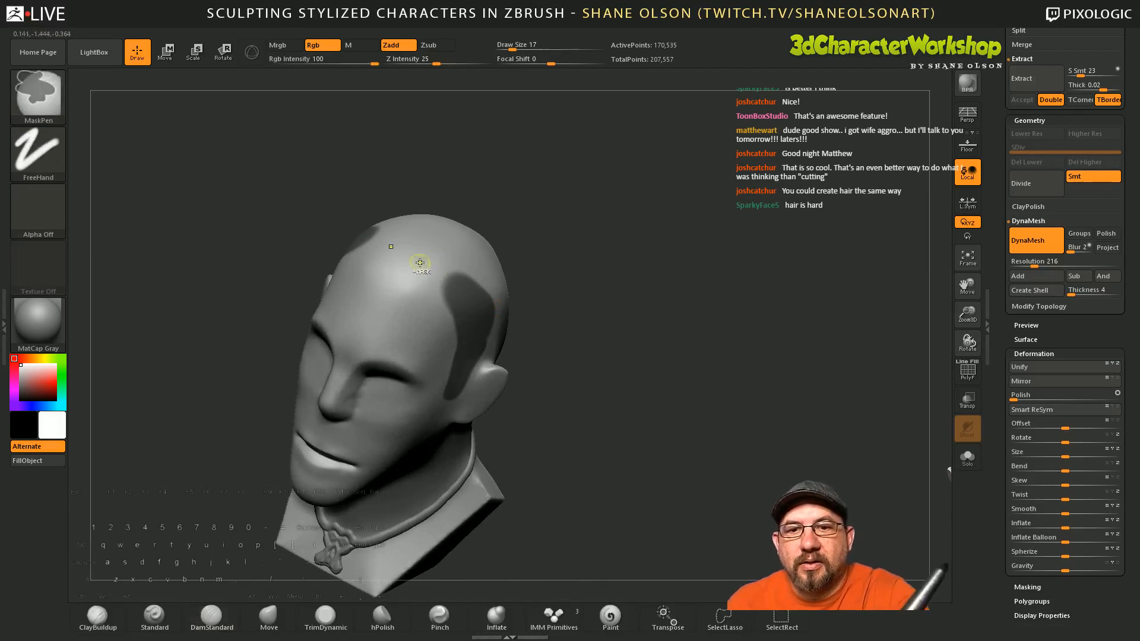
Step: Mask the hairline across the forehead and unmask the temple area to shape a receding hairline
mouse_move(389, 278)
ctrl+mouse_down()
mouse_move(445, 286)
mouse_move(452, 303)
ctrl+mouse_up()
mouse_move(510, 351)
right_down()
mouse_move(468, 307)
mouse_move(467, 321)
mouse_move(416, 293)
right_up()
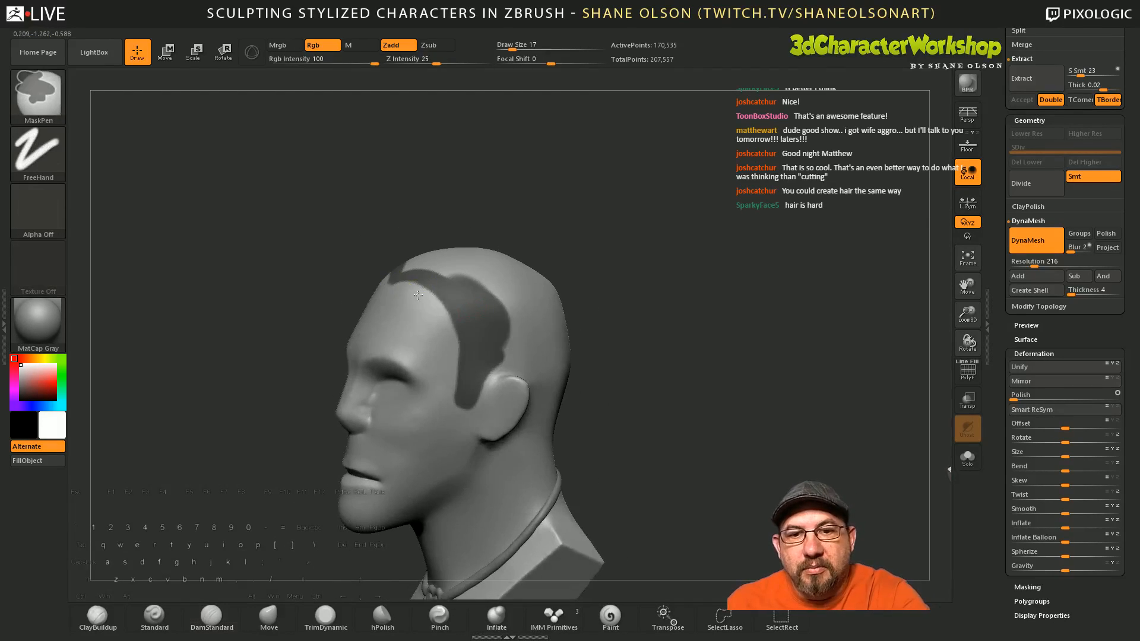
mouse_move(471, 299)
ctrl+alt+mouse_down()
mouse_move(478, 322)
mouse_move(460, 345)
ctrl+alt+mouse_up()
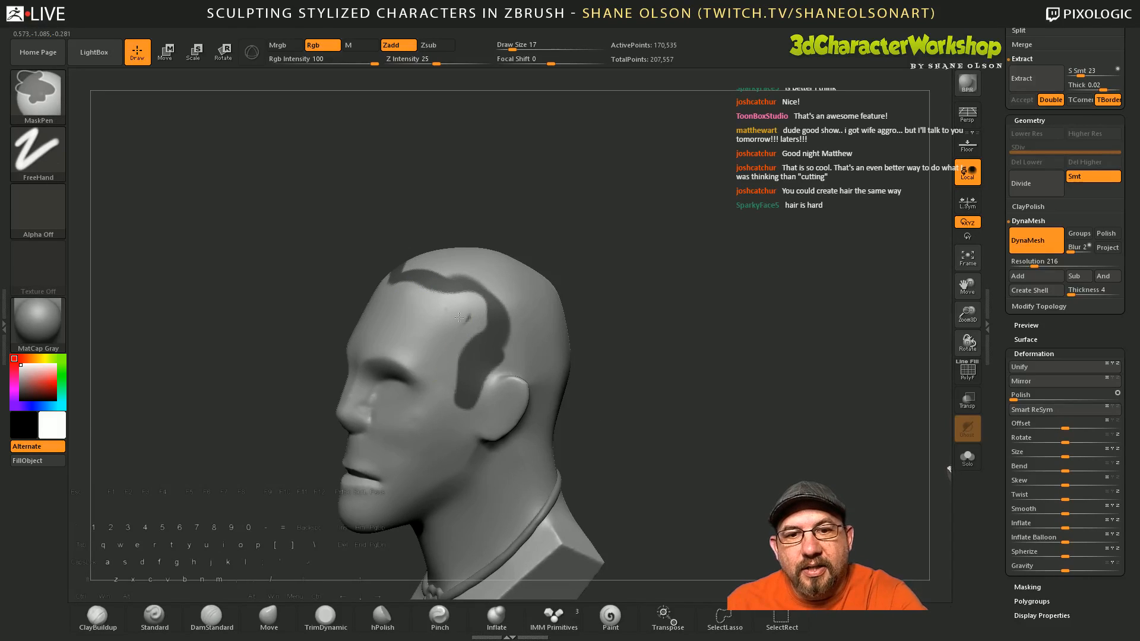
drag(663, 342, 639, 357)
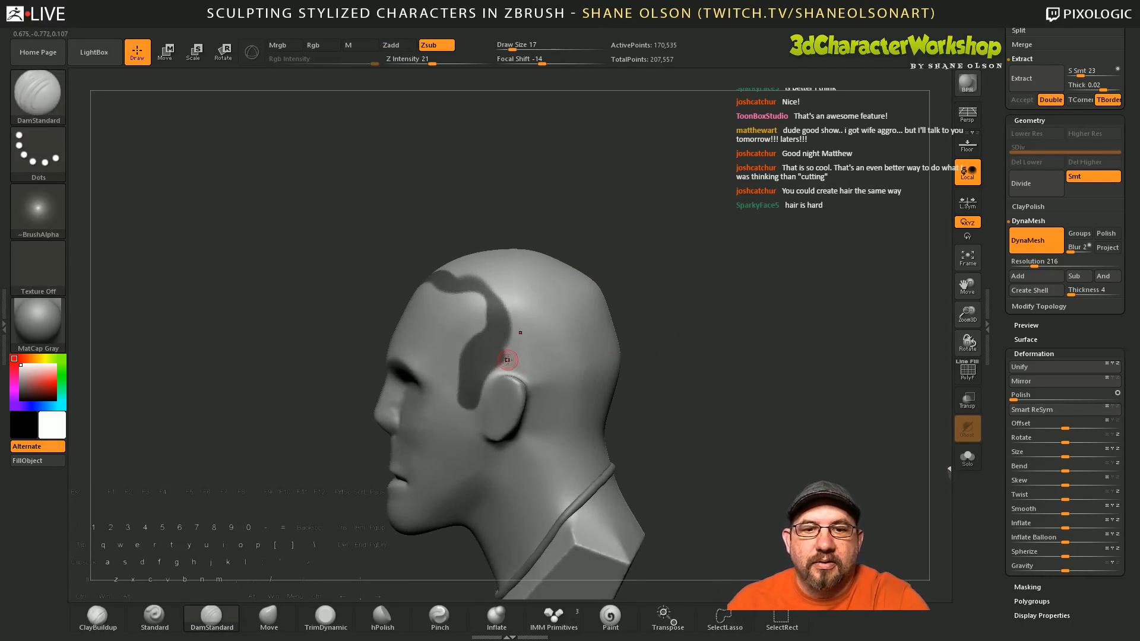
Step: Continue the hairline mask over and behind the ear and across the nape of the neck
mouse_move(480, 371)
ctrl+mouse_down()
mouse_move(518, 359)
mouse_move(555, 437)
ctrl+mouse_up()
mouse_move(703, 445)
mouse_down()
mouse_move(560, 448)
mouse_move(589, 460)
mouse_move(638, 444)
mouse_move(574, 414)
mouse_up()
key(b)
key(d)
key(s)
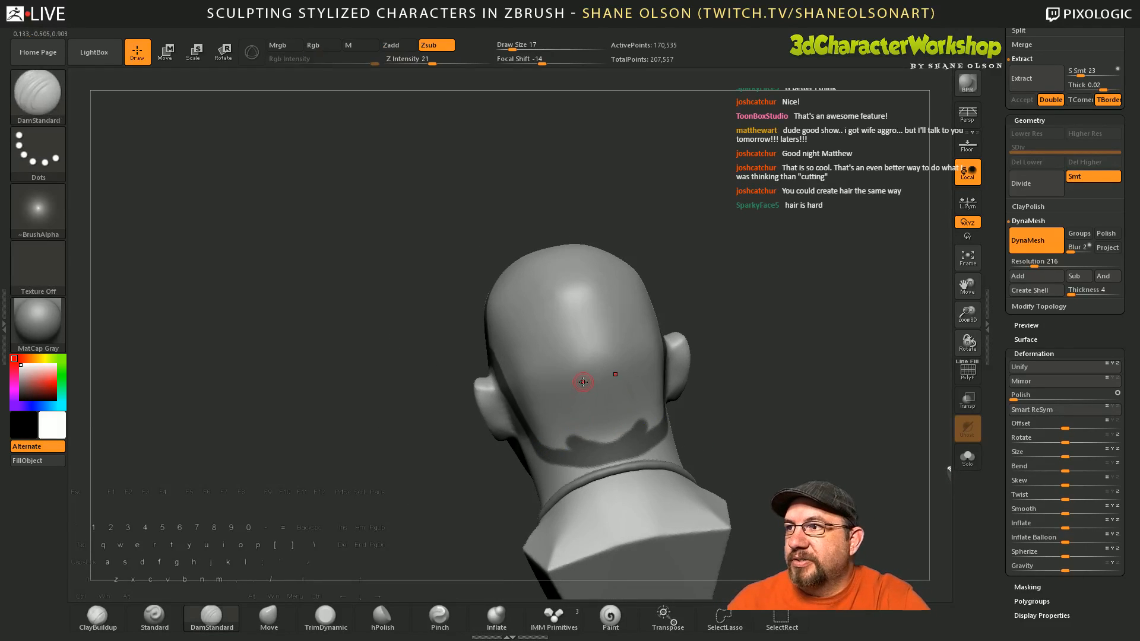
right_drag(583, 381, 610, 394)
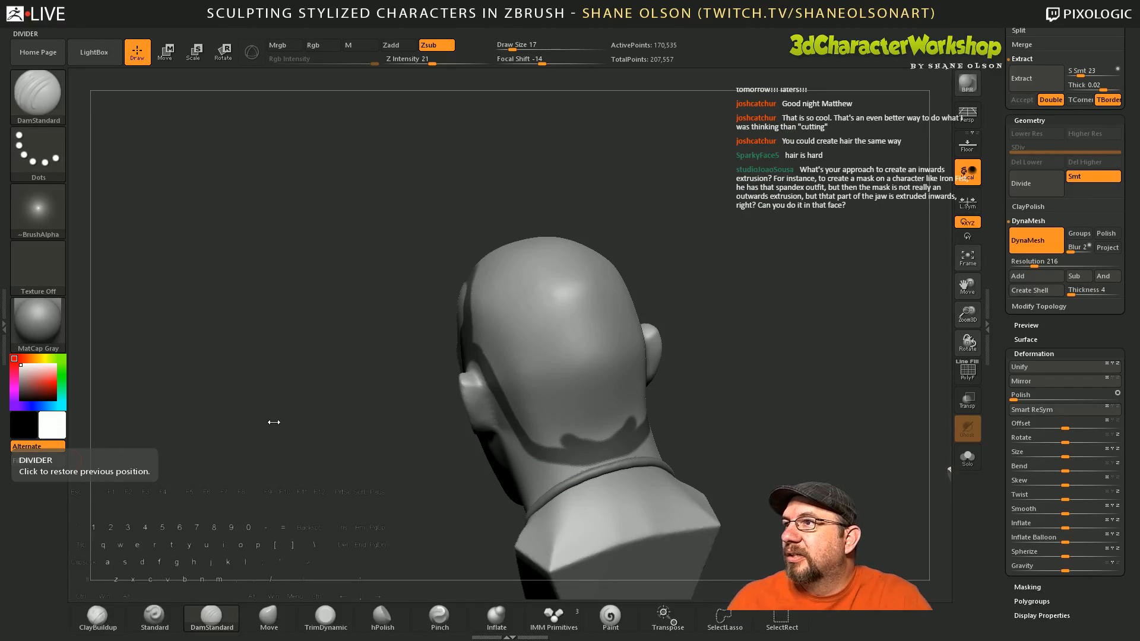
Step: Fill in the mask over the back, sides and crown of the scalp with draw size 54
drag(751, 337, 700, 323)
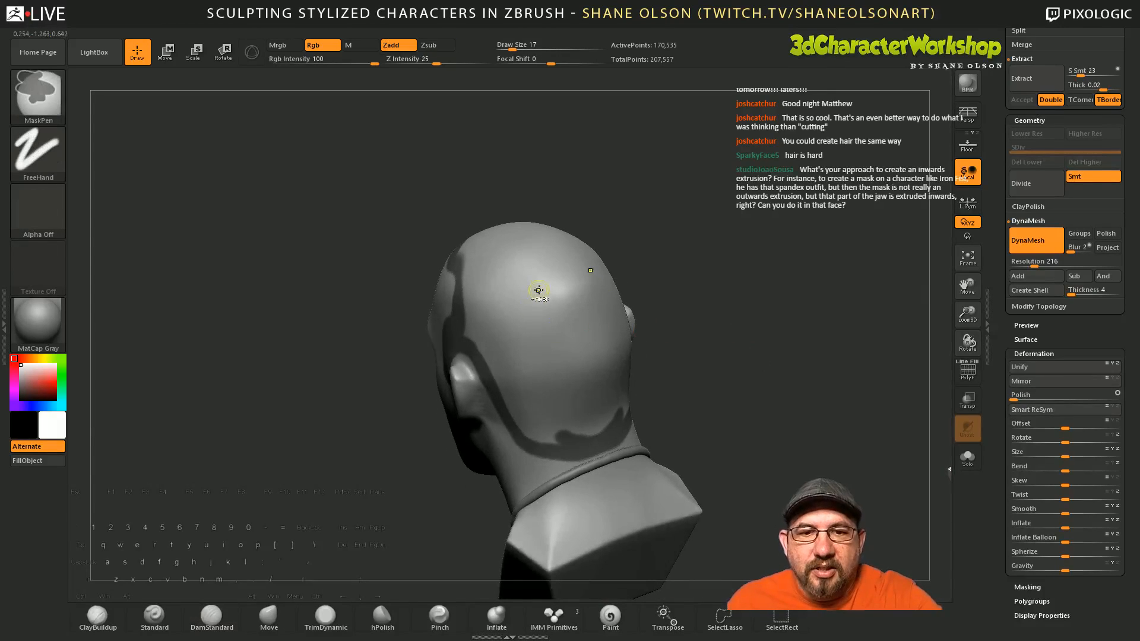
mouse_move(547, 274)
ctrl+mouse_down()
mouse_move(570, 316)
mouse_move(597, 323)
mouse_move(563, 273)
mouse_move(586, 304)
mouse_move(585, 424)
mouse_move(552, 427)
mouse_move(523, 404)
mouse_move(539, 420)
mouse_move(573, 356)
mouse_move(558, 303)
mouse_move(510, 285)
mouse_move(481, 332)
ctrl+mouse_up()
key(s)
right_drag(516, 304, 537, 311)
alt+right_drag(494, 249, 508, 326)
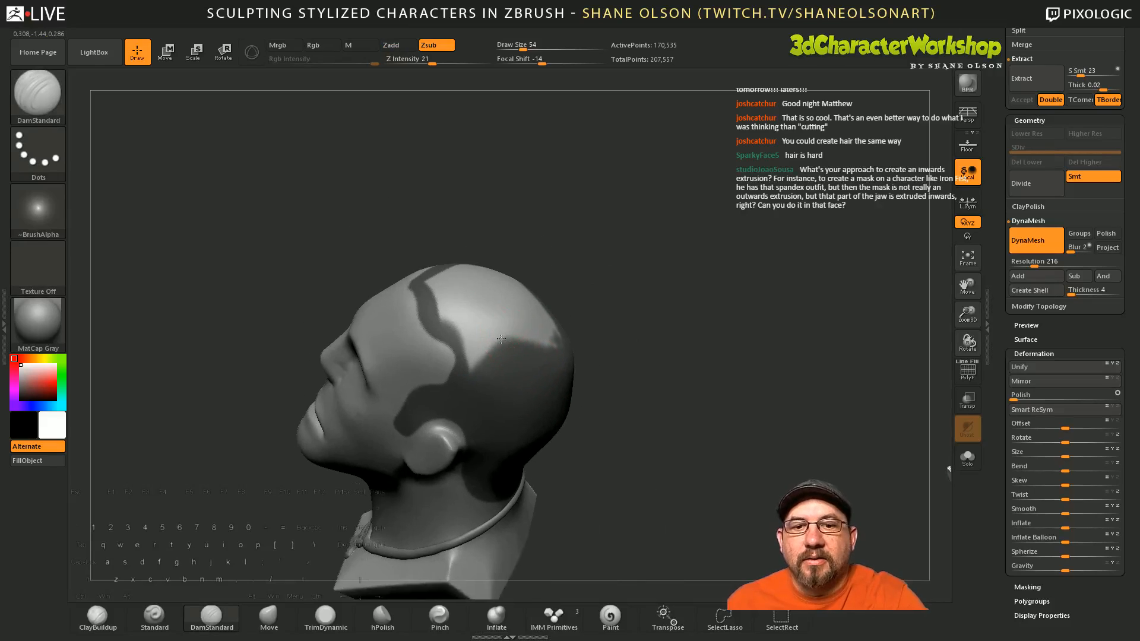
mouse_move(493, 336)
ctrl+mouse_down()
mouse_move(501, 363)
mouse_move(464, 350)
mouse_move(526, 356)
mouse_move(509, 321)
mouse_move(467, 330)
ctrl+mouse_up()
right_drag(484, 305, 490, 322)
Step: Refine the mask's edge along the forehead and temples at draw size 23 to form an angular hairline
key(s)
drag(490, 322, 448, 315)
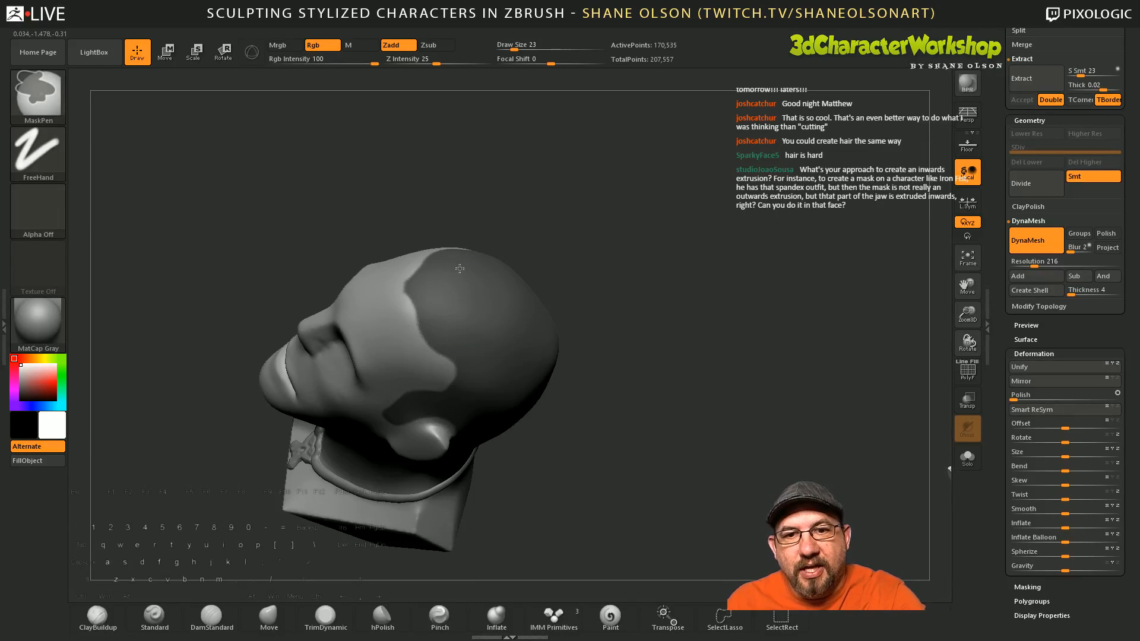
mouse_move(460, 268)
ctrl+mouse_down()
mouse_move(440, 301)
mouse_move(419, 291)
mouse_move(427, 303)
ctrl+mouse_up()
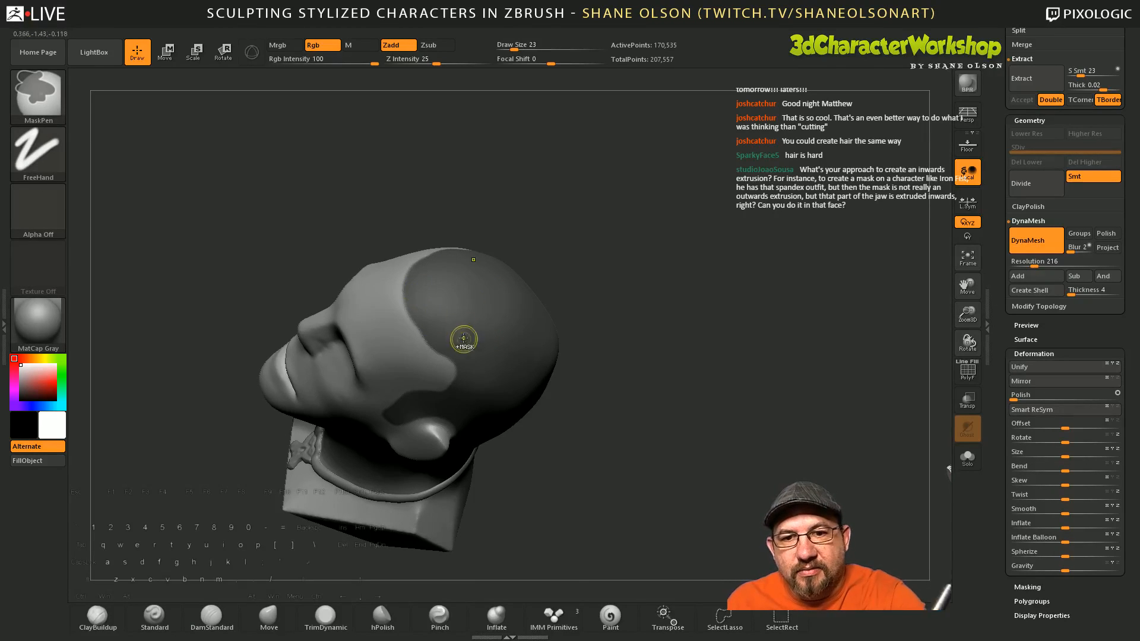
mouse_move(464, 339)
right_down()
mouse_move(534, 333)
mouse_move(639, 351)
mouse_move(679, 397)
mouse_move(651, 371)
mouse_move(730, 384)
mouse_move(656, 372)
mouse_move(645, 422)
mouse_move(624, 374)
right_up()
key(ctrl)
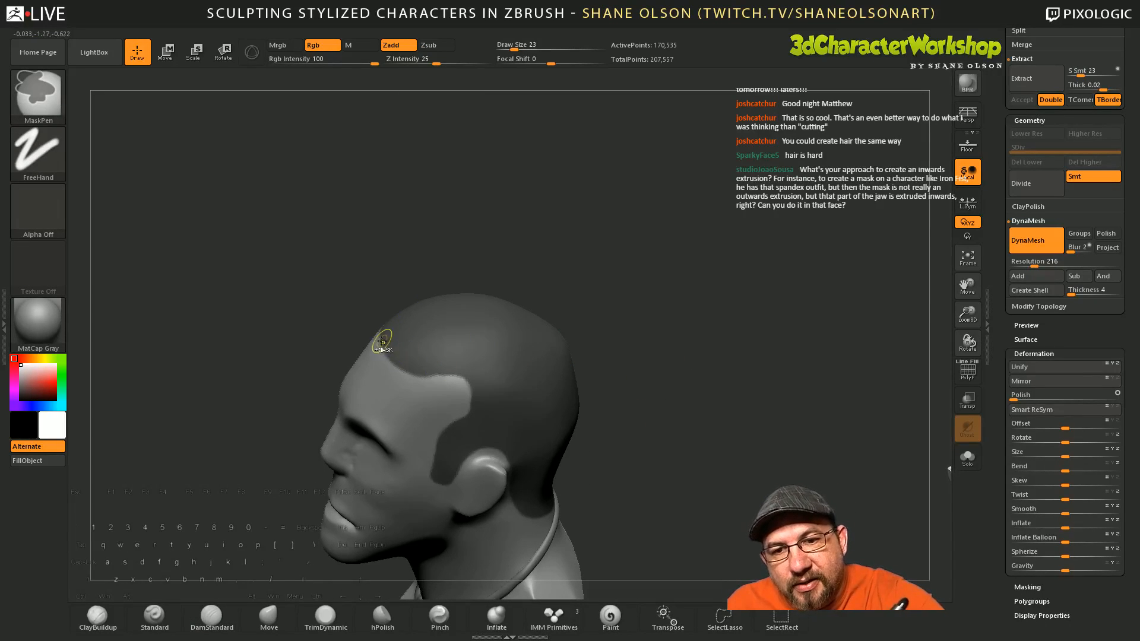
ctrl+drag(382, 341, 423, 369)
mouse_move(484, 356)
right_down()
mouse_move(600, 415)
mouse_move(653, 424)
mouse_move(537, 413)
mouse_move(642, 474)
mouse_move(723, 475)
mouse_move(671, 477)
mouse_move(672, 445)
mouse_move(610, 455)
mouse_move(634, 399)
mouse_move(624, 426)
mouse_move(643, 437)
right_up()
Step: Clean up the sideburn mask in front of the ear with MaskPen at draw size 14
key(ctrl)
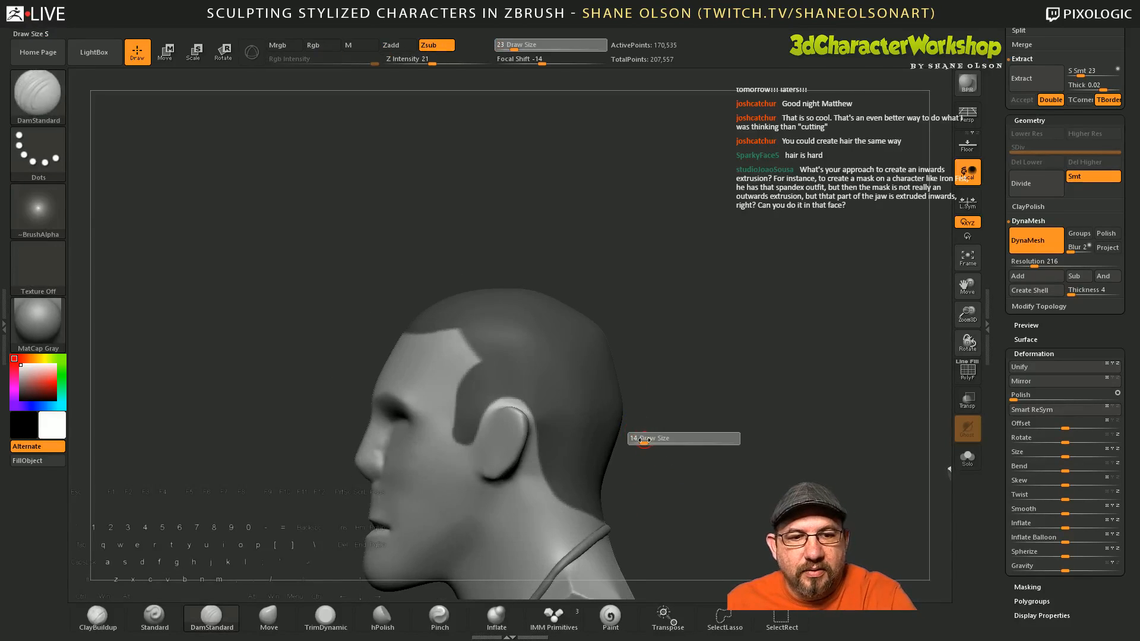
key(ctrl)
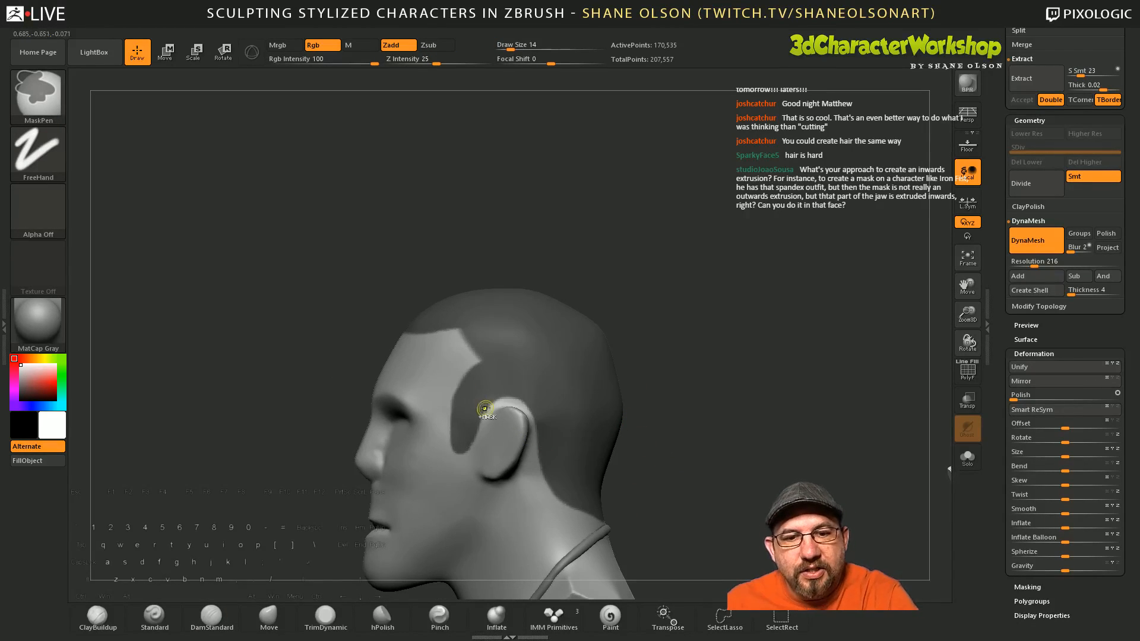
key(ctrl)
key(ctrl)
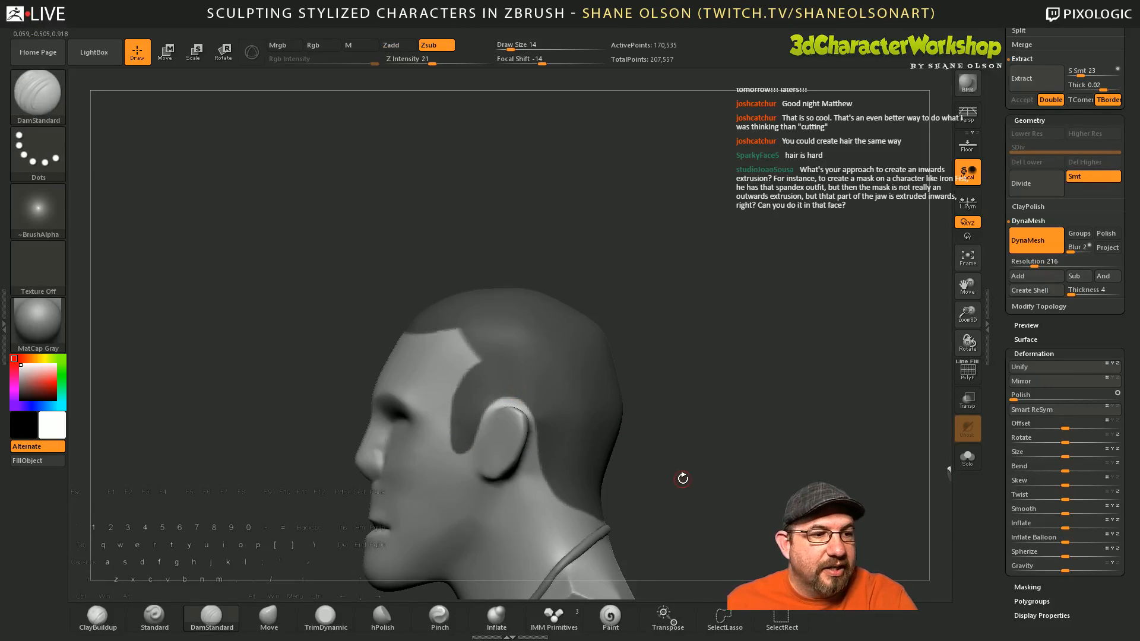
Step: Preview an extraction of the masked hair area and set the extract thickness to 0.17183
right_drag(683, 478, 799, 401)
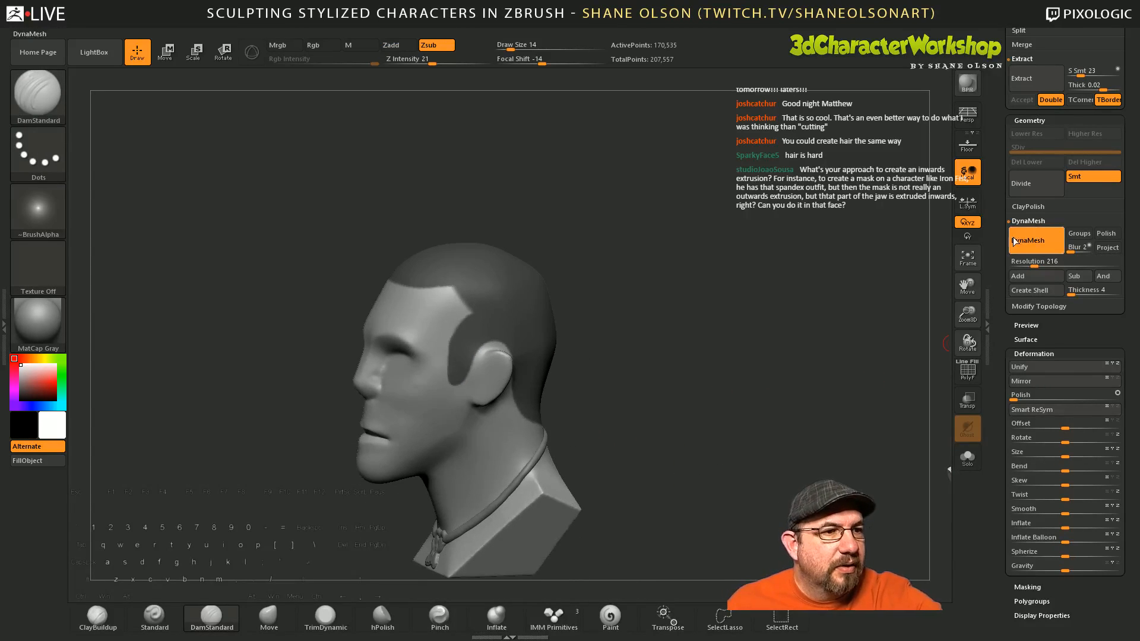
scroll(1036, 264, up, 5)
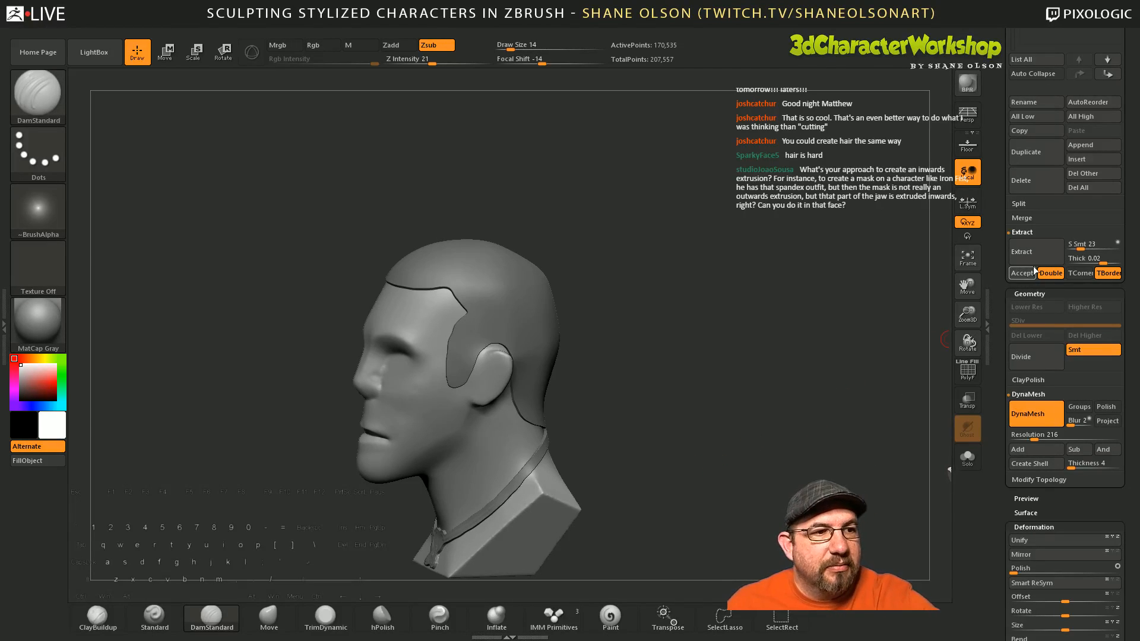
drag(1099, 260, 1112, 260)
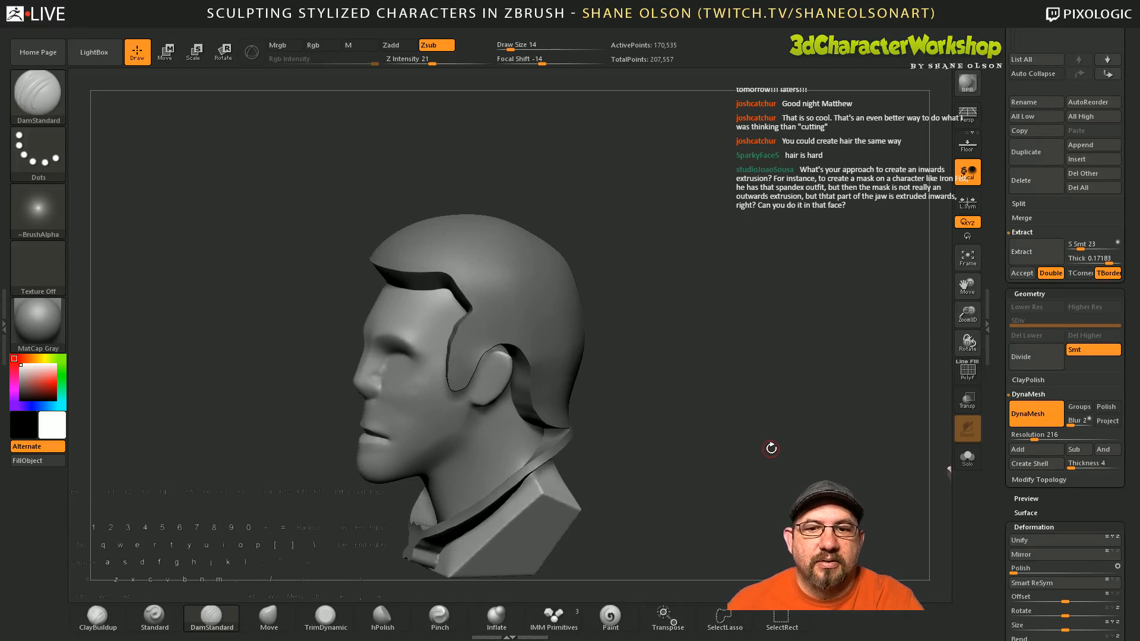
Step: Extract the masked scalp as a thick double-sided hair piece and accept it as new geometry
drag(713, 454, 849, 396)
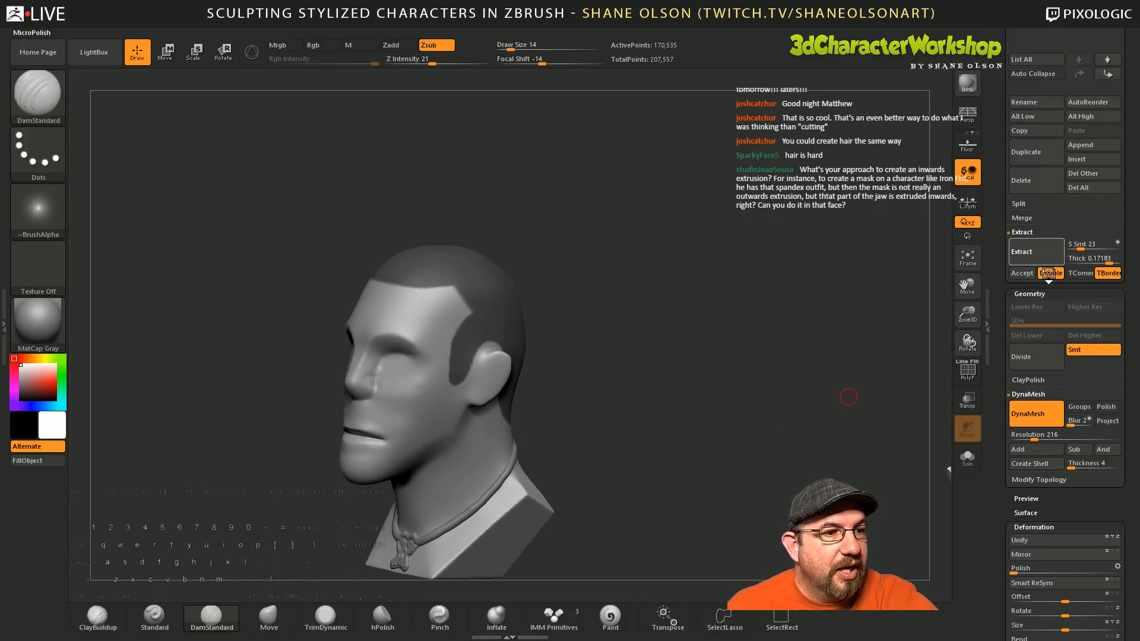
click(1026, 258)
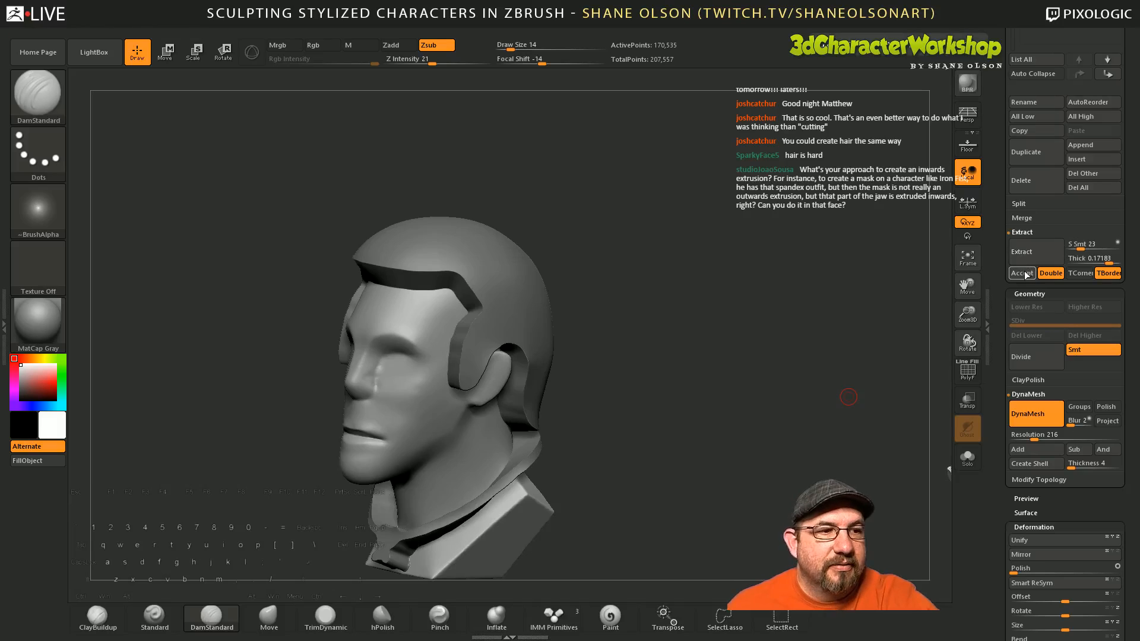
click(1022, 273)
drag(855, 393, 720, 395)
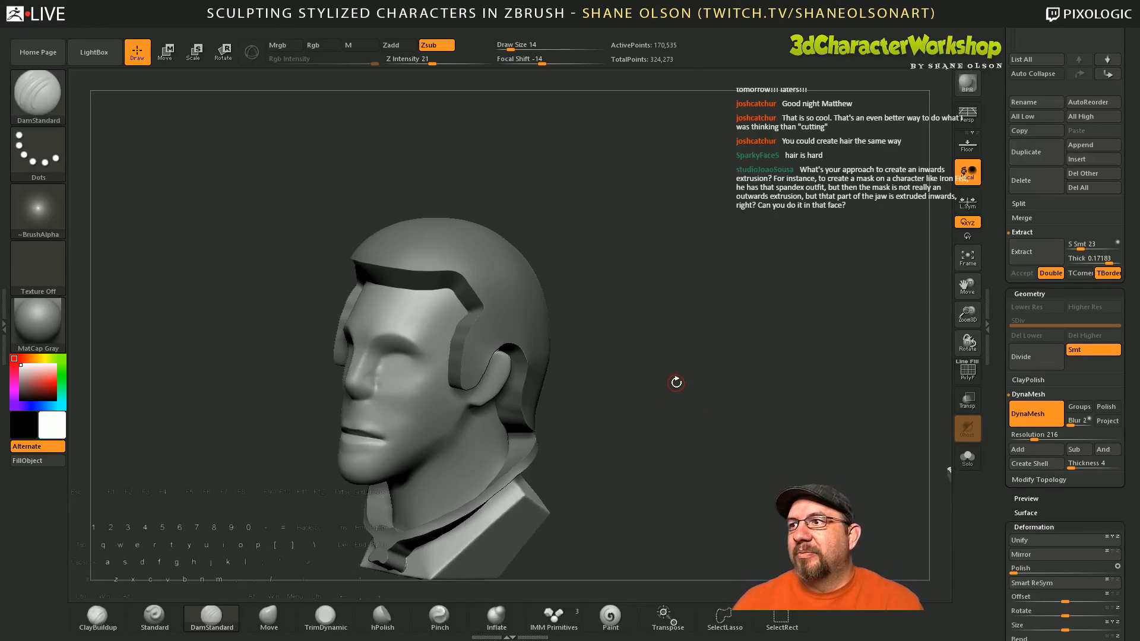
drag(668, 423, 648, 429)
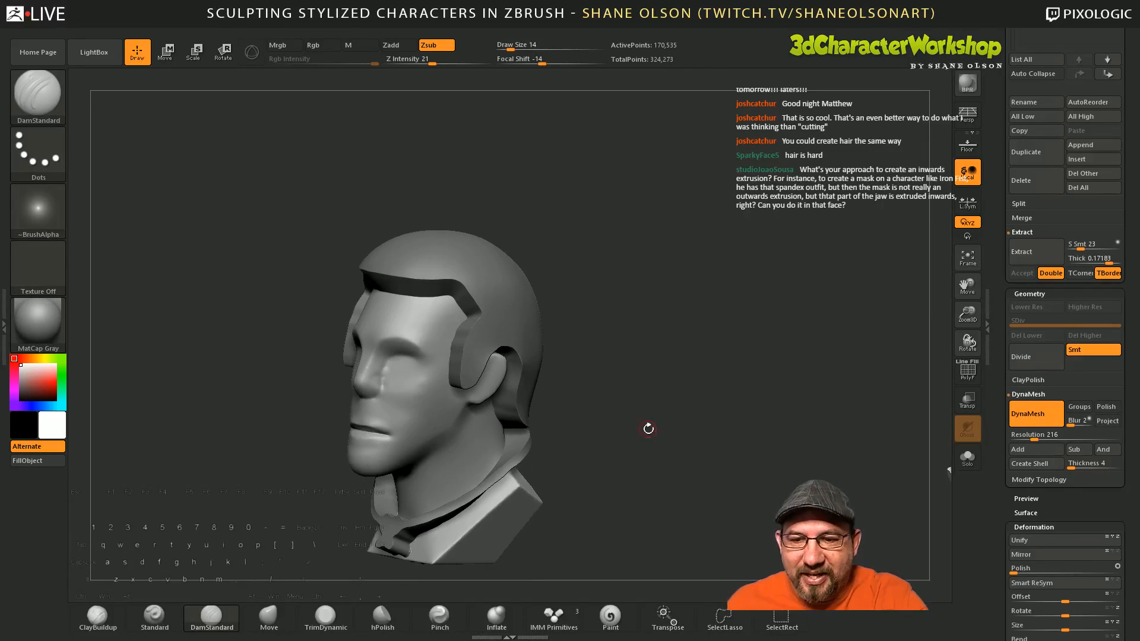
Step: Switch to the Move brush at draw size 68 and make the newly extracted hair subtool active
click(267, 616)
key(s)
drag(641, 385, 655, 387)
drag(754, 404, 707, 411)
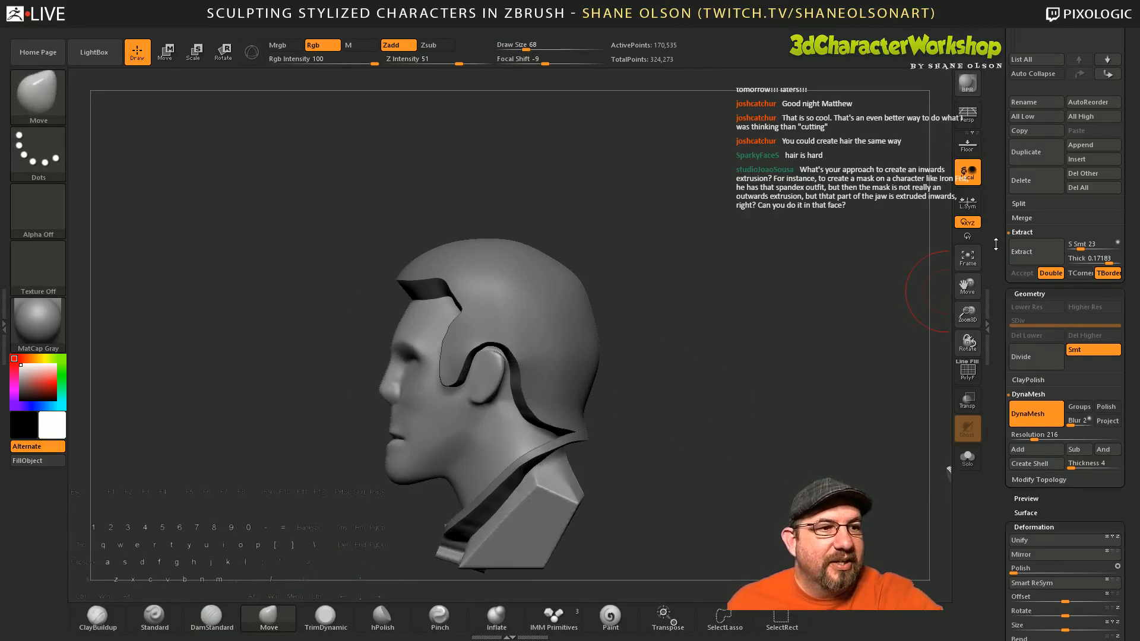
drag(995, 244, 997, 560)
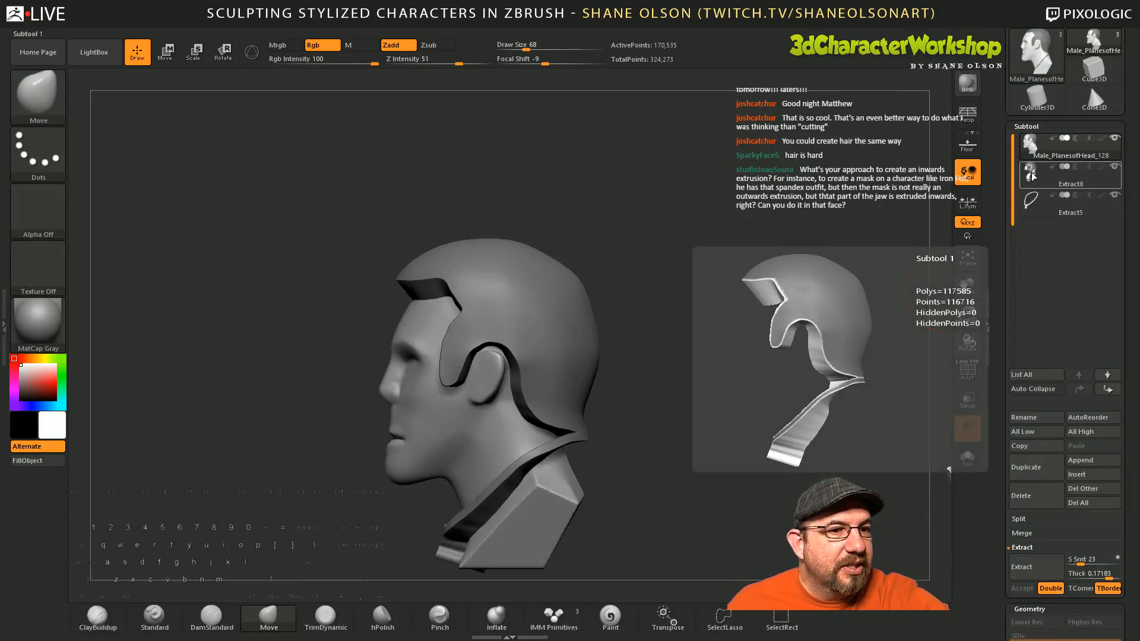
click(1033, 176)
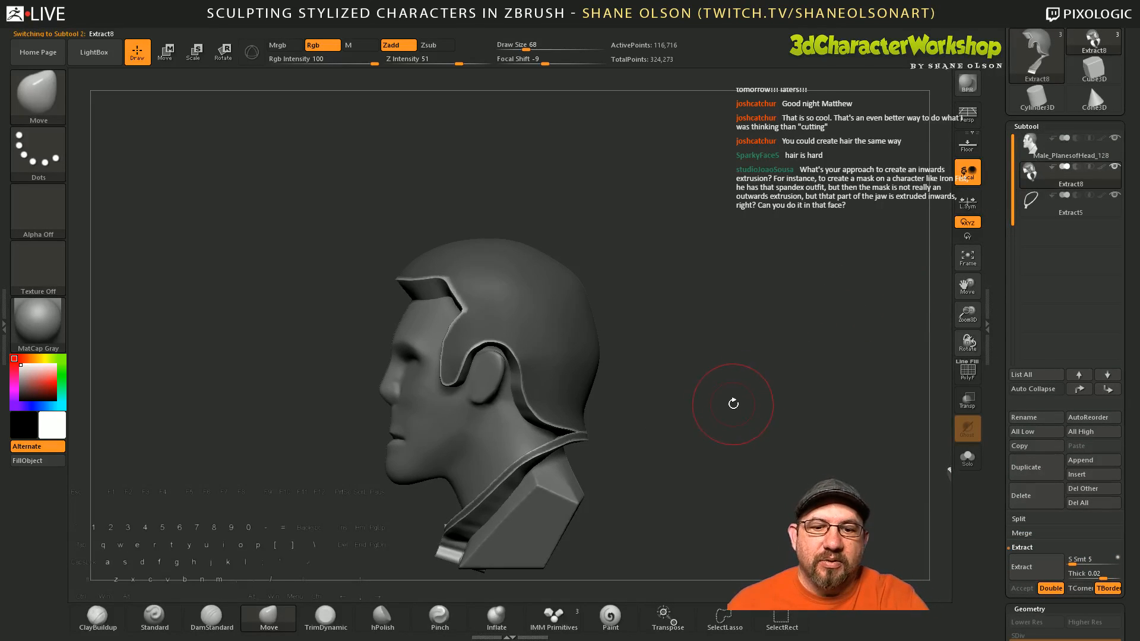
drag(733, 403, 764, 400)
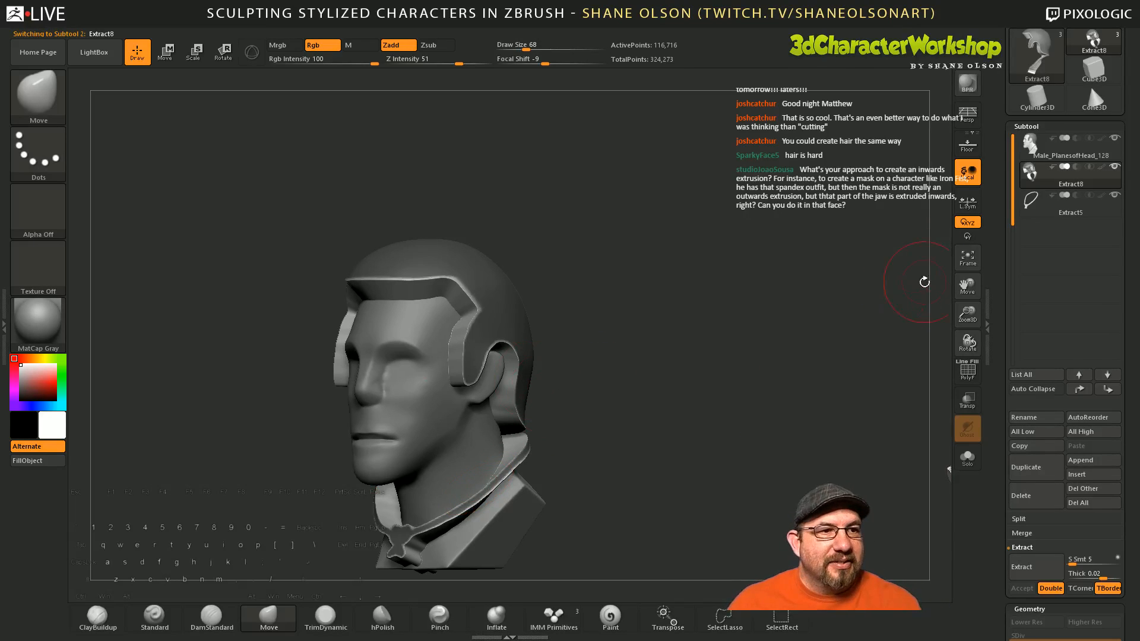
drag(748, 303, 633, 321)
Step: Delete the thick extracted hair subtool, Extract8
click(1073, 146)
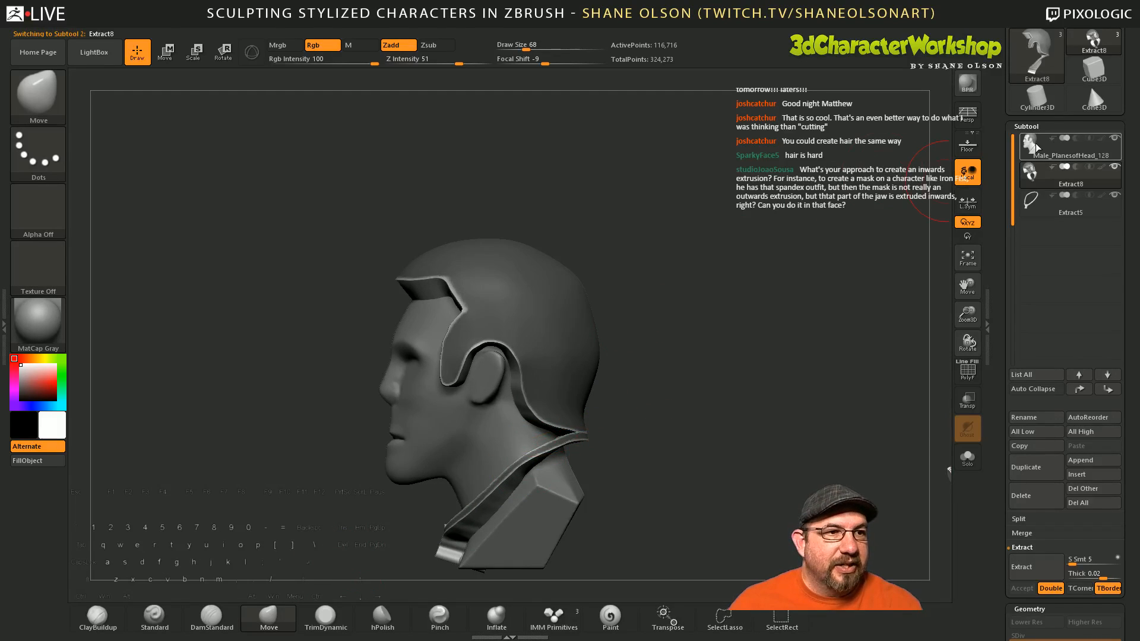
click(1040, 175)
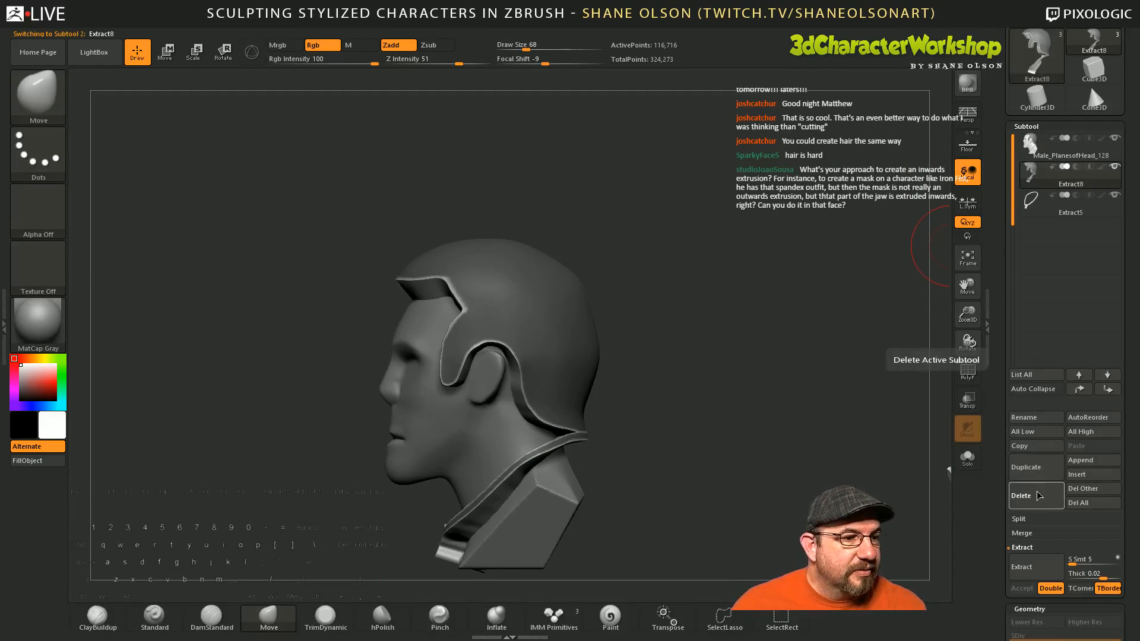
click(1021, 495)
click(931, 517)
Step: Make the head subtool active, hide the necklace subtool, and clear the leftover mask around the base of the neck
drag(720, 356, 750, 346)
click(1030, 148)
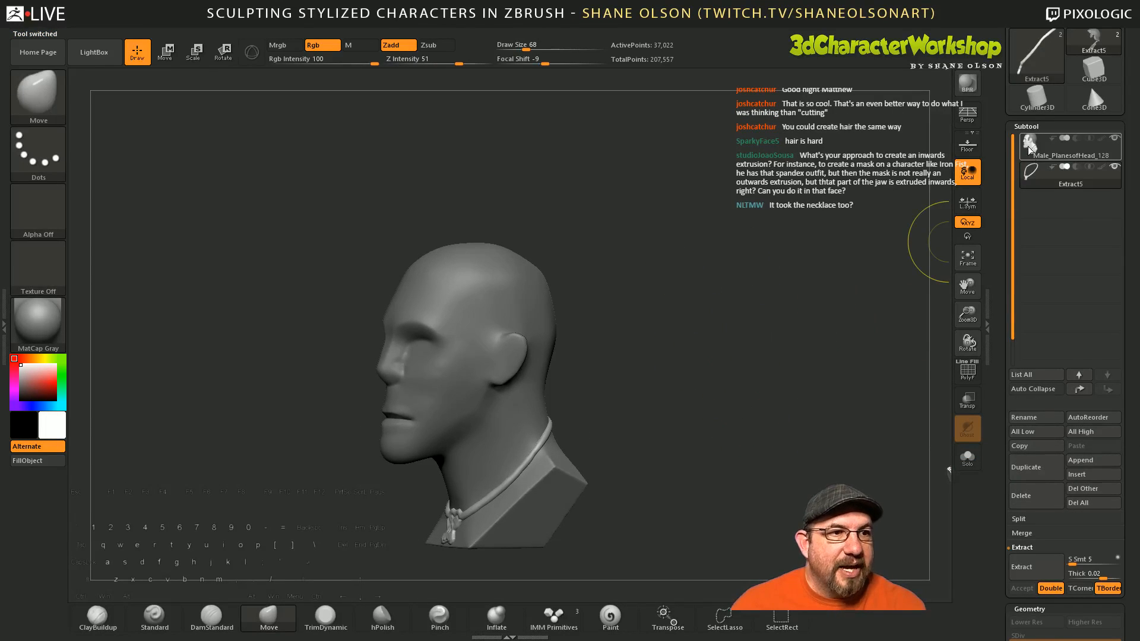
drag(665, 390, 637, 396)
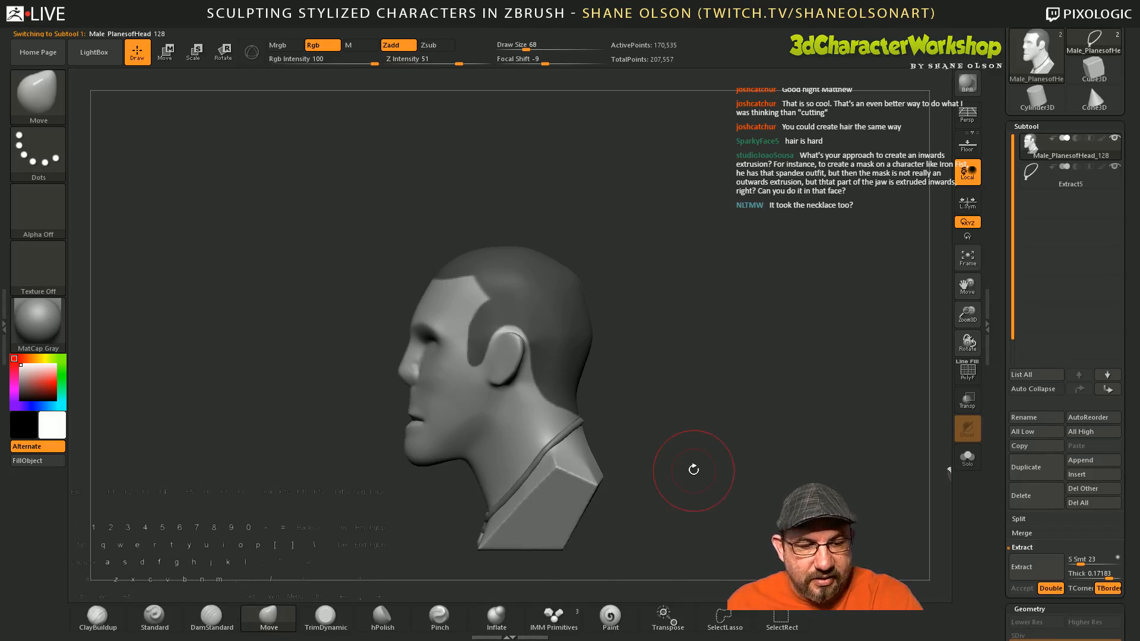
key(b)
key(b)
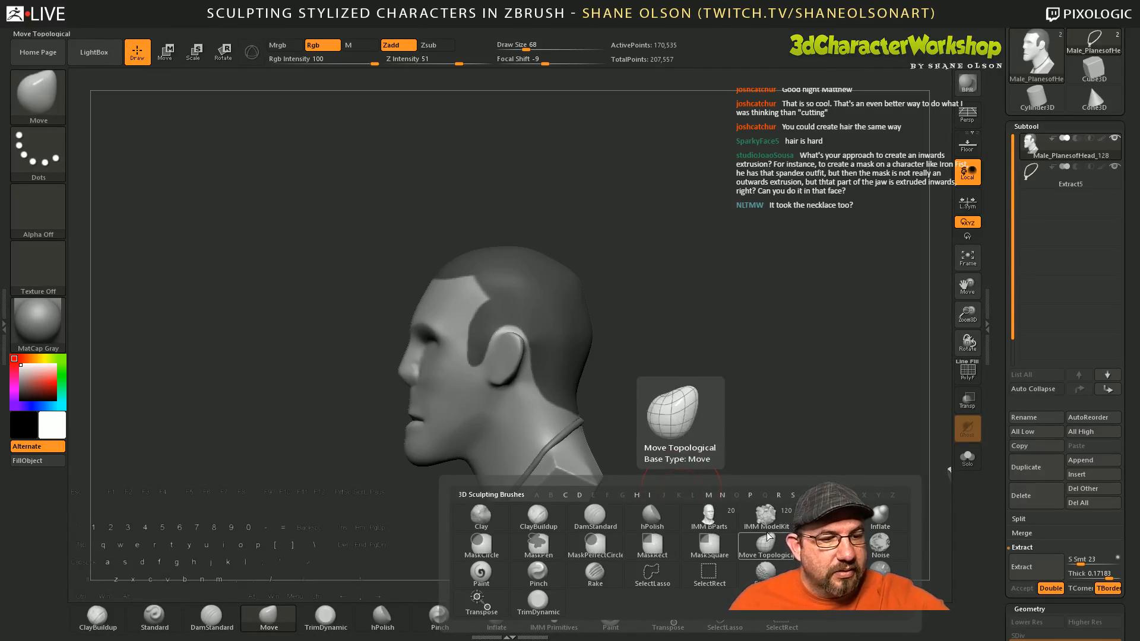
click(667, 540)
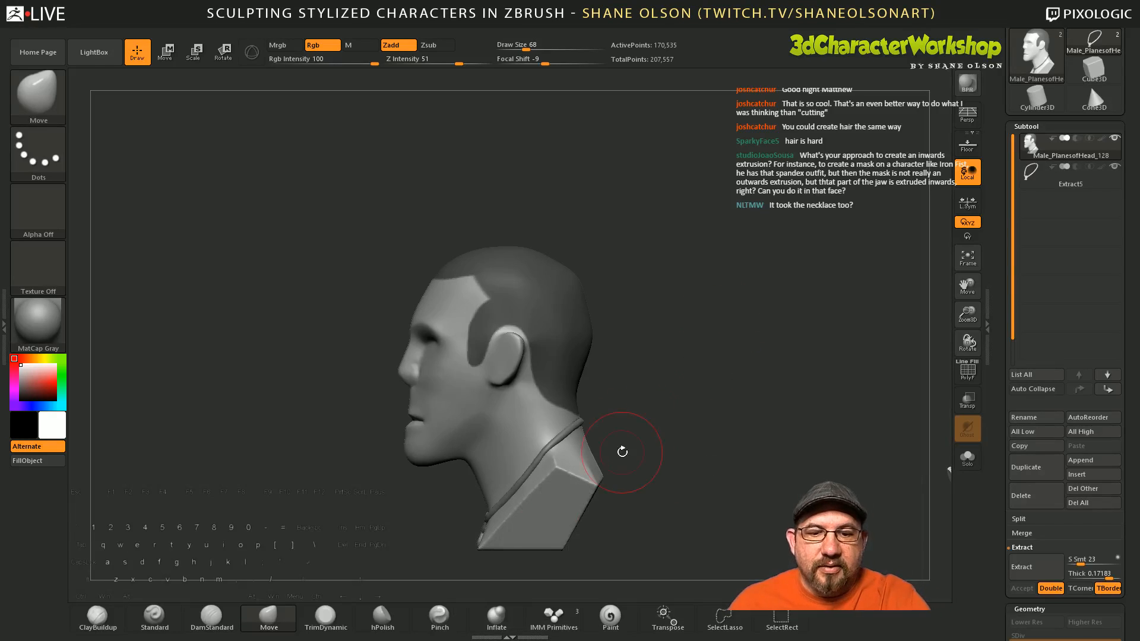
click(1114, 167)
mouse_move(456, 566)
ctrl+mouse_down()
mouse_move(556, 502)
mouse_move(636, 414)
ctrl+mouse_up()
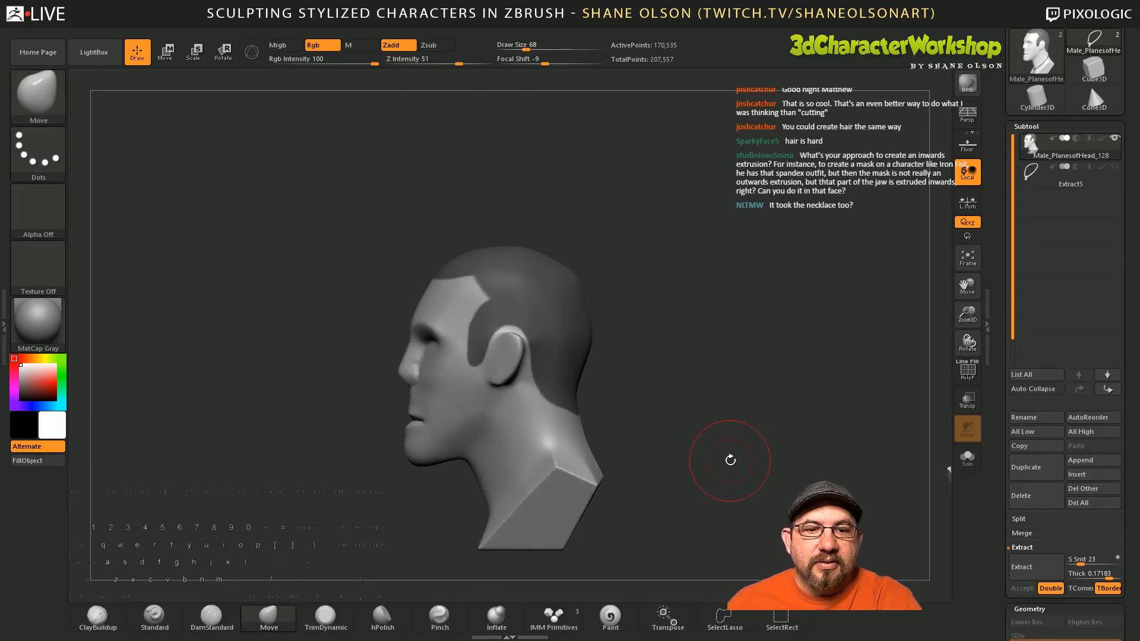
drag(730, 460, 730, 426)
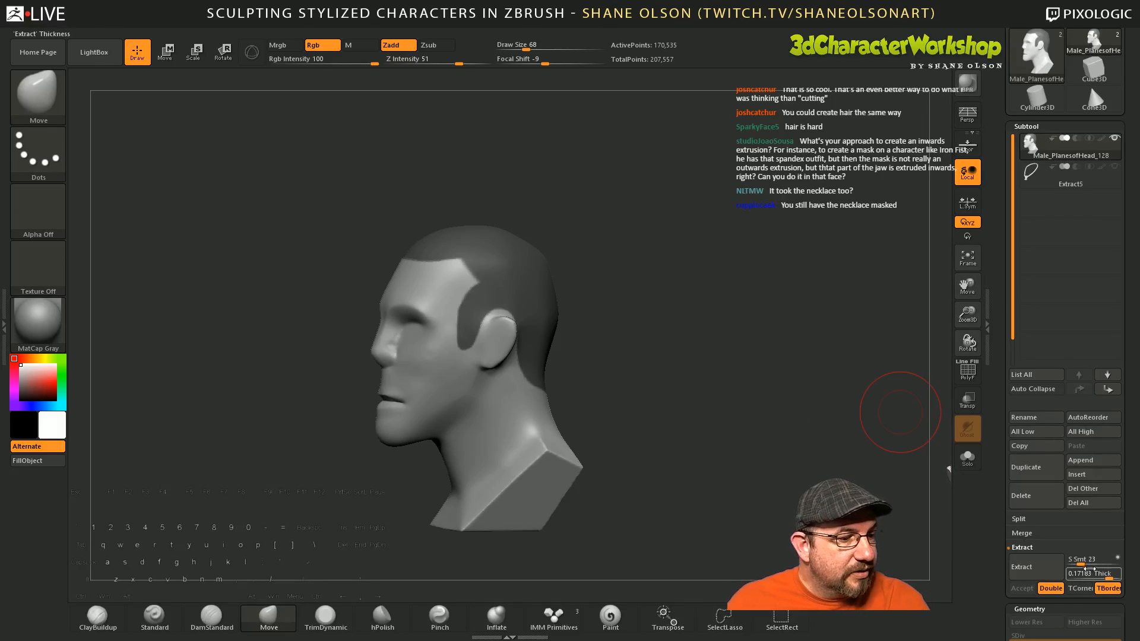
Step: Extract the masked hair area at thickness 0.03252 and accept it as a new double-sided subtool
drag(1107, 573, 1102, 574)
click(1045, 571)
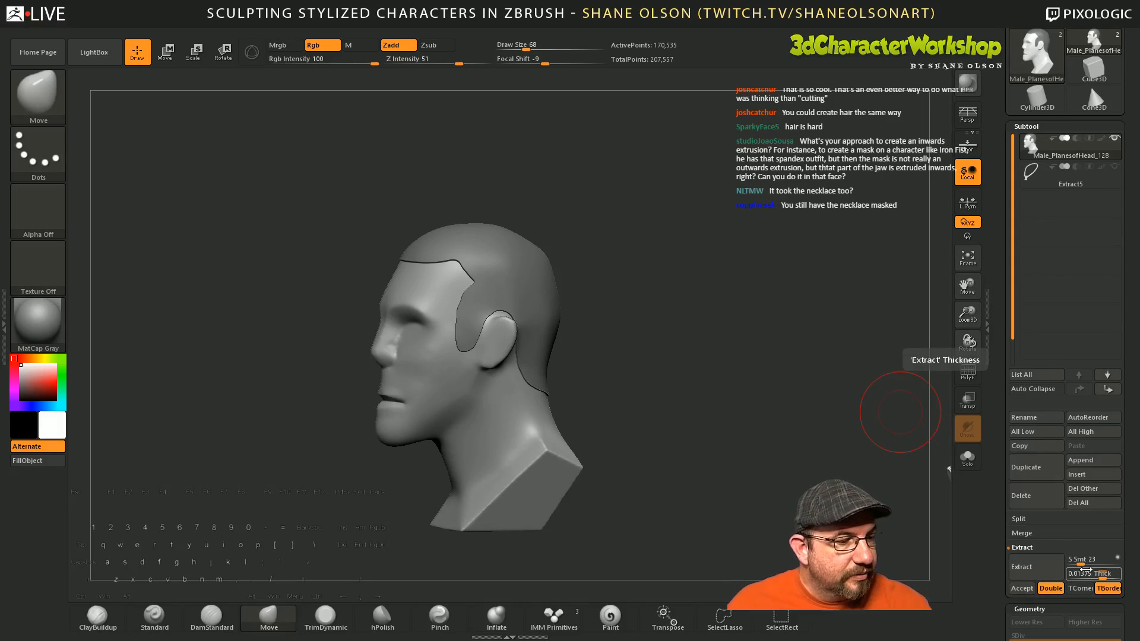
drag(1101, 574, 1103, 574)
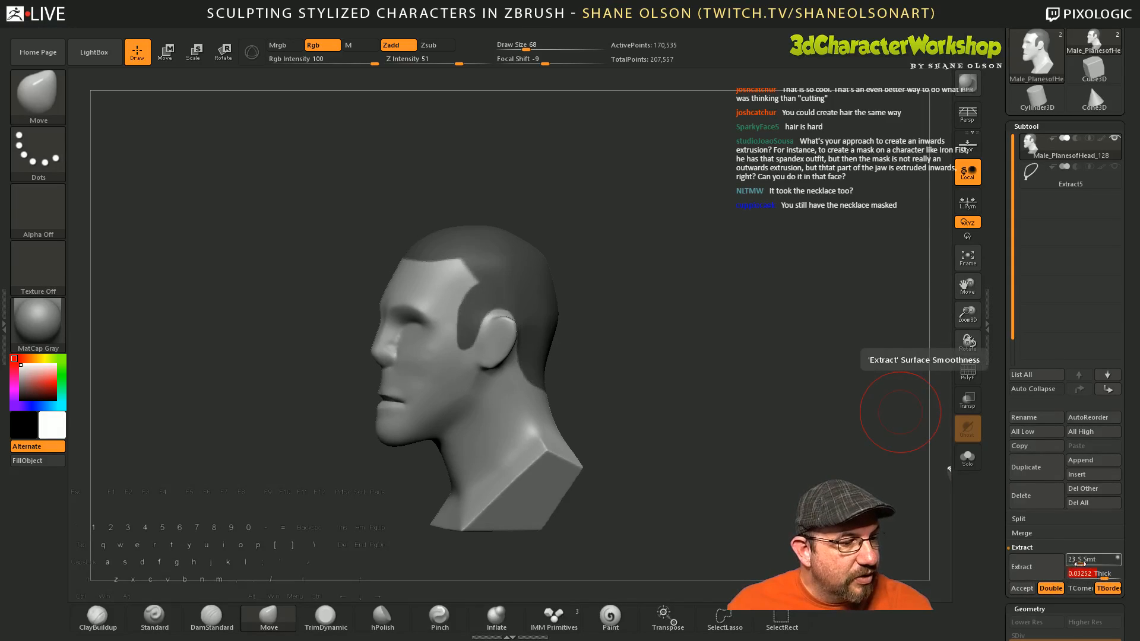
click(1034, 572)
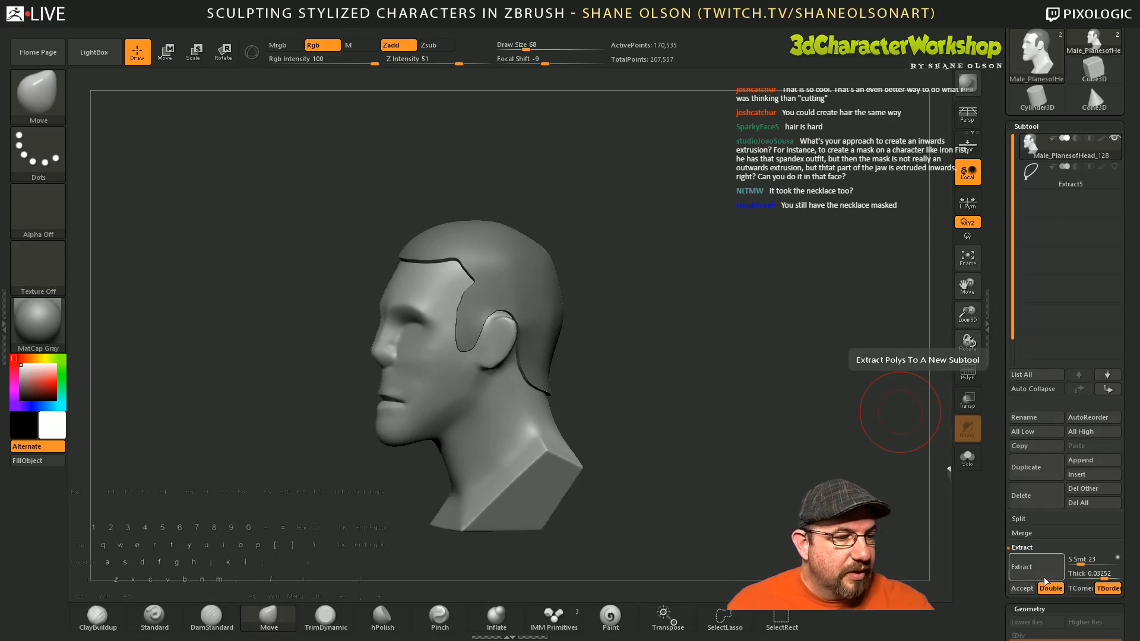
click(1023, 587)
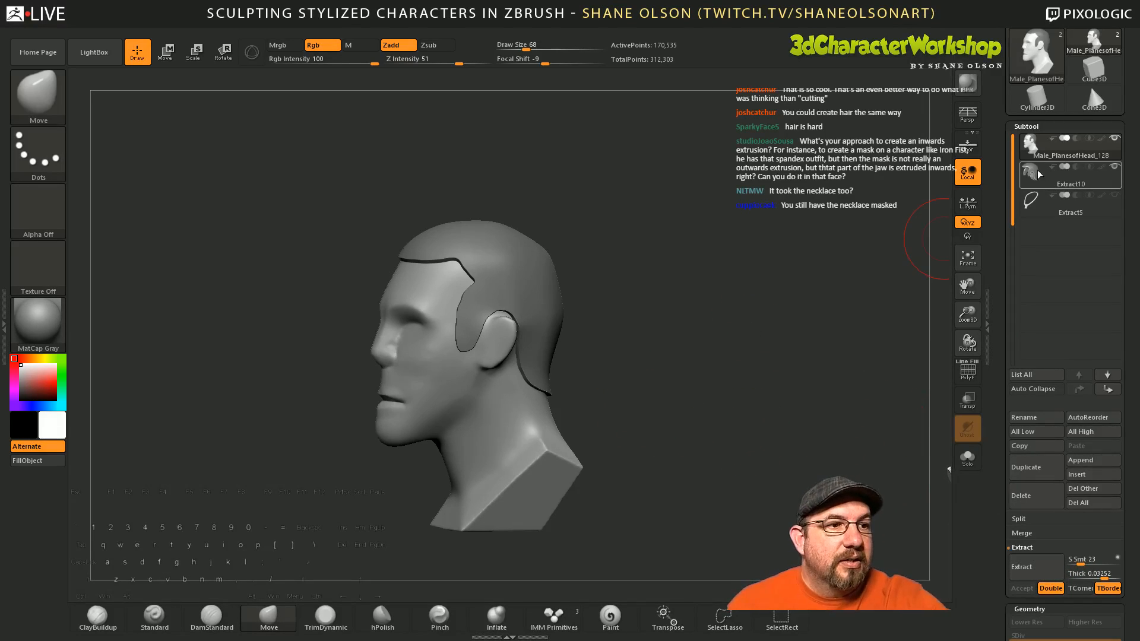
Step: Select the new hair subtool and smooth its edges along the sideburn and around the ear
click(1039, 174)
drag(693, 384, 573, 383)
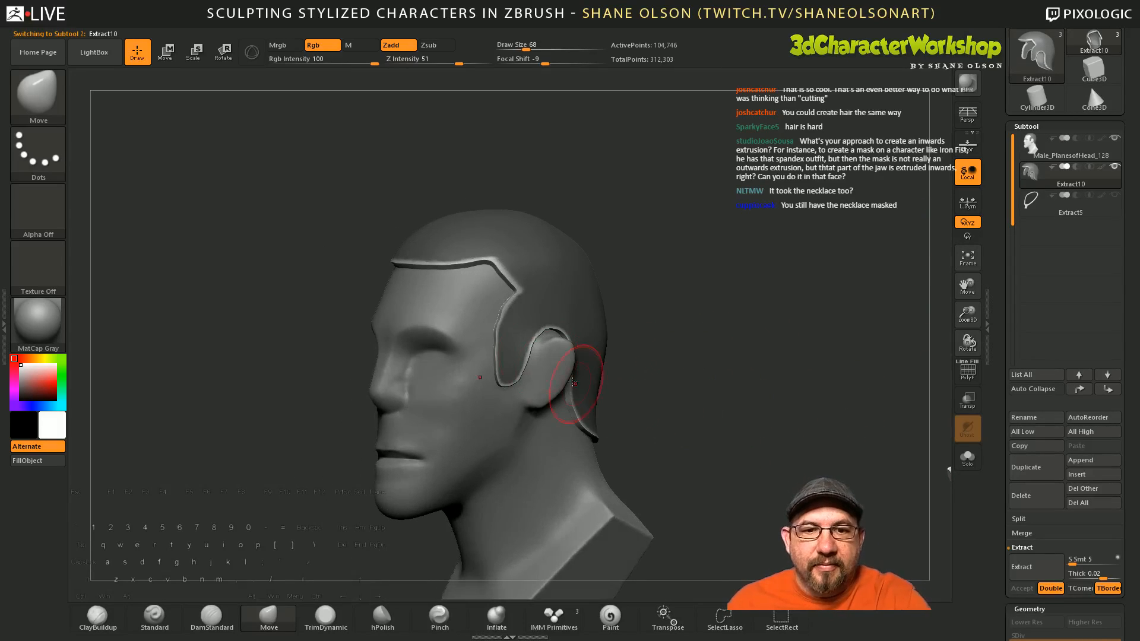
mouse_move(505, 371)
shift+mouse_down()
mouse_move(510, 336)
mouse_move(520, 355)
shift+mouse_up()
drag(698, 360, 632, 364)
mouse_move(547, 351)
shift+mouse_down()
mouse_move(543, 331)
mouse_move(659, 449)
shift+mouse_up()
mouse_move(730, 451)
mouse_down()
mouse_move(751, 460)
mouse_move(692, 384)
mouse_move(726, 424)
mouse_up()
drag(721, 432, 775, 427)
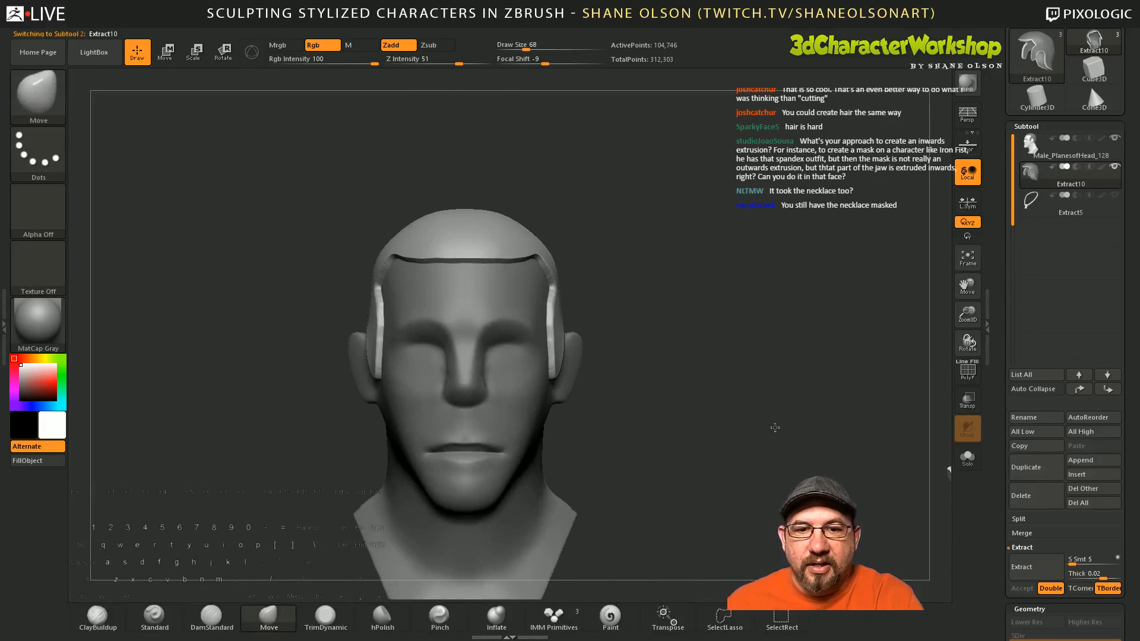
Step: Reshape the hair's sideburns and temple corners symmetrically with the Move brush at draw size 120
key(s)
drag(643, 367, 653, 366)
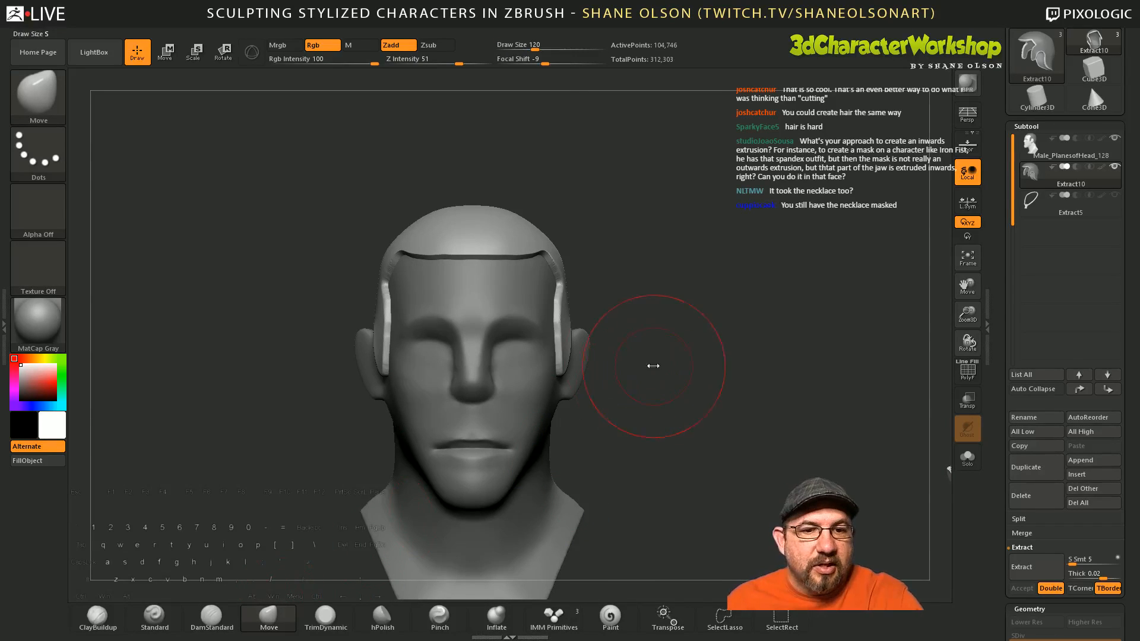
drag(571, 352, 565, 340)
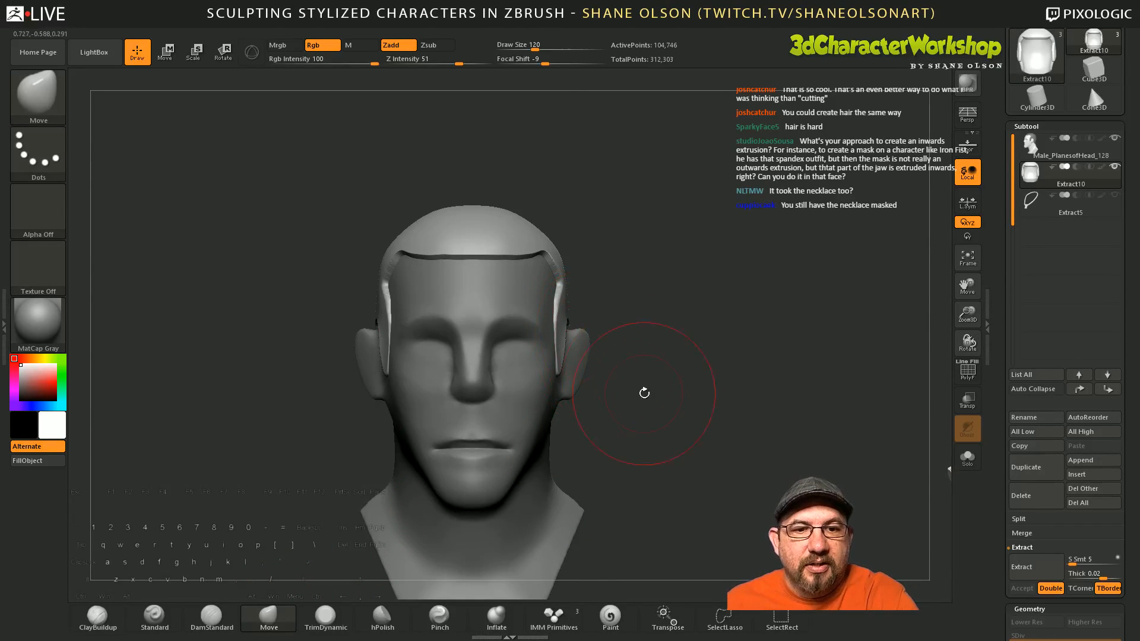
drag(644, 393, 604, 389)
drag(556, 333, 549, 359)
drag(689, 413, 707, 409)
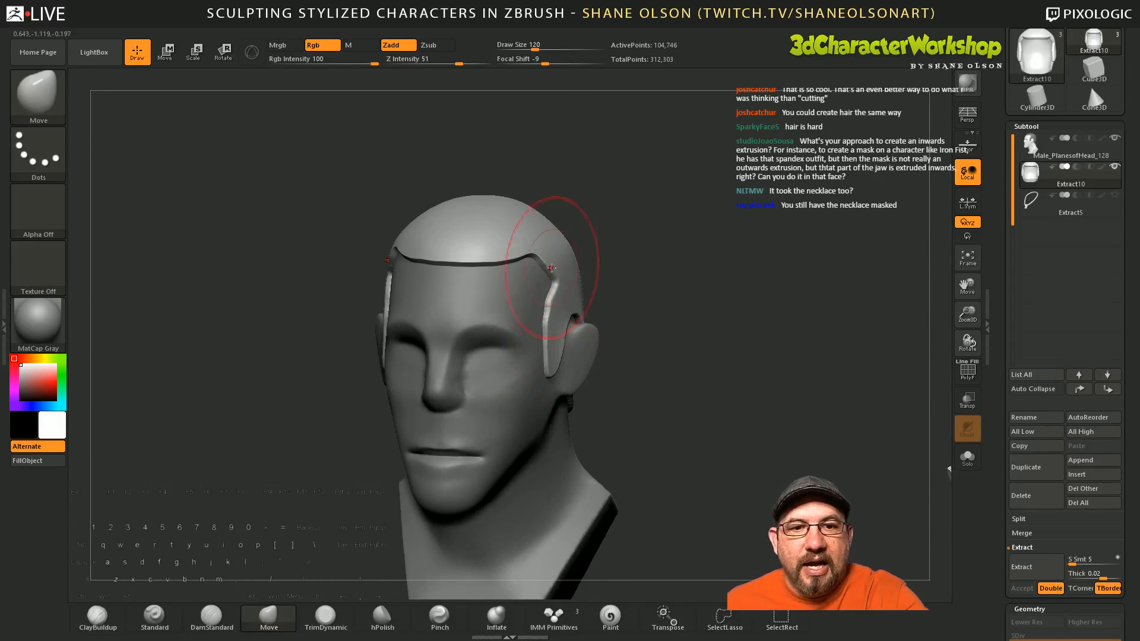
drag(552, 268, 558, 265)
Step: Pull more volume into the front and crown of the hair with the Move brush, and smooth the temple and ear edges
mouse_move(621, 247)
mouse_down()
mouse_move(557, 239)
mouse_move(550, 250)
mouse_move(547, 237)
mouse_up()
drag(542, 190, 505, 193)
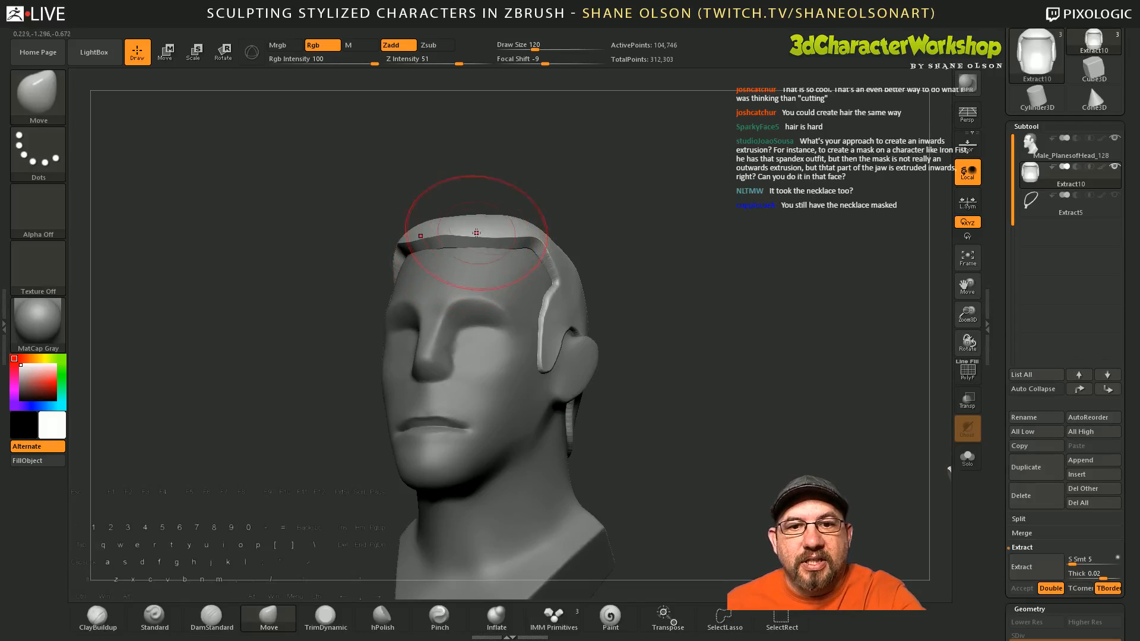
drag(593, 218, 488, 216)
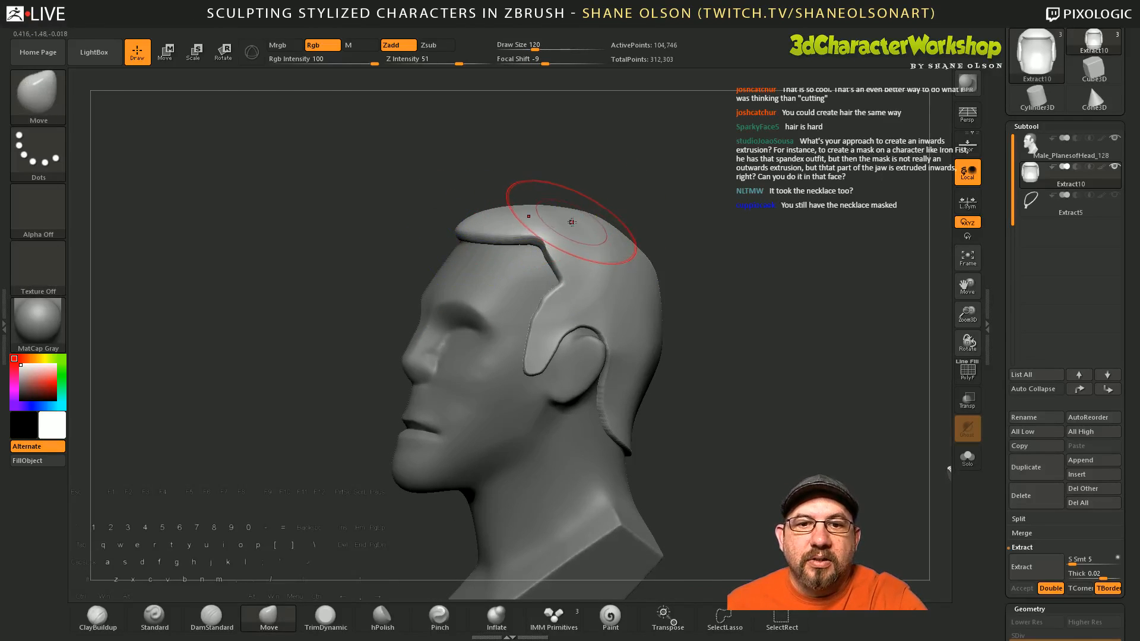
mouse_move(547, 242)
shift+mouse_down()
mouse_move(561, 288)
mouse_move(553, 301)
shift+mouse_up()
mouse_move(680, 367)
mouse_down()
mouse_move(765, 401)
mouse_move(735, 408)
mouse_move(720, 395)
mouse_up()
mouse_move(605, 329)
shift+mouse_down()
mouse_move(650, 417)
mouse_move(700, 382)
shift+mouse_up()
key(b)
key(m)
key(v)
drag(809, 445, 386, 599)
Step: Carve curved strand grooves from the crown to the front hairline with DamStandard at draw size 17
click(211, 616)
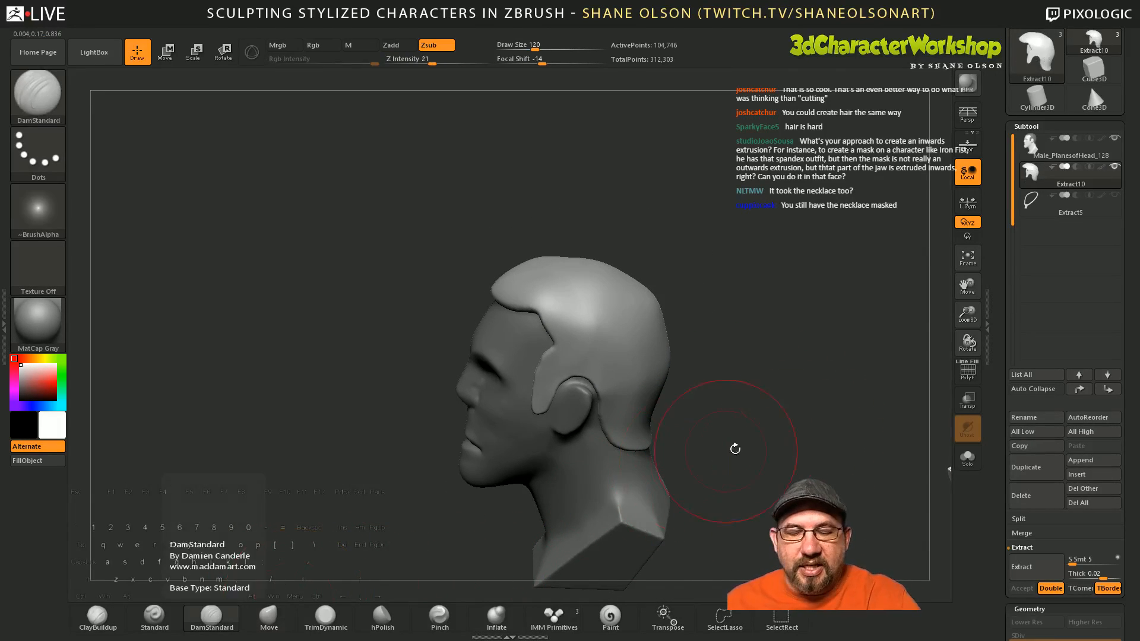
key(s)
mouse_move(776, 438)
mouse_down()
mouse_move(772, 377)
mouse_move(805, 373)
mouse_move(772, 405)
mouse_move(682, 407)
mouse_move(682, 387)
mouse_up()
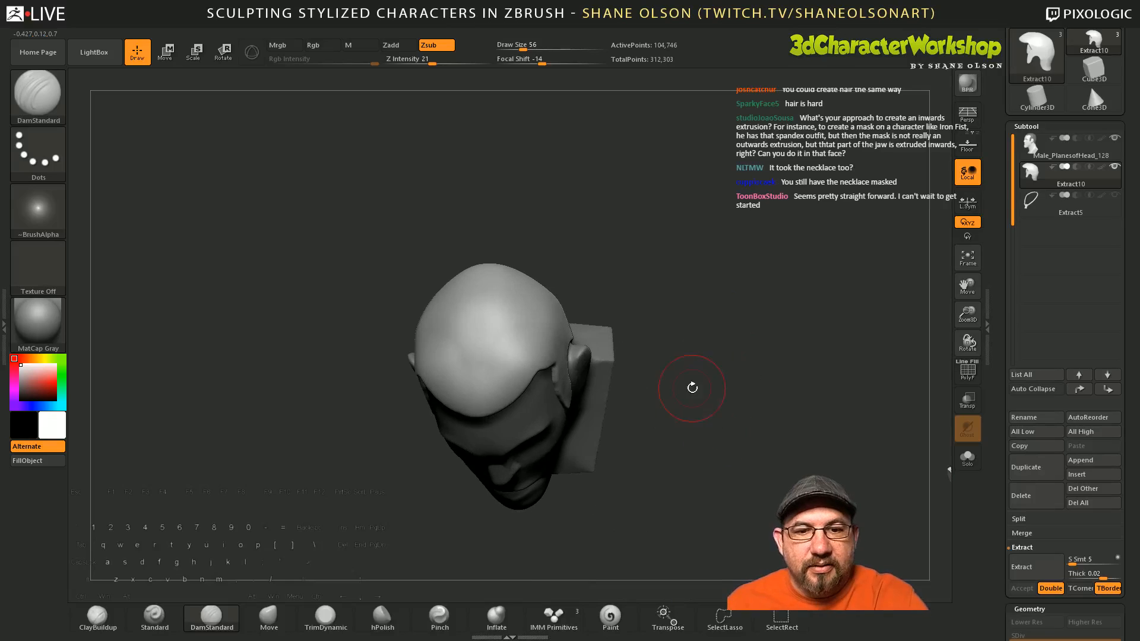
key(s)
drag(484, 327, 476, 326)
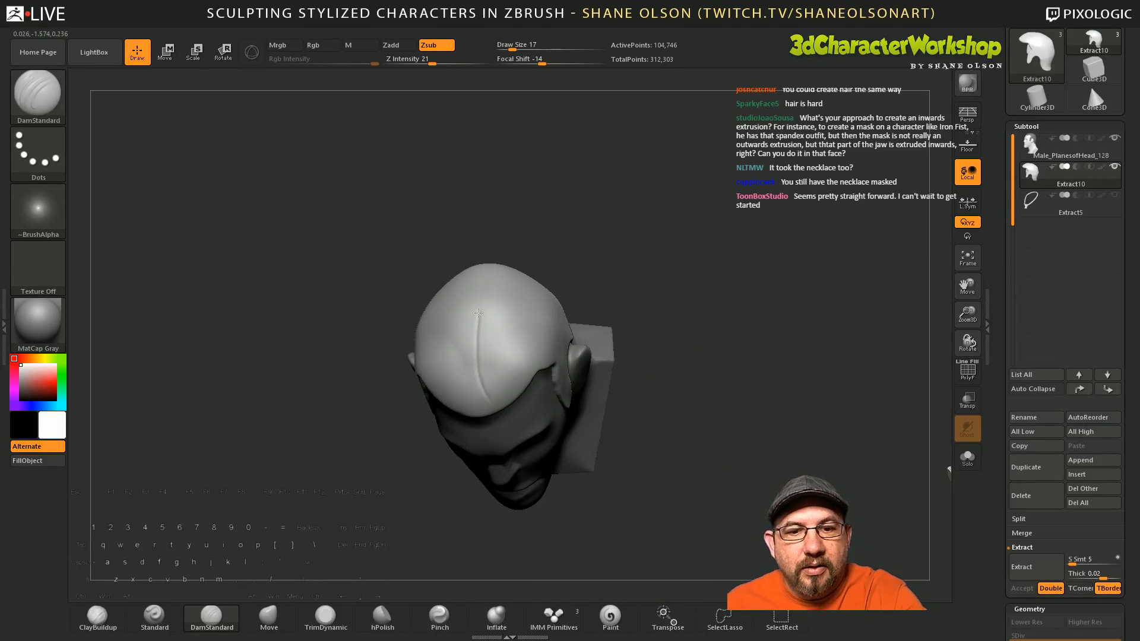
drag(479, 312, 502, 395)
mouse_move(718, 451)
mouse_down()
mouse_move(746, 419)
mouse_move(720, 465)
mouse_move(723, 438)
mouse_up()
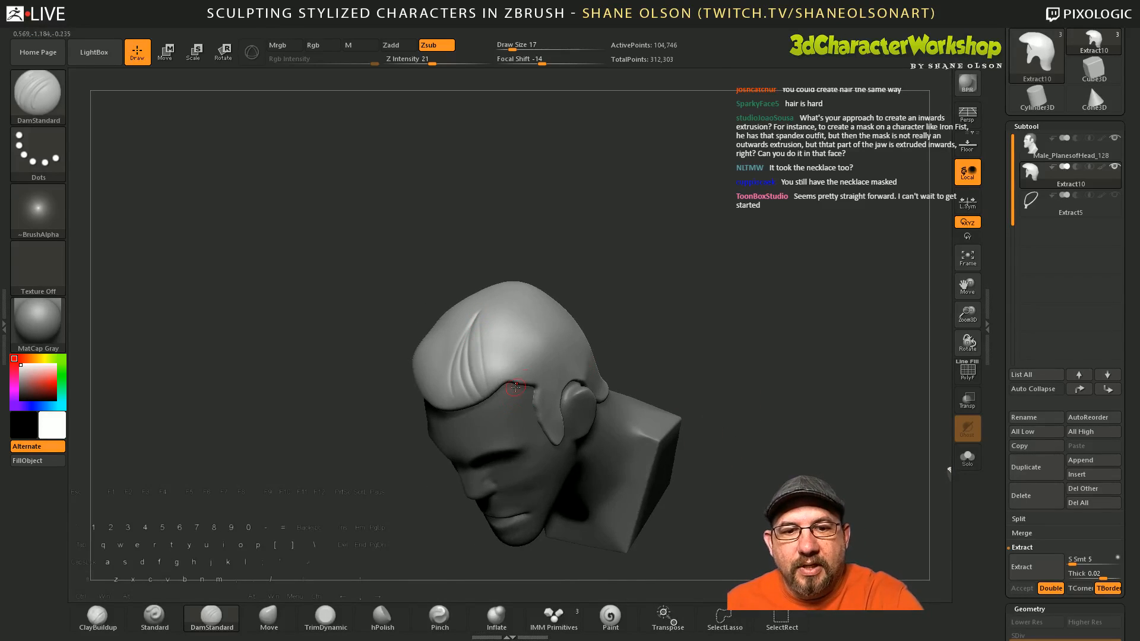
Step: Carve additional DamStandard strand grooves across the top of the hair and toward the crown
drag(694, 318, 515, 308)
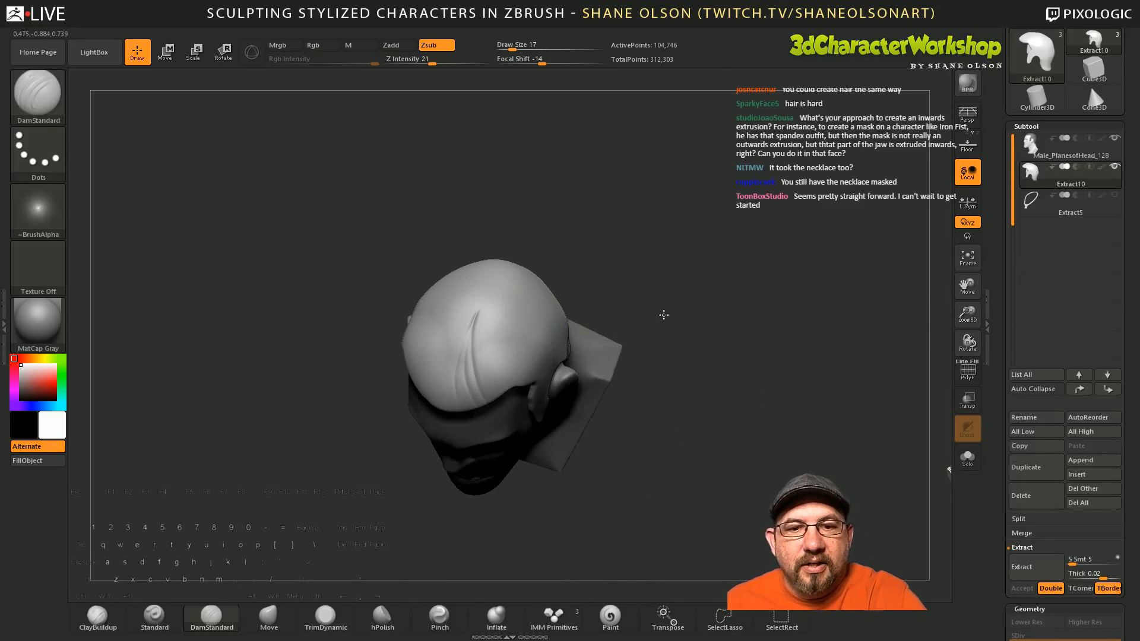
drag(664, 315, 679, 307)
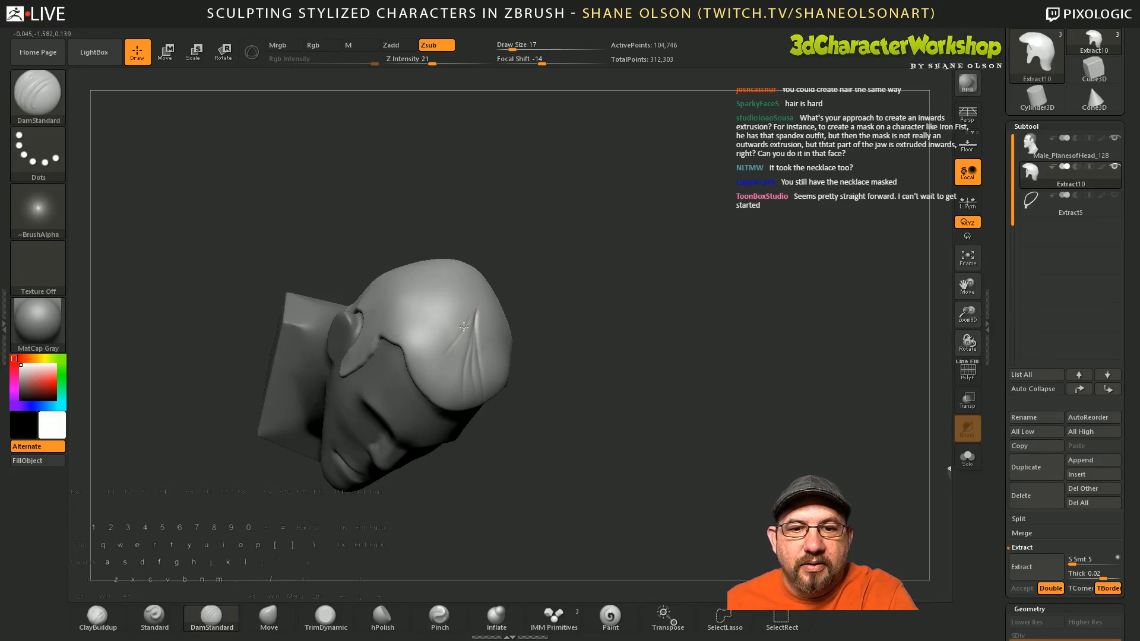
drag(628, 412, 469, 376)
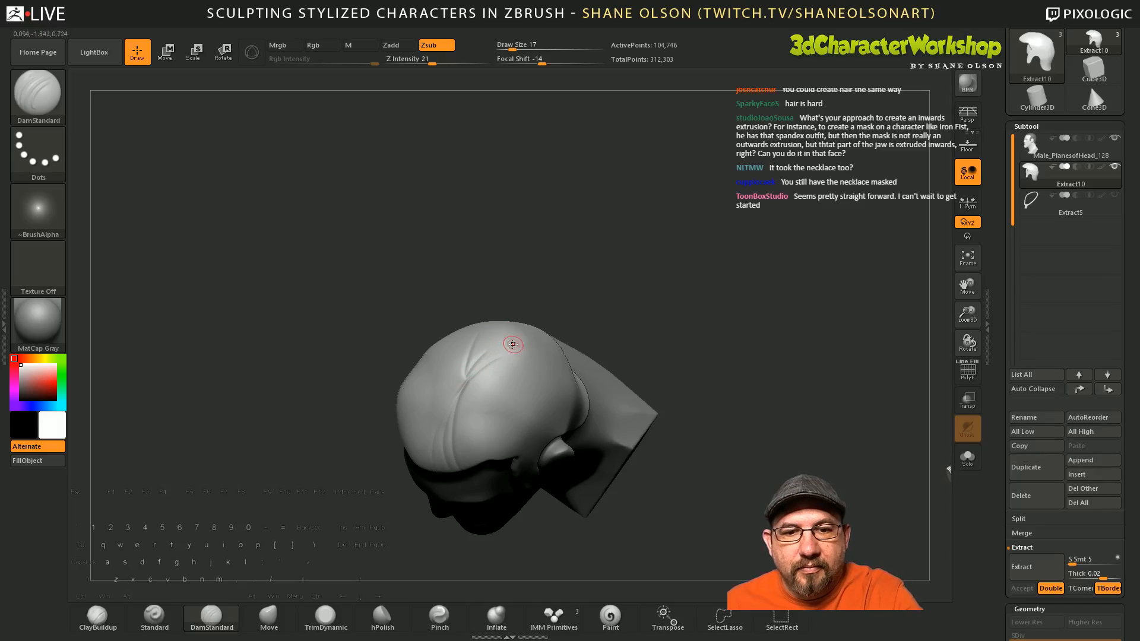
drag(513, 344, 470, 382)
mouse_move(554, 384)
mouse_down()
mouse_move(666, 446)
mouse_move(717, 377)
mouse_move(690, 488)
mouse_move(643, 364)
mouse_move(654, 404)
mouse_move(670, 377)
mouse_move(652, 390)
mouse_up()
Step: Puff up the hair's front edge above the forehead with the Inflate brush at draw size 62, and smooth the bulge
click(495, 616)
key(s)
mouse_move(345, 394)
mouse_down()
mouse_move(441, 416)
mouse_move(376, 392)
mouse_up()
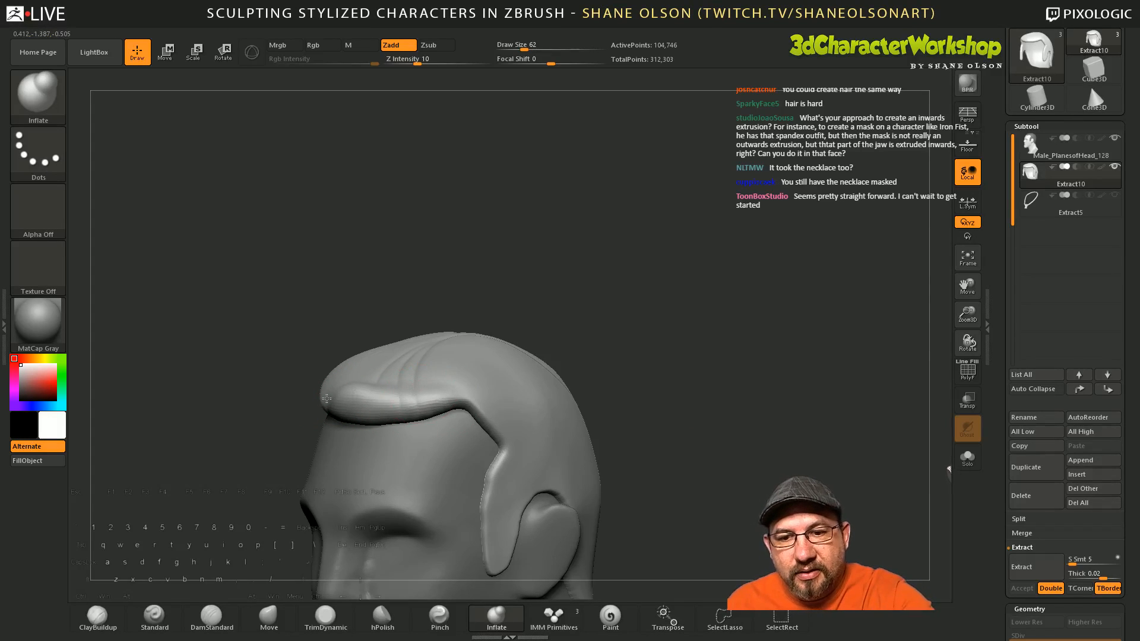
drag(583, 374, 644, 390)
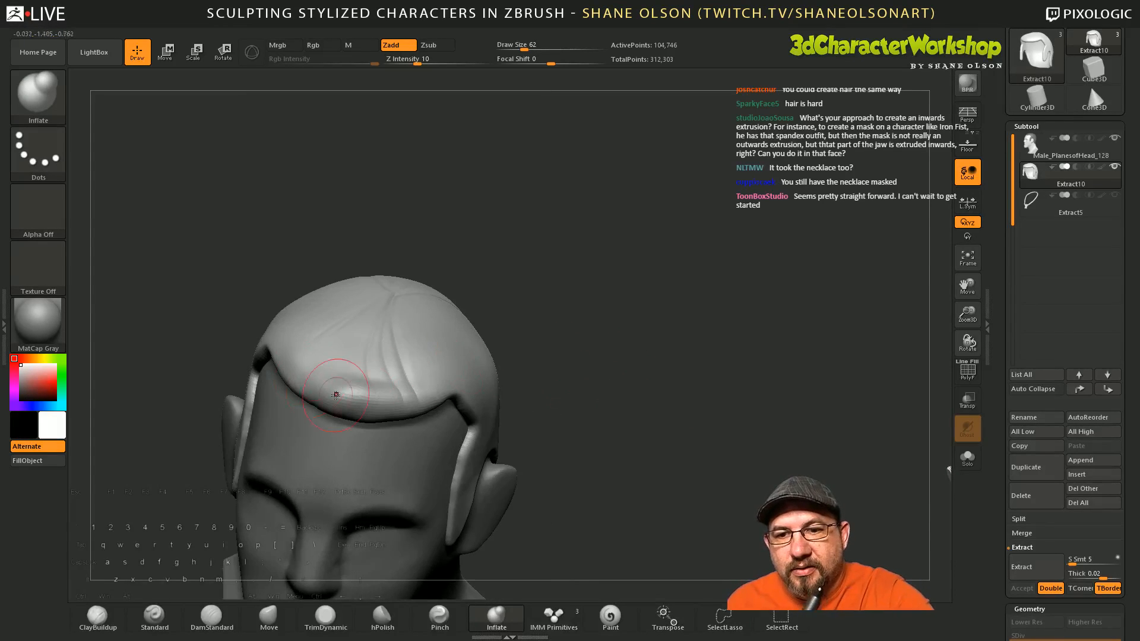
mouse_move(336, 394)
mouse_down()
mouse_move(294, 360)
mouse_move(386, 397)
mouse_up()
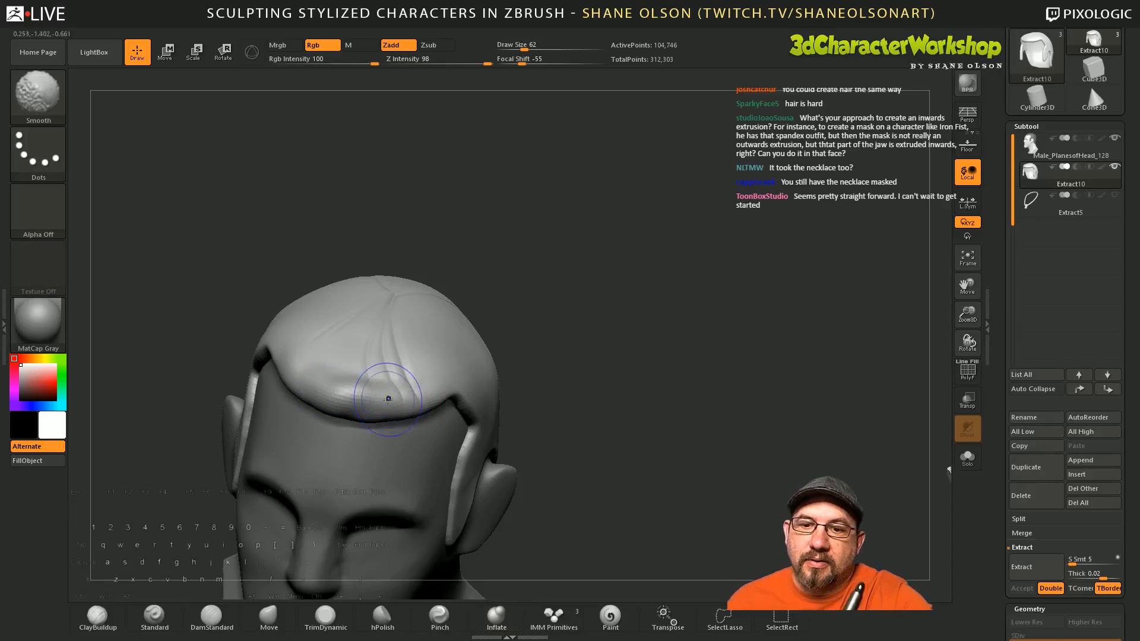
drag(726, 475, 695, 498)
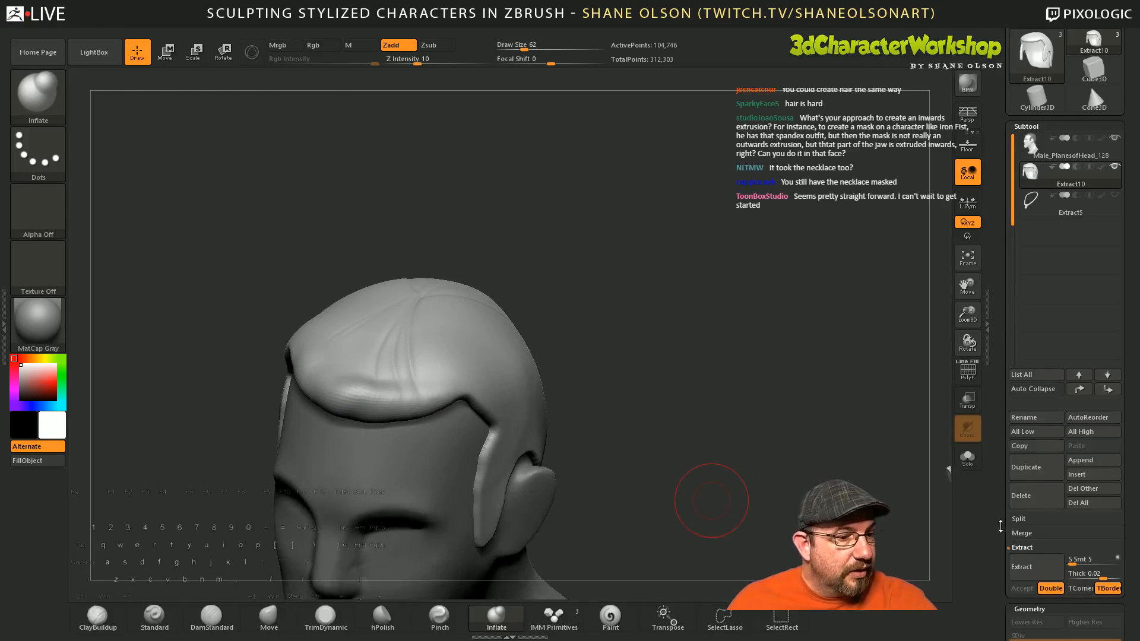
Step: Remesh the hair piece with DynaMesh at resolution 320
drag(1003, 525, 1007, 287)
text(320)
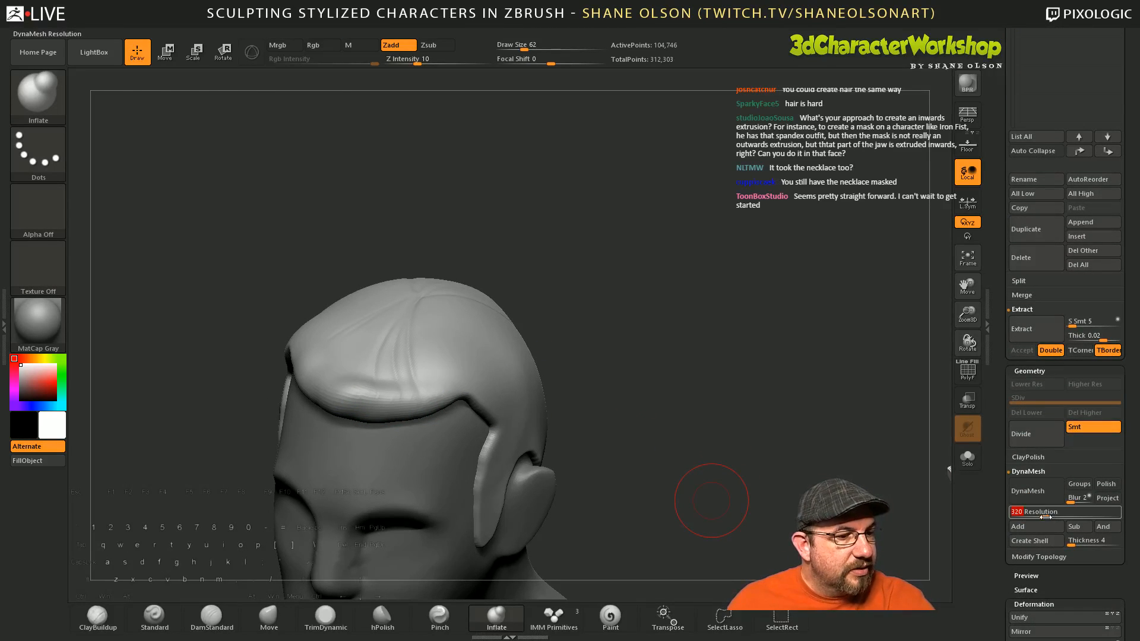
click(1036, 490)
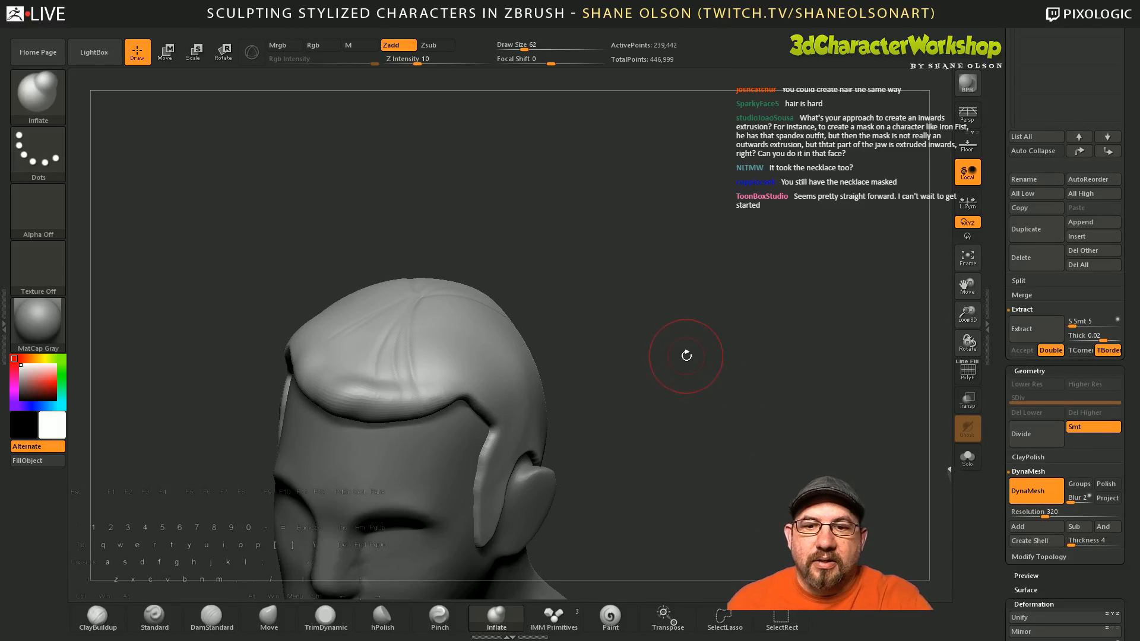
Step: Smooth the bulging front edge of the hair above the forehead where the strand grooves meet it
key(shift)
drag(646, 405, 596, 410)
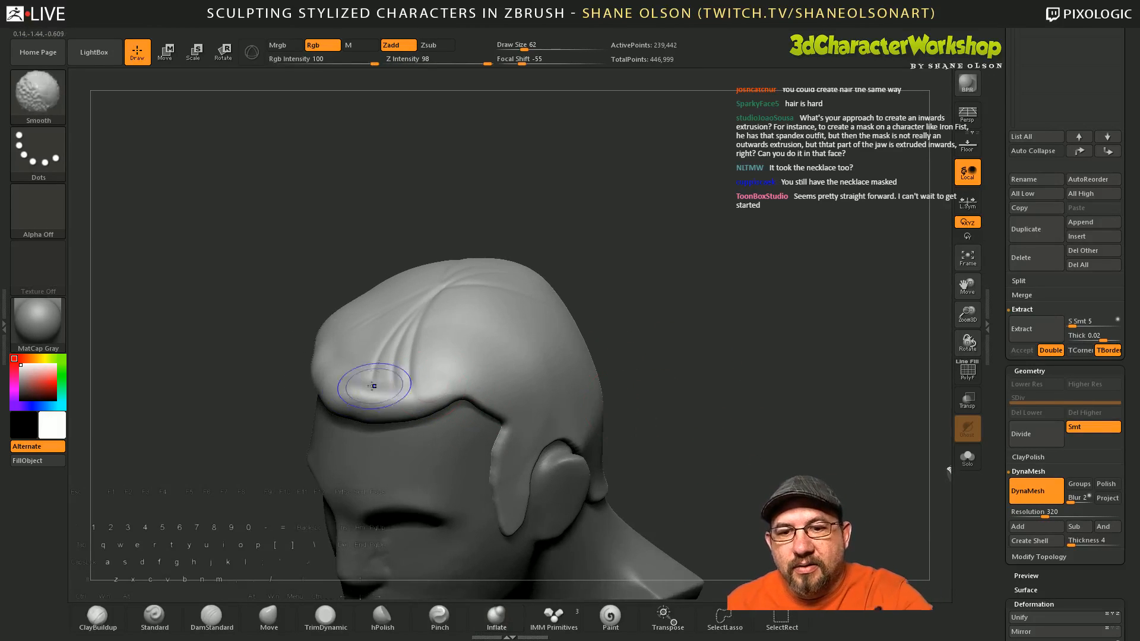
shift+drag(374, 385, 442, 385)
mouse_move(641, 333)
mouse_down()
mouse_move(666, 324)
mouse_move(616, 351)
mouse_move(640, 355)
mouse_up()
Step: Carve the strand grooves down over the front hair roll to the hairline with DamStandard at draw size 31
click(212, 618)
key(s)
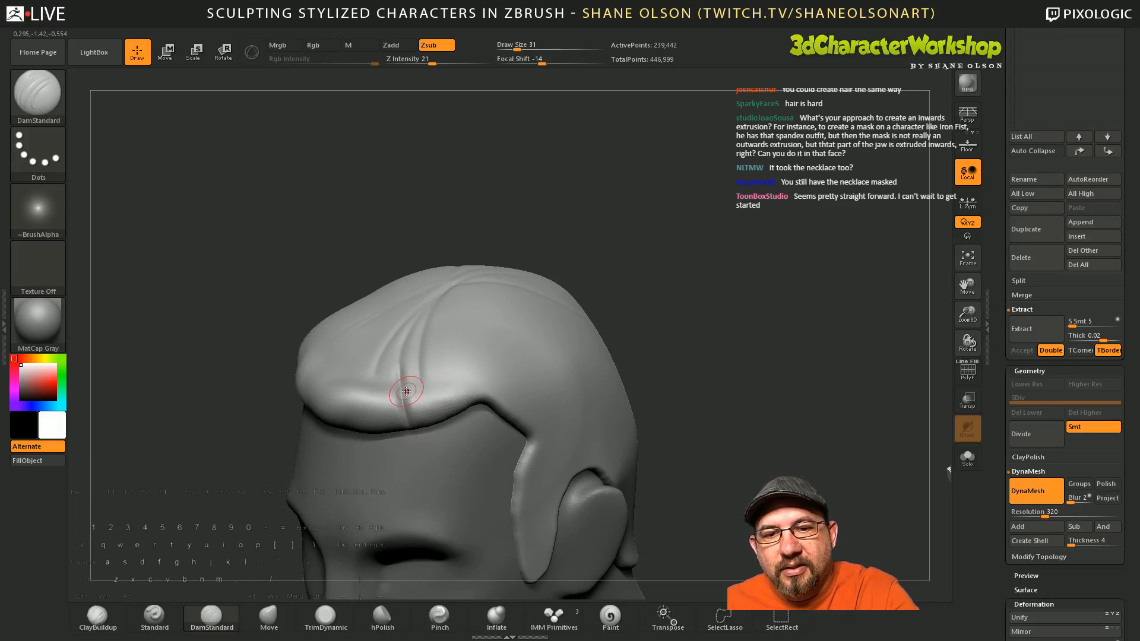
drag(644, 356, 660, 376)
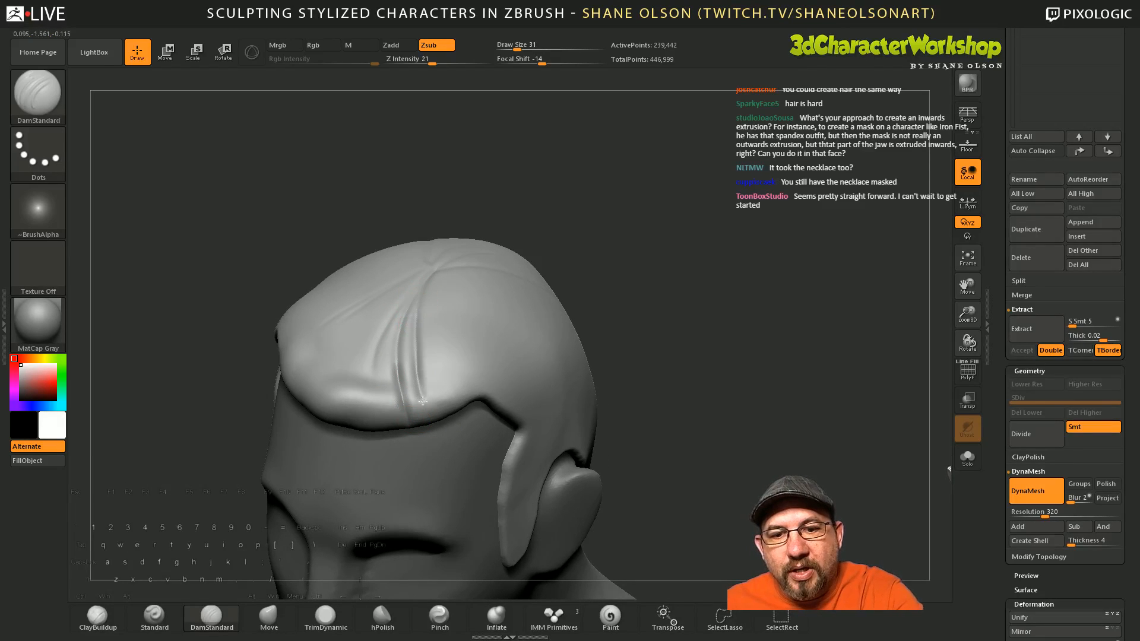
right_drag(421, 384, 420, 374)
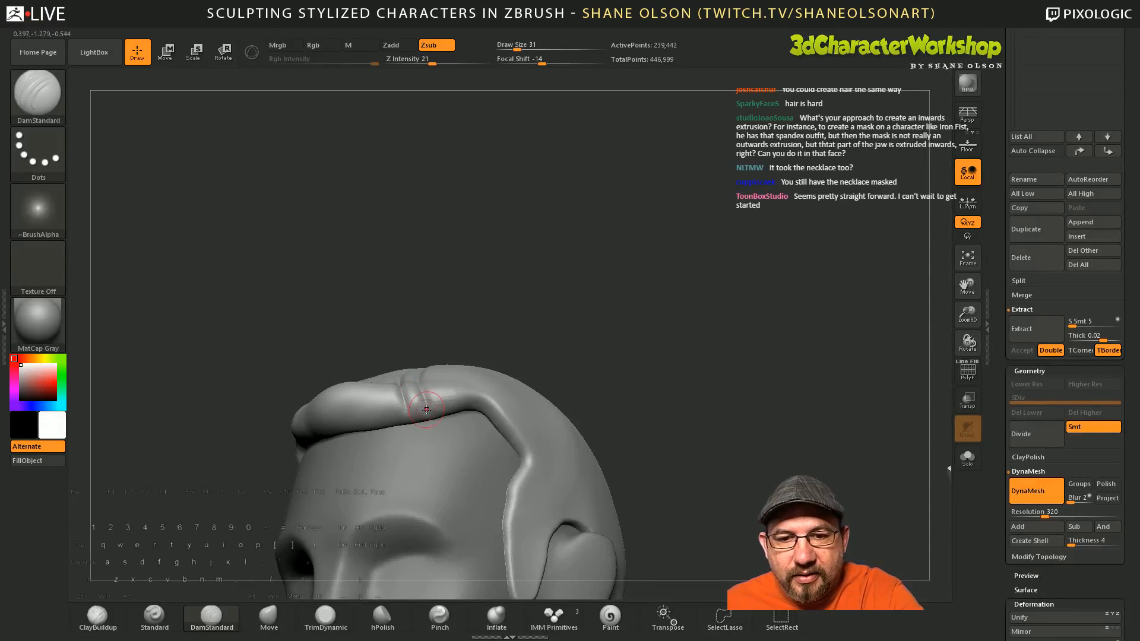
mouse_move(430, 330)
mouse_down()
mouse_move(394, 372)
mouse_move(412, 376)
mouse_up()
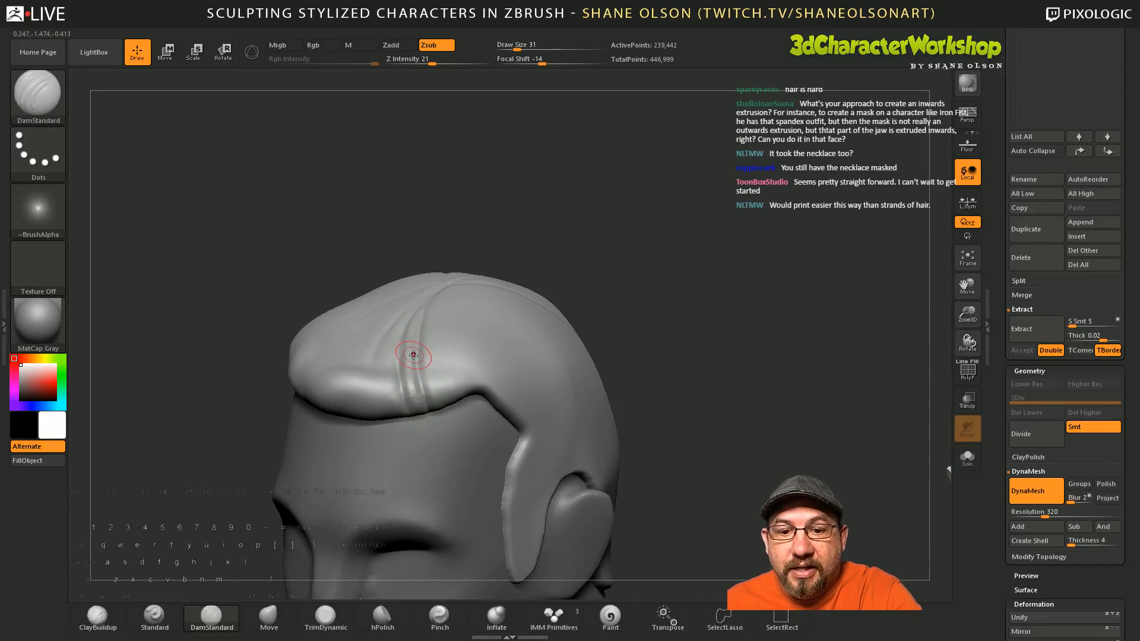
right_drag(414, 355, 426, 352)
mouse_move(442, 394)
right_down()
mouse_move(429, 351)
mouse_move(408, 390)
mouse_move(611, 434)
mouse_move(784, 447)
mouse_move(725, 274)
right_up()
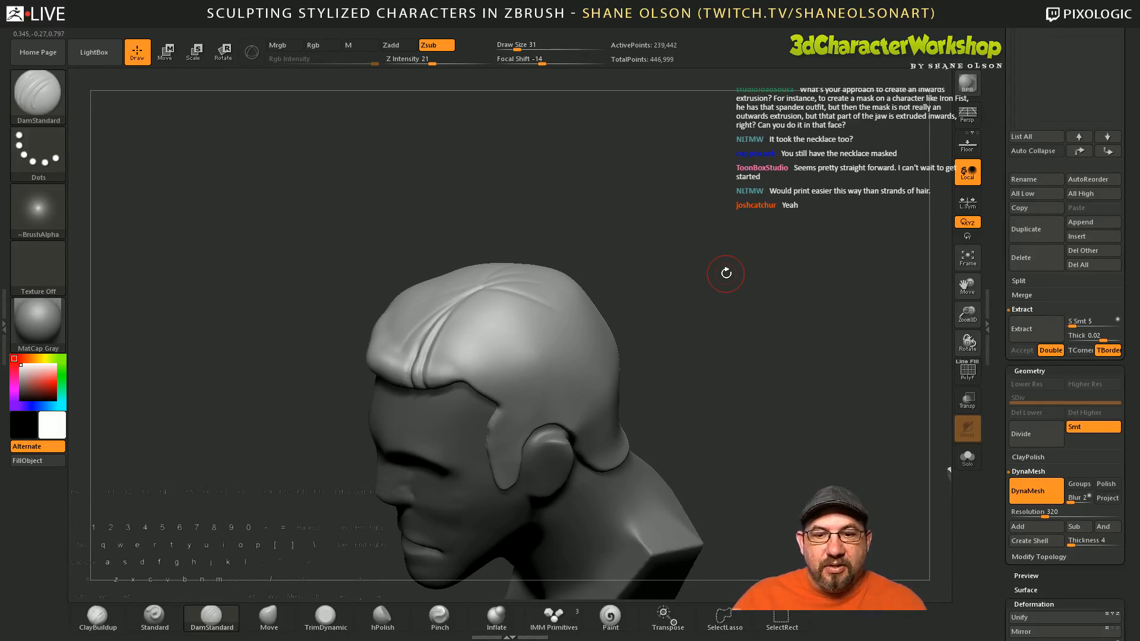
Step: Carve two DamStandard strand grooves from the temple backward along the side of the hair
right_drag(725, 274, 646, 374)
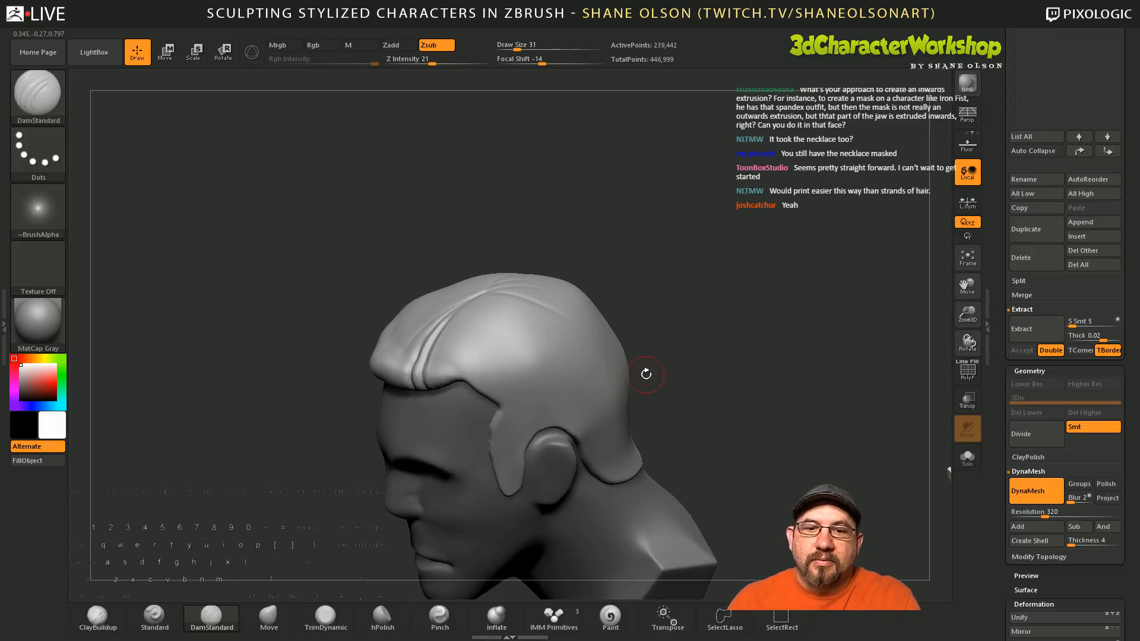
drag(471, 382, 565, 378)
drag(500, 401, 562, 381)
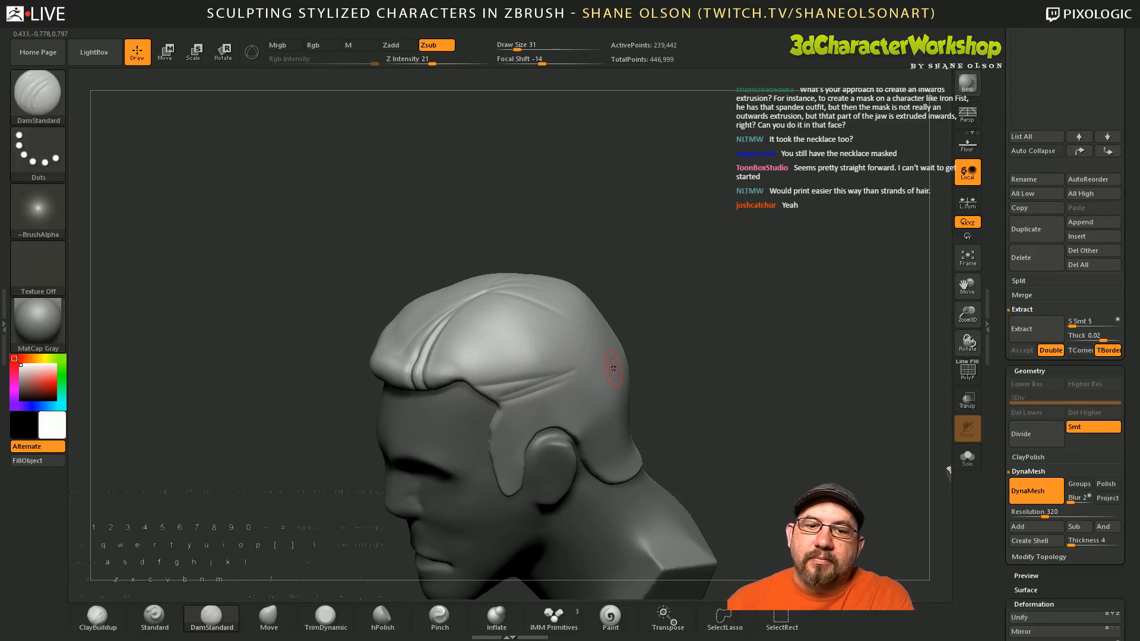
Step: Pull the hair's nape edge closer to the neck with the Move brush at draw size 97, and smooth the nape hairline
mouse_move(762, 428)
mouse_down()
mouse_move(766, 397)
mouse_move(806, 440)
mouse_move(762, 437)
mouse_move(763, 453)
mouse_move(767, 444)
mouse_up()
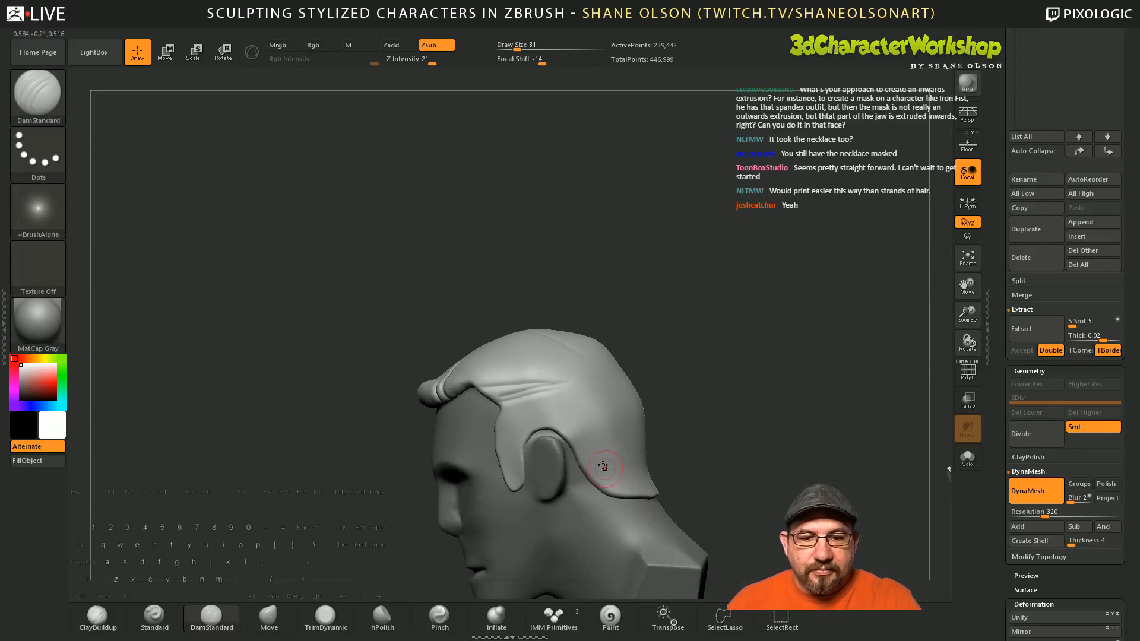
click(270, 622)
key(s)
drag(720, 394, 734, 394)
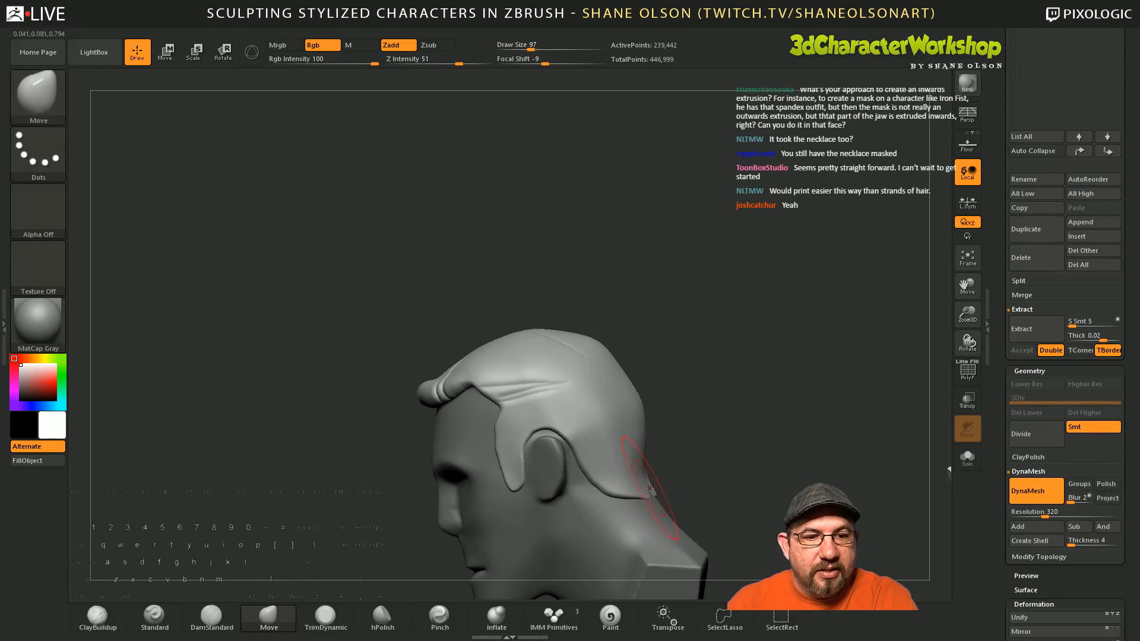
mouse_move(656, 471)
mouse_down()
mouse_move(686, 460)
mouse_move(661, 482)
mouse_move(643, 479)
mouse_up()
mouse_move(714, 474)
right_down()
mouse_move(682, 475)
mouse_move(706, 435)
right_up()
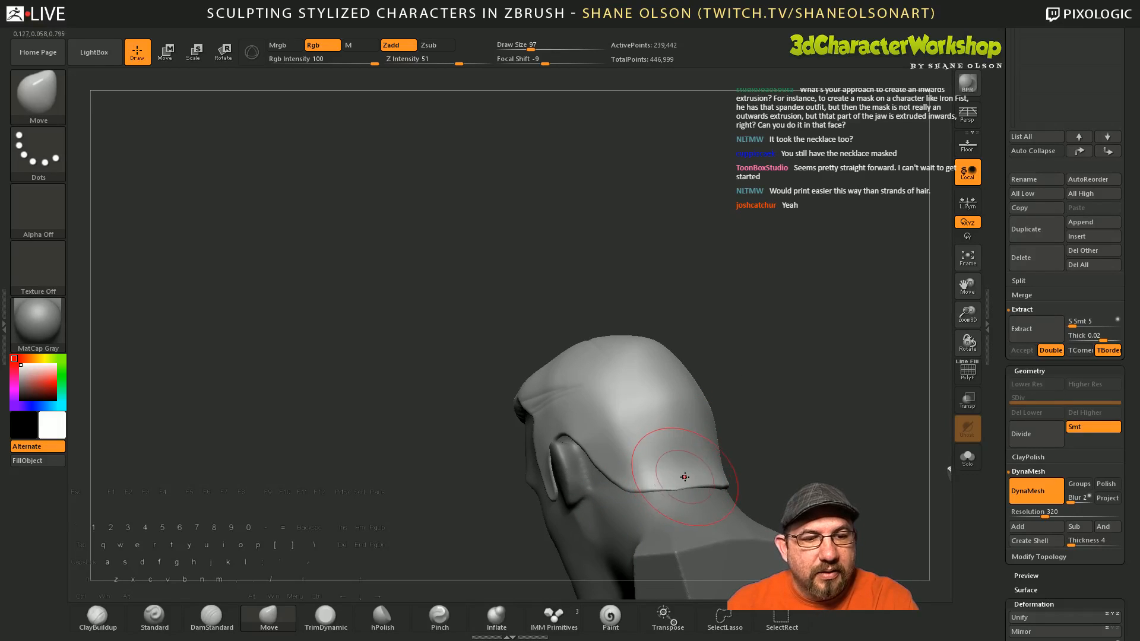
key(shift)
shift+drag(699, 479, 735, 485)
right_drag(741, 472, 770, 457)
Step: Push the upper back of the hair inward with the Move brush at draw size 124 to refine the crown's profile
key(s)
drag(706, 342, 687, 365)
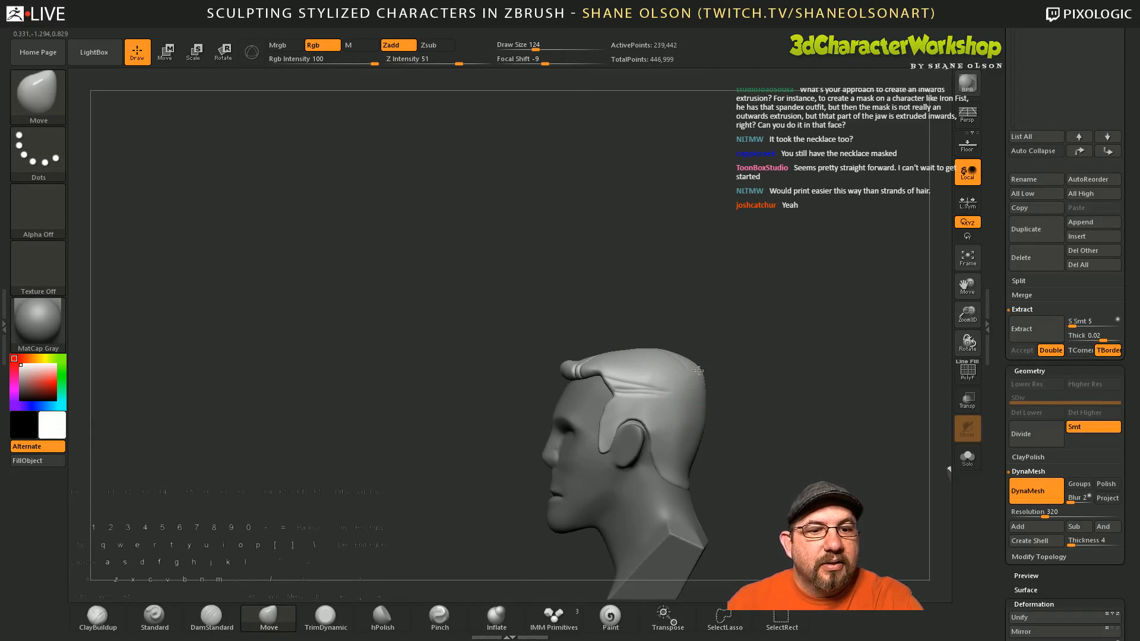
right_drag(769, 436, 747, 387)
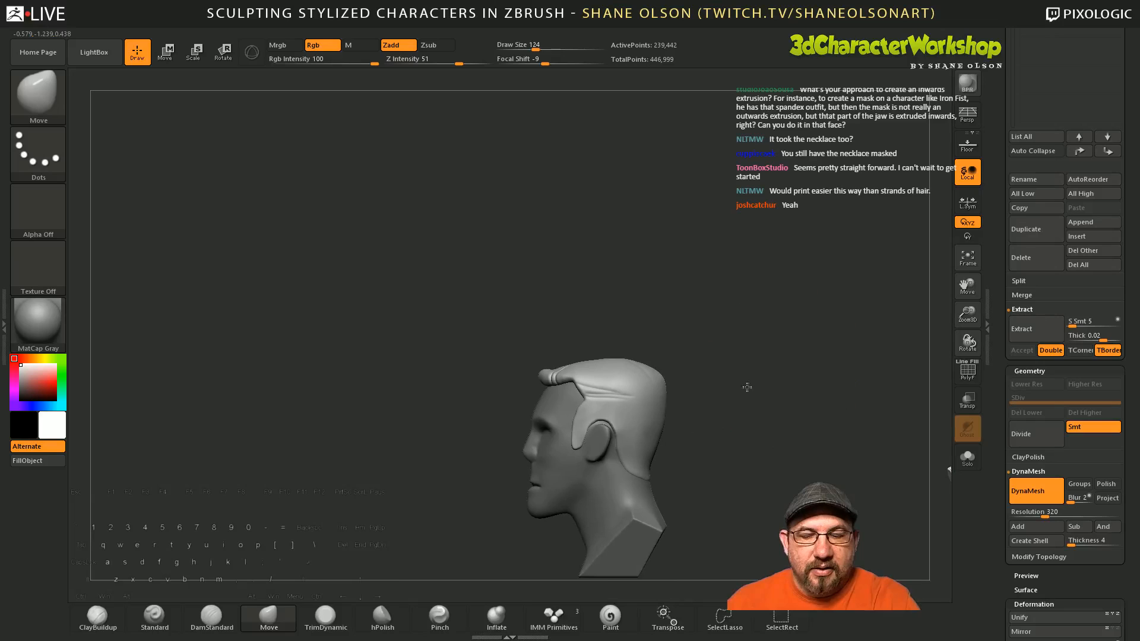
Step: Smooth the back and side of the hair below the crown at draw size 77
click(212, 617)
key(s)
drag(407, 459, 399, 457)
right_drag(399, 457, 636, 423)
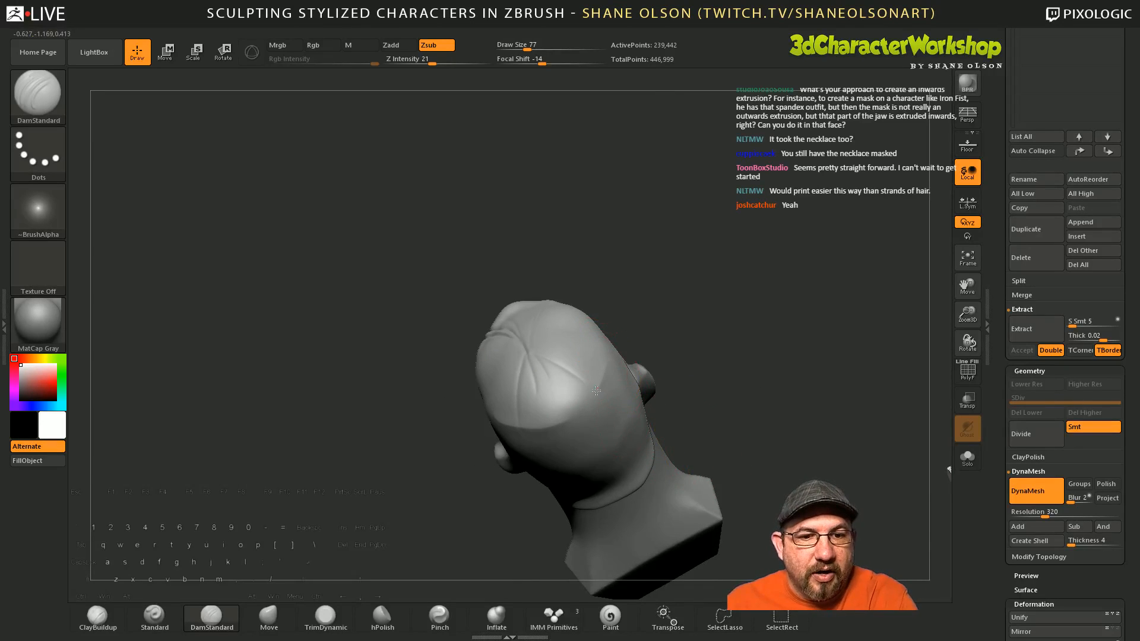
mouse_move(731, 389)
right_down()
mouse_move(746, 407)
mouse_move(780, 399)
mouse_move(635, 379)
right_up()
key(shift)
shift+drag(611, 374, 647, 371)
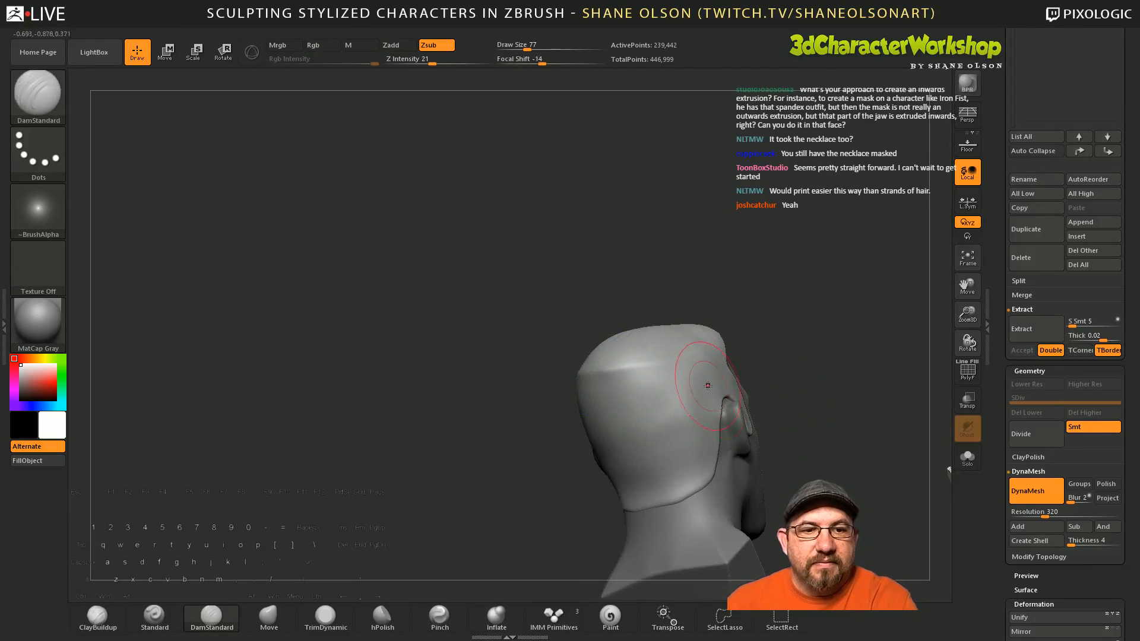
mouse_move(762, 388)
right_down()
mouse_move(851, 409)
mouse_move(672, 466)
right_up()
drag(672, 466, 762, 454)
drag(754, 408, 697, 448)
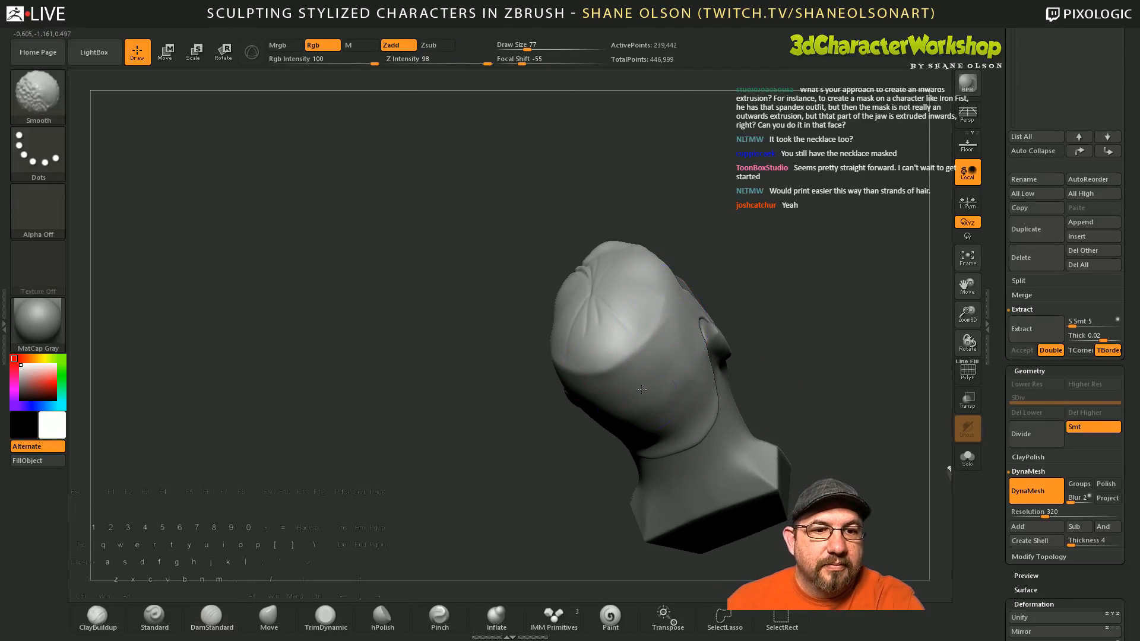
mouse_move(749, 350)
mouse_down()
mouse_move(774, 329)
mouse_move(807, 348)
mouse_move(827, 331)
mouse_move(769, 380)
mouse_move(798, 400)
mouse_move(679, 411)
mouse_up()
Step: Select the head subtool and mask two symmetrical round spots on the flat back of the neck base at draw size 49
alt+click(554, 459)
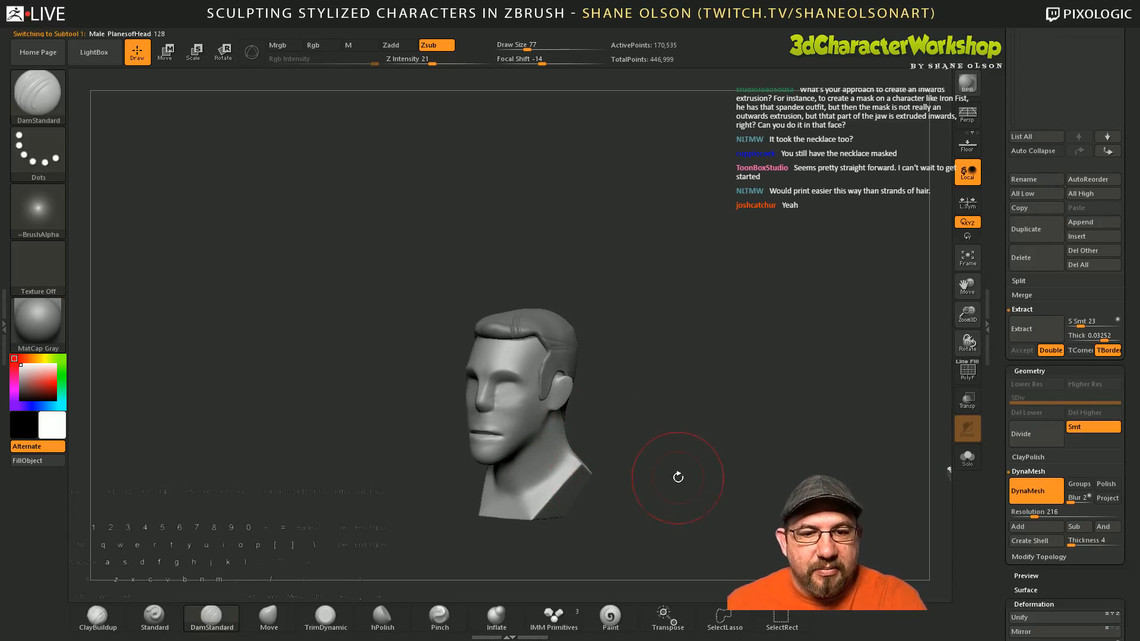
mouse_move(677, 475)
mouse_down()
mouse_move(669, 481)
mouse_move(700, 461)
mouse_move(625, 436)
mouse_move(561, 450)
mouse_up()
key(s)
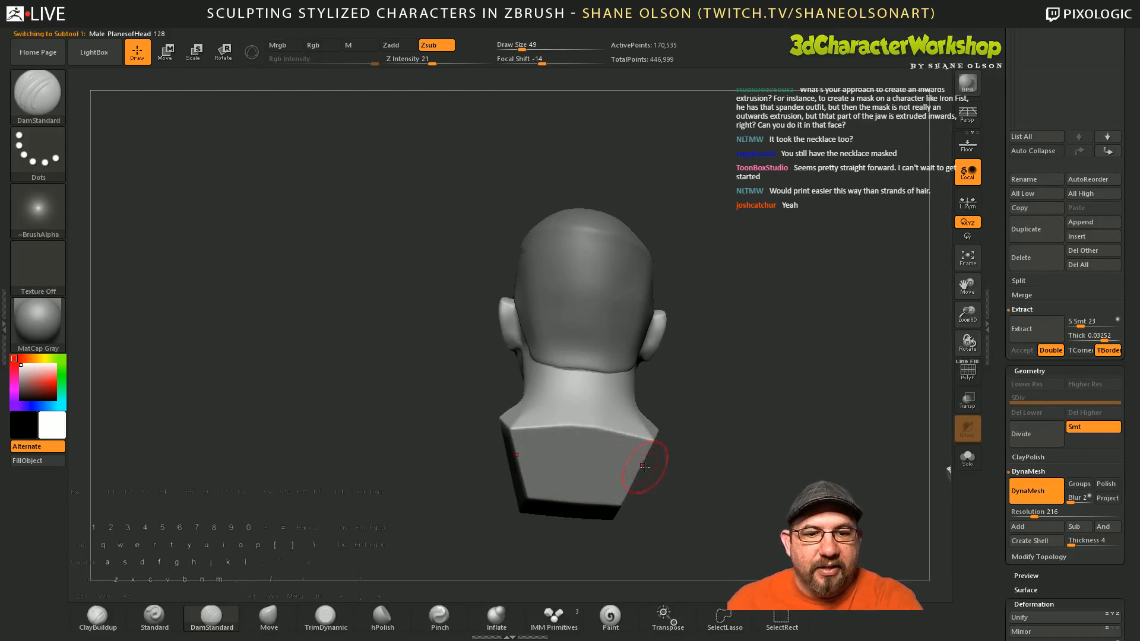
shift+drag(682, 467, 737, 471)
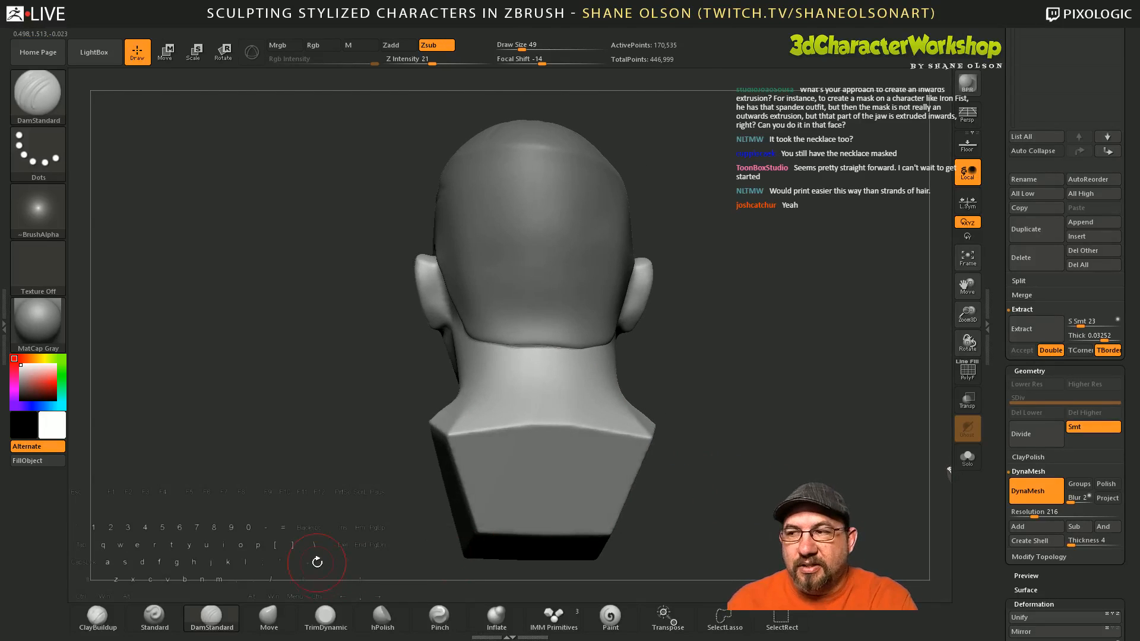
ctrl+click(506, 484)
ctrl+click(588, 483)
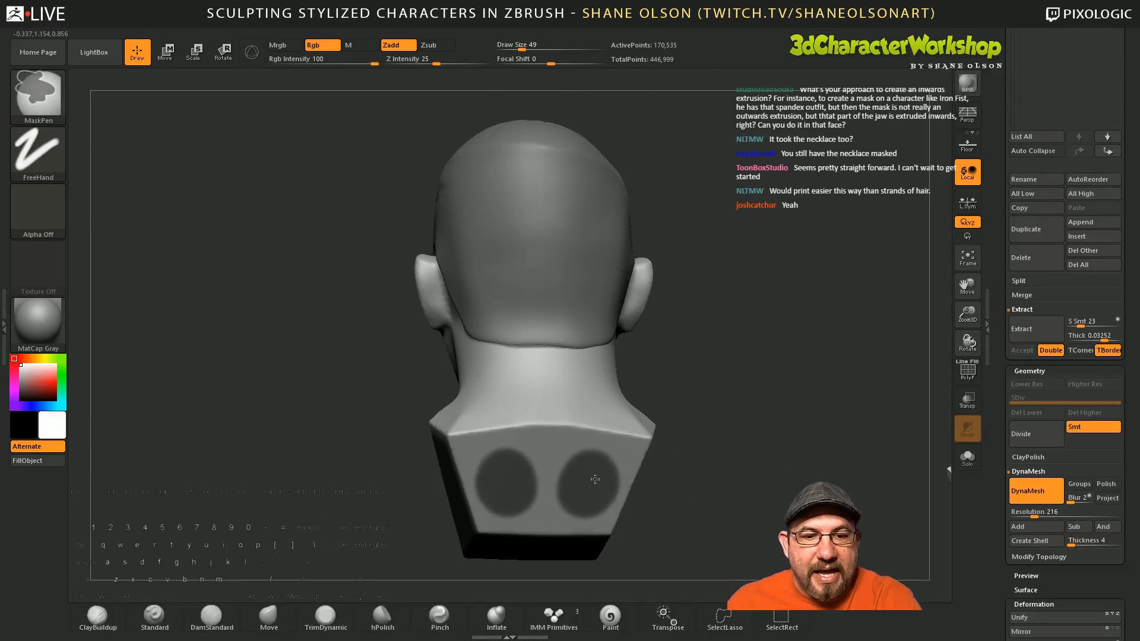
Step: Subtract the outer part of both round masks to leave two mirrored crescents
mouse_move(679, 483)
shift+mouse_down()
mouse_move(700, 508)
mouse_move(738, 510)
shift+mouse_up()
right_click(739, 510)
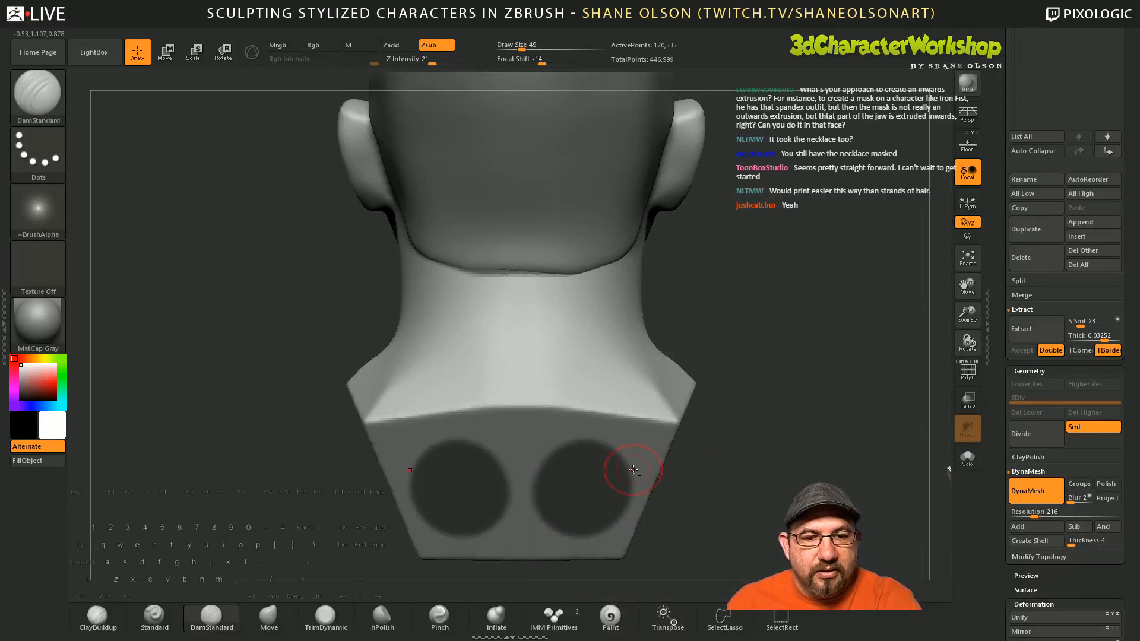
mouse_move(635, 467)
ctrl+alt+mouse_down()
mouse_move(614, 493)
mouse_move(587, 477)
mouse_move(600, 488)
mouse_move(615, 469)
ctrl+alt+mouse_up()
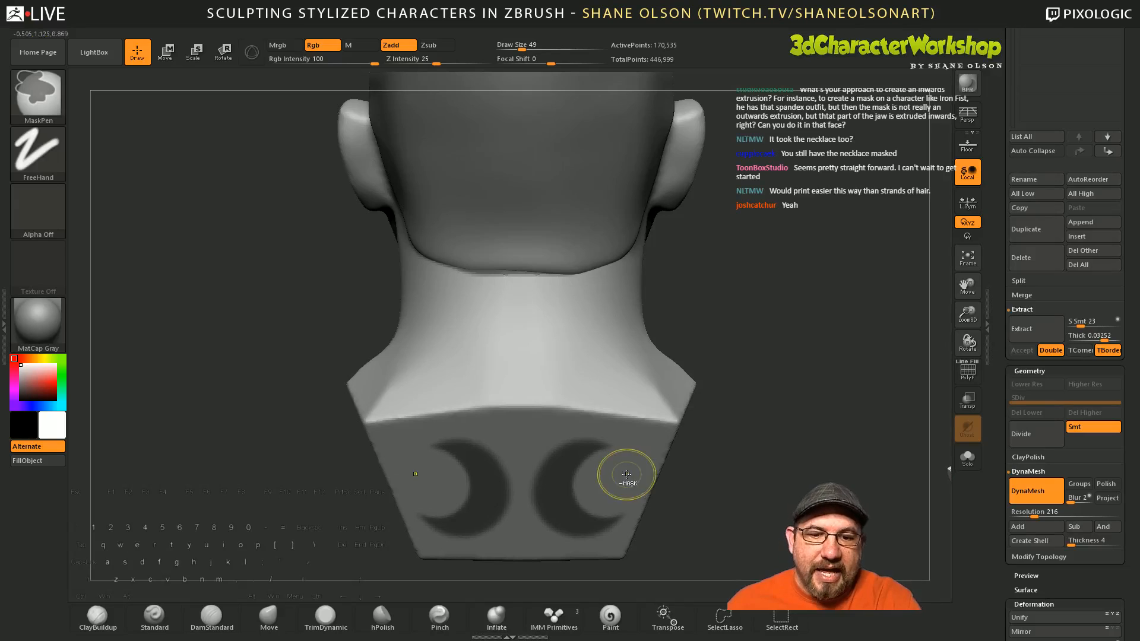
mouse_move(727, 508)
mouse_down()
mouse_move(749, 479)
mouse_move(742, 466)
mouse_move(730, 475)
mouse_move(672, 455)
mouse_up()
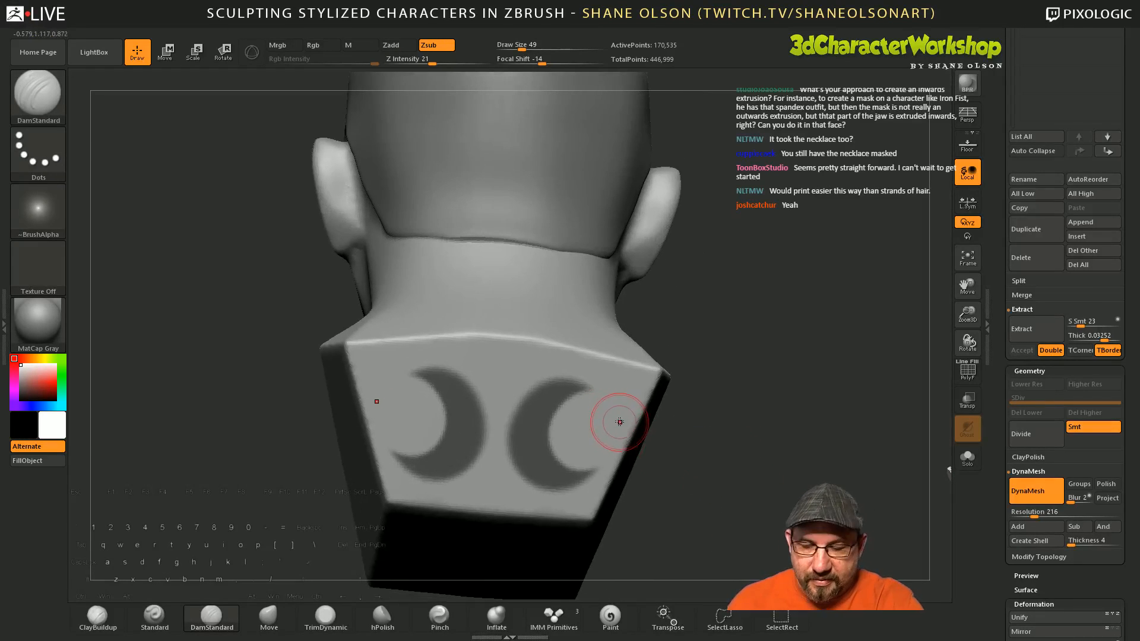
key(w)
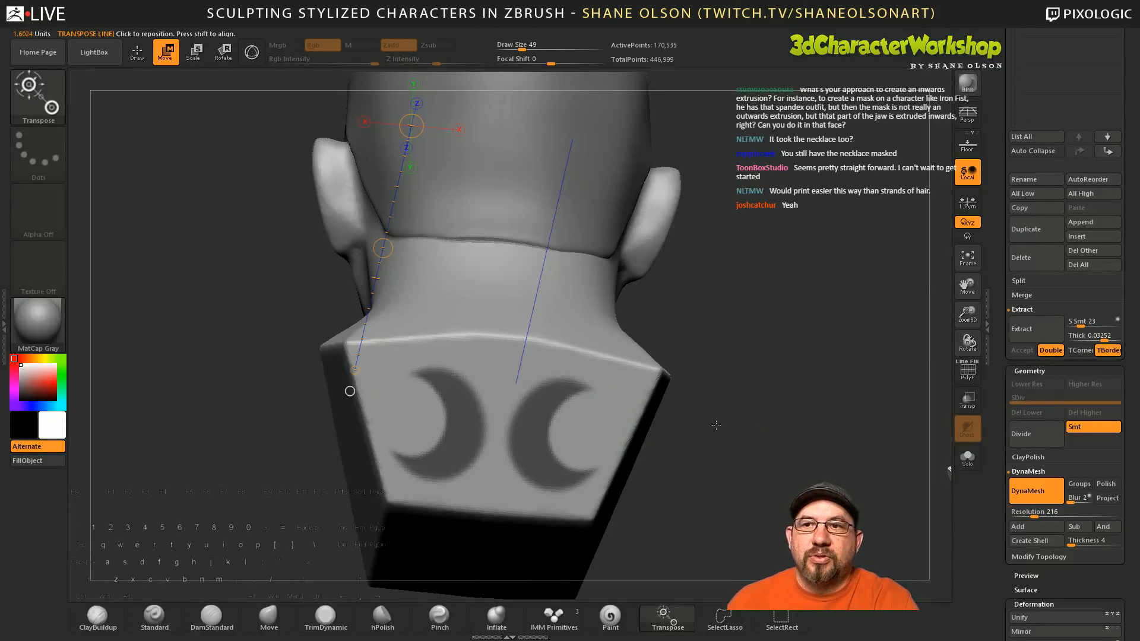
shift+drag(716, 425, 704, 418)
key(q)
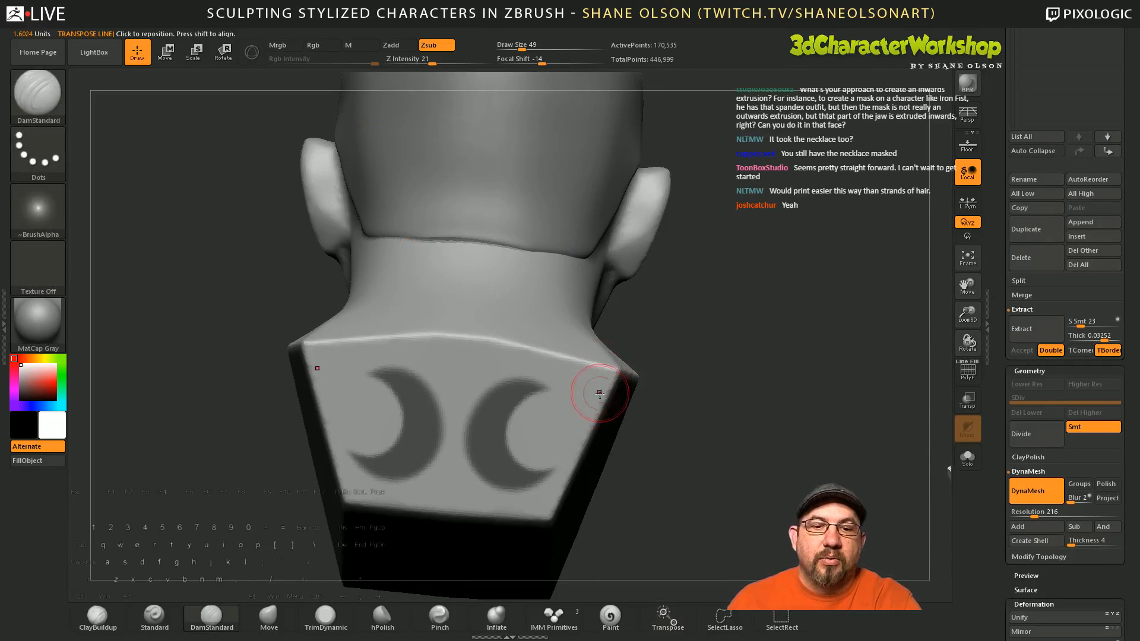
Step: Sharpen the edges of the two crescent masks
ctrl+click(589, 409)
key(ctrl+z)
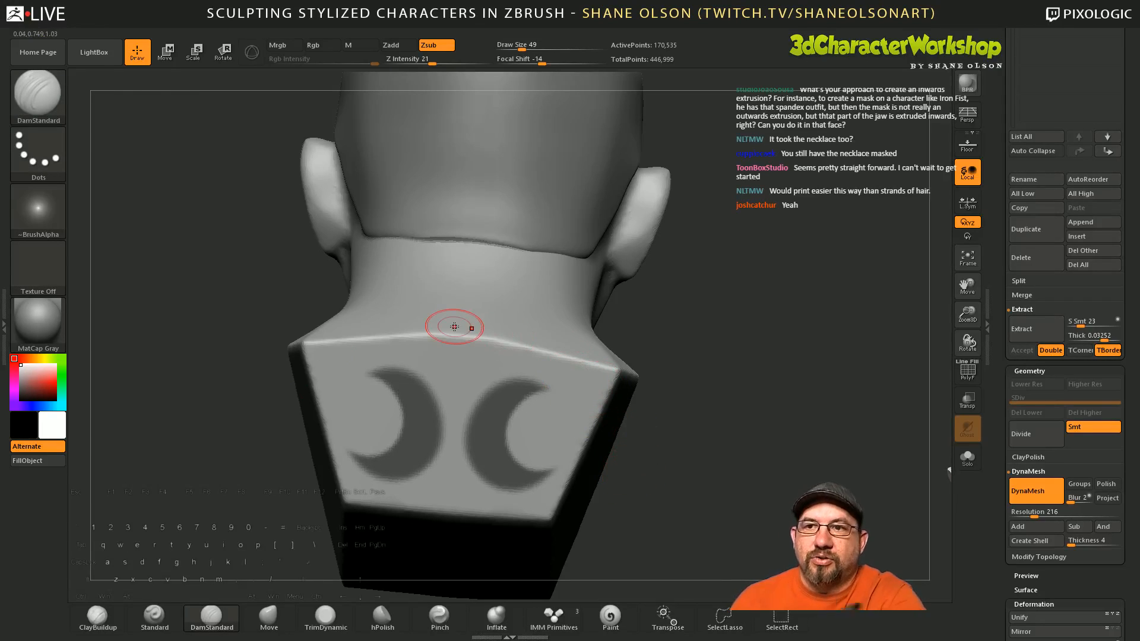
key(ctrl)
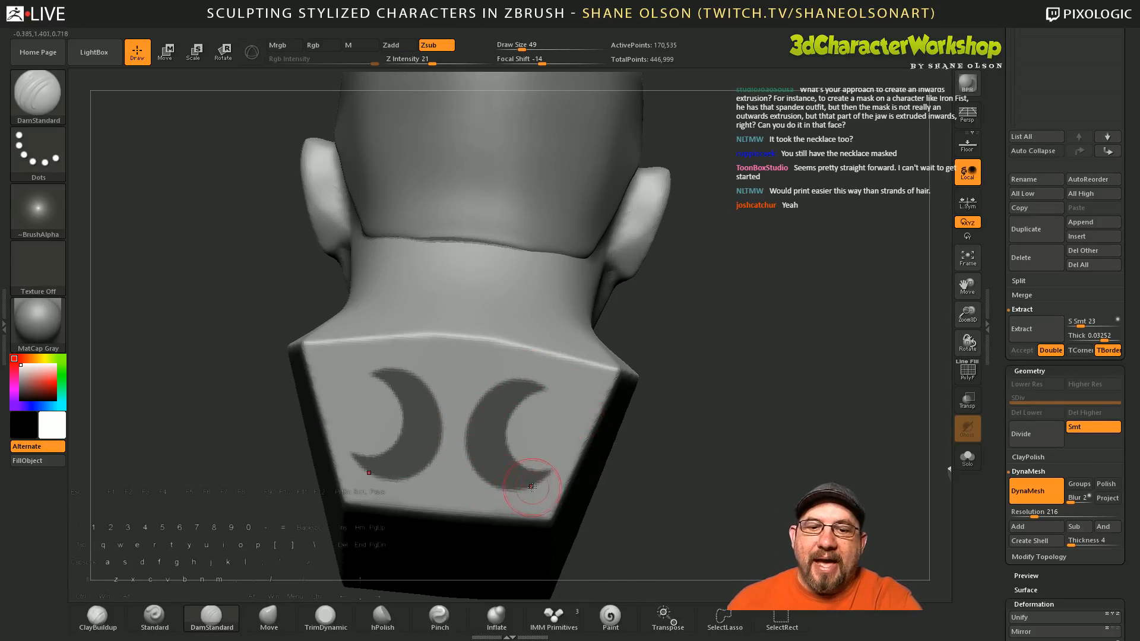
key(ctrl)
Step: Try blurring and re-sharpening the crescent masks, and undo these mask changes
ctrl+click(575, 425)
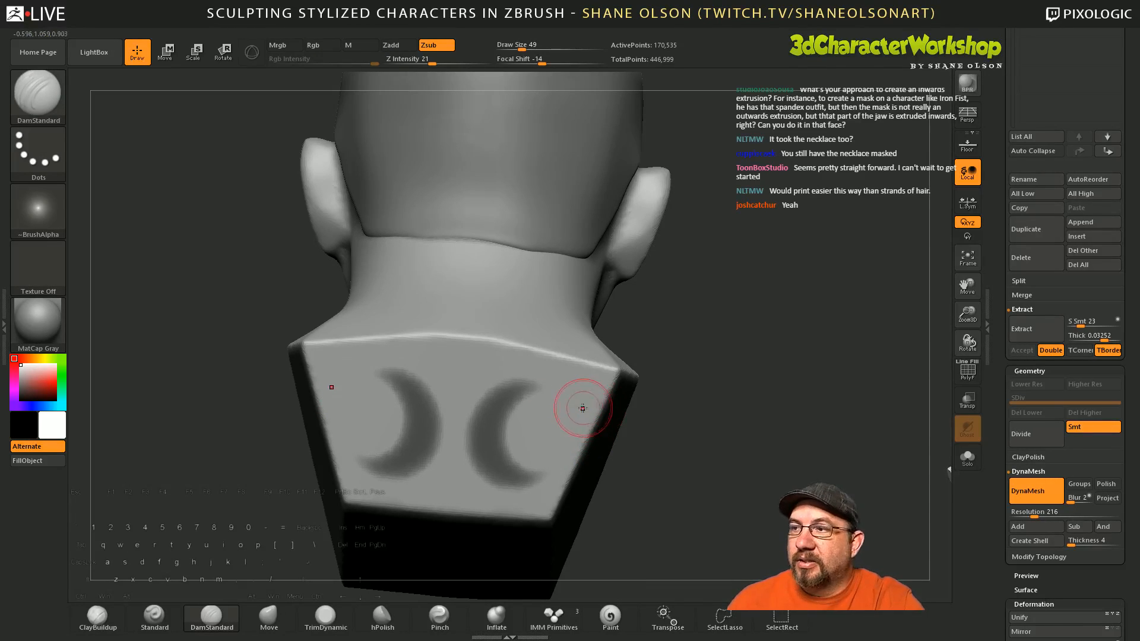
ctrl+click(577, 423)
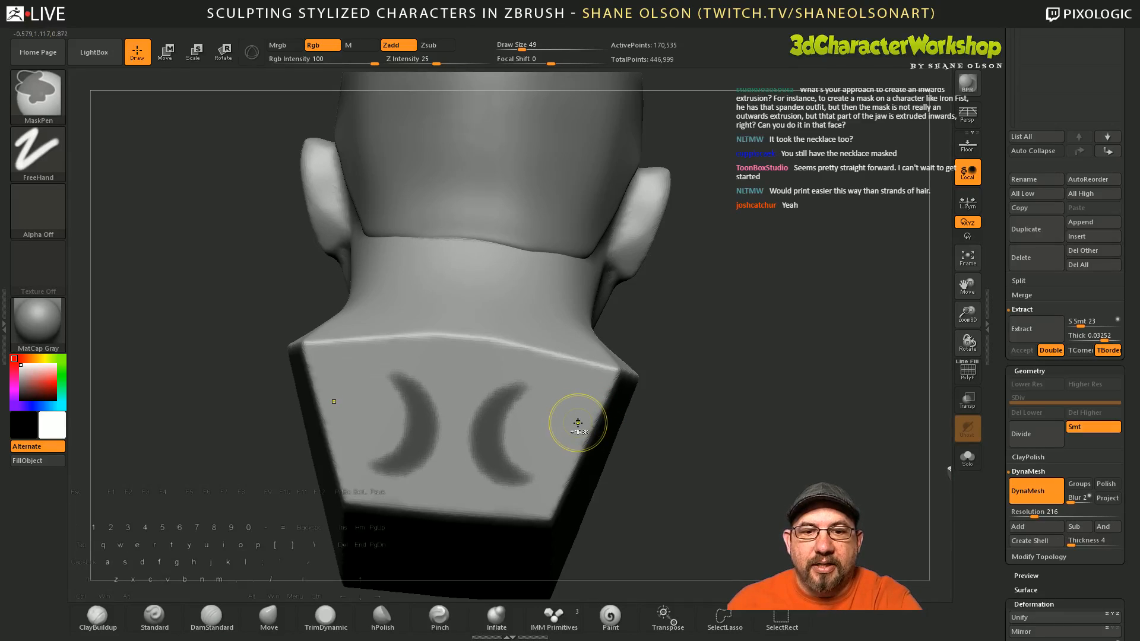
ctrl+alt+click(578, 422)
key(ctrl+z)
key(ctrl+z)
key(ctrl+z)
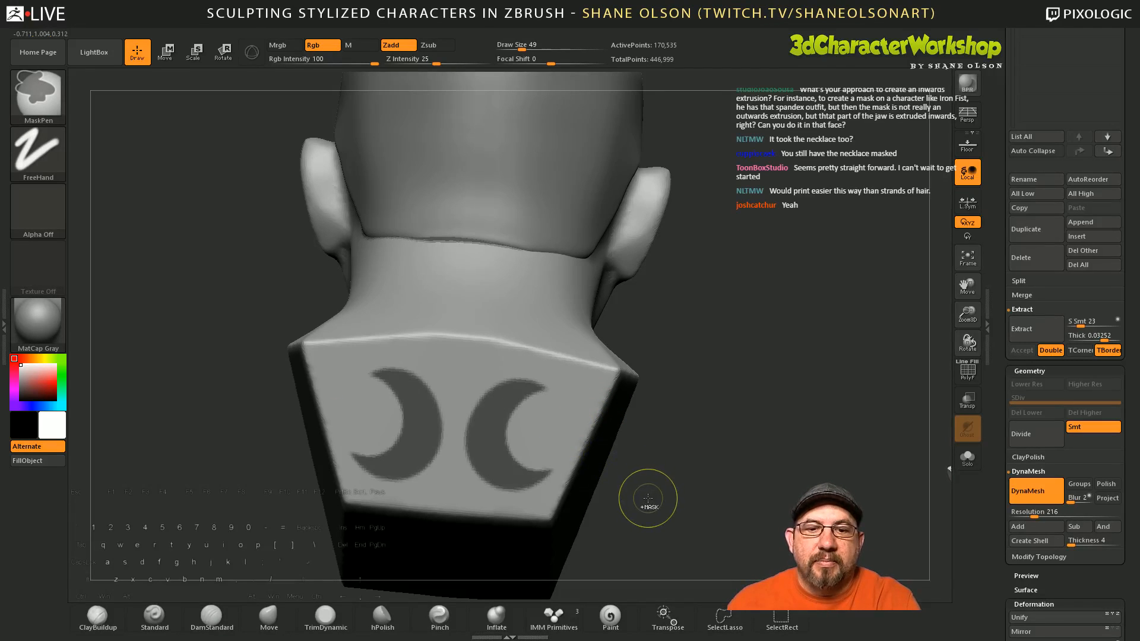
Step: Invert the crescent masks and push the two unmasked crescents inward into the neck base with a Transpose Move line
drag(687, 484, 682, 463)
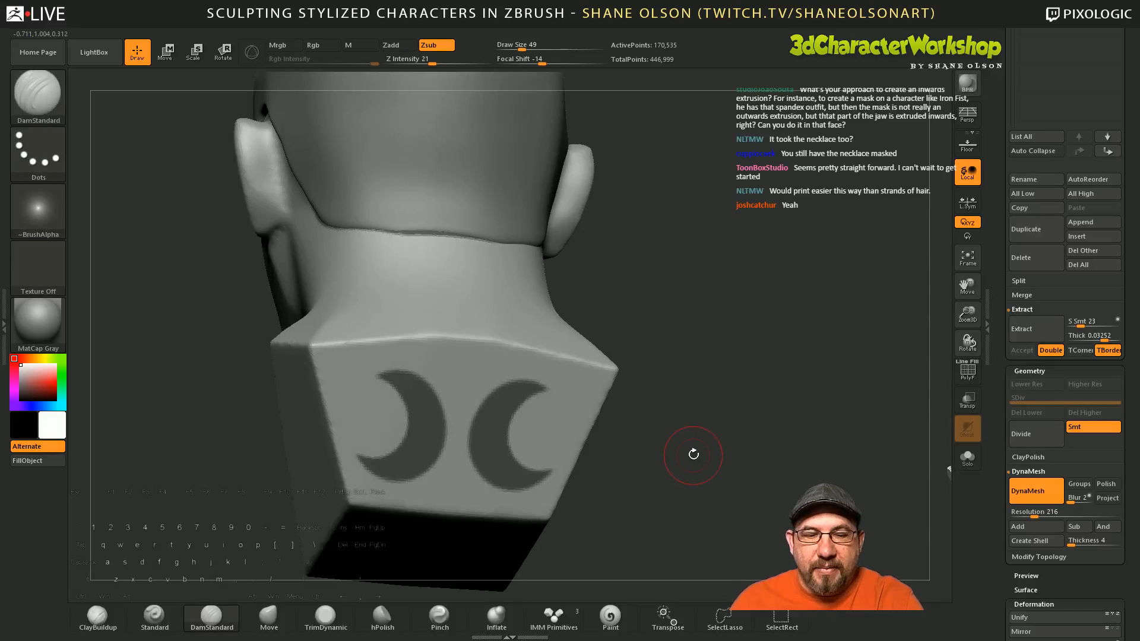
ctrl+click(679, 408)
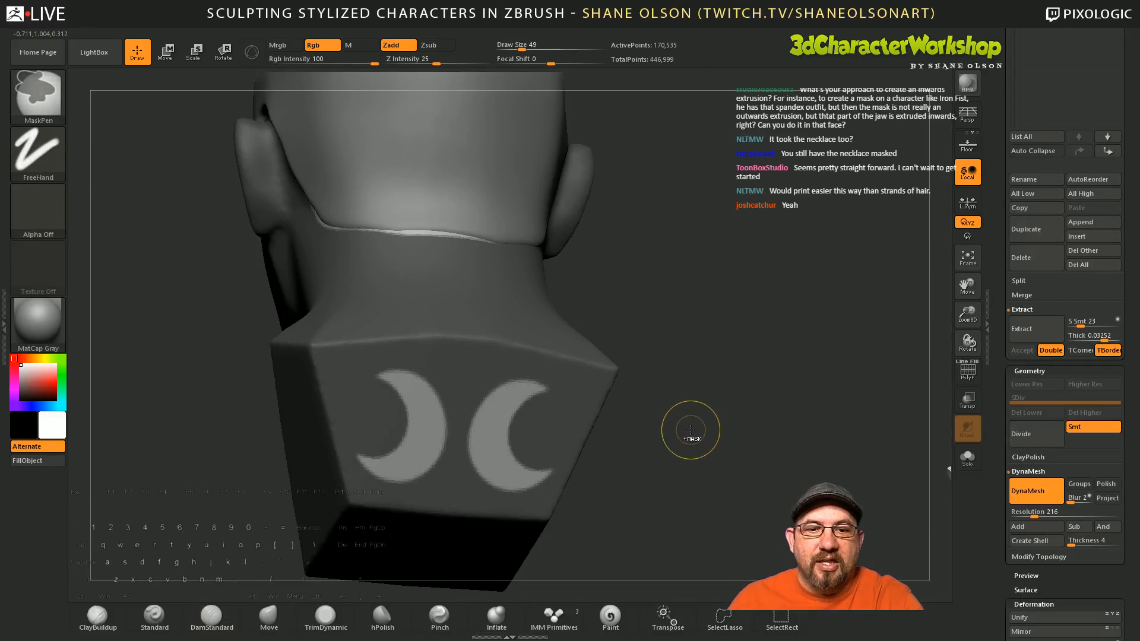
drag(692, 453, 712, 478)
key(w)
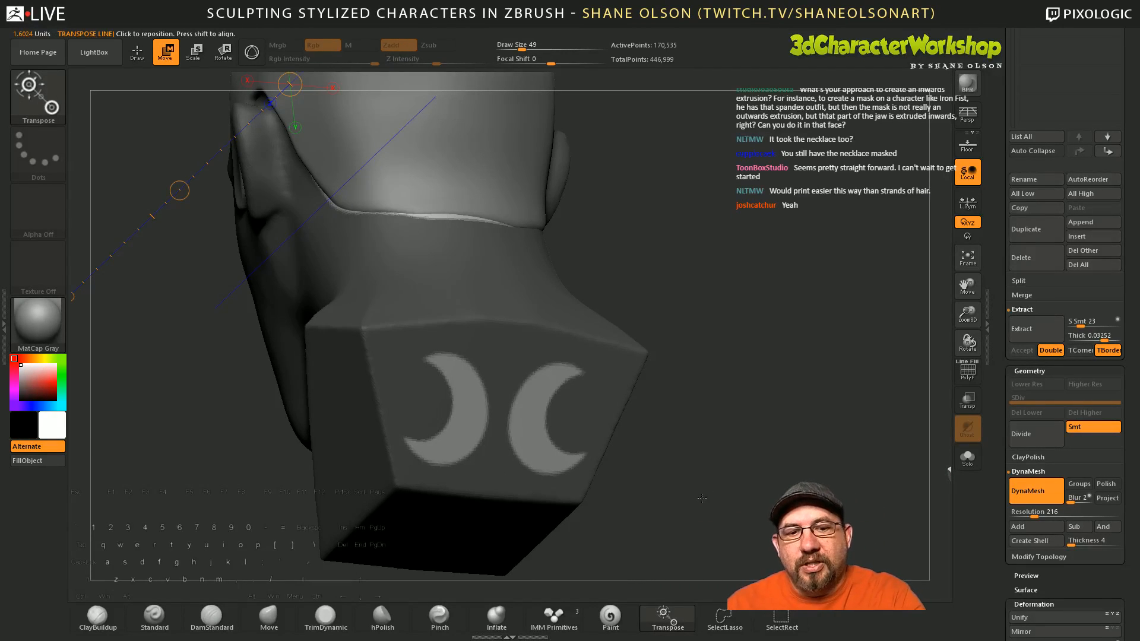
drag(532, 423, 596, 436)
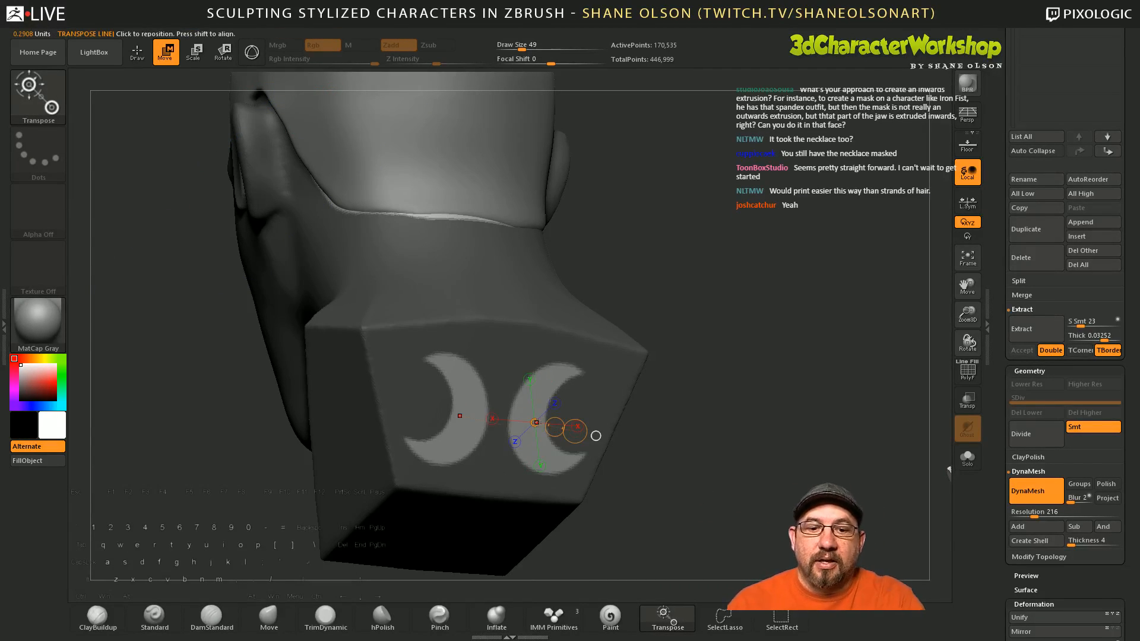
mouse_move(766, 463)
mouse_down()
mouse_move(719, 472)
mouse_move(779, 470)
mouse_up()
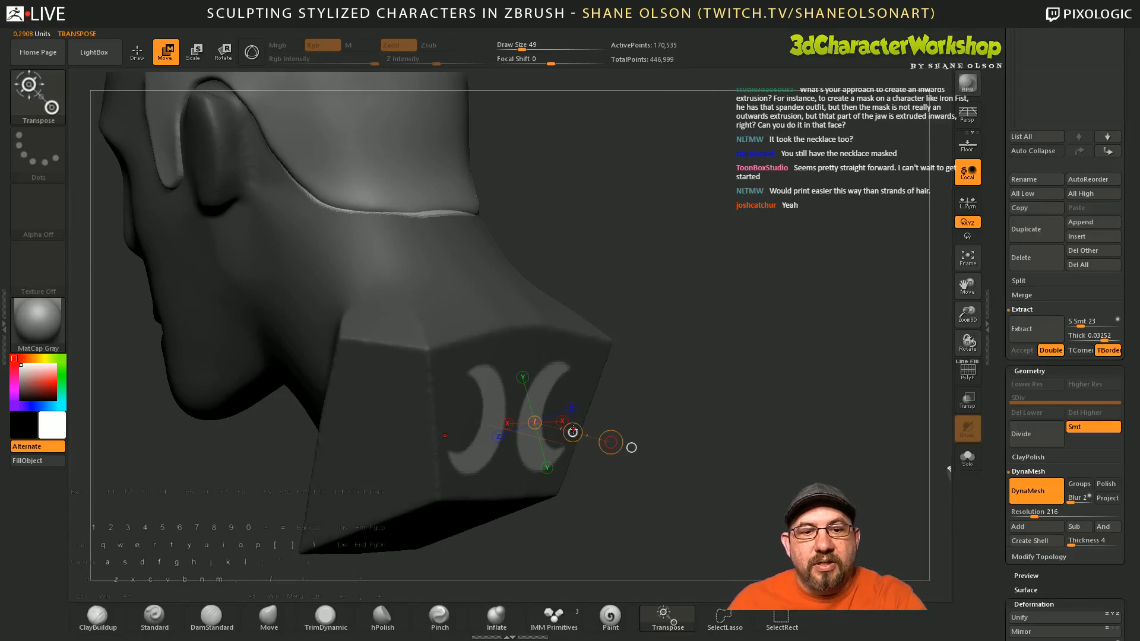
drag(572, 431, 566, 431)
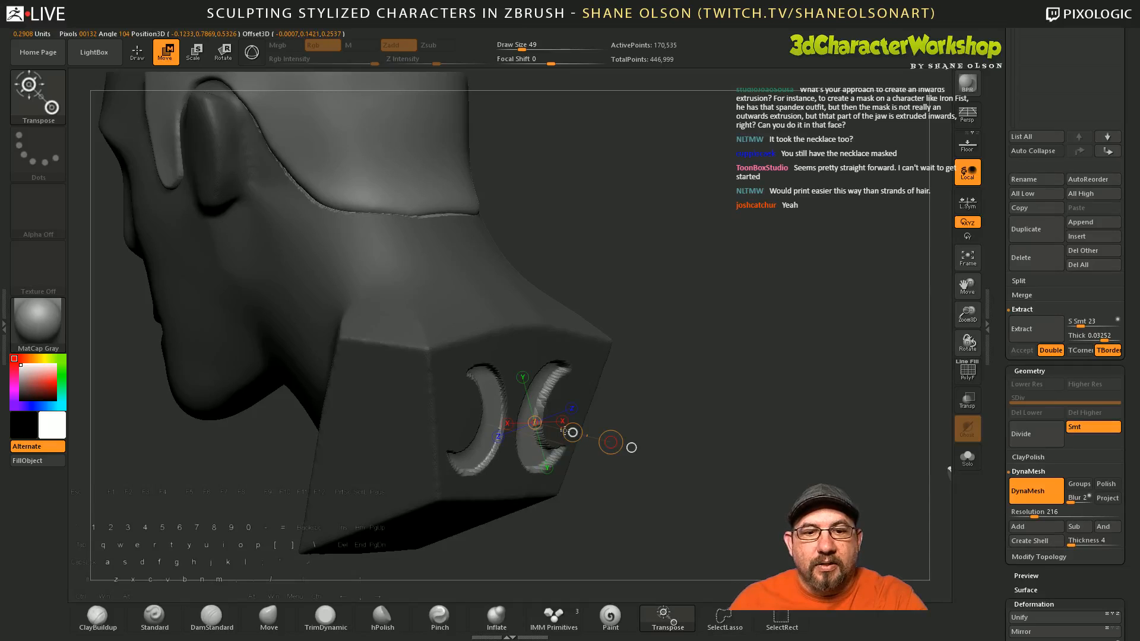
Step: Enable DynaMesh Polish, set the resolution to 320, then clear the mask and remesh the head with its recessed crescents
drag(728, 473, 658, 460)
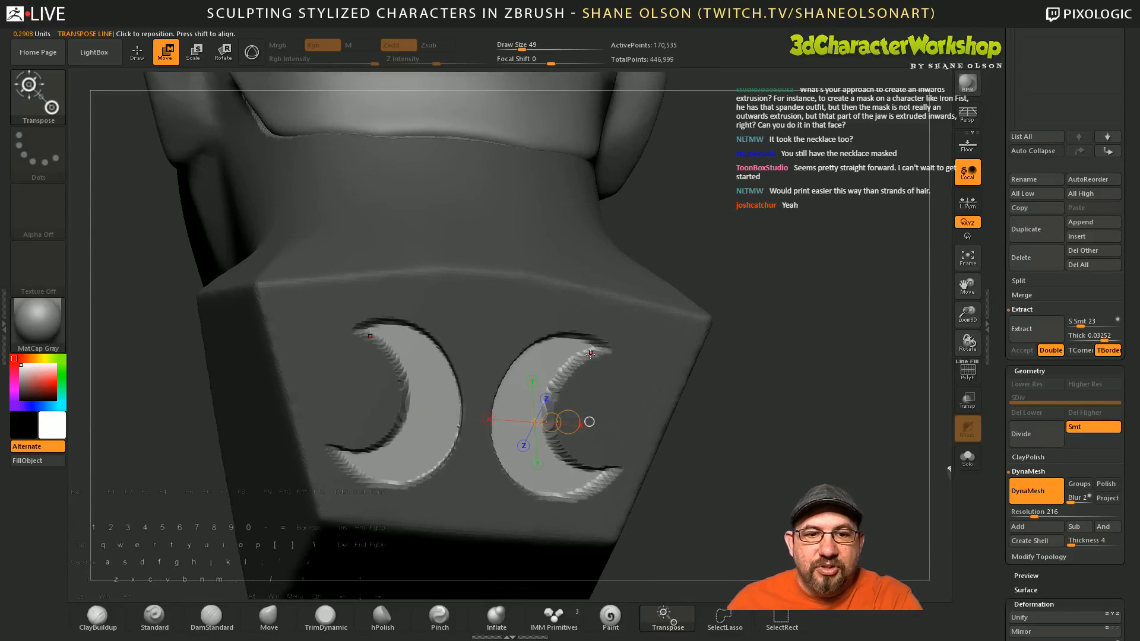
mouse_move(739, 478)
mouse_down()
mouse_move(629, 457)
mouse_move(765, 475)
mouse_up()
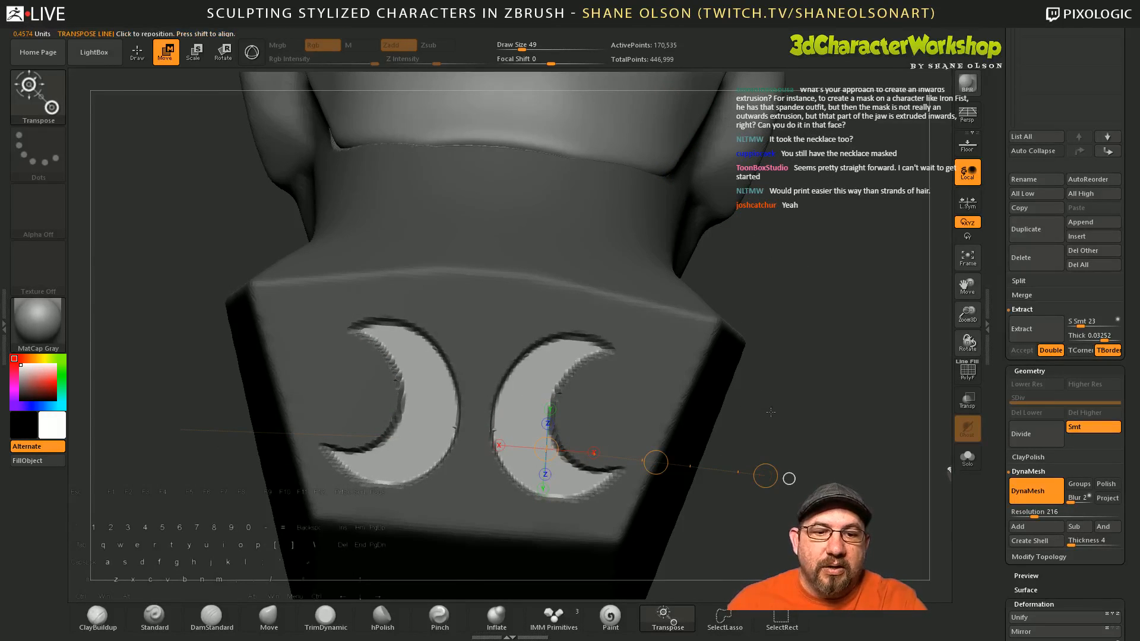
drag(766, 422, 776, 415)
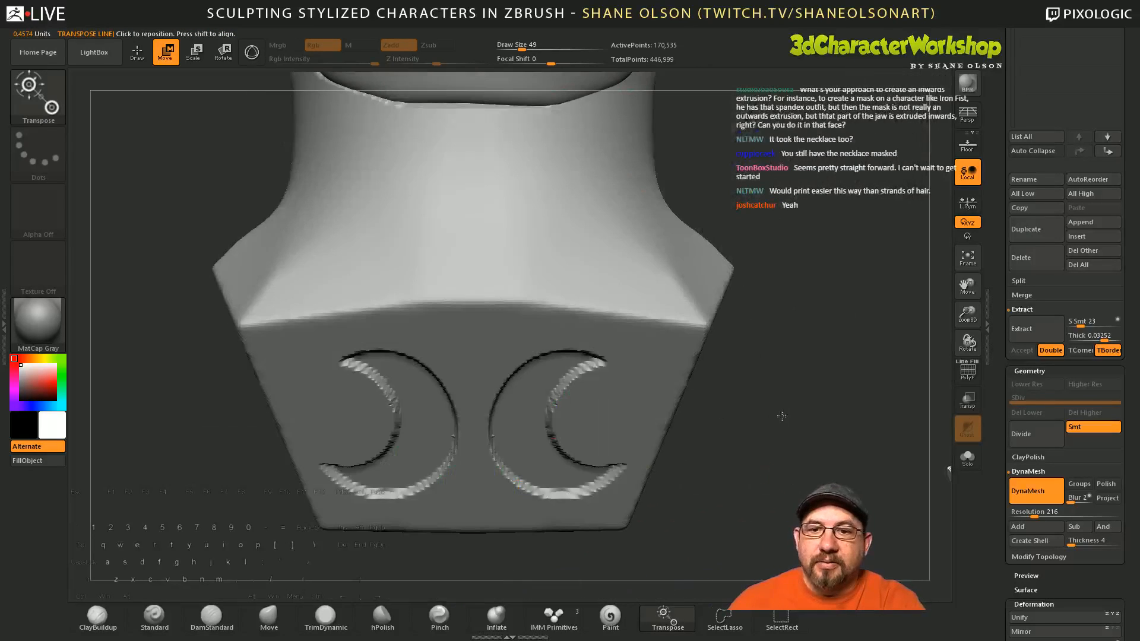
drag(781, 369, 789, 347)
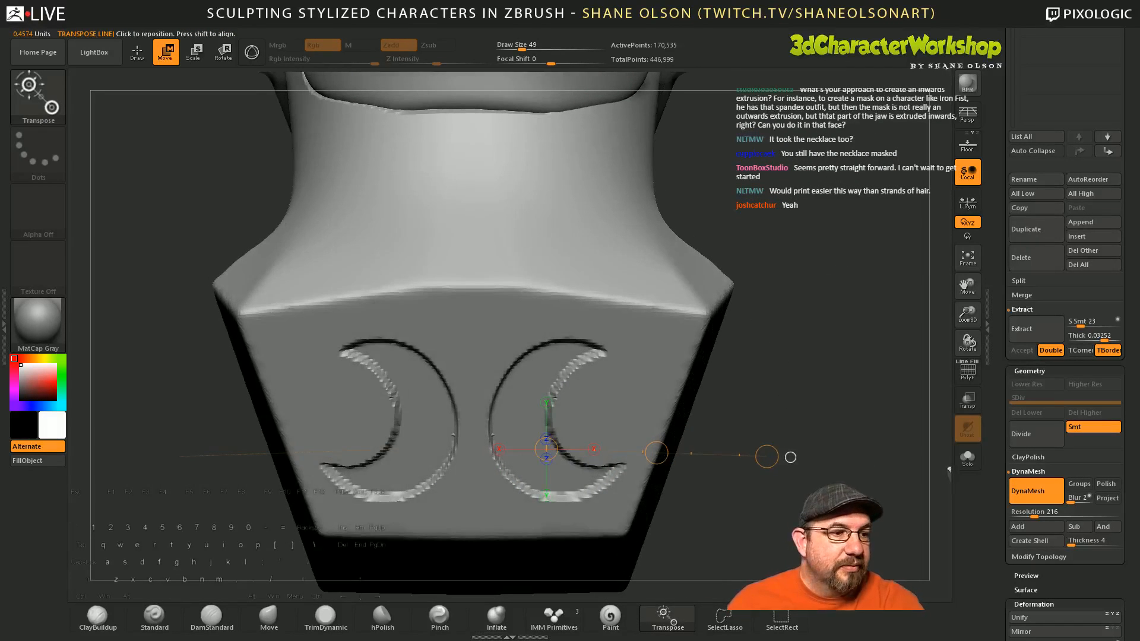
click(1105, 484)
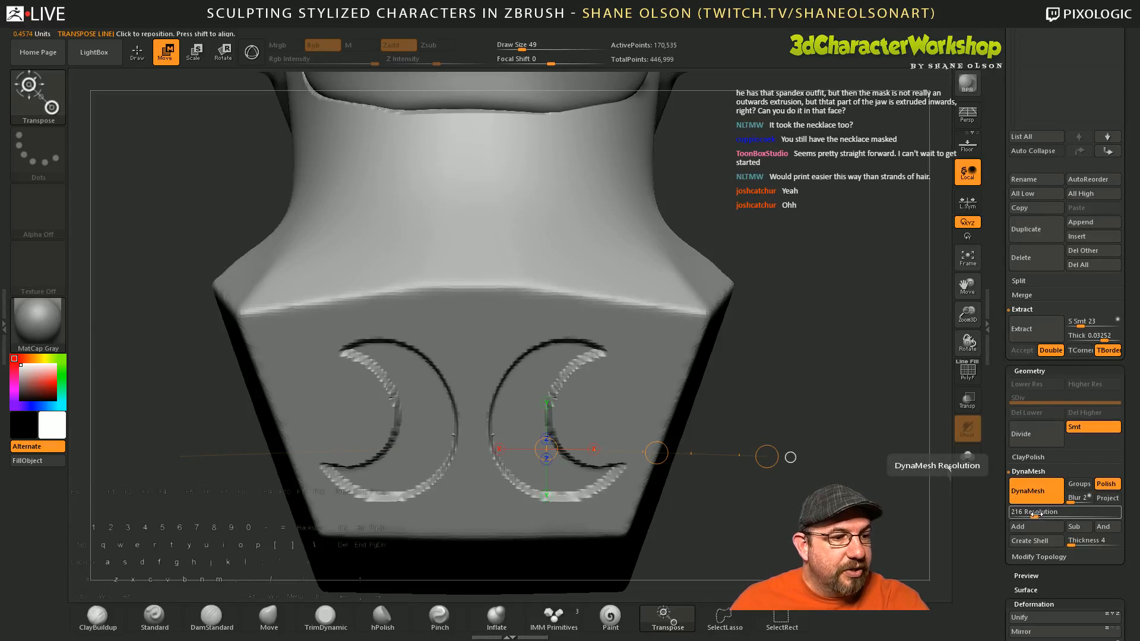
drag(1034, 514, 1045, 514)
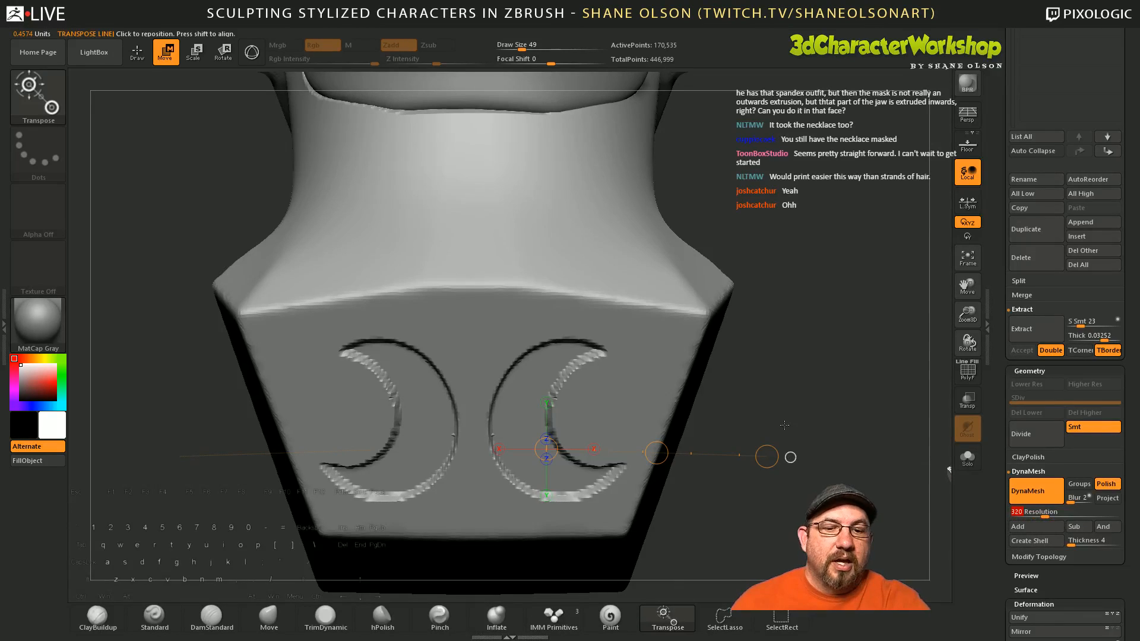
key(ctrl)
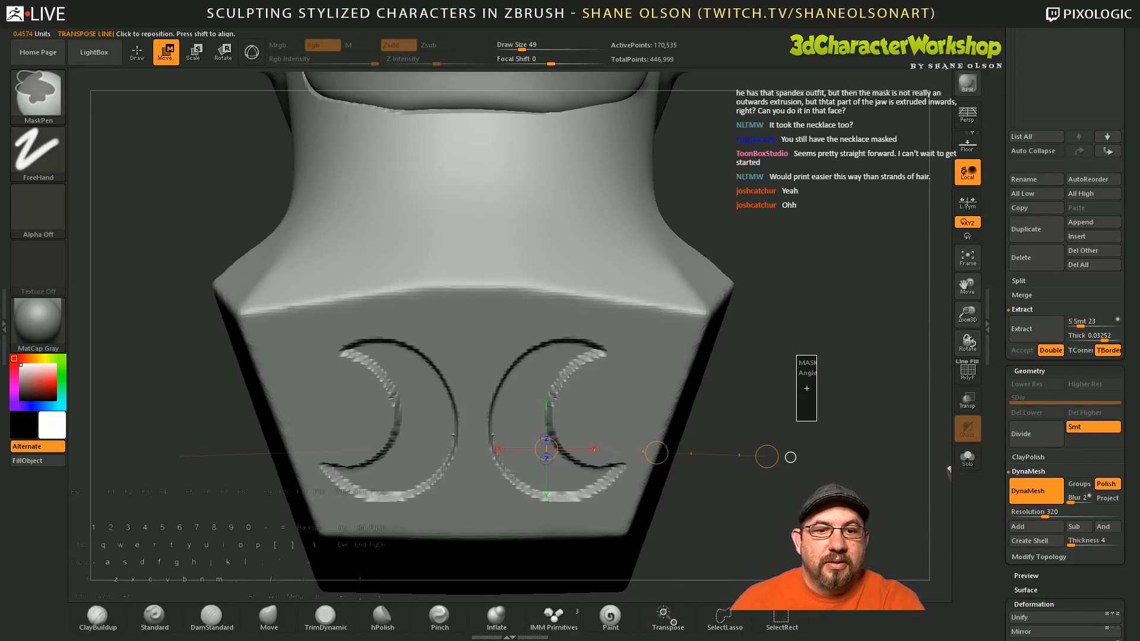
ctrl+drag(796, 355, 818, 386)
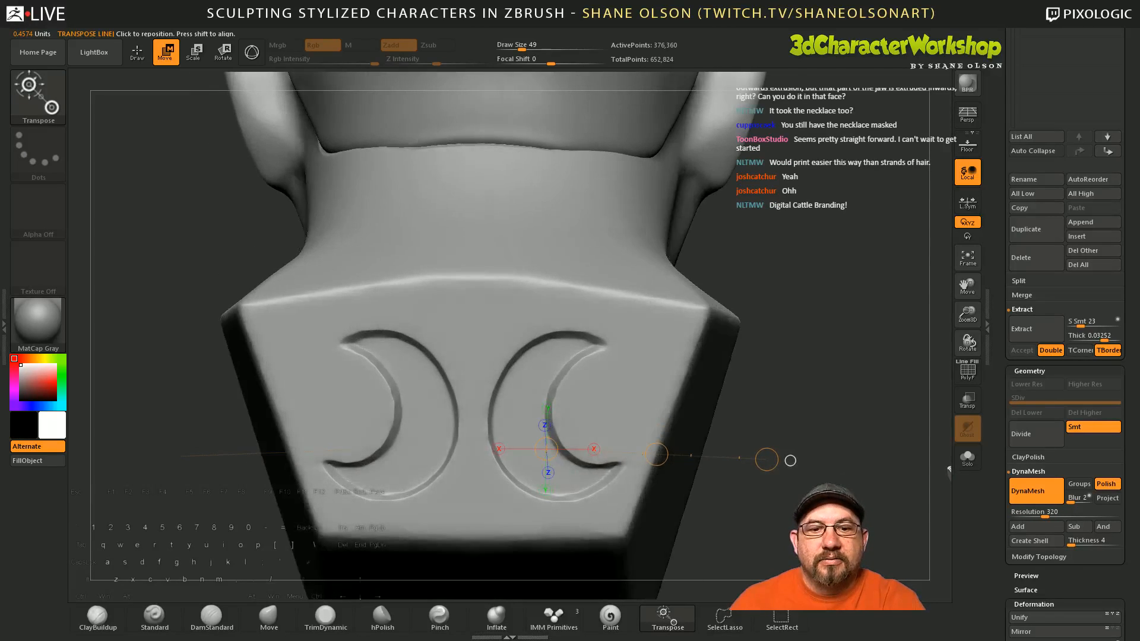
drag(790, 461, 770, 461)
key(q)
drag(834, 495, 724, 482)
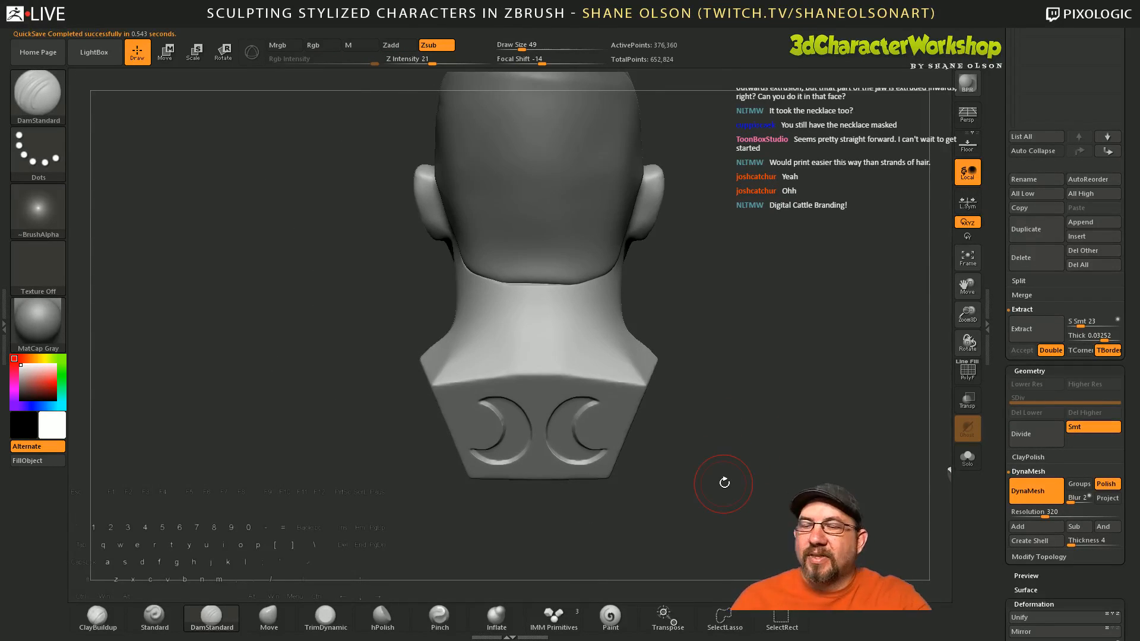
Step: Mask two symmetrical round spots on the back of the neck above the crescents
drag(734, 411, 751, 413)
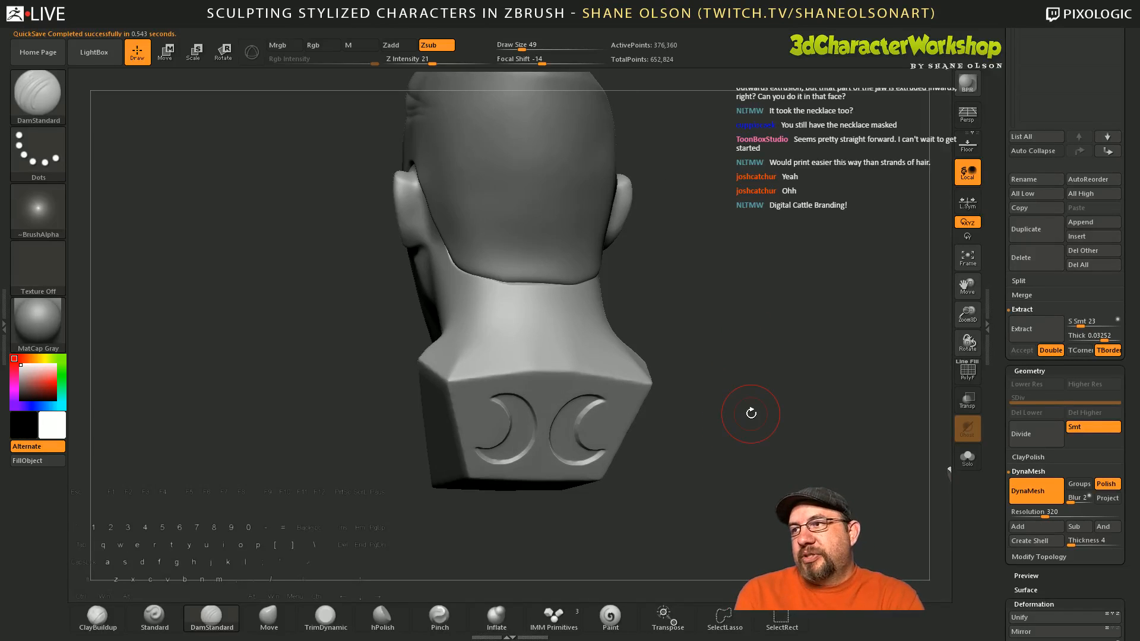
alt+drag(670, 318, 697, 321)
alt+drag(700, 280, 702, 328)
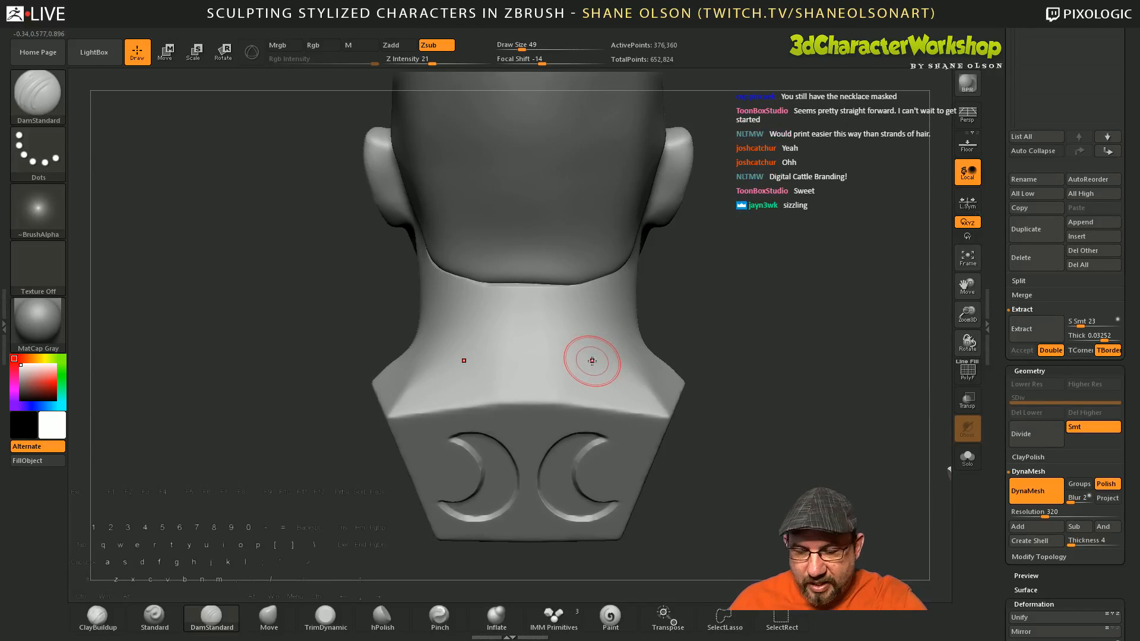
ctrl+click(578, 355)
mouse_move(576, 358)
ctrl+mouse_down()
mouse_move(565, 345)
mouse_move(567, 364)
mouse_move(599, 346)
mouse_move(580, 369)
ctrl+mouse_up()
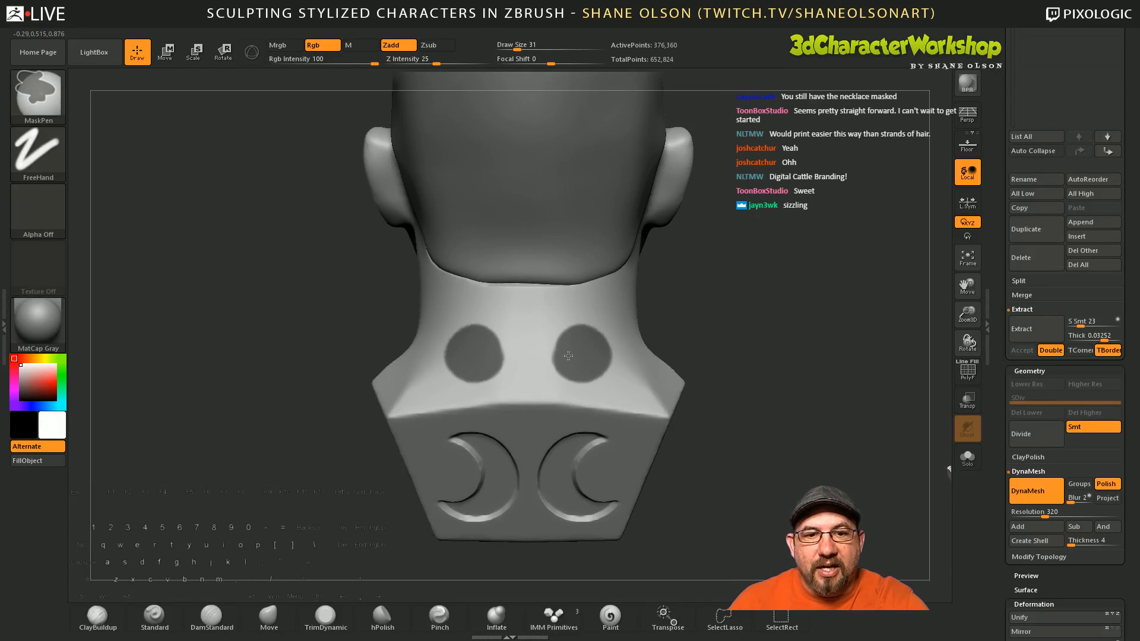
Step: Mask eight short rays around each round spot on the back of the neck at draw size 12
key(s)
drag(608, 315, 582, 318)
scroll(578, 308, up, 5)
ctrl+drag(641, 380, 654, 380)
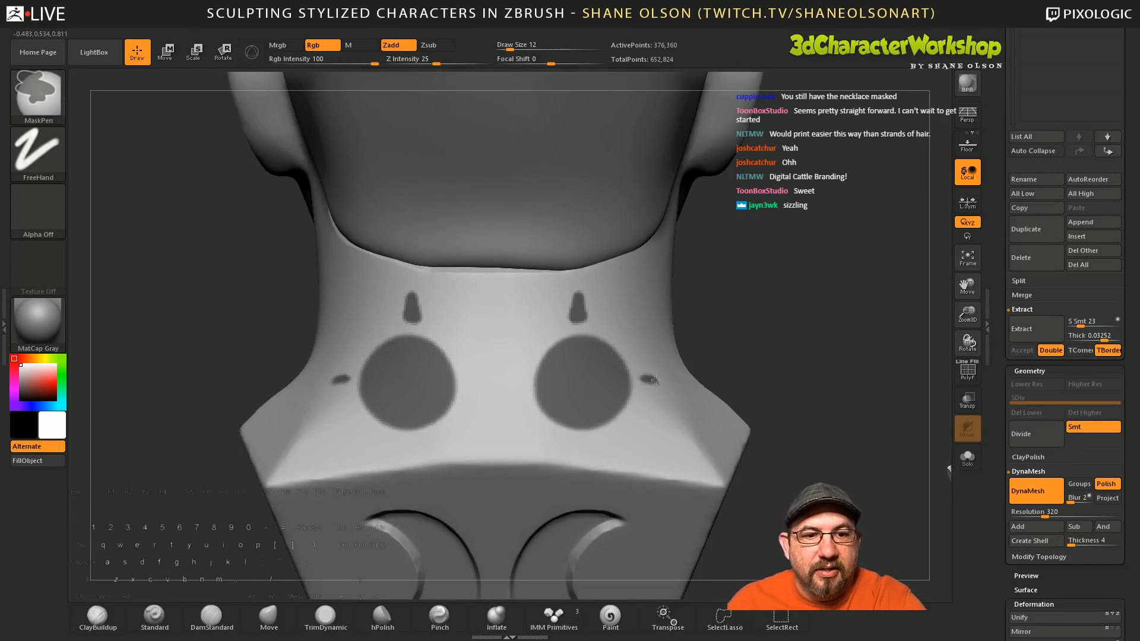
ctrl+drag(586, 438, 588, 458)
ctrl+click(516, 379)
ctrl+drag(504, 379, 515, 379)
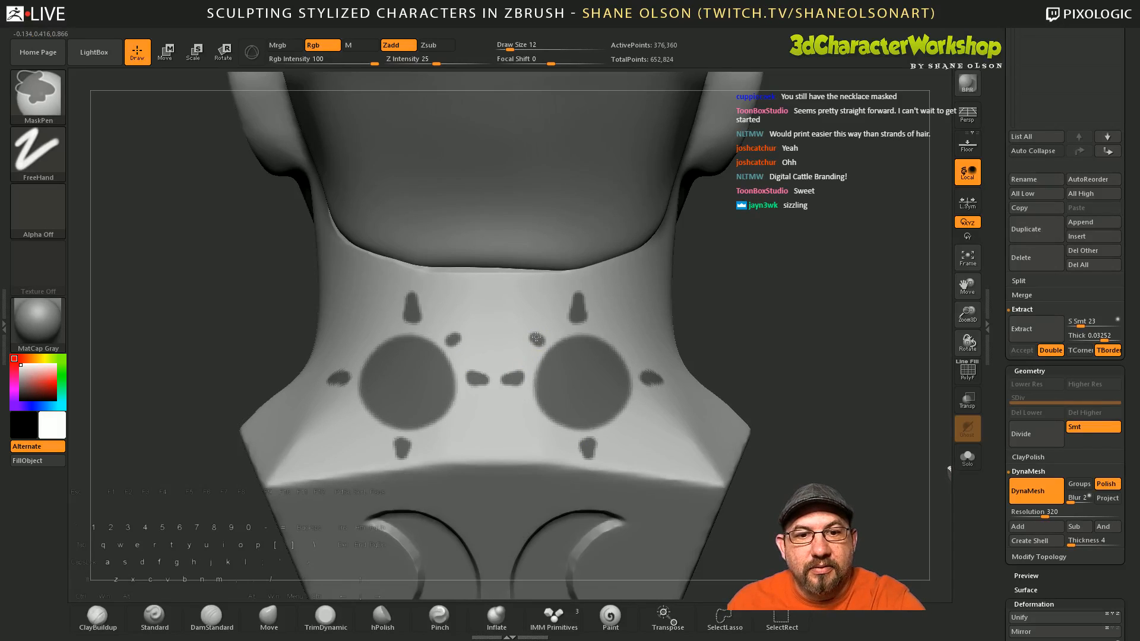
ctrl+drag(626, 342, 628, 332)
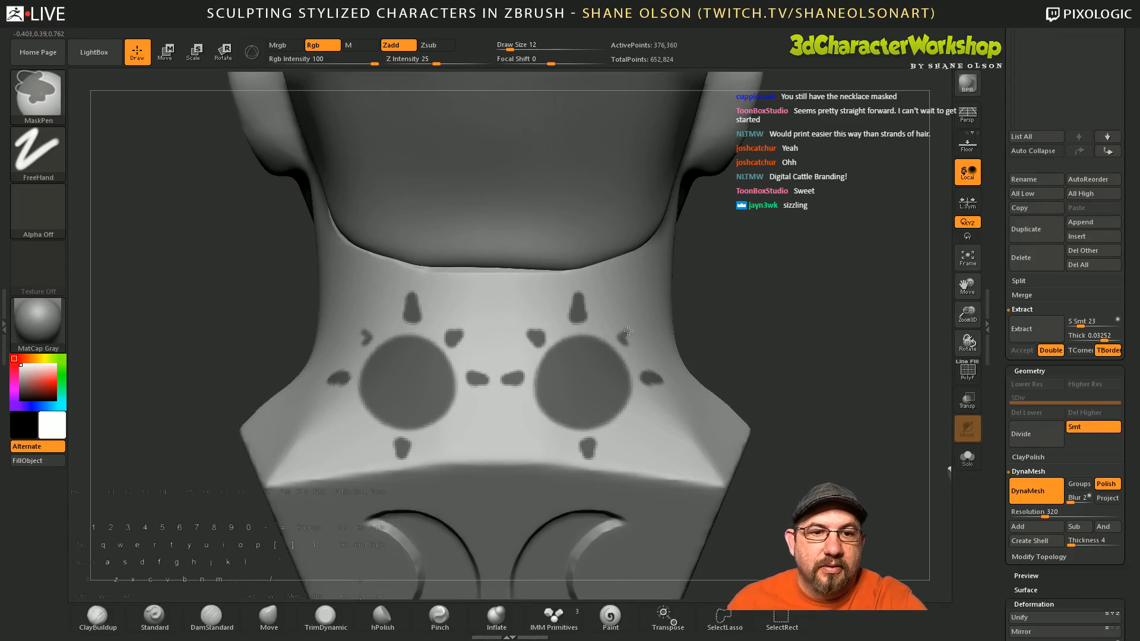
mouse_move(630, 431)
ctrl+mouse_down()
mouse_move(645, 428)
mouse_move(636, 421)
ctrl+mouse_up()
ctrl+drag(528, 430, 540, 425)
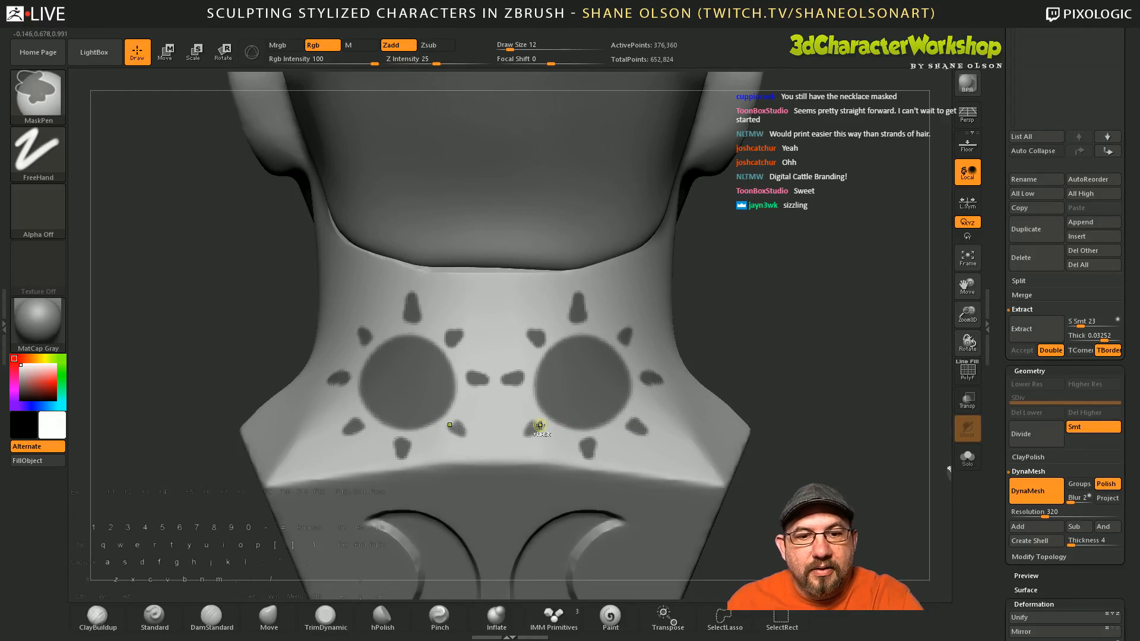
ctrl+click(540, 434)
ctrl+alt+click(800, 465)
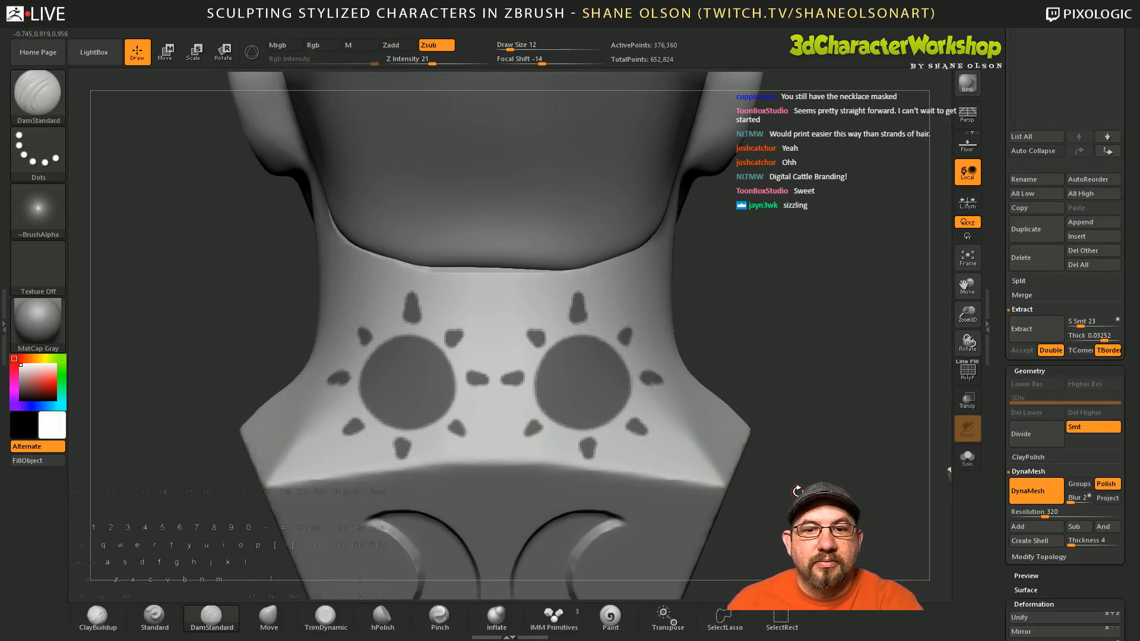
Step: Invert the mask and pull the two sun shapes outward from the neck with a Transpose Move line
mouse_move(746, 513)
mouse_down()
mouse_move(788, 467)
mouse_move(798, 497)
mouse_up()
ctrl+click(777, 440)
key(w)
click(609, 401)
drag(731, 362, 802, 365)
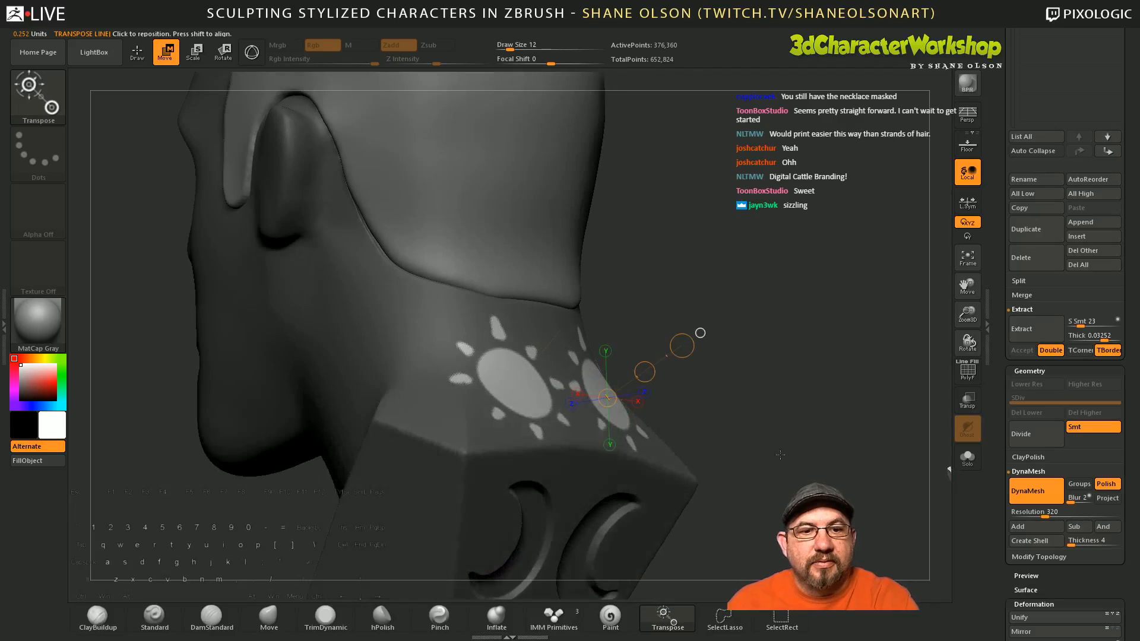
drag(645, 371, 650, 368)
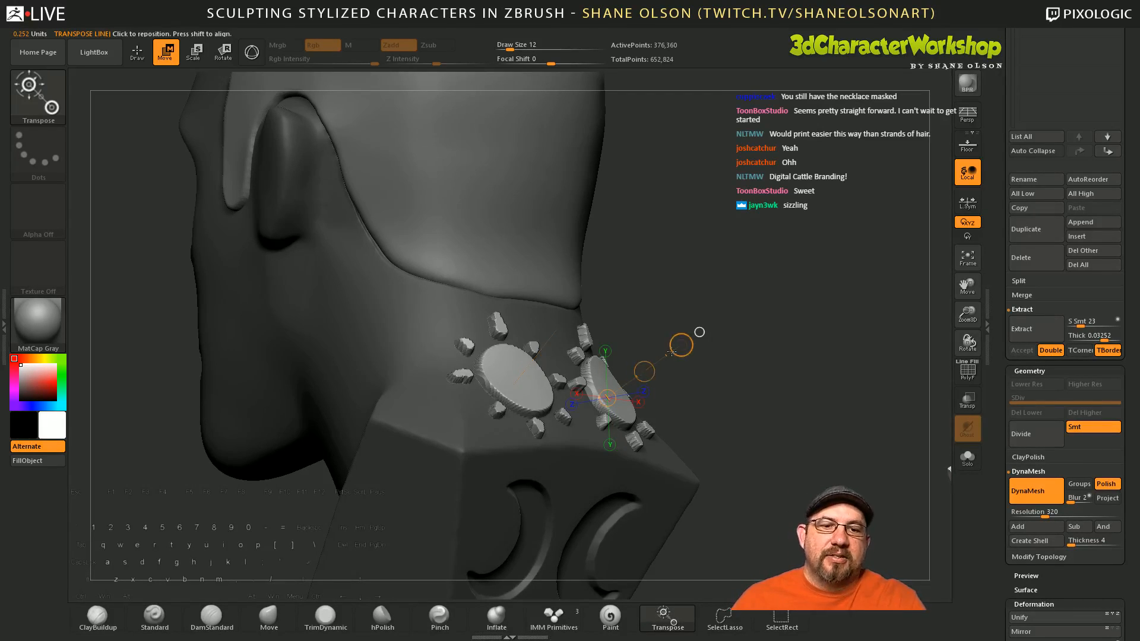
Step: Clear the mask and remesh the head with DynaMesh to clean up the raised sun shapes
drag(711, 379, 618, 391)
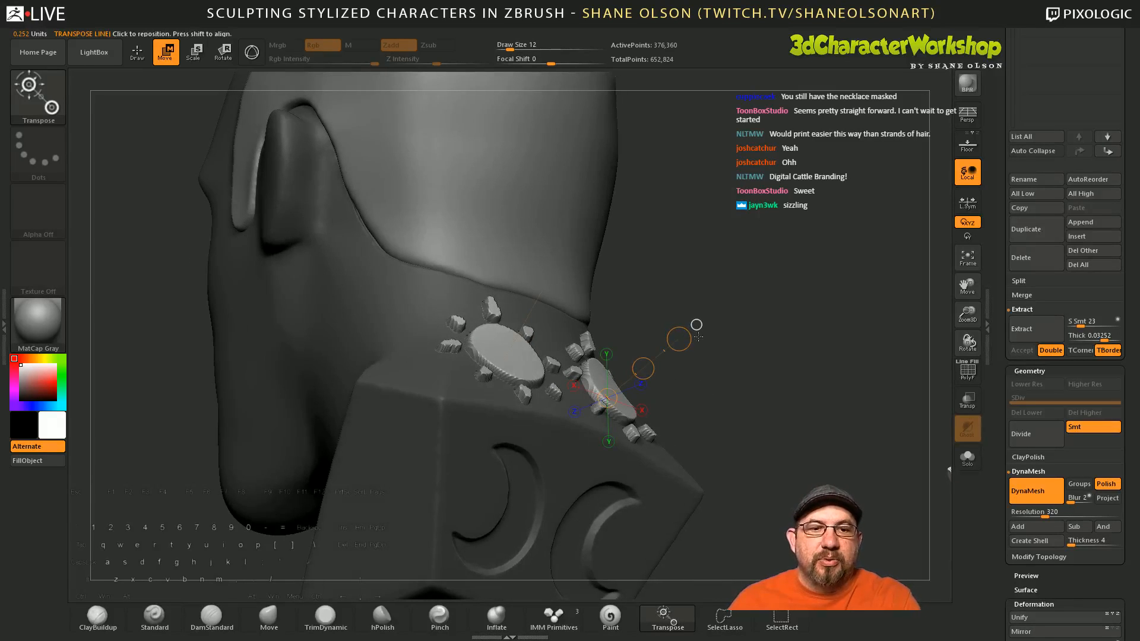
mouse_move(746, 425)
mouse_down()
mouse_move(665, 437)
mouse_move(692, 465)
mouse_move(741, 453)
mouse_move(700, 444)
mouse_move(754, 437)
mouse_move(742, 437)
mouse_up()
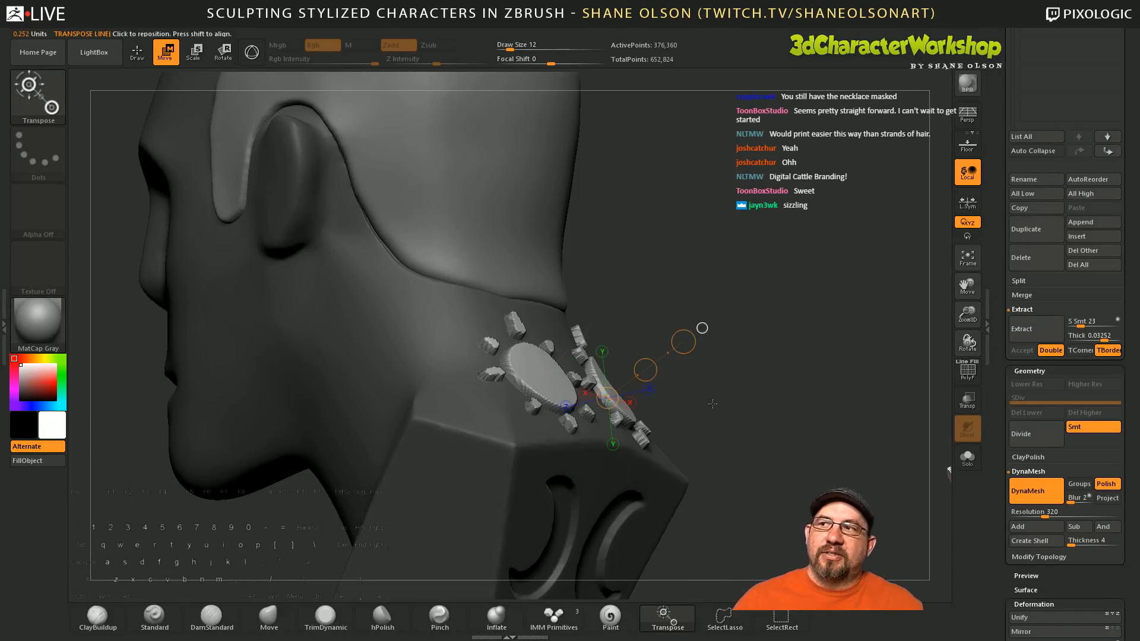
mouse_move(791, 410)
mouse_down()
mouse_move(790, 428)
mouse_move(800, 406)
mouse_up()
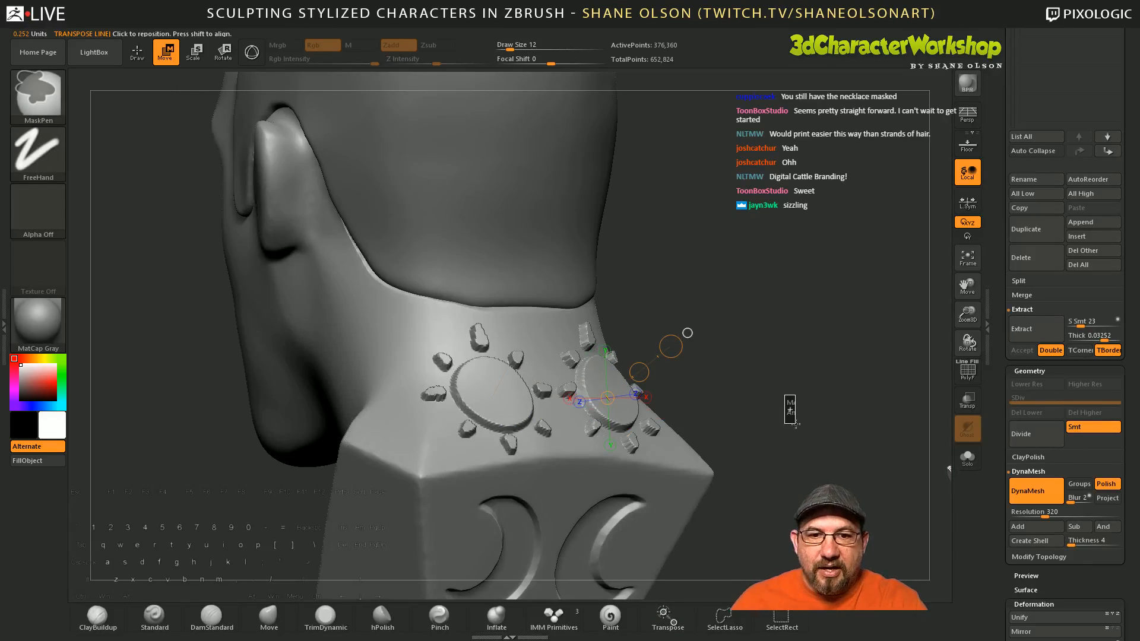
mouse_move(811, 491)
mouse_down()
mouse_move(795, 491)
mouse_move(788, 448)
mouse_move(821, 496)
mouse_move(795, 486)
mouse_up()
key(q)
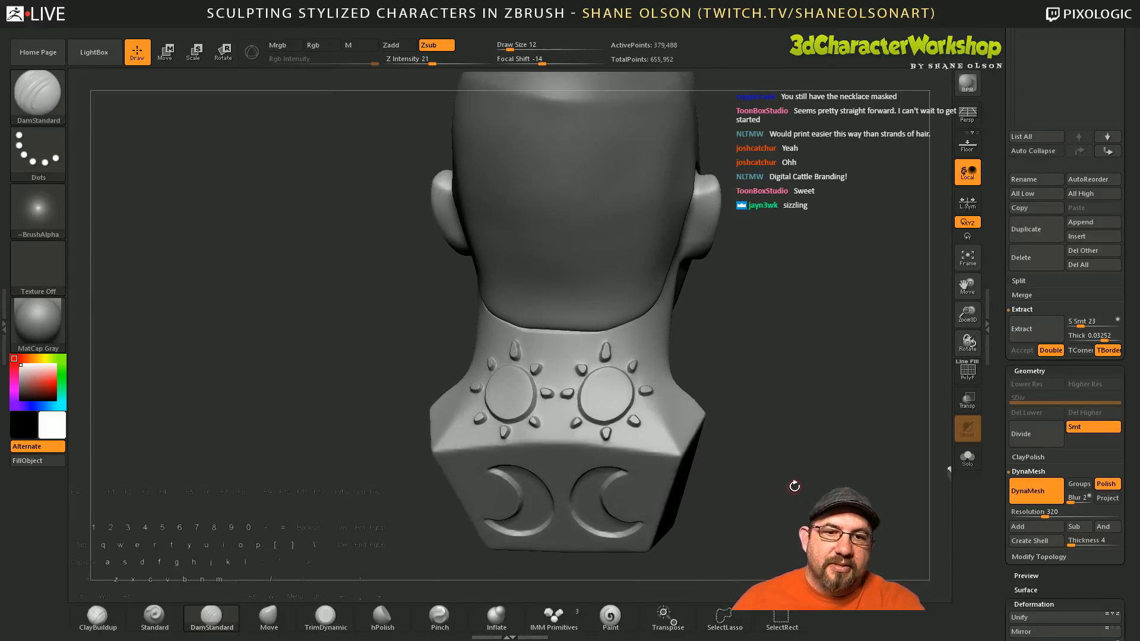
Step: Switch to the Move brush at draw size 29 and inspect the raised sun shapes on the neck
drag(789, 384, 767, 527)
key(b)
key(m)
key(v)
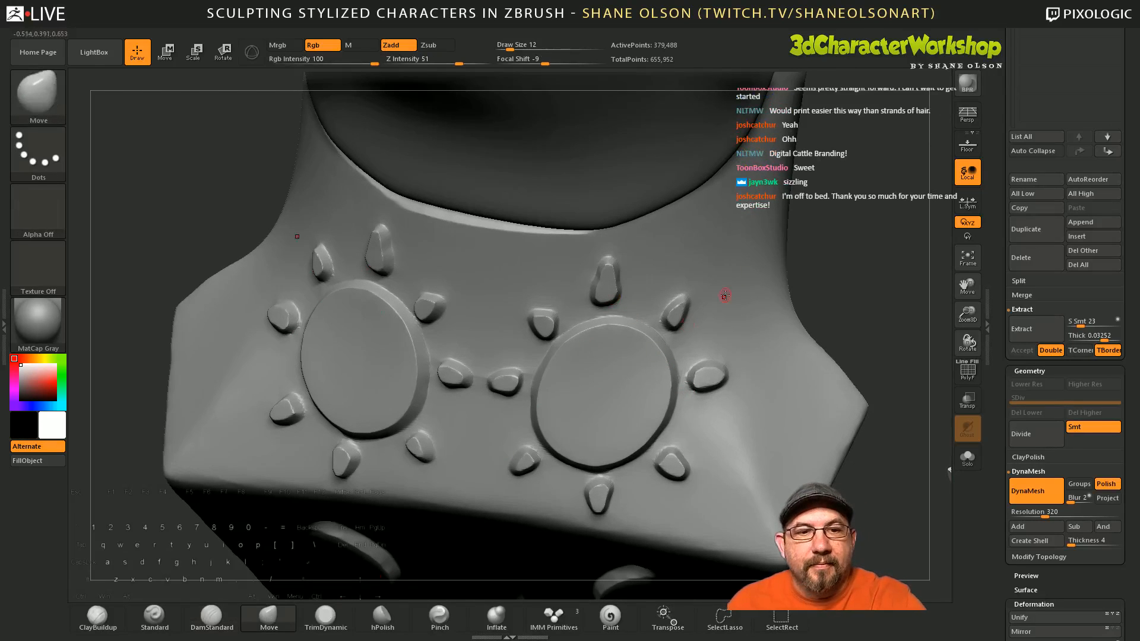
key(s)
drag(830, 235, 837, 234)
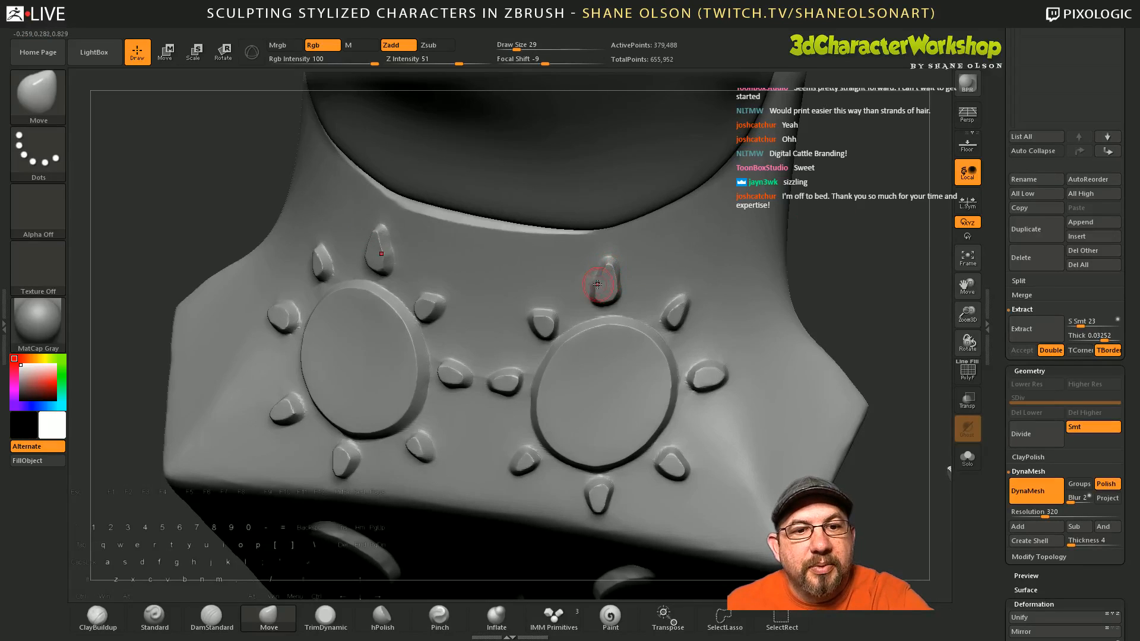
alt+drag(855, 463, 814, 404)
mouse_move(812, 445)
alt+mouse_down()
mouse_move(808, 478)
mouse_move(785, 484)
mouse_move(679, 454)
alt+mouse_up()
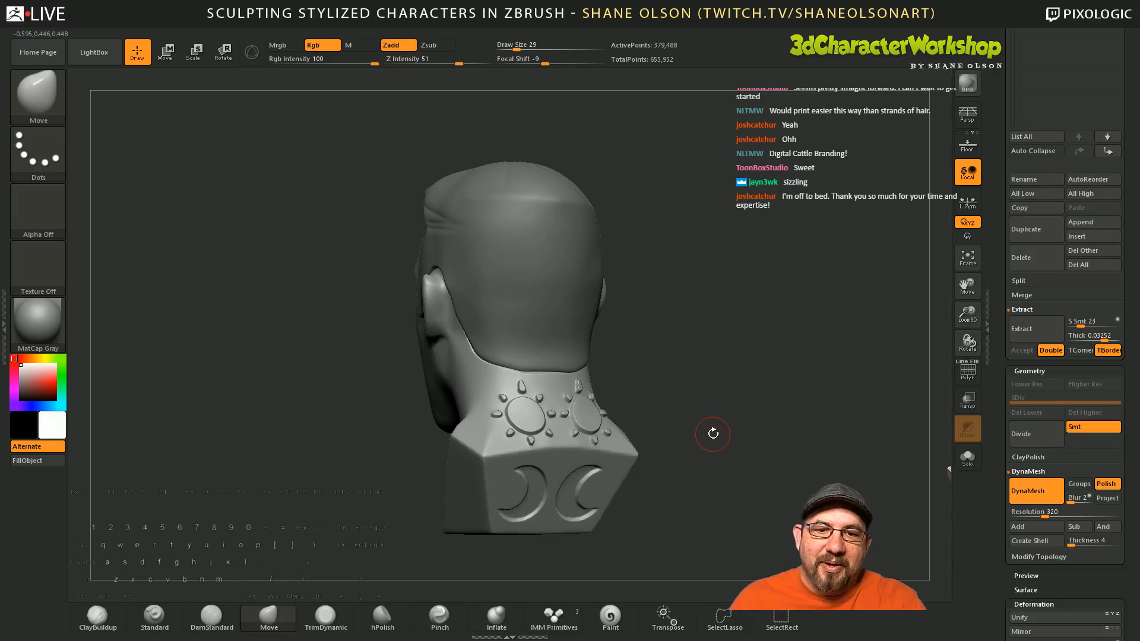
Step: Switch to the DamStandard brush at draw size 62 and lower its Z Intensity to 10
mouse_move(714, 449)
mouse_down()
mouse_move(724, 465)
mouse_move(713, 476)
mouse_move(789, 466)
mouse_move(734, 493)
mouse_move(751, 509)
mouse_move(718, 519)
mouse_move(766, 504)
mouse_move(725, 502)
mouse_up()
click(211, 617)
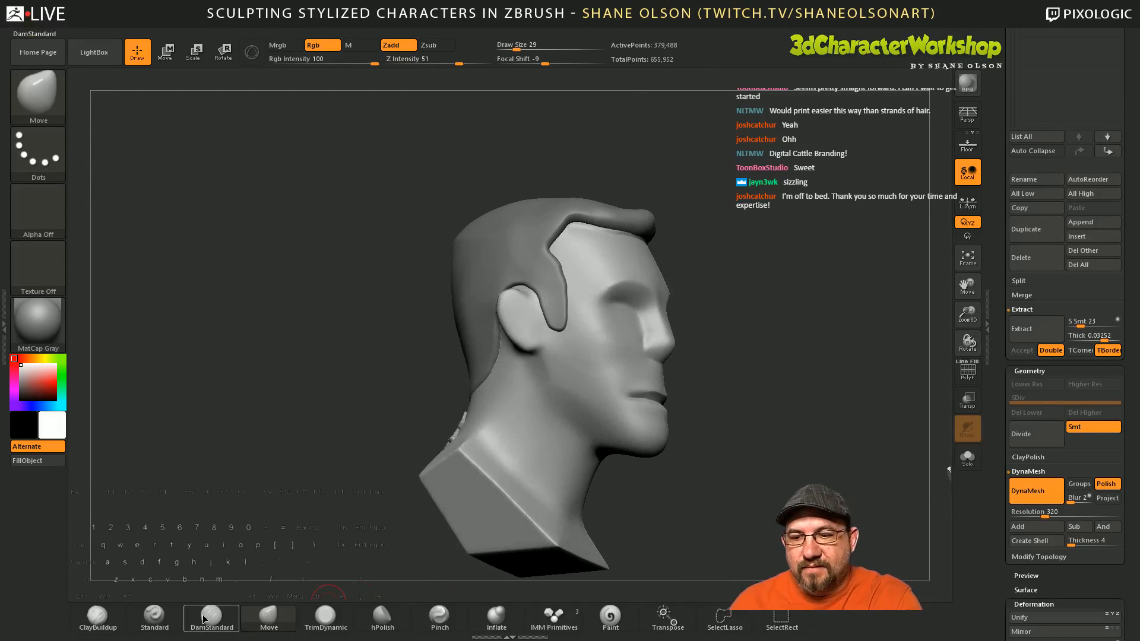
mouse_move(738, 430)
alt+mouse_down()
mouse_move(750, 453)
mouse_move(714, 468)
alt+mouse_up()
key(s)
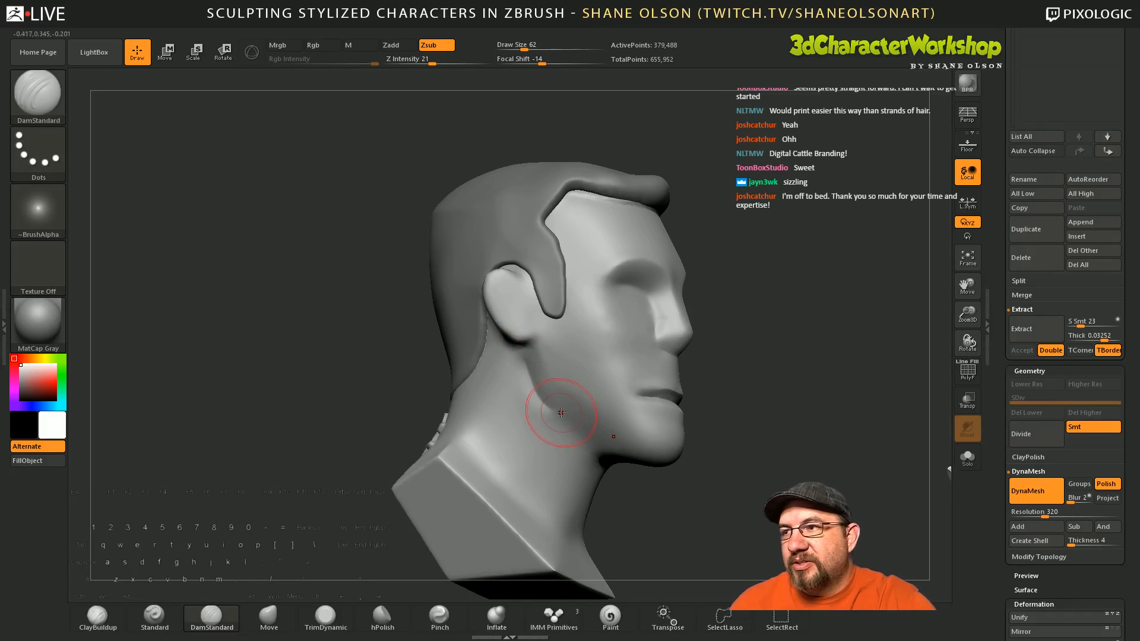
drag(705, 516, 649, 476)
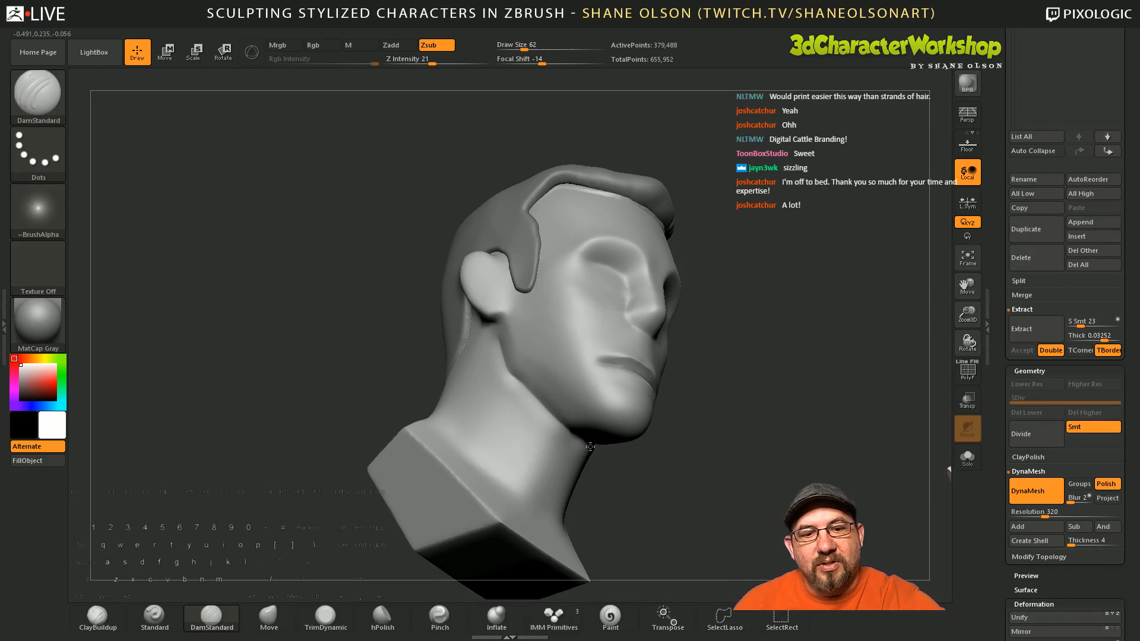
mouse_move(713, 493)
mouse_down()
mouse_move(727, 482)
mouse_move(724, 502)
mouse_move(738, 509)
mouse_move(707, 473)
mouse_up()
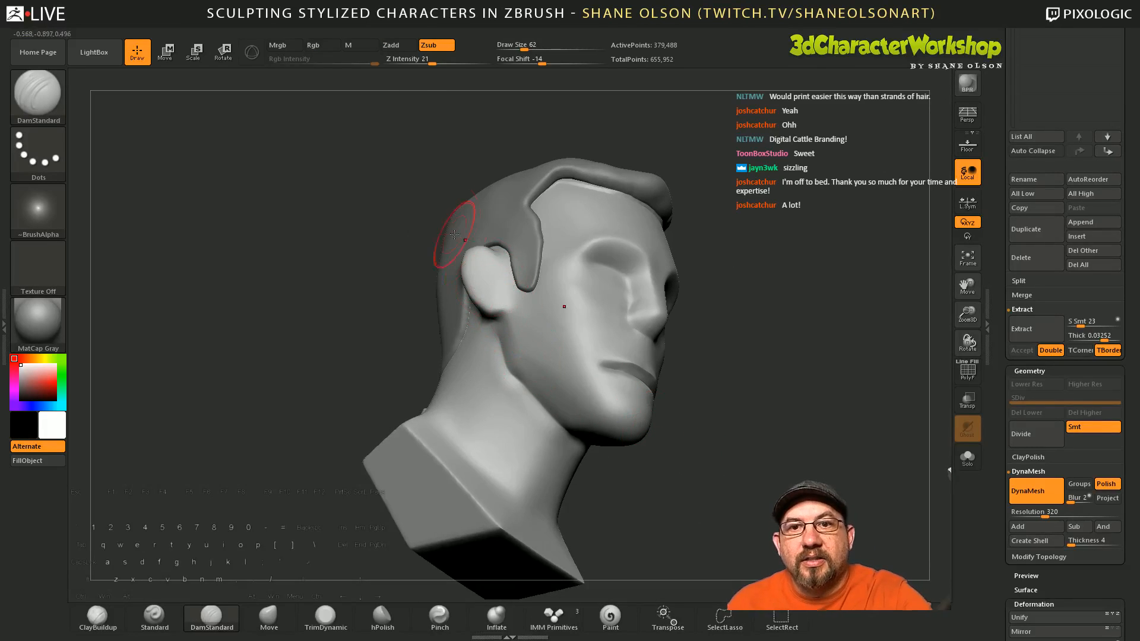
click(418, 62)
drag(705, 500, 593, 415)
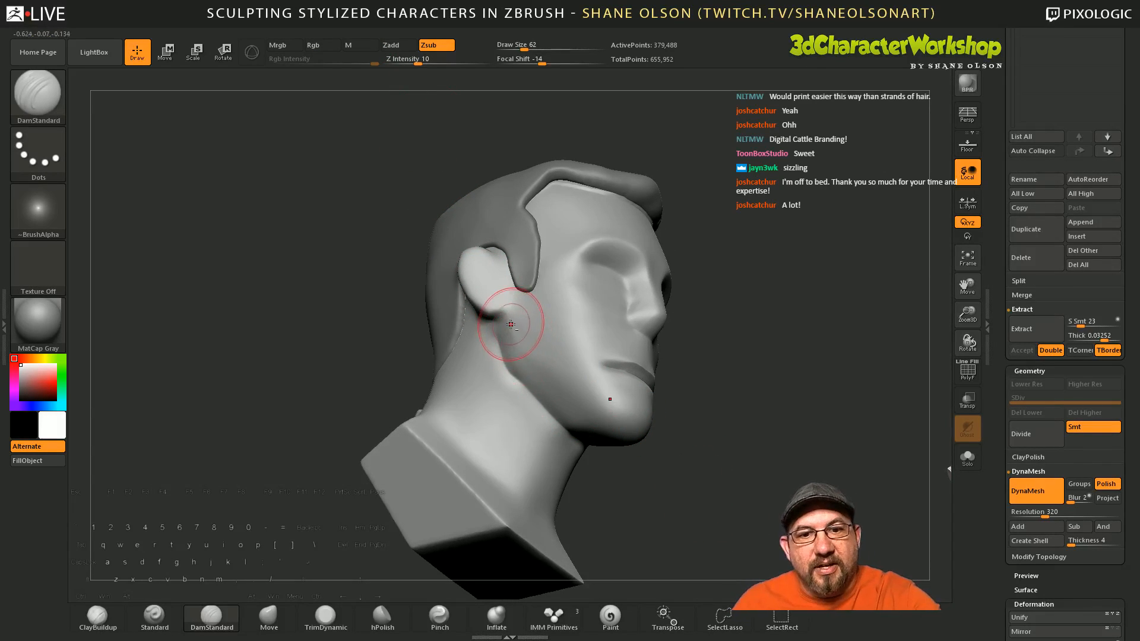
Step: Try carving a DamStandard crease along the jawline from below the ear to the chin
mouse_move(499, 297)
mouse_down()
mouse_move(519, 347)
mouse_move(570, 398)
mouse_up()
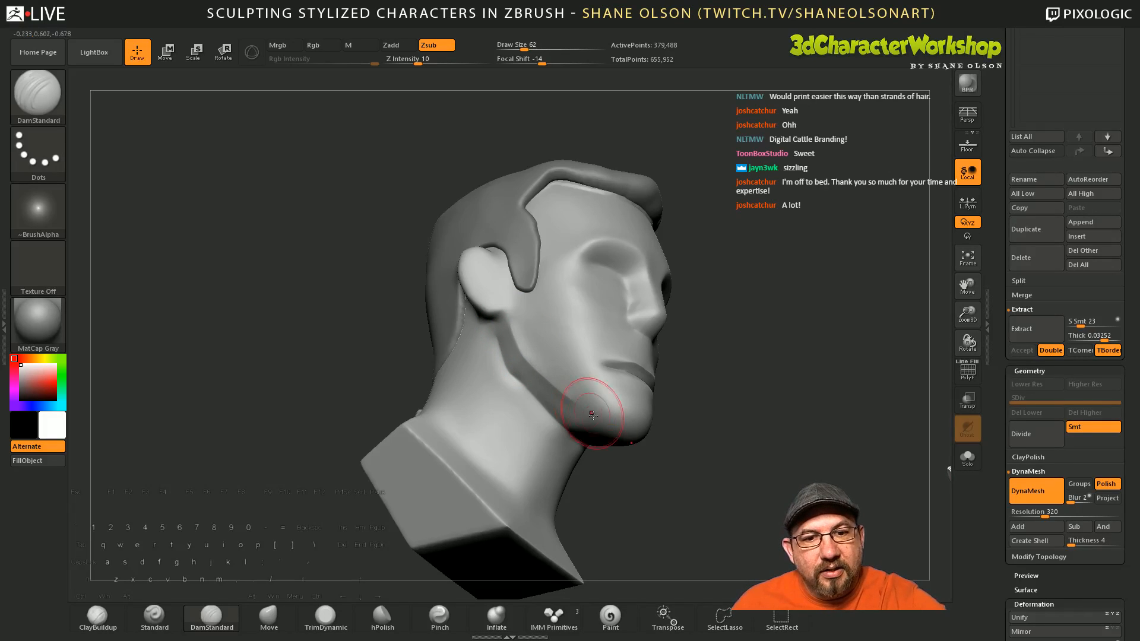
key(ctrl+z)
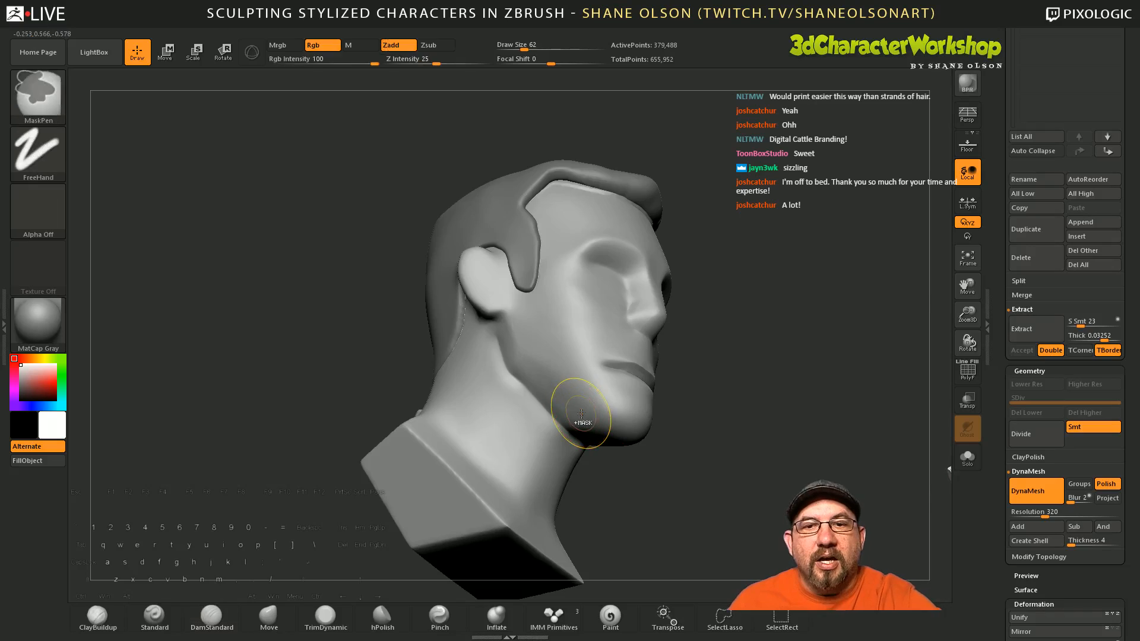
click(353, 27)
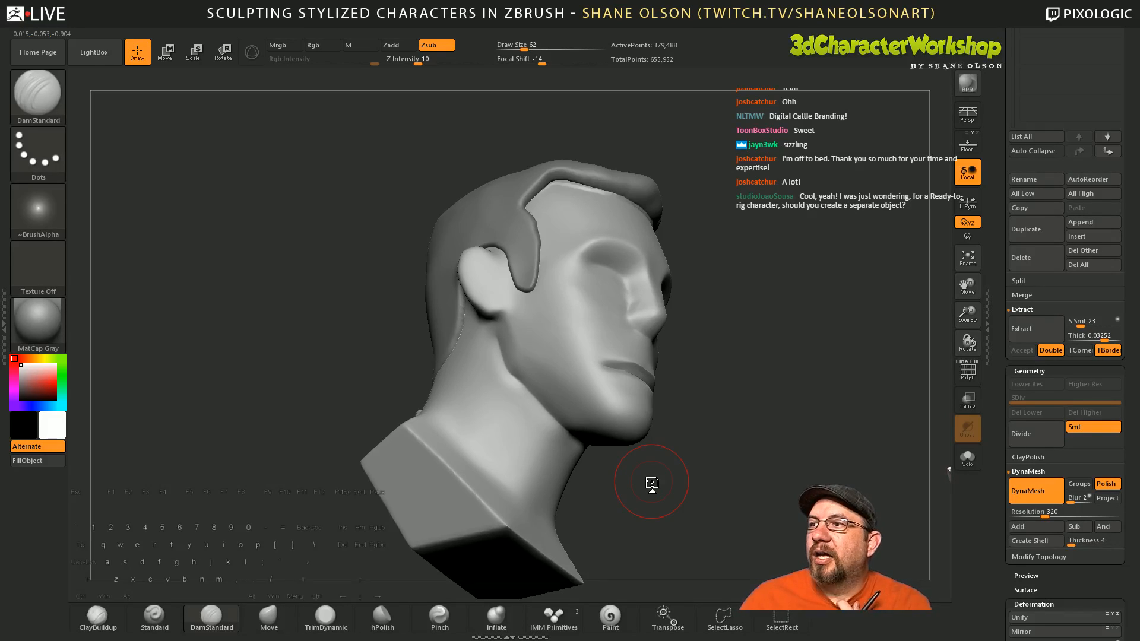
mouse_move(680, 439)
mouse_down()
mouse_move(656, 456)
mouse_move(679, 465)
mouse_move(693, 453)
mouse_up()
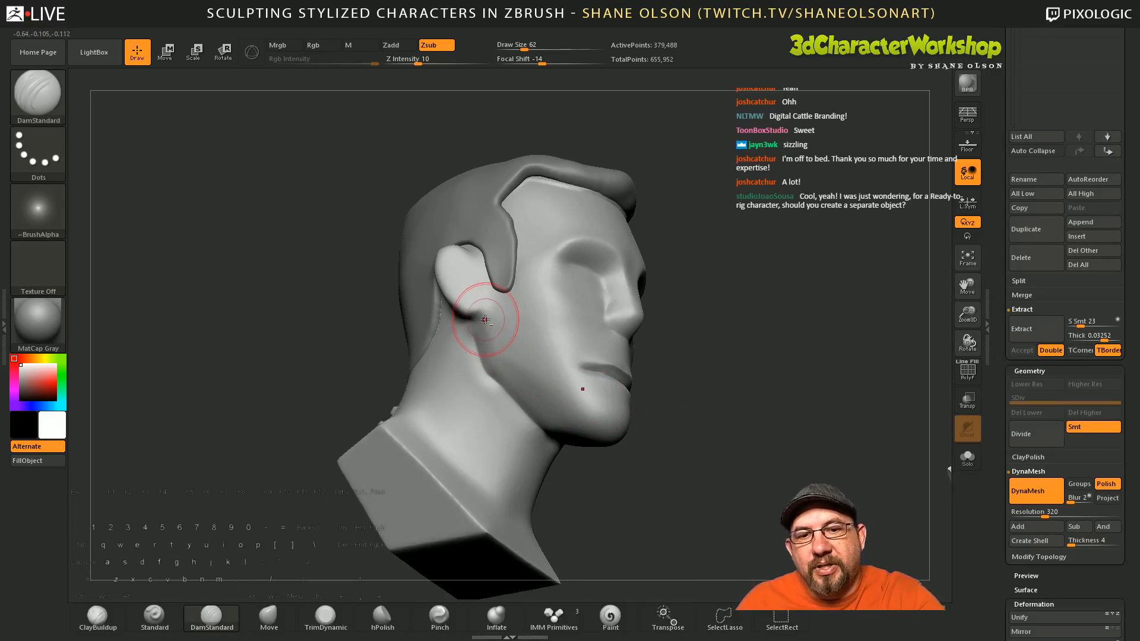
drag(485, 320, 505, 366)
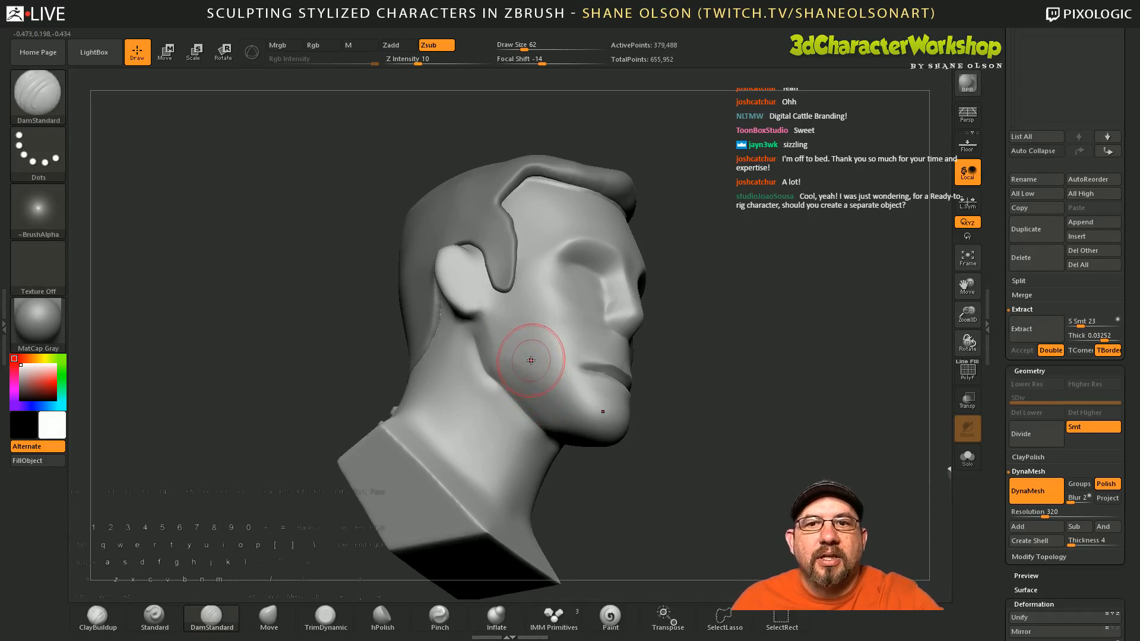
Step: Set the brush's Lazy Mouse LazyStep to 0.32215 and LazySnap to 16
mouse_move(356, 28)
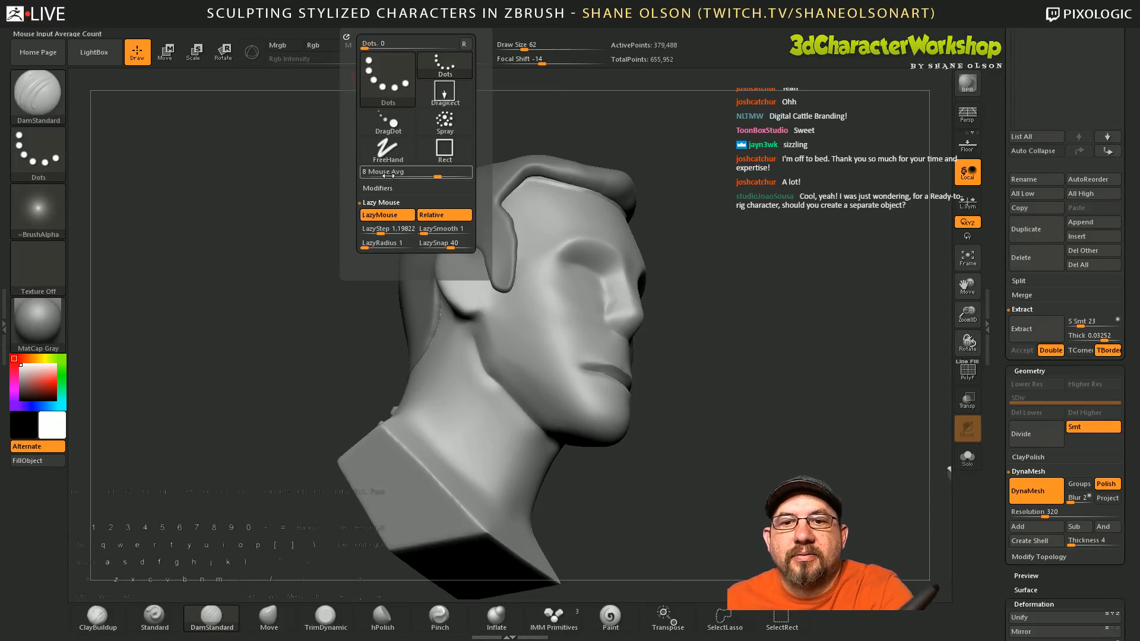
click(382, 233)
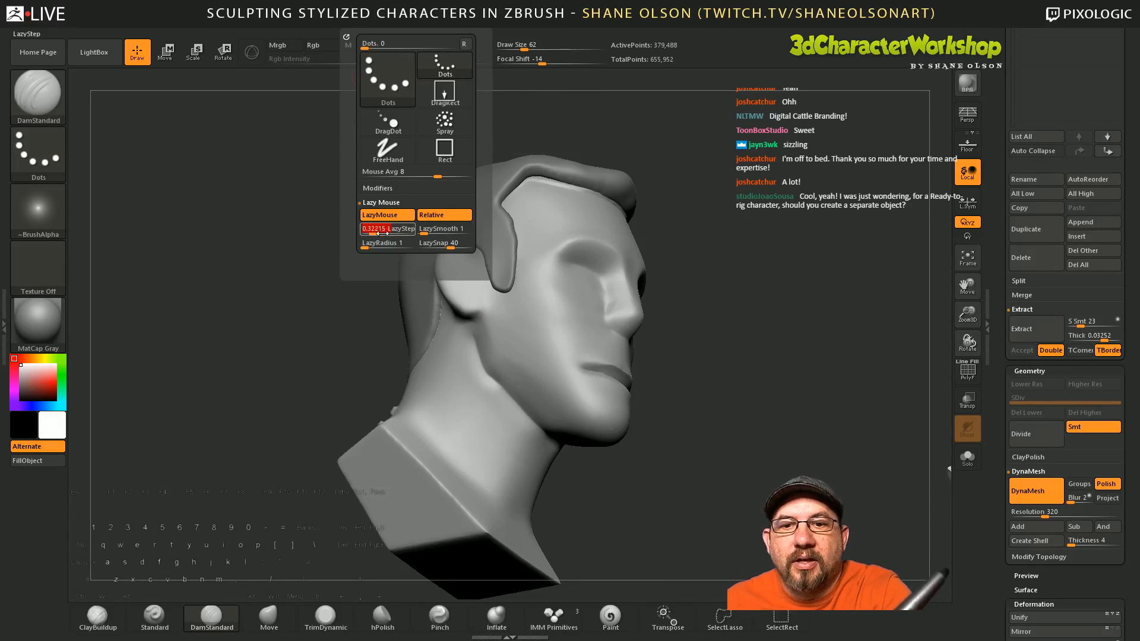
click(446, 244)
text(32215)
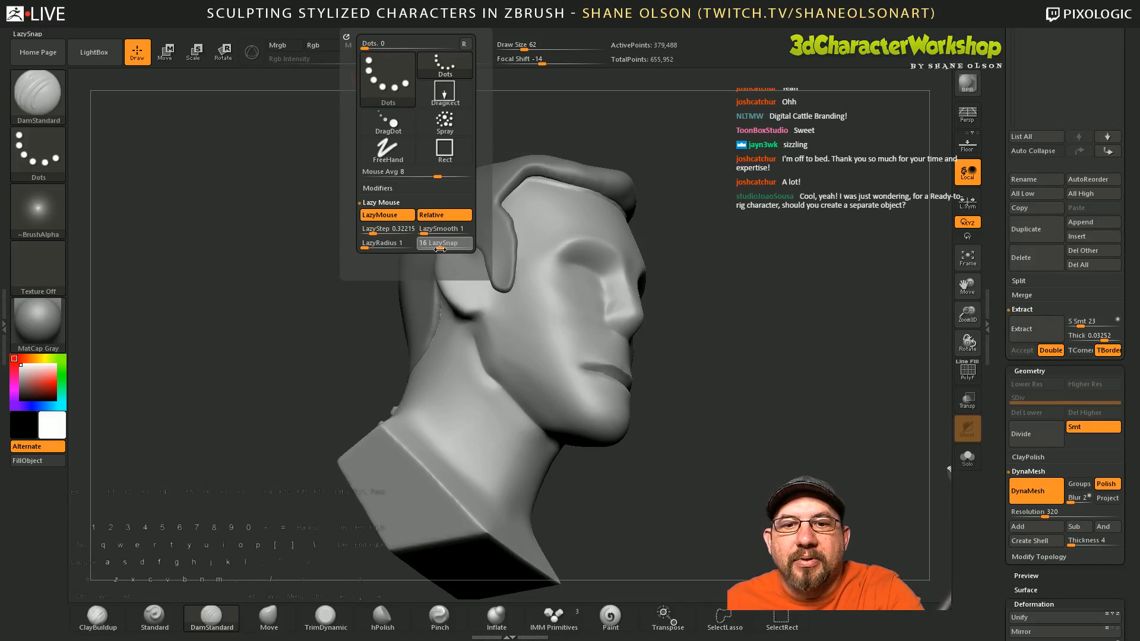
key(Return)
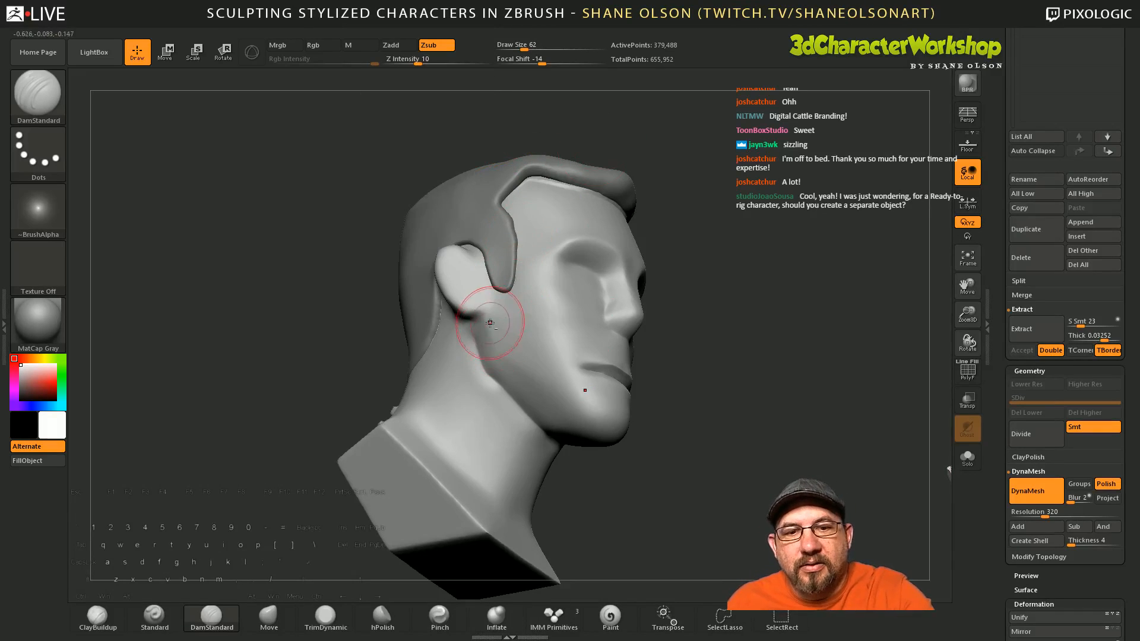
Step: Test a stroke along the jaw, undo it, and set the brush's LazySnap to 0
drag(491, 323, 536, 393)
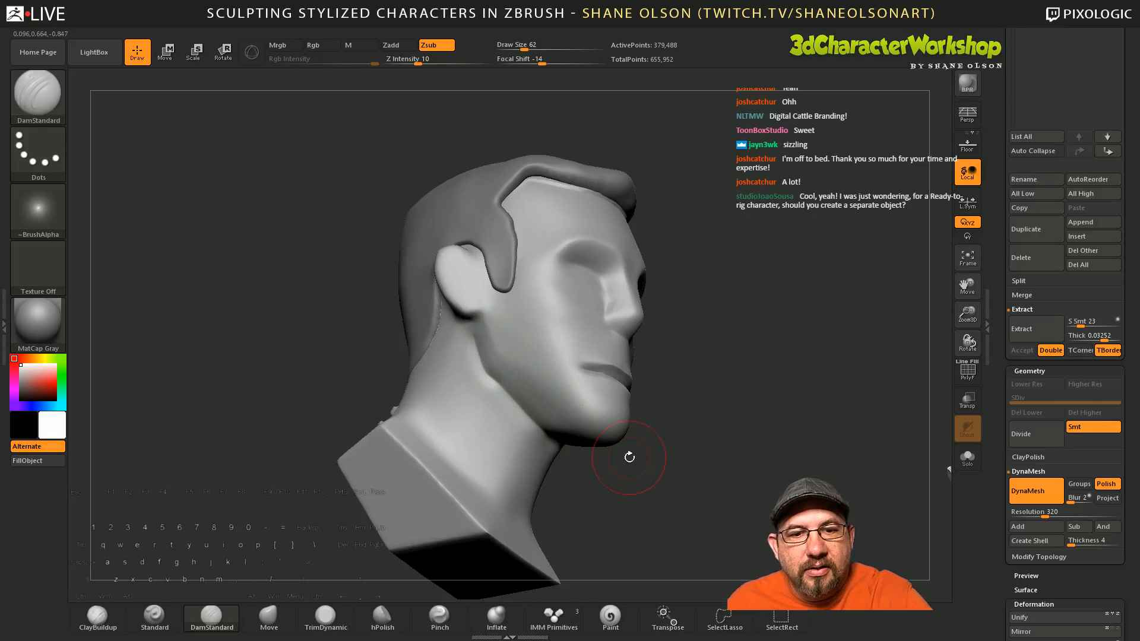
key(ctrl+z)
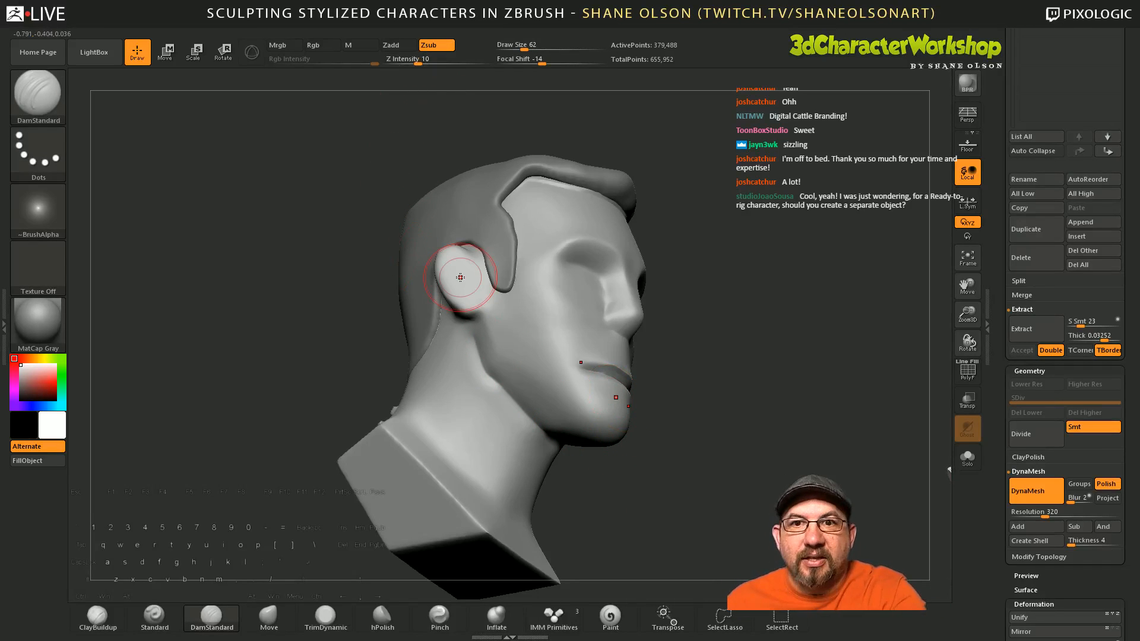
click(358, 26)
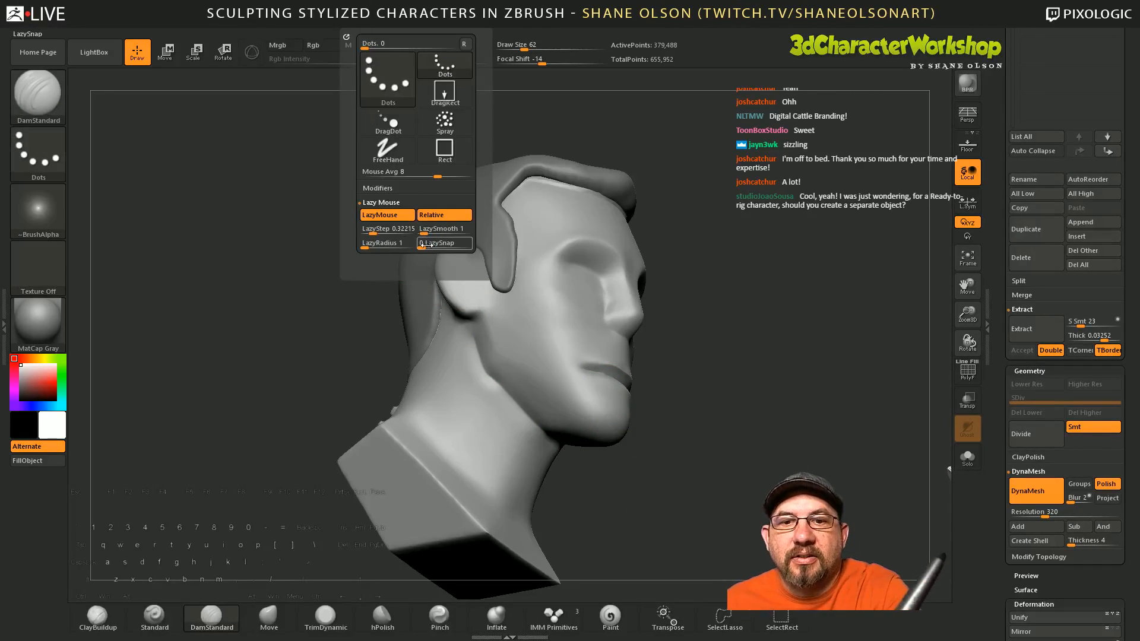
drag(438, 247, 448, 250)
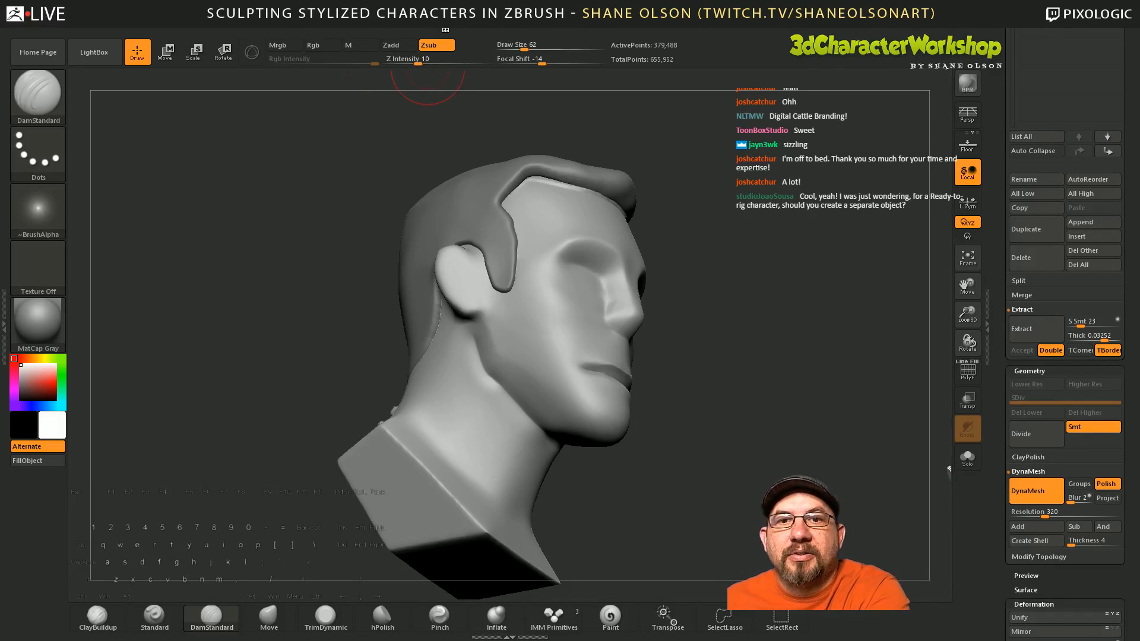
click(350, 30)
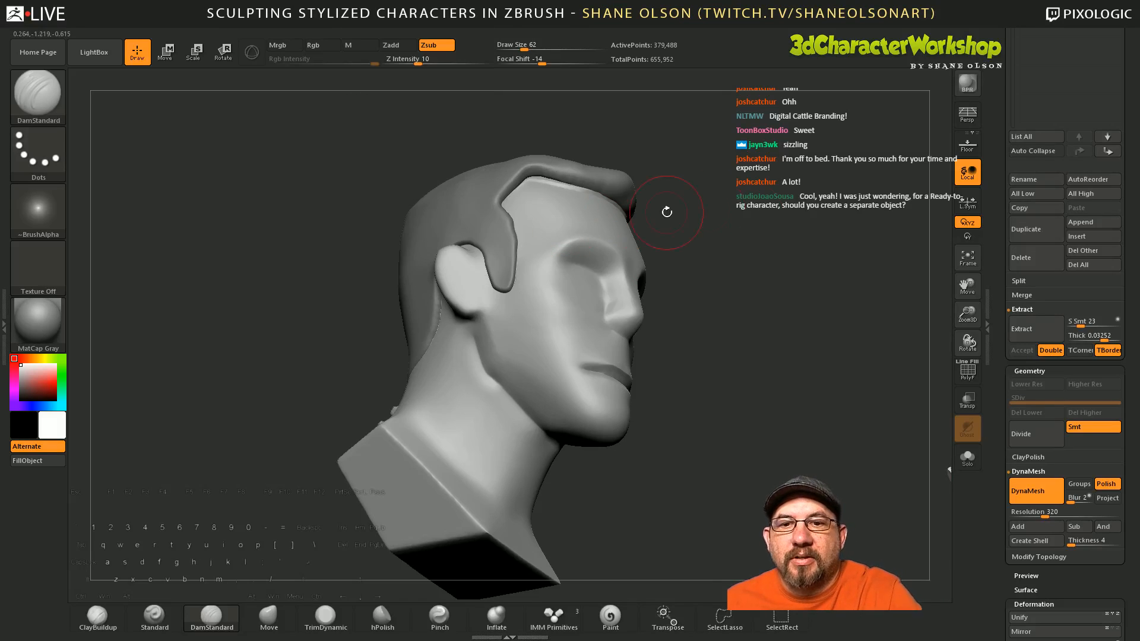
Step: Carve a sharp edge along the jawline from below the ear to the chin with the DamStandard brush
drag(502, 364, 581, 437)
drag(500, 357, 583, 438)
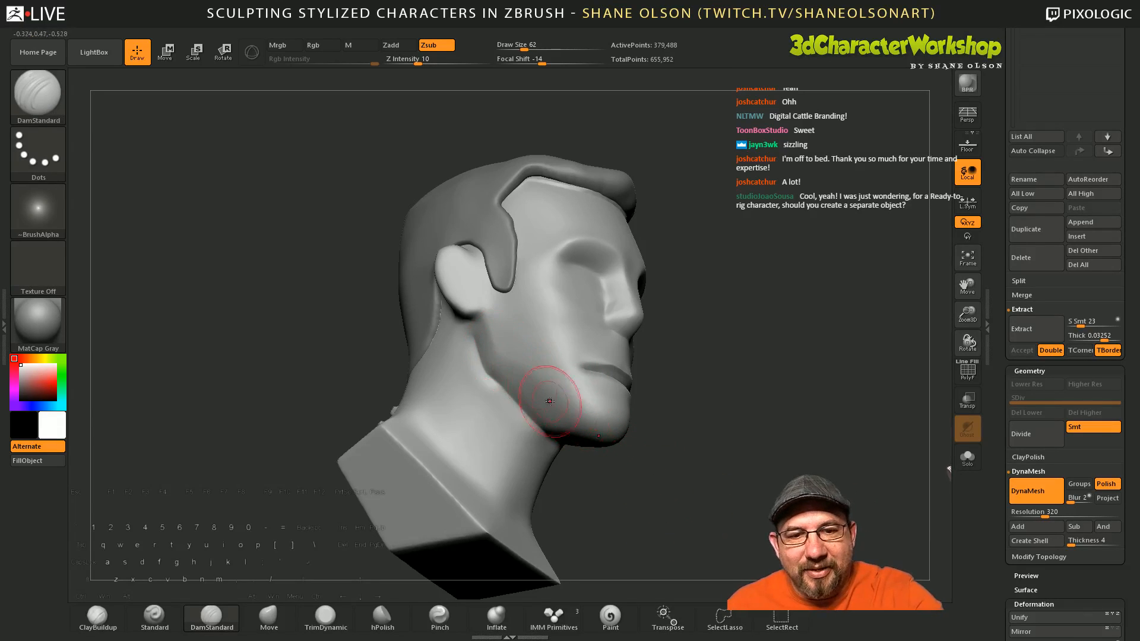
drag(641, 448, 654, 478)
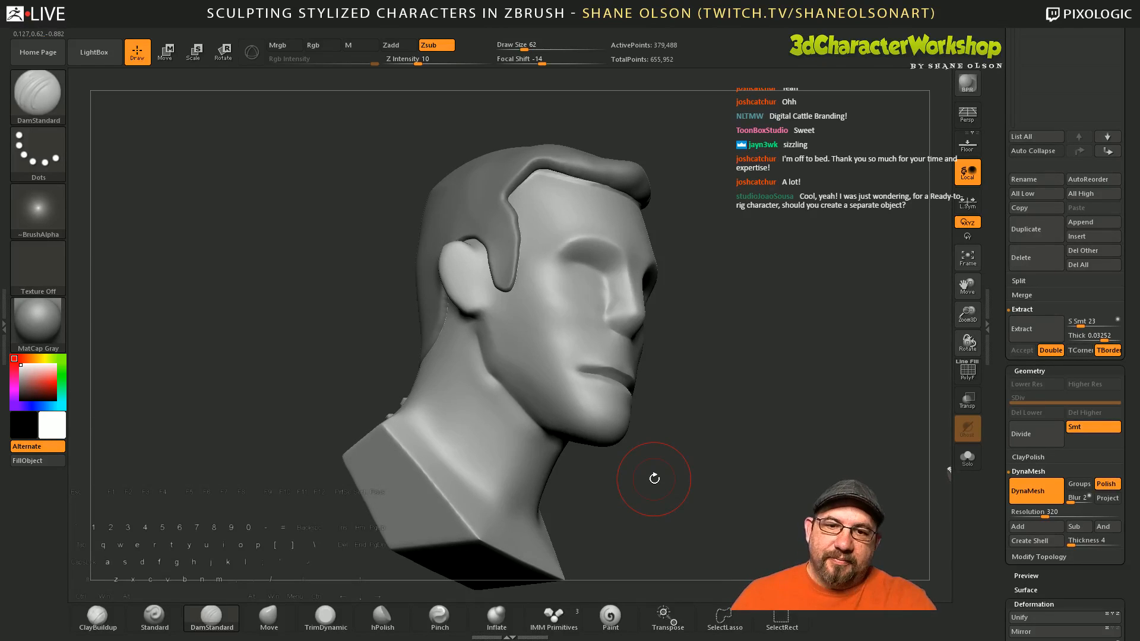
drag(668, 467, 674, 491)
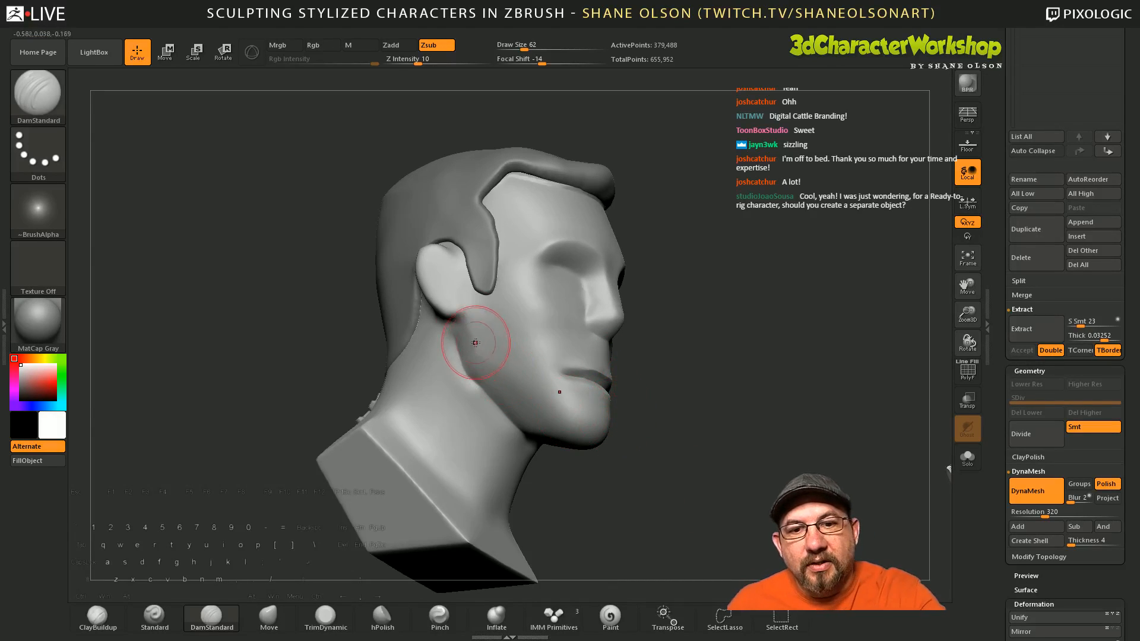
mouse_move(468, 319)
mouse_down()
mouse_move(483, 371)
mouse_move(575, 435)
mouse_up()
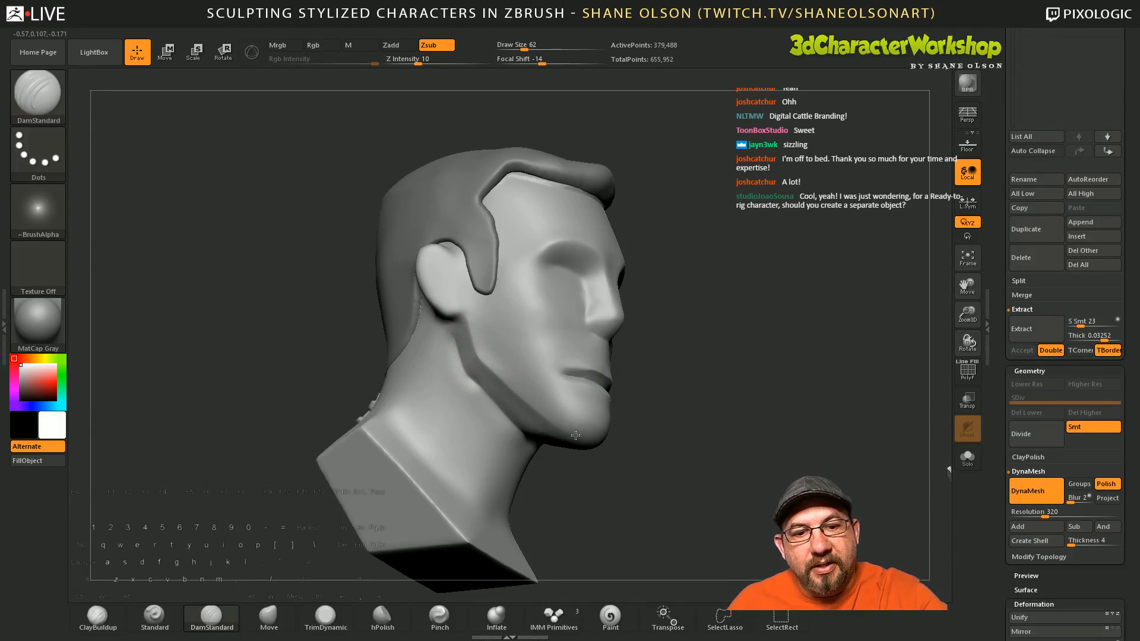
Step: Smooth the carved jawline below the ear and along the jaw to soften the transition
drag(760, 507, 745, 519)
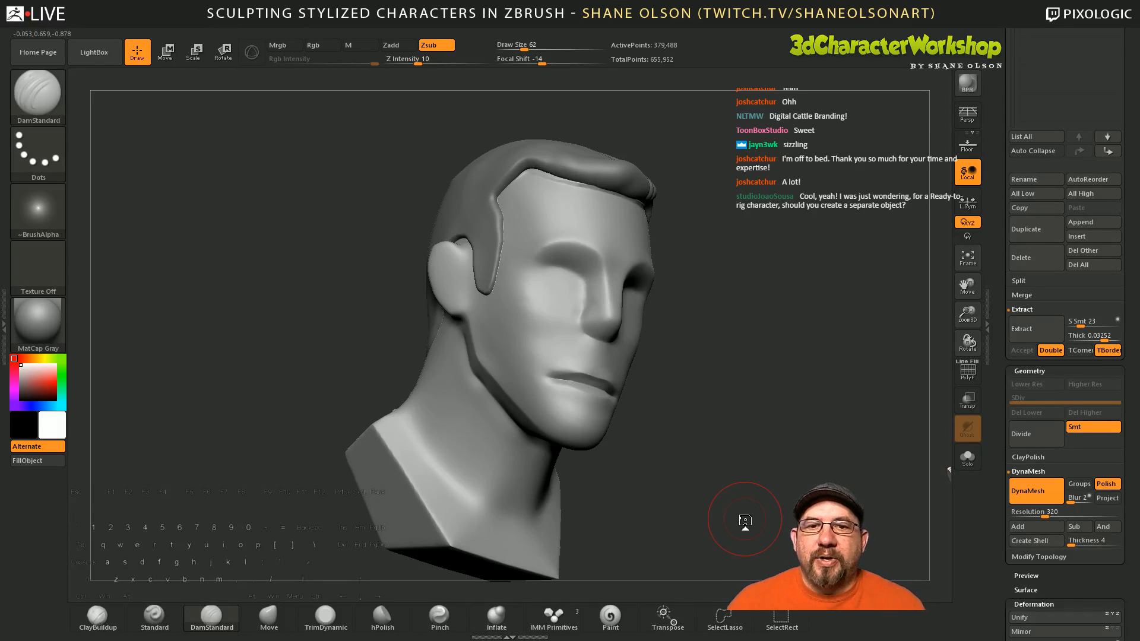
mouse_move(715, 483)
mouse_down()
mouse_move(753, 479)
mouse_move(730, 495)
mouse_up()
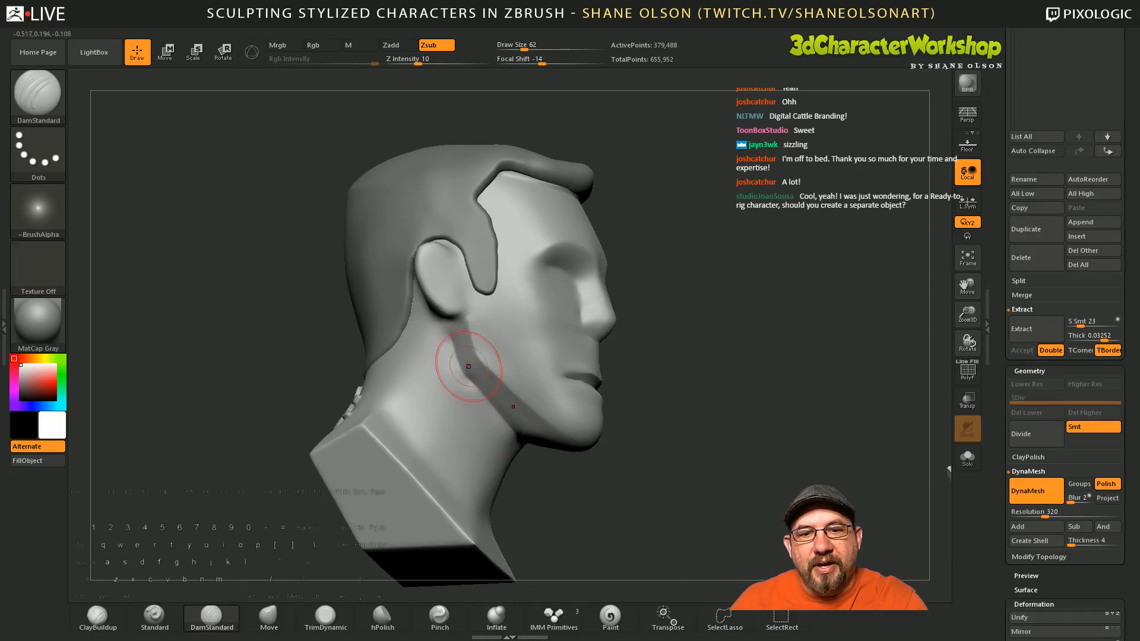
mouse_move(468, 369)
shift+mouse_down()
mouse_move(475, 389)
mouse_move(460, 366)
shift+mouse_up()
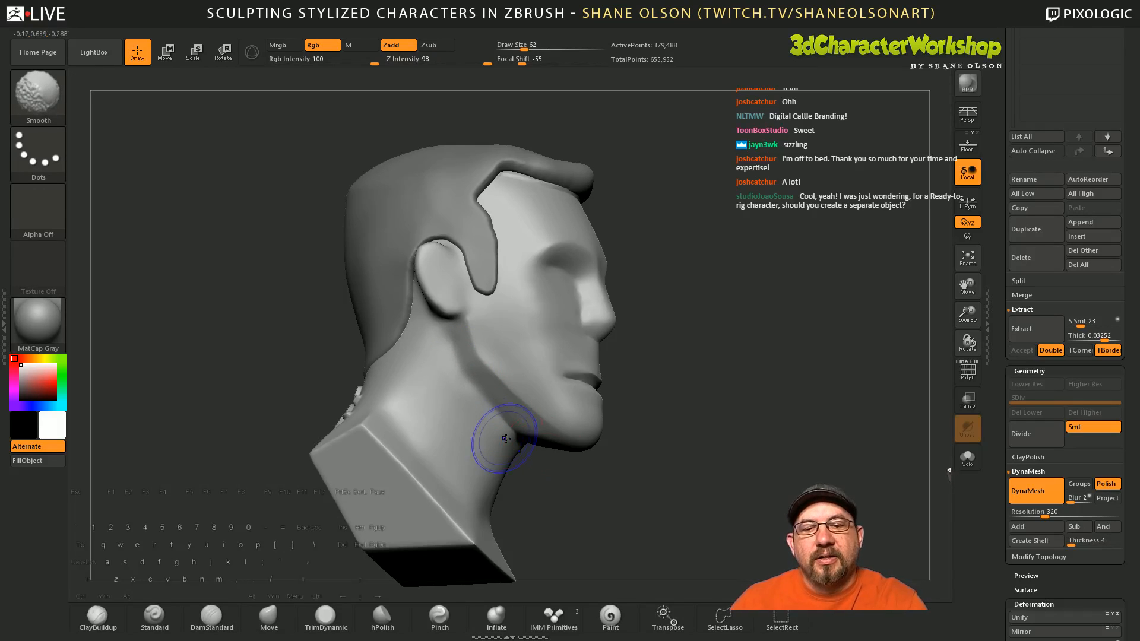
drag(674, 484, 656, 483)
shift+drag(485, 332, 510, 406)
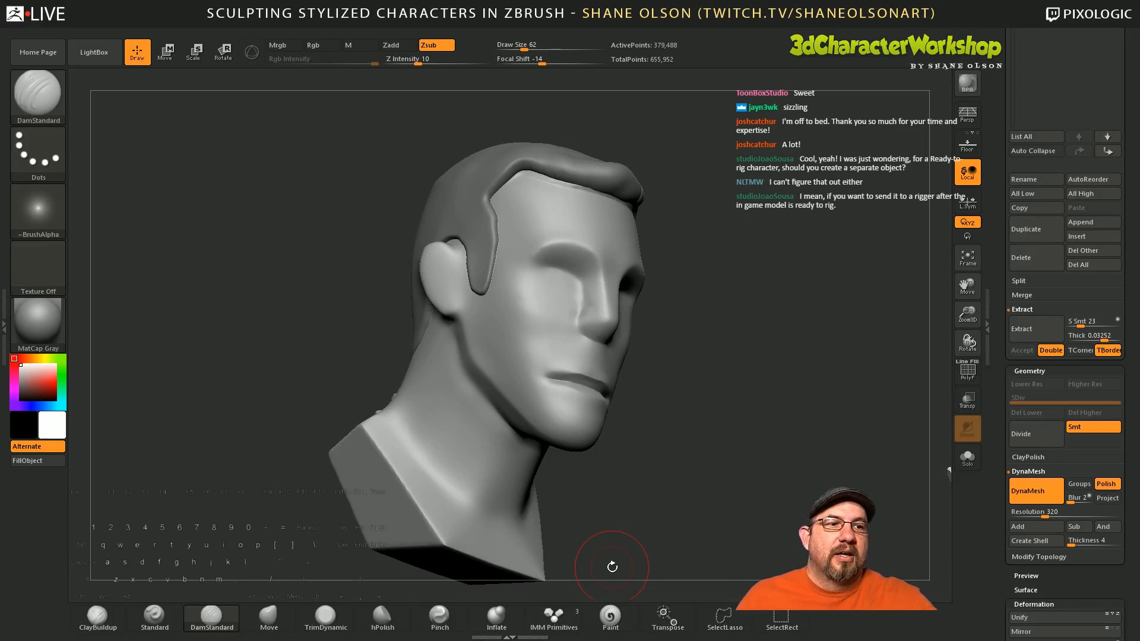
Step: Make the Extract5 necklace subtool visible and view the bust from its other side
scroll(1068, 237, up, 5)
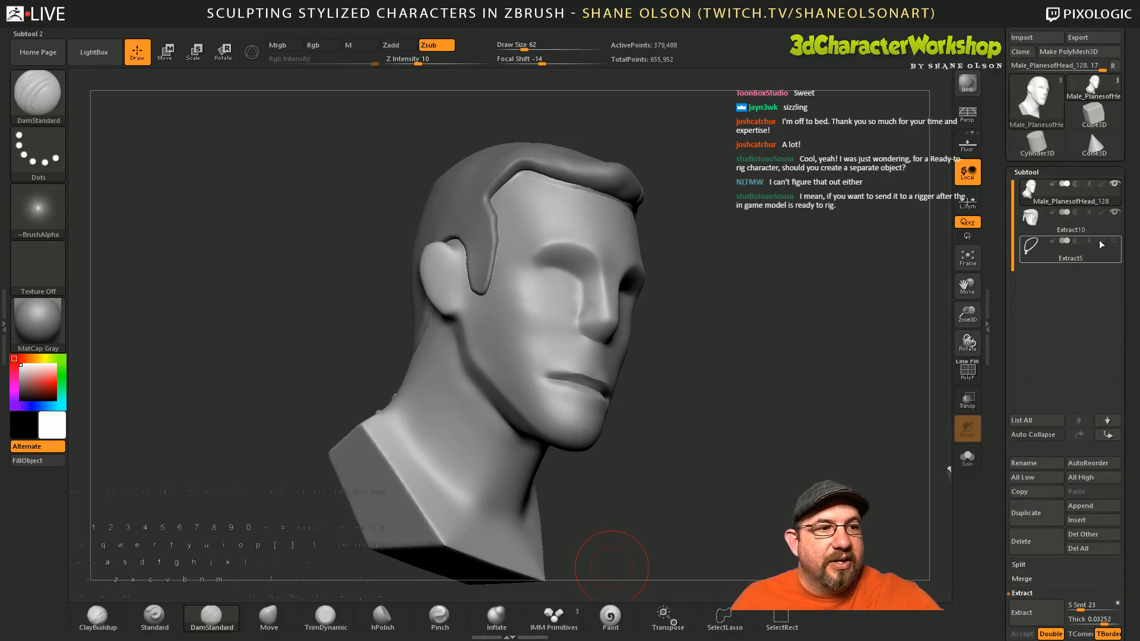
click(1113, 241)
shift+drag(796, 438, 500, 522)
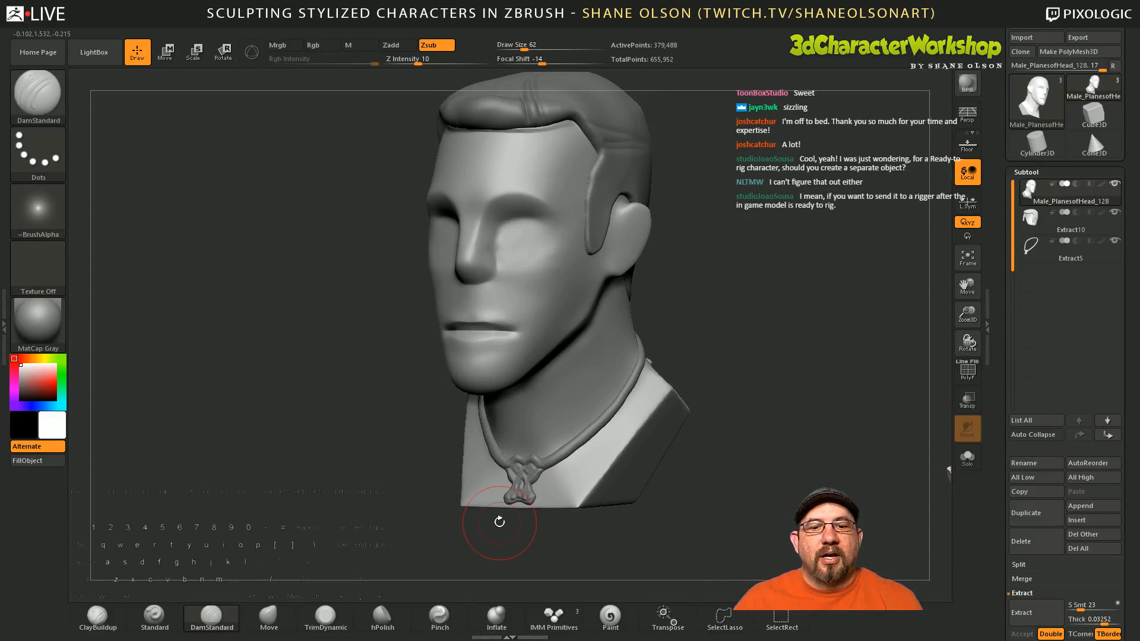
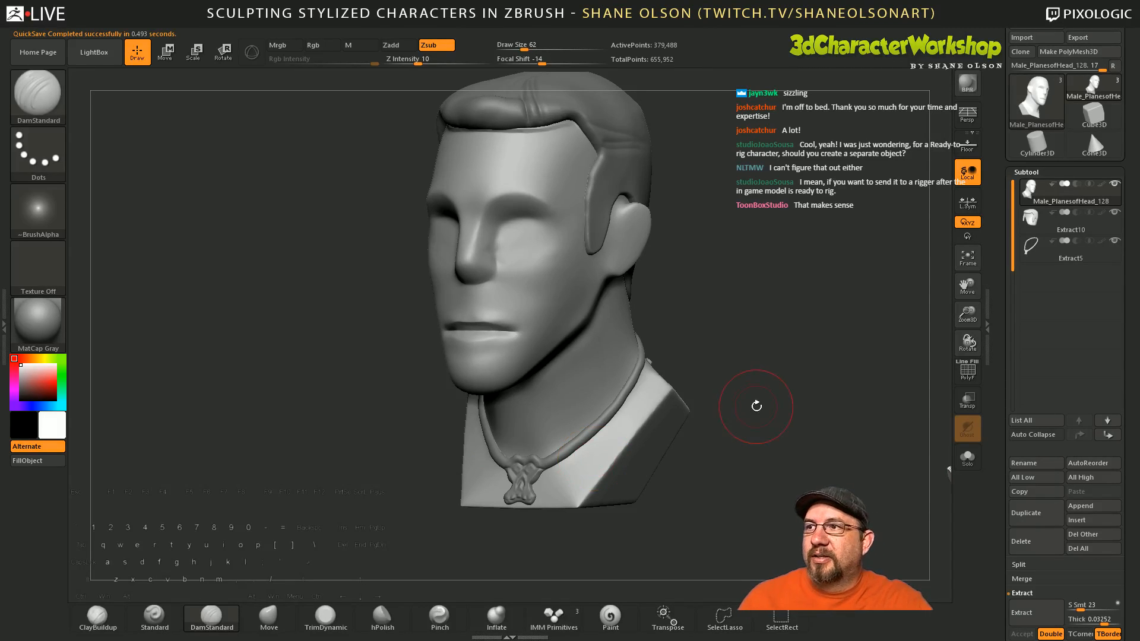
Step: Examine the necklace, the raised suns and the recessed moons around the neck from the back and side
mouse_move(752, 400)
mouse_down()
mouse_move(767, 410)
mouse_move(754, 457)
mouse_move(735, 472)
mouse_move(746, 479)
mouse_move(701, 420)
mouse_move(378, 461)
mouse_up()
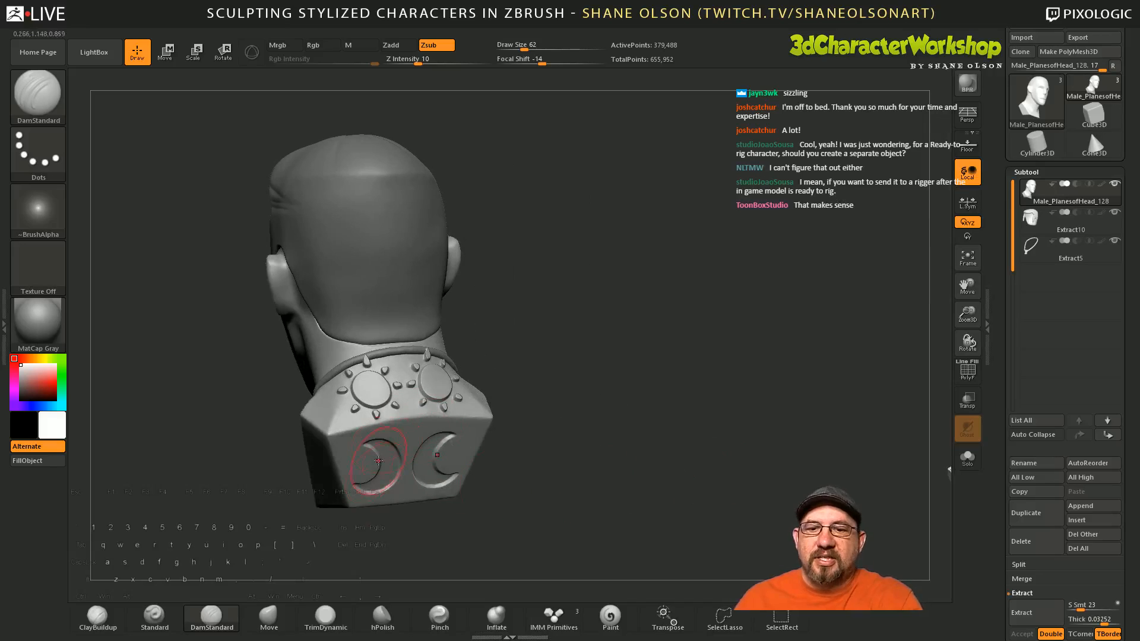
drag(550, 445, 653, 495)
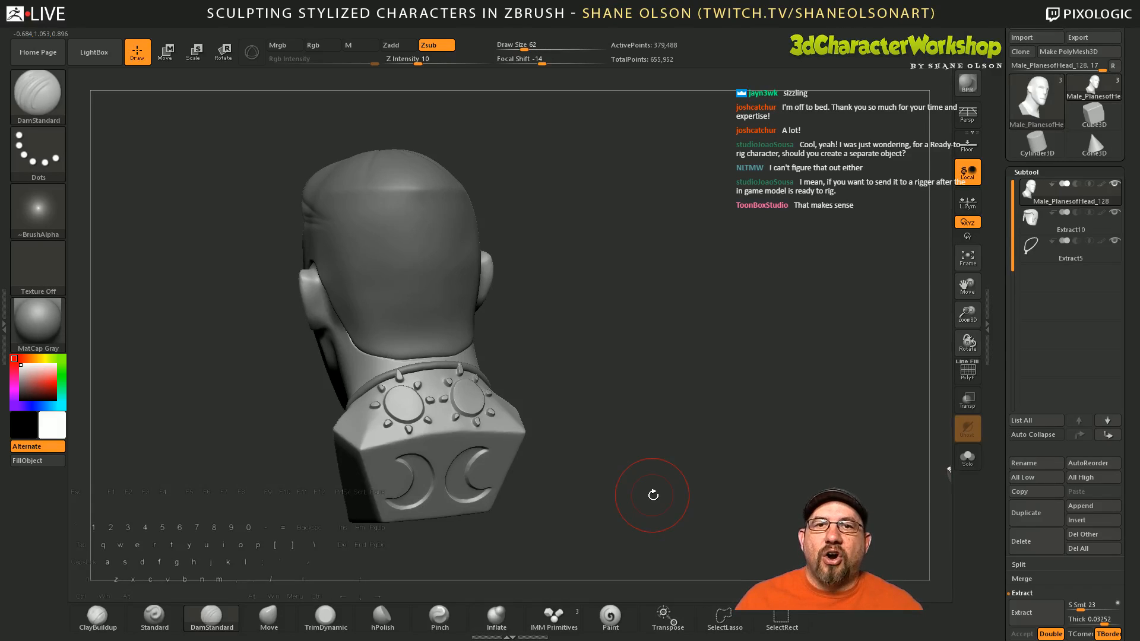
drag(619, 455, 675, 512)
mouse_move(560, 514)
mouse_down()
mouse_move(572, 433)
mouse_move(526, 436)
mouse_move(571, 450)
mouse_move(592, 475)
mouse_up()
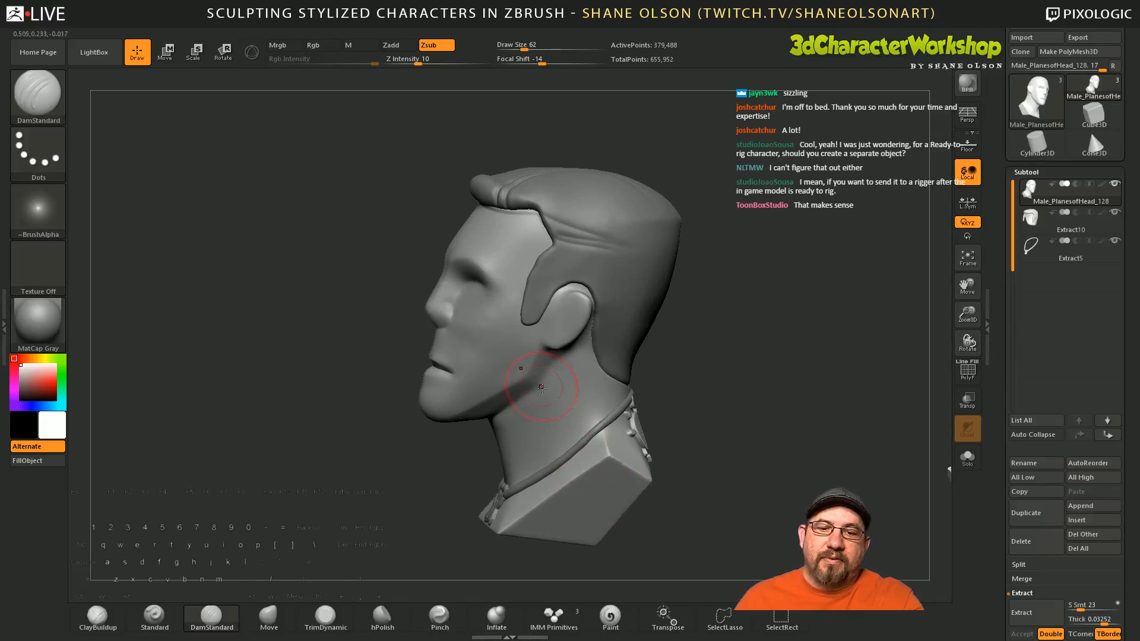
drag(692, 516, 683, 402)
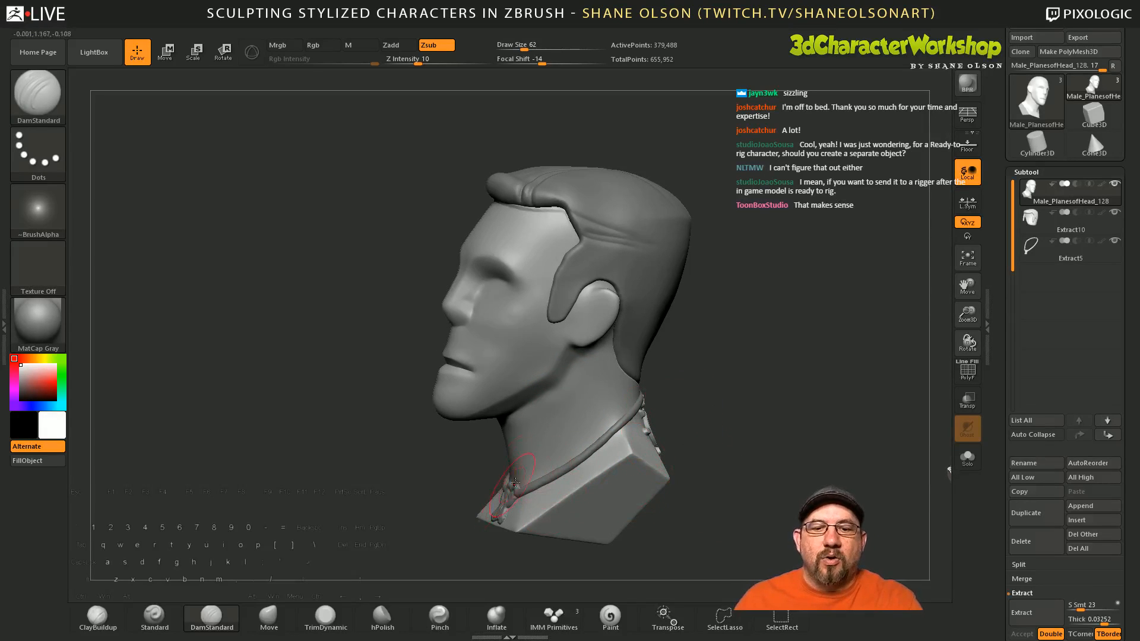
drag(666, 495, 625, 465)
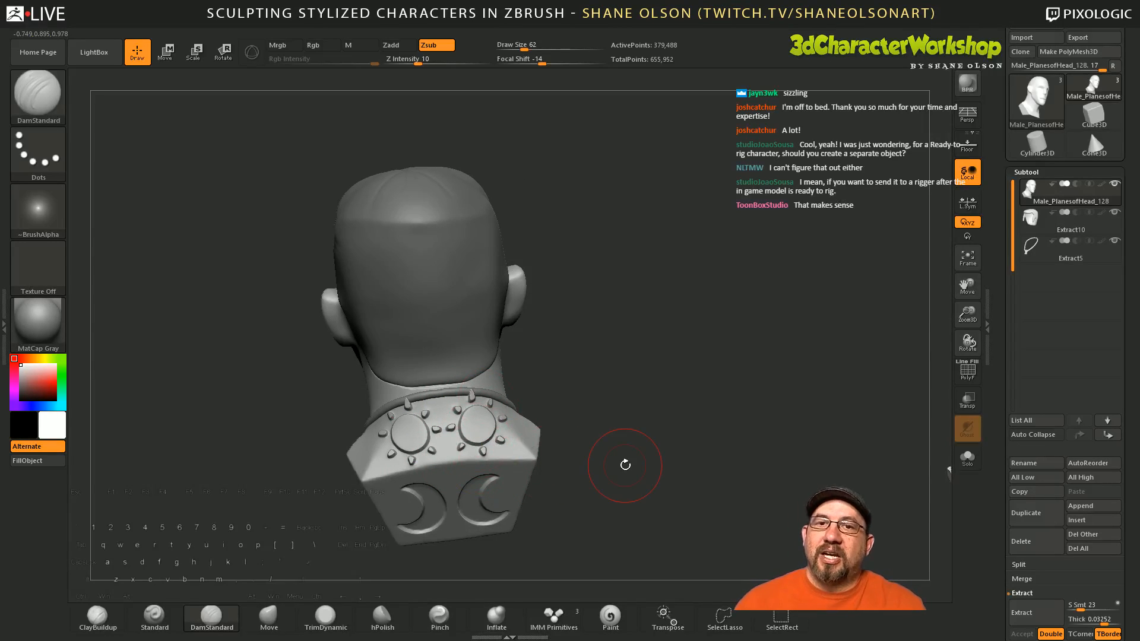
Step: Choose the TrimDynamic brush with a draw size of 83 for working on the back of the neck
mouse_move(685, 484)
shift+mouse_down()
mouse_move(694, 515)
mouse_move(699, 477)
shift+mouse_up()
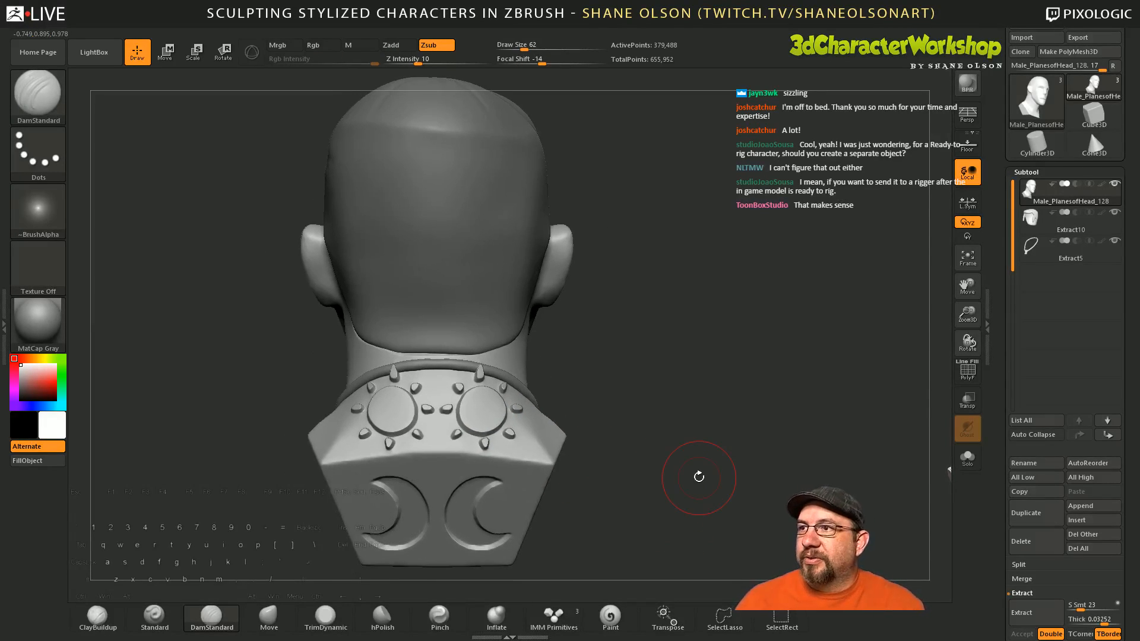
click(326, 616)
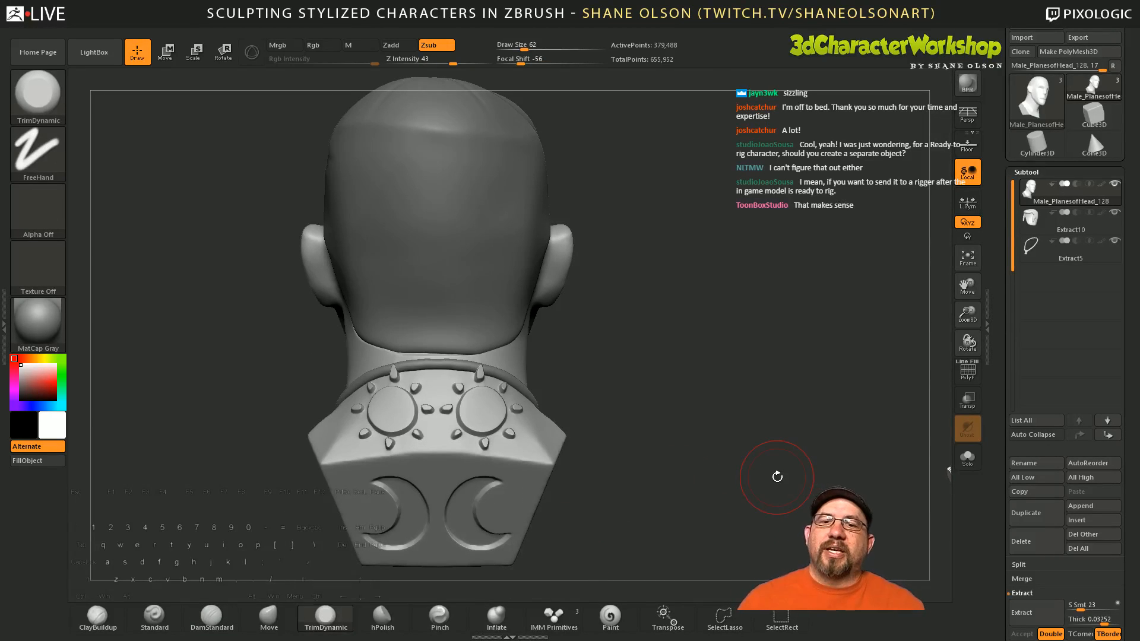
key(s)
click(643, 438)
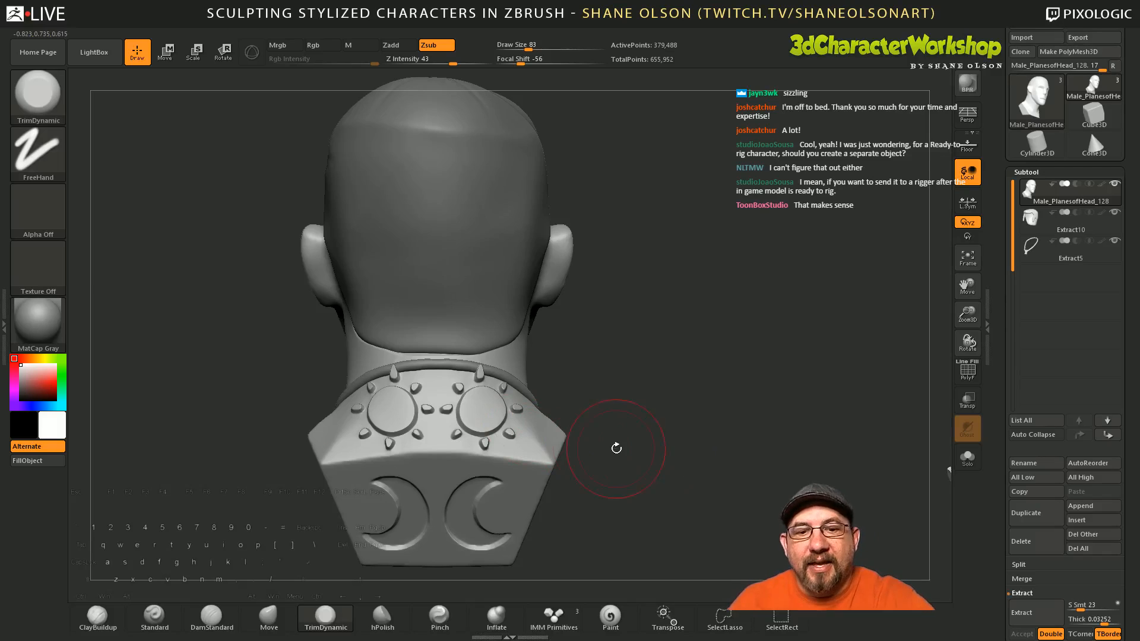
mouse_move(611, 445)
mouse_down()
mouse_move(712, 469)
mouse_move(708, 499)
mouse_move(726, 460)
mouse_move(725, 482)
mouse_up()
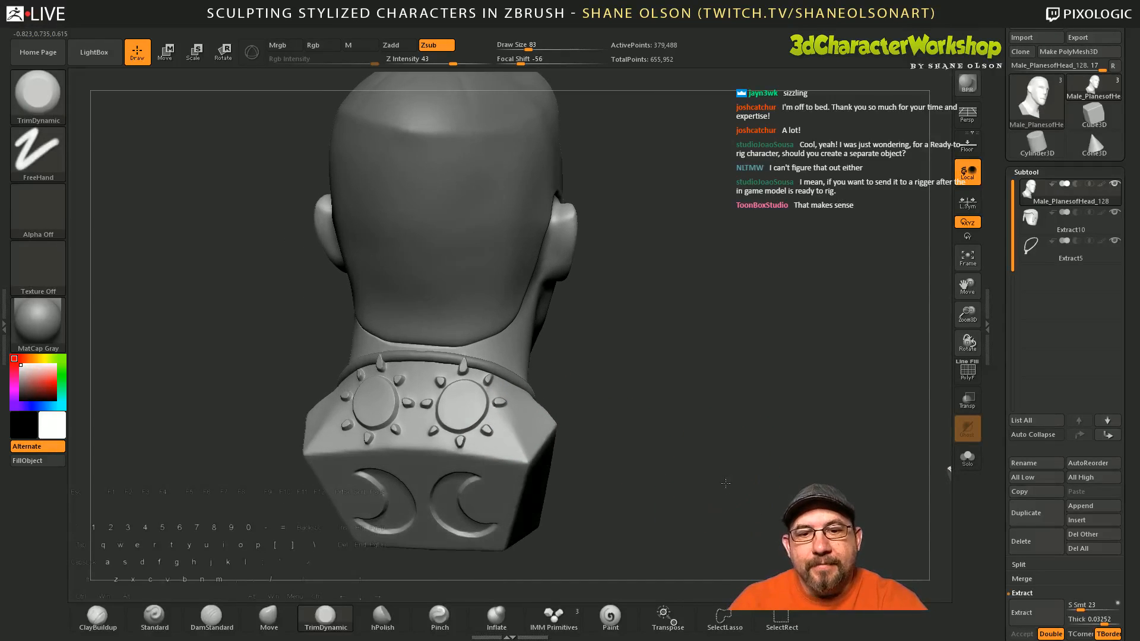
Step: Try a short hPolish stroke across one raised sun on the back of the neck and undo it
click(390, 615)
mouse_move(458, 405)
mouse_down()
mouse_move(444, 401)
mouse_move(474, 420)
mouse_move(475, 410)
mouse_move(457, 416)
mouse_move(450, 399)
mouse_move(472, 430)
mouse_move(479, 389)
mouse_move(469, 397)
mouse_up()
key(ctrl+z)
key(ctrl+z)
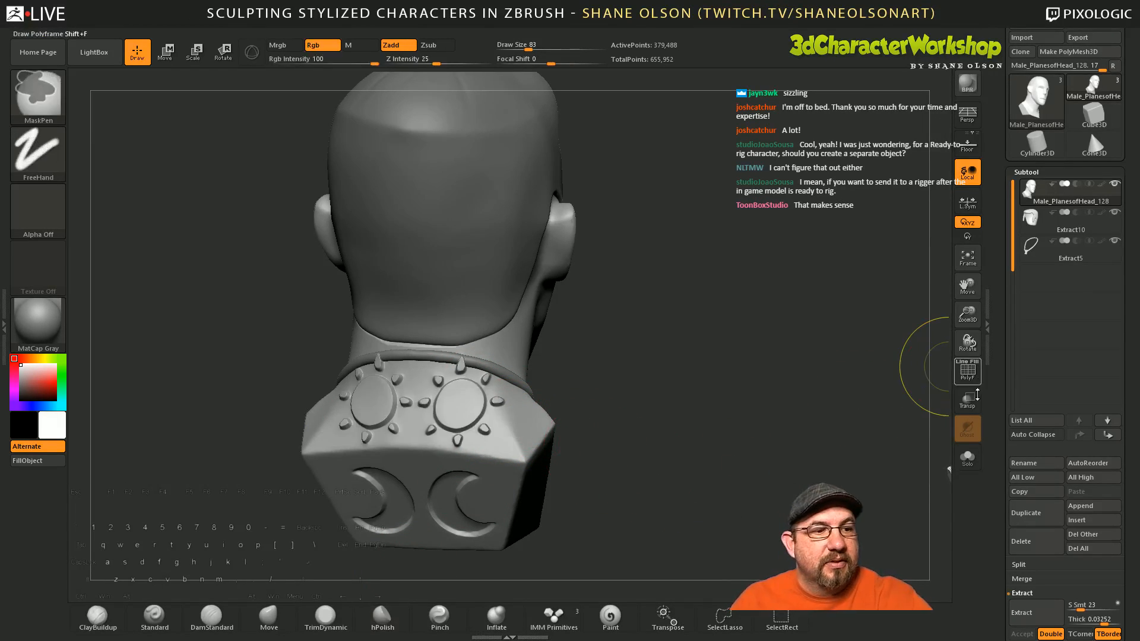
Step: Isolate the Male_PlanesofHead_128 subtool with Solo and view it from the back
click(967, 457)
drag(717, 479, 745, 484)
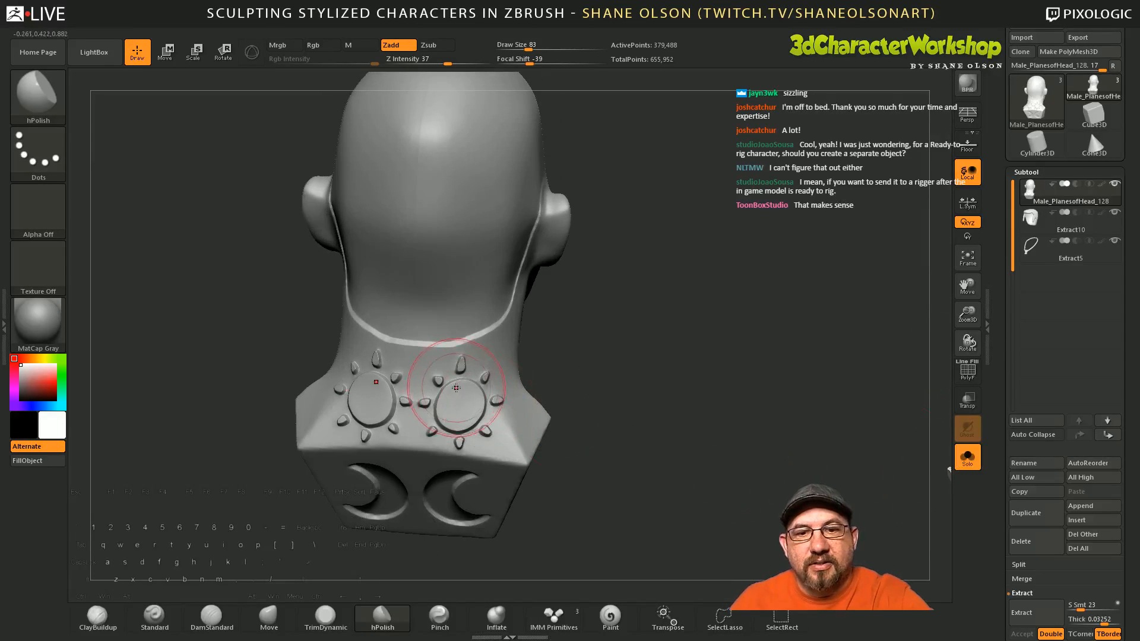
Step: Try to flatten the raised suns into the isolated neck with hPolish, and undo the result
mouse_move(452, 386)
mouse_down()
mouse_move(459, 410)
mouse_move(462, 399)
mouse_up()
mouse_move(595, 410)
mouse_down()
mouse_move(665, 409)
mouse_move(606, 391)
mouse_move(644, 387)
mouse_move(594, 404)
mouse_up()
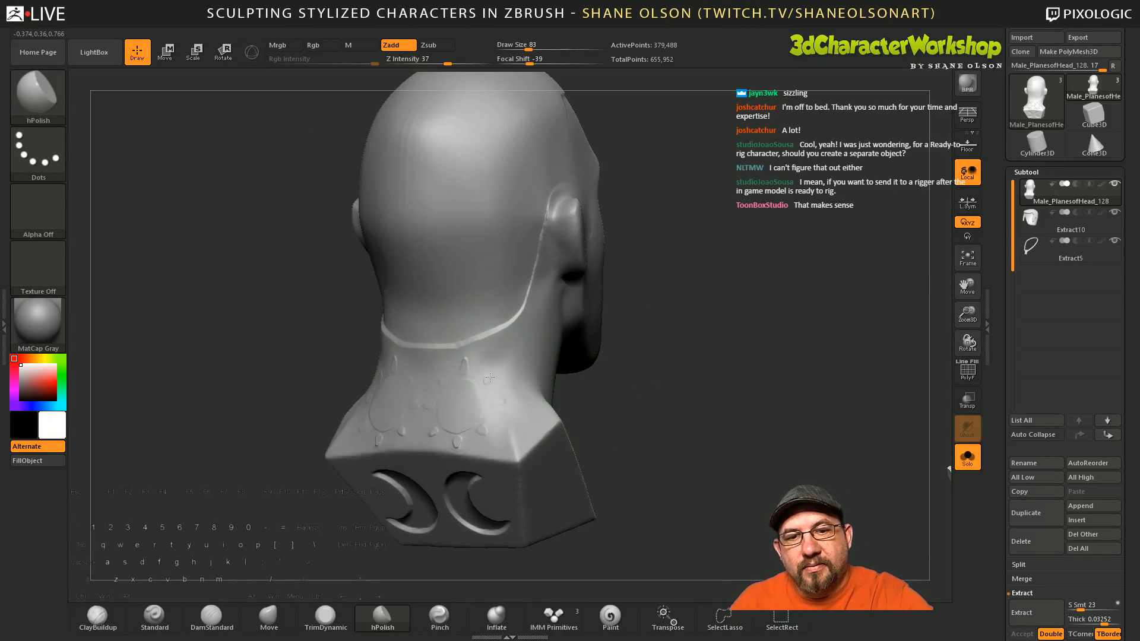
mouse_move(674, 448)
mouse_down()
mouse_move(720, 447)
mouse_move(740, 480)
mouse_move(736, 496)
mouse_up()
key(ctrl+z)
Step: Trim the raised suns down flush with the back of the neck using the TrimDynamic brush
click(326, 617)
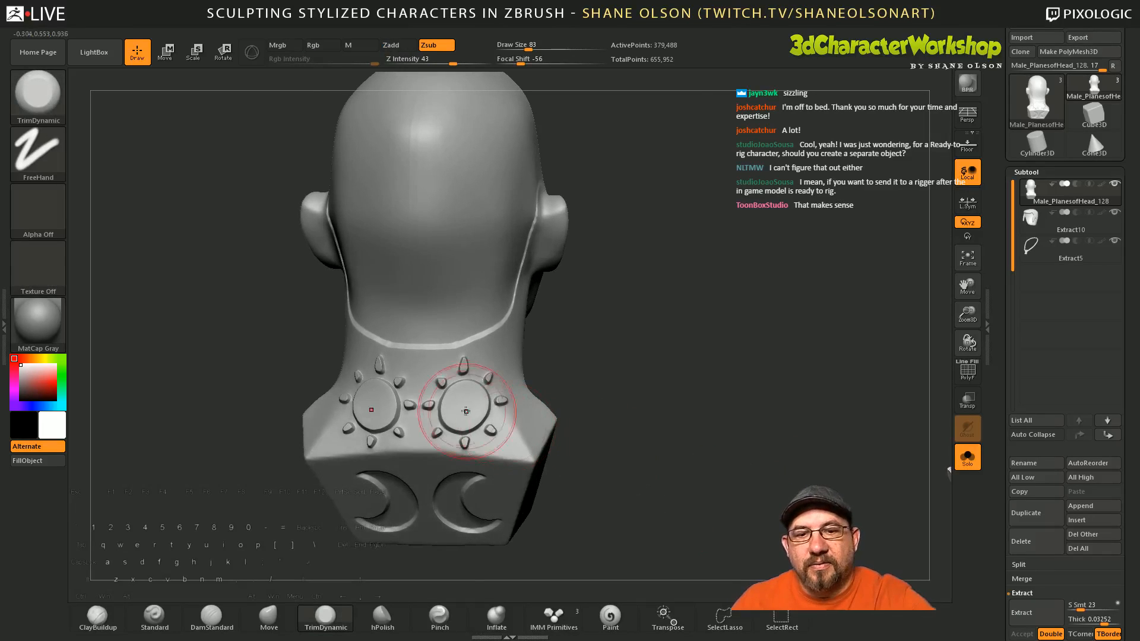
mouse_move(451, 402)
mouse_down()
mouse_move(386, 415)
mouse_move(469, 409)
mouse_move(391, 428)
mouse_move(463, 387)
mouse_move(499, 398)
mouse_move(479, 383)
mouse_move(503, 399)
mouse_move(488, 374)
mouse_move(511, 420)
mouse_up()
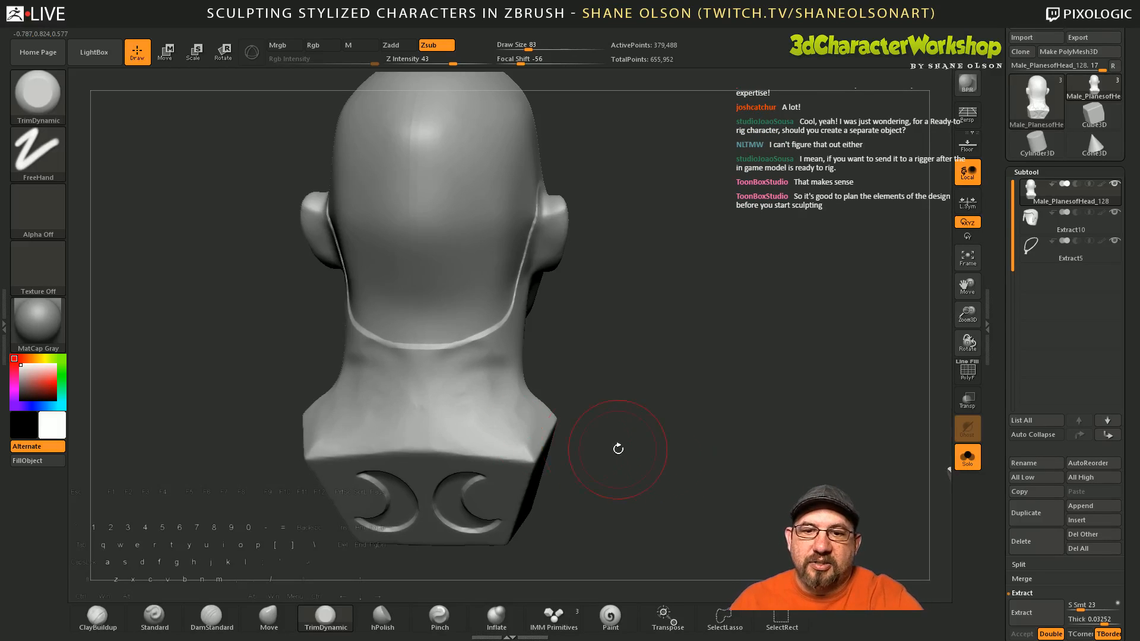
mouse_move(618, 449)
mouse_down()
mouse_move(582, 457)
mouse_move(712, 463)
mouse_move(677, 472)
mouse_up()
Step: Flatten the recessed moons on the bust's lower back plane with TrimDynamic and smooth the surface
mouse_move(482, 478)
mouse_down()
mouse_move(454, 516)
mouse_move(482, 537)
mouse_up()
drag(596, 517, 564, 514)
mouse_move(482, 480)
mouse_down()
mouse_move(456, 515)
mouse_move(465, 486)
mouse_move(484, 529)
mouse_move(476, 476)
mouse_move(462, 529)
mouse_move(469, 543)
mouse_move(487, 528)
mouse_up()
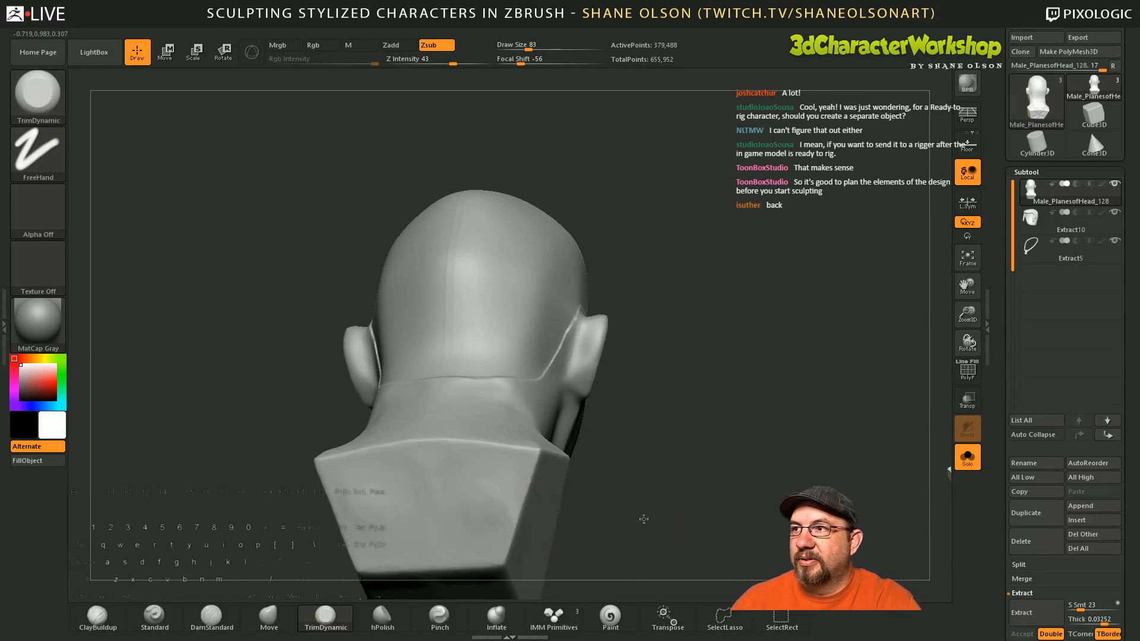
mouse_move(641, 520)
mouse_down()
mouse_move(646, 498)
mouse_move(657, 512)
mouse_move(676, 500)
mouse_up()
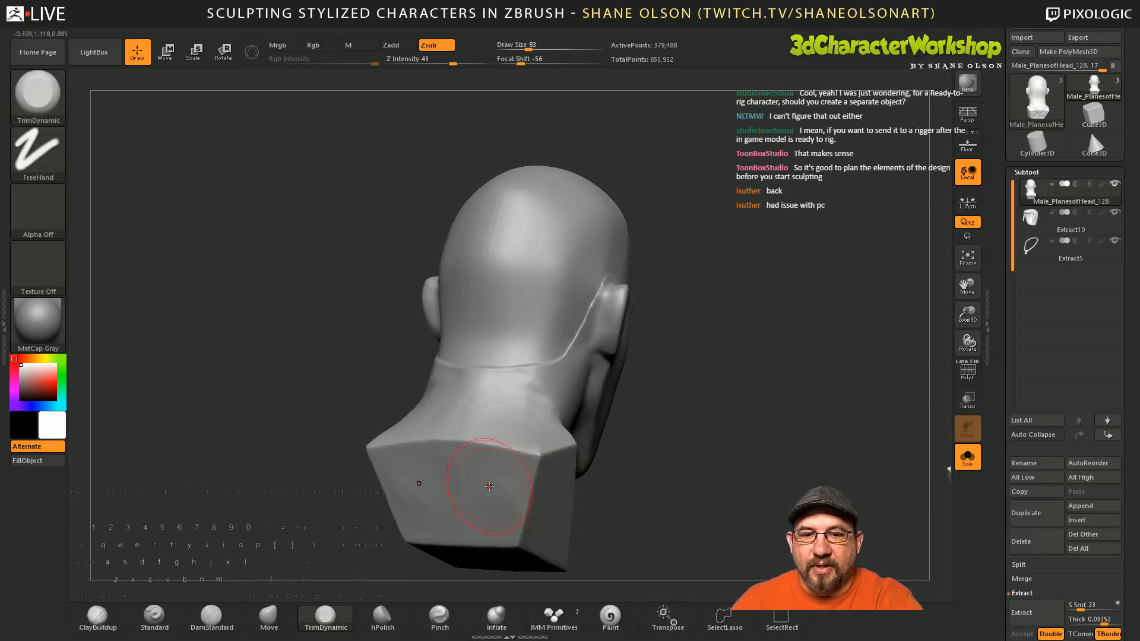
shift+drag(488, 484, 523, 487)
Step: Polish the back of the neck with hPolish to remove the seam line at the base of the skull
mouse_move(674, 511)
mouse_down()
mouse_move(684, 514)
mouse_move(638, 516)
mouse_move(593, 466)
mouse_up()
click(382, 617)
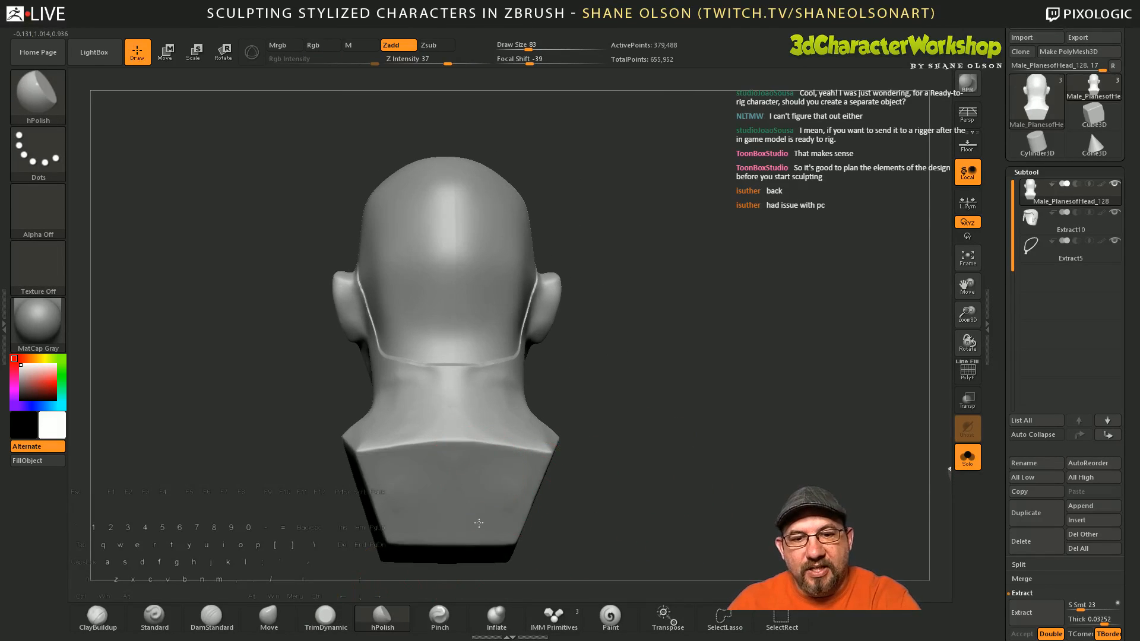
drag(618, 510, 563, 440)
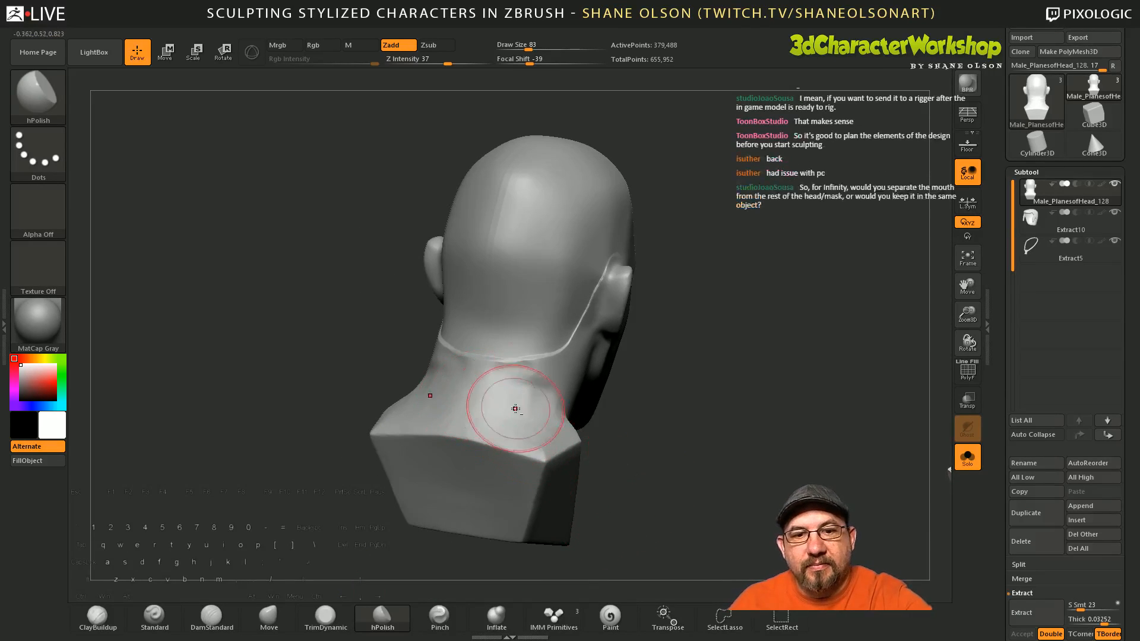
drag(495, 370, 471, 385)
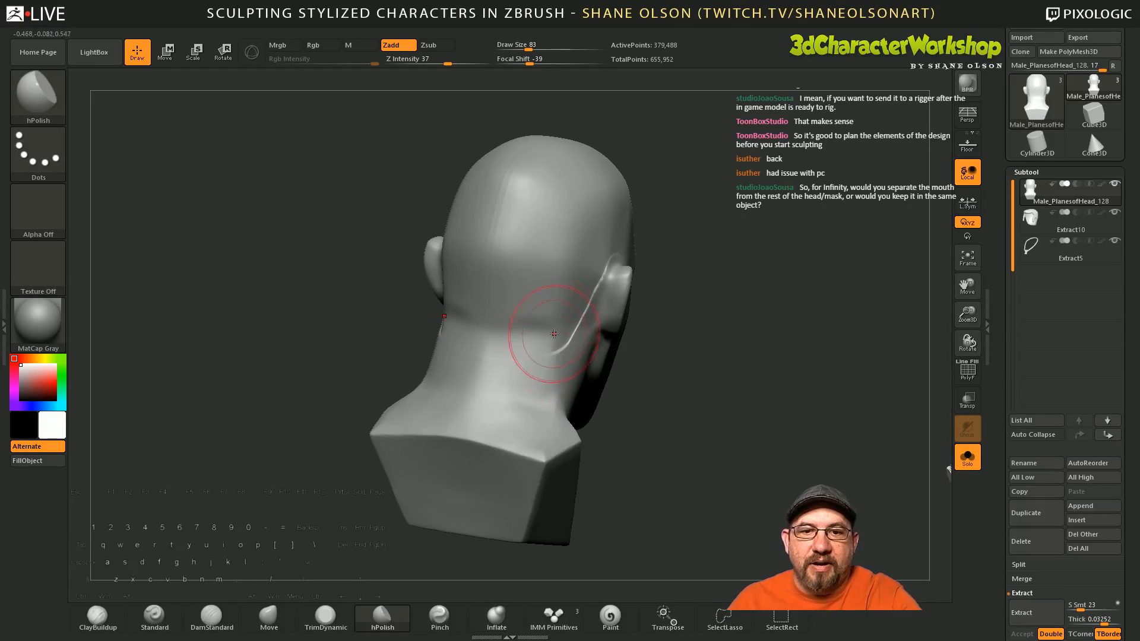
key(shift)
mouse_move(727, 459)
mouse_down()
mouse_move(641, 438)
mouse_move(627, 418)
mouse_up()
key(shift)
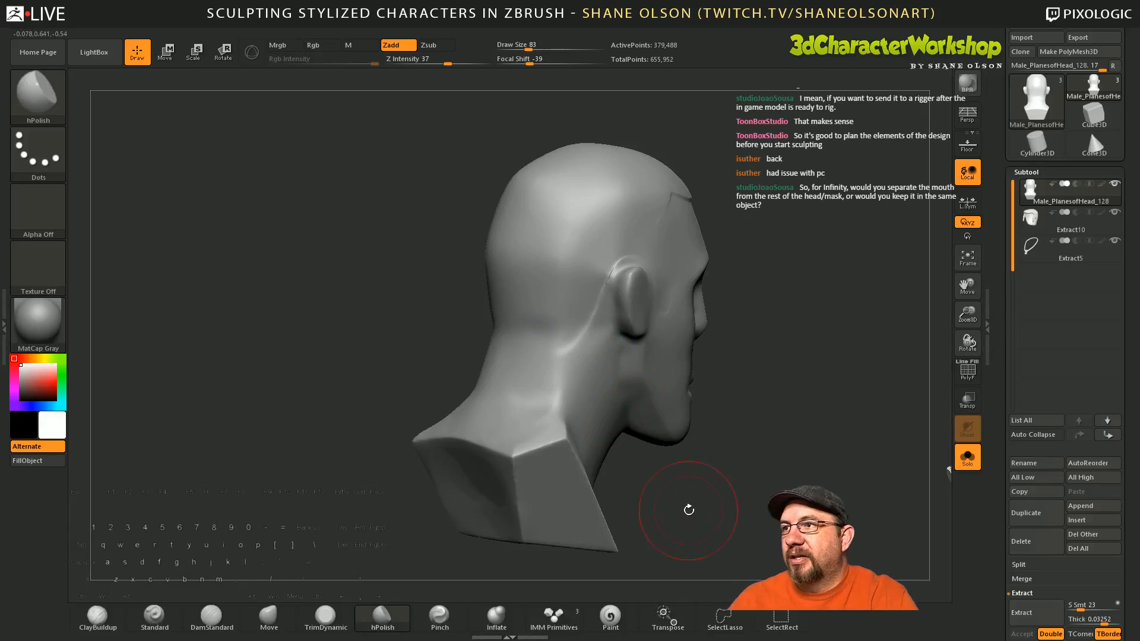
Step: Smooth the crease along the hairline across the top of the forehead
drag(687, 509, 726, 529)
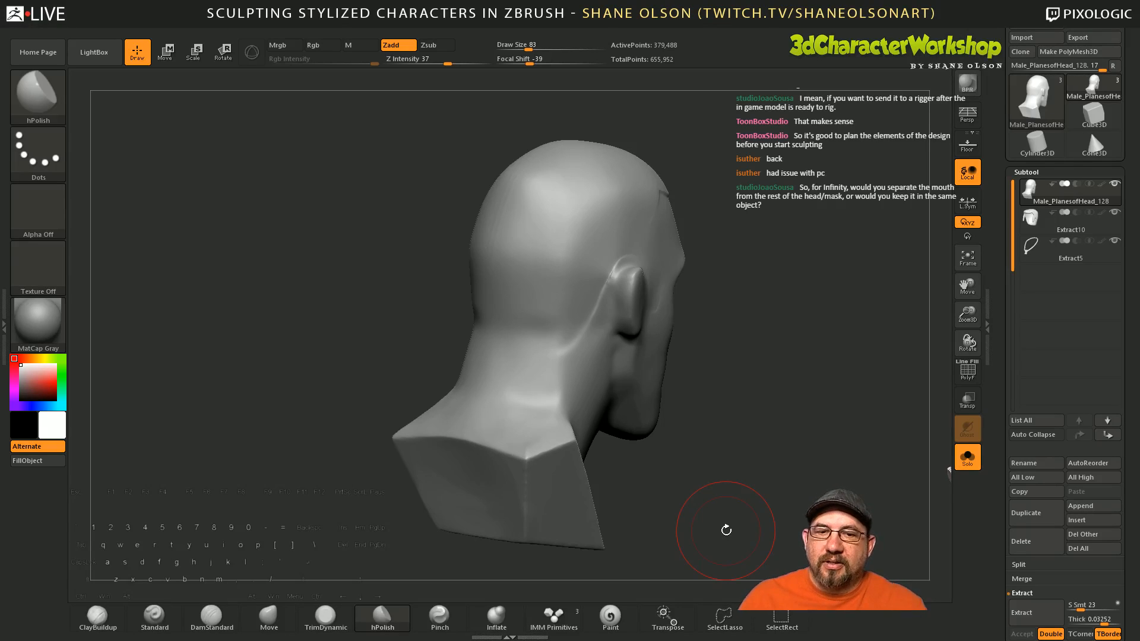
drag(732, 455, 727, 474)
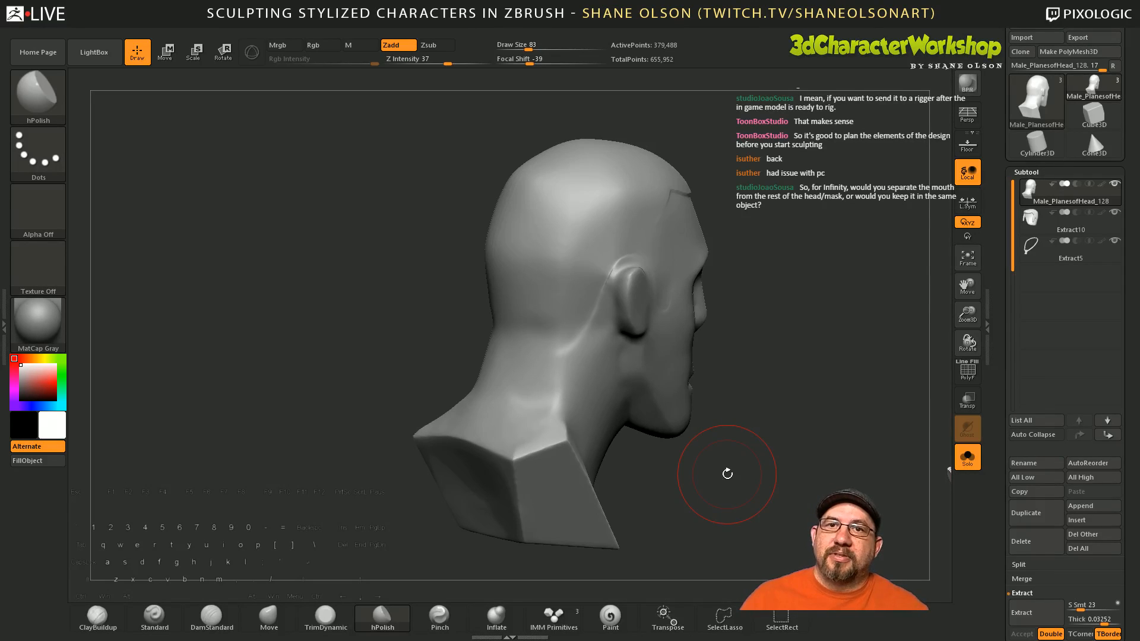
mouse_move(795, 485)
mouse_down()
mouse_move(768, 473)
mouse_move(802, 477)
mouse_move(792, 507)
mouse_up()
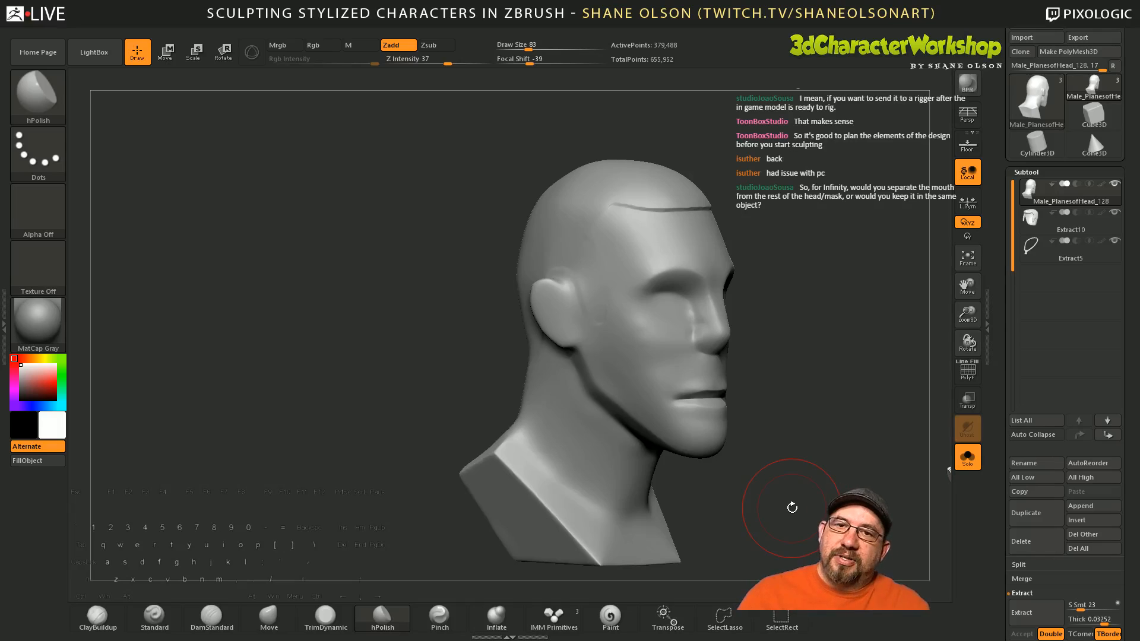
drag(794, 414, 771, 399)
key(shift)
shift+drag(605, 228, 674, 229)
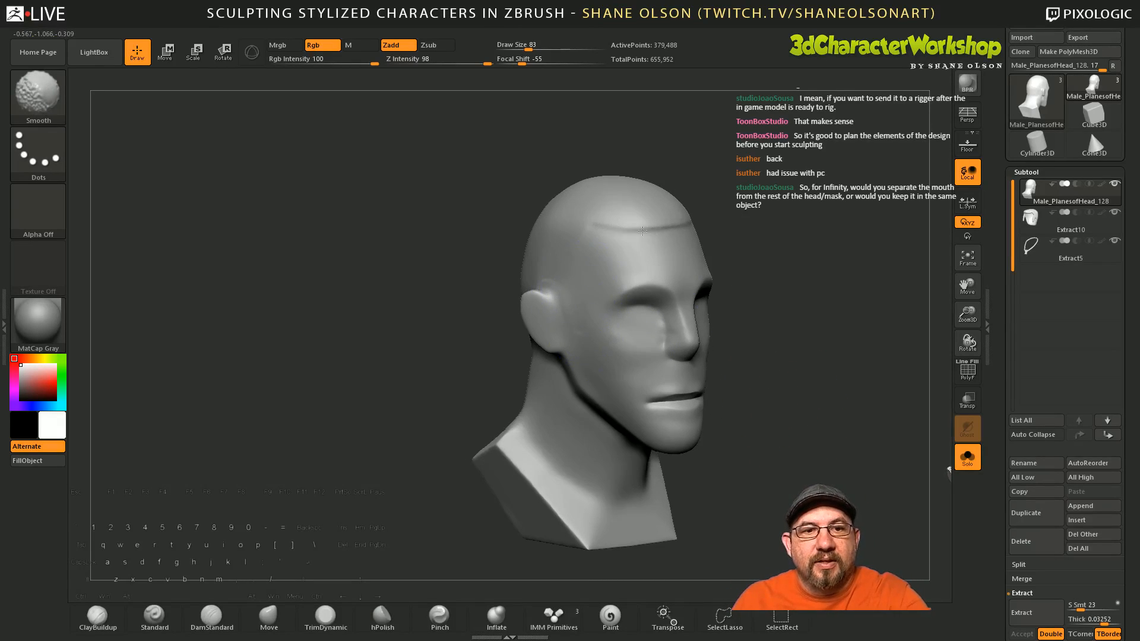
drag(828, 358, 754, 380)
mouse_move(837, 422)
shift+mouse_down()
mouse_move(819, 468)
mouse_move(850, 467)
mouse_move(783, 474)
shift+mouse_up()
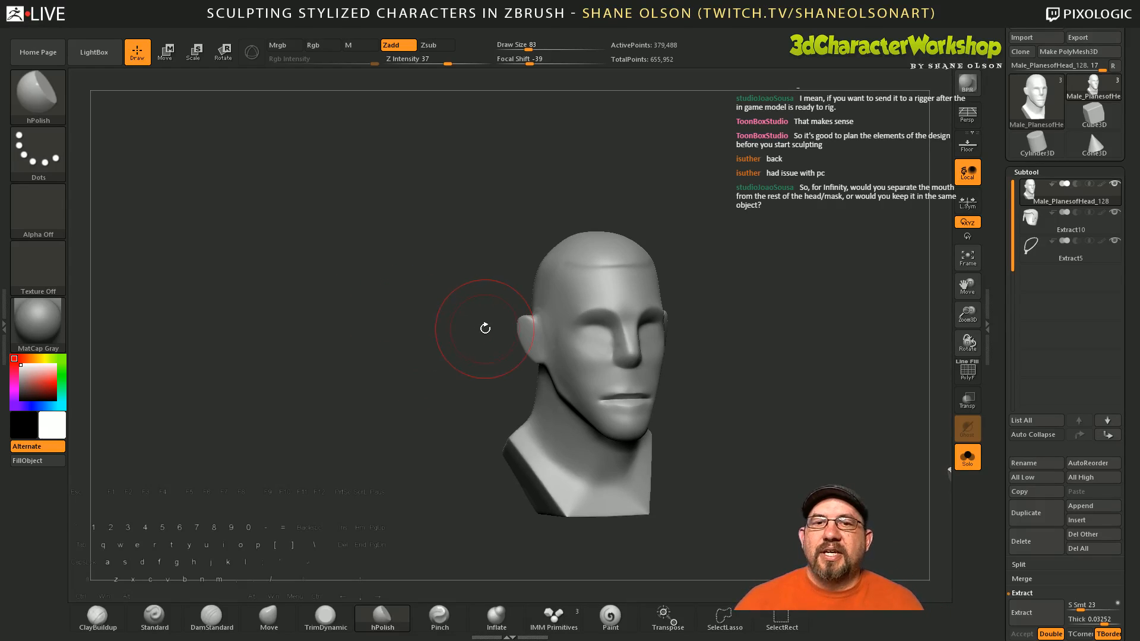
Step: Examine the face, jaw and ear of the cleaned-up head from three-quarter and profile views
drag(738, 280, 723, 262)
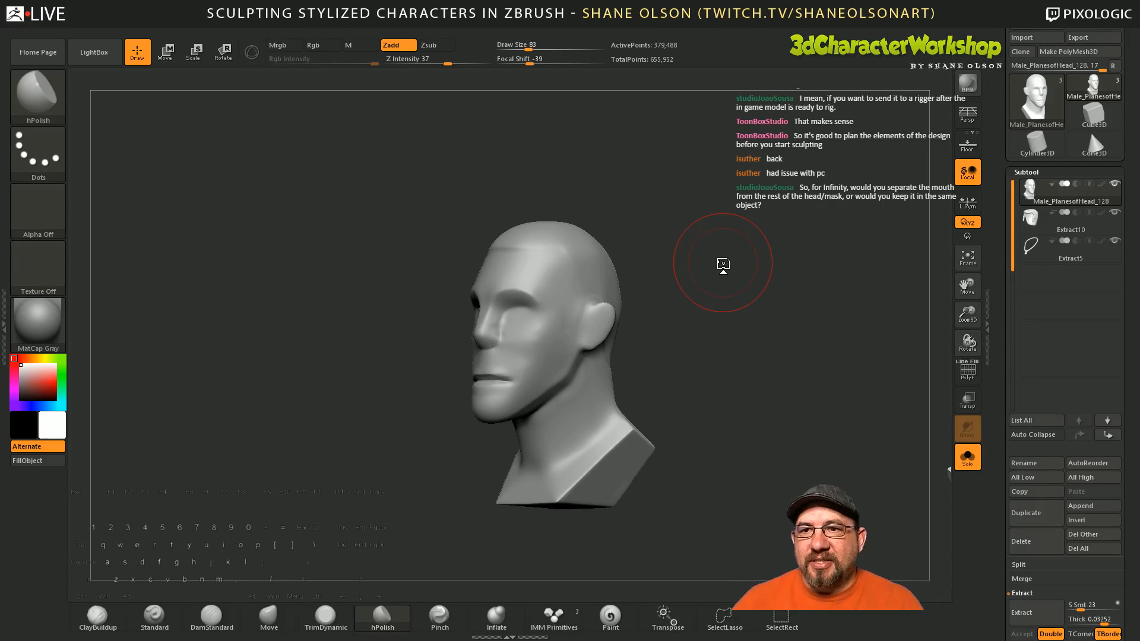
drag(746, 392, 735, 389)
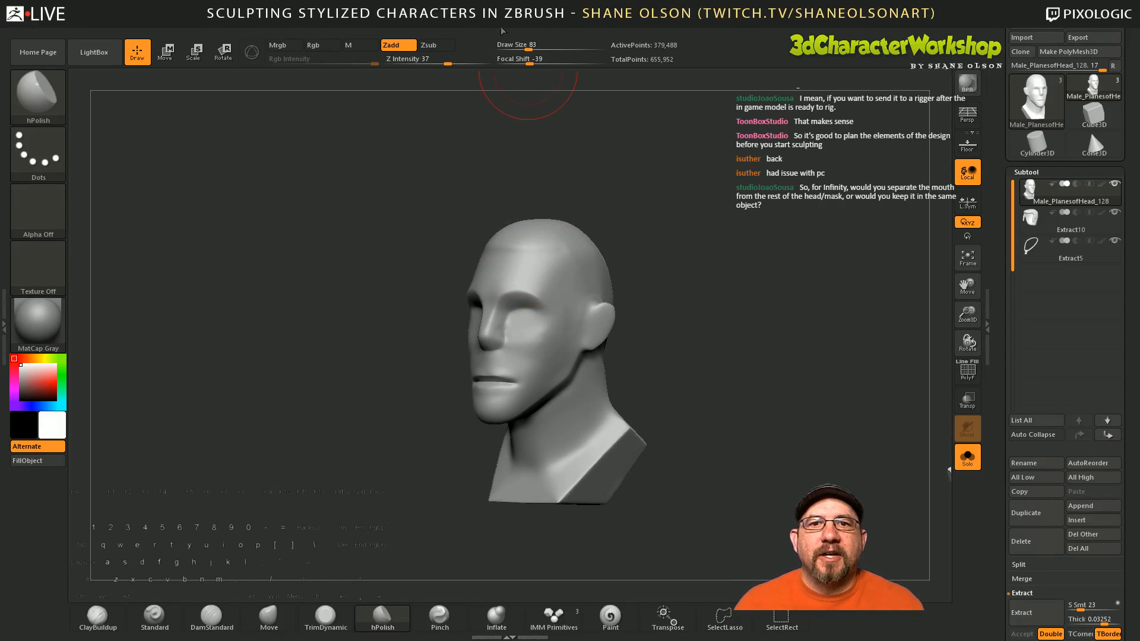
click(480, 30)
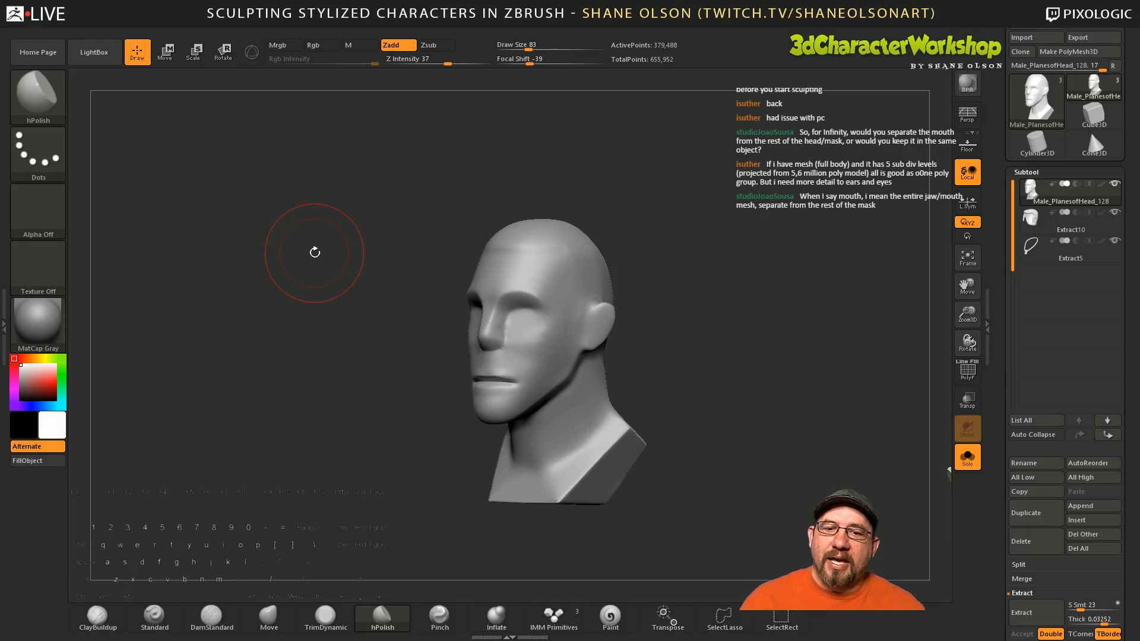
drag(315, 252, 669, 408)
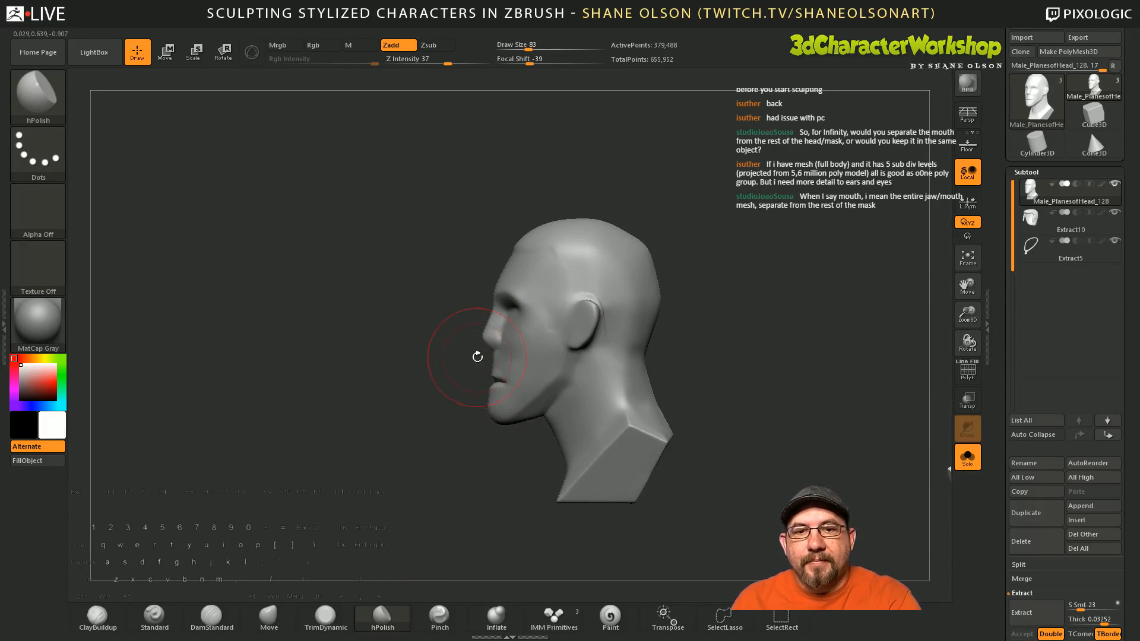
key(ctrl)
ctrl+drag(479, 313, 587, 436)
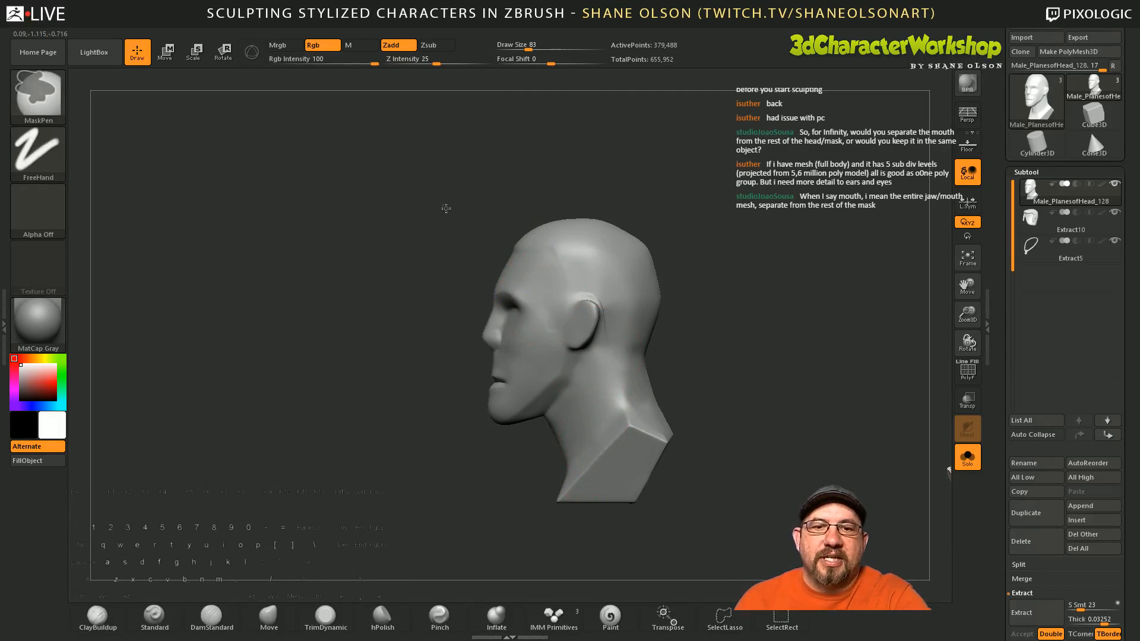
ctrl+drag(446, 208, 696, 318)
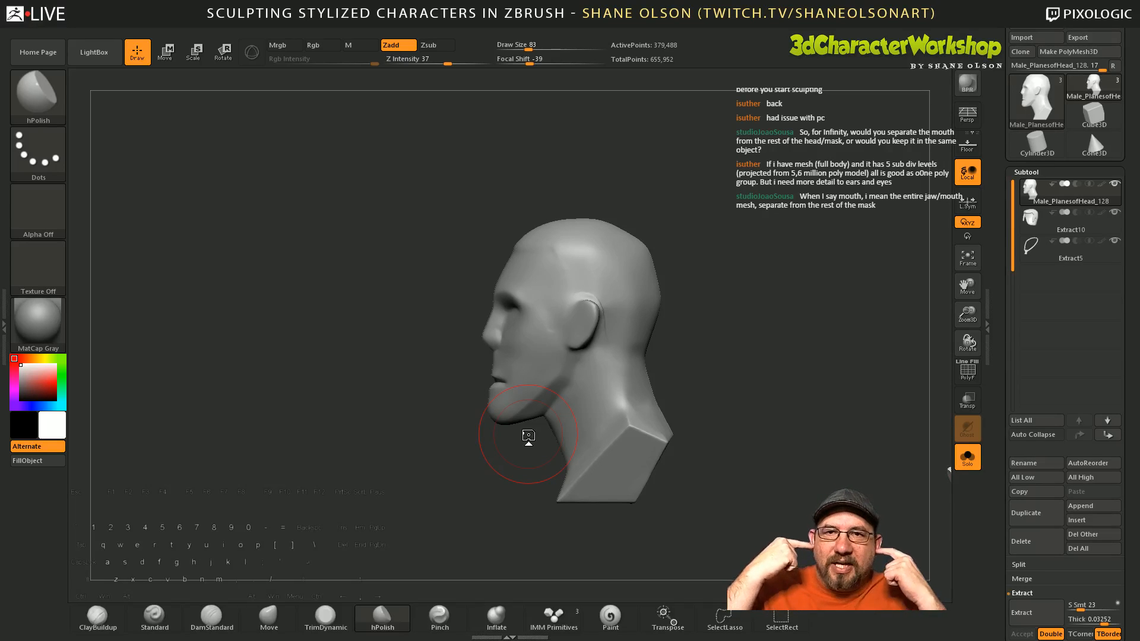
drag(720, 402, 748, 399)
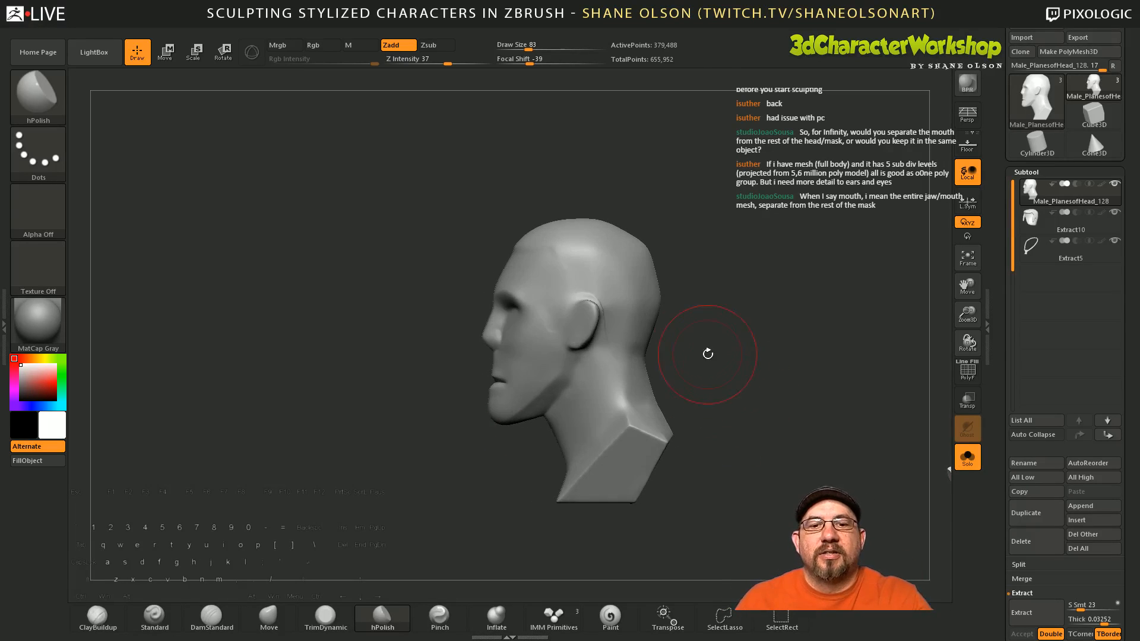
drag(718, 353, 747, 351)
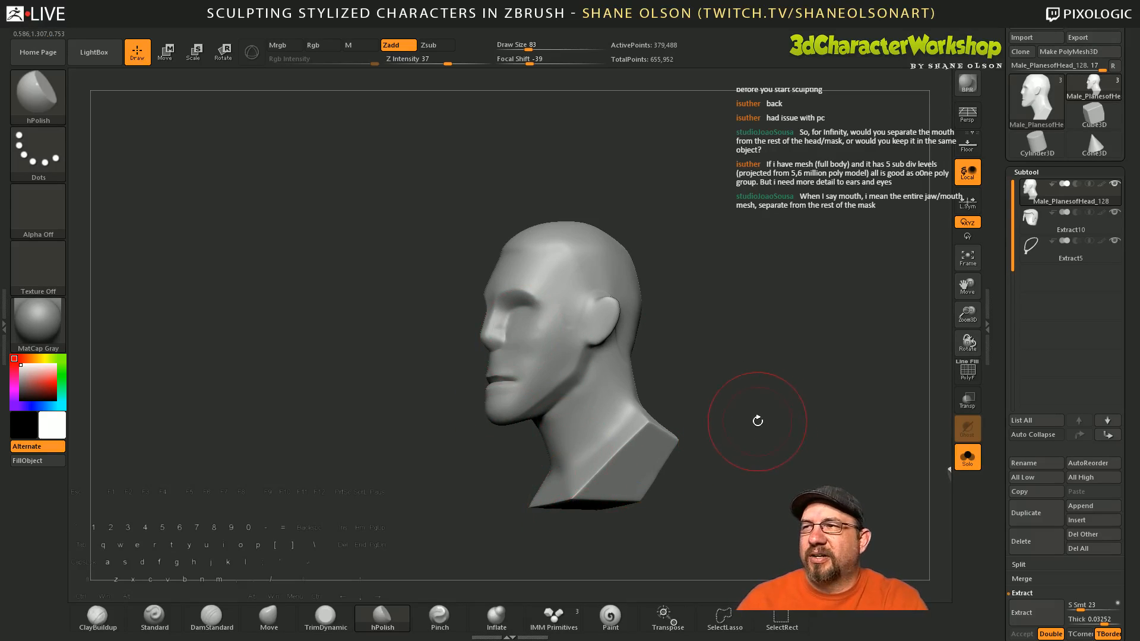
mouse_move(758, 415)
mouse_down()
mouse_move(758, 443)
mouse_move(758, 431)
mouse_up()
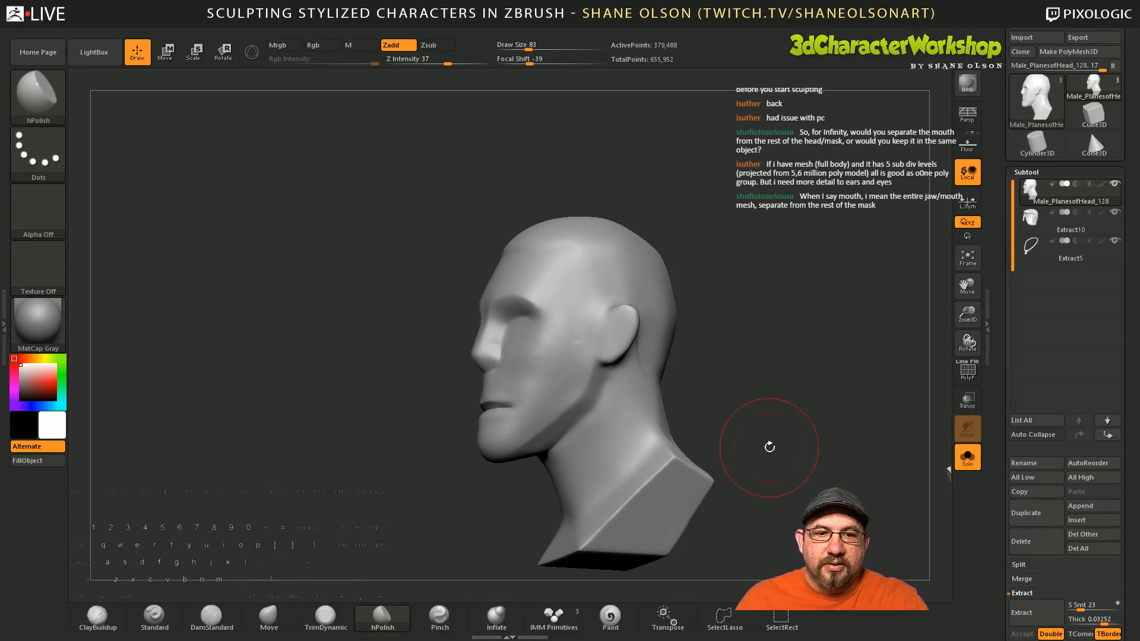
mouse_move(769, 448)
mouse_down()
mouse_move(759, 427)
mouse_move(748, 493)
mouse_up()
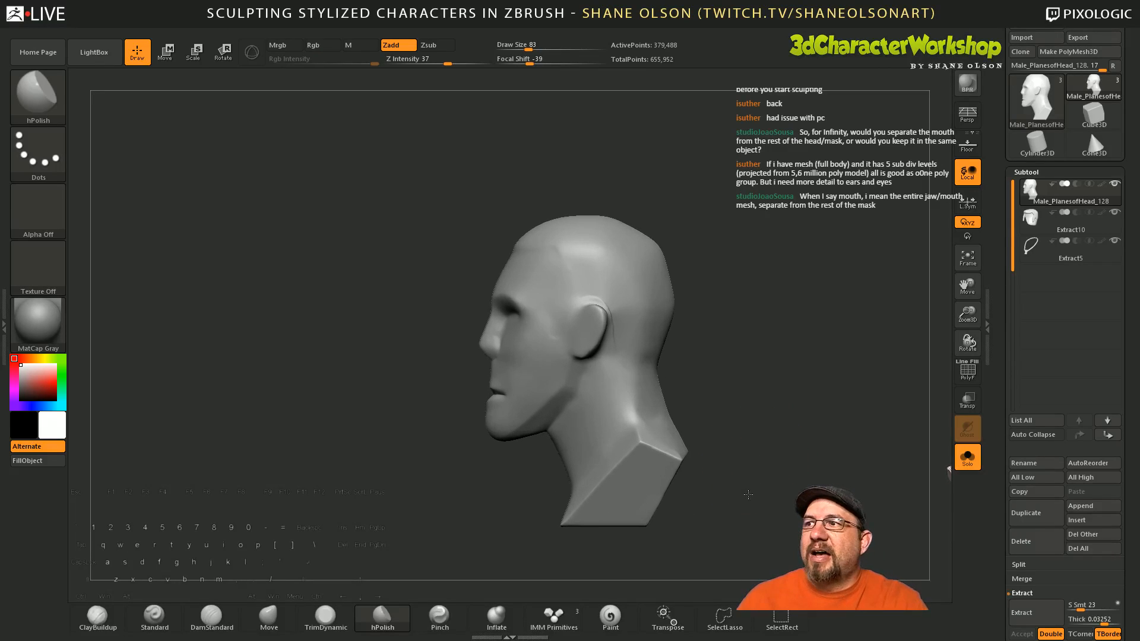
Step: Set the draw size to 54 and smooth the leftover seam behind and above the ear
drag(740, 361, 723, 357)
key(s)
drag(728, 318, 723, 317)
key(shift)
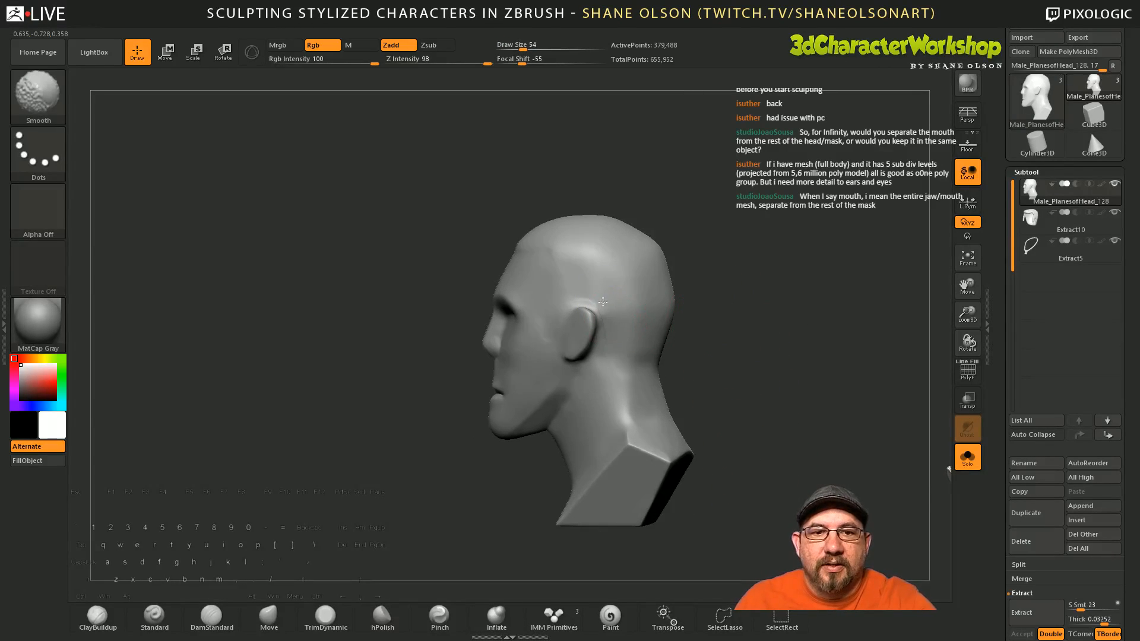
shift+drag(621, 336, 624, 345)
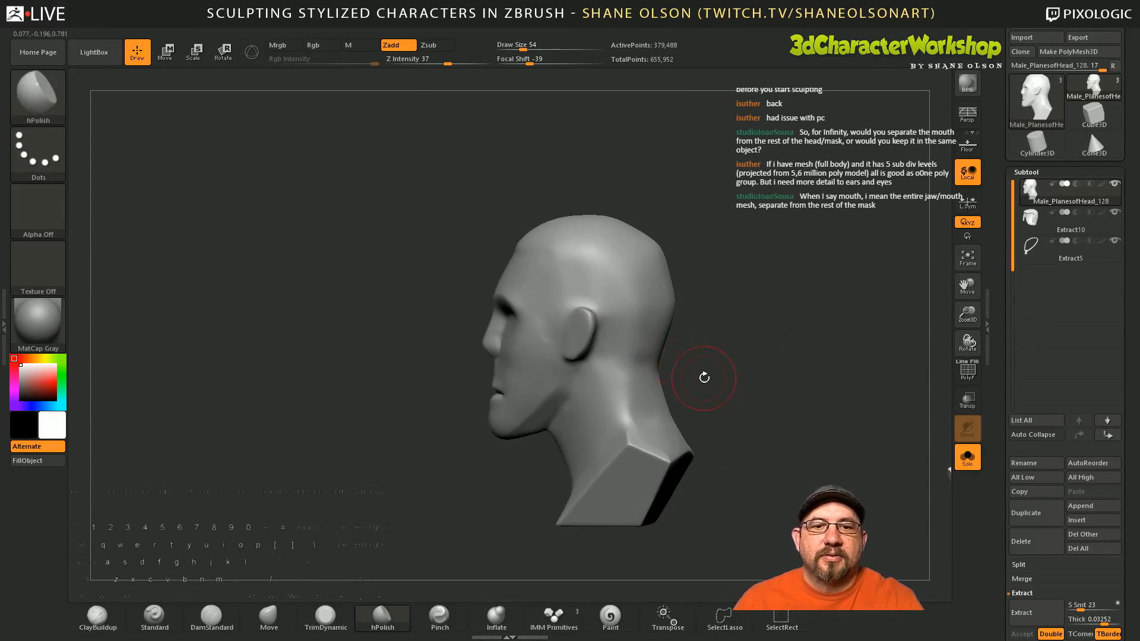
drag(704, 377, 725, 373)
shift+drag(588, 295, 572, 268)
mouse_move(717, 355)
mouse_down()
mouse_move(700, 361)
mouse_move(735, 424)
mouse_up()
shift+drag(537, 511, 605, 486)
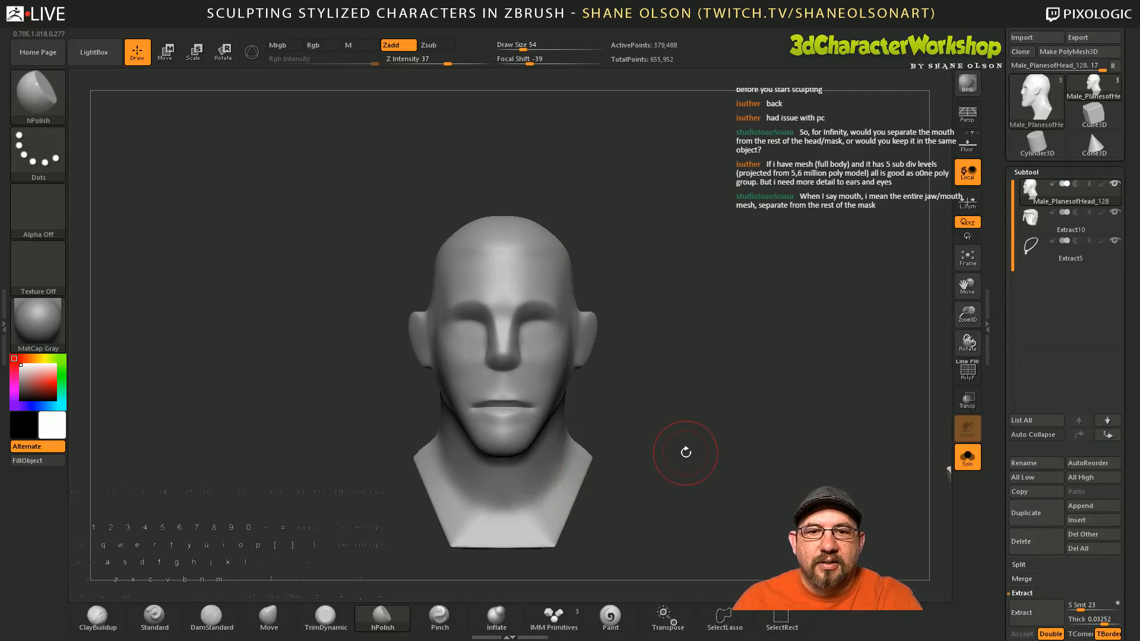
Step: Reshape the nose in profile with the Move brush at draw size 68
mouse_move(685, 452)
shift+mouse_down()
mouse_move(700, 451)
mouse_move(637, 477)
shift+mouse_up()
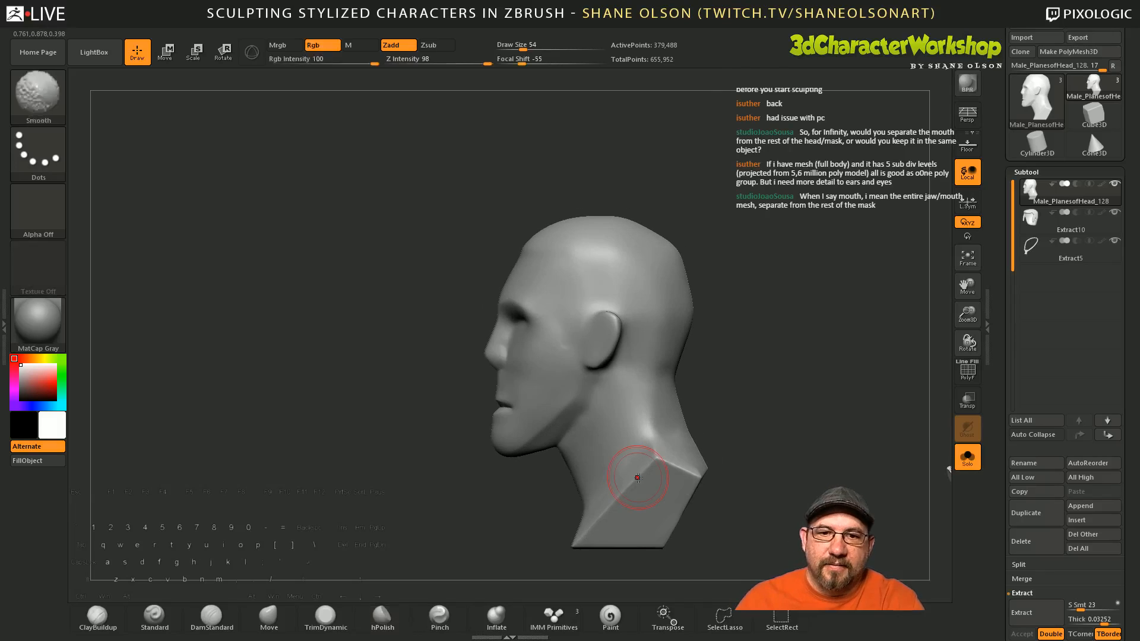
click(269, 616)
key(s)
drag(291, 479, 295, 477)
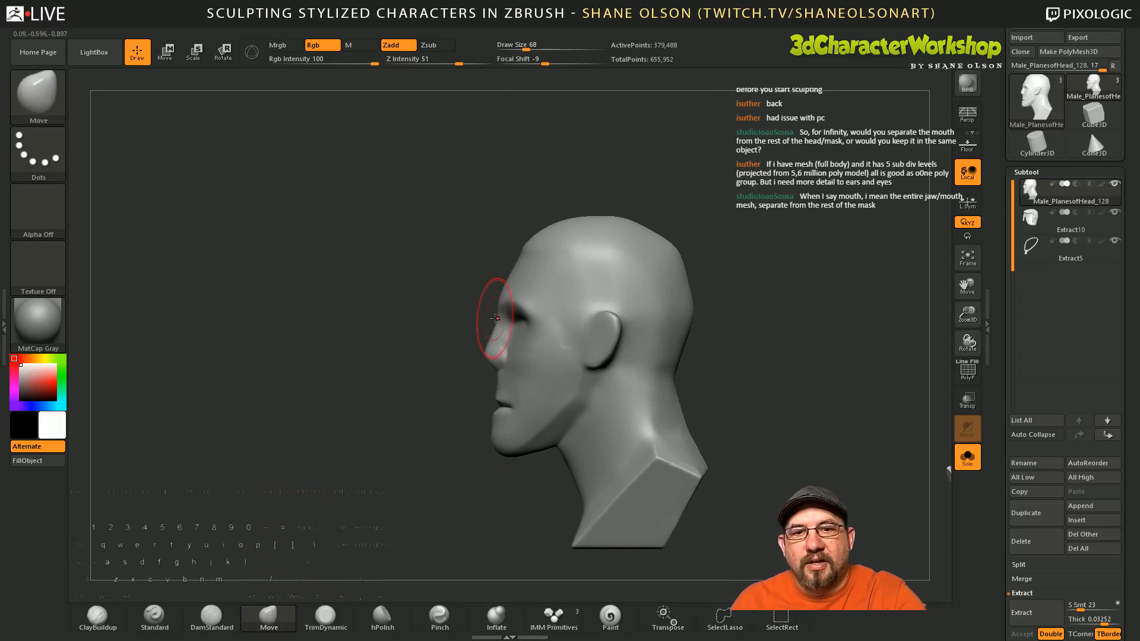
drag(494, 319, 487, 358)
drag(499, 506, 552, 493)
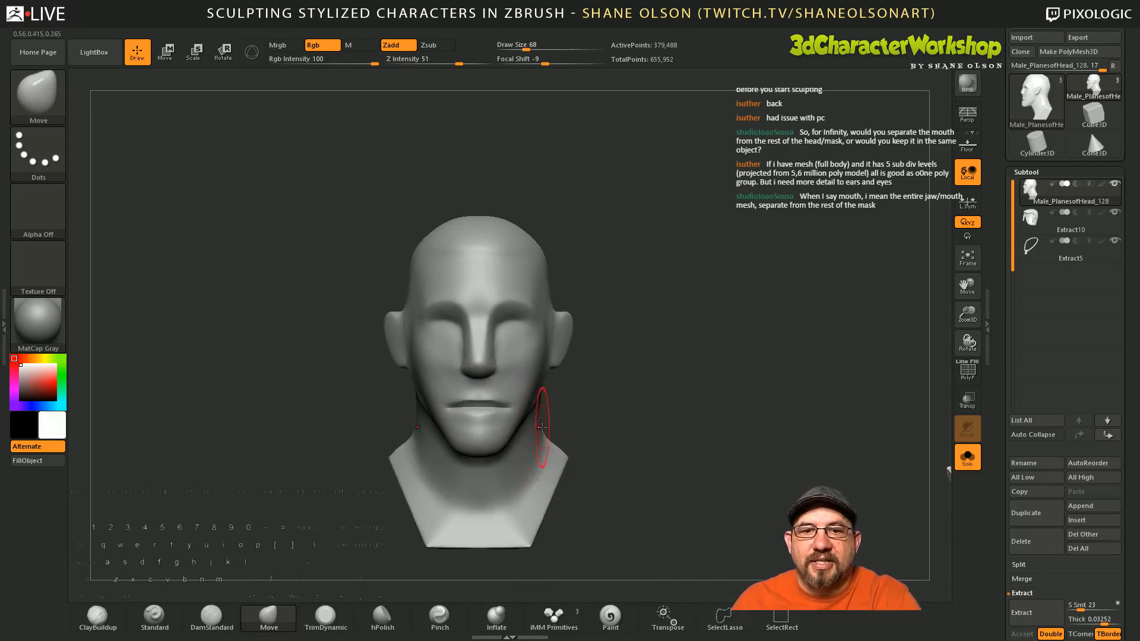
Step: Set the Move brush's focal shift to -41 and check the head, jaw and neck from front and three-quarter views
drag(653, 439, 703, 398)
key(space)
click(709, 395)
mouse_move(667, 343)
mouse_down()
mouse_move(672, 354)
mouse_move(678, 341)
mouse_up()
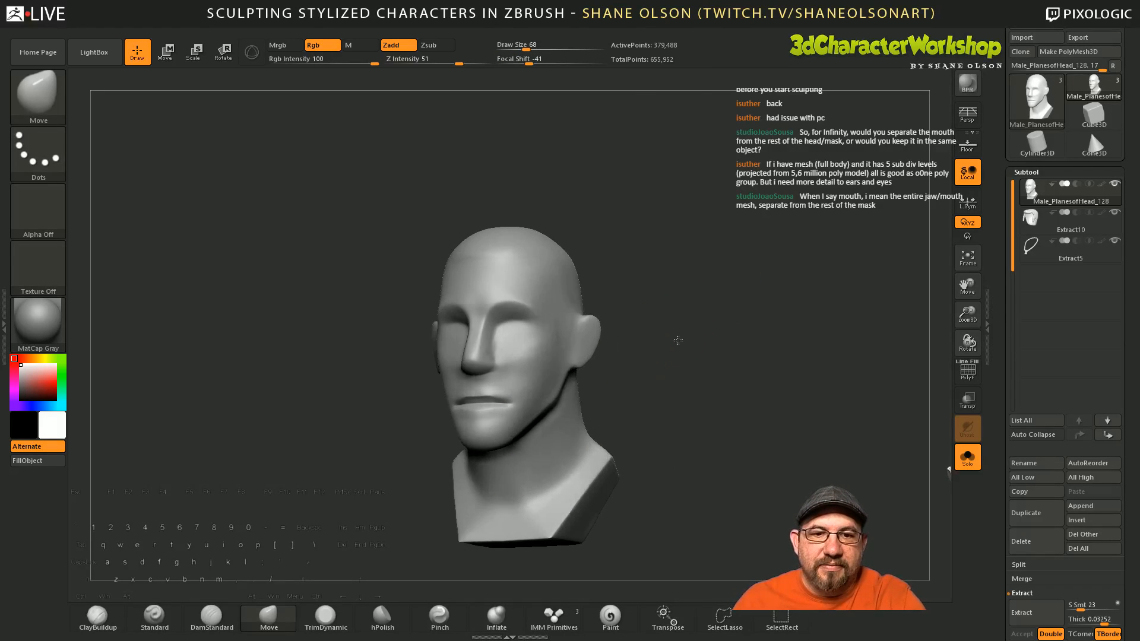
drag(579, 356, 602, 393)
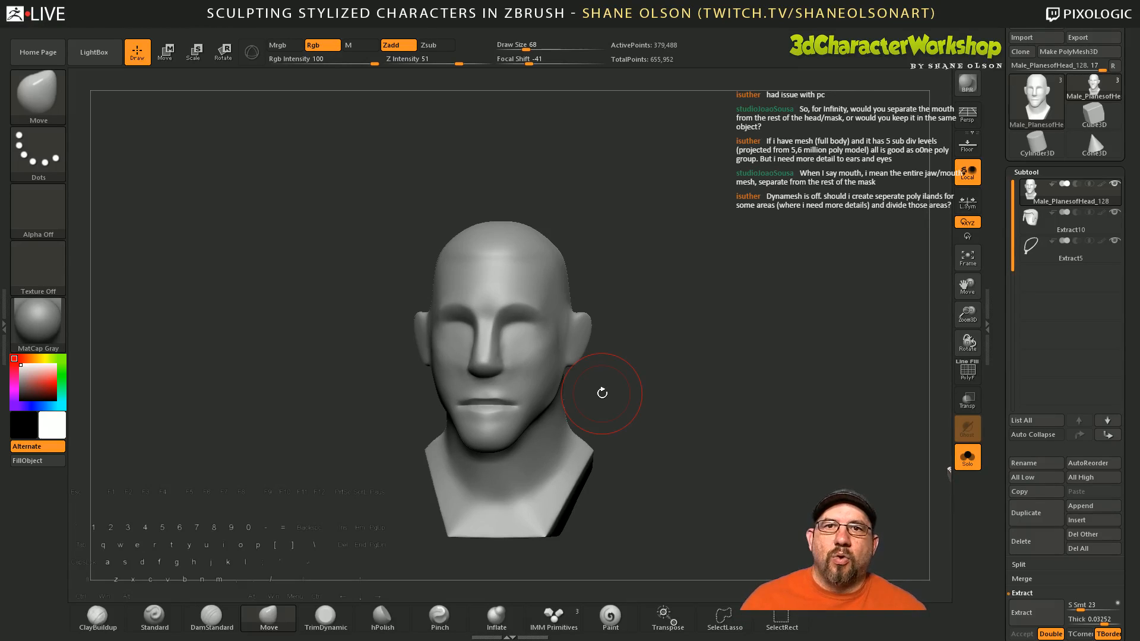
drag(602, 393, 726, 410)
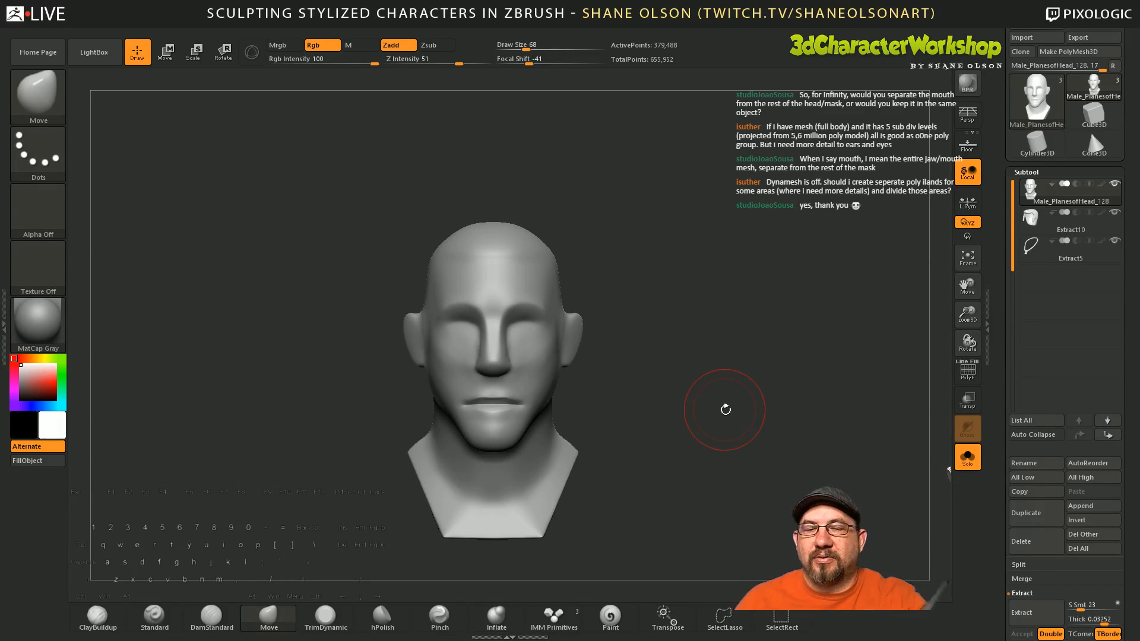
drag(663, 440, 675, 338)
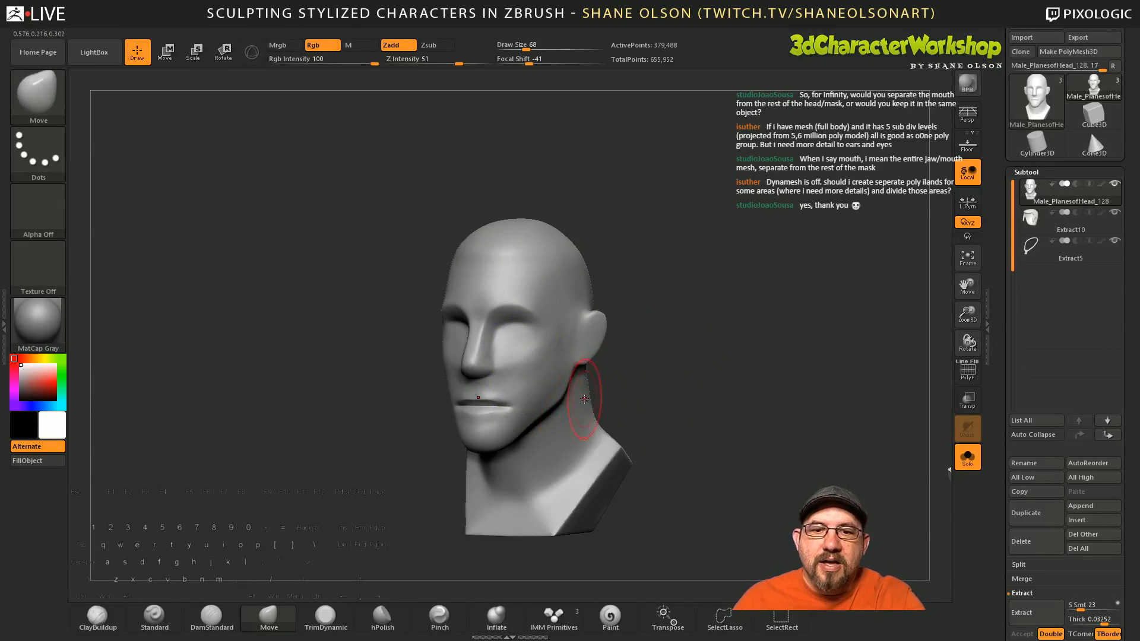
drag(617, 413, 657, 475)
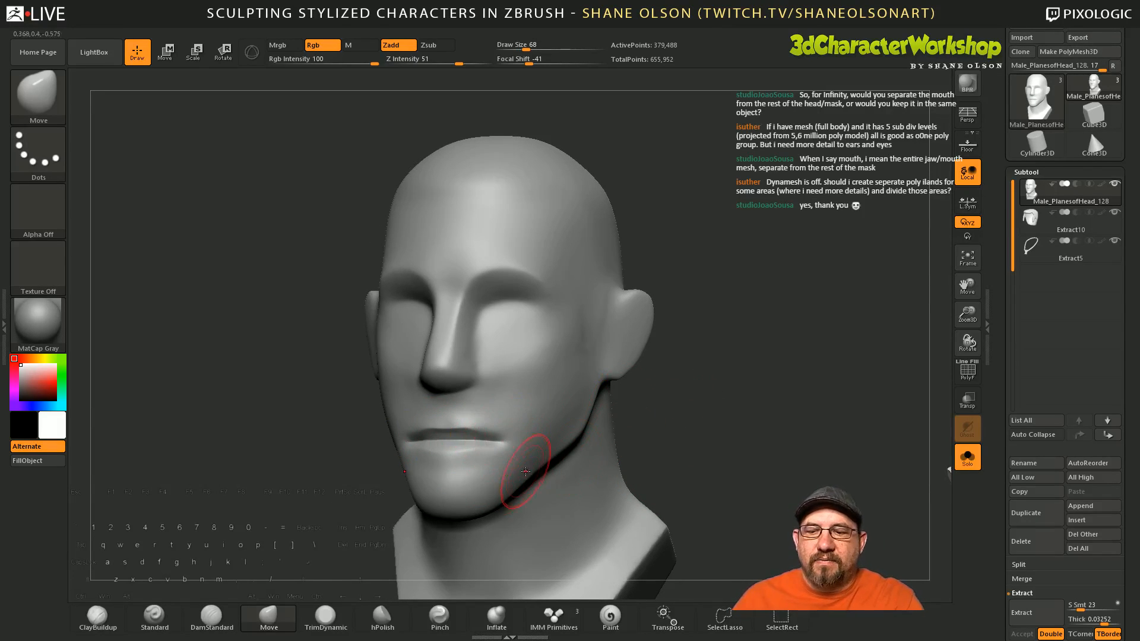
Step: Set the draw size to 46 and pull the corners of the mouth slightly downward with the Move brush
key(s)
drag(504, 467, 502, 468)
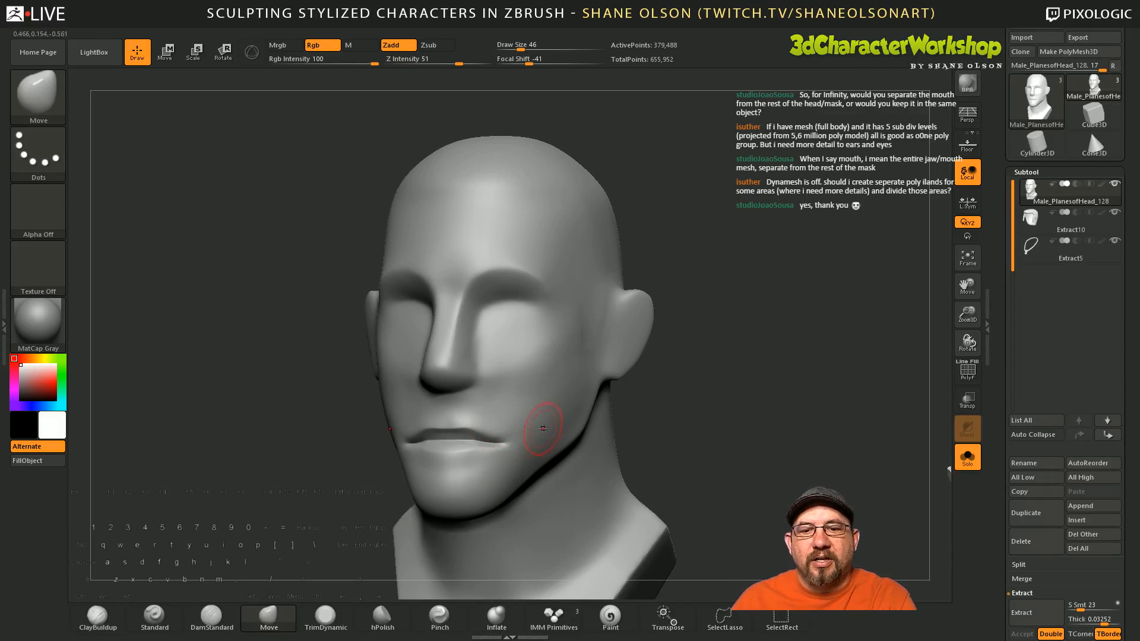
right_drag(540, 428, 498, 420)
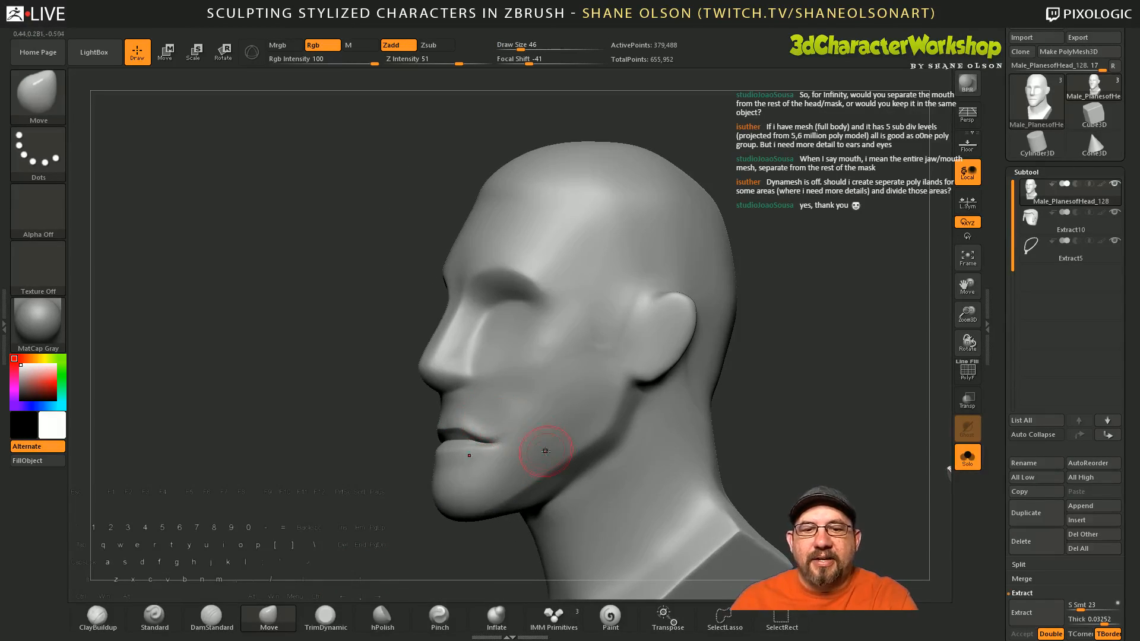
right_drag(555, 456, 598, 453)
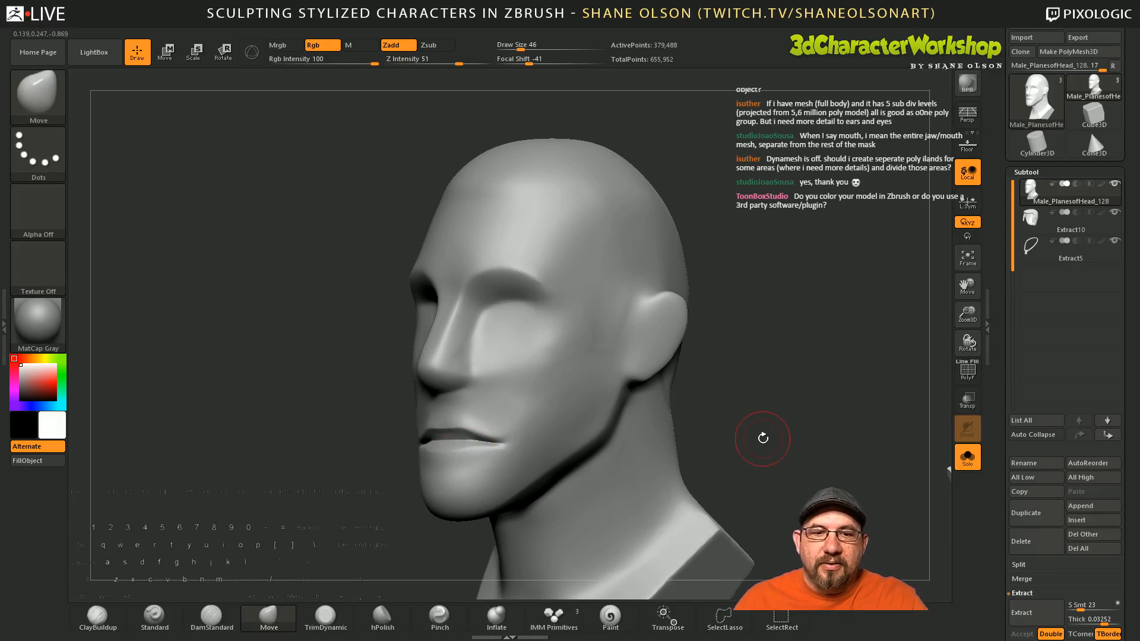
shift+drag(763, 443, 713, 446)
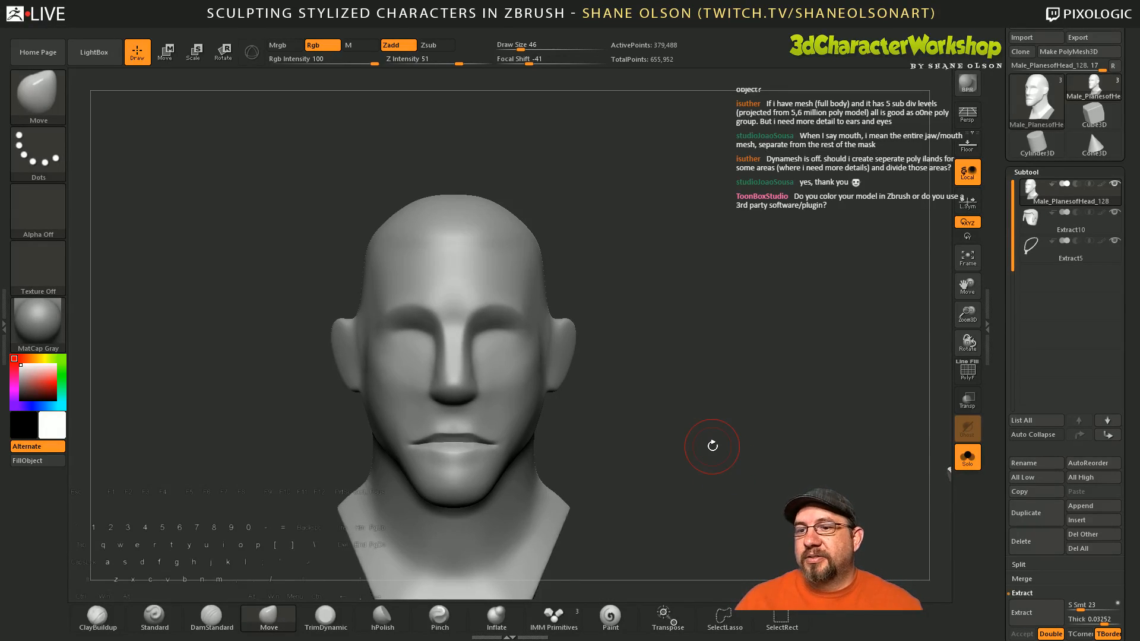
Step: Apply the SkinShade4 material to the head and choose a pale orange-tan as the current color
drag(712, 458, 683, 456)
click(38, 324)
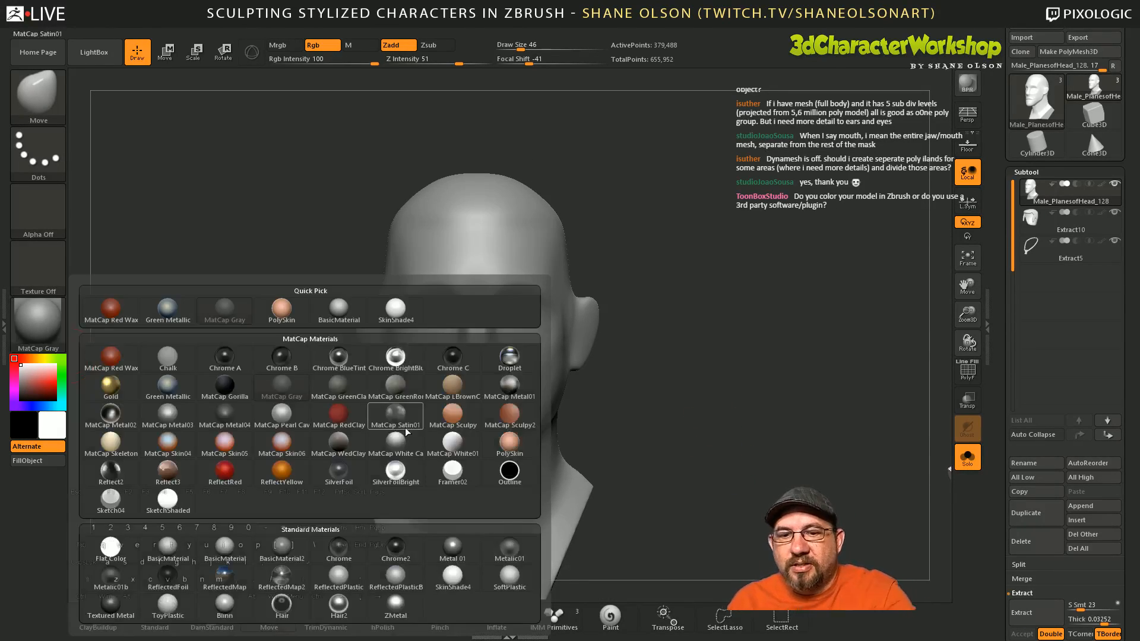
click(453, 576)
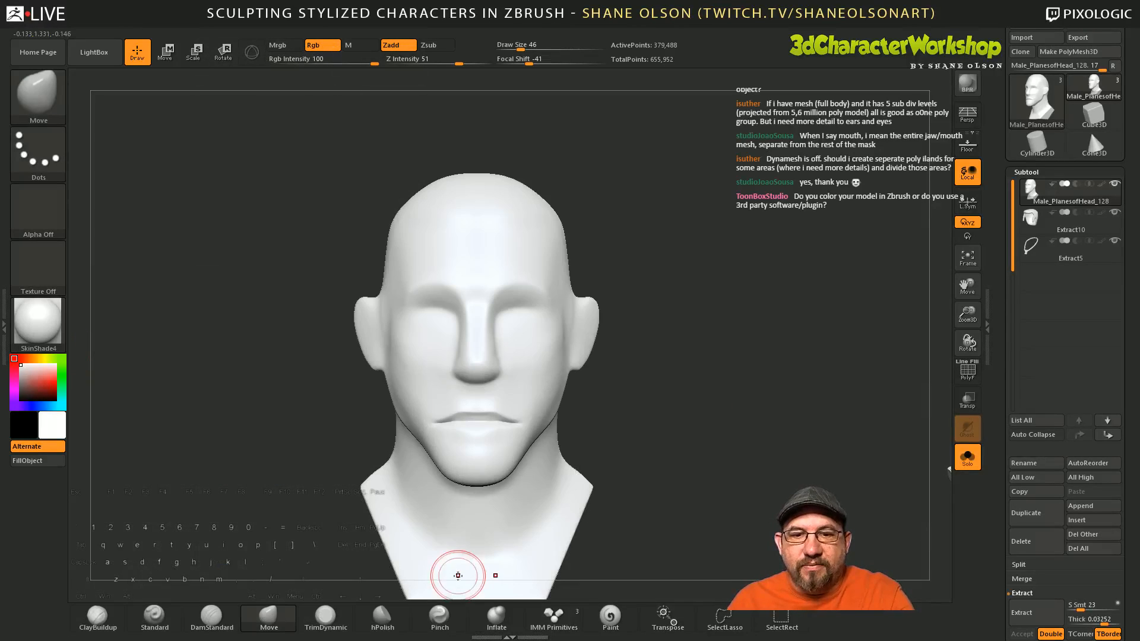
drag(669, 412, 582, 498)
click(55, 428)
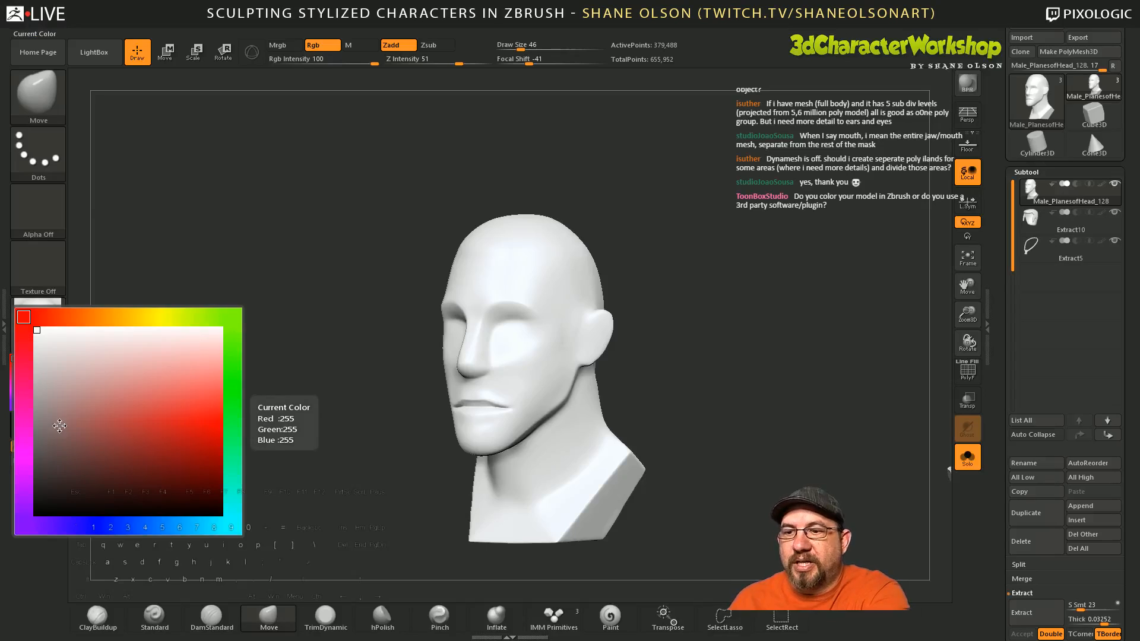
click(113, 317)
click(145, 369)
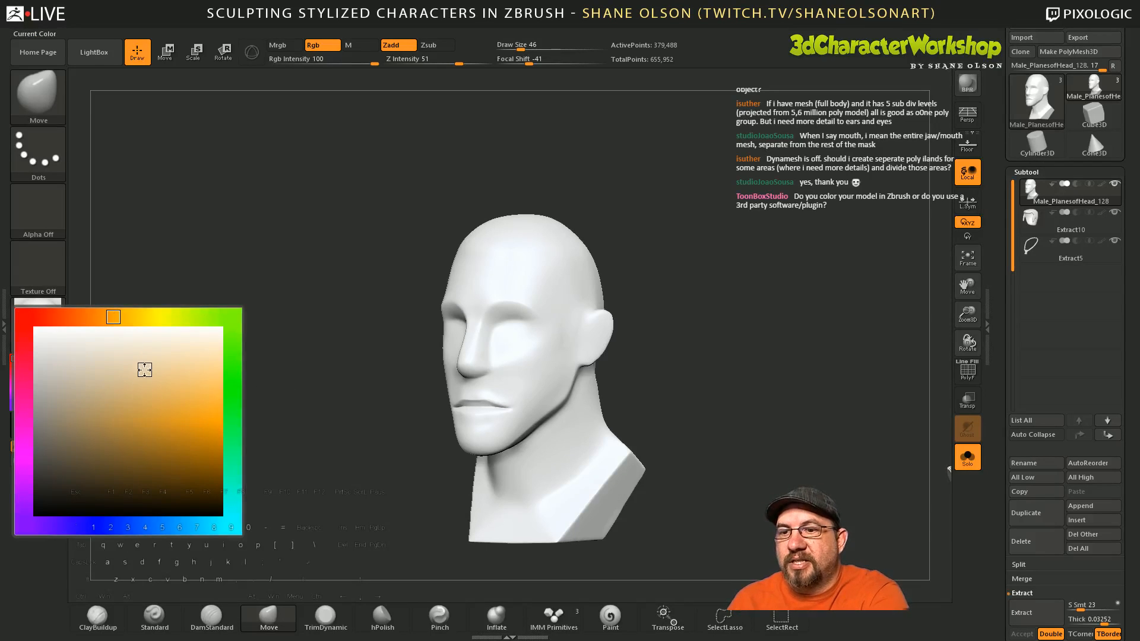
Step: Brush a faint tan tint over the face with the Paint brush at draw size 74
click(610, 618)
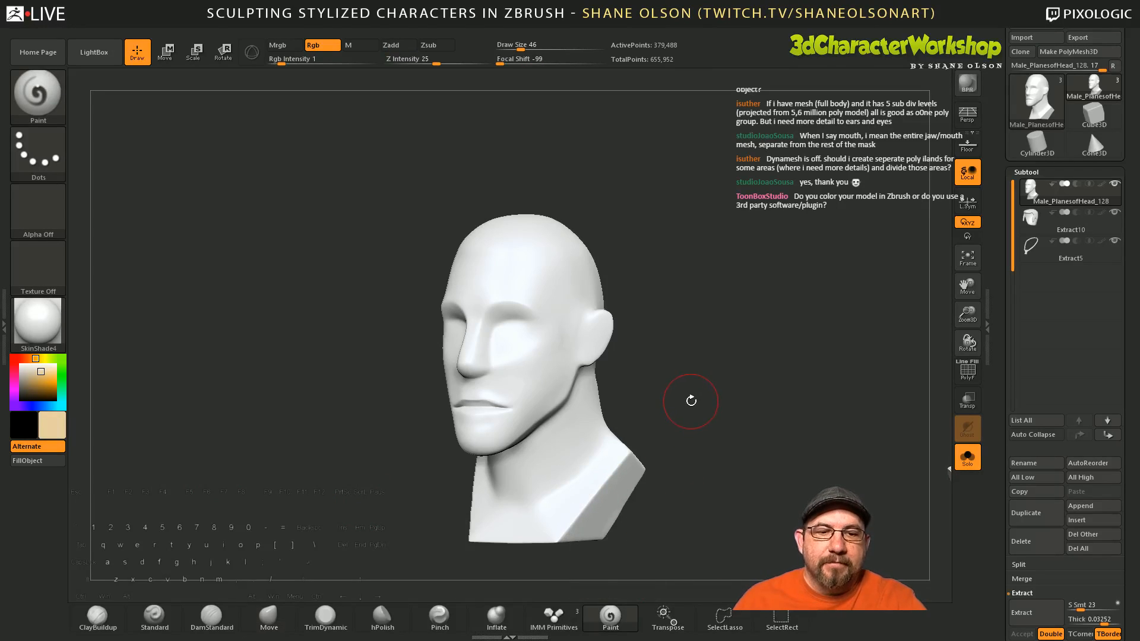
key(s)
drag(664, 500, 671, 501)
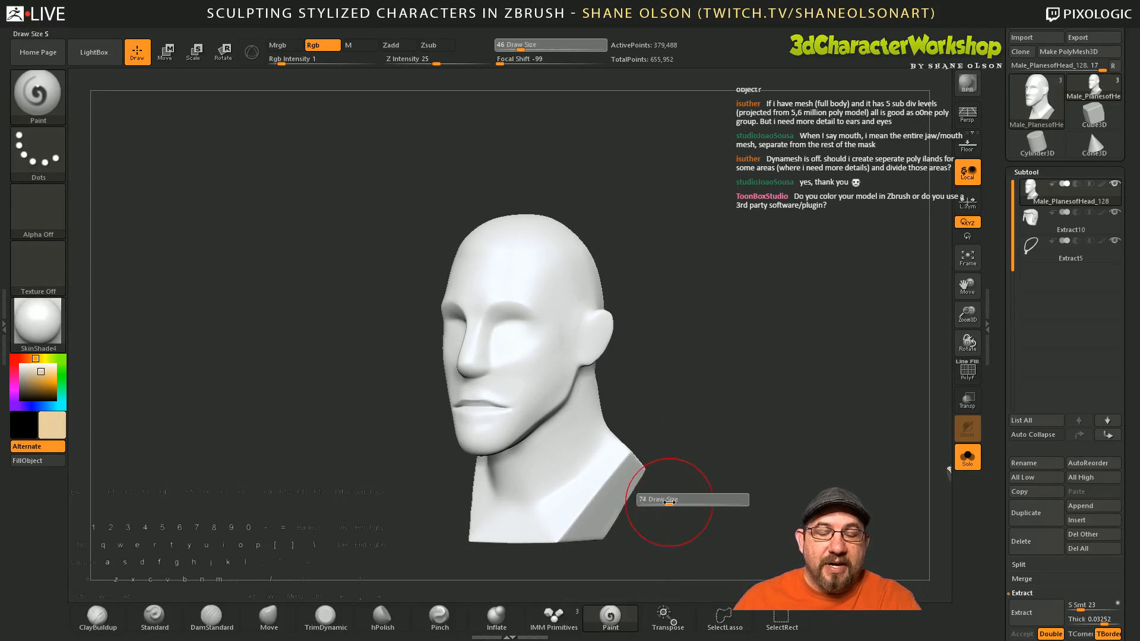
mouse_move(499, 313)
mouse_down()
mouse_move(520, 319)
mouse_move(528, 350)
mouse_up()
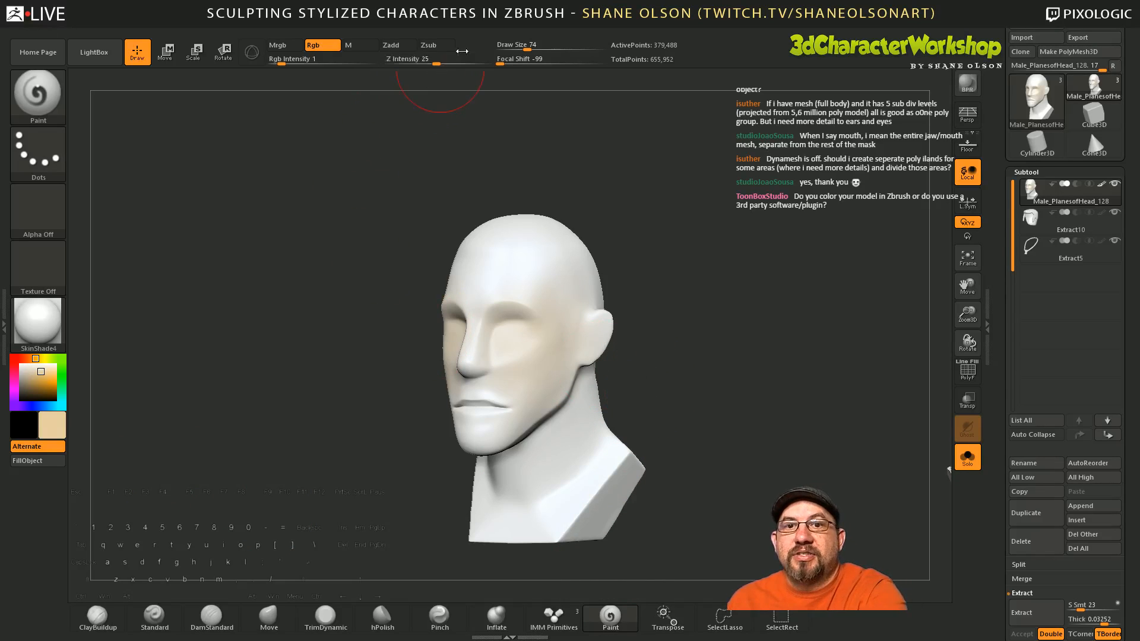
Step: Set the Rgb intensity to 100 and fill the whole head with the tan color
drag(435, 63, 437, 63)
drag(287, 64, 380, 64)
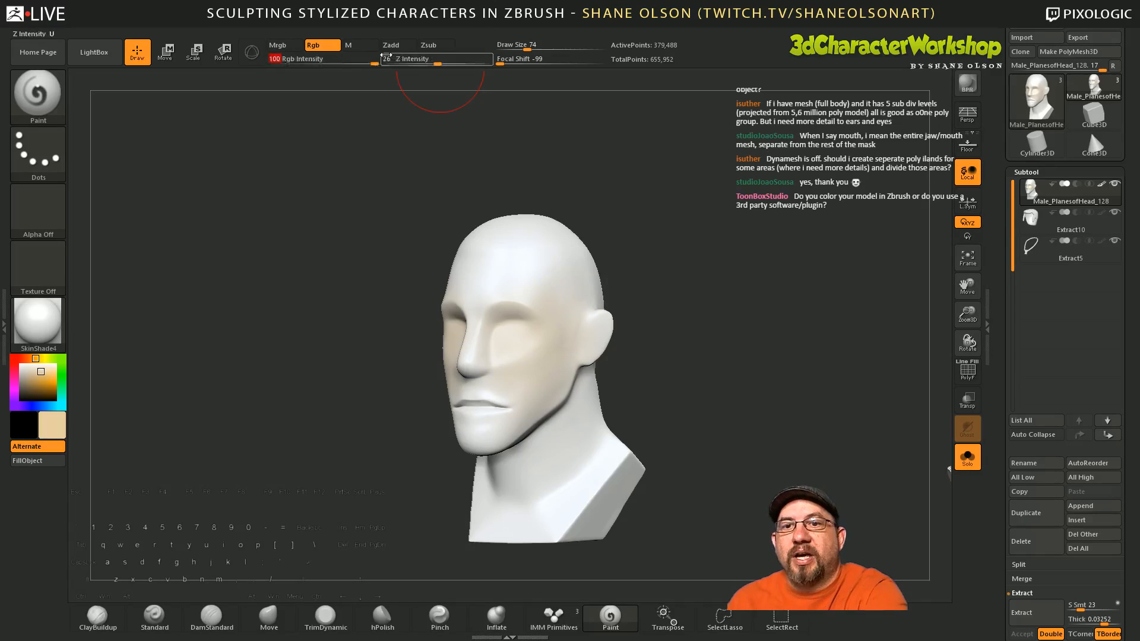
click(59, 466)
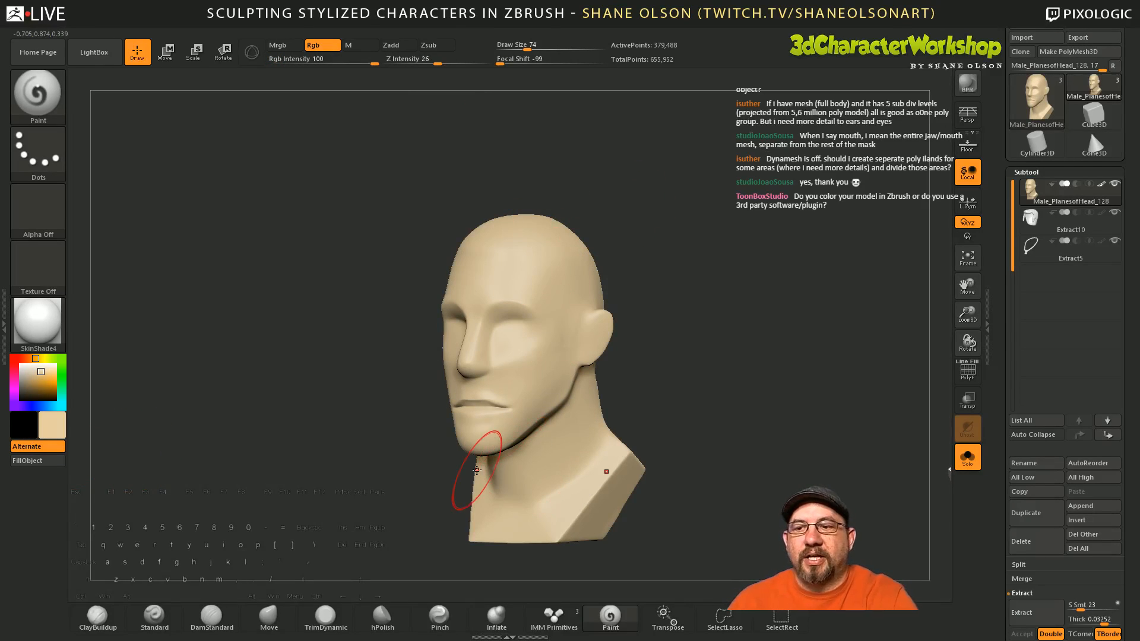
Step: Shift the paint color toward pinkish orange, set the Rgb intensity to 2 and tint the cheeks, nose and ears
click(56, 402)
click(96, 319)
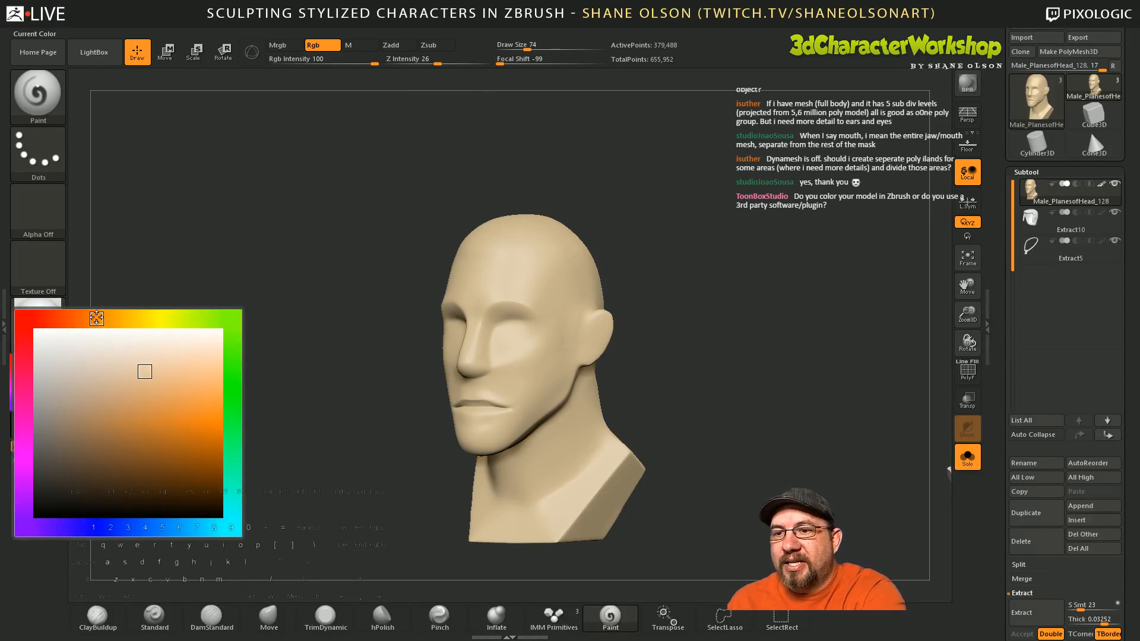
click(88, 319)
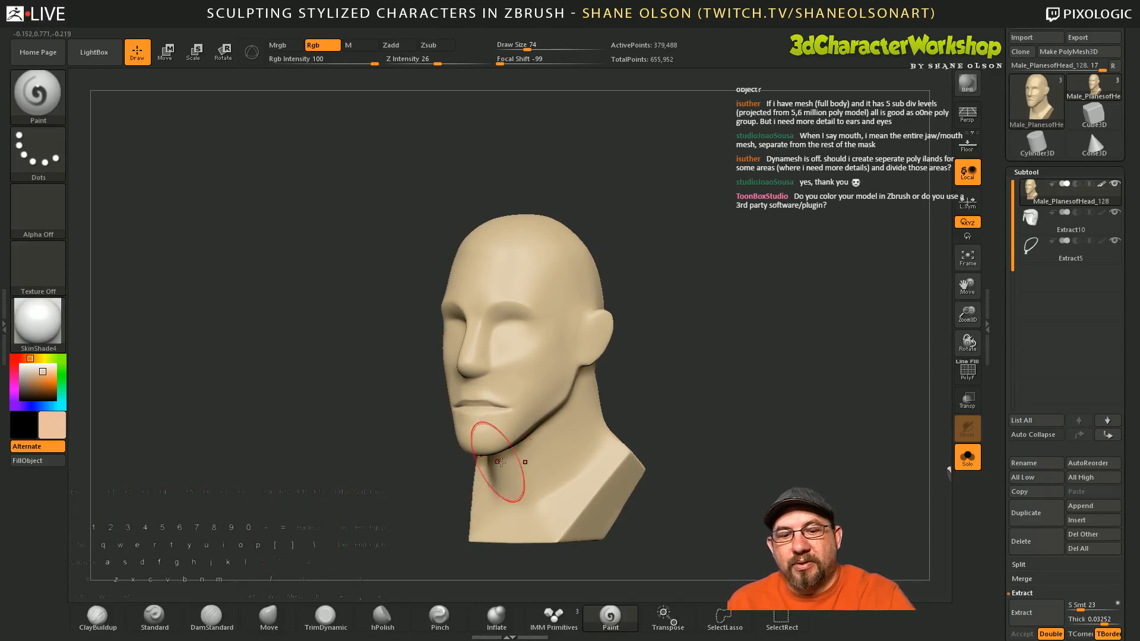
drag(332, 62, 285, 61)
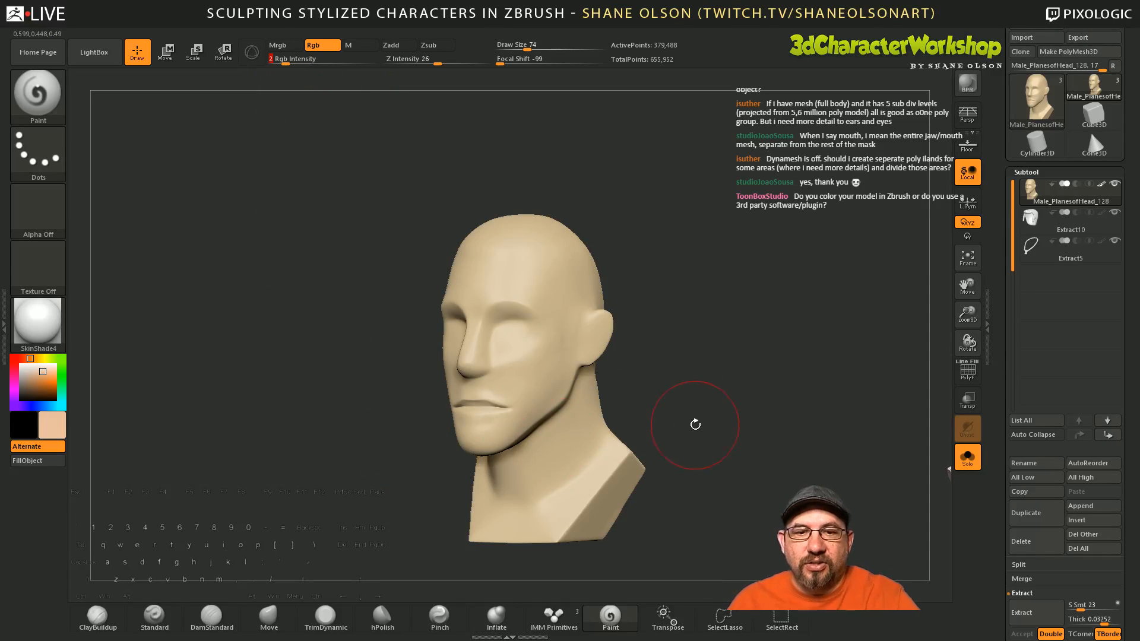
drag(692, 420, 687, 407)
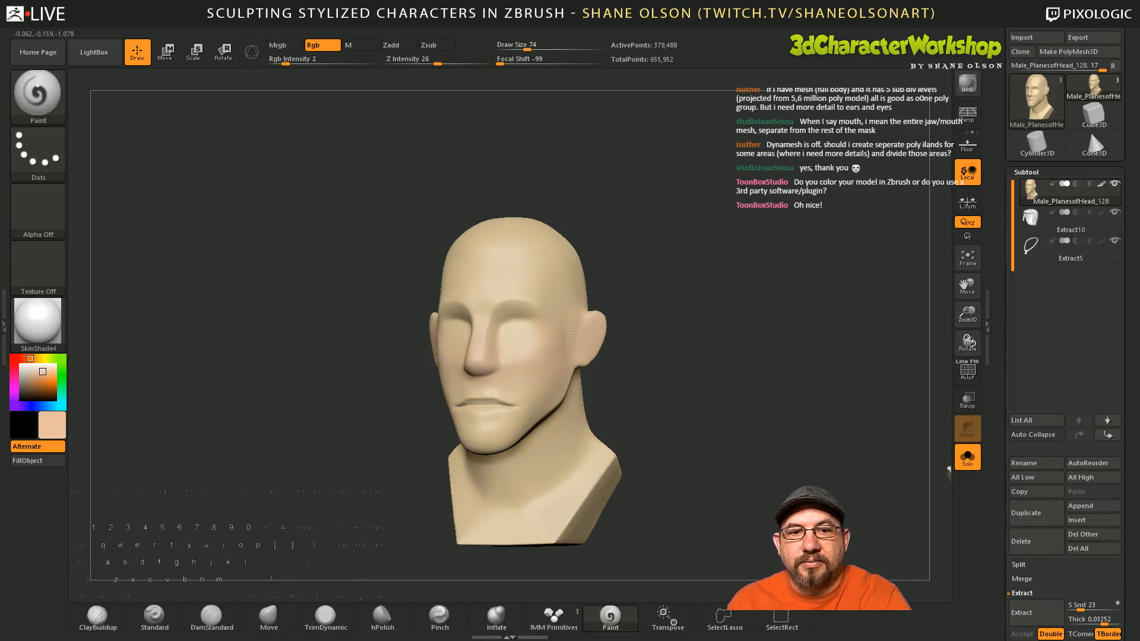
mouse_move(653, 354)
mouse_down()
mouse_move(654, 381)
mouse_move(603, 374)
mouse_move(590, 420)
mouse_up()
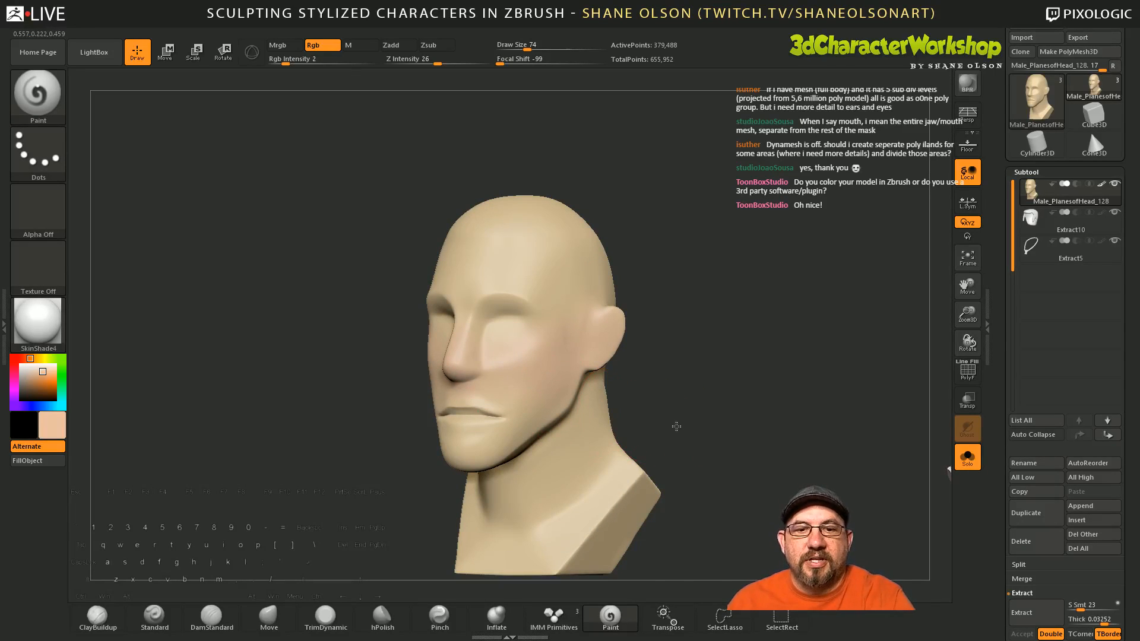
Step: Adjust the Paint brush to draw size 41 and focal shift 72 on a close-up of the mouth and chin
mouse_move(675, 425)
mouse_down()
mouse_move(697, 453)
mouse_move(725, 389)
mouse_move(758, 398)
mouse_move(715, 516)
mouse_move(732, 445)
mouse_move(672, 363)
mouse_move(641, 468)
mouse_up()
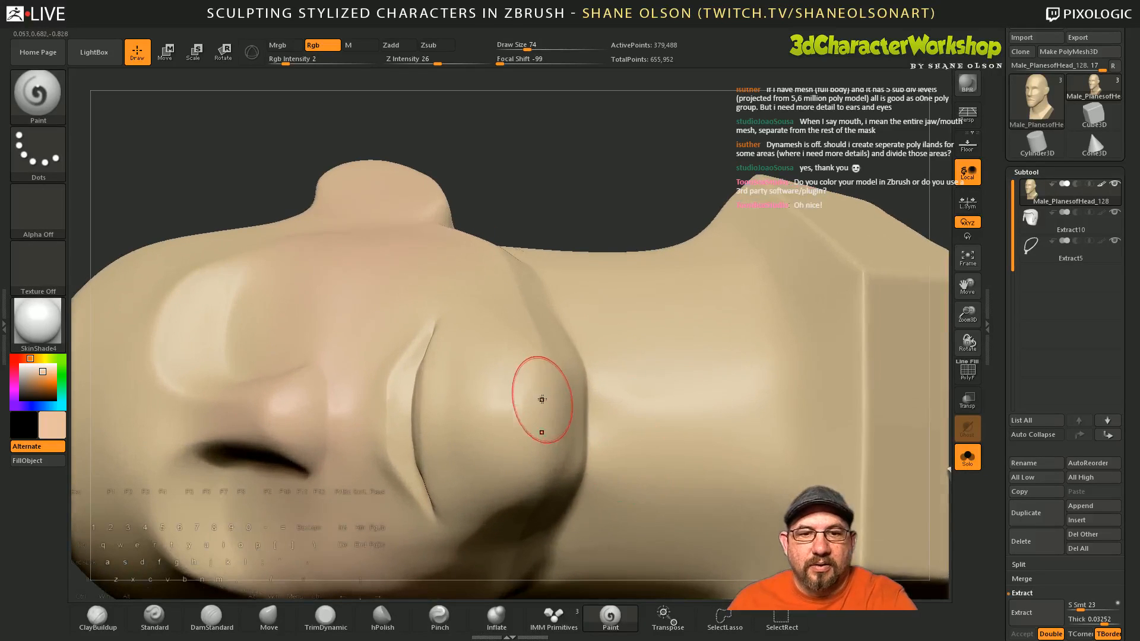
key(s)
drag(542, 399, 535, 397)
key(space)
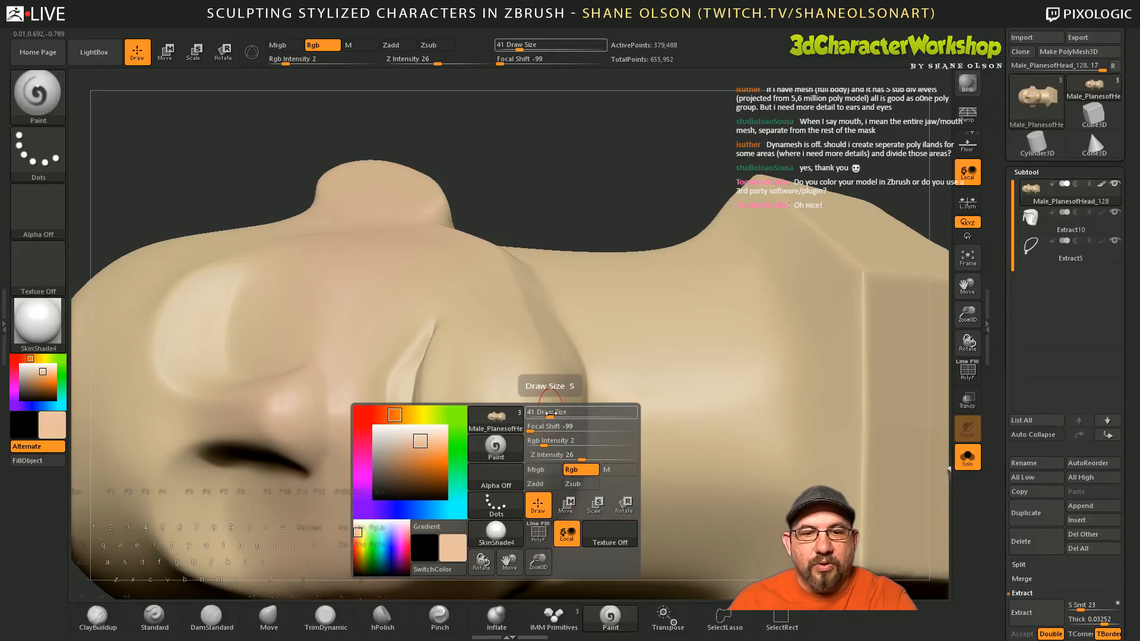
drag(549, 424, 607, 427)
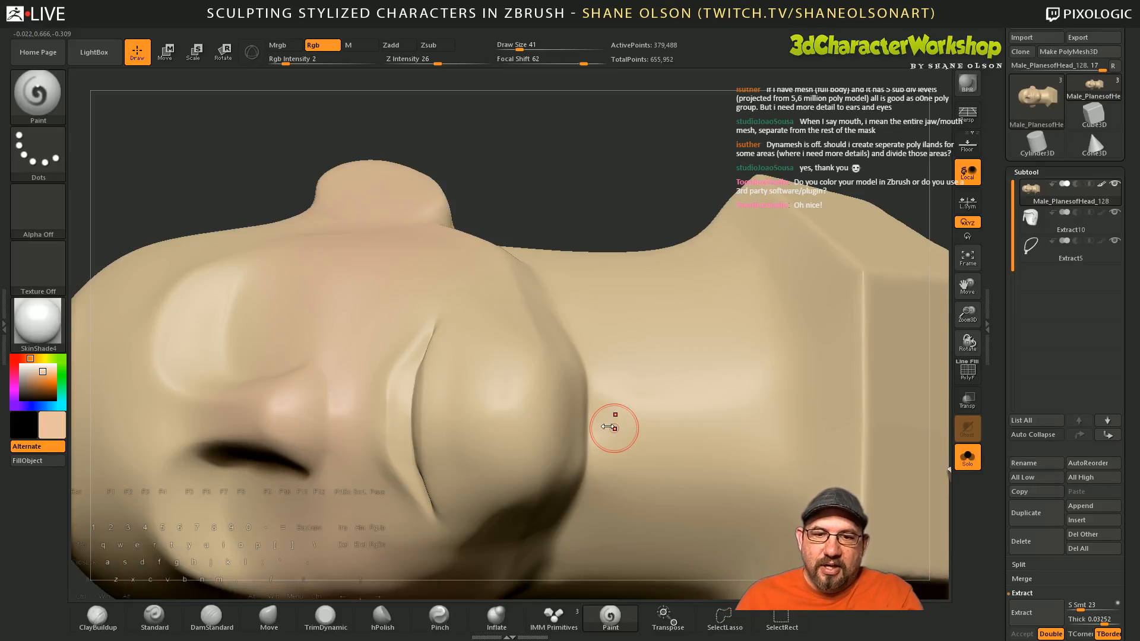
key(space)
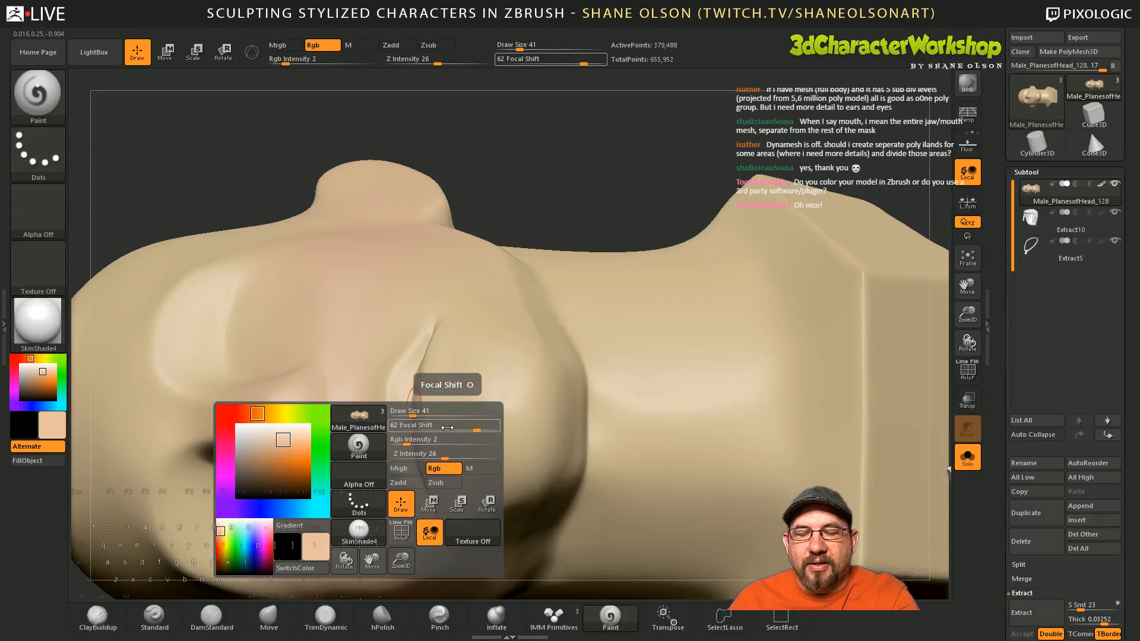
drag(424, 427, 469, 428)
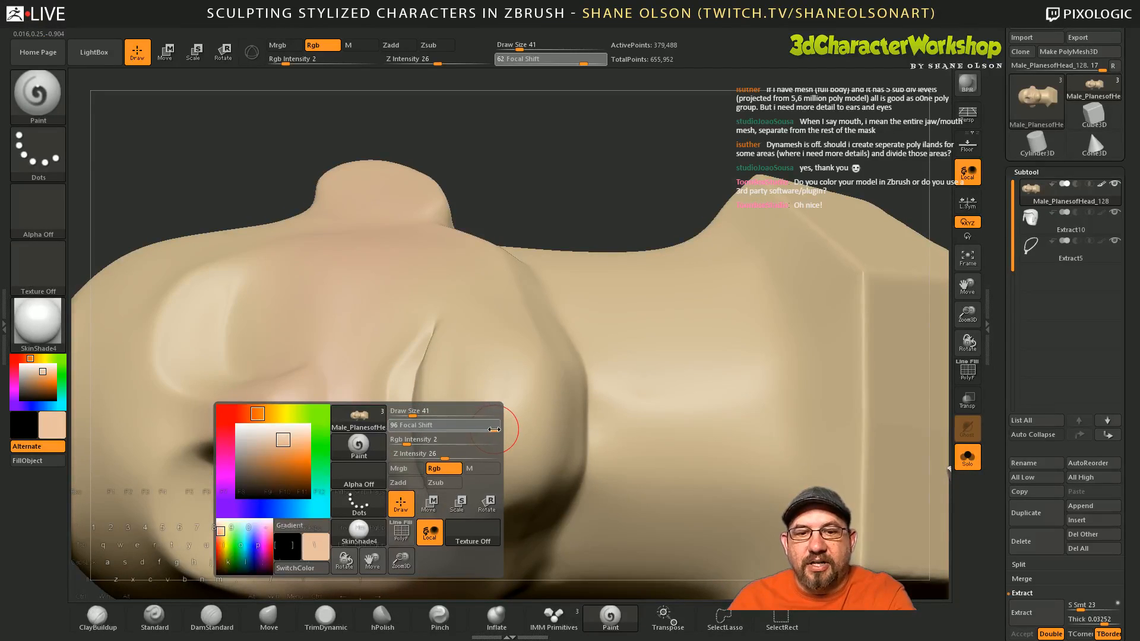
drag(493, 431, 482, 431)
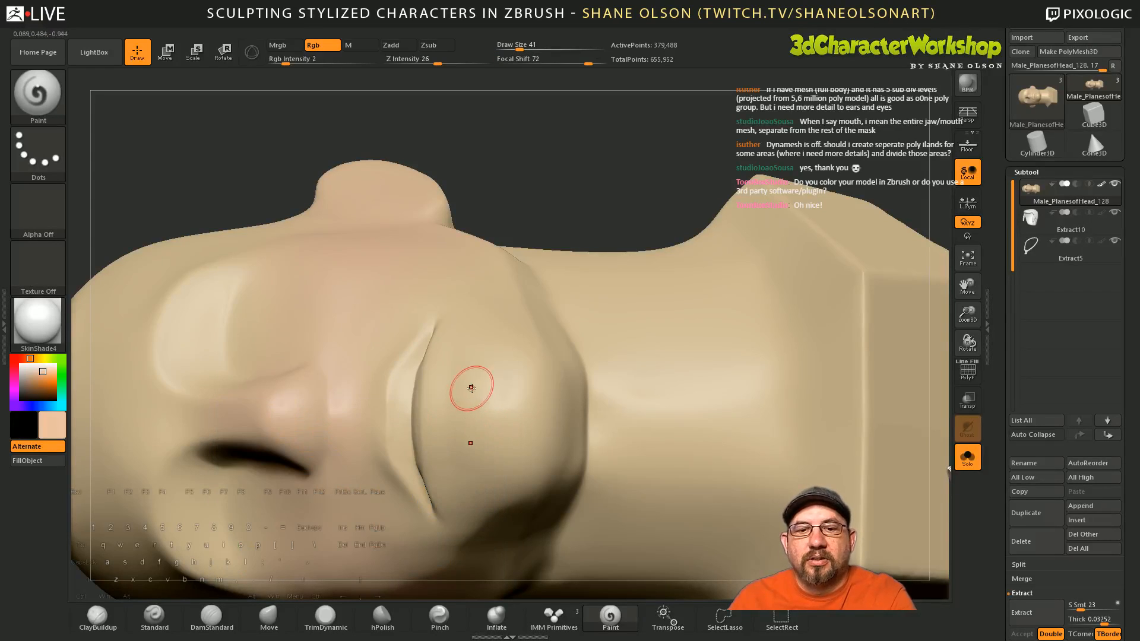
Step: Set the Paint brush to draw size 12 and Rgb intensity 100 for detailed lip coloring
key(s)
drag(410, 395, 397, 395)
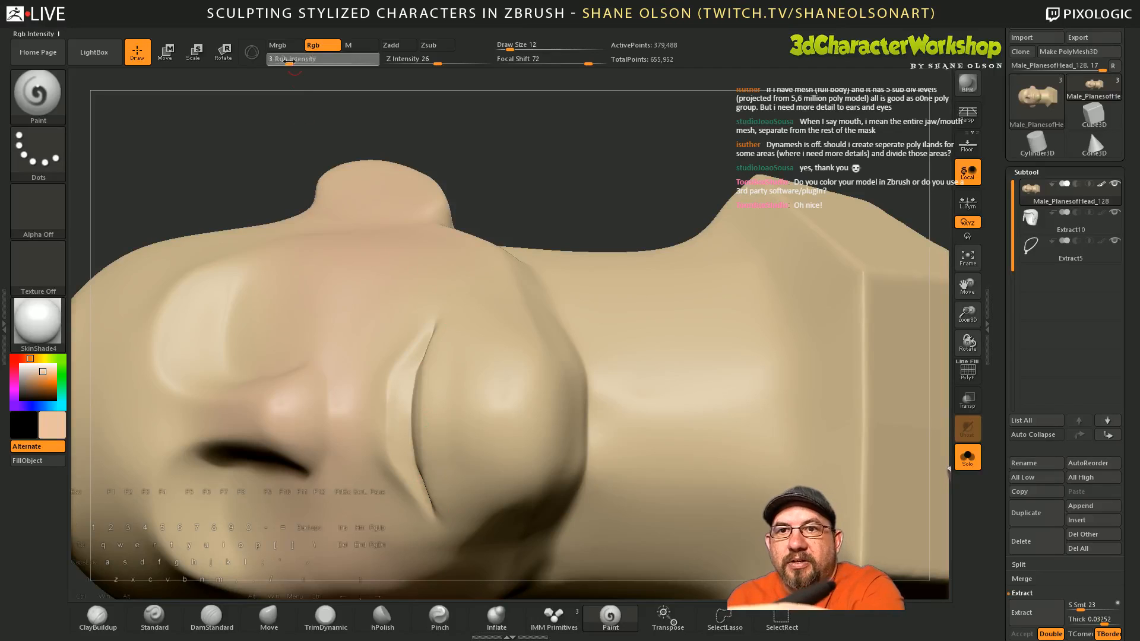
drag(294, 64, 399, 67)
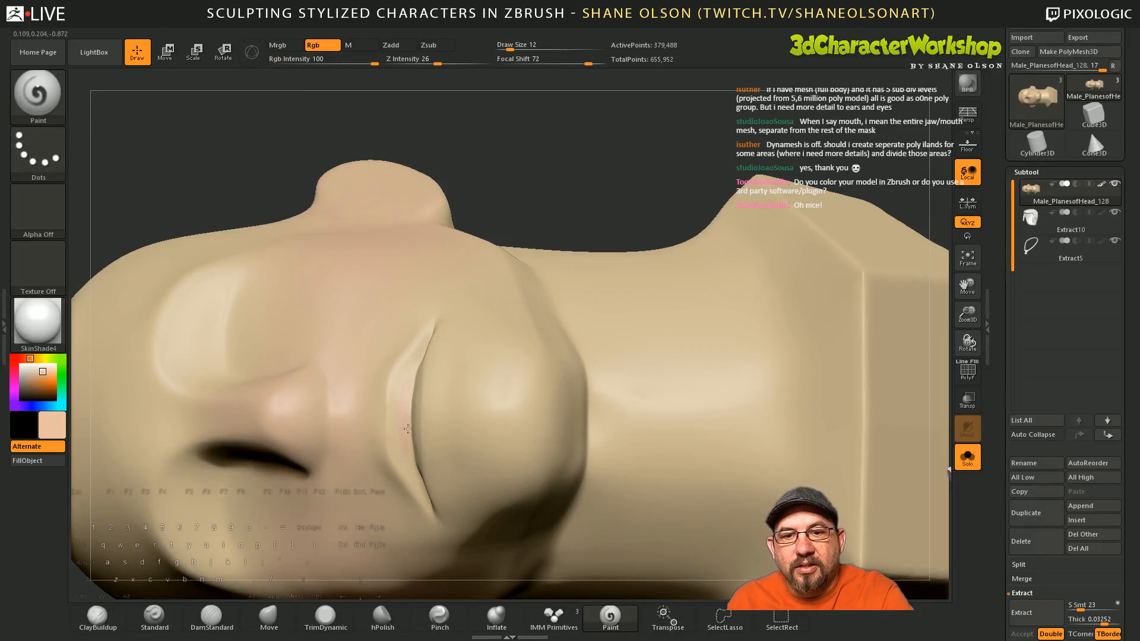
Step: Choose a redder, slightly darker salmon color and paint the upper lip from corner to corner
click(58, 422)
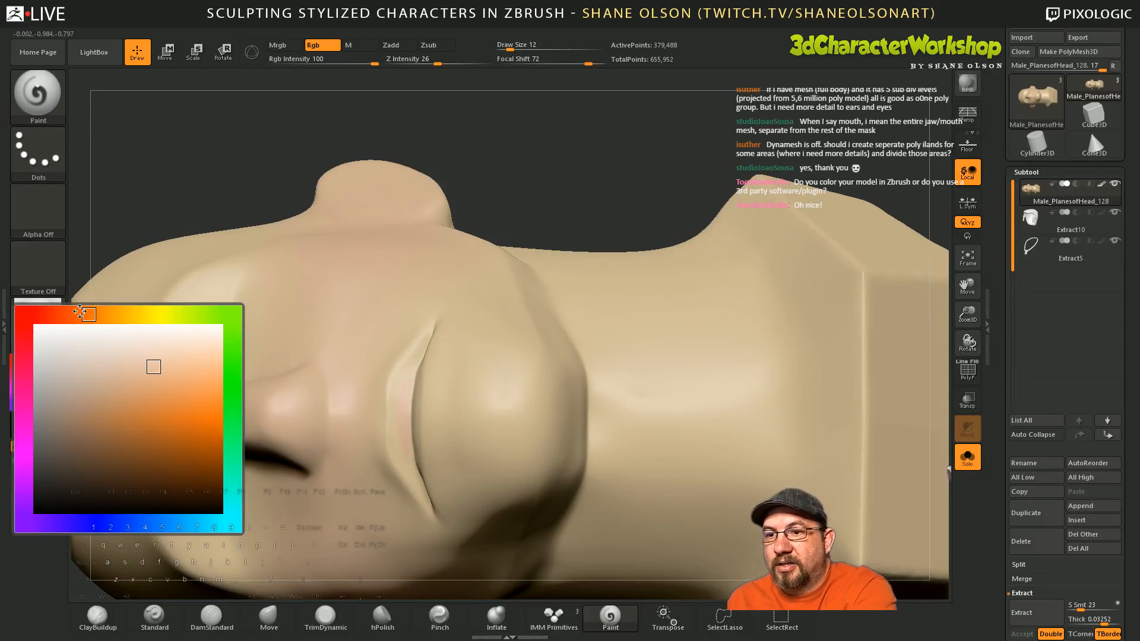
click(71, 314)
click(126, 386)
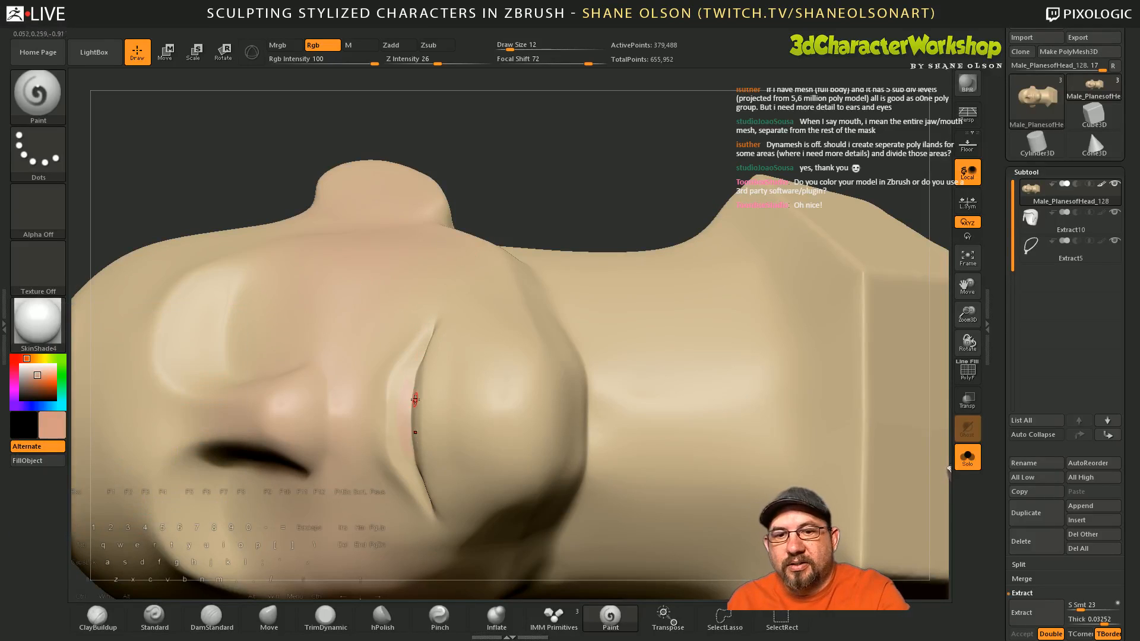
mouse_move(408, 414)
mouse_down()
mouse_move(406, 371)
mouse_move(410, 415)
mouse_up()
mouse_move(380, 410)
right_down()
mouse_move(405, 418)
mouse_move(427, 342)
right_up()
drag(420, 352, 394, 408)
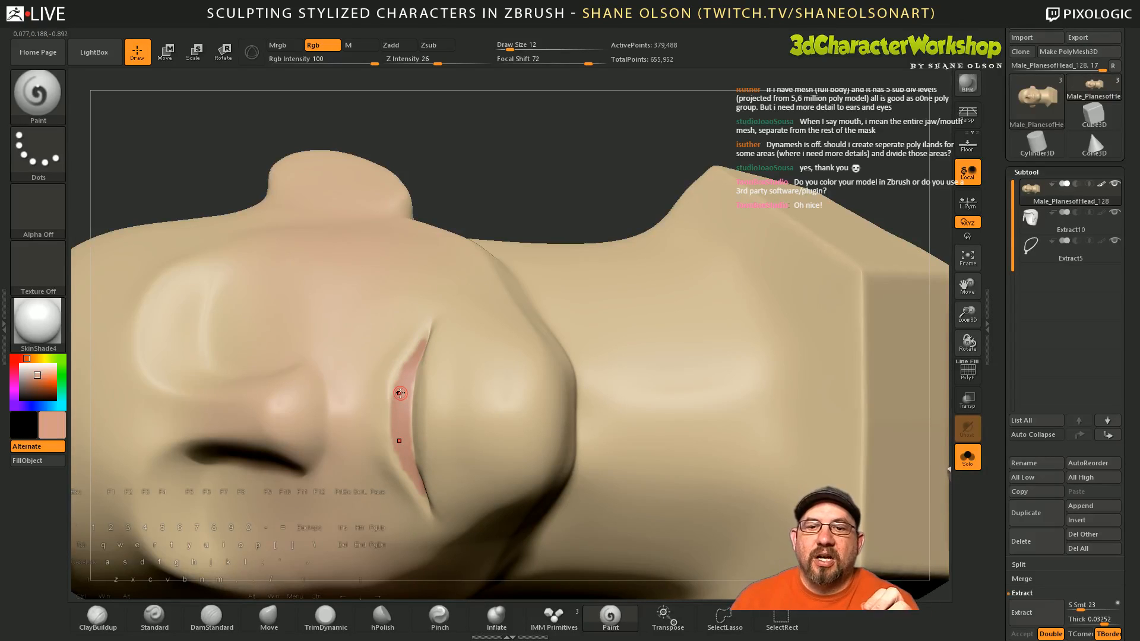
Step: Inspect the mesh density around the mouth in wireframe and re-DynaMesh the head at resolution 520
key(shift+f)
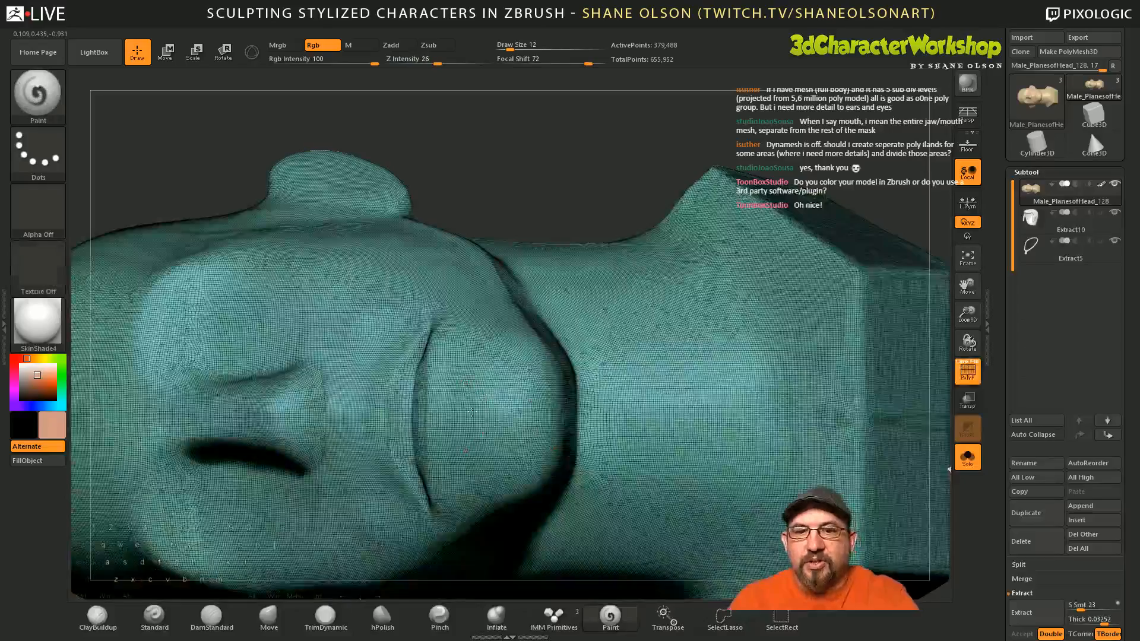
ctrl+right_drag(470, 411, 475, 491)
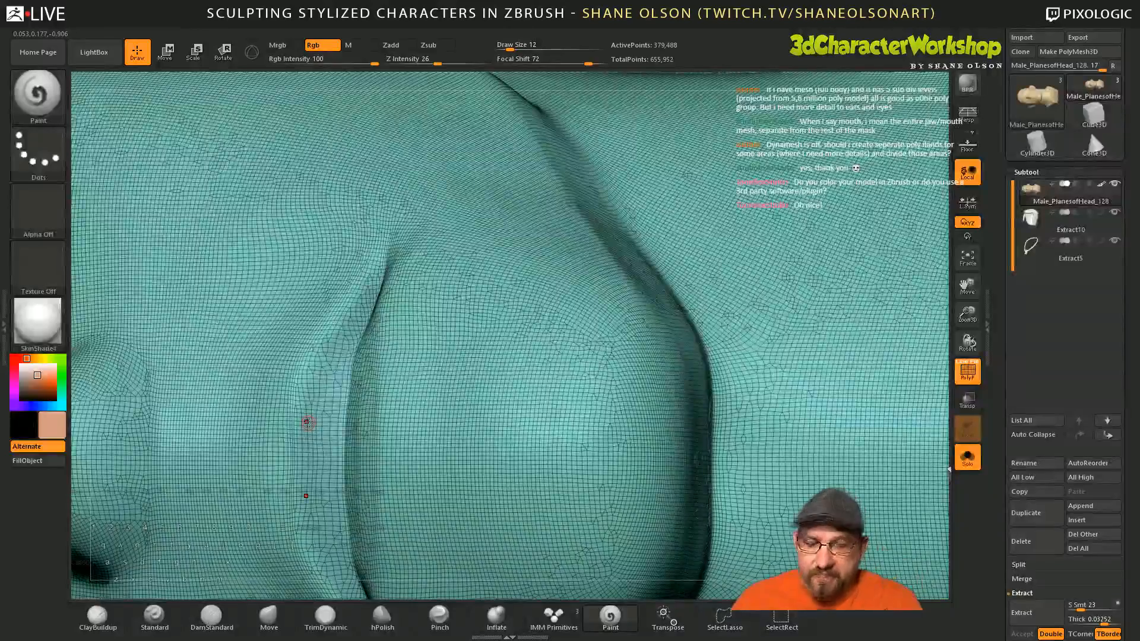
key(shift+f)
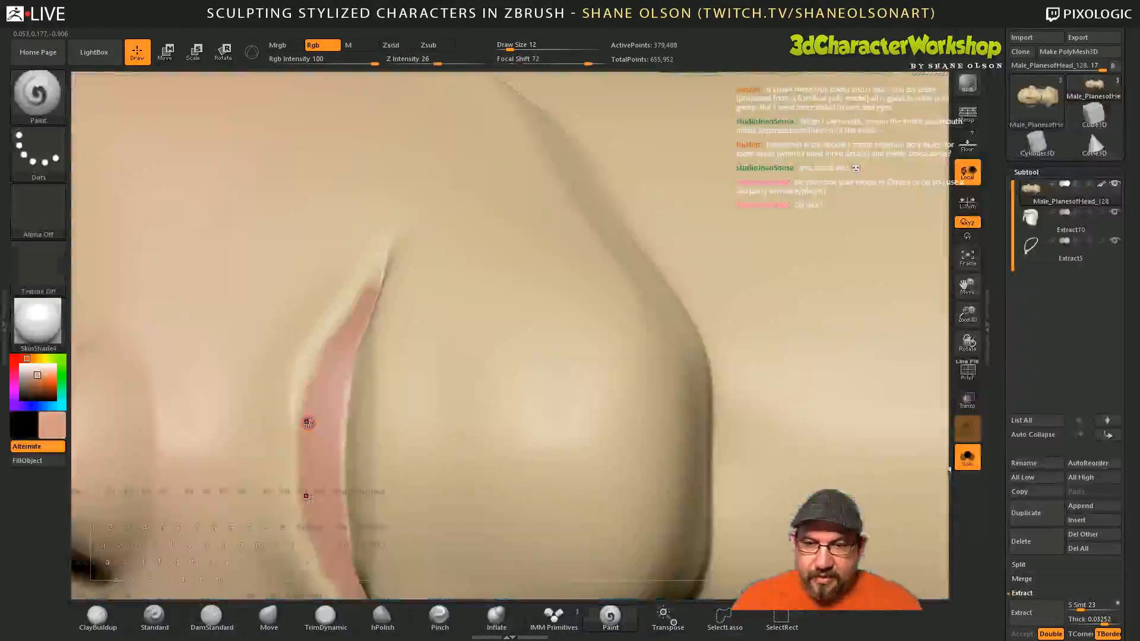
ctrl+right_drag(729, 476, 558, 201)
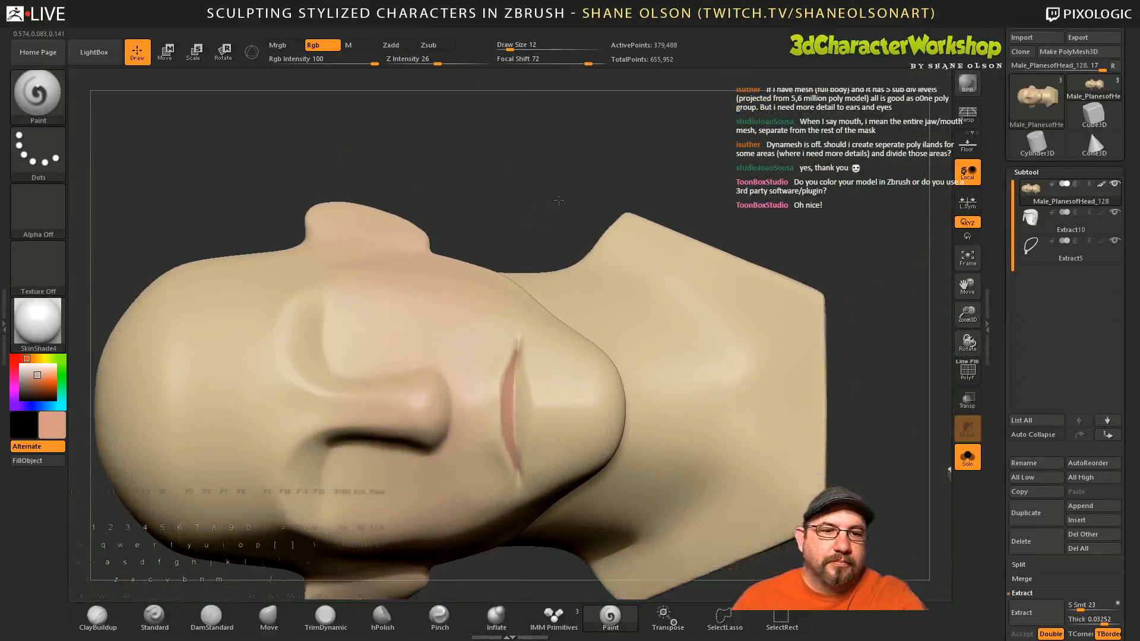
drag(996, 510, 995, 309)
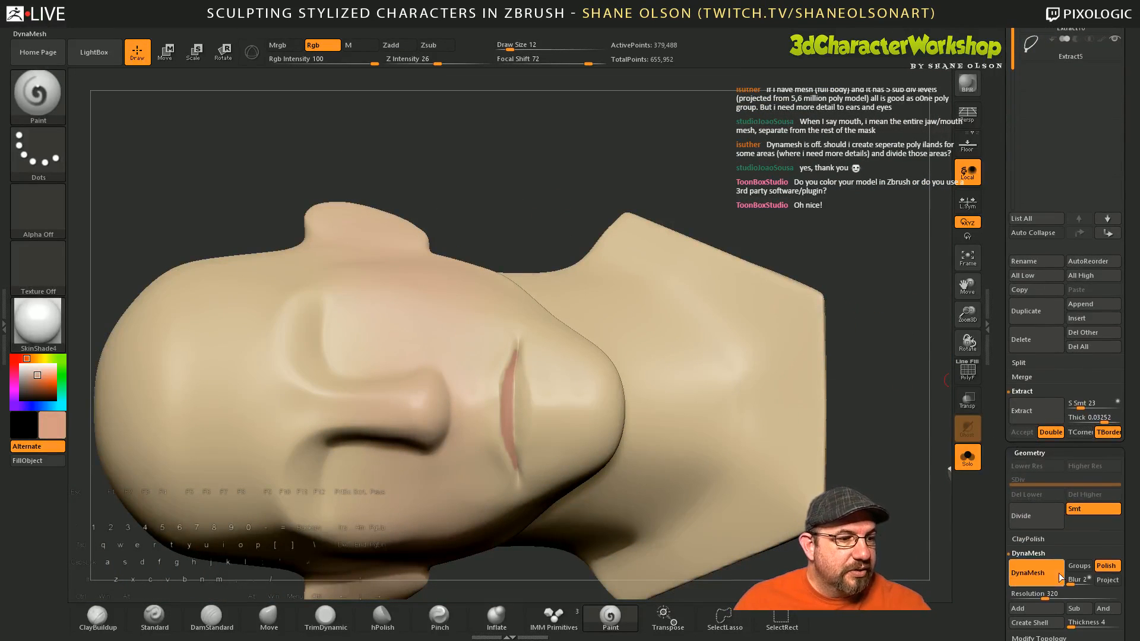
drag(1056, 596, 1066, 595)
key(ctrl)
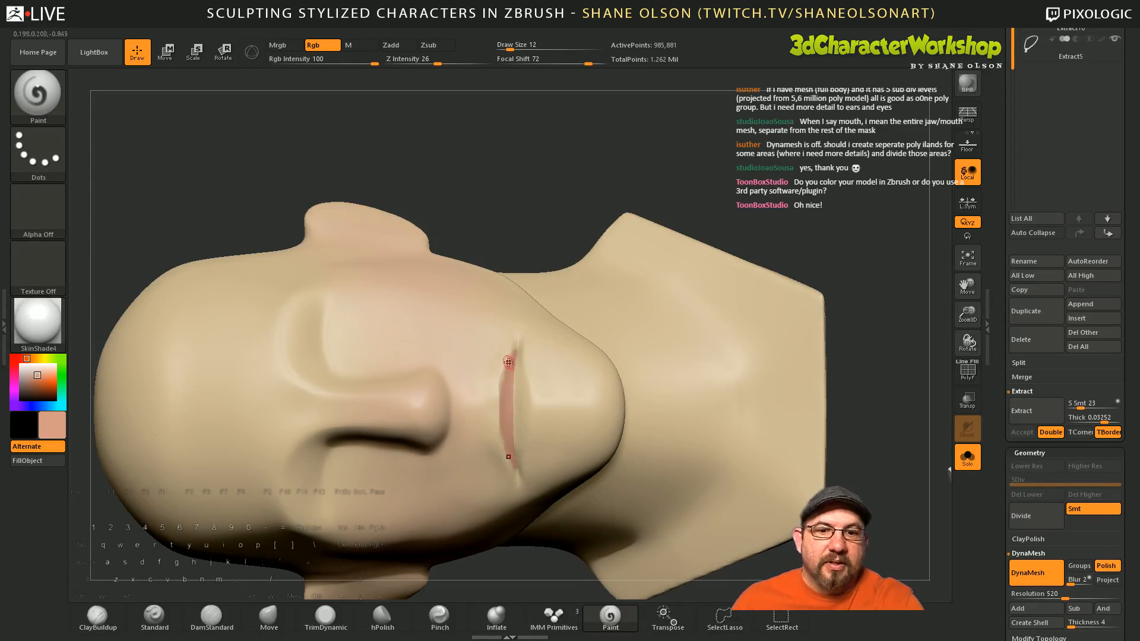
Step: Check the denser mesh at the mouth and repaint the upper lip with crisper edges out to its corners
alt+right_drag(509, 362, 494, 443)
key(shift+f)
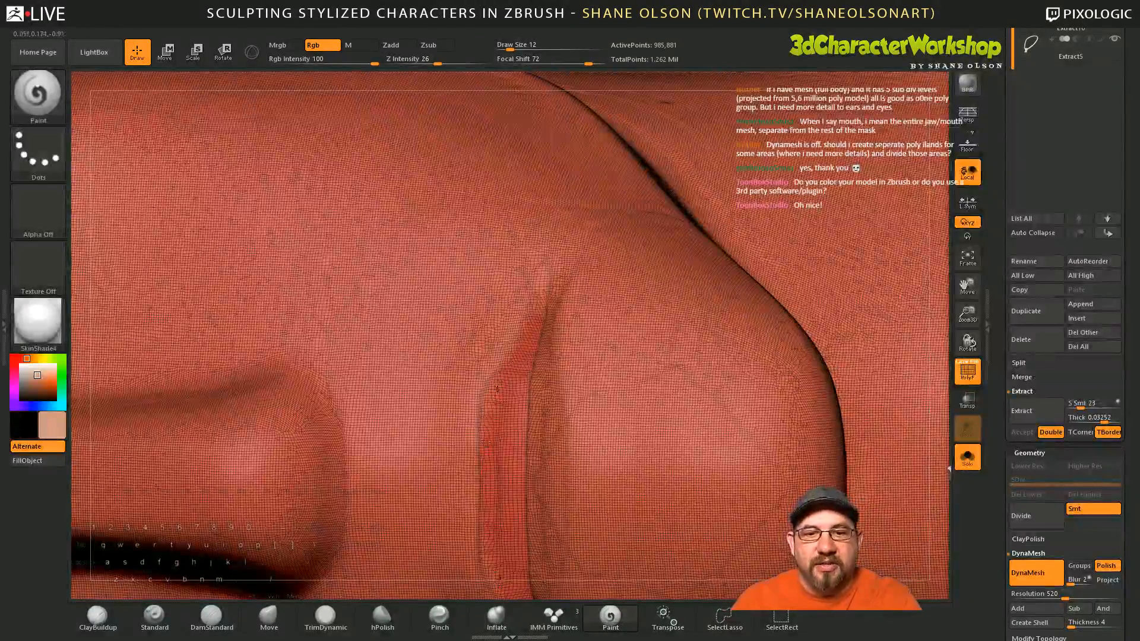
key(shift+f)
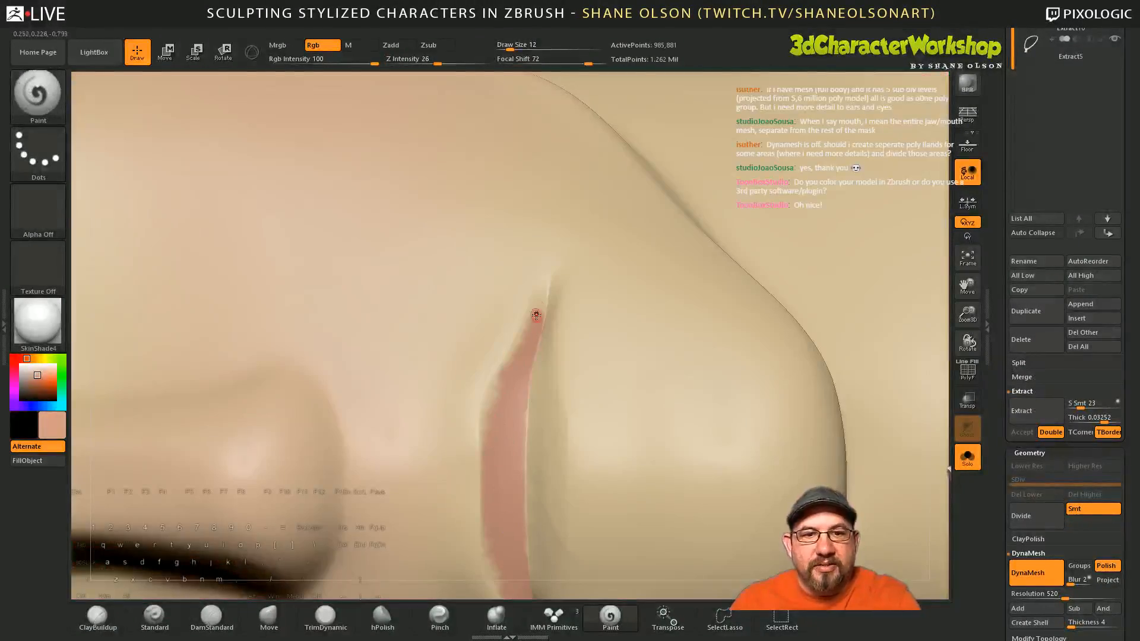
mouse_move(516, 347)
mouse_down()
mouse_move(489, 404)
mouse_move(487, 466)
mouse_up()
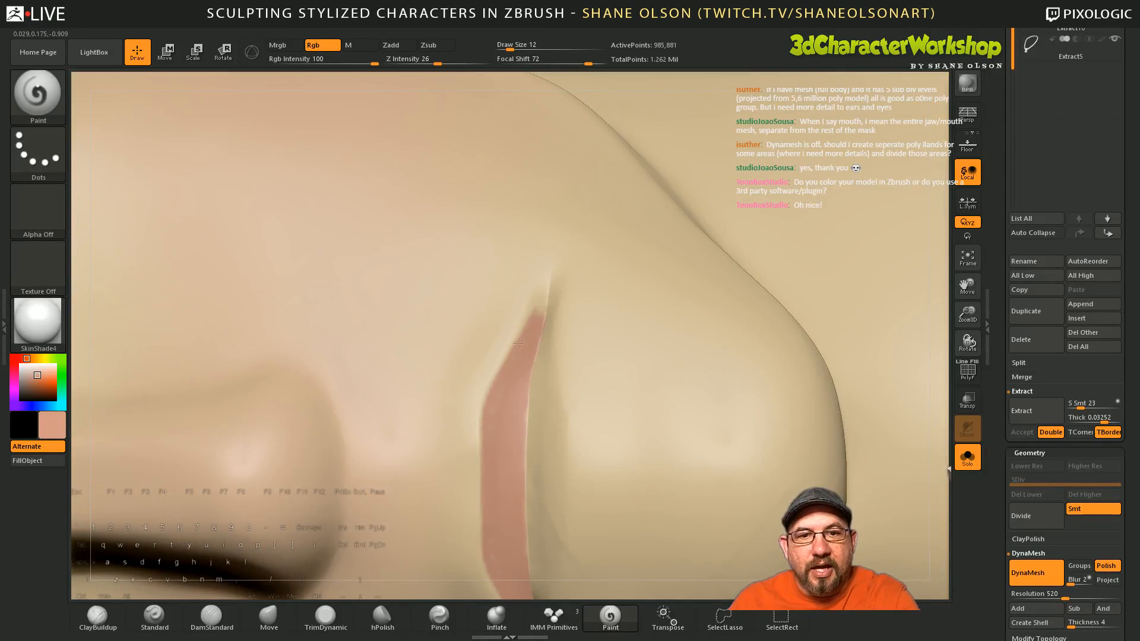
drag(518, 343, 542, 288)
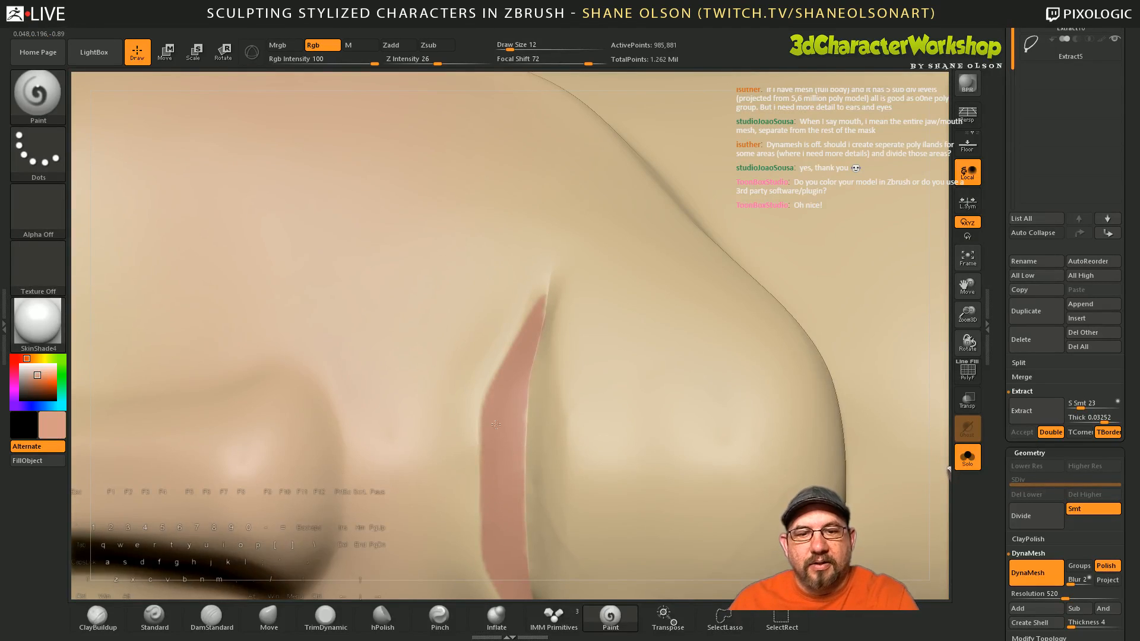
ctrl+right_drag(495, 425, 486, 394)
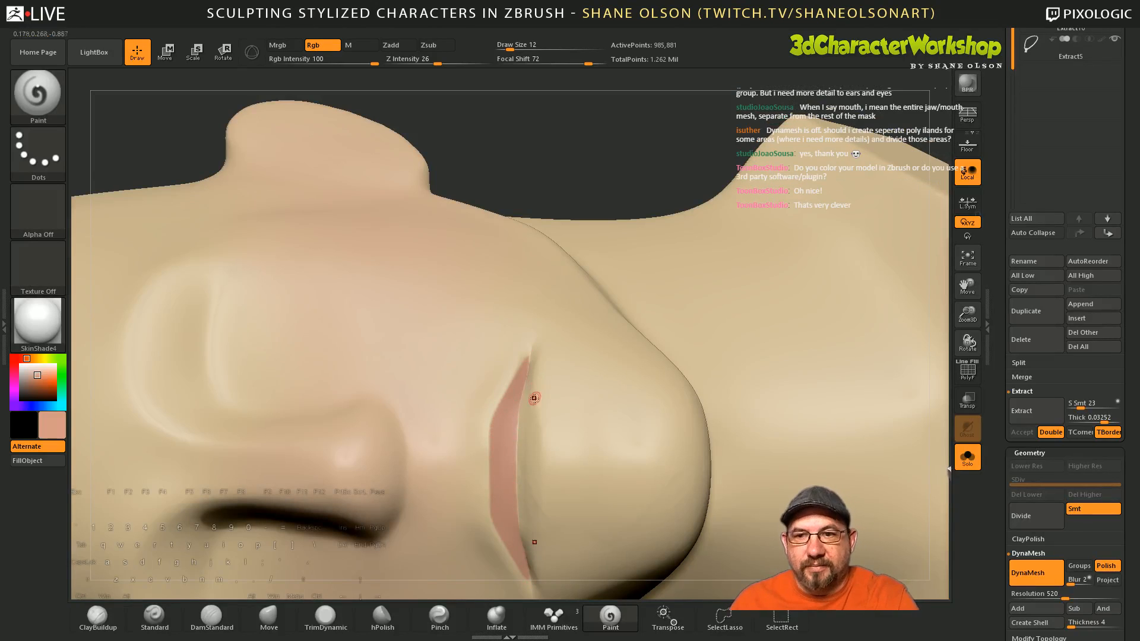
Step: Pick a darker reddish brown, outline the upper lip's edge and smooth the color into the lip
click(57, 418)
click(123, 412)
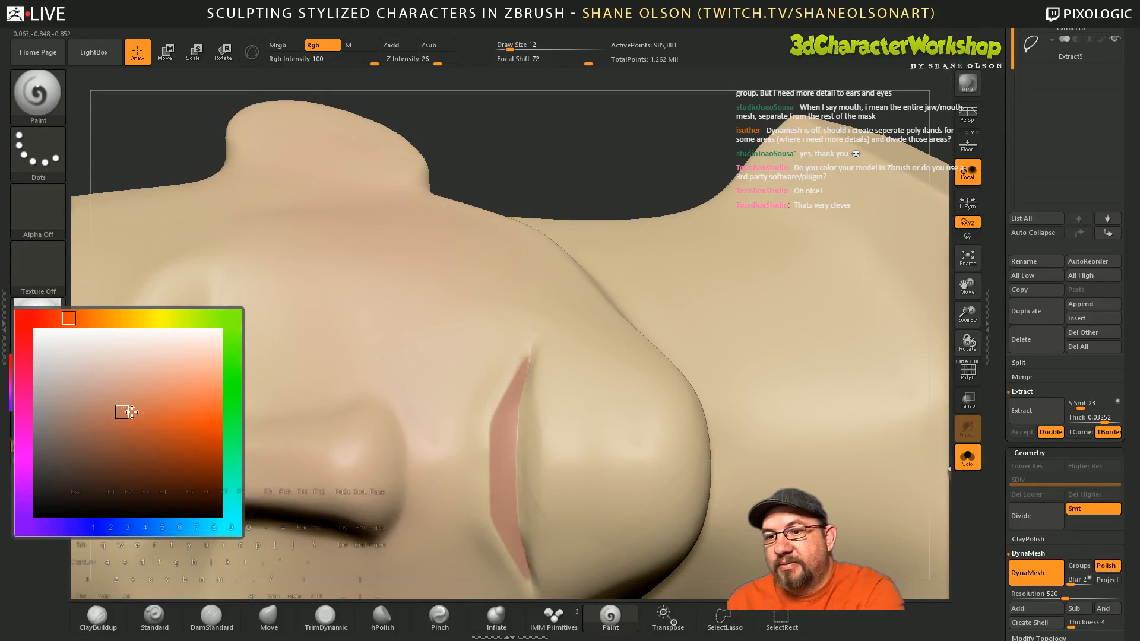
drag(525, 363, 528, 355)
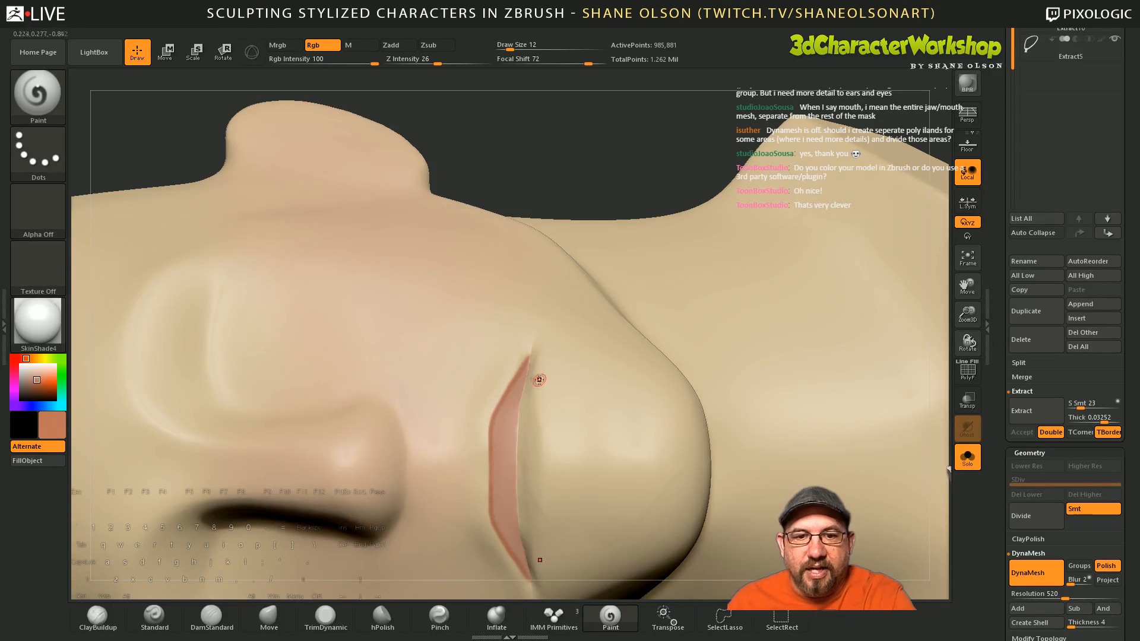
key(shift)
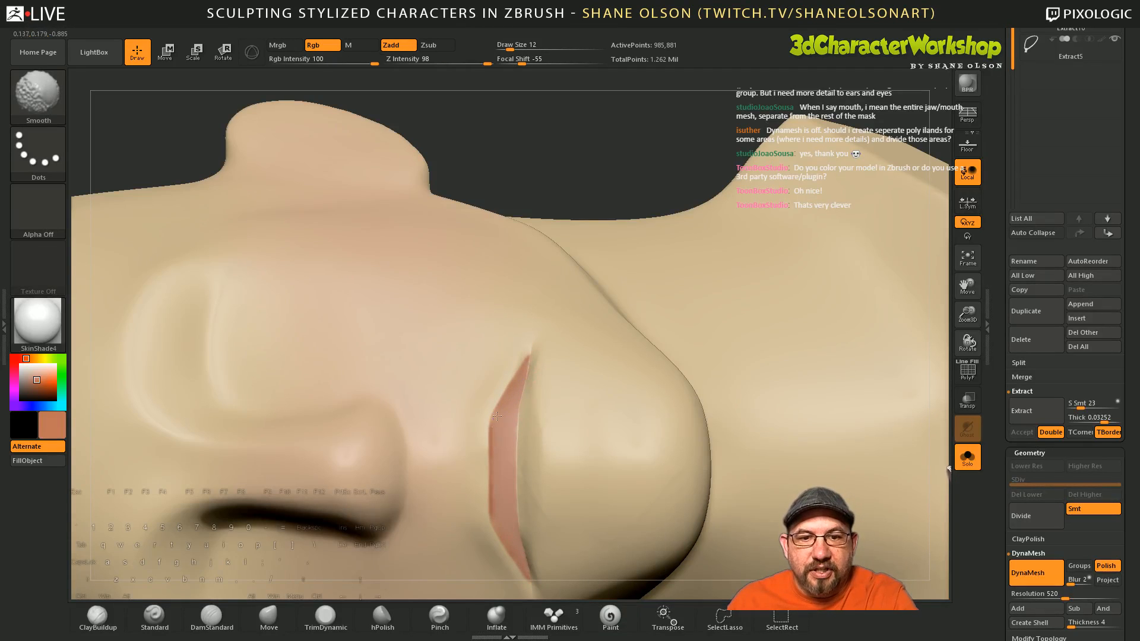
shift+drag(496, 416, 495, 432)
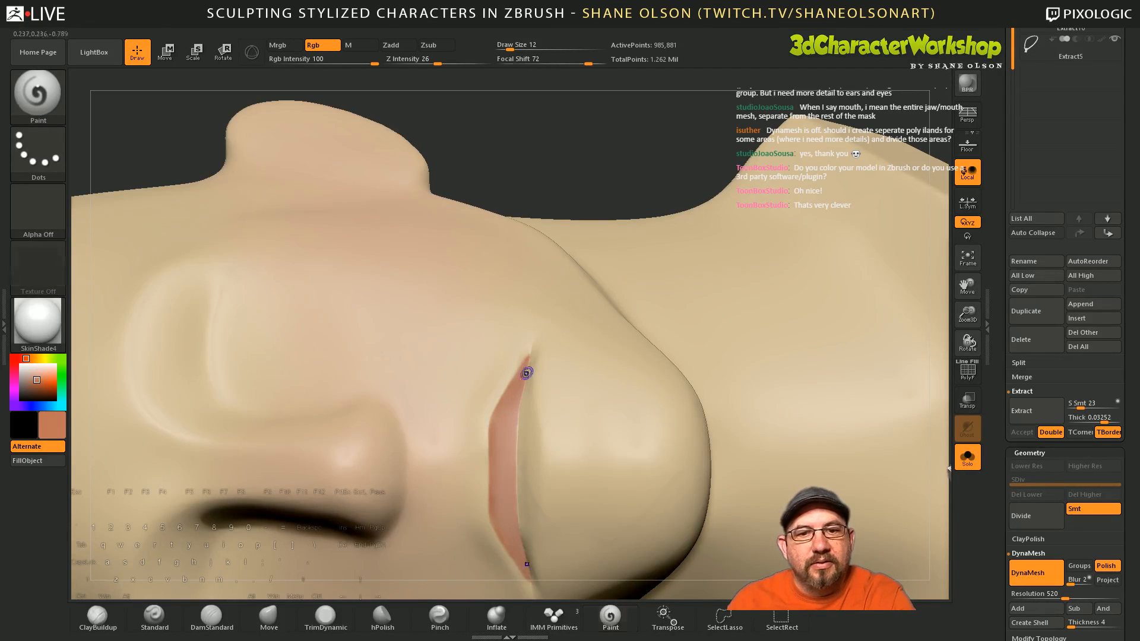
Step: Sample the upper lip color, lighten it to a soft pink and paint the lower lip shape
mouse_move(528, 443)
right_down()
mouse_move(488, 336)
mouse_move(520, 425)
mouse_move(507, 468)
right_up()
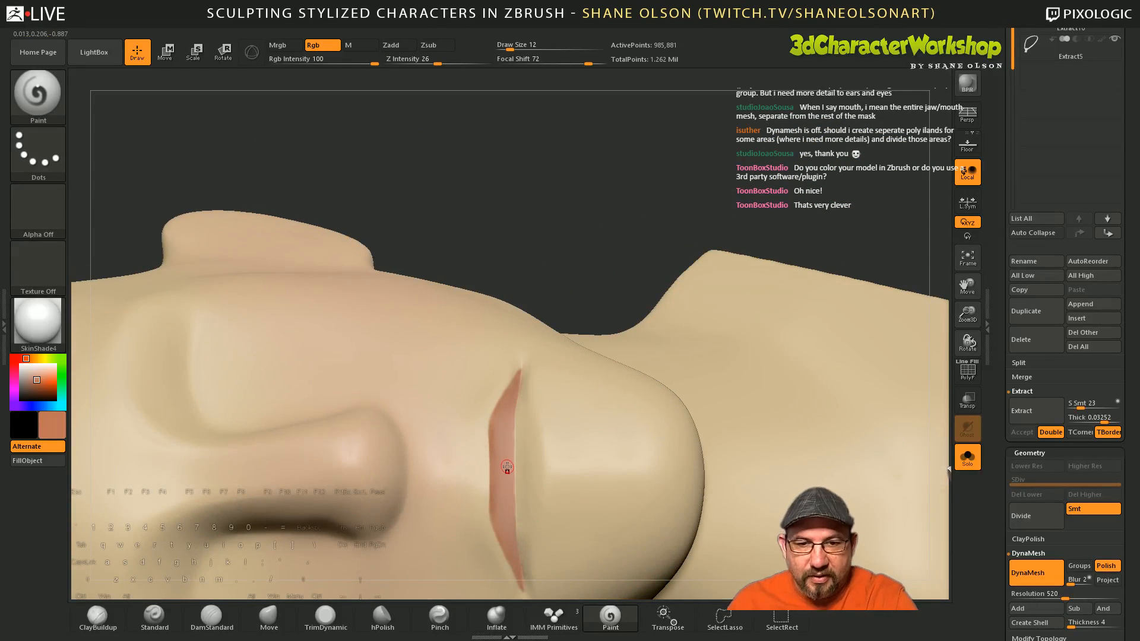
key(c)
click(59, 424)
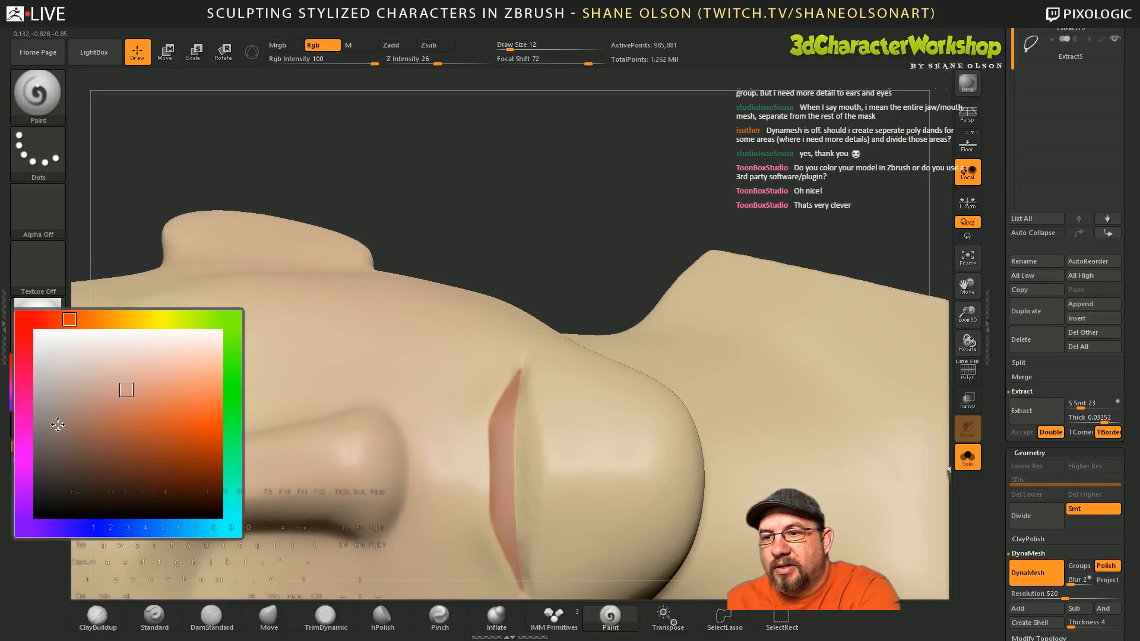
click(143, 381)
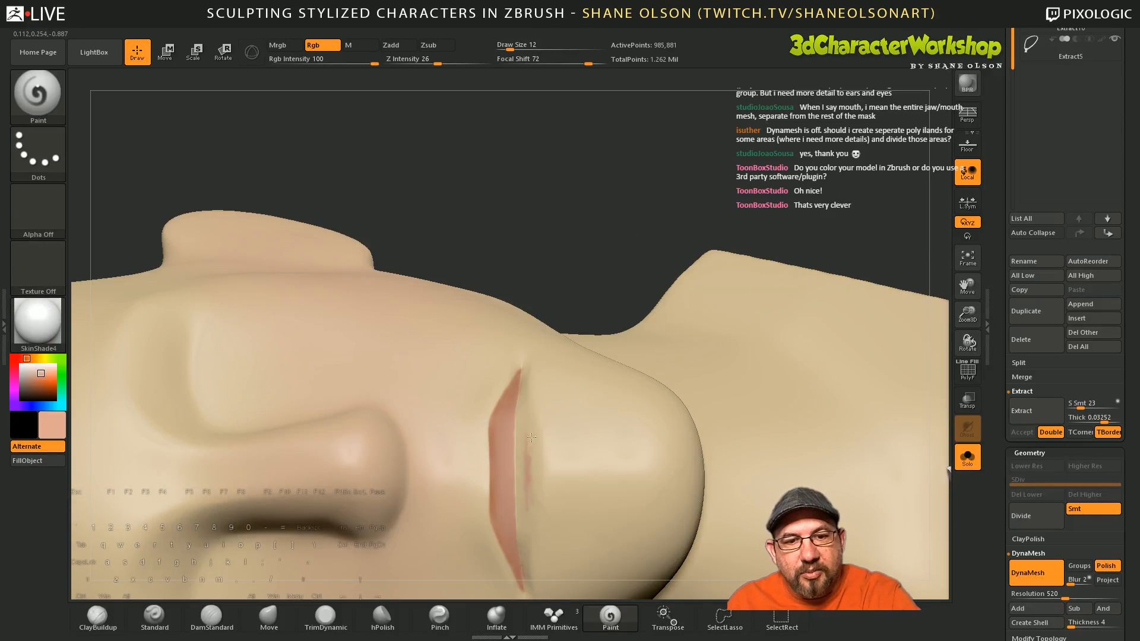
drag(532, 438, 535, 454)
right_drag(535, 453, 524, 432)
drag(502, 377, 514, 438)
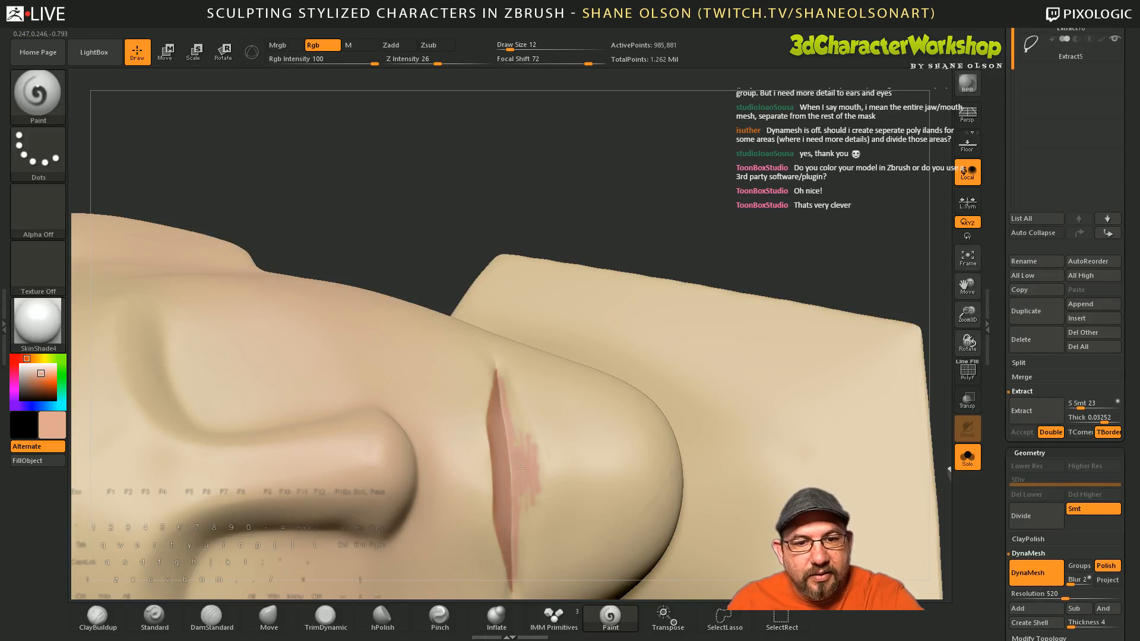
drag(503, 383, 521, 448)
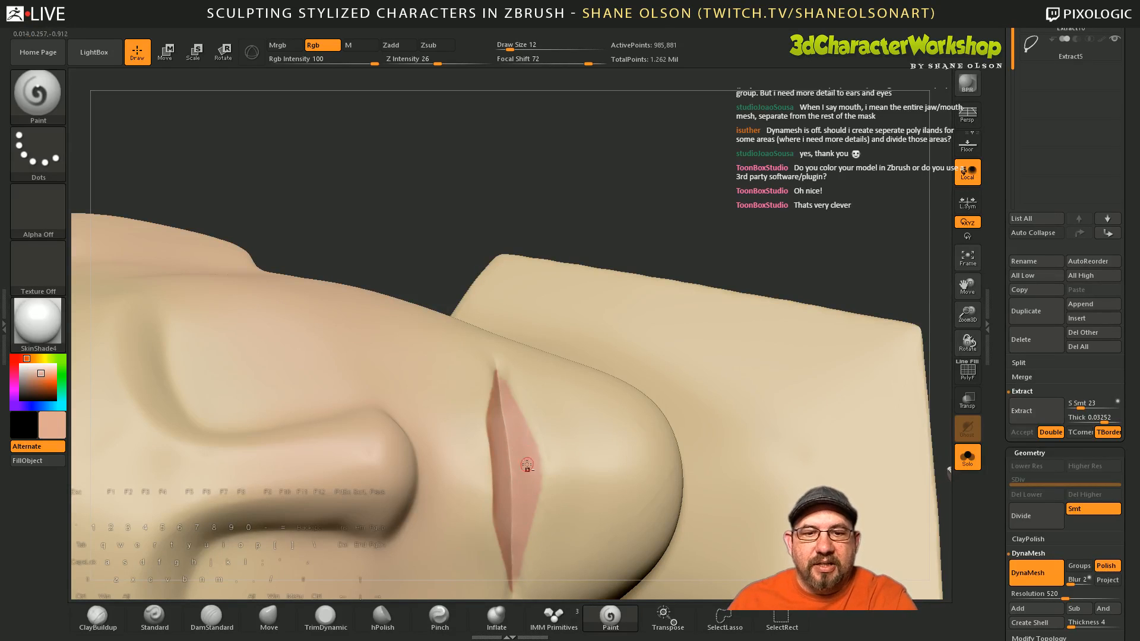
alt+right_drag(527, 465, 512, 370)
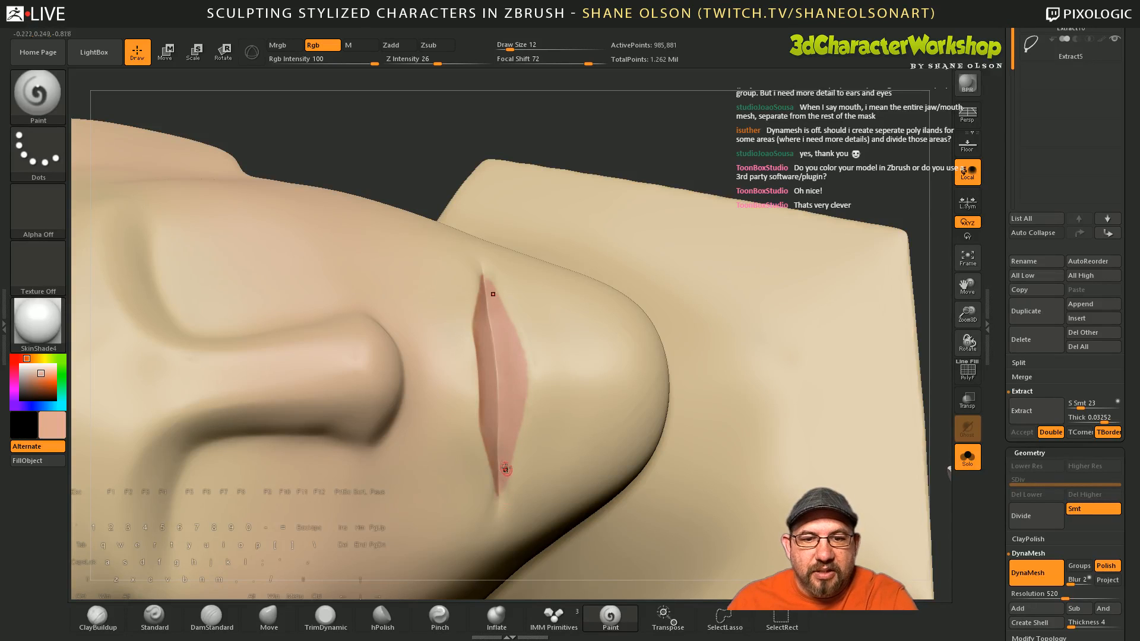
Step: Set the Paint brush to draw size 71, focal shift -100 and Rgb intensity 2, working on the full head
ctrl+right_drag(508, 435, 692, 440)
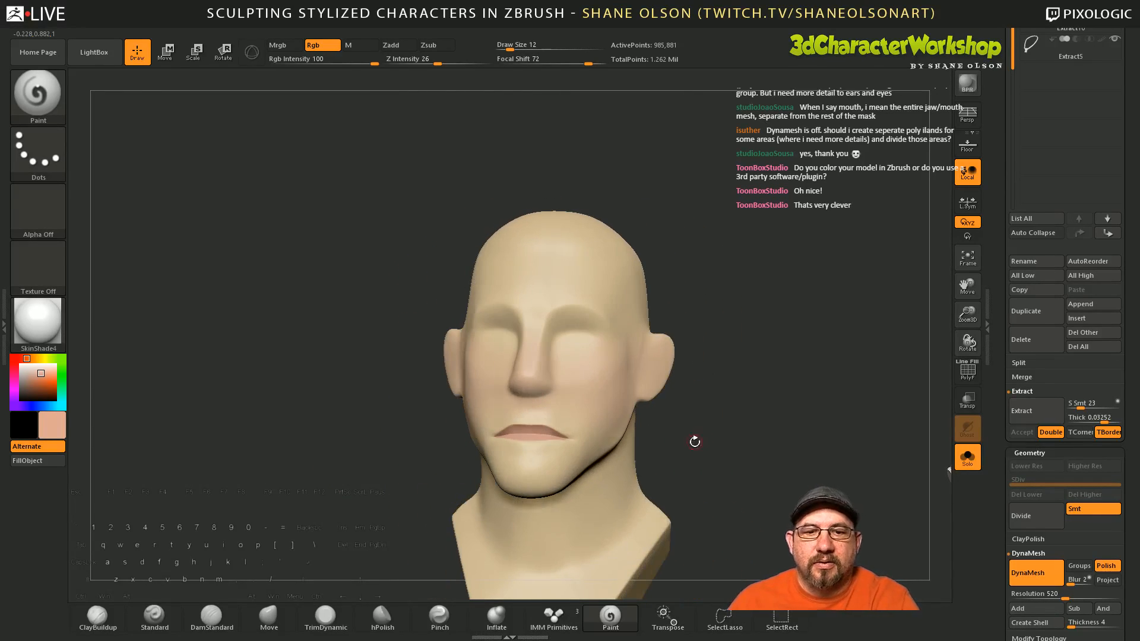
ctrl+right_drag(703, 481, 701, 507)
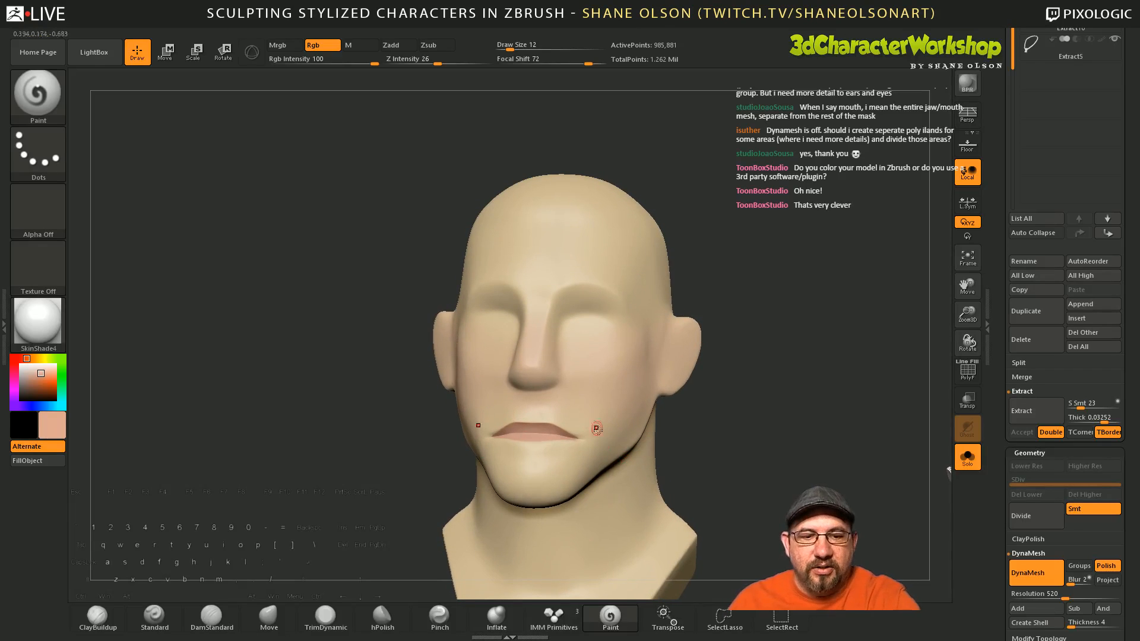
key(s)
drag(725, 450, 684, 444)
right_click(713, 429)
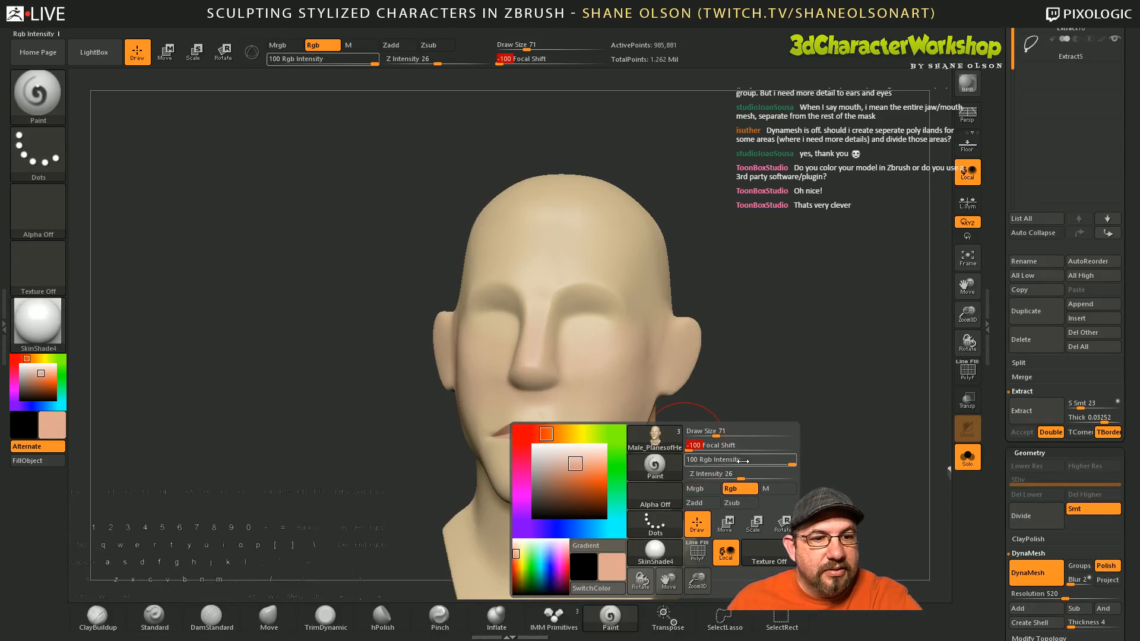
drag(777, 461, 701, 459)
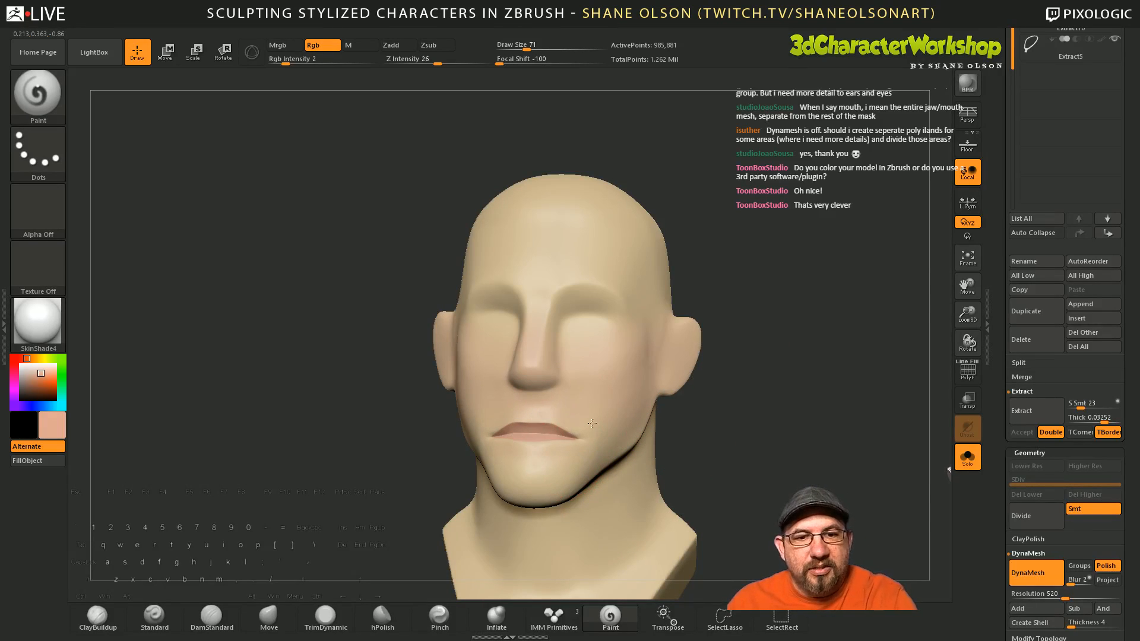
Step: Pick a muted blue and paint a faint beard shadow over the chin, undoing the last stroke
drag(714, 443, 570, 438)
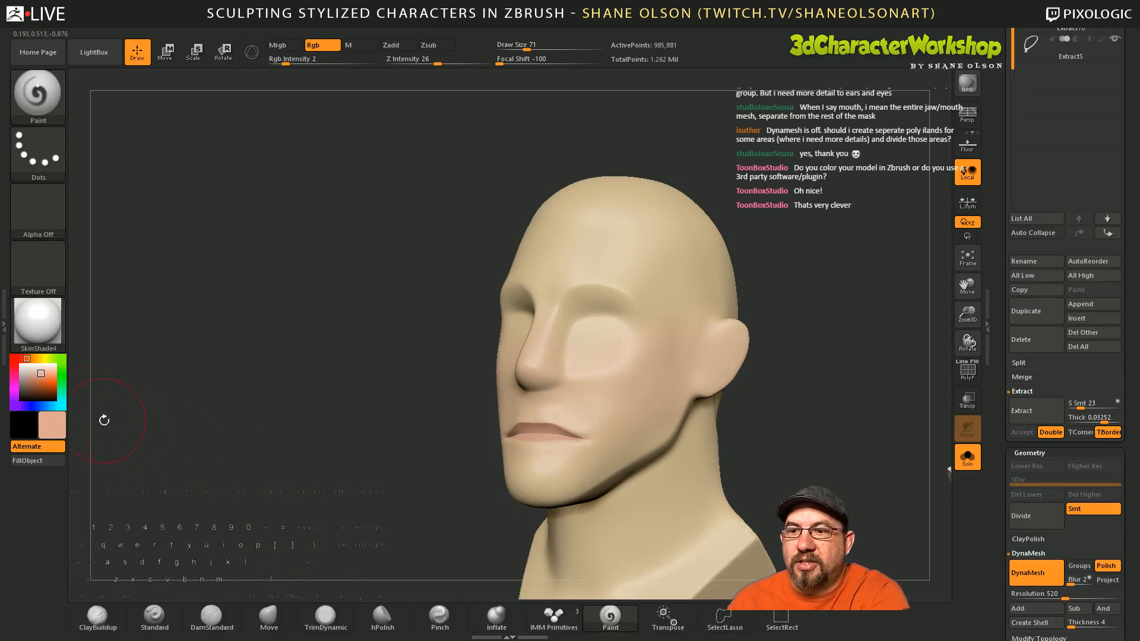
click(40, 403)
click(33, 379)
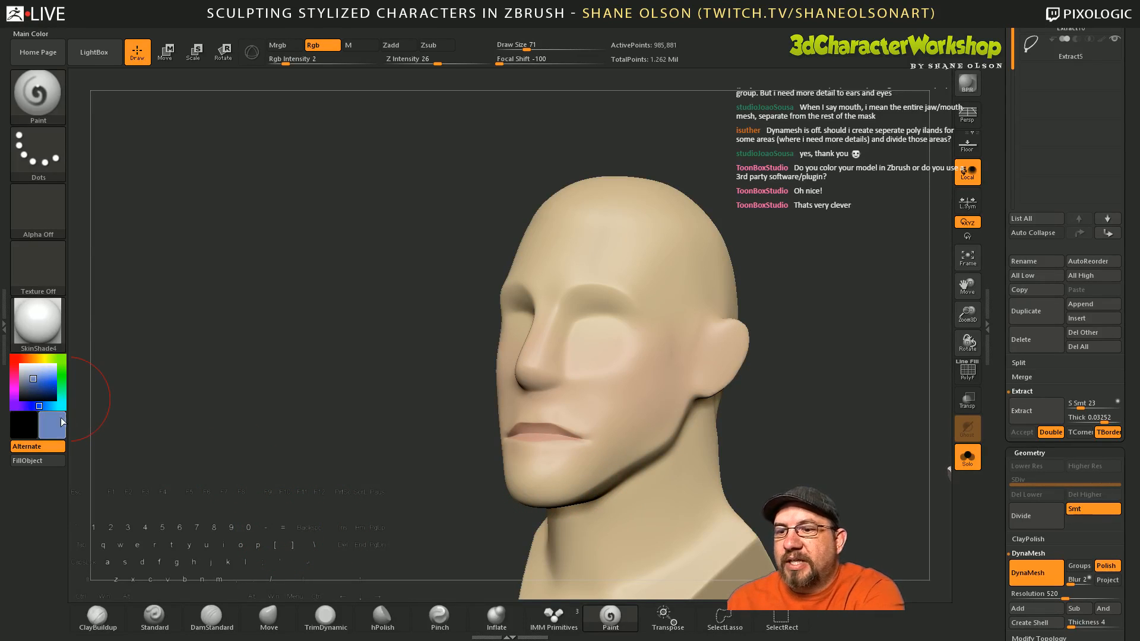
click(58, 423)
mouse_move(90, 402)
mouse_down()
mouse_move(89, 425)
mouse_move(102, 418)
mouse_move(140, 440)
mouse_move(94, 416)
mouse_up()
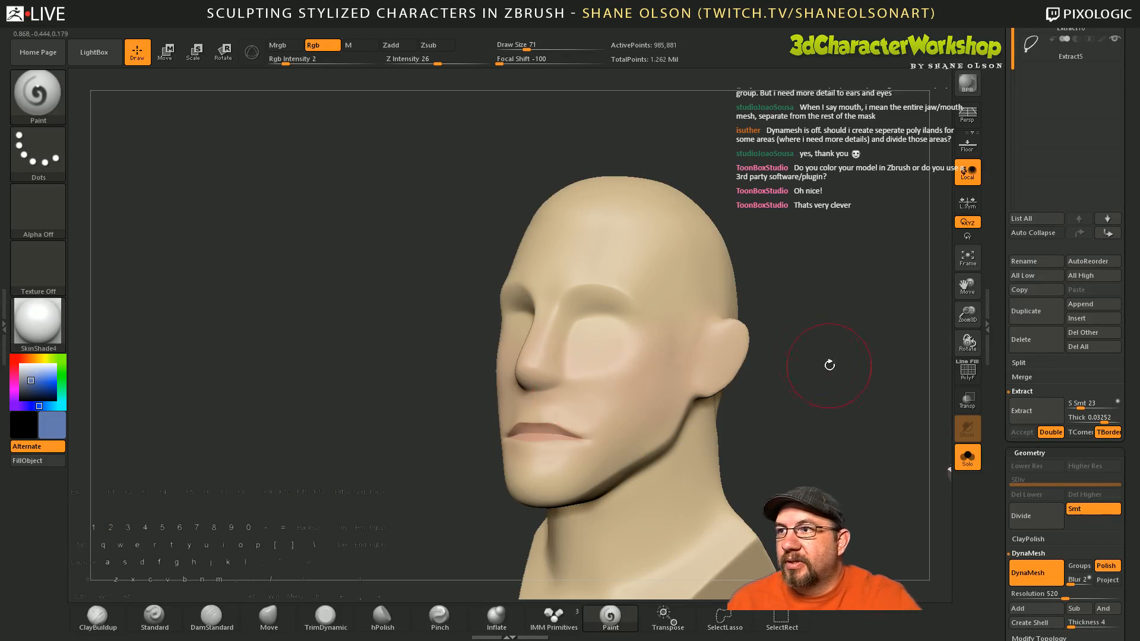
drag(845, 411, 835, 445)
drag(539, 469, 550, 492)
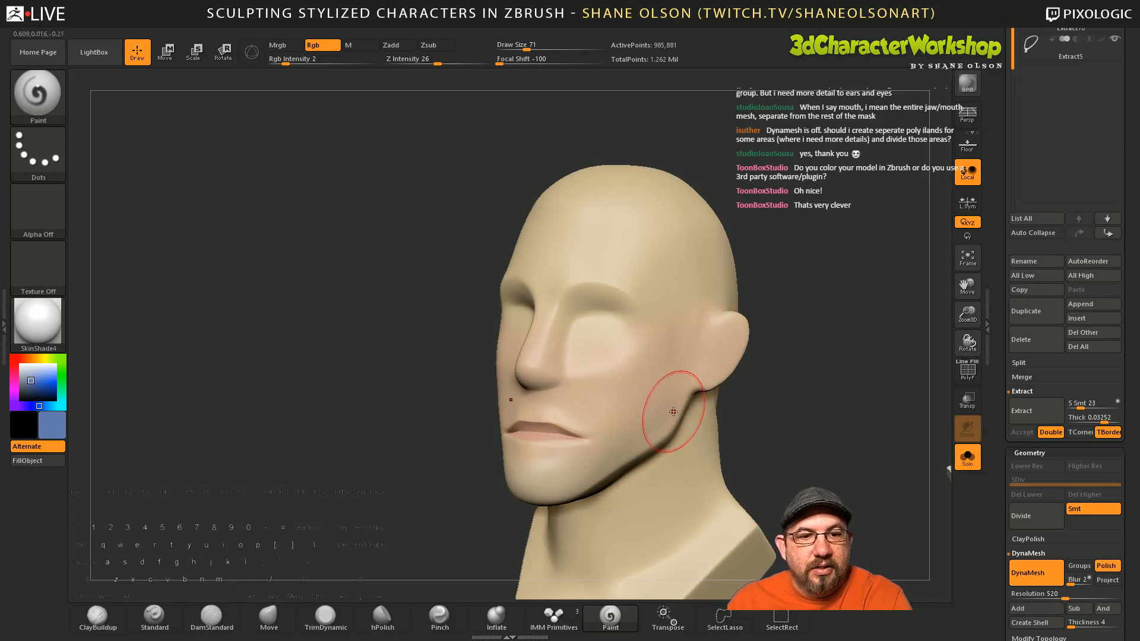
drag(528, 474, 560, 470)
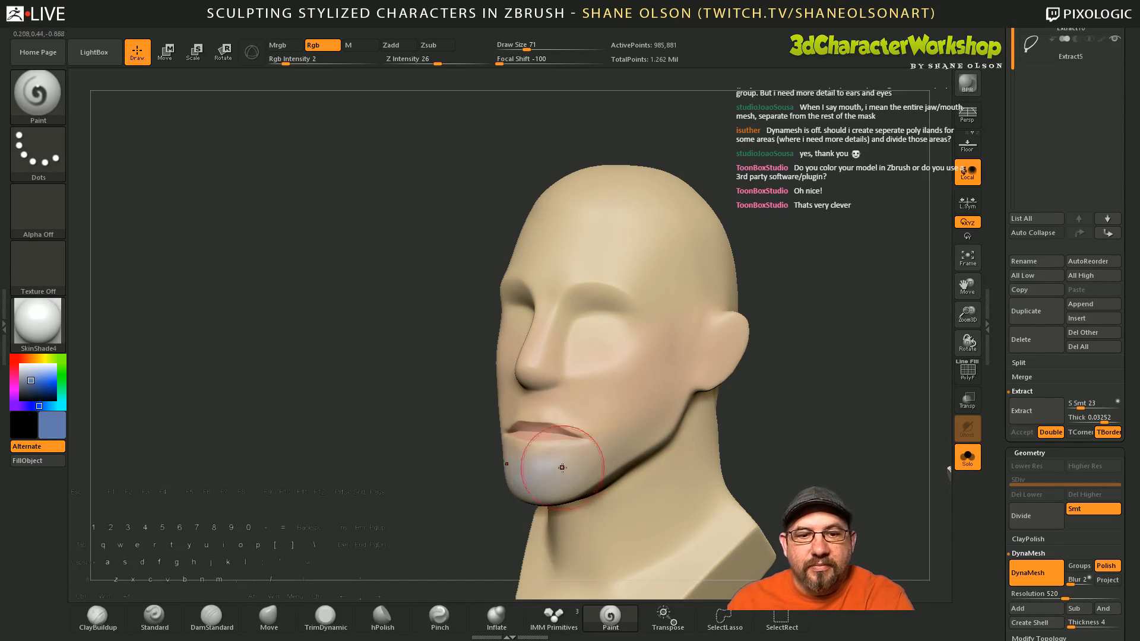
key(ctrl+z)
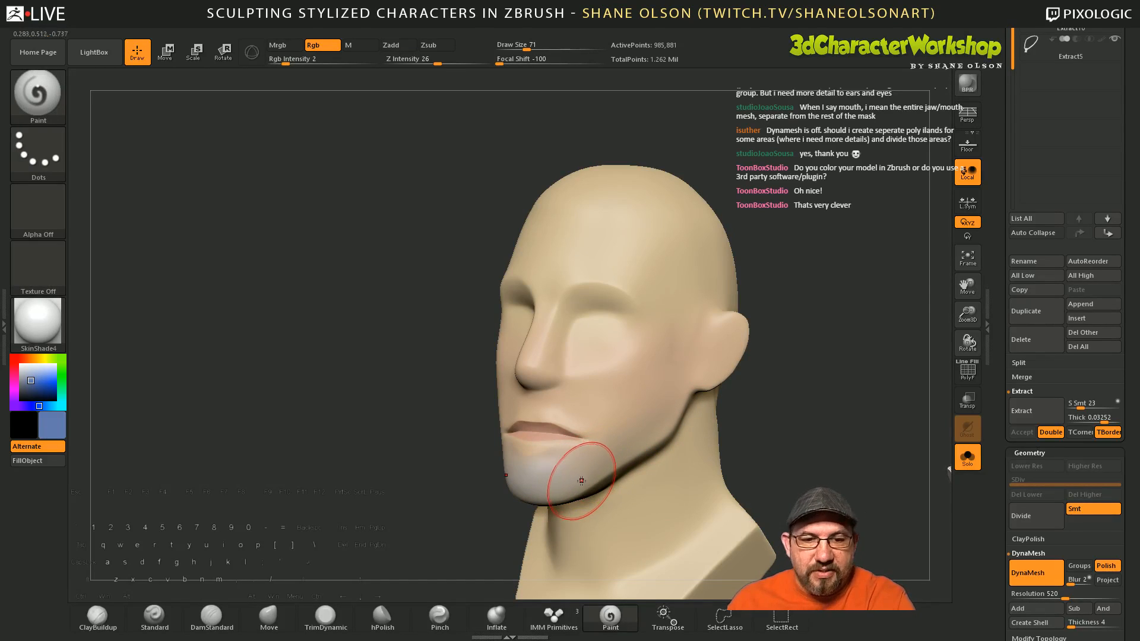
Step: Set the Paint brush's focal shift to 83 and build up stronger blue on the chin and lower jaw
right_click(582, 482)
drag(556, 447, 650, 446)
drag(589, 469, 542, 464)
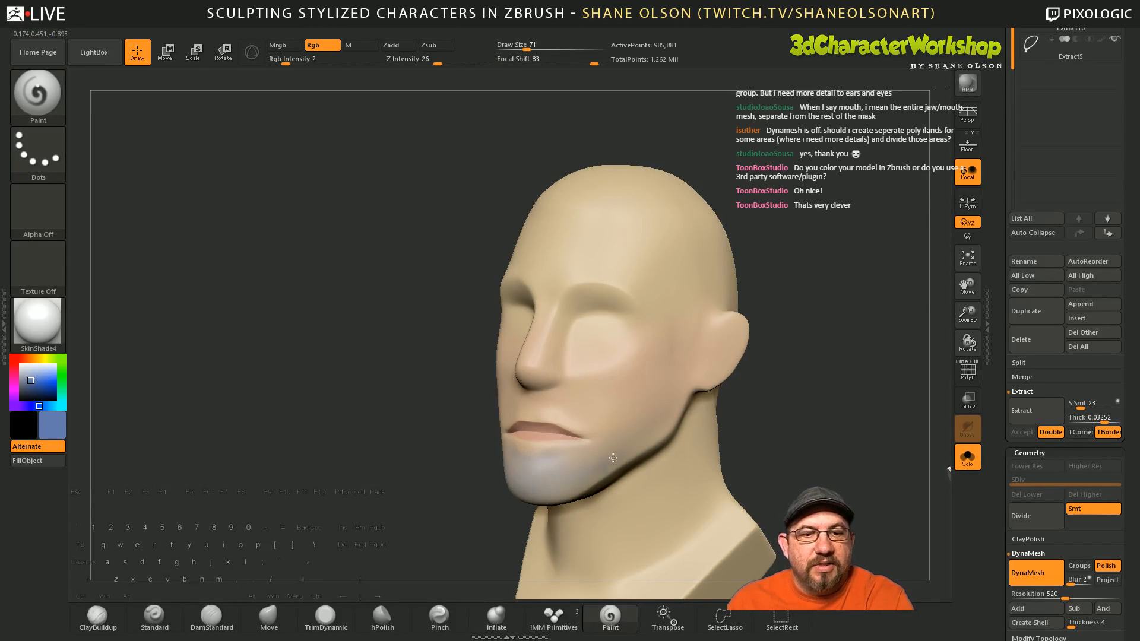
drag(576, 475, 623, 453)
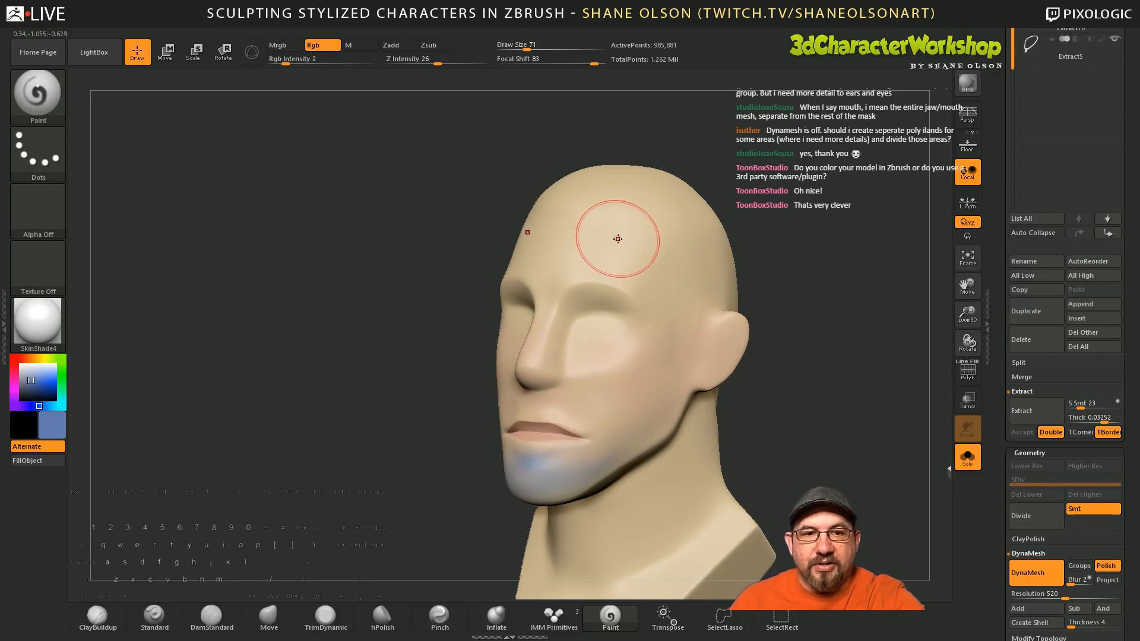
Step: Sample the forehead's skin color and blend the blue into the chin and jawline, using draw size 124 and focal shift 61
key(c)
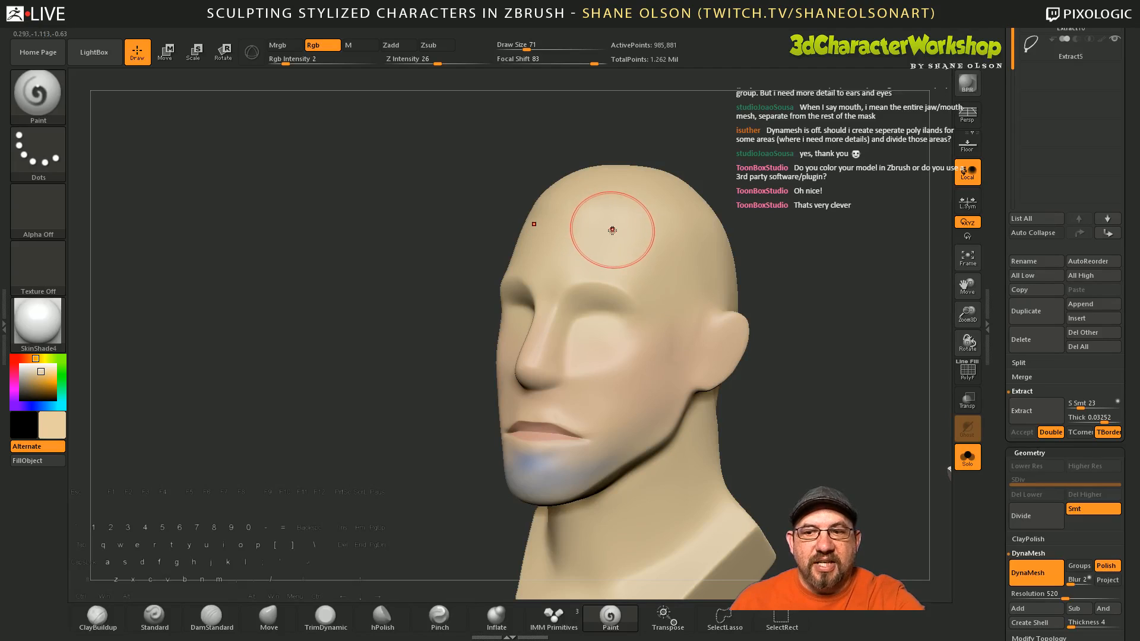
drag(573, 448, 529, 470)
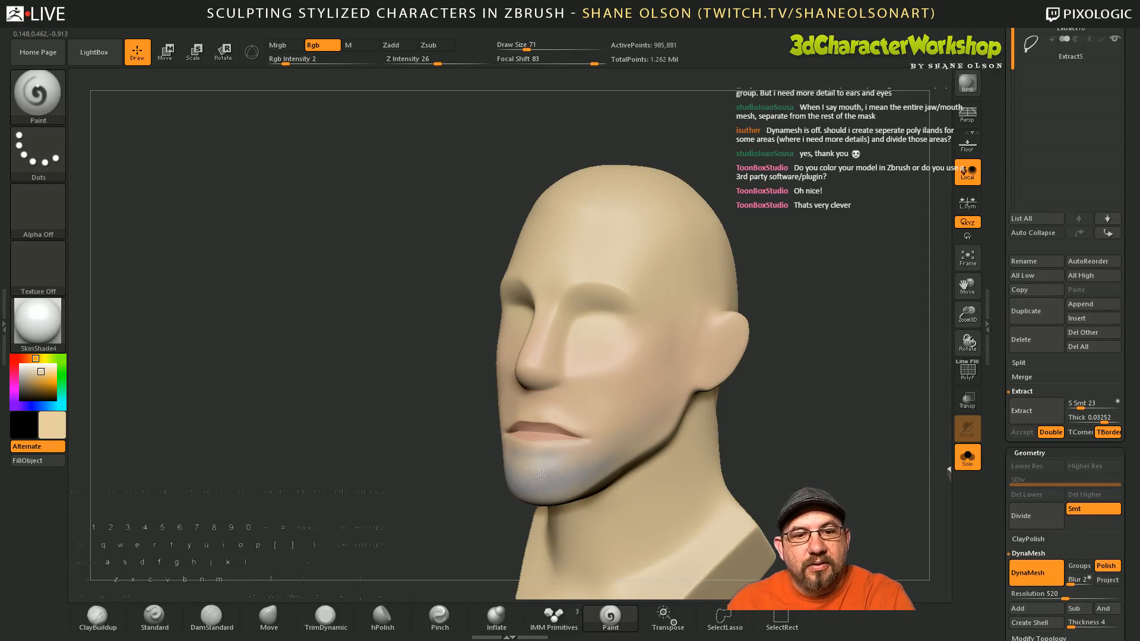
key(s)
mouse_move(571, 471)
mouse_down()
mouse_move(584, 473)
mouse_move(549, 474)
mouse_move(573, 477)
mouse_move(573, 444)
mouse_move(562, 452)
mouse_move(609, 432)
mouse_move(628, 396)
mouse_up()
key(space)
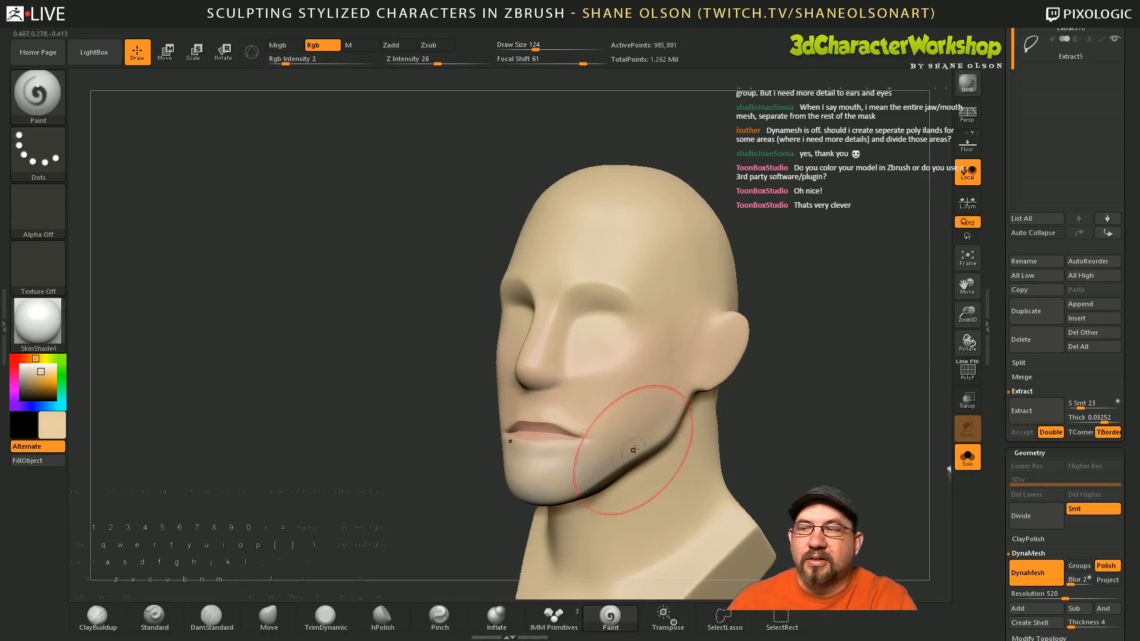
right_drag(645, 457, 649, 436)
drag(609, 479, 617, 471)
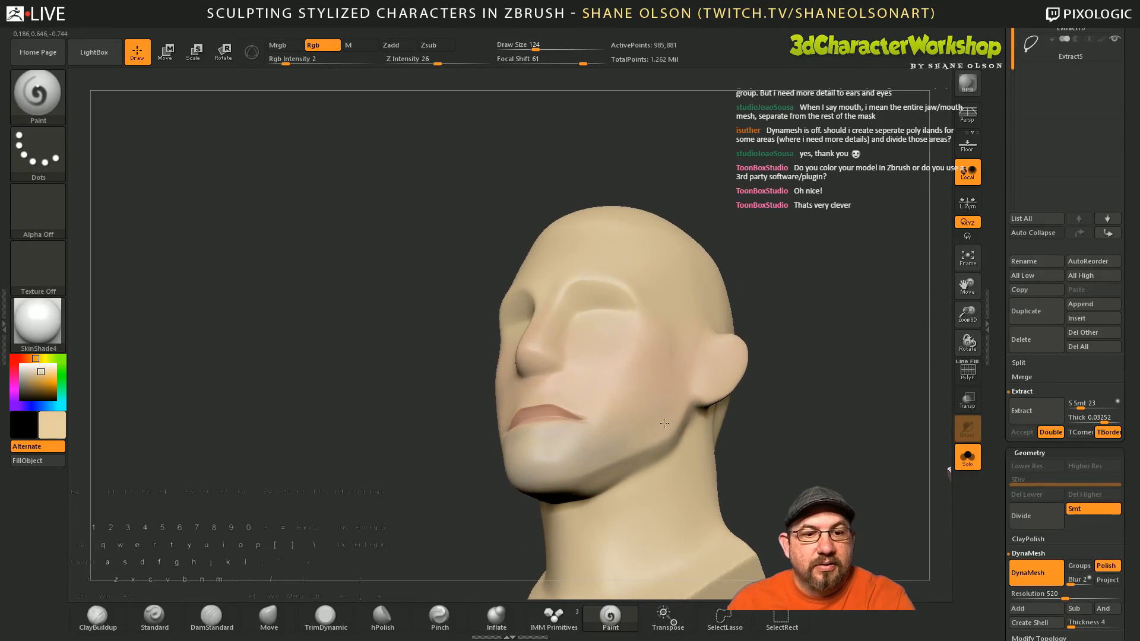
Step: Pick a dark brown (Red 123, Green 96, Blue 49) and softly shade under the jaw and down the neck
mouse_move(642, 468)
ctrl+right_down()
mouse_move(758, 443)
mouse_move(776, 475)
mouse_move(751, 495)
mouse_move(760, 437)
mouse_move(770, 441)
mouse_move(760, 448)
ctrl+right_up()
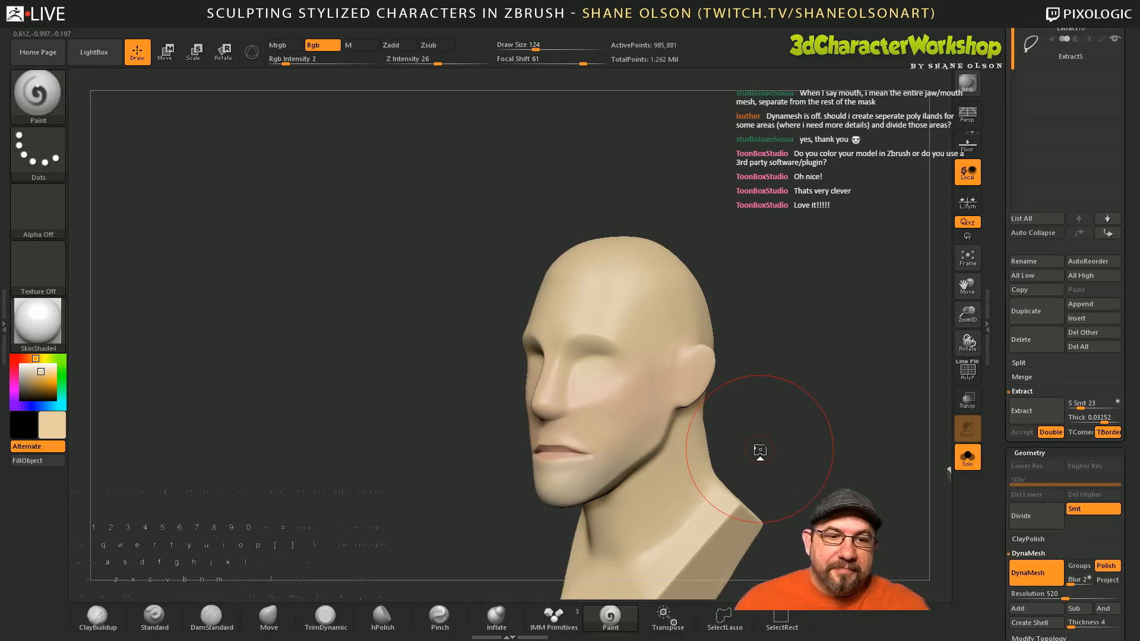
mouse_move(794, 473)
ctrl+right_down()
mouse_move(794, 442)
mouse_move(752, 443)
mouse_move(754, 401)
mouse_move(689, 461)
ctrl+right_up()
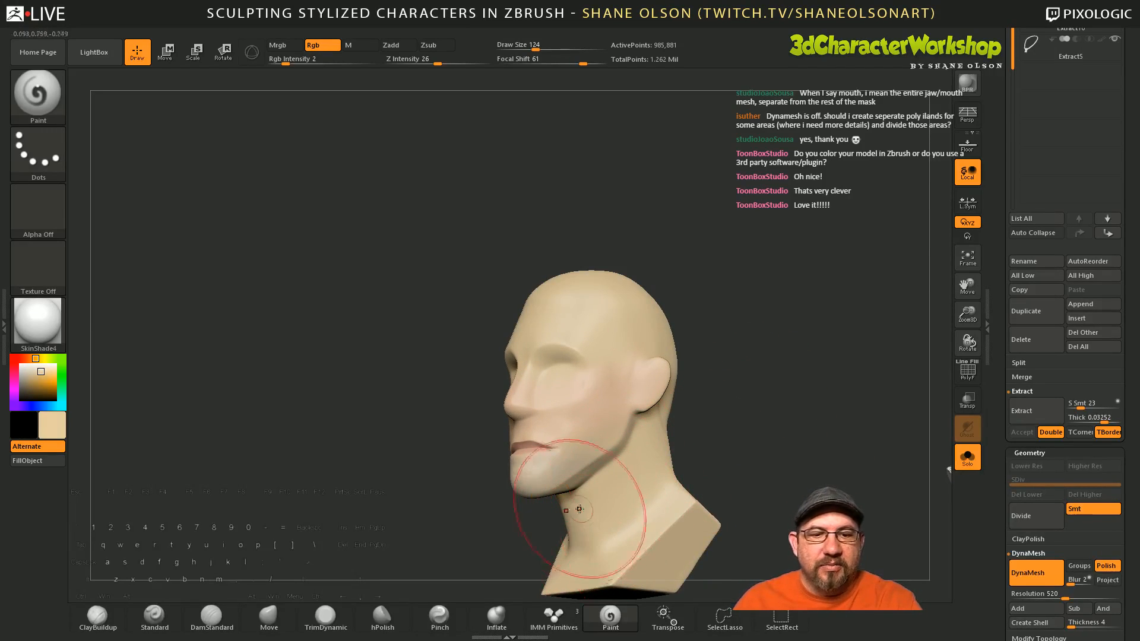
click(60, 429)
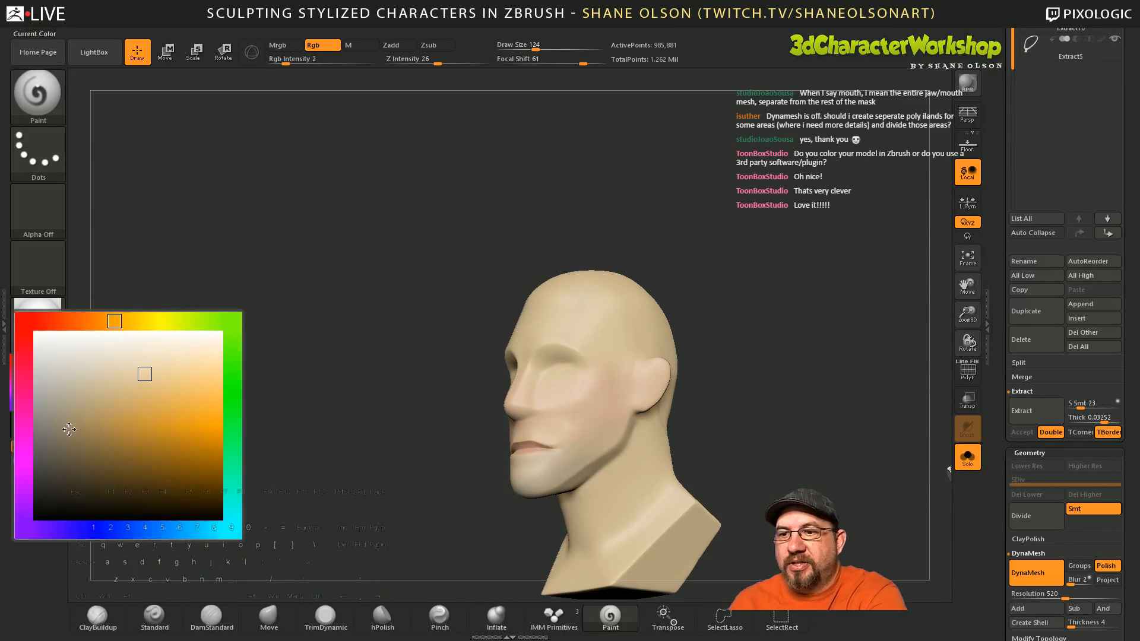
click(114, 456)
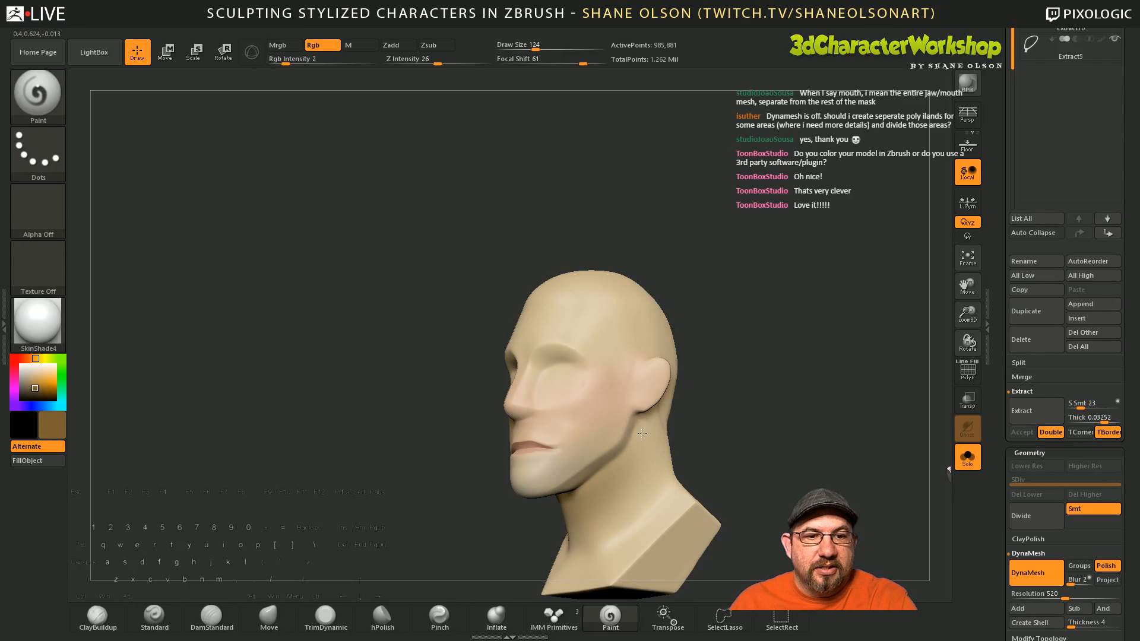
drag(642, 433, 581, 487)
right_drag(611, 474, 623, 441)
mouse_move(623, 441)
mouse_down()
mouse_move(589, 467)
mouse_move(616, 470)
mouse_up()
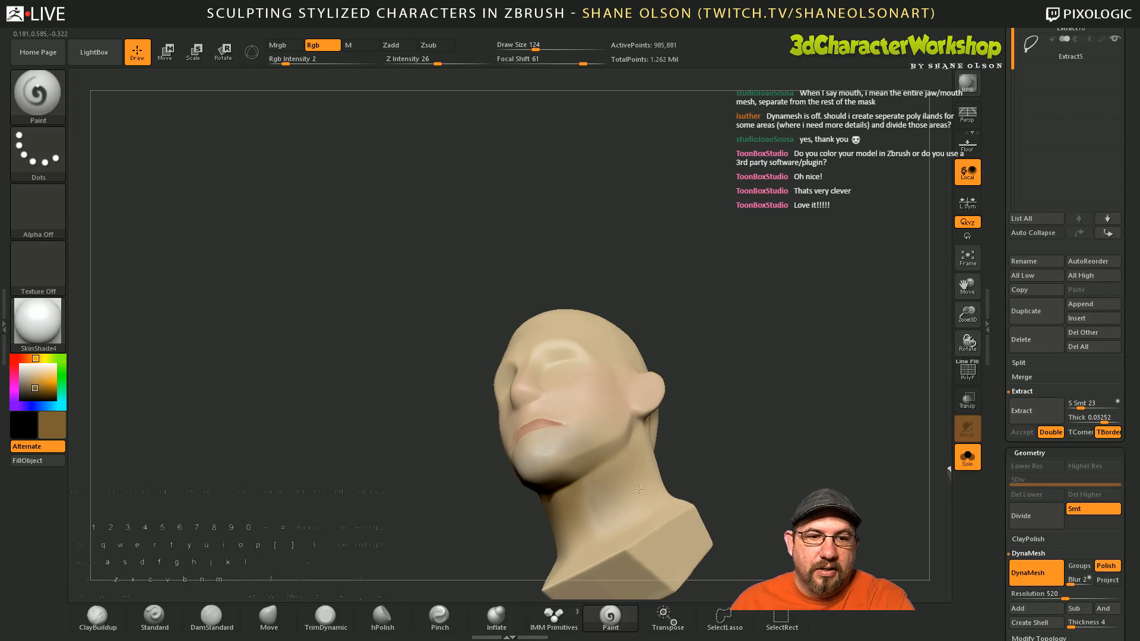
right_drag(638, 489, 763, 429)
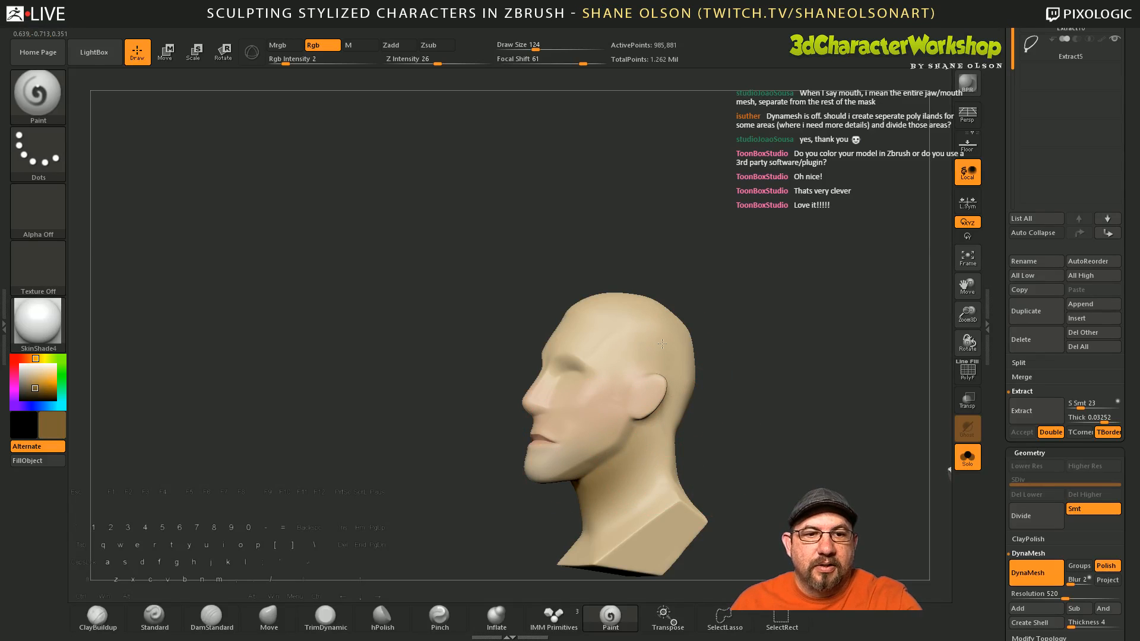
Step: Reduce the Paint brush's draw size to 71
right_drag(746, 475, 768, 526)
ctrl+right_drag(760, 430, 655, 428)
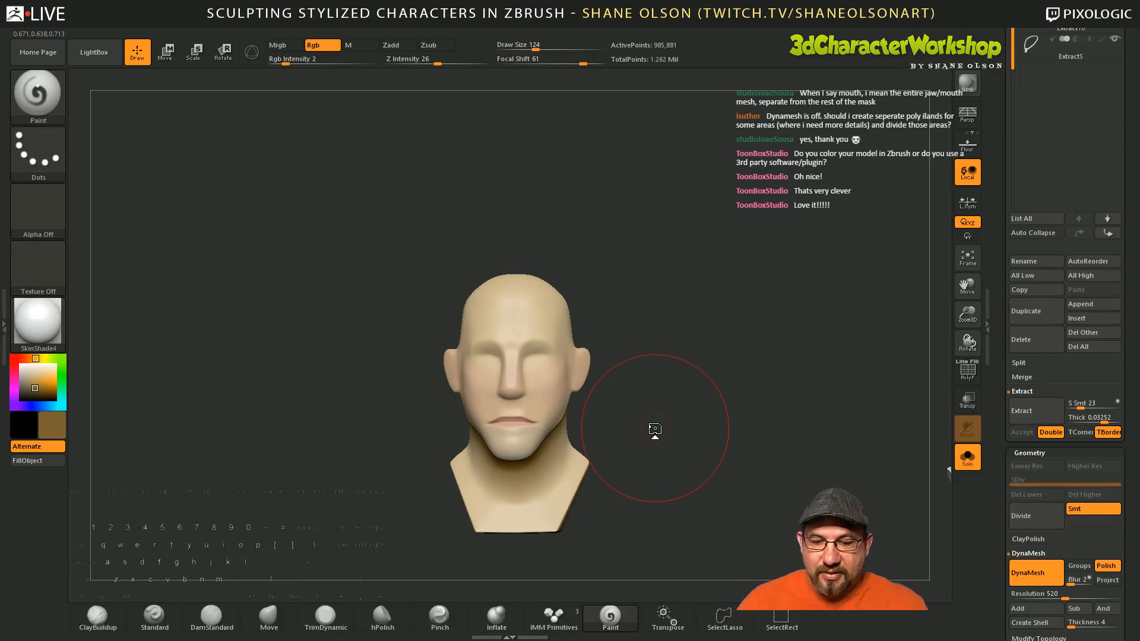
key(s)
drag(694, 430, 689, 437)
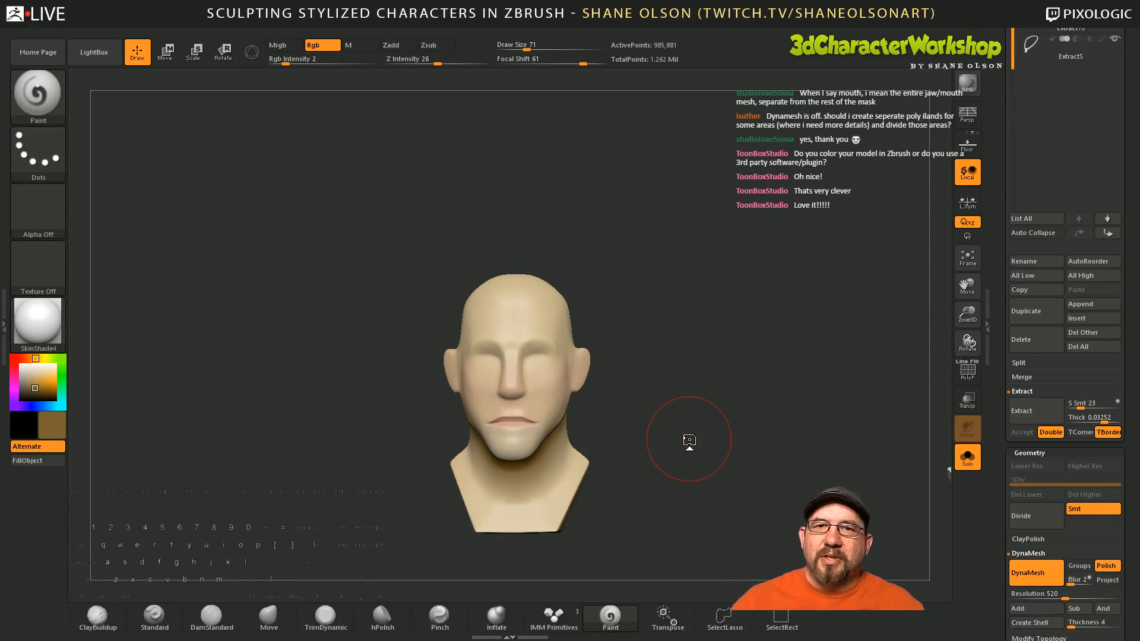
mouse_move(665, 440)
mouse_down()
mouse_move(663, 428)
mouse_move(667, 461)
mouse_move(680, 461)
mouse_up()
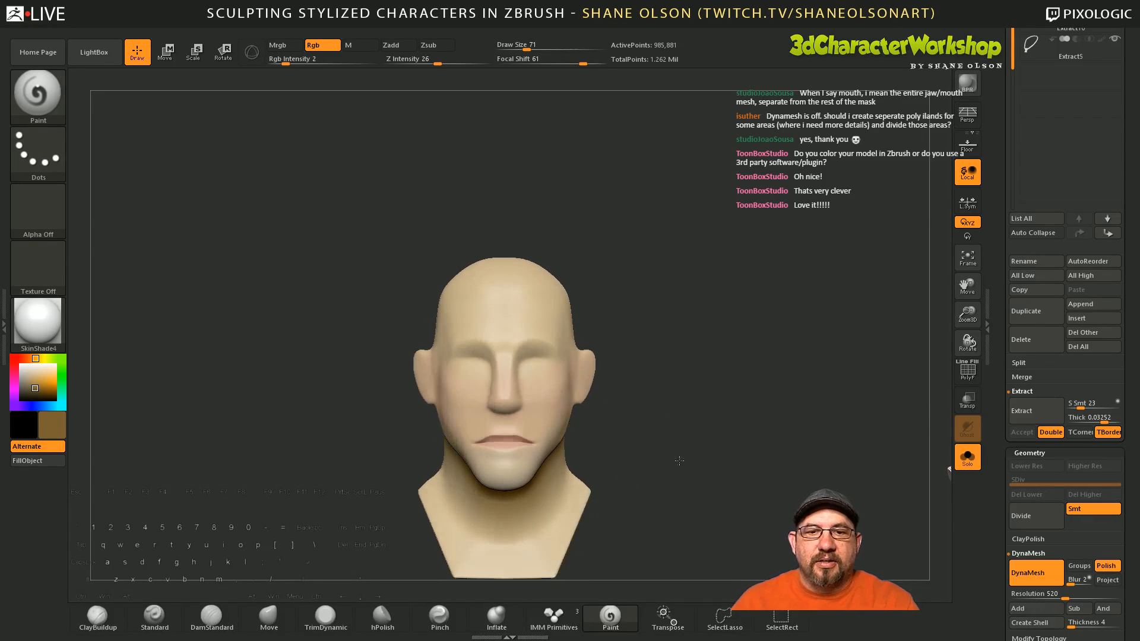
Step: Switch to the IMM Primitives brush and set the color to off-white (Red 224, Green 218, Blue 208)
click(553, 617)
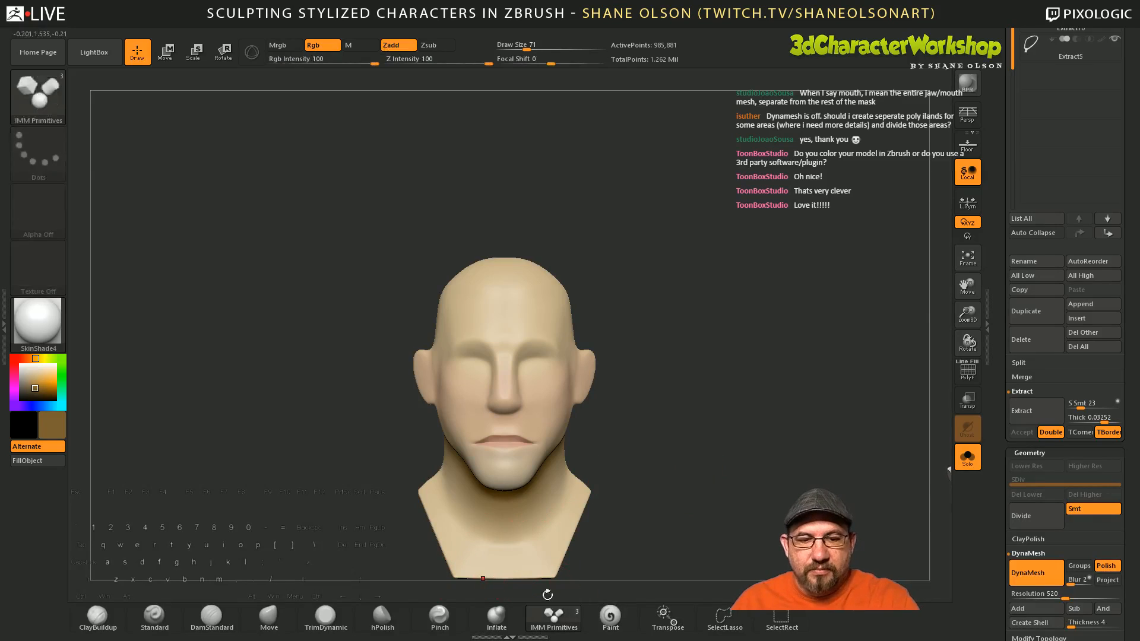
mouse_move(59, 425)
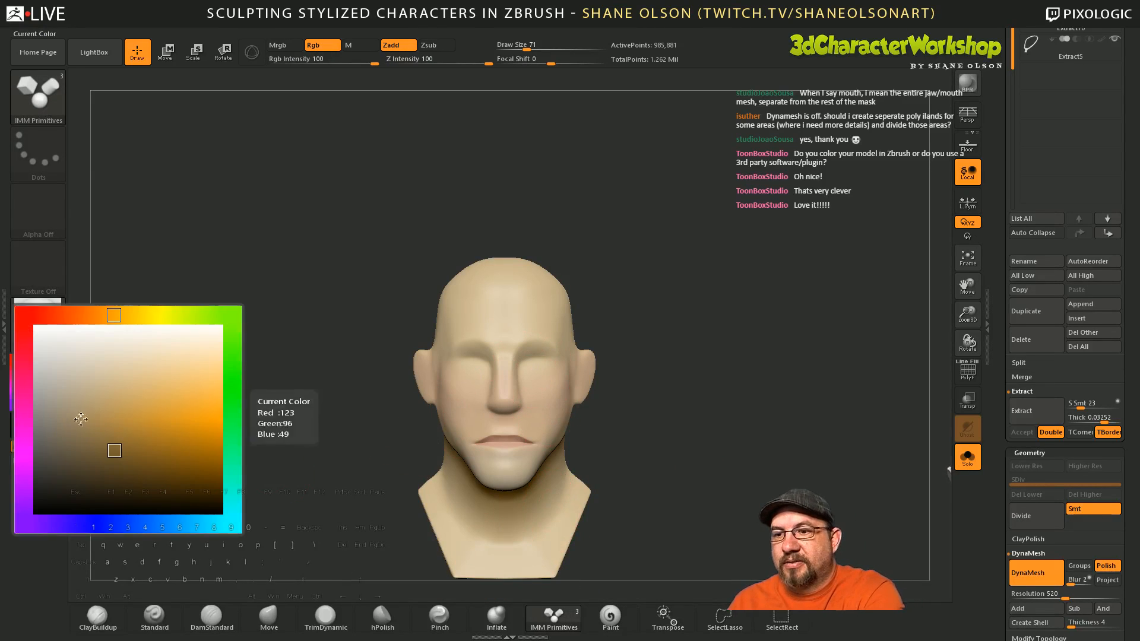
click(55, 353)
mouse_move(52, 422)
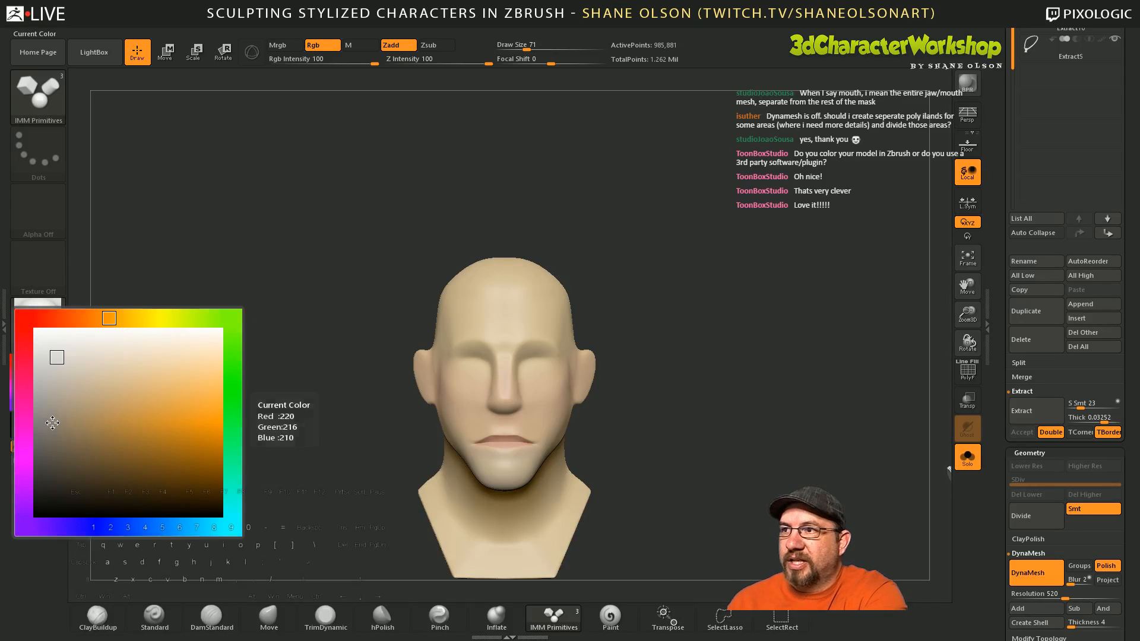
click(72, 355)
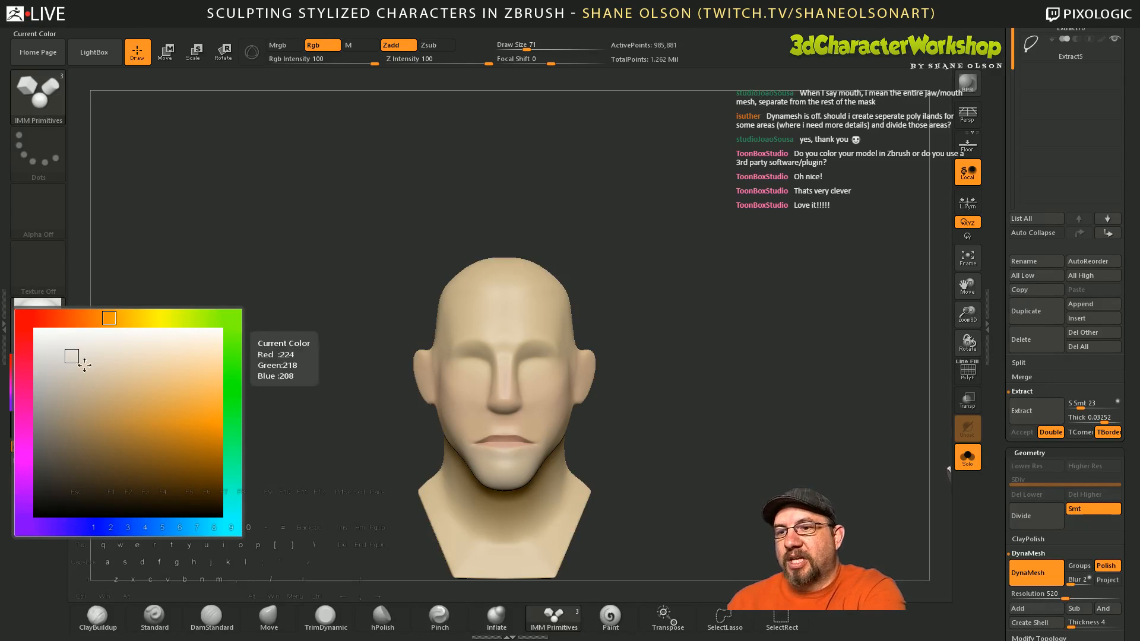
Step: Insert mirrored off-white spheres at the eye sockets as eyeballs
alt+drag(618, 347, 622, 392)
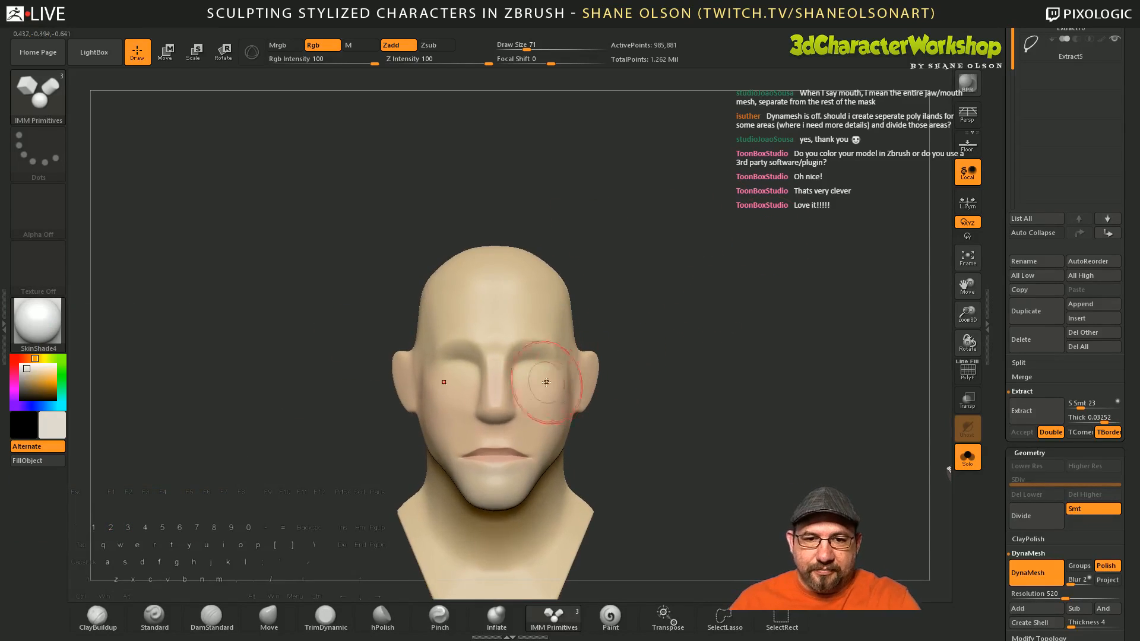
drag(530, 369, 531, 399)
drag(675, 466, 624, 466)
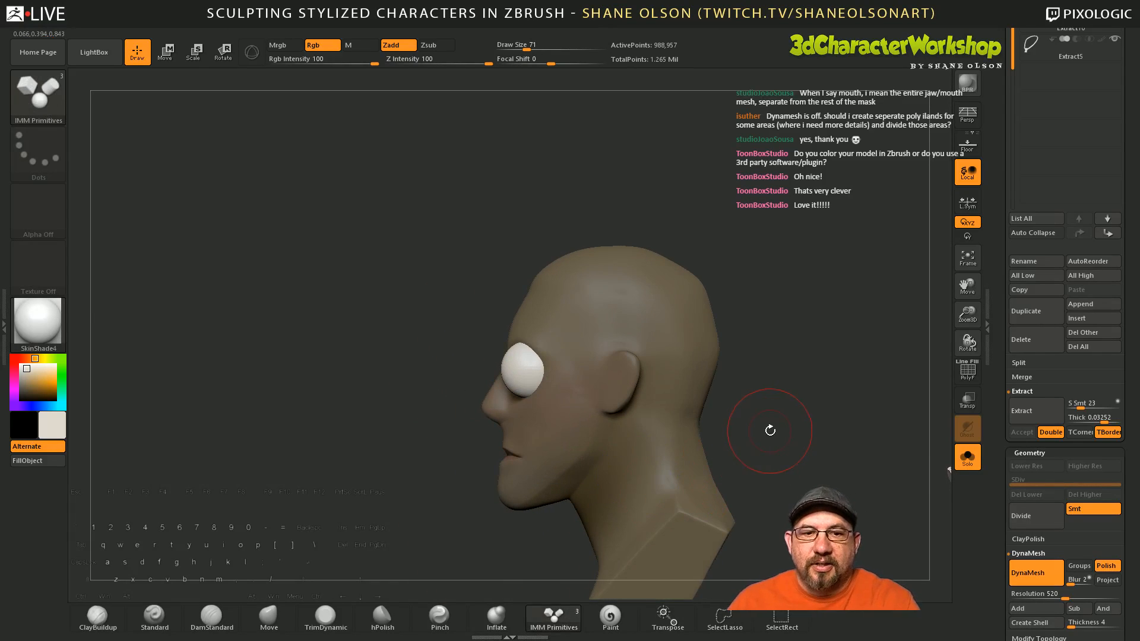
alt+drag(770, 430, 712, 374)
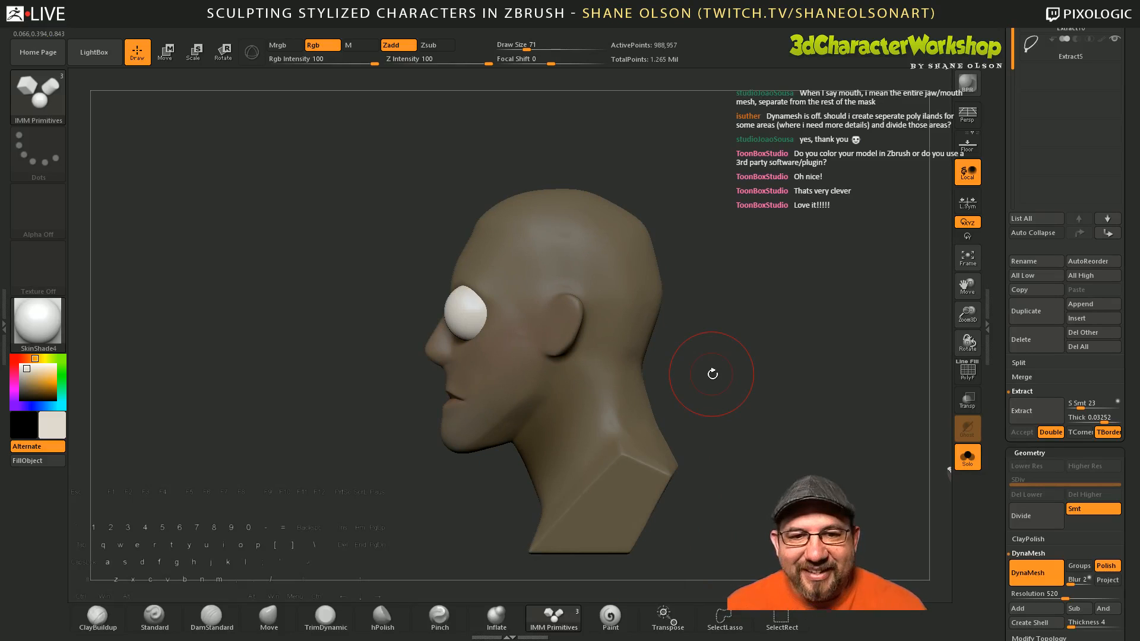
Step: Split the masked points of the head mesh so the eyeballs become their own subtool
key(w)
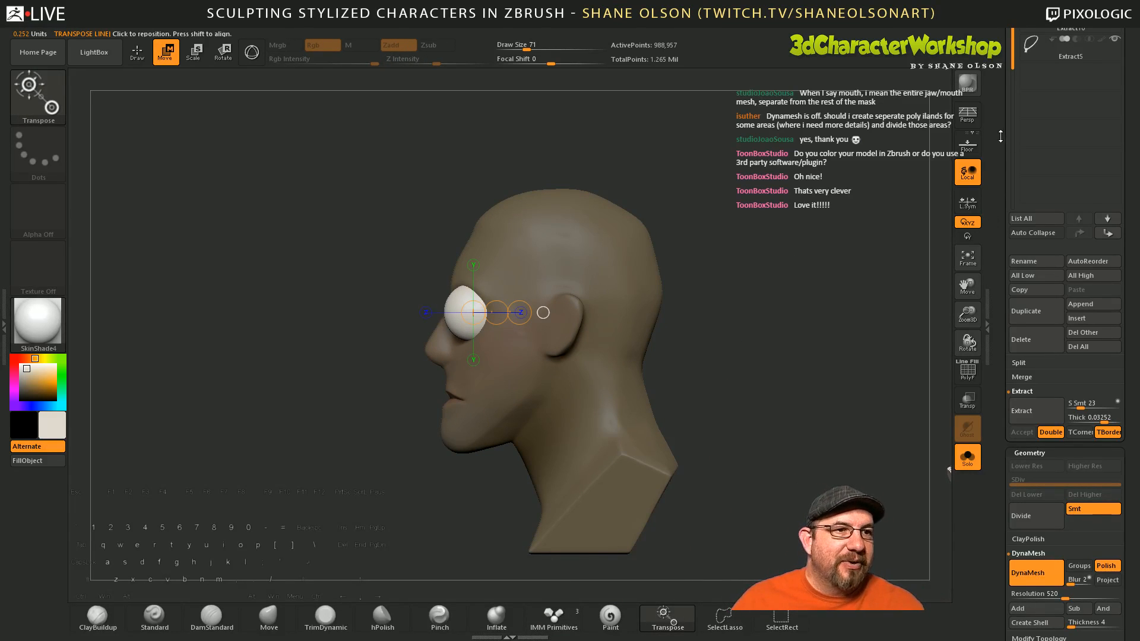
scroll(1089, 94, up, 3)
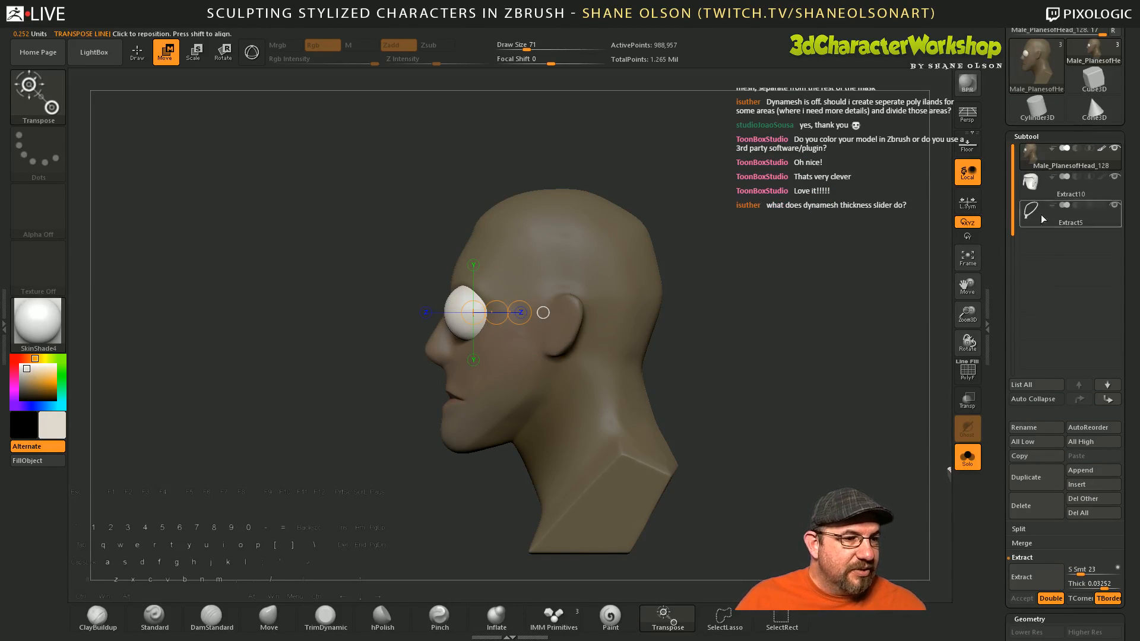
click(1008, 555)
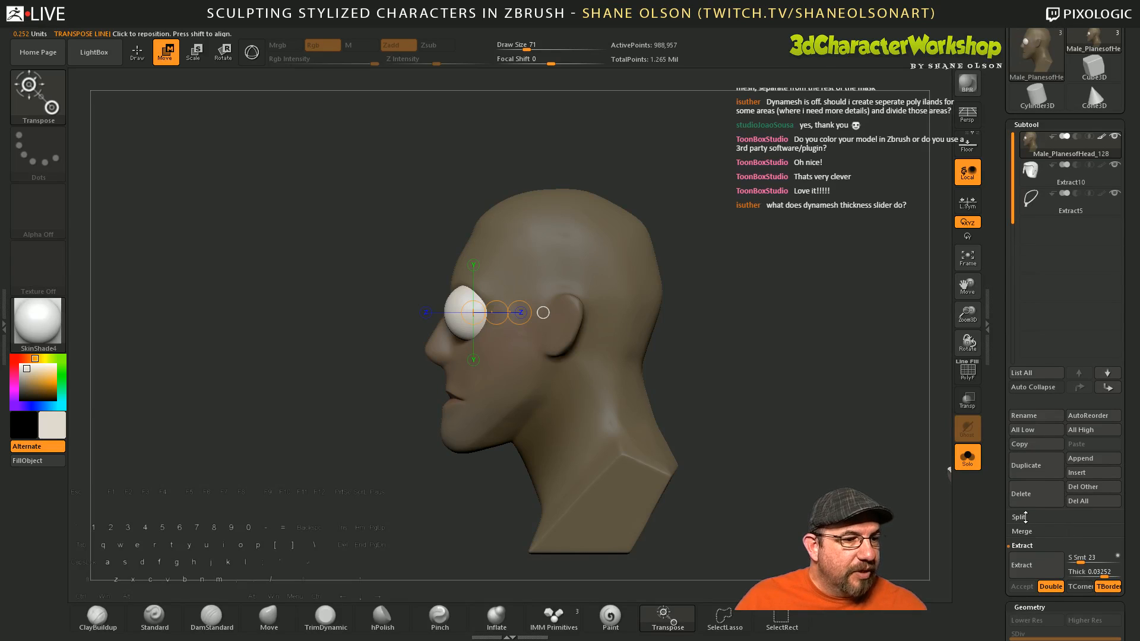
click(1026, 517)
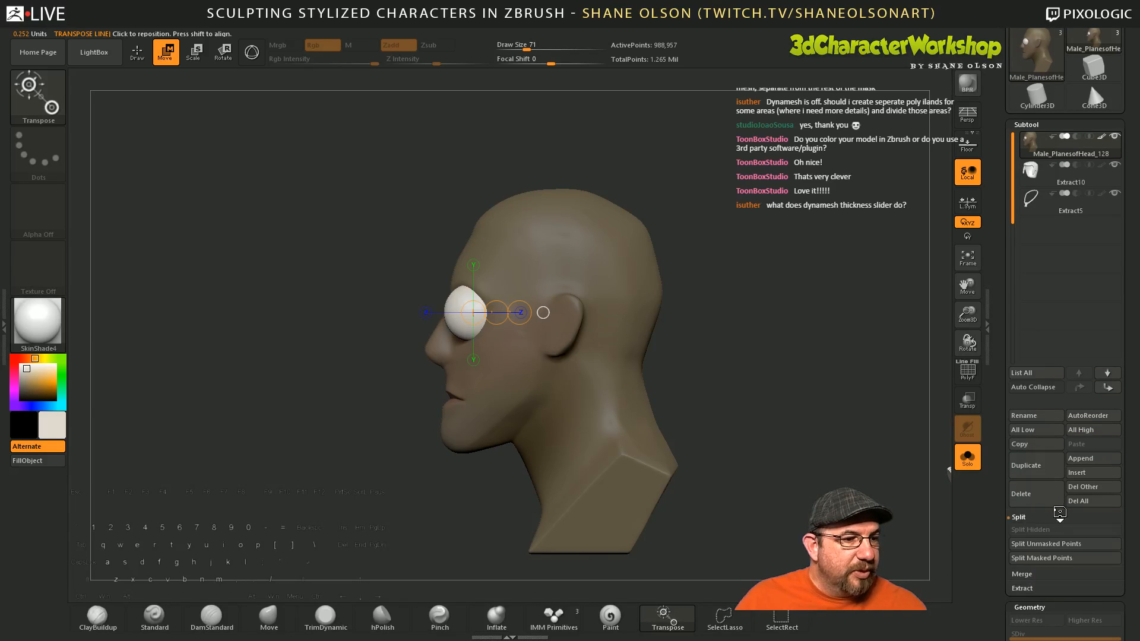
click(1049, 557)
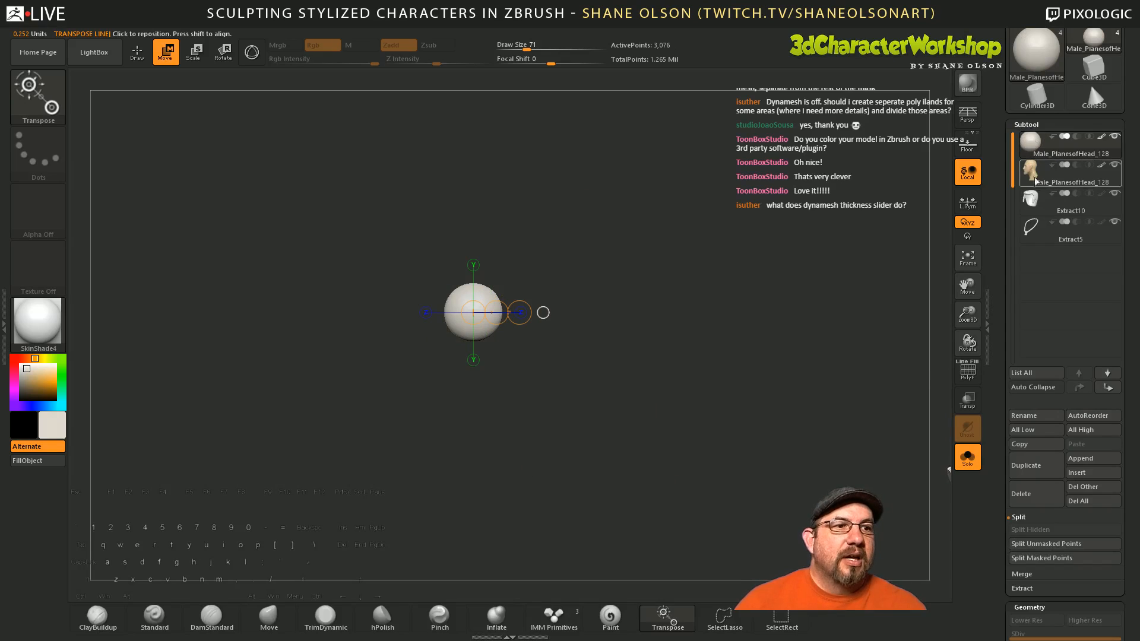
Step: Turn off solo mode to show all subtools and activate the transform gizmo on the eyeballs
mouse_move(1124, 162)
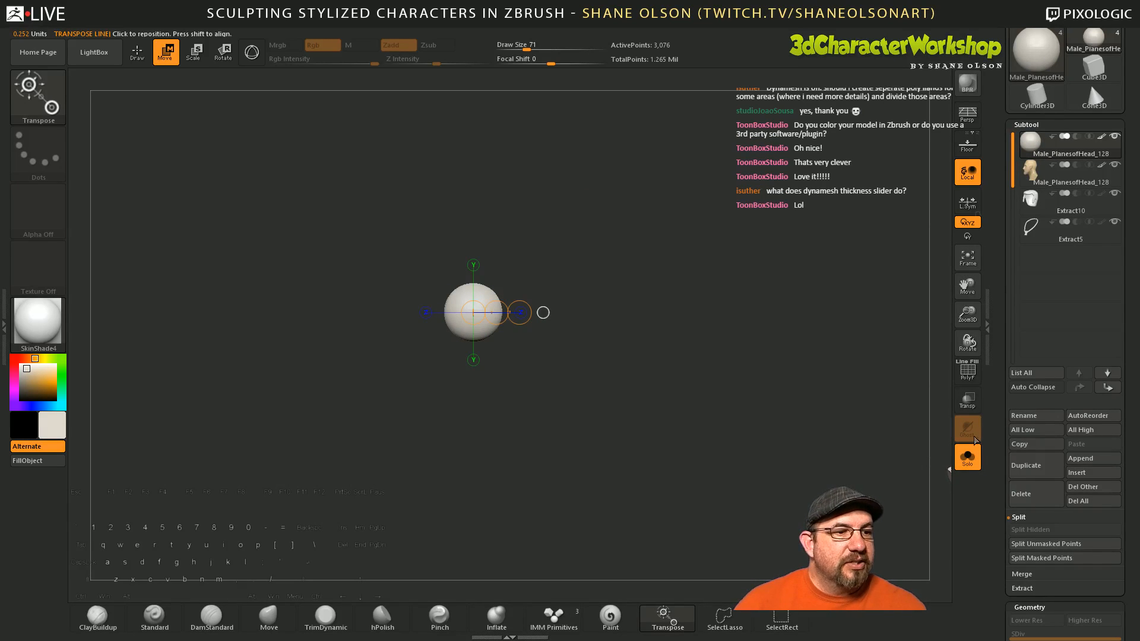
click(966, 458)
drag(786, 314, 694, 311)
key(y)
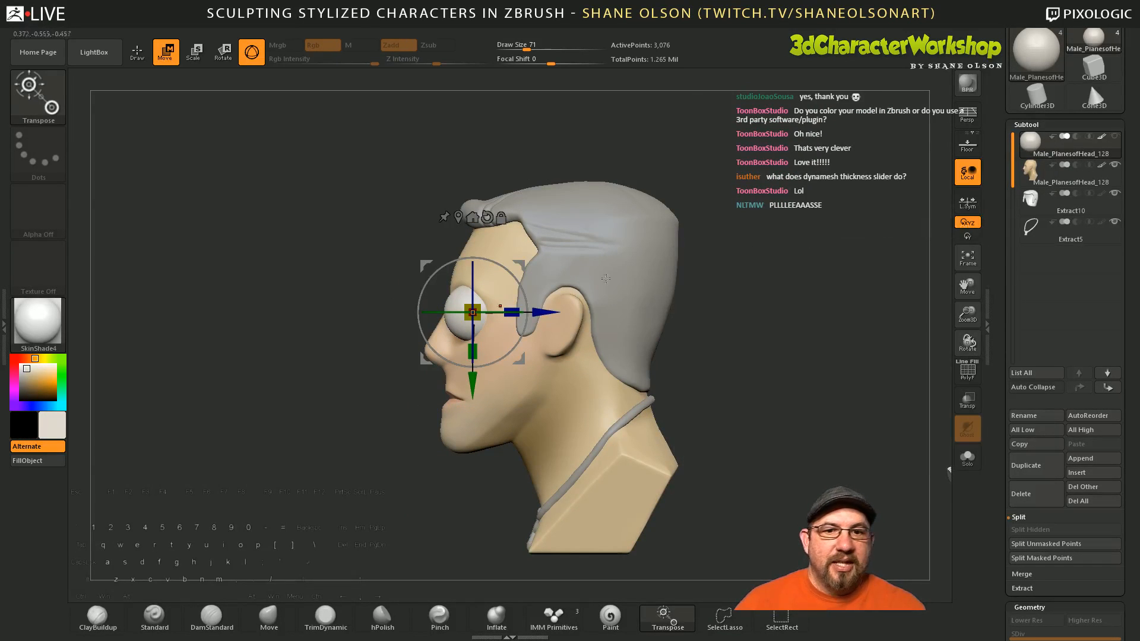
Step: Push the eyeballs deeper into the sockets and fine-tune their sideways spacing with the gizmo, ending back in draw mode
drag(541, 312, 564, 313)
drag(725, 281, 789, 315)
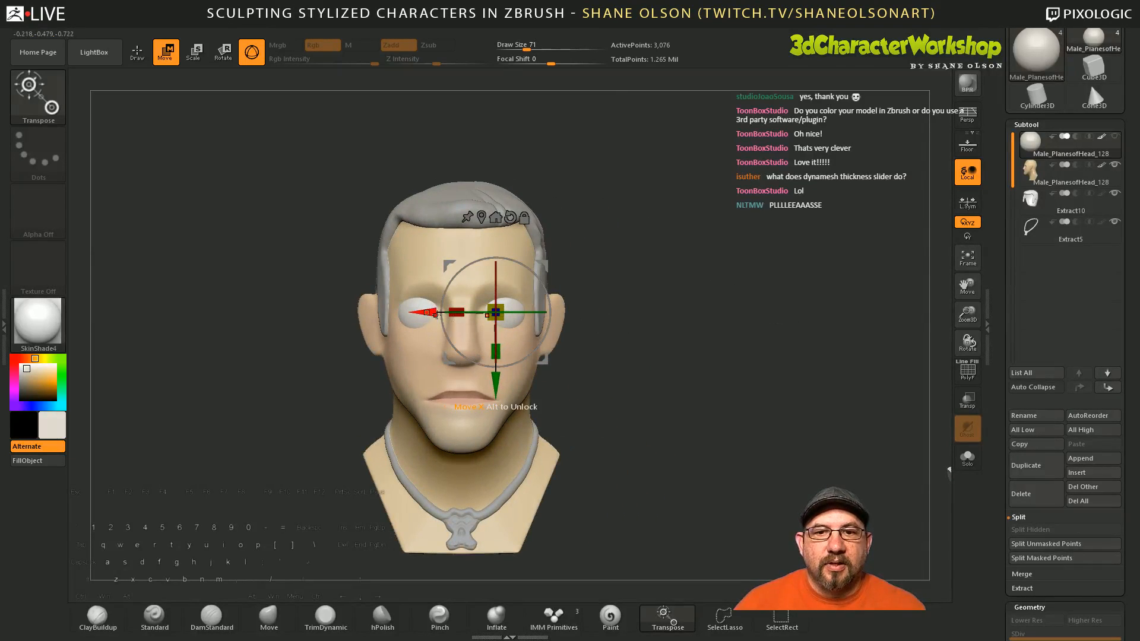
drag(436, 314, 434, 315)
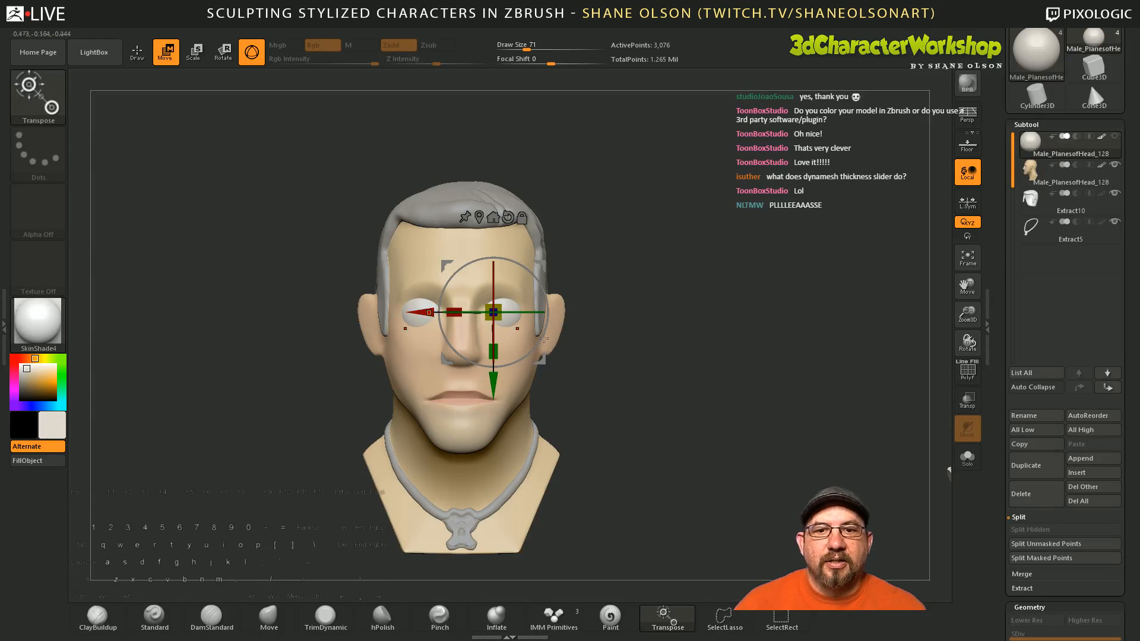
drag(720, 359, 662, 424)
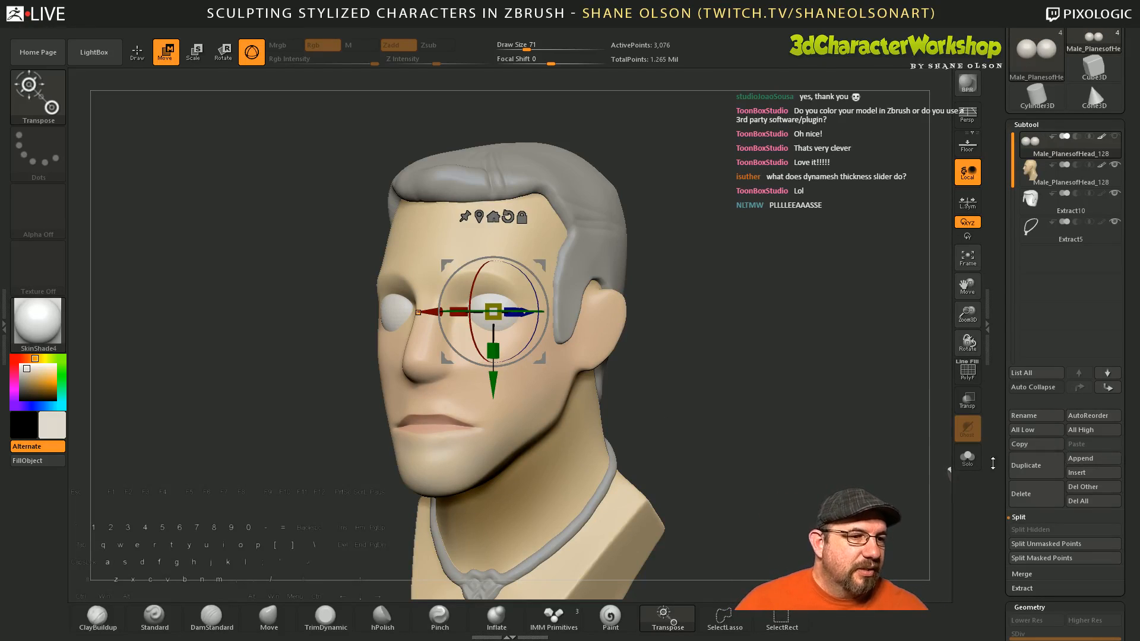
scroll(1063, 416, down, 5)
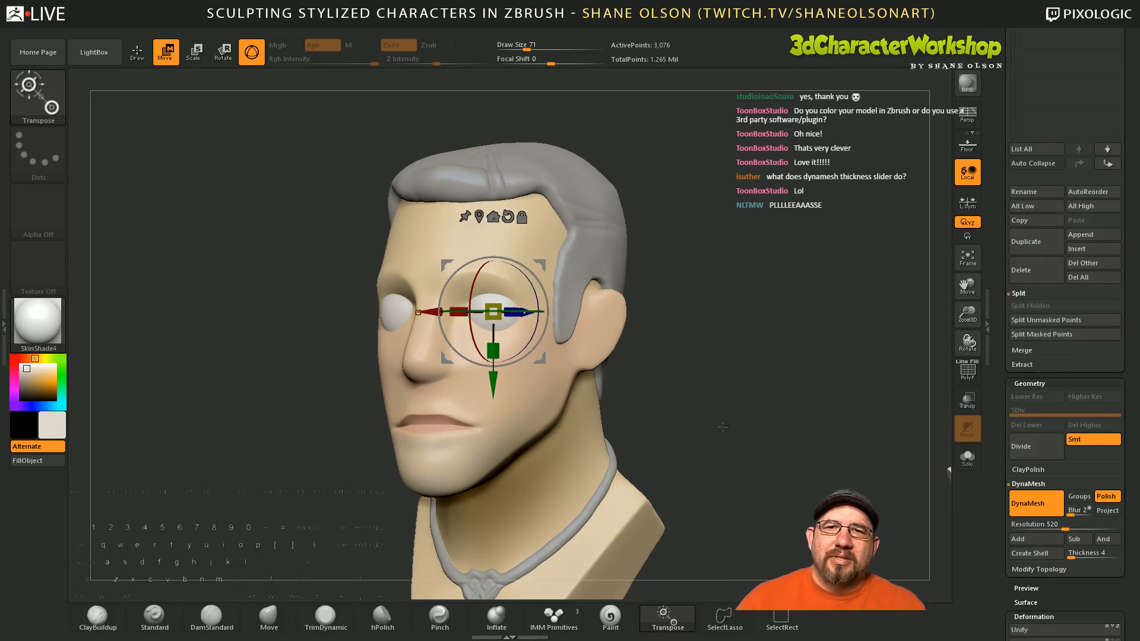
drag(696, 407, 692, 373)
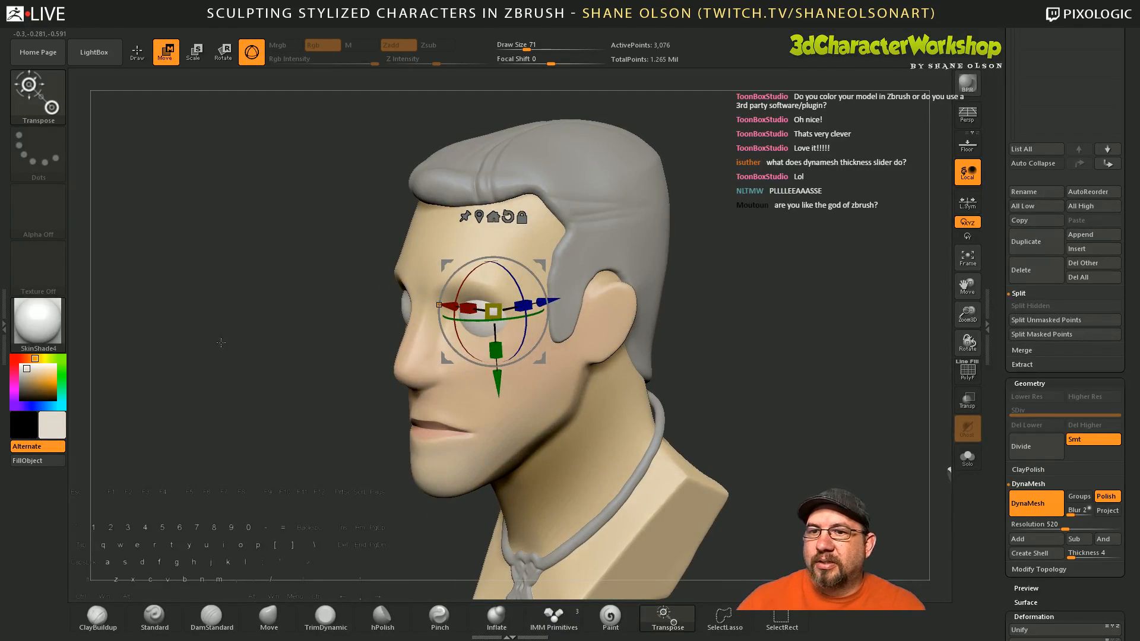
mouse_move(221, 342)
alt+mouse_down()
mouse_move(221, 324)
mouse_move(226, 352)
alt+mouse_up()
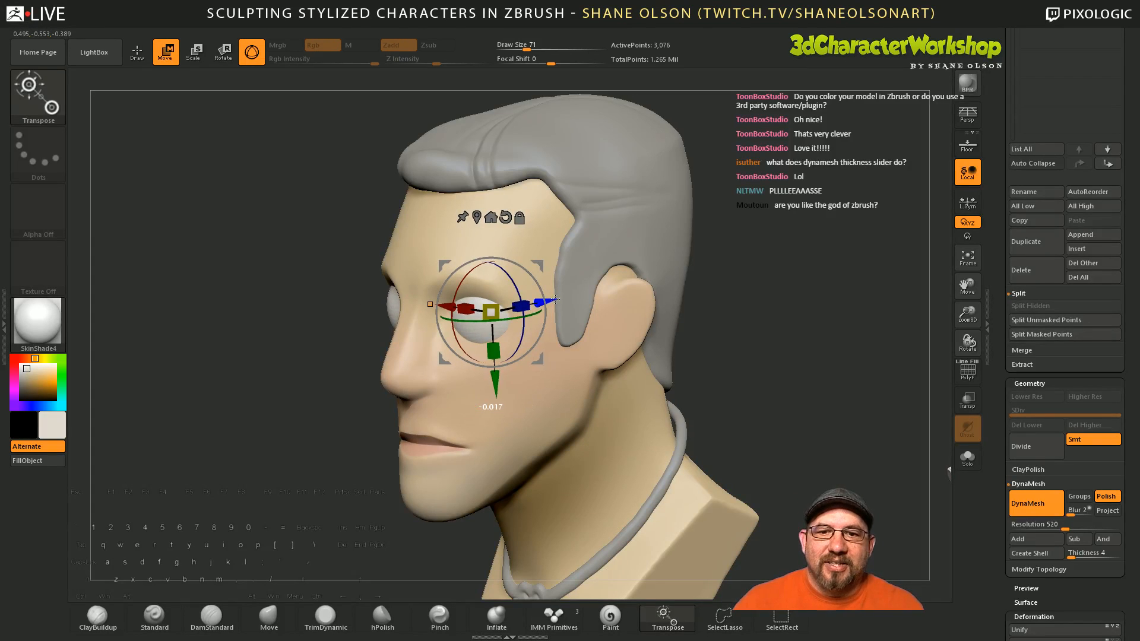
key(q)
mouse_move(763, 331)
mouse_down()
mouse_move(776, 330)
mouse_move(786, 306)
mouse_up()
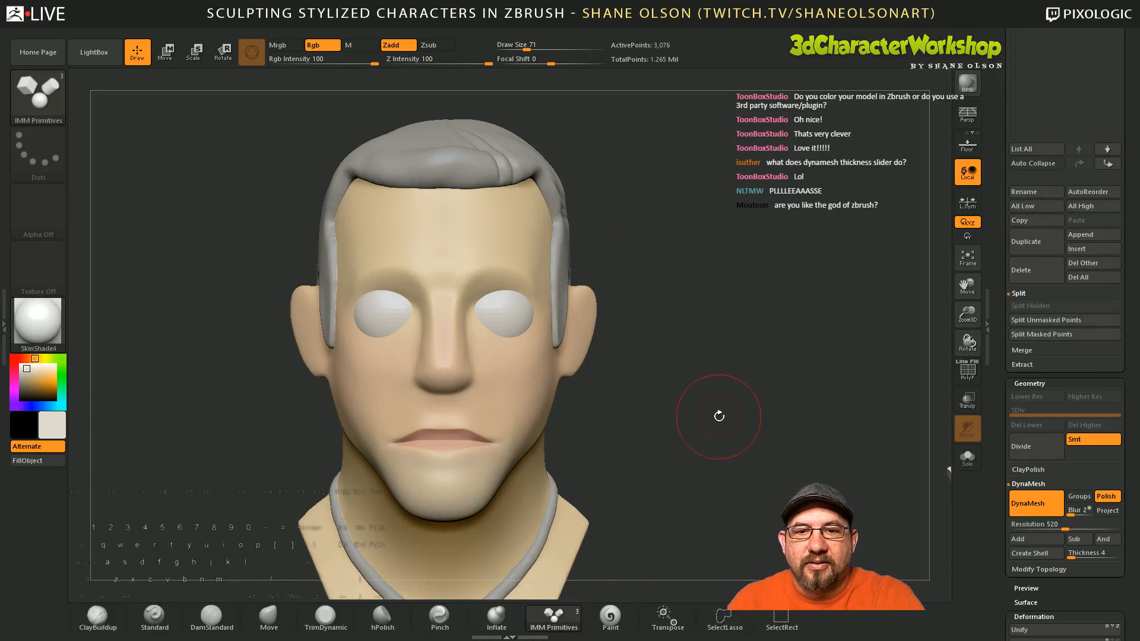
Step: Make the head mesh the active subtool and turn the eyeballs' visibility back on
drag(719, 416, 697, 414)
ctrl+alt+shift+drag(343, 268, 577, 438)
drag(710, 422, 720, 422)
drag(996, 205, 1000, 283)
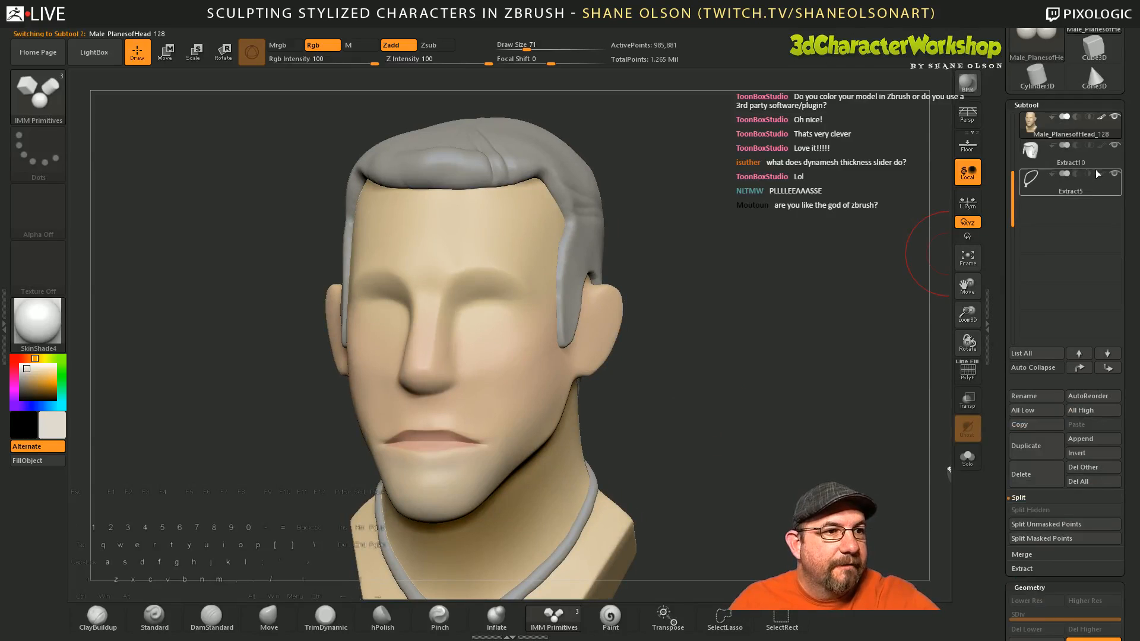
drag(1015, 157, 1049, 110)
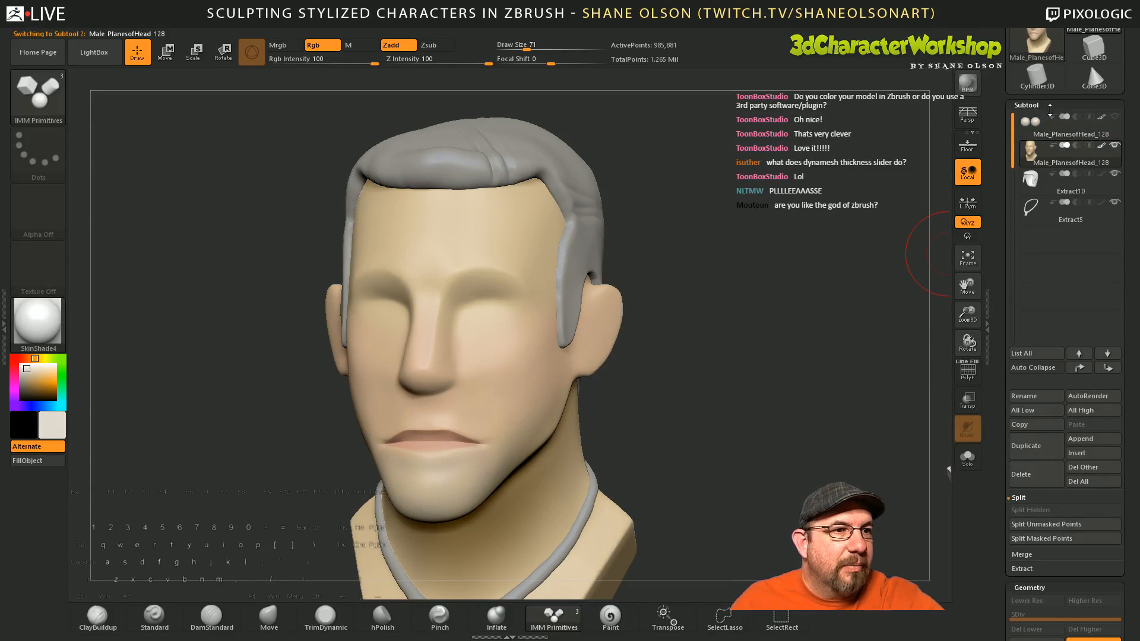
click(1115, 117)
drag(720, 422, 599, 401)
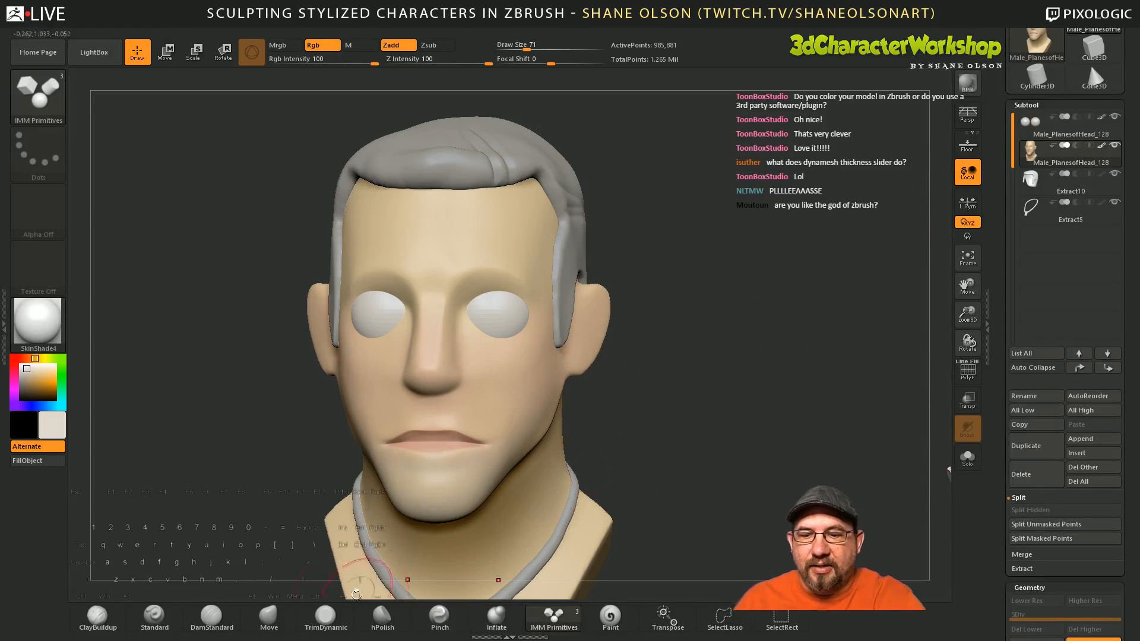
Step: Carve the lower and upper eyelid edges around the eyeballs with the DamStandard brush at draw size 41
click(212, 617)
key(s)
drag(684, 392, 606, 406)
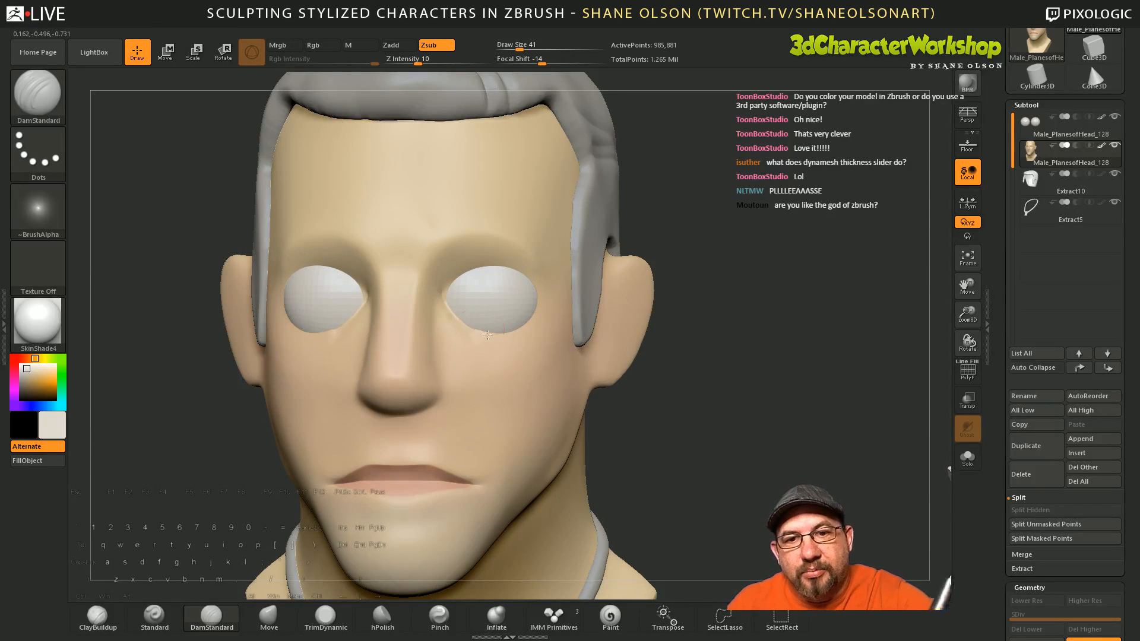
drag(684, 404, 453, 309)
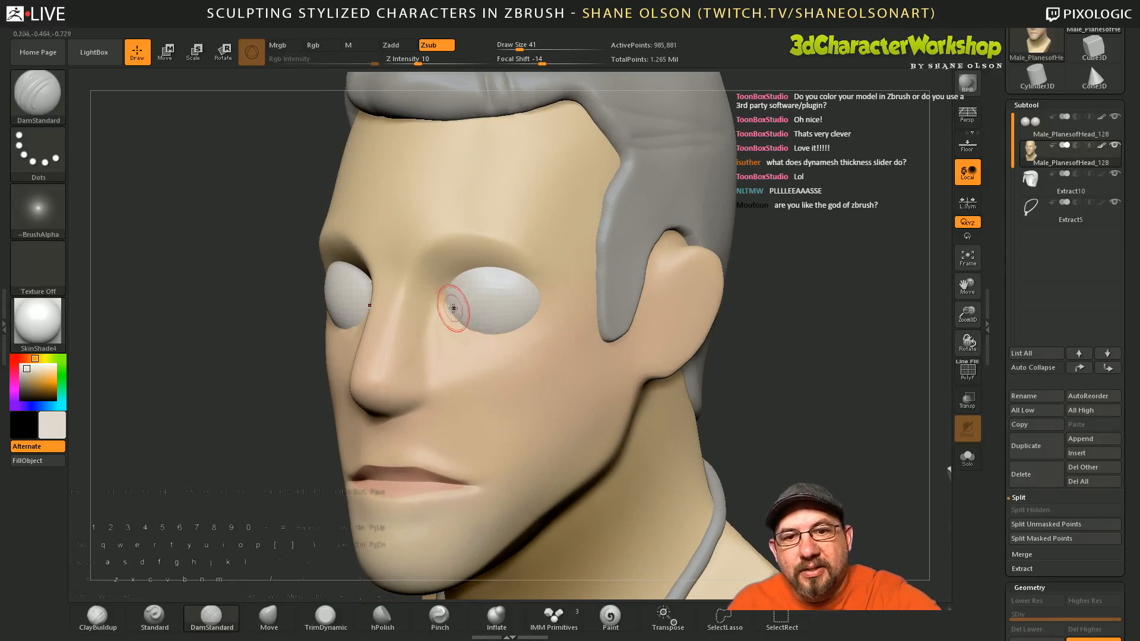
drag(486, 351, 497, 358)
drag(451, 316, 512, 356)
drag(742, 401, 846, 396)
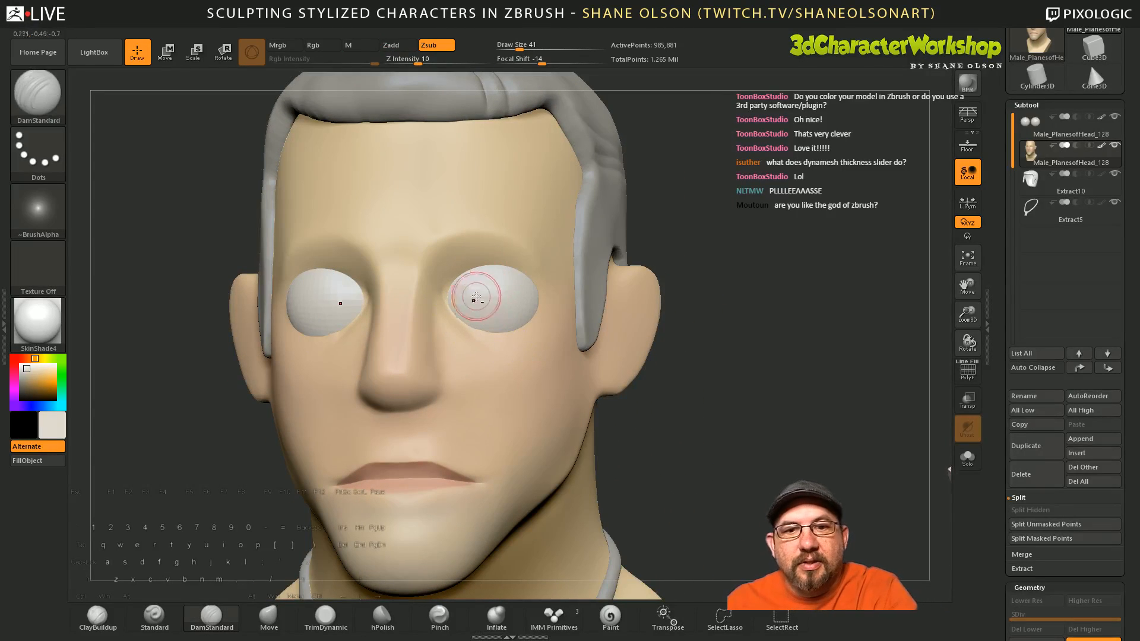
drag(449, 297, 501, 274)
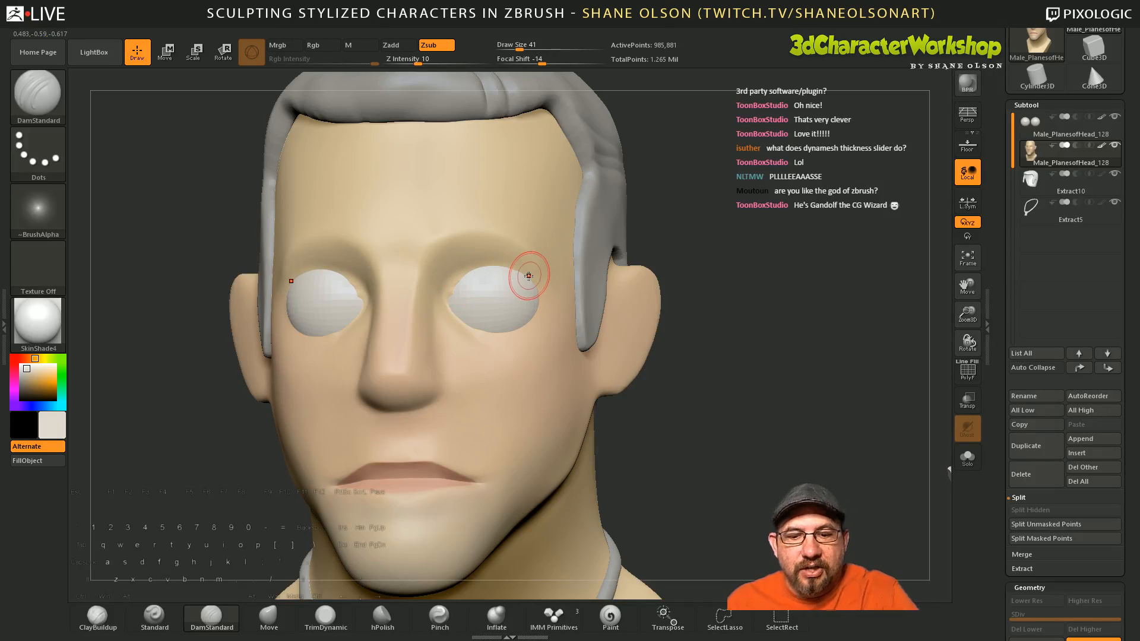
Step: With the eyeballs hidden, smooth the upper eyelids and build them up using ClayBuildup at Z Intensity 4
click(97, 617)
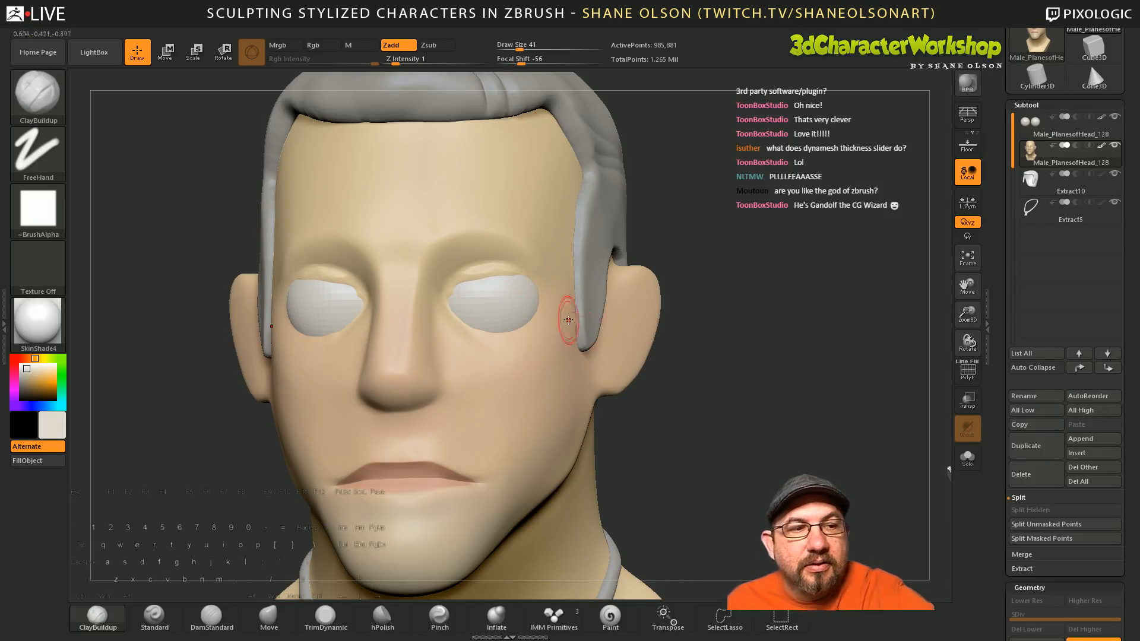
click(1114, 118)
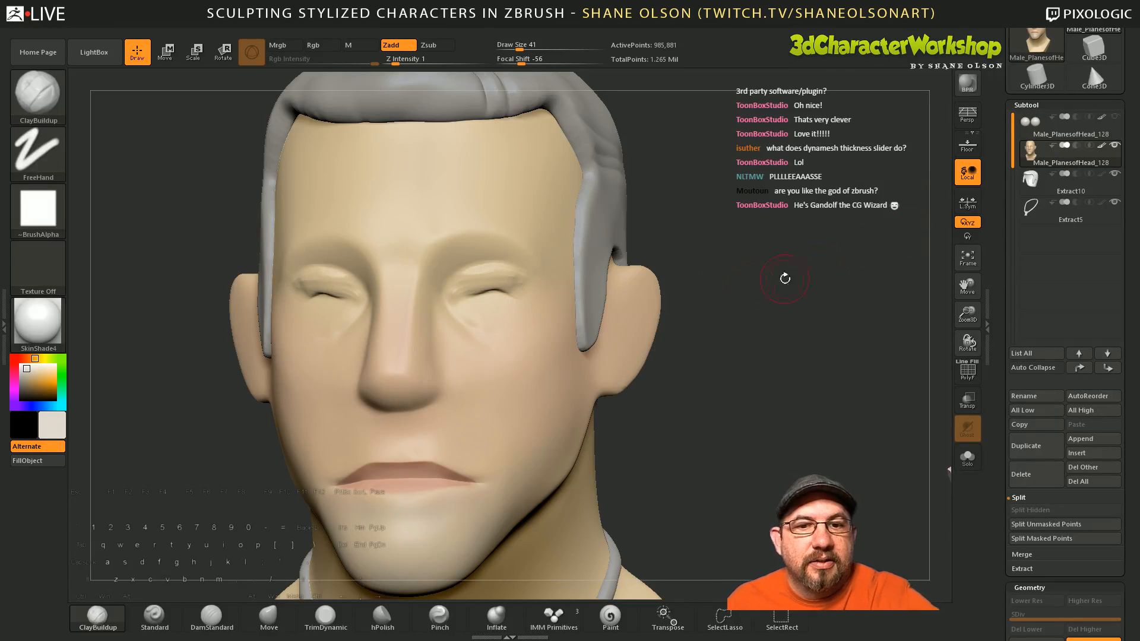
key(shift)
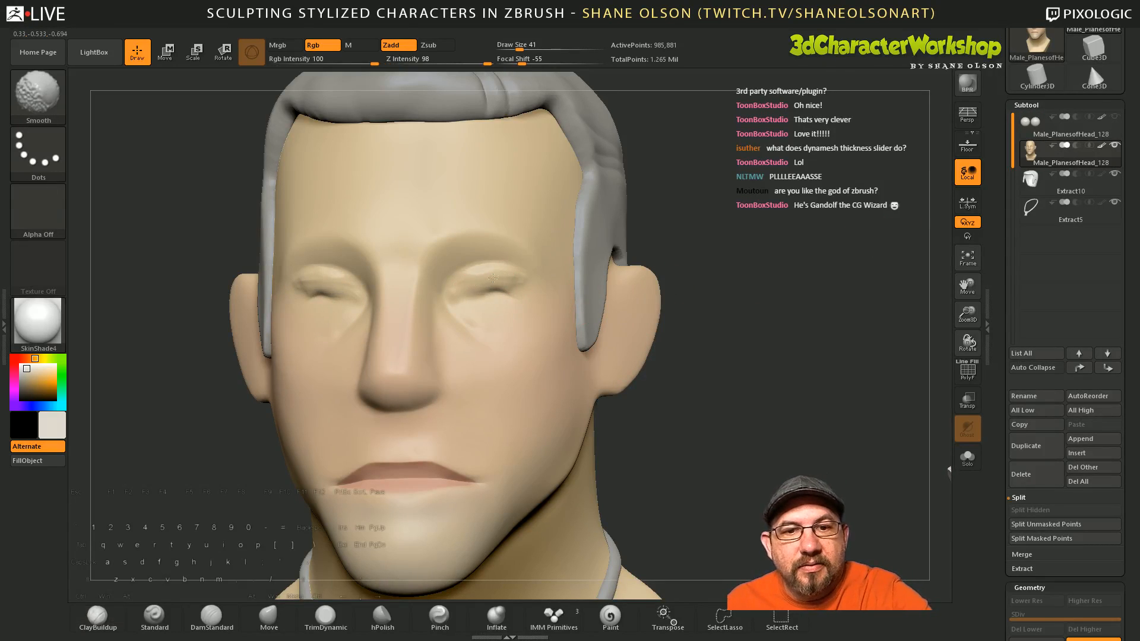
shift+drag(492, 278, 499, 280)
click(405, 61)
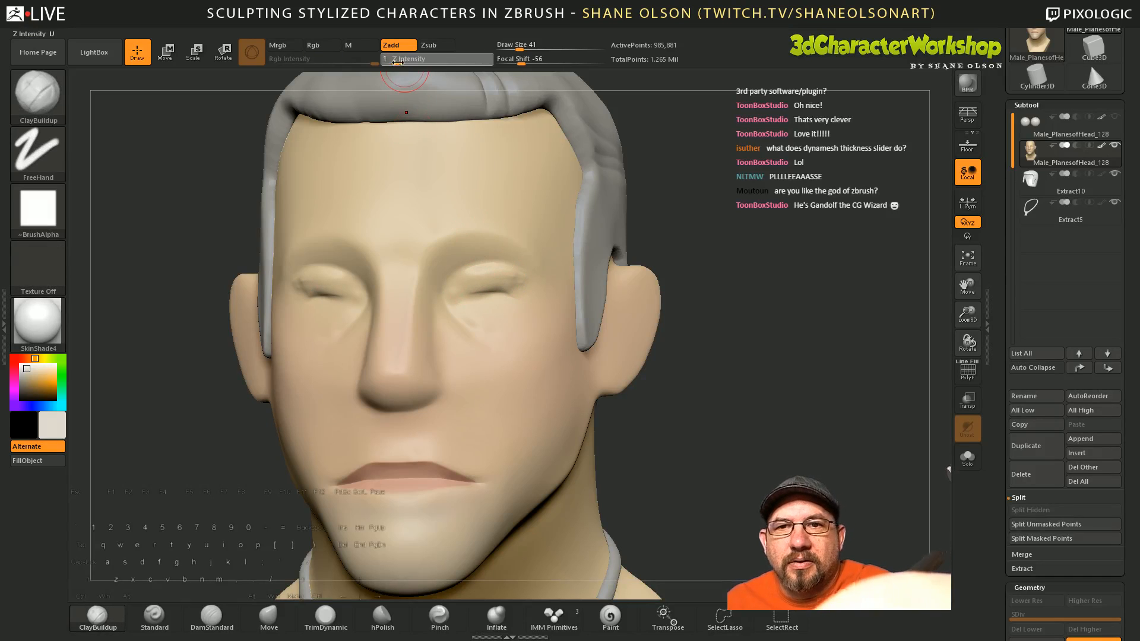
drag(494, 287, 526, 288)
mouse_move(456, 290)
mouse_down()
mouse_move(498, 280)
mouse_move(528, 292)
mouse_up()
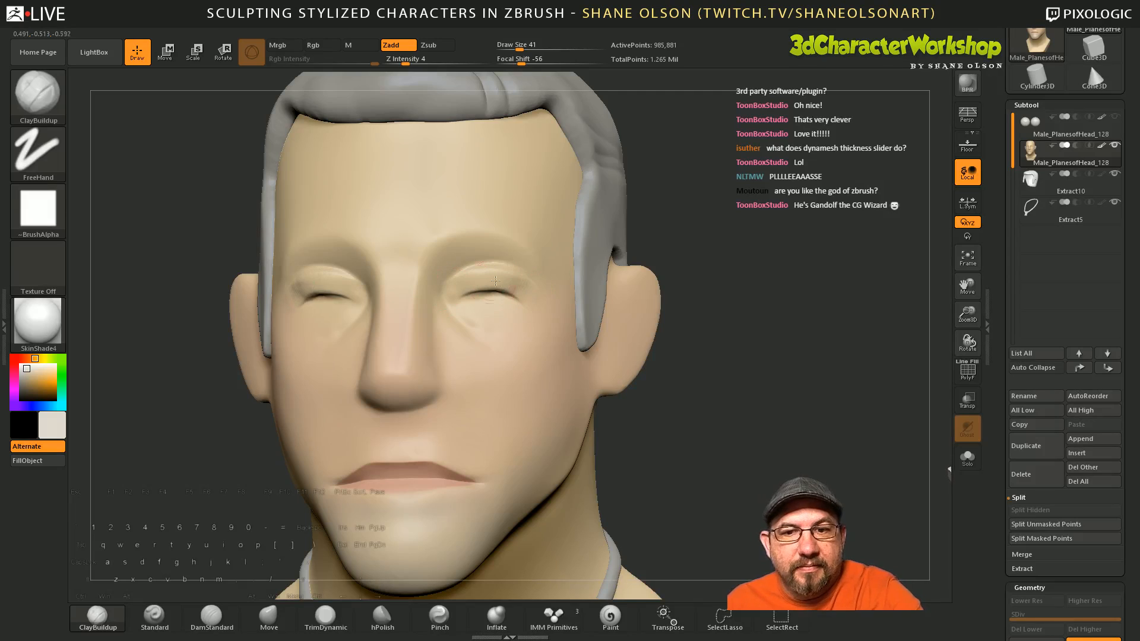
Step: Show the eyeballs again, add clay to the outer ends of the upper eyelids, and smooth the lids
click(1114, 118)
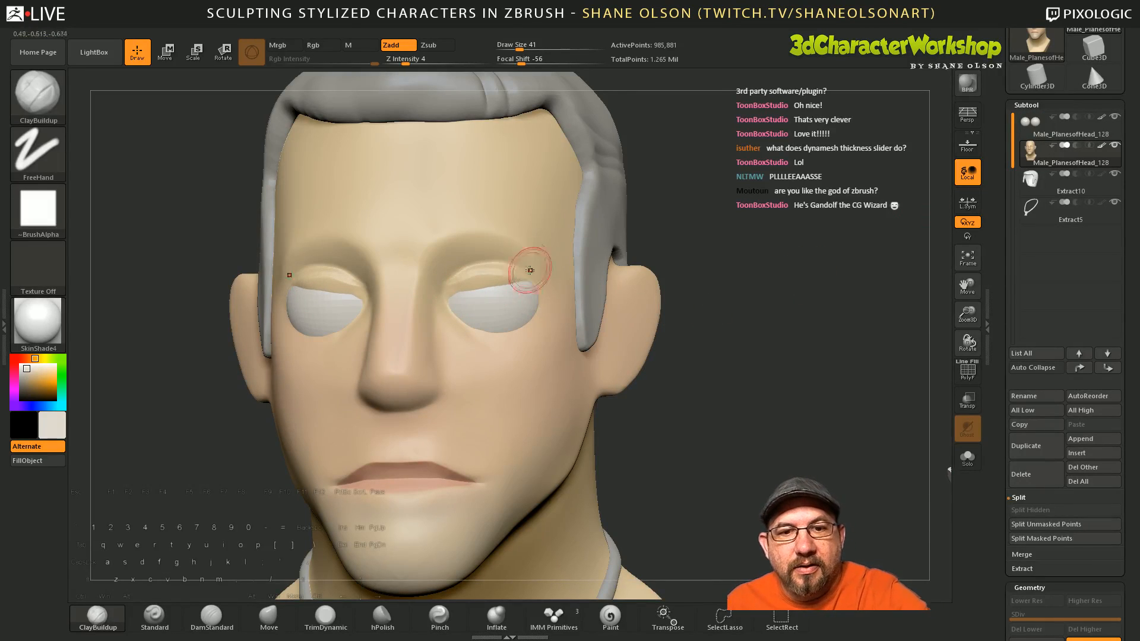
drag(526, 292, 531, 291)
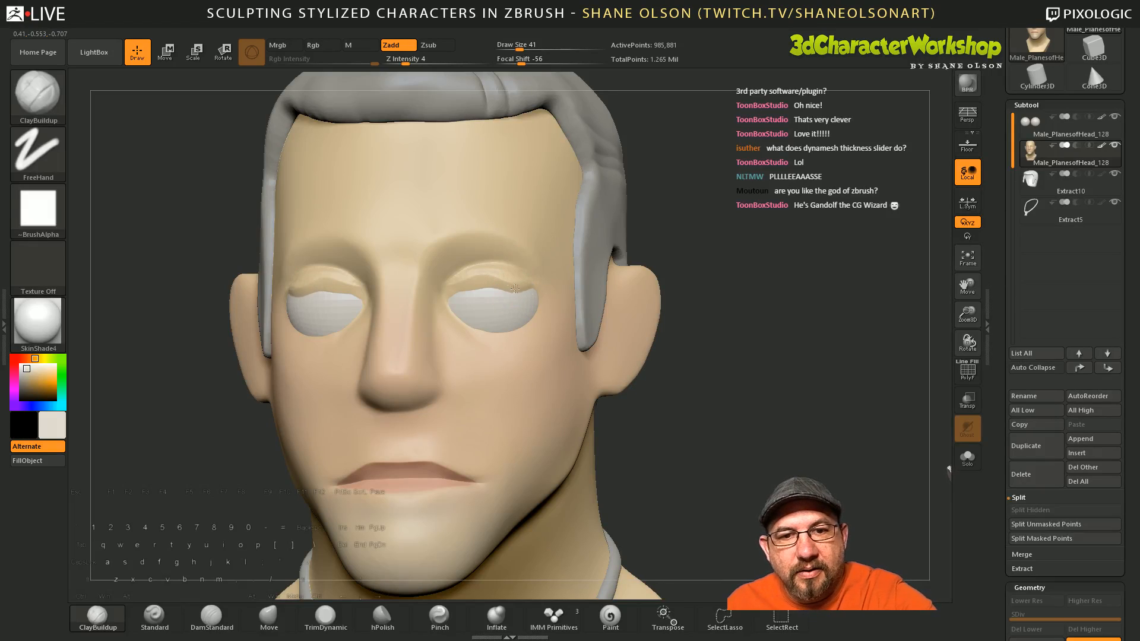
key(shift)
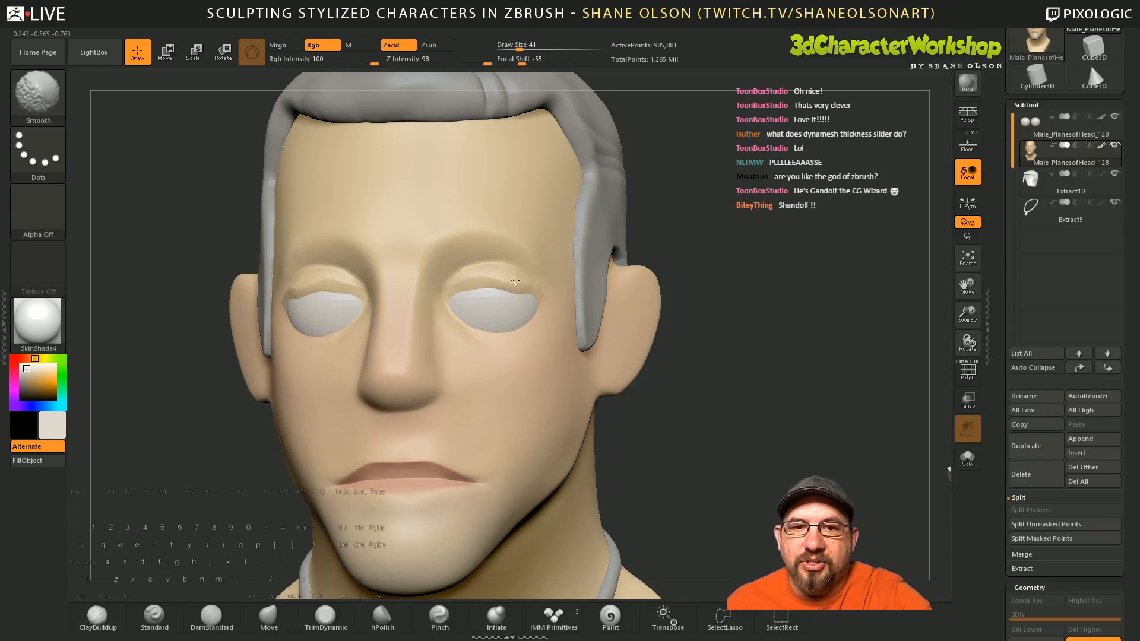
right_drag(531, 302, 510, 291)
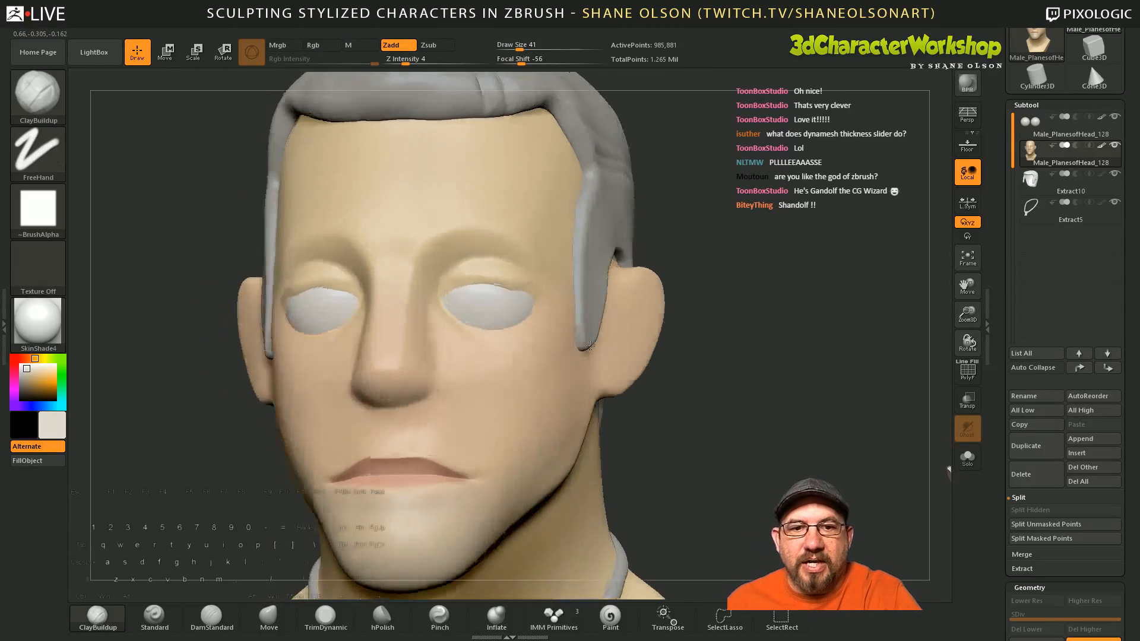
Step: Pull the upper eyelids up into a rounder arch over the eyeballs with the Move brush at draw size 51
click(274, 620)
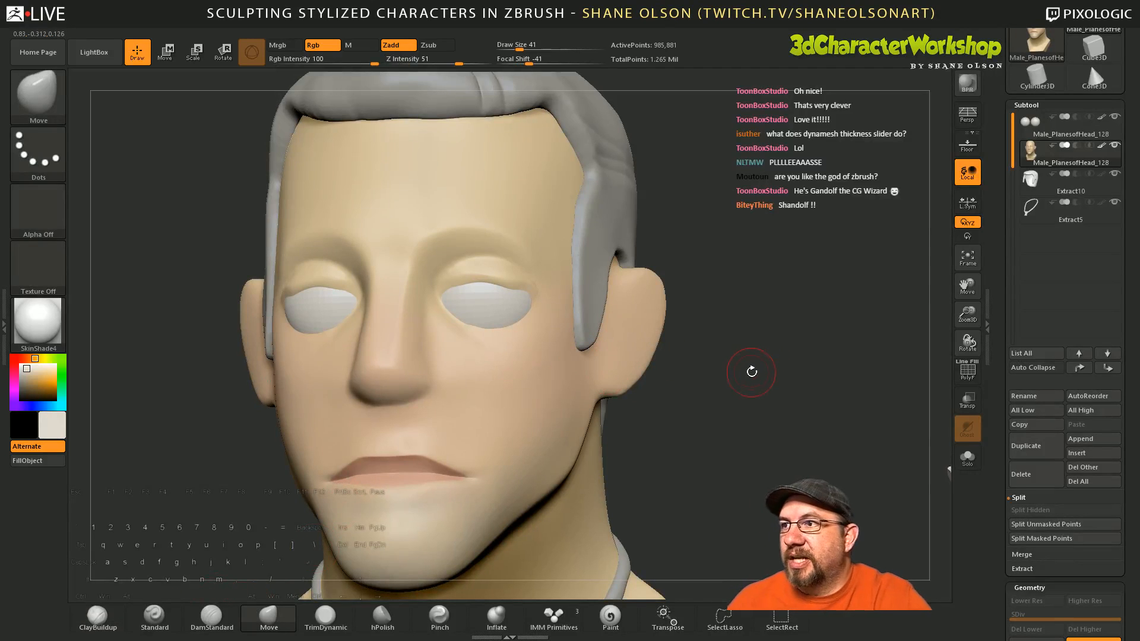
drag(751, 372, 746, 373)
key(s)
drag(750, 371, 756, 371)
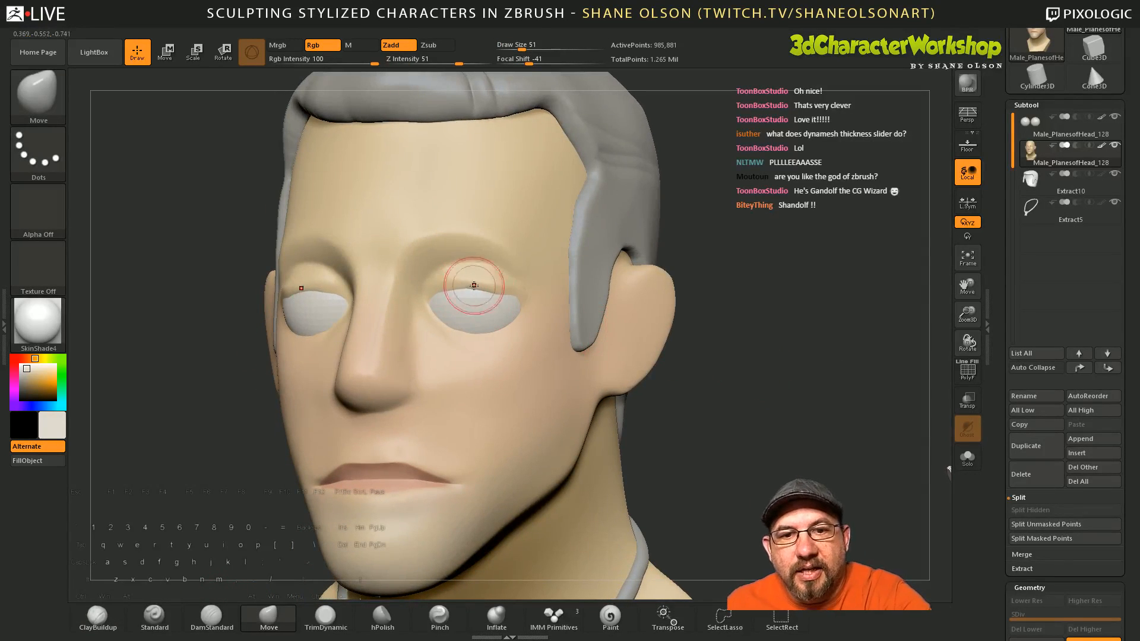
drag(460, 289, 486, 277)
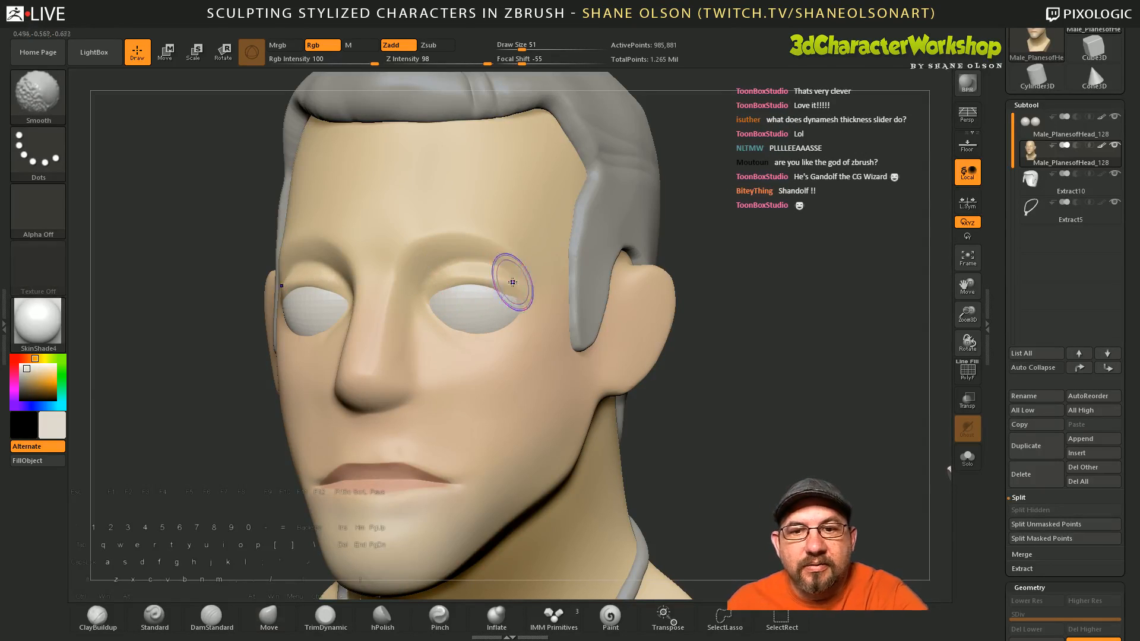
mouse_move(605, 454)
right_down()
mouse_move(682, 448)
mouse_move(592, 438)
right_up()
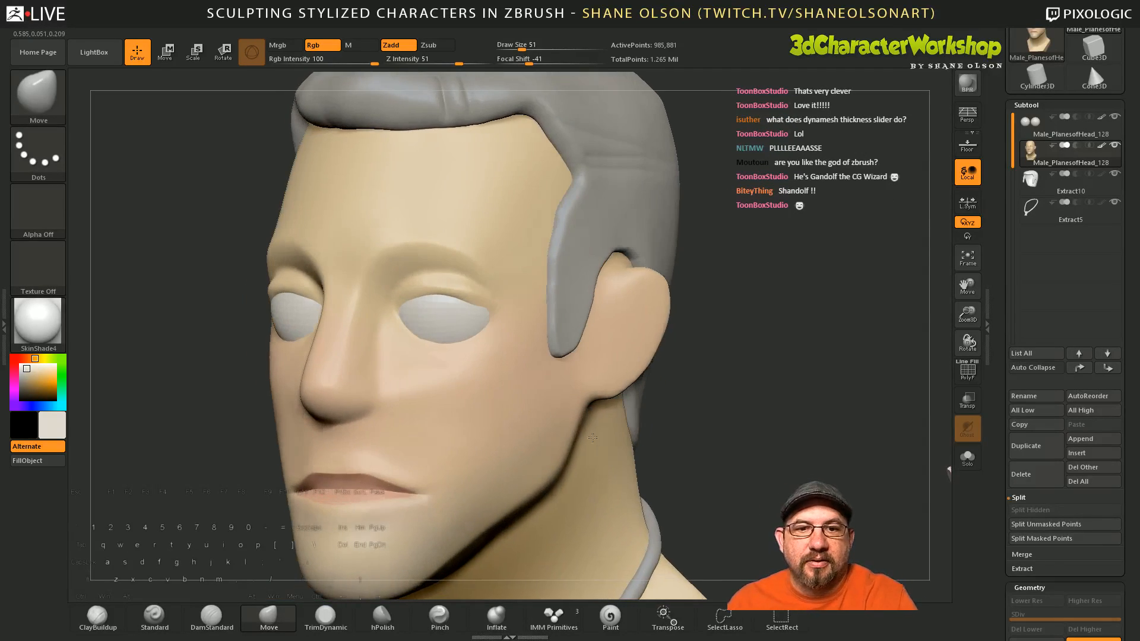
Step: Carve creases at the outer eye corners with DamStandard and smooth the lids near the inner corners
click(211, 617)
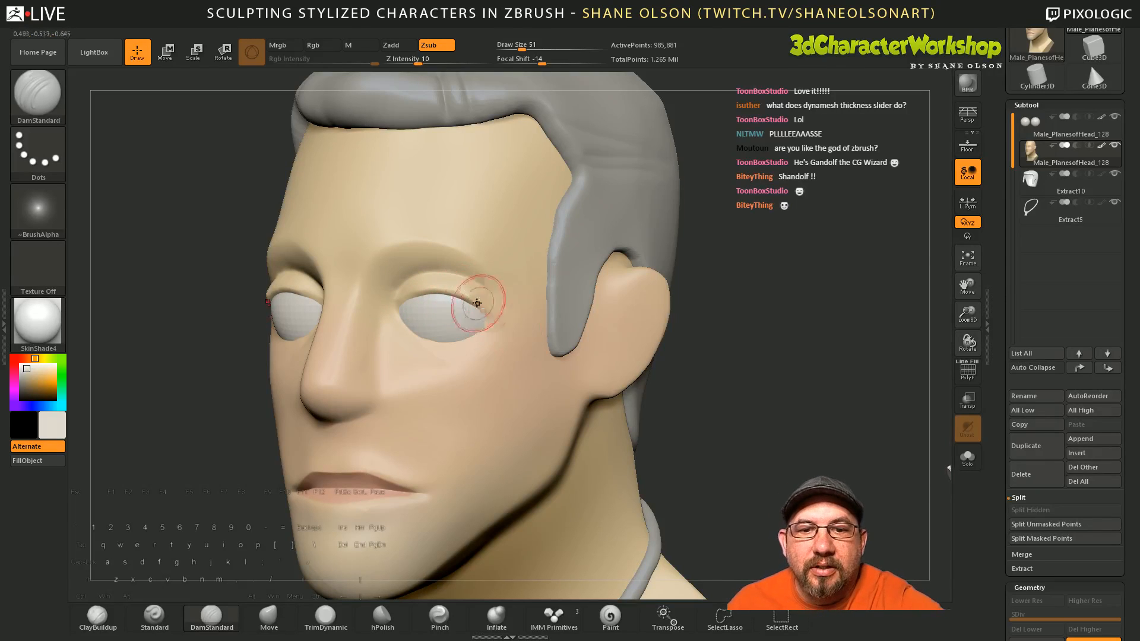
drag(463, 298, 497, 321)
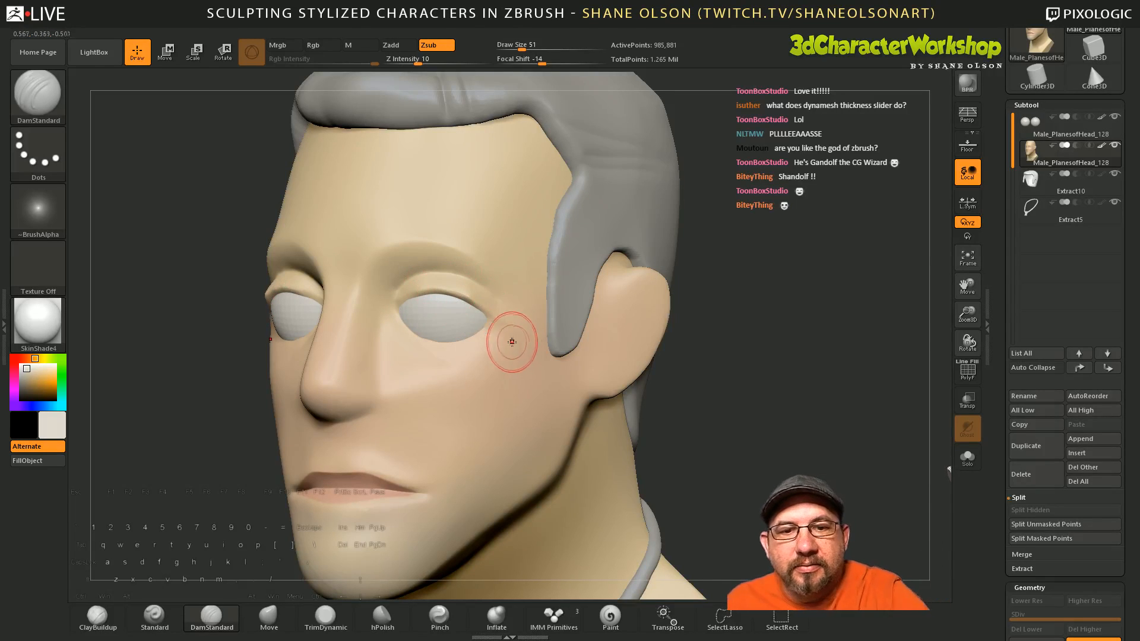
mouse_move(511, 341)
right_down()
mouse_move(552, 338)
mouse_move(531, 328)
right_up()
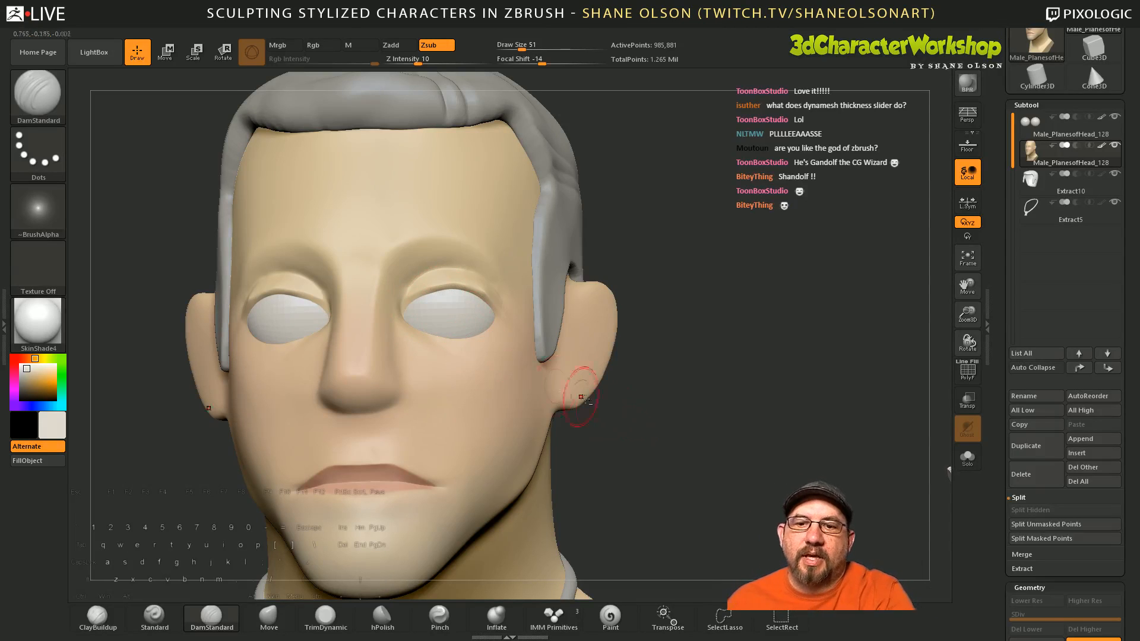
alt+drag(673, 467, 618, 419)
shift+drag(408, 301, 412, 298)
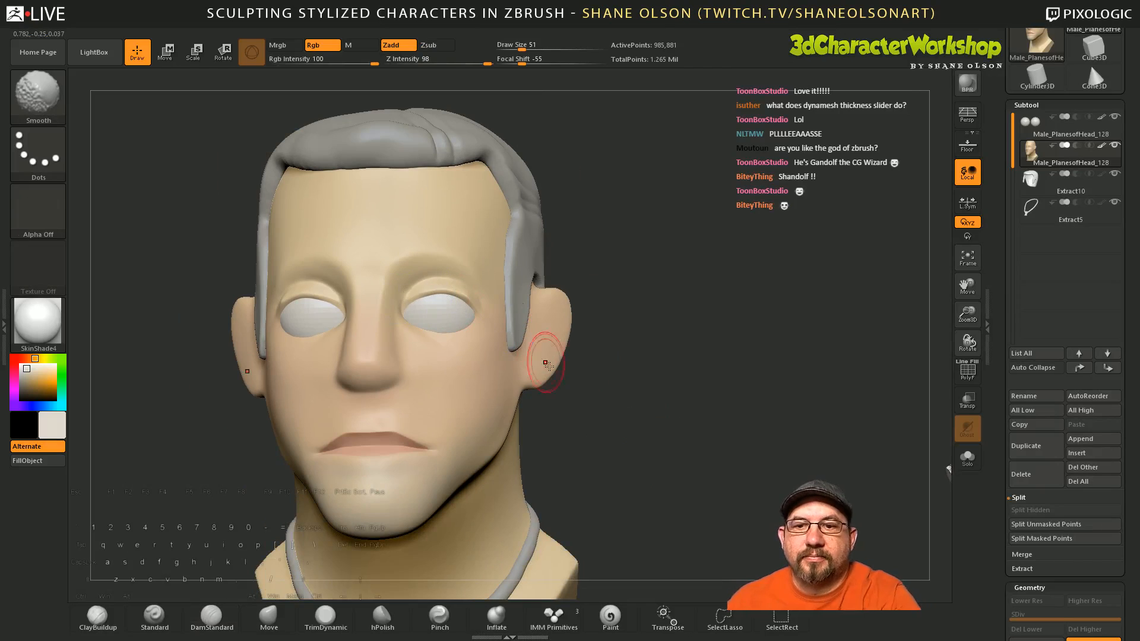
Step: Reshape the nose from its side toward the bridge in profile with the Move brush at draw size 83
mouse_move(647, 458)
mouse_down()
mouse_move(692, 447)
mouse_move(634, 459)
mouse_move(633, 397)
mouse_up()
click(268, 617)
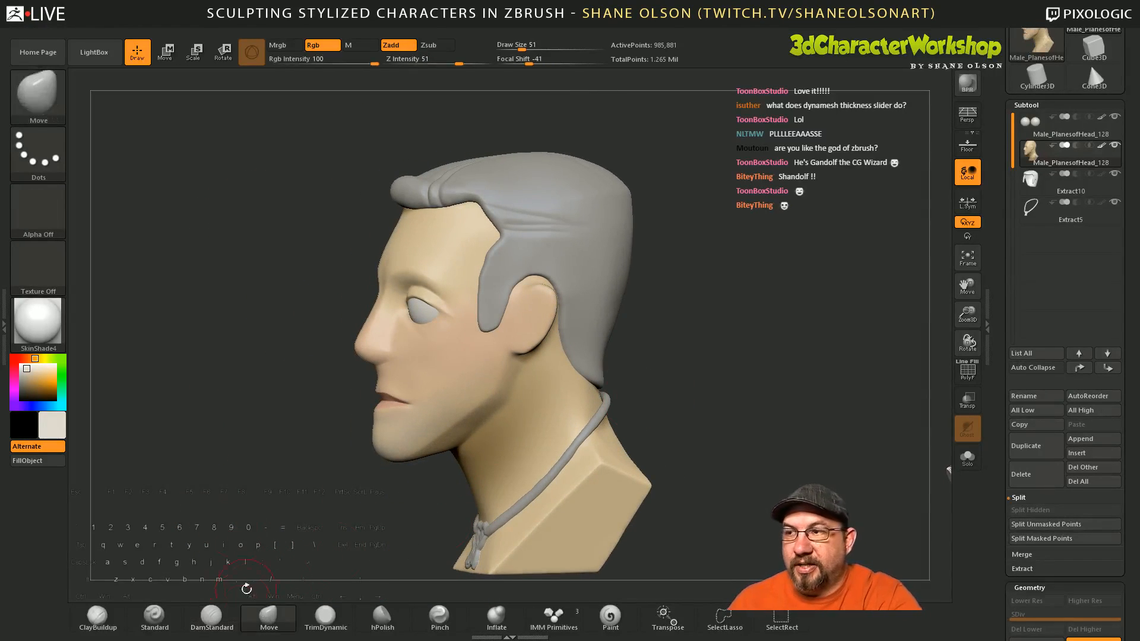
key(s)
drag(233, 481, 239, 481)
drag(386, 351, 386, 352)
drag(384, 344, 373, 307)
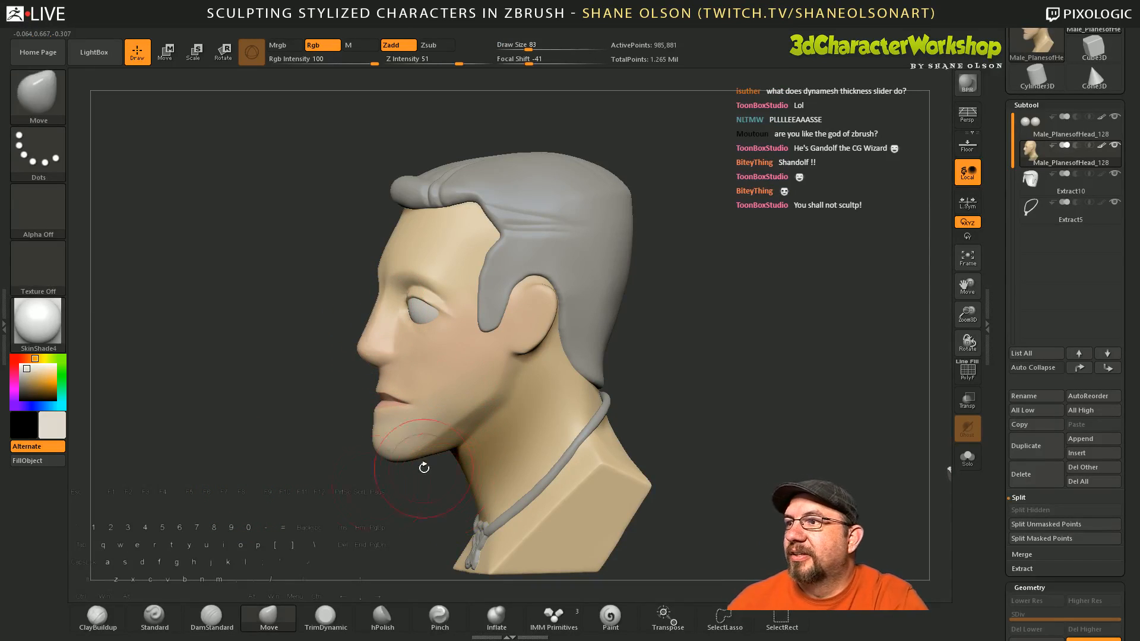
Step: Reduce the Move brush to draw size 59 and refine the profile of the nose bridge
key(s)
drag(309, 510, 302, 511)
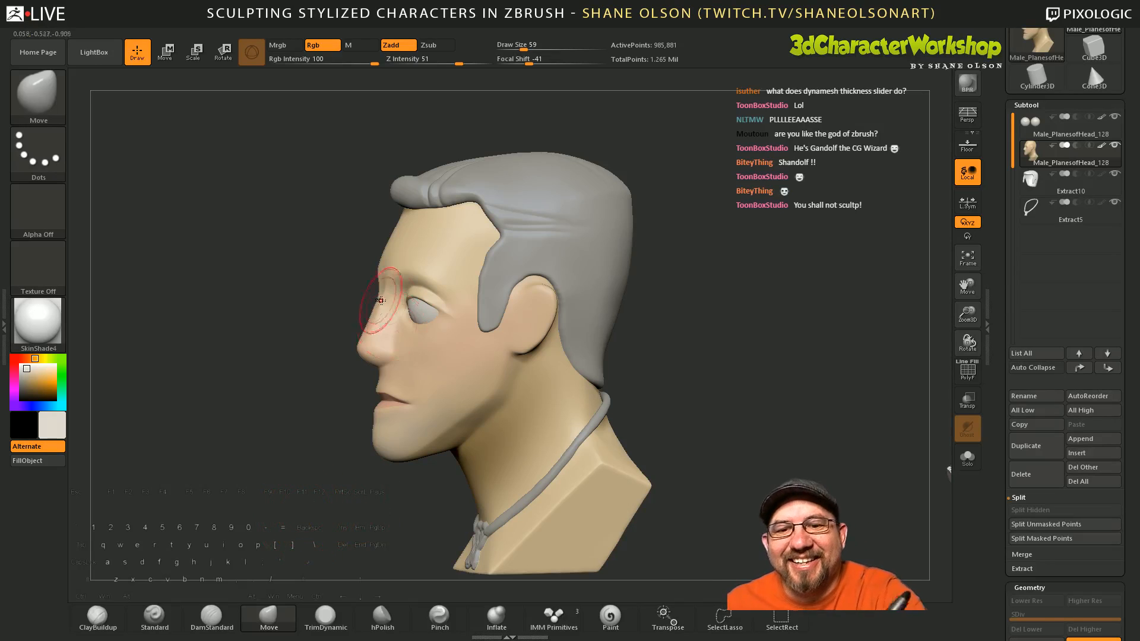
drag(379, 318, 377, 316)
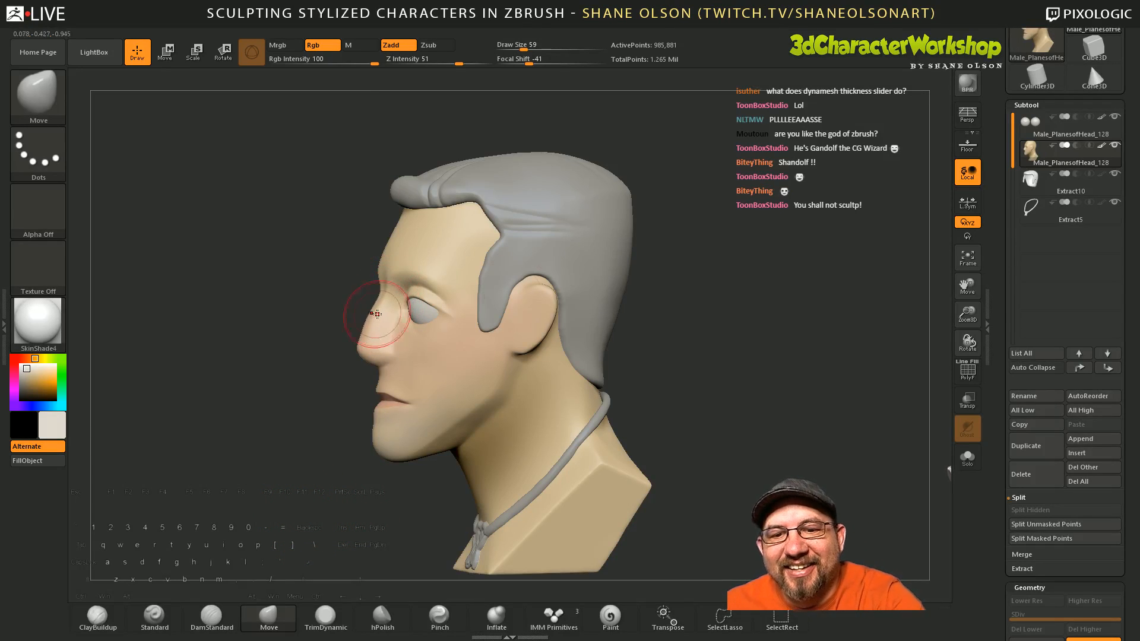
Step: Set the draw size to 29 and lightly smooth the upper eyelids from the front
mouse_move(700, 381)
mouse_down()
mouse_move(755, 375)
mouse_move(731, 355)
mouse_move(674, 389)
mouse_move(529, 345)
mouse_up()
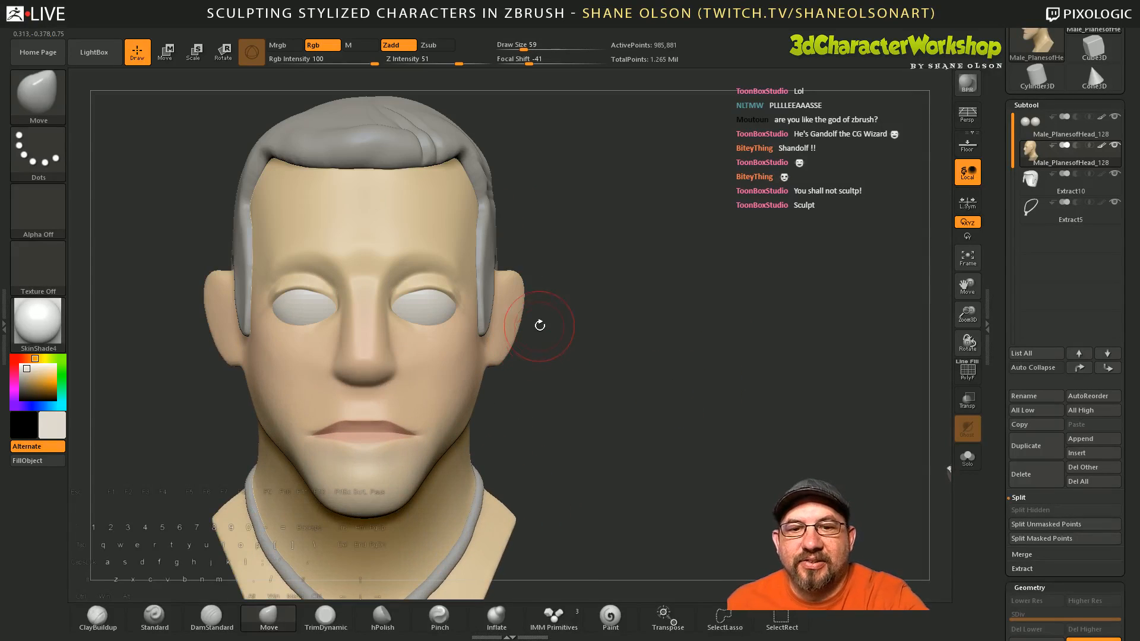
key(s)
drag(580, 281, 571, 281)
shift+drag(449, 290, 434, 286)
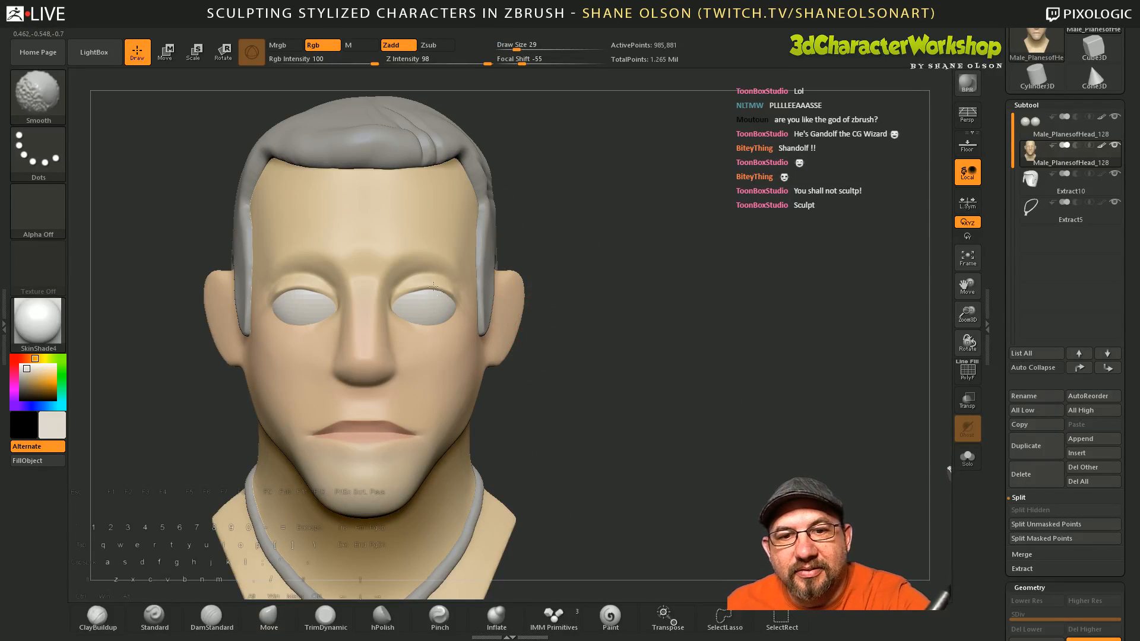
Step: Sample the face's skin color and darken the active color to near-black to preview it on the hair and necklace
mouse_move(614, 366)
alt+mouse_down()
mouse_move(618, 381)
mouse_move(739, 420)
mouse_move(718, 423)
alt+mouse_up()
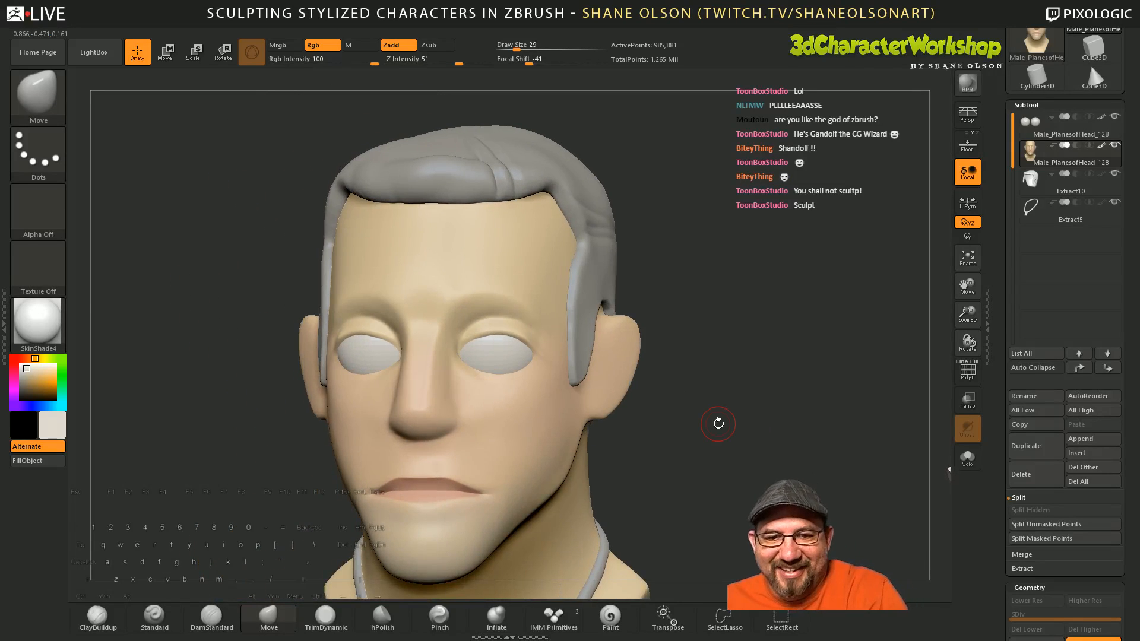
key(c)
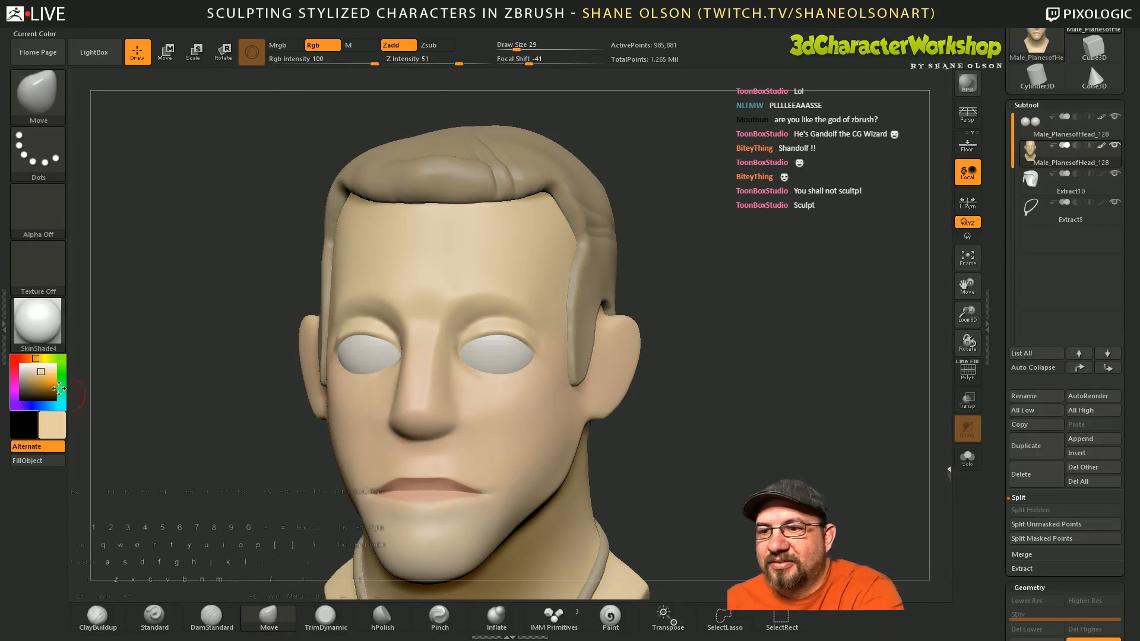
click(55, 422)
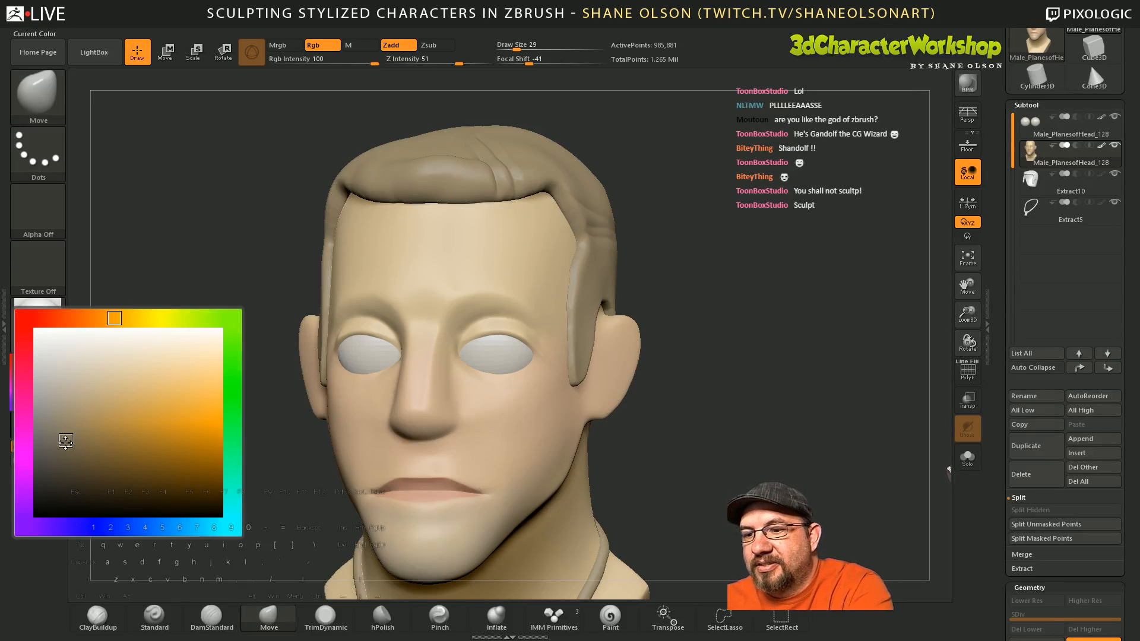
click(50, 491)
drag(710, 323, 712, 386)
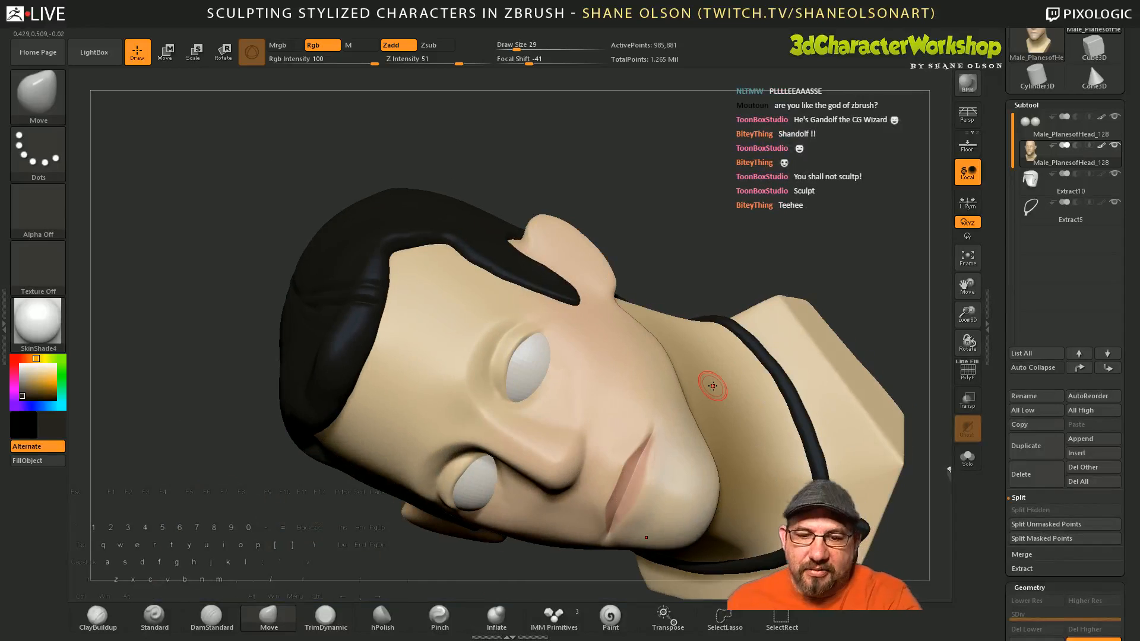
Step: Switch to the Paint brush with a draw size of 29 and view the whole bust
click(597, 621)
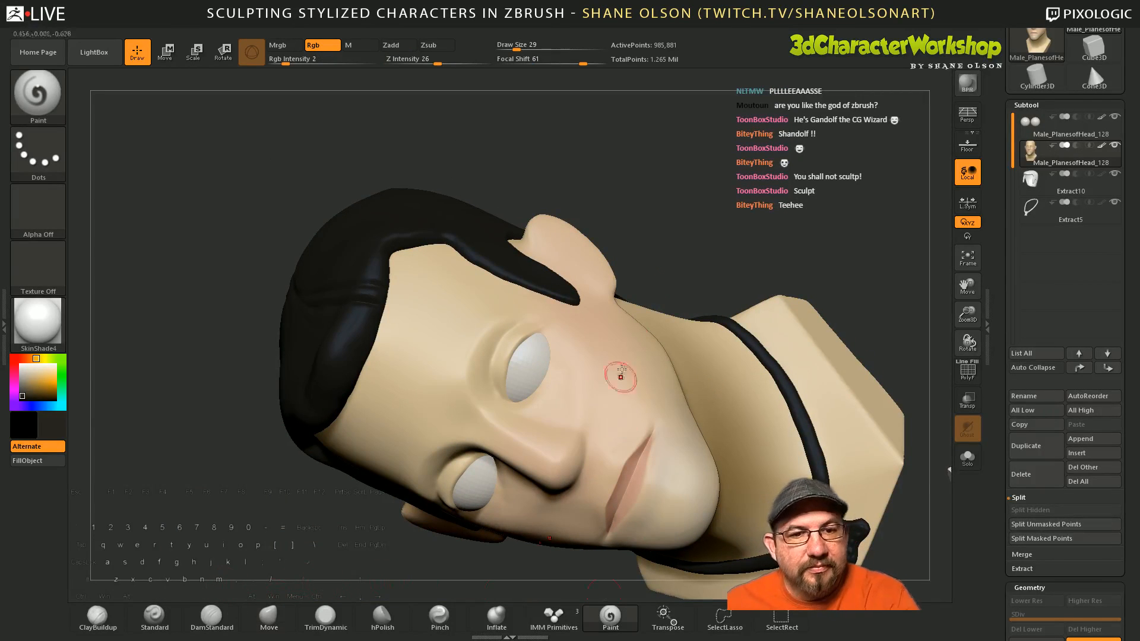
key(s)
drag(662, 242, 660, 242)
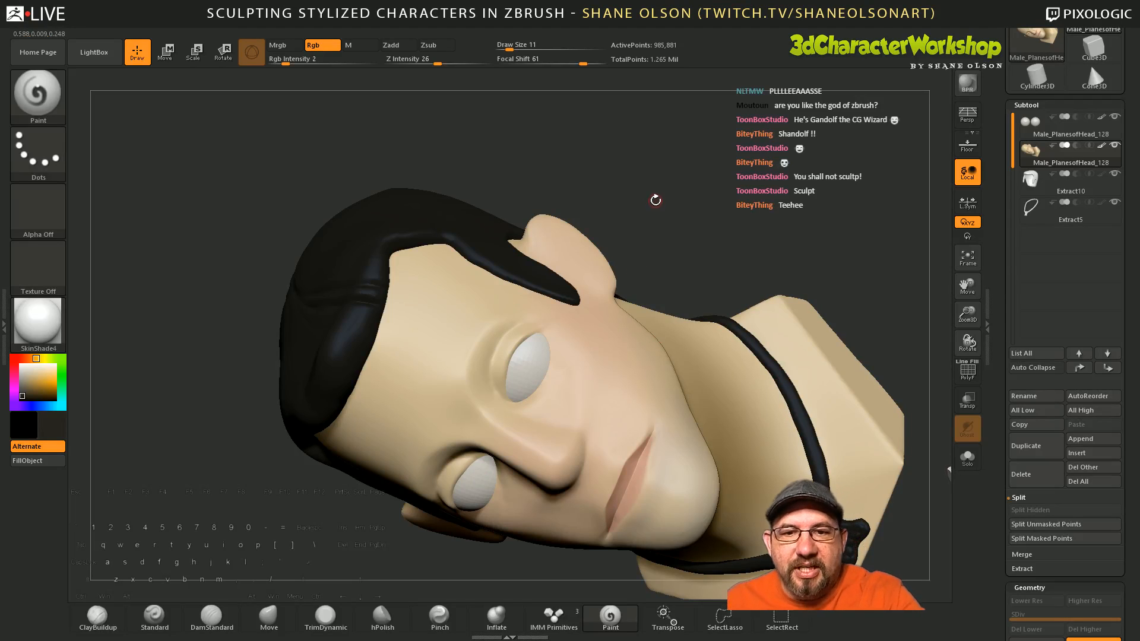
drag(655, 200, 654, 181)
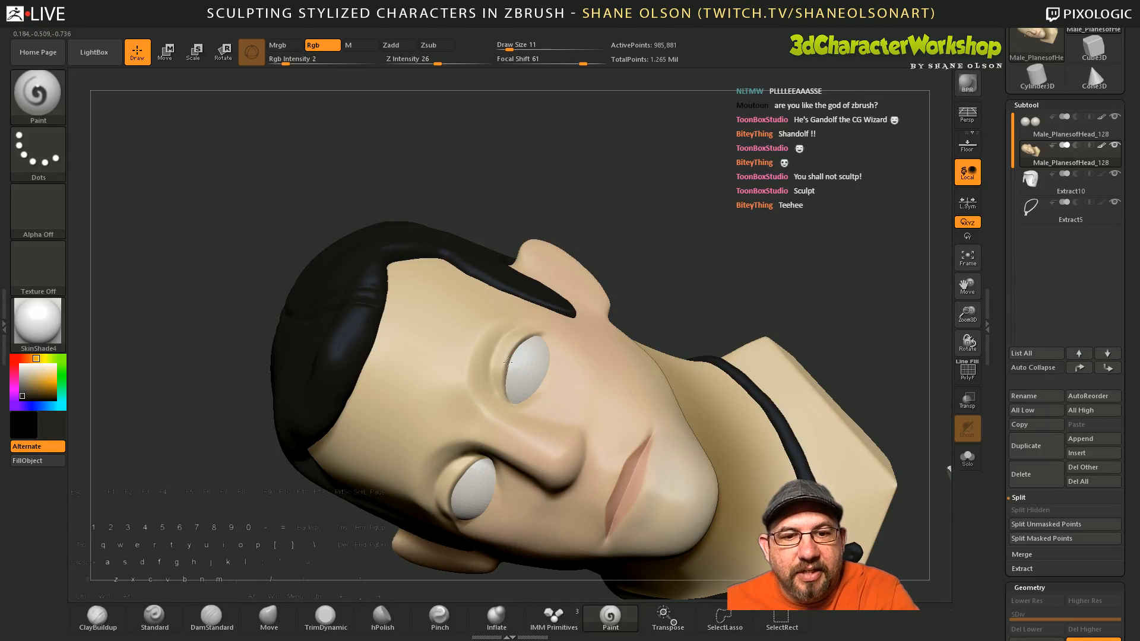
key(s)
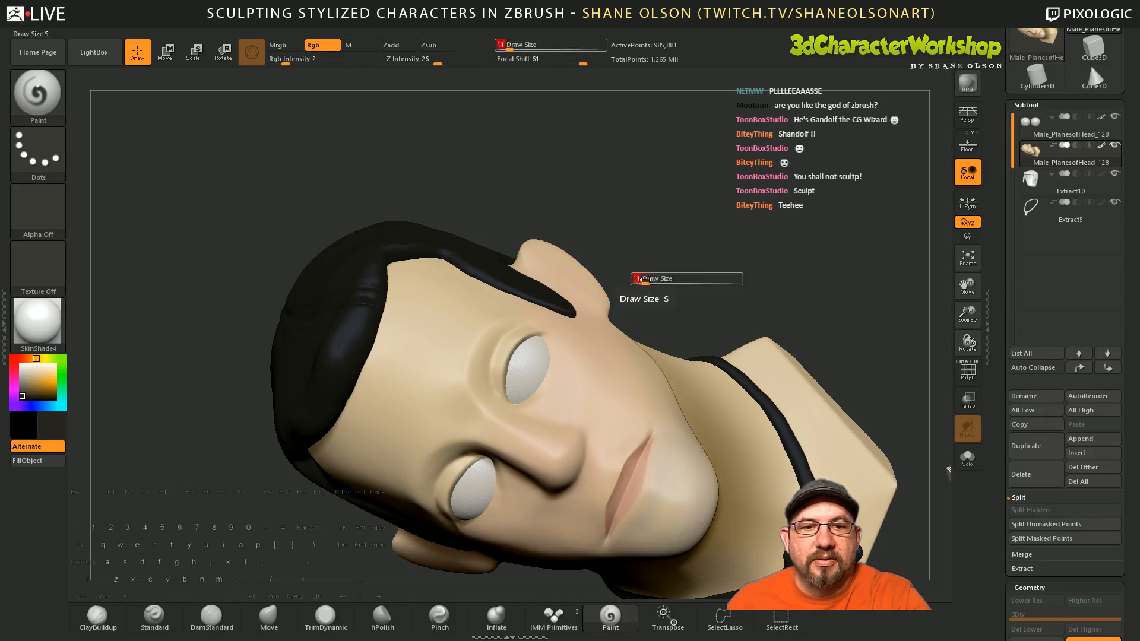
drag(643, 281, 651, 285)
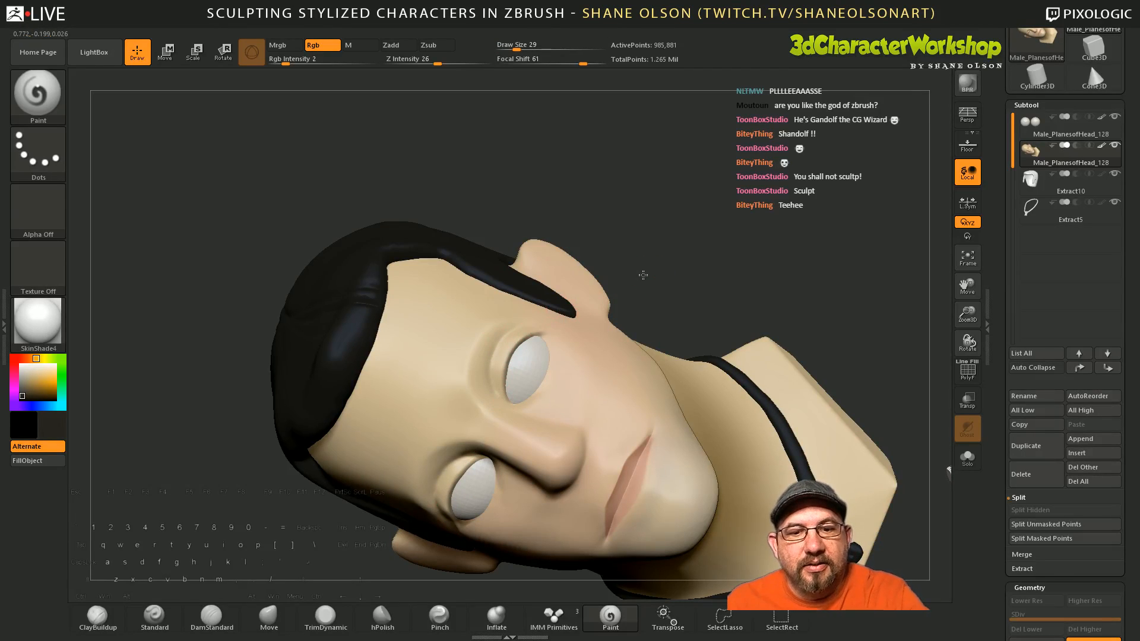
alt+drag(643, 275, 615, 208)
drag(736, 229, 691, 453)
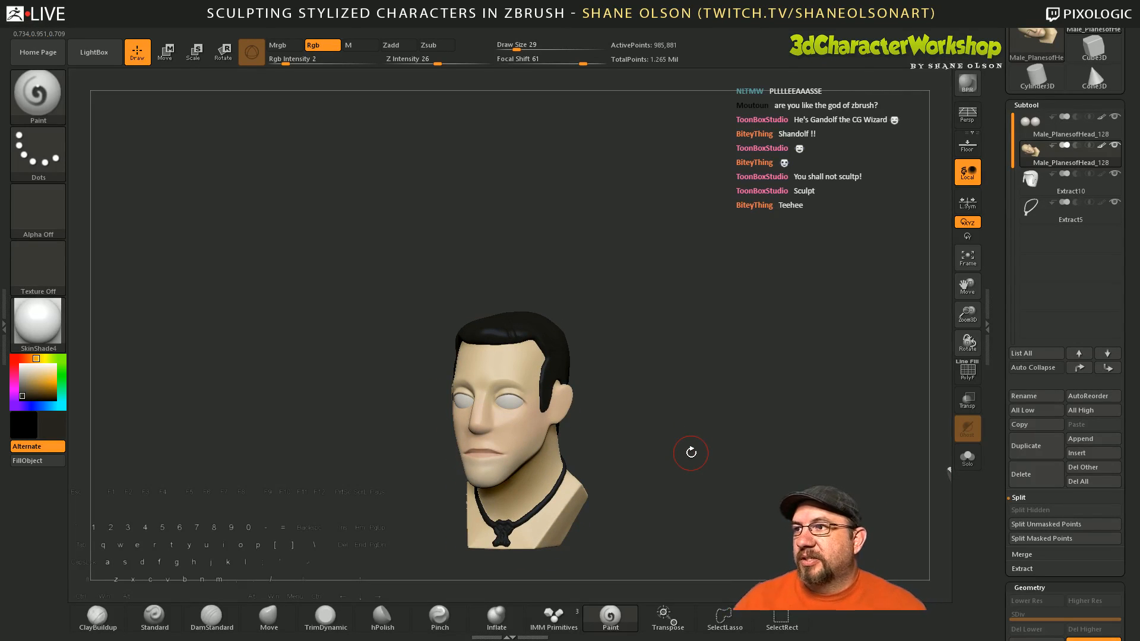
mouse_move(629, 384)
mouse_down()
mouse_move(624, 338)
mouse_move(587, 330)
mouse_up()
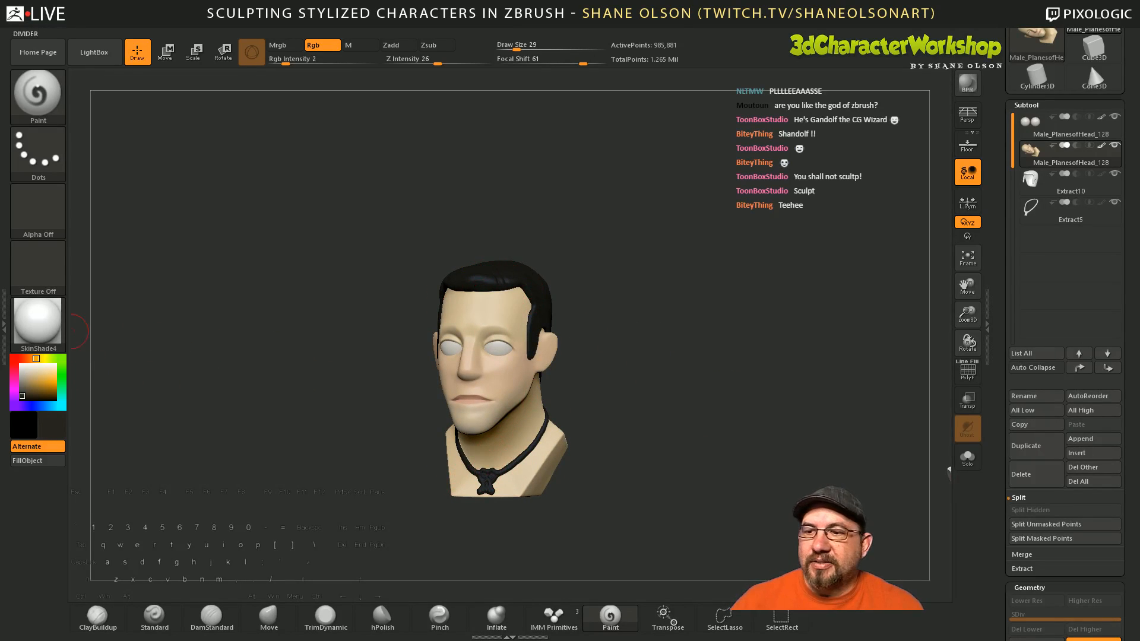
Step: Set the active color to a light green and preview it on the unfilled hair and necklace
click(62, 365)
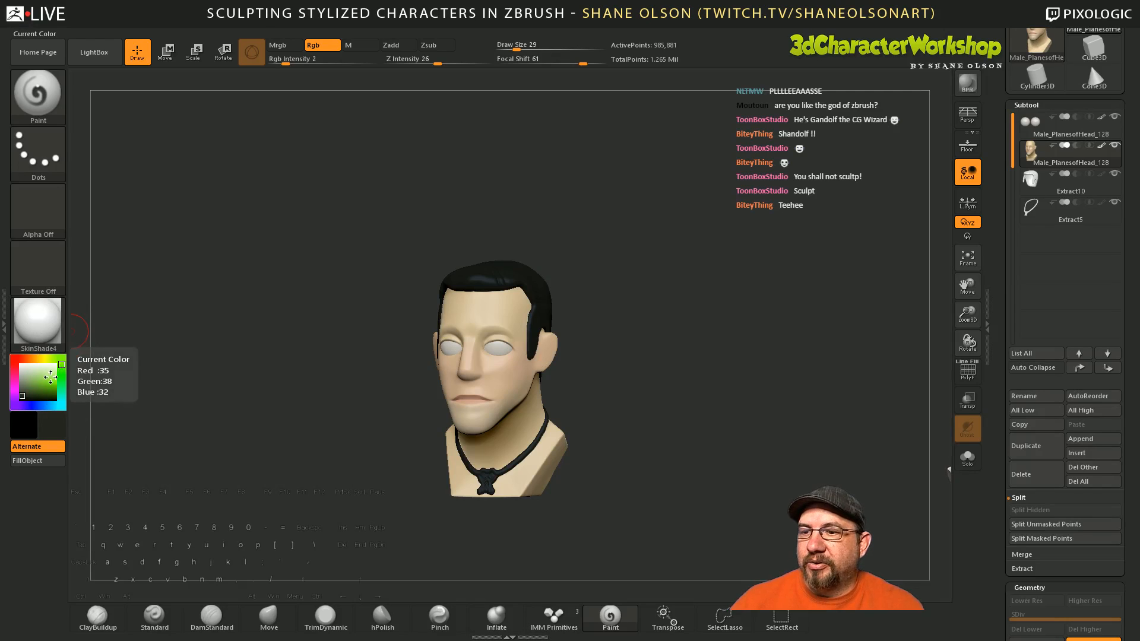
click(50, 377)
drag(311, 356, 349, 348)
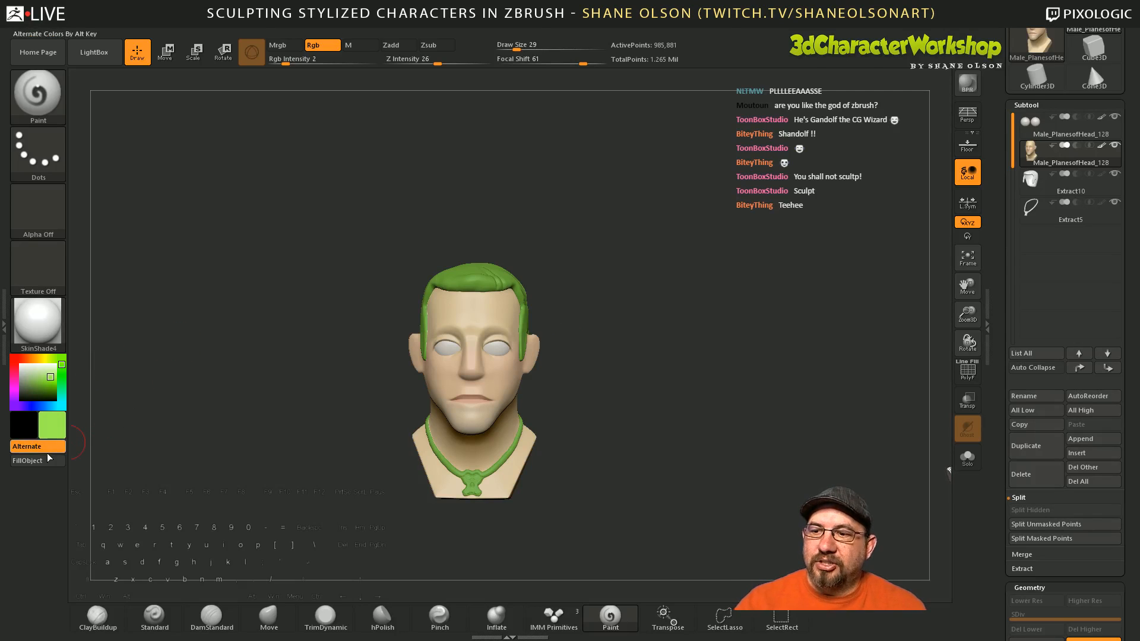
drag(255, 341, 260, 308)
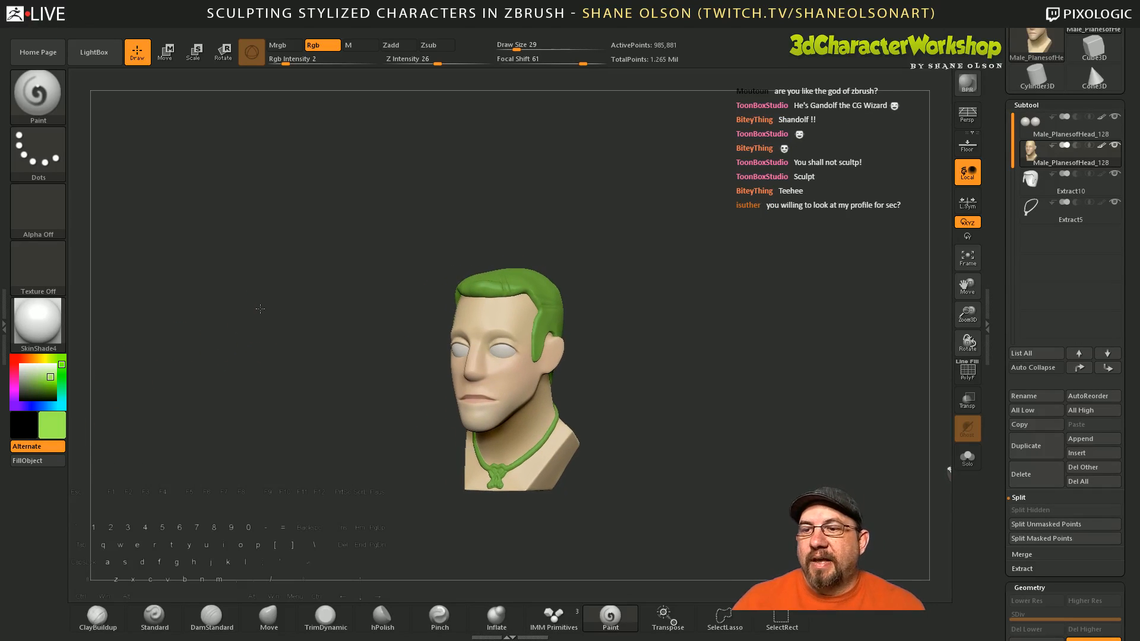
Step: Try the ReflectRed material on the bust and set the active color to white
click(38, 325)
click(191, 296)
drag(221, 205, 244, 237)
click(63, 321)
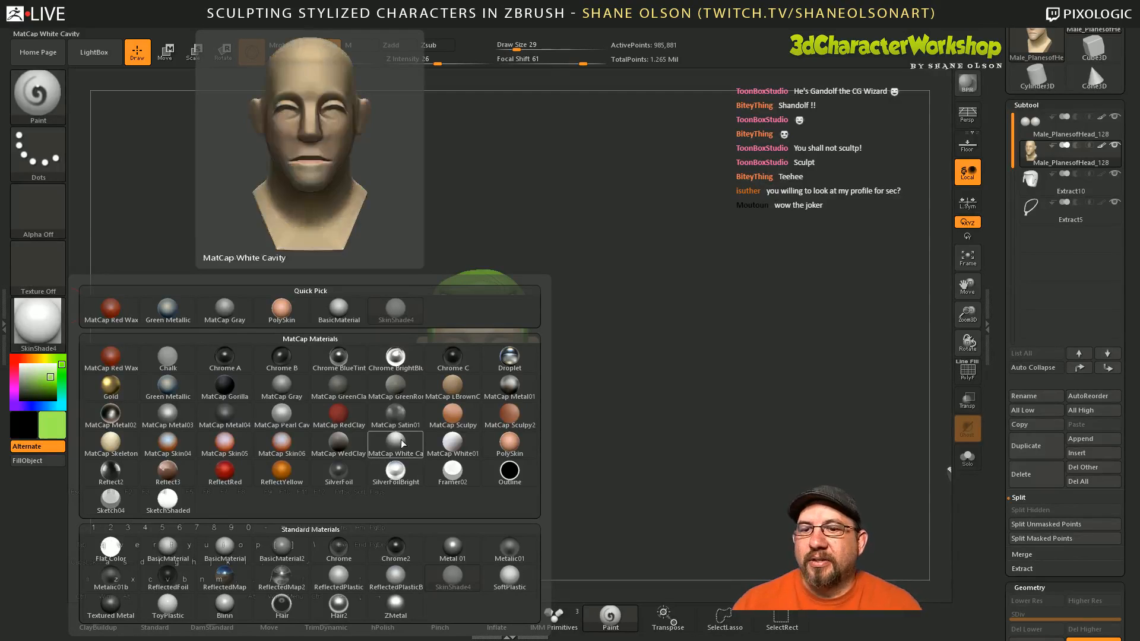
click(228, 469)
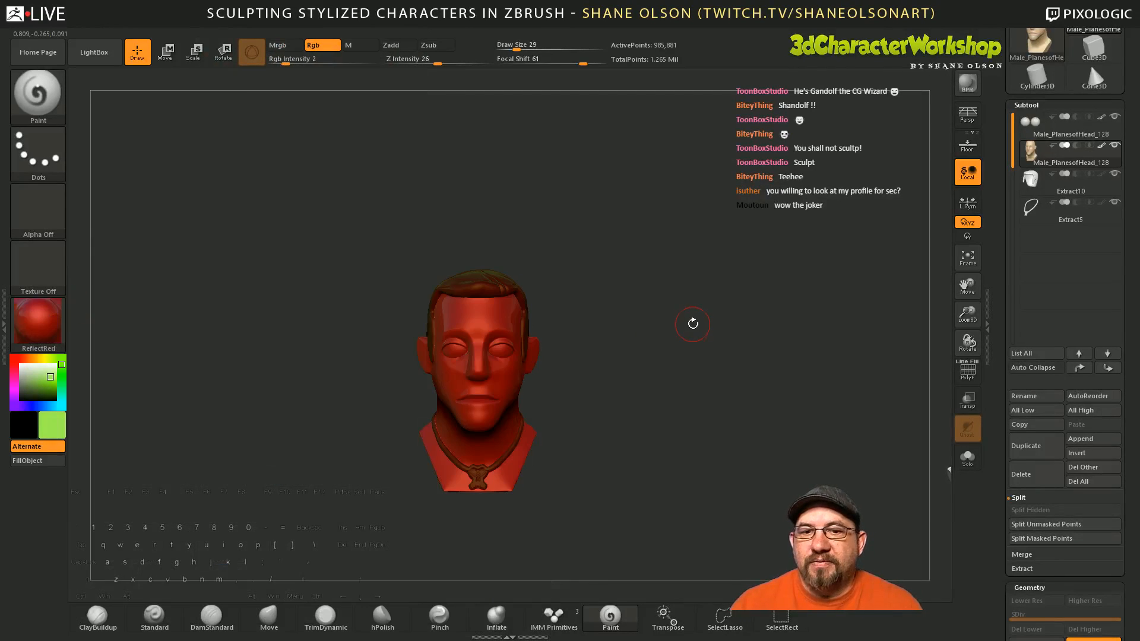
drag(692, 322, 425, 384)
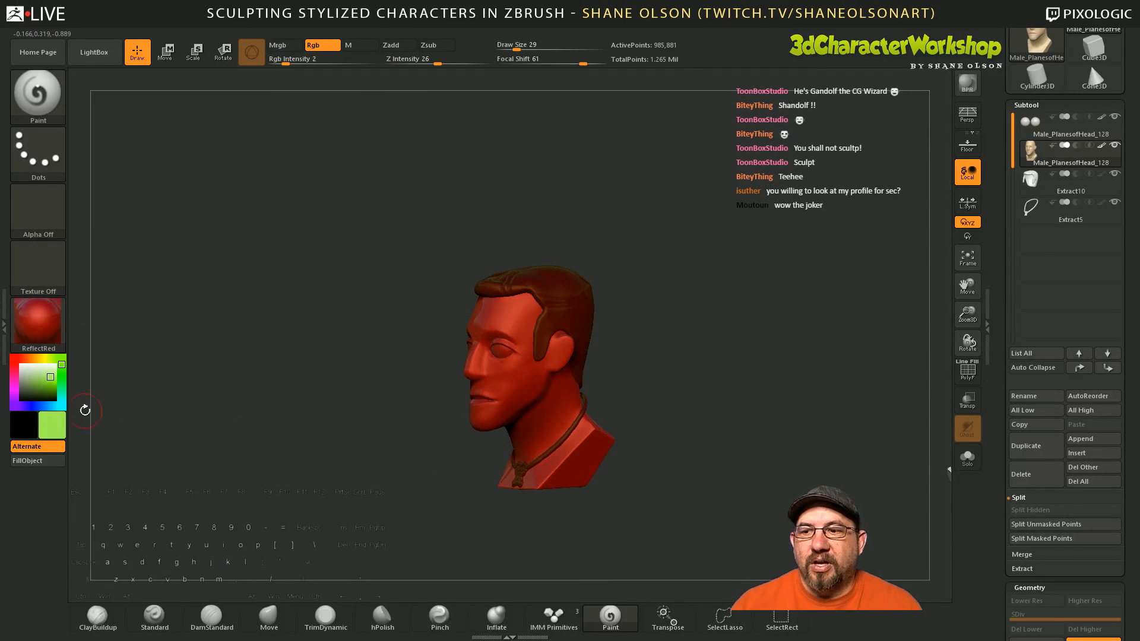
drag(46, 381, 9, 361)
drag(140, 382, 252, 360)
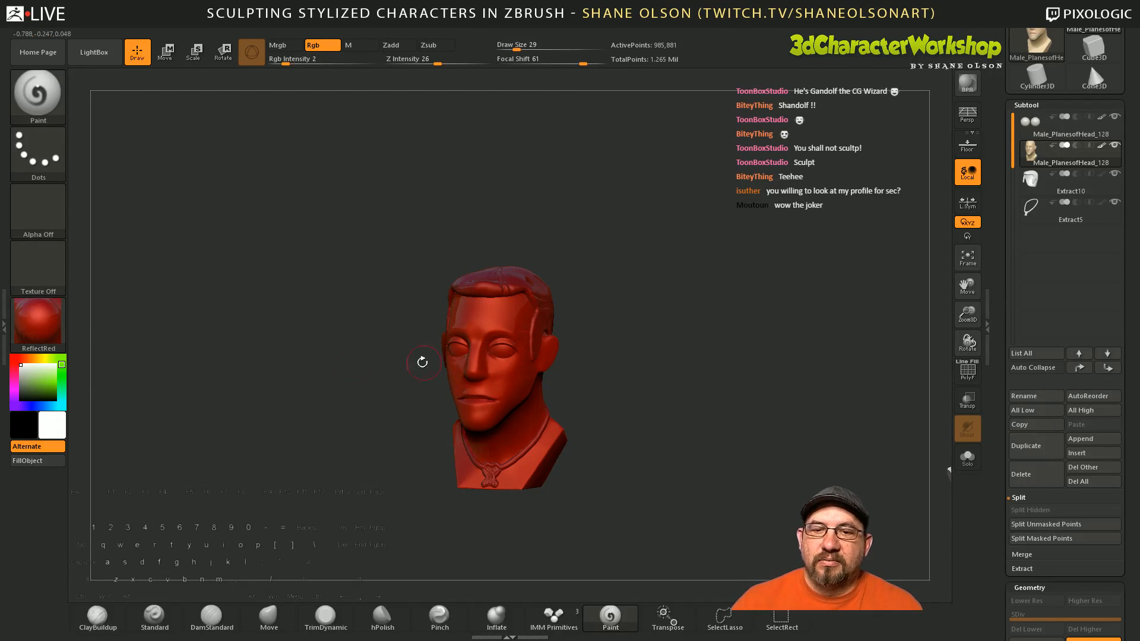
Step: Preview the bust with the MatCap RedClay material
mouse_move(27, 318)
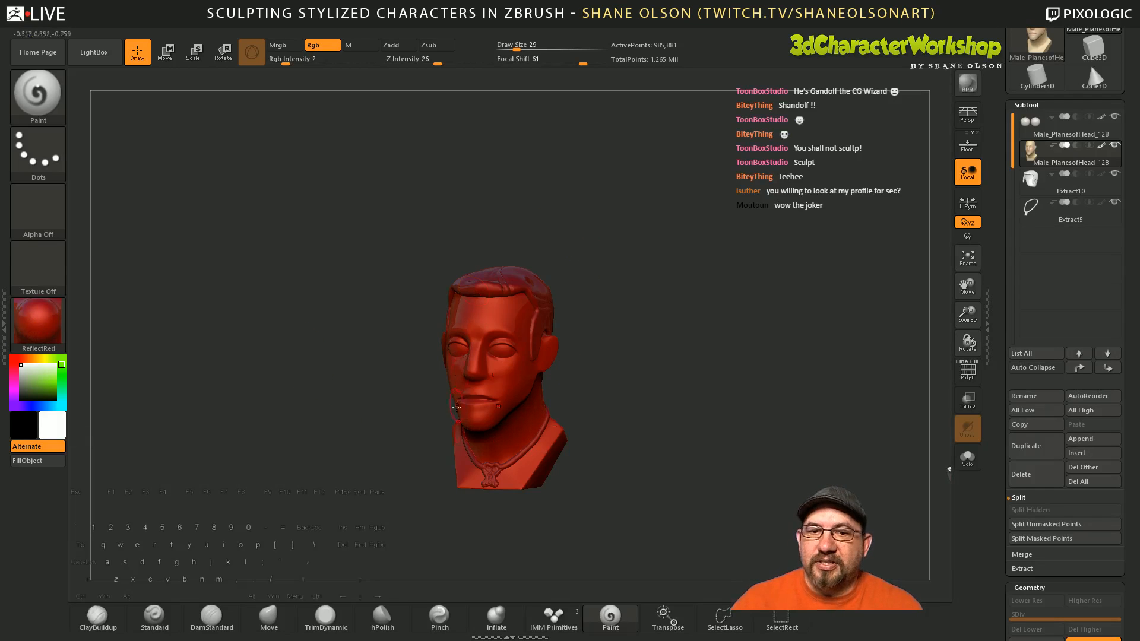
click(34, 319)
click(349, 418)
drag(576, 339, 681, 345)
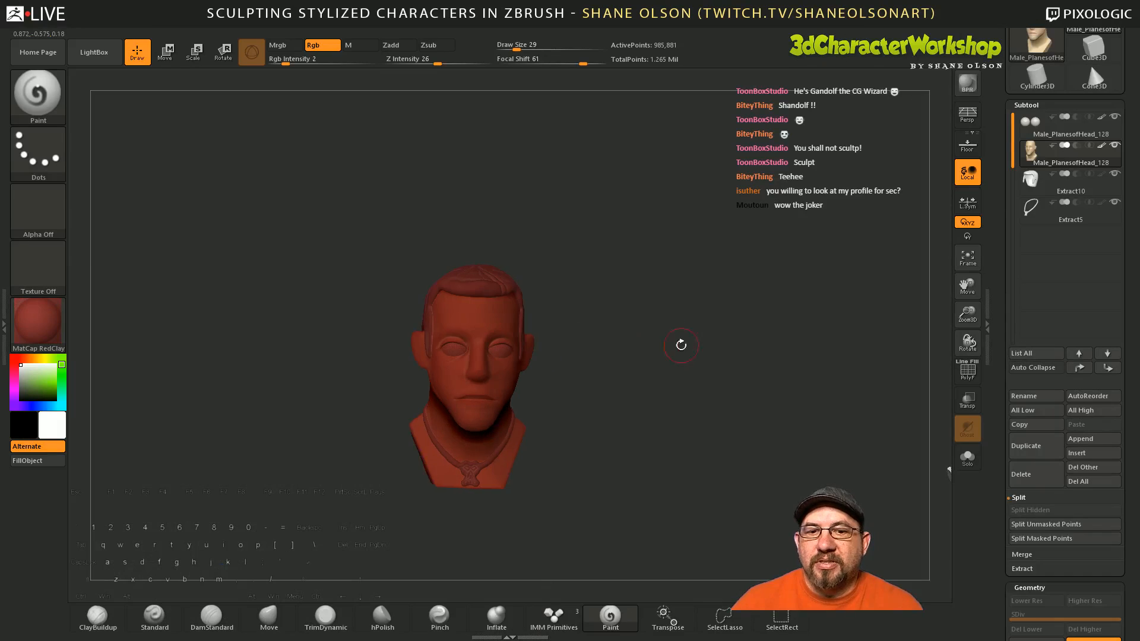
mouse_move(301, 339)
alt+mouse_down()
mouse_move(310, 398)
mouse_move(312, 342)
alt+mouse_up()
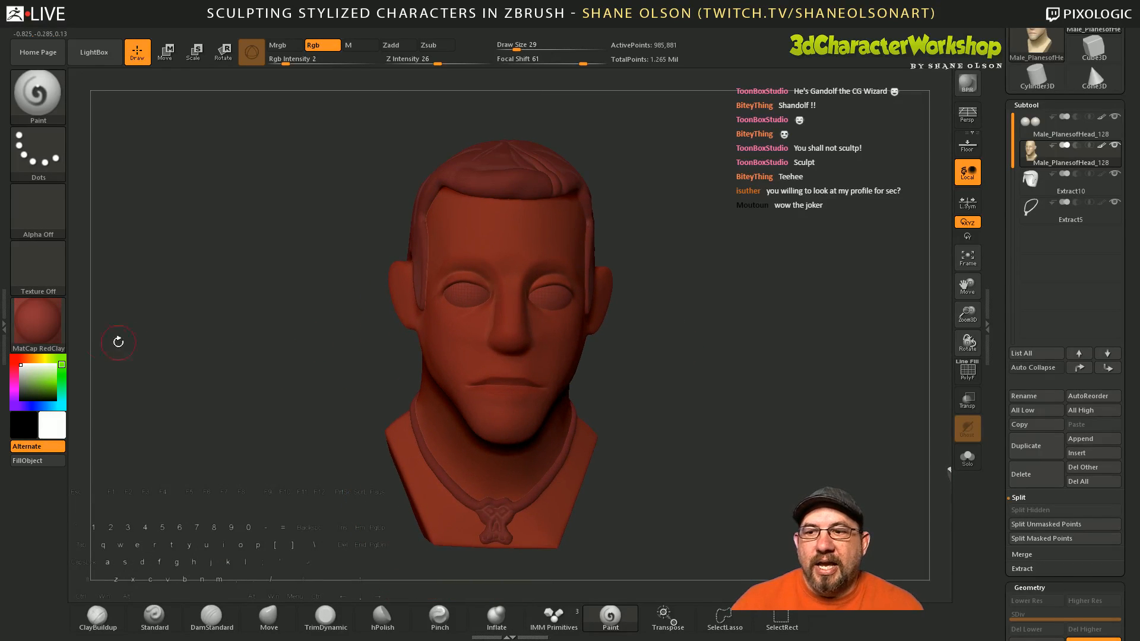
Step: Preview the bust with the PolySkin material from the front and side
click(32, 320)
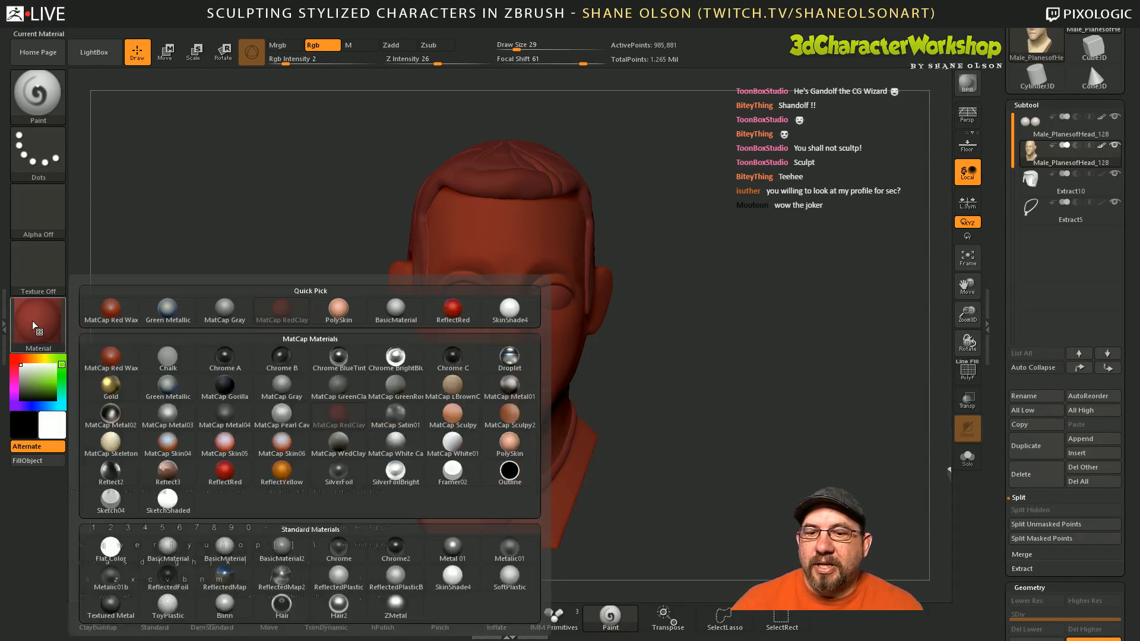
click(502, 452)
drag(649, 371, 508, 348)
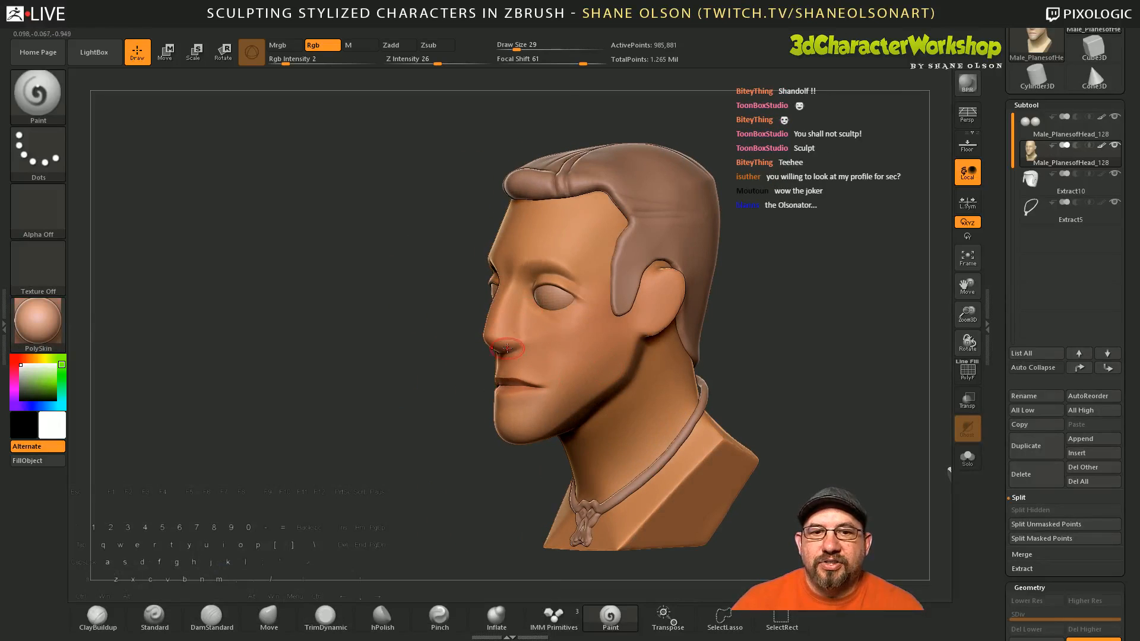
mouse_move(356, 377)
mouse_down()
mouse_move(366, 377)
mouse_move(344, 376)
mouse_up()
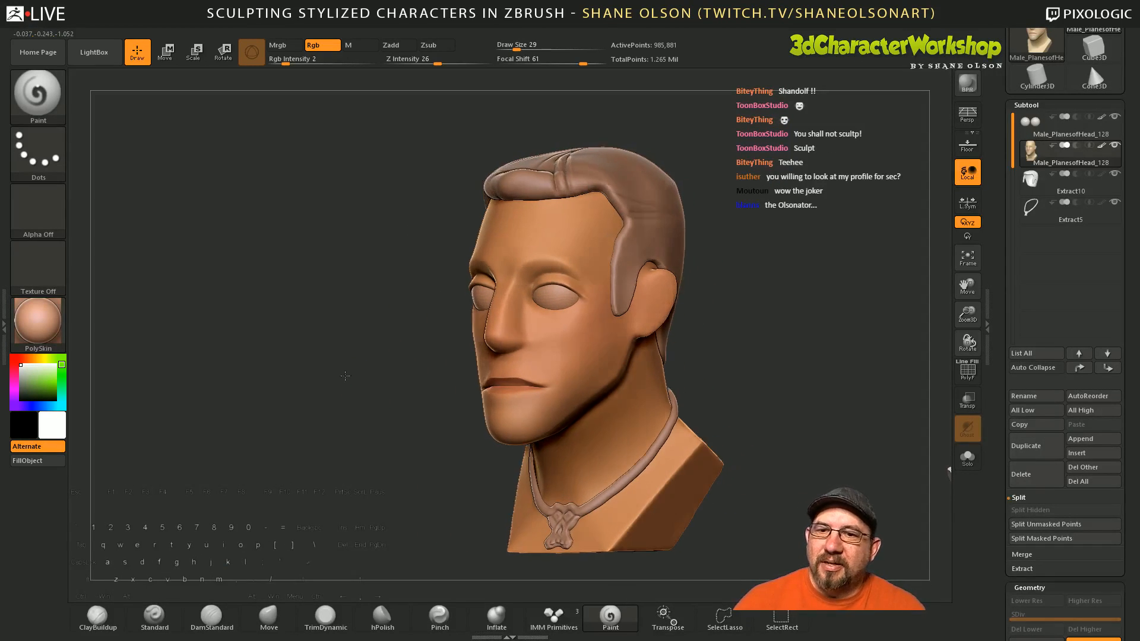
Step: Set the bust's material to SkinShade4
click(40, 321)
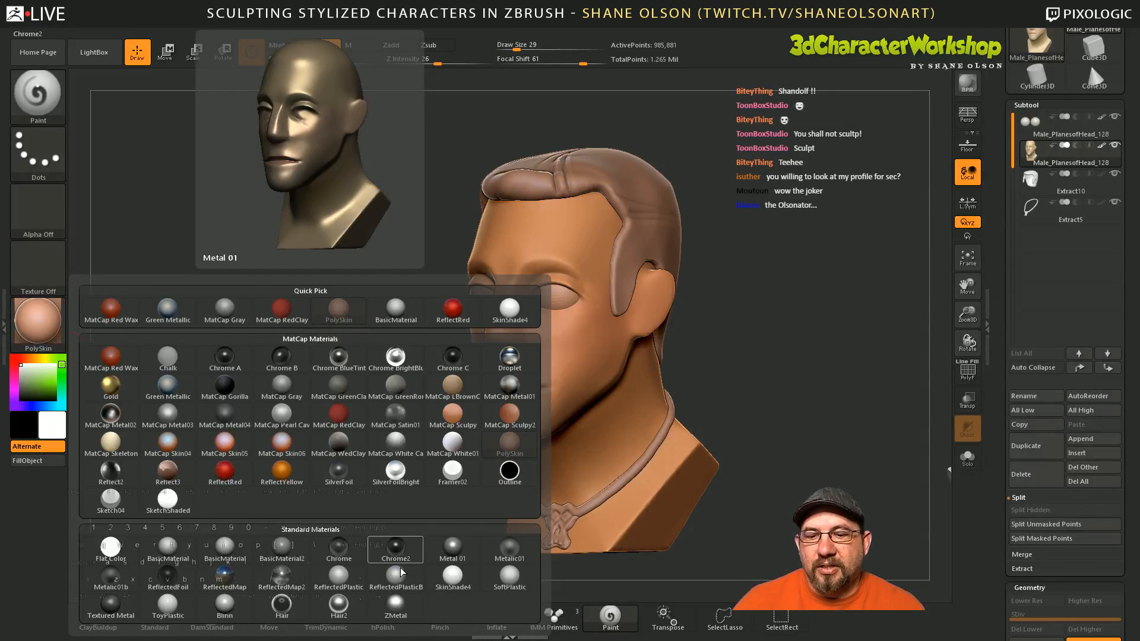
click(452, 576)
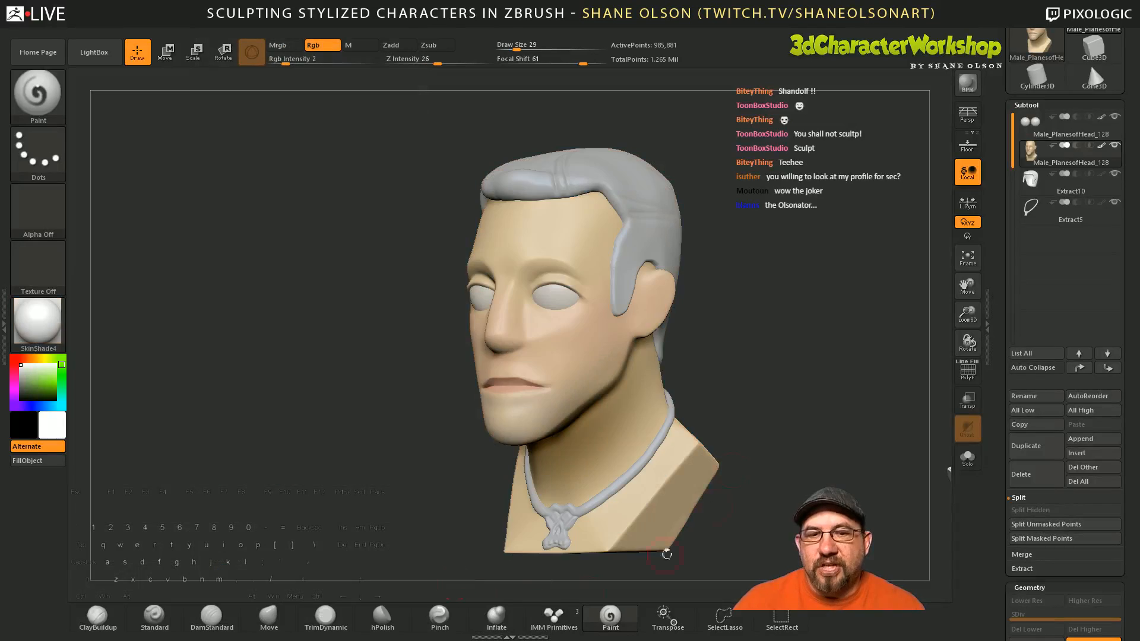
mouse_move(768, 376)
mouse_down()
mouse_move(804, 395)
mouse_move(692, 315)
mouse_move(663, 328)
mouse_move(709, 325)
mouse_move(643, 339)
mouse_up()
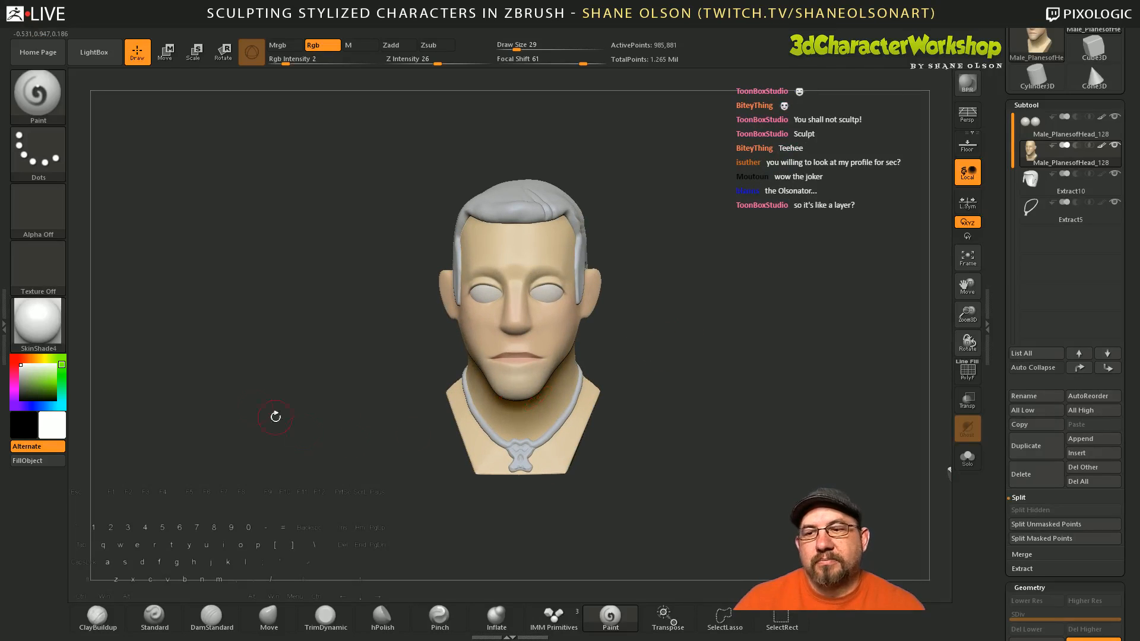
Step: Sample the face's skin color and shift it to a redder, slightly darker tan for painting
key(c)
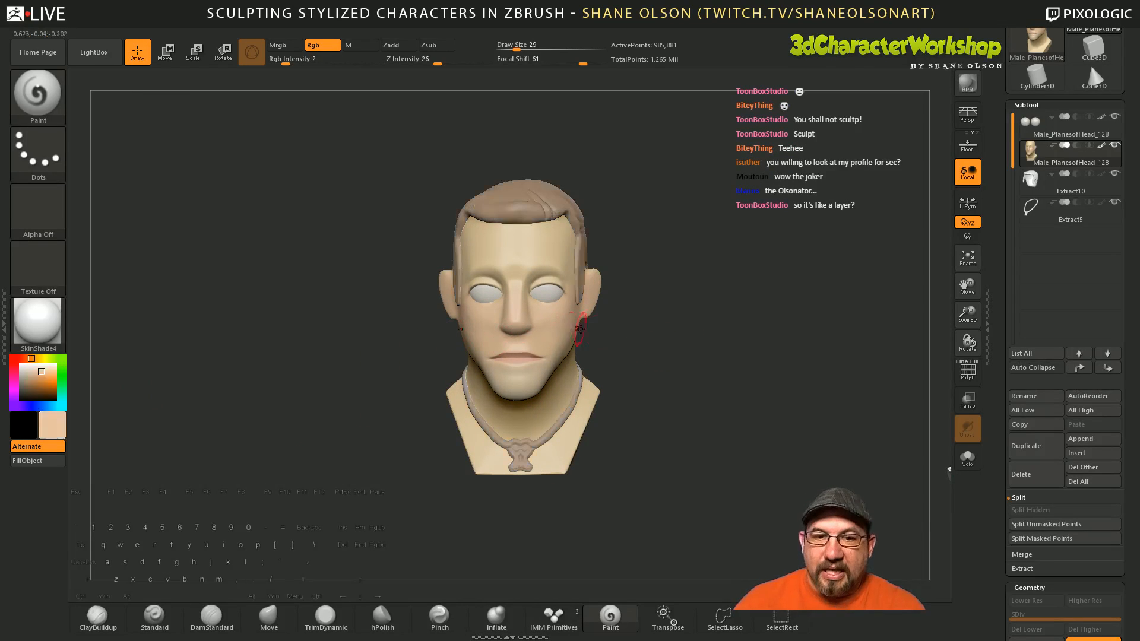
drag(703, 370, 666, 371)
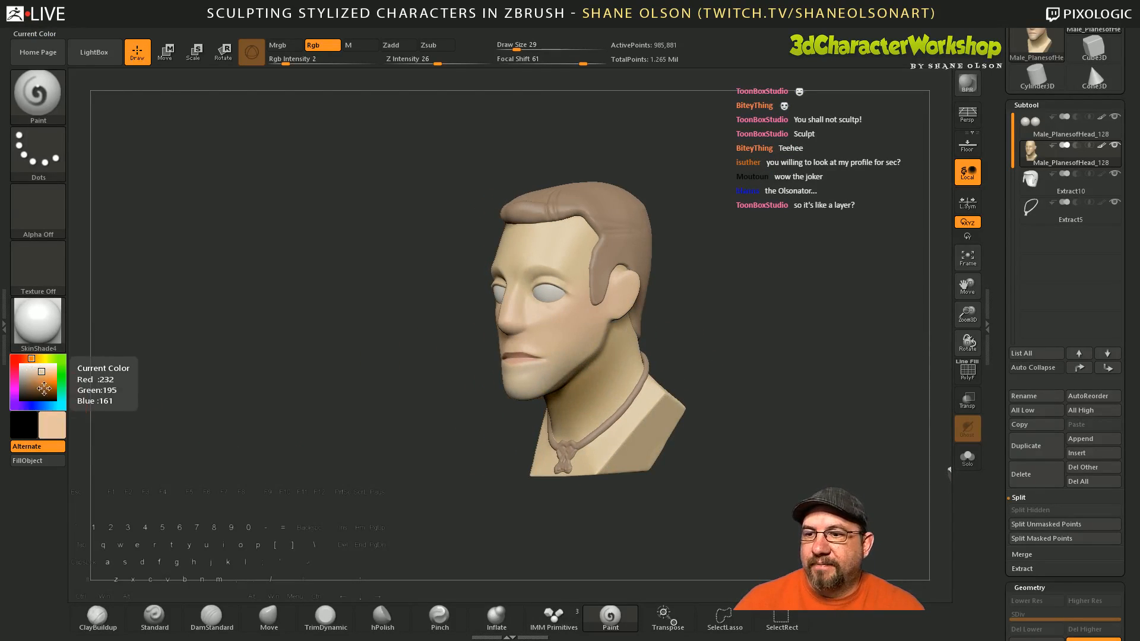
click(49, 418)
drag(91, 311, 75, 312)
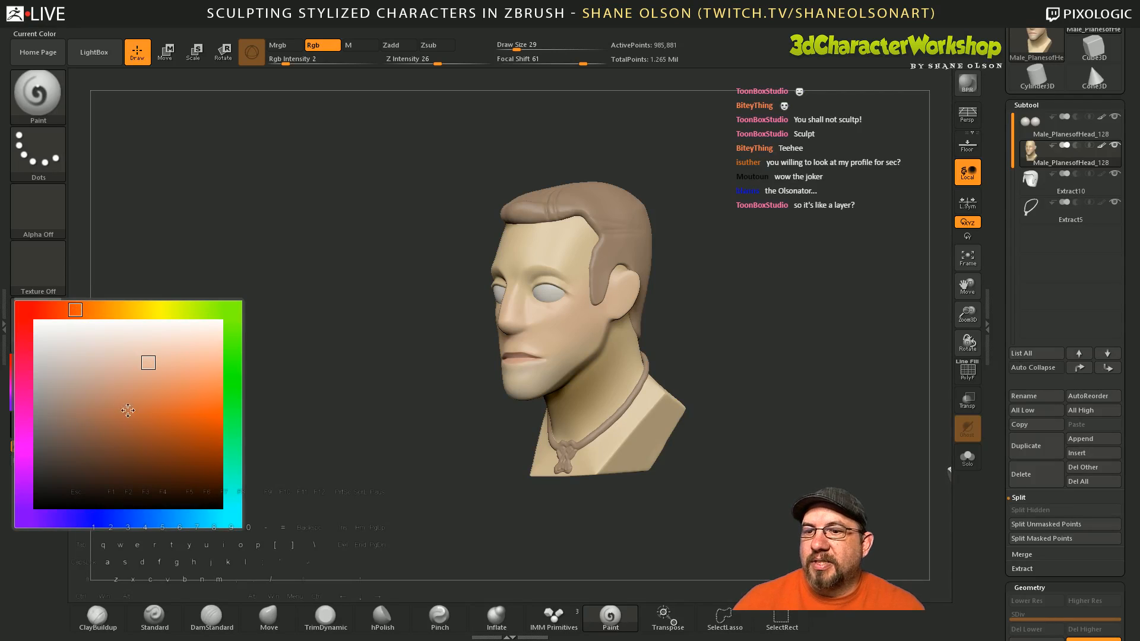
click(145, 377)
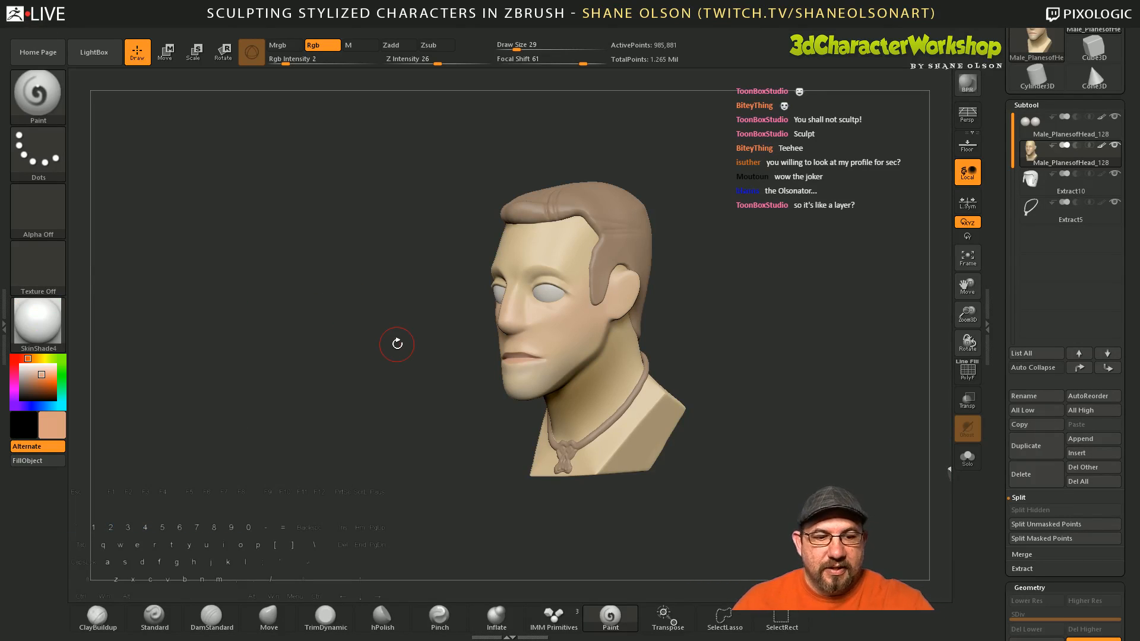
Step: Enlarge the Paint brush to a draw size of 56
key(s)
drag(694, 389, 698, 390)
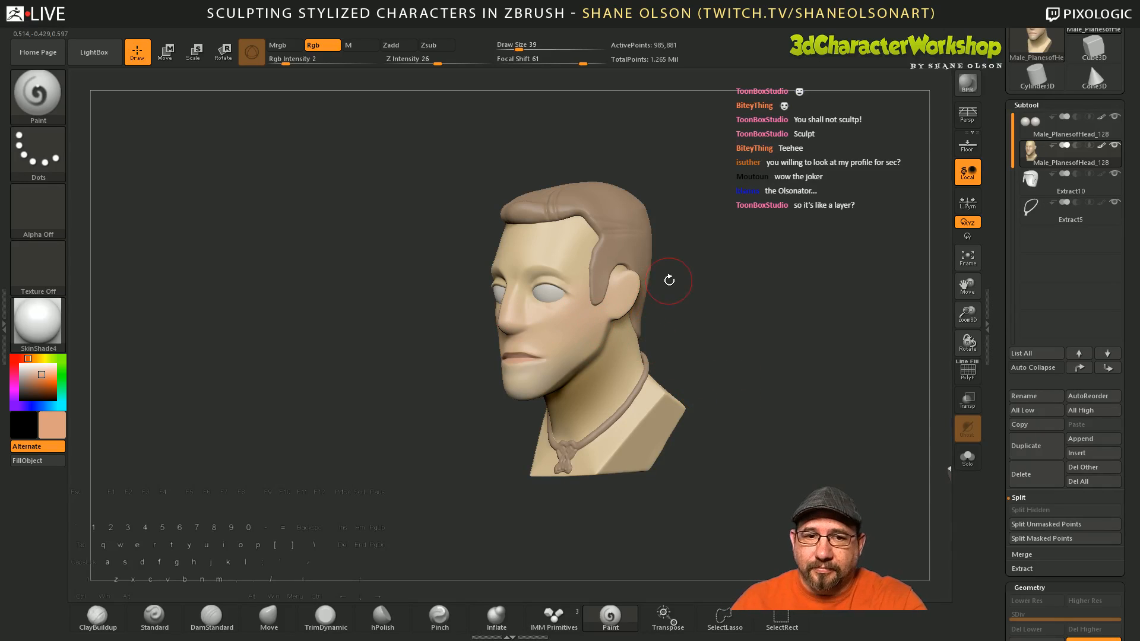
key(s)
drag(670, 278, 674, 277)
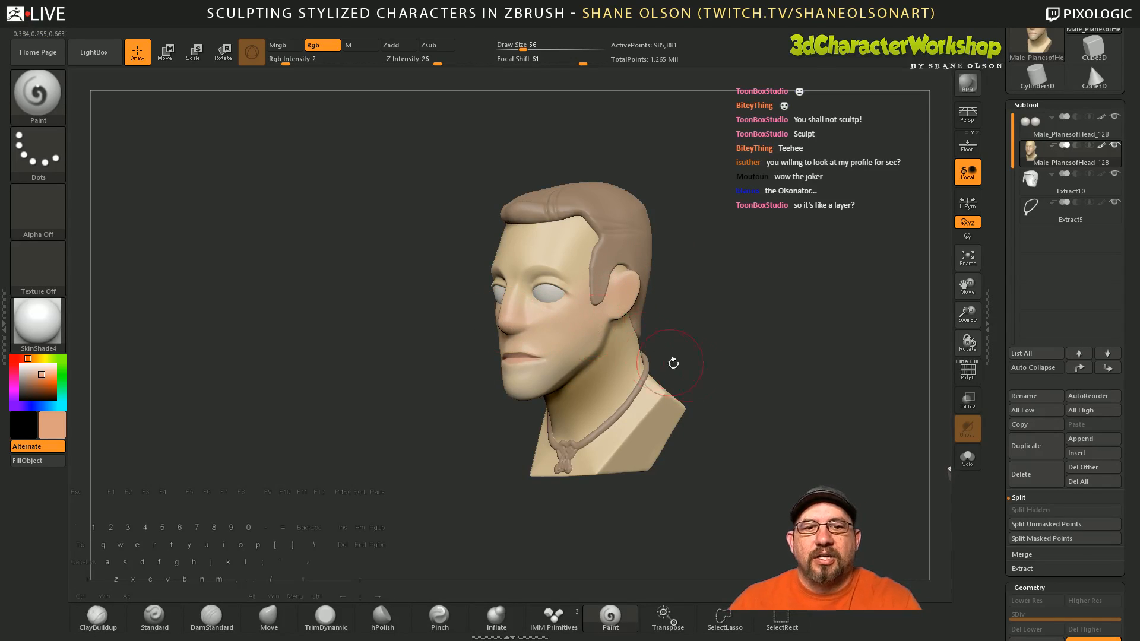
Step: Paint the redder tan softly over the nose, cheeks and ears with the Paint brush
drag(673, 362, 770, 368)
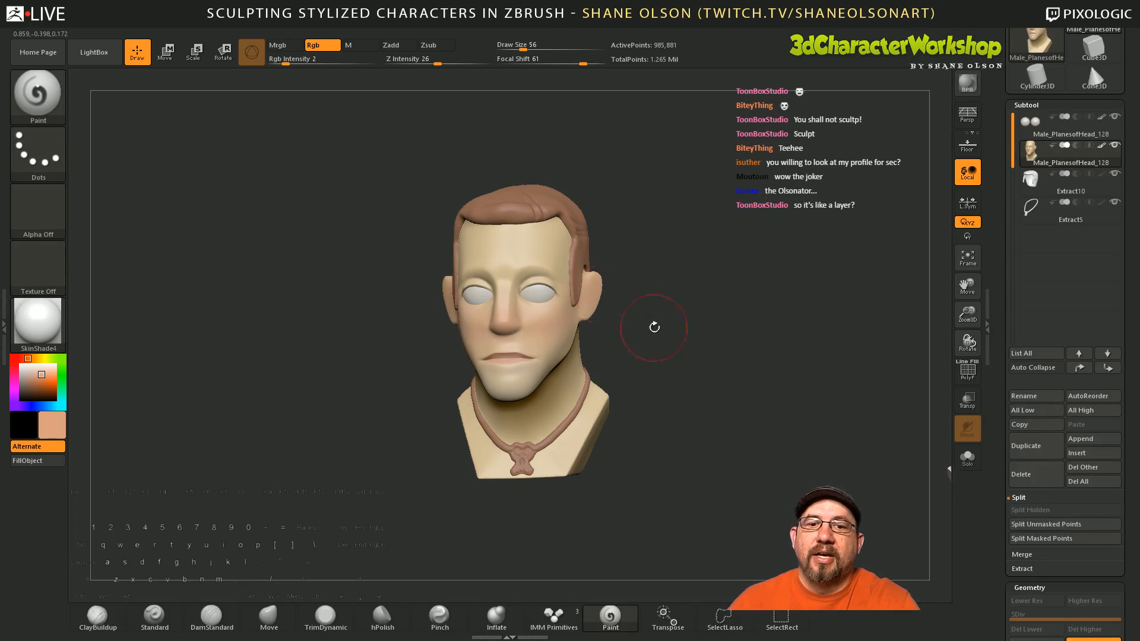
drag(657, 326, 511, 314)
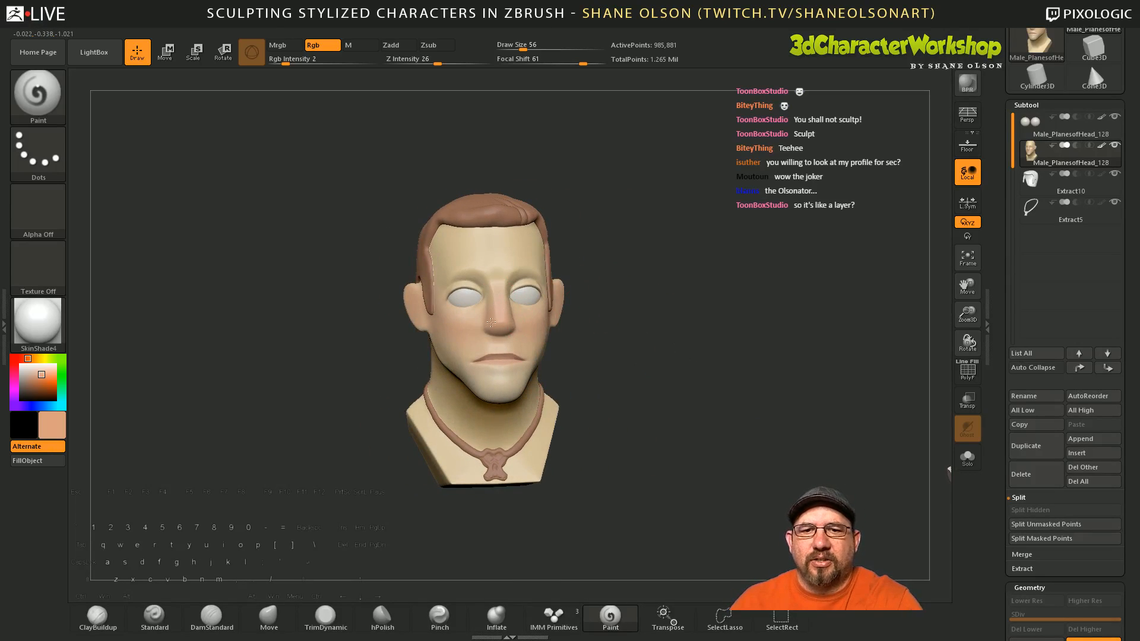
drag(634, 300, 541, 310)
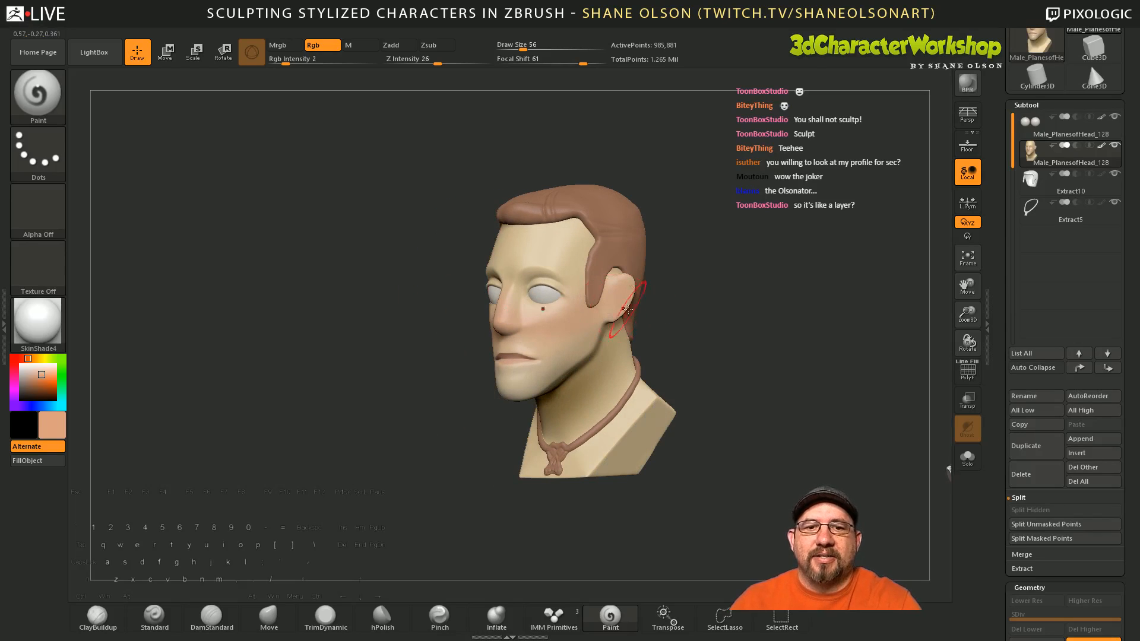
drag(682, 366, 710, 354)
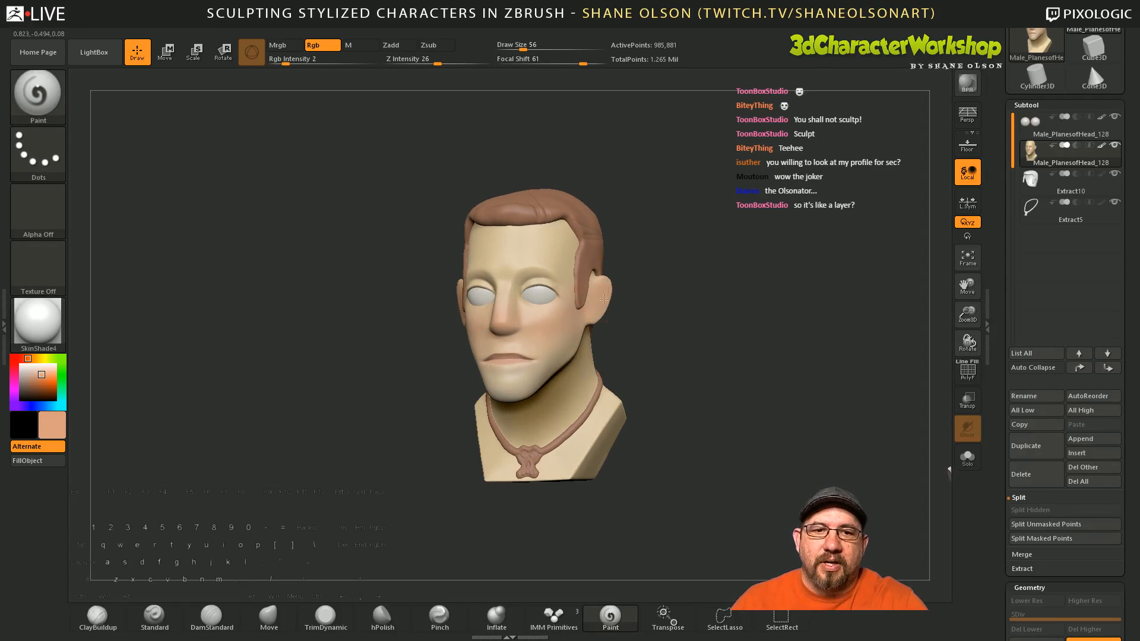
drag(698, 402, 710, 416)
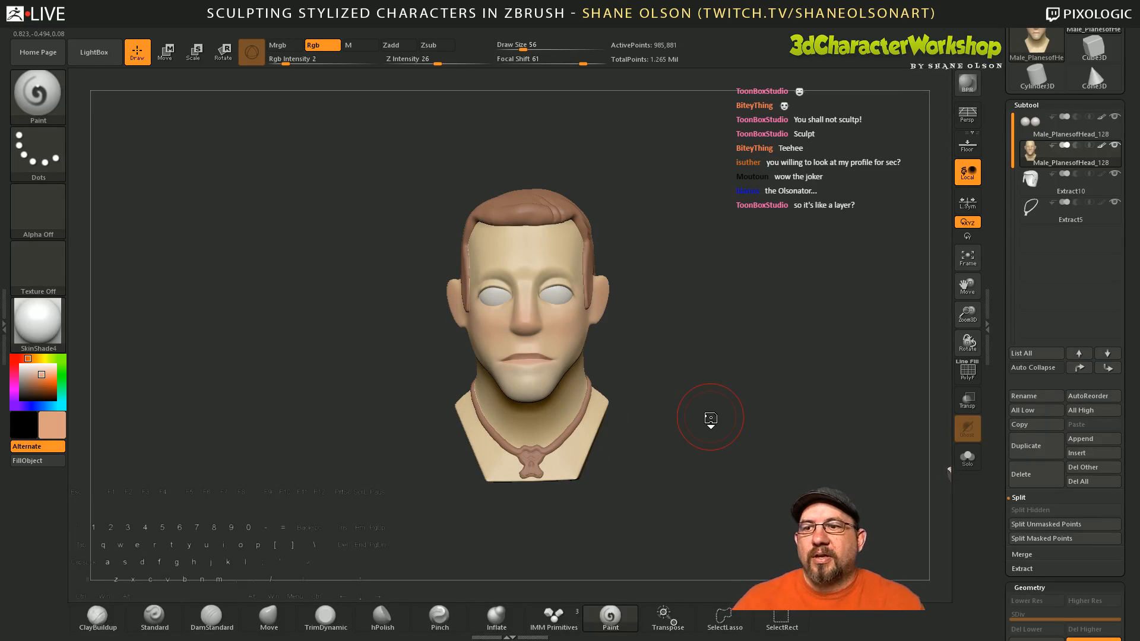
Step: Set the active color to black to preview the unpainted hair and necklace in black
mouse_move(272, 394)
mouse_down()
mouse_move(298, 389)
mouse_move(290, 344)
mouse_move(305, 330)
mouse_move(224, 377)
mouse_up()
click(50, 433)
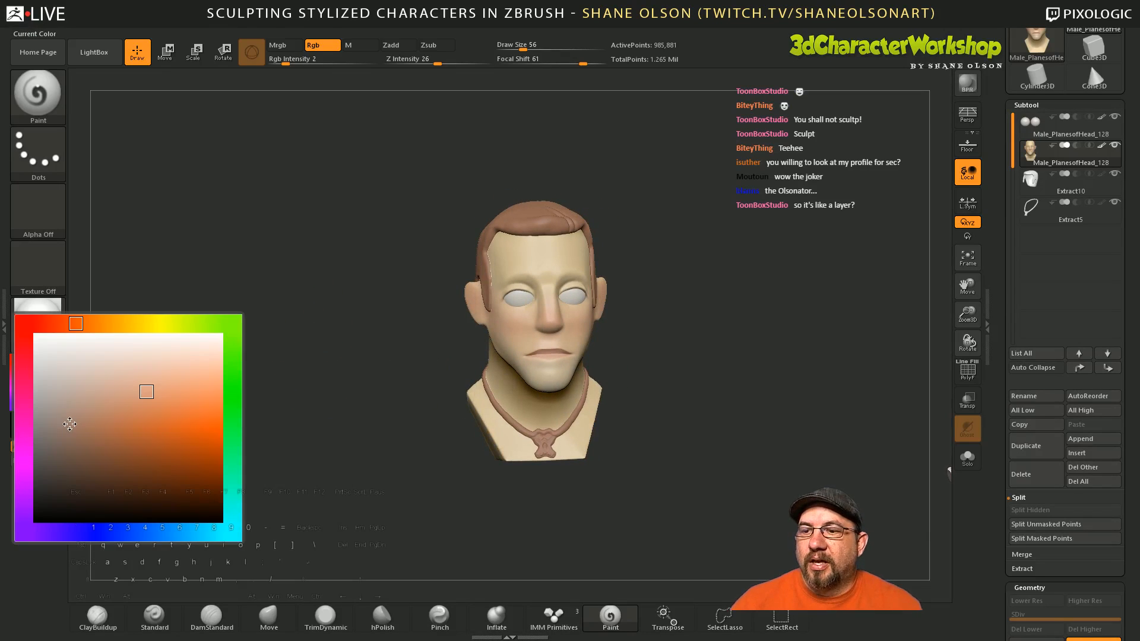
click(18, 519)
drag(317, 298, 304, 301)
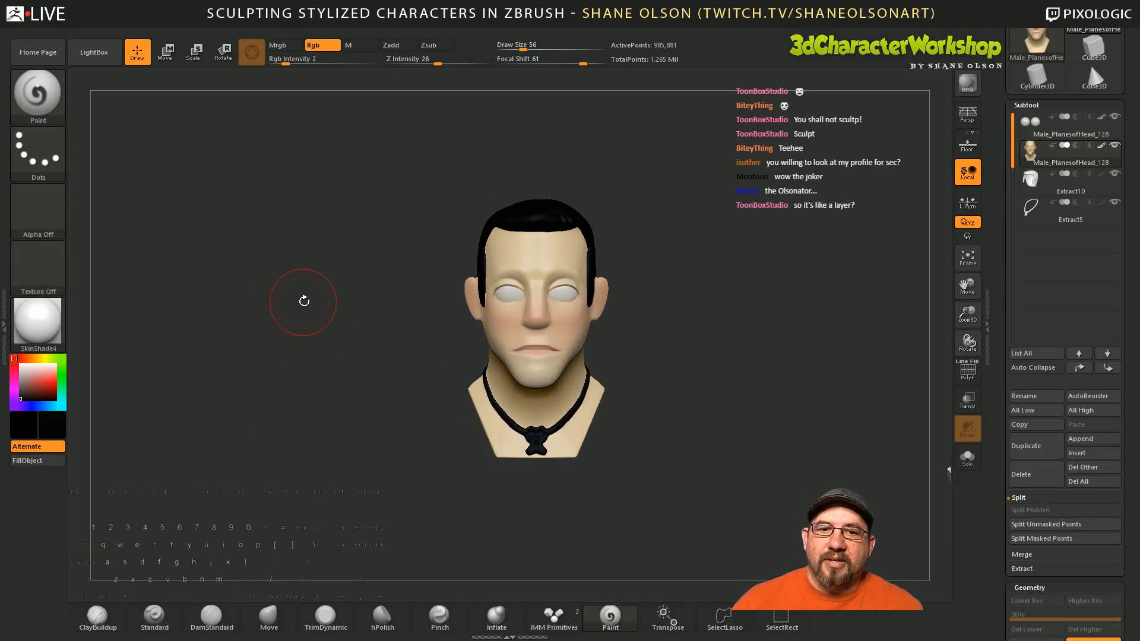